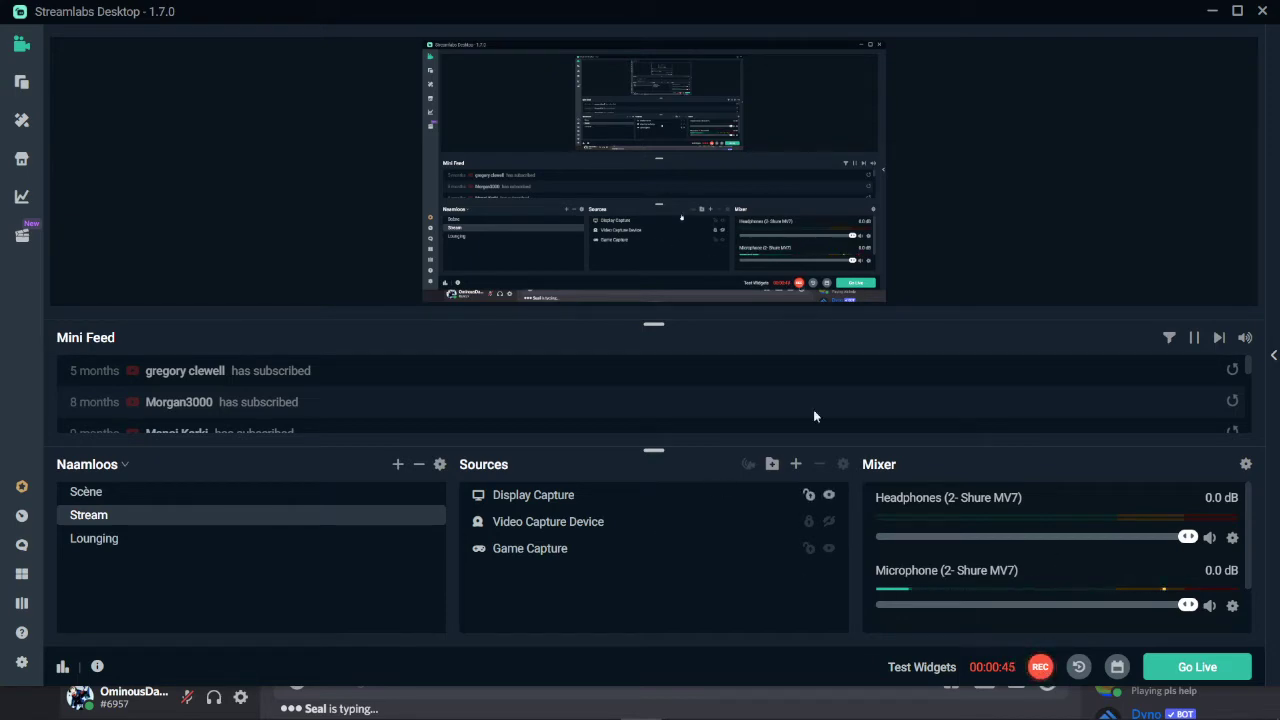
# Step: Switch to the Firefox browser and look through the full pool of bands in the 599 Metal Bands tier list
pyautogui.click(1211, 11)
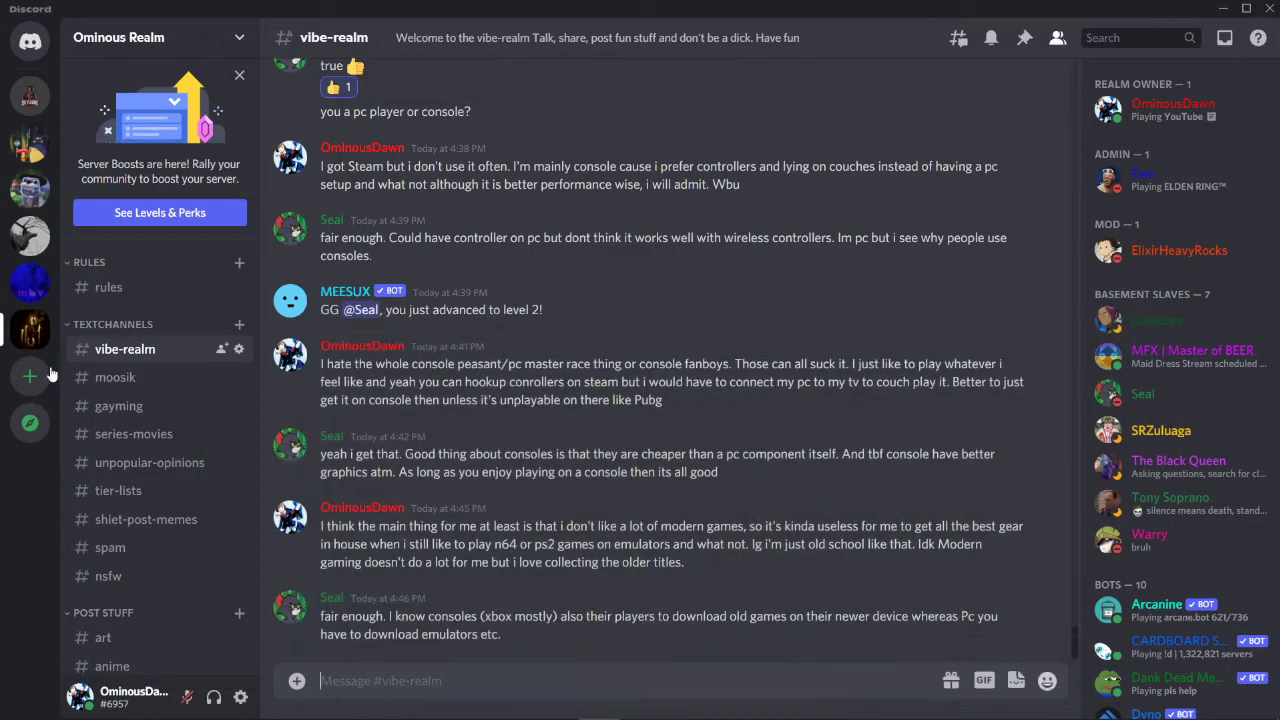
pyautogui.click(433, 703)
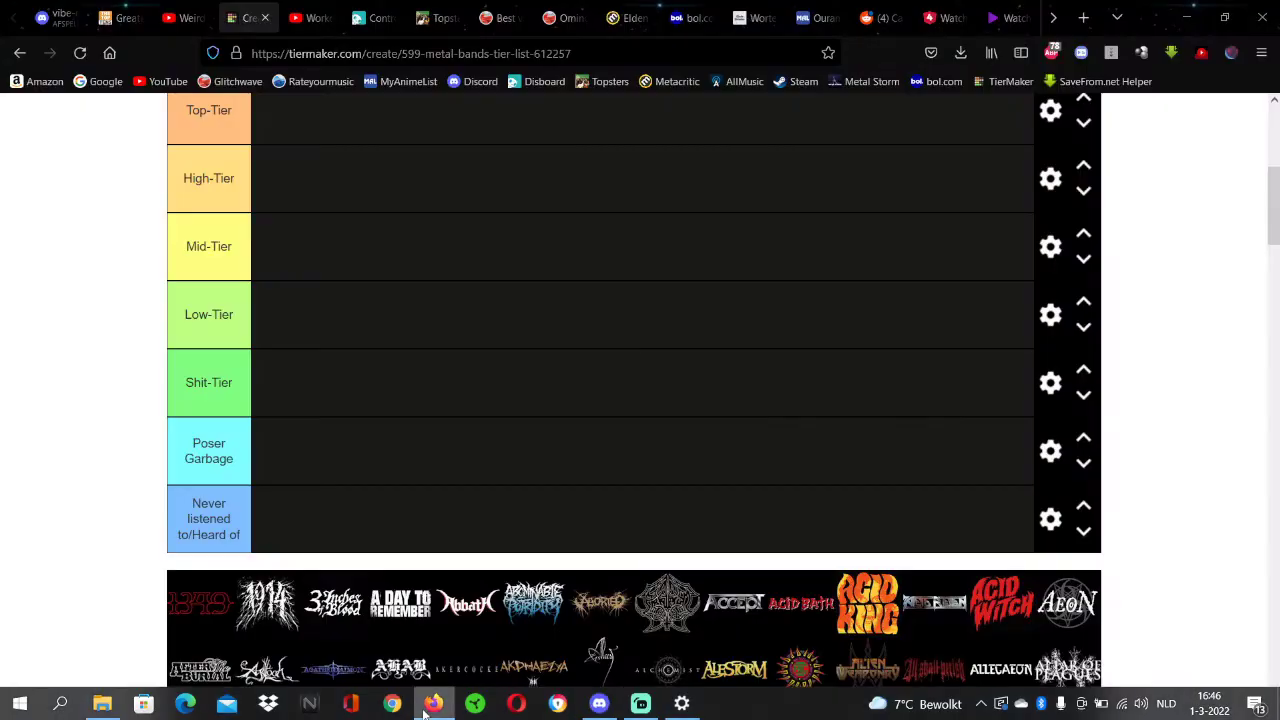
pyautogui.scroll(-20, 547, 356)
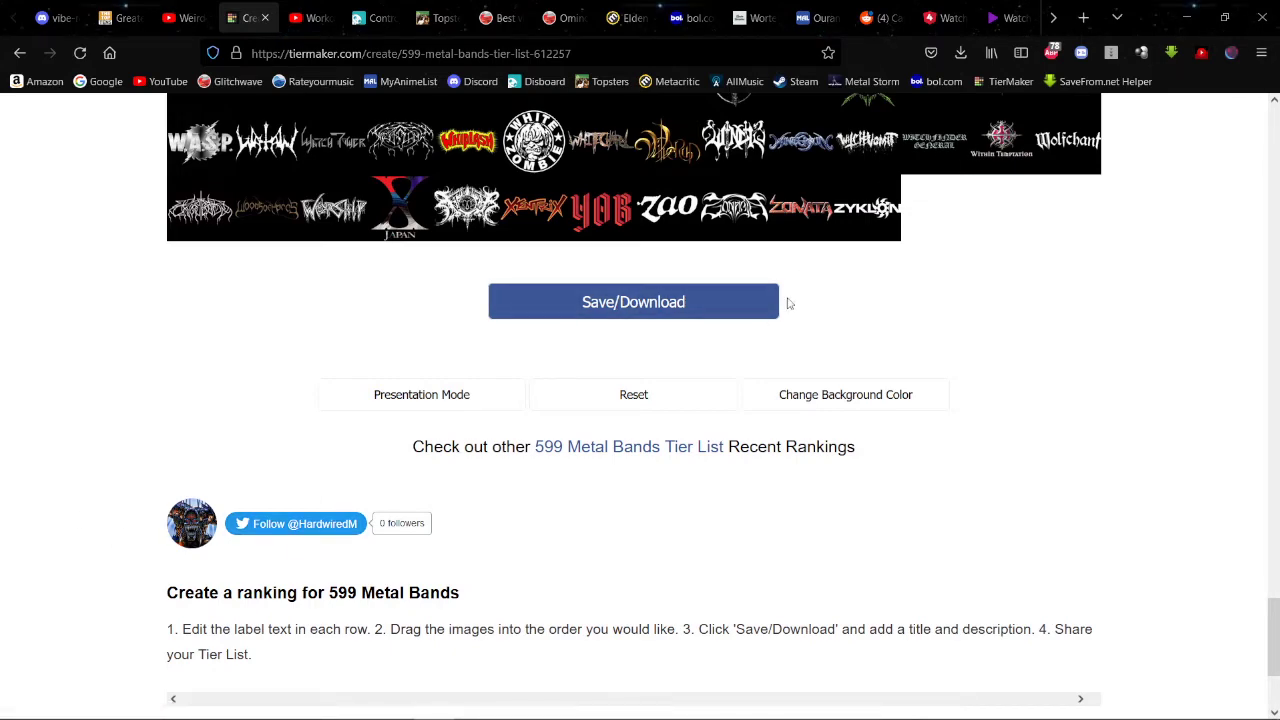
pyautogui.scroll(15, 464, 365)
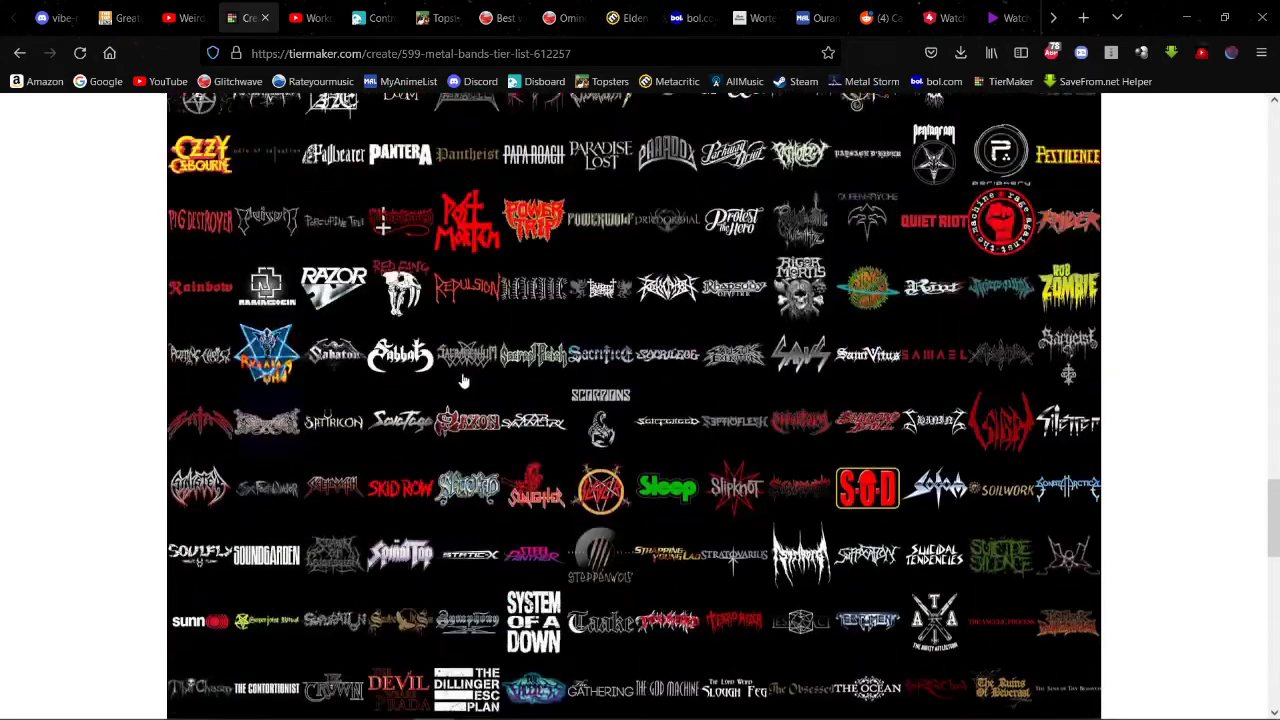
pyautogui.scroll(12, 474, 375)
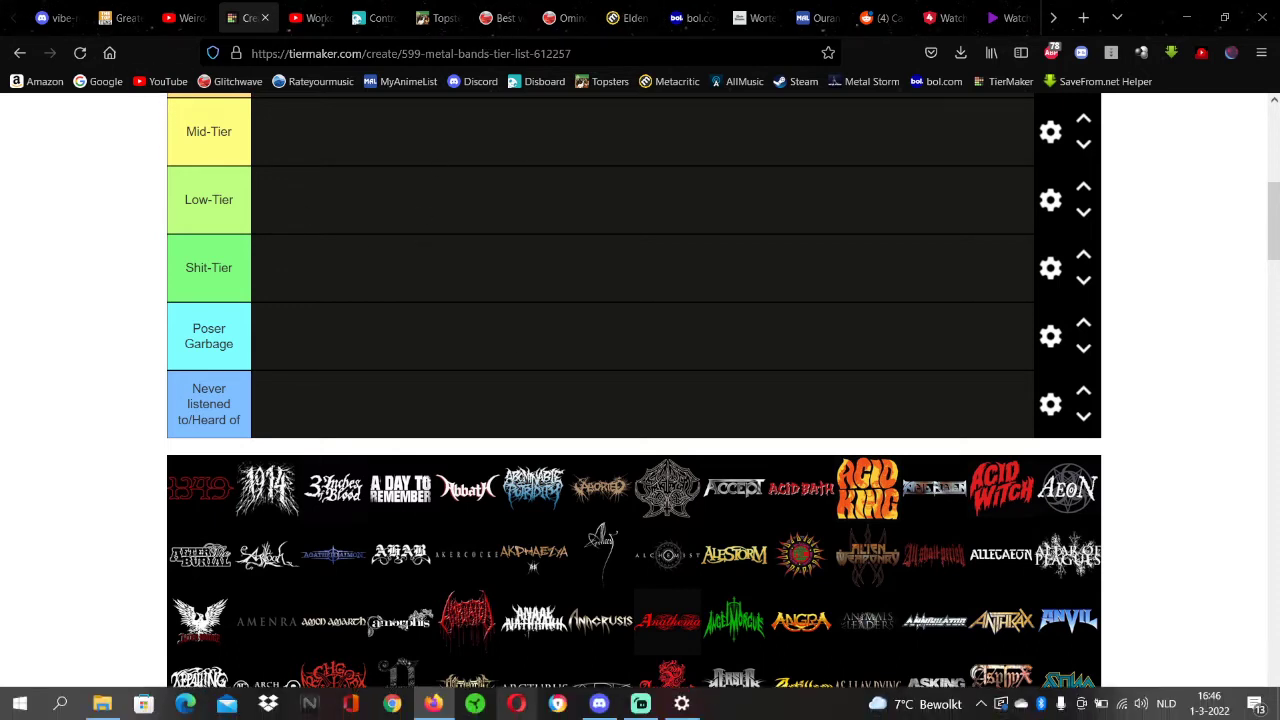
pyautogui.click(641, 703)
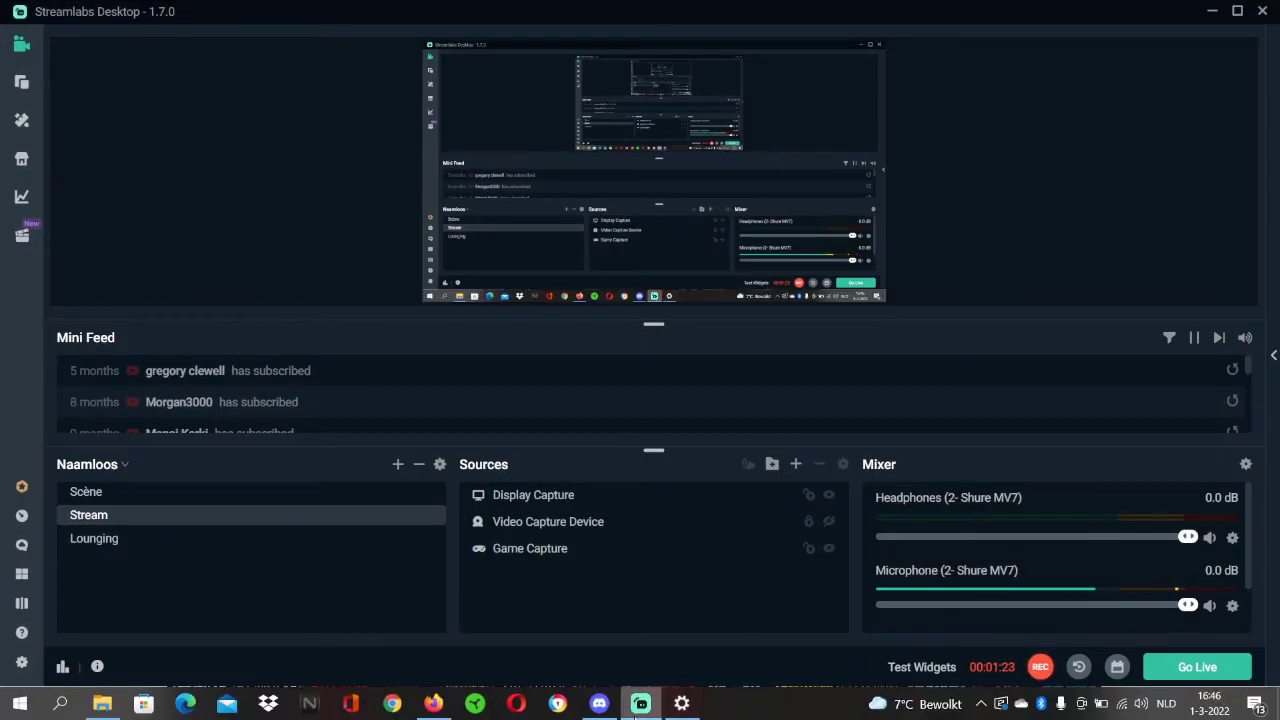
pyautogui.moveTo(638, 712)
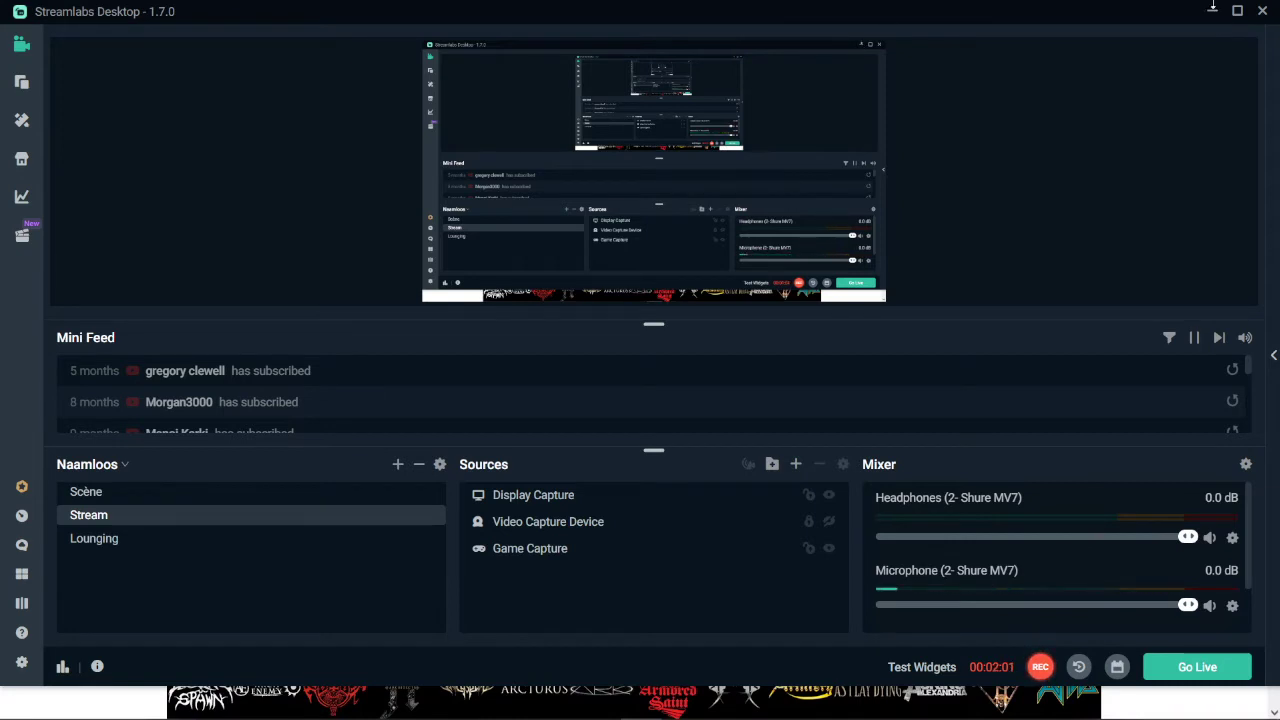
pyautogui.click(1213, 12)
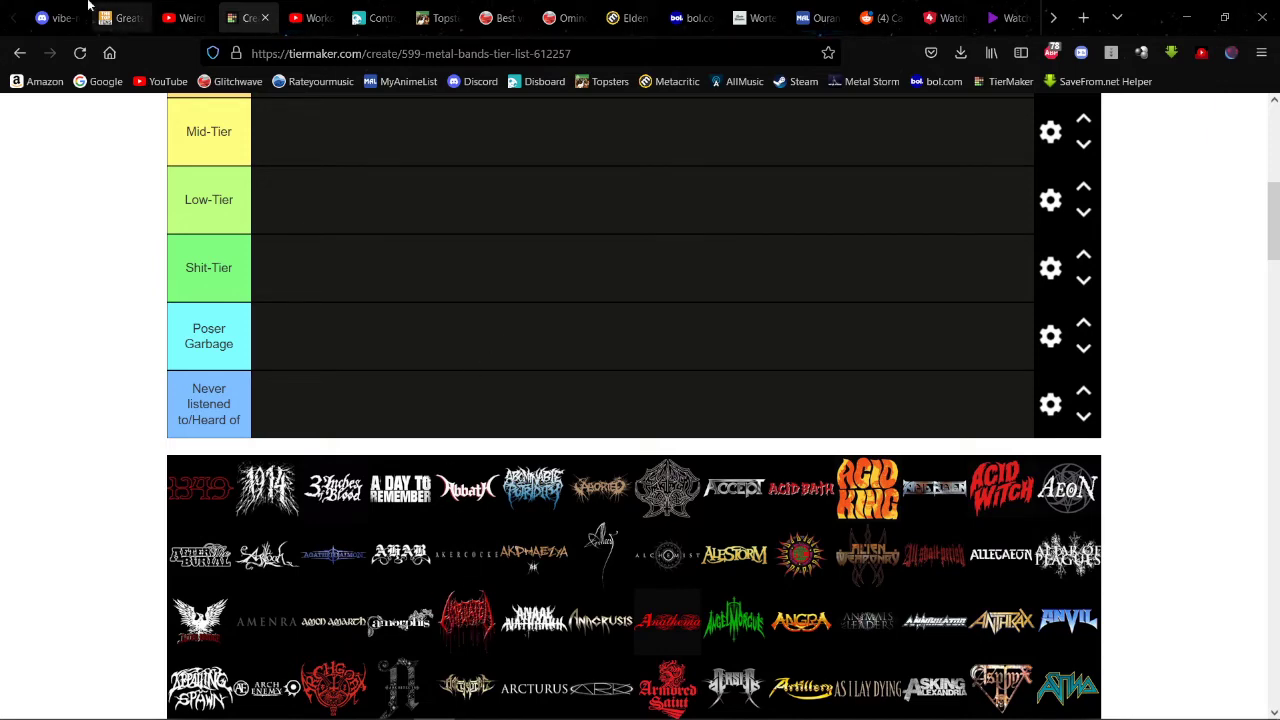
pyautogui.click(55, 17)
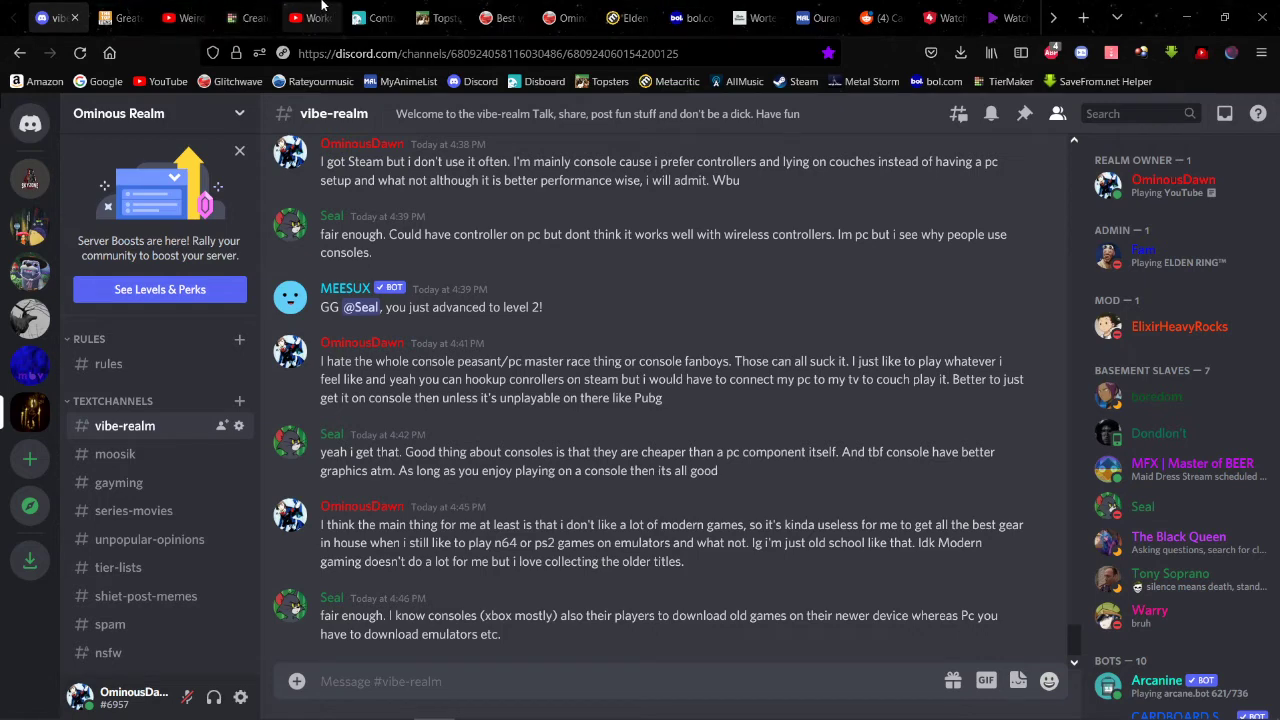
pyautogui.click(242, 5)
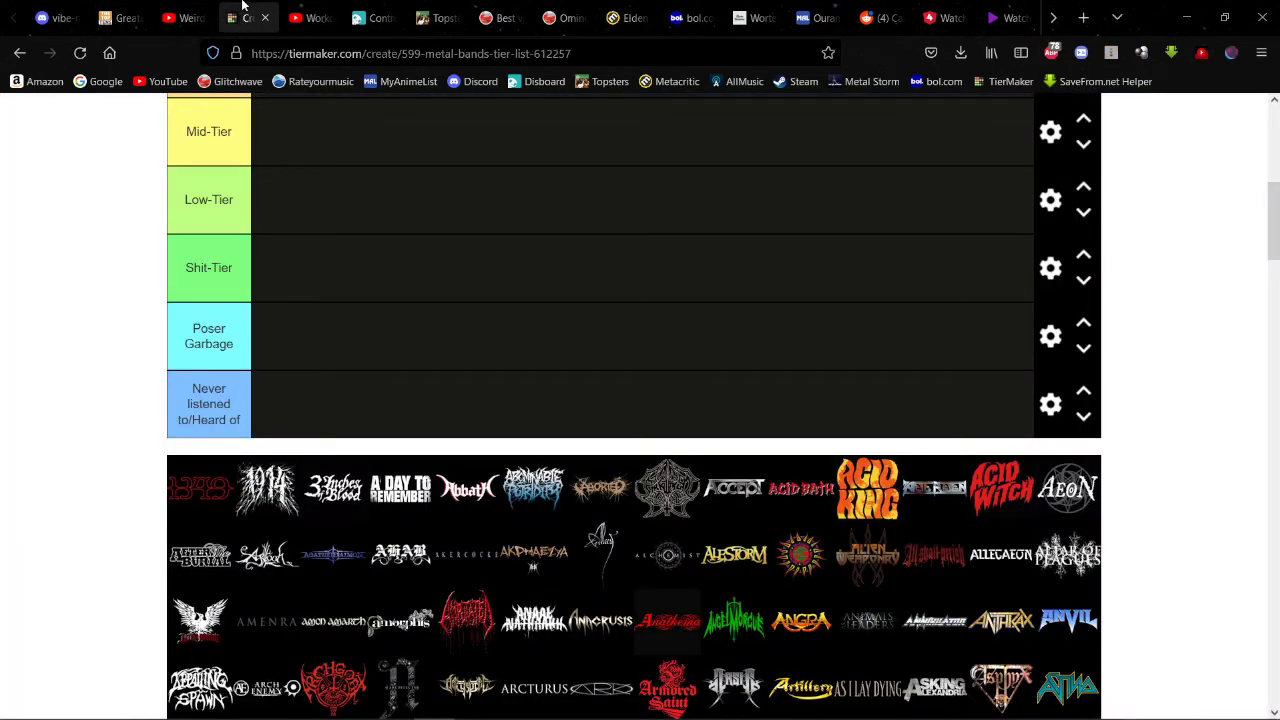
pyautogui.click(641, 704)
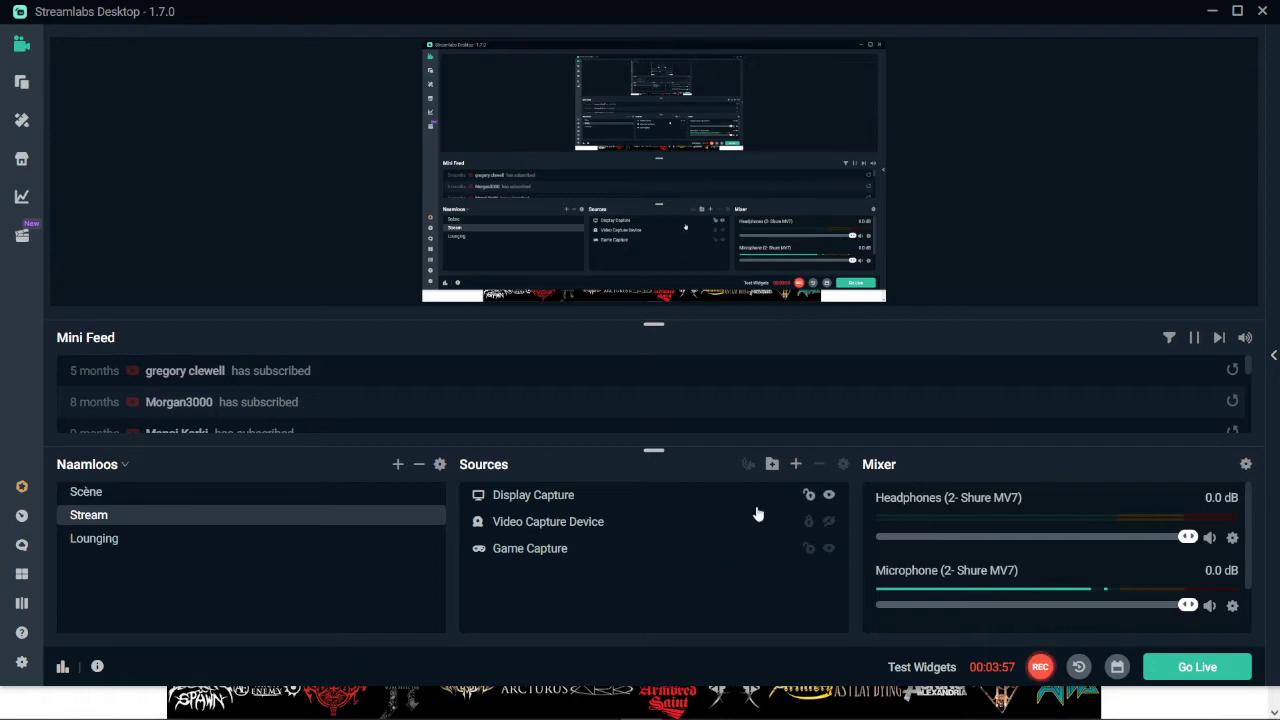
pyautogui.click(1213, 13)
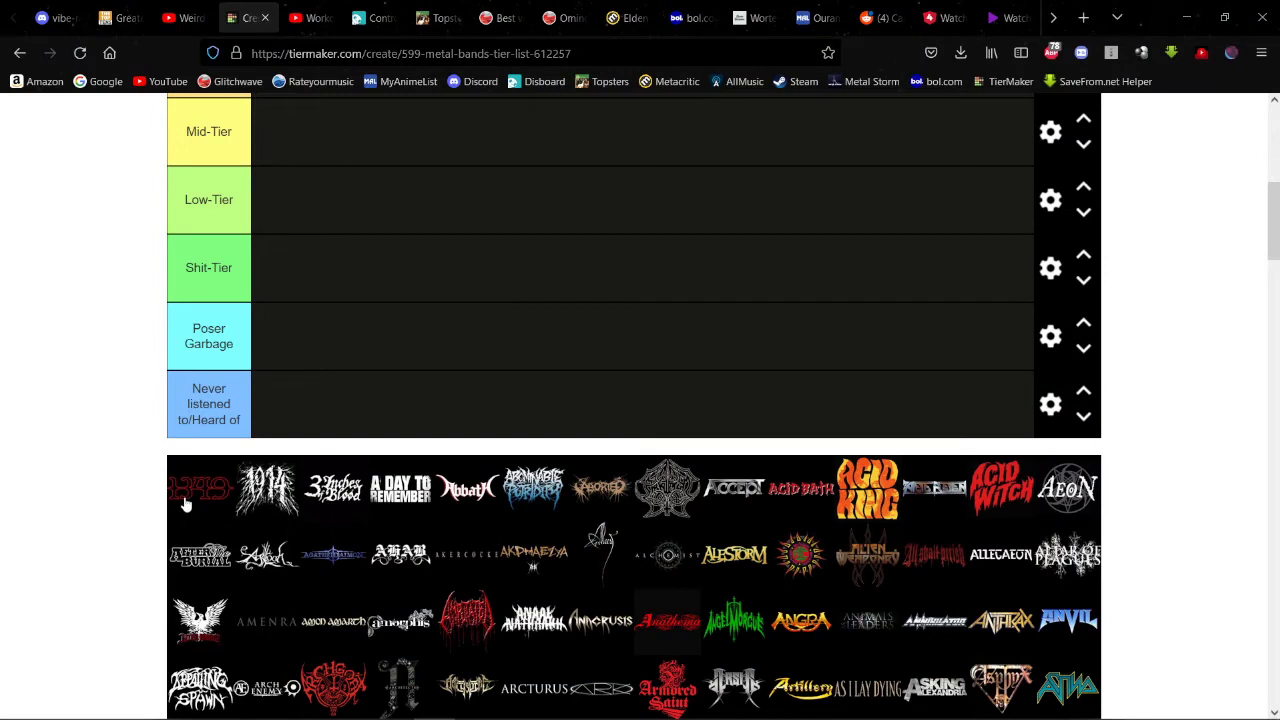
# Step: Place 1349, 1914, 3 Inches of Blood, Abbath and Abominable Putridity in Never listened to/Heard of, and A Day to Remember in Poser Garbage
pyautogui.moveTo(185, 505); pyautogui.dragTo(265, 415)
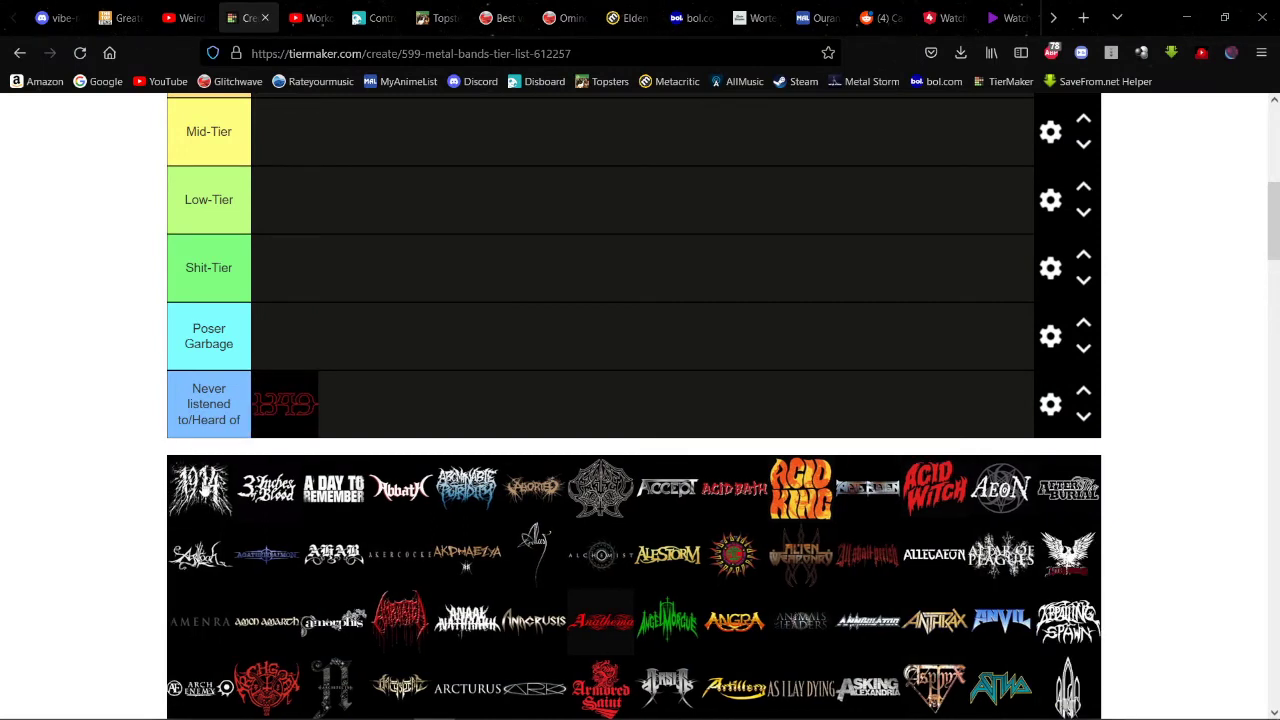
pyautogui.moveTo(200, 488); pyautogui.dragTo(420, 410)
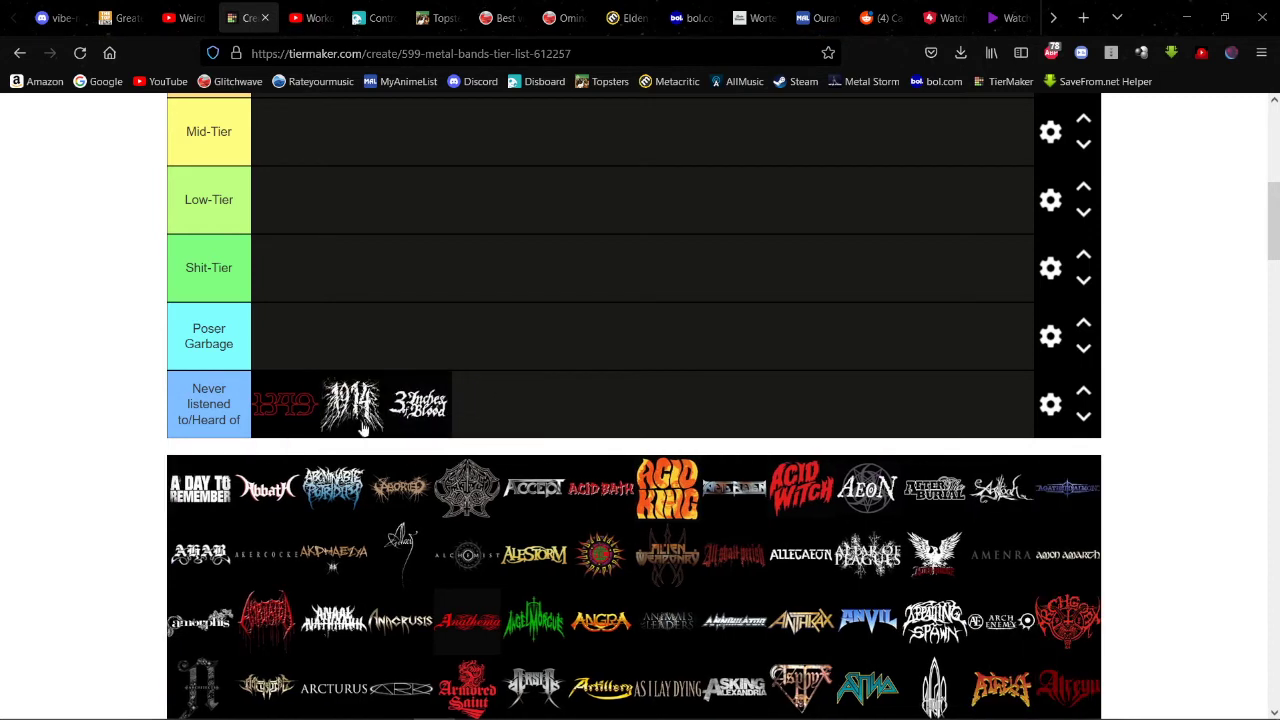
pyautogui.moveTo(195, 497); pyautogui.dragTo(309, 344)
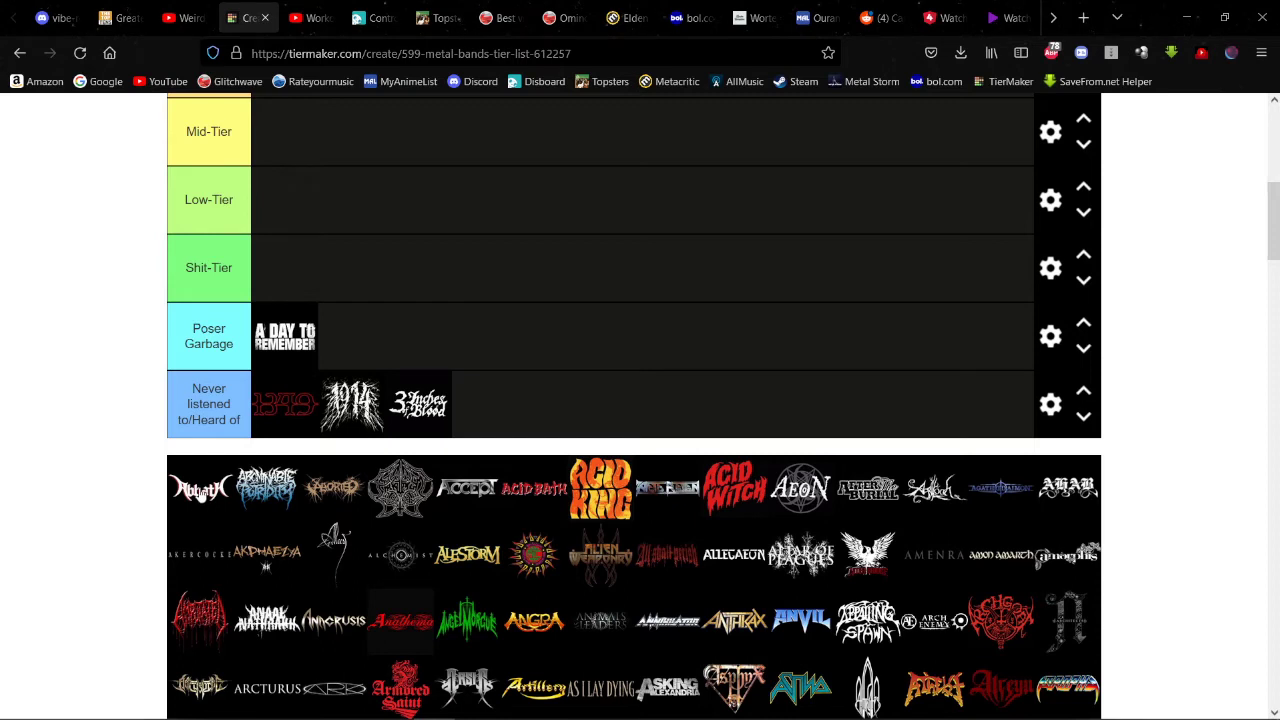
pyautogui.moveTo(180, 518); pyautogui.dragTo(567, 423)
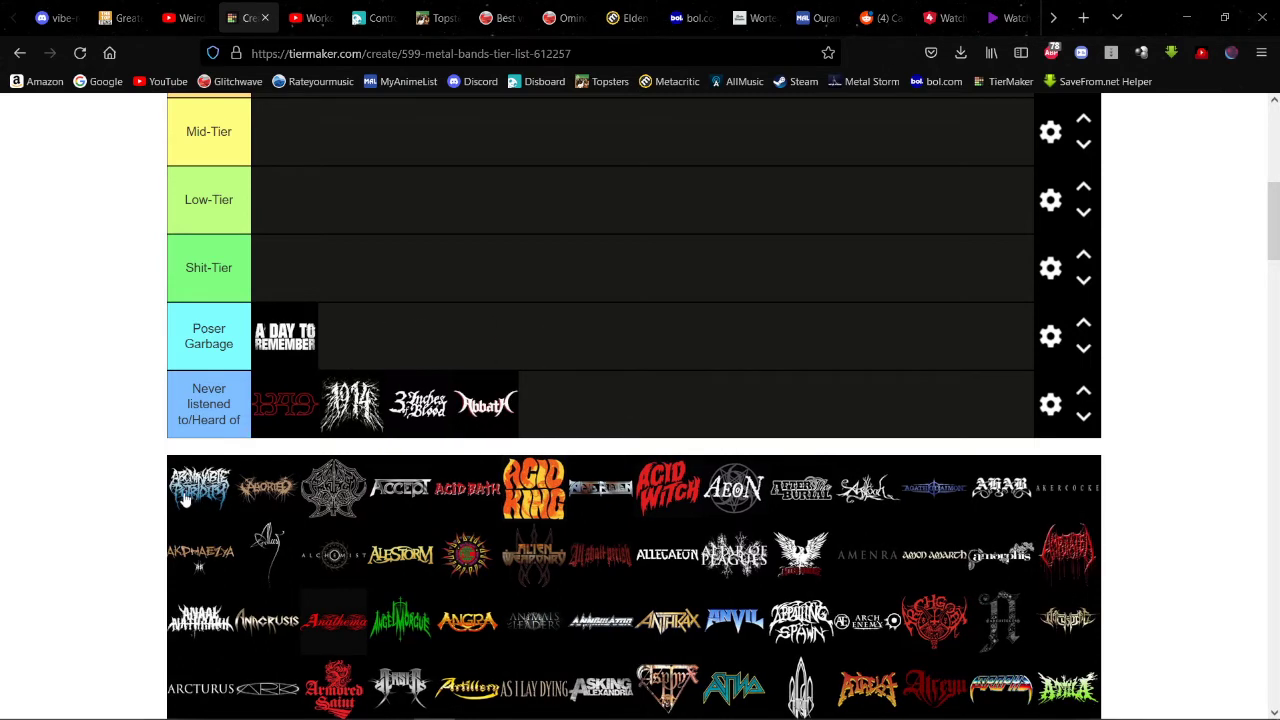
pyautogui.moveTo(185, 500); pyautogui.dragTo(545, 410)
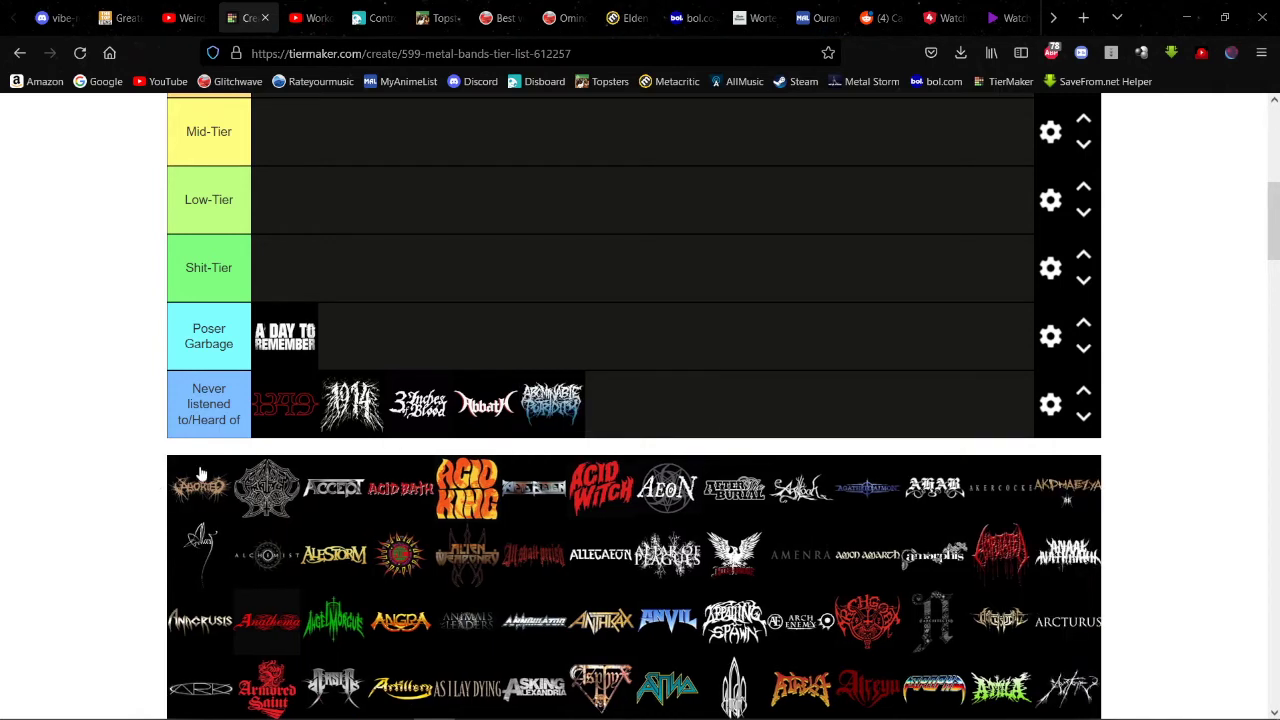
# Step: Rank Aborted and Accept in Low-Tier, and put the grey emblem logo between them in Never listened to/Heard of
pyautogui.scroll(3, 185, 503)
pyautogui.scroll(-1, 185, 503)
pyautogui.scroll(-1, 634, 400)
pyautogui.moveTo(190, 490); pyautogui.dragTo(331, 203)
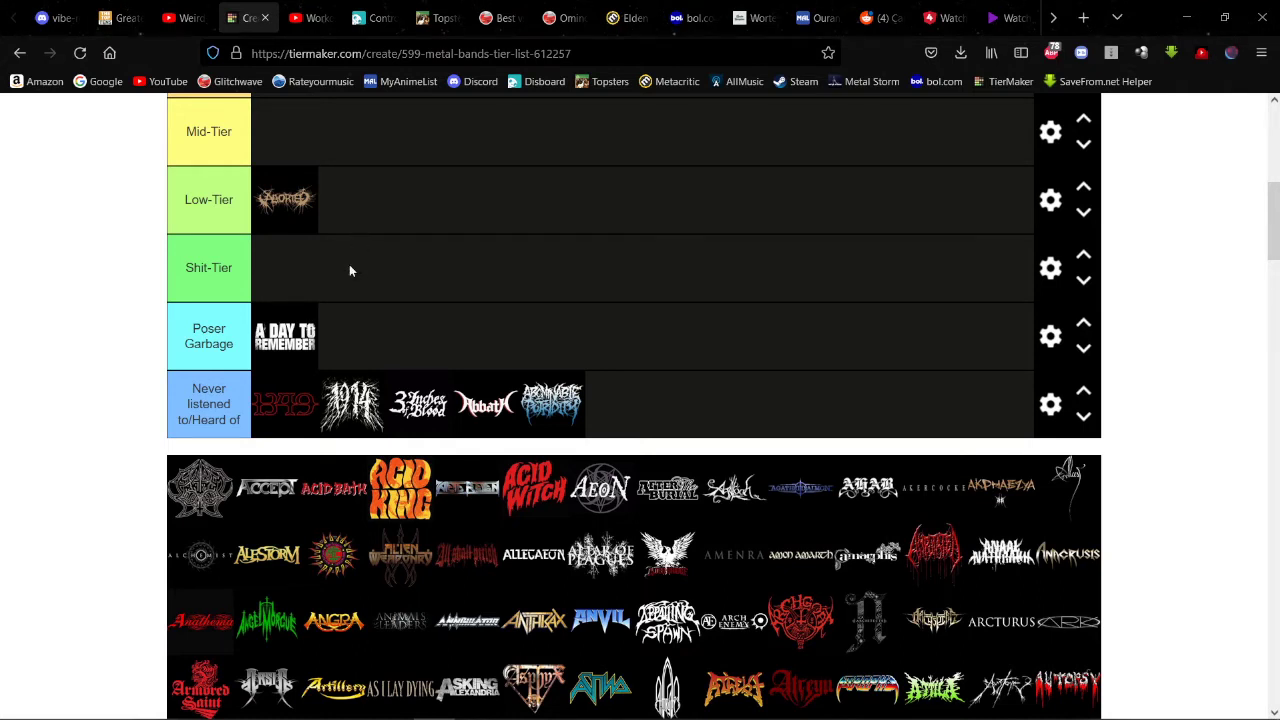
pyautogui.moveTo(200, 497); pyautogui.dragTo(735, 408)
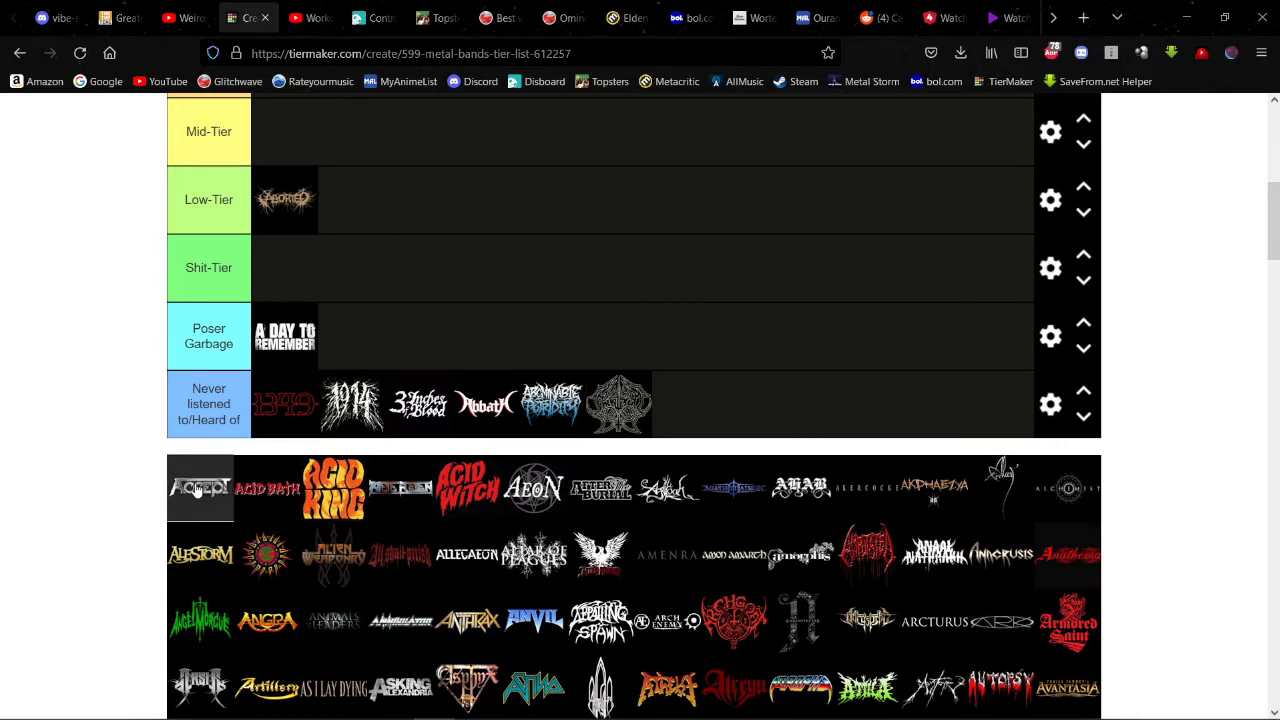
pyautogui.moveTo(198, 488); pyautogui.dragTo(391, 182)
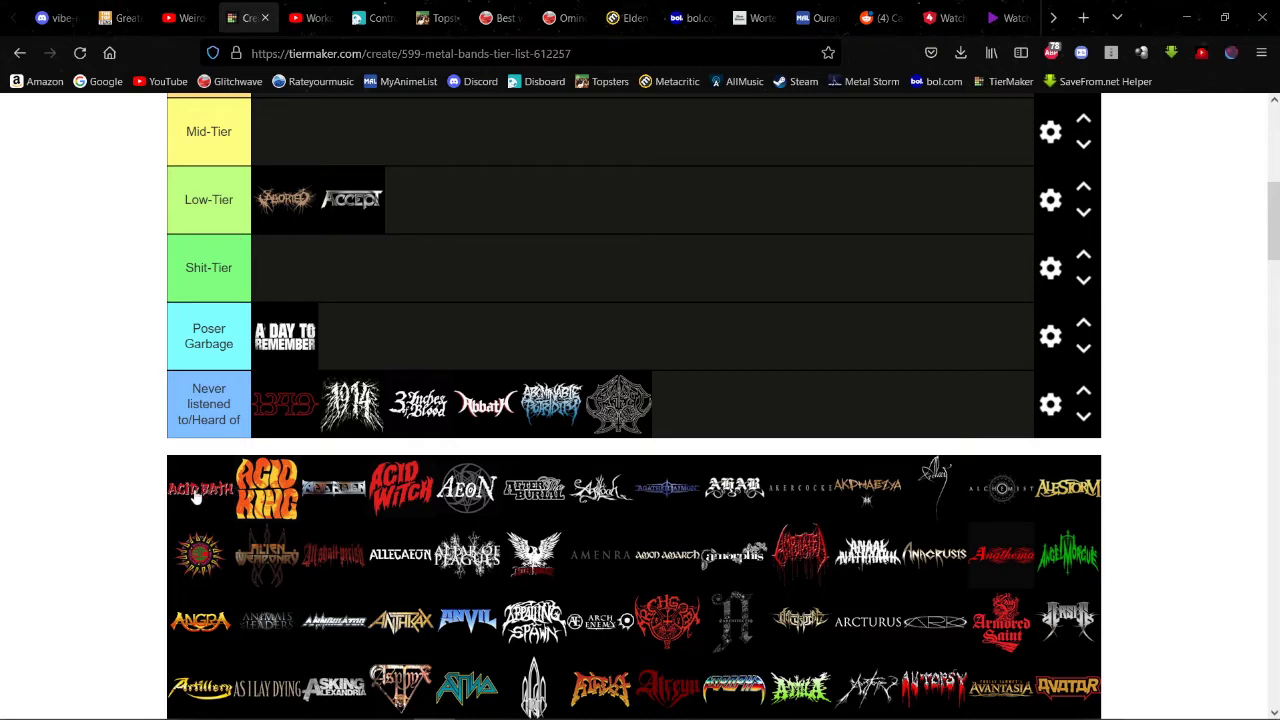
# Step: Rank Acid Bath in the High-Tier row
pyautogui.moveTo(200, 490); pyautogui.dragTo(434, 272)
pyautogui.scroll(2, 328, 313)
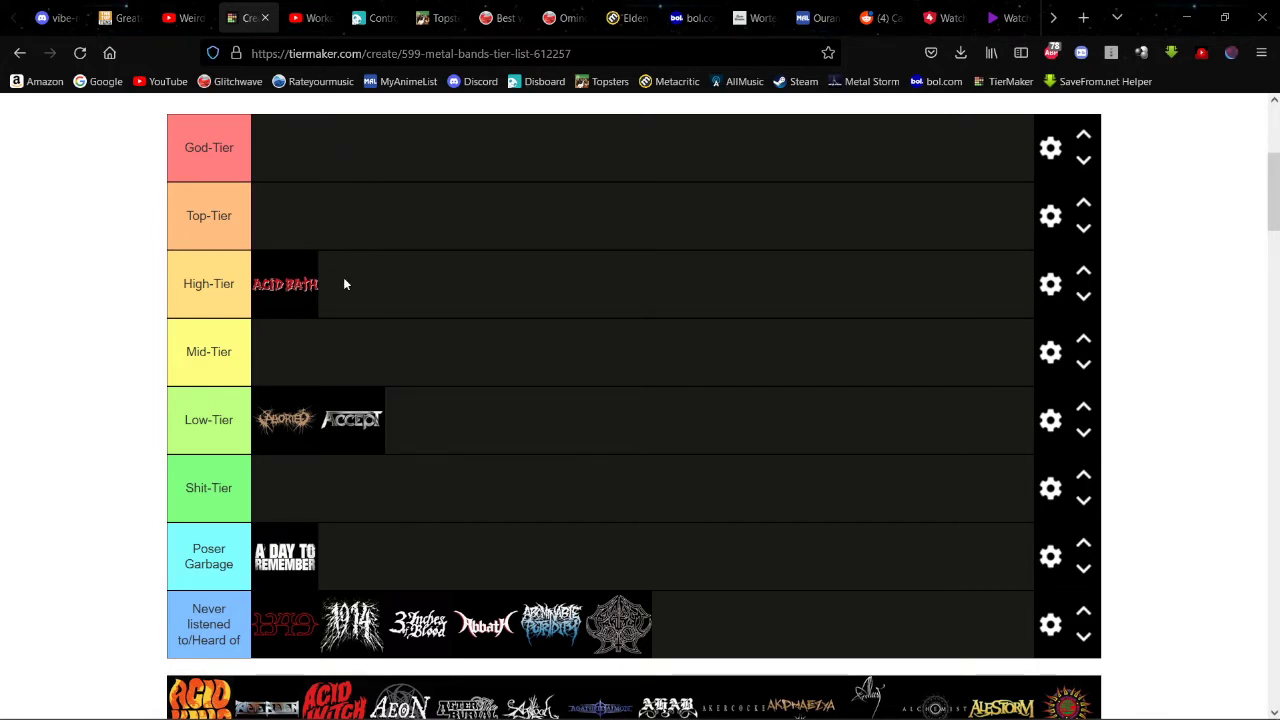
pyautogui.scroll(-2, 343, 280)
pyautogui.scroll(2, 284, 268)
pyautogui.scroll(-3, 385, 305)
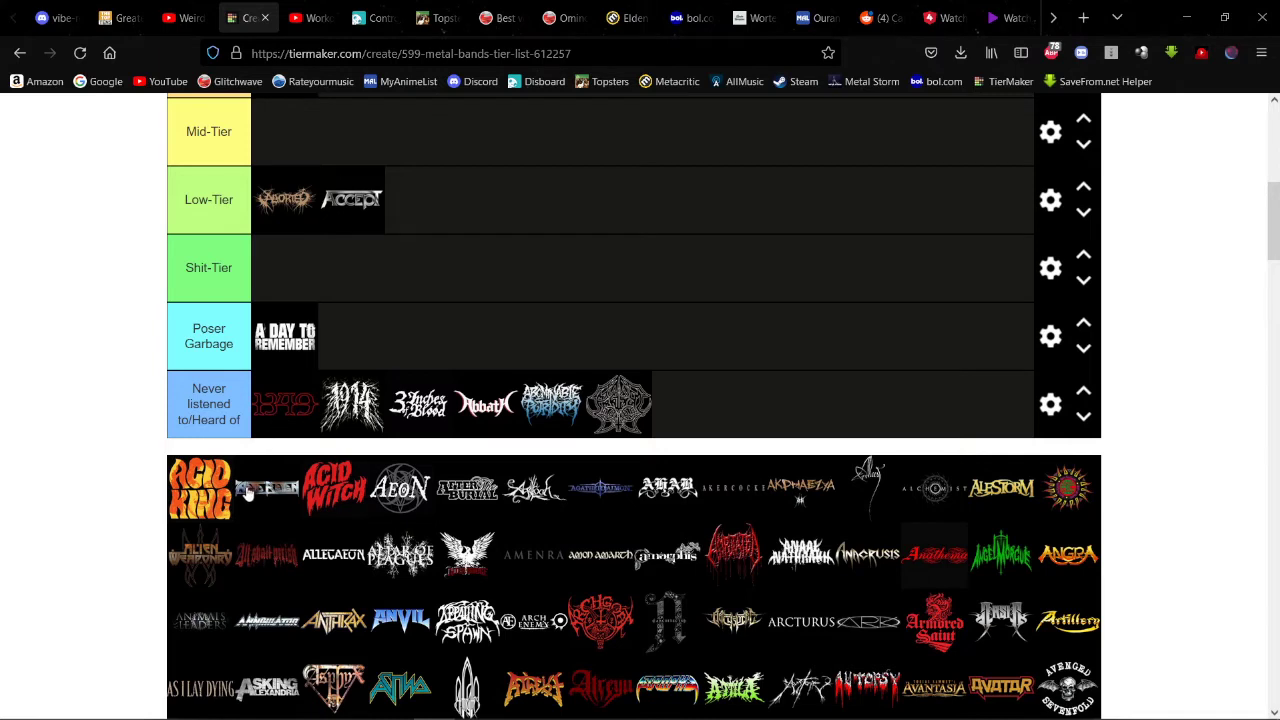
# Step: Add Acid King, Acid Reign, Acid Witch and Aeon to the Never listened to/Heard of row
pyautogui.moveTo(182, 510); pyautogui.dragTo(745, 395)
pyautogui.moveTo(185, 515); pyautogui.dragTo(905, 388)
pyautogui.moveTo(197, 502); pyautogui.dragTo(930, 375)
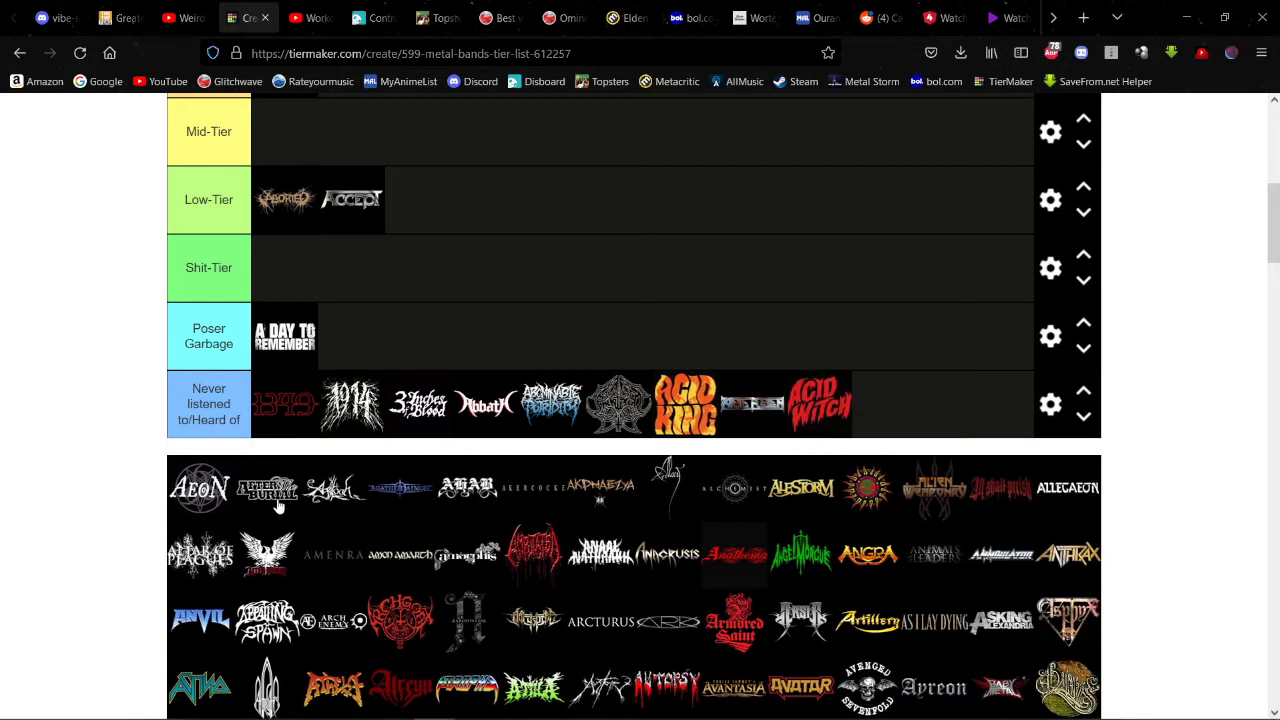
pyautogui.moveTo(213, 487); pyautogui.dragTo(876, 412)
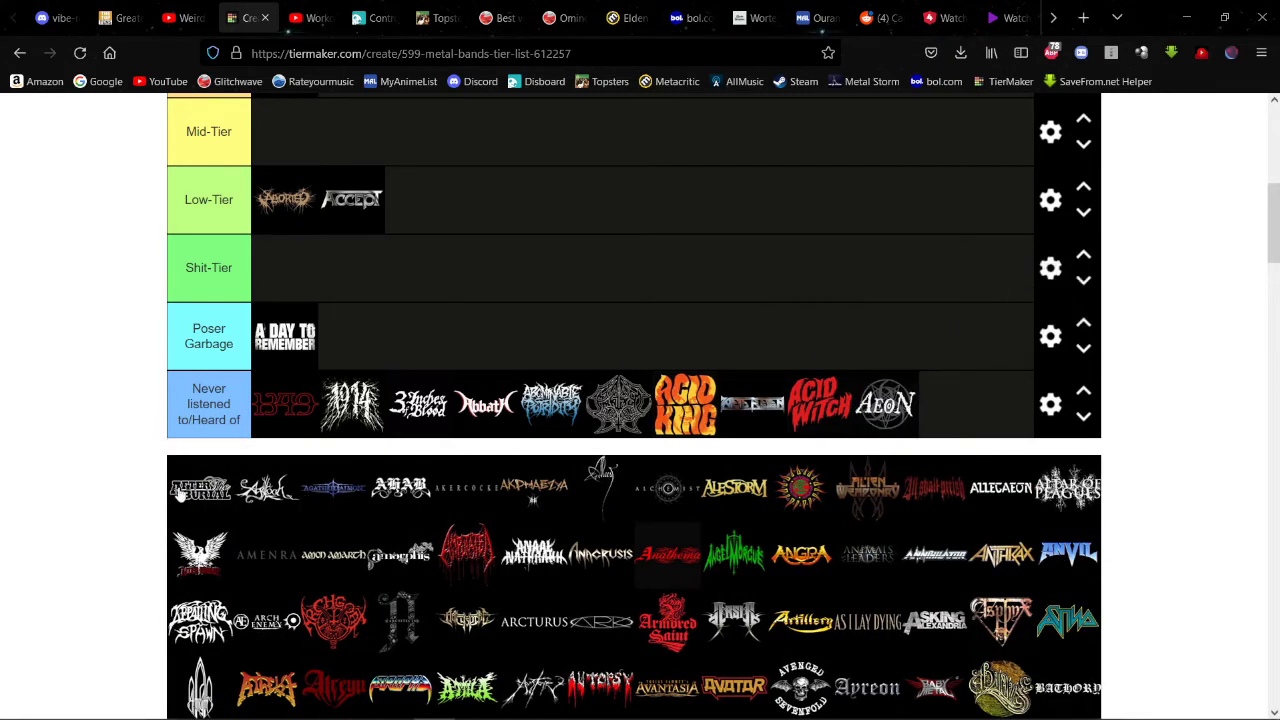
# Step: Rank After the Burial in the Mid-Tier row
pyautogui.moveTo(175, 495); pyautogui.dragTo(405, 328)
pyautogui.scroll(2, 193, 372)
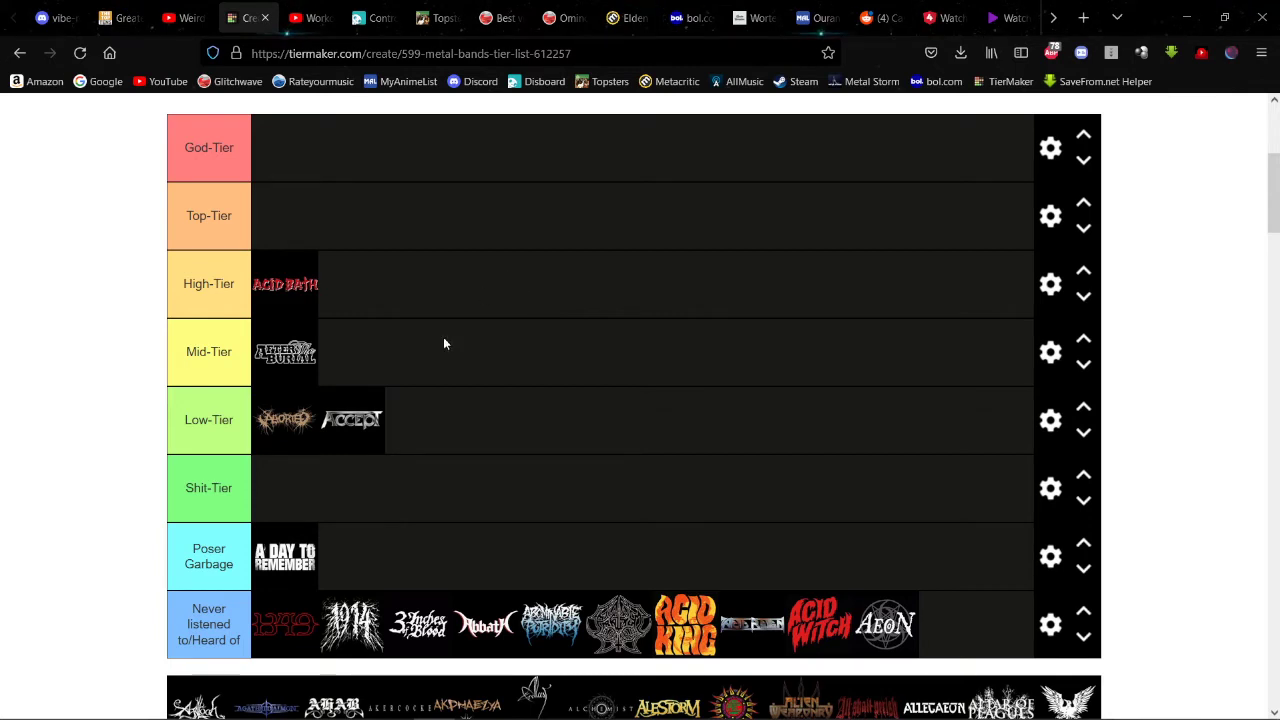
pyautogui.scroll(-2, 378, 354)
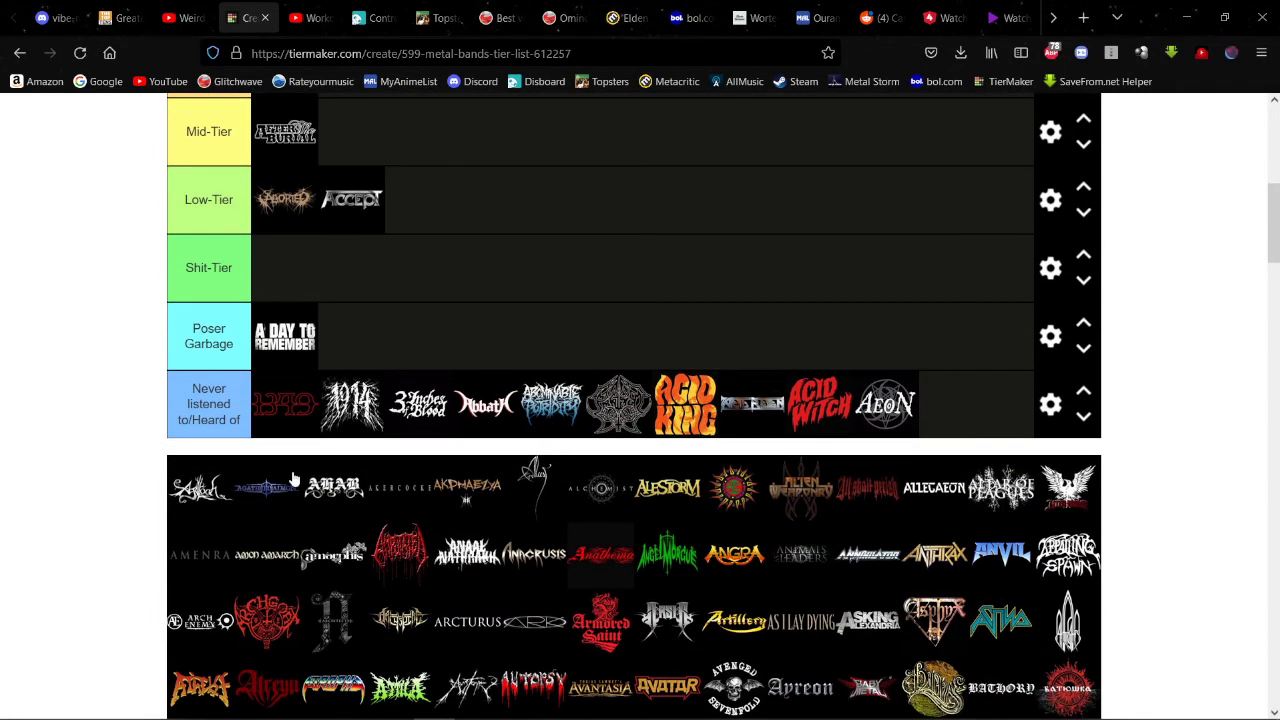
# Step: Rank Agalloch in the God-Tier row
pyautogui.moveTo(195, 490); pyautogui.dragTo(414, 375)
pyautogui.scroll(4, 257, 414)
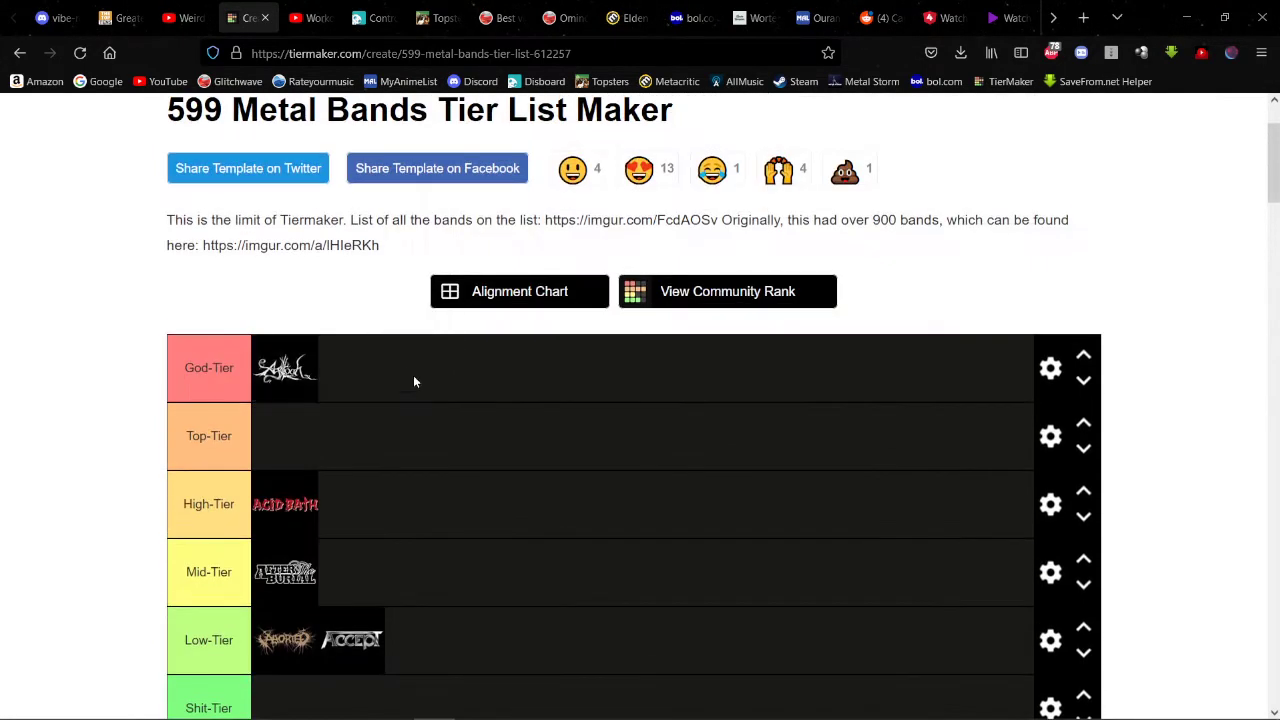
pyautogui.scroll(-2, 414, 380)
pyautogui.scroll(-1, 410, 390)
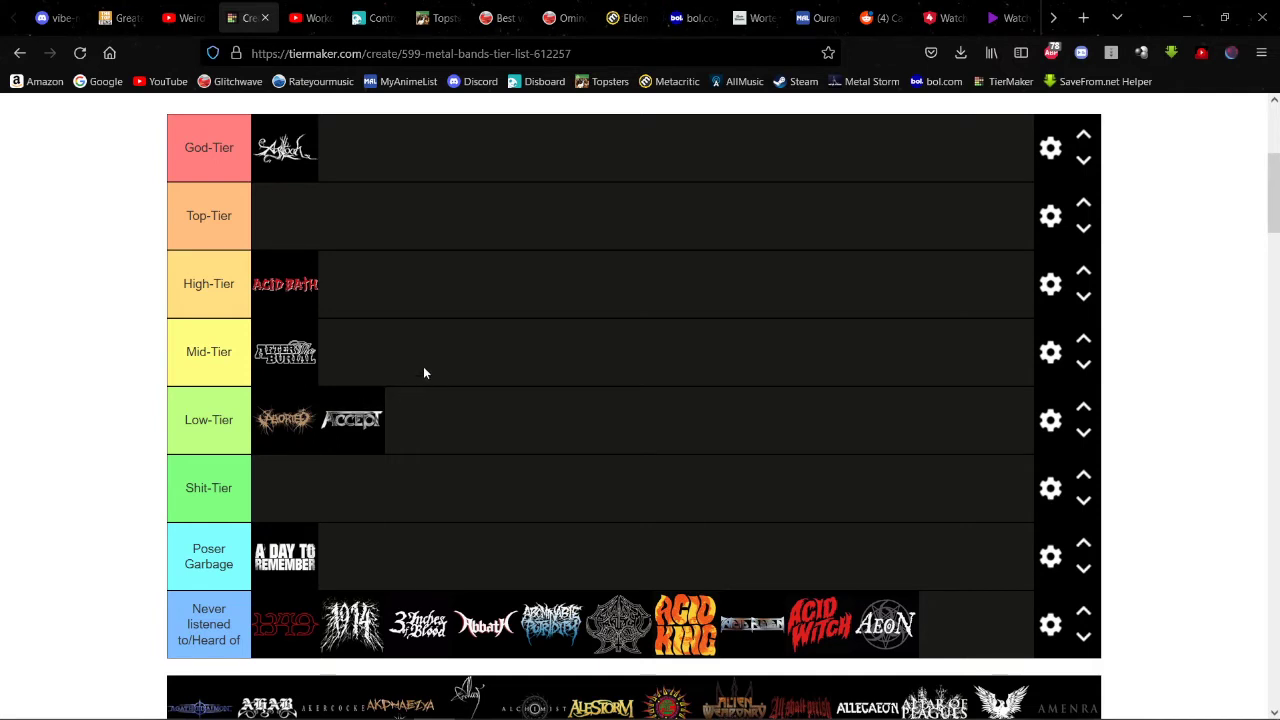
pyautogui.scroll(-3, 270, 315)
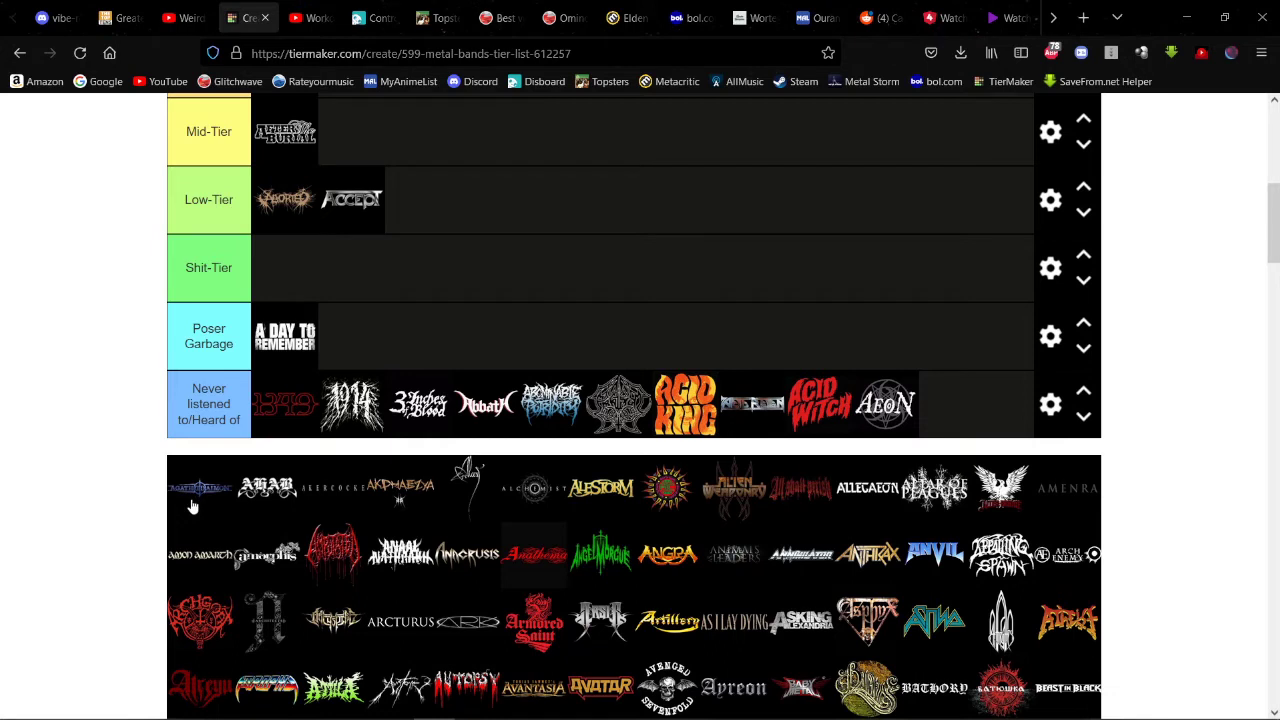
# Step: Add Agathodaimon, Ahab, Akercocke and Akphaezya to the Never listened to/Heard of row
pyautogui.moveTo(193, 507); pyautogui.dragTo(988, 400)
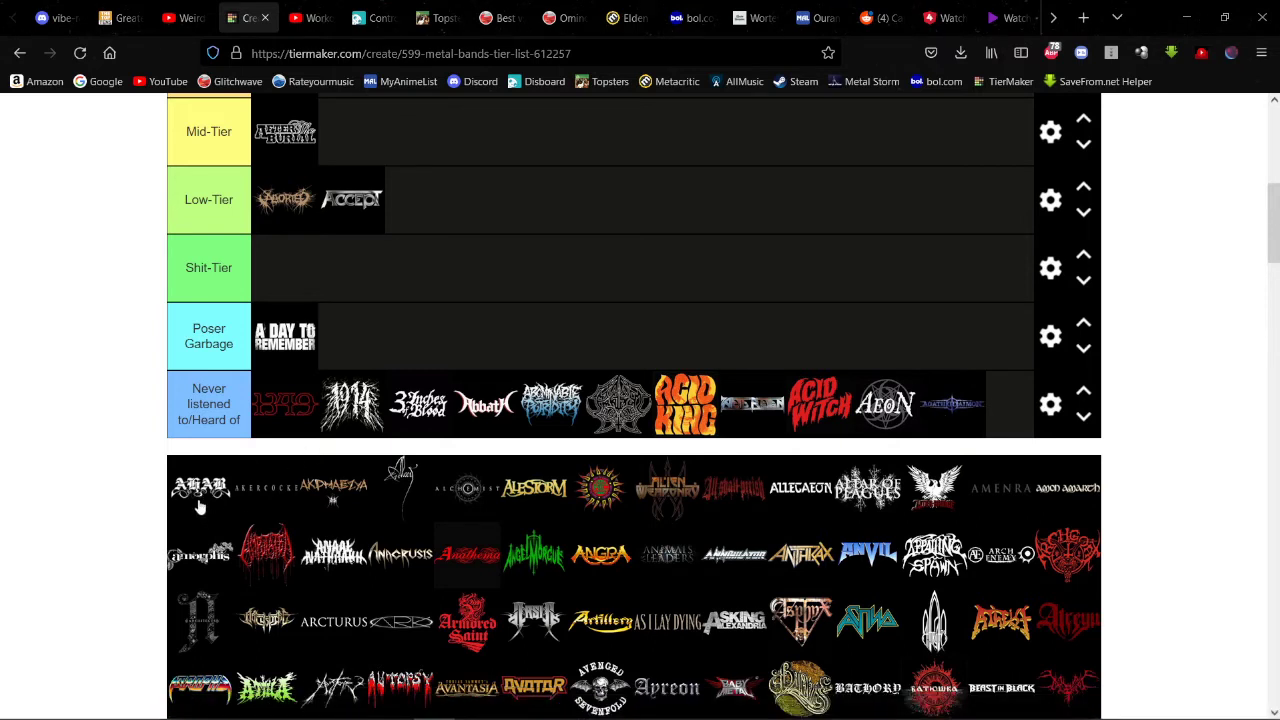
pyautogui.moveTo(199, 504)
pyautogui.mouseDown()
pyautogui.moveTo(215, 488)
pyautogui.moveTo(192, 502)
pyautogui.mouseUp()
pyautogui.moveTo(200, 497); pyautogui.dragTo(466, 476)
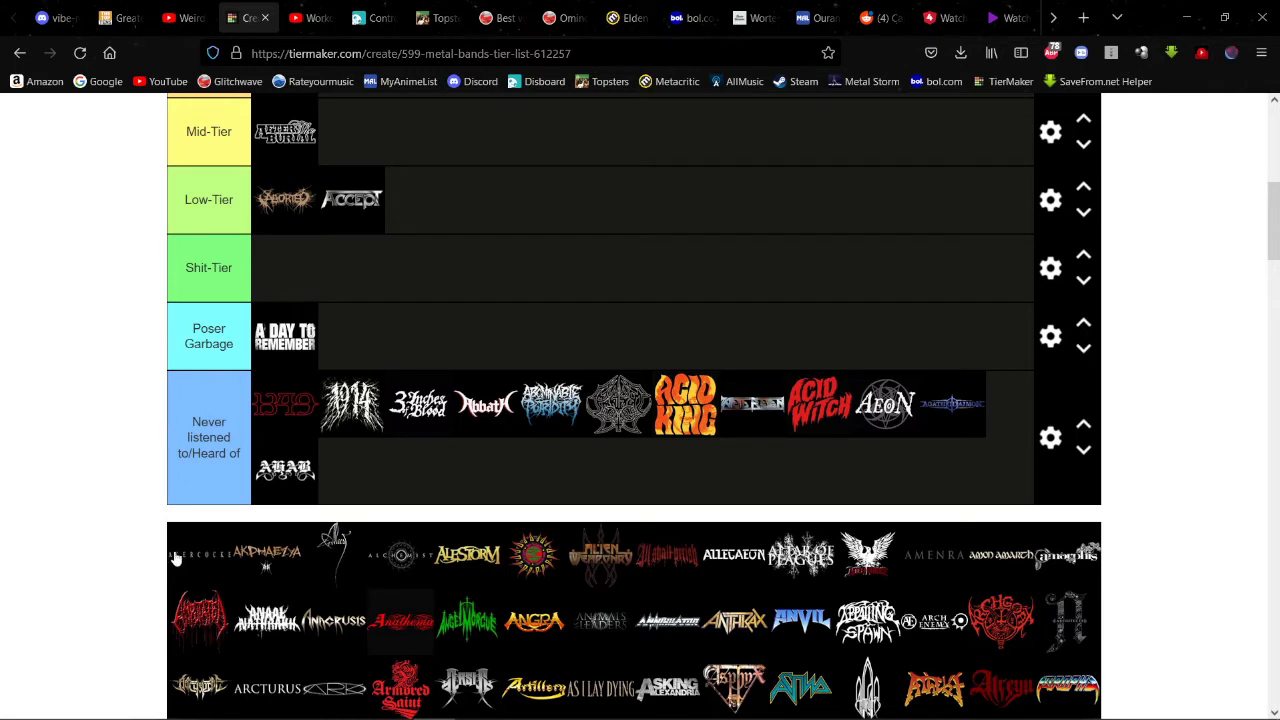
pyautogui.moveTo(211, 550); pyautogui.dragTo(428, 466)
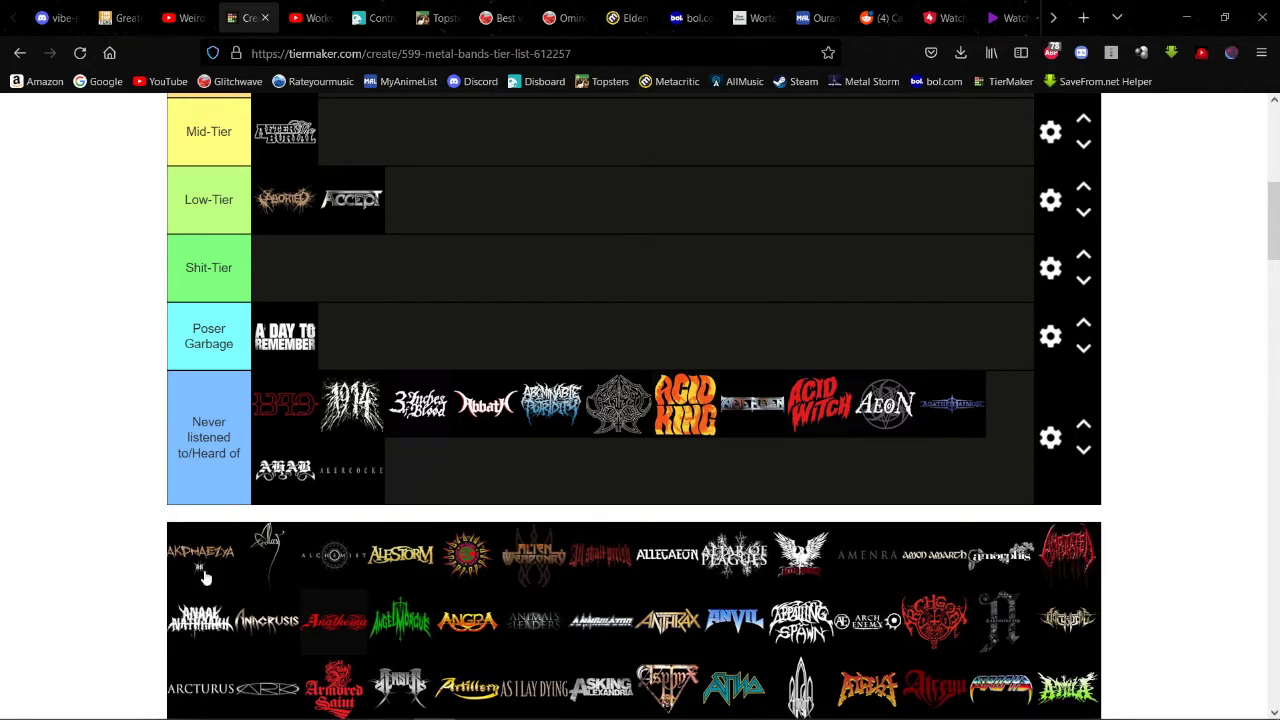
pyautogui.moveTo(200, 568); pyautogui.dragTo(500, 434)
# Step: Rank Alcest in Mid-Tier and add Alchemist to the Never listened to/Heard of row
pyautogui.moveTo(203, 553); pyautogui.dragTo(440, 330)
pyautogui.scroll(2, 168, 482)
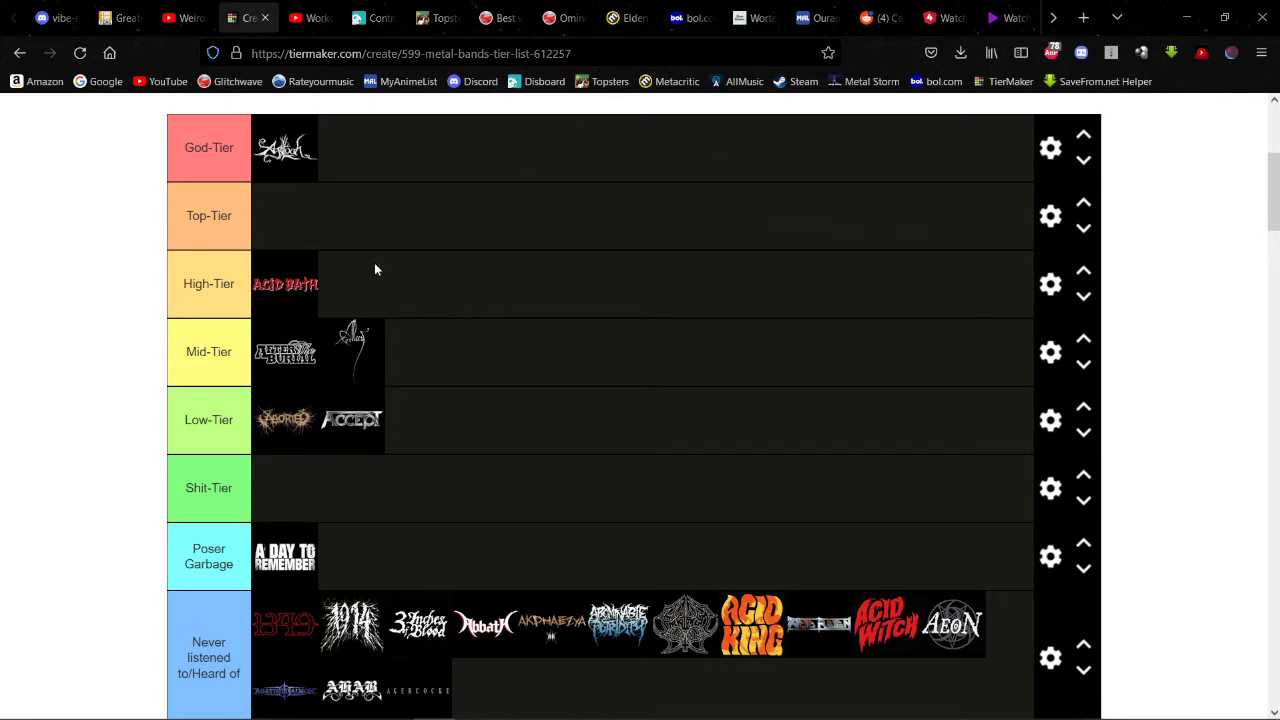
pyautogui.scroll(-2, 375, 270)
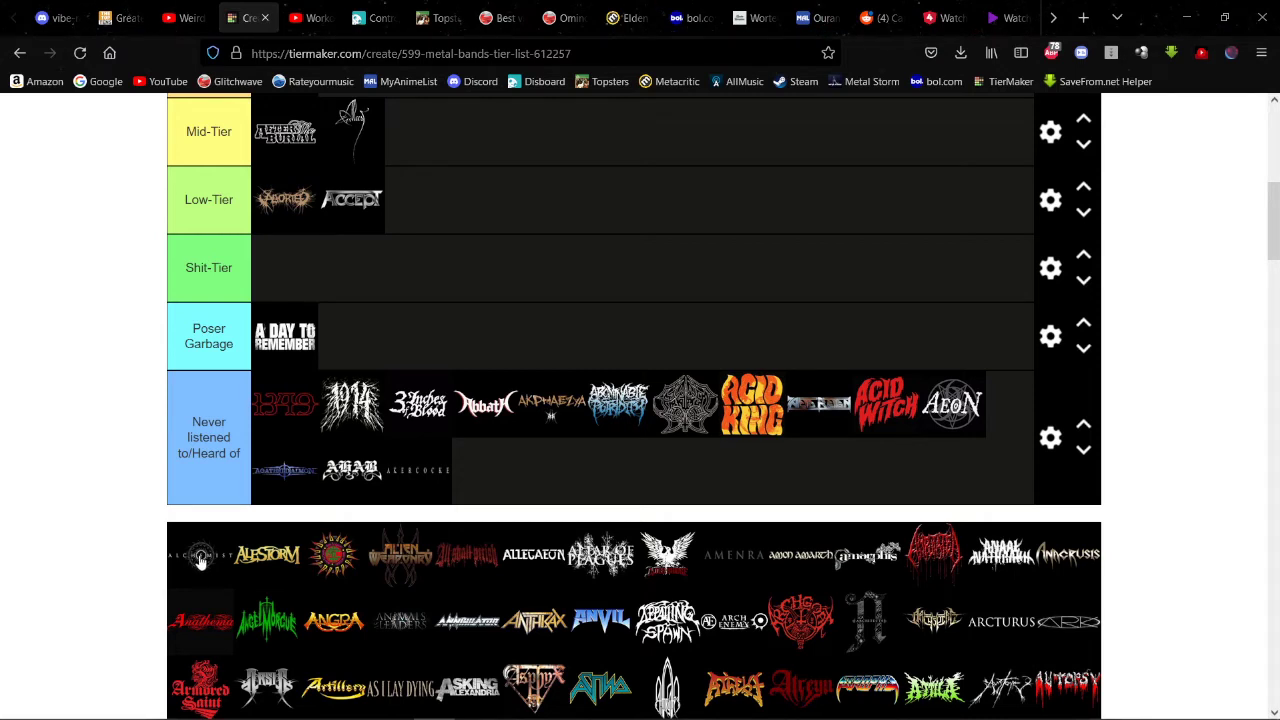
pyautogui.moveTo(201, 562); pyautogui.dragTo(616, 469)
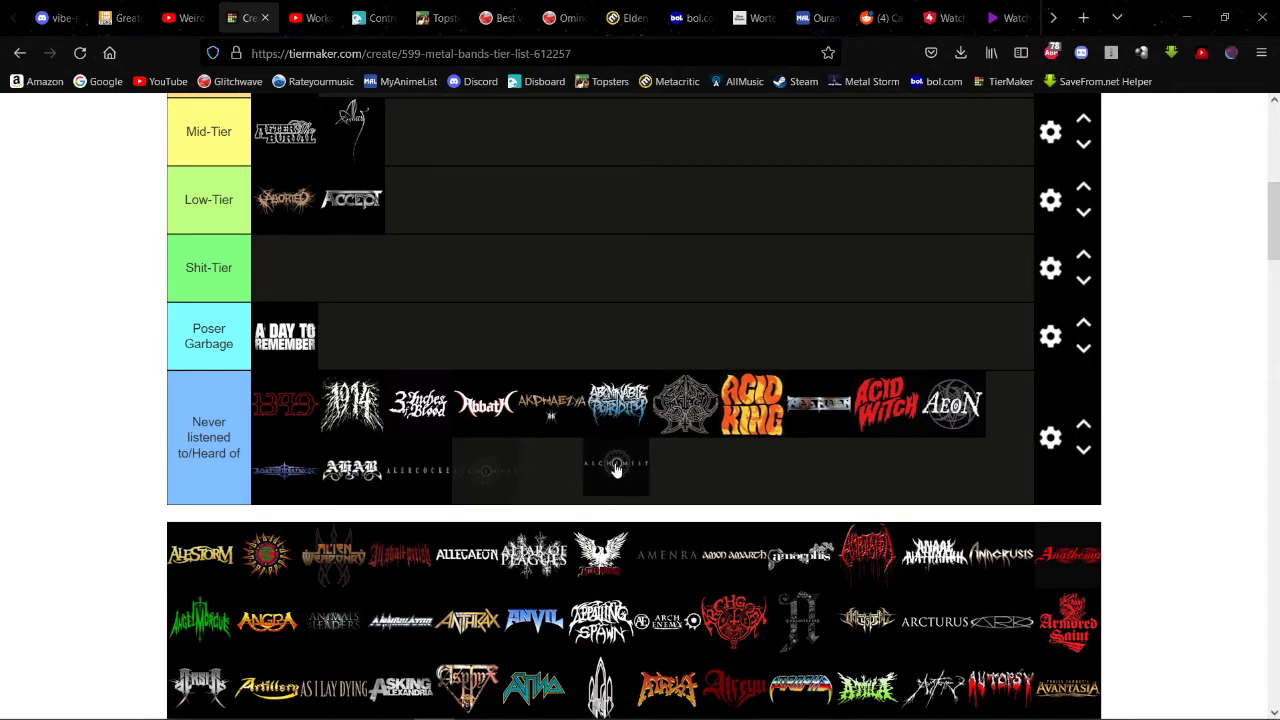
# Step: Place Alchemist in the Never listened to/Heard of row and rank Alestorm in Poser Garbage
pyautogui.moveTo(616, 469); pyautogui.dragTo(616, 469)
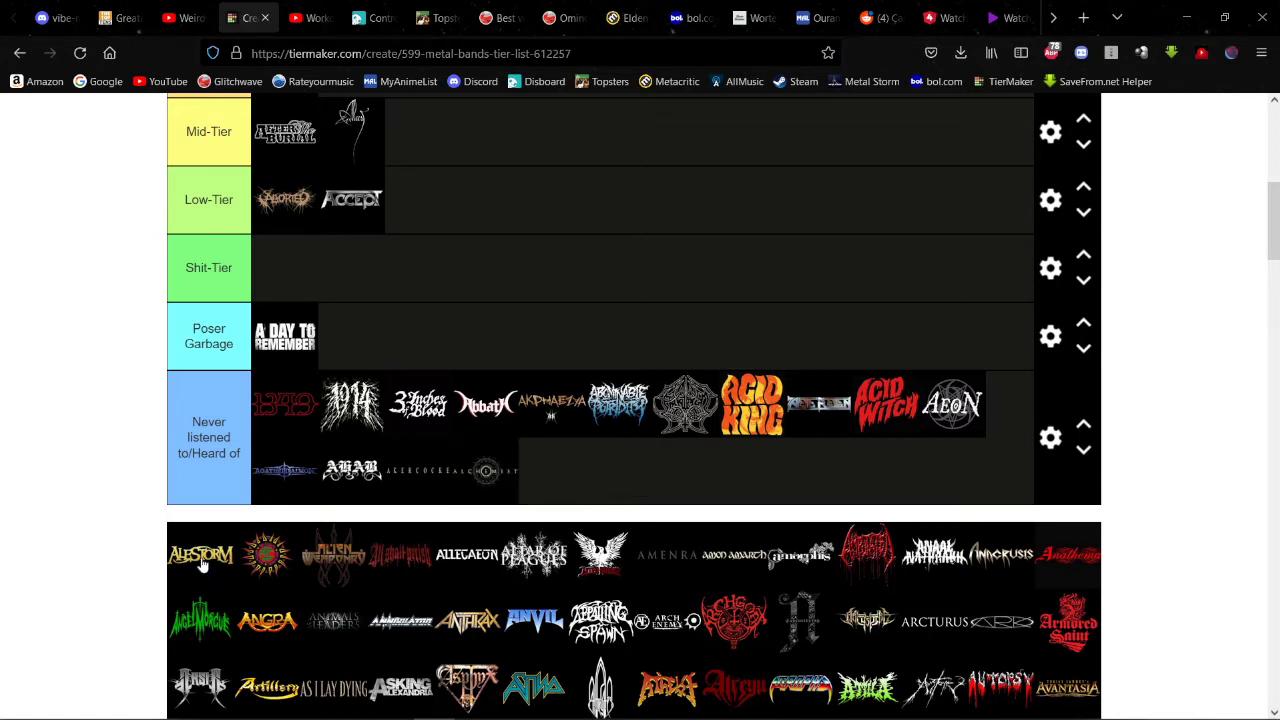
pyautogui.moveTo(203, 566); pyautogui.dragTo(606, 312)
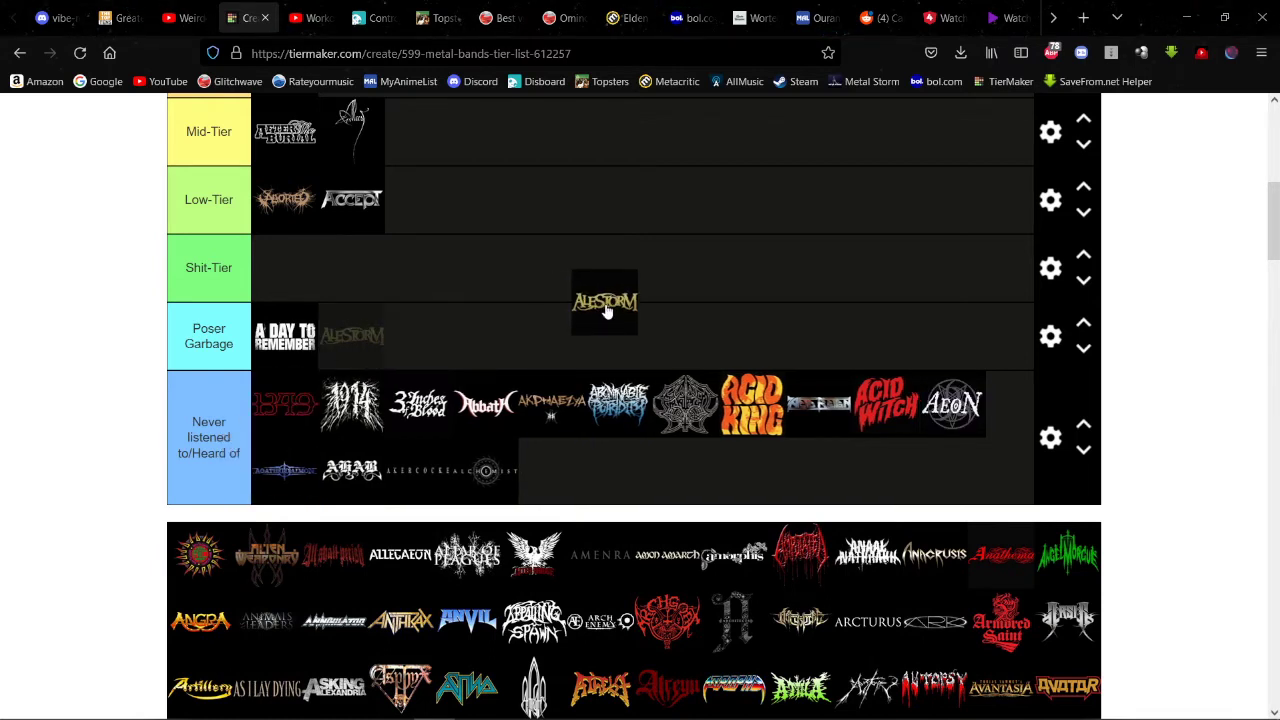
pyautogui.moveTo(604, 312); pyautogui.dragTo(600, 314)
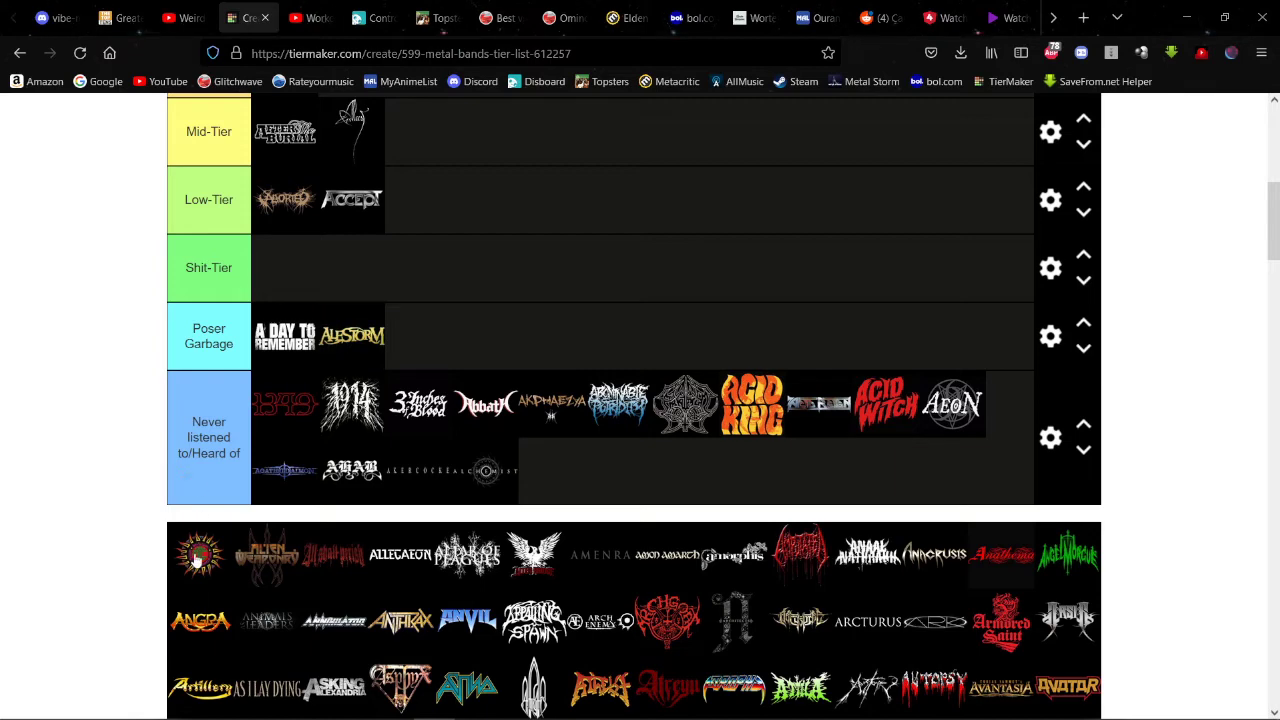
# Step: Rank Alice in Chains, the sun logo, in the High-Tier row
pyautogui.moveTo(205, 562); pyautogui.dragTo(575, 478)
pyautogui.scroll(2, 213, 558)
pyautogui.scroll(2, 213, 558)
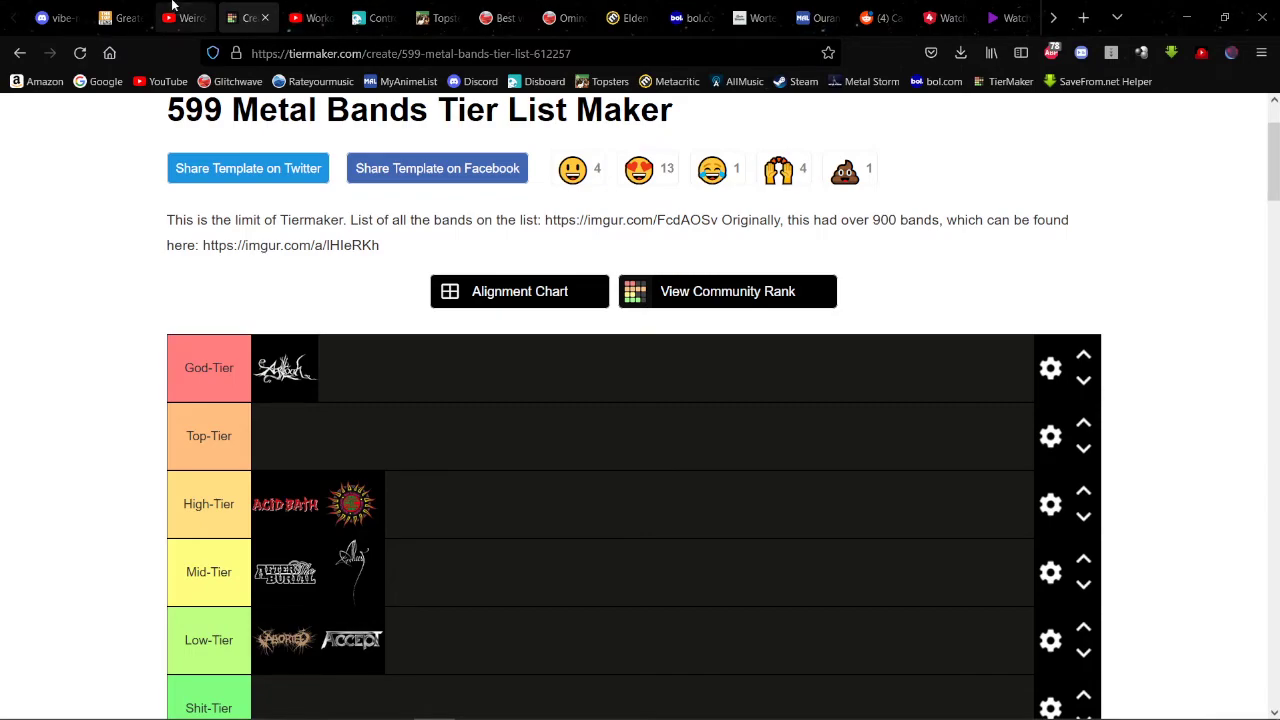
pyautogui.scroll(-10, 629, 334)
pyautogui.scroll(5, 579, 333)
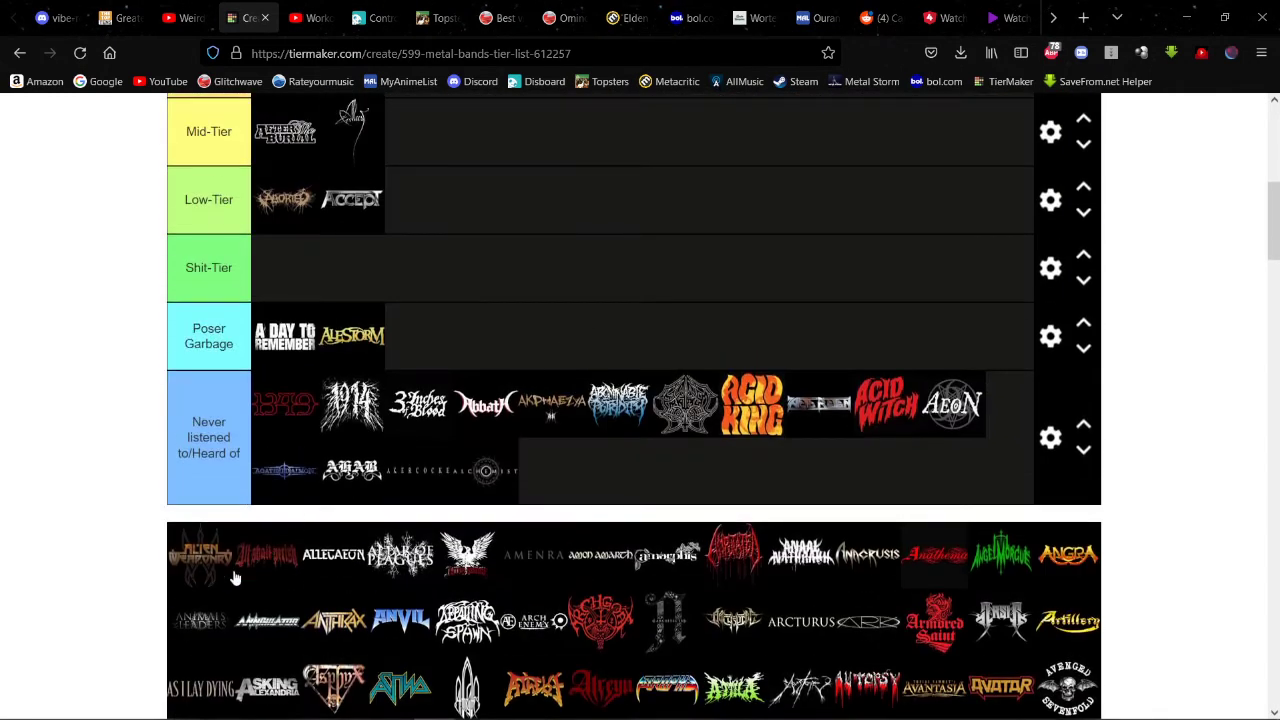
# Step: Add Alien Weaponry, All Shall Perish and Allegaeon to the Never listened to/Heard of row
pyautogui.moveTo(200, 569); pyautogui.dragTo(676, 490)
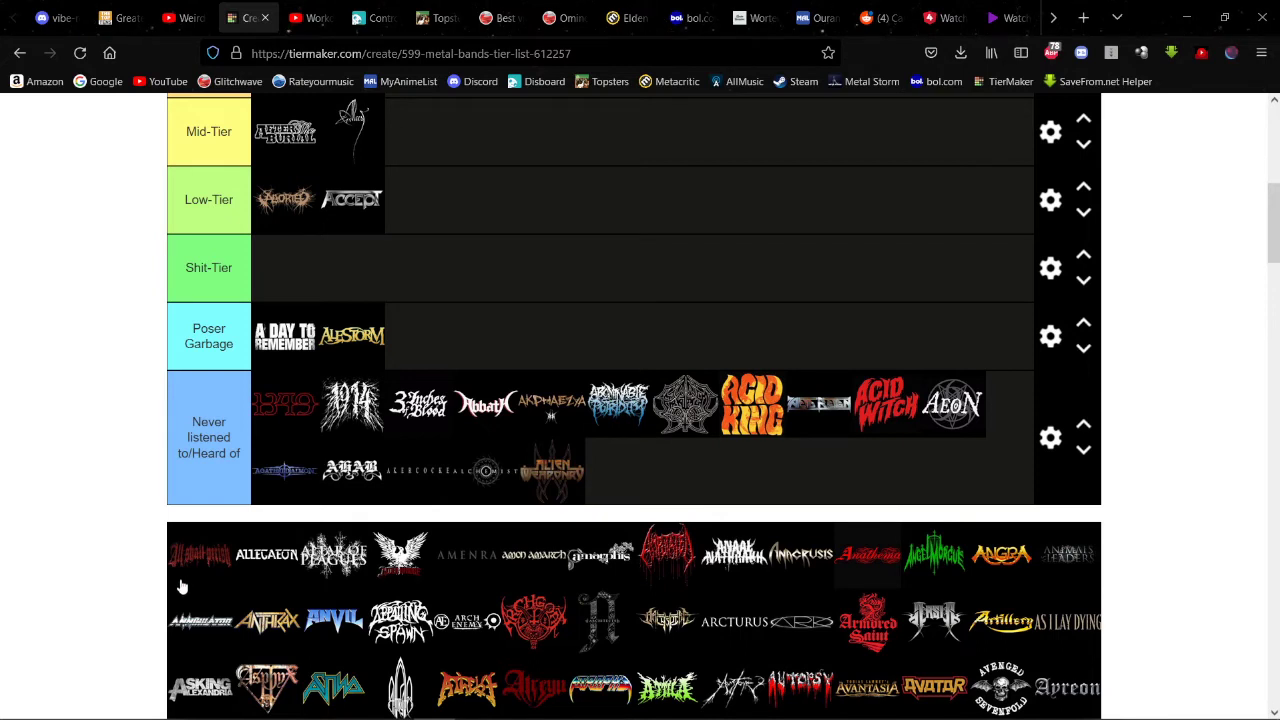
pyautogui.moveTo(200, 571); pyautogui.dragTo(688, 477)
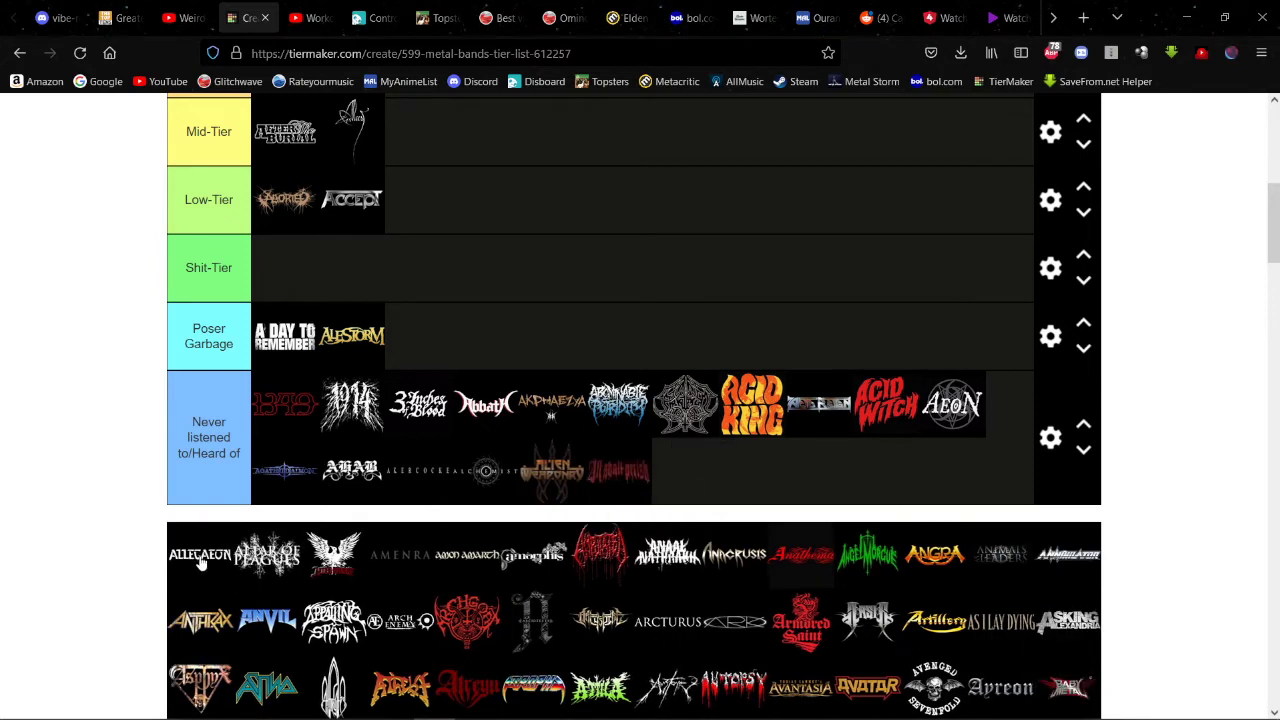
pyautogui.moveTo(202, 578); pyautogui.dragTo(592, 472)
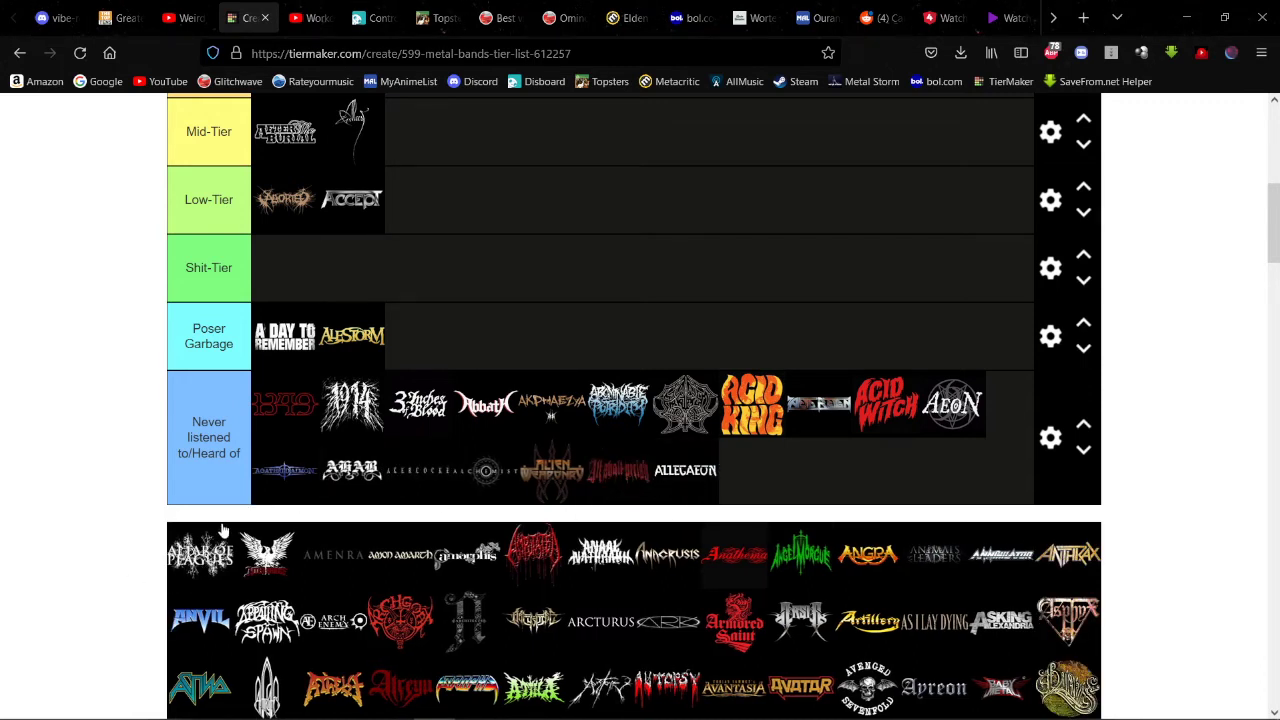
pyautogui.scroll(2, 252, 348)
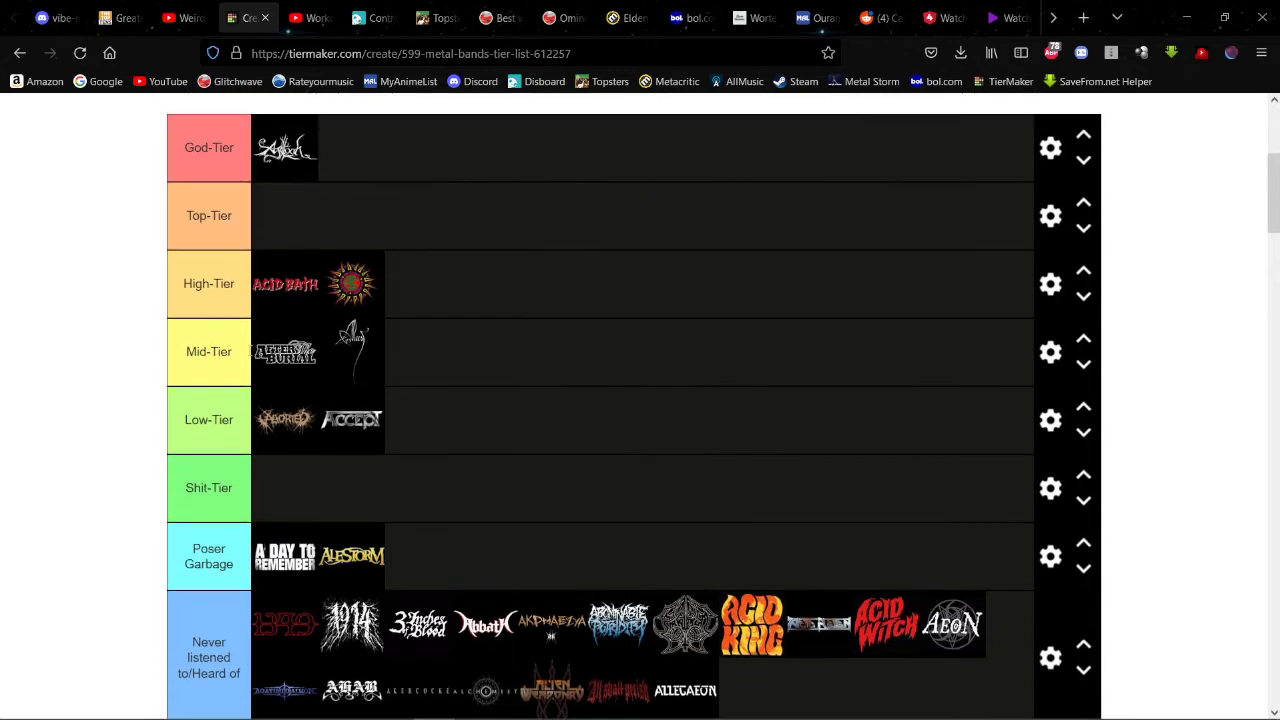
pyautogui.scroll(-2, 130, 430)
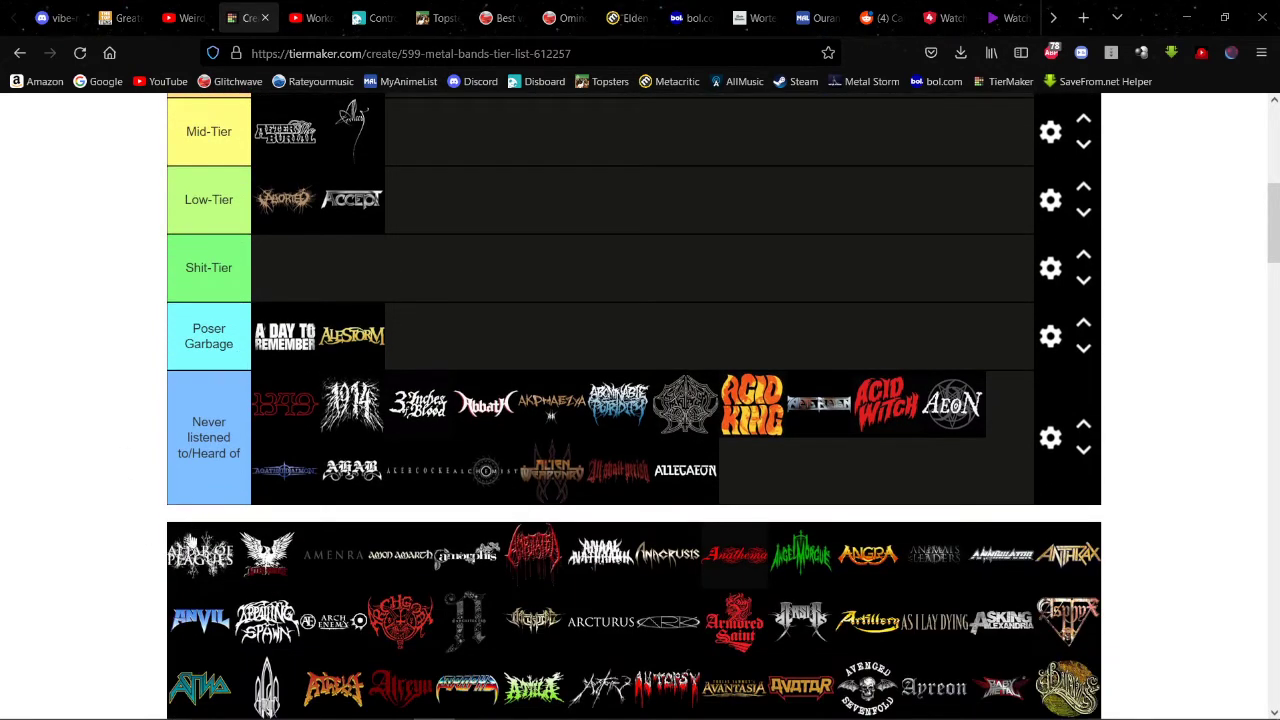
# Step: Add Altar of Plagues, the white winged-bird logo and Amenra to the Never listened to/Heard of row
pyautogui.moveTo(190, 566); pyautogui.dragTo(803, 476)
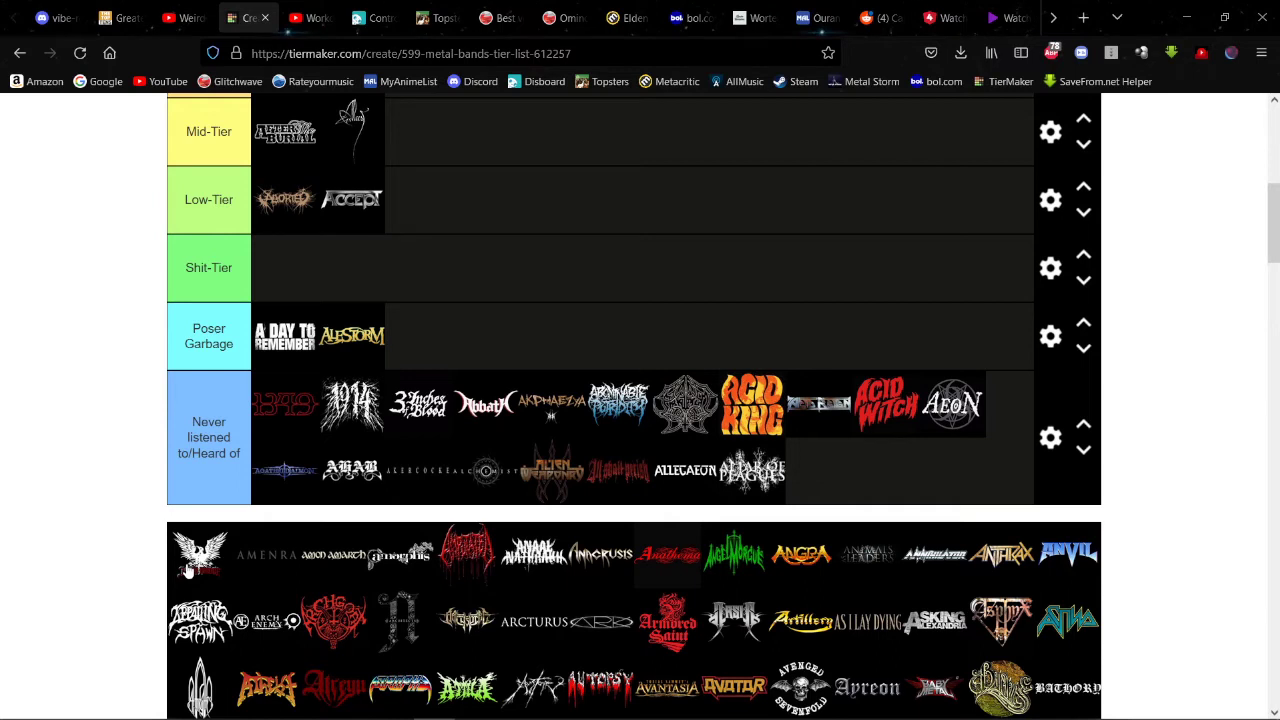
pyautogui.moveTo(188, 568); pyautogui.dragTo(149, 566)
pyautogui.moveTo(200, 560); pyautogui.dragTo(994, 437)
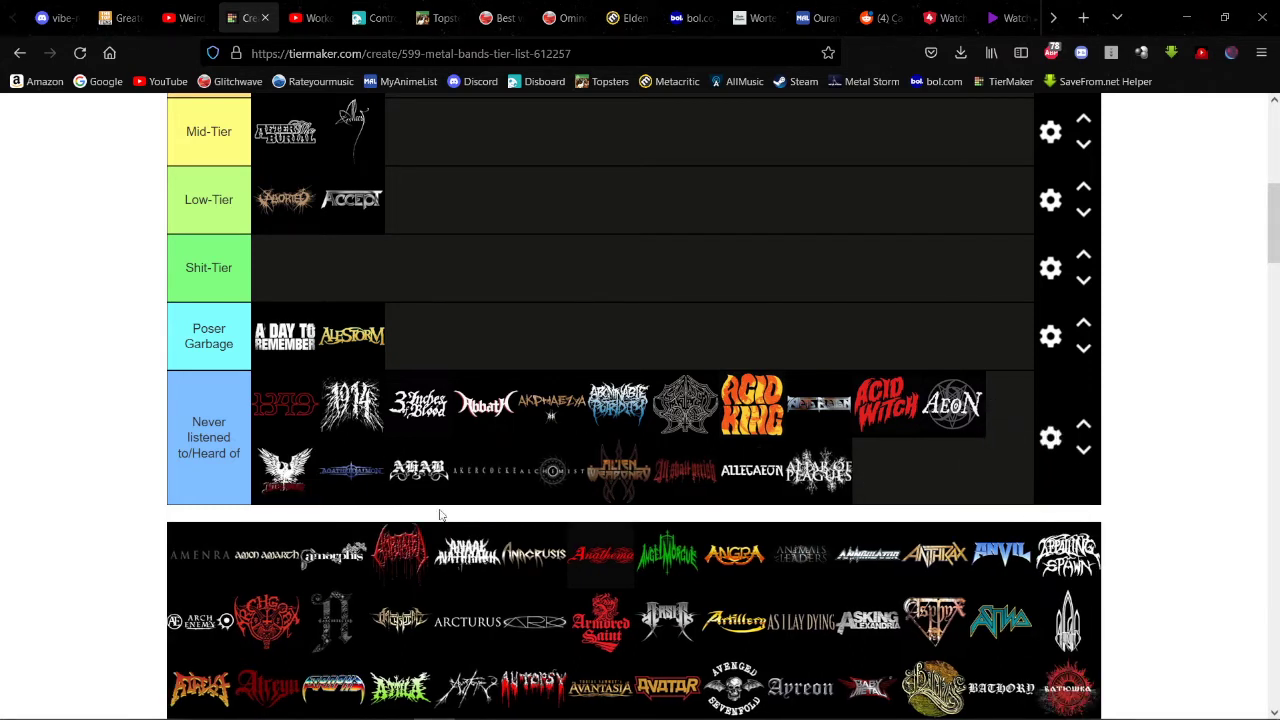
pyautogui.moveTo(180, 565); pyautogui.dragTo(914, 460)
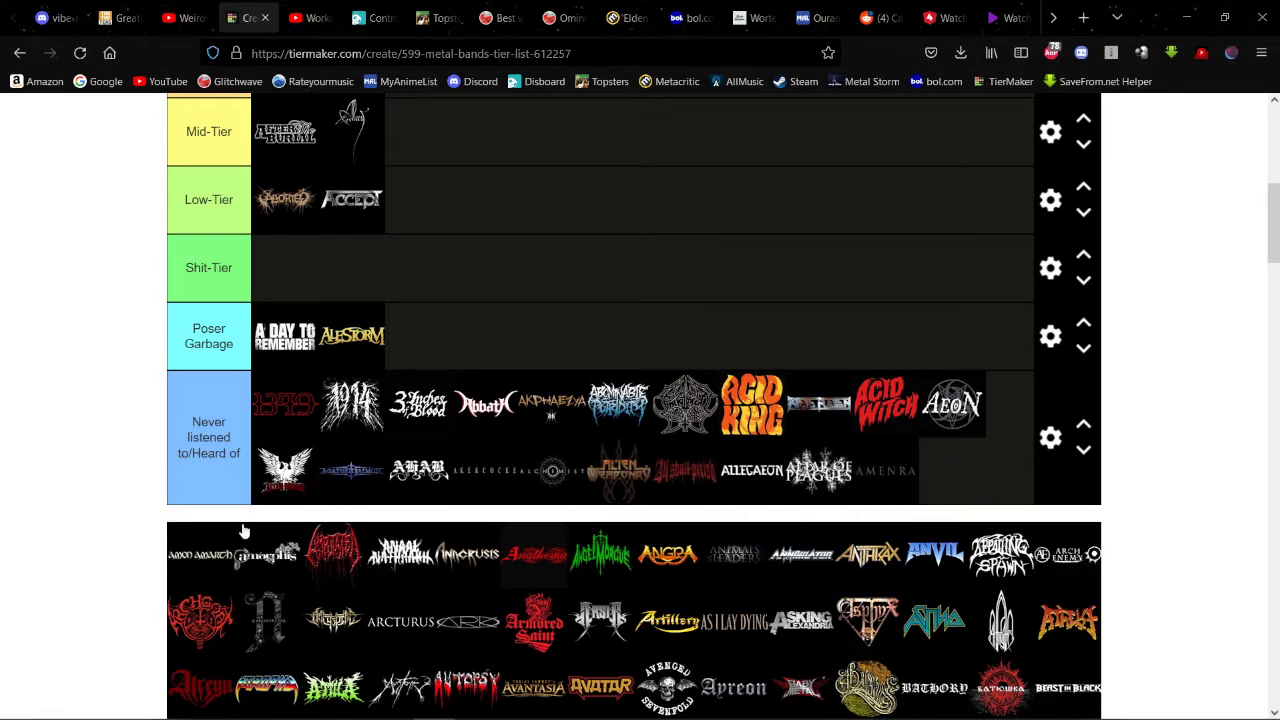
# Step: Rank Amon Amarth in the Mid-Tier row
pyautogui.moveTo(198, 563); pyautogui.dragTo(650, 357)
pyautogui.scroll(2, 371, 423)
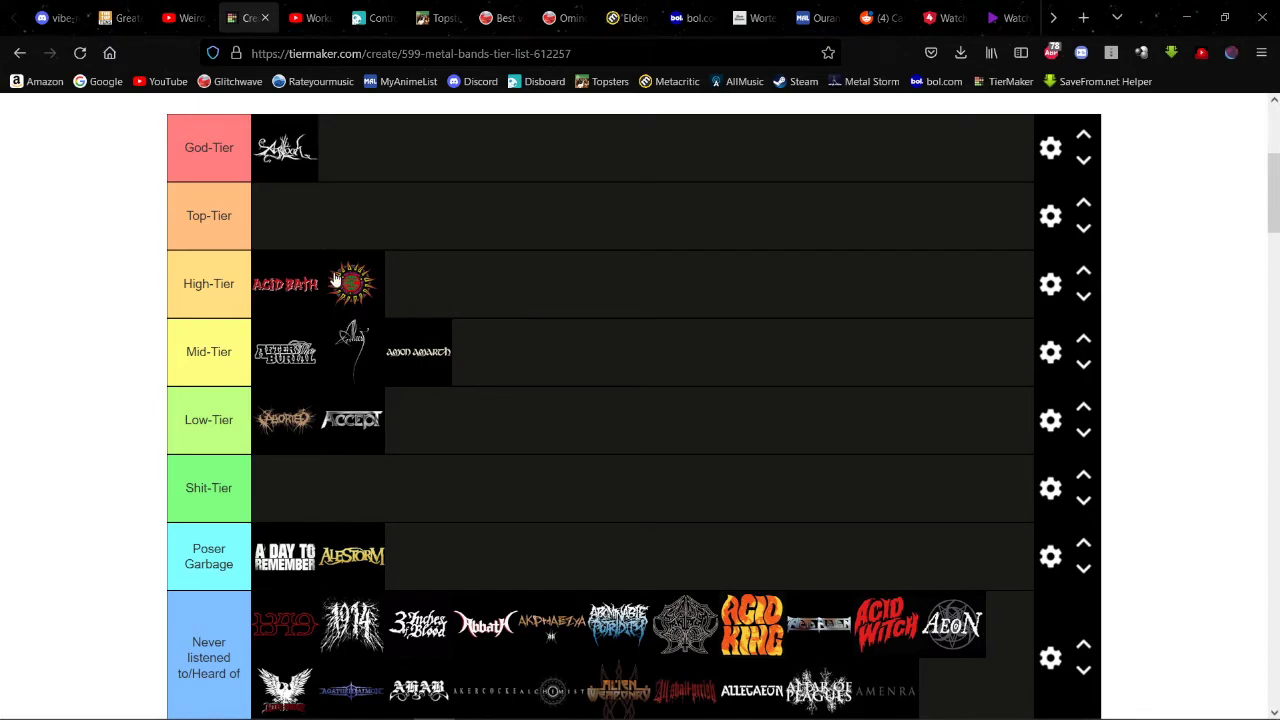
pyautogui.scroll(-6, 414, 283)
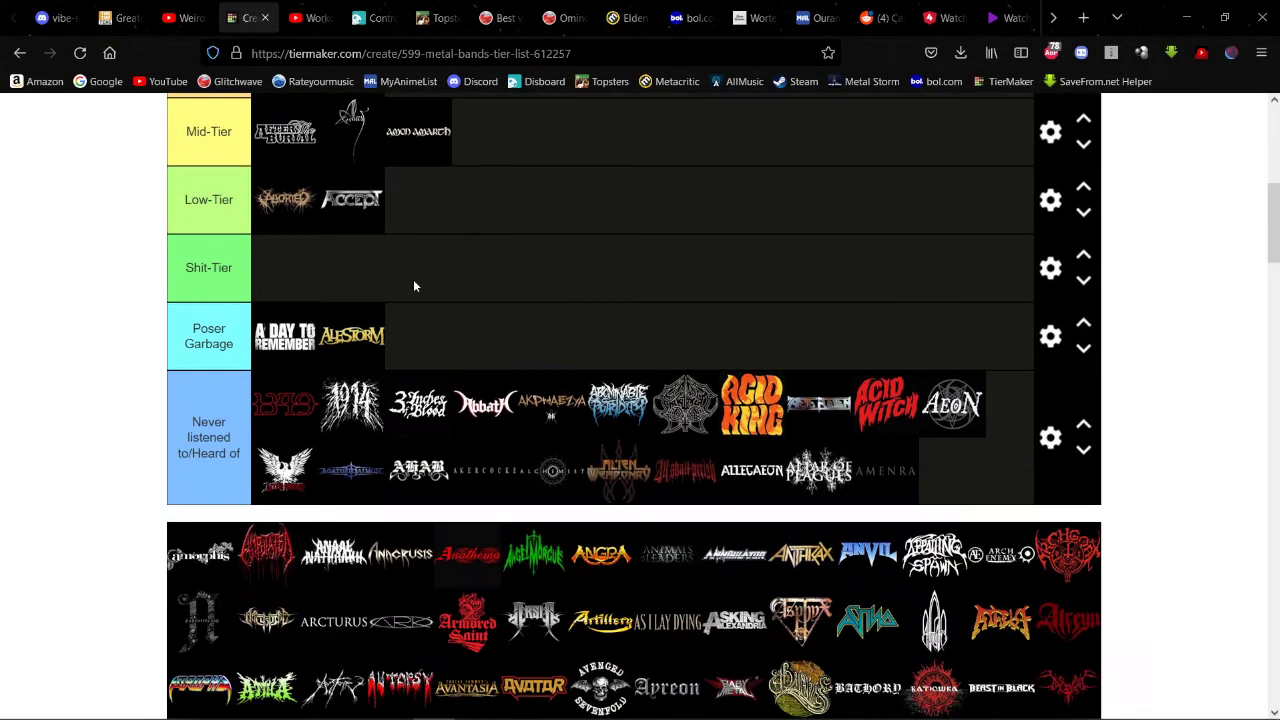
# Step: Rank Amorphis in the High-Tier row
pyautogui.scroll(2, 421, 278)
pyautogui.scroll(1, 421, 278)
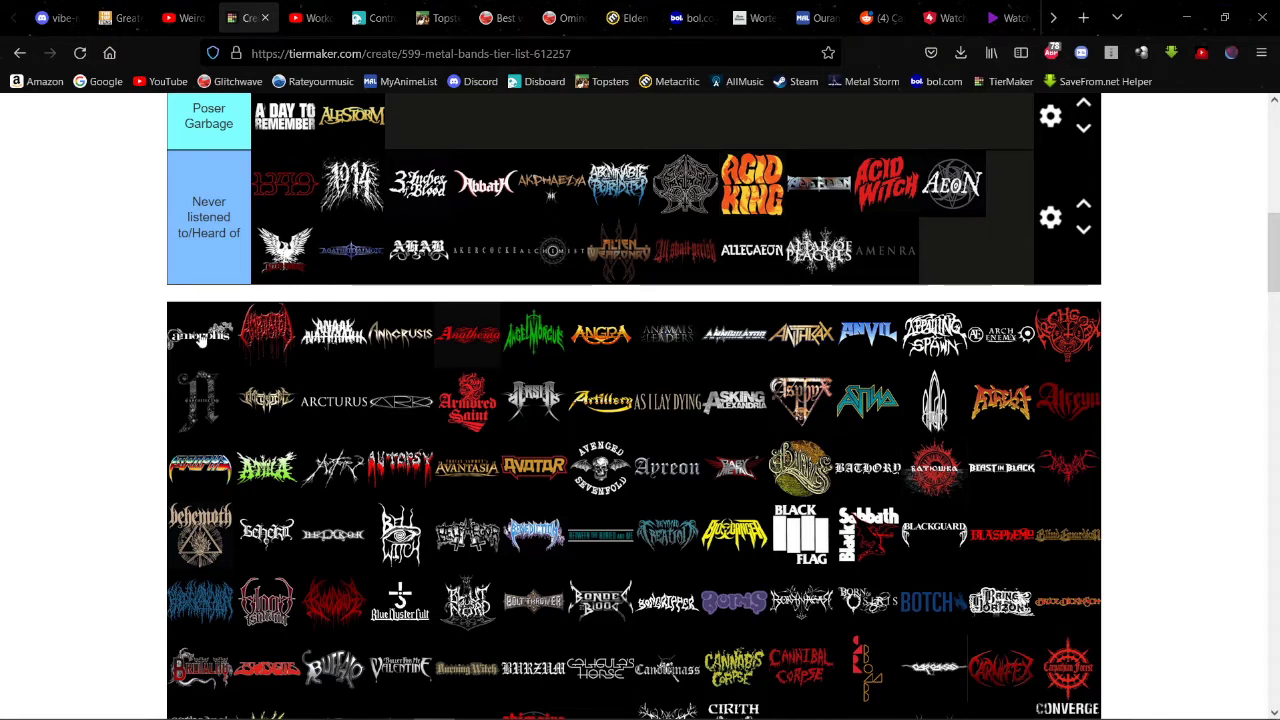
pyautogui.moveTo(193, 341); pyautogui.dragTo(480, 285)
pyautogui.scroll(4, 229, 314)
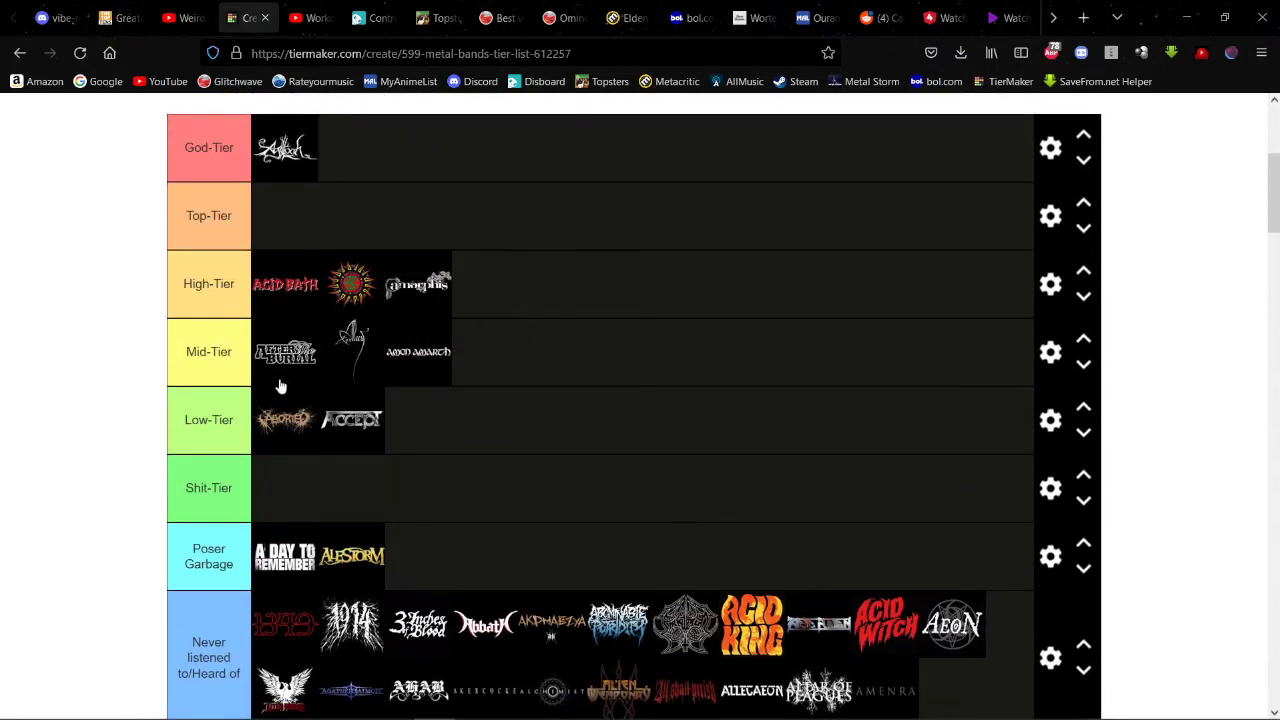
pyautogui.scroll(-2, 277, 385)
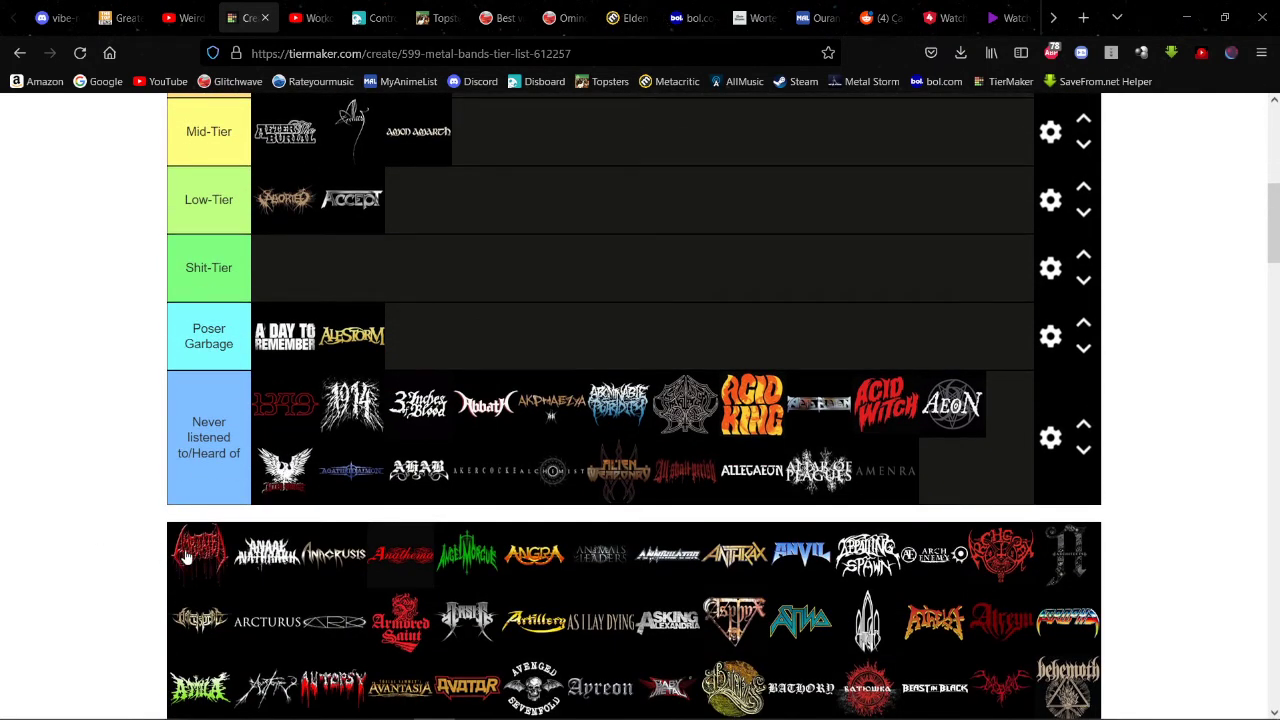
# Step: Add Amputated, Anaal Nathrakh and Anacrusis to the Never listened to/Heard of row
pyautogui.moveTo(210, 565); pyautogui.dragTo(950, 405)
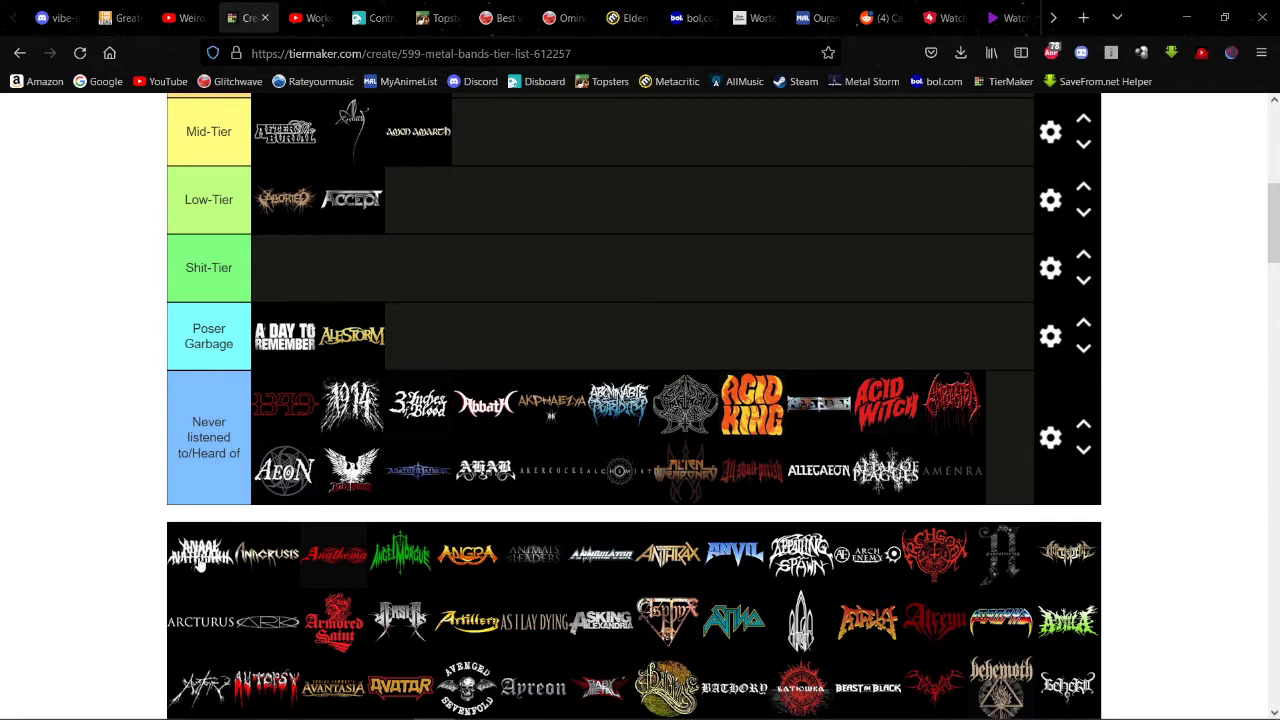
pyautogui.moveTo(200, 565); pyautogui.dragTo(208, 543)
pyautogui.moveTo(200, 552); pyautogui.dragTo(340, 545)
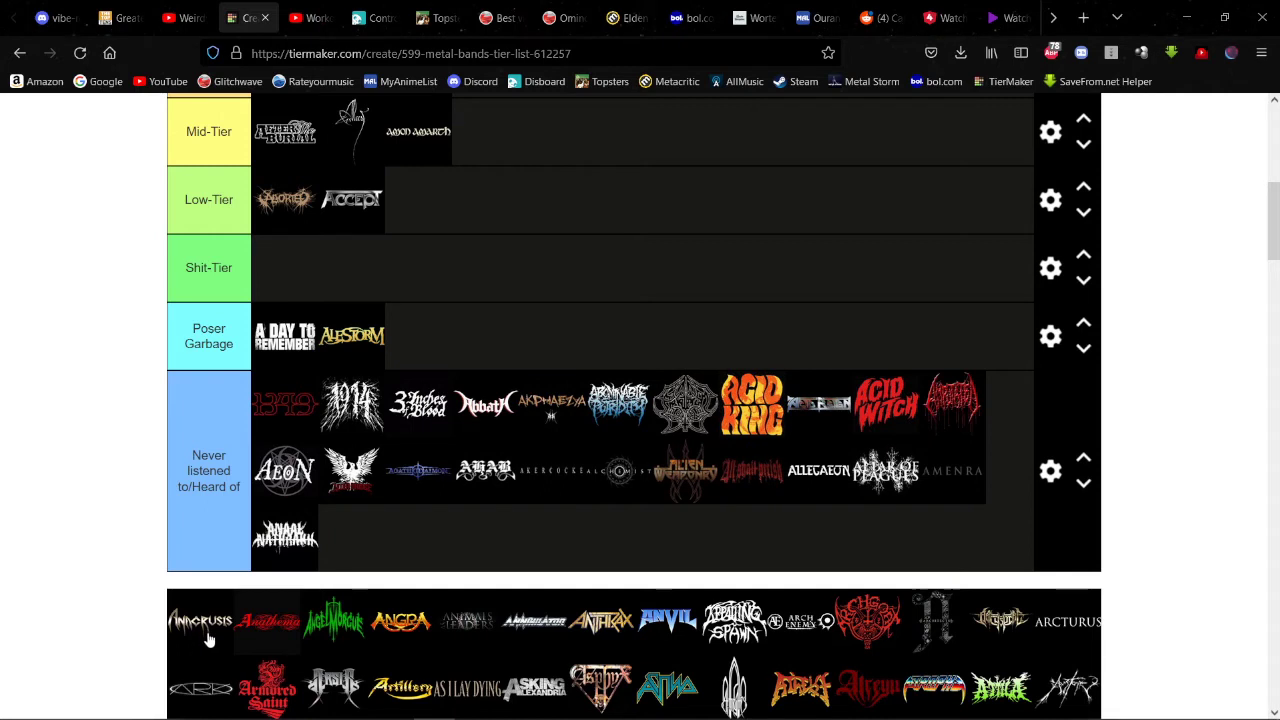
pyautogui.moveTo(209, 640); pyautogui.dragTo(362, 566)
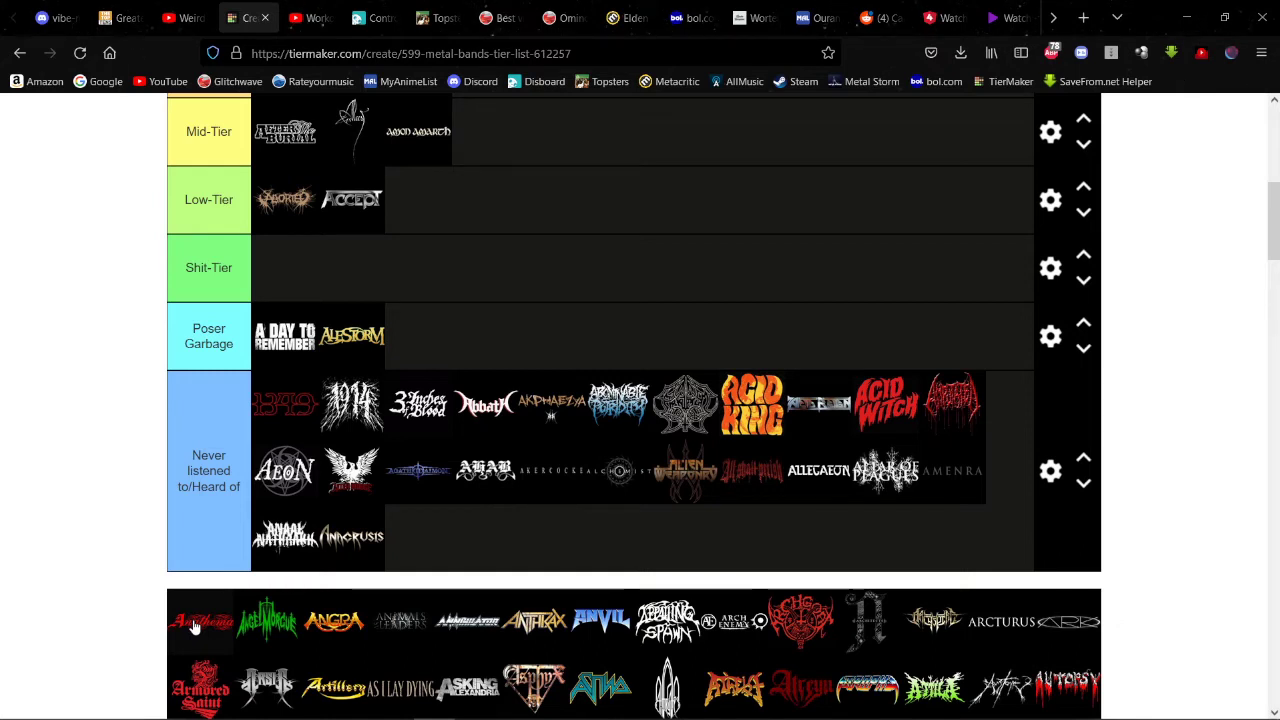
# Step: Rank Anathema in the High-Tier row
pyautogui.moveTo(195, 627); pyautogui.dragTo(650, 288)
pyautogui.scroll(3, 443, 380)
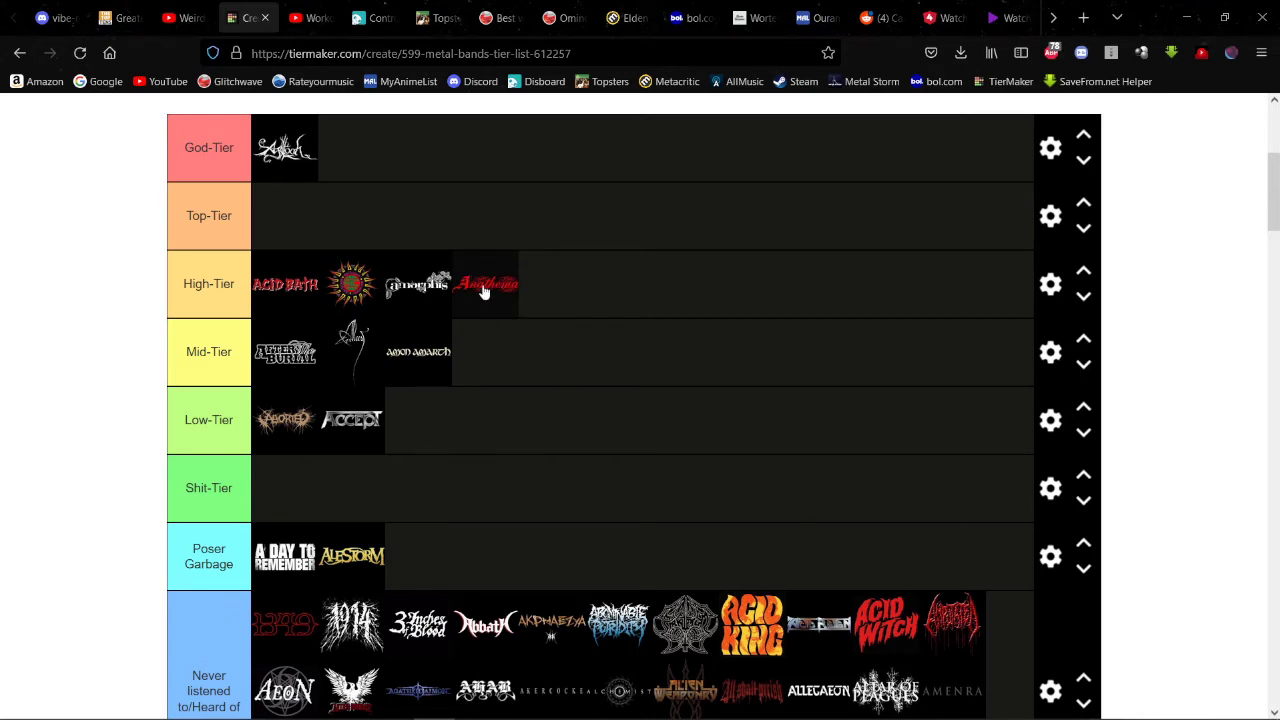
pyautogui.scroll(-2, 483, 289)
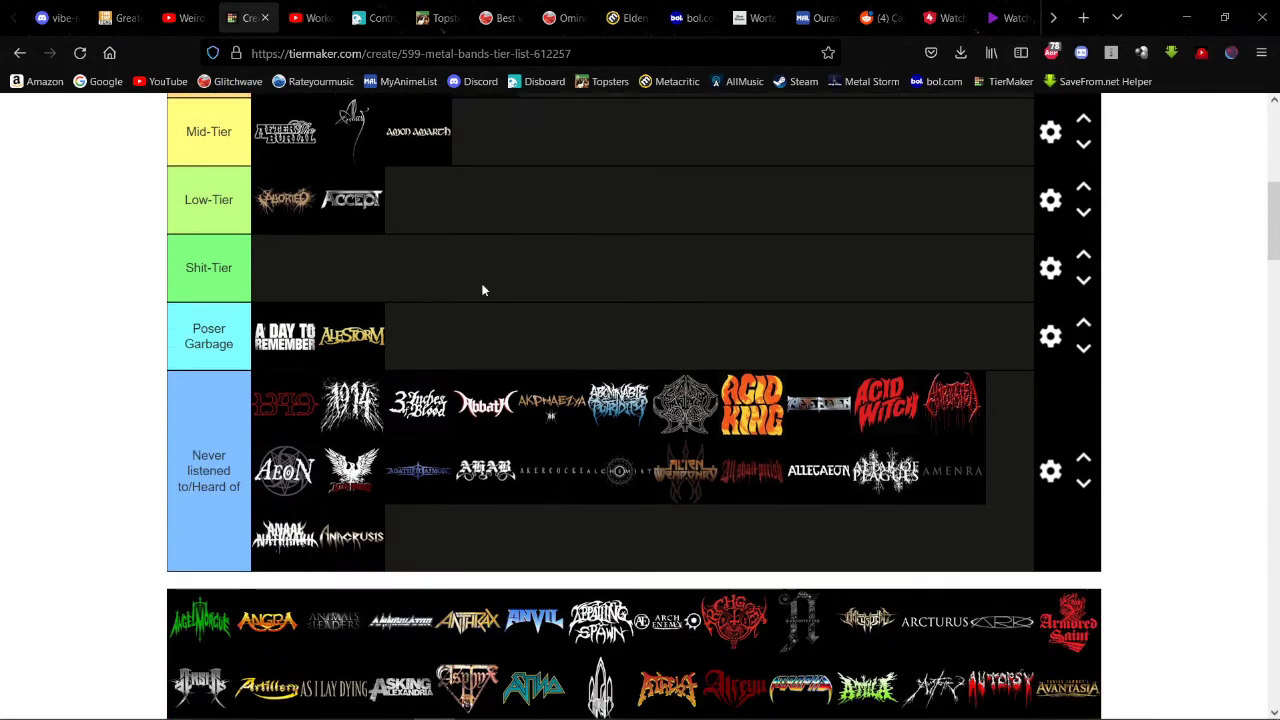
# Step: Add the green-lettered band at the start of the pool and Angra to the Never listened to/Heard of row
pyautogui.scroll(-2, 390, 434)
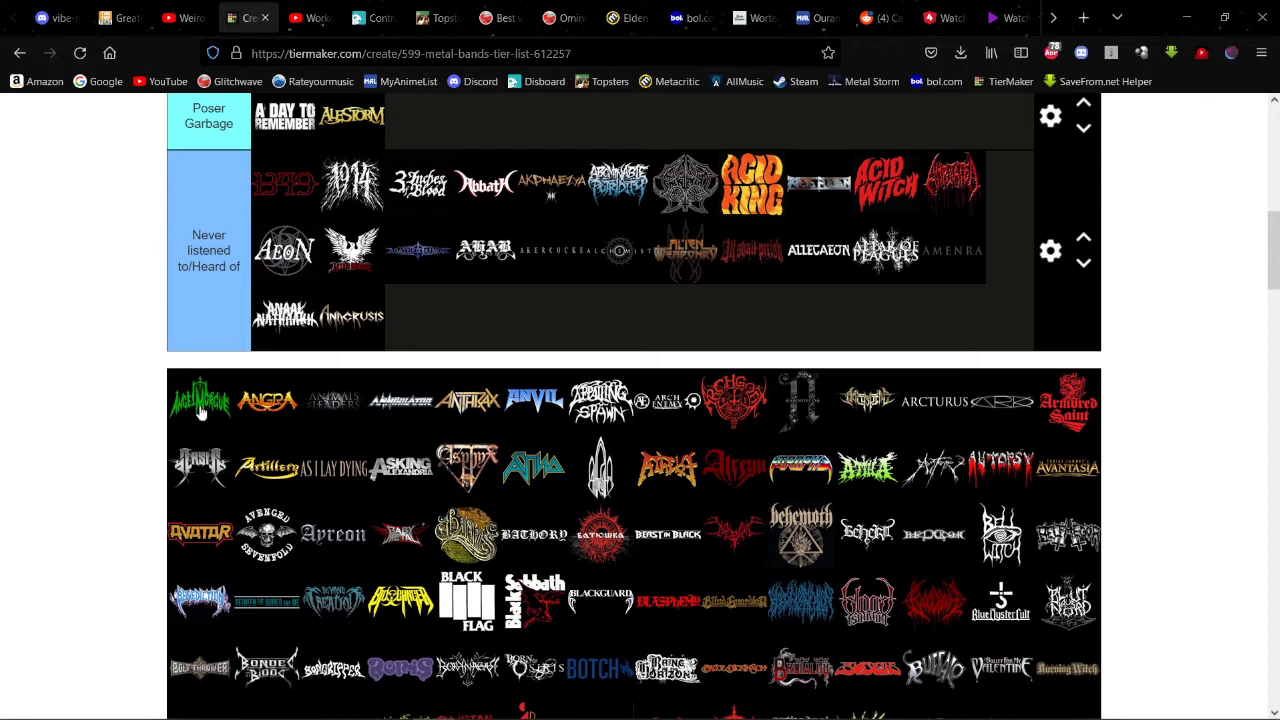
pyautogui.moveTo(205, 401); pyautogui.dragTo(418, 316)
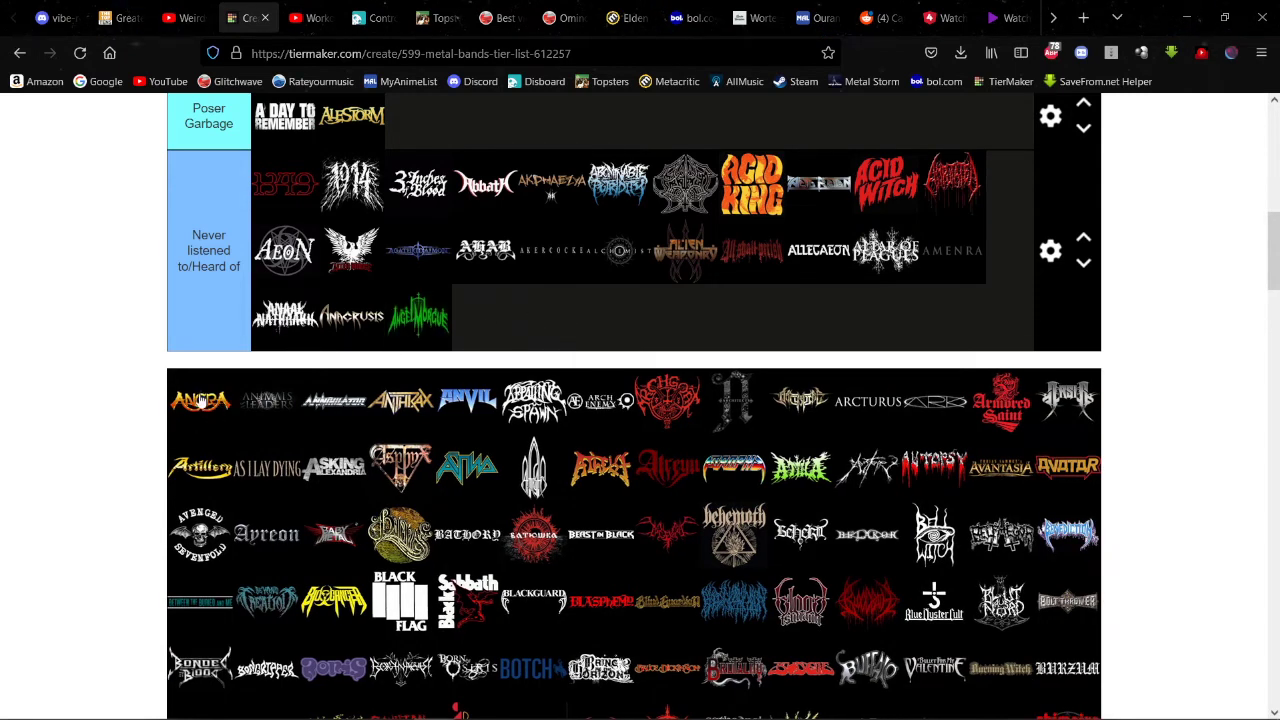
pyautogui.moveTo(200, 408); pyautogui.dragTo(579, 300)
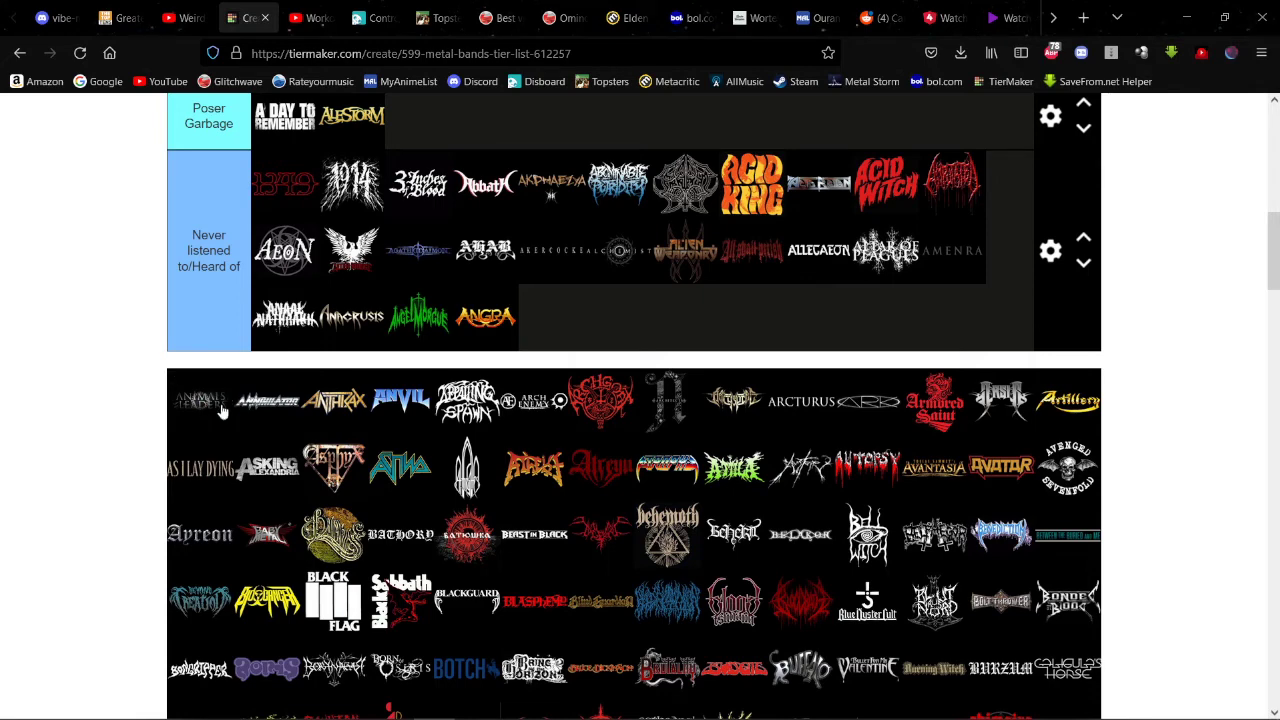
# Step: Place Animals as Leaders in Shit-Tier and move it up to Mid-Tier
pyautogui.moveTo(201, 404); pyautogui.dragTo(529, 272)
pyautogui.scroll(3, 214, 378)
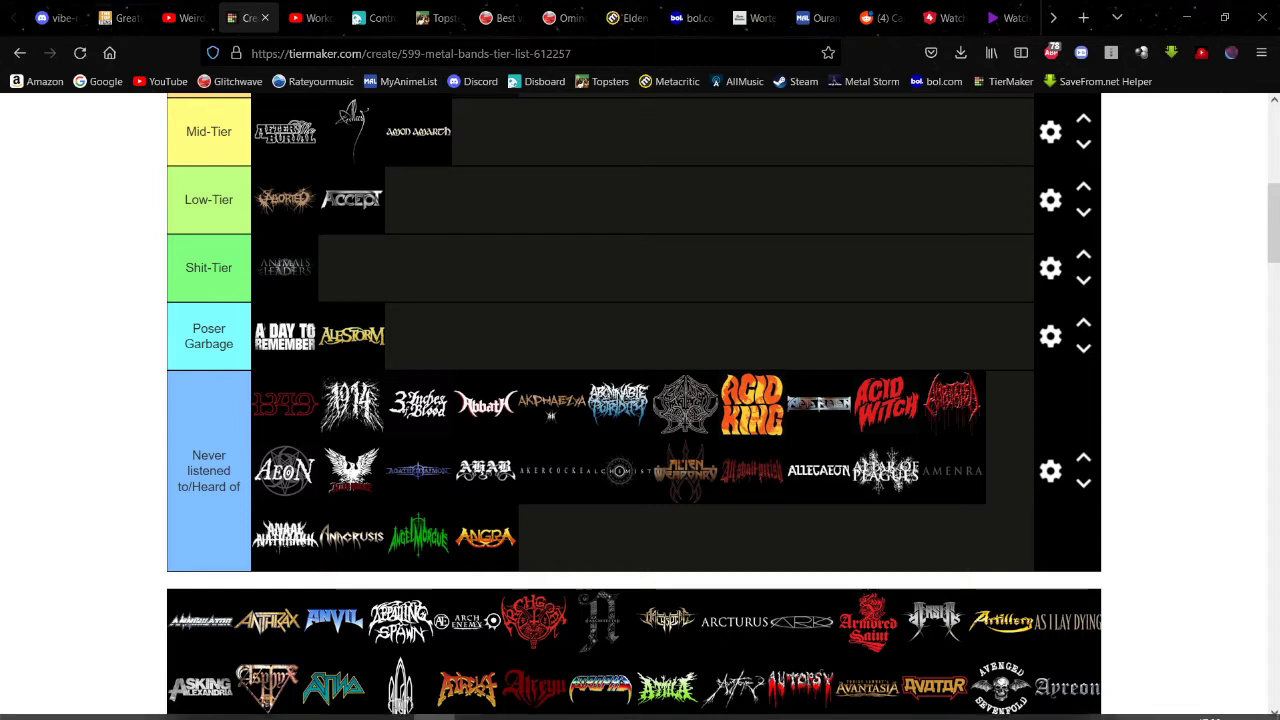
pyautogui.moveTo(195, 694)
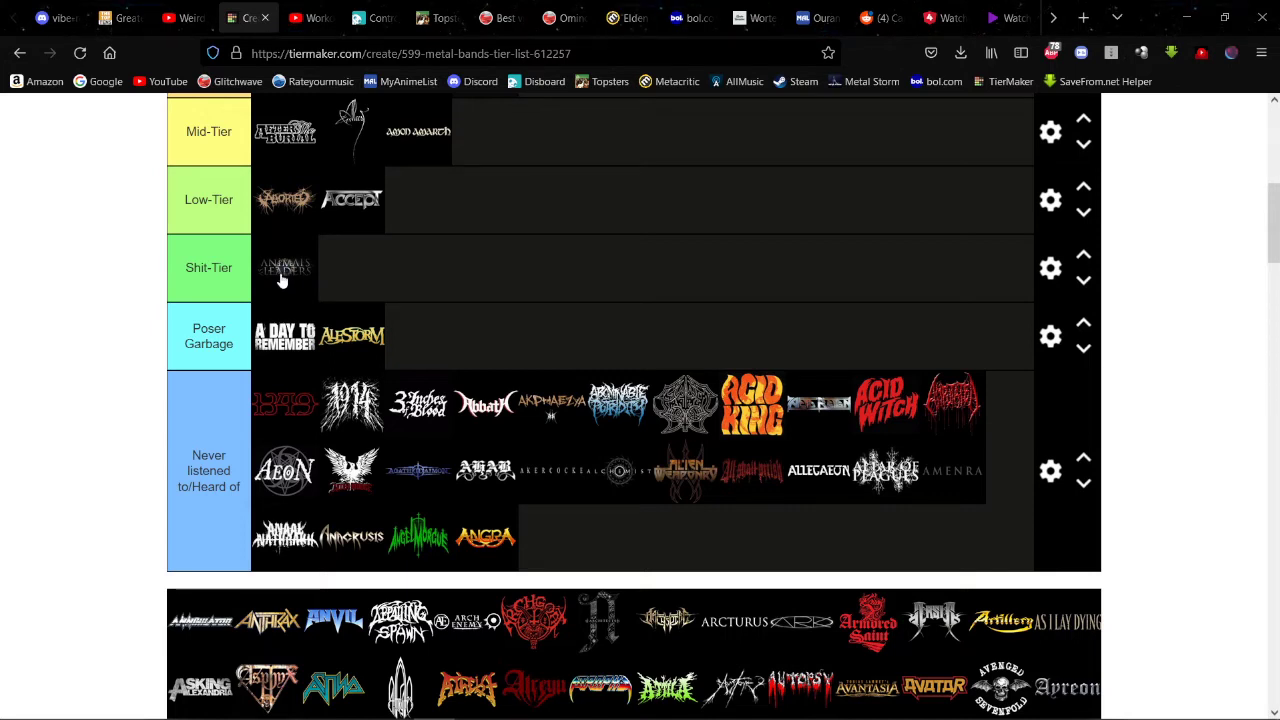
pyautogui.moveTo(281, 281); pyautogui.dragTo(536, 150)
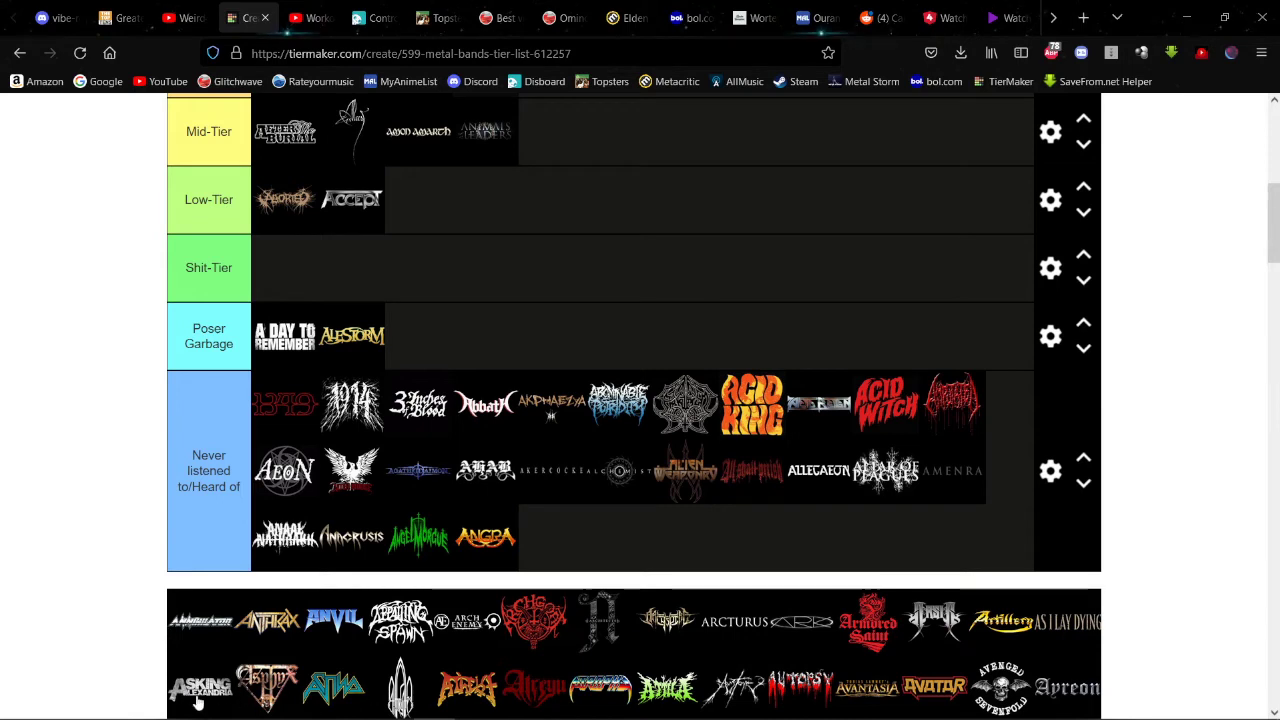
# Step: Rank Asking Alexandria in Shit-Tier and Annihilator in Low-Tier
pyautogui.moveTo(197, 703); pyautogui.dragTo(290, 270)
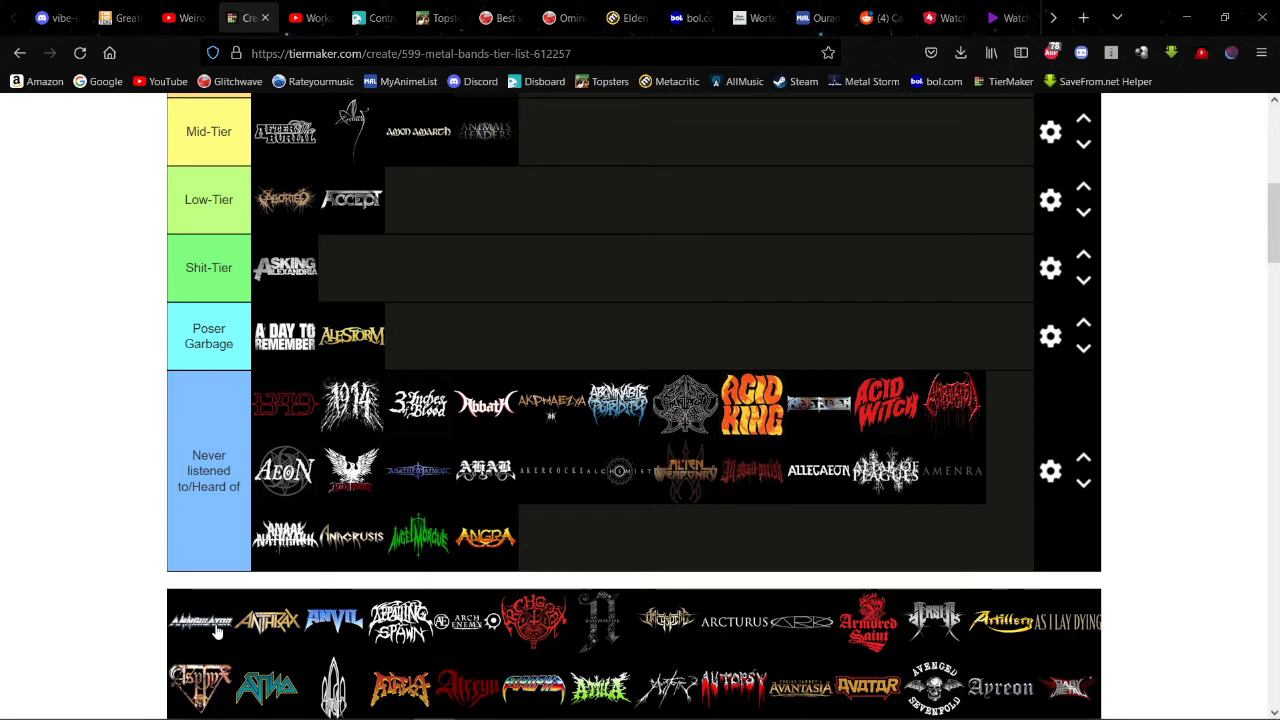
pyautogui.moveTo(217, 631); pyautogui.dragTo(578, 251)
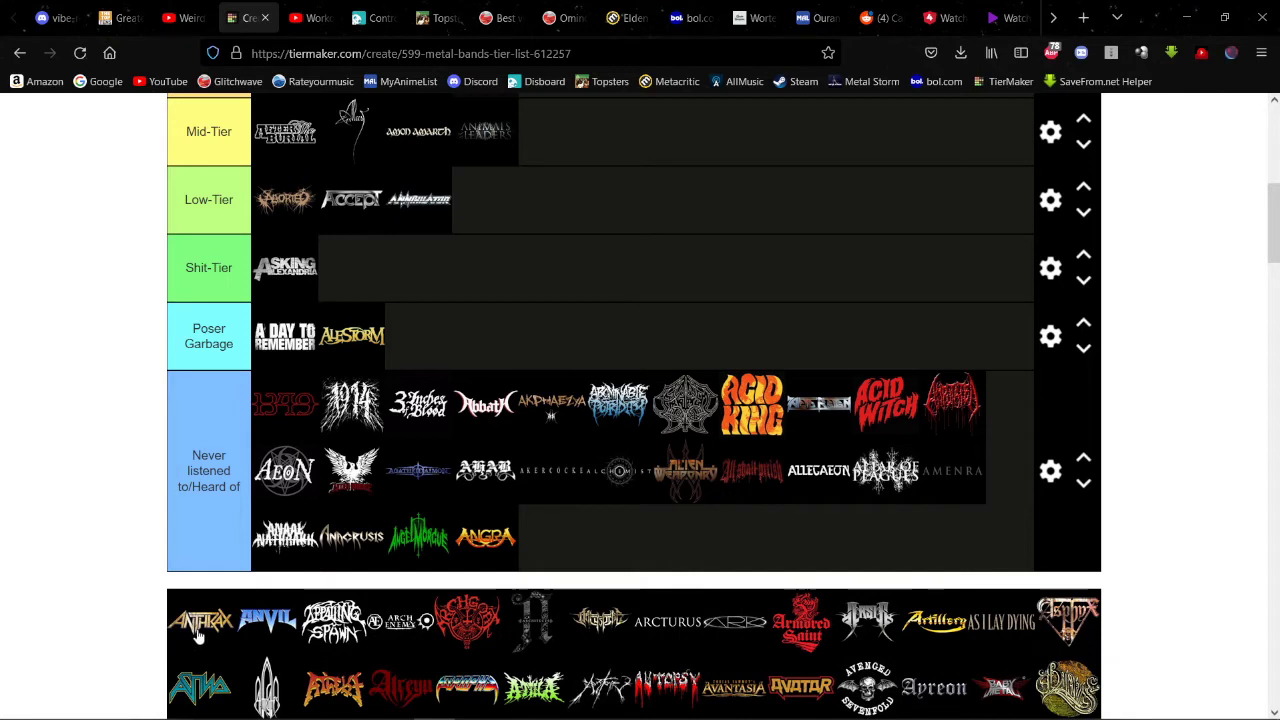
# Step: Rank Anthrax in Mid-Tier and add Anvil to the Never listened to/Heard of row
pyautogui.moveTo(199, 628); pyautogui.dragTo(638, 117)
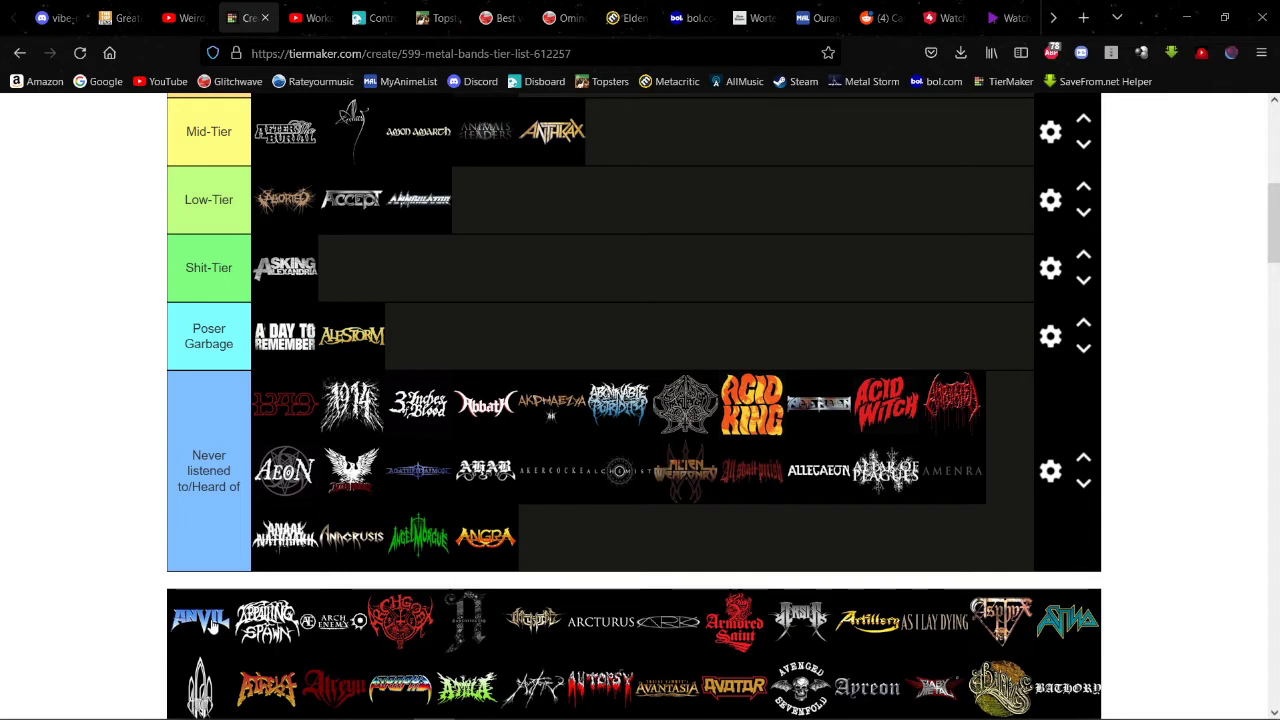
pyautogui.moveTo(213, 627); pyautogui.dragTo(668, 514)
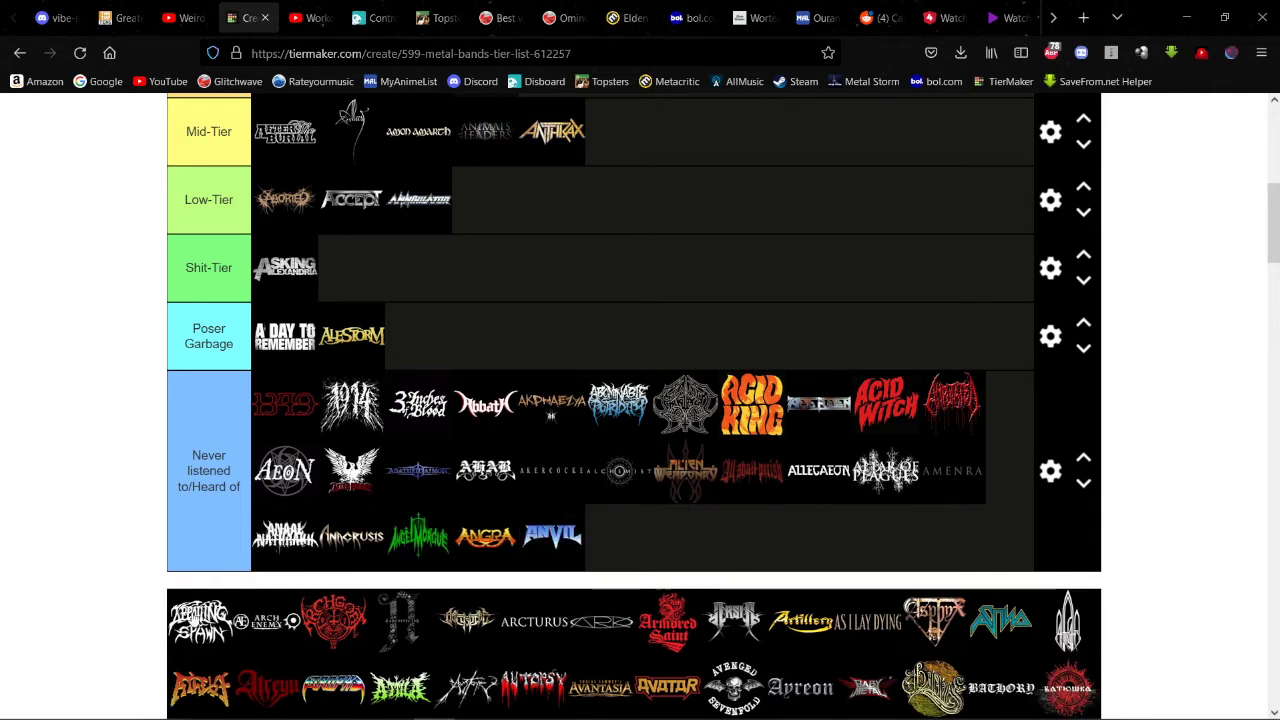
# Step: Add Appalling Spawn to the Never listened to/Heard of row and rank Arch Enemy in Low-Tier
pyautogui.moveTo(193, 627); pyautogui.dragTo(700, 510)
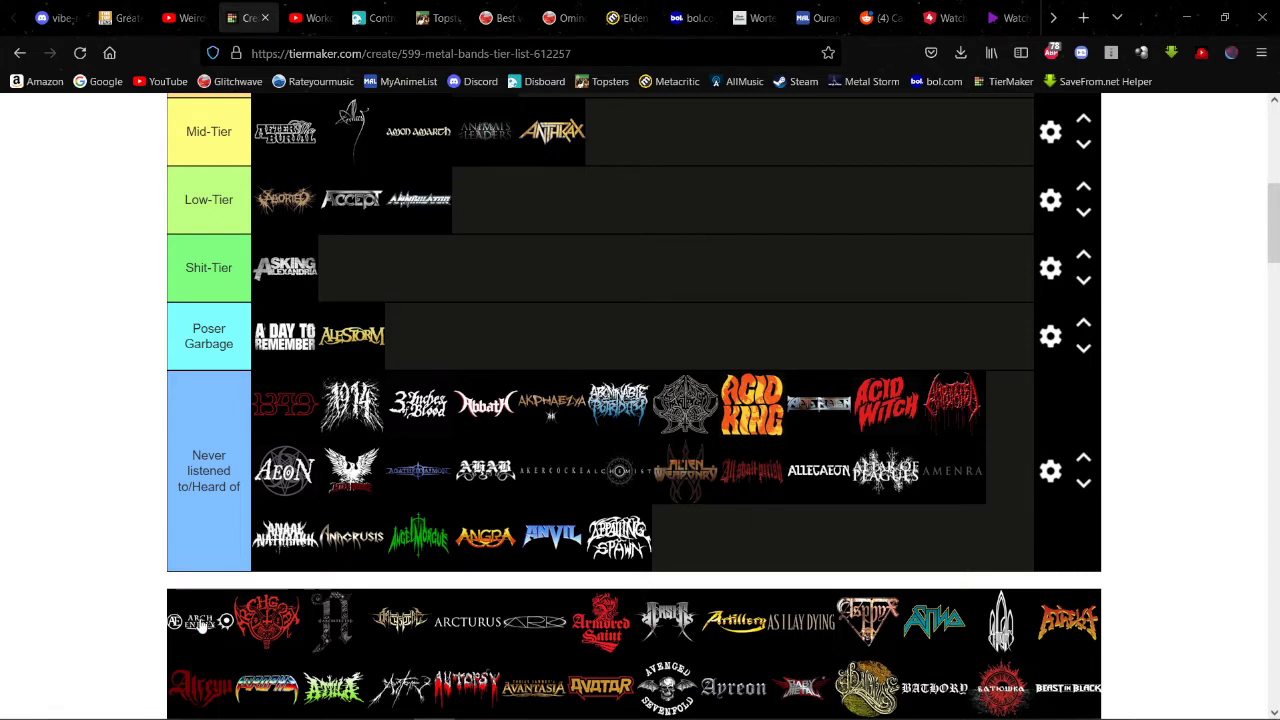
pyautogui.moveTo(200, 624); pyautogui.dragTo(537, 200)
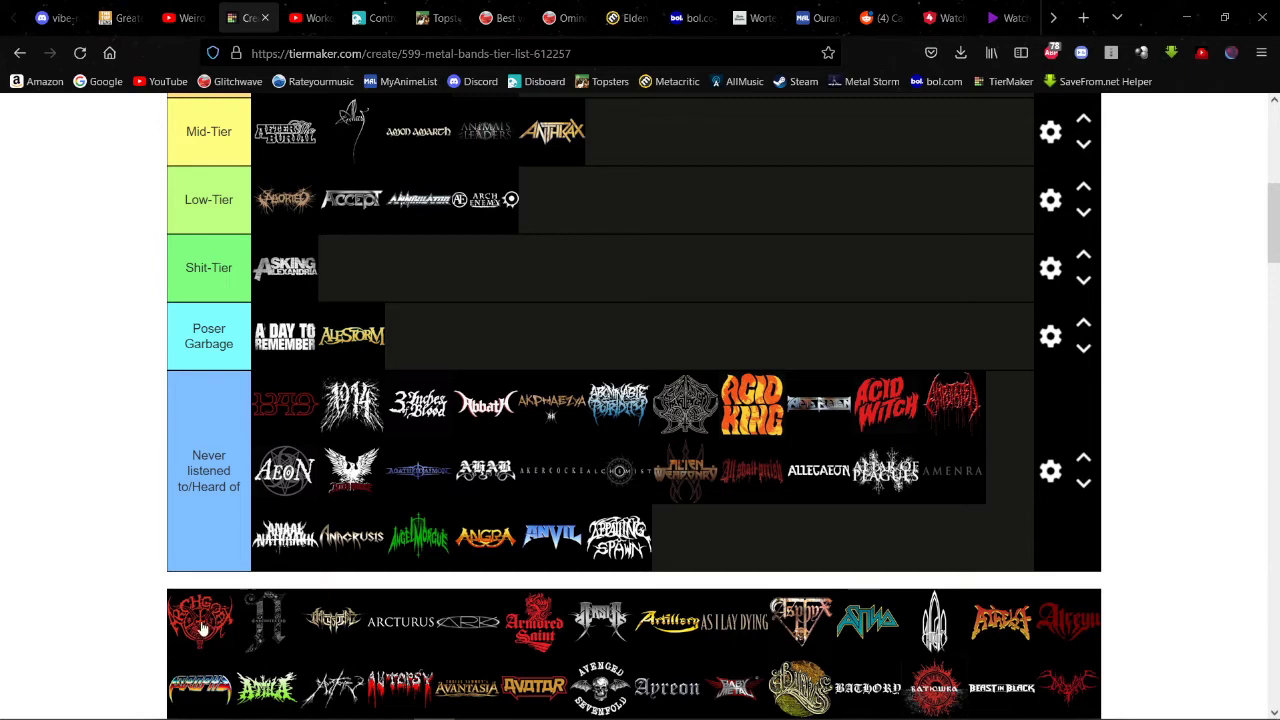
# Step: Add Archgoat to the Never listened/Heard of row and rank the gothic A logo of Architects in Mid-Tier
pyautogui.moveTo(207, 625); pyautogui.dragTo(760, 528)
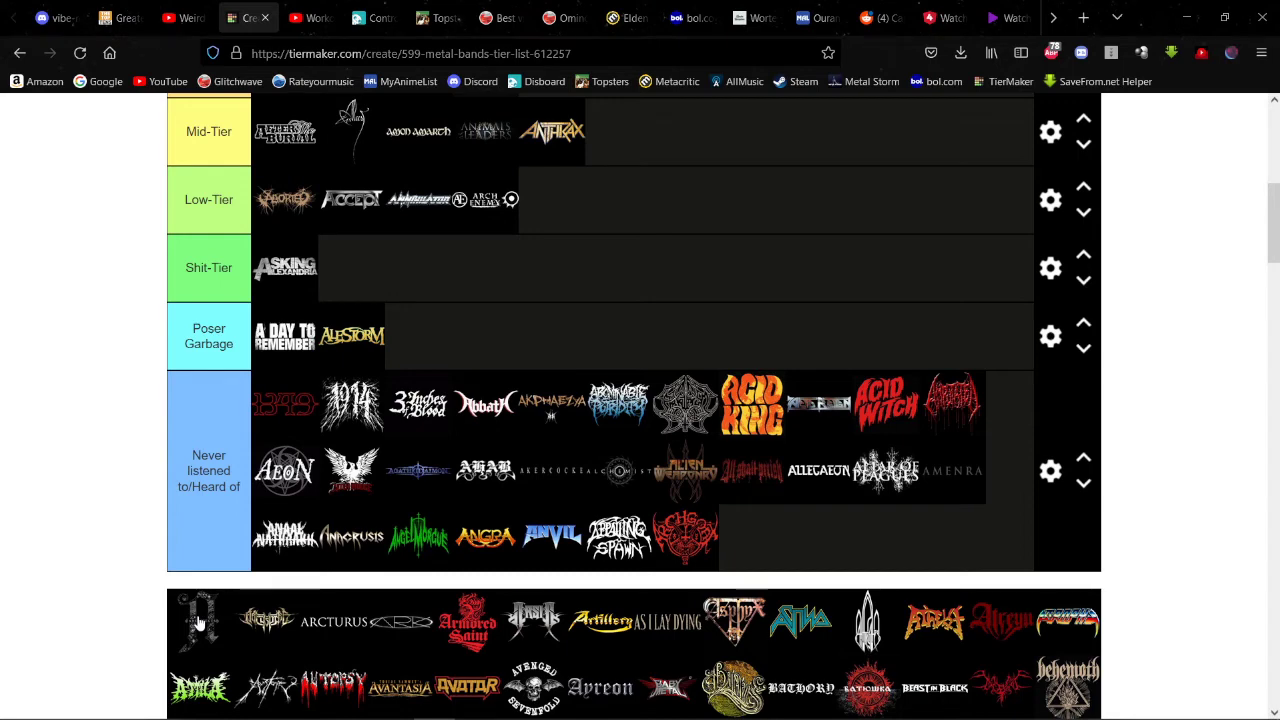
pyautogui.moveTo(198, 620); pyautogui.dragTo(798, 165)
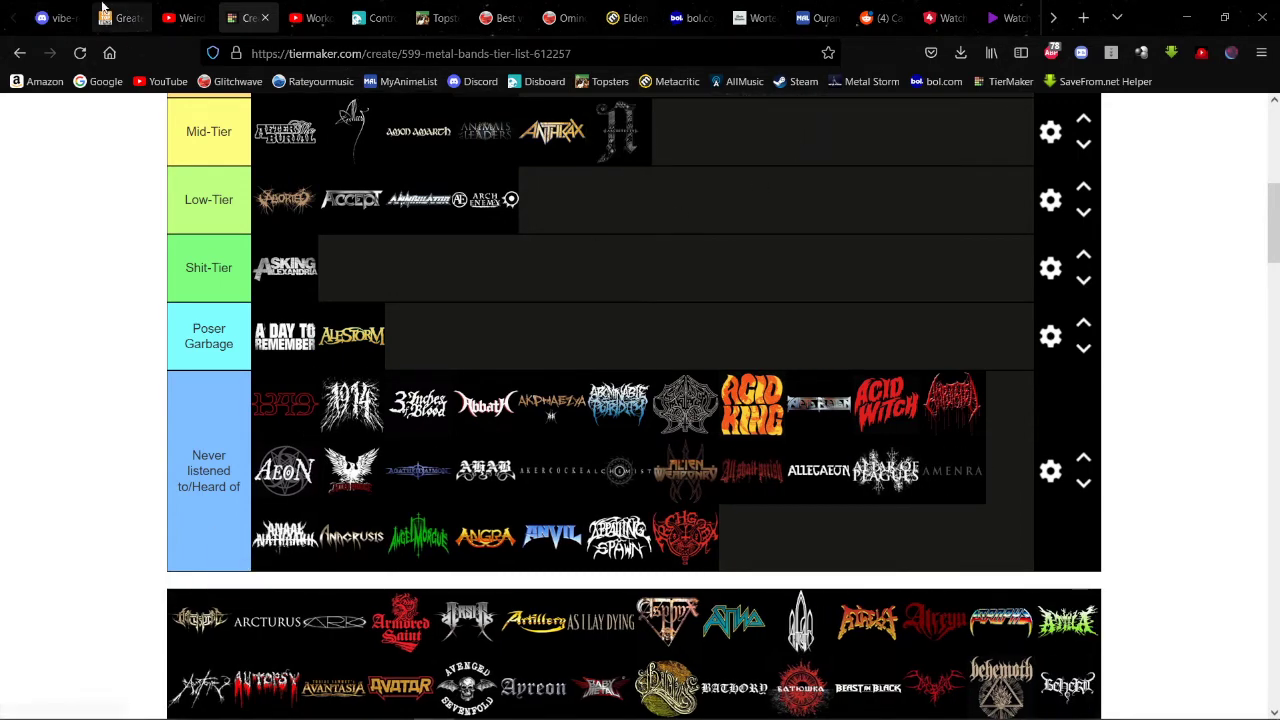
pyautogui.click(58, 17)
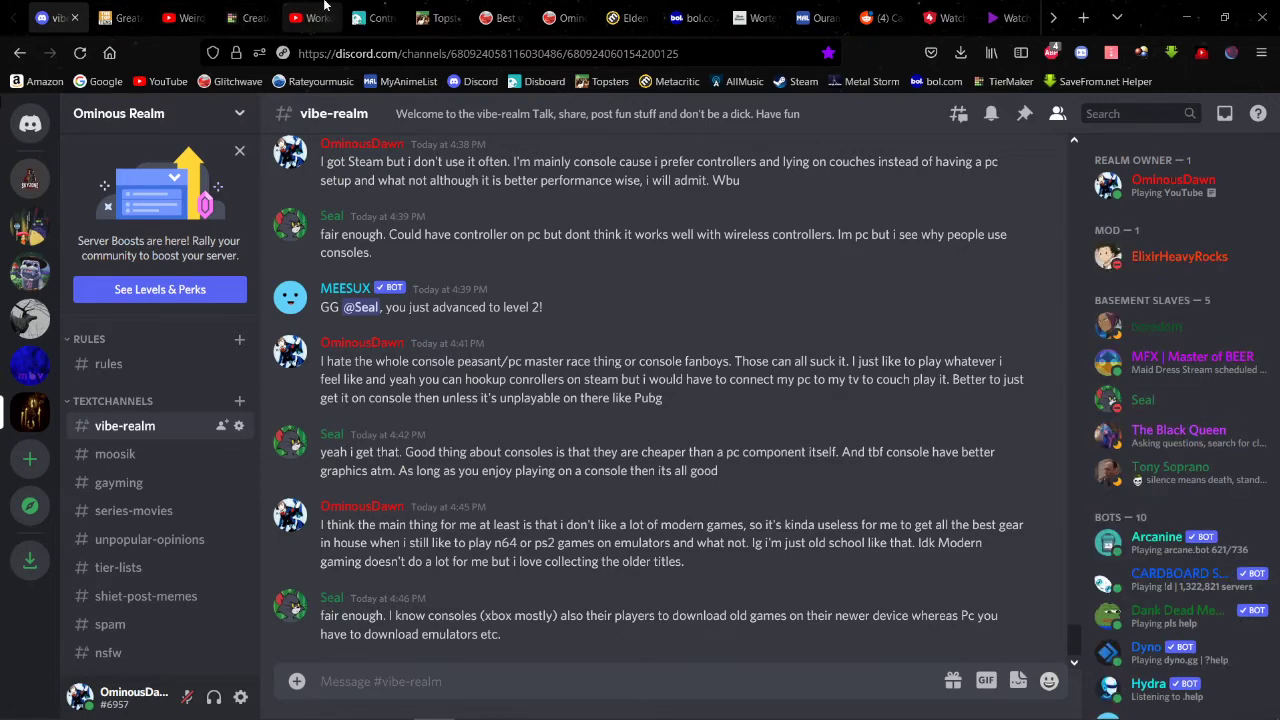
pyautogui.click(248, 17)
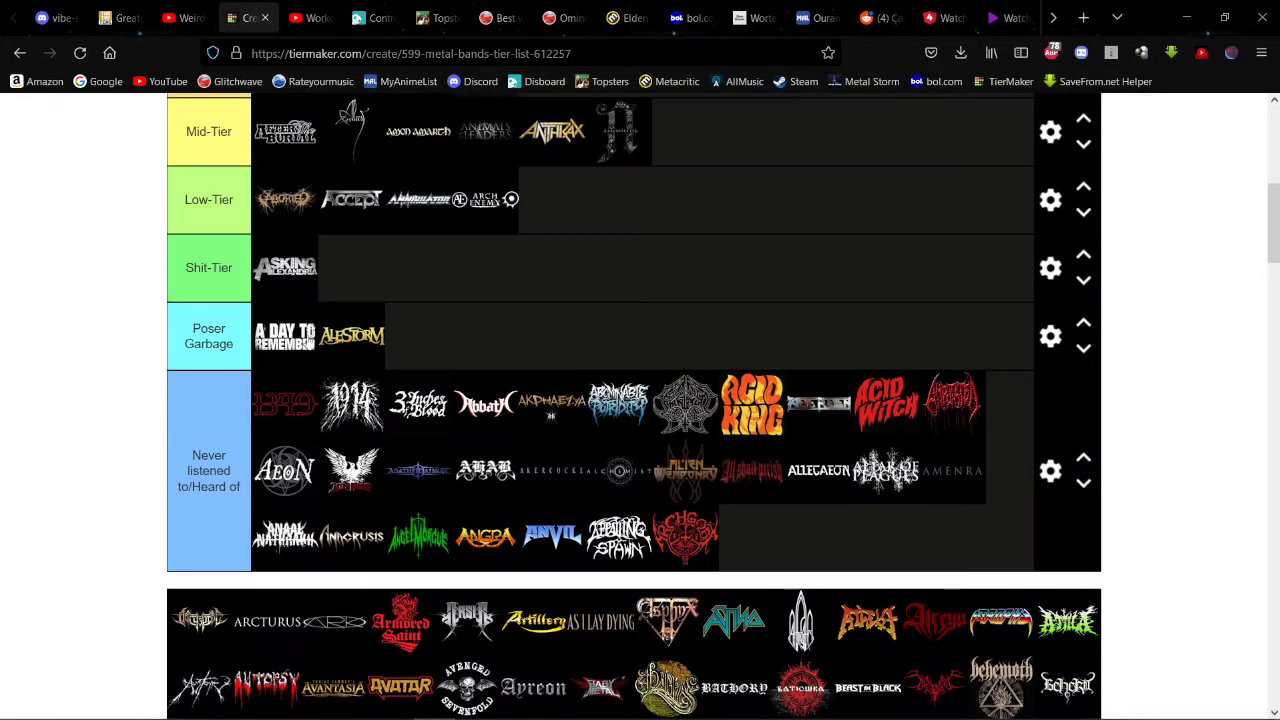
# Step: Add Archspire to the Never listened/Heard of row and rank Arcturus at the end of Mid-Tier
pyautogui.click(195, 624)
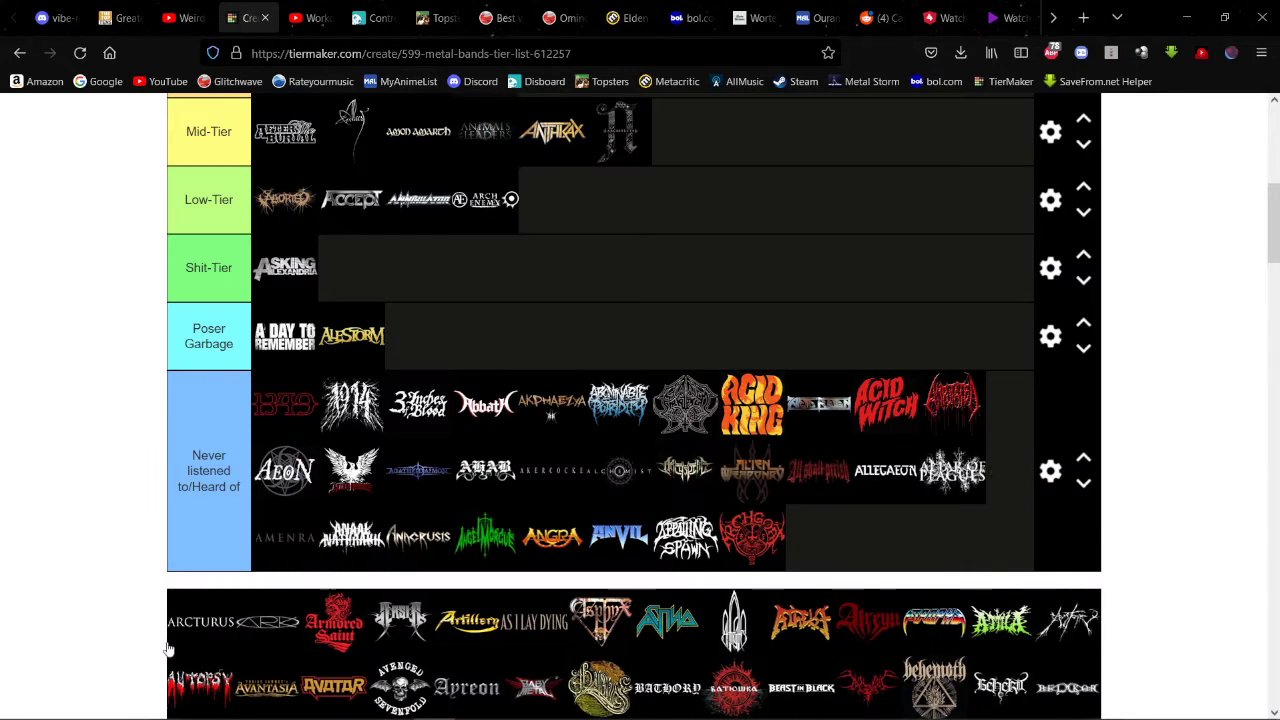
pyautogui.moveTo(190, 628); pyautogui.dragTo(790, 360)
pyautogui.scroll(3, 191, 584)
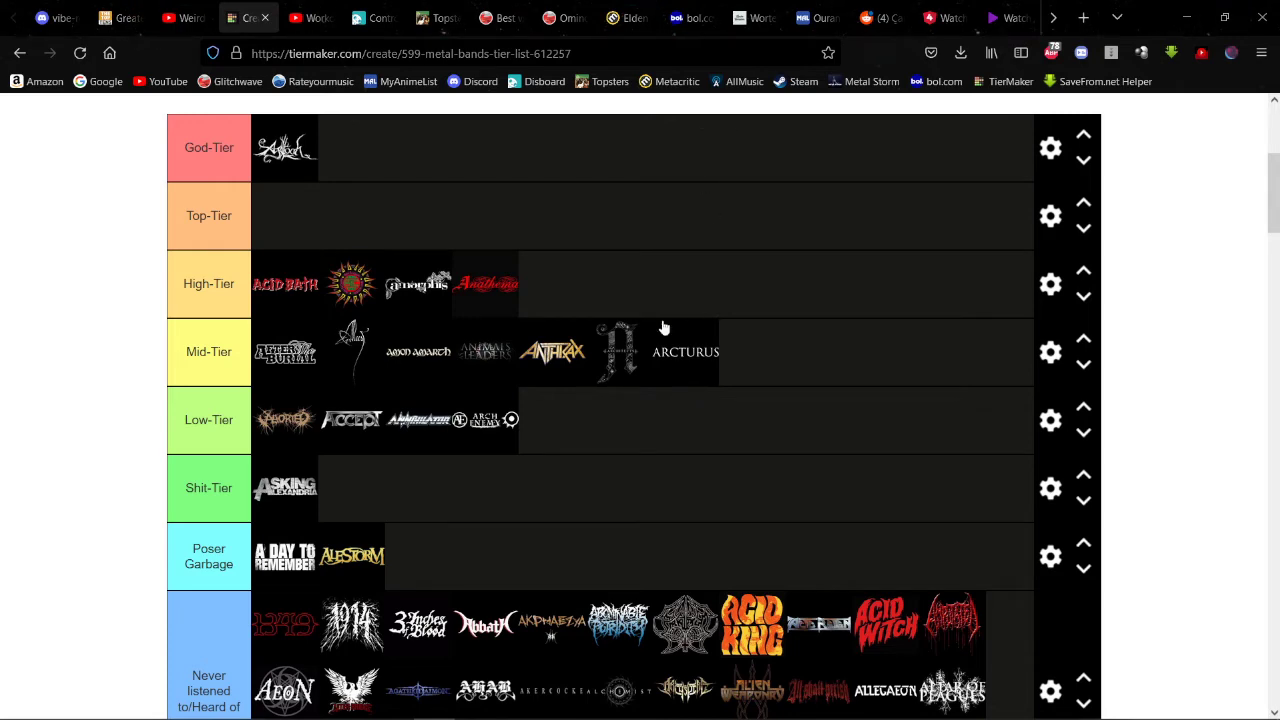
pyautogui.scroll(-3, 663, 323)
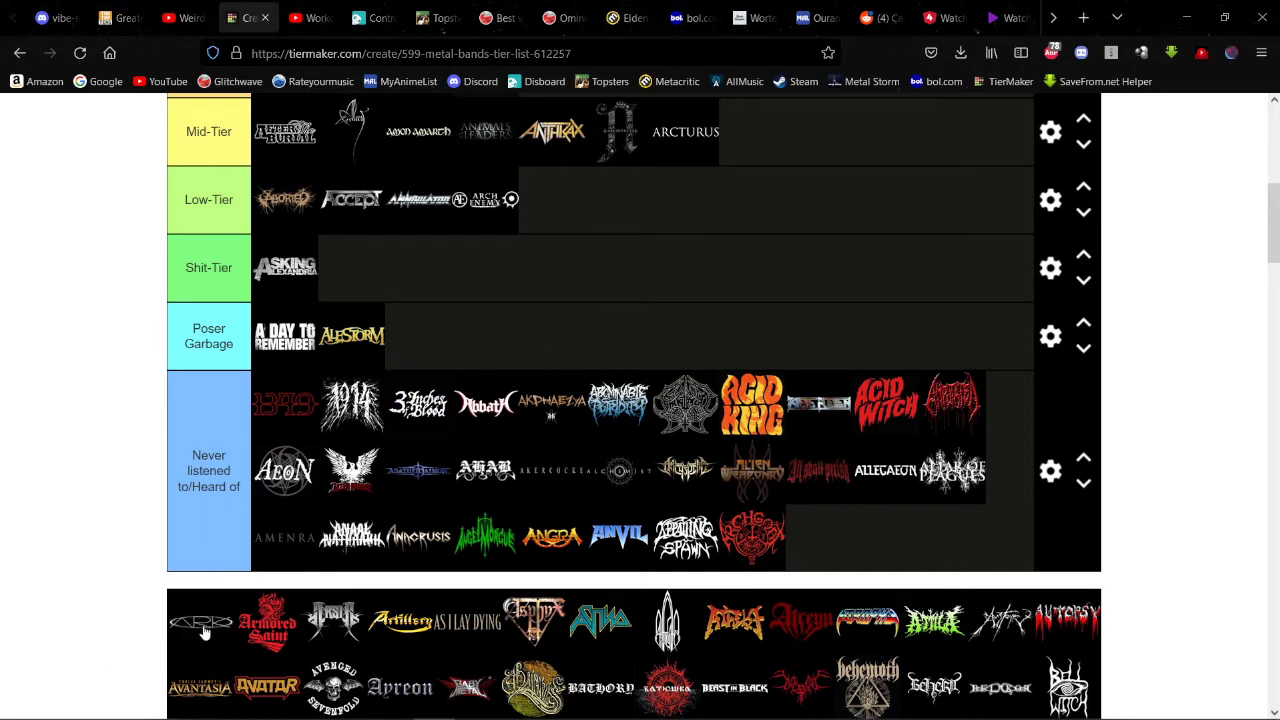
# Step: Add Ark, Armored Saint, Arsis and Artillery to the Never listened/Heard of row
pyautogui.moveTo(201, 628); pyautogui.dragTo(970, 530)
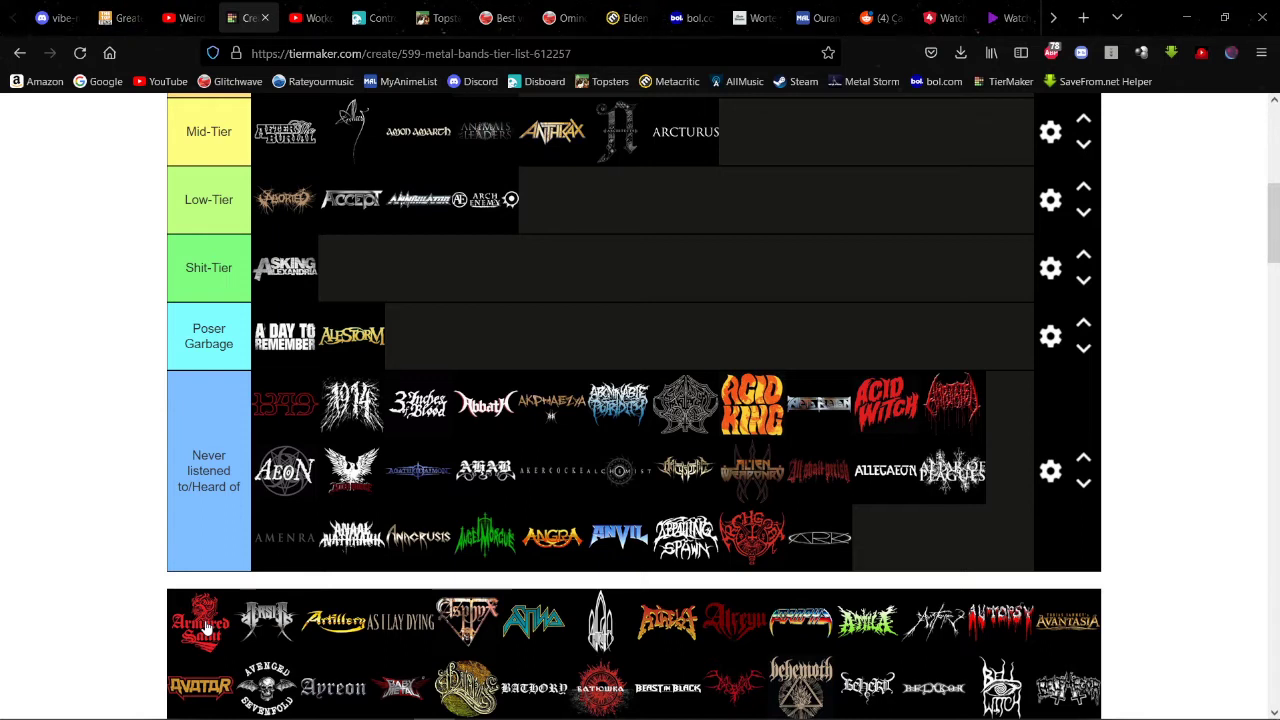
pyautogui.moveTo(205, 628); pyautogui.dragTo(940, 530)
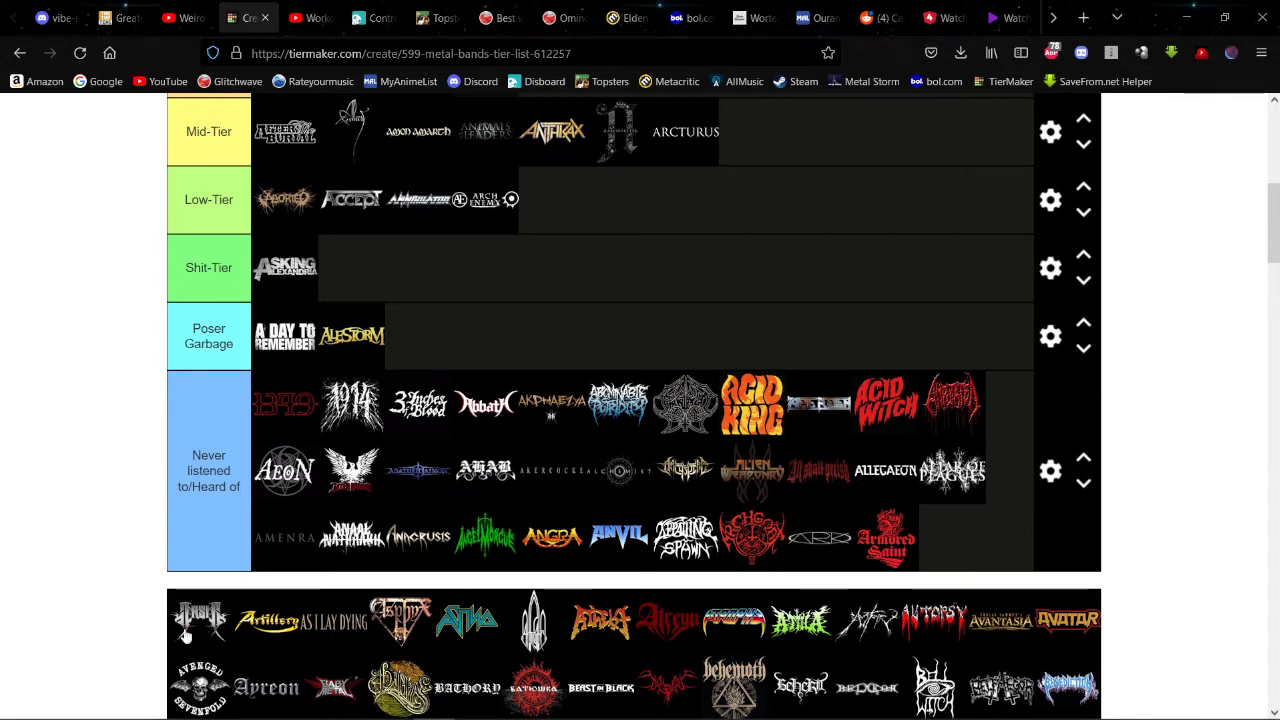
pyautogui.moveTo(185, 637); pyautogui.dragTo(955, 540)
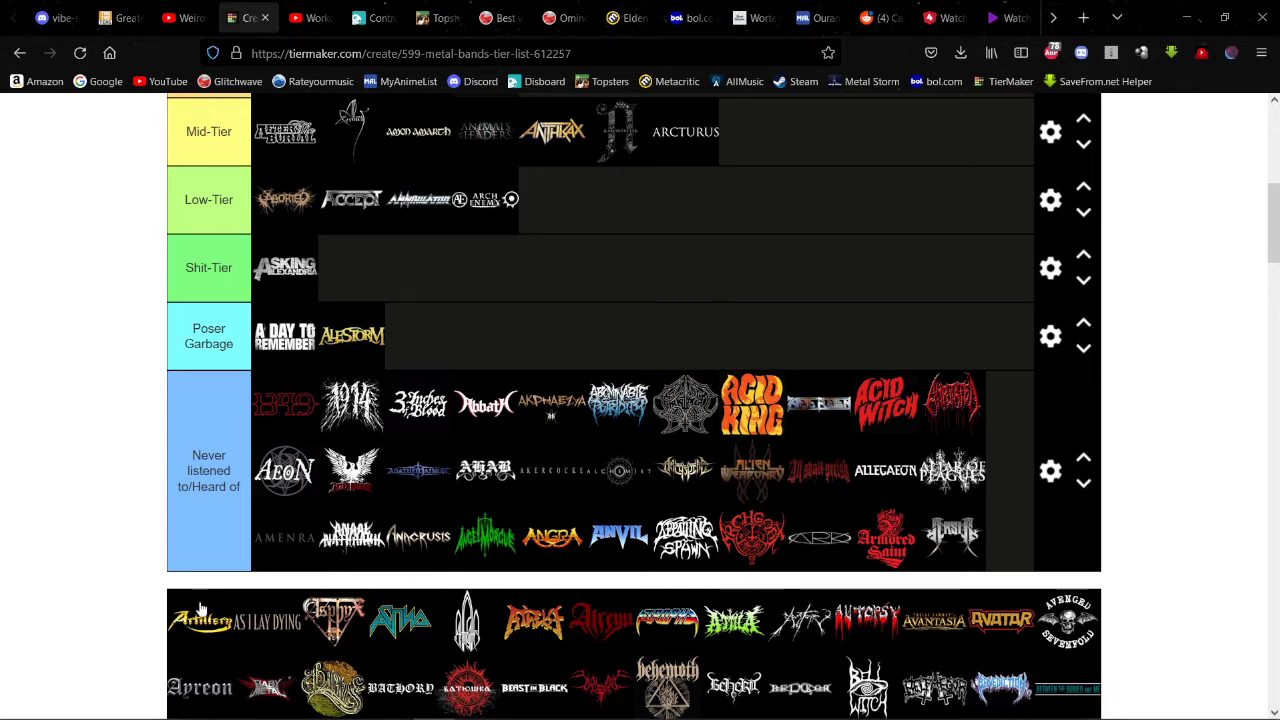
pyautogui.moveTo(193, 630); pyautogui.dragTo(408, 560)
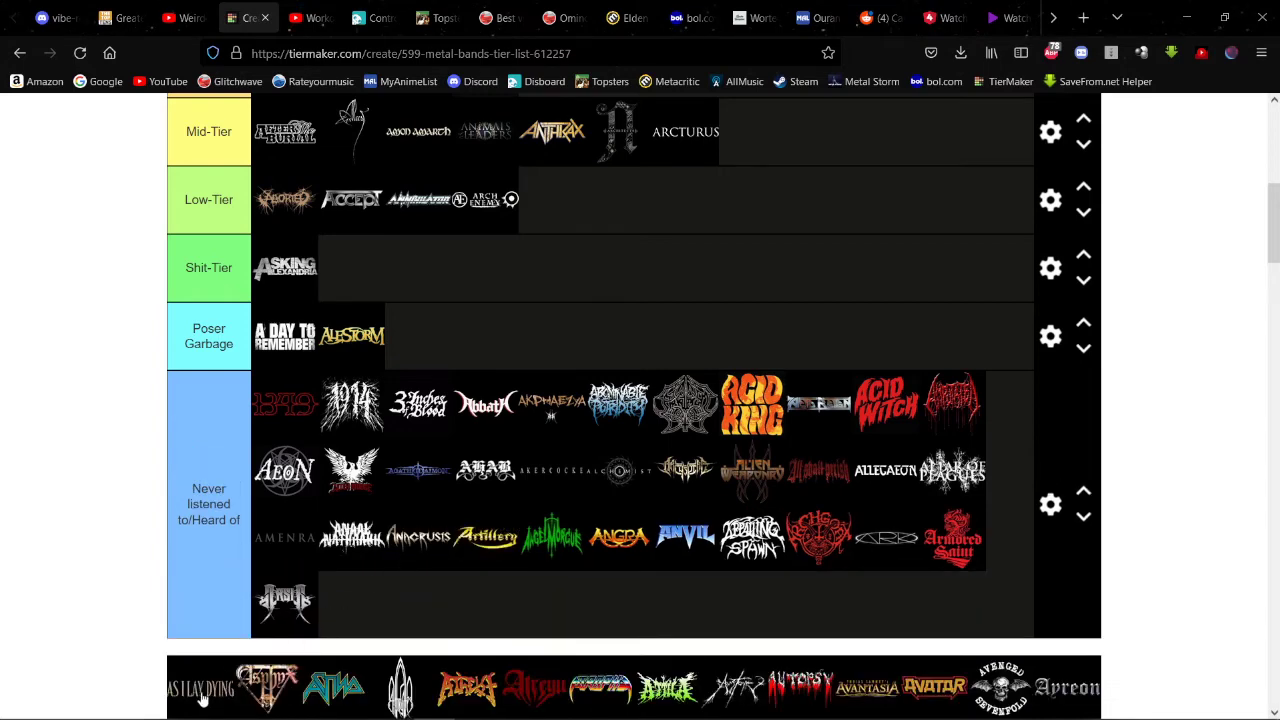
# Step: Add As I Lay Dying, Asphyx and the teal logo that follows them in the pool to the Never listened/Heard of row
pyautogui.scroll(-2, 207, 600)
pyautogui.scroll(2, 207, 588)
pyautogui.scroll(-2, 207, 588)
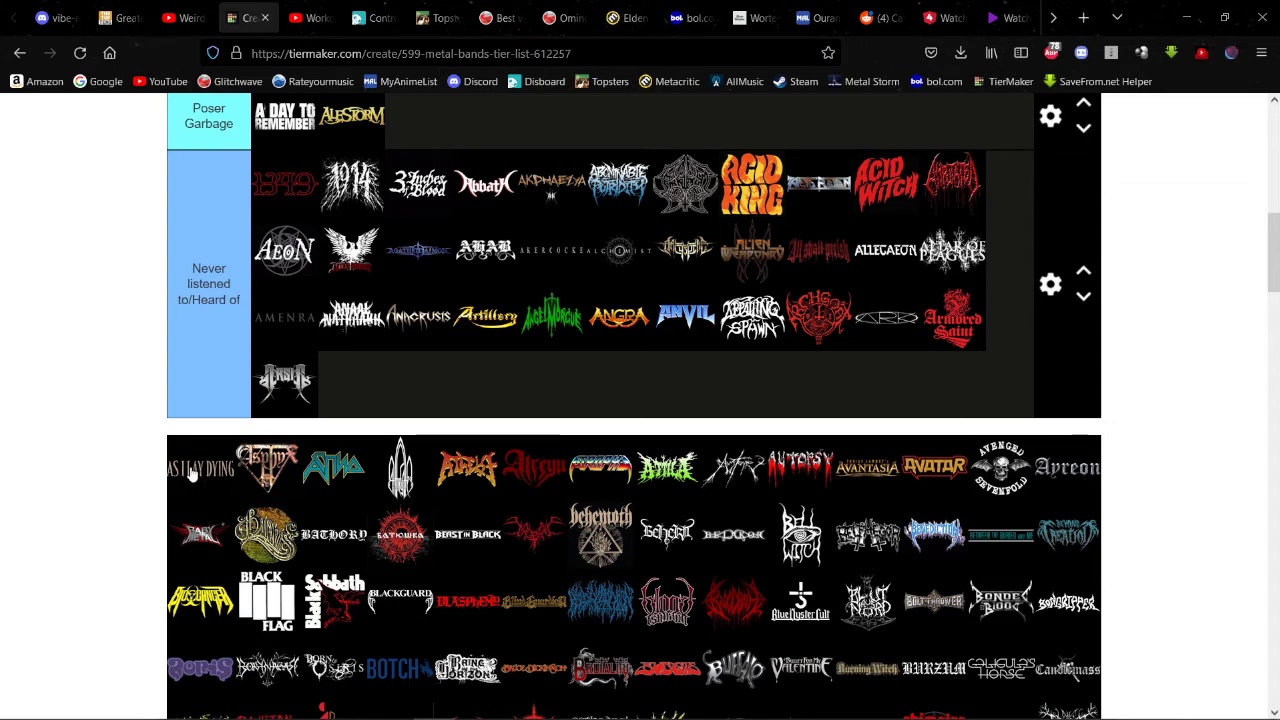
pyautogui.moveTo(193, 473); pyautogui.dragTo(485, 317)
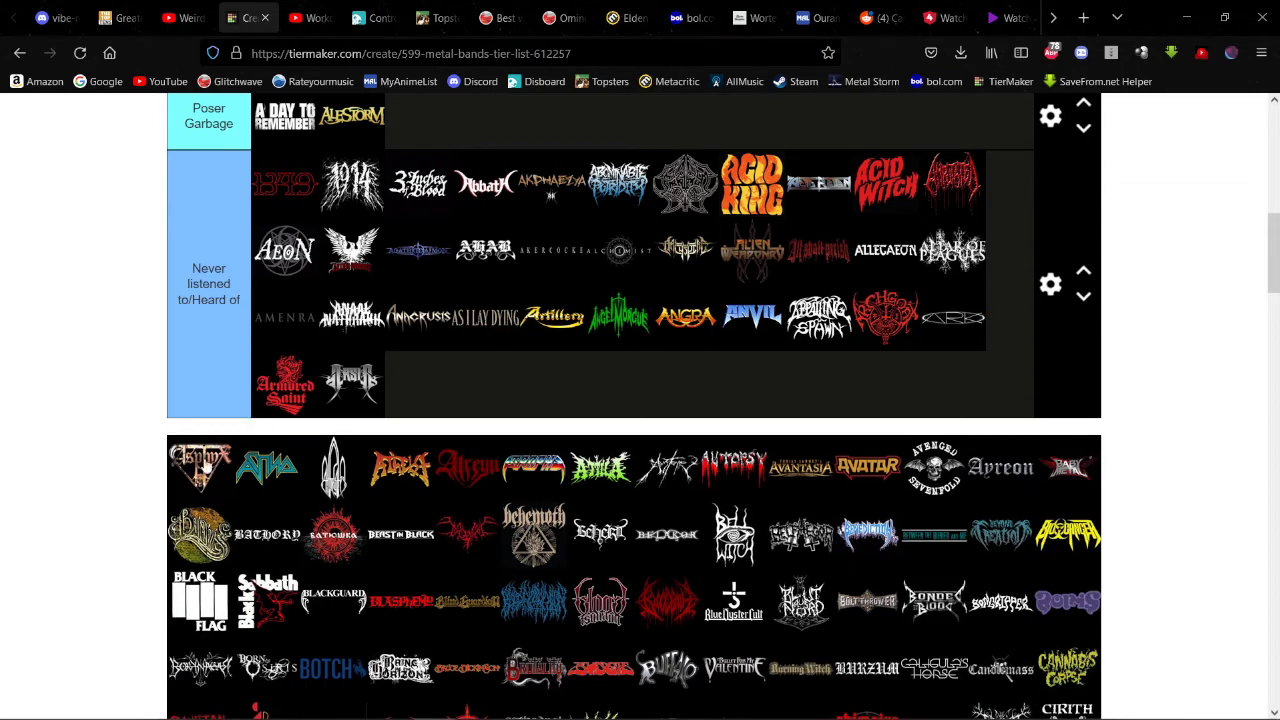
pyautogui.moveTo(206, 466); pyautogui.dragTo(418, 317)
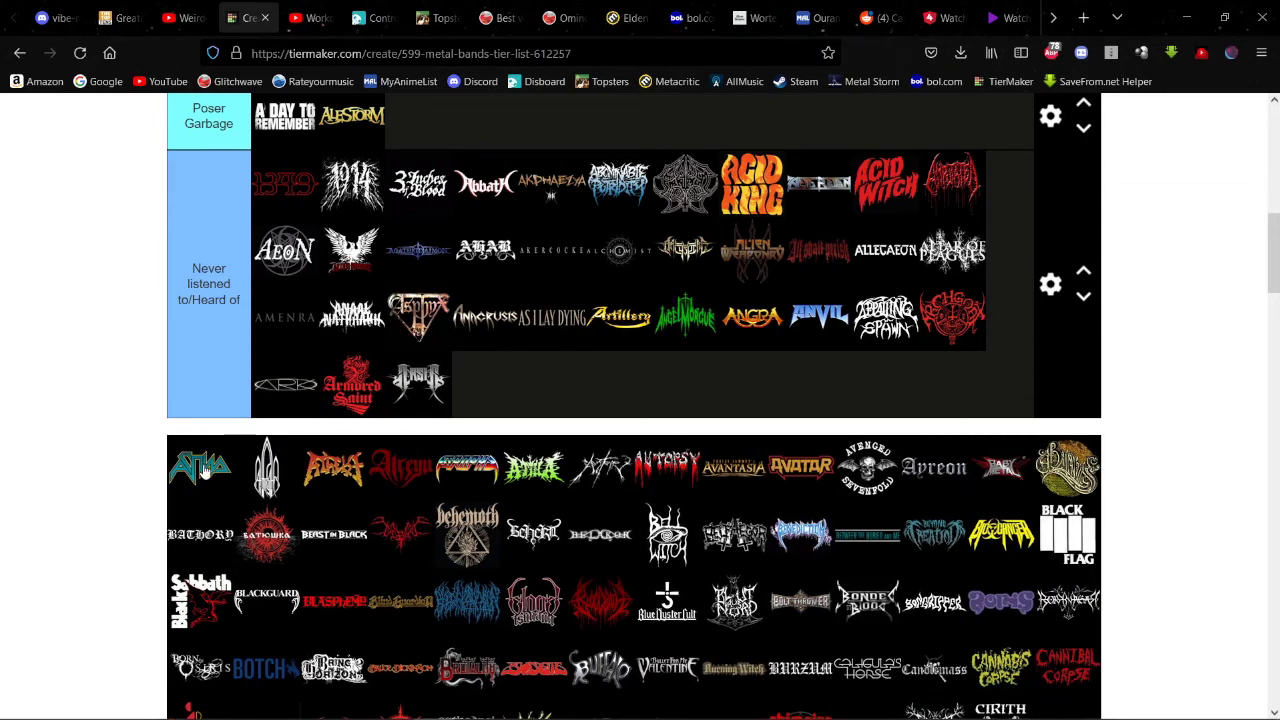
pyautogui.moveTo(205, 468); pyautogui.dragTo(508, 257)
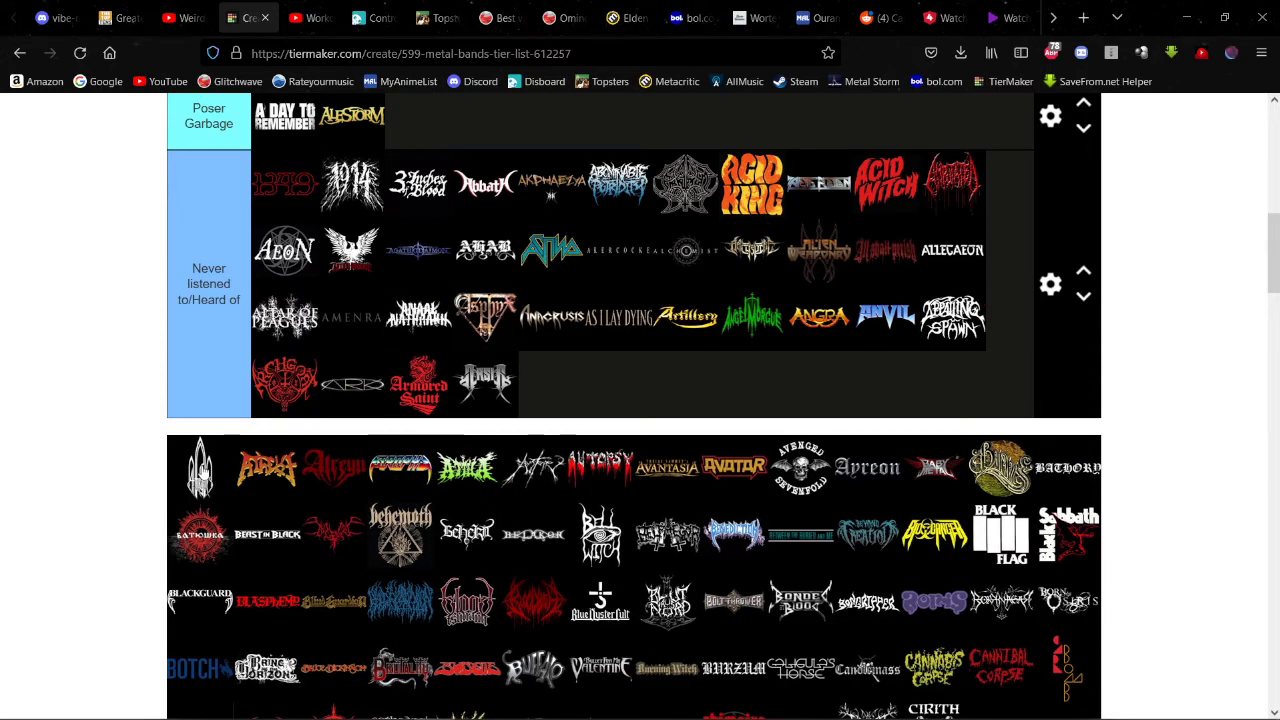
# Step: Rank the band with the white spire-shaped logo in Mid-Tier, directly after Arcturus
pyautogui.moveTo(200, 468); pyautogui.dragTo(771, 338)
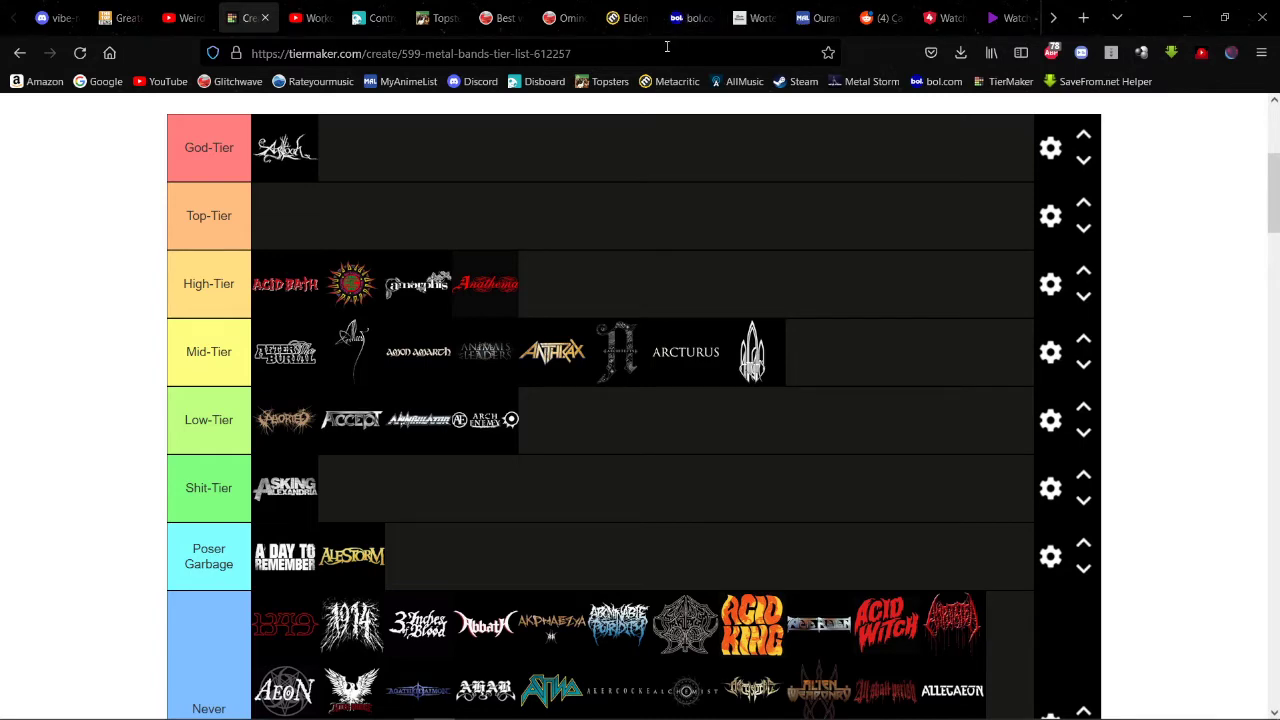
pyautogui.scroll(-2, 522, 300)
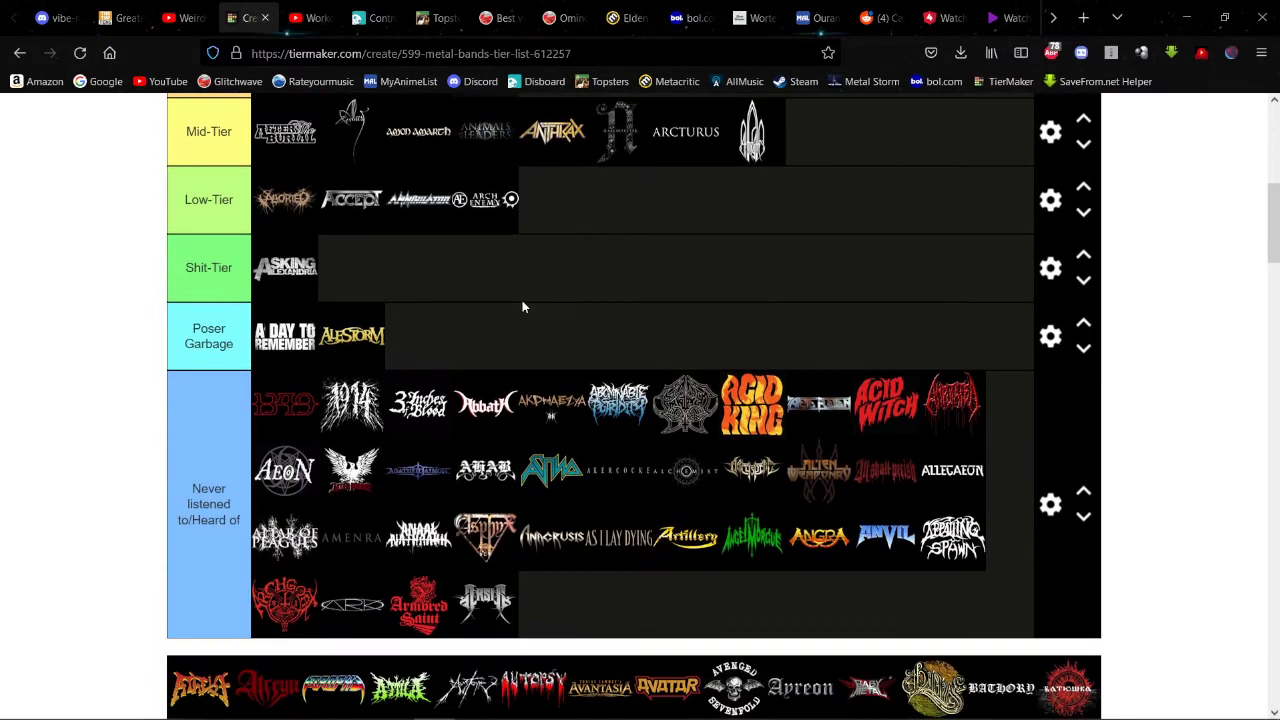
pyautogui.scroll(2, 522, 300)
pyautogui.scroll(1, 521, 302)
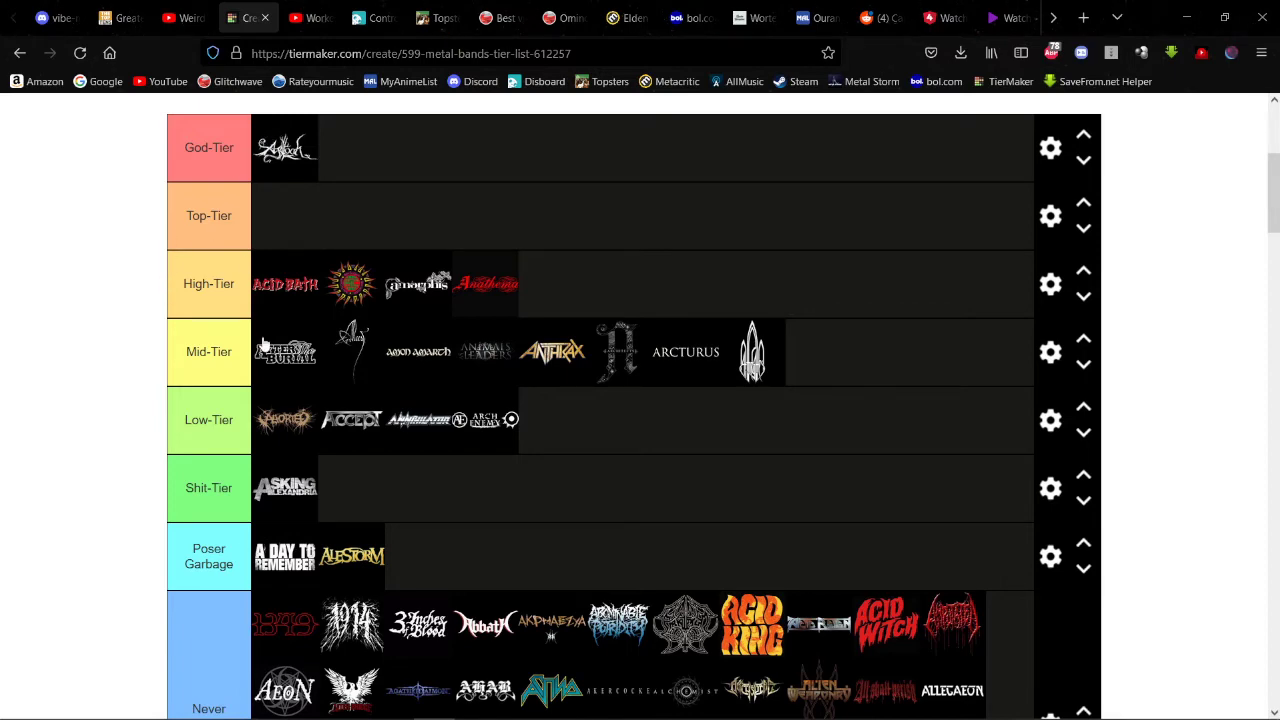
# Step: Add the orange logo at the start of the pool, Atreyu and the rainbow-coloured logo to the Never listened/Heard of row
pyautogui.scroll(-4, 280, 320)
pyautogui.scroll(-1, 283, 315)
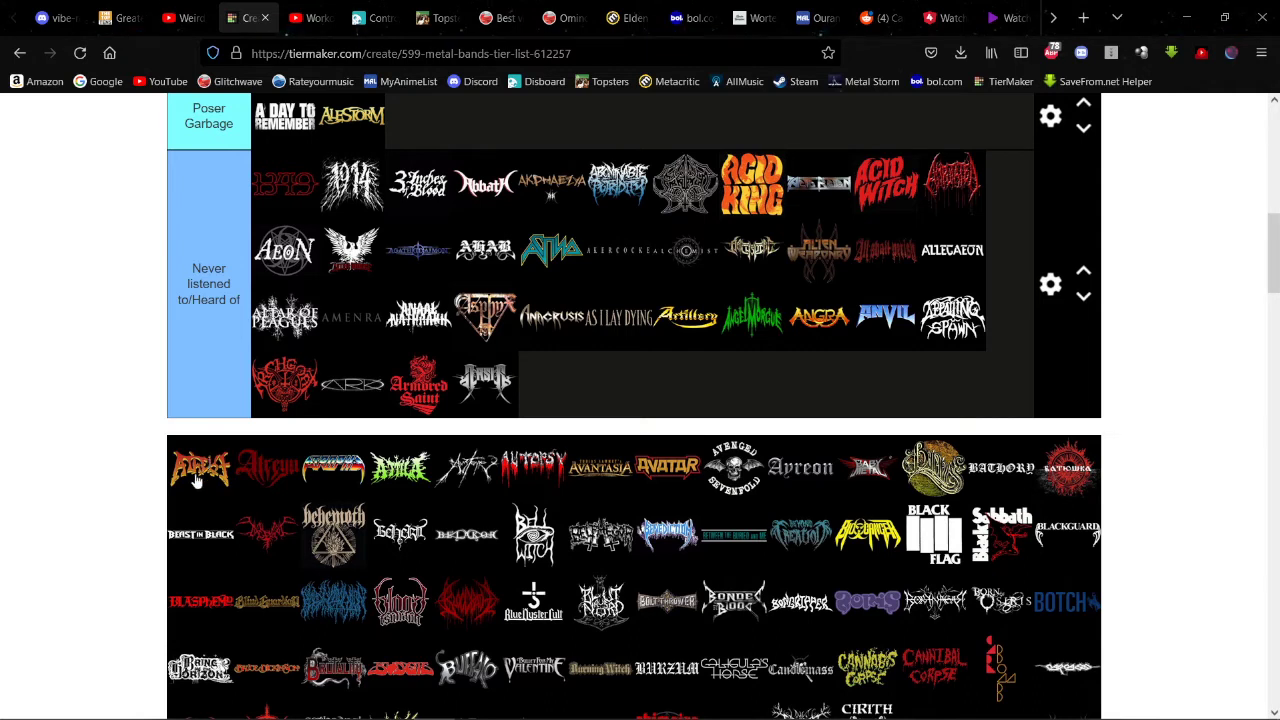
pyautogui.moveTo(197, 481); pyautogui.dragTo(630, 384)
pyautogui.moveTo(625, 388); pyautogui.dragTo(574, 388)
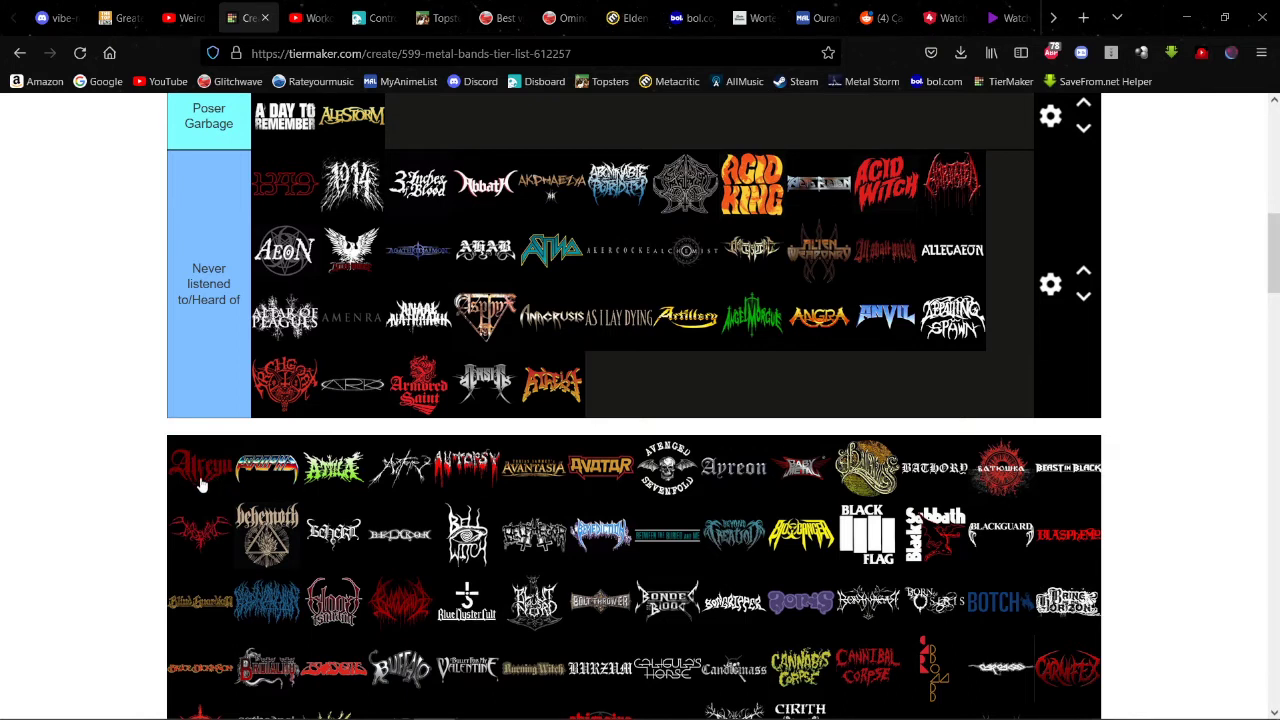
pyautogui.moveTo(199, 484); pyautogui.dragTo(748, 384)
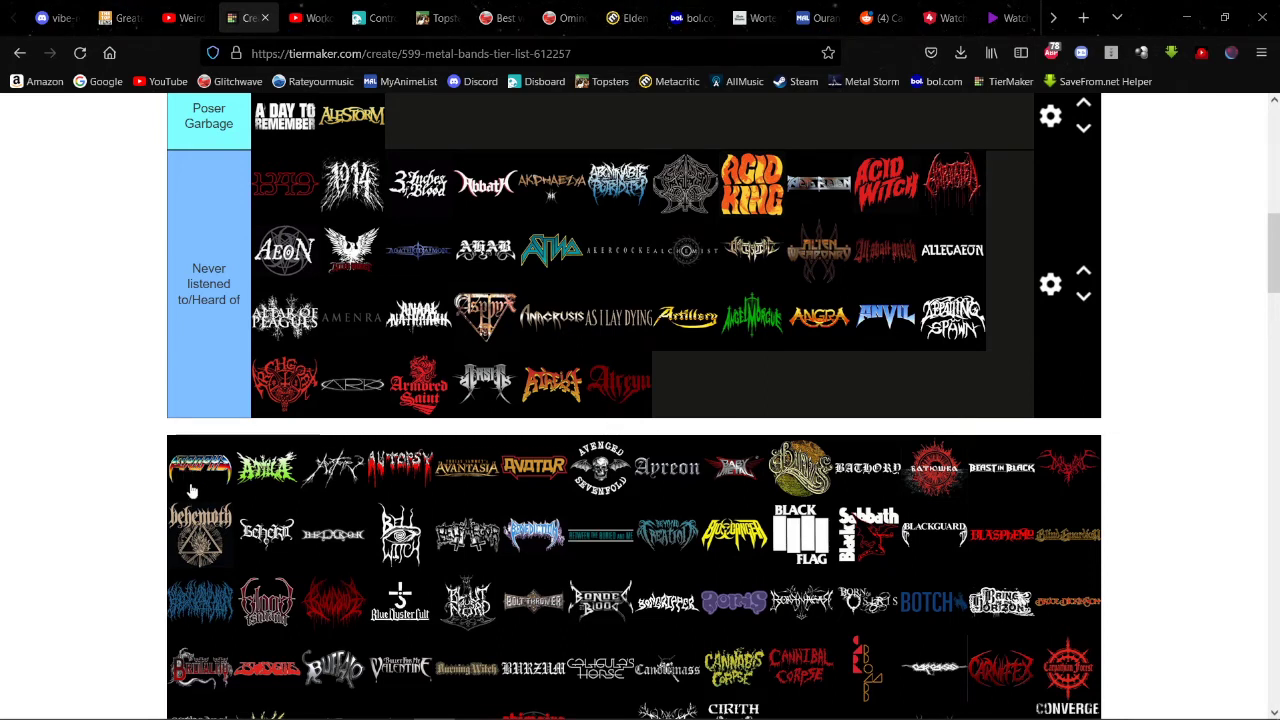
pyautogui.moveTo(192, 490); pyautogui.dragTo(828, 410)
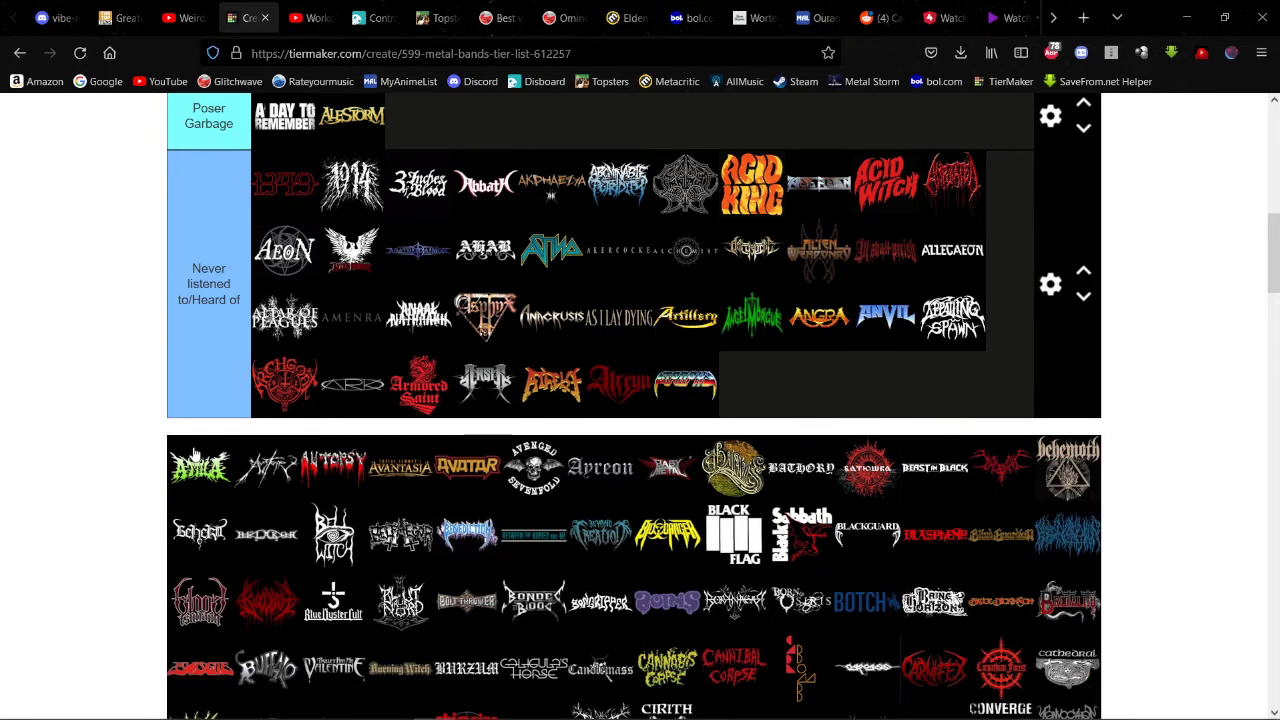
# Step: Rank Attila in Shit-Tier, in front of Asking Alexandria
pyautogui.moveTo(195, 458); pyautogui.dragTo(275, 490)
pyautogui.scroll(5, 355, 328)
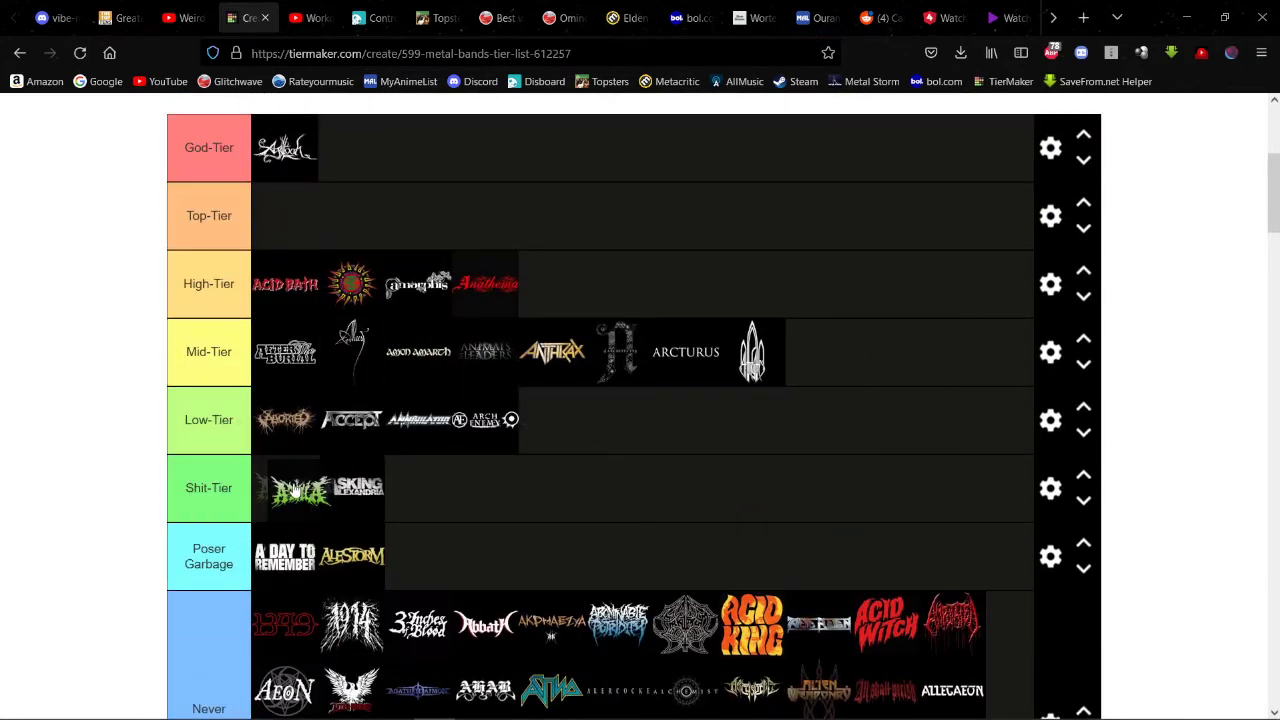
# Step: Add the white scrawled logo before Autopsy to the Never listened/Heard of row and rank Autopsy in Mid-Tier
pyautogui.scroll(-5, 463, 474)
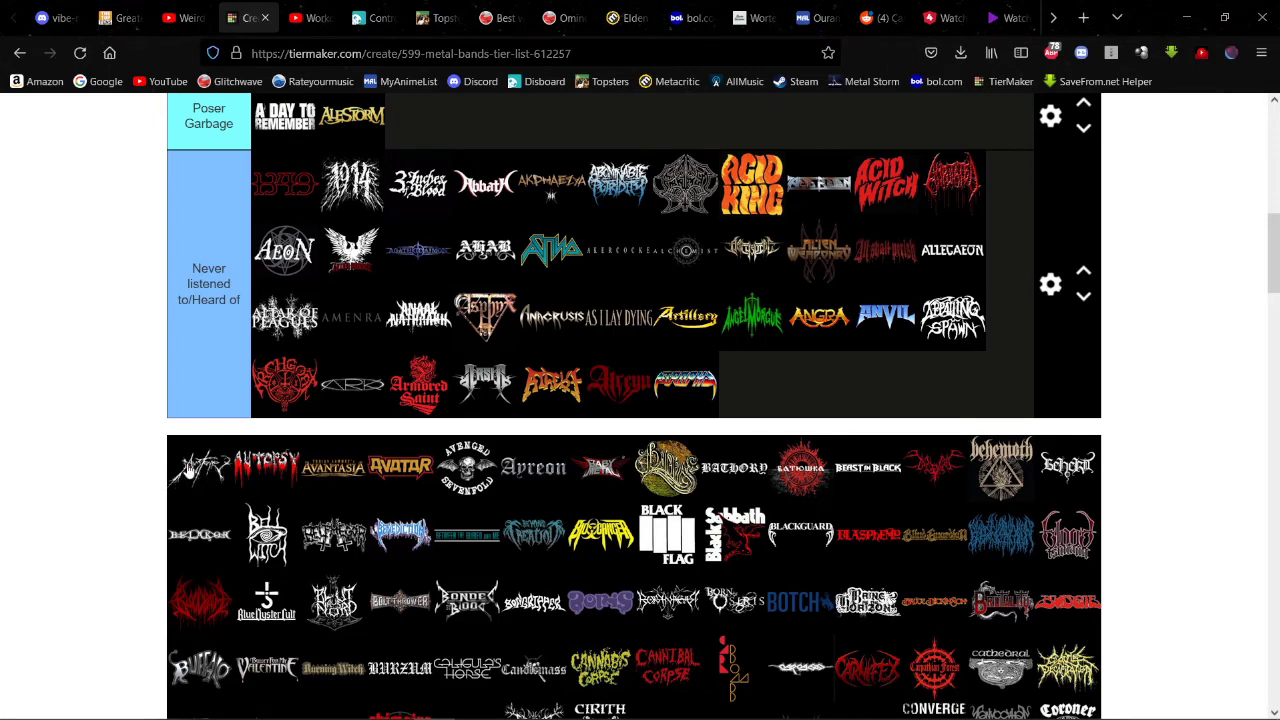
pyautogui.moveTo(199, 476); pyautogui.dragTo(990, 346)
pyautogui.scroll(5, 900, 330)
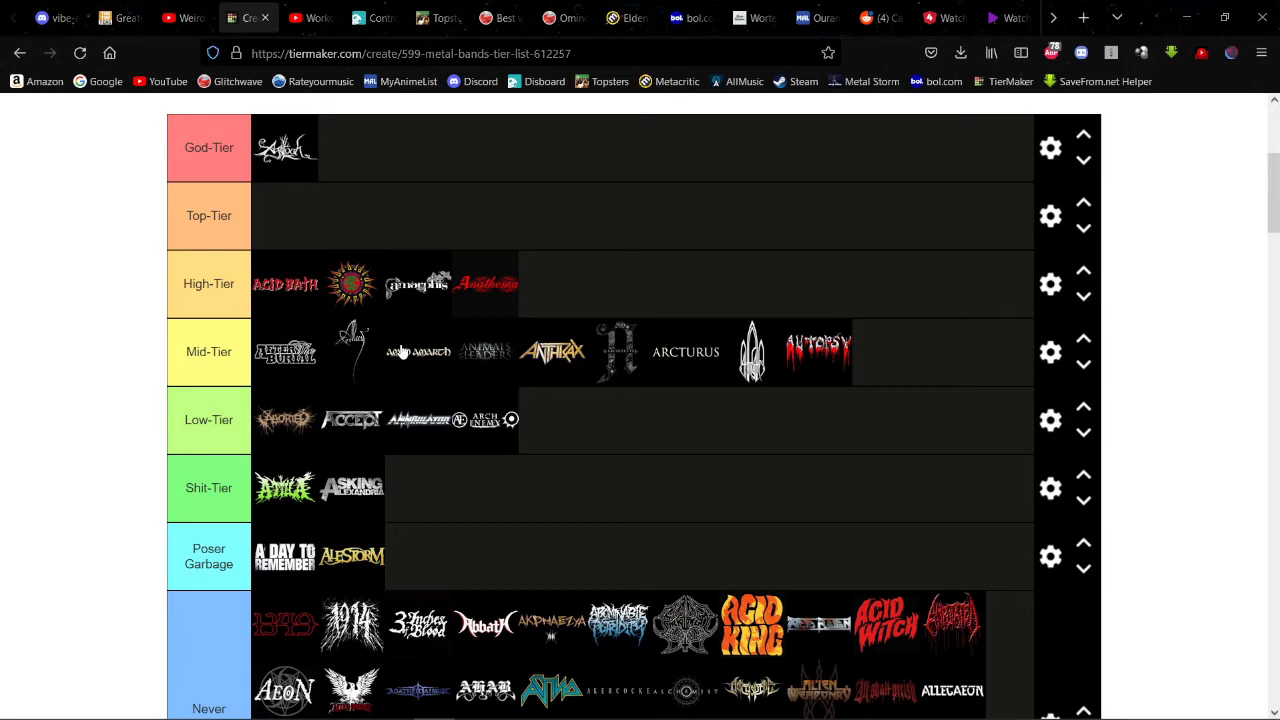
# Step: Add Avantasia and Avatar to the end of the Never listened/Heard of row
pyautogui.scroll(-2, 400, 352)
pyautogui.scroll(-2, 400, 352)
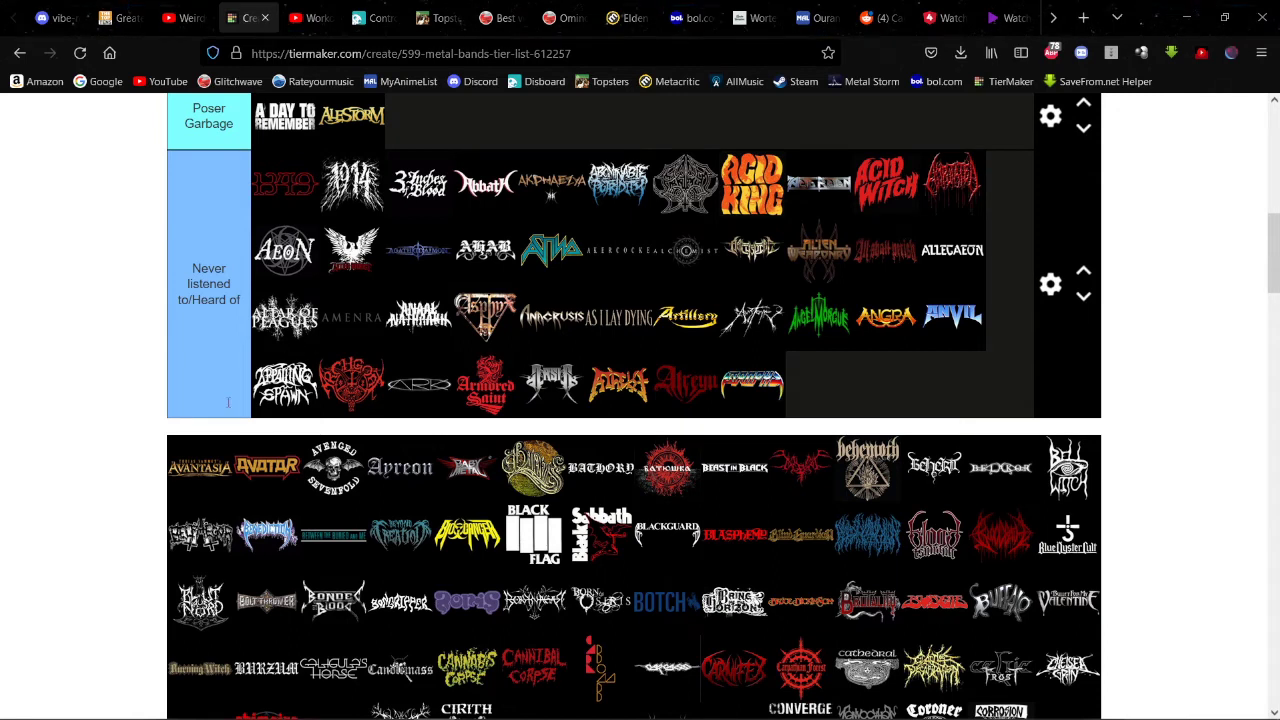
pyautogui.moveTo(190, 483); pyautogui.dragTo(872, 368)
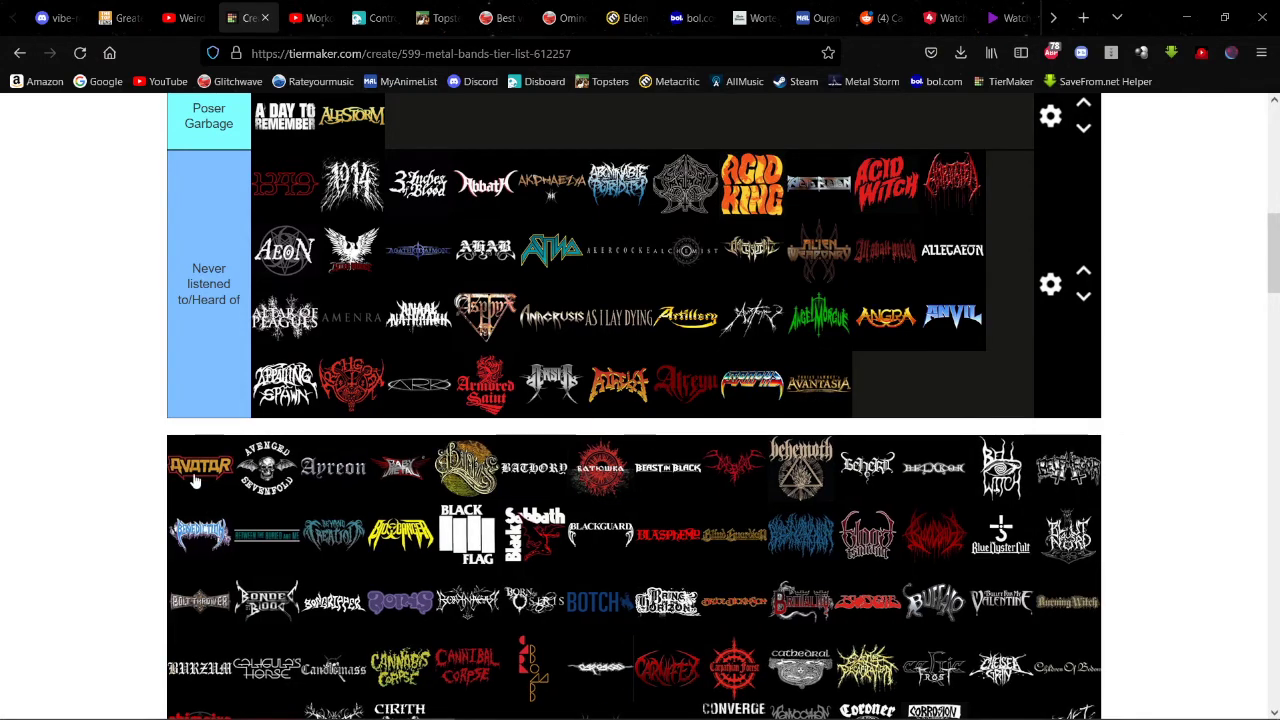
pyautogui.moveTo(194, 478); pyautogui.dragTo(896, 366)
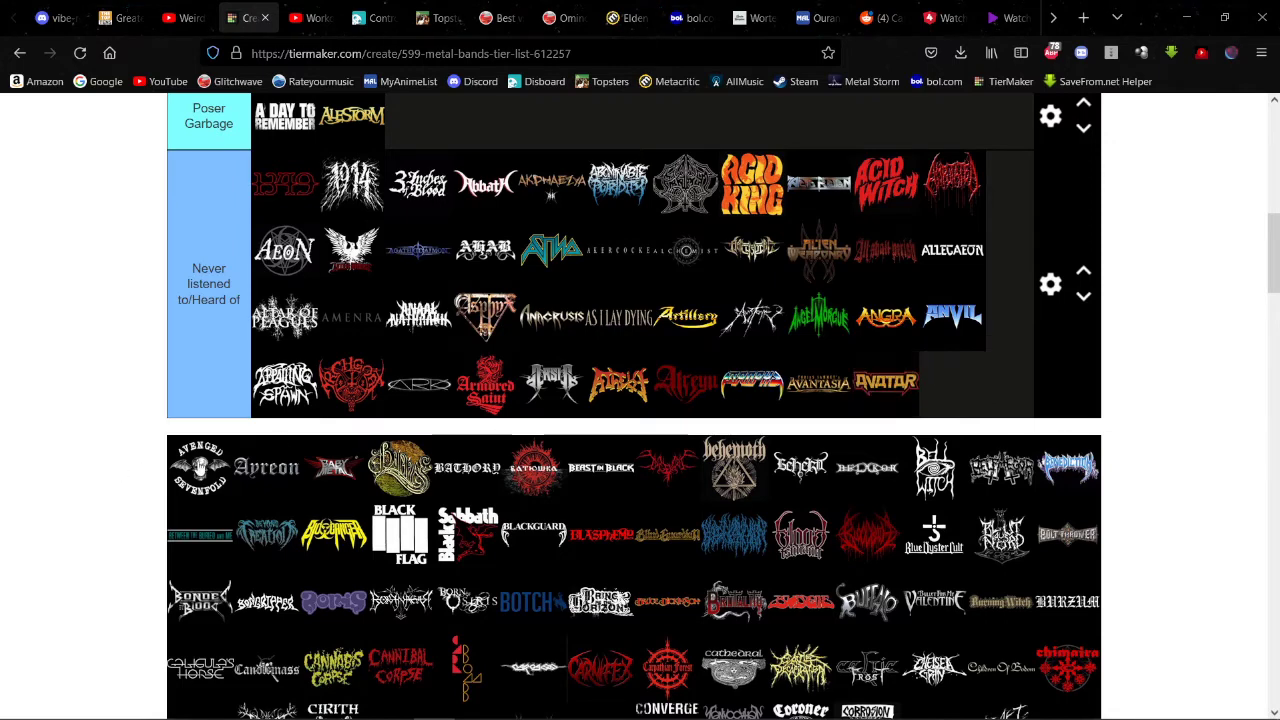
# Step: Rank Avenged Sevenfold in Mid-Tier after Autopsy and add Ayreon to the Never listened/Heard of row
pyautogui.moveTo(200, 467); pyautogui.dragTo(1020, 352)
pyautogui.scroll(5, 220, 452)
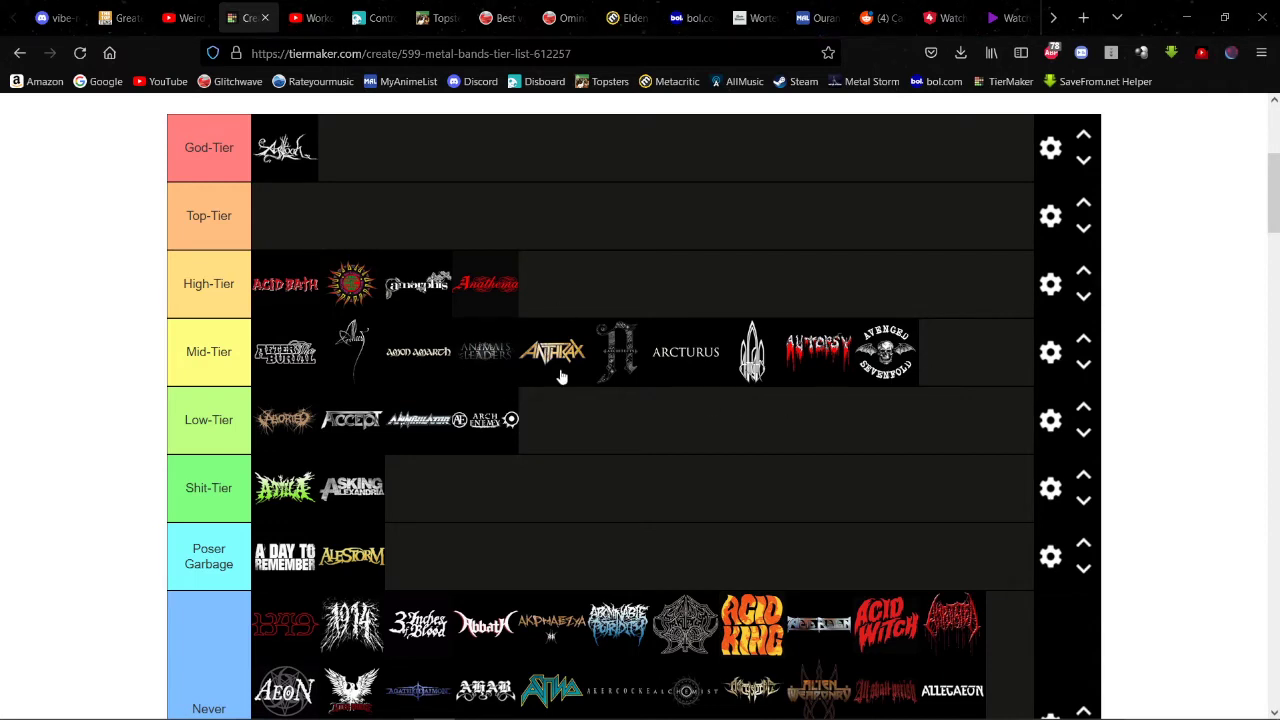
pyautogui.scroll(-5, 670, 263)
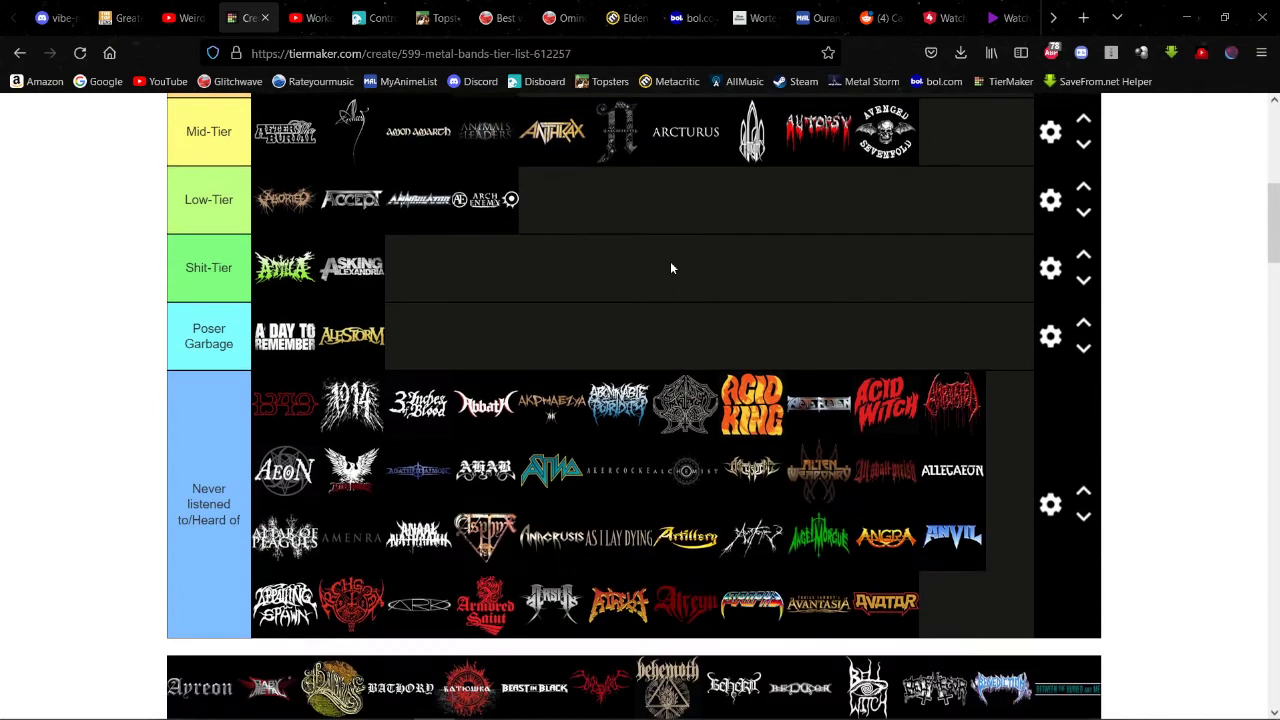
pyautogui.scroll(2, 665, 283)
pyautogui.moveTo(193, 700); pyautogui.dragTo(1011, 620)
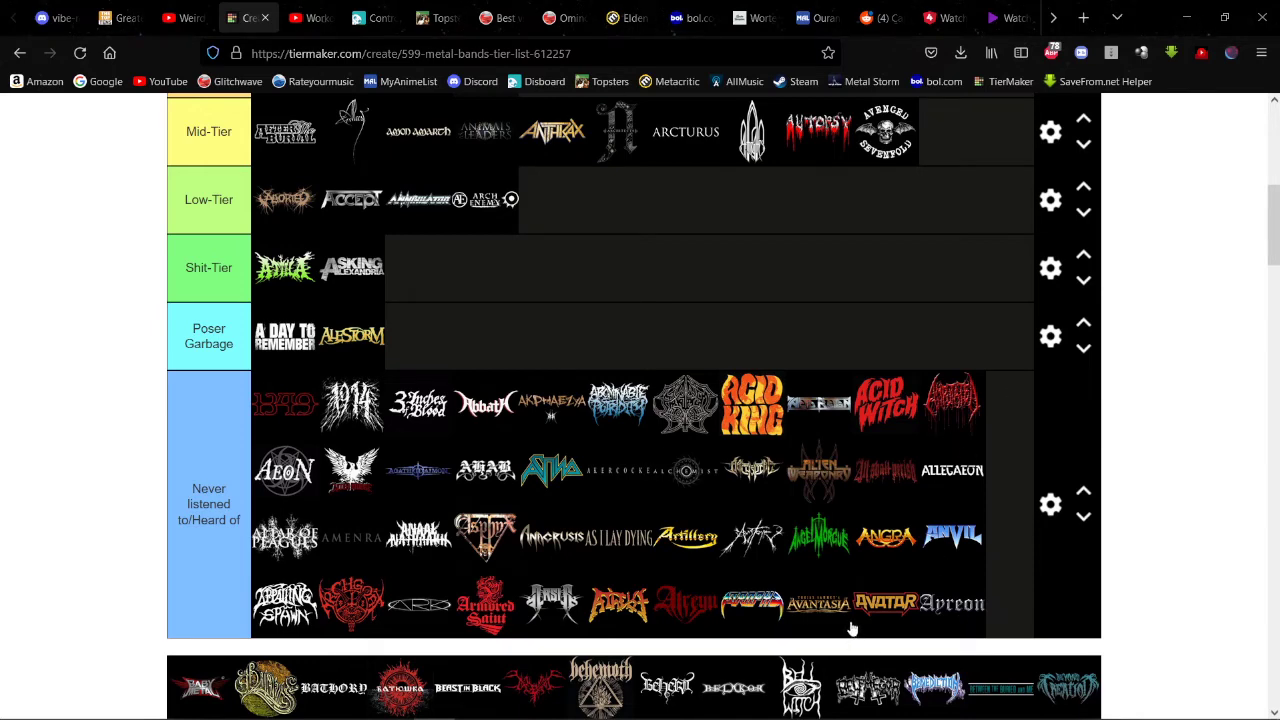
# Step: Rank Babymetal in Mid-Tier after Avenged Sevenfold and add Baroness to the Never listened/Heard of row
pyautogui.scroll(-2, 709, 531)
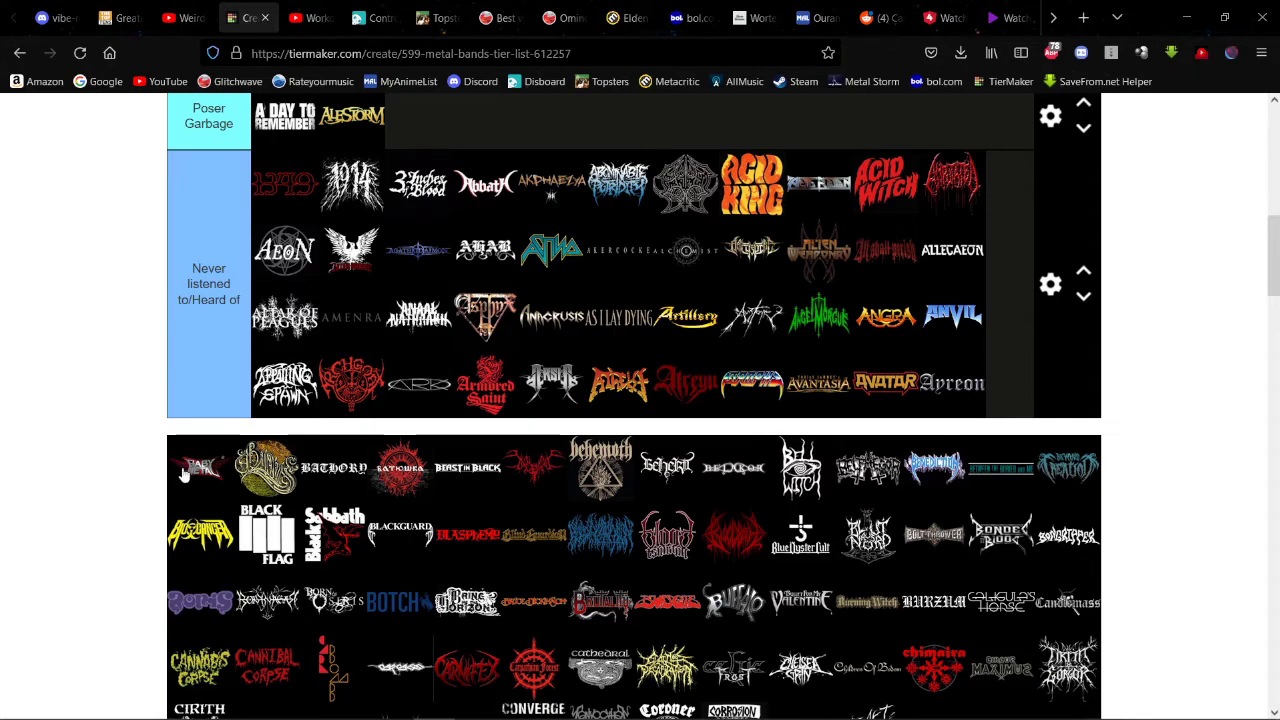
pyautogui.moveTo(190, 477); pyautogui.dragTo(970, 362)
pyautogui.scroll(5, 205, 468)
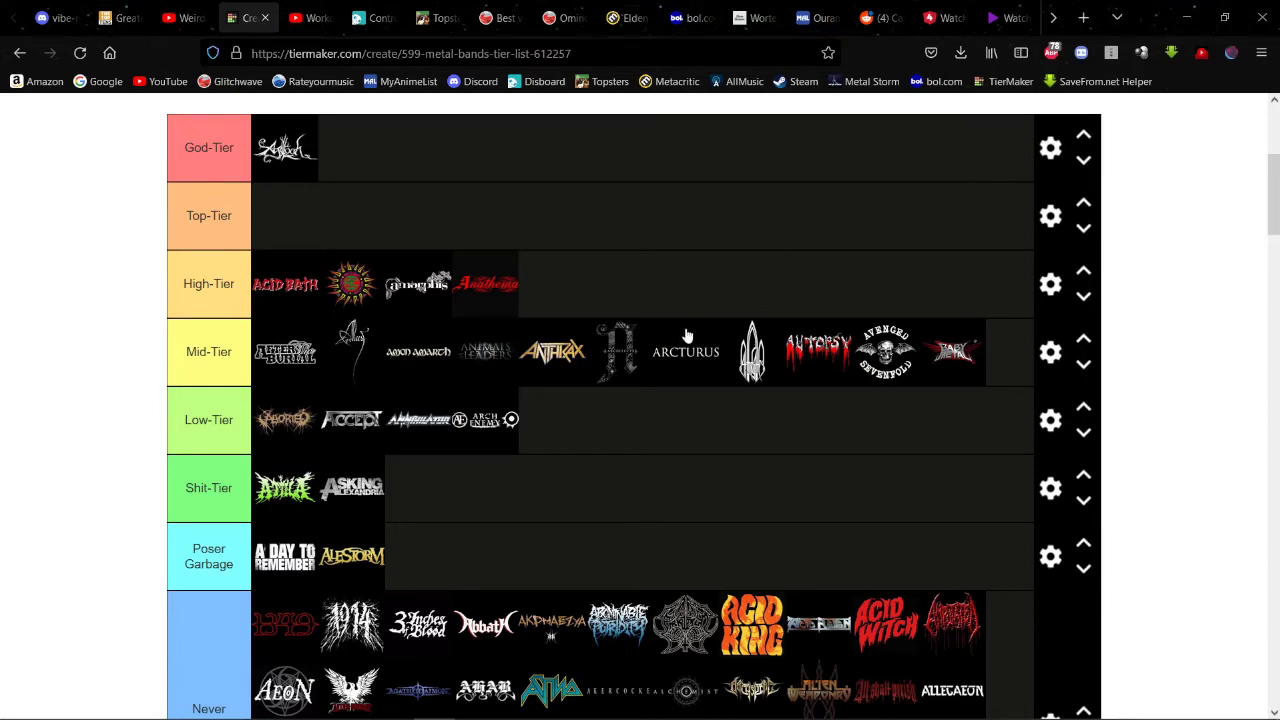
pyautogui.scroll(-4, 553, 386)
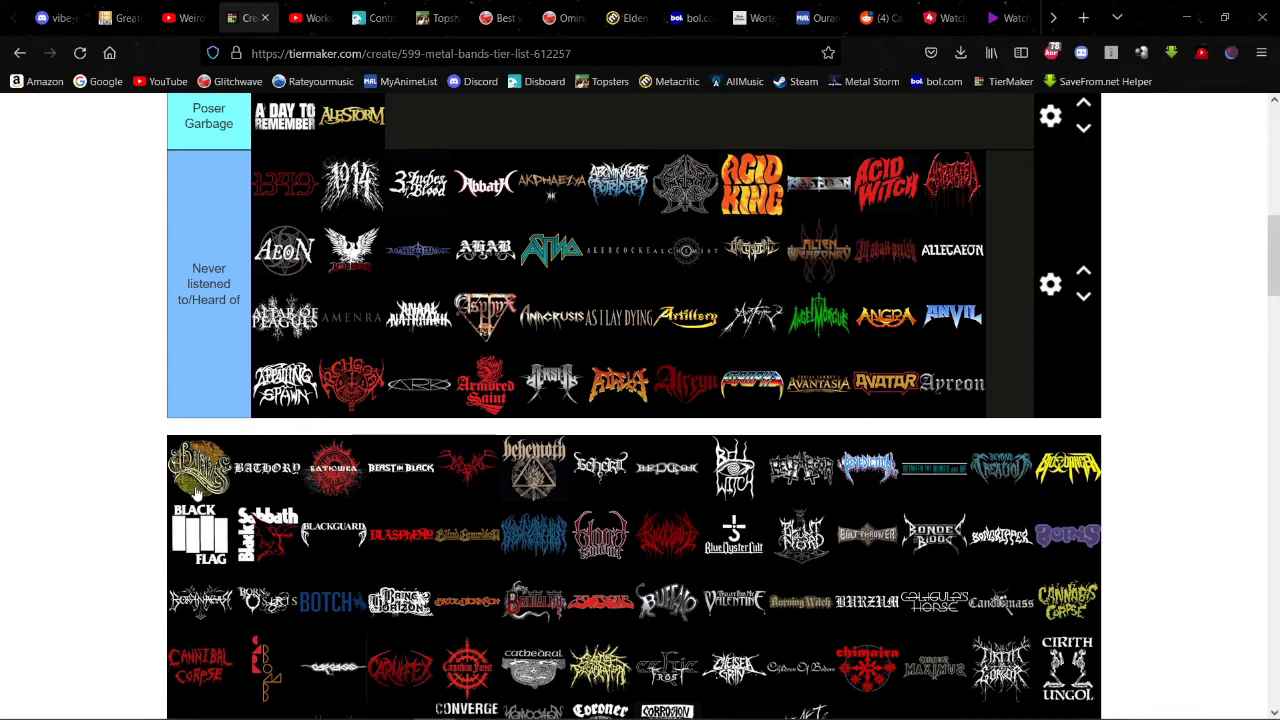
pyautogui.moveTo(197, 487); pyautogui.dragTo(832, 392)
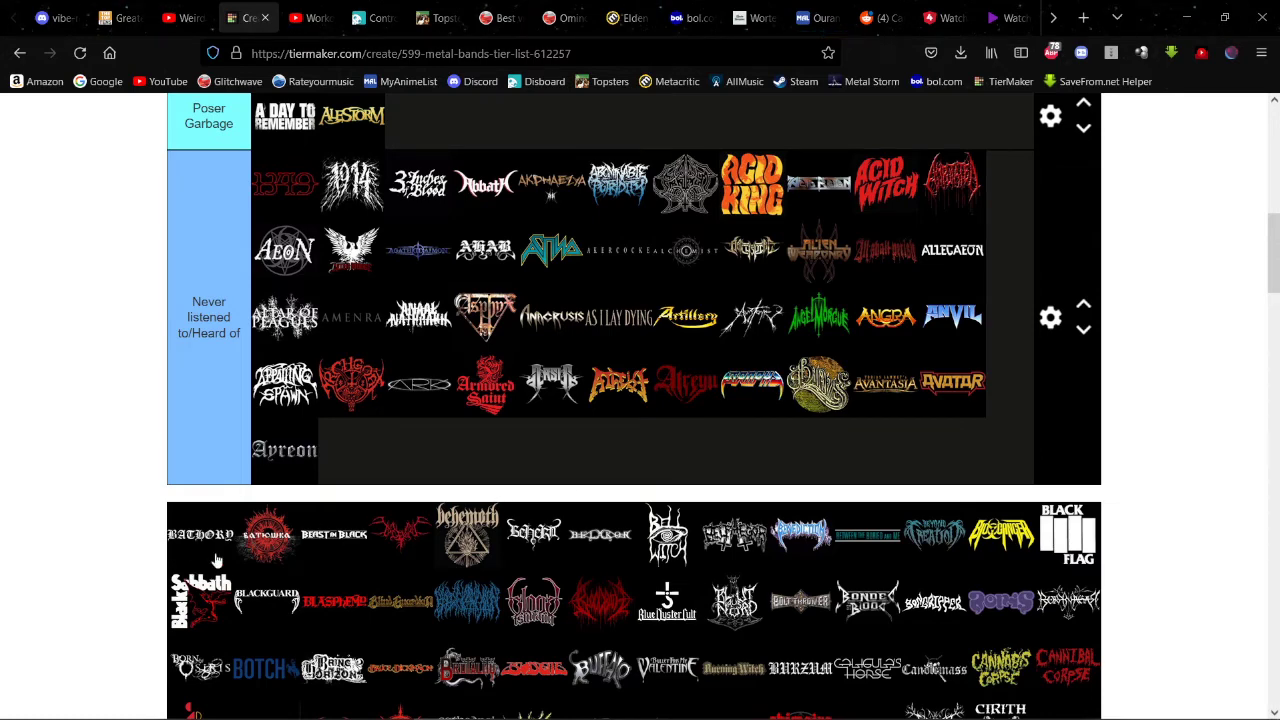
# Step: Rank Bathory in Mid-Tier after Avenged Sevenfold and add the red sunburst Batushka logo to the Never listened/Heard of row
pyautogui.scroll(6, 290, 458)
pyautogui.moveTo(200, 540); pyautogui.dragTo(995, 599)
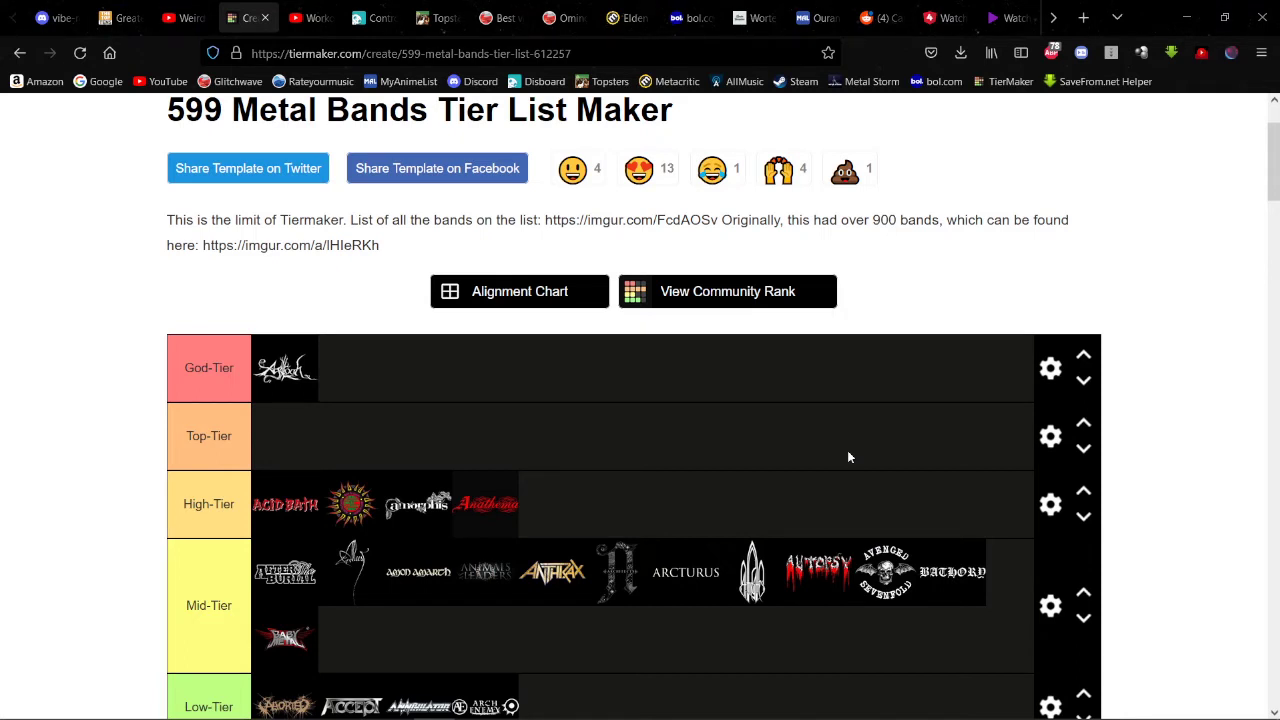
pyautogui.scroll(-4, 840, 443)
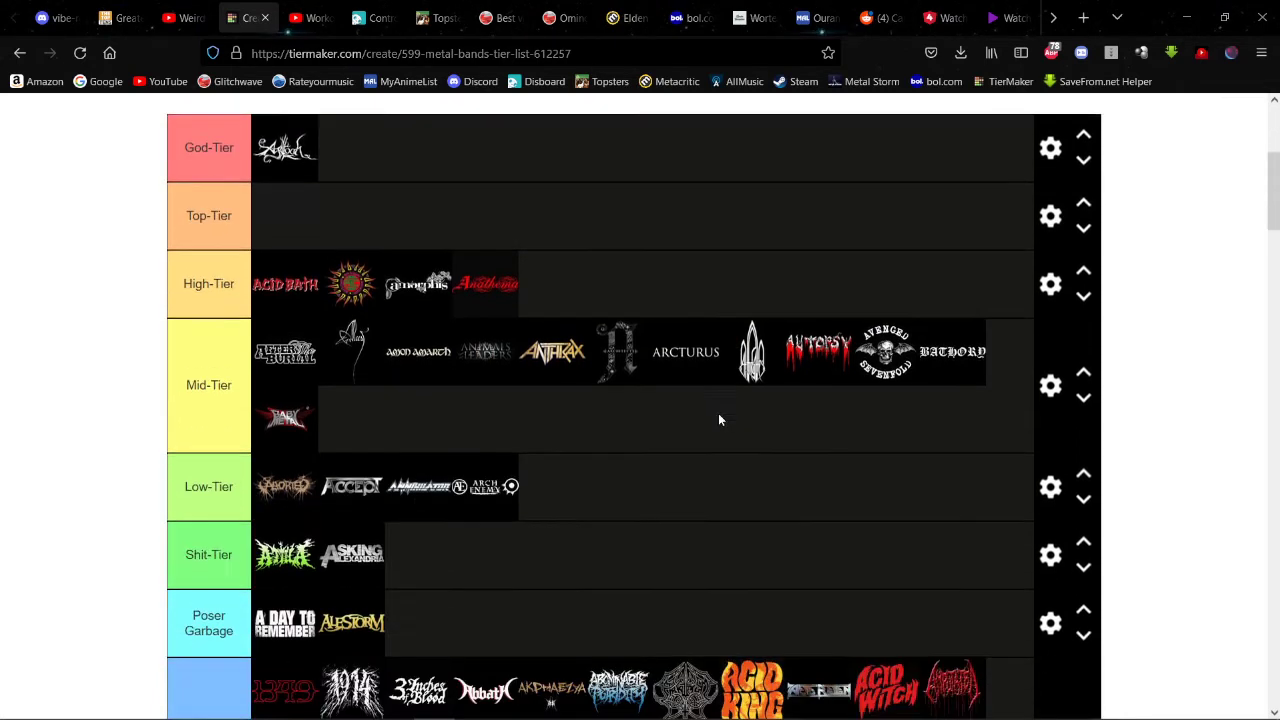
pyautogui.scroll(-2, 563, 365)
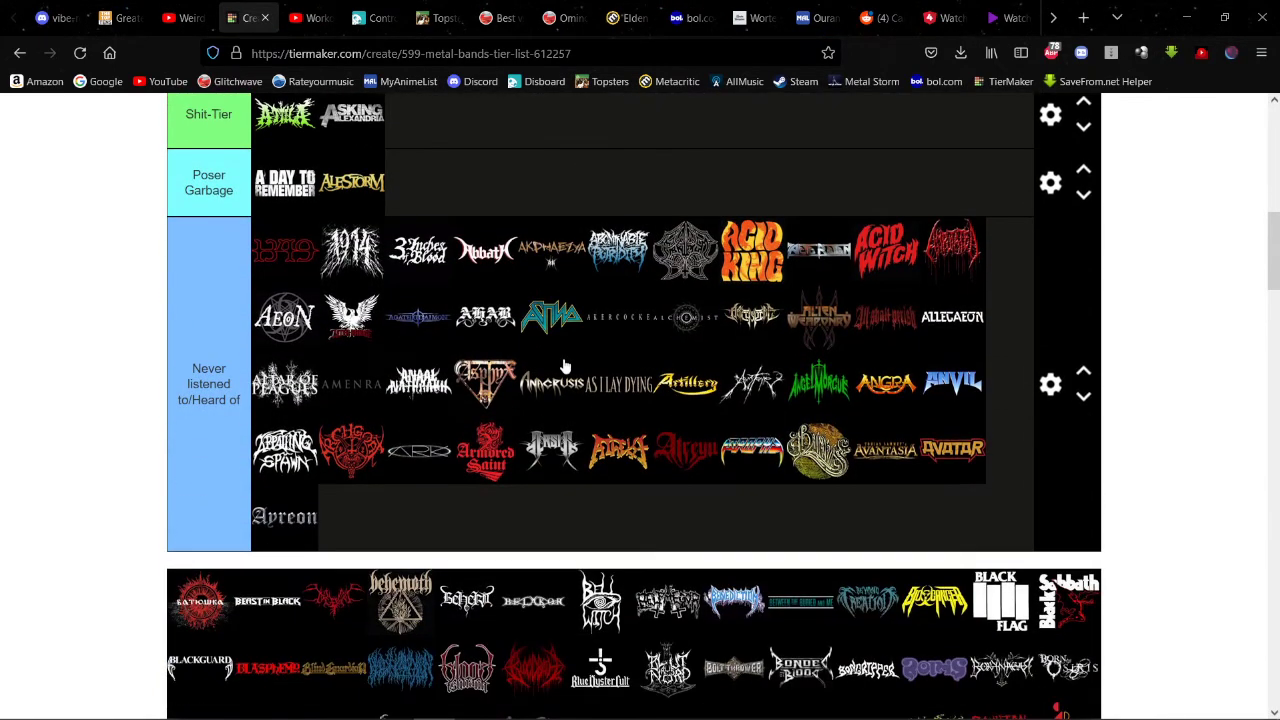
pyautogui.scroll(3, 563, 365)
pyautogui.scroll(1, 563, 365)
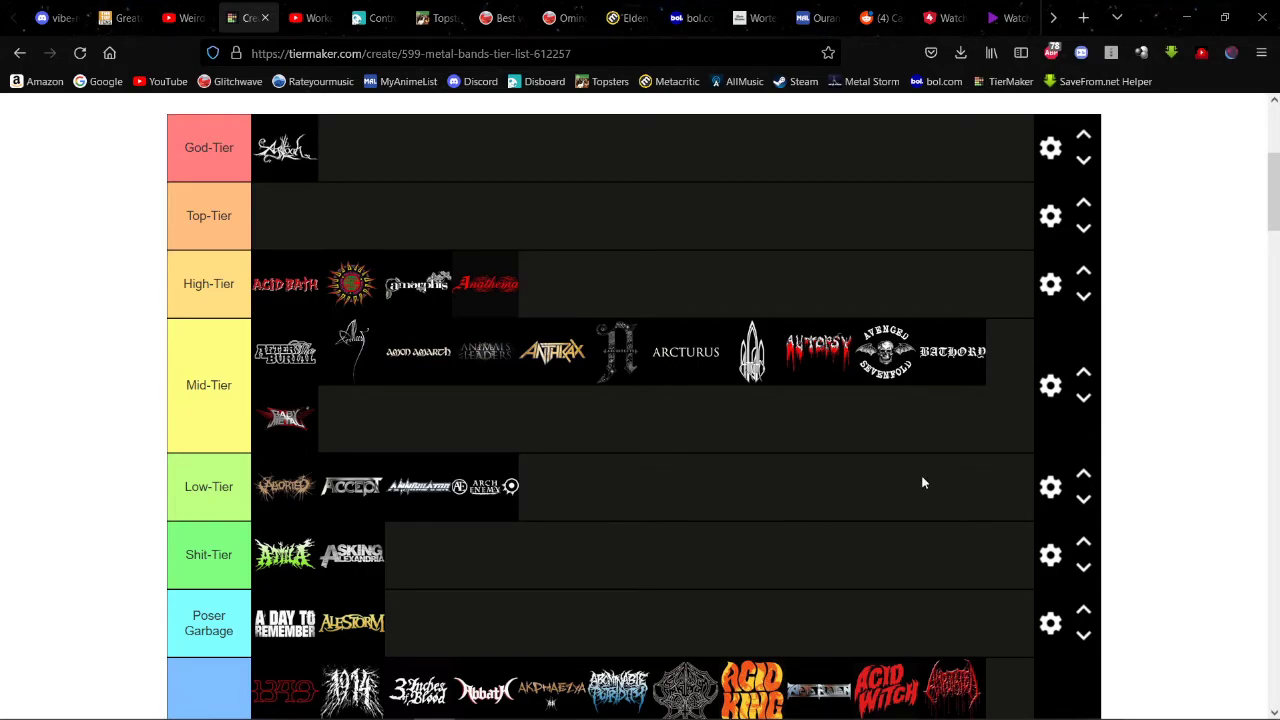
pyautogui.scroll(-10, 611, 451)
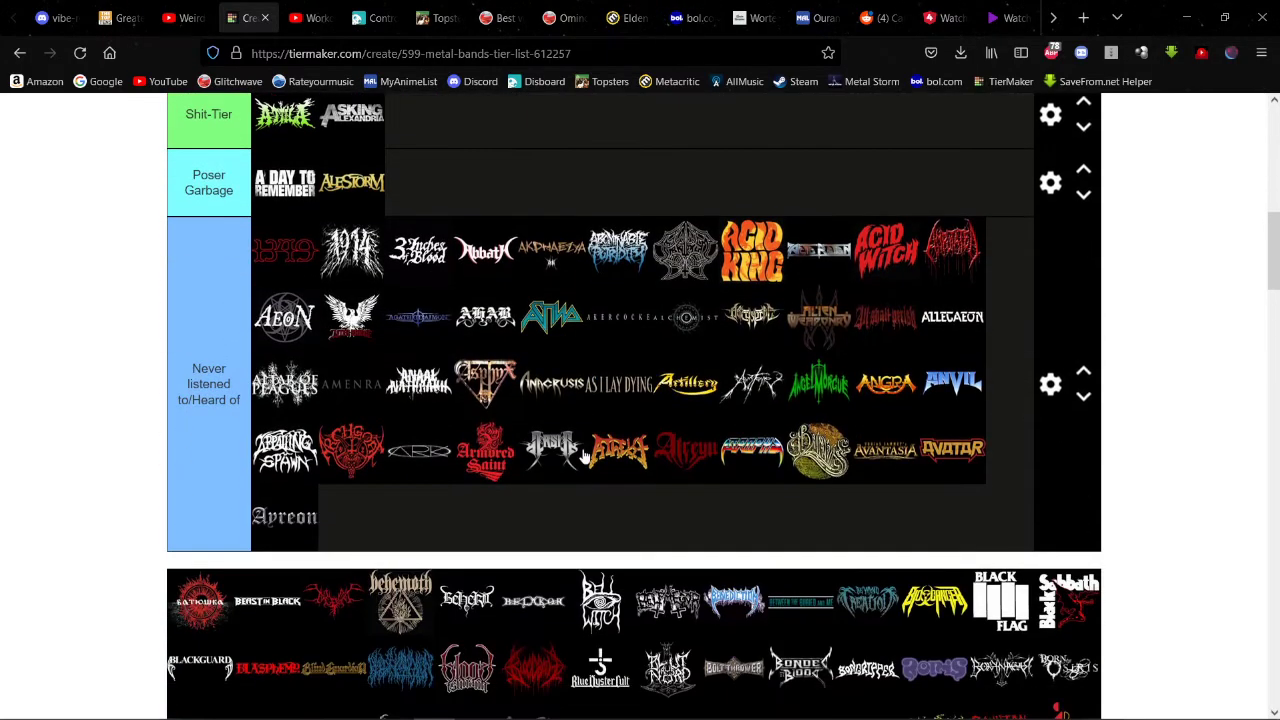
pyautogui.scroll(4, 549, 470)
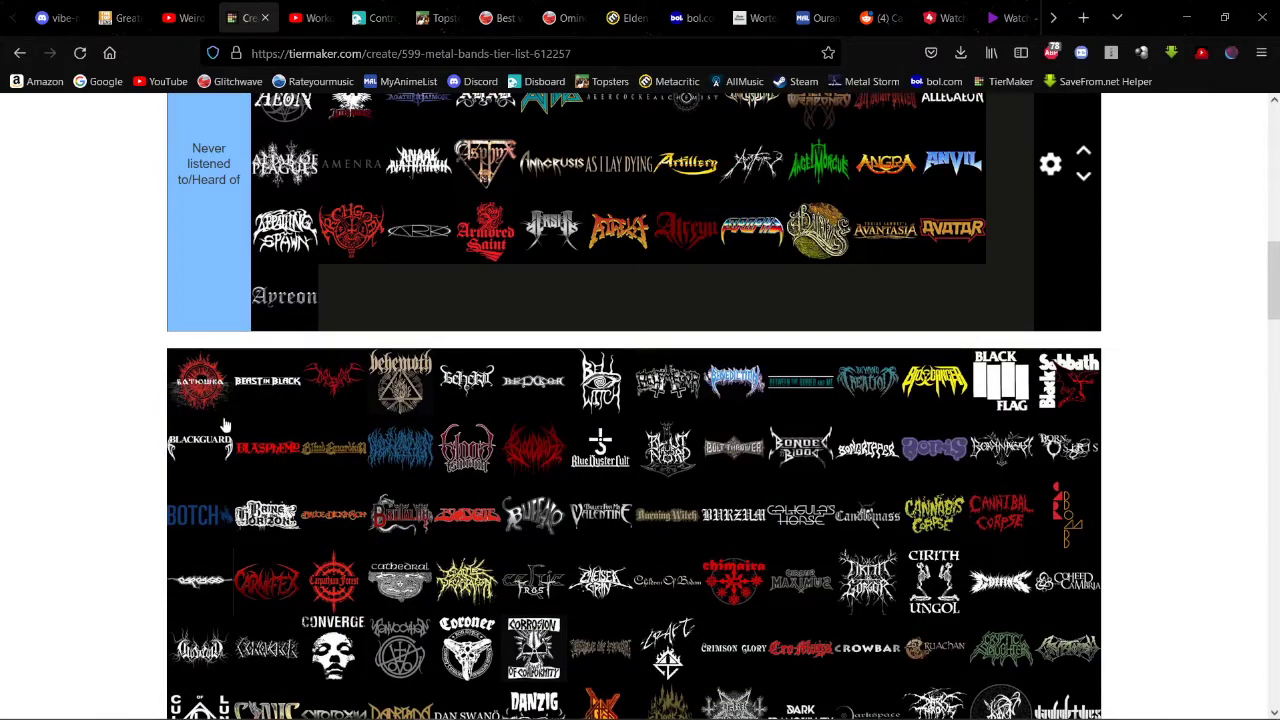
pyautogui.moveTo(205, 400); pyautogui.dragTo(645, 275)
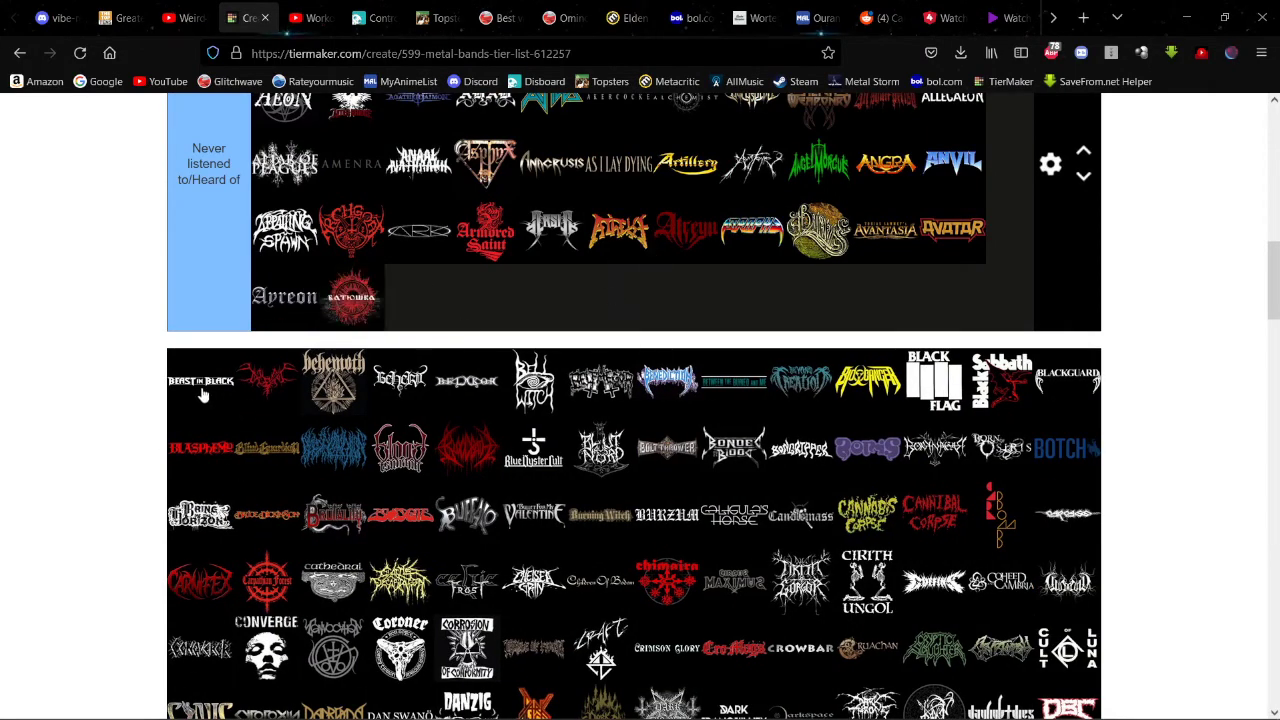
# Step: Rank Beast in Black in Low-Tier and add the red logo before Behemoth to the Never listened/Heard of row after Armored Saint
pyautogui.moveTo(202, 395); pyautogui.dragTo(575, 265)
pyautogui.scroll(4, 220, 390)
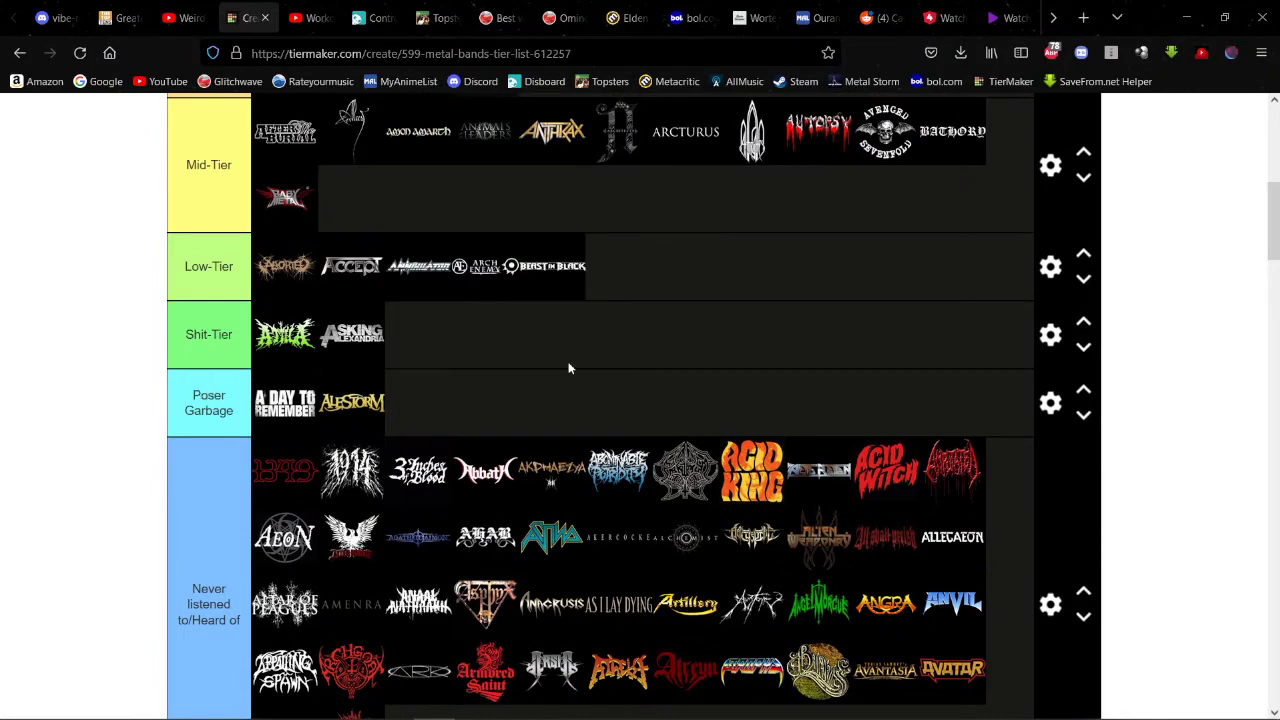
pyautogui.scroll(-4, 569, 366)
pyautogui.moveTo(206, 391); pyautogui.dragTo(552, 232)
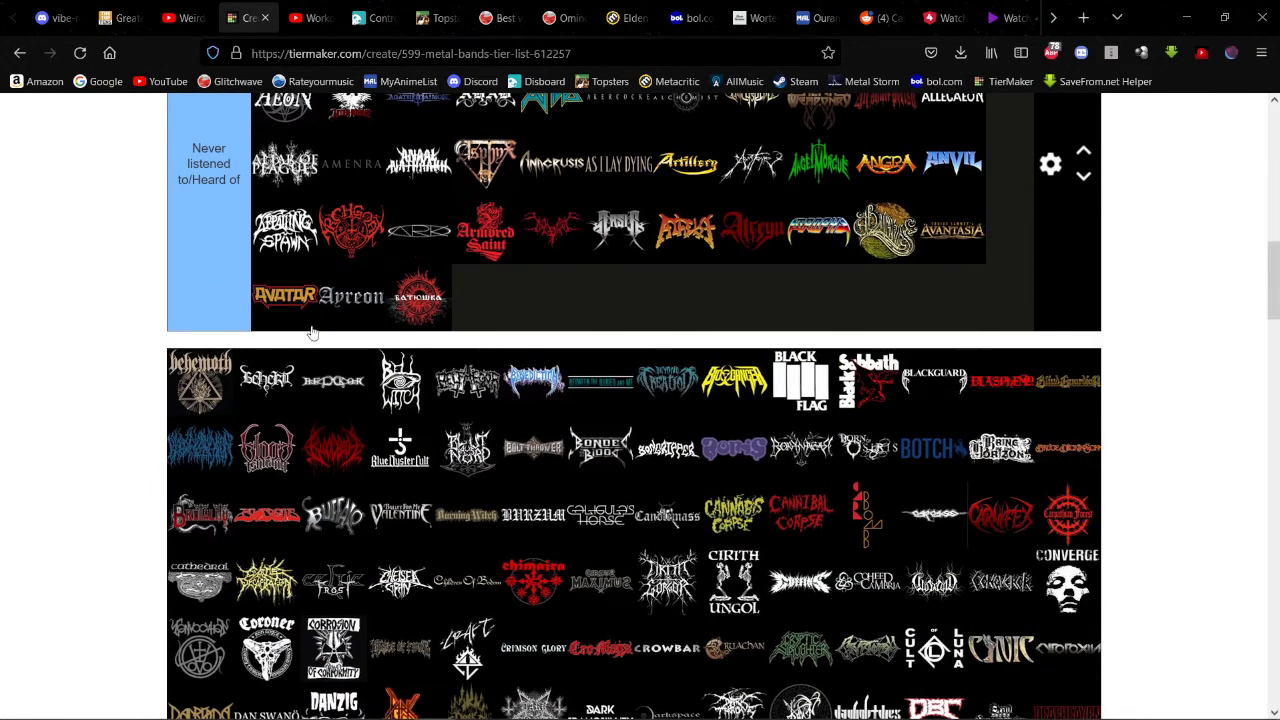
# Step: Rank Behemoth in Low-Tier after Beast in Black and add Beherit to the end of the Never listened/Heard of row
pyautogui.scroll(4, 225, 352)
pyautogui.moveTo(200, 385); pyautogui.dragTo(796, 270)
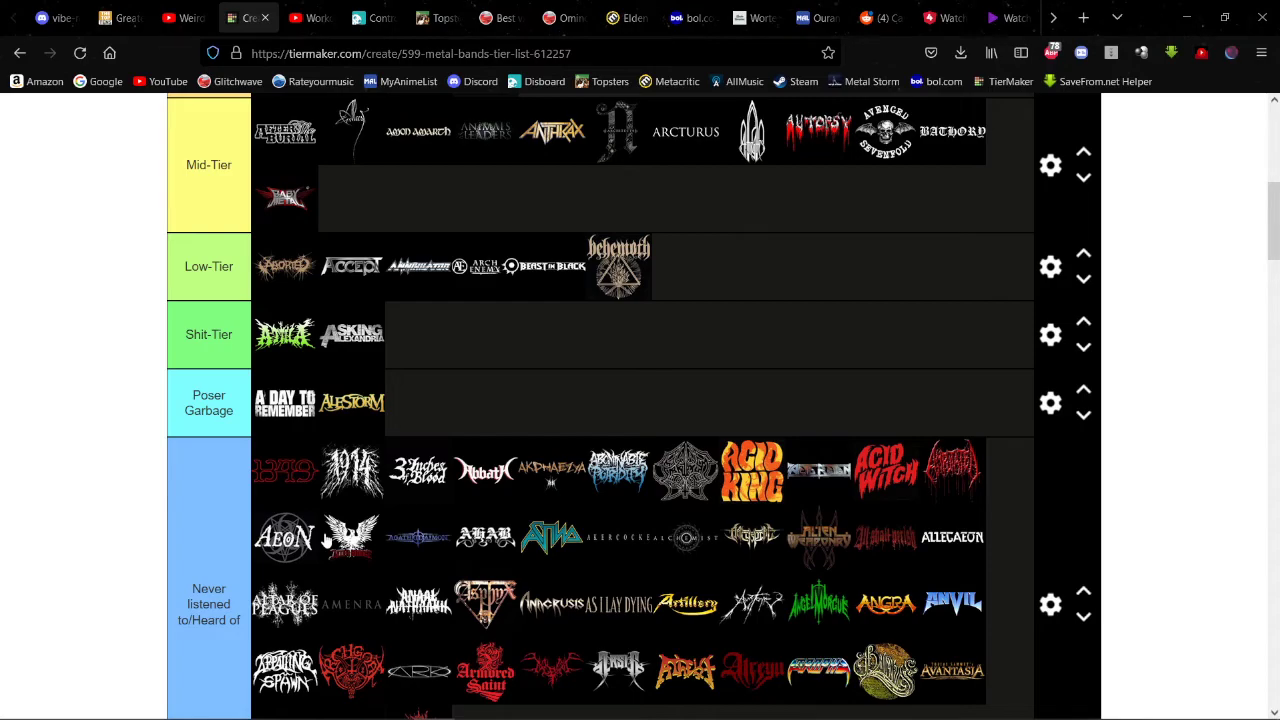
pyautogui.scroll(-10, 320, 560)
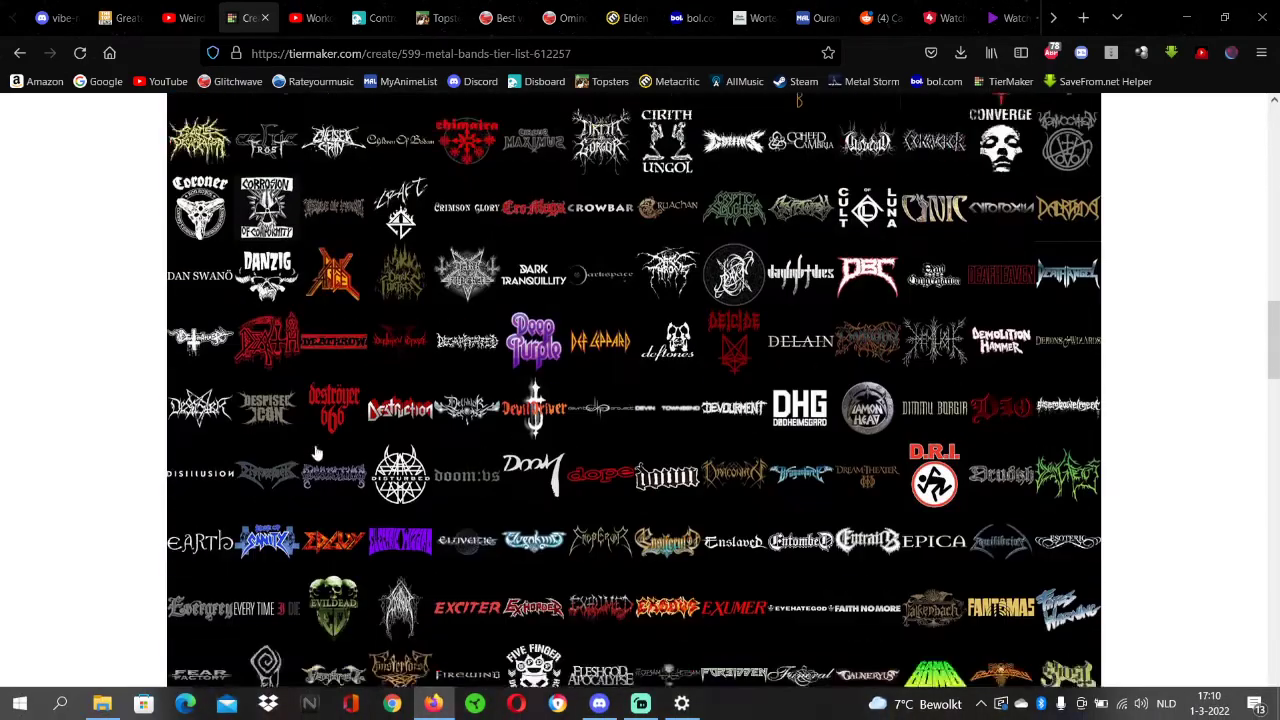
pyautogui.scroll(3, 290, 466)
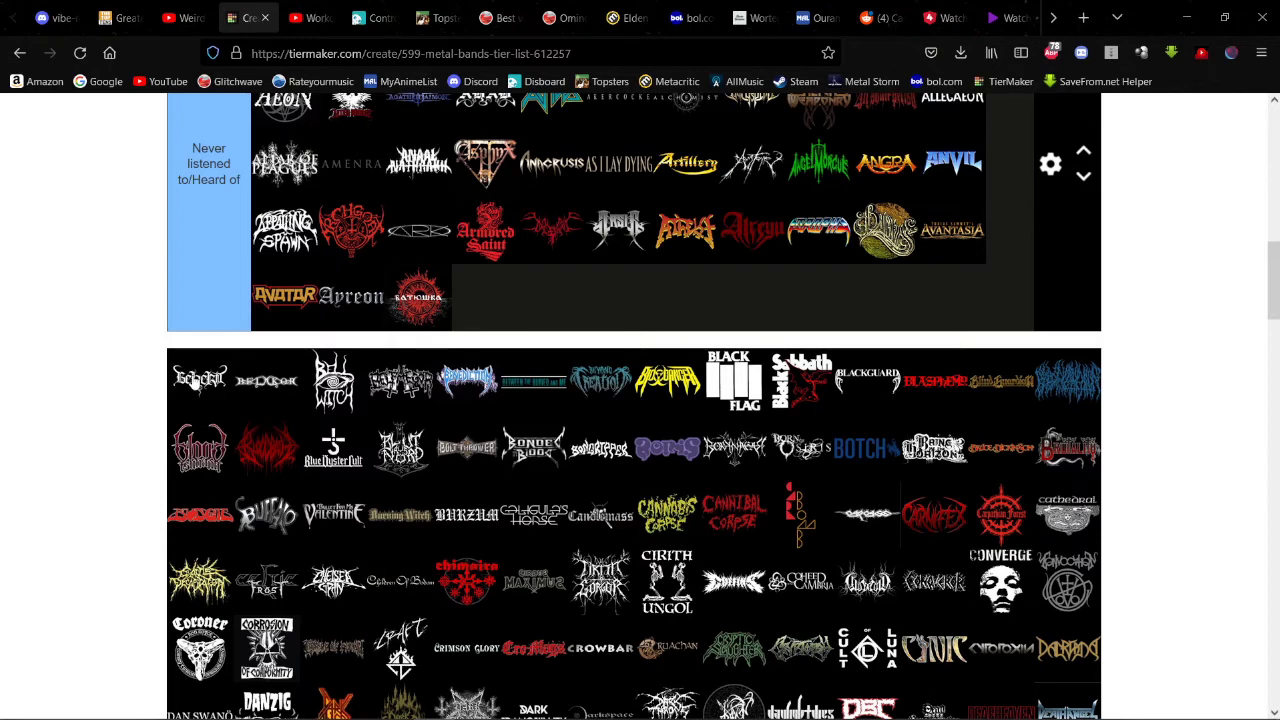
pyautogui.moveTo(197, 382); pyautogui.dragTo(571, 297)
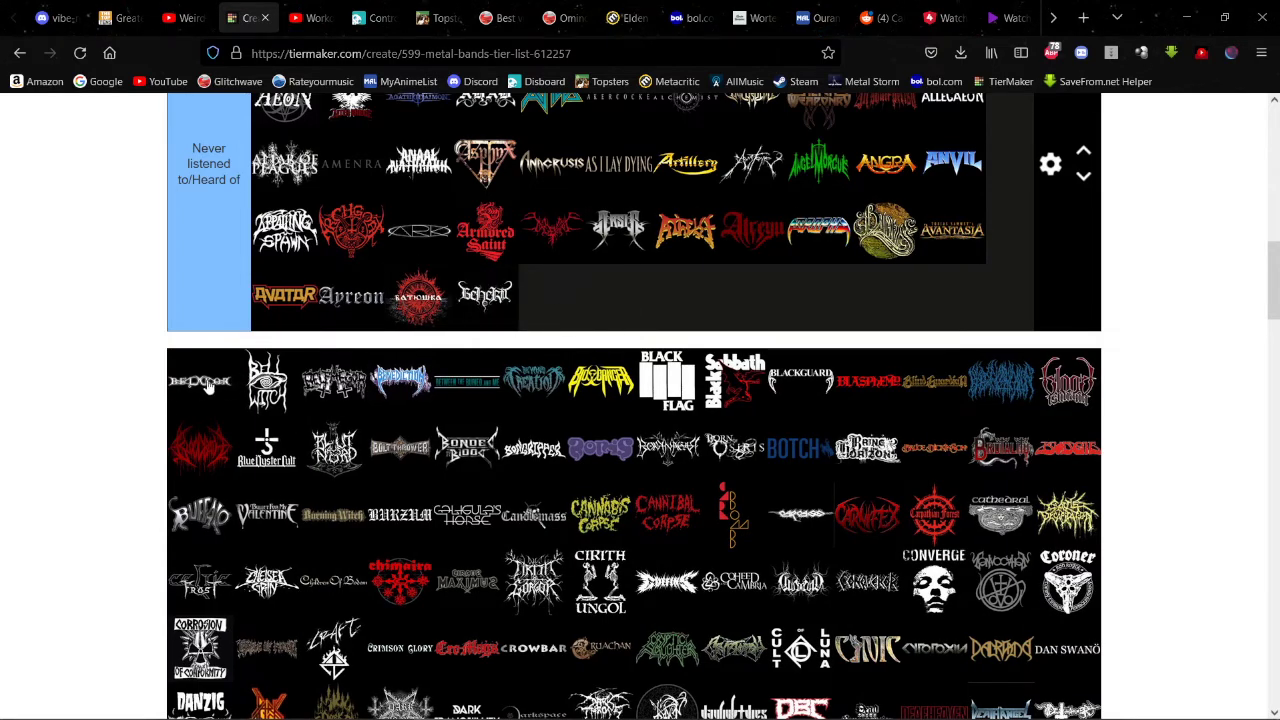
# Step: Rank Be'lakor in Low-Tier after Behemoth and add Bell Witch, Belphegor and Benediction to the Never listened/Heard of row
pyautogui.moveTo(207, 388); pyautogui.dragTo(927, 479)
pyautogui.scroll(10, 133, 343)
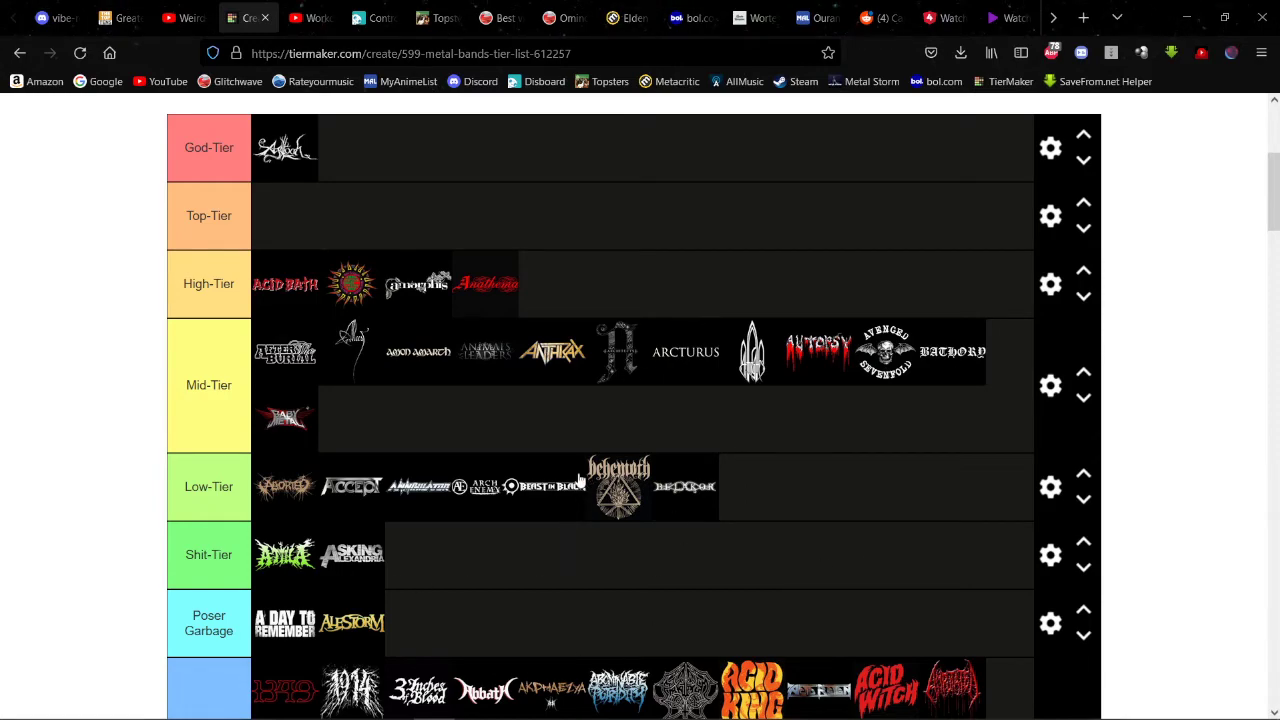
pyautogui.scroll(-6, 229, 489)
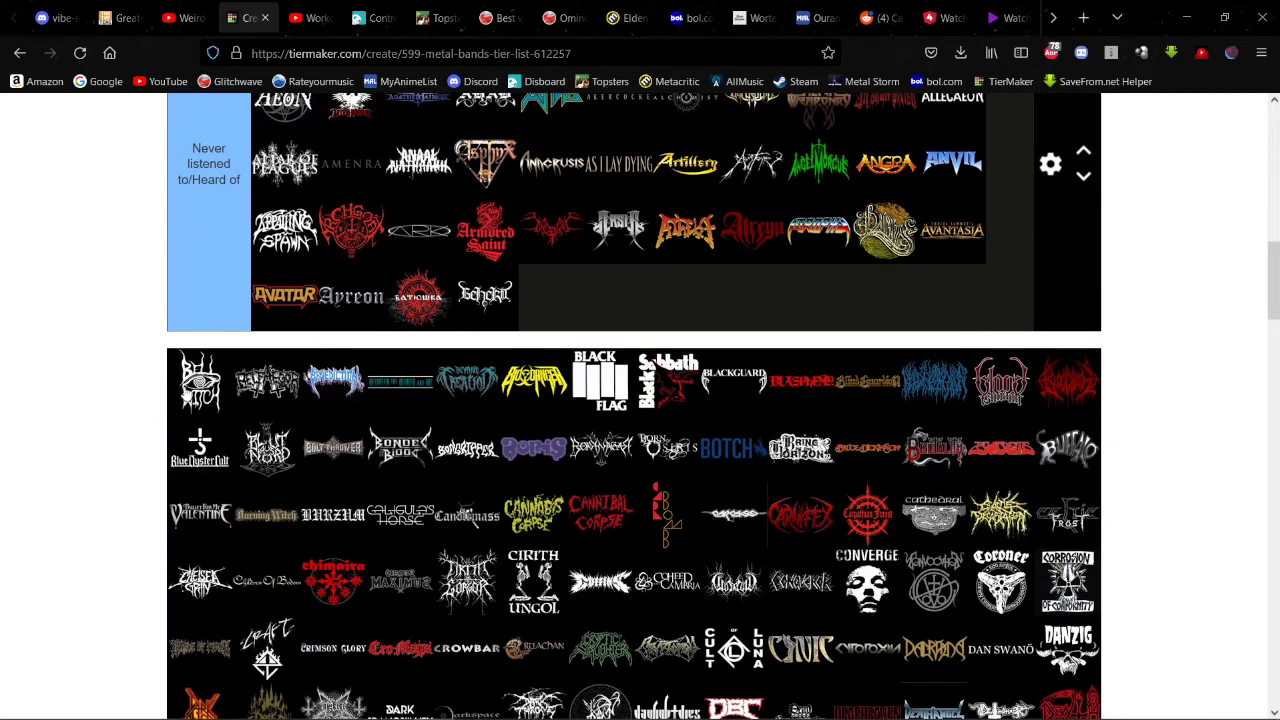
pyautogui.moveTo(200, 380); pyautogui.dragTo(598, 291)
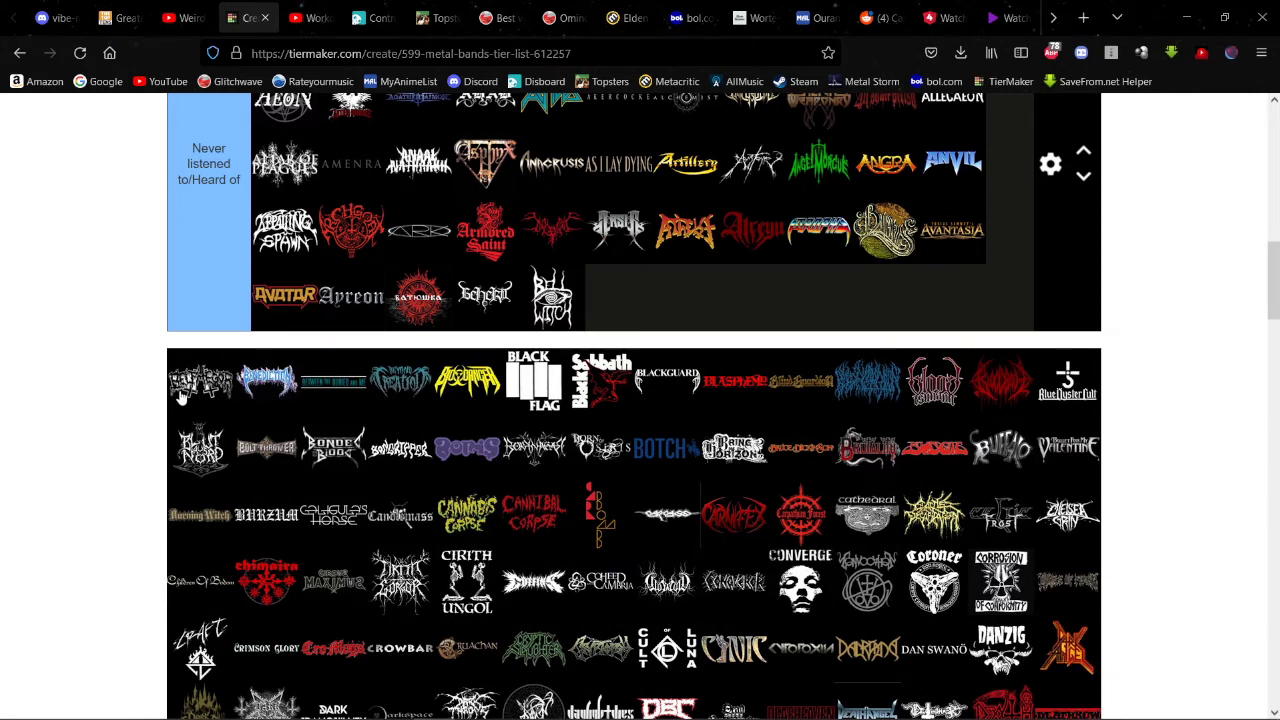
pyautogui.moveTo(186, 397); pyautogui.dragTo(615, 295)
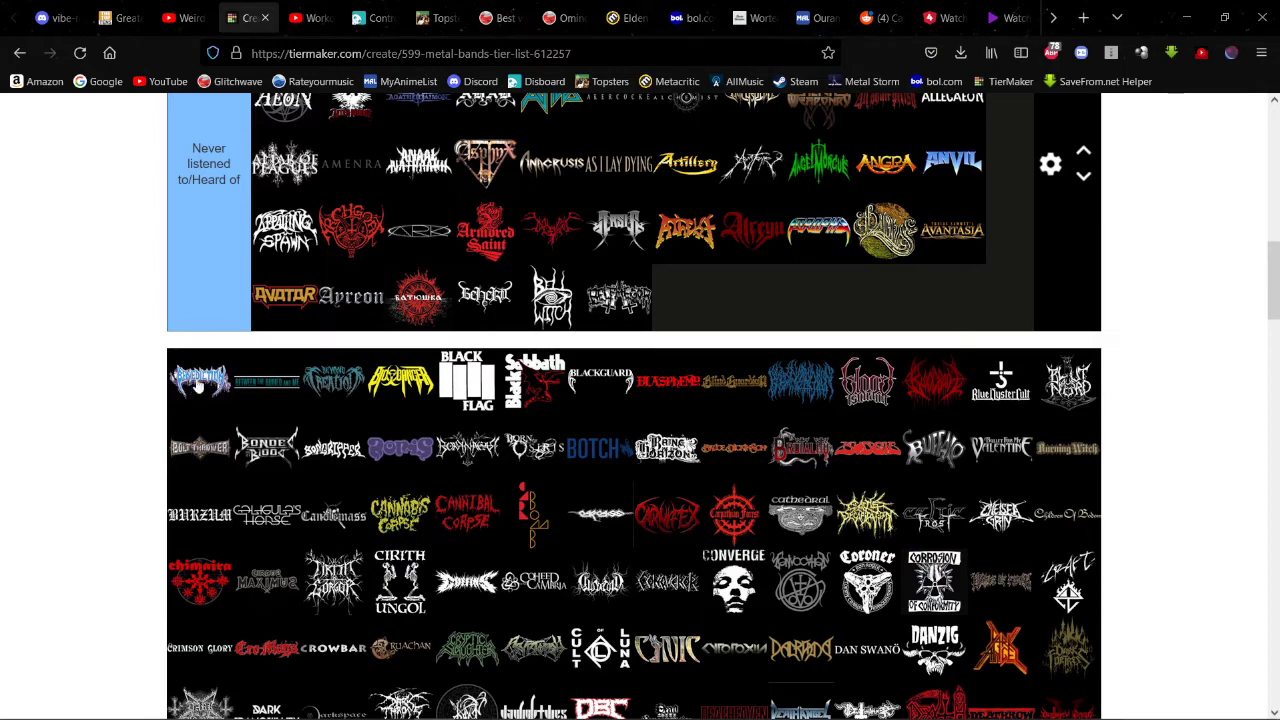
pyautogui.moveTo(192, 378); pyautogui.dragTo(783, 301)
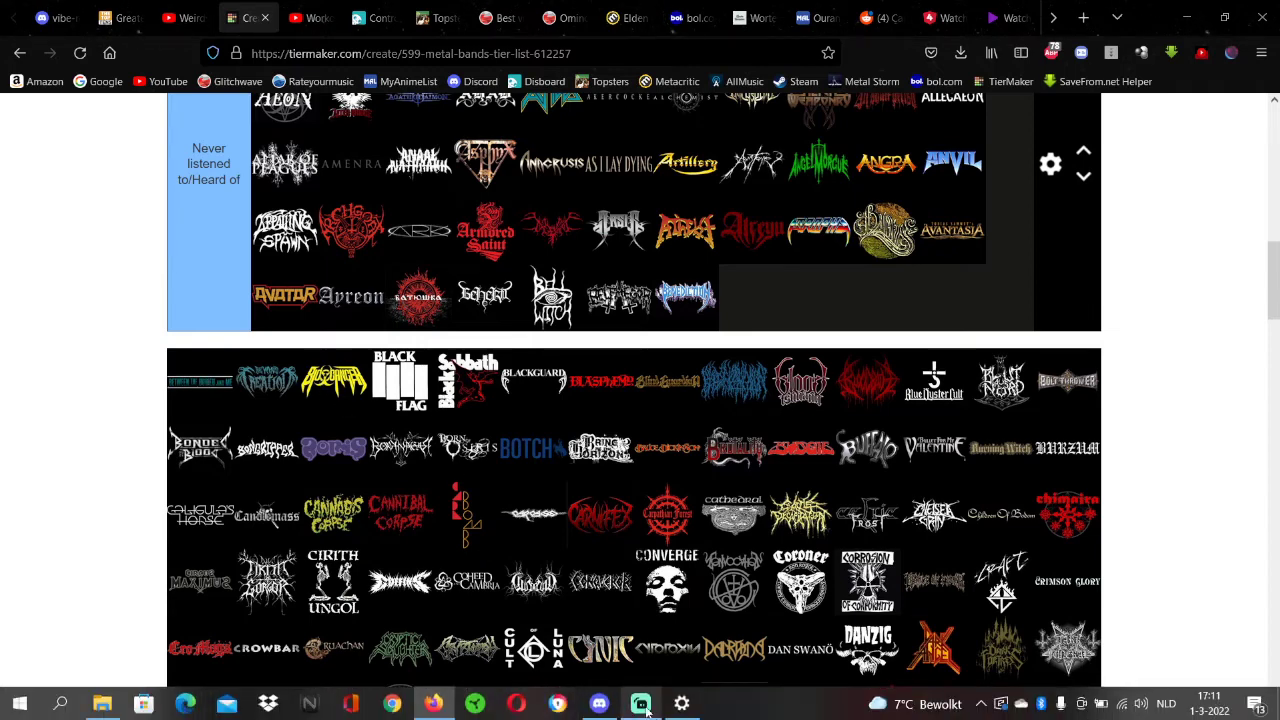
# Step: Switch to Streamlabs Desktop to check the running recording and return to the tier list
pyautogui.click(641, 703)
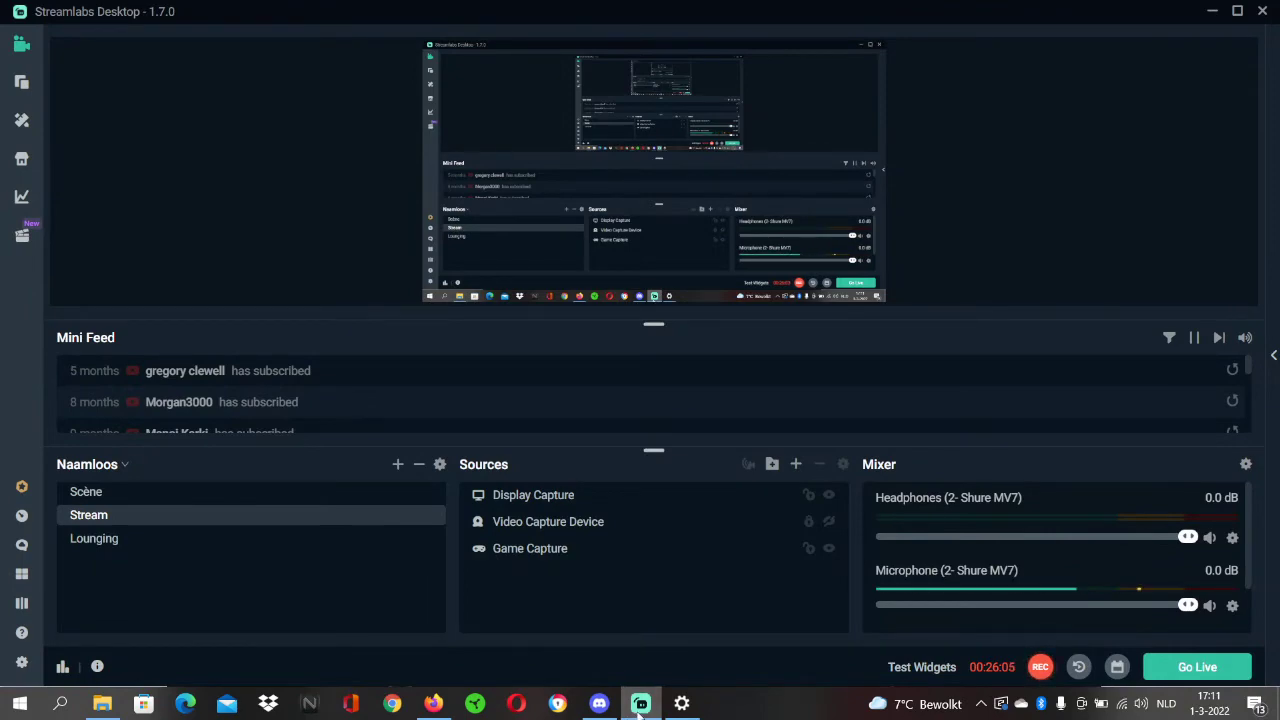
pyautogui.click(640, 705)
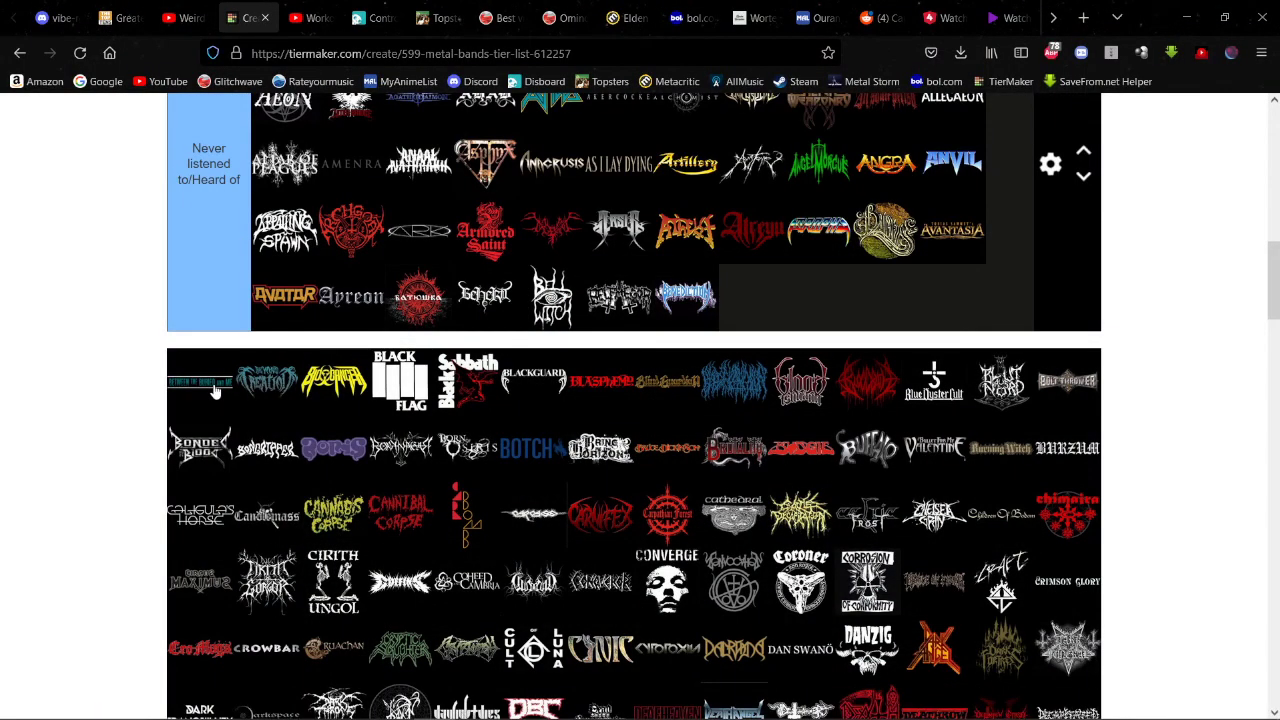
# Step: Rank Between the Buried and Me in Low-Tier after Be'lakor and add Beyond Creation to the Never listened/Heard of row
pyautogui.scroll(4, 457, 300)
pyautogui.moveTo(213, 390); pyautogui.dragTo(790, 278)
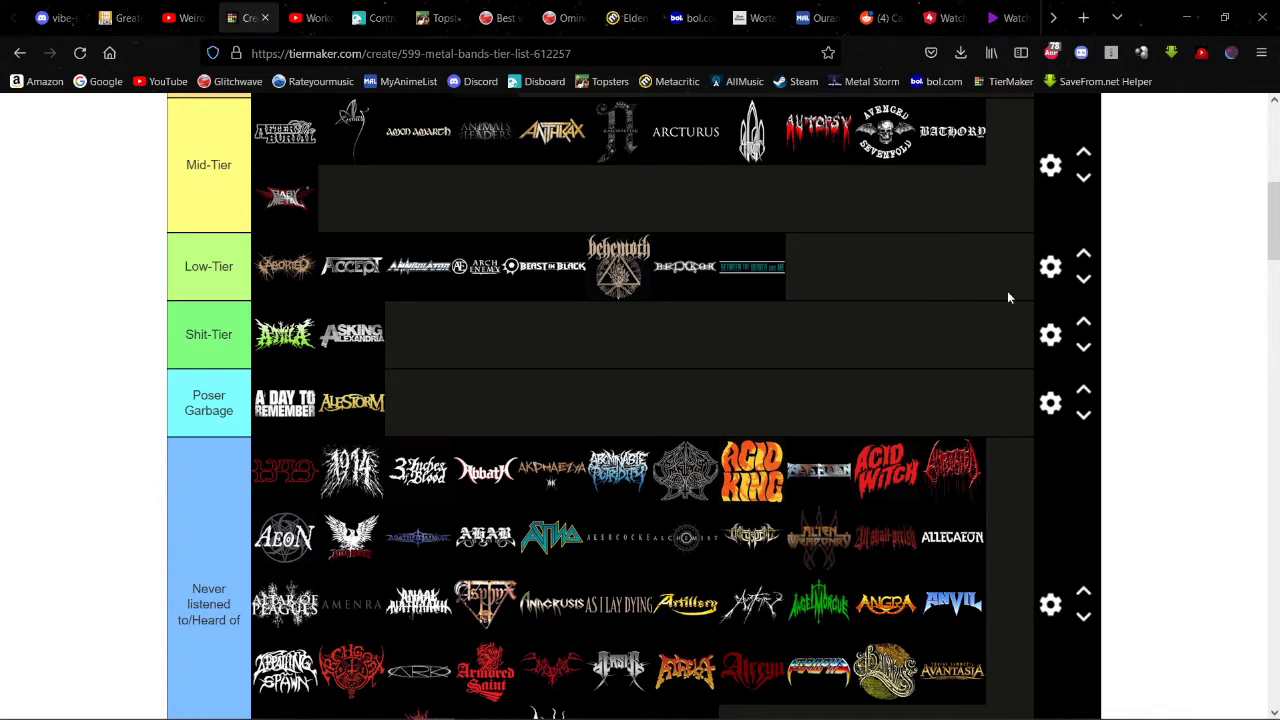
pyautogui.scroll(-3, 722, 265)
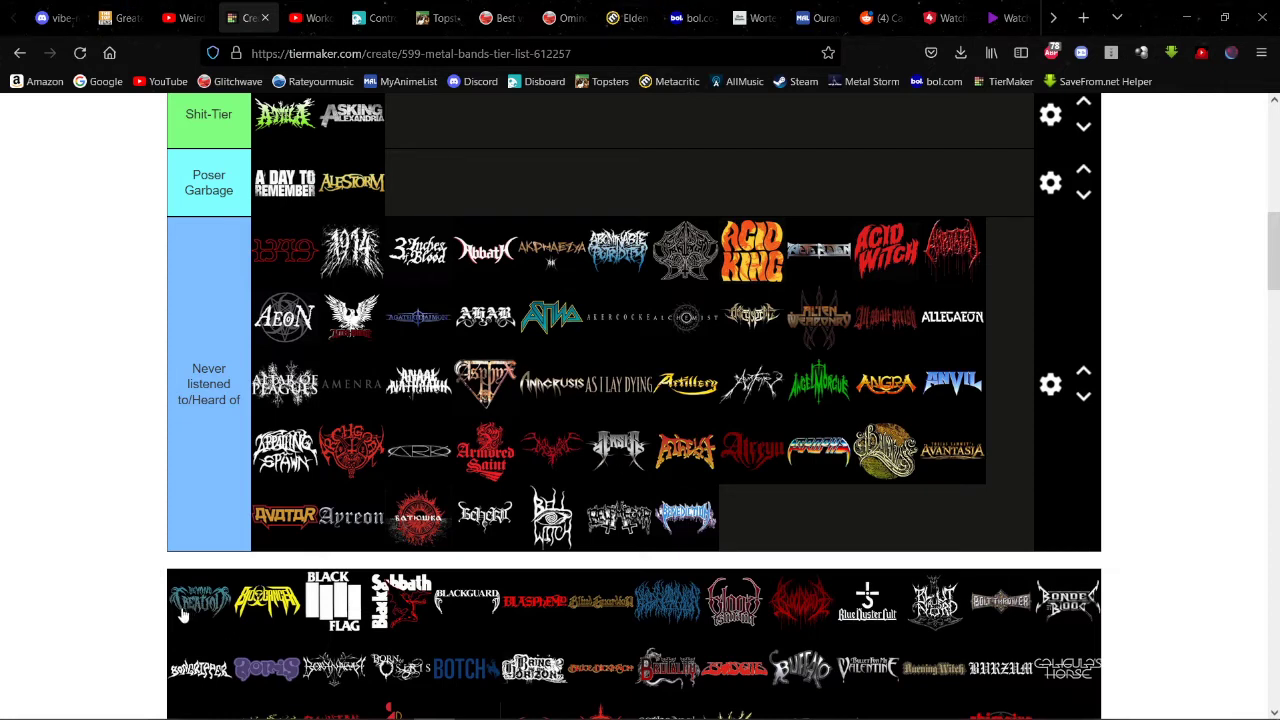
pyautogui.moveTo(183, 615); pyautogui.dragTo(805, 518)
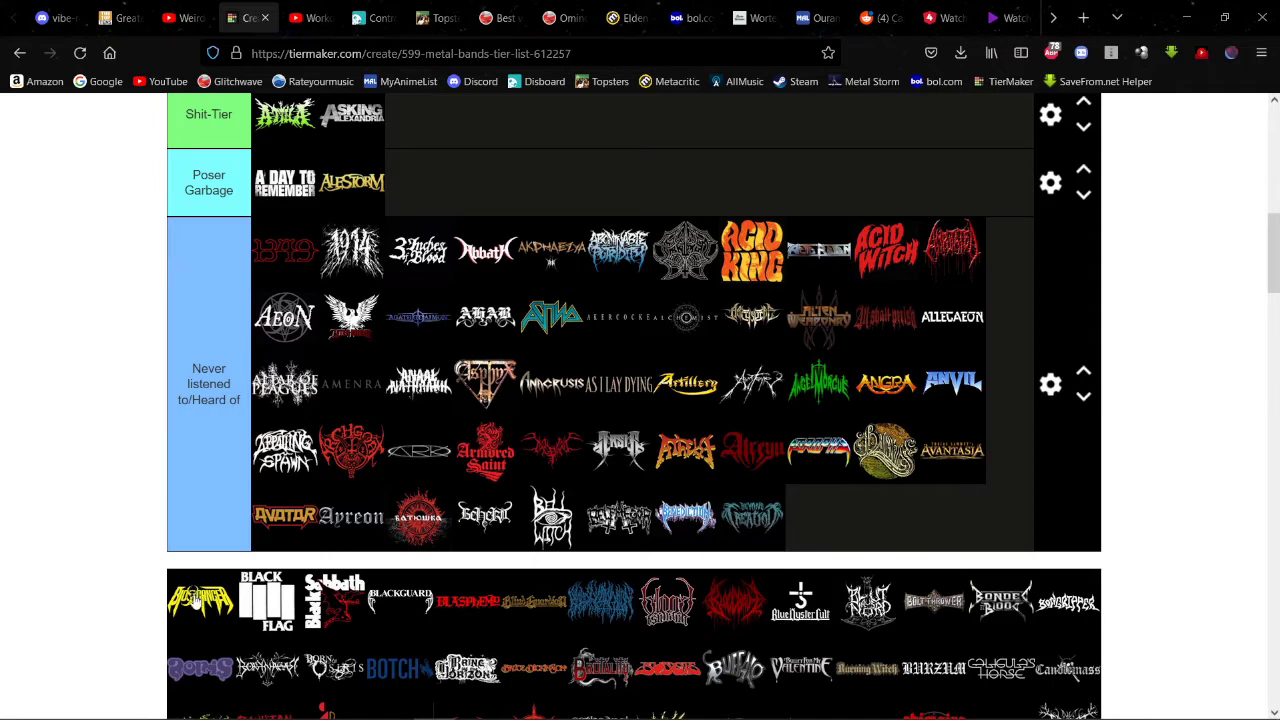
# Step: Add the yellow logo before Black Flag to the Never listened/Heard of row and rank Black Flag in Shit-Tier
pyautogui.scroll(2, 450, 452)
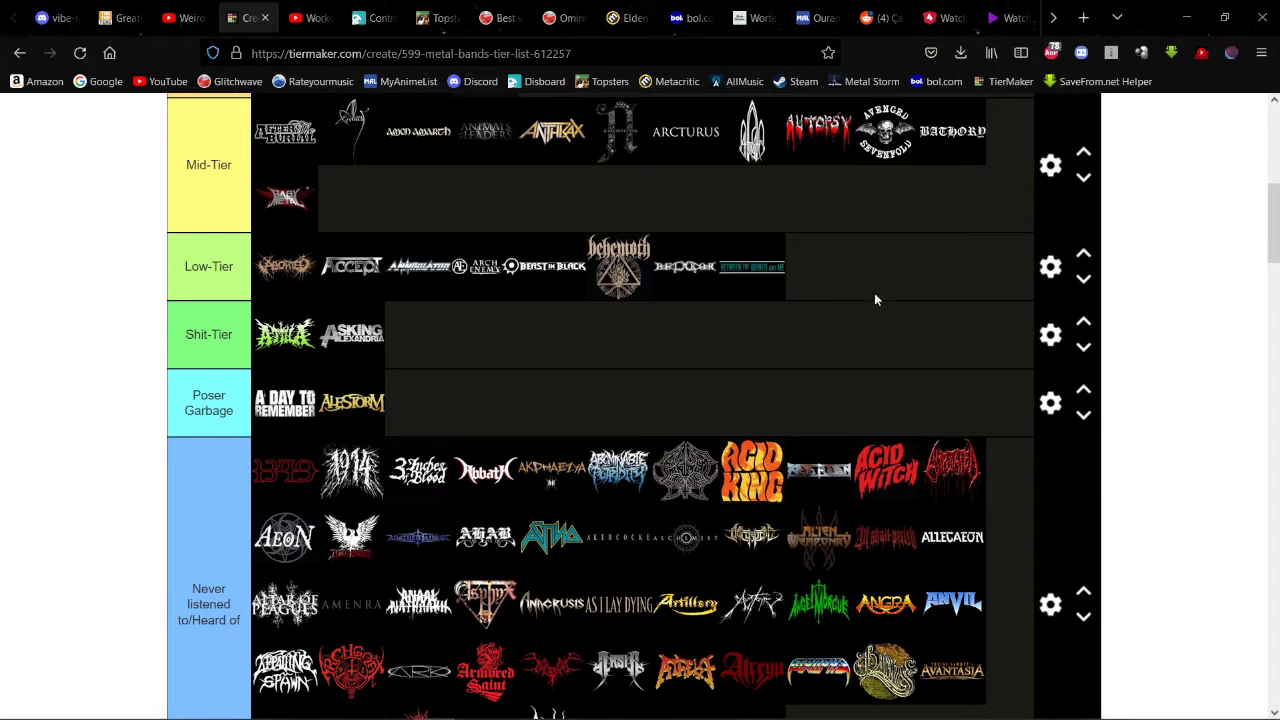
pyautogui.scroll(-2, 658, 325)
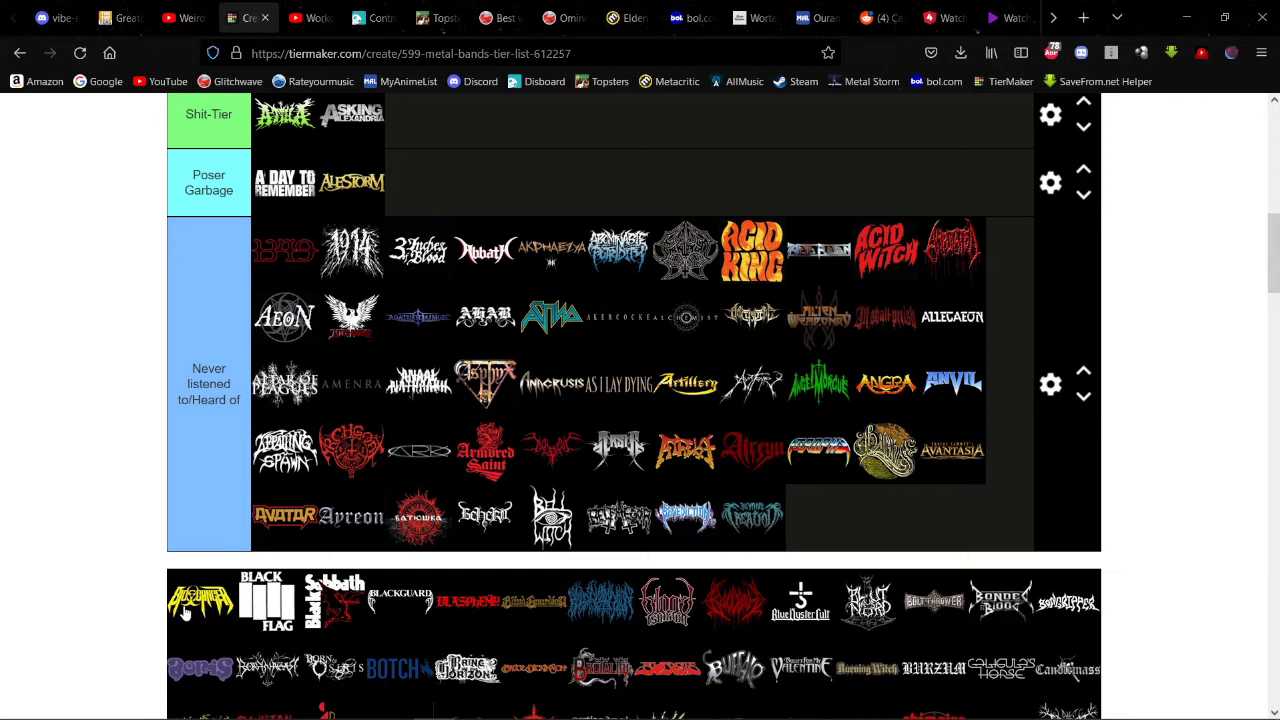
pyautogui.moveTo(185, 612); pyautogui.dragTo(982, 495)
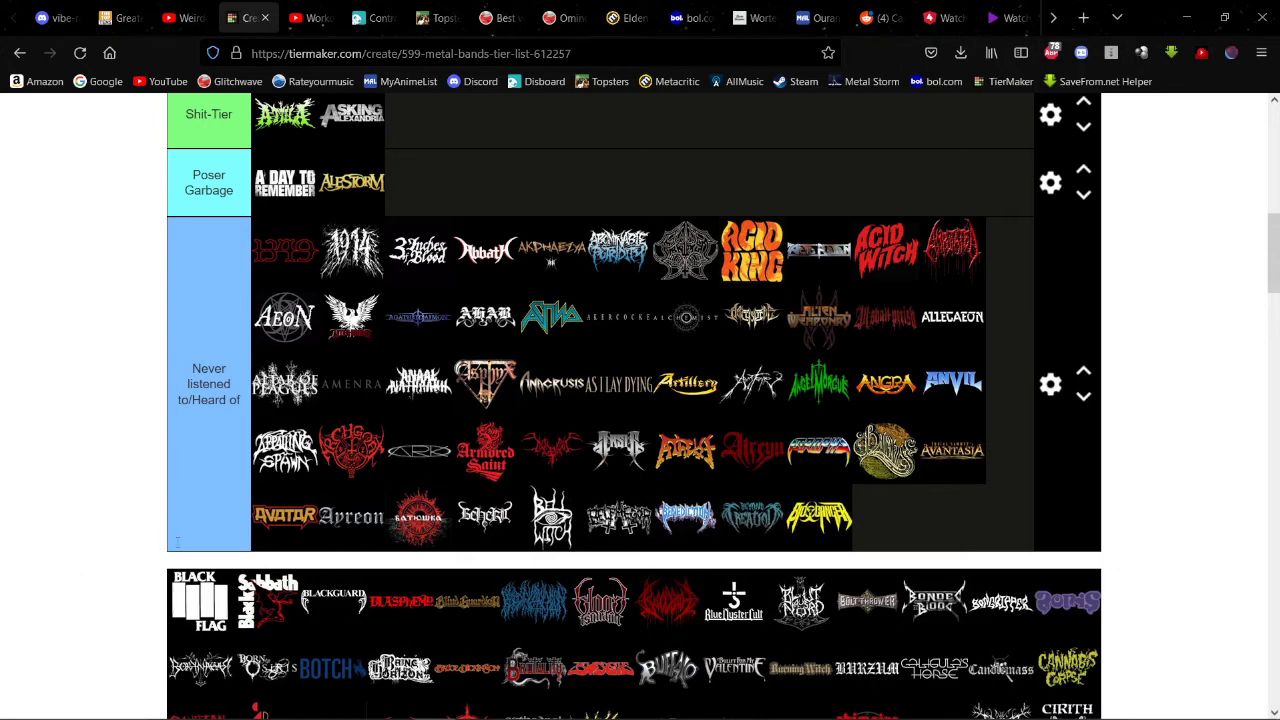
pyautogui.moveTo(198, 612); pyautogui.dragTo(545, 321)
pyautogui.scroll(2, 215, 580)
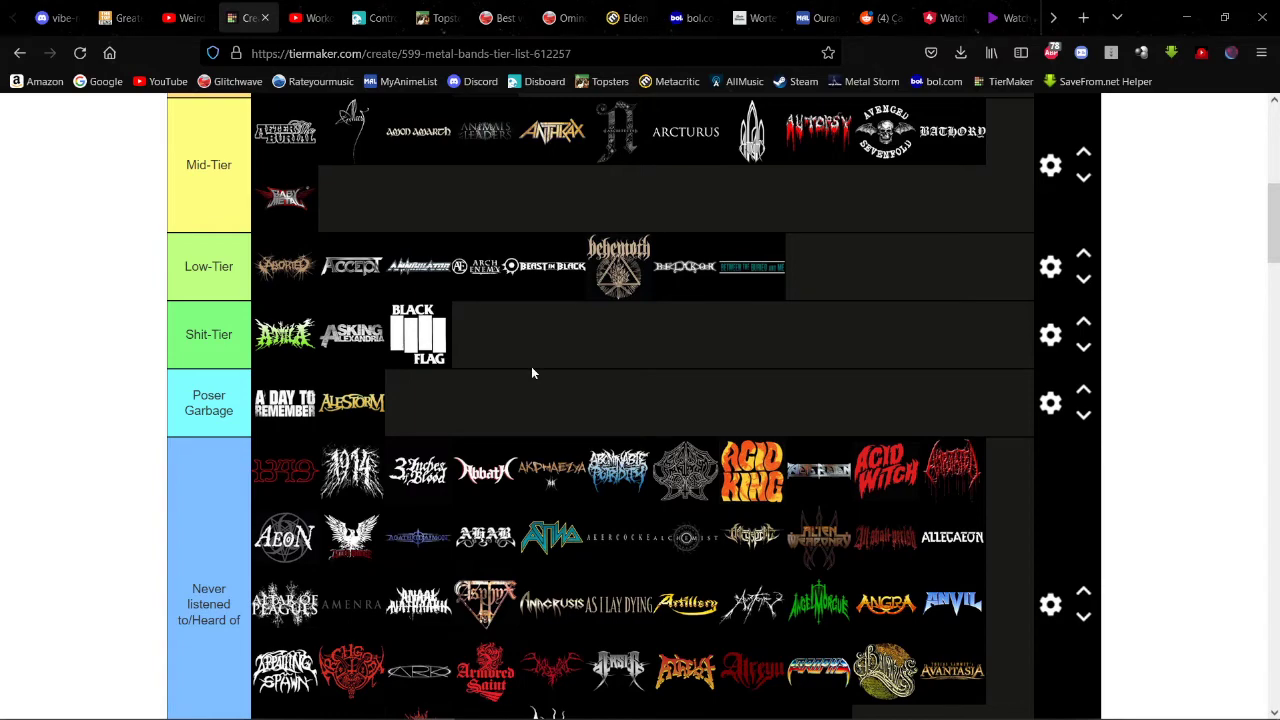
# Step: Rank Black Sabbath in High-Tier after Anathema
pyautogui.scroll(-7, 531, 373)
pyautogui.scroll(2, 527, 394)
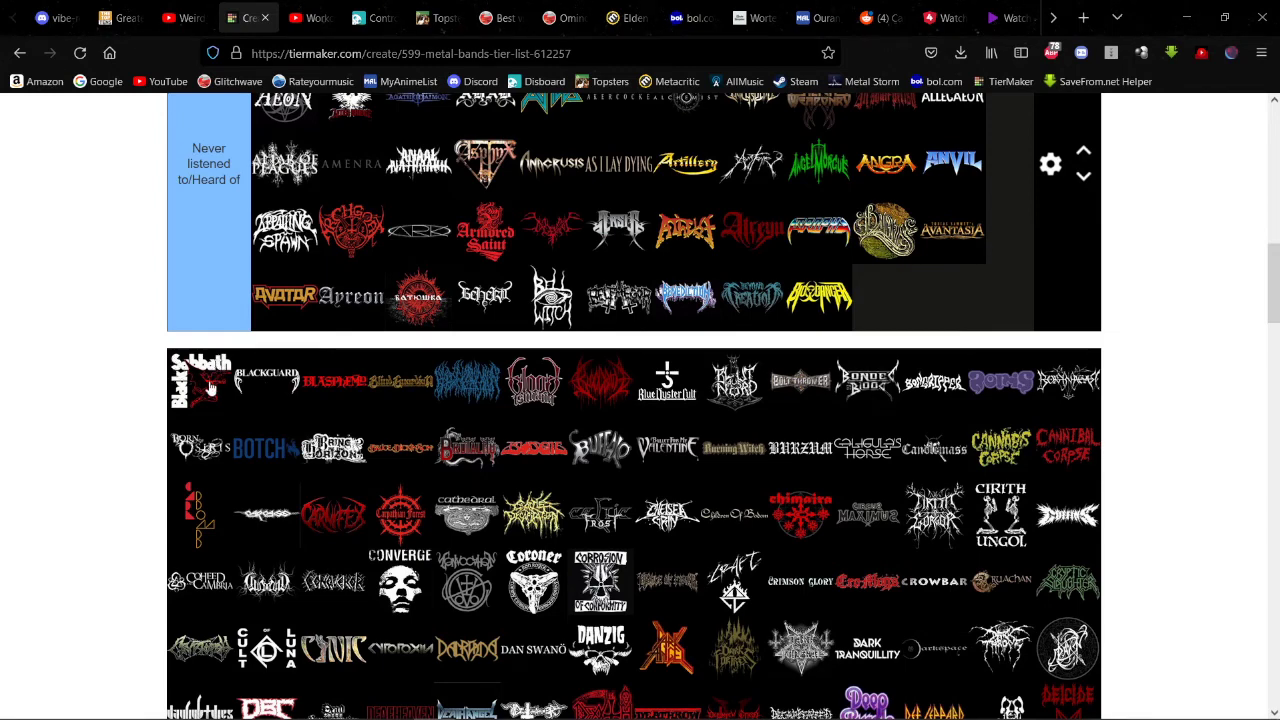
pyautogui.moveTo(200, 395); pyautogui.dragTo(700, 295)
pyautogui.scroll(3, 227, 320)
pyautogui.scroll(4, 487, 315)
pyautogui.scroll(2, 487, 315)
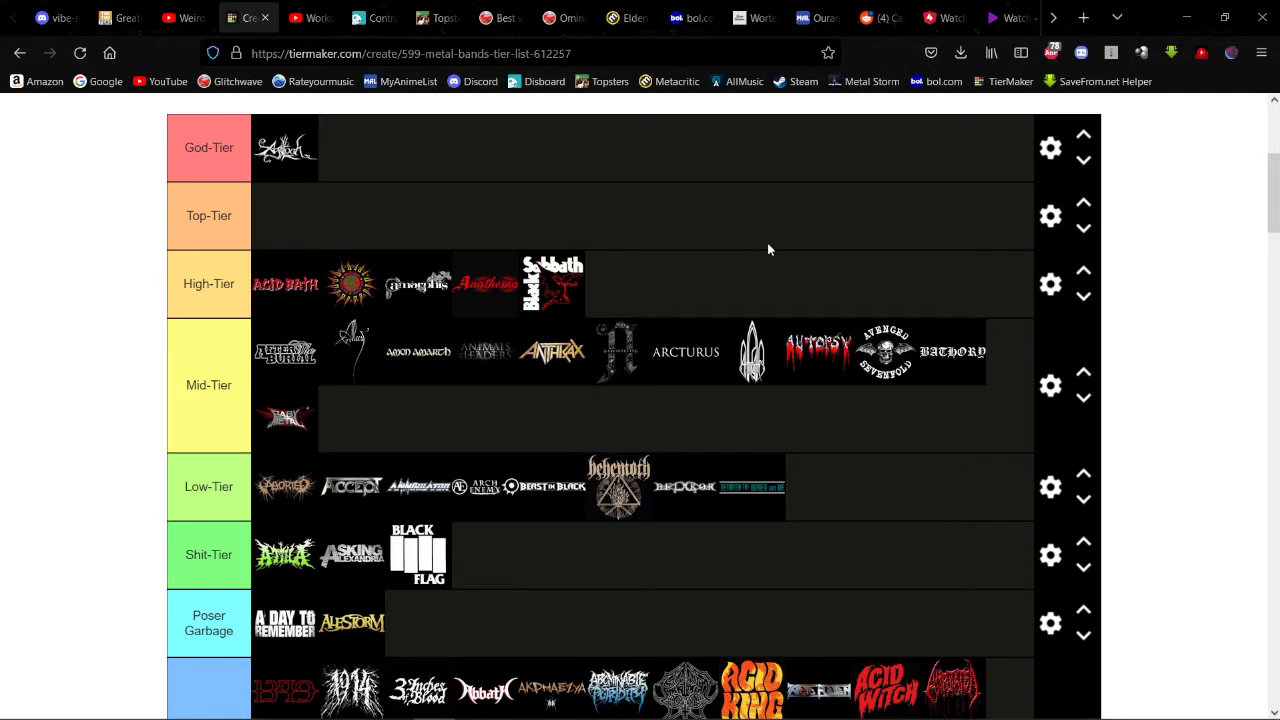
# Step: Review the bands ranked so far across all tiers and the unranked pool starting at Blackguard
pyautogui.scroll(-2, 567, 243)
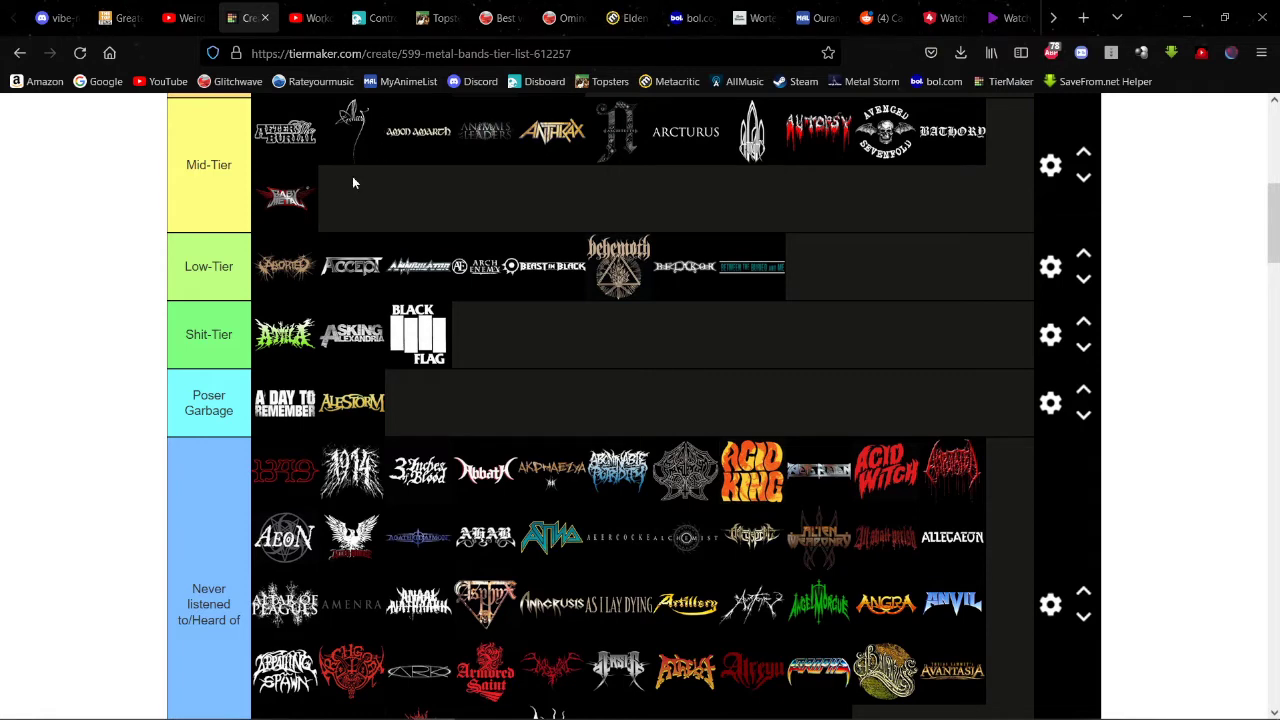
pyautogui.scroll(-4, 352, 179)
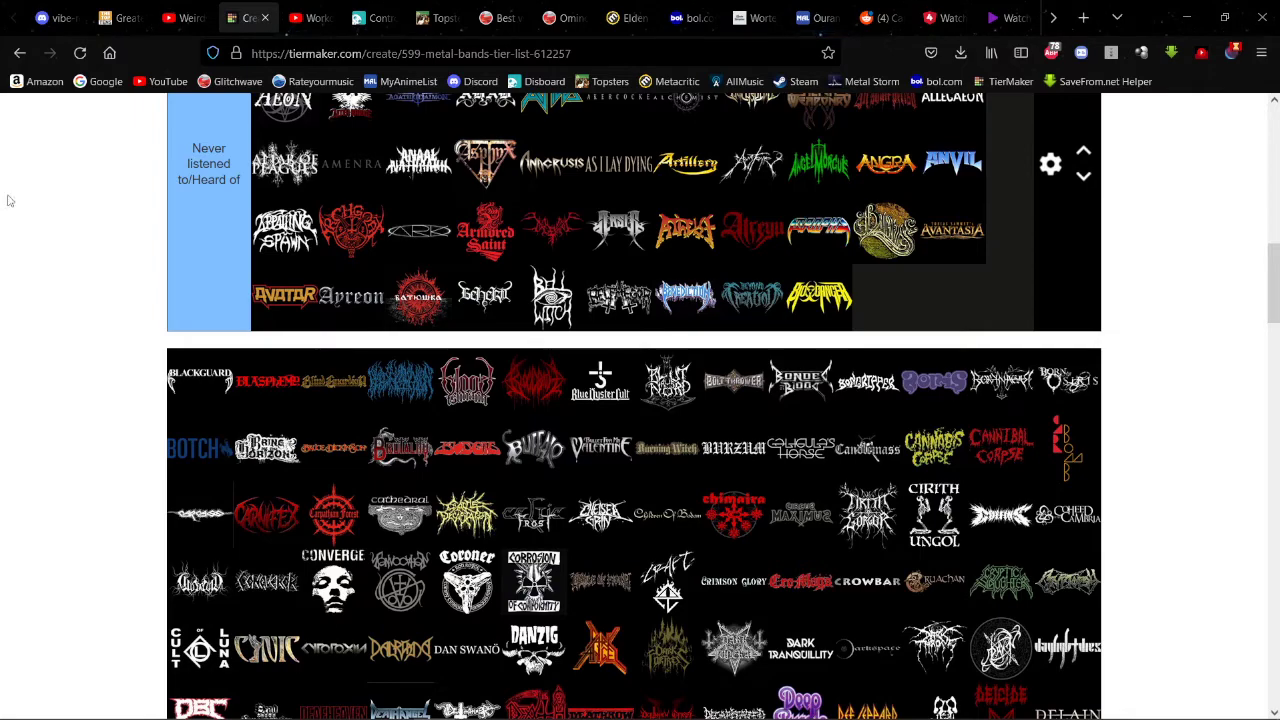
pyautogui.scroll(10, 295, 295)
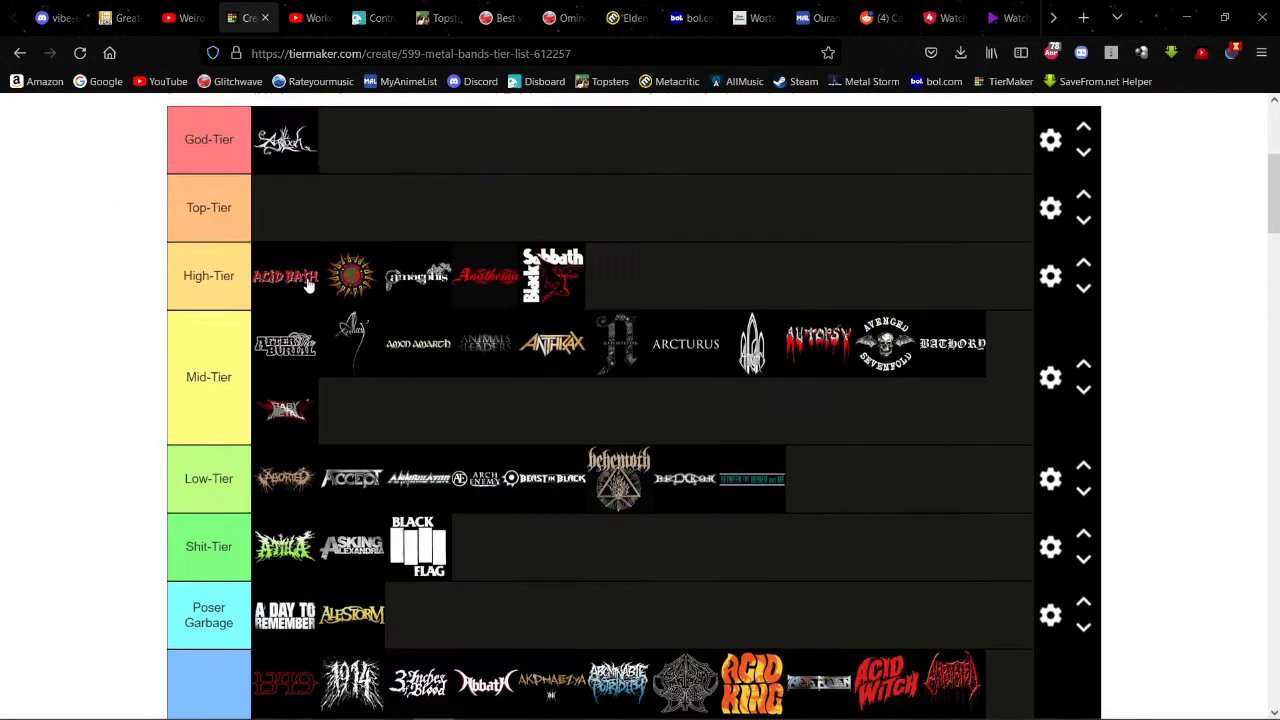
pyautogui.scroll(-2, 304, 285)
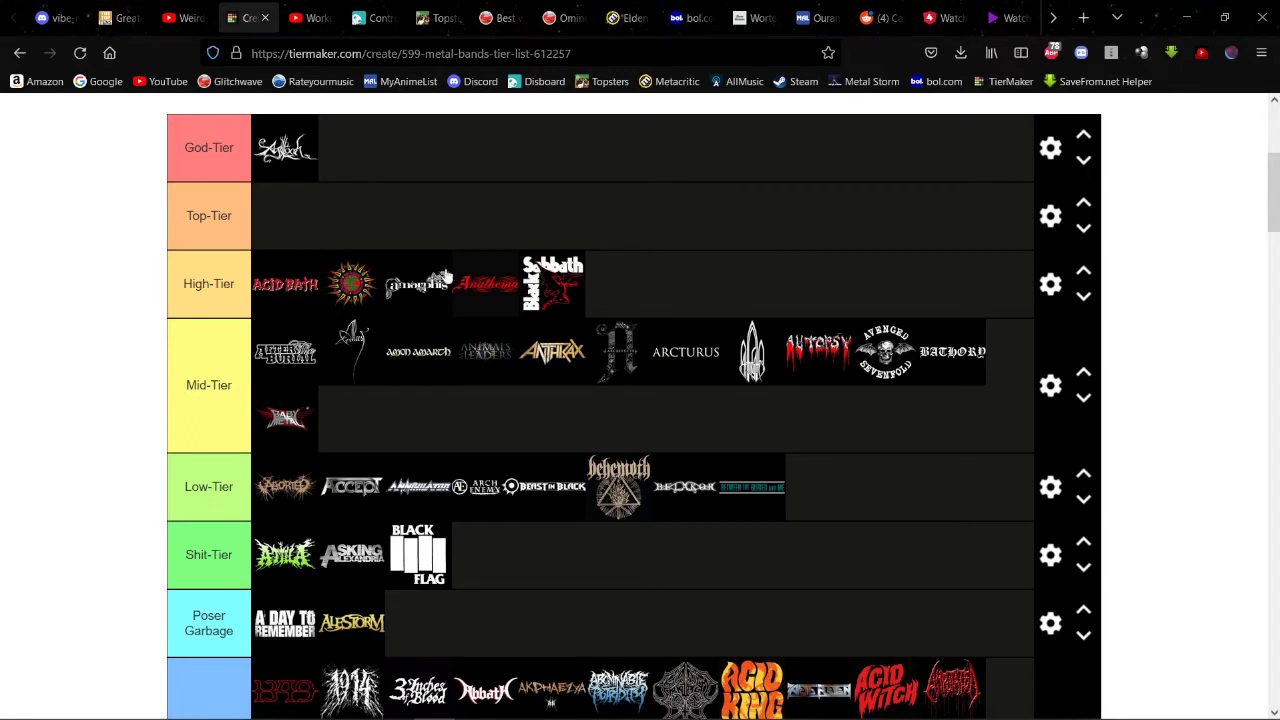
pyautogui.scroll(-3, 449, 288)
pyautogui.scroll(3, 449, 290)
pyautogui.scroll(-7, 449, 290)
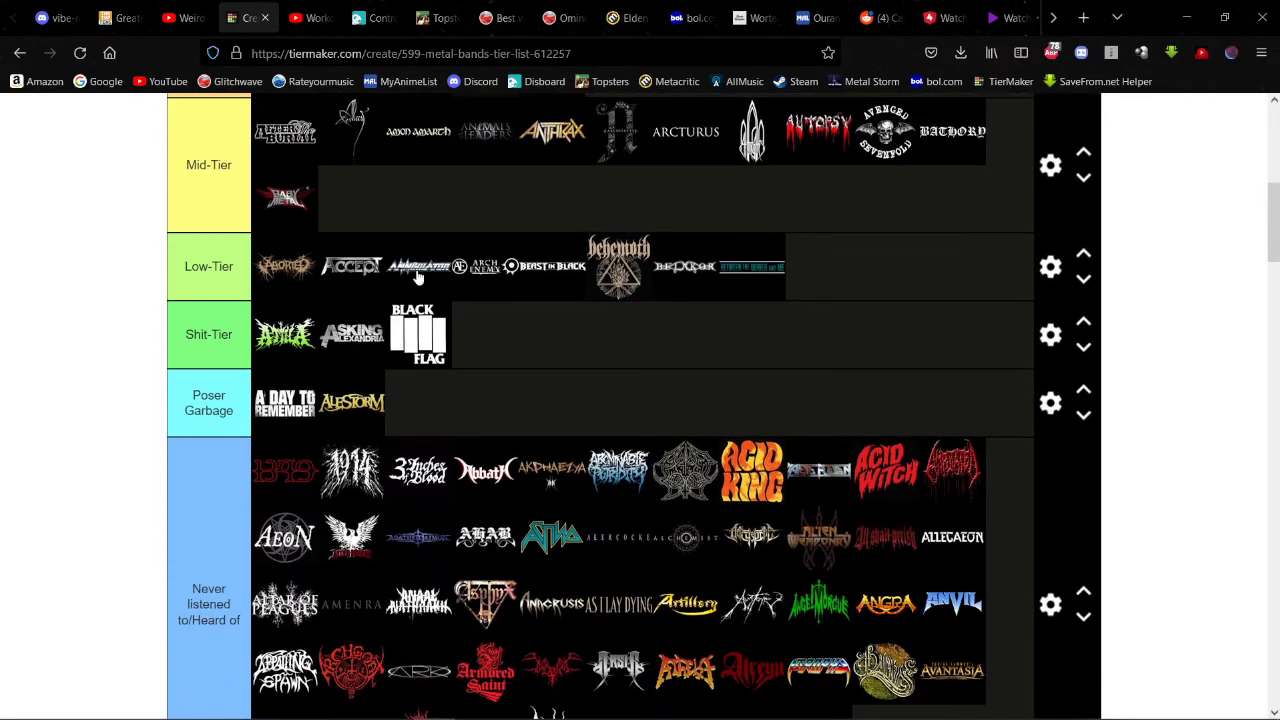
pyautogui.scroll(-3, 388, 283)
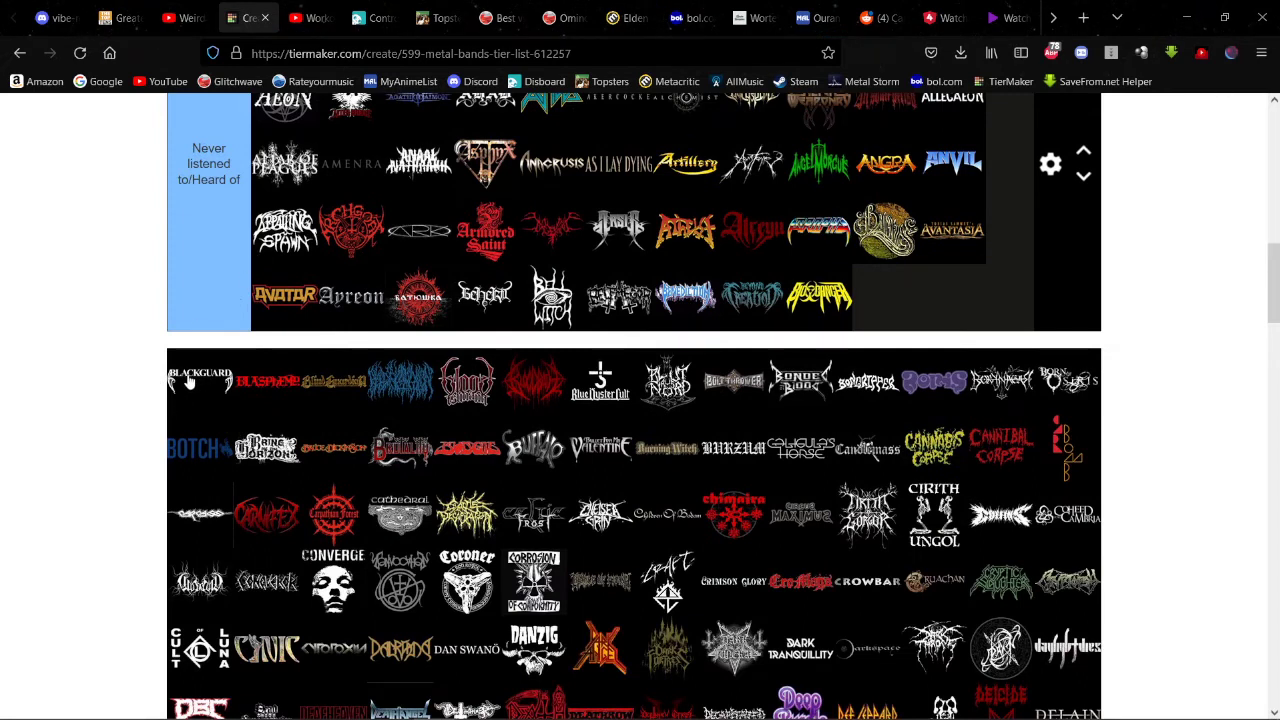
# Step: Add Blackguard and Blasphemy at the end of the Never listened to/Heard of row
pyautogui.moveTo(190, 383); pyautogui.dragTo(970, 286)
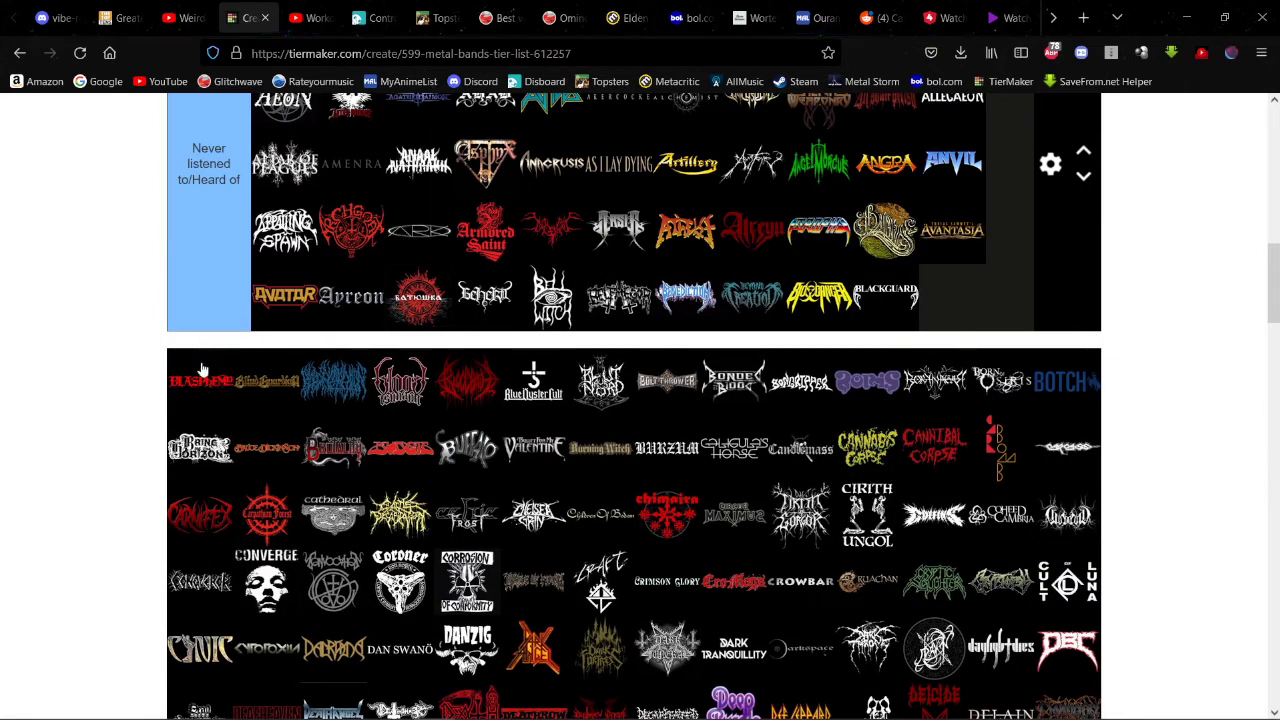
pyautogui.moveTo(202, 370); pyautogui.dragTo(955, 295)
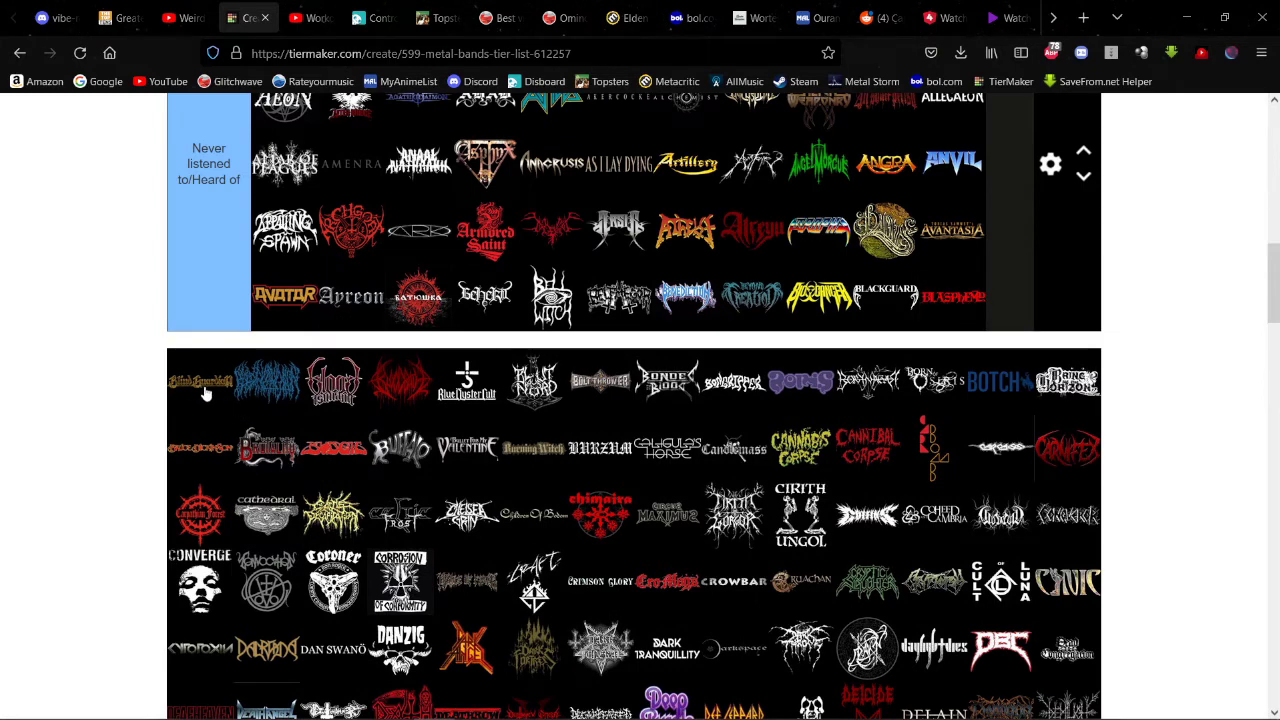
# Step: Rank Blind Guardian in Mid-Tier after Babymetal
pyautogui.moveTo(208, 390); pyautogui.dragTo(210, 377)
pyautogui.moveTo(198, 390); pyautogui.dragTo(695, 378)
pyautogui.moveTo(932, 366); pyautogui.dragTo(775, 390)
pyautogui.scroll(-2, 396, 284)
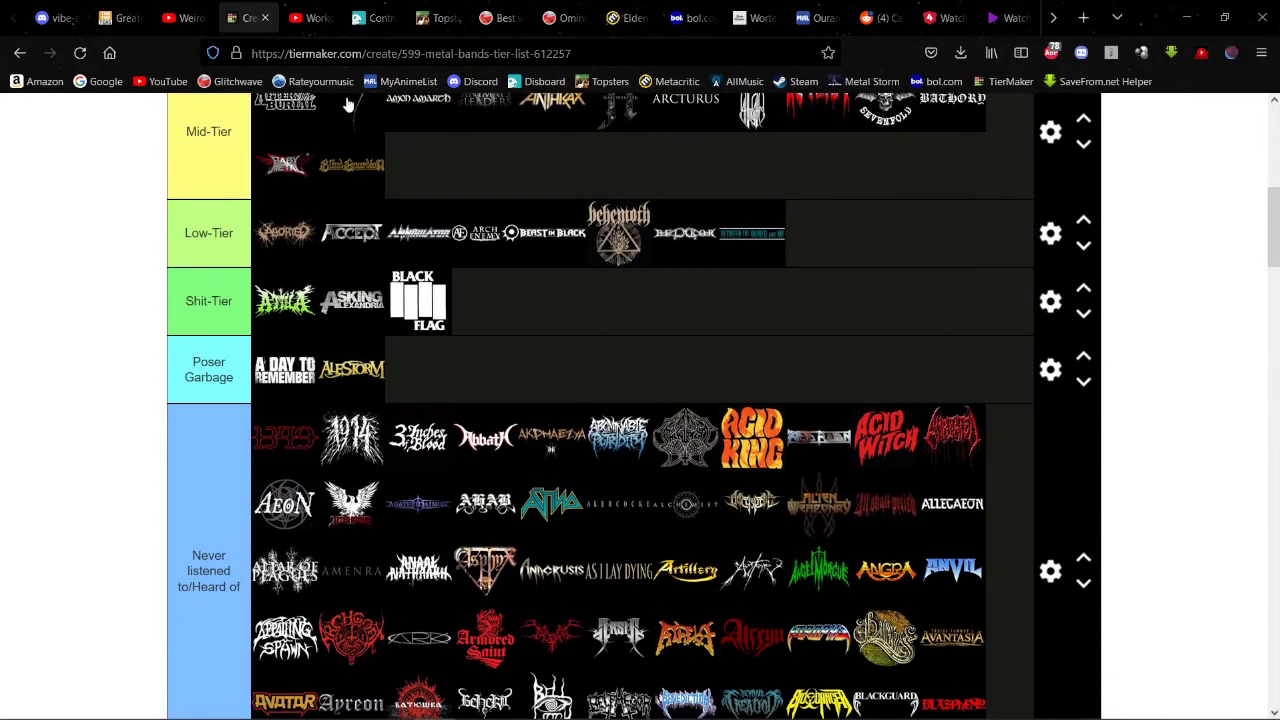
pyautogui.scroll(1, 378, 170)
pyautogui.scroll(2, 378, 178)
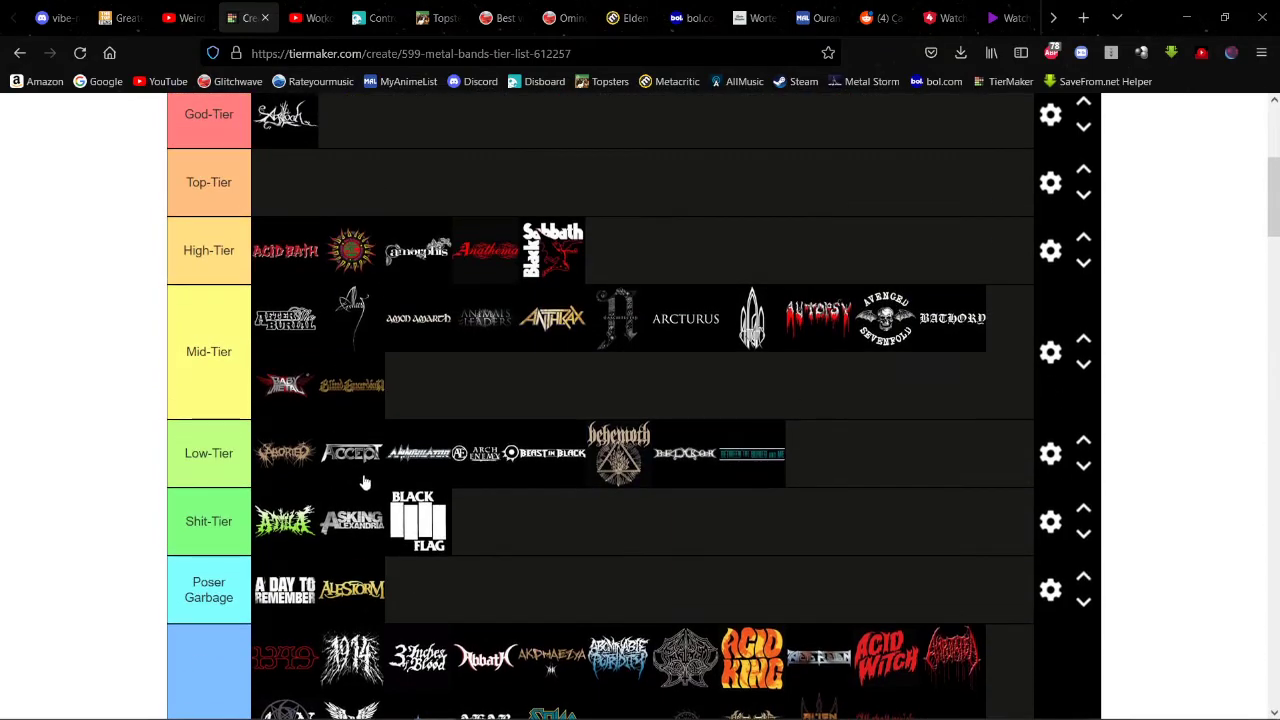
# Step: Add the blue spiky logo and the pink horned logo after Blasphemy in the Never listened to/Heard of row
pyautogui.scroll(-10, 523, 318)
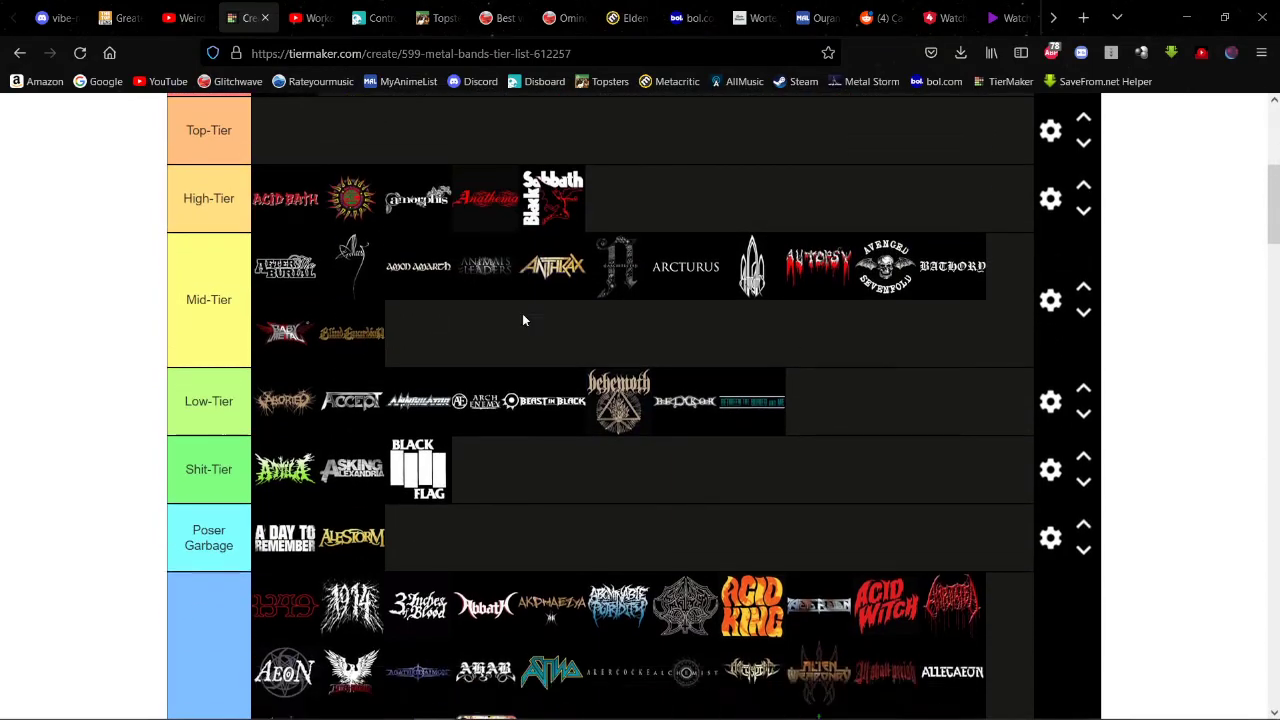
pyautogui.scroll(2, 536, 291)
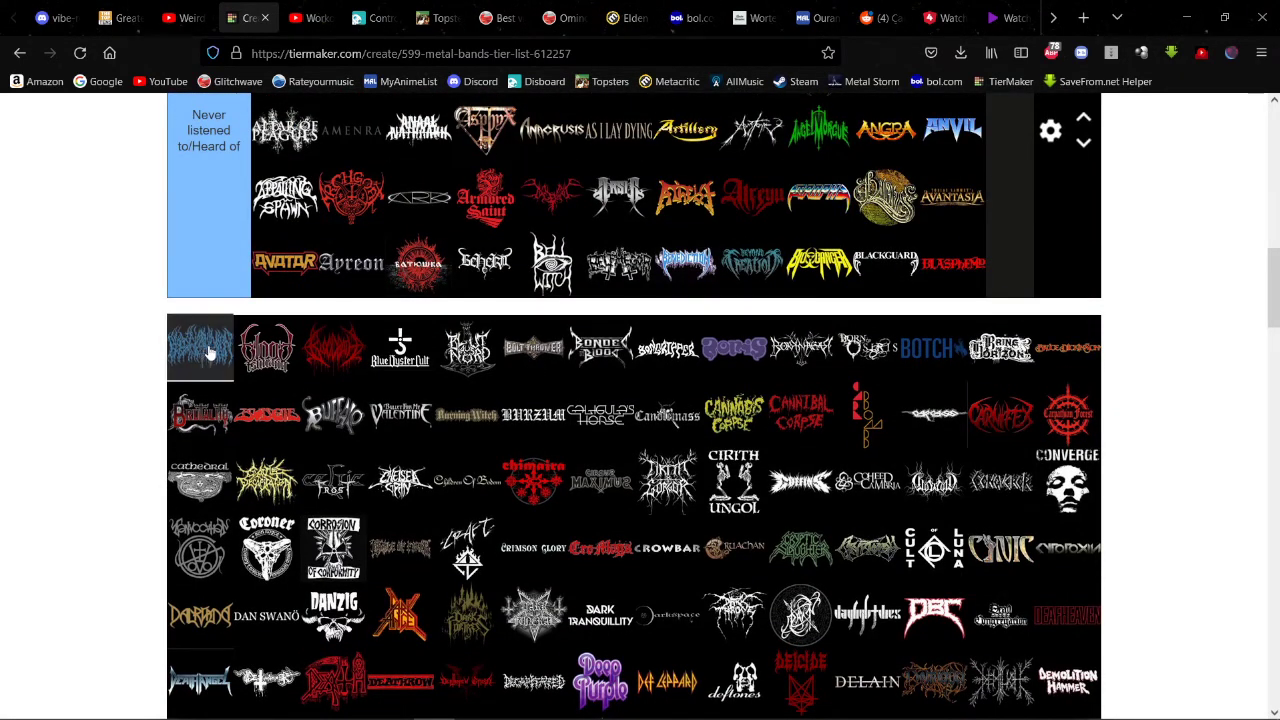
pyautogui.moveTo(203, 358); pyautogui.dragTo(355, 308)
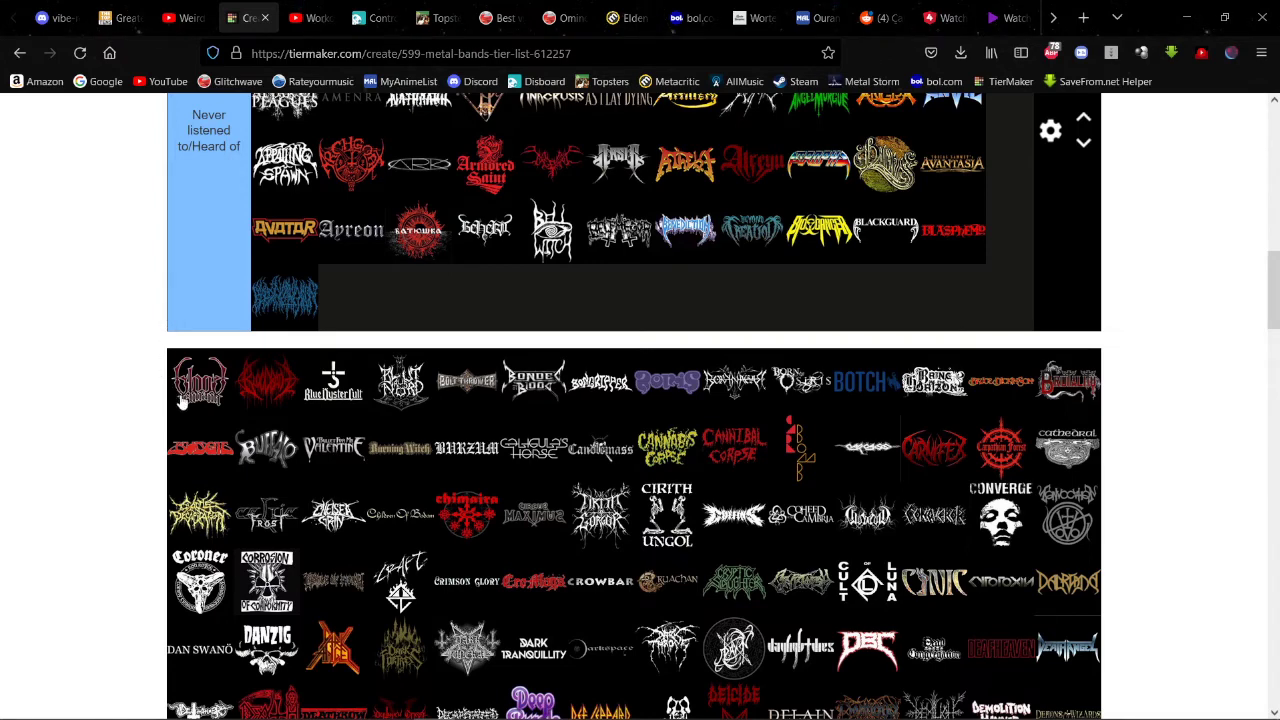
pyautogui.click(189, 398)
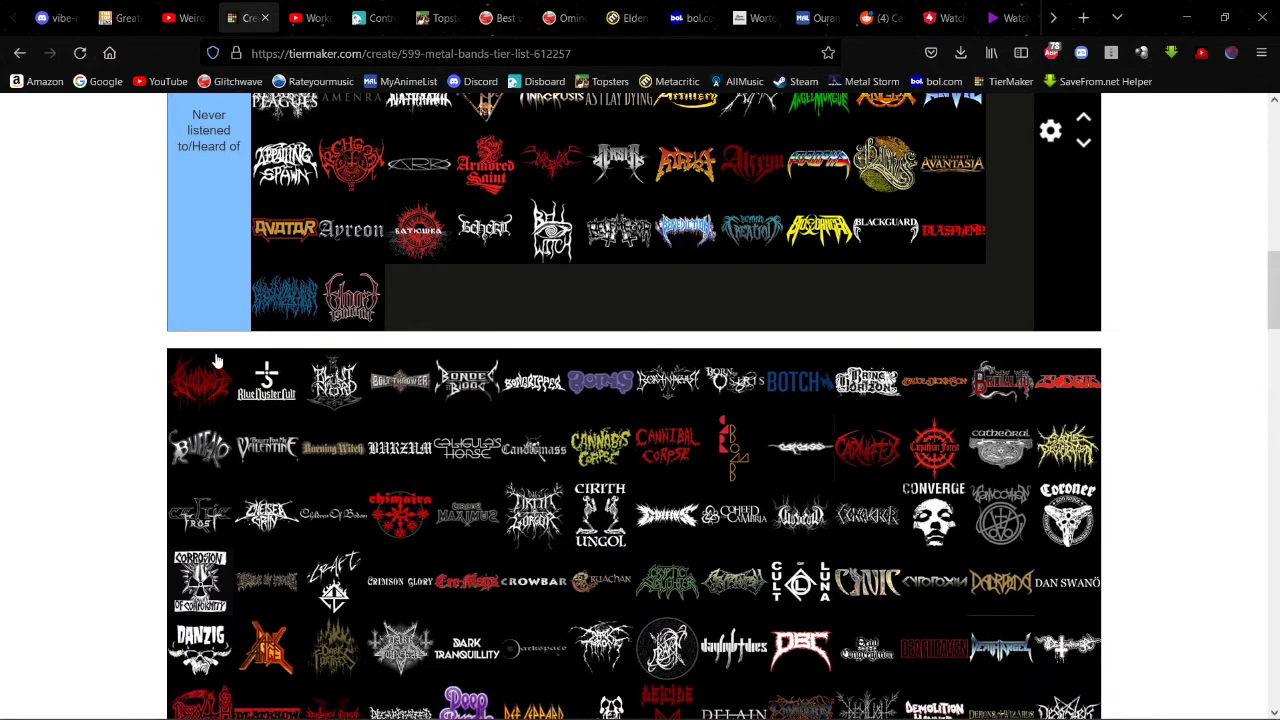
# Step: Rank the red spiky logo that precedes Blue Öyster Cult in Mid-Tier after Blind Guardian
pyautogui.scroll(7, 205, 380)
pyautogui.moveTo(200, 390); pyautogui.dragTo(612, 350)
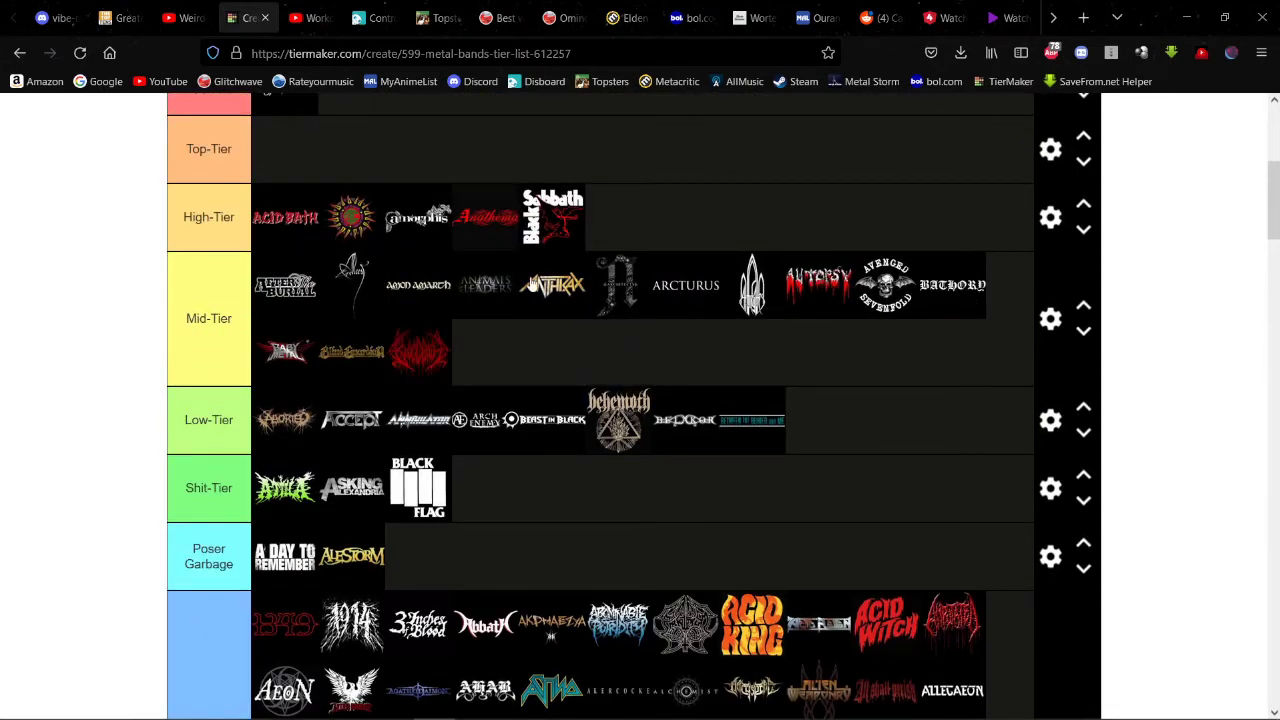
pyautogui.scroll(-2, 525, 282)
pyautogui.scroll(-4, 520, 278)
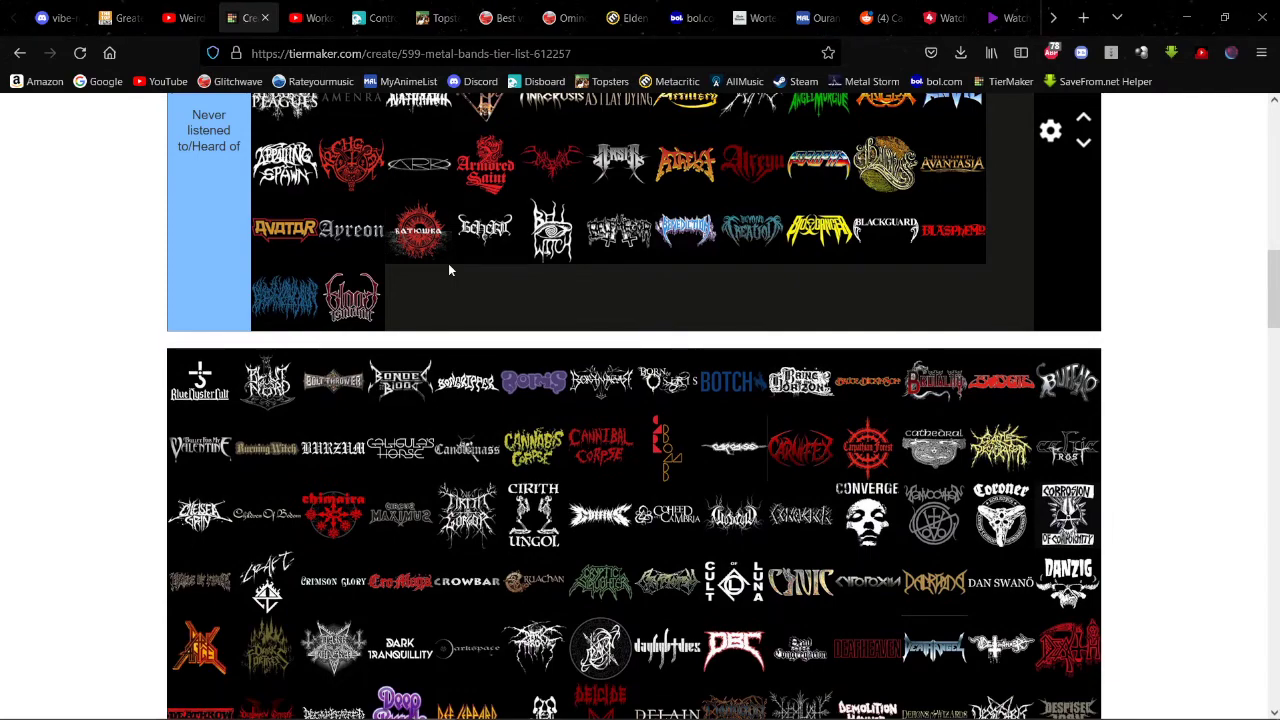
# Step: Add Blue Öyster Cult at the end of the Never listened to/Heard of row
pyautogui.scroll(4, 460, 320)
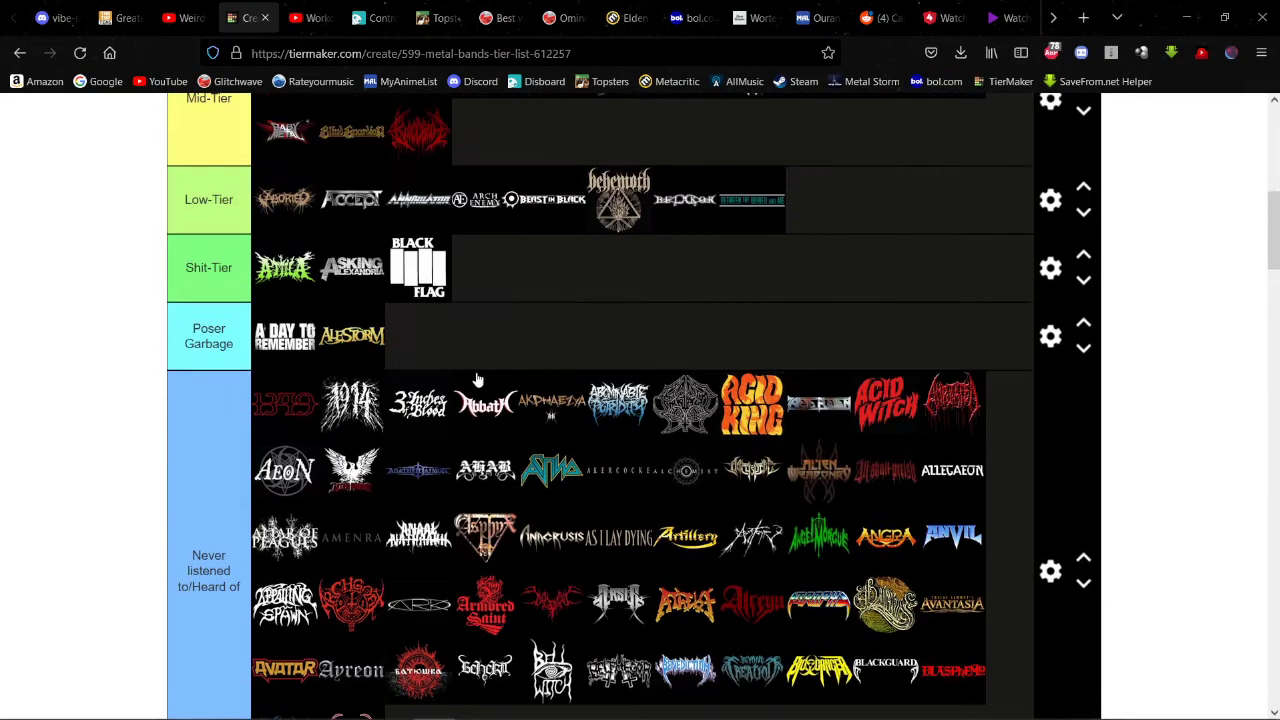
pyautogui.scroll(4, 421, 311)
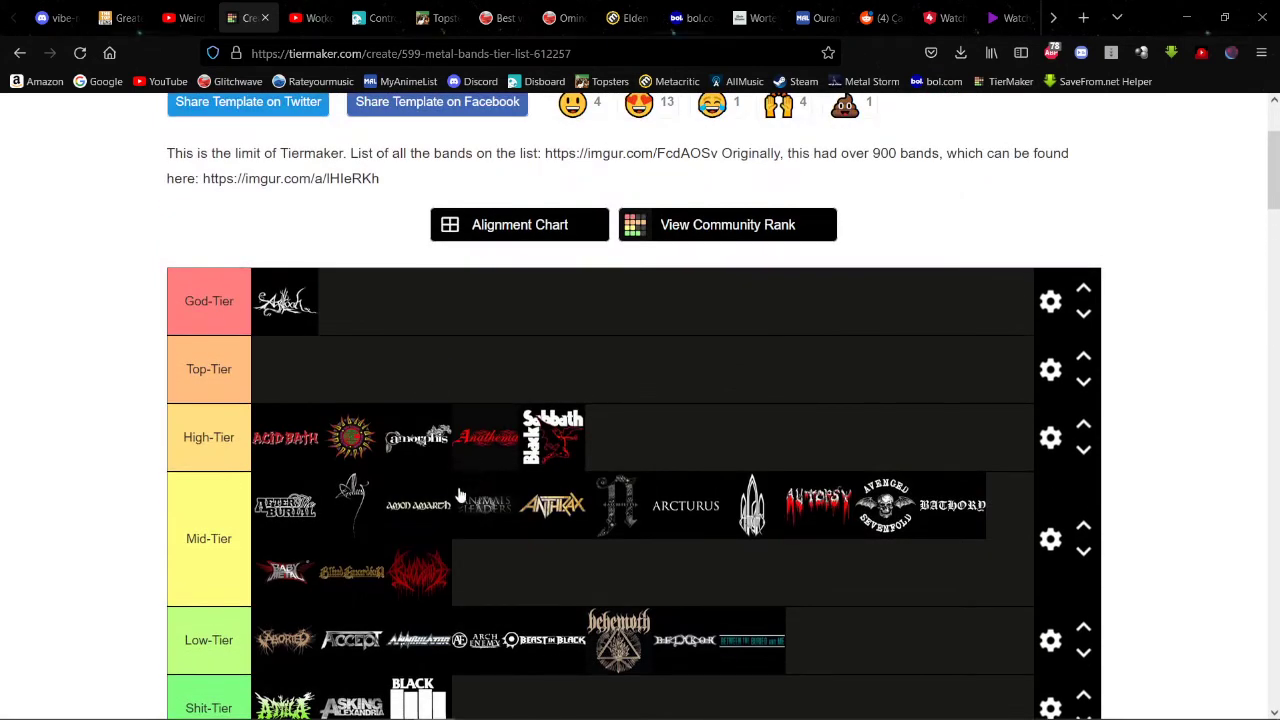
pyautogui.scroll(-2, 457, 491)
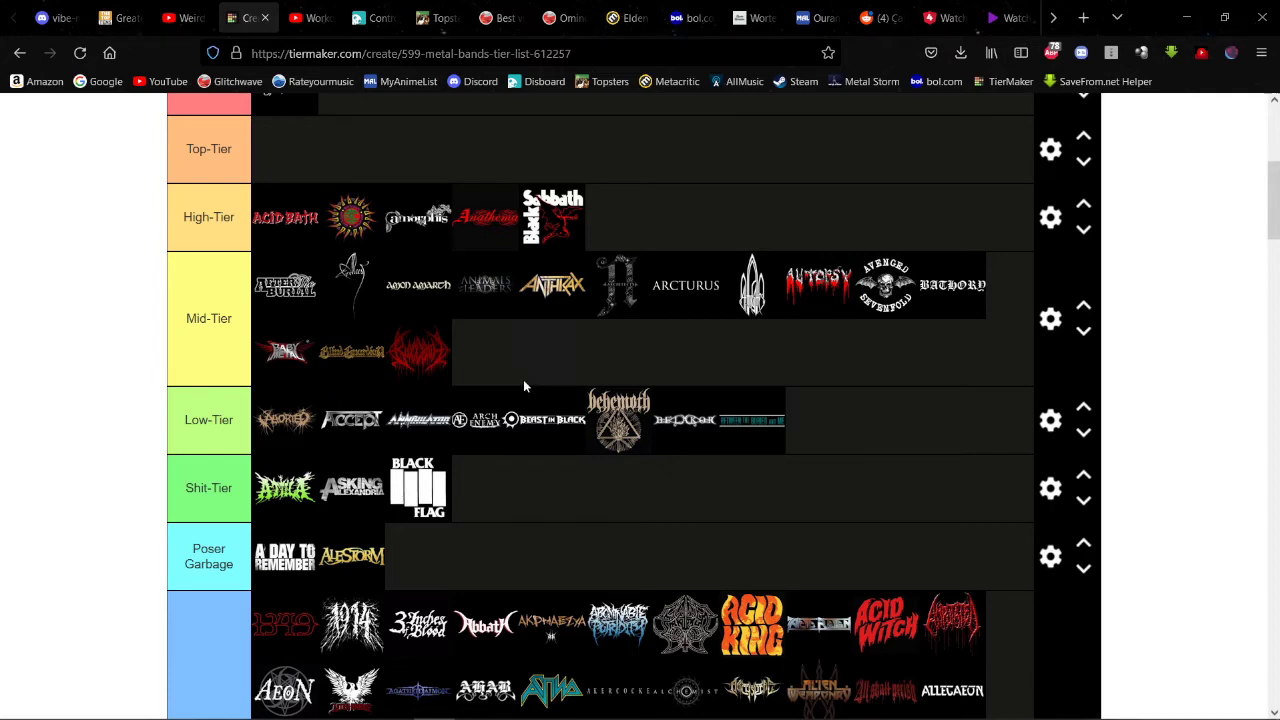
pyautogui.scroll(-4, 520, 381)
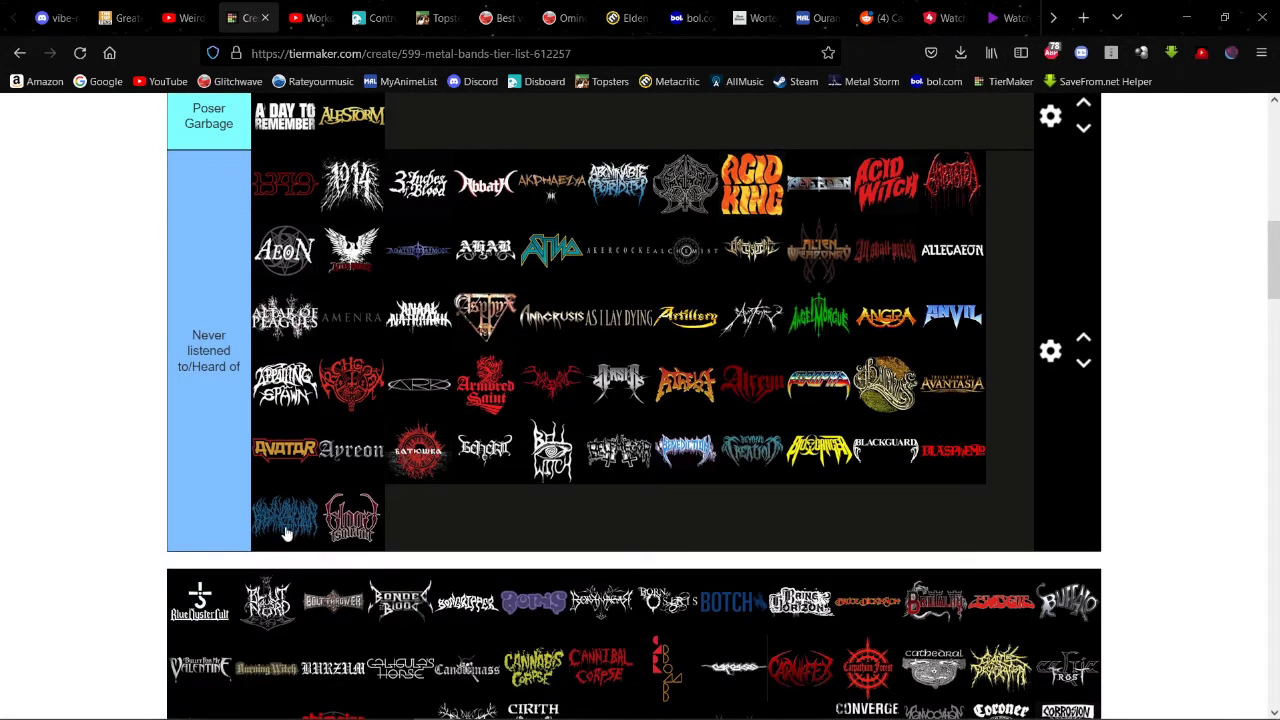
pyautogui.moveTo(205, 620); pyautogui.dragTo(657, 330)
pyautogui.scroll(6, 434, 360)
pyautogui.scroll(-6, 440, 345)
pyautogui.scroll(2, 552, 320)
pyautogui.scroll(-4, 635, 478)
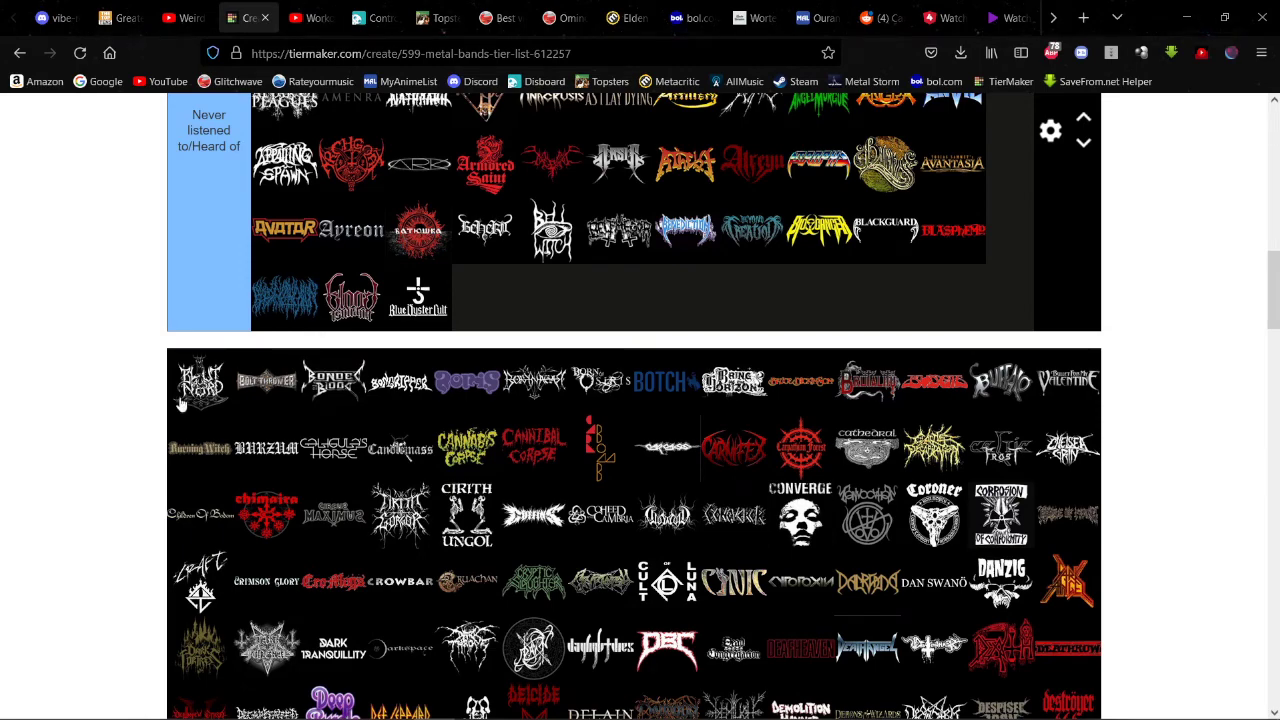
# Step: Add Blut Aus Nord after Bell Witch in the Never listened to/Heard of row and rank Bolt Thrower at the end of Mid-Tier
pyautogui.moveTo(180, 400); pyautogui.dragTo(268, 340)
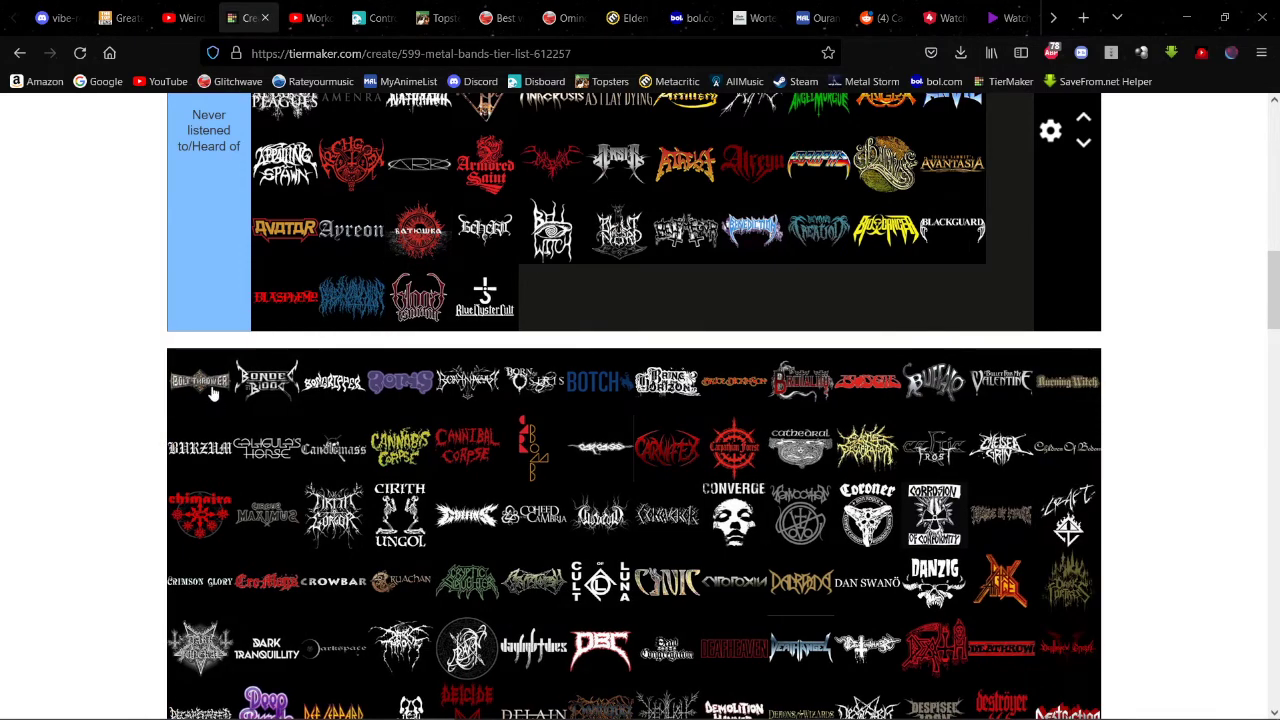
pyautogui.scroll(6, 457, 286)
pyautogui.moveTo(216, 398); pyautogui.dragTo(658, 357)
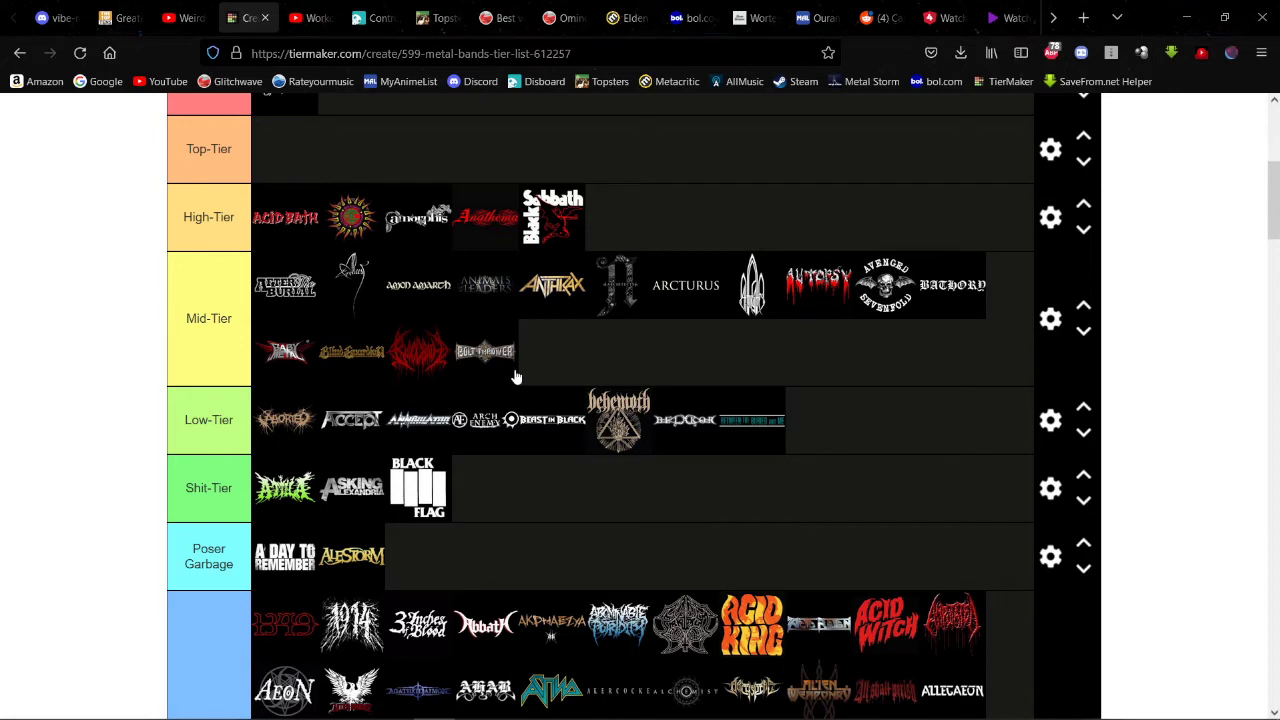
# Step: Add Bonded by Blood before Beherit and Bongripper after Beherit in the Never listened to/Heard of row
pyautogui.scroll(-4, 505, 395)
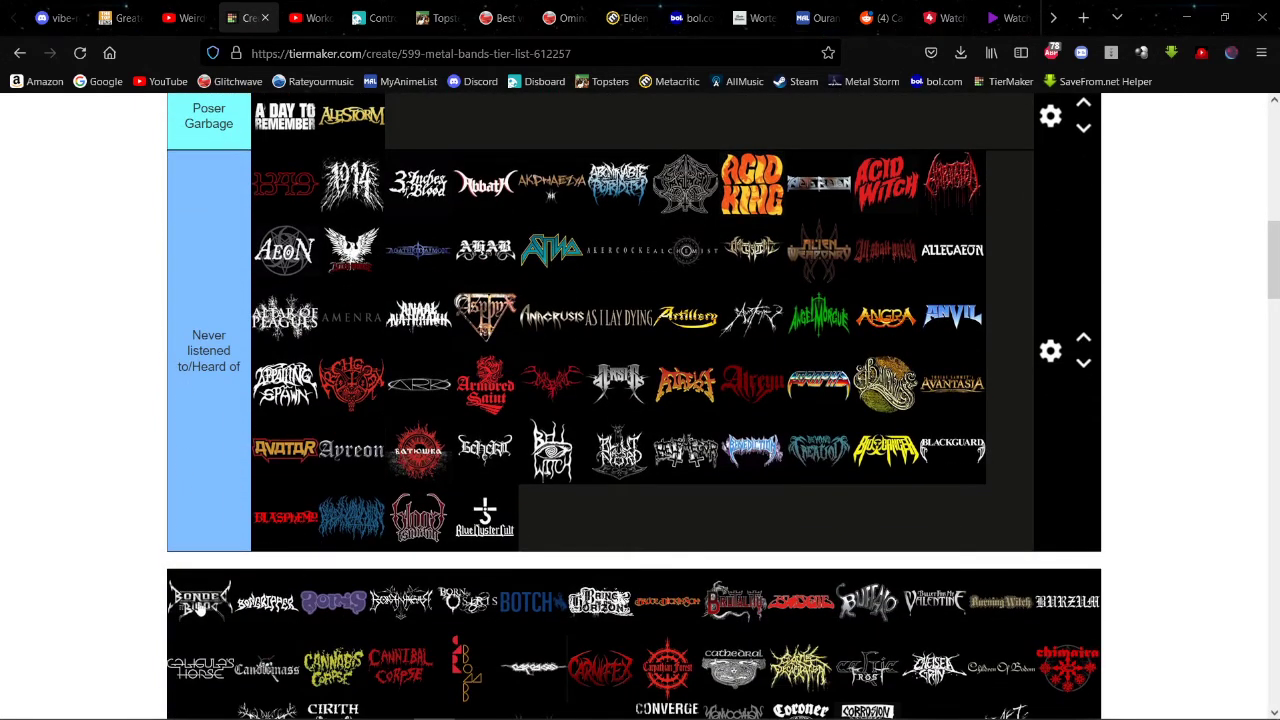
pyautogui.moveTo(201, 603); pyautogui.dragTo(485, 450)
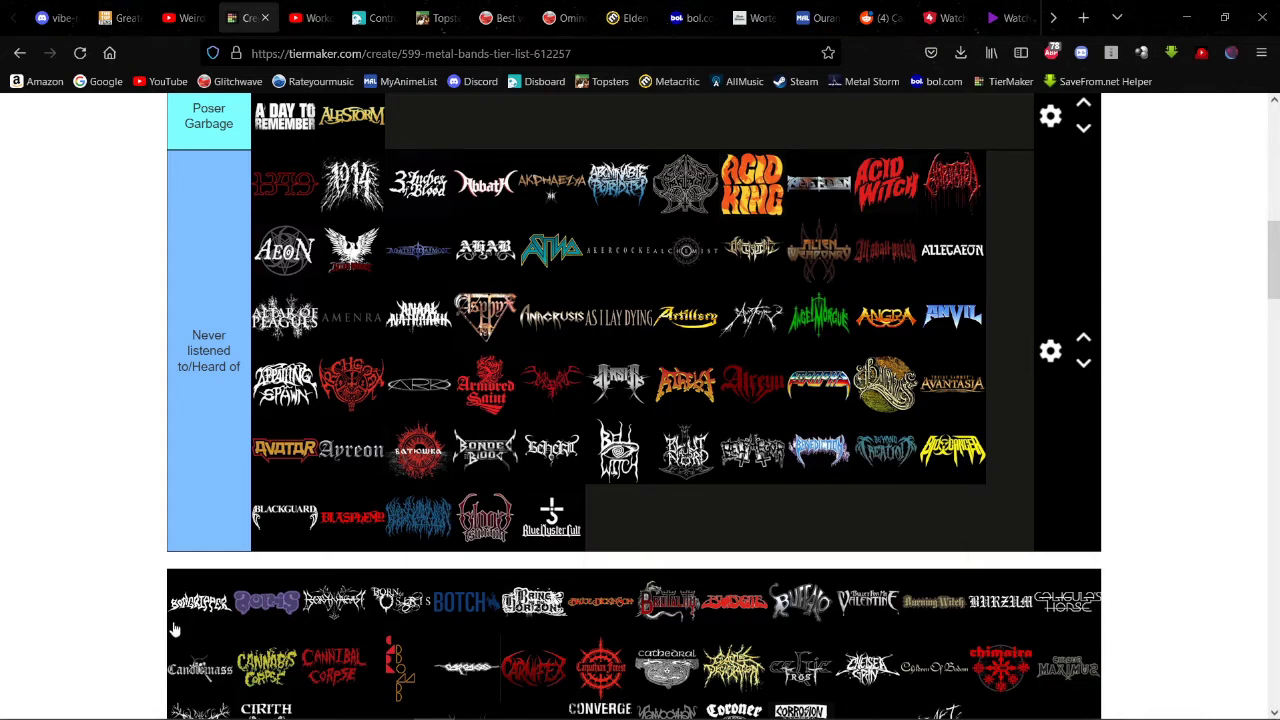
pyautogui.moveTo(174, 626); pyautogui.dragTo(585, 530)
# Step: Rank Boris in God-Tier after Agalloch
pyautogui.scroll(10, 271, 520)
pyautogui.moveTo(183, 612); pyautogui.dragTo(476, 488)
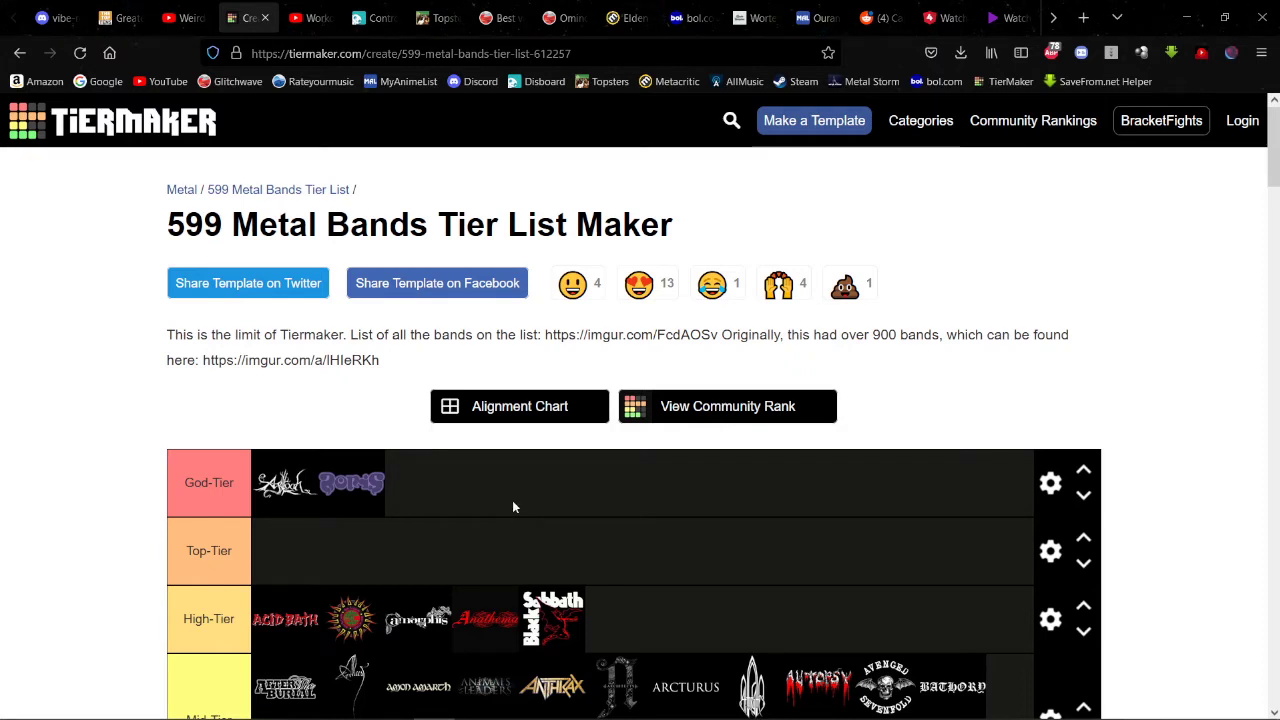
pyautogui.scroll(-5, 512, 507)
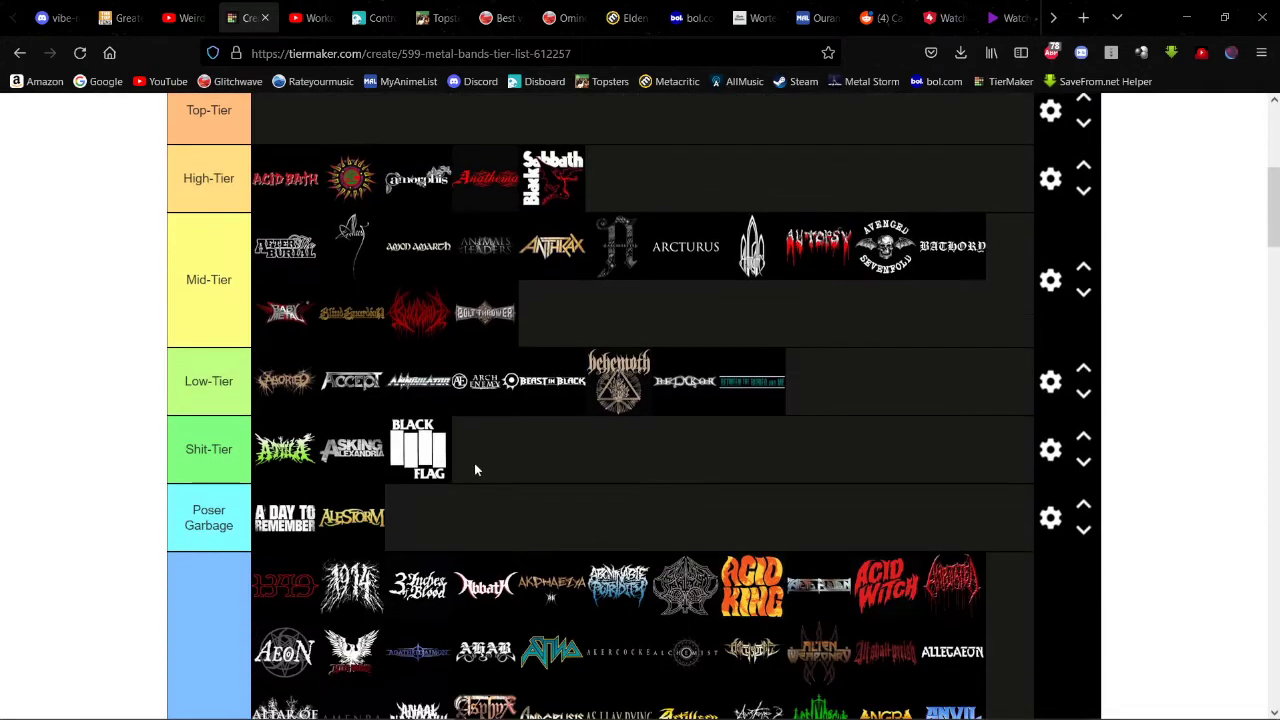
# Step: Add Borknagar after Blue Öyster Cult in the Never listened to/Heard of row
pyautogui.scroll(-5, 474, 468)
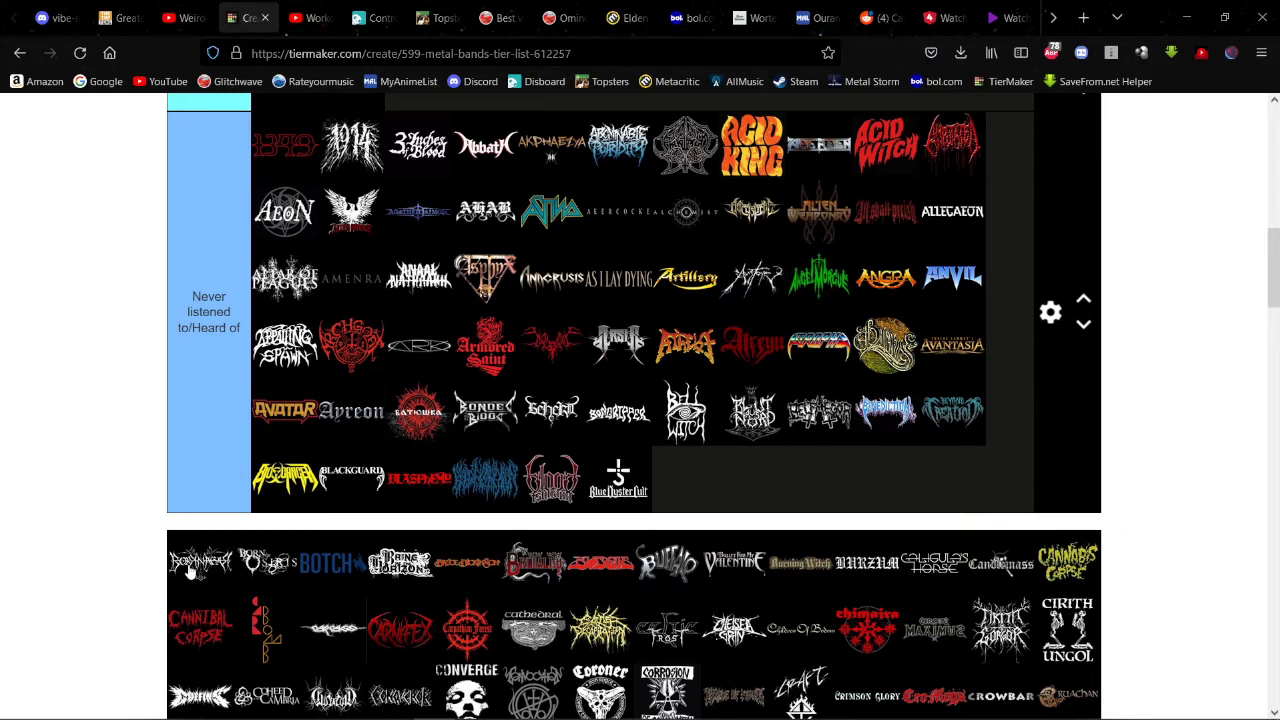
pyautogui.moveTo(190, 570); pyautogui.dragTo(812, 468)
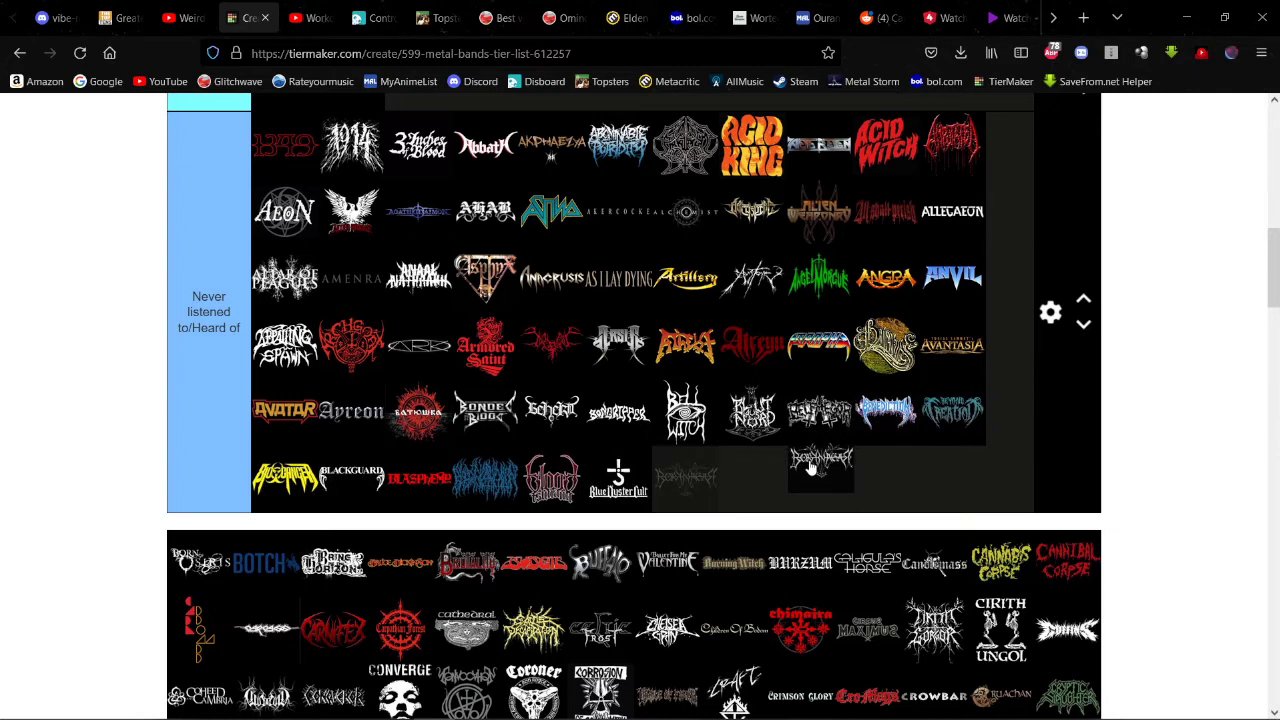
pyautogui.moveTo(812, 468); pyautogui.dragTo(760, 478)
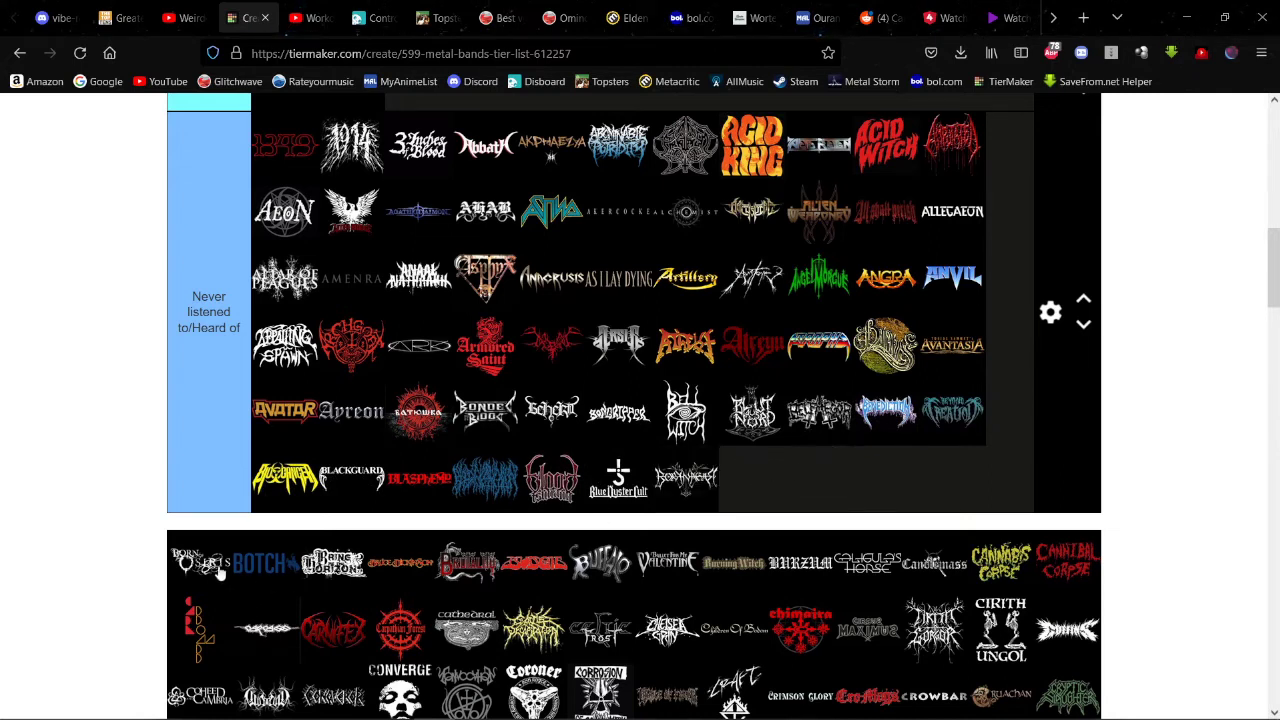
# Step: Rank Born of Osiris in Mid-Tier after Bolt Thrower
pyautogui.moveTo(200, 565); pyautogui.dragTo(642, 289)
pyautogui.scroll(15, 240, 530)
pyautogui.scroll(-4, 260, 500)
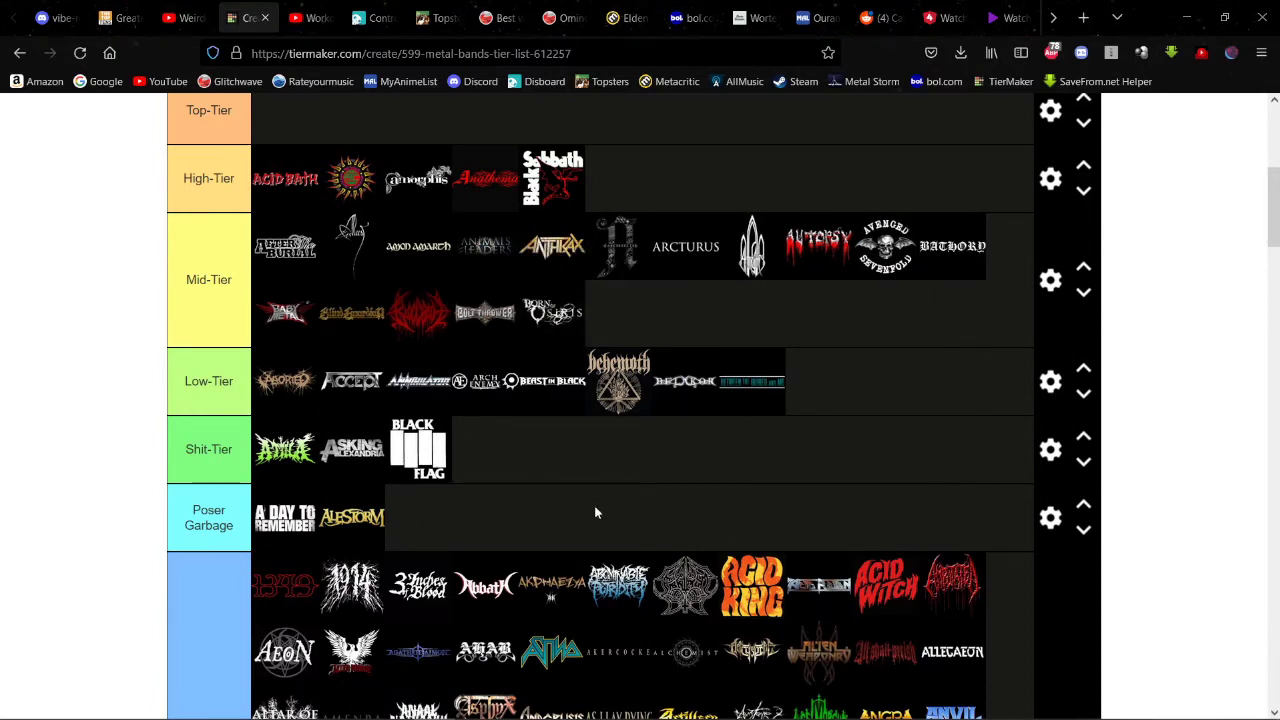
# Step: Rank Botch in Mid-Tier after Born of Osiris
pyautogui.scroll(-4, 594, 512)
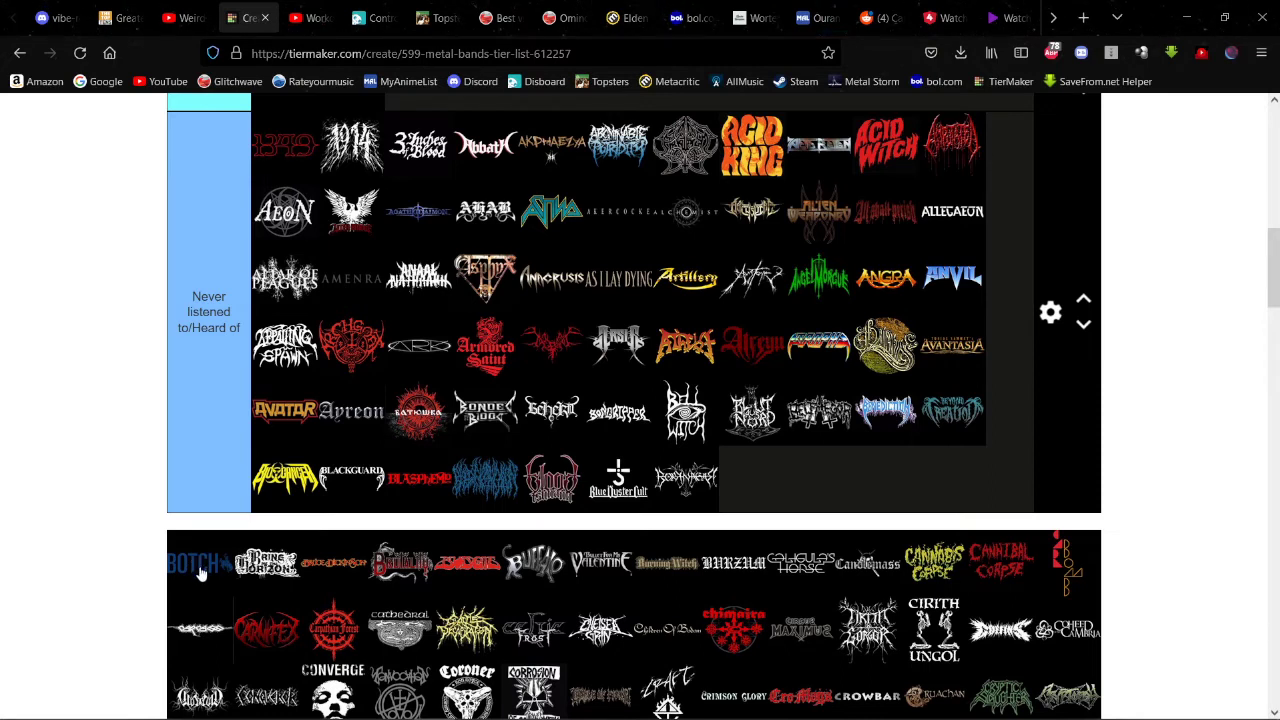
pyautogui.moveTo(198, 566); pyautogui.dragTo(780, 331)
pyautogui.scroll(2, 320, 545)
pyautogui.scroll(2, 320, 530)
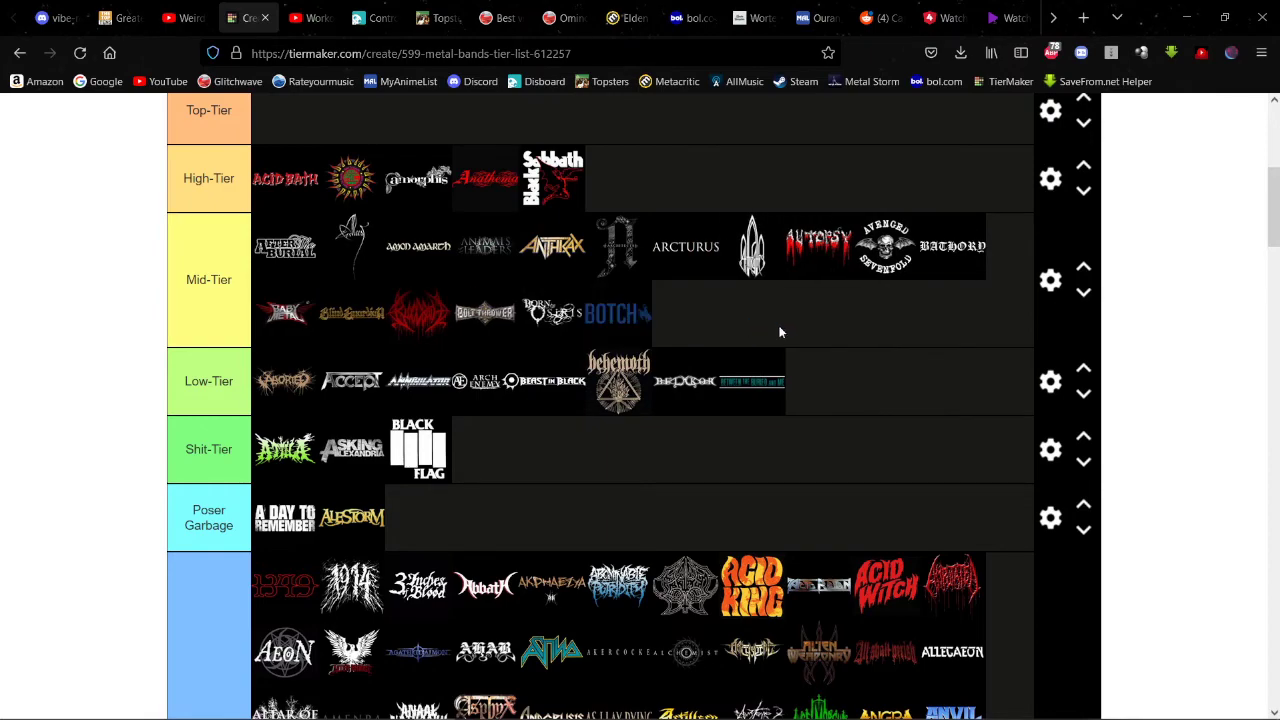
# Step: Add Bring Me the Horizon after Borknagar in the Never listened to/Heard of row
pyautogui.scroll(-6, 780, 331)
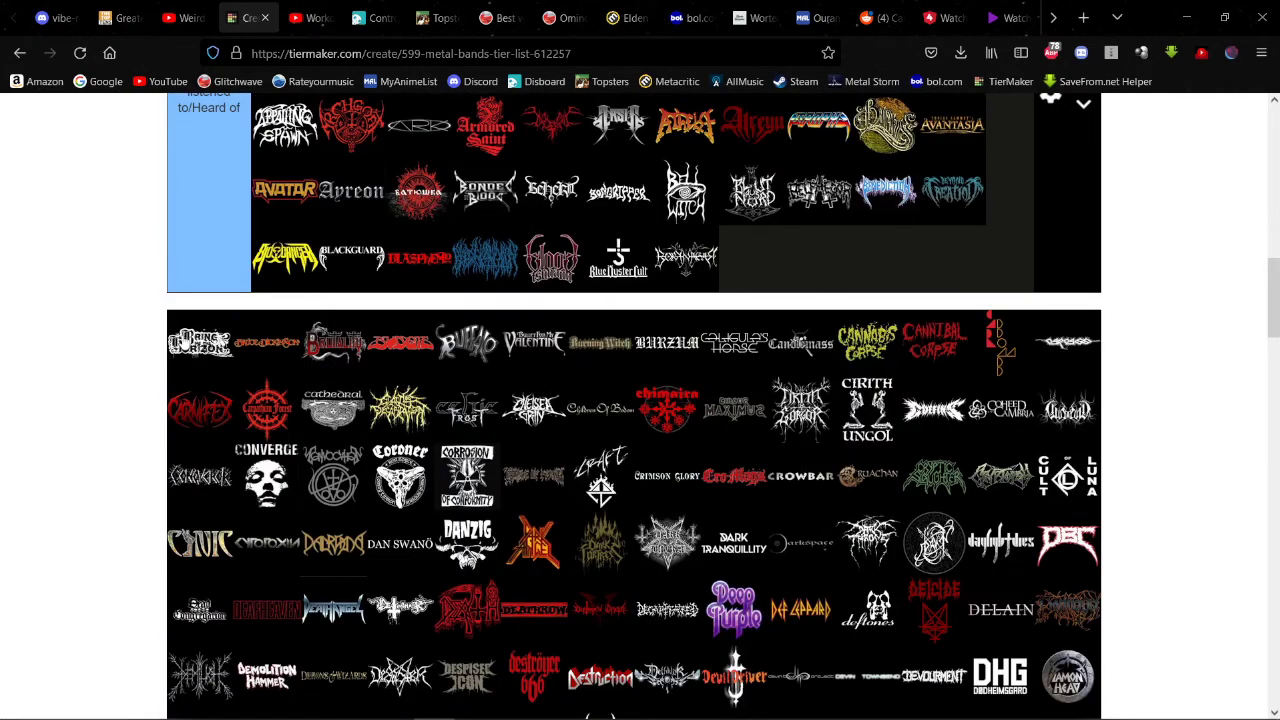
pyautogui.scroll(2, 330, 593)
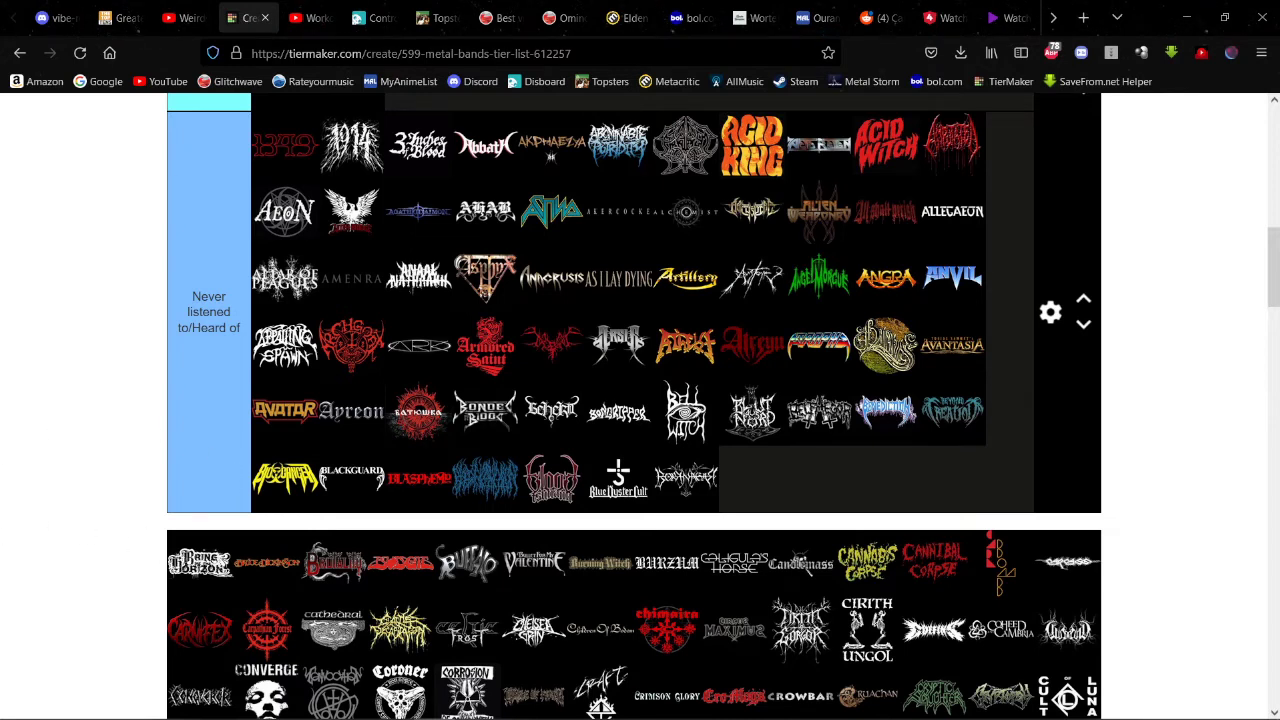
pyautogui.moveTo(860, 715)
pyautogui.click(190, 565)
pyautogui.moveTo(200, 562); pyautogui.dragTo(800, 480)
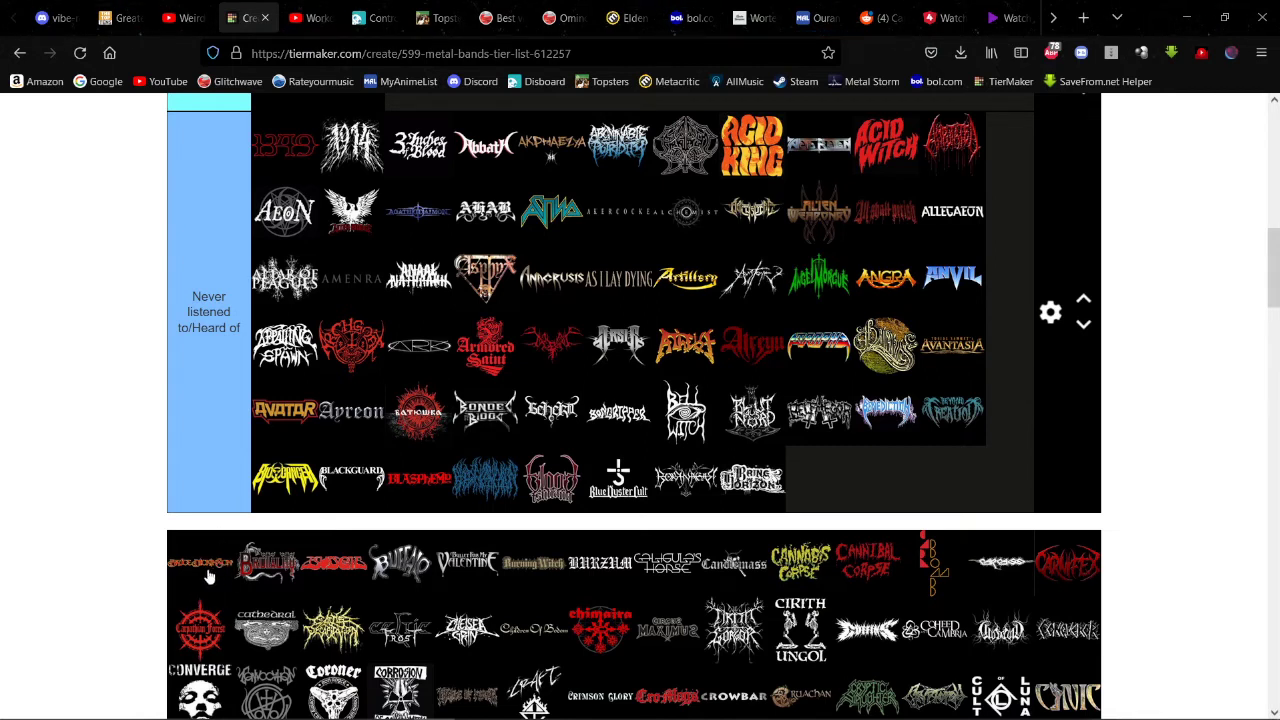
# Step: Add Bruce Dickinson before Benediction and the red-and-gray logo before Bring Me the Horizon in the Never listened to/Heard of row
pyautogui.moveTo(215, 572); pyautogui.dragTo(885, 410)
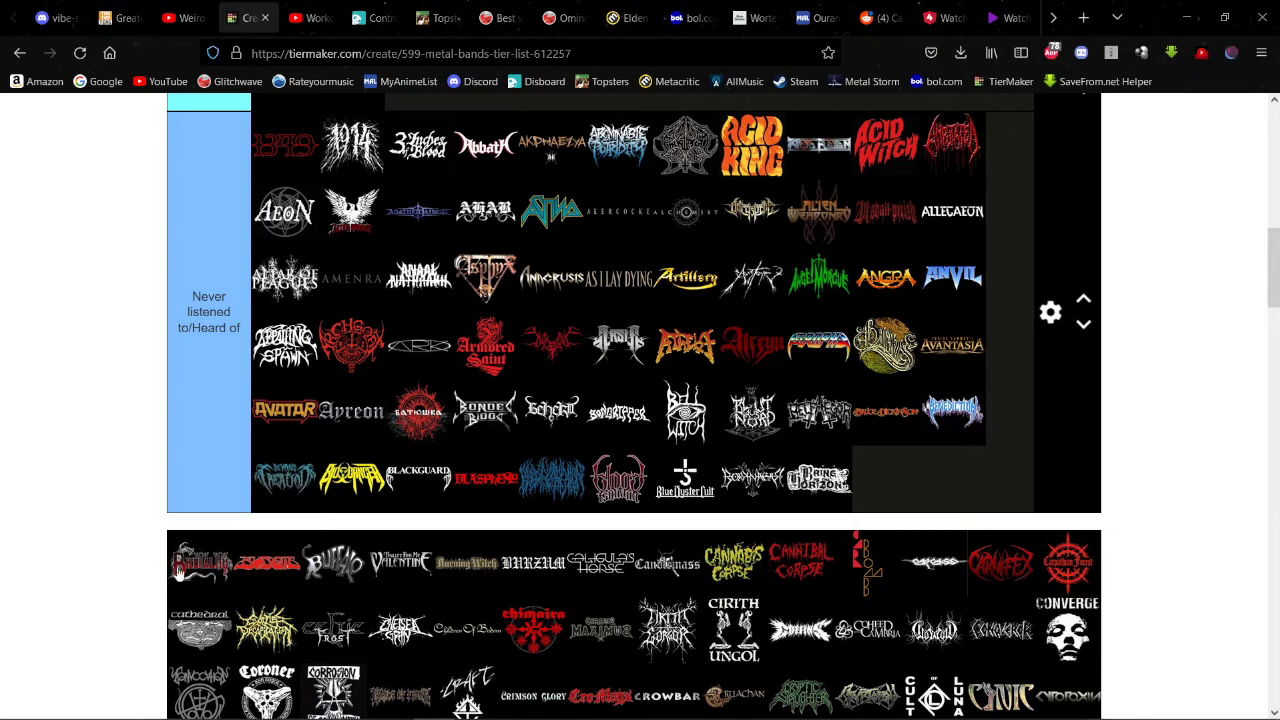
pyautogui.moveTo(180, 572); pyautogui.dragTo(818, 478)
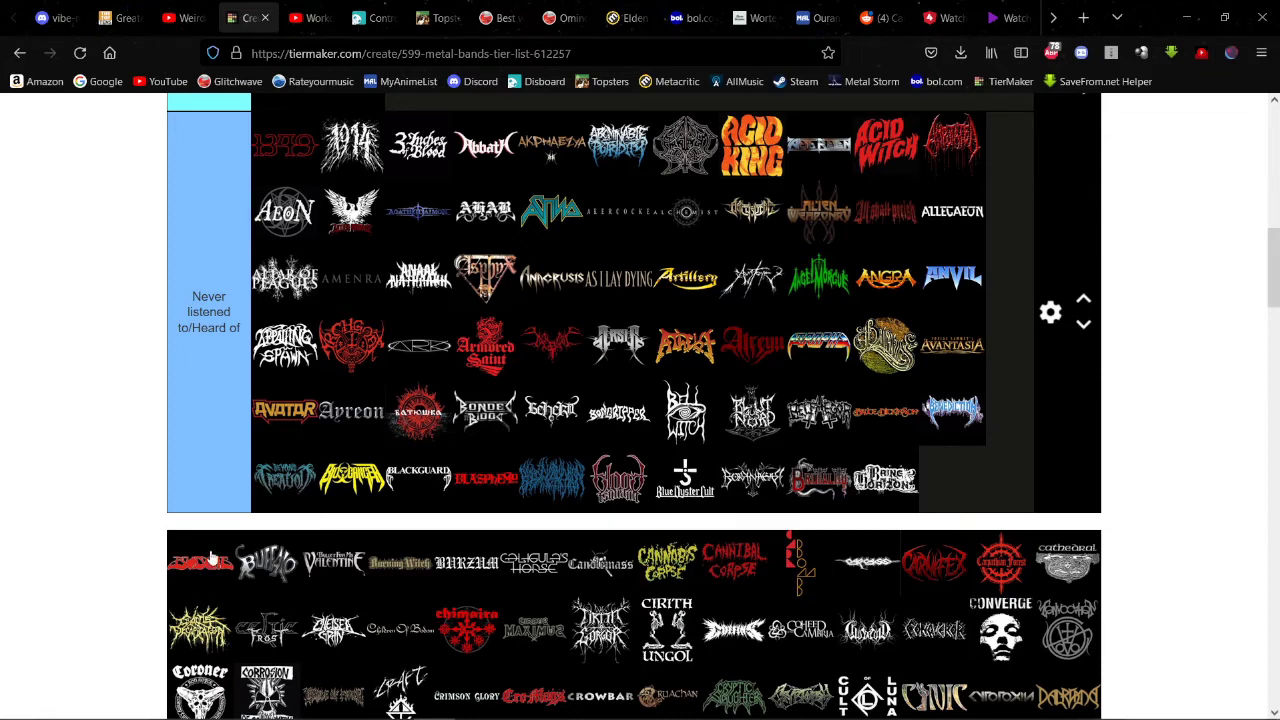
# Step: Rank the red logo at the start of the unranked pool in Low-Tier after Between the Buried and Me
pyautogui.scroll(-2, 275, 526)
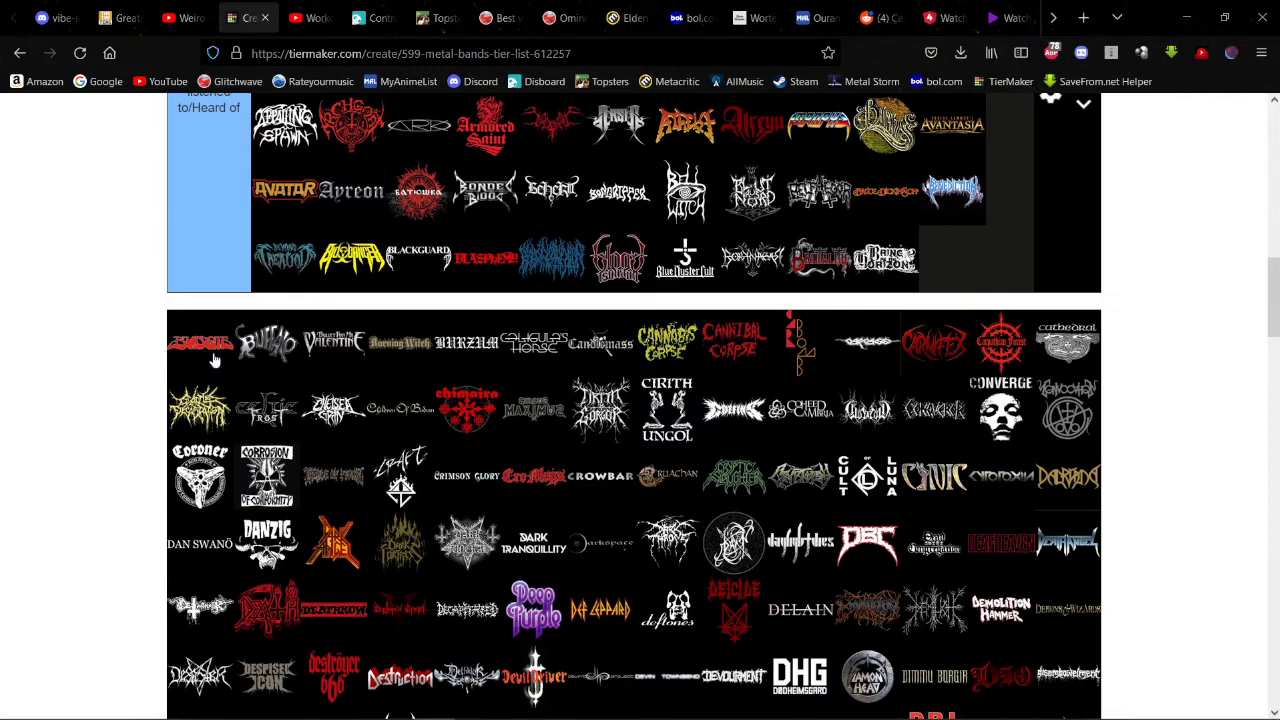
pyautogui.moveTo(211, 366); pyautogui.dragTo(885, 174)
pyautogui.scroll(5, 400, 330)
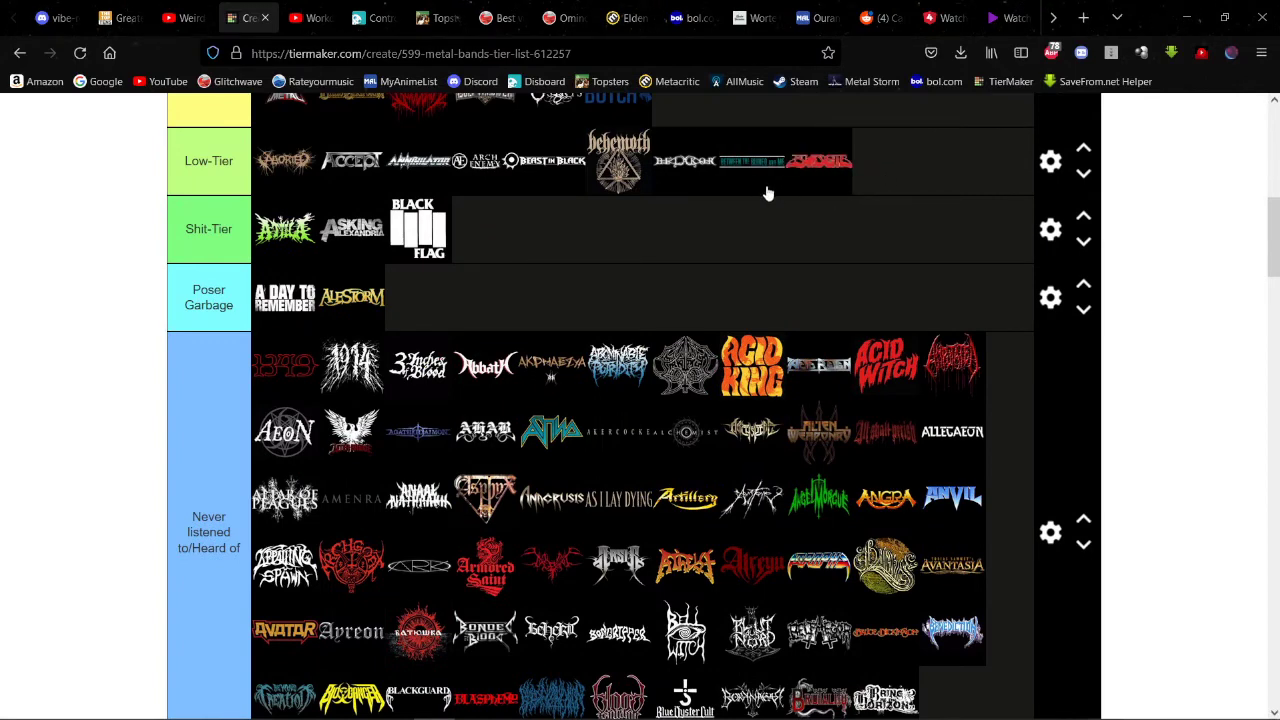
pyautogui.scroll(-3, 740, 196)
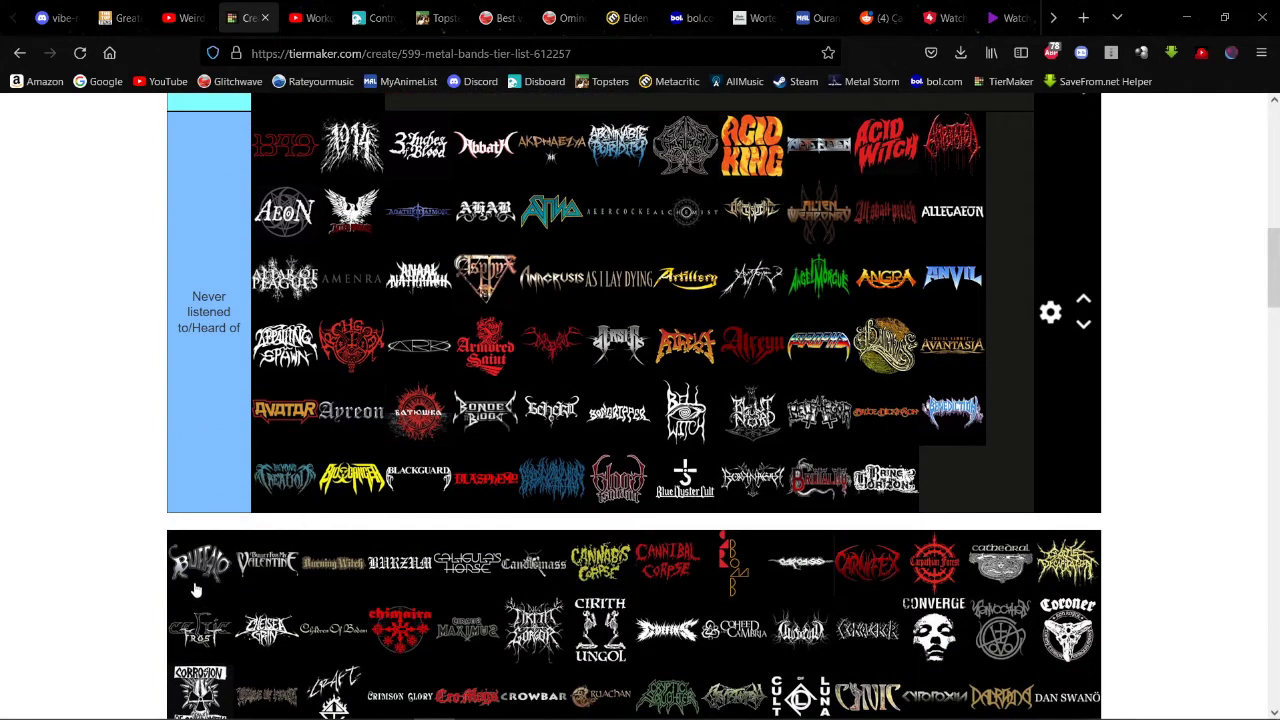
# Step: Add Buffalo after Bring Me the Horizon in the Never listened to/Heard of row and rank Bullet for My Valentine last in Low-Tier
pyautogui.moveTo(200, 565); pyautogui.dragTo(978, 472)
pyautogui.moveTo(200, 565); pyautogui.dragTo(1013, 152)
pyautogui.scroll(3, 236, 549)
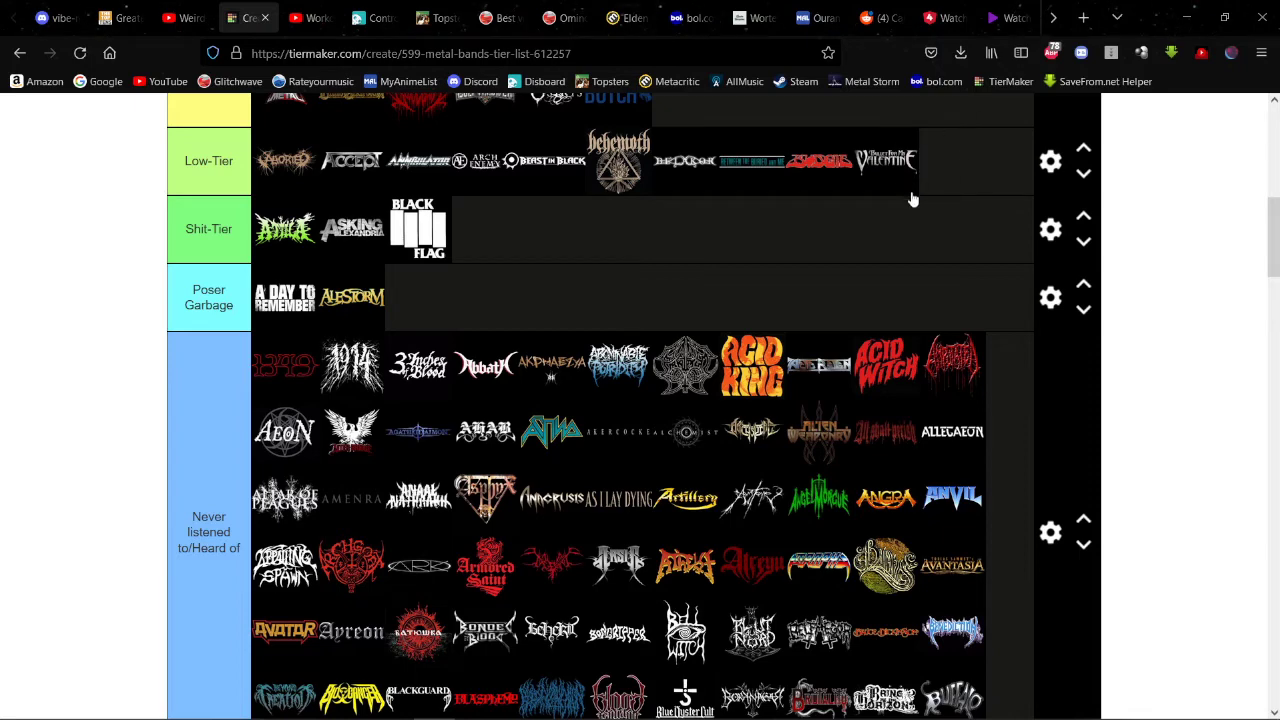
pyautogui.scroll(2, 910, 210)
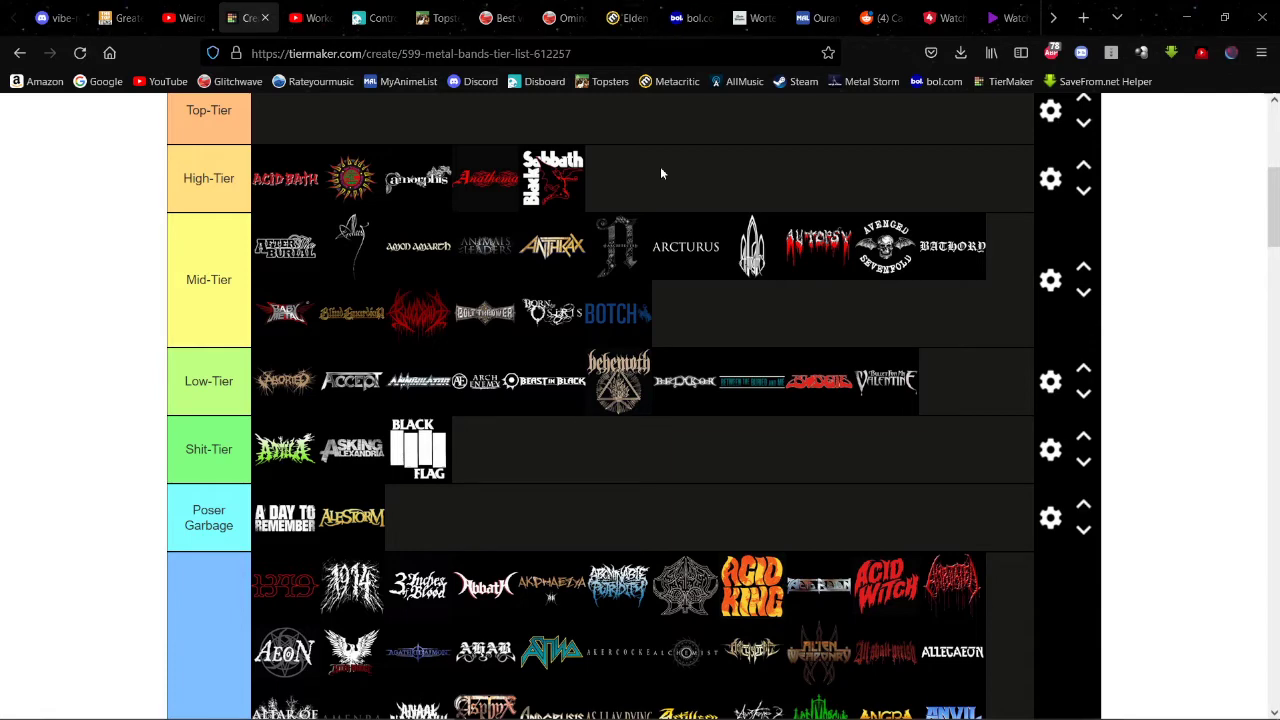
pyautogui.scroll(-6, 660, 174)
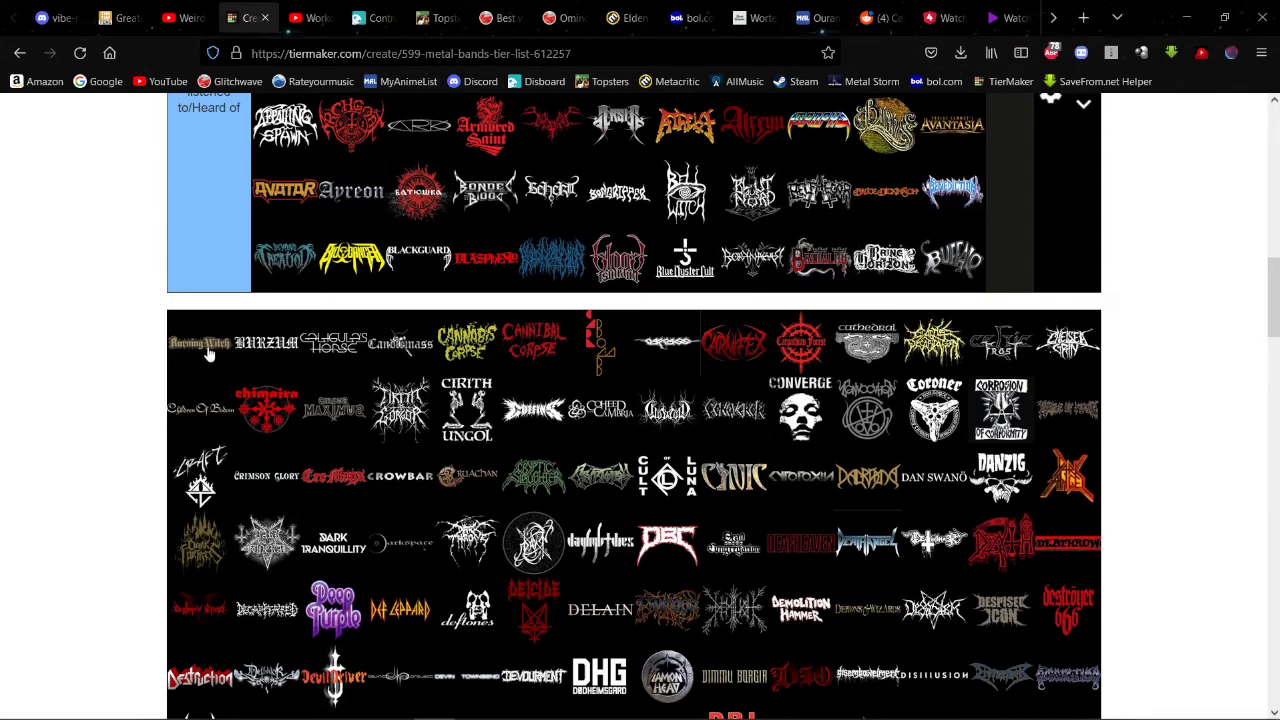
# Step: Add Burning Witch after Buffalo in the Never listened to/Heard of row and rank Burzum after Botch in Mid-Tier
pyautogui.moveTo(208, 352); pyautogui.dragTo(925, 302)
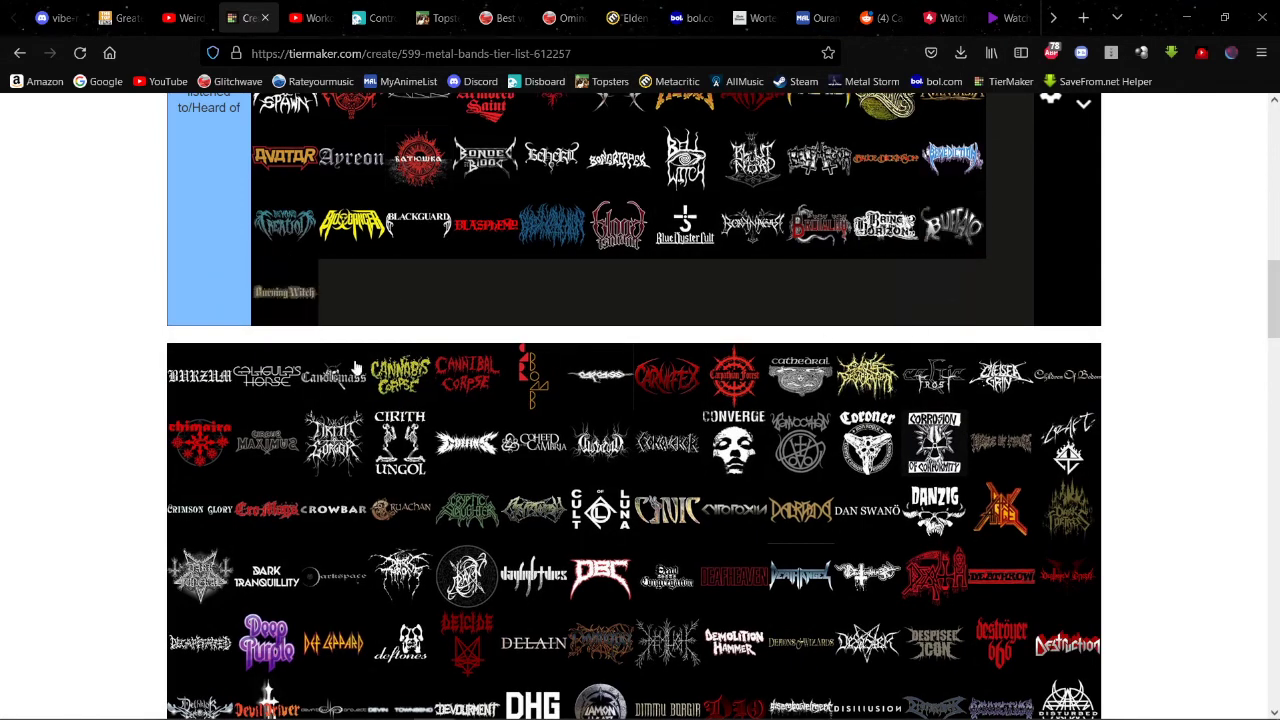
pyautogui.moveTo(207, 392); pyautogui.dragTo(825, 510)
pyautogui.scroll(10, 257, 343)
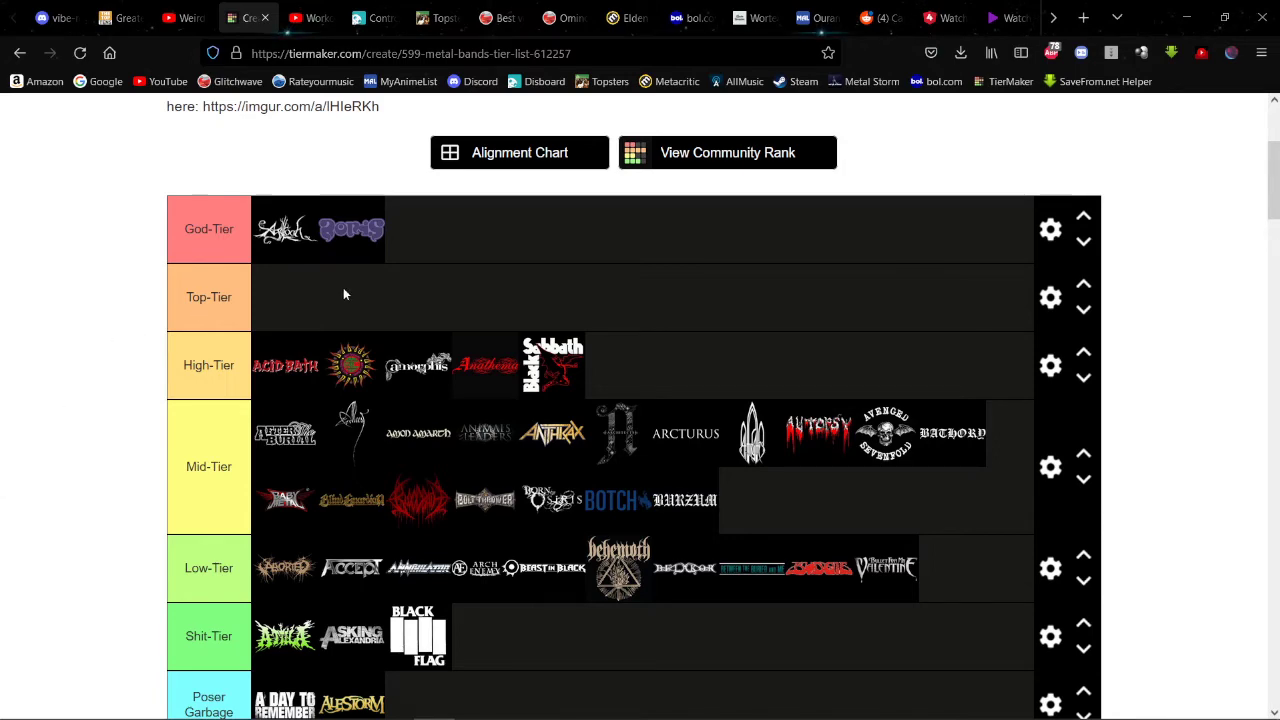
pyautogui.scroll(-7, 407, 178)
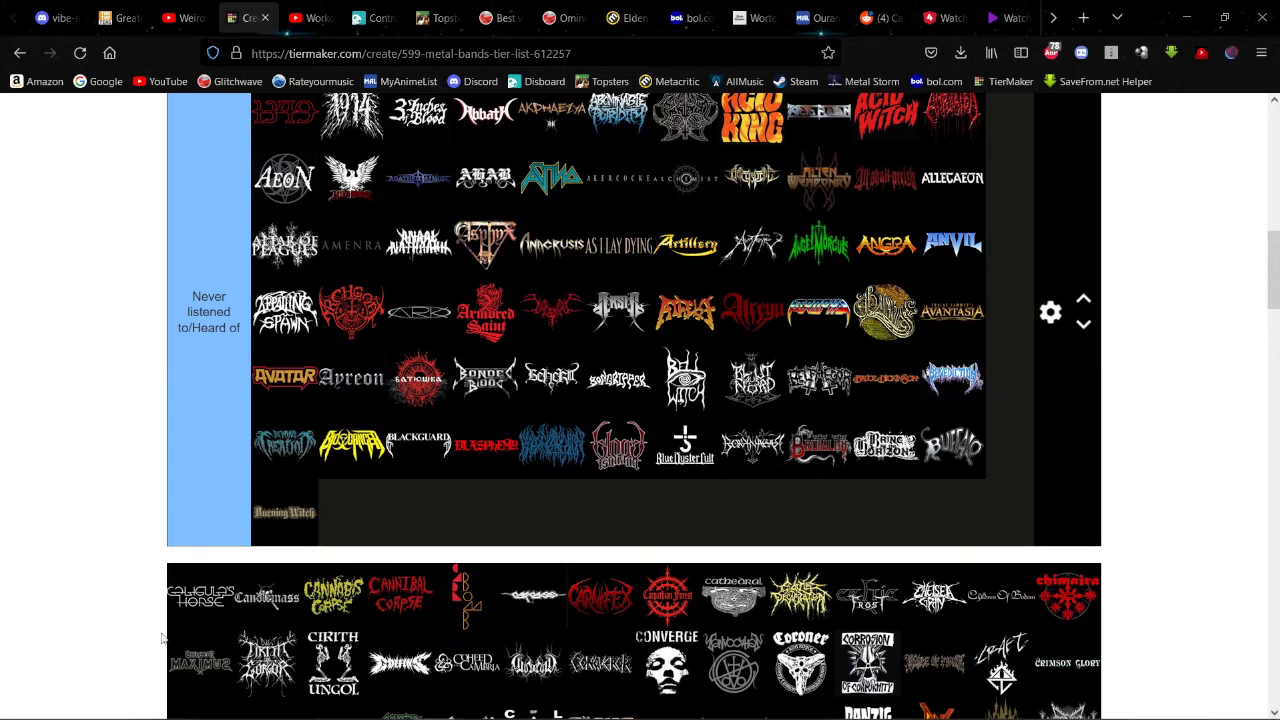
# Step: Add Caligula's Horse before Blackguard in the Never listened to/Heard of row and rank Candlemass after Accept in Low-Tier
pyautogui.moveTo(170, 590); pyautogui.dragTo(1017, 393)
pyautogui.scroll(5, 200, 543)
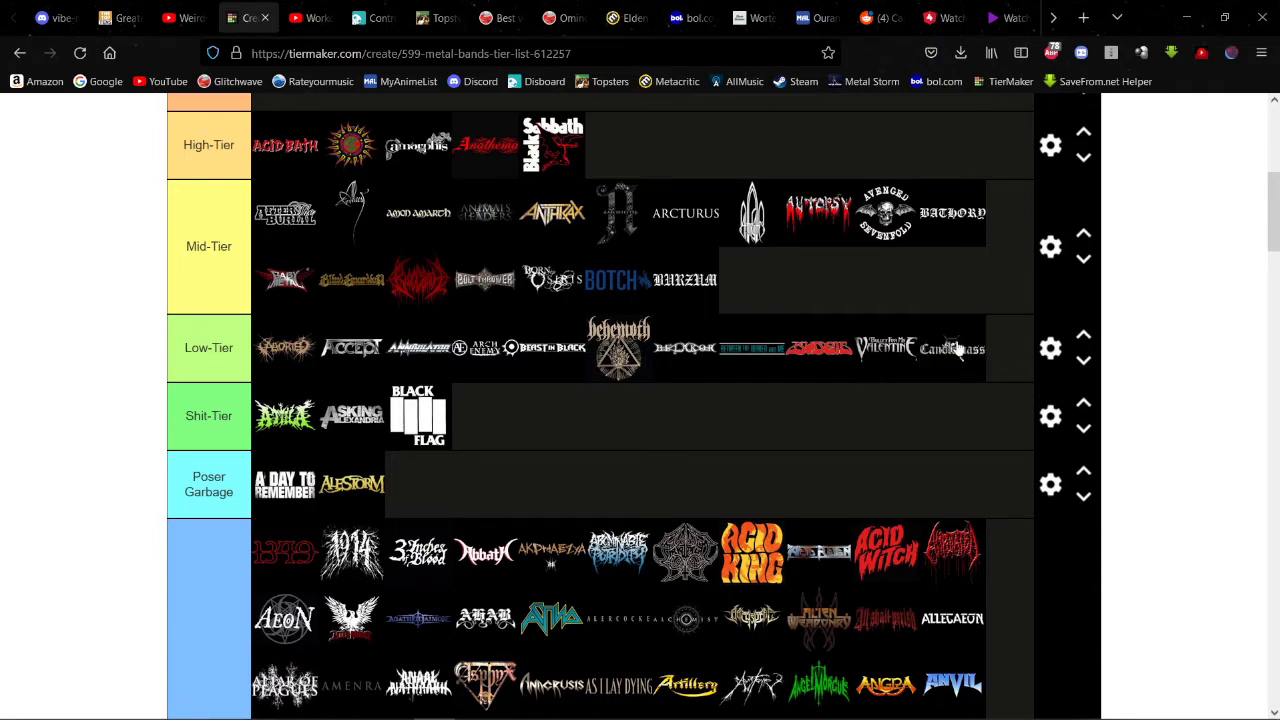
pyautogui.moveTo(955, 350); pyautogui.dragTo(420, 352)
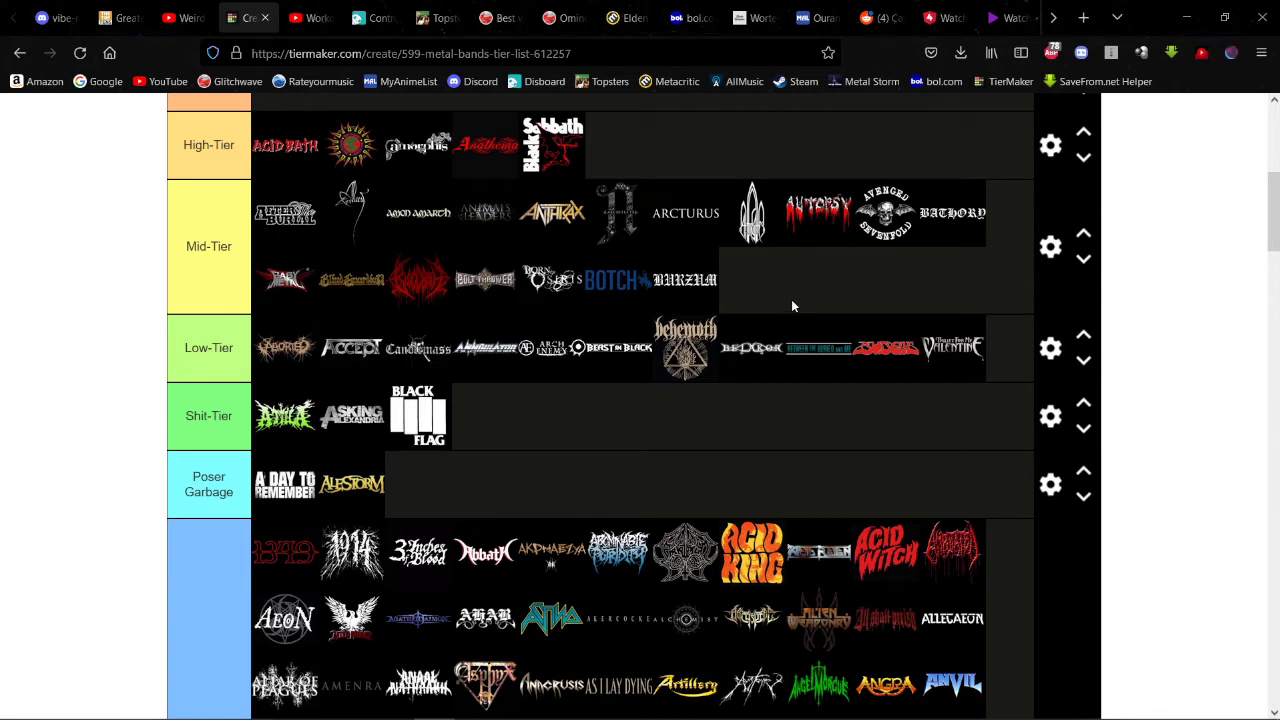
pyautogui.scroll(-4, 450, 280)
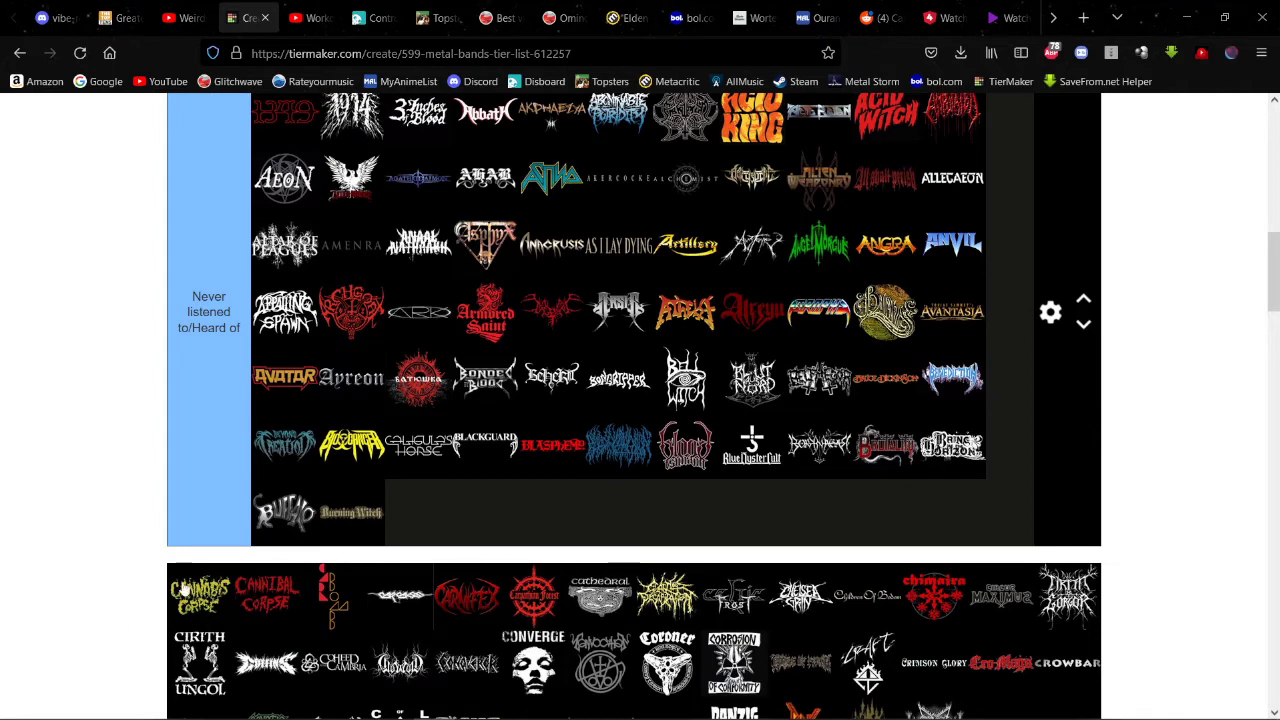
pyautogui.scroll(2, 510, 268)
pyautogui.scroll(2, 461, 291)
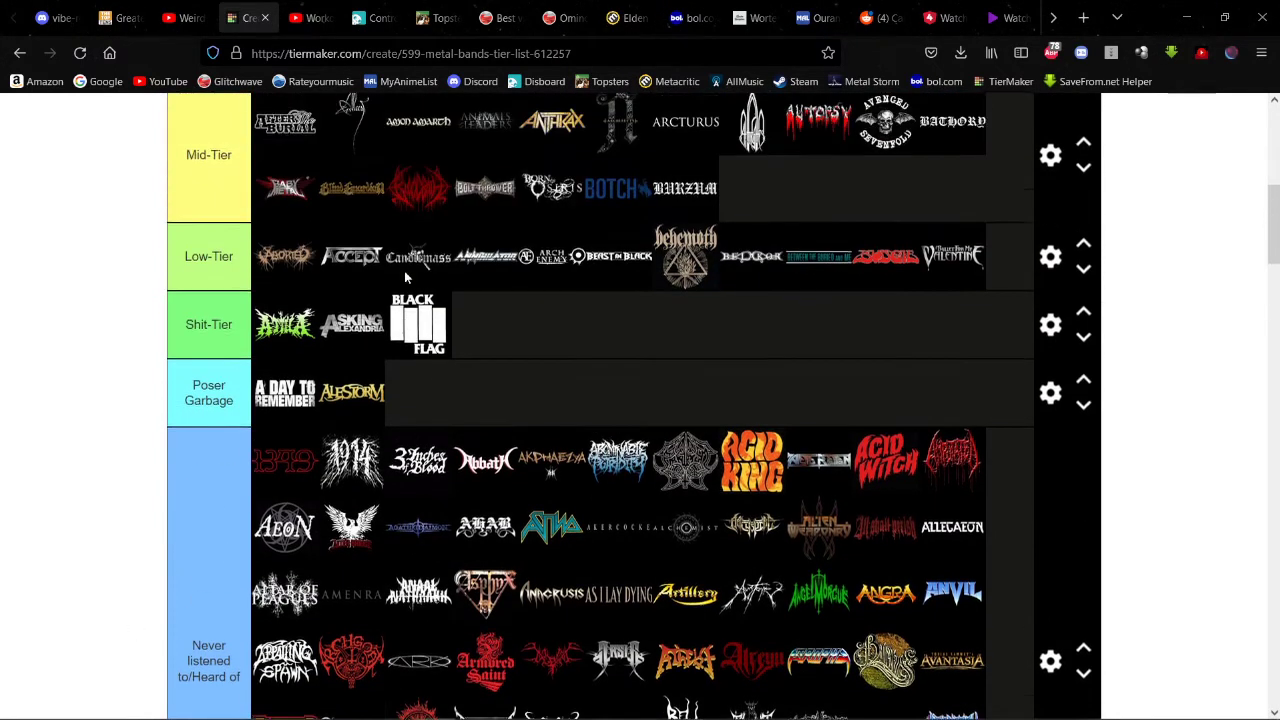
pyautogui.scroll(-6, 505, 302)
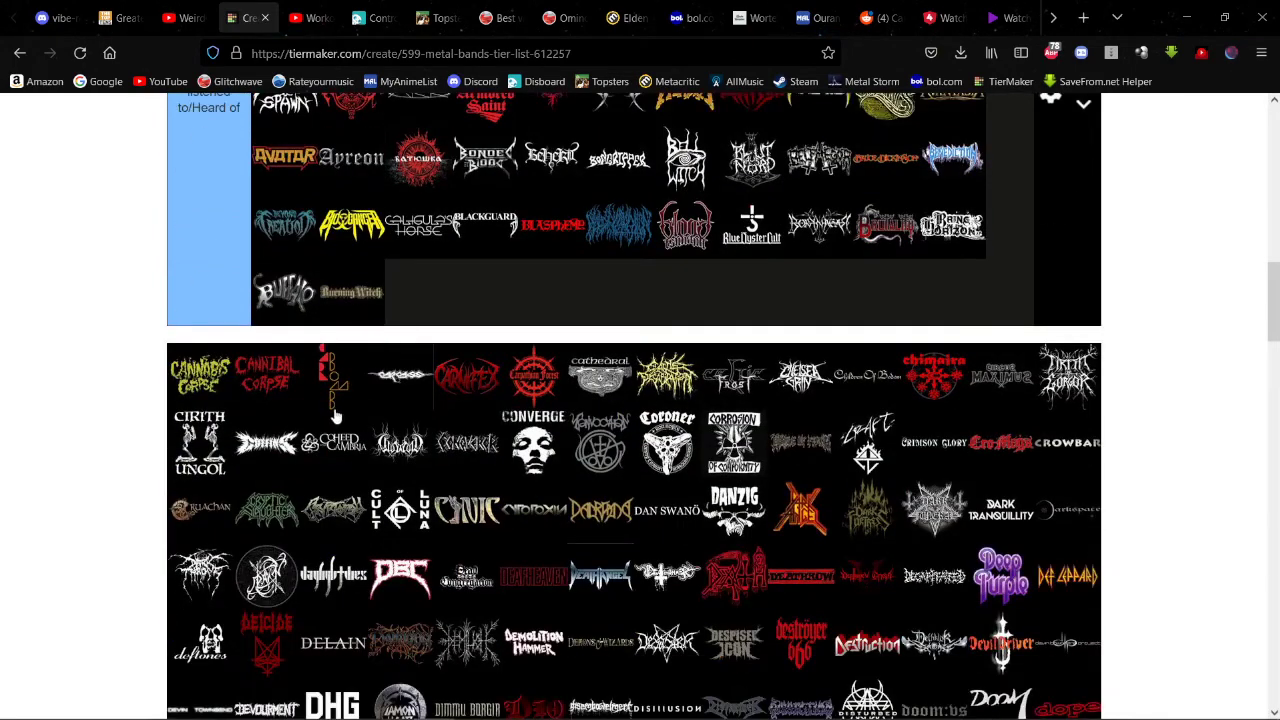
# Step: Add Cannabis Corpse after Burning Witch in the Never listened to/Heard of row and rank Cannibal Corpse after Burzum in Mid-Tier
pyautogui.moveTo(198, 389); pyautogui.dragTo(530, 280)
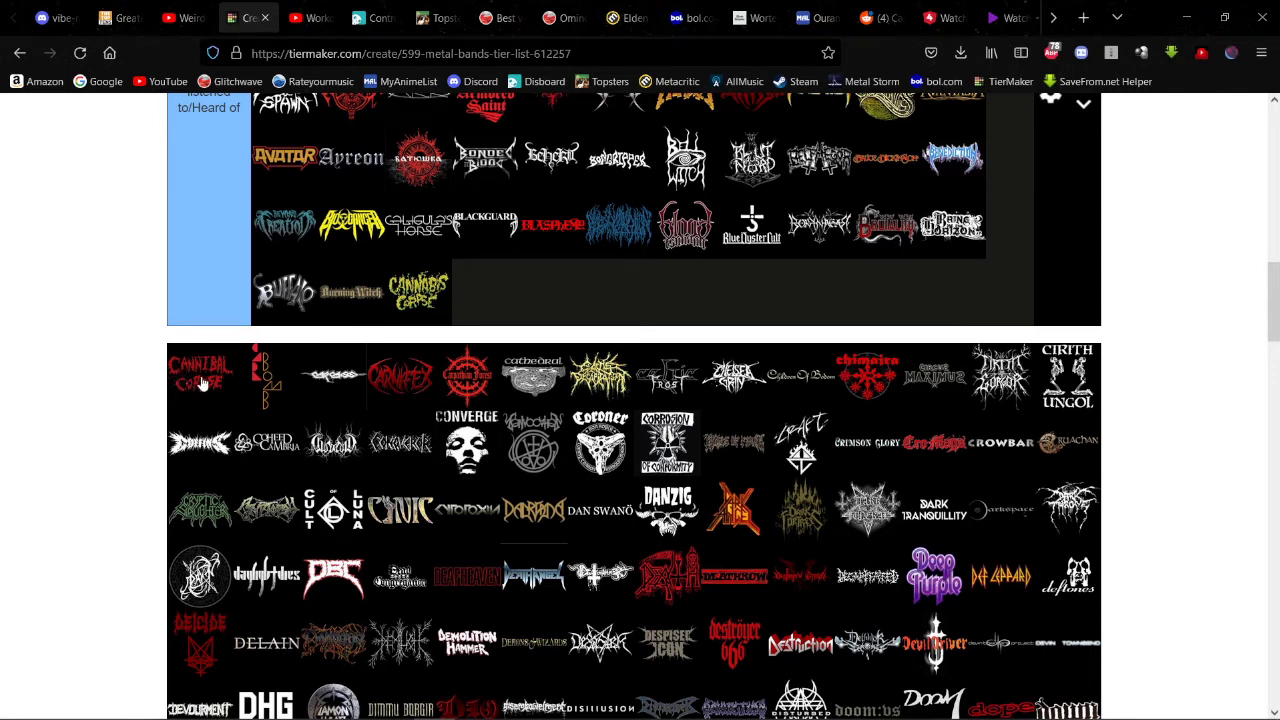
pyautogui.moveTo(185, 380); pyautogui.dragTo(946, 275)
pyautogui.scroll(10, 573, 378)
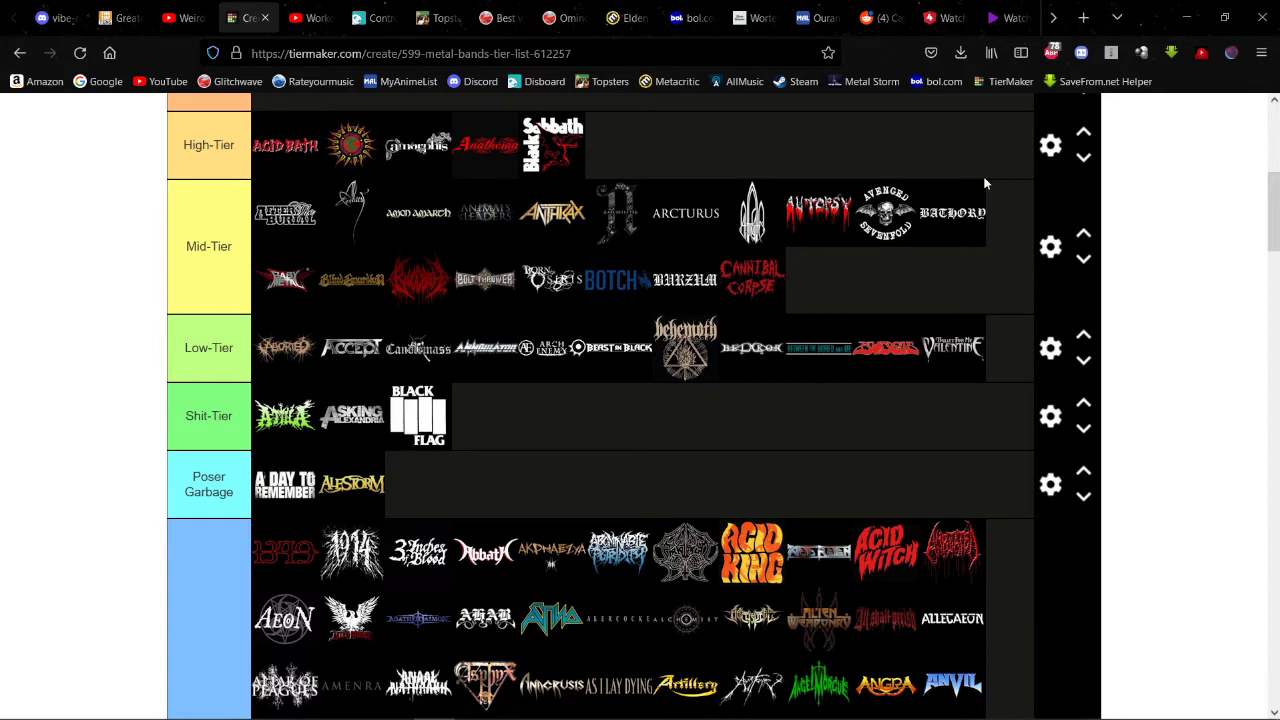
pyautogui.scroll(-5, 993, 183)
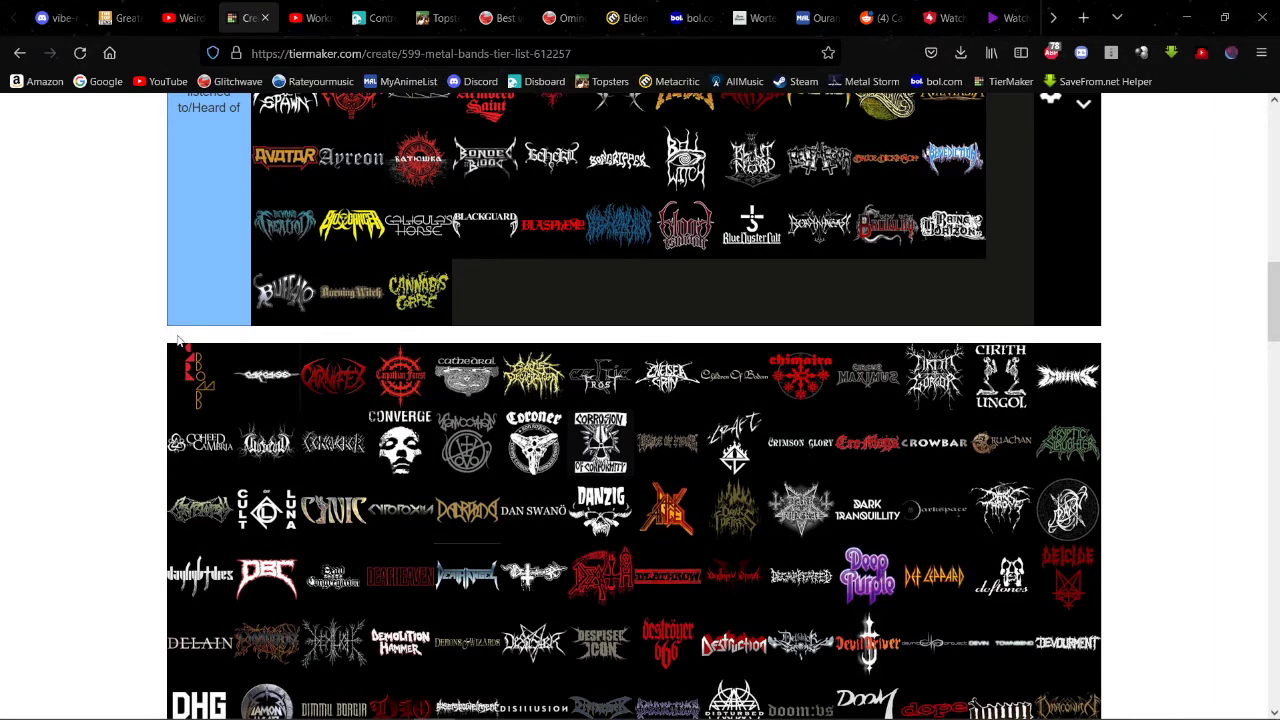
# Step: Add Car Bomb after Cannabis Corpse in the Never listened to/Heard of row and rank Carcass after Black Sabbath in High-Tier
pyautogui.moveTo(190, 378); pyautogui.dragTo(586, 314)
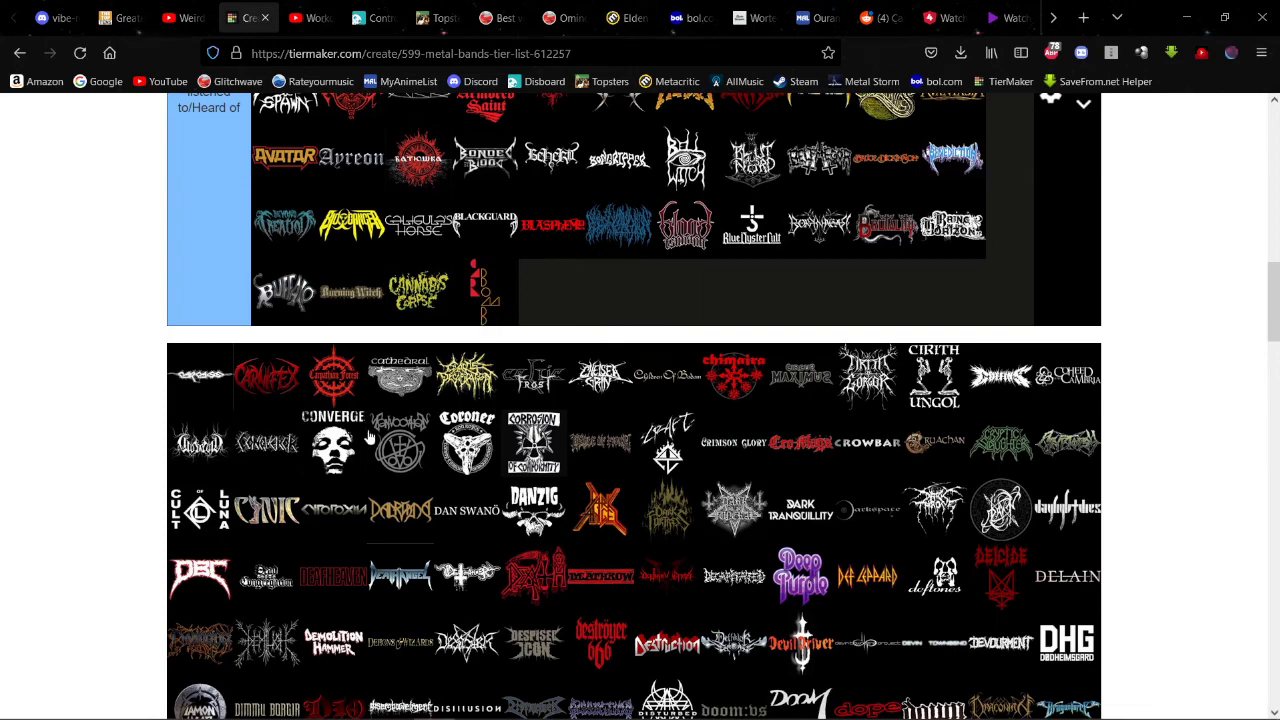
pyautogui.moveTo(203, 401); pyautogui.dragTo(865, 610)
pyautogui.scroll(15, 206, 371)
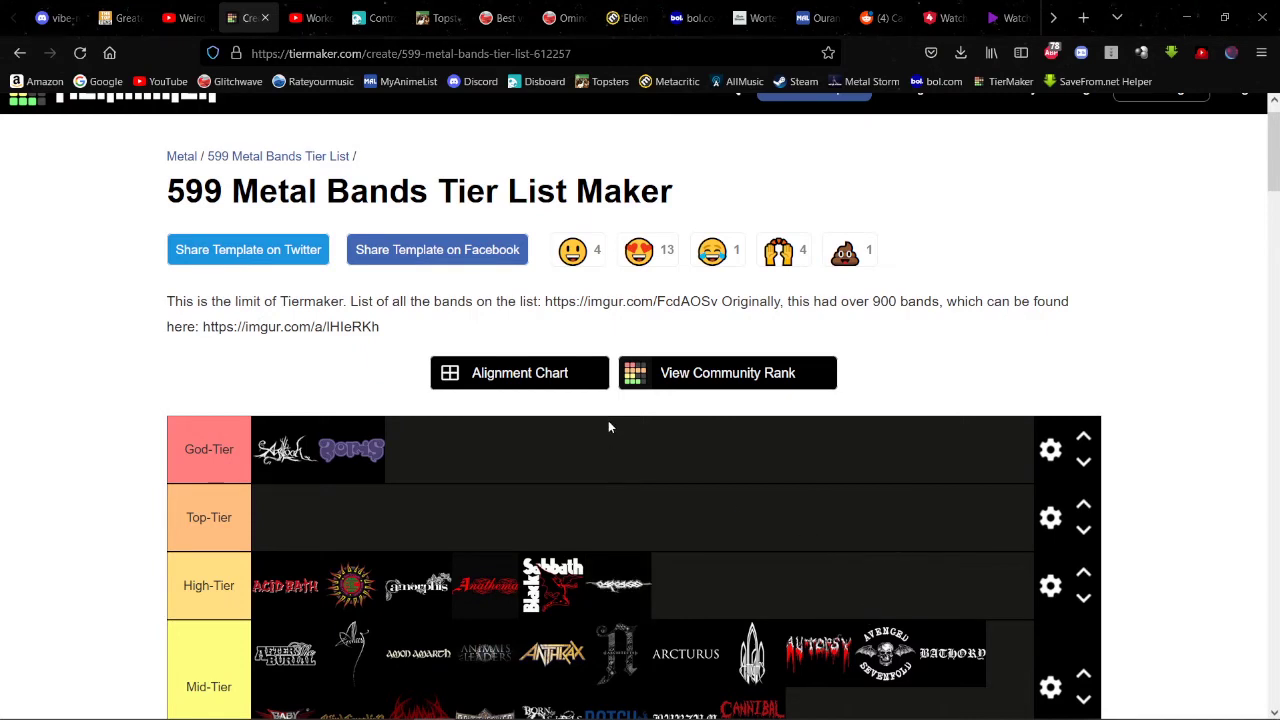
pyautogui.scroll(-4, 717, 428)
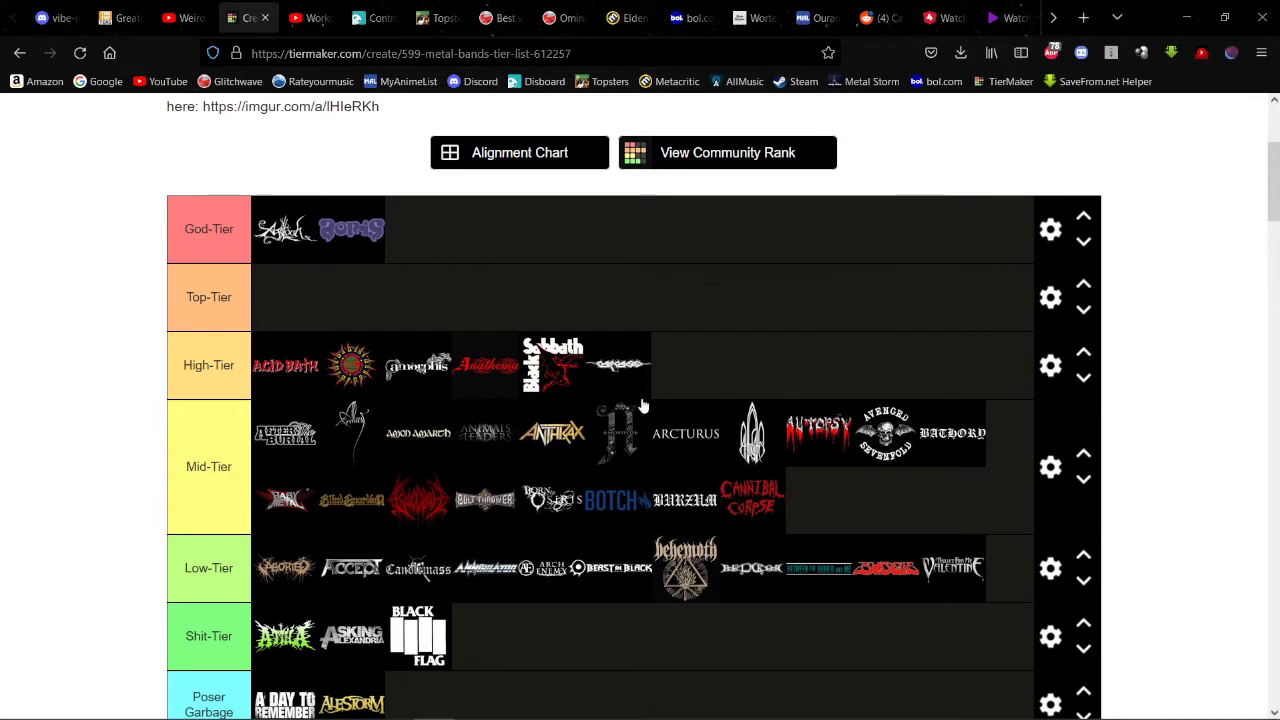
pyautogui.scroll(-4, 627, 349)
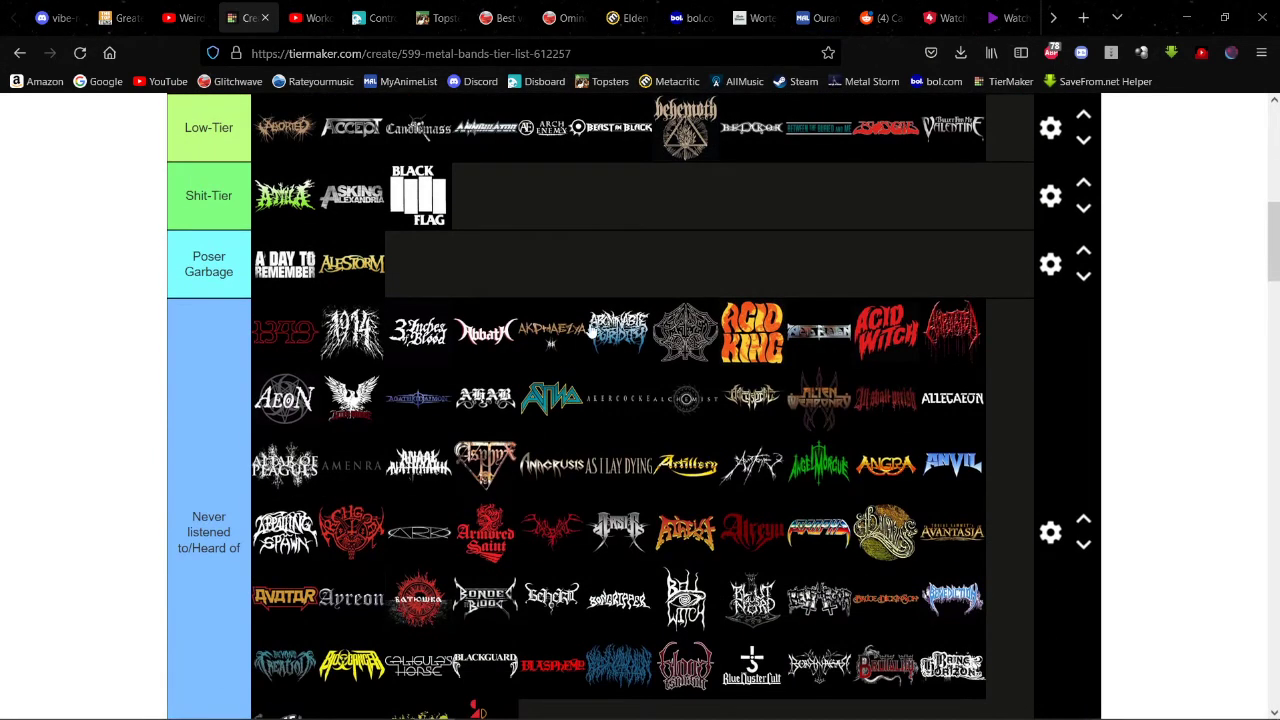
pyautogui.scroll(-4, 593, 326)
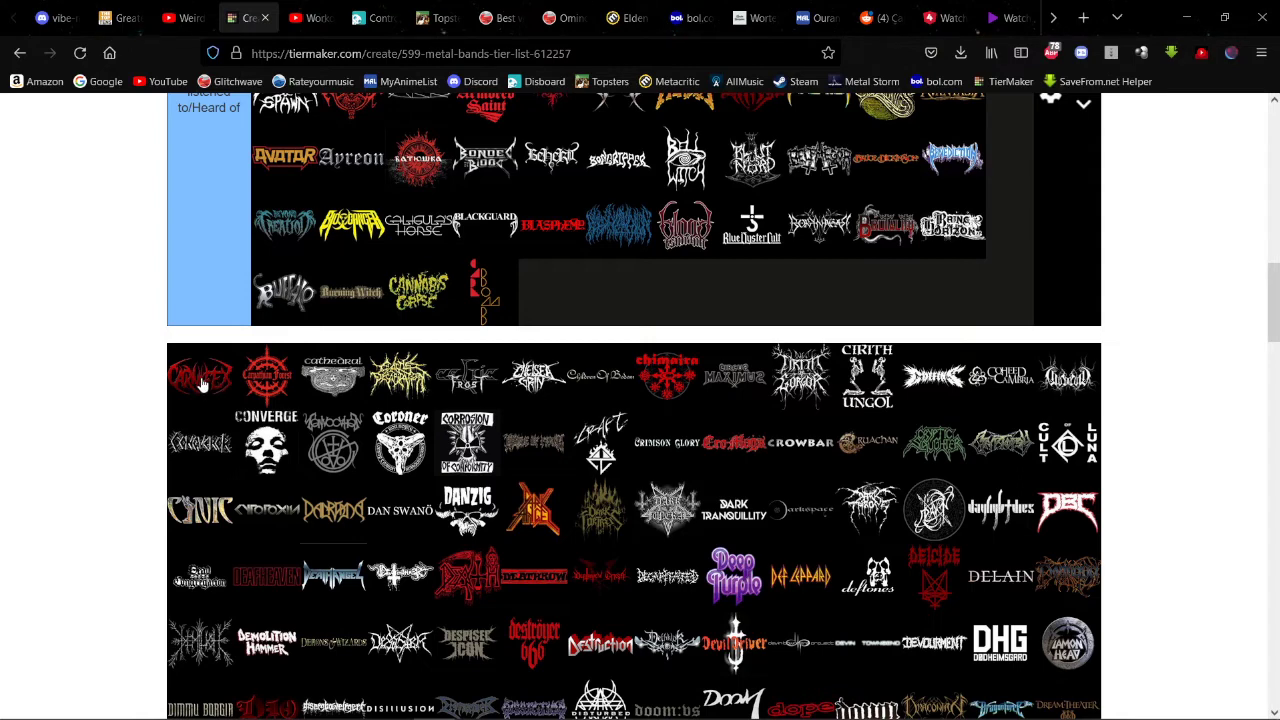
# Step: In the Never listened to/Heard of row, add Carnifex and Cathedral at the end, Carpathian Forest after Bonded by Blood, and Cattle Decapitation after Burning Witch
pyautogui.moveTo(200, 380); pyautogui.dragTo(540, 291)
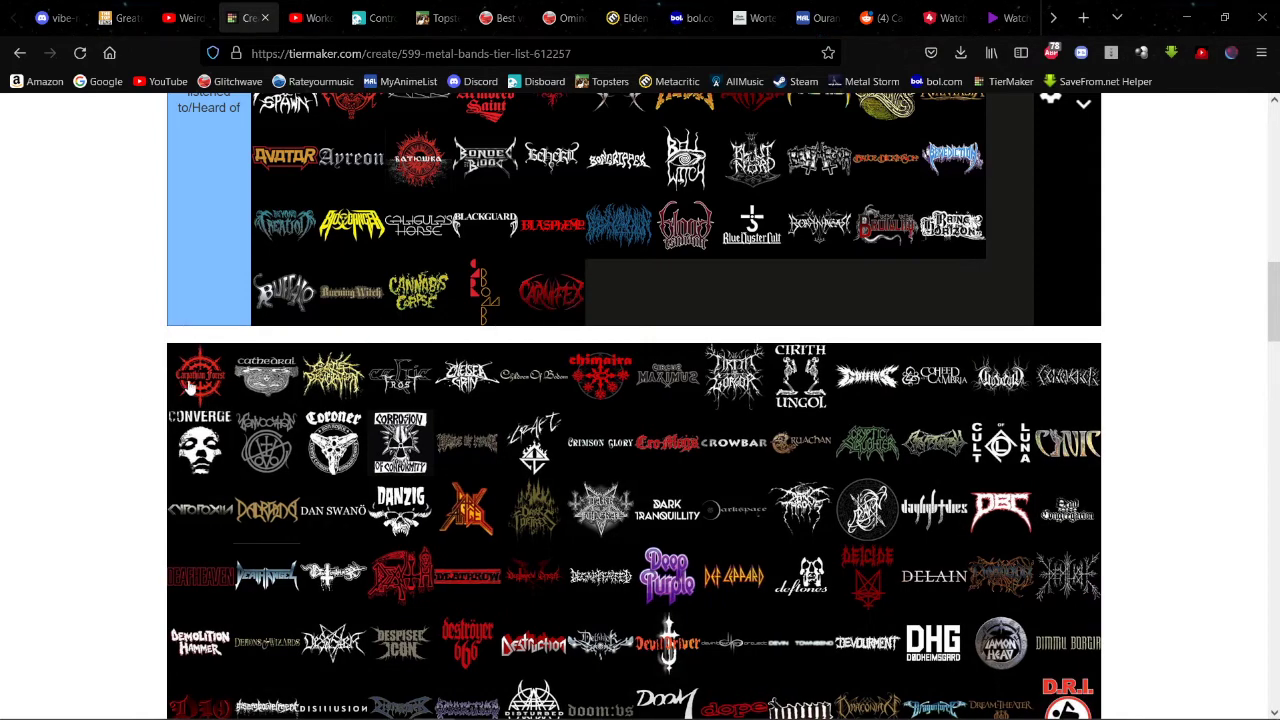
pyautogui.moveTo(188, 392); pyautogui.dragTo(551, 160)
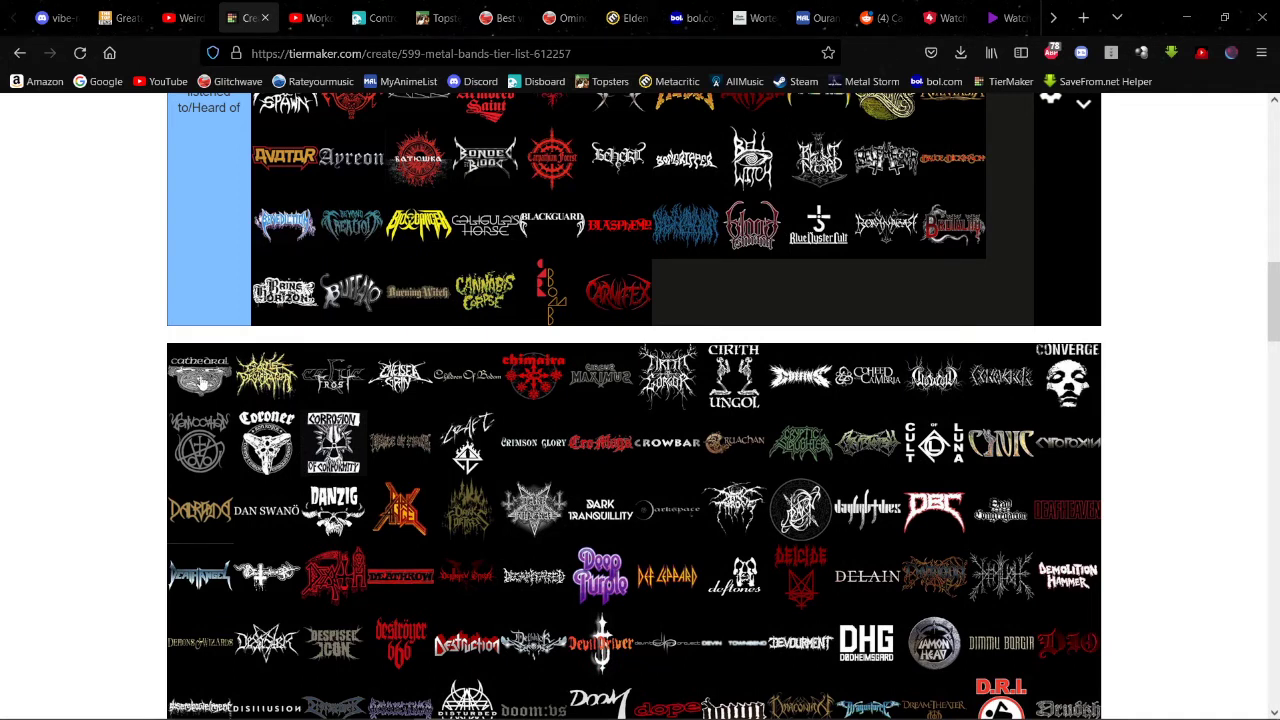
pyautogui.moveTo(200, 383); pyautogui.dragTo(735, 305)
pyautogui.moveTo(183, 405); pyautogui.dragTo(484, 290)
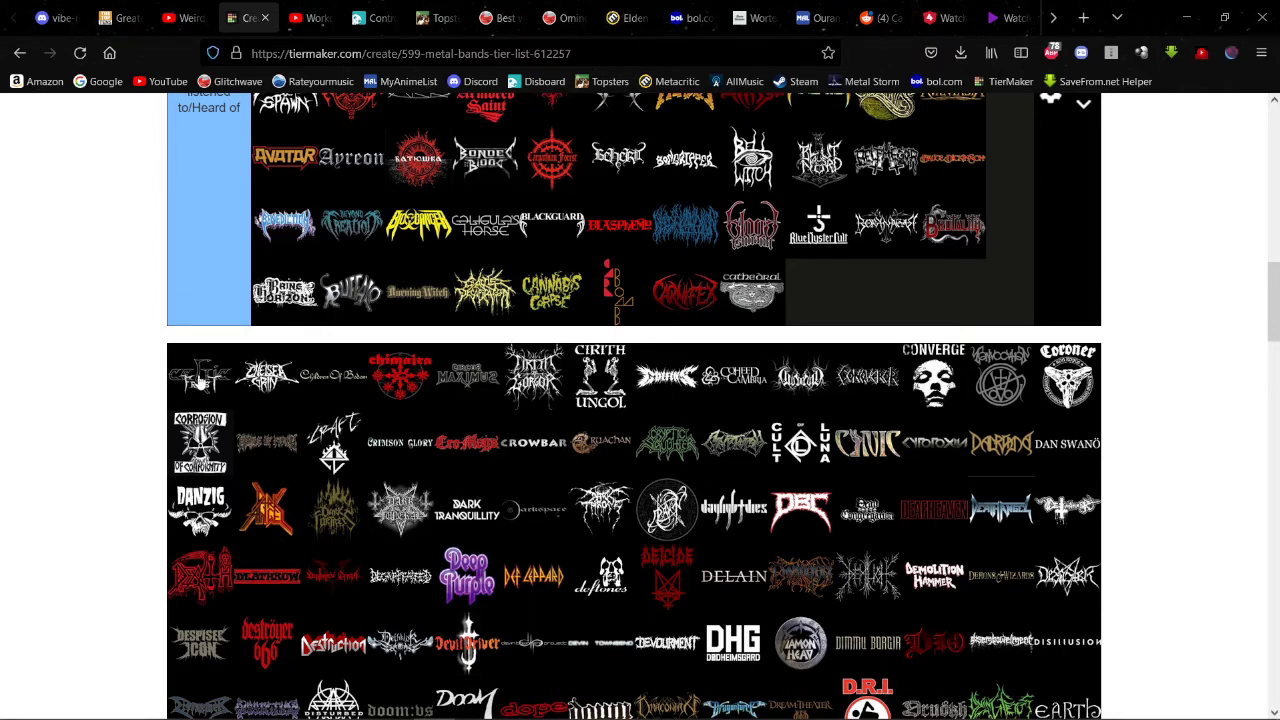
# Step: Rank Celtic Frost in Mid-Tier after Cannibal Corpse
pyautogui.moveTo(200, 378); pyautogui.dragTo(998, 262)
pyautogui.scroll(4, 420, 300)
pyautogui.scroll(2, 652, 290)
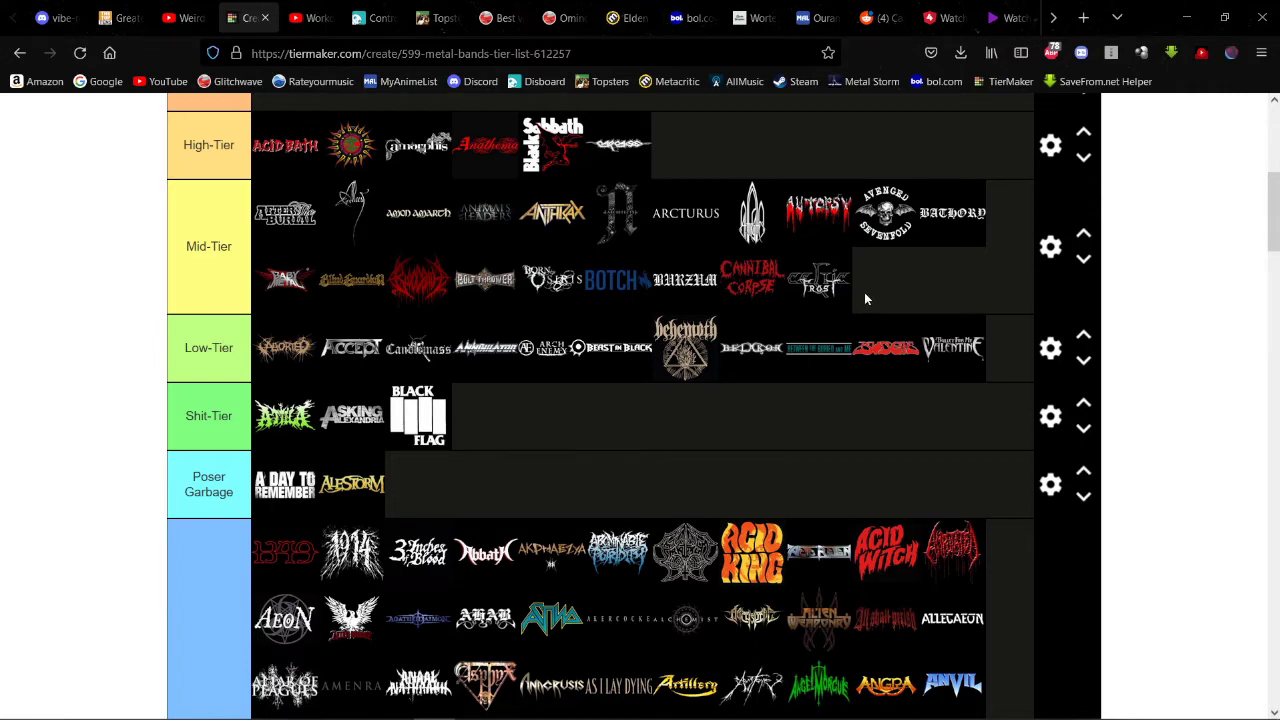
pyautogui.scroll(-5, 864, 292)
pyautogui.scroll(-3, 800, 310)
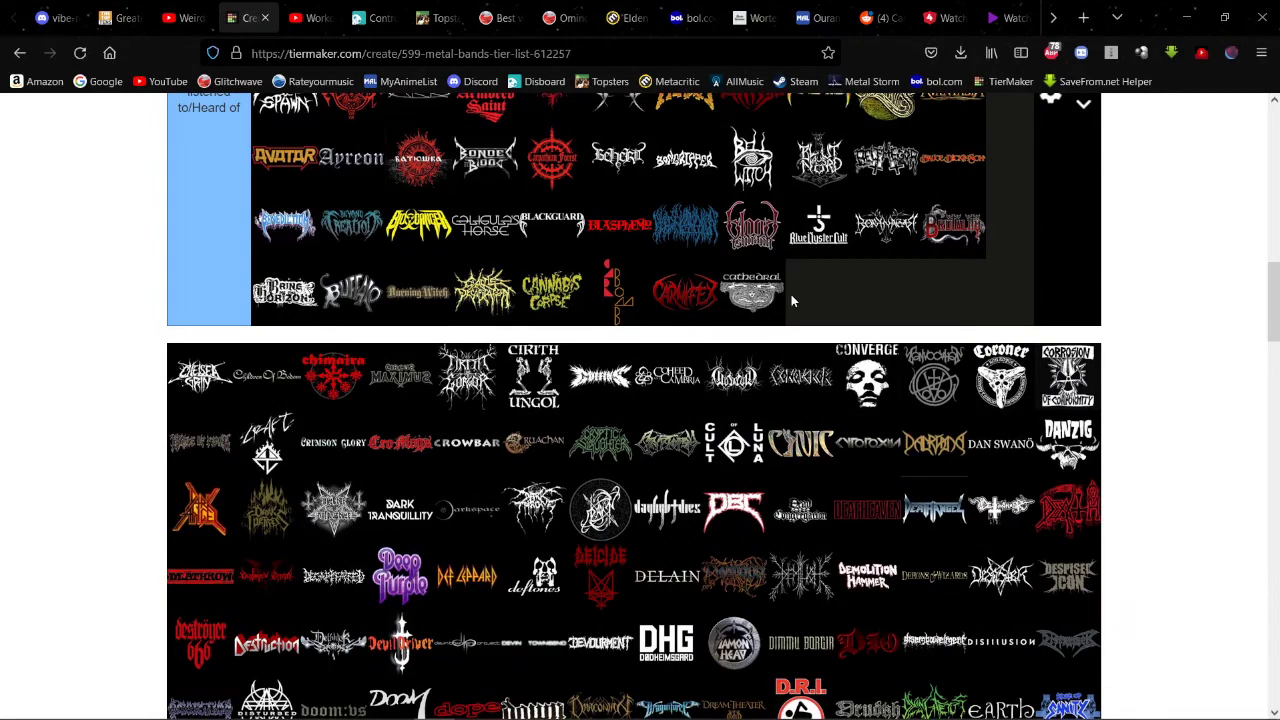
# Step: Compare the tiers already ranked and place Chelsea Grin in Shit-Tier after Black Flag
pyautogui.scroll(5, 791, 294)
pyautogui.scroll(3, 793, 288)
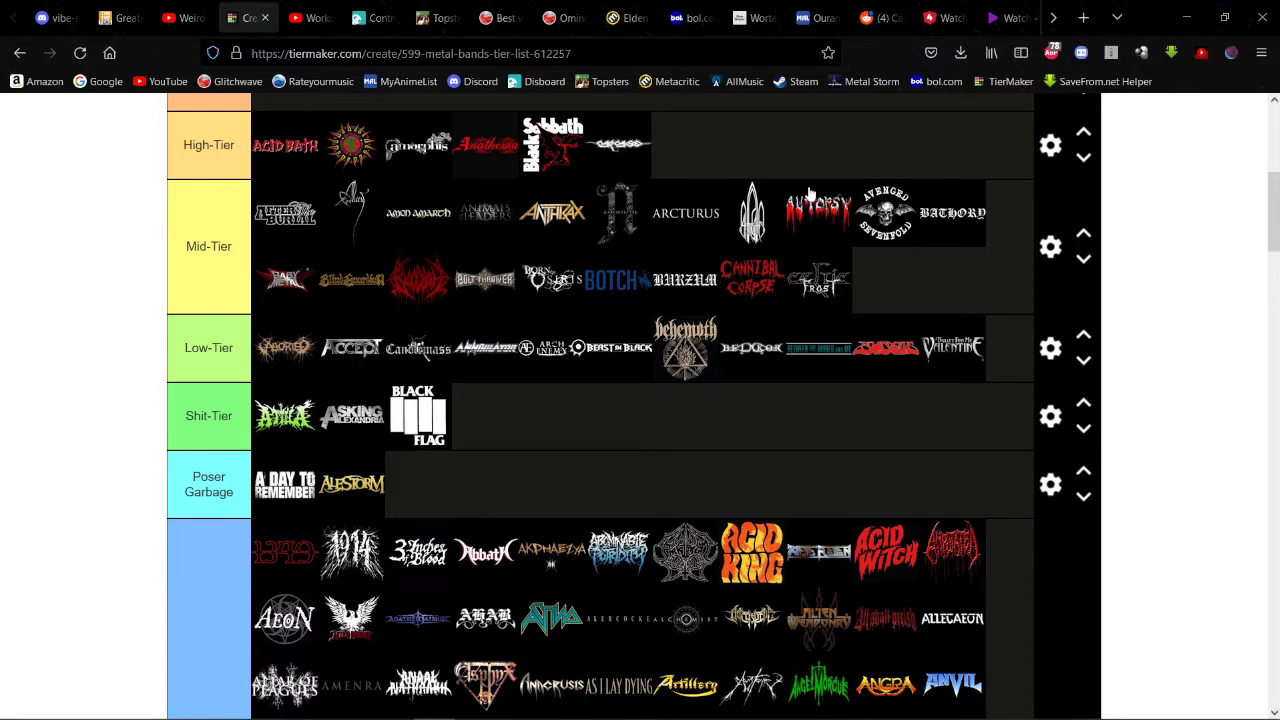
pyautogui.scroll(-2, 808, 193)
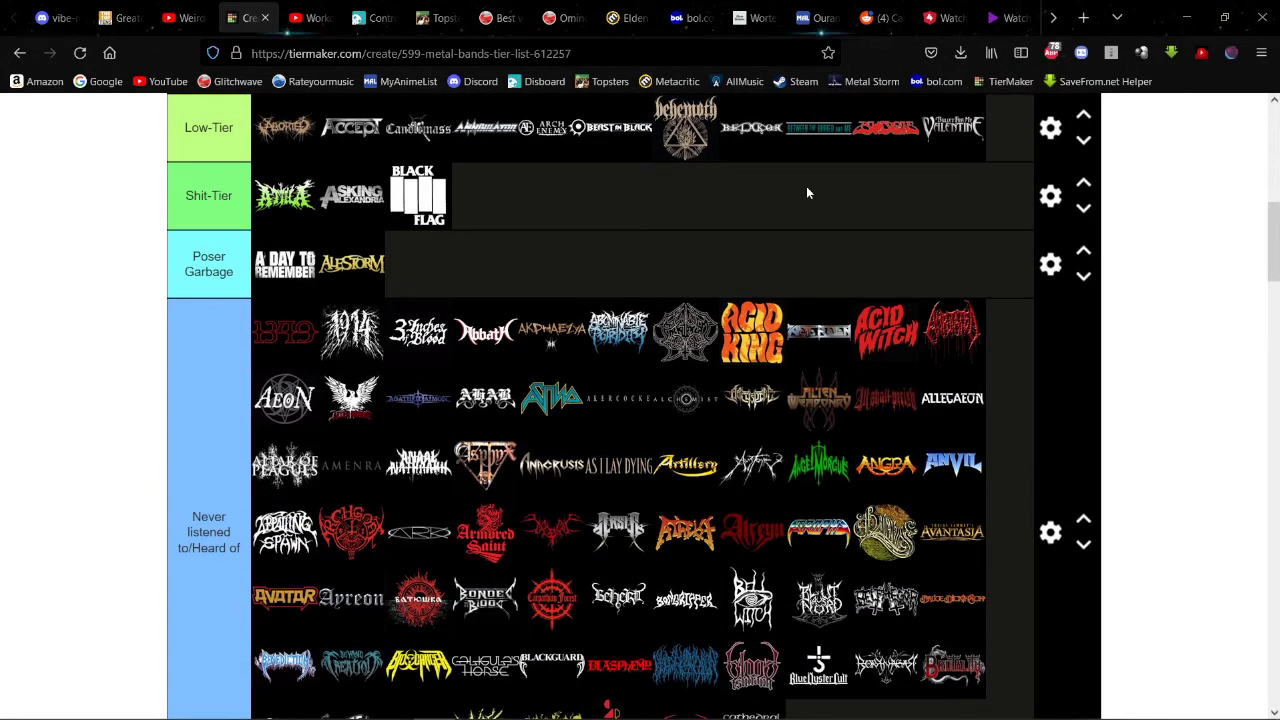
pyautogui.scroll(2, 808, 193)
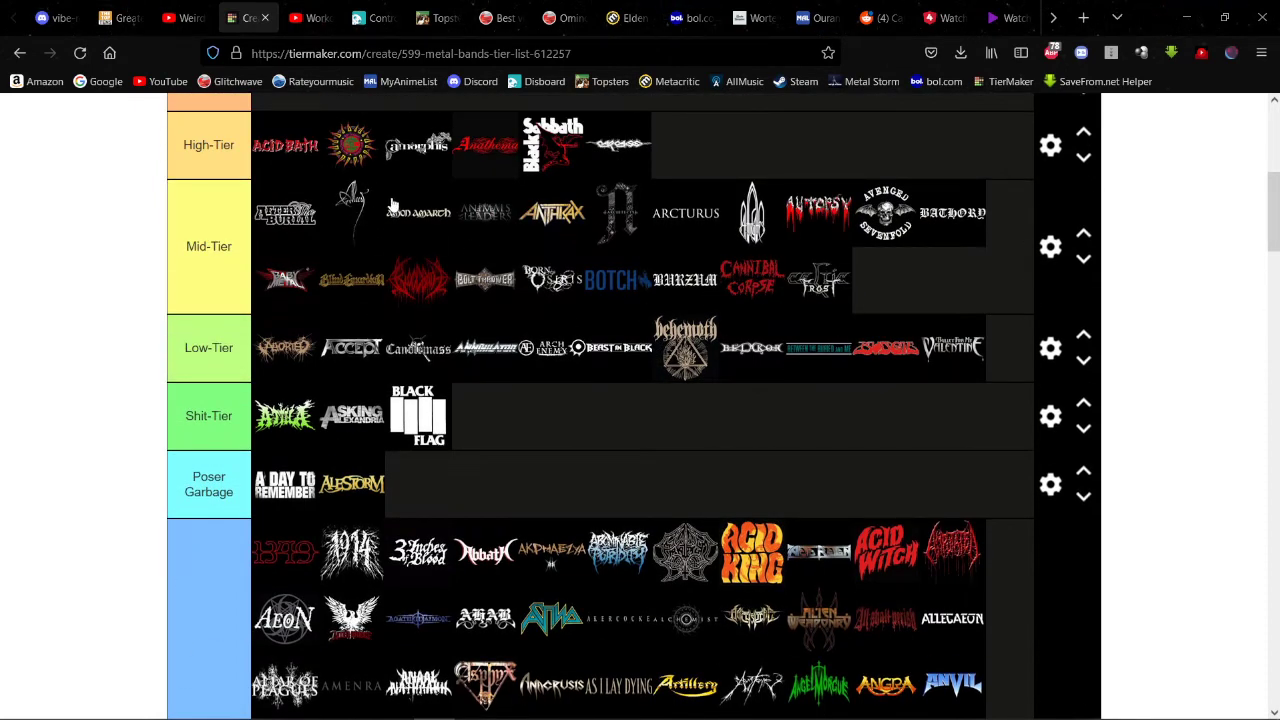
pyautogui.scroll(-2, 391, 205)
pyautogui.scroll(-4, 340, 206)
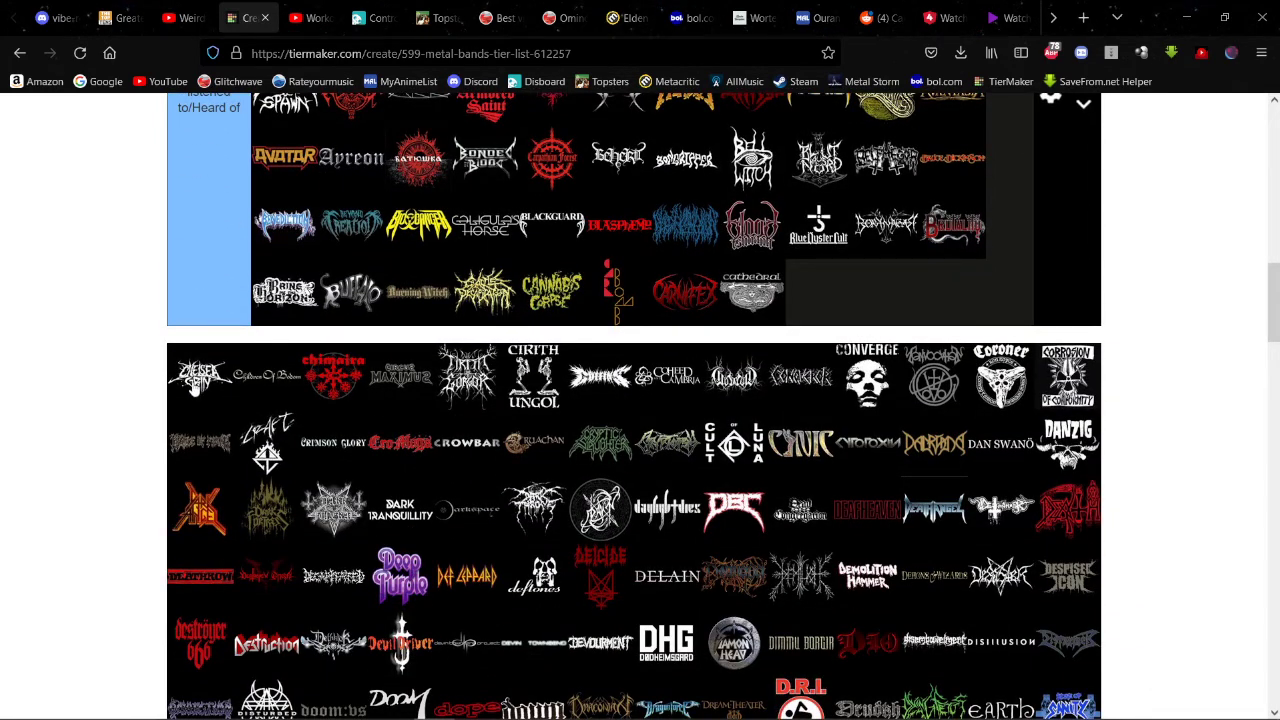
pyautogui.moveTo(200, 378); pyautogui.dragTo(720, 406)
pyautogui.scroll(-2, 510, 330)
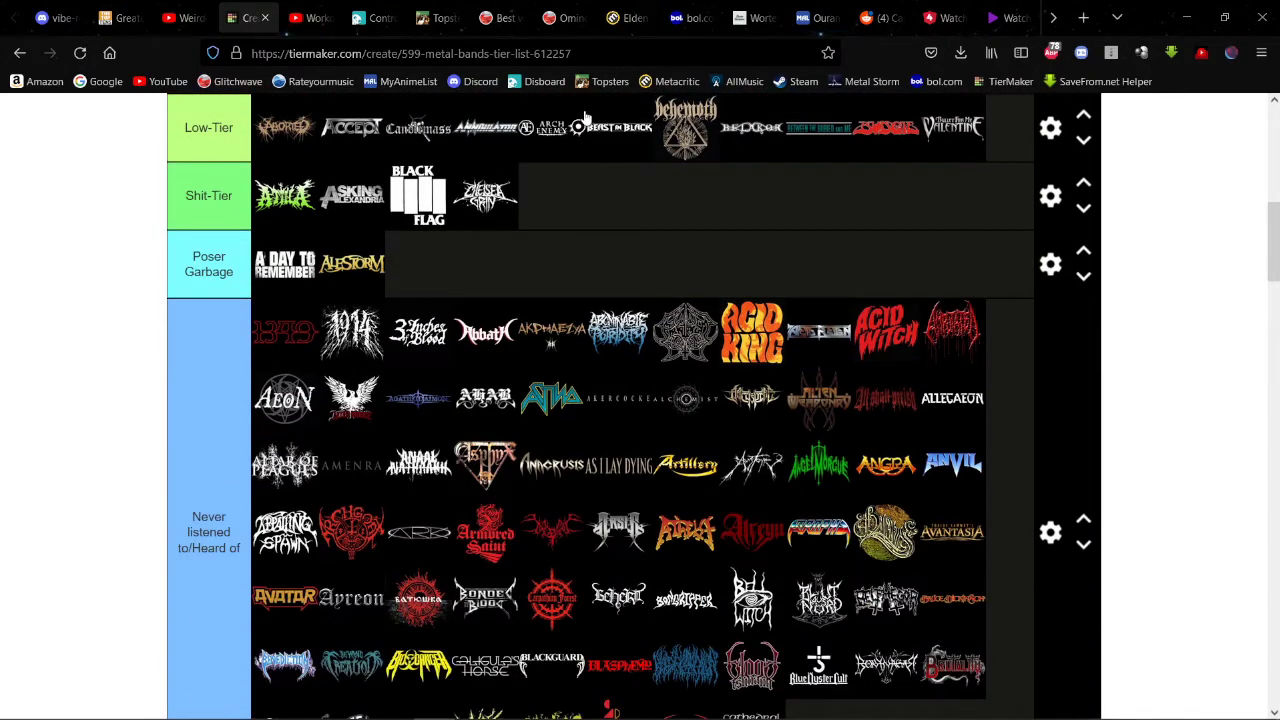
# Step: Rank Children of Bodom in High-Tier after Carcass
pyautogui.scroll(-4, 460, 150)
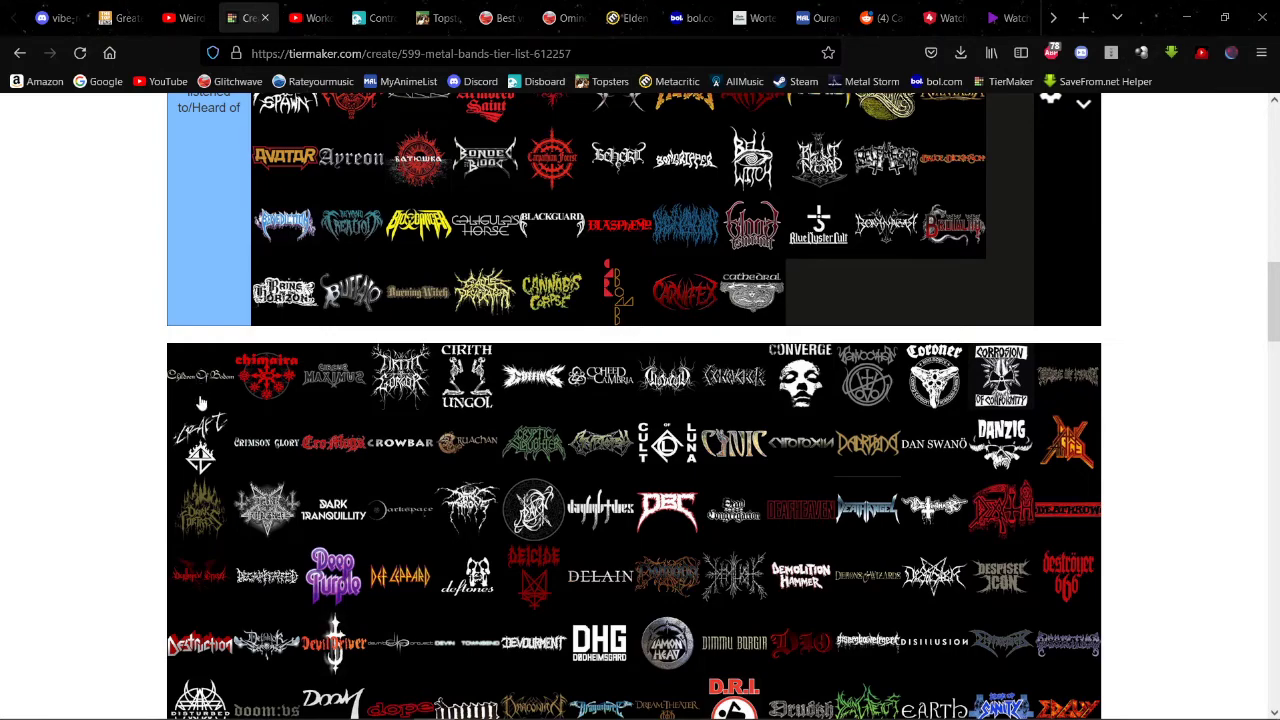
pyautogui.moveTo(200, 403); pyautogui.dragTo(820, 354)
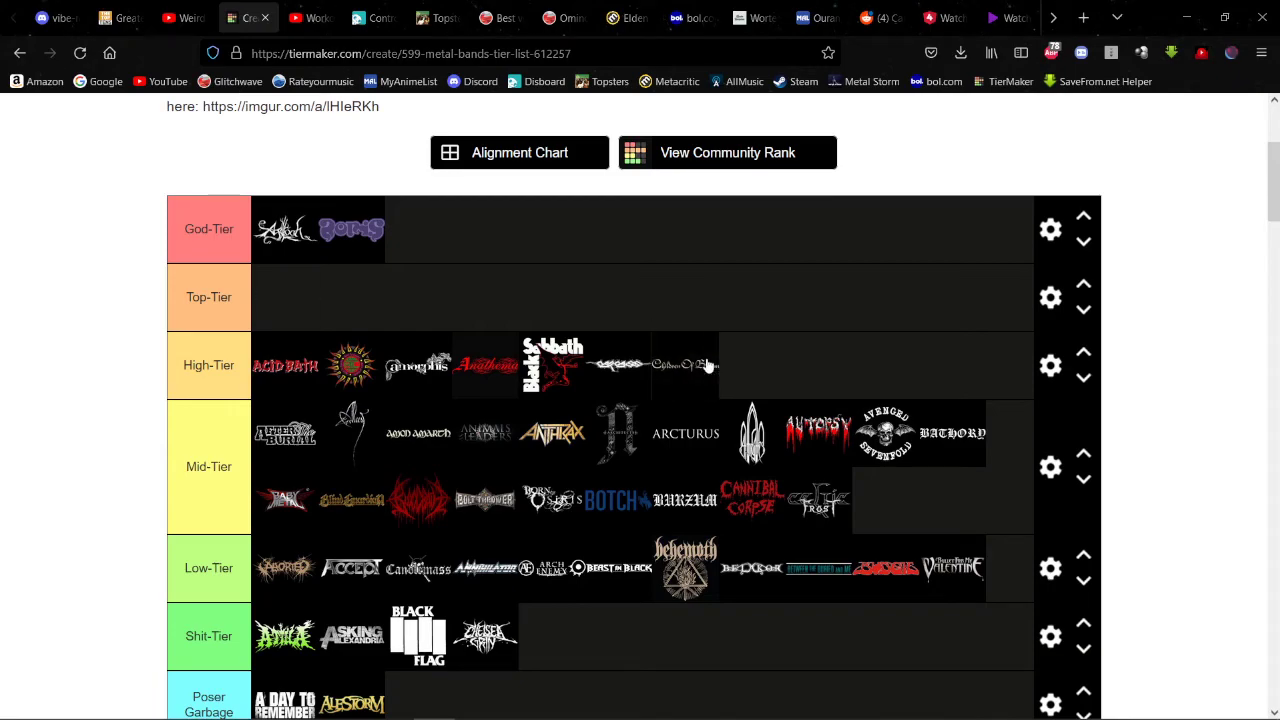
pyautogui.scroll(-10, 557, 393)
pyautogui.scroll(-5, 557, 393)
pyautogui.scroll(3, 557, 393)
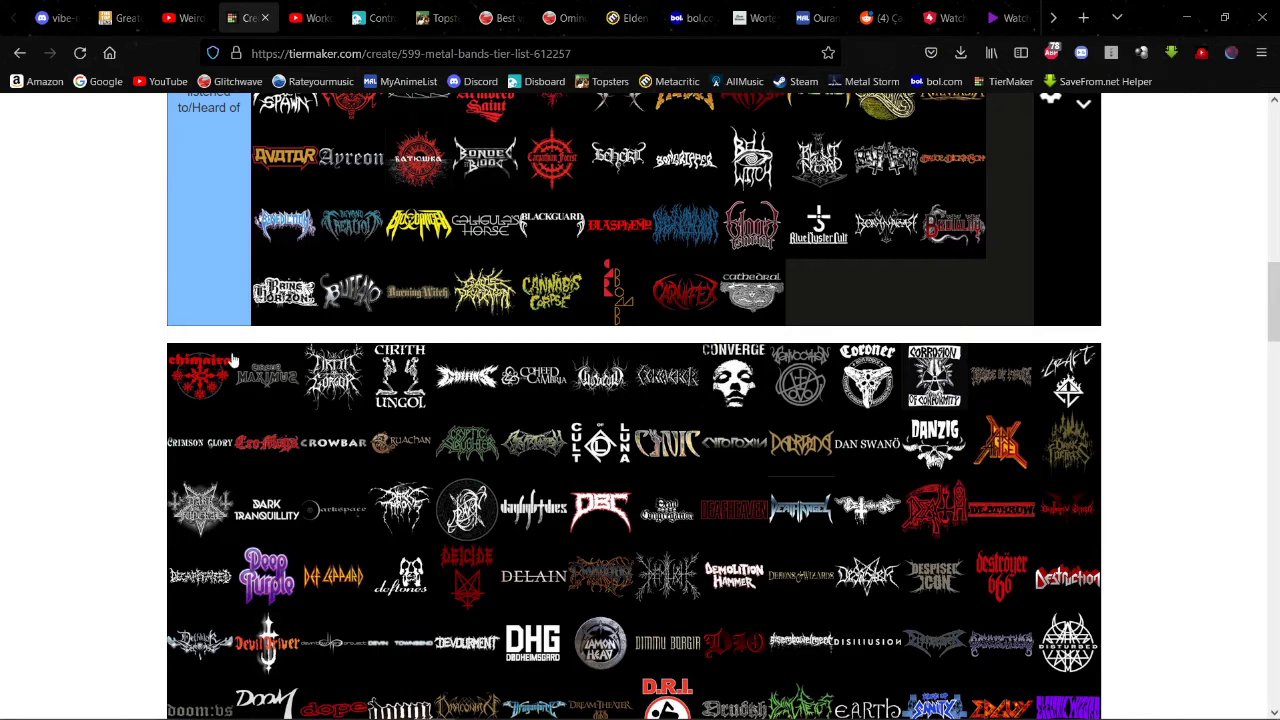
# Step: In the Never listened to/Heard of row, add Chimaira and Circus Maximus at the end, and Cirith Gorgor, Cirith Ungol and Coffins among the earlier bands
pyautogui.moveTo(200, 383); pyautogui.dragTo(618, 240)
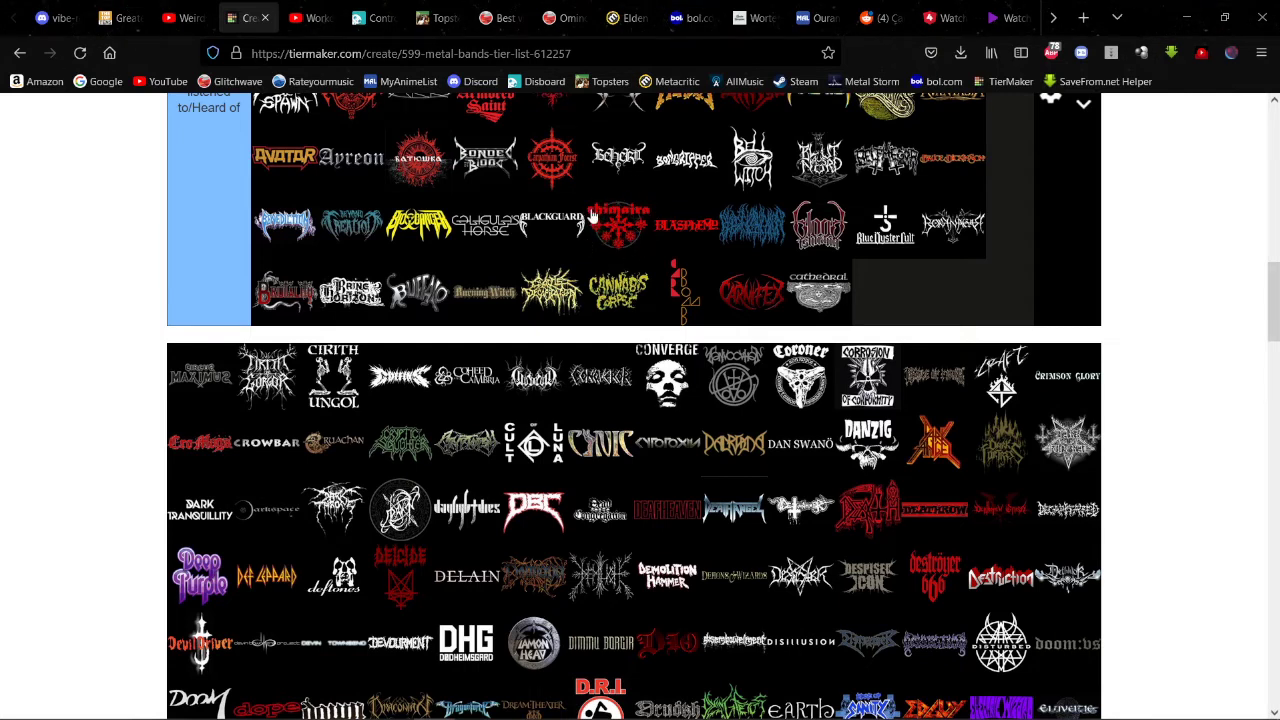
pyautogui.moveTo(595, 222); pyautogui.dragTo(905, 282)
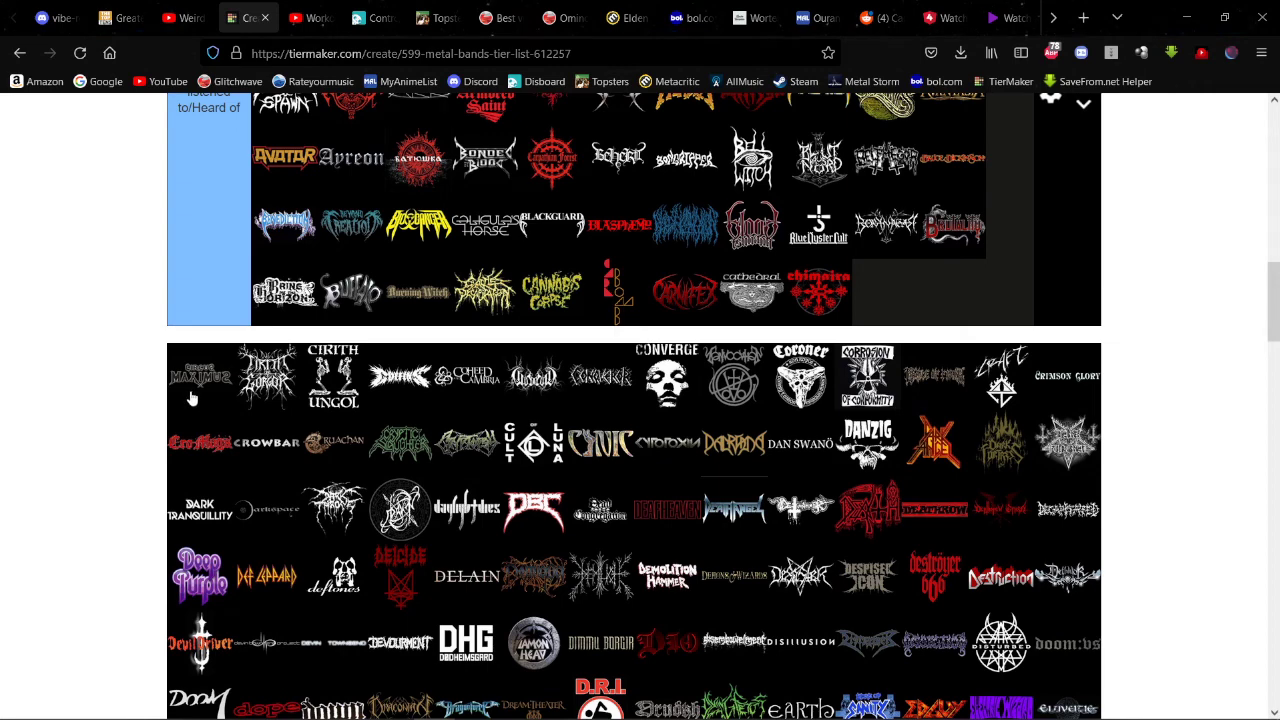
pyautogui.moveTo(191, 394); pyautogui.dragTo(885, 292)
pyautogui.moveTo(200, 376); pyautogui.dragTo(484, 260)
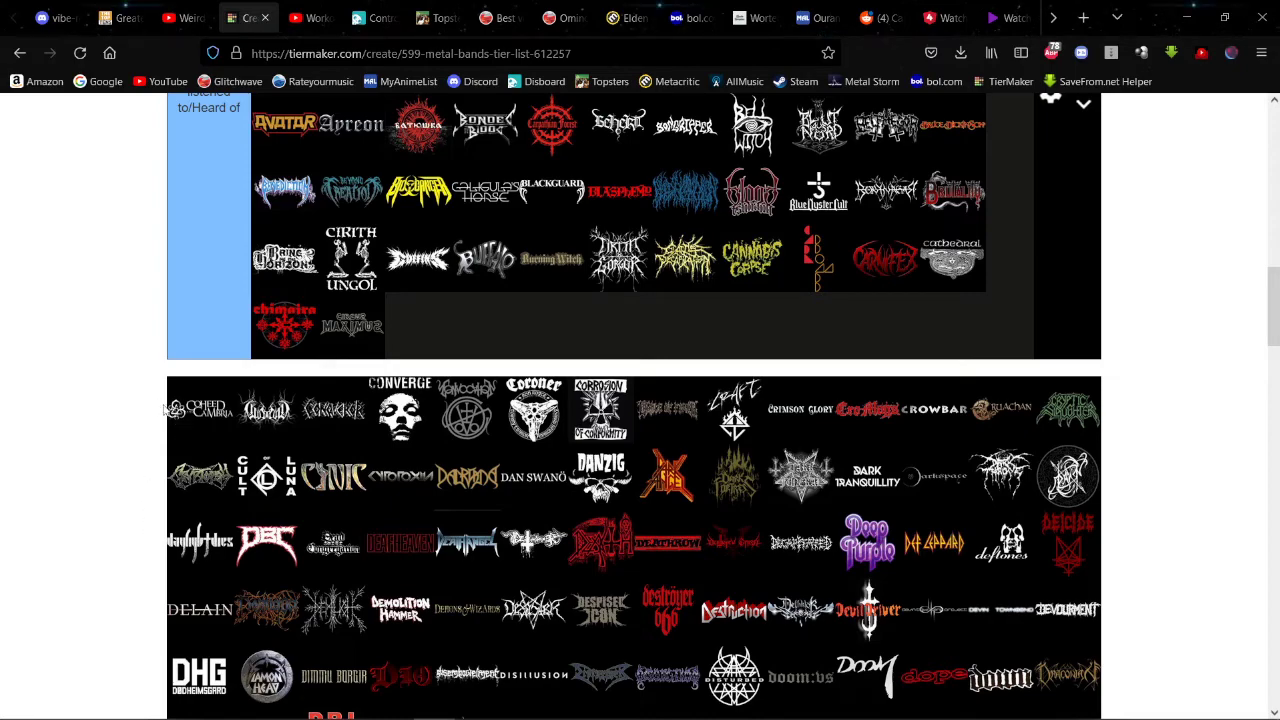
# Step: Rank Coheed and Cambria in High-Tier after Children of Bodom
pyautogui.moveTo(199, 416); pyautogui.dragTo(872, 338)
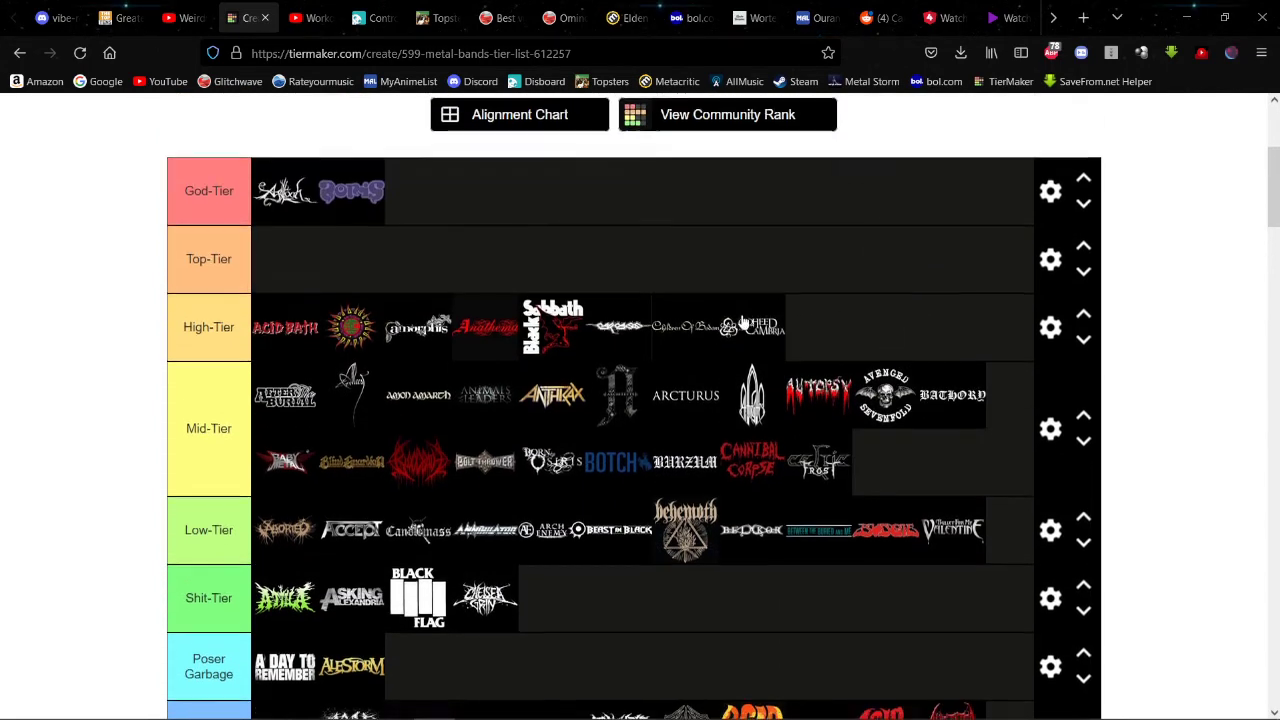
pyautogui.scroll(-2, 640, 312)
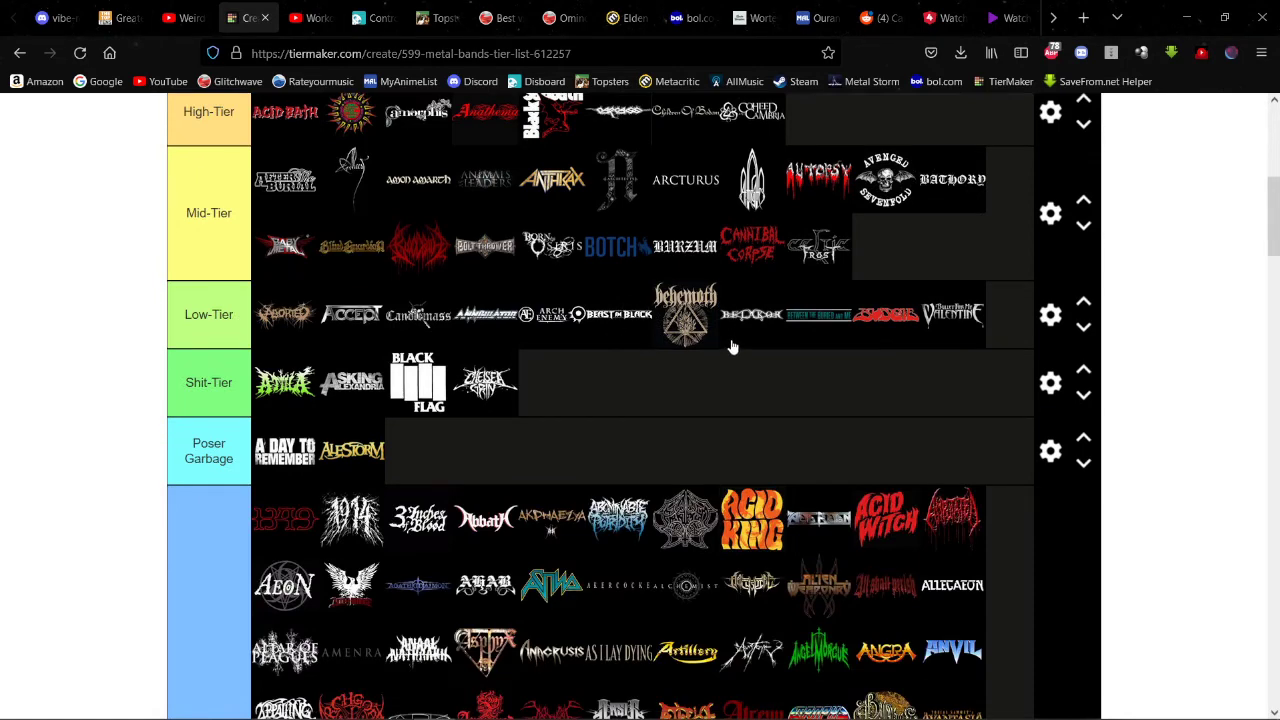
pyautogui.scroll(-4, 729, 347)
pyautogui.scroll(-3, 729, 347)
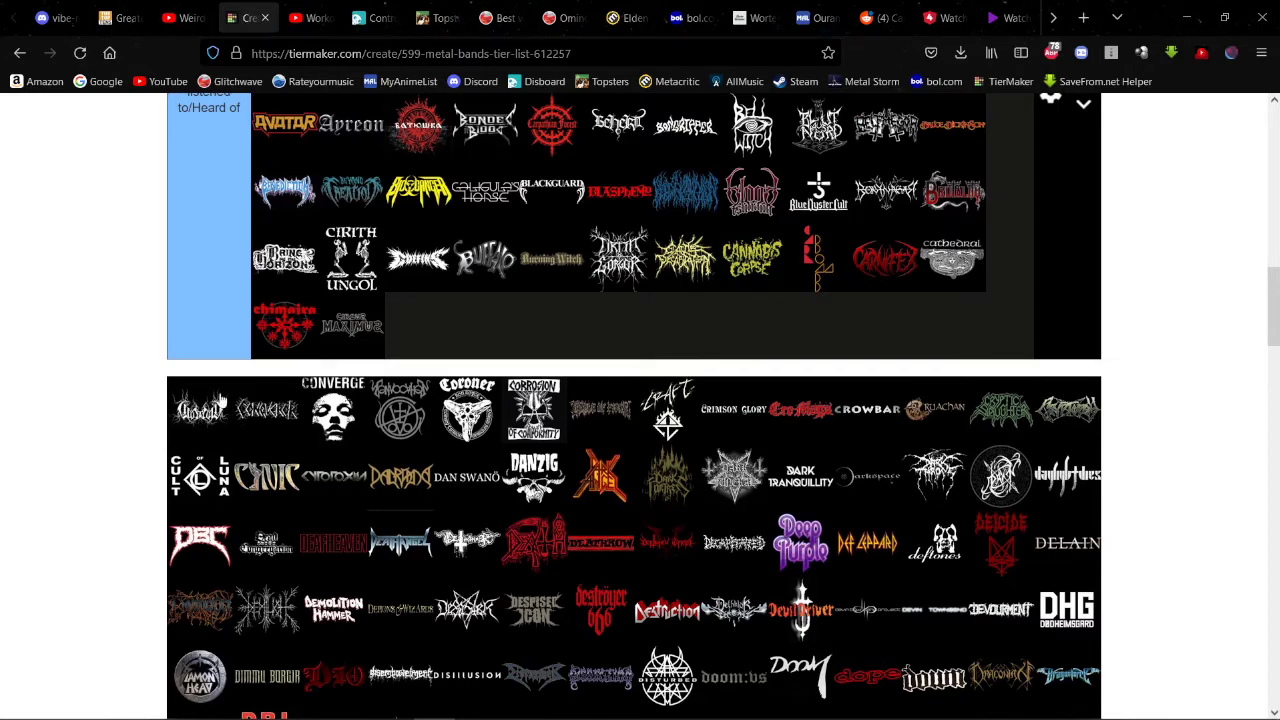
# Step: Review the ranked tiers and add the two bands preceding Converge in the pool to the Never listened to/Heard of row
pyautogui.scroll(15, 520, 210)
pyautogui.scroll(-2, 775, 365)
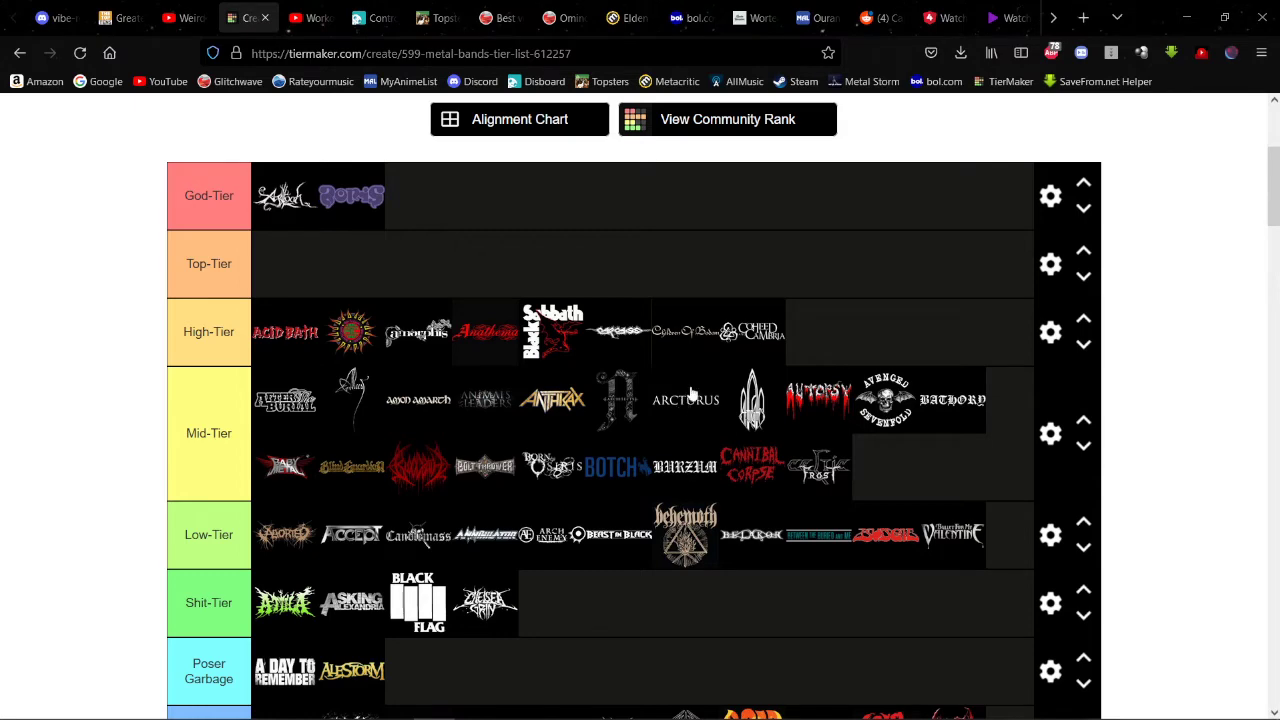
pyautogui.scroll(-2, 560, 372)
pyautogui.scroll(2, 518, 358)
pyautogui.scroll(-15, 479, 282)
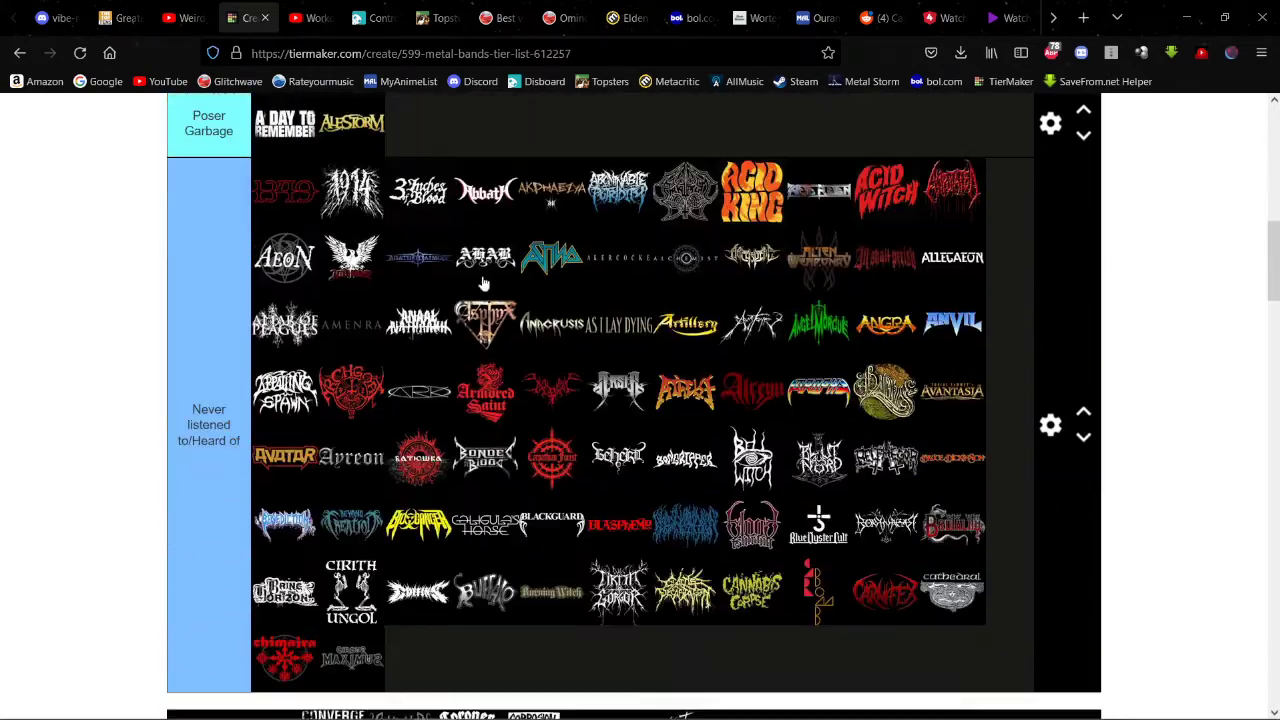
pyautogui.scroll(1, 290, 265)
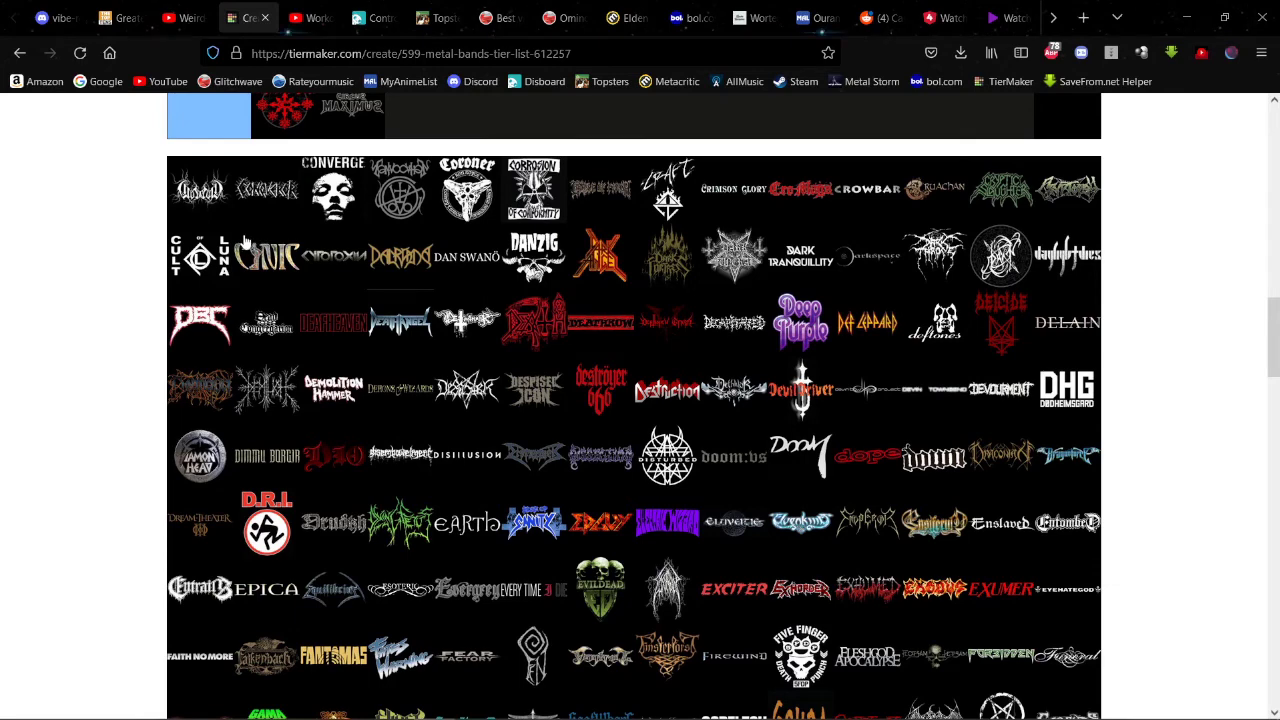
pyautogui.scroll(2, 250, 240)
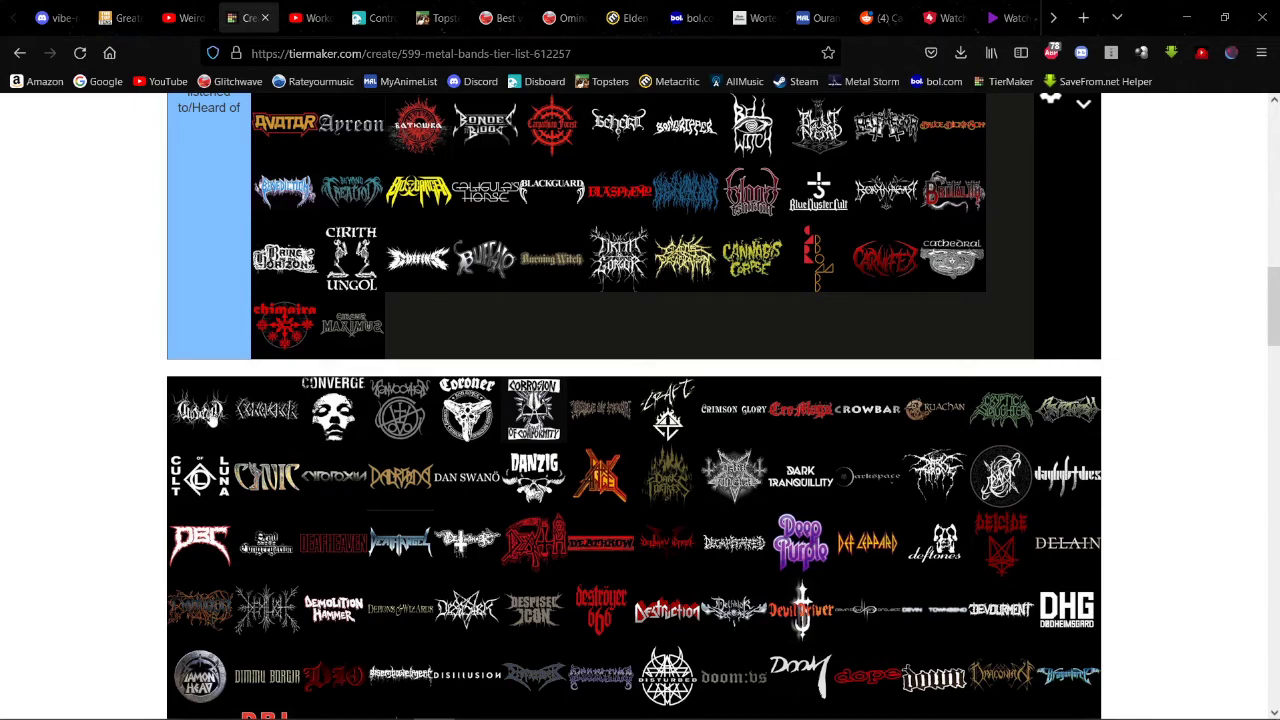
pyautogui.moveTo(200, 418); pyautogui.dragTo(338, 342)
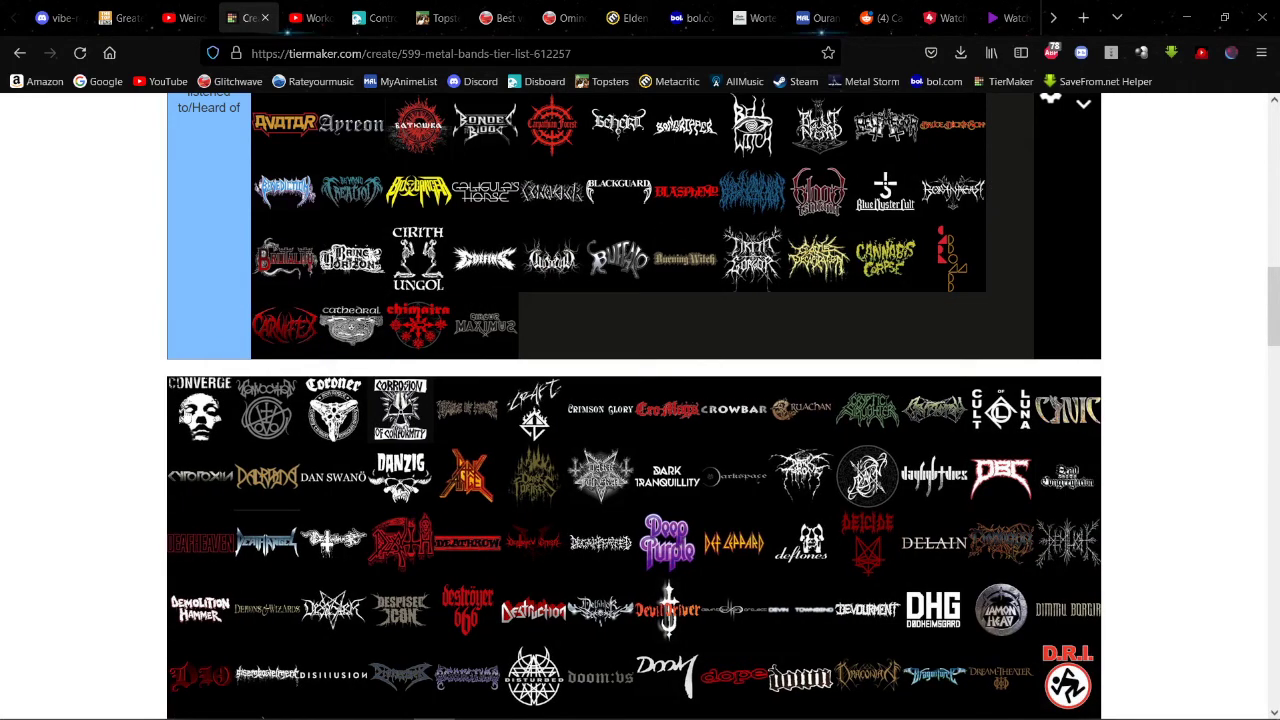
# Step: Rank Converge as the first band in Top-Tier
pyautogui.moveTo(192, 414); pyautogui.dragTo(440, 280)
pyautogui.scroll(4, 221, 370)
pyautogui.scroll(4, 245, 345)
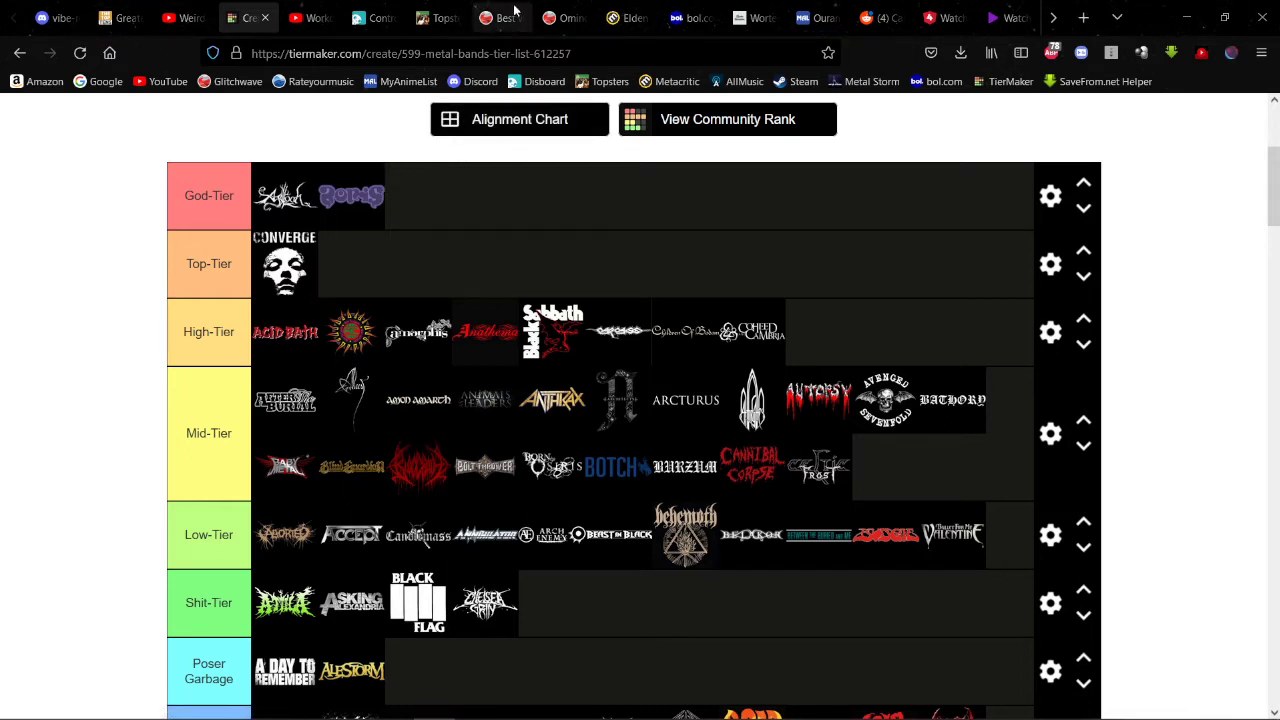
pyautogui.scroll(-8, 410, 200)
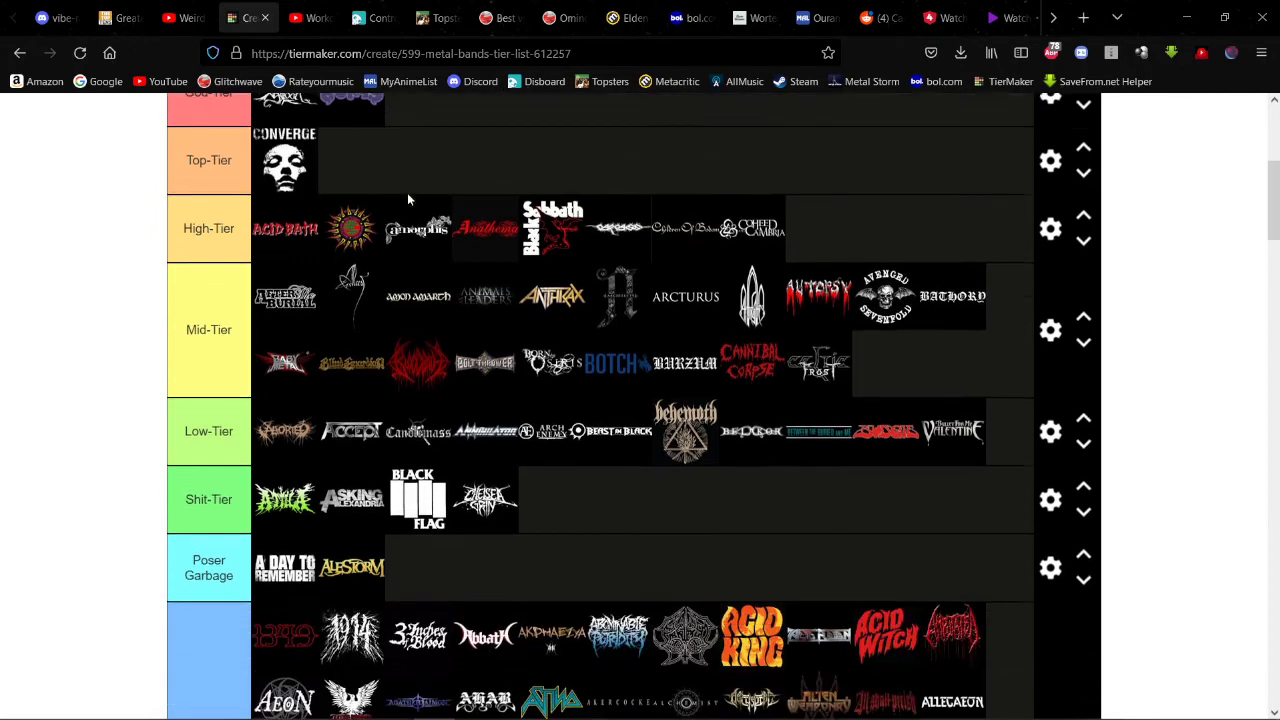
pyautogui.scroll(-2, 325, 225)
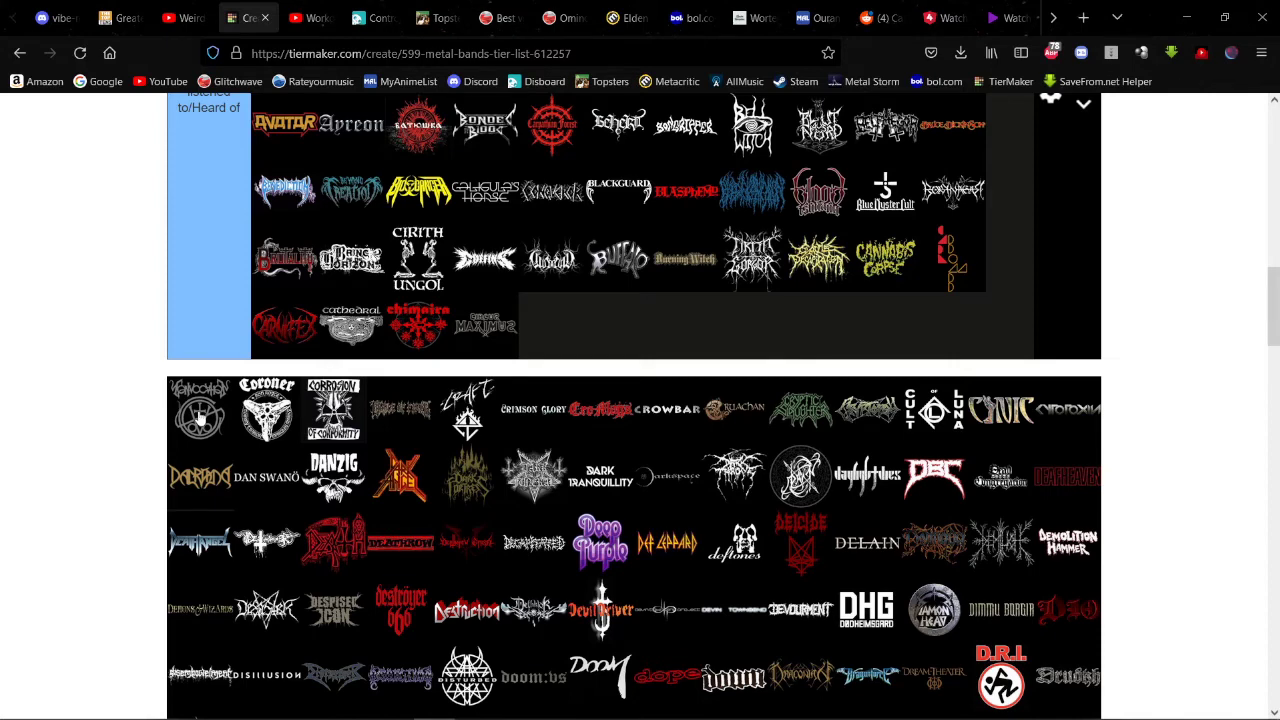
# Step: Add the band preceding Coroner in the pool to the Never listened to/Heard of row, and rank Coroner in Mid-Tier after Celtic Frost
pyautogui.click(200, 418)
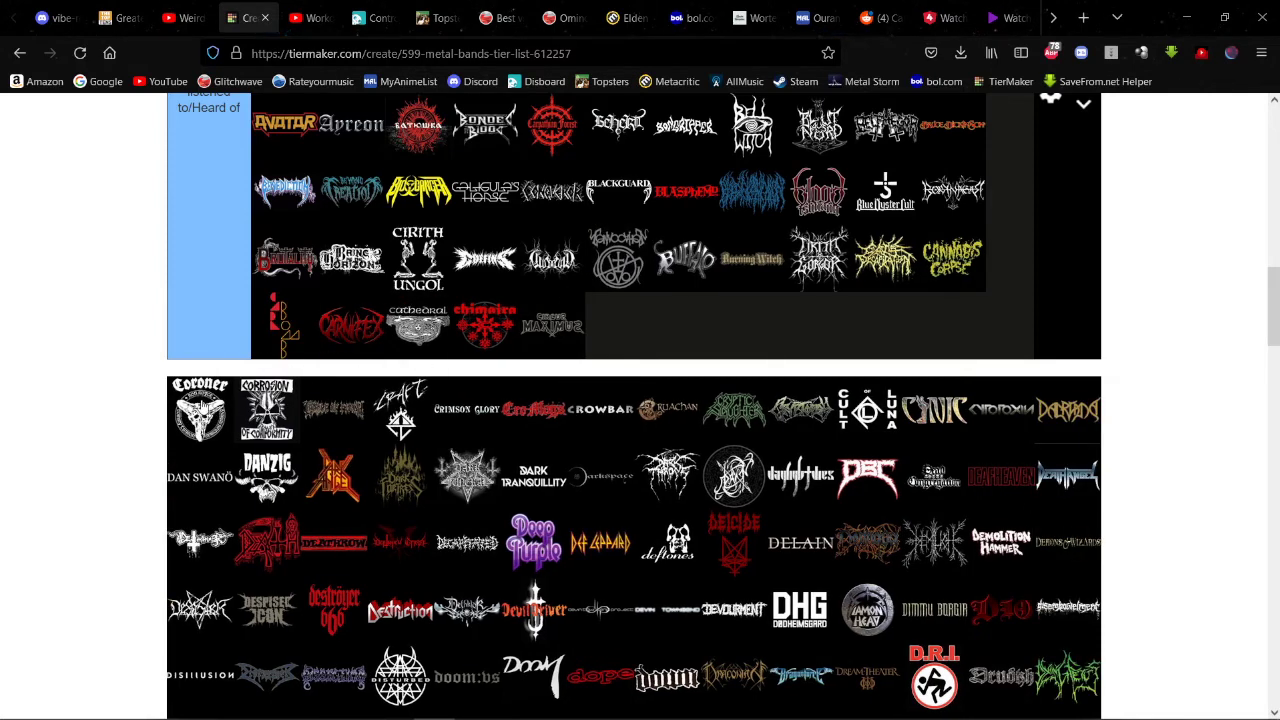
pyautogui.moveTo(200, 418); pyautogui.dragTo(988, 443)
pyautogui.scroll(15, 250, 362)
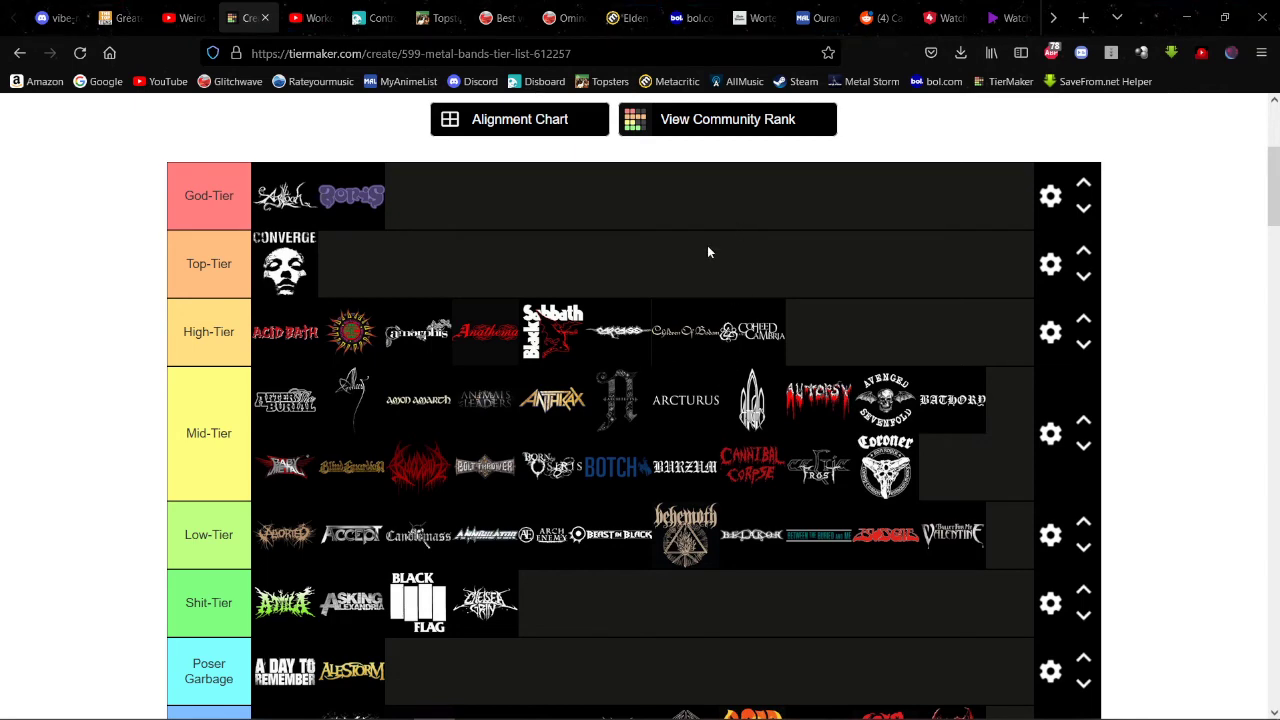
# Step: Place Corrosion of Conformity after Armored Saint in the Never listened to/Heard of row, and rank Cradle of Filth in Mid-Tier after Coroner
pyautogui.scroll(-2, 707, 252)
pyautogui.scroll(-2, 660, 284)
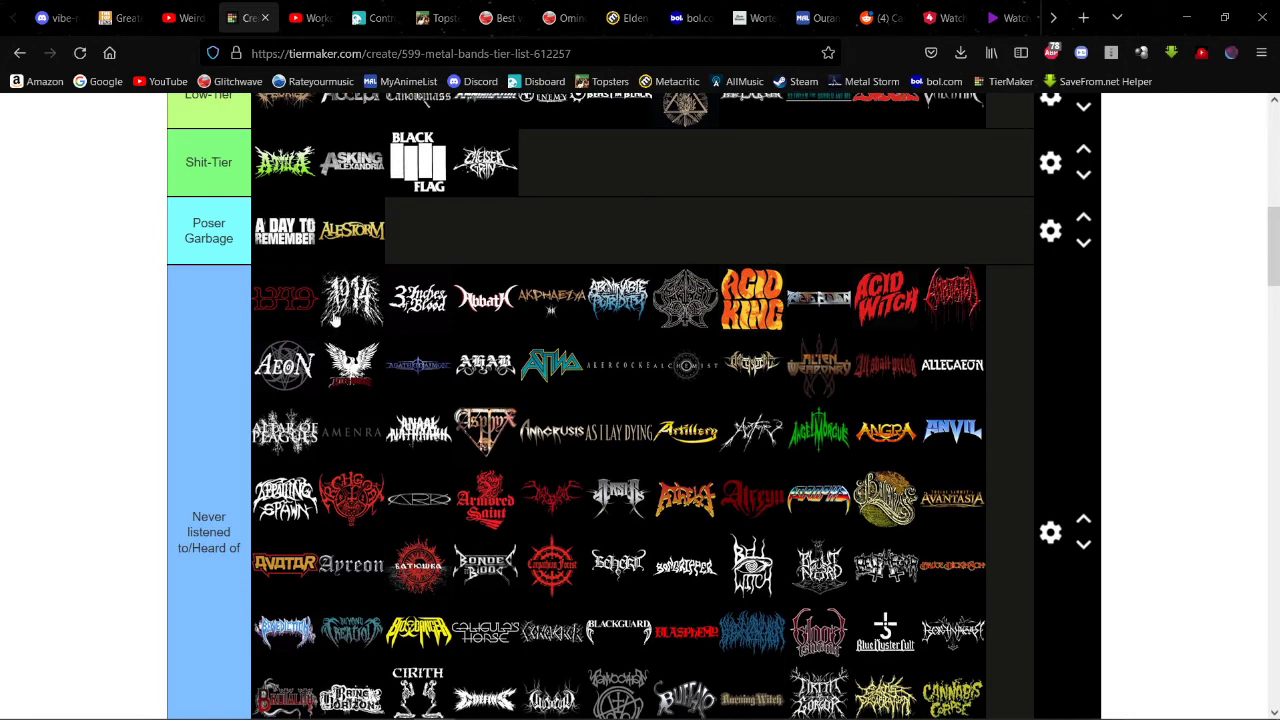
pyautogui.scroll(2, 334, 322)
pyautogui.scroll(-2, 334, 318)
pyautogui.scroll(-2, 336, 305)
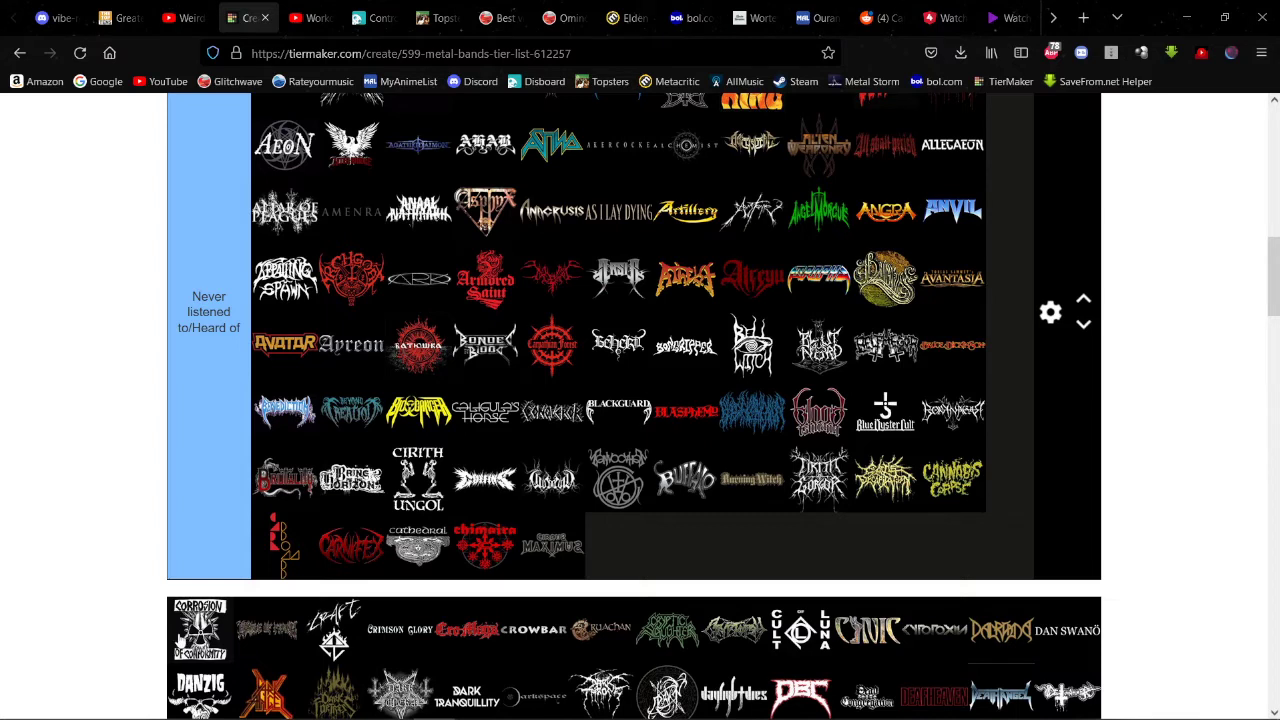
pyautogui.moveTo(182, 642); pyautogui.dragTo(551, 277)
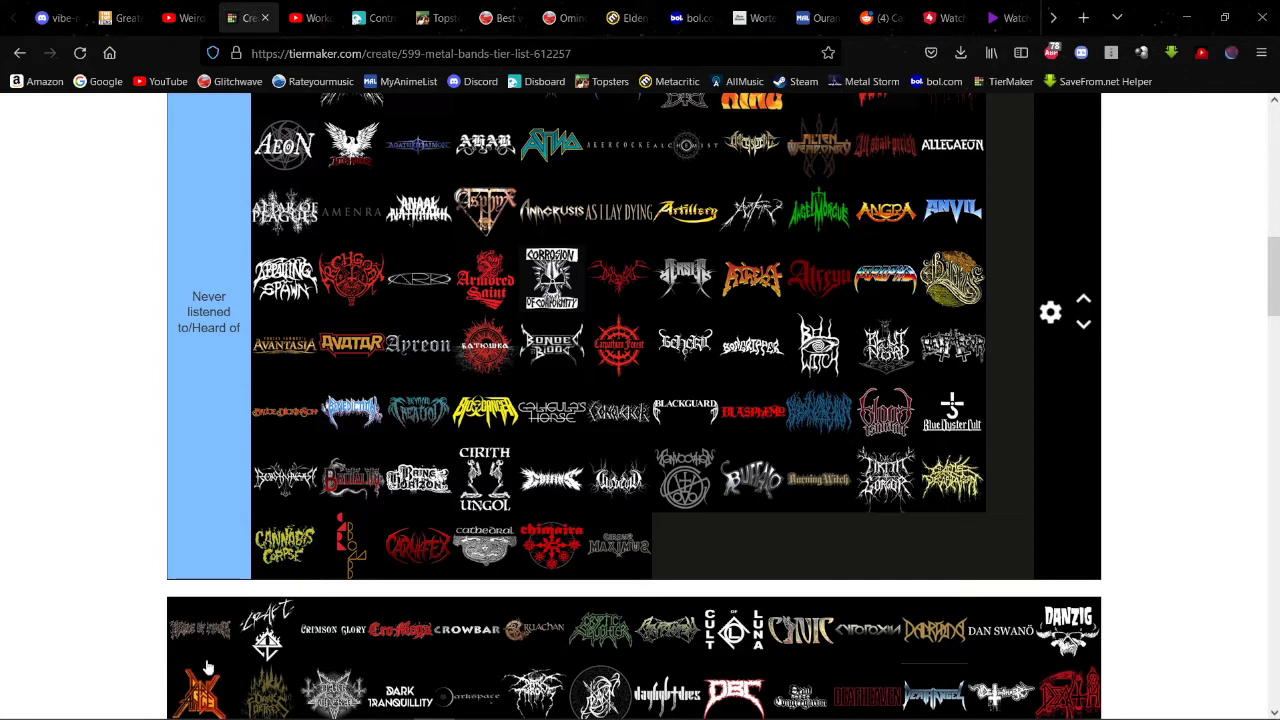
pyautogui.moveTo(200, 645); pyautogui.dragTo(985, 500)
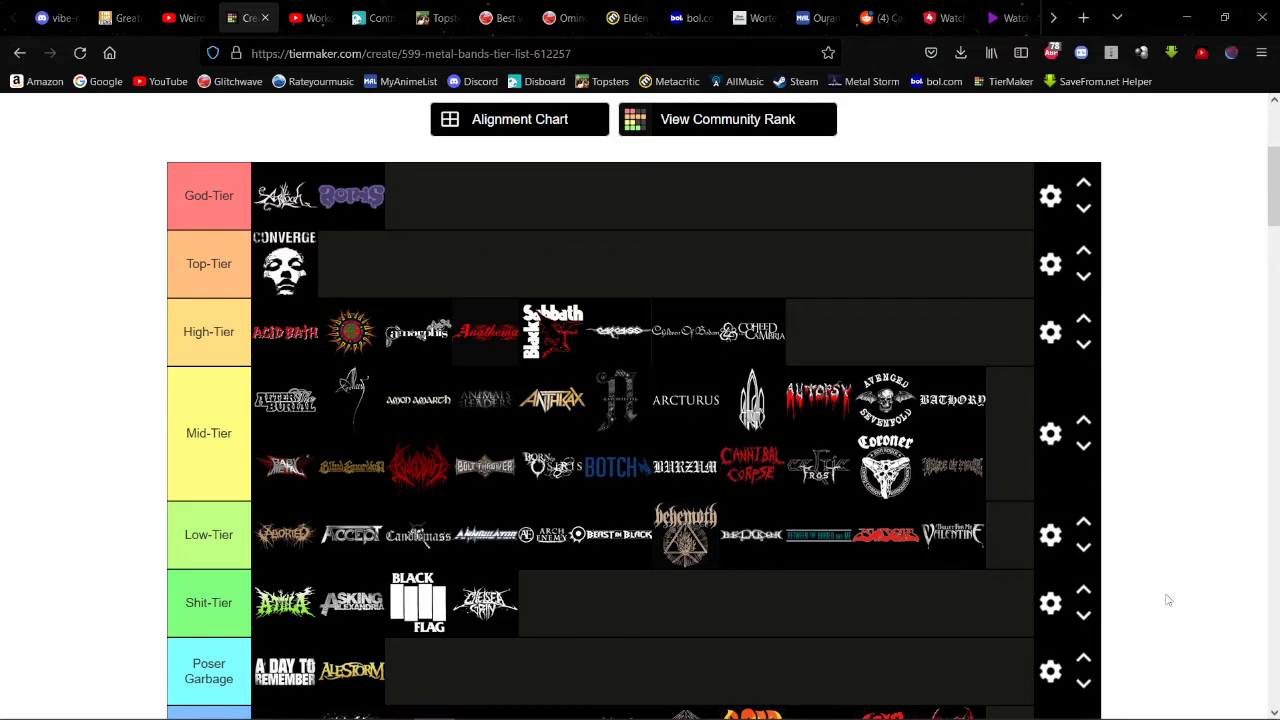
# Step: Add Craft to the Never listened to/Heard of row and rank Crimson Glory in Low-Tier after Bullet for My Valentine
pyautogui.scroll(-5, 991, 402)
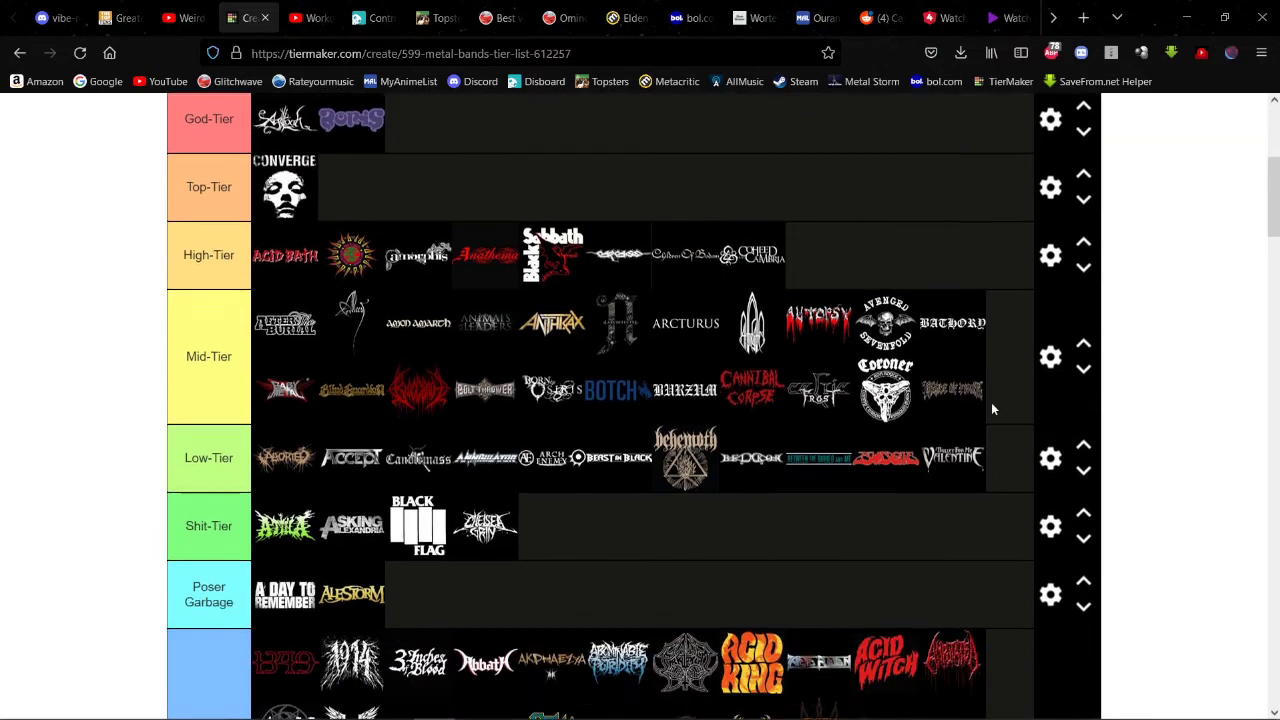
pyautogui.scroll(-9, 923, 388)
pyautogui.scroll(4, 923, 388)
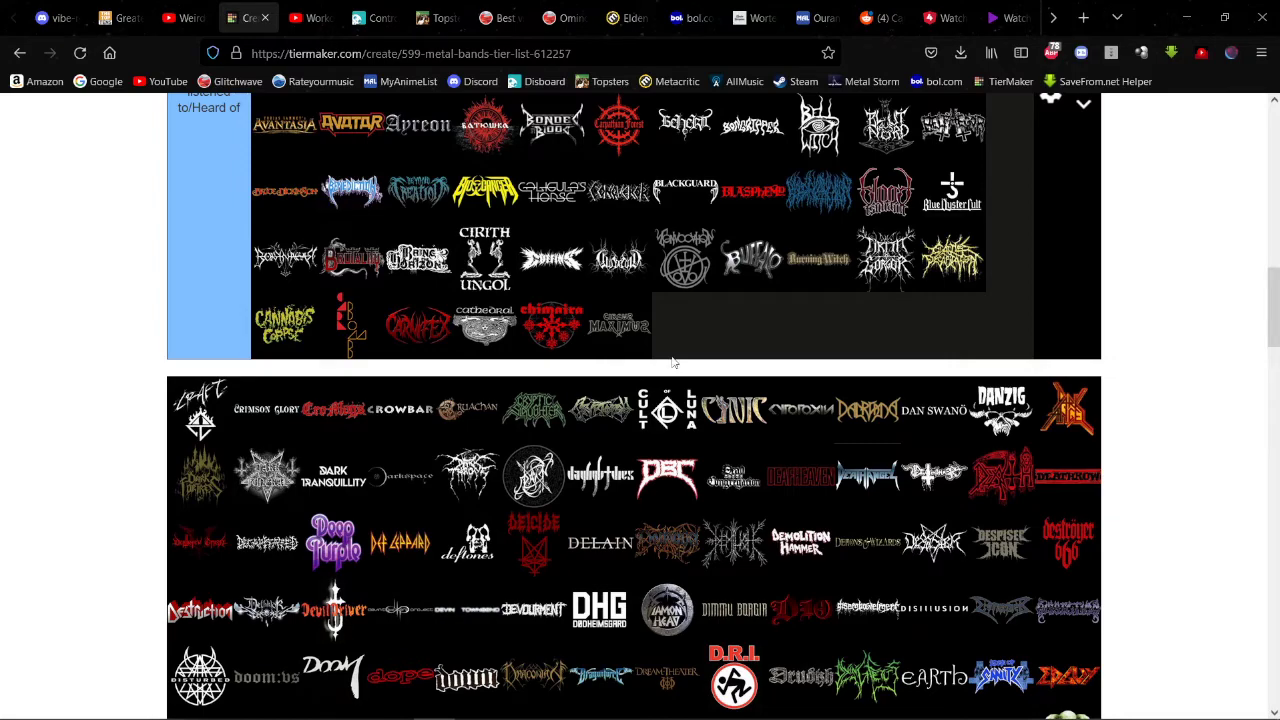
pyautogui.moveTo(198, 412); pyautogui.dragTo(435, 225)
pyautogui.moveTo(197, 418); pyautogui.dragTo(755, 391)
pyautogui.scroll(5, 216, 393)
pyautogui.scroll(5, 217, 380)
pyautogui.scroll(-1, 858, 403)
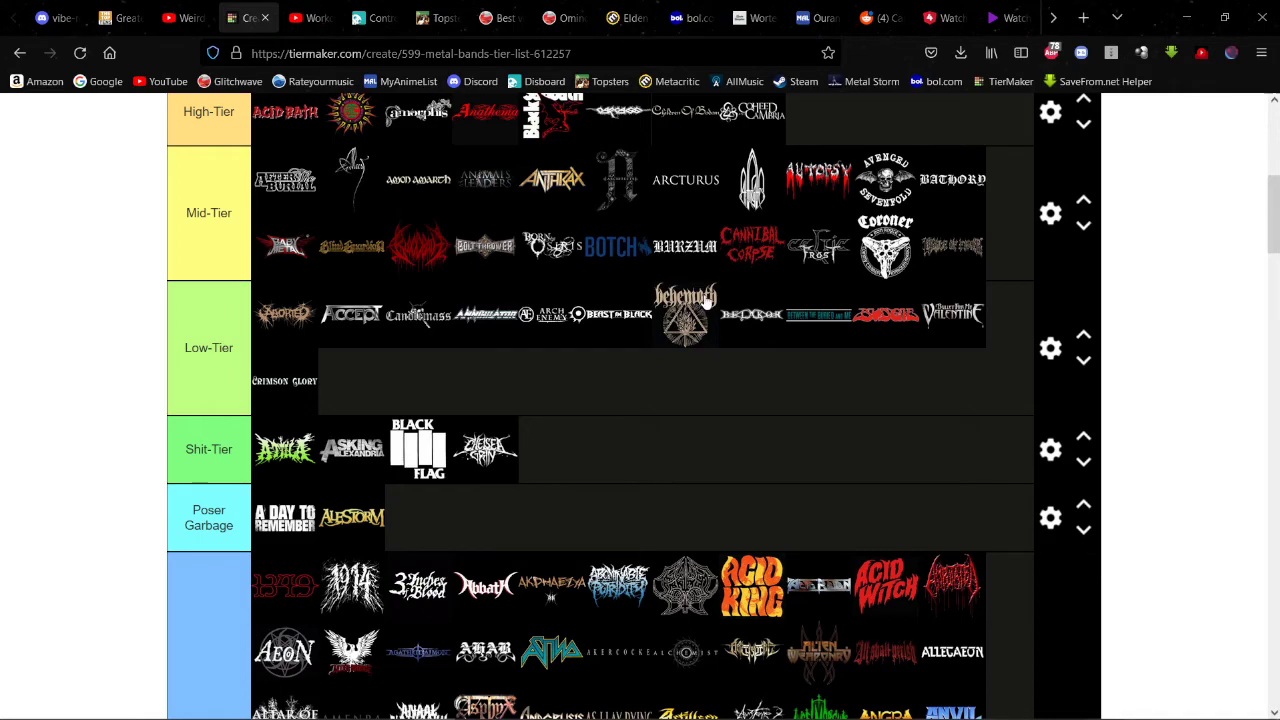
# Step: Add Cro-Mags, Crowbar, Cruachan and Cryptic Slaughter among the earlier bands in the Never listened to/Heard of row
pyautogui.scroll(-5, 701, 300)
pyautogui.scroll(2, 690, 302)
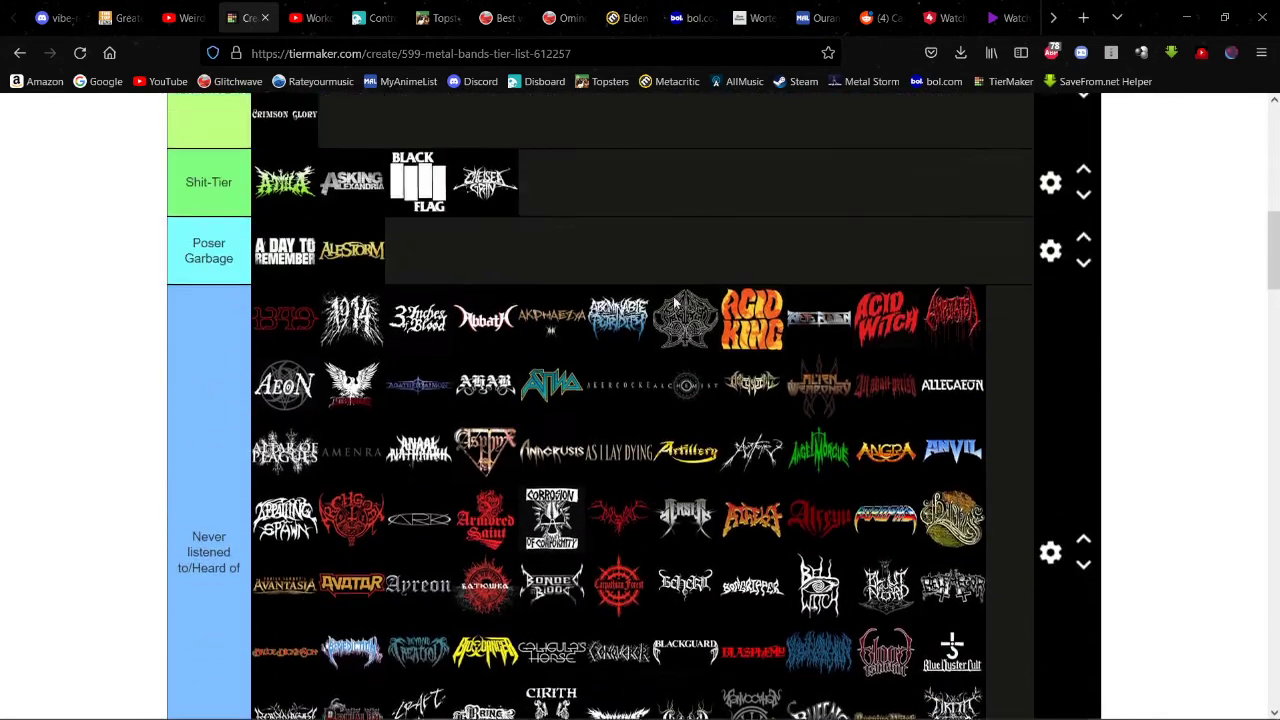
pyautogui.scroll(-4, 323, 206)
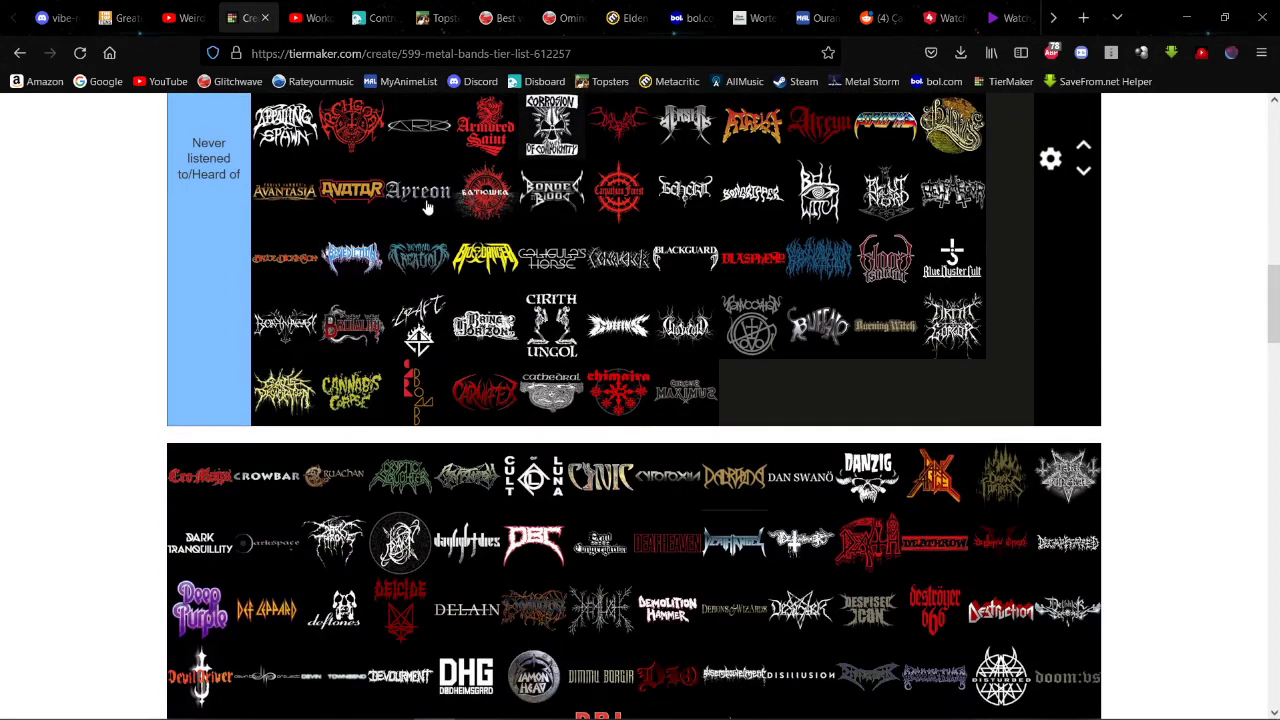
pyautogui.scroll(-2, 392, 250)
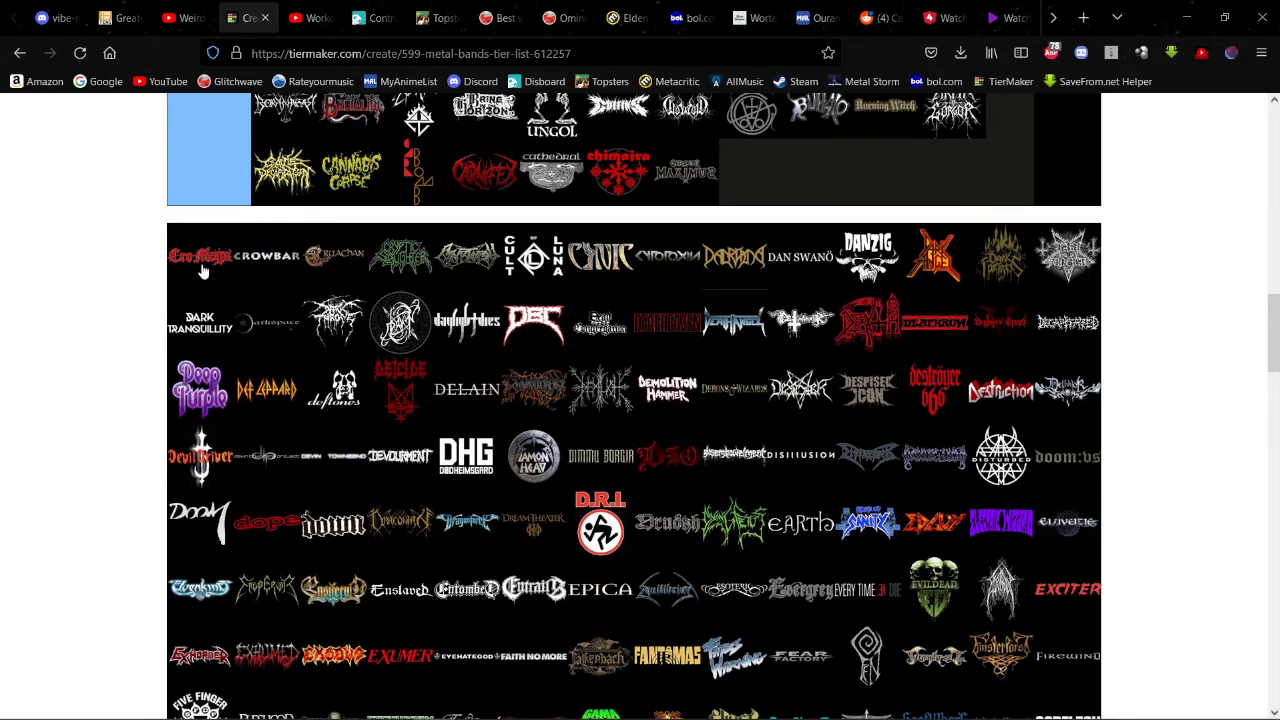
pyautogui.scroll(2, 203, 265)
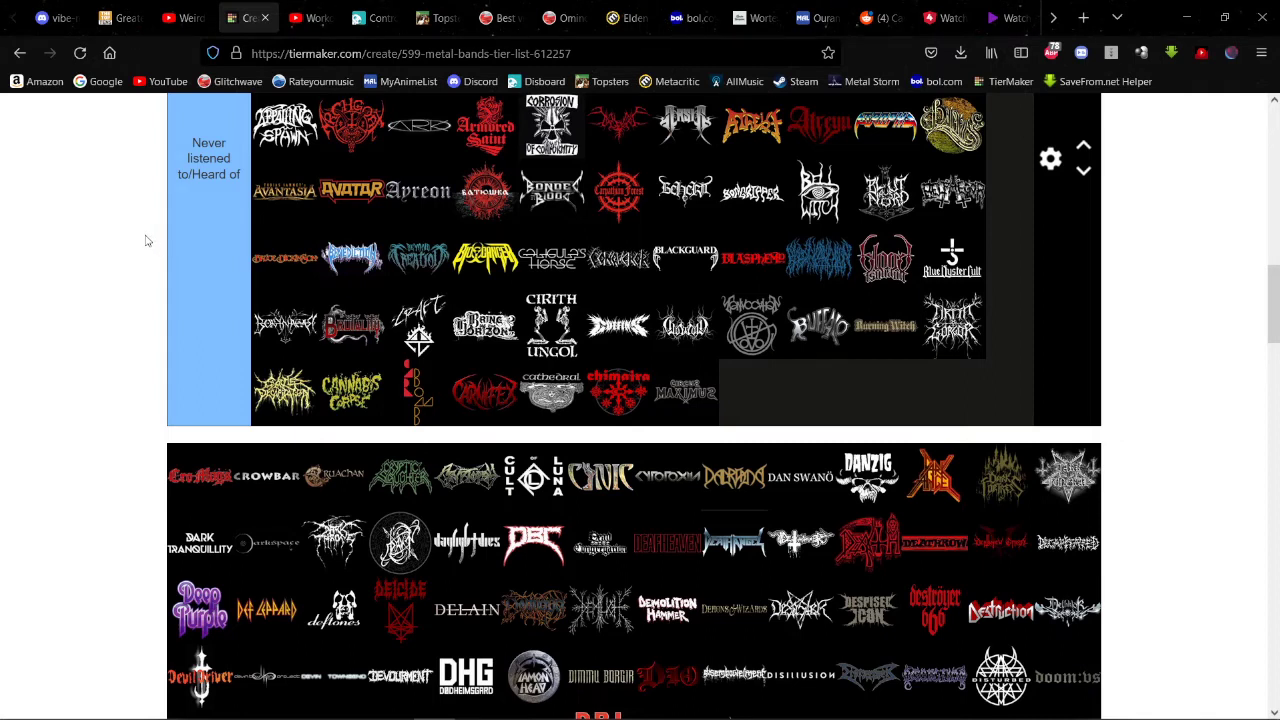
pyautogui.moveTo(200, 476); pyautogui.dragTo(418, 325)
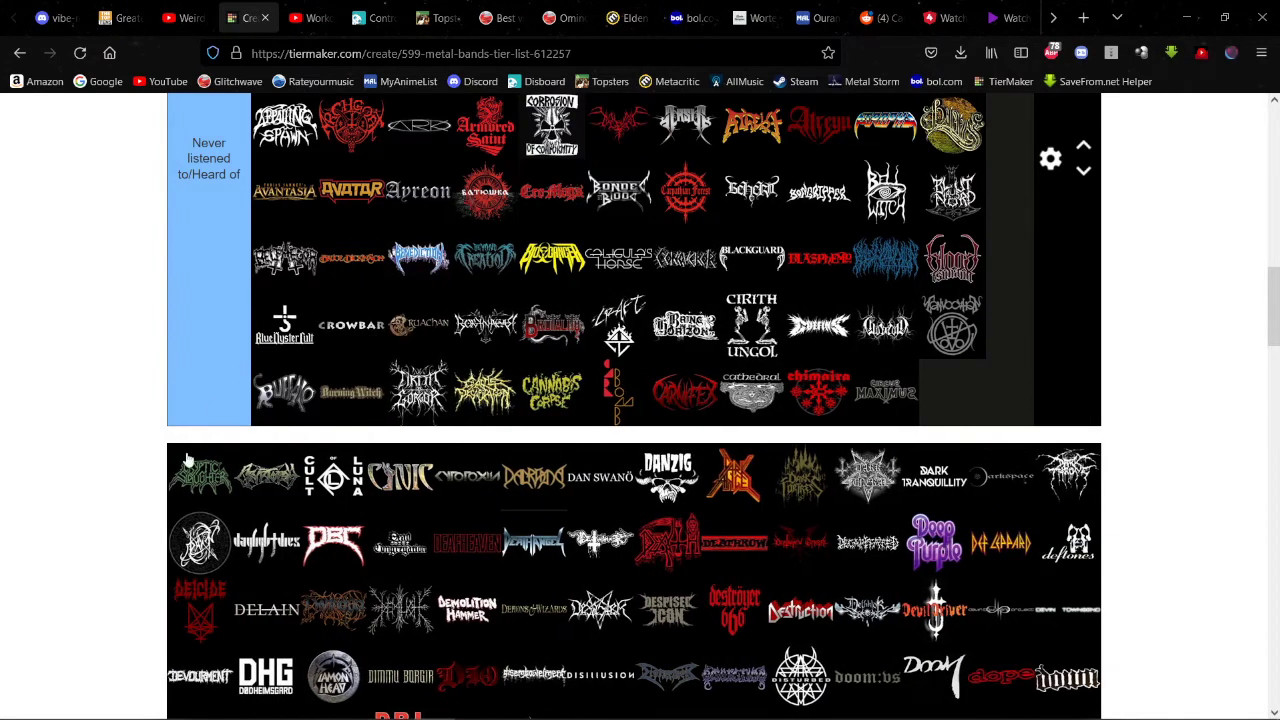
pyautogui.moveTo(176, 494); pyautogui.dragTo(360, 272)
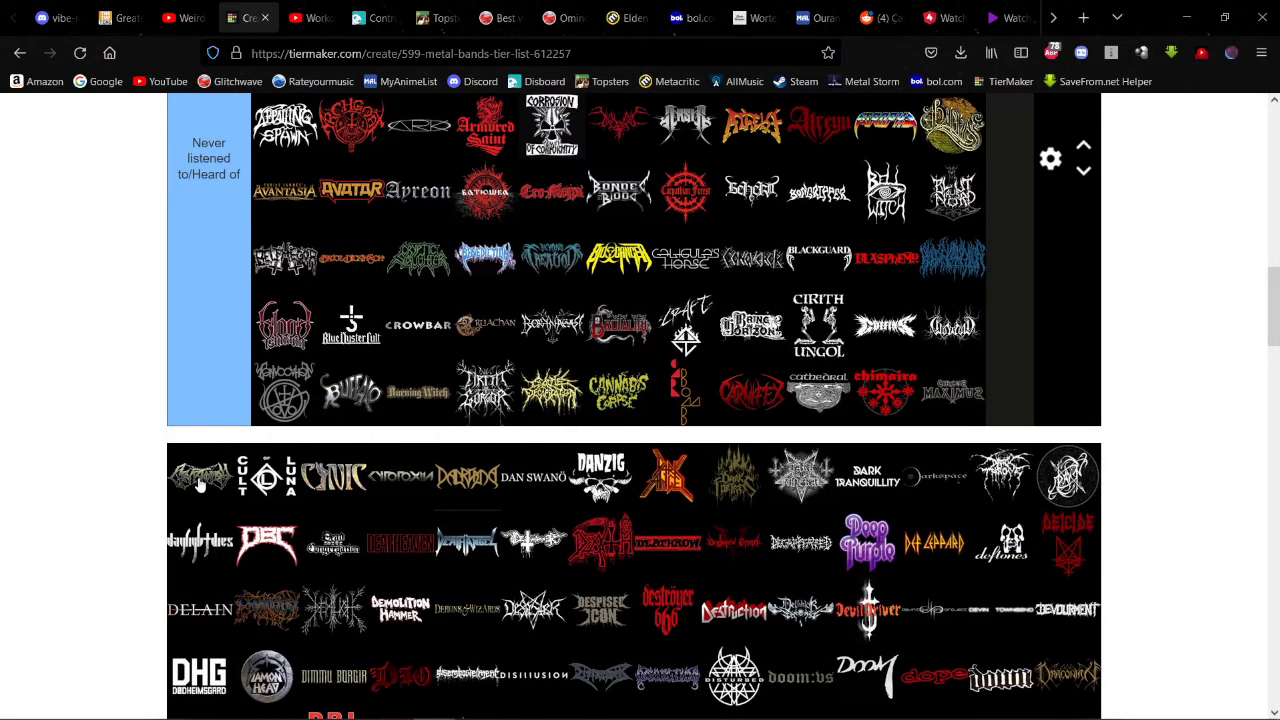
# Step: Rank Cryptopsy in Top-Tier after Converge, and add Cult of Luna to the Never listened to/Heard of row
pyautogui.scroll(10, 486, 307)
pyautogui.moveTo(199, 484); pyautogui.dragTo(528, 212)
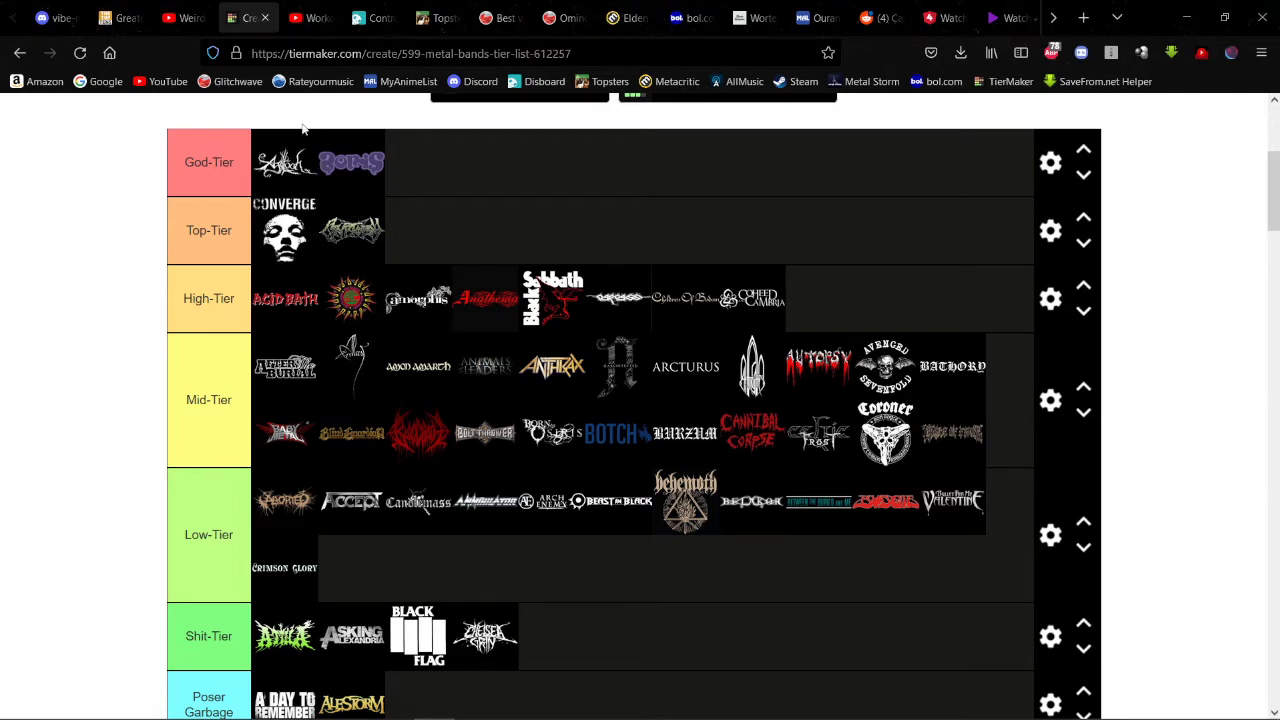
pyautogui.scroll(-15, 330, 120)
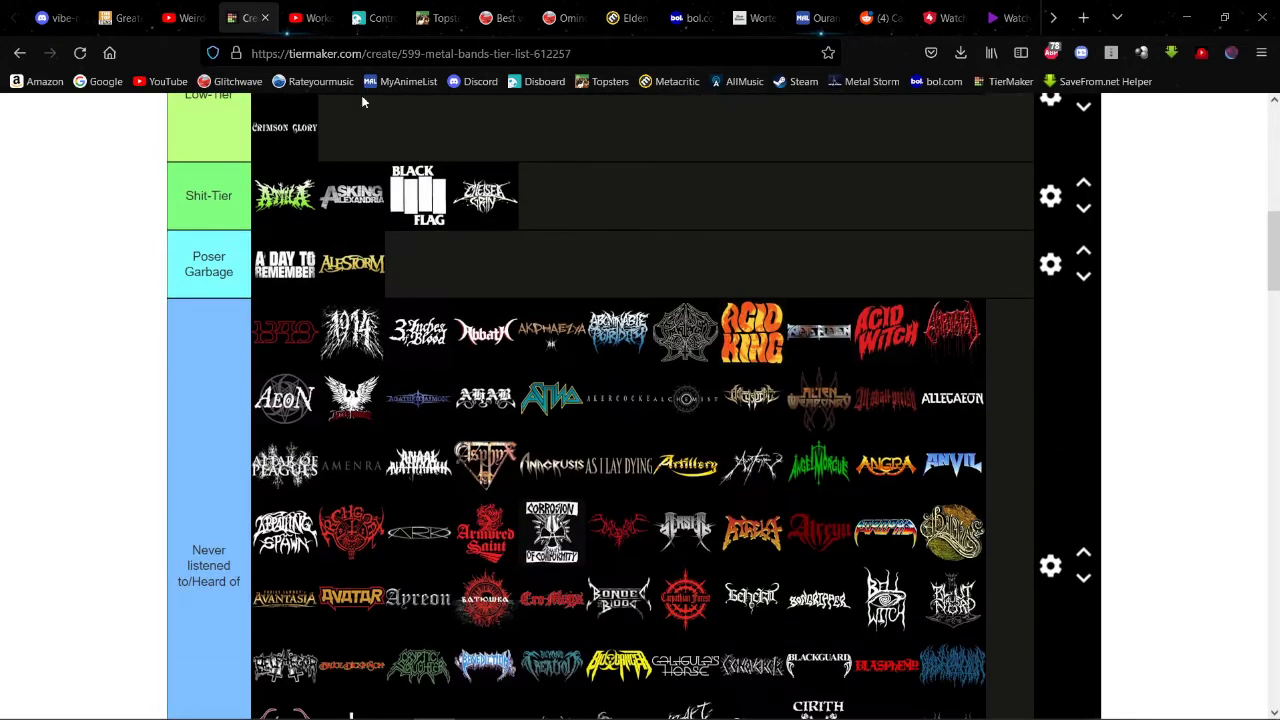
pyautogui.scroll(3, 480, 250)
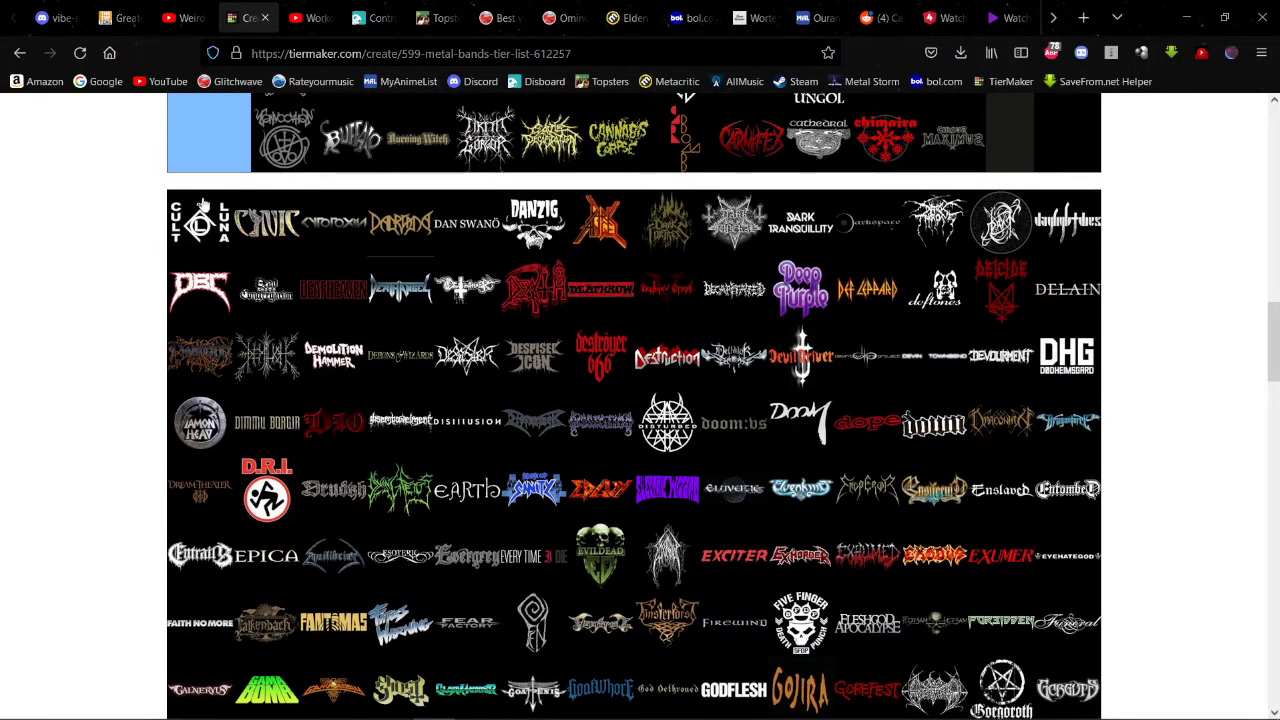
pyautogui.moveTo(178, 240); pyautogui.dragTo(290, 140)
# Step: Rank Cynic in Mid-Tier after Cradle of Filth, and add Cytotoxin, Dalriada and Dan Swanö to the Never listened to/Heard of row
pyautogui.scroll(3, 364, 178)
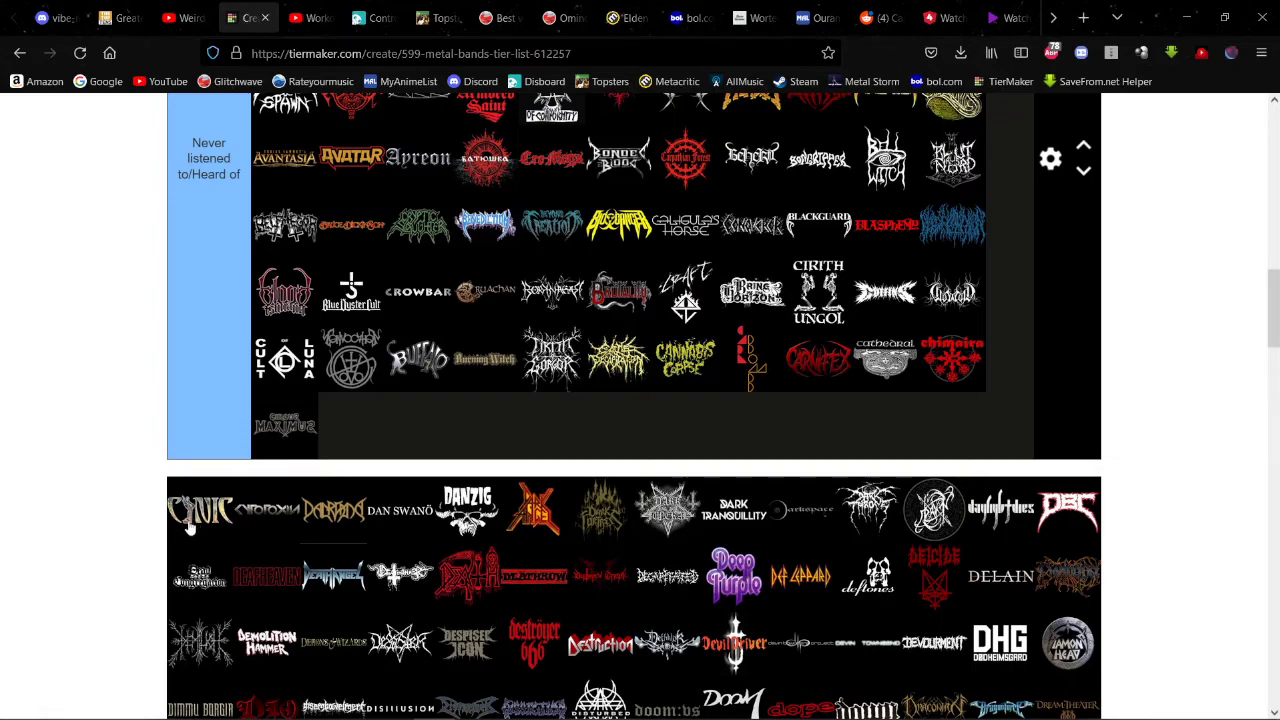
pyautogui.moveTo(190, 527); pyautogui.dragTo(680, 375)
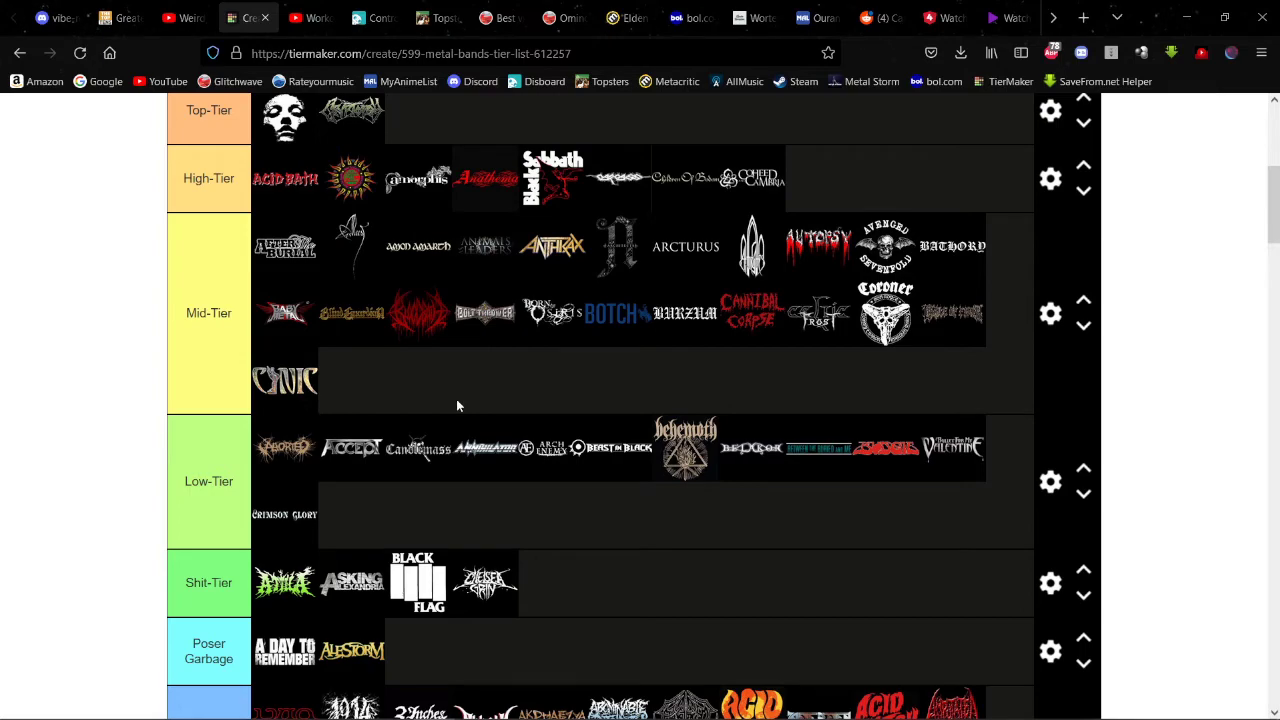
pyautogui.scroll(-10, 462, 380)
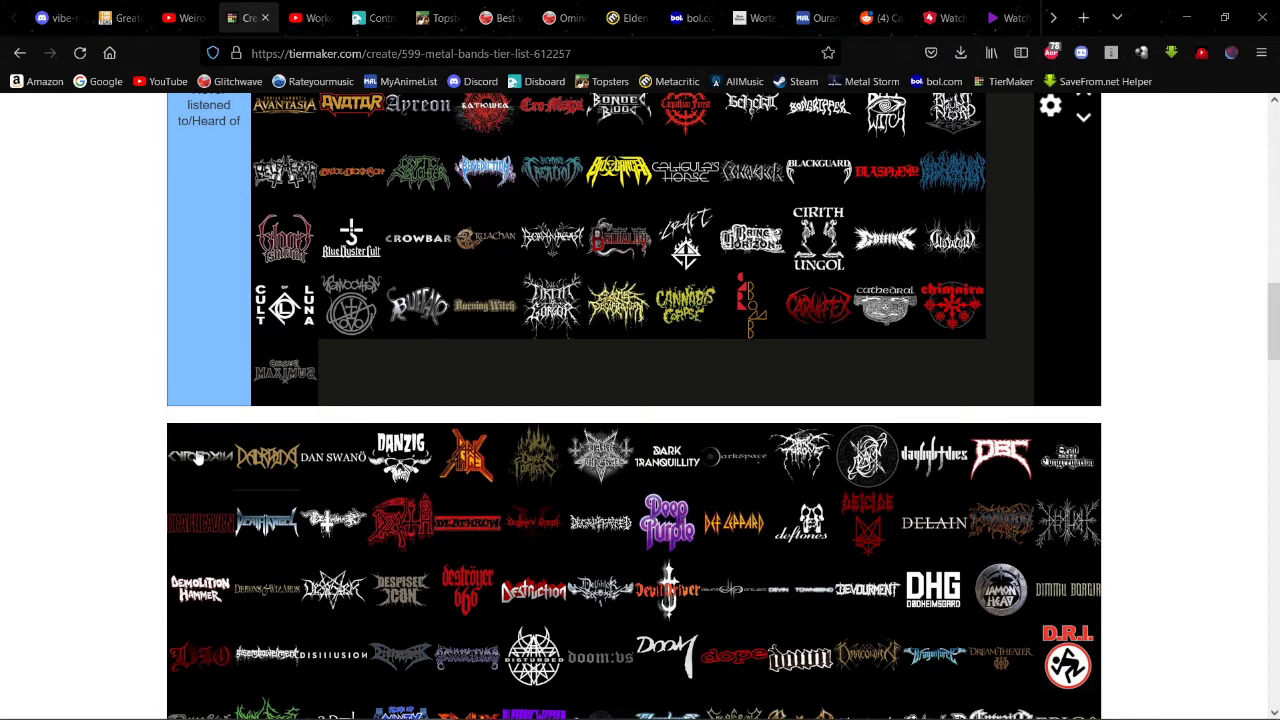
pyautogui.moveTo(198, 457); pyautogui.dragTo(485, 305)
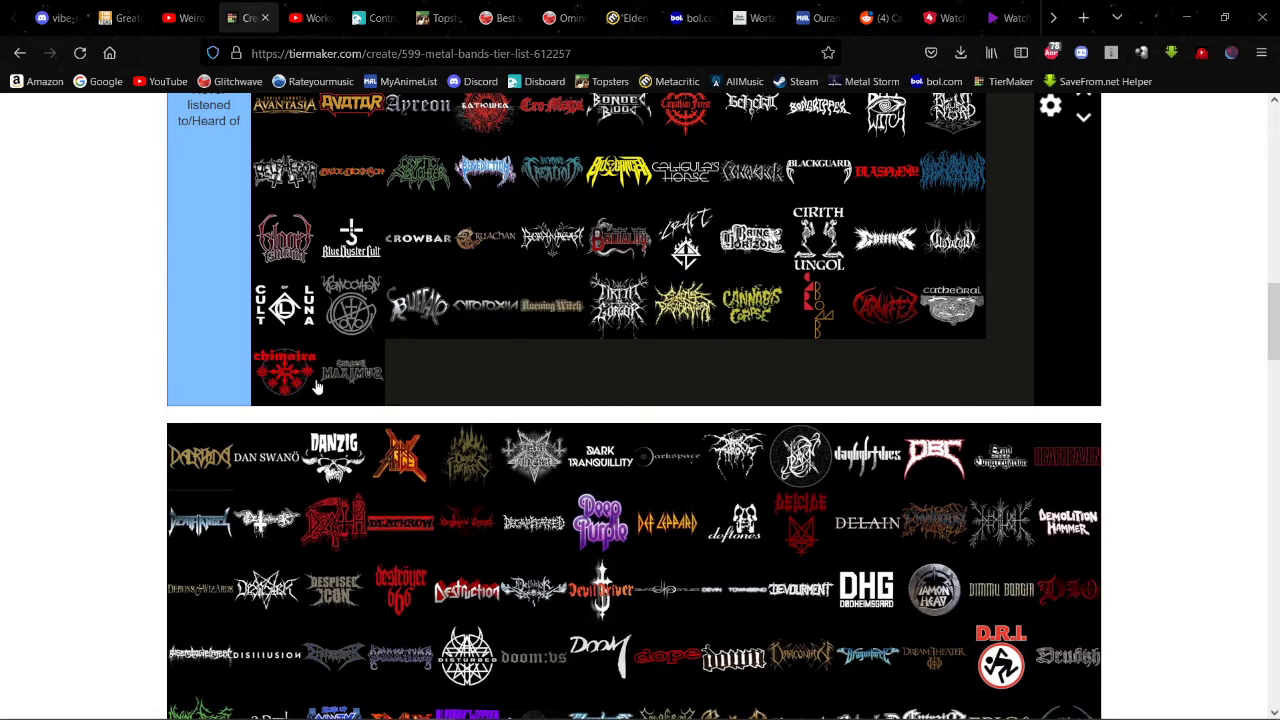
pyautogui.moveTo(200, 457); pyautogui.dragTo(287, 368)
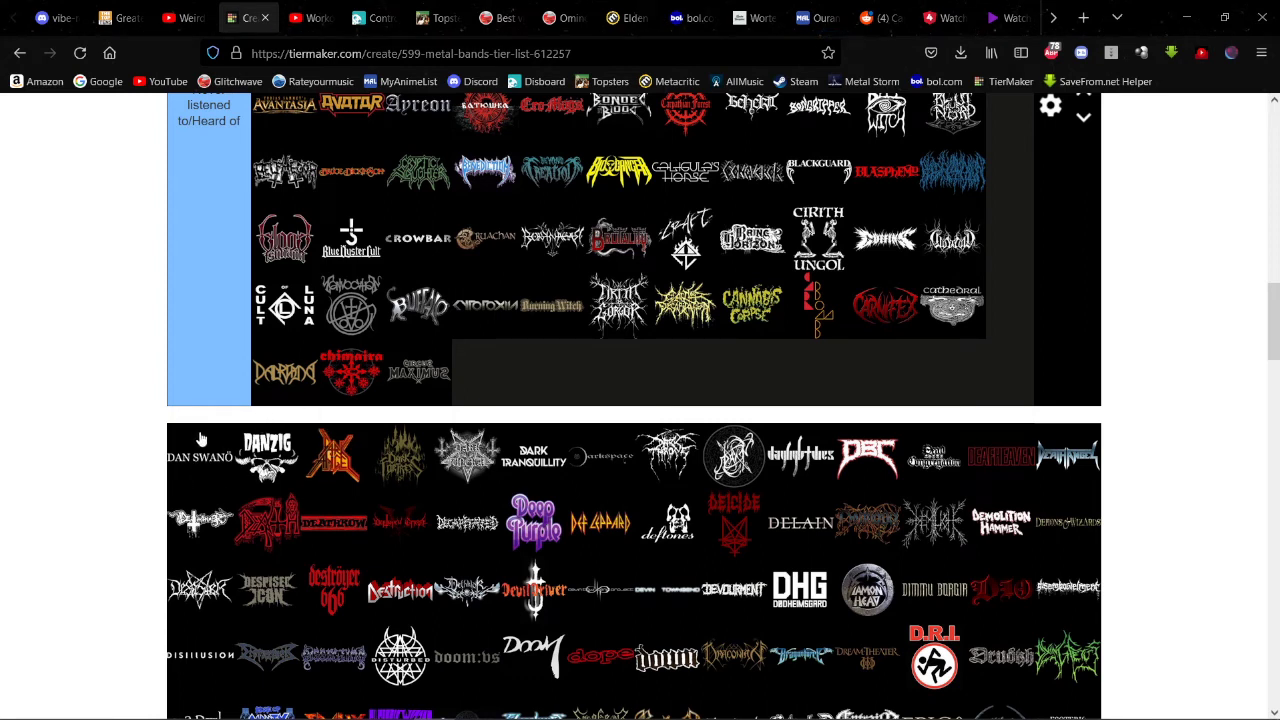
pyautogui.moveTo(185, 472); pyautogui.dragTo(560, 369)
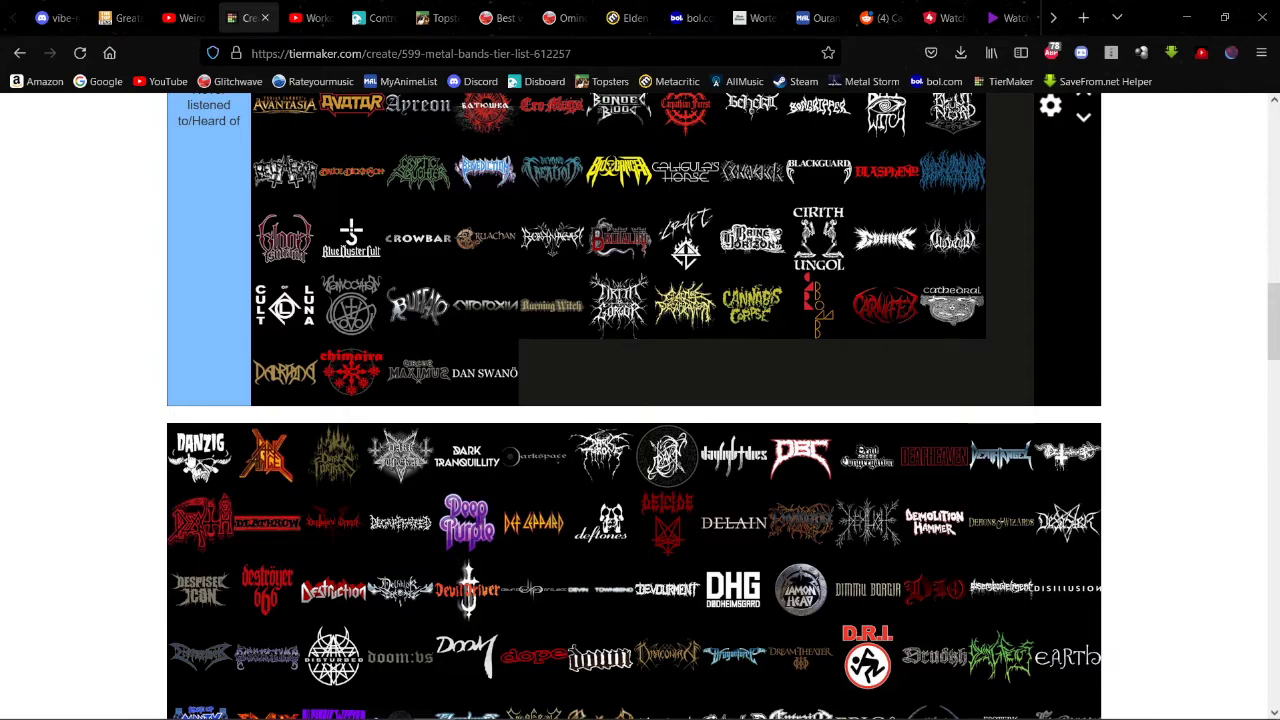
# Step: Rank Danzig in Mid-Tier right after Cynic
pyautogui.moveTo(205, 455); pyautogui.dragTo(238, 390)
pyautogui.scroll(10, 228, 434)
pyautogui.scroll(-5, 228, 432)
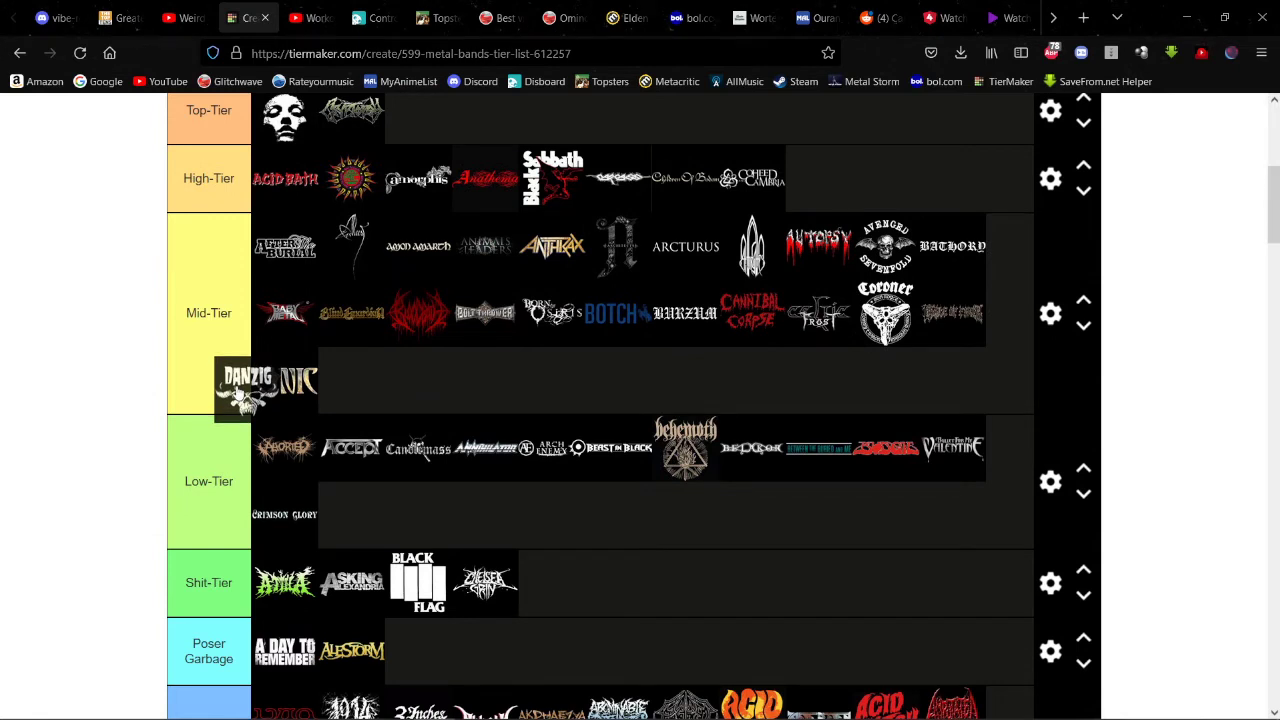
pyautogui.moveTo(237, 392); pyautogui.dragTo(222, 408)
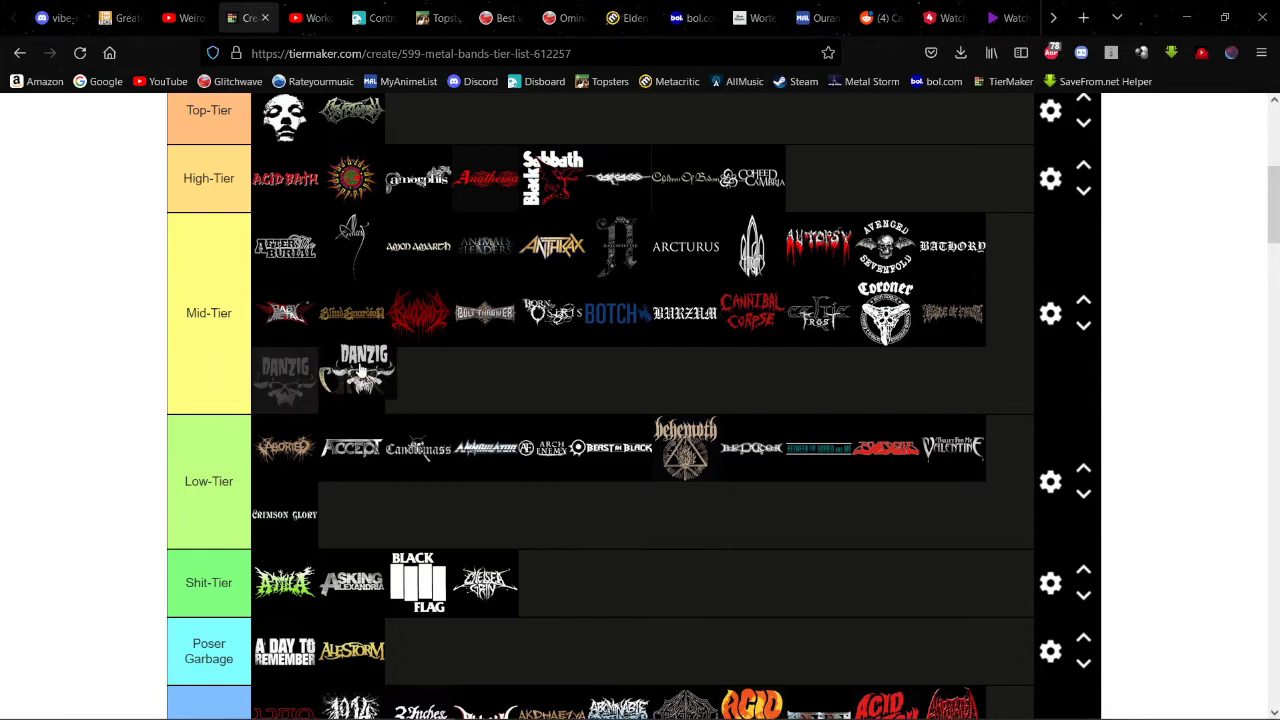
pyautogui.scroll(-10, 345, 410)
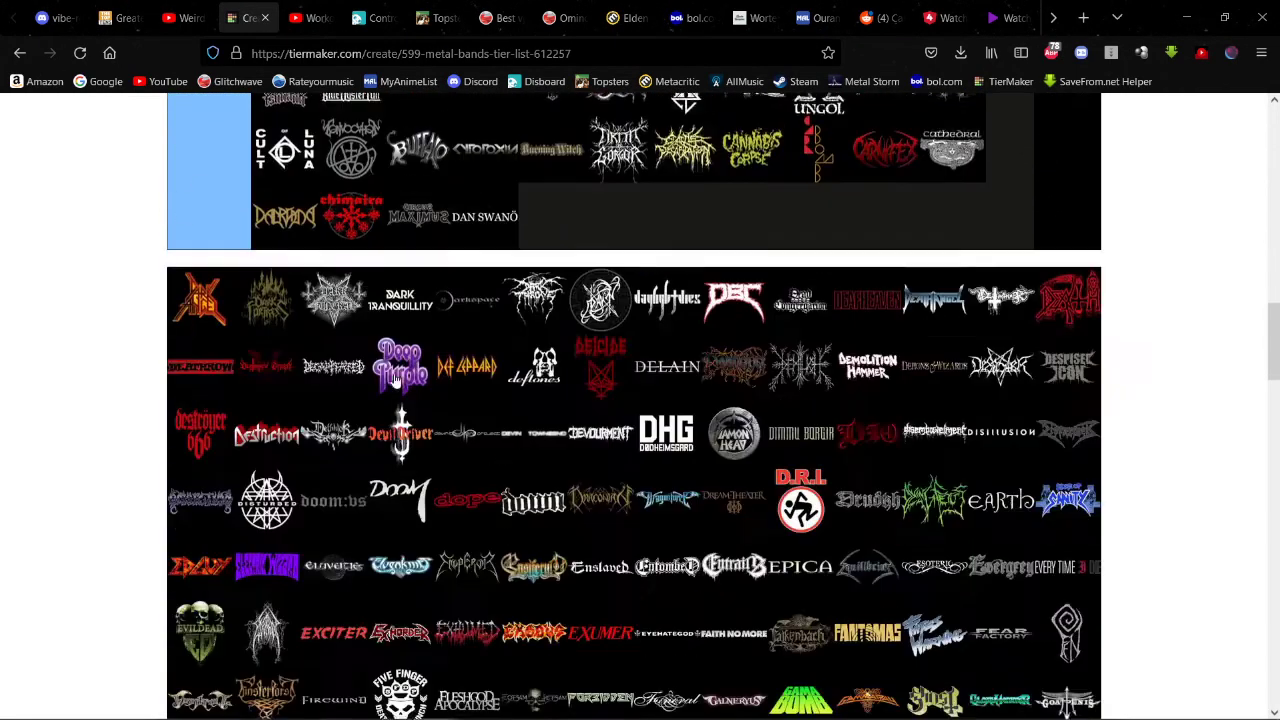
# Step: Rank Dark Angel in Low-Tier right after Crimson Glory
pyautogui.scroll(3, 382, 382)
pyautogui.scroll(-2, 382, 382)
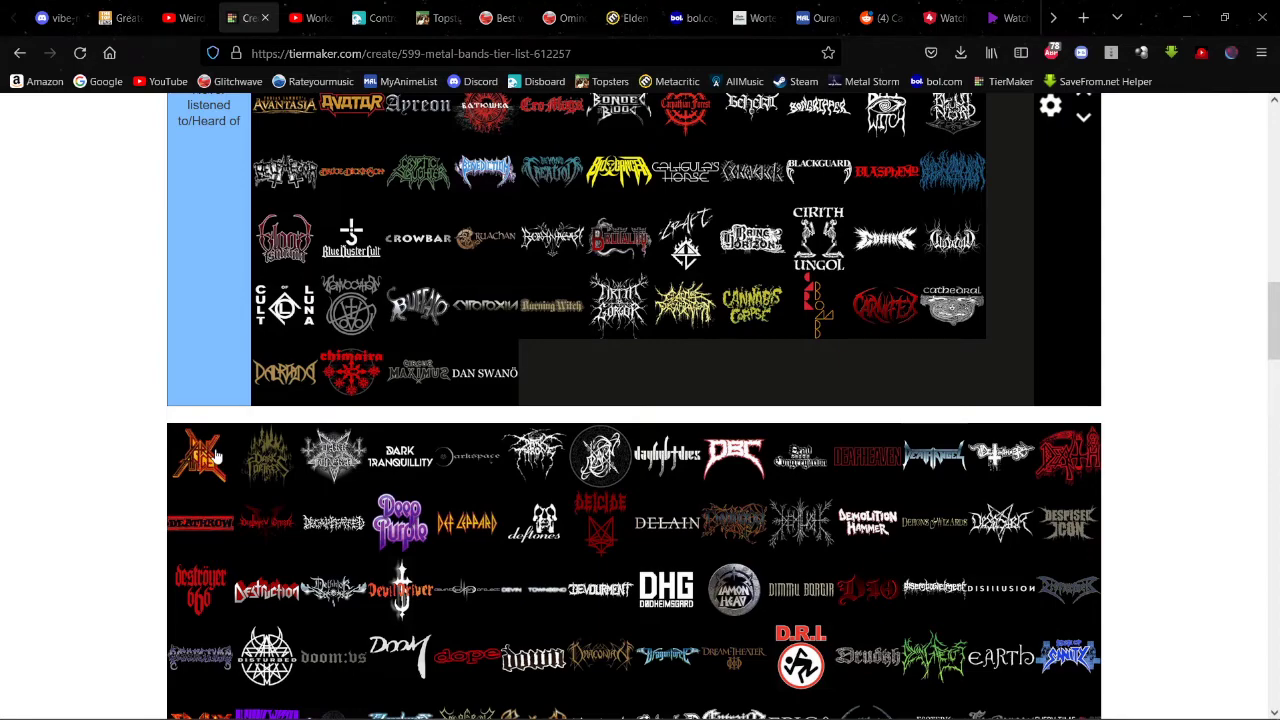
pyautogui.moveTo(215, 456); pyautogui.dragTo(603, 299)
pyautogui.scroll(5, 237, 436)
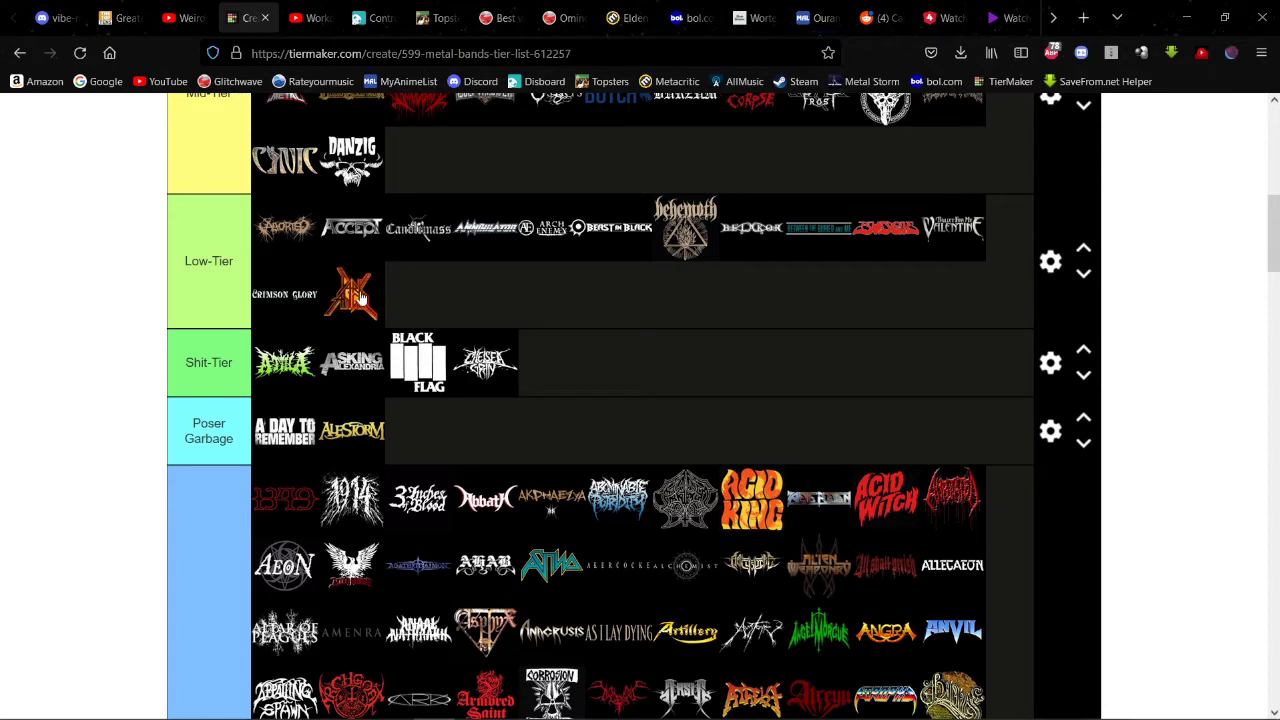
pyautogui.moveTo(358, 296); pyautogui.dragTo(467, 319)
pyautogui.scroll(-2, 358, 268)
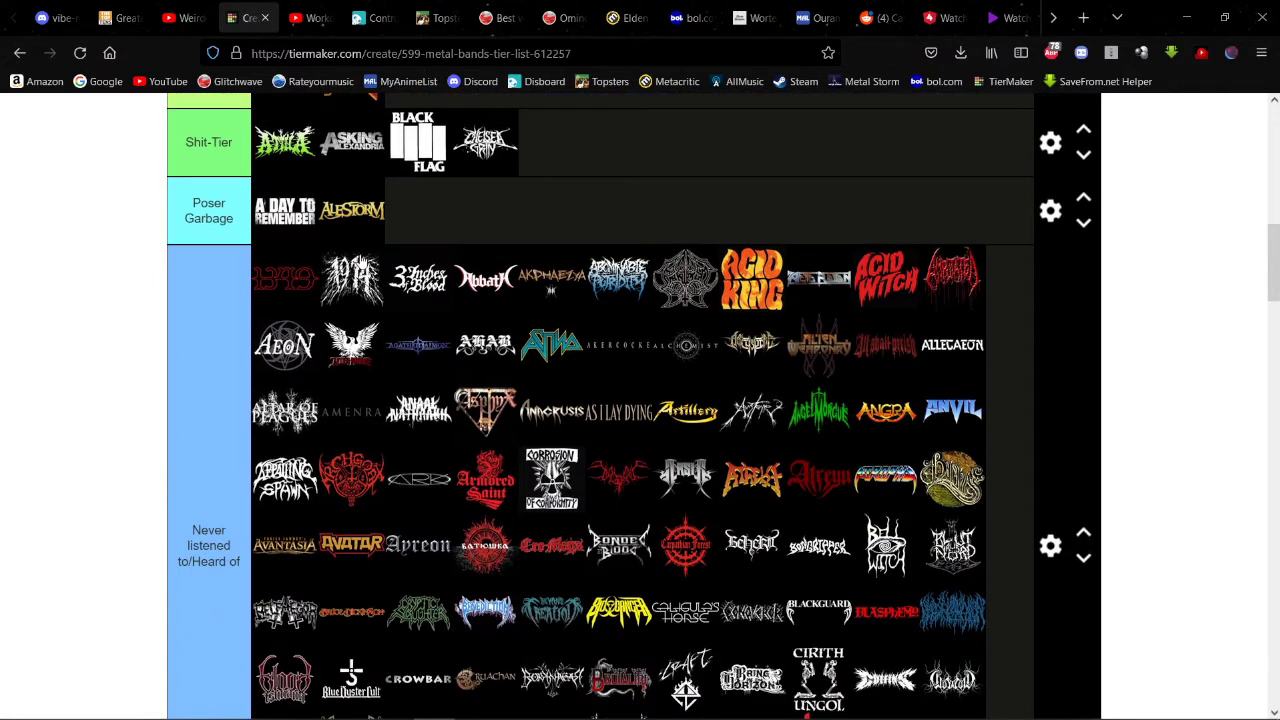
# Step: Rank Dark Fortress in Low-Tier right after Dark Angel
pyautogui.scroll(-4, 363, 252)
pyautogui.scroll(-2, 363, 255)
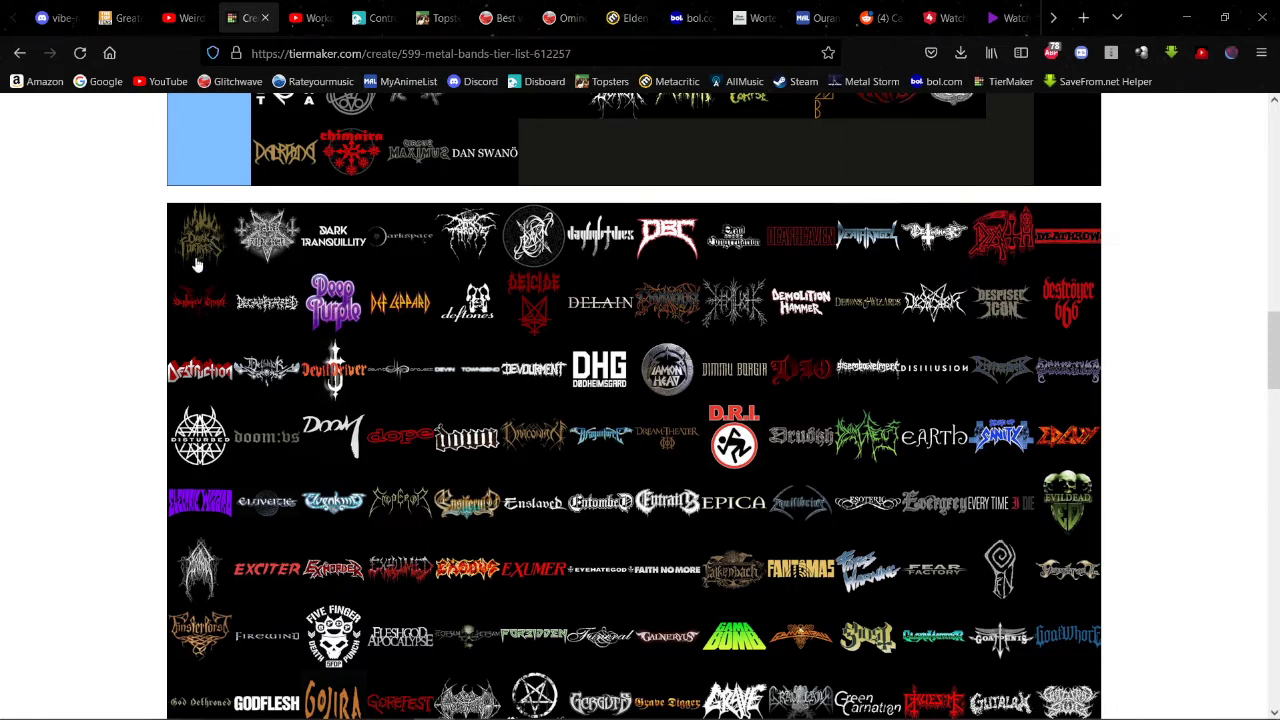
pyautogui.moveTo(197, 257); pyautogui.dragTo(676, 284)
pyautogui.scroll(3, 523, 238)
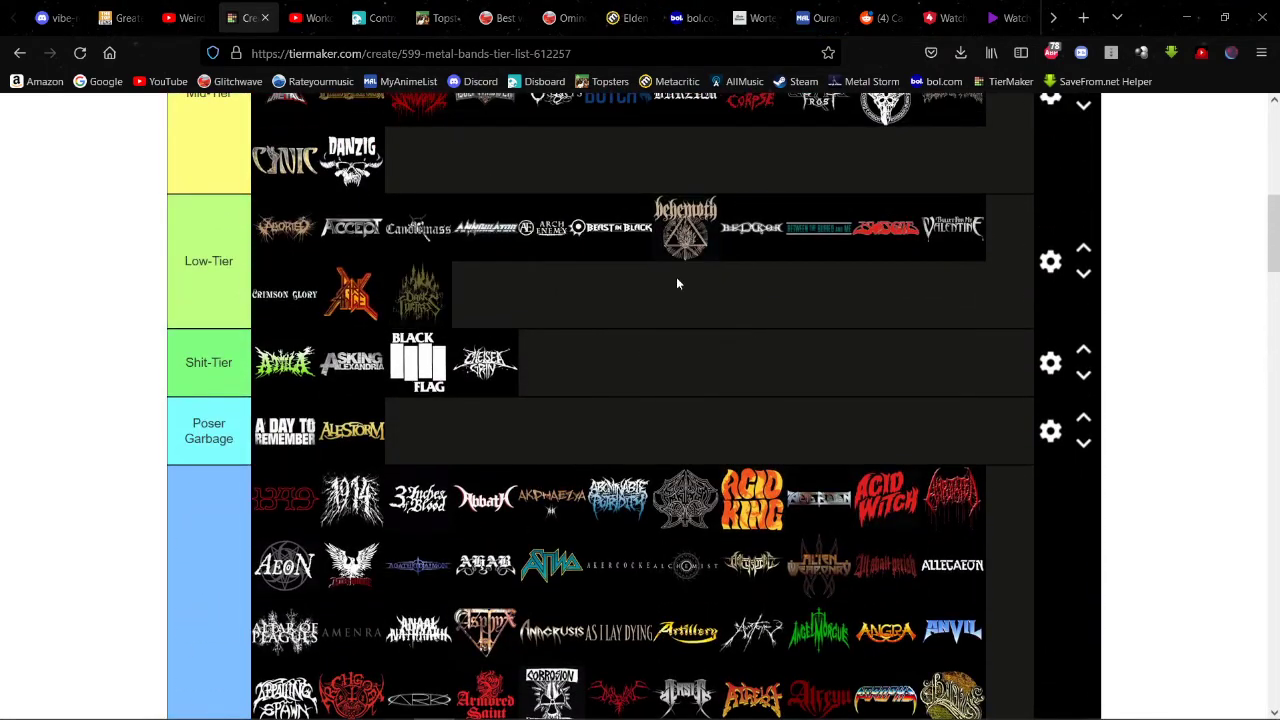
# Step: Add Dark Funeral to the Never listened to/Heard of row and rank Dark Tranquillity in Mid-Tier after Danzig
pyautogui.scroll(-7, 676, 284)
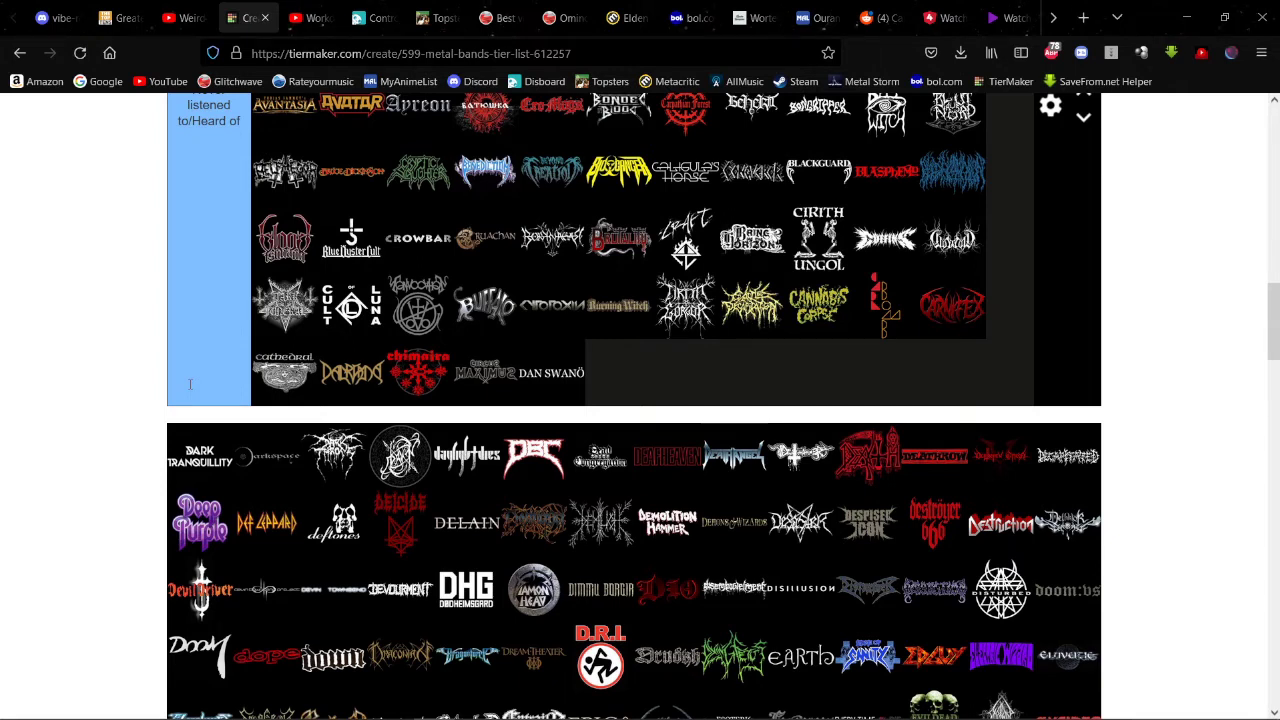
pyautogui.click(197, 465)
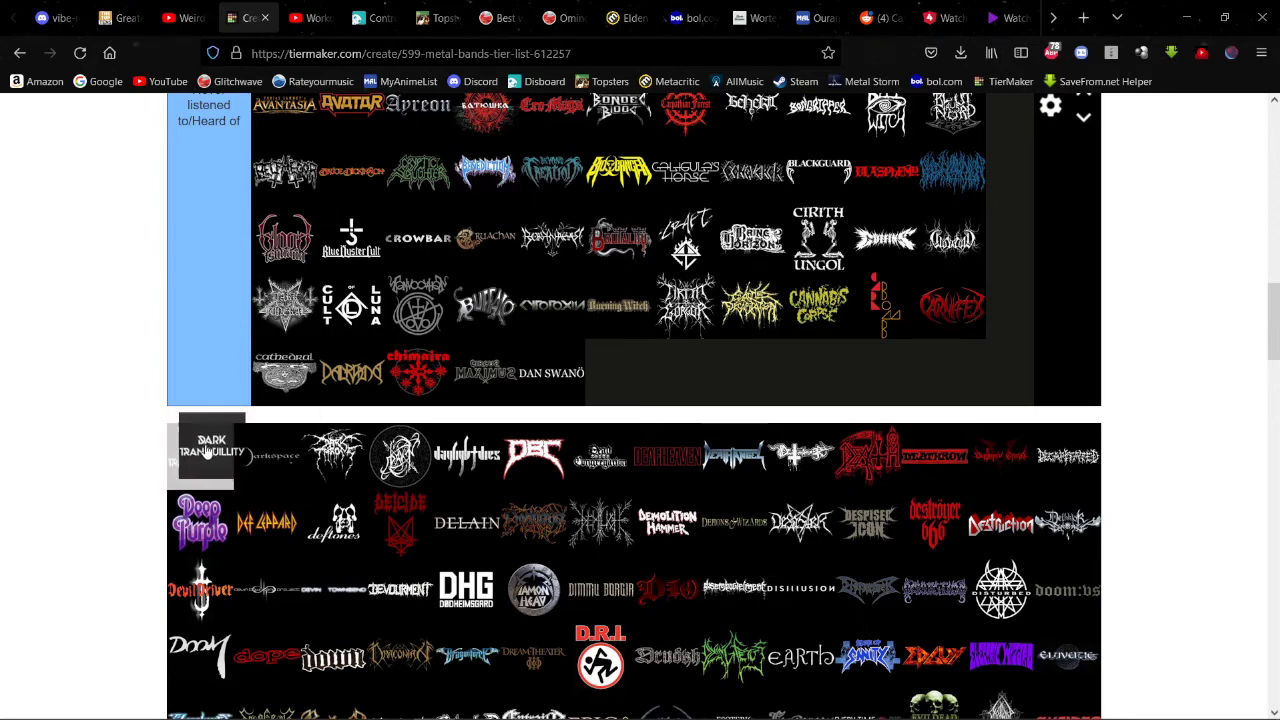
pyautogui.moveTo(197, 465); pyautogui.dragTo(586, 580)
pyautogui.scroll(5, 203, 427)
pyautogui.scroll(7, 206, 429)
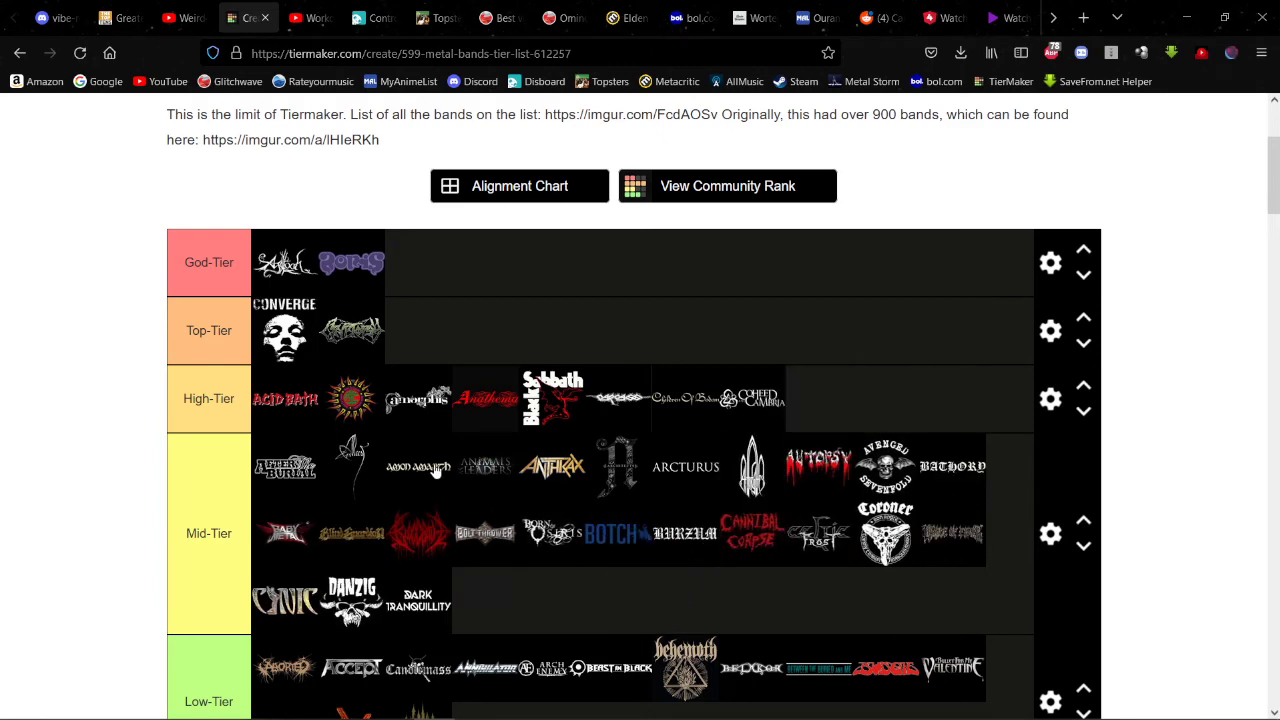
pyautogui.scroll(-4, 436, 472)
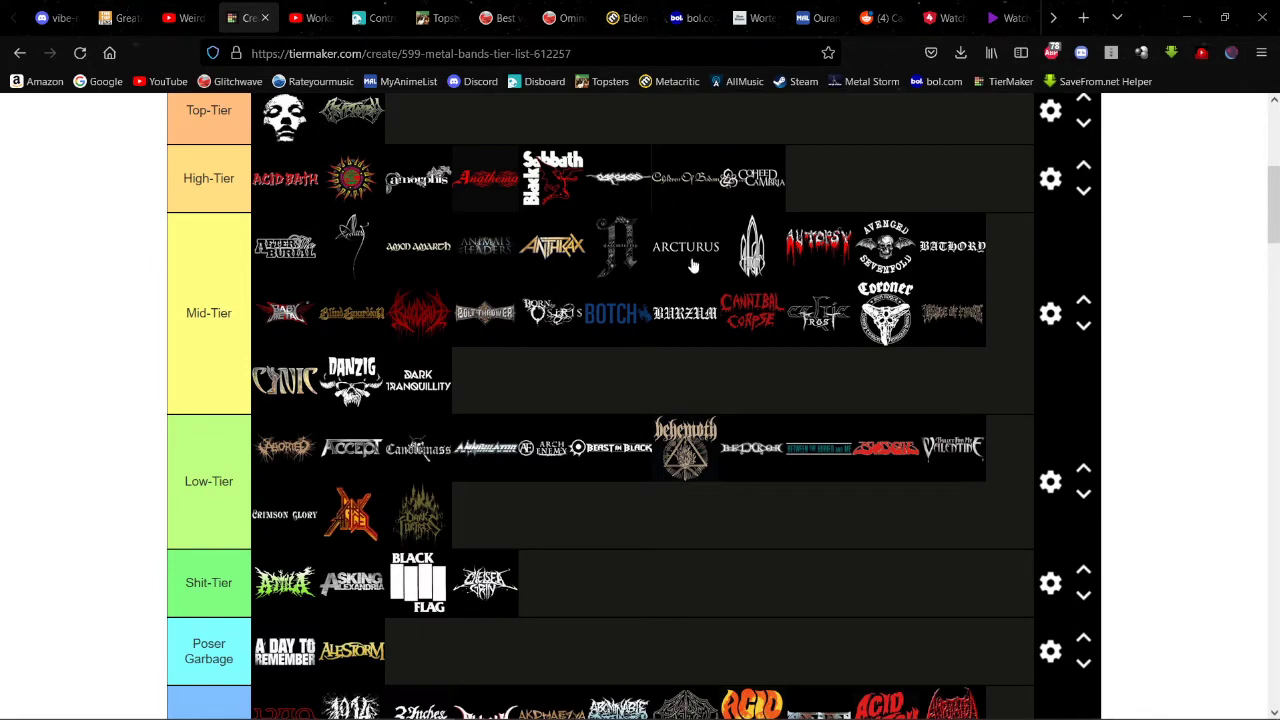
pyautogui.scroll(-12, 641, 354)
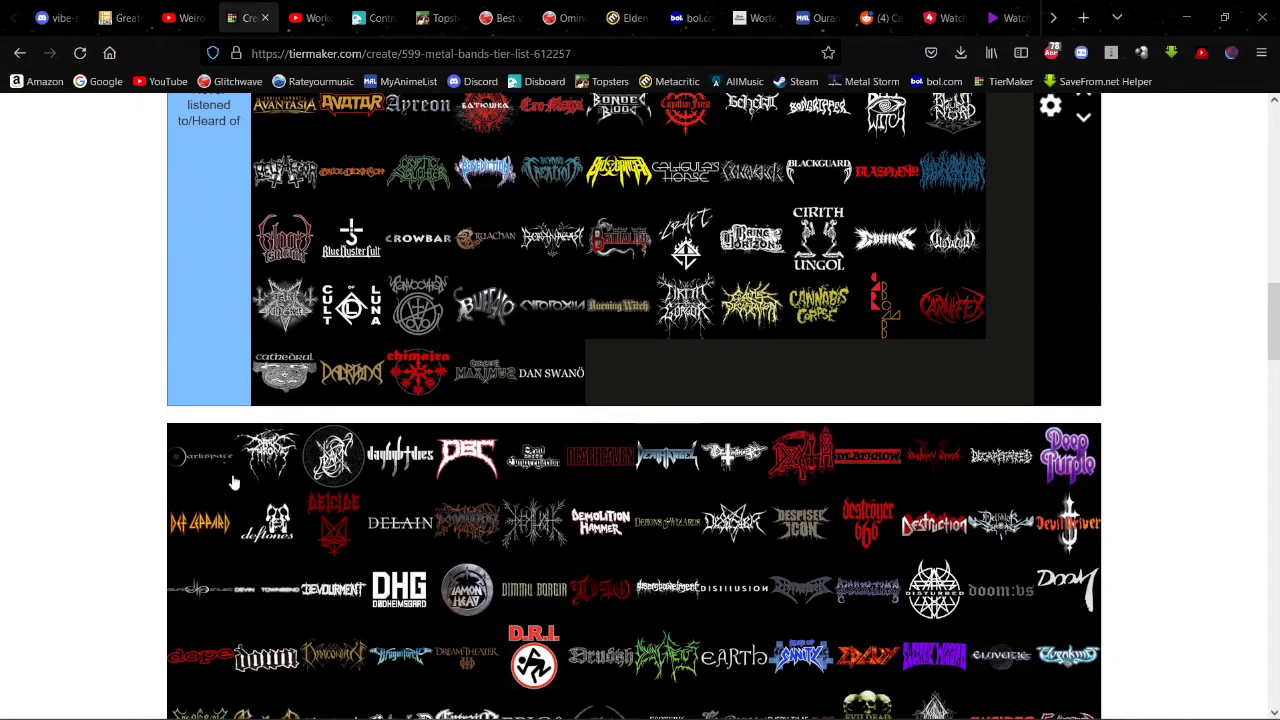
# Step: Add Darkspace to the Never listened to/Heard of row and rank Darkthrone in Mid-Tier after Dark Tranquillity
pyautogui.moveTo(189, 476); pyautogui.dragTo(615, 240)
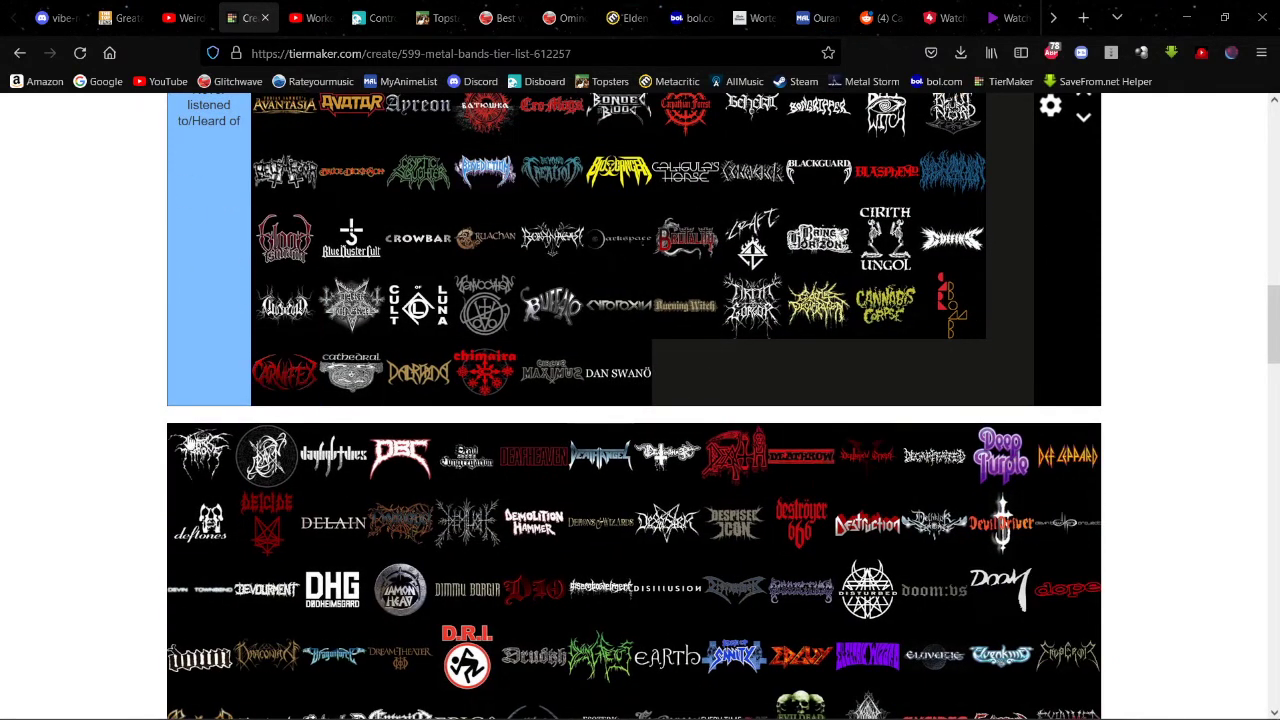
pyautogui.moveTo(190, 463); pyautogui.dragTo(803, 371)
pyautogui.scroll(10, 358, 358)
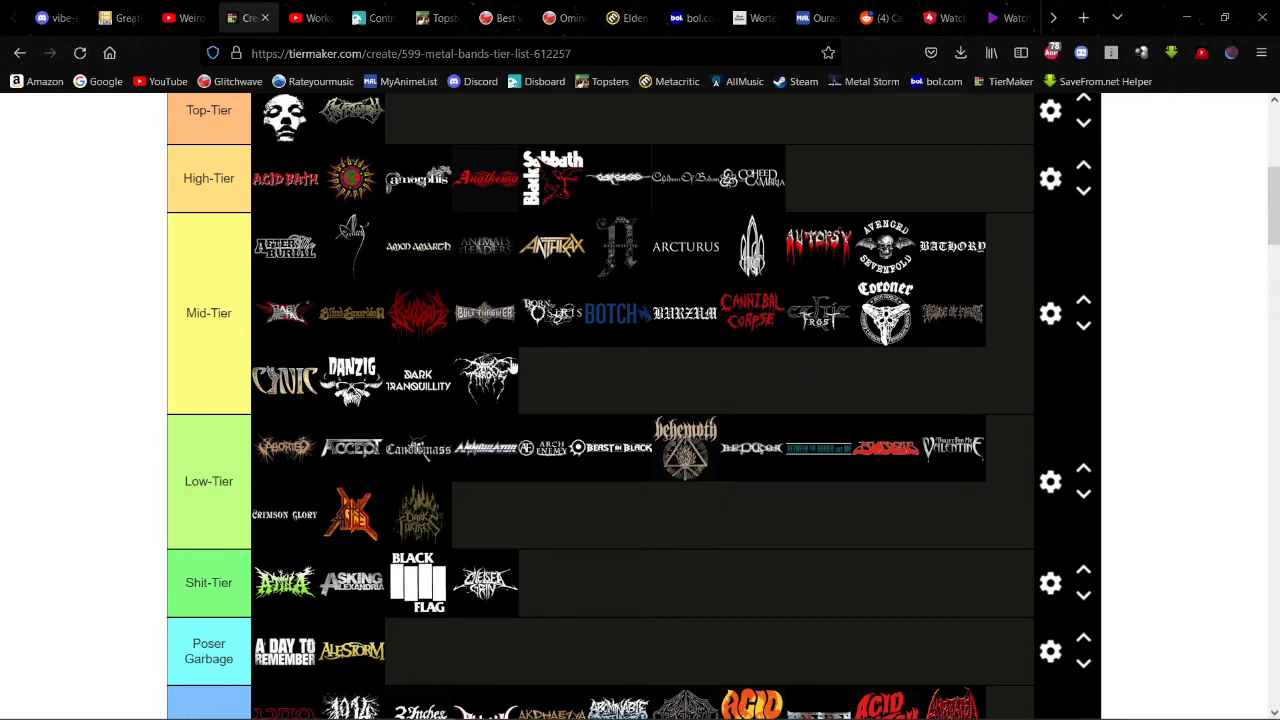
# Step: Add the band with the round logo before Daylight Dies, Daylight Dies itself and DBC to the Never listened to/Heard of row
pyautogui.scroll(-7, 505, 458)
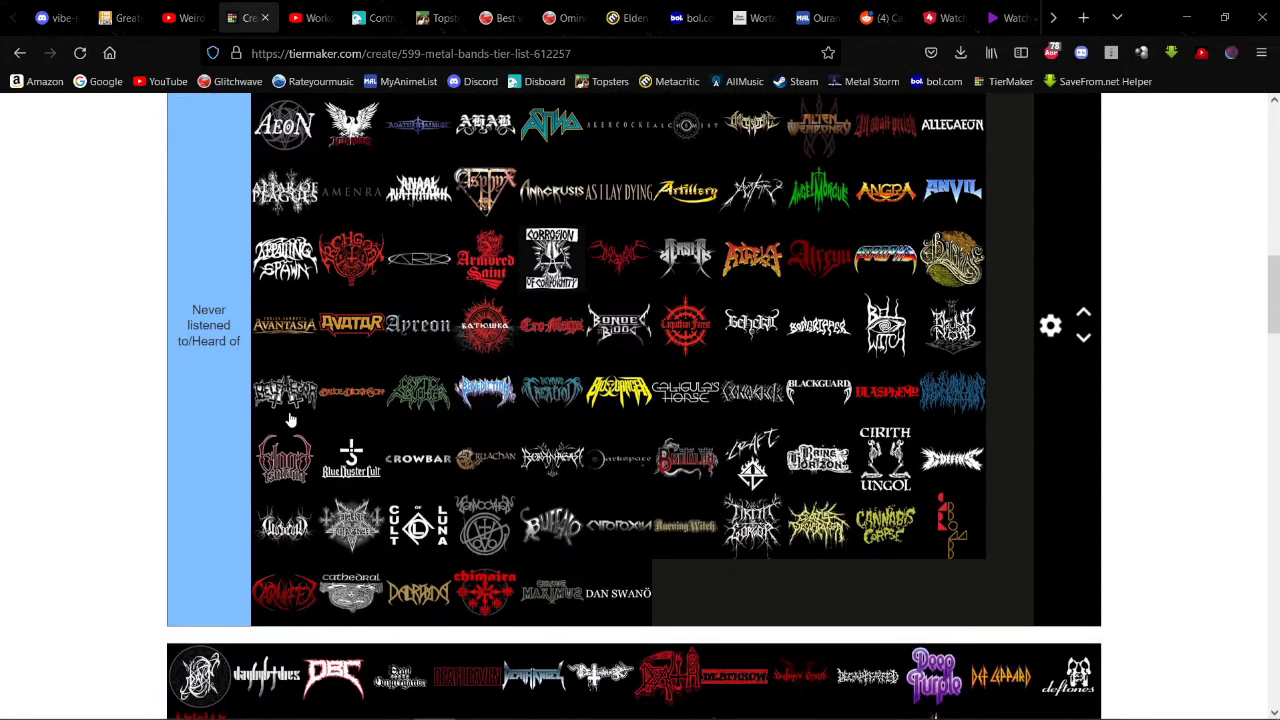
pyautogui.scroll(-2, 289, 418)
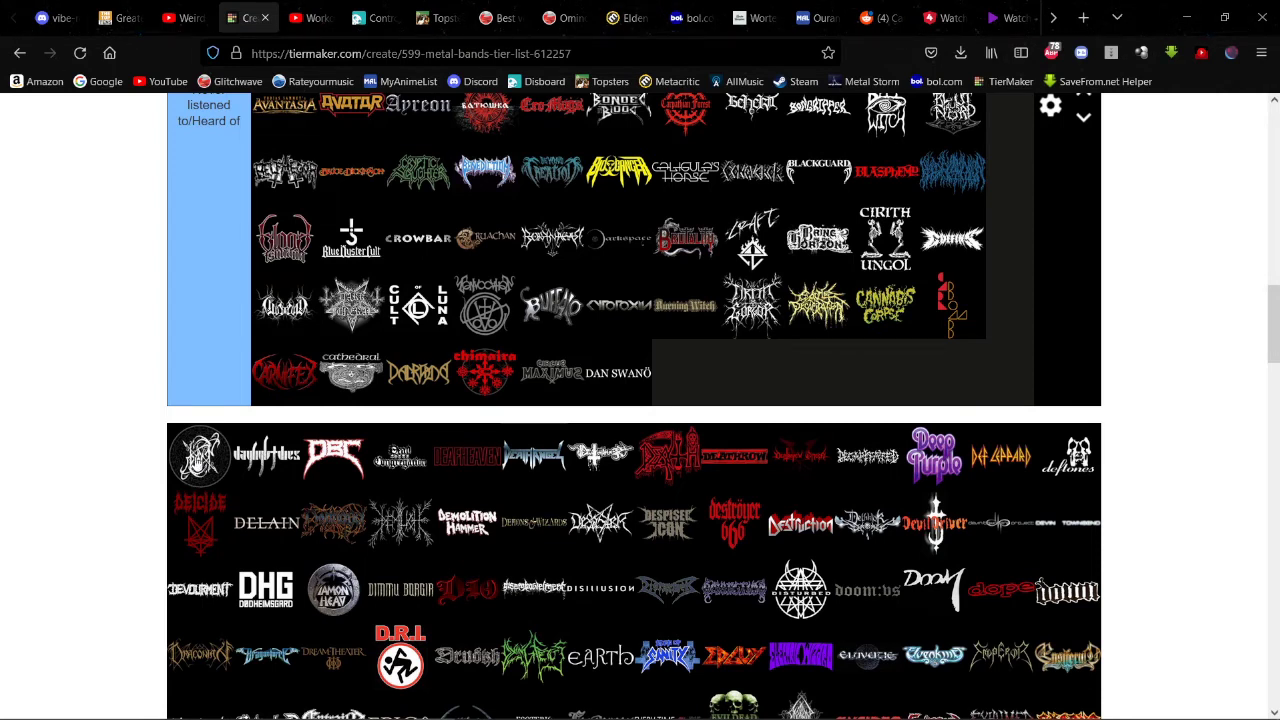
pyautogui.moveTo(196, 472); pyautogui.dragTo(829, 366)
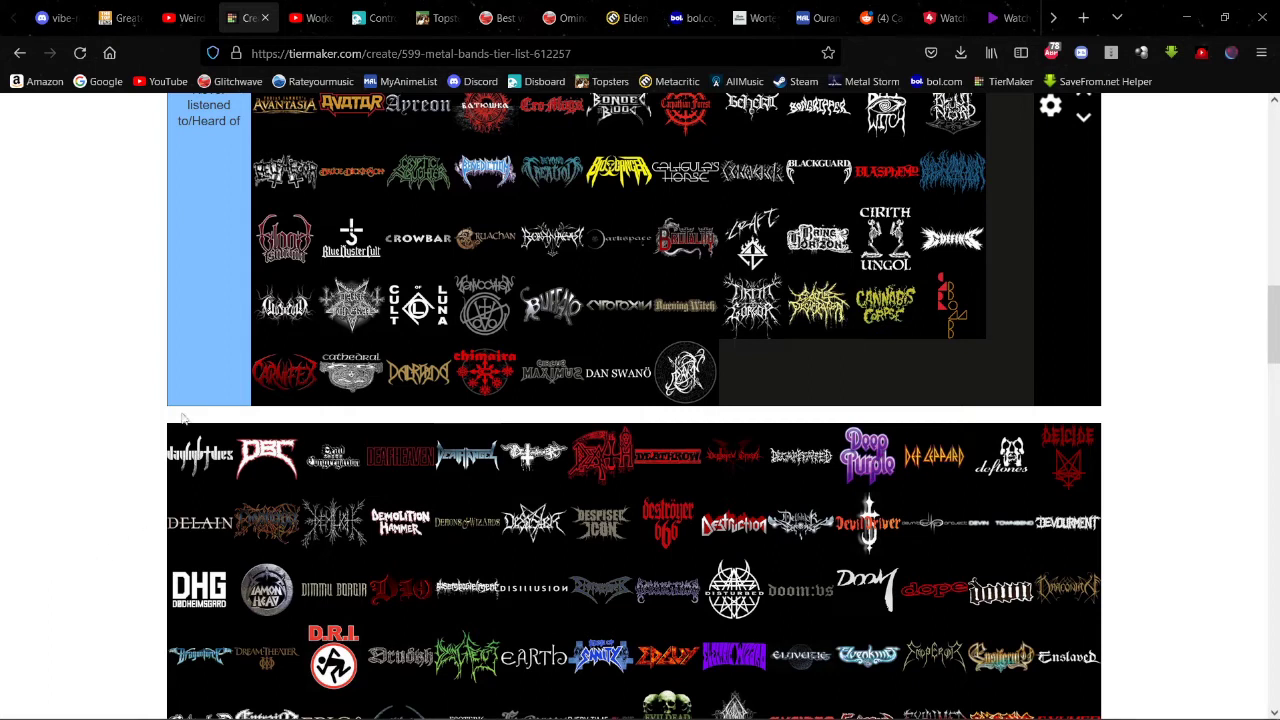
pyautogui.moveTo(206, 470); pyautogui.dragTo(752, 305)
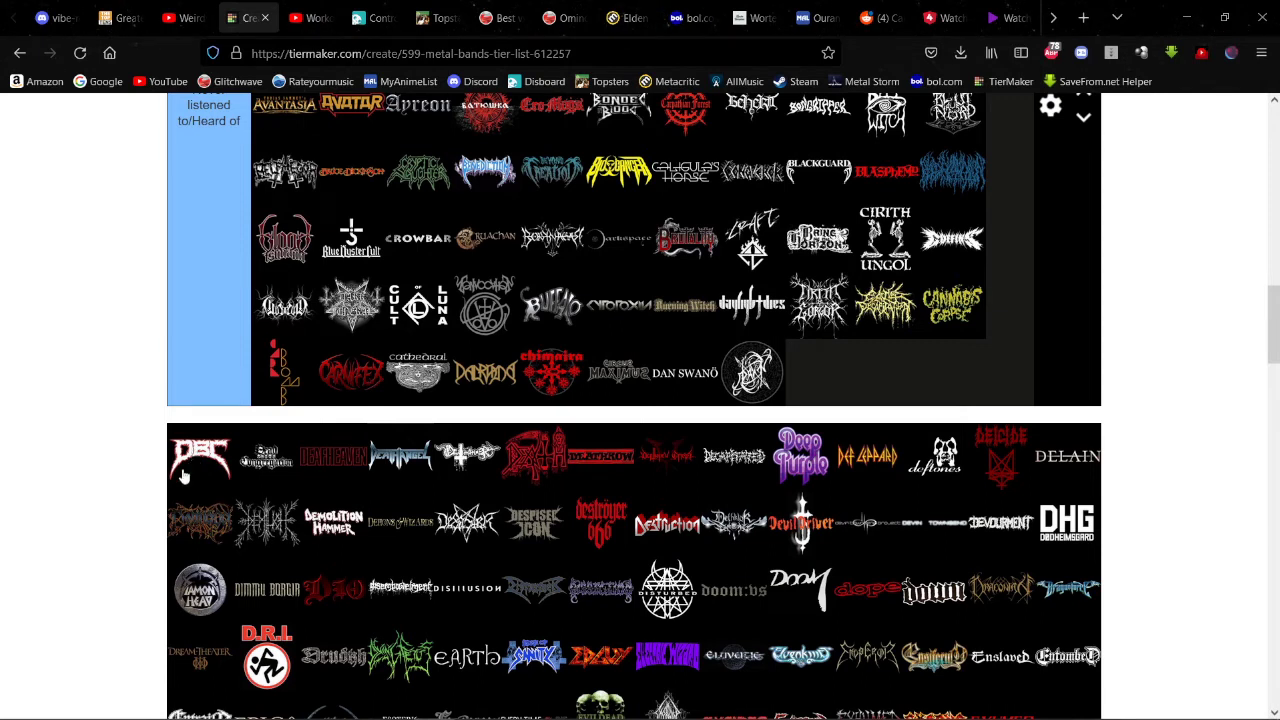
pyautogui.moveTo(183, 475); pyautogui.dragTo(815, 370)
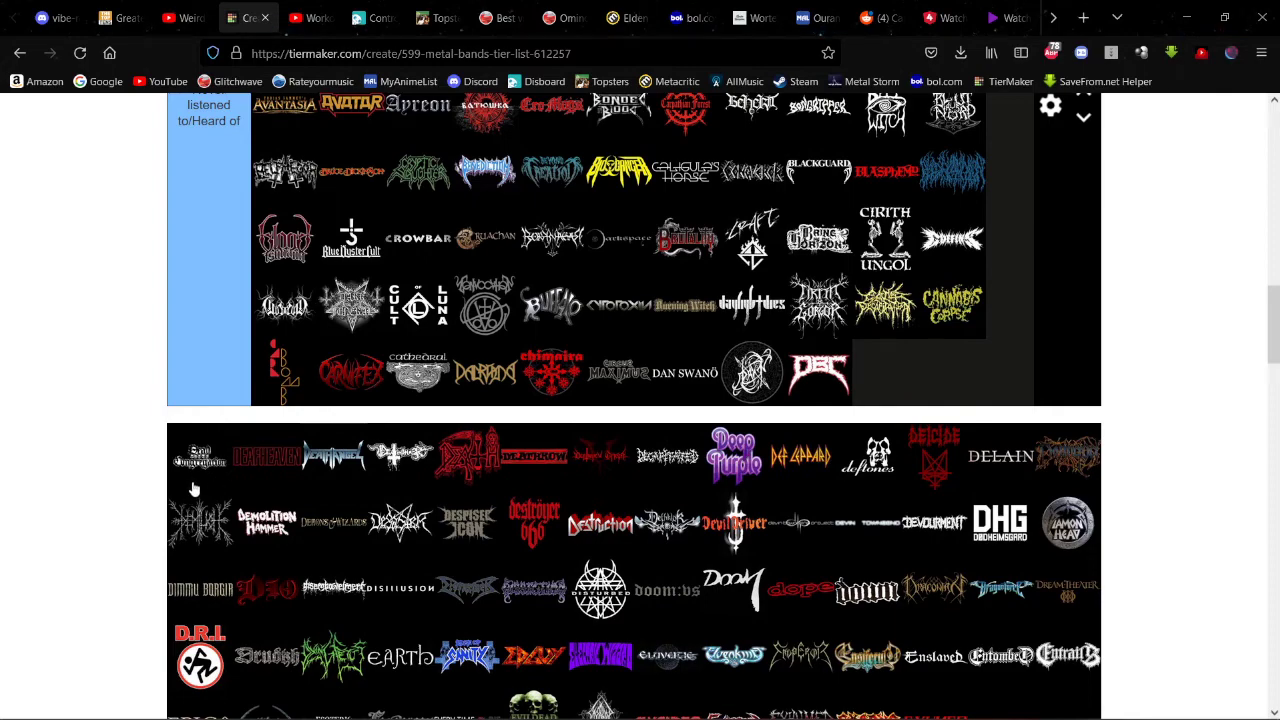
# Step: Add Dead Congregation to the Never listened to/Heard of row and rank Deafheaven in High-Tier after Coheed and Cambria
pyautogui.moveTo(194, 489); pyautogui.dragTo(912, 384)
pyautogui.scroll(8, 257, 409)
pyautogui.scroll(3, 305, 385)
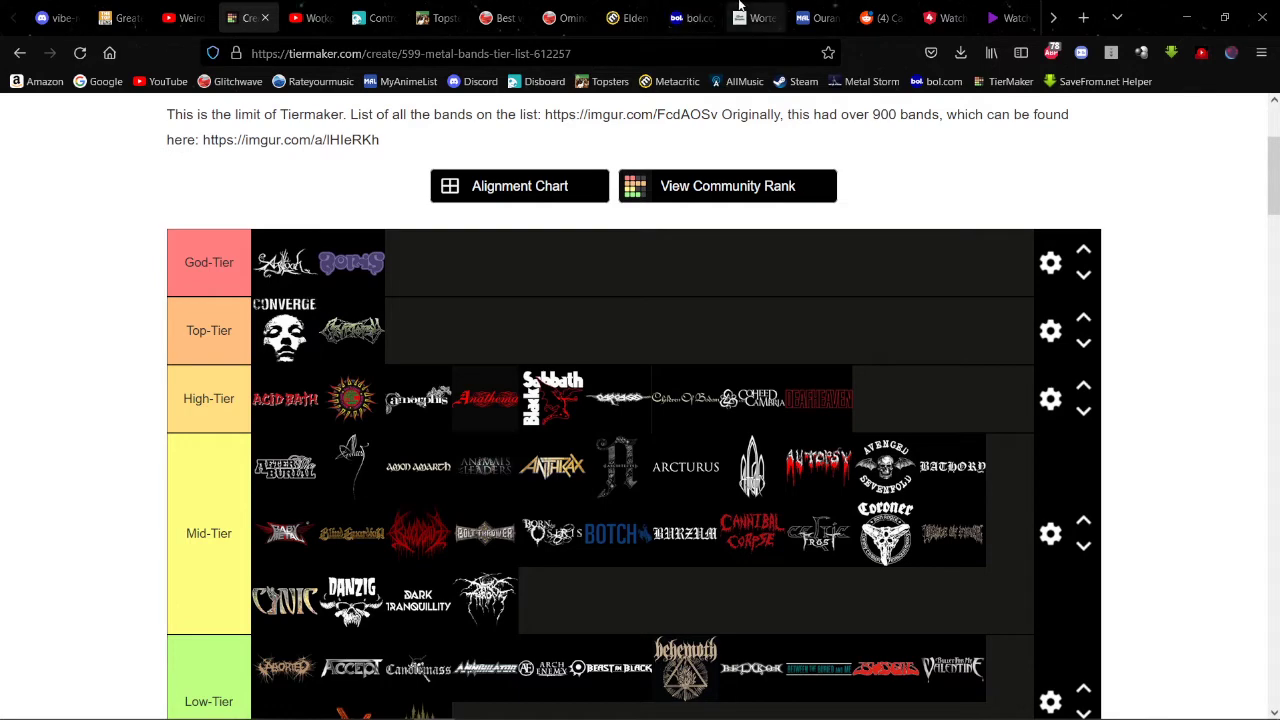
# Step: Place the Reddit browser tab near the tier list's tab and open Metal Storm's Top 200 albums page in it
pyautogui.click(1053, 17)
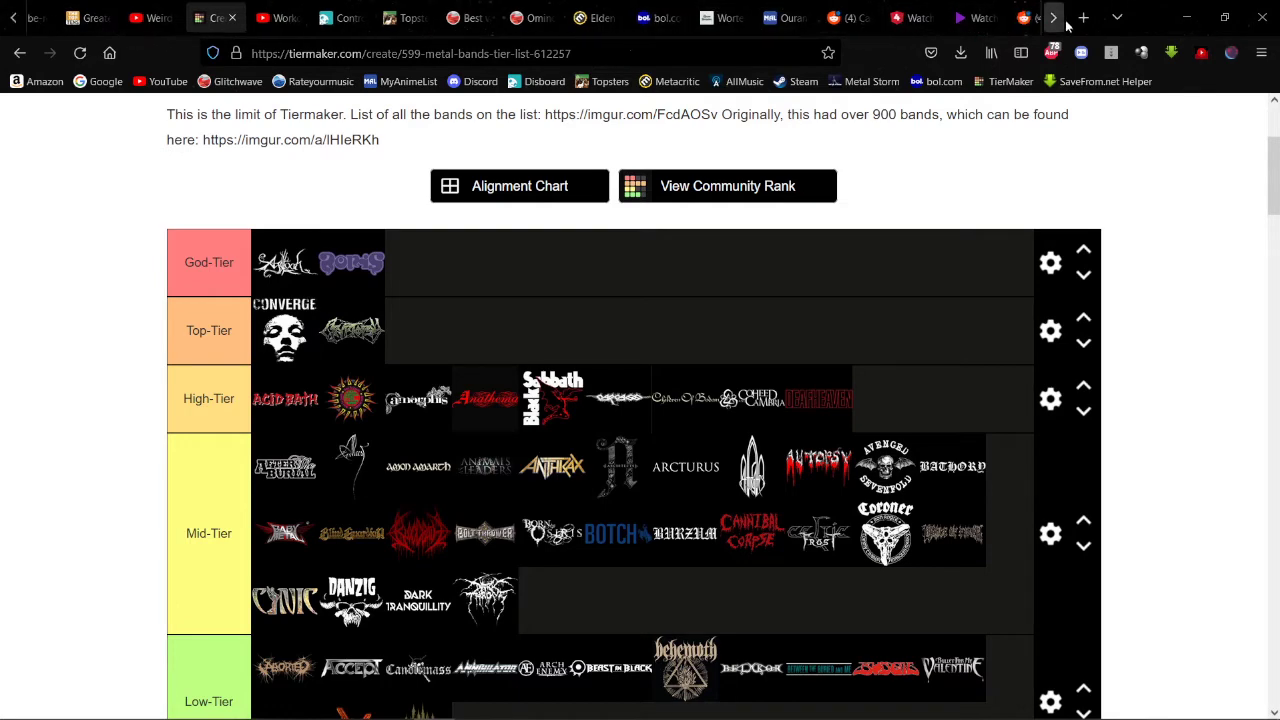
pyautogui.click(296, 17)
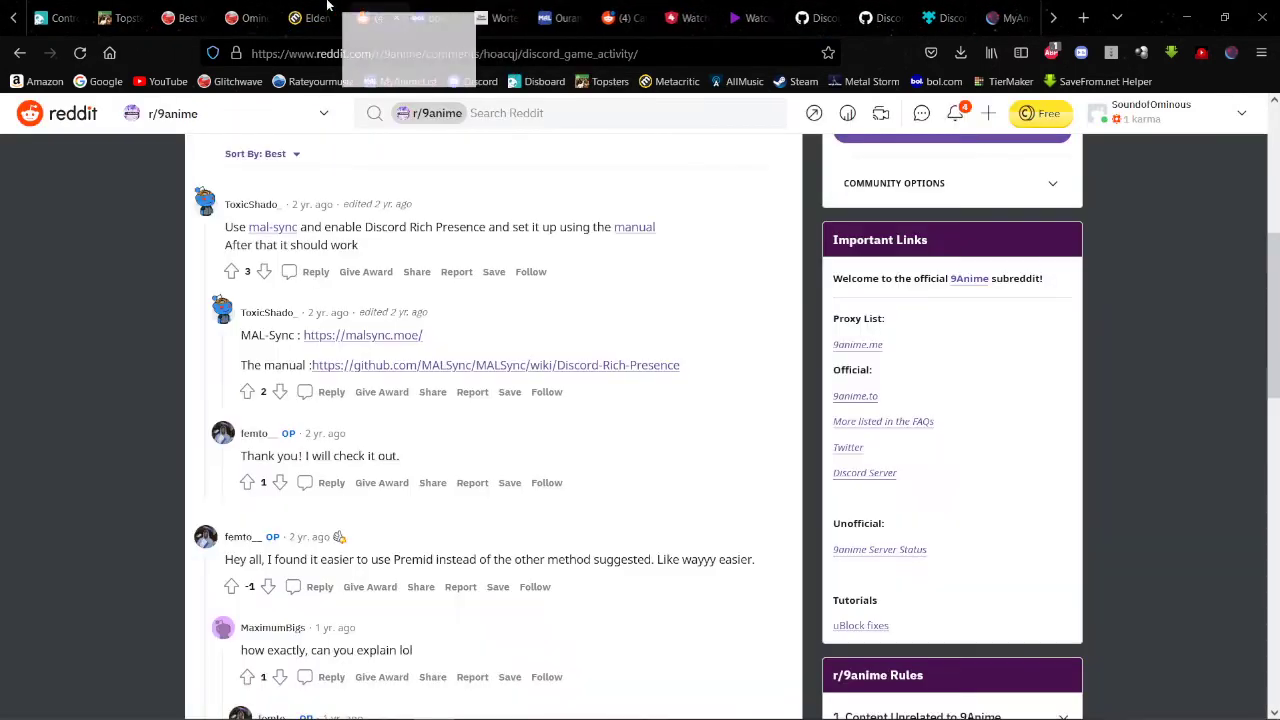
pyautogui.moveTo(2, 5); pyautogui.dragTo(350, 22)
pyautogui.click(352, 54)
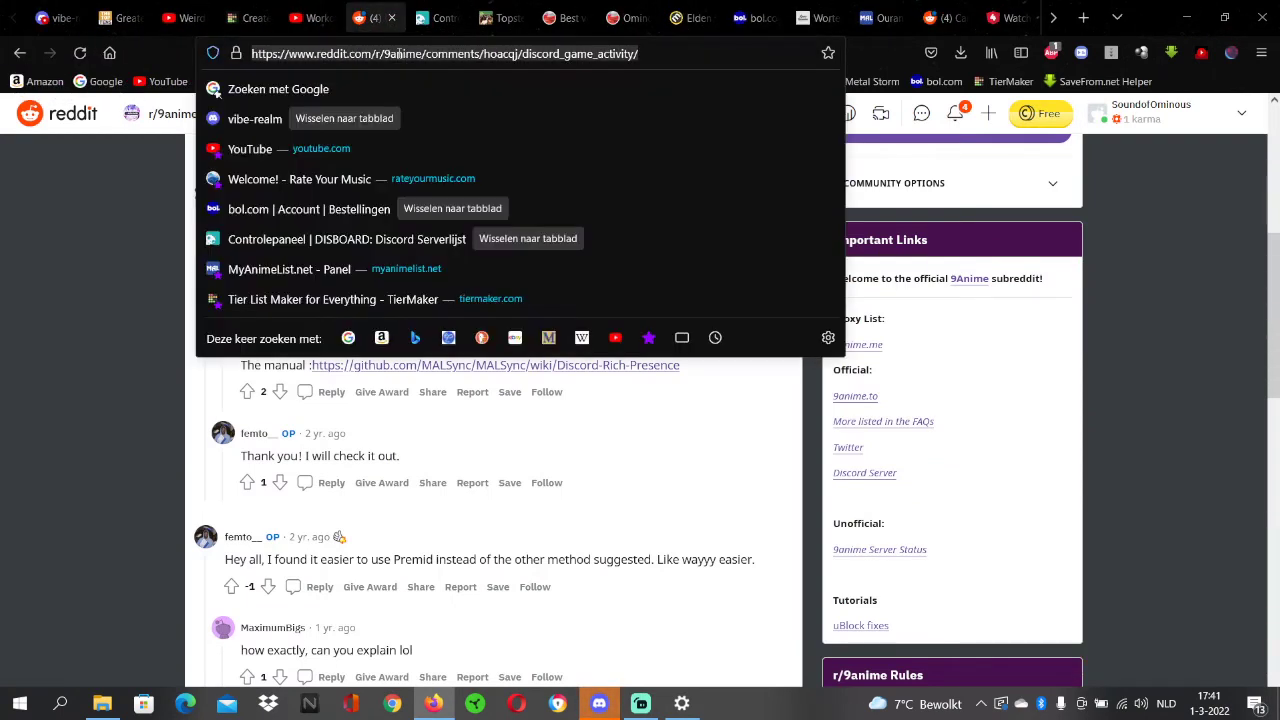
pyautogui.write('metacritic.com/')
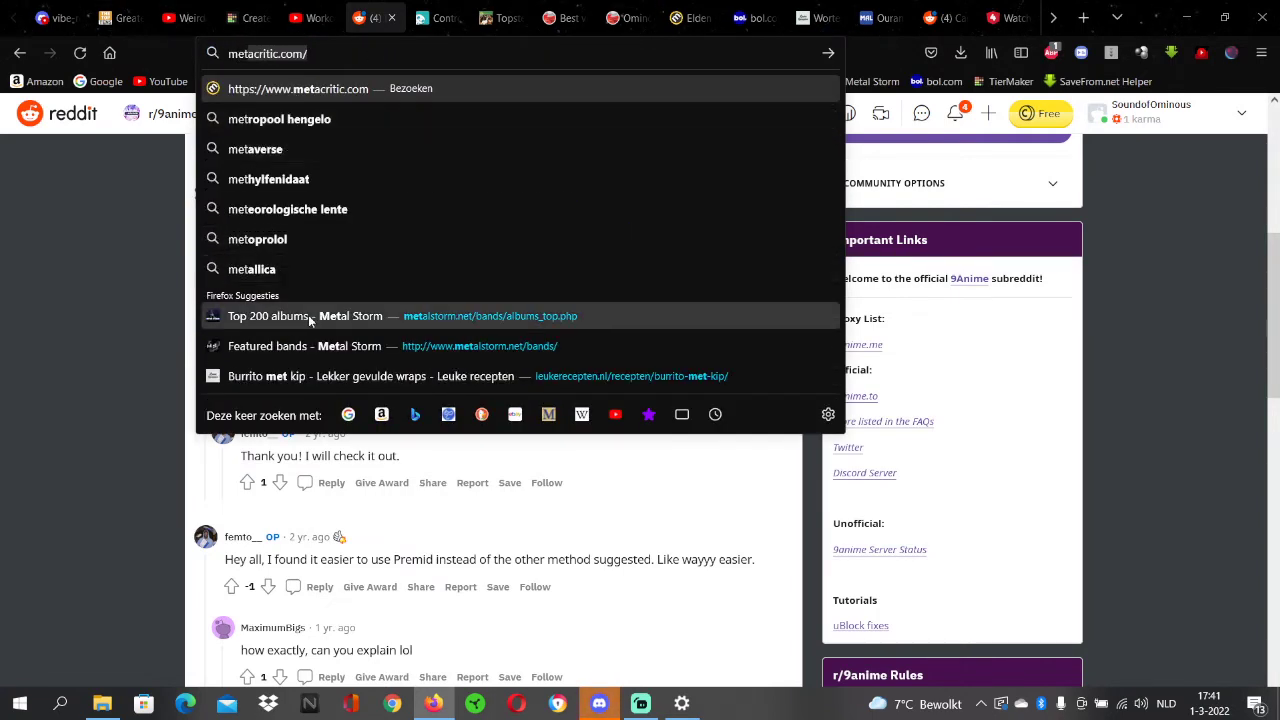
pyautogui.click(308, 316)
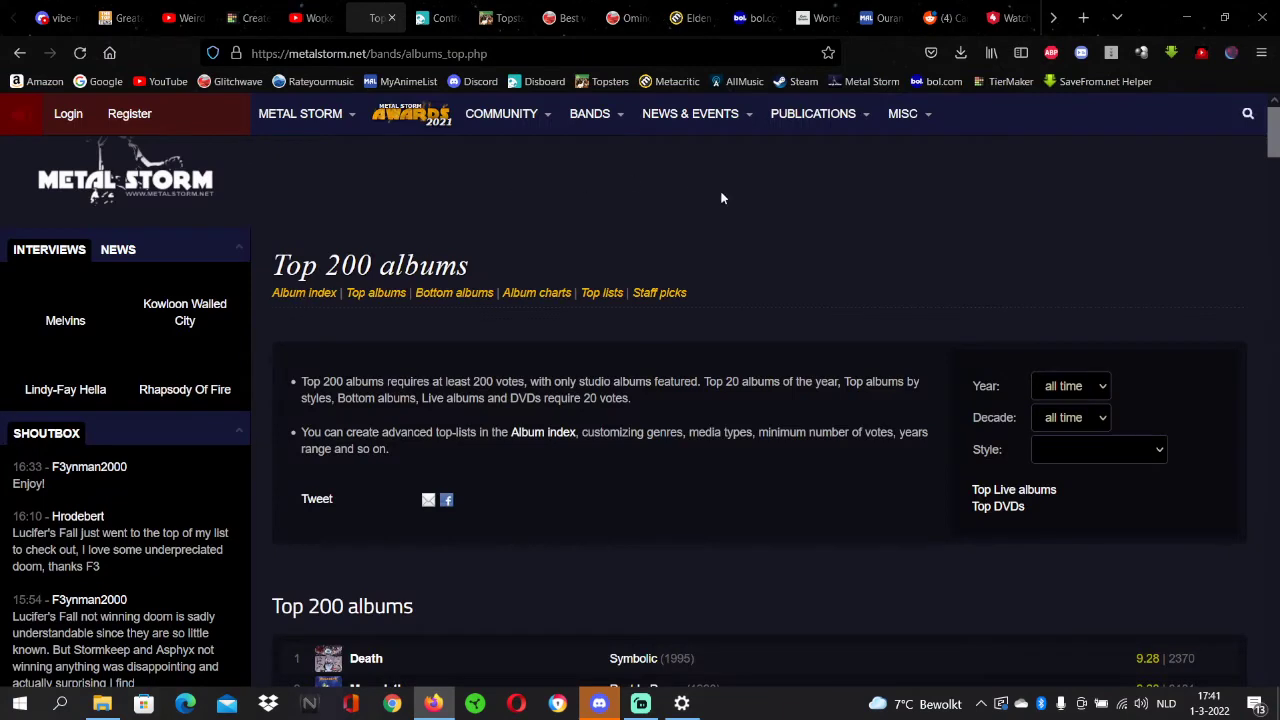
# Step: Search Metal Storm for the band Deafheaven, look through its album discography and return to the tier list
pyautogui.click(1248, 113)
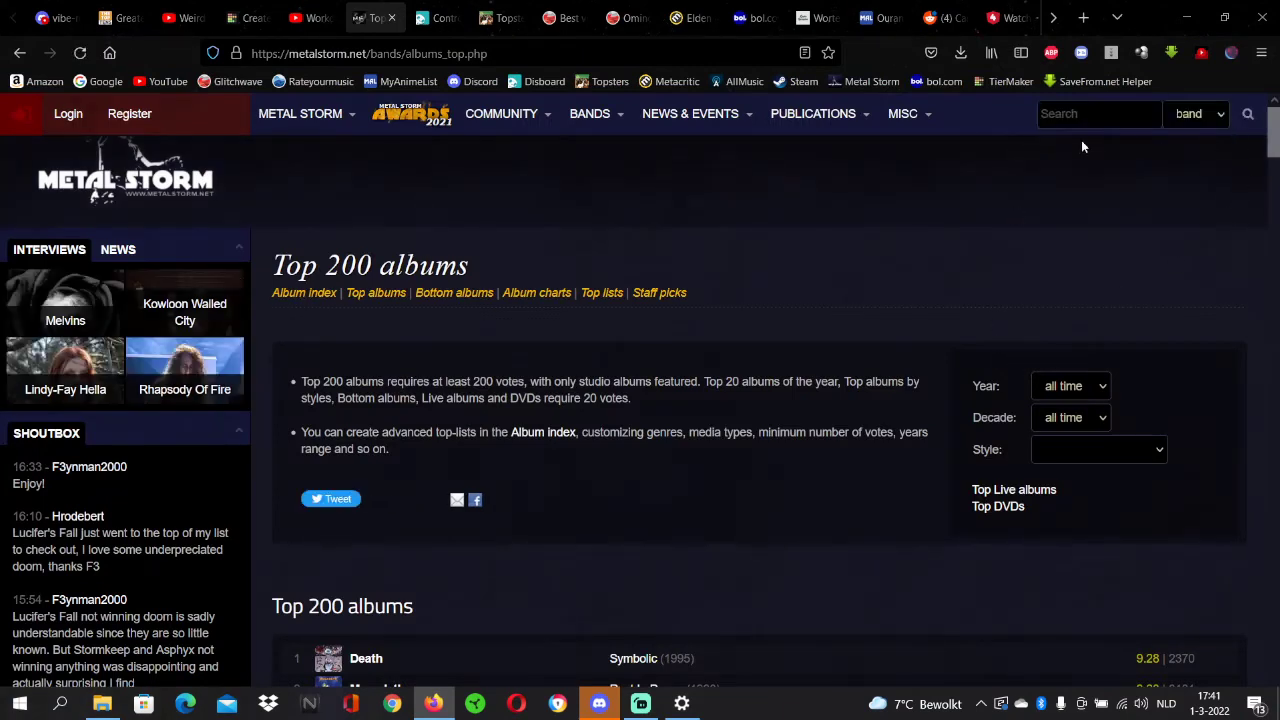
pyautogui.click(1082, 115)
pyautogui.write('De')
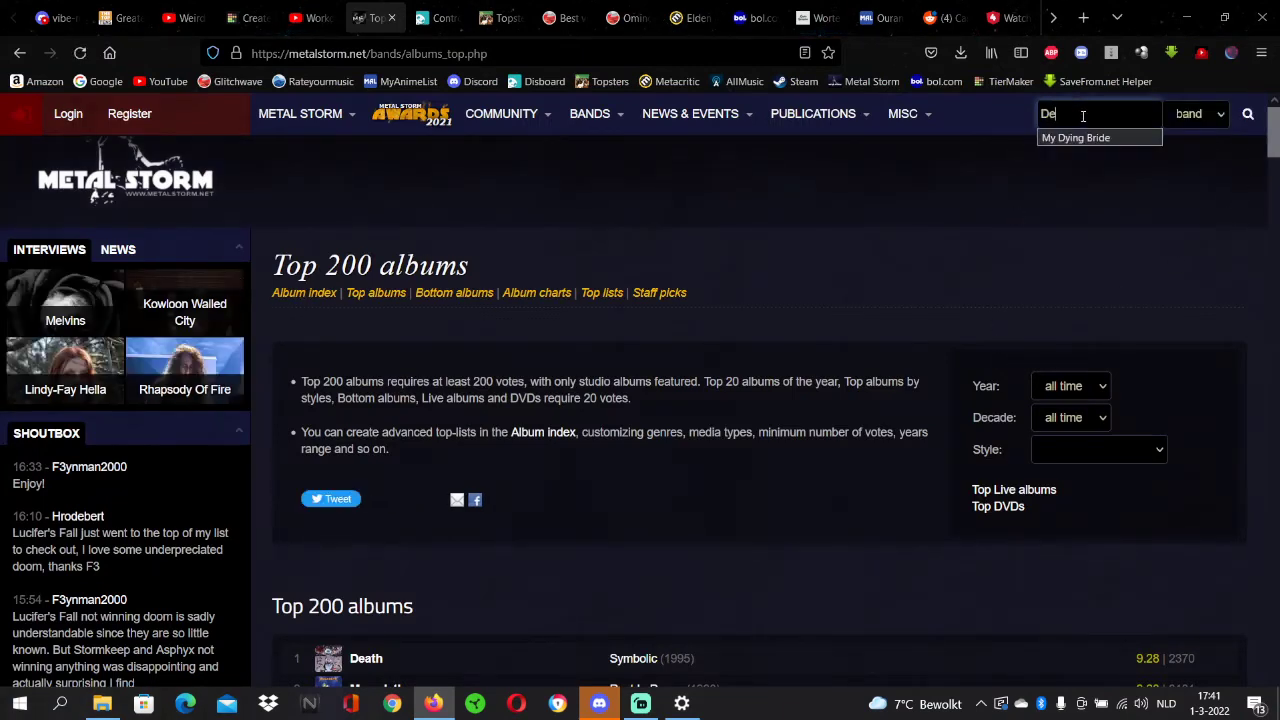
pyautogui.write('afheaven')
pyautogui.press('Return')
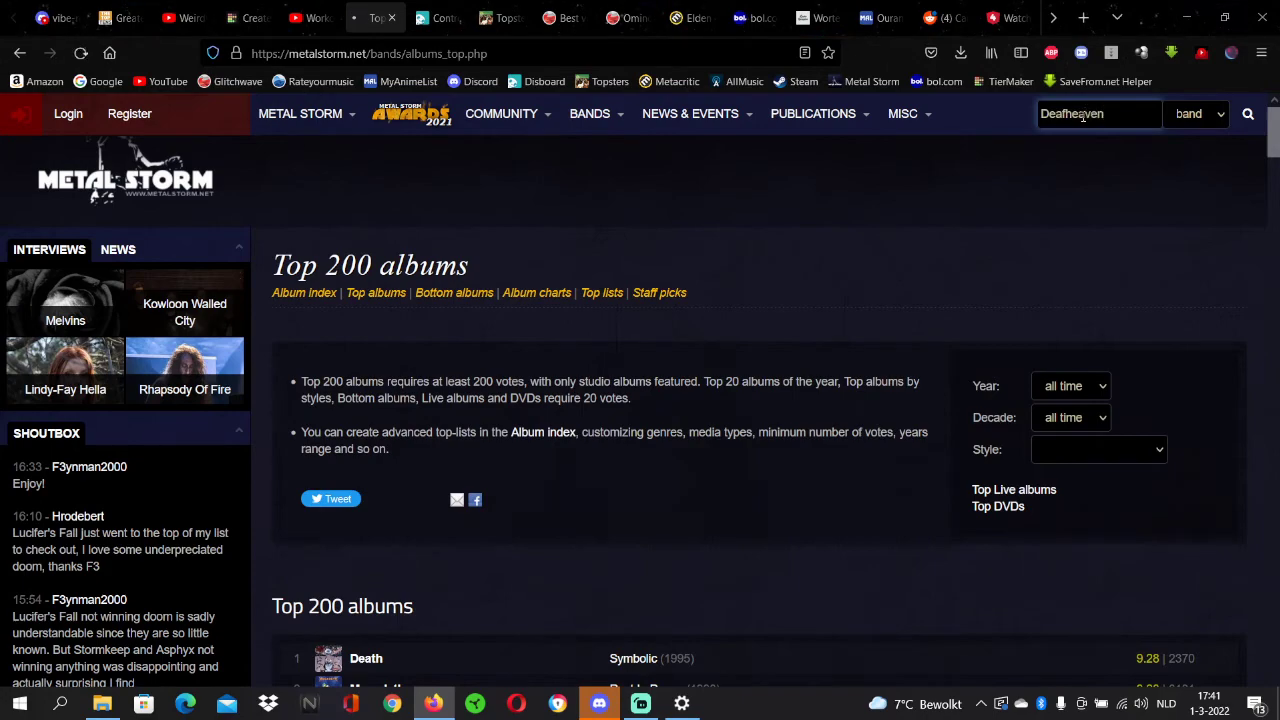
pyautogui.scroll(-10, 720, 331)
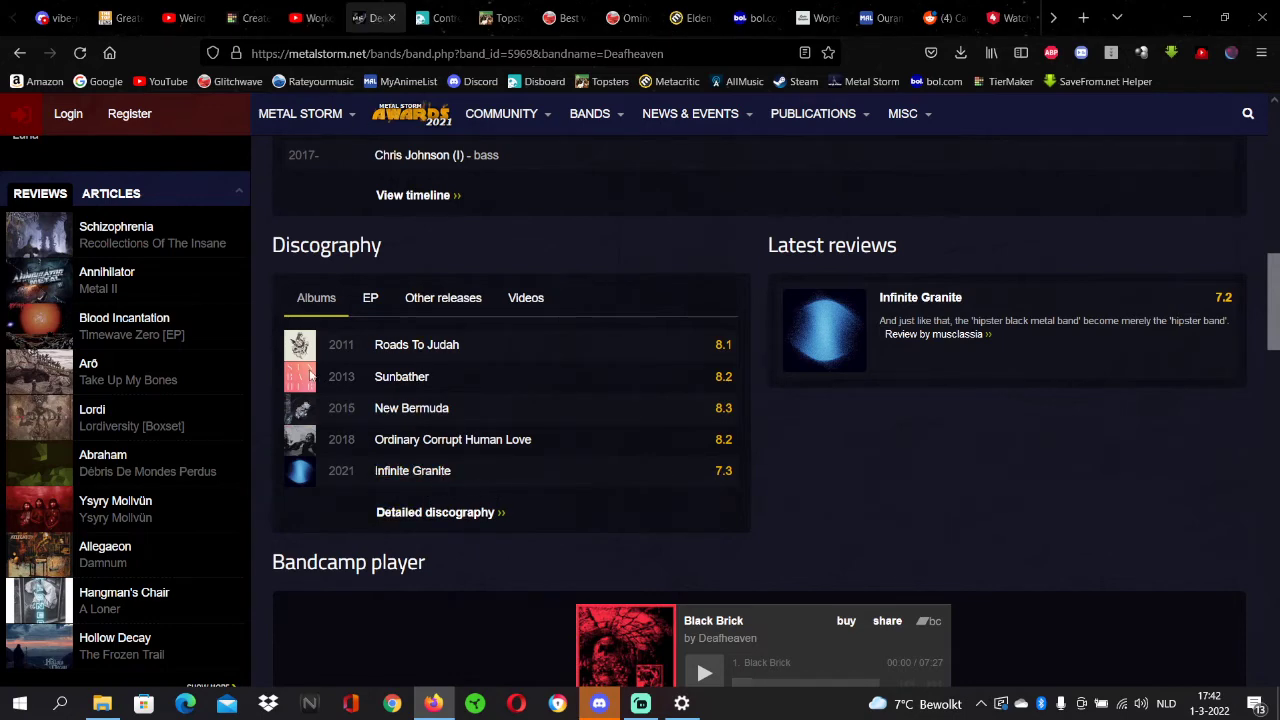
pyautogui.click(252, 17)
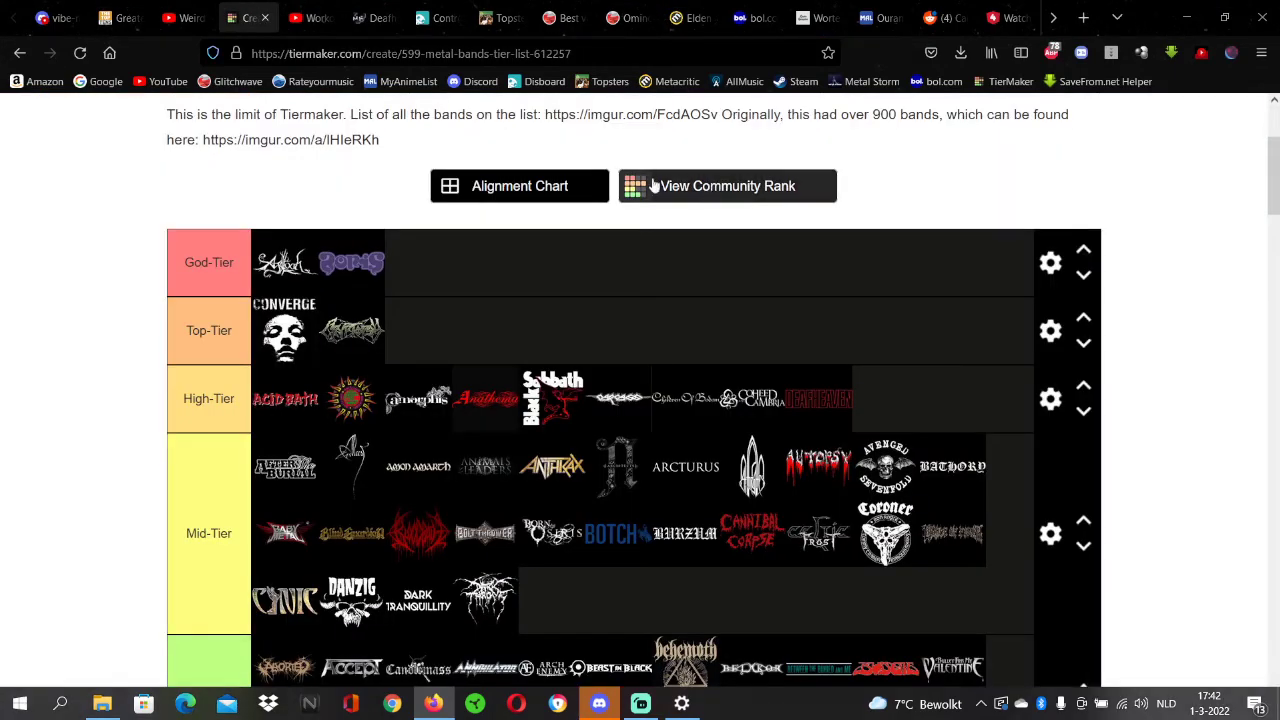
# Step: Add Death Angel and the inverted-cross-logo band listed just before Death to the Never listened to/Heard of row
pyautogui.scroll(-7, 650, 188)
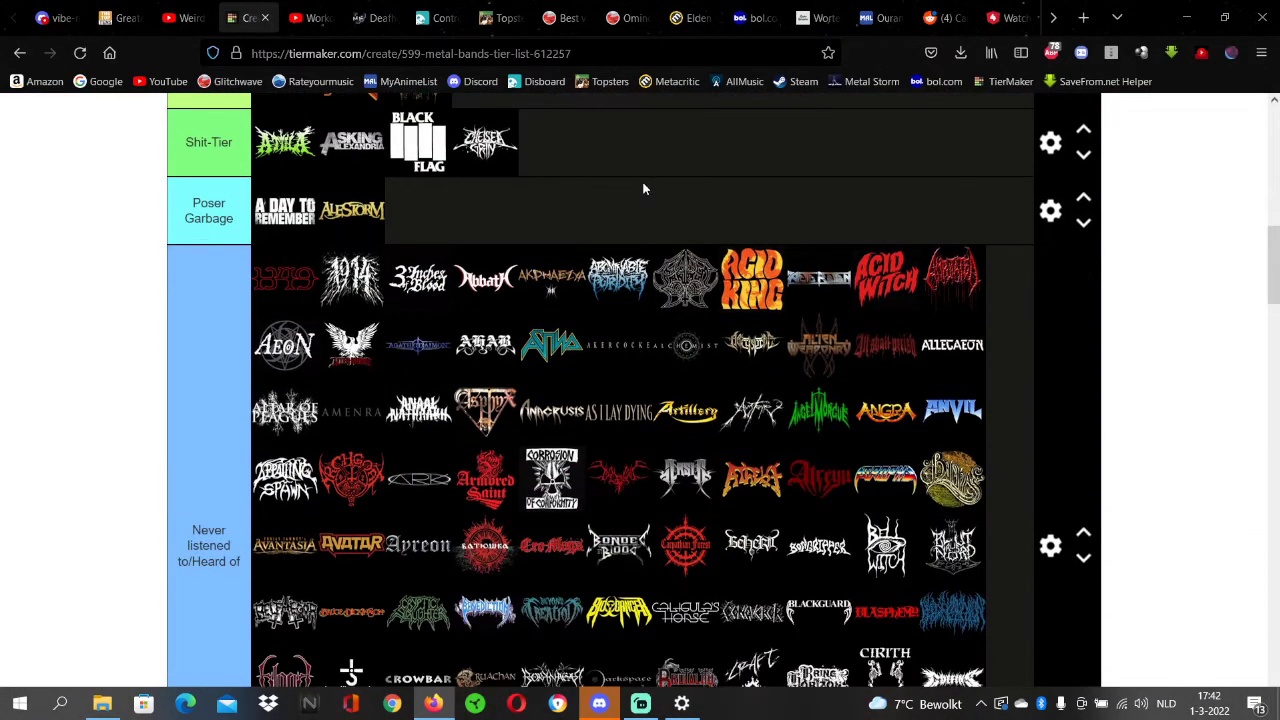
pyautogui.scroll(-7, 643, 185)
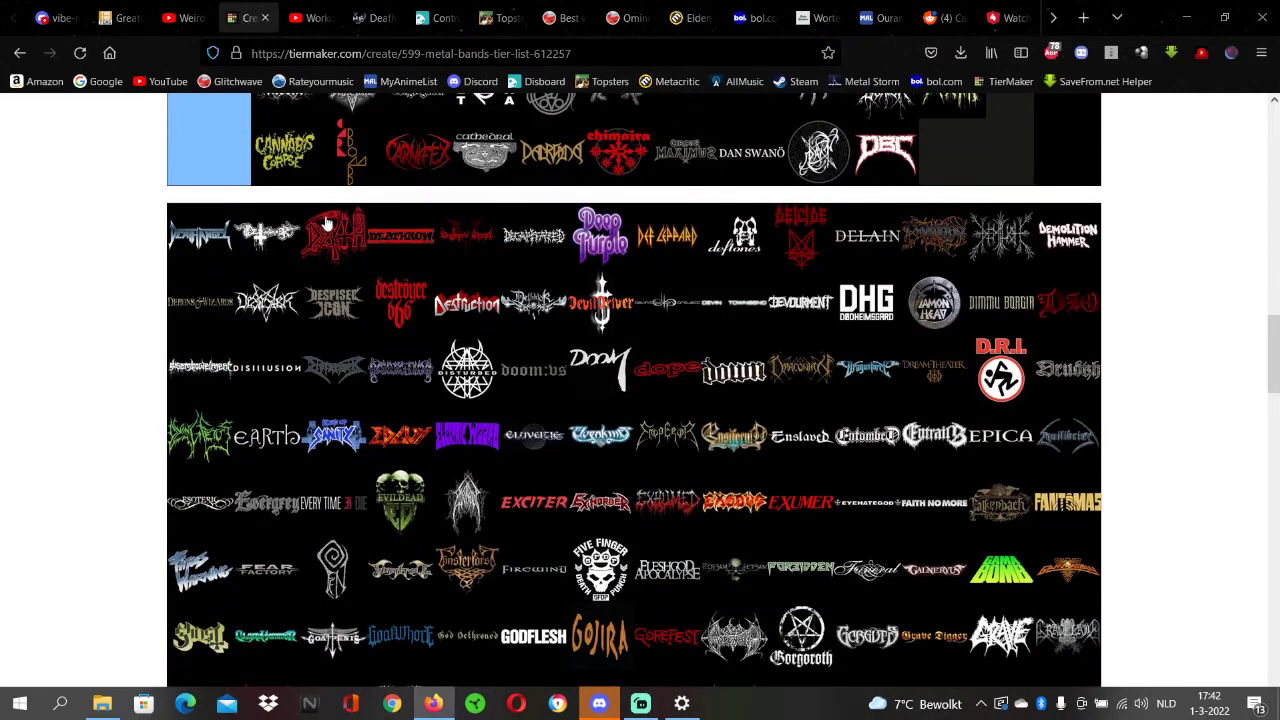
pyautogui.moveTo(197, 238); pyautogui.dragTo(960, 598)
pyautogui.scroll(10, 363, 249)
pyautogui.scroll(-9, 400, 240)
pyautogui.scroll(5, 400, 232)
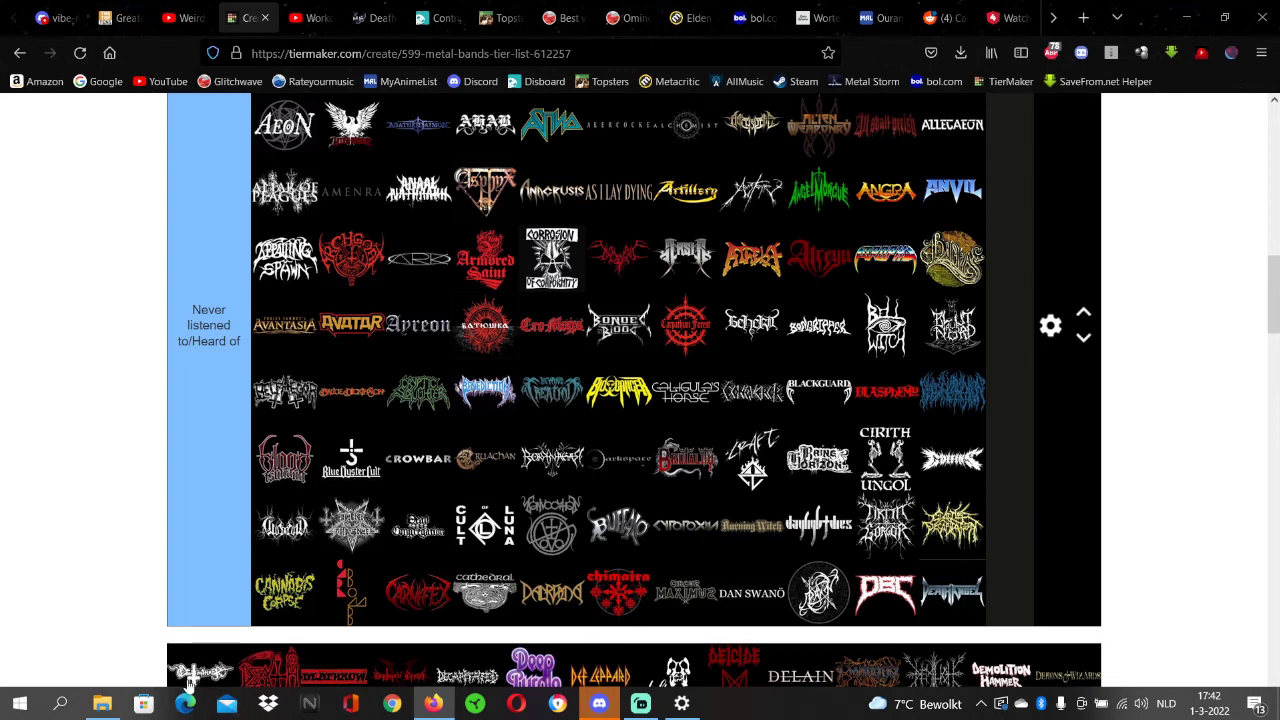
pyautogui.moveTo(190, 680); pyautogui.dragTo(340, 603)
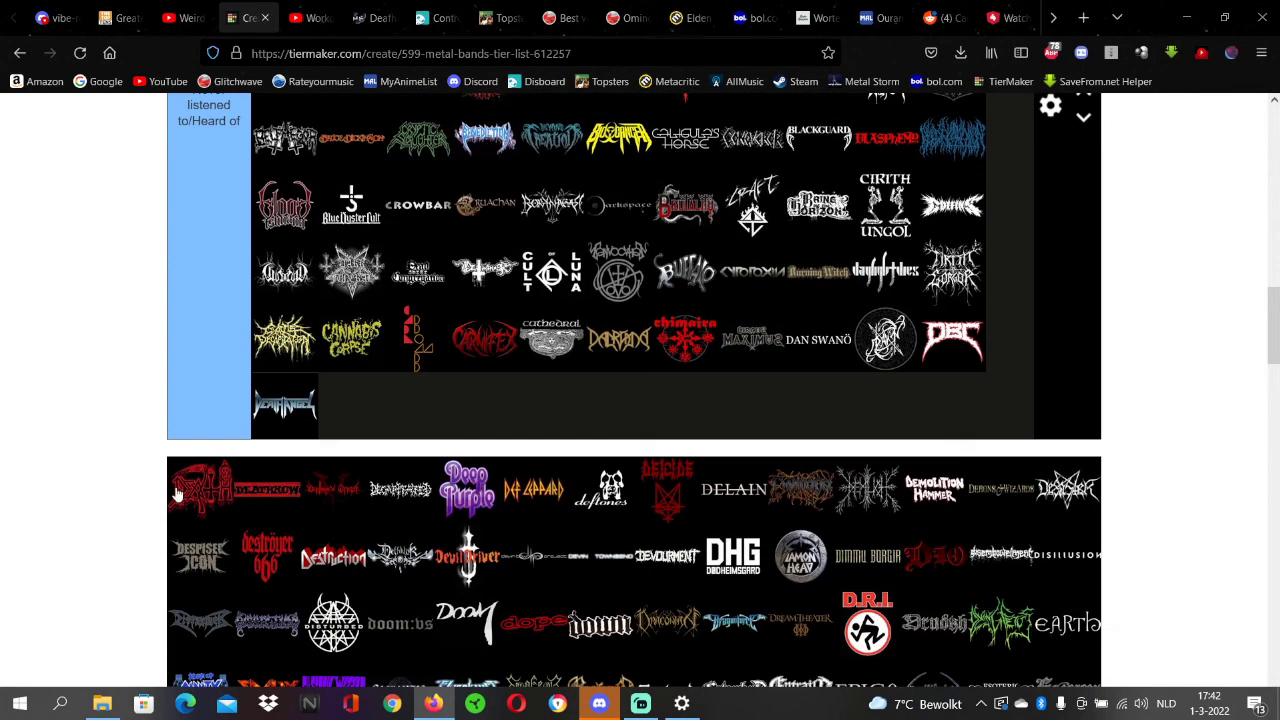
# Step: Rank Death in Top-Tier after Cryptopsy
pyautogui.moveTo(197, 487); pyautogui.dragTo(507, 279)
pyautogui.scroll(10, 203, 449)
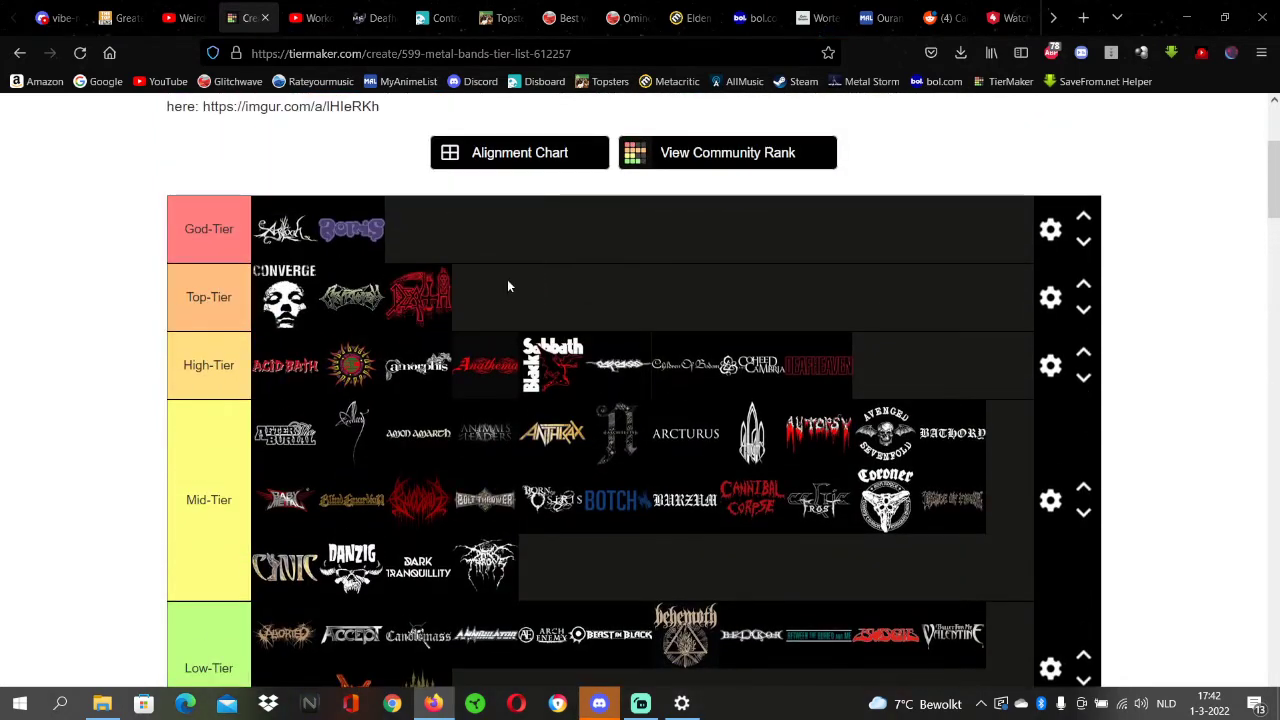
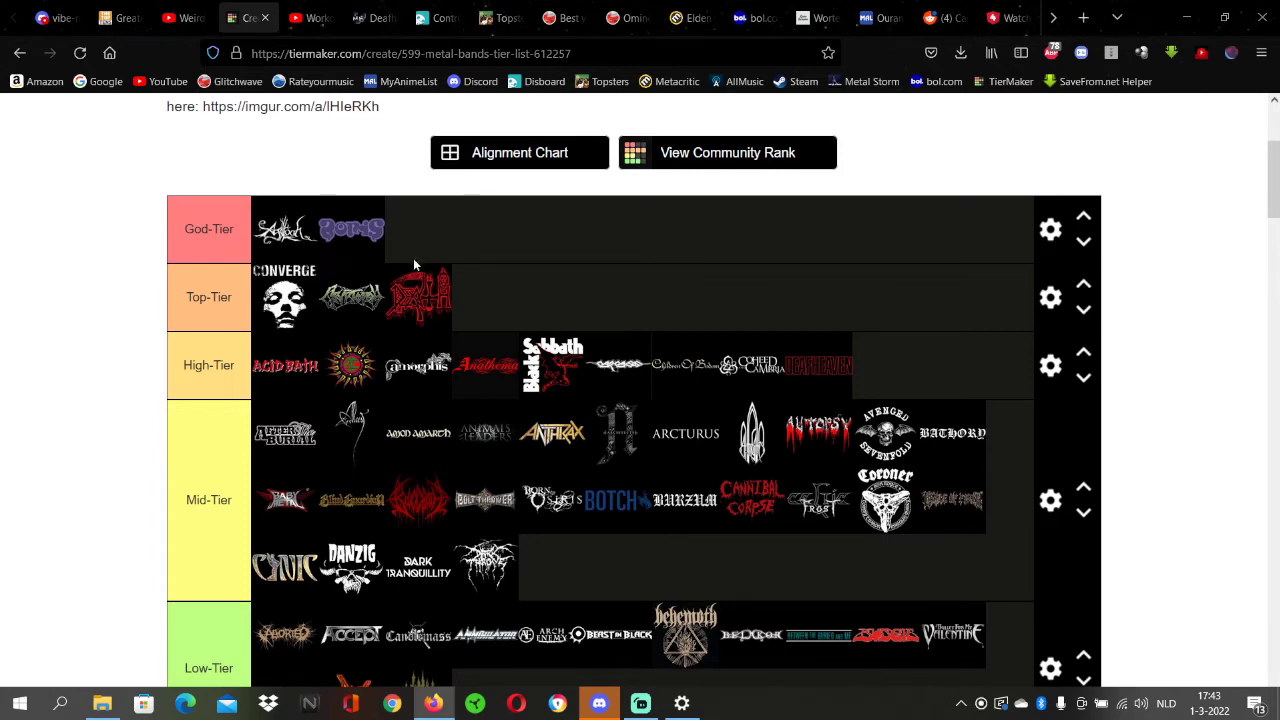
# Step: Look over the placements in all tier rows and the bands still waiting in the unranked pool
pyautogui.scroll(-2, 514, 170)
pyautogui.scroll(-2, 514, 174)
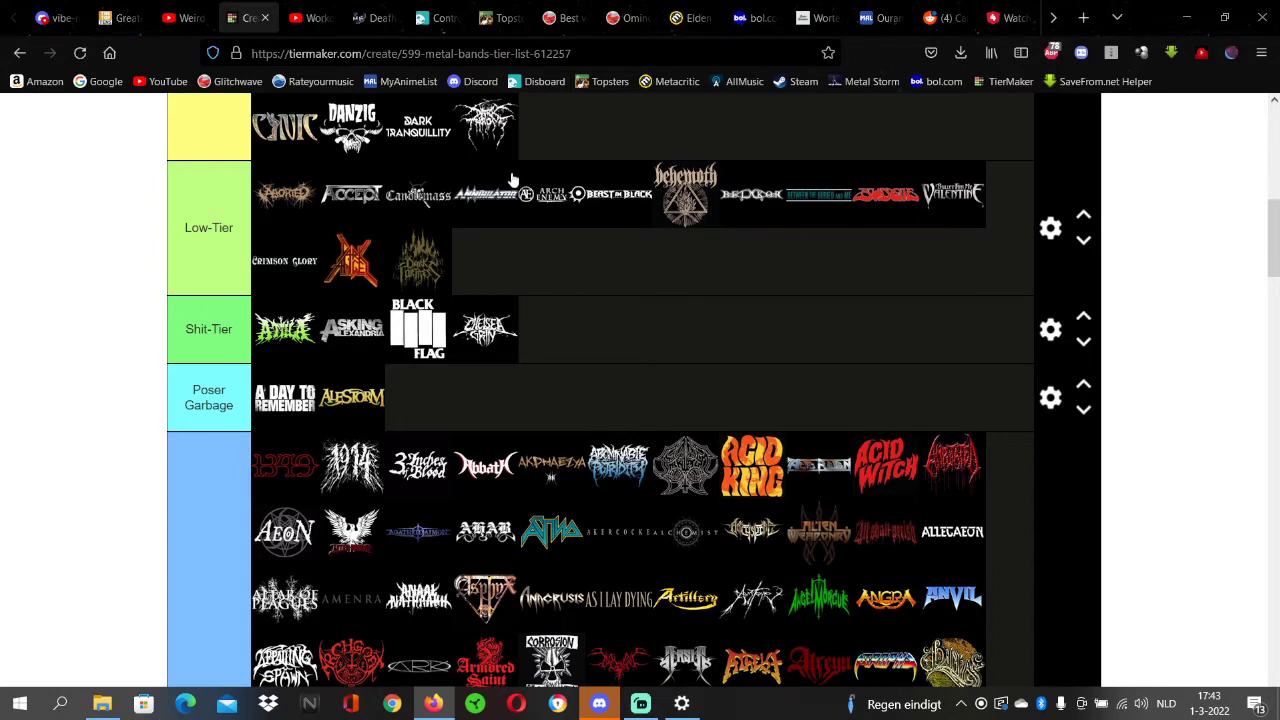
pyautogui.scroll(2, 449, 277)
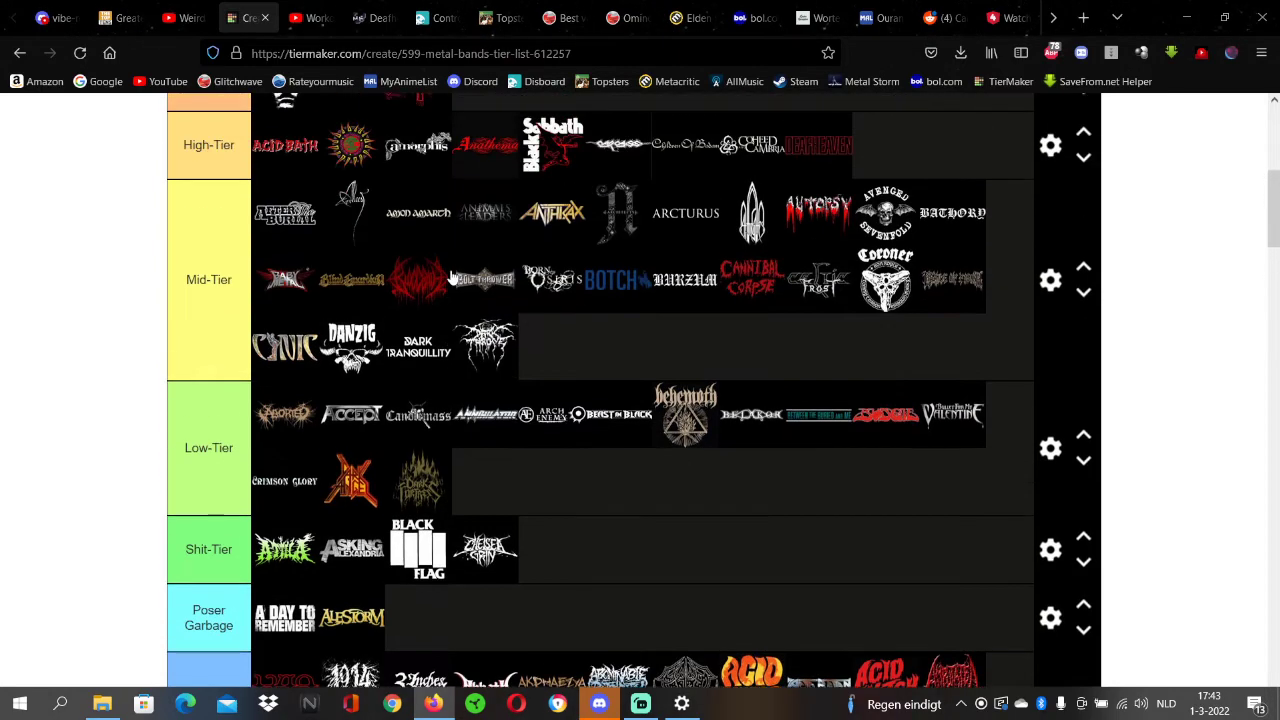
pyautogui.scroll(-2, 452, 277)
pyautogui.scroll(-2, 452, 272)
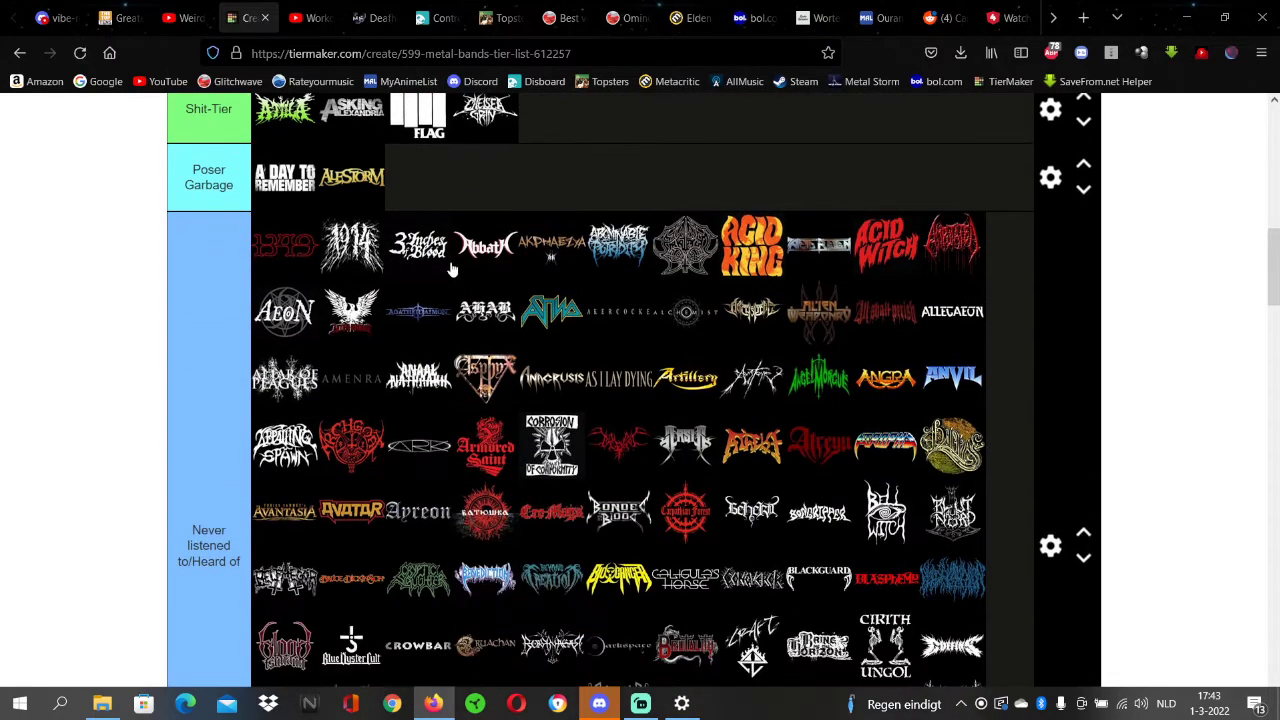
pyautogui.scroll(-6, 452, 270)
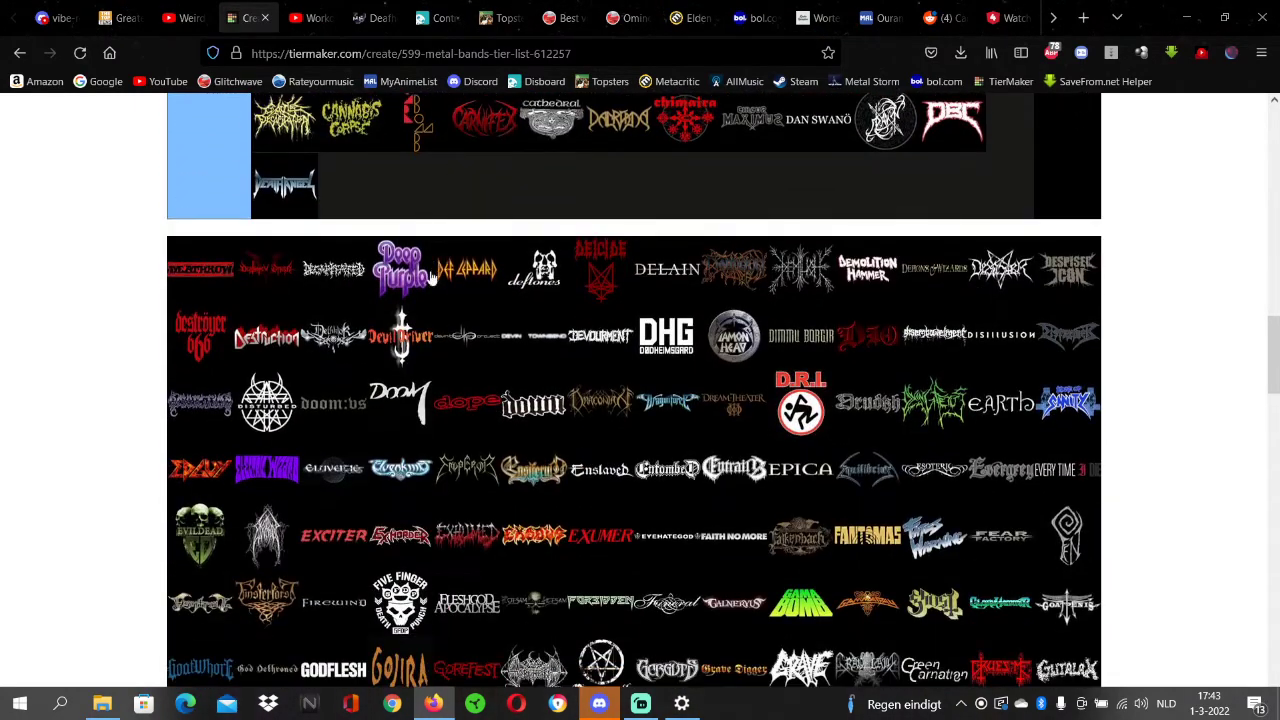
pyautogui.scroll(2, 432, 280)
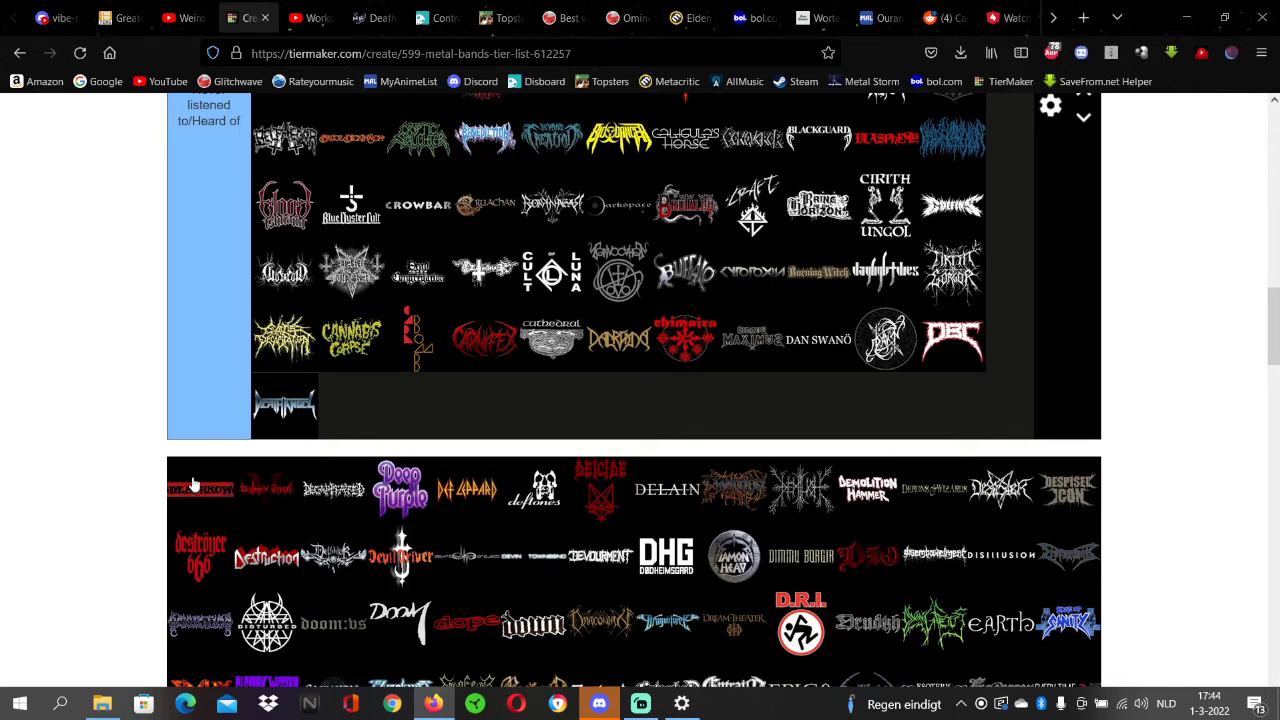
pyautogui.scroll(10, 314, 483)
pyautogui.scroll(5, 314, 483)
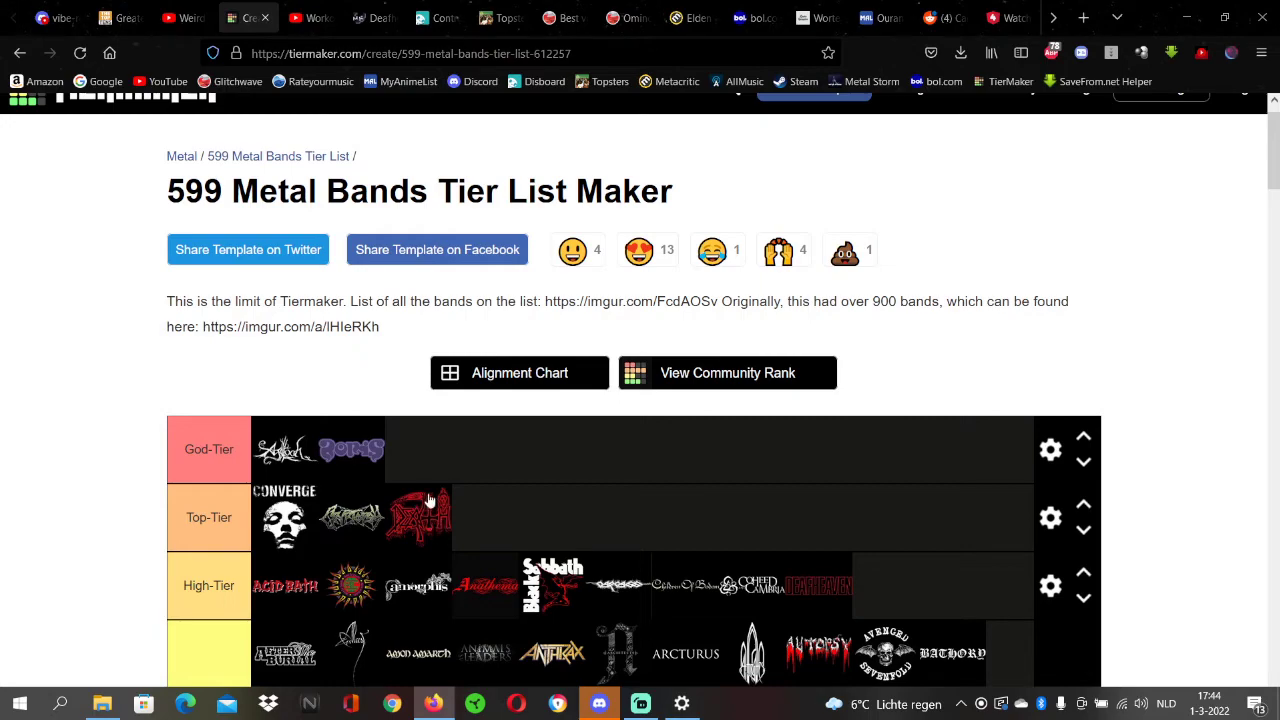
pyautogui.scroll(-3, 493, 486)
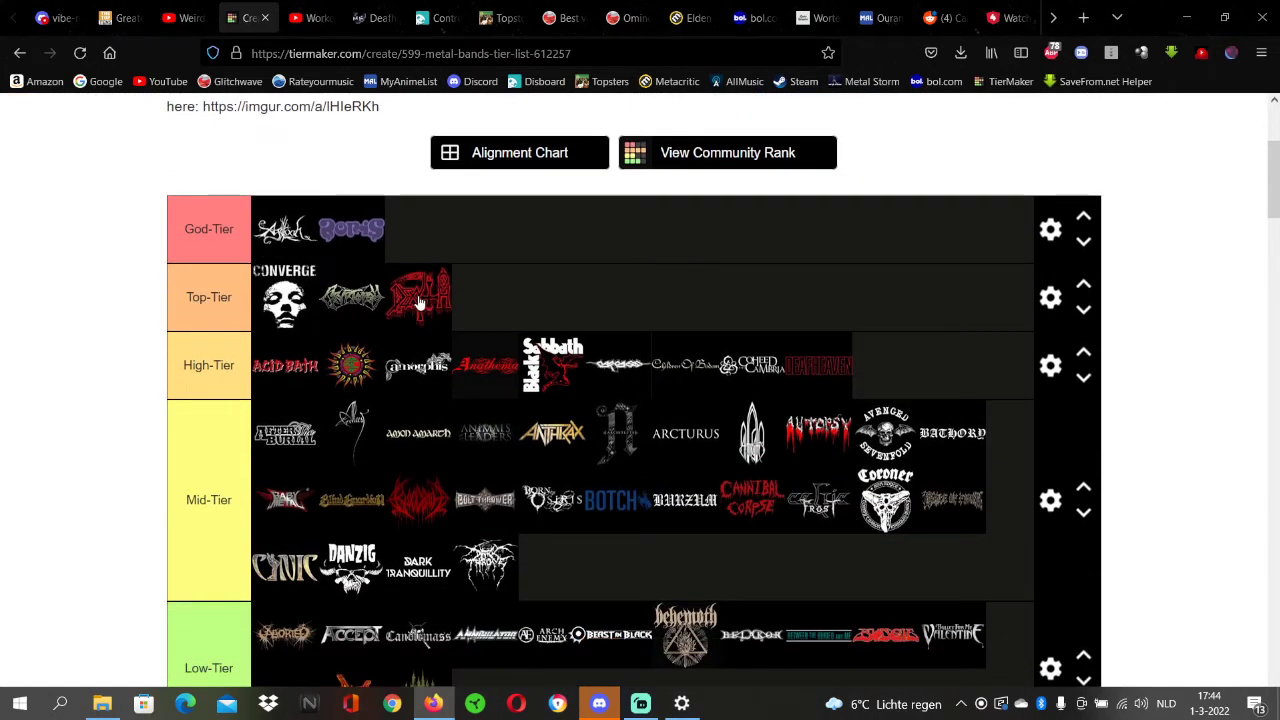
pyautogui.scroll(-20, 600, 325)
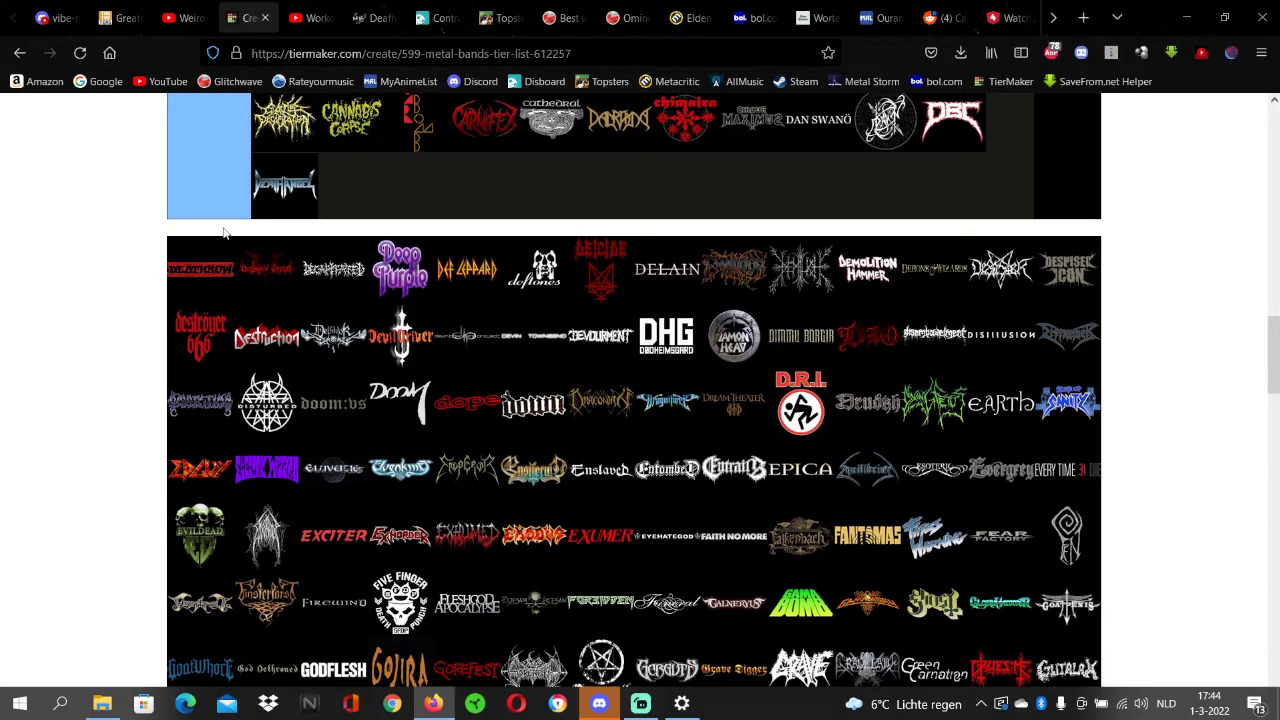
# Step: Add Deathrow, the dark red logo band listed after it and Decapitated to the Never listened to/Heard of row
pyautogui.scroll(3, 223, 263)
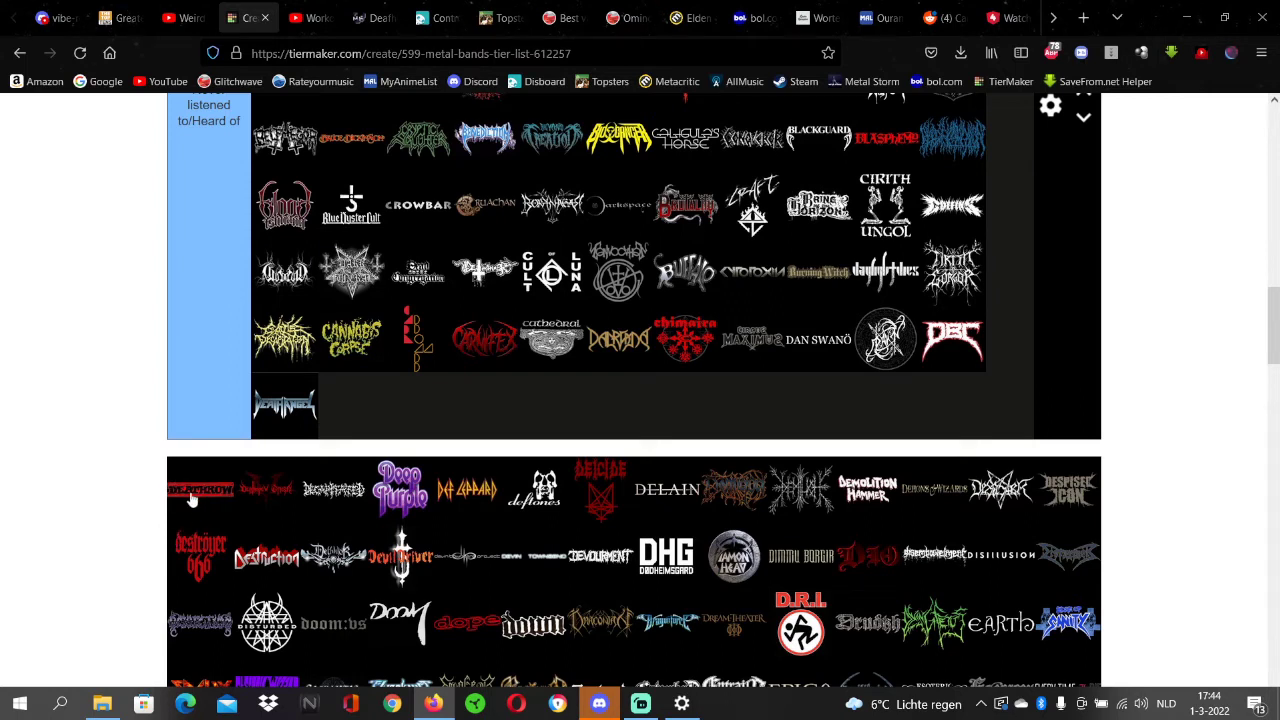
pyautogui.moveTo(193, 497); pyautogui.dragTo(385, 400)
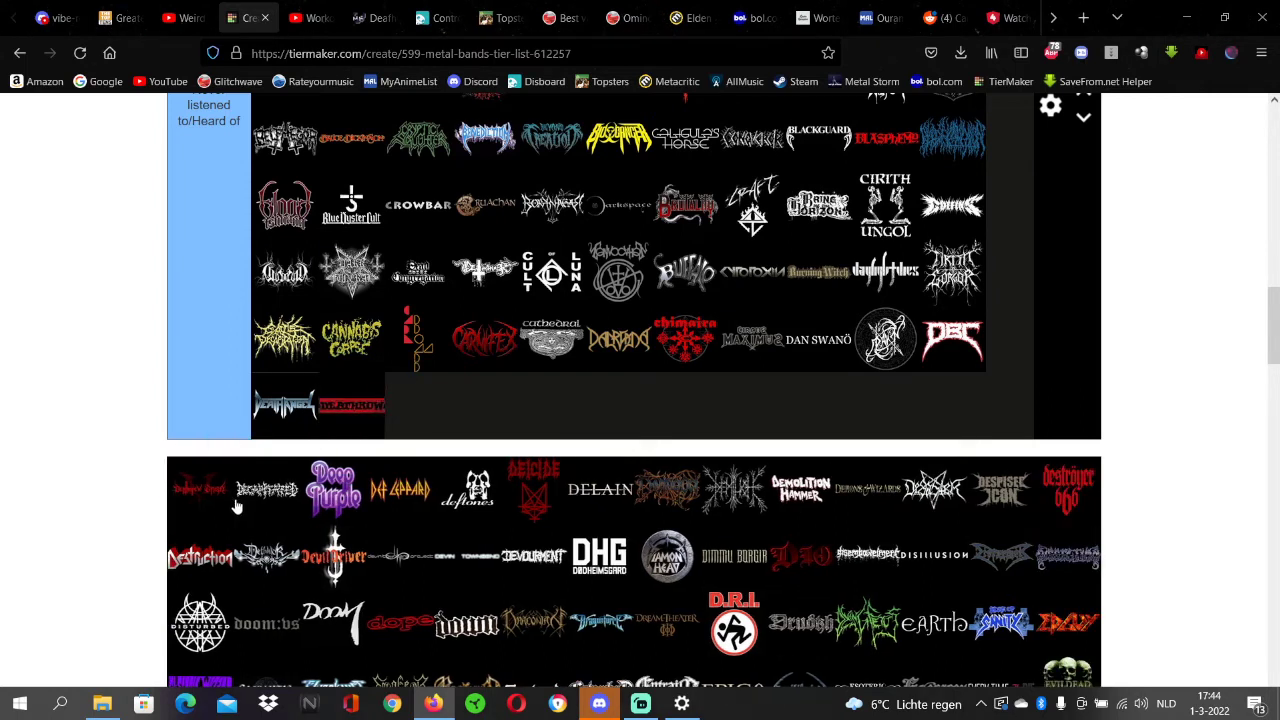
pyautogui.moveTo(200, 503); pyautogui.dragTo(453, 304)
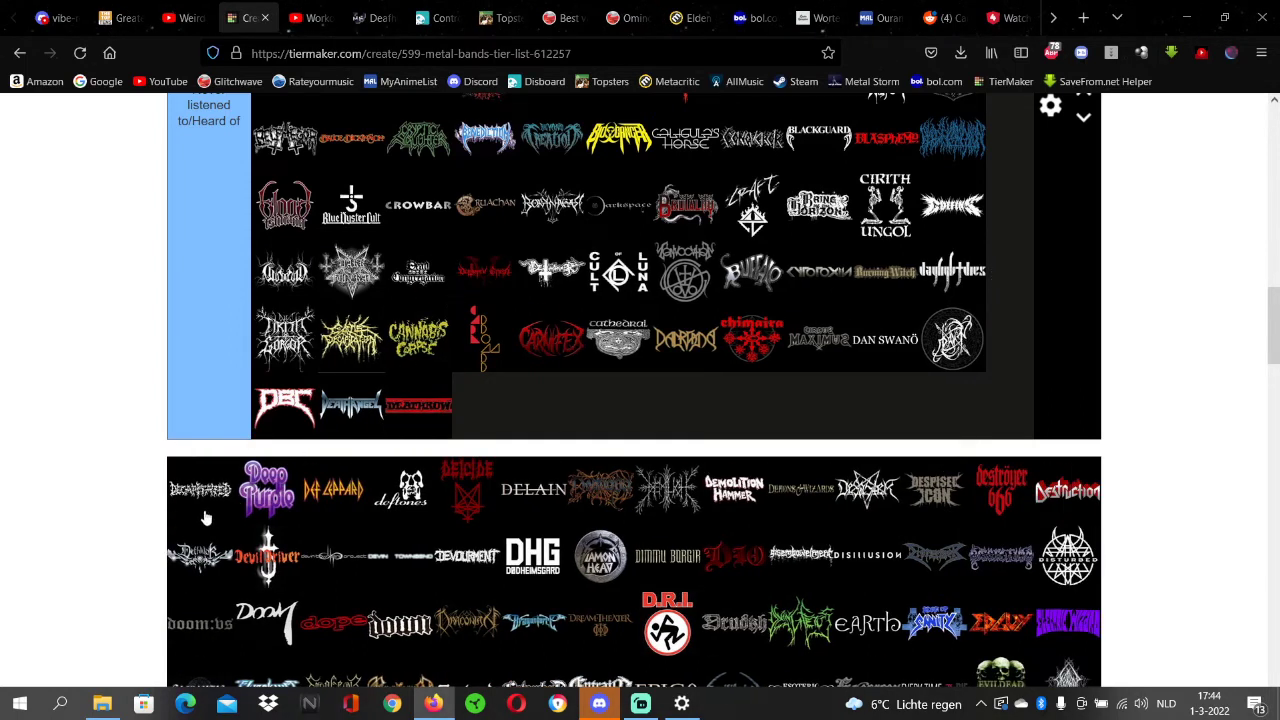
pyautogui.moveTo(210, 518); pyautogui.dragTo(388, 358)
# Step: Rank Deep Purple in Mid-Tier after Darkthrone
pyautogui.moveTo(200, 518); pyautogui.dragTo(586, 541)
pyautogui.scroll(6, 423, 360)
pyautogui.scroll(4, 420, 360)
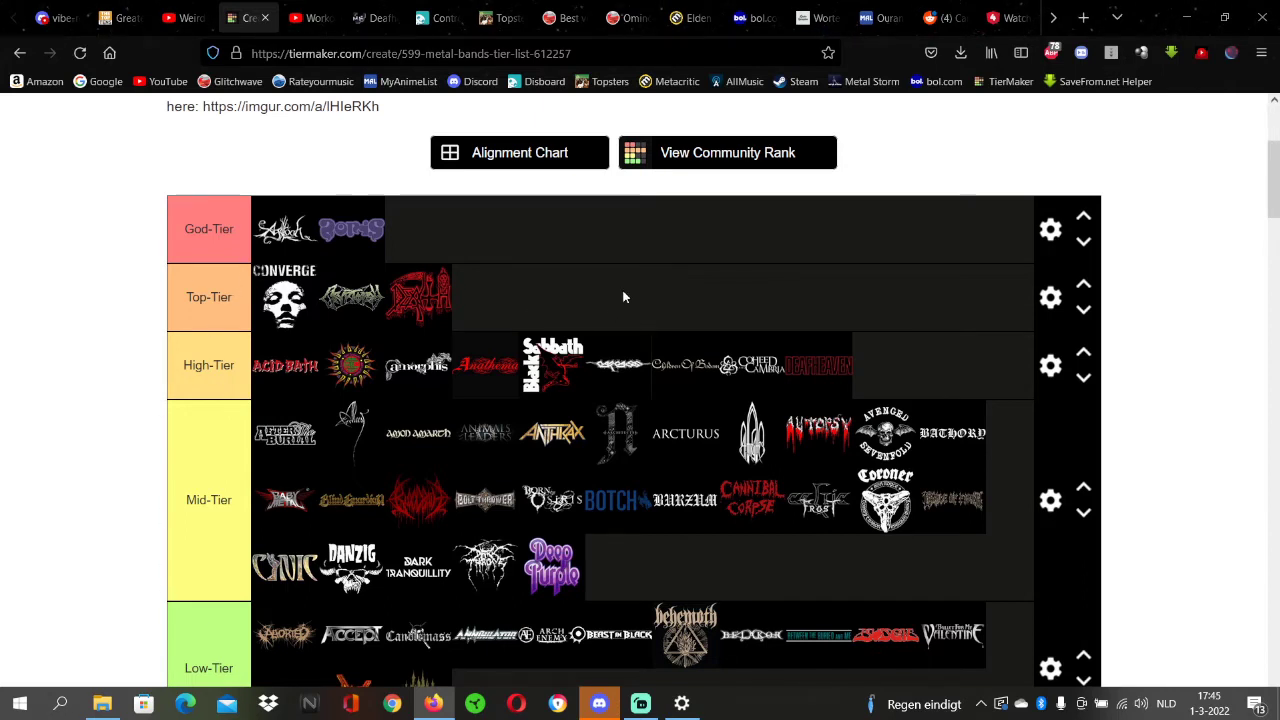
pyautogui.scroll(-3, 622, 290)
pyautogui.scroll(1, 620, 290)
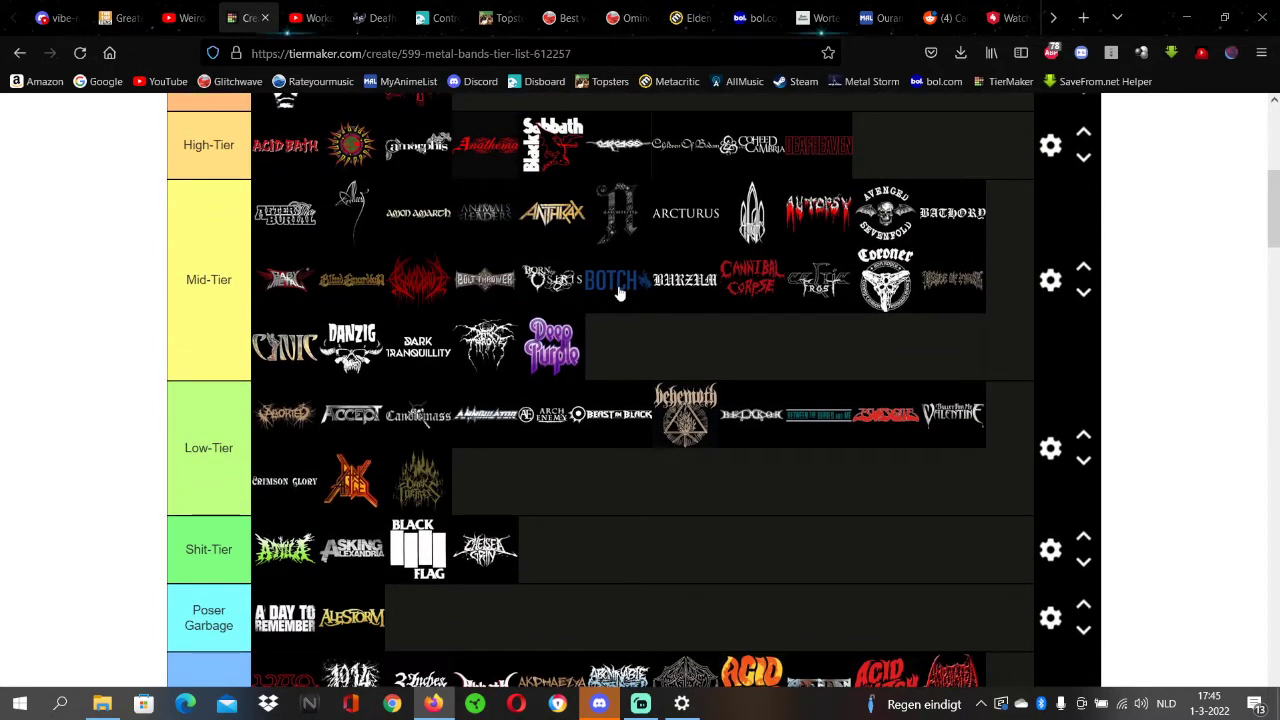
# Step: Rank Def Leppard in Low-Tier at the end of the row, after Dark Fortress
pyautogui.scroll(-15, 619, 291)
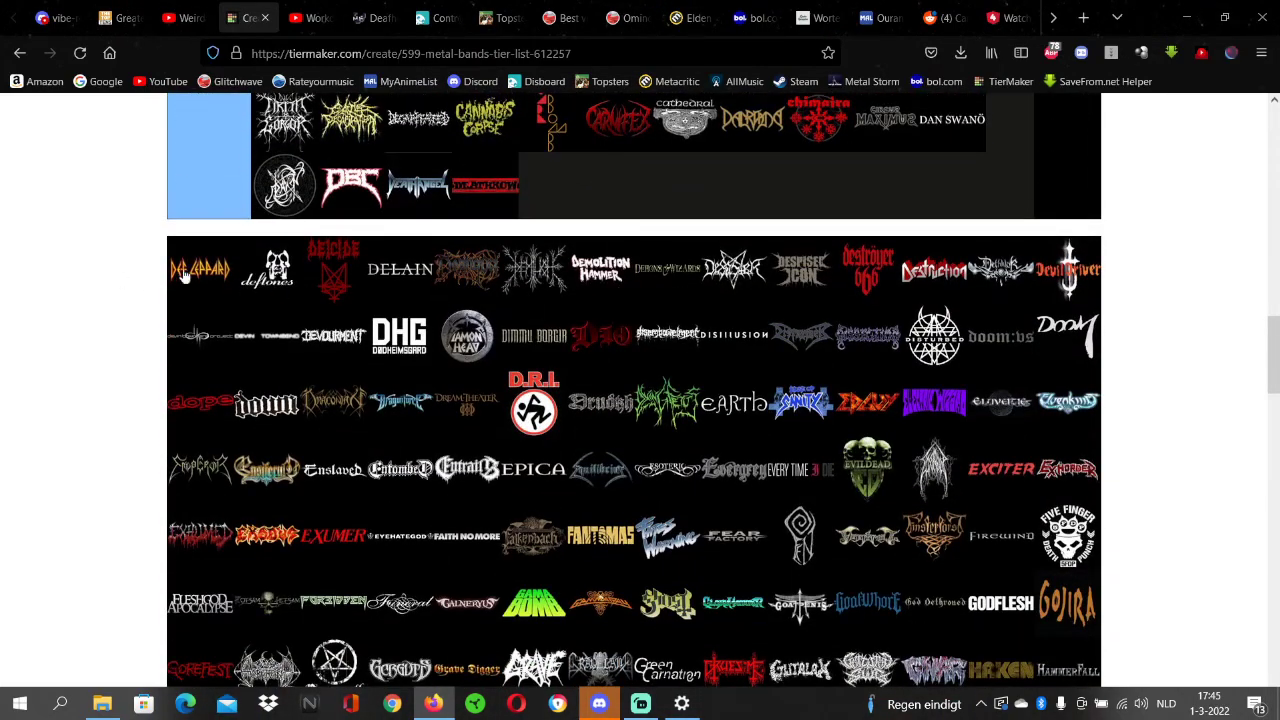
pyautogui.moveTo(185, 275); pyautogui.dragTo(624, 268)
pyautogui.scroll(15, 224, 222)
pyautogui.scroll(8, 216, 208)
pyautogui.scroll(-6, 646, 277)
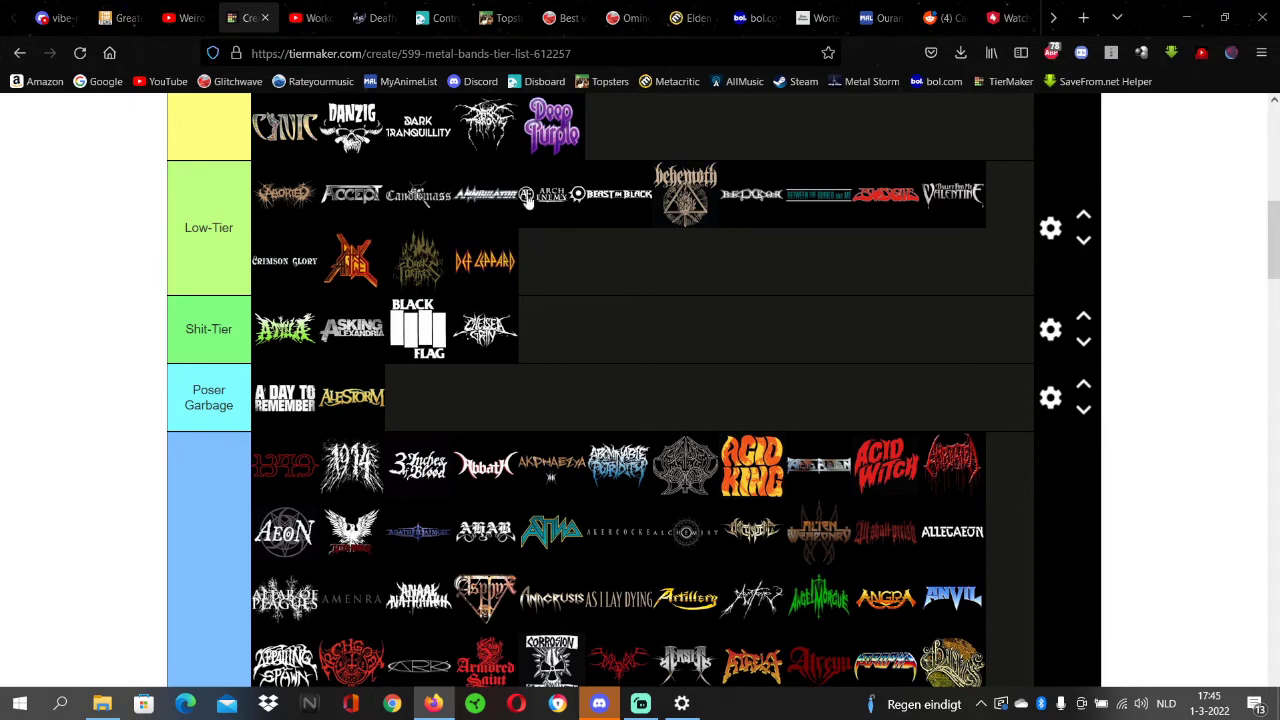
# Step: Rank Deftones in Top-Tier between Converge and Cryptopsy
pyautogui.scroll(-6, 330, 155)
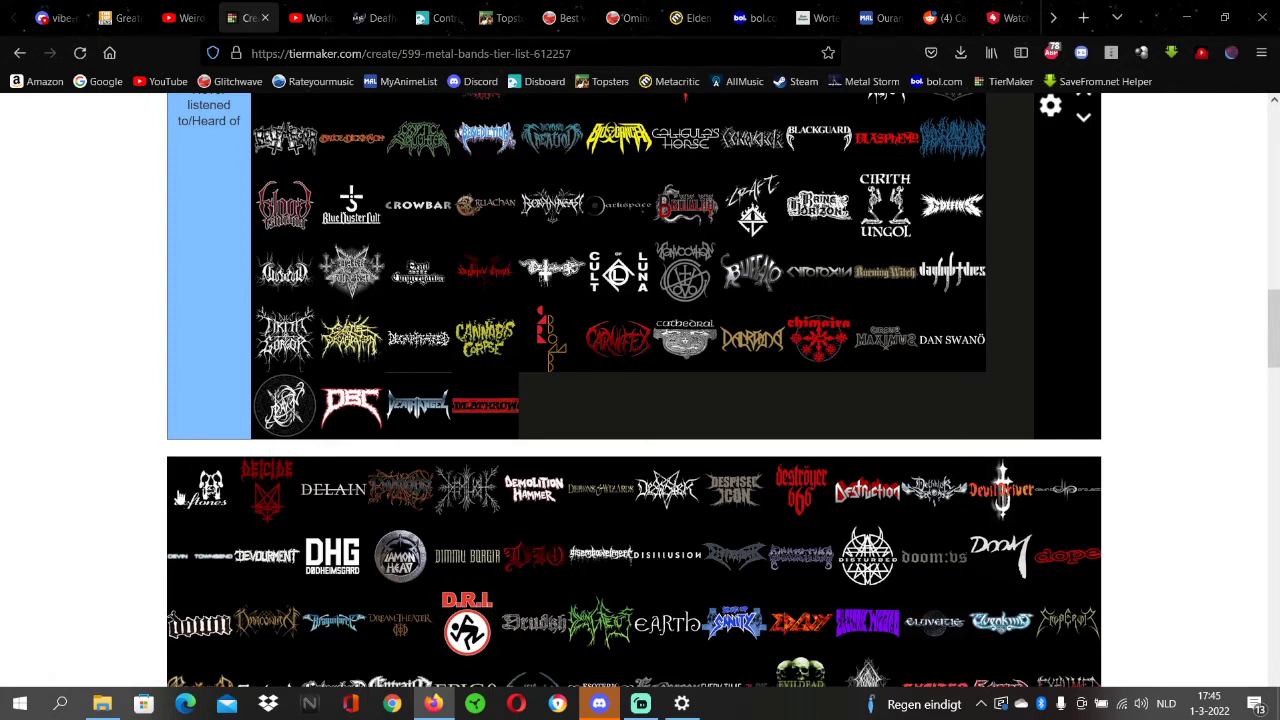
pyautogui.moveTo(208, 494); pyautogui.dragTo(355, 517)
pyautogui.scroll(15, 205, 465)
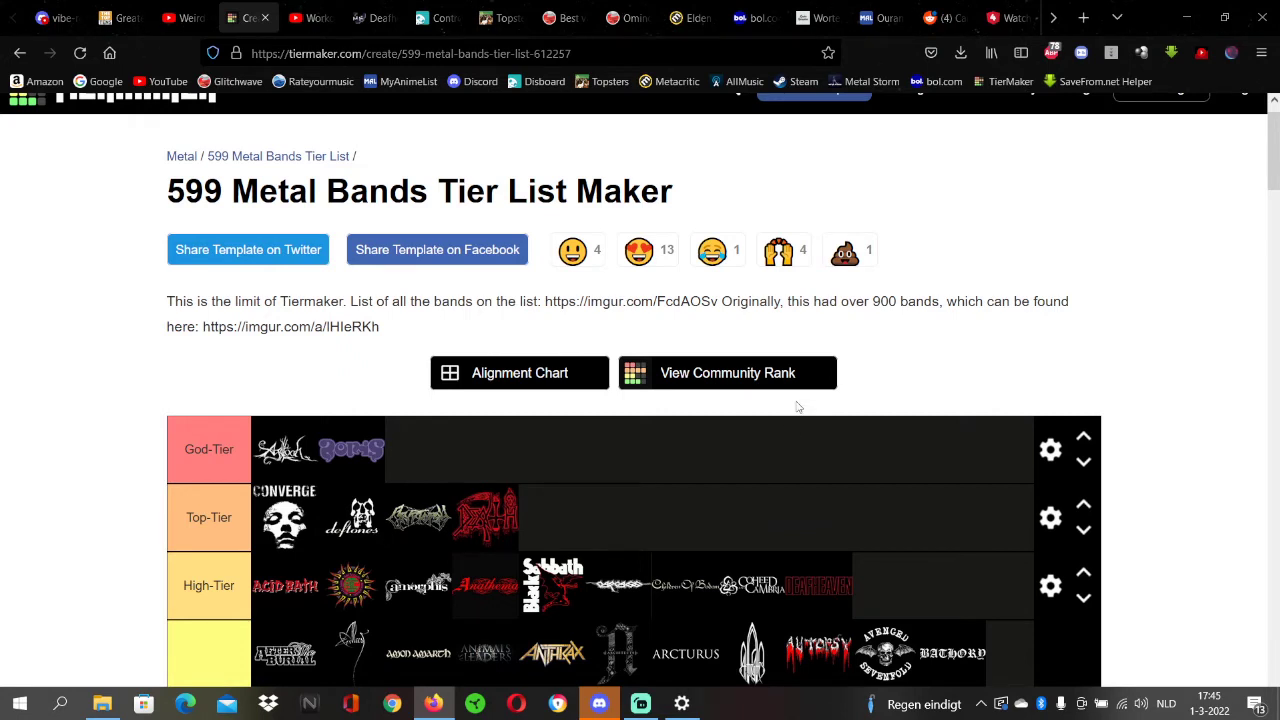
pyautogui.moveTo(360, 530)
pyautogui.mouseDown()
pyautogui.moveTo(370, 520)
pyautogui.moveTo(330, 530)
pyautogui.moveTo(350, 522)
pyautogui.mouseUp()
pyautogui.moveTo(352, 525)
pyautogui.mouseDown()
pyautogui.moveTo(458, 460)
pyautogui.moveTo(370, 520)
pyautogui.mouseUp()
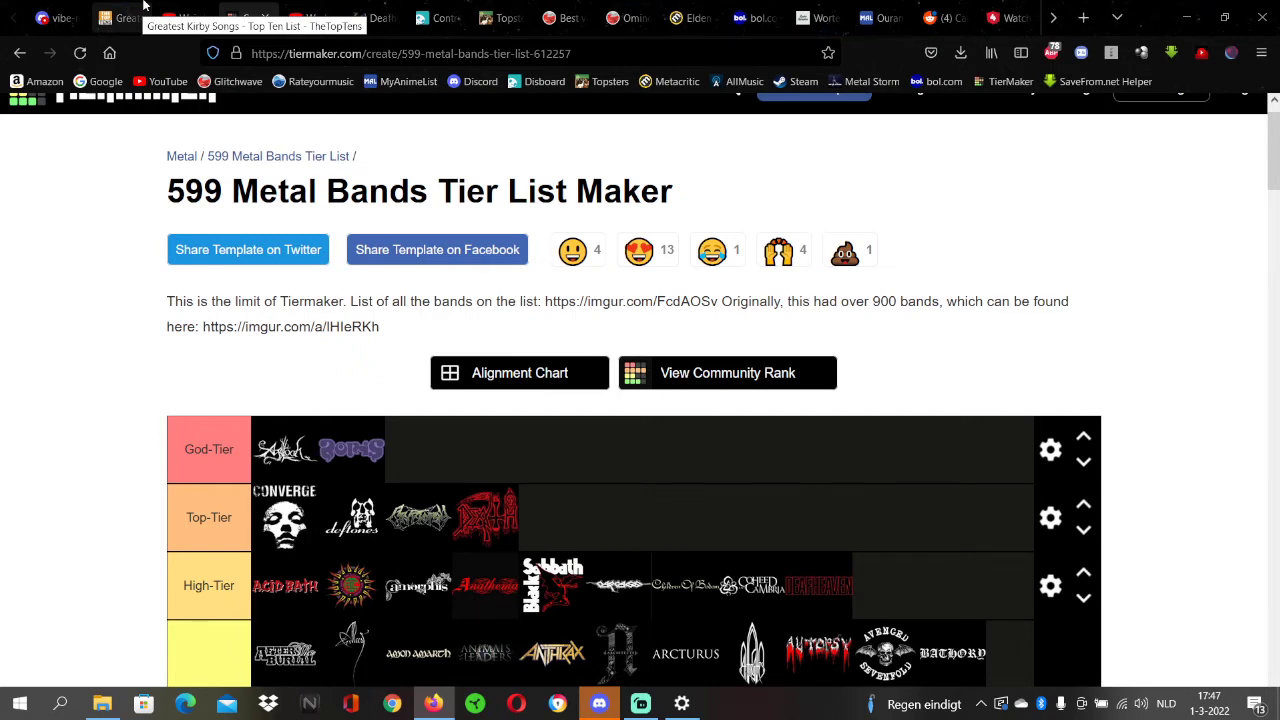
# Step: Switch to Metal Storm, search for the band Deftones and open the Around The Fur album page from its discography
pyautogui.click(372, 17)
pyautogui.moveTo(628, 117)
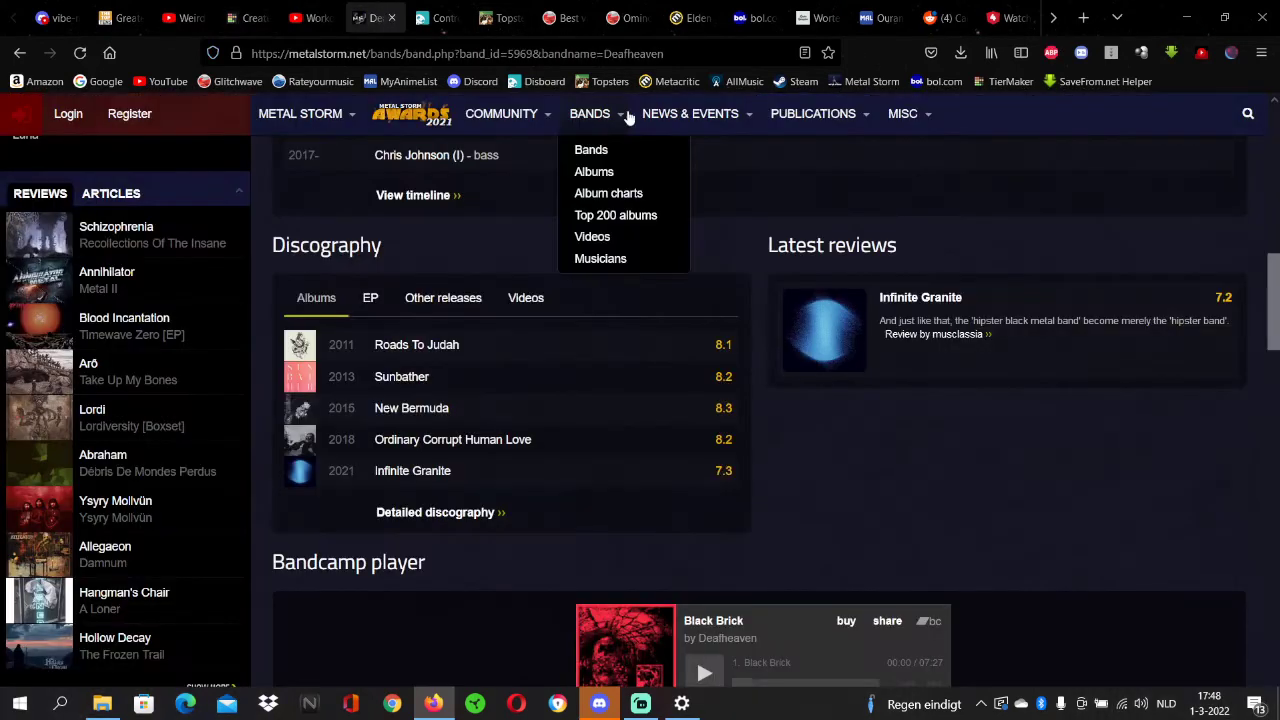
pyautogui.click(1246, 114)
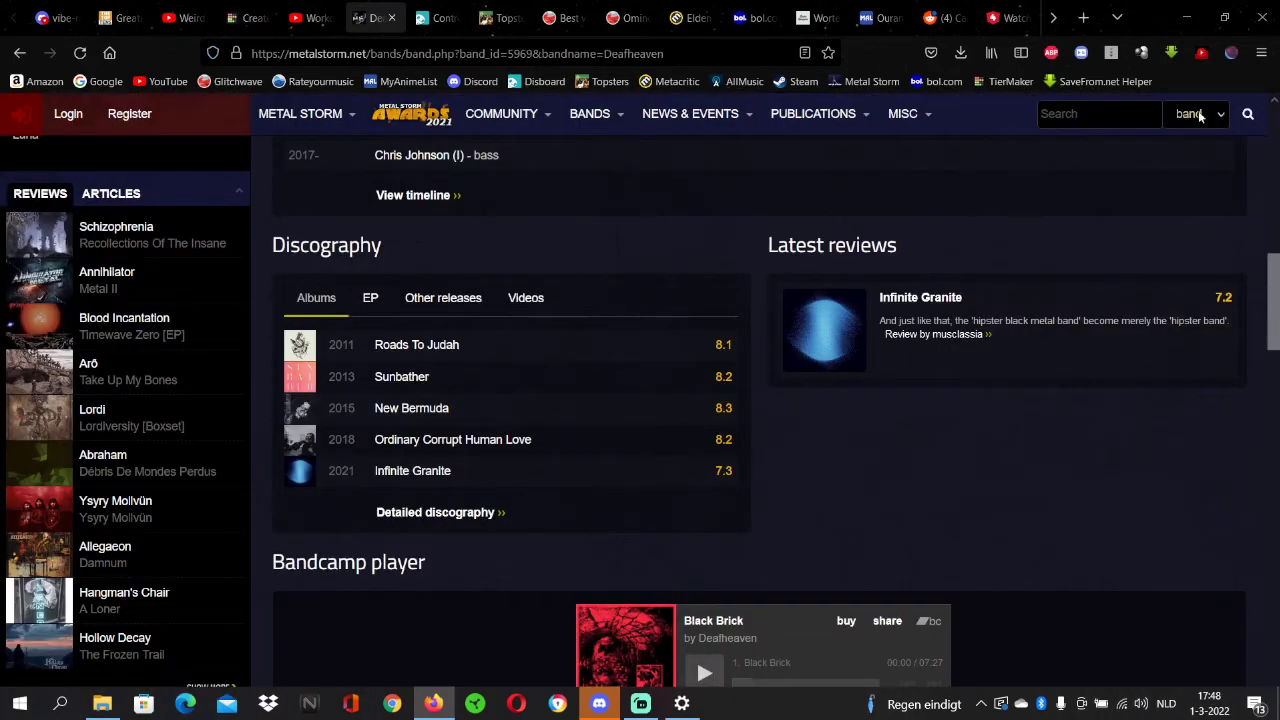
pyautogui.click(1200, 116)
pyautogui.click(1188, 137)
pyautogui.click(1050, 110)
pyautogui.write('D')
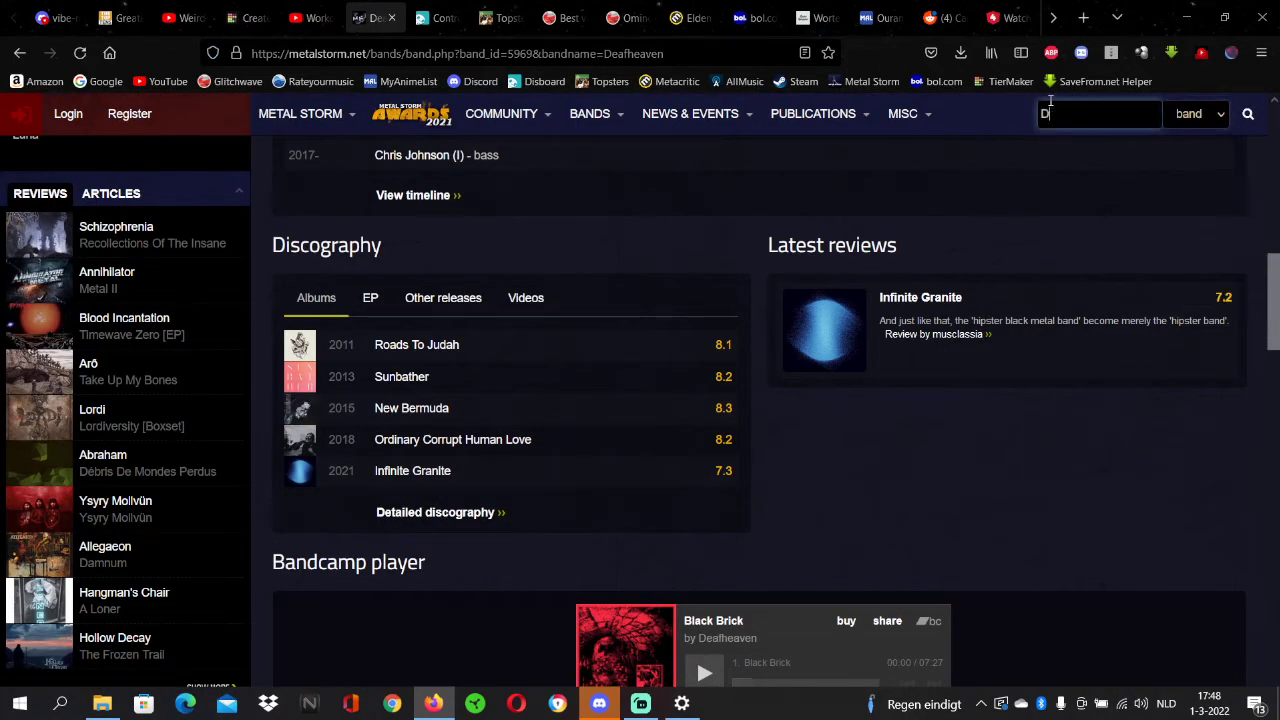
pyautogui.write('eftones')
pyautogui.press('Return')
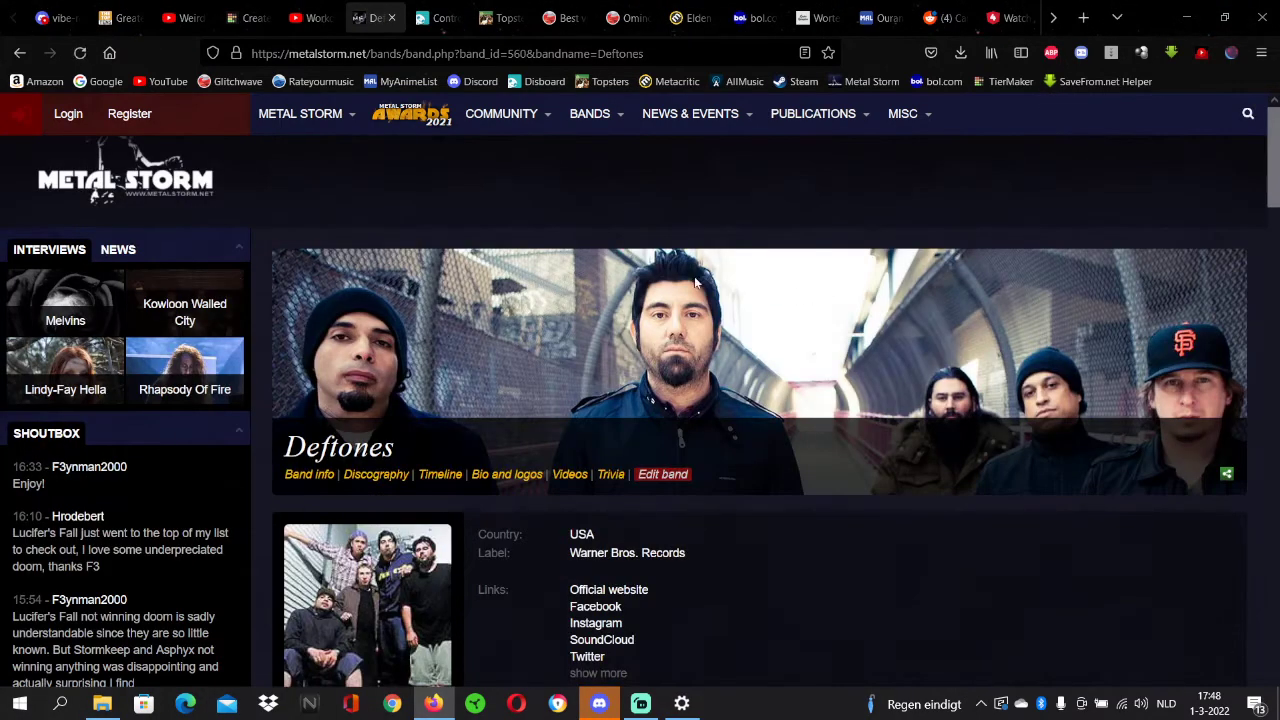
pyautogui.scroll(-10, 621, 248)
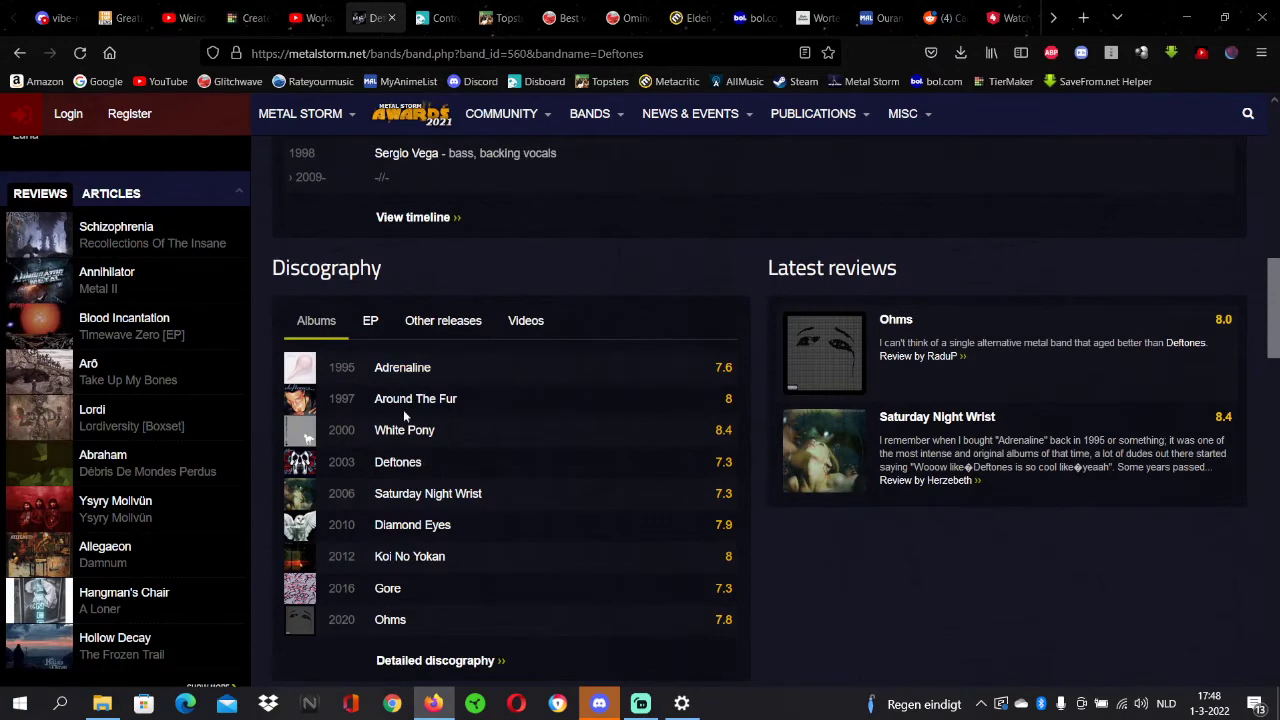
pyautogui.click(405, 401)
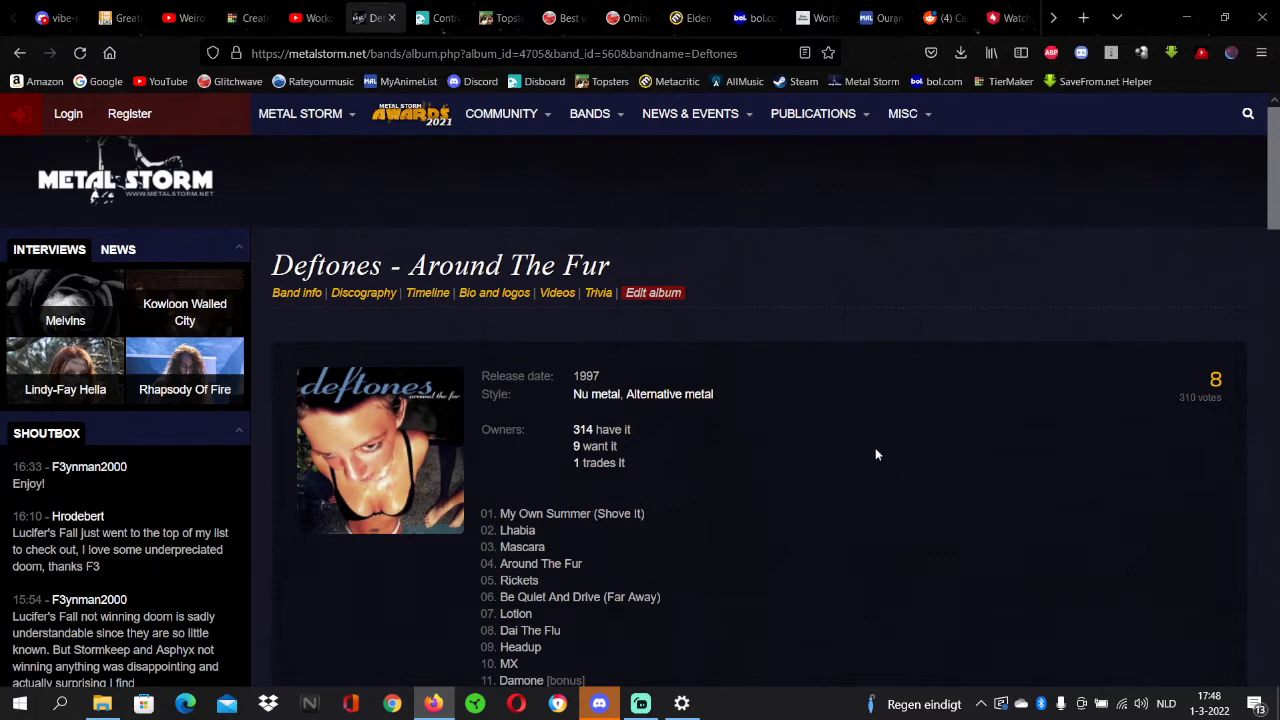
# Step: Switch to Discord and post "WHY THEYRE SEND TO THE WARRRR", with the last word's R drawn out, in the vibe-realm channel
pyautogui.click(55, 17)
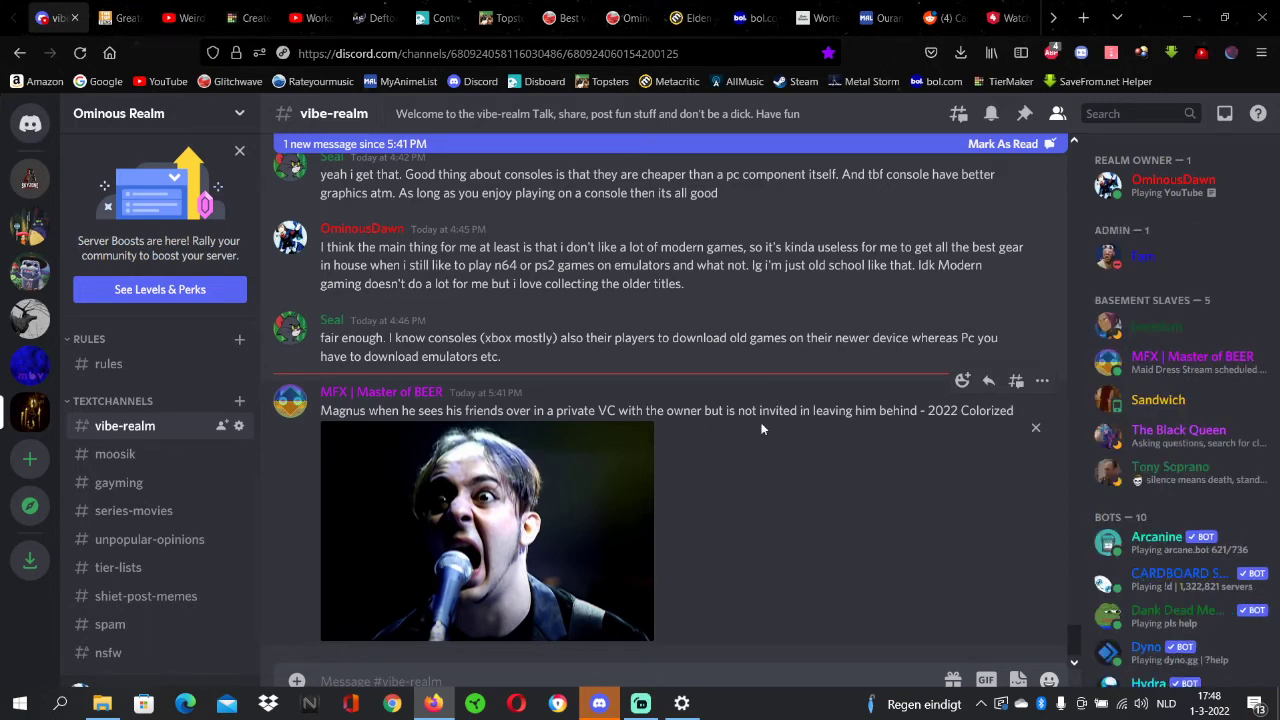
pyautogui.click(588, 672)
pyautogui.write('WHY')
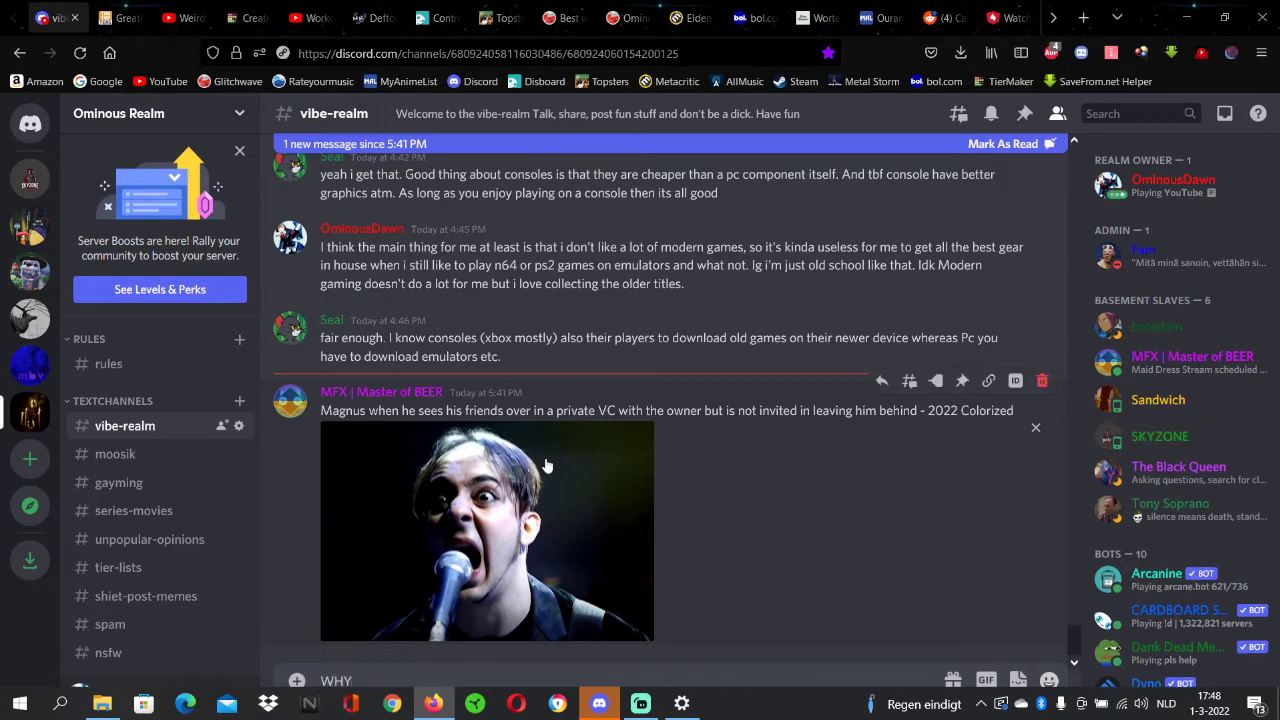
pyautogui.write(' THEYRE SEND T')
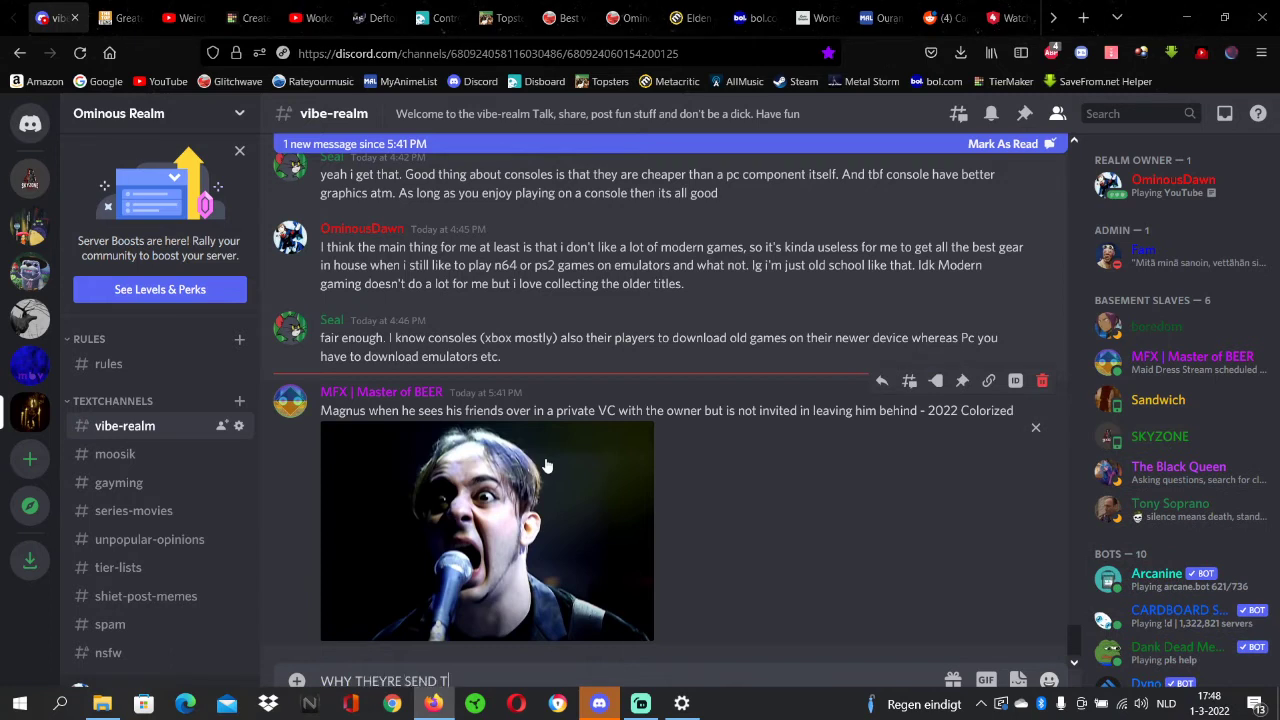
pyautogui.write('O THE WARRRRRRRRRRRRRRRRRRRRRRr')
pyautogui.press('Return')
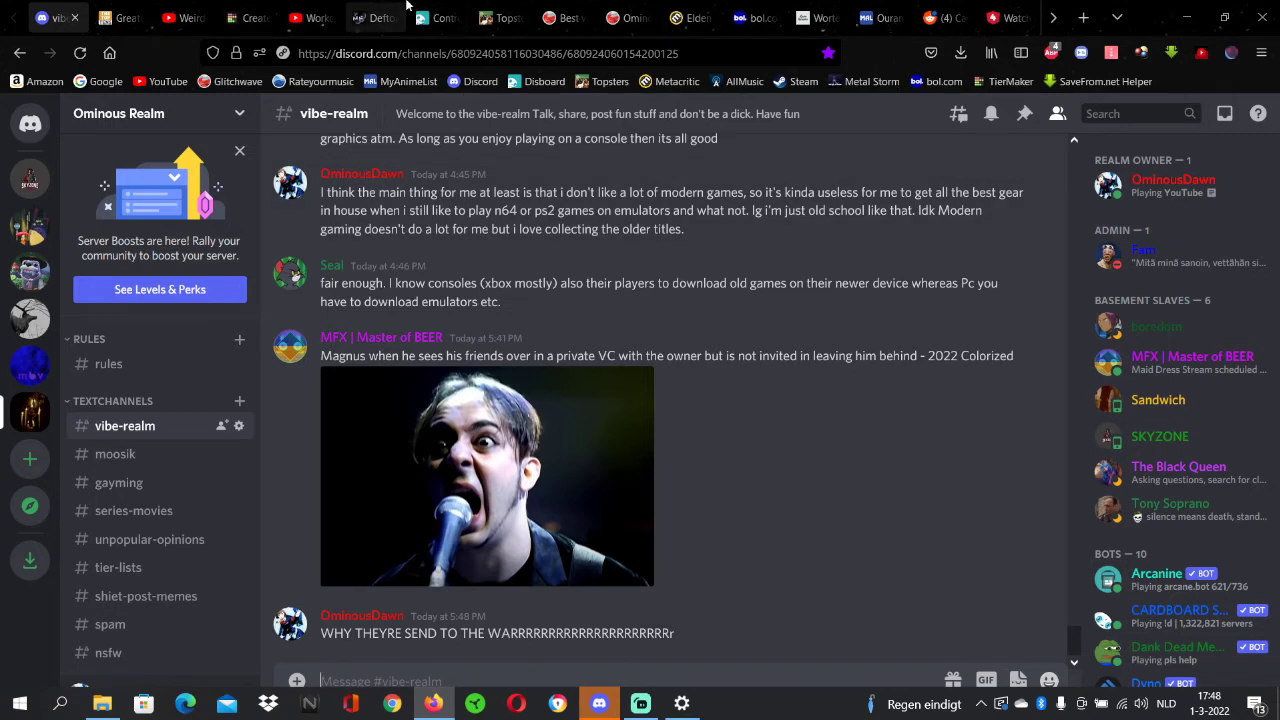
# Step: Return to the tier list and add Deicide, Delain and the two bands listed before Demolition Hammer to the Never listened to/Heard of row
pyautogui.click(248, 17)
pyautogui.scroll(-5, 420, 178)
pyautogui.scroll(2, 410, 240)
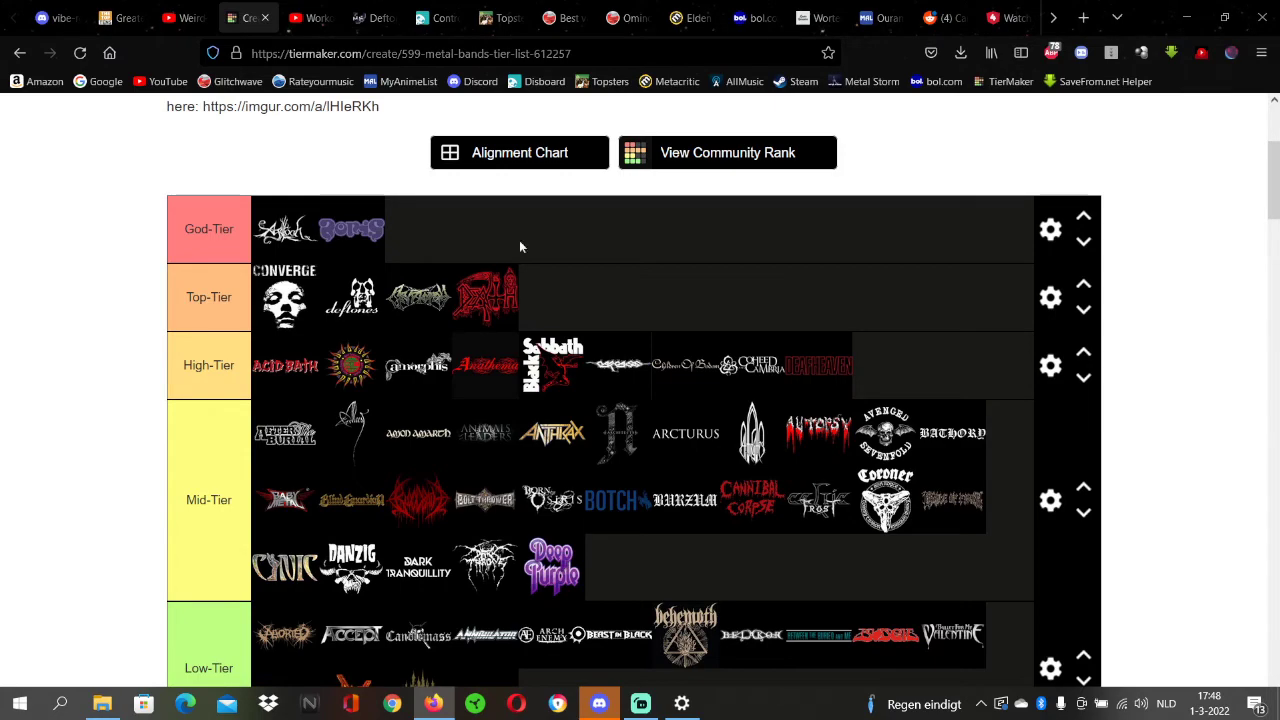
pyautogui.scroll(-5, 520, 277)
pyautogui.scroll(-10, 522, 280)
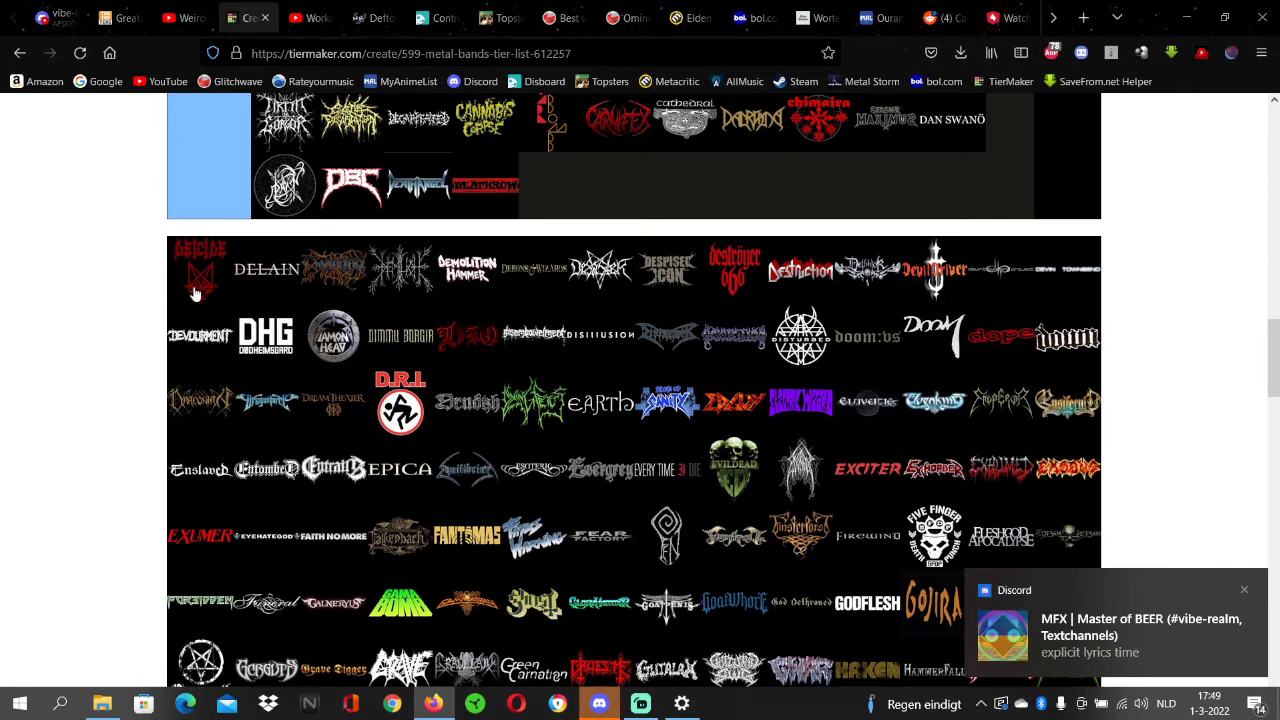
pyautogui.moveTo(196, 288); pyautogui.dragTo(710, 162)
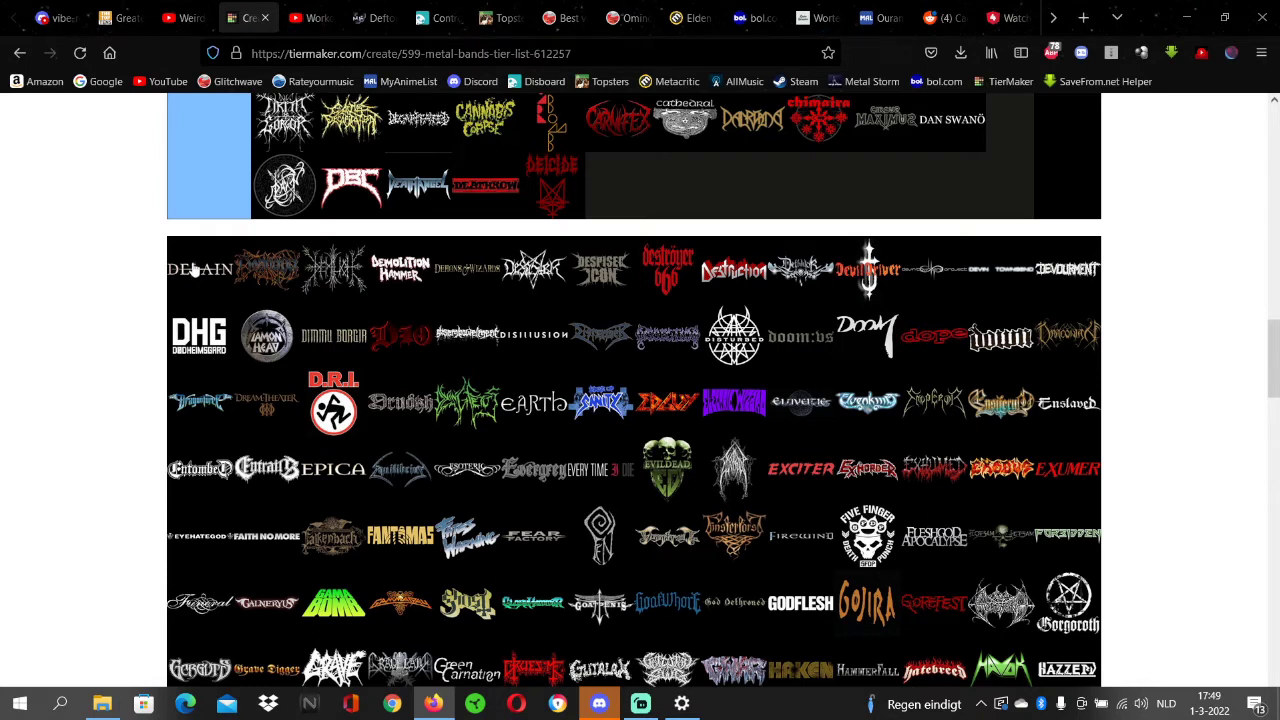
pyautogui.moveTo(193, 271); pyautogui.dragTo(458, 210)
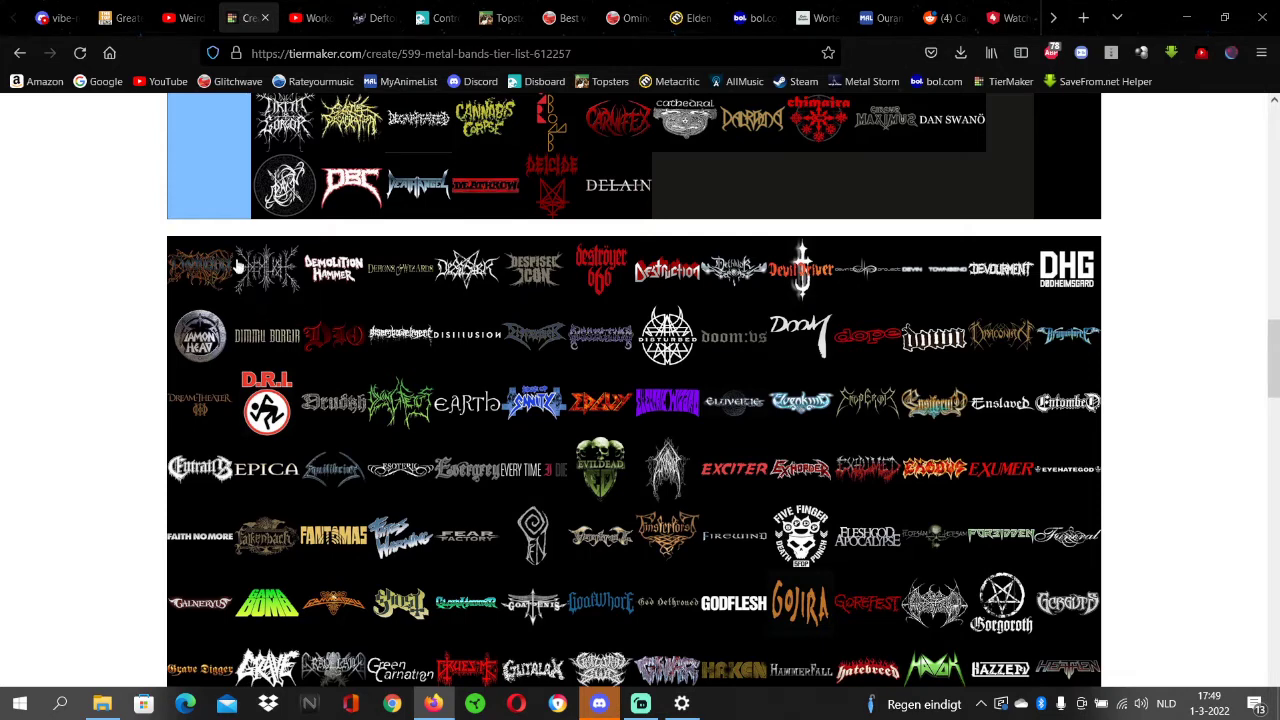
pyautogui.moveTo(197, 288); pyautogui.dragTo(520, 150)
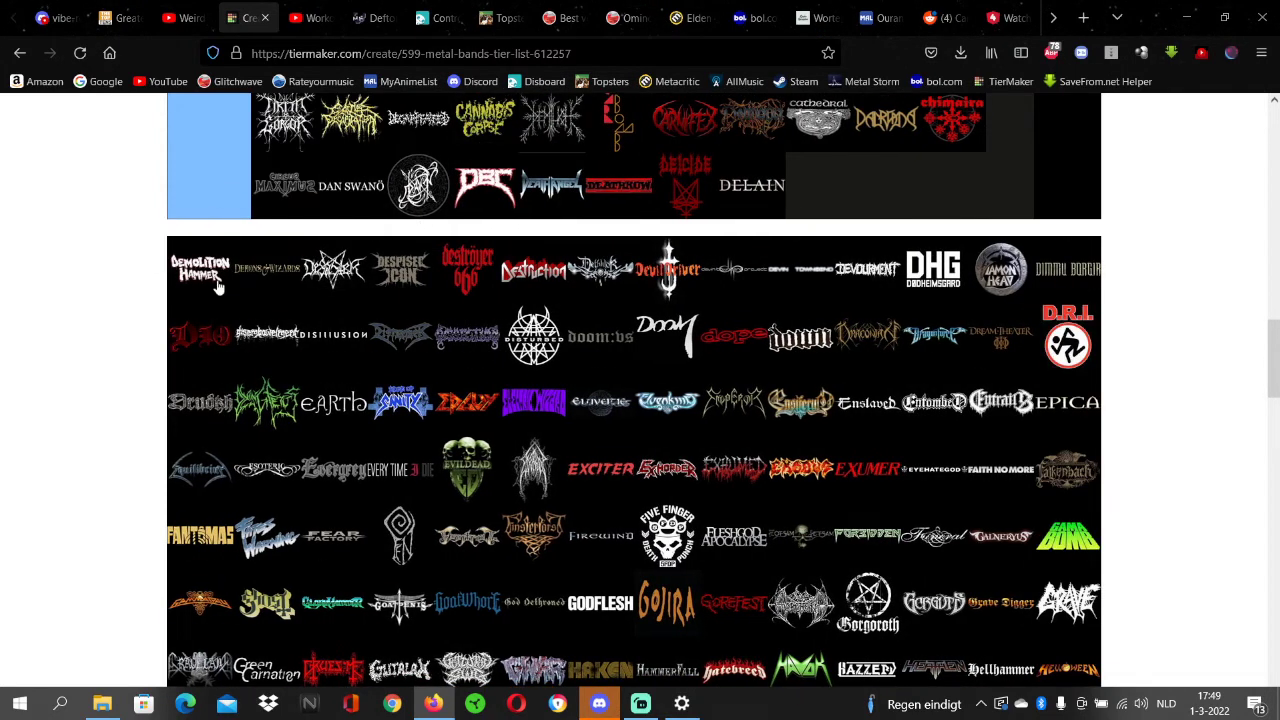
# Step: Add the bands from Demolition Hammer through DevilDriver to the Never listened to/Heard of row
pyautogui.moveTo(214, 286); pyautogui.dragTo(551, 120)
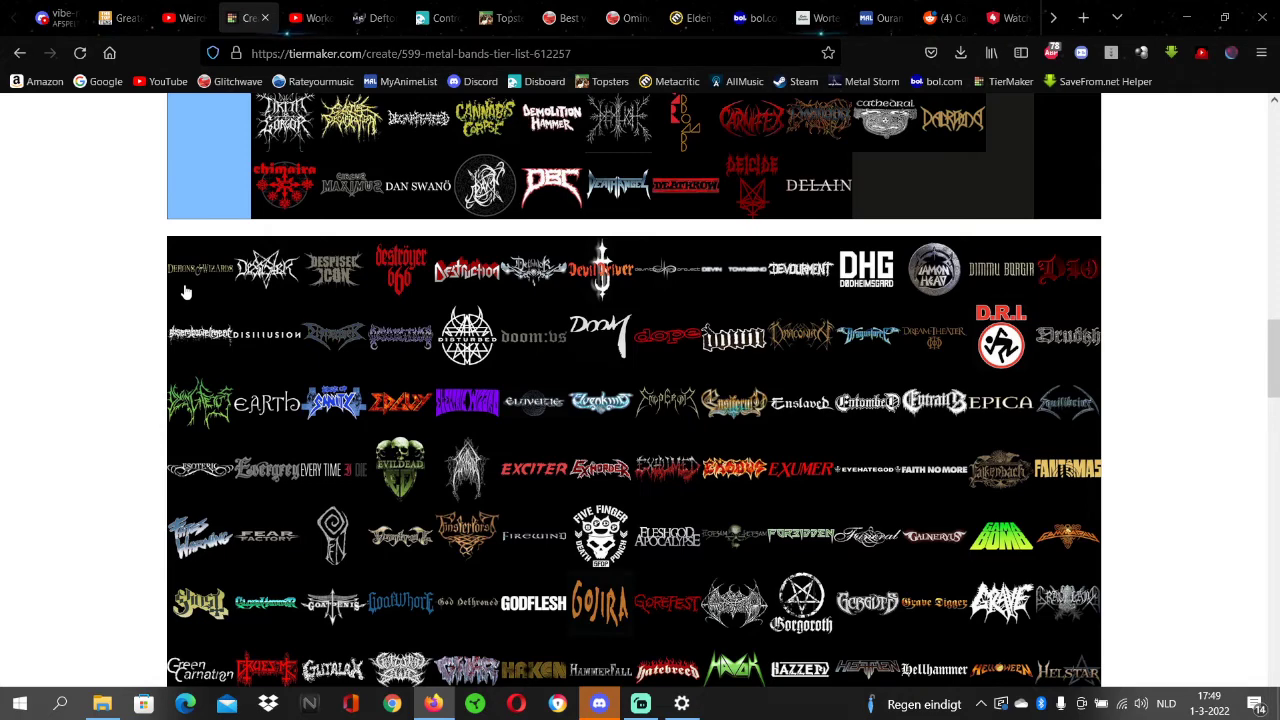
pyautogui.moveTo(185, 290); pyautogui.dragTo(484, 120)
pyautogui.moveTo(200, 275); pyautogui.dragTo(420, 185)
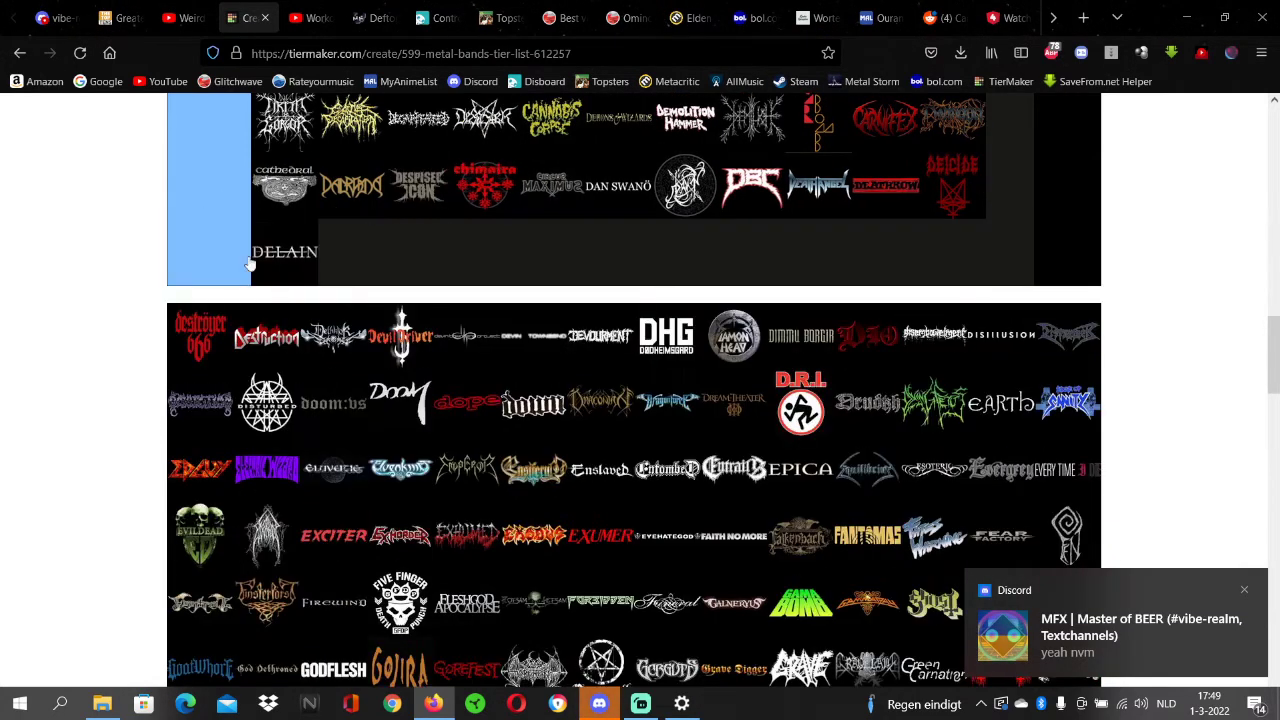
pyautogui.moveTo(202, 345); pyautogui.dragTo(426, 176)
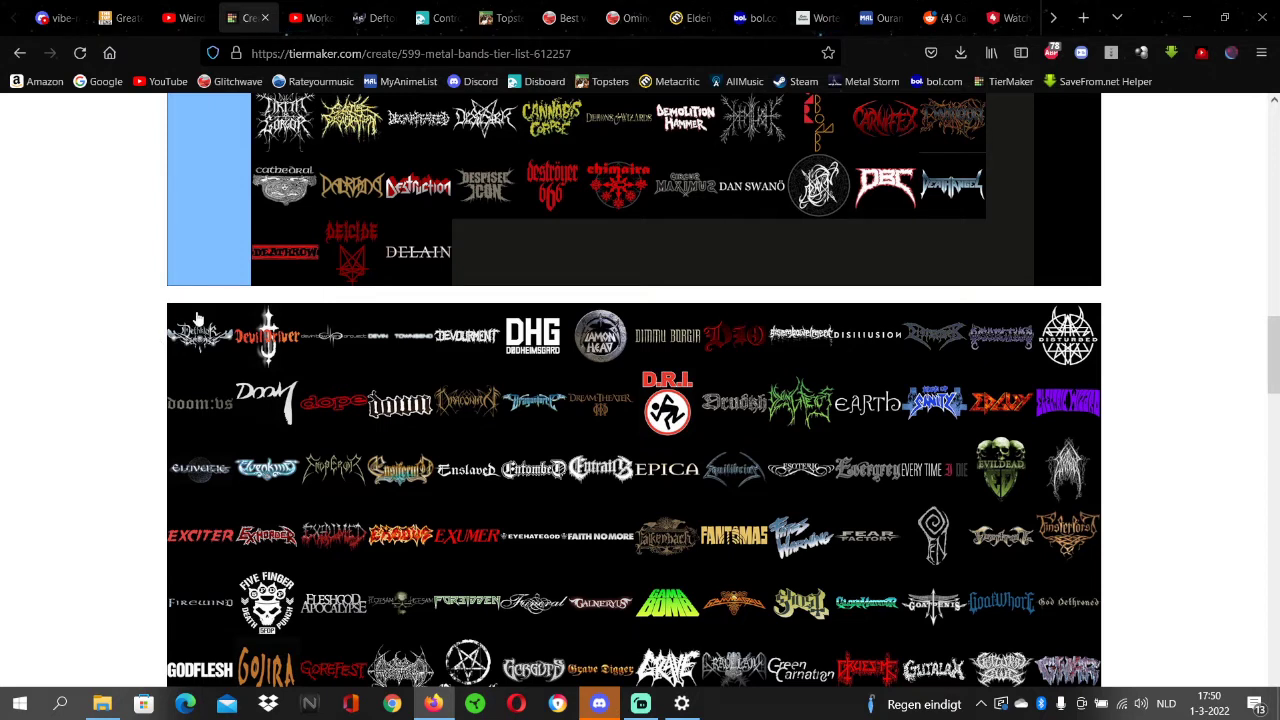
pyautogui.moveTo(198, 336); pyautogui.dragTo(660, 234)
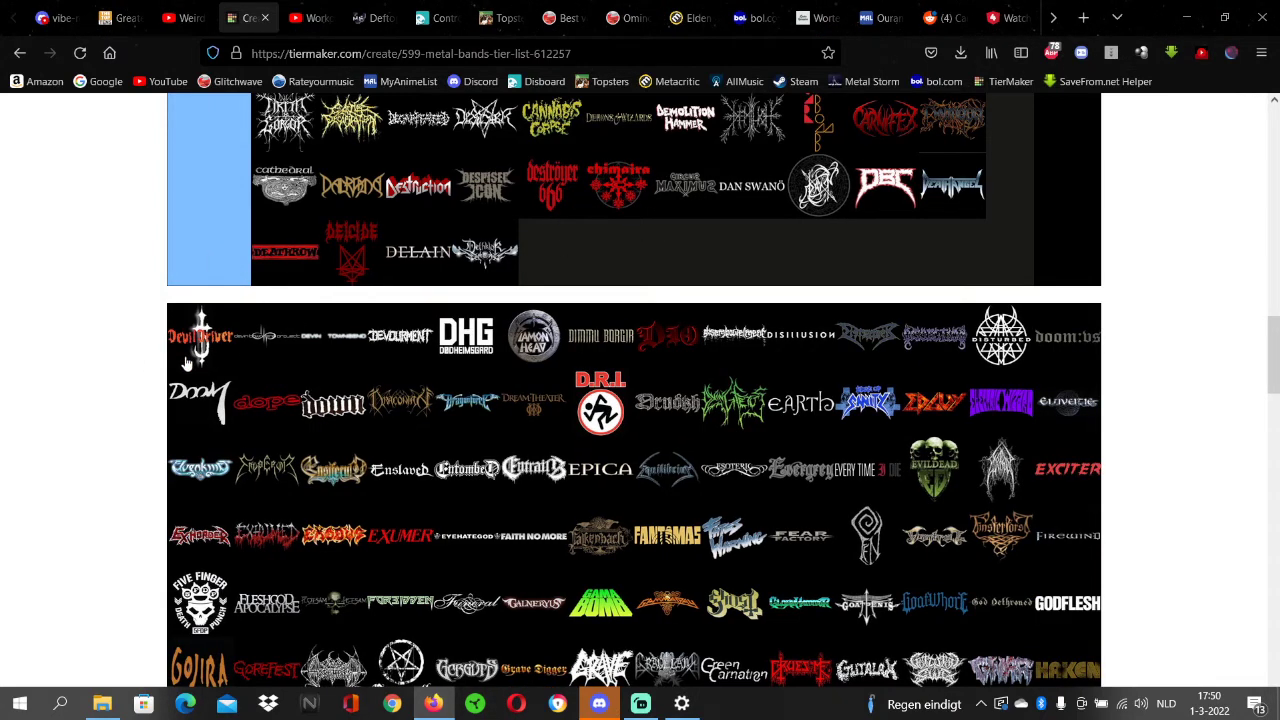
pyautogui.moveTo(185, 365); pyautogui.dragTo(575, 245)
# Step: Rank Devin Townsend and the band listed just before it at the end of Shit-Tier
pyautogui.moveTo(201, 360); pyautogui.dragTo(666, 494)
pyautogui.scroll(10, 194, 346)
pyautogui.scroll(4, 603, 292)
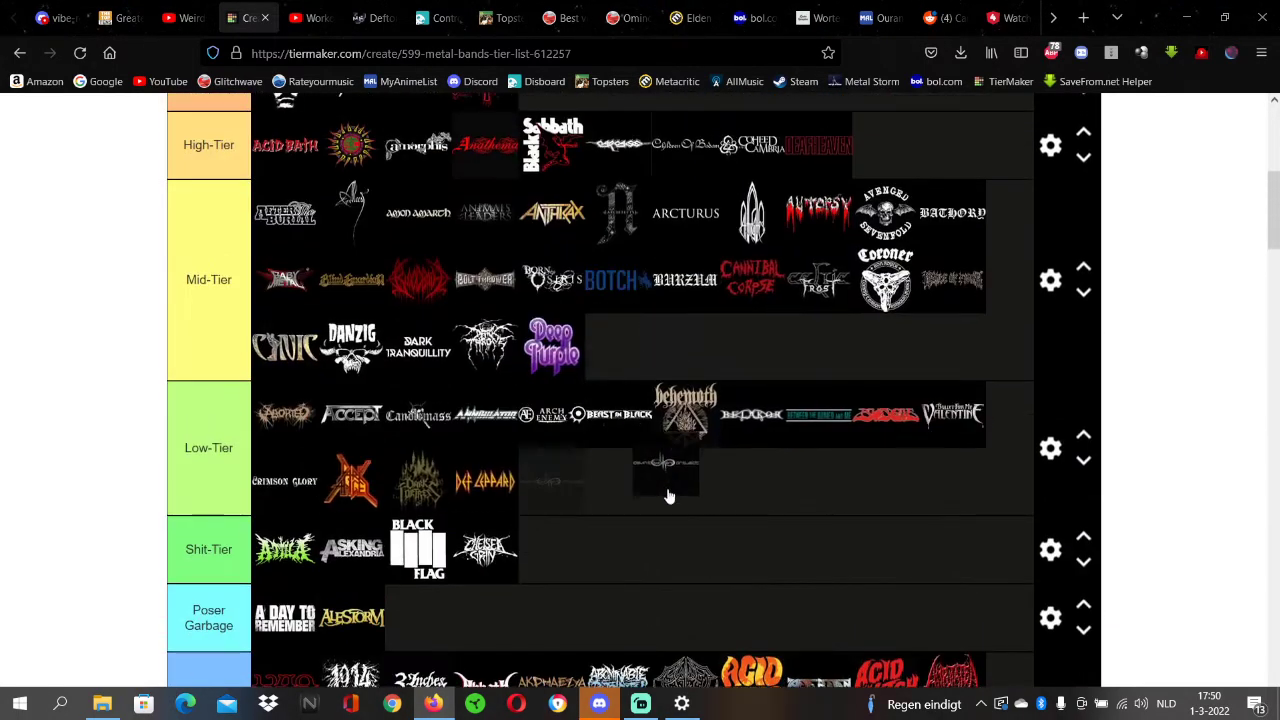
pyautogui.scroll(-12, 654, 491)
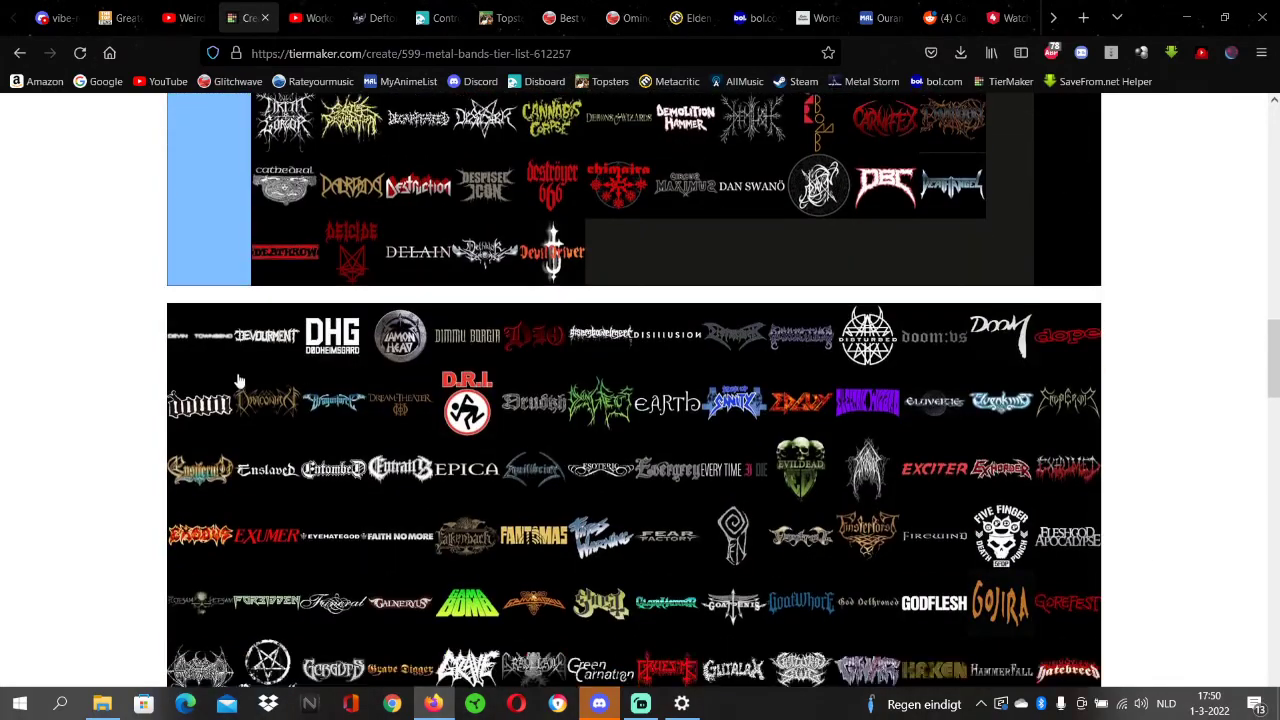
pyautogui.scroll(10, 371, 314)
pyautogui.moveTo(194, 360); pyautogui.dragTo(715, 340)
pyautogui.scroll(3, 726, 314)
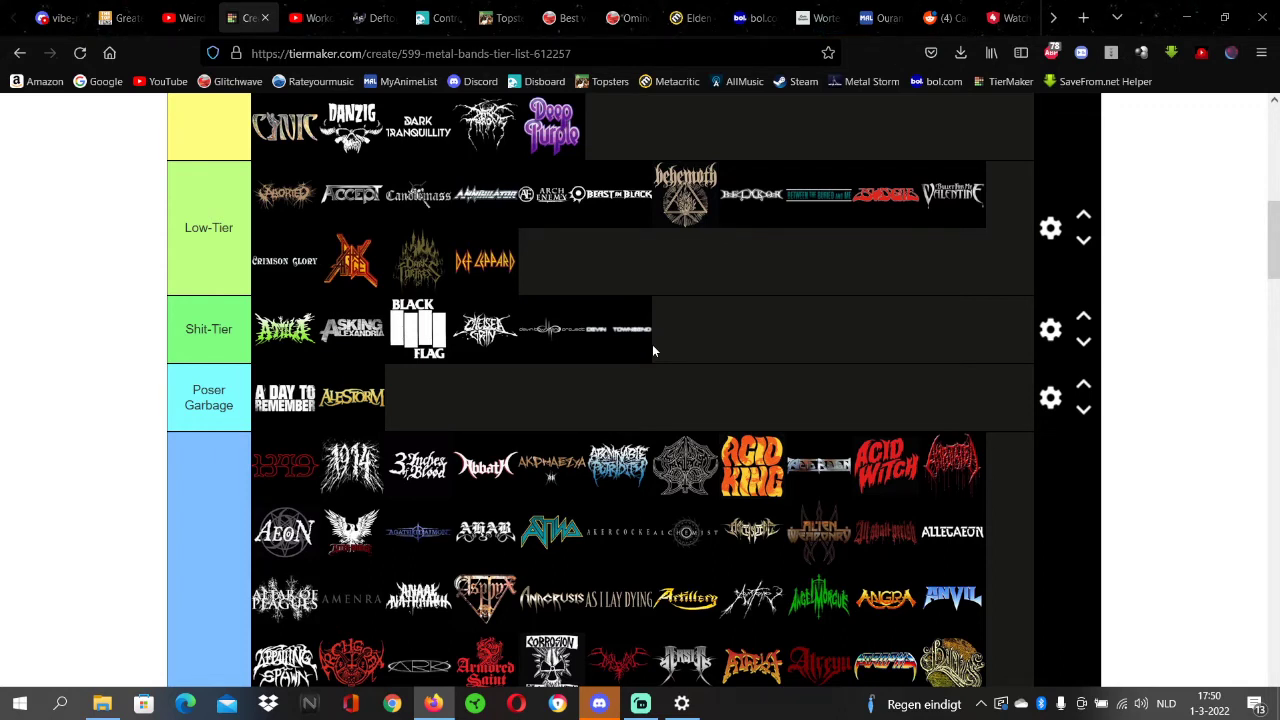
# Step: Switch to Streamlabs Desktop to check the running recording, and return to the tier list
pyautogui.click(640, 704)
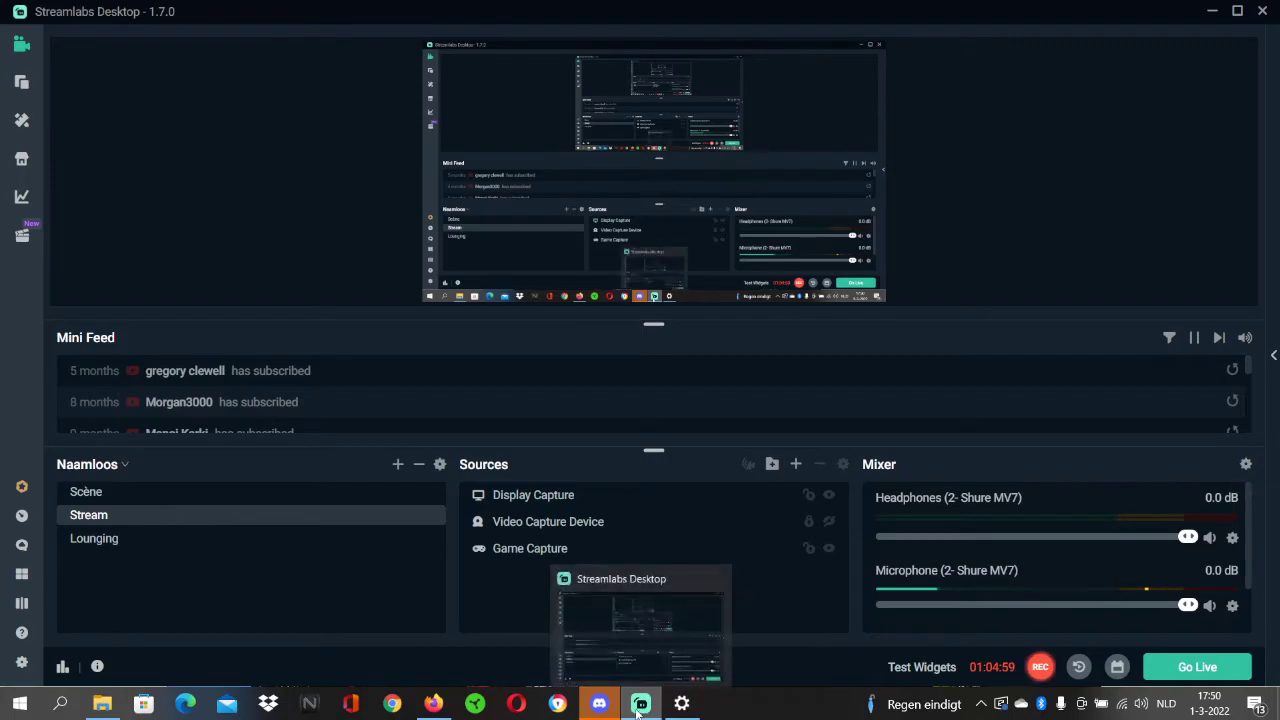
pyautogui.click(640, 704)
# Step: Add Devourment and DHG (Dødheimsgard) to the Never listened to/Heard of row
pyautogui.scroll(-3, 441, 398)
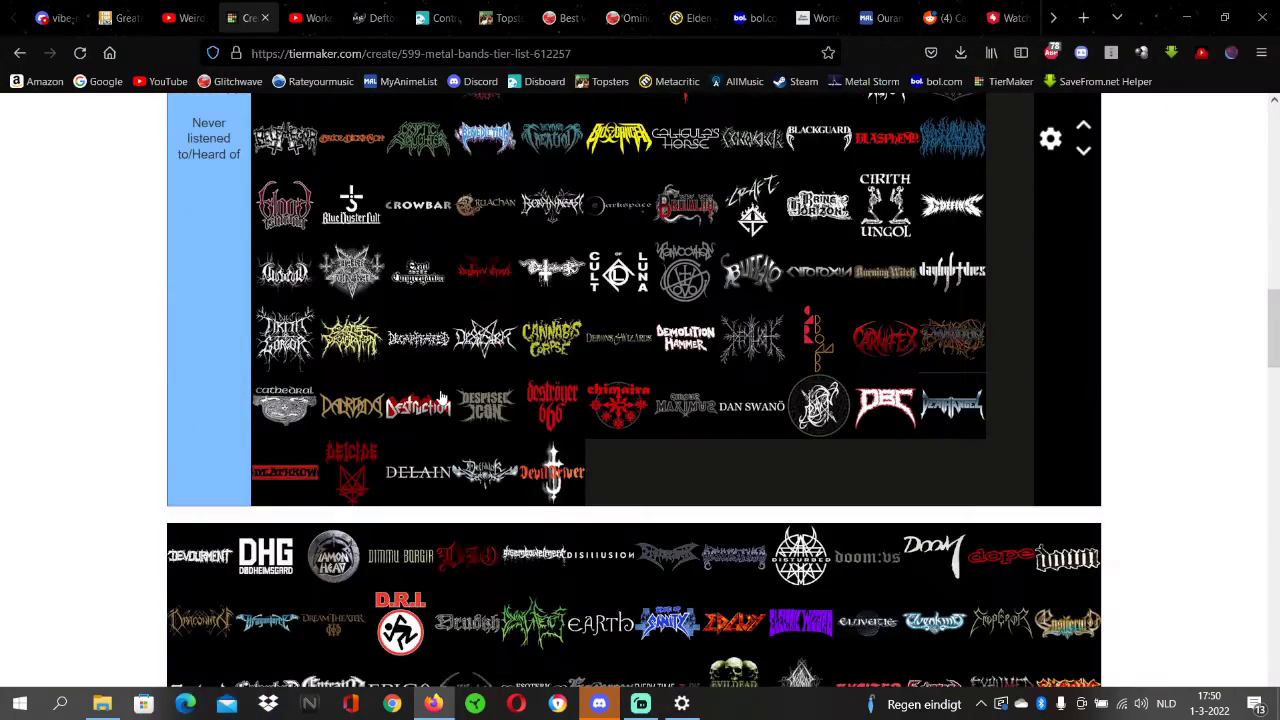
pyautogui.scroll(-4, 441, 398)
pyautogui.scroll(2, 197, 343)
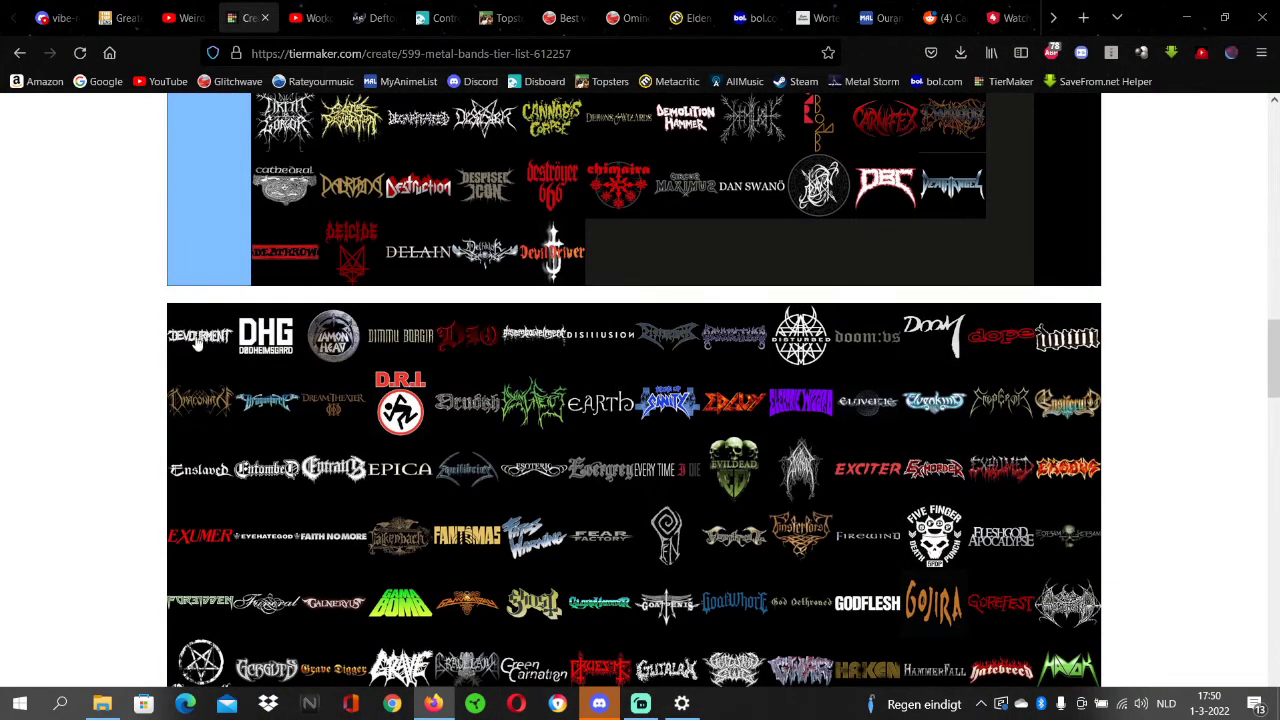
pyautogui.moveTo(197, 343); pyautogui.dragTo(395, 185)
pyautogui.moveTo(200, 350); pyautogui.dragTo(320, 185)
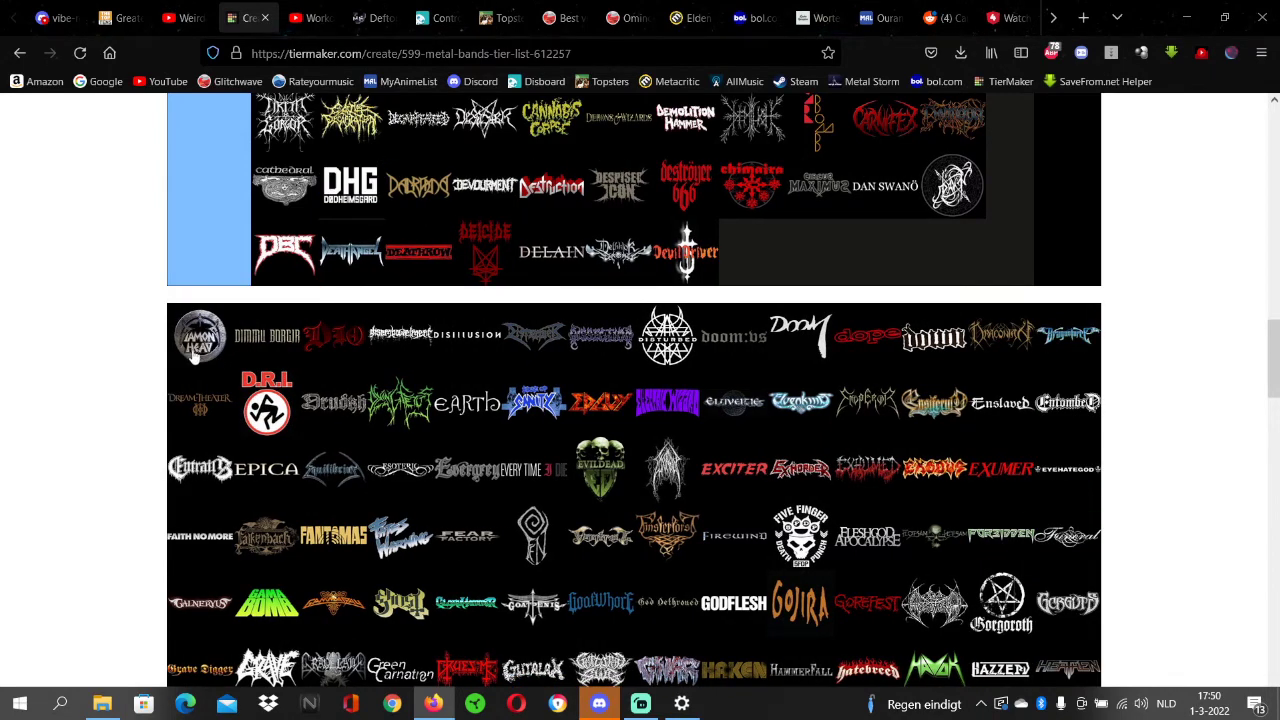
# Step: Rank Diamond Head at the end of Low-Tier and Dimmu Borgir after Alestorm in Poser Garbage
pyautogui.moveTo(197, 356); pyautogui.dragTo(875, 258)
pyautogui.scroll(10, 277, 266)
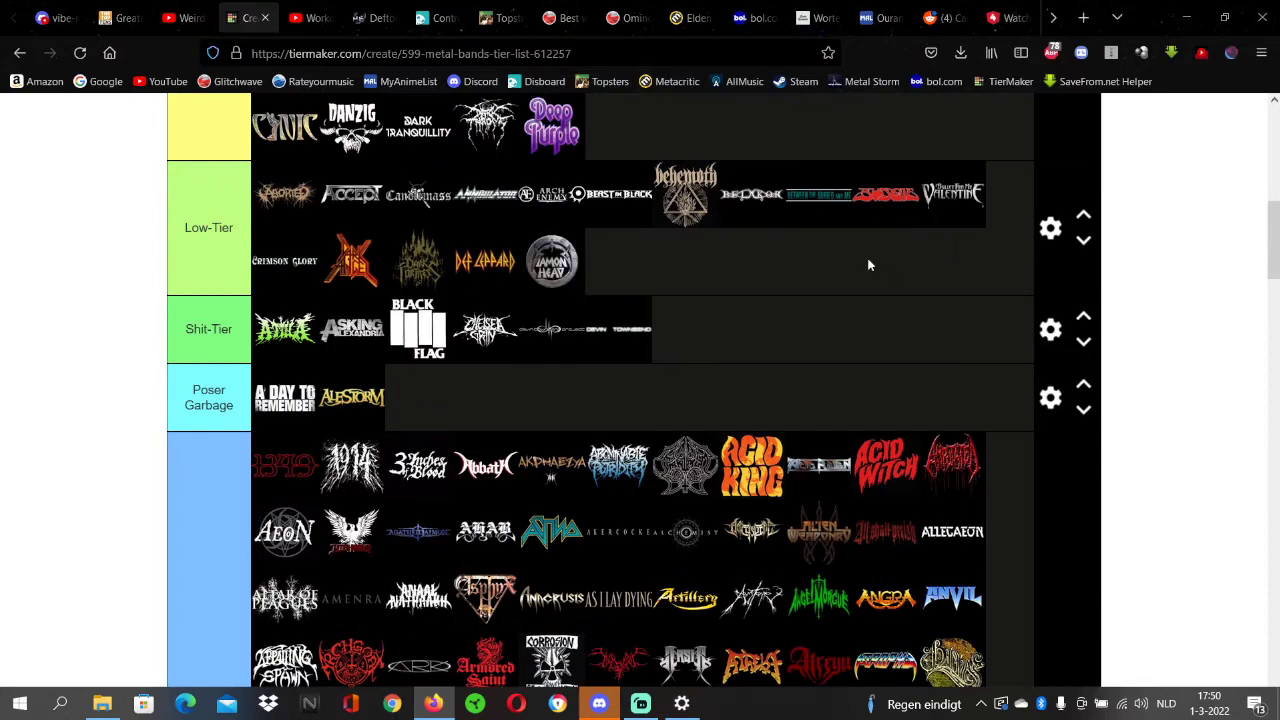
pyautogui.scroll(-15, 310, 385)
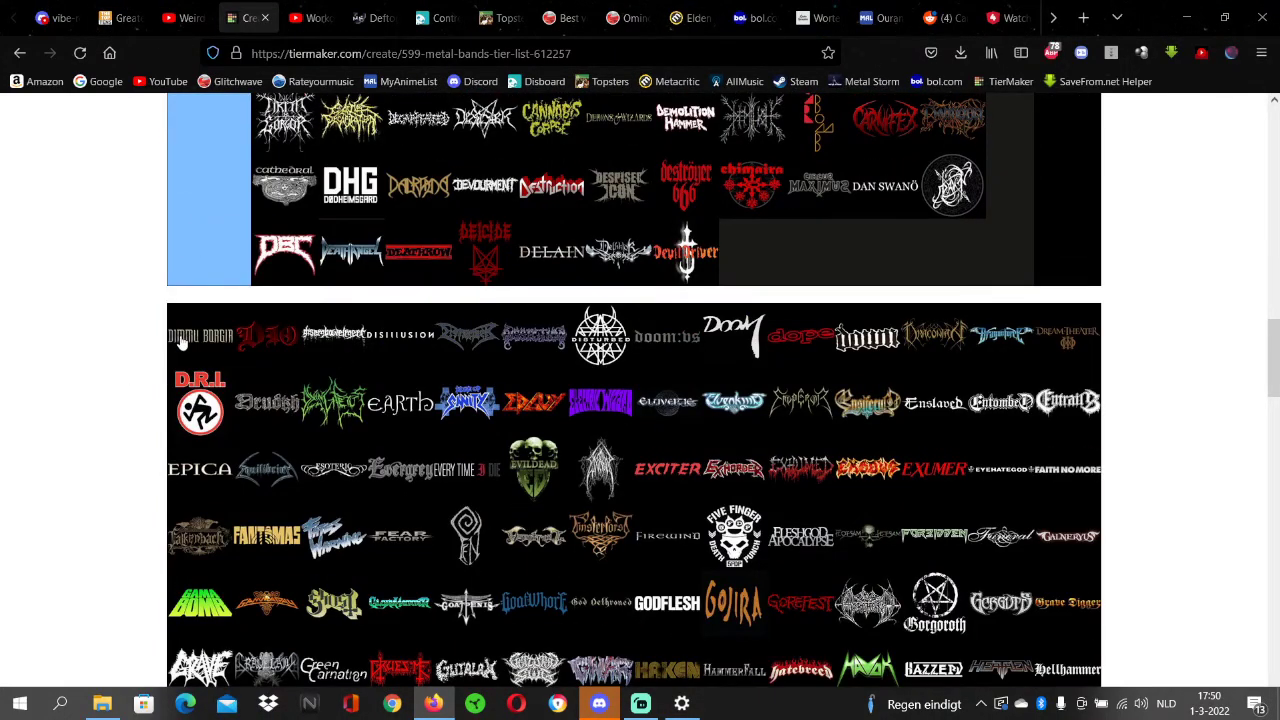
pyautogui.moveTo(181, 343); pyautogui.dragTo(481, 407)
pyautogui.scroll(10, 205, 318)
pyautogui.scroll(-4, 414, 309)
pyautogui.scroll(2, 530, 300)
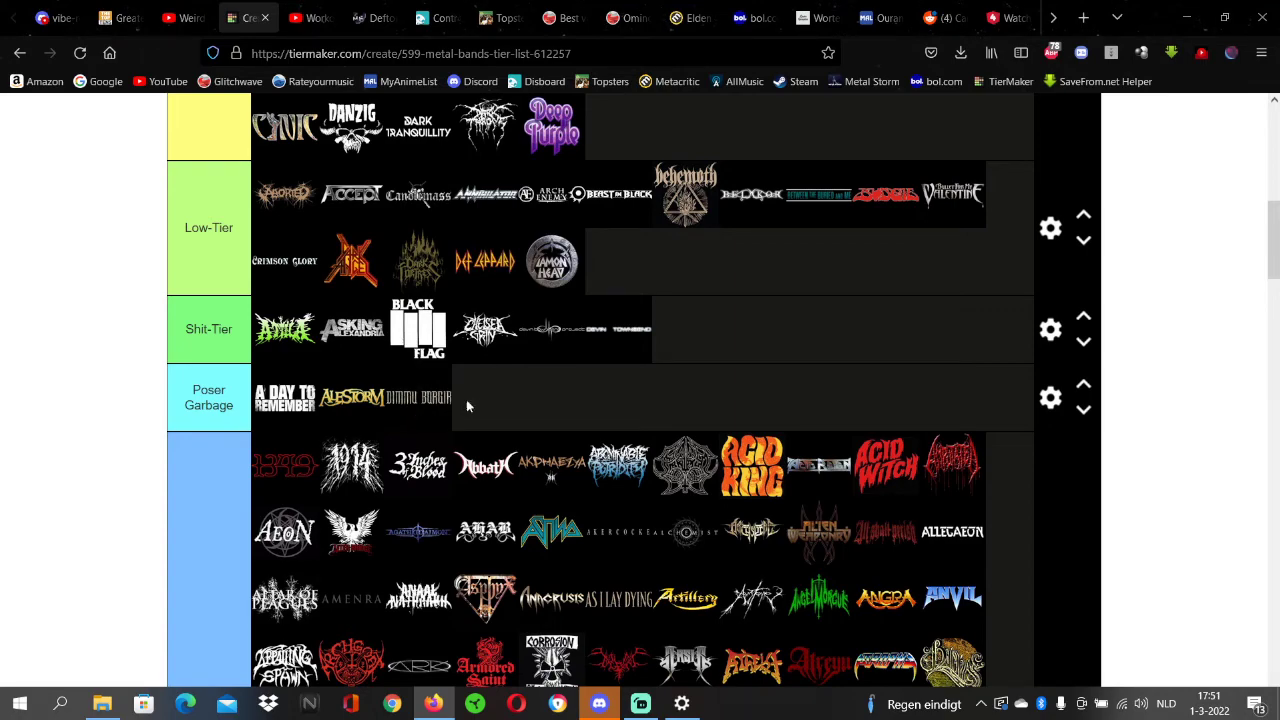
# Step: Rank Dio at the end of Mid-Tier, after Deep Purple
pyautogui.scroll(-8, 537, 285)
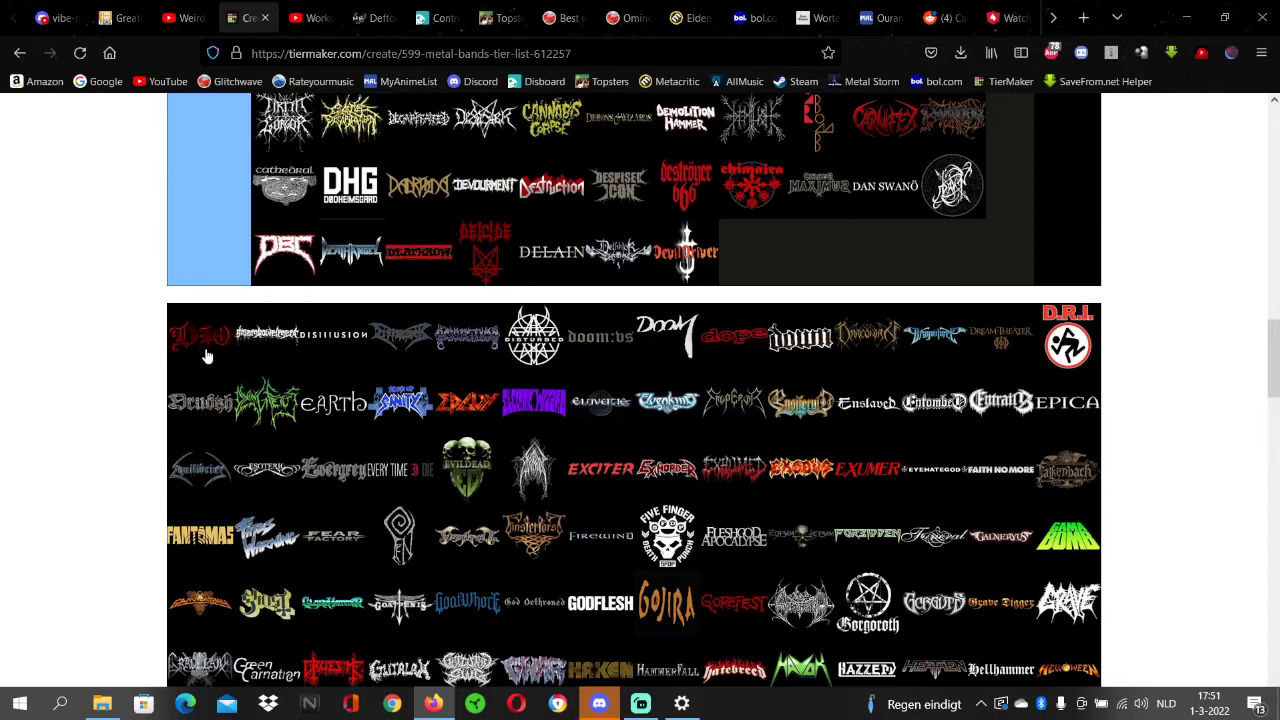
pyautogui.moveTo(207, 357); pyautogui.dragTo(702, 328)
pyautogui.scroll(6, 252, 293)
pyautogui.scroll(4, 251, 289)
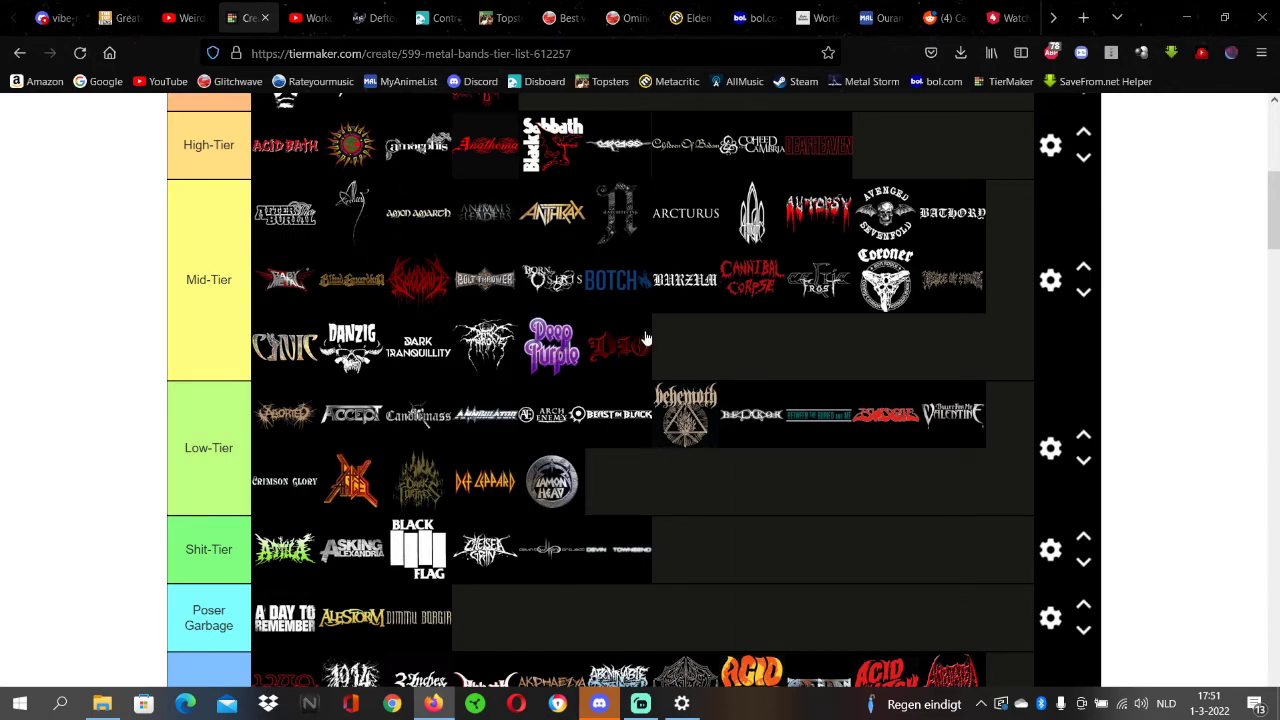
# Step: Add Disembowelment to the Never listened to/Heard of row and rank Disillusion after Diamond Head in Low-Tier
pyautogui.scroll(-4, 640, 310)
pyautogui.scroll(-8, 628, 280)
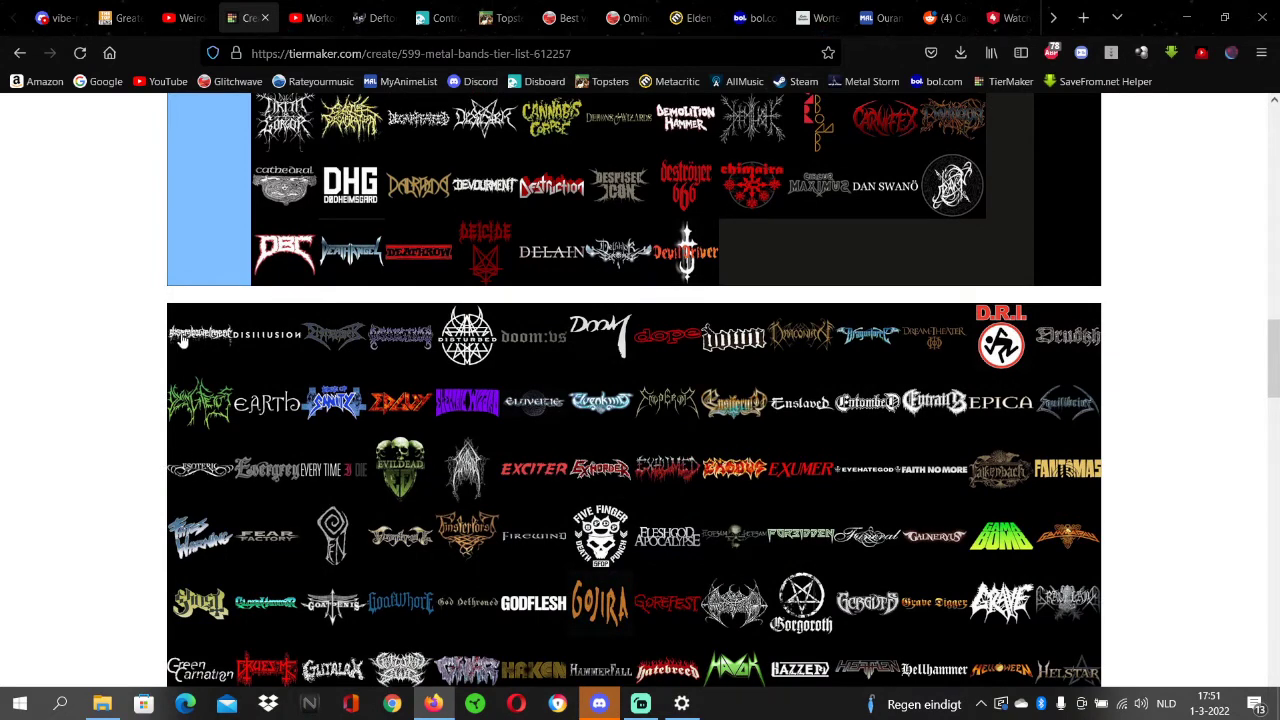
pyautogui.moveTo(182, 340); pyautogui.dragTo(485, 118)
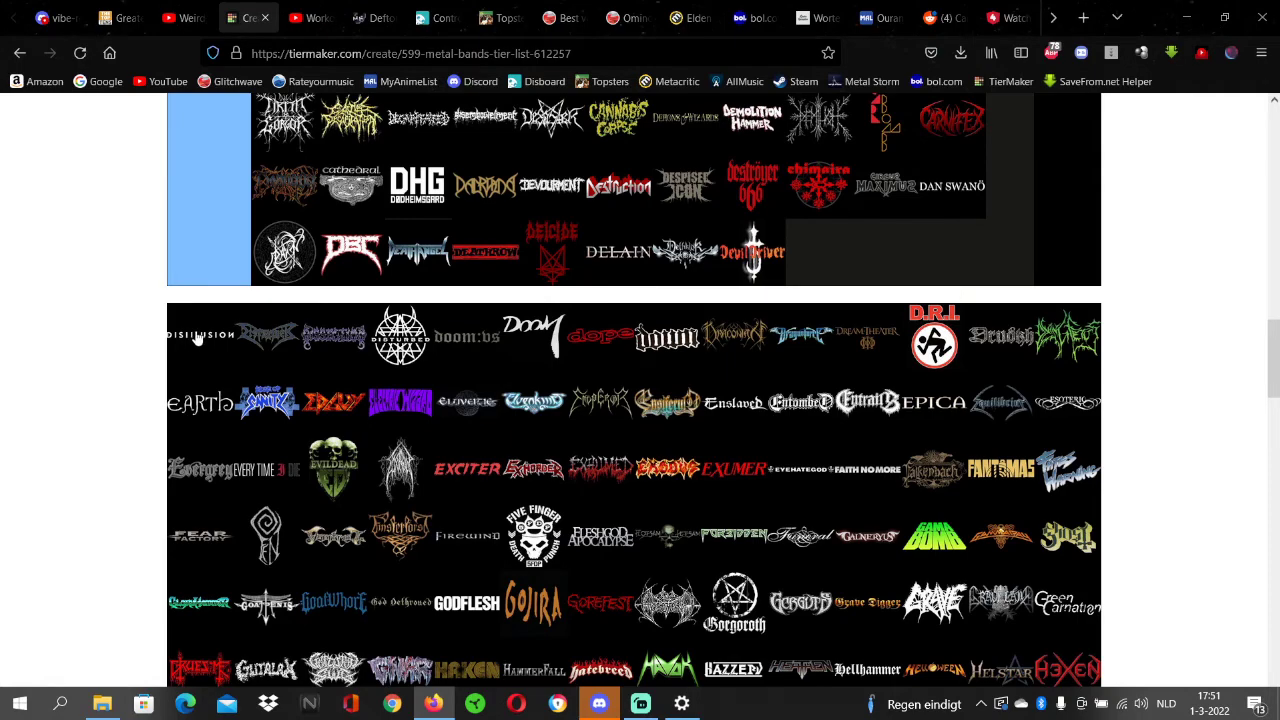
pyautogui.moveTo(197, 344); pyautogui.dragTo(772, 245)
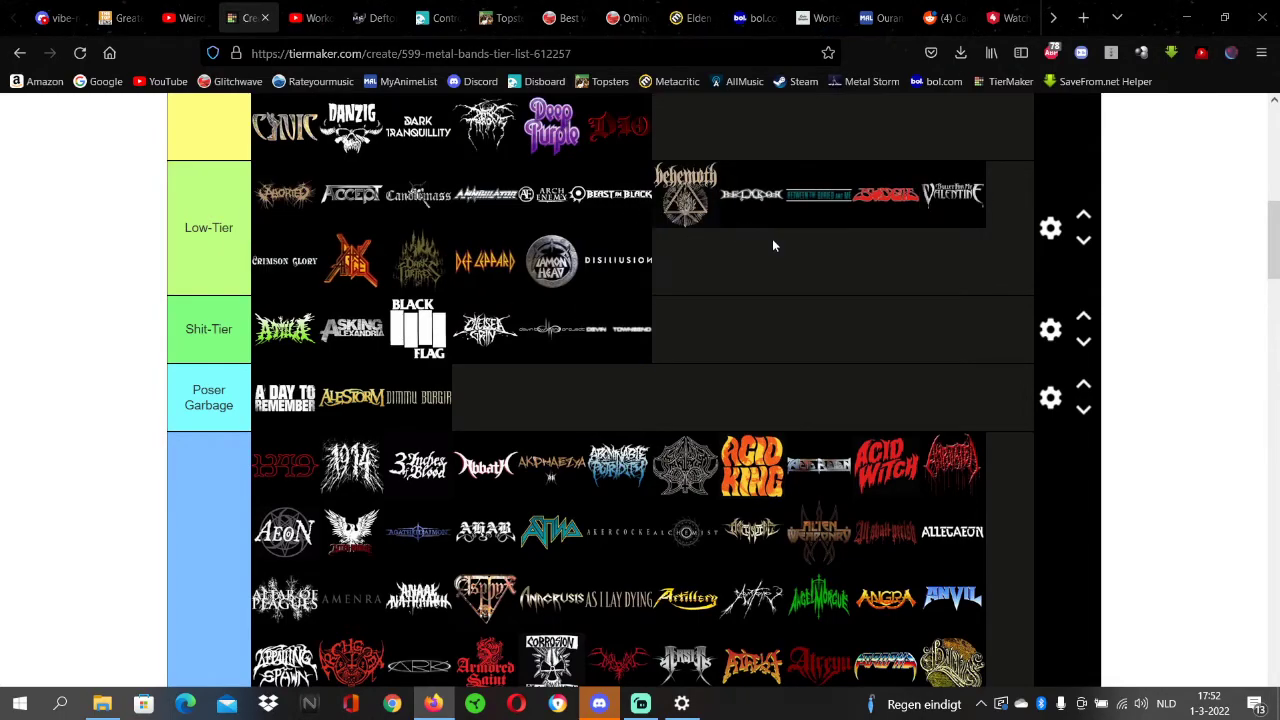
# Step: Add the band after Disillusion to the Never listened to/Heard of row and rank the purple-logo band before Disturbed at the end of High-Tier
pyautogui.scroll(-10, 766, 214)
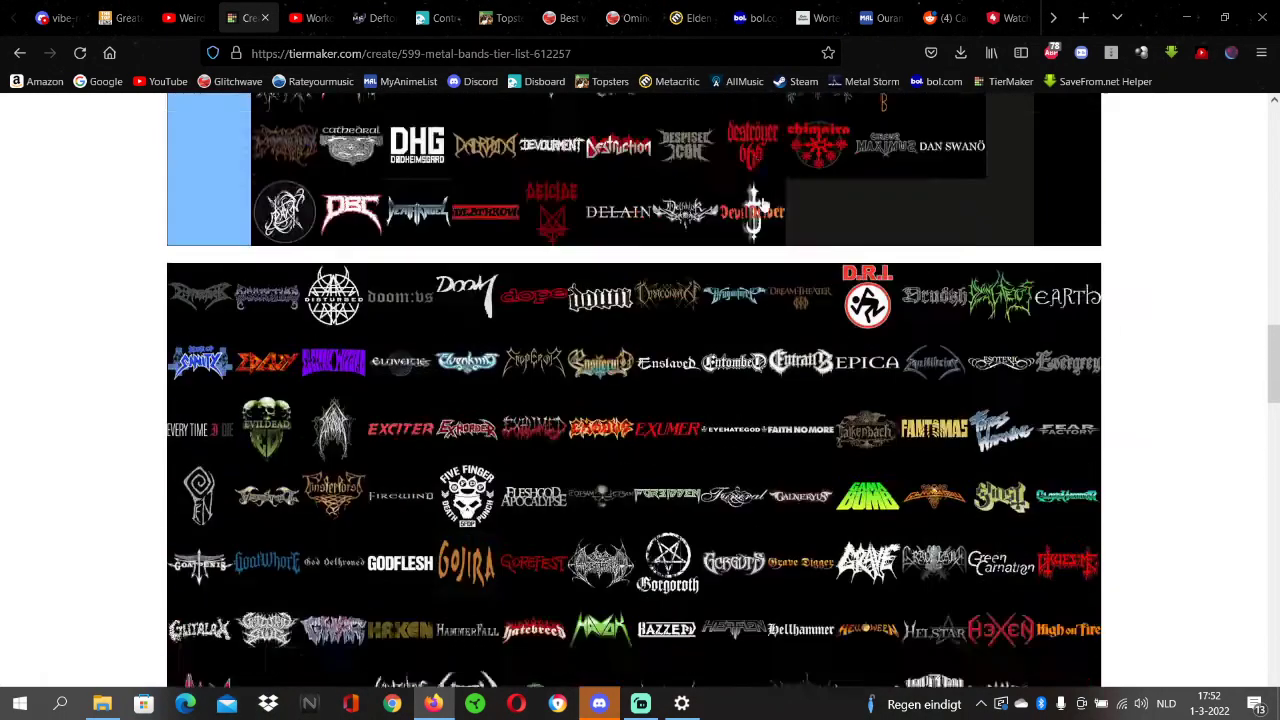
pyautogui.moveTo(199, 345); pyautogui.dragTo(243, 348)
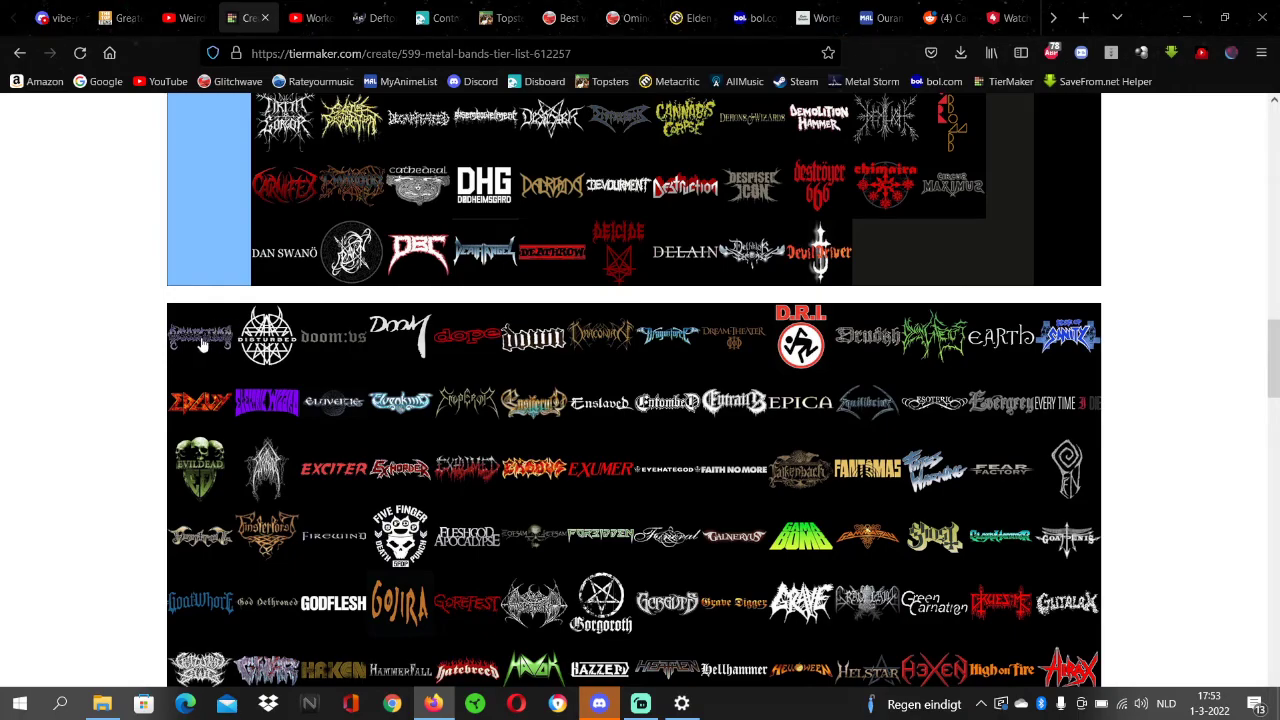
pyautogui.moveTo(201, 343); pyautogui.dragTo(1005, 372)
pyautogui.scroll(5, 238, 292)
pyautogui.scroll(5, 229, 280)
pyautogui.scroll(5, 266, 246)
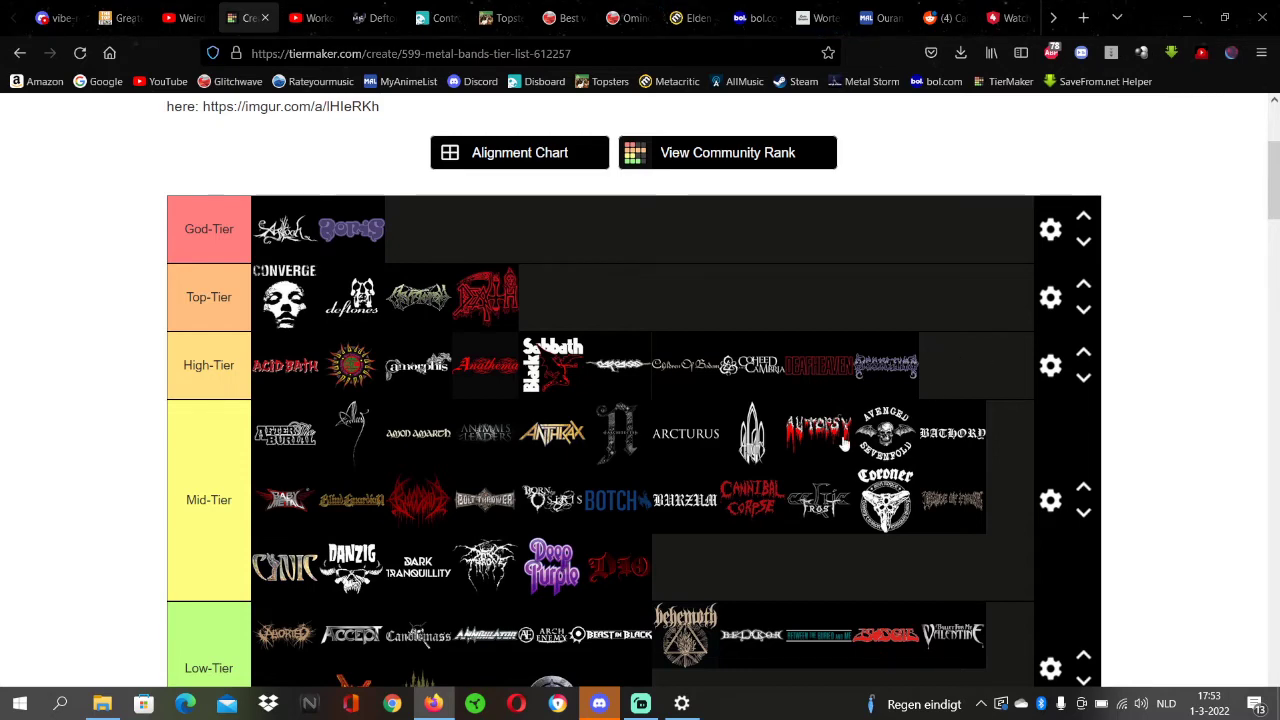
pyautogui.scroll(-2, 866, 346)
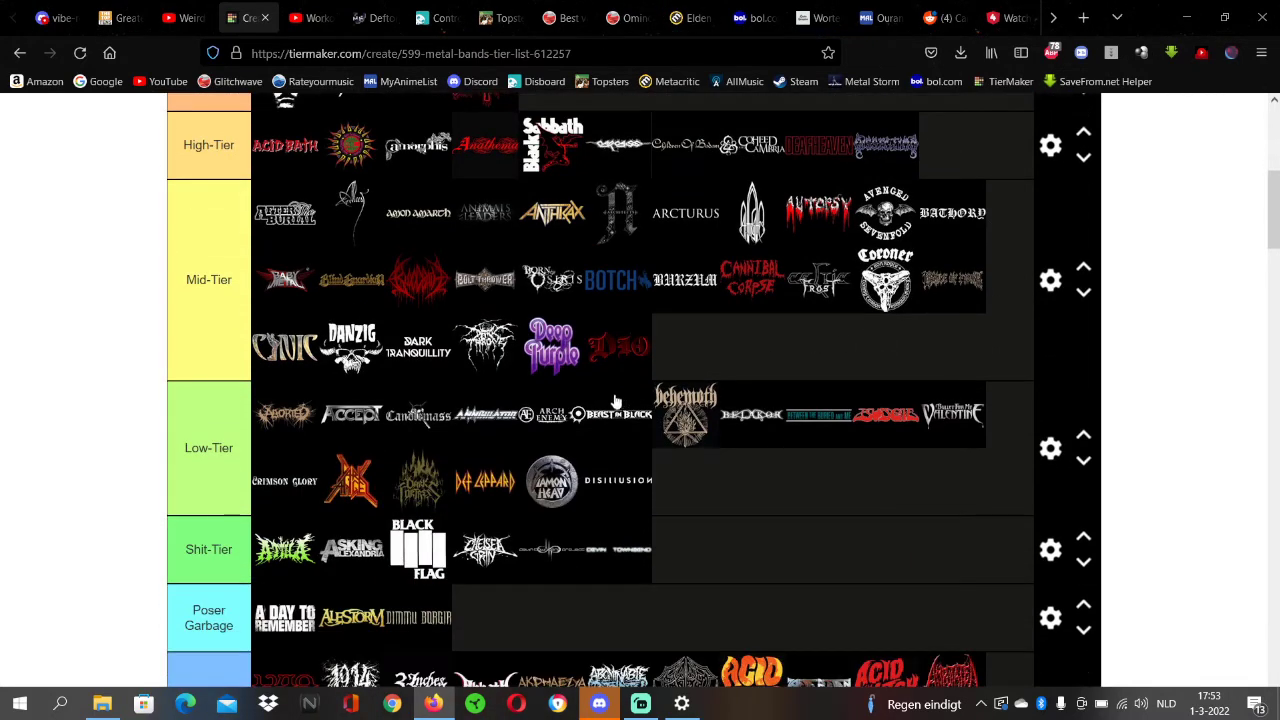
# Step: Place the Disturbed logo from the unranked pool at the end of the Low-Tier row
pyautogui.scroll(-4, 471, 403)
pyautogui.scroll(-5, 355, 404)
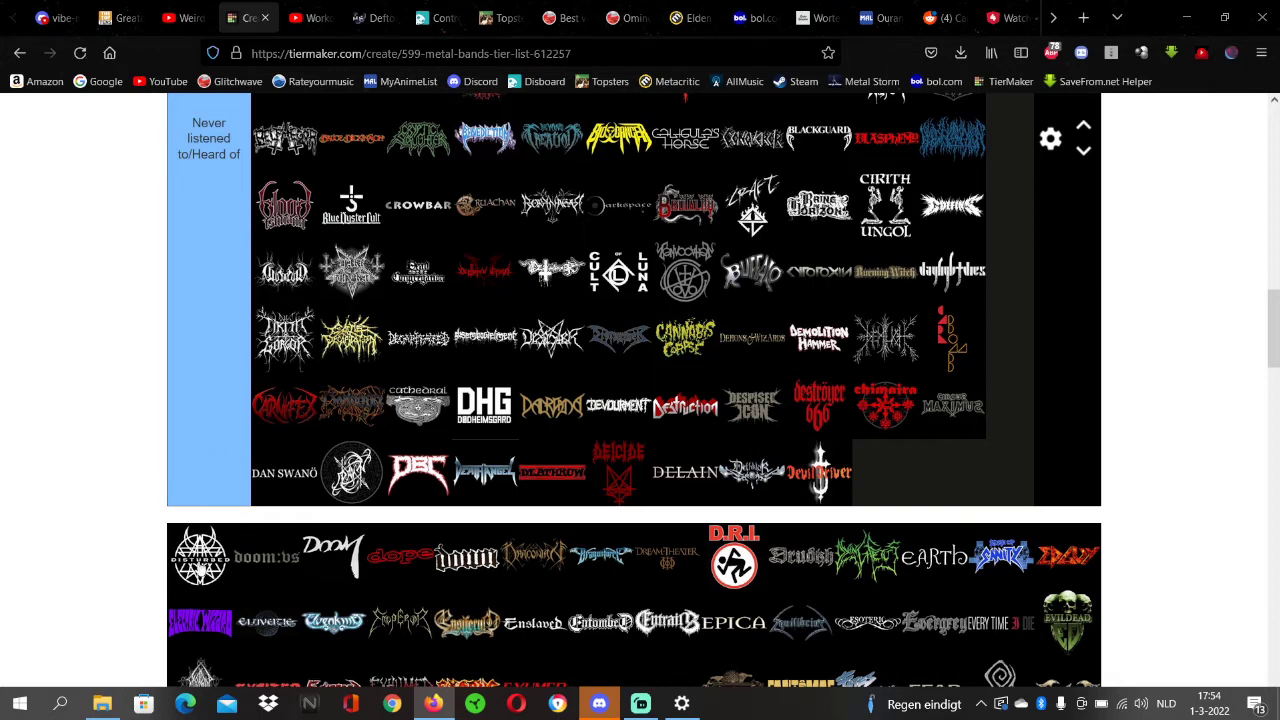
pyautogui.moveTo(200, 560); pyautogui.dragTo(718, 318)
pyautogui.scroll(9, 300, 440)
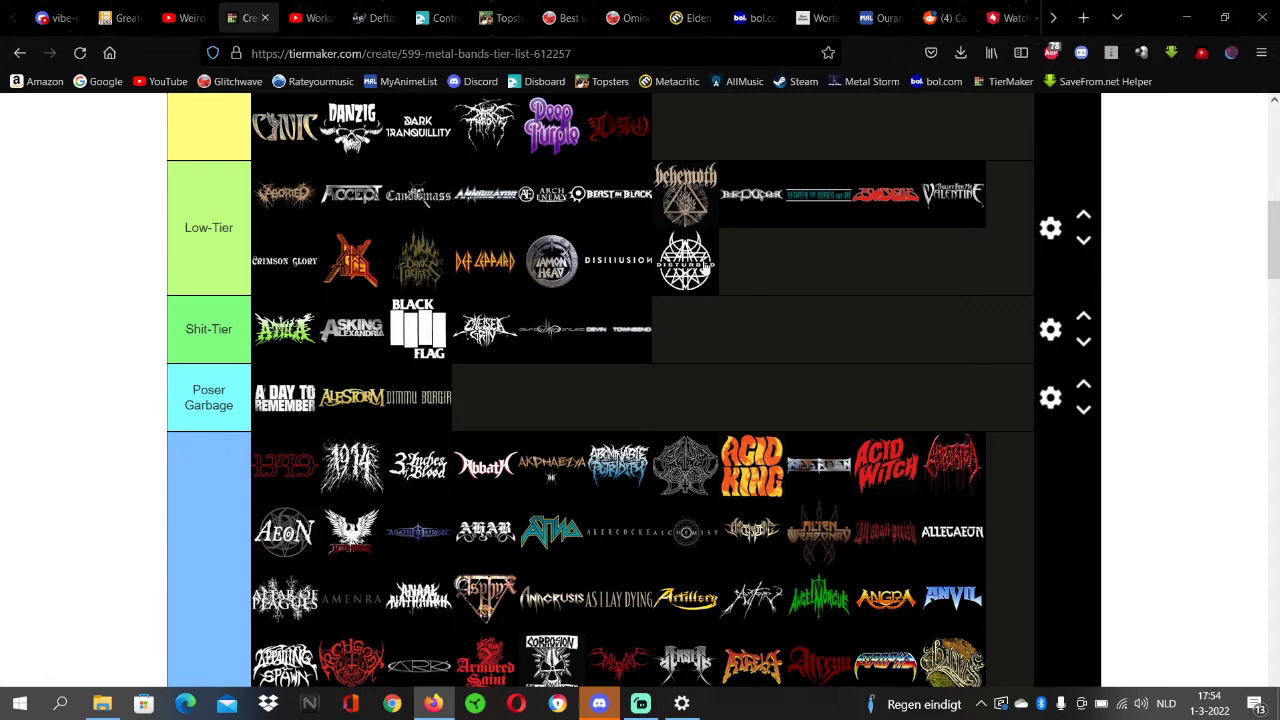
pyautogui.moveTo(710, 265)
pyautogui.mouseDown()
pyautogui.moveTo(724, 272)
pyautogui.moveTo(700, 272)
pyautogui.mouseUp()
# Step: Place the doom:vs logo from the unranked pool at the end of the High-Tier row
pyautogui.scroll(-10, 562, 138)
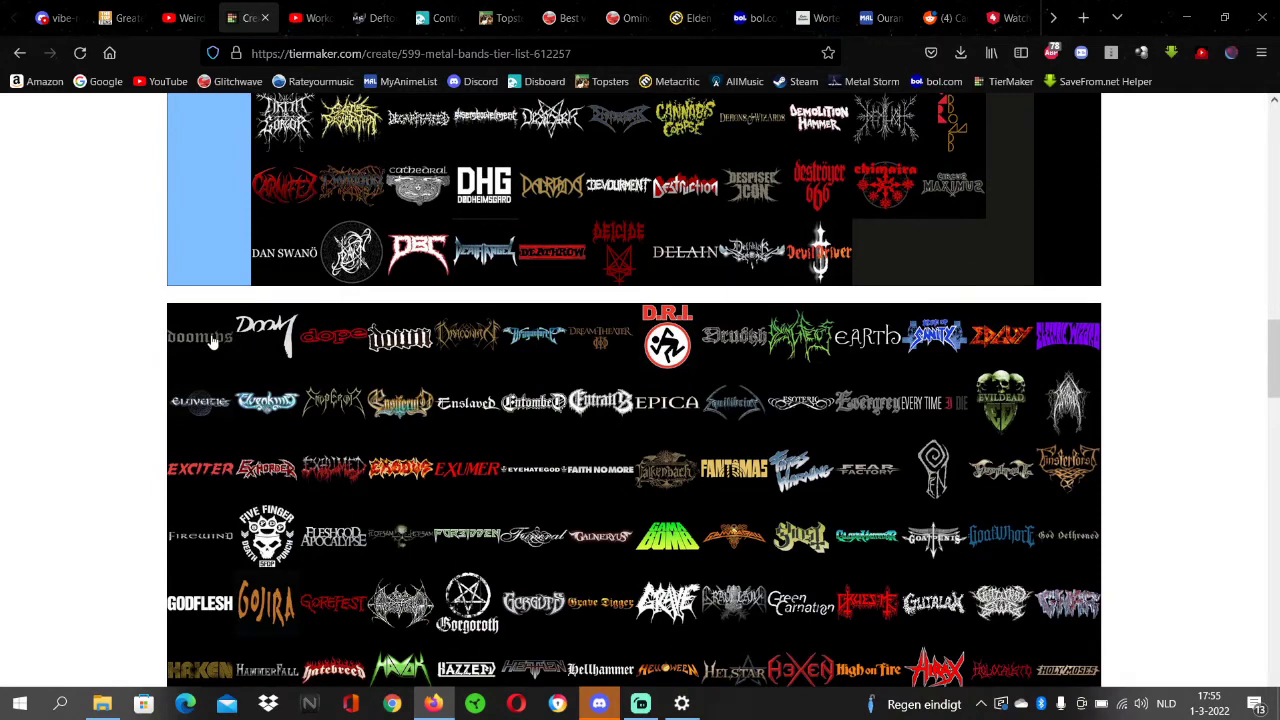
pyautogui.moveTo(213, 341); pyautogui.dragTo(697, 248)
pyautogui.scroll(5, 255, 285)
pyautogui.scroll(15, 371, 380)
pyautogui.scroll(3, 372, 385)
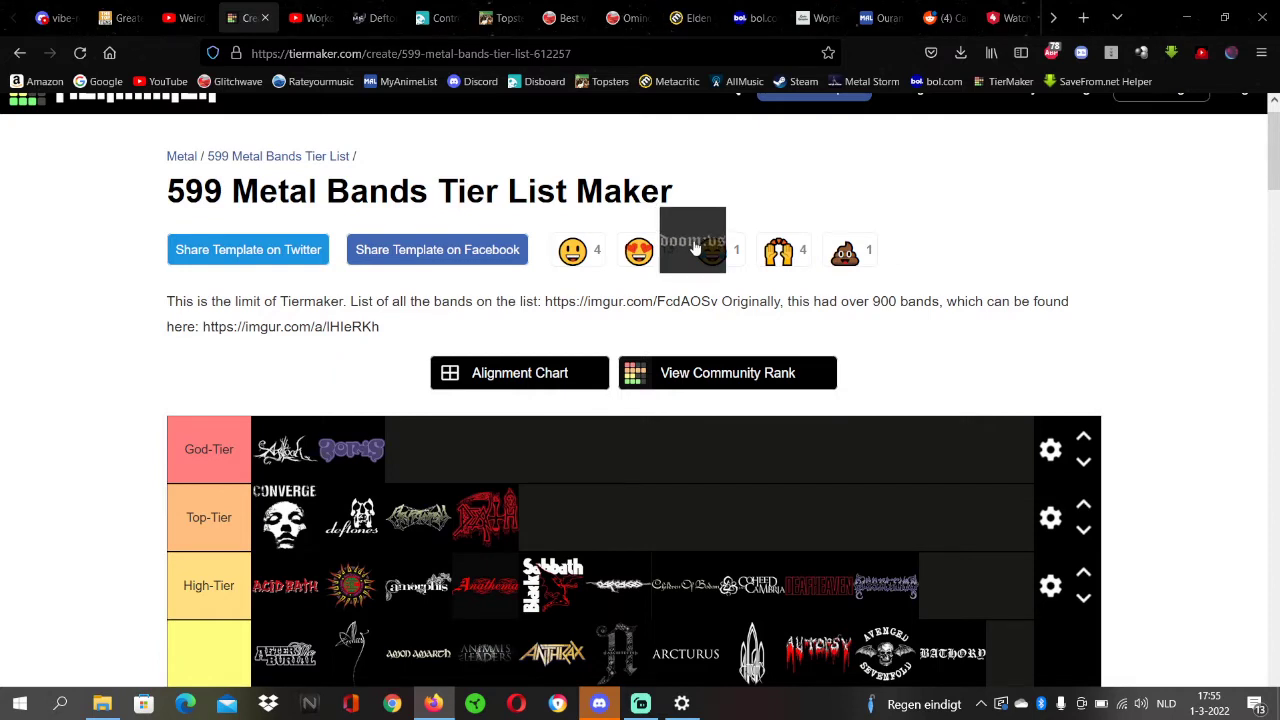
pyautogui.moveTo(697, 248); pyautogui.dragTo(1003, 143)
pyautogui.scroll(-5, 925, 386)
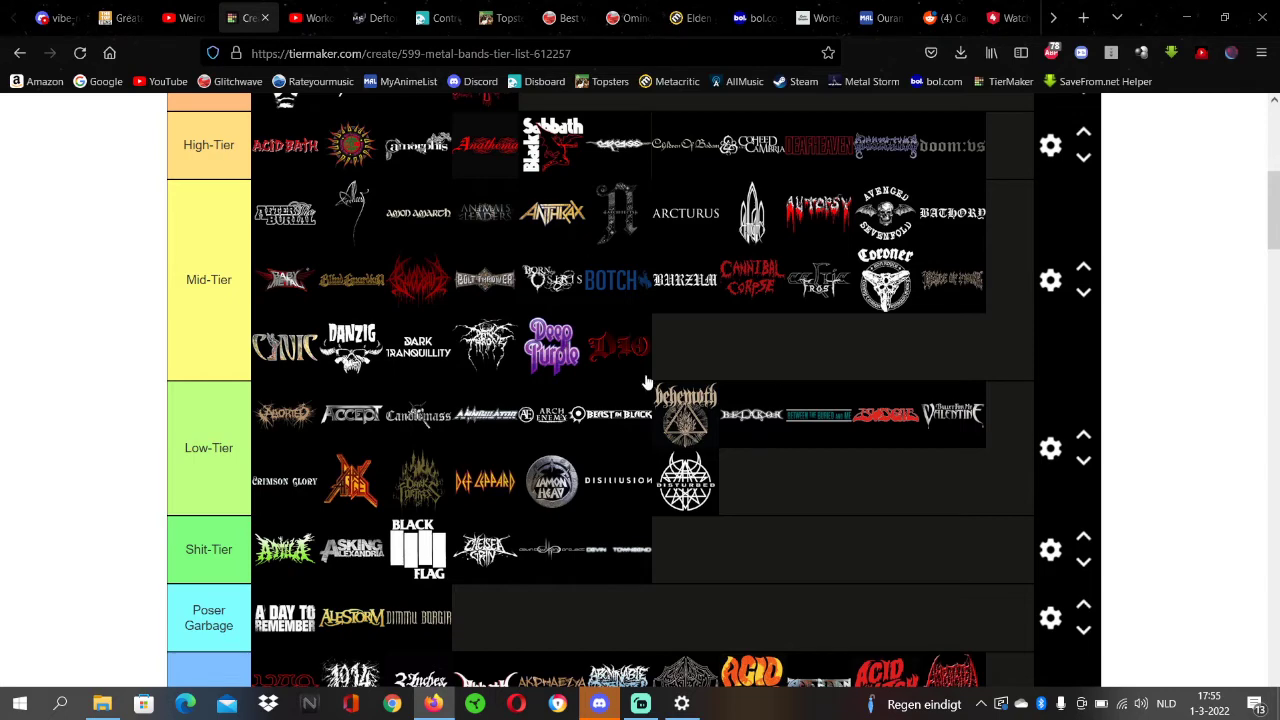
# Step: Check the vibe-realm channel on Discord and return to the metal bands tier list
pyautogui.click(55, 17)
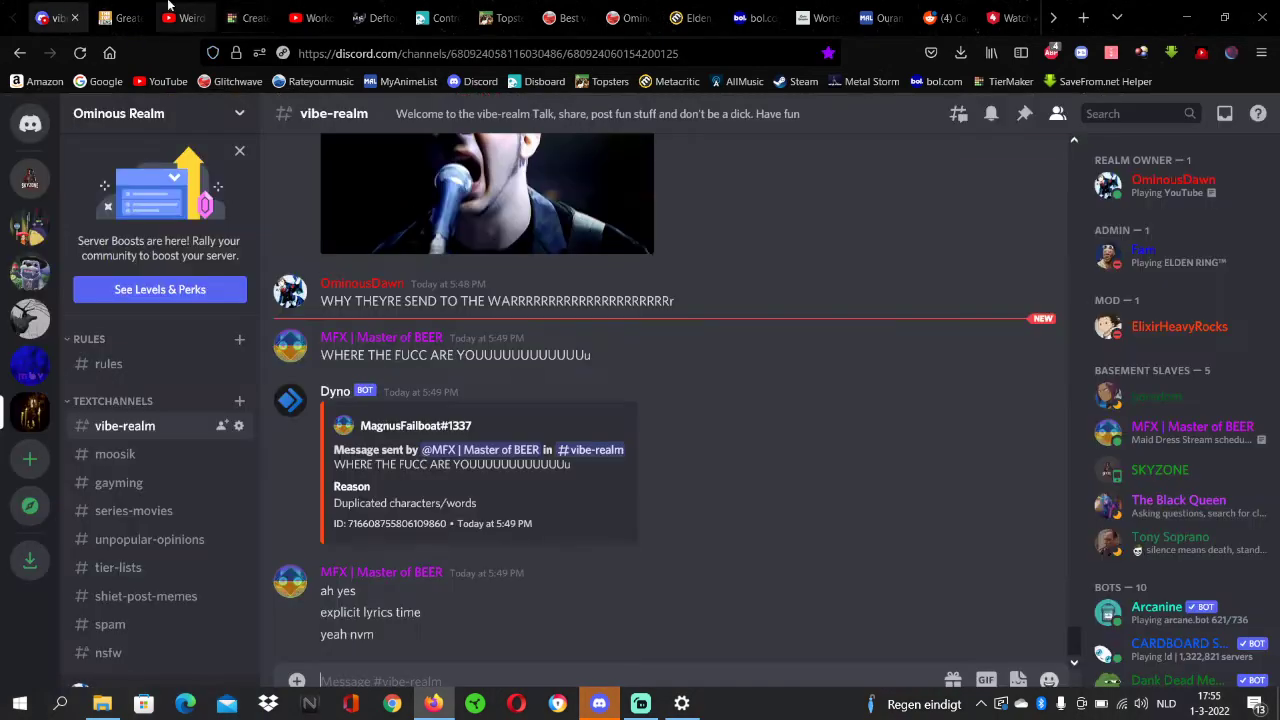
pyautogui.click(265, 7)
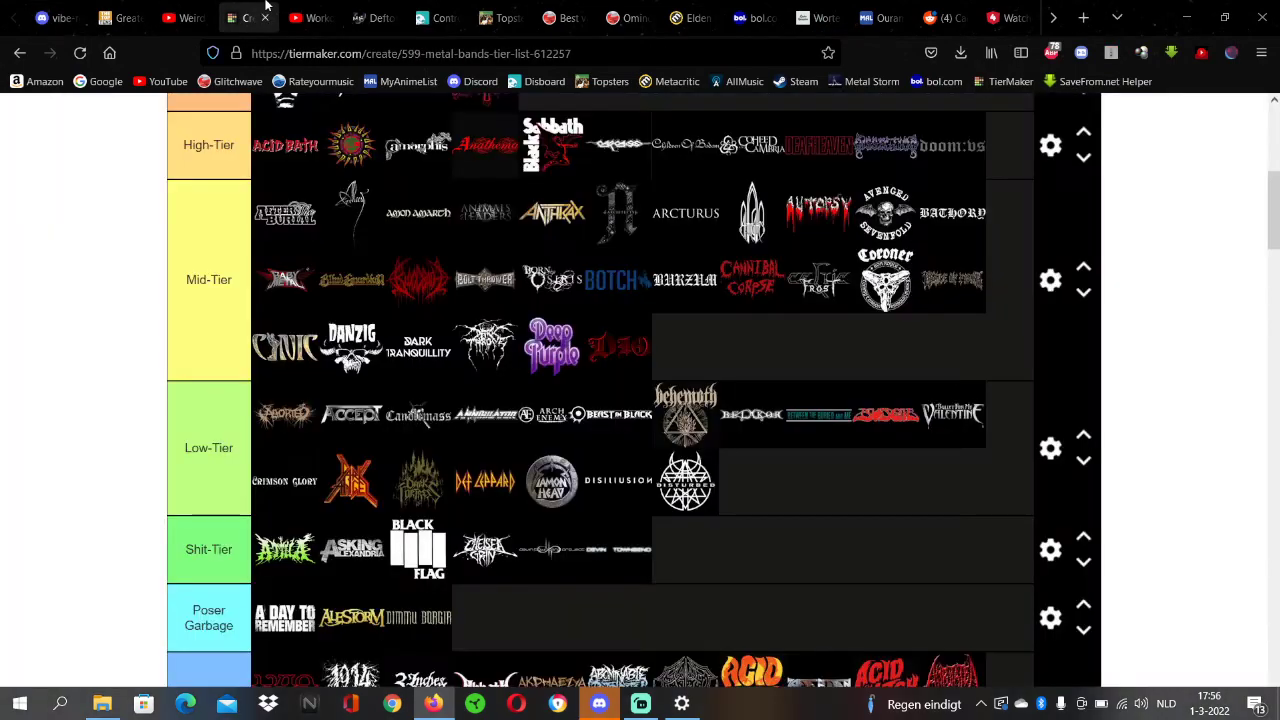
# Step: Place the Doom and Dope logos in the "Never listened to/Heard of" tier
pyautogui.scroll(-10, 590, 270)
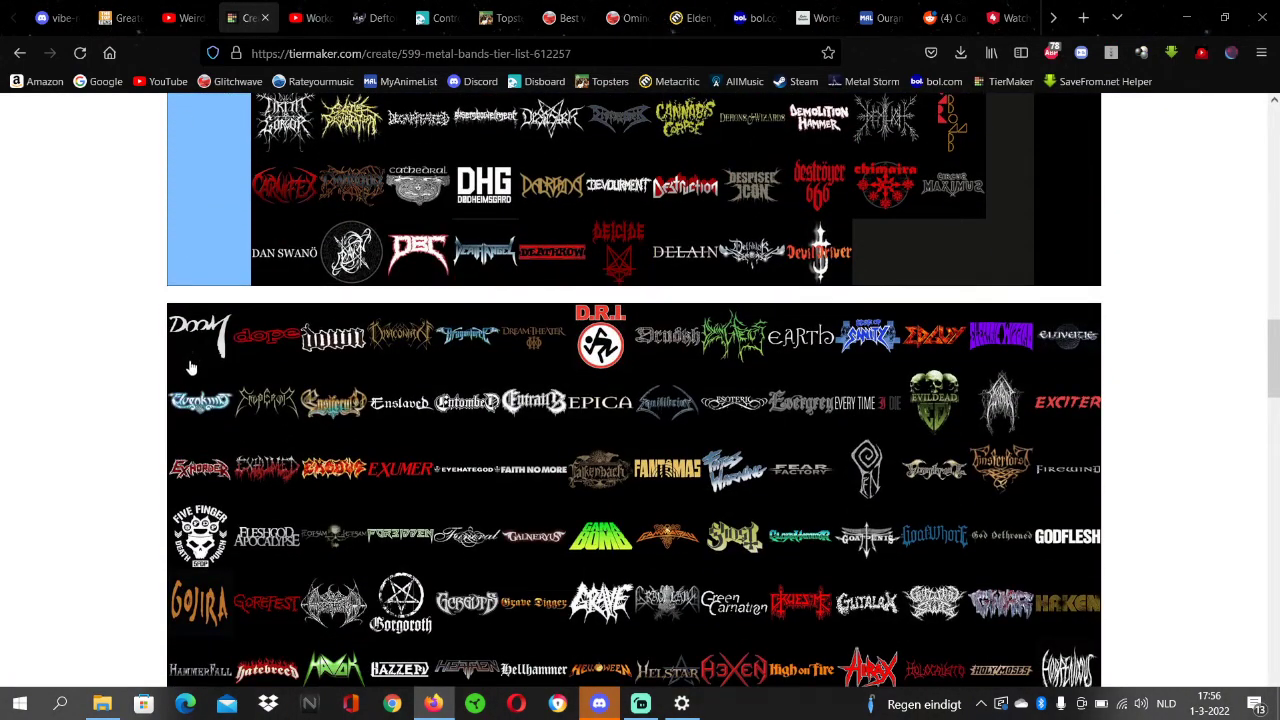
pyautogui.moveTo(189, 350); pyautogui.dragTo(484, 185)
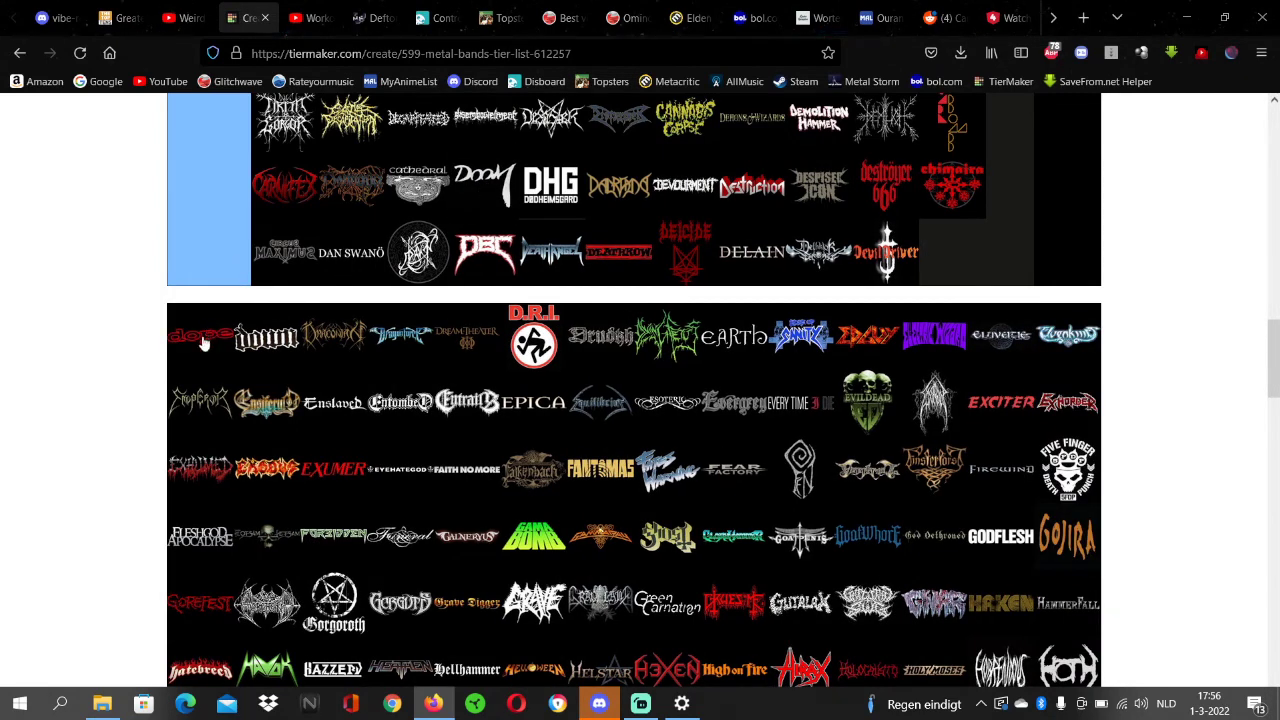
pyautogui.moveTo(203, 342); pyautogui.dragTo(484, 185)
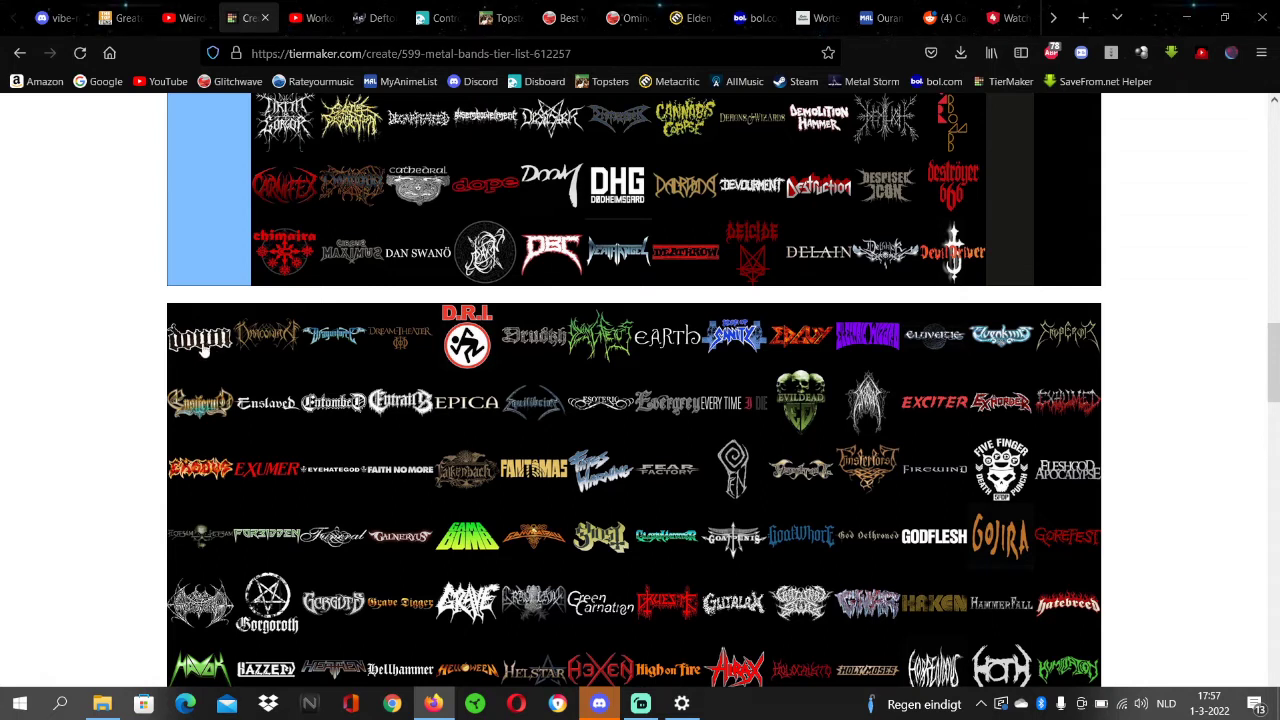
# Step: Place the Down logo in the Mid-Tier row and the Draconian logo in the Top-Tier row
pyautogui.moveTo(203, 345); pyautogui.dragTo(825, 545)
pyautogui.scroll(-5, 415, 545)
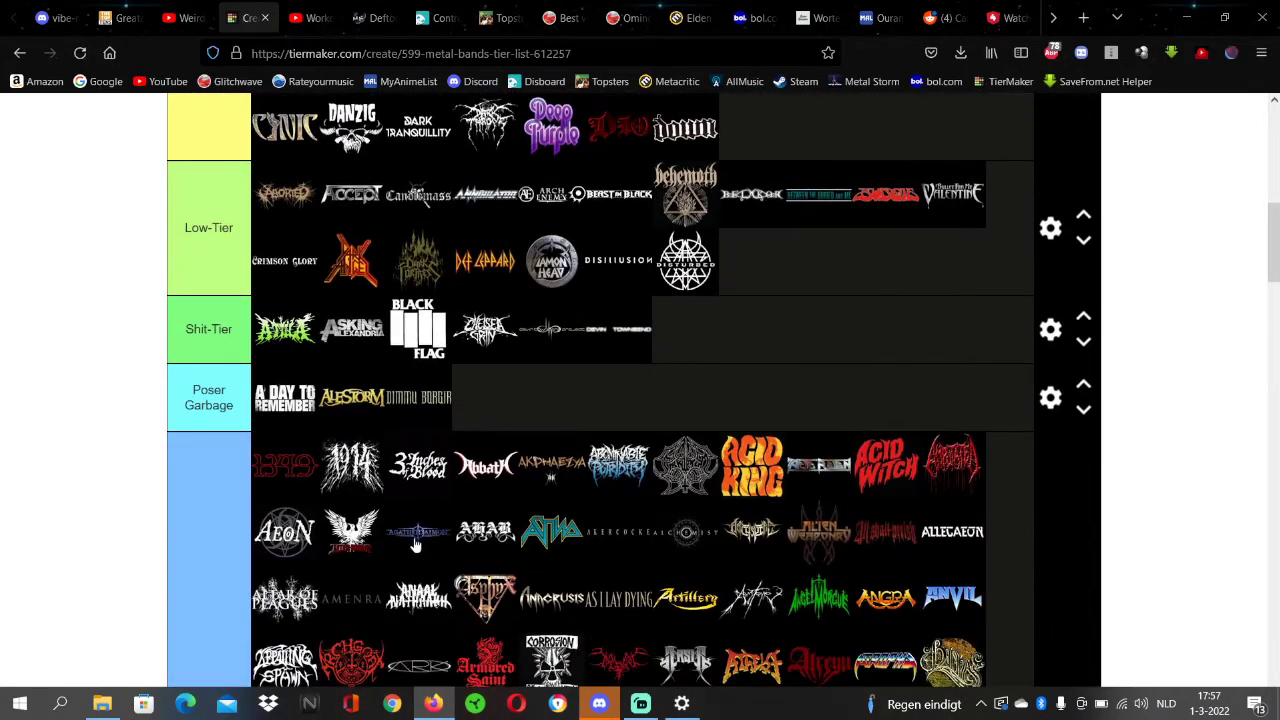
pyautogui.scroll(2, 678, 228)
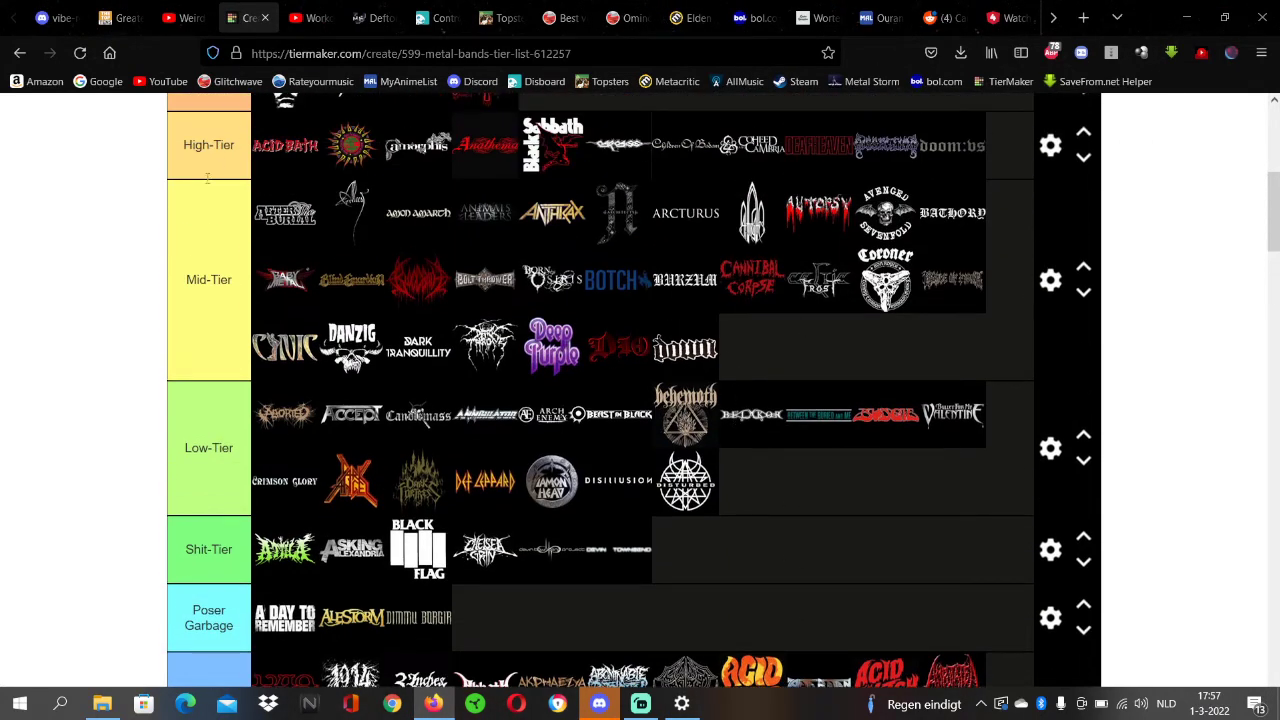
pyautogui.scroll(-12, 366, 208)
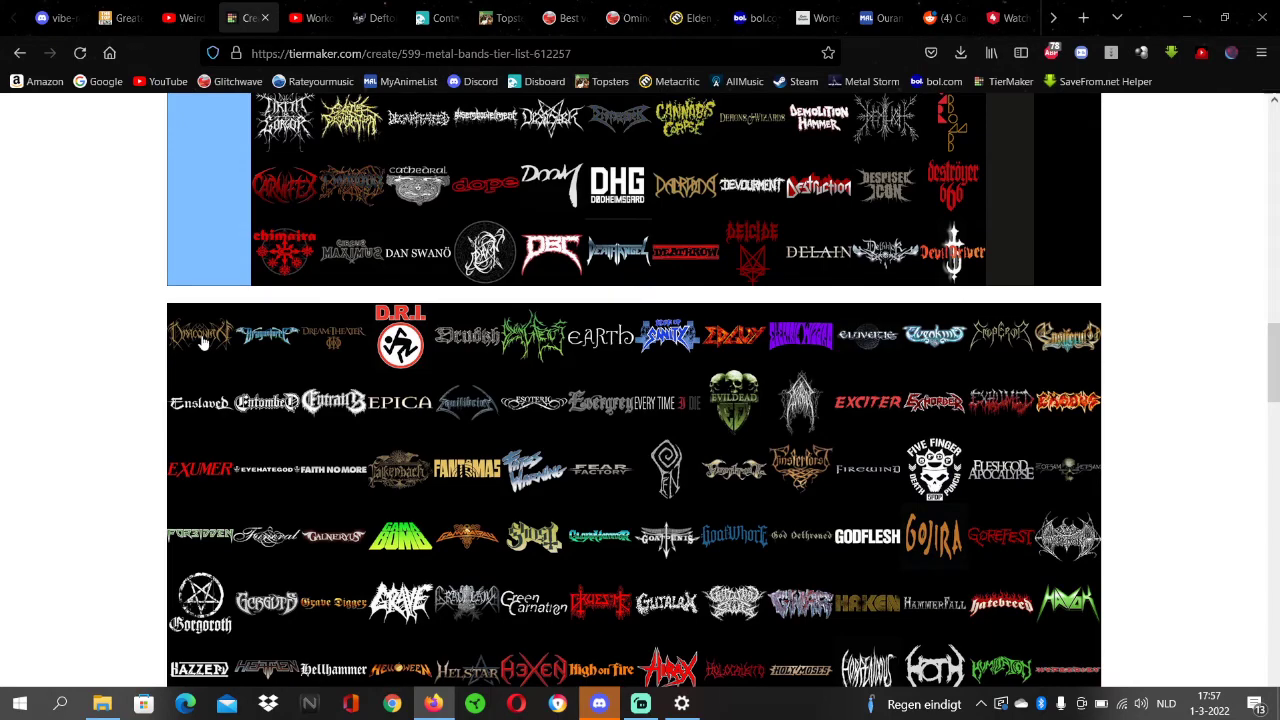
pyautogui.moveTo(203, 343); pyautogui.dragTo(727, 490)
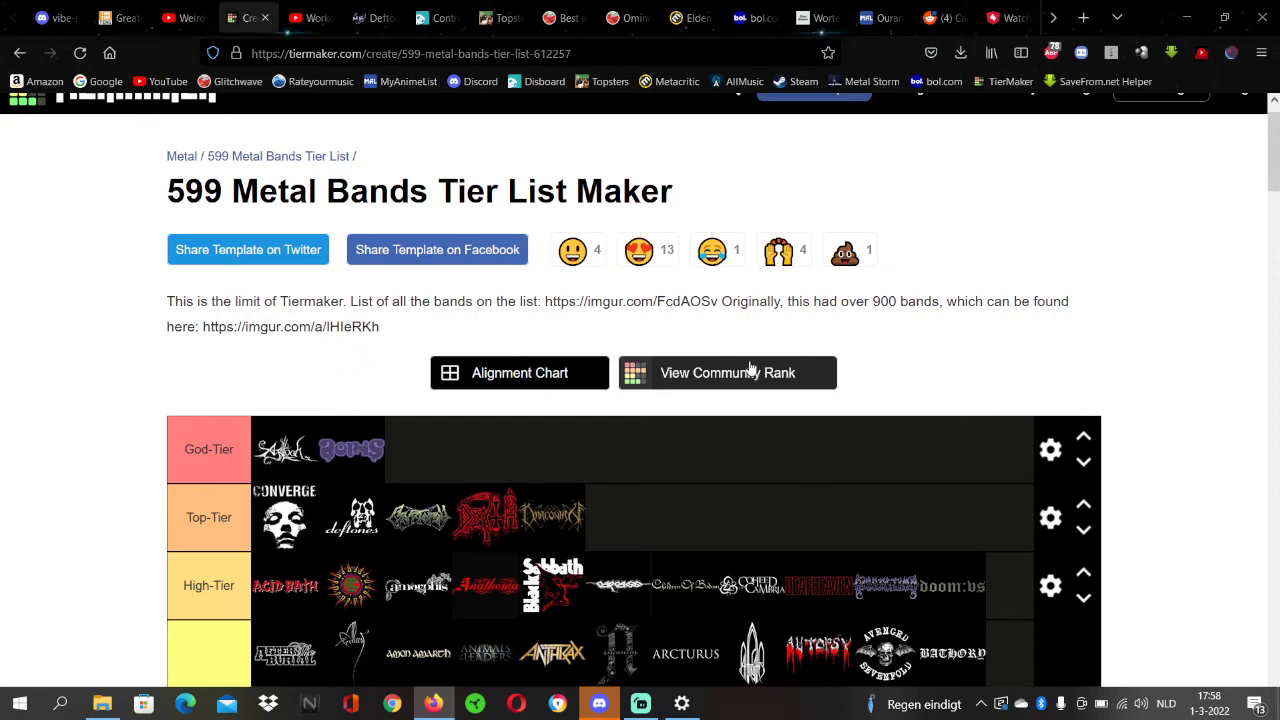
# Step: Switch to Metal Storm and search its bands for Draconian
pyautogui.click(372, 17)
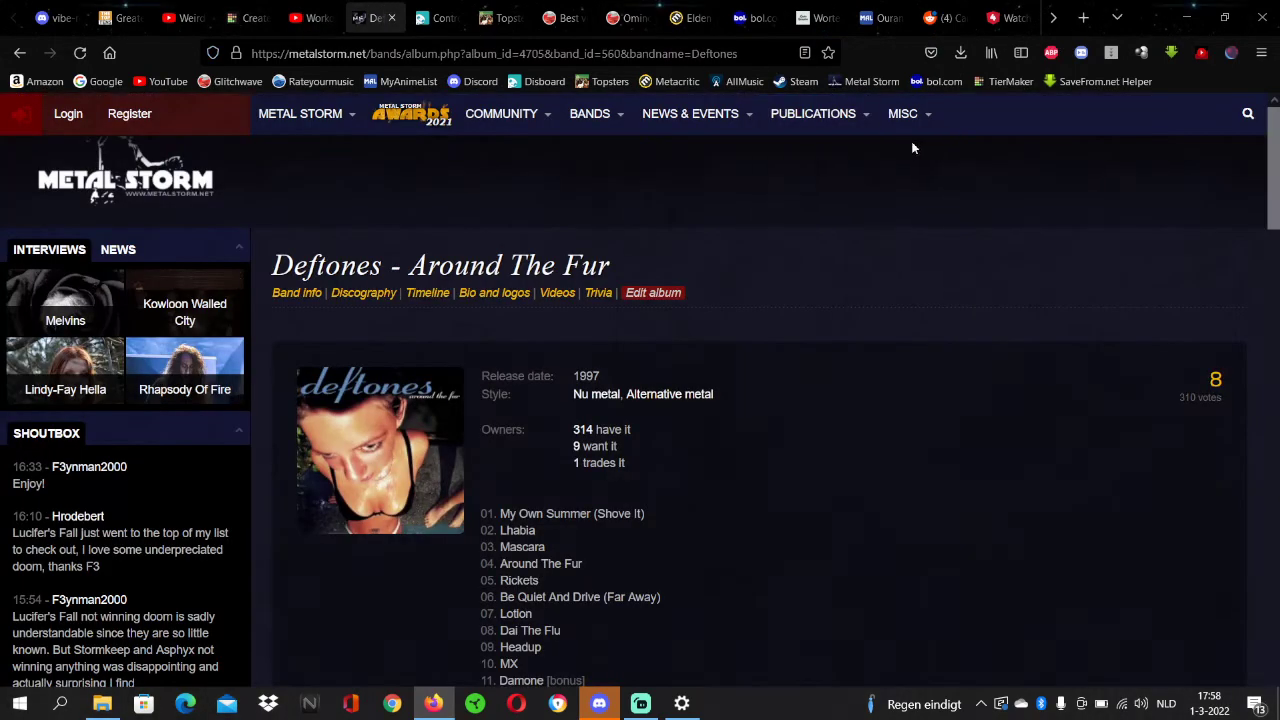
pyautogui.click(1247, 113)
pyautogui.write('Draconian')
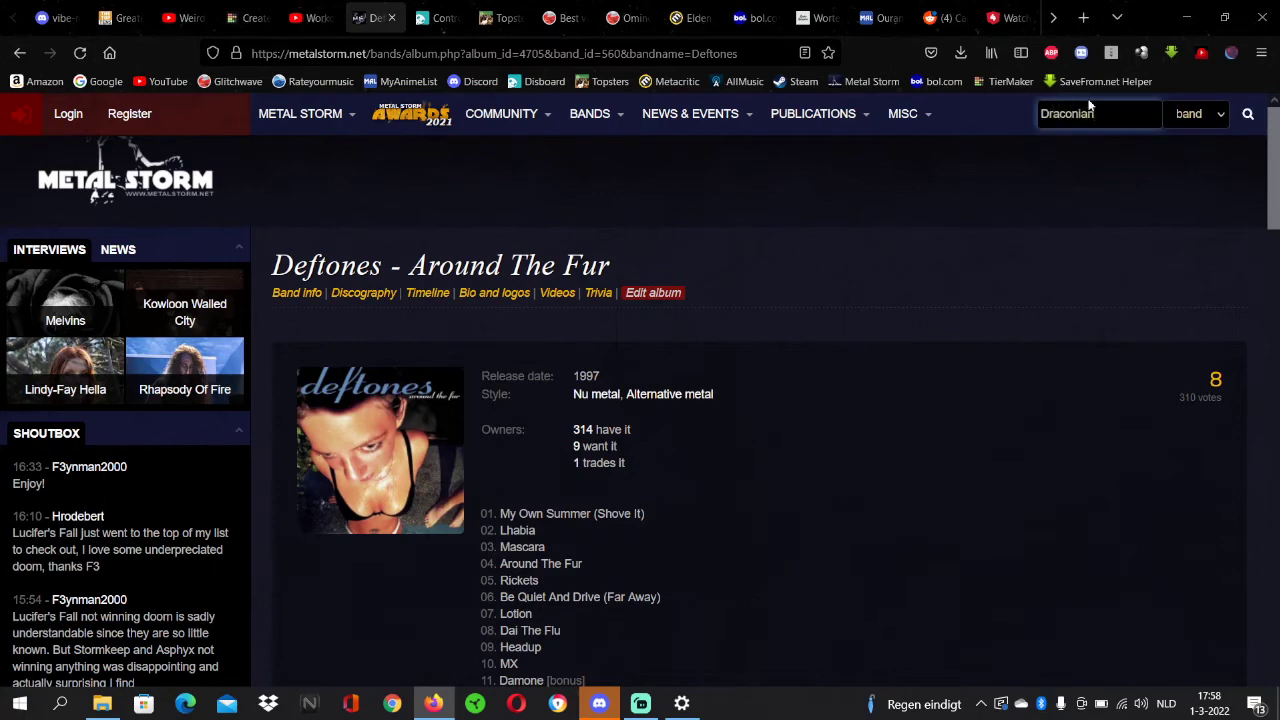
pyautogui.press('Return')
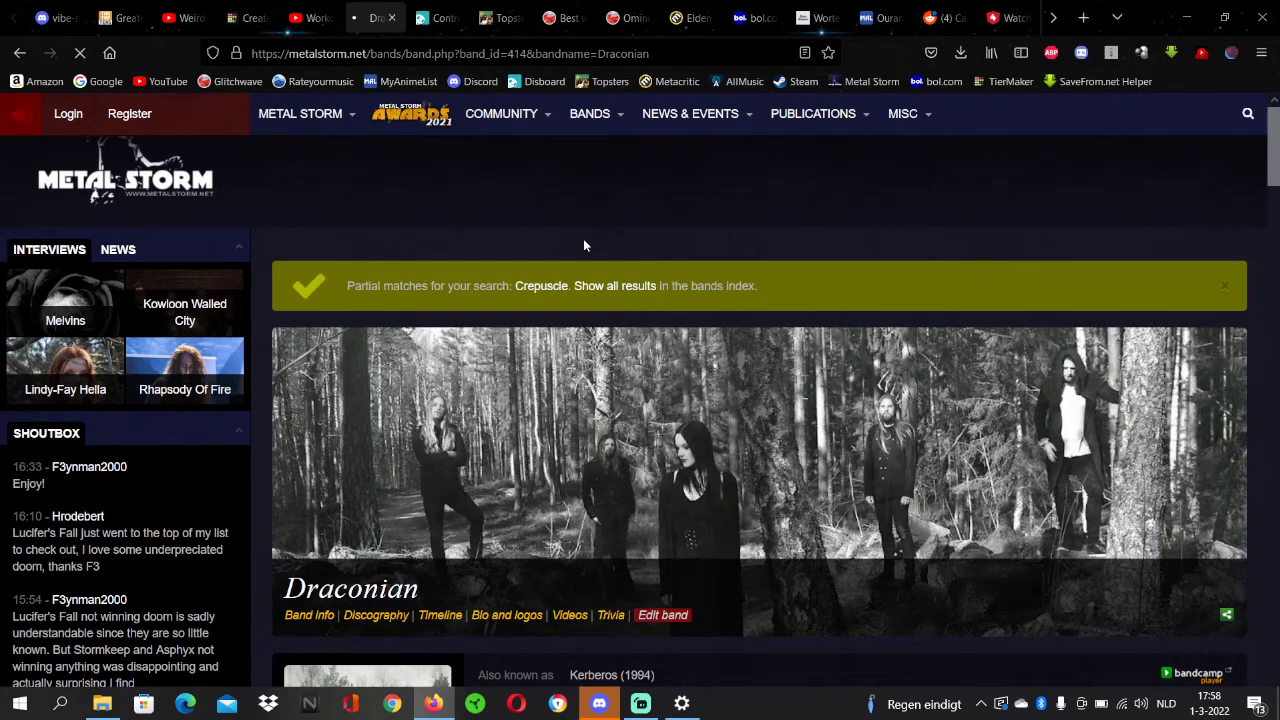
# Step: Find the album Where Lovers Mourn in Draconian's discography, open it and examine the first track, The Cry Of Silence
pyautogui.scroll(-2, 582, 234)
pyautogui.scroll(-9, 447, 365)
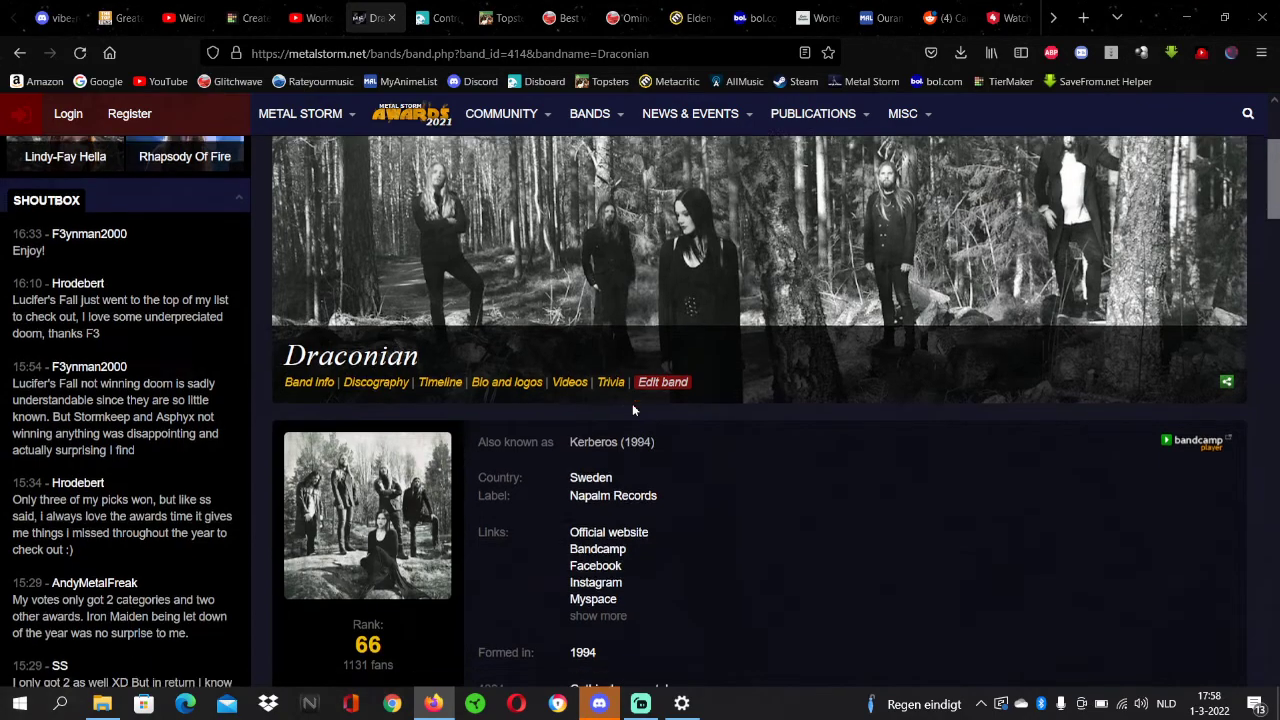
pyautogui.scroll(4, 447, 365)
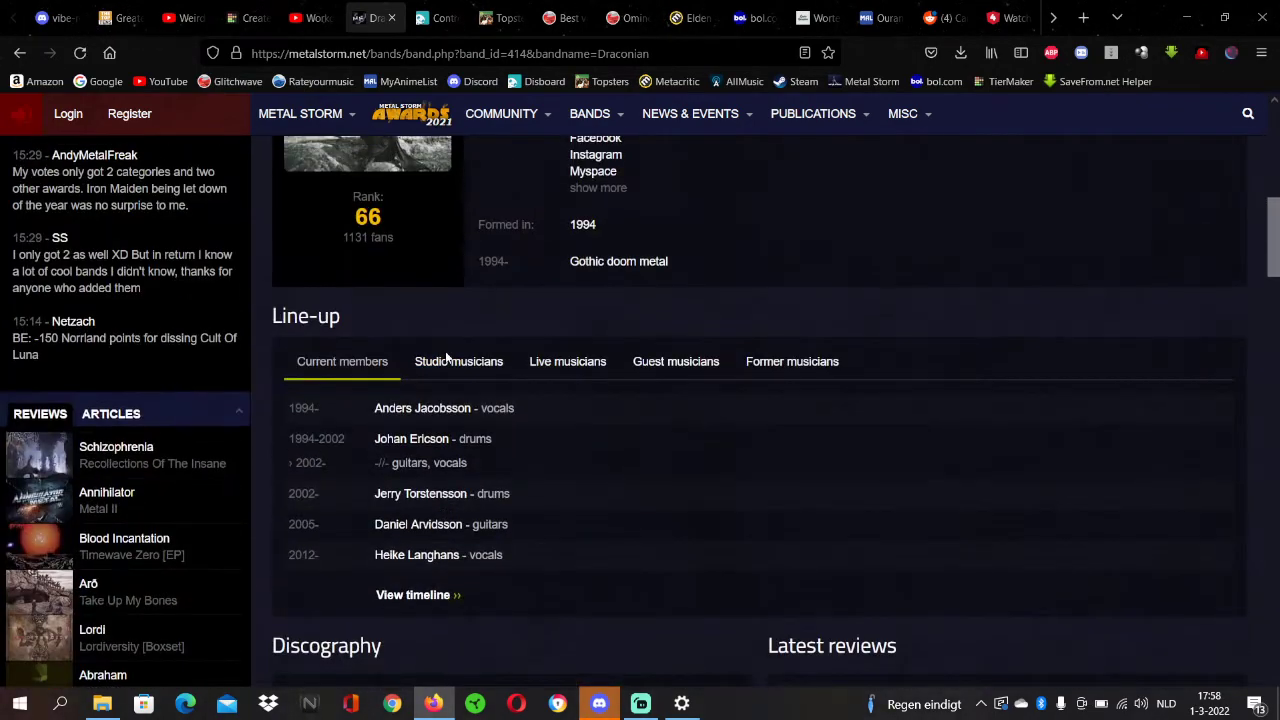
pyautogui.scroll(-4, 445, 347)
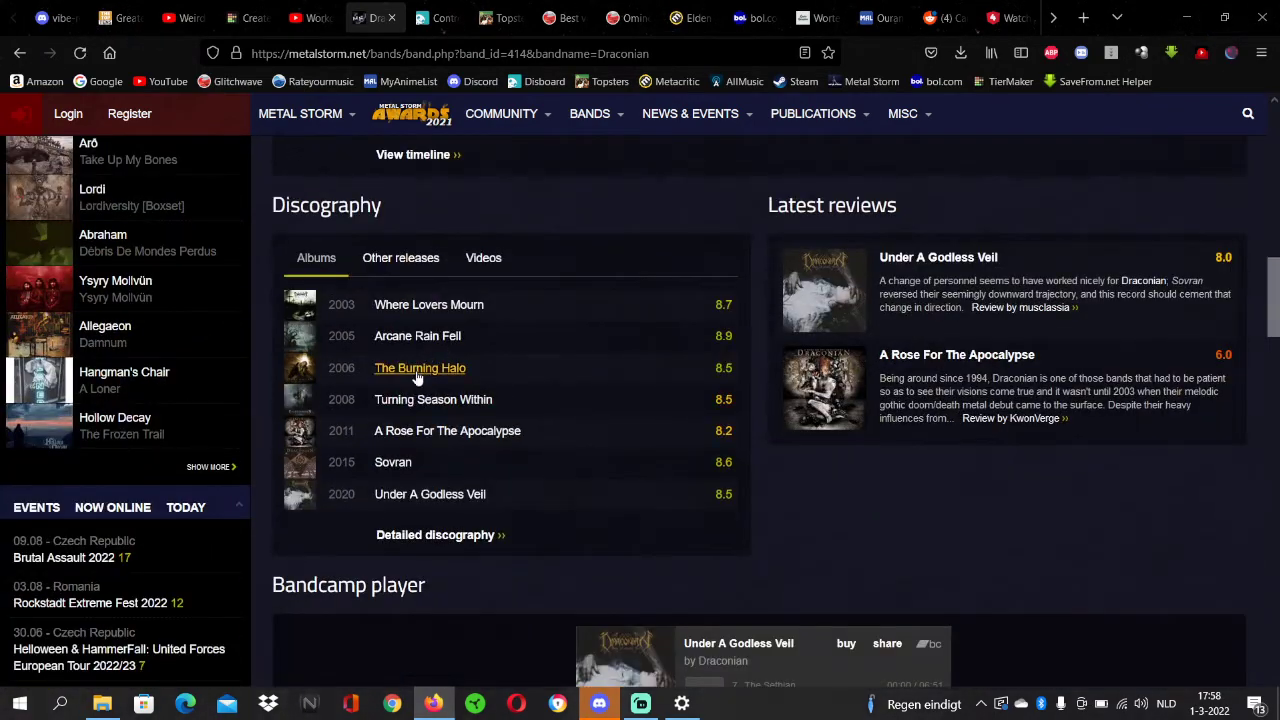
pyautogui.click(419, 305)
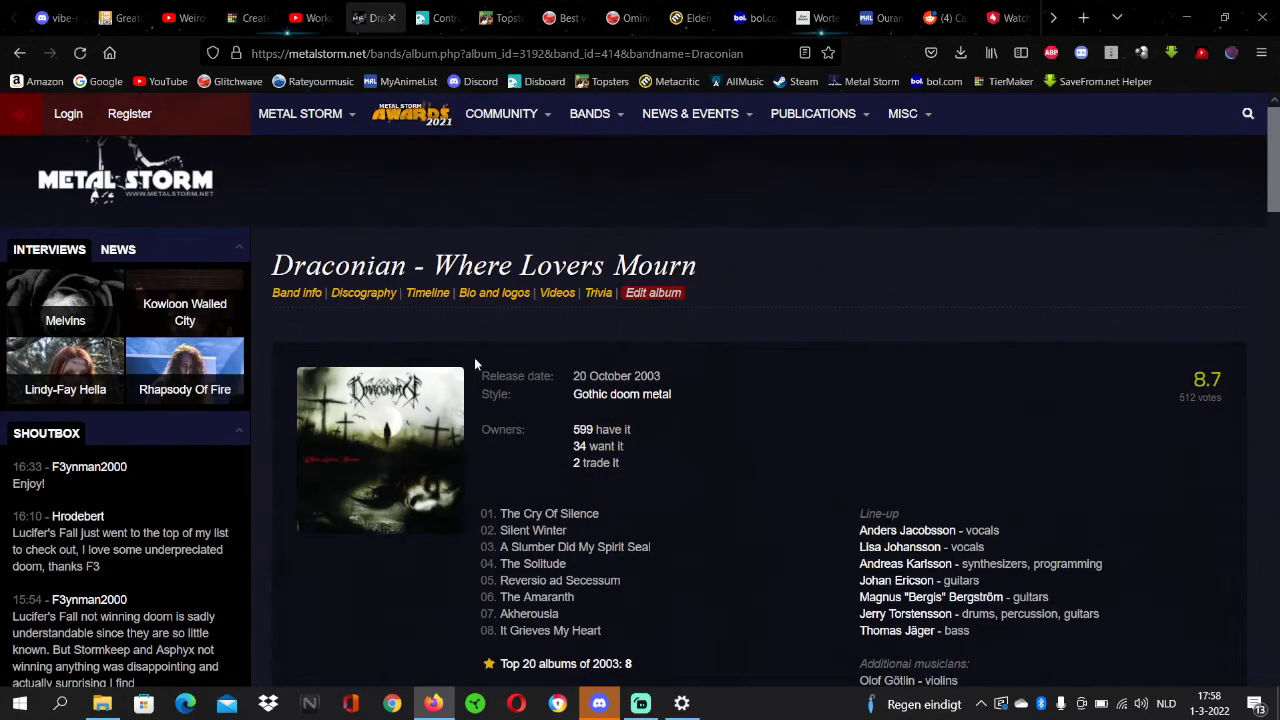
pyautogui.moveTo(496, 513); pyautogui.dragTo(598, 513)
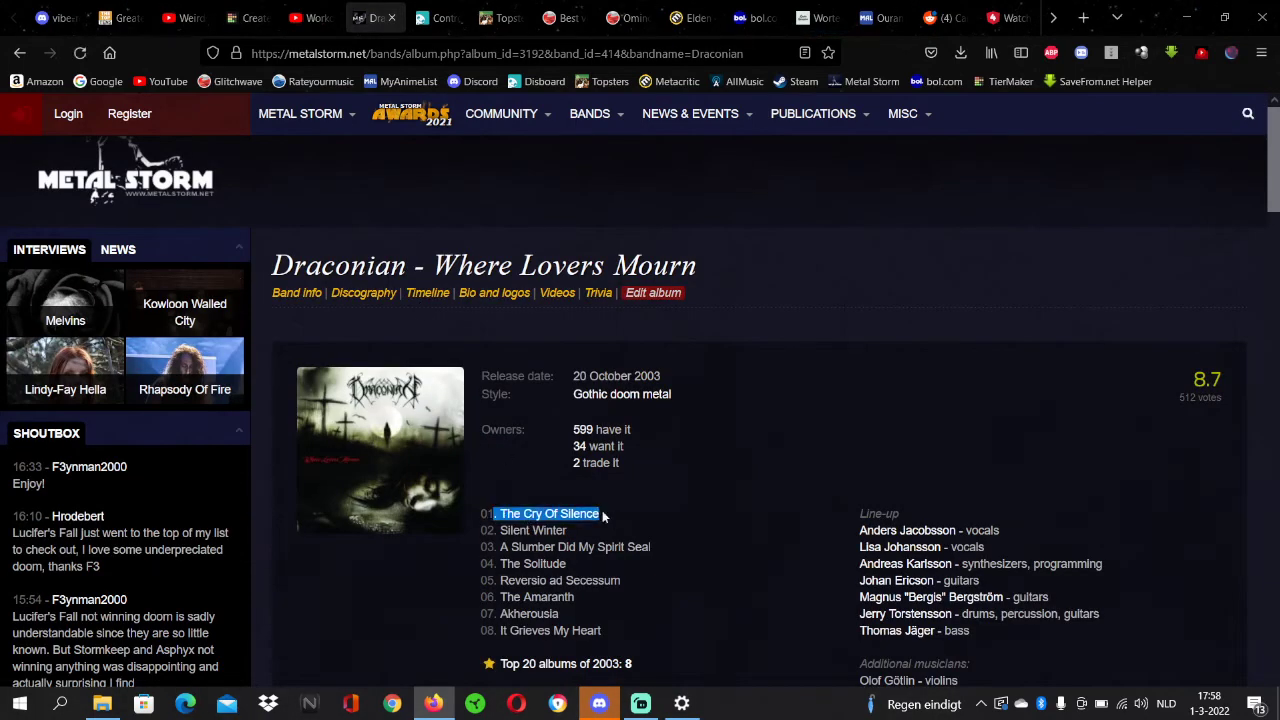
pyautogui.click(330, 158)
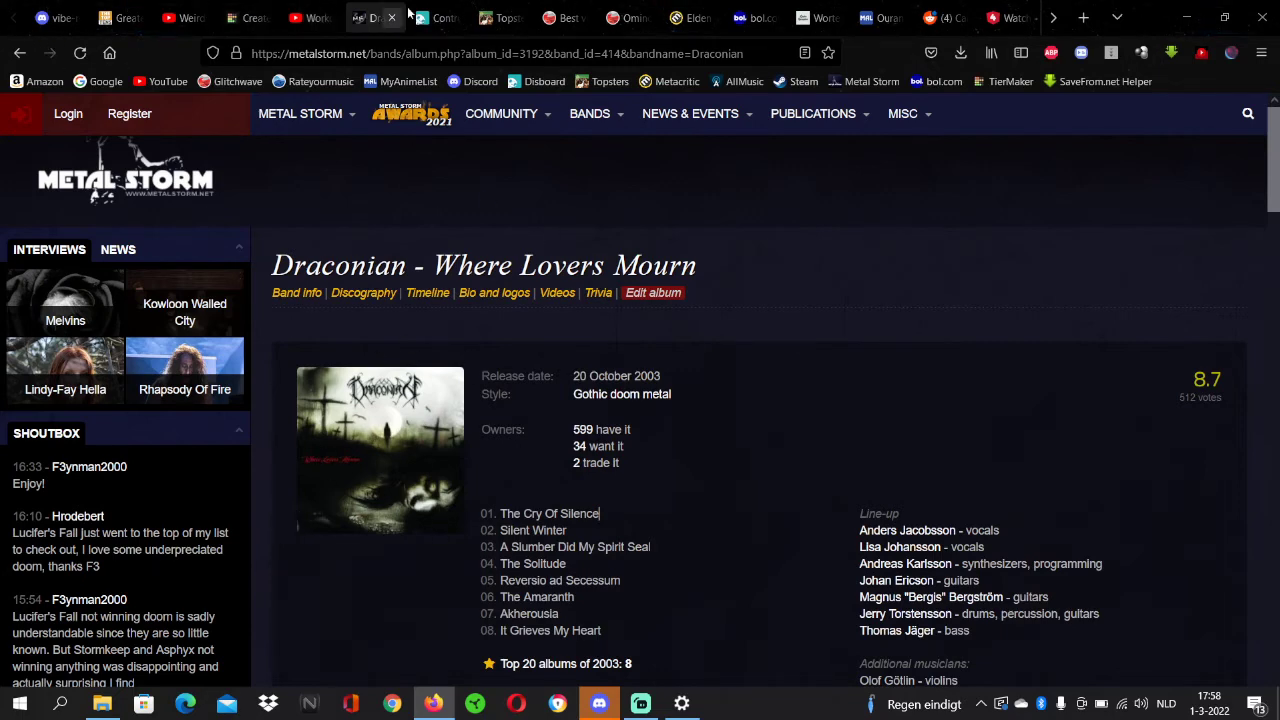
# Step: Return to the TierMaker list and review the bands placed so far across the tiers
pyautogui.click(266, 12)
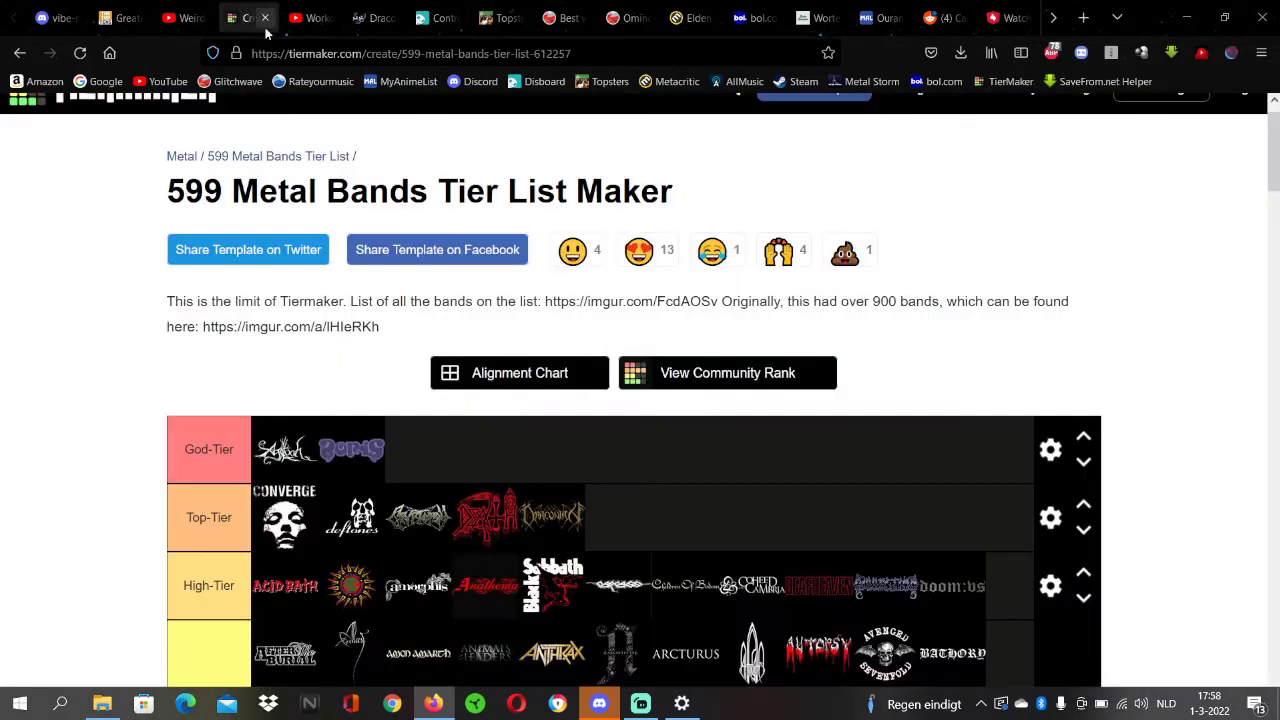
pyautogui.scroll(-1, 581, 269)
pyautogui.scroll(-12, 581, 269)
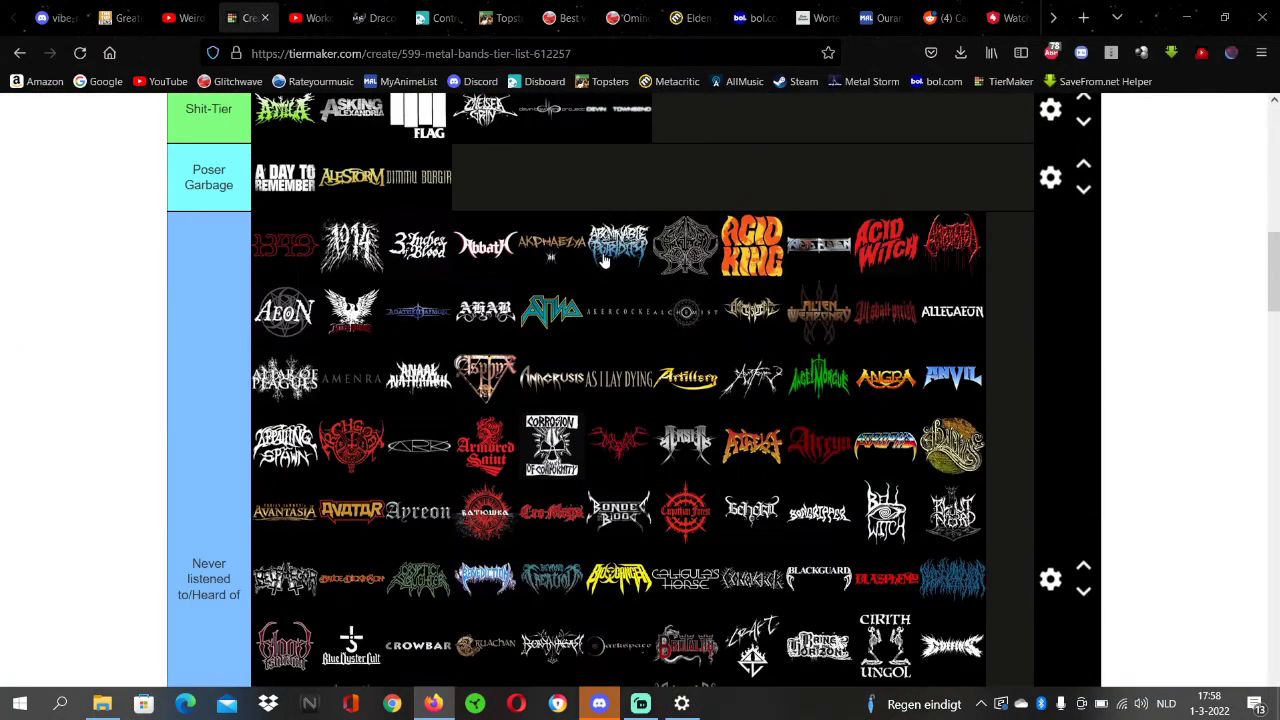
pyautogui.scroll(6, 604, 260)
pyautogui.scroll(8, 604, 260)
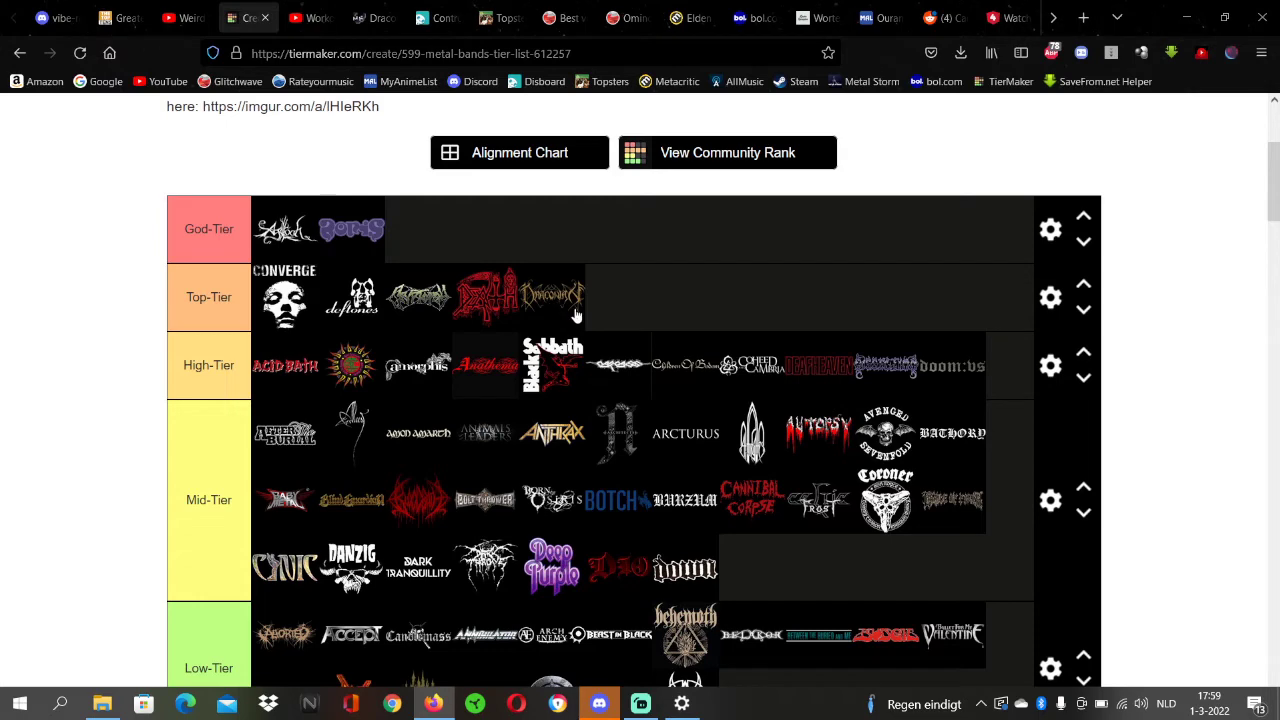
pyautogui.scroll(-2, 556, 300)
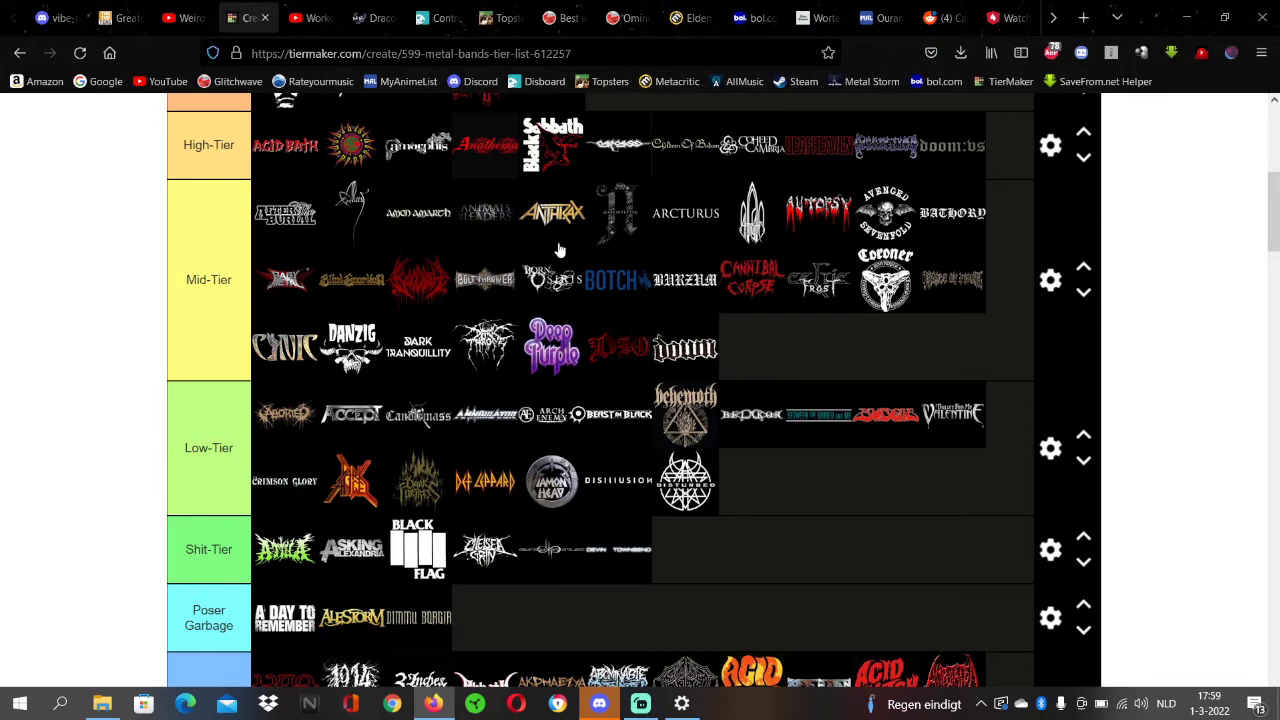
pyautogui.scroll(4, 477, 403)
pyautogui.scroll(-2, 329, 331)
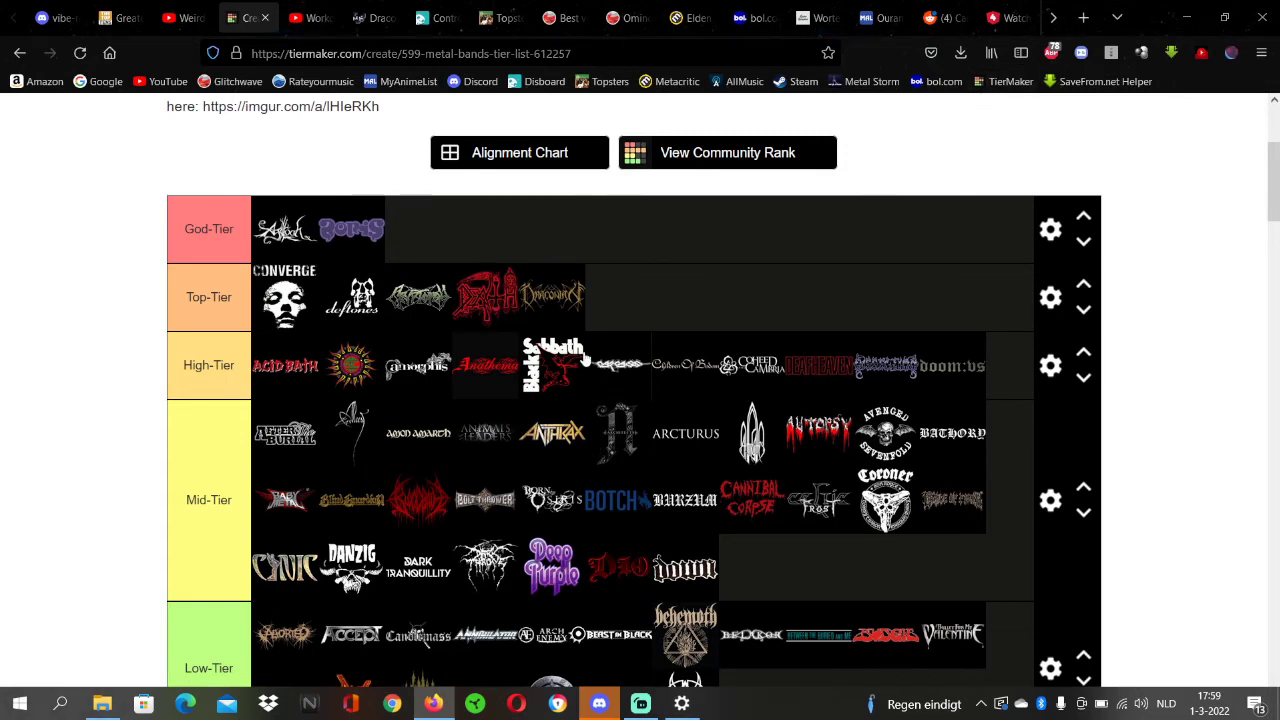
# Step: Place the DragonForce logo from the unranked pool at the end of the Poser Garbage row
pyautogui.scroll(-10, 659, 270)
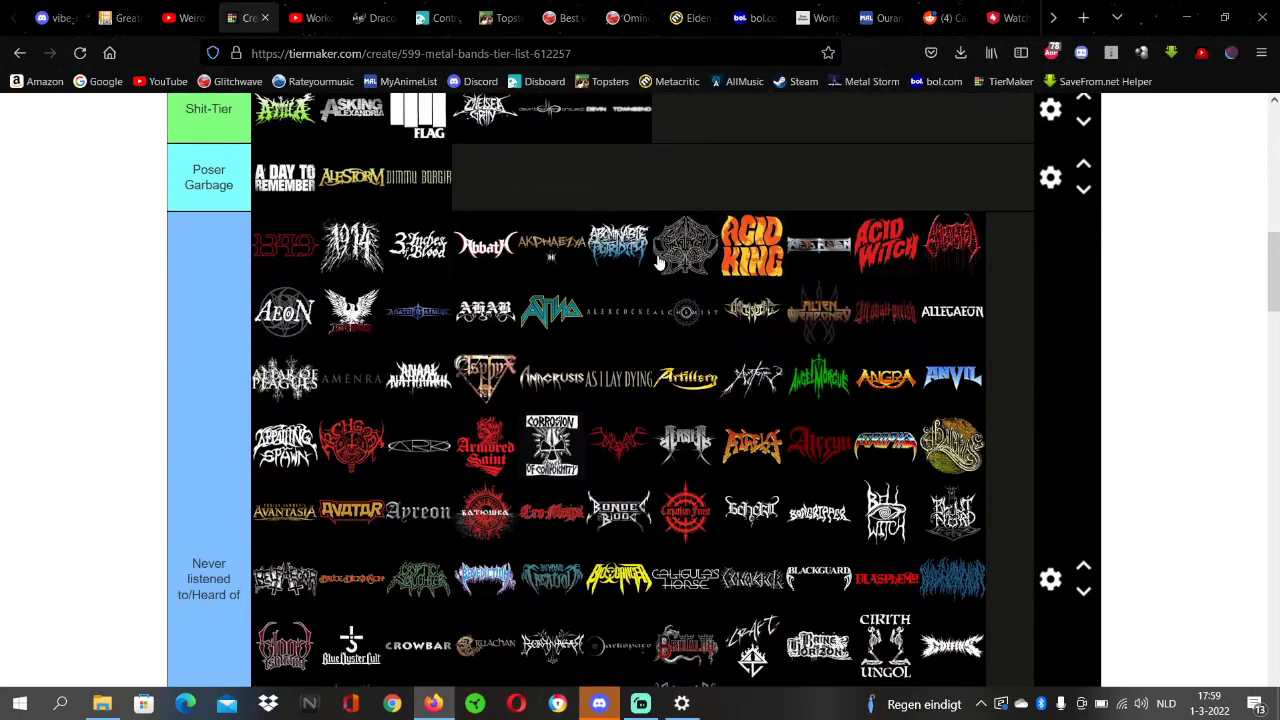
pyautogui.scroll(-8, 659, 262)
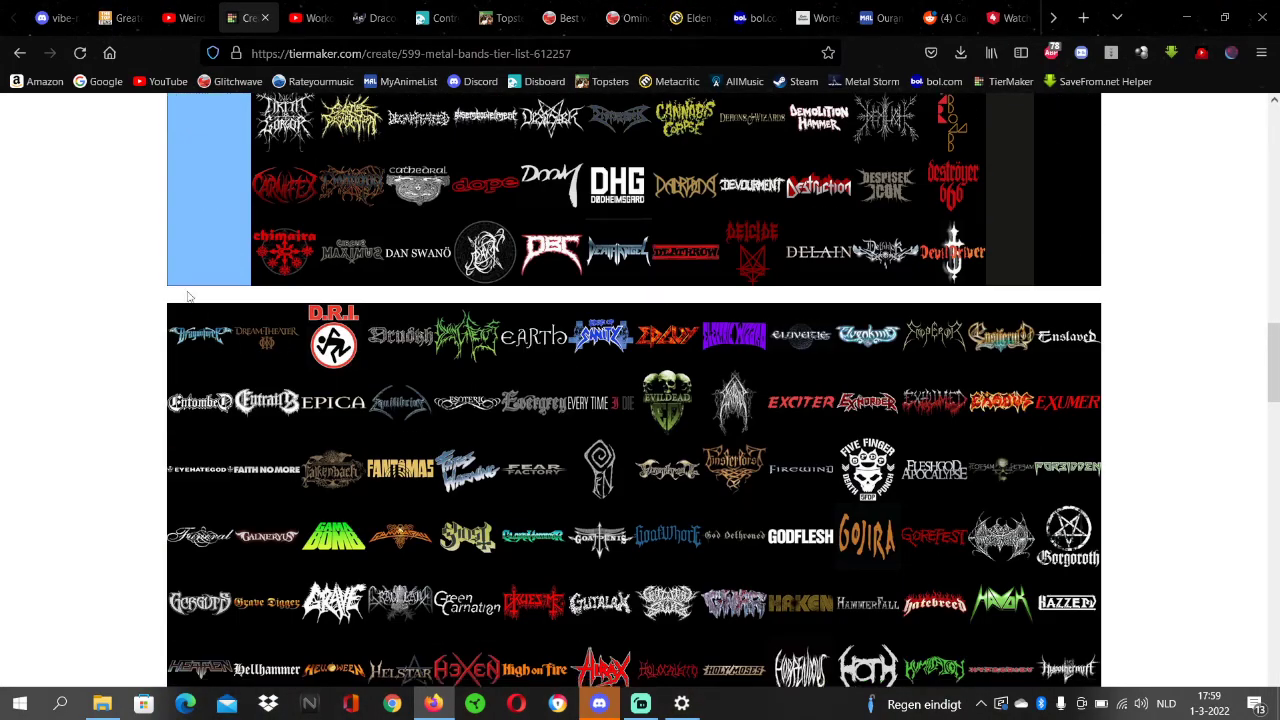
pyautogui.moveTo(197, 338); pyautogui.dragTo(526, 395)
pyautogui.scroll(5, 260, 300)
pyautogui.scroll(7, 430, 290)
pyautogui.scroll(-6, 555, 315)
pyautogui.scroll(1, 566, 329)
pyautogui.scroll(1, 540, 340)
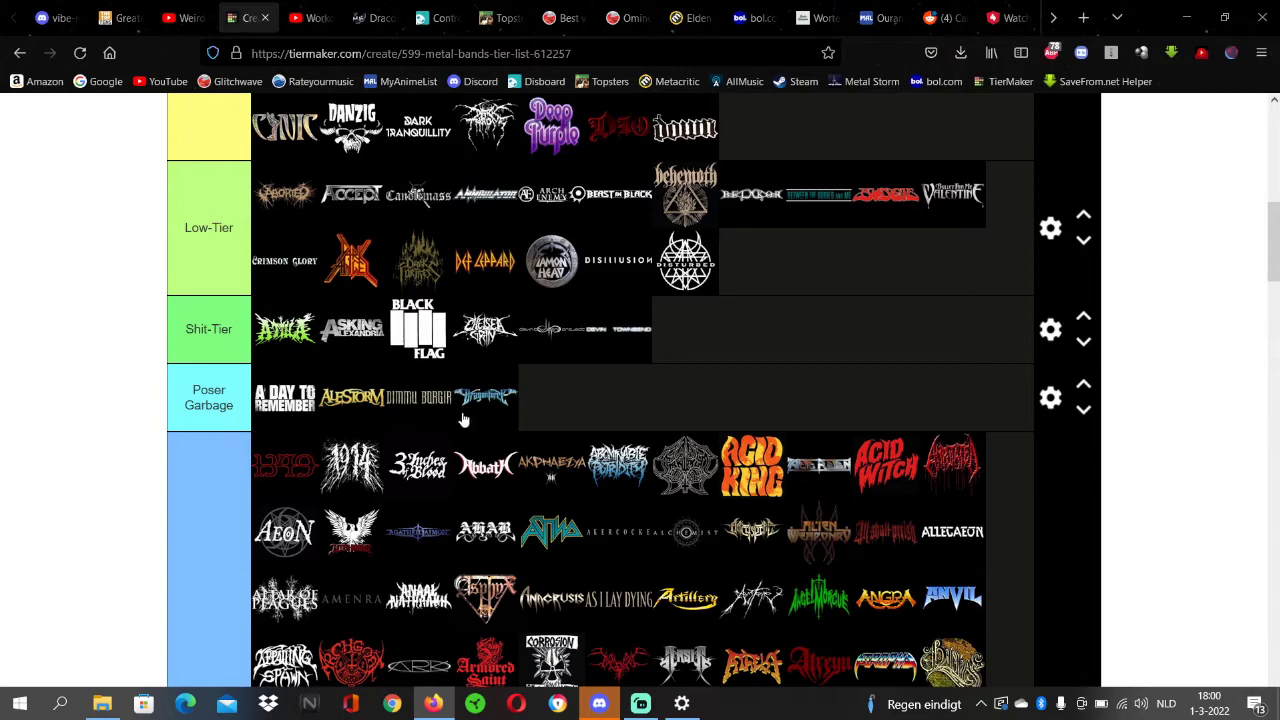
pyautogui.scroll(-10, 494, 371)
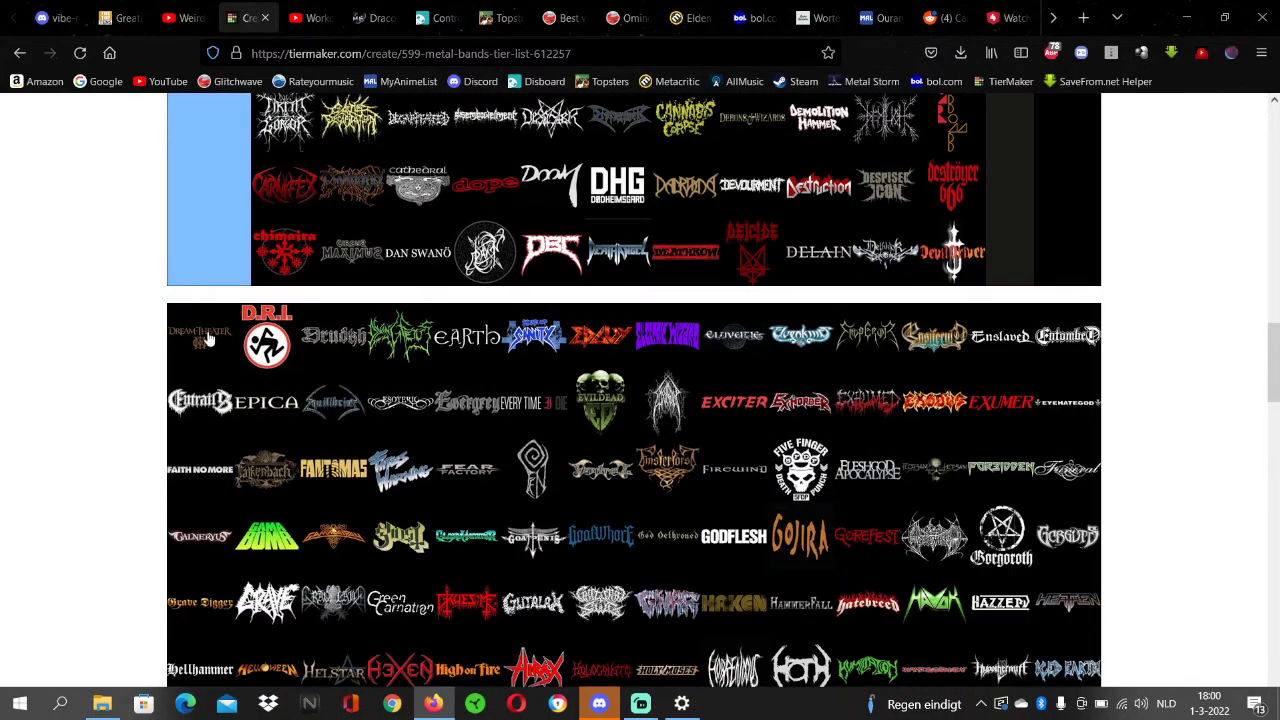
pyautogui.moveTo(211, 344); pyautogui.dragTo(485, 187)
pyautogui.scroll(-3, 485, 187)
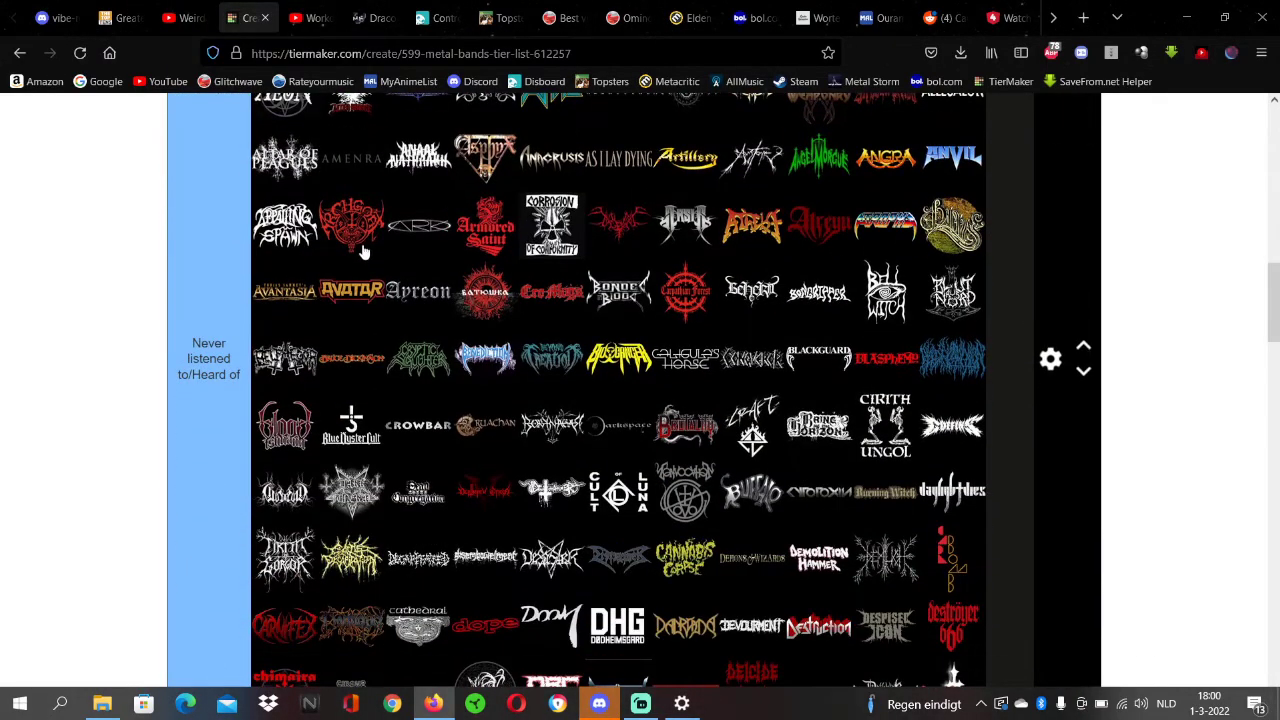
# Step: Place the Dream Theater logo from the unranked pool in the Top-Tier row after Draconian
pyautogui.scroll(-5, 363, 252)
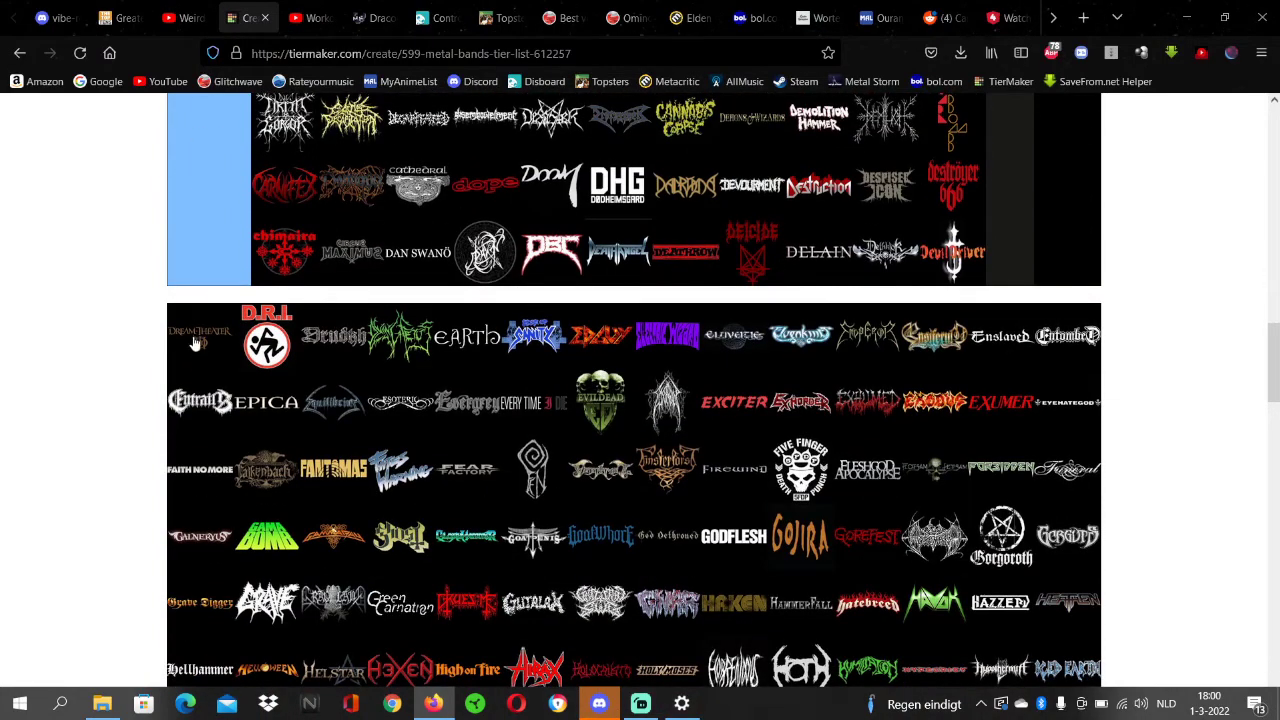
pyautogui.moveTo(196, 345); pyautogui.dragTo(766, 304)
pyautogui.scroll(7, 245, 315)
pyautogui.scroll(2, 371, 220)
pyautogui.scroll(4, 420, 330)
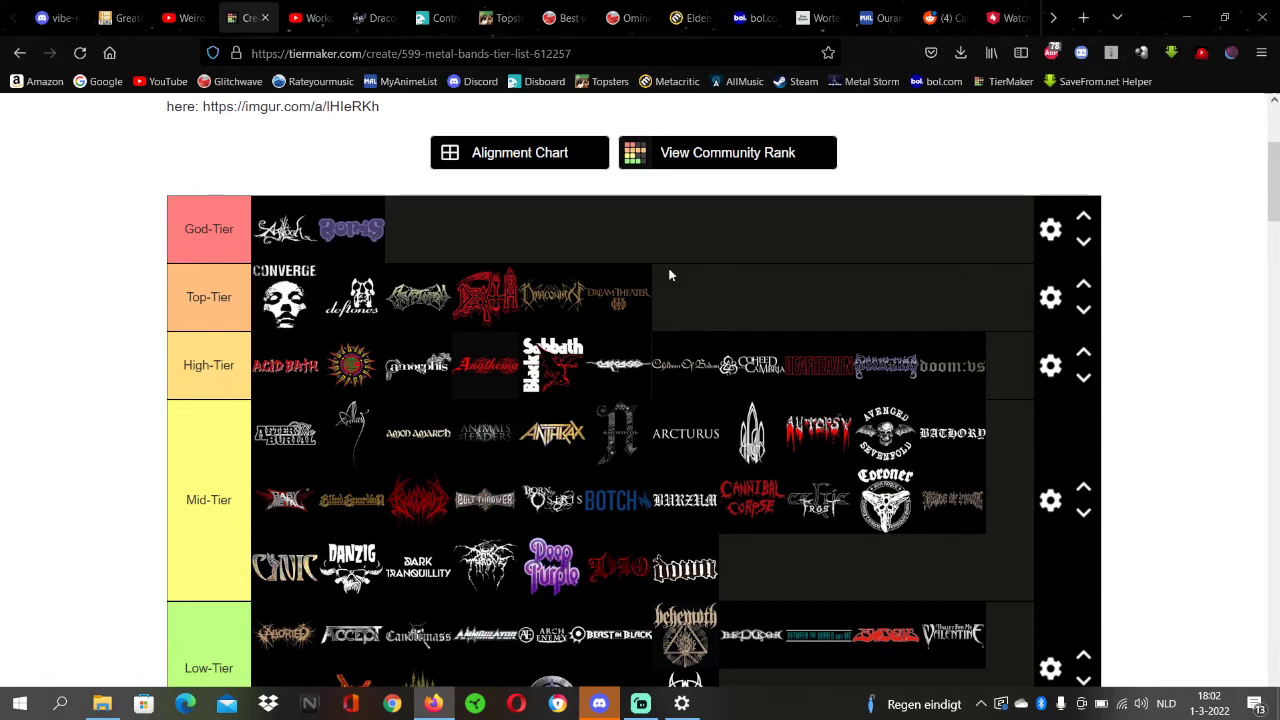
# Step: Place the D.R.I. logo from the unranked pool in the Mid-Tier row after Down
pyautogui.scroll(-6, 514, 262)
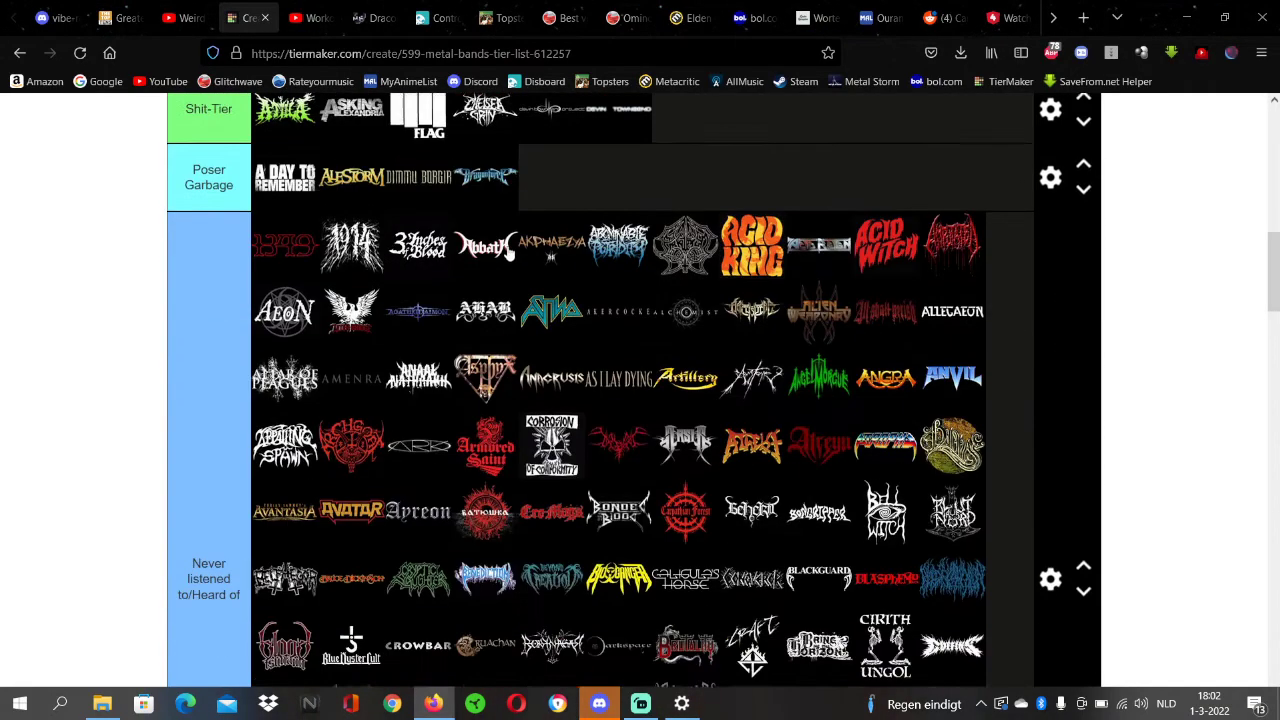
pyautogui.scroll(-10, 510, 255)
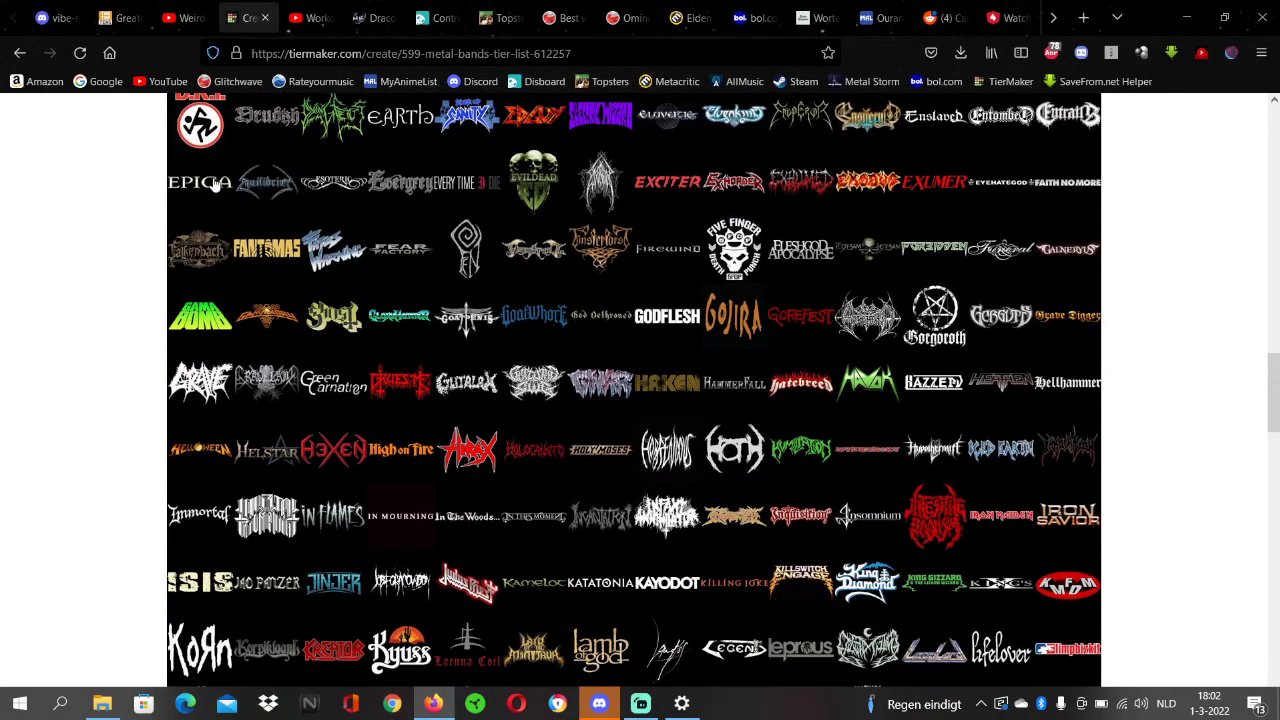
pyautogui.scroll(3, 254, 248)
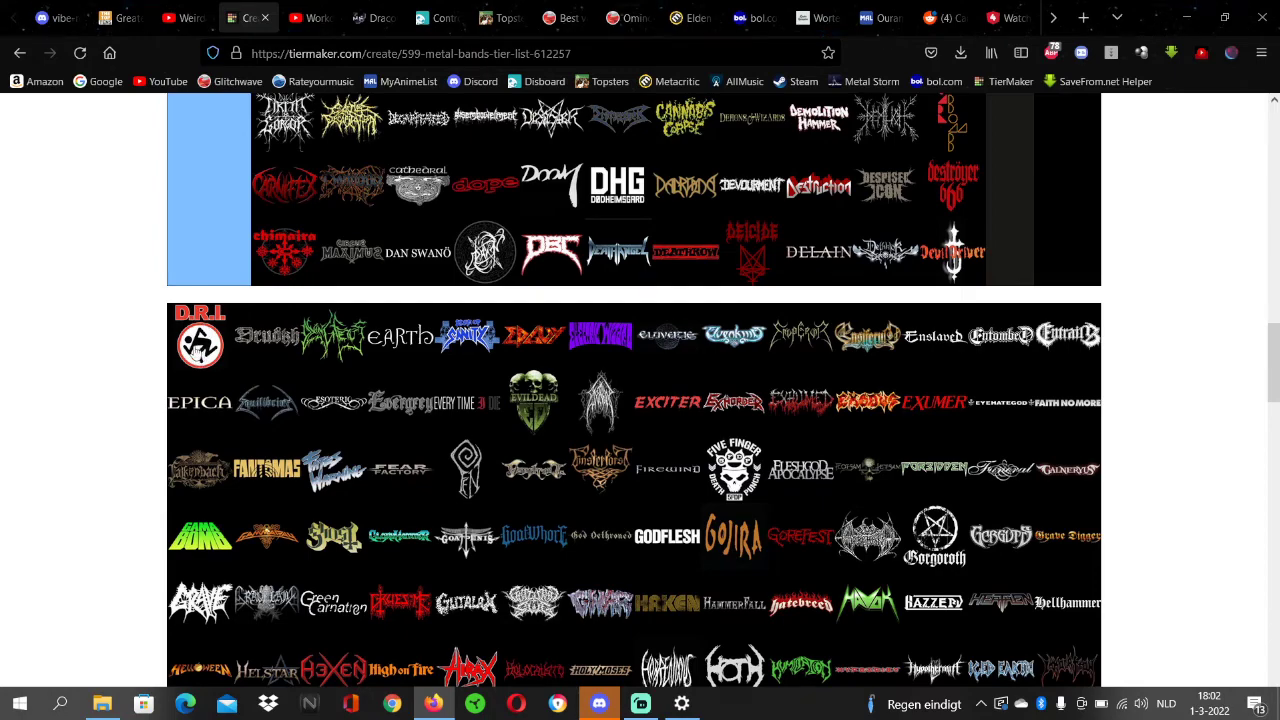
pyautogui.moveTo(196, 350); pyautogui.dragTo(832, 278)
pyautogui.scroll(4, 212, 345)
pyautogui.scroll(5, 791, 335)
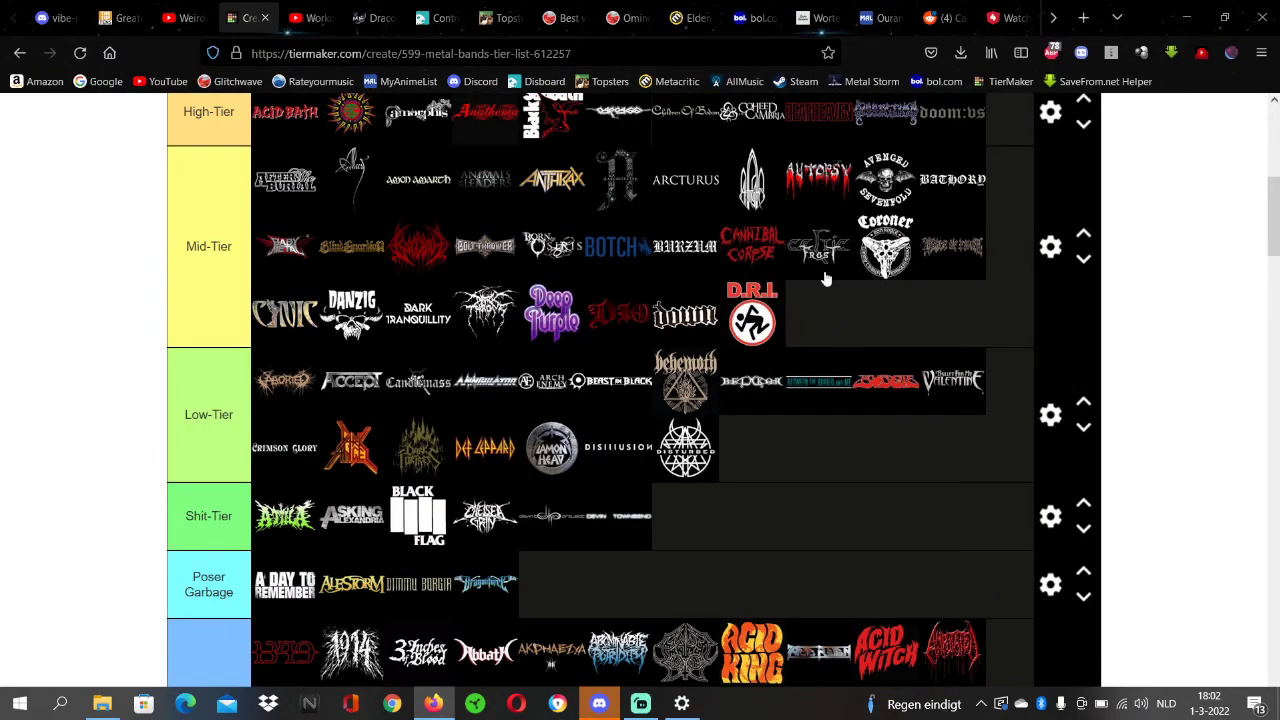
# Step: Place the Drudkh logo from the unranked pool in the Mid-Tier row after D.R.I
pyautogui.scroll(-10, 826, 280)
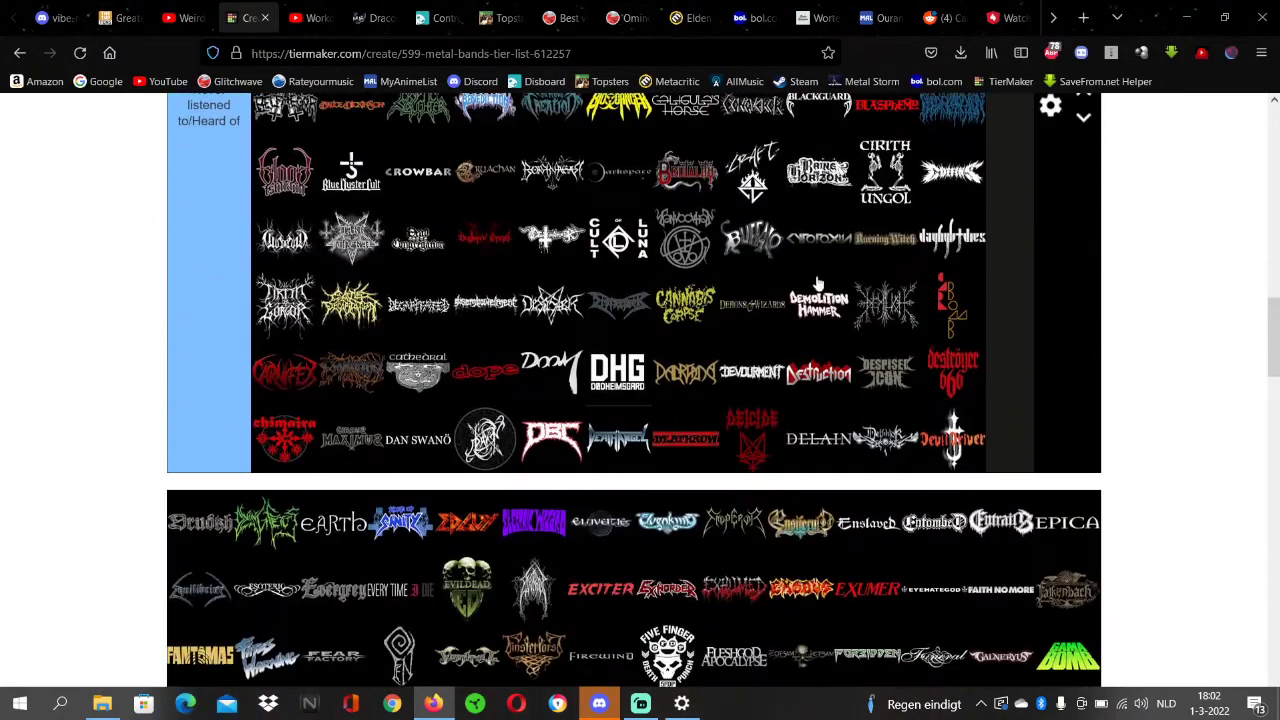
pyautogui.scroll(-2, 818, 283)
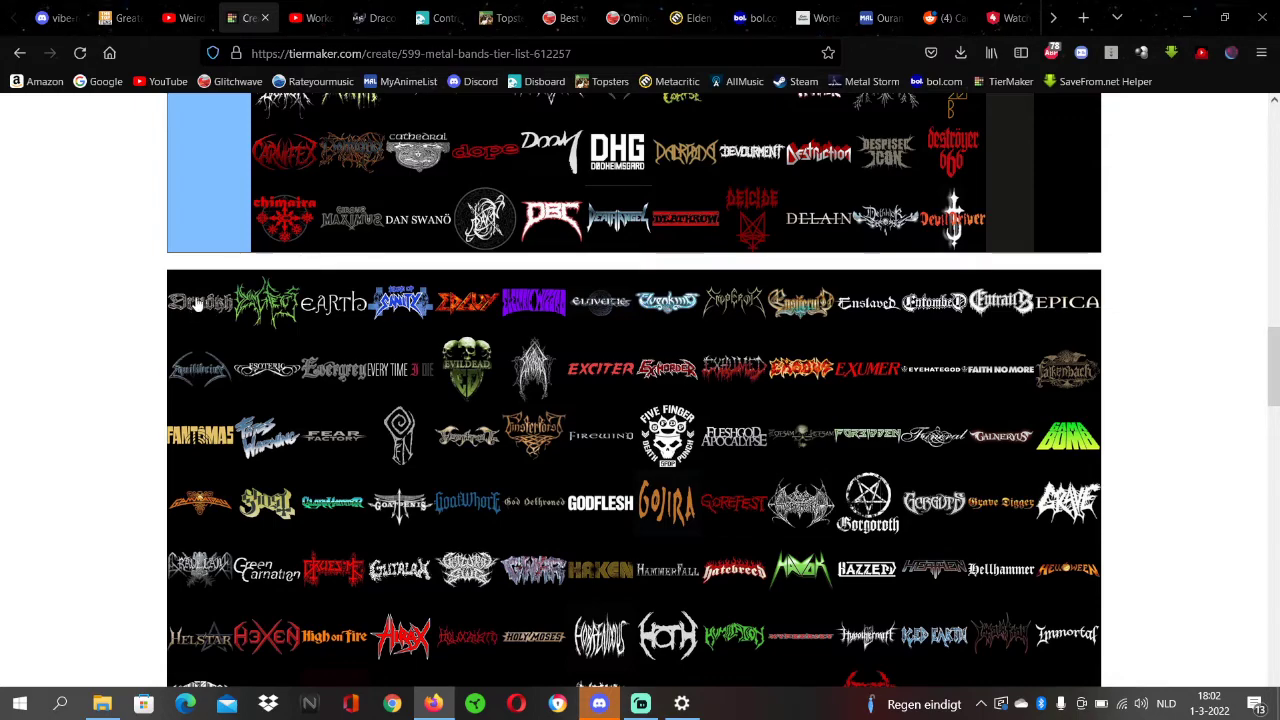
pyautogui.moveTo(198, 305); pyautogui.dragTo(843, 313)
pyautogui.scroll(5, 260, 287)
pyautogui.scroll(5, 262, 285)
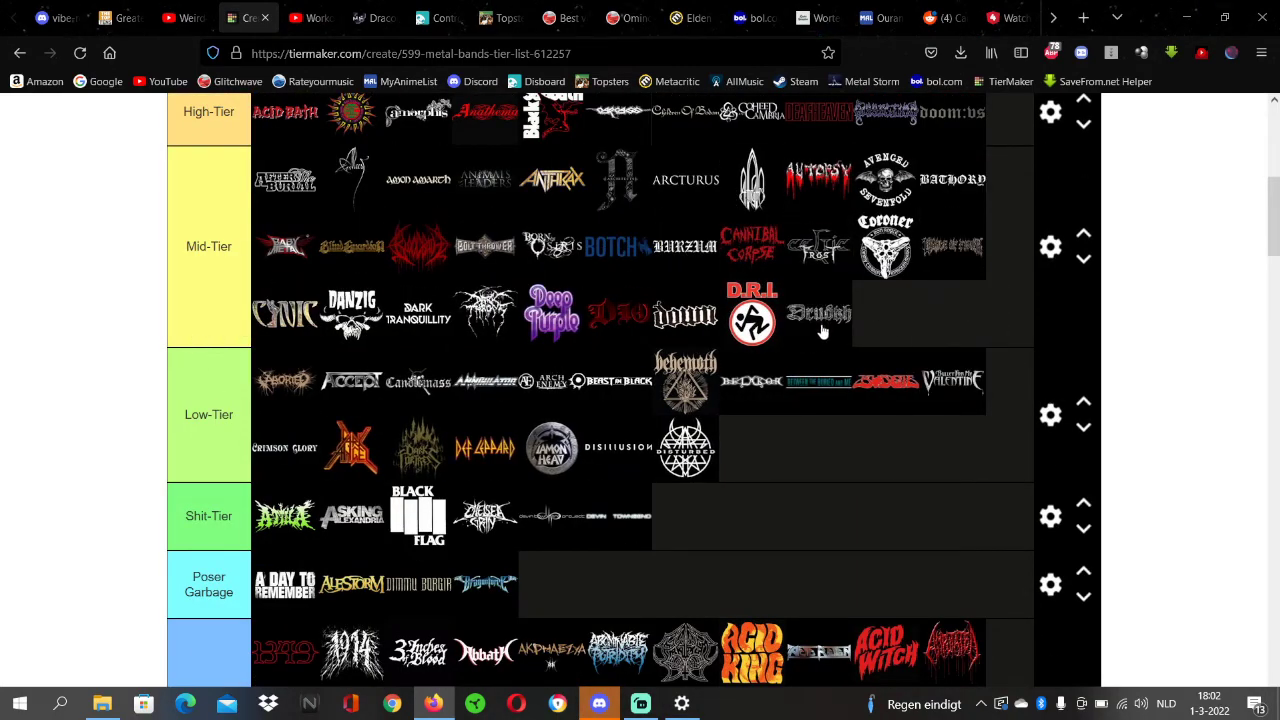
pyautogui.scroll(2, 823, 333)
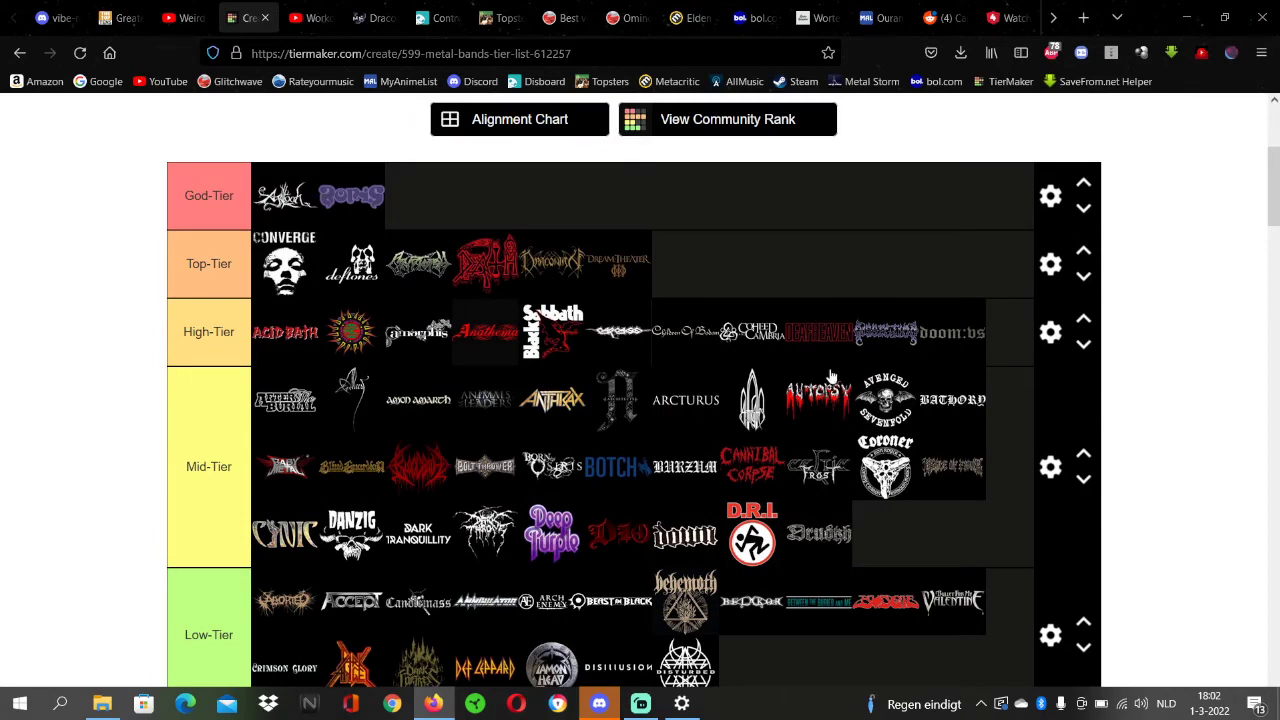
# Step: Place the Dying Fetus logo in the Never listened to/Heard of row and the Earth logo at the end of Mid-Tier
pyautogui.scroll(-10, 476, 474)
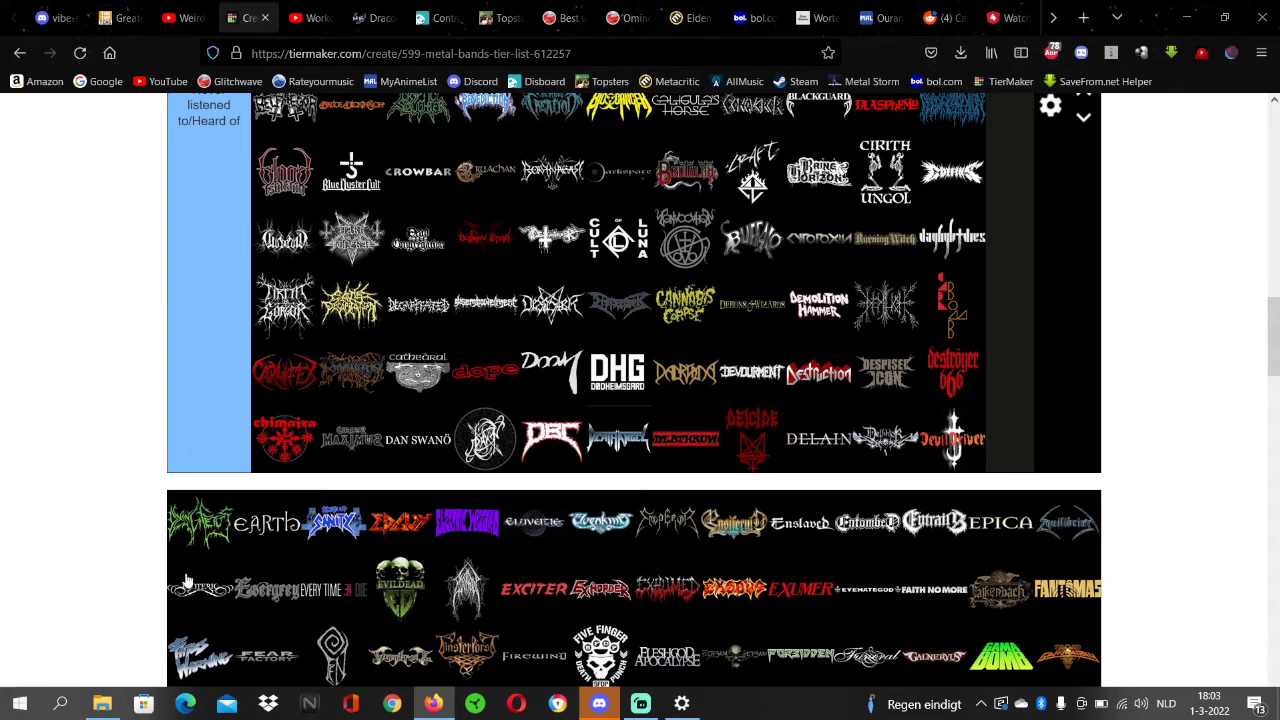
pyautogui.moveTo(190, 545); pyautogui.dragTo(338, 415)
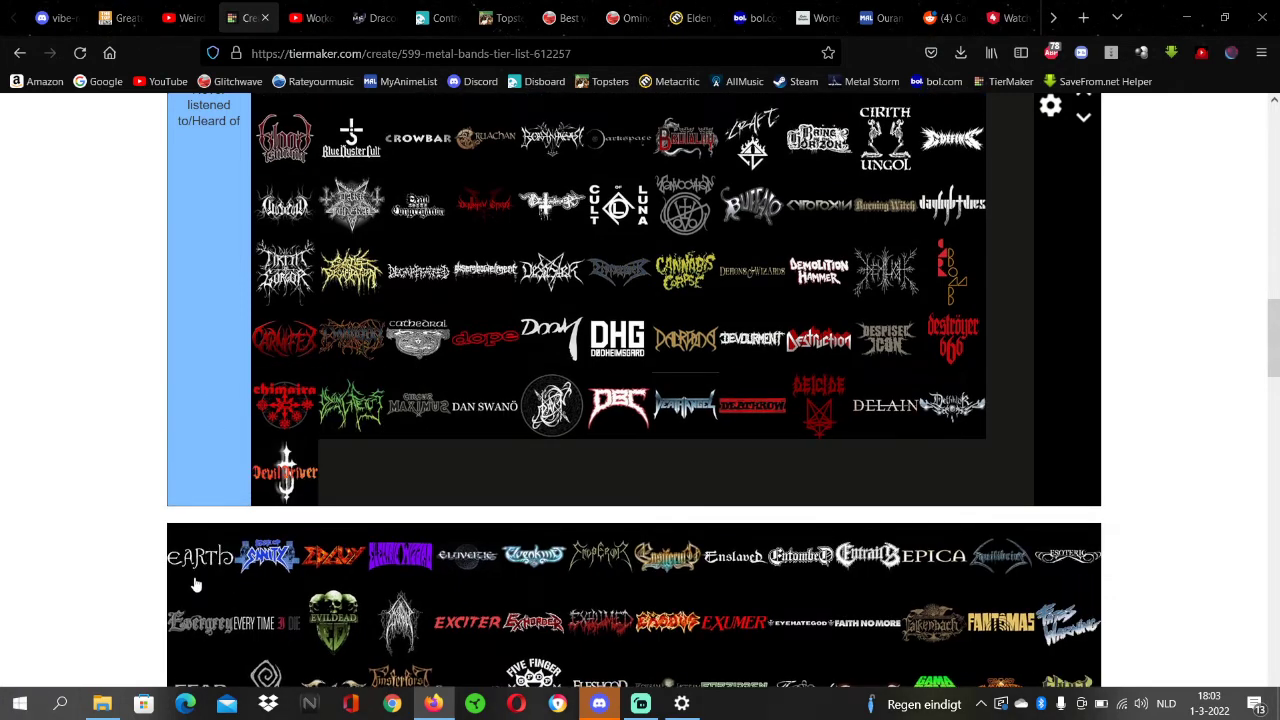
pyautogui.moveTo(197, 580); pyautogui.dragTo(905, 500)
pyautogui.scroll(7, 245, 535)
pyautogui.scroll(5, 247, 537)
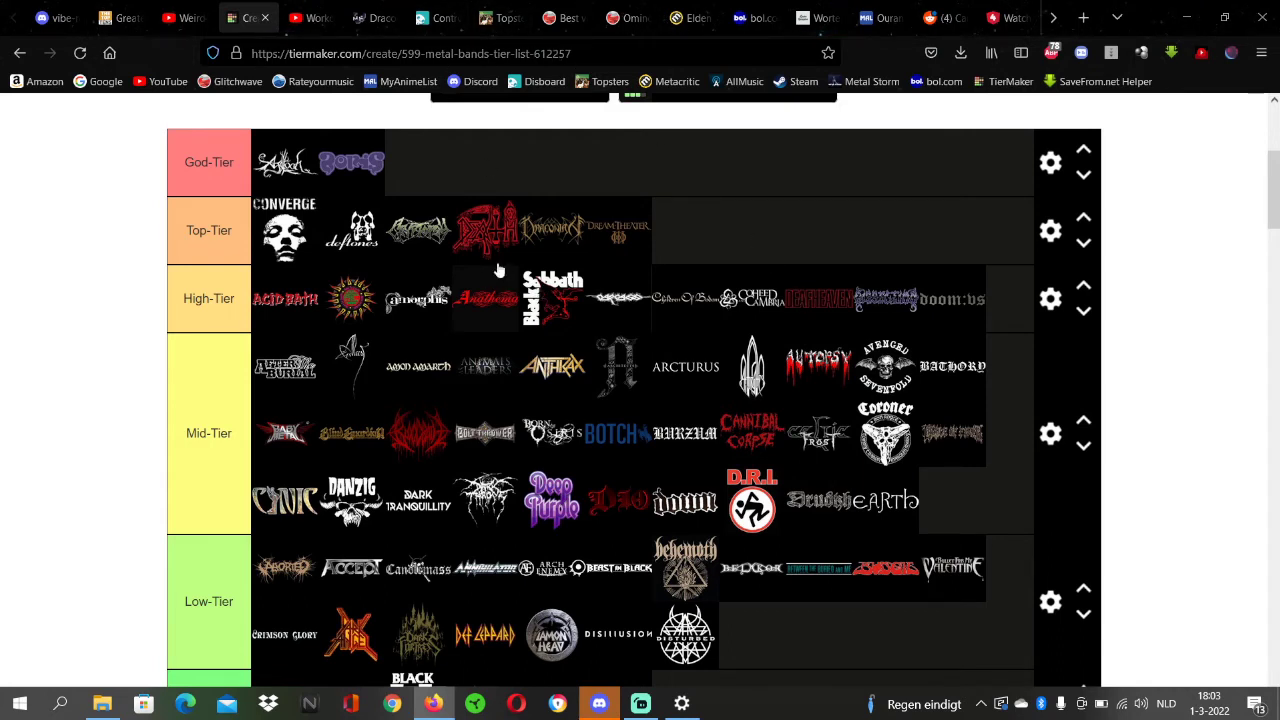
# Step: Place the Edge of Sanity logo from the unranked pool in the Mid-Tier row between Drudkh and Earth
pyautogui.scroll(-10, 499, 271)
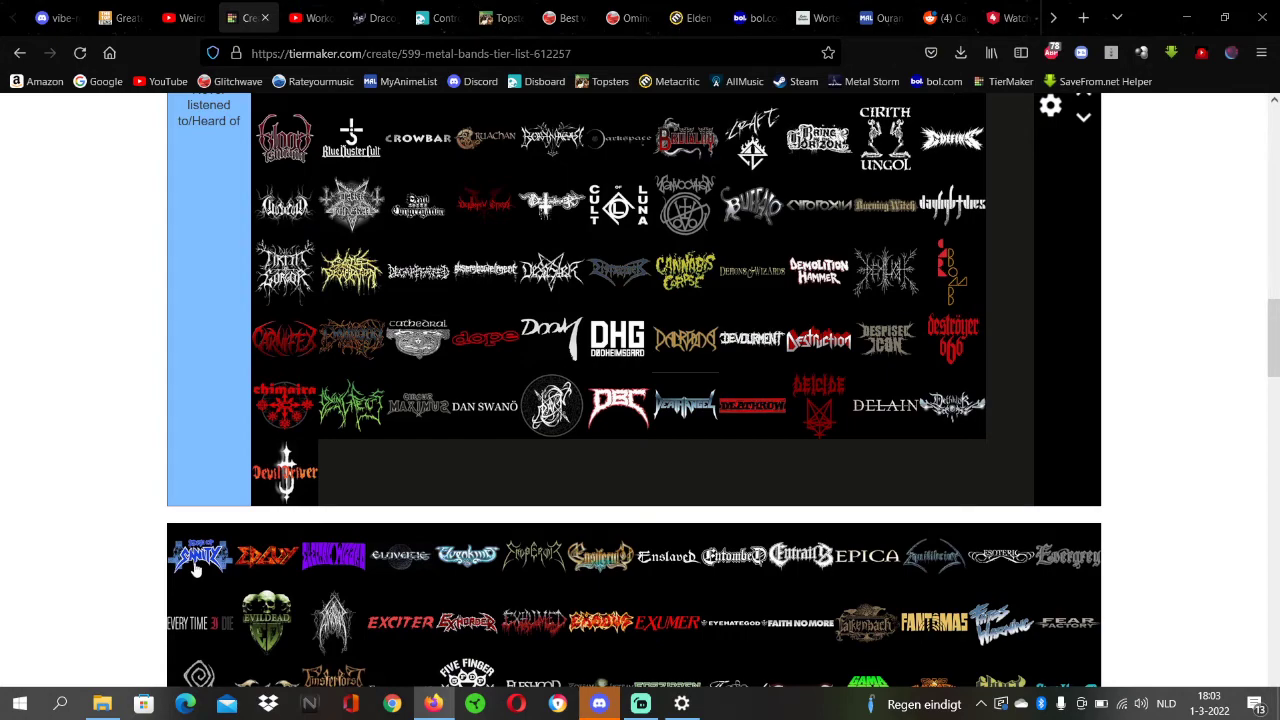
pyautogui.moveTo(188, 560); pyautogui.dragTo(302, 441)
pyautogui.scroll(15, 300, 438)
pyautogui.scroll(1, 300, 440)
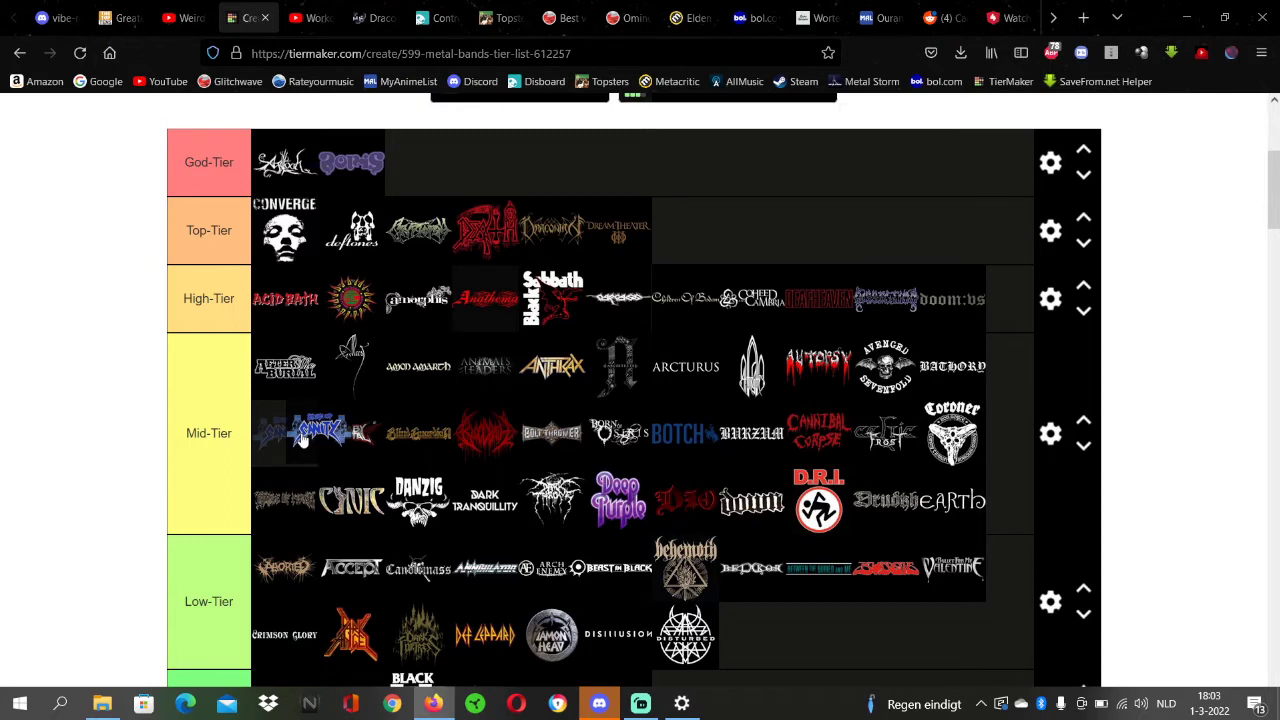
pyautogui.moveTo(302, 441); pyautogui.dragTo(902, 498)
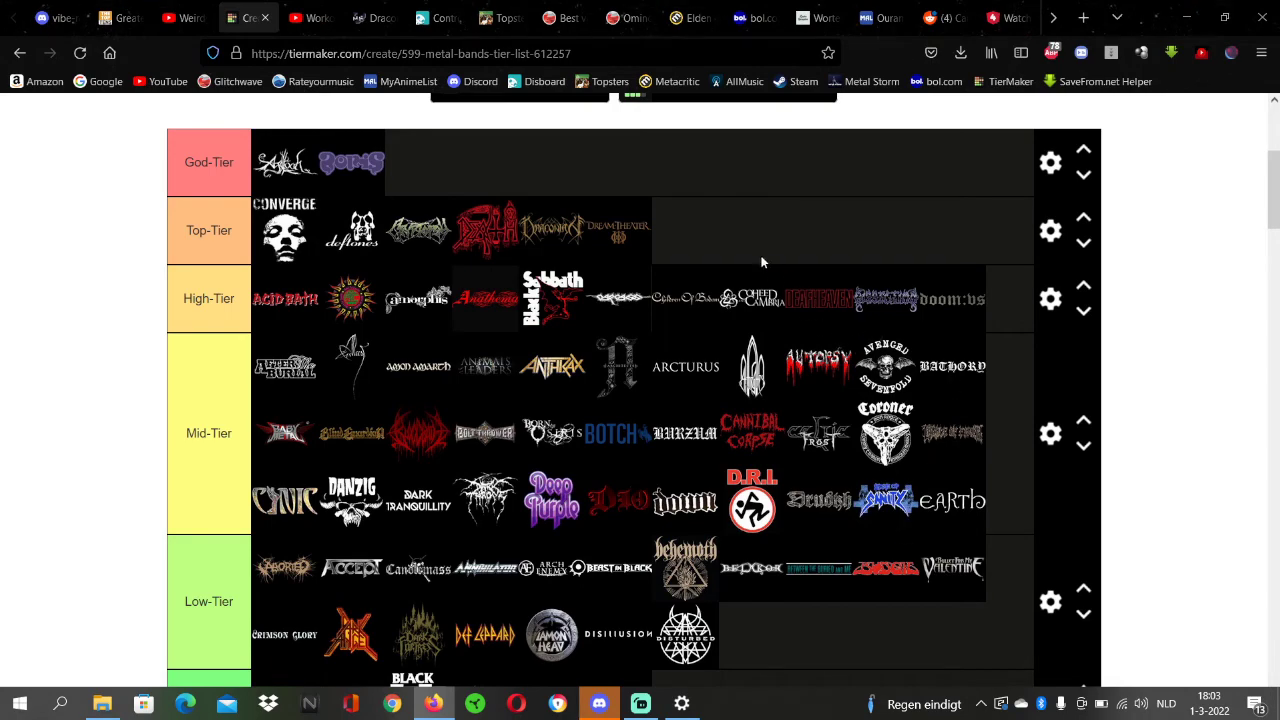
# Step: Place the Edguy logo in the Never listened to/Heard of row and the Electric Wizard logo at the end of Top-Tier
pyautogui.scroll(-6, 758, 254)
pyautogui.scroll(-2, 758, 254)
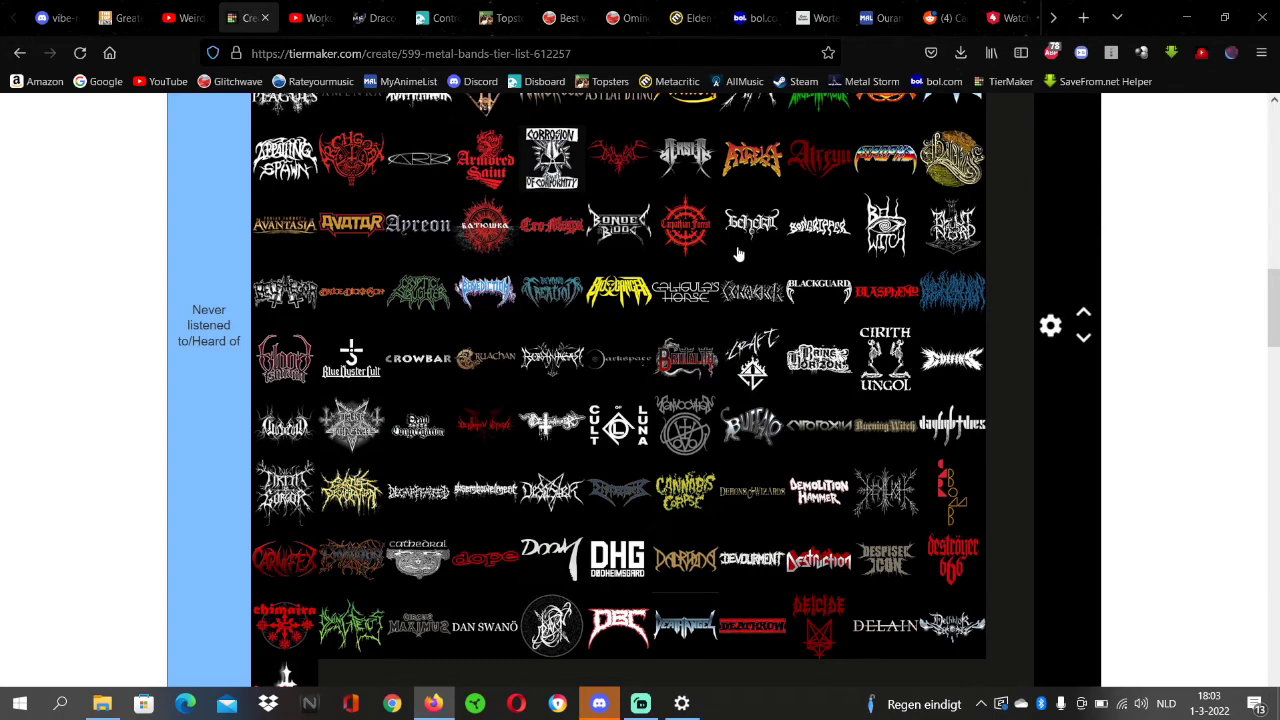
pyautogui.scroll(-4, 737, 254)
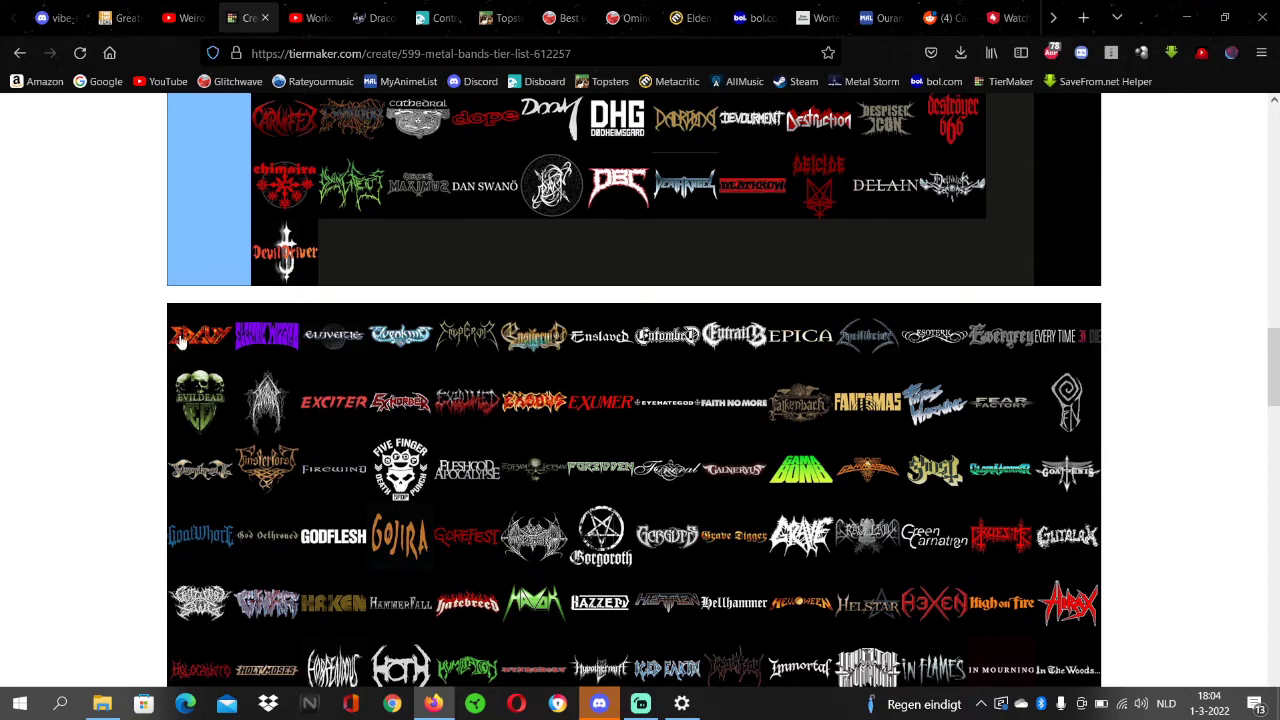
pyautogui.moveTo(236, 346); pyautogui.dragTo(767, 449)
pyautogui.scroll(8, 665, 295)
pyautogui.scroll(4, 651, 300)
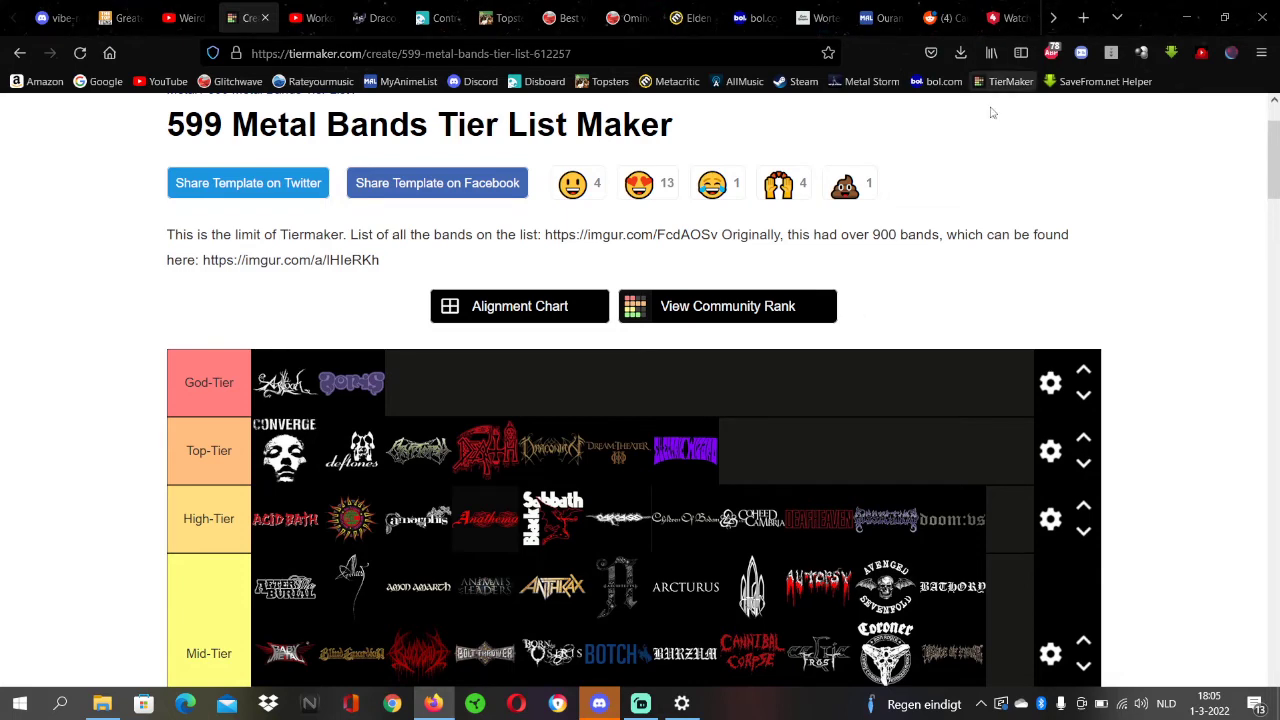
# Step: Place the Eluveitie logo from the unranked pool in the High-Tier row after Doom:VS
pyautogui.scroll(-7, 494, 286)
pyautogui.scroll(-8, 432, 303)
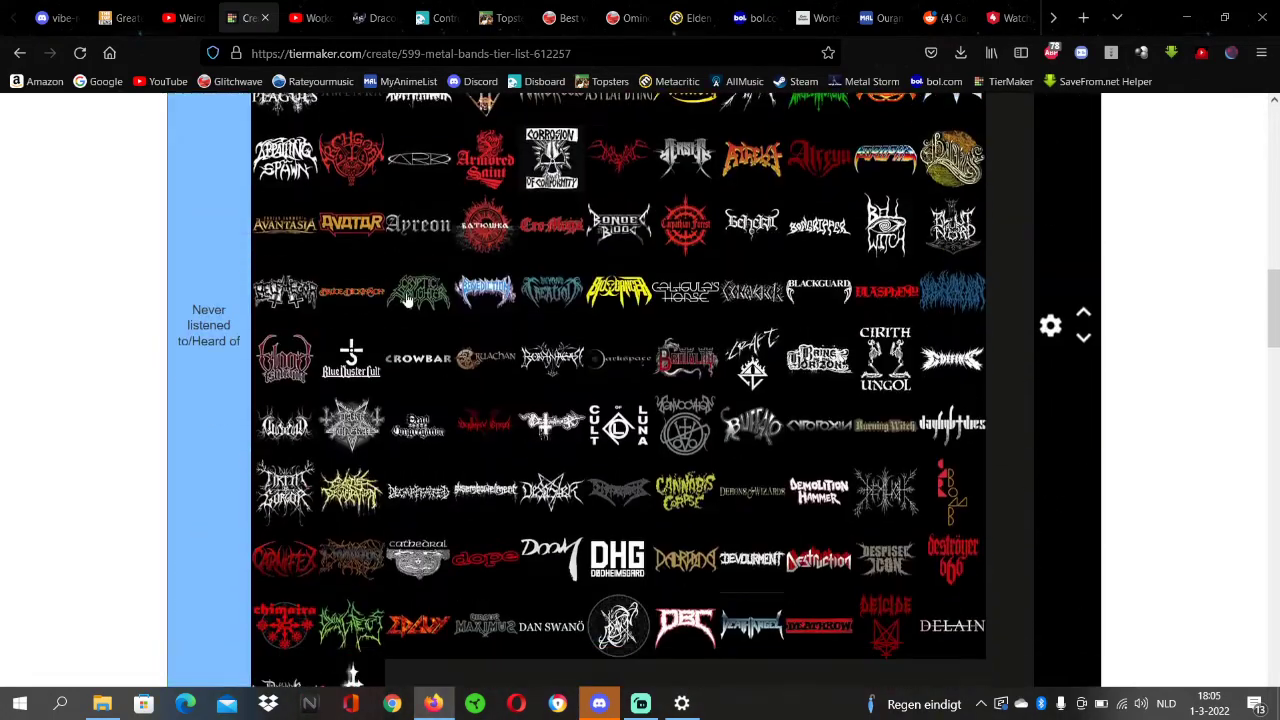
pyautogui.moveTo(192, 354); pyautogui.dragTo(906, 369)
pyautogui.scroll(15, 228, 284)
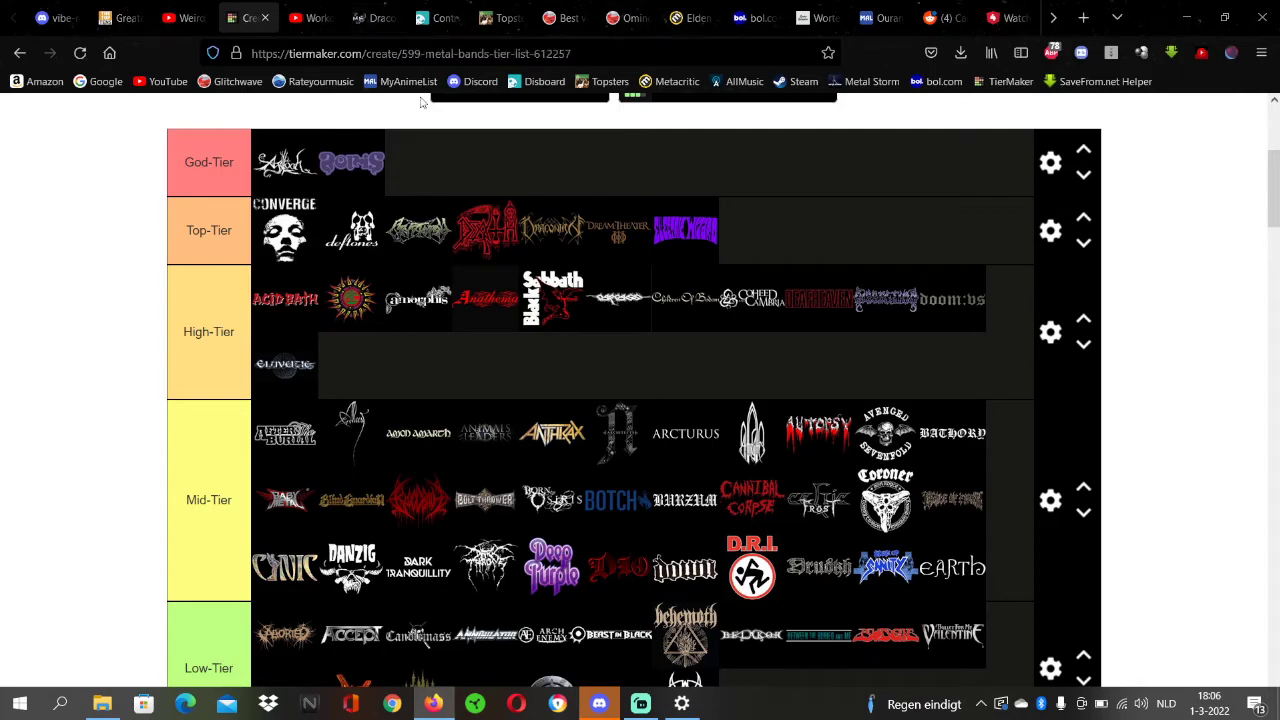
# Step: Place the Elvenking logo in the Never listened to/Heard of row and the Emperor logo at the end of High-Tier
pyautogui.scroll(-4, 425, 100)
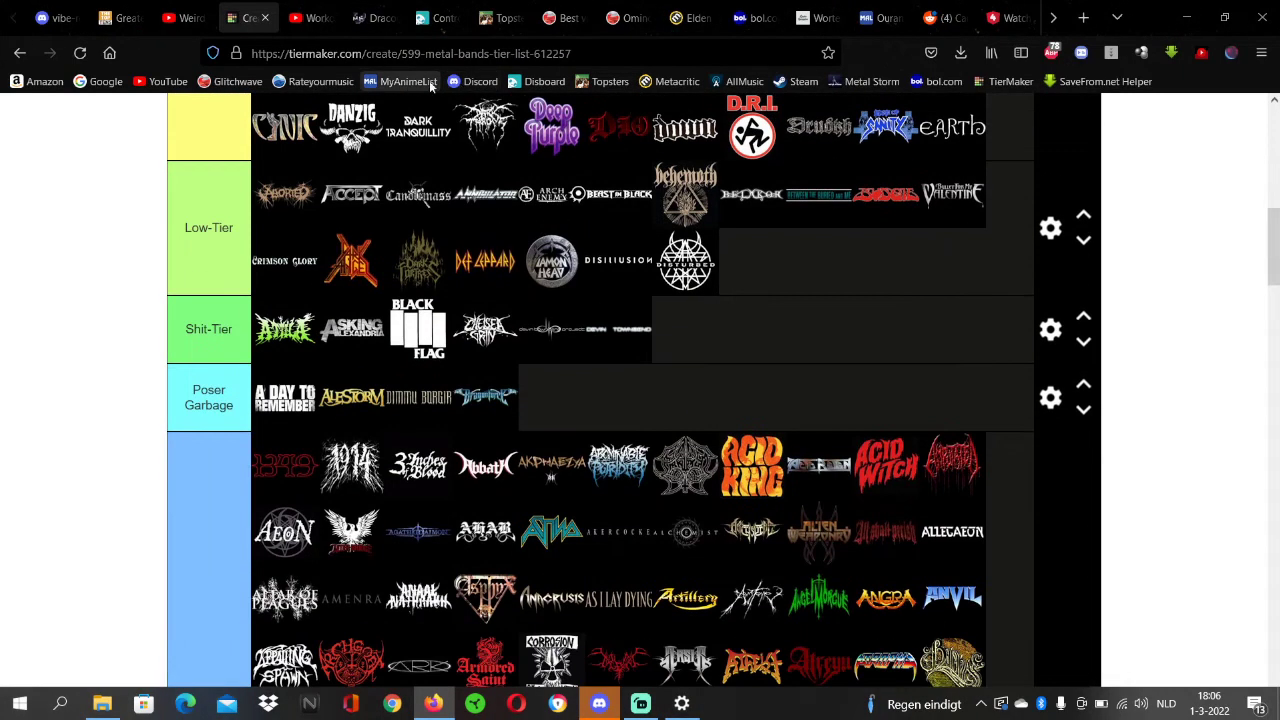
pyautogui.scroll(-10, 486, 371)
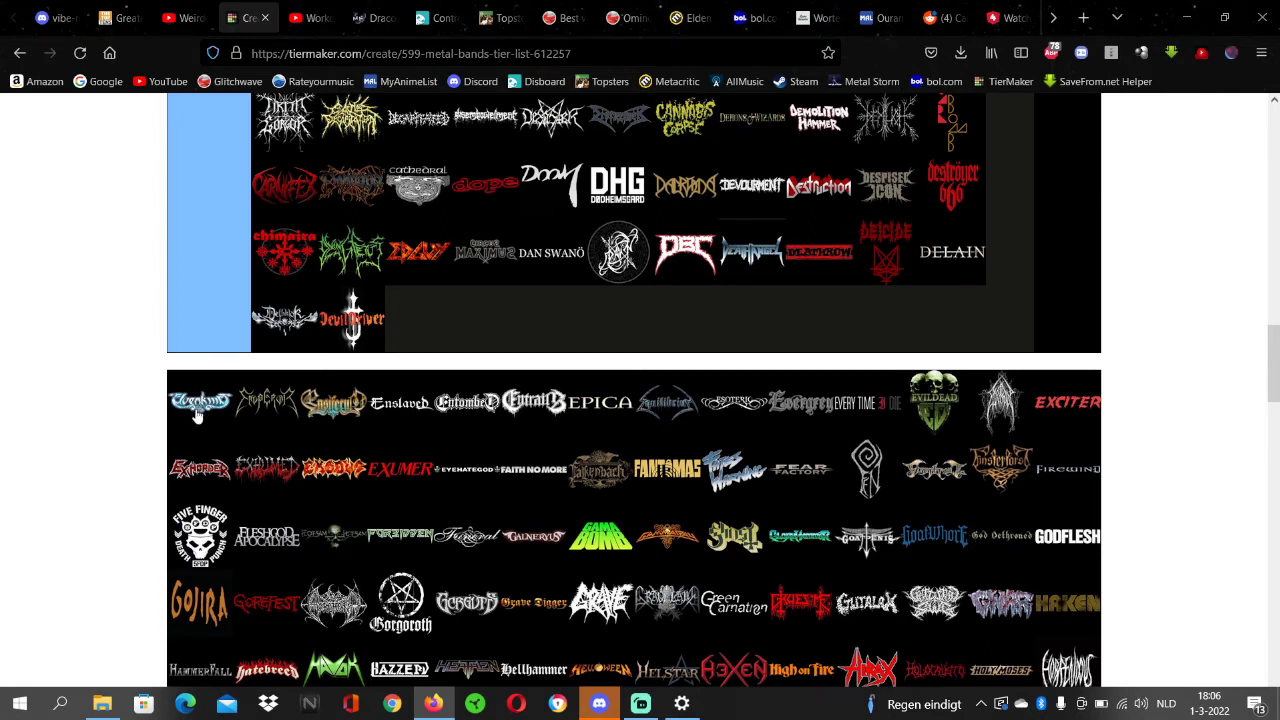
pyautogui.moveTo(199, 414); pyautogui.dragTo(518, 185)
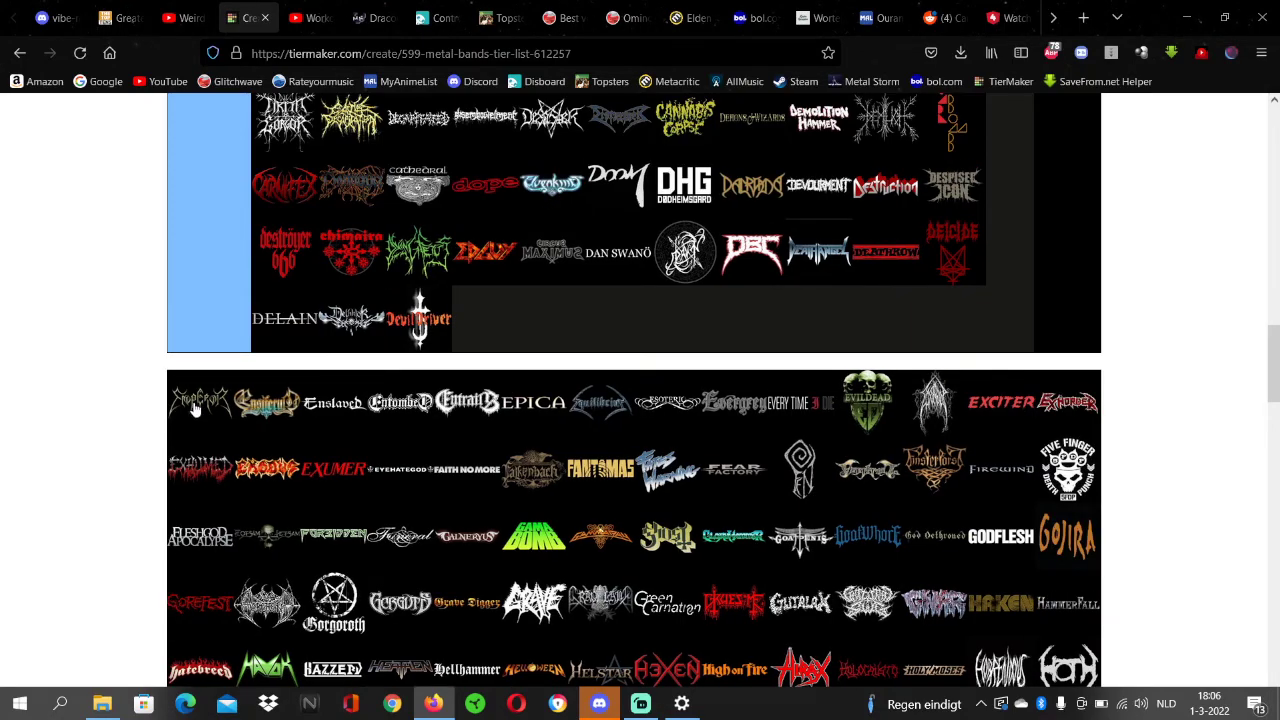
pyautogui.moveTo(195, 410); pyautogui.dragTo(450, 361)
pyautogui.scroll(15, 420, 405)
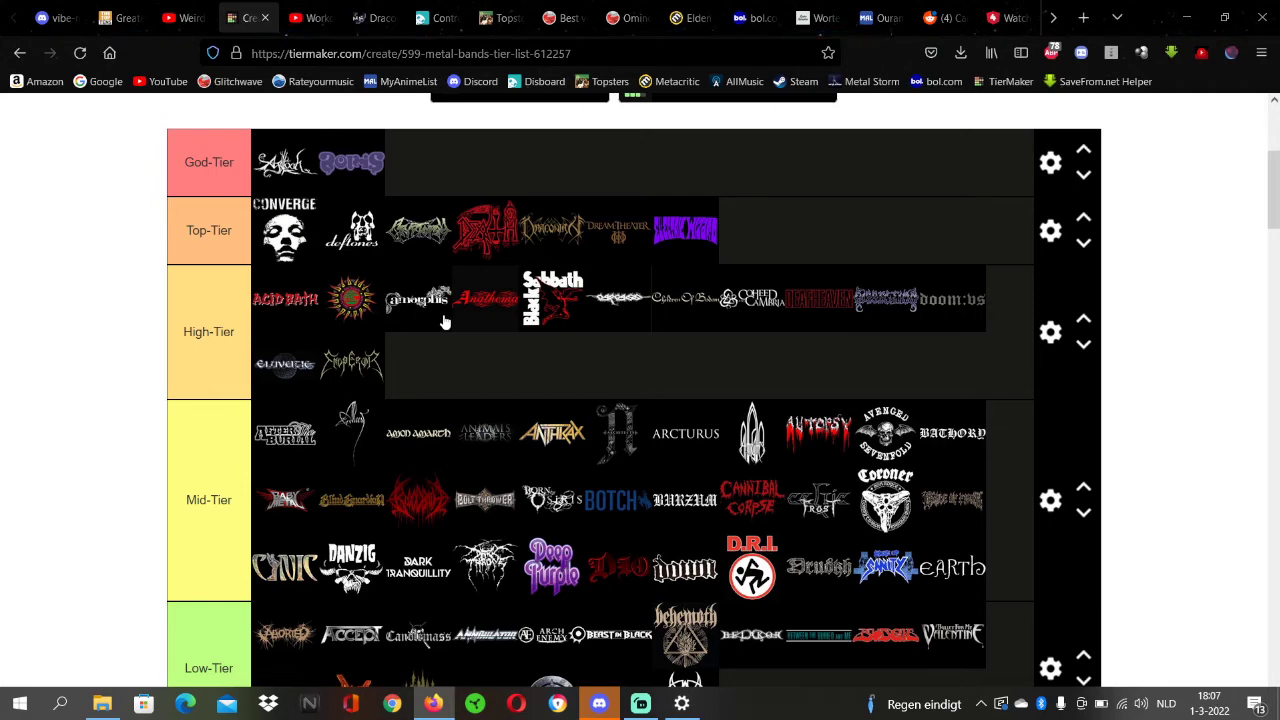
pyautogui.scroll(-2, 392, 330)
pyautogui.scroll(2, 392, 214)
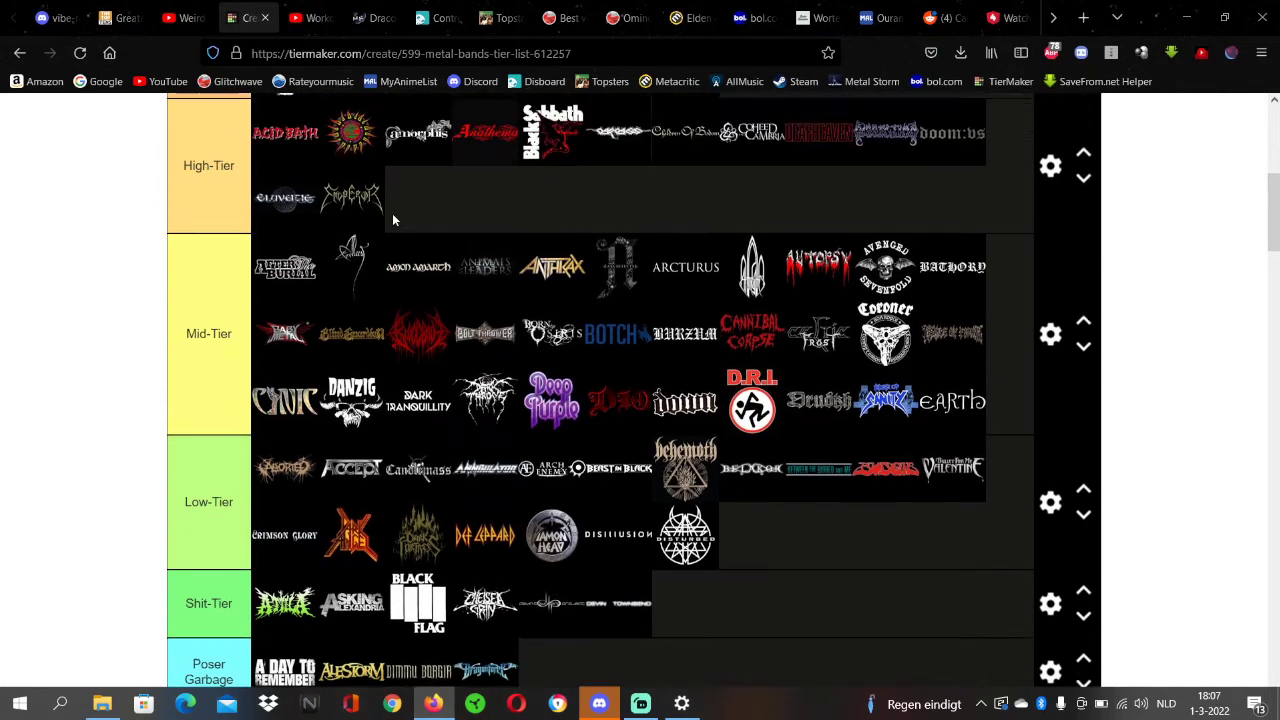
# Step: Place the Ensiferum logo from the unranked pool in the Top-Tier row after Electric Wizard
pyautogui.scroll(-14, 760, 300)
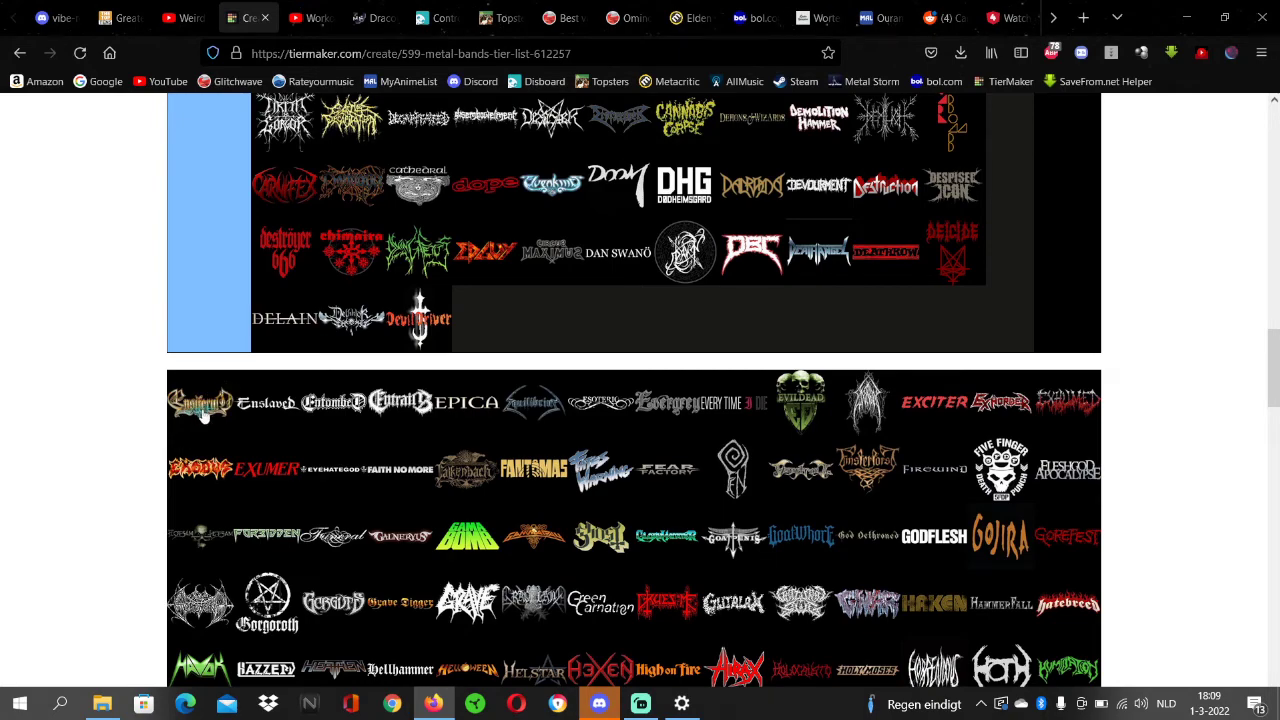
pyautogui.moveTo(204, 413); pyautogui.dragTo(284, 341)
pyautogui.scroll(15, 365, 315)
pyautogui.moveTo(370, 330); pyautogui.dragTo(842, 220)
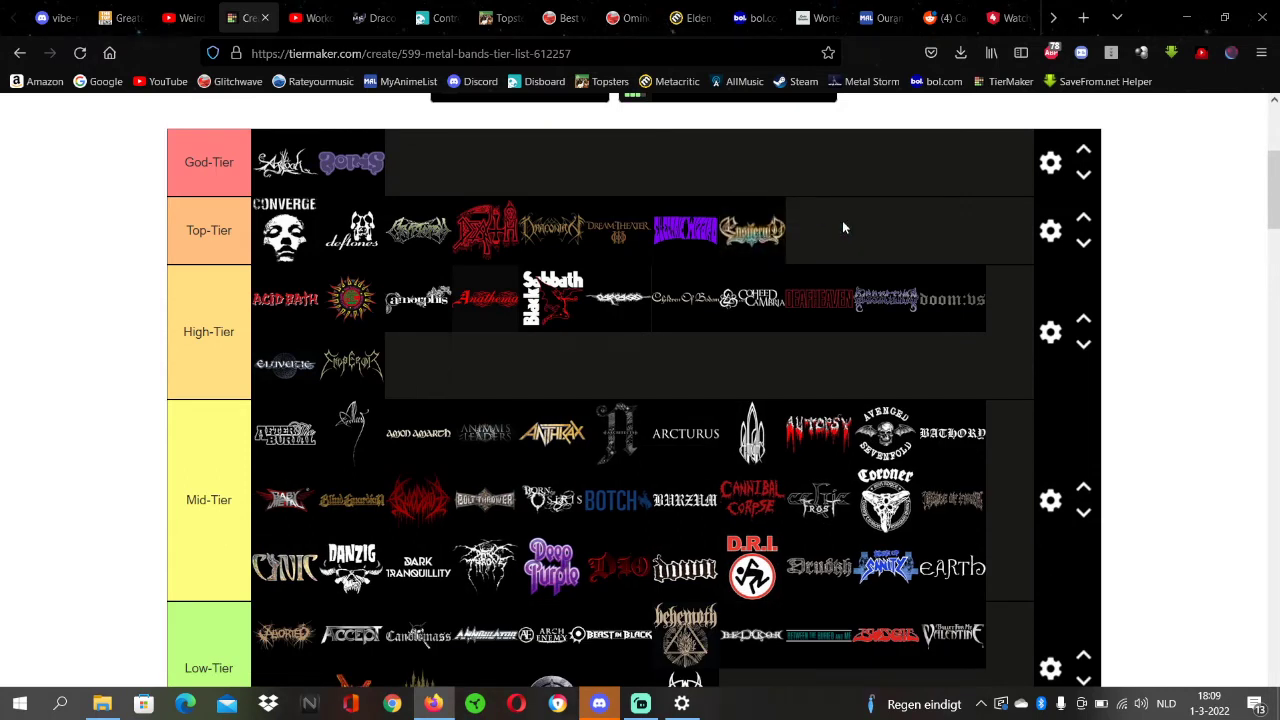
pyautogui.moveTo(750, 235); pyautogui.dragTo(829, 199)
# Step: Place the Enslaved logo from the unranked pool in the Mid-Tier row after Earth
pyautogui.scroll(-15, 565, 260)
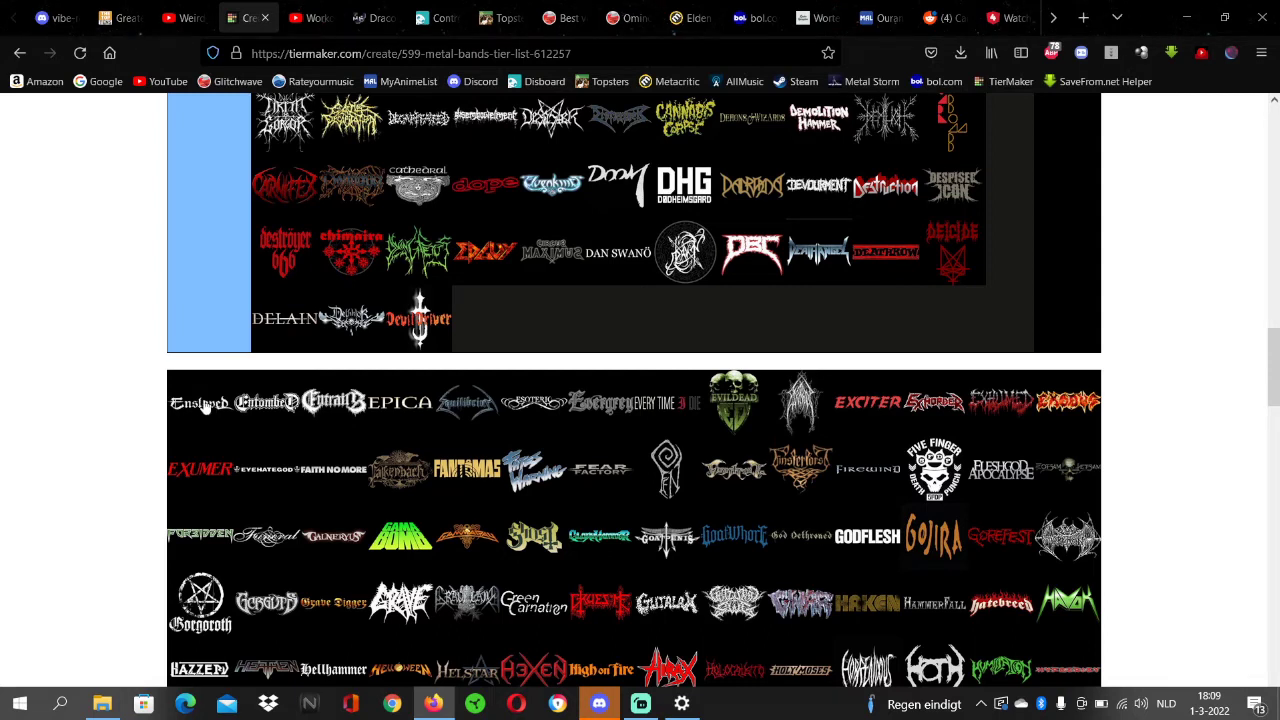
pyautogui.moveTo(206, 410); pyautogui.dragTo(626, 404)
pyautogui.scroll(2, 277, 337)
pyautogui.scroll(6, 280, 331)
pyautogui.scroll(2, 657, 392)
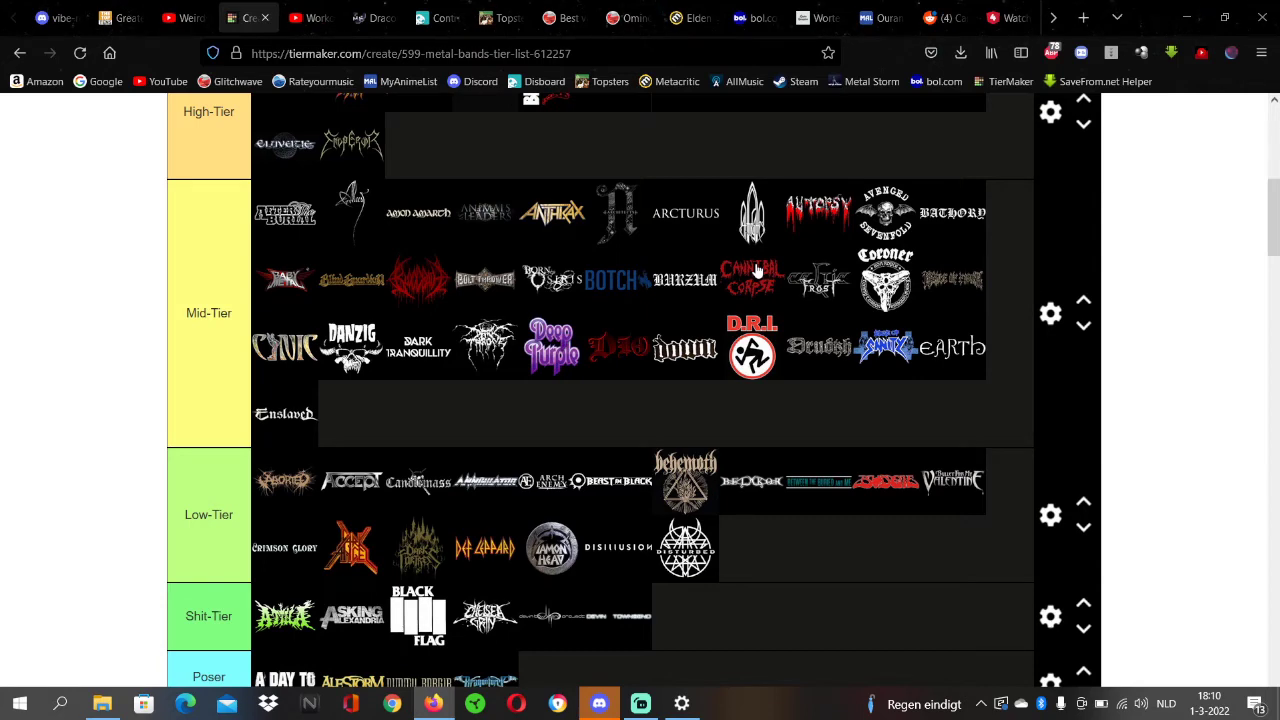
# Step: Place the Entombed logo from the unranked pool in the Mid-Tier row after Enslaved
pyautogui.scroll(-2, 557, 260)
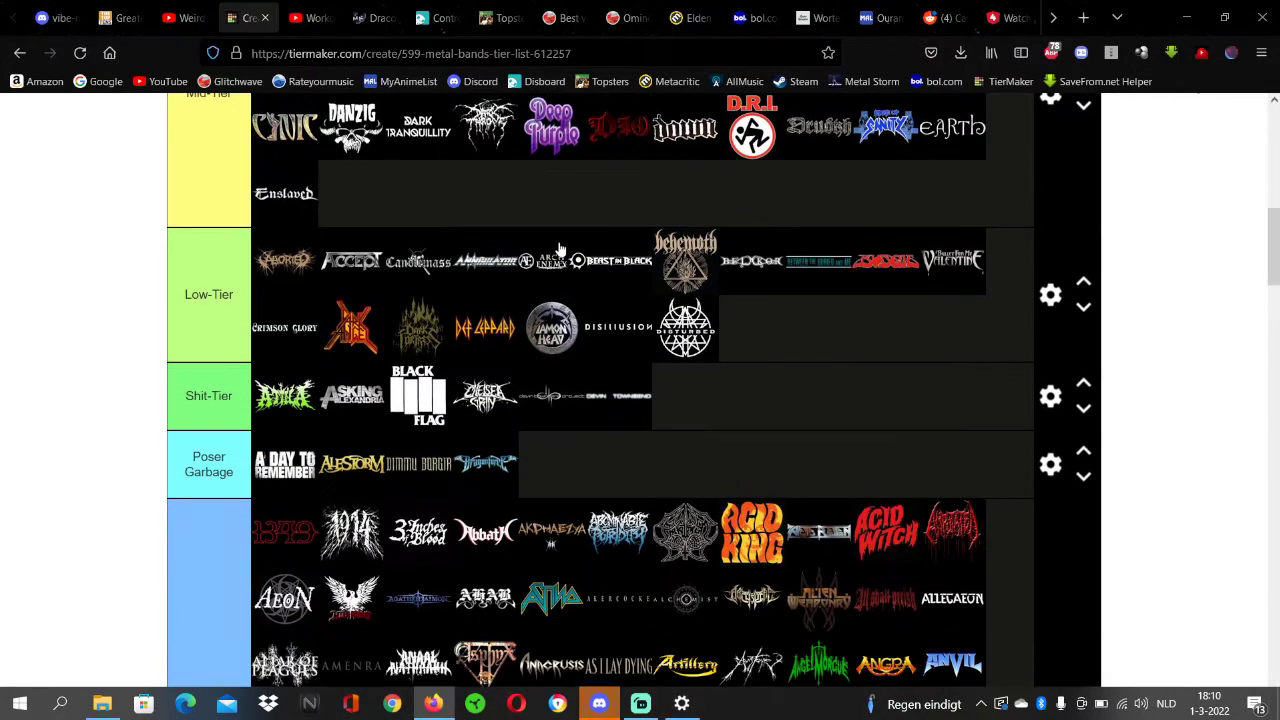
pyautogui.scroll(-2, 545, 255)
pyautogui.scroll(-4, 500, 258)
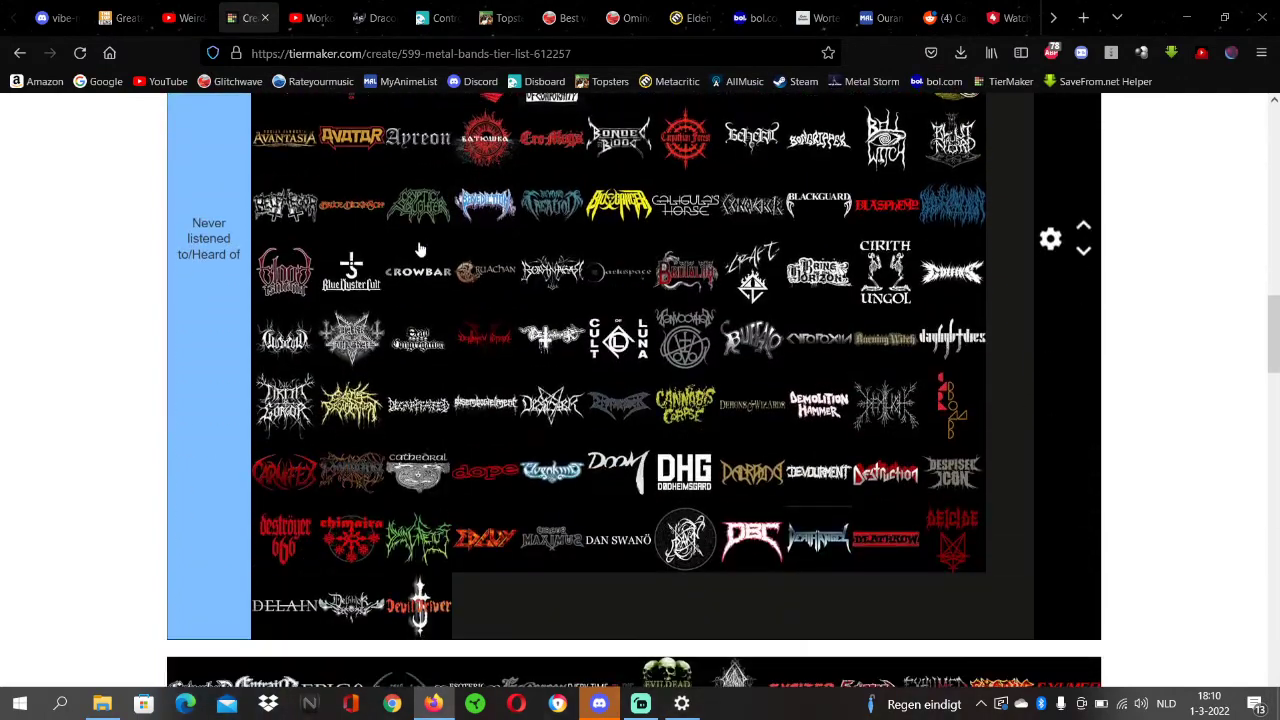
pyautogui.scroll(-2, 420, 250)
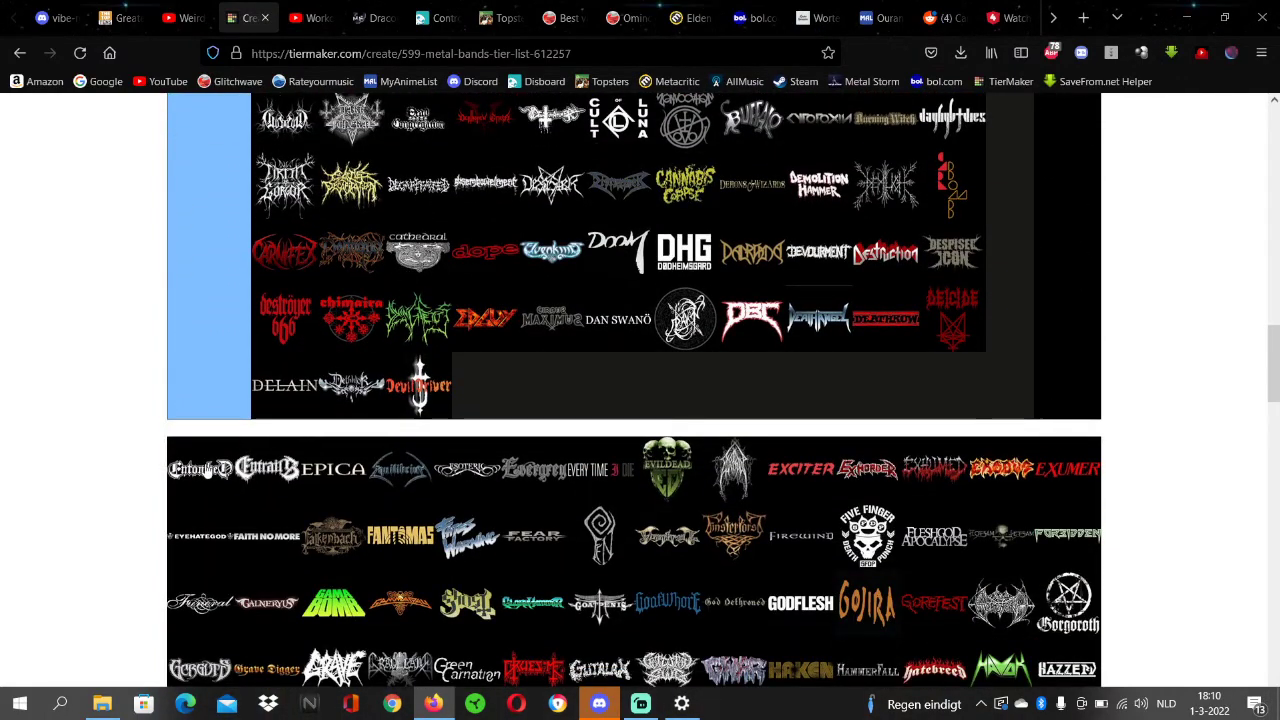
pyautogui.moveTo(192, 475); pyautogui.dragTo(496, 188)
pyautogui.scroll(4, 320, 350)
pyautogui.scroll(4, 395, 318)
pyautogui.scroll(2, 390, 318)
pyautogui.scroll(2, 388, 314)
pyautogui.scroll(-4, 390, 318)
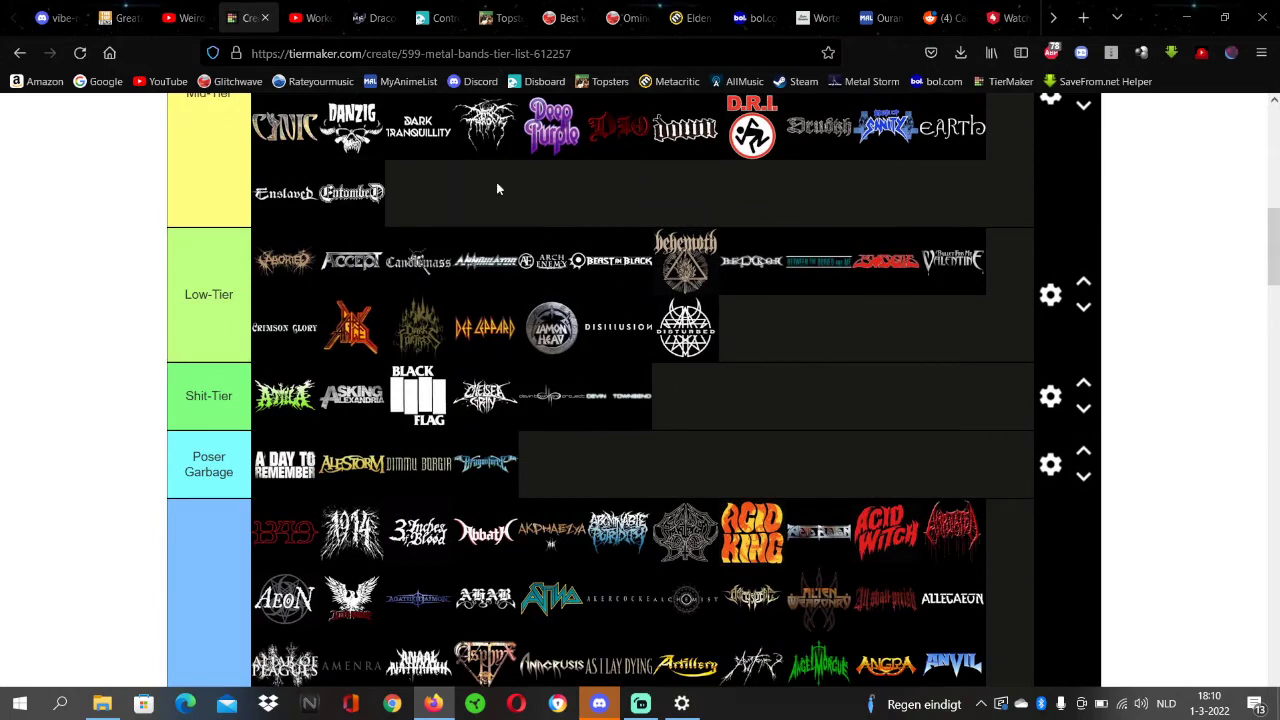
pyautogui.scroll(2, 498, 185)
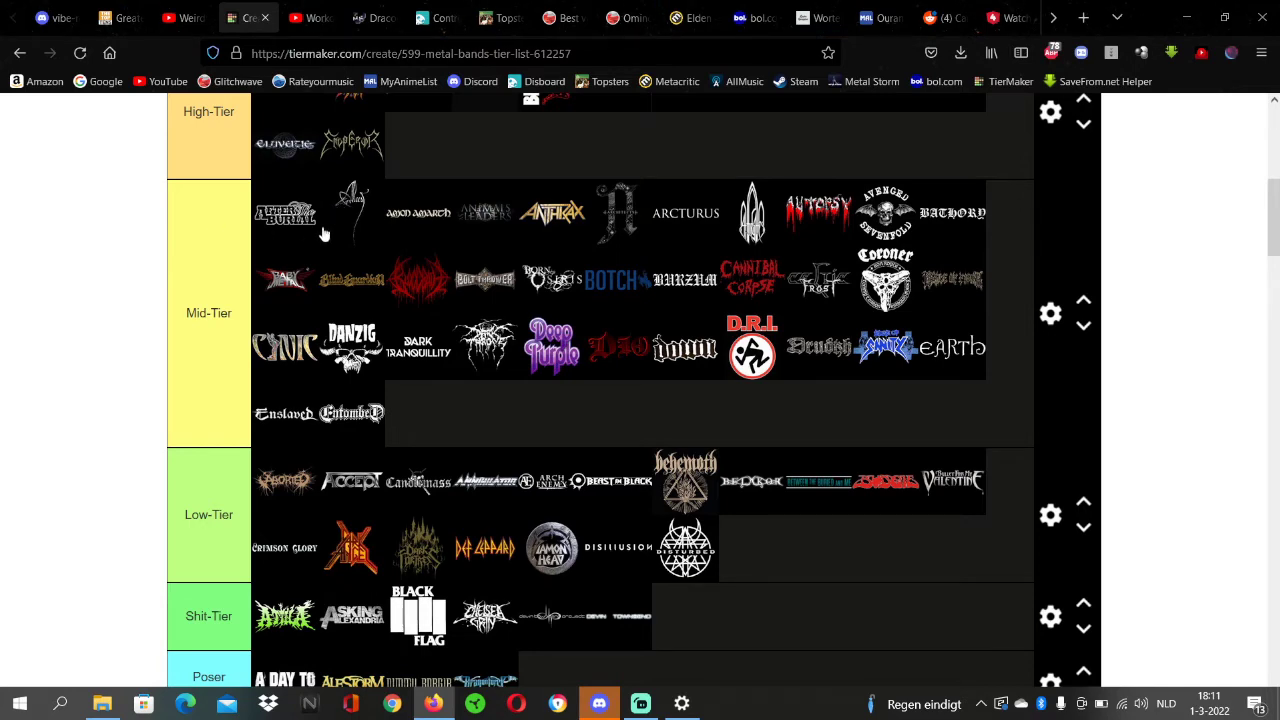
# Step: Review the ranked tiers and the remaining unranked logos, and switch to the Topsters chart page
pyautogui.scroll(-3, 322, 226)
pyautogui.scroll(3, 322, 226)
pyautogui.scroll(-2, 122, 255)
pyautogui.scroll(-12, 122, 255)
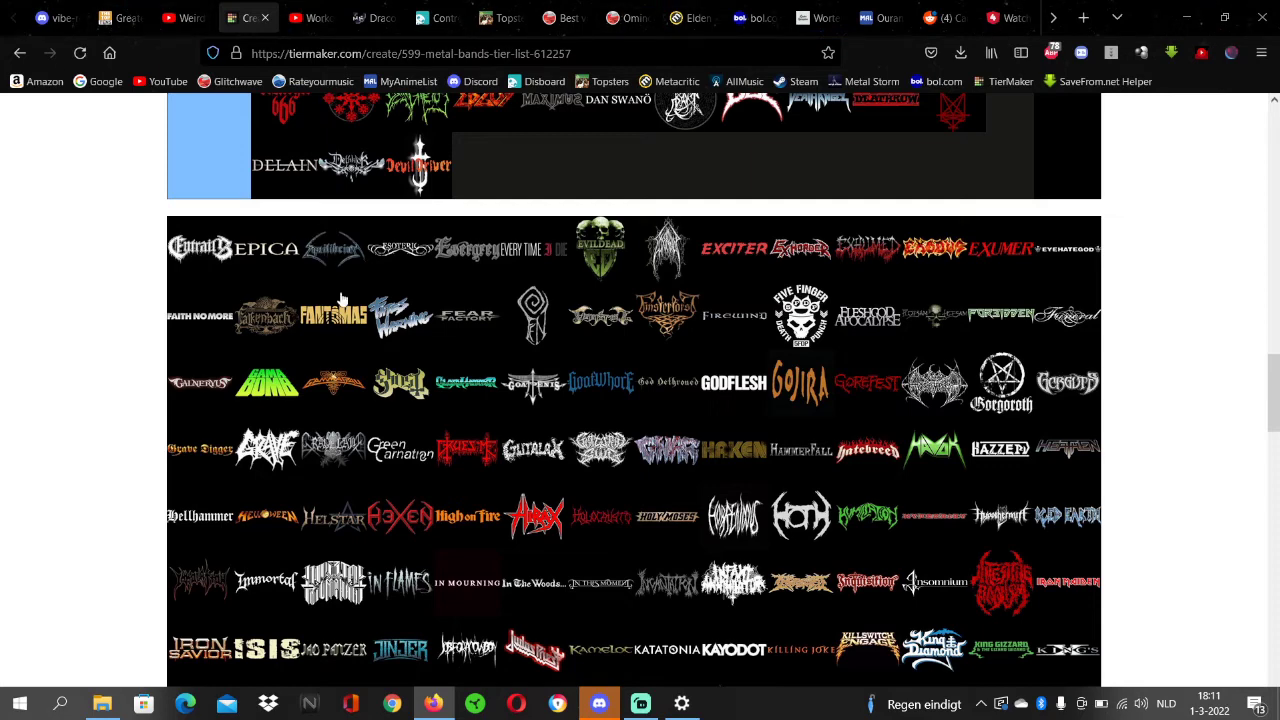
pyautogui.click(497, 8)
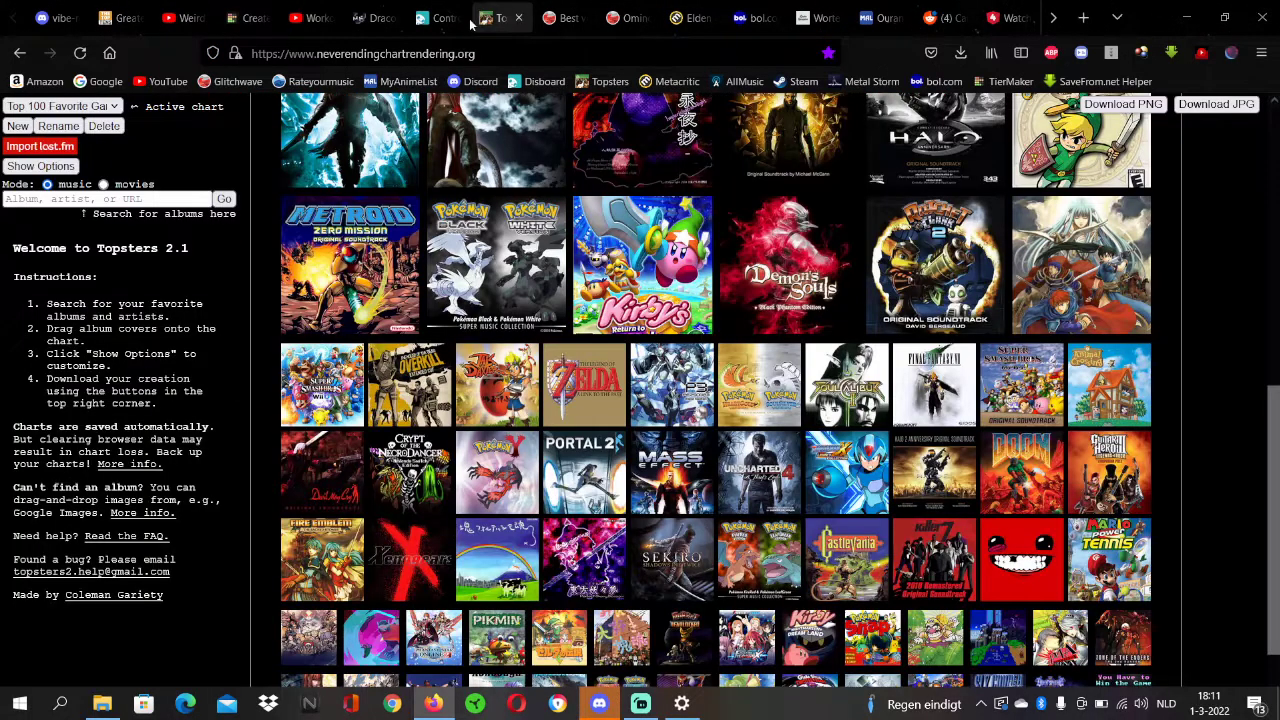
# Step: Load the Top 100 Favorite Album Covers chart in Topsters and look over its covers and album list
pyautogui.click(60, 106)
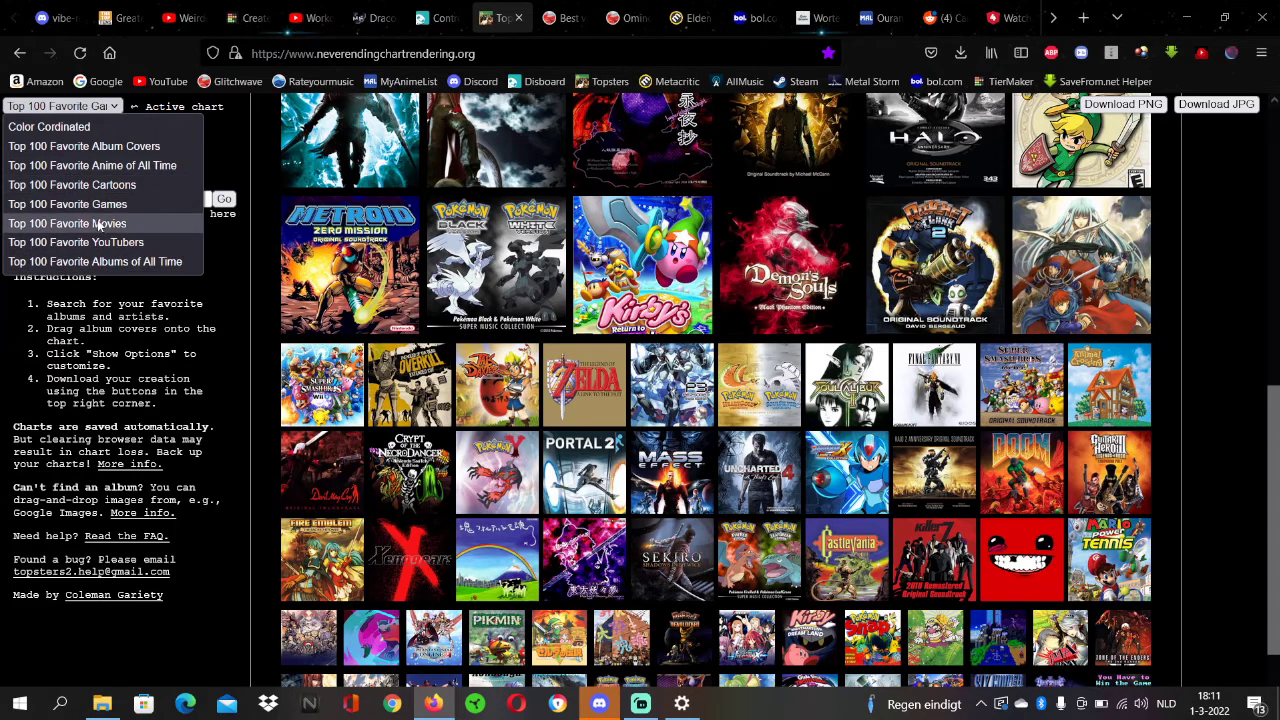
pyautogui.click(118, 146)
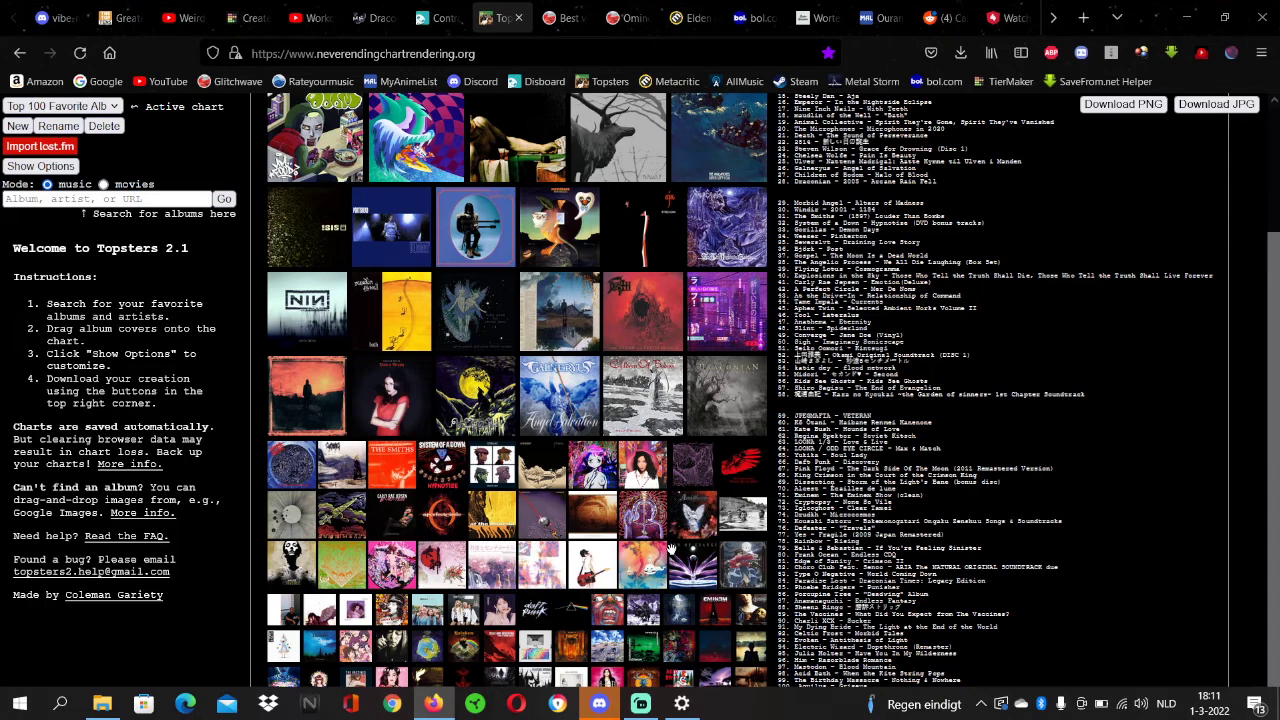
pyautogui.scroll(3, 668, 540)
pyautogui.scroll(-3, 666, 540)
# Step: Look at the Windows taskbar settings, then return to the 599 Metal Bands tier list page in Firefox
pyautogui.click(681, 704)
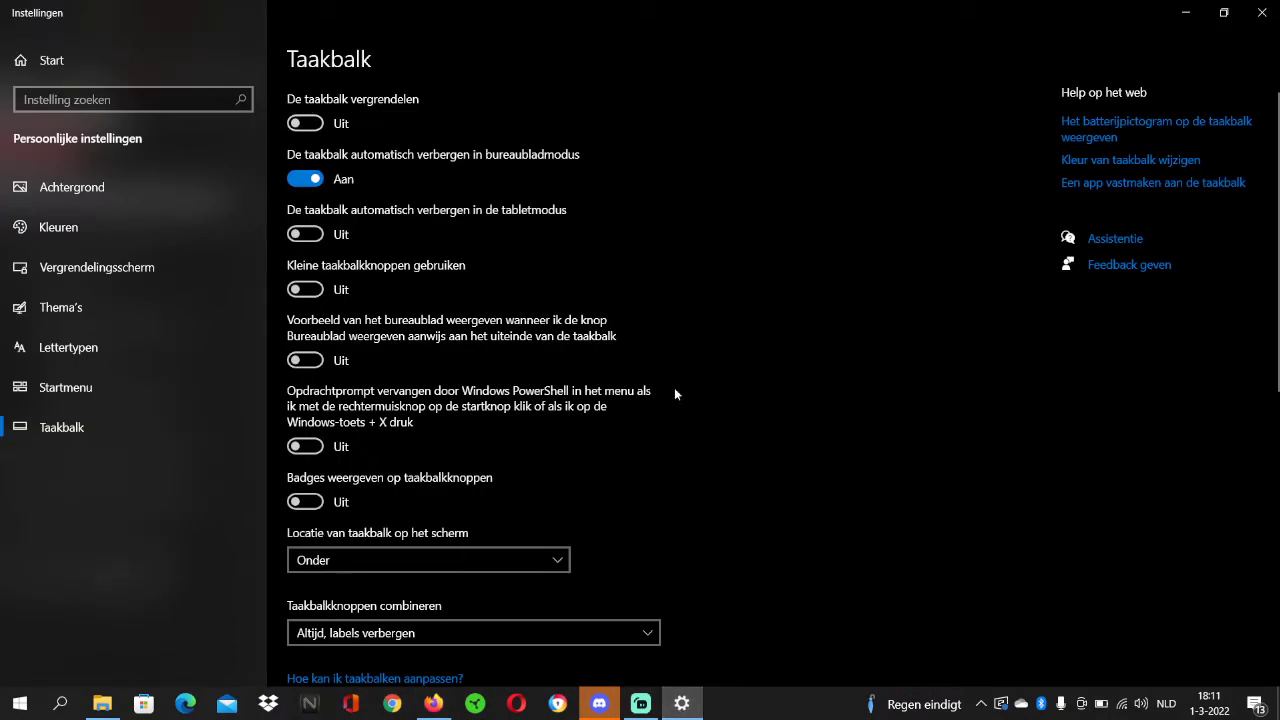
pyautogui.click(432, 704)
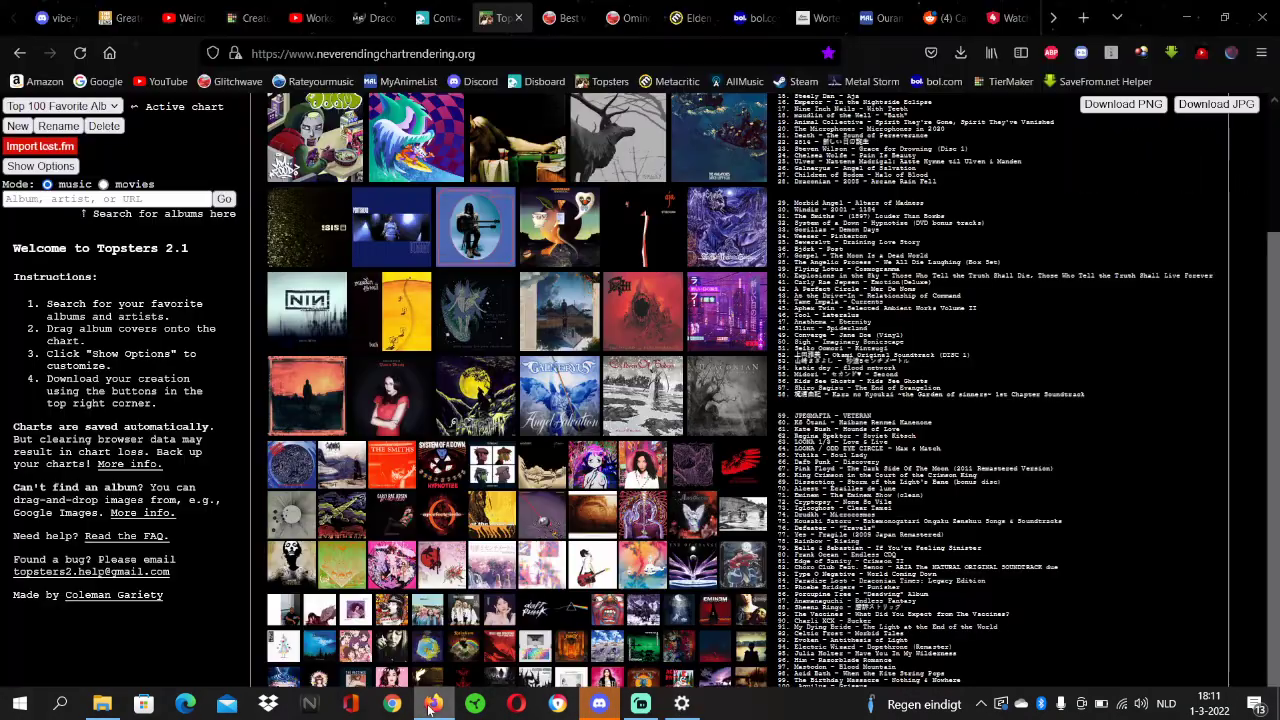
pyautogui.click(248, 17)
pyautogui.scroll(10, 698, 430)
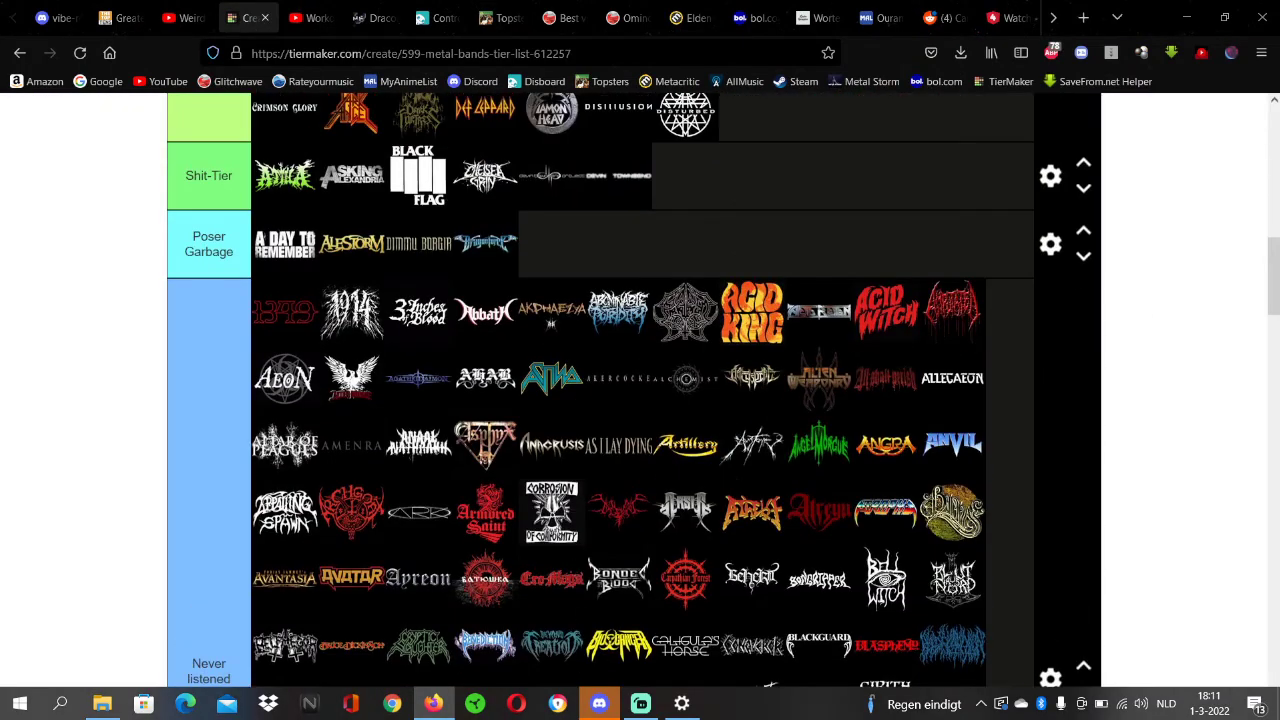
# Step: Turn automatic taskbar hiding in desktop mode off and on again in Windows Settings, and return to the tier list
pyautogui.rightClick(757, 712)
pyautogui.click(805, 693)
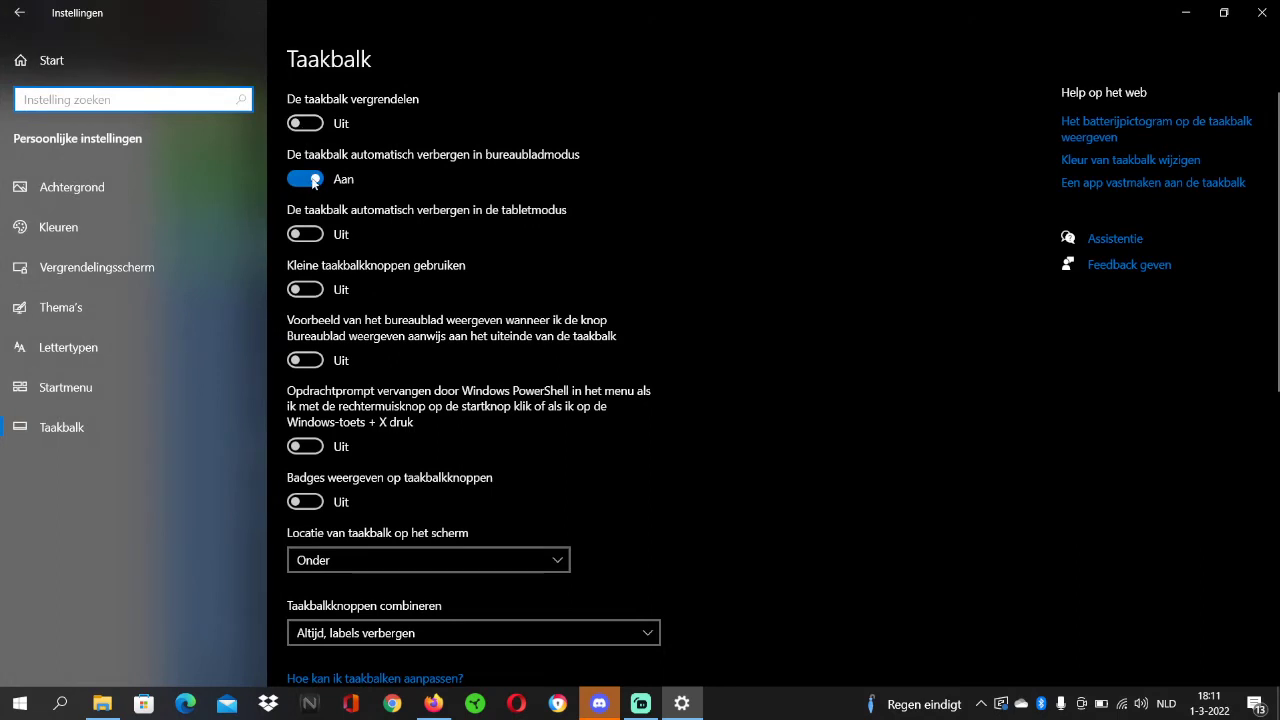
pyautogui.click(306, 180)
pyautogui.click(306, 180)
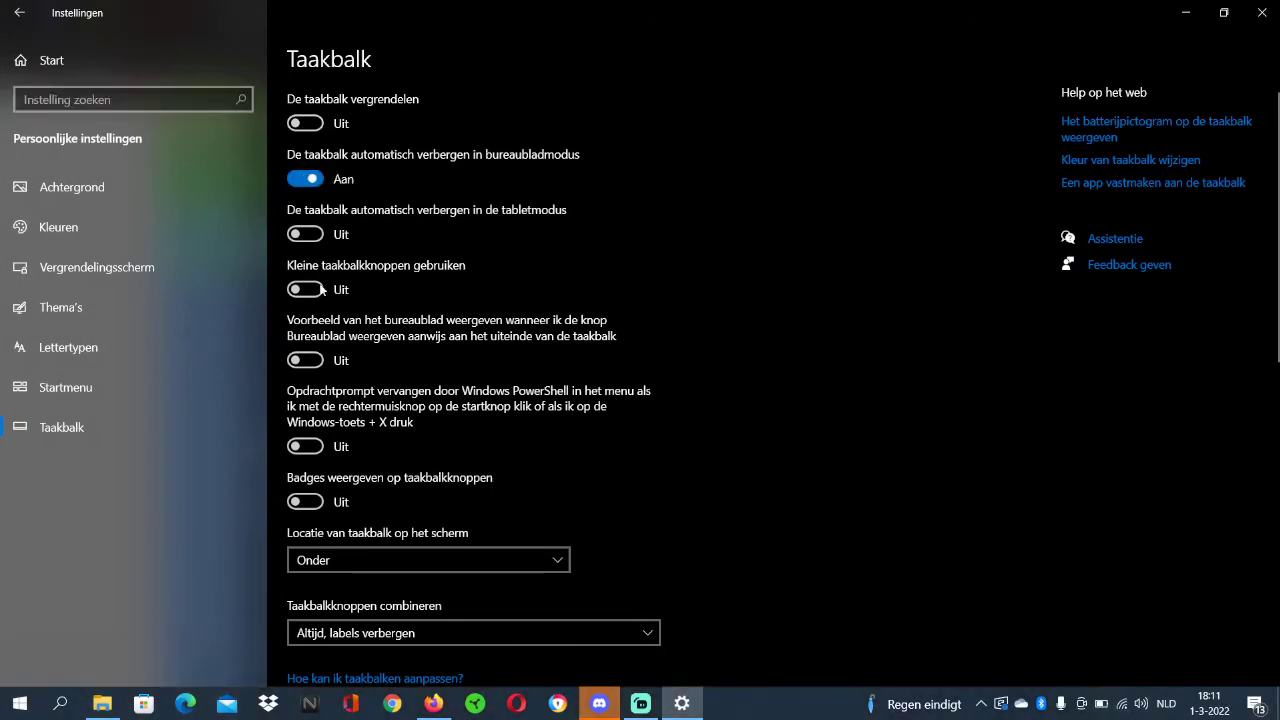
pyautogui.click(438, 706)
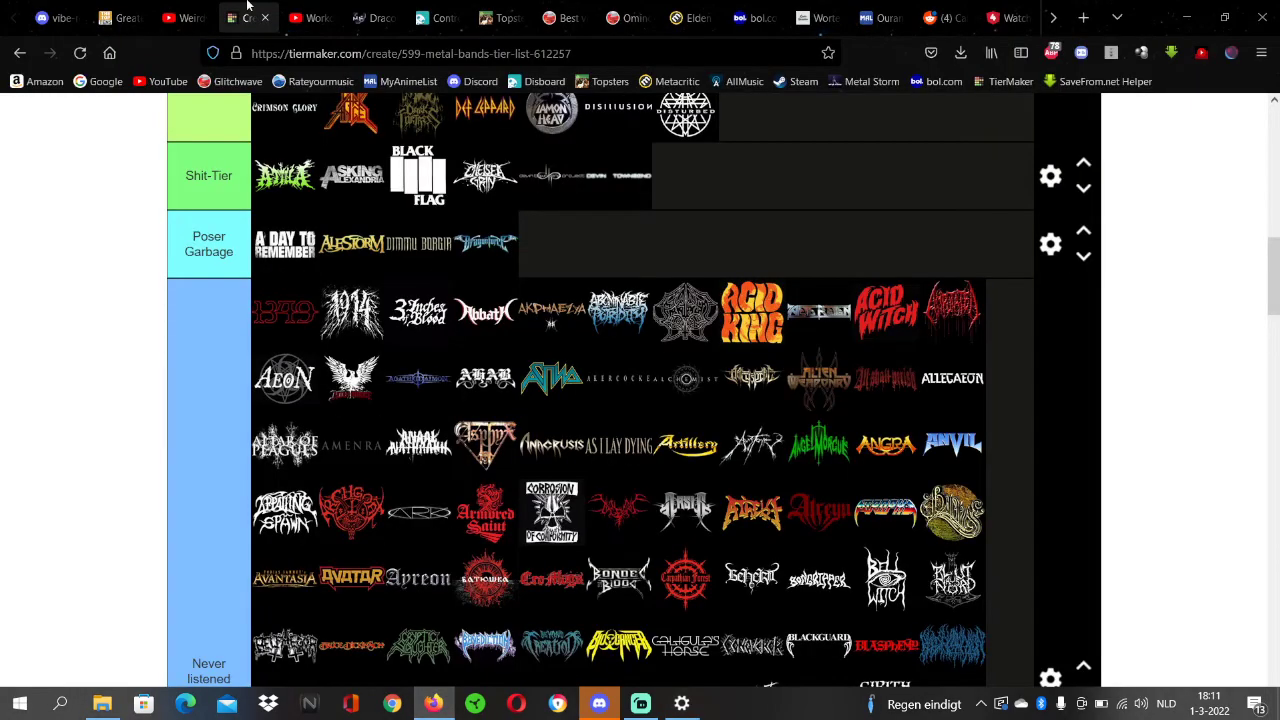
# Step: Check the Streamlabs Desktop window, return to the tier list, and move the Craft logo one row up within the Never listened to/Heard of tier
pyautogui.click(632, 712)
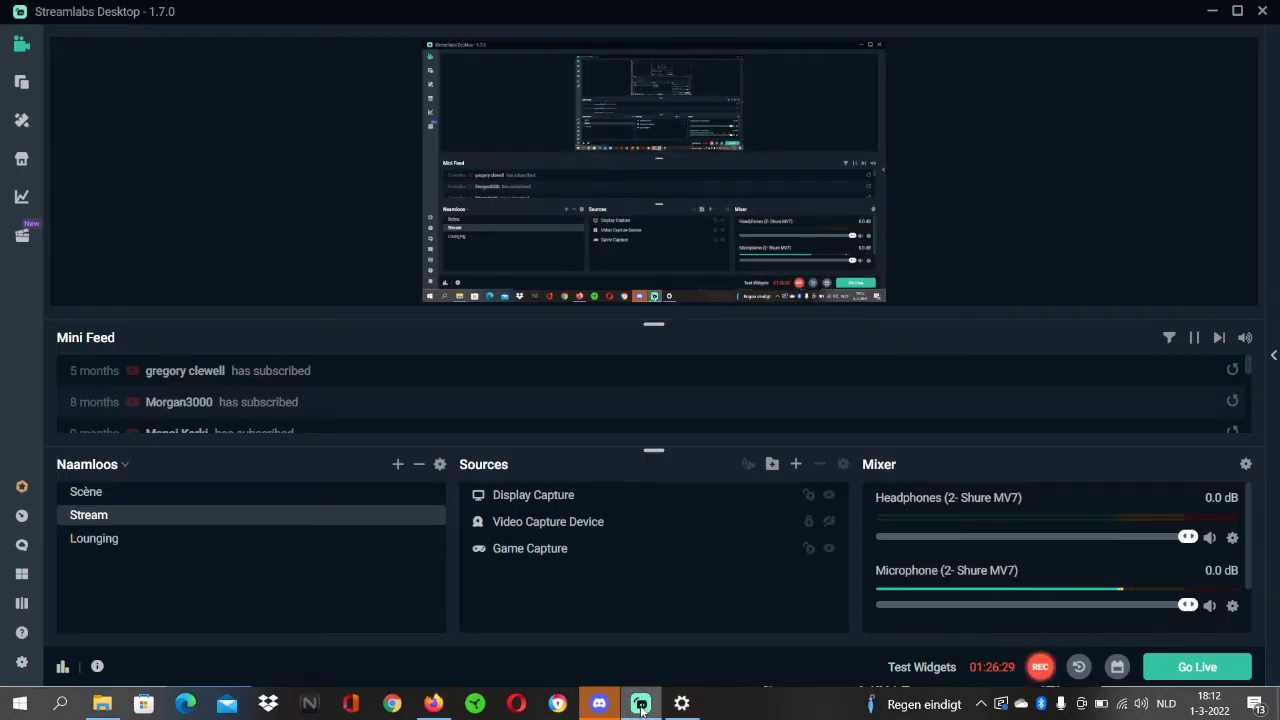
pyautogui.click(640, 712)
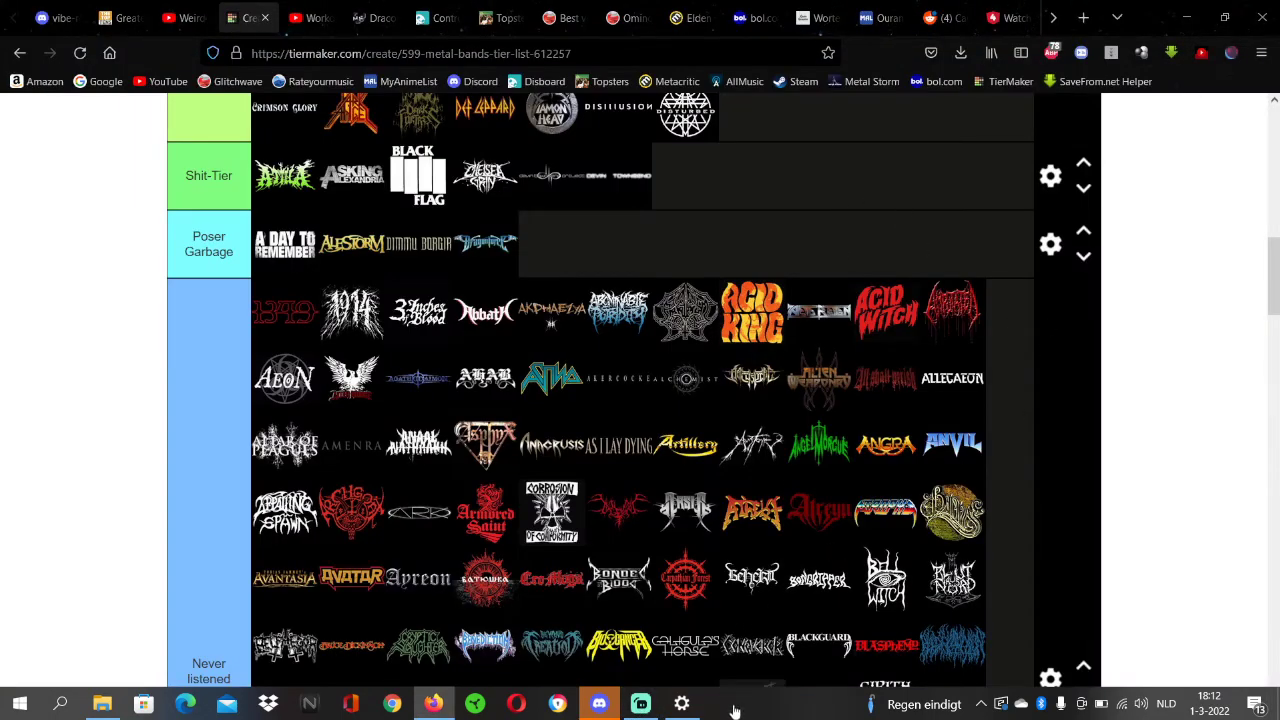
pyautogui.moveTo(734, 698); pyautogui.dragTo(752, 660)
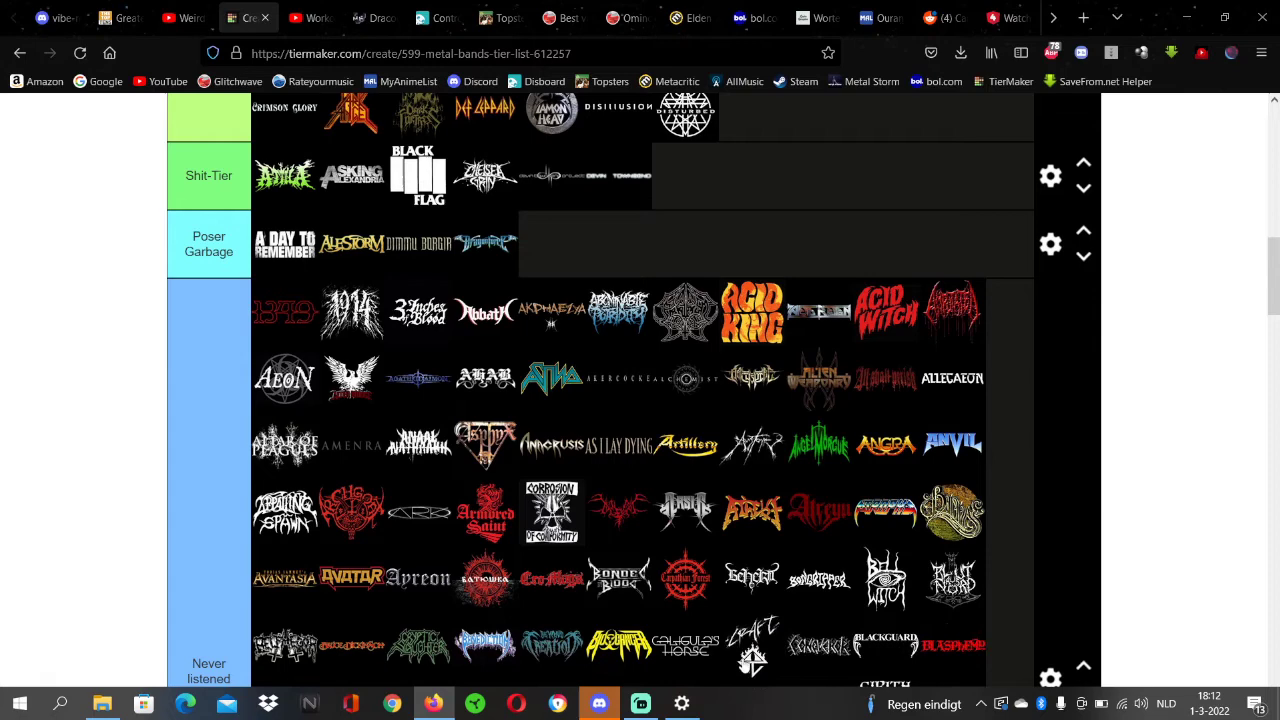
# Step: Try to reset the taskbar by toggling its lock and automatic hiding options in Windows Settings, and return to the tier list
pyautogui.rightClick(720, 692)
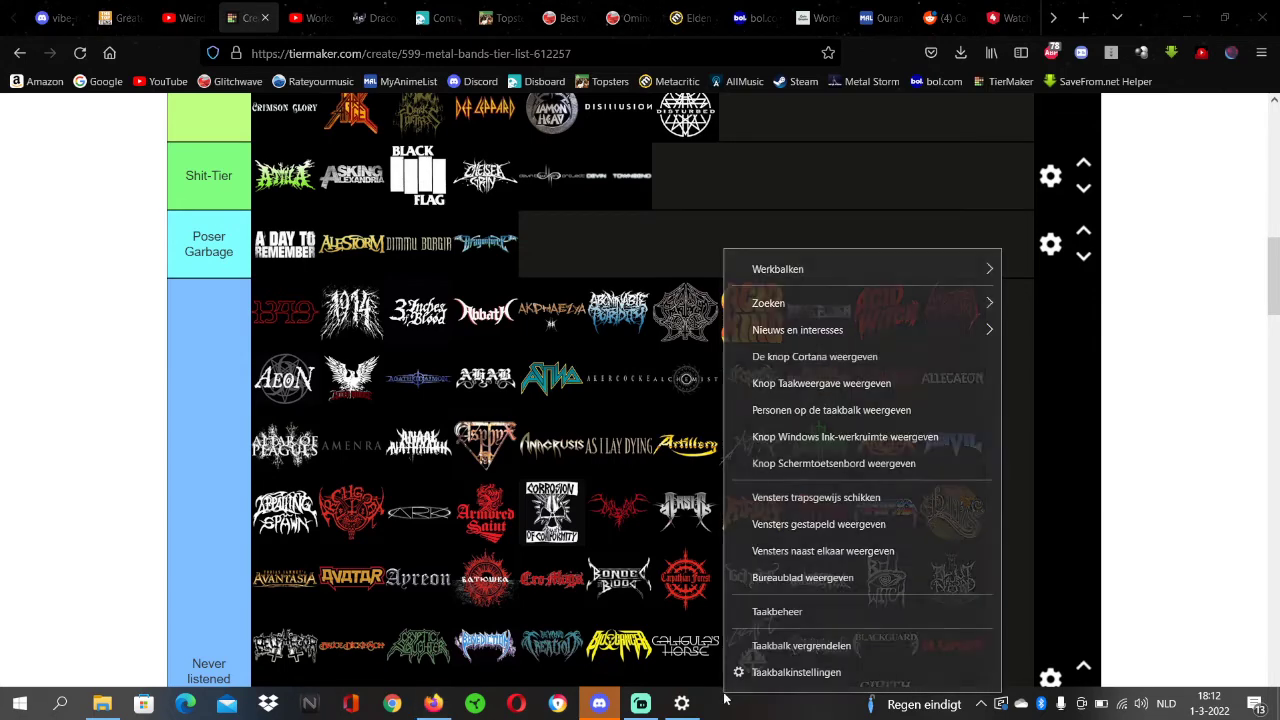
pyautogui.click(772, 672)
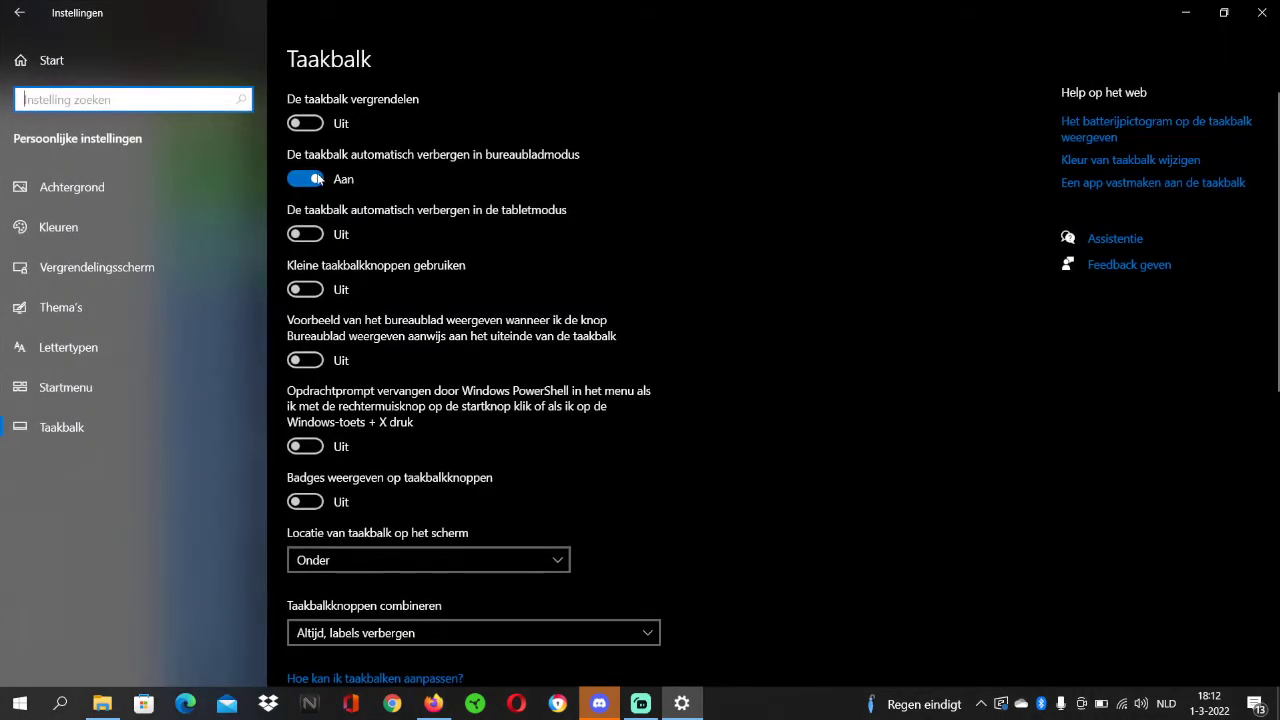
pyautogui.click(310, 234)
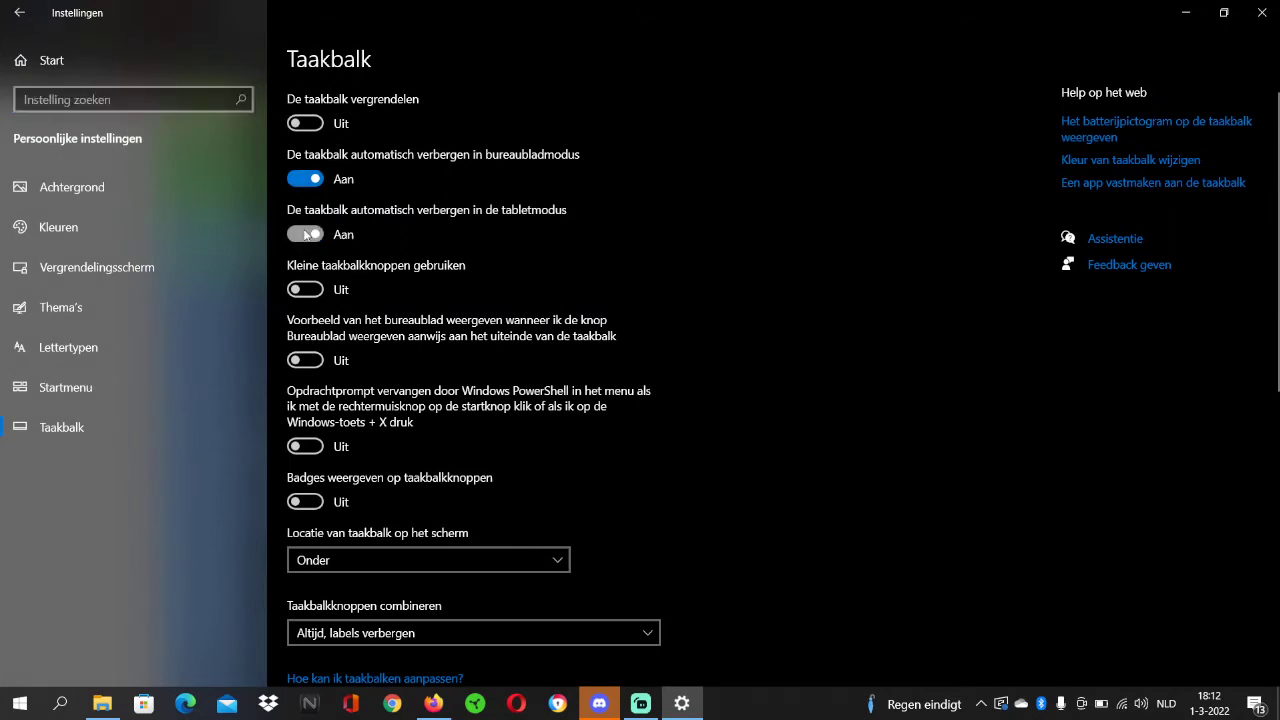
pyautogui.click(310, 234)
pyautogui.click(297, 178)
pyautogui.click(297, 178)
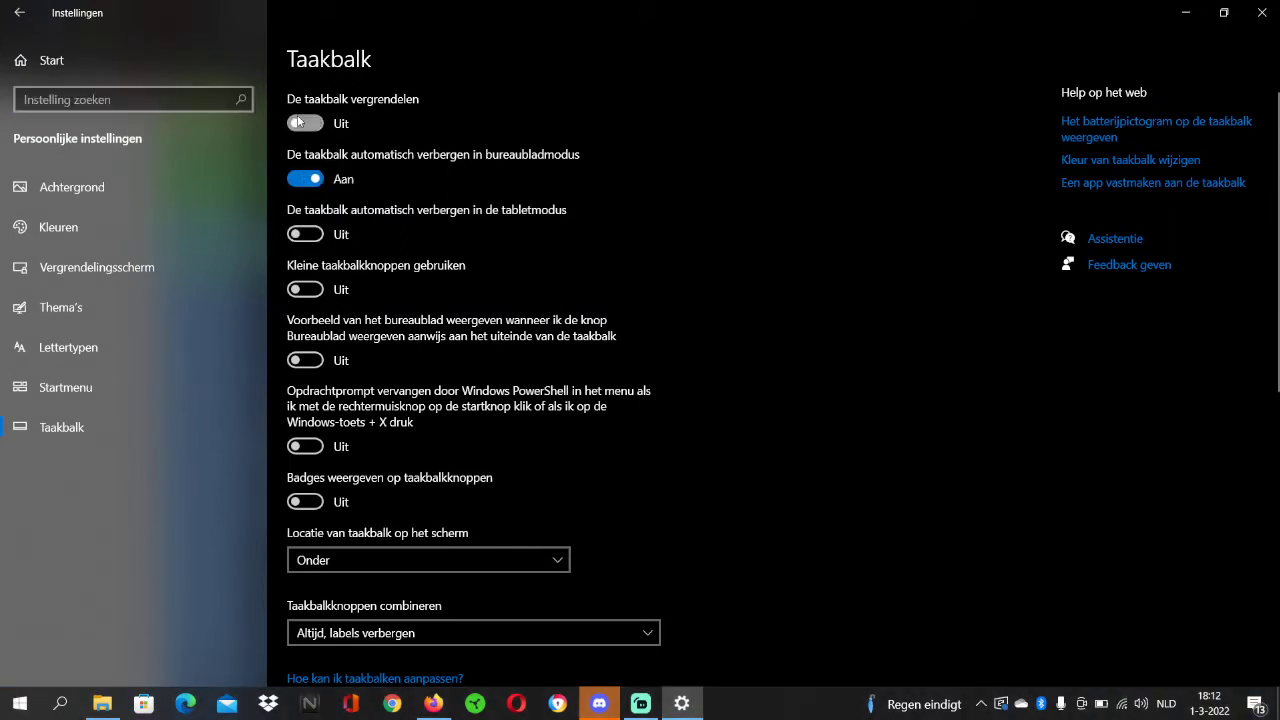
pyautogui.click(305, 123)
pyautogui.click(307, 179)
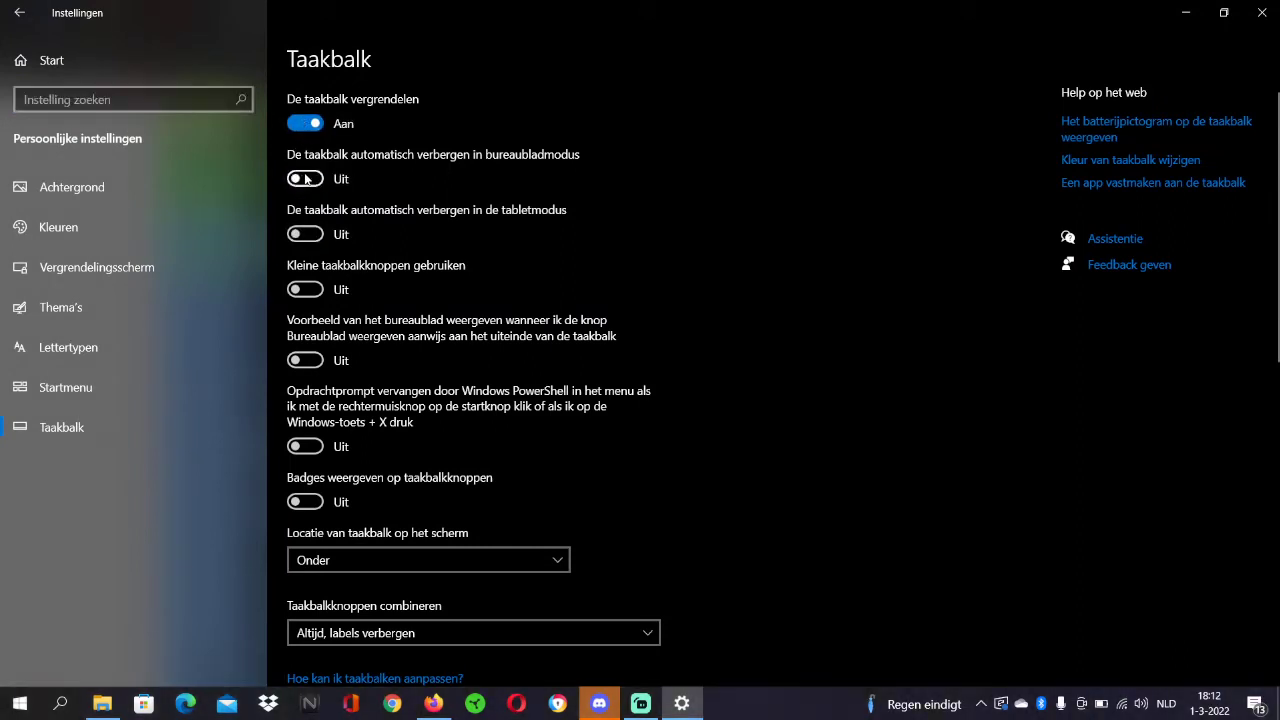
pyautogui.click(307, 179)
pyautogui.click(303, 122)
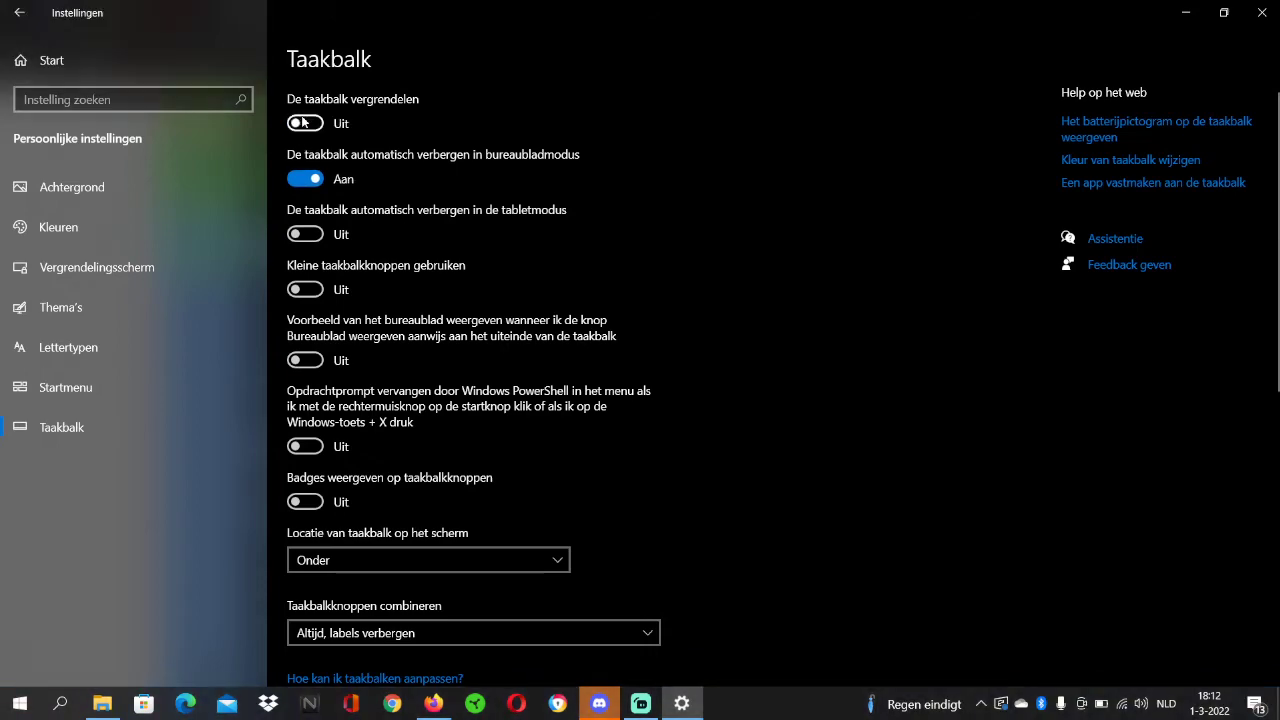
pyautogui.click(599, 703)
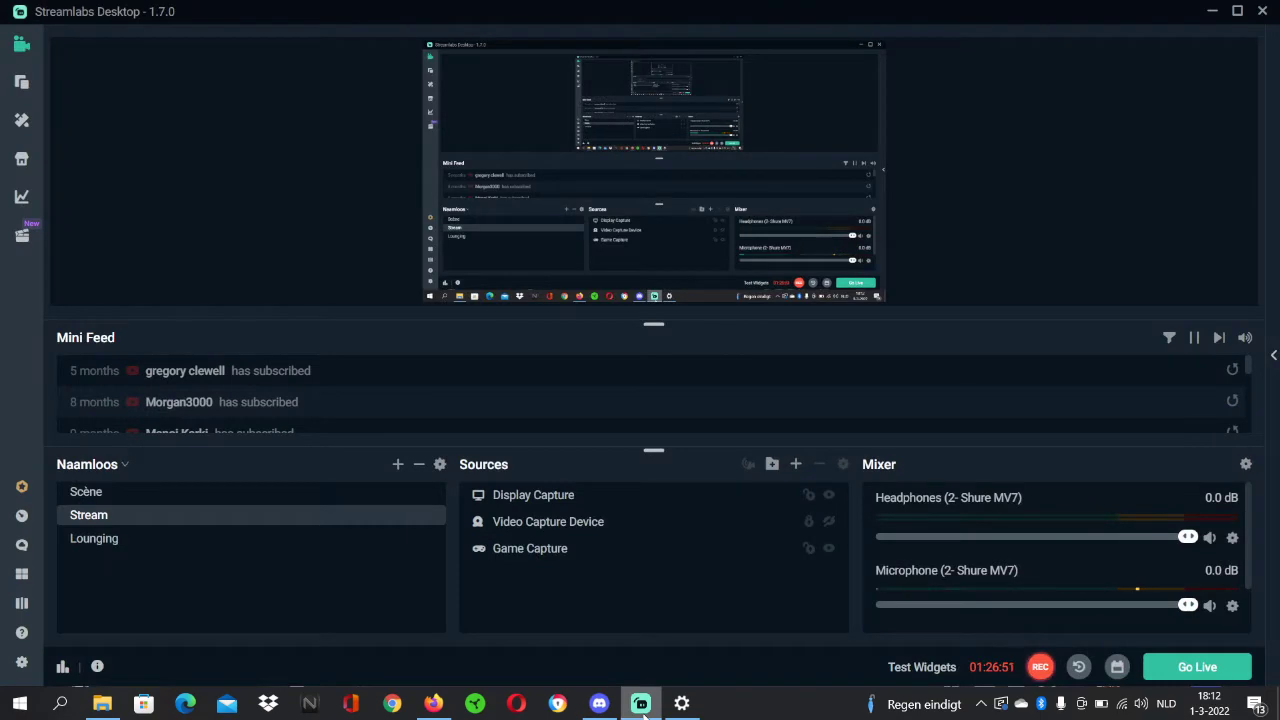
pyautogui.click(433, 703)
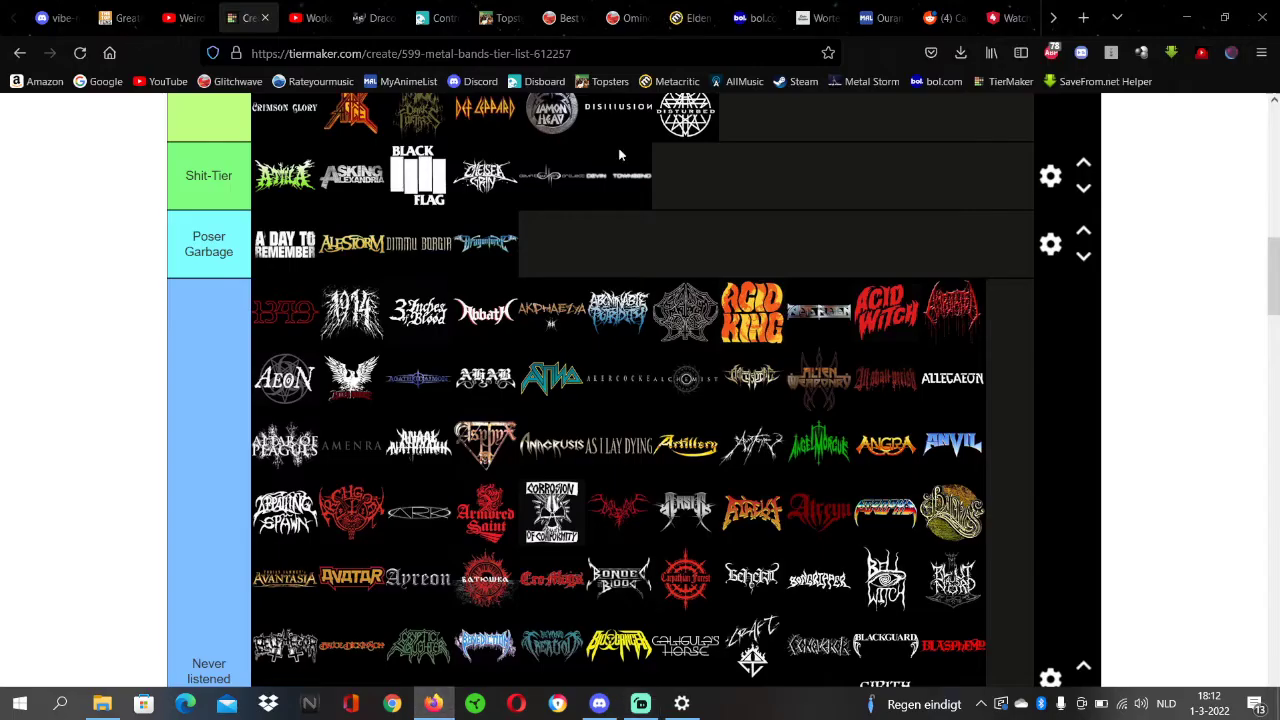
# Step: Place the Entrails logo from the unranked pool in the Never listened to/Heard of row
pyautogui.scroll(-6, 460, 392)
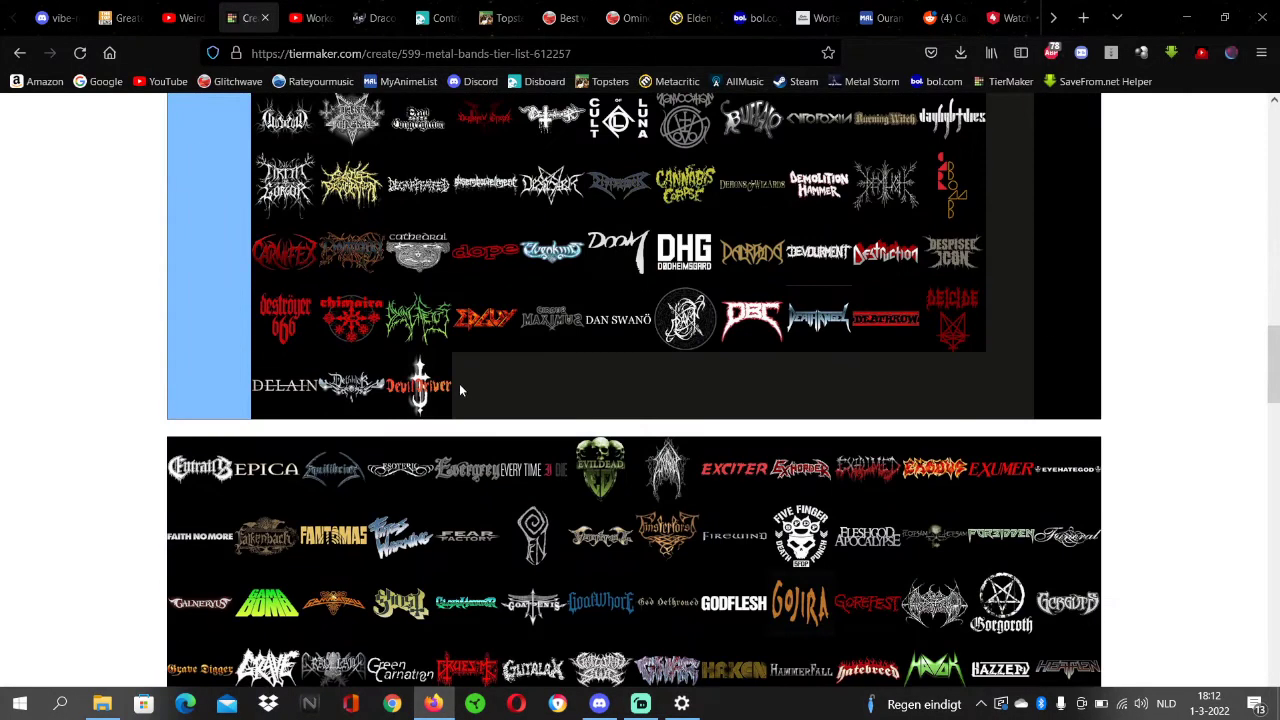
pyautogui.moveTo(206, 489); pyautogui.dragTo(326, 297)
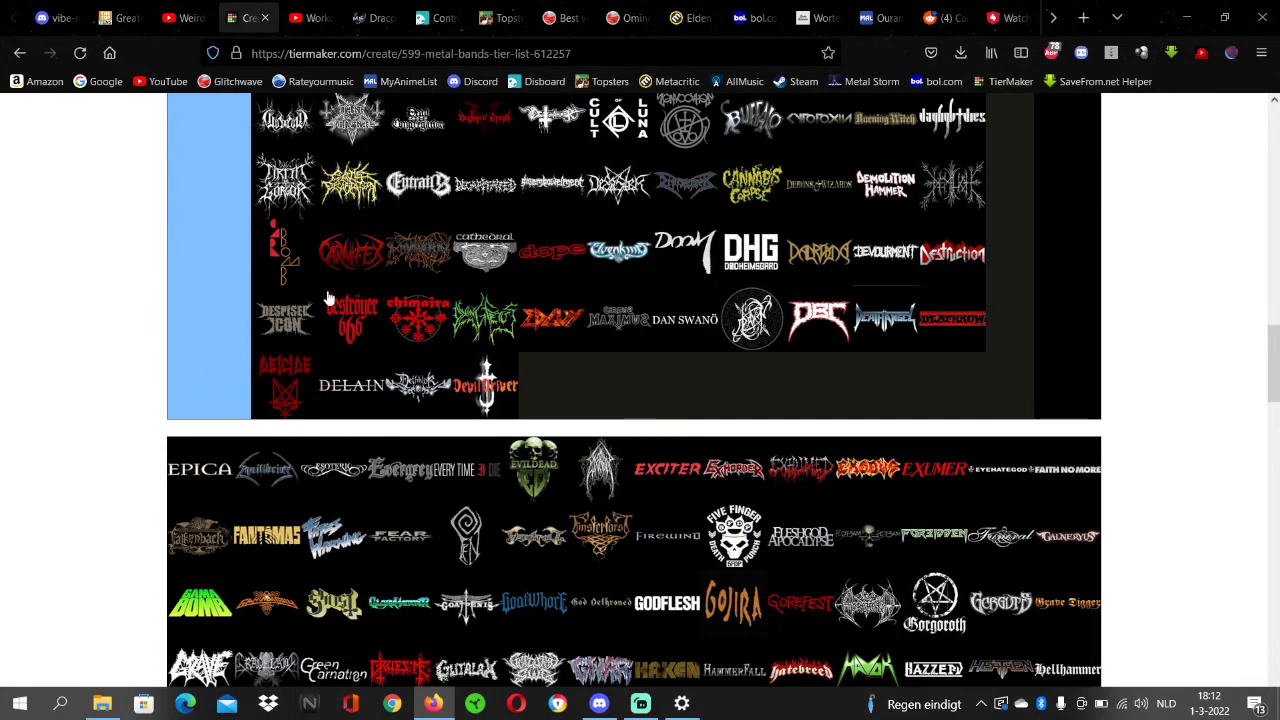
# Step: Place the Epica logo from the unranked pool in the Low-Tier row after Disturbed
pyautogui.moveTo(199, 479); pyautogui.dragTo(948, 186)
pyautogui.scroll(5, 320, 250)
pyautogui.scroll(6, 560, 252)
pyautogui.scroll(-9, 560, 252)
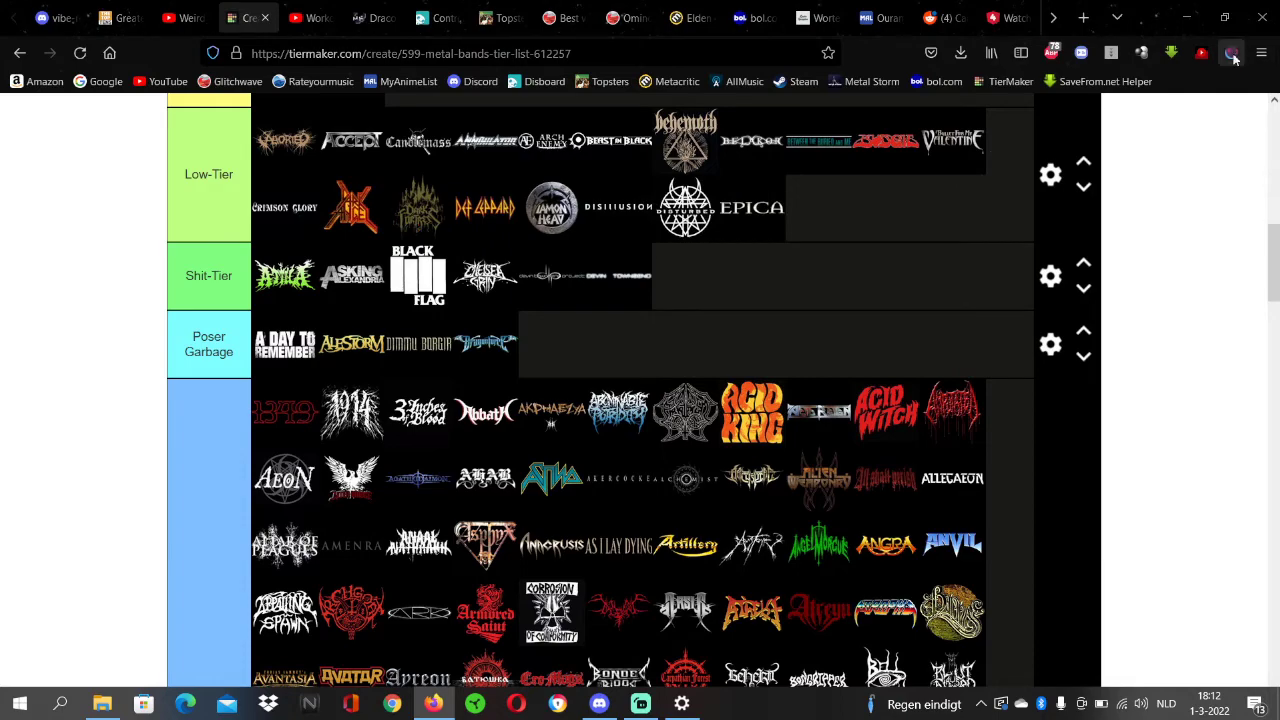
pyautogui.scroll(-2, 645, 206)
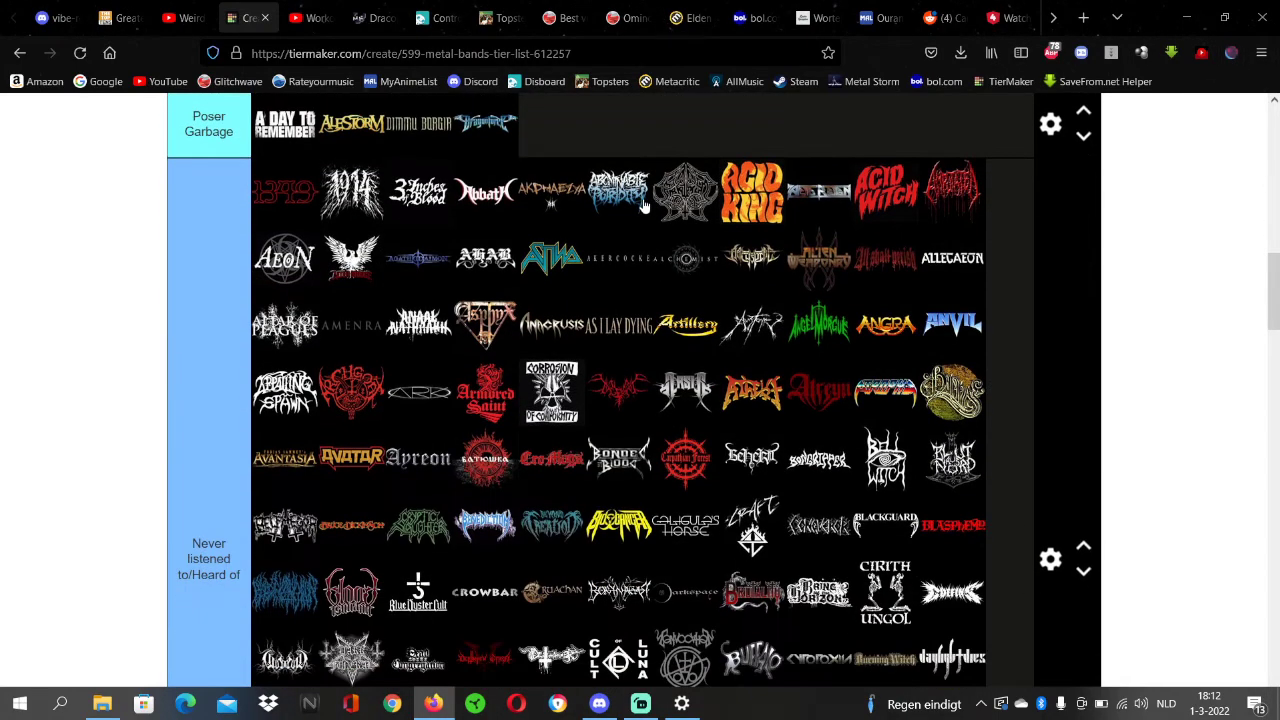
# Step: Place the Equilibrium logo from the unranked pool in the Never listened to/Heard of row after Destroyer 666
pyautogui.scroll(-7, 645, 206)
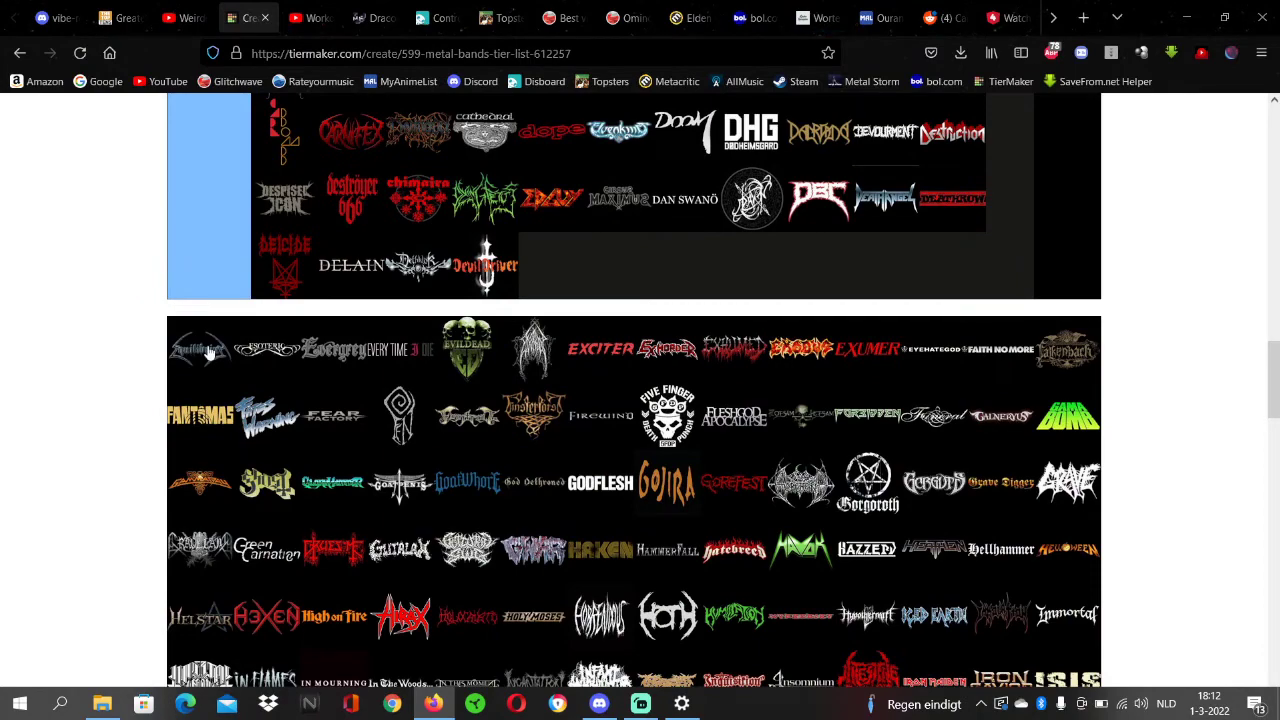
pyautogui.moveTo(199, 352); pyautogui.dragTo(413, 192)
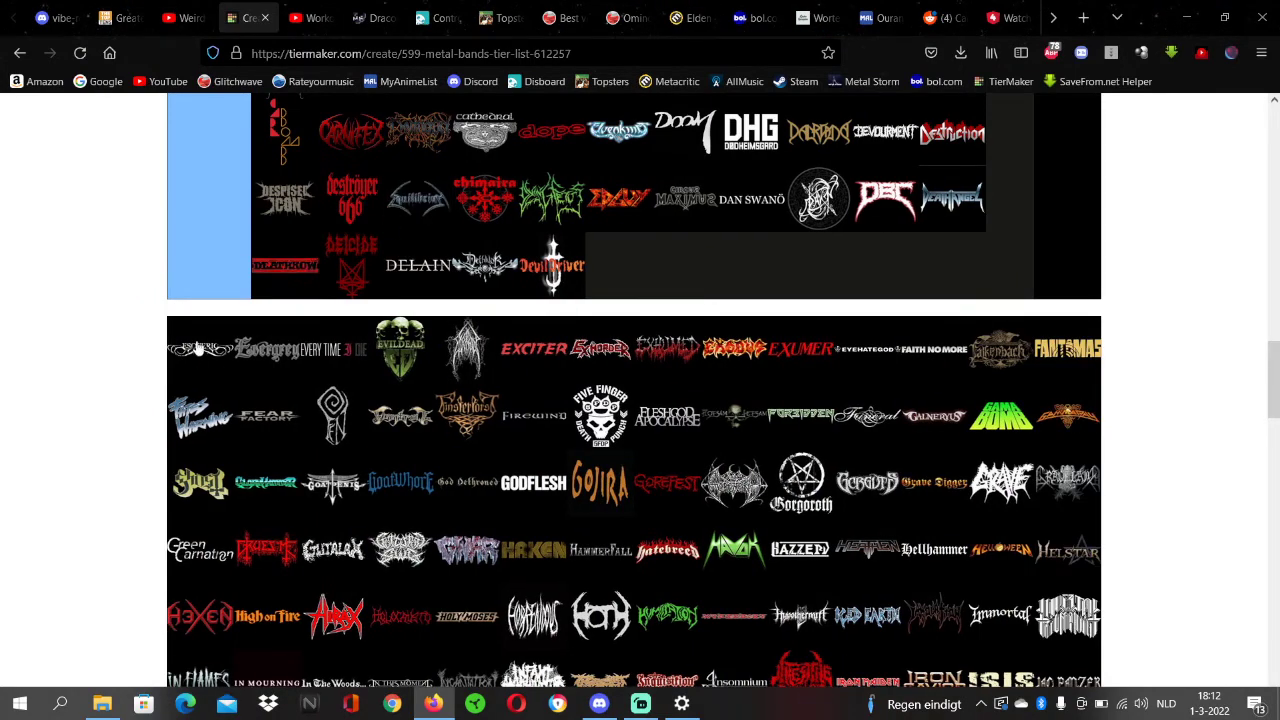
# Step: Place the Esoteric logo from the unranked pool in the Mid-Tier row after Entombed, and review the ranked tiers
pyautogui.moveTo(195, 345); pyautogui.dragTo(414, 312)
pyautogui.scroll(5, 240, 294)
pyautogui.scroll(4, 325, 263)
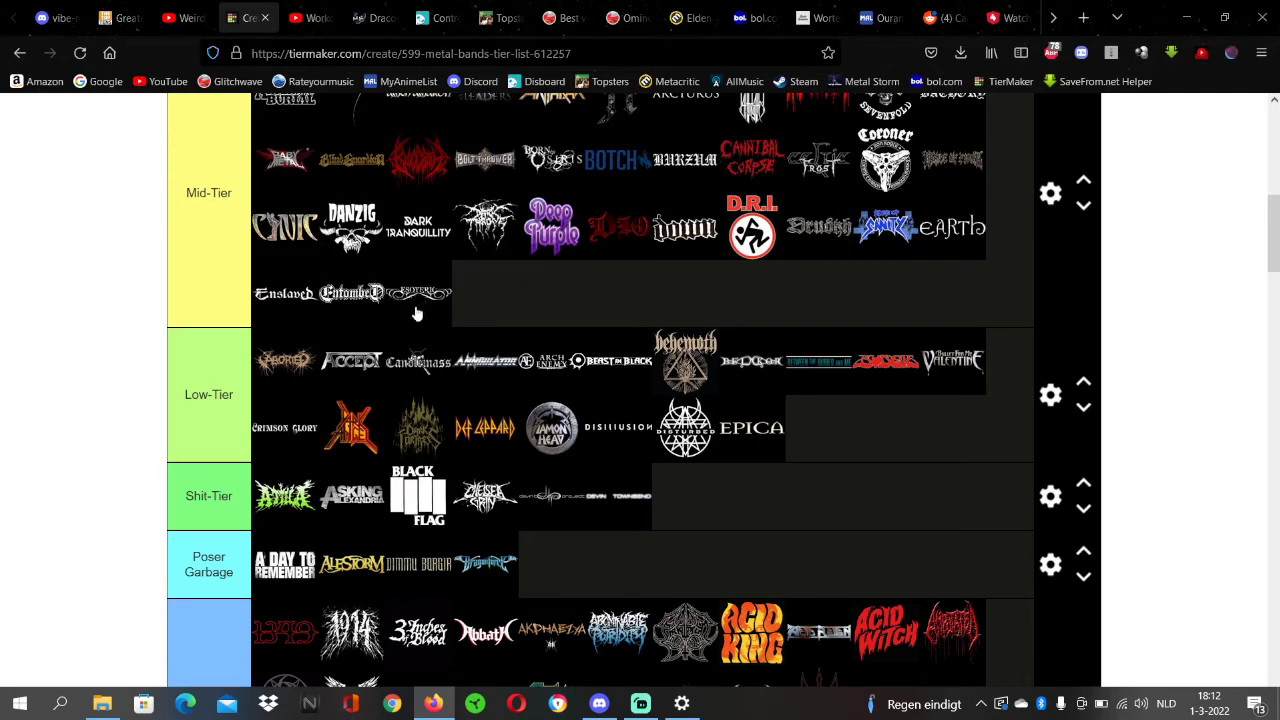
pyautogui.scroll(4, 1128, 214)
pyautogui.scroll(-2, 957, 206)
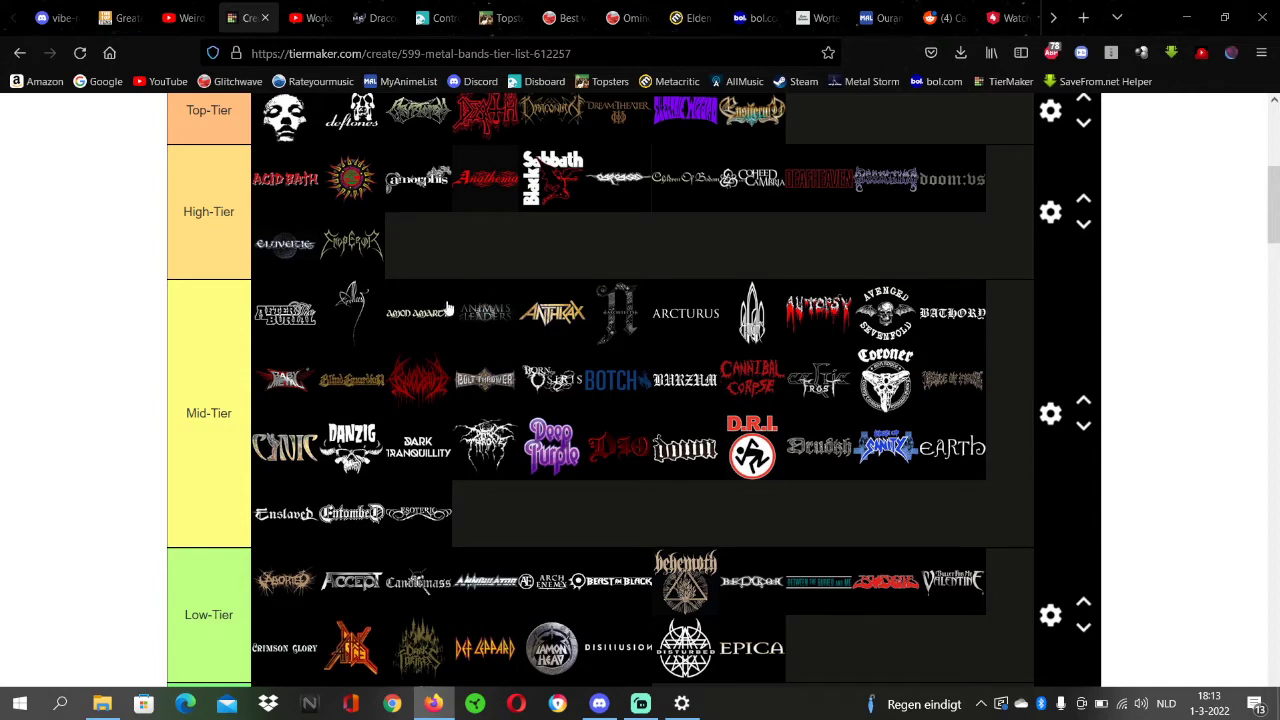
pyautogui.scroll(-4, 930, 215)
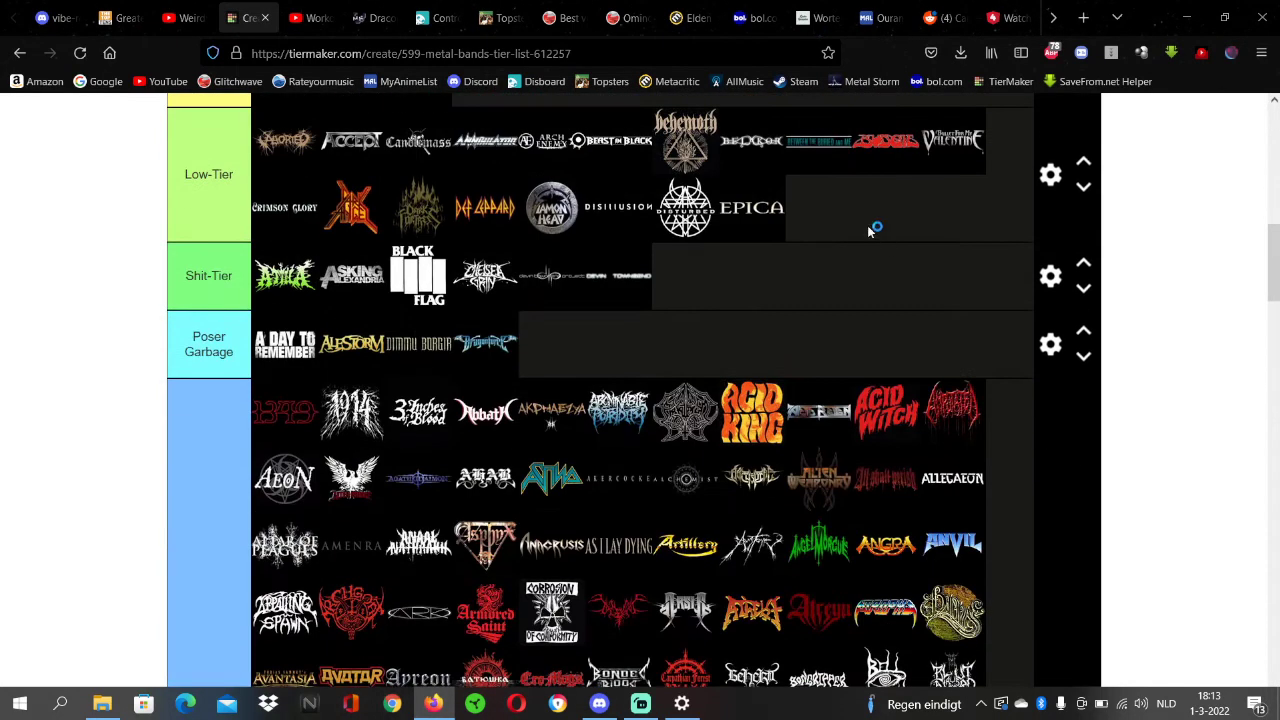
pyautogui.scroll(4, 497, 246)
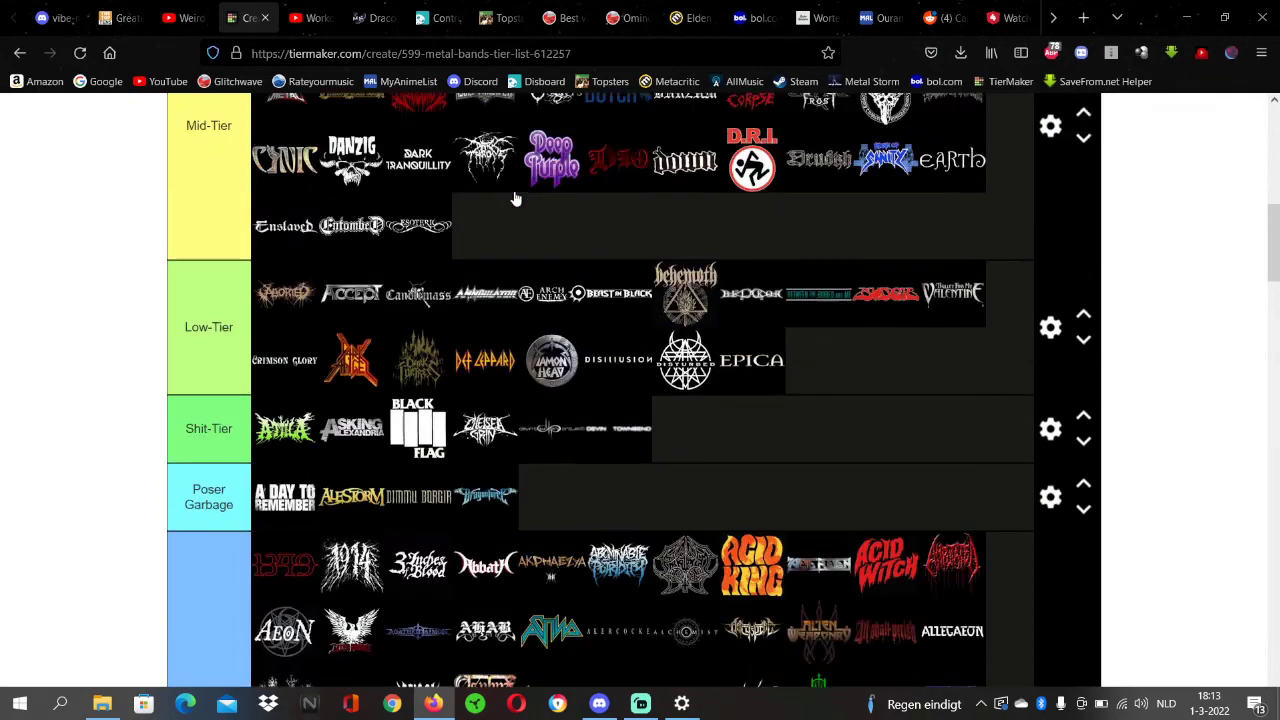
# Step: Place the Evergrey and Every Time I Die logos at the end of the Never listened to/Heard of row
pyautogui.scroll(-14, 515, 197)
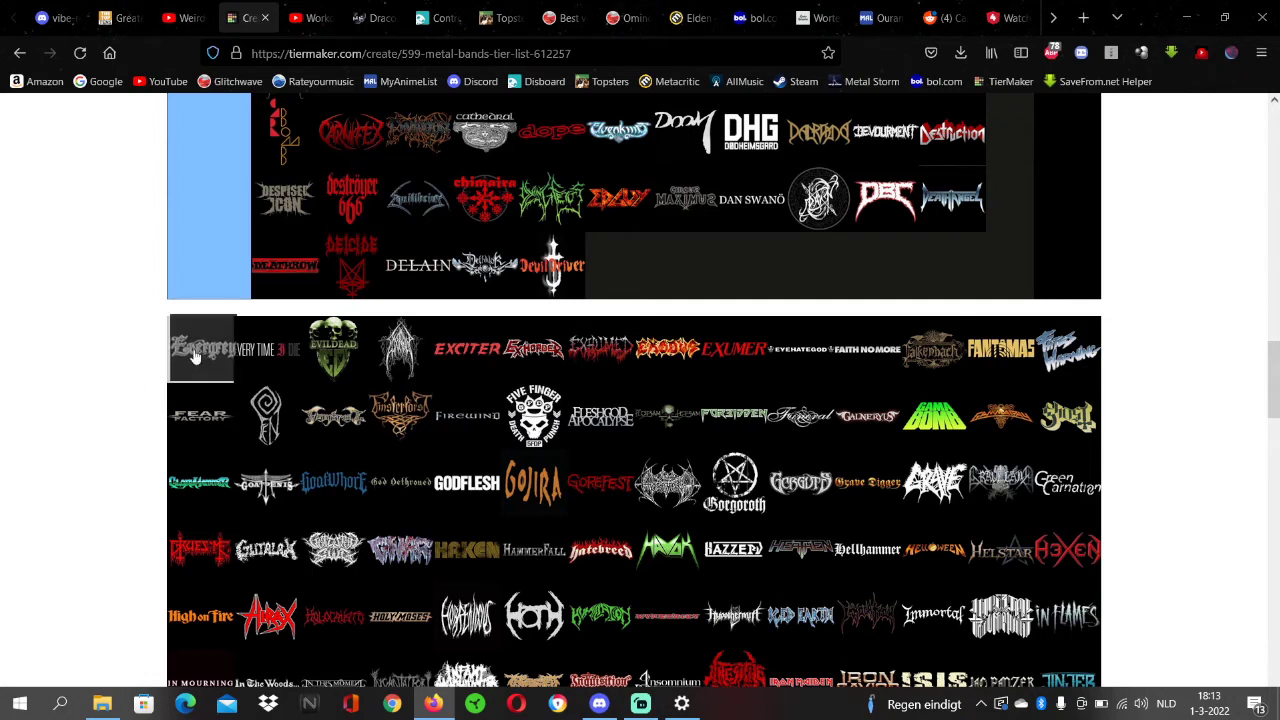
pyautogui.moveTo(196, 357); pyautogui.dragTo(778, 258)
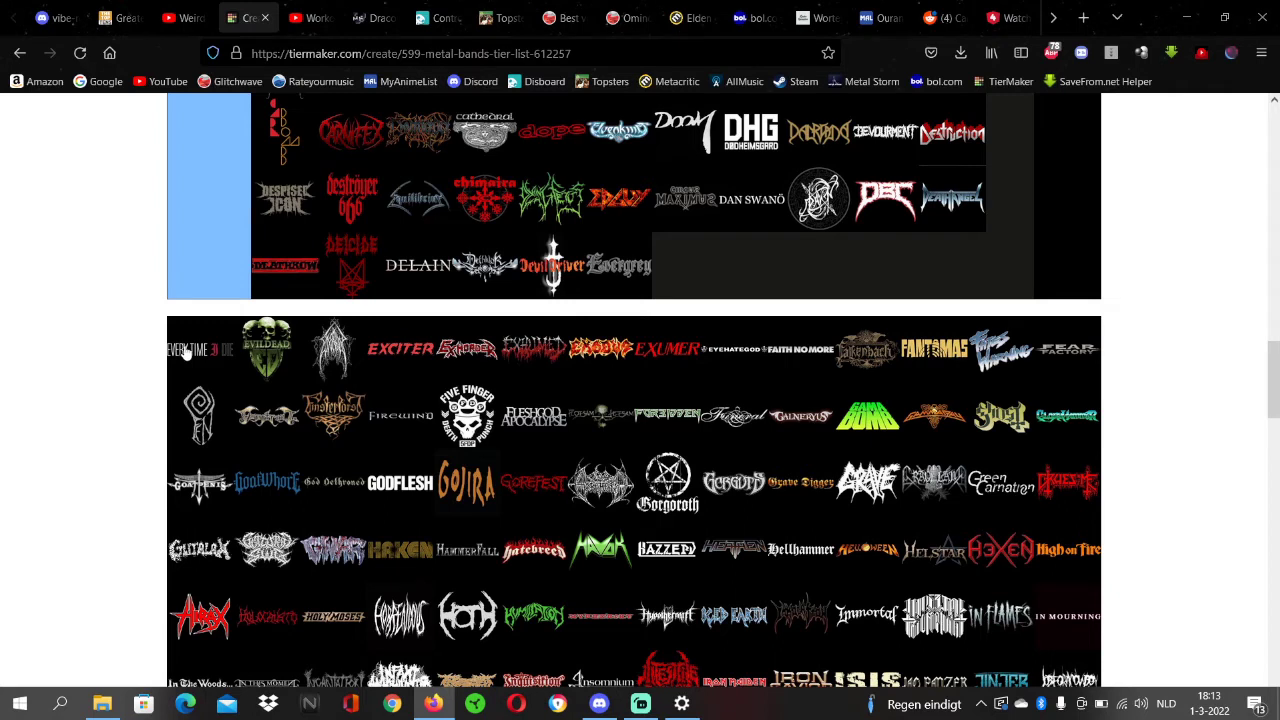
pyautogui.moveTo(185, 352); pyautogui.dragTo(720, 277)
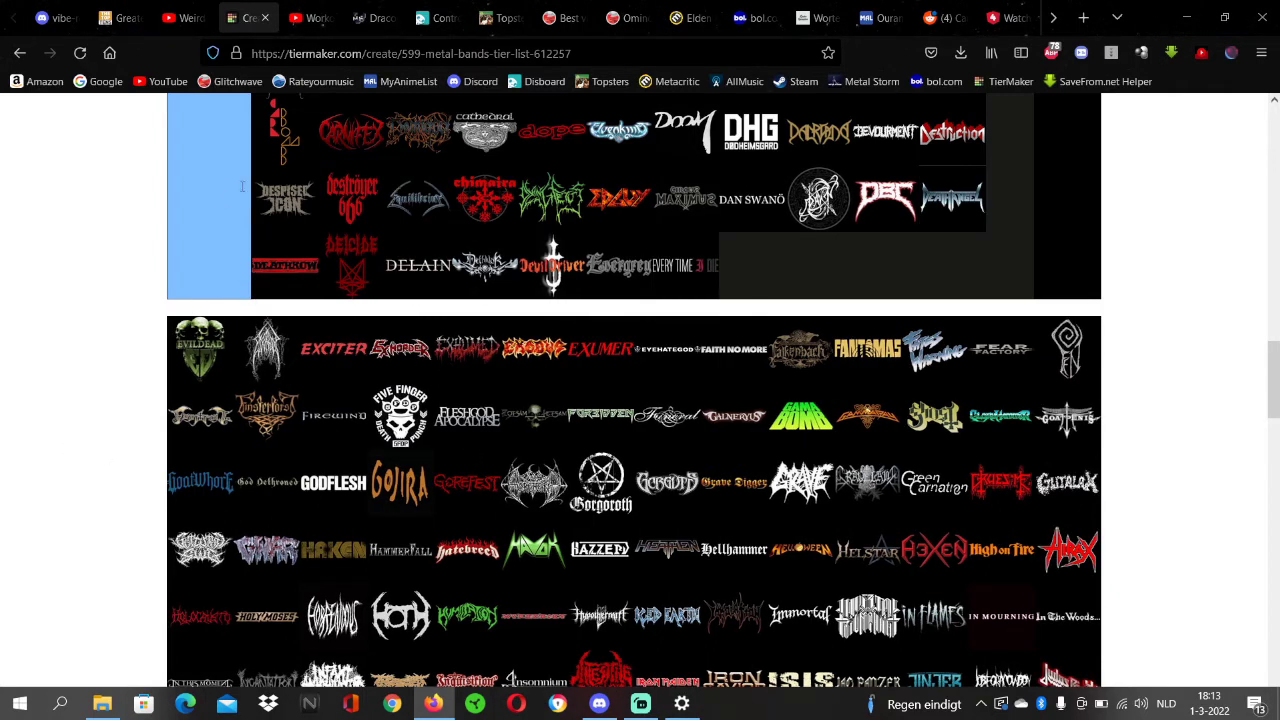
# Step: Place the Evildead, Exciter, Exhorder and Exhumed logos, plus the spiky white logo following Evildead, in the Never listened to/Heard of row
pyautogui.moveTo(186, 350); pyautogui.dragTo(410, 135)
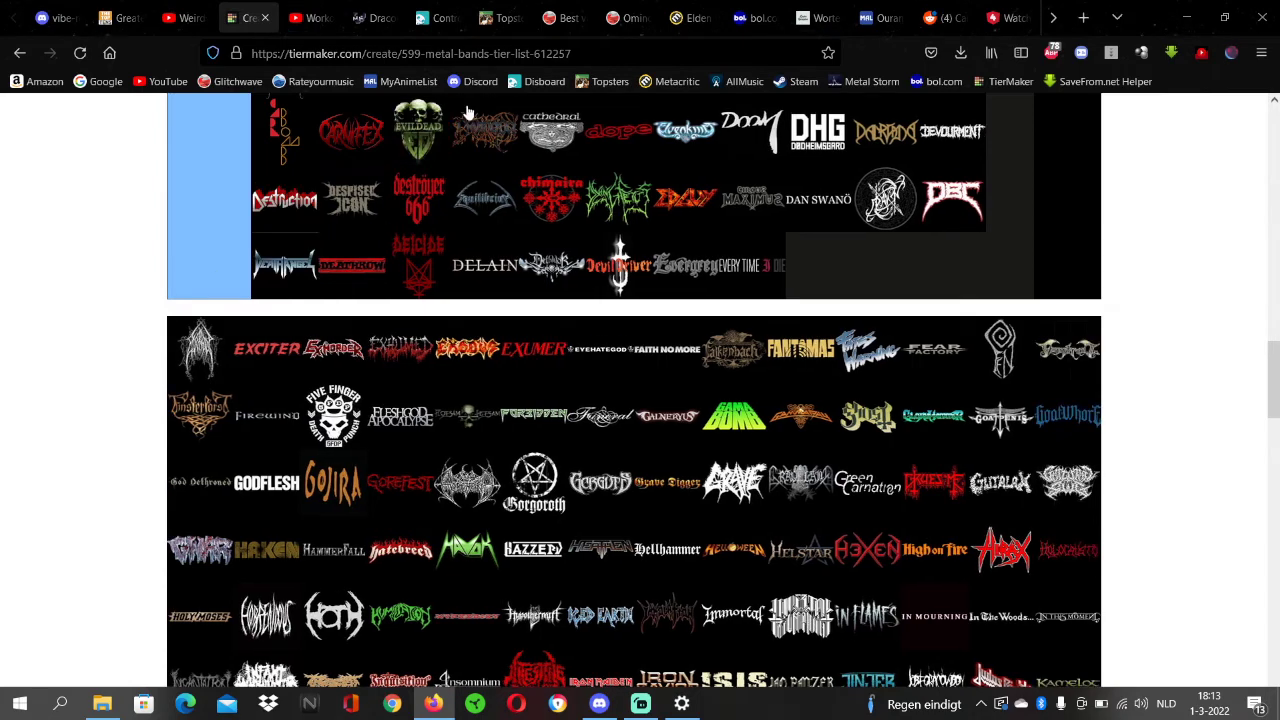
pyautogui.moveTo(198, 370); pyautogui.dragTo(490, 128)
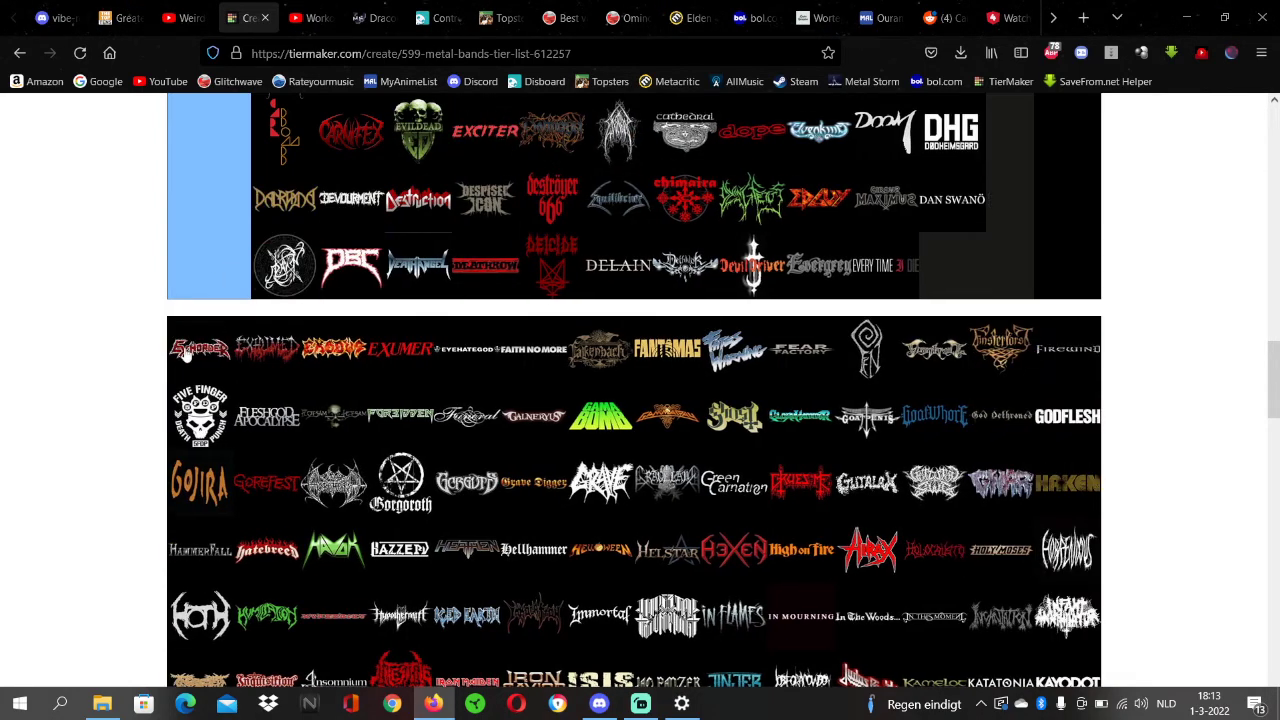
pyautogui.moveTo(186, 355); pyautogui.dragTo(485, 130)
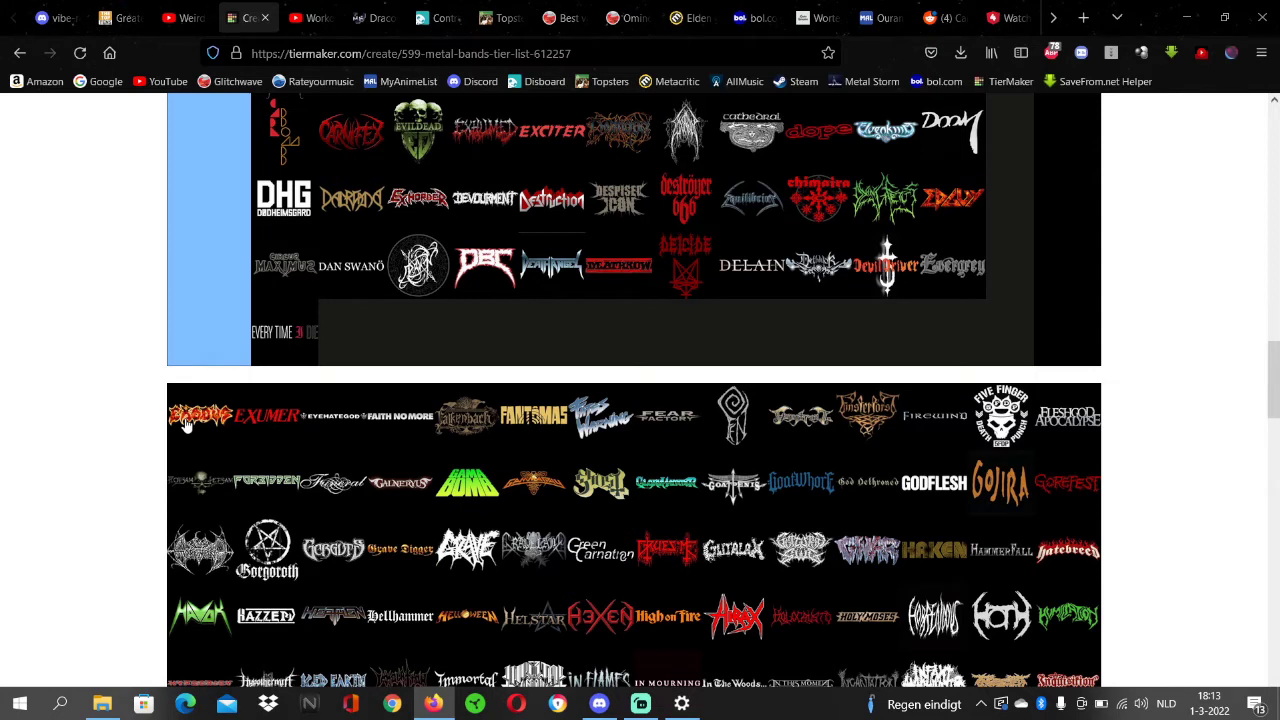
# Step: Place the Exodus logo from the unranked pool in the Mid-Tier row after Esoteric, and review the lower tiers
pyautogui.moveTo(186, 425); pyautogui.dragTo(704, 523)
pyautogui.scroll(5, 523, 320)
pyautogui.scroll(10, 540, 295)
pyautogui.scroll(-5, 704, 523)
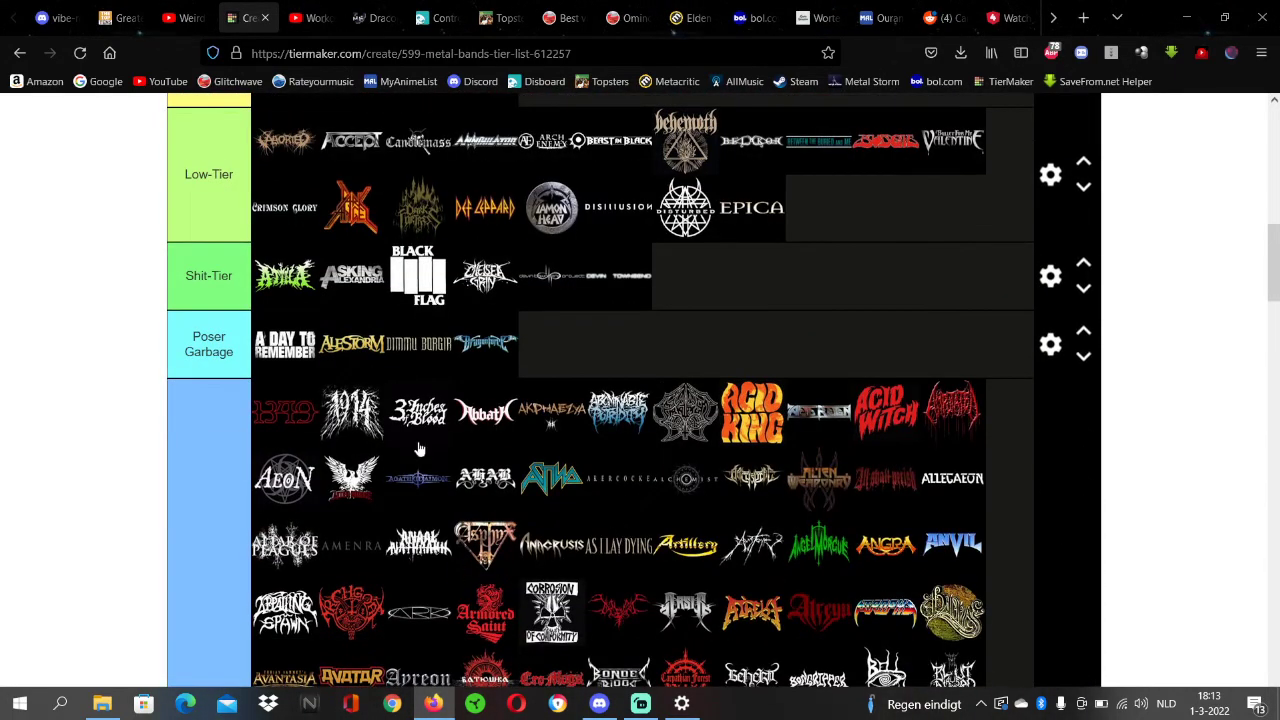
# Step: Open the Windows taskbar settings and return to the tier list in the browser
pyautogui.rightClick(810, 708)
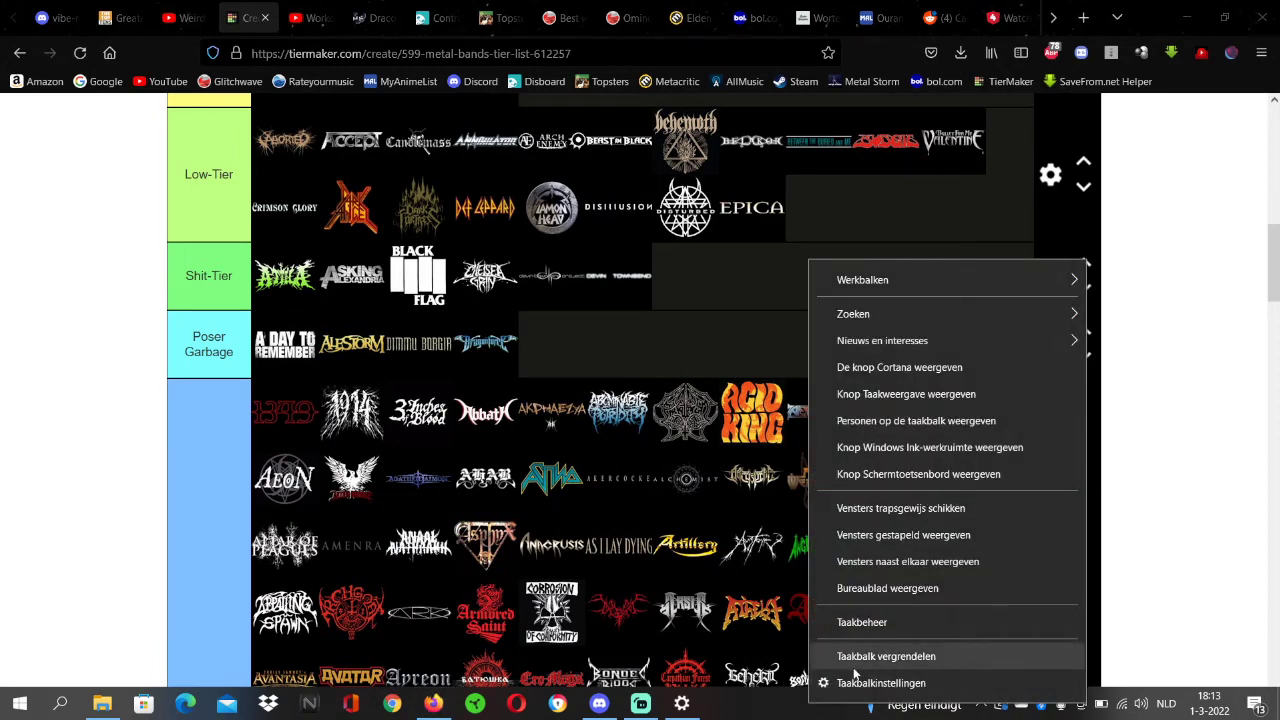
pyautogui.click(843, 683)
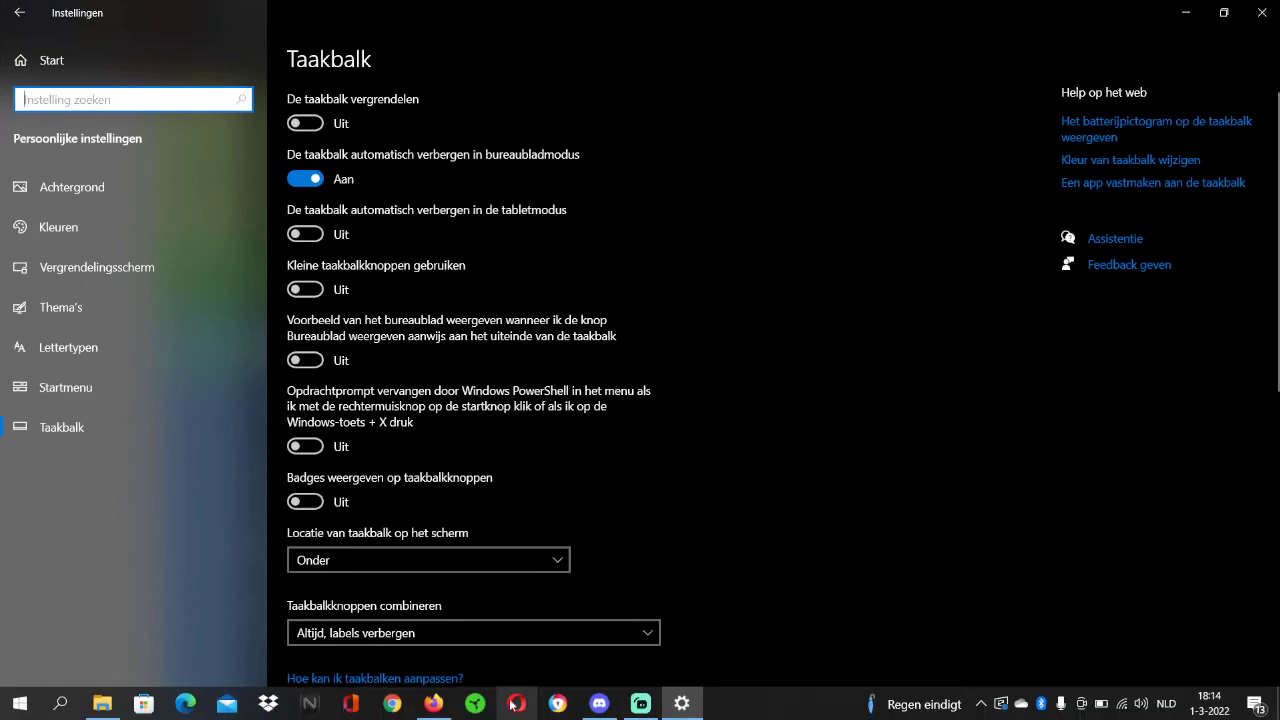
pyautogui.click(433, 710)
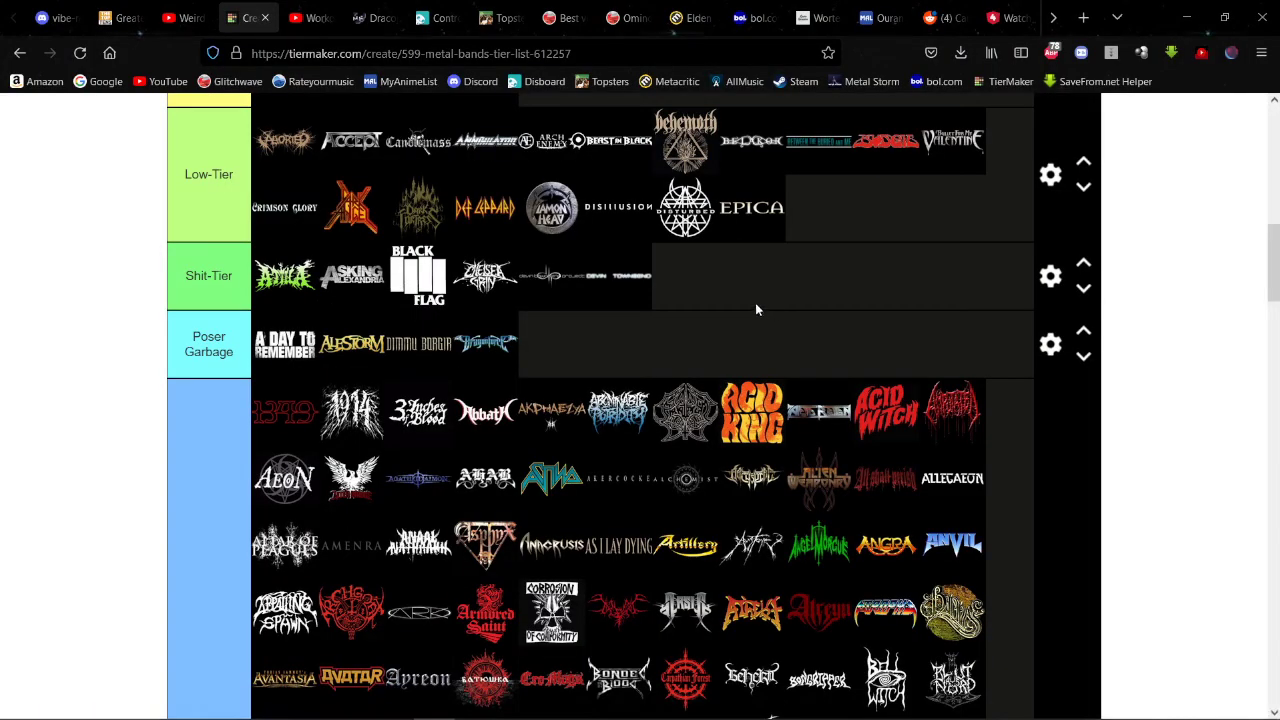
# Step: Place the Exumer and Eyehategod logos in the Never listened to/Heard of row, directly after Dan Swanö
pyautogui.scroll(-10, 539, 367)
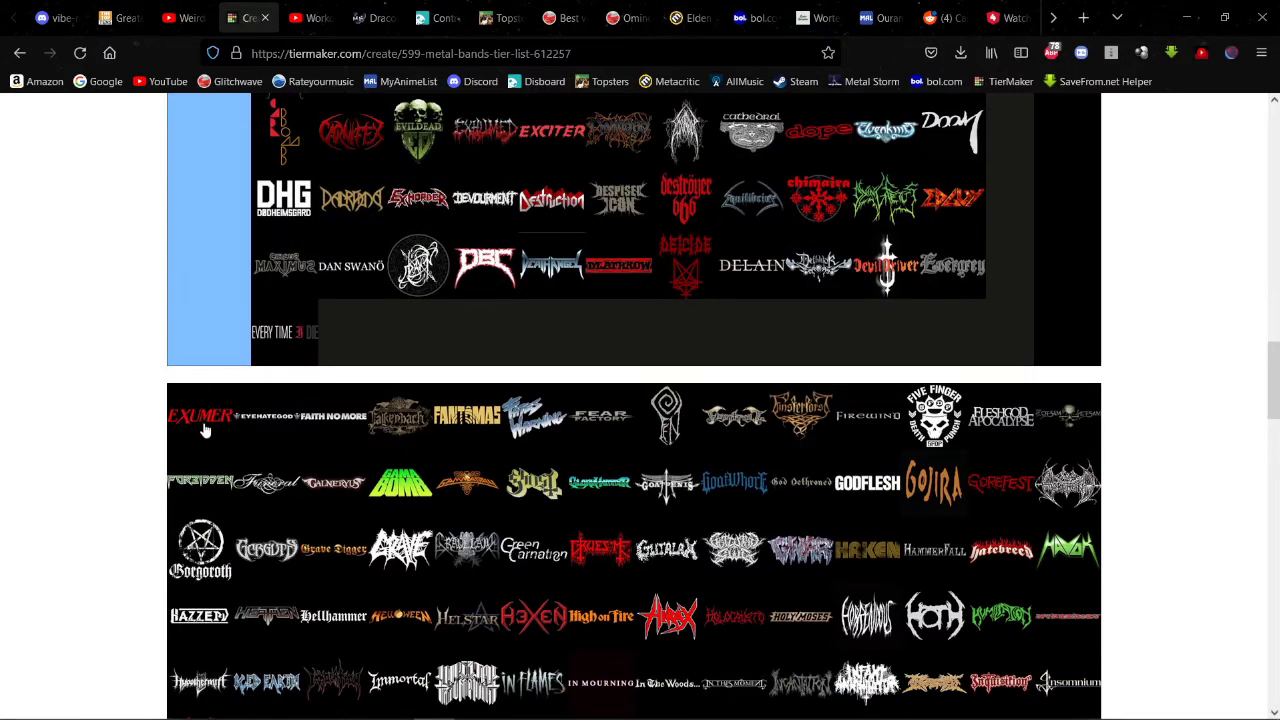
pyautogui.moveTo(203, 430); pyautogui.dragTo(418, 265)
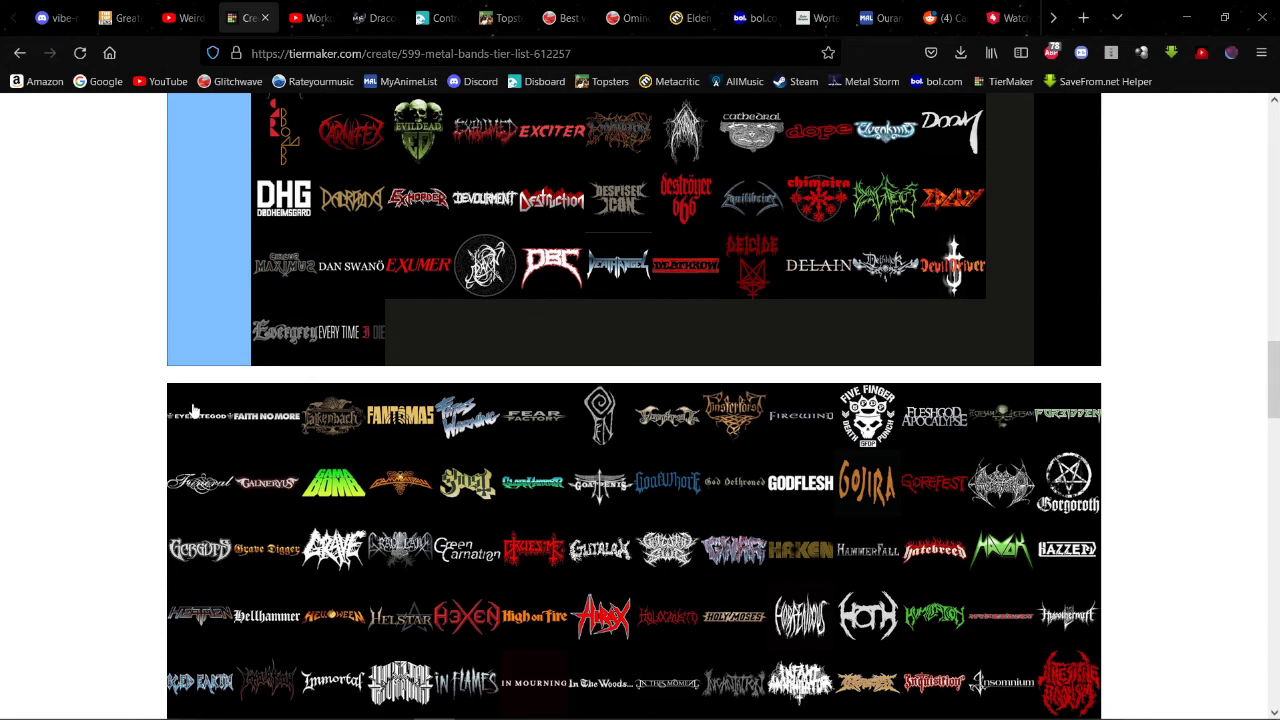
pyautogui.moveTo(193, 410); pyautogui.dragTo(418, 265)
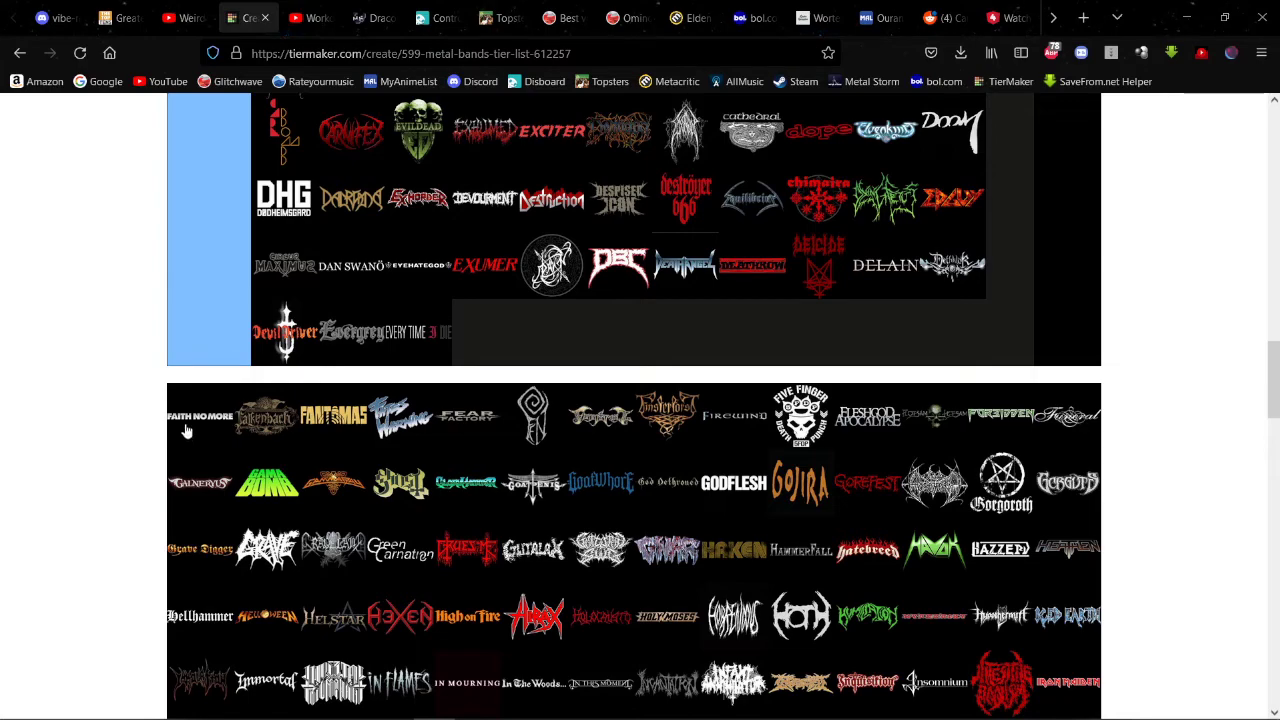
# Step: Place the Faith No More logo from the unranked pool in the Mid-Tier row after Exodus
pyautogui.moveTo(185, 430); pyautogui.dragTo(550, 282)
pyautogui.scroll(5, 211, 363)
pyautogui.scroll(5, 233, 377)
pyautogui.scroll(-4, 552, 462)
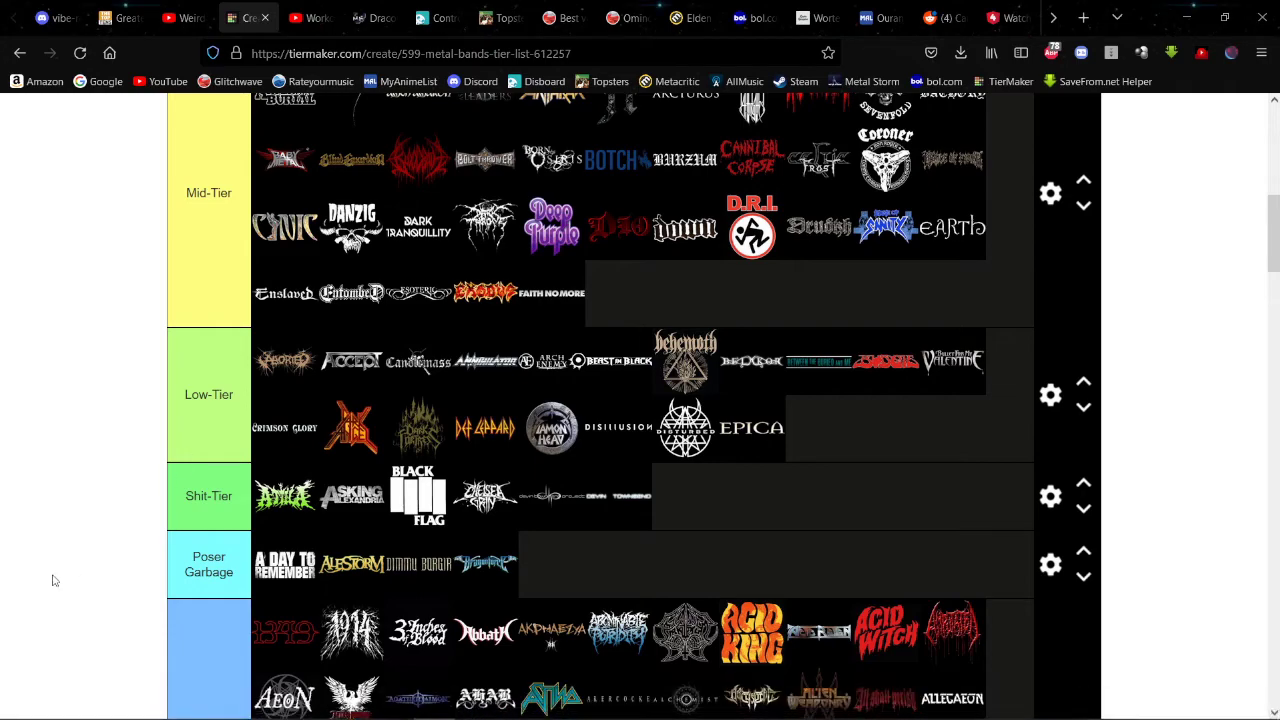
# Step: Place the Falkenbach and Fantômas logos from the unranked pool in the Never listened to/Heard of row
pyautogui.scroll(-12, 452, 465)
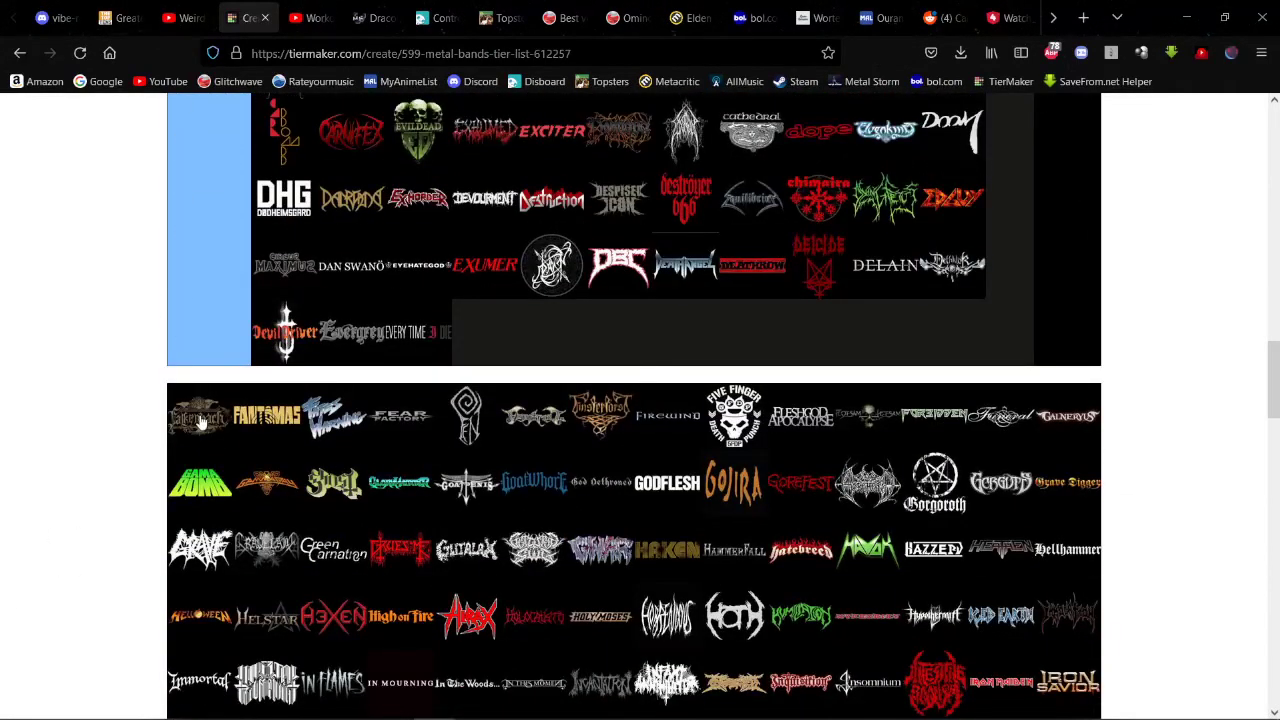
pyautogui.moveTo(200, 418); pyautogui.dragTo(170, 382)
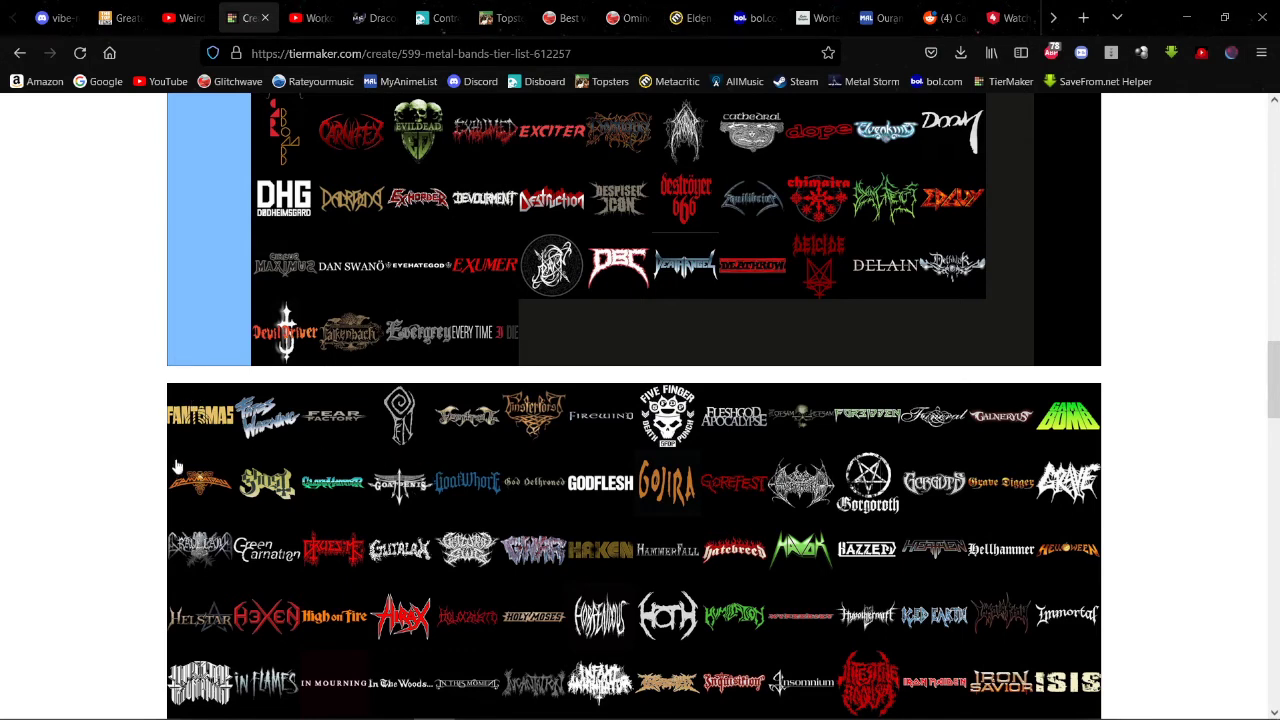
pyautogui.moveTo(205, 412); pyautogui.dragTo(632, 276)
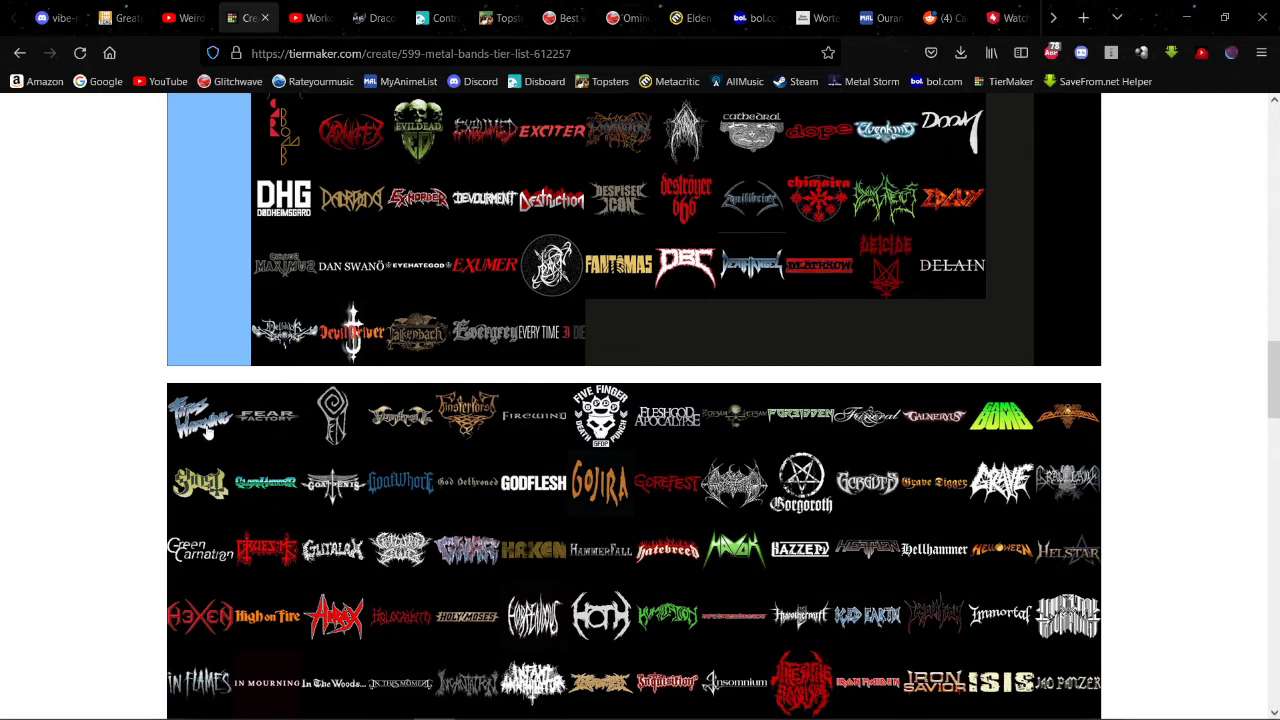
# Step: Place the Fates Warning logo from the unranked pool in the Low-Tier row after Epica
pyautogui.moveTo(205, 425); pyautogui.dragTo(971, 434)
pyautogui.scroll(10, 340, 370)
pyautogui.scroll(5, 345, 373)
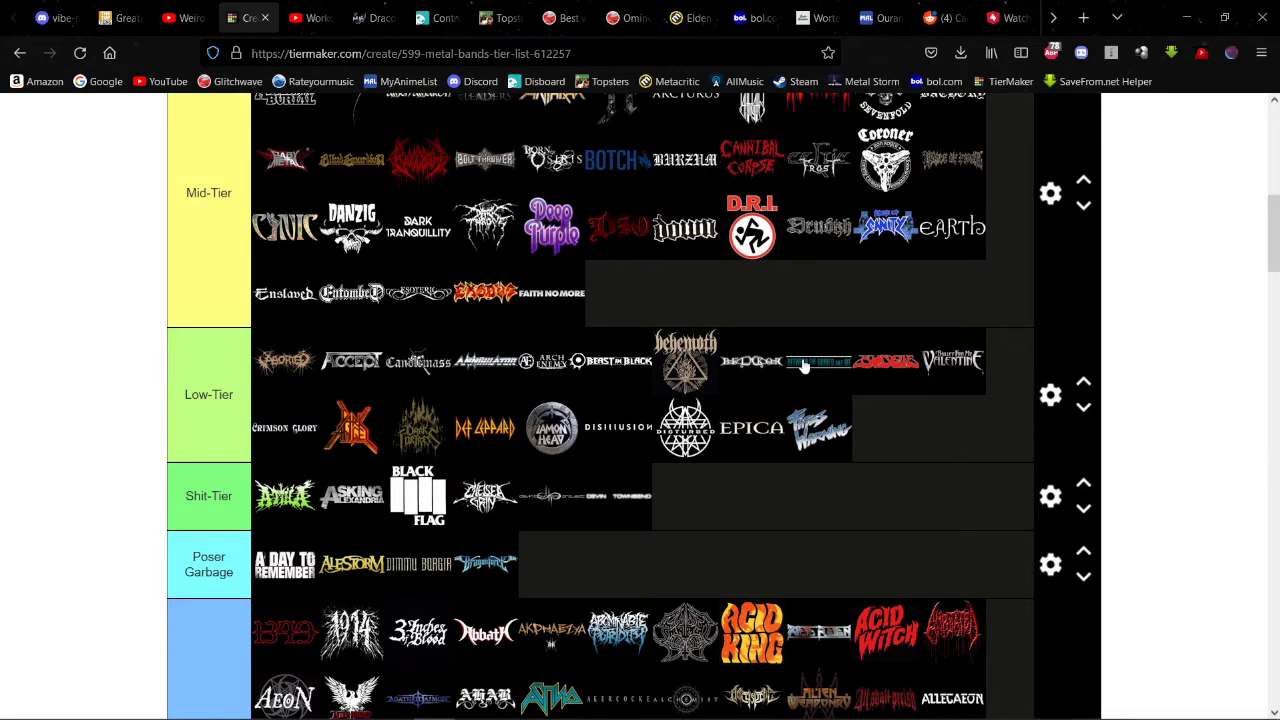
# Step: Check the Topsters chart of the top 100 favorite albums, and return to the metal bands tier list
pyautogui.click(500, 17)
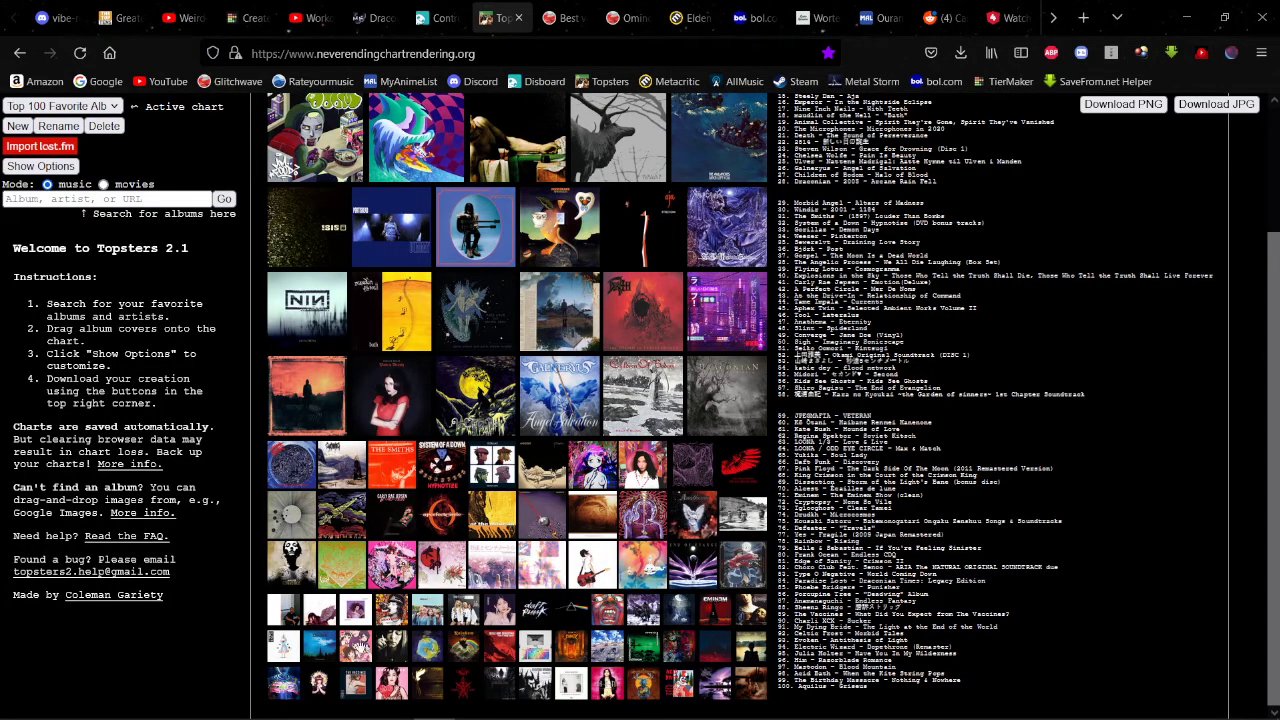
pyautogui.moveTo(516, 712)
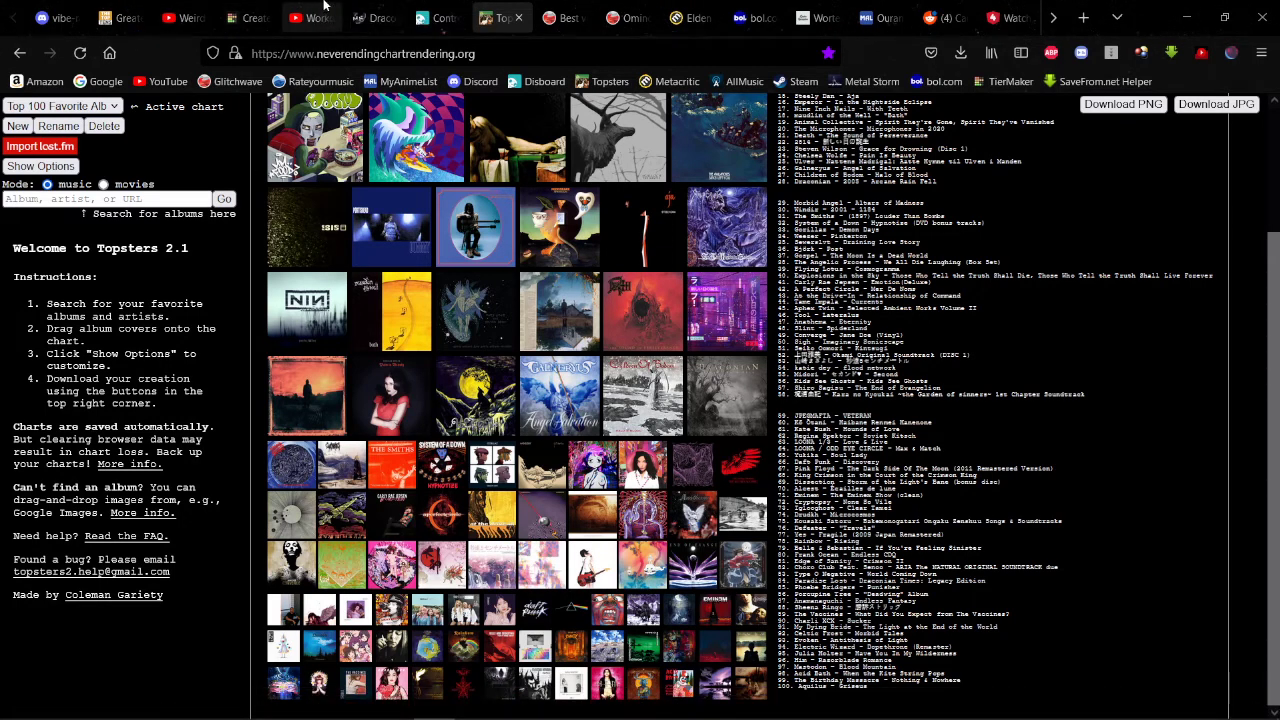
pyautogui.click(248, 17)
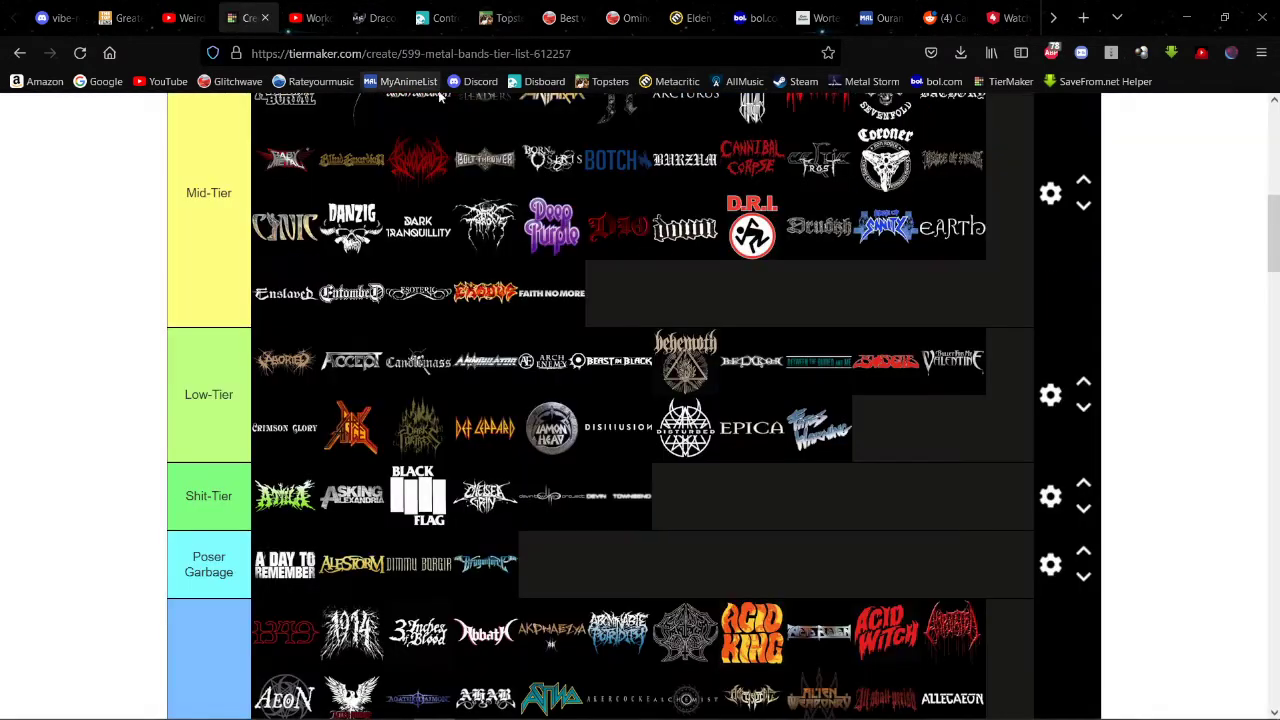
# Step: Place the Fear Factory logo from the unranked pool in the High-Tier row after Emperor
pyautogui.scroll(-10, 580, 210)
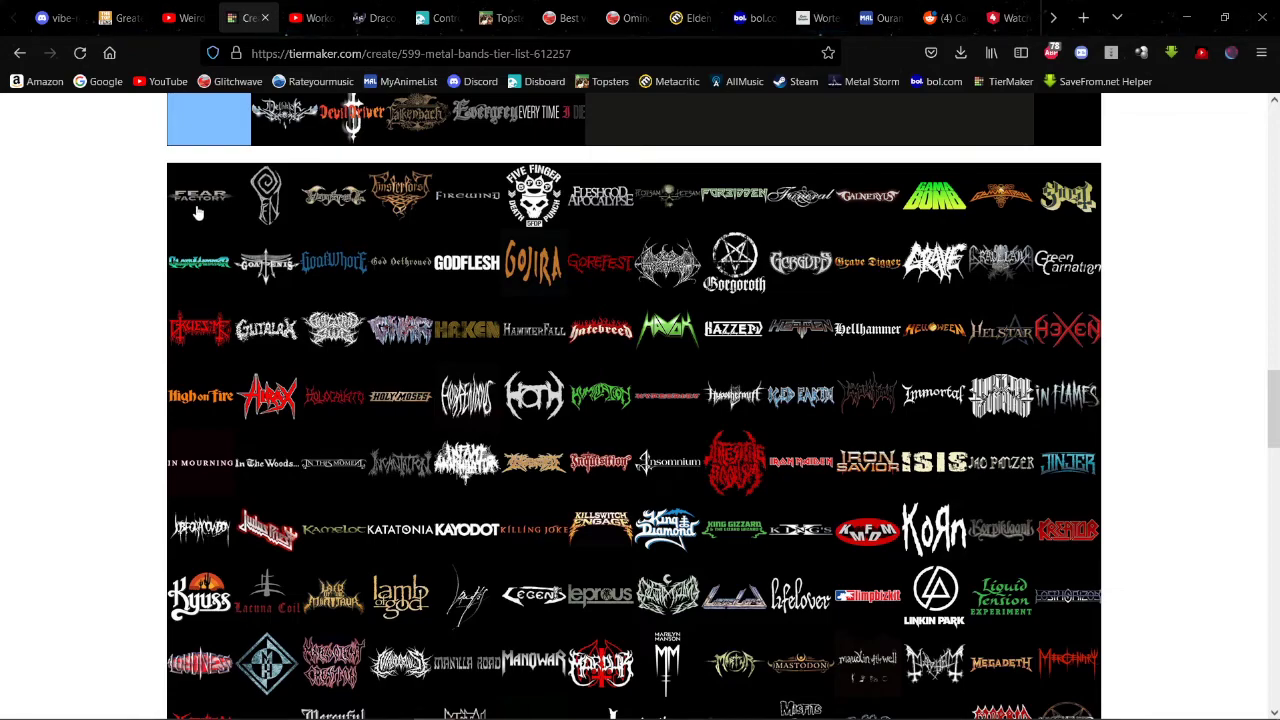
pyautogui.moveTo(203, 206); pyautogui.dragTo(608, 437)
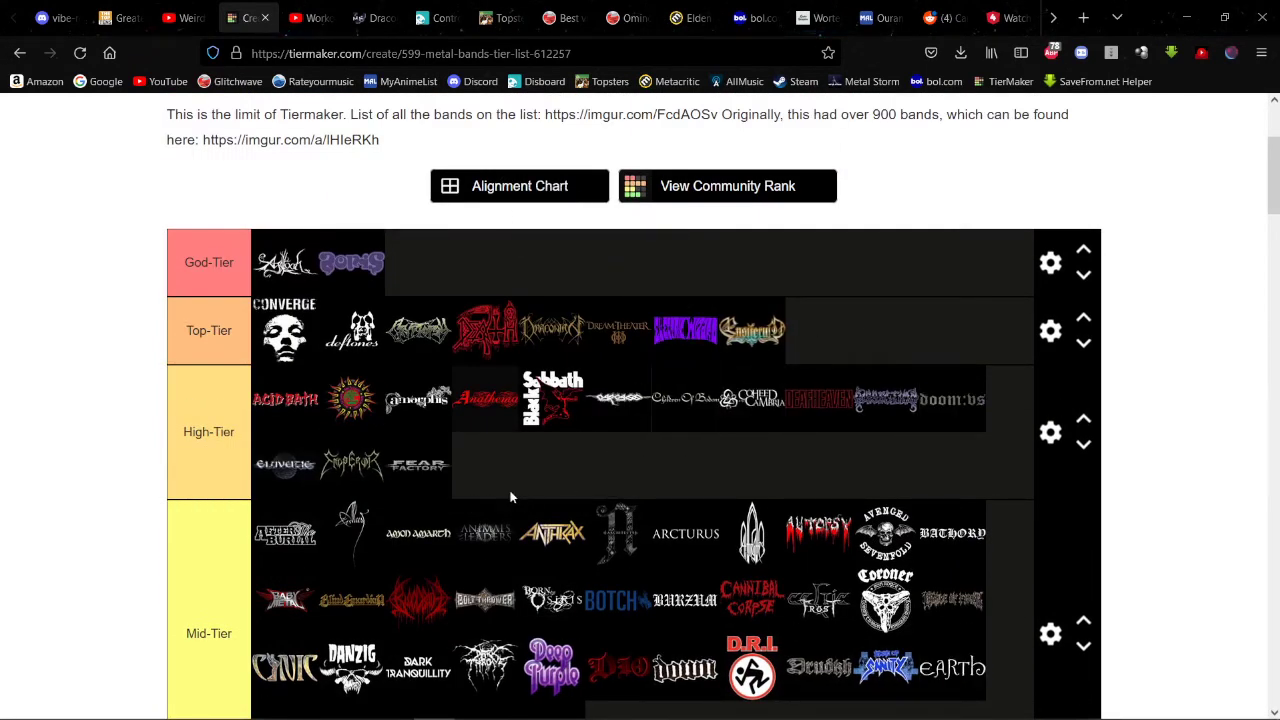
pyautogui.scroll(-4, 500, 437)
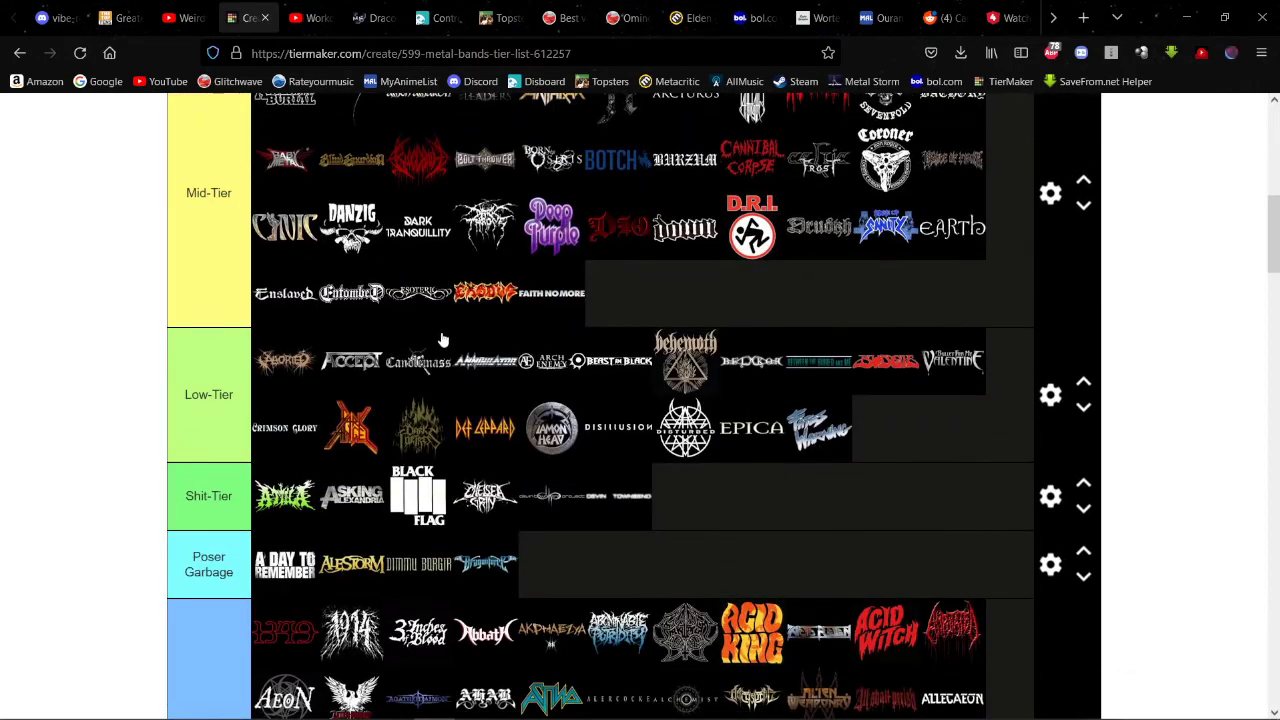
# Step: Place the Fen, Finntroll and Finsterforst logos from the unranked pool in the Never listened to/Heard of row
pyautogui.scroll(-4, 443, 341)
pyautogui.scroll(-2, 408, 320)
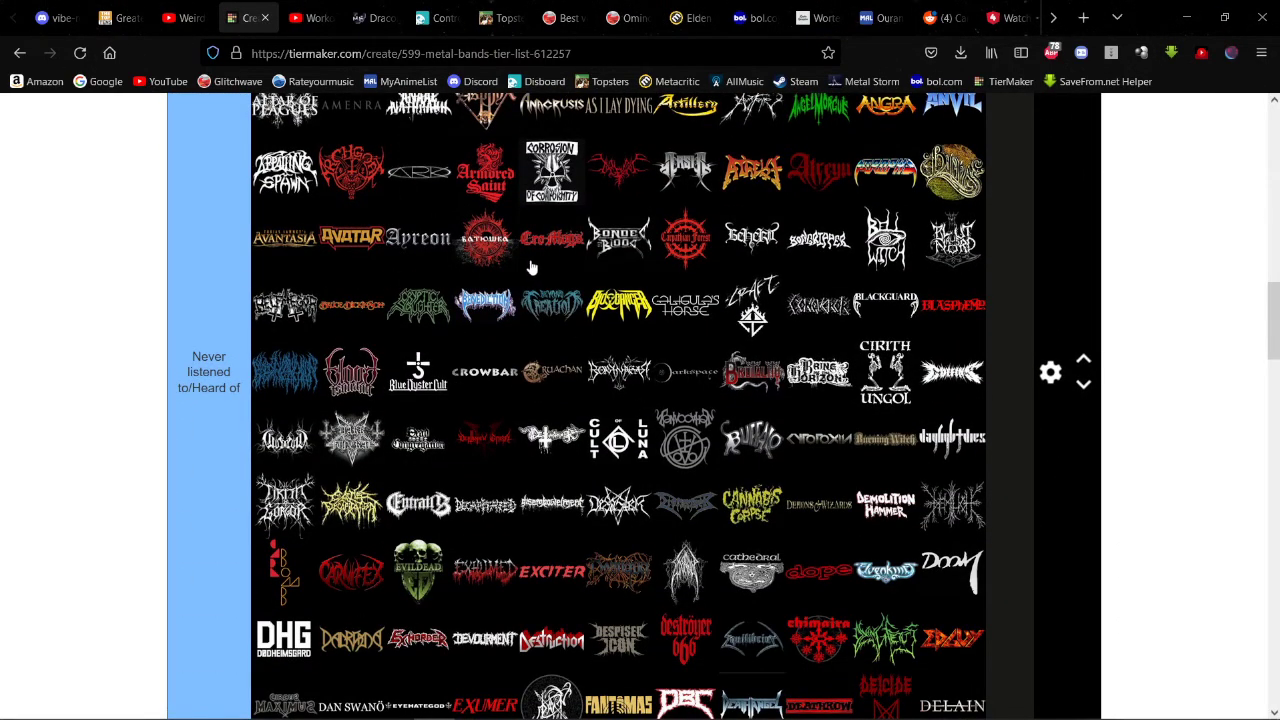
pyautogui.scroll(-6, 453, 290)
pyautogui.scroll(-8, 455, 260)
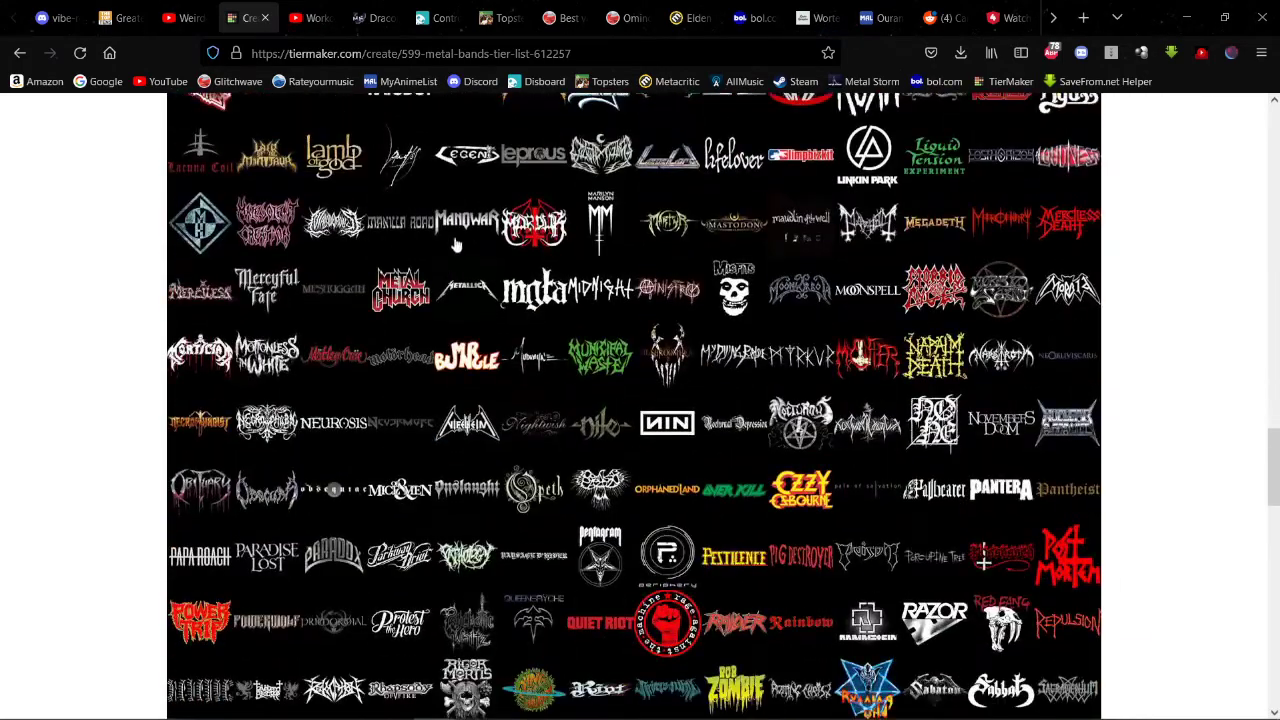
pyautogui.scroll(8, 445, 265)
pyautogui.scroll(4, 391, 298)
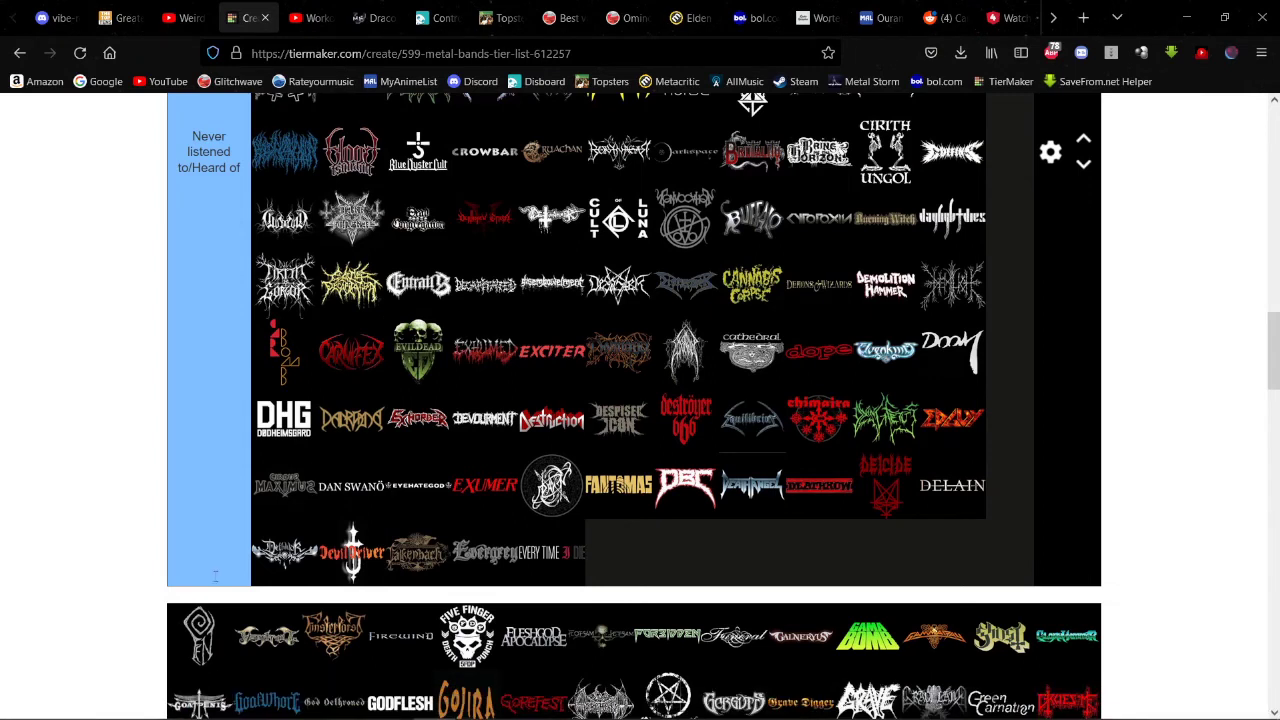
pyautogui.moveTo(200, 645); pyautogui.dragTo(418, 418)
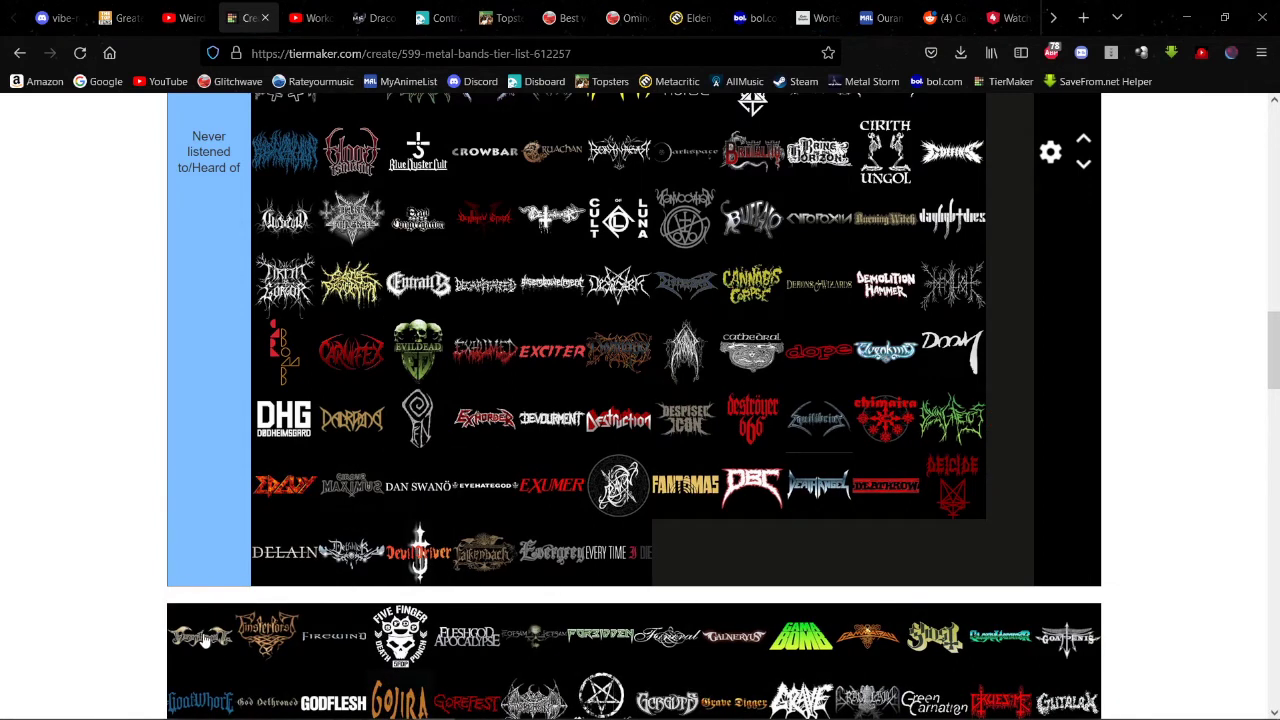
pyautogui.moveTo(205, 640); pyautogui.dragTo(440, 330)
pyautogui.moveTo(205, 636); pyautogui.dragTo(418, 418)
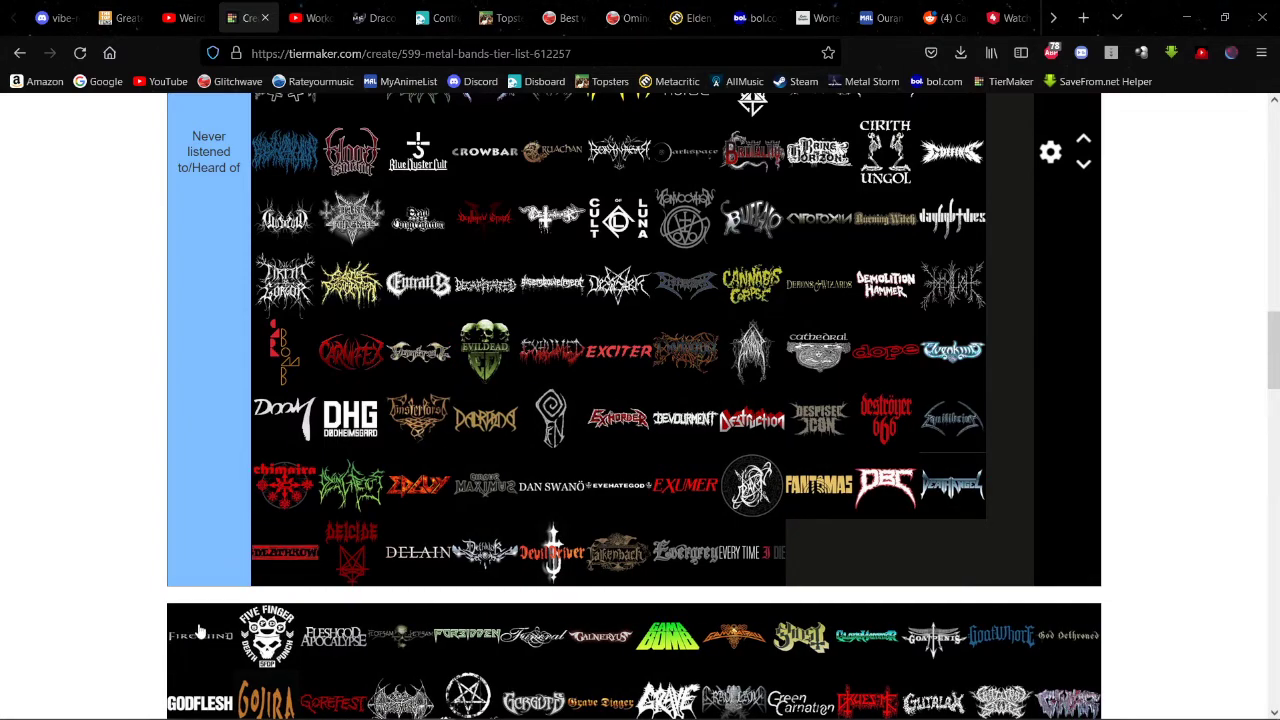
# Step: Place the Firewind logo from the unranked pool in the Low-Tier row after Fates Warning
pyautogui.moveTo(200, 632); pyautogui.dragTo(955, 425)
pyautogui.scroll(5, 370, 383)
pyautogui.scroll(3, 371, 378)
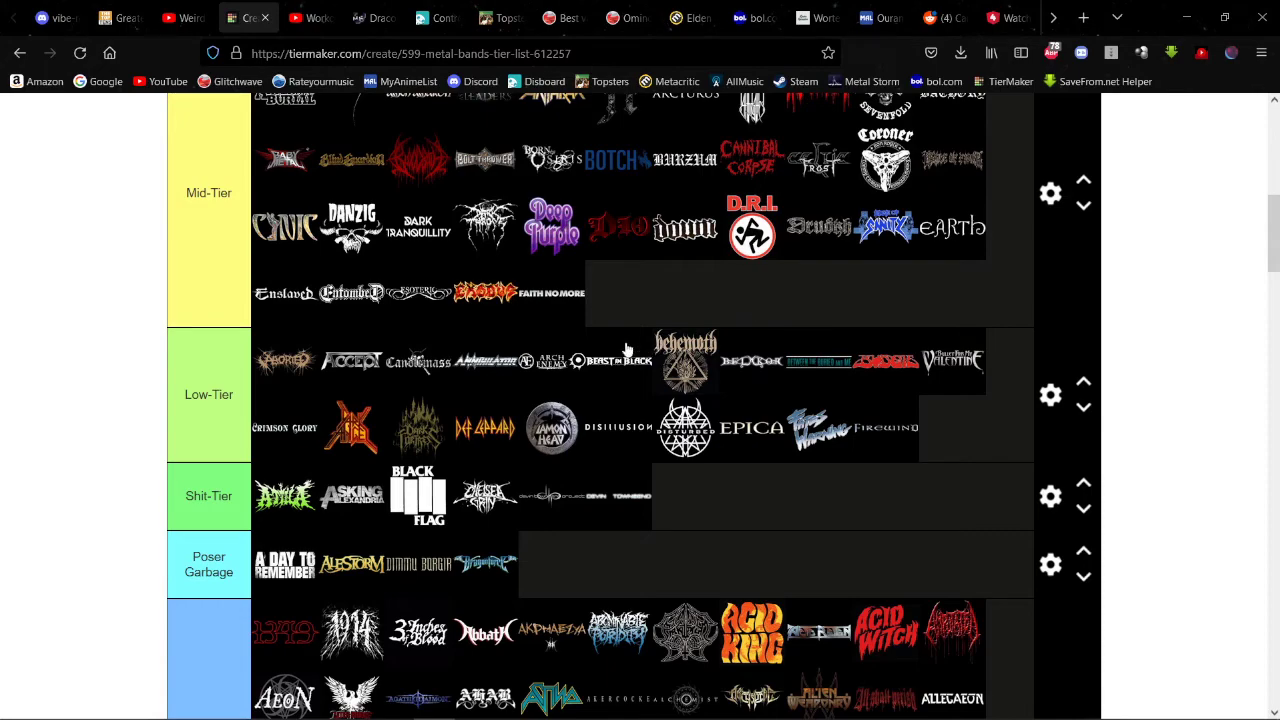
# Step: Place the Five Finger Death Punch logo at the end of the Poser Garbage row
pyautogui.scroll(-6, 530, 320)
pyautogui.scroll(-3, 536, 257)
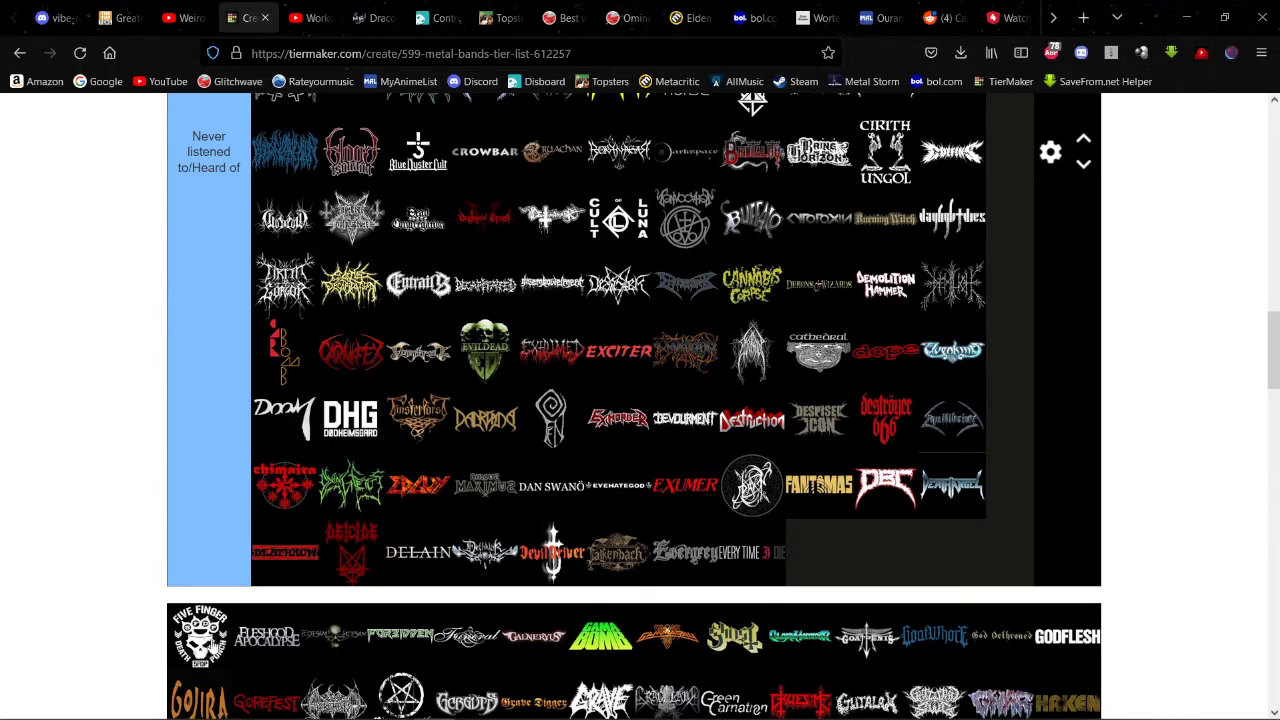
pyautogui.moveTo(206, 645); pyautogui.dragTo(680, 543)
pyautogui.scroll(9, 328, 572)
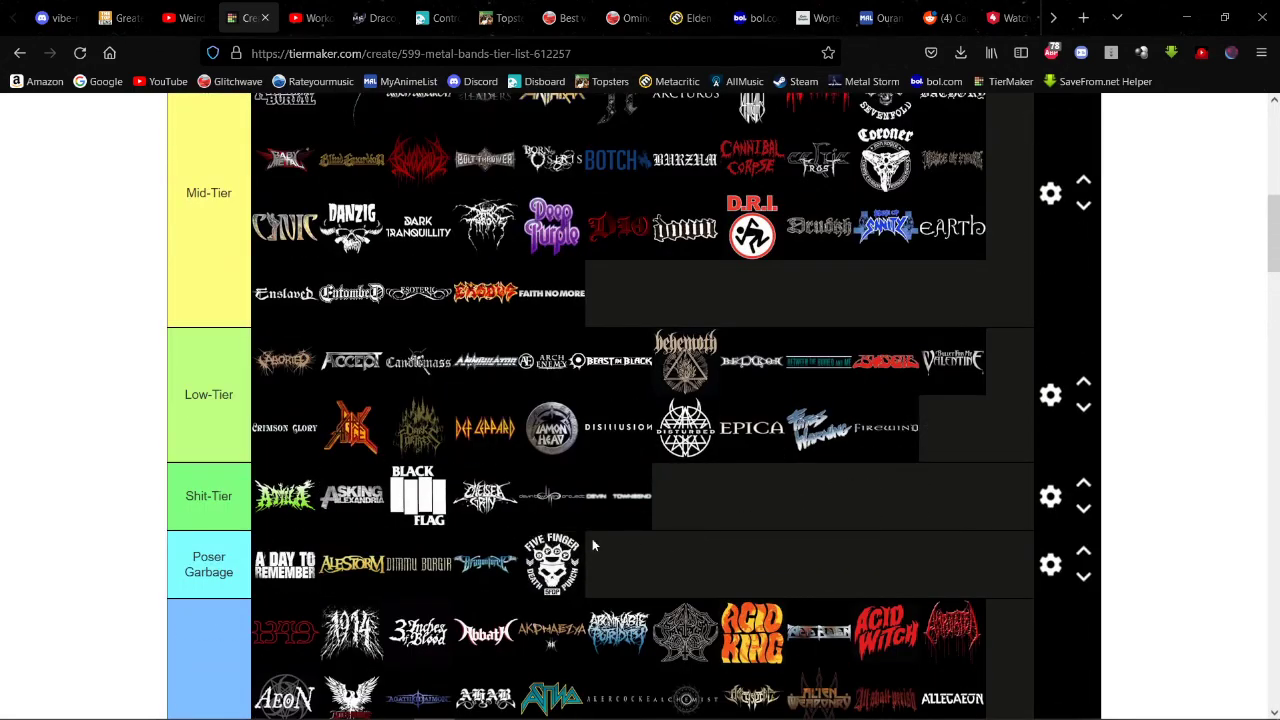
# Step: Place Fleshgod Apocalypse before Eyehategod in the Never listened to/Heard of row, and move Dan Swanö between Evergrey and Every Time I Die
pyautogui.scroll(-5, 106, 203)
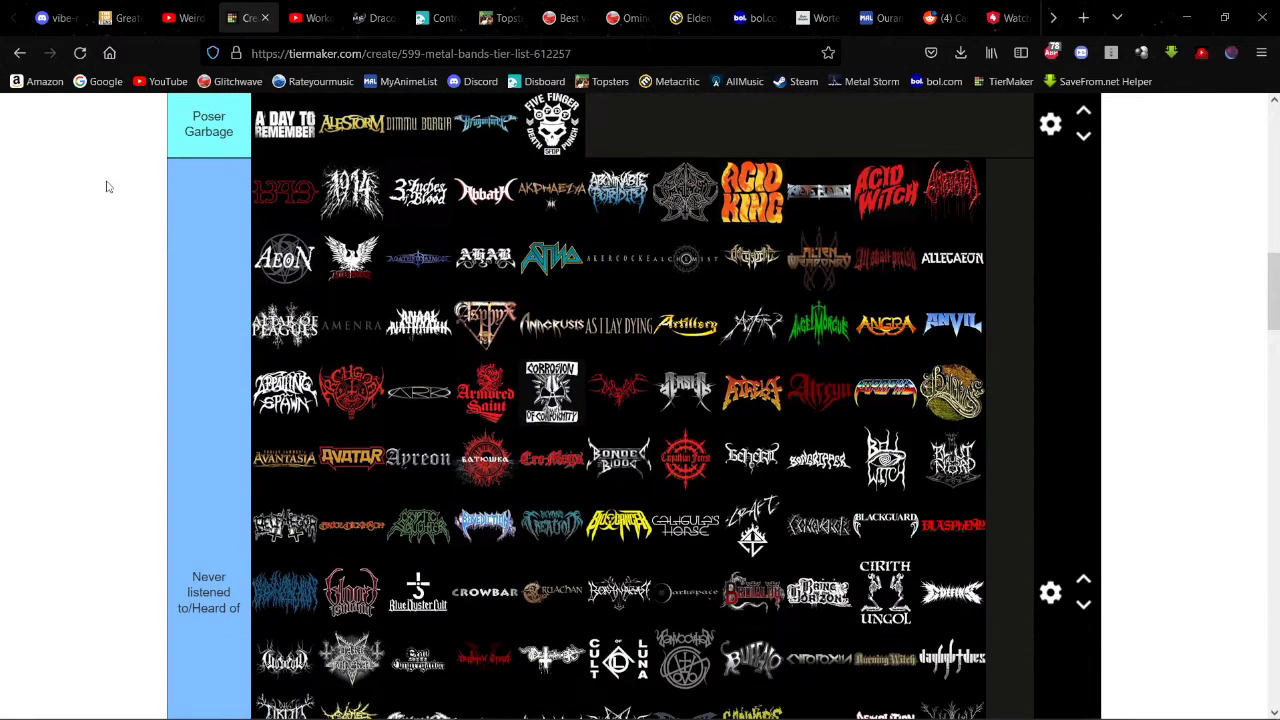
pyautogui.scroll(-10, 512, 250)
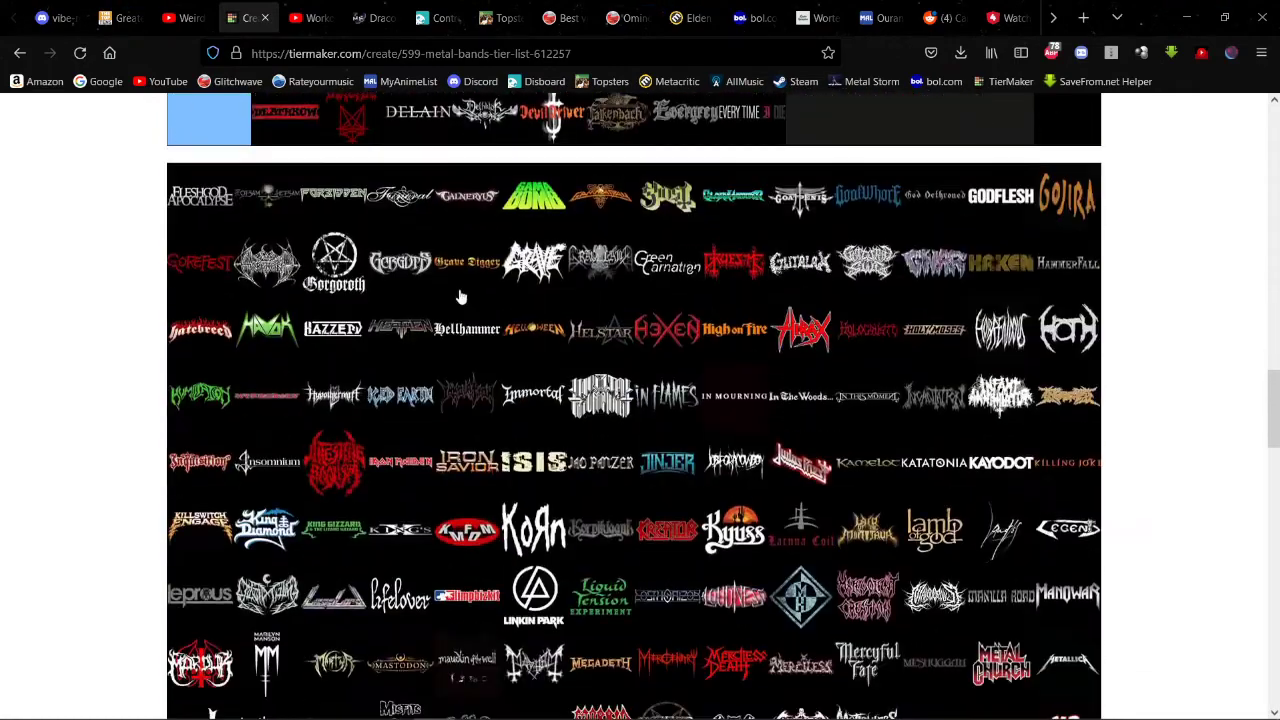
pyautogui.scroll(5, 191, 206)
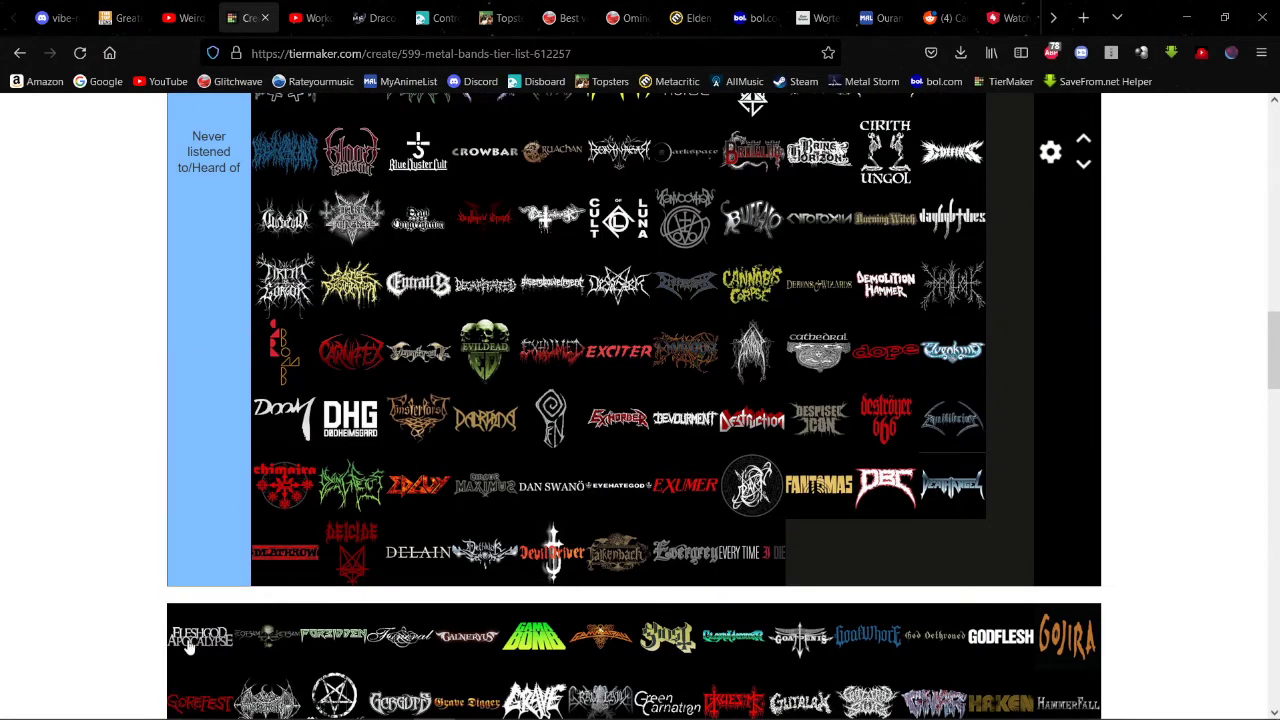
pyautogui.moveTo(188, 648); pyautogui.dragTo(542, 508)
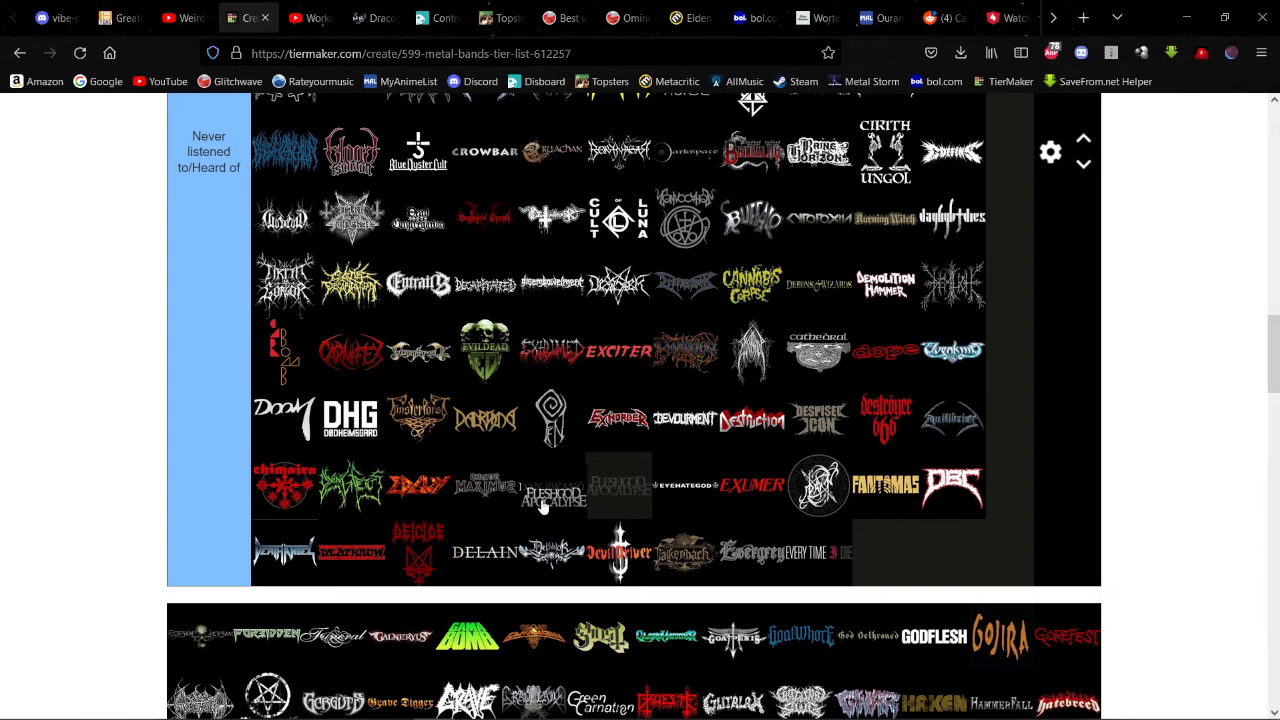
pyautogui.moveTo(542, 508); pyautogui.dragTo(826, 555)
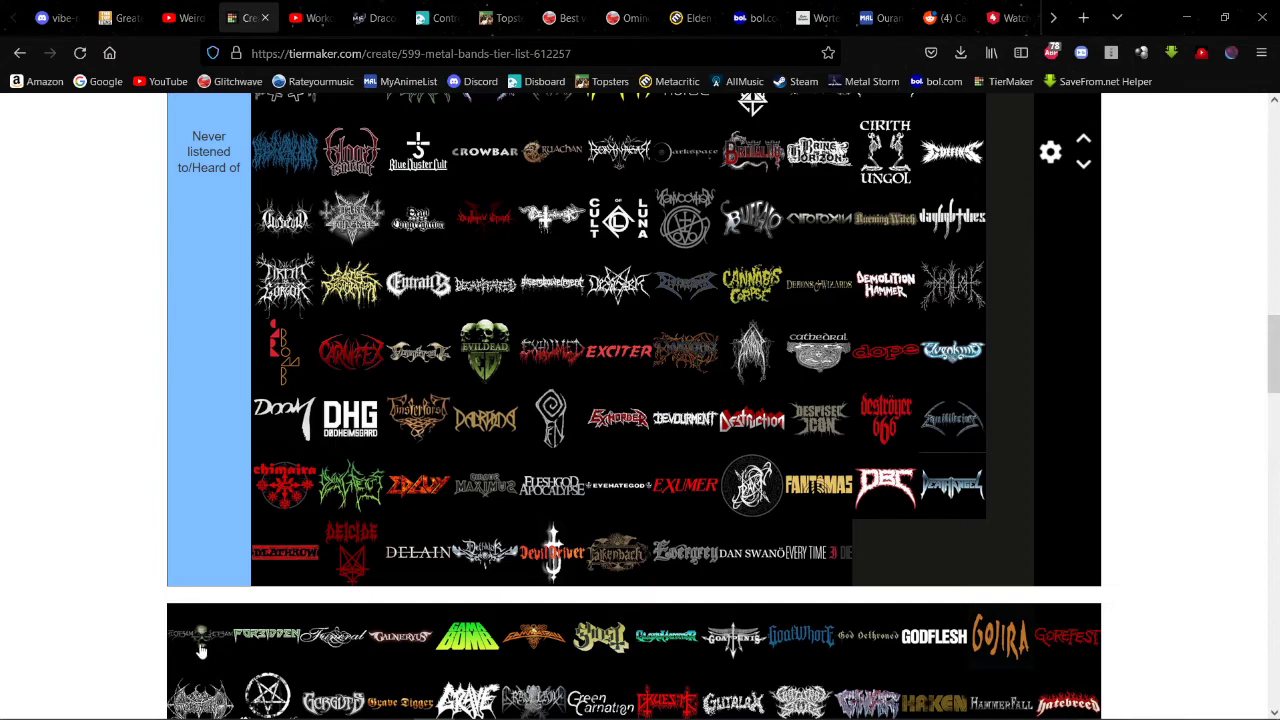
# Step: Place the Flotsam and Jetsam logo in the Low-Tier row after Firewind, and review the ranked tiers
pyautogui.moveTo(200, 650); pyautogui.dragTo(985, 232)
pyautogui.scroll(5, 288, 526)
pyautogui.scroll(2, 292, 535)
pyautogui.scroll(5, 980, 260)
pyautogui.scroll(-5, 800, 390)
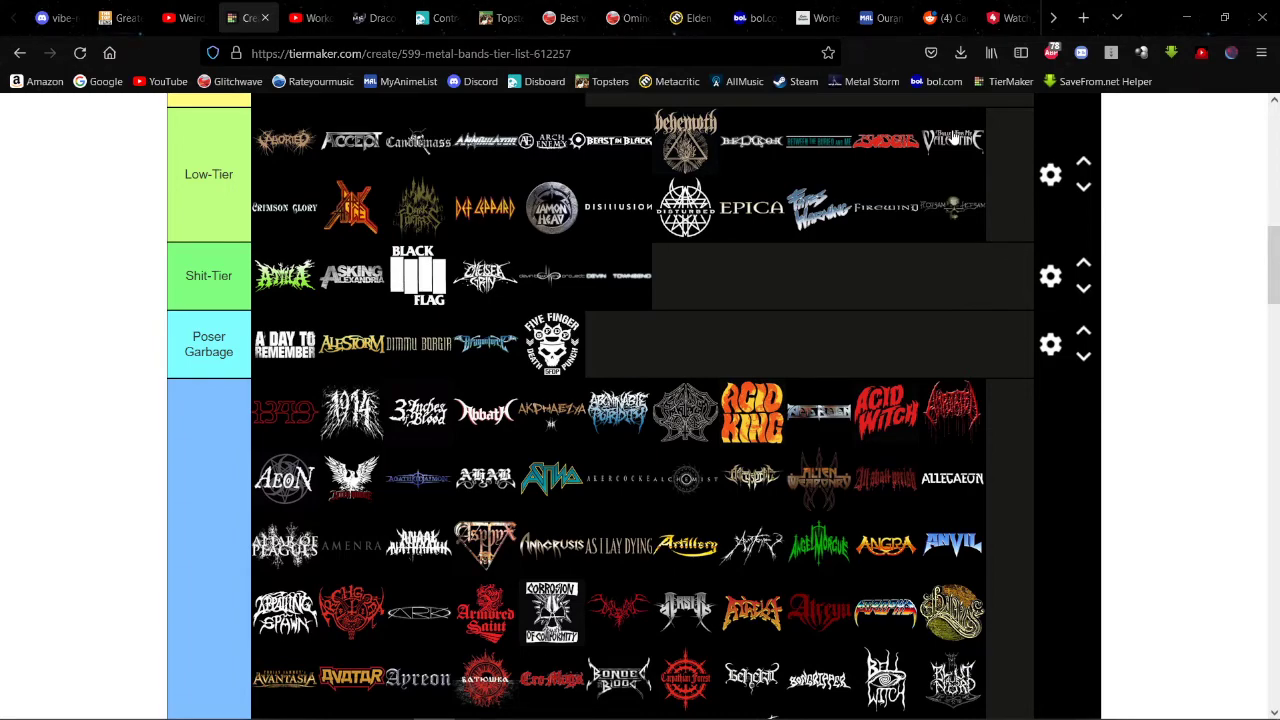
# Step: Place the Forbidden and Funeral logos in the Never listened to/Heard of row, directly after Finsterforst
pyautogui.scroll(-8, 551, 214)
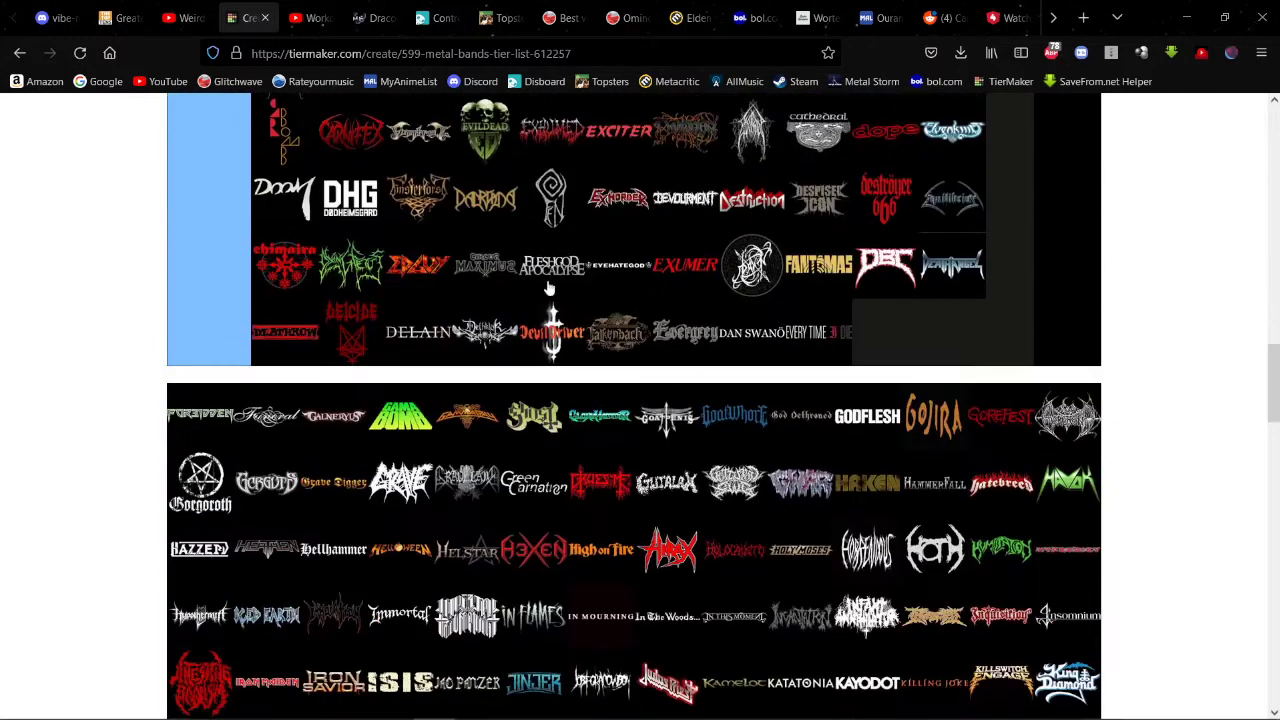
pyautogui.moveTo(193, 425); pyautogui.dragTo(284, 360)
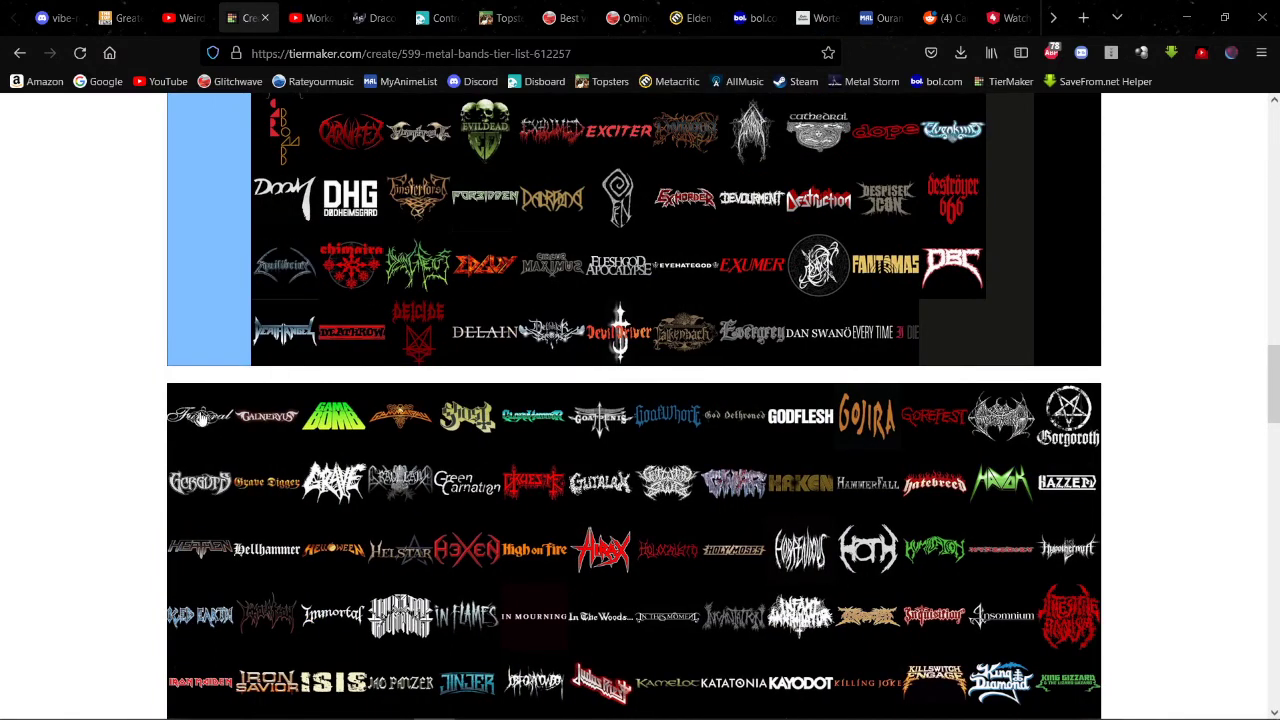
pyautogui.moveTo(193, 425); pyautogui.dragTo(512, 192)
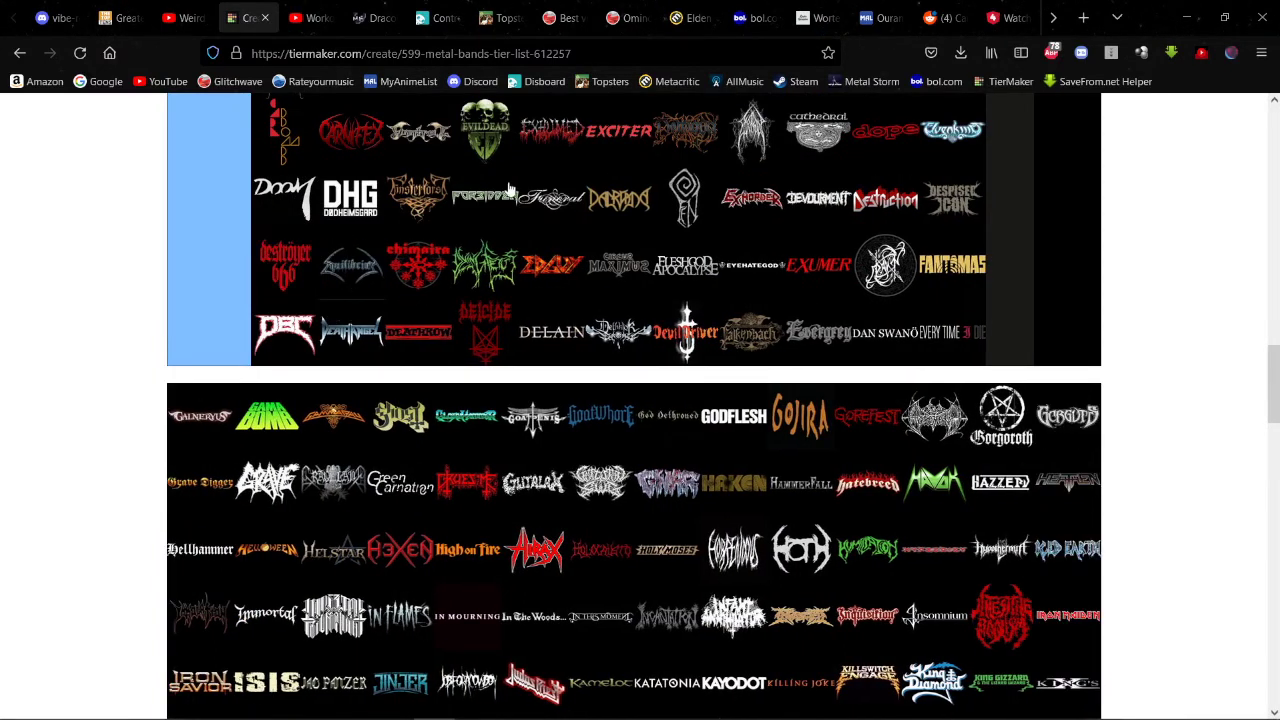
# Step: Place the Galneryus logo at the end of the Top-Tier row, after Ensiferum
pyautogui.moveTo(198, 425); pyautogui.dragTo(690, 476)
pyautogui.scroll(8, 350, 320)
pyautogui.scroll(8, 390, 228)
pyautogui.scroll(-2, 420, 240)
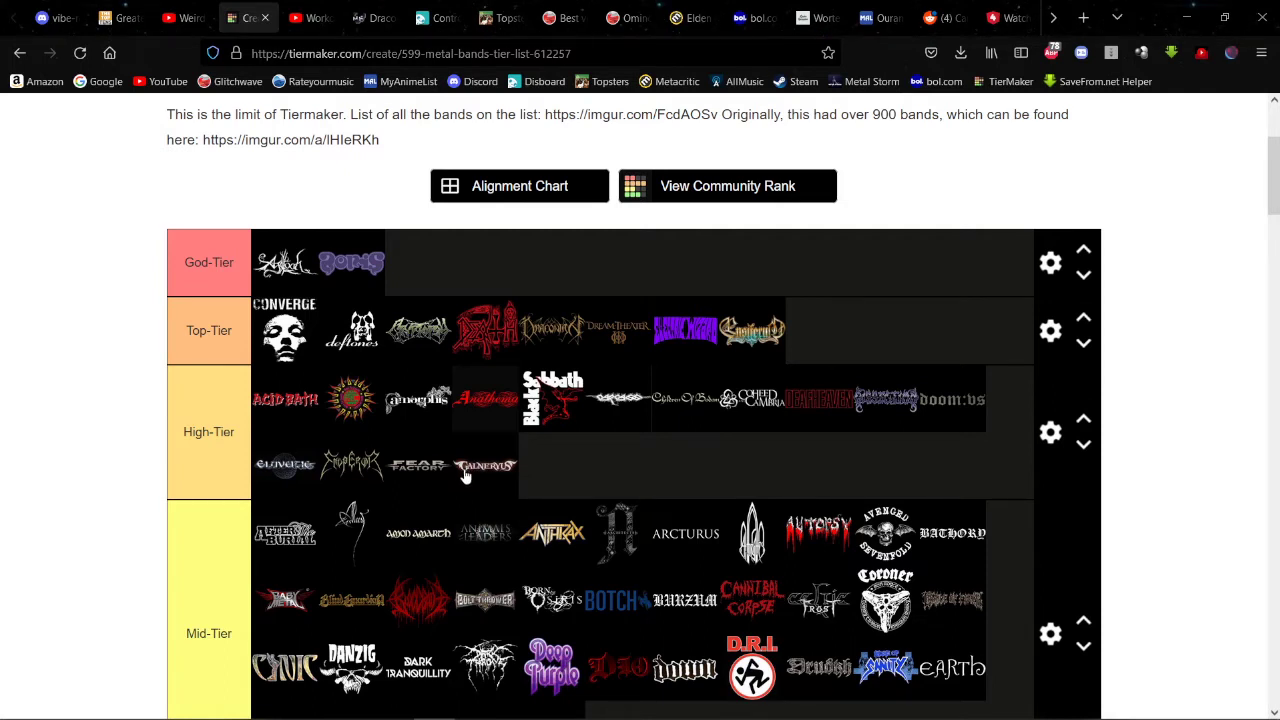
pyautogui.moveTo(465, 476); pyautogui.dragTo(957, 386)
# Step: Place Gama Bomb and the orange logo following it in the pool directly after Equilibrium in the Never listened to/Heard of row
pyautogui.scroll(-4, 880, 370)
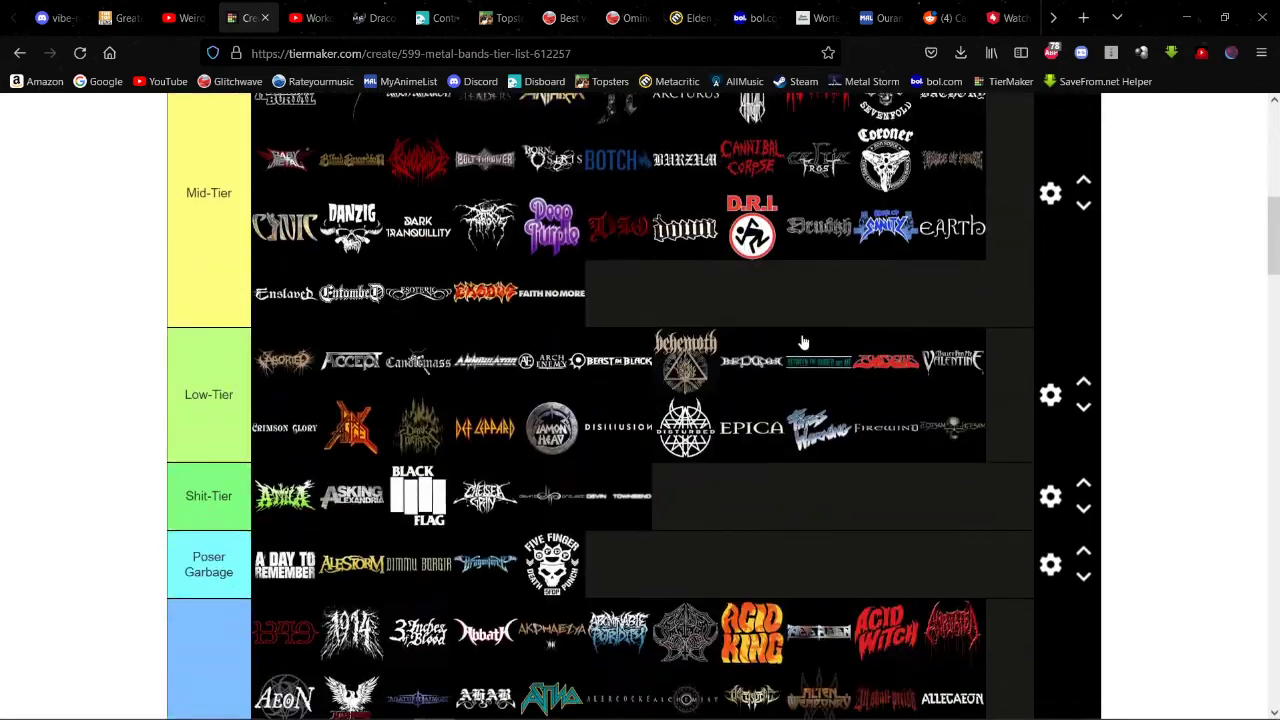
pyautogui.scroll(-11, 803, 343)
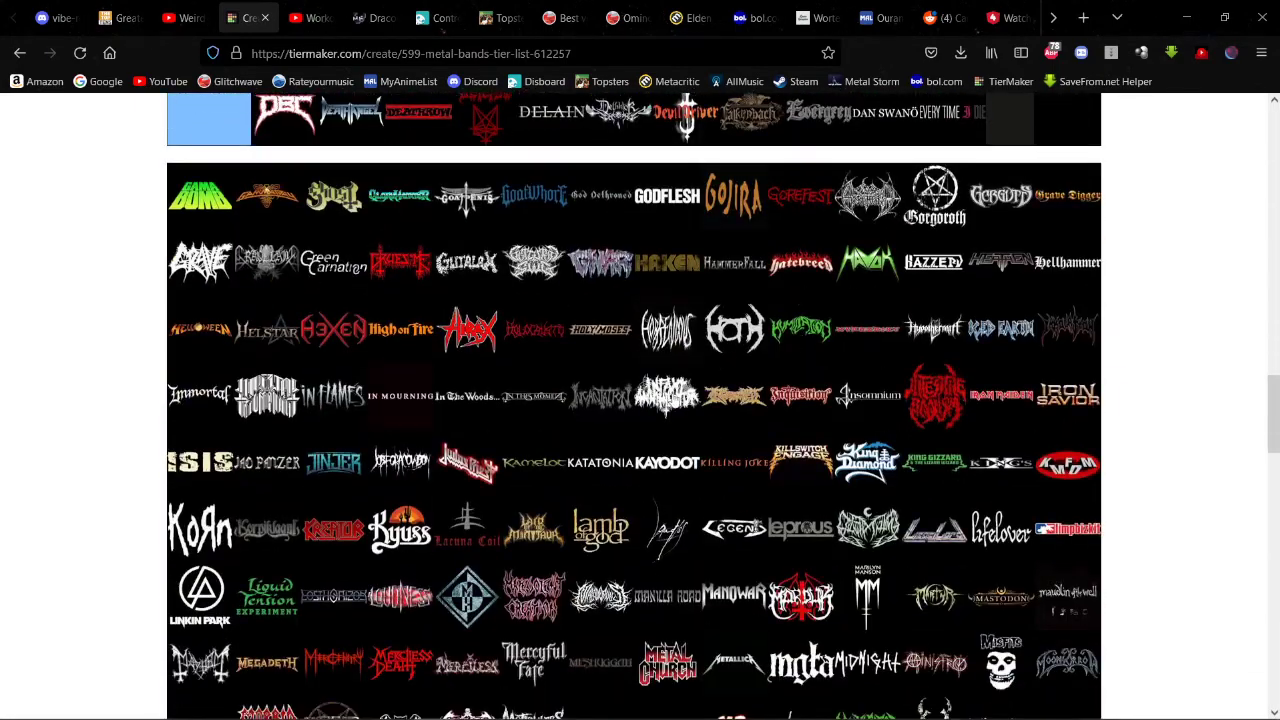
pyautogui.scroll(4, 423, 363)
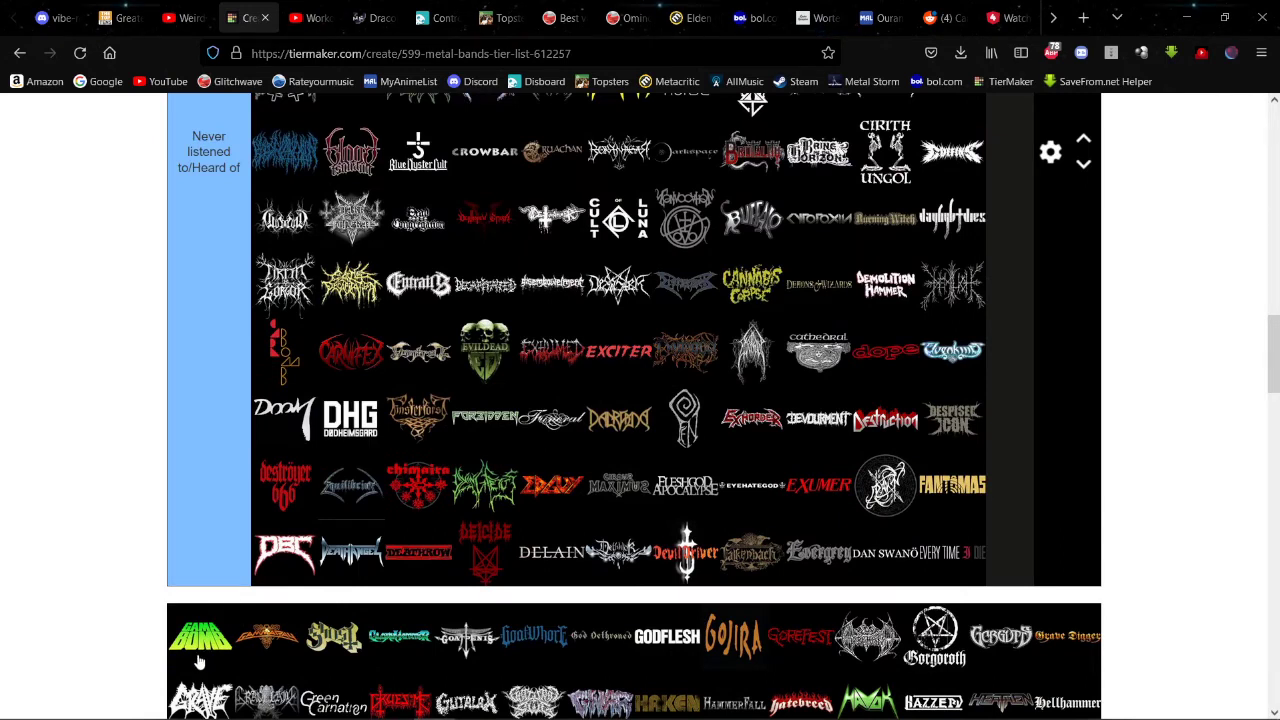
pyautogui.moveTo(199, 661); pyautogui.dragTo(418, 486)
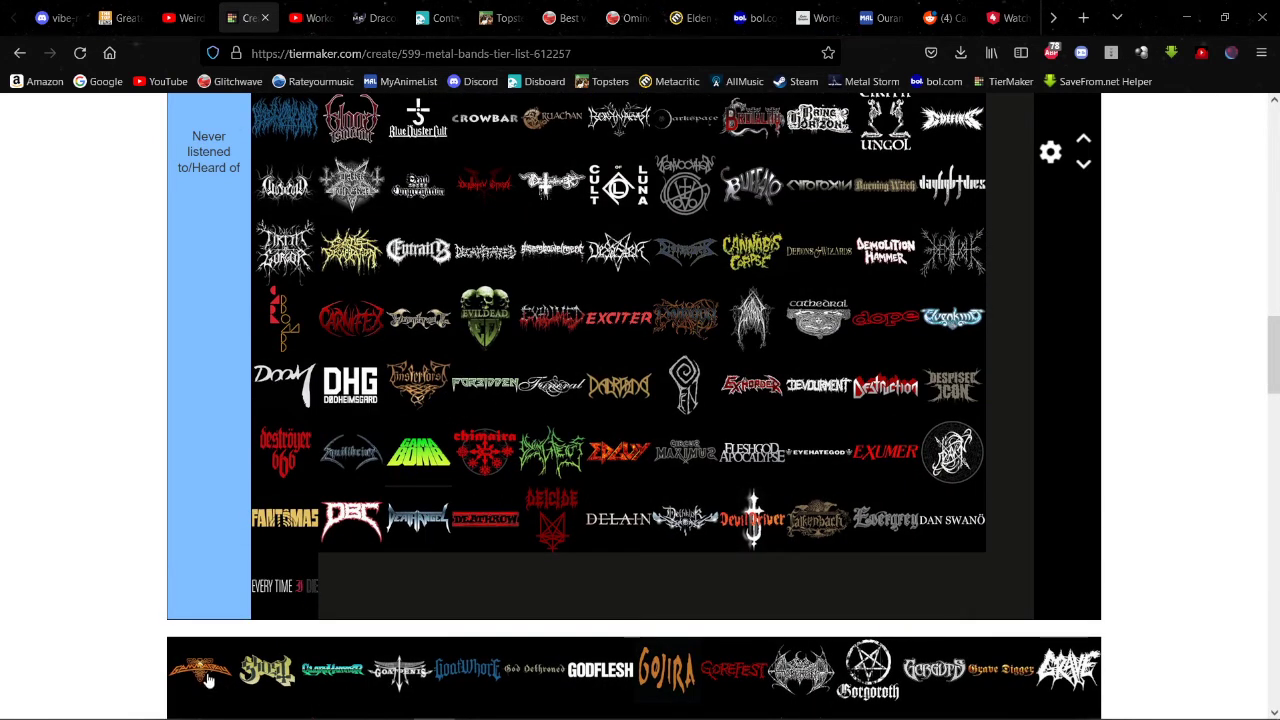
pyautogui.moveTo(208, 680); pyautogui.dragTo(488, 440)
pyautogui.scroll(-2, 194, 486)
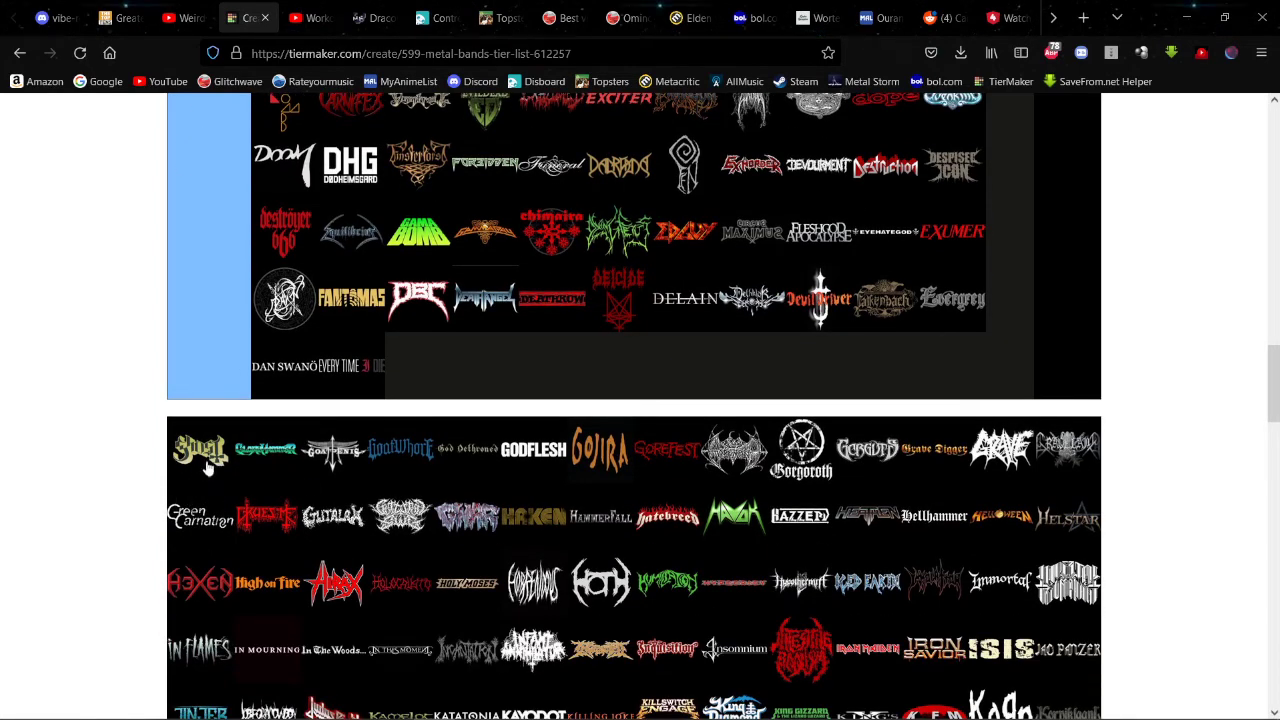
# Step: Place the Ghost logo at the end of the High-Tier row, after Fear Factory
pyautogui.moveTo(204, 478); pyautogui.dragTo(582, 202)
pyautogui.scroll(5, 240, 434)
pyautogui.scroll(5, 257, 432)
pyautogui.scroll(-8, 286, 380)
pyautogui.scroll(4, 330, 376)
pyautogui.scroll(2, 544, 198)
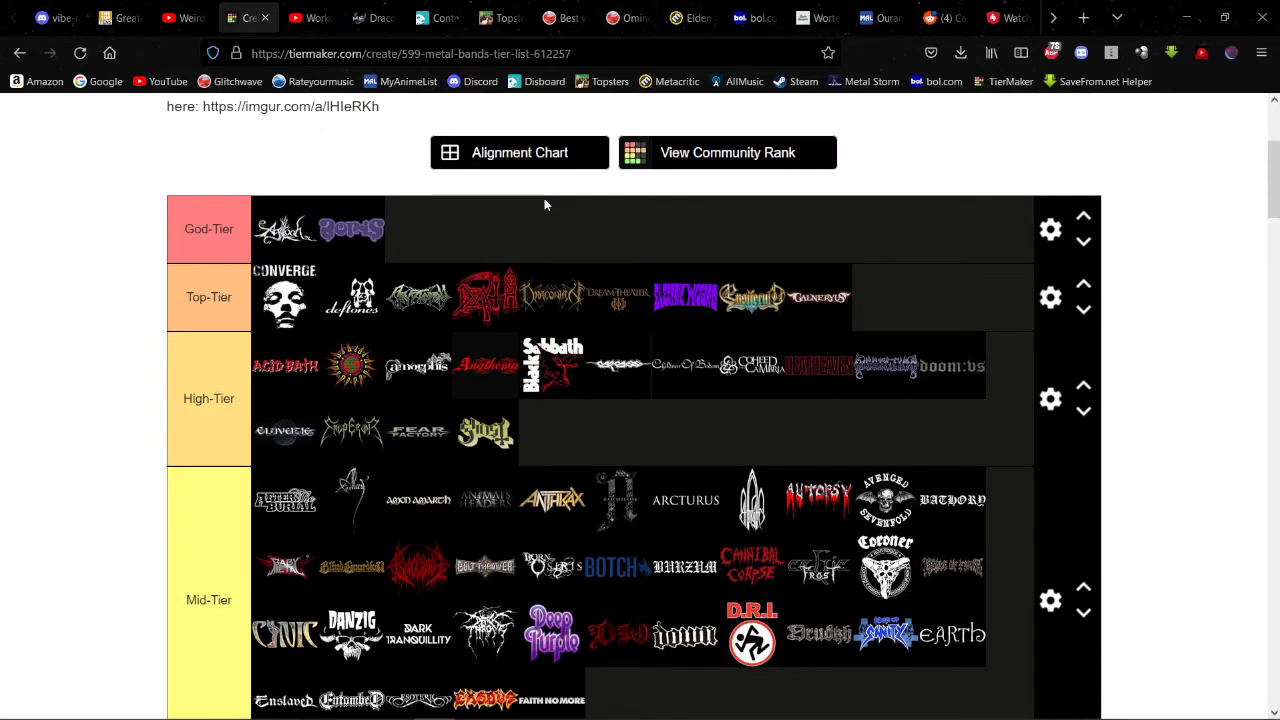
# Step: Switch to the Metal Storm site and search its bands for Ghost
pyautogui.click(376, 17)
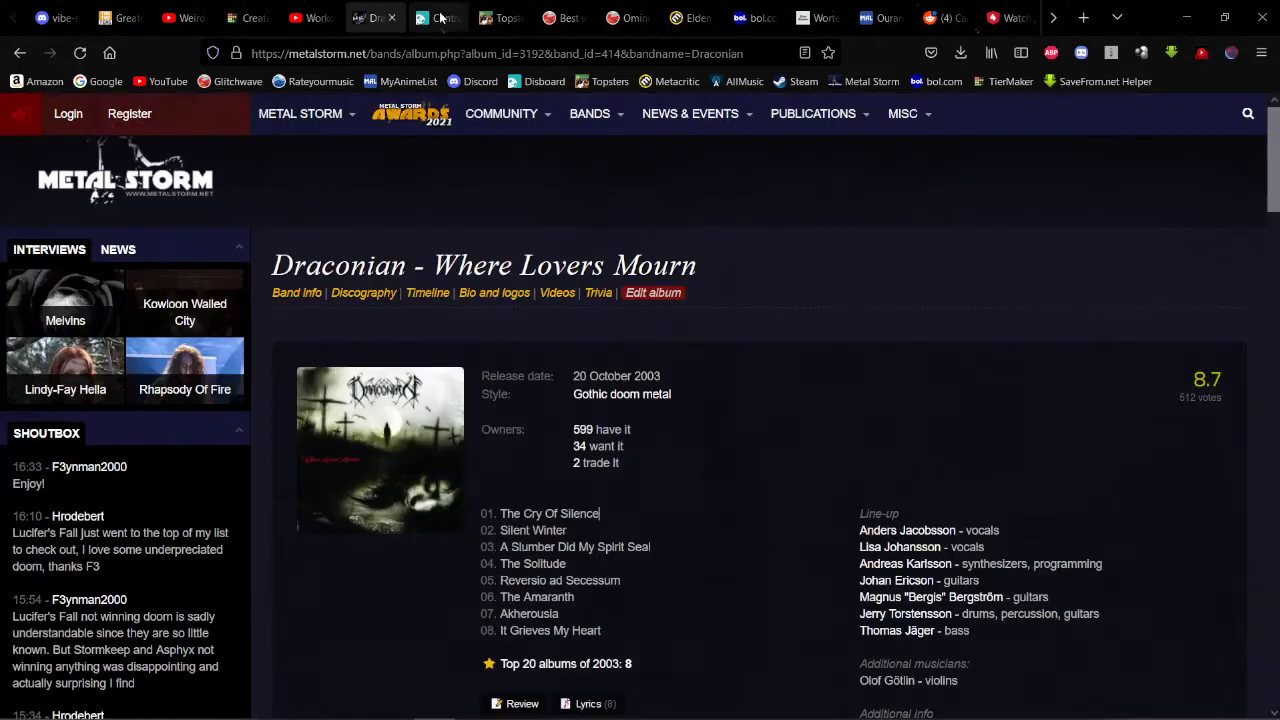
pyautogui.click(1248, 113)
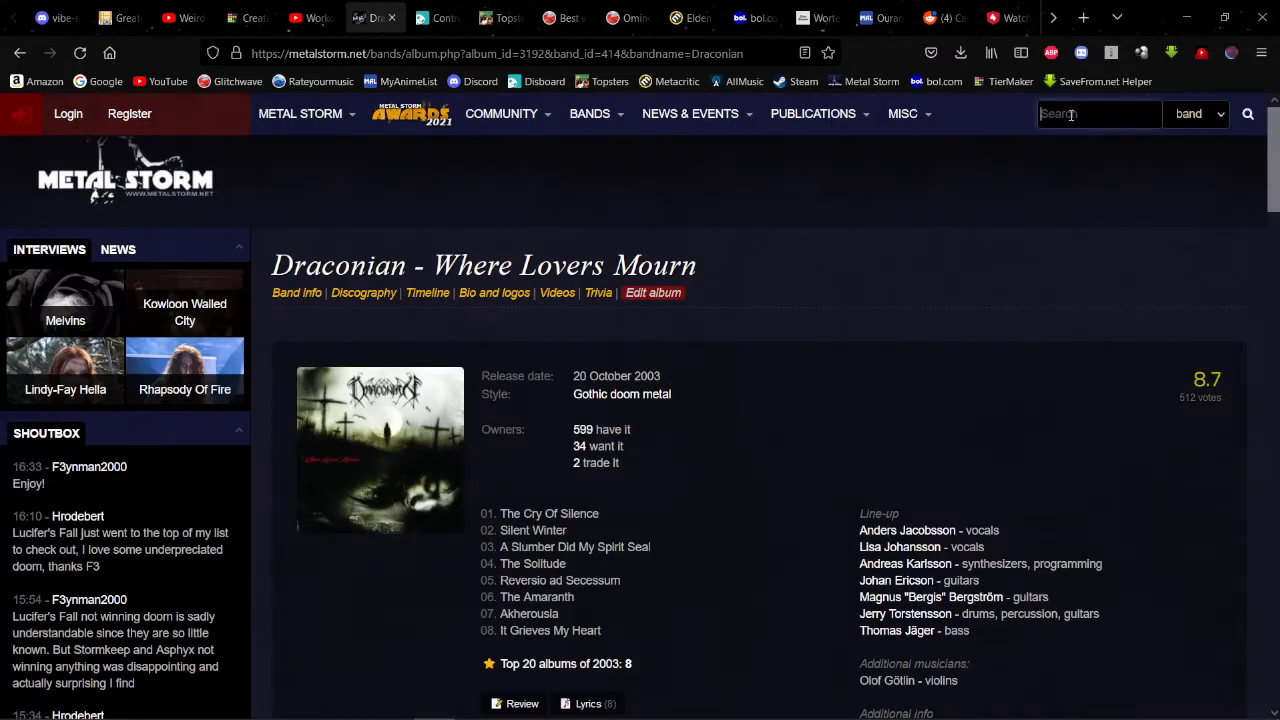
pyautogui.write('Ghost')
pyautogui.press('Return')
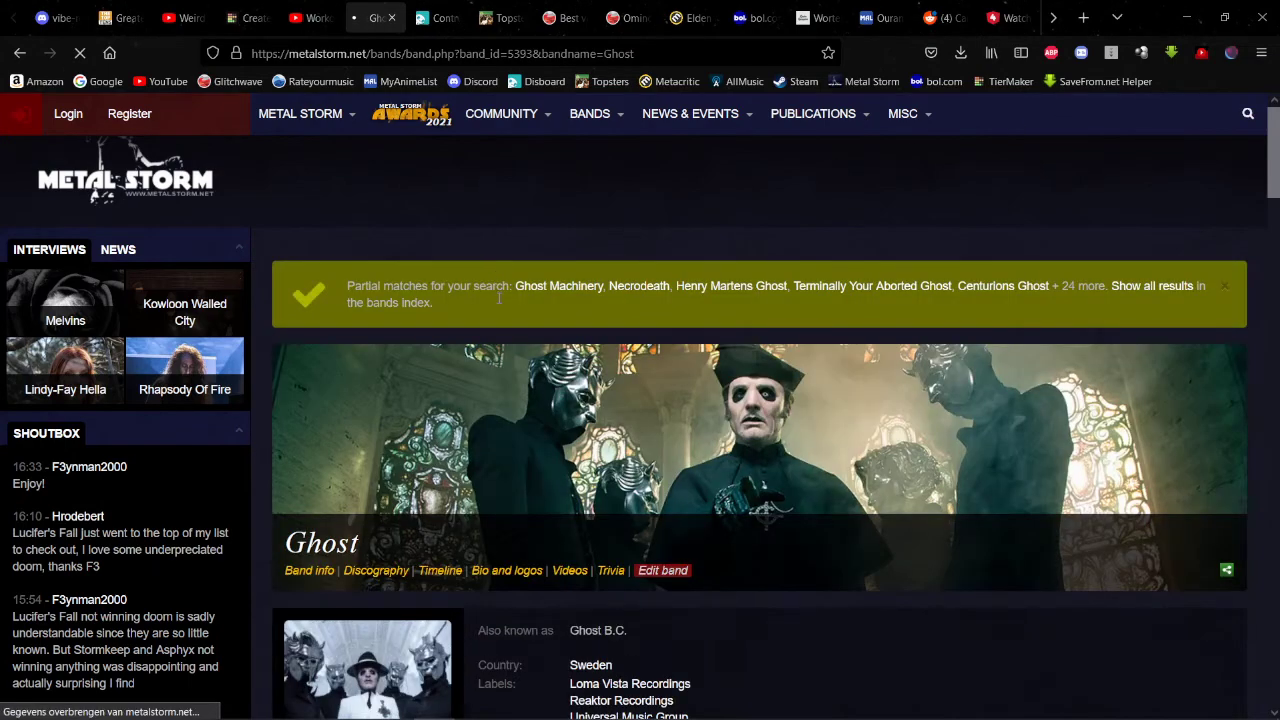
# Step: Open the 2022 album Impera from Ghost's discography and examine its release date and style
pyautogui.scroll(-10, 530, 244)
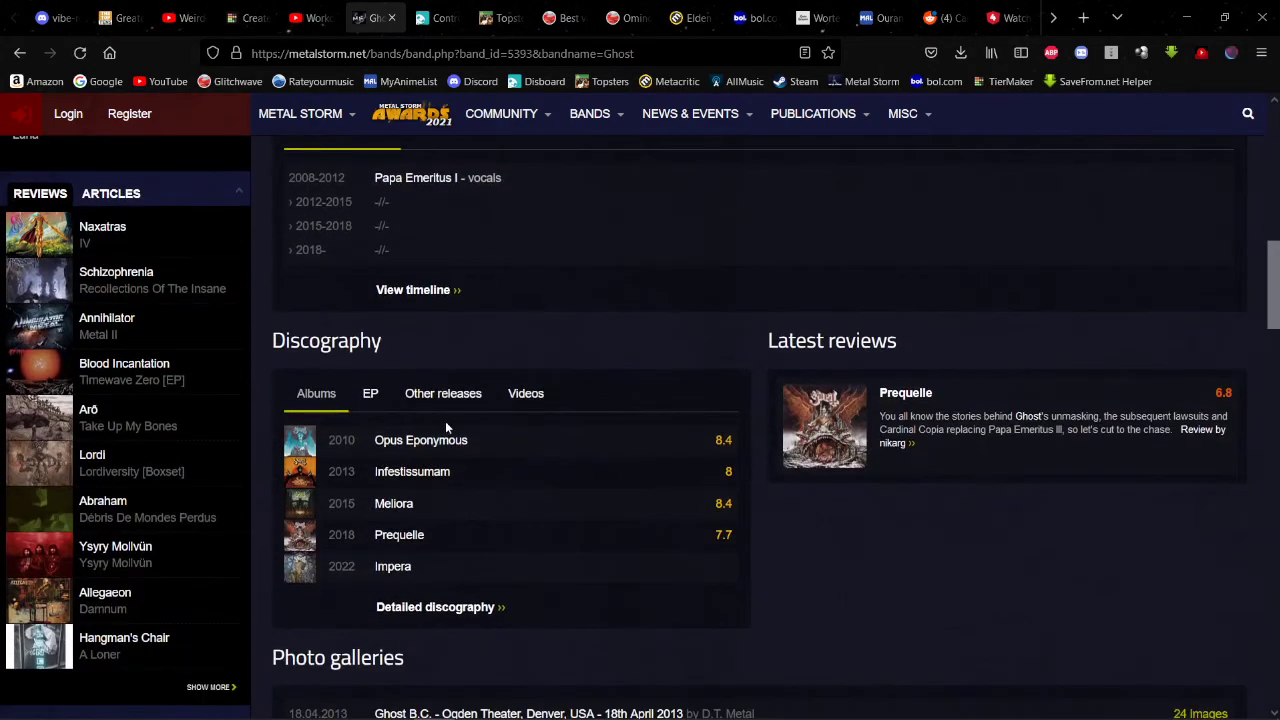
pyautogui.click(392, 567)
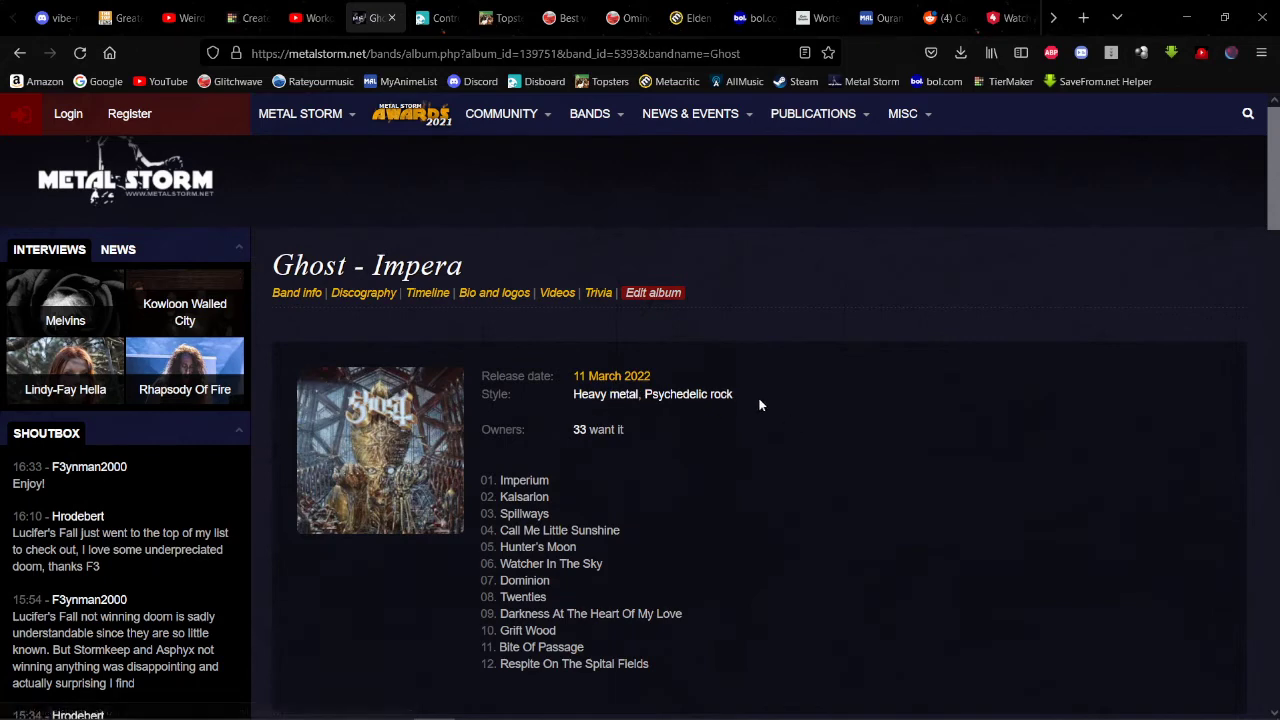
pyautogui.moveTo(759, 405); pyautogui.dragTo(482, 372)
pyautogui.click(738, 322)
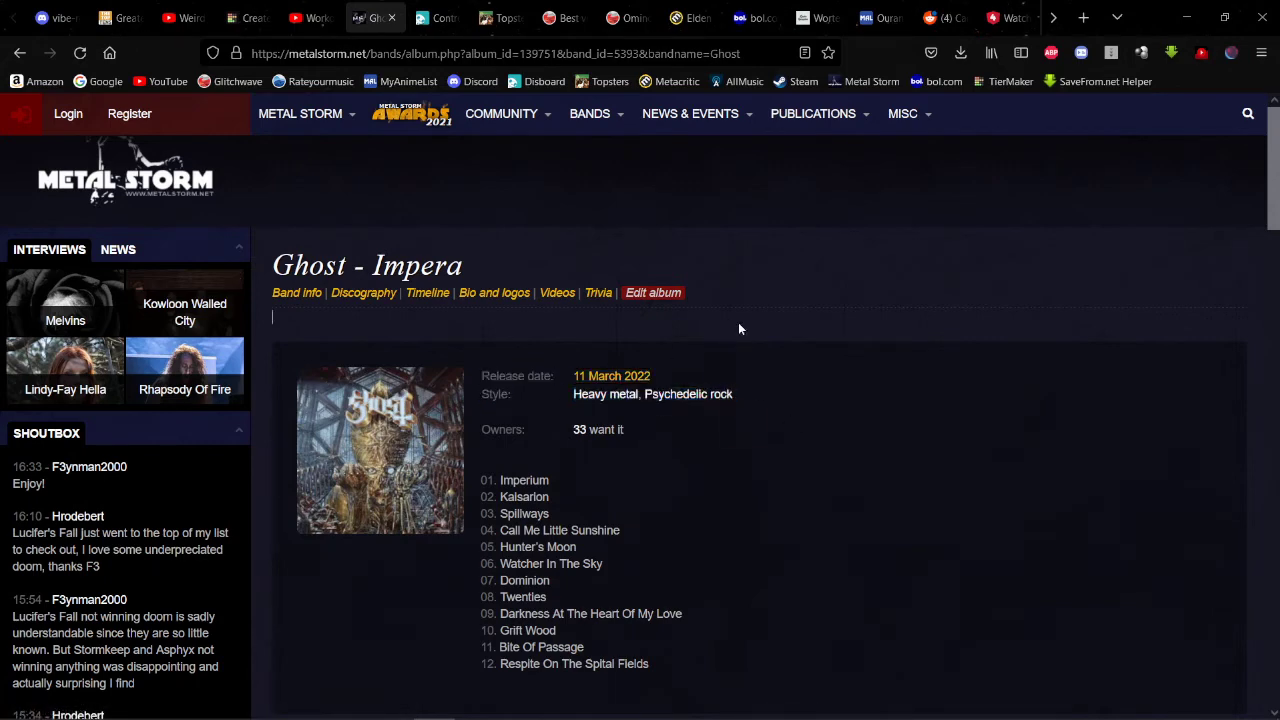
# Step: Go back to Ghost's discography, open the 2015 album Meliora and examine its track list
pyautogui.click(18, 52)
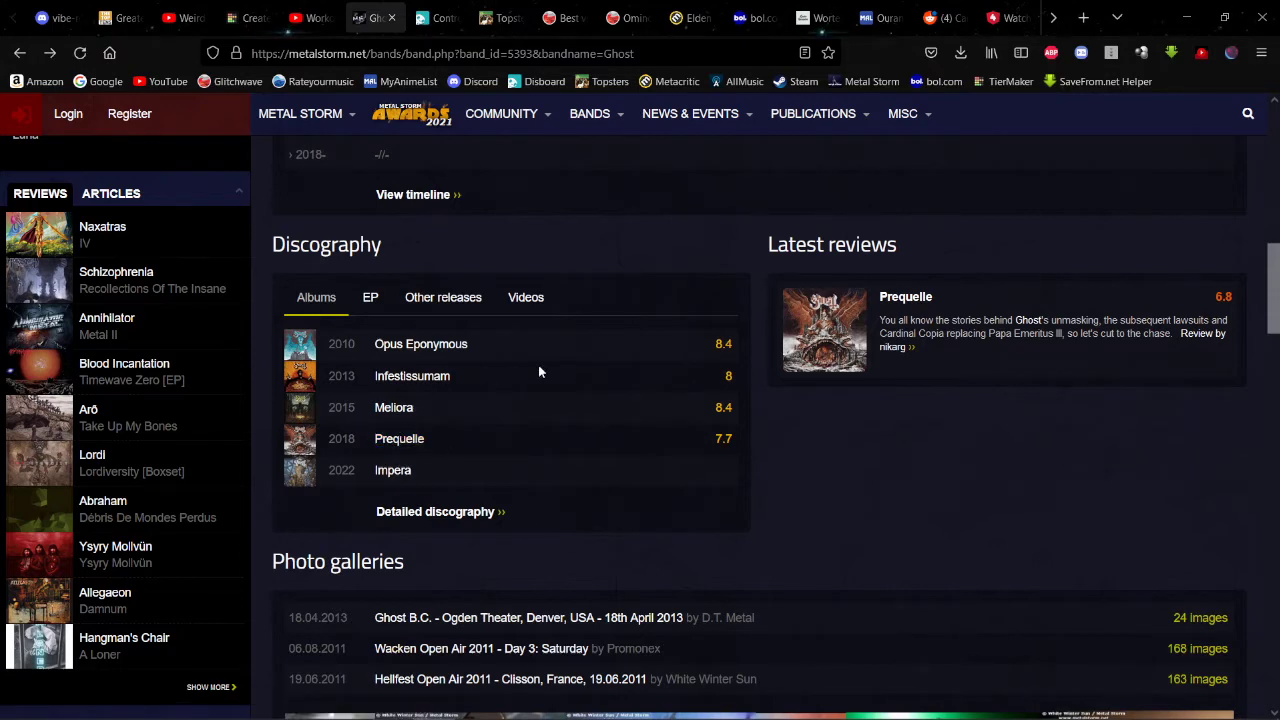
pyautogui.click(390, 410)
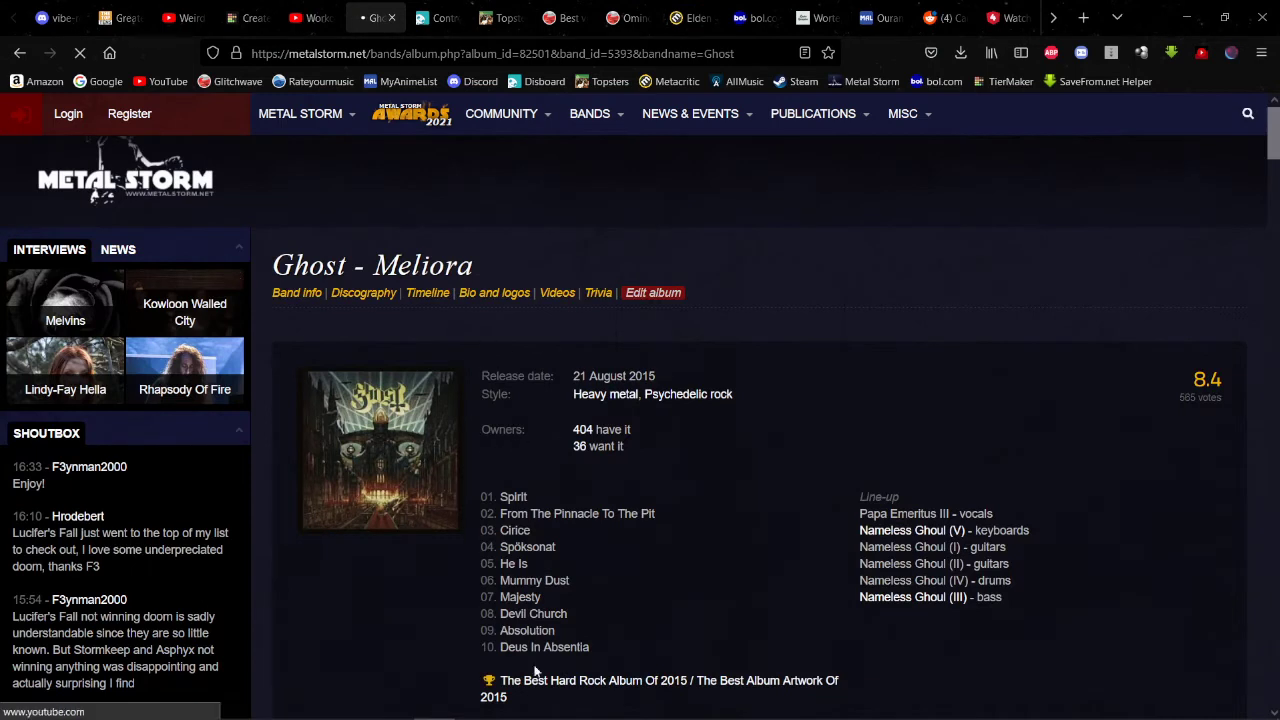
pyautogui.moveTo(645, 515); pyautogui.dragTo(579, 522)
pyautogui.click(705, 511)
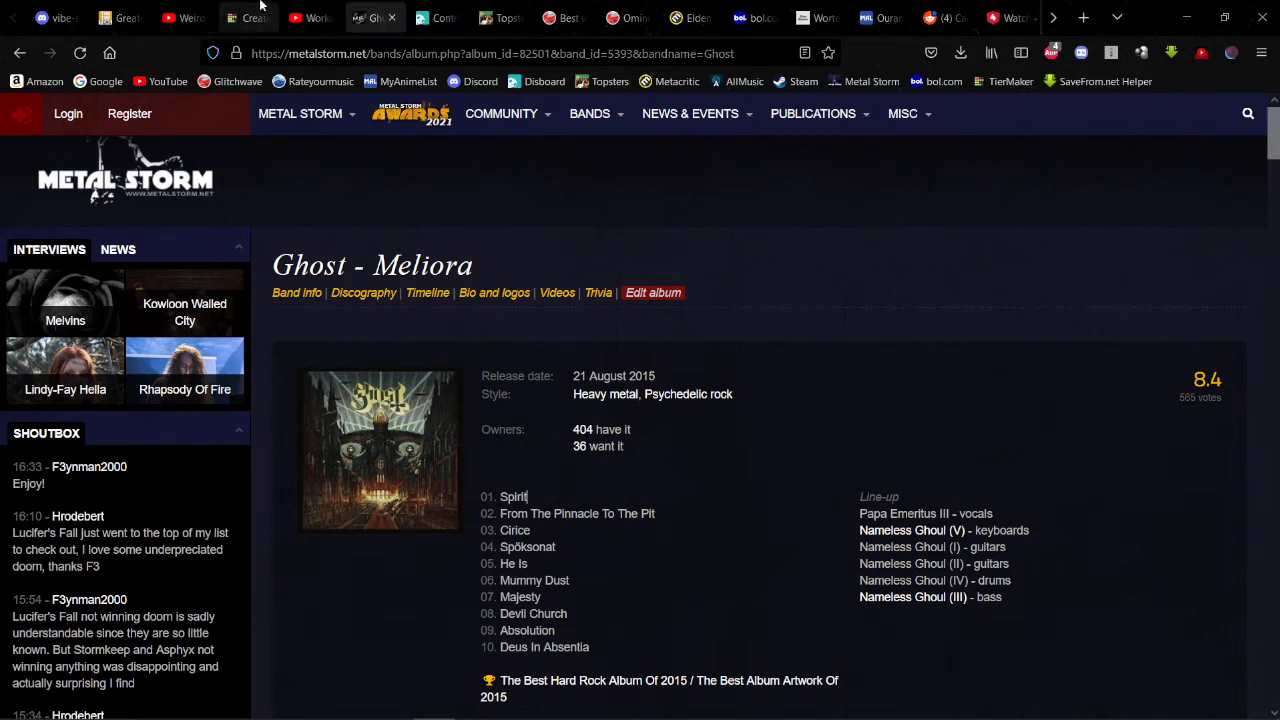
# Step: Return to Ghost's band page and look through its profile and album list
pyautogui.click(19, 53)
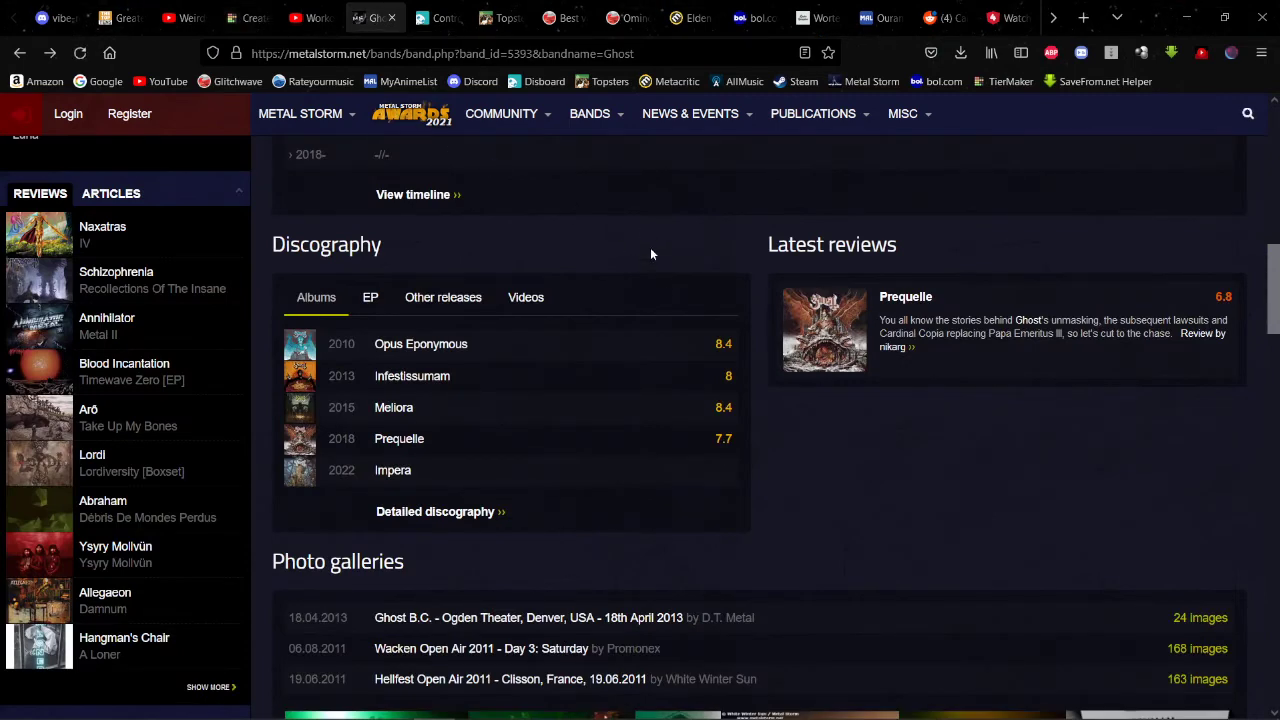
pyautogui.scroll(4, 634, 210)
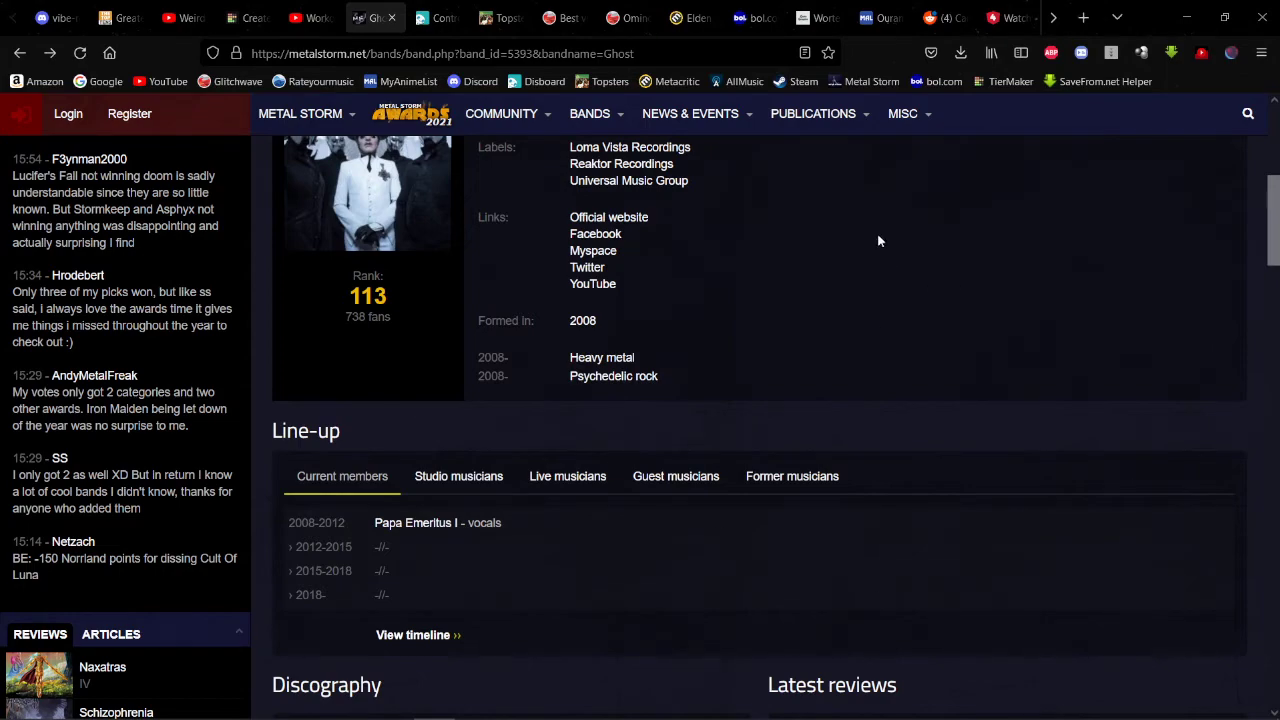
pyautogui.scroll(-10, 882, 300)
pyautogui.scroll(6, 757, 300)
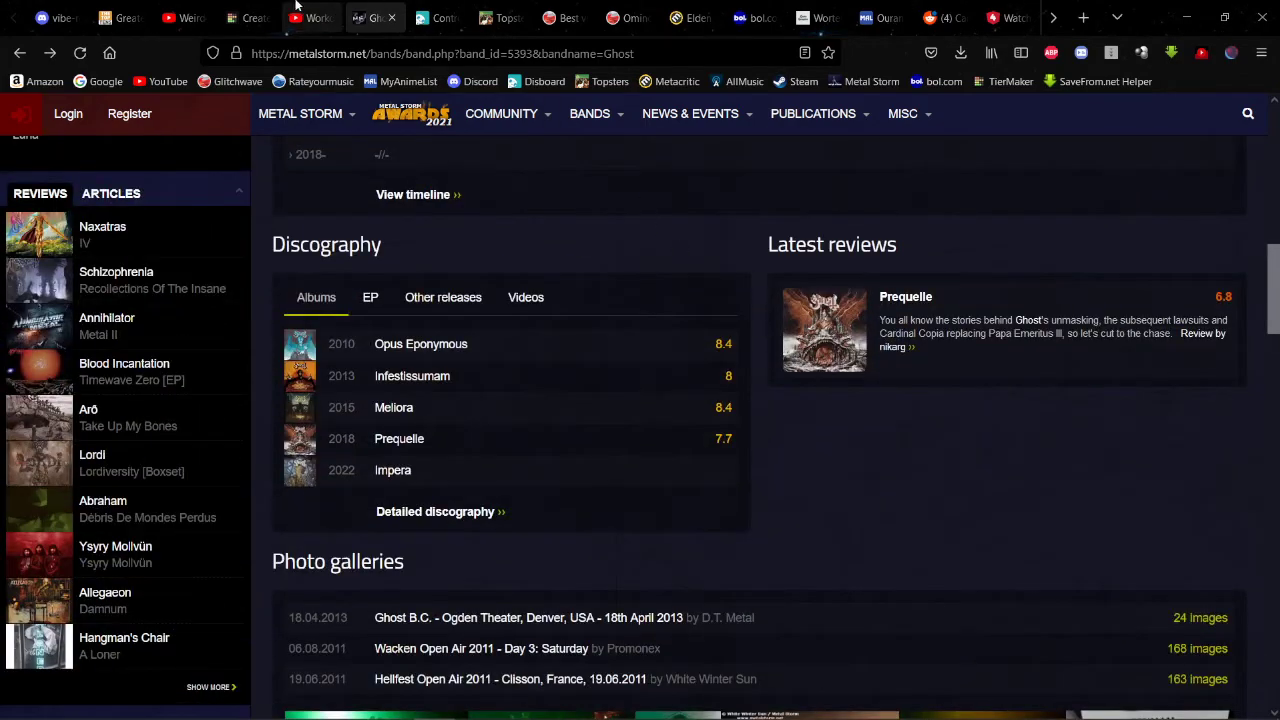
# Step: Switch back to the TierMaker list and review the ranked tiers, including the God-Tier and High-Tier rows
pyautogui.click(240, 5)
pyautogui.scroll(-15, 477, 372)
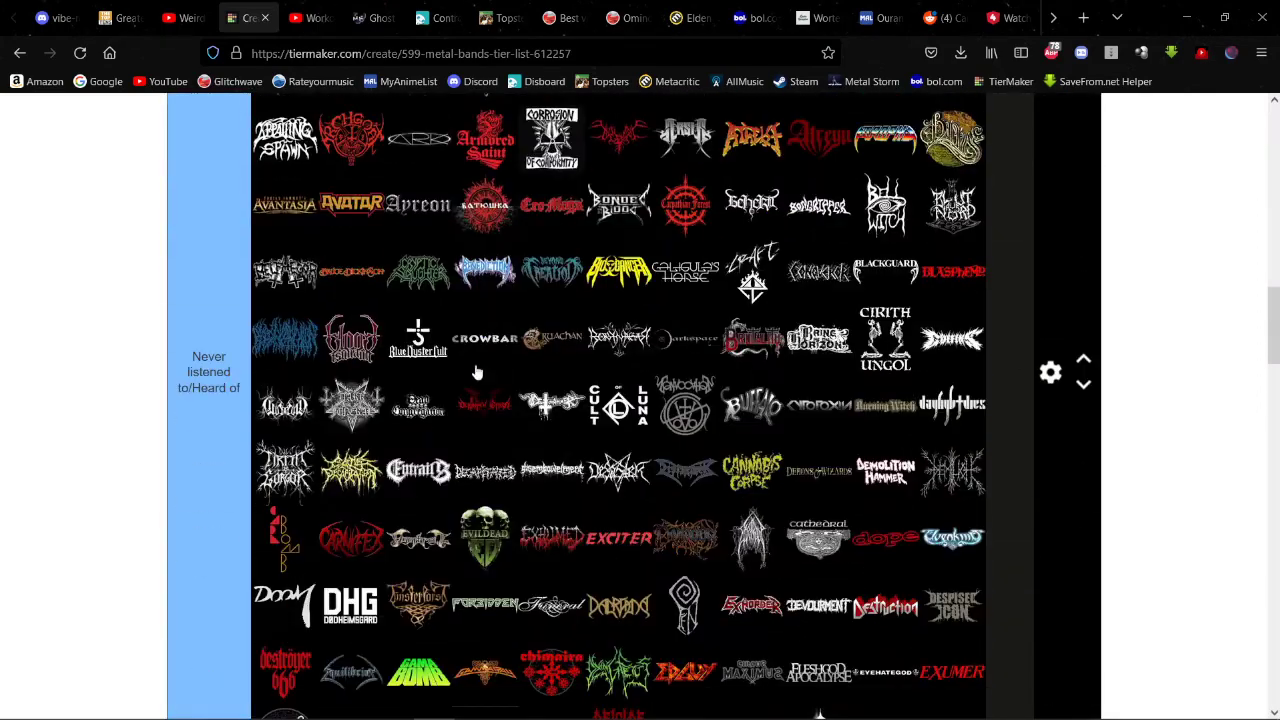
pyautogui.scroll(10, 474, 372)
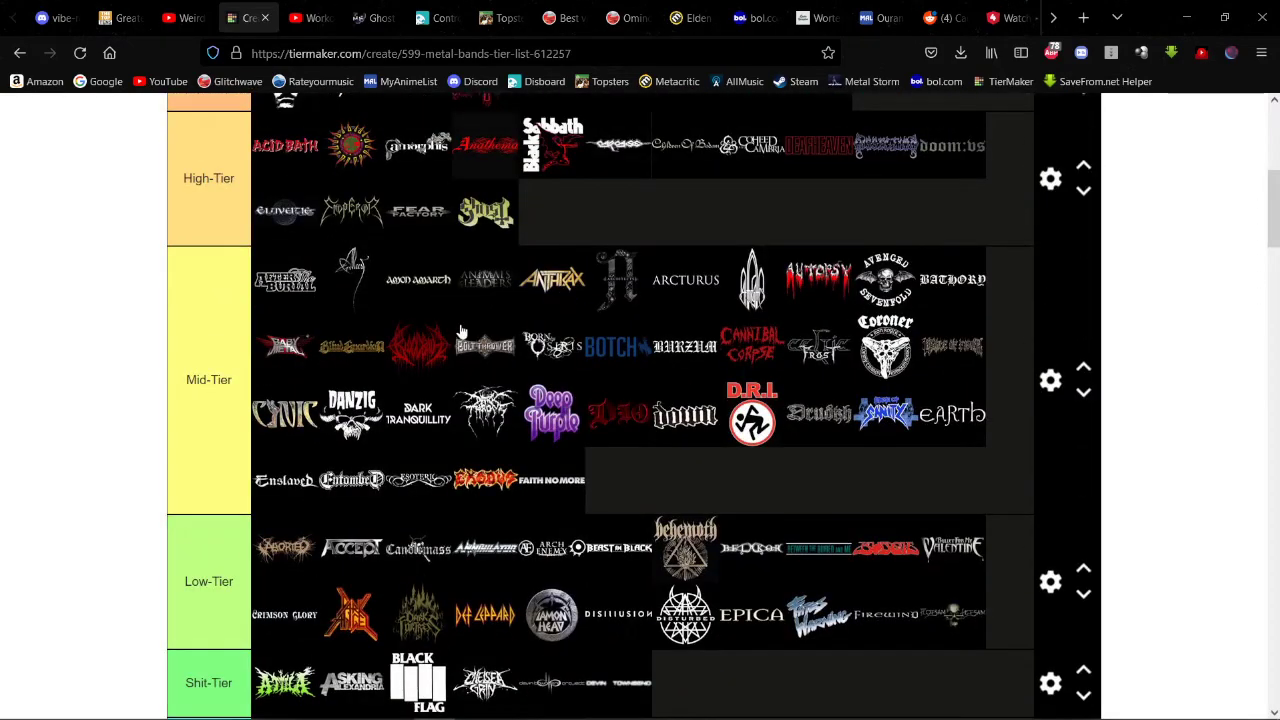
pyautogui.scroll(3, 461, 332)
pyautogui.scroll(-3, 461, 330)
pyautogui.scroll(2, 462, 320)
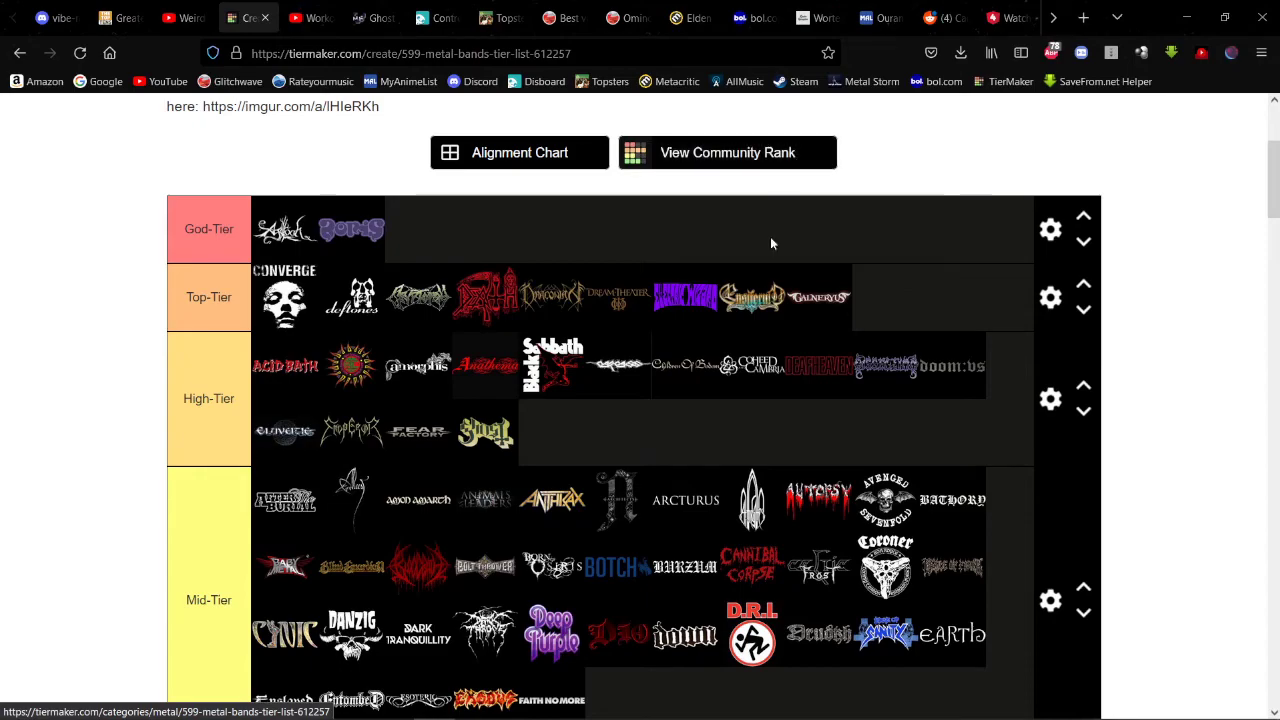
pyautogui.scroll(-4, 771, 240)
pyautogui.scroll(-15, 722, 322)
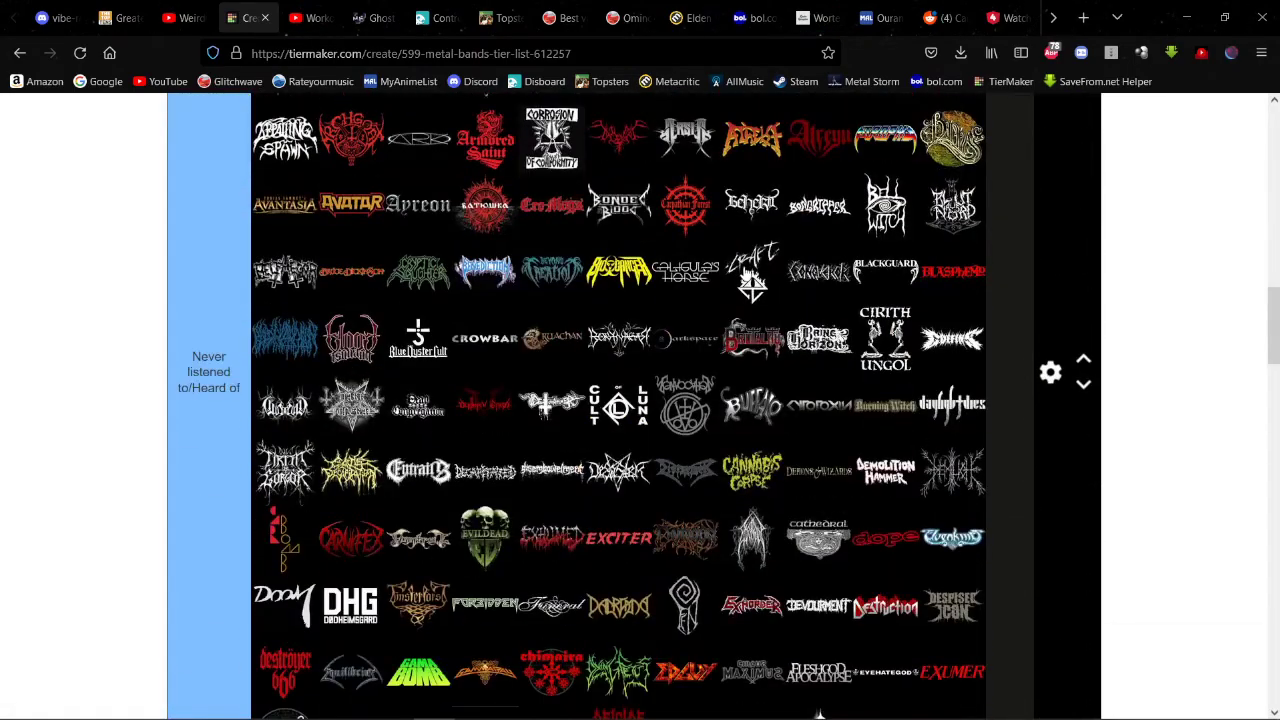
pyautogui.scroll(4, 645, 298)
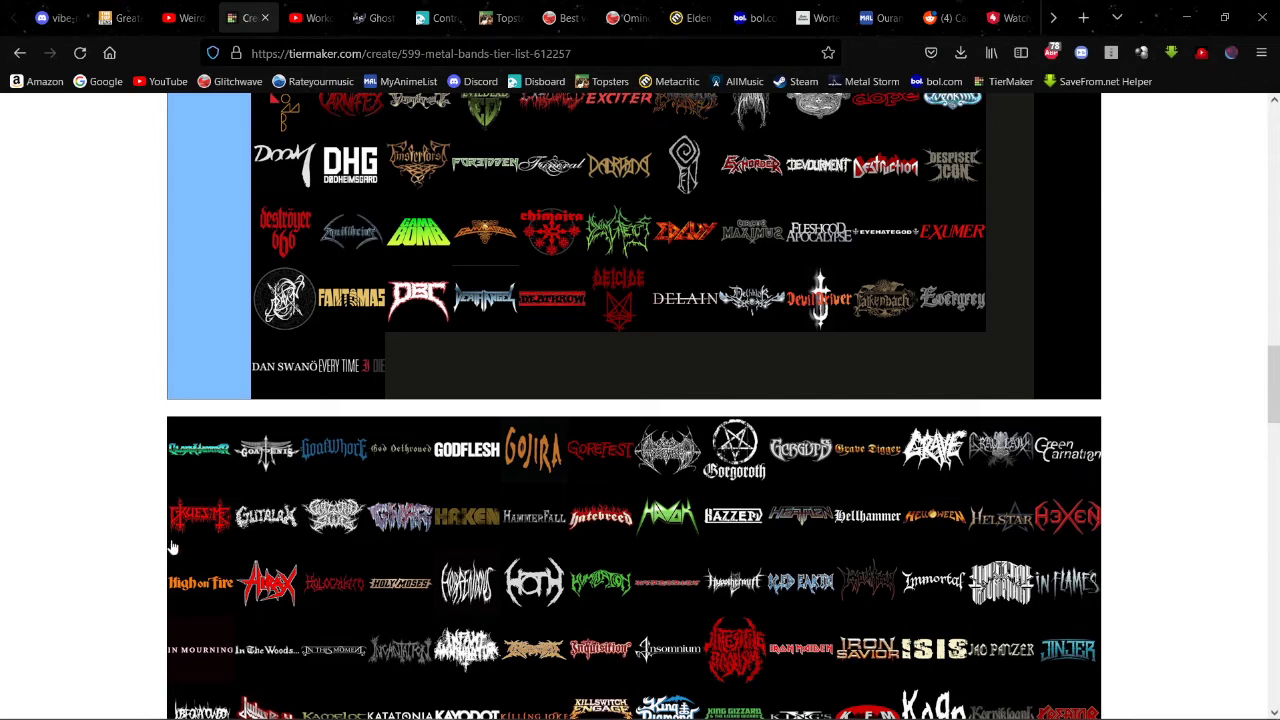
# Step: Place Gloryhammer, Goatpenis, Goatwhore, God Dethroned and Godflesh in the Never listened to/Heard of row, with Goatwhore before Every Time I Die and Godflesh last
pyautogui.moveTo(202, 458); pyautogui.dragTo(405, 300)
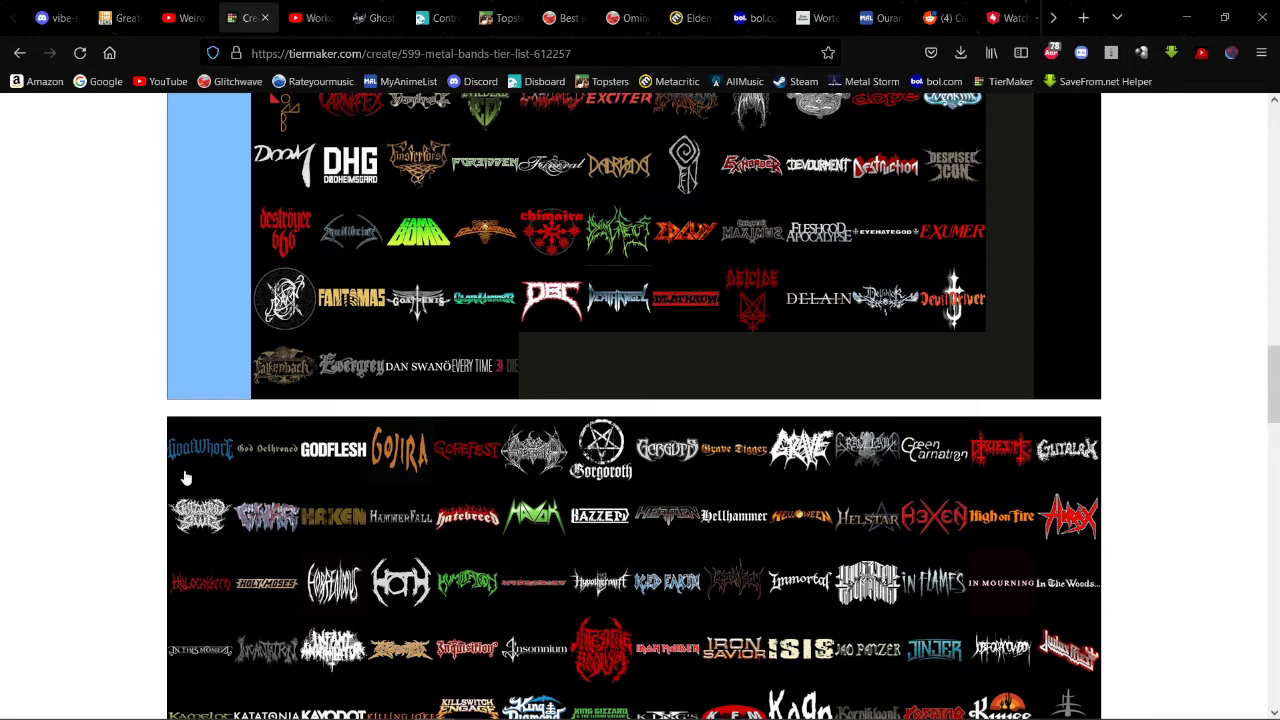
pyautogui.moveTo(185, 478); pyautogui.dragTo(551, 366)
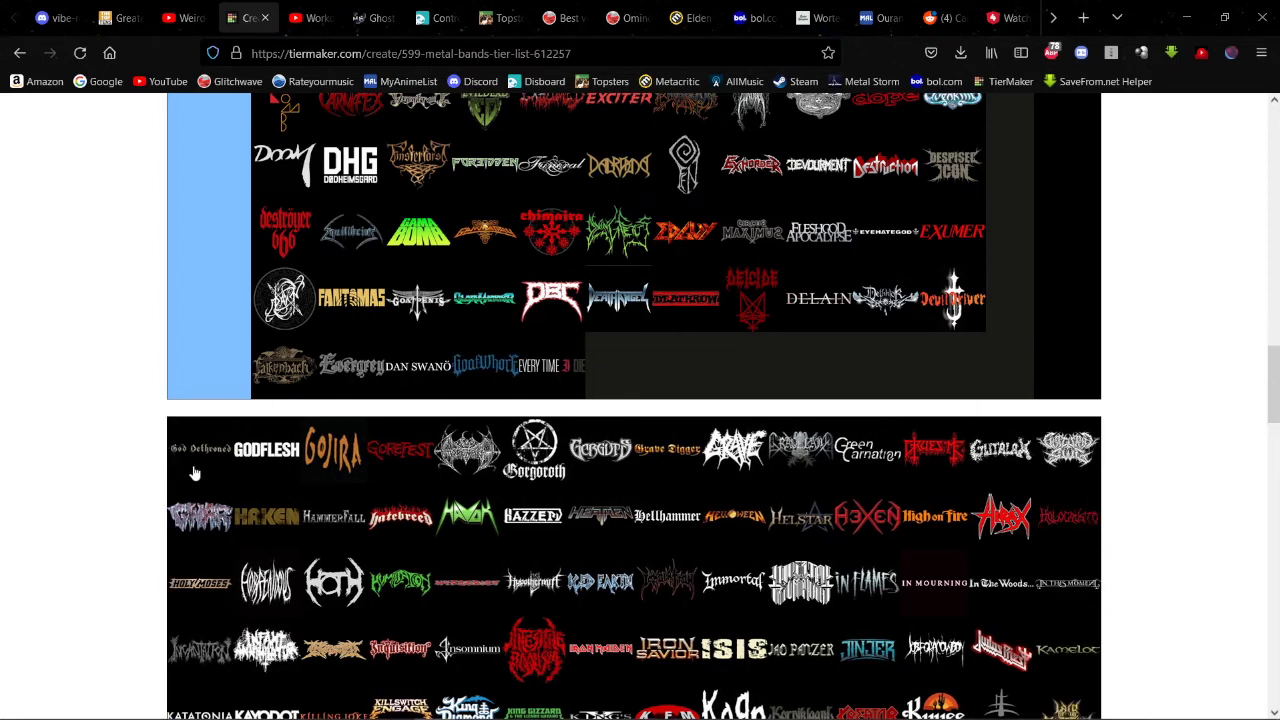
pyautogui.moveTo(200, 466); pyautogui.dragTo(396, 305)
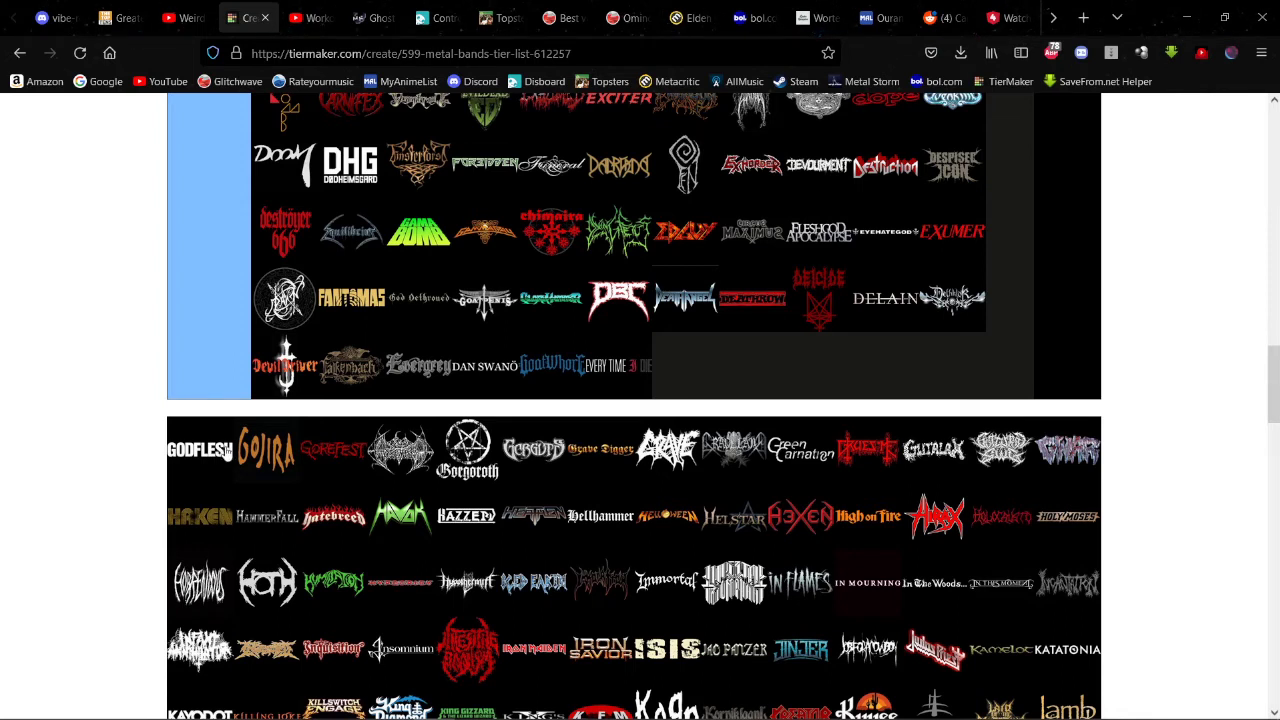
pyautogui.moveTo(208, 463); pyautogui.dragTo(740, 371)
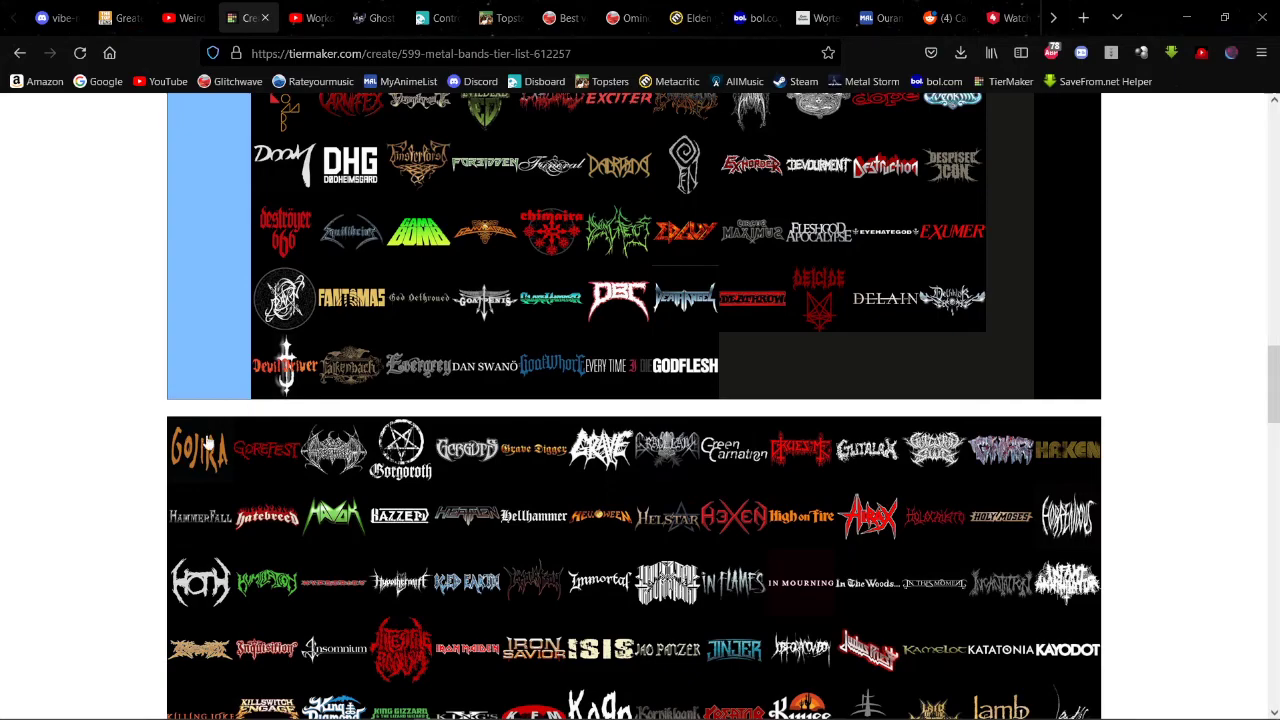
# Step: Place the Gojira logo at the end of the Mid-Tier row, after Faith No More
pyautogui.moveTo(207, 444); pyautogui.dragTo(862, 410)
pyautogui.scroll(10, 262, 368)
pyautogui.moveTo(806, 440); pyautogui.dragTo(646, 445)
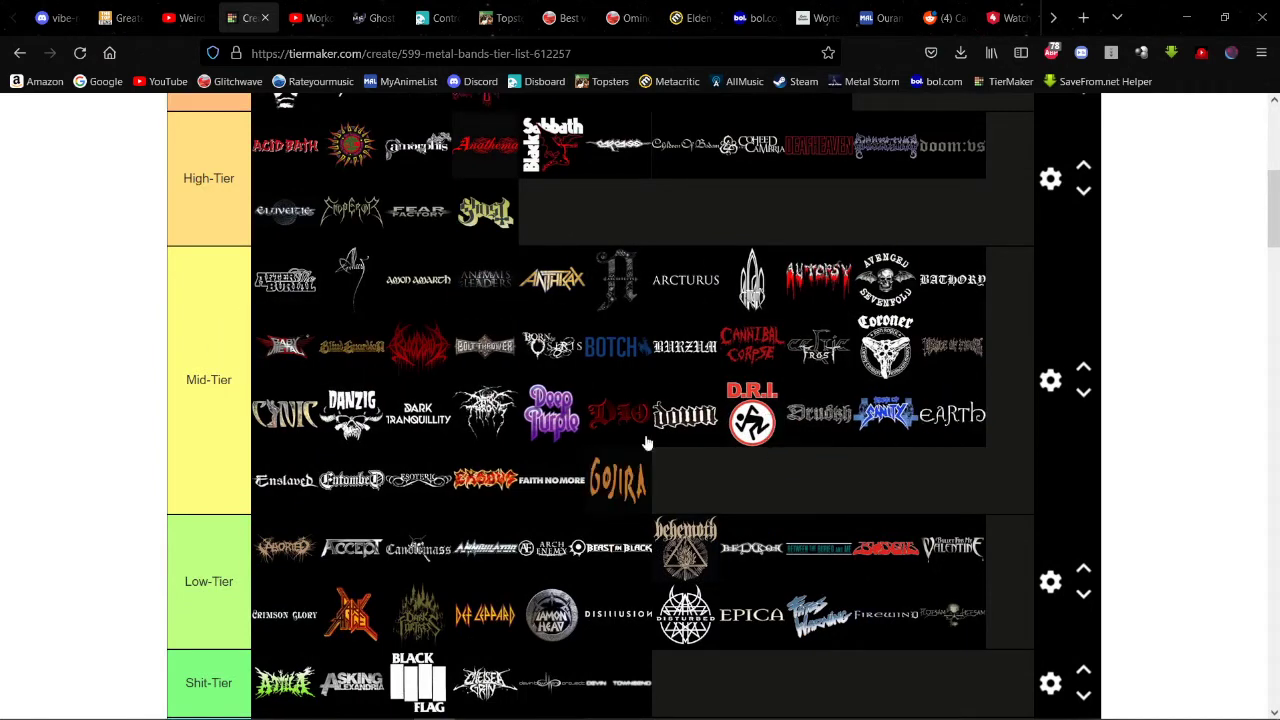
# Step: Place the Gorefest logo directly before Fantômas in the Never listened to/Heard of row
pyautogui.scroll(-2, 394, 367)
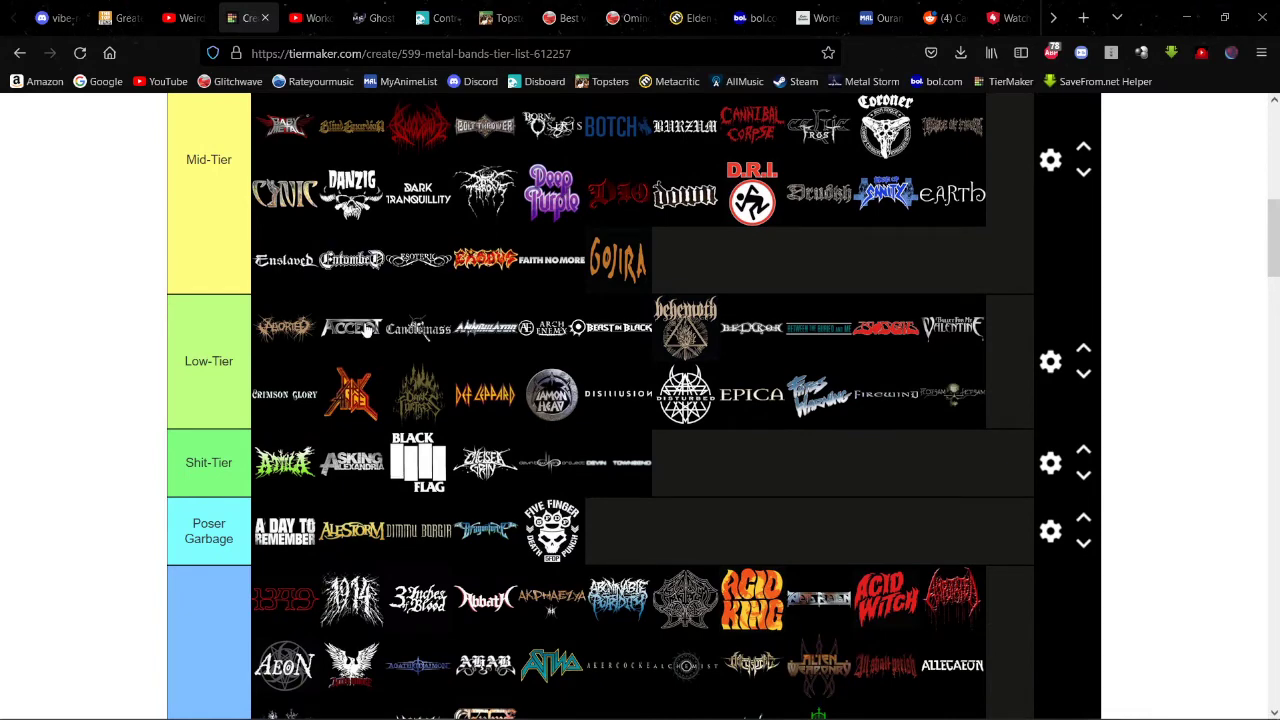
pyautogui.scroll(-2, 514, 286)
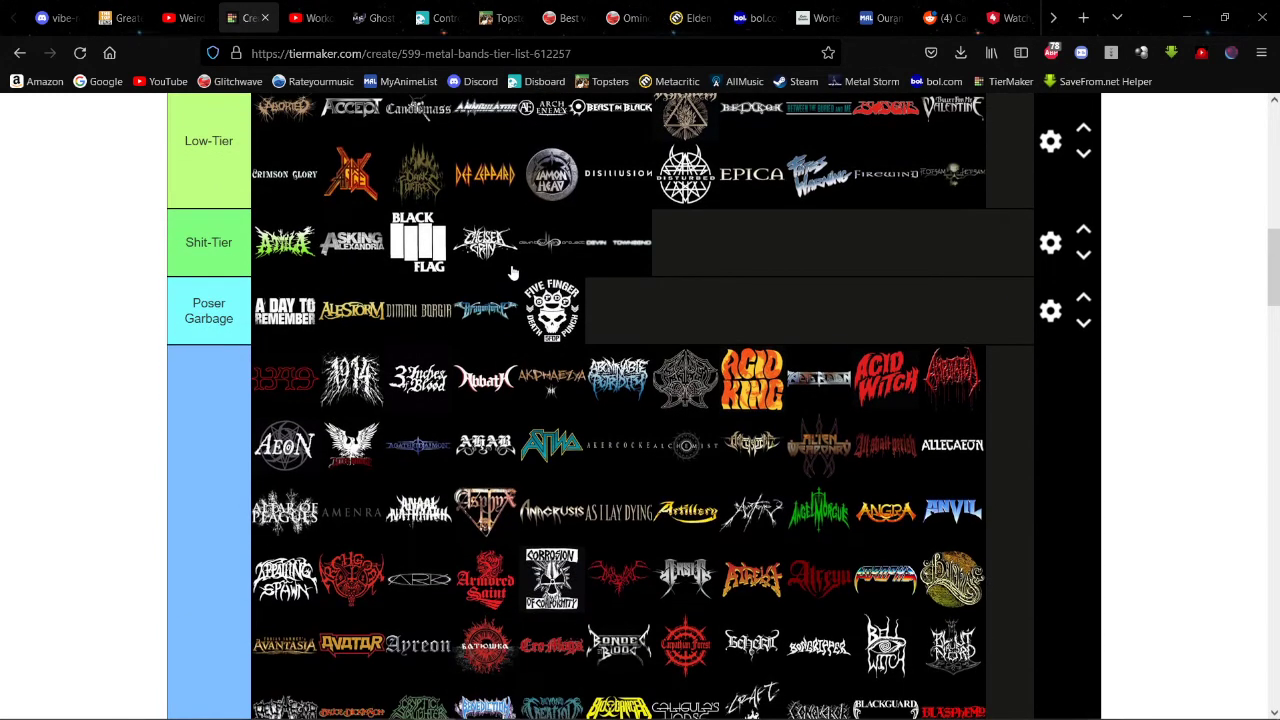
pyautogui.scroll(-4, 512, 272)
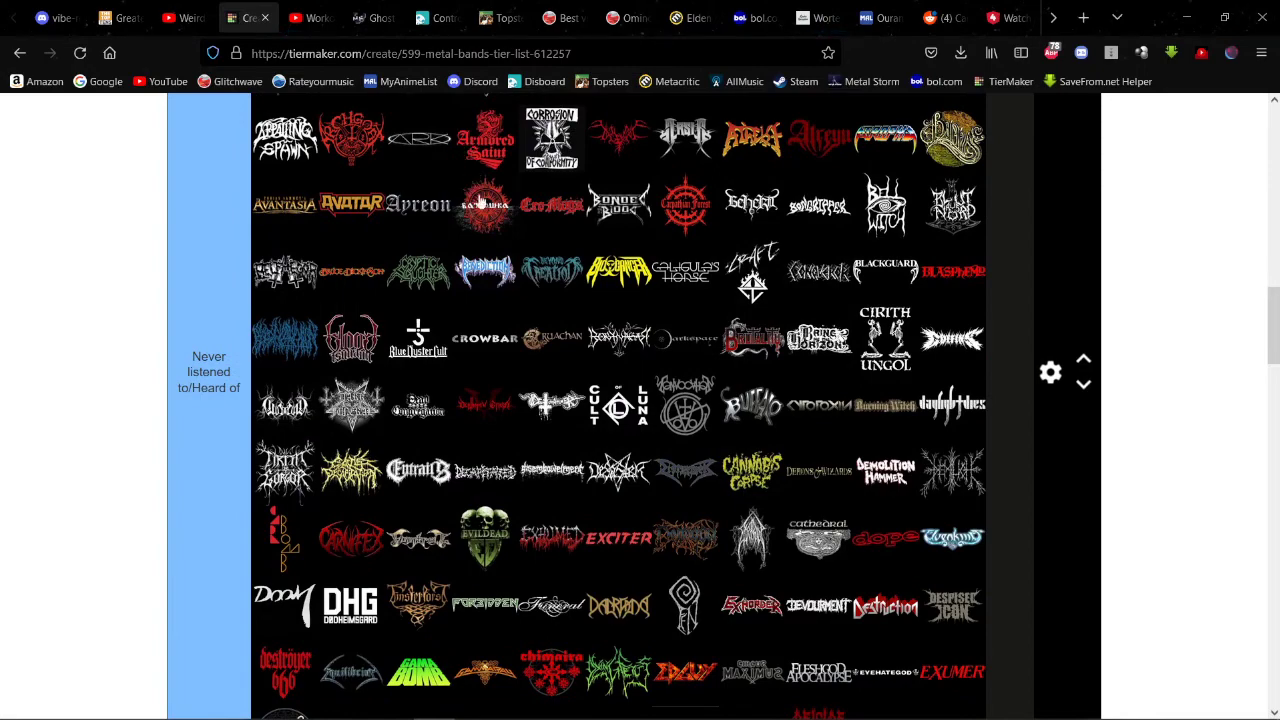
pyautogui.scroll(-6, 518, 285)
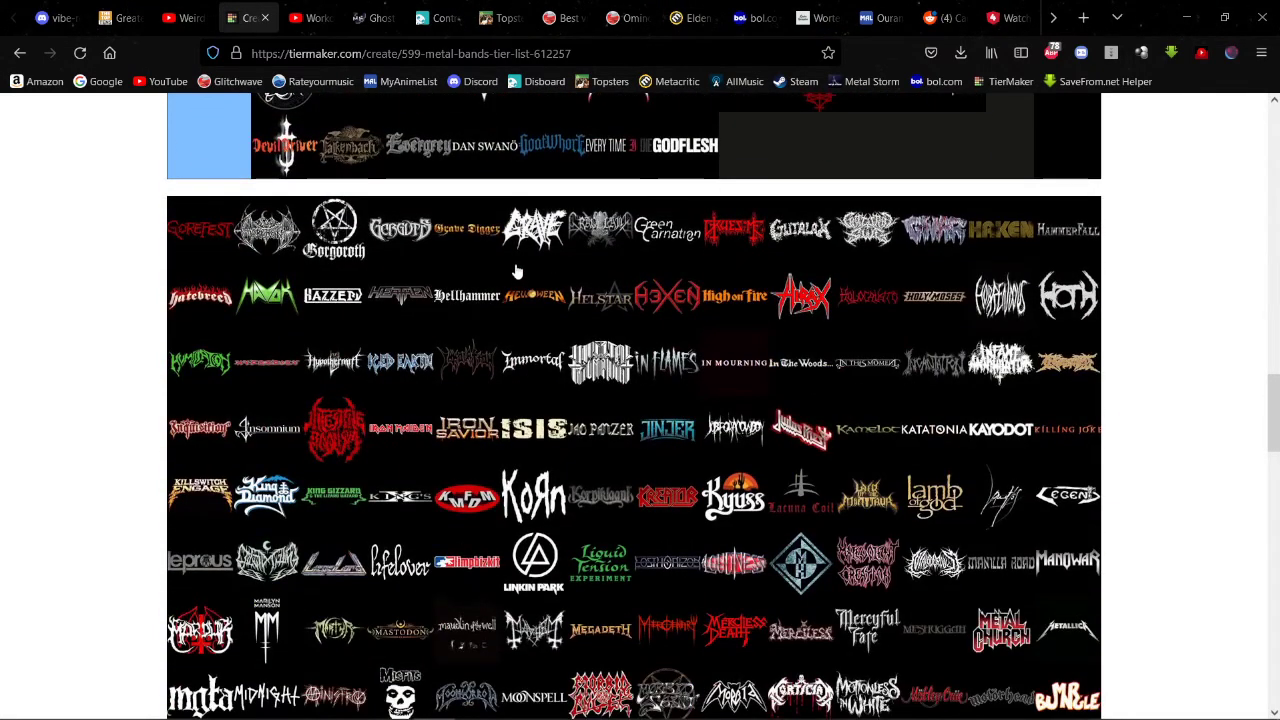
pyautogui.scroll(2, 517, 272)
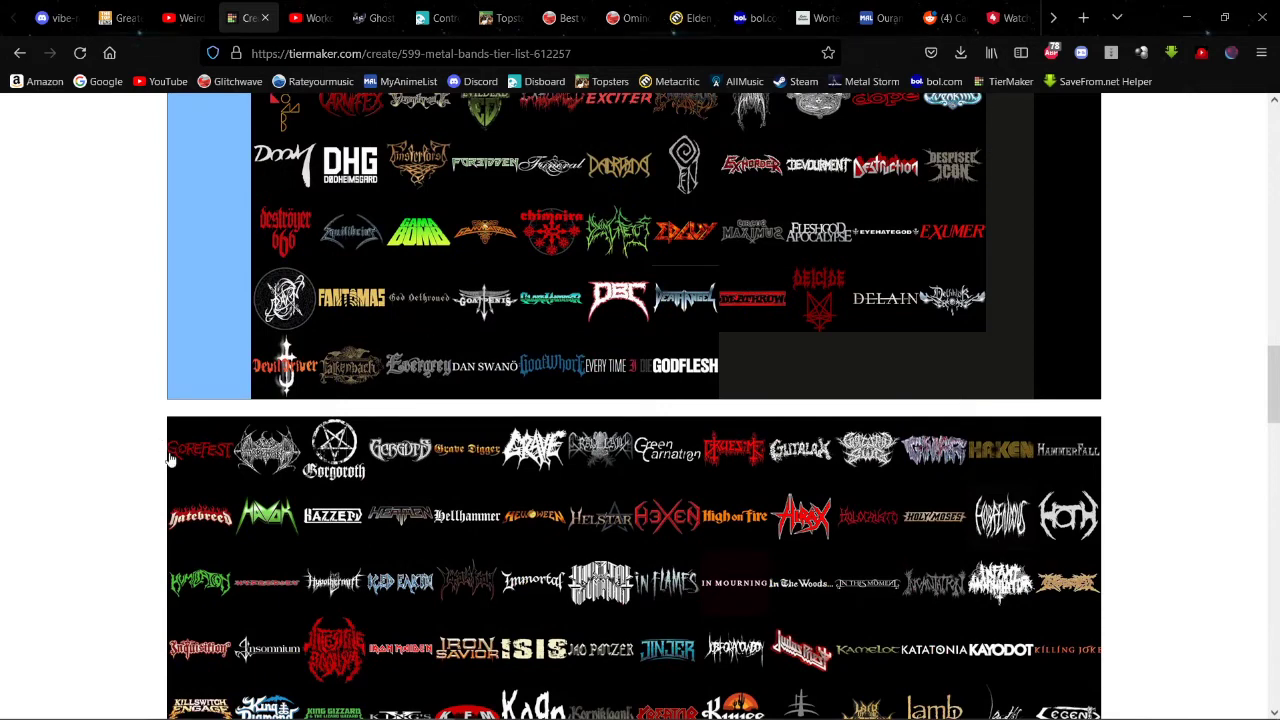
pyautogui.moveTo(180, 460); pyautogui.dragTo(363, 277)
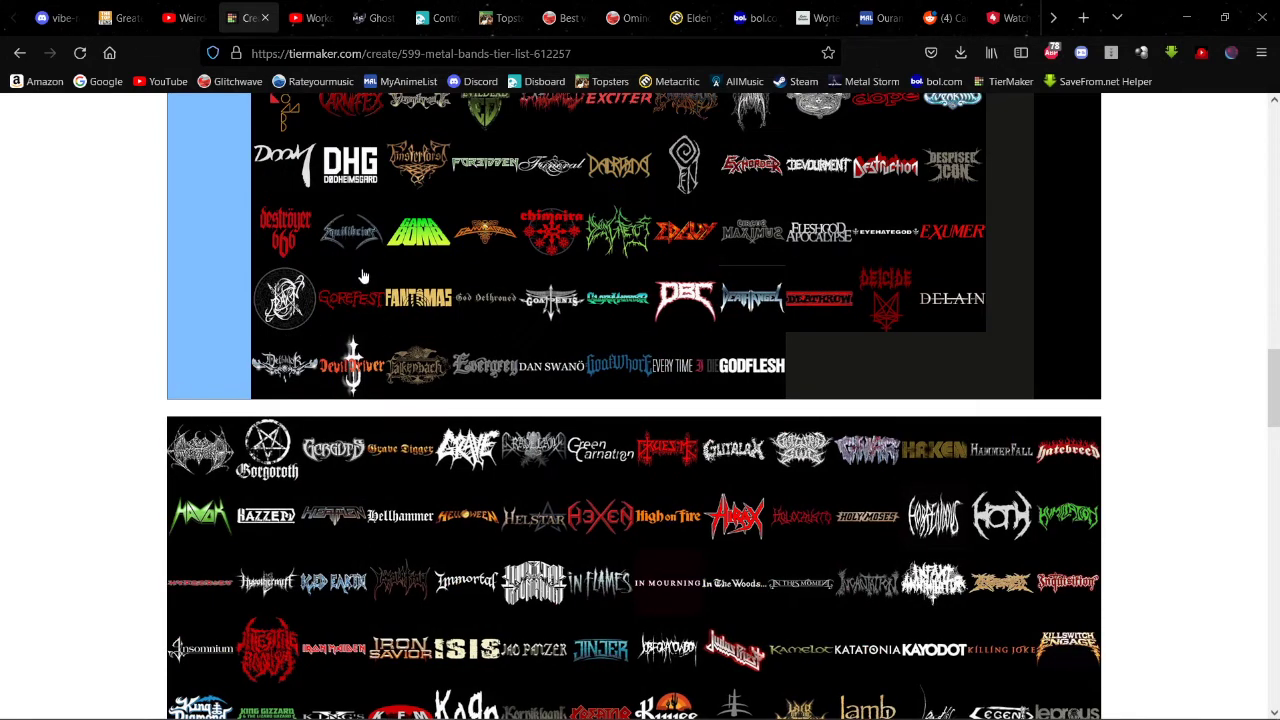
# Step: Place the first unranked logo and Gorgoroth after DHG in the Never listened to/Heard of row, and Gorguts last in Shit-Tier
pyautogui.moveTo(196, 445); pyautogui.dragTo(418, 165)
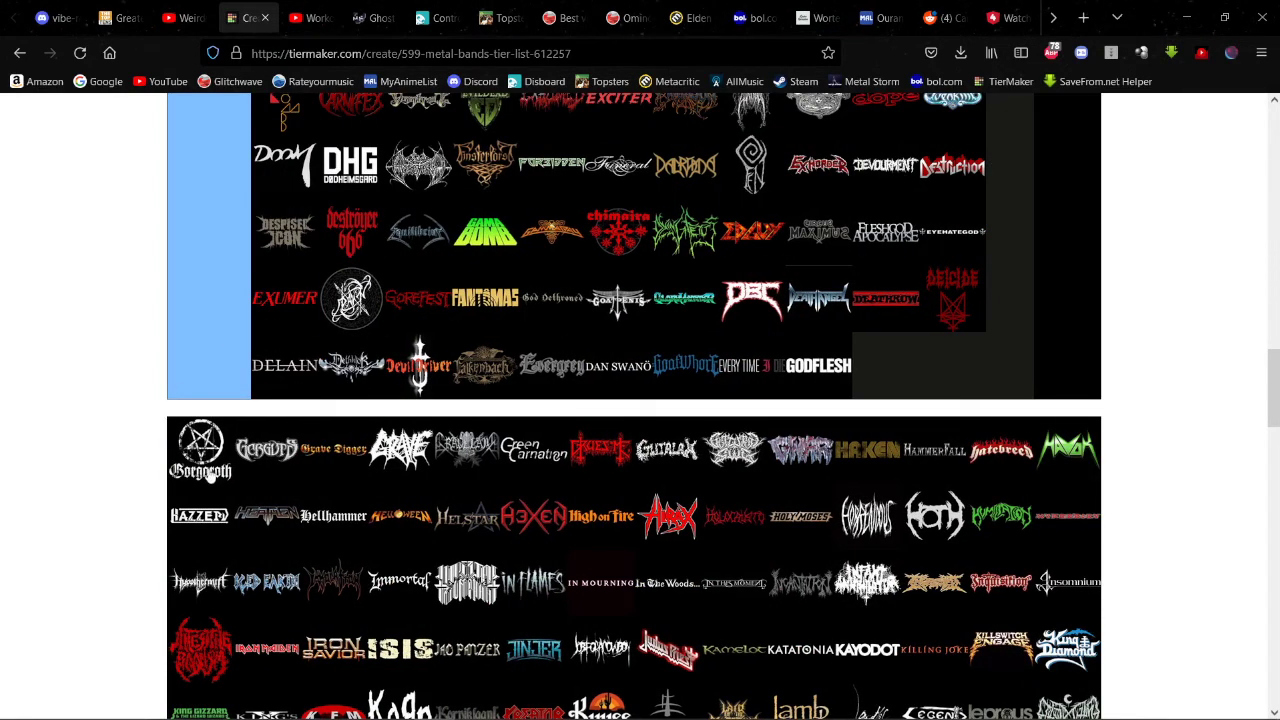
pyautogui.moveTo(205, 465); pyautogui.dragTo(485, 165)
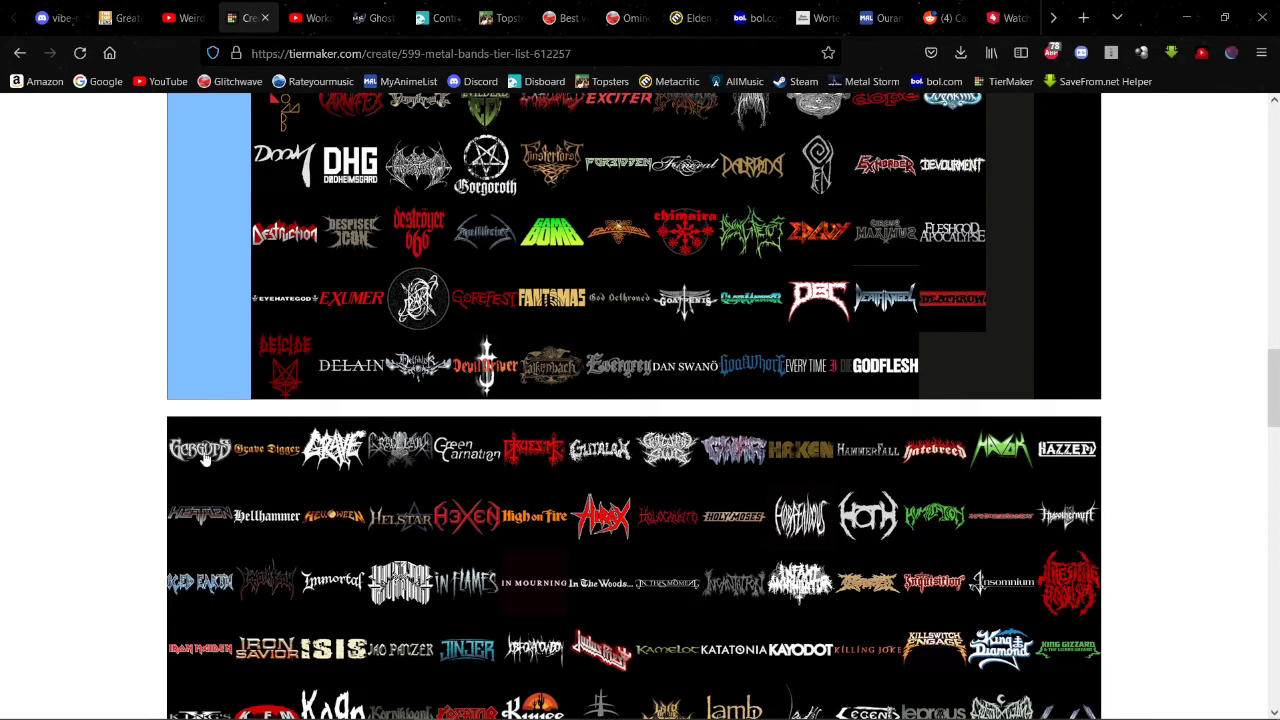
pyautogui.moveTo(205, 456); pyautogui.dragTo(777, 428)
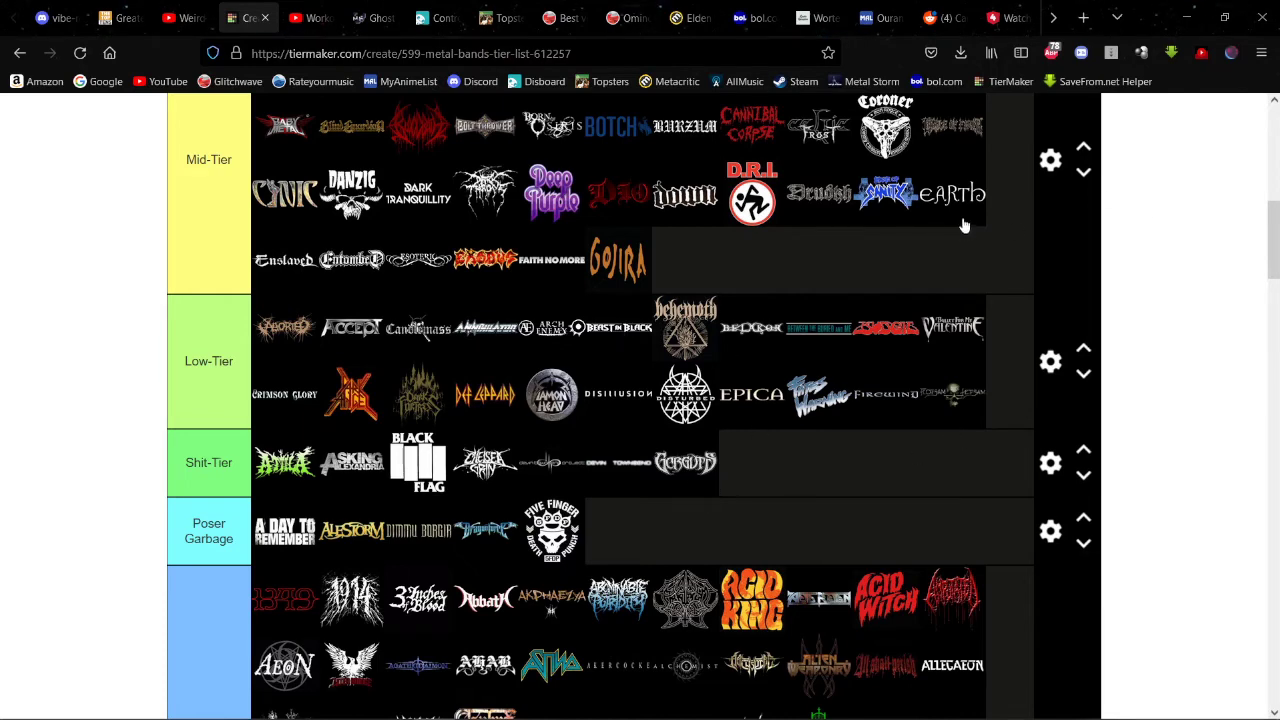
pyautogui.scroll(-2, 963, 226)
pyautogui.scroll(-2, 964, 208)
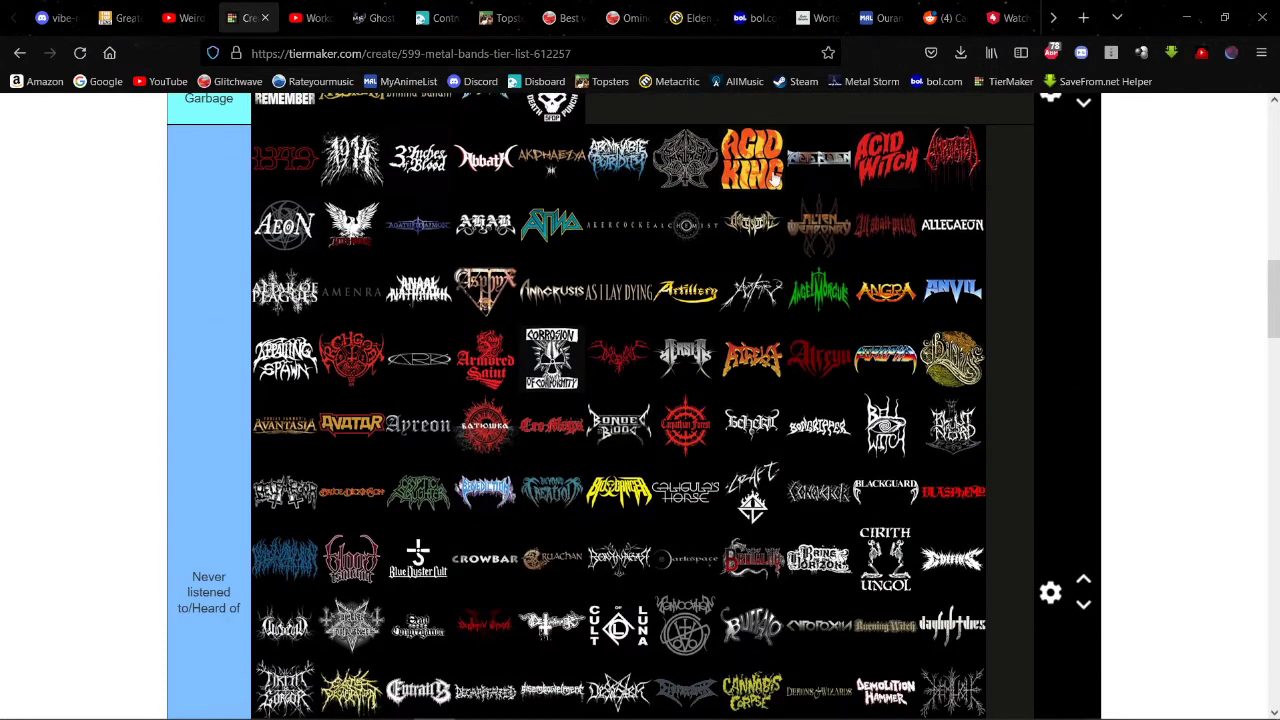
pyautogui.scroll(-7, 337, 344)
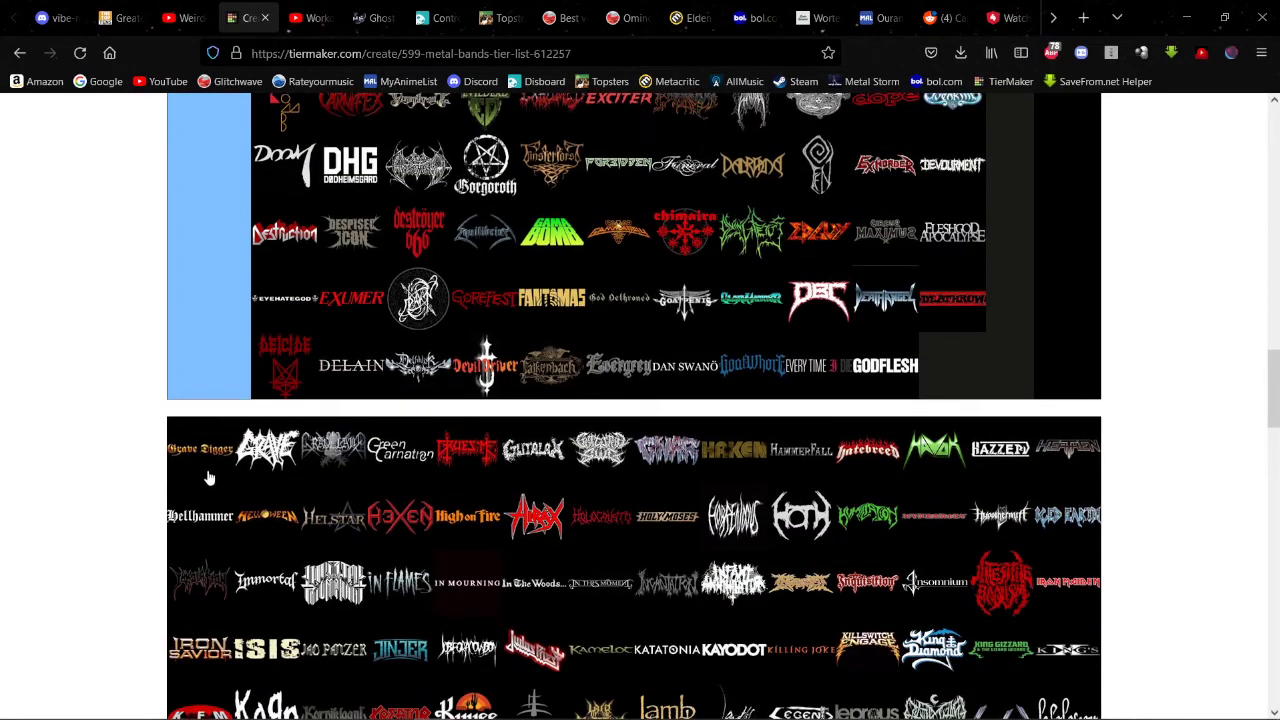
# Step: In the Never listened to/Heard of row, place Grave and Graveland before Deströyer 666 and Grave Digger after Exumer
pyautogui.moveTo(206, 470); pyautogui.dragTo(418, 232)
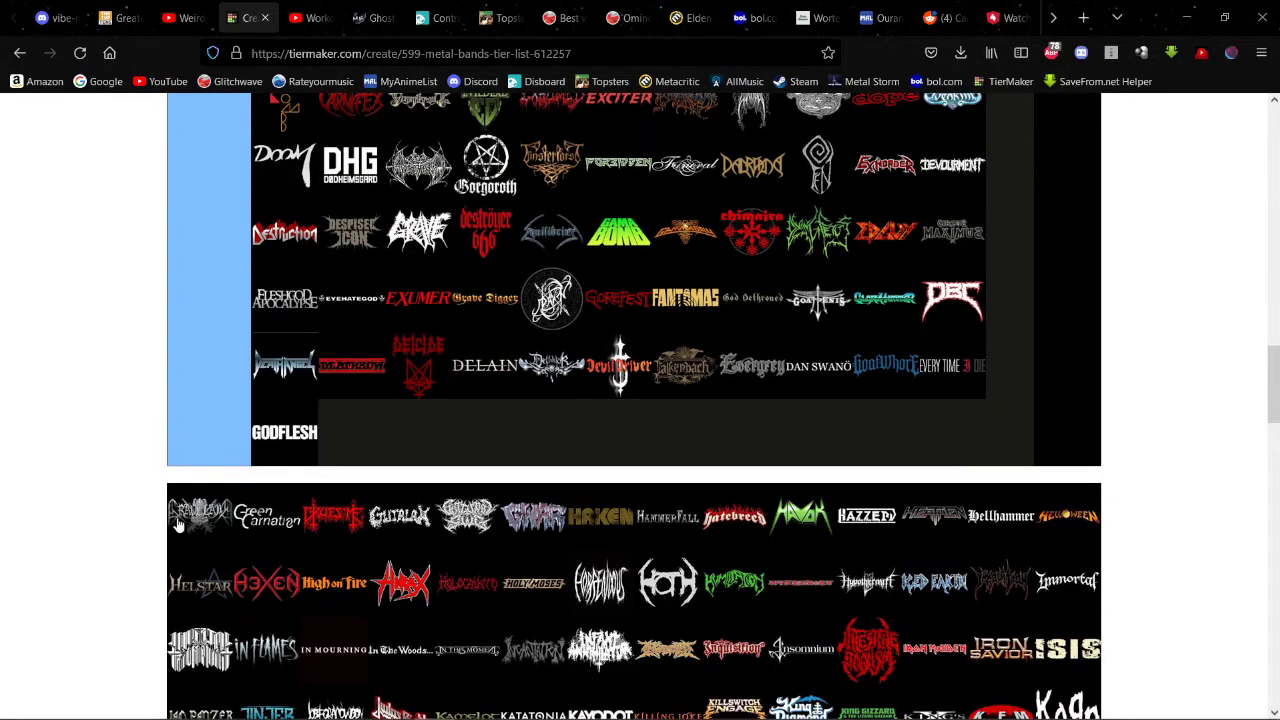
pyautogui.moveTo(180, 528); pyautogui.dragTo(484, 235)
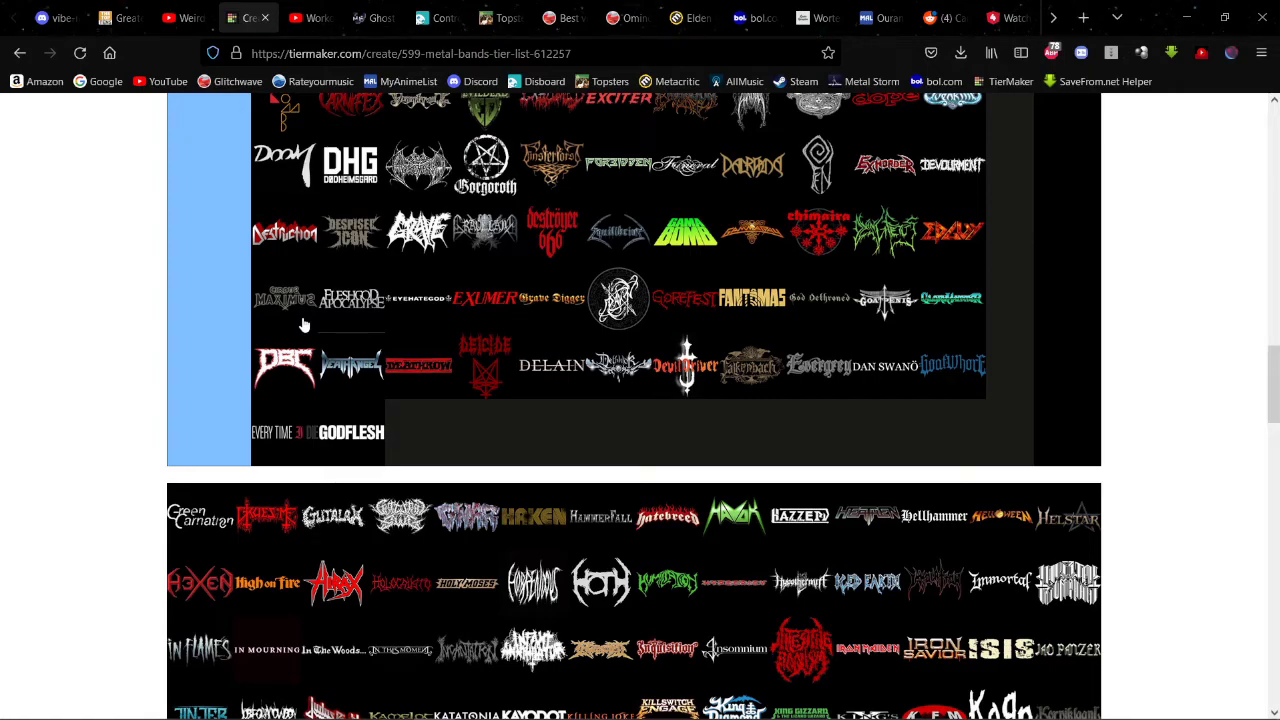
# Step: Place the Green Carnation logo at the end of the Low-Tier row, after the existing logos
pyautogui.scroll(12, 356, 300)
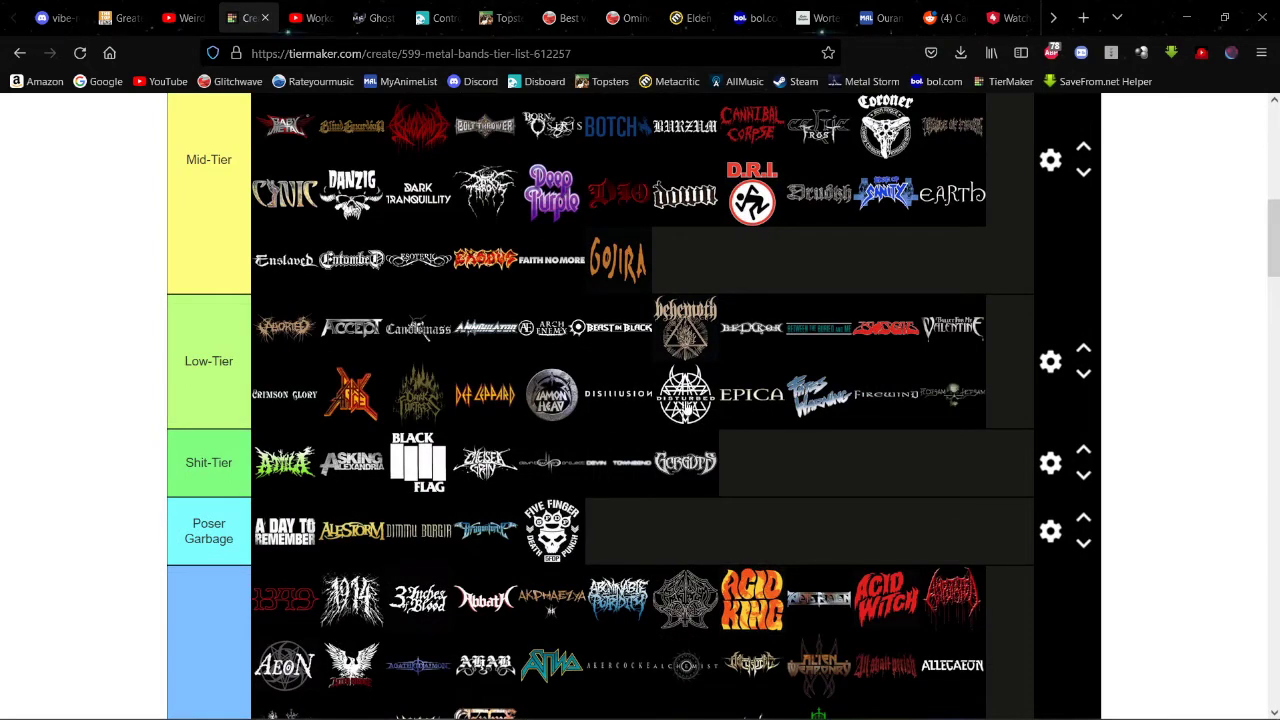
pyautogui.scroll(-2, 690, 356)
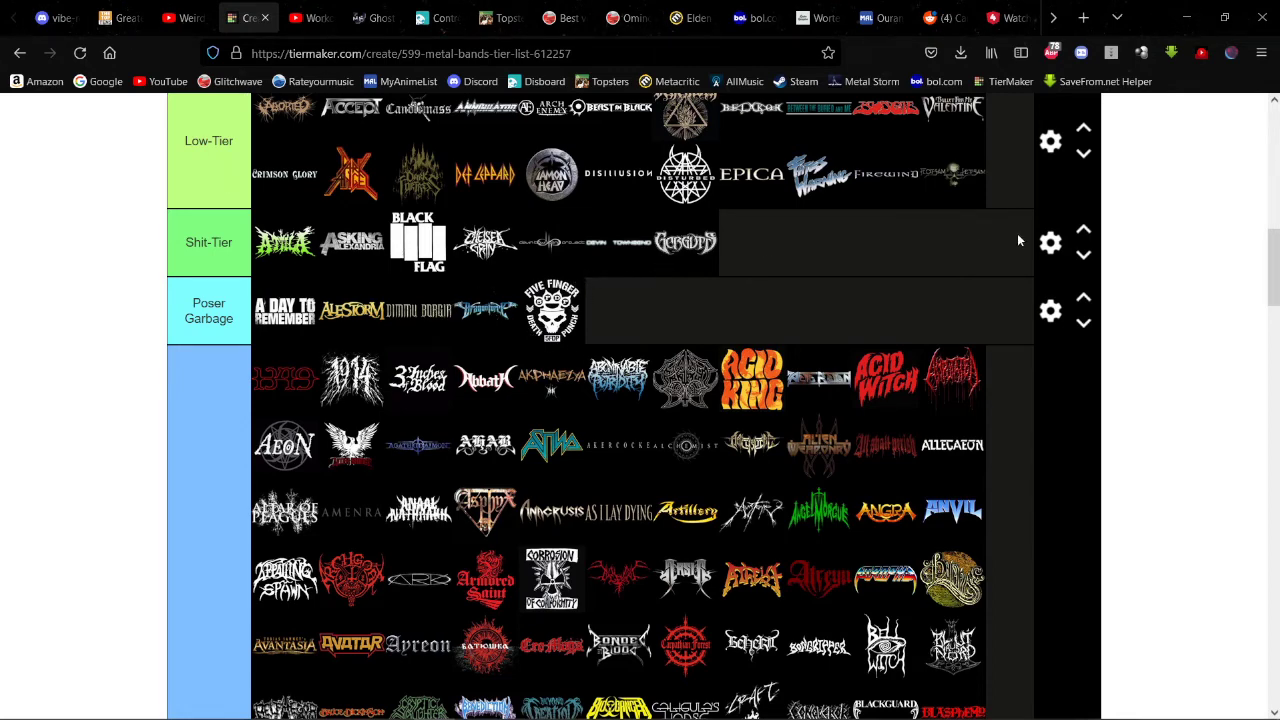
pyautogui.scroll(-4, 1017, 233)
pyautogui.scroll(-6, 1018, 215)
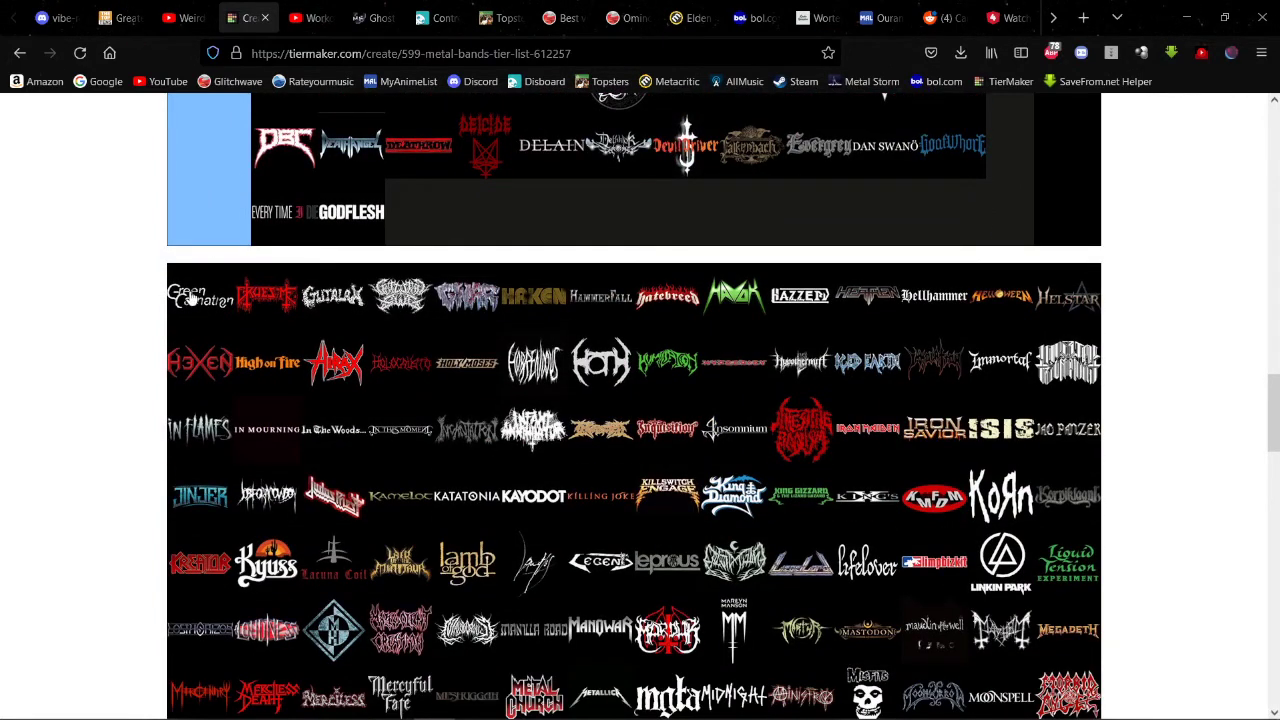
pyautogui.moveTo(193, 307); pyautogui.dragTo(887, 451)
pyautogui.scroll(7, 205, 276)
pyautogui.scroll(6, 206, 275)
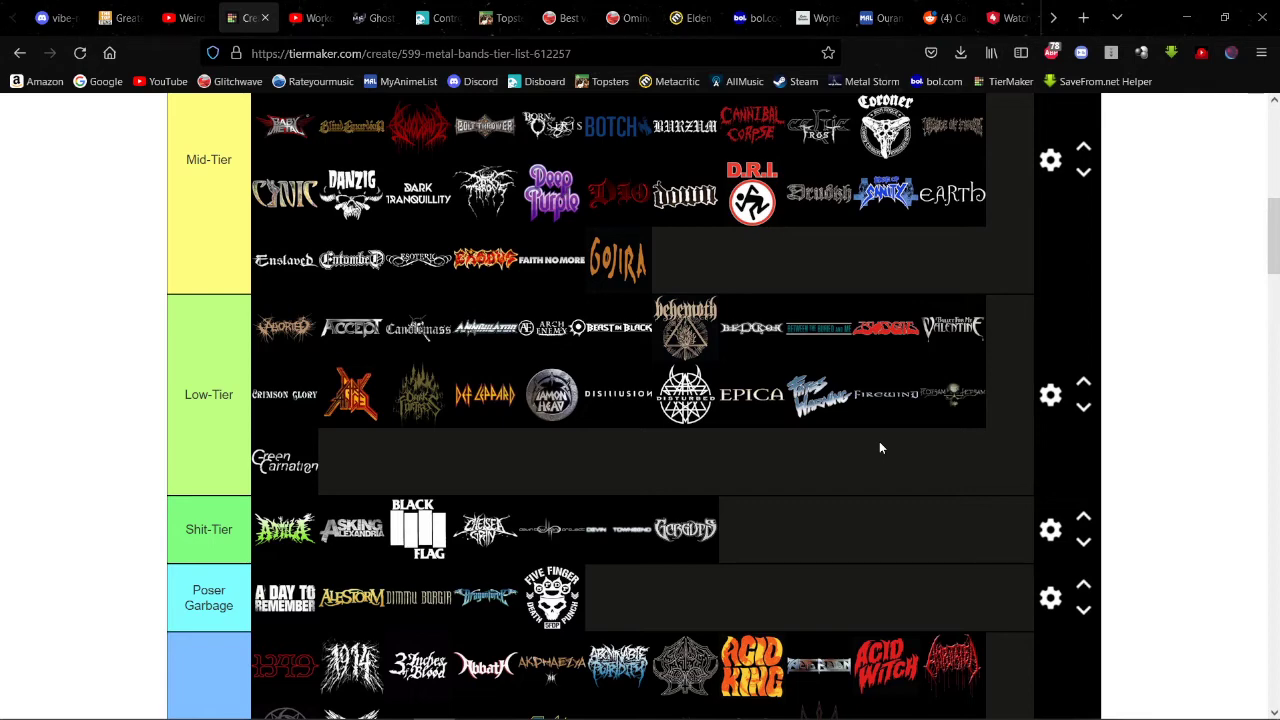
pyautogui.scroll(-9, 515, 395)
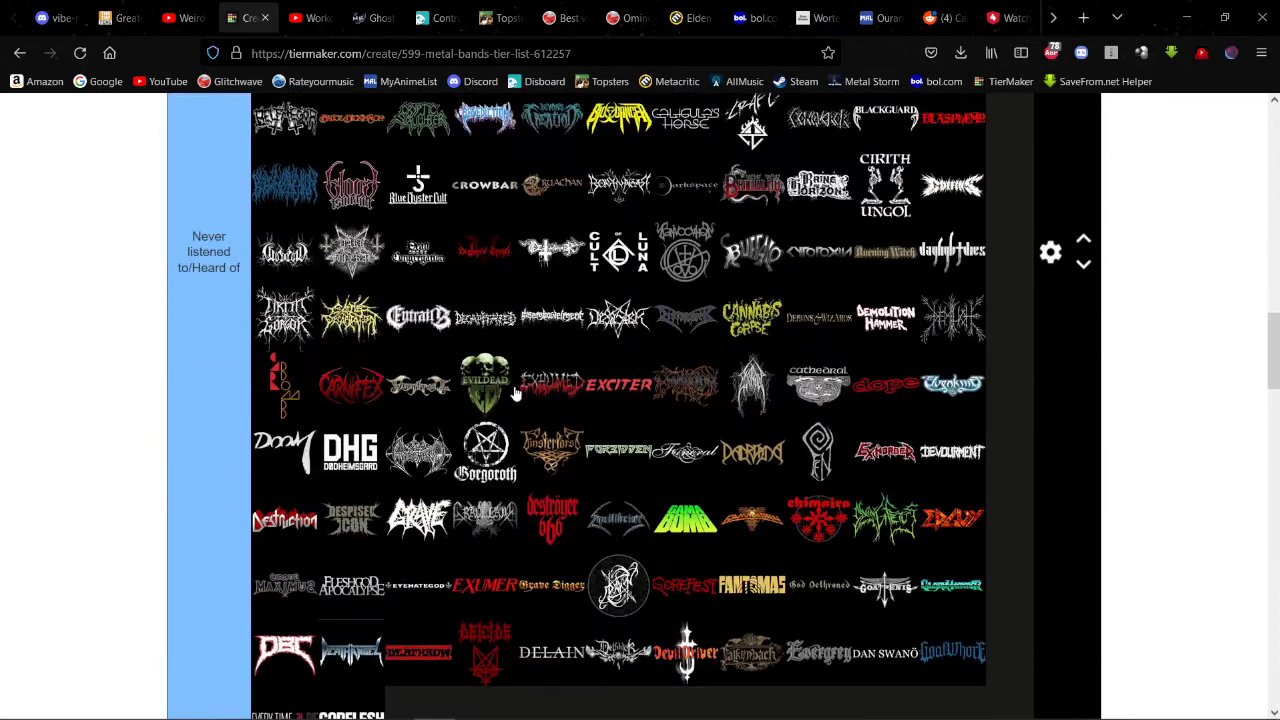
pyautogui.scroll(-4, 515, 395)
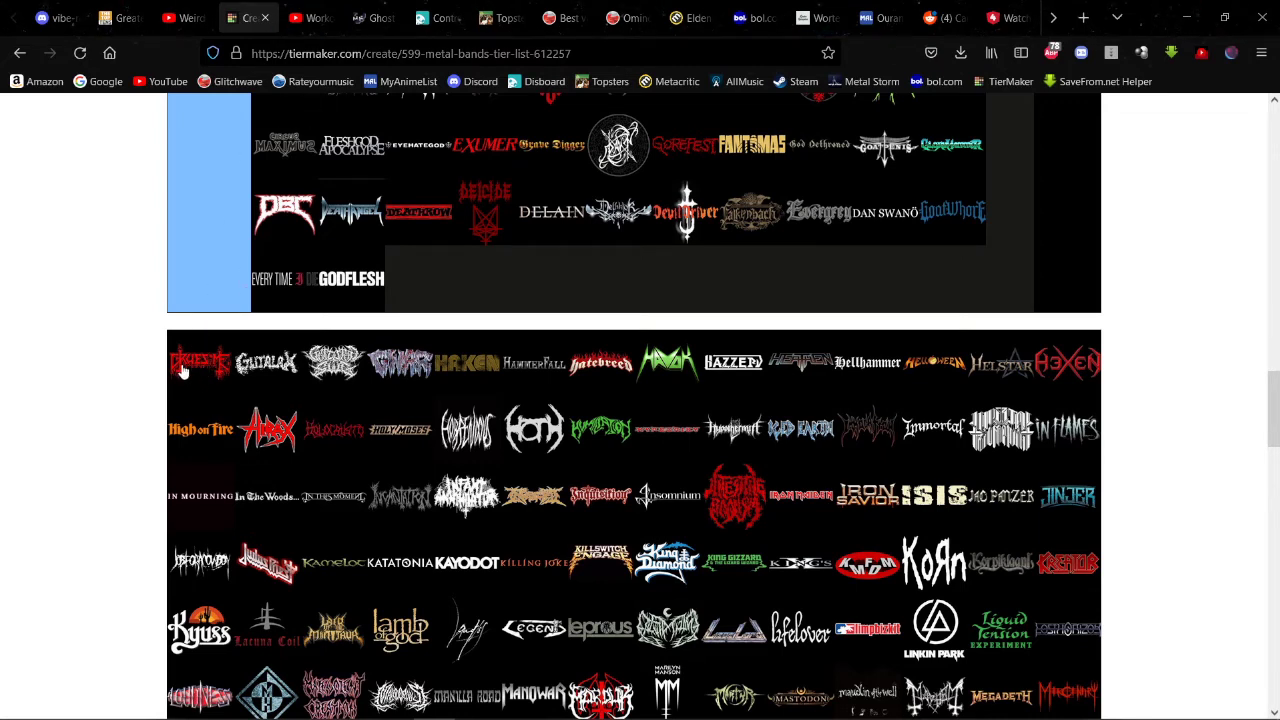
# Step: Place Gruesome, Gutalax, Guttural Slug and GWAR in the Never listened to/Heard of row, and Haken after Green Carnation in Low-Tier
pyautogui.moveTo(182, 370); pyautogui.dragTo(351, 212)
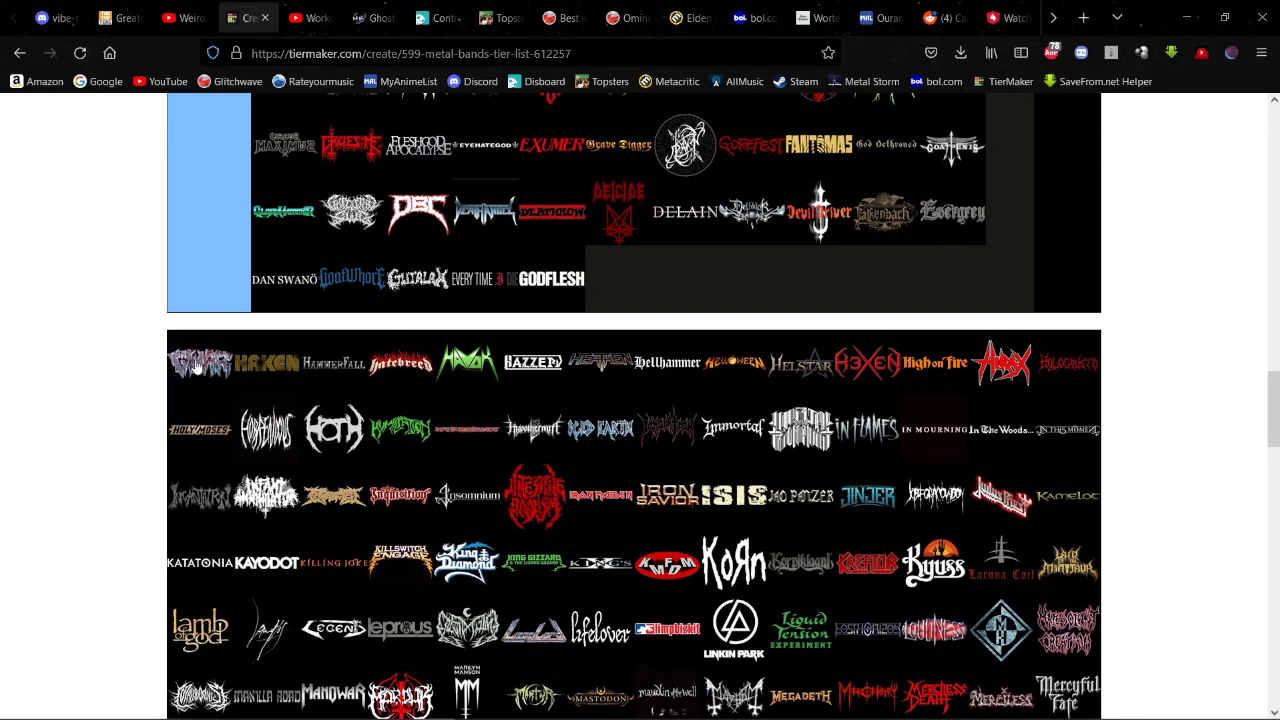
pyautogui.moveTo(198, 368); pyautogui.dragTo(812, 216)
pyautogui.moveTo(189, 366); pyautogui.dragTo(494, 436)
pyautogui.scroll(10, 874, 286)
pyautogui.scroll(-15, 494, 440)
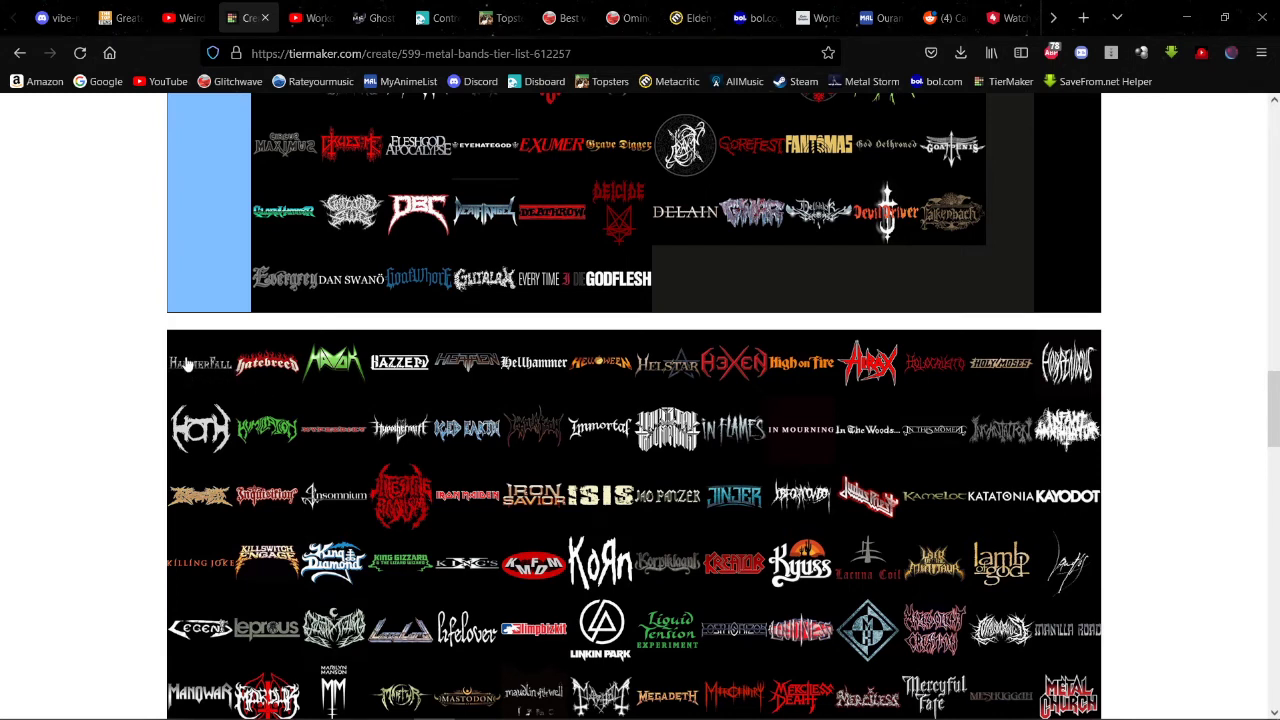
# Step: In the Never listened to/Heard of row, place HammerFall last, Hatebreed before Gorefest, and Hazzerd and Havok before Gloryhammer
pyautogui.moveTo(186, 366); pyautogui.dragTo(980, 276)
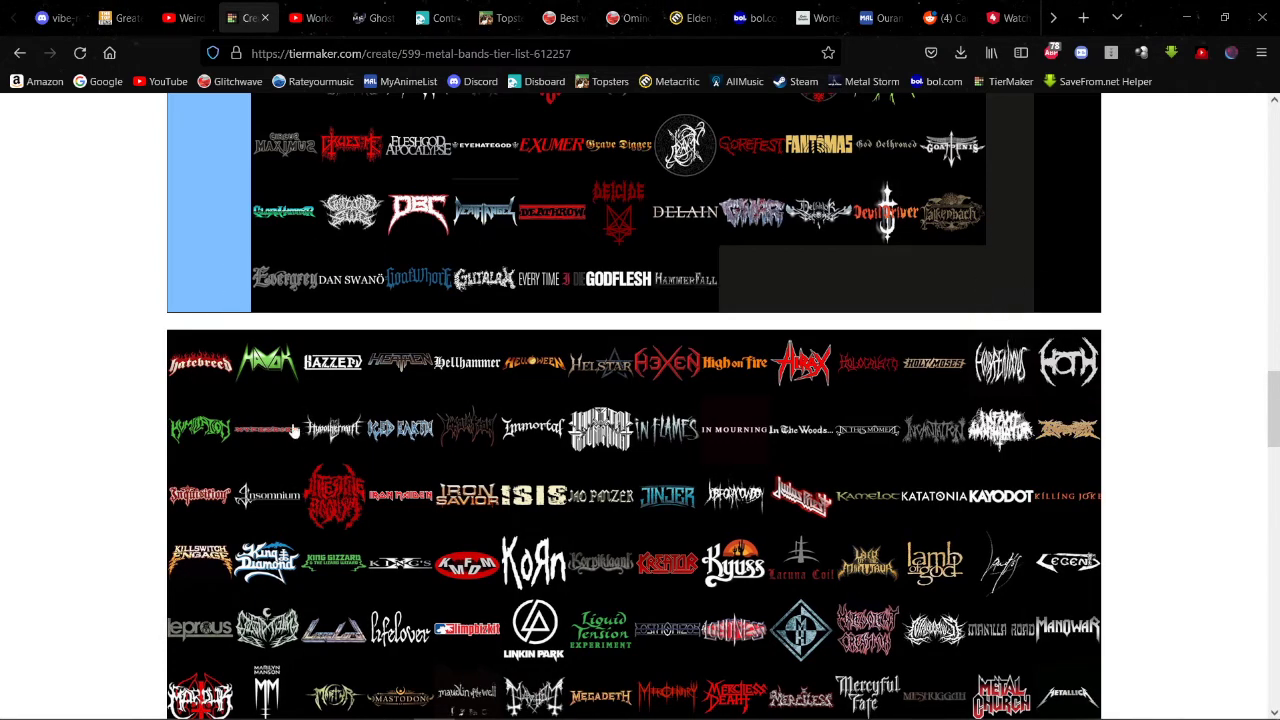
pyautogui.moveTo(199, 374); pyautogui.dragTo(746, 140)
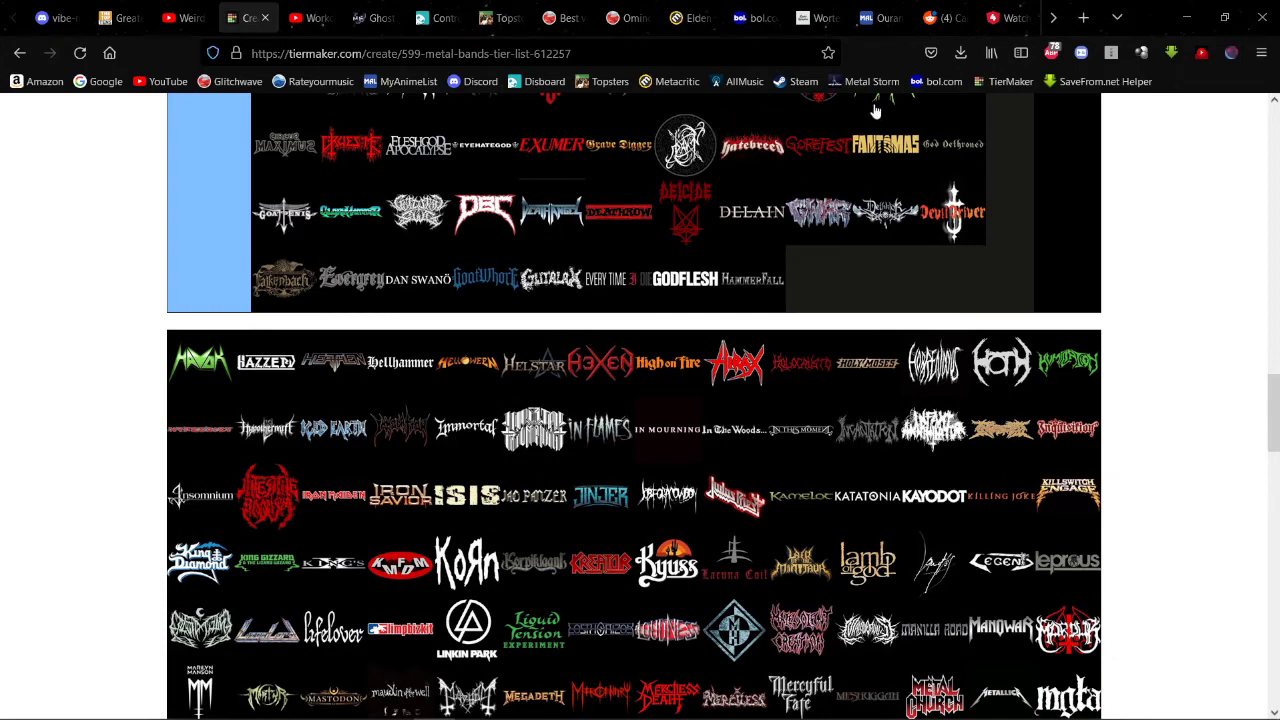
pyautogui.moveTo(222, 352); pyautogui.dragTo(340, 214)
# Step: Place the Heathen logo at the end of the Low-Tier row, after Haken
pyautogui.moveTo(214, 376); pyautogui.dragTo(570, 245)
pyautogui.scroll(-1, 470, 262)
pyautogui.scroll(-10, 470, 262)
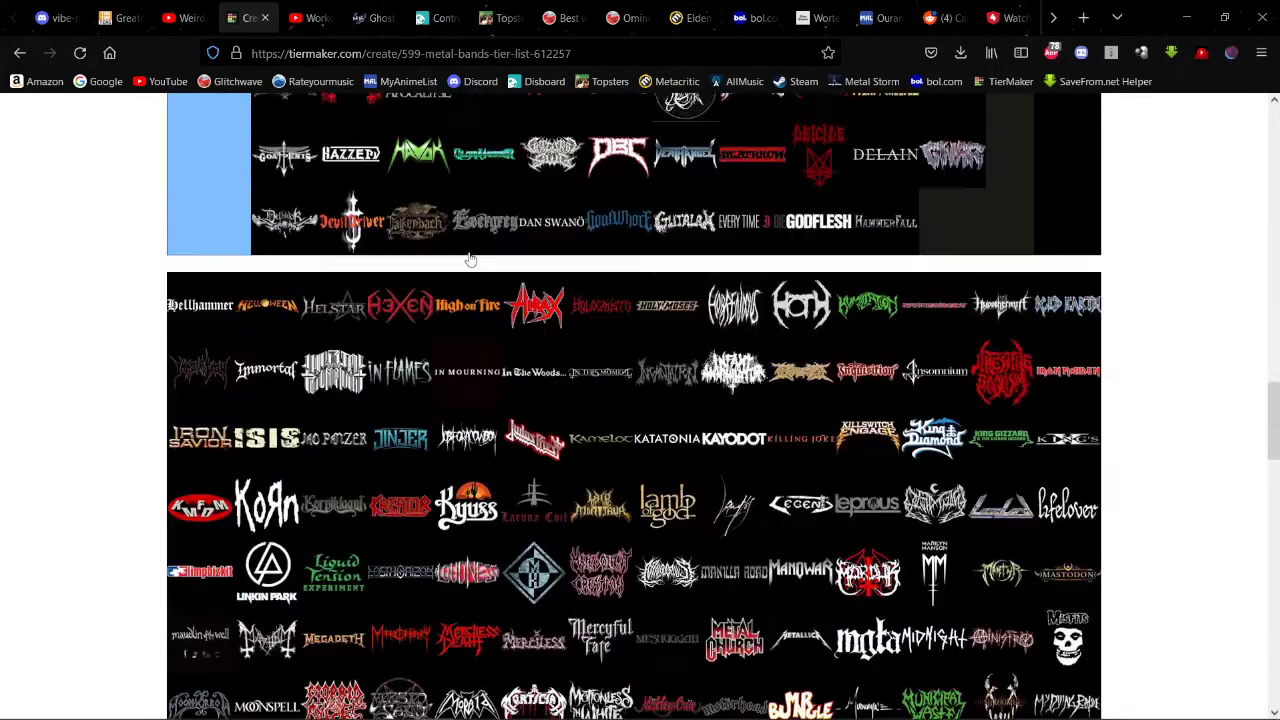
pyautogui.scroll(3, 455, 258)
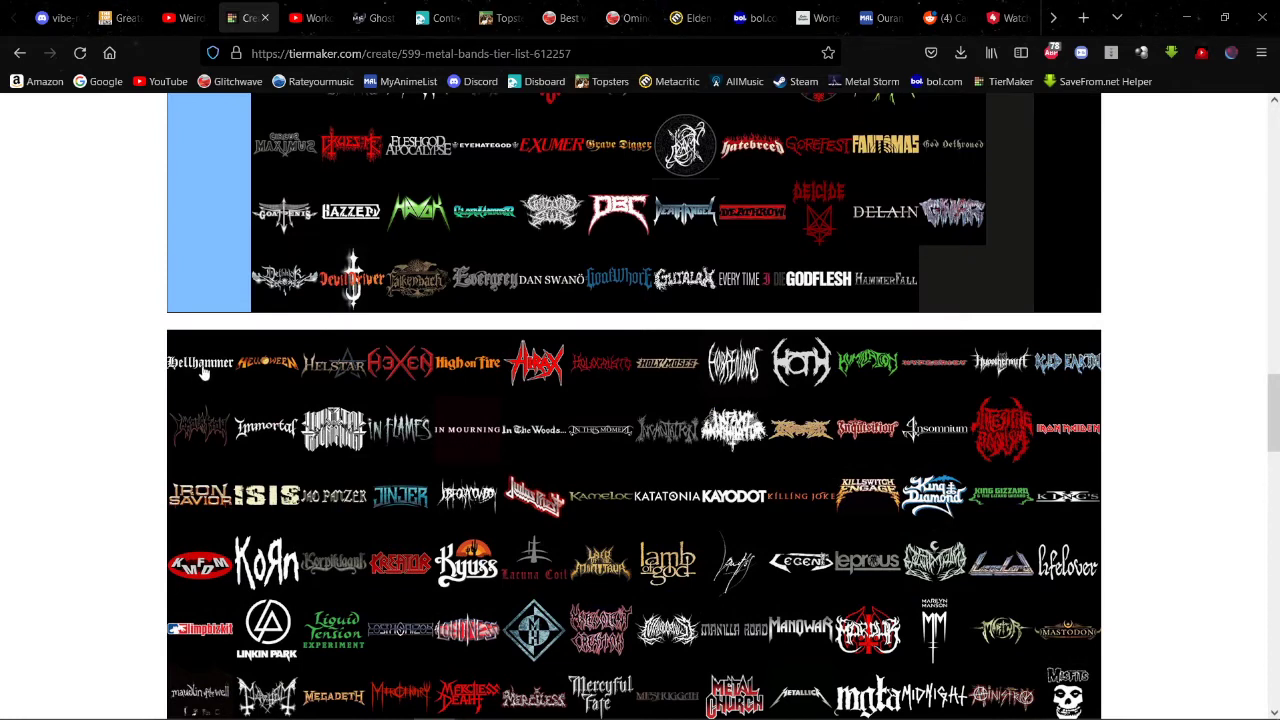
# Step: Place the Hellhammer logo directly after Forbidden in the Never listened to/Heard of row
pyautogui.moveTo(203, 372); pyautogui.dragTo(680, 265)
pyautogui.scroll(2, 337, 259)
pyautogui.scroll(-3, 440, 285)
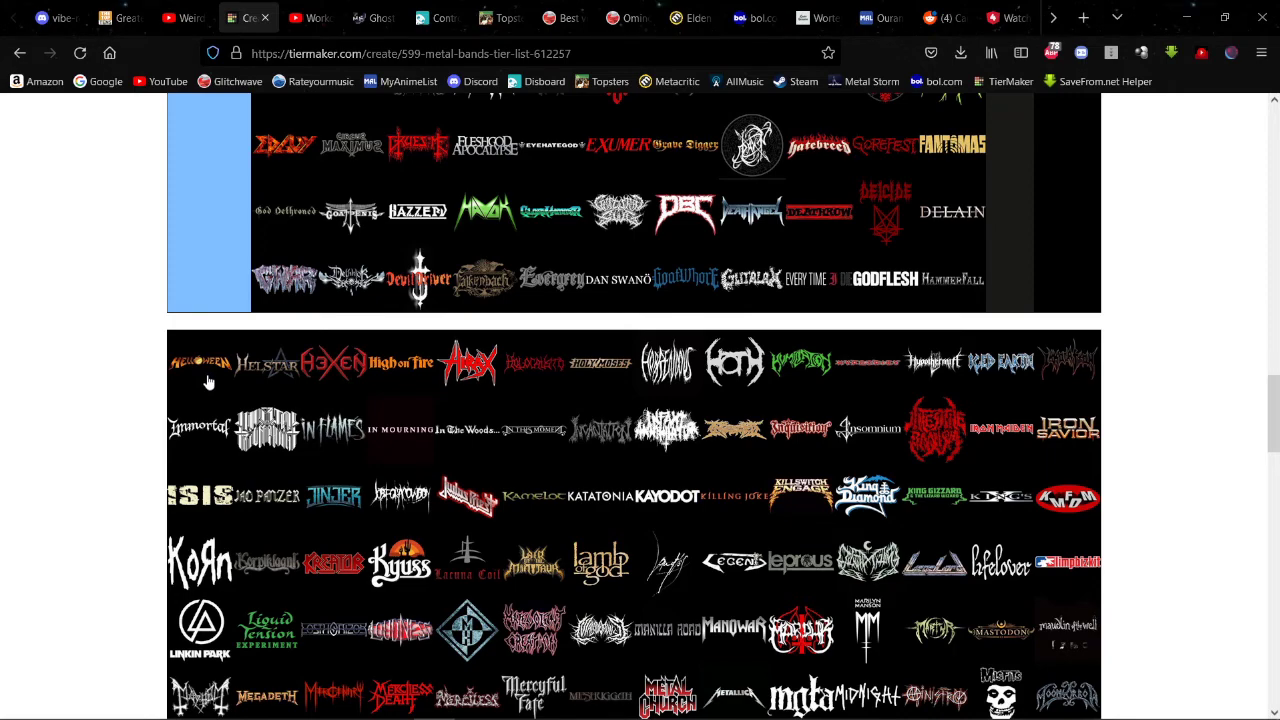
# Step: Place the Helloween logo at the end of the Mid-Tier row, after Gojira
pyautogui.moveTo(203, 368); pyautogui.dragTo(893, 483)
pyautogui.scroll(10, 264, 300)
pyautogui.scroll(5, 263, 277)
pyautogui.scroll(5, 265, 280)
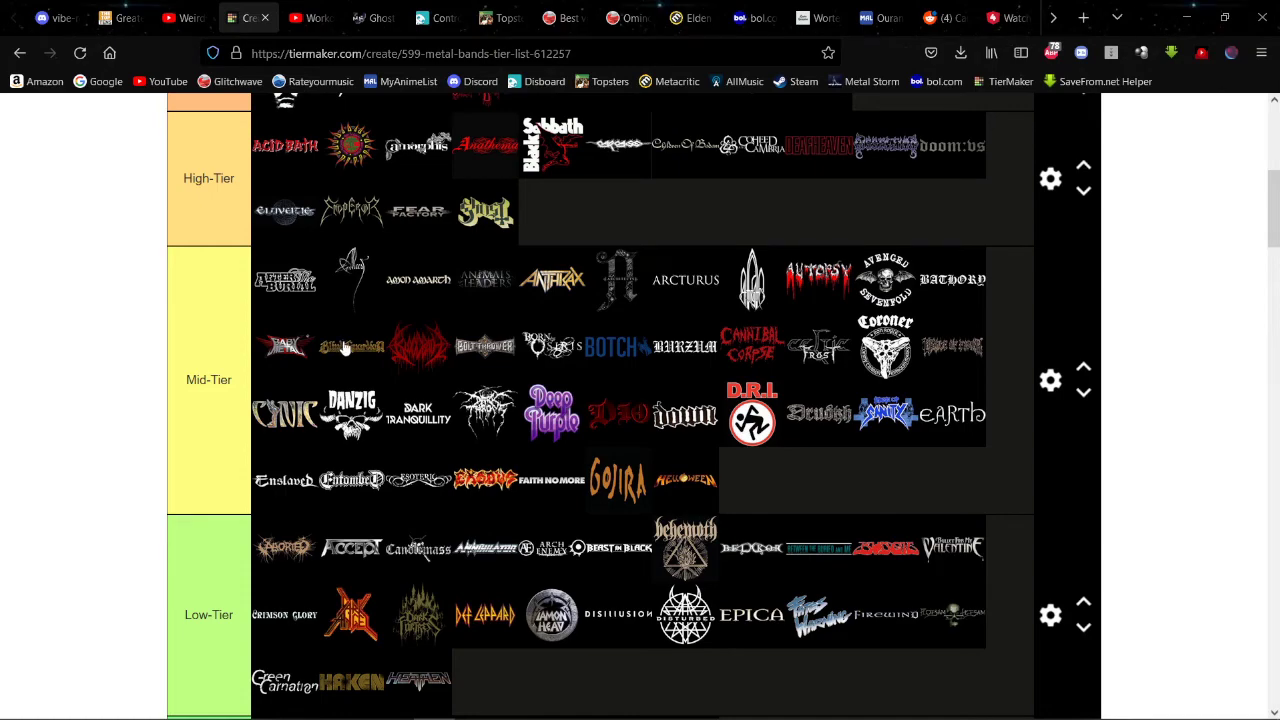
pyautogui.scroll(-5, 759, 290)
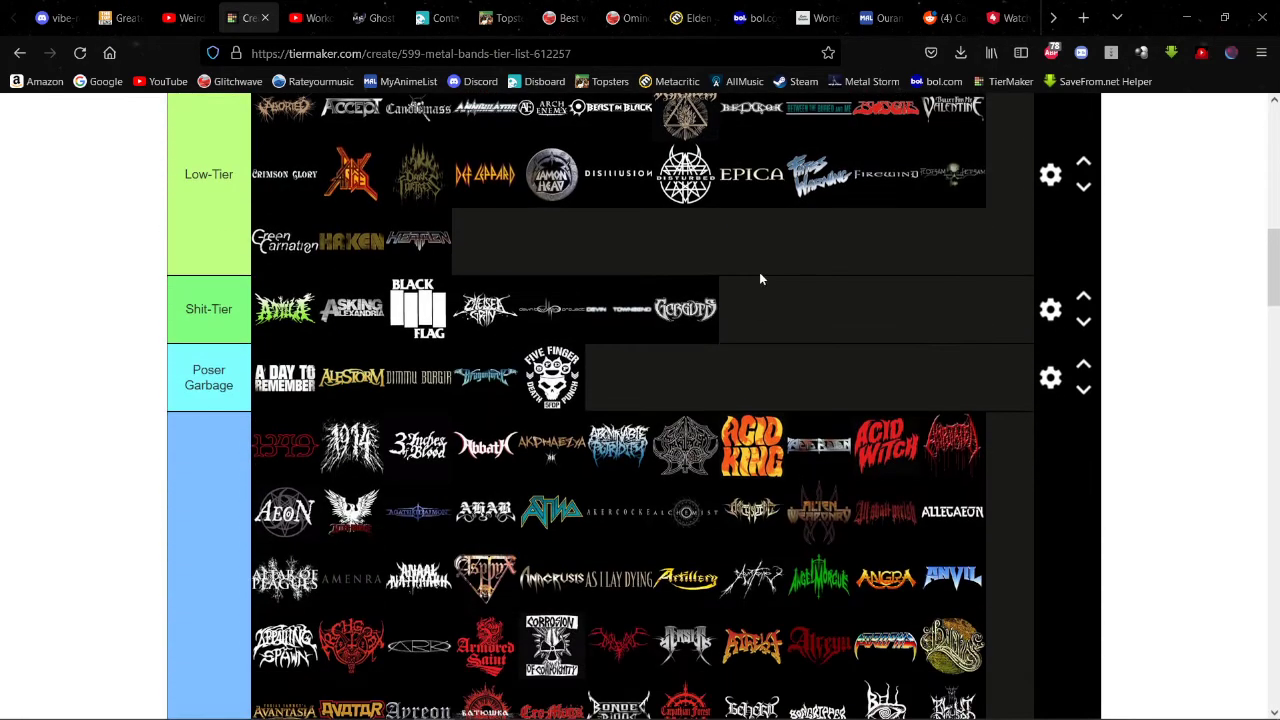
pyautogui.scroll(2, 759, 275)
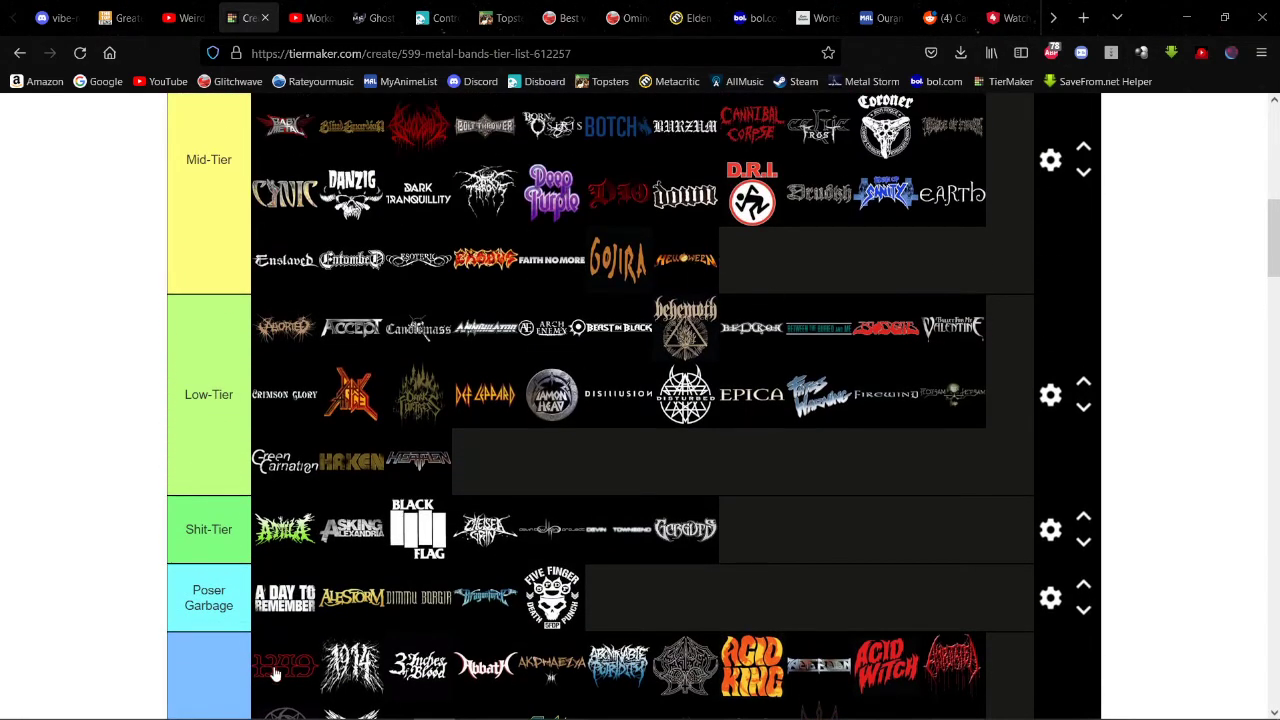
# Step: Place Helstar before Grave and Hexen after Fantômas in the Never listened to/Heard of row
pyautogui.scroll(-10, 586, 205)
pyautogui.scroll(6, 583, 215)
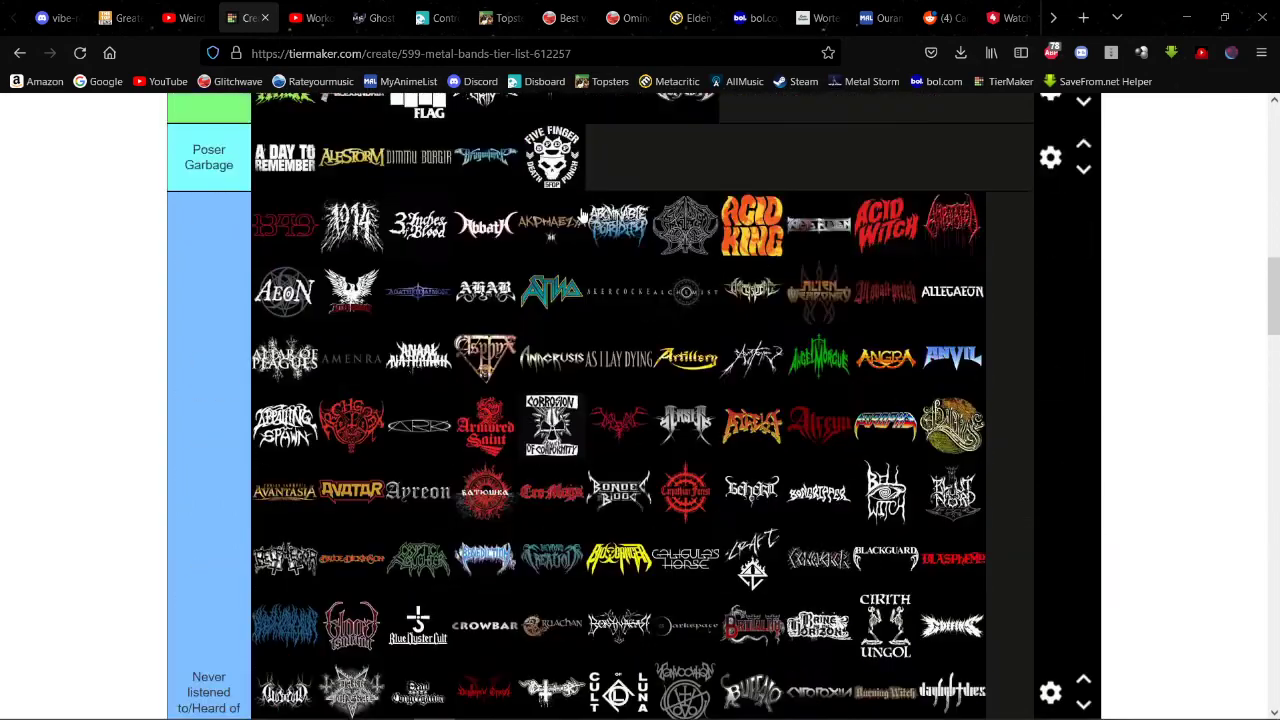
pyautogui.scroll(-10, 583, 215)
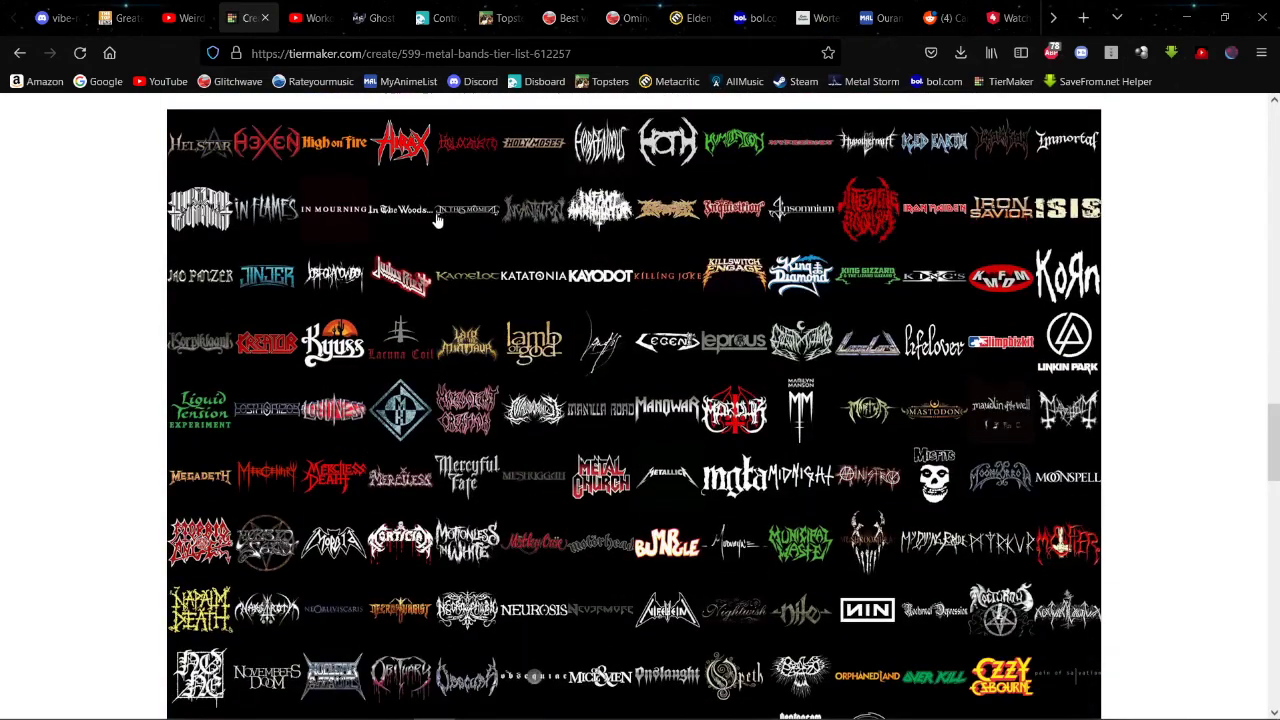
pyautogui.scroll(4, 437, 220)
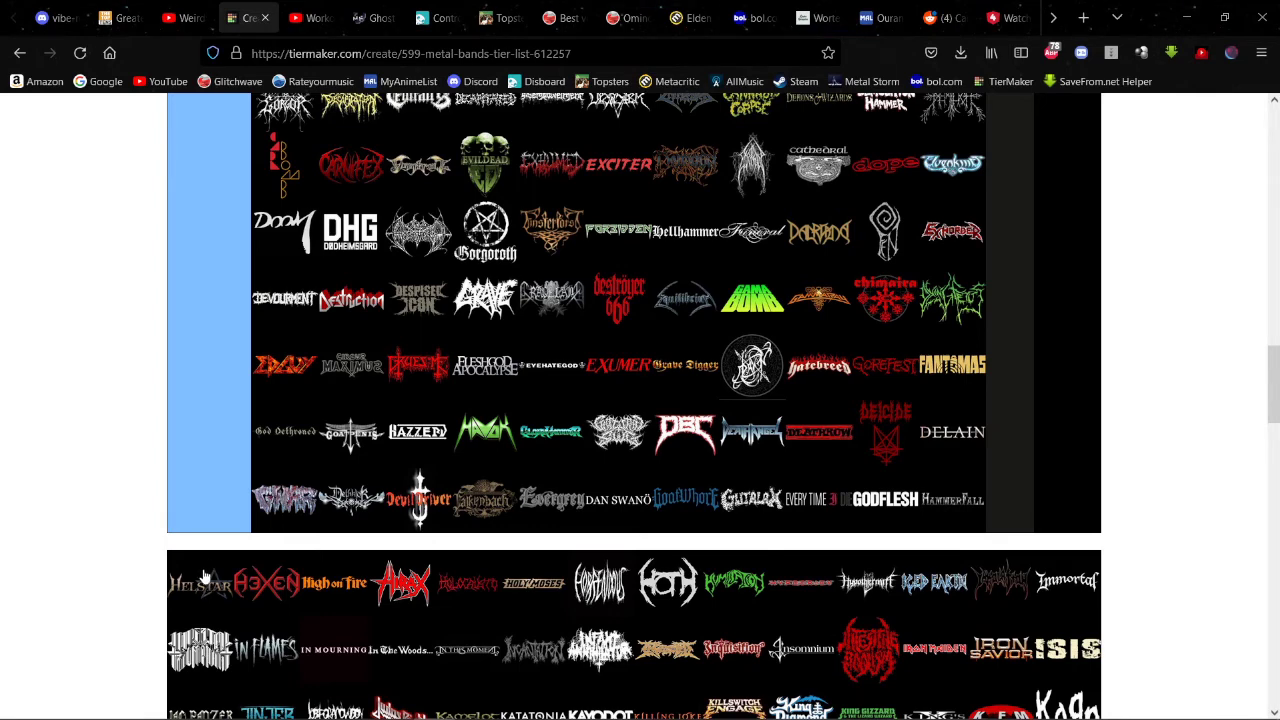
pyautogui.moveTo(210, 570); pyautogui.dragTo(358, 425)
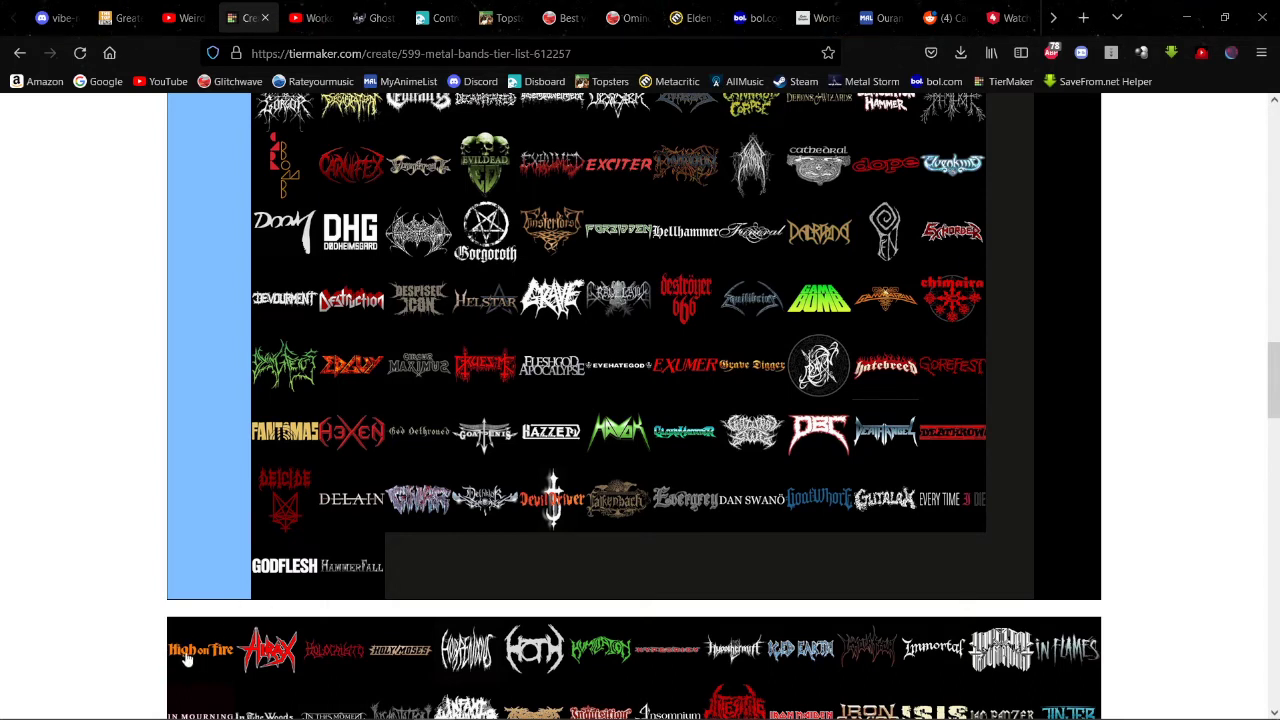
# Step: Place the High on Fire logo at the end of the Low-Tier row, after Heathen
pyautogui.moveTo(194, 660); pyautogui.dragTo(520, 243)
pyautogui.scroll(5, 272, 514)
pyautogui.scroll(-10, 280, 512)
pyautogui.scroll(6, 275, 520)
pyautogui.scroll(2, 360, 443)
pyautogui.scroll(4, 360, 445)
pyautogui.scroll(3, 363, 420)
pyautogui.scroll(-6, 510, 240)
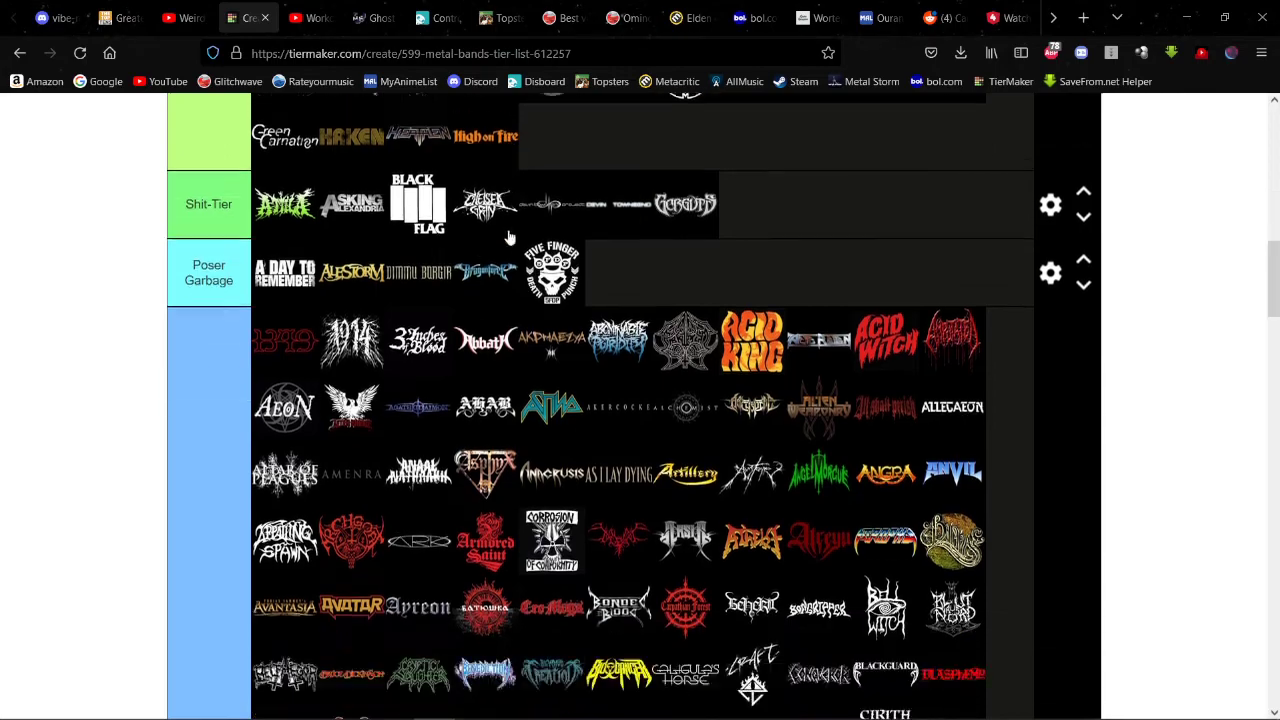
# Step: In the Never listened to/Heard of row, place Hirax before DevilDriver, Holocausto before Hazzerd, and Holy Moses after Delain
pyautogui.scroll(-8, 513, 230)
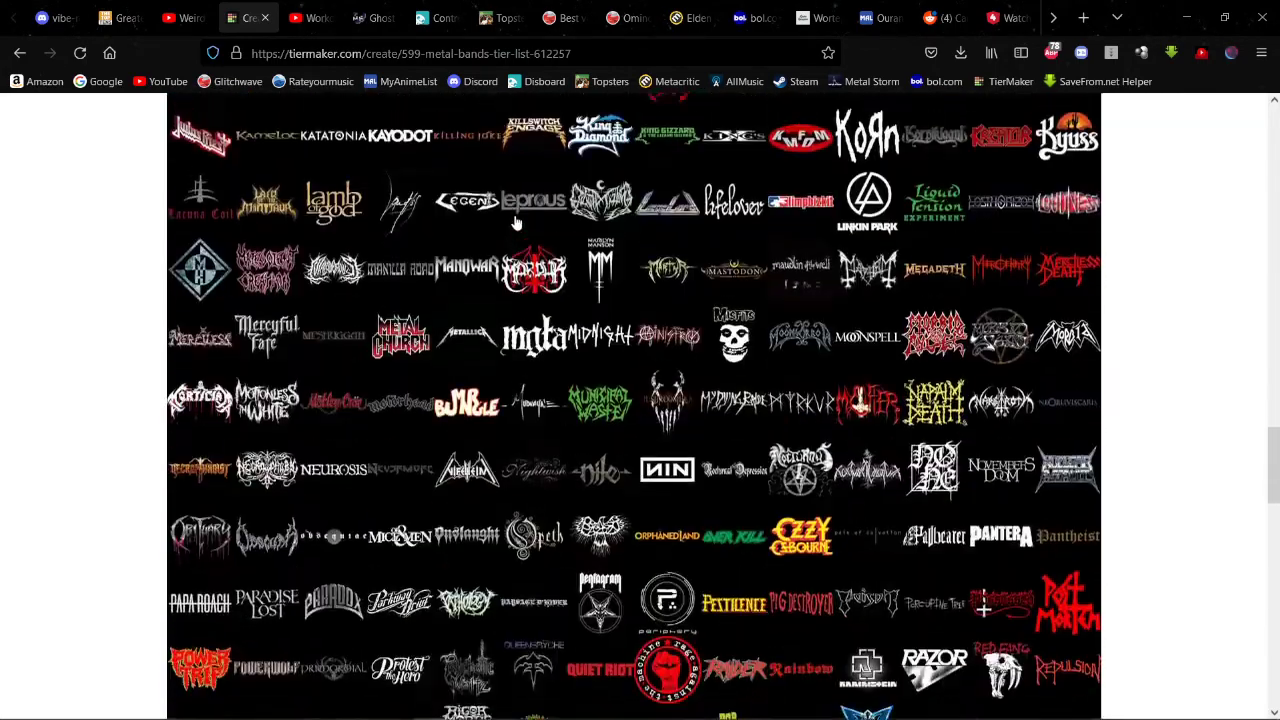
pyautogui.scroll(3, 513, 230)
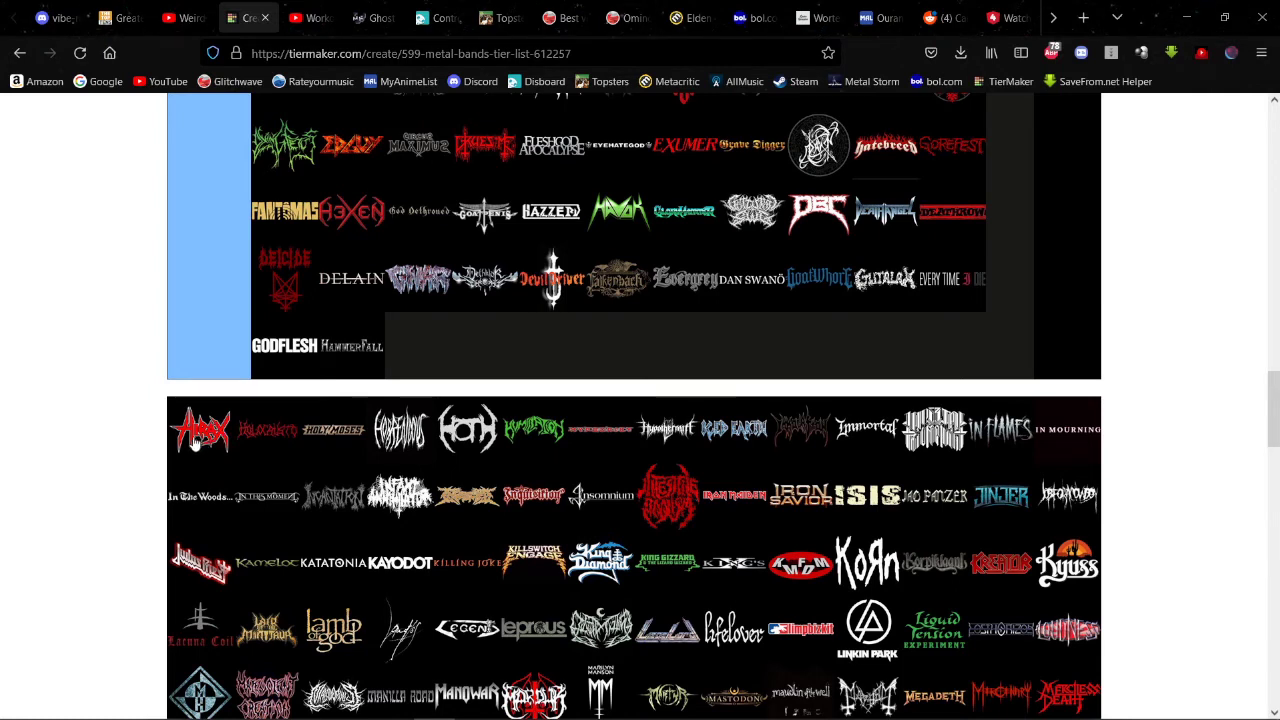
pyautogui.moveTo(196, 443); pyautogui.dragTo(571, 314)
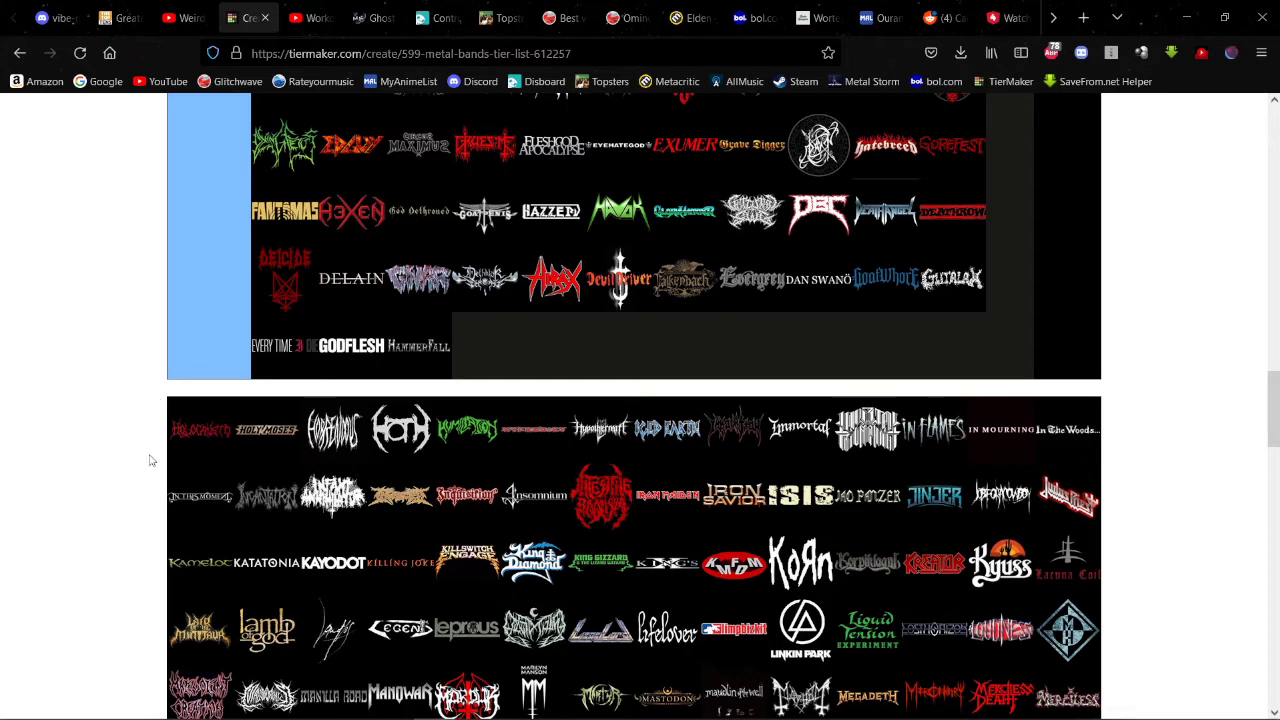
pyautogui.moveTo(194, 443); pyautogui.dragTo(552, 211)
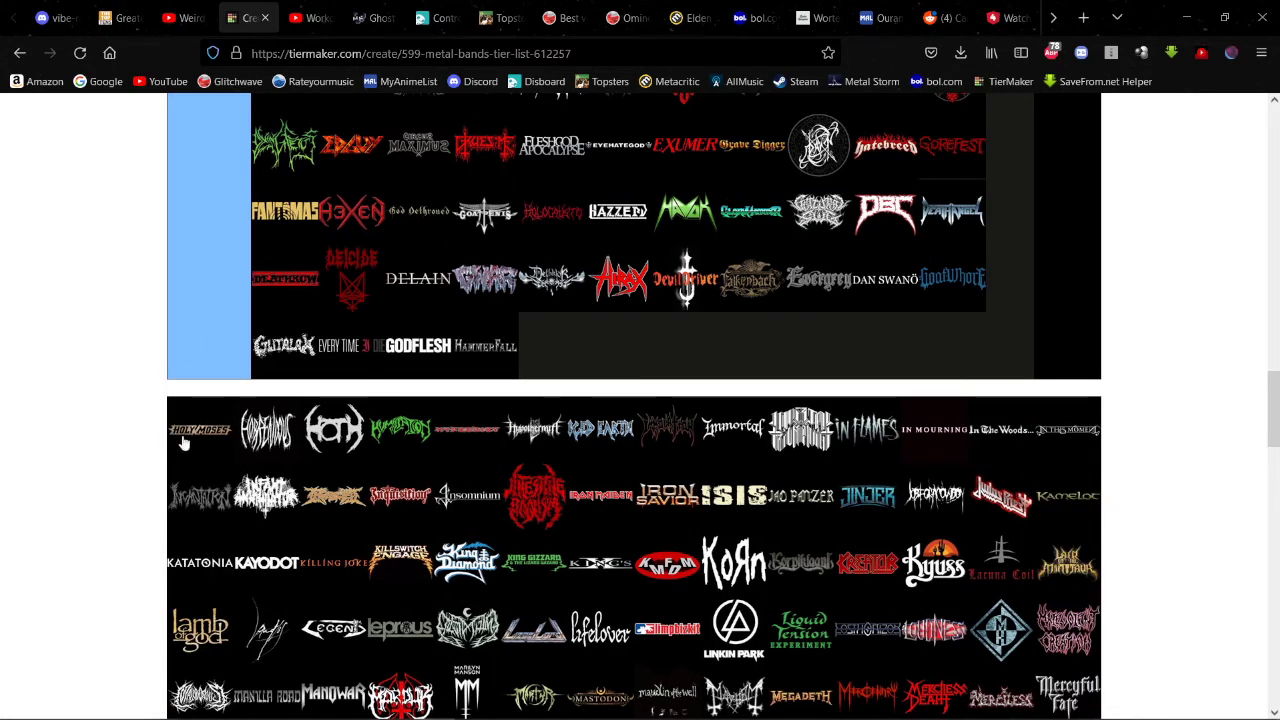
pyautogui.moveTo(183, 443); pyautogui.dragTo(495, 262)
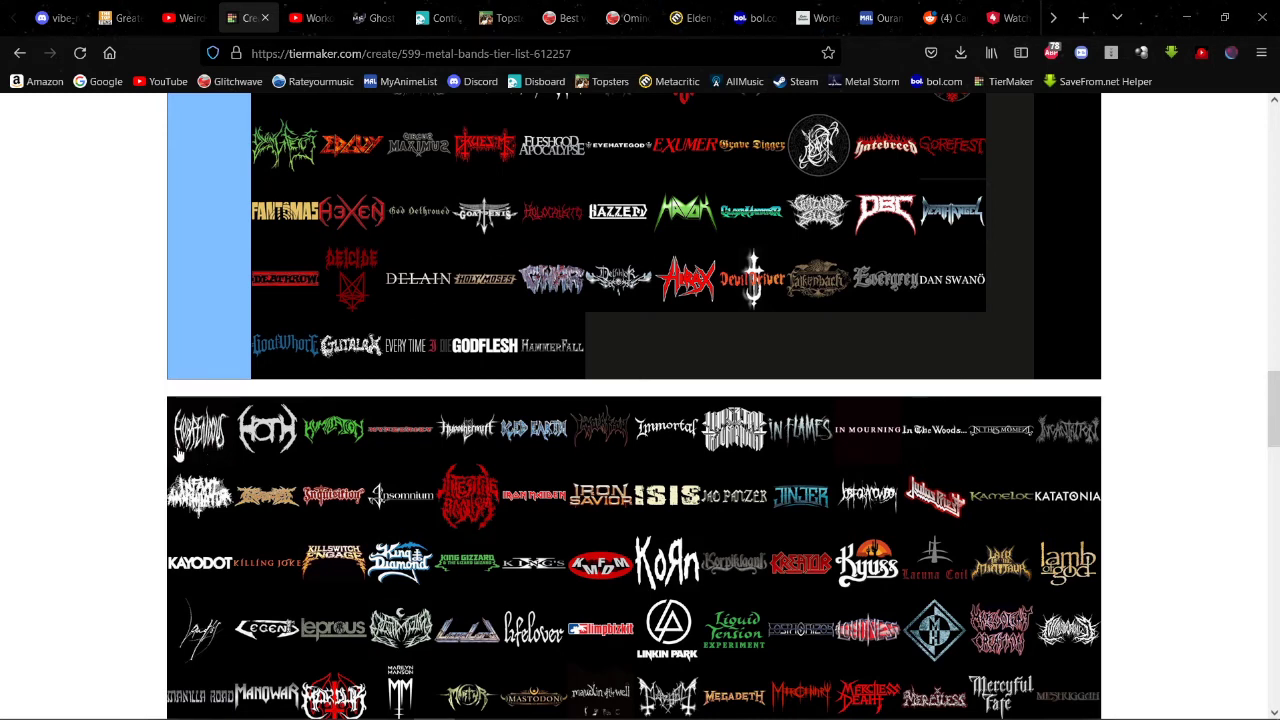
# Step: Place Horrendous after High on Fire in the Low-Tier row, and Hoth at the end of the Never listened to/Heard of row
pyautogui.moveTo(180, 438); pyautogui.dragTo(552, 462)
pyautogui.scroll(5, 340, 264)
pyautogui.scroll(4, 342, 260)
pyautogui.scroll(-2, 344, 323)
pyautogui.scroll(-15, 344, 323)
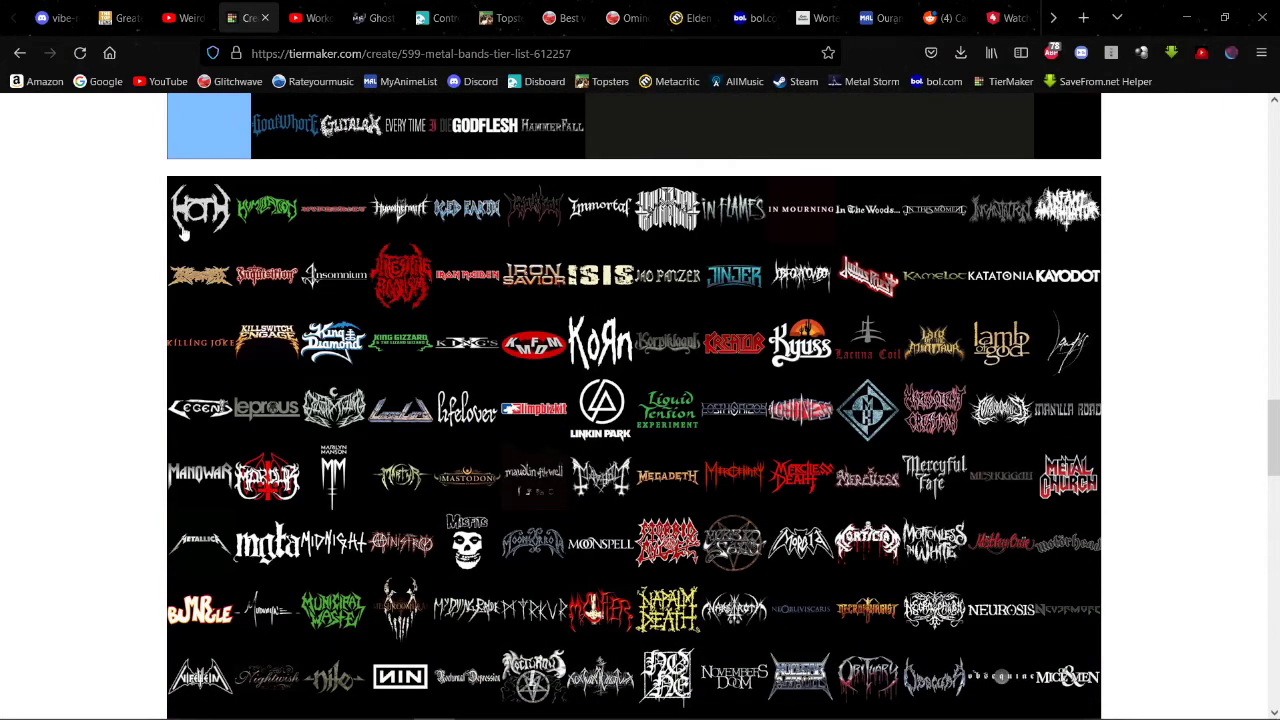
pyautogui.moveTo(183, 232); pyautogui.dragTo(640, 140)
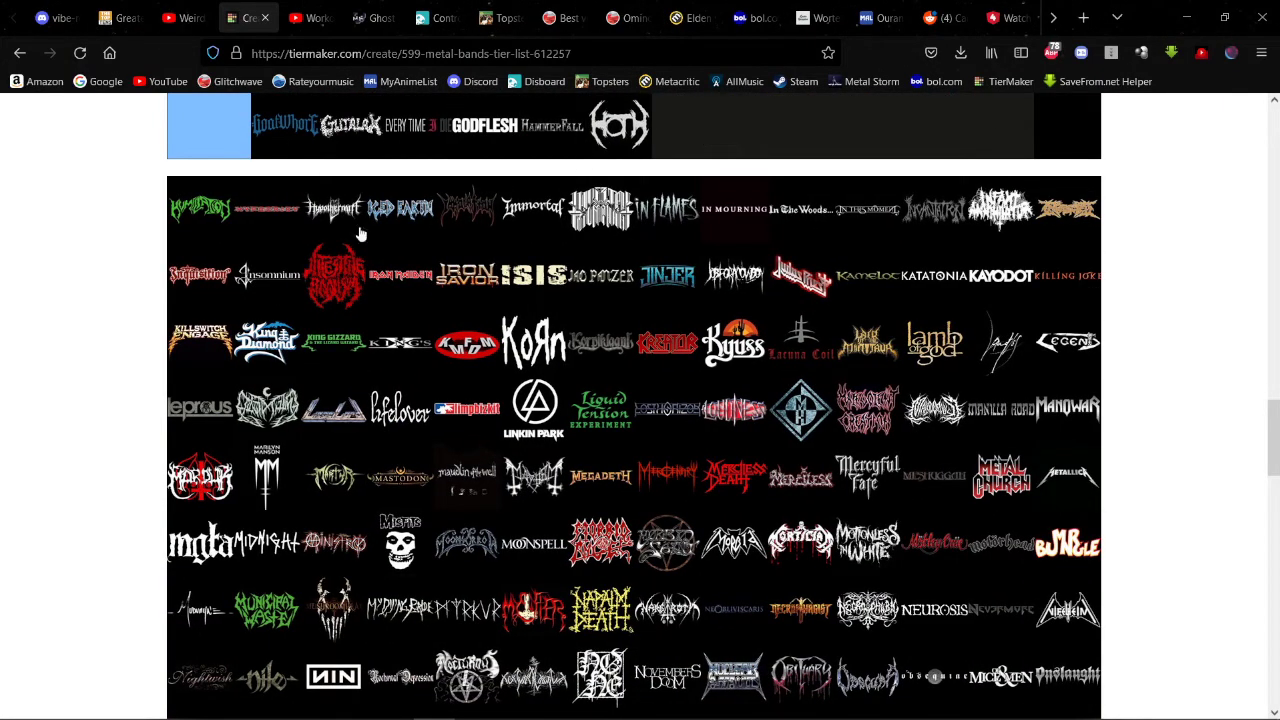
# Step: In the Never listened to/Heard of row, place Humiliation after Gutalax, the thin red logo after Hoth, and the next white logo after Hexen
pyautogui.moveTo(194, 223); pyautogui.dragTo(435, 124)
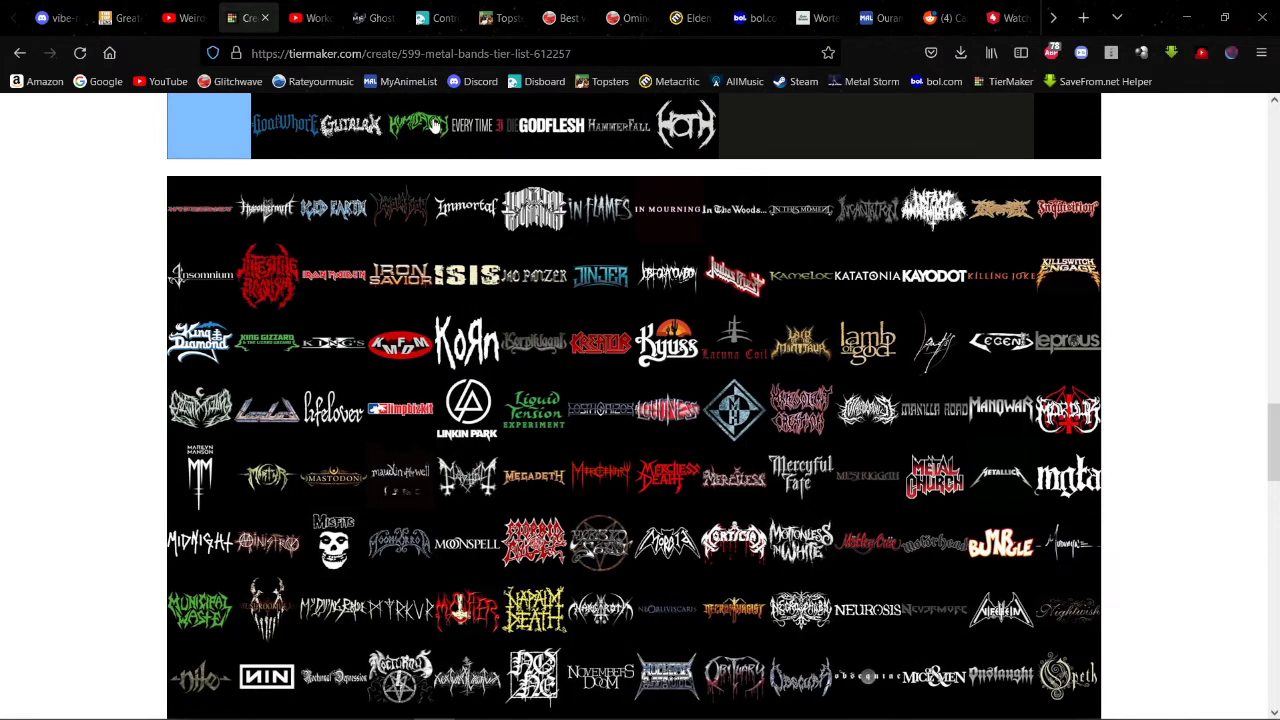
pyautogui.scroll(3, 371, 251)
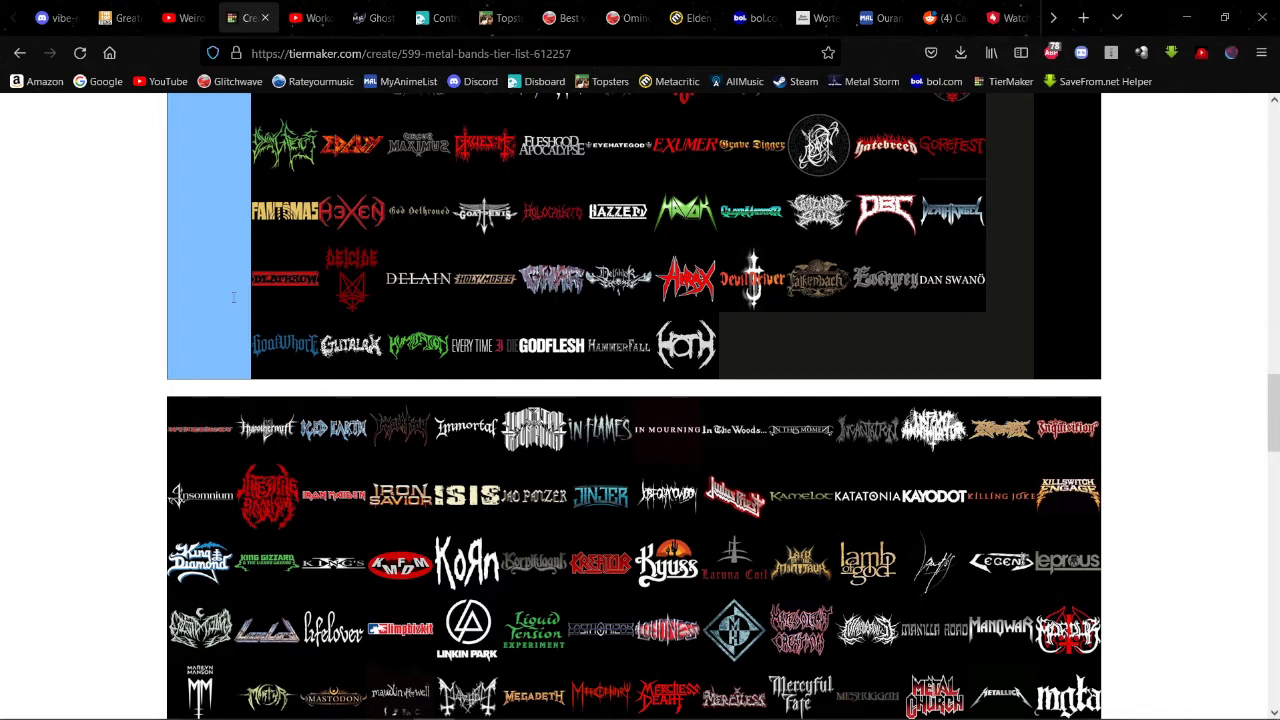
pyautogui.moveTo(207, 438); pyautogui.dragTo(760, 345)
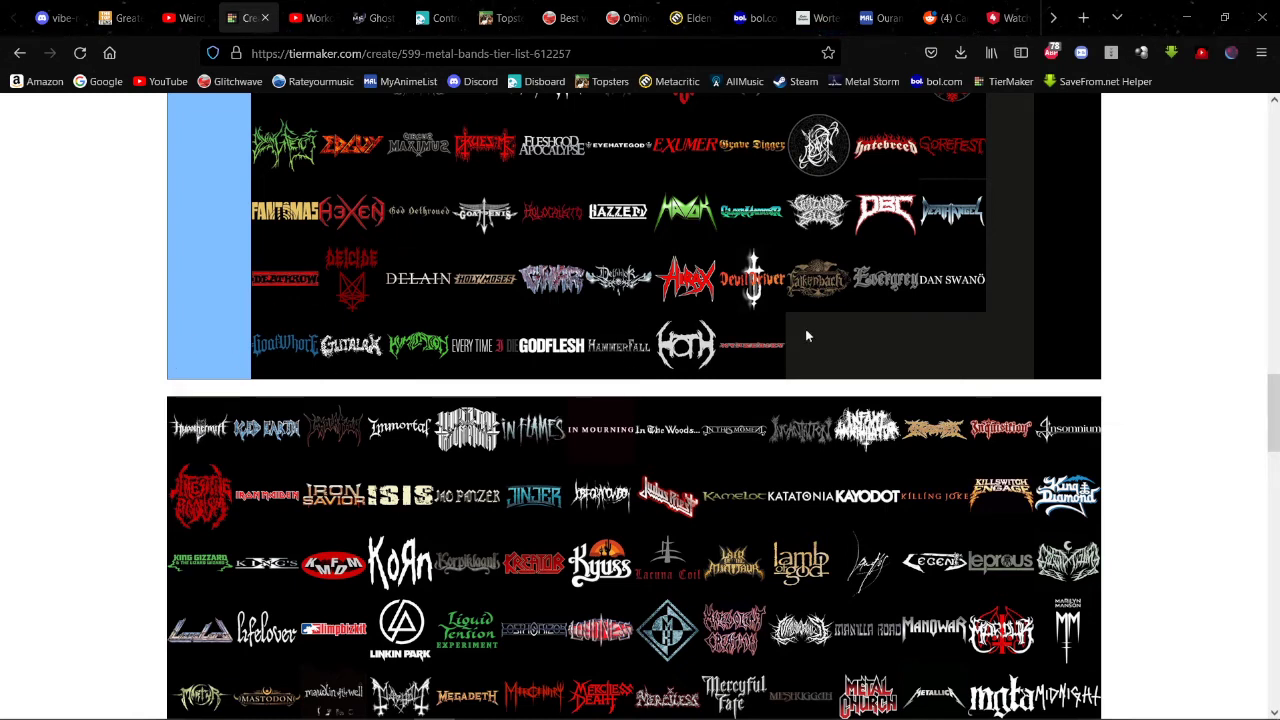
pyautogui.moveTo(740, 347)
pyautogui.mouseDown()
pyautogui.moveTo(758, 342)
pyautogui.moveTo(745, 352)
pyautogui.mouseUp()
pyautogui.moveTo(200, 430); pyautogui.dragTo(418, 211)
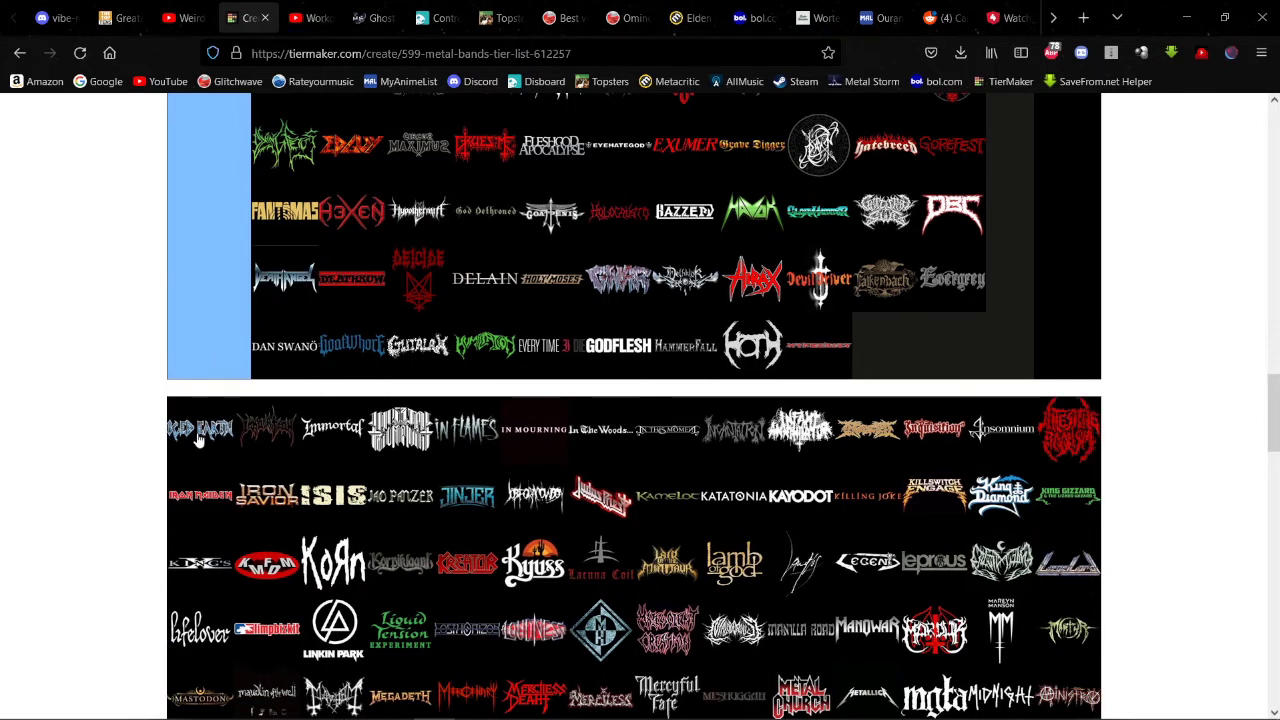
# Step: Place the Iced Earth logo at the end of the Mid-Tier row, after Helloween
pyautogui.moveTo(200, 440); pyautogui.dragTo(937, 258)
pyautogui.scroll(5, 205, 405)
pyautogui.scroll(4, 206, 396)
pyautogui.scroll(4, 206, 390)
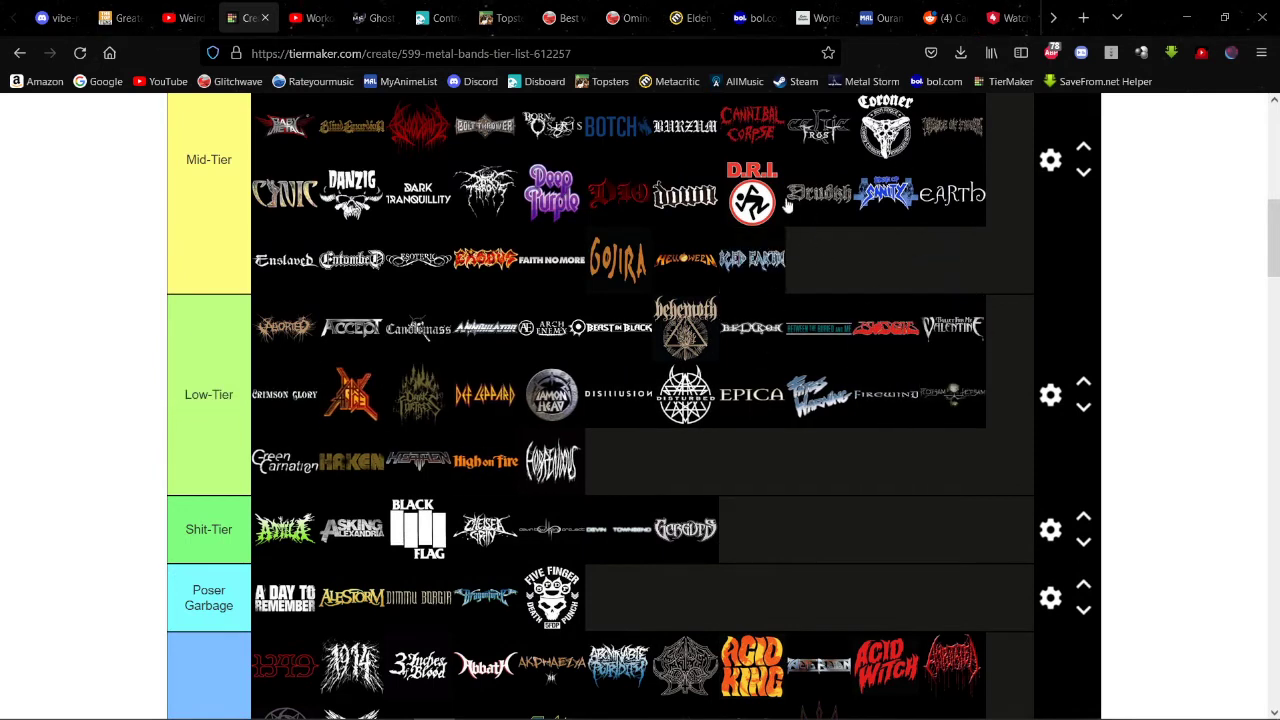
pyautogui.scroll(-1, 565, 117)
pyautogui.scroll(-6, 600, 300)
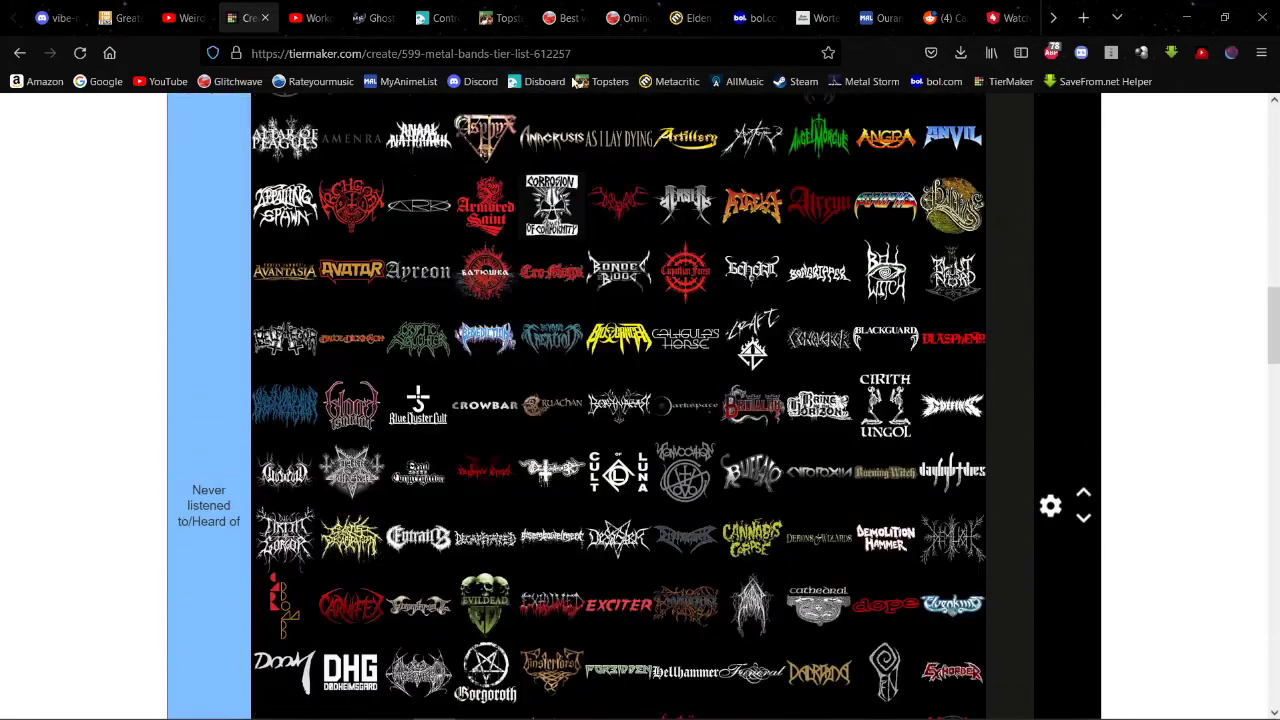
pyautogui.scroll(-1, 622, 350)
pyautogui.scroll(-10, 622, 350)
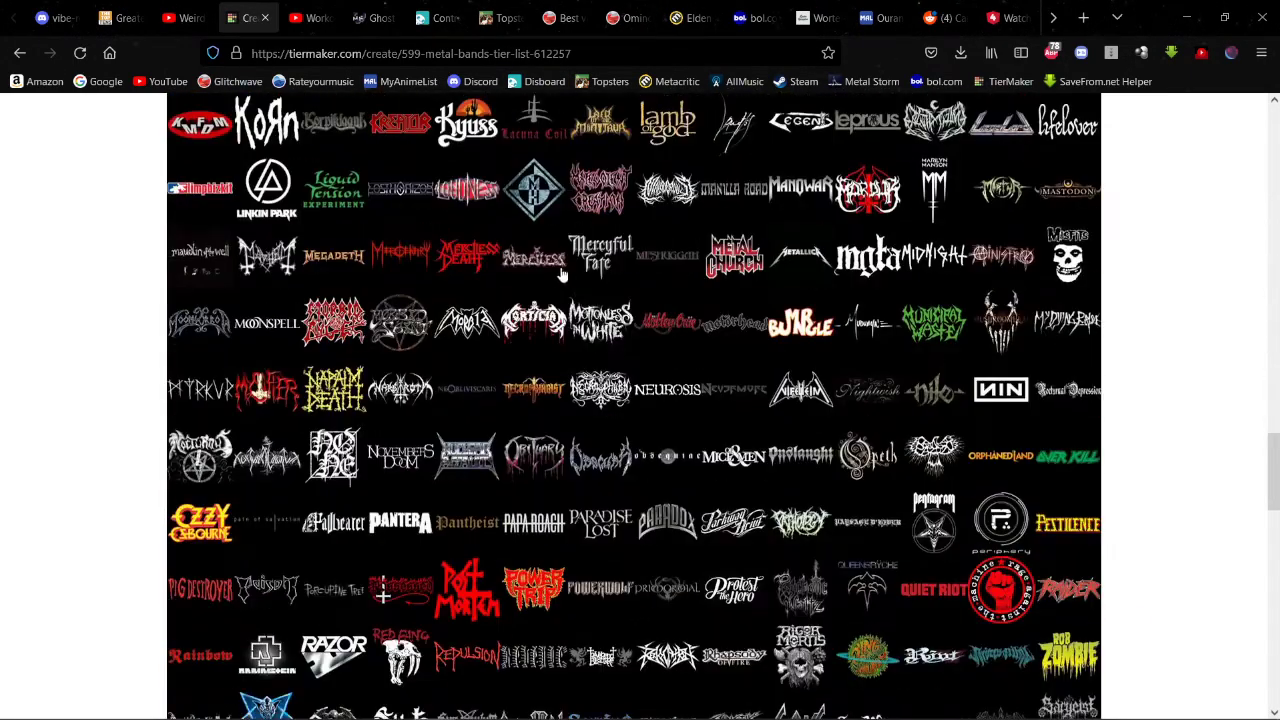
pyautogui.scroll(4, 548, 265)
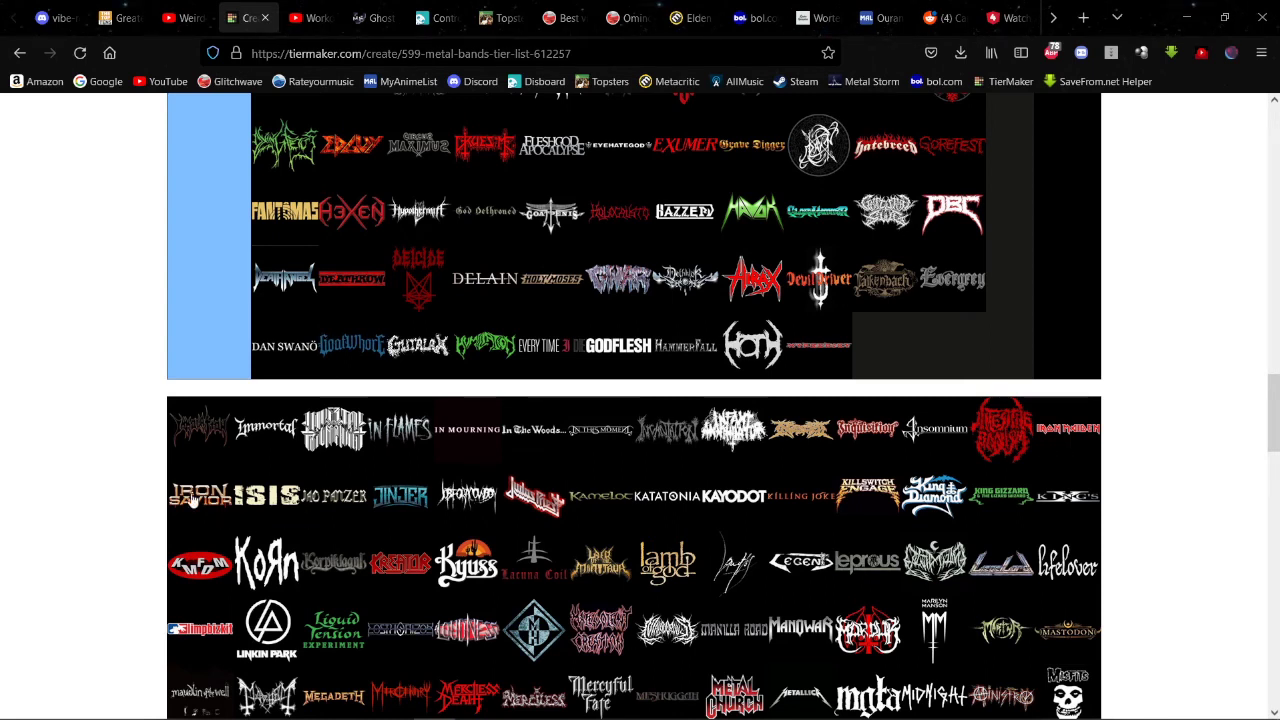
# Step: Place the dark red logo after Hexen in the Never listened to/Heard of row, and move Immortal up into a ranked tier
pyautogui.moveTo(197, 455); pyautogui.dragTo(175, 450)
pyautogui.moveTo(175, 432); pyautogui.dragTo(829, 234)
pyautogui.scroll(15, 350, 220)
pyautogui.scroll(-7, 362, 214)
pyautogui.scroll(2, 360, 215)
pyautogui.scroll(-8, 383, 363)
pyautogui.scroll(-3, 383, 363)
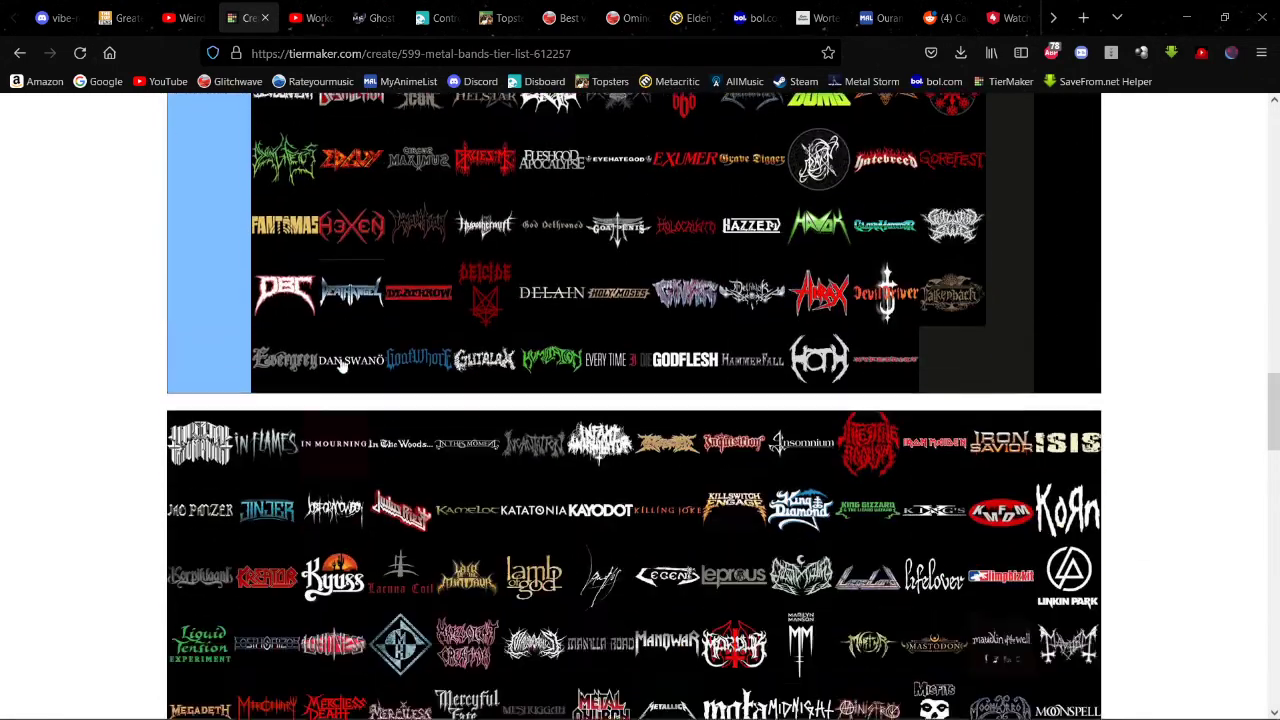
# Step: Place Imperial Triumphant before Hexen in the Never listened to/Heard of row, and In Flames at the end of the God-Tier row
pyautogui.moveTo(217, 432); pyautogui.dragTo(352, 212)
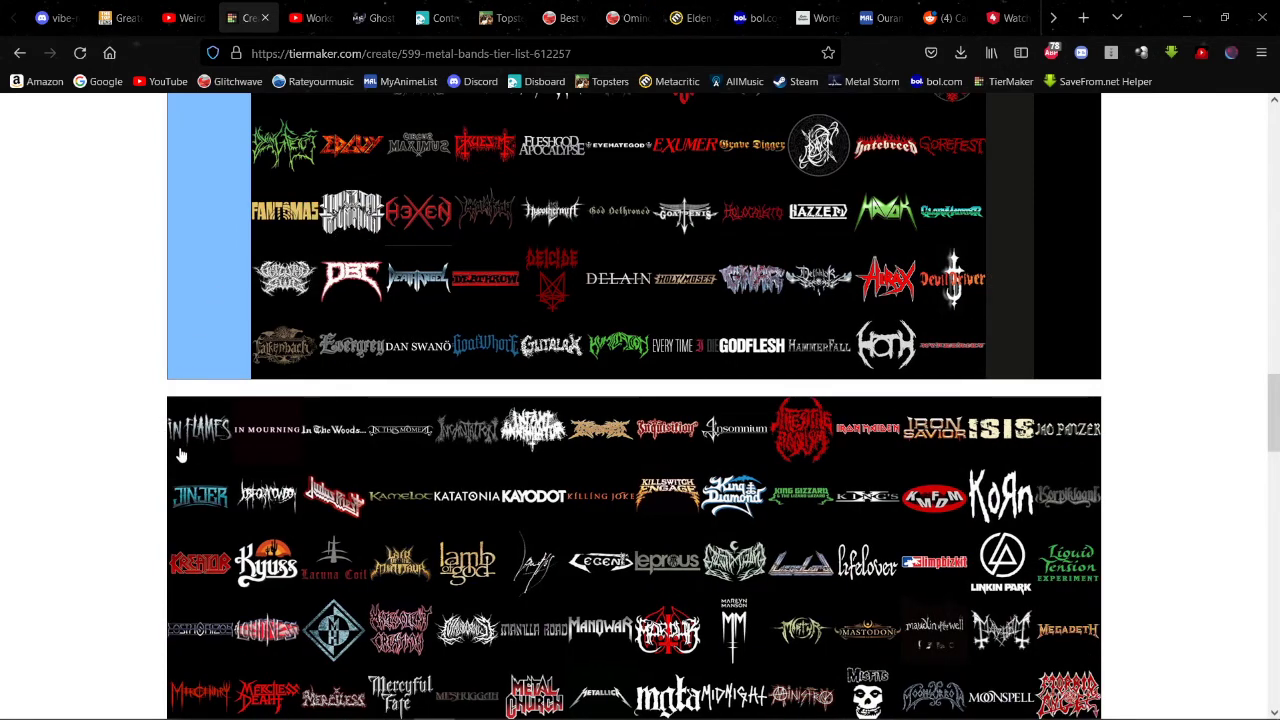
pyautogui.moveTo(186, 440); pyautogui.dragTo(440, 484)
pyautogui.scroll(15, 206, 443)
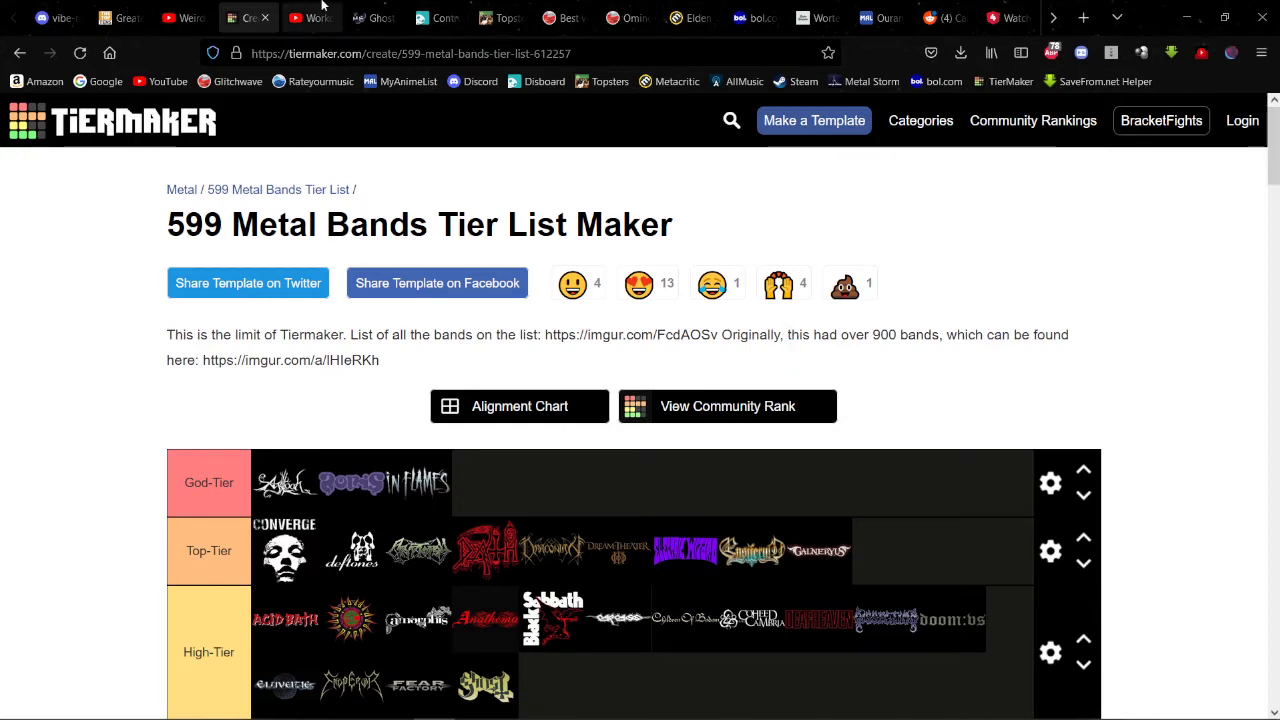
# Step: Switch to Metal Storm and open the In Flames page from its list of bands
pyautogui.click(376, 18)
pyautogui.moveTo(570, 130)
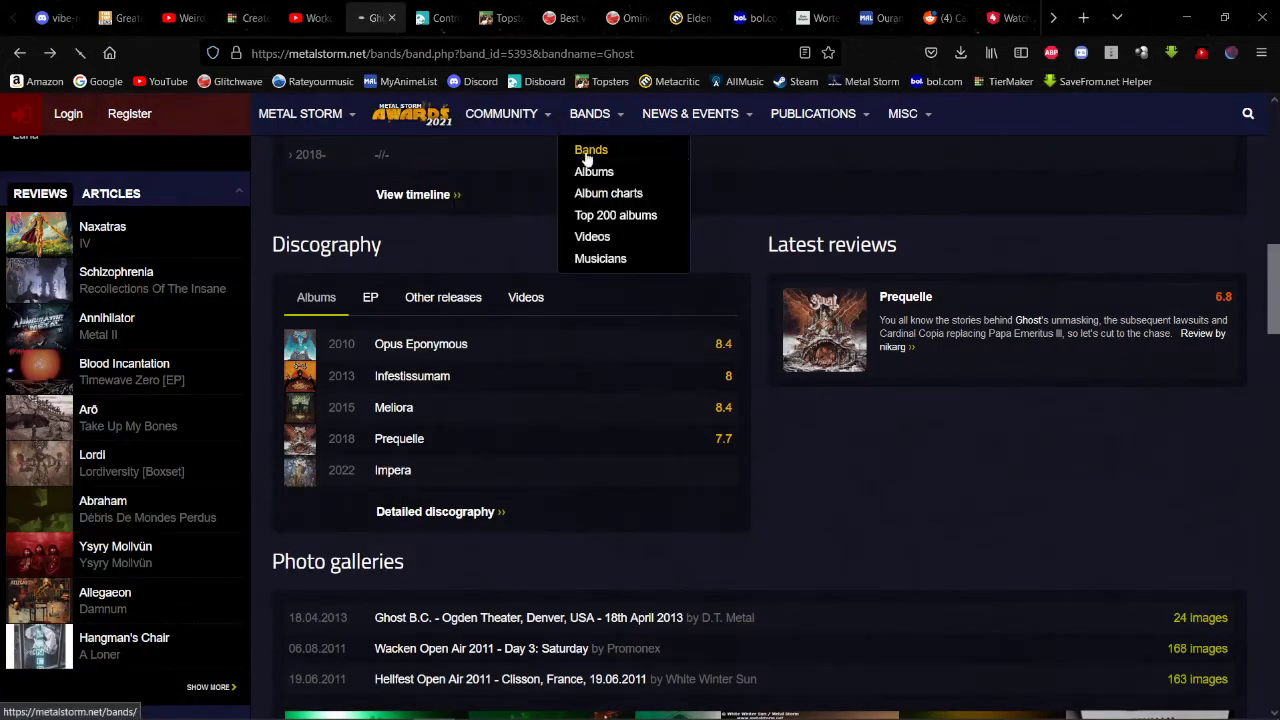
pyautogui.click(590, 150)
pyautogui.scroll(-4, 440, 475)
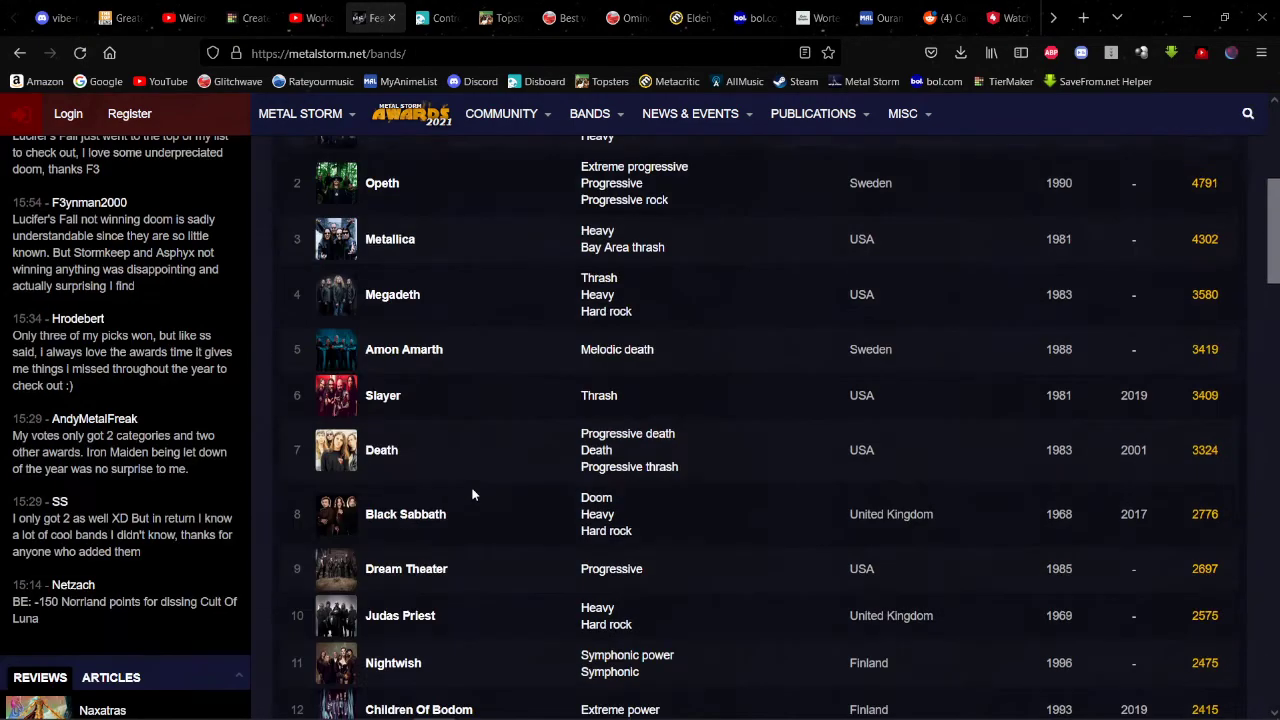
pyautogui.scroll(-2, 471, 446)
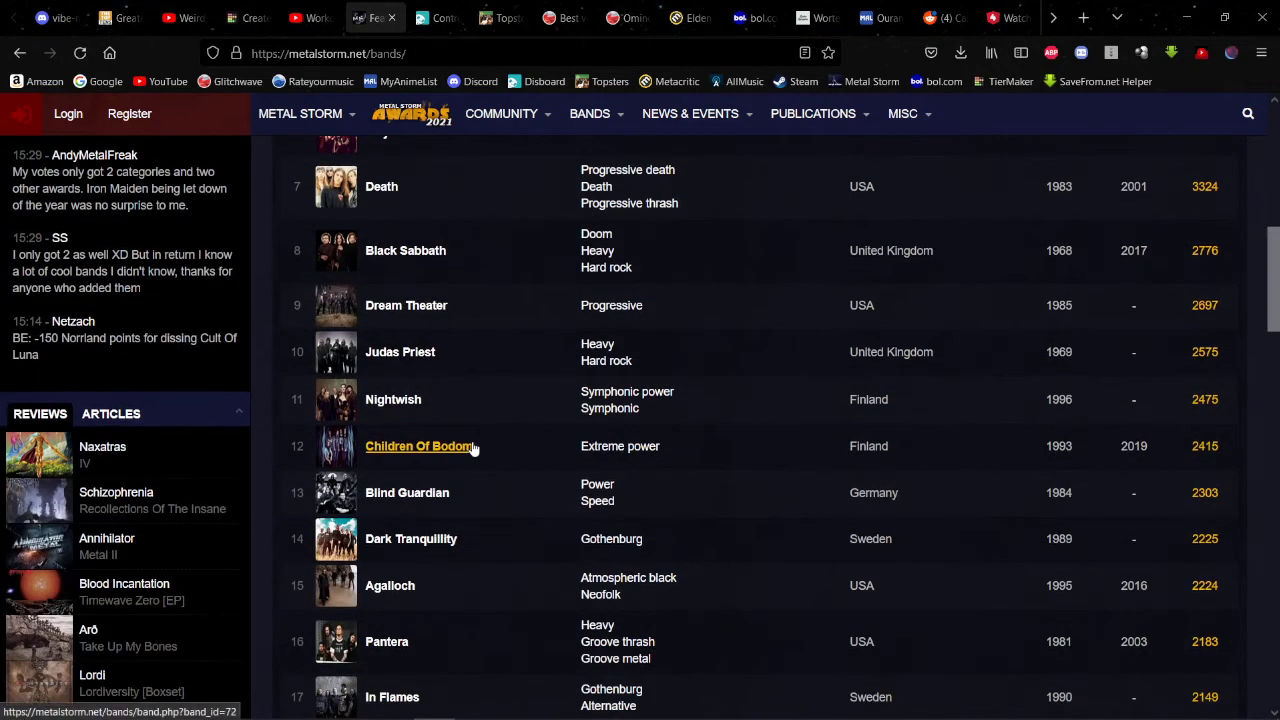
pyautogui.scroll(-2, 473, 433)
pyautogui.click(388, 478)
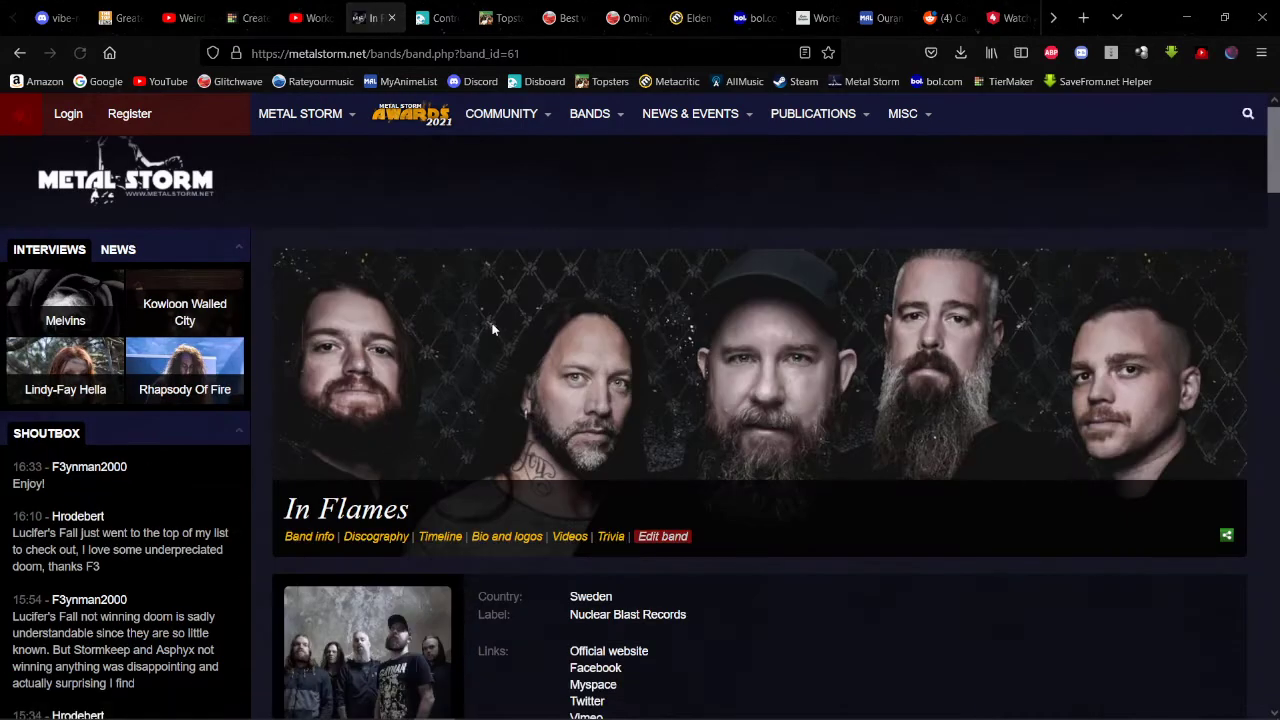
# Step: Review the In Flames album discography, from Lunar Strain through I, The Mask, including Soundtrack To Your Escape and Sounds Of A Playground Fading
pyautogui.scroll(-8, 492, 330)
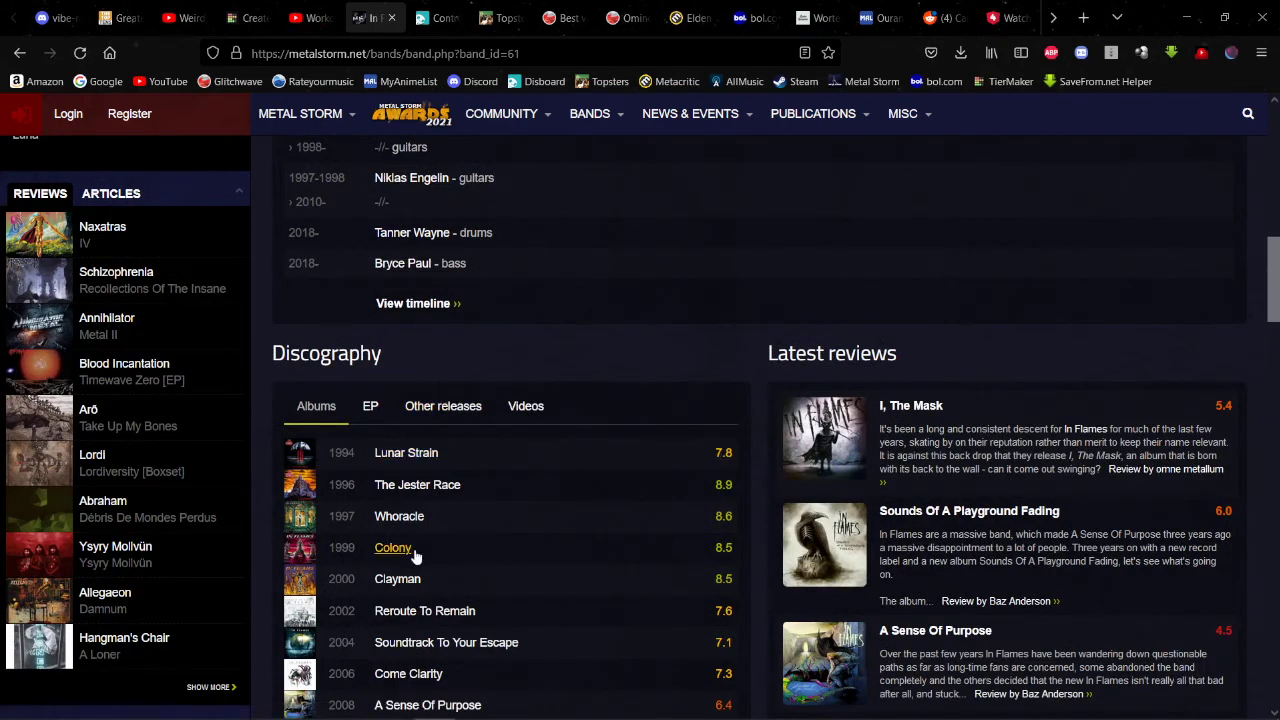
pyautogui.scroll(-5, 757, 338)
pyautogui.scroll(3, 757, 338)
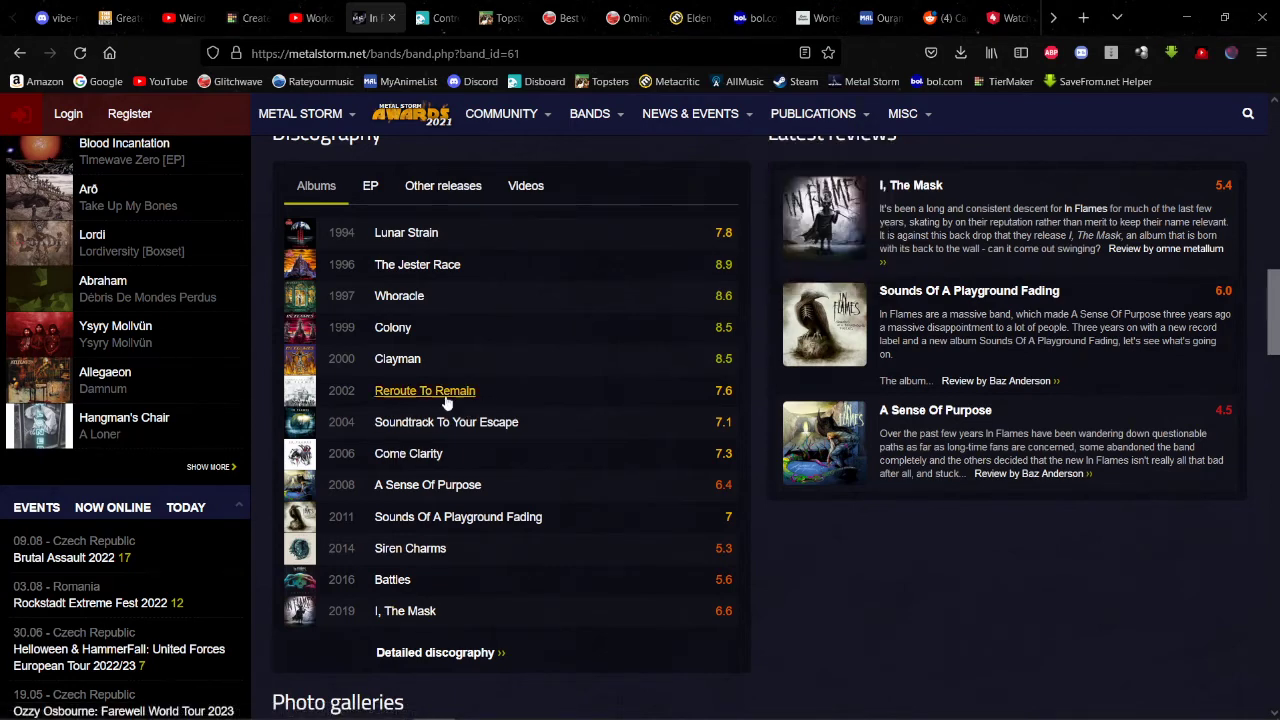
pyautogui.tripleClick(495, 425)
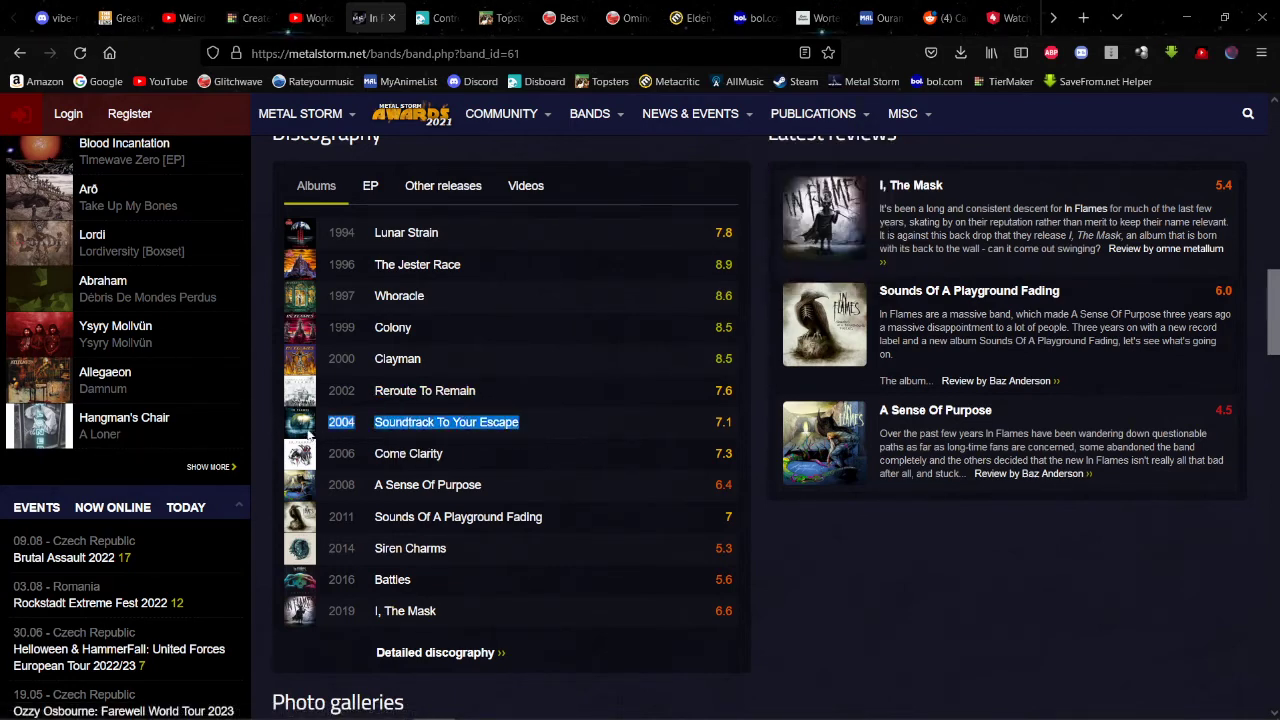
pyautogui.click(616, 326)
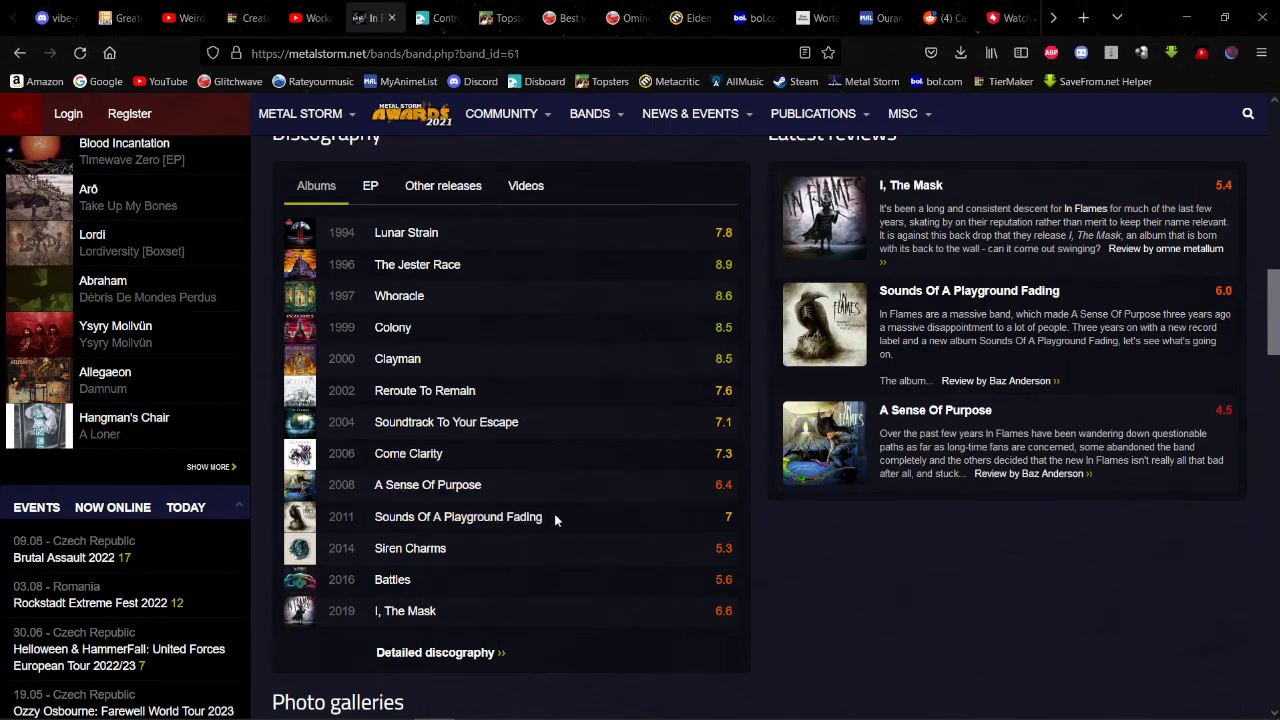
pyautogui.moveTo(540, 523); pyautogui.dragTo(293, 510)
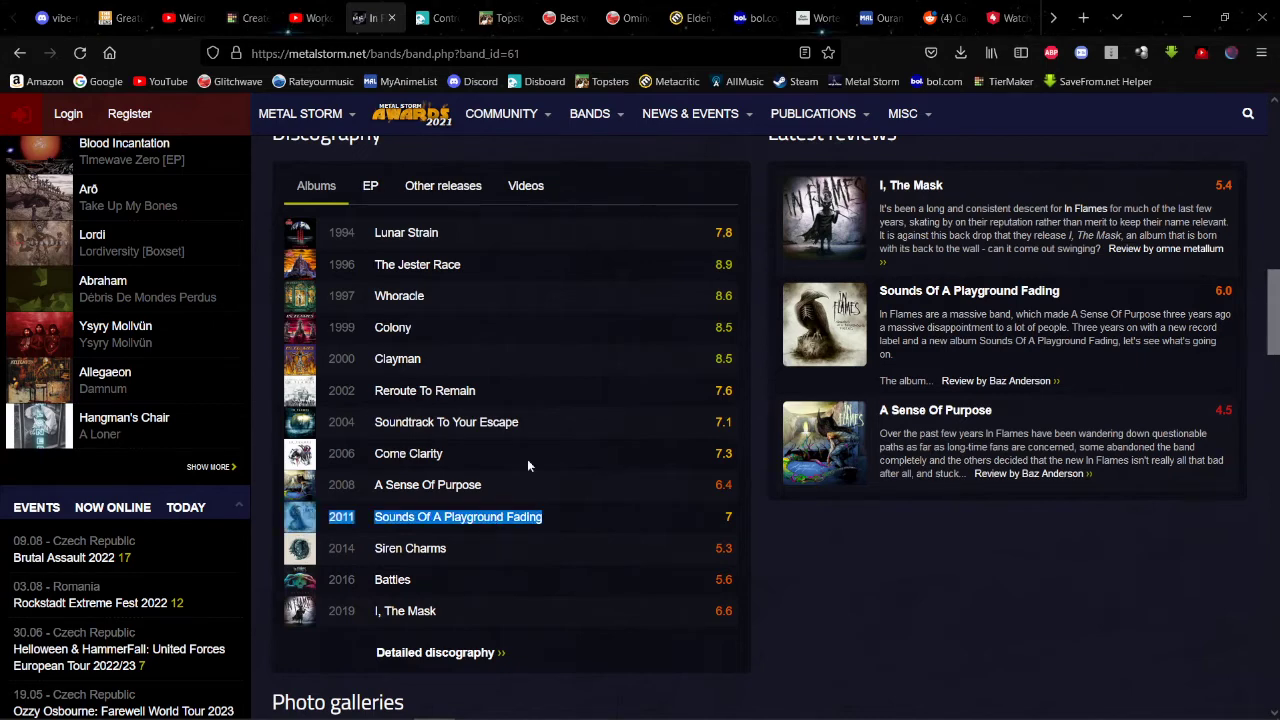
pyautogui.click(675, 428)
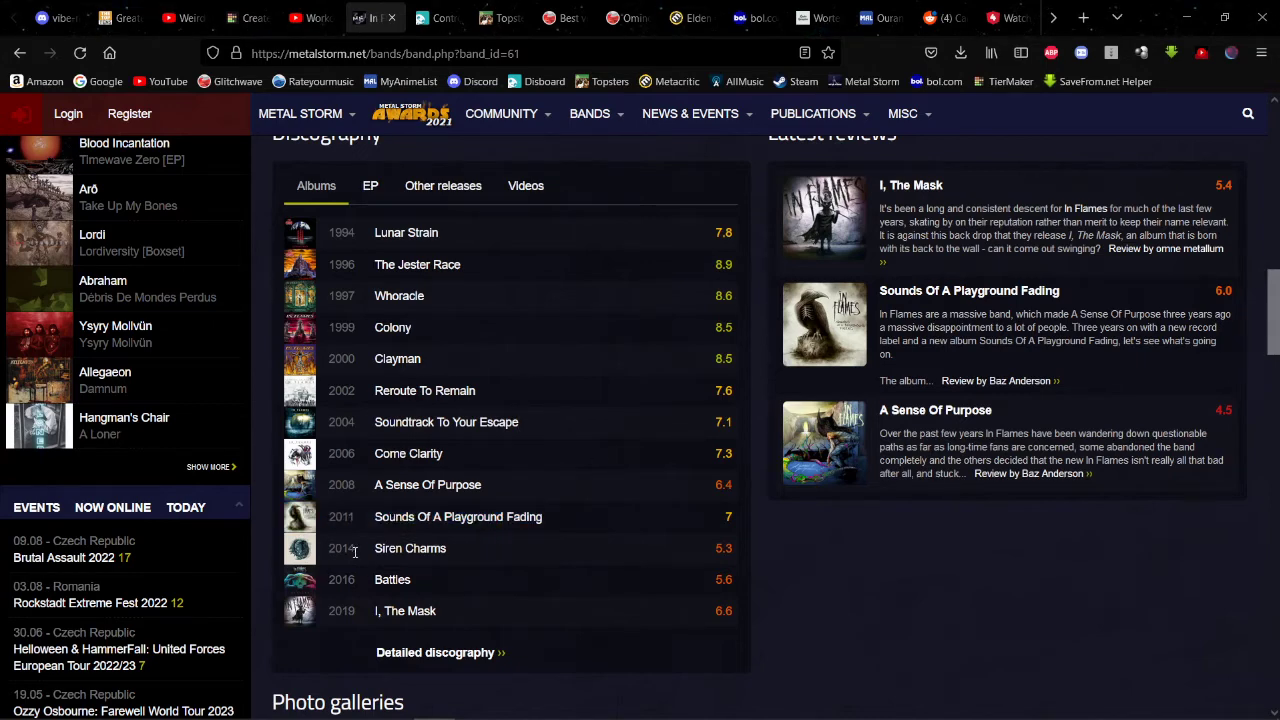
pyautogui.moveTo(354, 551); pyautogui.dragTo(686, 590)
pyautogui.click(950, 607)
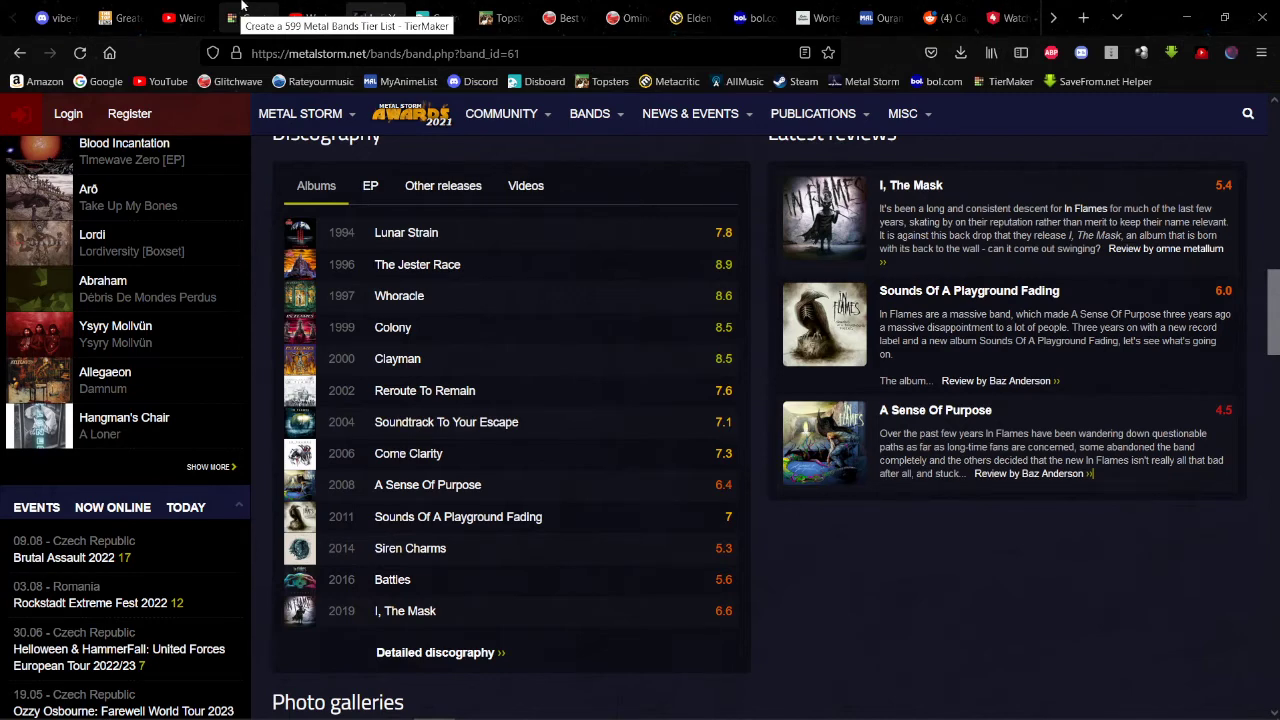
# Step: Check the track lists of Soundtrack To Your Escape and Reroute To Remain, returning to the In Flames page after each
pyautogui.click(430, 422)
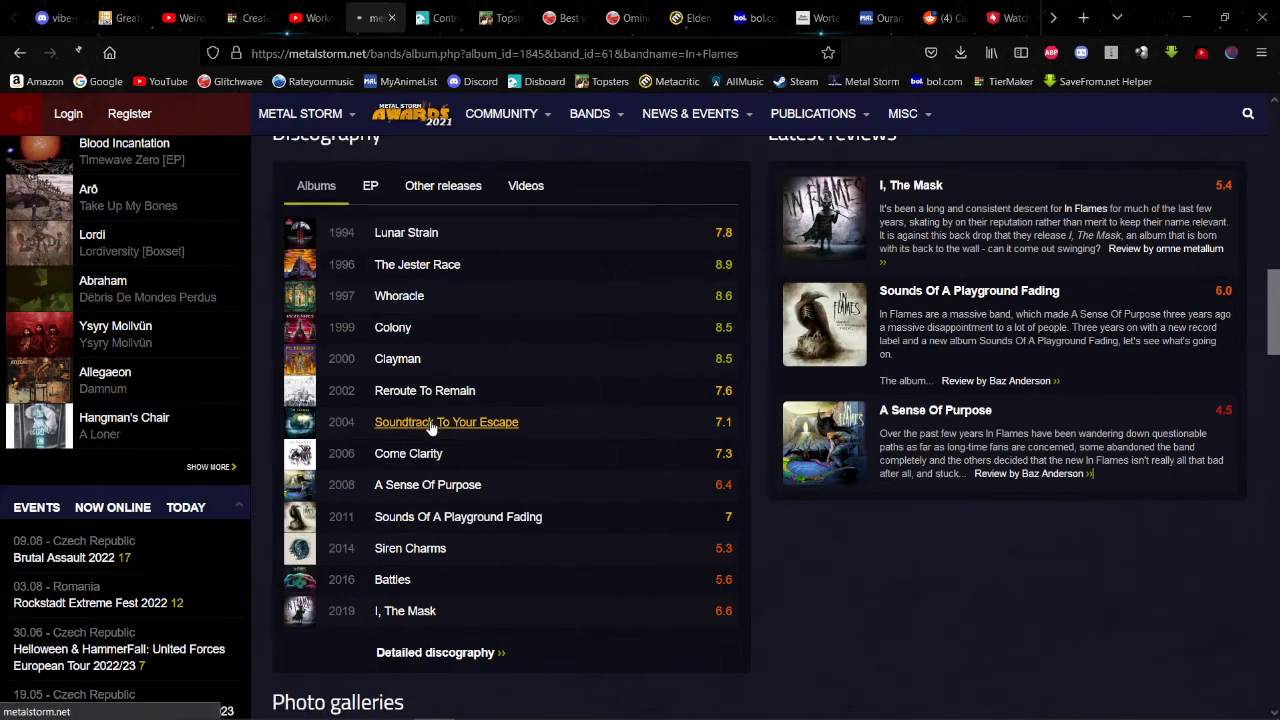
pyautogui.scroll(-2, 500, 406)
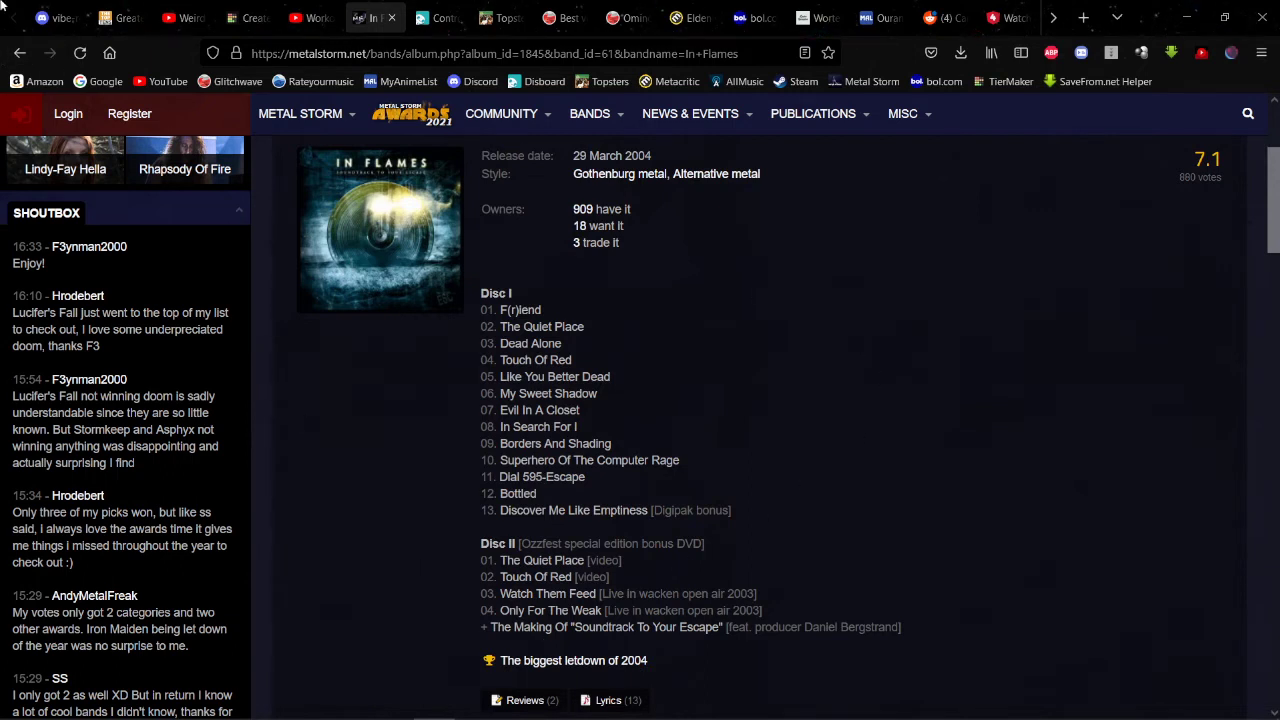
pyautogui.click(19, 52)
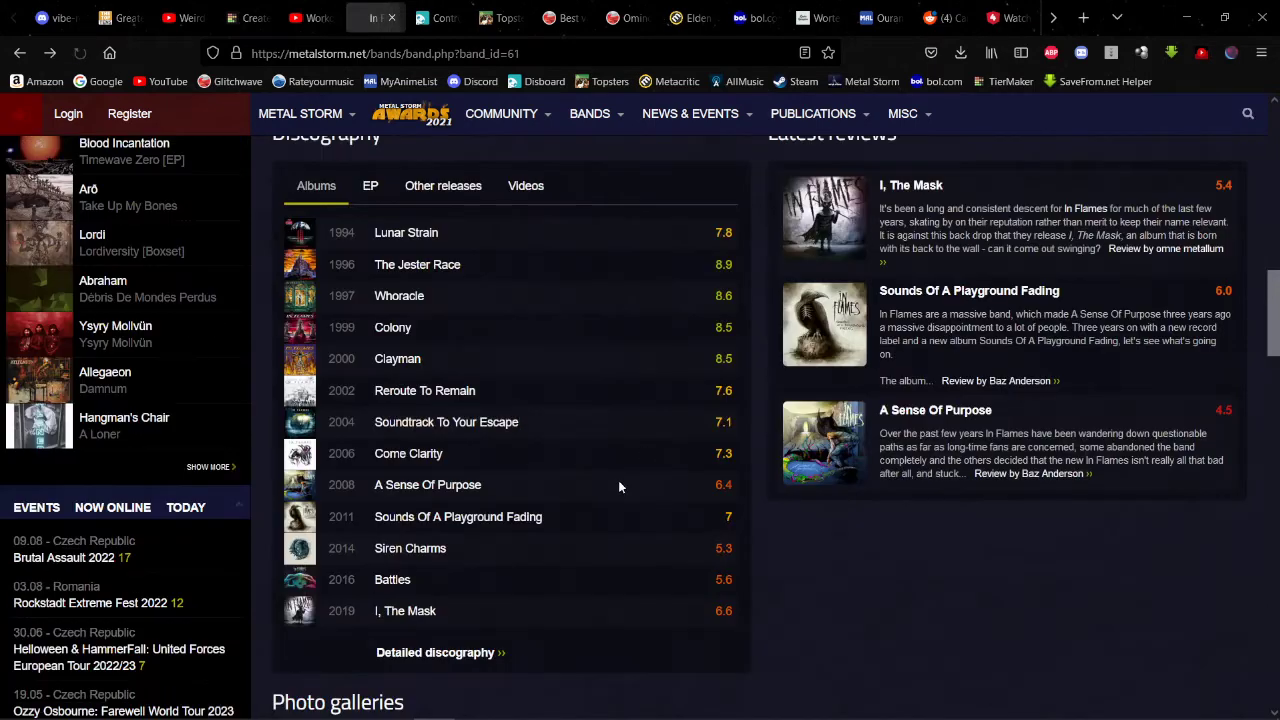
pyautogui.click(400, 392)
pyautogui.scroll(-2, 398, 393)
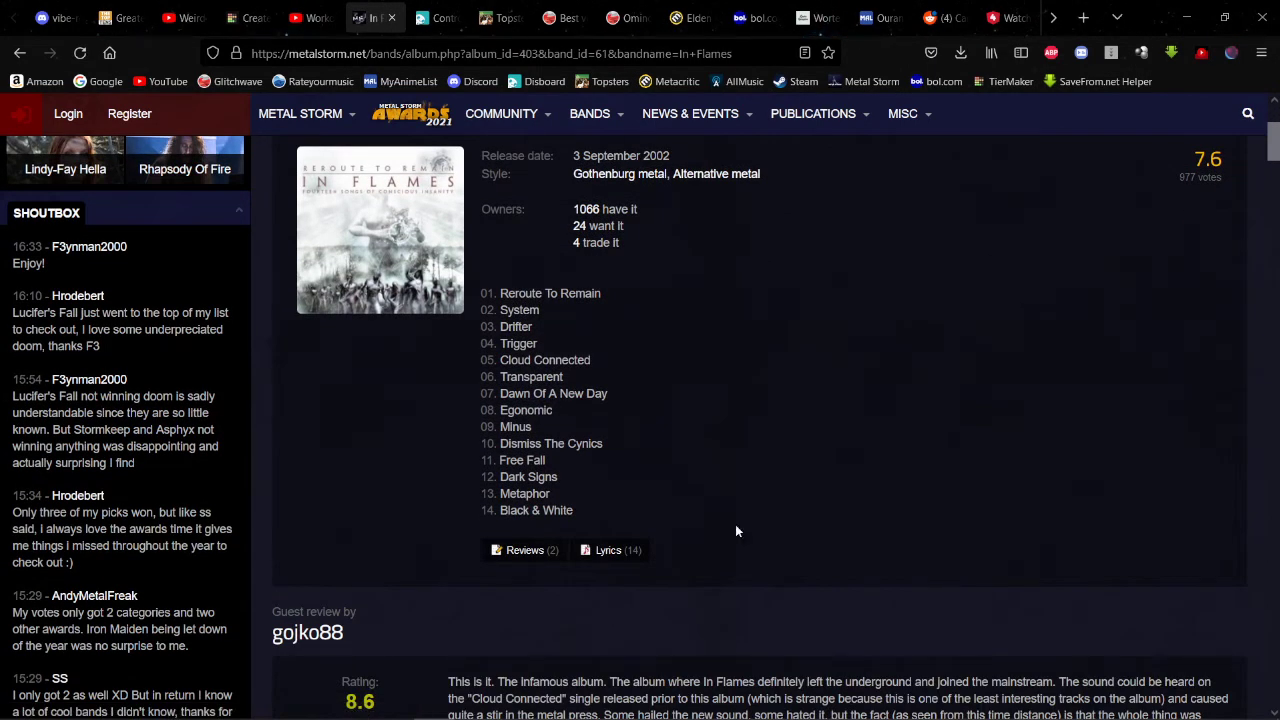
pyautogui.click(19, 52)
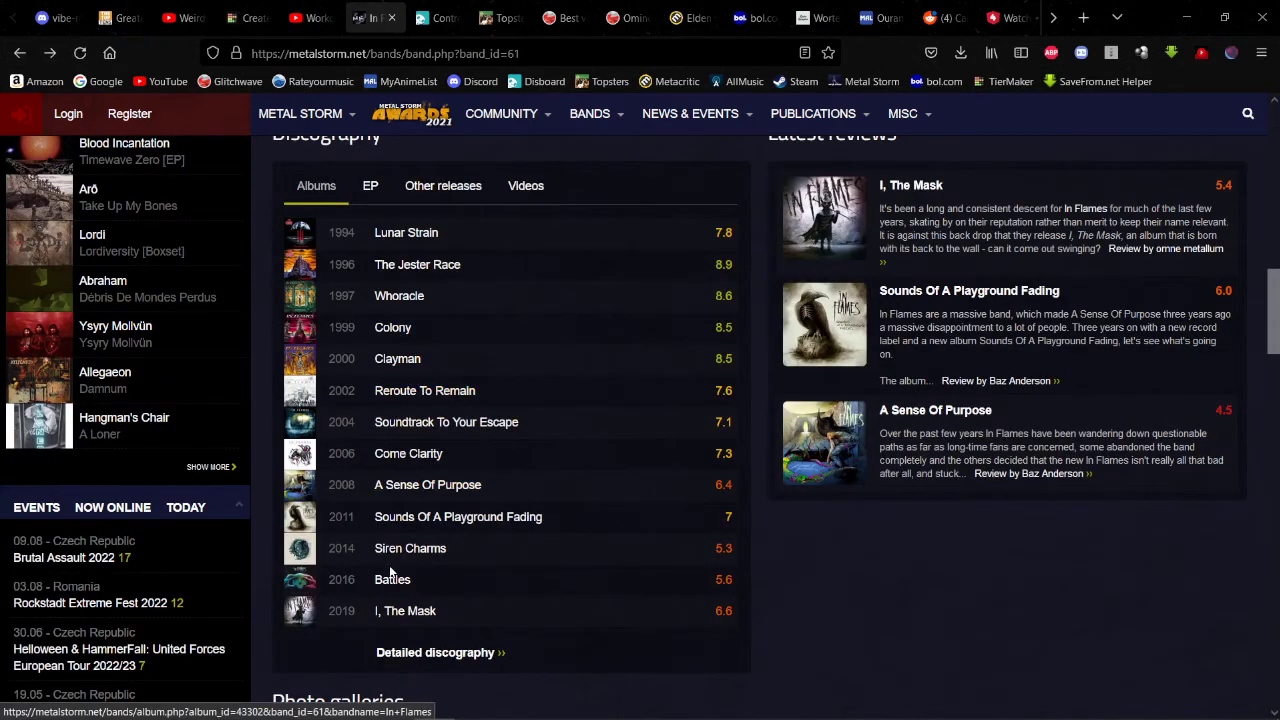
# Step: Check the track lists of A Sense Of Purpose and Come Clarity, returning to the In Flames page after each
pyautogui.click(412, 486)
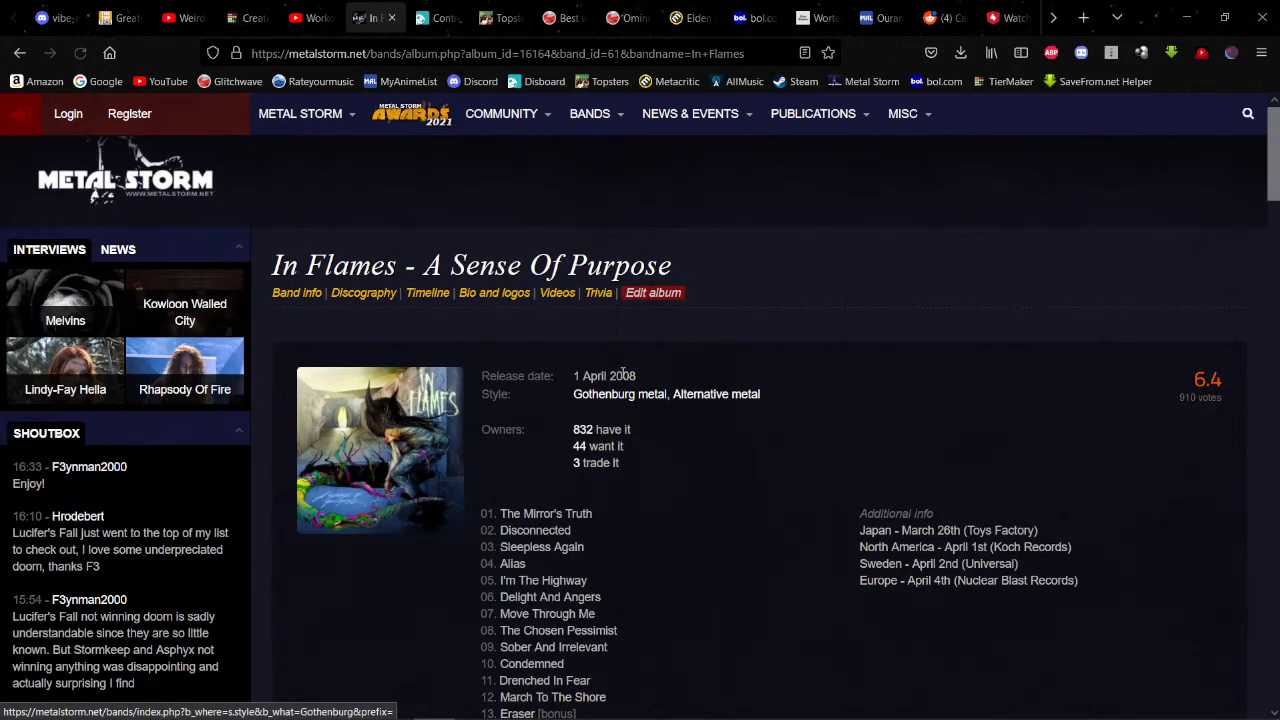
pyautogui.scroll(-2, 610, 363)
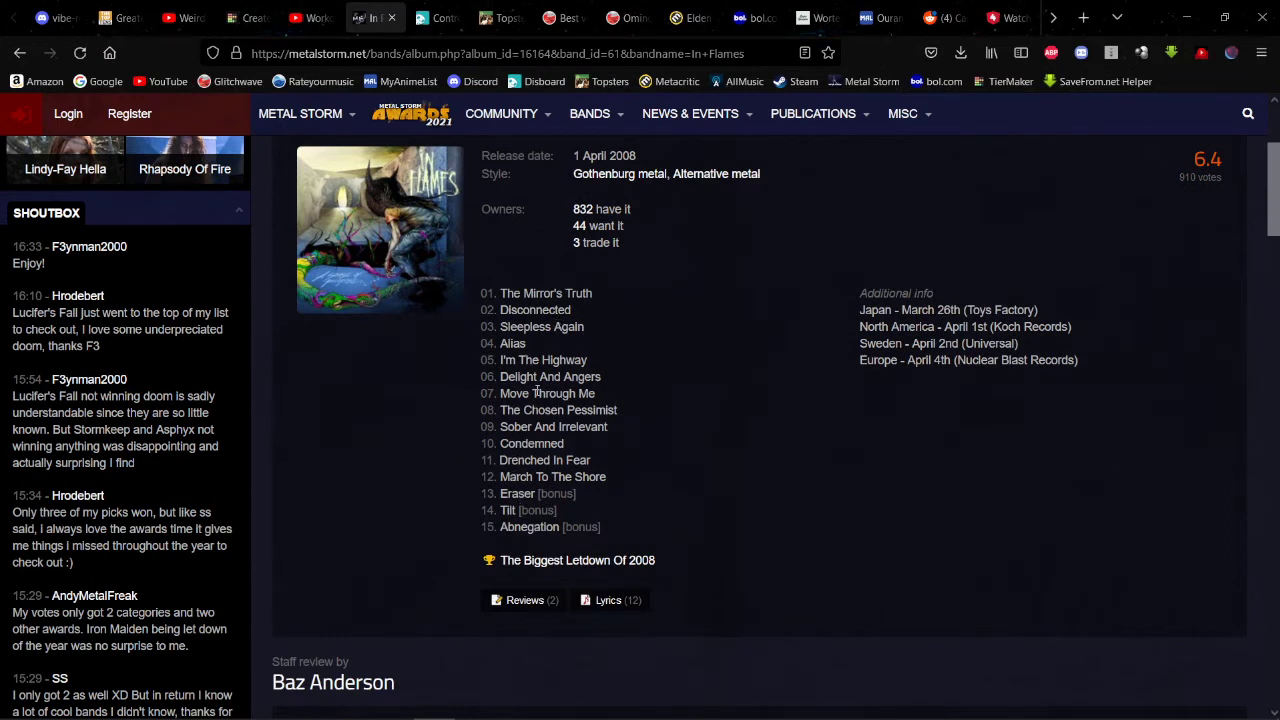
pyautogui.click(19, 52)
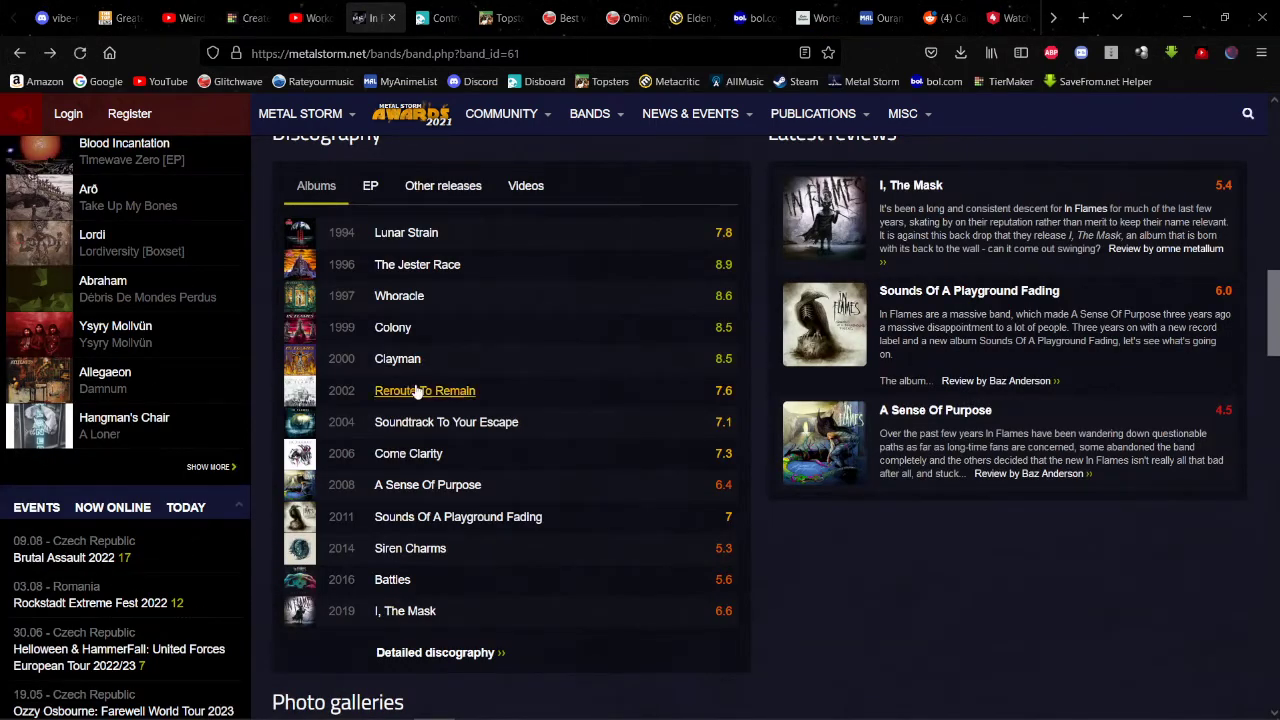
pyautogui.click(428, 454)
pyautogui.scroll(-2, 428, 454)
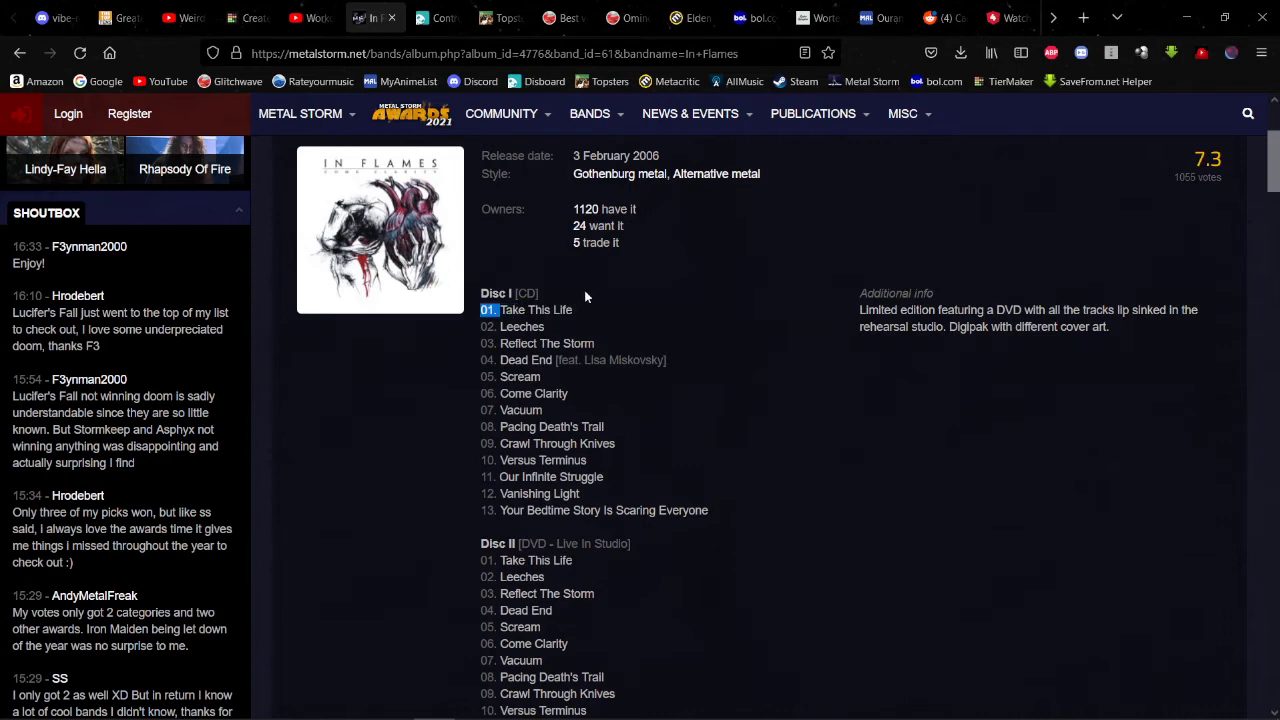
pyautogui.scroll(1, 654, 285)
pyautogui.scroll(-1, 640, 356)
pyautogui.moveTo(500, 444); pyautogui.dragTo(627, 440)
pyautogui.click(715, 344)
pyautogui.click(19, 52)
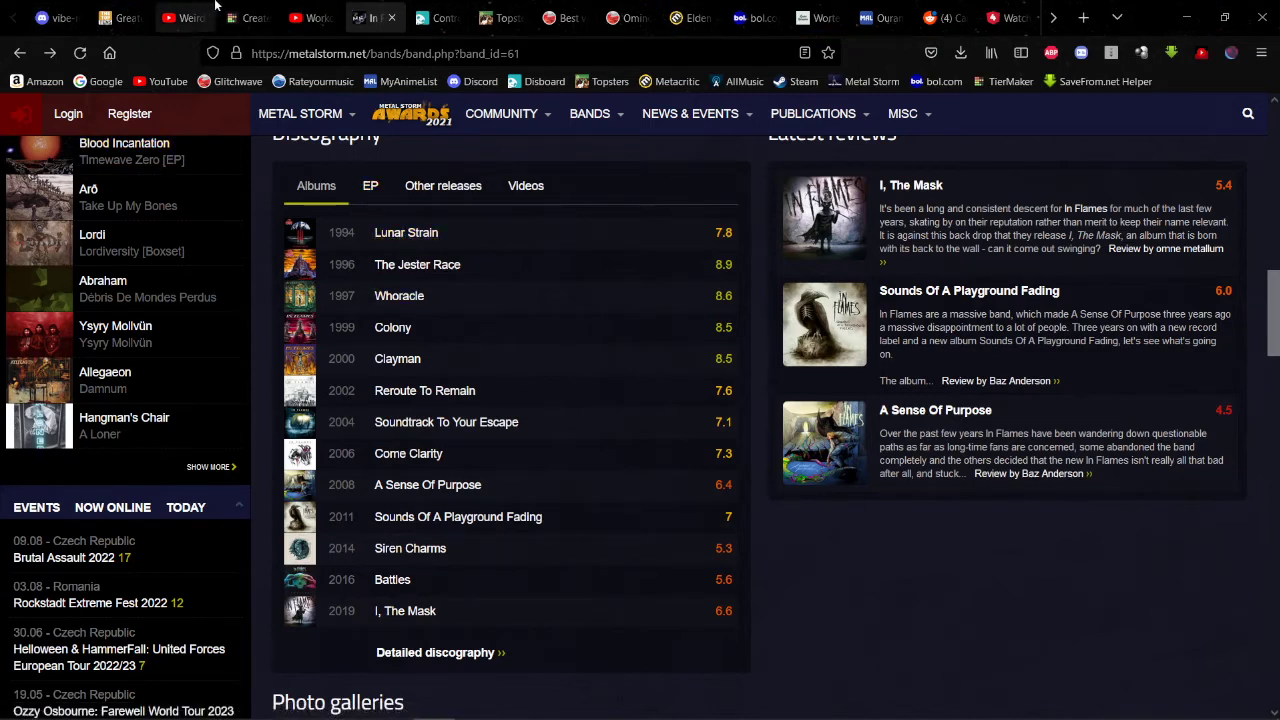
# Step: Point out Clayman and Colony in the In Flames album list, and return to the TierMaker tier list
pyautogui.moveTo(433, 361); pyautogui.dragTo(407, 367)
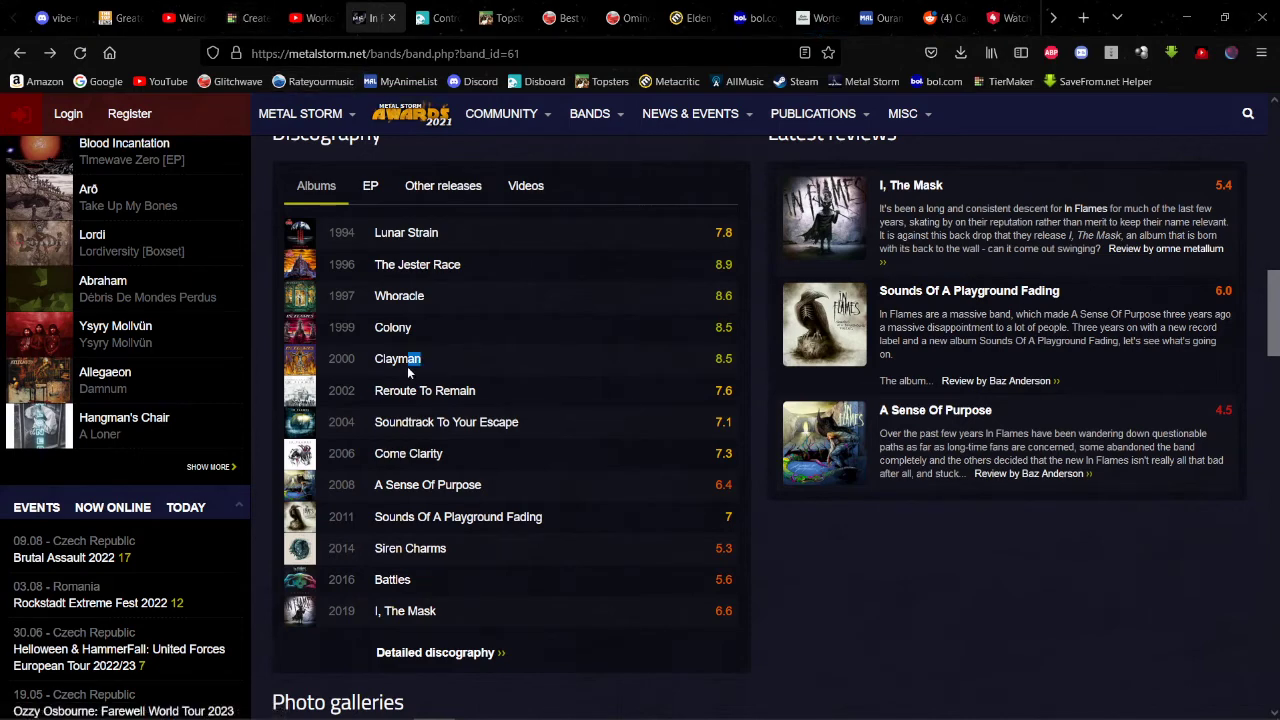
pyautogui.click(412, 327)
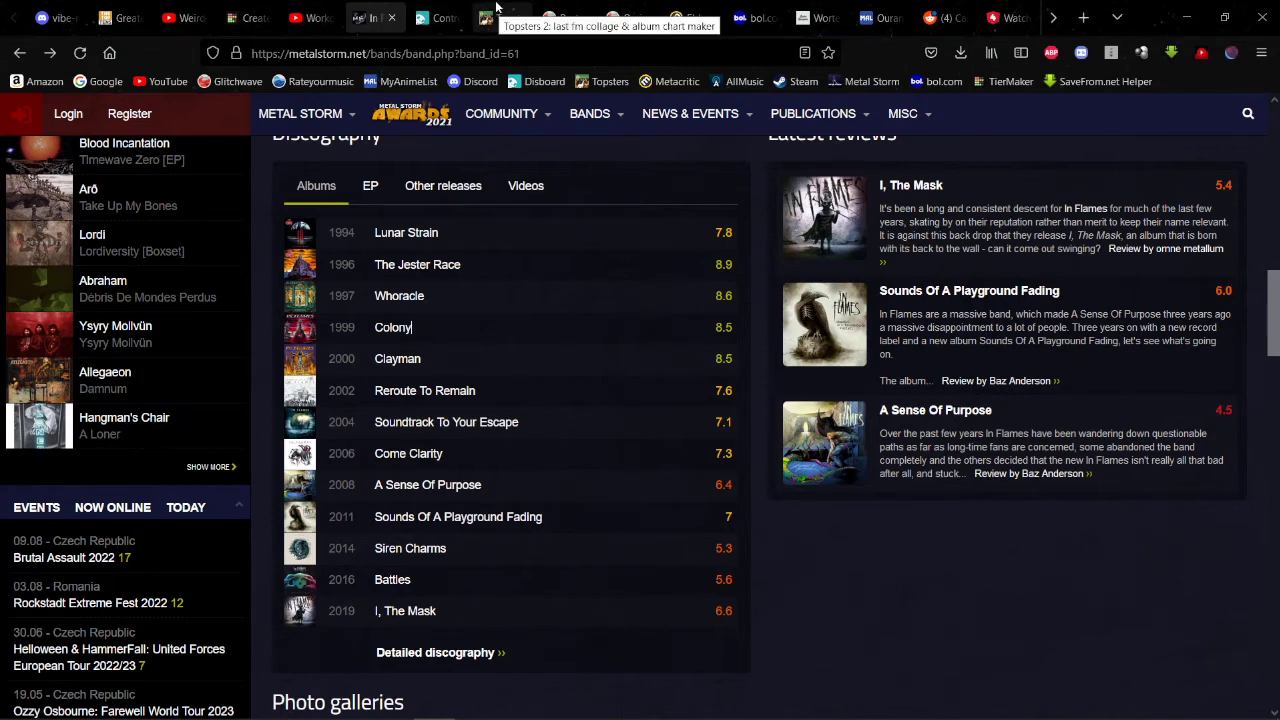
pyautogui.click(250, 17)
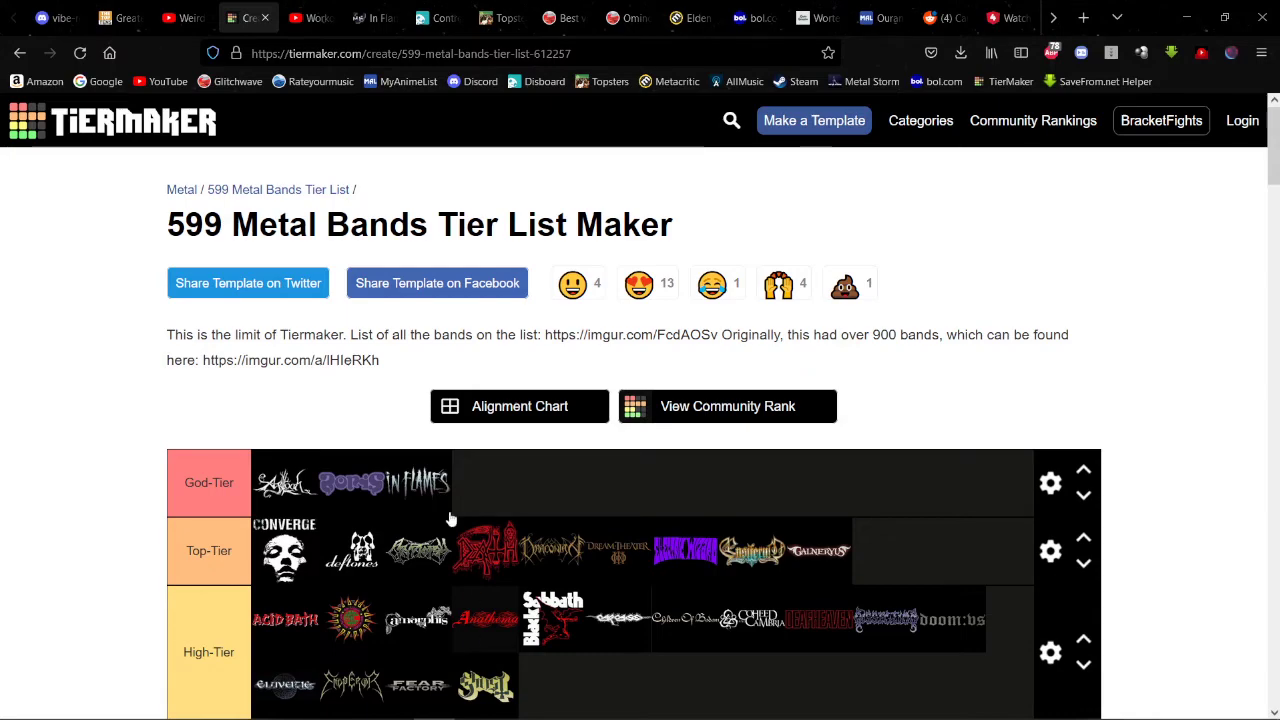
# Step: Look over the upper tiers and place the In Mourning logo in the light-blue tier below Poser Garbage
pyautogui.scroll(-2, 815, 142)
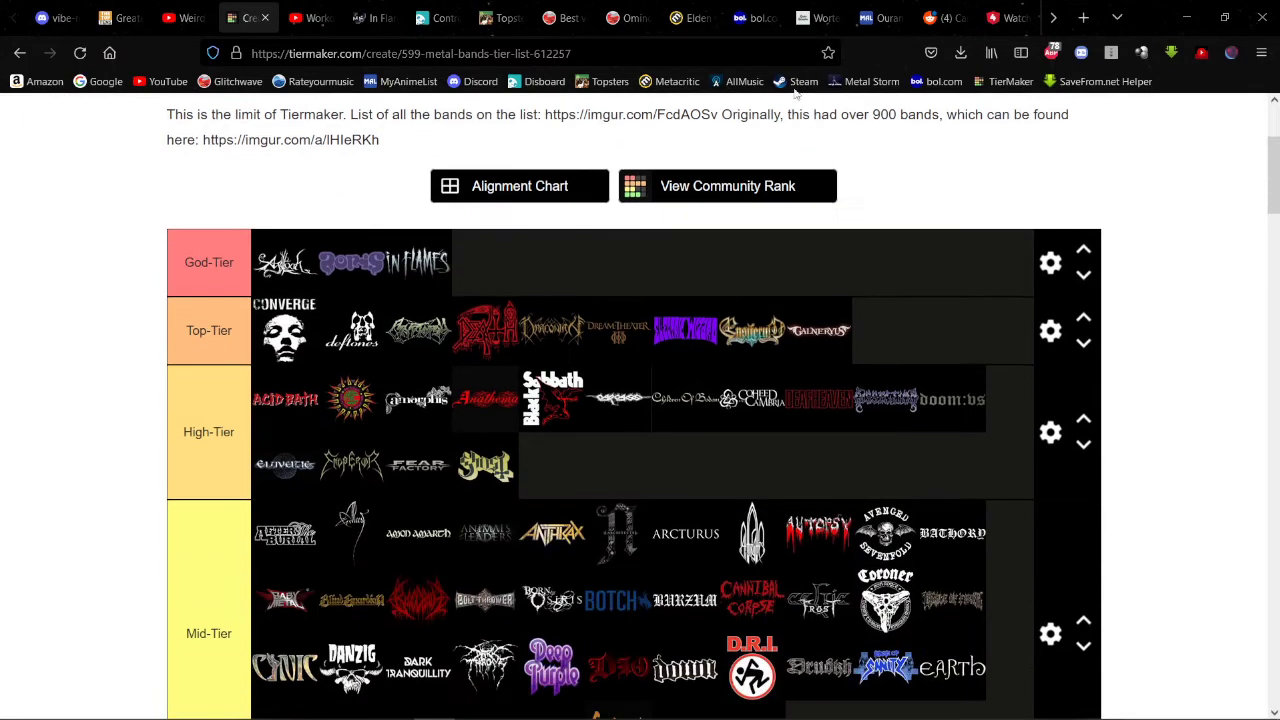
pyautogui.scroll(-4, 480, 280)
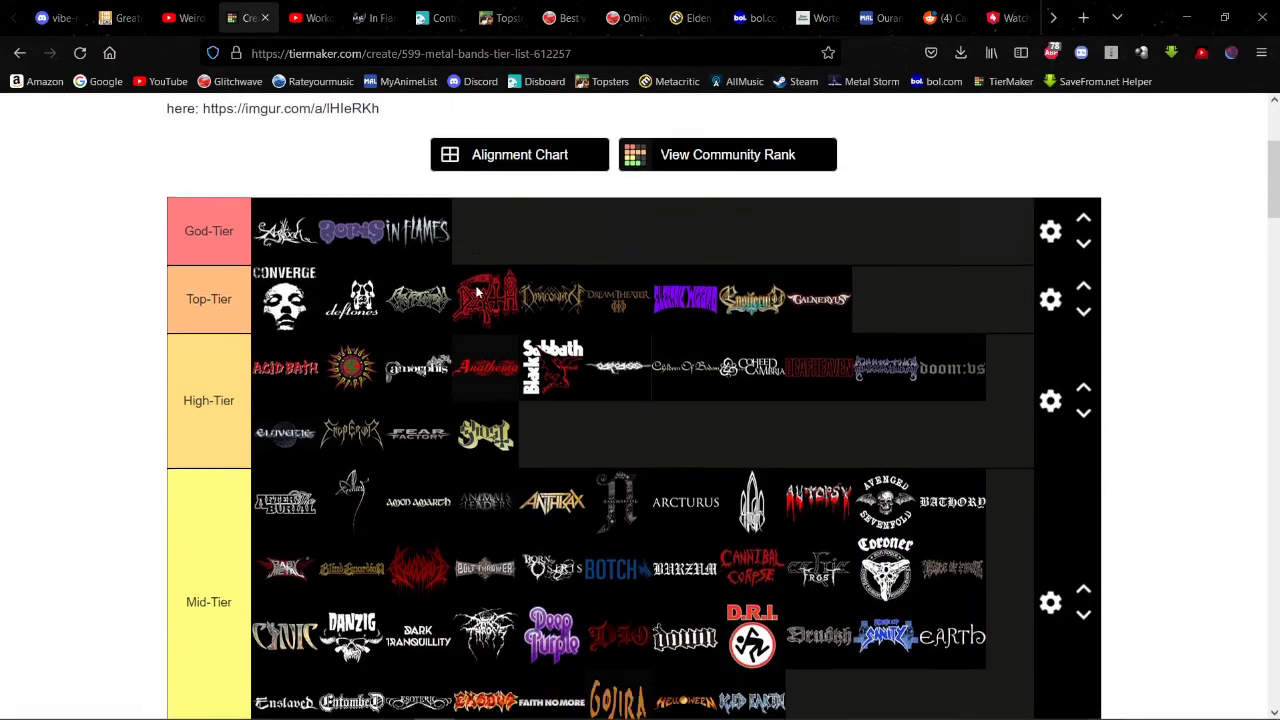
pyautogui.scroll(4, 477, 292)
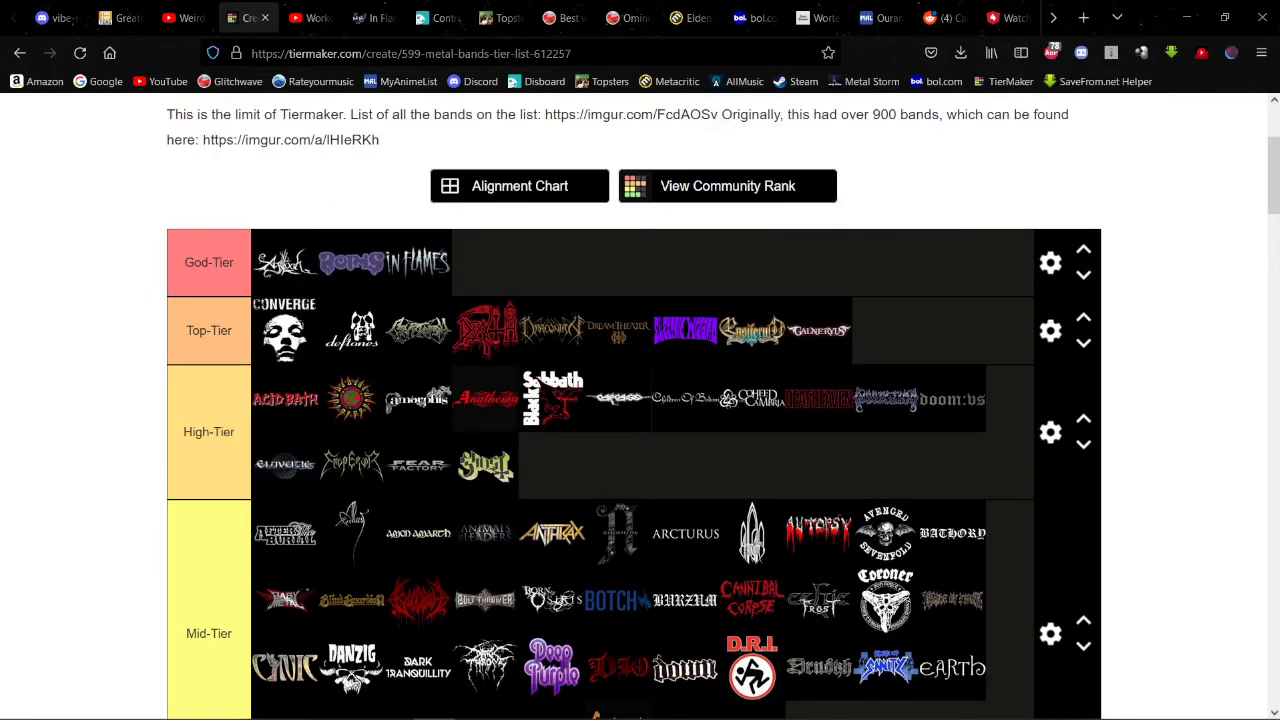
pyautogui.scroll(-15, 40, 456)
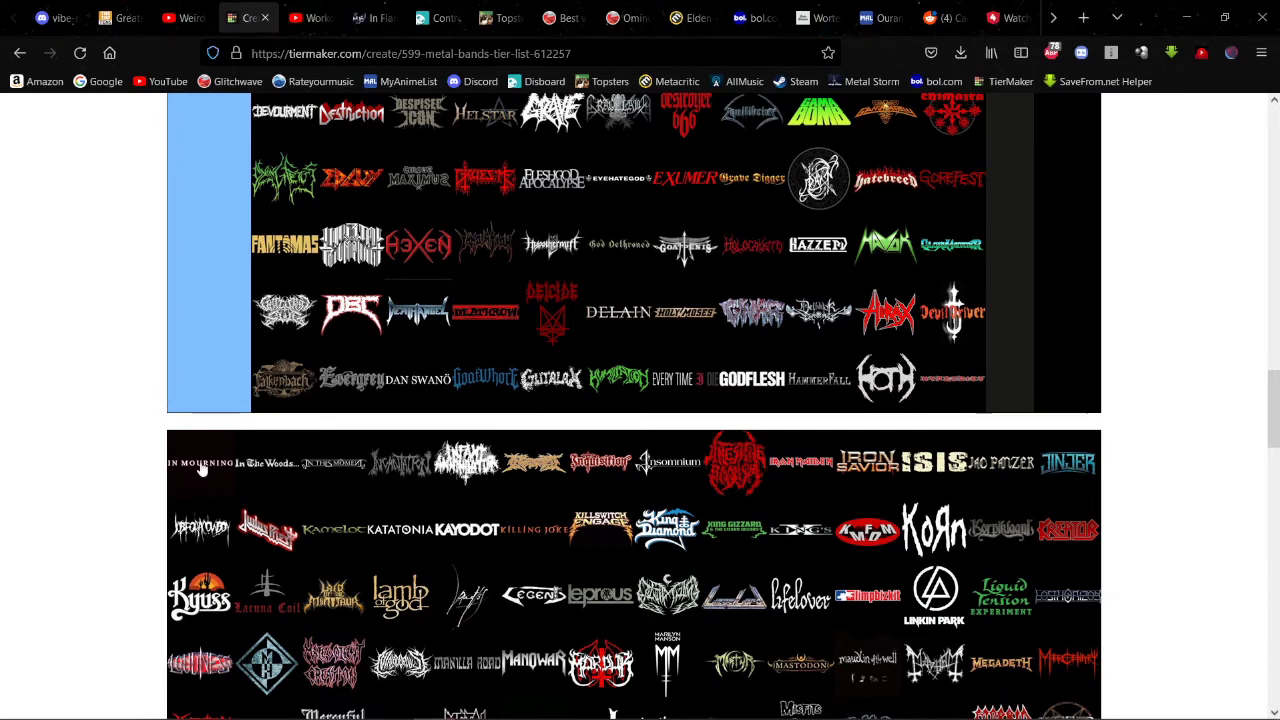
pyautogui.moveTo(202, 465); pyautogui.dragTo(500, 205)
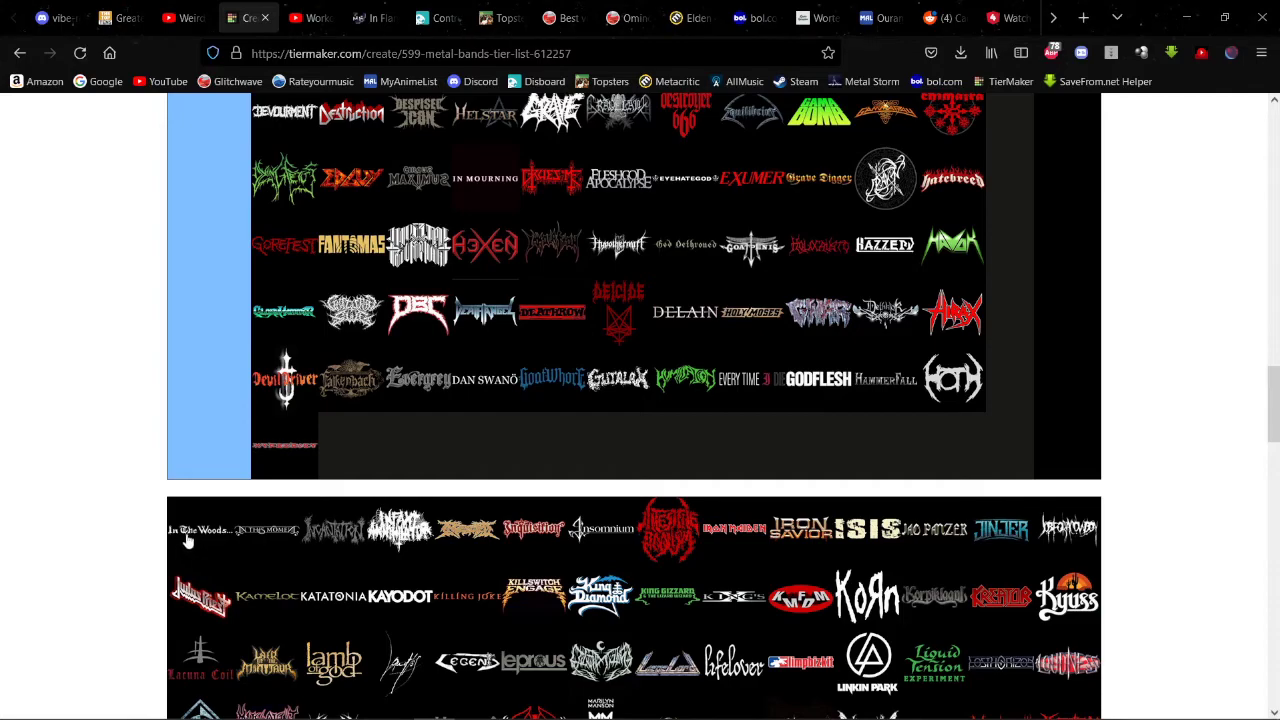
# Step: Place the In The Woods... logo at the end of Low-Tier
pyautogui.moveTo(187, 540); pyautogui.dragTo(183, 481)
pyautogui.scroll(10, 177, 394)
pyautogui.moveTo(183, 441); pyautogui.dragTo(760, 487)
pyautogui.scroll(-6, 174, 394)
pyautogui.scroll(4, 177, 396)
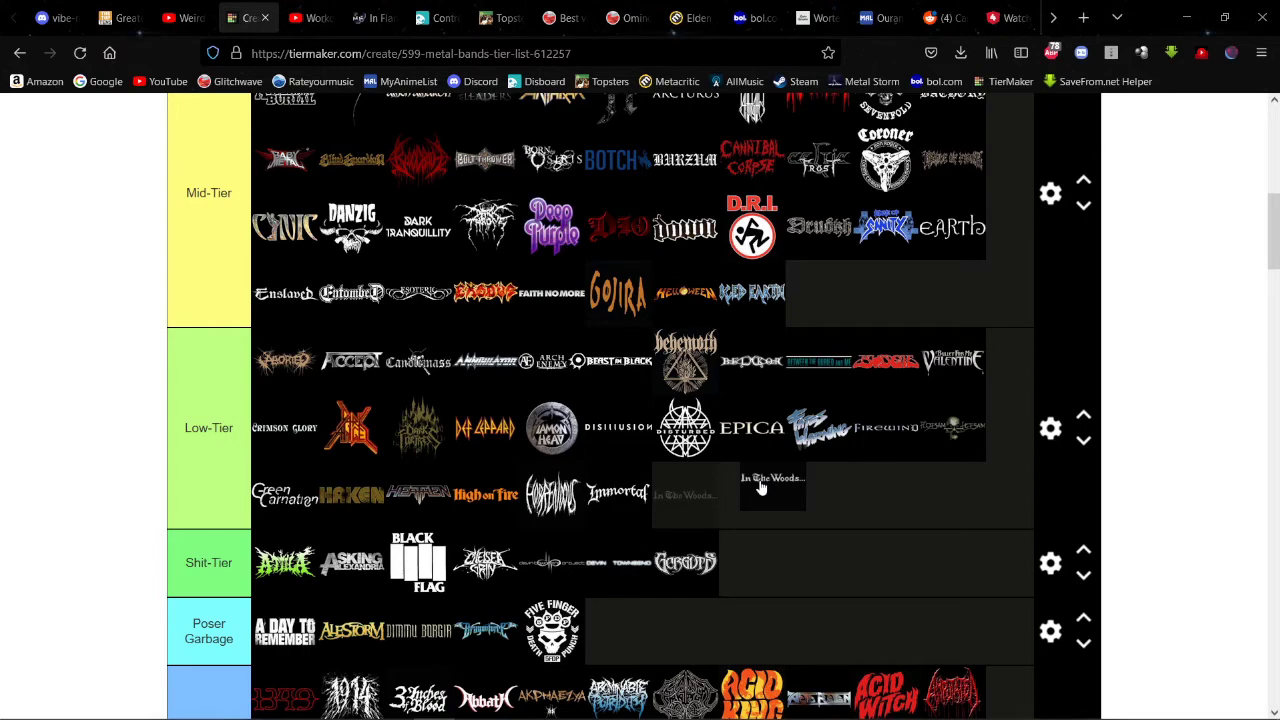
pyautogui.moveTo(760, 487); pyautogui.dragTo(760, 487)
pyautogui.scroll(-5, 700, 460)
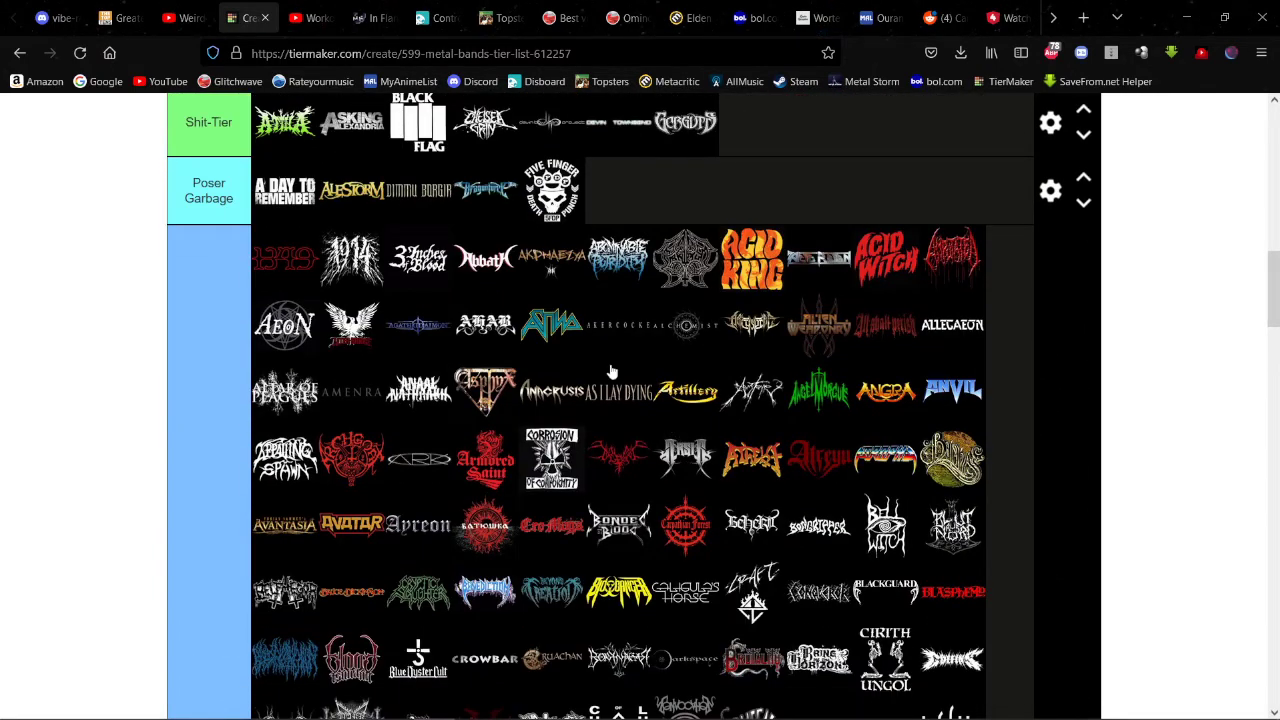
# Step: Place In This Moment, Incantation, Infant Annihilator, Ingested and Inquisition in the light-blue tier below Poser Garbage, and Insomnium in Low-Tier
pyautogui.scroll(-8, 600, 372)
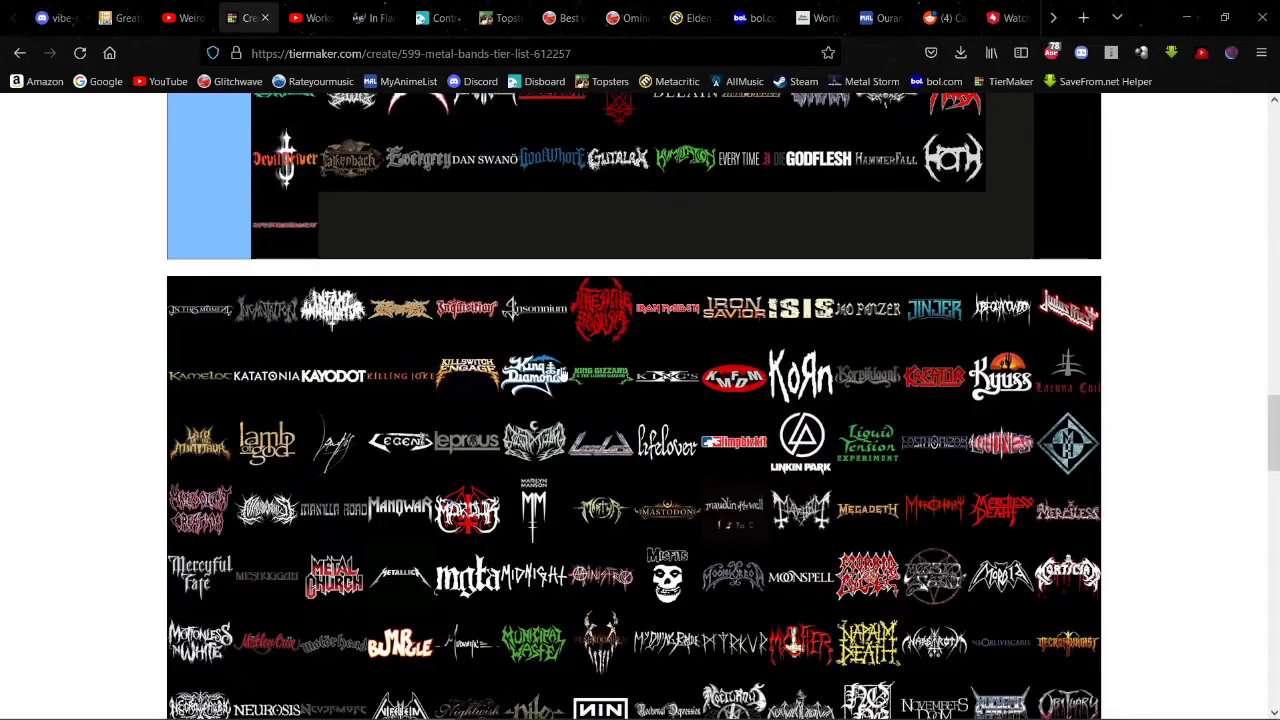
pyautogui.moveTo(206, 320); pyautogui.dragTo(290, 230)
pyautogui.moveTo(200, 309); pyautogui.dragTo(910, 268)
pyautogui.scroll(1, 268, 260)
pyautogui.scroll(7, 257, 251)
pyautogui.scroll(4, 257, 234)
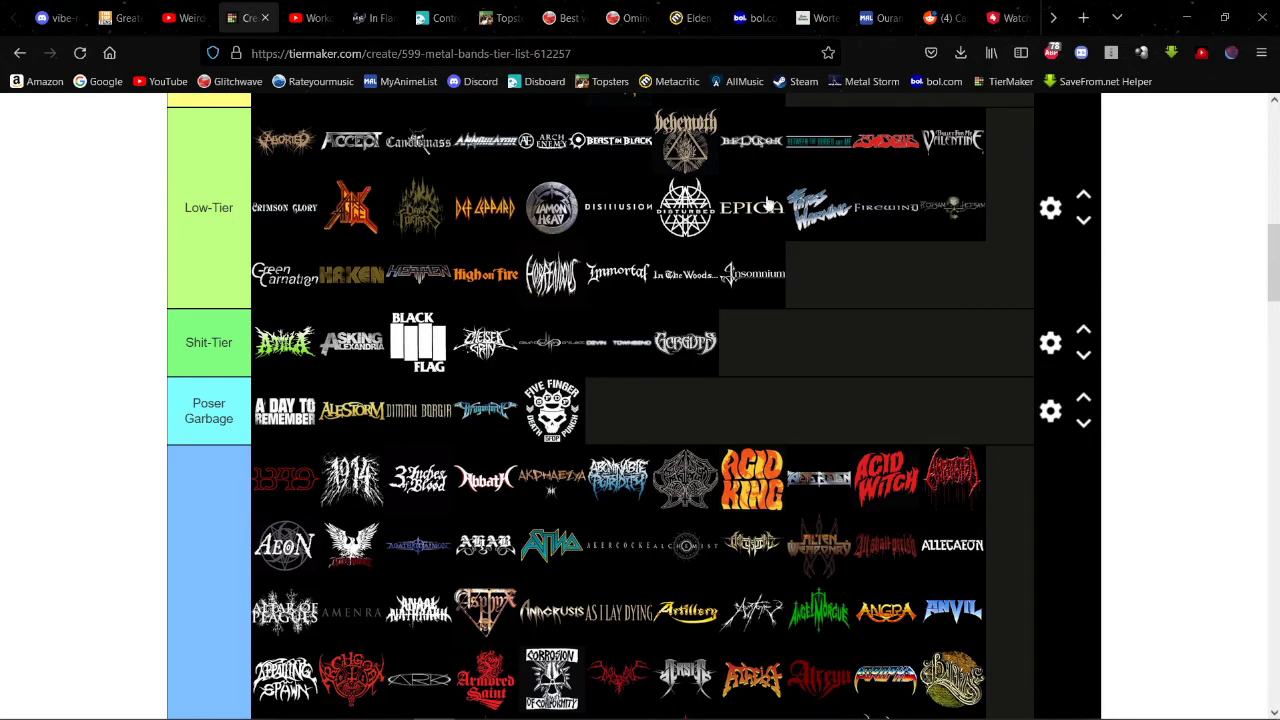
# Step: Place the red Intestine Baalism logo in the light-blue tier below Poser Garbage
pyautogui.scroll(-2, 600, 272)
pyautogui.scroll(4, 602, 272)
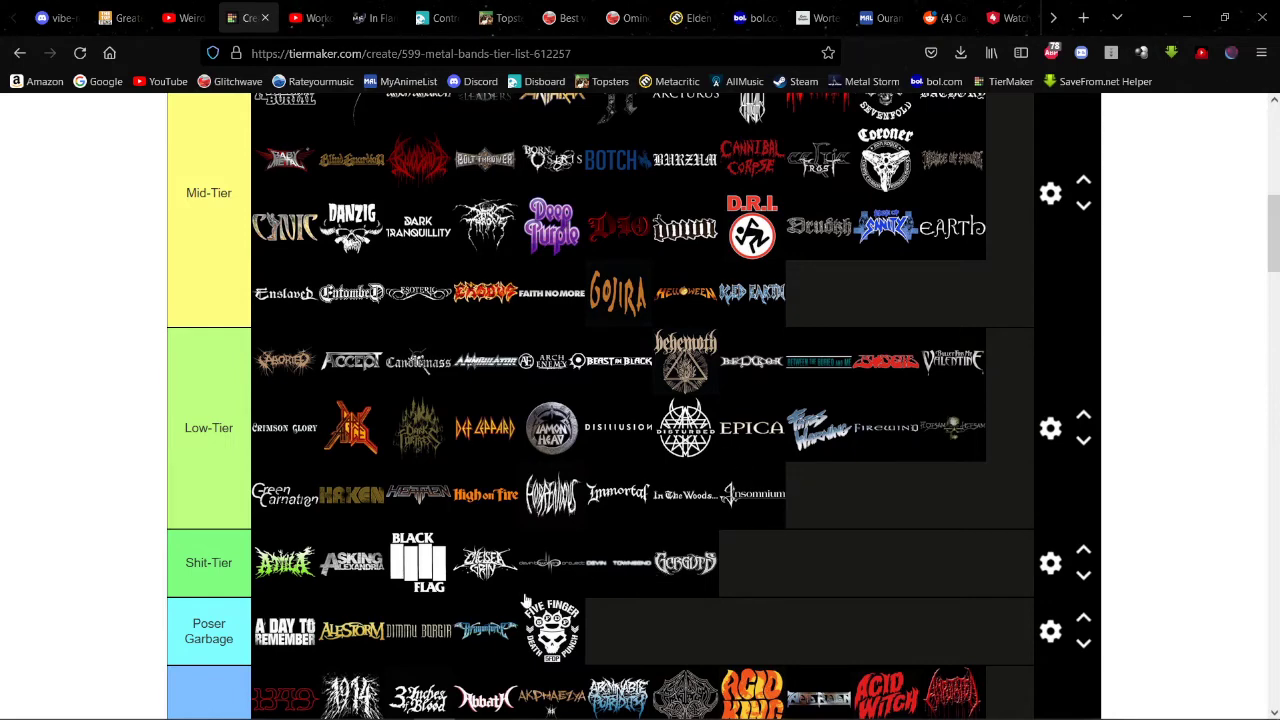
pyautogui.scroll(-2, 525, 600)
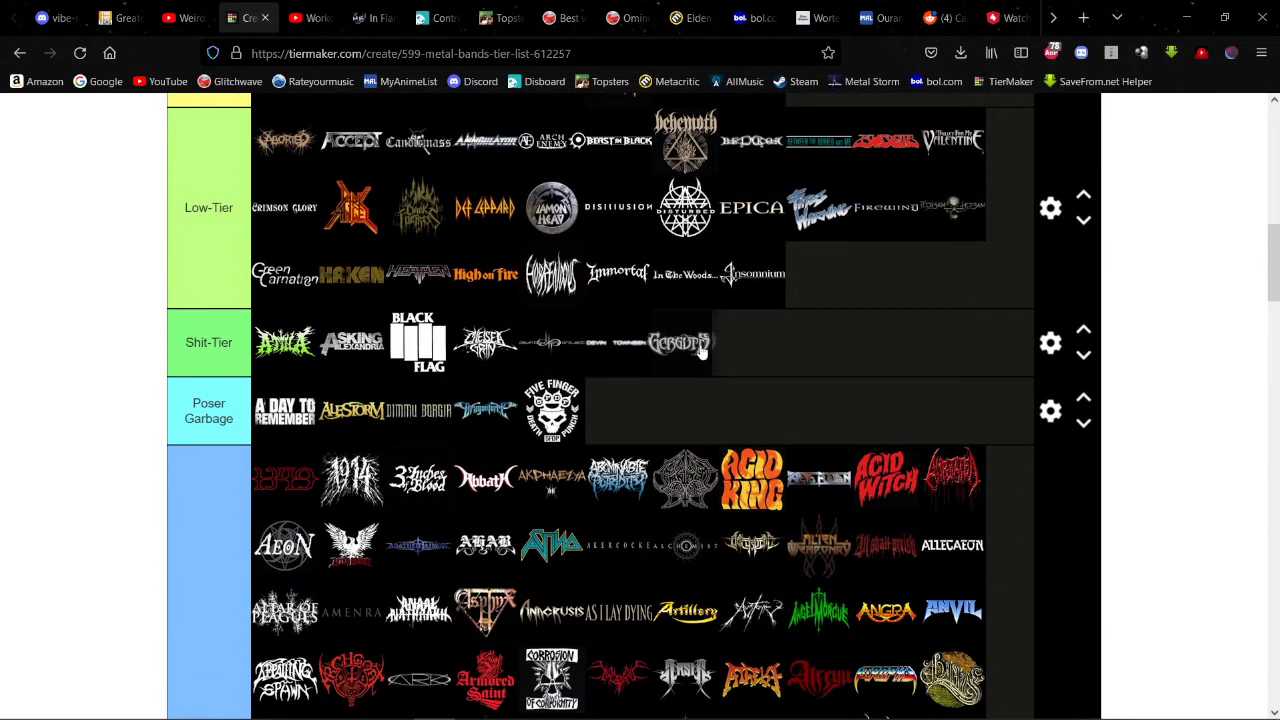
pyautogui.moveTo(703, 350); pyautogui.dragTo(705, 352)
pyautogui.scroll(-2, 675, 468)
pyautogui.scroll(2, 647, 268)
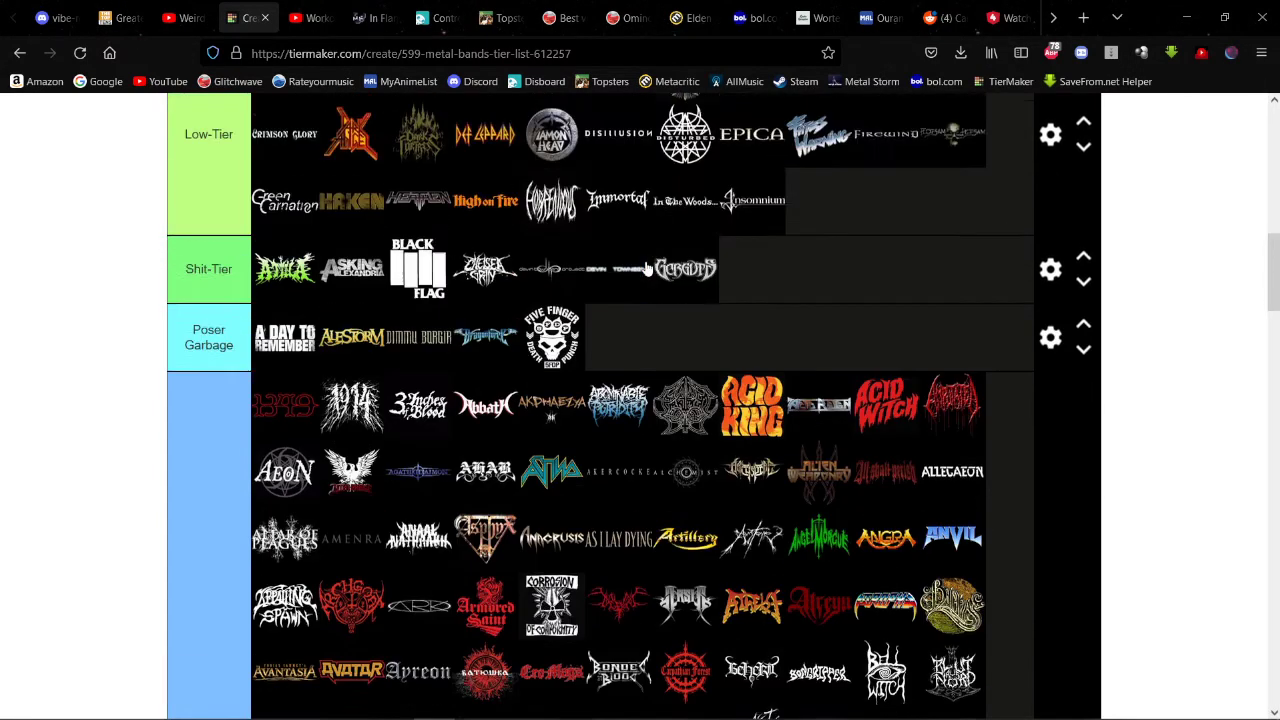
pyautogui.scroll(3, 647, 268)
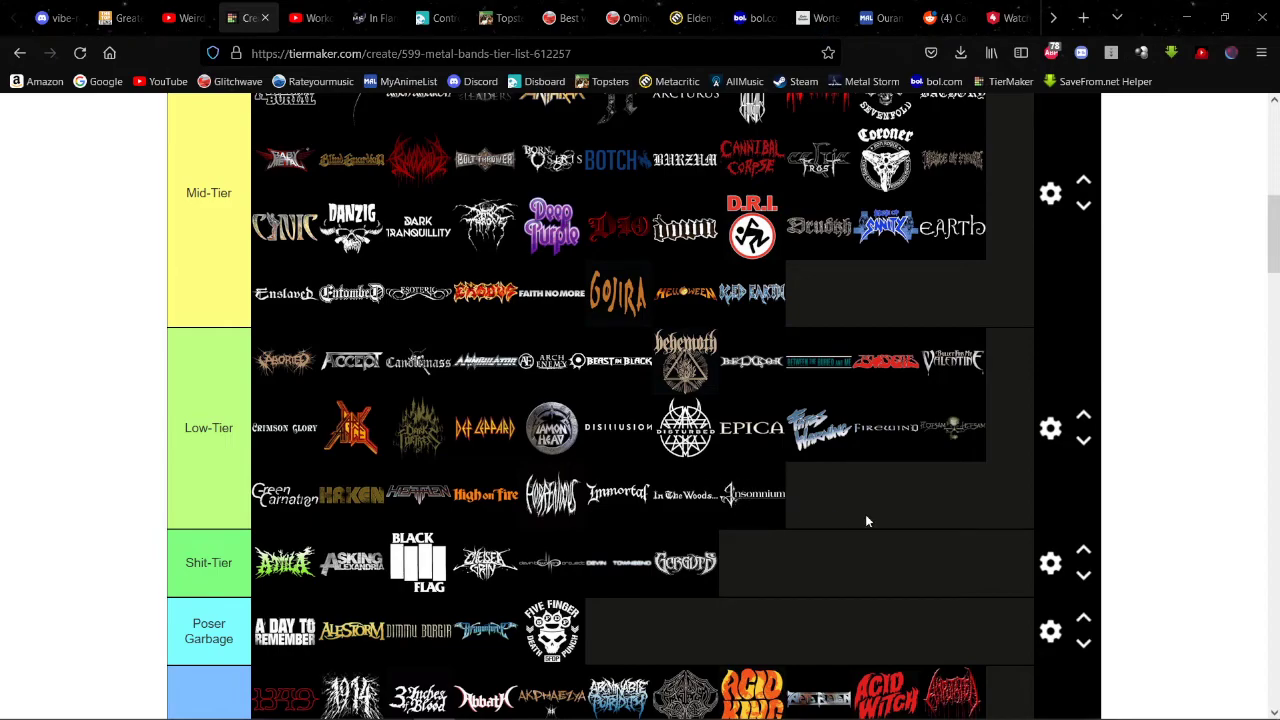
pyautogui.scroll(-10, 841, 523)
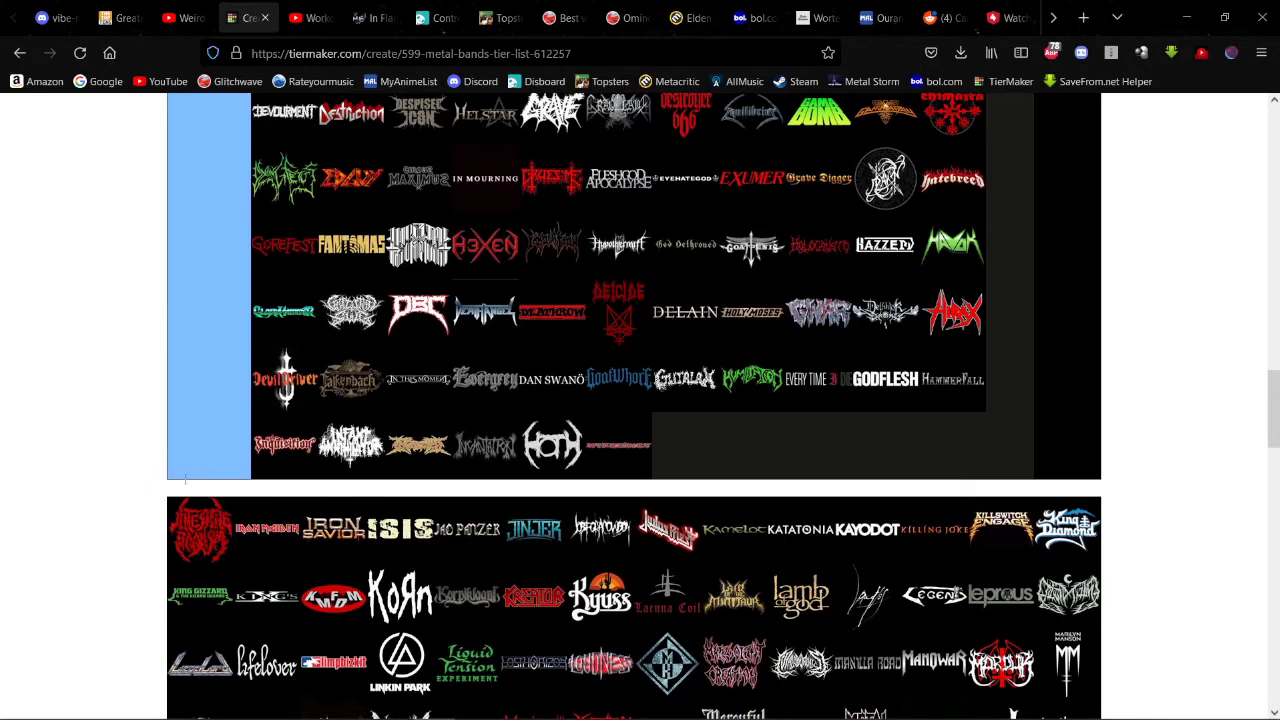
pyautogui.moveTo(207, 548); pyautogui.dragTo(352, 312)
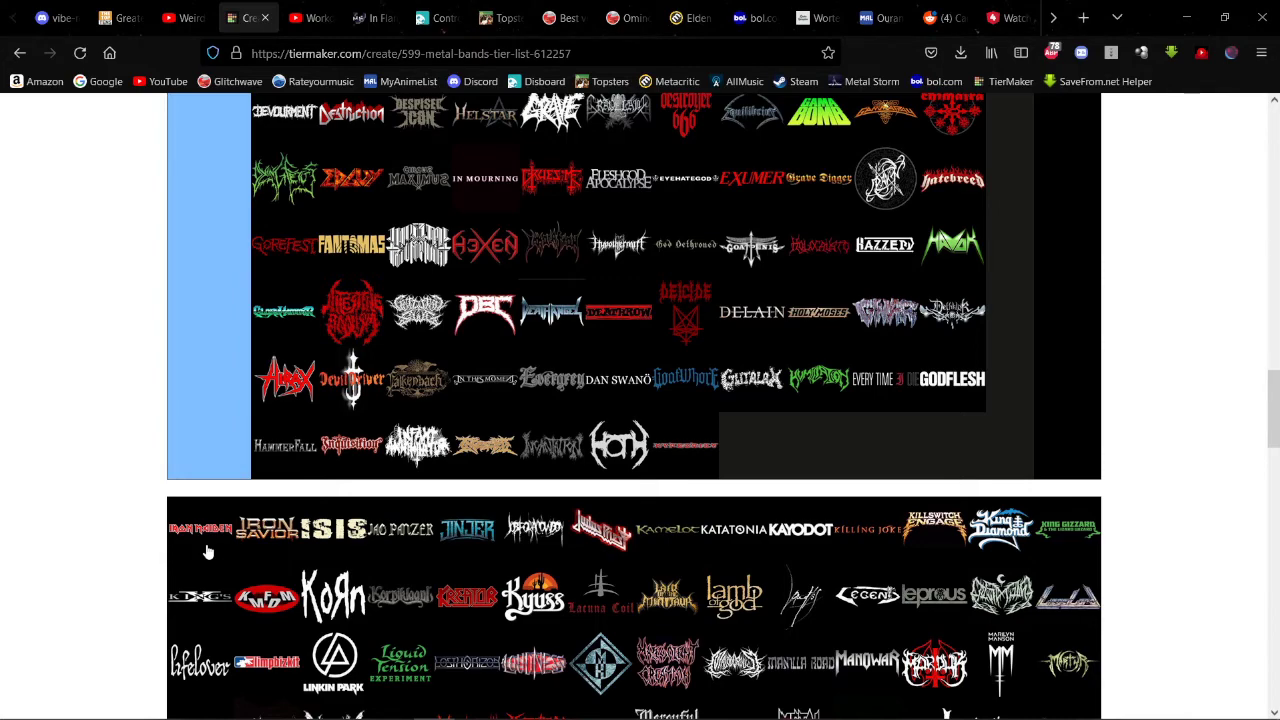
# Step: Find Iron Maiden in Metal Storm's featured bands list, and return to the TierMaker tier list
pyautogui.click(372, 17)
pyautogui.moveTo(607, 128)
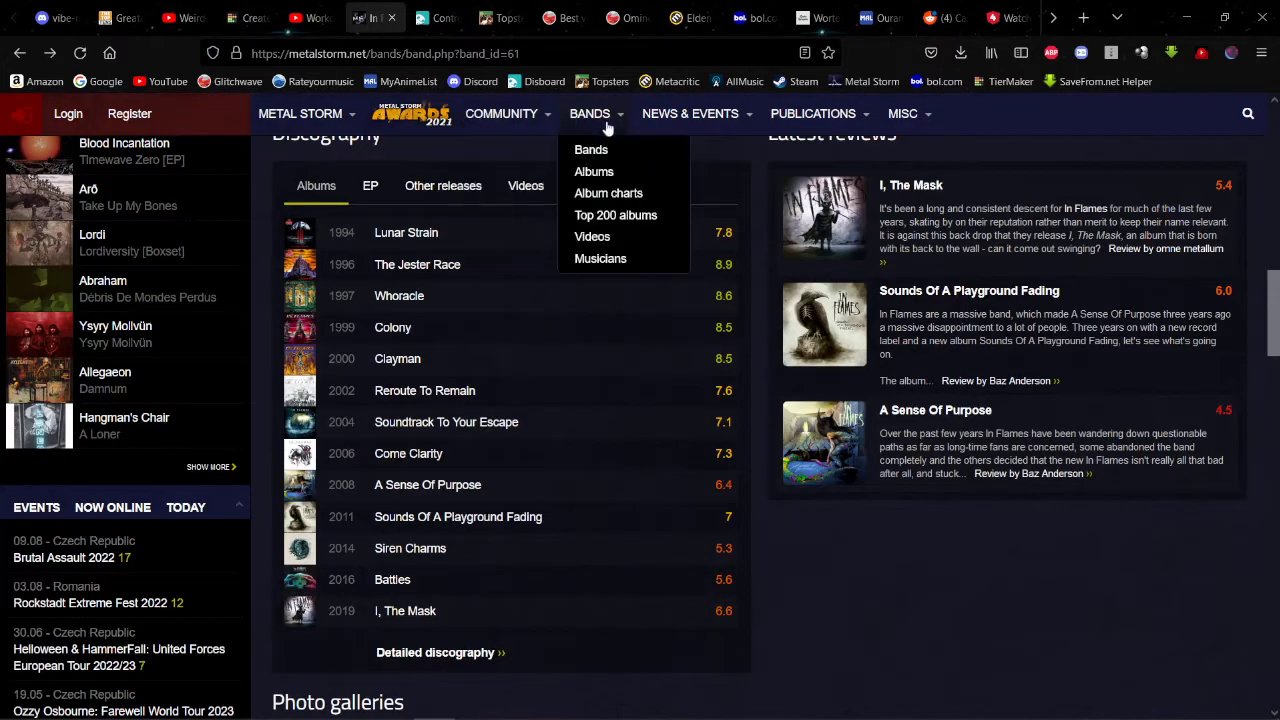
pyautogui.click(590, 150)
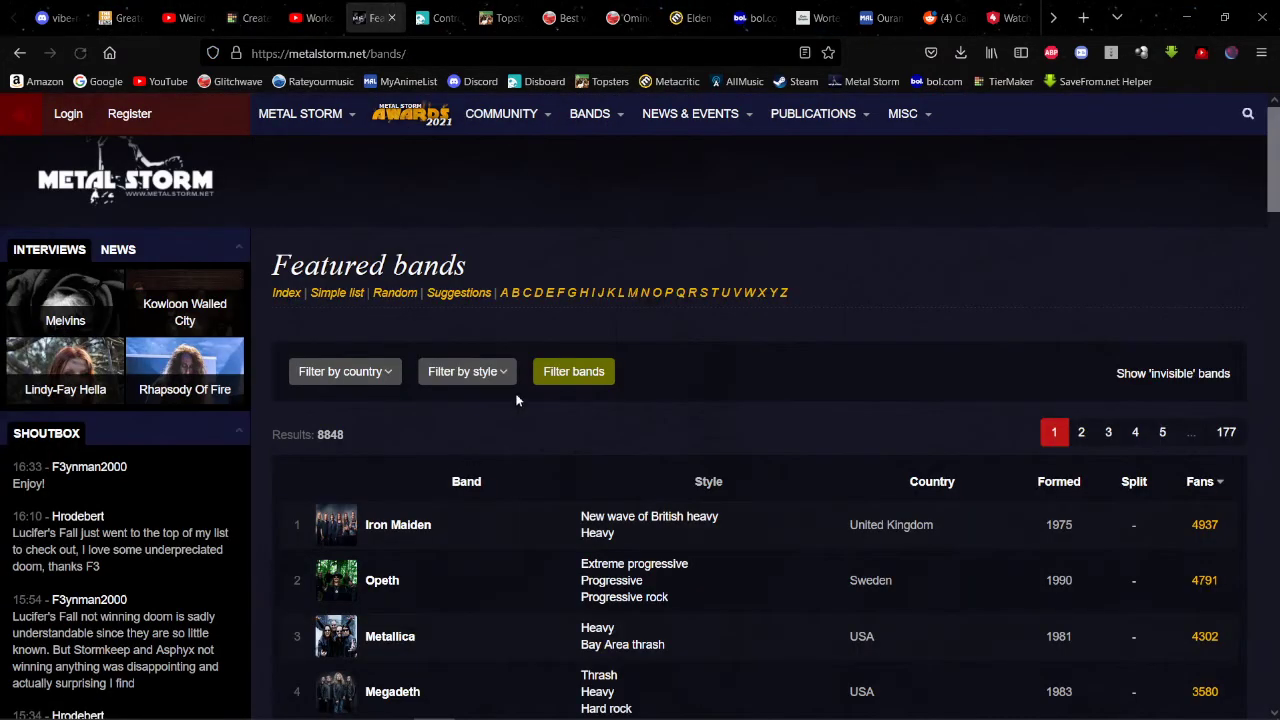
pyautogui.scroll(-2, 500, 385)
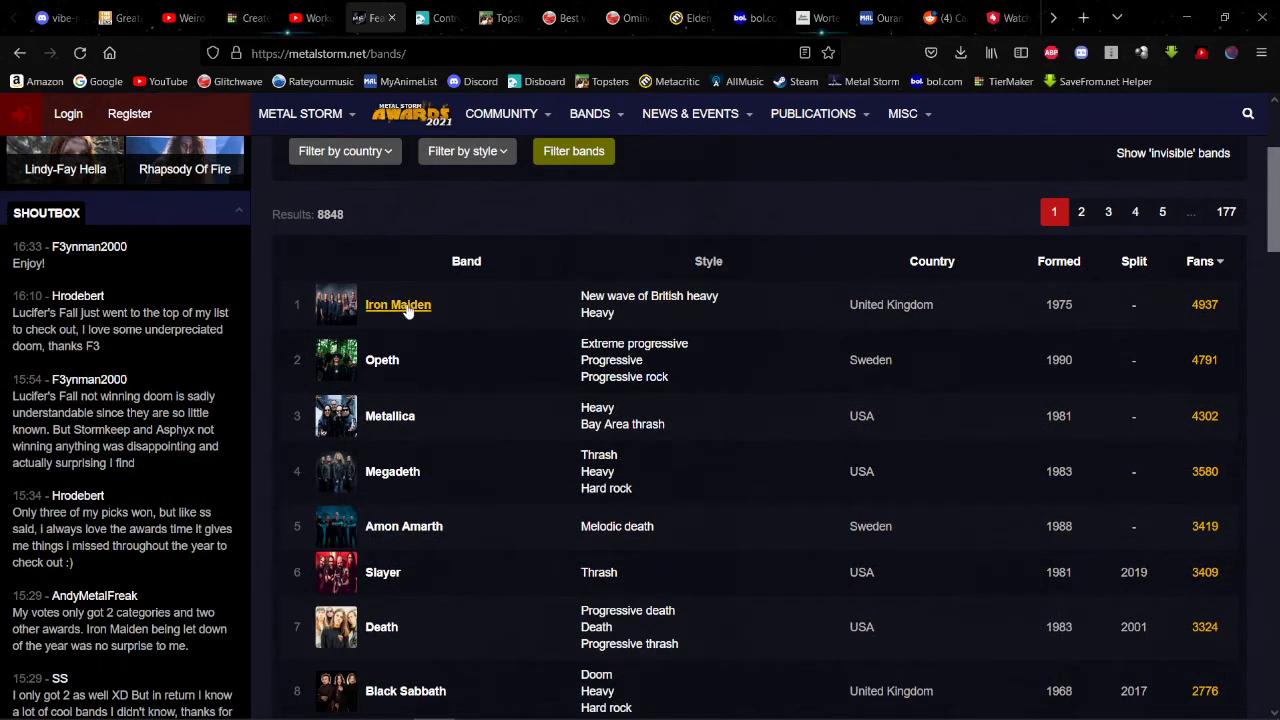
pyautogui.click(240, 12)
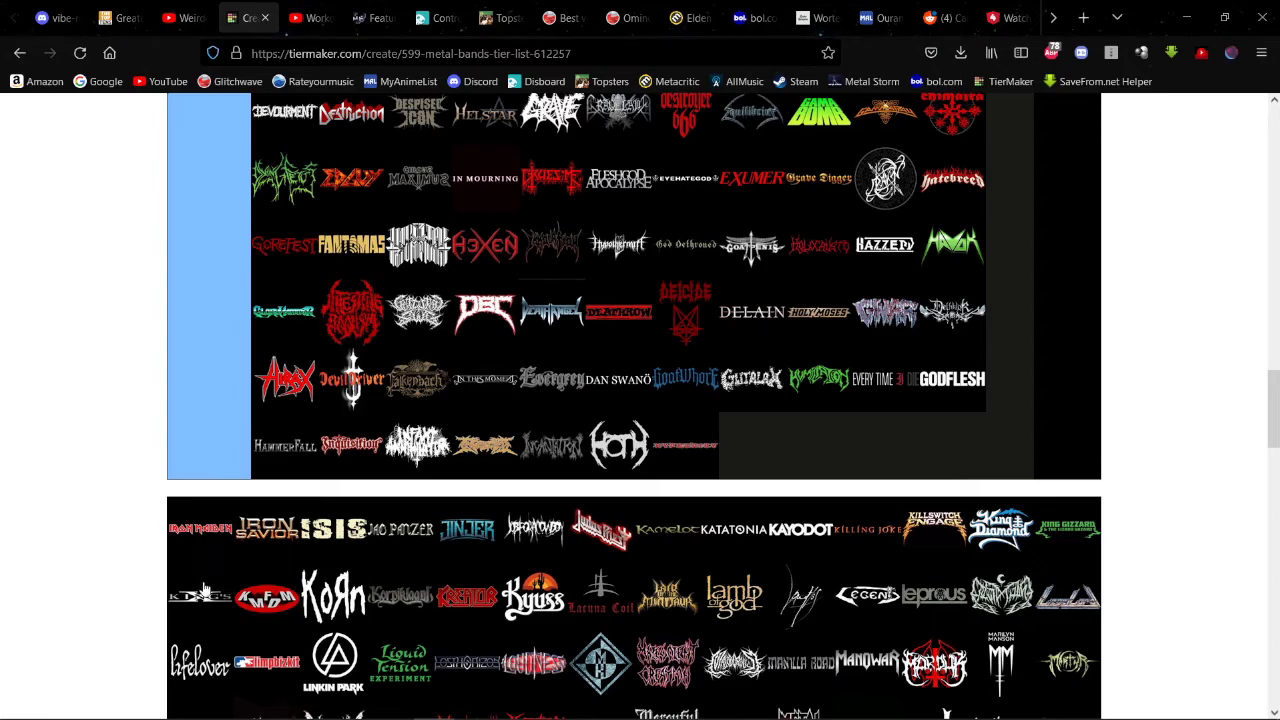
# Step: Place the Iron Maiden logo at the end of High-Tier and Iron Savior in the light-blue tier below Poser Garbage
pyautogui.moveTo(213, 527); pyautogui.dragTo(602, 450)
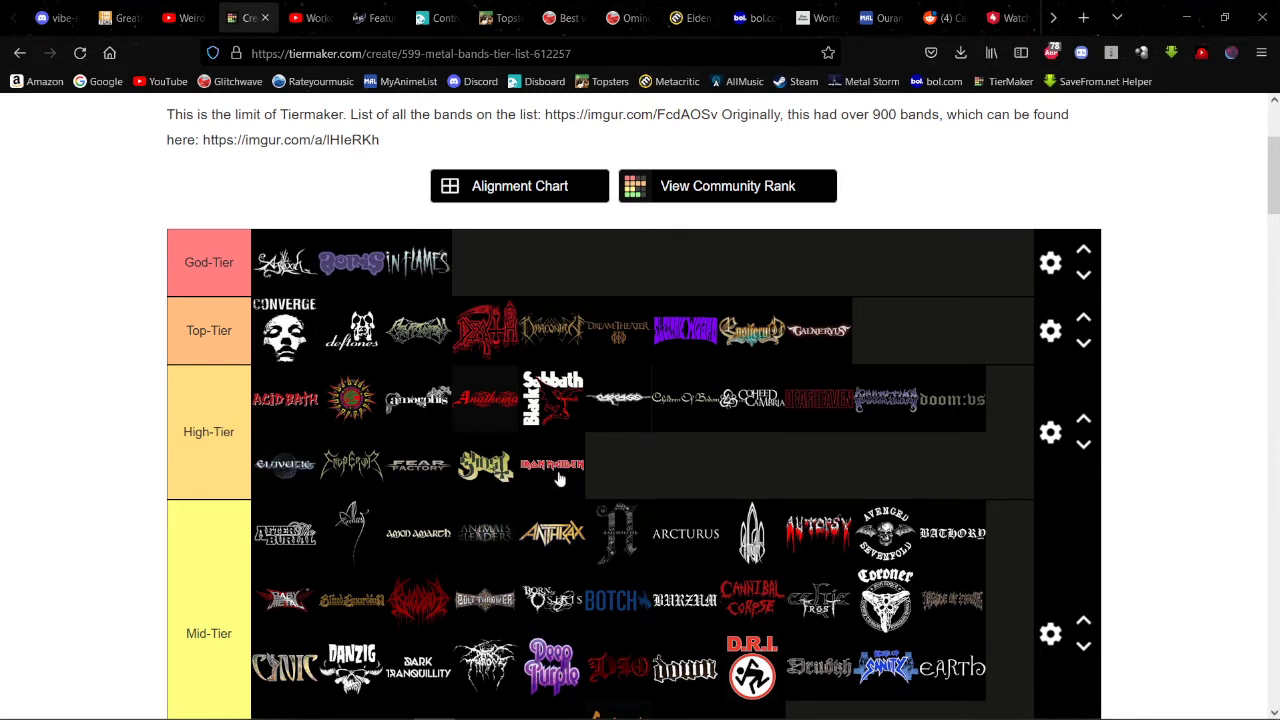
pyautogui.scroll(-6, 560, 480)
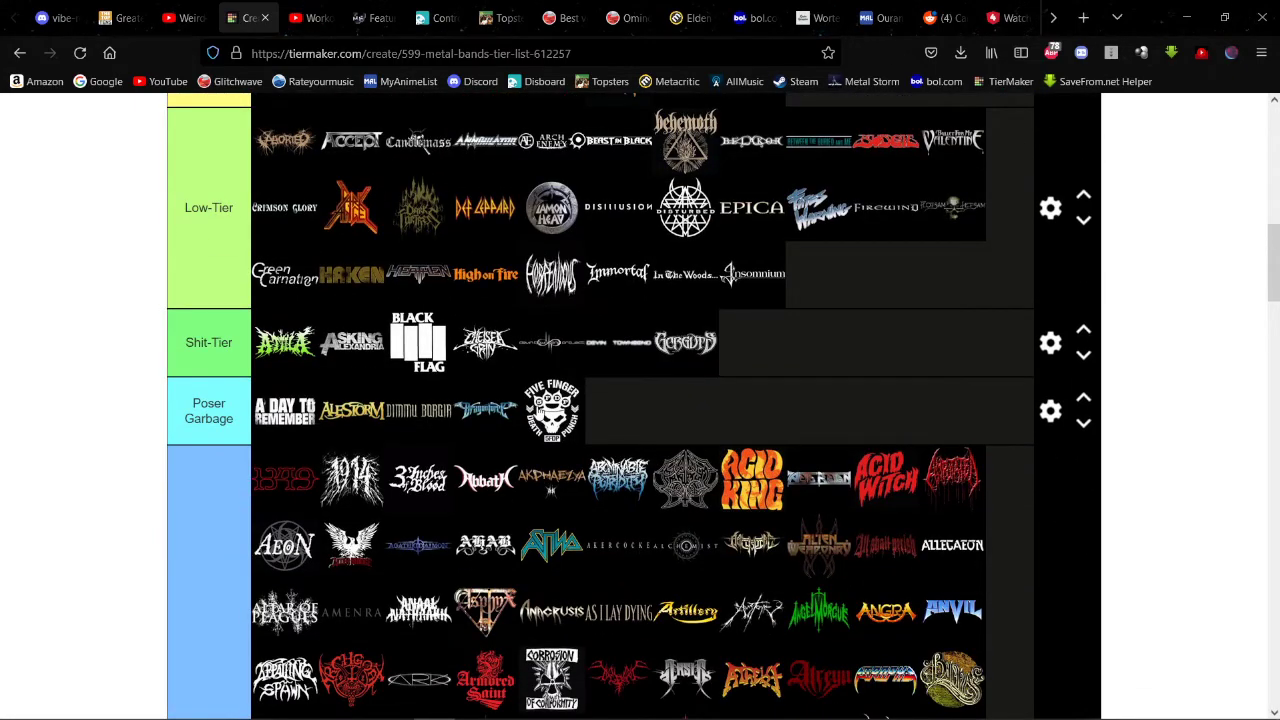
pyautogui.scroll(-10, 491, 391)
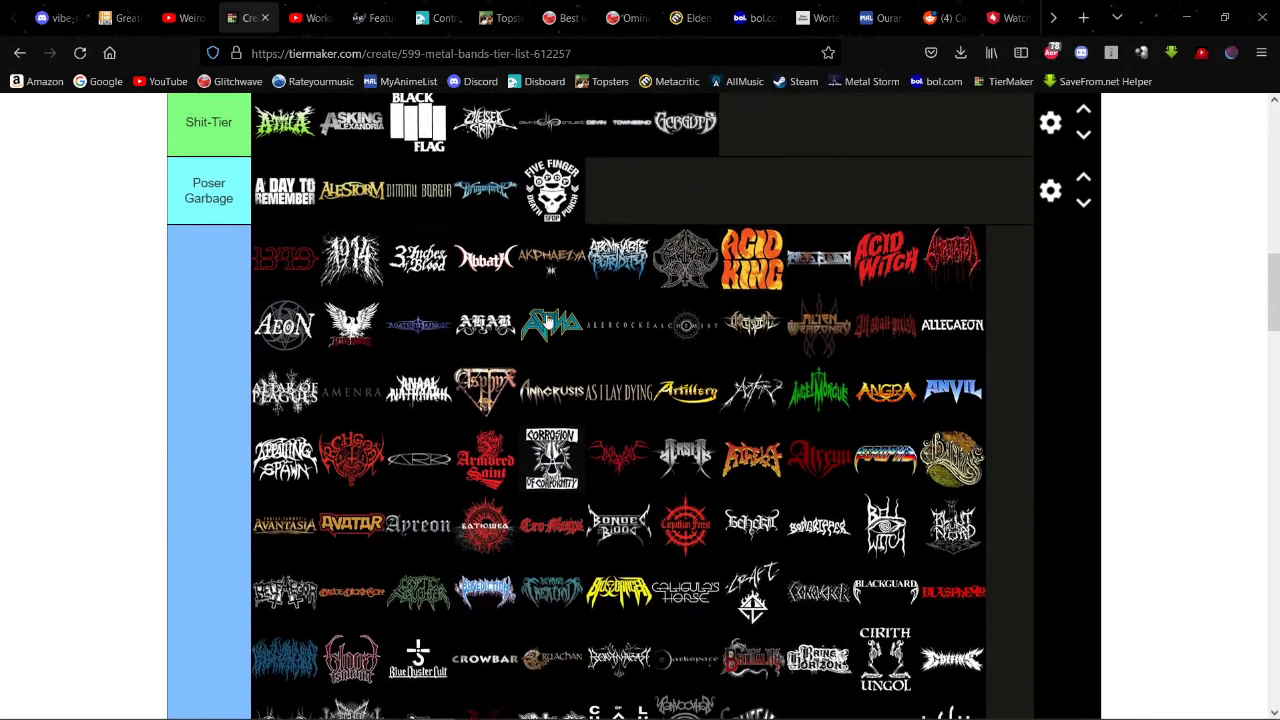
pyautogui.scroll(-2, 527, 303)
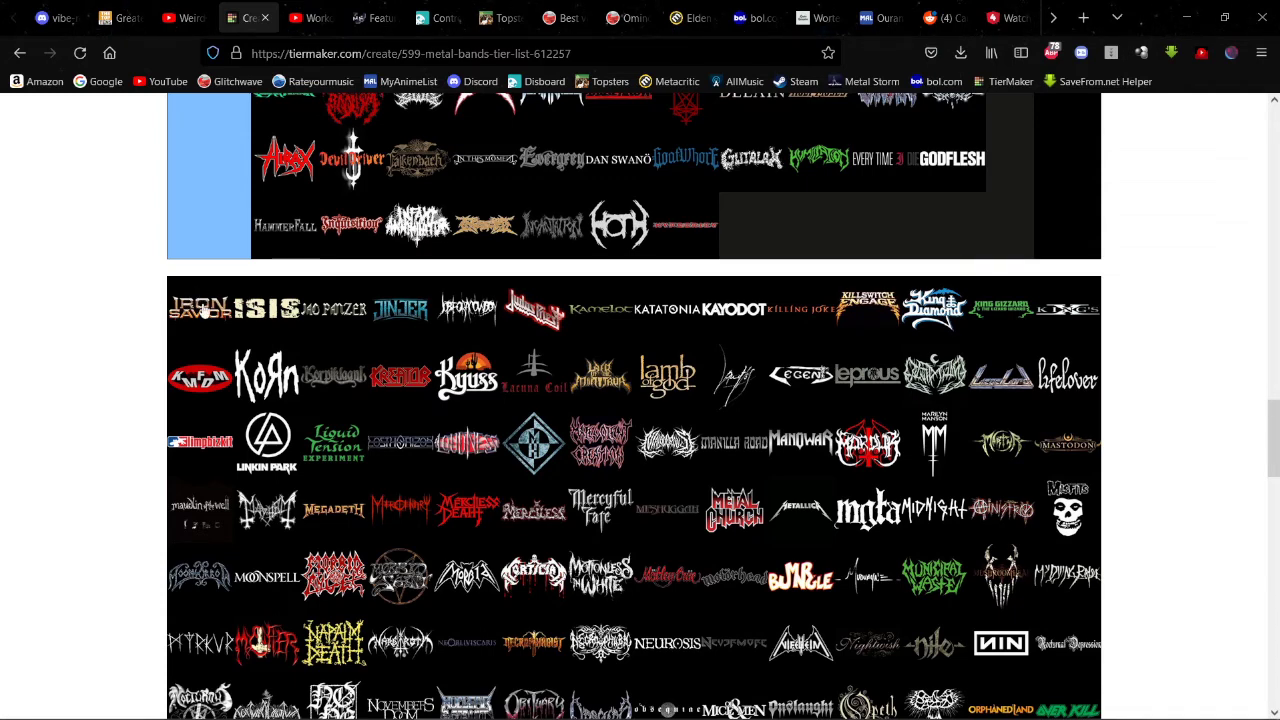
pyautogui.moveTo(200, 306); pyautogui.dragTo(740, 238)
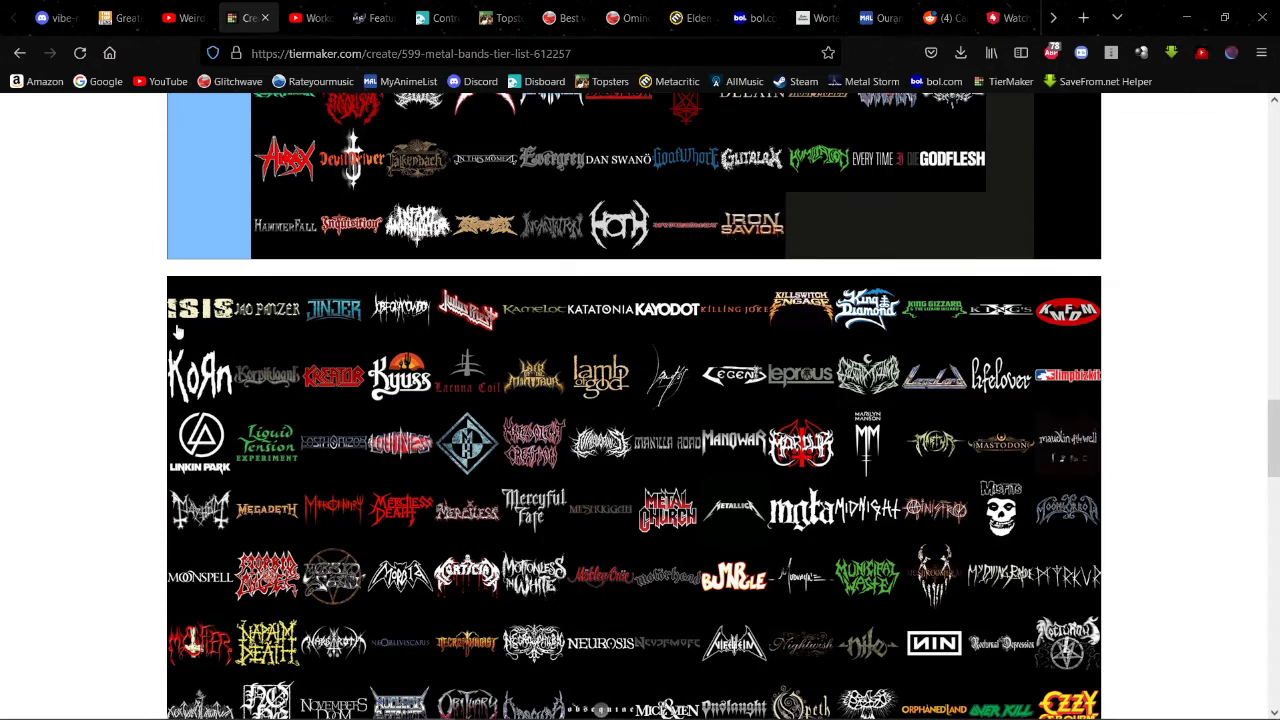
# Step: Place the Isis logo in God-Tier, after In Flames
pyautogui.moveTo(198, 310); pyautogui.dragTo(531, 254)
pyautogui.scroll(6, 868, 220)
pyautogui.scroll(5, 786, 238)
pyautogui.scroll(3, 766, 206)
pyautogui.scroll(3, 694, 322)
pyautogui.scroll(3, 640, 255)
pyautogui.scroll(2, 611, 235)
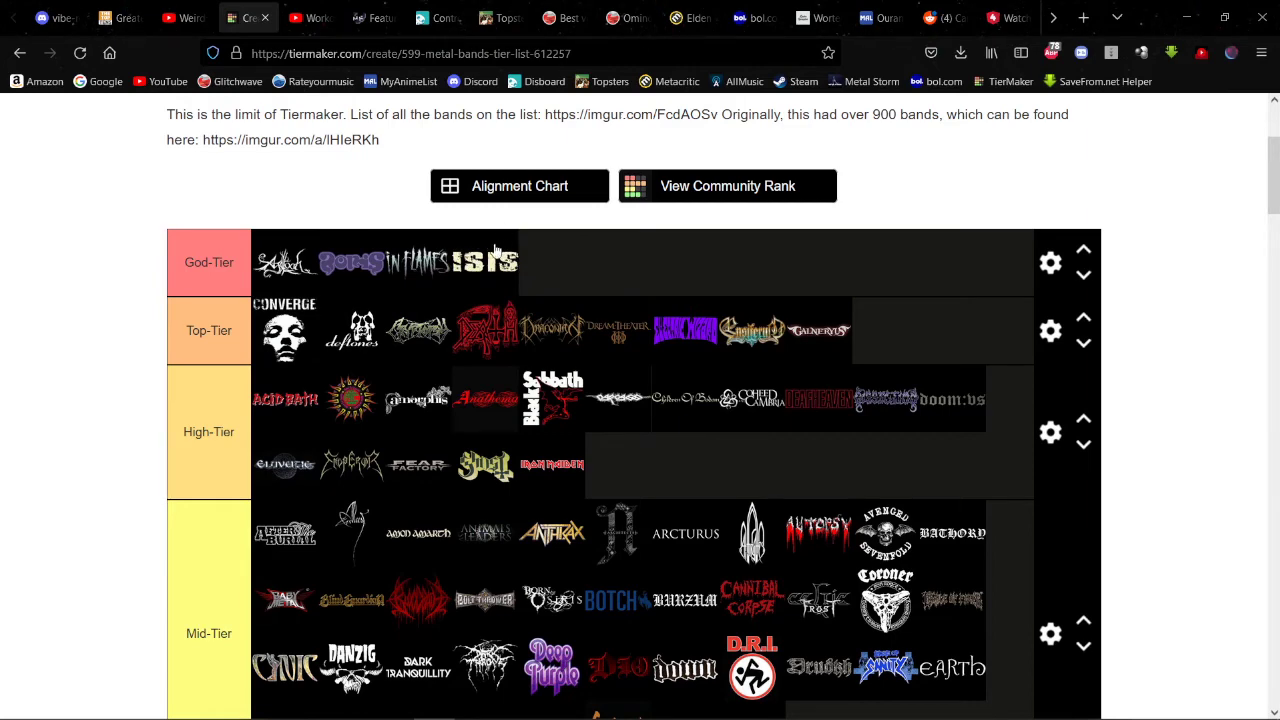
# Step: Review the bands placed from God-Tier down to Low-Tier
pyautogui.scroll(-2, 495, 250)
pyautogui.scroll(-1, 495, 250)
pyautogui.scroll(3, 482, 297)
pyautogui.scroll(-2, 505, 262)
pyautogui.moveTo(545, 245); pyautogui.dragTo(536, 272)
pyautogui.scroll(2, 777, 258)
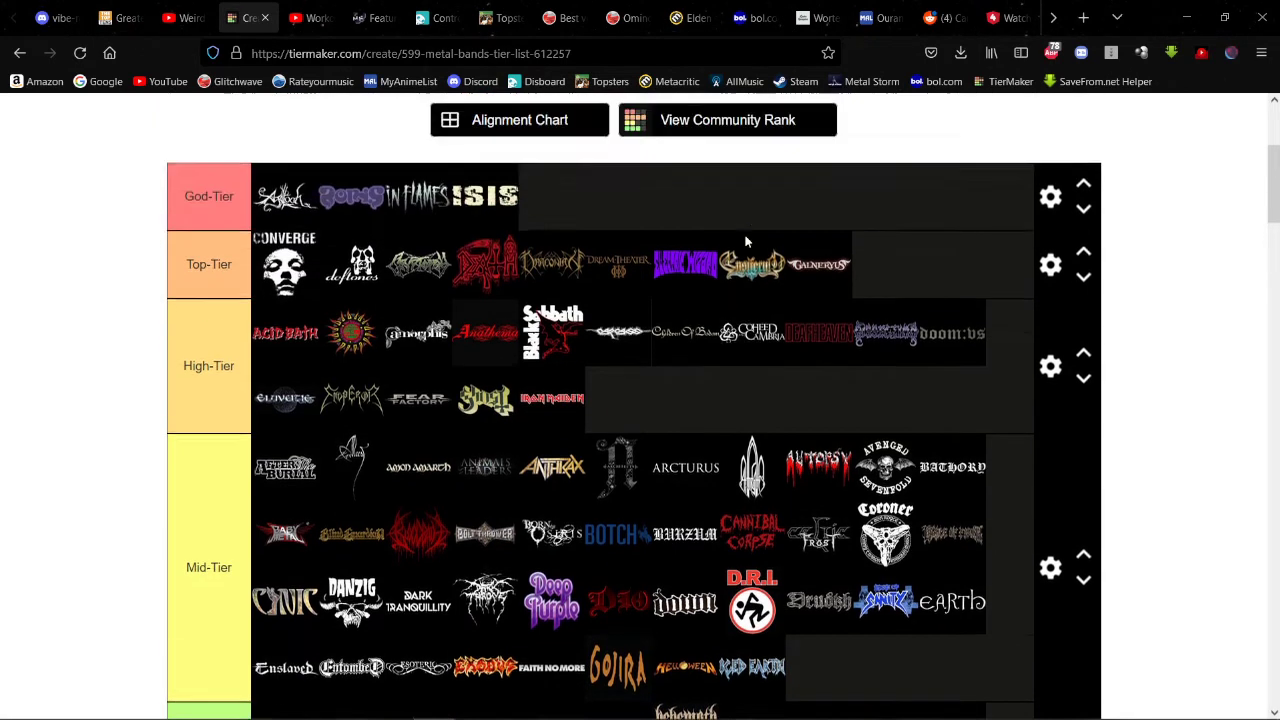
pyautogui.scroll(1, 745, 241)
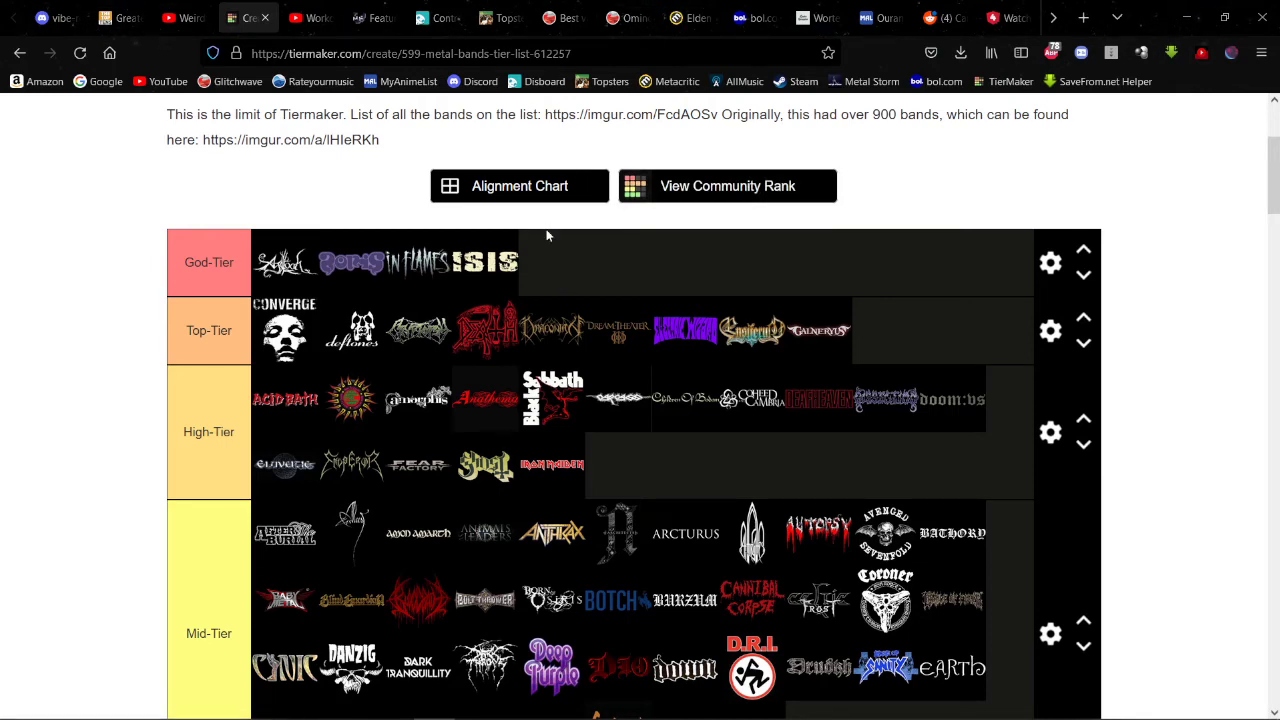
pyautogui.scroll(-3, 510, 197)
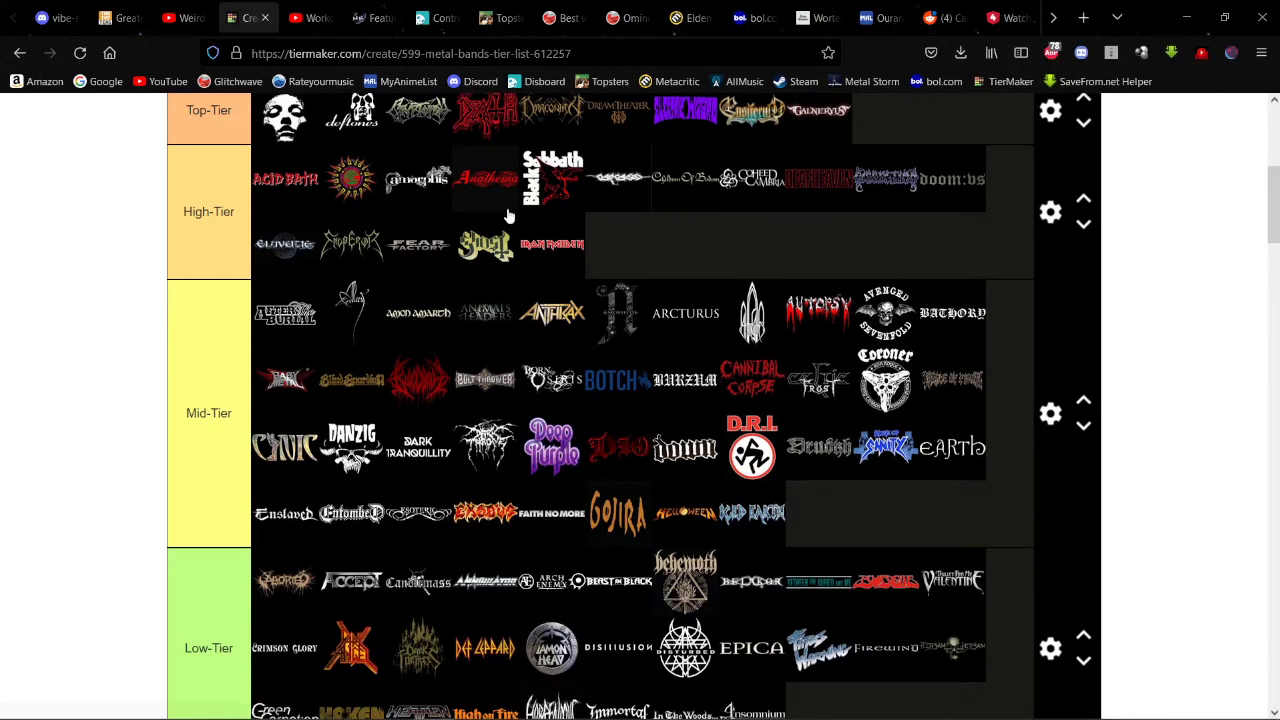
pyautogui.scroll(-1, 508, 215)
pyautogui.scroll(7, 509, 210)
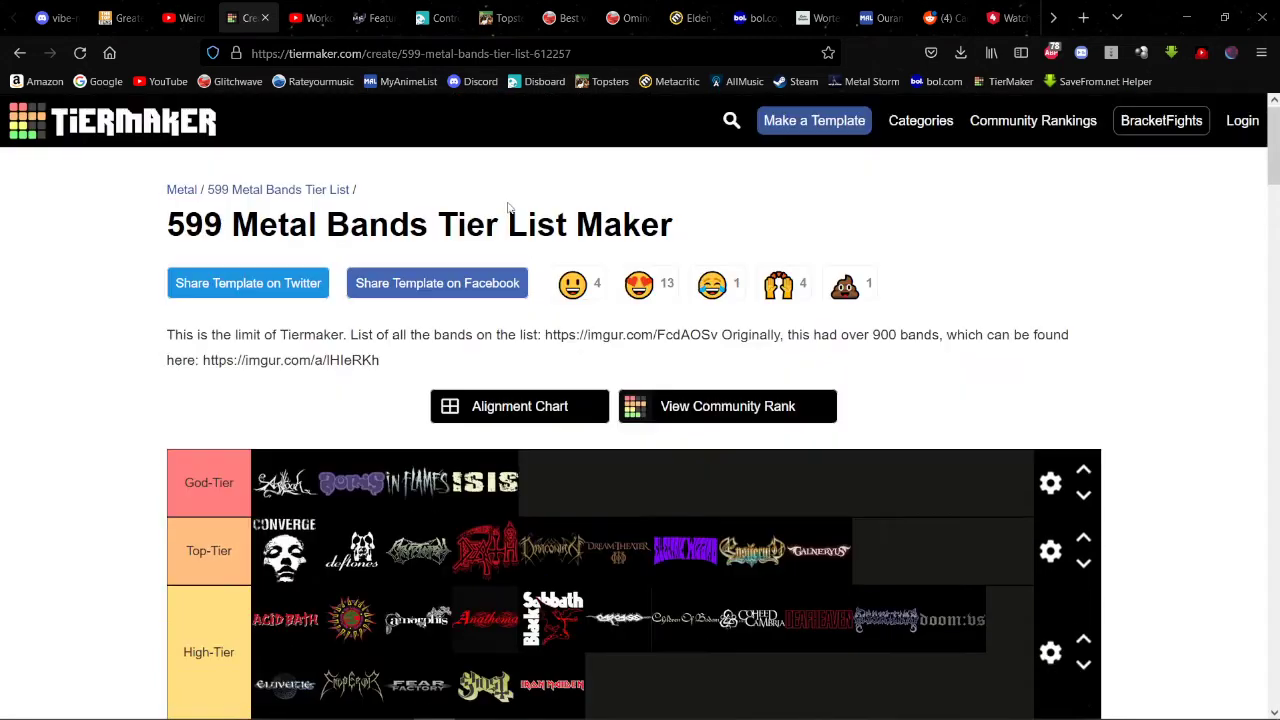
pyautogui.scroll(-3, 509, 210)
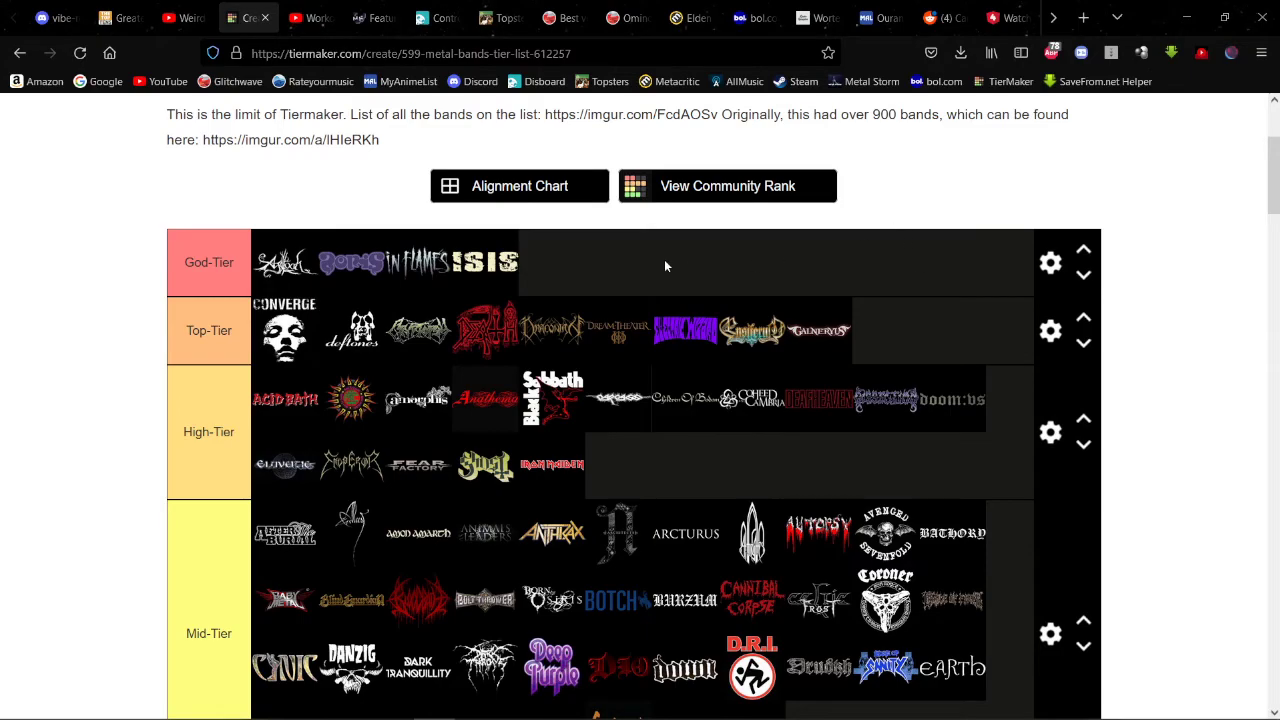
# Step: Place the Jag Panzer and Jinjer logos in the light-blue tier below Poser Garbage
pyautogui.scroll(-15, 594, 240)
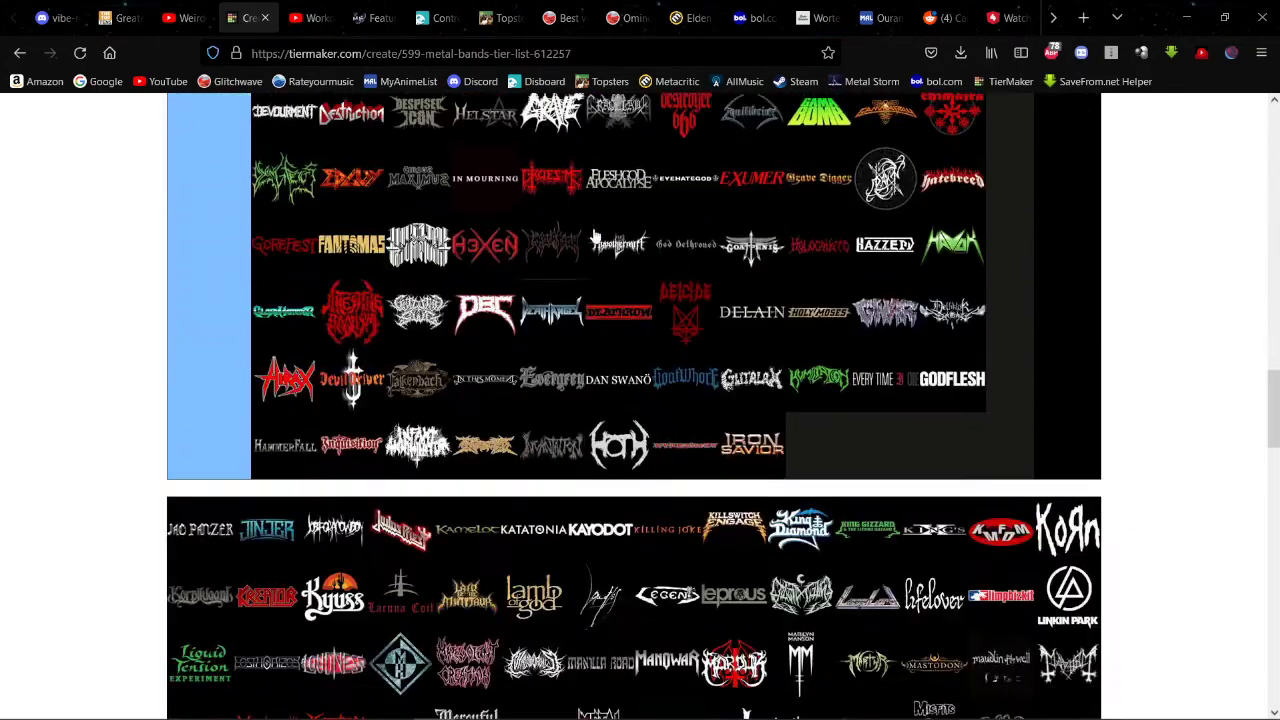
pyautogui.scroll(-3, 594, 240)
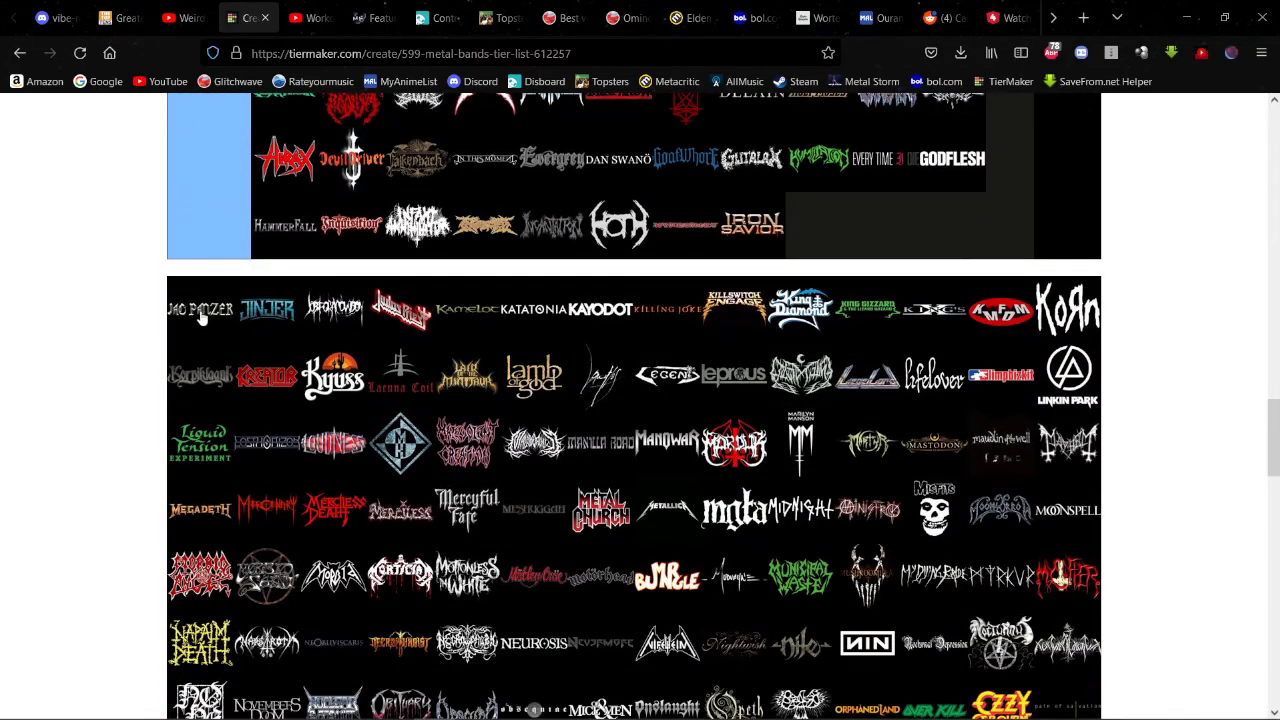
pyautogui.moveTo(200, 312); pyautogui.dragTo(350, 225)
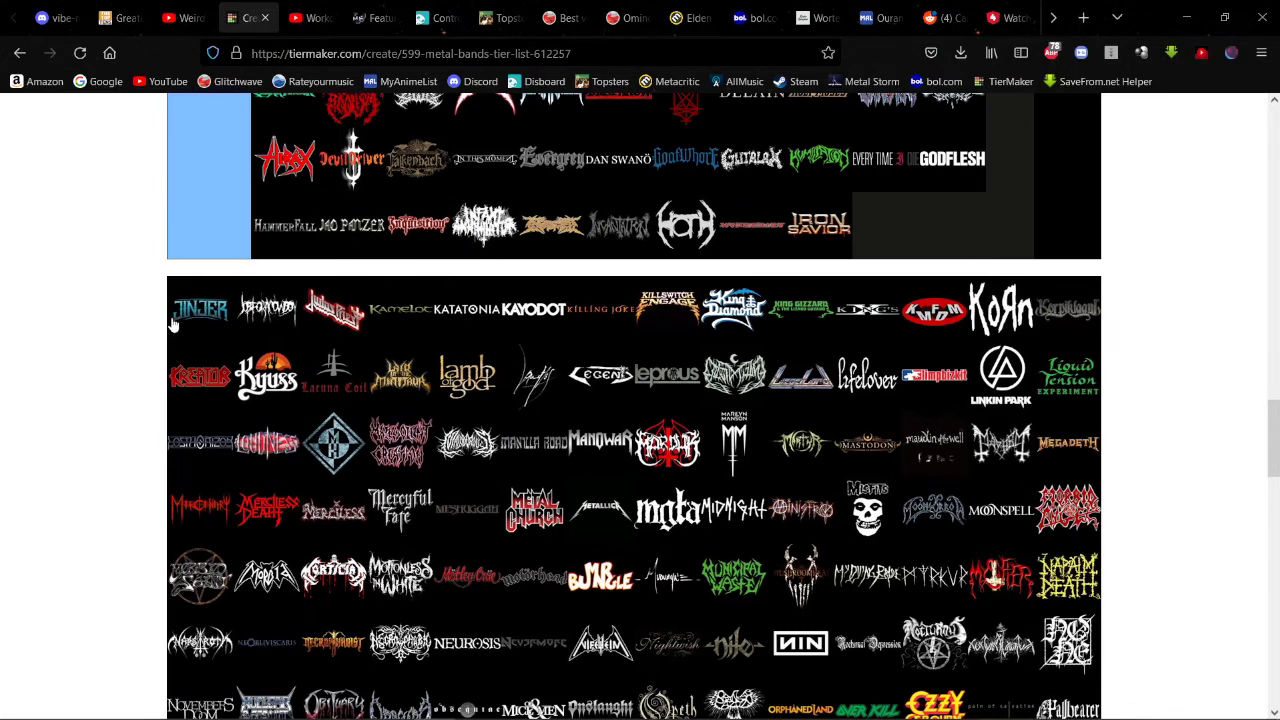
pyautogui.moveTo(174, 323); pyautogui.dragTo(972, 223)
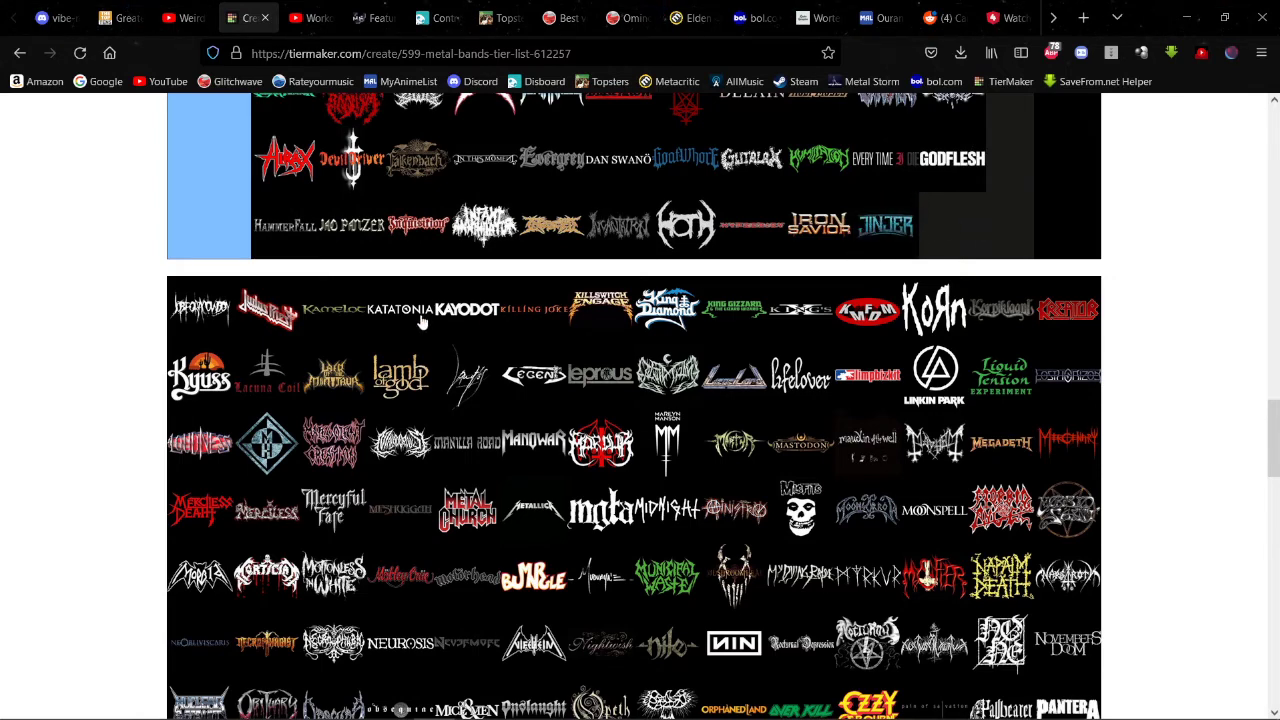
pyautogui.scroll(3, 547, 225)
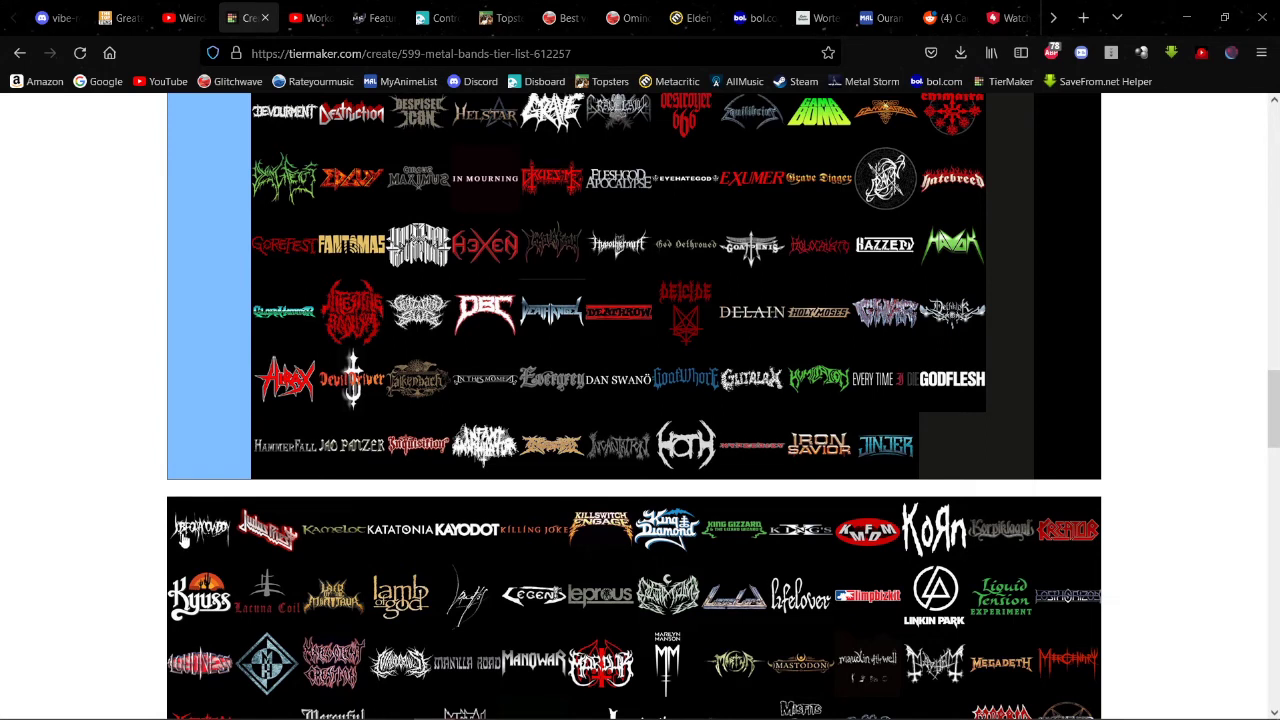
# Step: Place the Job for a Cowboy logo in the Never listened to/Heard of tier and Judas Priest at the end of Mid-Tier
pyautogui.moveTo(183, 538); pyautogui.dragTo(418, 378)
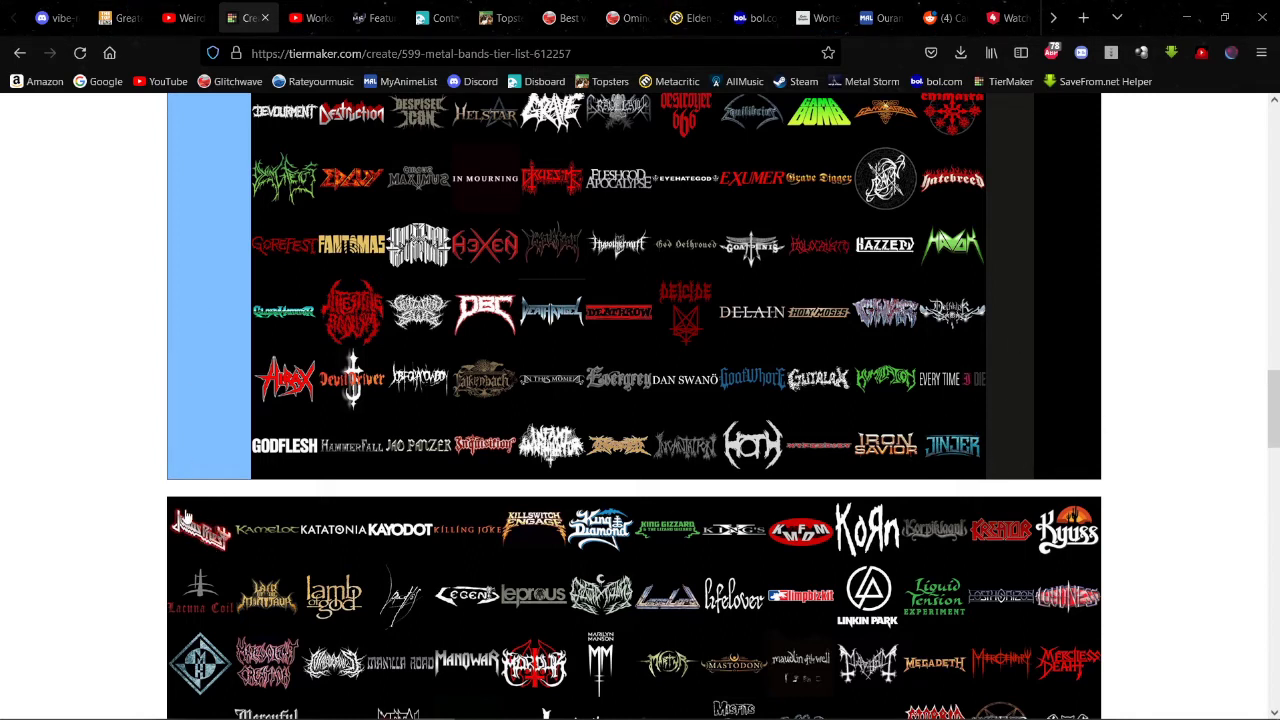
pyautogui.moveTo(192, 533); pyautogui.dragTo(944, 493)
pyautogui.scroll(6, 228, 400)
pyautogui.scroll(10, 268, 360)
pyautogui.scroll(-6, 262, 350)
pyautogui.scroll(4, 250, 364)
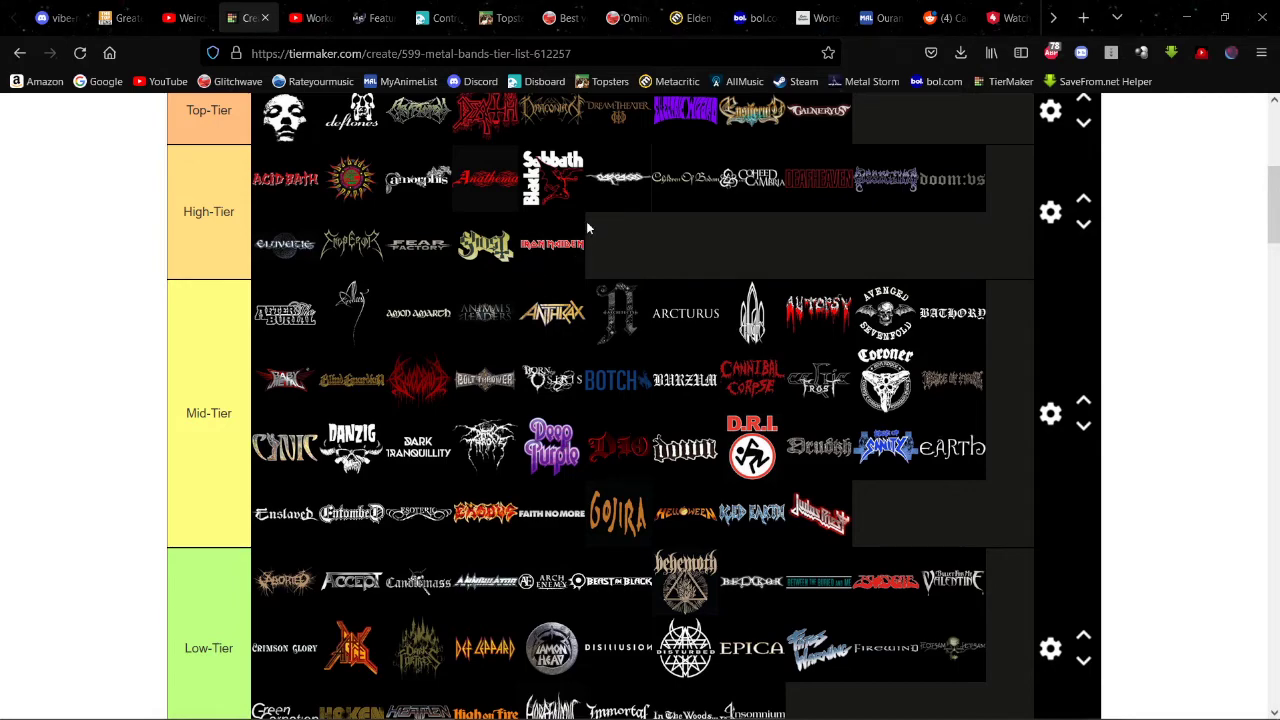
# Step: Place the Kamelot logo at the end of Mid-Tier, after Judas Priest
pyautogui.scroll(-6, 643, 222)
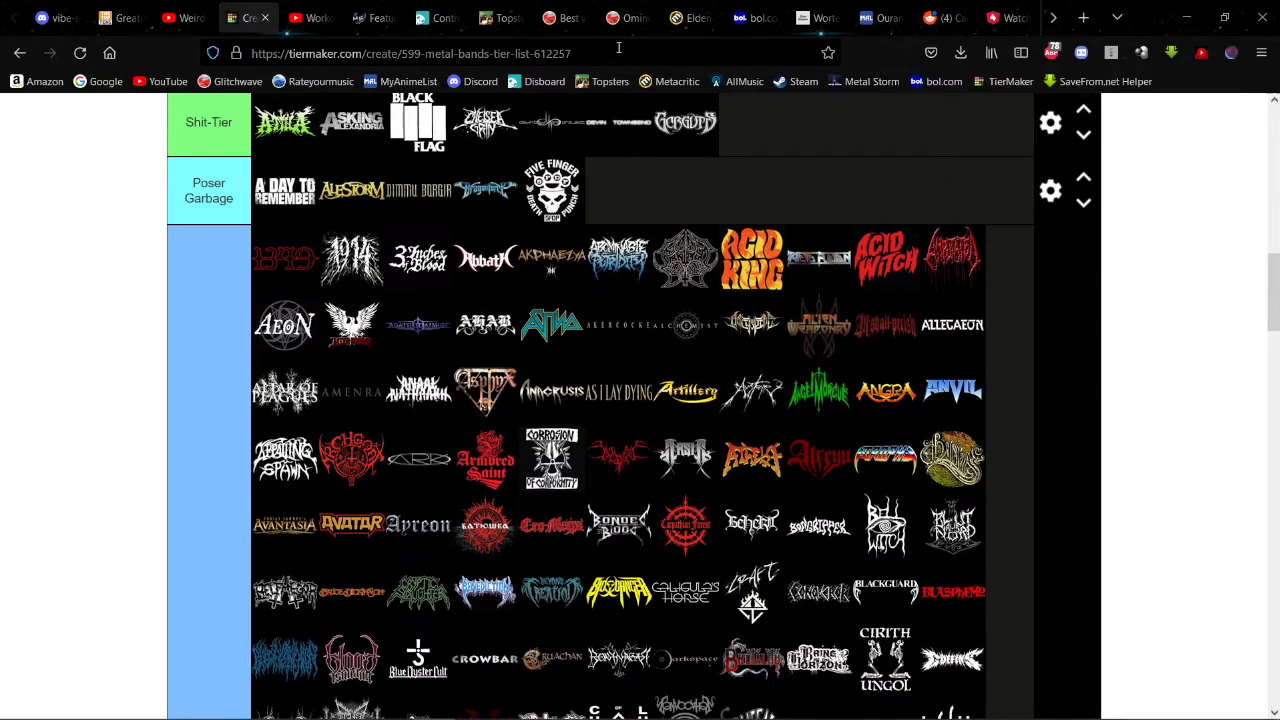
pyautogui.scroll(-12, 585, 127)
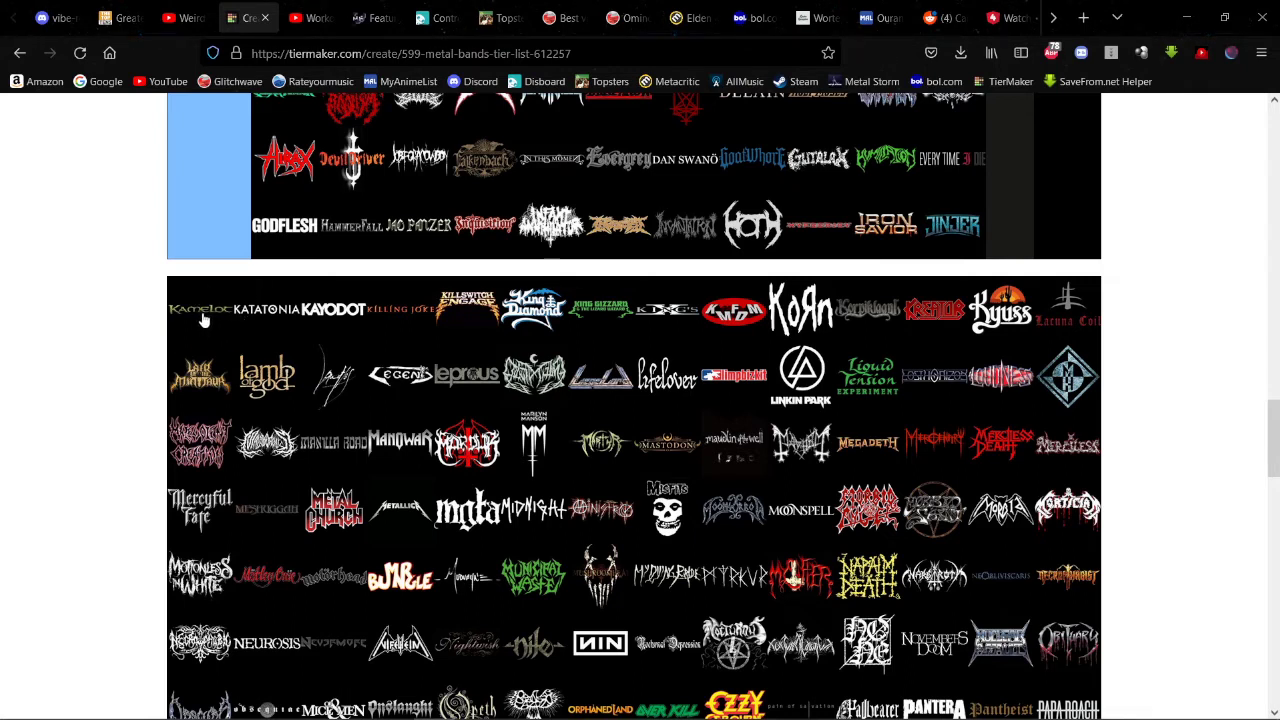
pyautogui.moveTo(203, 319); pyautogui.dragTo(958, 490)
pyautogui.scroll(5, 215, 302)
pyautogui.scroll(10, 229, 302)
pyautogui.scroll(-7, 762, 350)
pyautogui.scroll(2, 764, 342)
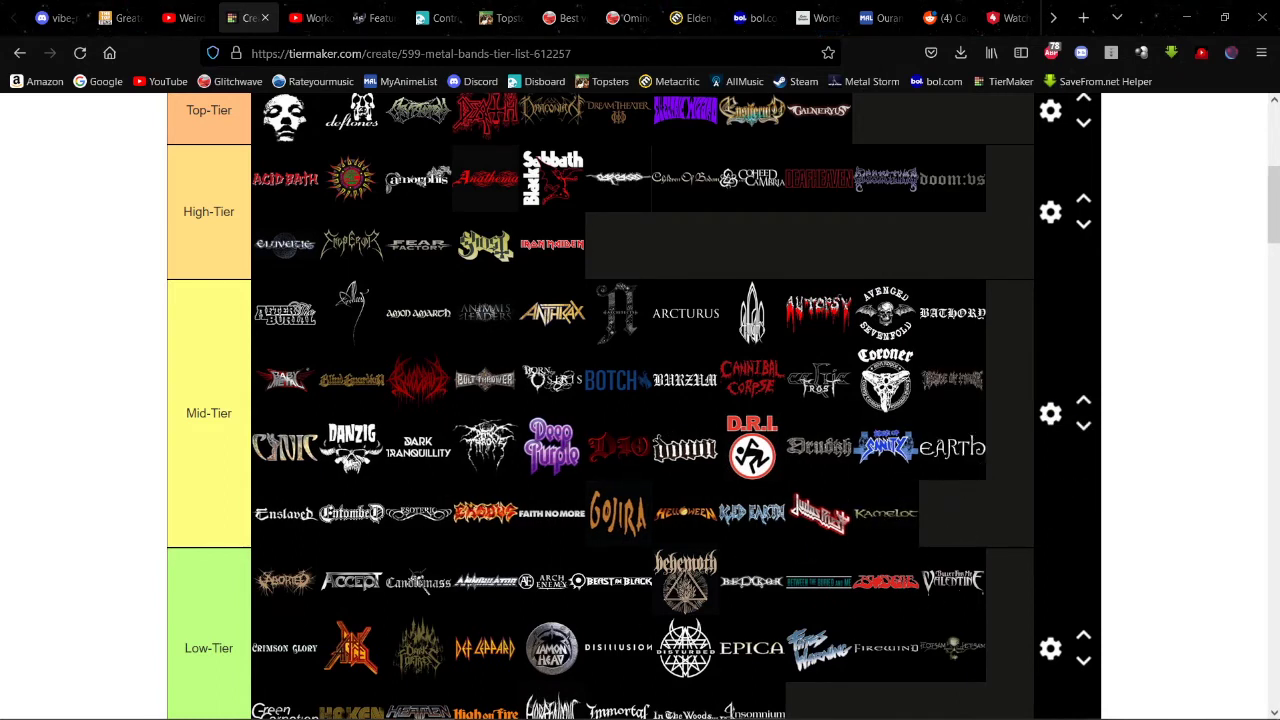
pyautogui.moveTo(715, 718)
pyautogui.scroll(-2, 755, 368)
pyautogui.scroll(4, 740, 360)
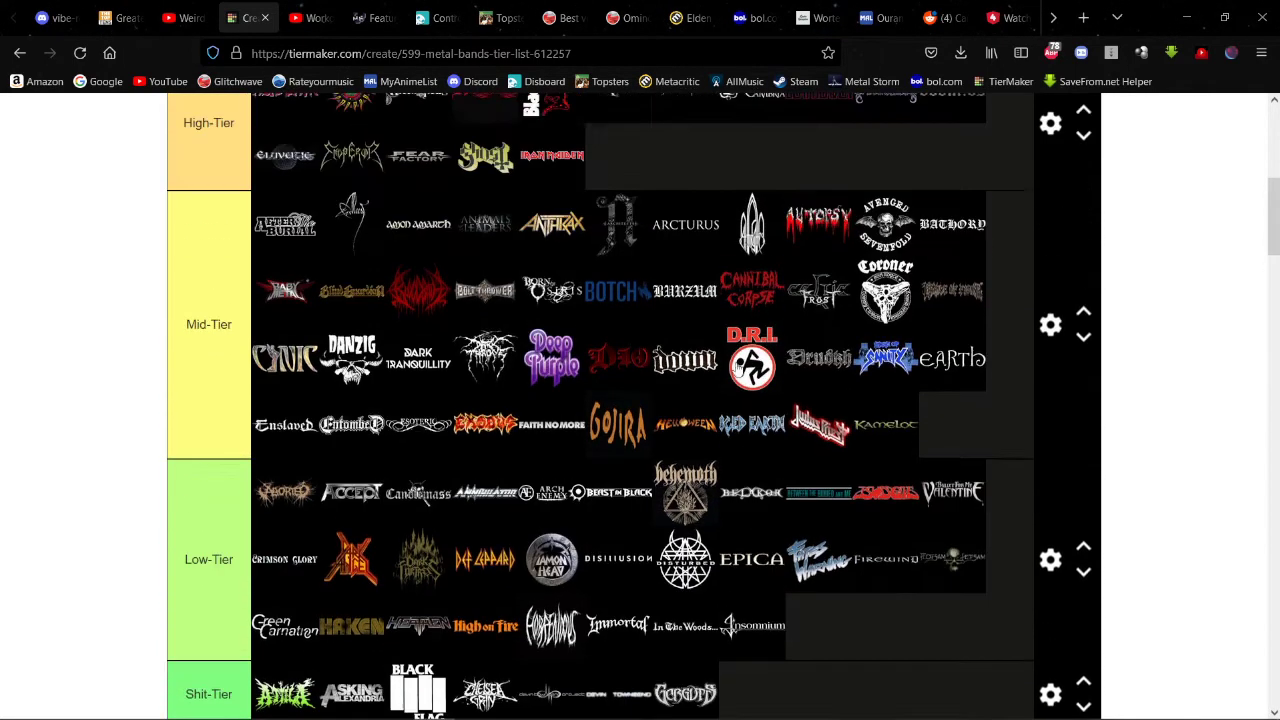
# Step: Place the Katatonia logo in God-Tier, after Isis
pyautogui.scroll(-9, 740, 350)
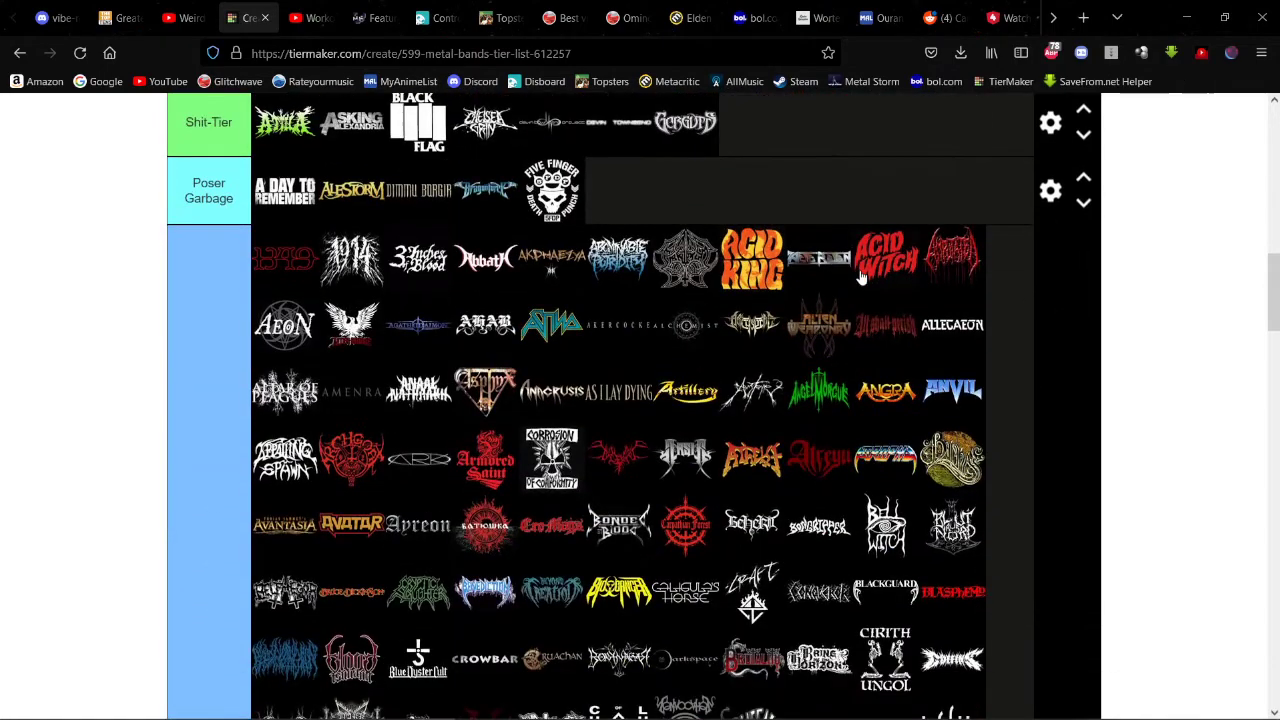
pyautogui.scroll(-1, 852, 274)
pyautogui.scroll(-10, 840, 255)
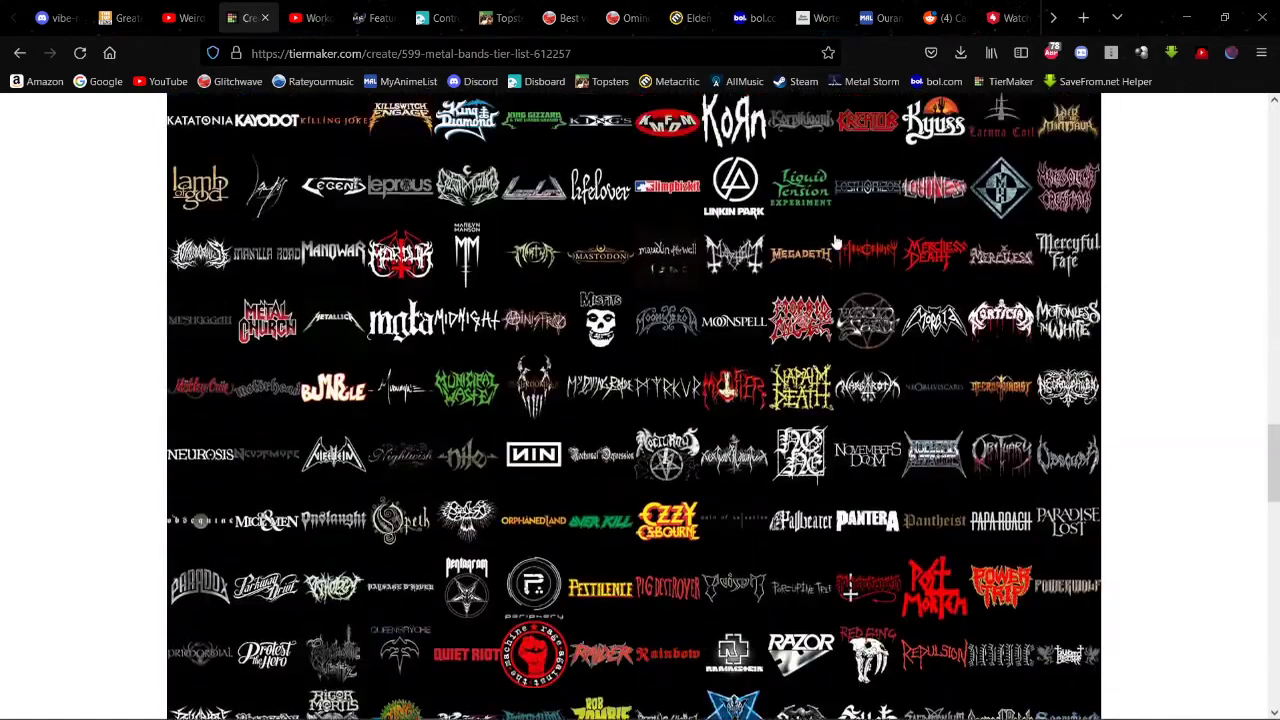
pyautogui.scroll(4, 835, 248)
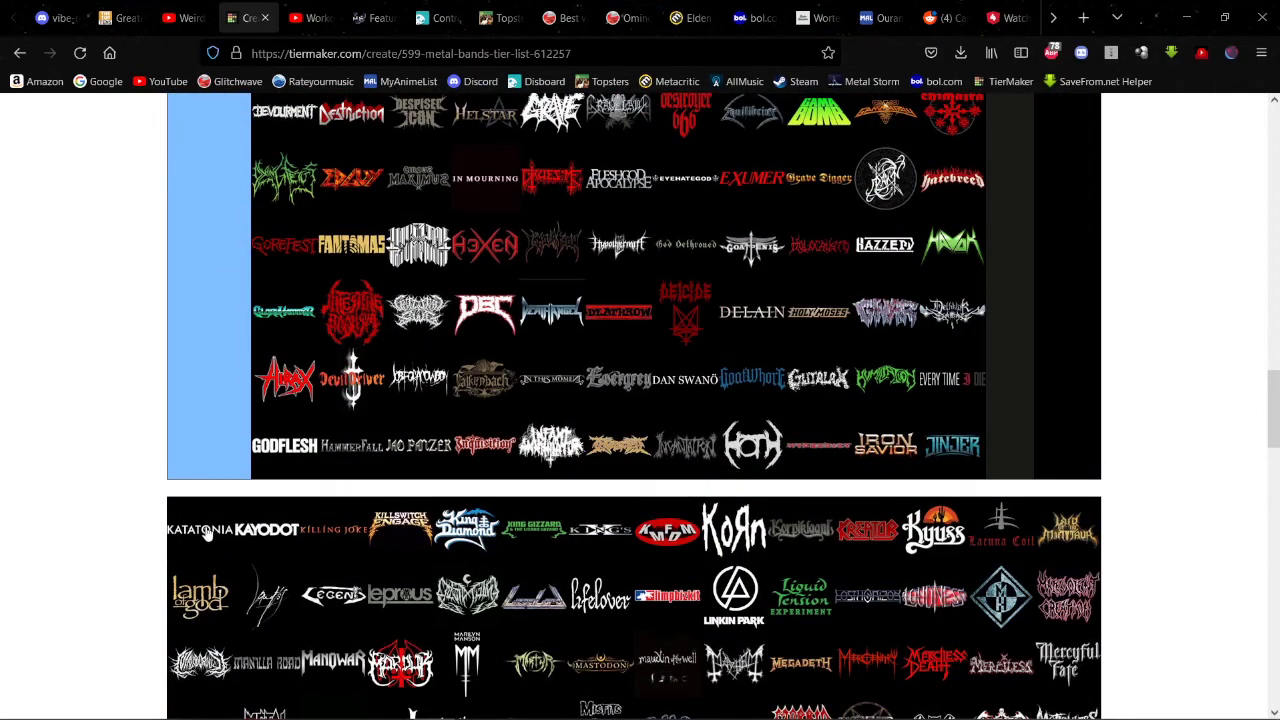
pyautogui.moveTo(205, 533); pyautogui.dragTo(226, 485)
pyautogui.moveTo(219, 536); pyautogui.dragTo(594, 262)
pyautogui.scroll(3, 198, 498)
pyautogui.scroll(10, 198, 490)
pyautogui.scroll(-8, 198, 469)
pyautogui.scroll(7, 200, 467)
pyautogui.scroll(1, 201, 466)
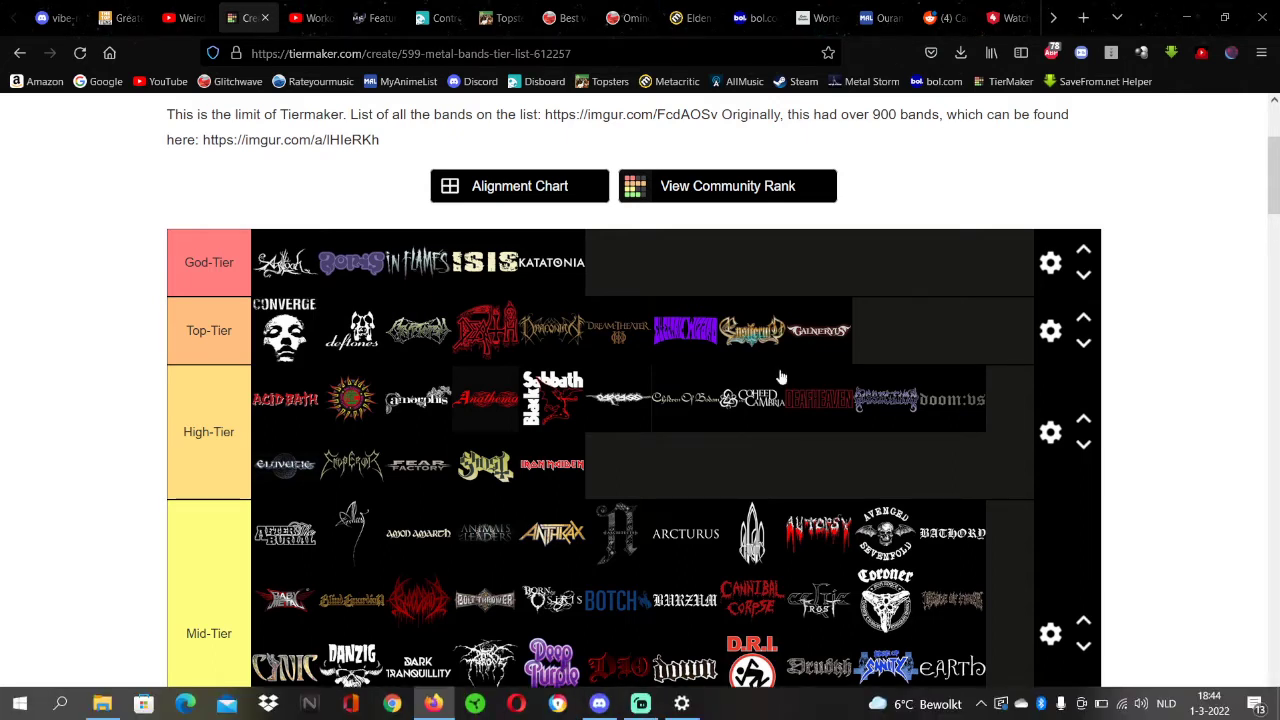
# Step: Switch to Metal Storm and open Katatonia's page from the band ranking
pyautogui.click(365, 6)
pyautogui.scroll(-5, 565, 240)
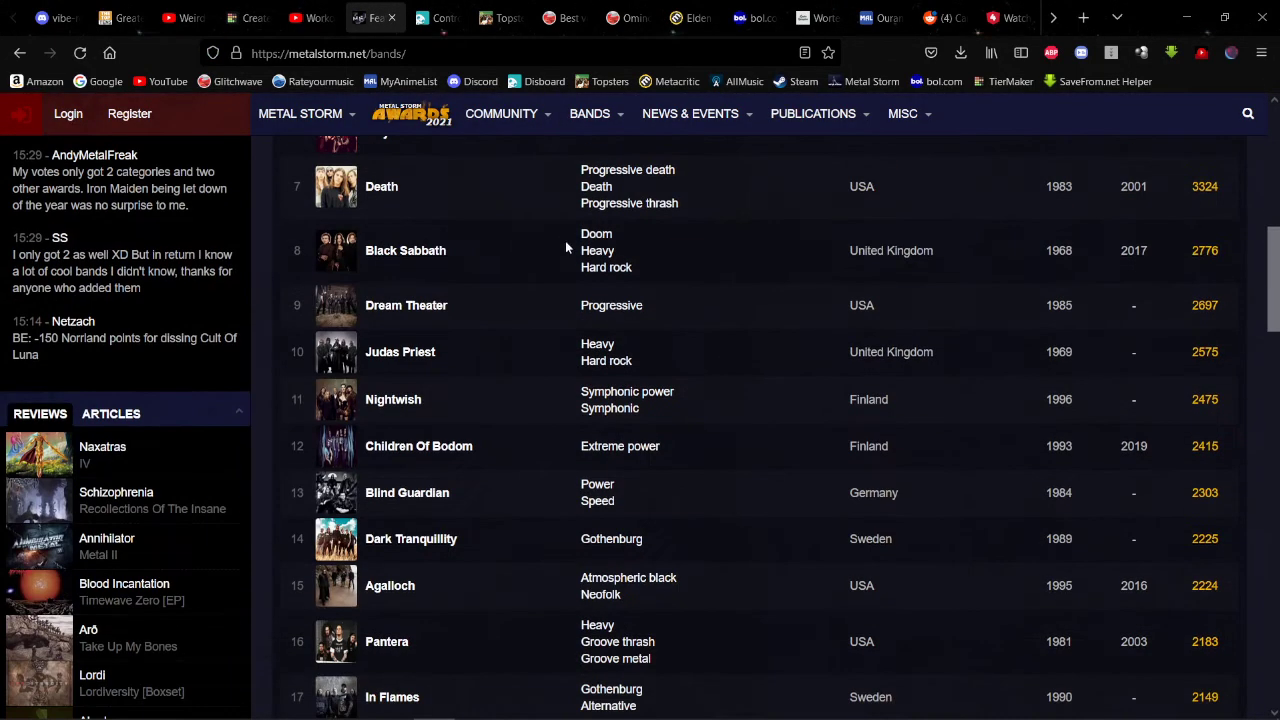
pyautogui.scroll(-4, 568, 229)
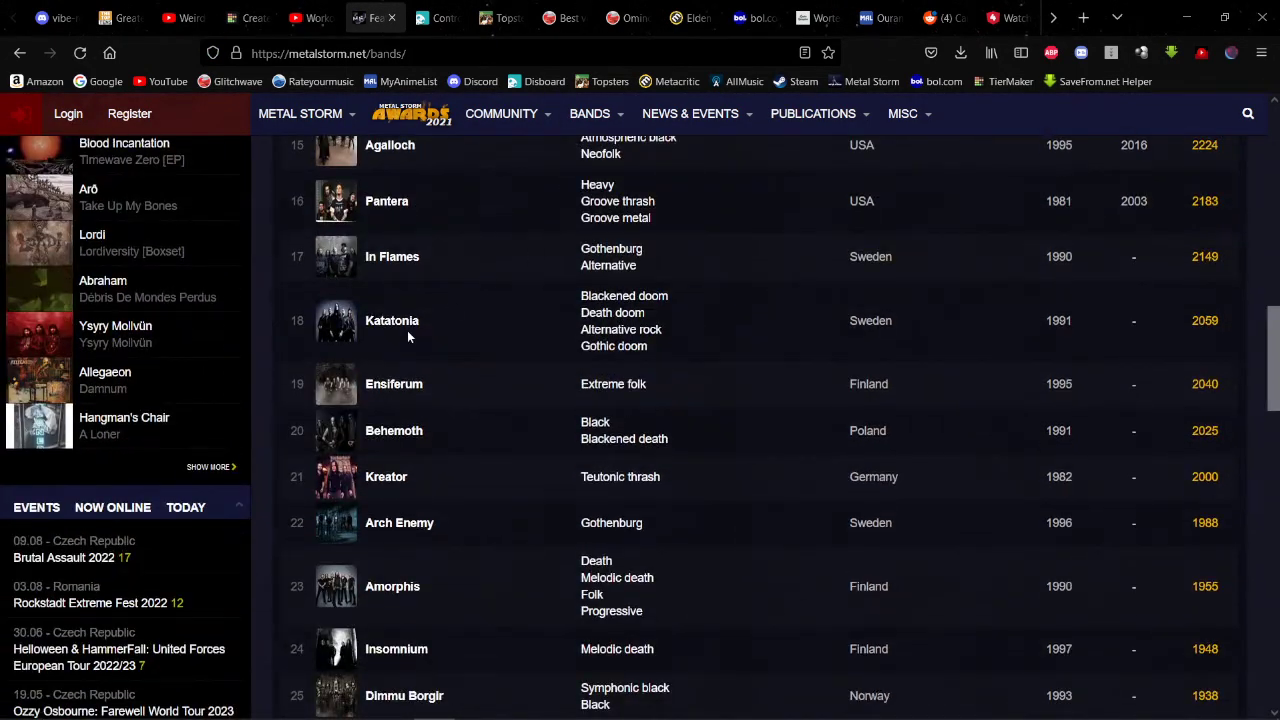
pyautogui.moveTo(429, 325); pyautogui.dragTo(484, 327)
pyautogui.click(402, 322)
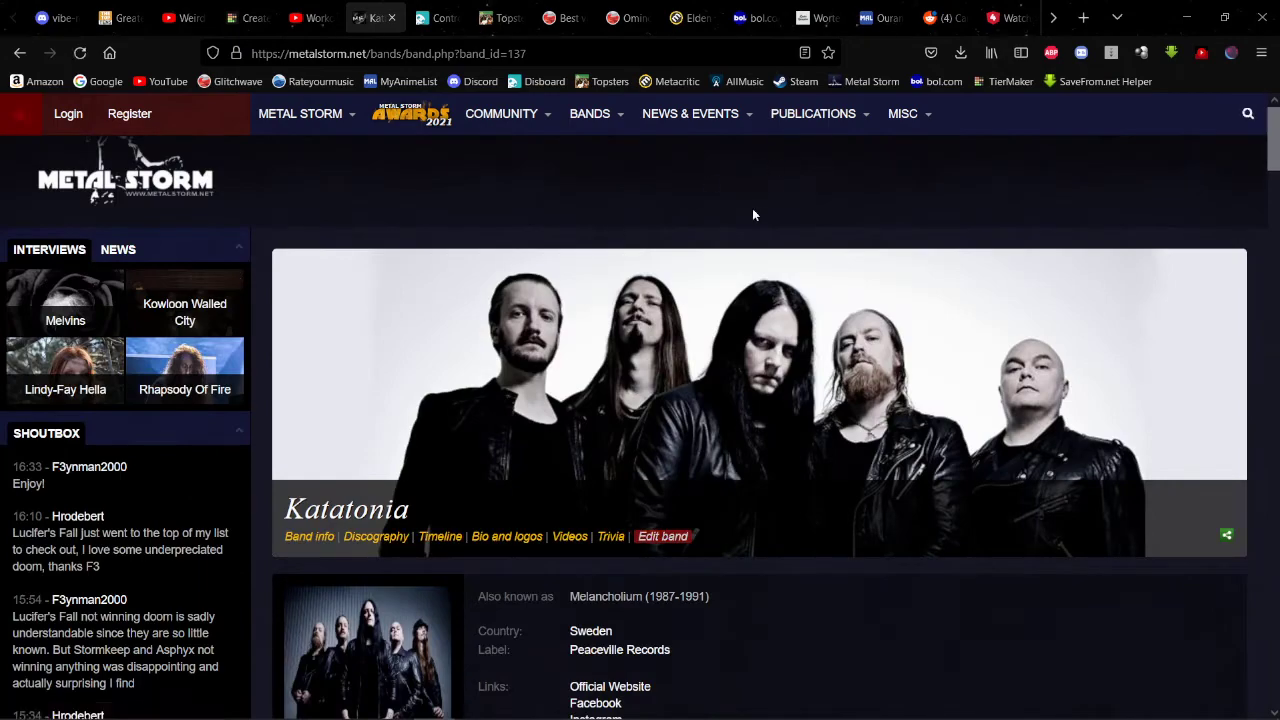
# Step: Examine Katatonia's album discography, highlighting The Great Cold Distance and Viva Emptiness: Anti-Utopian MMXIII Edition
pyautogui.scroll(-10, 750, 223)
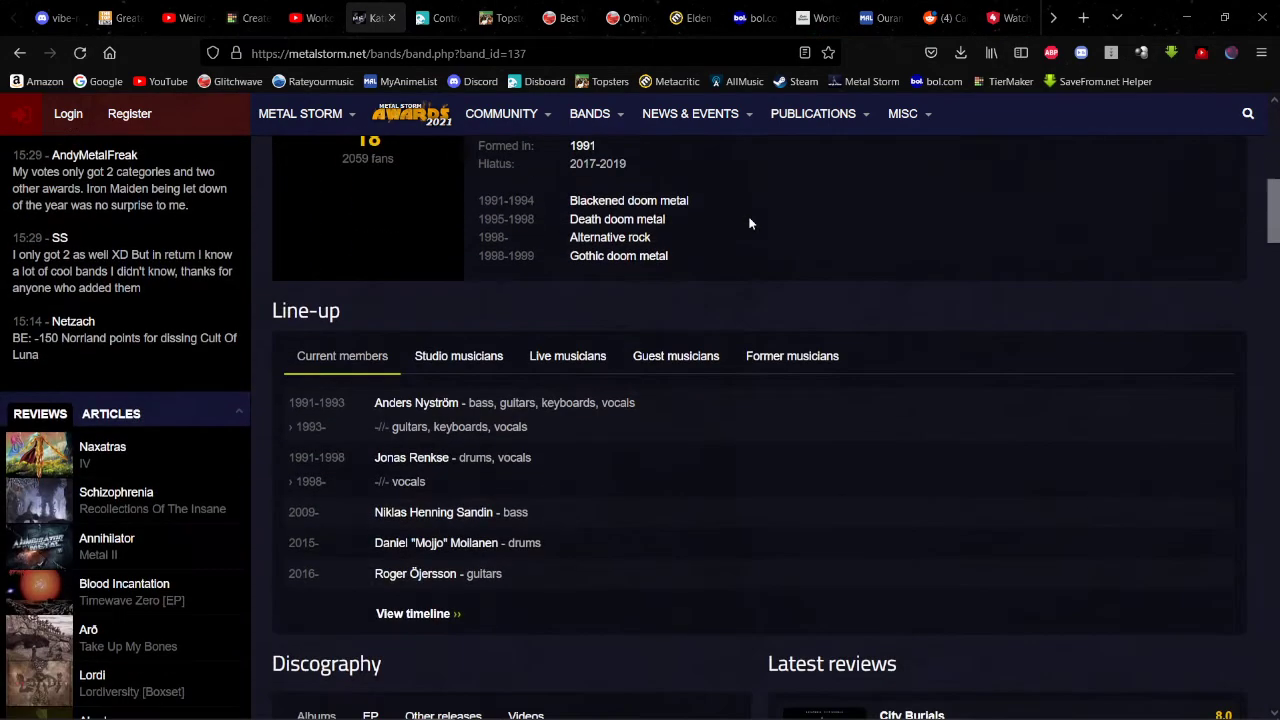
pyautogui.scroll(-2, 738, 234)
pyautogui.scroll(2, 737, 234)
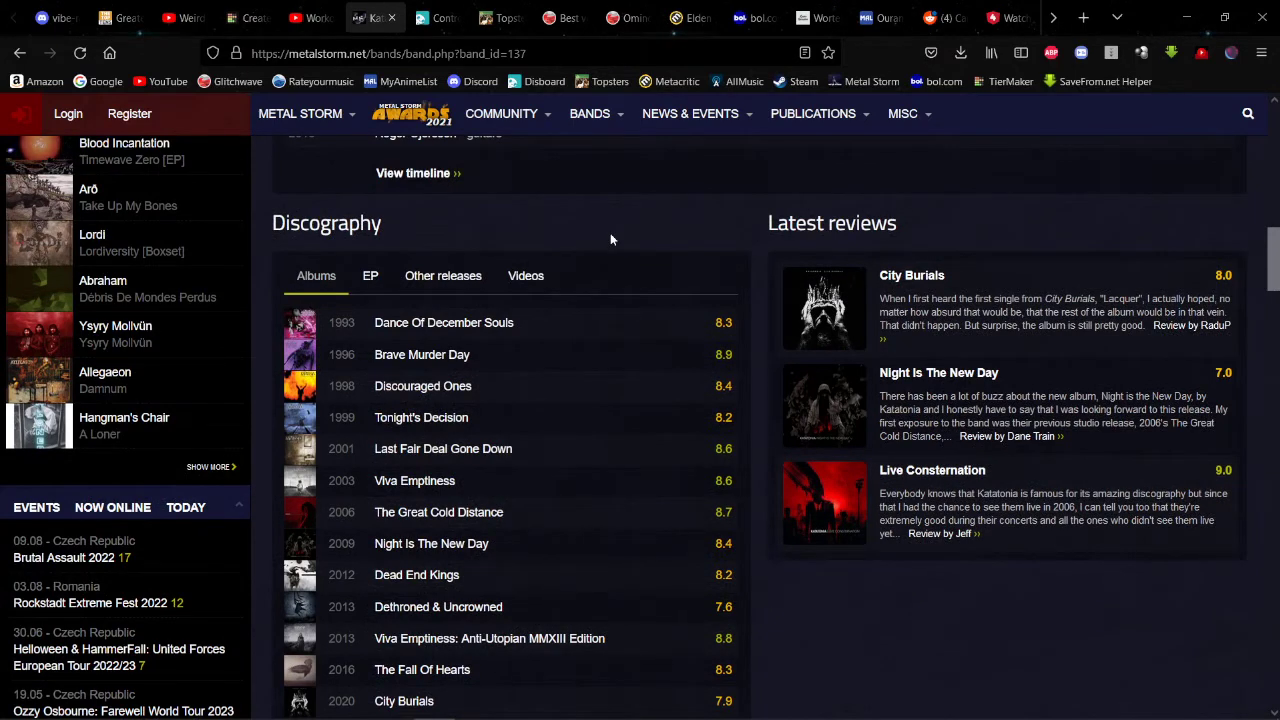
pyautogui.moveTo(511, 500); pyautogui.dragTo(340, 515)
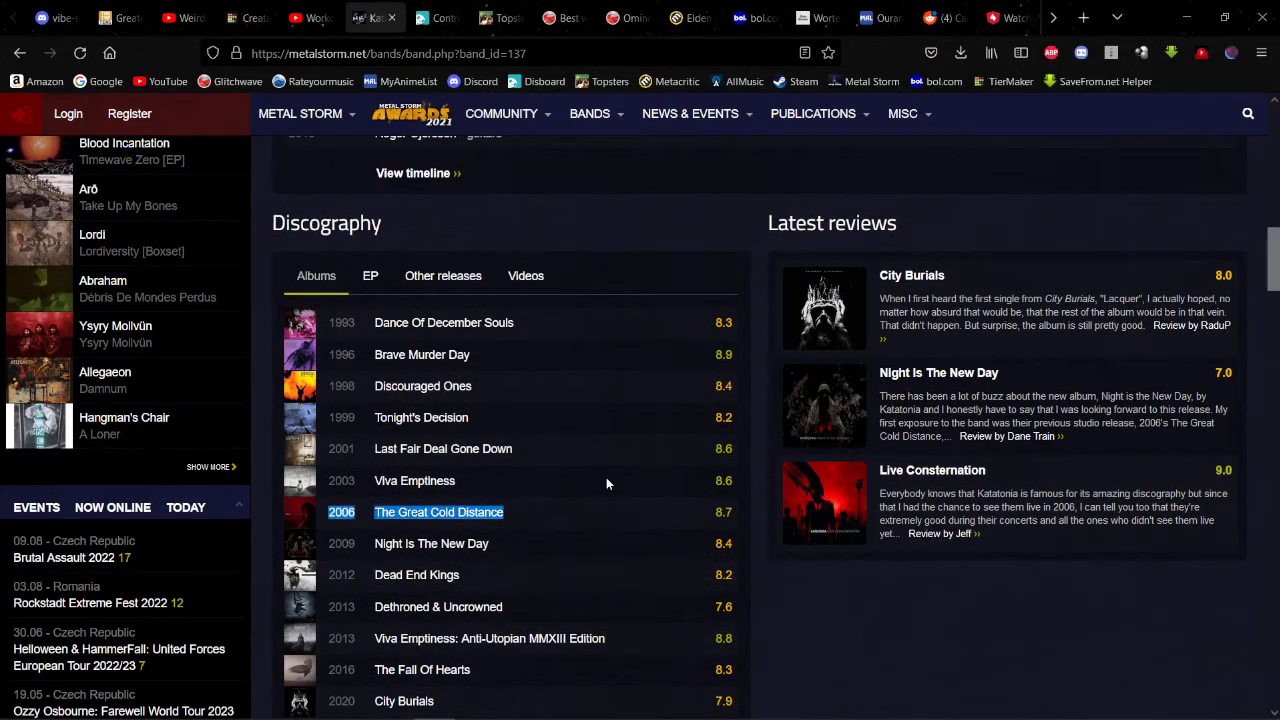
pyautogui.click(645, 485)
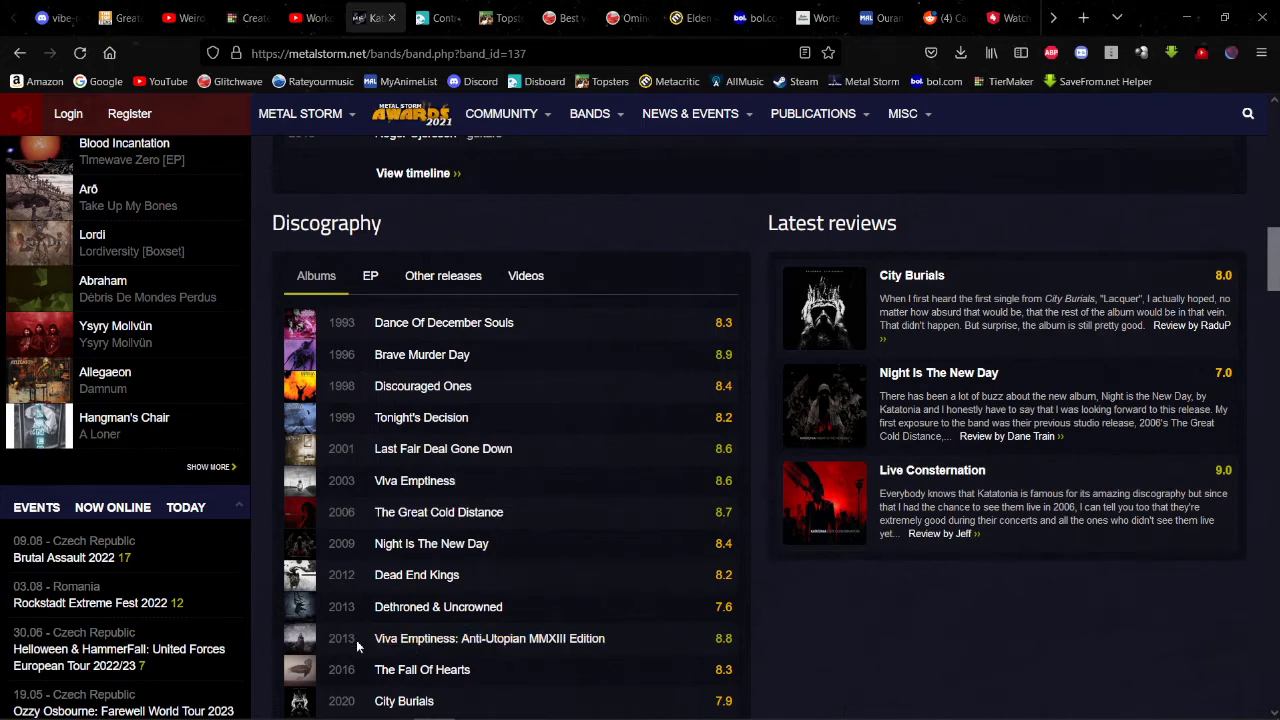
pyautogui.moveTo(356, 640); pyautogui.dragTo(618, 642)
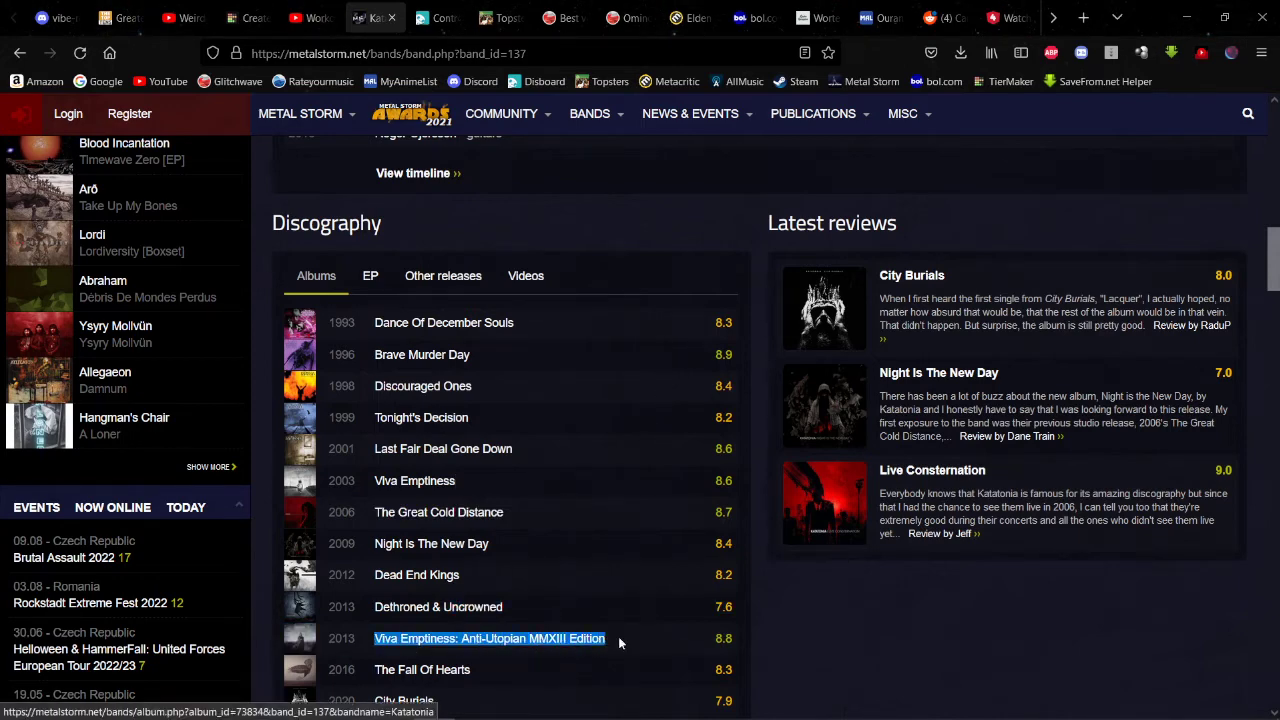
pyautogui.click(622, 640)
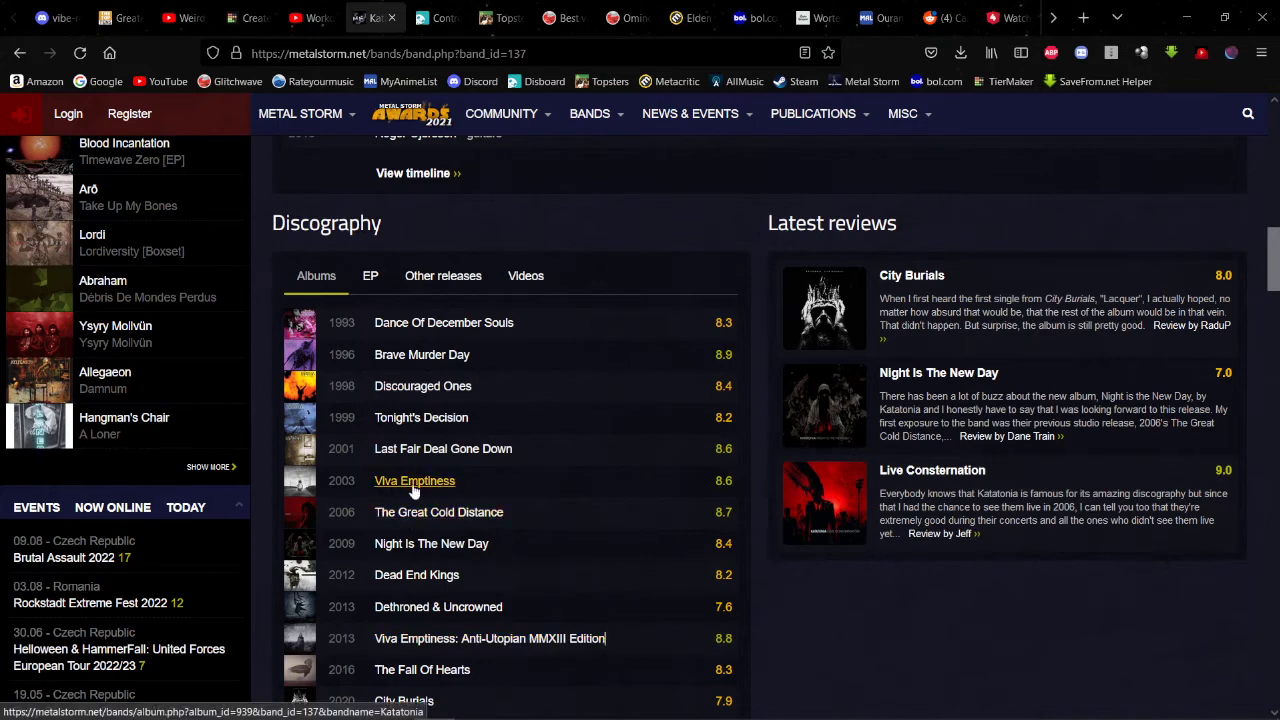
# Step: View the album page of Viva Emptiness: Anti-Utopian MMXIII Edition and return to the band ranking
pyautogui.click(464, 641)
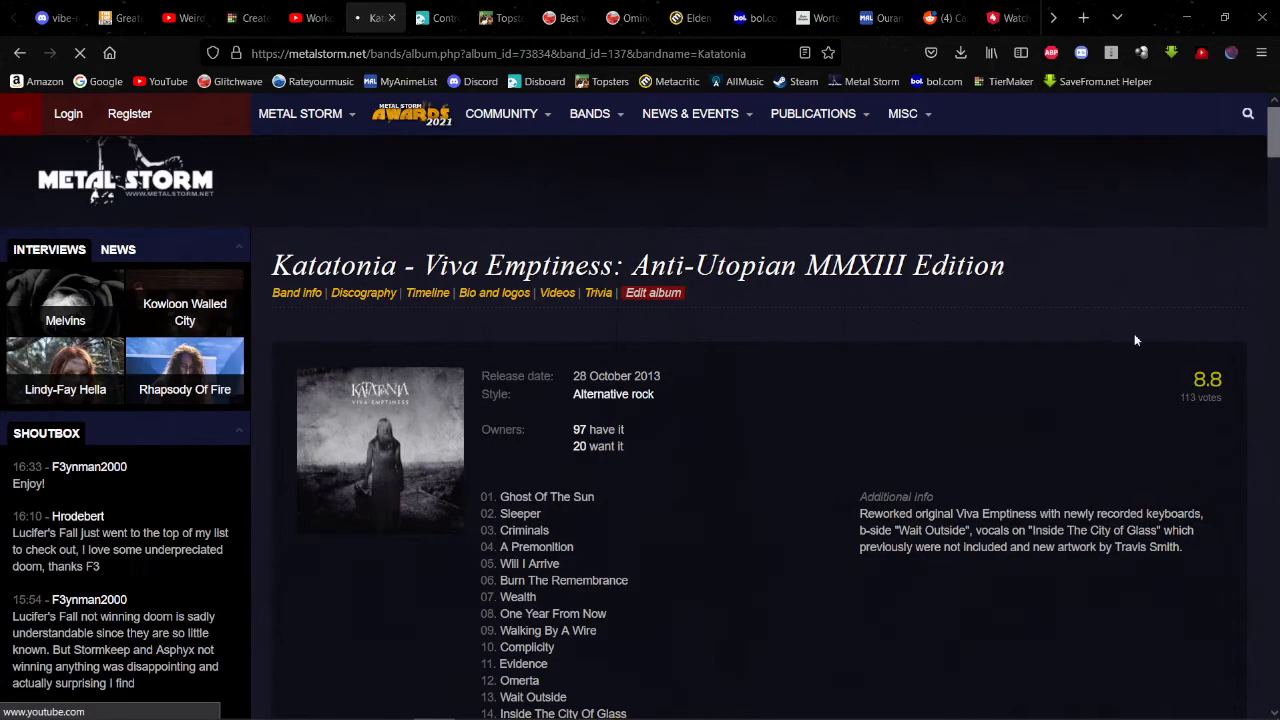
pyautogui.click(20, 56)
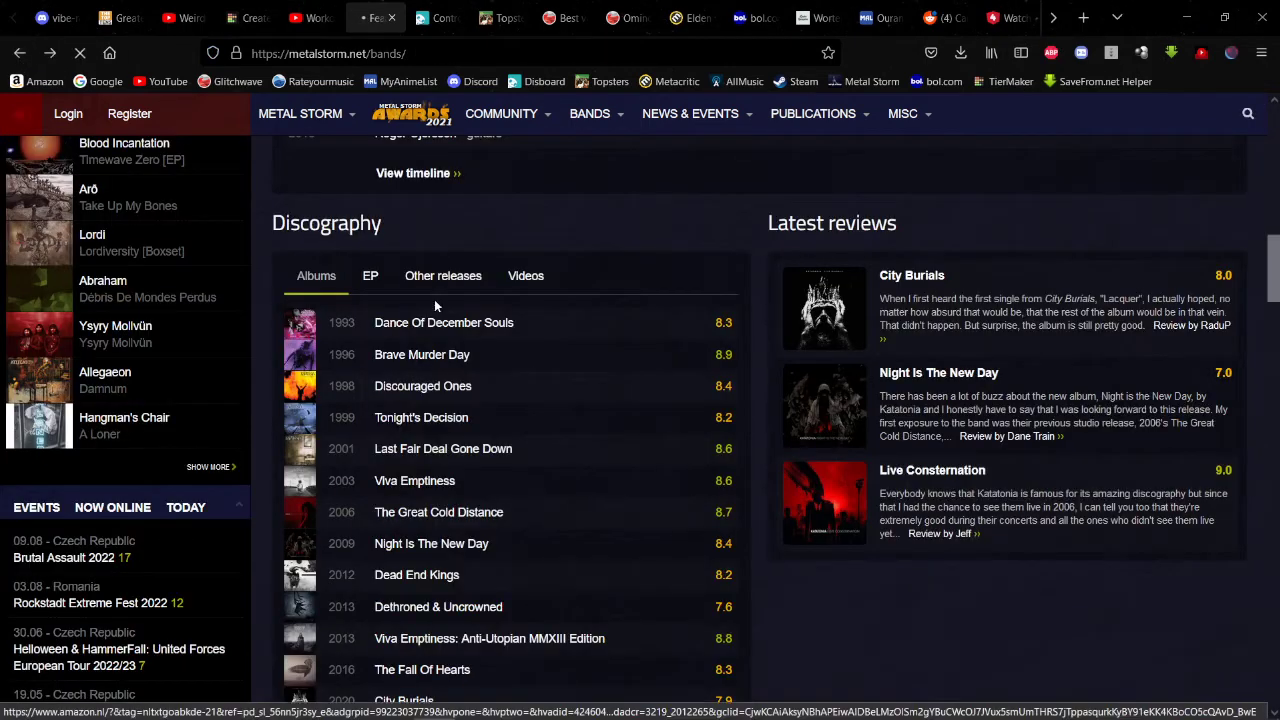
pyautogui.click(20, 58)
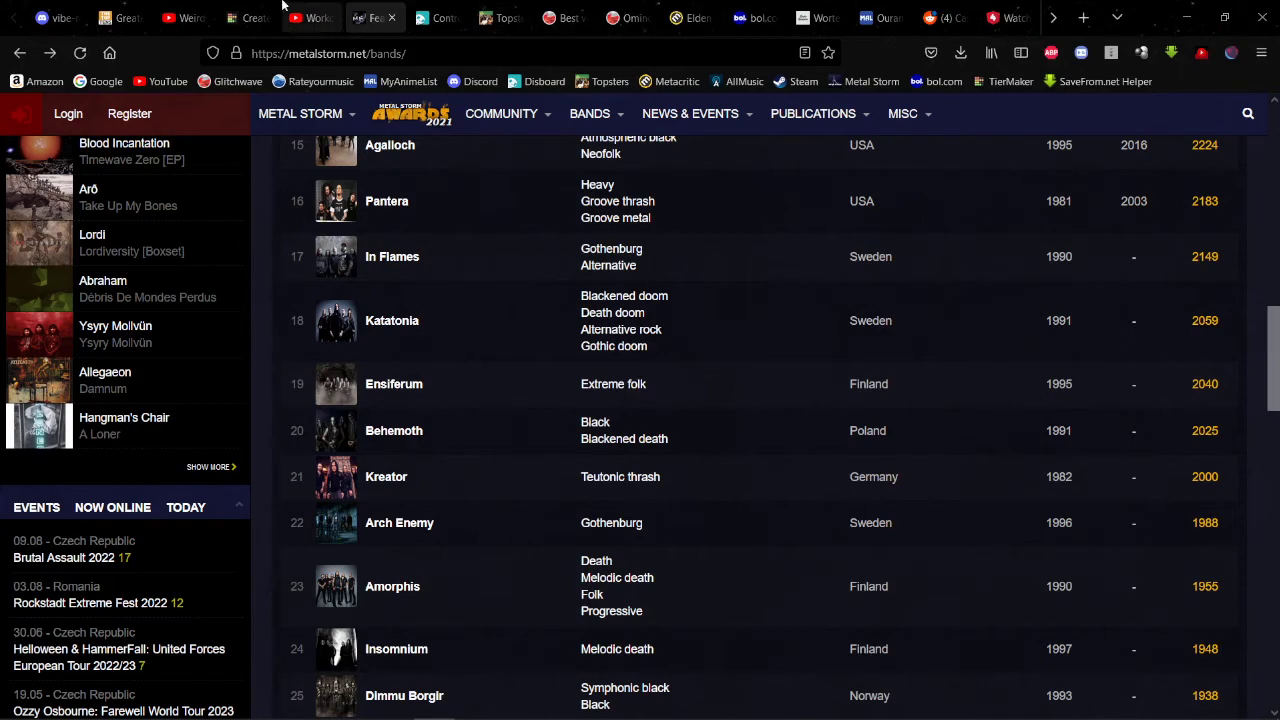
# Step: Switch back to TierMaker and place the Kayo Dot logo at the end of High-Tier, after Iron Maiden
pyautogui.click(248, 8)
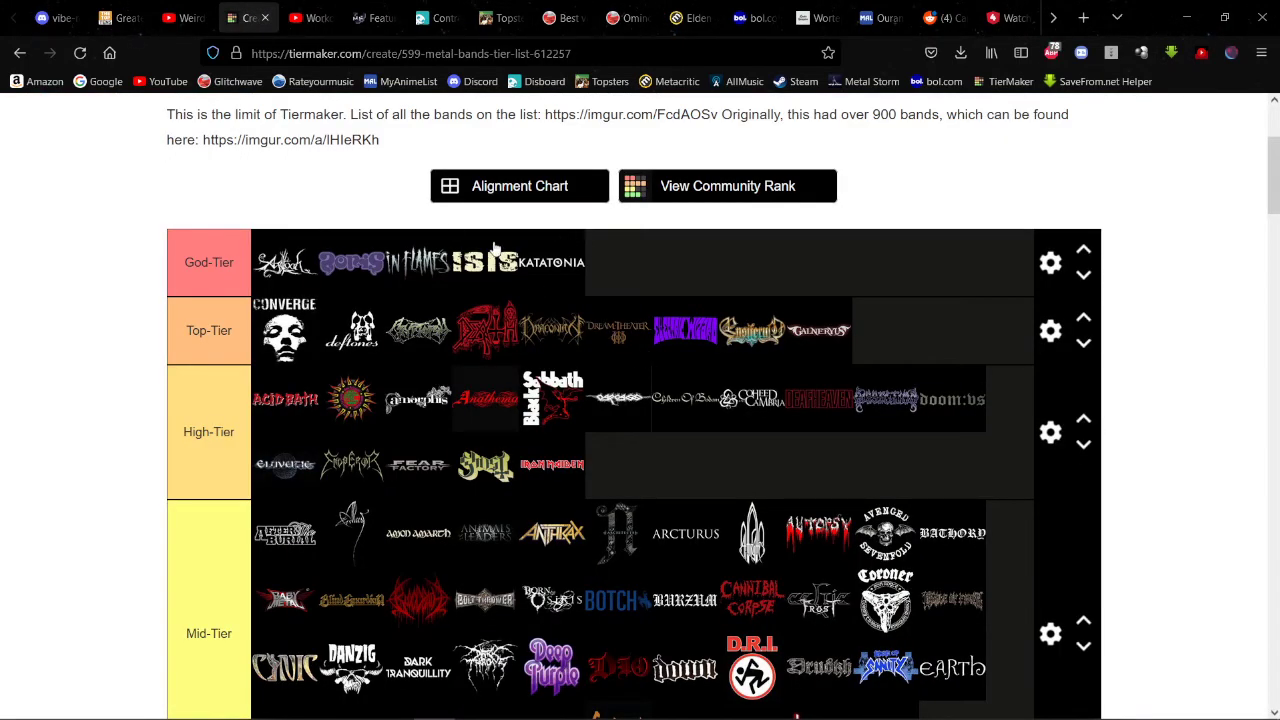
pyautogui.scroll(-20, 494, 247)
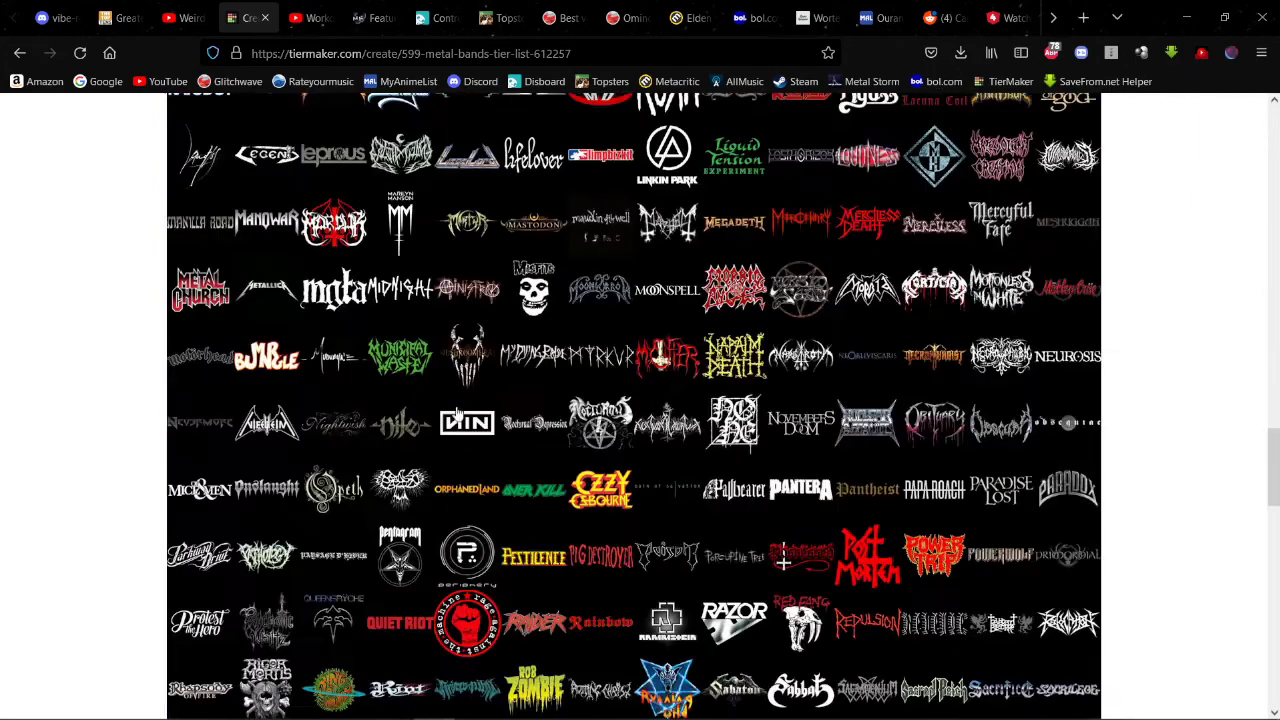
pyautogui.scroll(5, 455, 400)
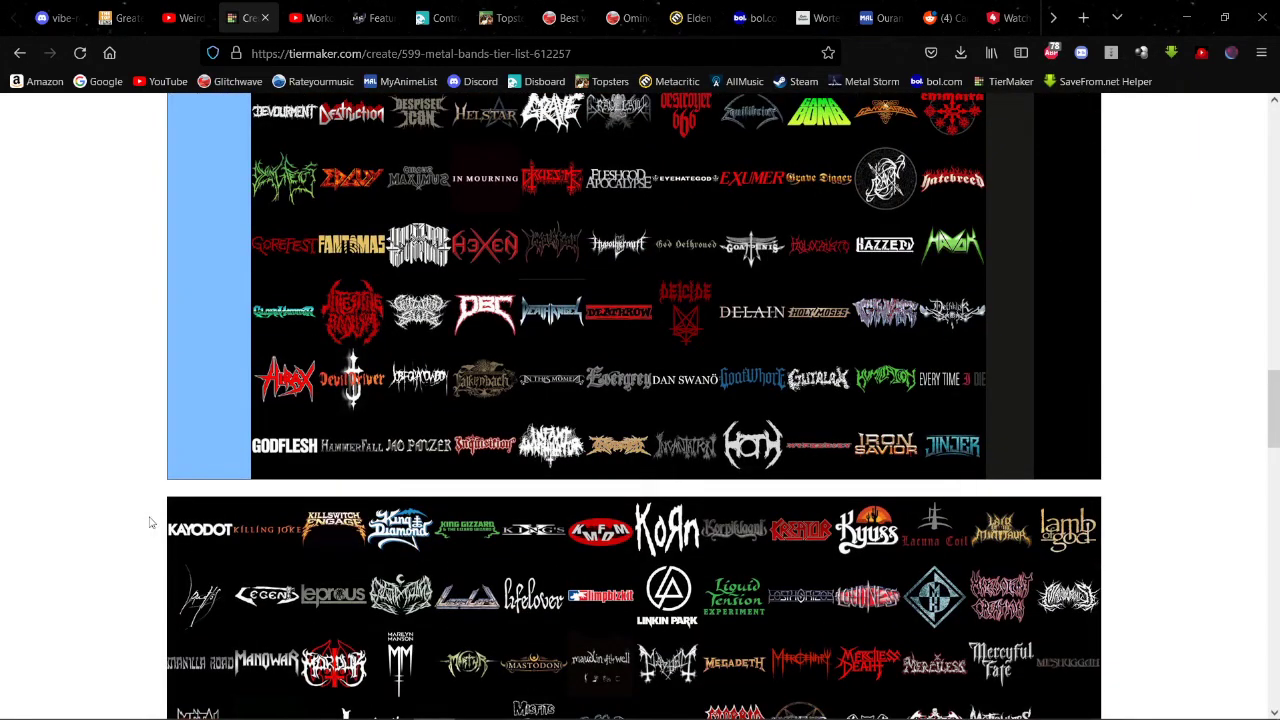
pyautogui.moveTo(198, 532); pyautogui.dragTo(717, 446)
pyautogui.scroll(2, 372, 272)
pyautogui.scroll(12, 405, 275)
pyautogui.scroll(-5, 410, 272)
pyautogui.scroll(2, 612, 318)
pyautogui.scroll(2, 630, 290)
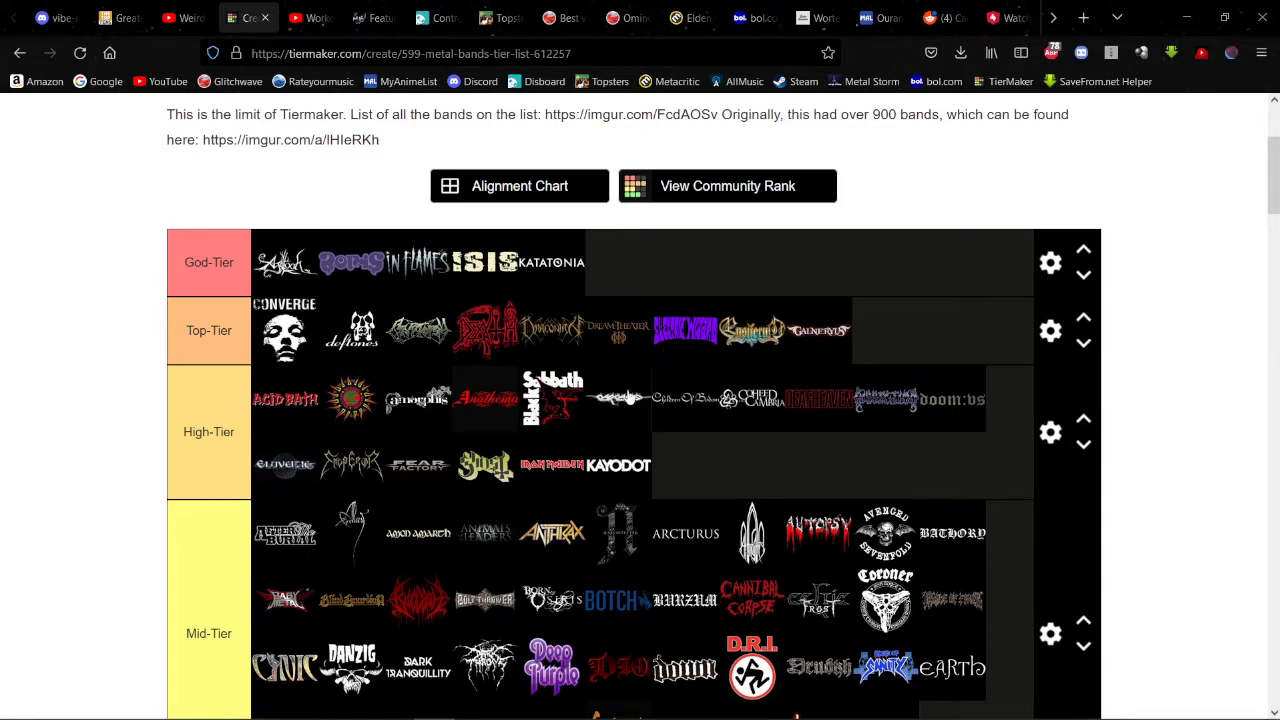
# Step: Place the Killing Joke logo at the end of the Never listened to/Heard of tier
pyautogui.scroll(-3, 487, 456)
pyautogui.scroll(-15, 477, 441)
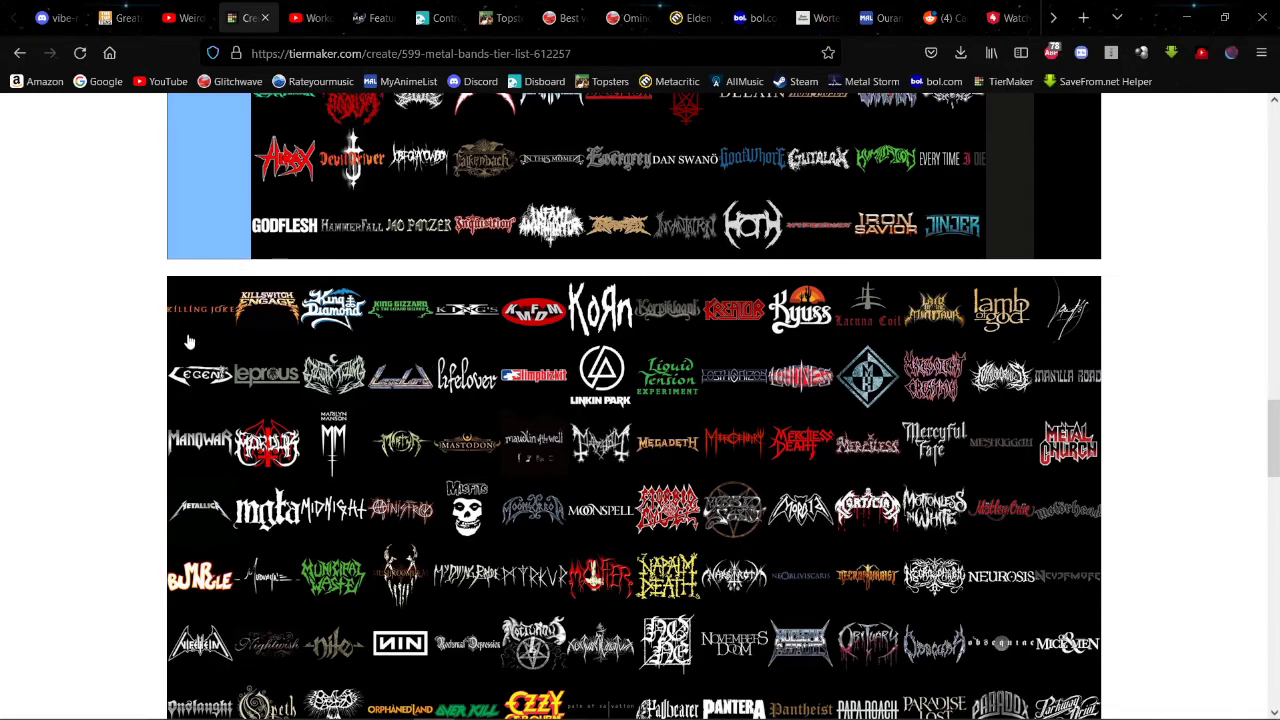
pyautogui.scroll(3, 190, 345)
pyautogui.scroll(20, 190, 345)
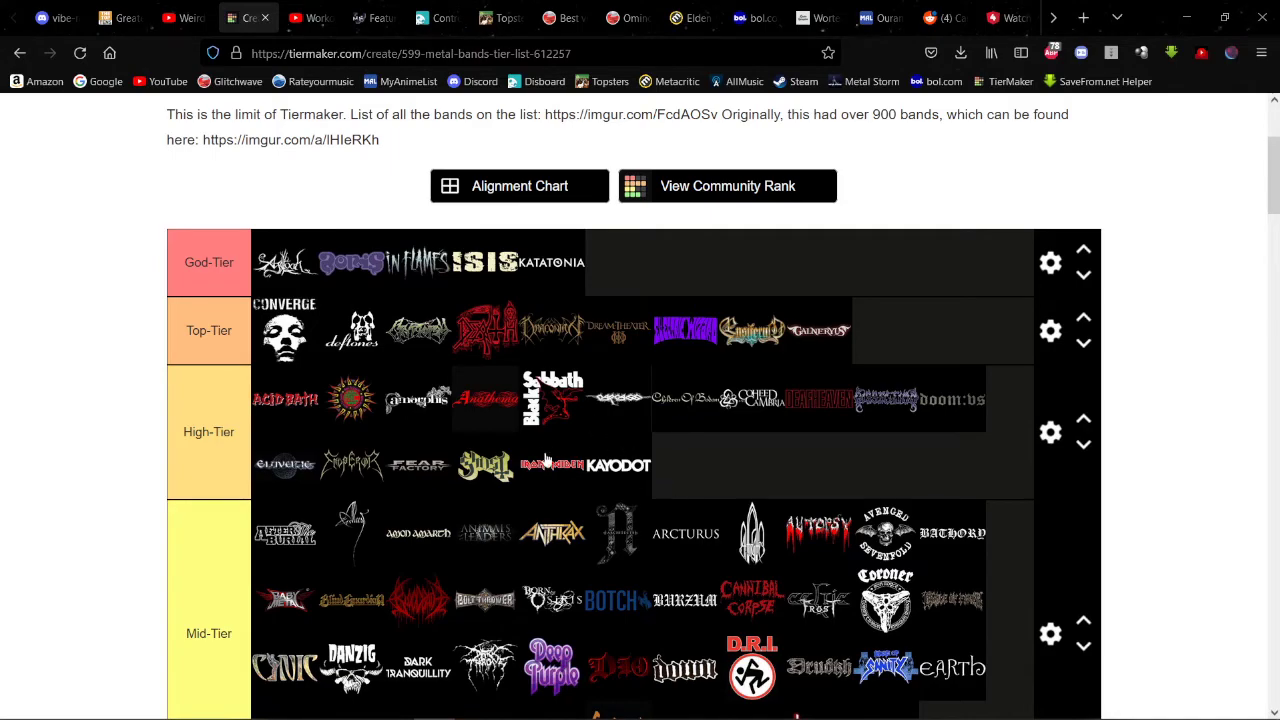
pyautogui.scroll(-5, 840, 427)
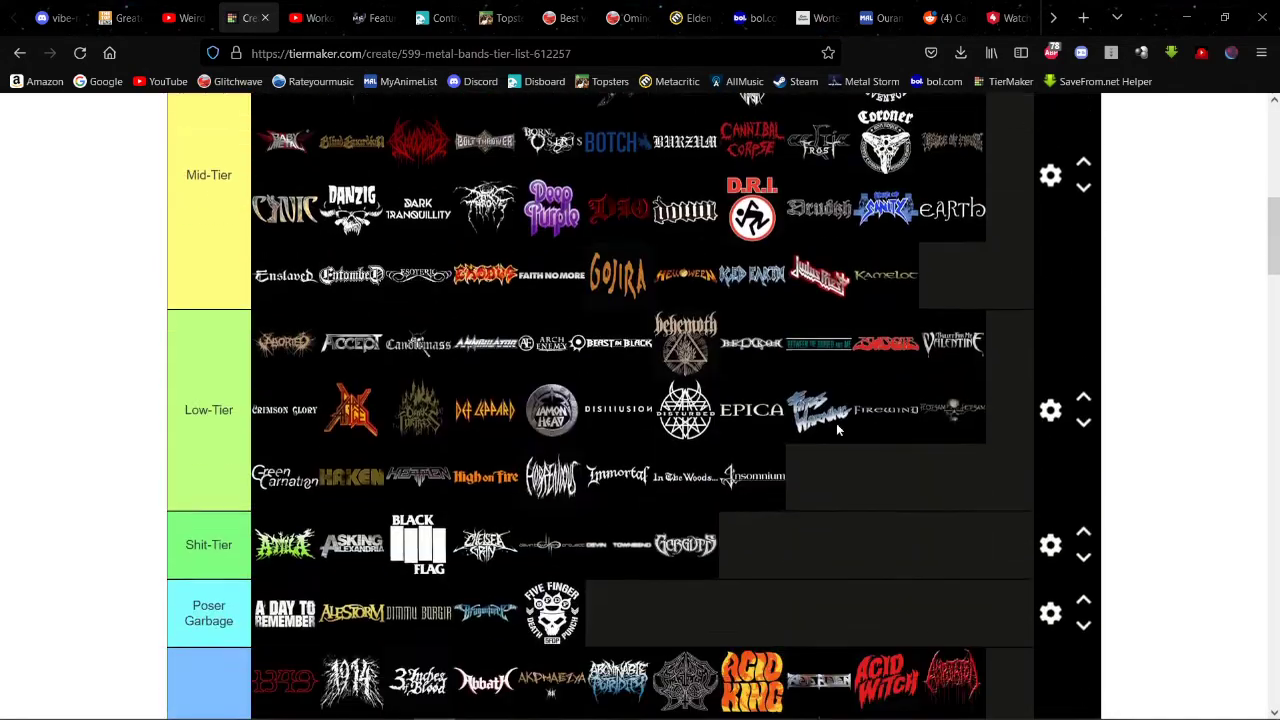
pyautogui.scroll(-15, 838, 428)
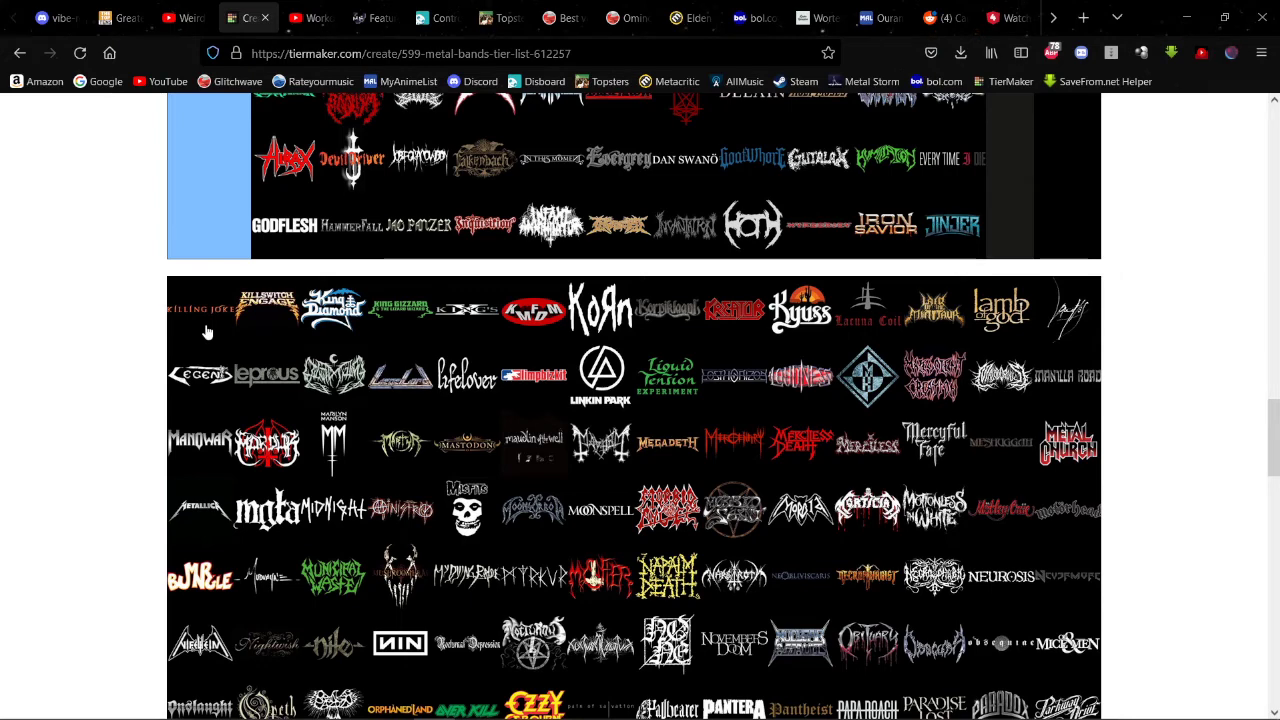
pyautogui.moveTo(205, 332); pyautogui.dragTo(720, 310)
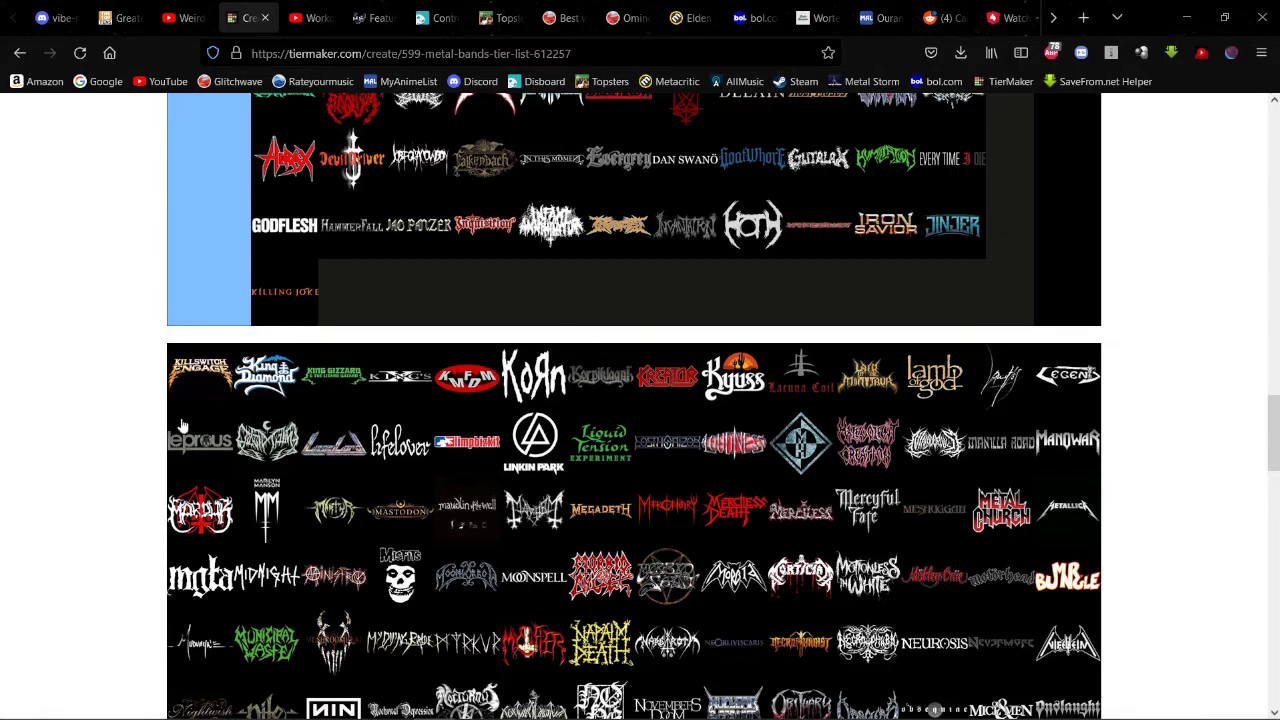
# Step: Place the Killswitch Engage logo at the end of High-Tier, after Kayo Dot
pyautogui.moveTo(194, 394); pyautogui.dragTo(772, 450)
pyautogui.scroll(10, 243, 370)
pyautogui.scroll(5, 215, 390)
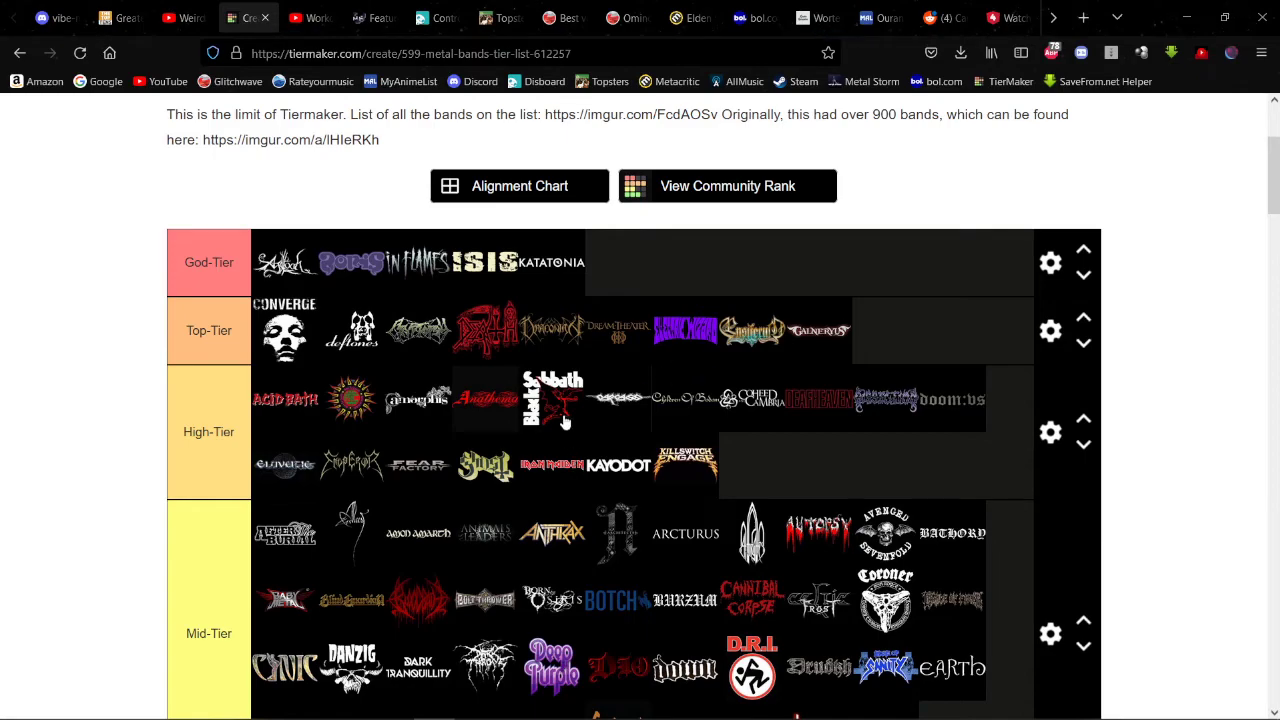
# Step: Place the King Diamond logo at the end of Low-Tier, after Insomnium
pyautogui.scroll(-5, 562, 420)
pyautogui.scroll(-15, 547, 418)
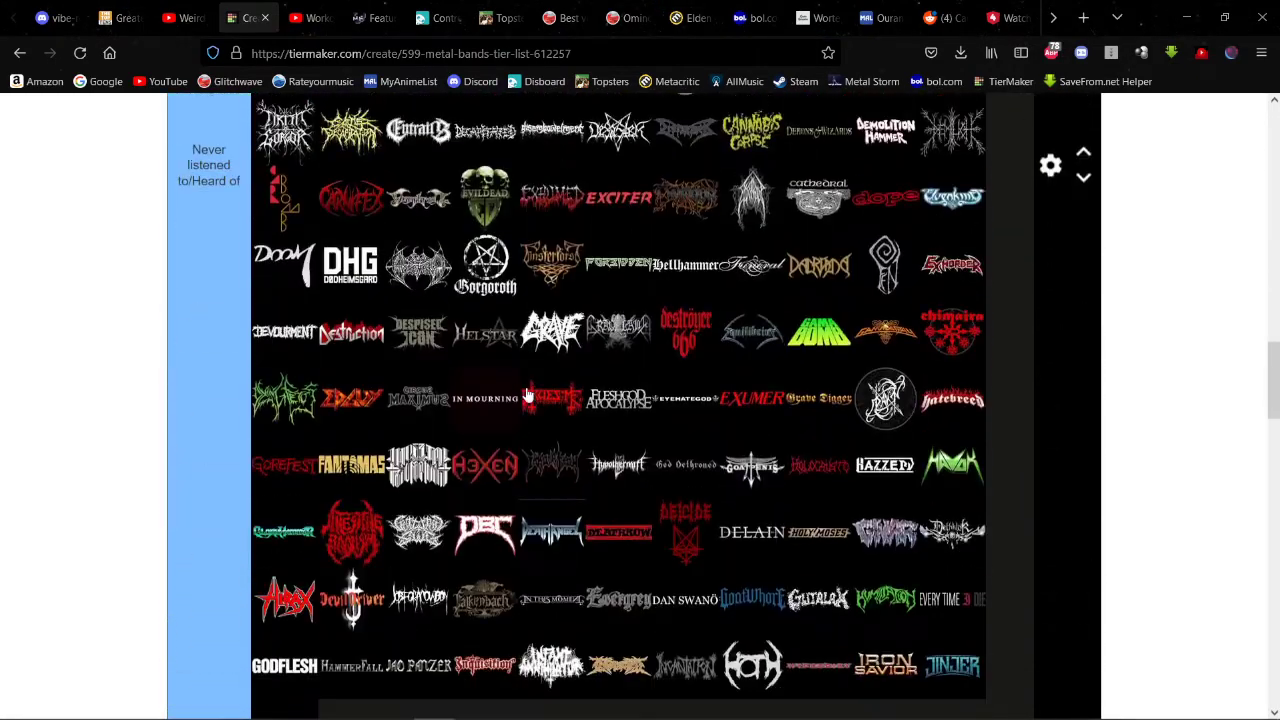
pyautogui.scroll(4, 397, 383)
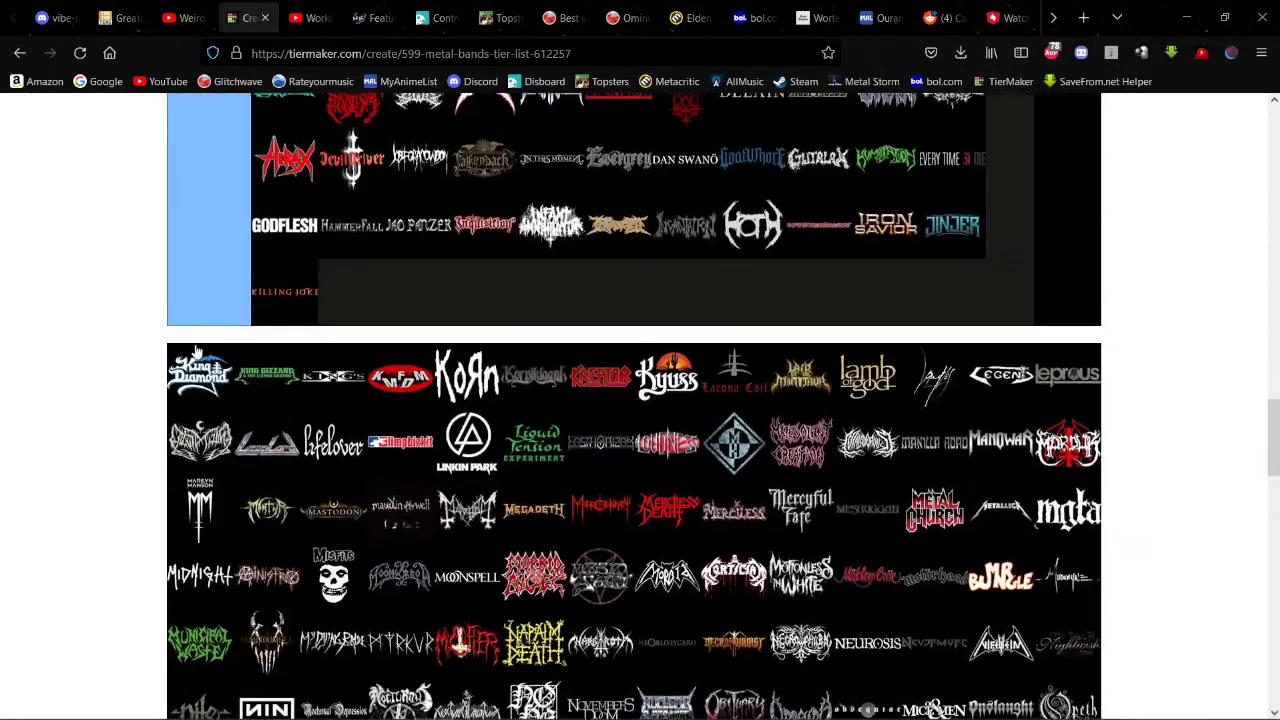
pyautogui.moveTo(190, 383); pyautogui.dragTo(926, 467)
pyautogui.scroll(10, 265, 305)
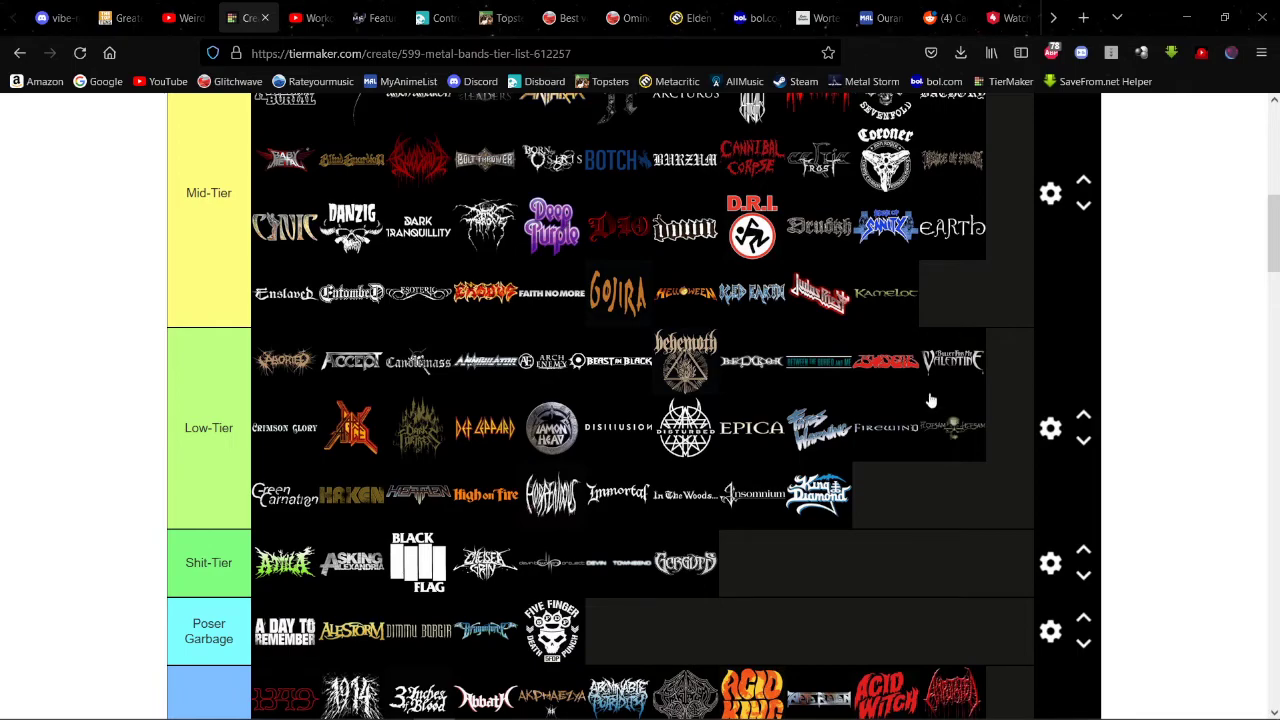
# Step: Dismiss the low-battery warning, check the recording in Streamlabs Desktop and return to the tier list
pyautogui.scroll(-2, 447, 384)
pyautogui.scroll(-12, 446, 384)
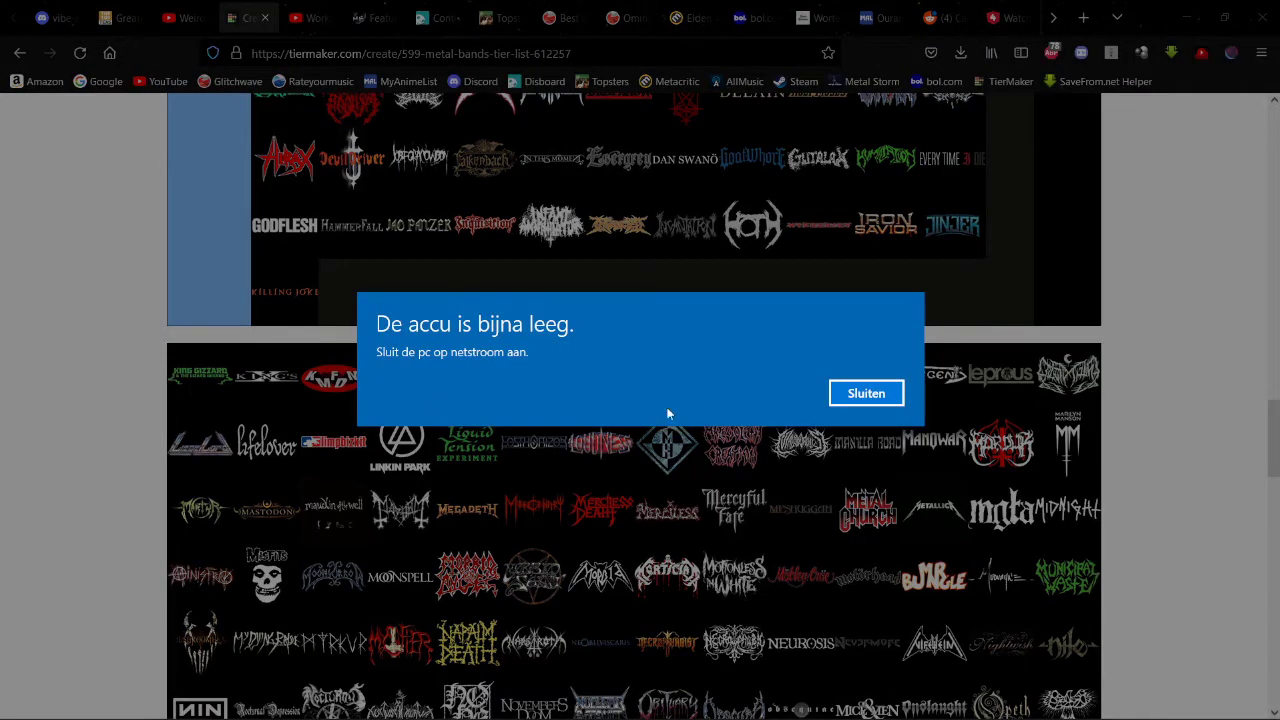
pyautogui.click(846, 394)
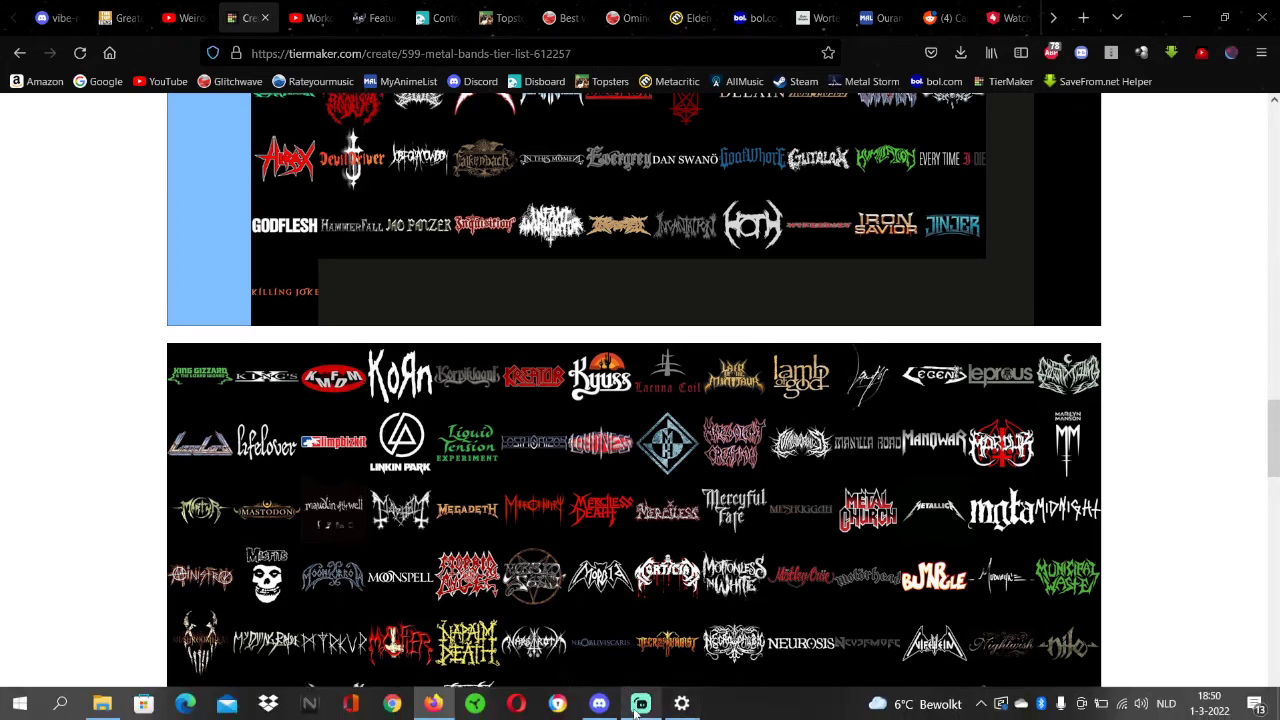
pyautogui.click(635, 711)
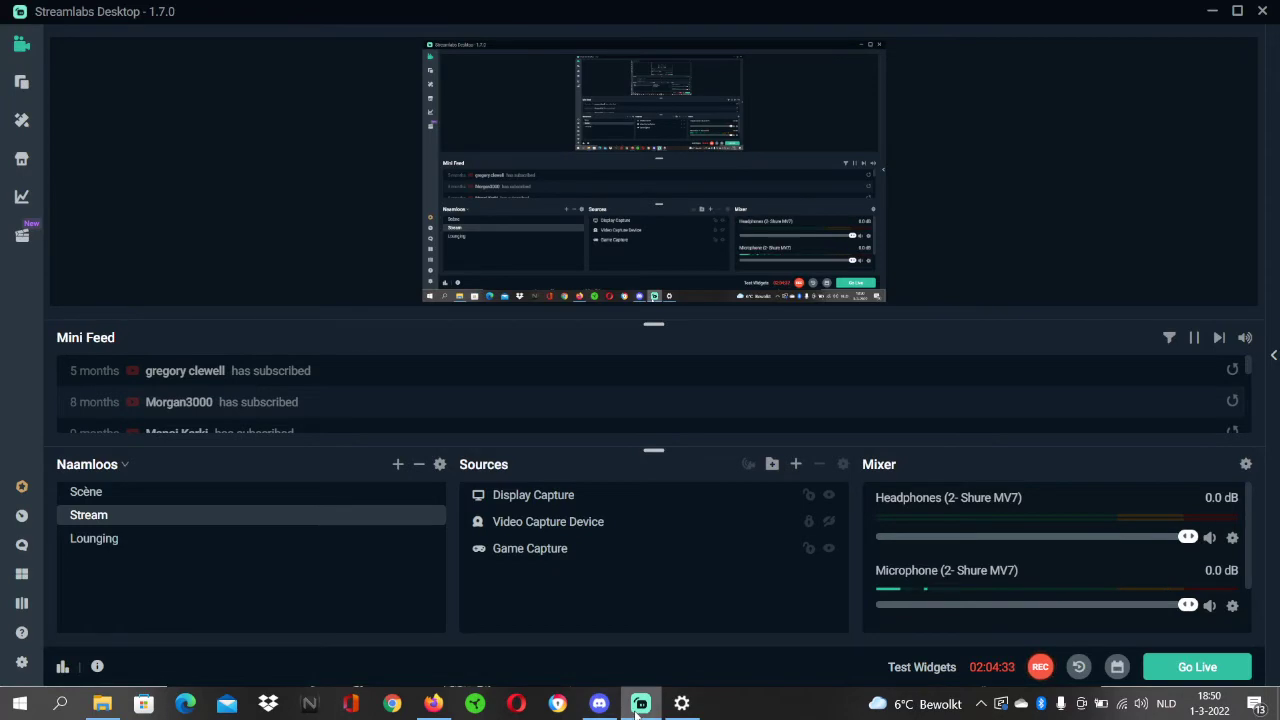
pyautogui.click(636, 711)
# Step: Place the King Gizzard & the Lizard Wizard logo at the end of Never listened to/Heard of and the King's X logo at the end of Low-Tier
pyautogui.moveTo(180, 375); pyautogui.dragTo(566, 280)
pyautogui.scroll(2, 184, 507)
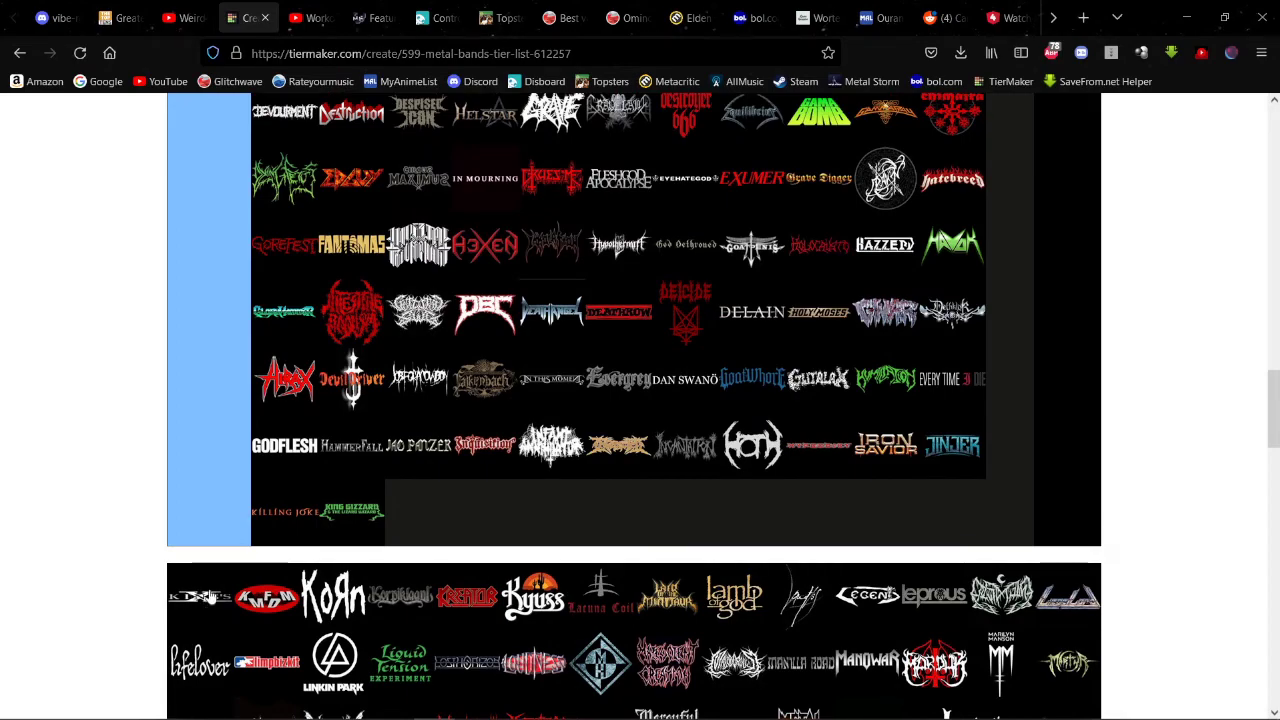
pyautogui.moveTo(207, 597); pyautogui.dragTo(930, 270)
pyautogui.scroll(5, 443, 375)
pyautogui.scroll(5, 443, 375)
pyautogui.scroll(-5, 445, 372)
pyautogui.scroll(2, 455, 300)
# Step: Place the KMFDM logo at the end of the Never listened to/Heard of tier, after King Gizzard
pyautogui.scroll(-8, 977, 274)
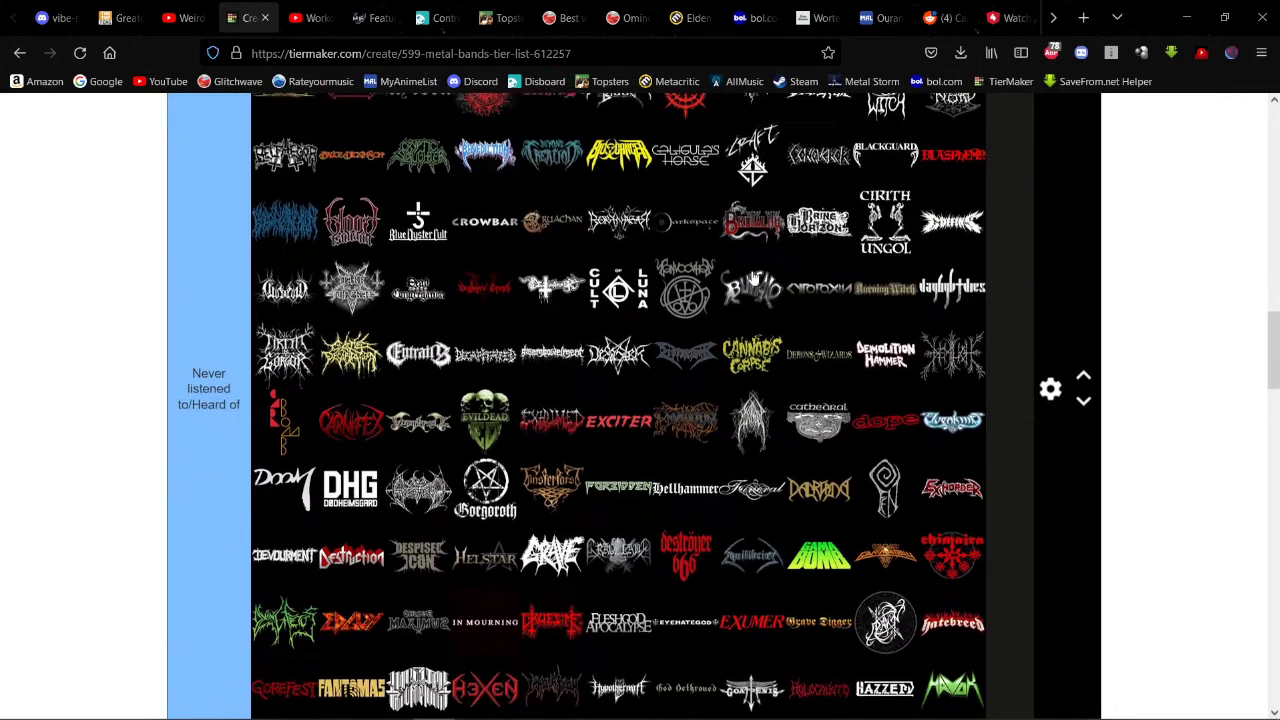
pyautogui.scroll(-5, 280, 350)
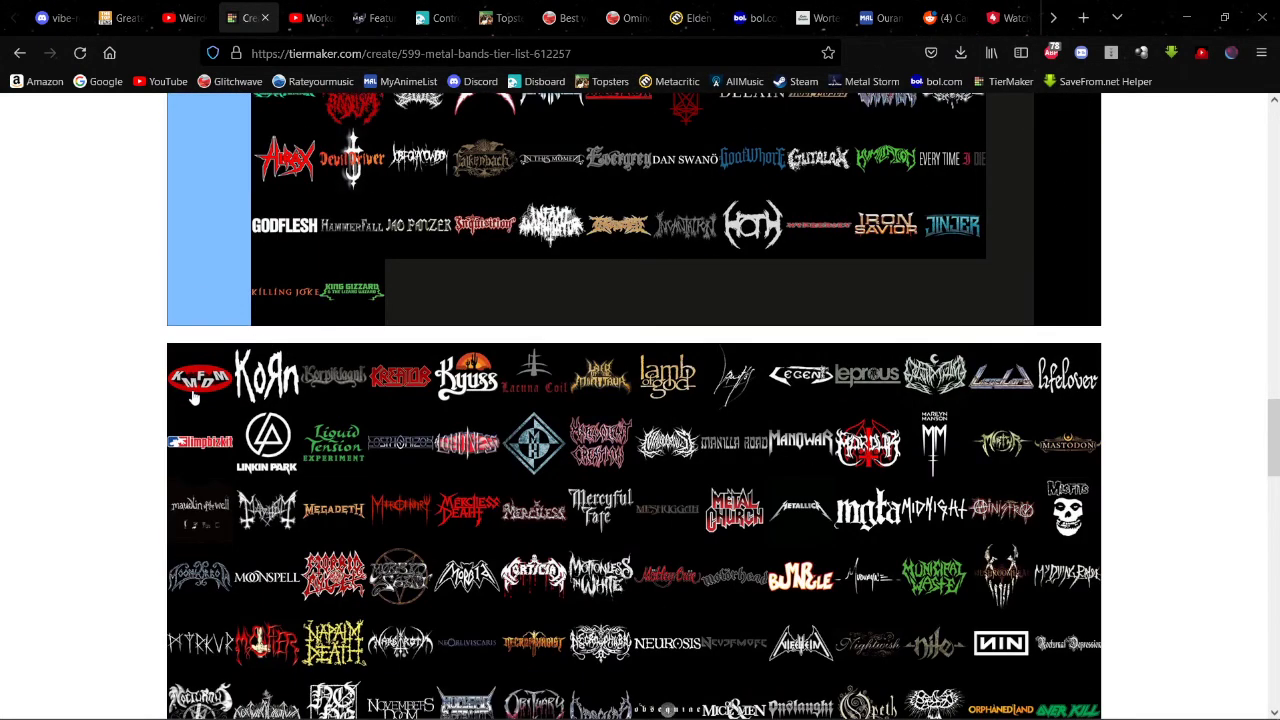
pyautogui.moveTo(195, 397); pyautogui.dragTo(425, 294)
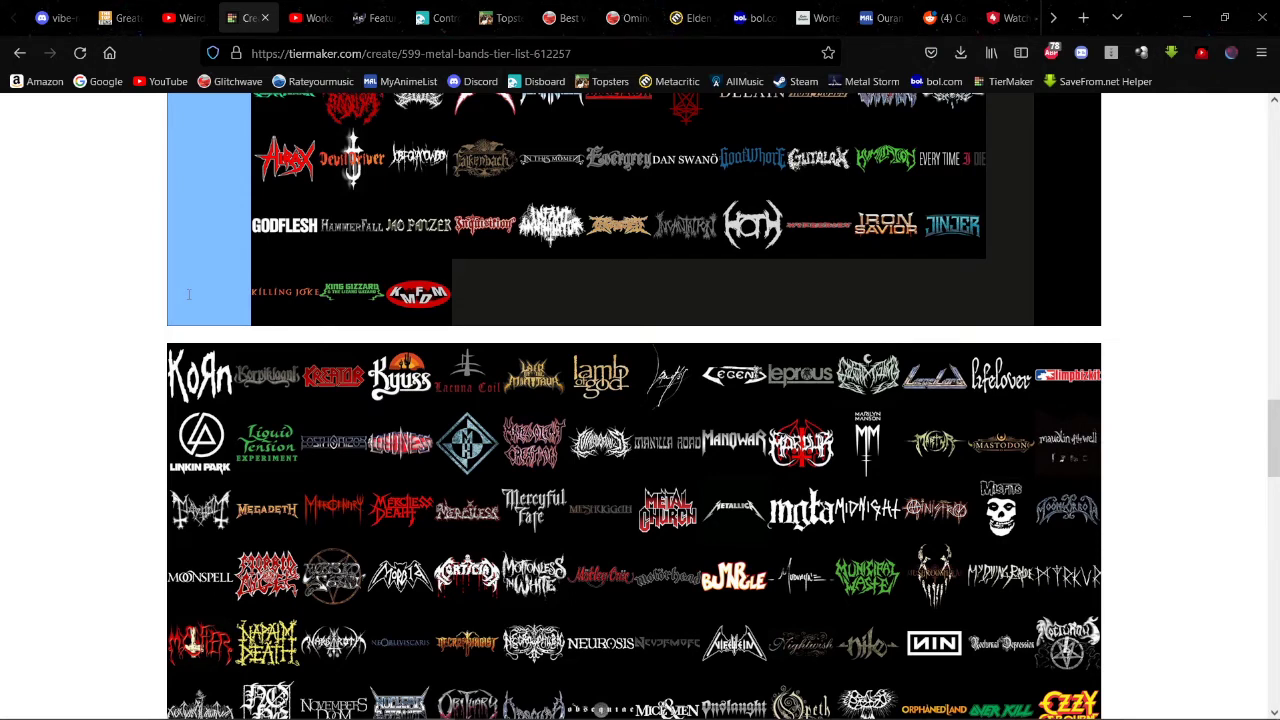
# Step: Switch to Metal Storm, search for the band Korn and look through its discography and reviews
pyautogui.click(372, 18)
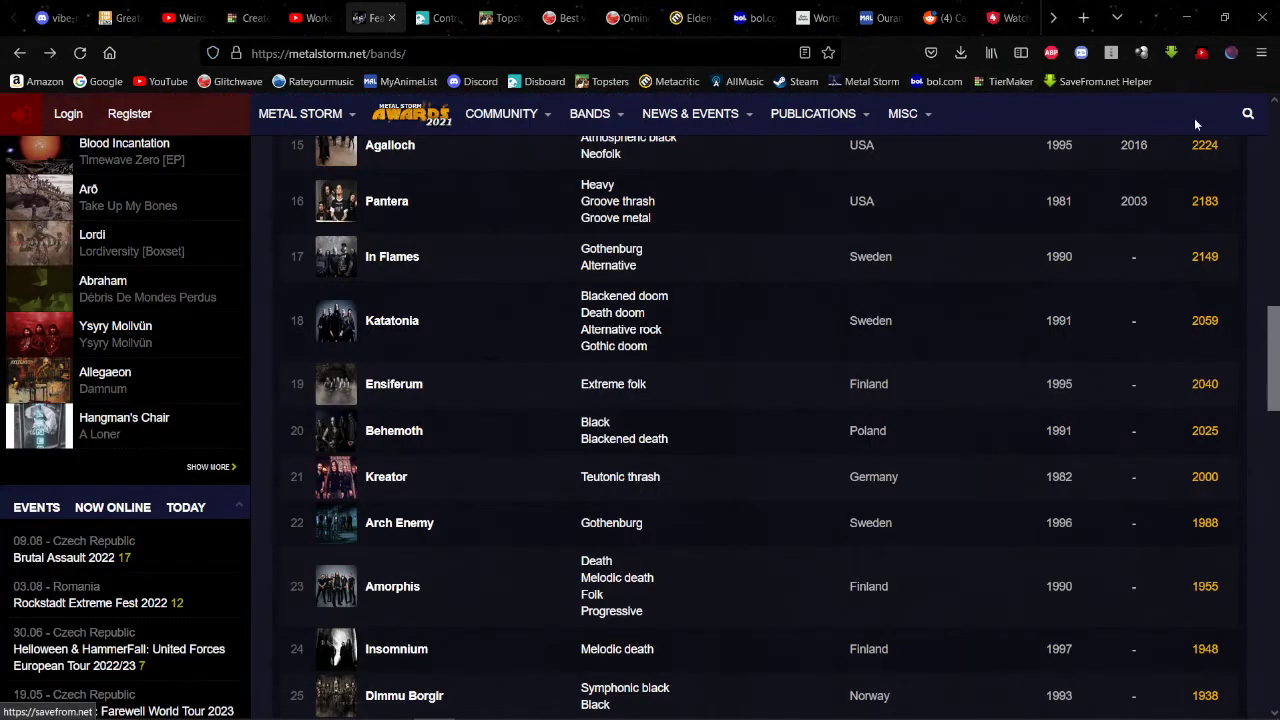
pyautogui.click(1249, 117)
pyautogui.click(1134, 115)
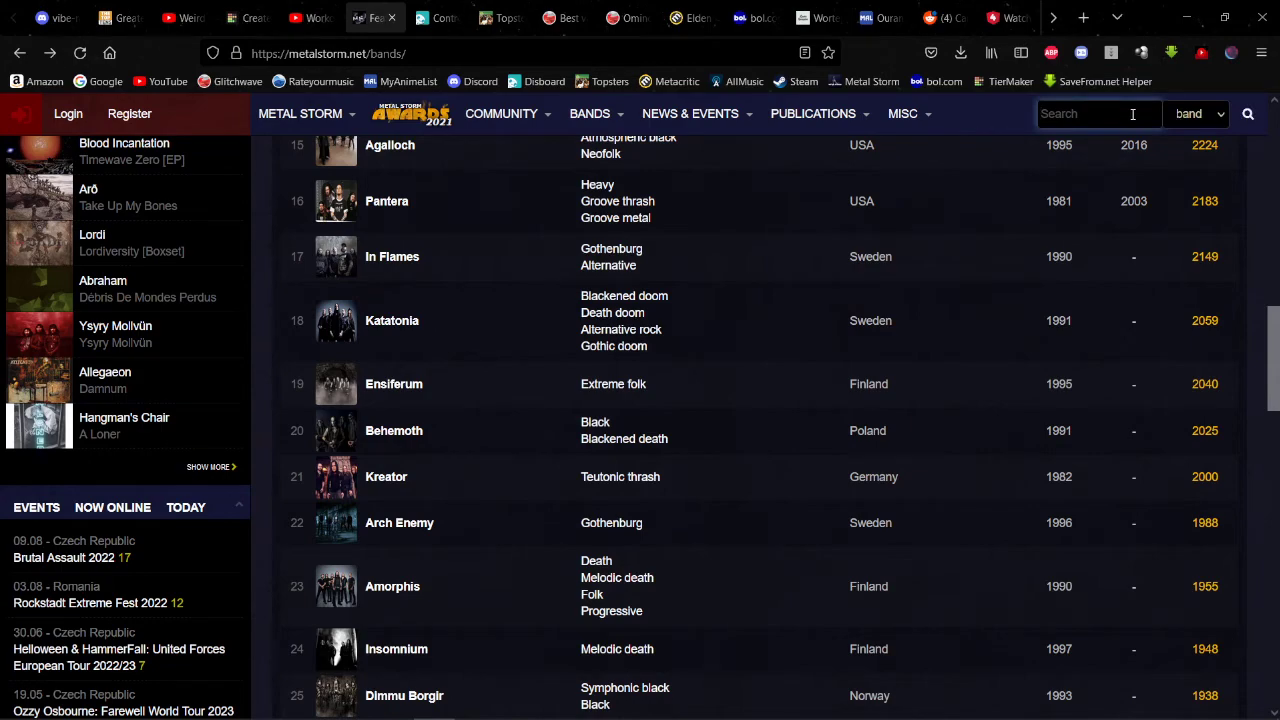
pyautogui.write('Korn')
pyautogui.press('Return')
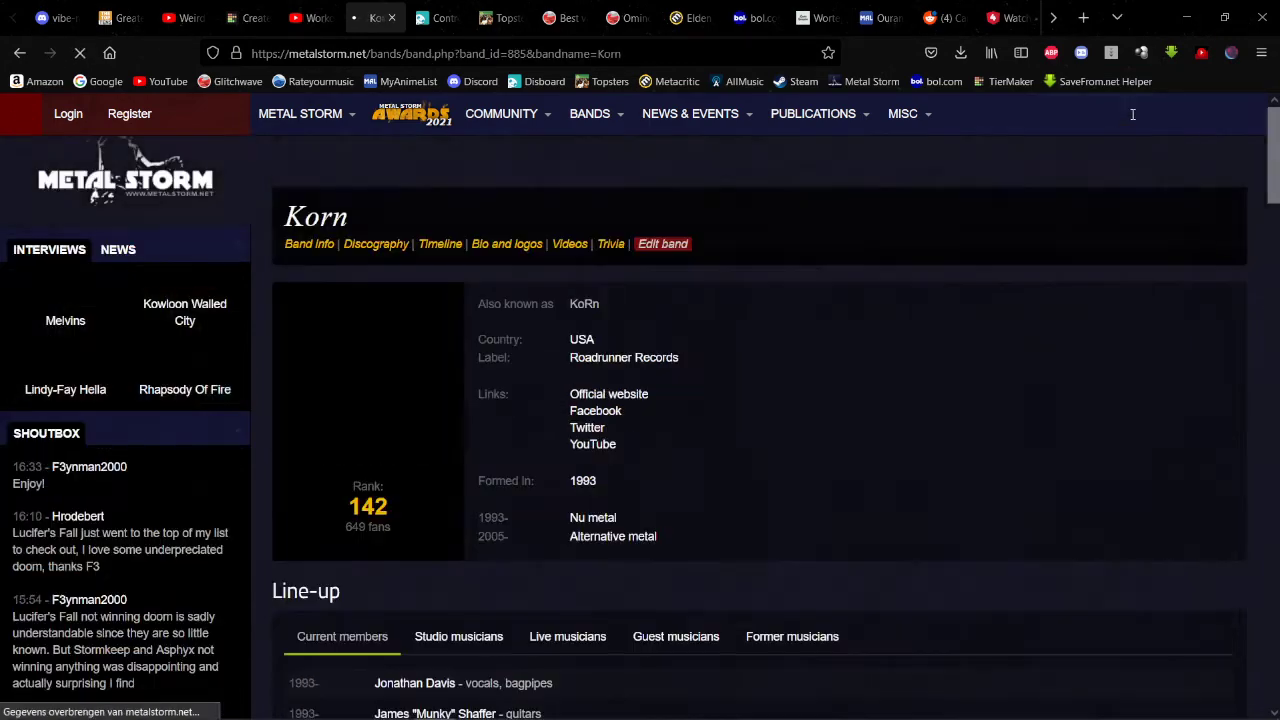
pyautogui.scroll(-10, 971, 234)
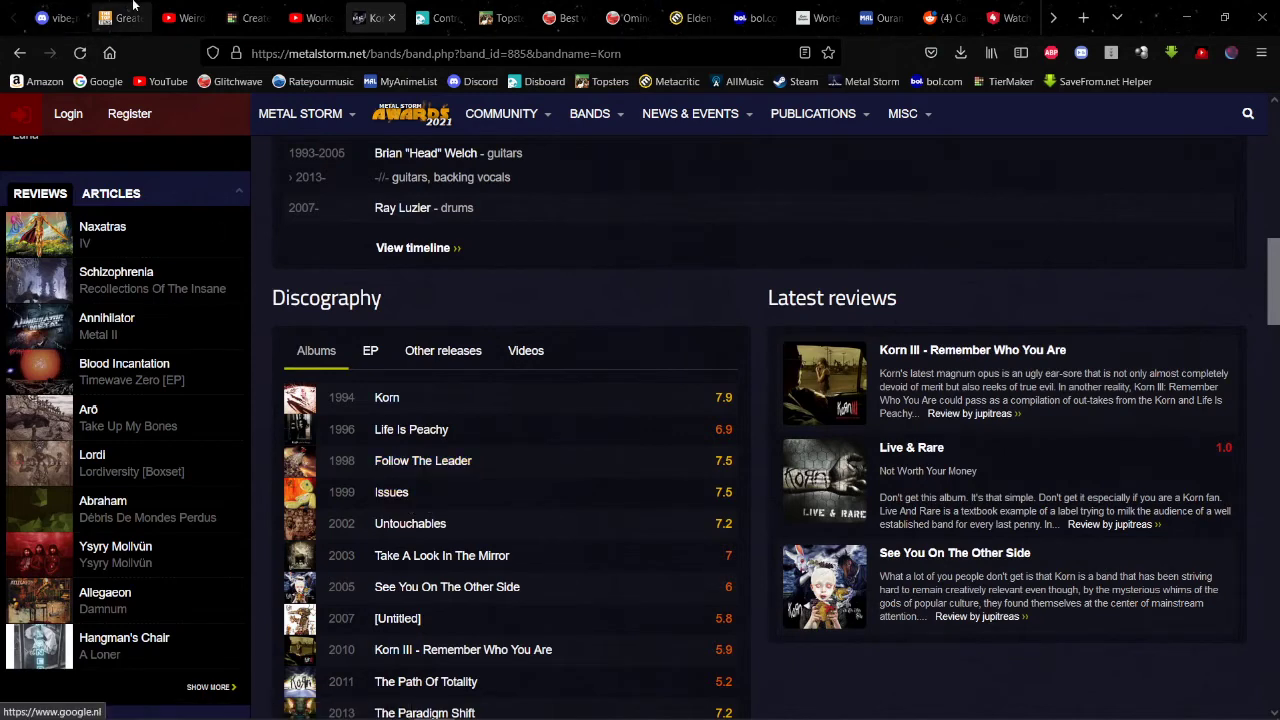
# Step: Glance at the Workout Playlist on YouTube and switch back to the TierMaker list
pyautogui.click(315, 17)
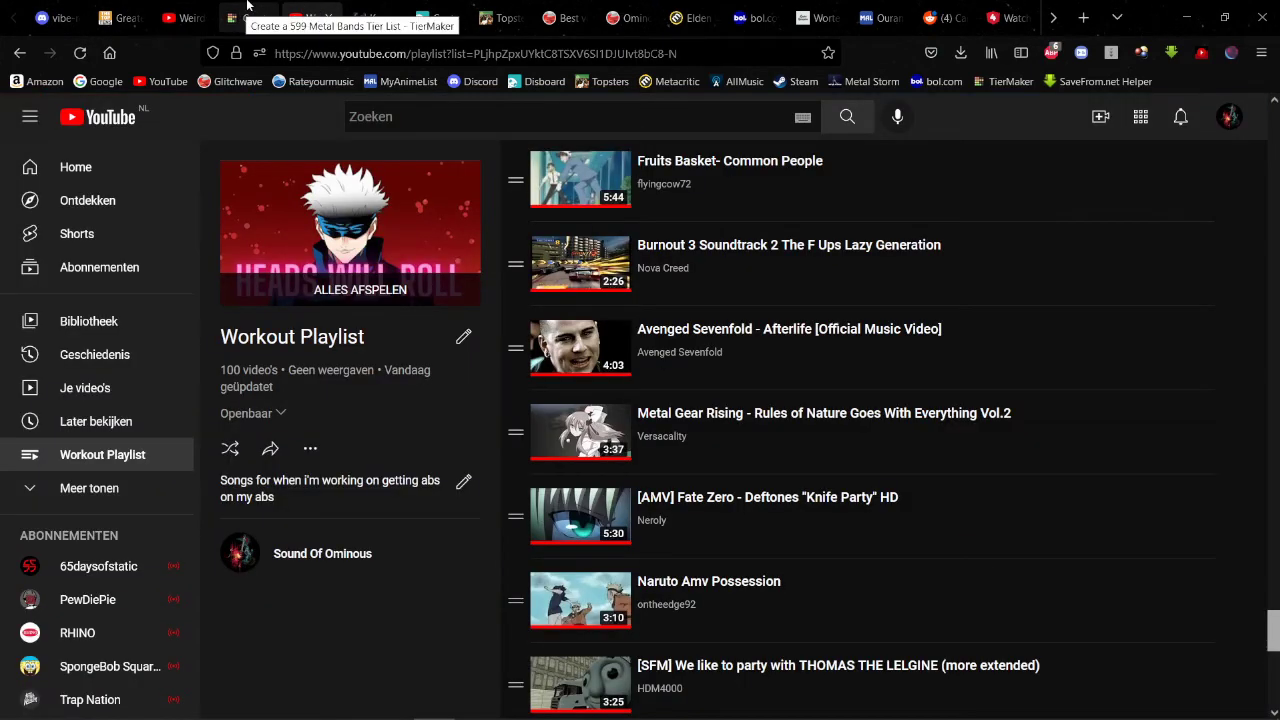
pyautogui.click(248, 6)
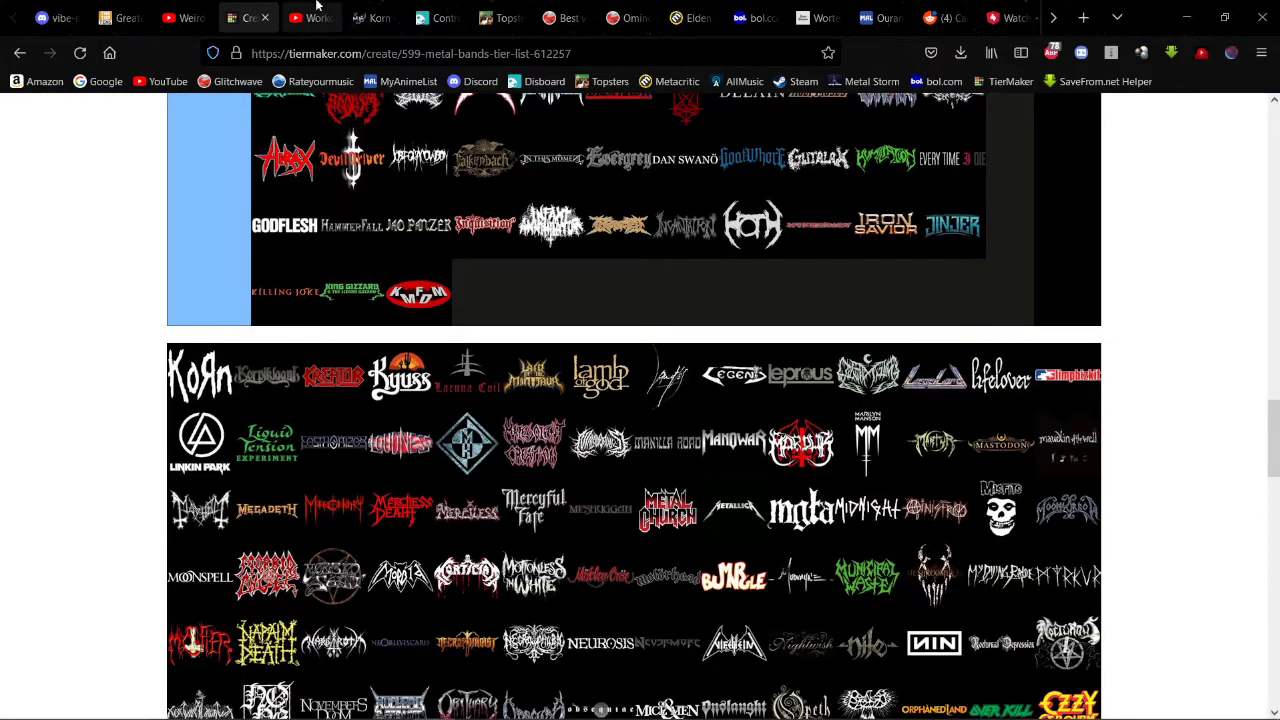
pyautogui.click(284, 6)
pyautogui.click(250, 8)
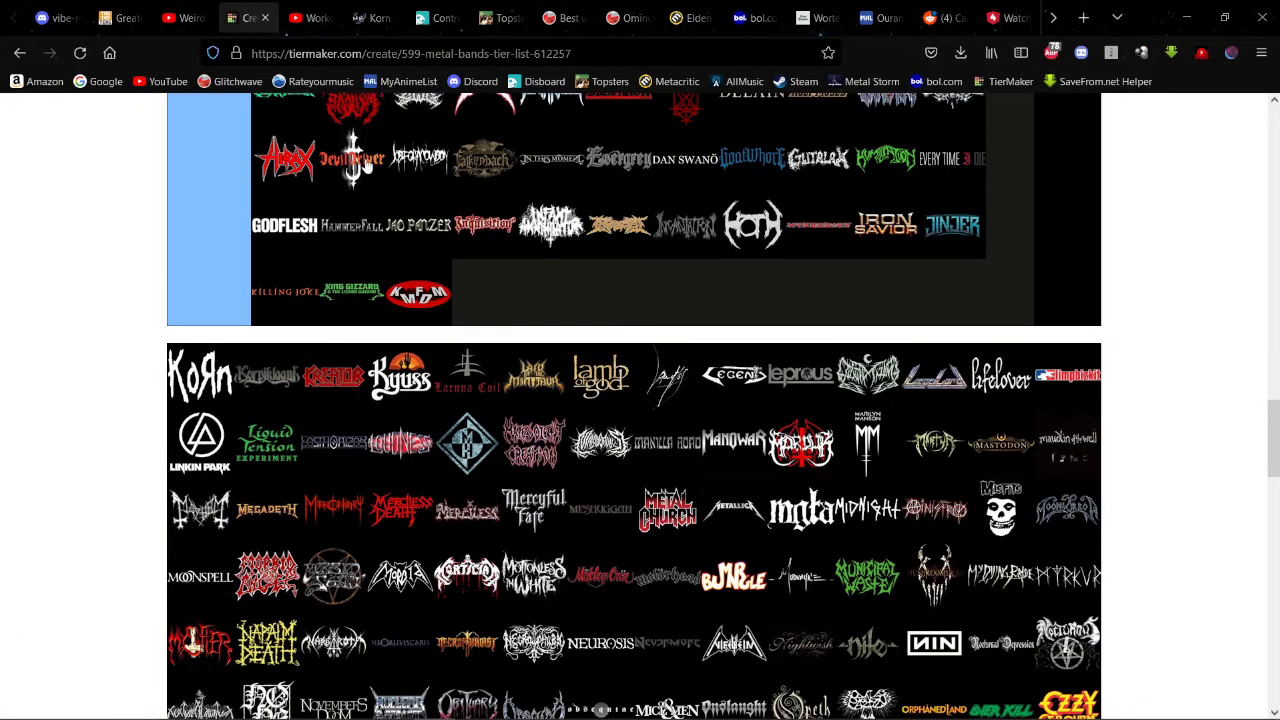
pyautogui.click(300, 8)
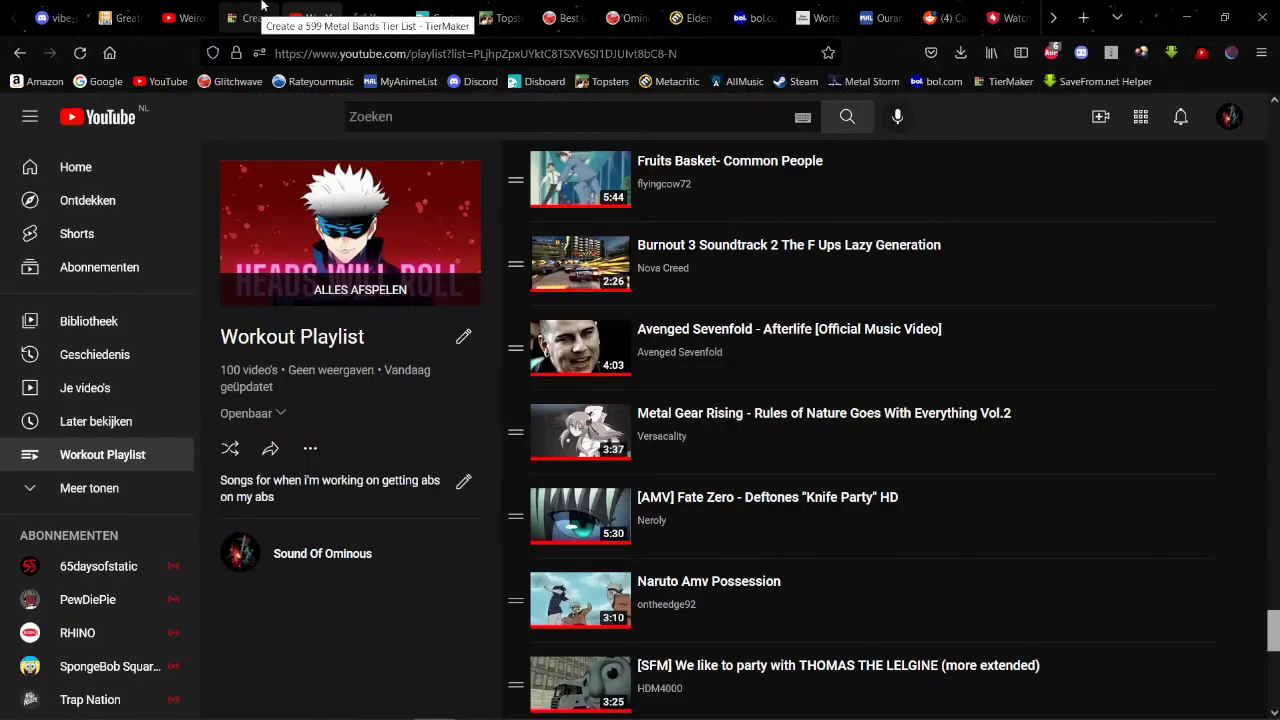
pyautogui.click(262, 6)
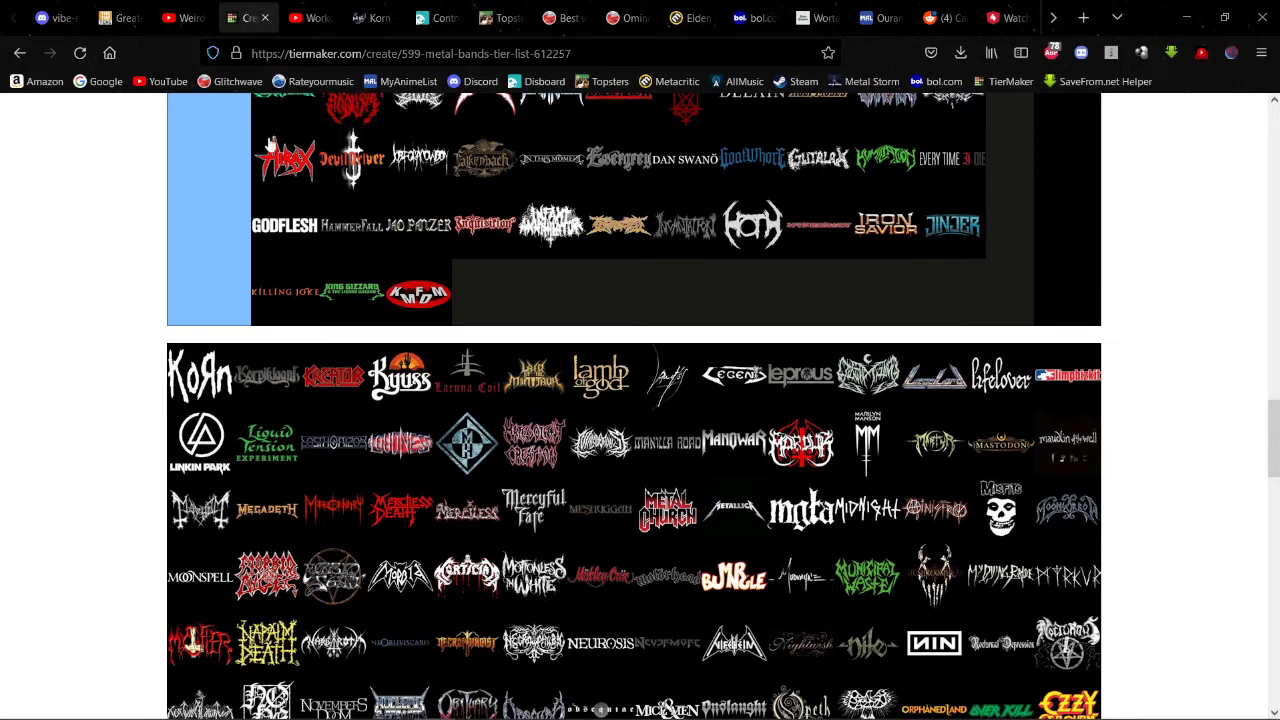
# Step: Place the Korn logo at the end of Mid-Tier, after Kamelot
pyautogui.moveTo(197, 390); pyautogui.dragTo(980, 520)
pyautogui.scroll(4, 272, 245)
pyautogui.scroll(2, 660, 240)
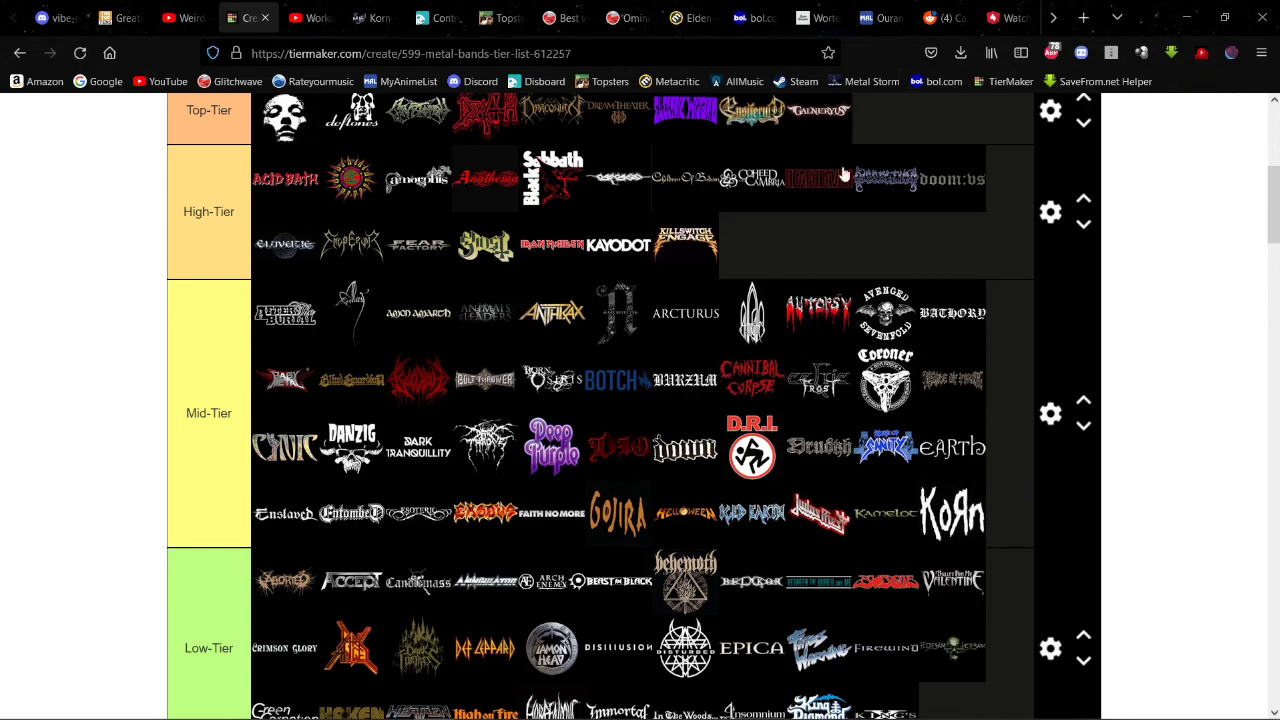
# Step: Look over the unranked logos and the bands already placed from Shit-Tier through Never listened to/Heard of
pyautogui.scroll(-4, 691, 420)
pyautogui.scroll(-11, 607, 457)
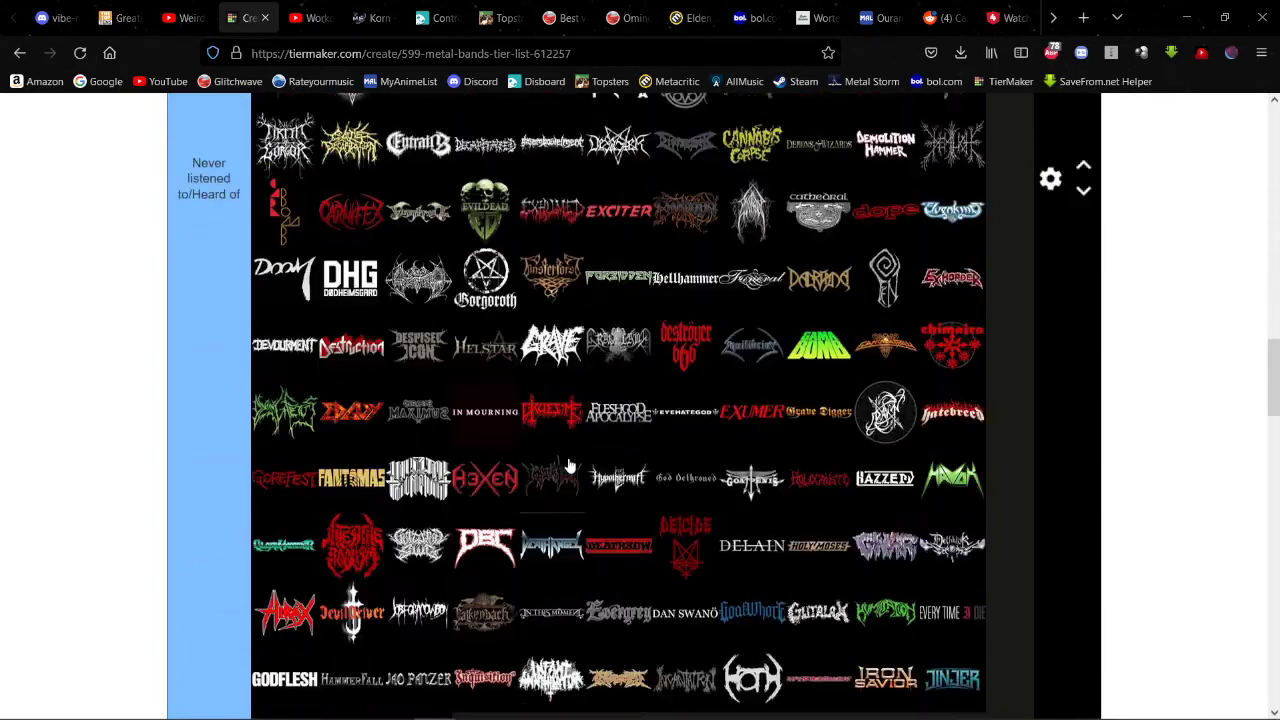
pyautogui.scroll(3, 600, 465)
pyautogui.scroll(-4, 171, 409)
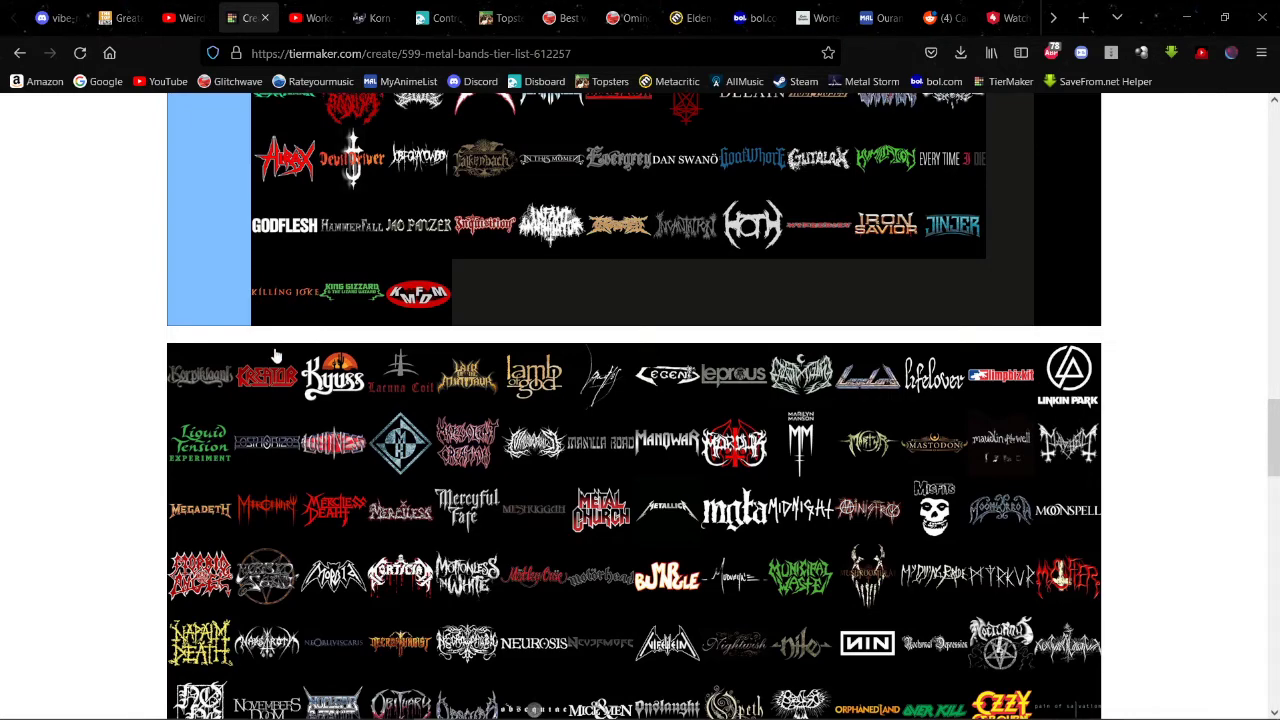
pyautogui.scroll(2, 598, 195)
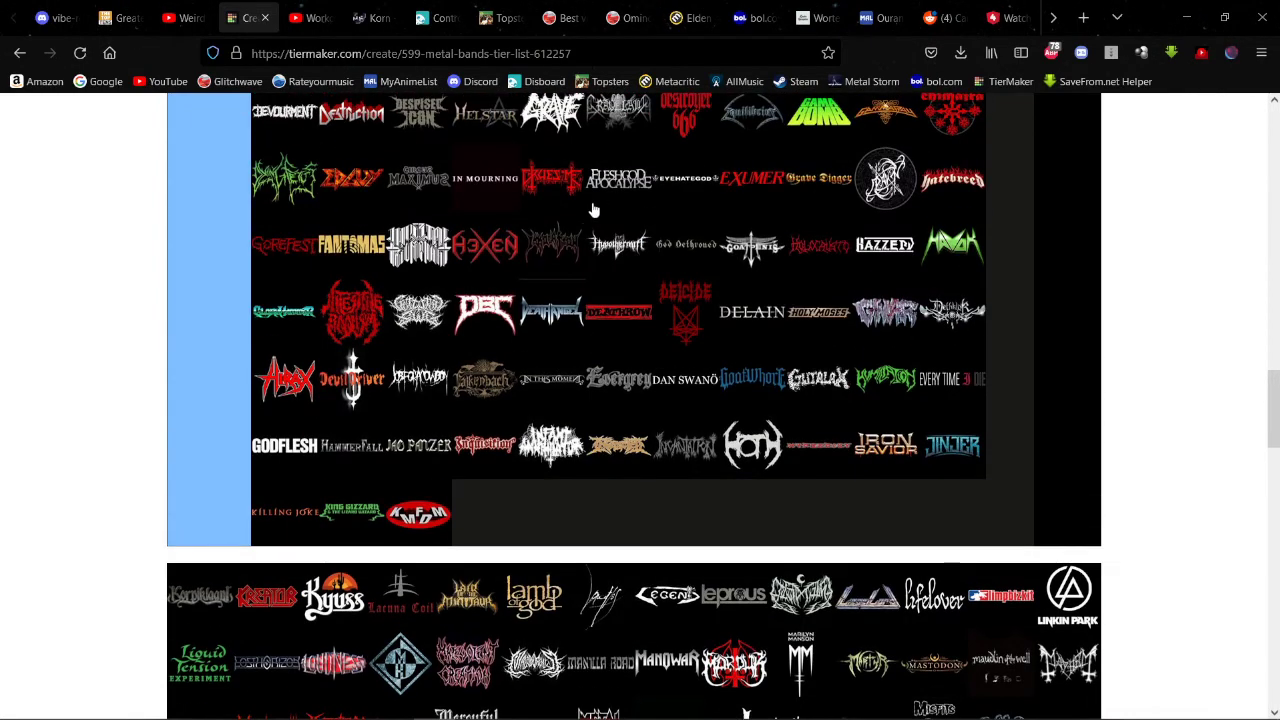
pyautogui.scroll(2, 592, 210)
pyautogui.scroll(10, 620, 265)
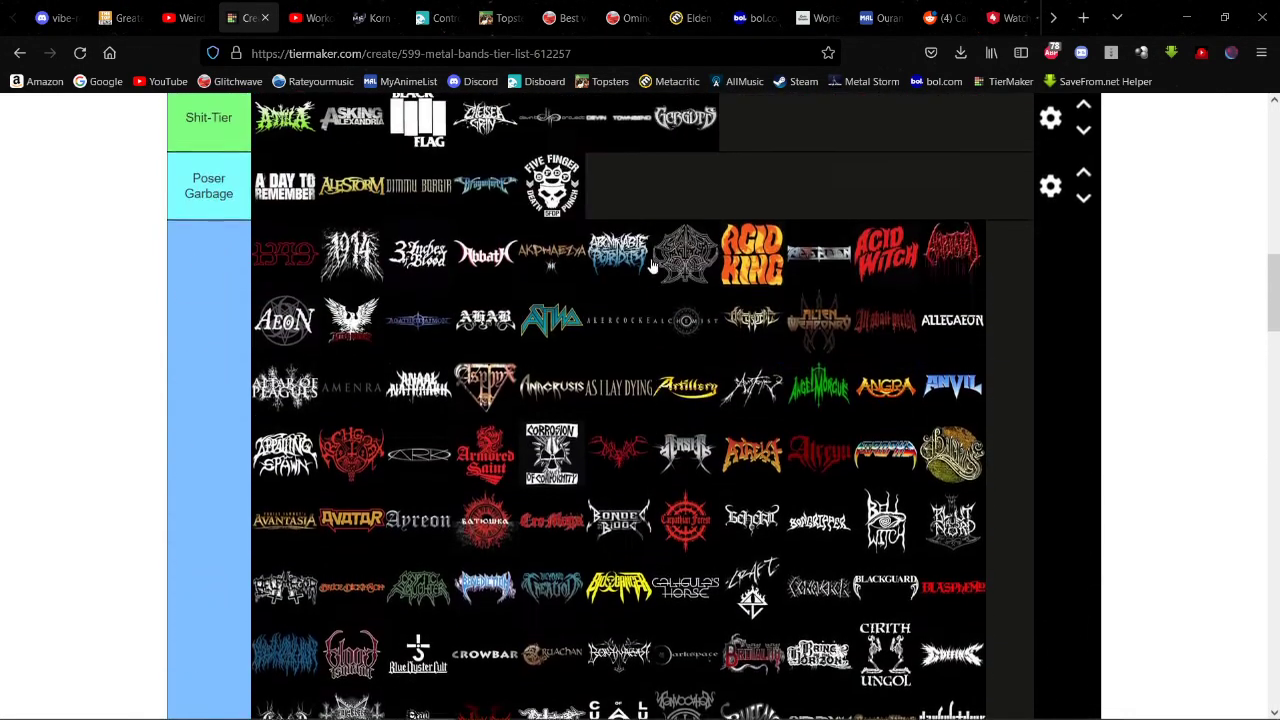
pyautogui.scroll(-2, 652, 262)
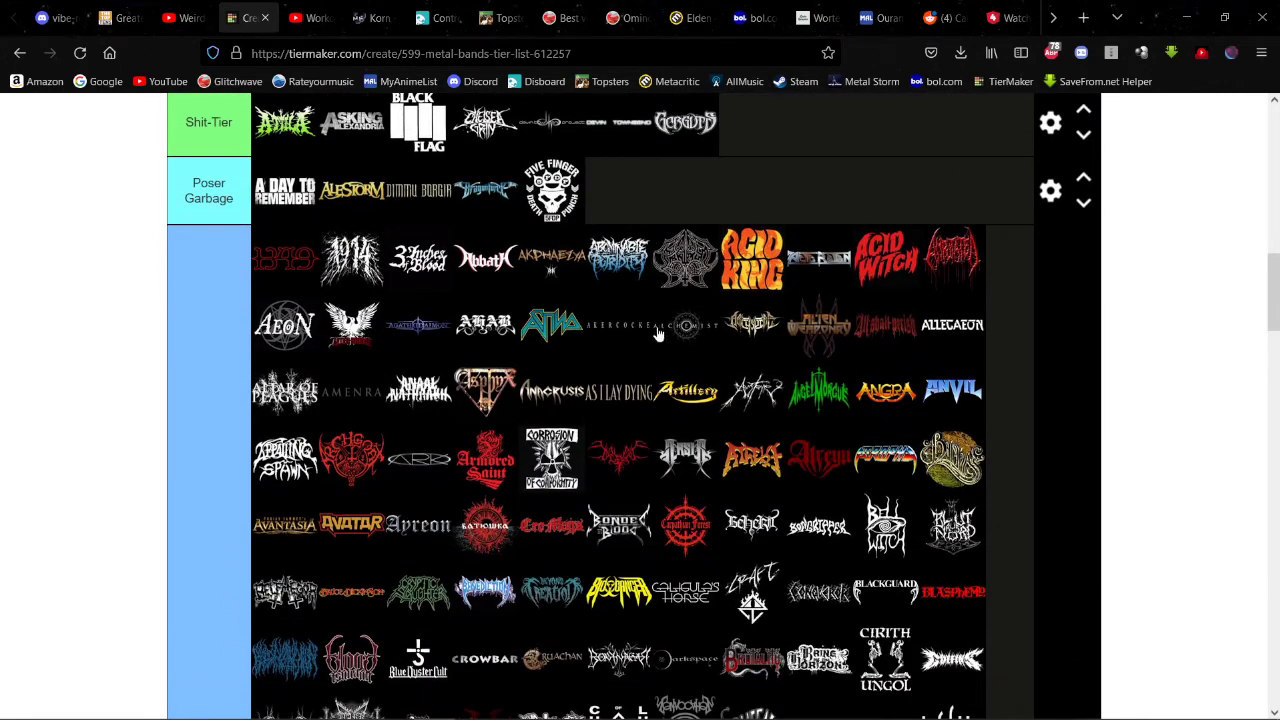
pyautogui.scroll(-2, 613, 316)
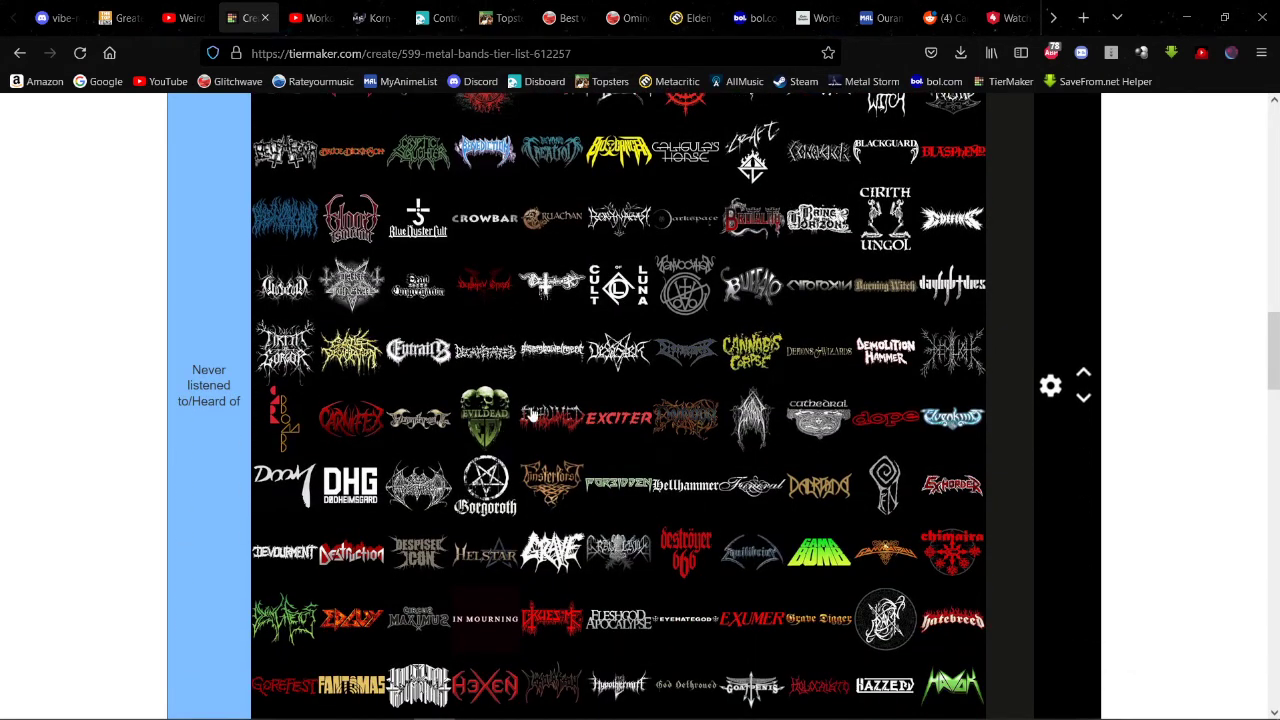
pyautogui.scroll(-2, 686, 378)
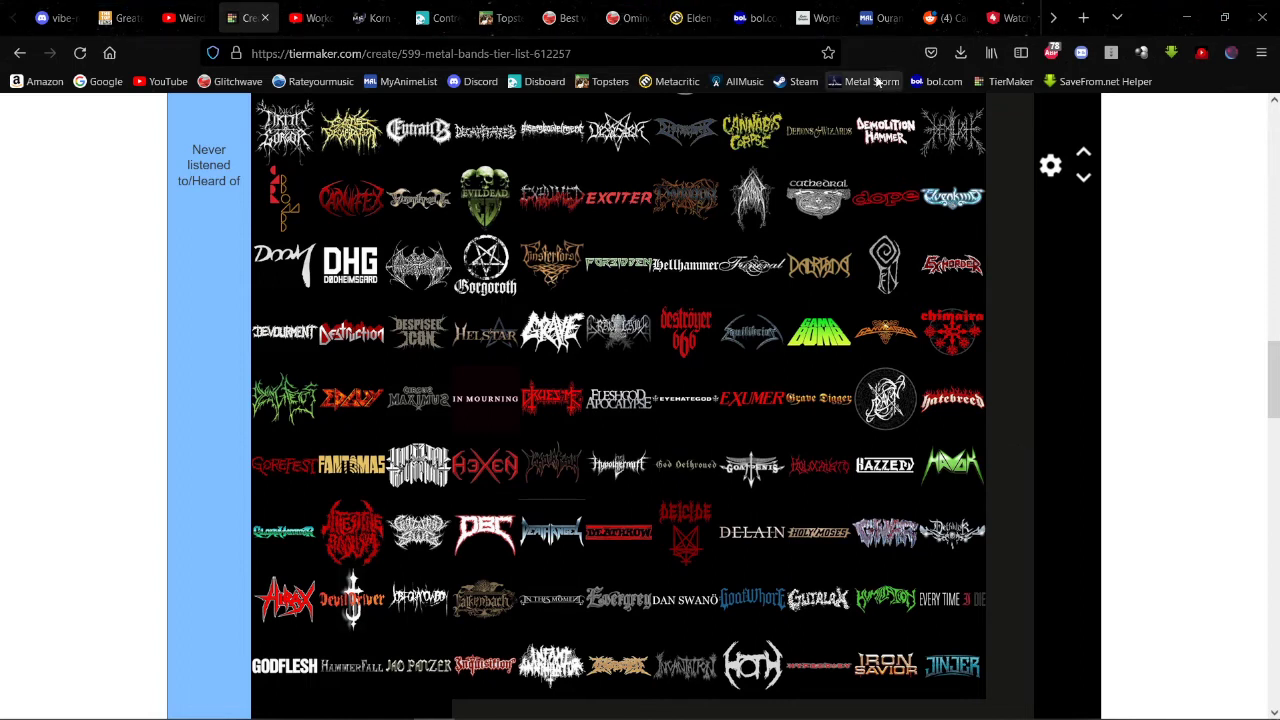
# Step: Look through the band logos in the "Never listened to/Heard of" tier
pyautogui.scroll(-3, 800, 295)
pyautogui.scroll(6, 810, 290)
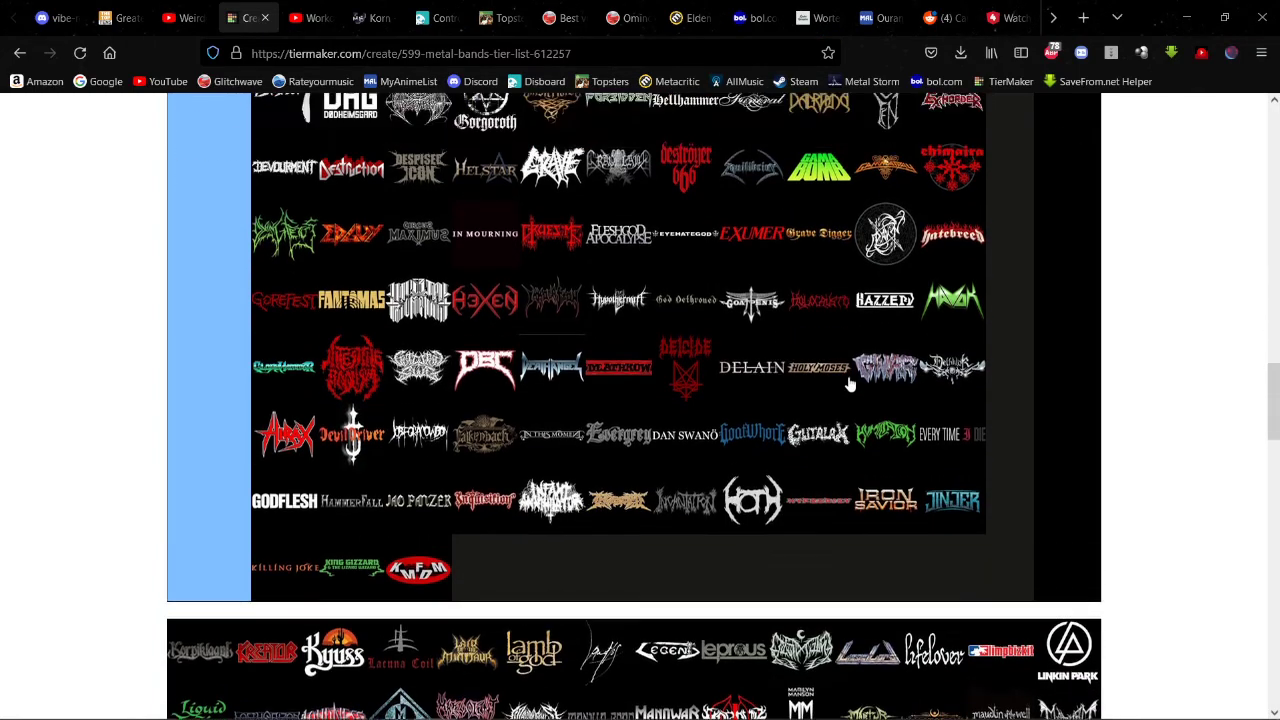
pyautogui.scroll(3, 848, 384)
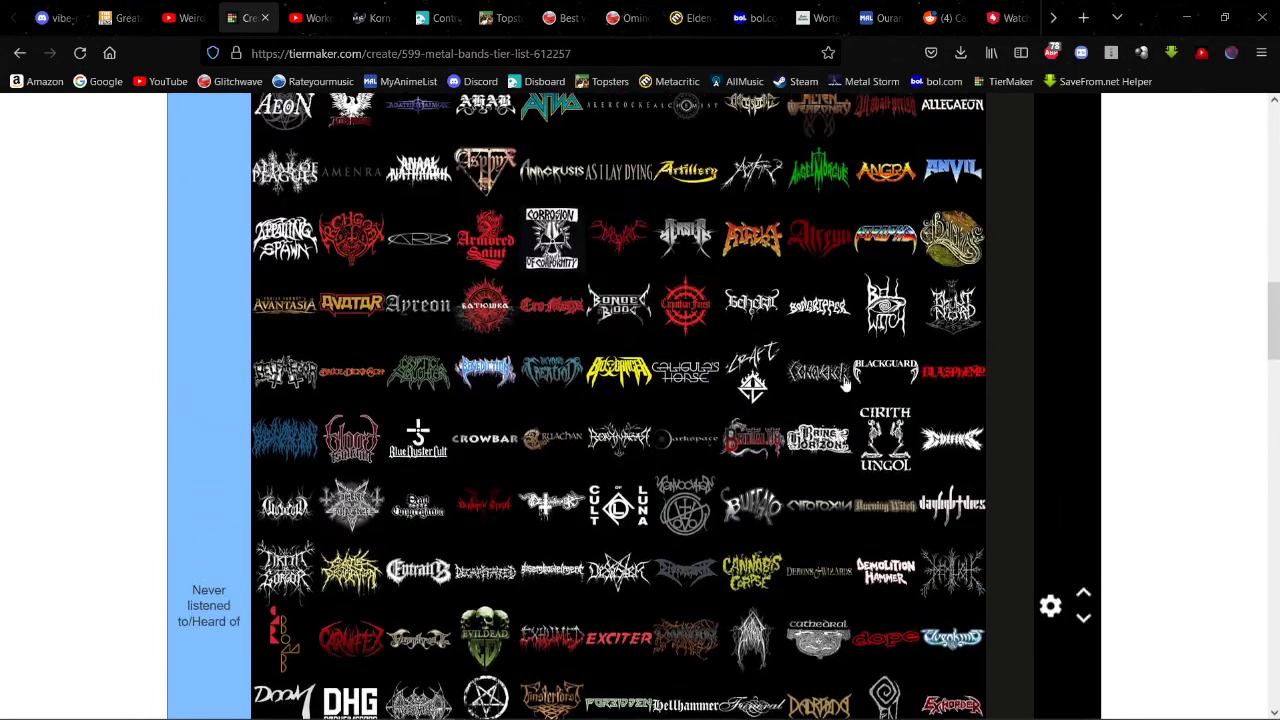
pyautogui.scroll(3, 771, 381)
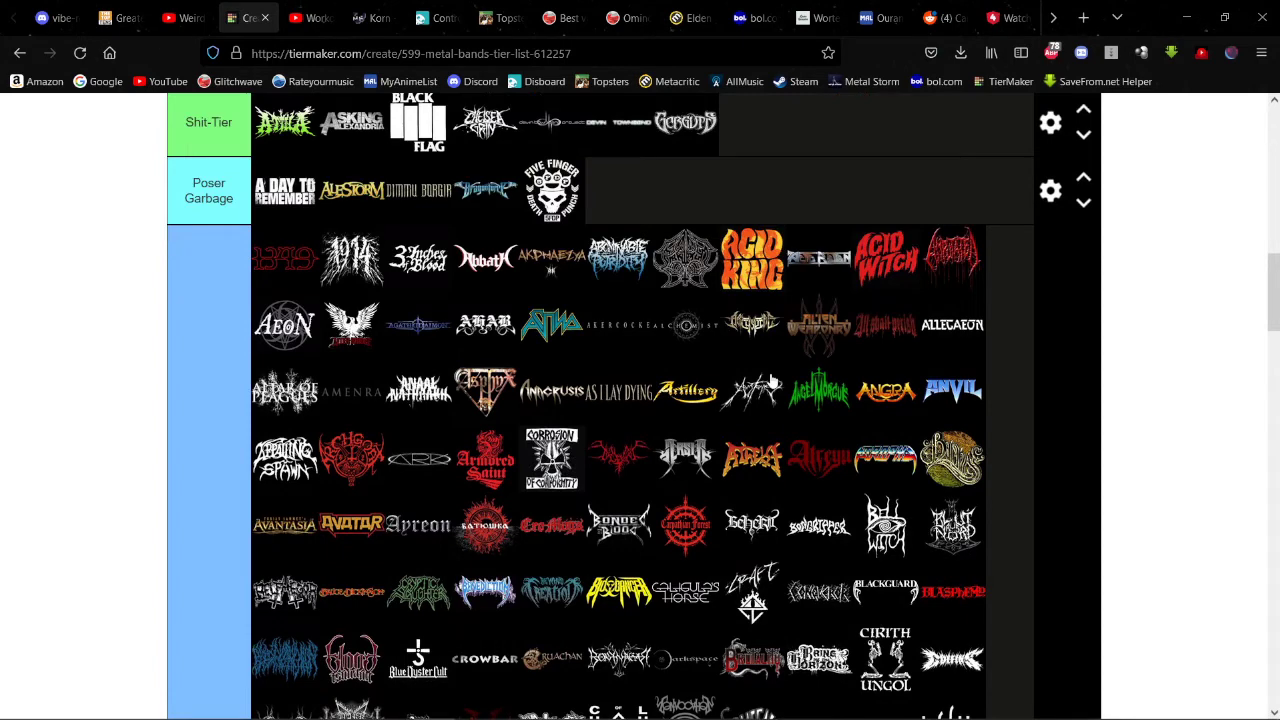
pyautogui.scroll(-1, 897, 318)
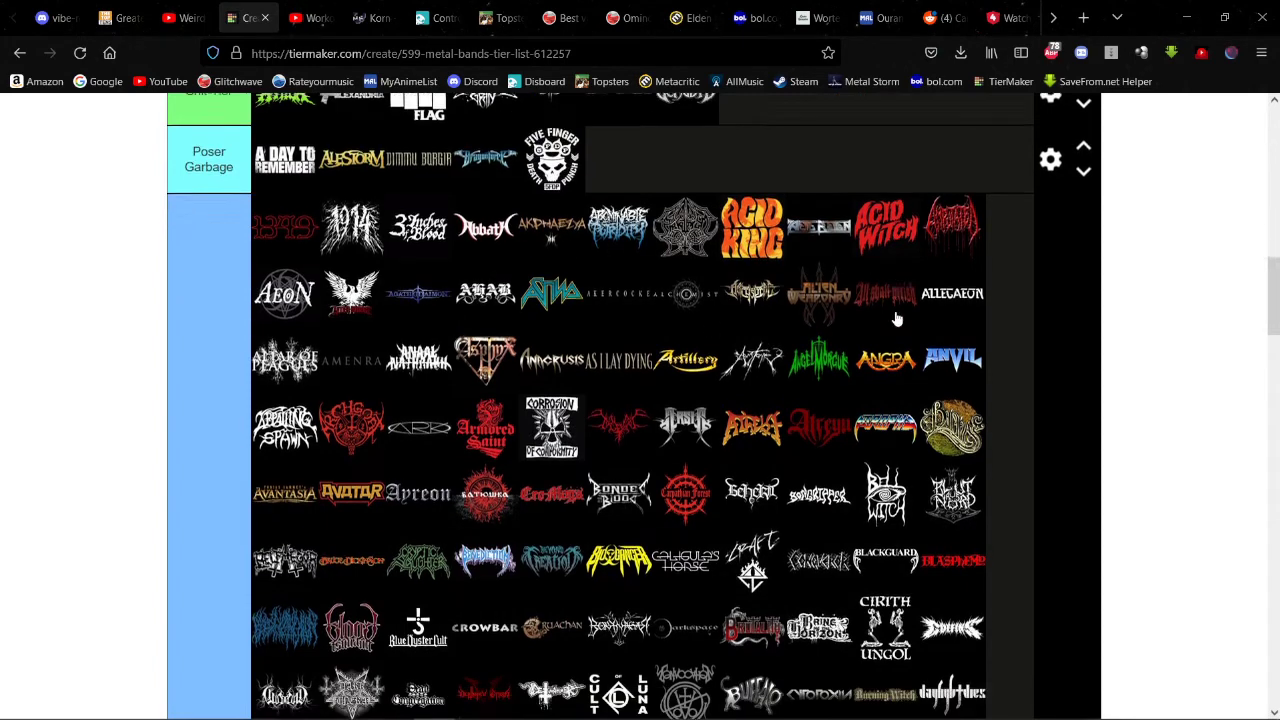
pyautogui.scroll(-3, 897, 318)
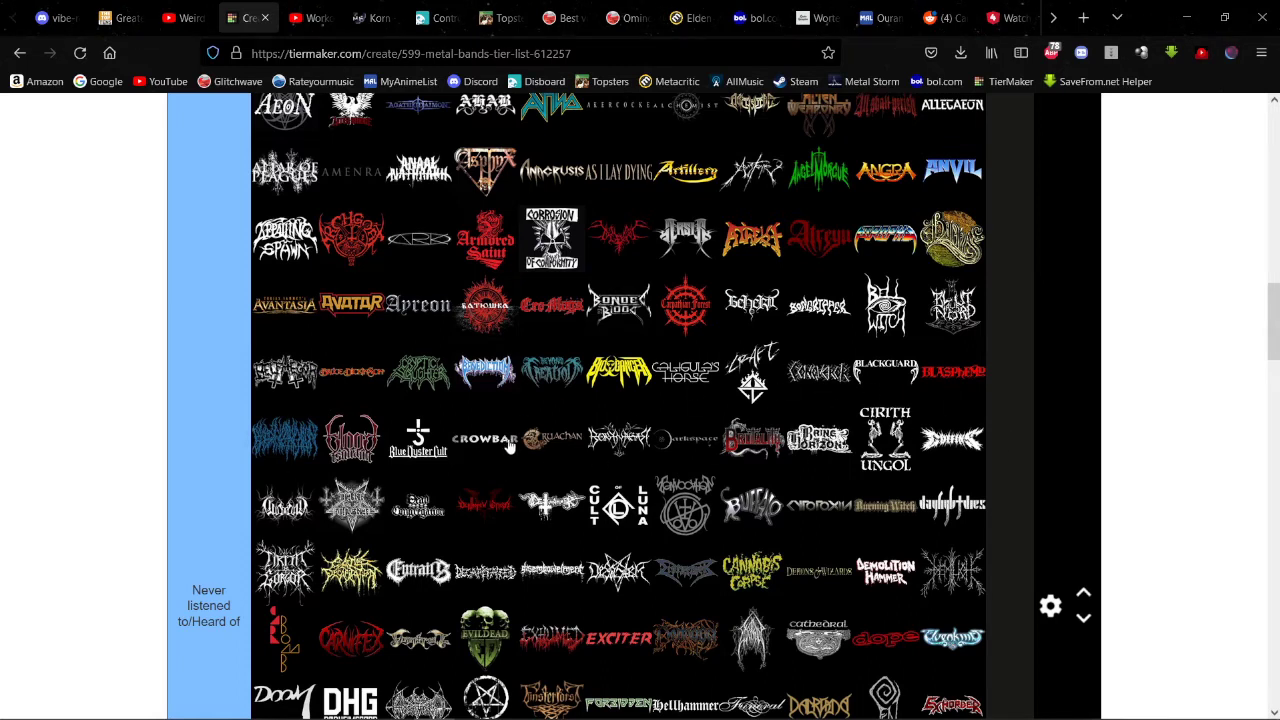
pyautogui.scroll(-3, 345, 460)
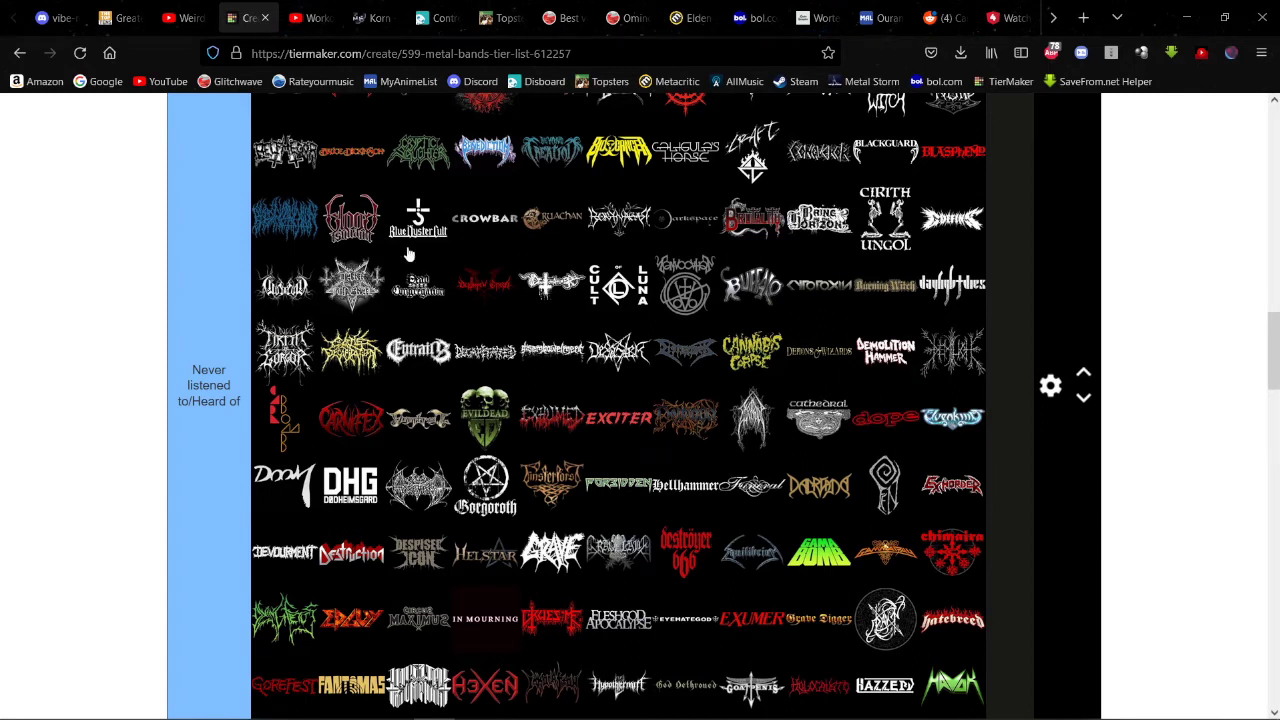
# Step: Search Google for "fintroll logo" and enlarge the gold-on-black Finntroll logo among the image results
pyautogui.click(310, 17)
pyautogui.click(414, 49)
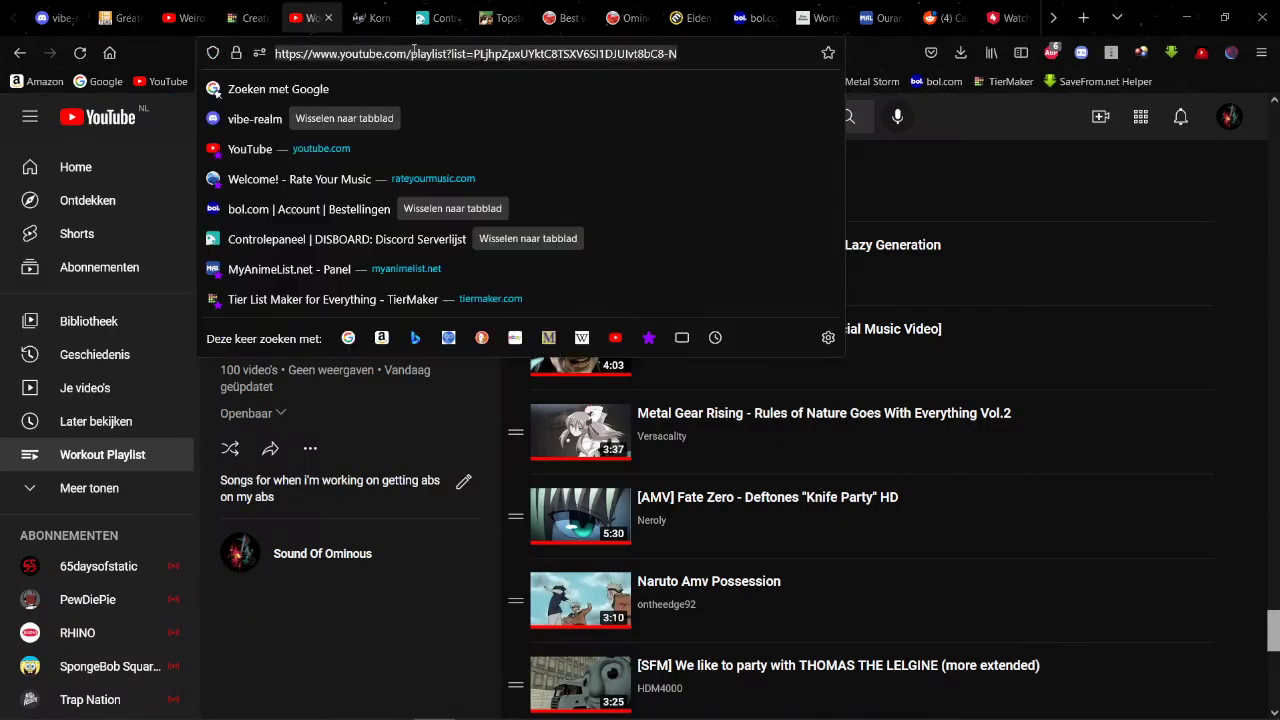
pyautogui.write('fin')
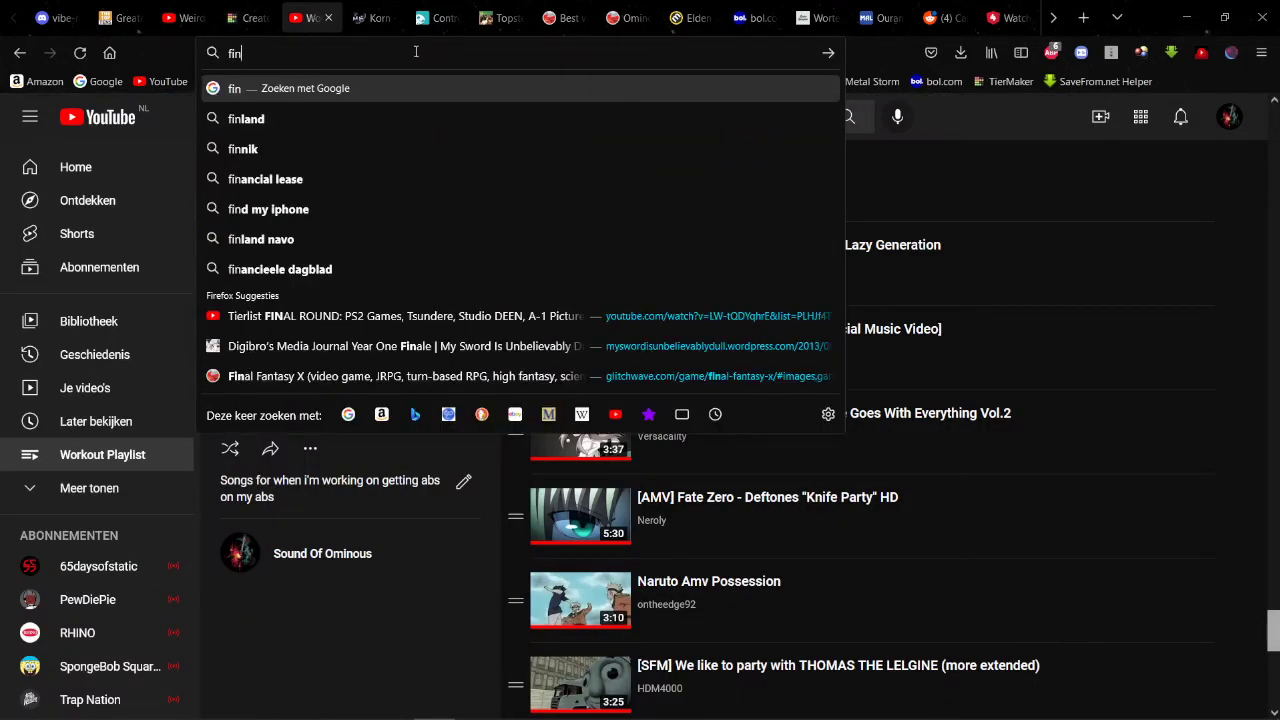
pyautogui.write('troll')
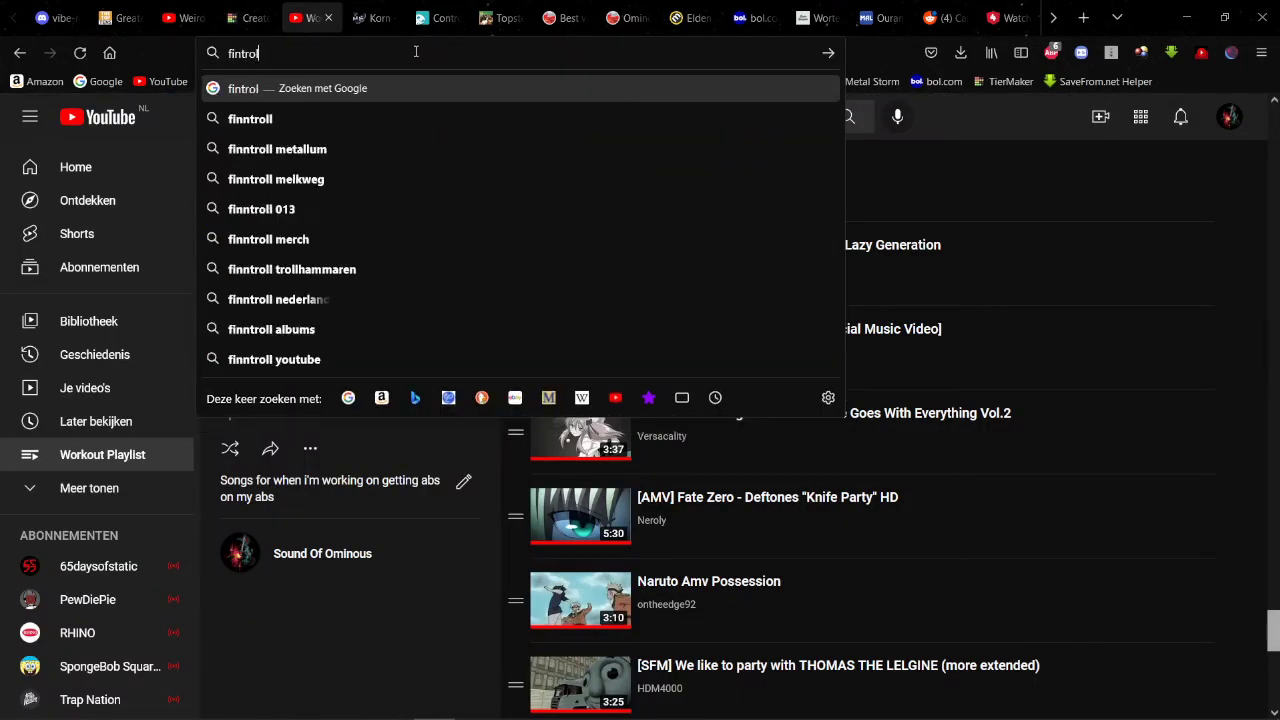
pyautogui.write(' logo')
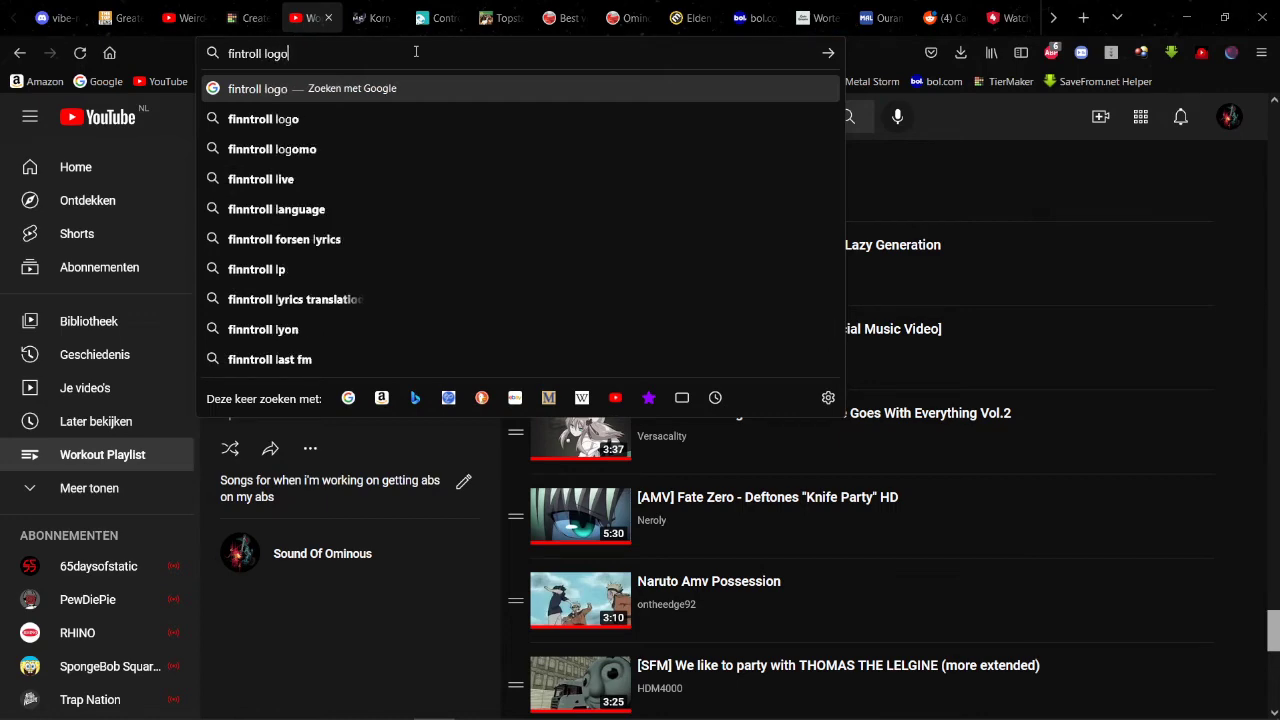
pyautogui.press('Return')
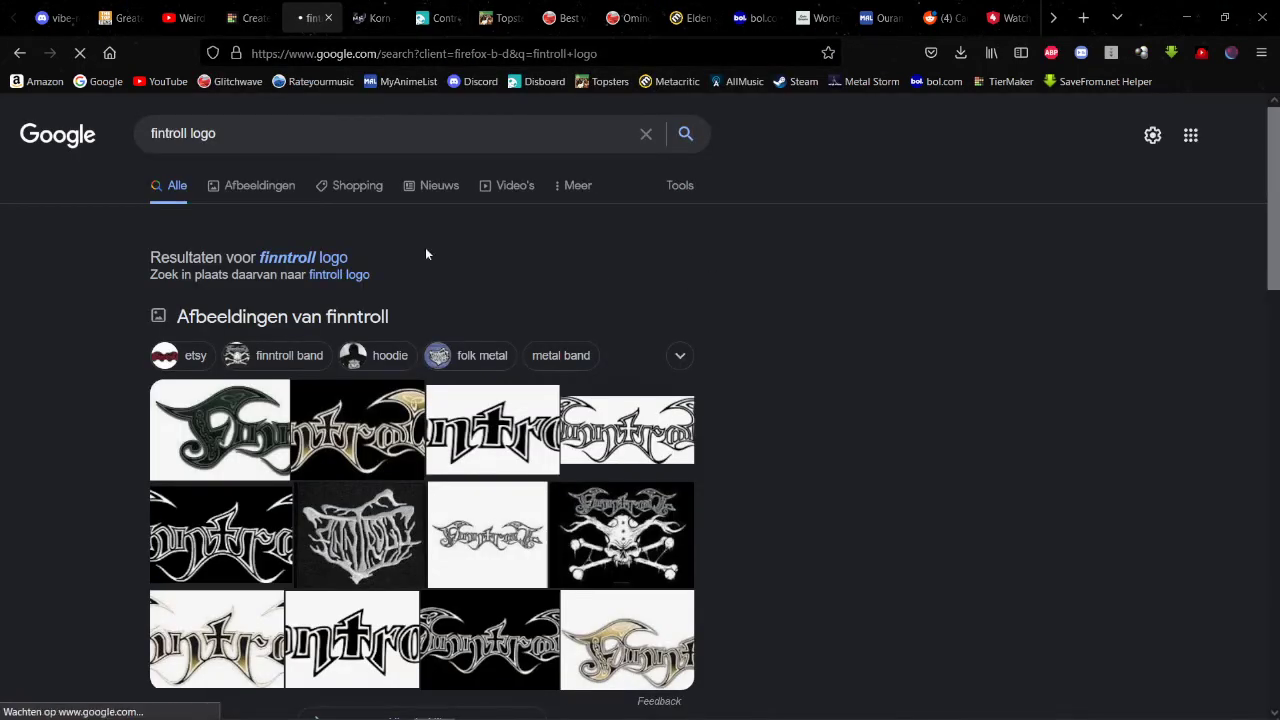
pyautogui.click(263, 193)
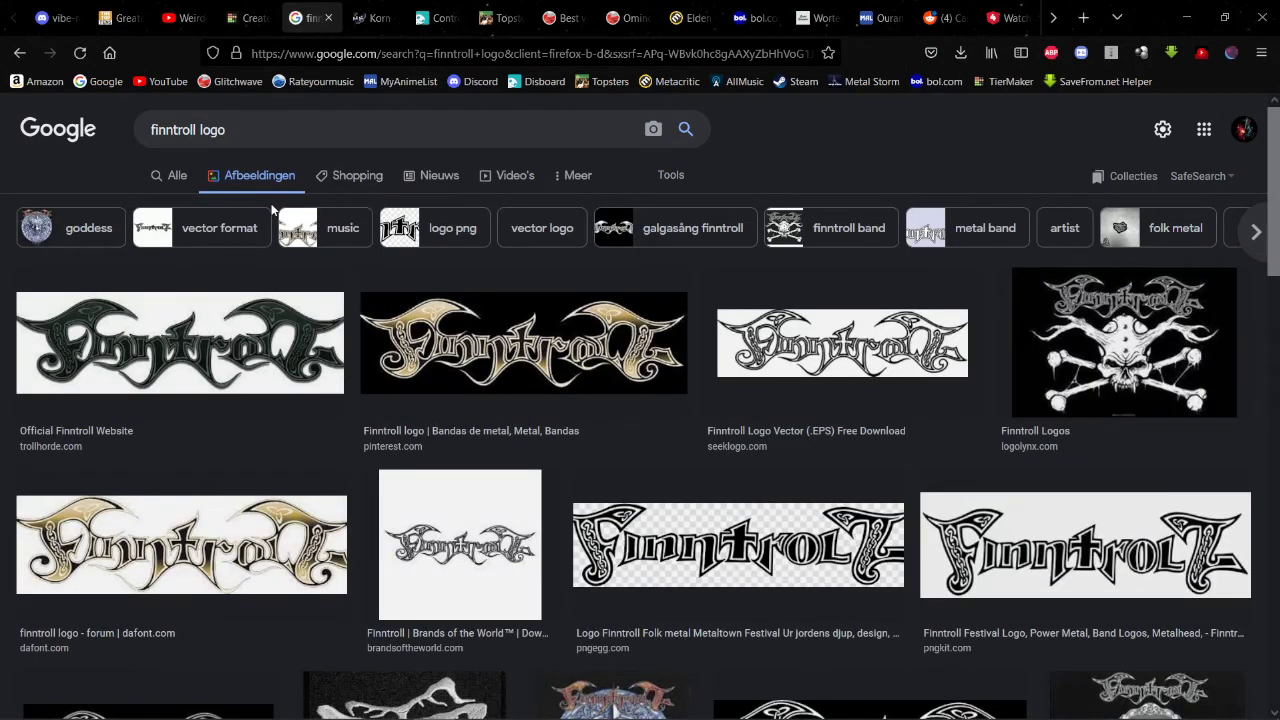
pyautogui.click(456, 368)
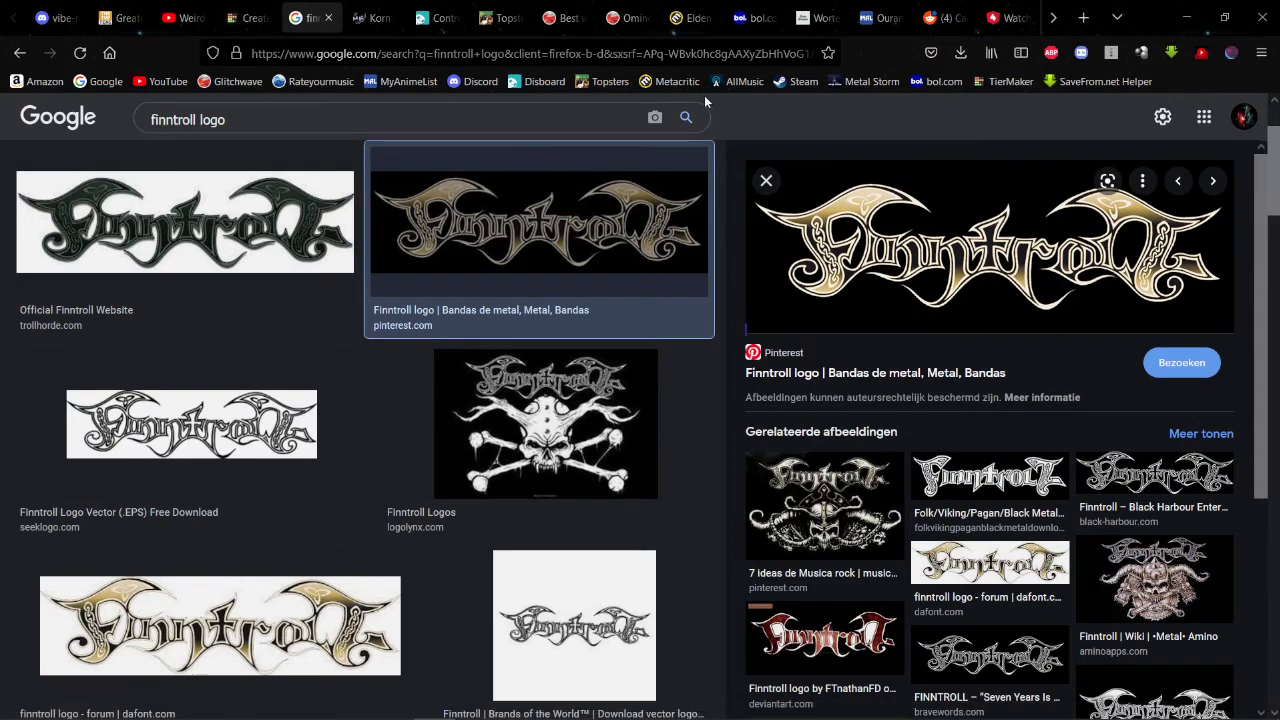
# Step: Check the tier list again, switch to Metal Storm and search its bands for "Fintroll"
pyautogui.hotkey('ctrl', 'shift', 'Tab')
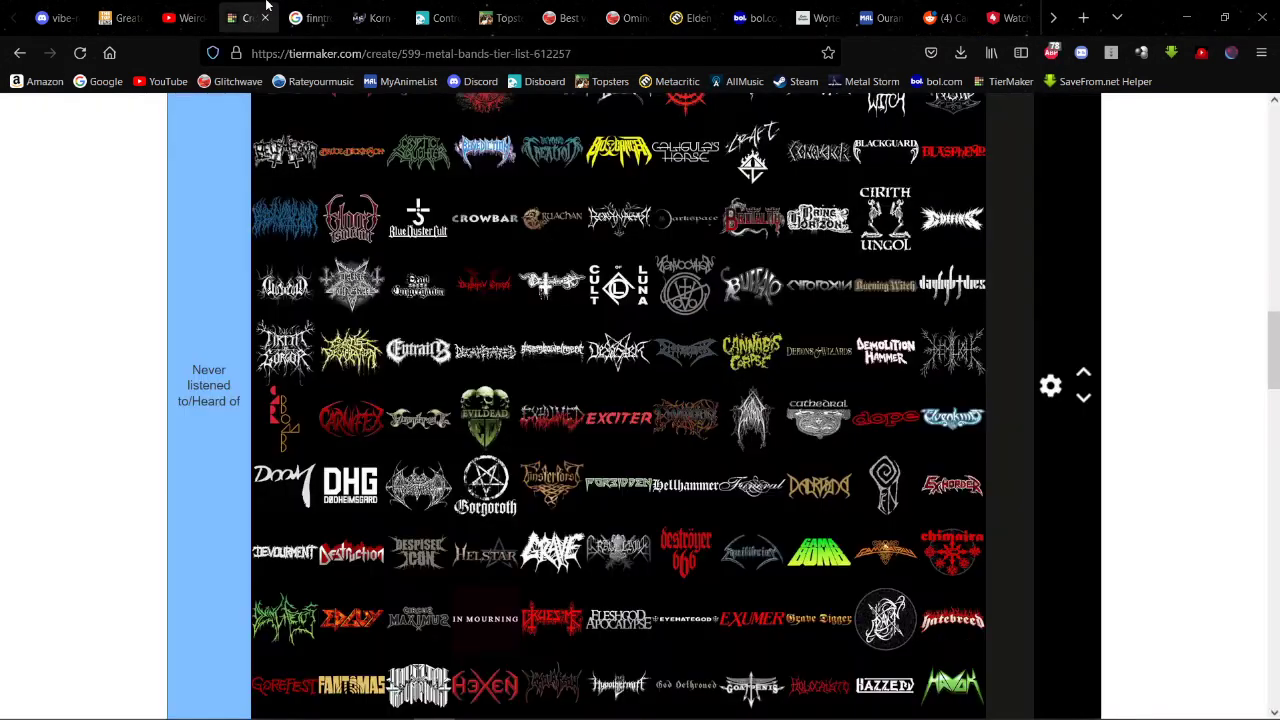
pyautogui.scroll(5, 572, 200)
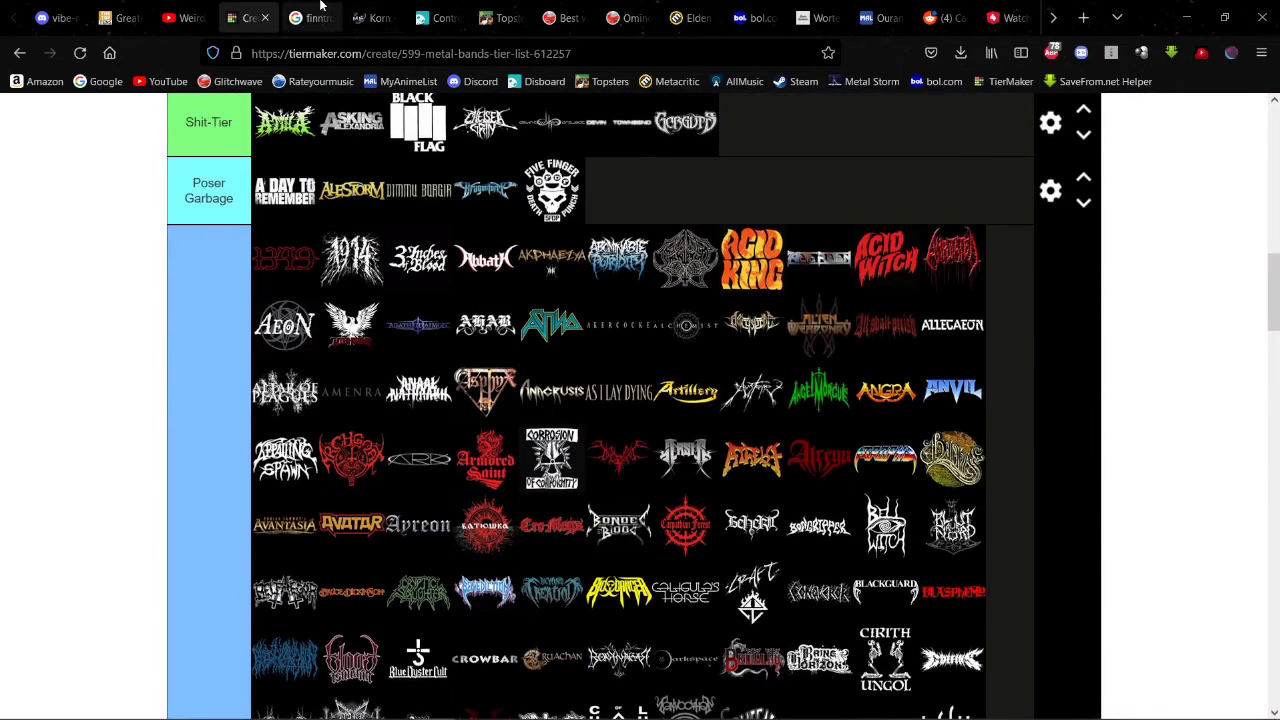
pyautogui.click(397, 10)
pyautogui.click(1248, 113)
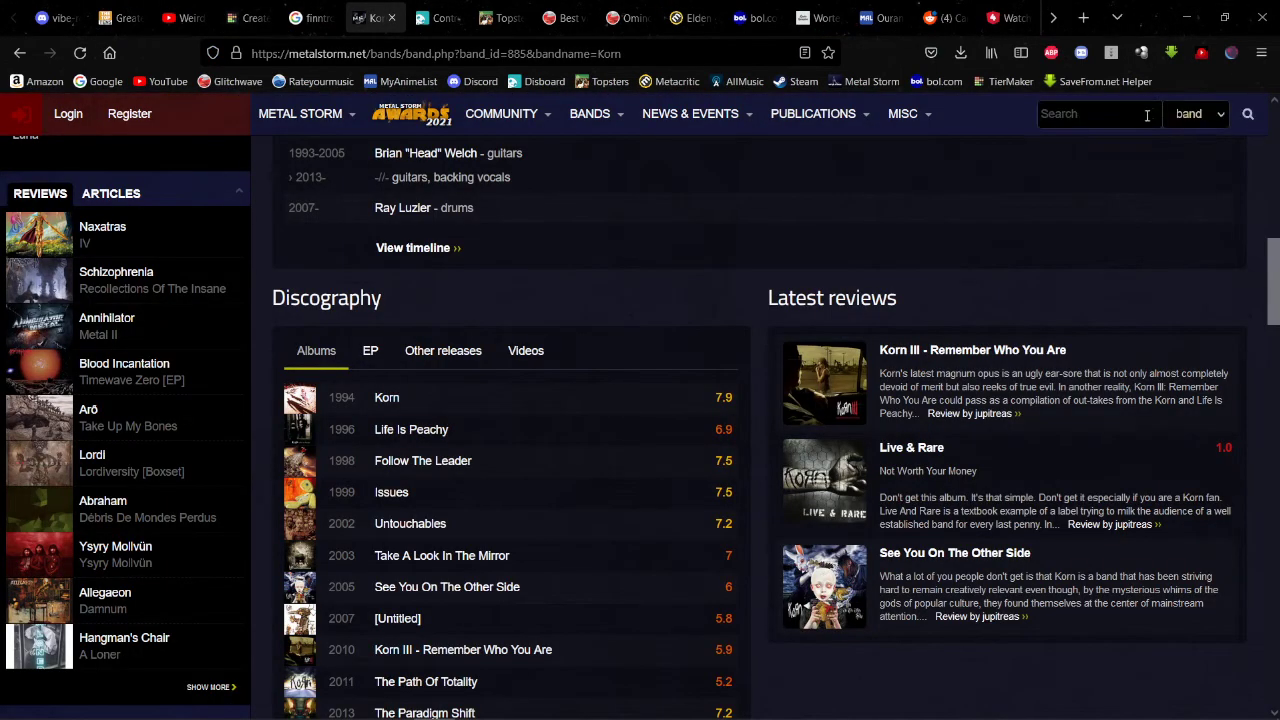
pyautogui.write('Fintroll')
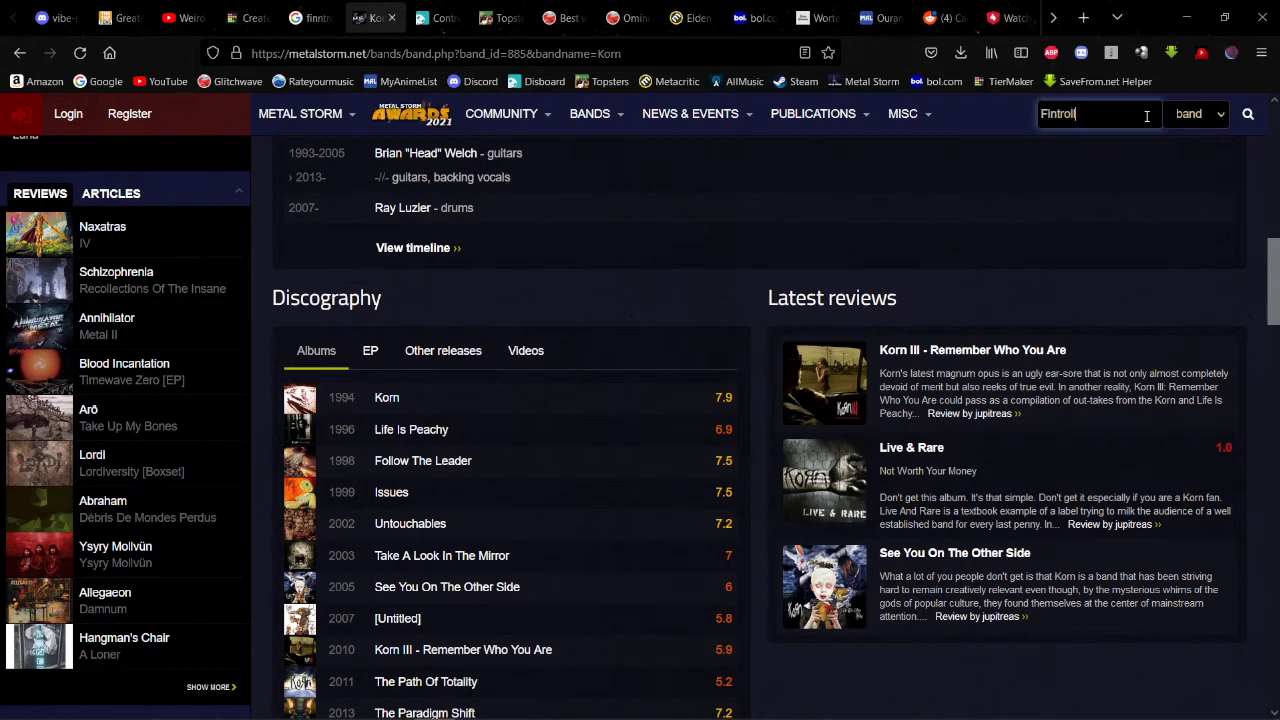
pyautogui.press('Return')
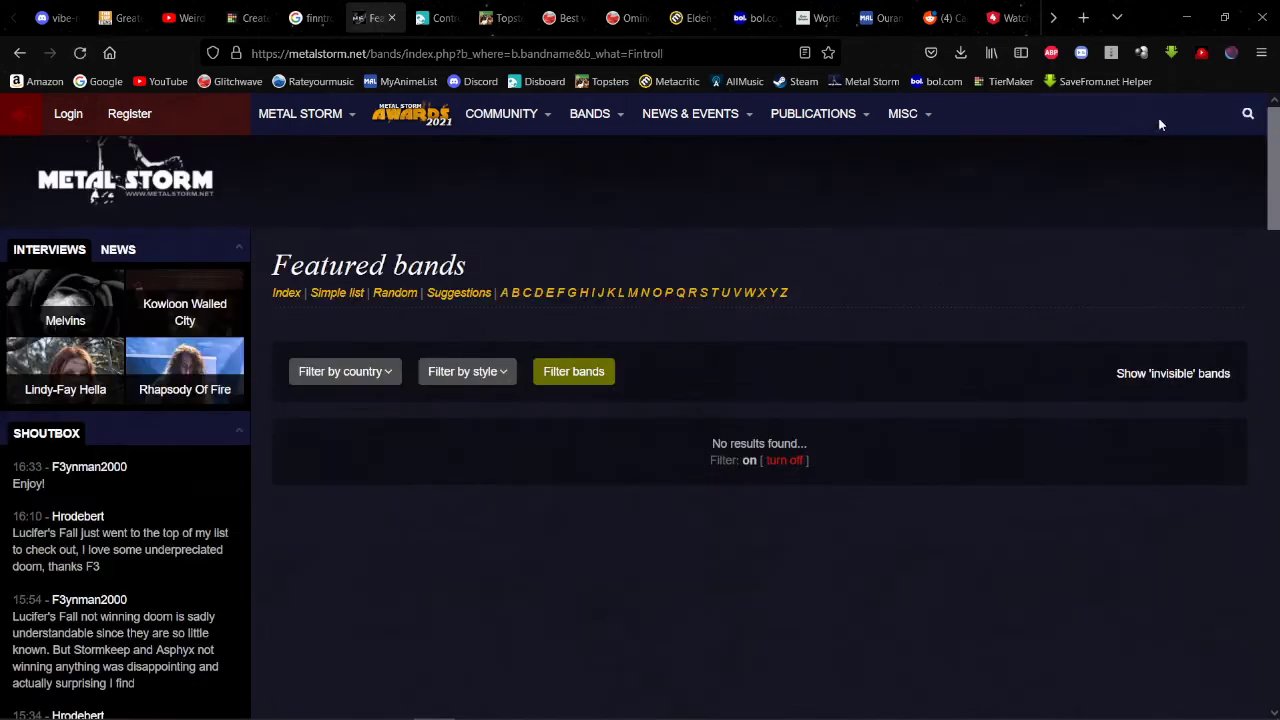
# Step: Search Metal Storm's bands for "Finntroll" to bring up the band's page
pyautogui.click(1246, 114)
pyautogui.click(1113, 111)
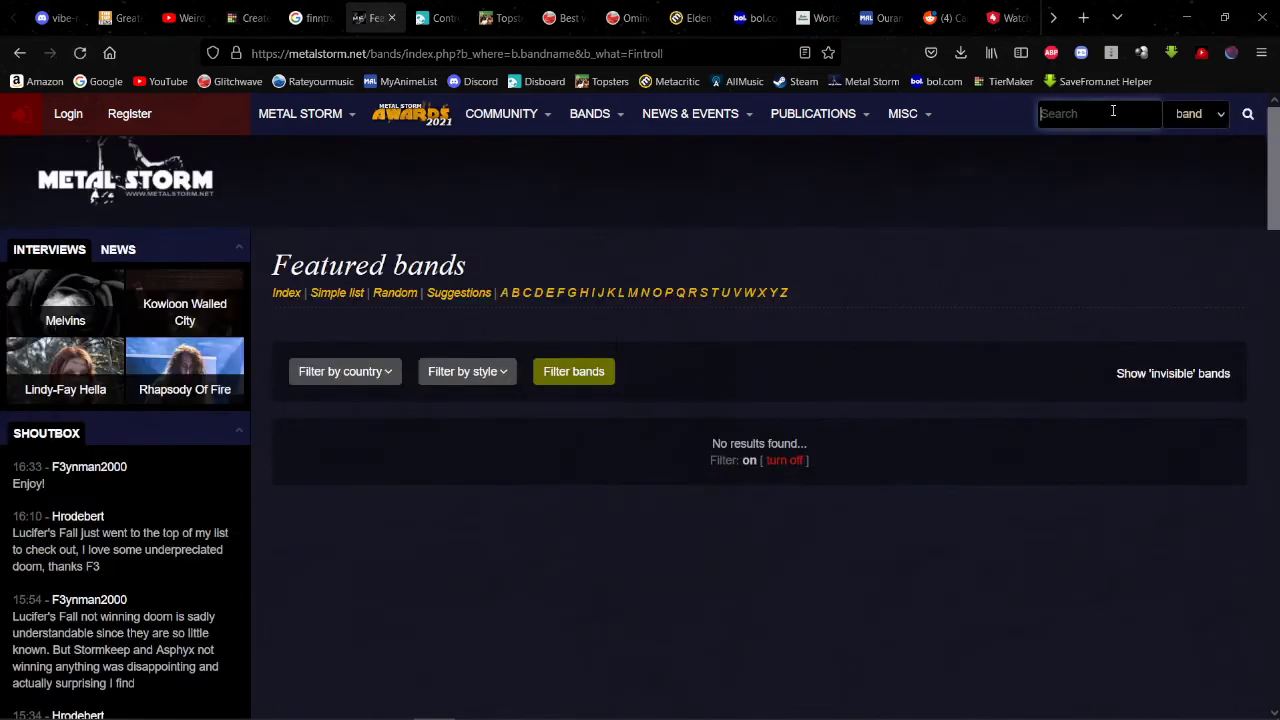
pyautogui.write('Fin')
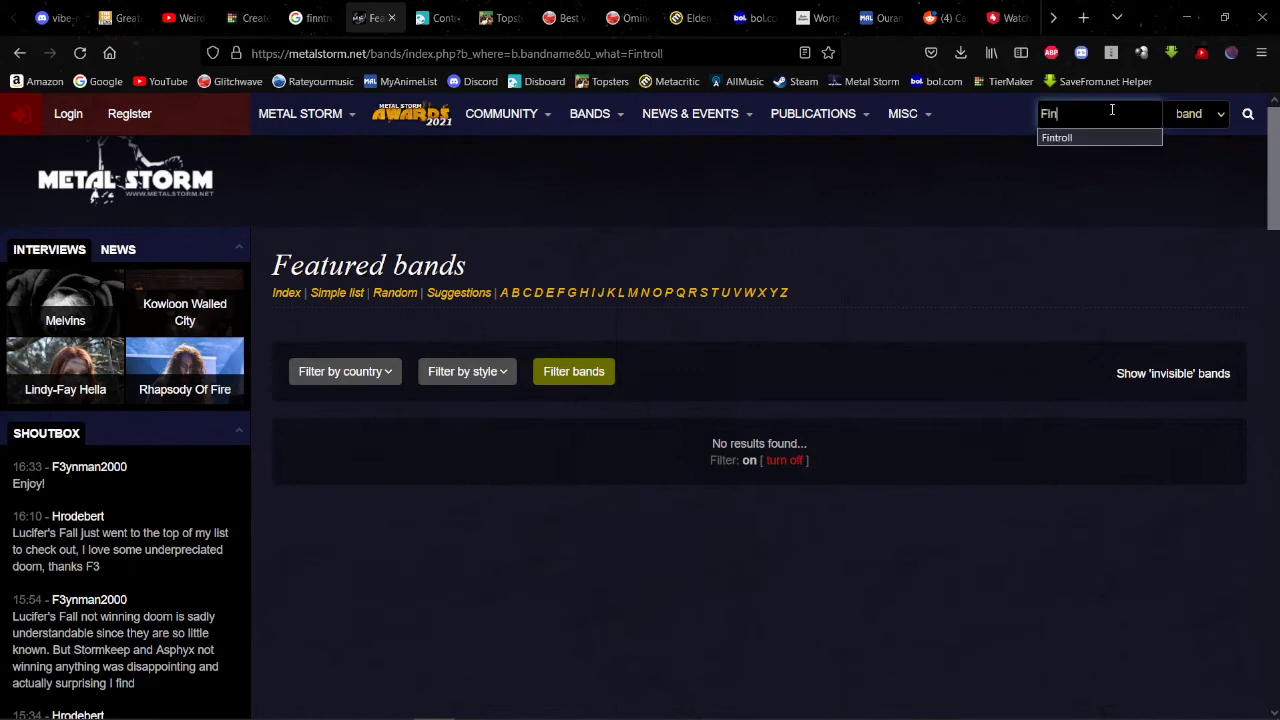
pyautogui.write('ntro')
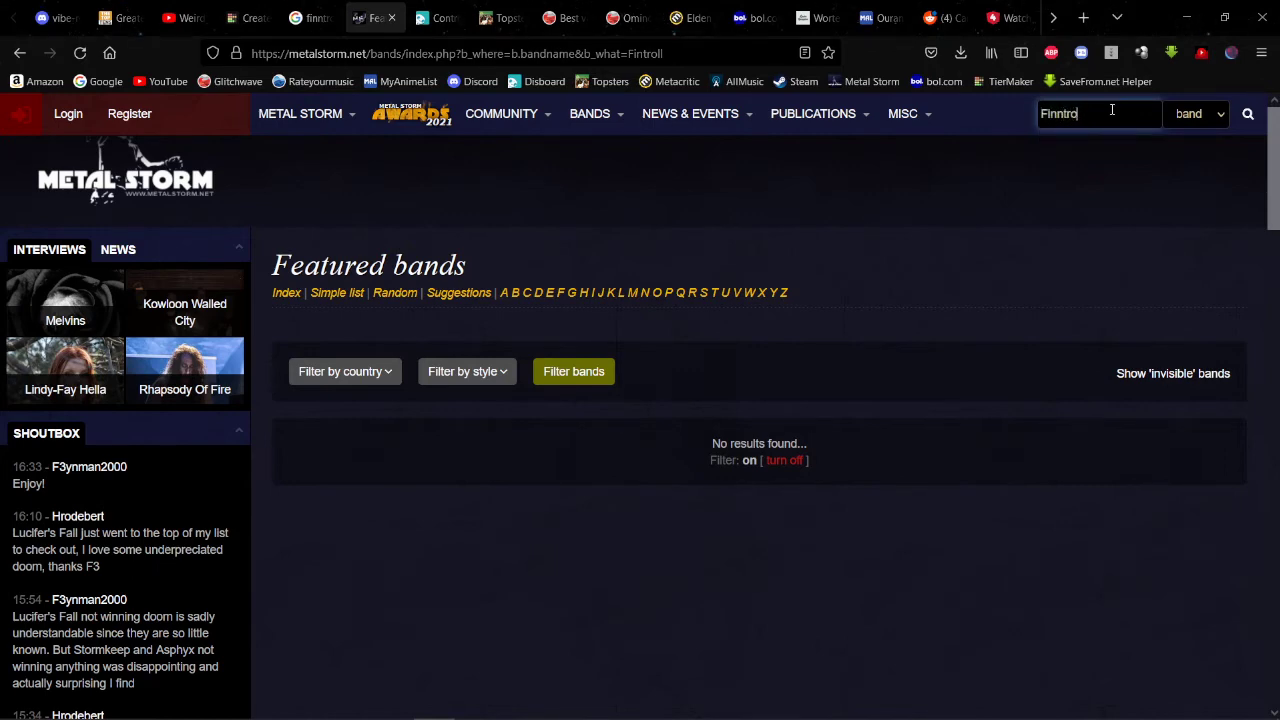
pyautogui.write('ll')
pyautogui.press('Return')
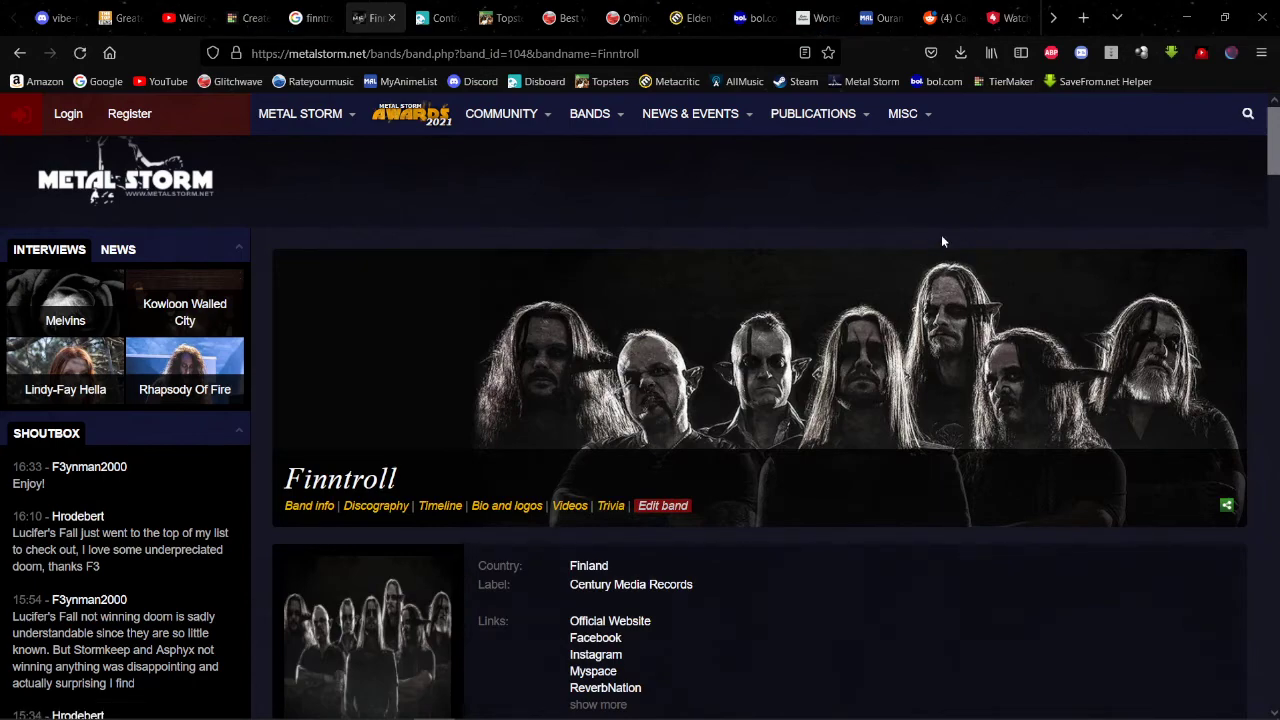
# Step: Examine Finntroll's band details, line-up, discography and latest reviews
pyautogui.scroll(-2, 930, 238)
pyautogui.scroll(2, 931, 236)
pyautogui.scroll(-6, 920, 242)
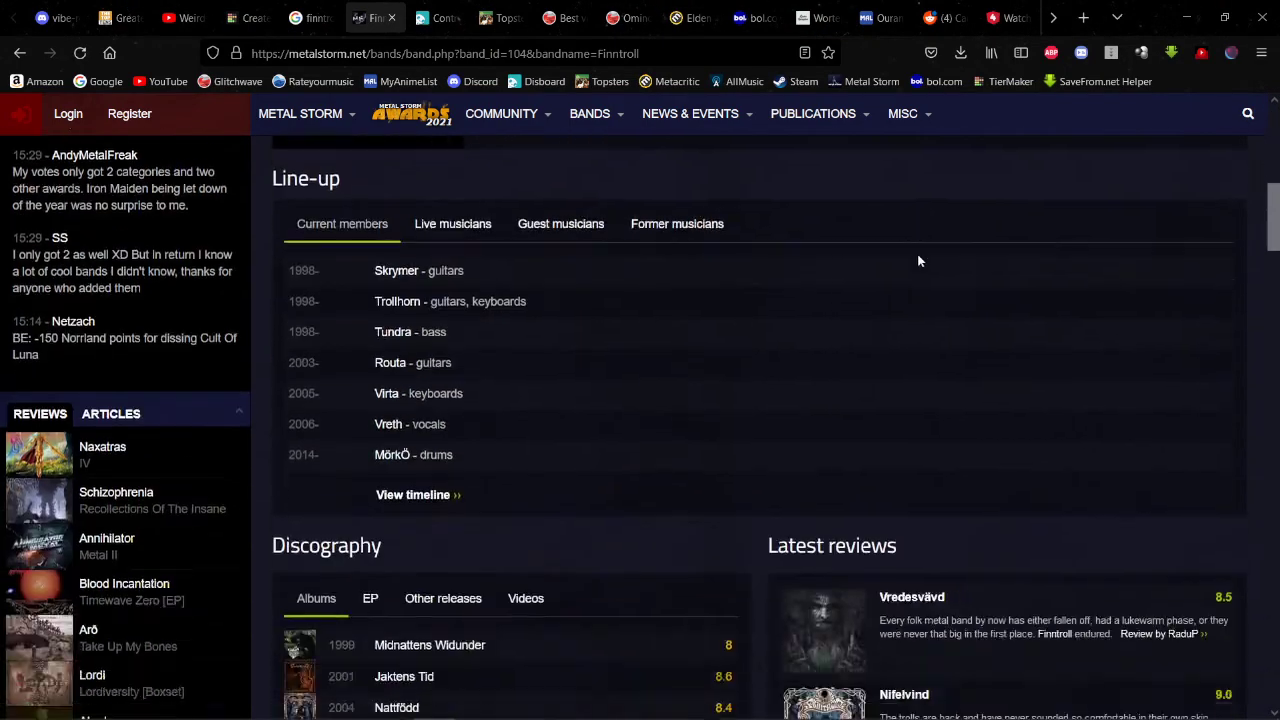
pyautogui.scroll(6, 917, 258)
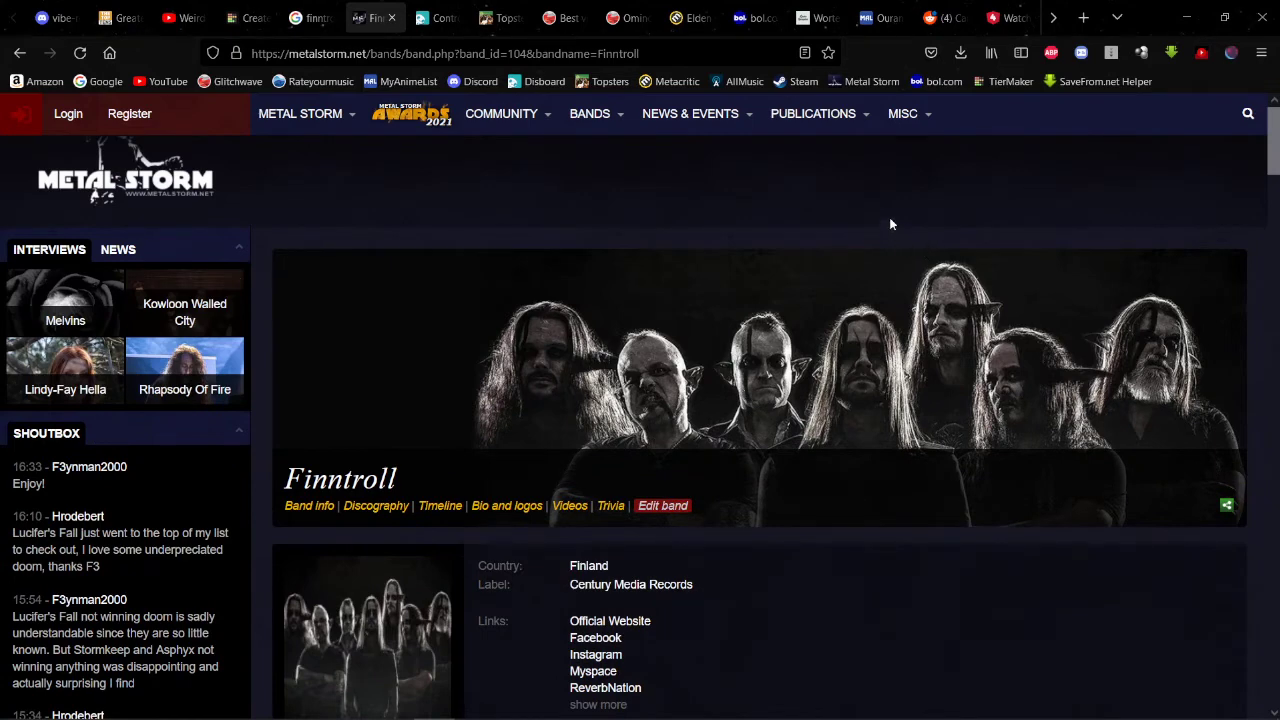
pyautogui.scroll(-4, 925, 200)
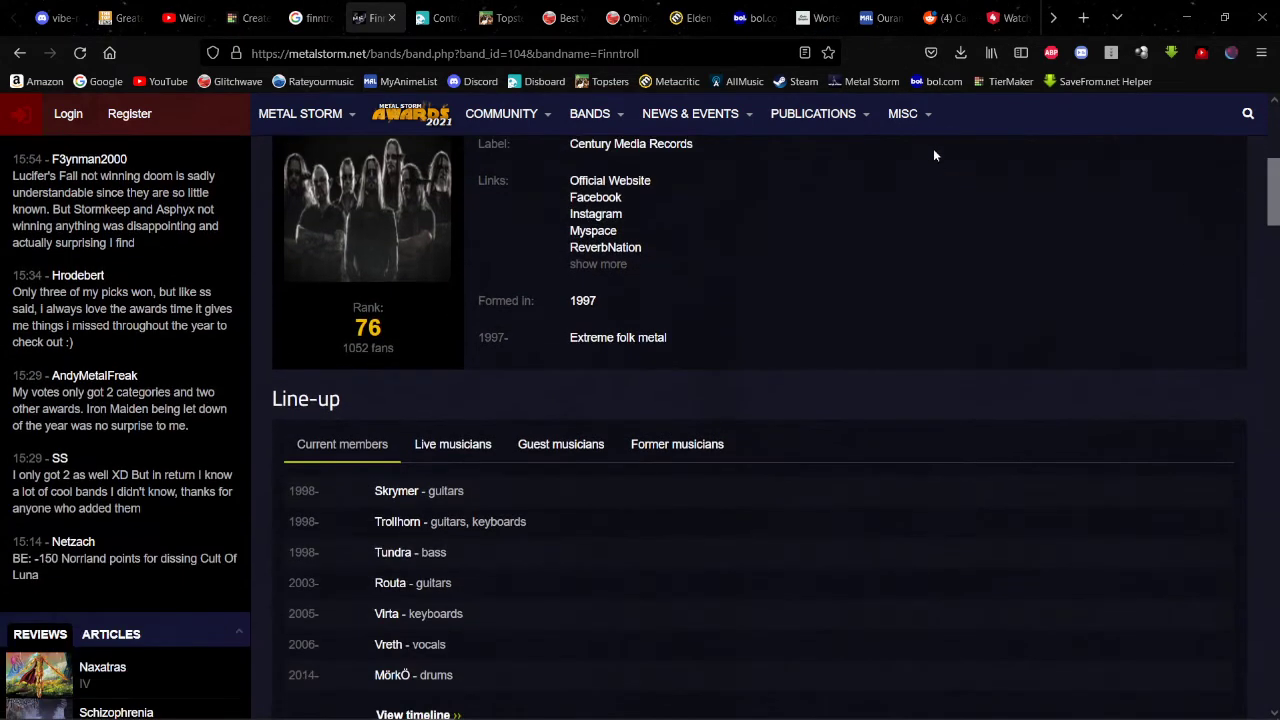
pyautogui.scroll(-10, 900, 363)
pyautogui.scroll(8, 879, 335)
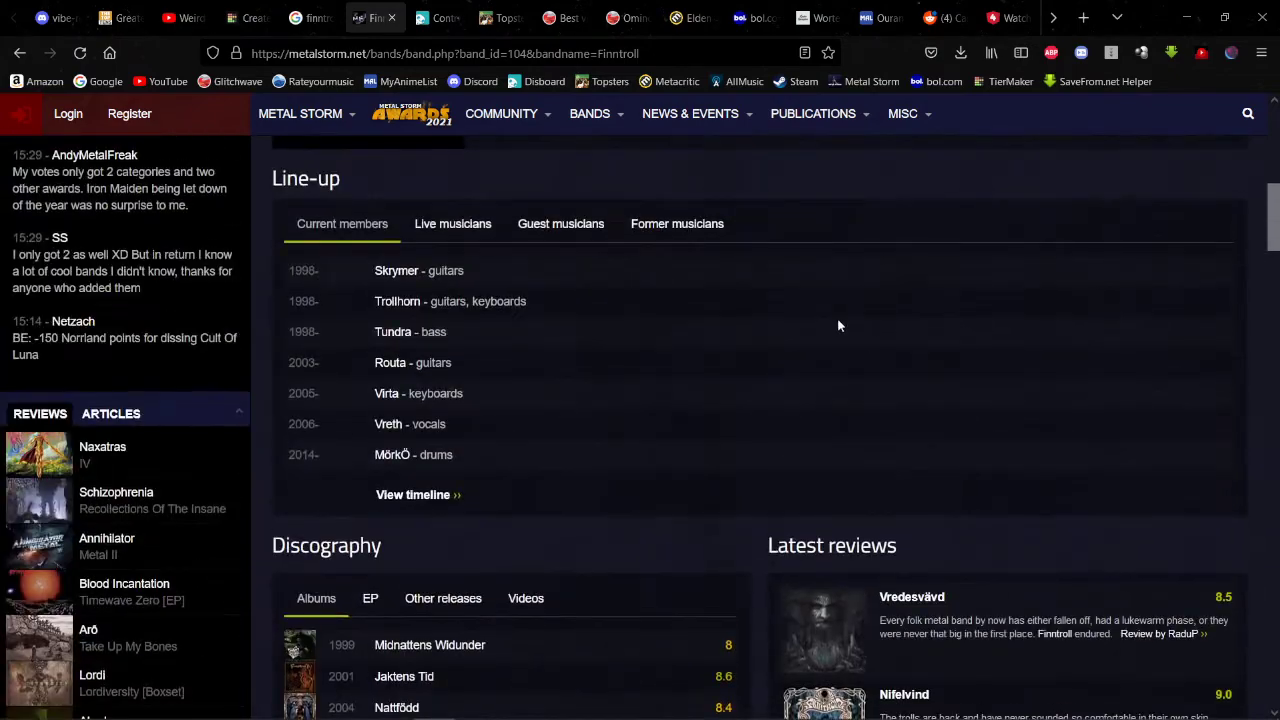
pyautogui.scroll(-2, 838, 325)
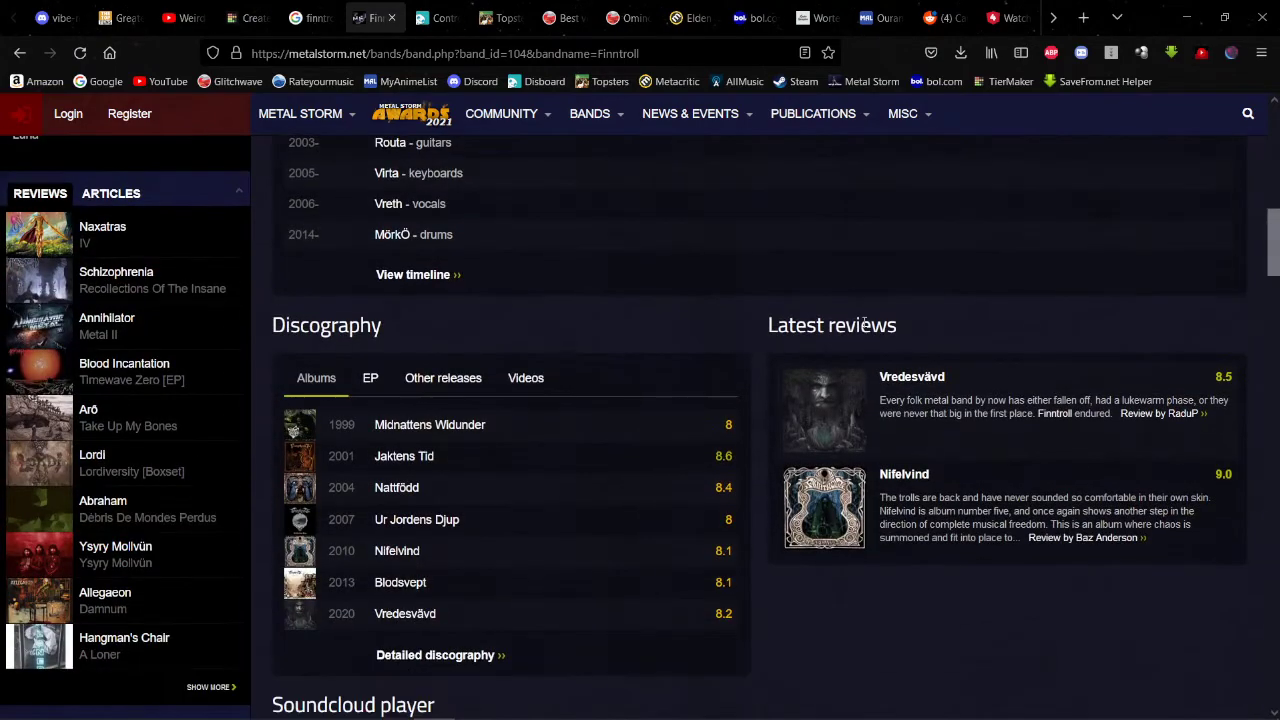
# Step: Open the 2004 album Nattfödd from Finntroll's discography and read its details
pyautogui.click(397, 488)
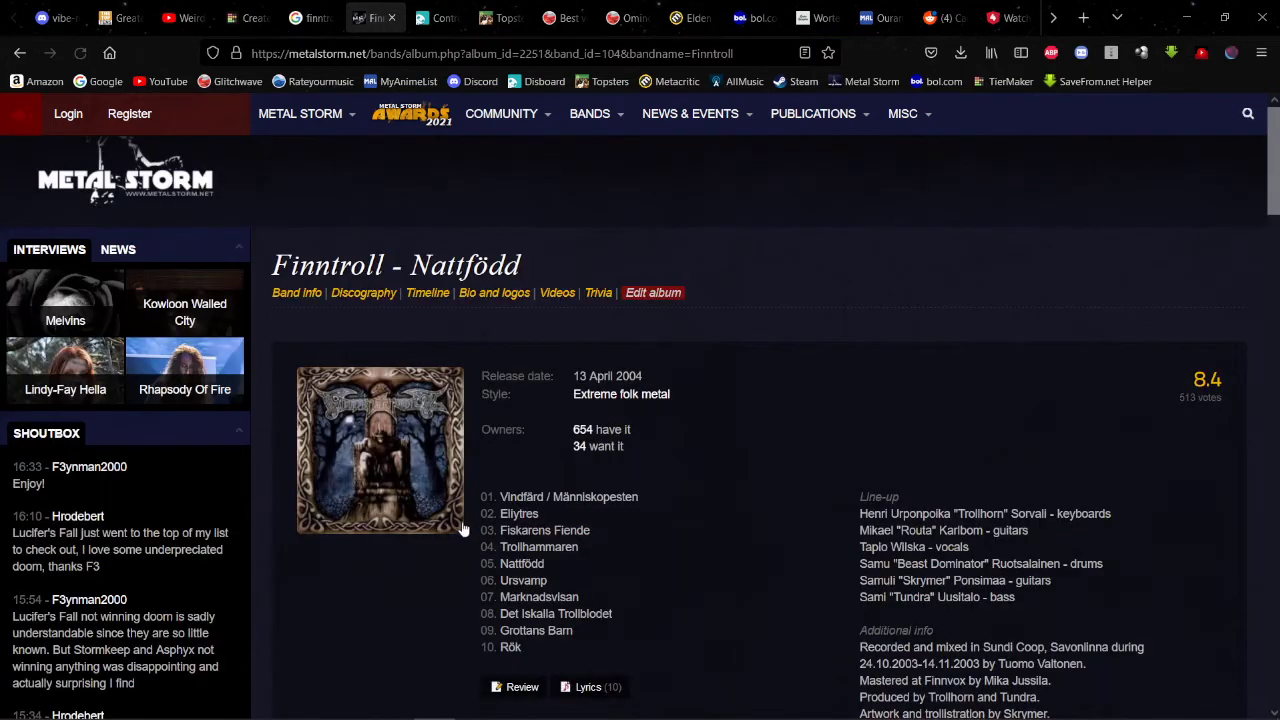
pyautogui.moveTo(406, 270); pyautogui.dragTo(735, 308)
pyautogui.click(766, 272)
pyautogui.moveTo(544, 564); pyautogui.dragTo(507, 564)
pyautogui.moveTo(627, 570); pyautogui.dragTo(590, 550)
# Step: Compare the logos in the tier list's "Never listened to/Heard of" row with the enlarged Finntroll logo on Google
pyautogui.click(241, 5)
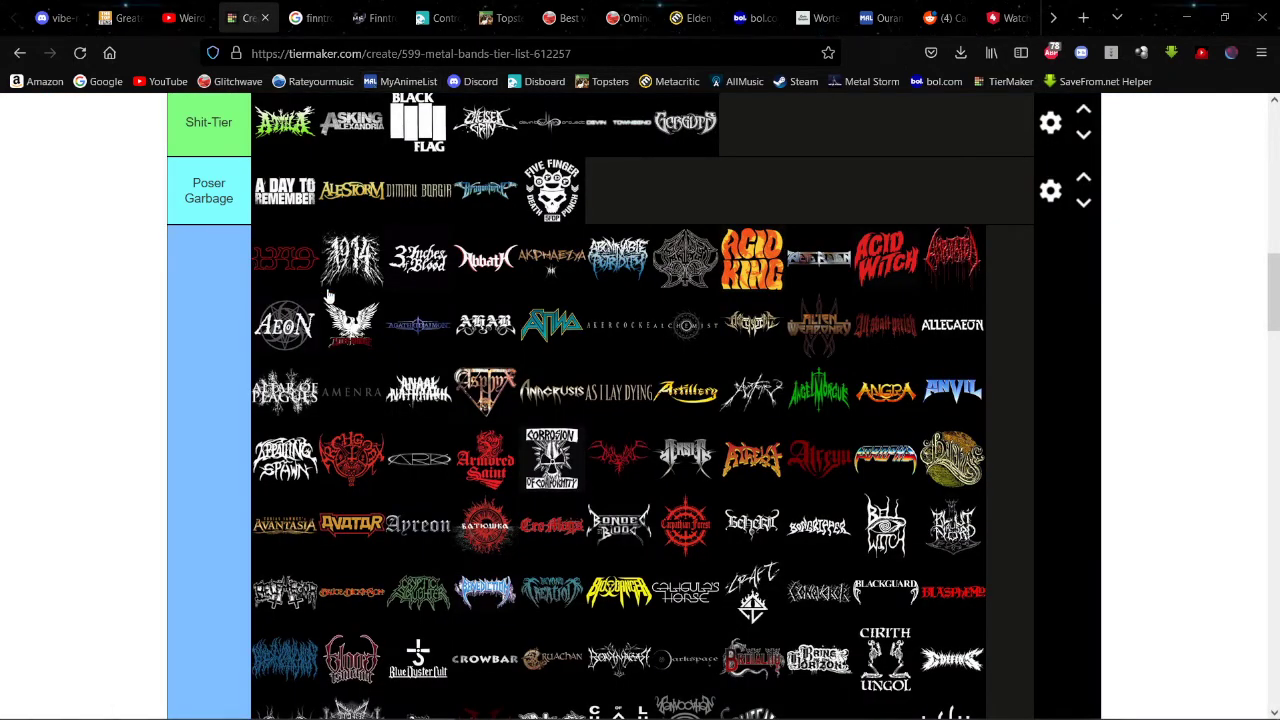
pyautogui.scroll(-3, 328, 297)
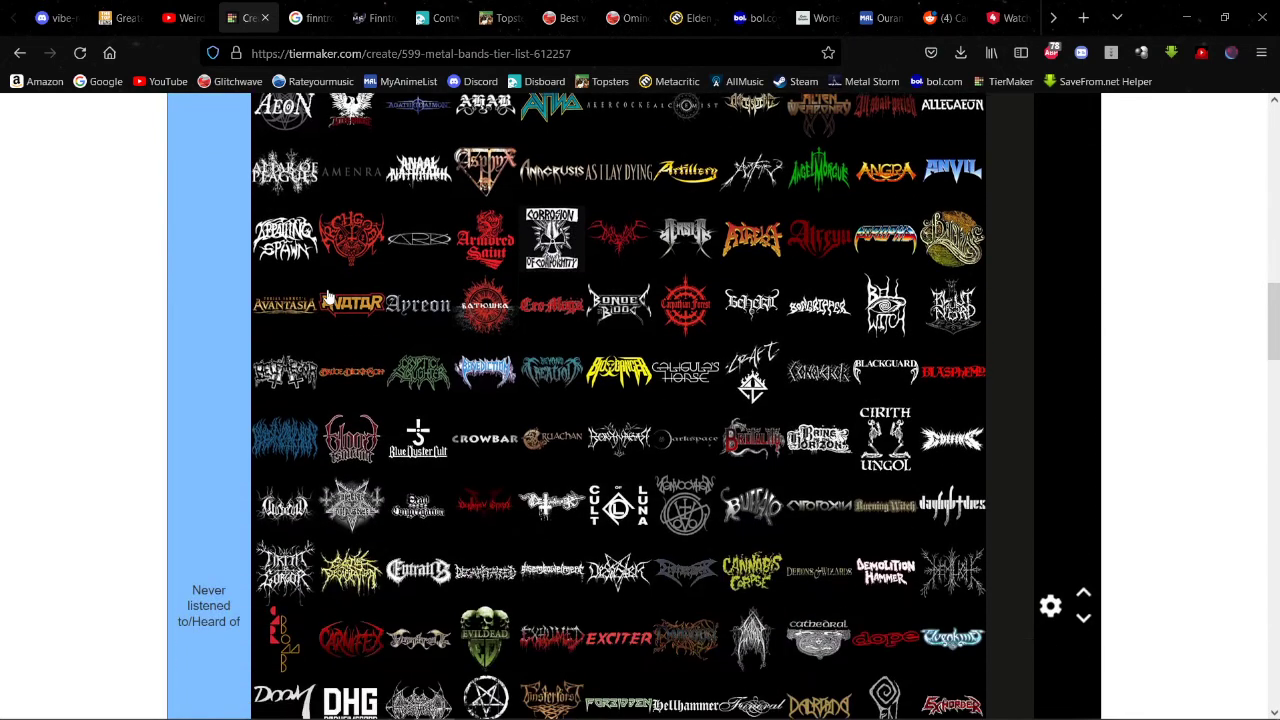
pyautogui.scroll(-3, 328, 297)
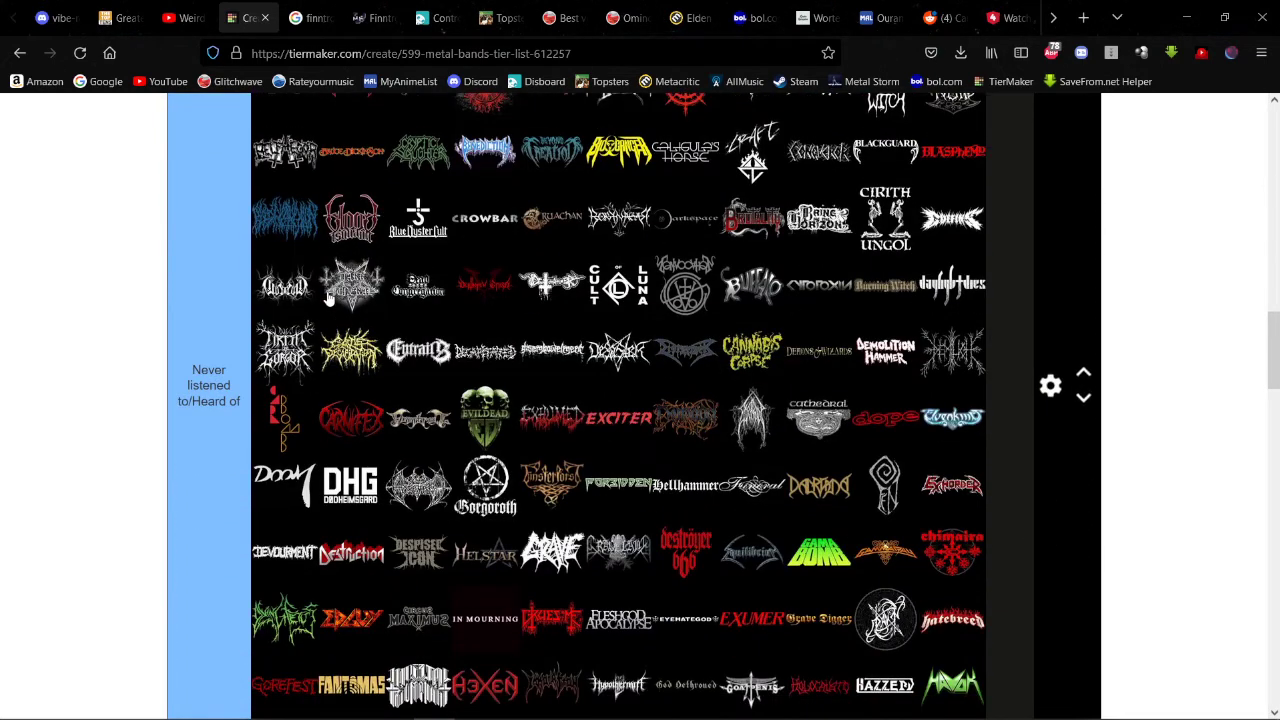
pyautogui.click(312, 18)
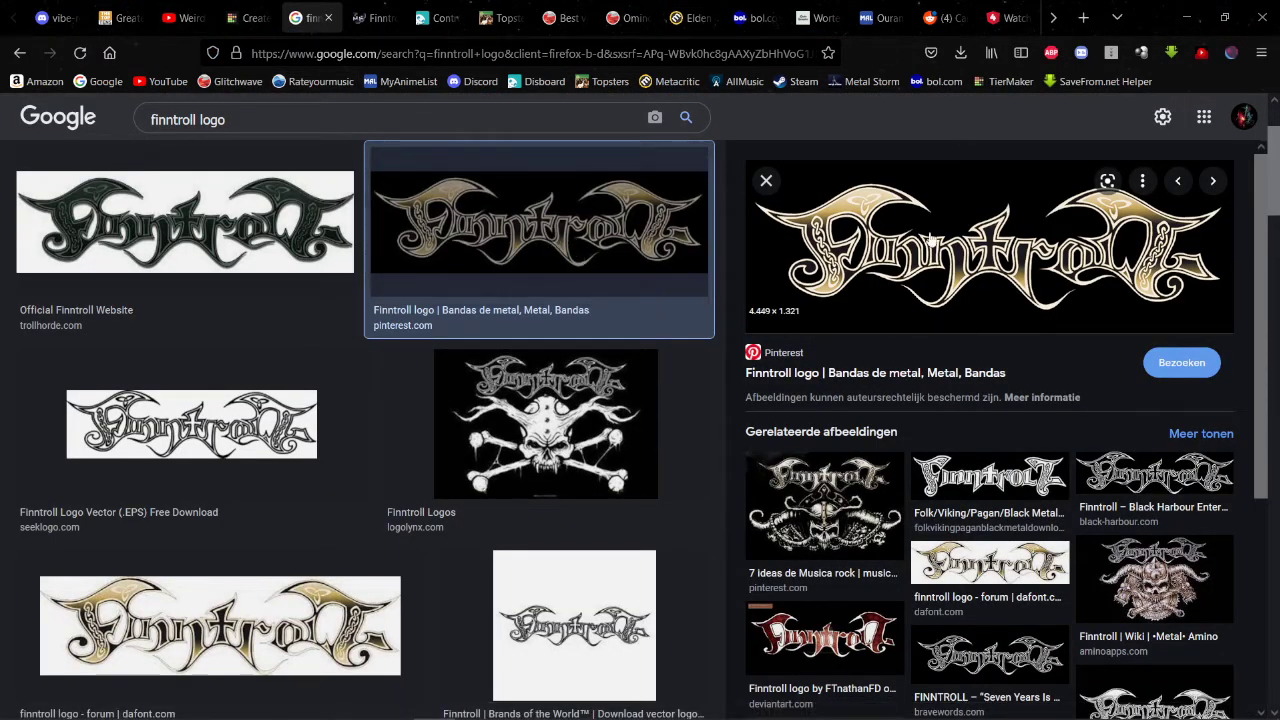
pyautogui.click(250, 18)
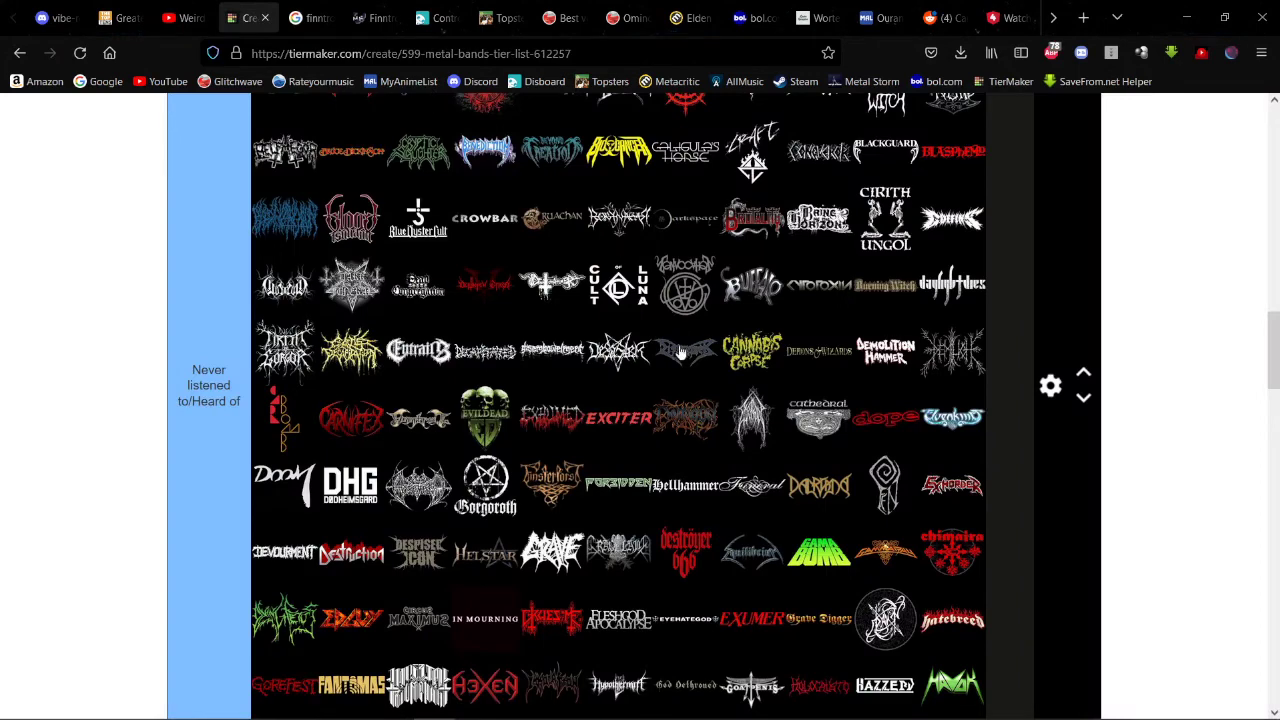
pyautogui.scroll(-3, 681, 348)
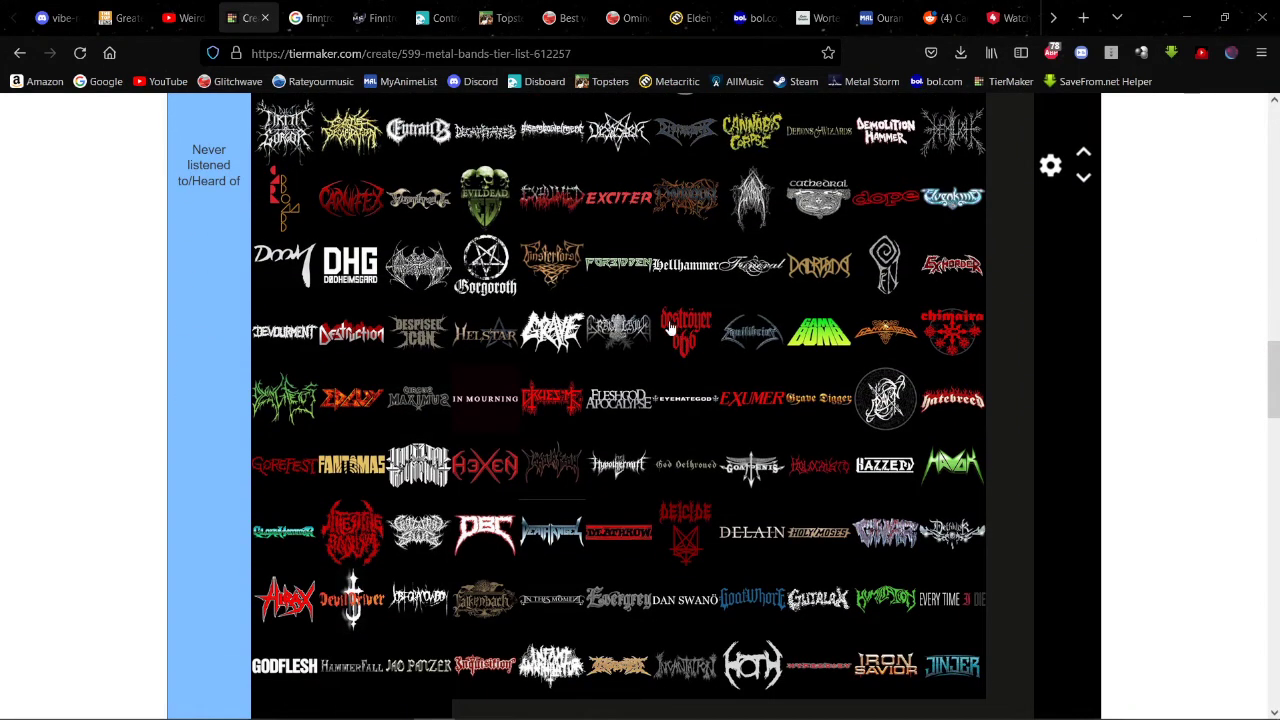
pyautogui.scroll(-3, 668, 332)
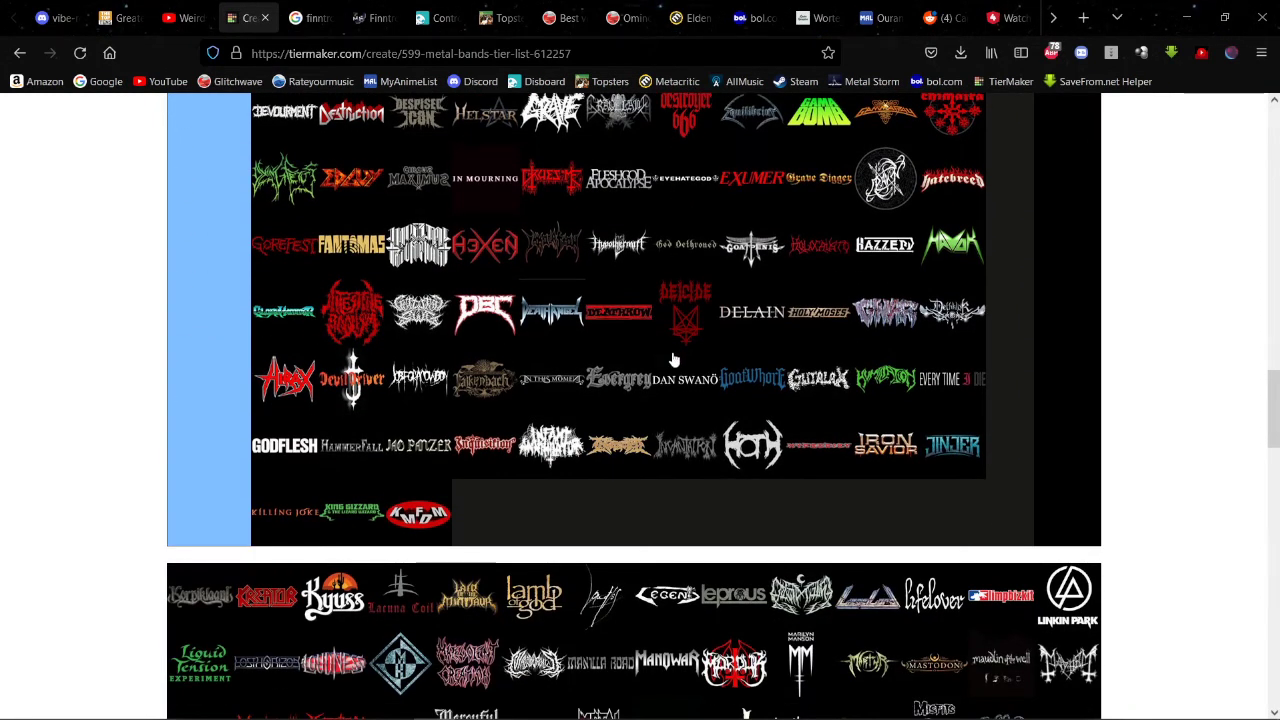
# Step: Search the "Never listened to/Heard of" row for Finntroll's logo, working back from its last logos to the beginning
pyautogui.scroll(3, 698, 380)
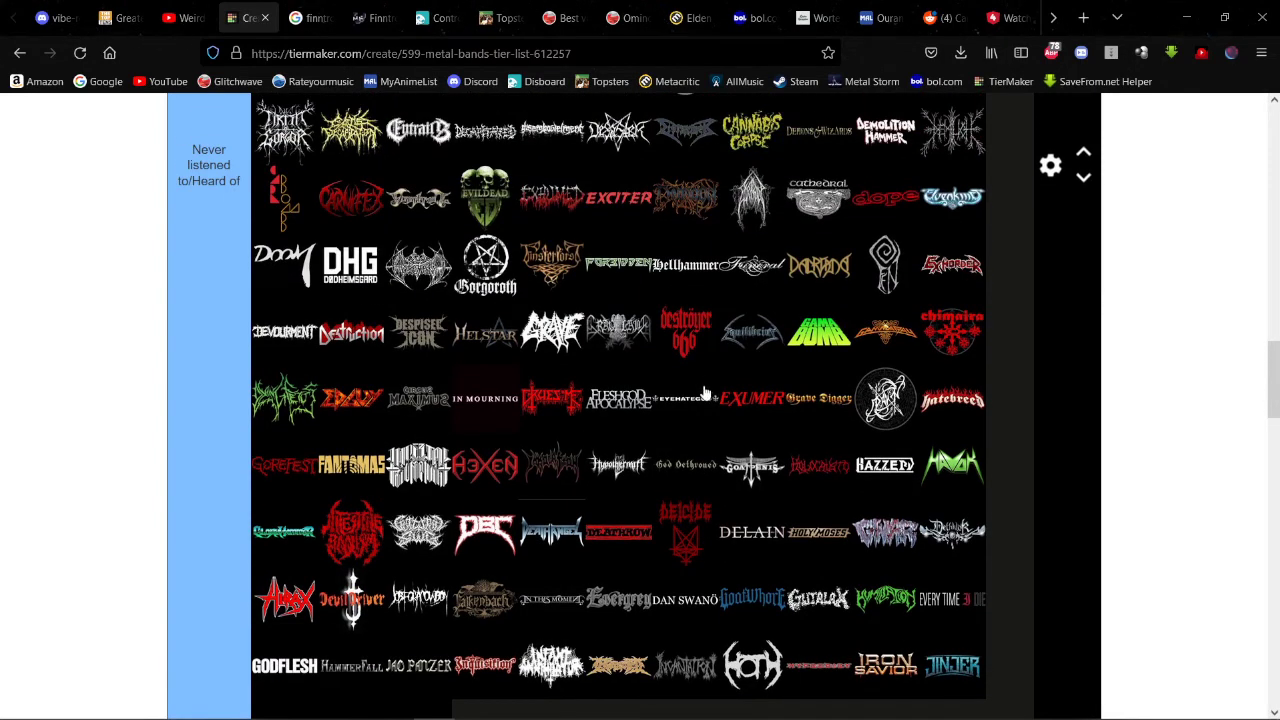
pyautogui.scroll(2, 704, 393)
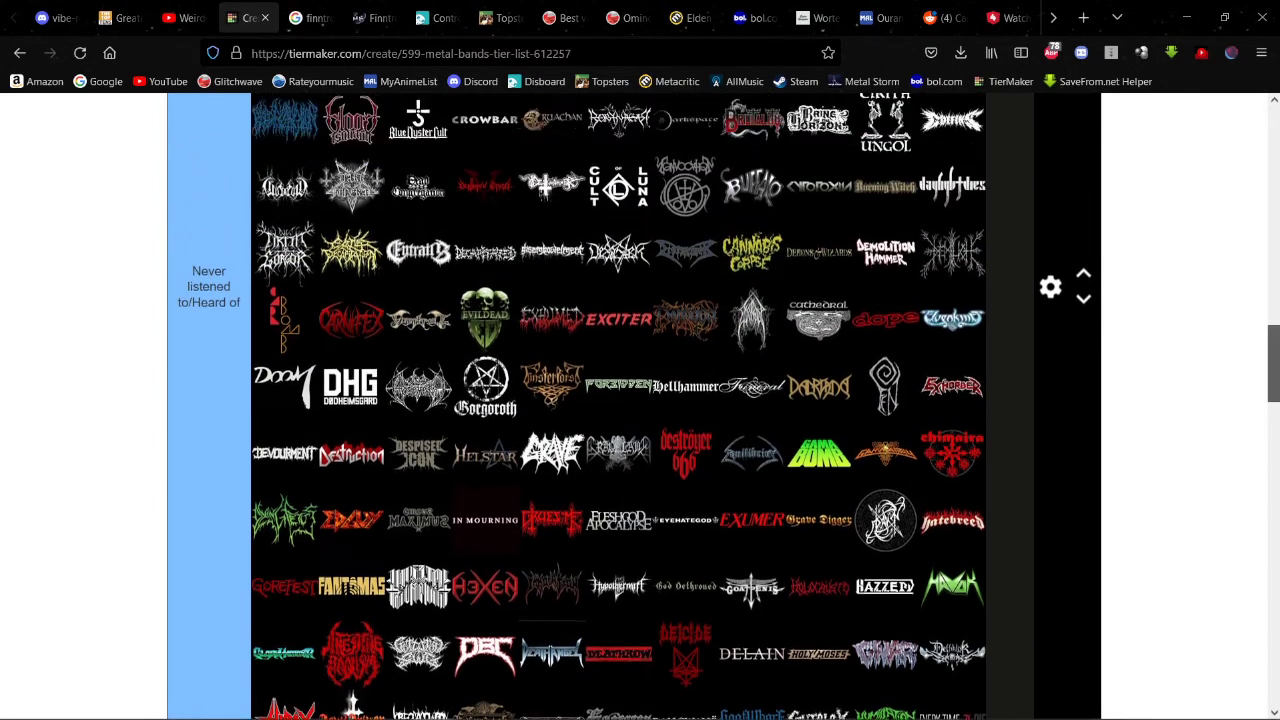
pyautogui.scroll(2, 618, 400)
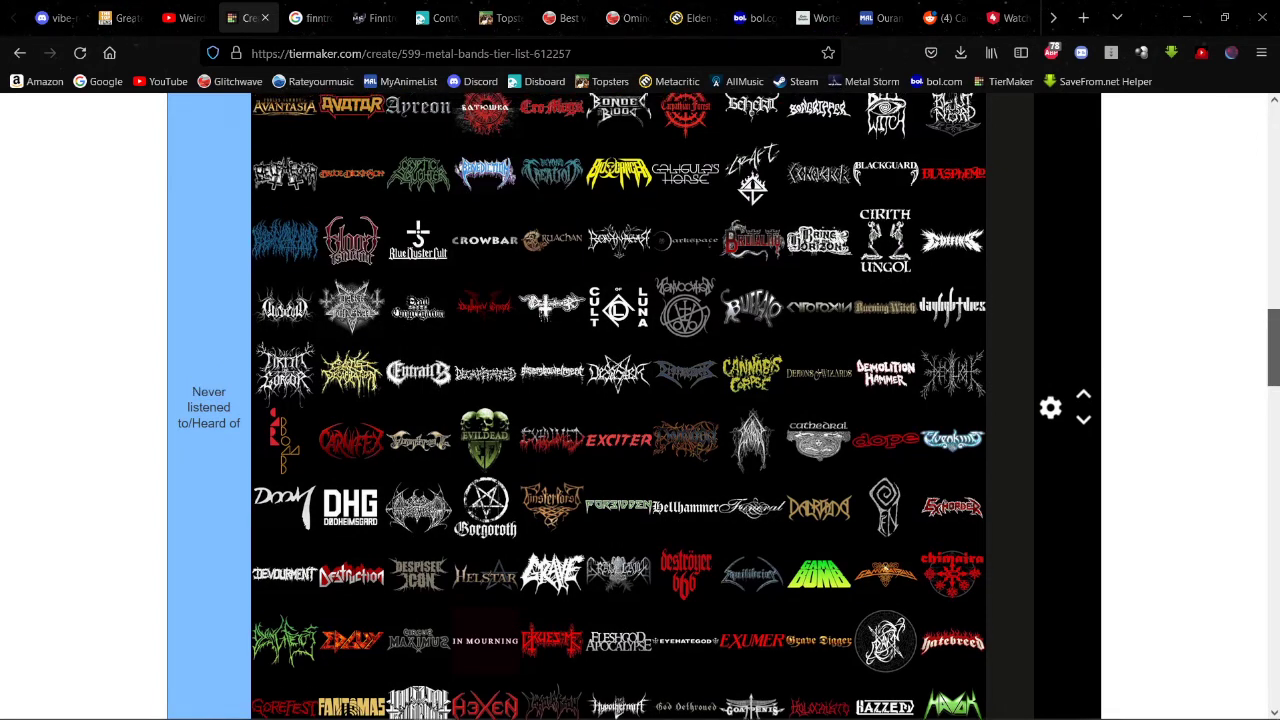
pyautogui.scroll(4, 618, 400)
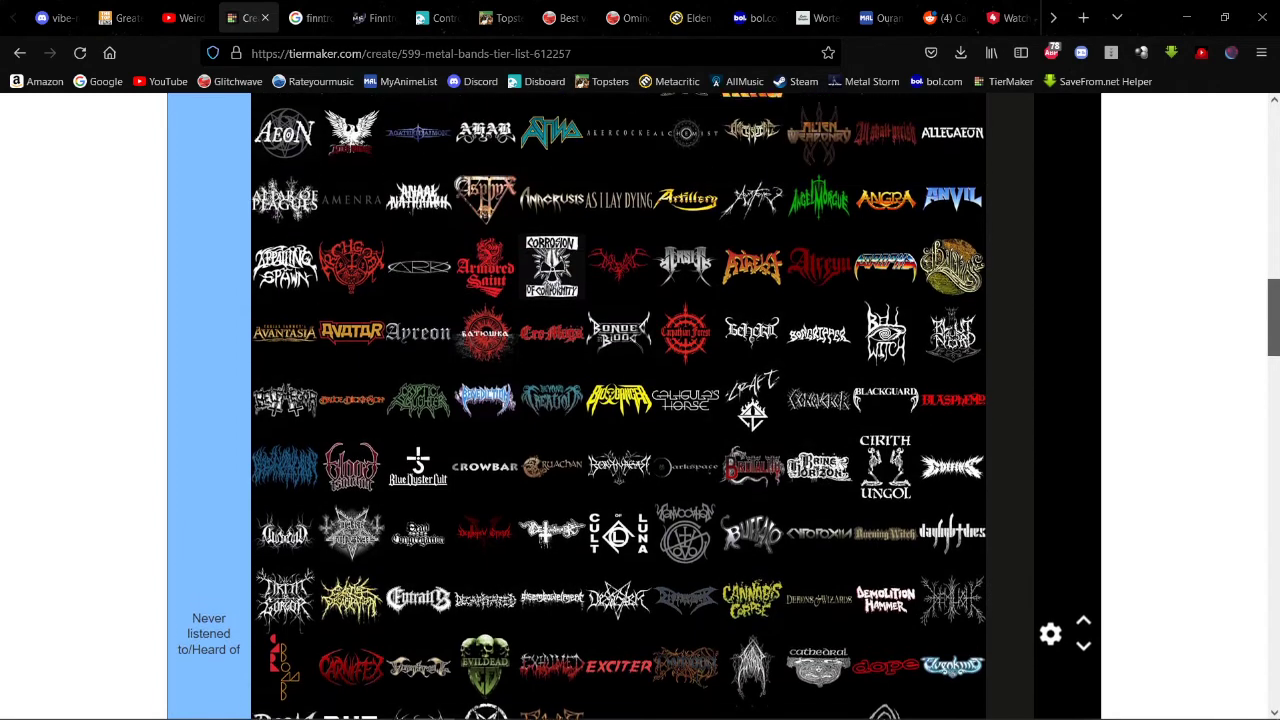
pyautogui.click(1273, 104)
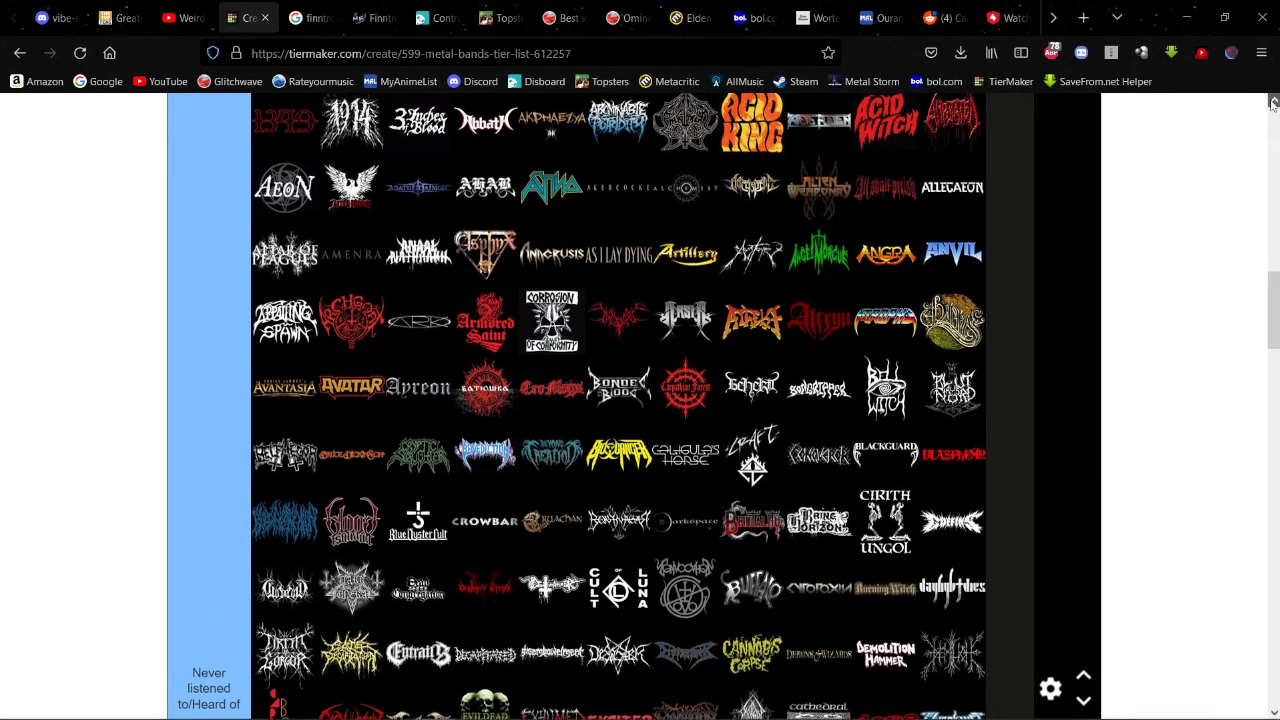
pyautogui.click(1273, 104)
pyautogui.click(1273, 104)
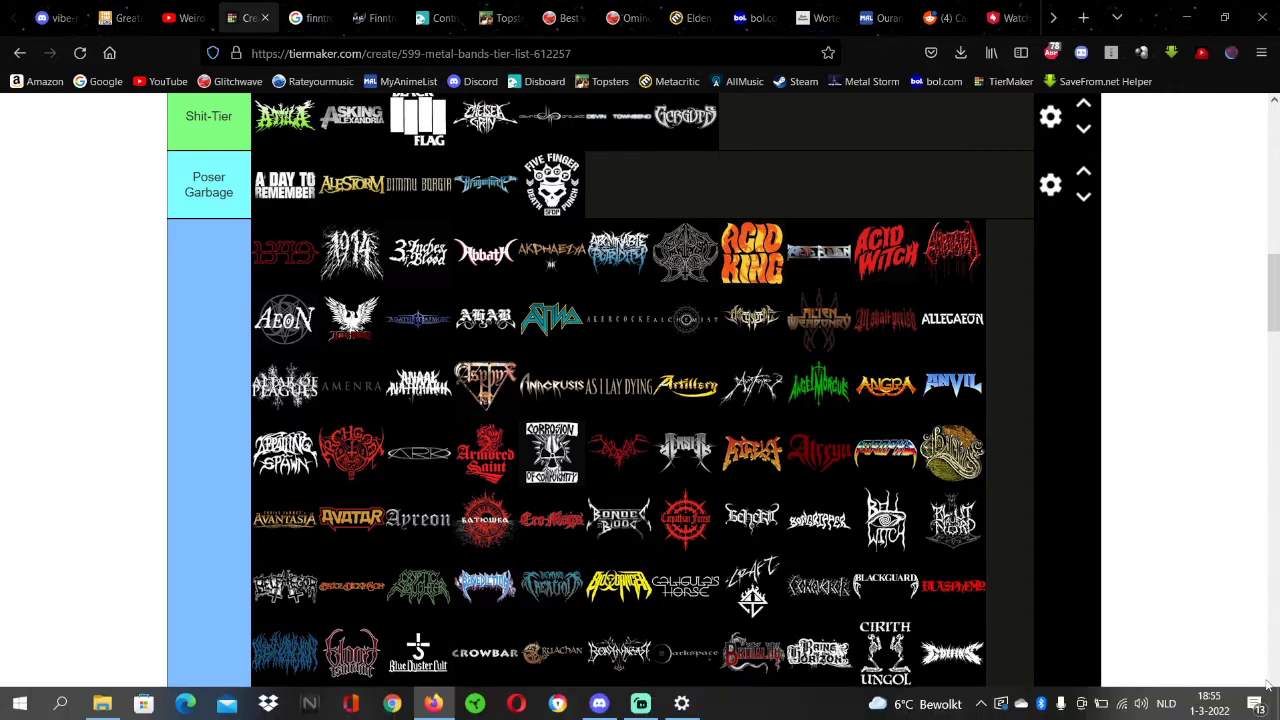
# Step: Scan the "Never listened to/Heard of" row for Finntroll's logo from the 1349 line through to the KMFDM line
pyautogui.click(1273, 712)
pyautogui.scroll(-3, 1273, 712)
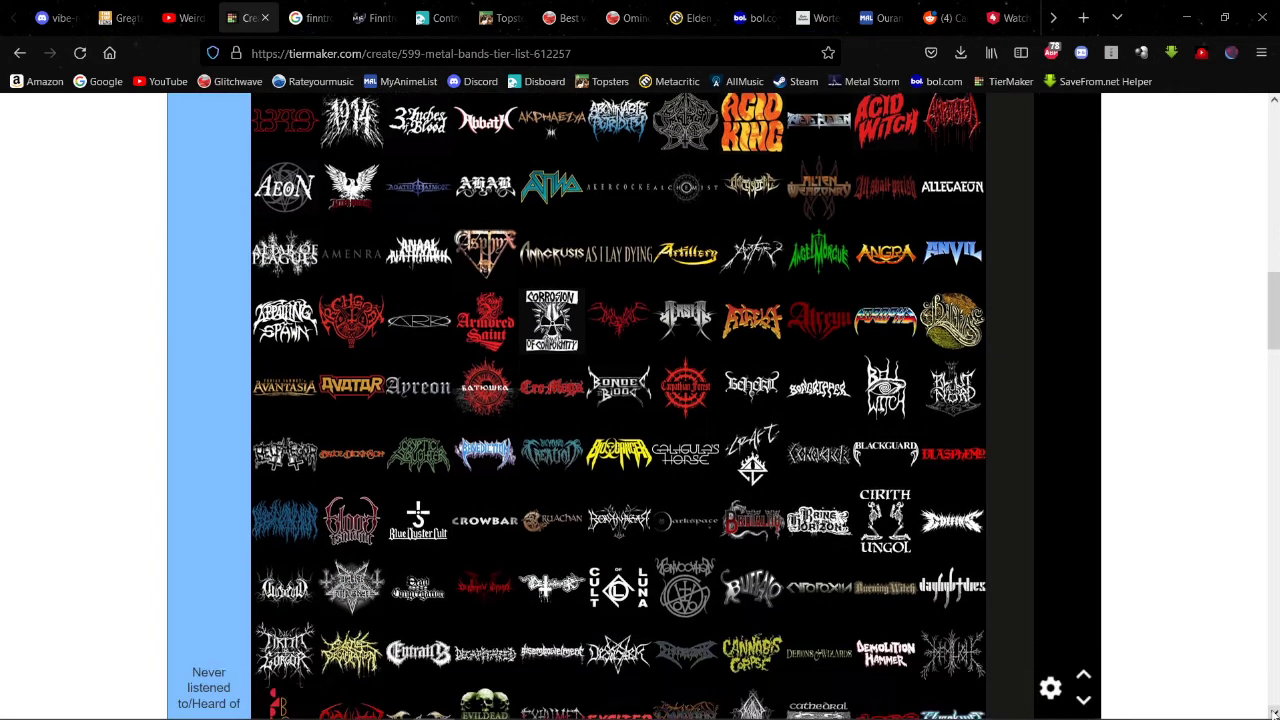
pyautogui.scroll(-3, 1273, 712)
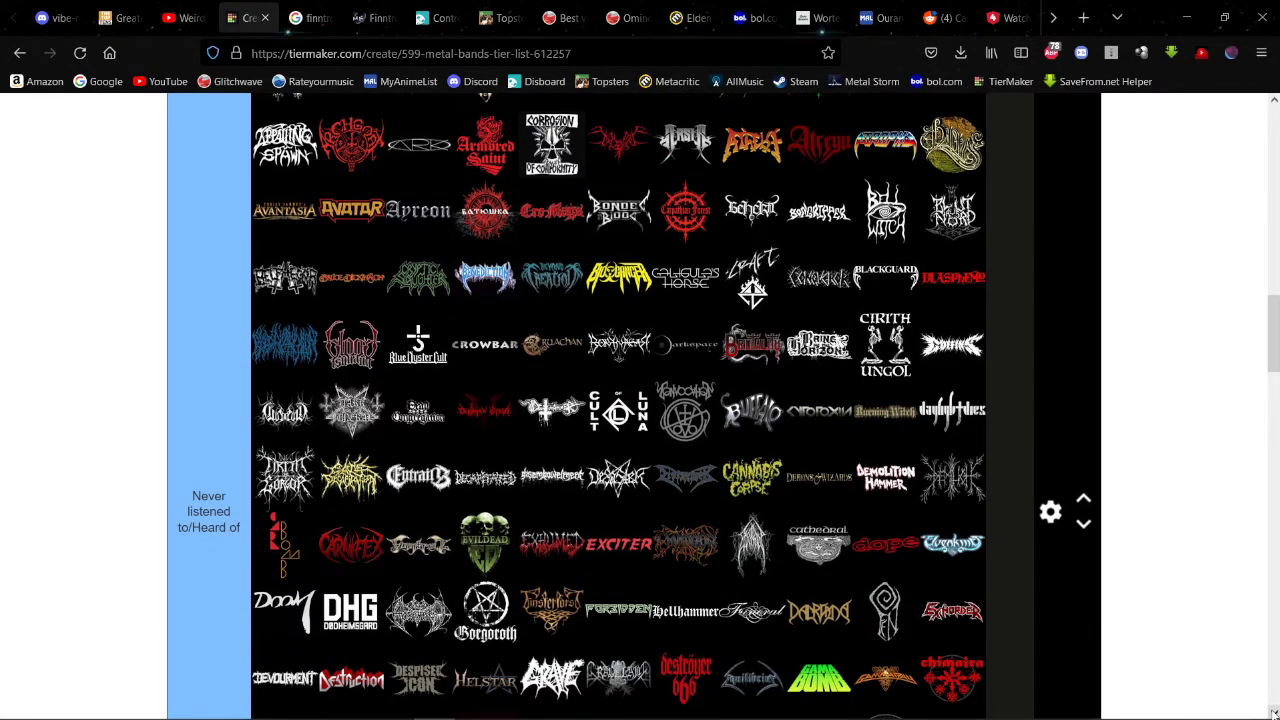
pyautogui.scroll(-1, 1273, 712)
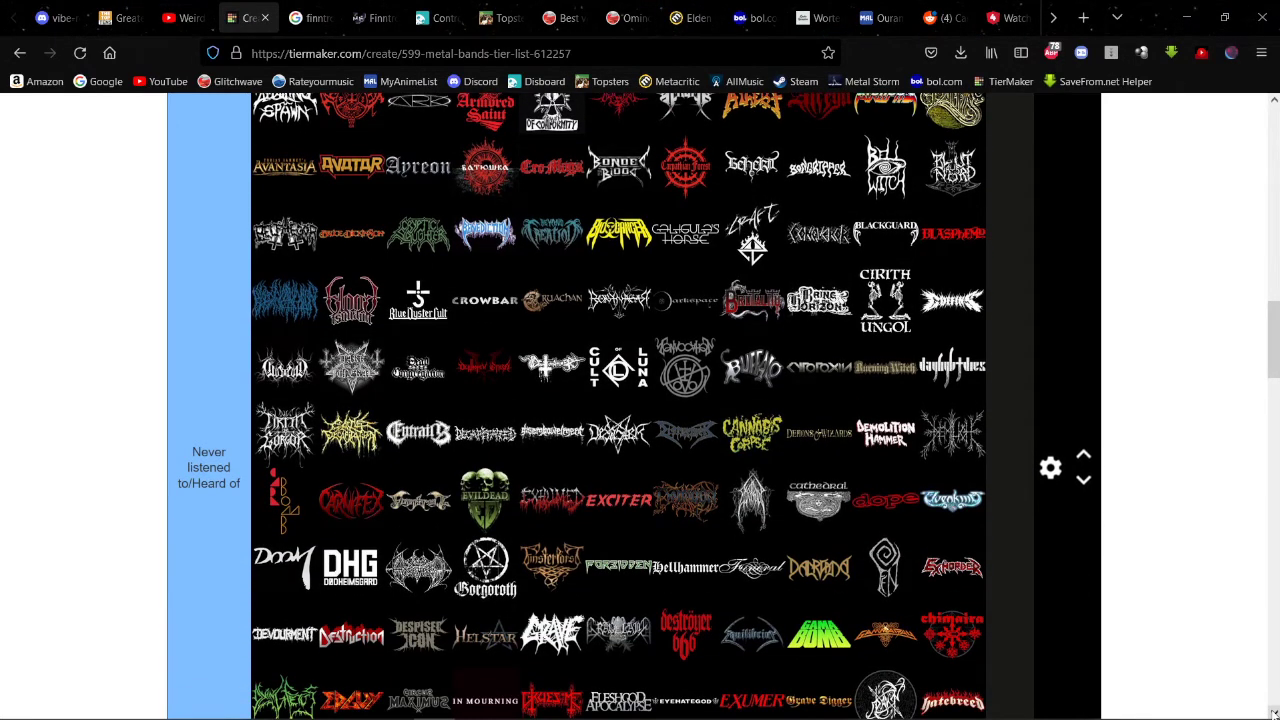
pyautogui.scroll(-3, 1273, 712)
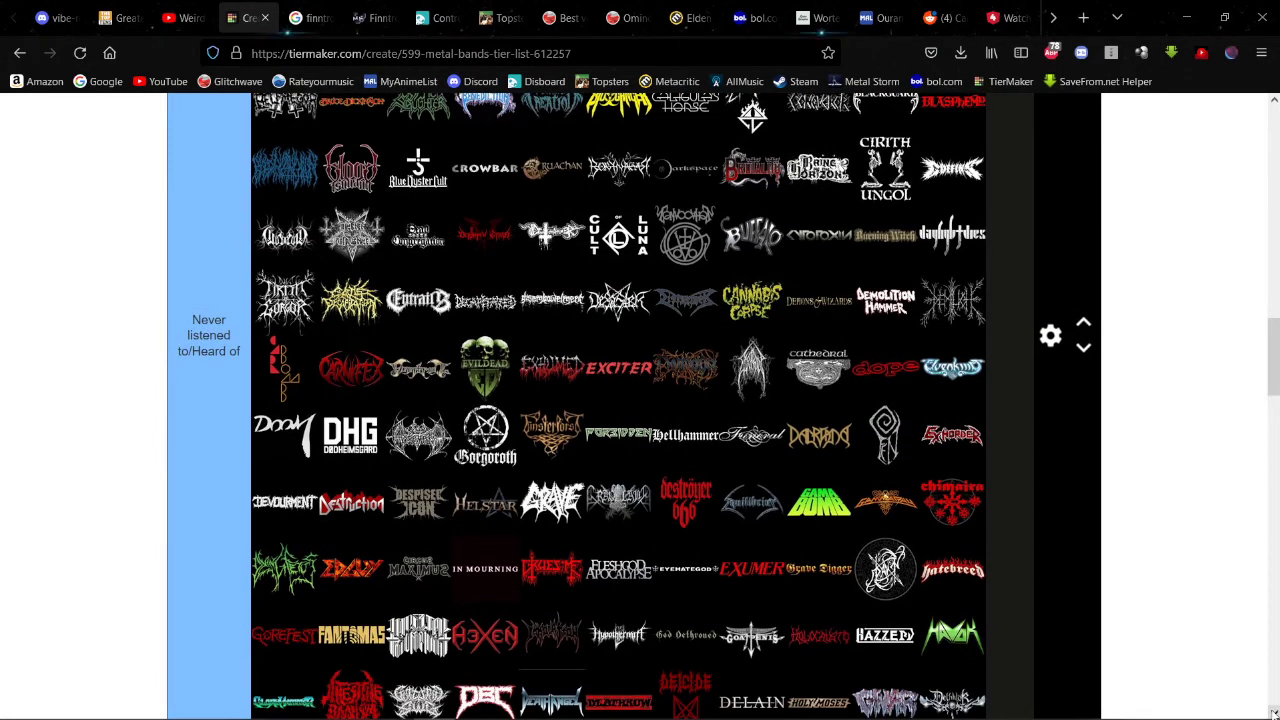
pyautogui.scroll(-3, 1273, 712)
pyautogui.scroll(-1, 1273, 712)
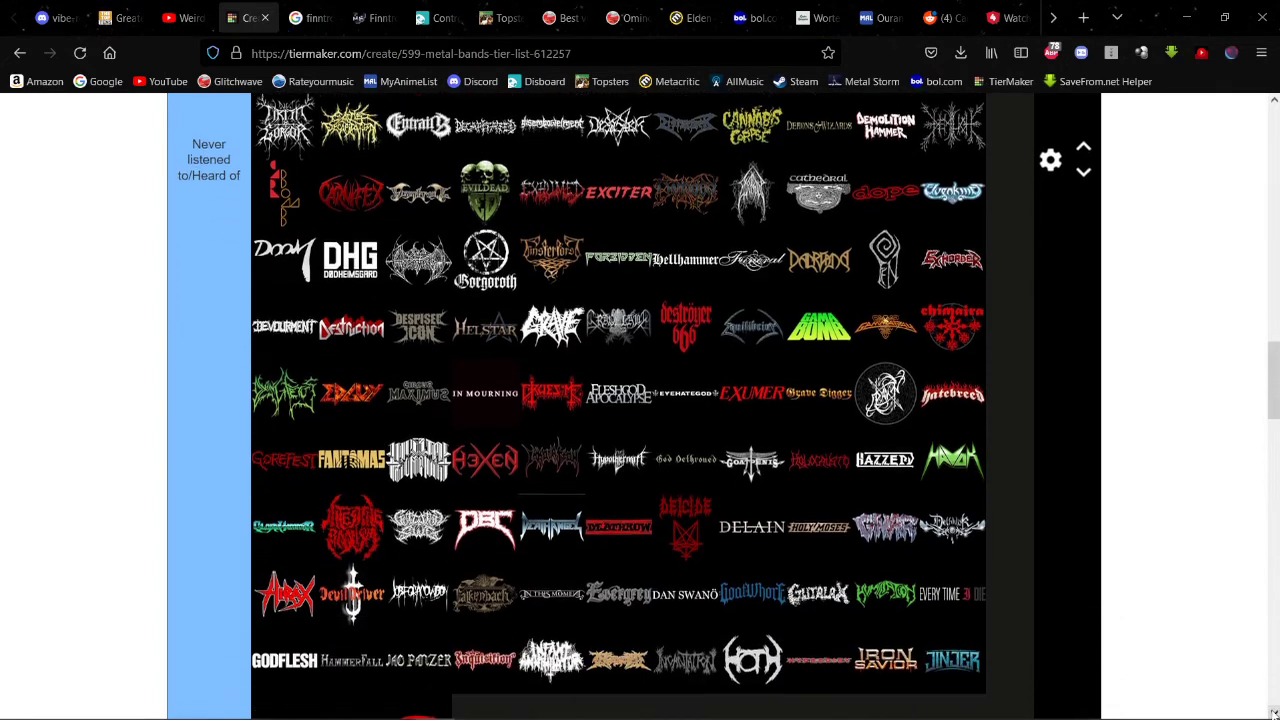
pyautogui.scroll(-2, 1265, 708)
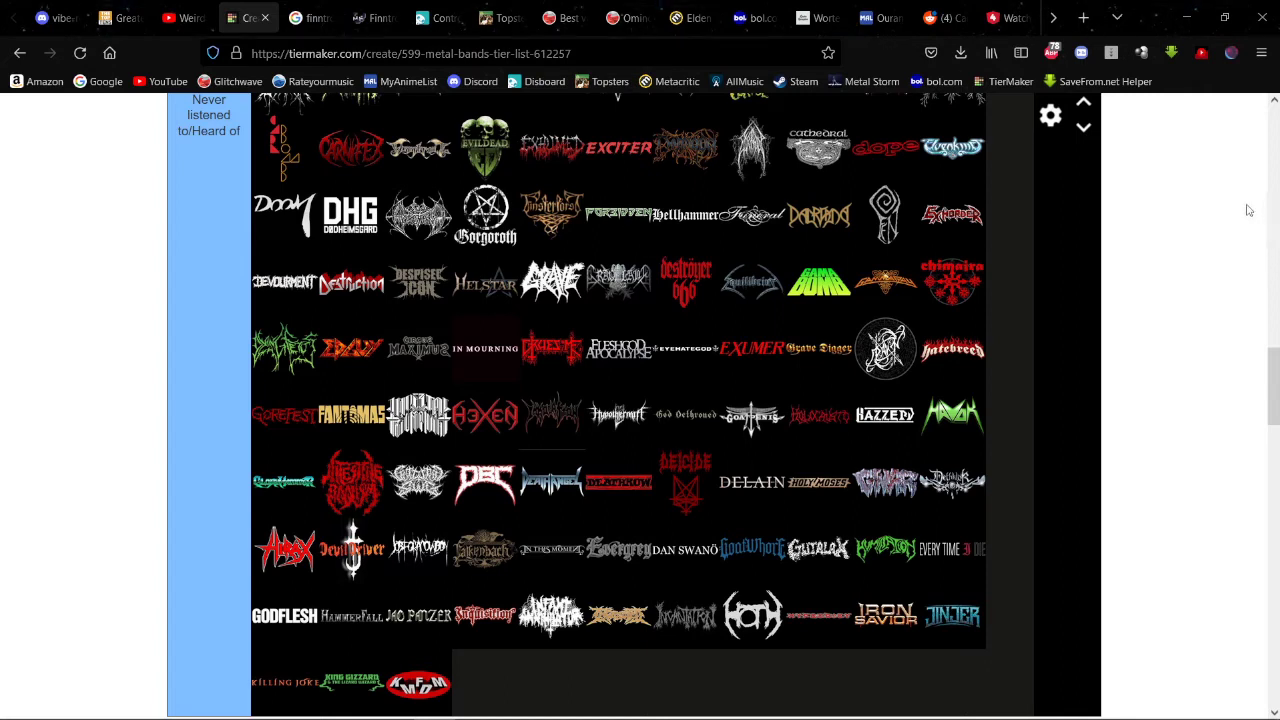
# Step: Recheck the "Never listened to/Heard of" logos for Finntroll in reverse order, from the KMFDM line back to the Anvil line
pyautogui.click(1274, 101)
pyautogui.click(1274, 101)
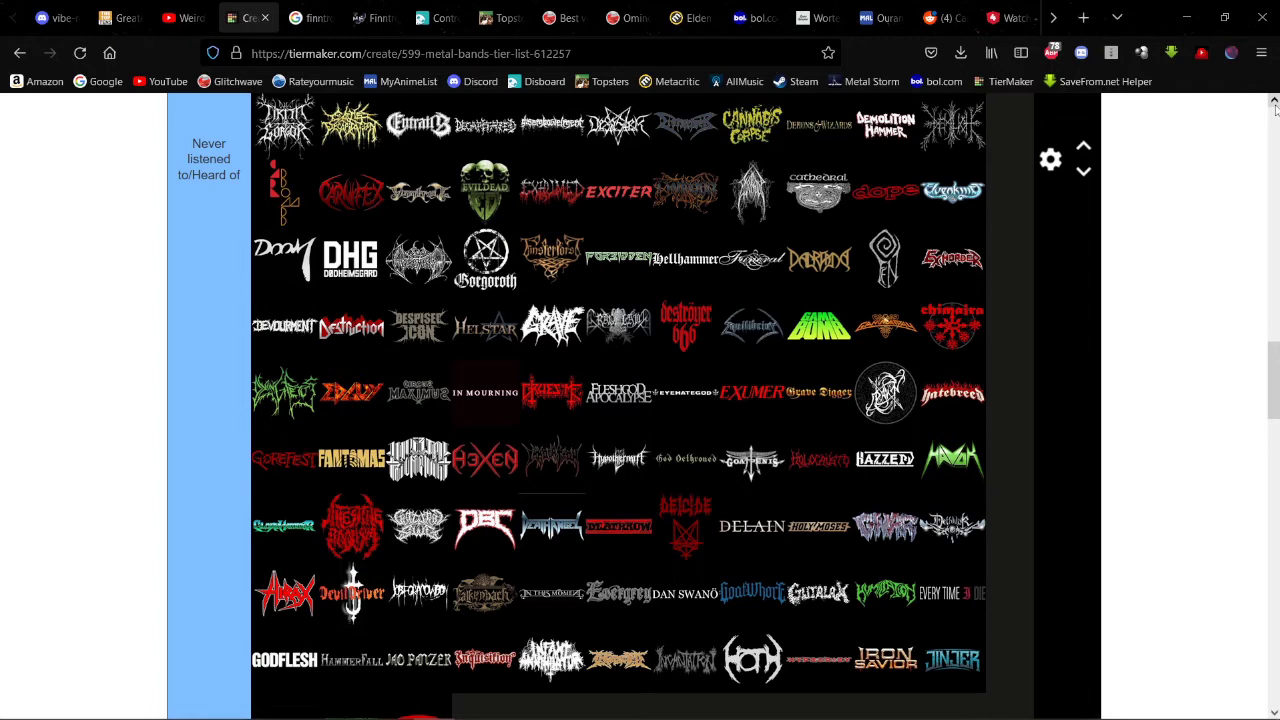
pyautogui.click(1274, 101)
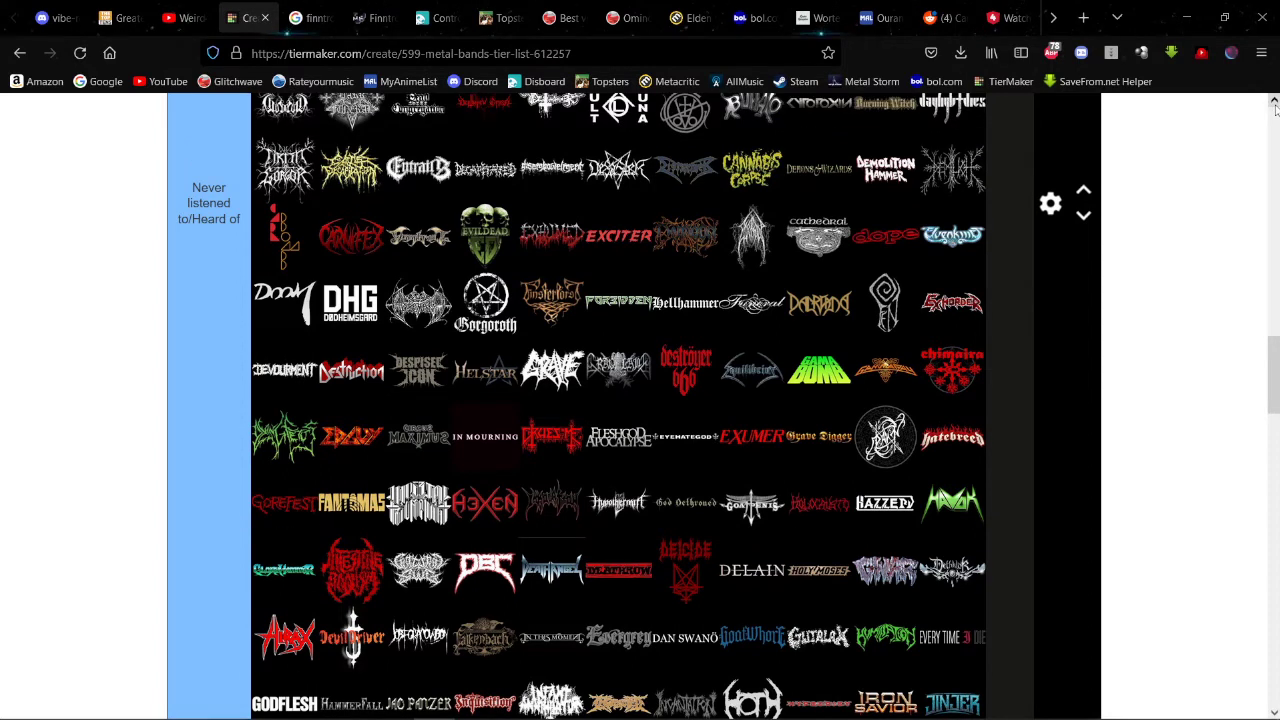
pyautogui.click(1274, 101)
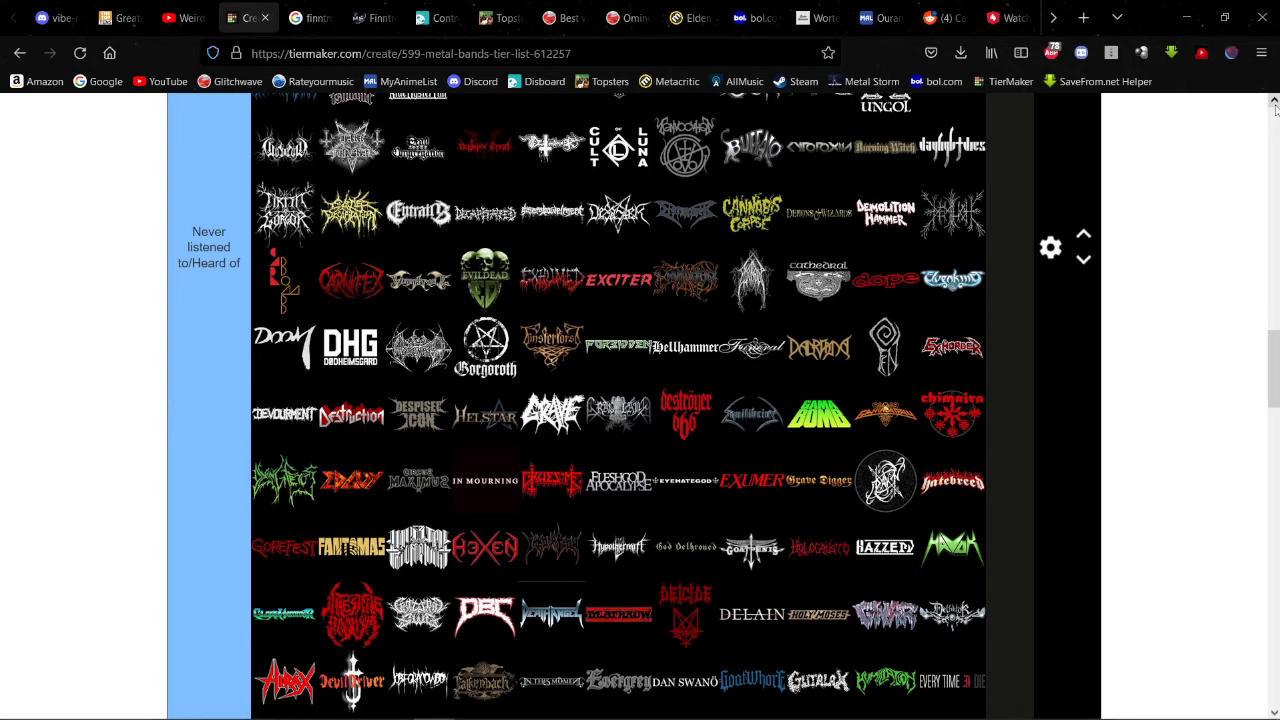
pyautogui.click(1274, 101)
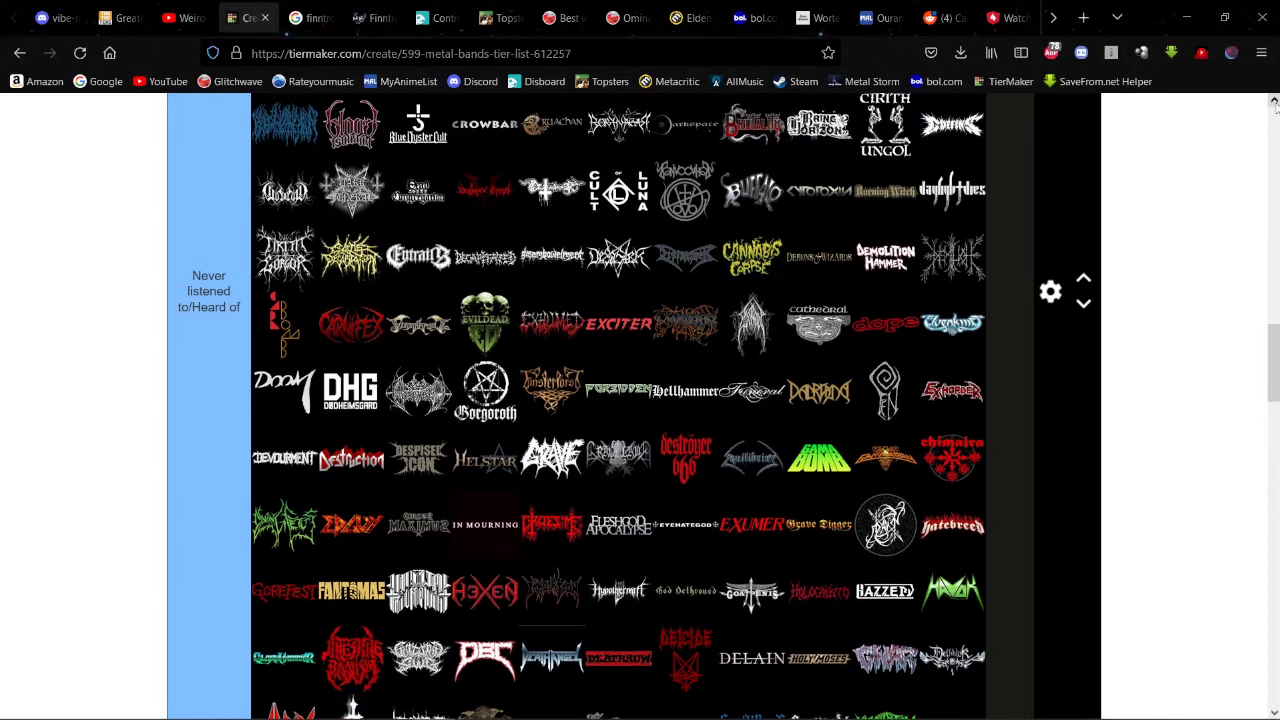
pyautogui.click(1274, 101)
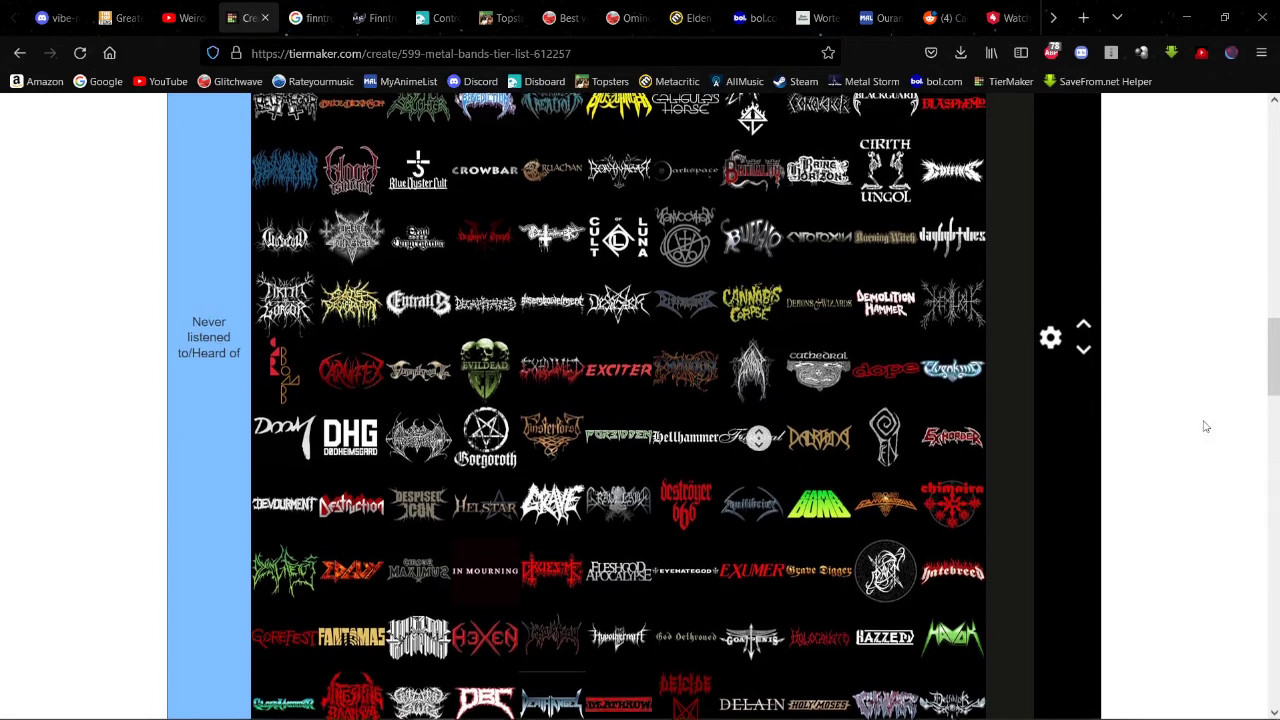
pyautogui.scroll(1, 1205, 425)
pyautogui.moveTo(1274, 345); pyautogui.dragTo(1276, 331)
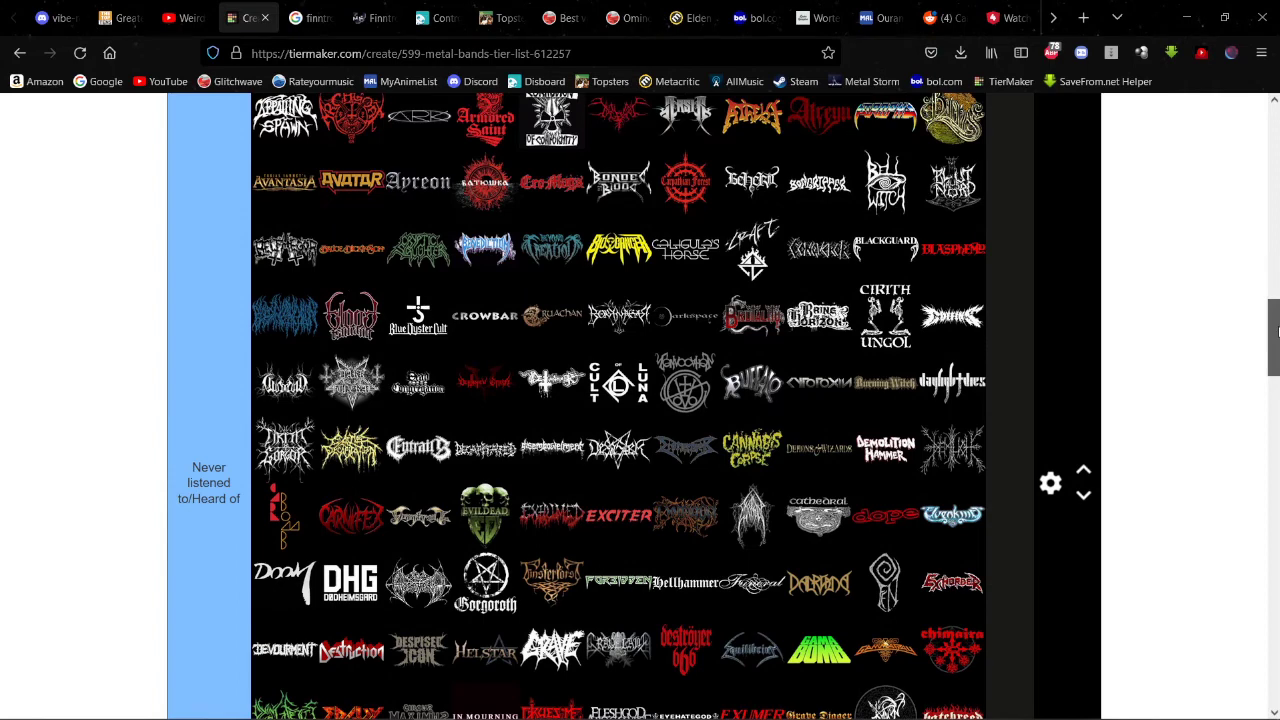
pyautogui.moveTo(1276, 331); pyautogui.dragTo(1276, 320)
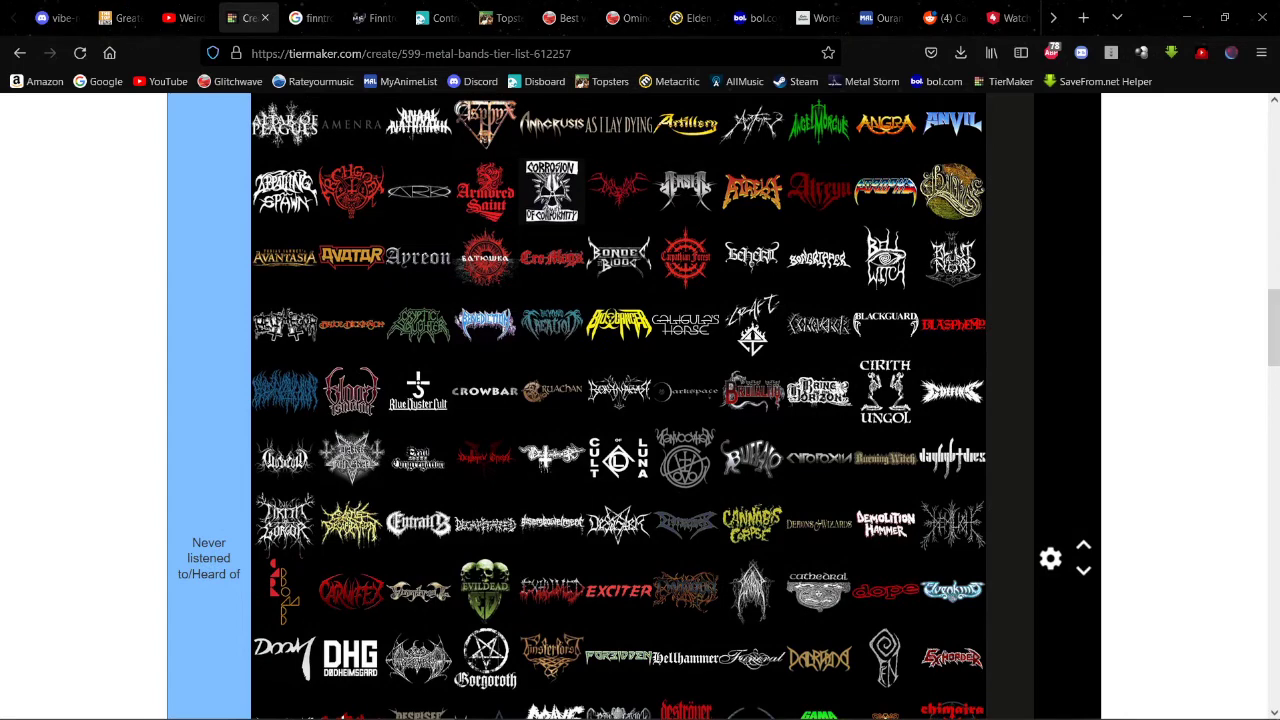
# Step: Enlarge the trollhorde.com and Metal1.info versions of the Finntroll logo in the Google image results, then close the preview
pyautogui.click(312, 17)
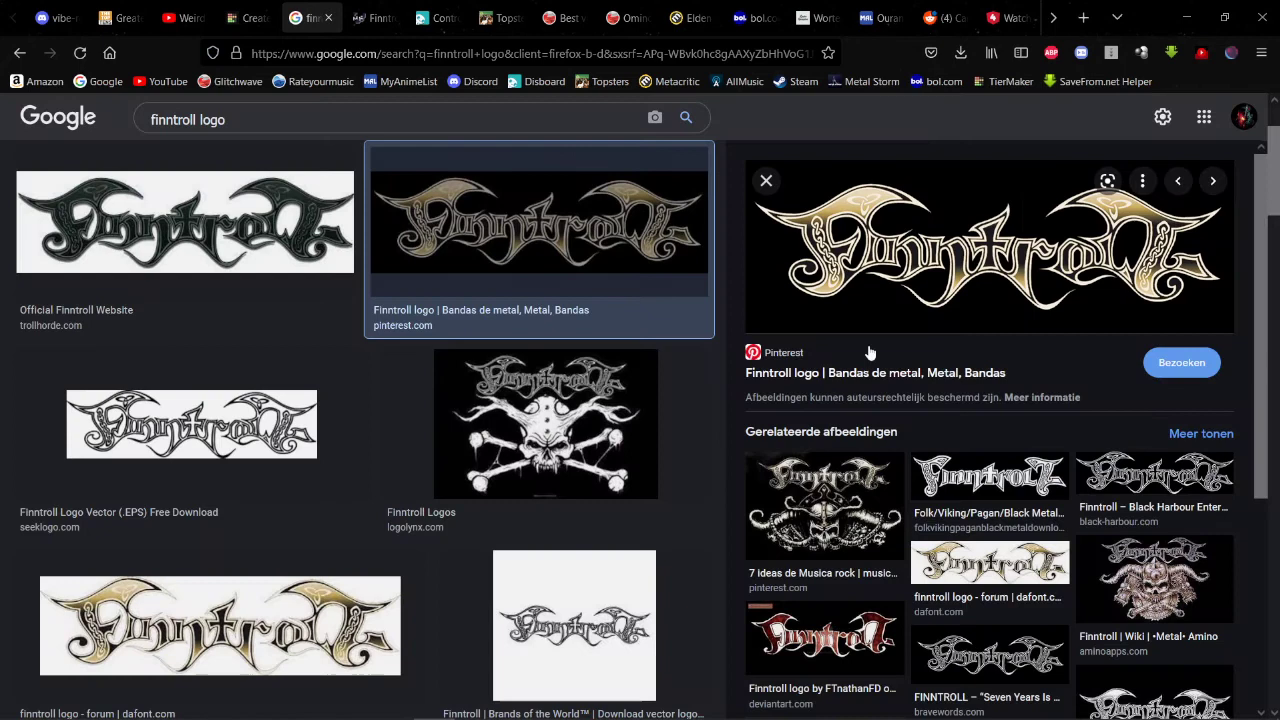
pyautogui.click(221, 215)
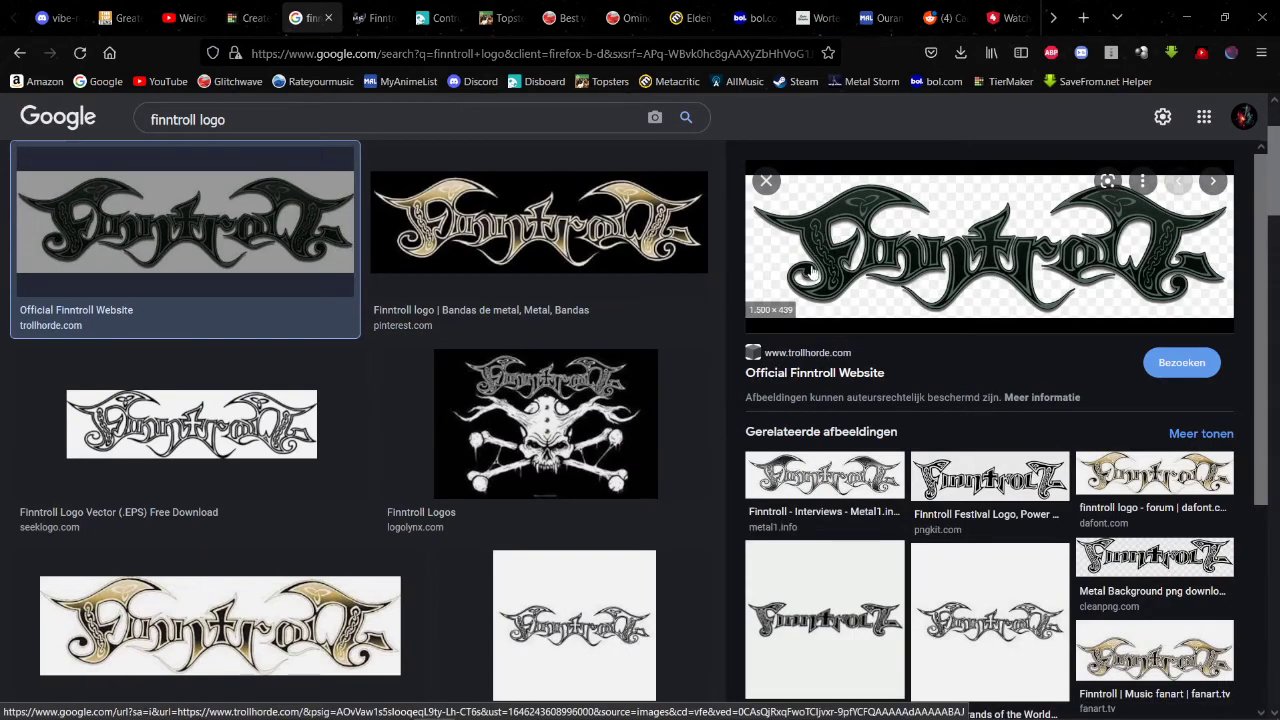
pyautogui.click(838, 488)
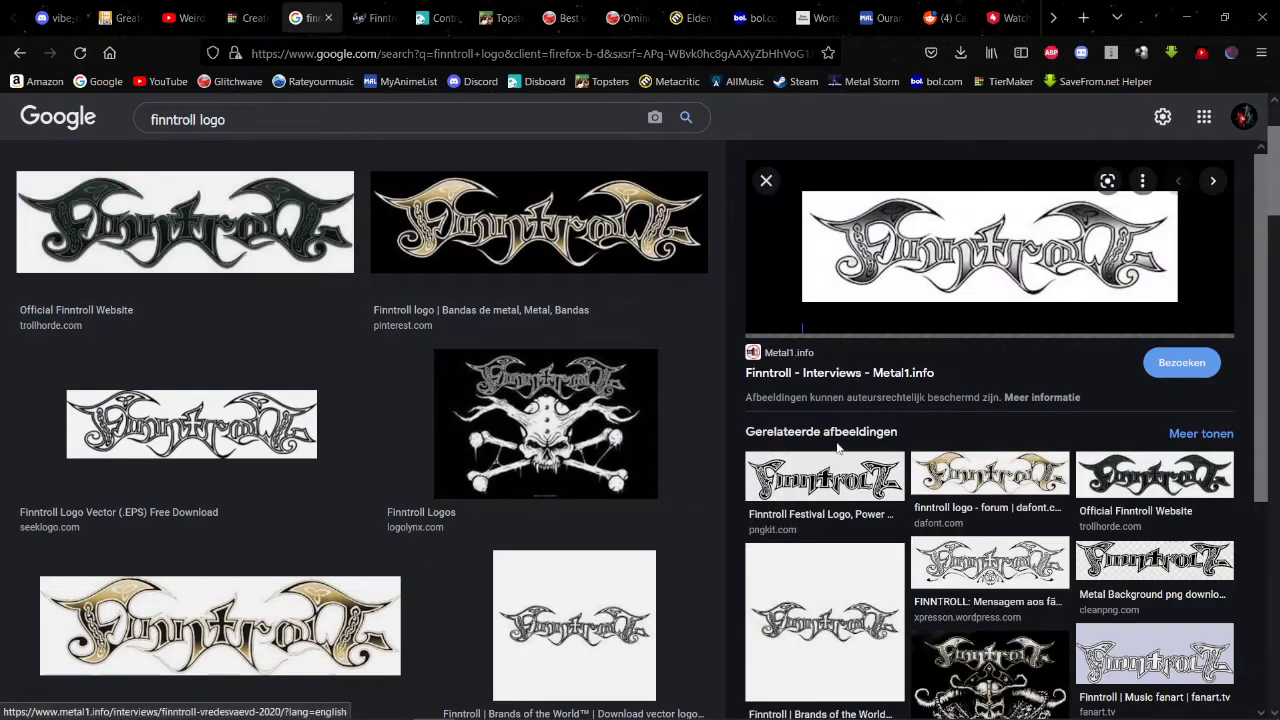
pyautogui.click(766, 180)
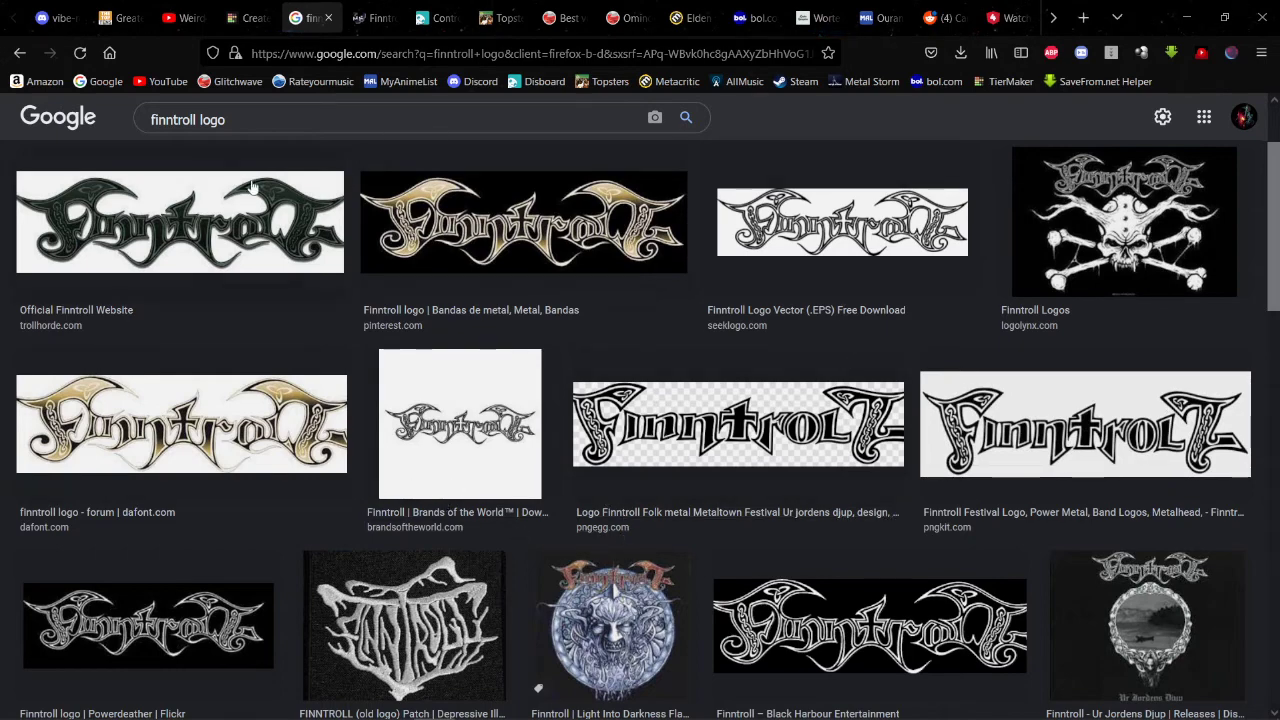
# Step: Return to the tier list and look for Finntroll's logo among the ranked tiers, from Poser Garbage up to Top-Tier
pyautogui.click(245, 17)
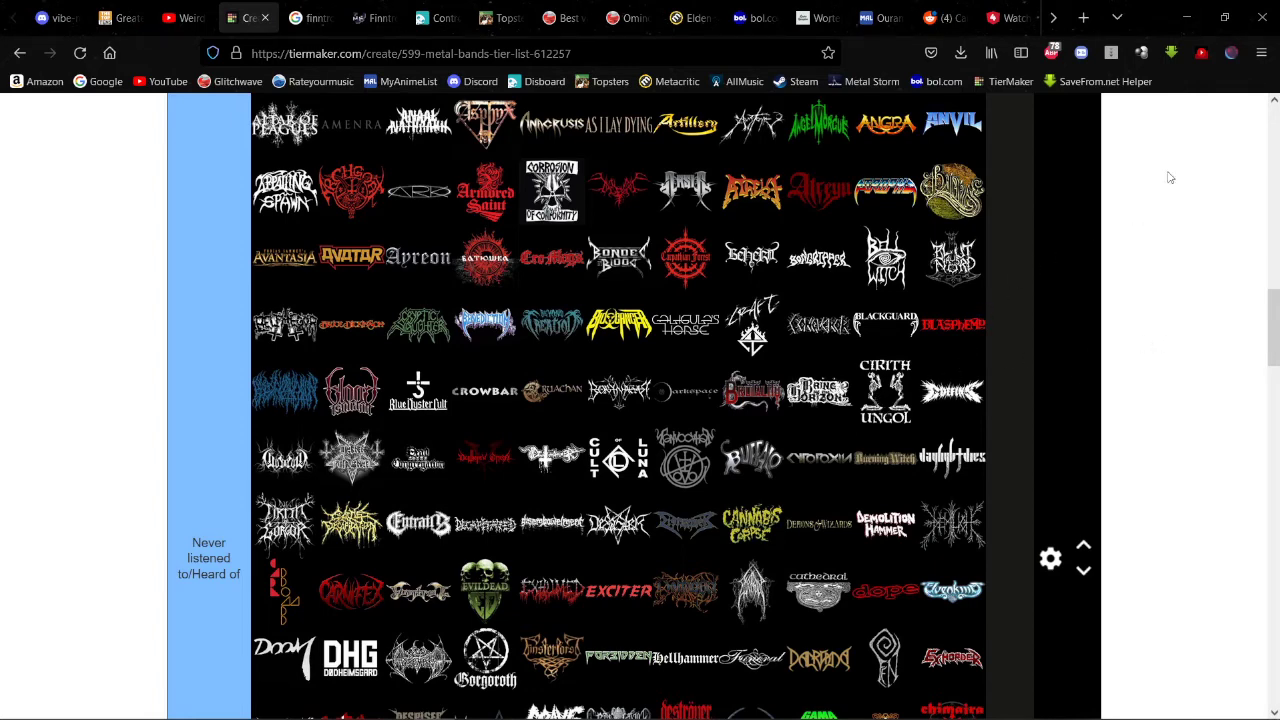
pyautogui.scroll(2, 1270, 108)
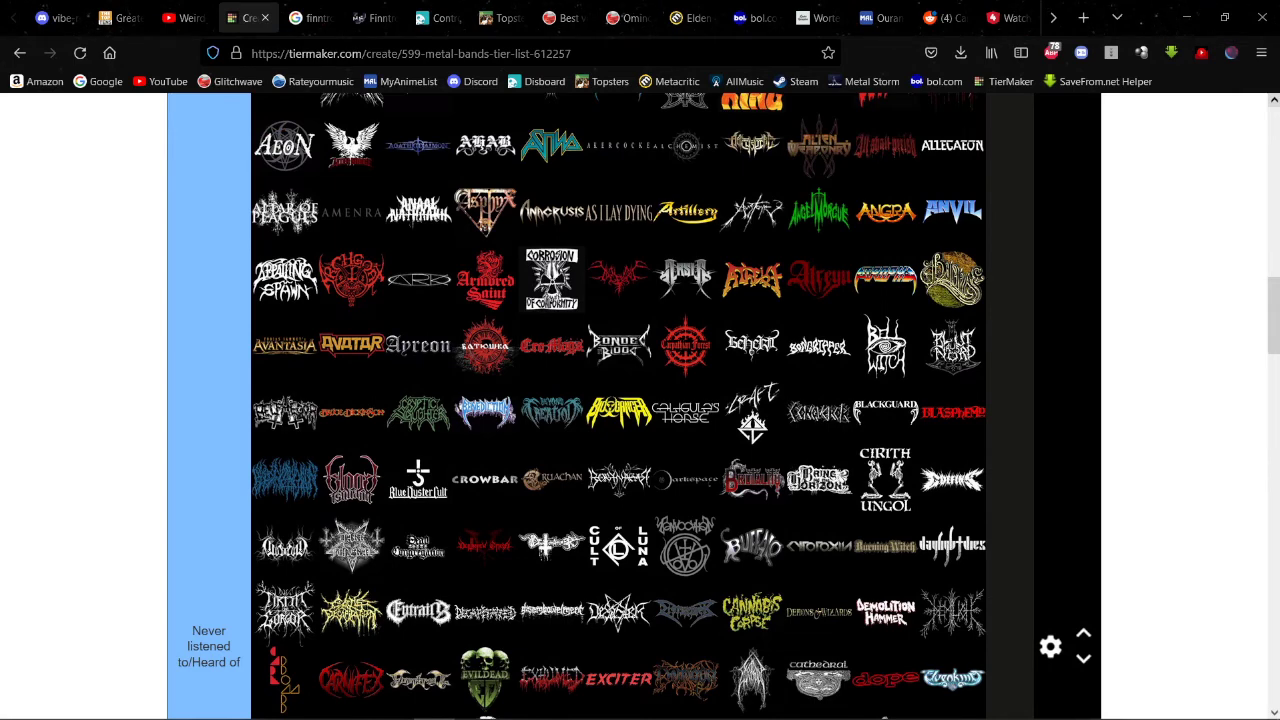
pyautogui.scroll(4, 640, 400)
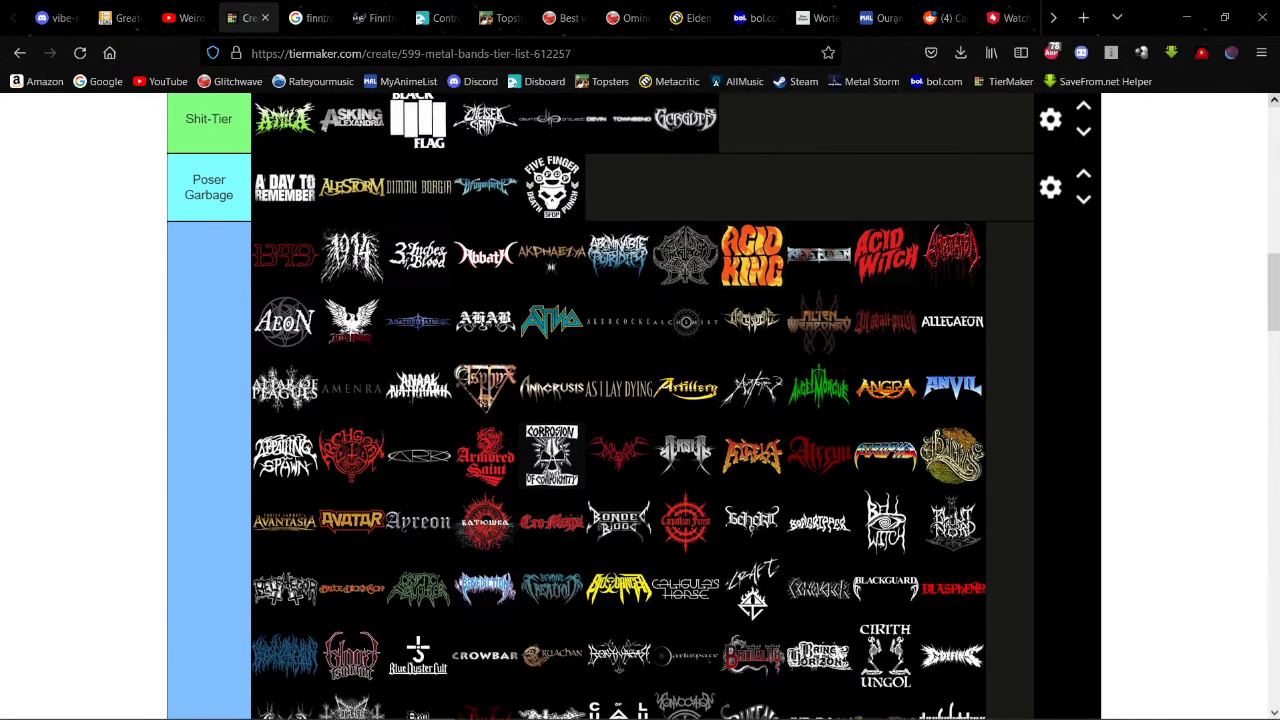
pyautogui.scroll(9, 640, 400)
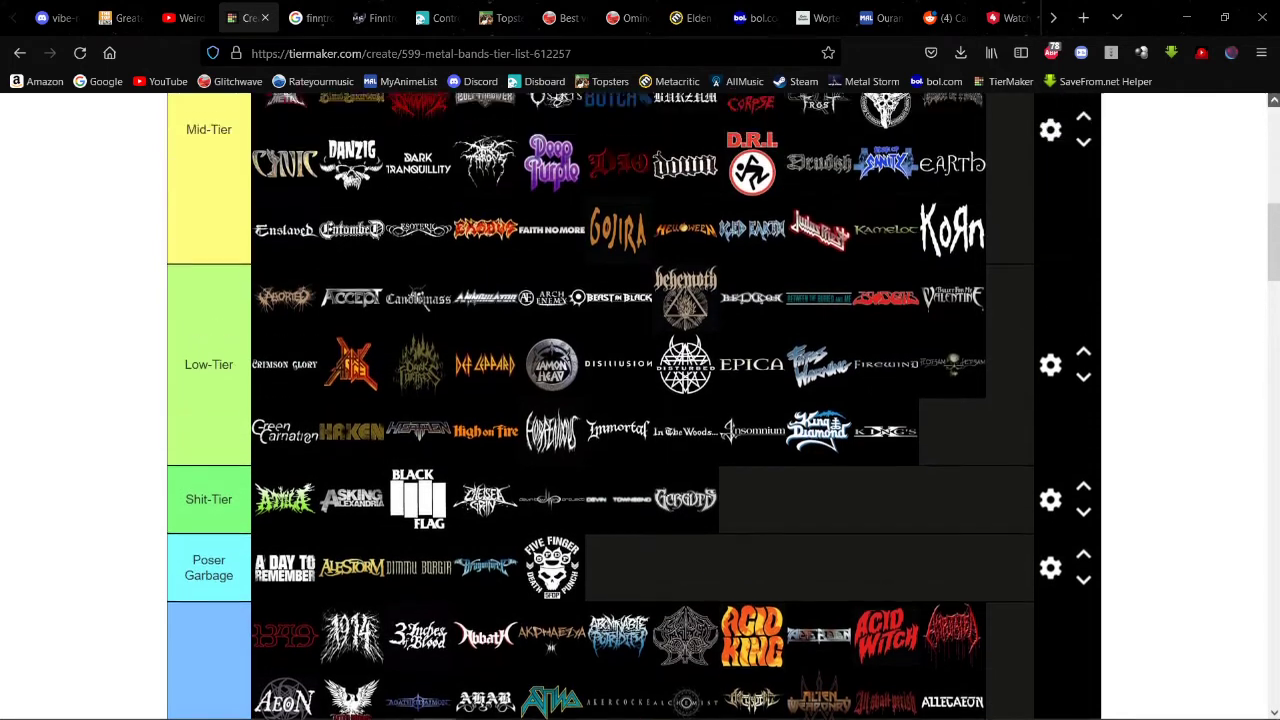
pyautogui.scroll(6, 640, 400)
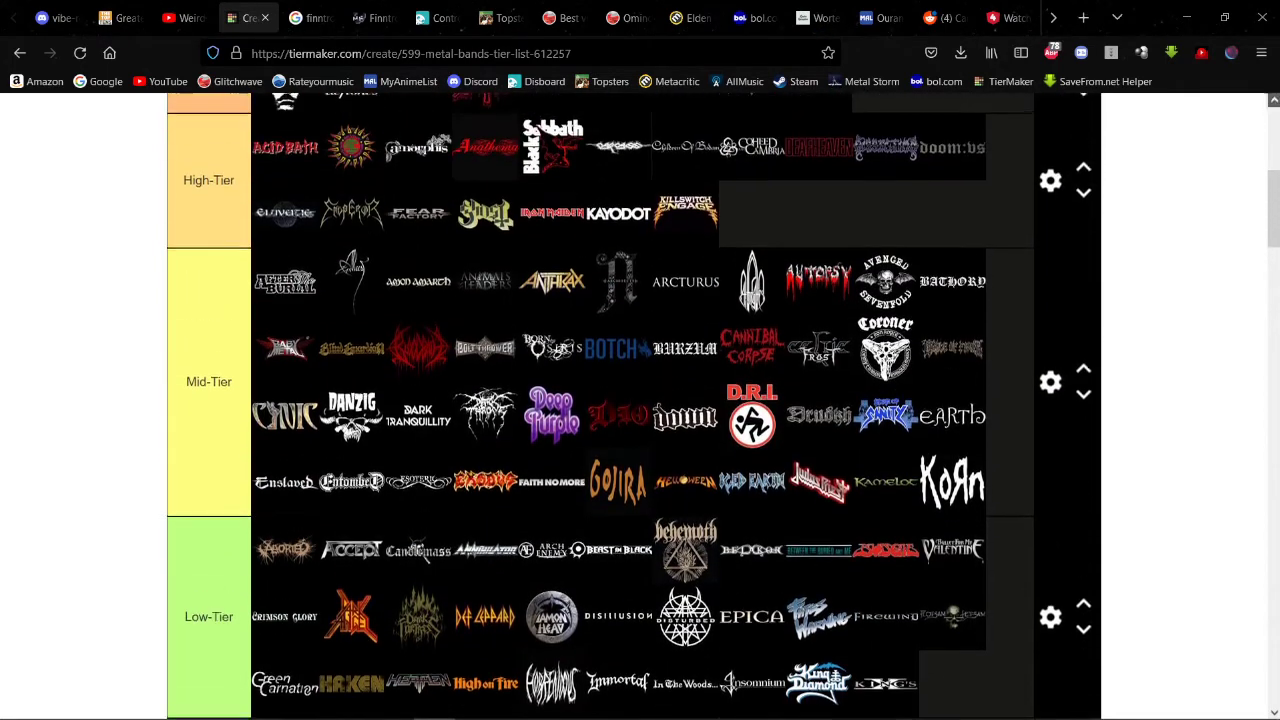
pyautogui.scroll(2, 640, 400)
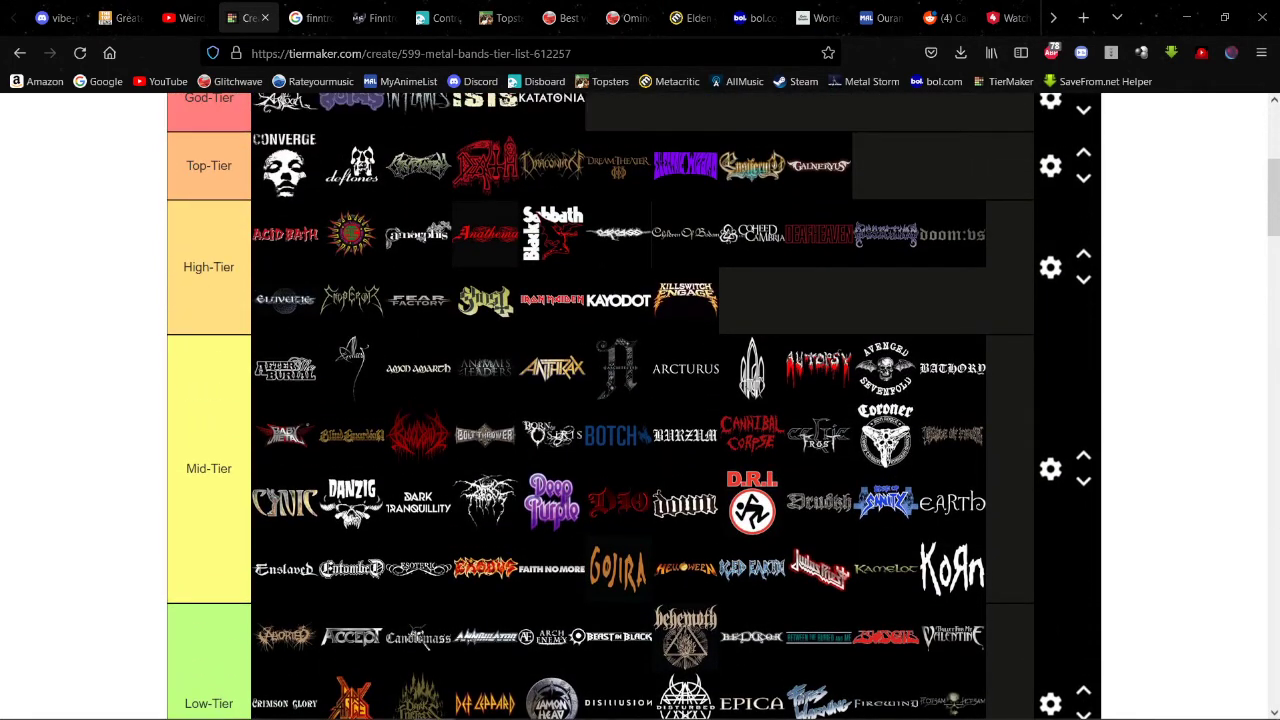
# Step: Look for Finntroll's logo from High-Tier down through the lower tiers and into the "Never listened to/Heard of" row, as far as the Devildriver line
pyautogui.scroll(-10, 640, 400)
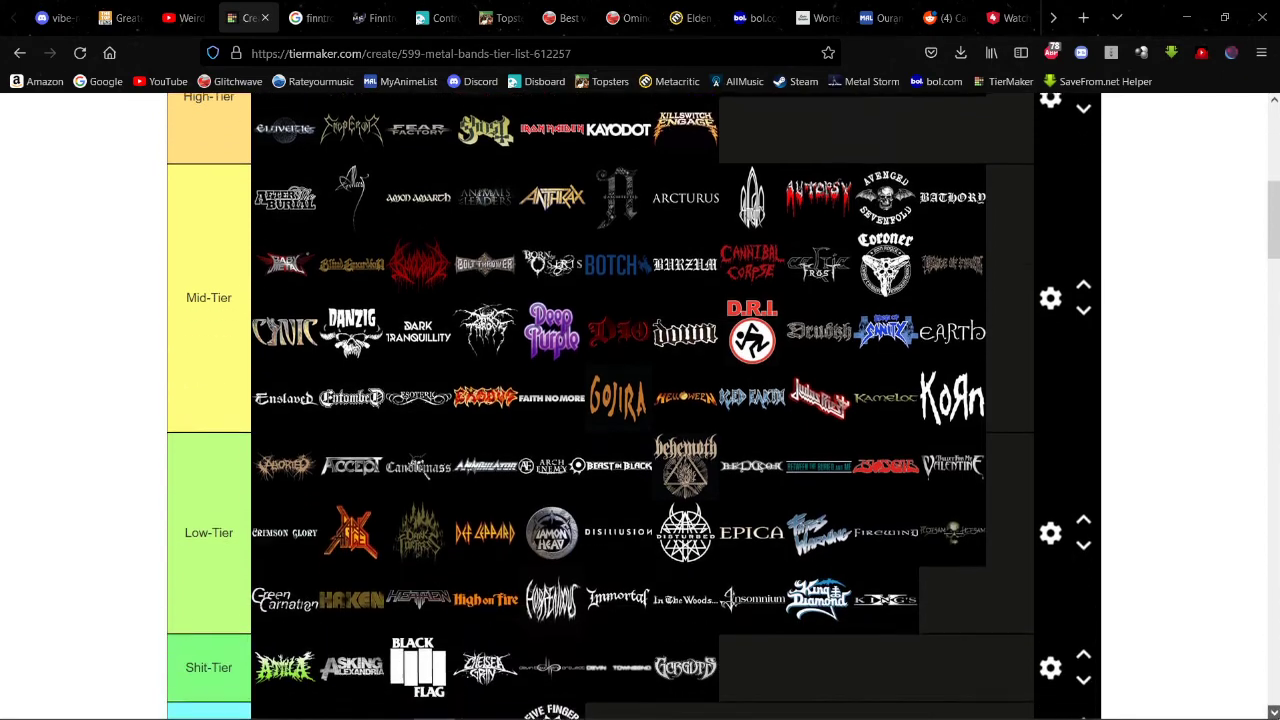
pyautogui.scroll(-5, 640, 400)
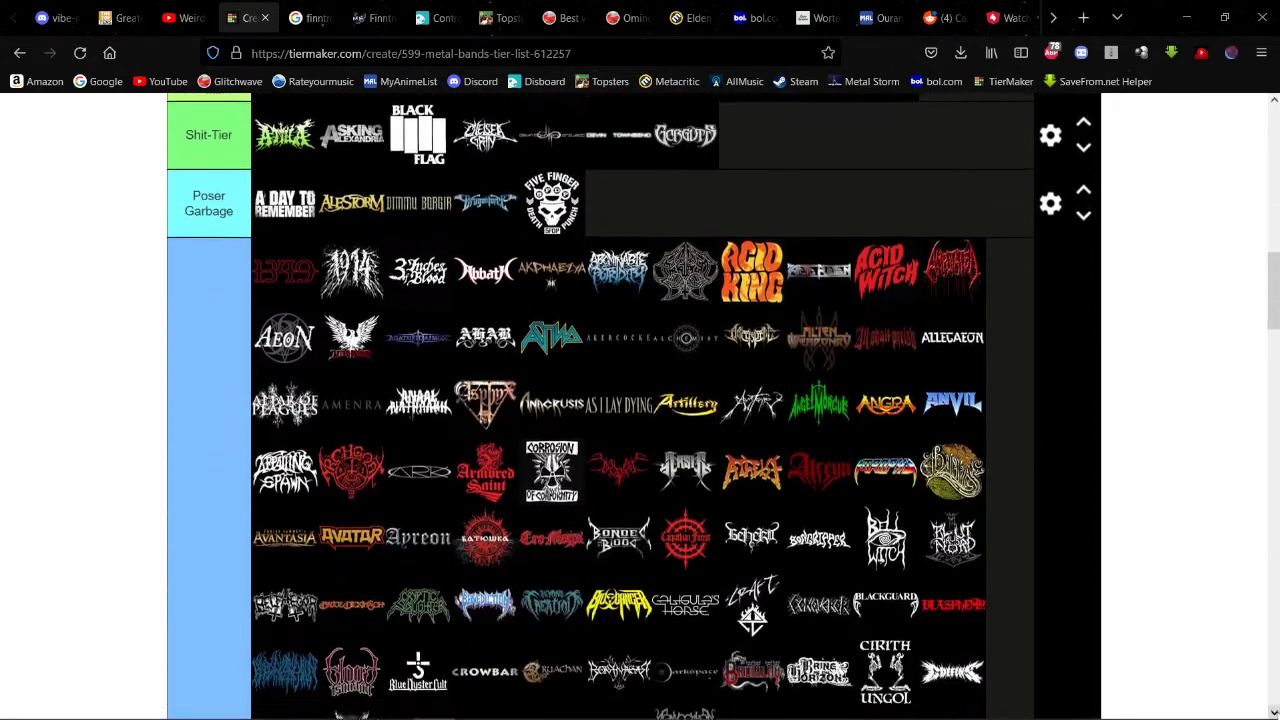
pyautogui.scroll(-1, 640, 400)
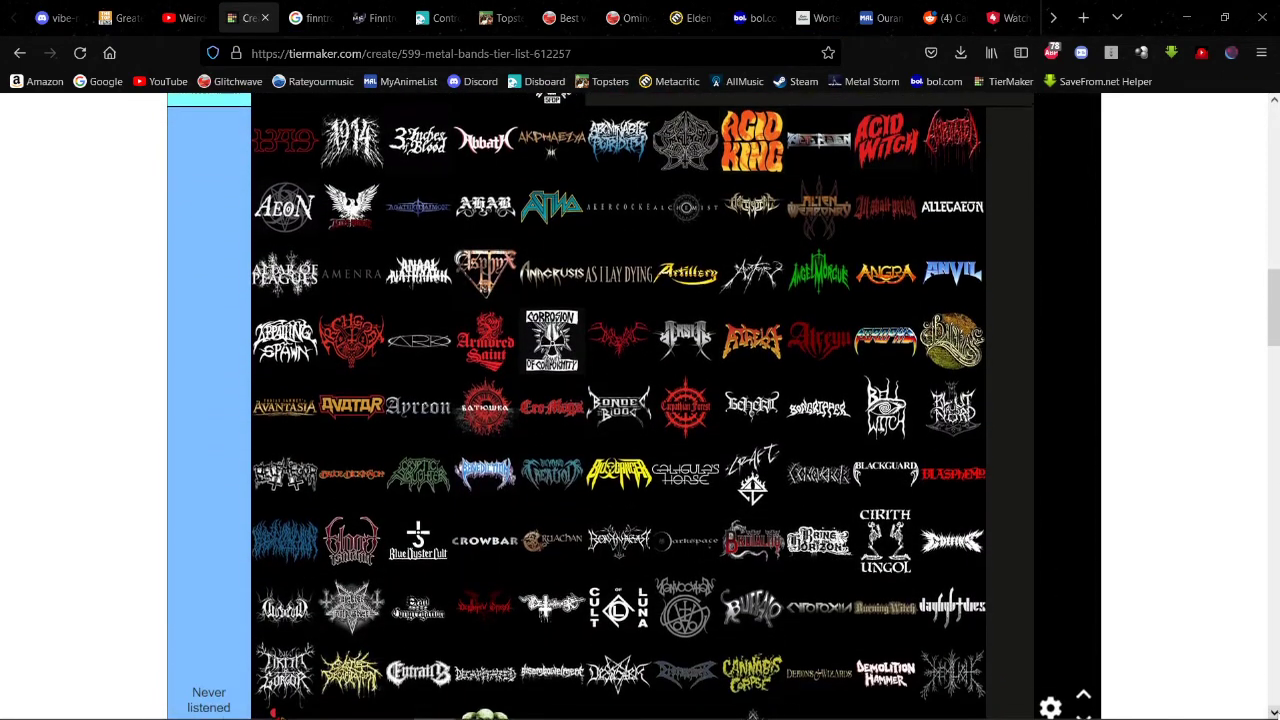
pyautogui.scroll(-2, 640, 400)
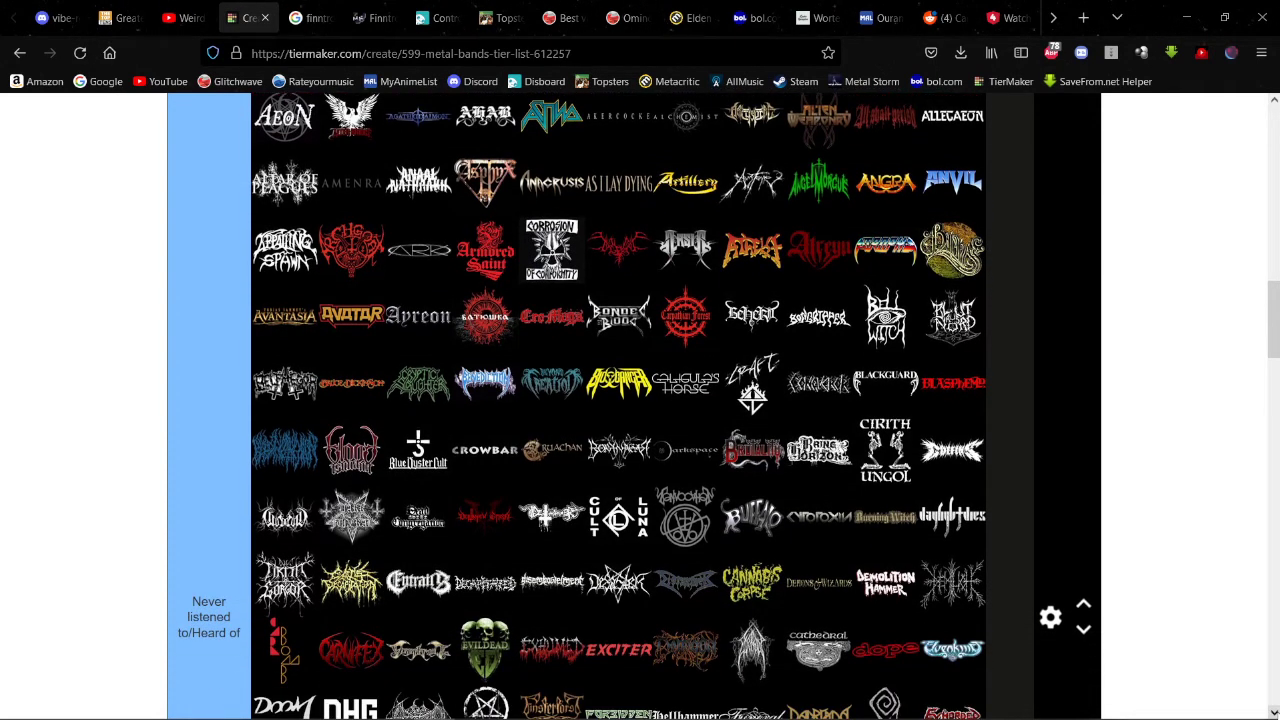
pyautogui.scroll(-2, 640, 400)
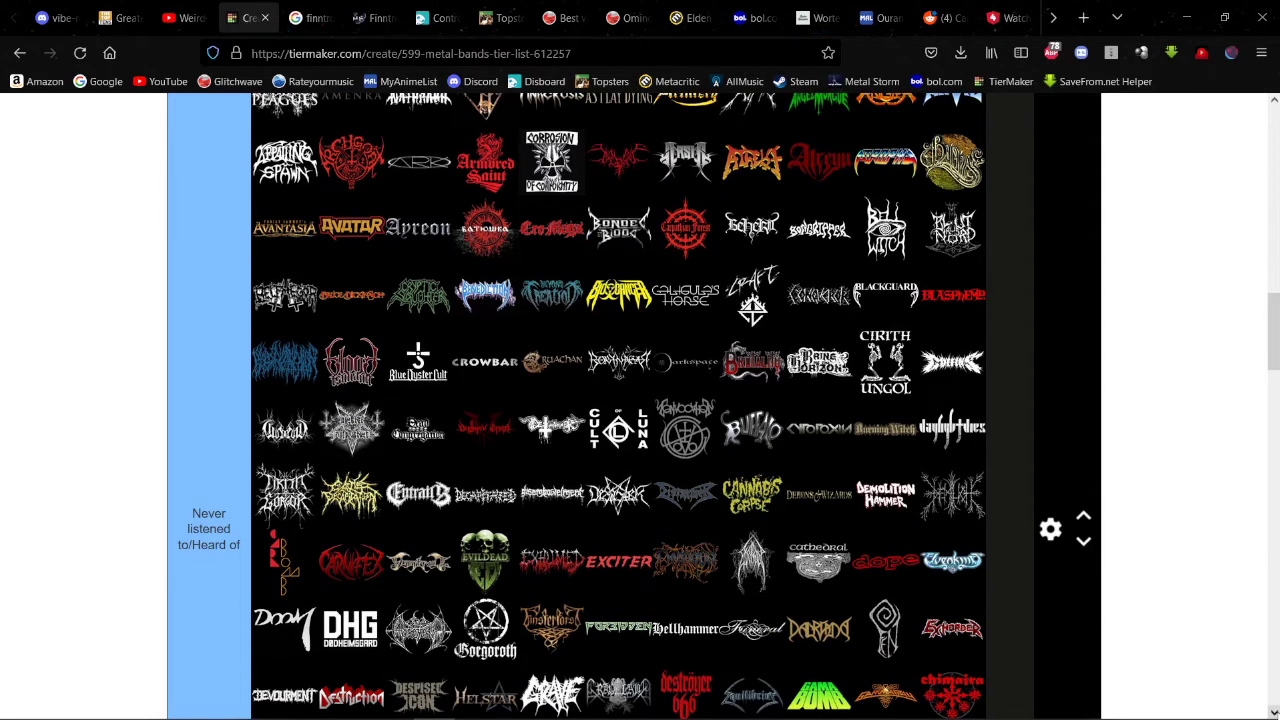
pyautogui.scroll(-1, 640, 400)
pyautogui.scroll(-1, 640, 400)
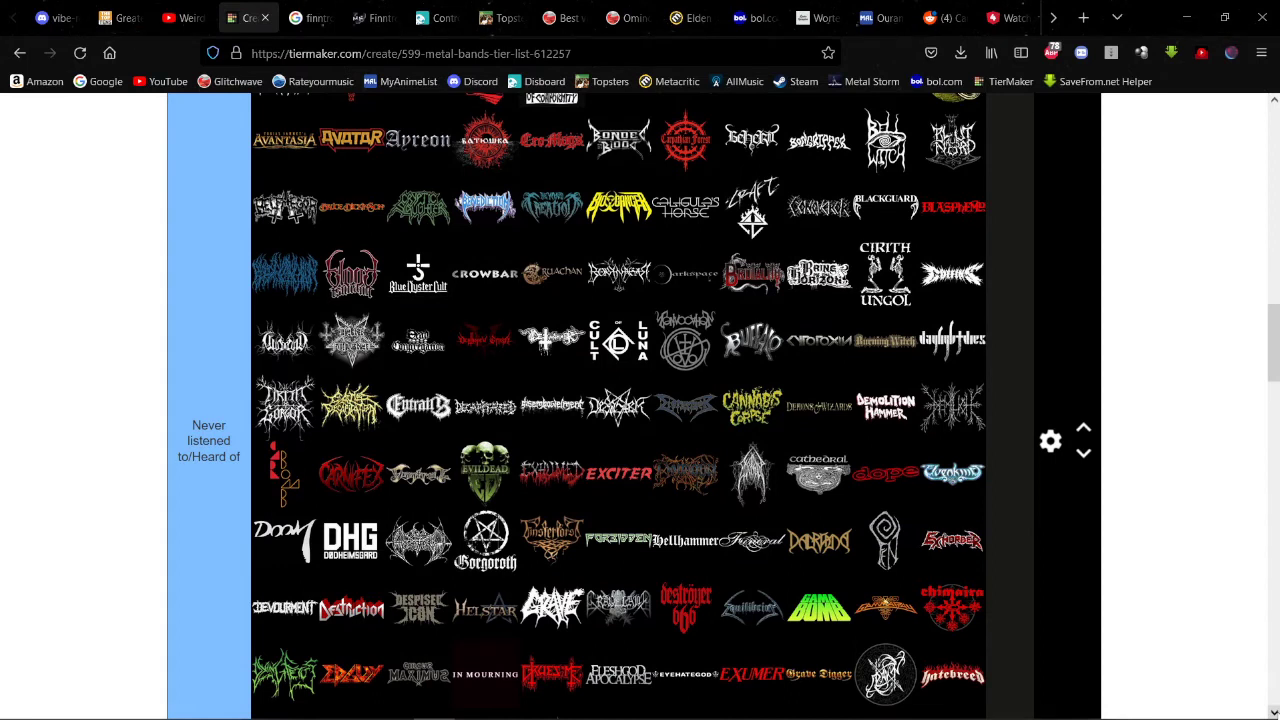
pyautogui.scroll(-1, 640, 400)
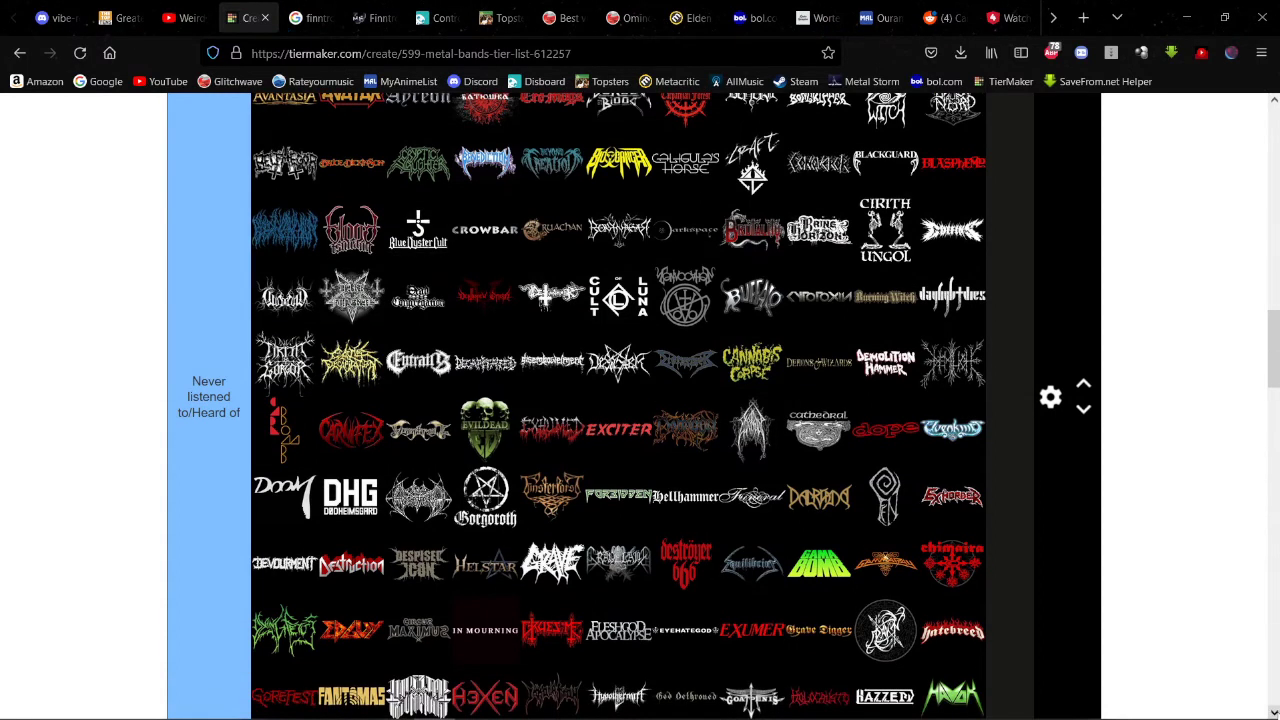
pyautogui.scroll(-3, 640, 400)
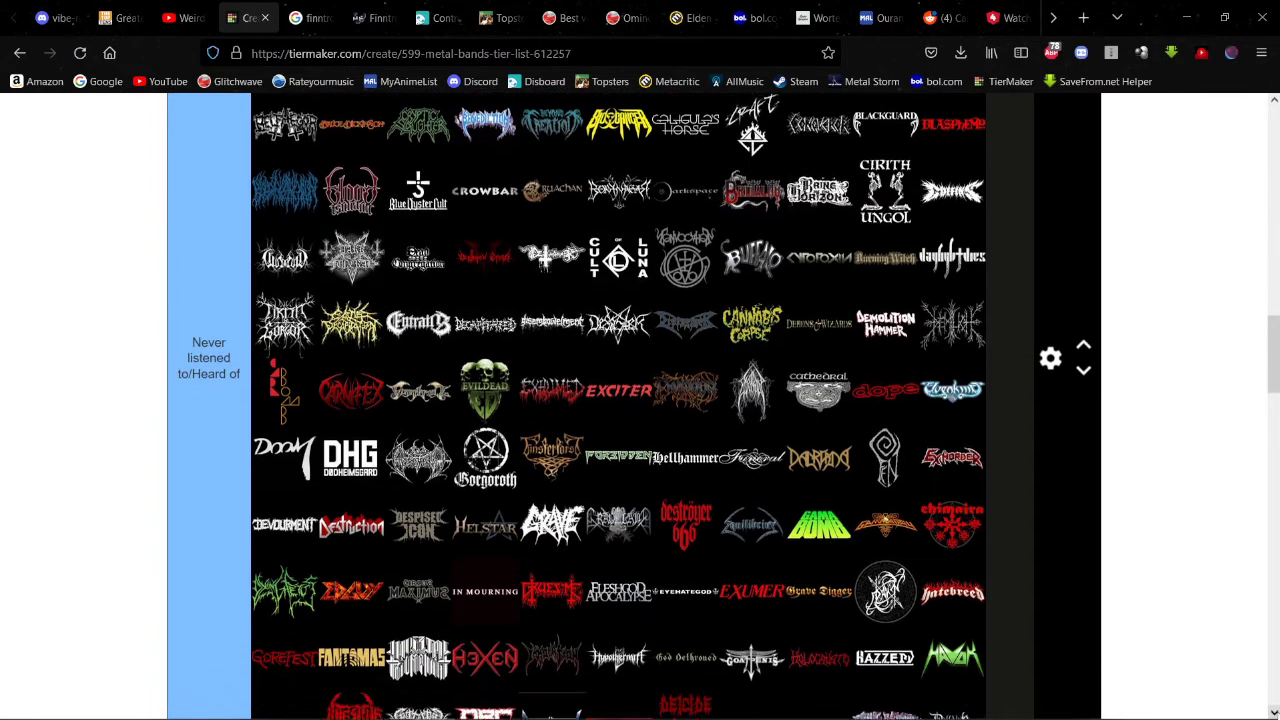
pyautogui.scroll(-1, 640, 400)
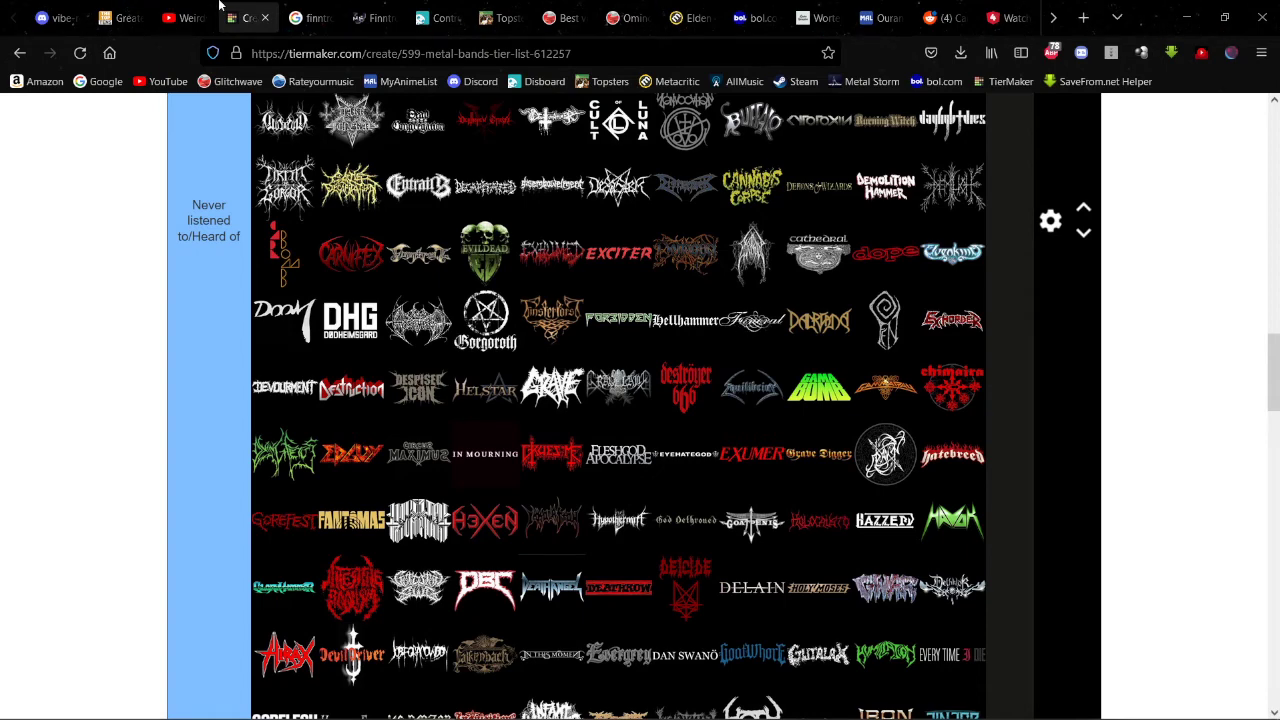
# Step: Enlarge the seeklogo.com version of the Finntroll logo in the Google image results, then return to the tier list
pyautogui.click(306, 17)
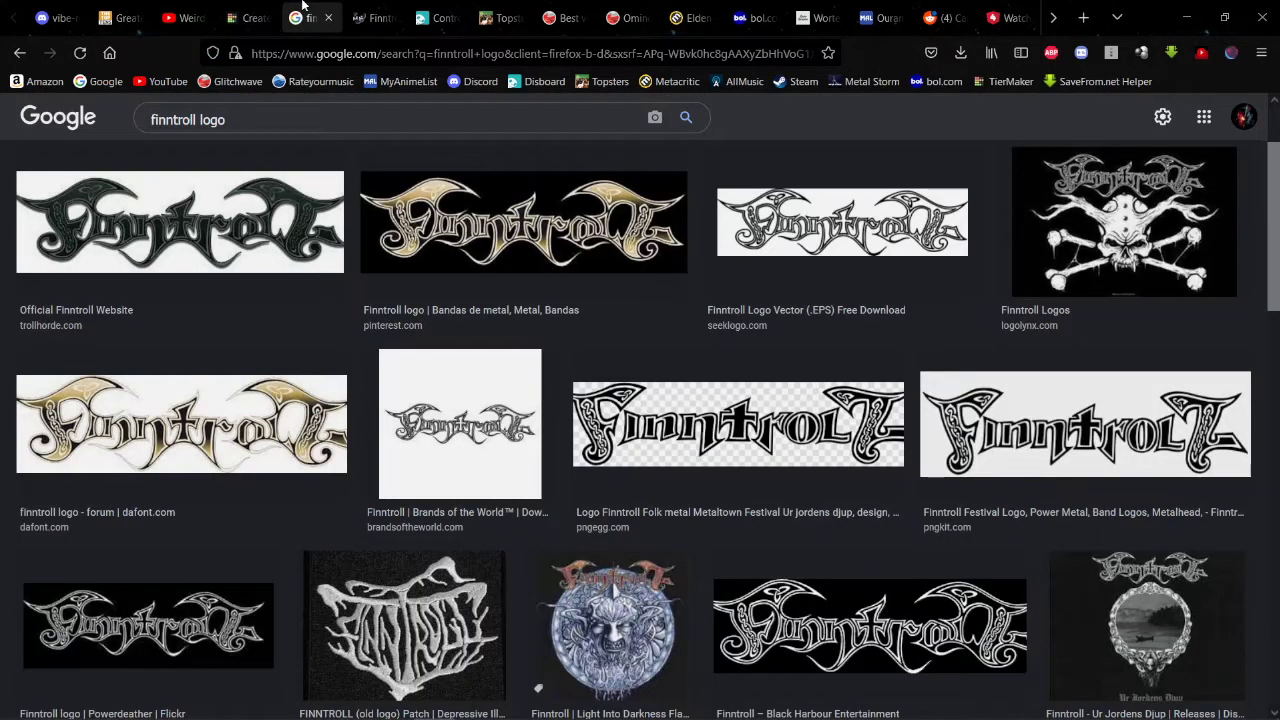
pyautogui.click(842, 222)
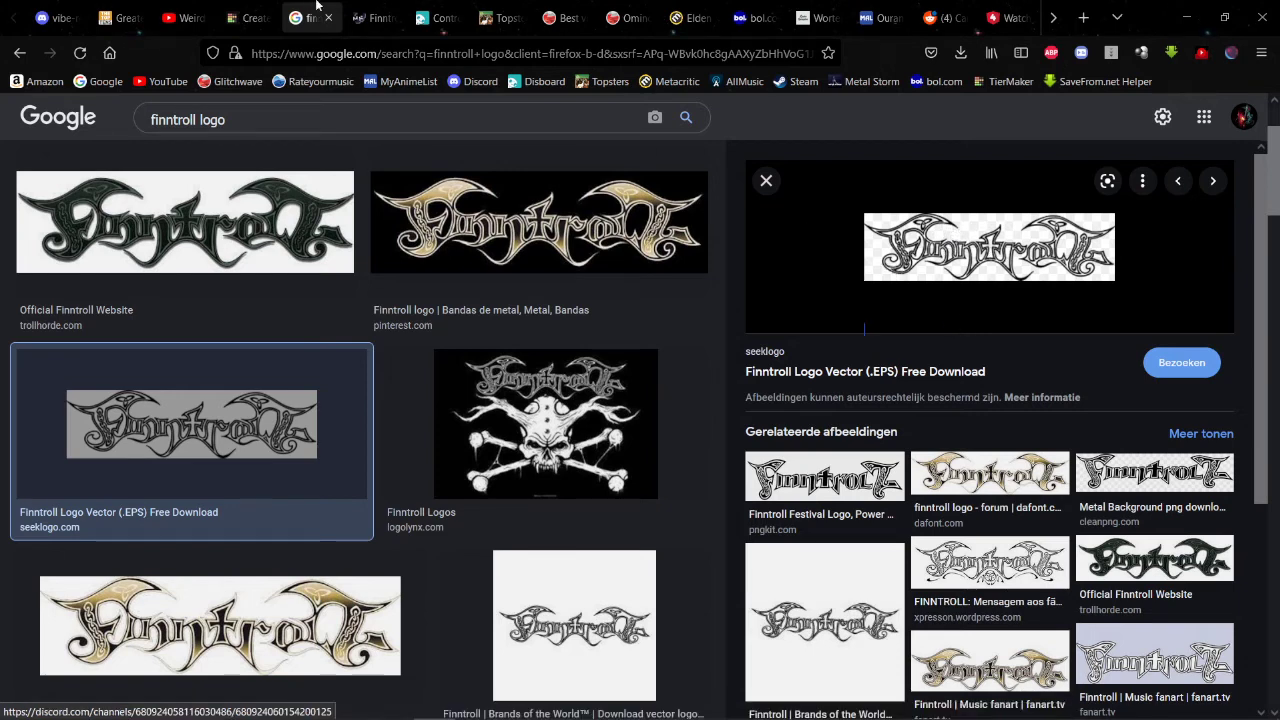
pyautogui.click(252, 18)
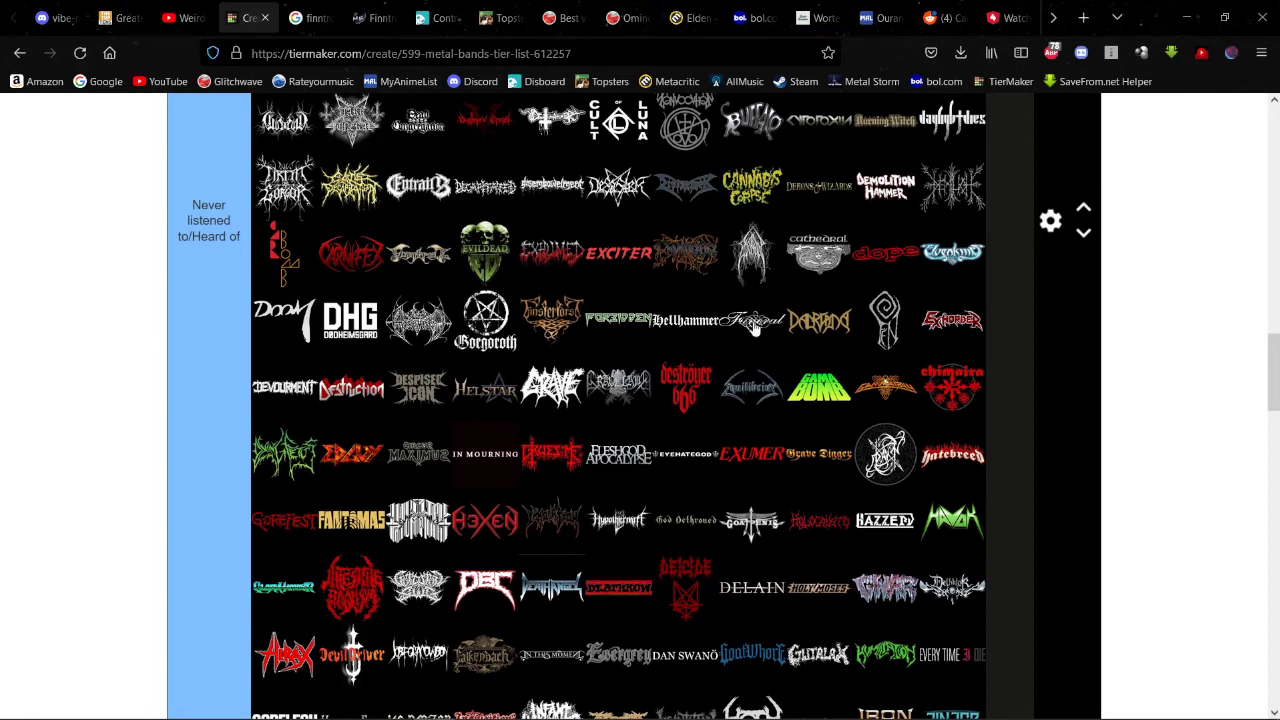
# Step: Check the "Never listened to/Heard of" logos for Finntroll down to the KMFDM line and back up to the Avantasia line
pyautogui.moveTo(1083, 716)
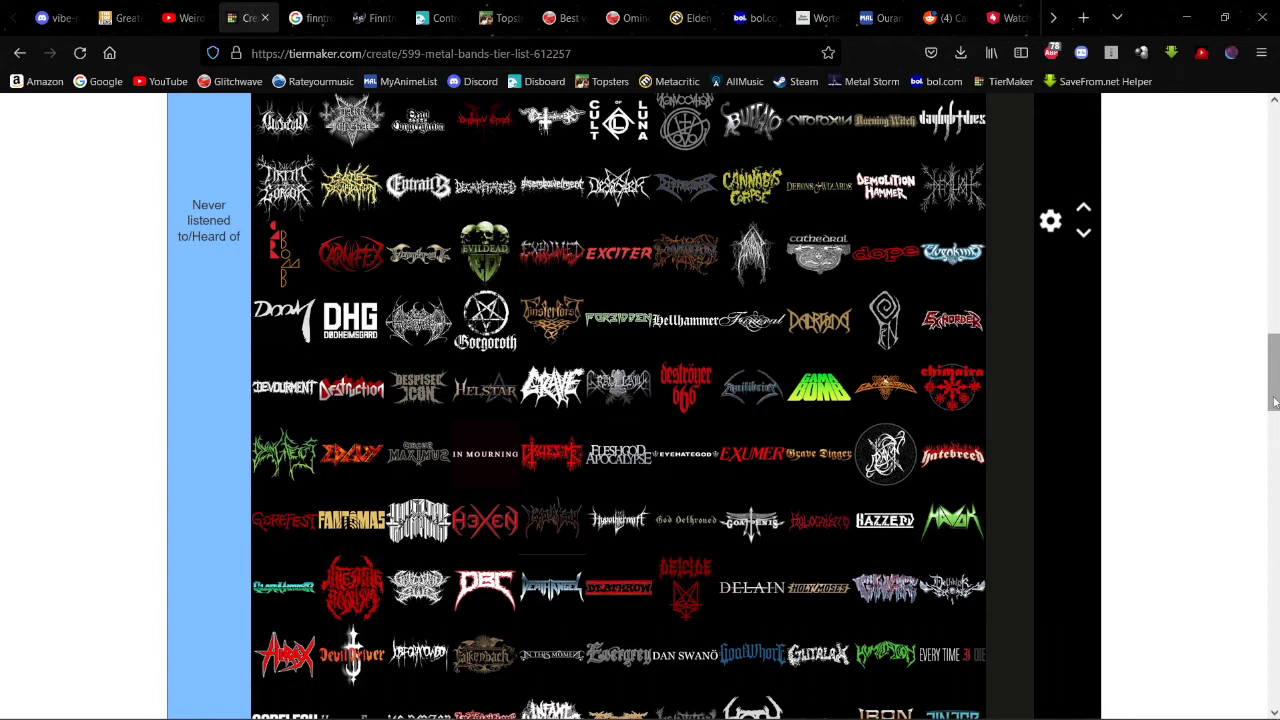
pyautogui.moveTo(1274, 402); pyautogui.dragTo(1274, 407)
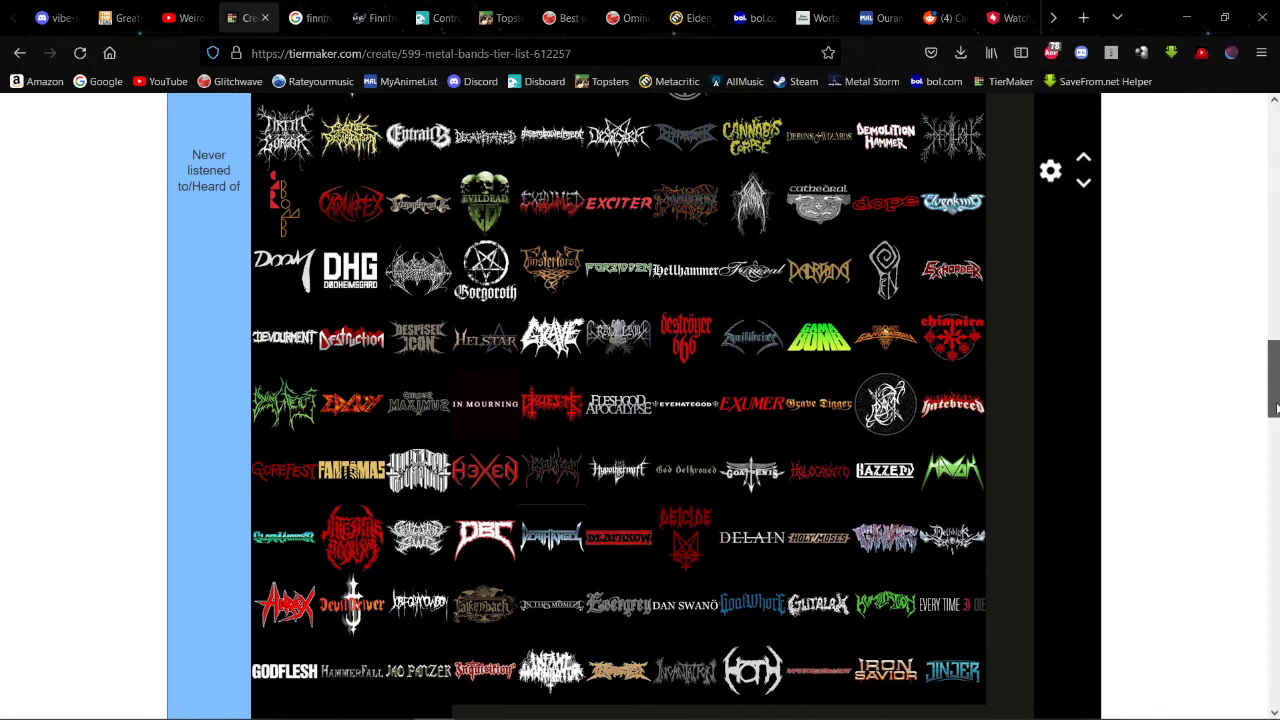
pyautogui.moveTo(1274, 408); pyautogui.dragTo(1274, 416)
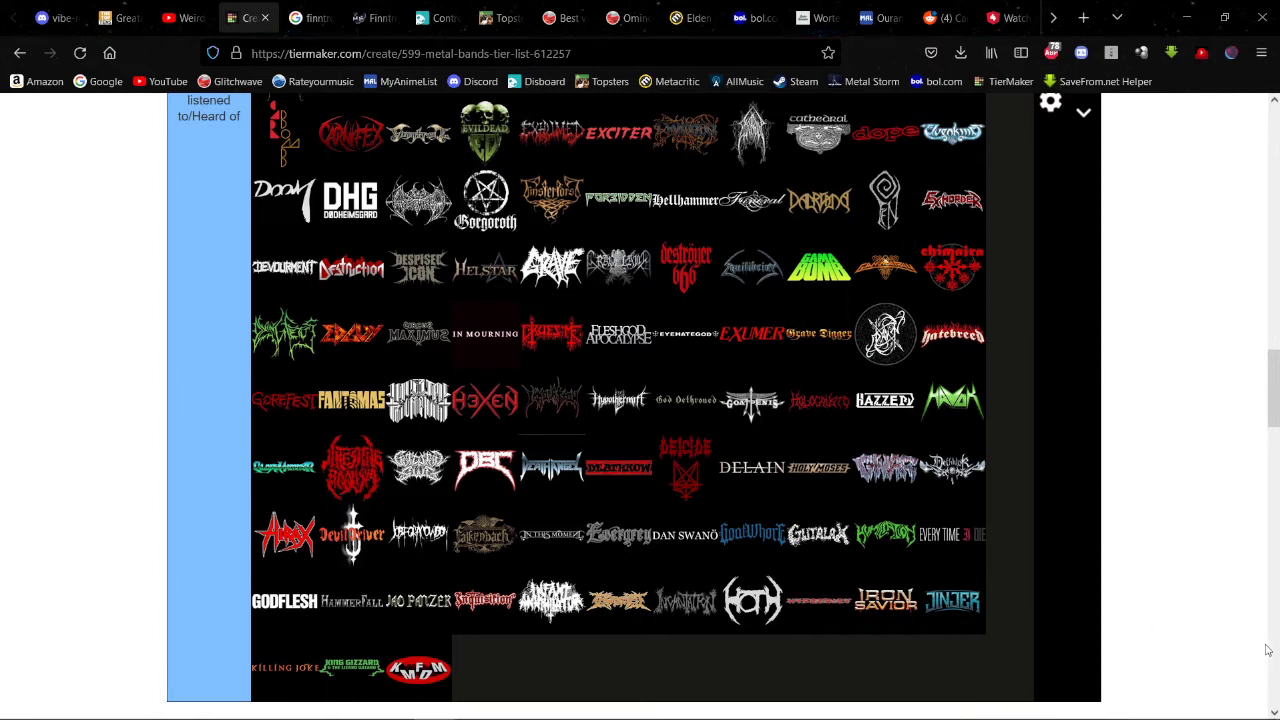
pyautogui.moveTo(1276, 430)
pyautogui.mouseDown()
pyautogui.moveTo(1276, 455)
pyautogui.moveTo(1276, 414)
pyautogui.mouseUp()
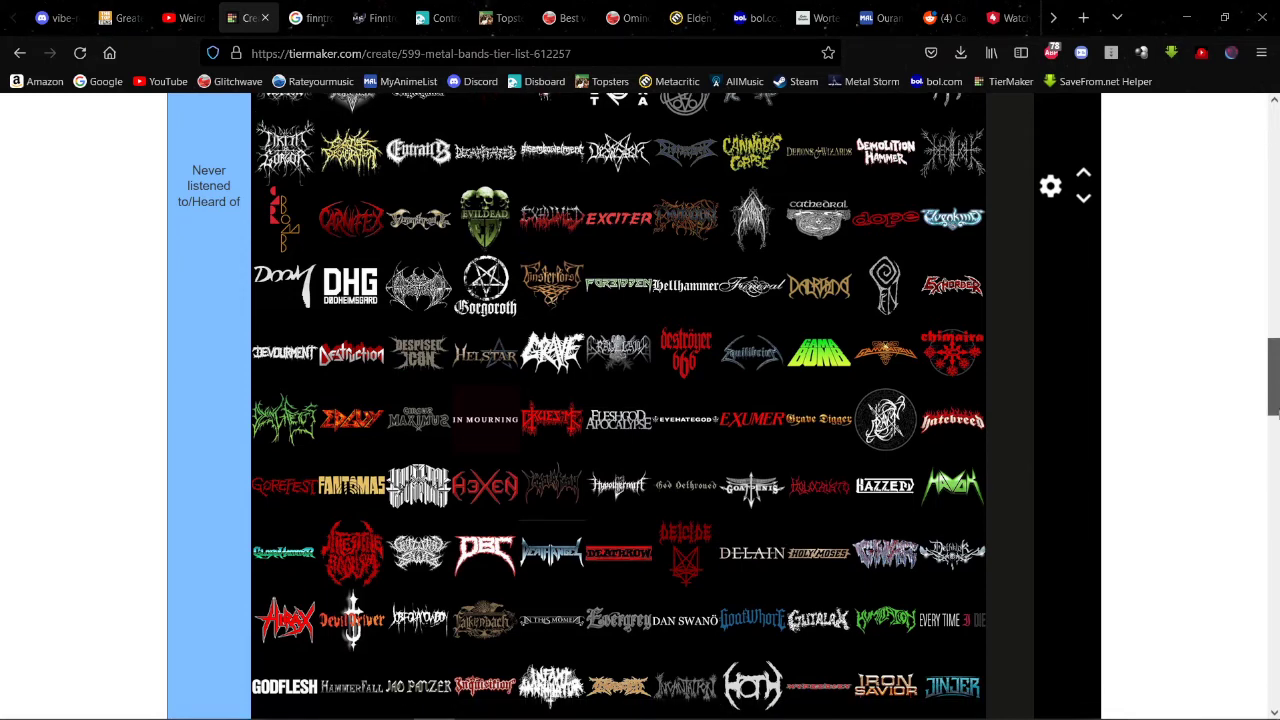
pyautogui.moveTo(1276, 414); pyautogui.dragTo(1276, 403)
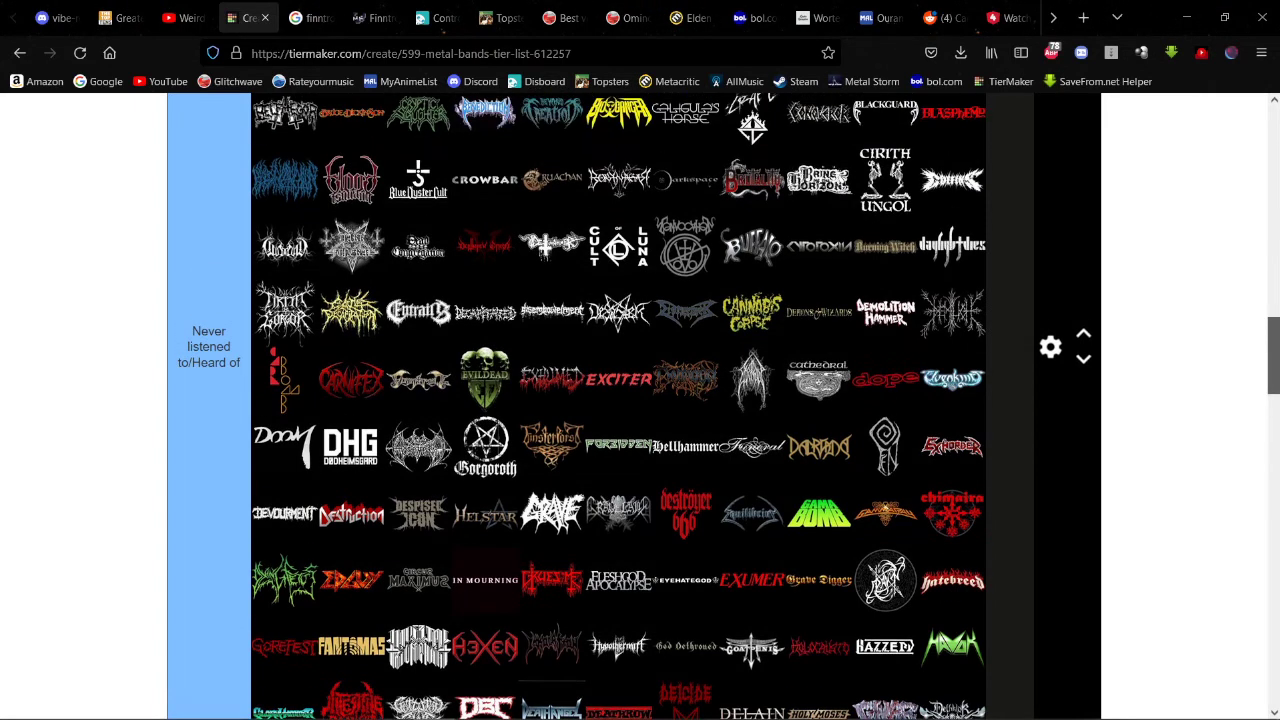
pyautogui.moveTo(1276, 403); pyautogui.dragTo(1276, 385)
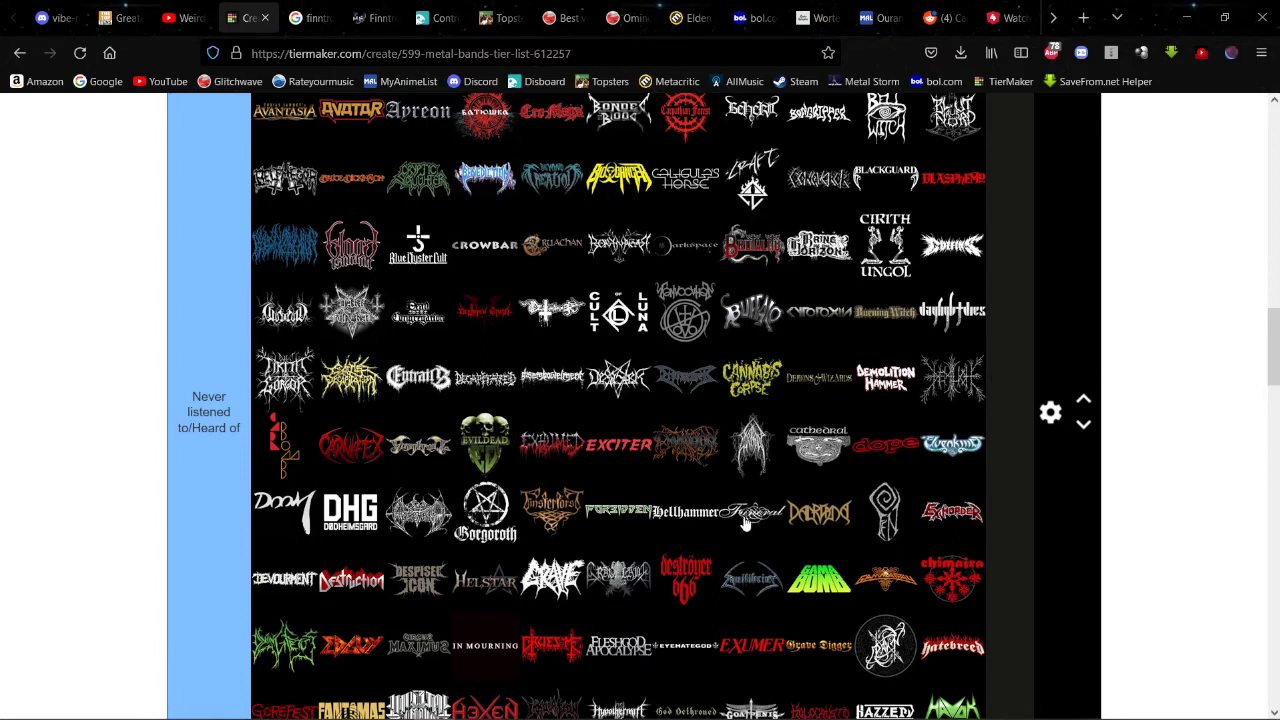
# Step: Move the Funeral logo from the "Never listened to/Heard of" row into High-Tier, directly after Killswitch Engage
pyautogui.moveTo(745, 521); pyautogui.dragTo(657, 352)
pyautogui.scroll(15, 780, 370)
pyautogui.moveTo(652, 350); pyautogui.dragTo(804, 246)
pyautogui.scroll(-4, 869, 392)
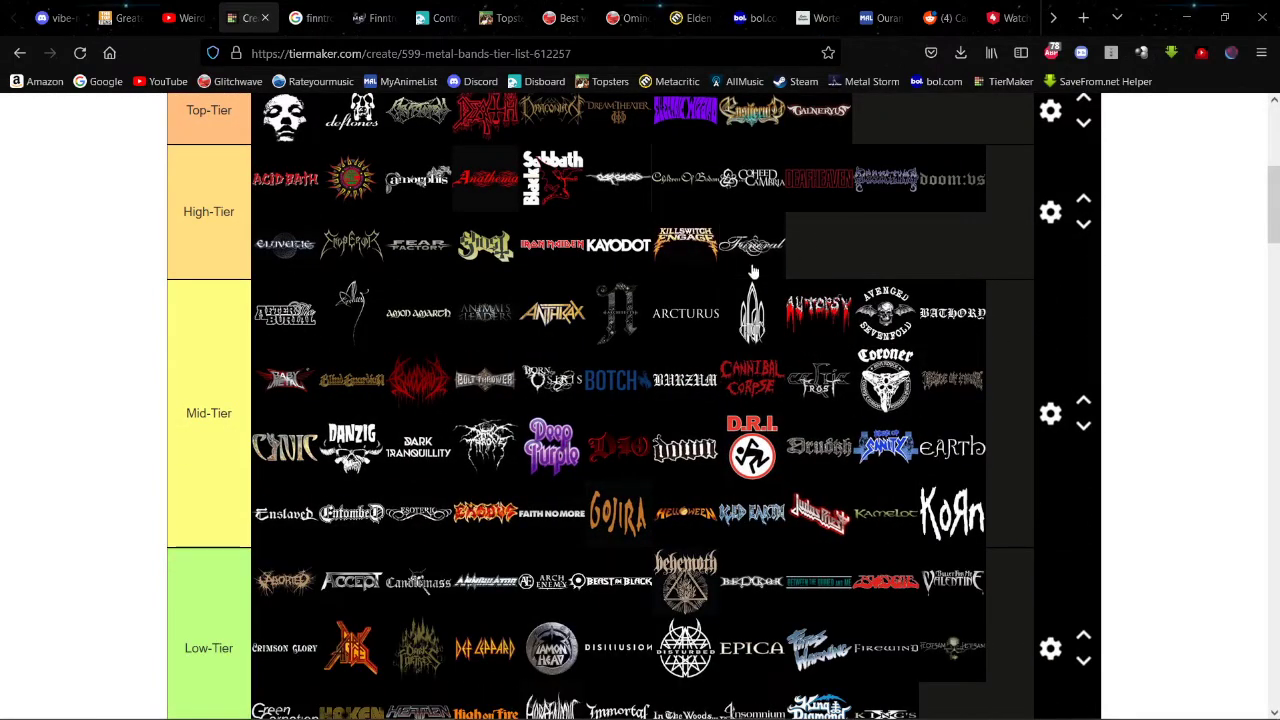
# Step: Switch to the Google image results and search for "Funeral band logo"
pyautogui.click(318, 12)
pyautogui.tripleClick(406, 118)
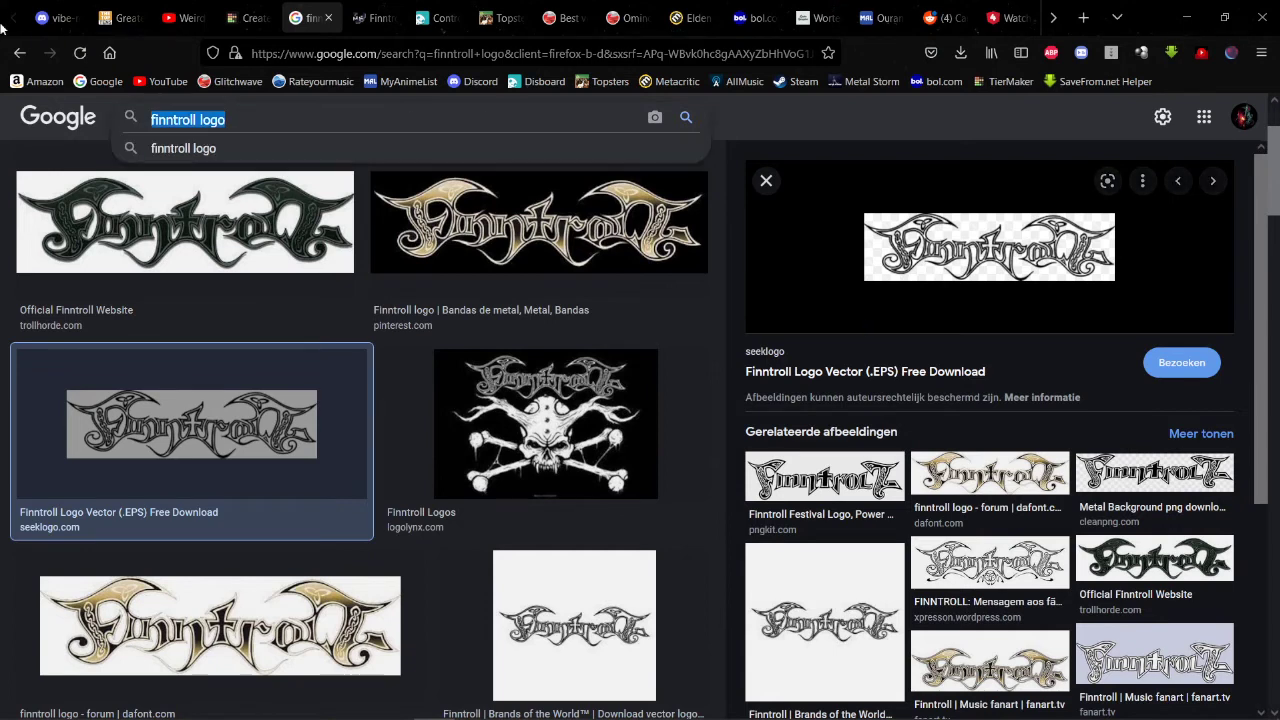
pyautogui.write('Funeral ')
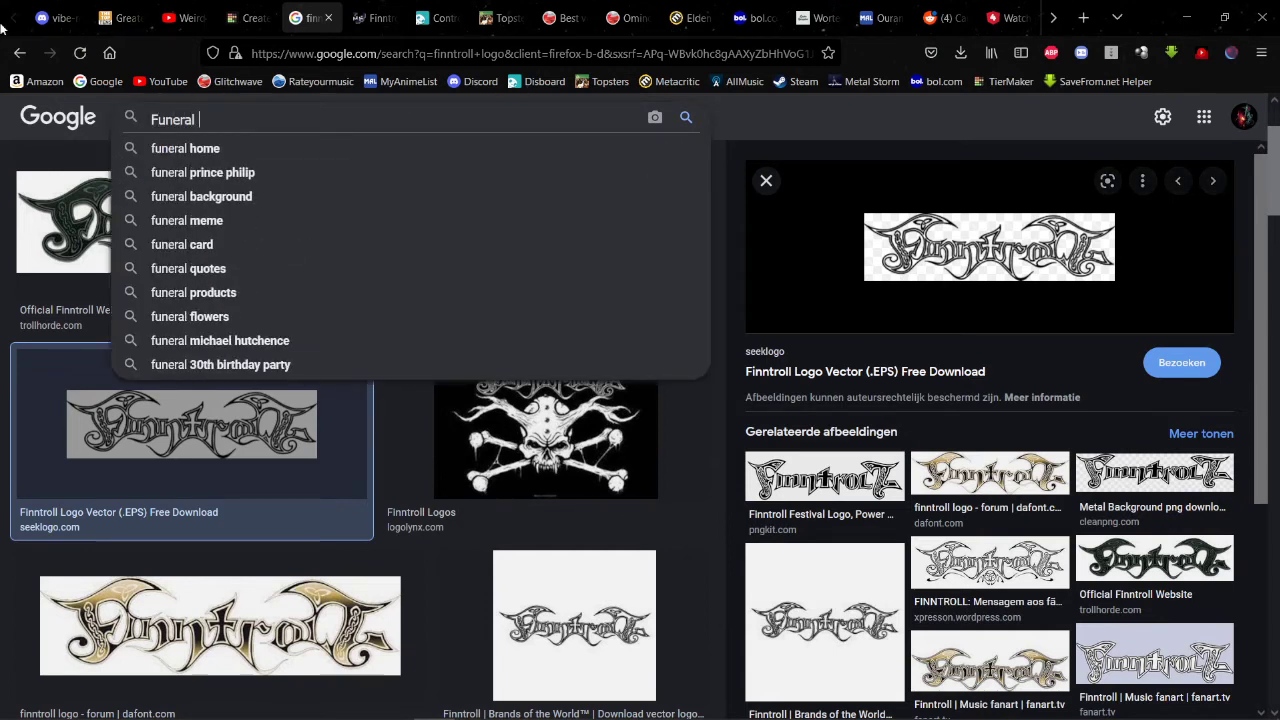
pyautogui.write('band logo')
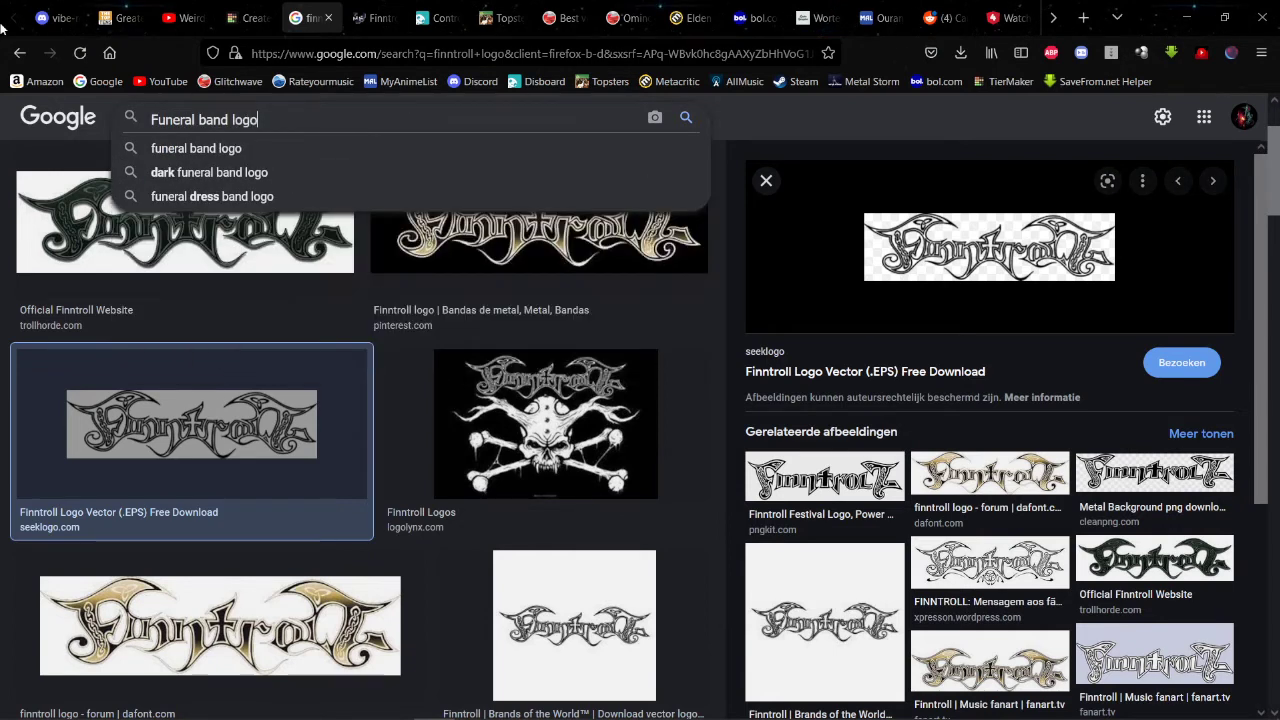
pyautogui.press('Return')
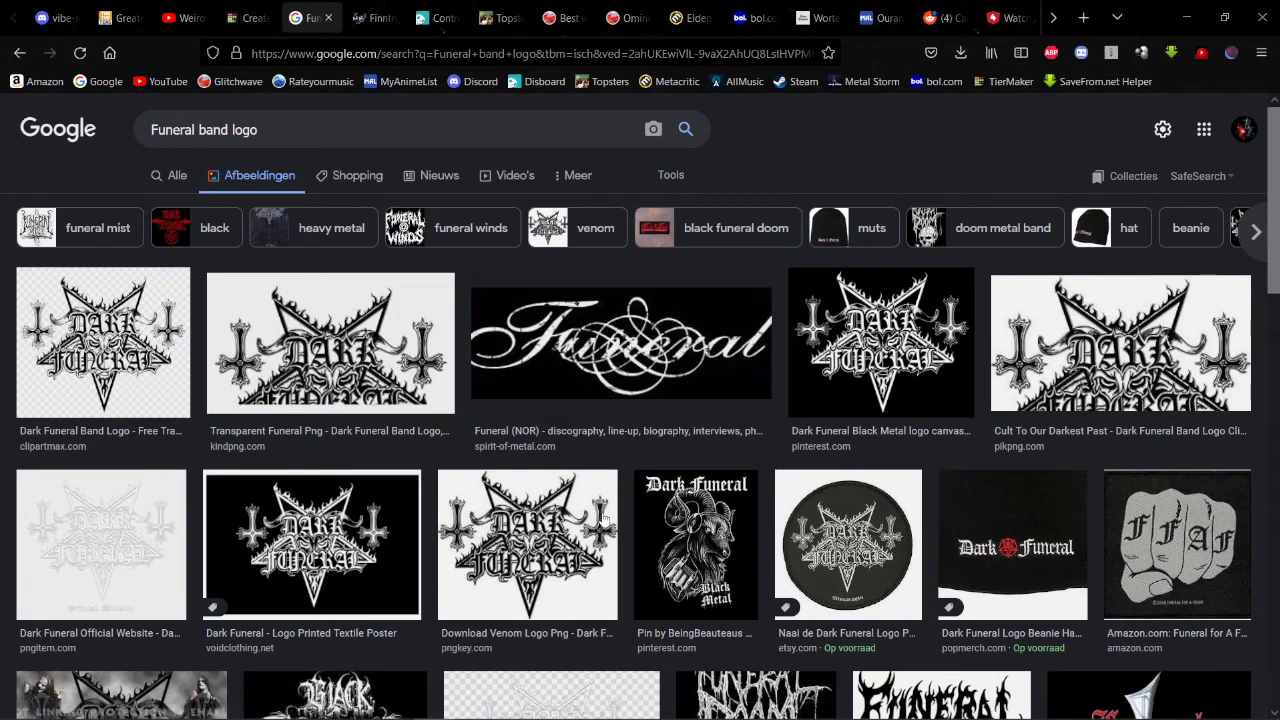
# Step: Look through the Funeral band logo results and enlarge the Wikipedia version of the script logo
pyautogui.scroll(-2, 670, 503)
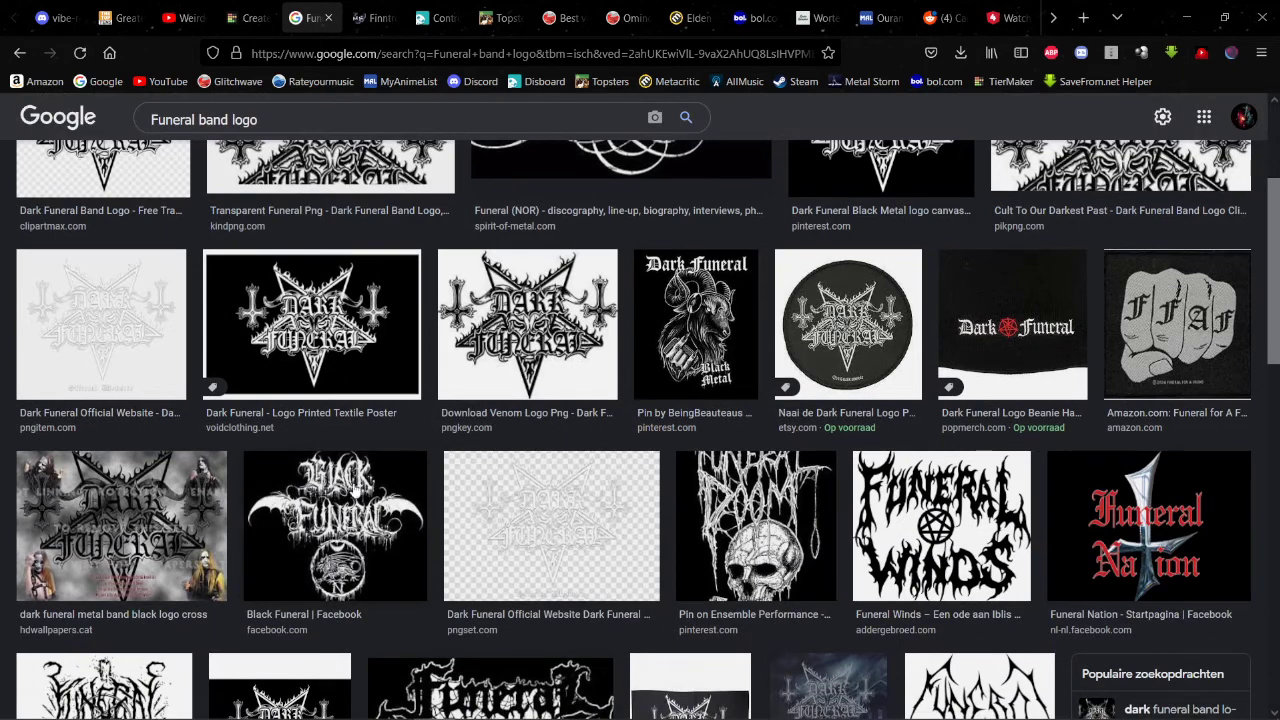
pyautogui.scroll(-2, 978, 440)
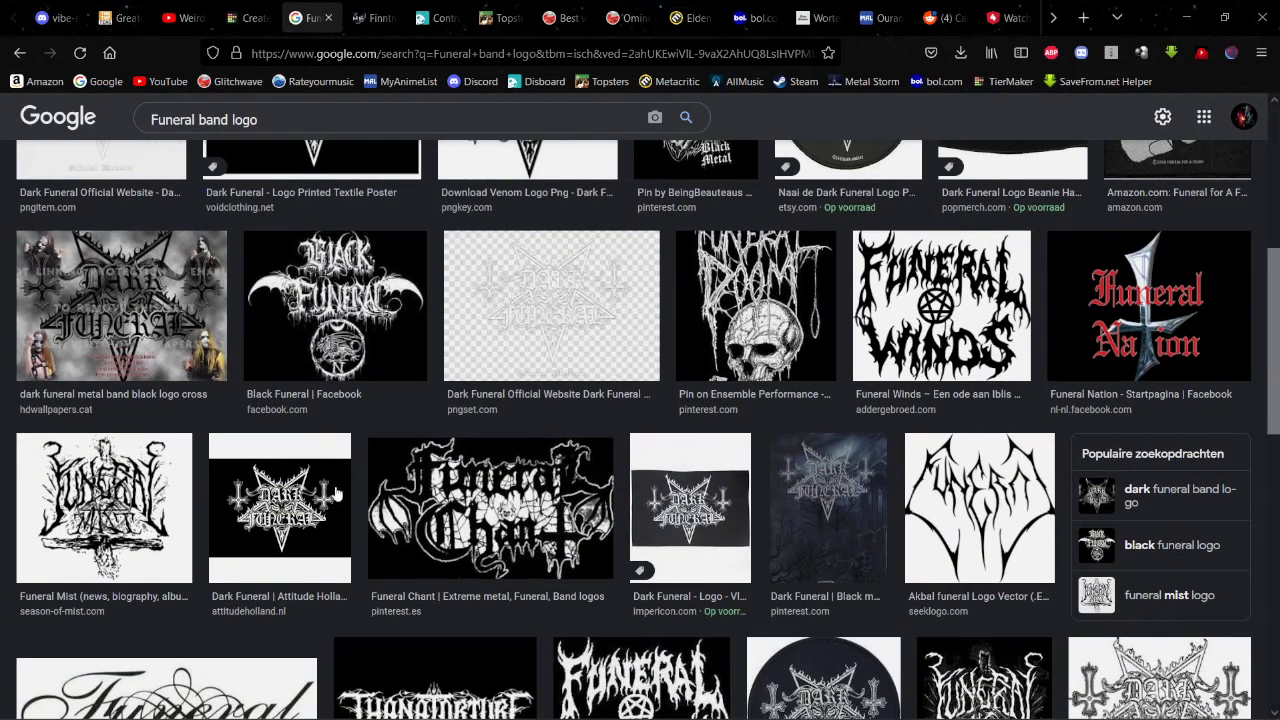
pyautogui.scroll(-2, 338, 494)
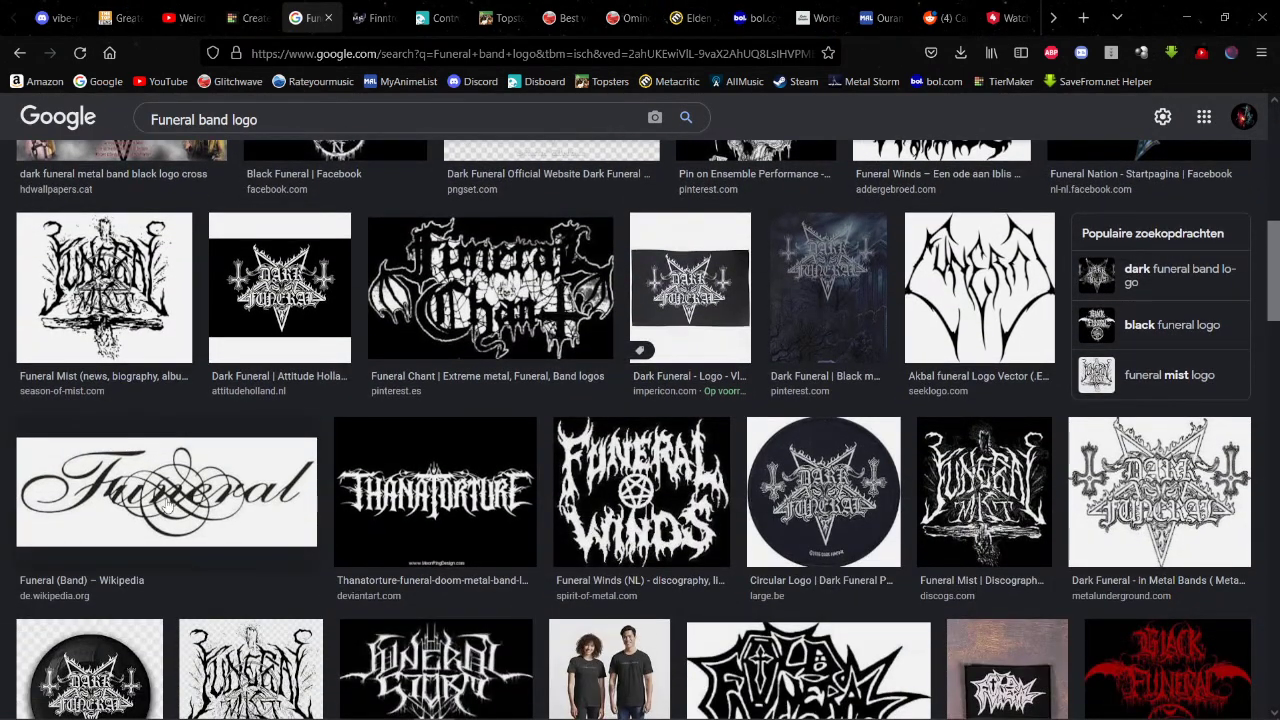
pyautogui.click(167, 503)
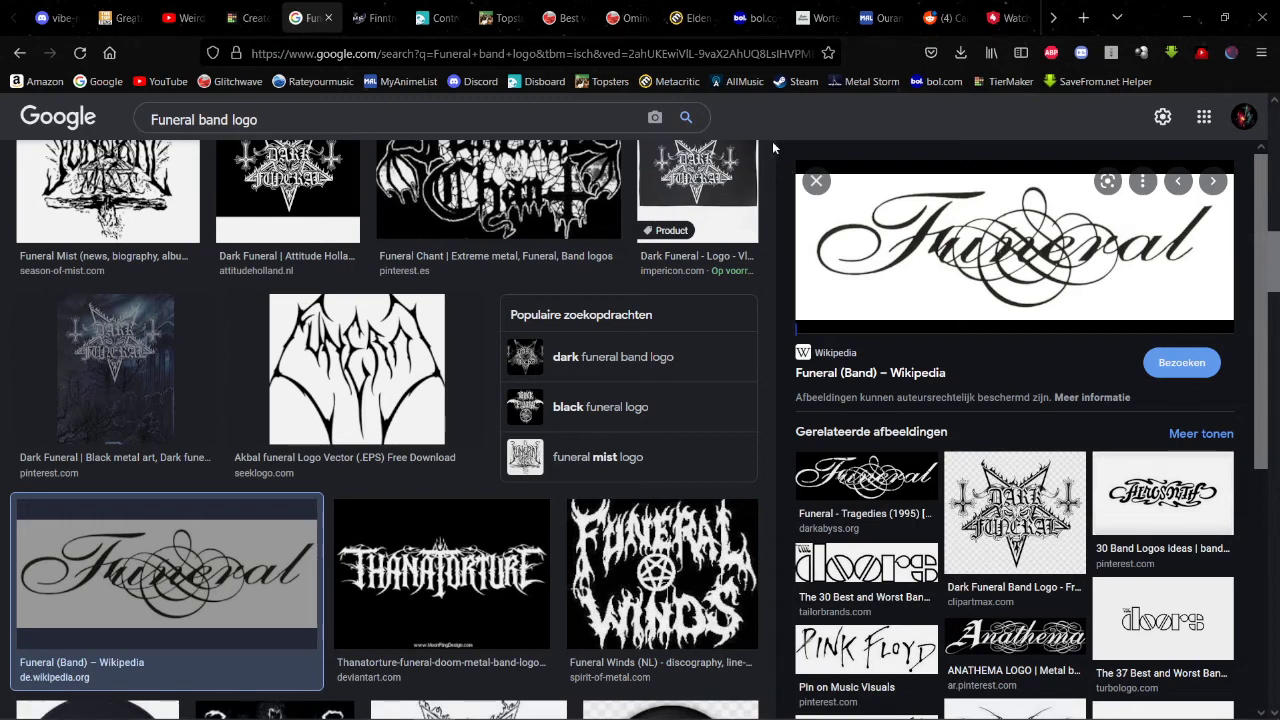
# Step: Return to the tier list and move the Funeral logo from High-Tier to the end of the "Never listened to/Heard of" row, after KMFDM
pyautogui.click(229, 10)
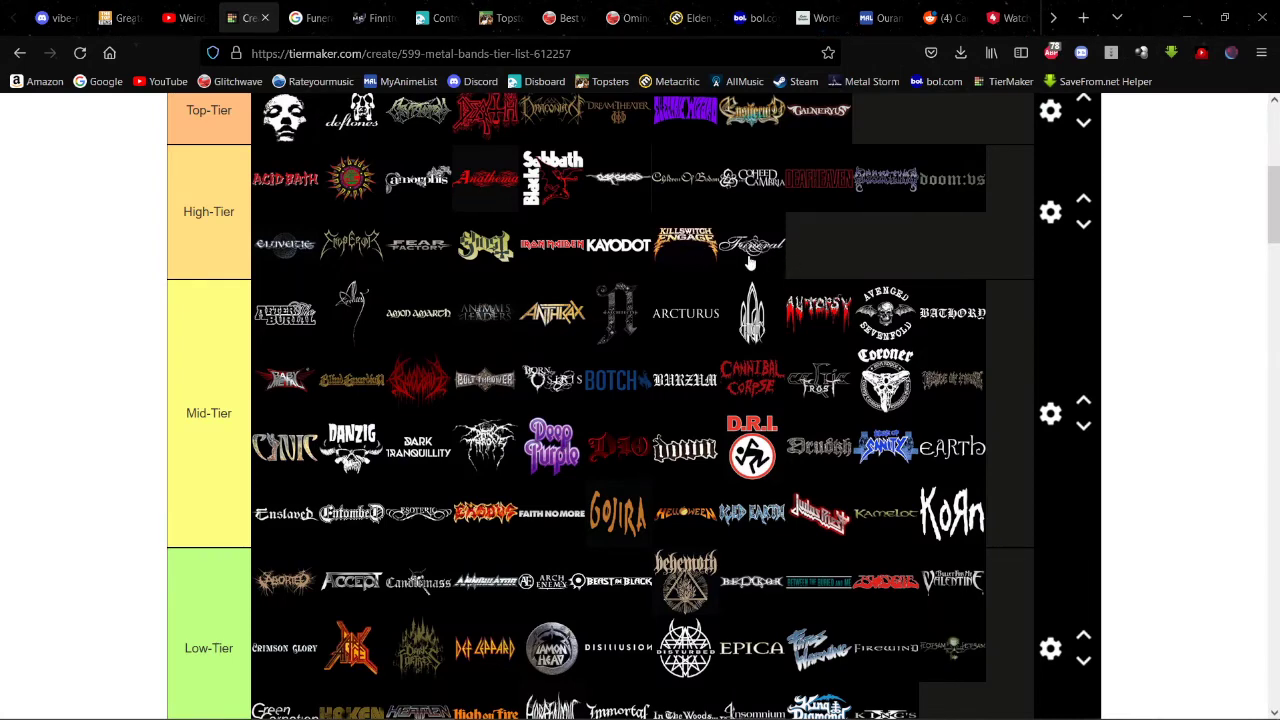
pyautogui.moveTo(750, 260); pyautogui.dragTo(406, 512)
pyautogui.scroll(-15, 752, 258)
pyautogui.scroll(3, 475, 355)
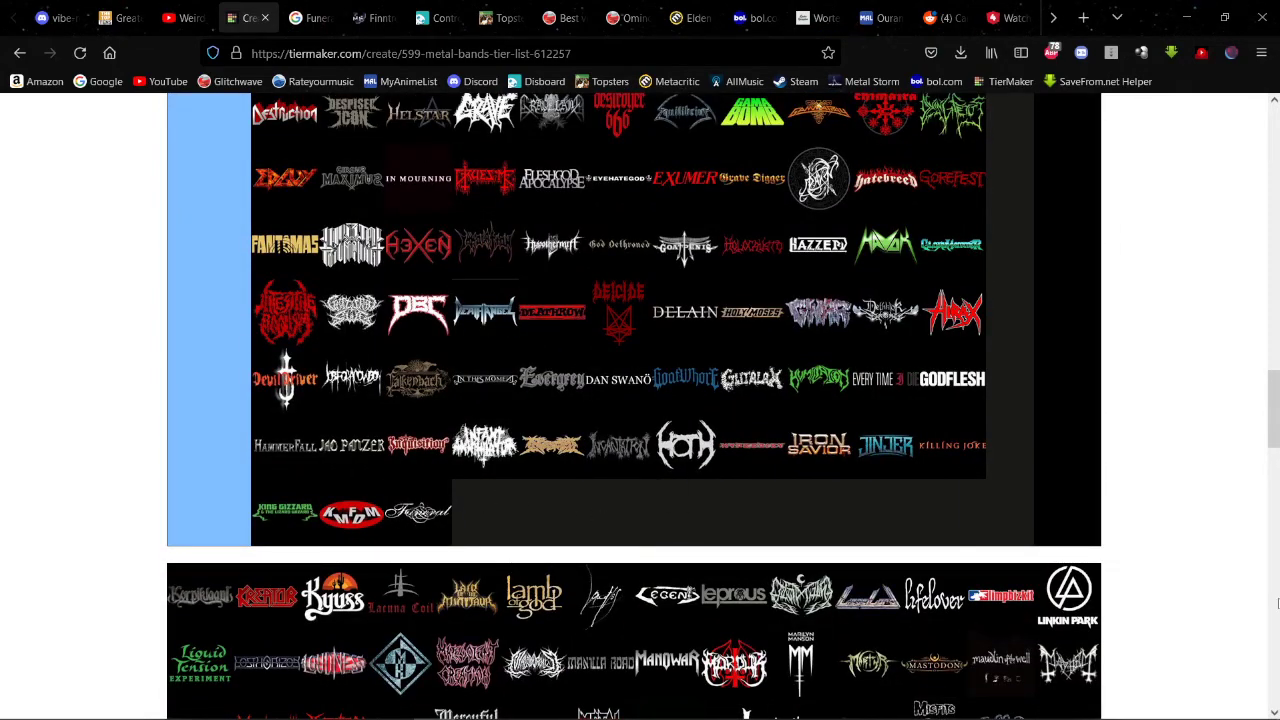
# Step: Look through the bands in the "Never listened to/Heard of" row from its end up to the Poser Garbage, Shit-Tier and Low-Tier rows
pyautogui.click(1273, 100)
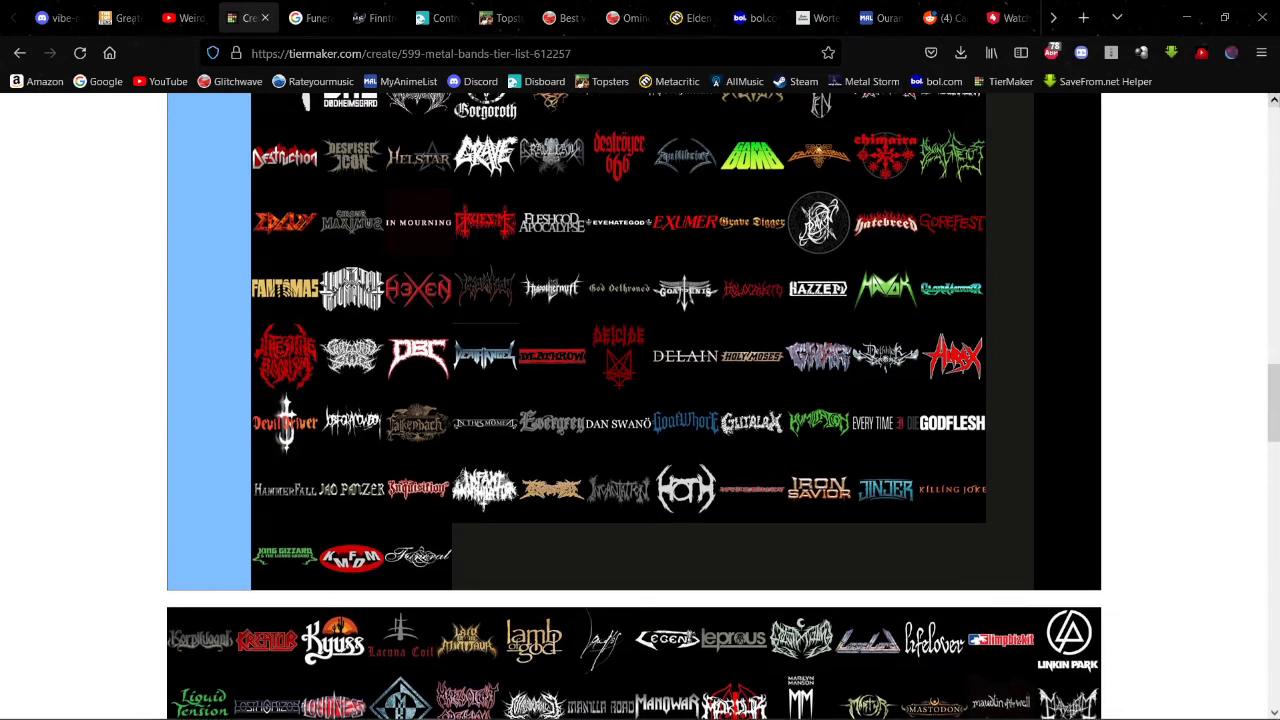
pyautogui.click(1273, 100)
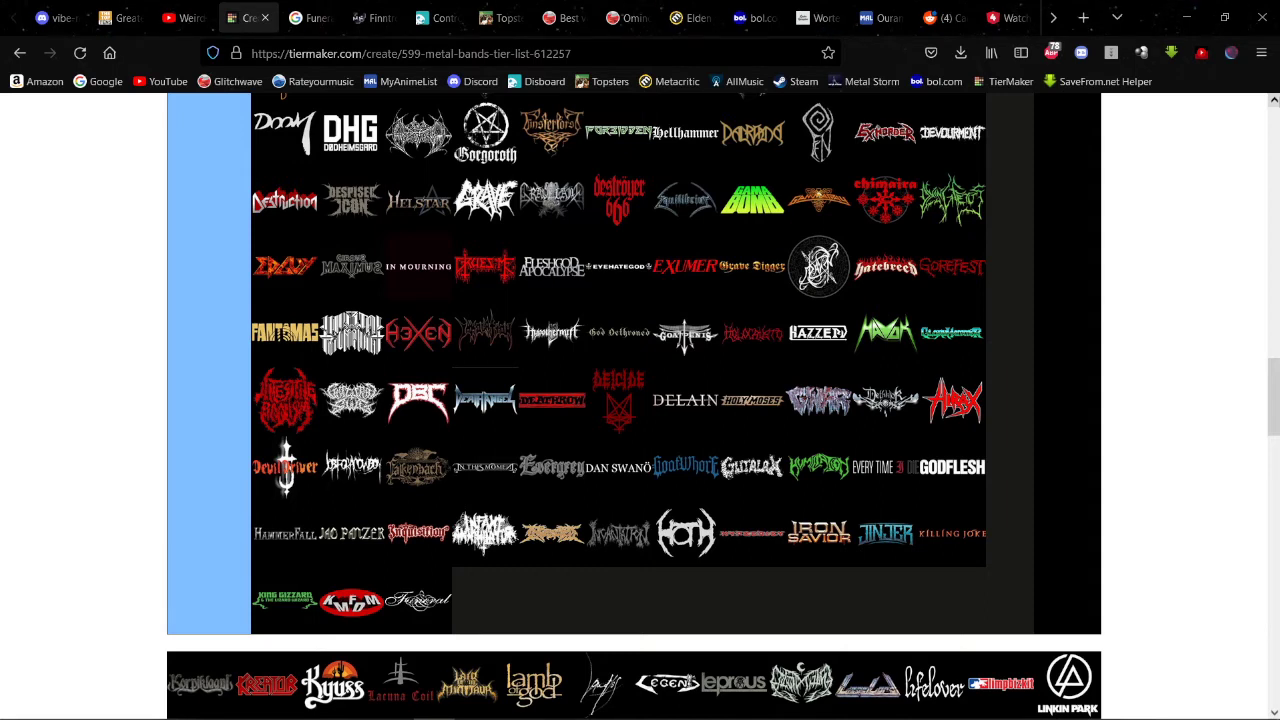
pyautogui.click(1273, 100)
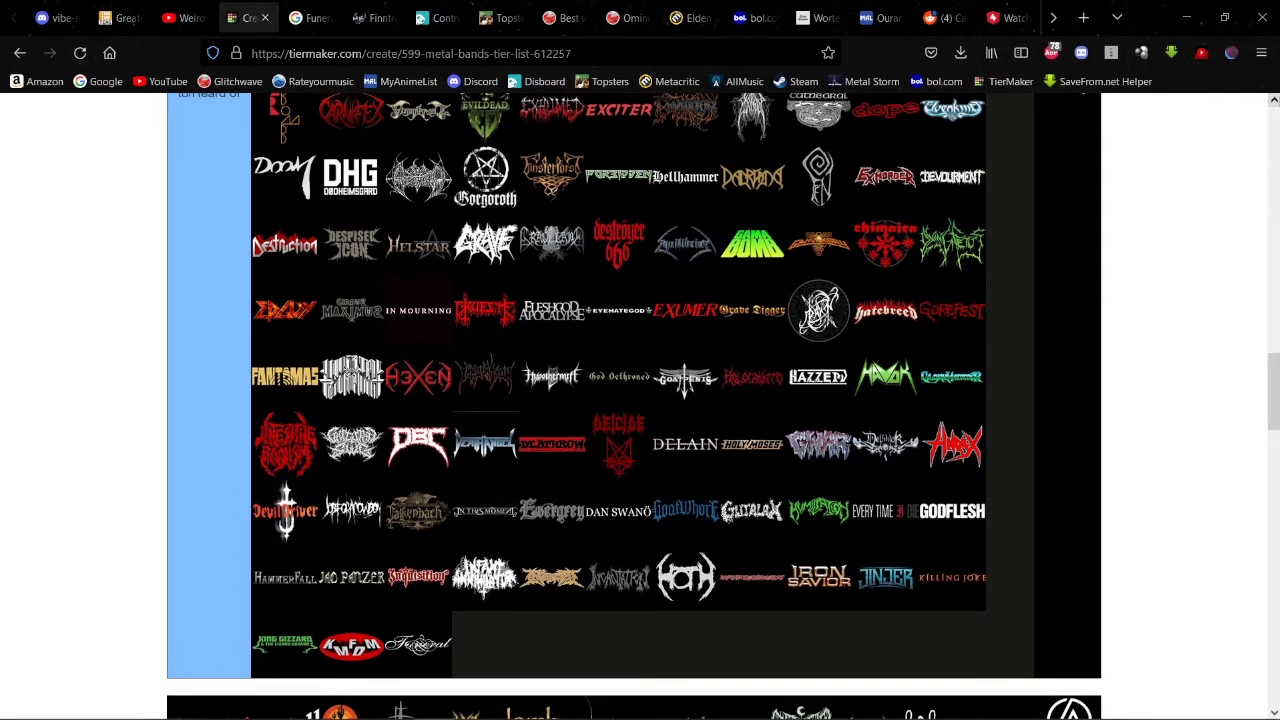
pyautogui.click(1273, 100)
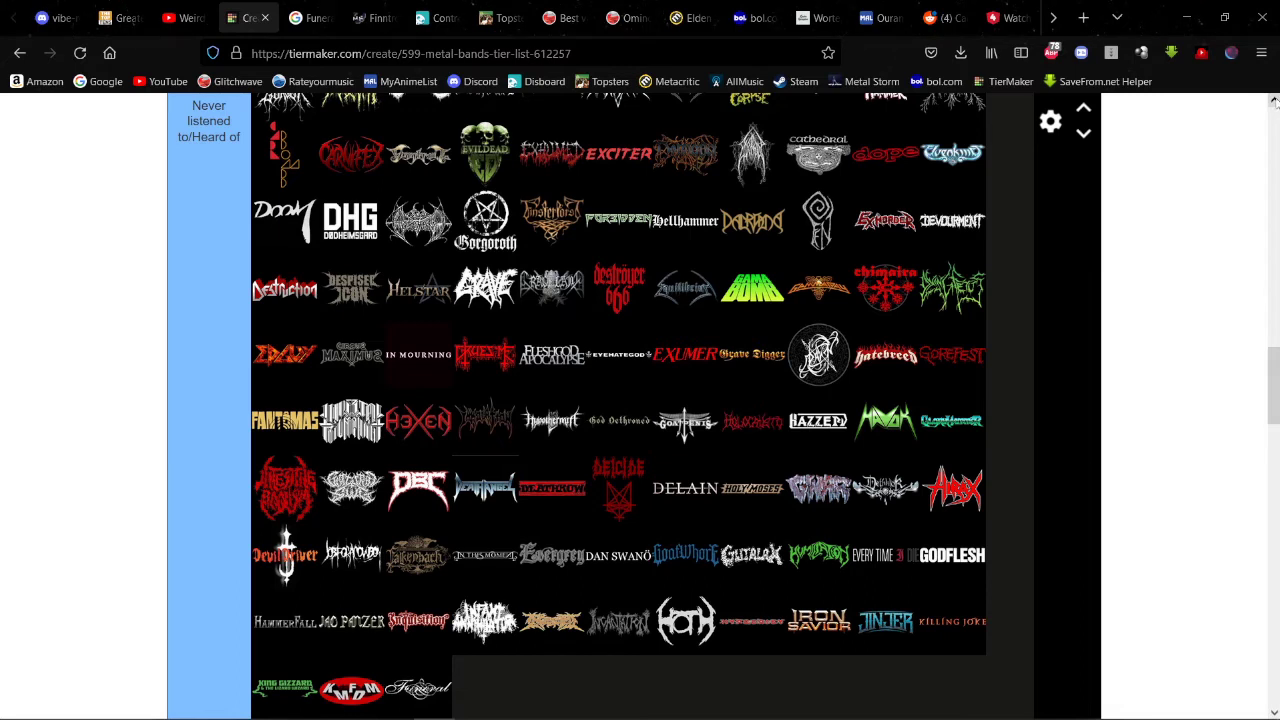
pyautogui.click(1274, 101)
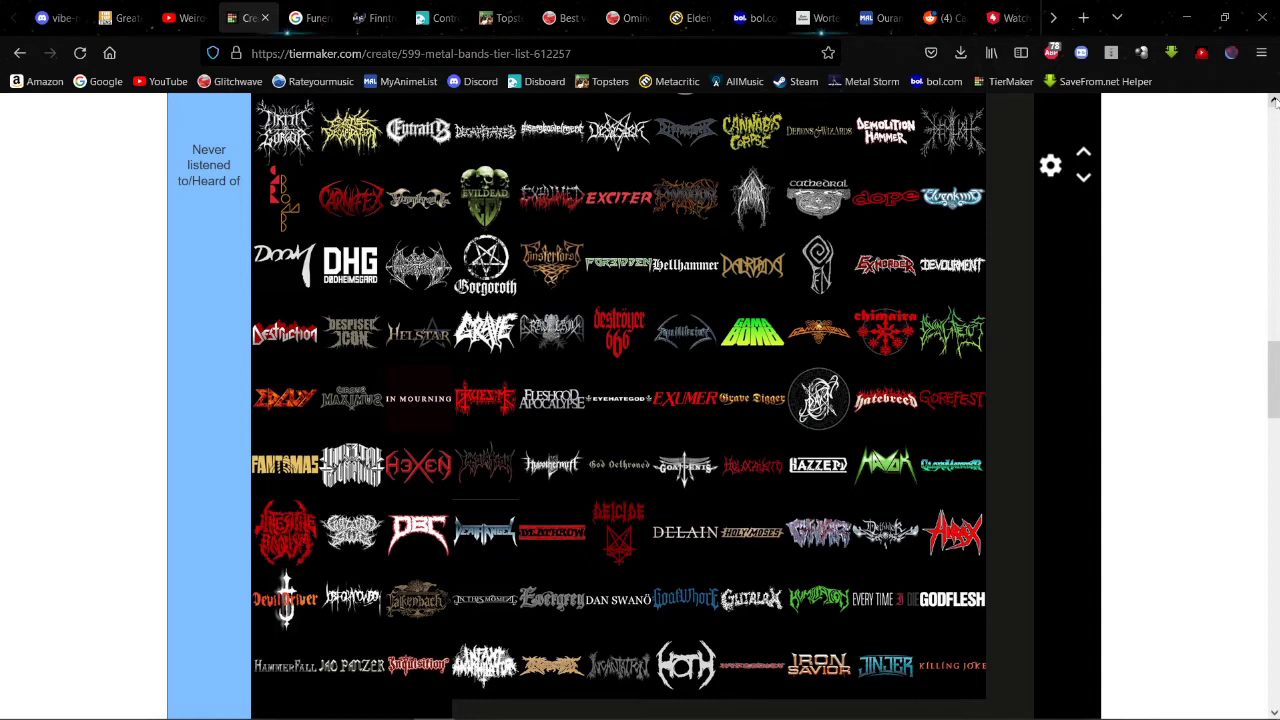
pyautogui.click(1274, 101)
pyautogui.click(1274, 101)
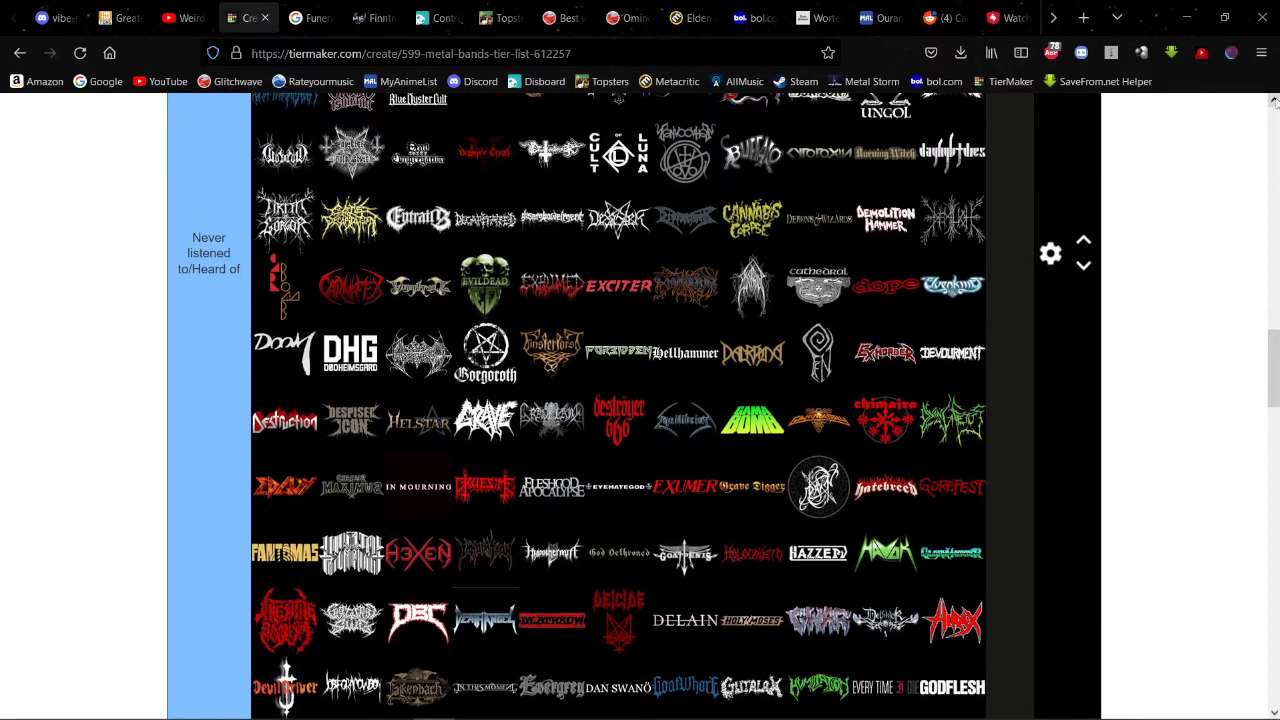
pyautogui.click(1274, 101)
pyautogui.click(1274, 101)
pyautogui.click(1274, 101)
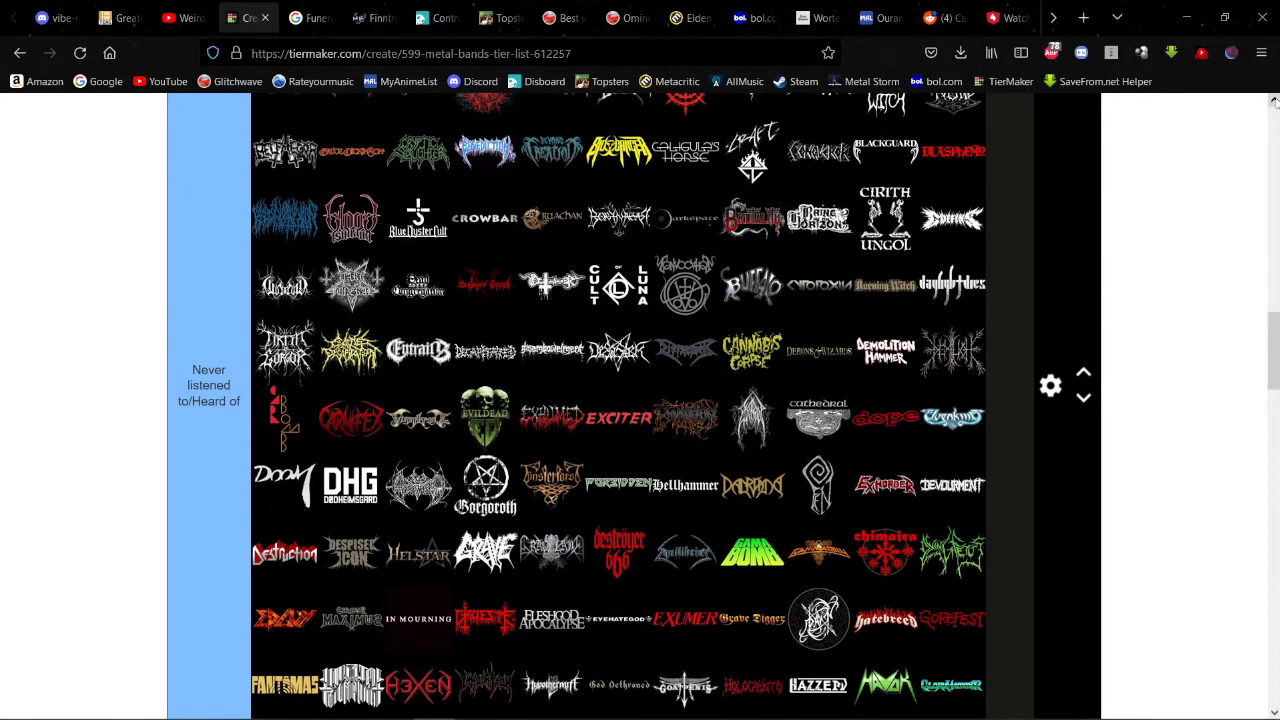
pyautogui.click(1274, 101)
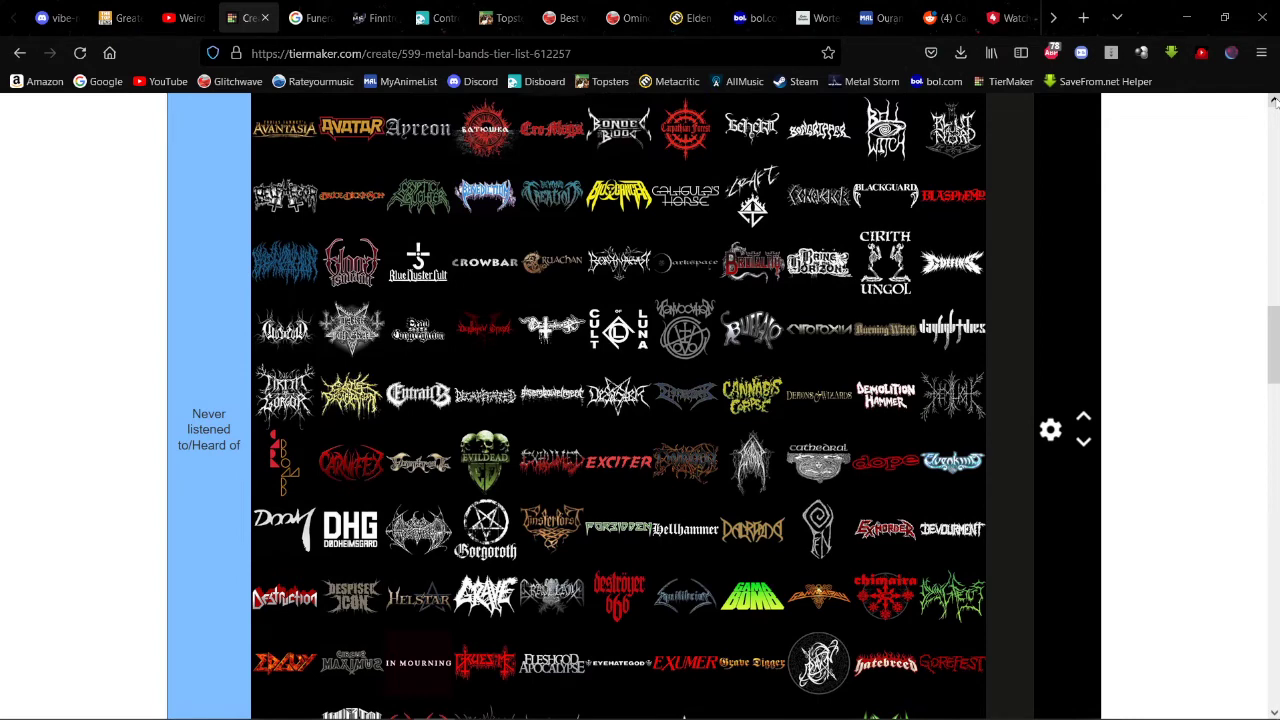
pyautogui.click(1274, 101)
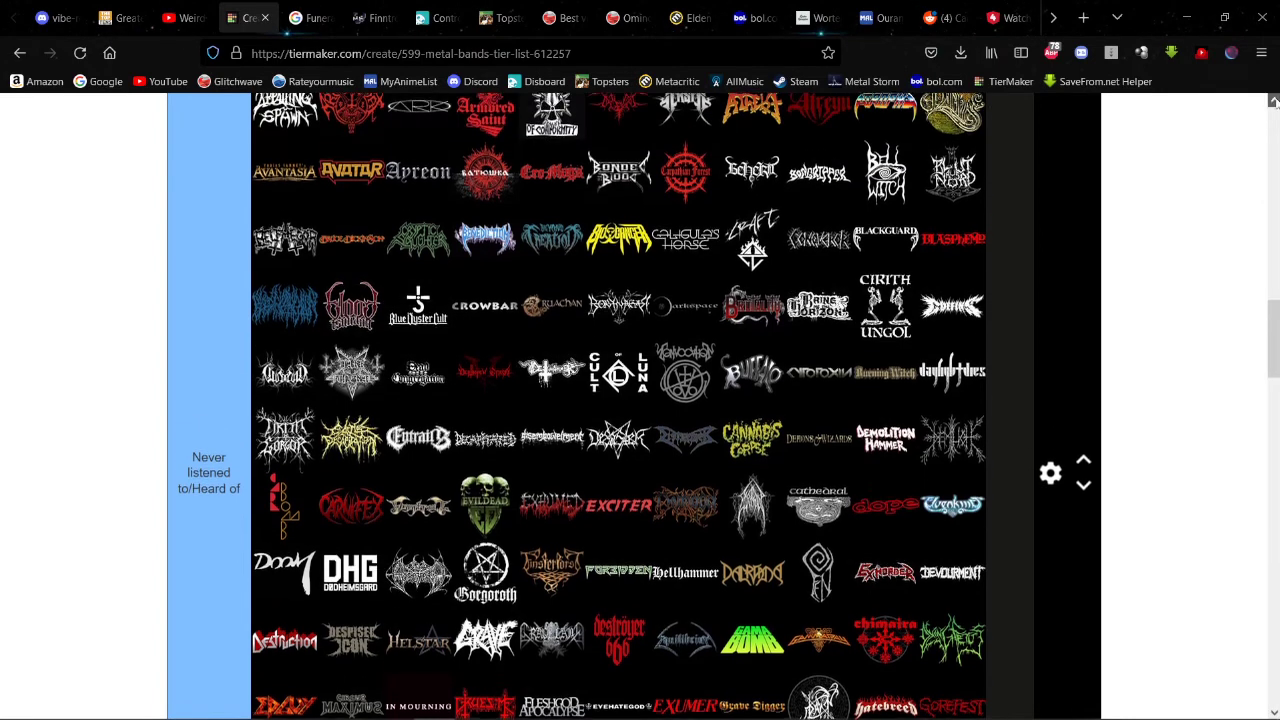
pyautogui.click(1274, 101)
pyautogui.click(1274, 101)
pyautogui.click(1274, 101)
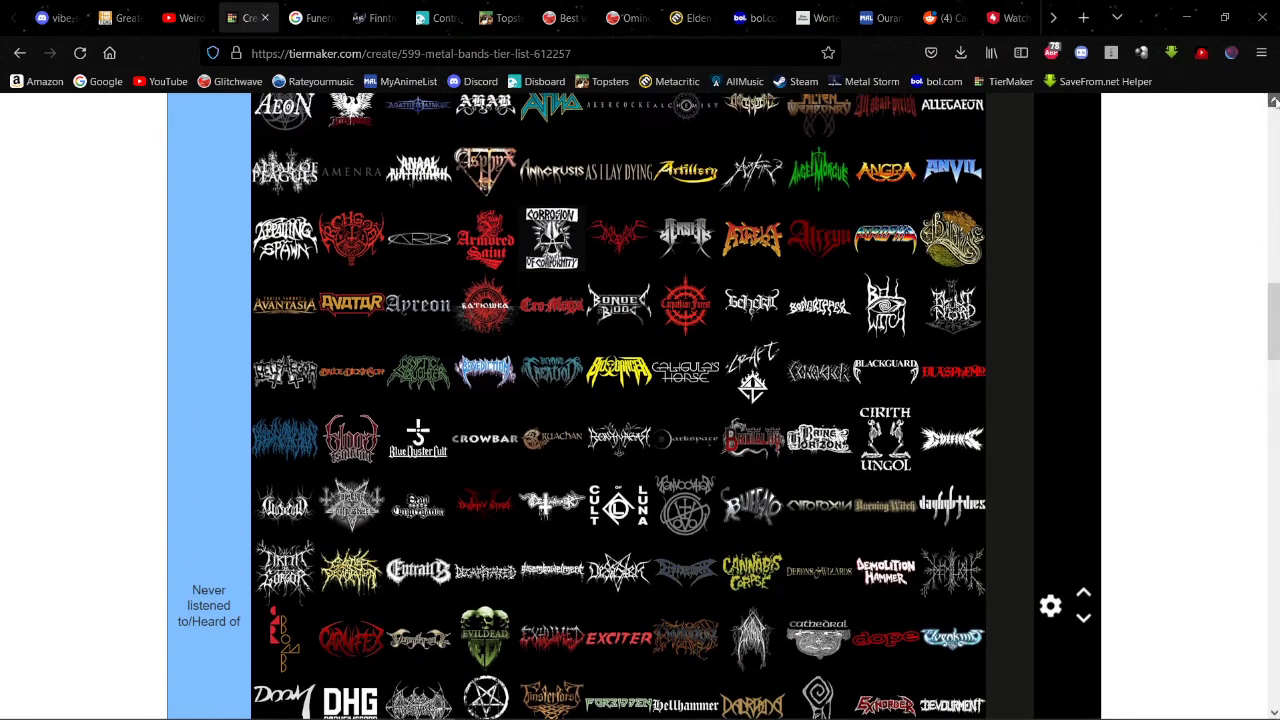
pyautogui.click(1274, 101)
pyautogui.click(1274, 101)
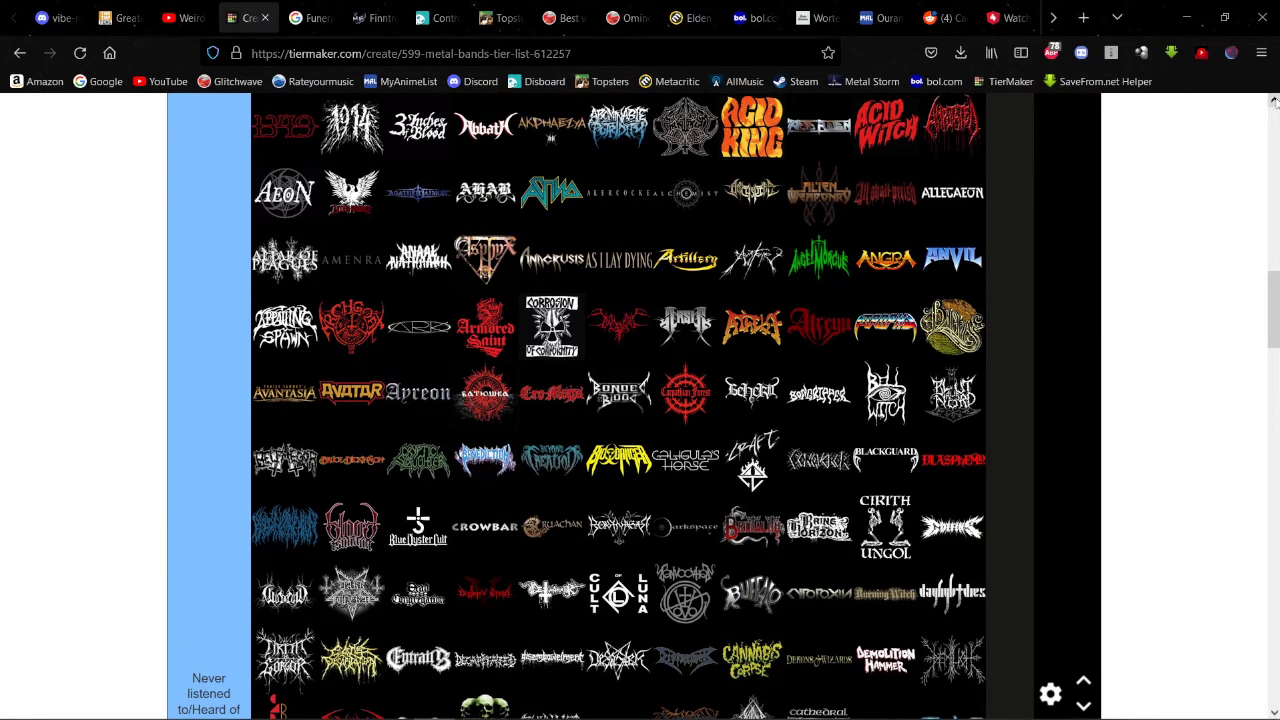
pyautogui.click(1274, 101)
pyautogui.click(1274, 101)
pyautogui.click(1274, 101)
pyautogui.click(1274, 101)
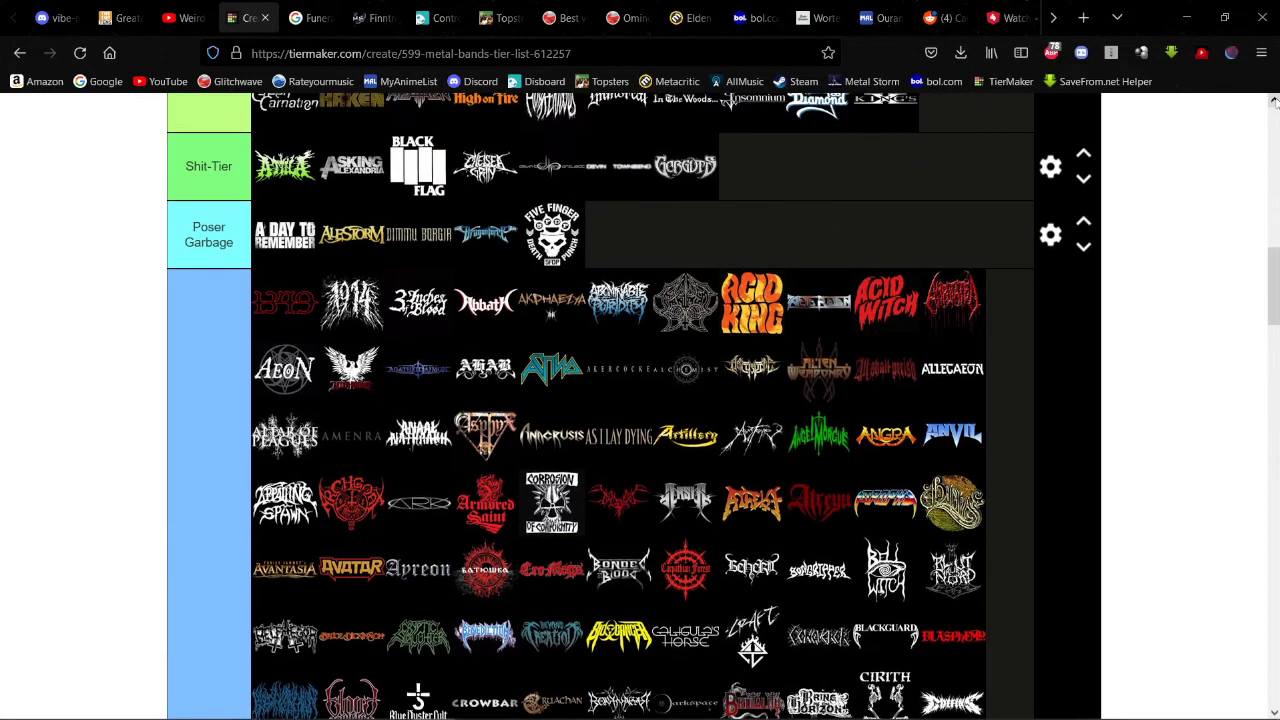
pyautogui.click(1274, 101)
pyautogui.click(1274, 101)
pyautogui.click(1274, 101)
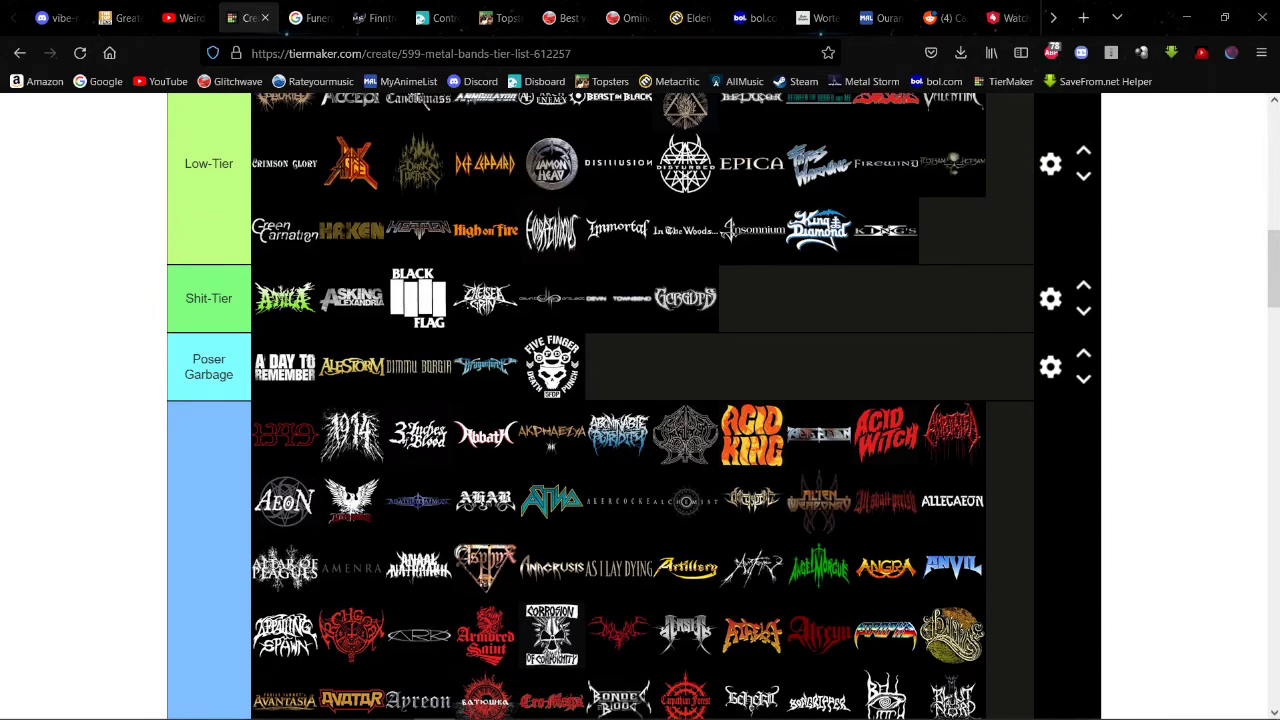
# Step: Move the Korpiklaani logo from the unsorted pool to the end of Low-Tier, directly after King's X
pyautogui.moveTo(1274, 269); pyautogui.dragTo(1274, 544)
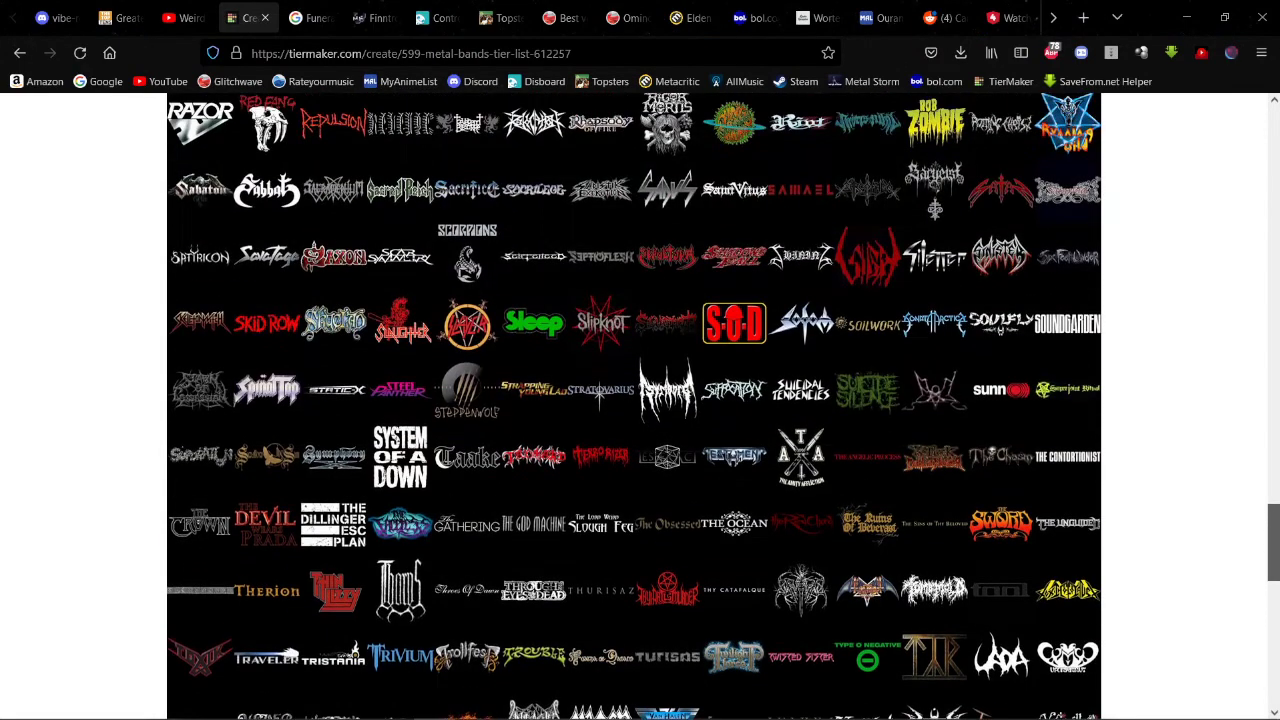
pyautogui.scroll(3, 249, 365)
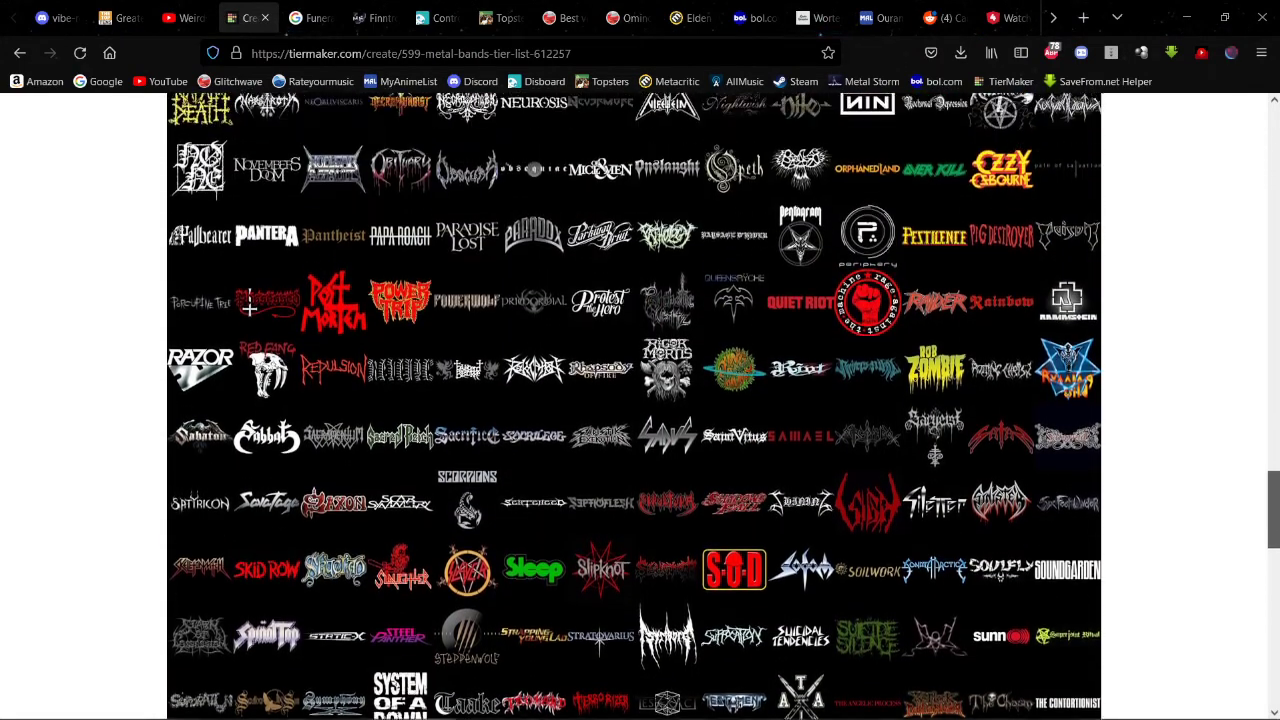
pyautogui.scroll(3, 634, 405)
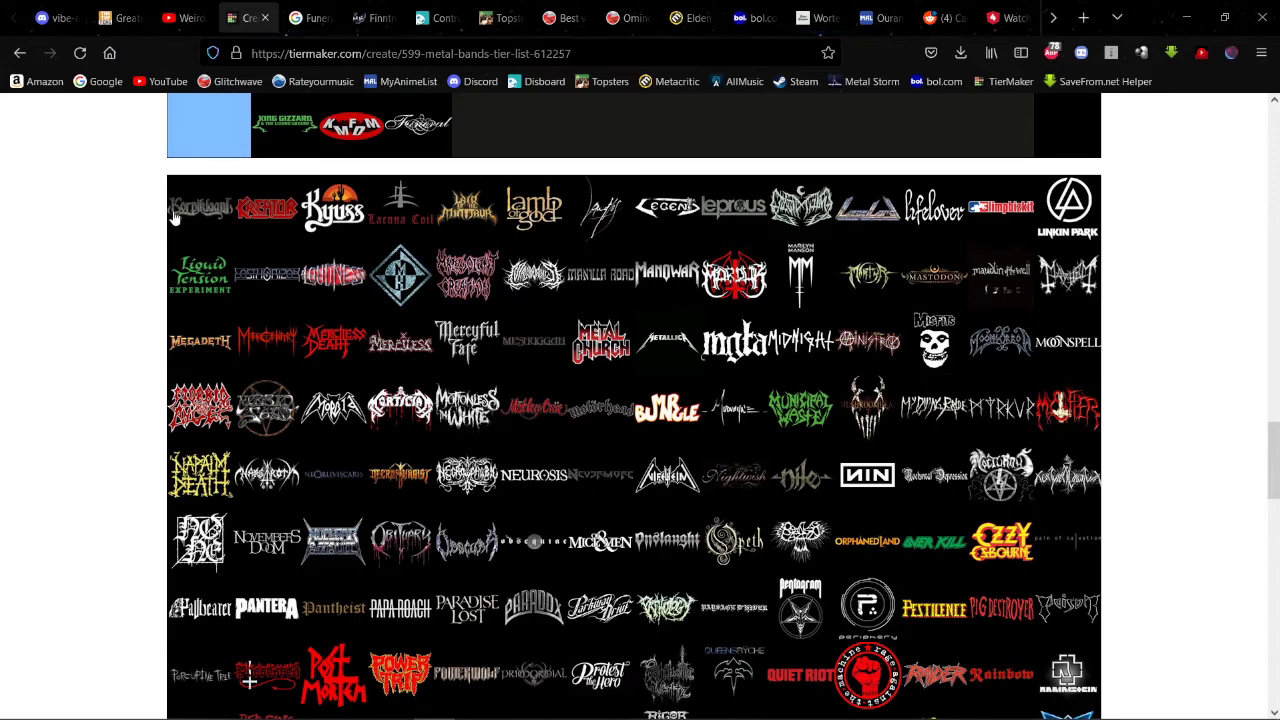
pyautogui.moveTo(172, 212); pyautogui.dragTo(968, 330)
pyautogui.scroll(10, 680, 366)
pyautogui.scroll(7, 606, 374)
pyautogui.scroll(-5, 606, 271)
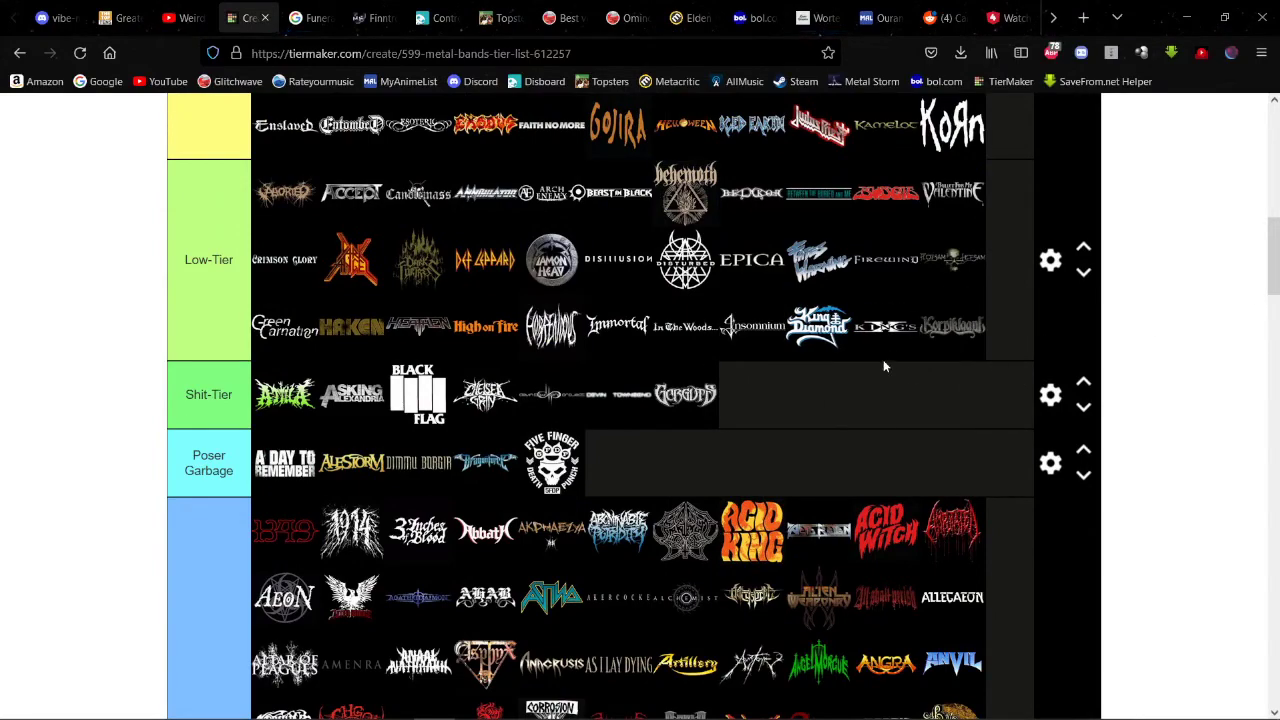
# Step: Move the Kreator logo from the unsorted pool to the end of Mid-Tier, directly after Korn
pyautogui.scroll(-10, 492, 329)
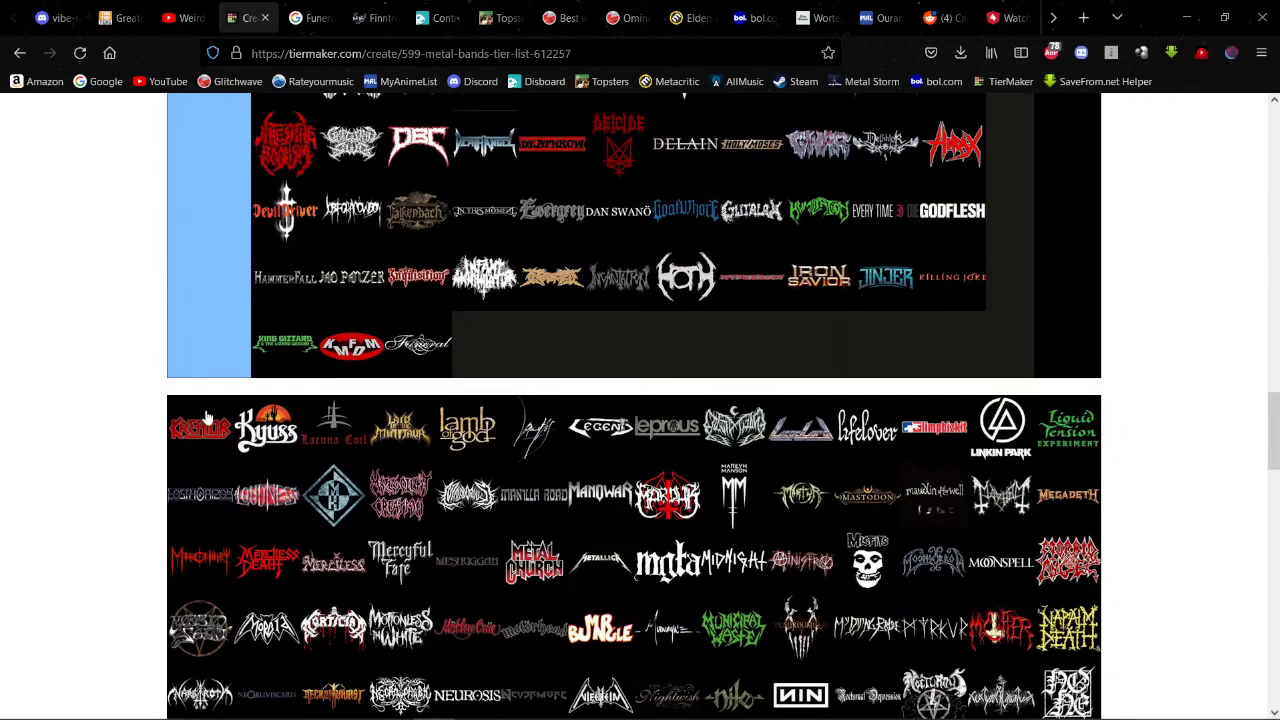
pyautogui.moveTo(206, 428); pyautogui.dragTo(932, 306)
pyautogui.scroll(10, 205, 430)
pyautogui.scroll(5, 286, 357)
pyautogui.scroll(-10, 286, 357)
pyautogui.scroll(3, 260, 400)
pyautogui.scroll(-2, 650, 348)
# Step: Move the Kyuss logo from the unsorted pool into Mid-Tier, directly after Kreator
pyautogui.scroll(-10, 650, 348)
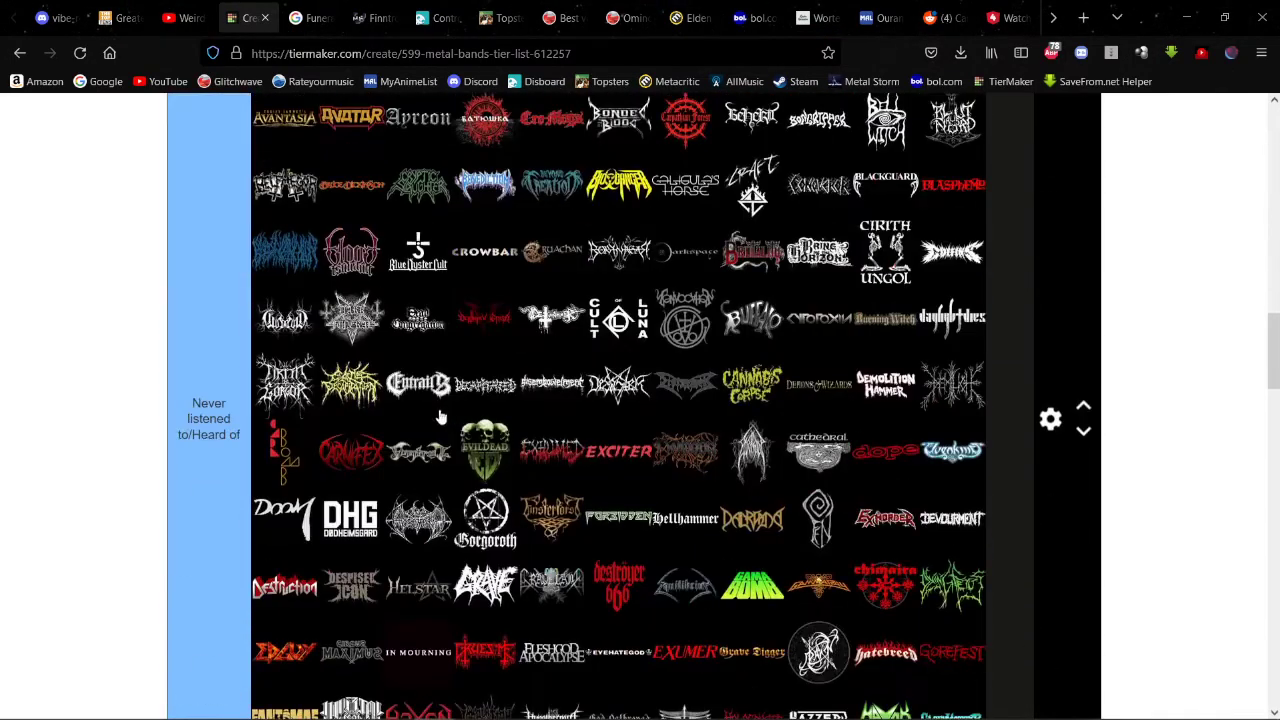
pyautogui.scroll(-8, 1050, 595)
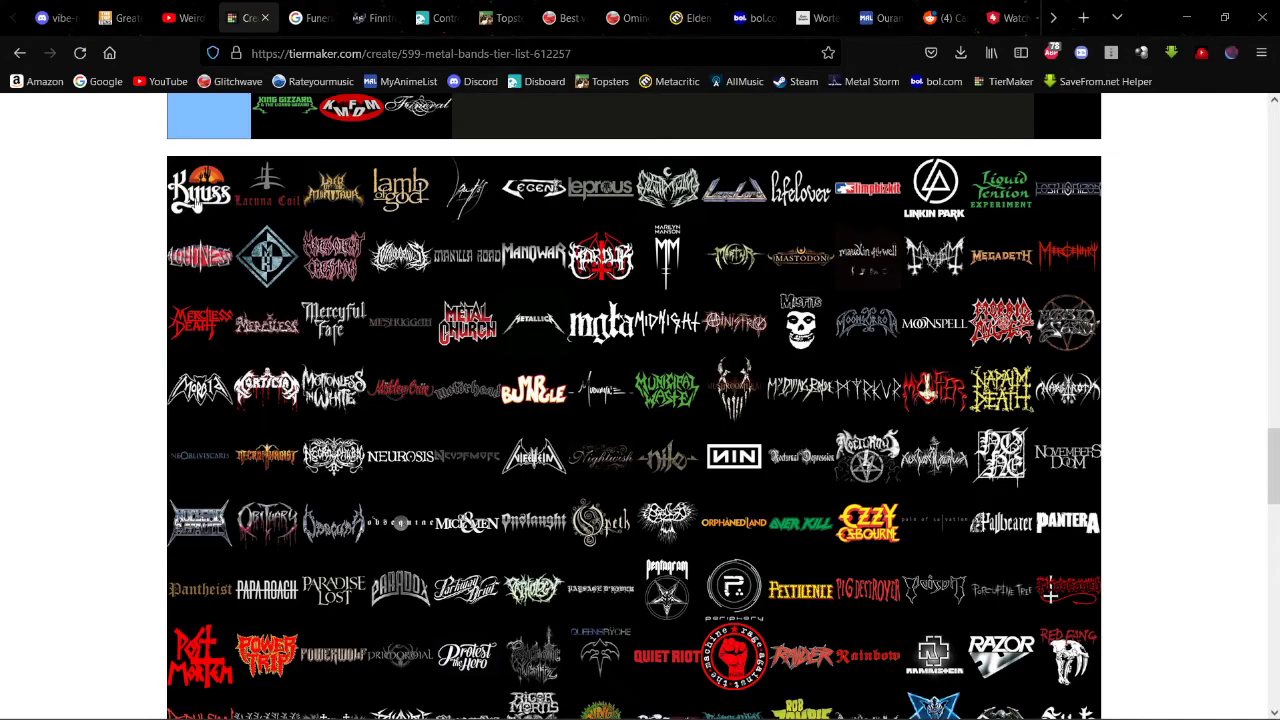
pyautogui.moveTo(200, 185); pyautogui.dragTo(626, 532)
pyautogui.scroll(-6, 474, 450)
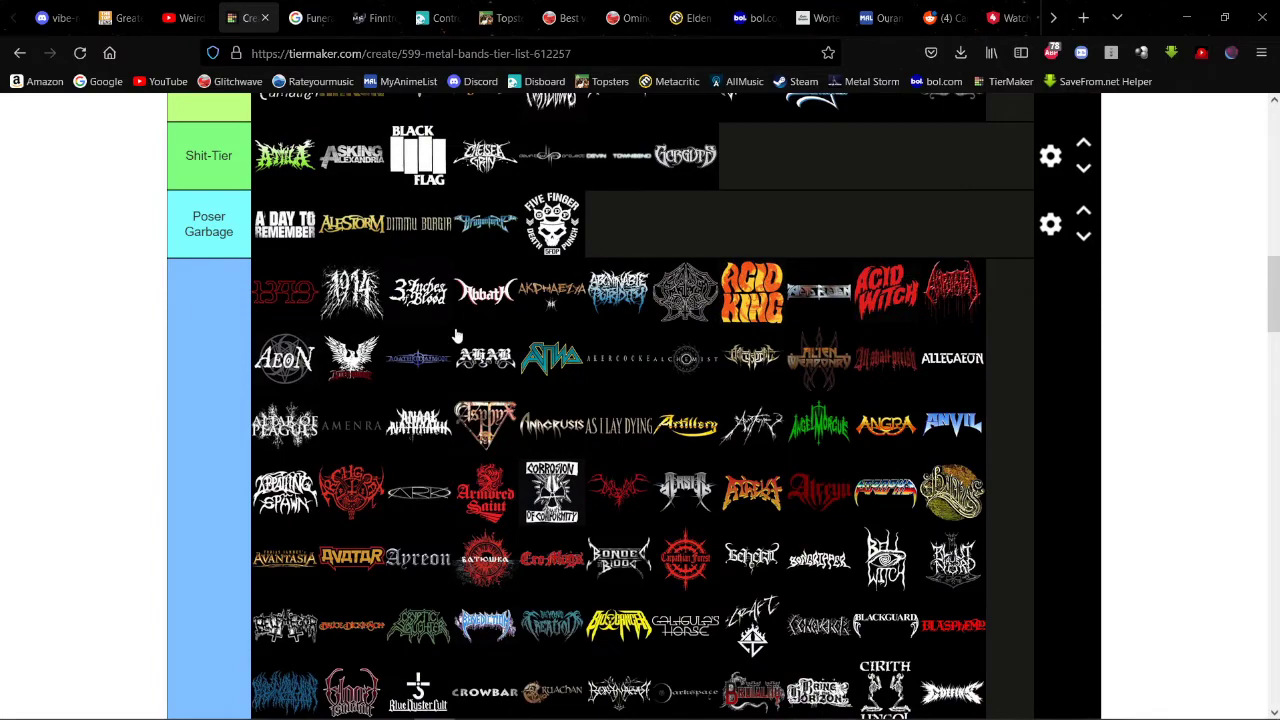
# Step: Place the Lacuna Coil and Lair of the Minotaur logos in the "Never listened to/Heard of" row, directly after DevilDriver
pyautogui.scroll(-10, 455, 333)
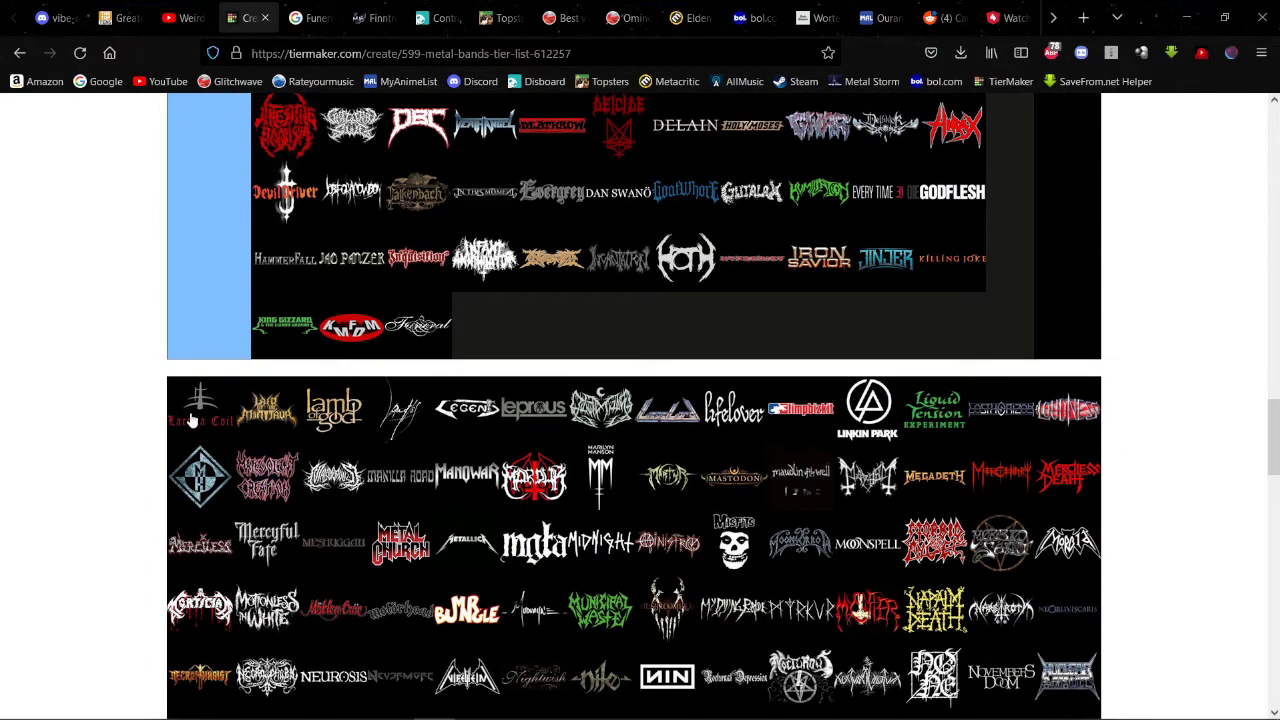
pyautogui.moveTo(191, 420); pyautogui.dragTo(366, 196)
pyautogui.moveTo(207, 384); pyautogui.dragTo(350, 178)
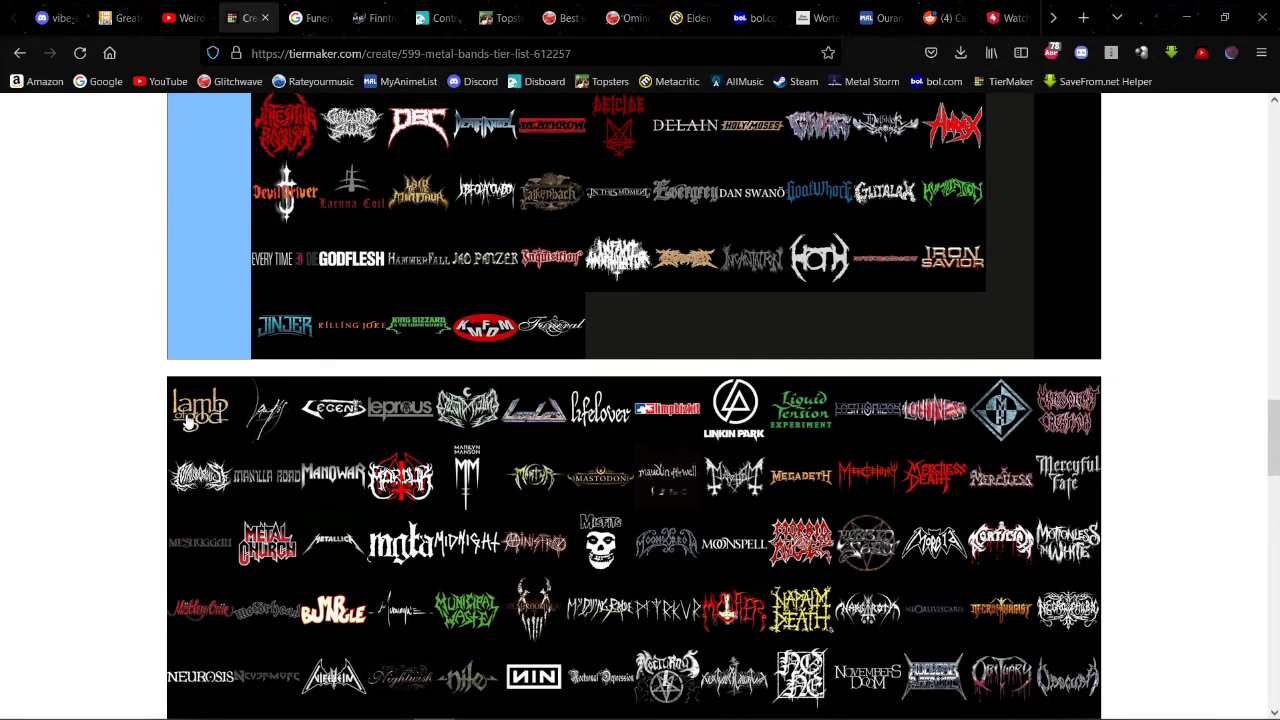
# Step: Move the Lamb of God logo from the unsorted pool into Mid-Tier, directly after Kyuss
pyautogui.moveTo(190, 422); pyautogui.dragTo(460, 345)
pyautogui.scroll(-10, 205, 312)
pyautogui.scroll(2, 212, 283)
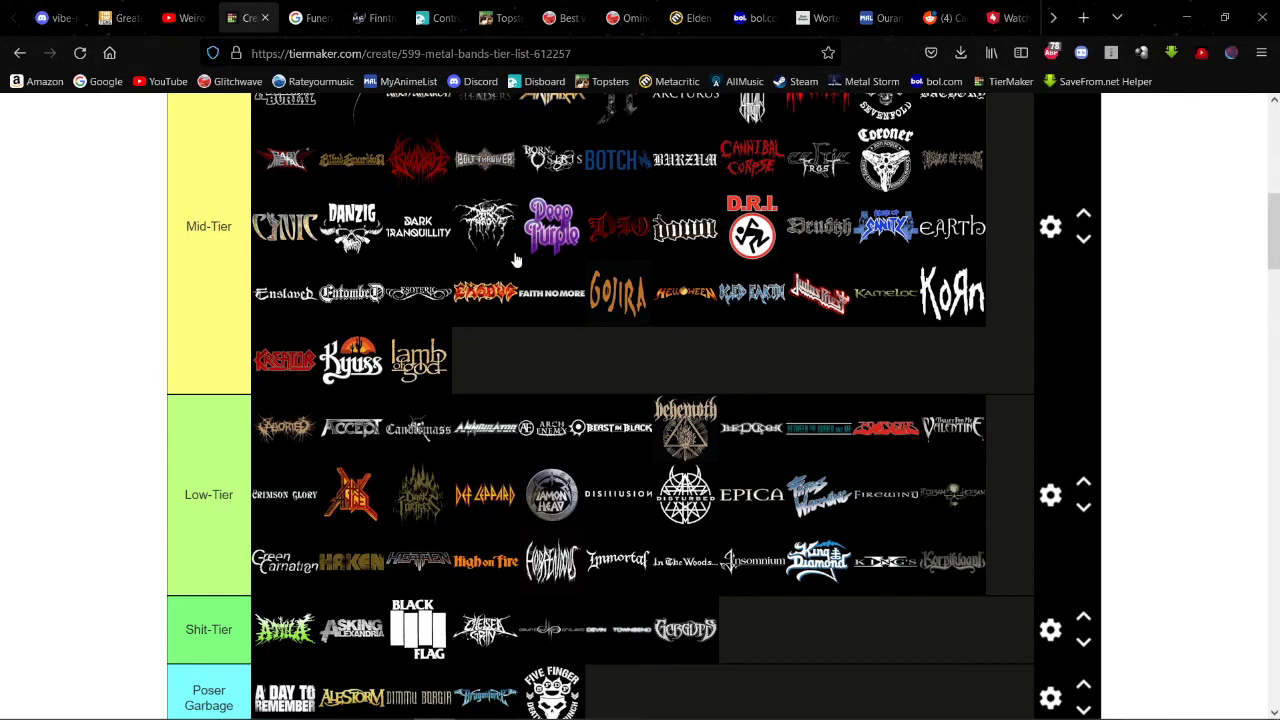
# Step: Place the Legend logo and the thin handwritten logo before it in the "Never listened to/Heard of" row, between Every Time I Die and Godflesh
pyautogui.scroll(-4, 418, 358)
pyautogui.scroll(-10, 418, 358)
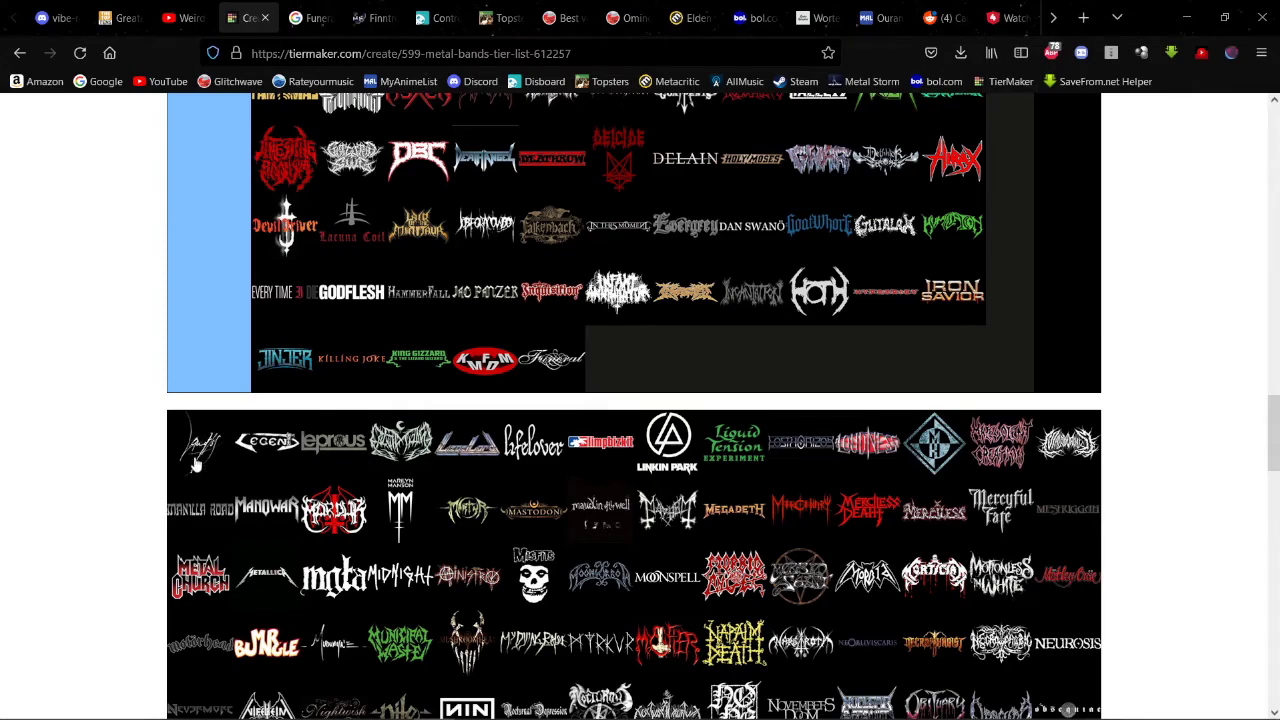
pyautogui.moveTo(197, 462); pyautogui.dragTo(345, 297)
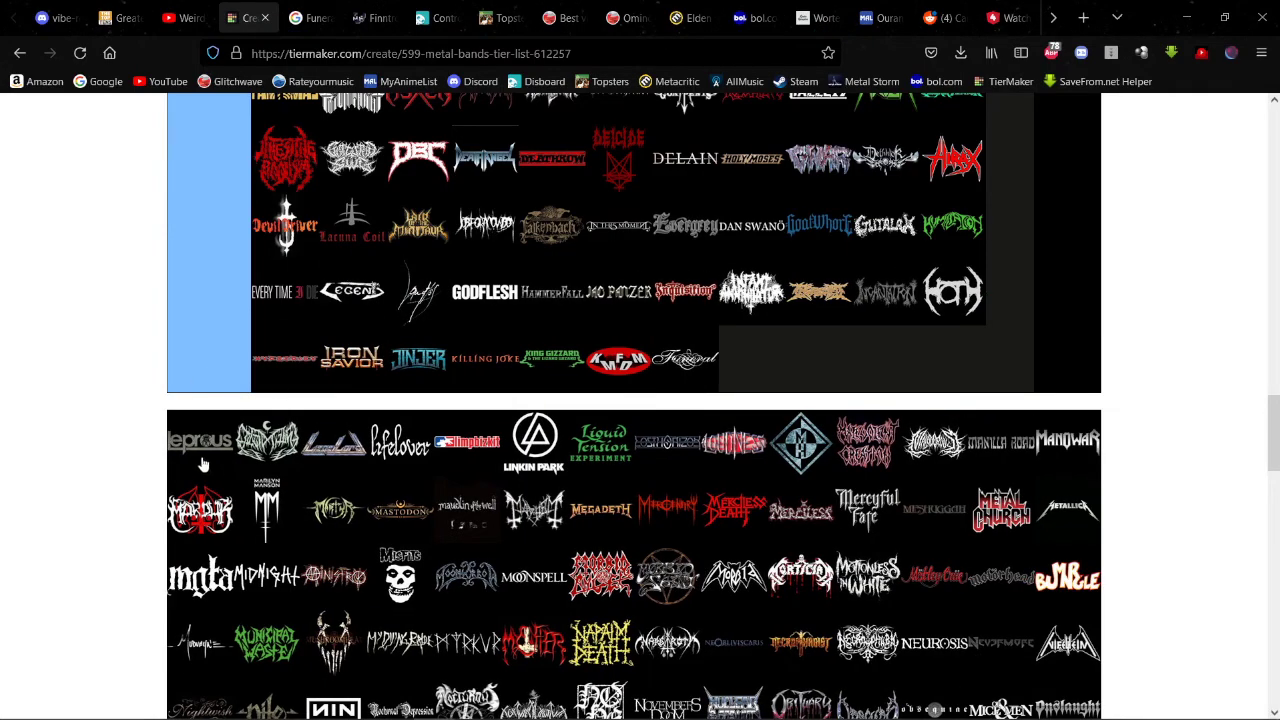
# Step: Move the Leprous logo from the unsorted pool to the end of Low-Tier, directly after Korpiklaani
pyautogui.moveTo(204, 468); pyautogui.dragTo(950, 392)
pyautogui.scroll(10, 409, 420)
pyautogui.scroll(-4, 556, 450)
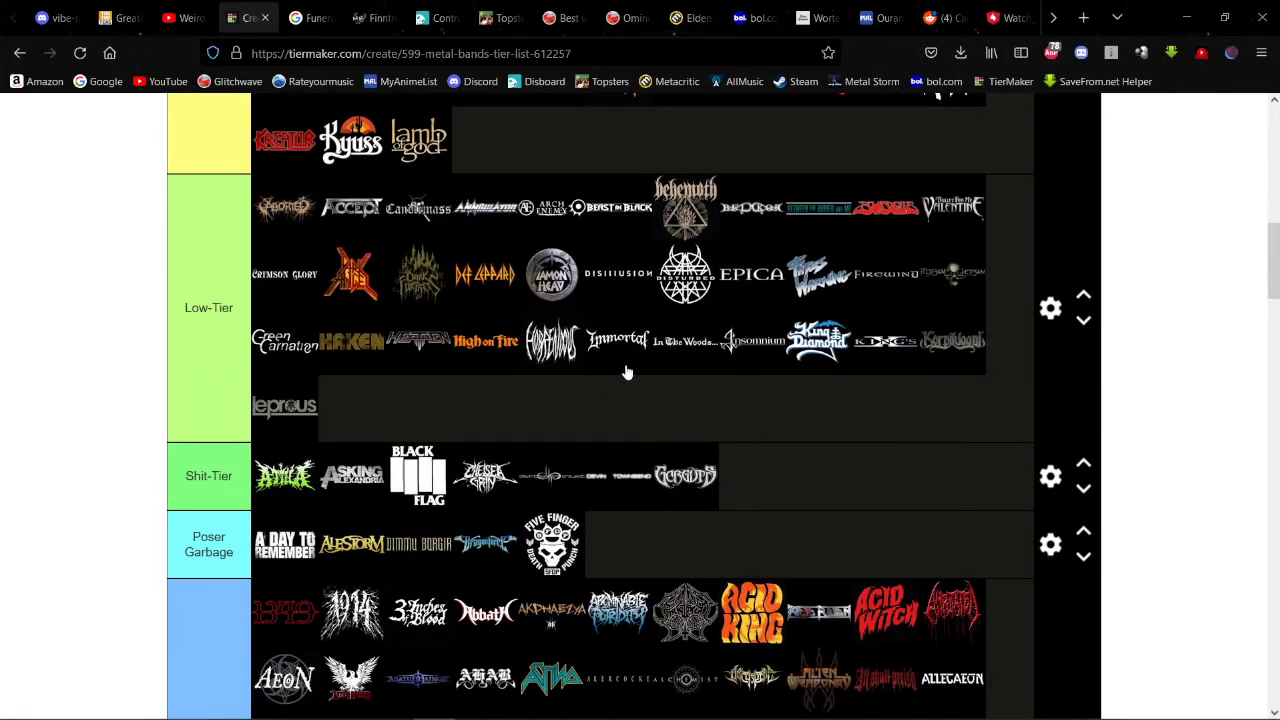
# Step: Move the crescent-moon logo from the start of the unsorted pool into the "Never listened to/Heard of" row, between Every Time I Die and Legend
pyautogui.scroll(-4, 623, 371)
pyautogui.scroll(-10, 630, 369)
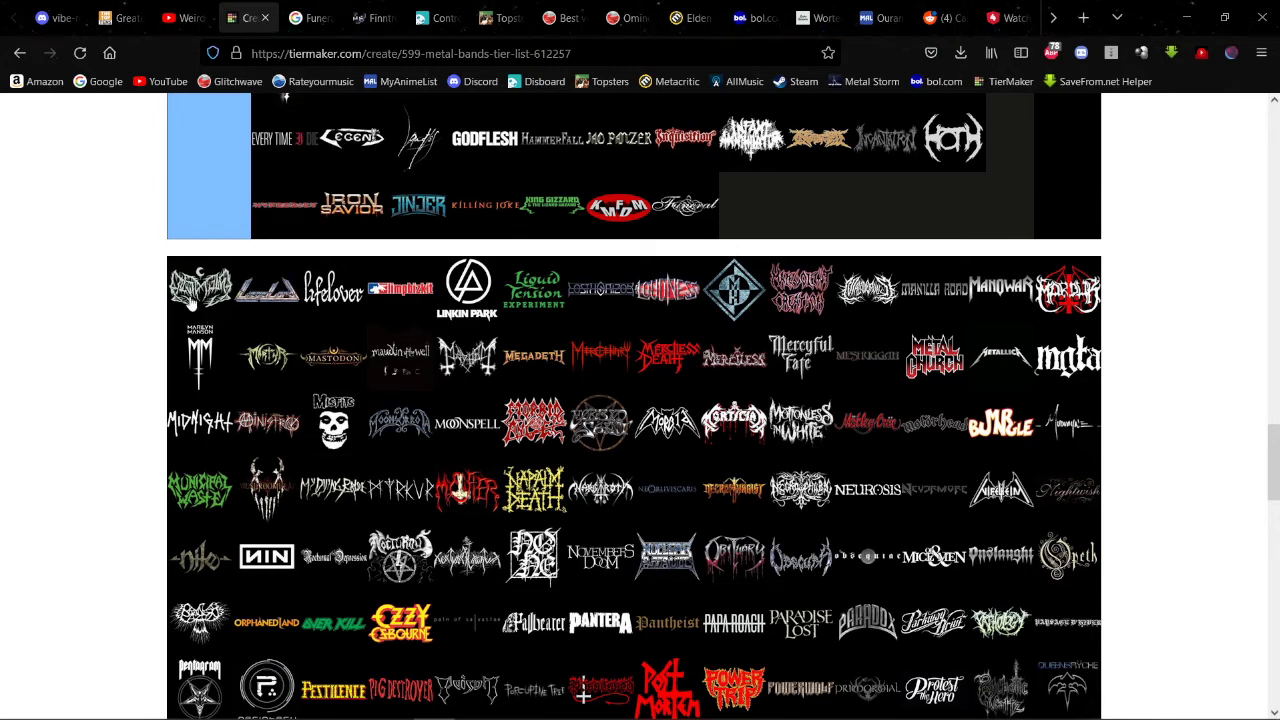
pyautogui.moveTo(184, 292); pyautogui.dragTo(335, 145)
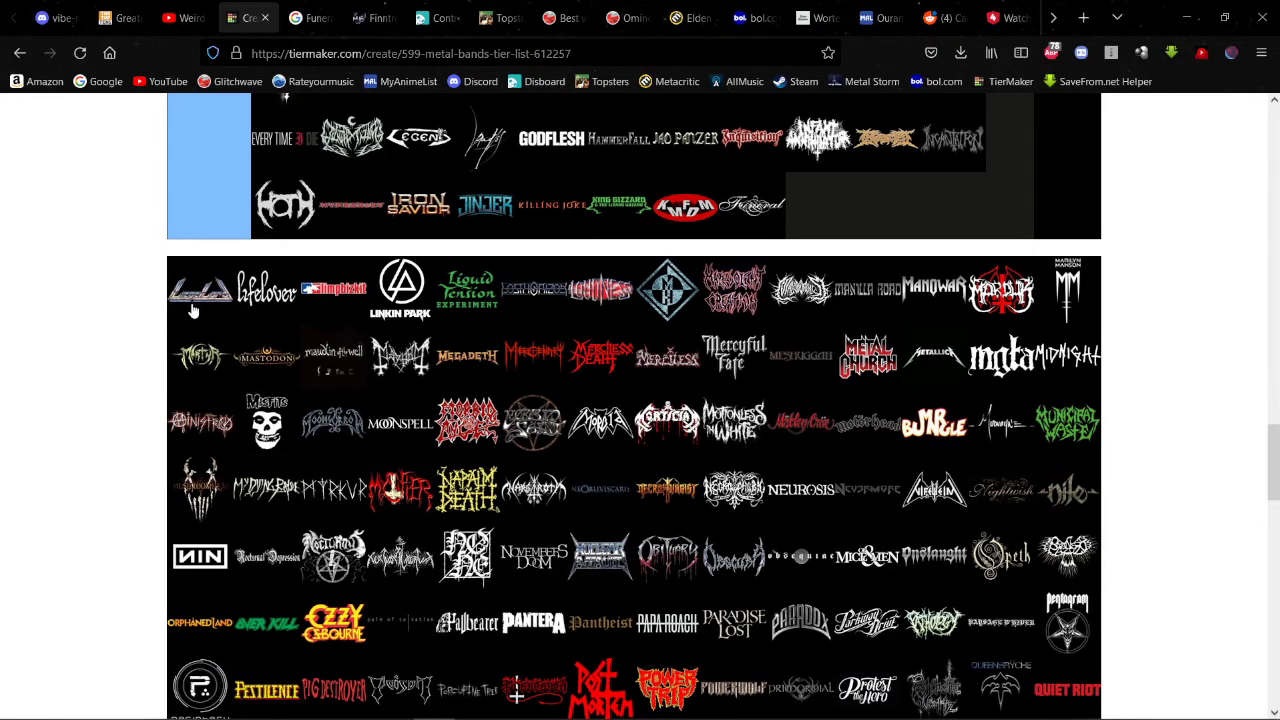
# Step: Place Lifelover and the angular metallic logo before Hoth in the "Never listened to/Heard of" row, and Limp Bizkit after Leprous in Low-Tier
pyautogui.moveTo(195, 300); pyautogui.dragTo(518, 425)
pyautogui.scroll(3, 330, 243)
pyautogui.scroll(10, 330, 243)
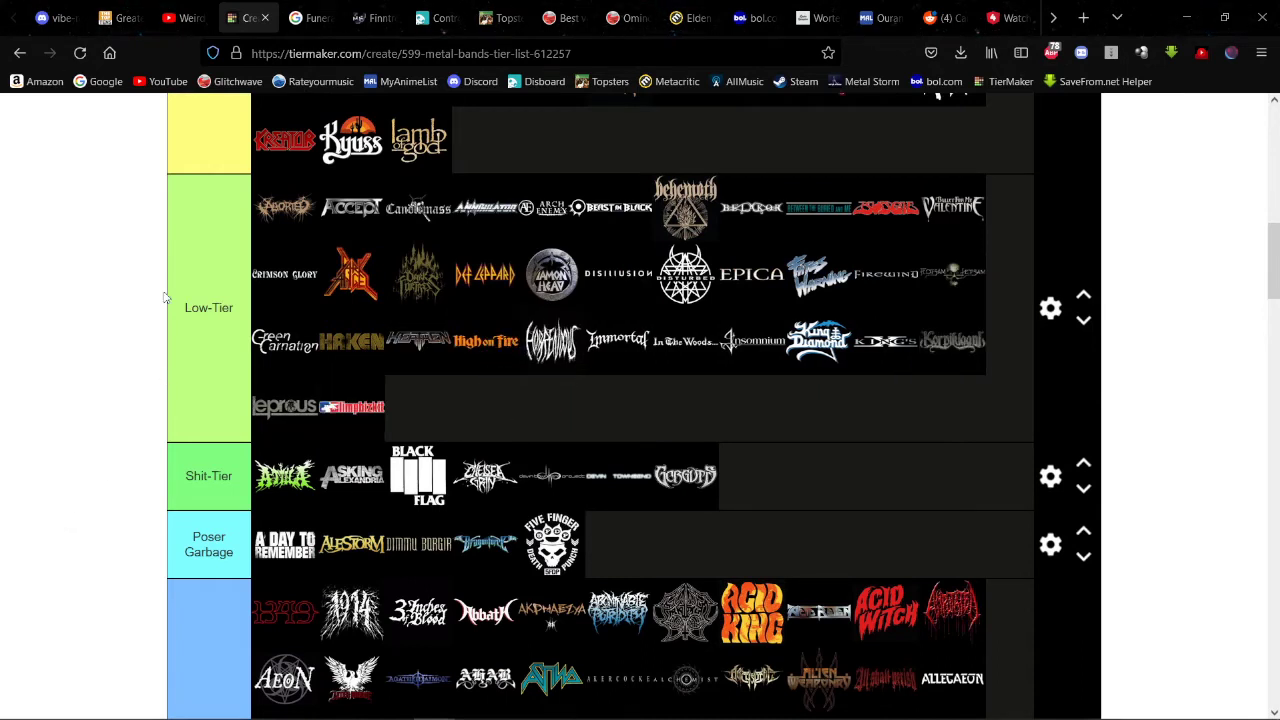
# Step: Move the Linkin Park logo from the unsorted pool to the end of Mid-Tier, directly after Lamb of God
pyautogui.scroll(-10, 618, 318)
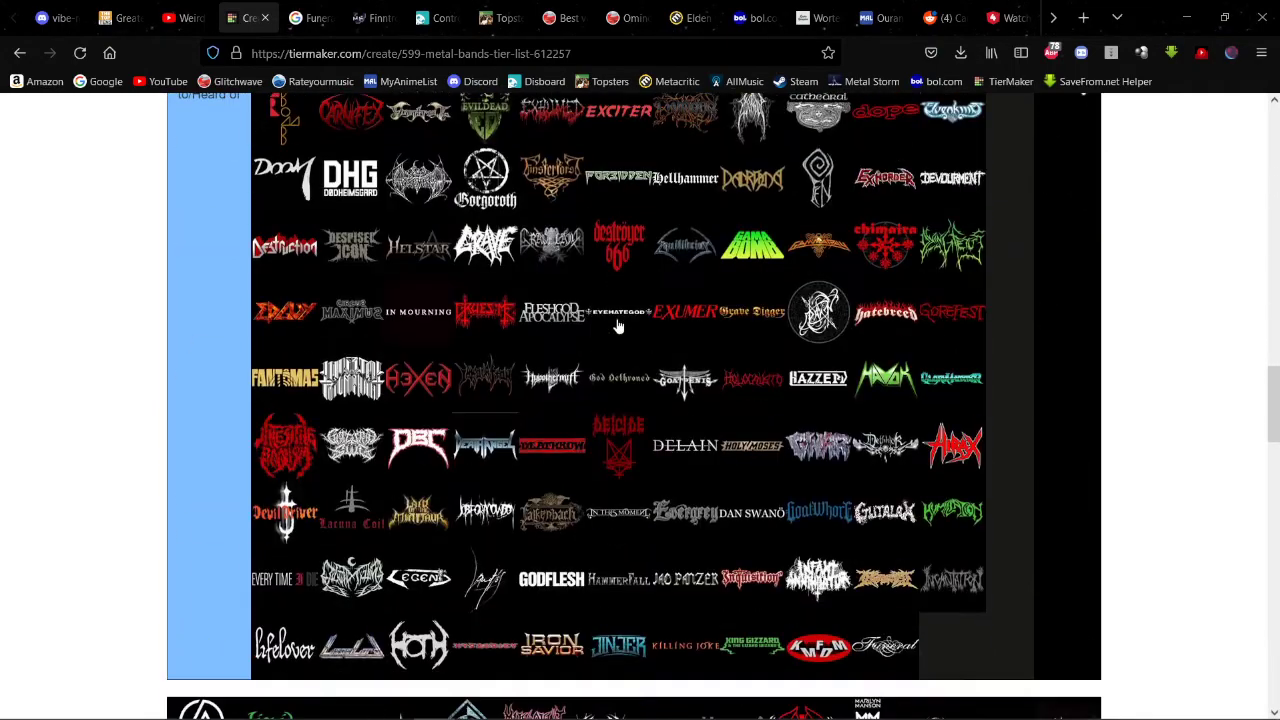
pyautogui.scroll(-3, 620, 323)
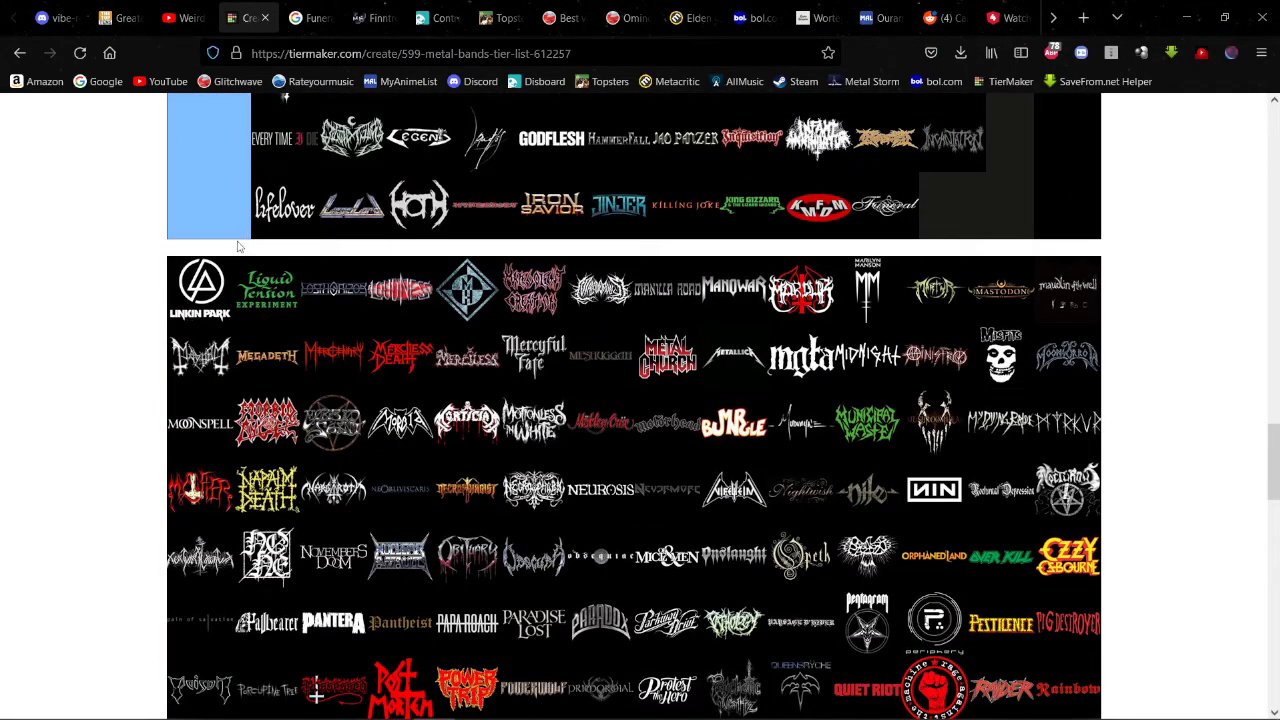
pyautogui.moveTo(200, 290); pyautogui.dragTo(720, 368)
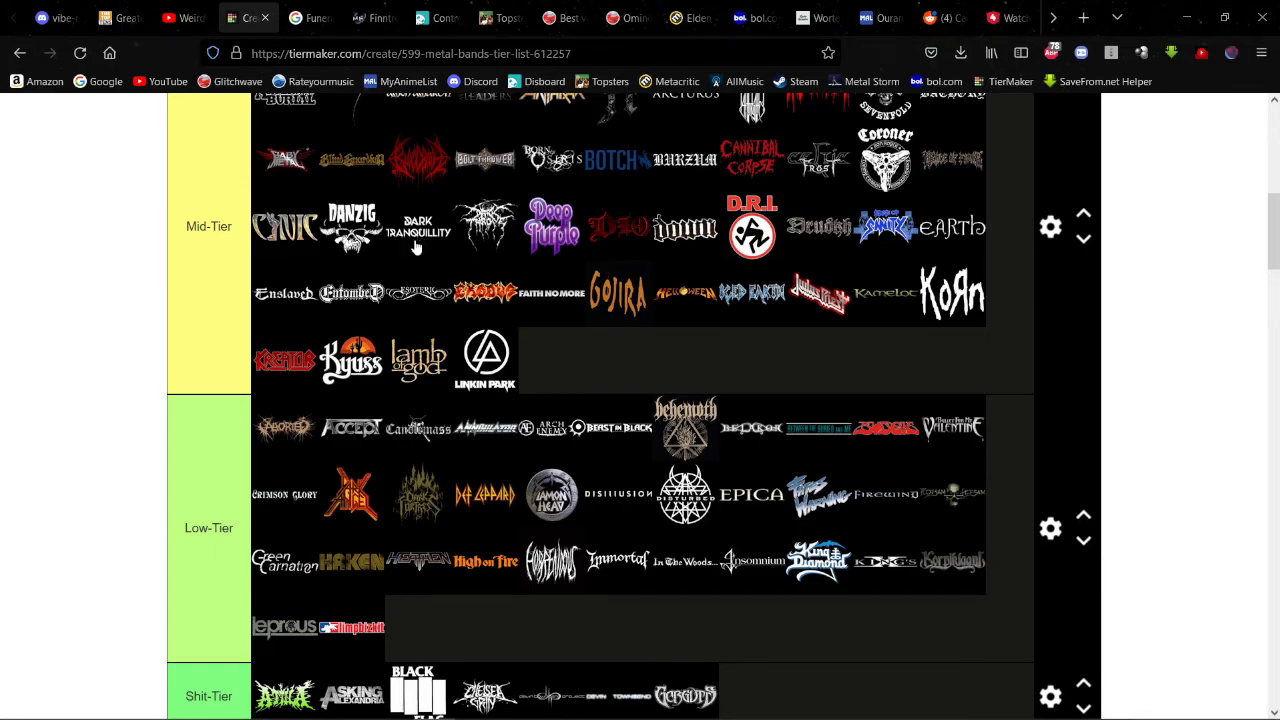
# Step: Move the Liquid Tension Experiment logo to the end of the "Never listened to/Heard of" row, directly after Funeral
pyautogui.scroll(-10, 418, 238)
pyautogui.scroll(-8, 363, 238)
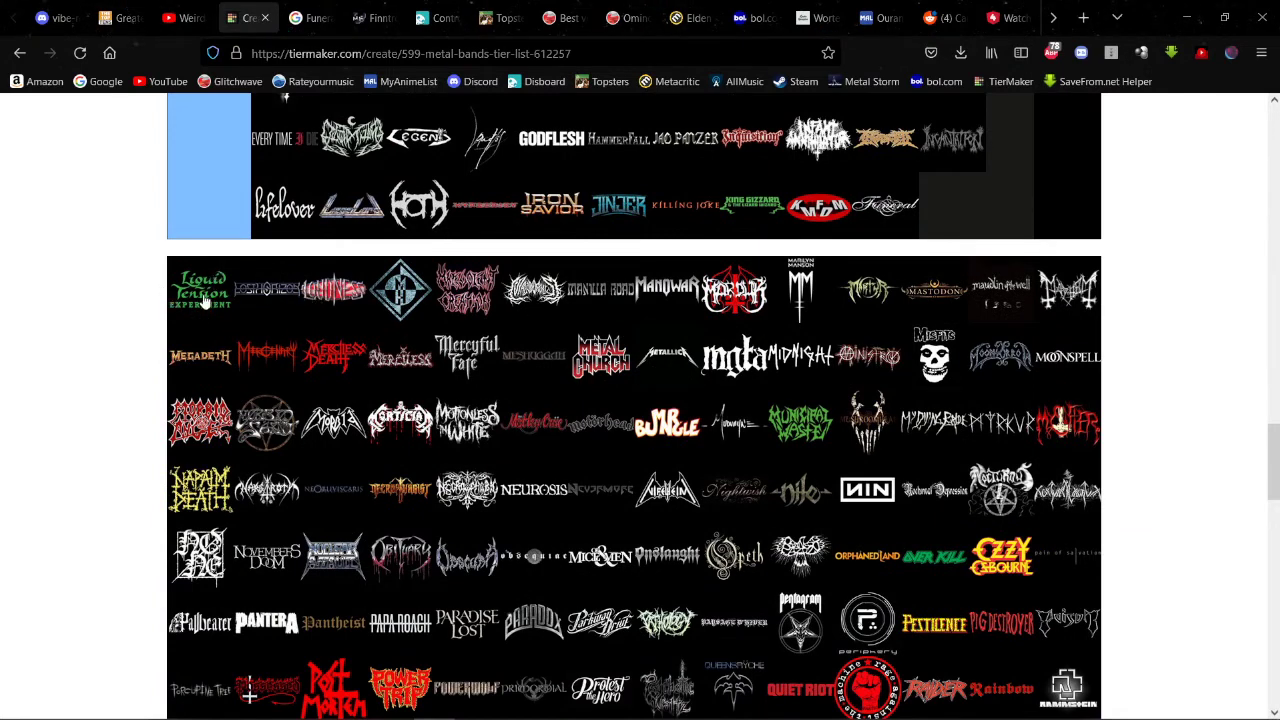
pyautogui.moveTo(203, 300); pyautogui.dragTo(1002, 213)
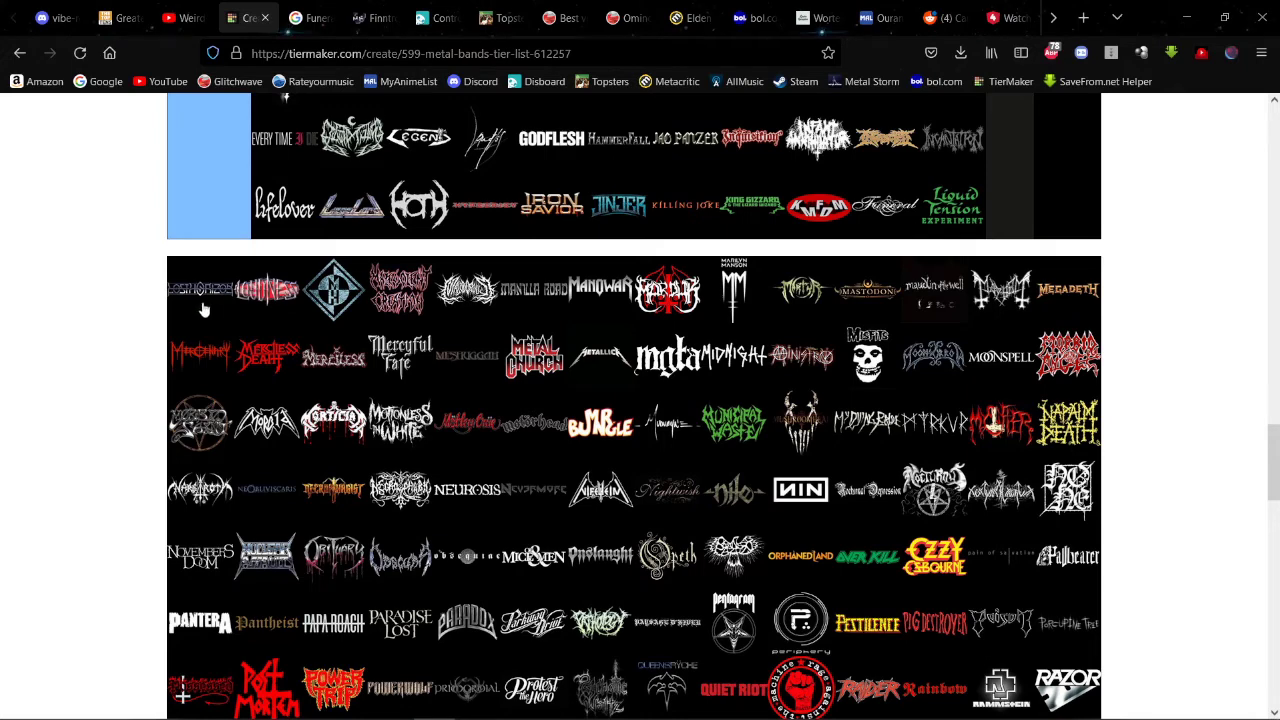
# Step: Place Lost Horizon before Legend and Loudness before Lifelover in the "Never listened to/Heard of" row, and Machine Head after Linkin Park in Mid-Tier
pyautogui.moveTo(205, 305); pyautogui.dragTo(415, 130)
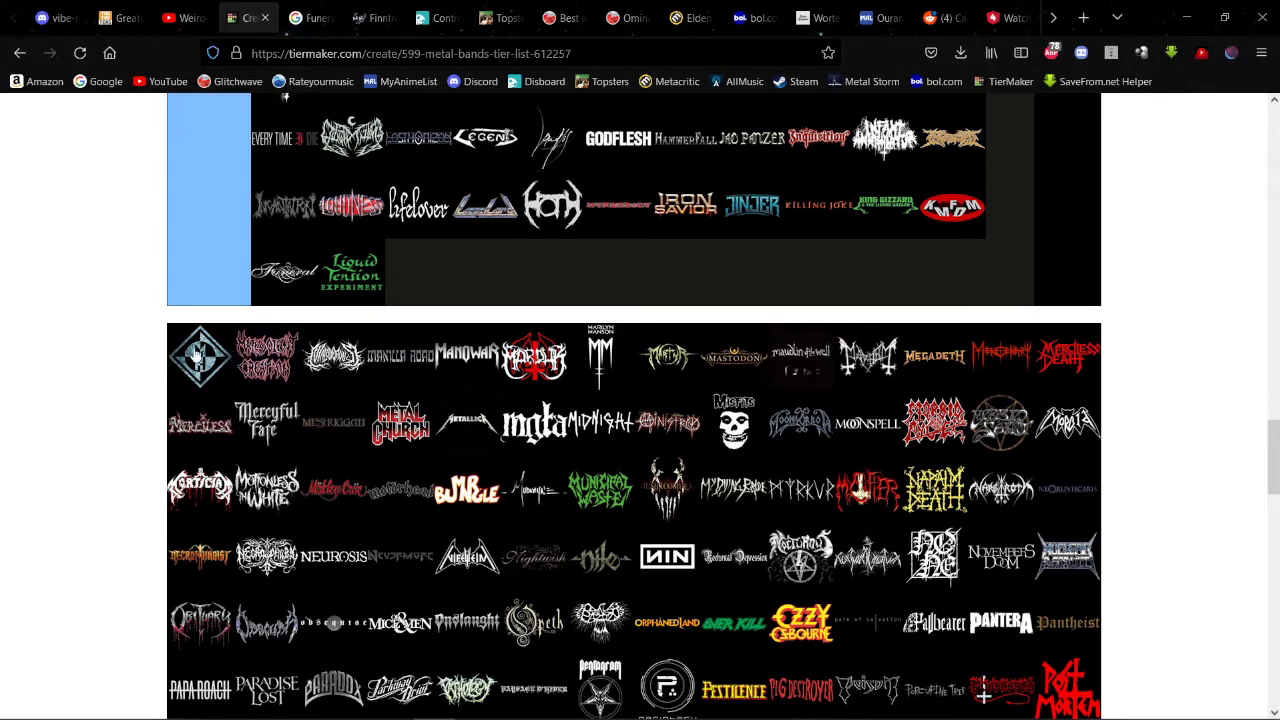
pyautogui.moveTo(198, 355); pyautogui.dragTo(613, 360)
pyautogui.scroll(1, 634, 400)
pyautogui.scroll(-10, 580, 360)
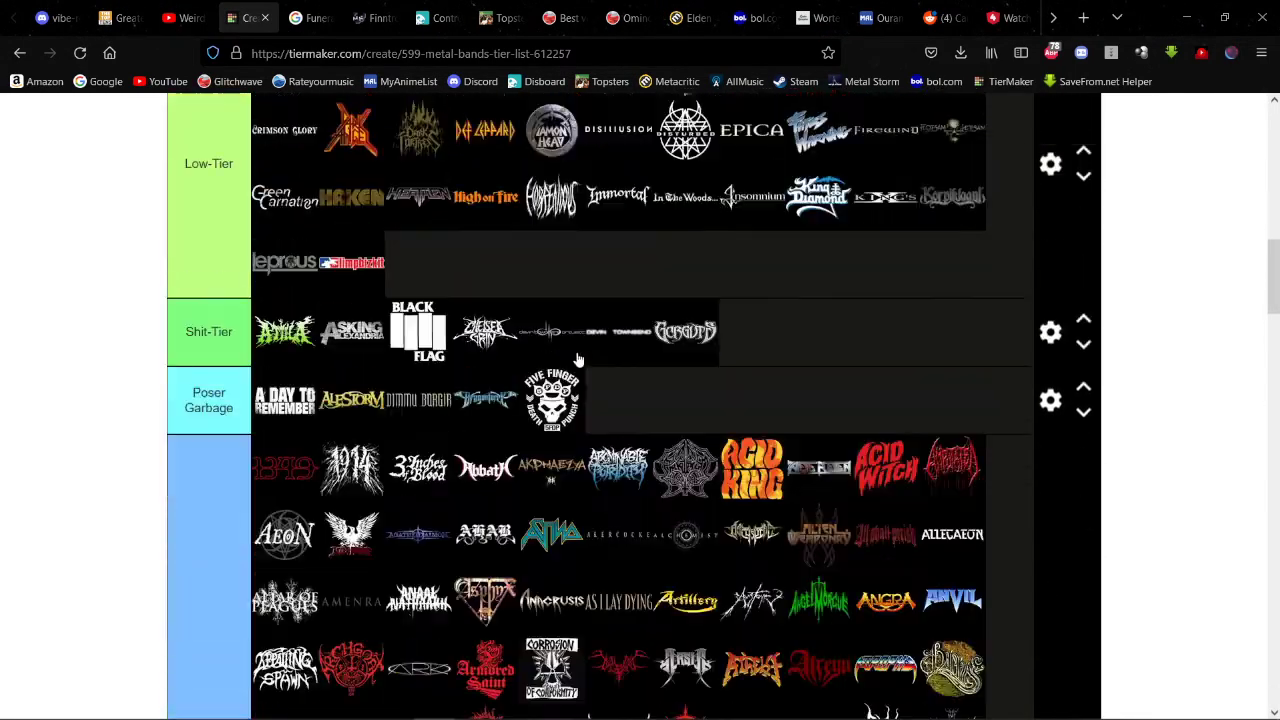
pyautogui.scroll(-8, 487, 321)
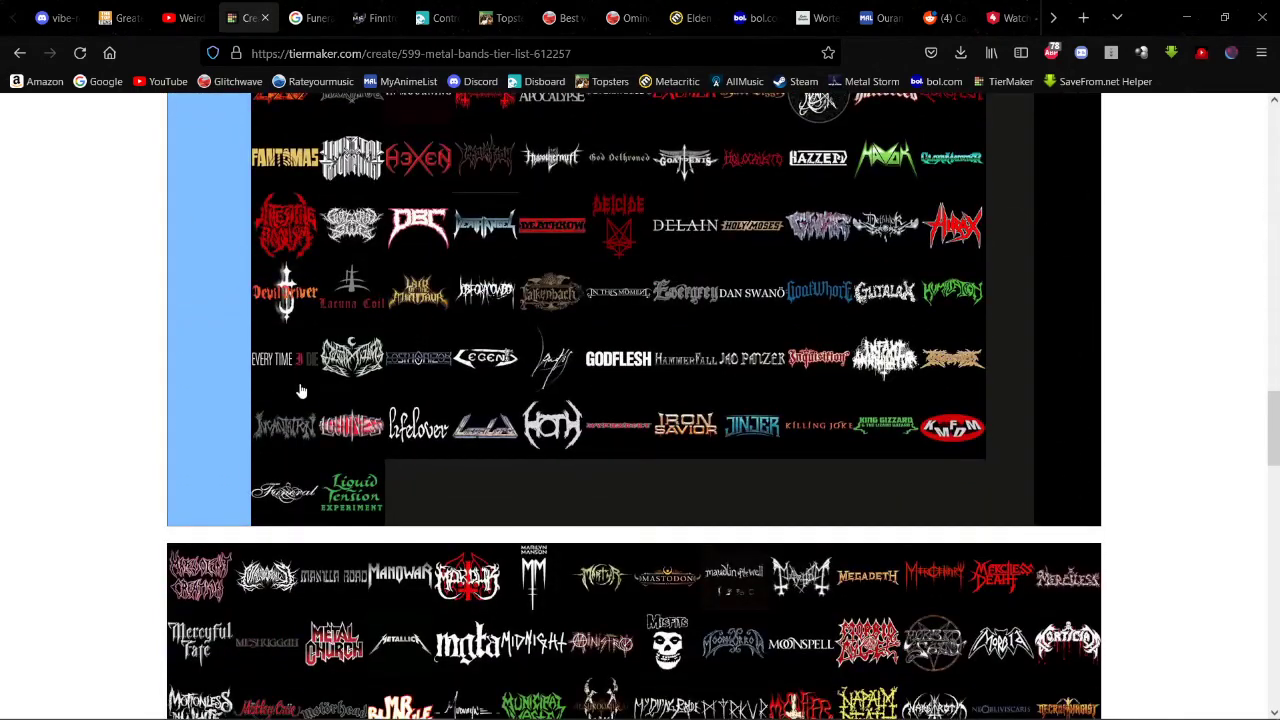
# Step: Move Malevolent Creation, the white spiky logo after it, Manilla Road, Manowar and Marduk from the unsorted pool into the "Never listened to/Heard of" row
pyautogui.moveTo(205, 572); pyautogui.dragTo(350, 425)
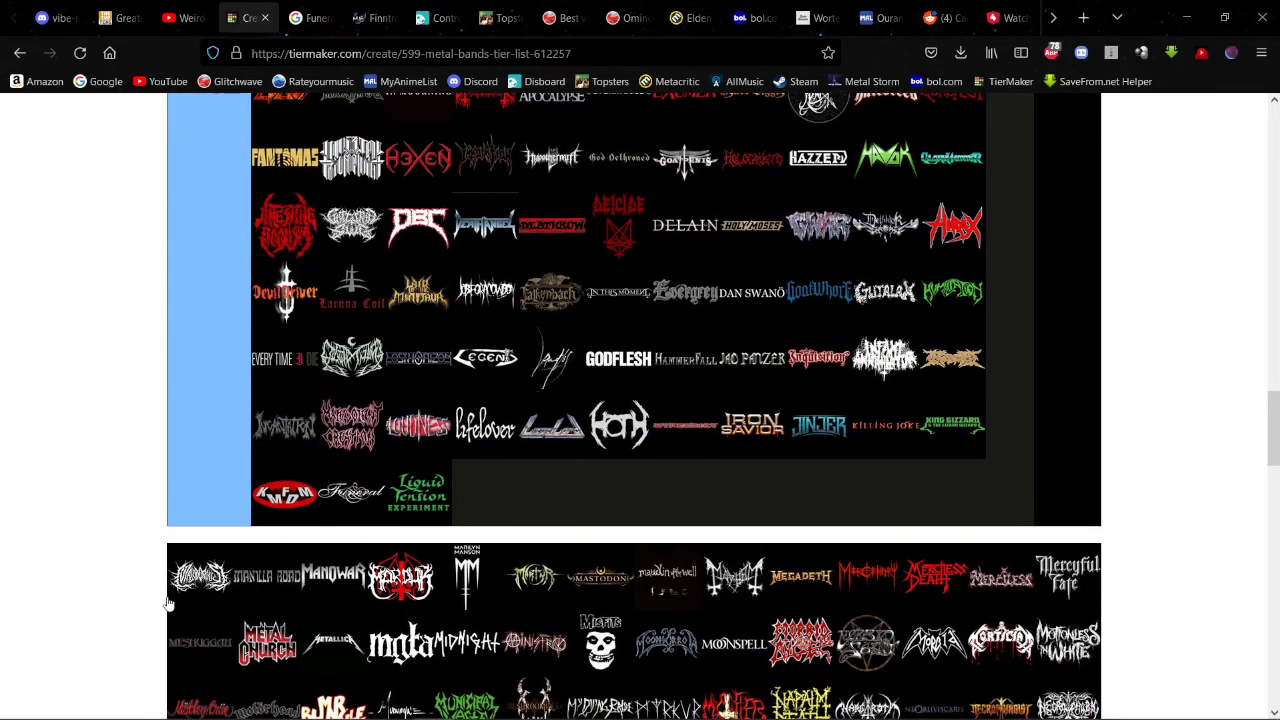
pyautogui.moveTo(172, 595); pyautogui.dragTo(285, 420)
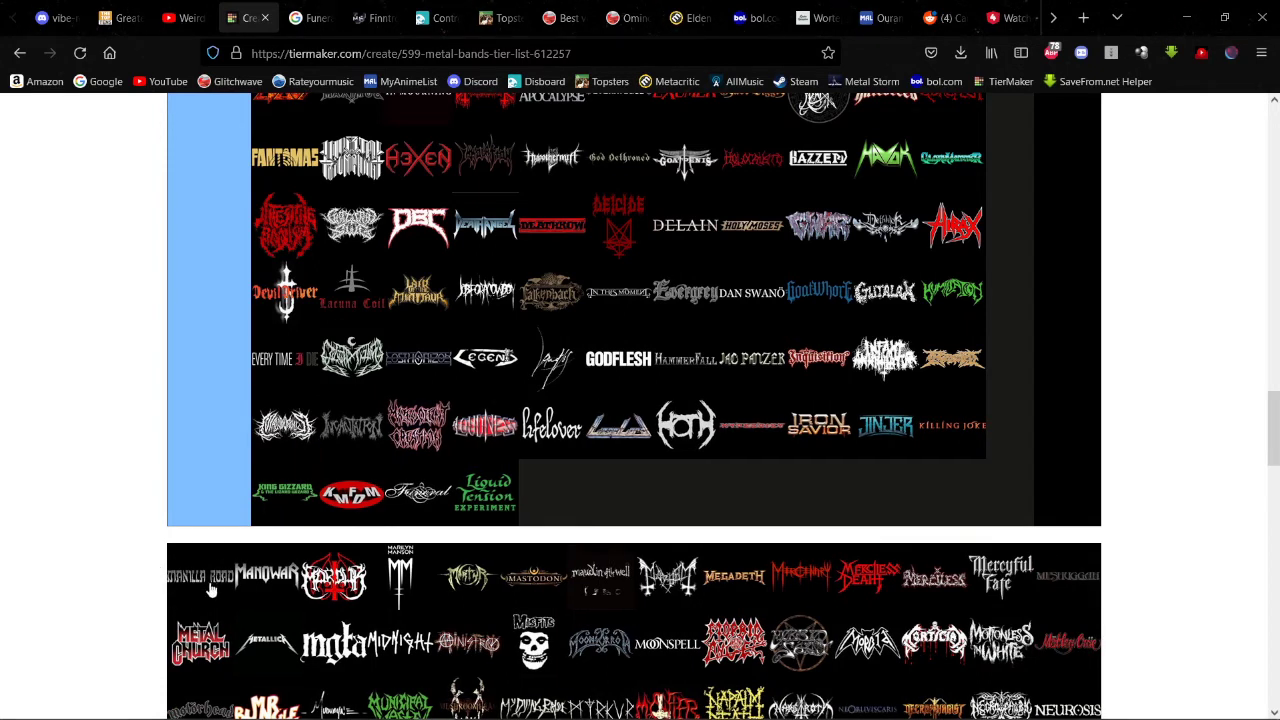
pyautogui.moveTo(210, 590); pyautogui.dragTo(410, 300)
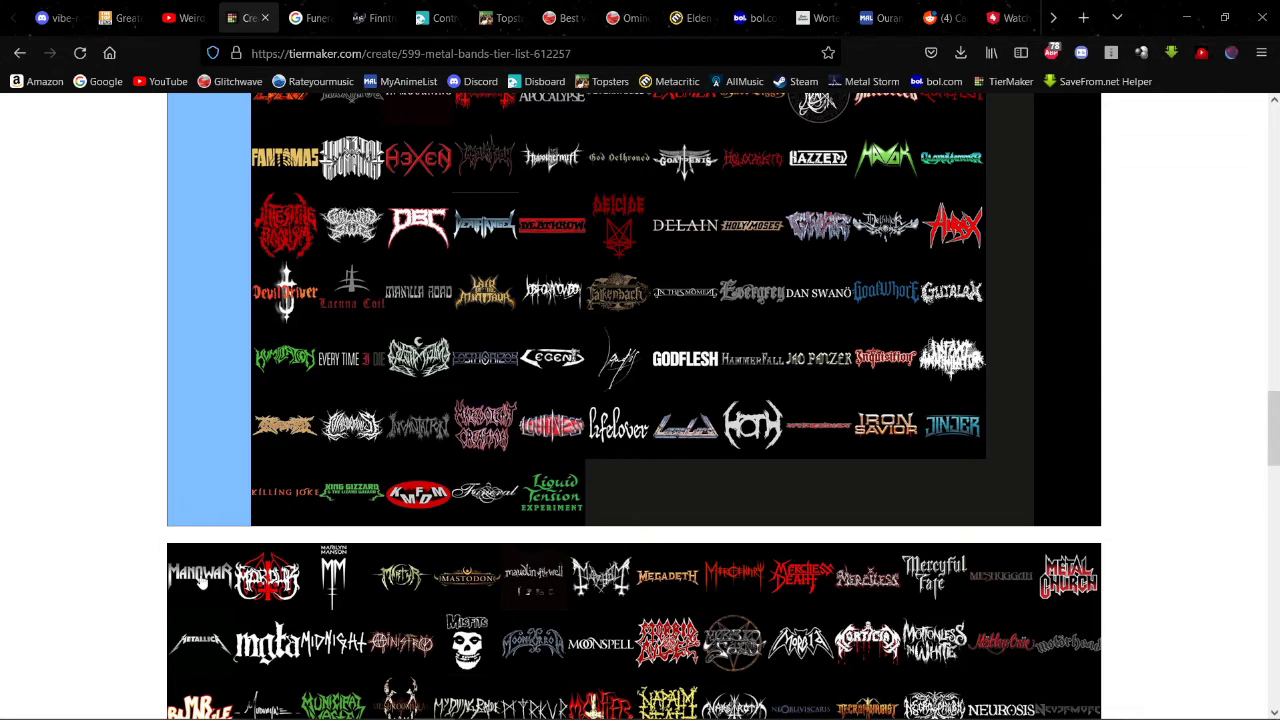
pyautogui.moveTo(200, 578); pyautogui.dragTo(598, 400)
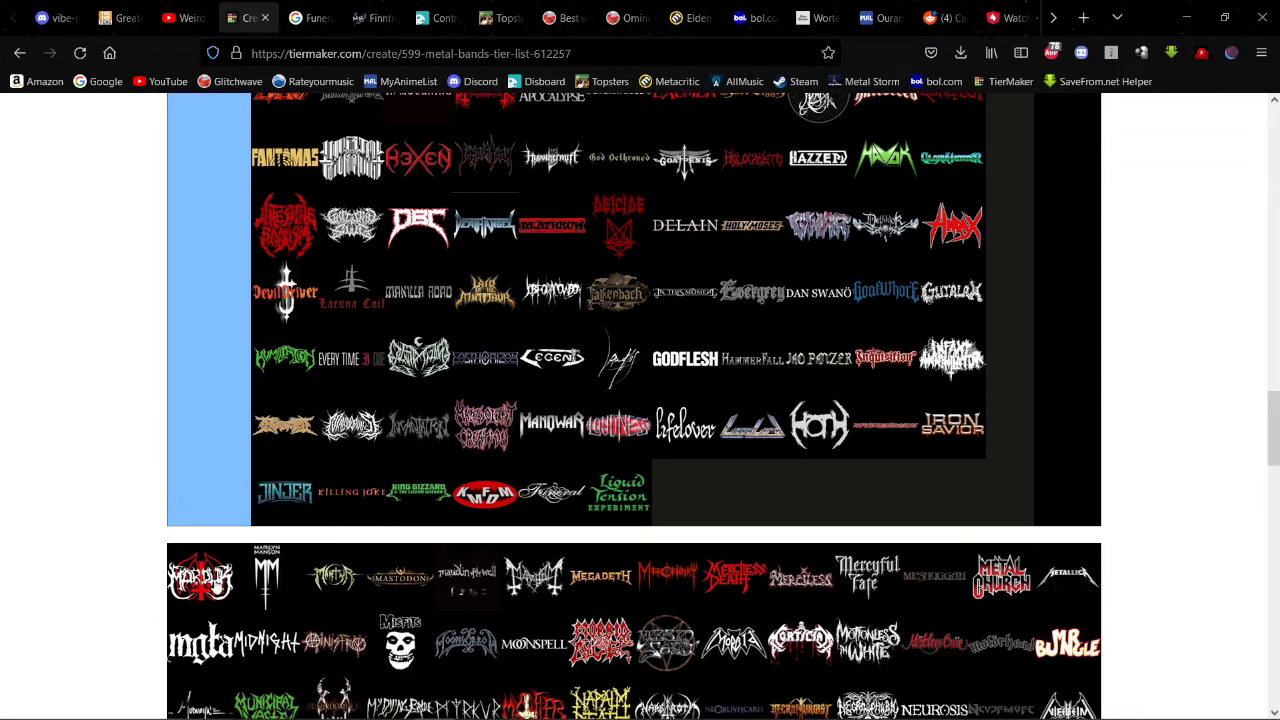
pyautogui.moveTo(200, 578); pyautogui.dragTo(418, 360)
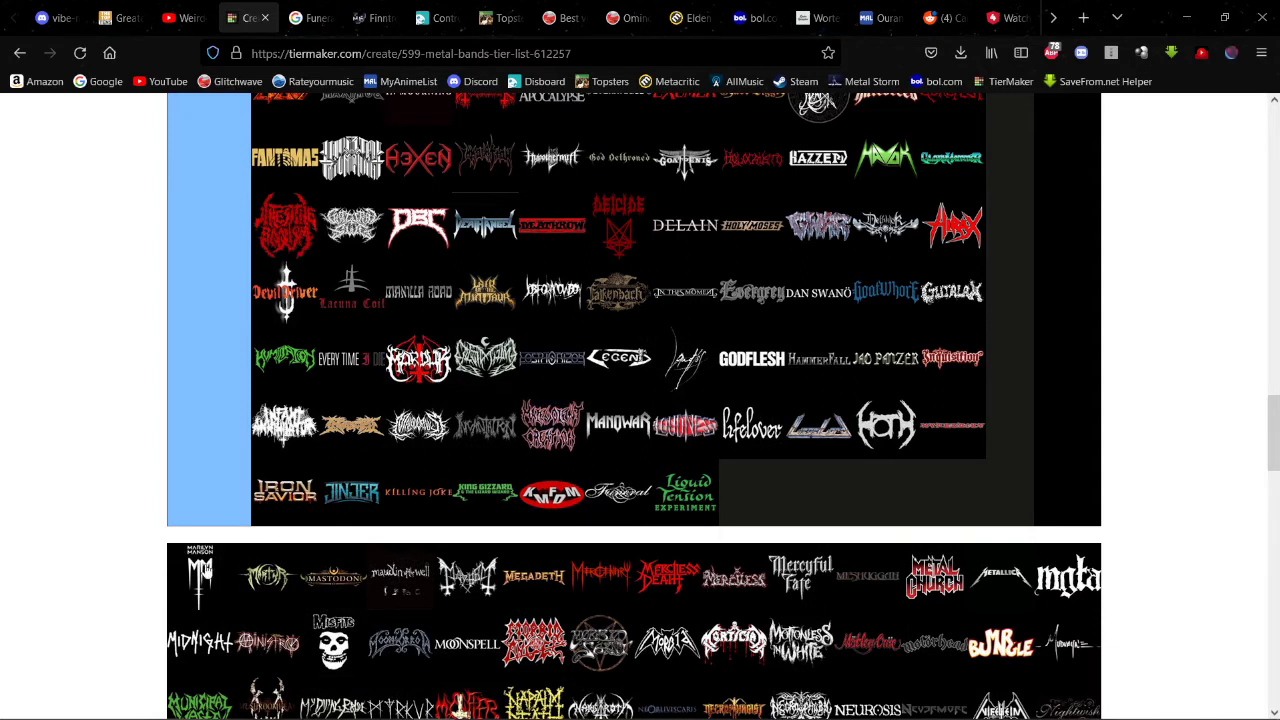
# Step: Move the Marilyn Manson logo from the unsorted pool to the end of Mid-Tier, directly after Machine Head
pyautogui.moveTo(200, 578); pyautogui.dragTo(772, 356)
pyautogui.scroll(5, 266, 374)
pyautogui.scroll(5, 262, 368)
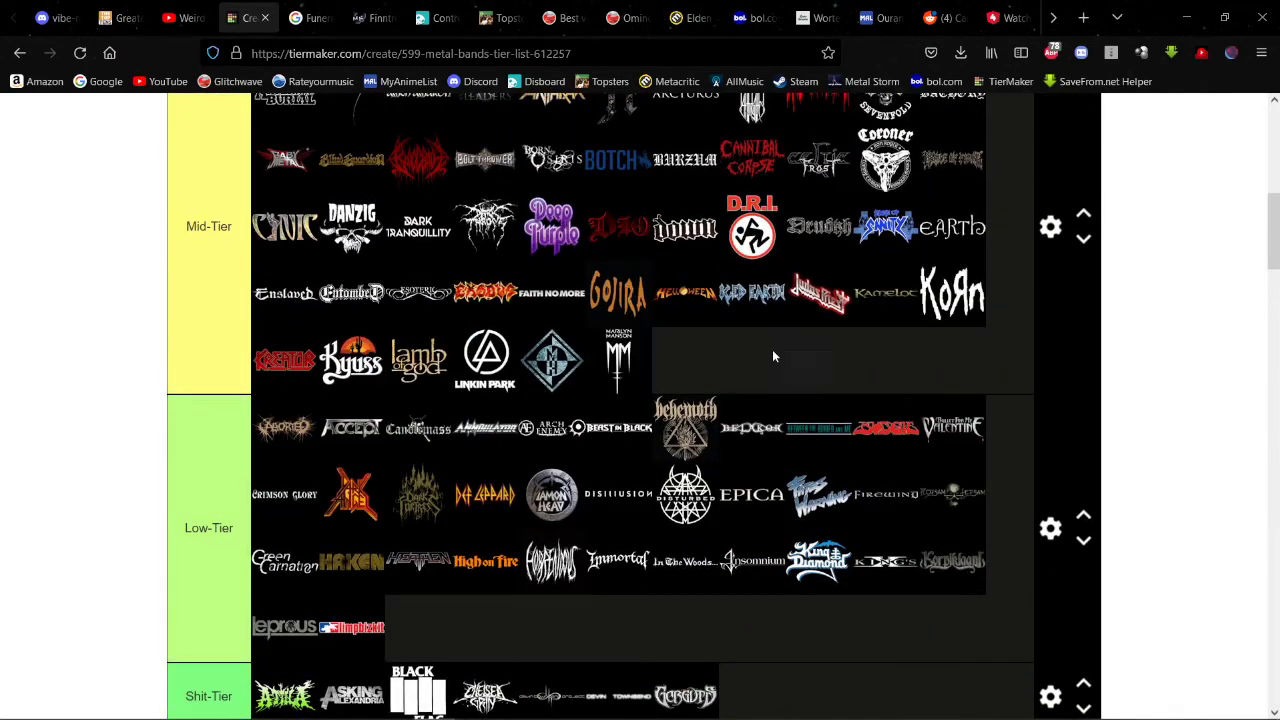
pyautogui.scroll(-20, 500, 265)
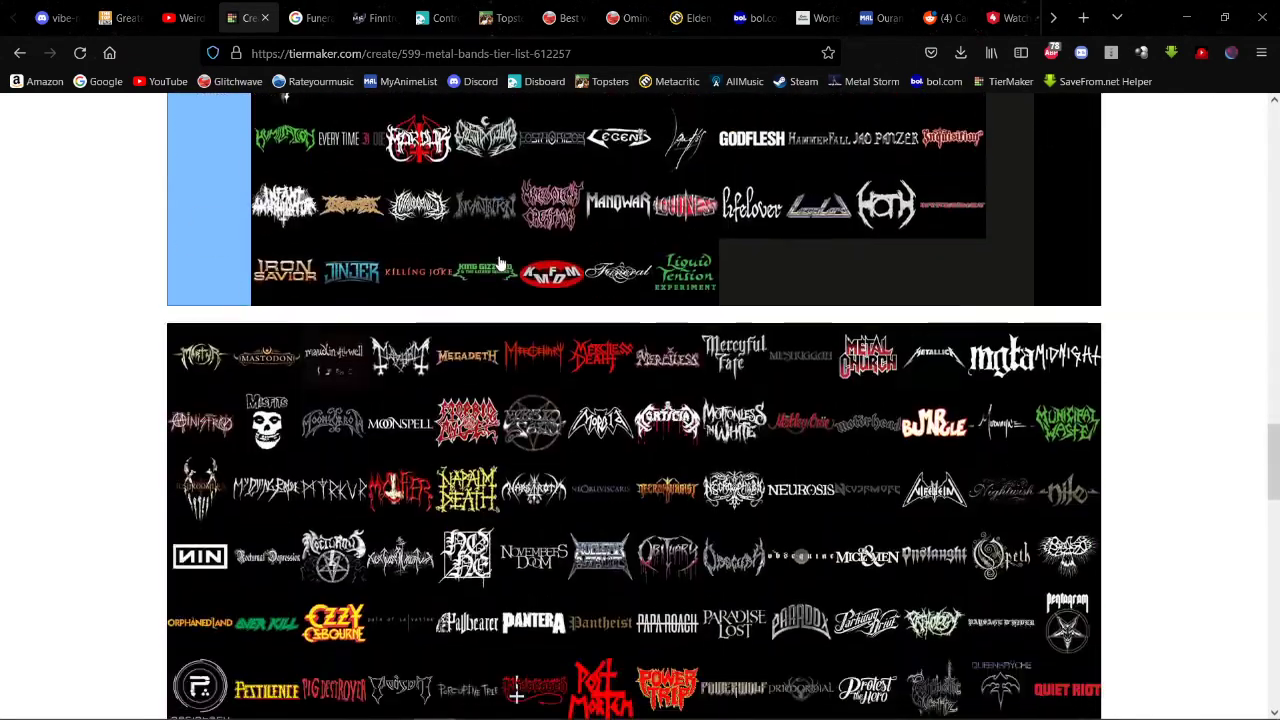
# Step: Place Martyr before Iron Savior in the "Never listened to/Heard of" row, and Mastodon at the end of Top-Tier after Galneryus
pyautogui.moveTo(206, 377); pyautogui.dragTo(977, 316)
pyautogui.scroll(4, 268, 283)
pyautogui.scroll(15, 268, 283)
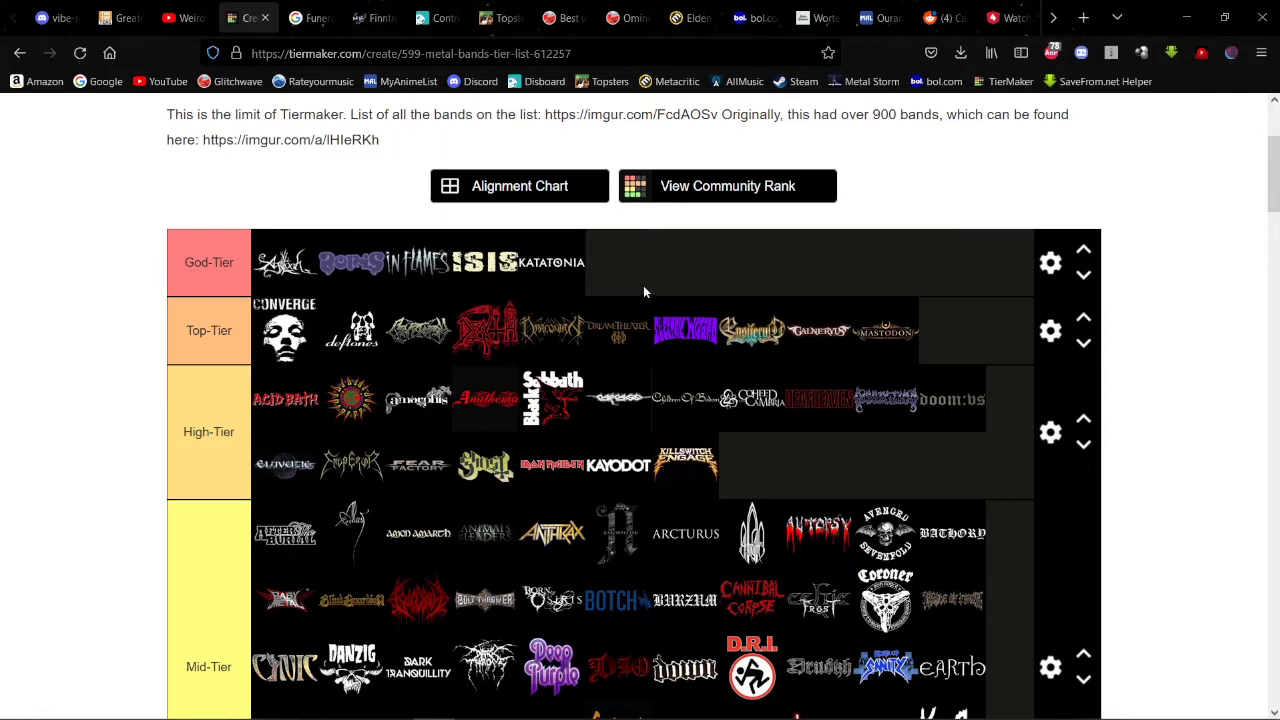
pyautogui.scroll(-15, 232, 231)
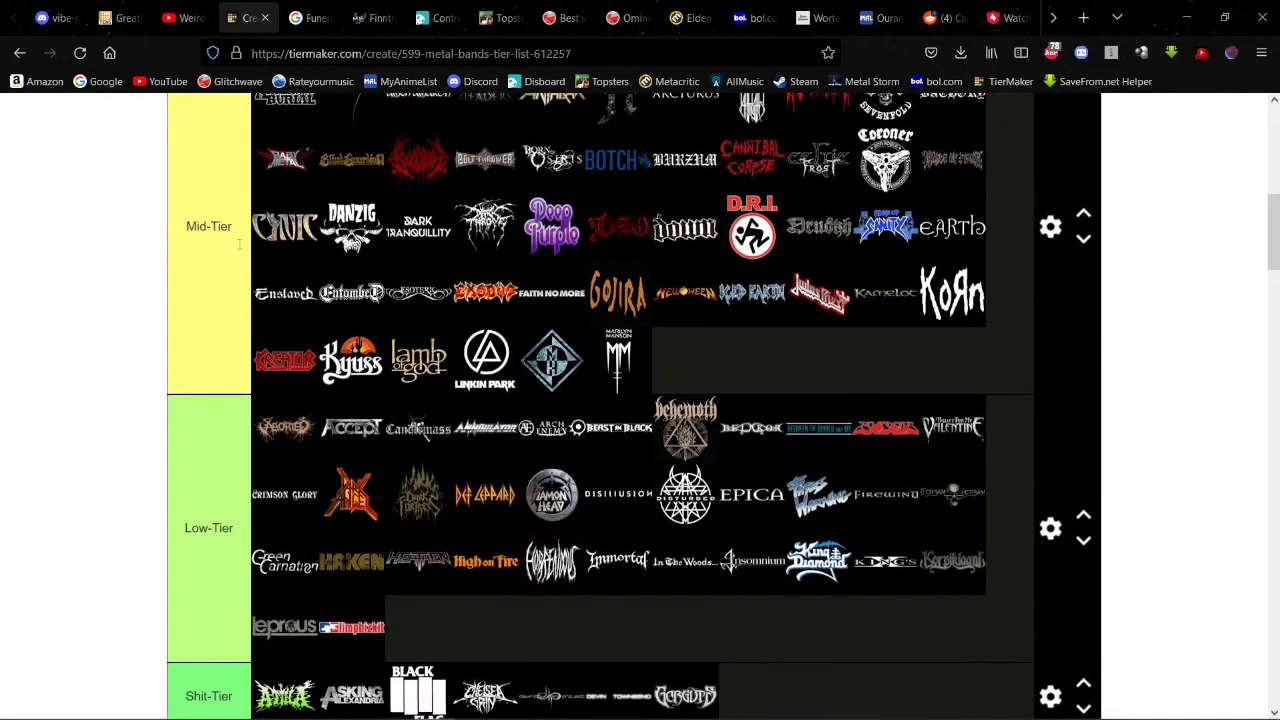
pyautogui.scroll(-10, 232, 231)
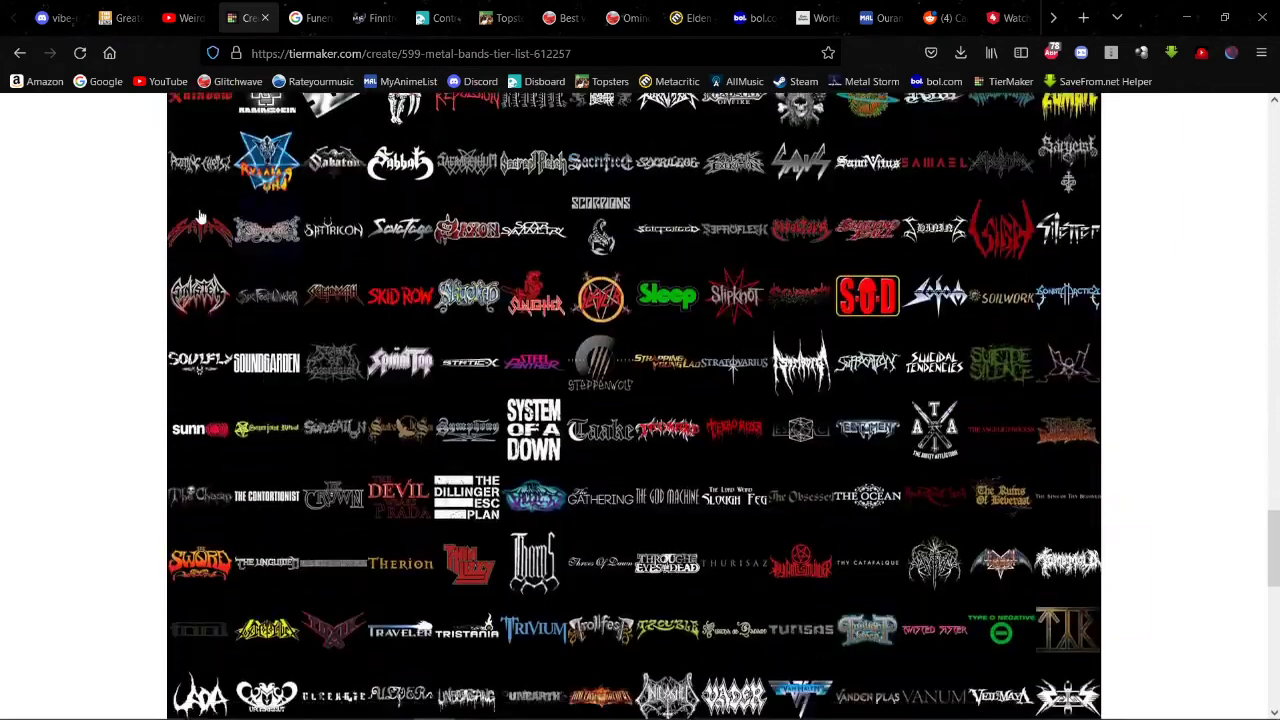
pyautogui.scroll(5, 267, 306)
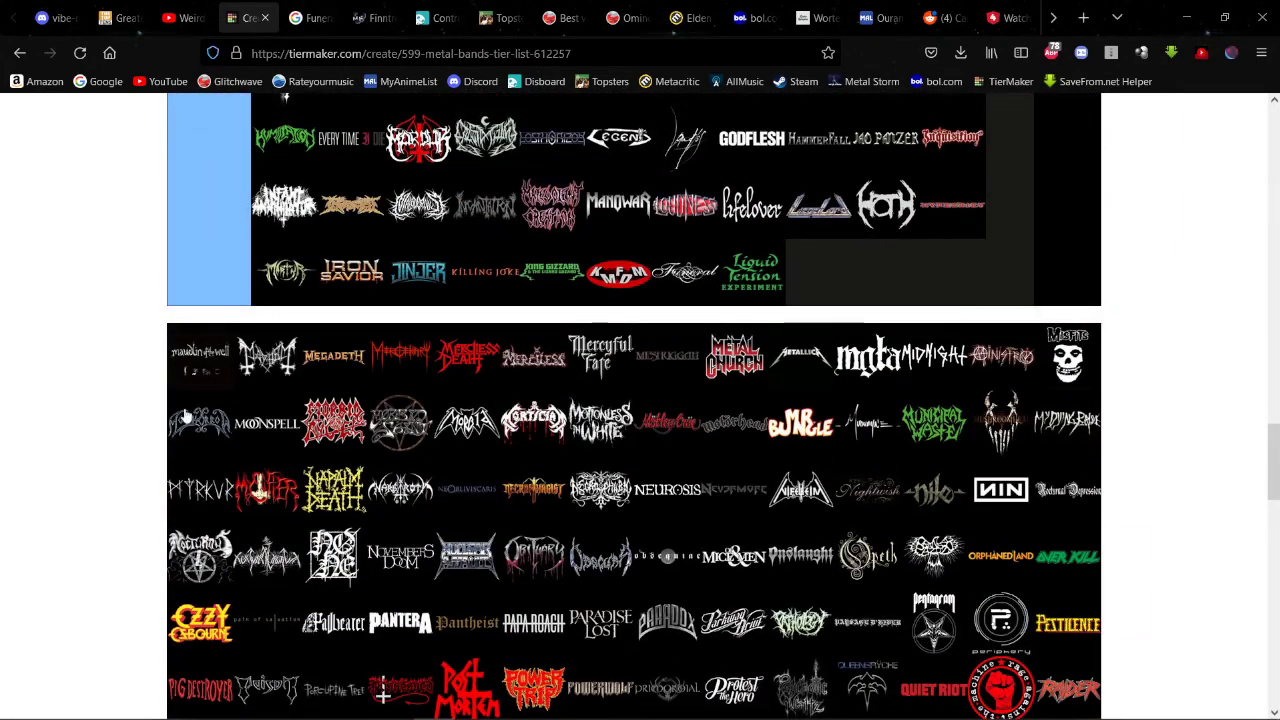
# Step: Move the maudlin of the Well logo from the unsorted pool to the end of Top-Tier, directly after Mastodon
pyautogui.moveTo(199, 371); pyautogui.dragTo(1028, 540)
pyautogui.scroll(10, 223, 323)
pyautogui.scroll(10, 240, 330)
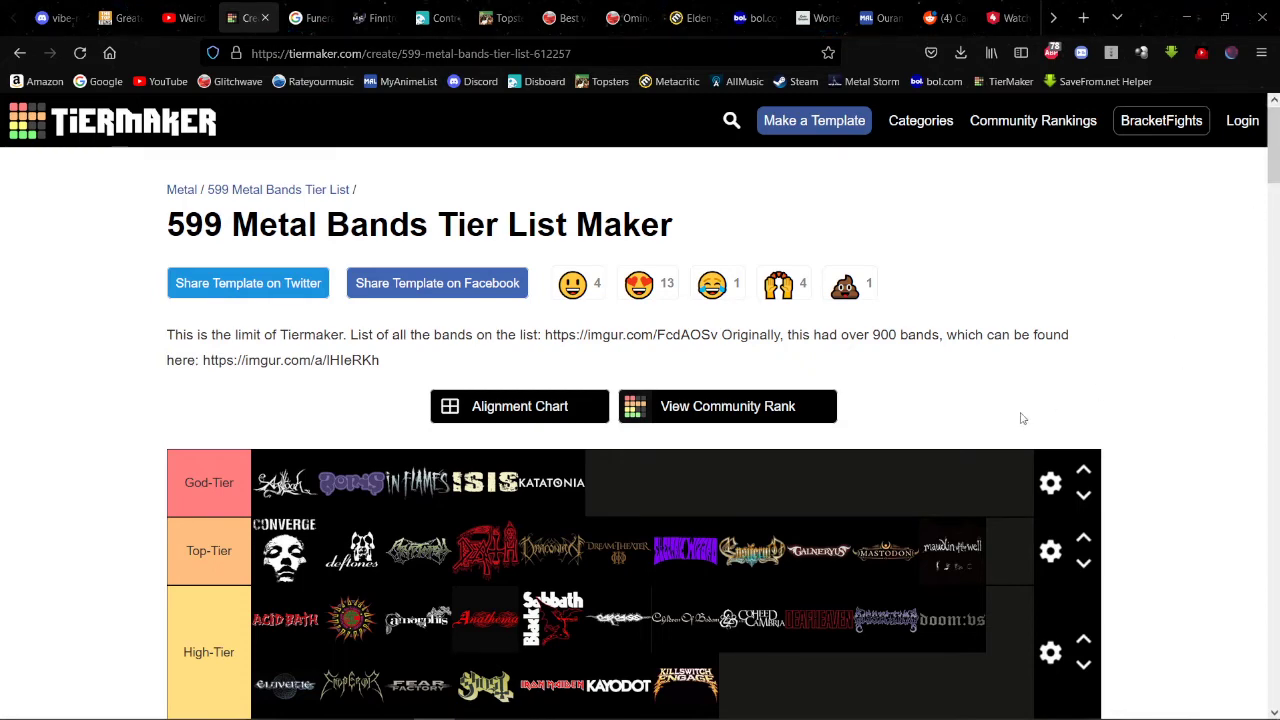
pyautogui.scroll(-7, 695, 481)
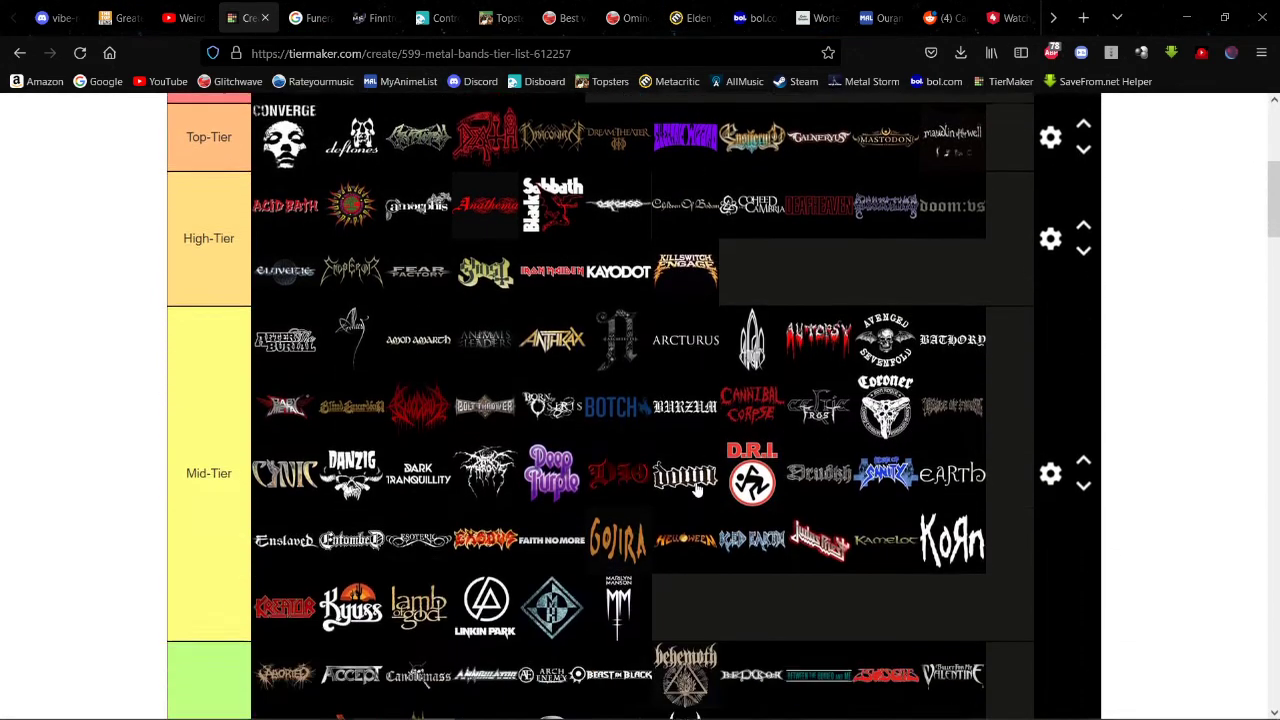
pyautogui.scroll(4, 692, 488)
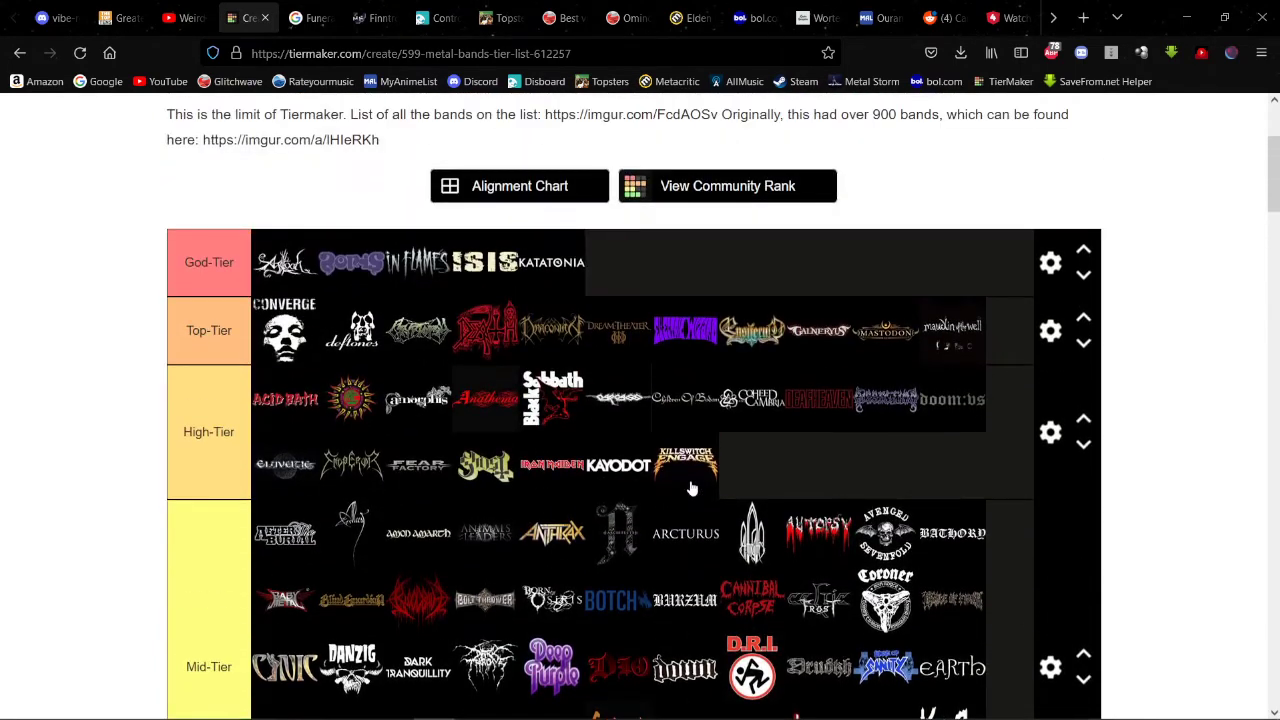
pyautogui.scroll(-2, 692, 488)
pyautogui.scroll(2, 692, 488)
pyautogui.scroll(-5, 632, 503)
pyautogui.scroll(-10, 632, 503)
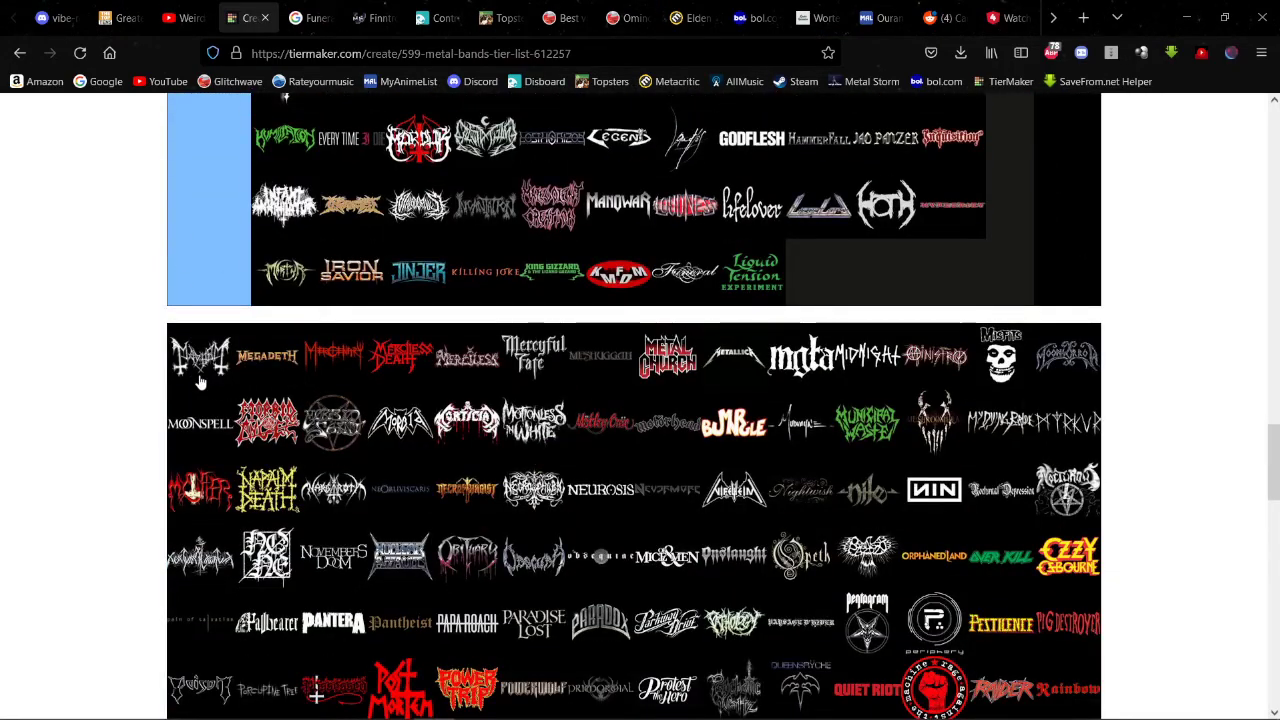
# Step: Move the Mayhem logo from the unsorted pool to the end of Mid-Tier, directly after Marilyn Manson
pyautogui.moveTo(202, 372); pyautogui.dragTo(785, 336)
pyautogui.scroll(10, 306, 326)
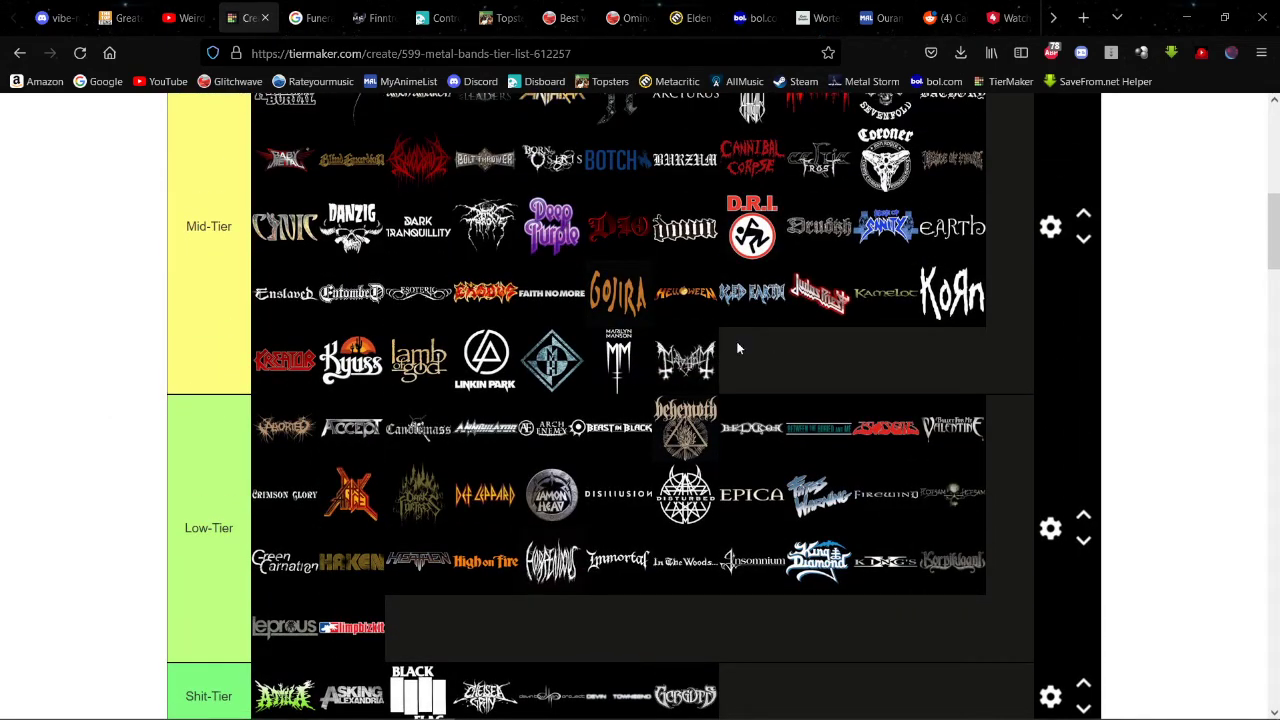
pyautogui.scroll(-4, 771, 284)
pyautogui.scroll(-10, 771, 284)
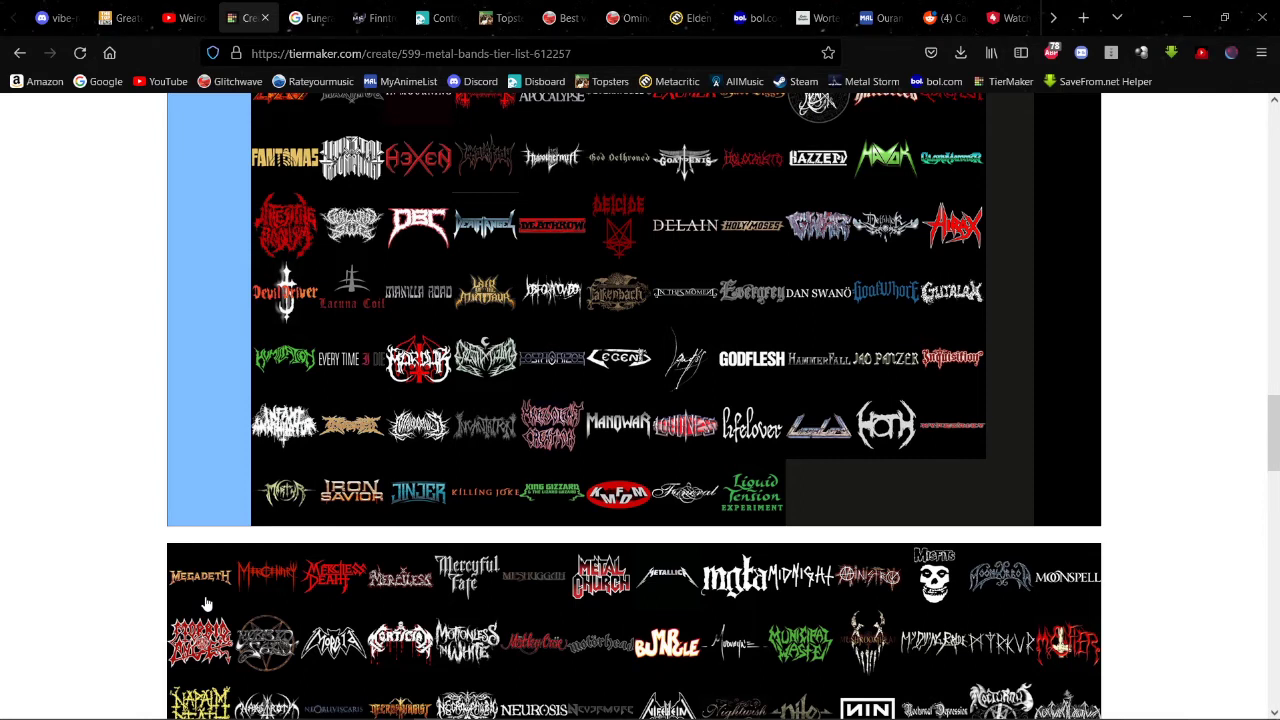
# Step: Place the Megadeth logo in Low-Tier after Limp Bizkit, and promote it to the end of Mid-Tier, directly after Mayhem
pyautogui.moveTo(200, 578); pyautogui.dragTo(455, 555)
pyautogui.scroll(10, 183, 546)
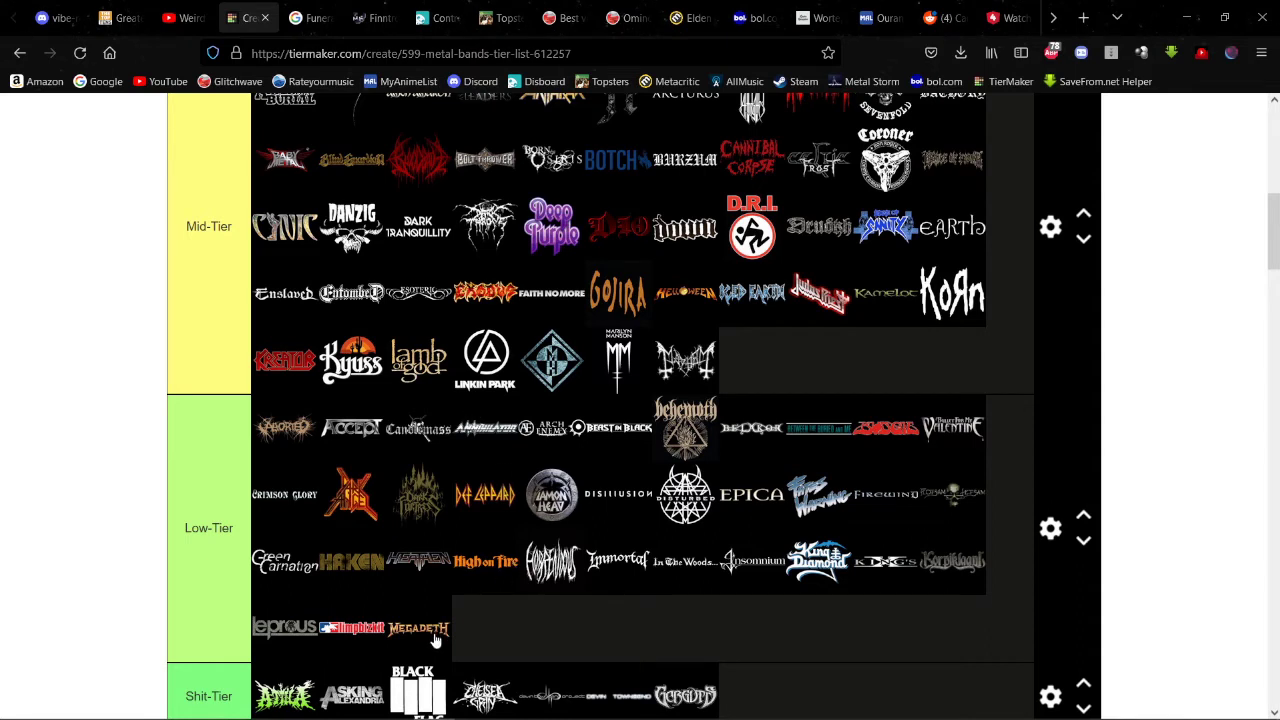
pyautogui.moveTo(430, 646); pyautogui.dragTo(820, 385)
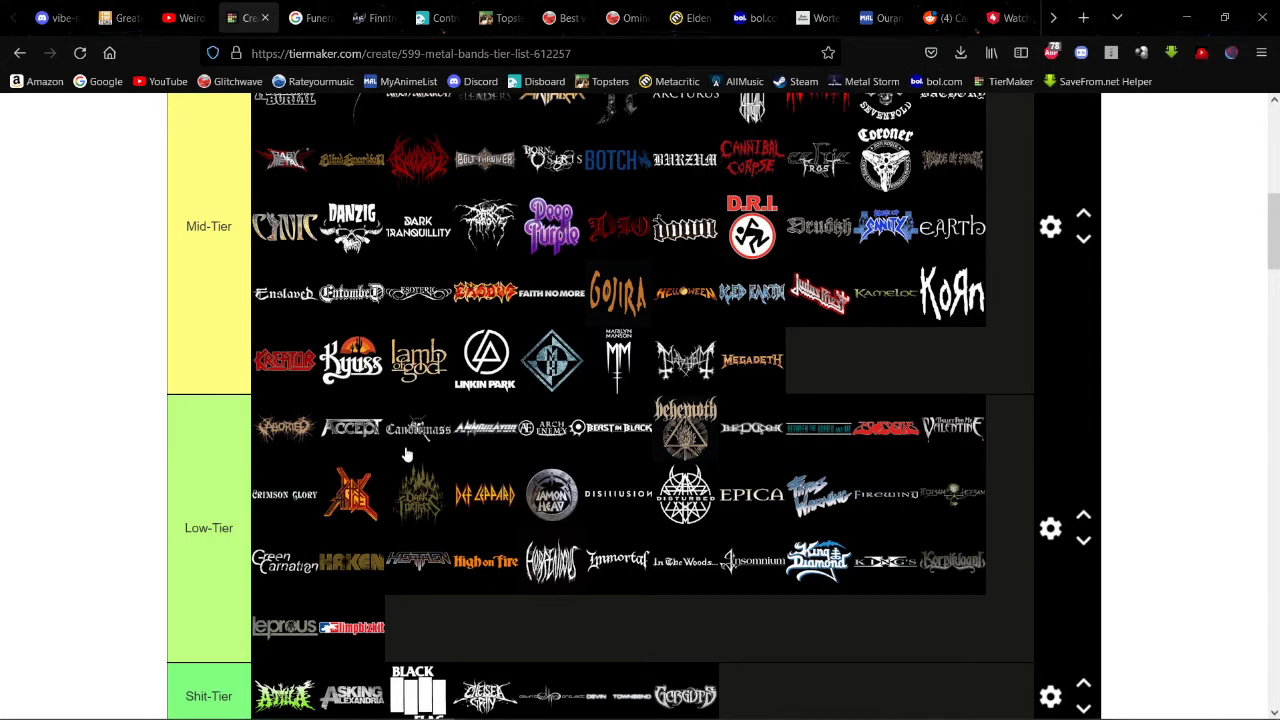
pyautogui.scroll(-3, 668, 355)
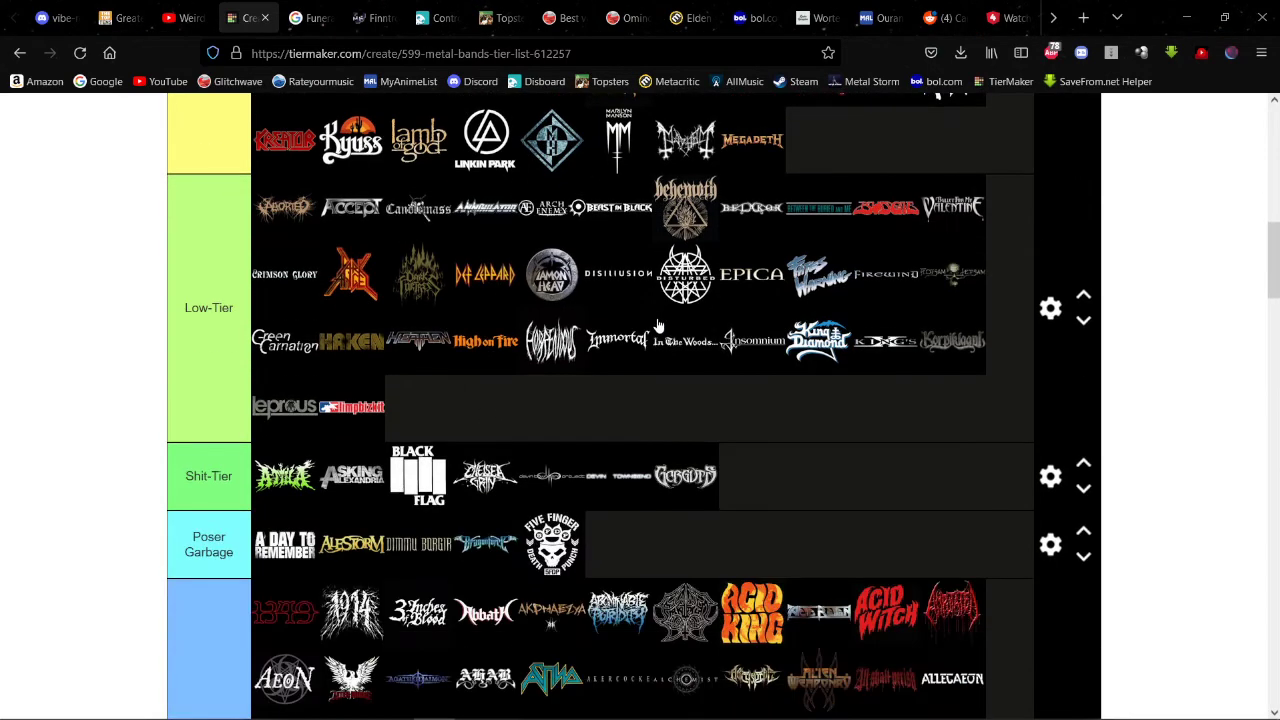
pyautogui.scroll(3, 679, 338)
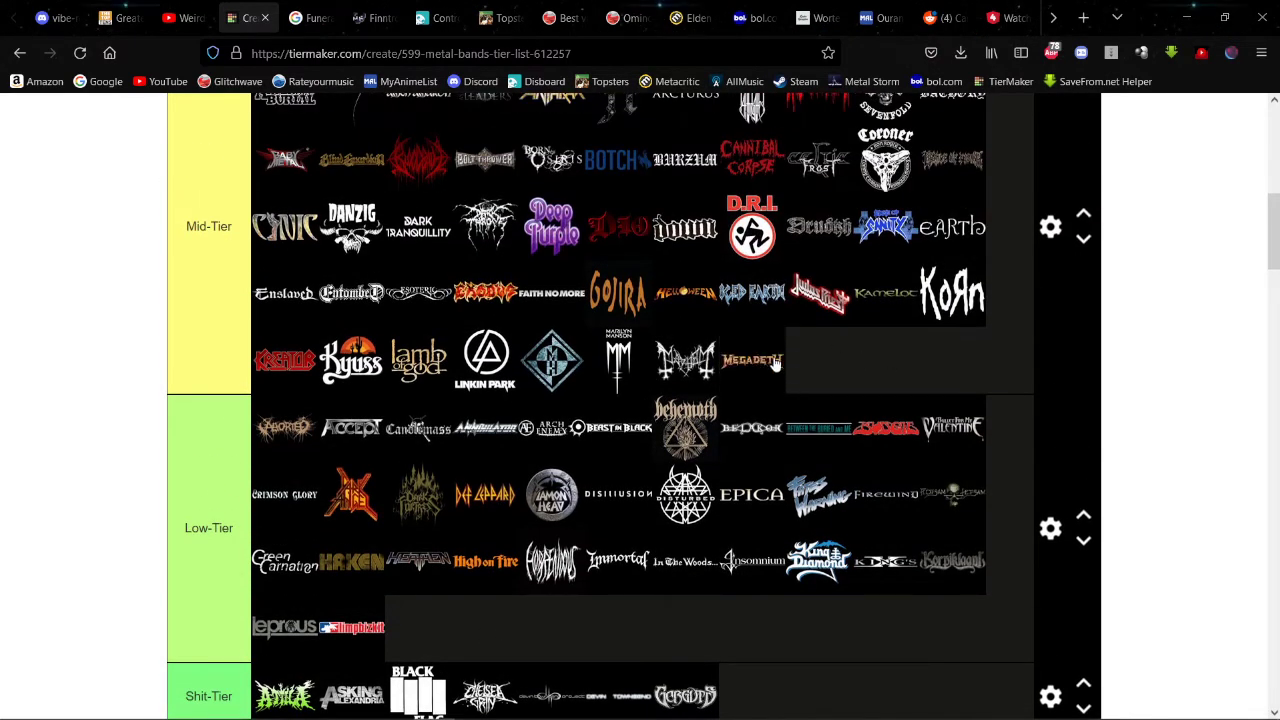
pyautogui.scroll(-10, 503, 266)
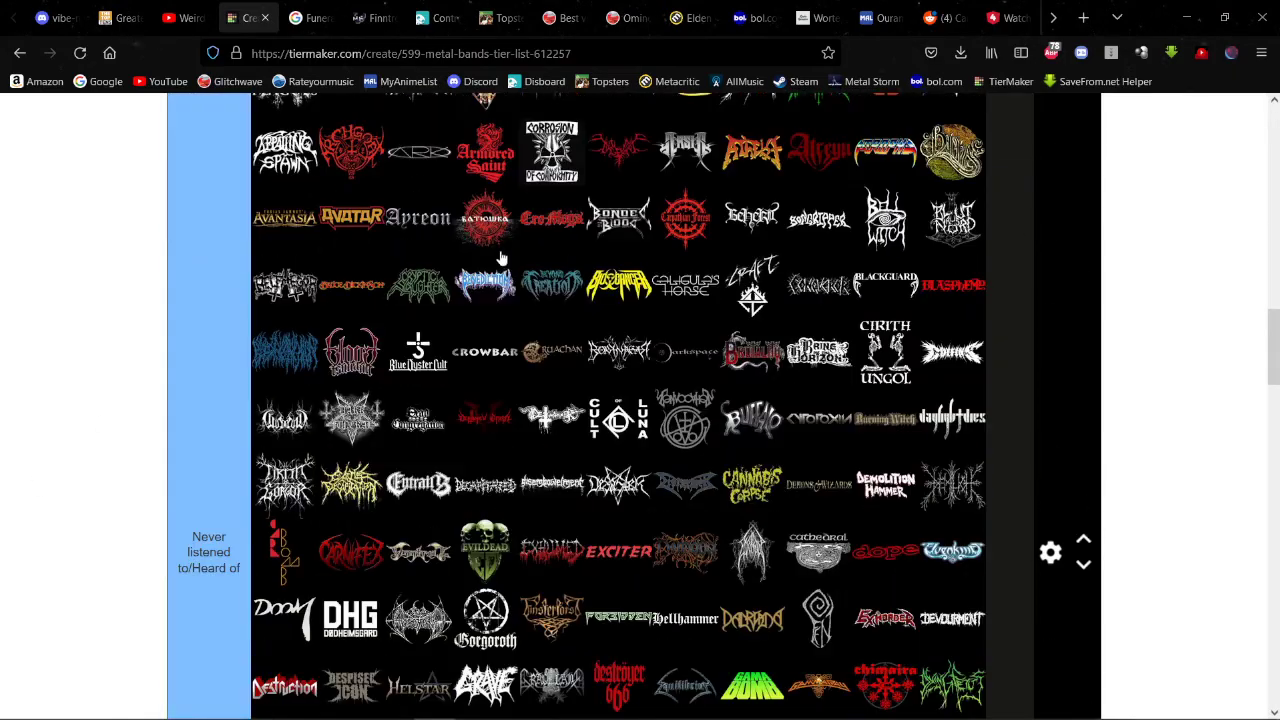
pyautogui.scroll(8, 497, 256)
# Step: Place Mercenary before Incantation, and Merciless and Merciless Death before Infant Annihilator, in the "Never listened to/Heard of" row
pyautogui.scroll(-15, 495, 255)
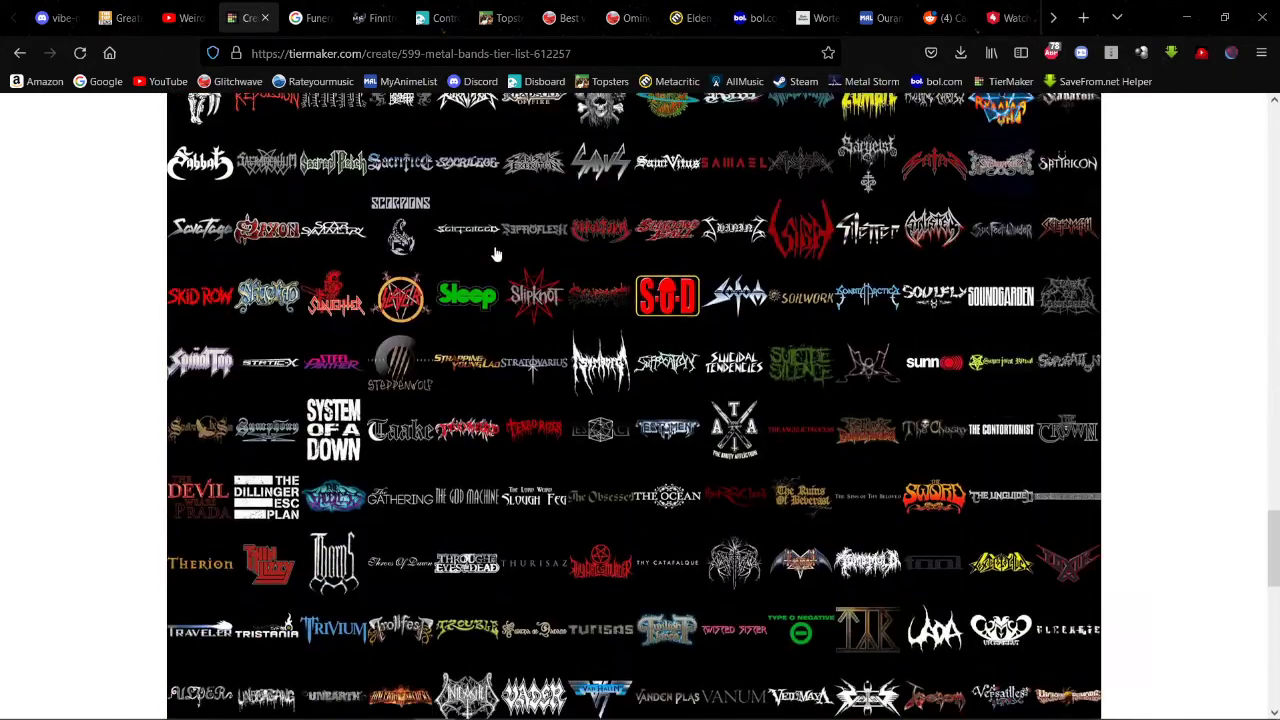
pyautogui.scroll(5, 495, 255)
pyautogui.scroll(3, 495, 255)
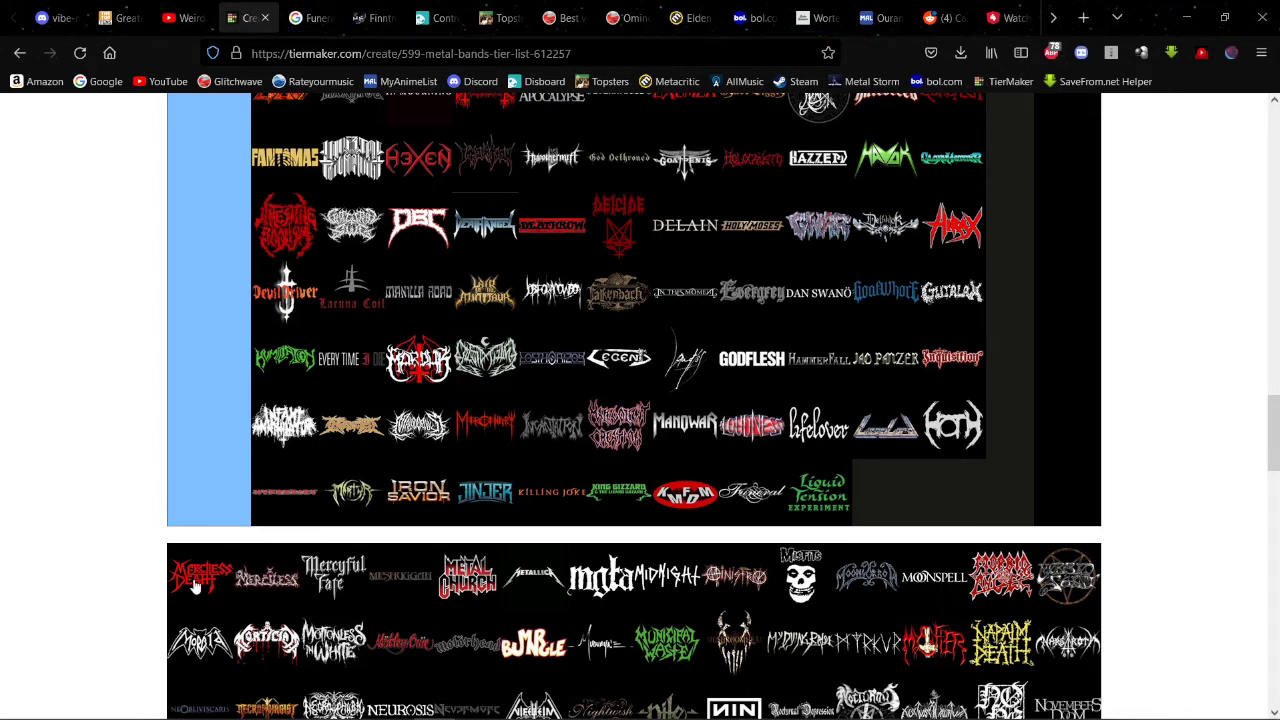
pyautogui.moveTo(193, 577); pyautogui.dragTo(272, 428)
pyautogui.moveTo(200, 577); pyautogui.dragTo(272, 428)
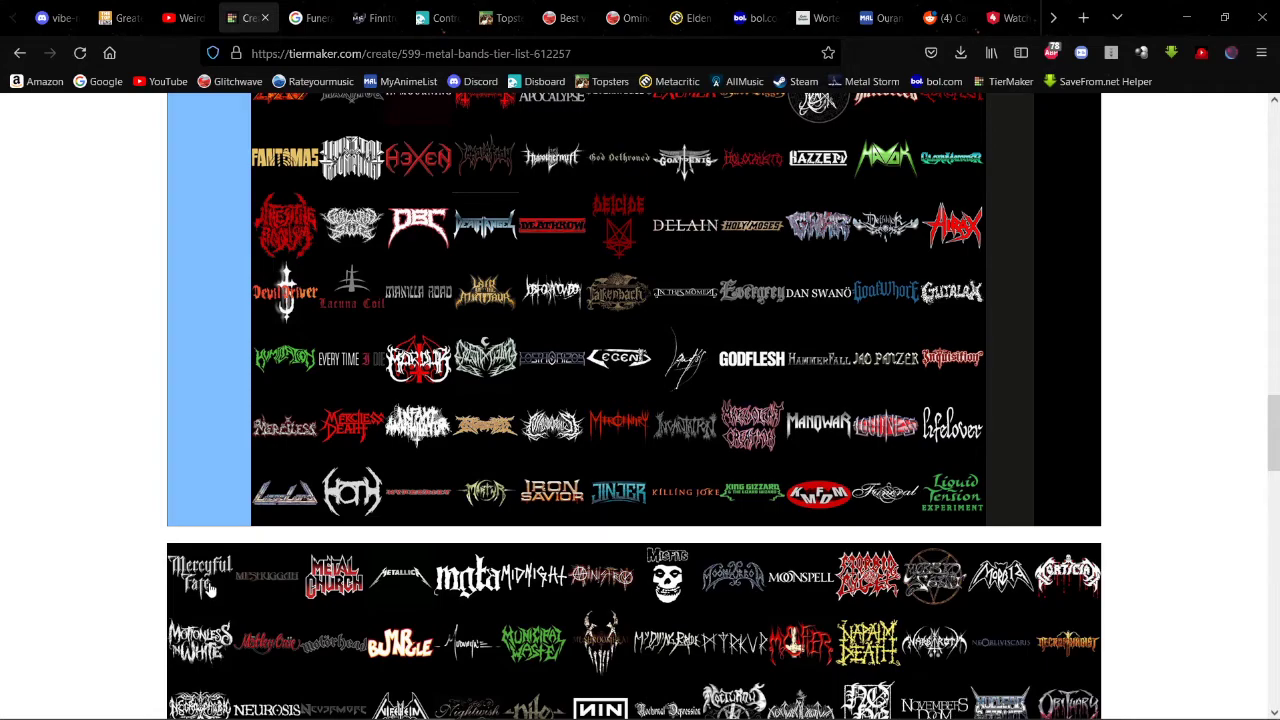
# Step: Move the Mercyful Fate logo from the unsorted pool to the end of Mid-Tier, directly after Megadeth
pyautogui.moveTo(203, 590); pyautogui.dragTo(935, 587)
pyautogui.scroll(10, 400, 440)
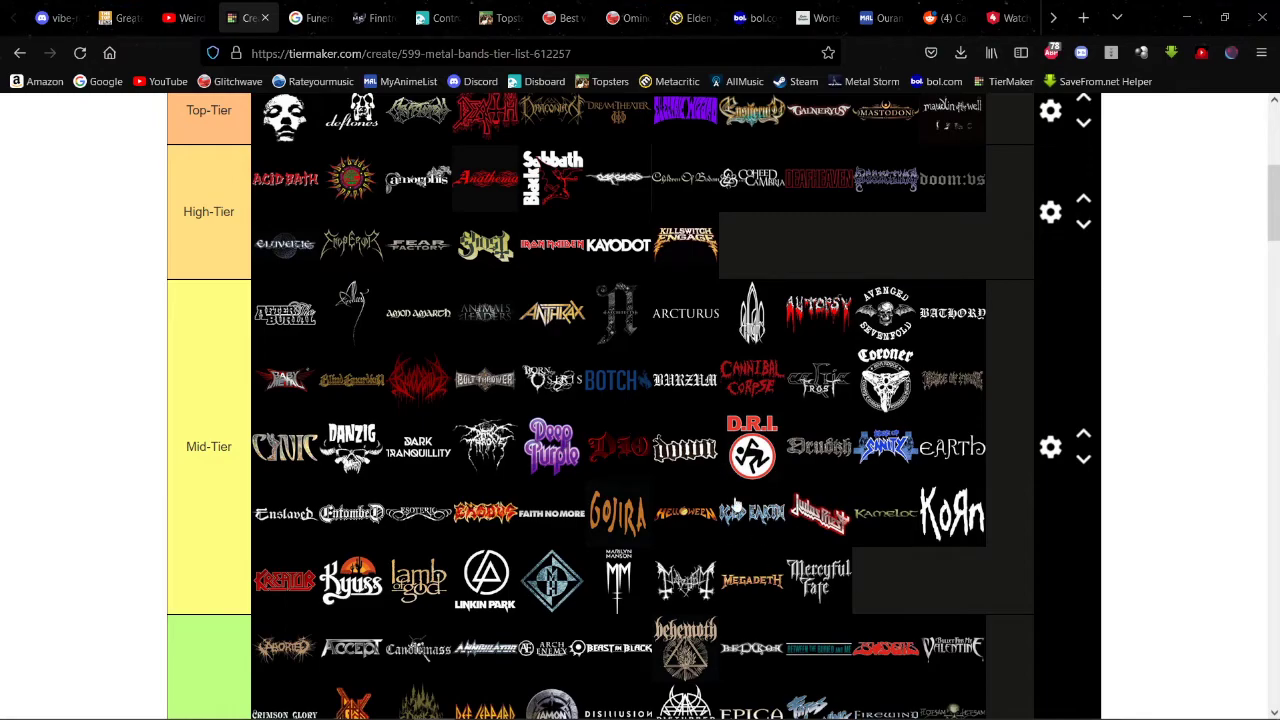
pyautogui.scroll(-8, 676, 436)
pyautogui.scroll(-10, 576, 444)
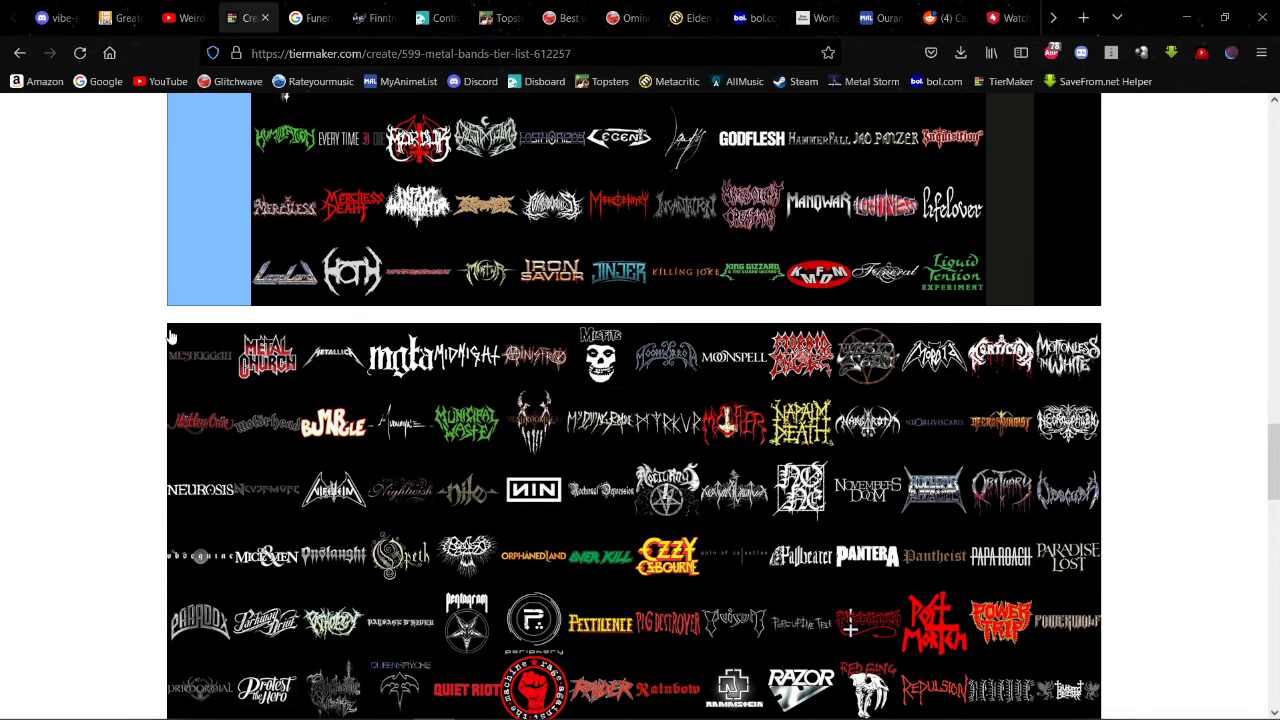
# Step: Move the Meshuggah logo from the unsorted pool to the end of High-Tier, directly after Killswitch Engage
pyautogui.scroll(10, 251, 297)
pyautogui.moveTo(183, 363); pyautogui.dragTo(980, 437)
pyautogui.scroll(5, 480, 300)
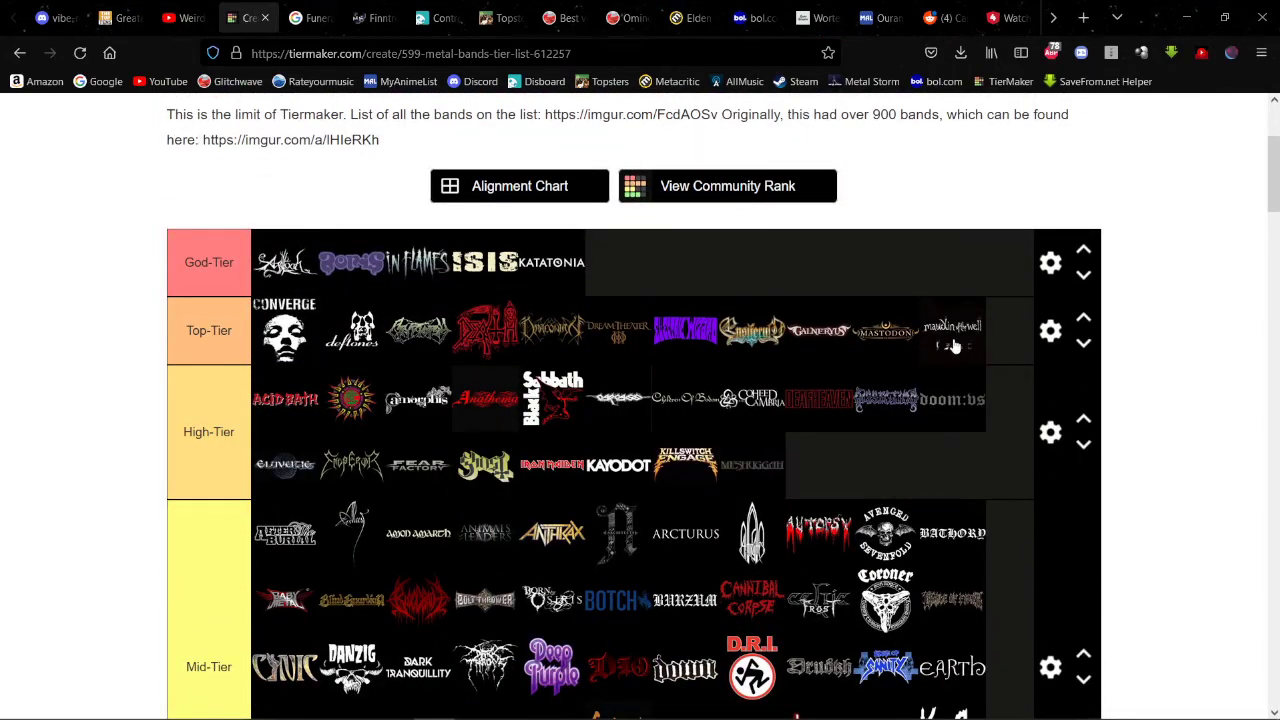
pyautogui.scroll(-2, 520, 302)
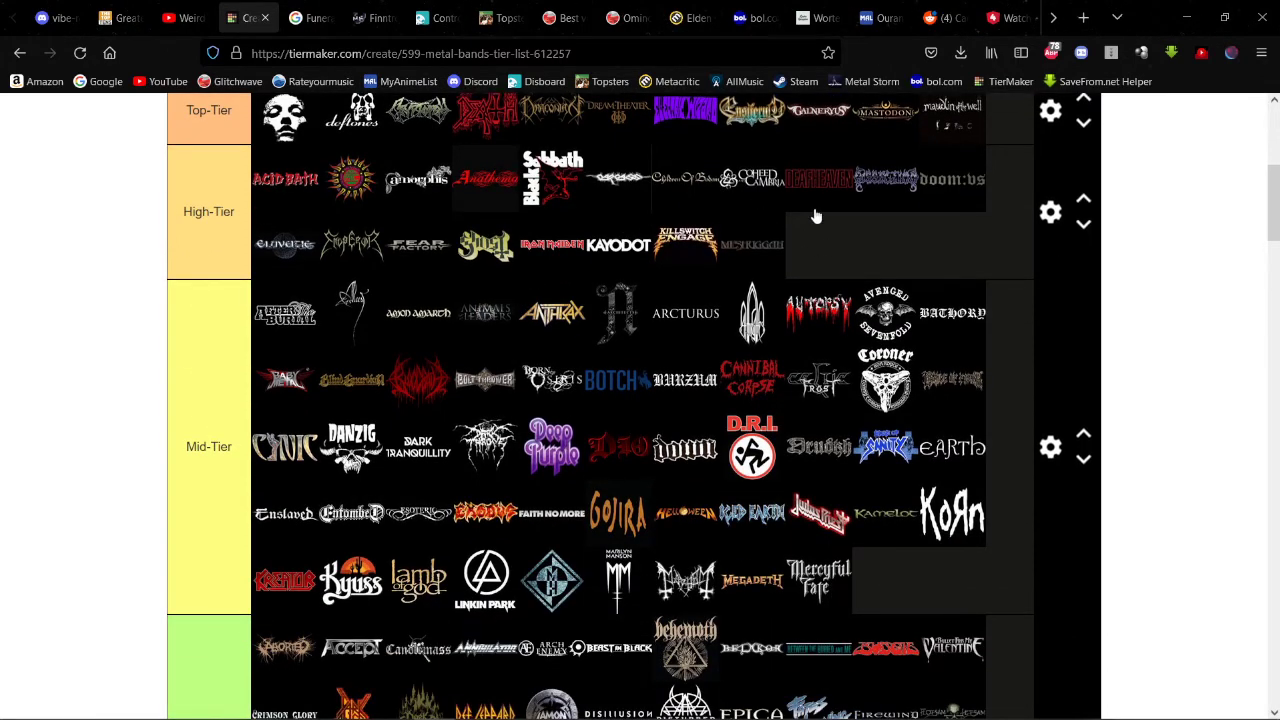
pyautogui.scroll(1, 831, 227)
pyautogui.scroll(2, 831, 227)
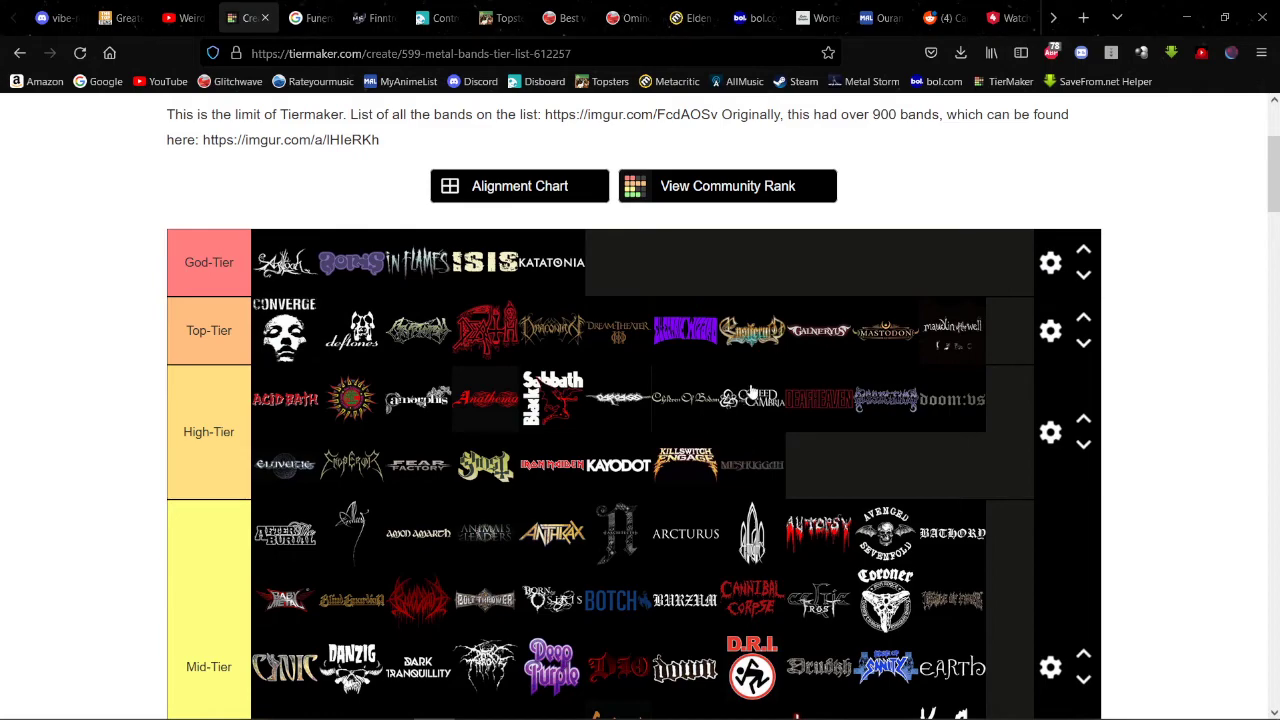
pyautogui.scroll(-3, 730, 380)
pyautogui.scroll(-5, 714, 367)
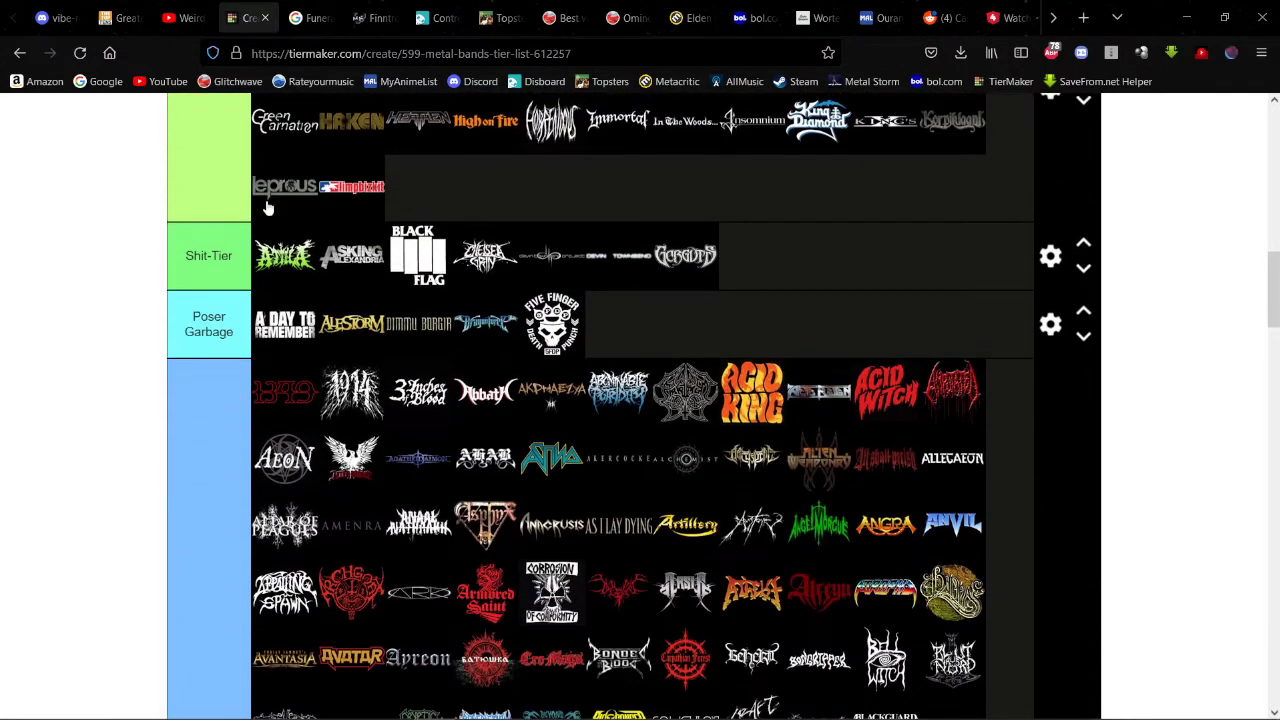
pyautogui.scroll(-2, 268, 207)
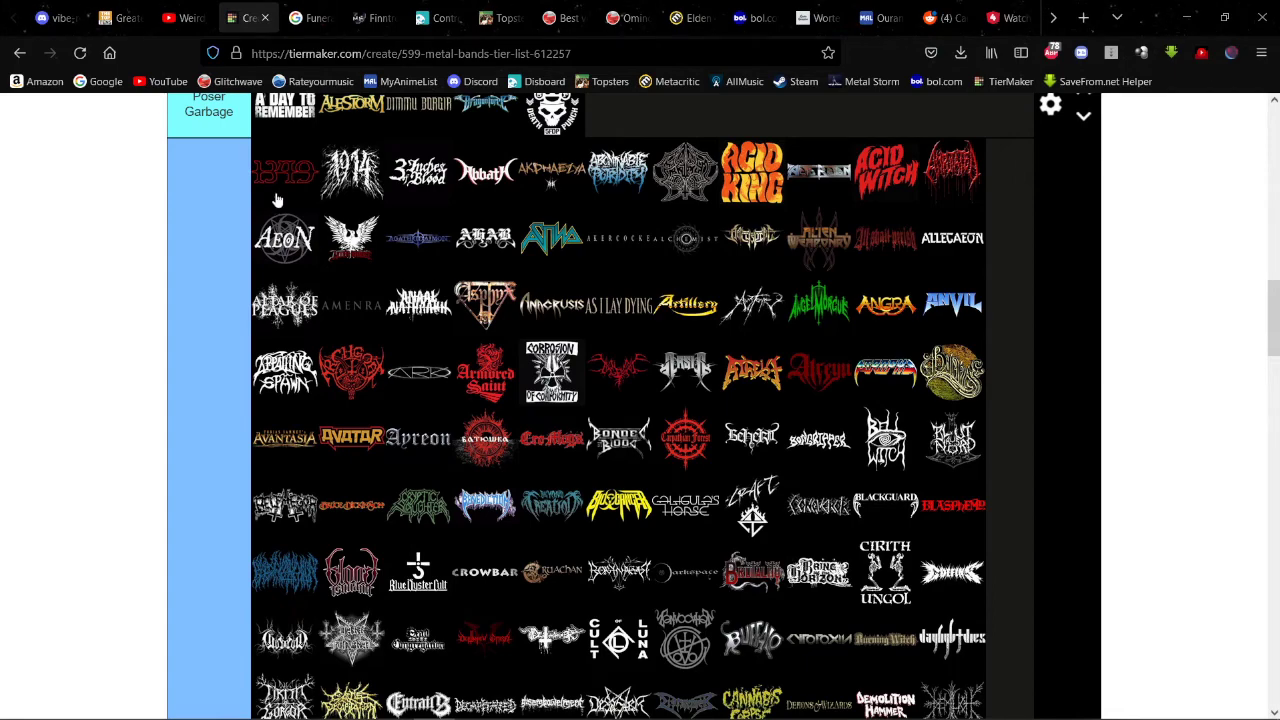
# Step: Place Metal Church after Lifelover in the "Never listened to/Heard of" row, and Metallica at the end of High-Tier, directly after Meshuggah
pyautogui.scroll(-12, 466, 238)
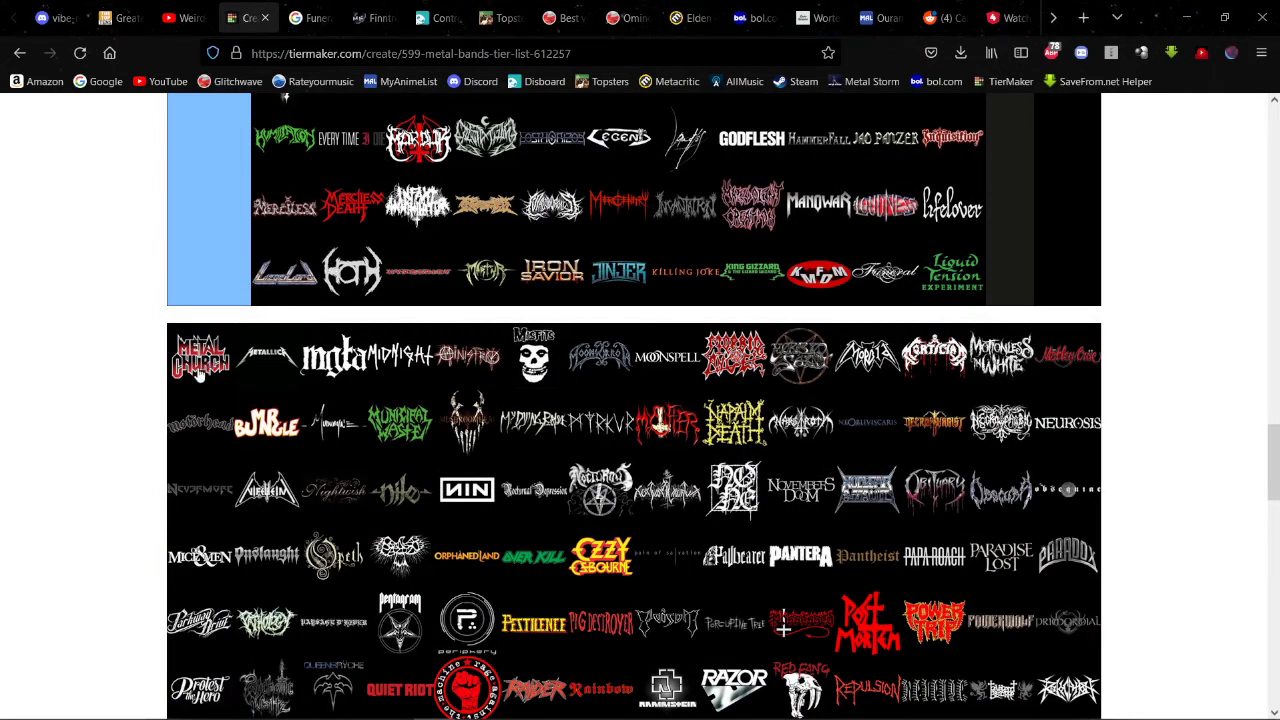
pyautogui.moveTo(203, 367); pyautogui.dragTo(295, 280)
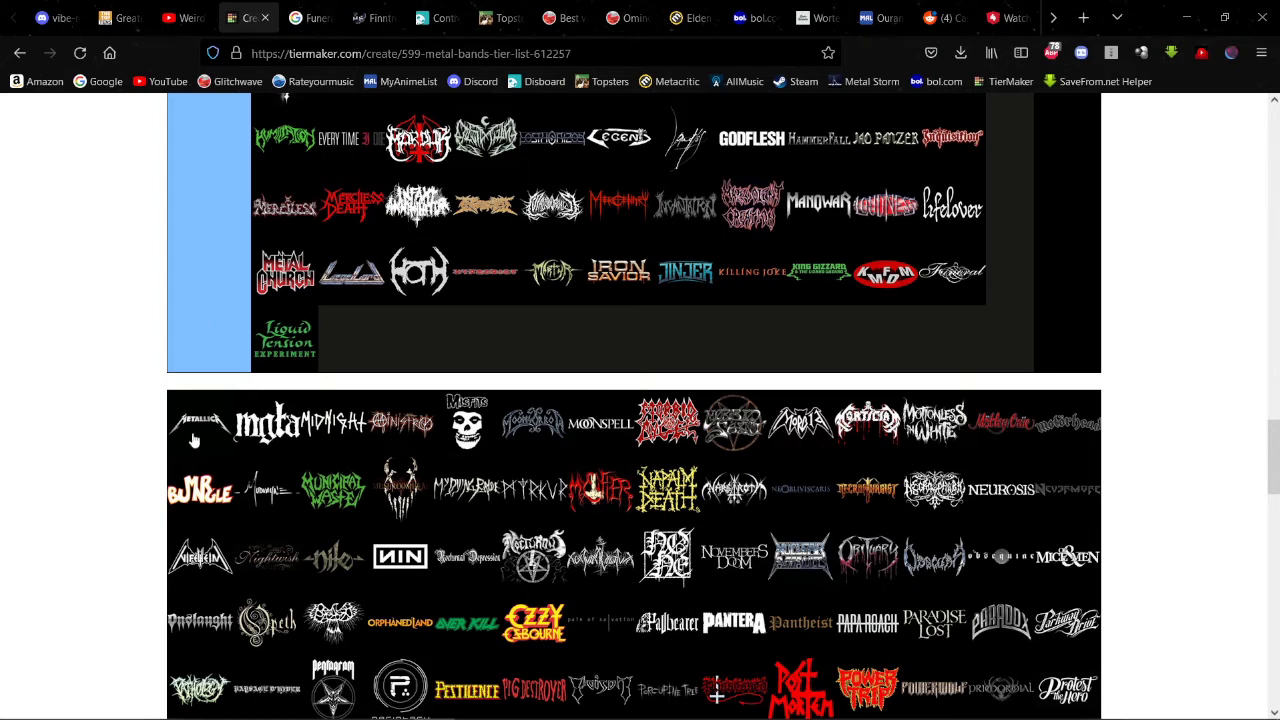
pyautogui.moveTo(199, 430); pyautogui.dragTo(206, 338)
pyautogui.moveTo(199, 425); pyautogui.dragTo(898, 455)
pyautogui.scroll(15, 229, 371)
pyautogui.scroll(6, 266, 390)
pyautogui.scroll(-2, 871, 541)
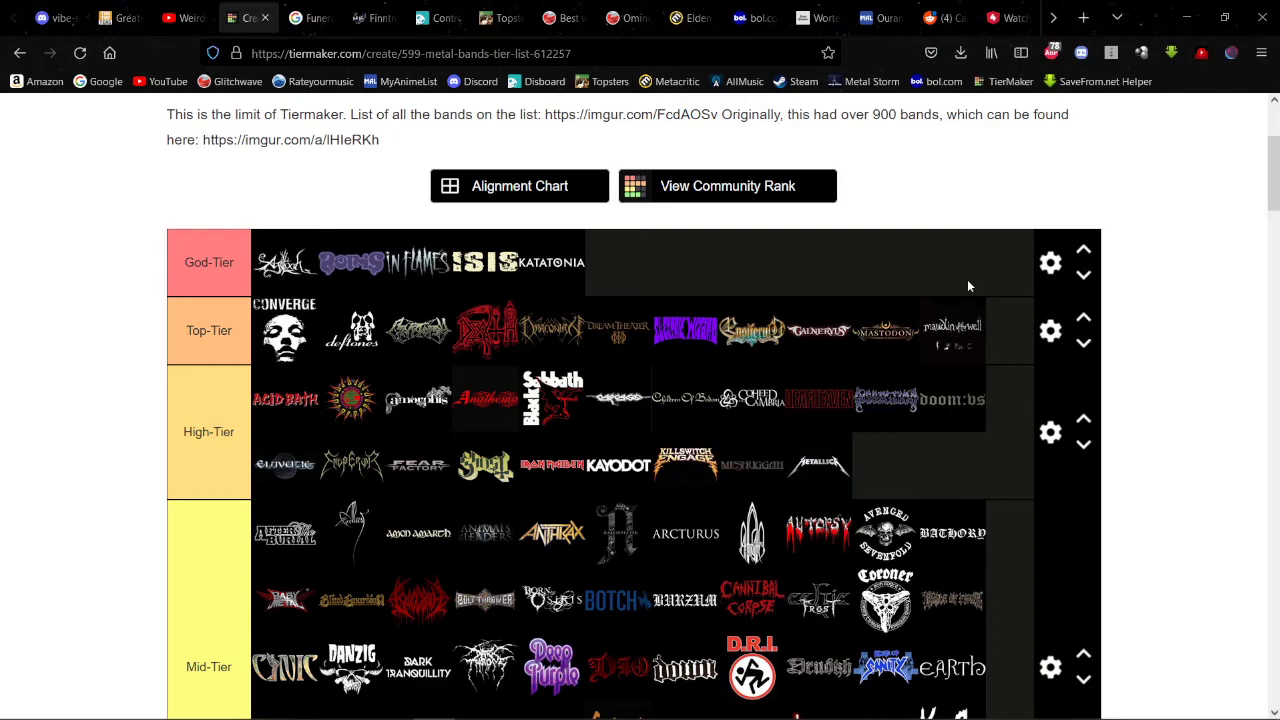
pyautogui.scroll(-1, 856, 370)
pyautogui.scroll(-12, 856, 368)
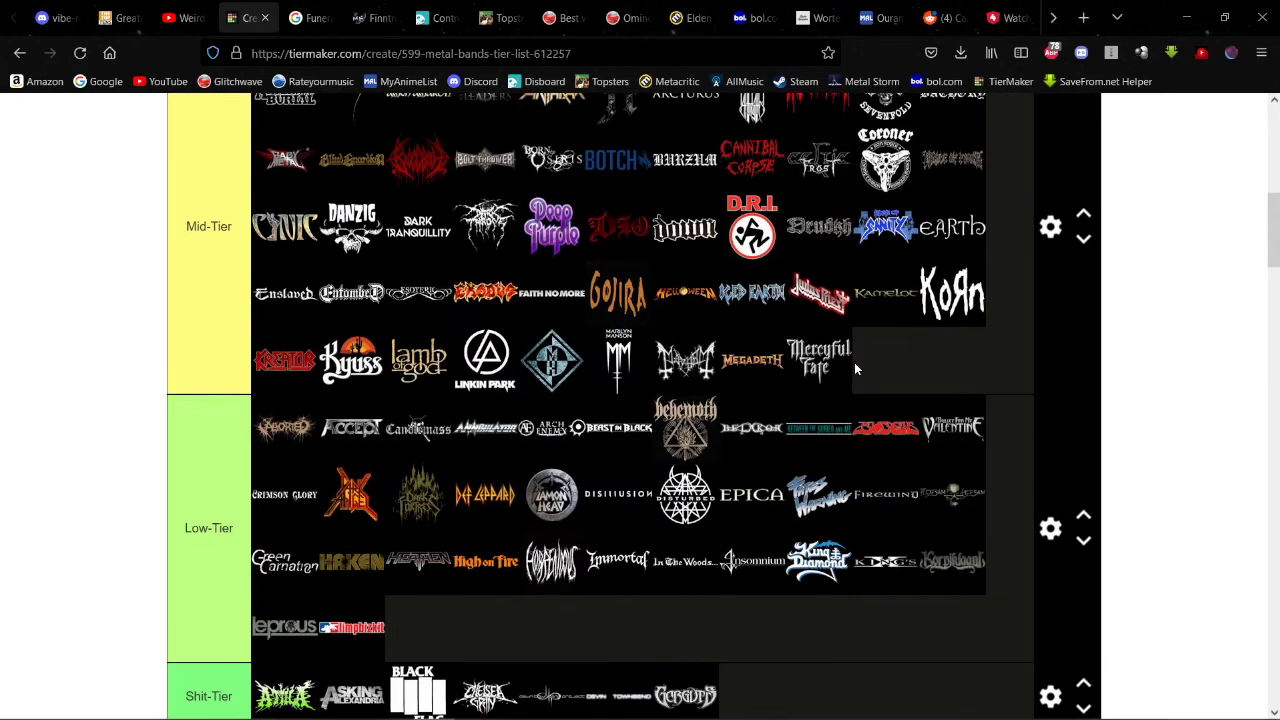
# Step: Place Mgła before Hoth, and Midnight directly after Metal Church, in the "Never listened to/Heard of" row
pyautogui.scroll(-8, 853, 367)
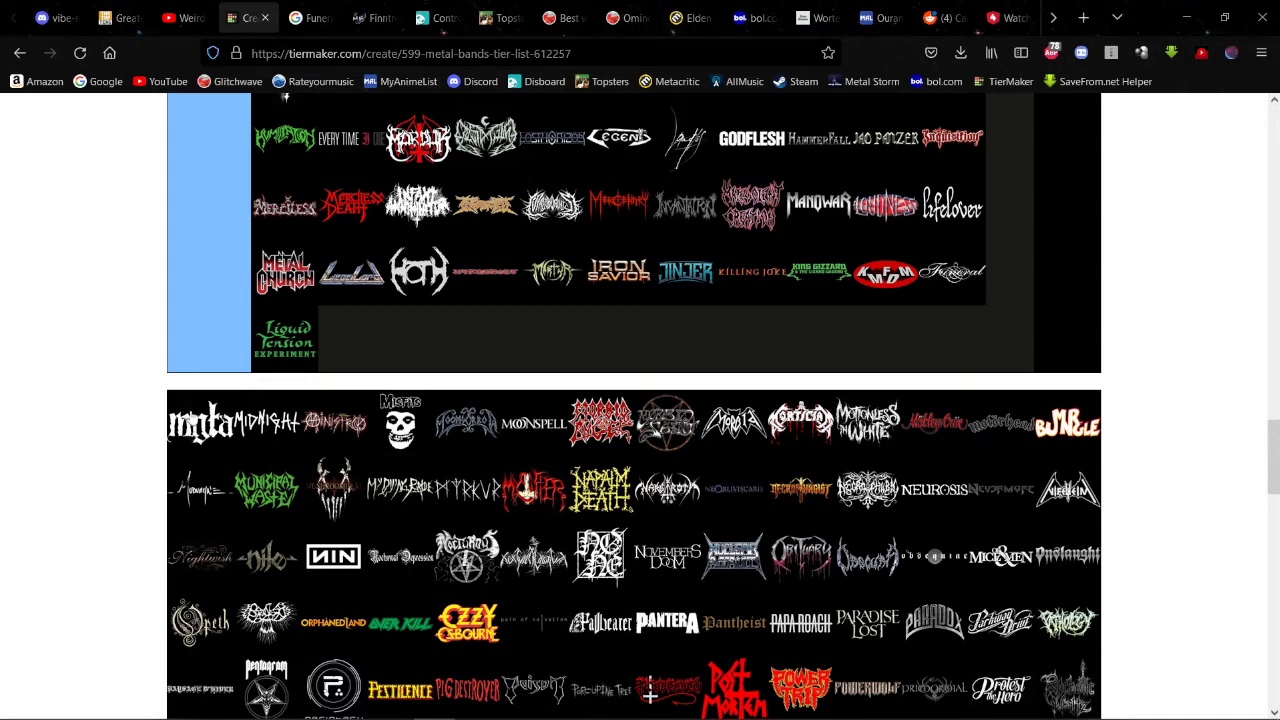
pyautogui.moveTo(195, 422); pyautogui.dragTo(420, 272)
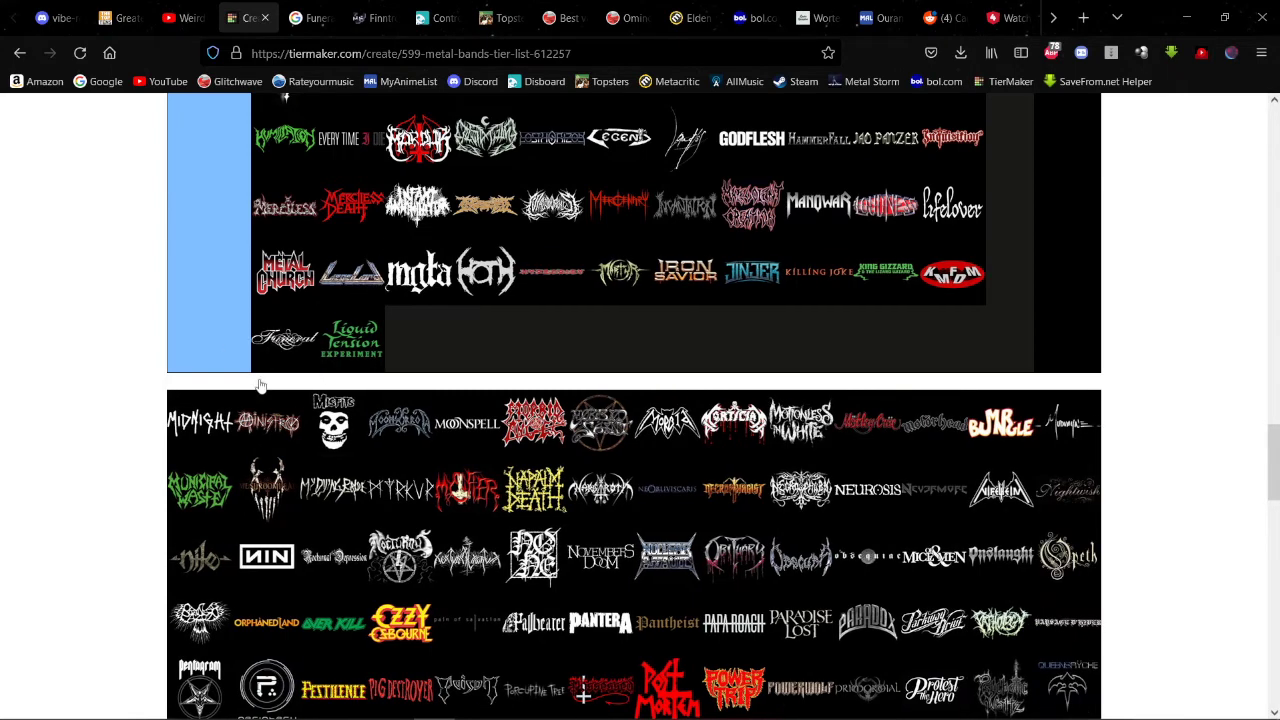
pyautogui.moveTo(198, 442); pyautogui.dragTo(350, 272)
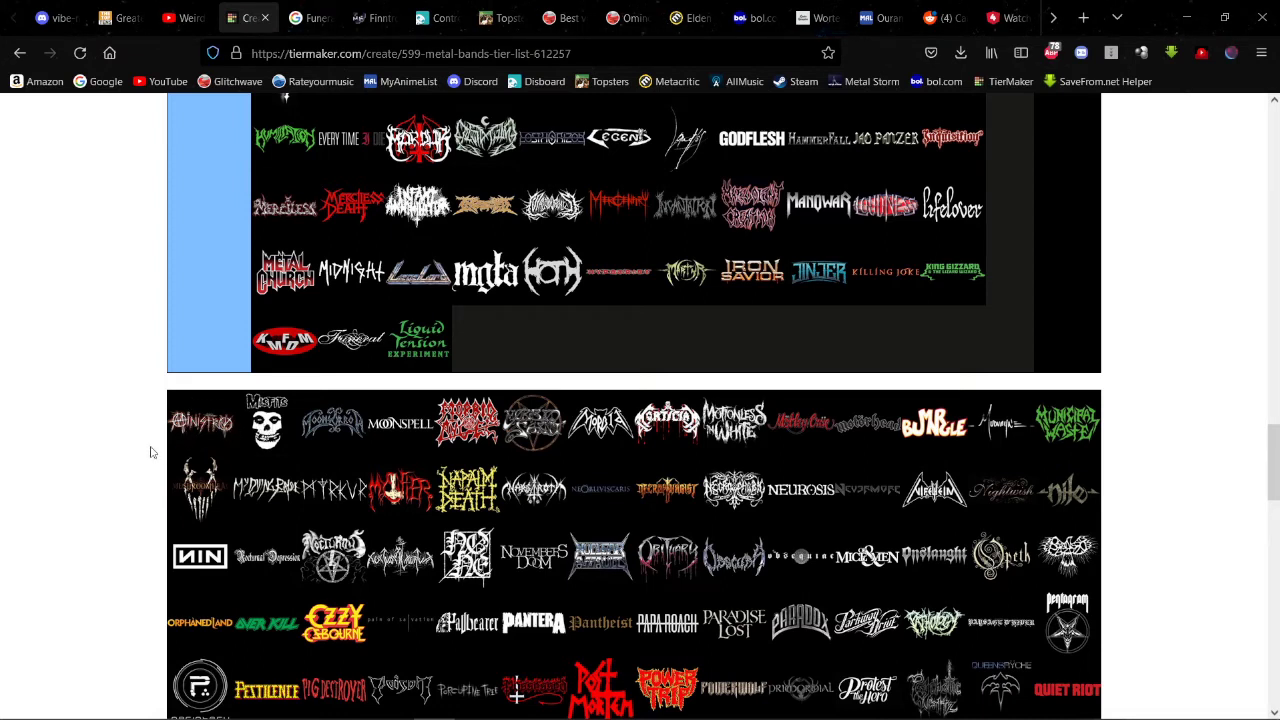
# Step: Move the Ministry logo from the unsorted pool to the end of Mid-Tier, directly after Mercyful Fate
pyautogui.moveTo(203, 425); pyautogui.dragTo(951, 350)
pyautogui.scroll(15, 212, 422)
pyautogui.scroll(4, 211, 406)
pyautogui.scroll(-3, 210, 405)
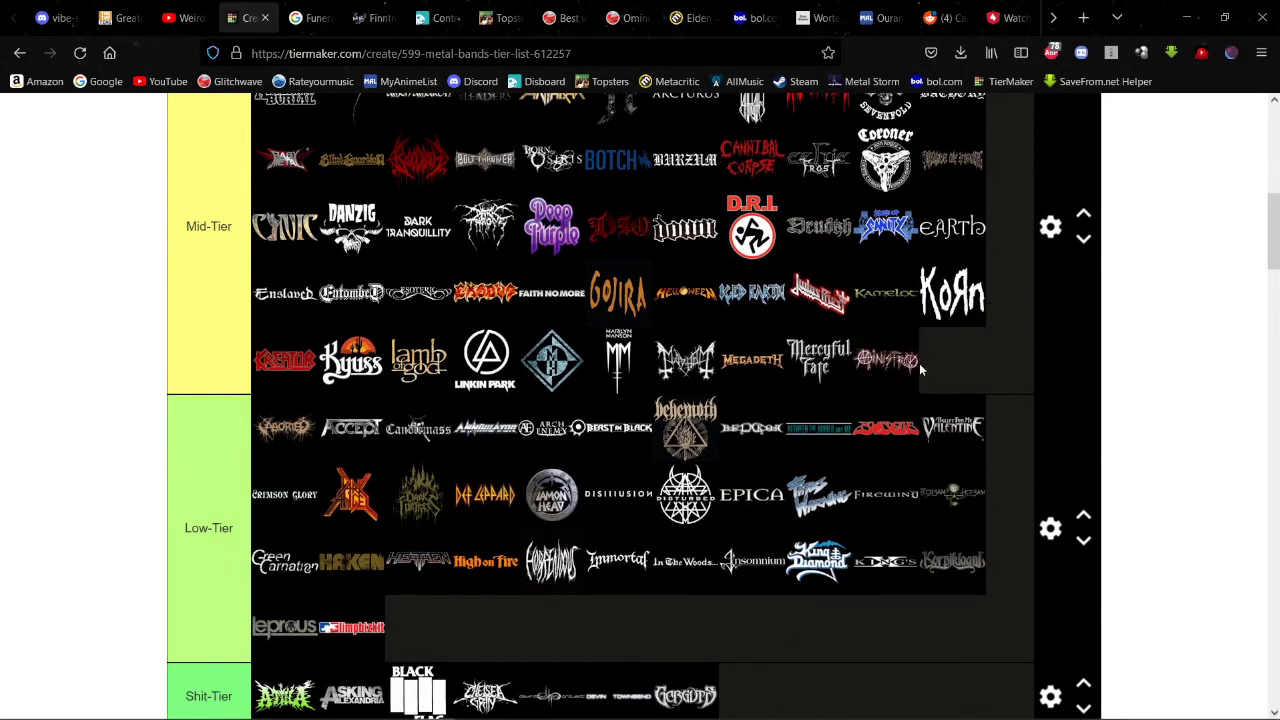
# Step: Move the Misfits logo from the unsorted pool to the end of High-Tier, directly after Metallica
pyautogui.scroll(-15, 580, 330)
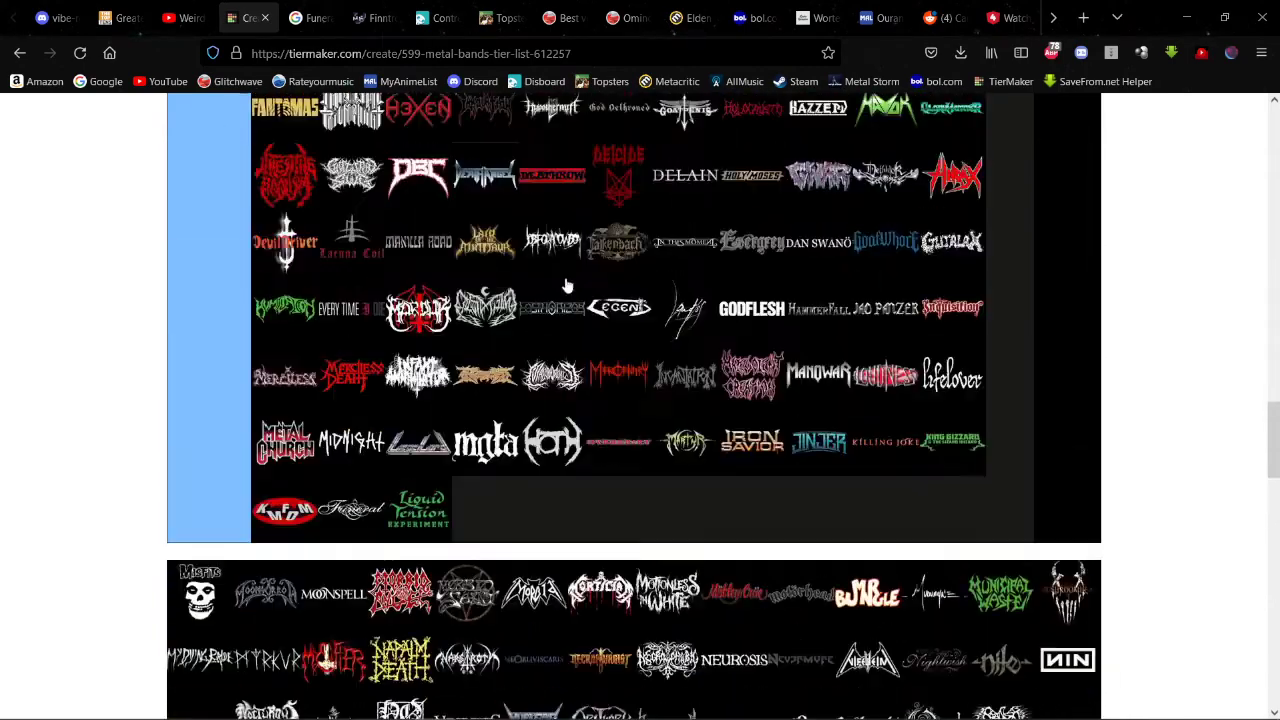
pyautogui.scroll(-3, 566, 287)
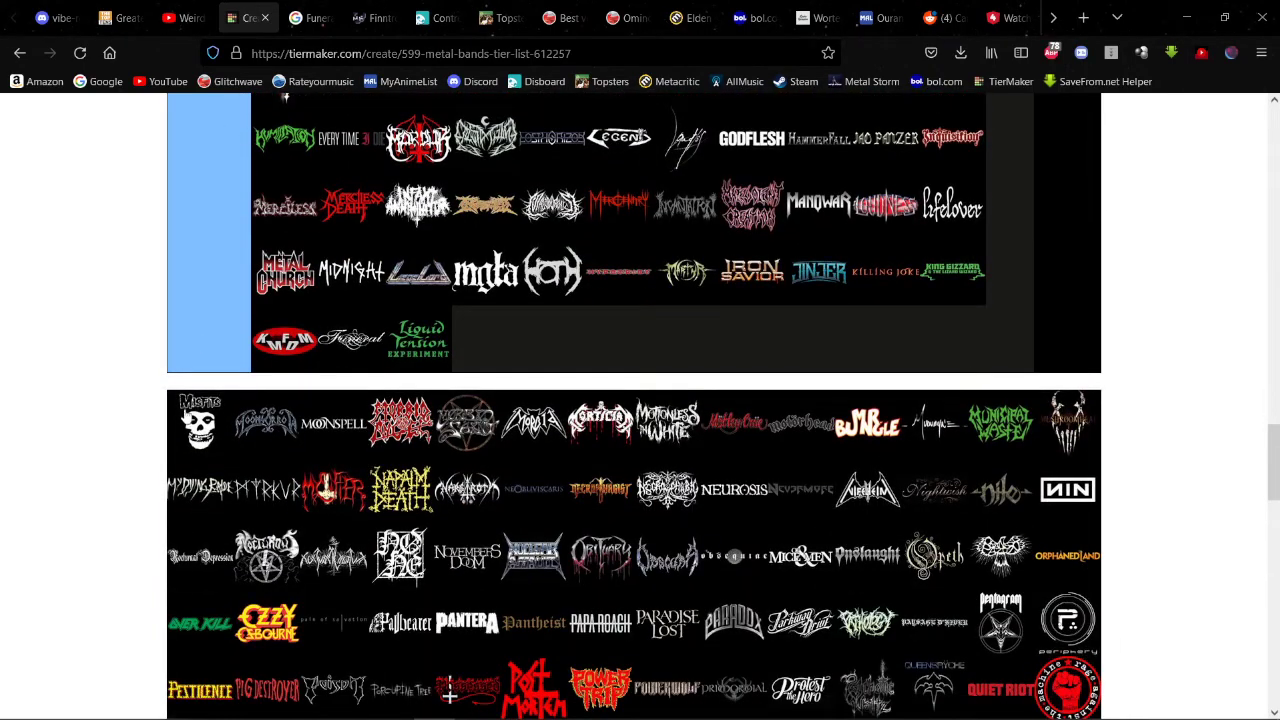
pyautogui.moveTo(190, 420); pyautogui.dragTo(985, 465)
pyautogui.scroll(15, 284, 325)
pyautogui.scroll(7, 290, 320)
pyautogui.scroll(-4, 798, 410)
pyautogui.scroll(1, 950, 383)
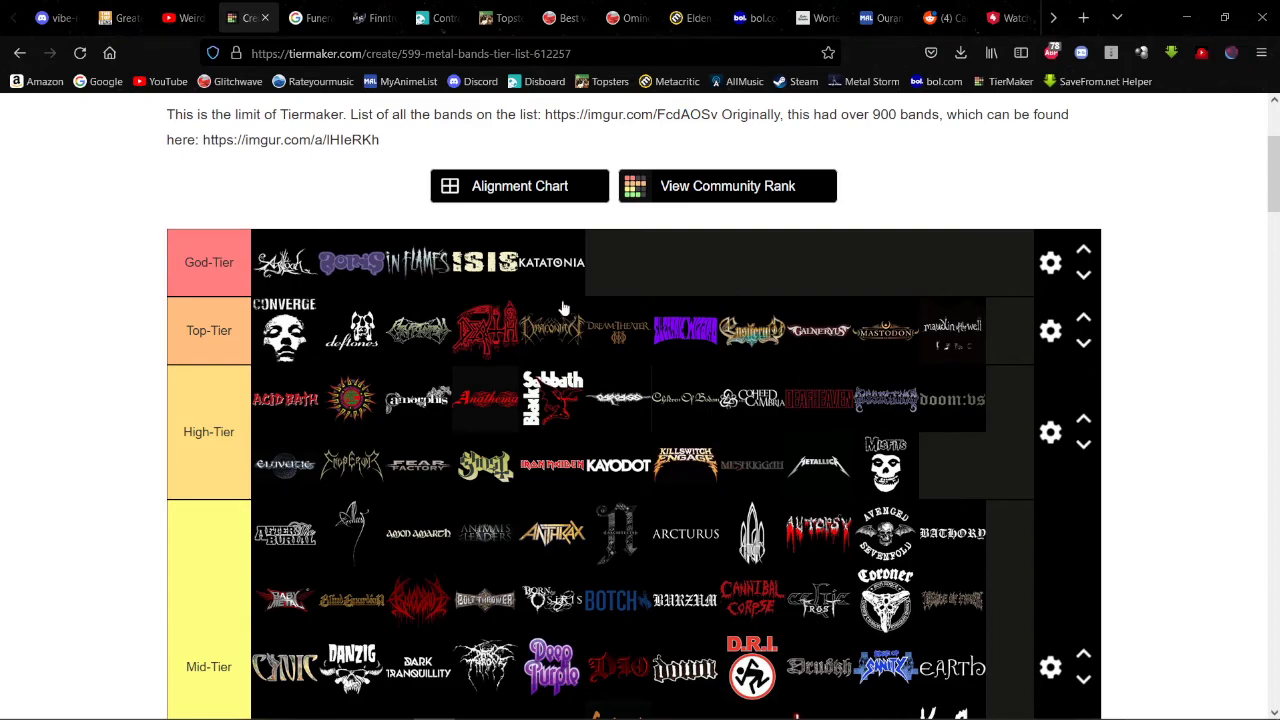
# Step: Place Moonsorrow after Liquid Tension Experiment, and Moonspell directly after Infant Annihilator, in the "Never listened to/Heard of" row
pyautogui.scroll(-15, 563, 308)
pyautogui.scroll(-10, 314, 380)
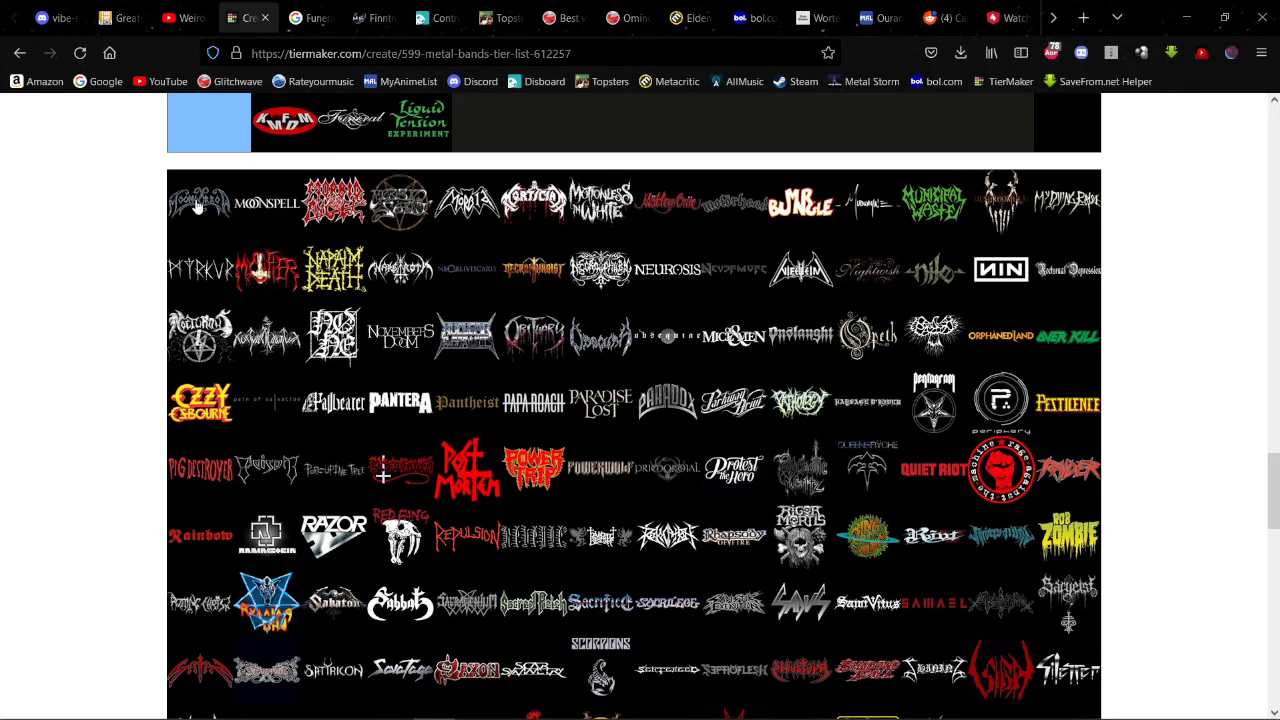
pyautogui.moveTo(199, 205); pyautogui.dragTo(735, 530)
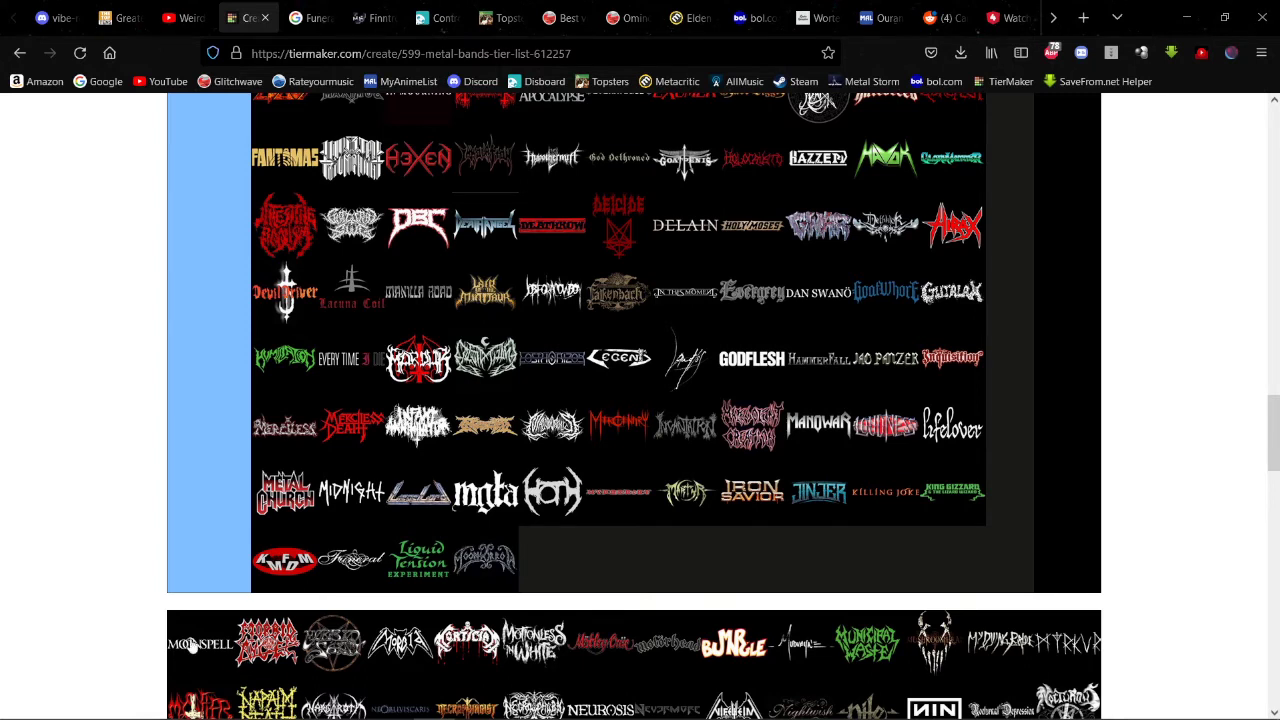
pyautogui.moveTo(195, 645); pyautogui.dragTo(485, 426)
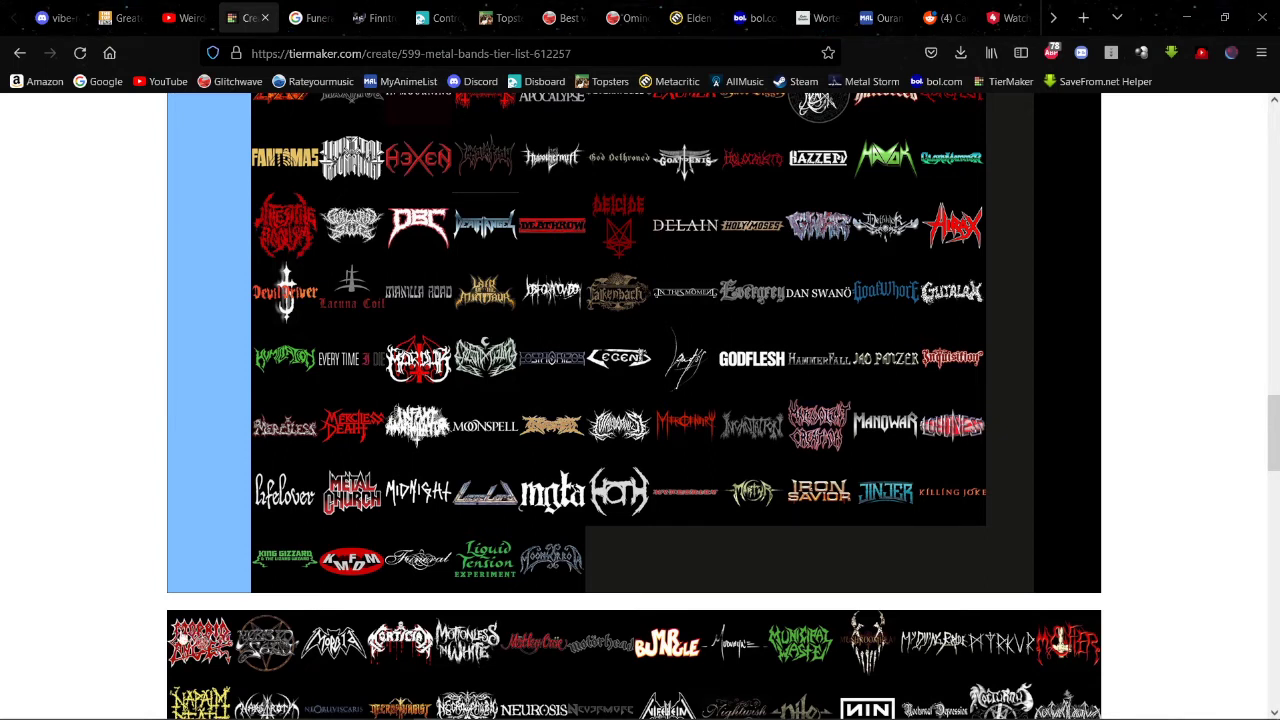
# Step: Move the Morbid Angel logo from the unsorted pool to the end of High-Tier, directly after Misfits
pyautogui.moveTo(185, 718)
pyautogui.moveTo(198, 648); pyautogui.dragTo(928, 478)
pyautogui.scroll(5, 213, 505)
pyautogui.scroll(10, 577, 368)
pyautogui.scroll(7, 452, 394)
pyautogui.scroll(-9, 452, 395)
pyautogui.scroll(9, 452, 395)
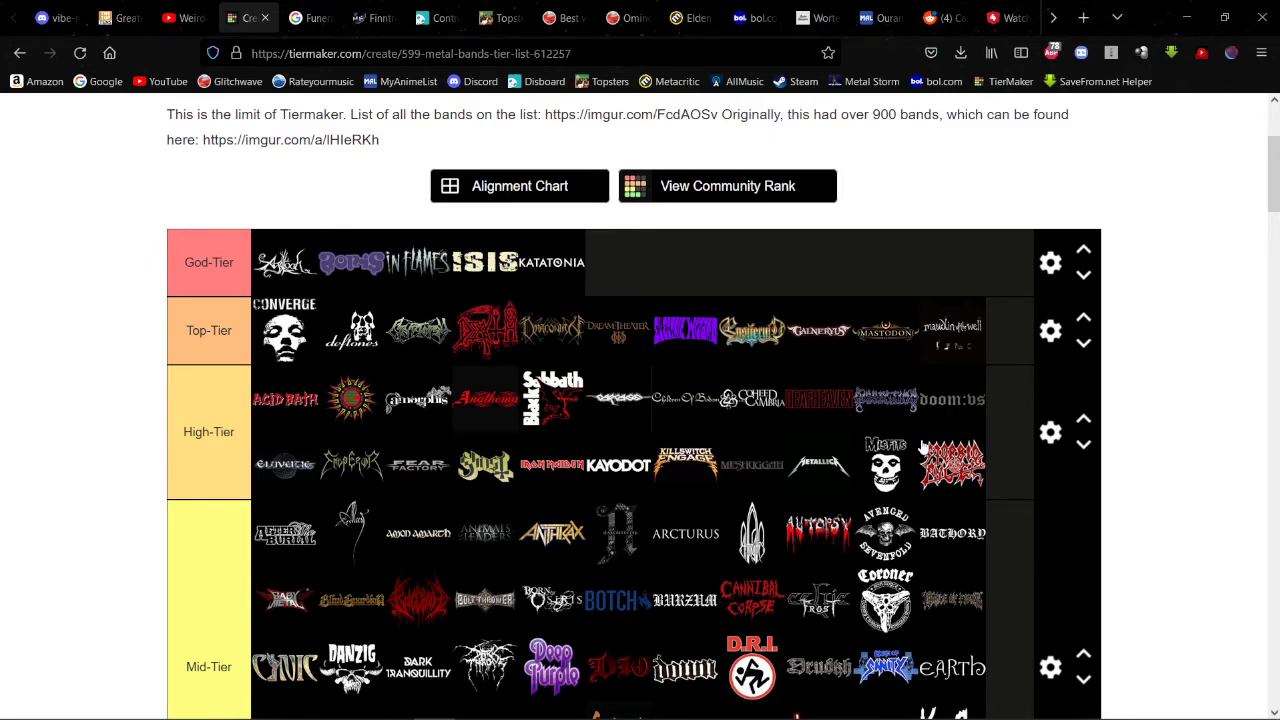
# Step: Look over the bands already sorted into Mid-Tier, Low-Tier and the "Never listened to/Heard of" row
pyautogui.scroll(-5, 603, 457)
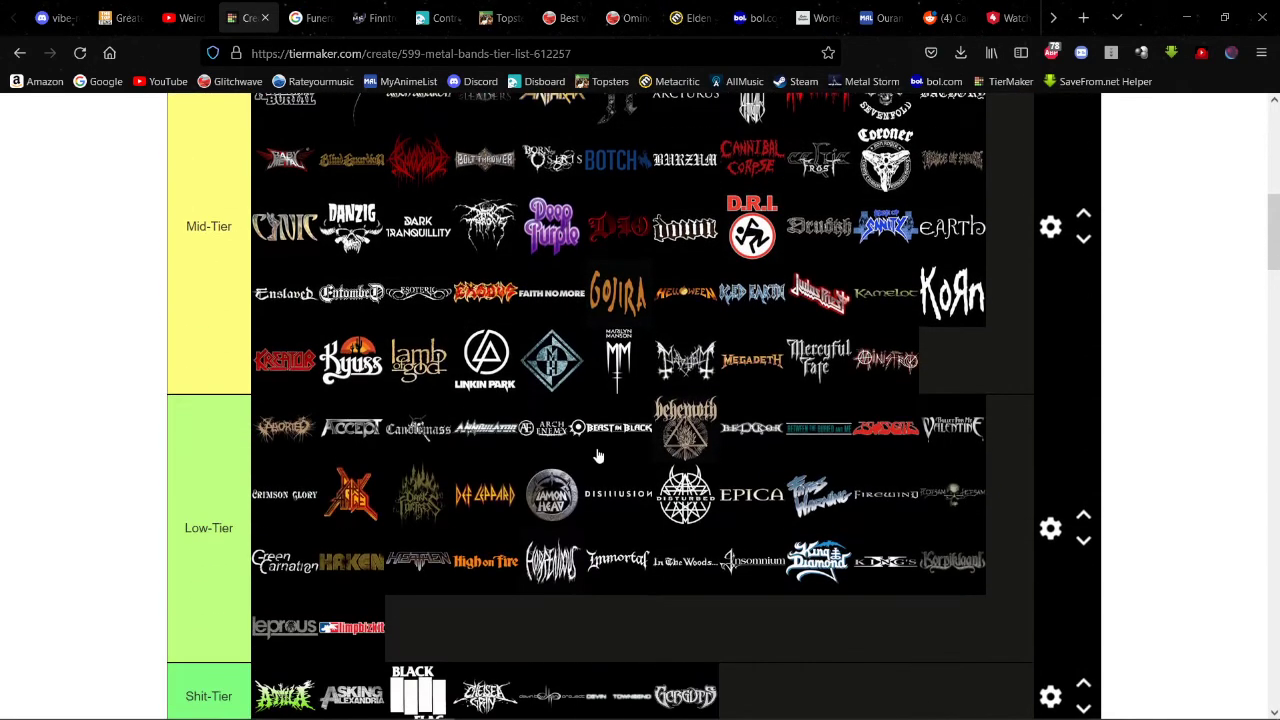
pyautogui.scroll(-10, 587, 469)
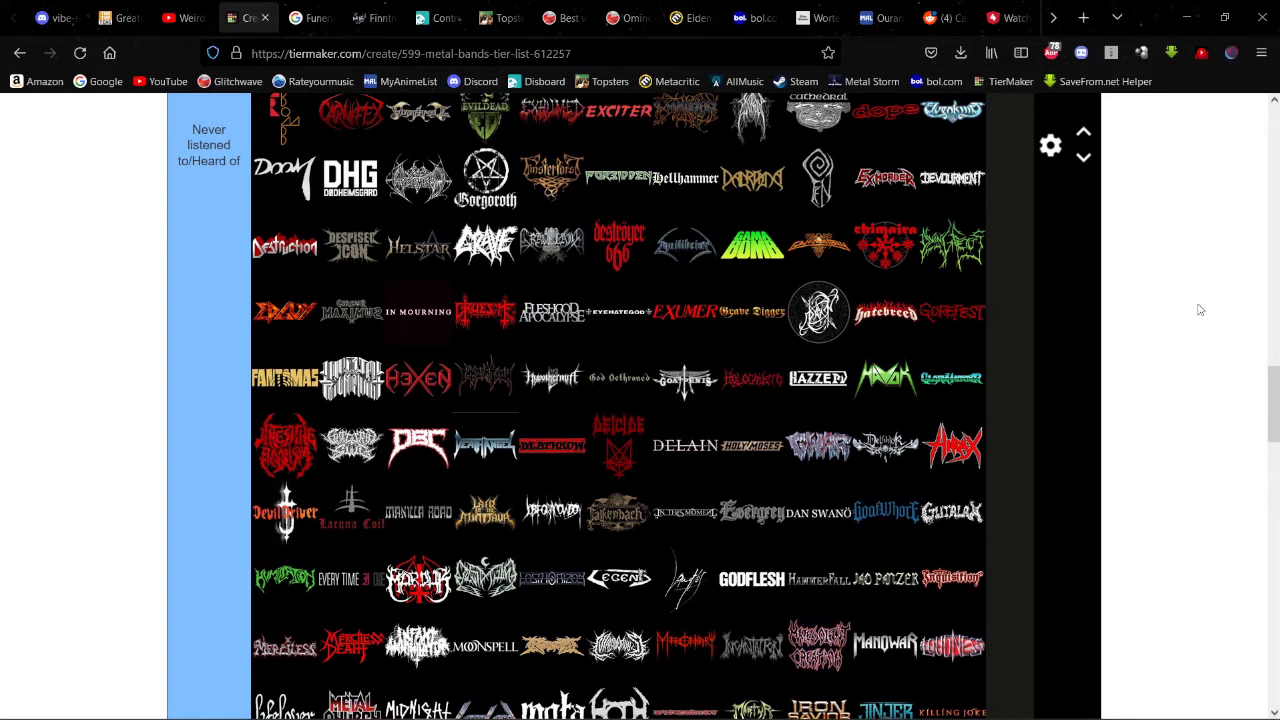
pyautogui.scroll(-4, 800, 385)
pyautogui.scroll(1, 800, 379)
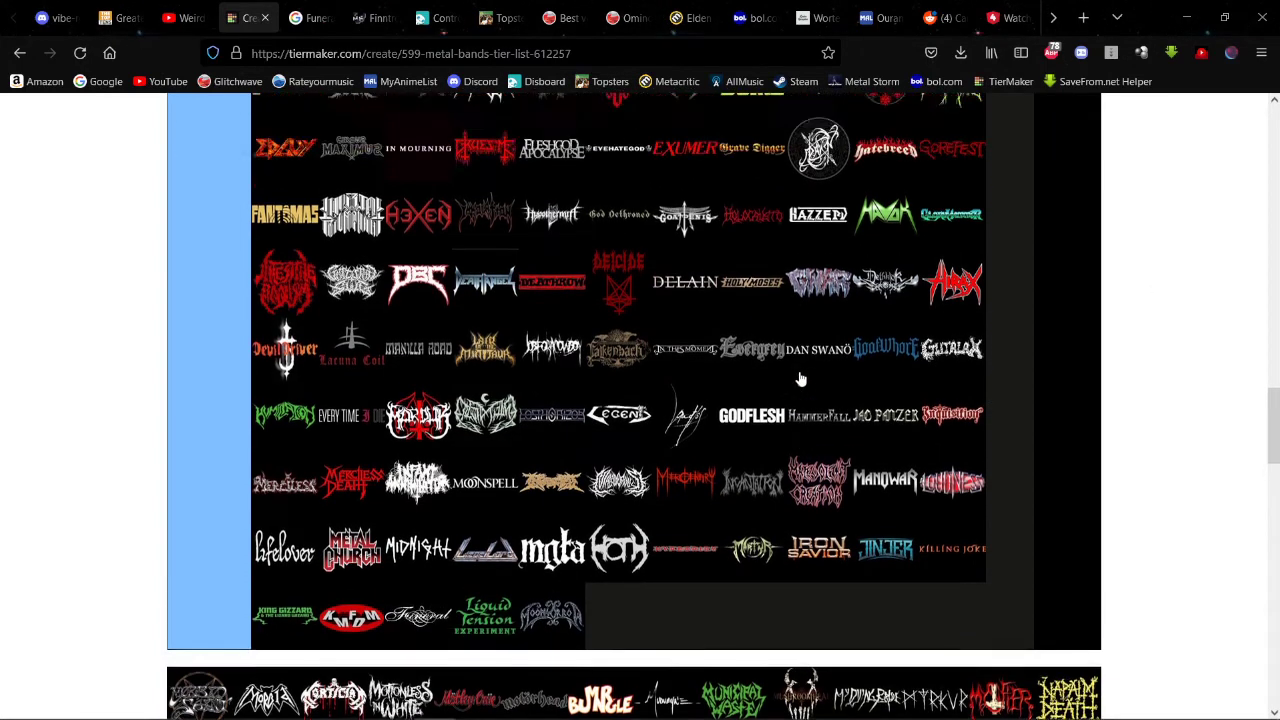
pyautogui.scroll(10, 800, 379)
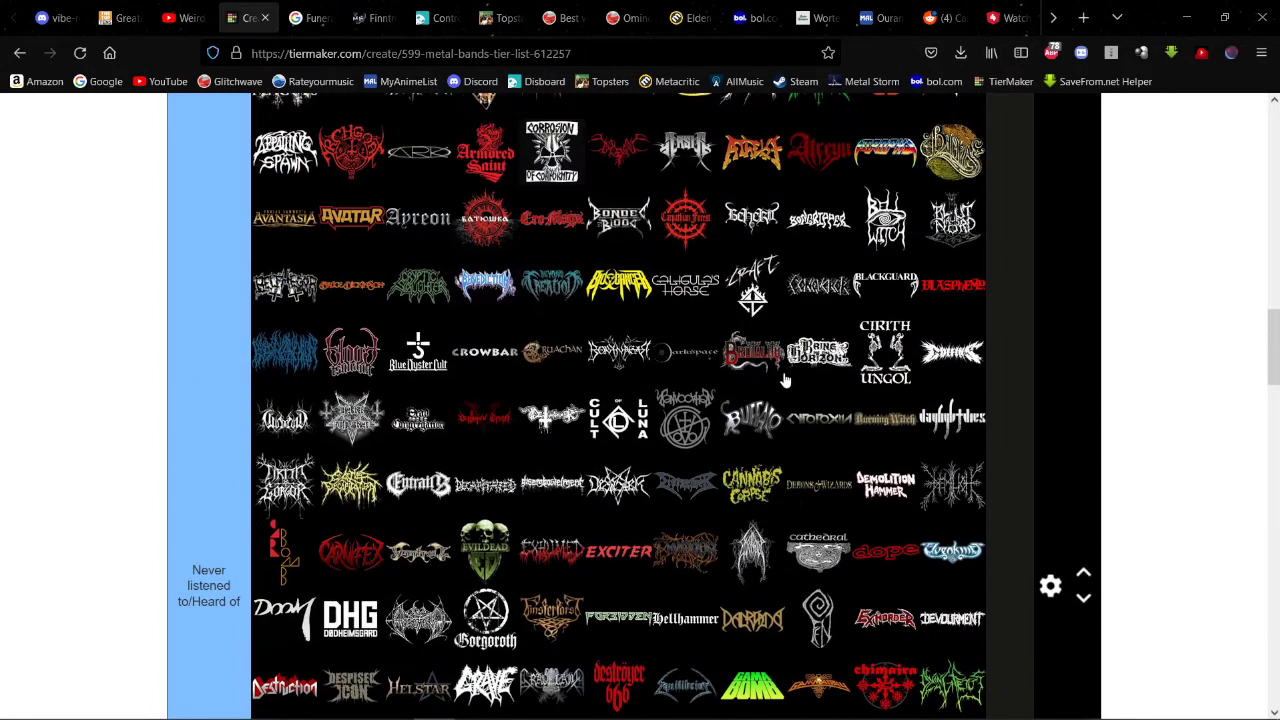
pyautogui.scroll(4, 785, 380)
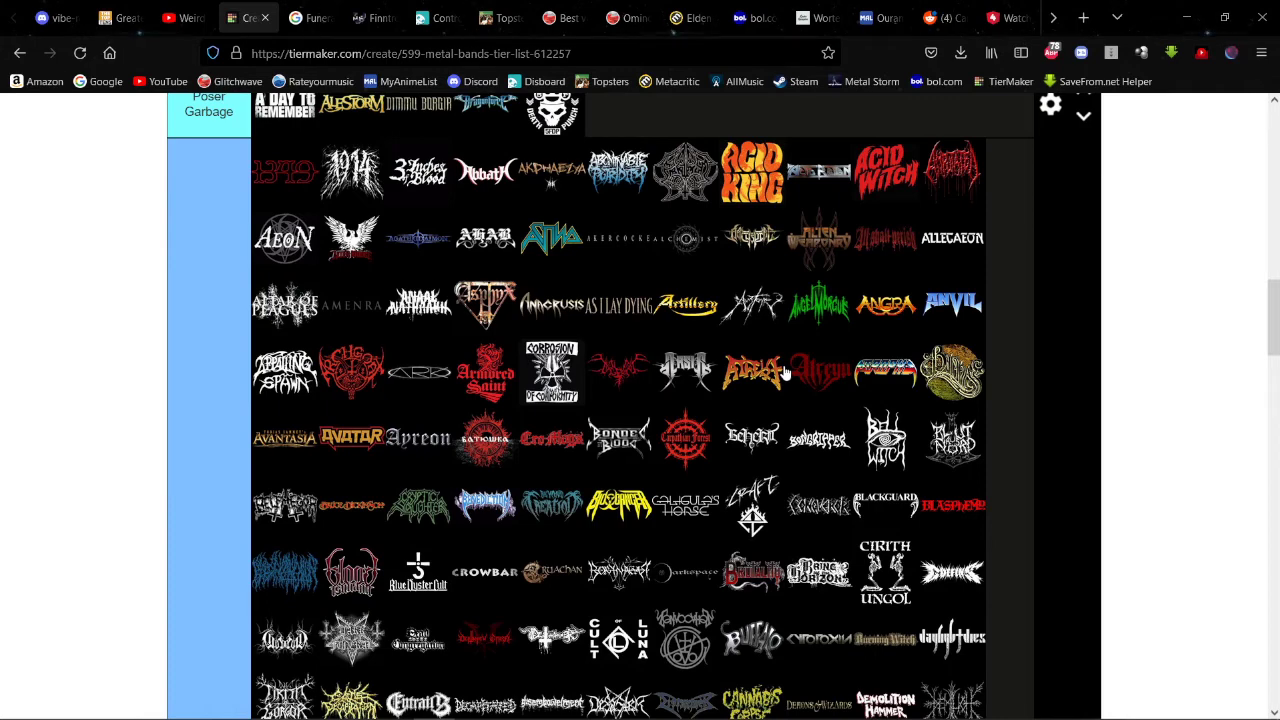
pyautogui.scroll(-5, 787, 373)
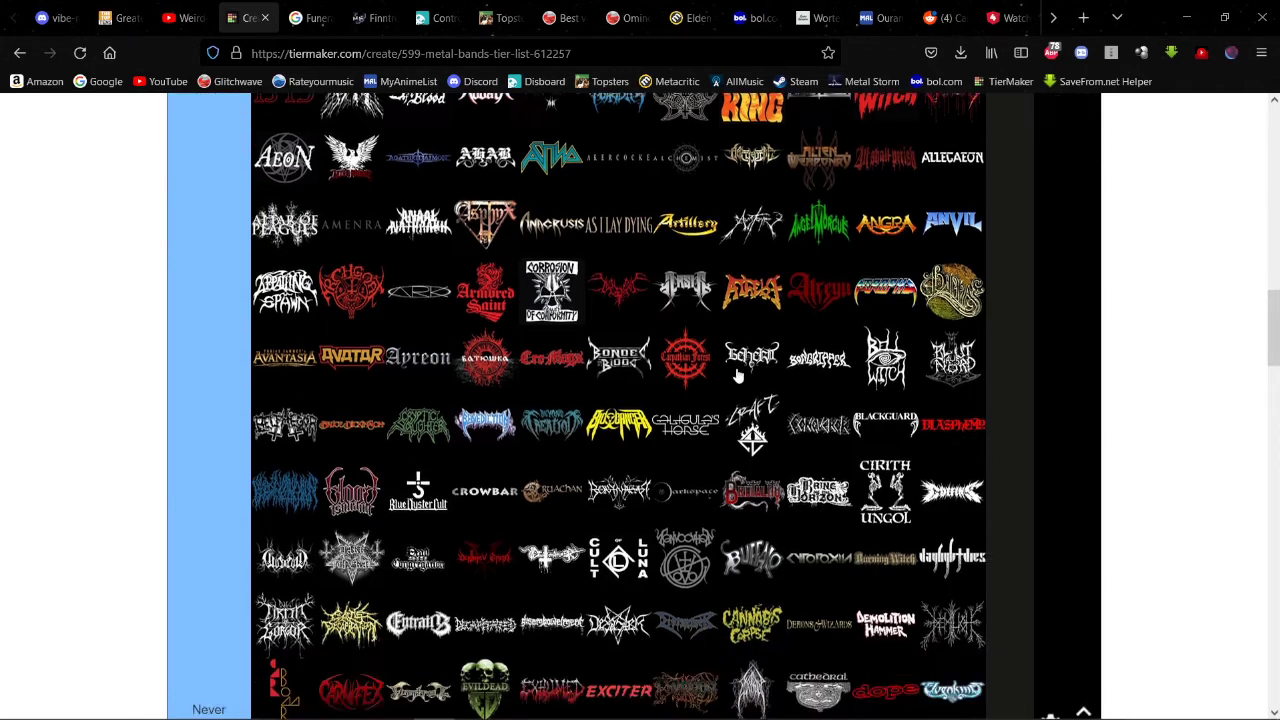
pyautogui.scroll(-2, 787, 300)
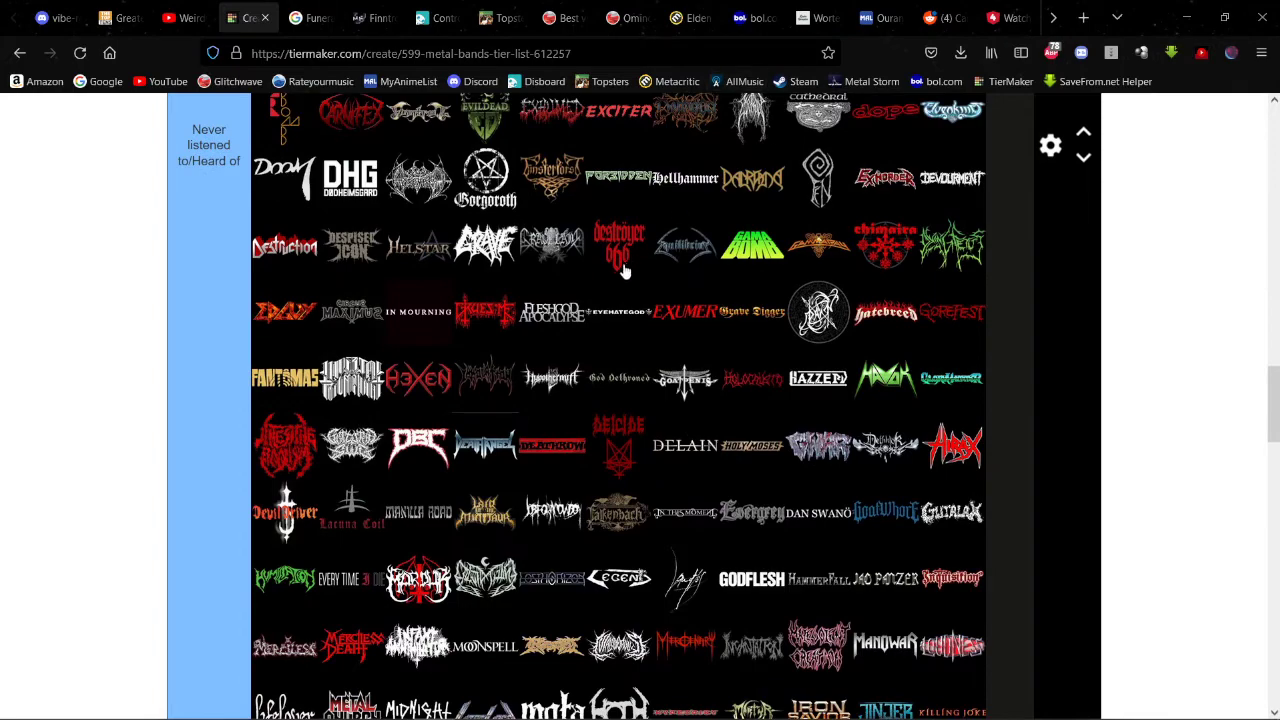
# Step: Place the next three unsorted logos up to Mortician, plus Motionless in White directly after Merciless, in the "Never listened to/Heard of" row
pyautogui.scroll(-4, 620, 250)
pyautogui.moveTo(172, 450); pyautogui.dragTo(330, 215)
pyautogui.moveTo(200, 422); pyautogui.dragTo(285, 340)
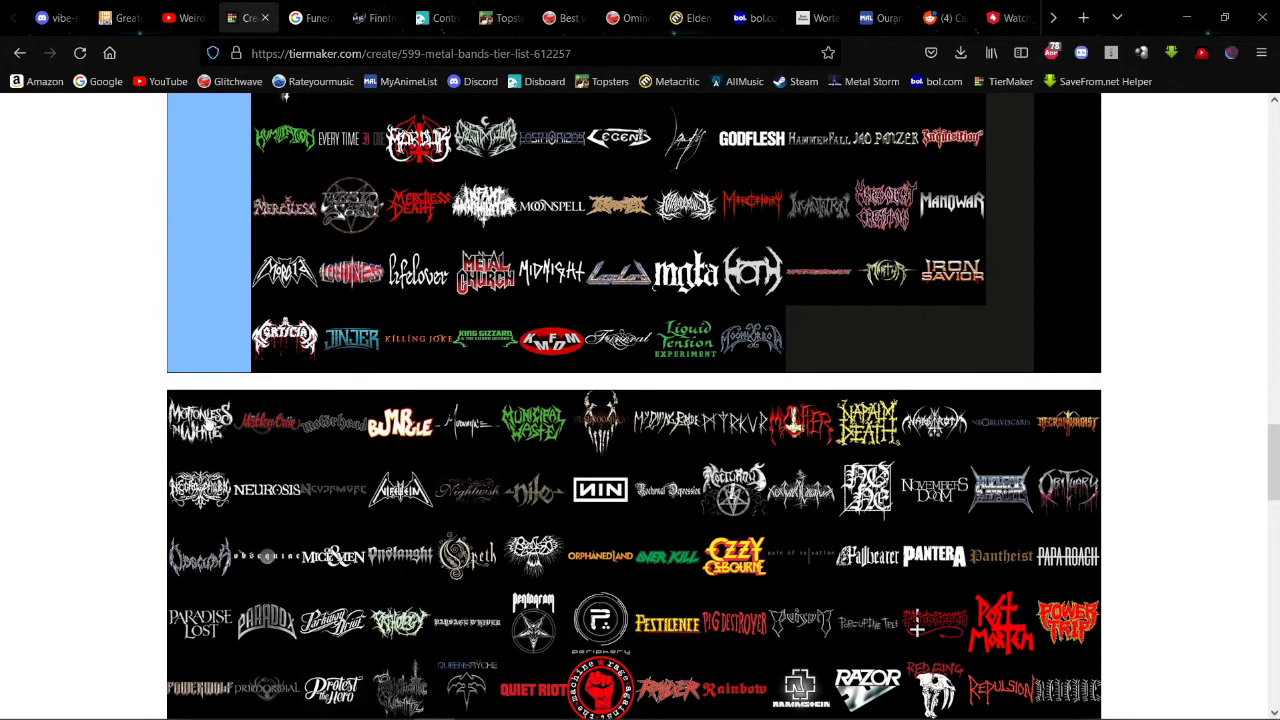
pyautogui.moveTo(200, 422); pyautogui.dragTo(350, 205)
# Step: Move the Mötley Crüe logo from the unsorted pool to the end of Mid-Tier, directly after Ministry
pyautogui.moveTo(195, 440); pyautogui.dragTo(958, 368)
pyautogui.scroll(2, 245, 372)
pyautogui.scroll(10, 235, 350)
pyautogui.scroll(-4, 257, 277)
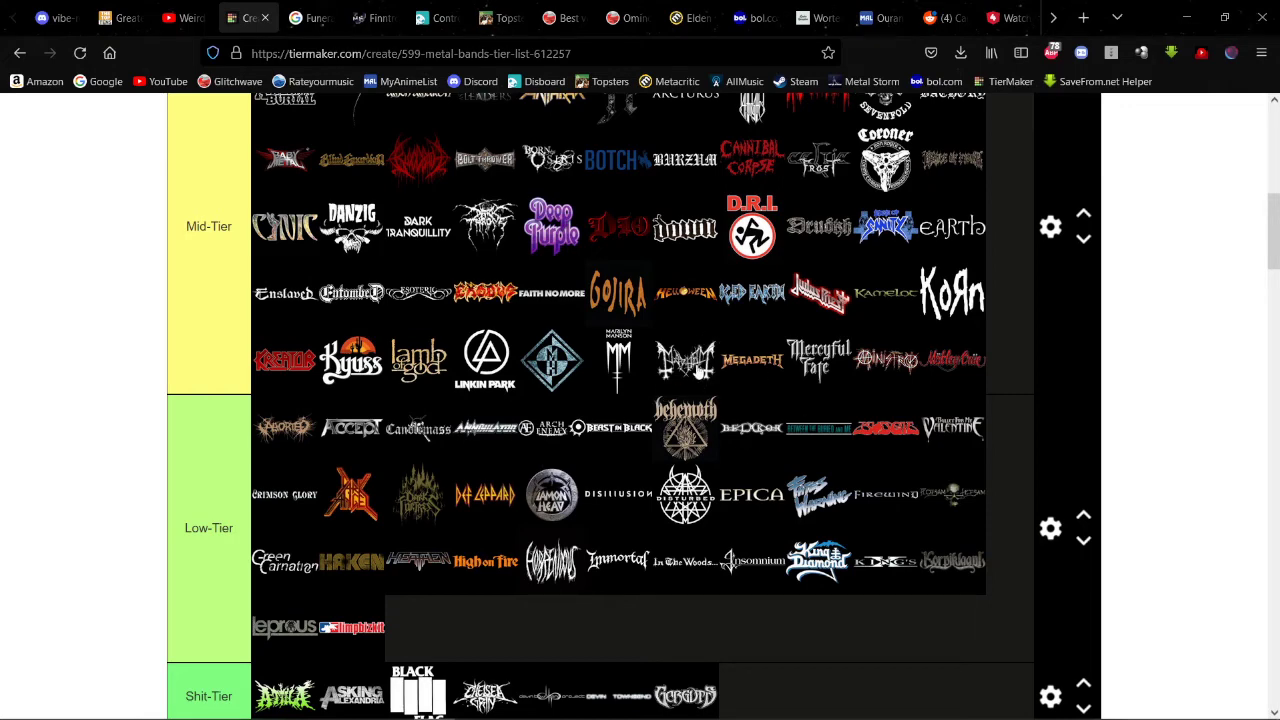
pyautogui.scroll(-3, 680, 300)
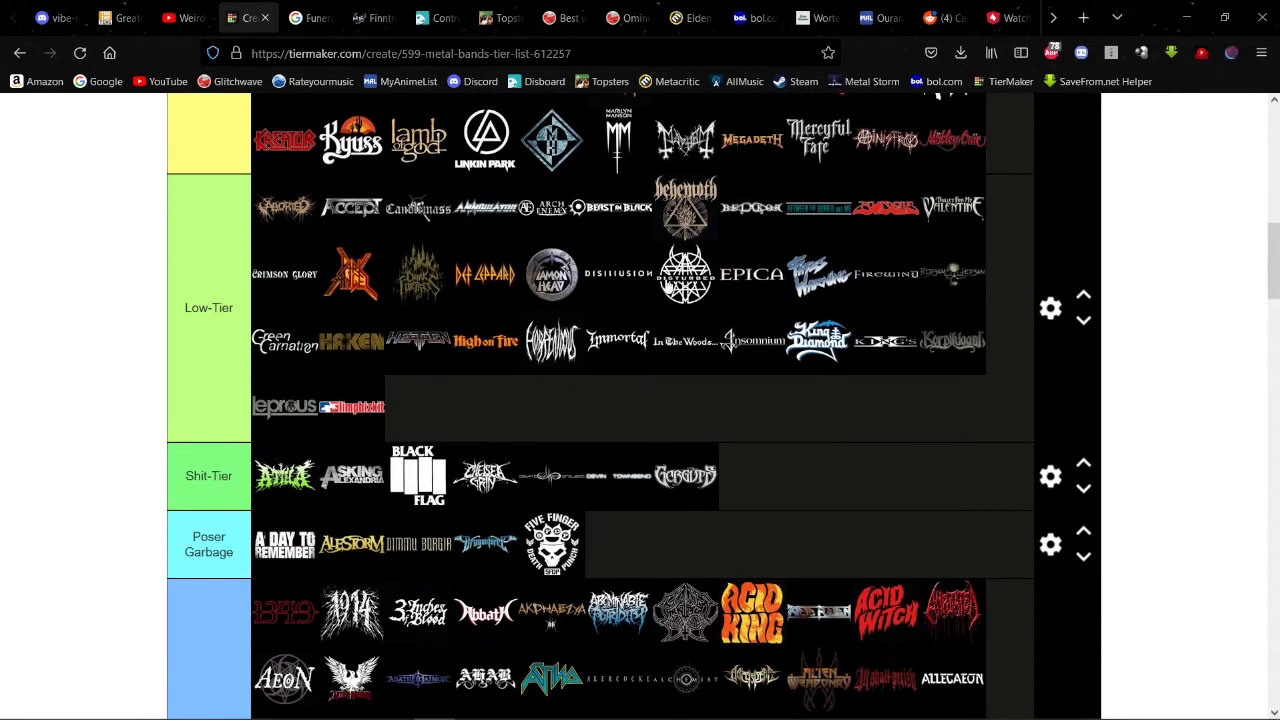
pyautogui.scroll(3, 668, 284)
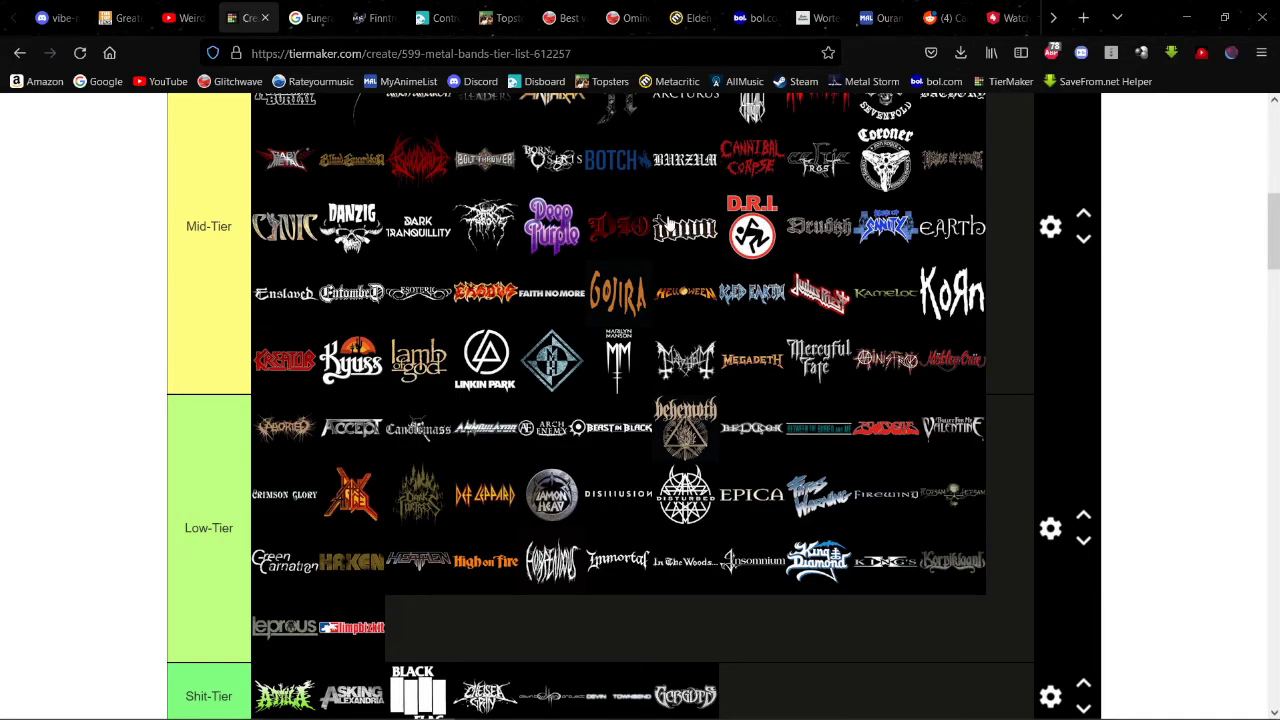
# Step: Move the Motörhead logo from the unsorted pool into Low-Tier, between Disillusion and Disturbed
pyautogui.scroll(-15, 678, 205)
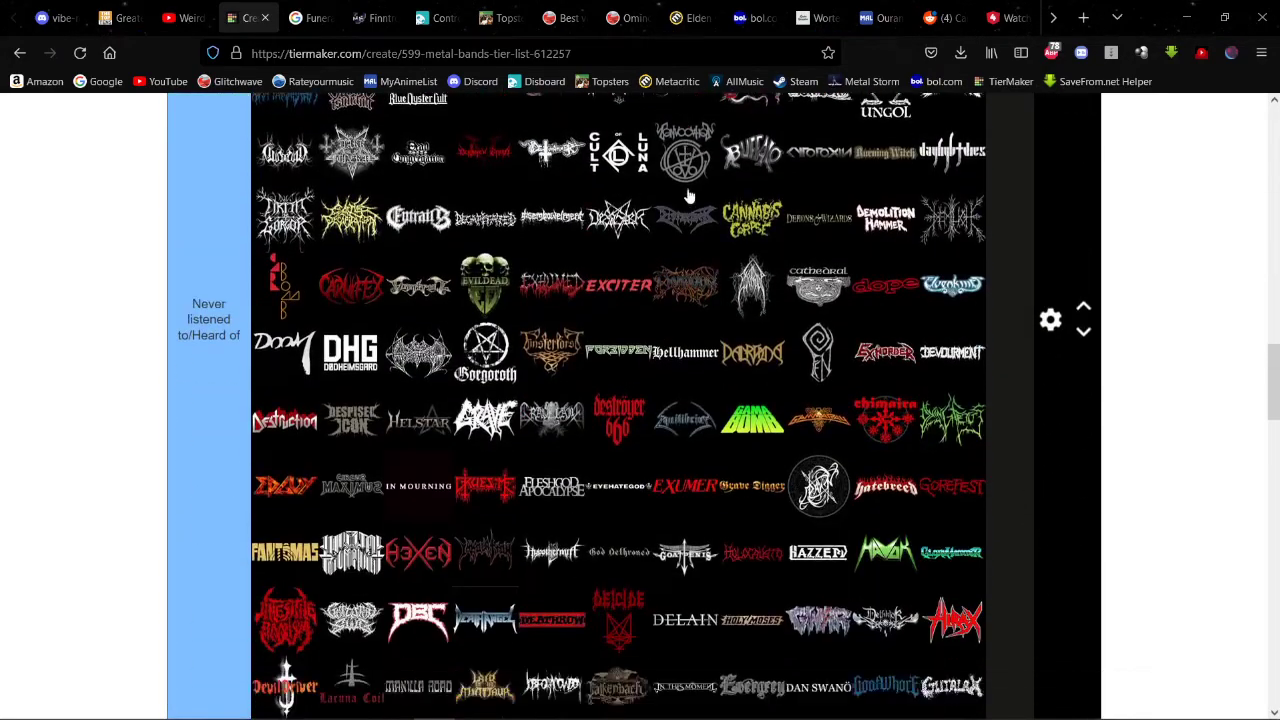
pyautogui.scroll(-2, 688, 193)
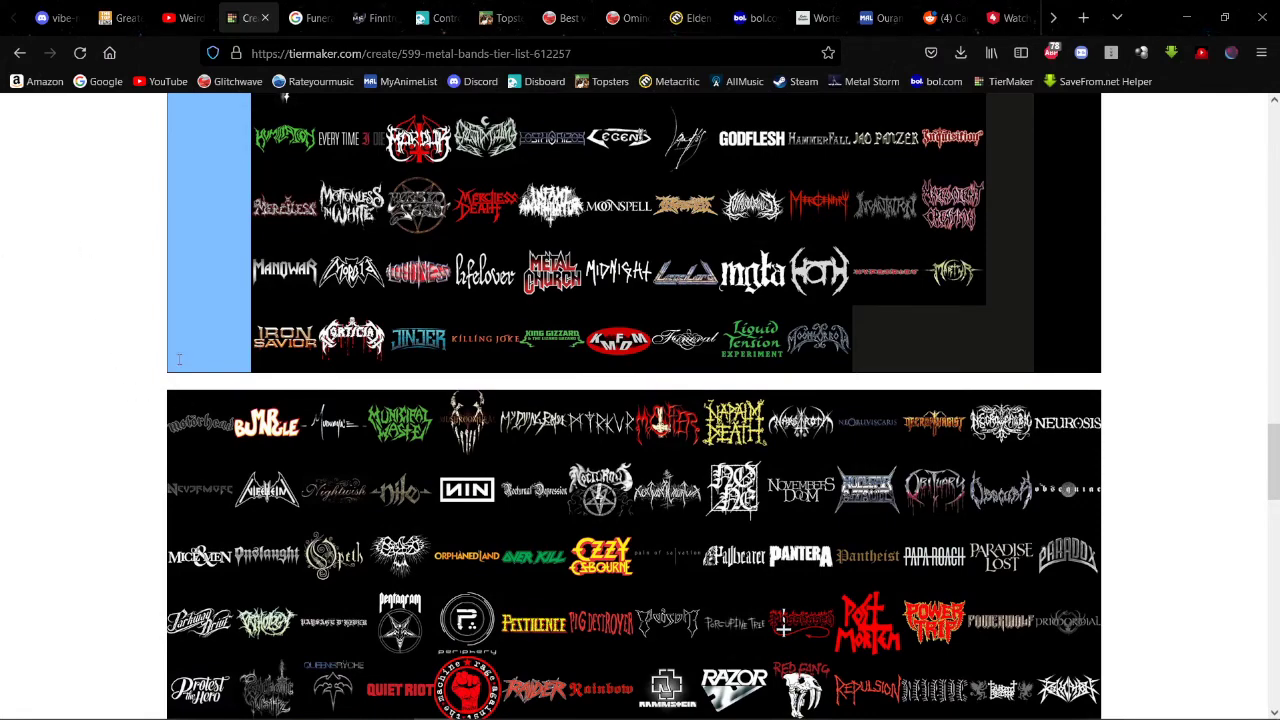
pyautogui.moveTo(189, 437); pyautogui.dragTo(706, 528)
pyautogui.scroll(5, 200, 310)
pyautogui.scroll(2, 190, 300)
pyautogui.scroll(4, 187, 298)
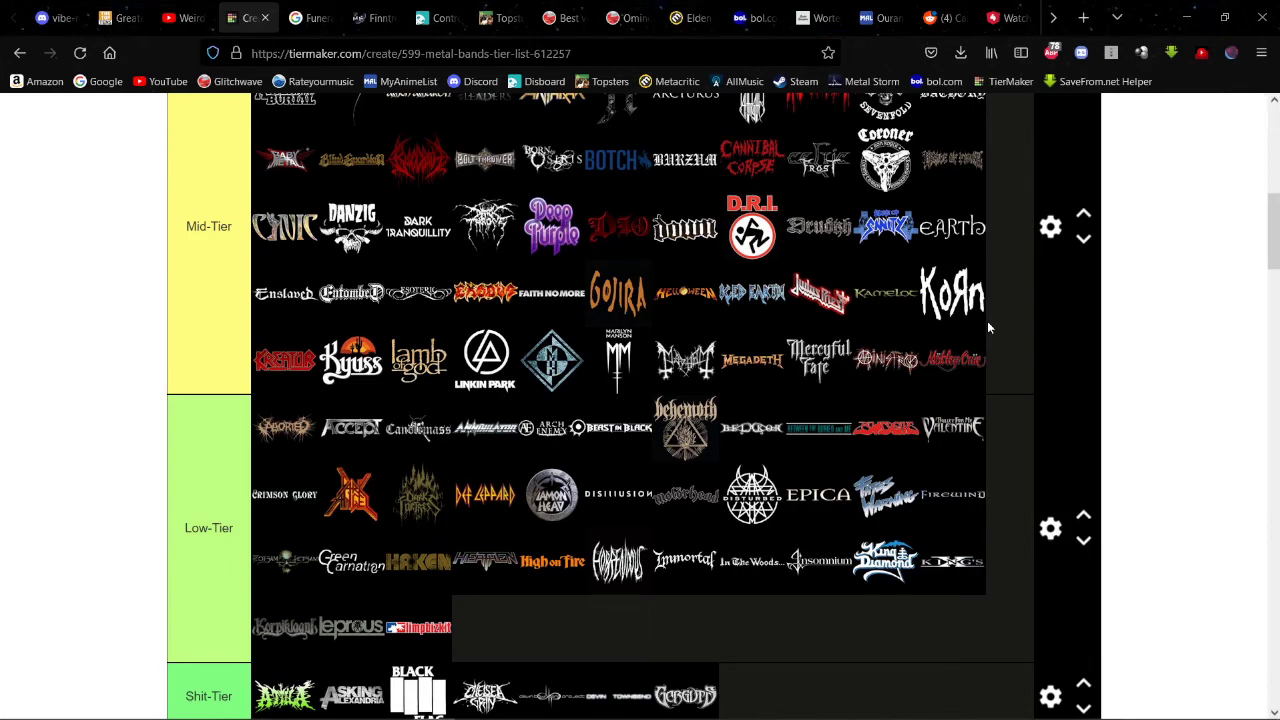
pyautogui.scroll(-6, 260, 229)
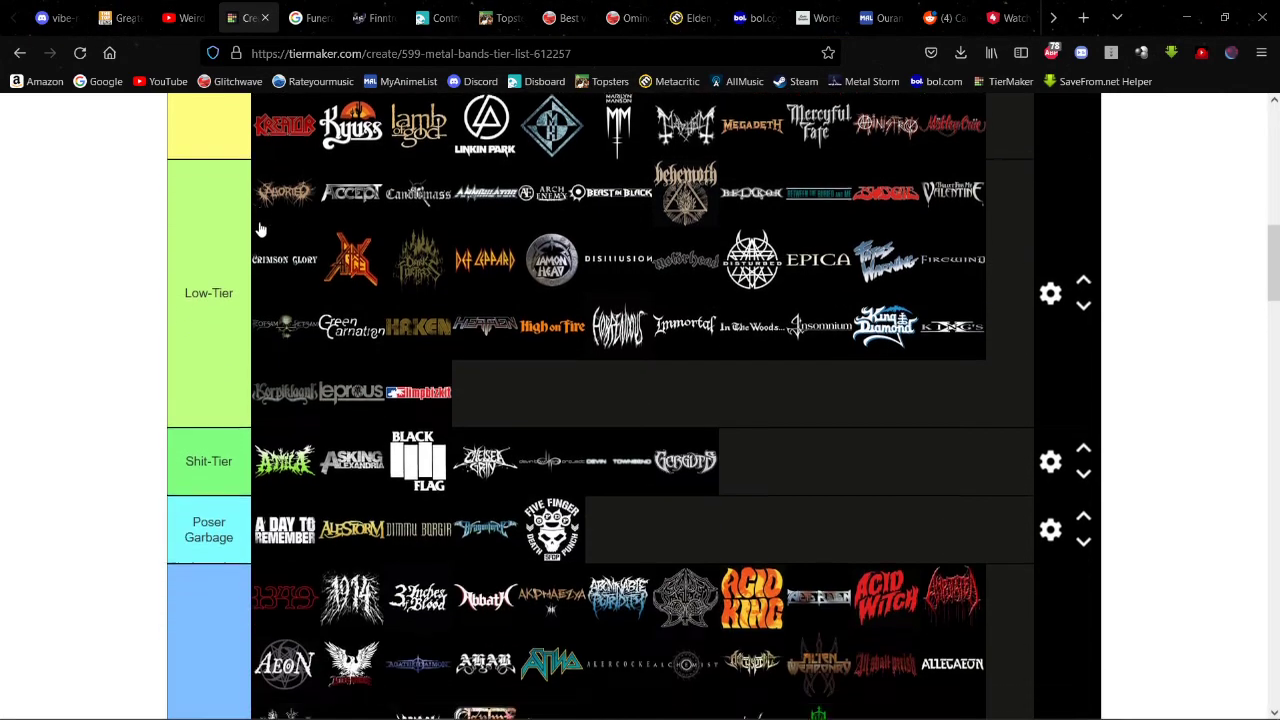
pyautogui.scroll(4, 257, 177)
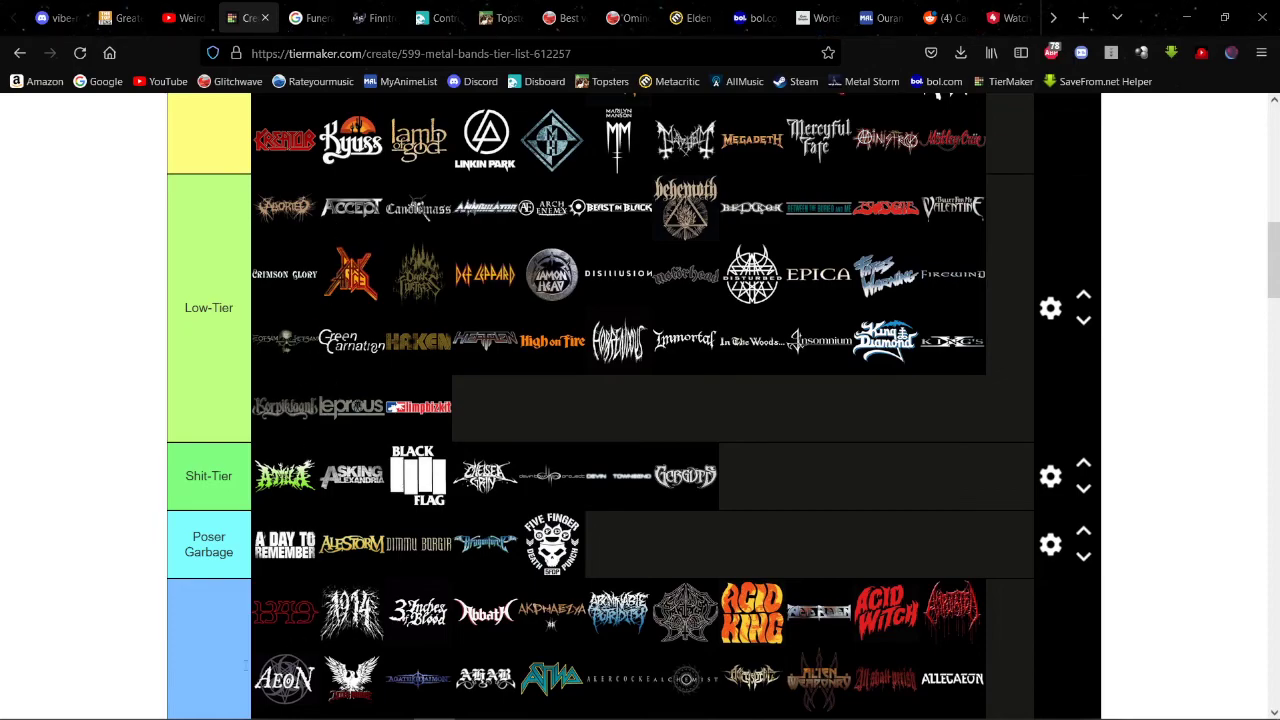
# Step: Move the Mr. Bungle logo from the unsorted pool to the end of Top-Tier, directly after maudlin of the Well
pyautogui.scroll(-15, 263, 640)
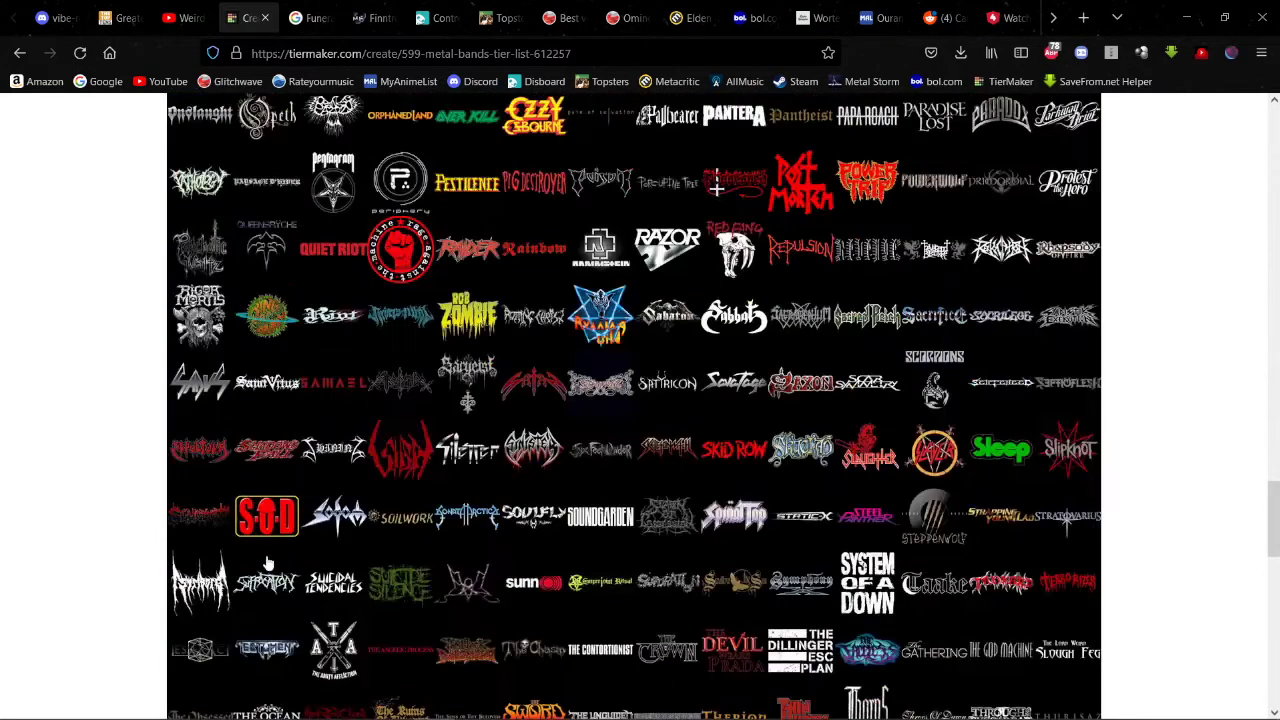
pyautogui.scroll(5, 193, 569)
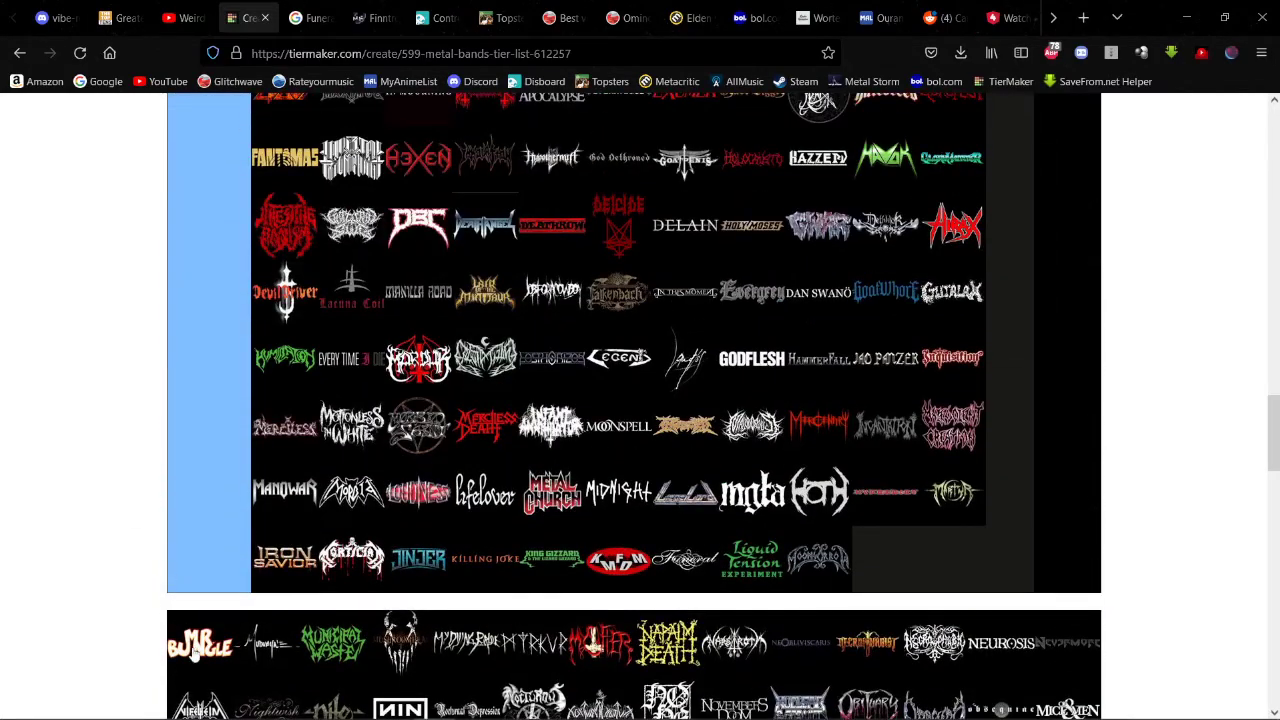
pyautogui.moveTo(195, 652); pyautogui.dragTo(542, 628)
pyautogui.scroll(20, 214, 543)
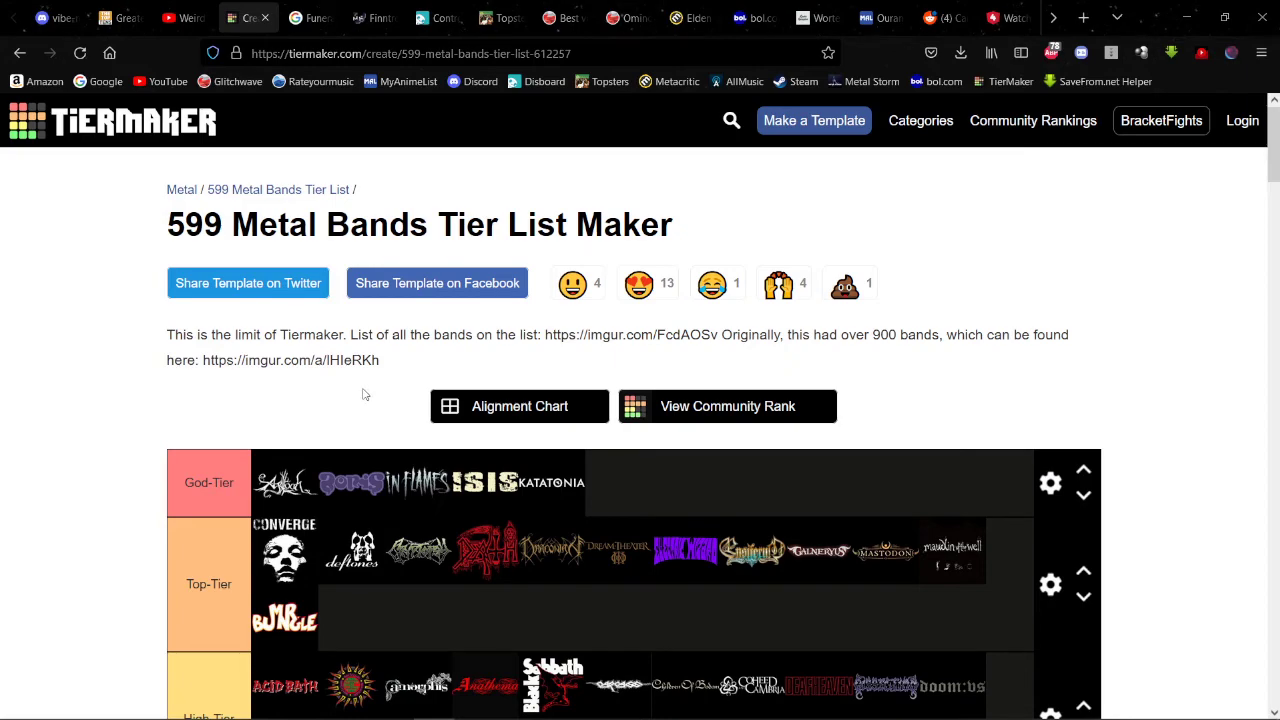
pyautogui.scroll(-3, 346, 420)
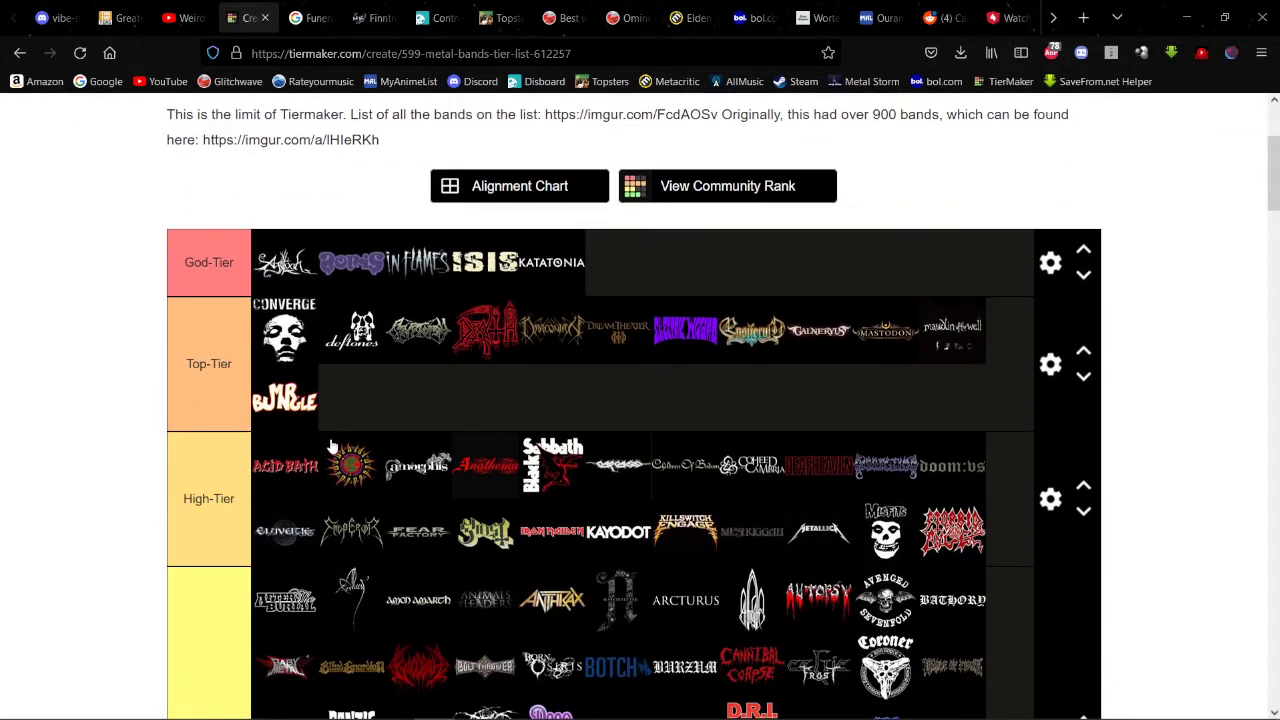
# Step: Place Mudvayne and Municipal Waste after Merciless in the "Never listened to/Heard of" row, plus Mushroomhead directly after Incantation
pyautogui.scroll(-10, 326, 452)
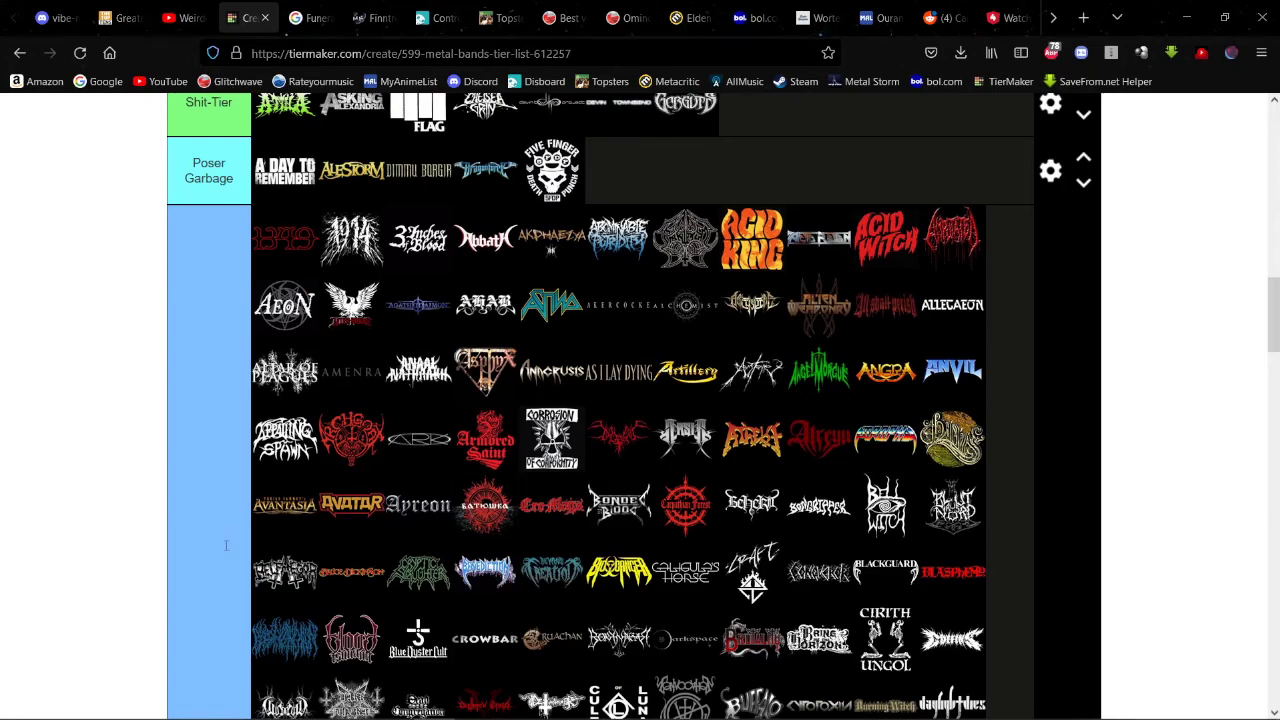
pyautogui.scroll(-15, 300, 320)
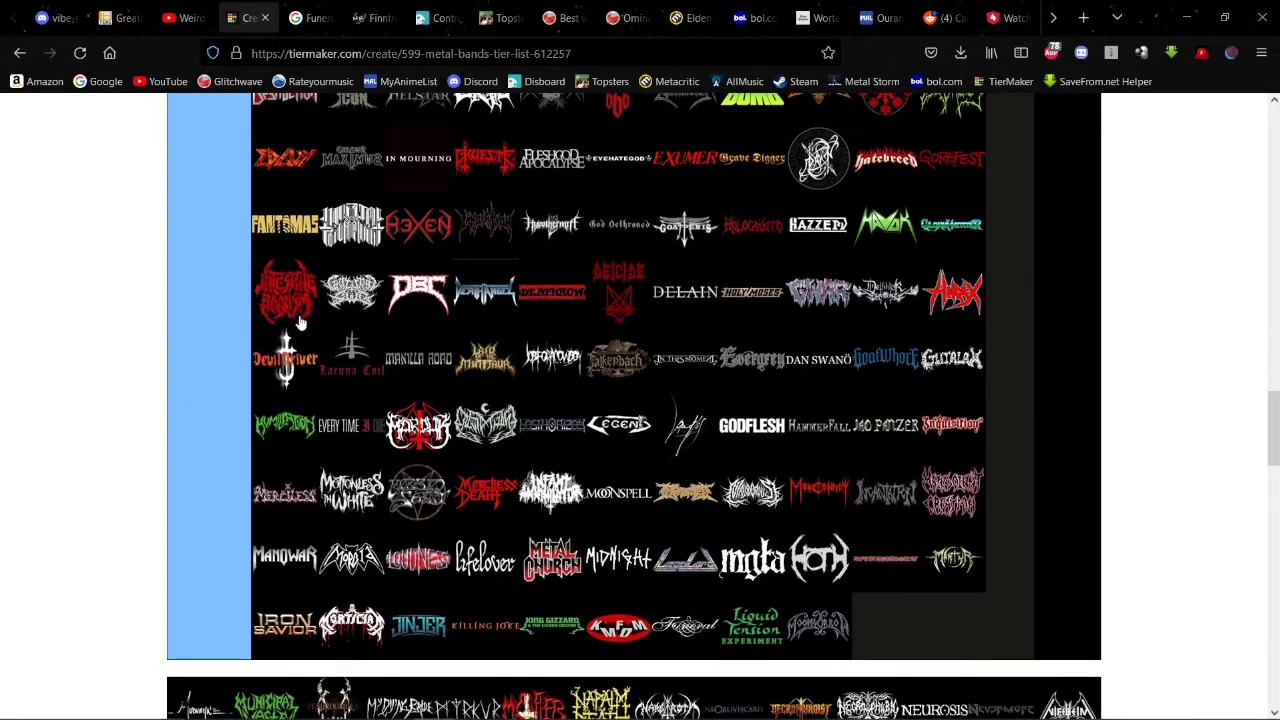
pyautogui.scroll(5, 303, 322)
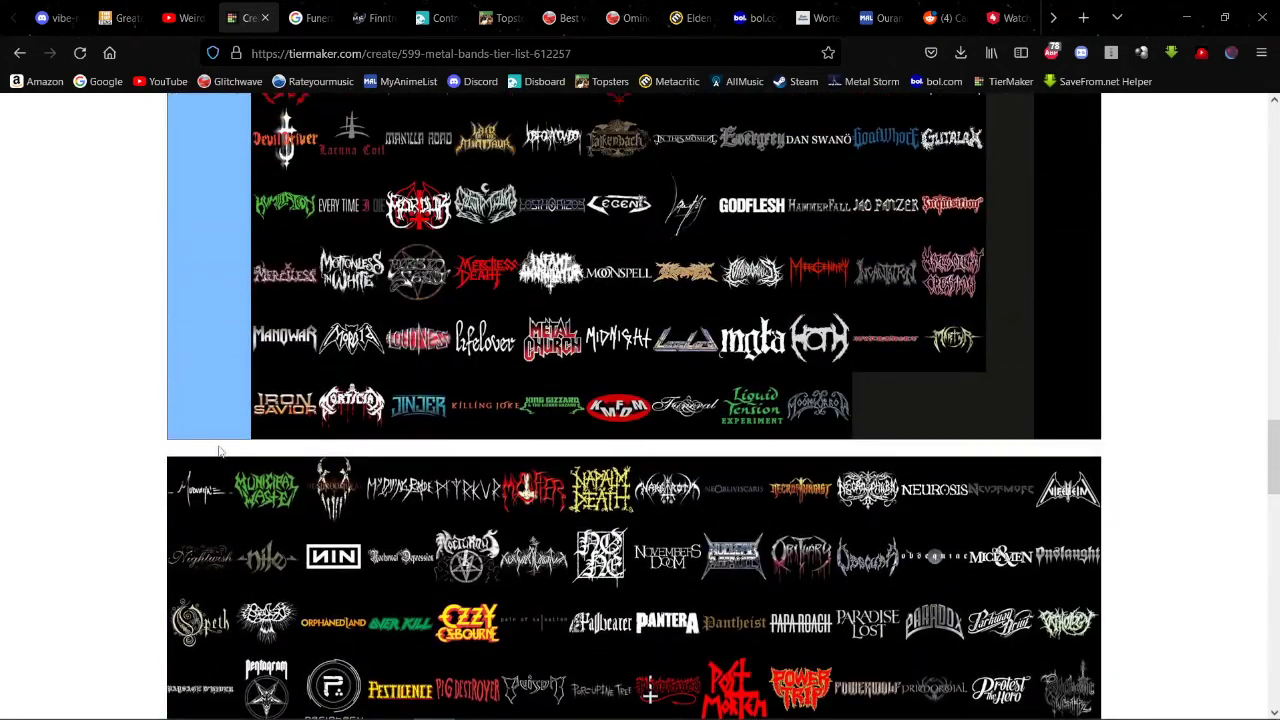
pyautogui.moveTo(210, 495); pyautogui.dragTo(350, 272)
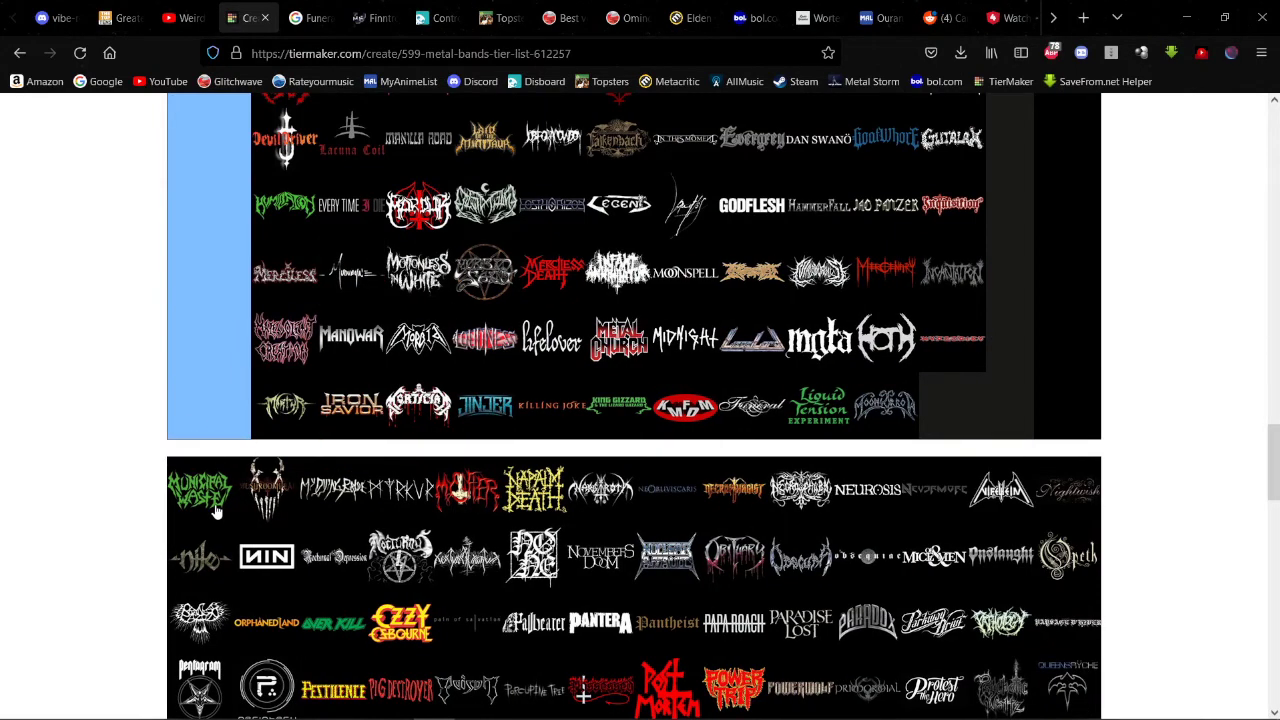
pyautogui.moveTo(216, 508); pyautogui.dragTo(351, 337)
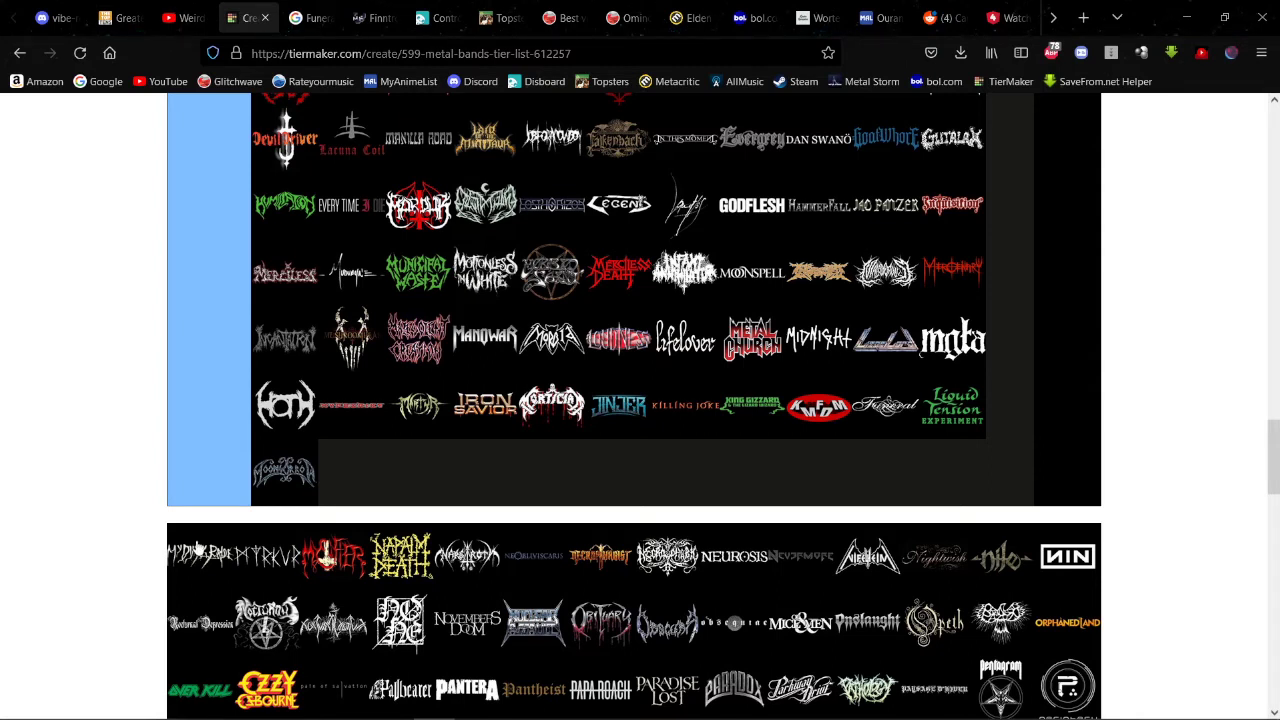
# Step: Move the My Dying Bride, Myrkur and Mystifier logos to the end of the "Never listened to/Heard of" row, in that order
pyautogui.moveTo(197, 570); pyautogui.dragTo(391, 491)
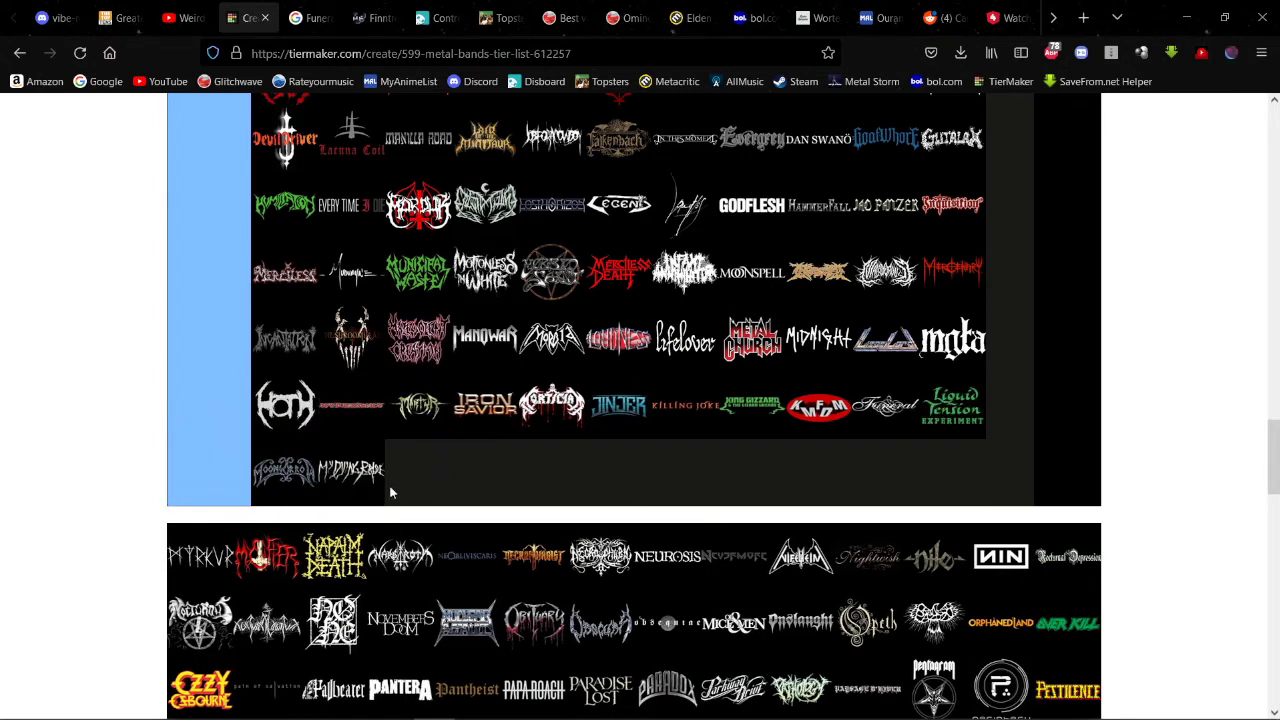
pyautogui.moveTo(172, 567); pyautogui.dragTo(630, 490)
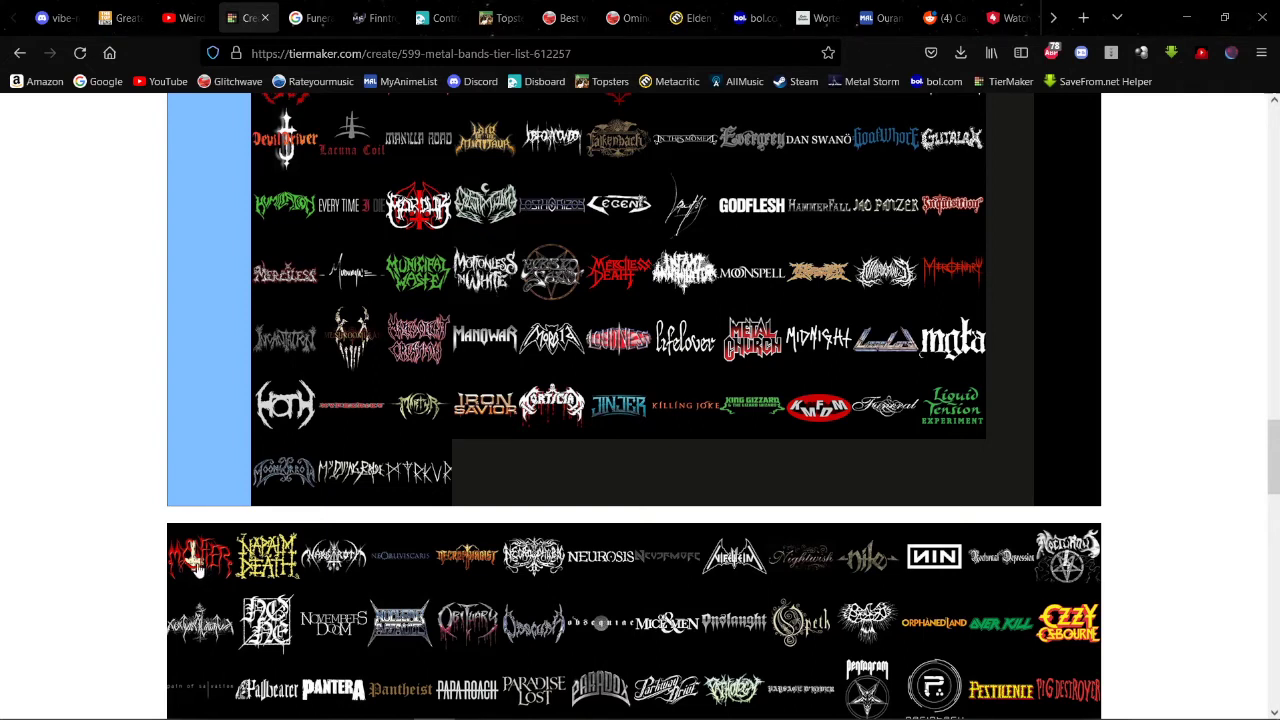
pyautogui.moveTo(199, 567); pyautogui.dragTo(604, 466)
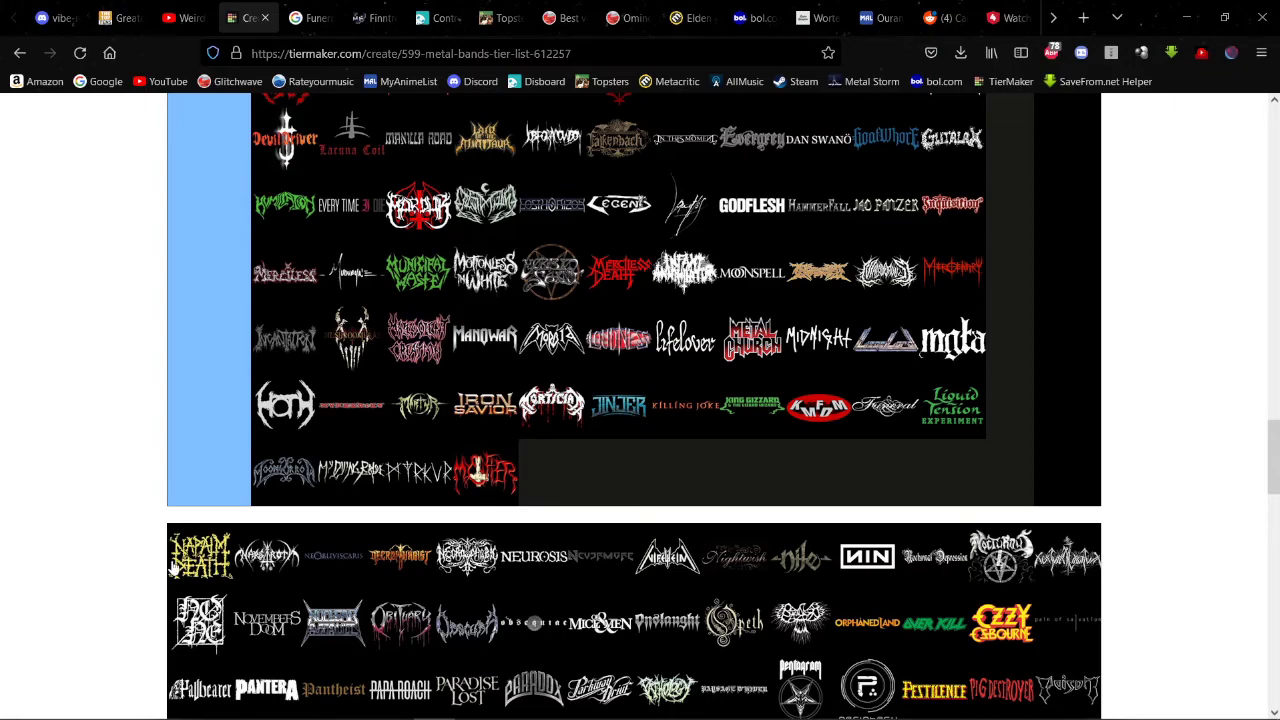
# Step: Move the Napalm Death logo from the unsorted pool to the end of Mid-Tier, directly after Mötley Crüe
pyautogui.moveTo(172, 567); pyautogui.dragTo(556, 500)
pyautogui.scroll(15, 380, 487)
pyautogui.scroll(-4, 1000, 535)
pyautogui.scroll(-6, 556, 500)
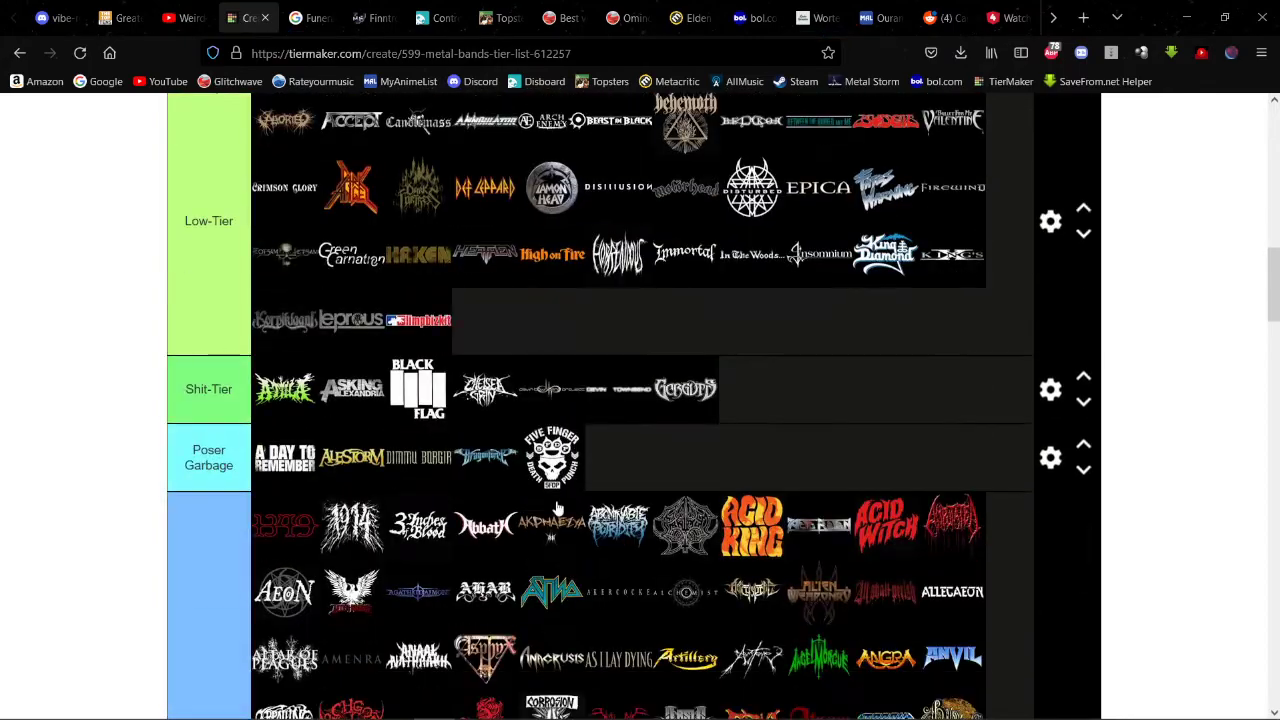
pyautogui.scroll(-6, 424, 528)
pyautogui.scroll(12, 457, 480)
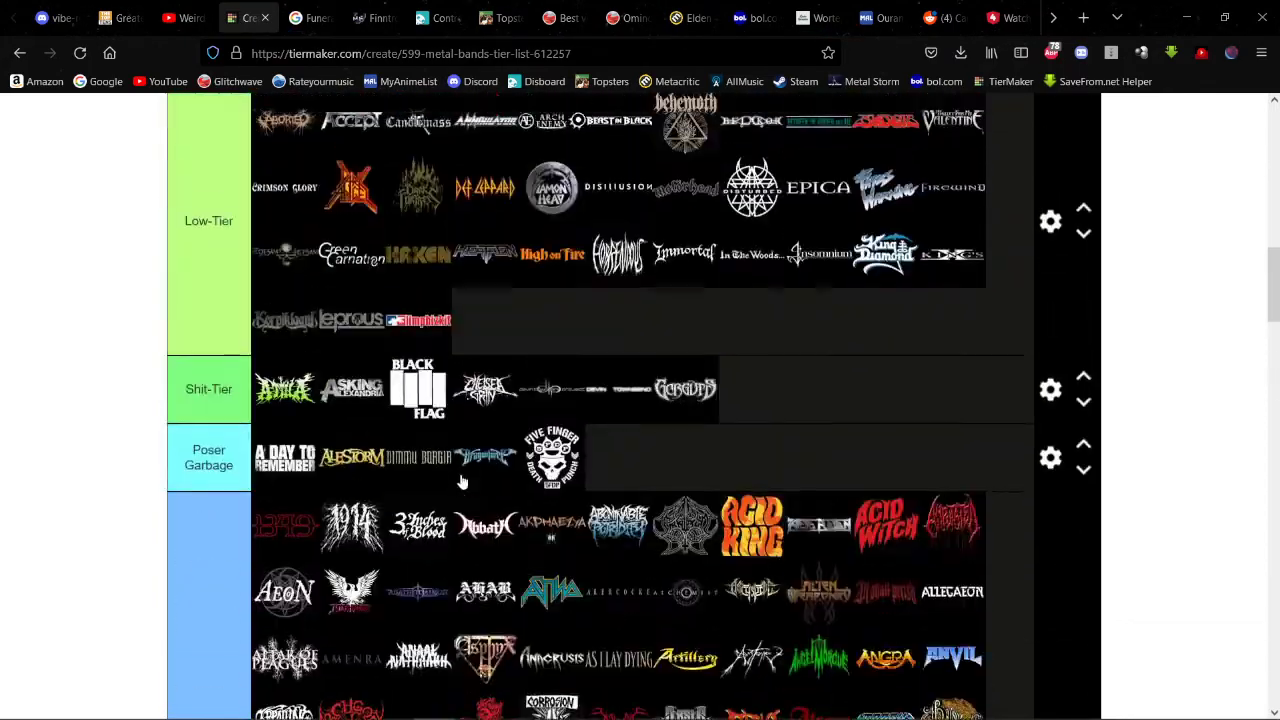
# Step: Place the Nargaroth logo in the "Never listened to/Heard of" row, directly before Moonsorrow
pyautogui.scroll(-6, 474, 477)
pyautogui.scroll(-15, 474, 477)
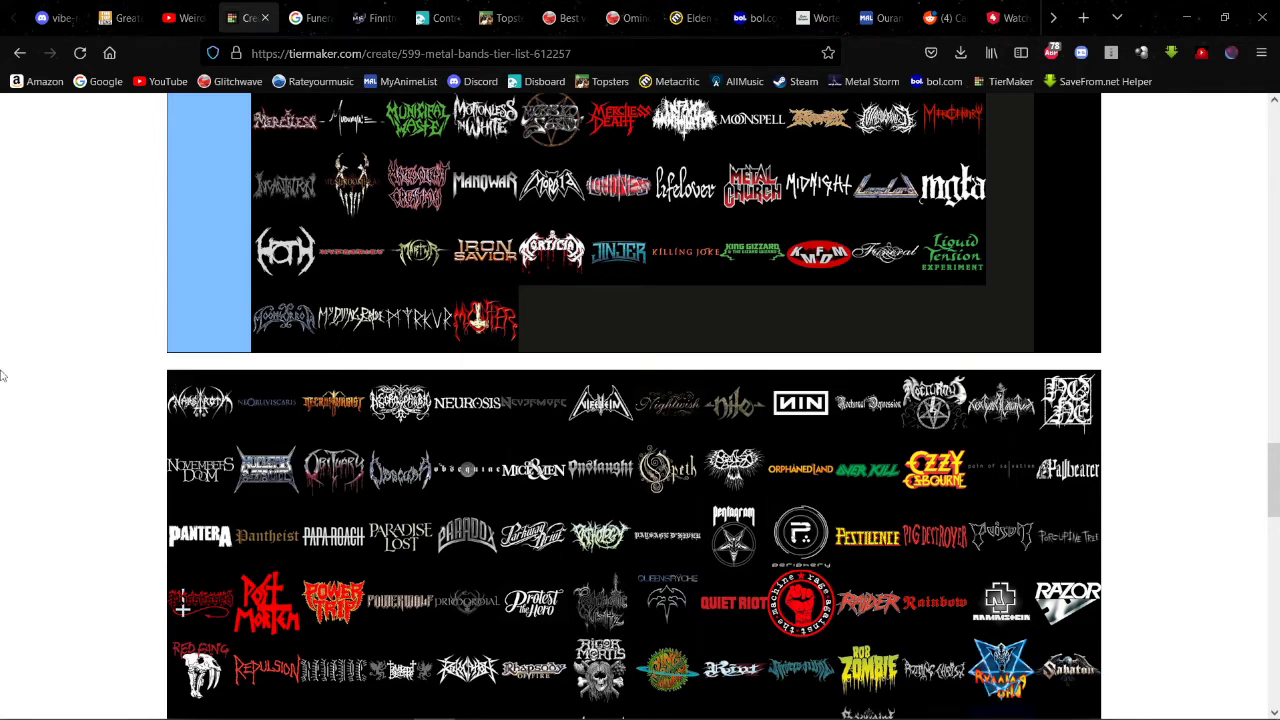
pyautogui.moveTo(180, 405); pyautogui.dragTo(318, 250)
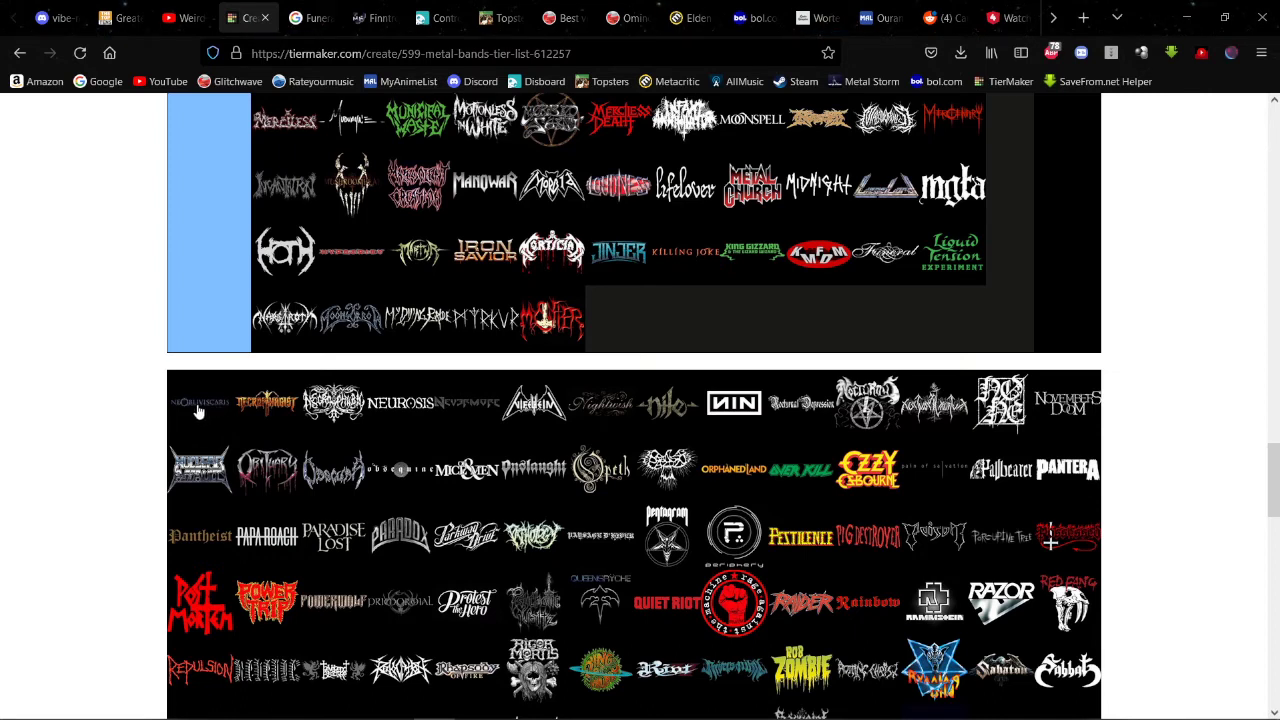
# Step: Move the Ne Obliviscaris logo from the unsorted pool to the end of Low-Tier, directly after Limp Bizkit
pyautogui.moveTo(198, 410); pyautogui.dragTo(533, 303)
pyautogui.scroll(10, 243, 355)
pyautogui.scroll(-10, 247, 360)
pyautogui.scroll(6, 246, 366)
# Step: Place Necrophagist at the end of the "Never listened to/Heard of" row and Necrophobic directly before Nargaroth
pyautogui.scroll(-15, 533, 303)
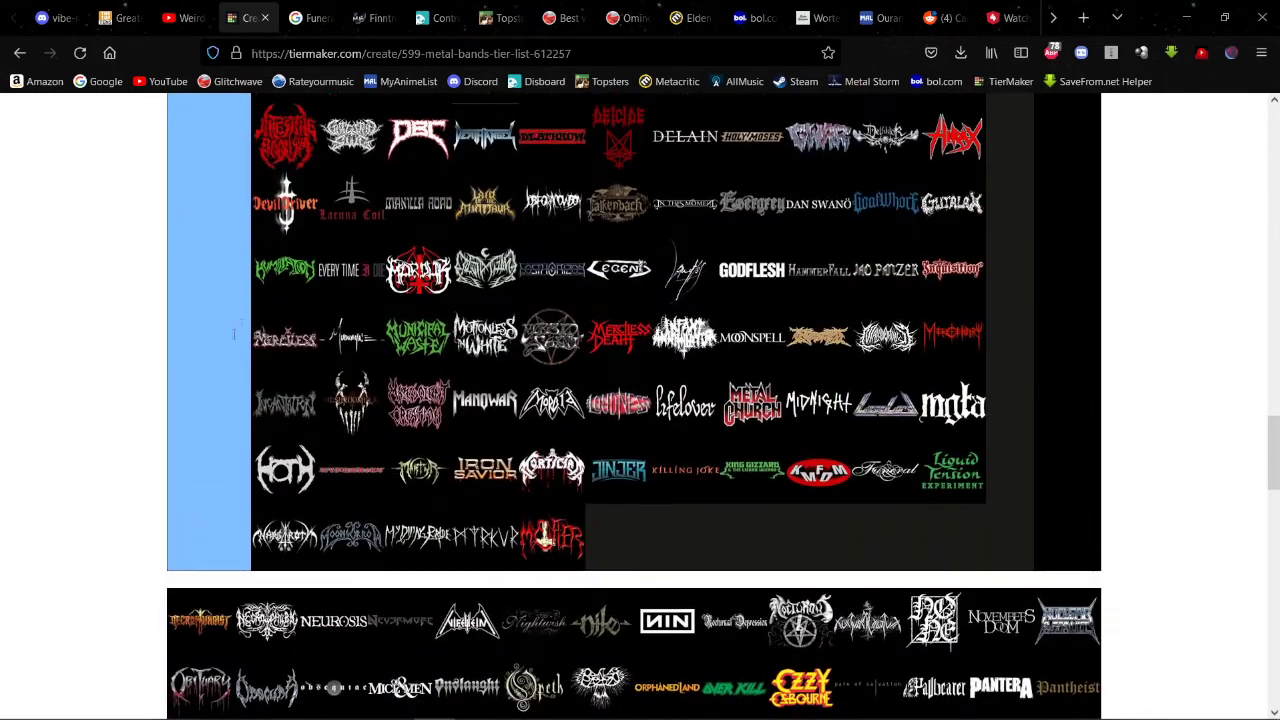
pyautogui.scroll(-4, 233, 334)
pyautogui.scroll(2, 177, 413)
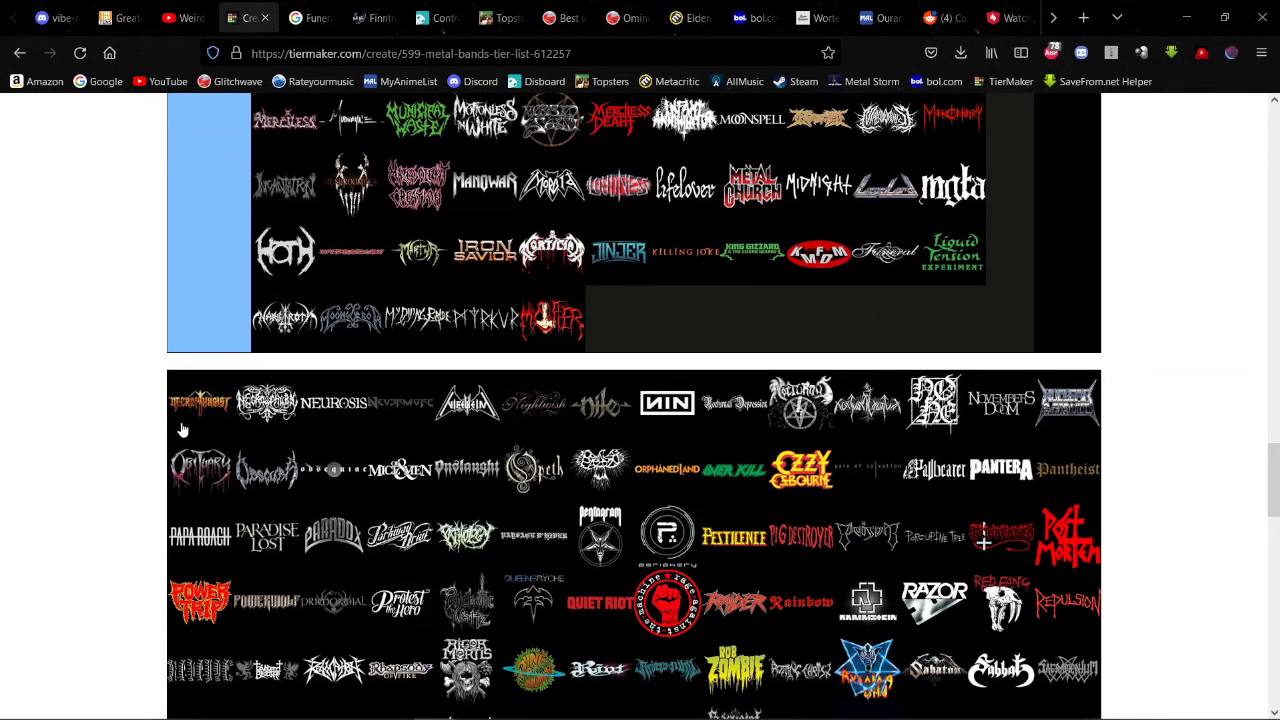
pyautogui.moveTo(182, 430); pyautogui.dragTo(706, 300)
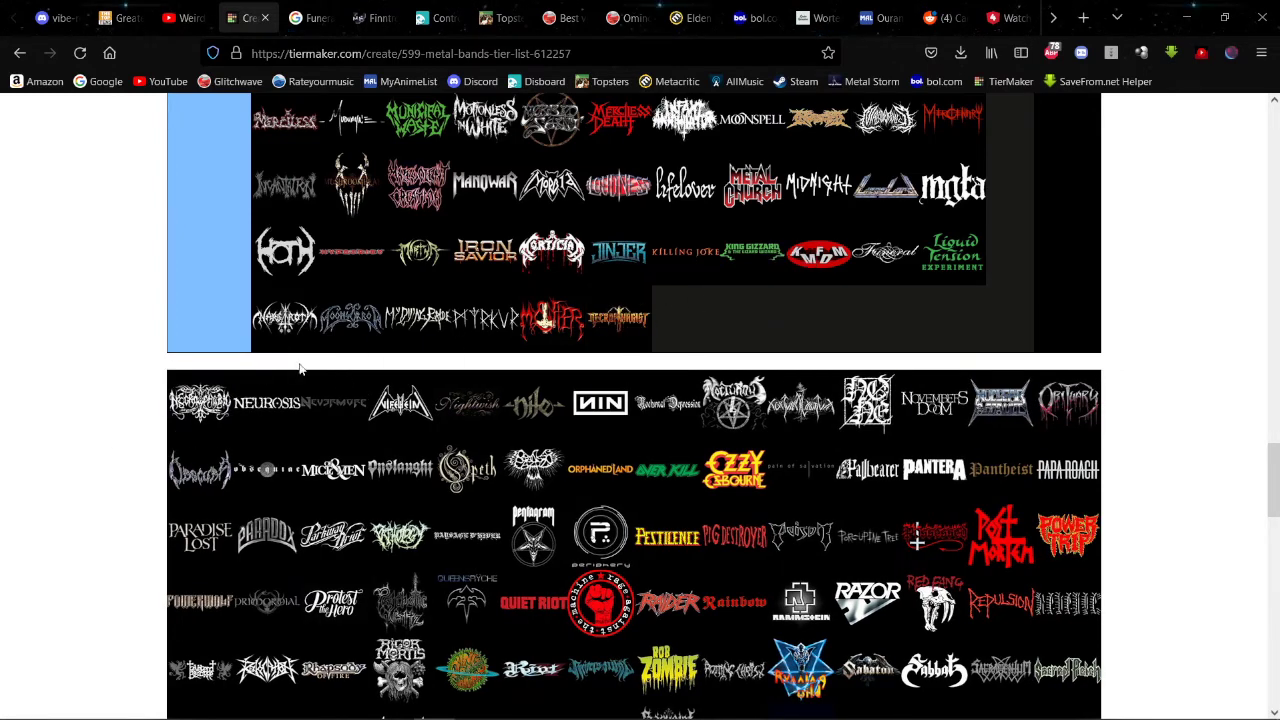
pyautogui.moveTo(200, 415); pyautogui.dragTo(318, 320)
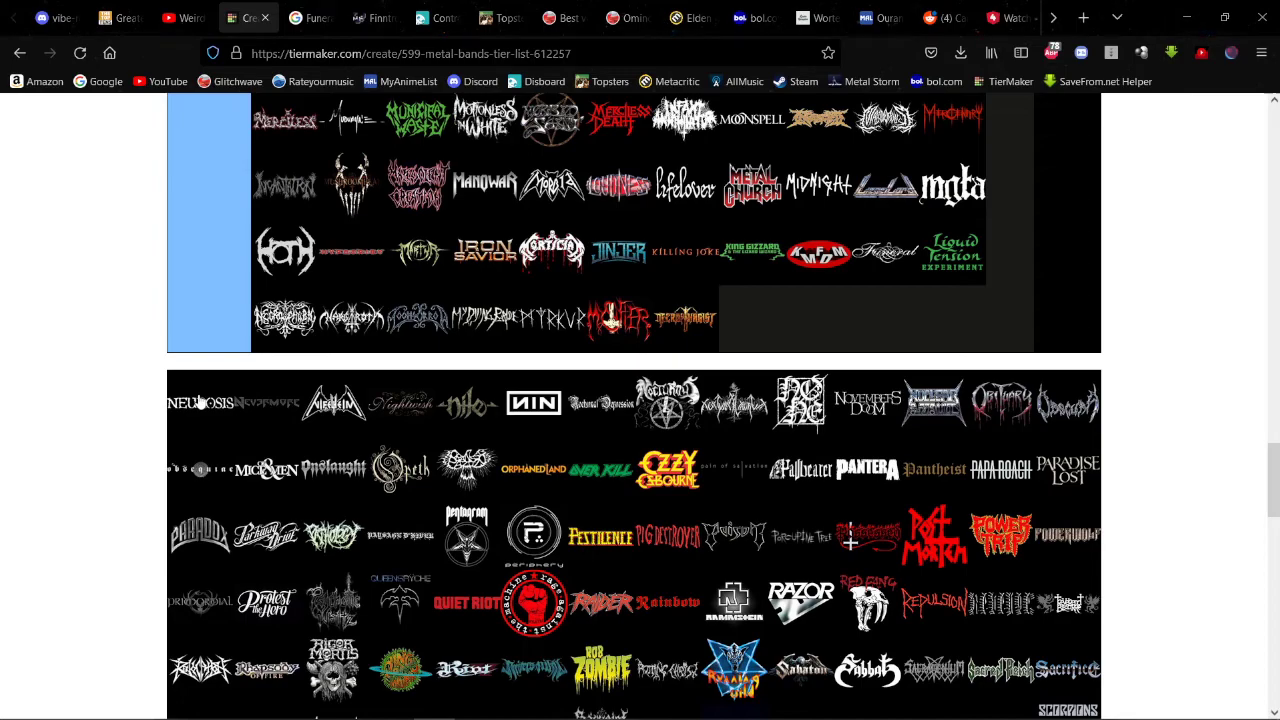
# Step: Move the Neurosis logo from the unsorted pool to the end of Mid-Tier, directly after Napalm Death
pyautogui.moveTo(200, 400); pyautogui.dragTo(326, 300)
pyautogui.scroll(10, 206, 243)
pyautogui.scroll(5, 272, 265)
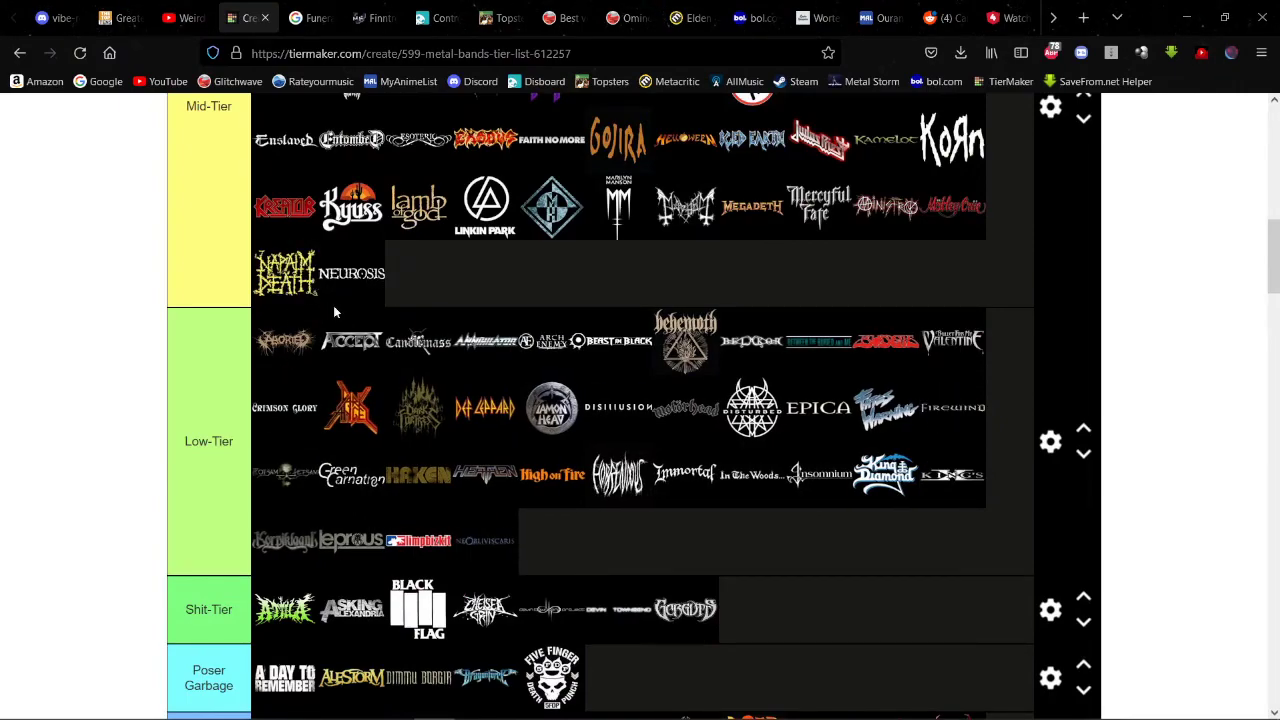
# Step: Move the Nevermore logo from the unsorted pool to the end of Mid-Tier, directly after Neurosis
pyautogui.scroll(-15, 287, 285)
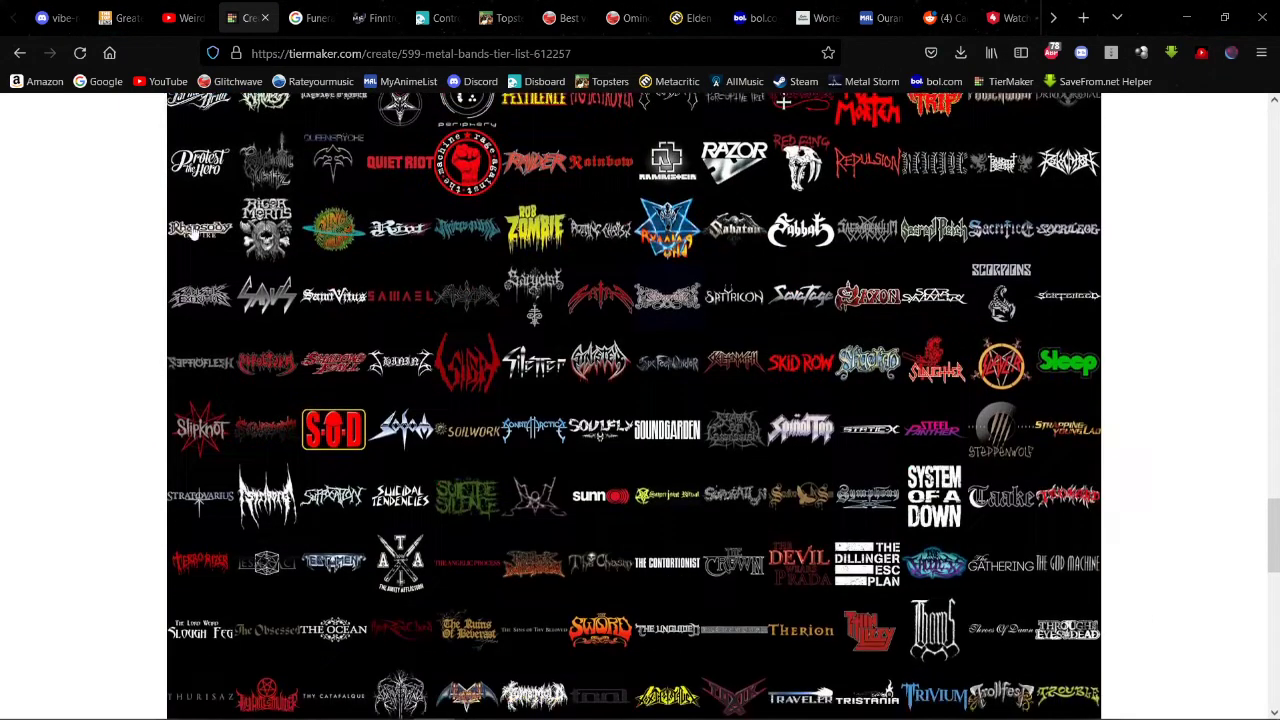
pyautogui.scroll(5, 193, 232)
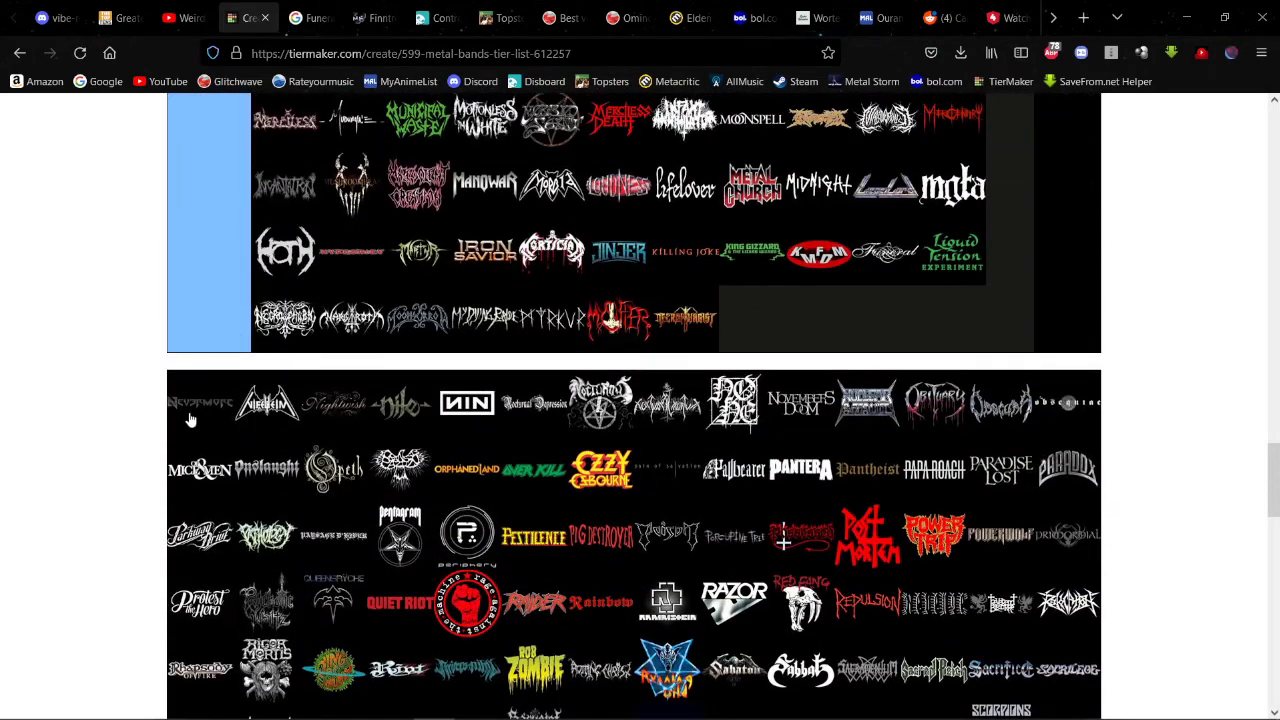
pyautogui.moveTo(190, 420); pyautogui.dragTo(597, 277)
pyautogui.scroll(10, 434, 320)
pyautogui.scroll(10, 343, 280)
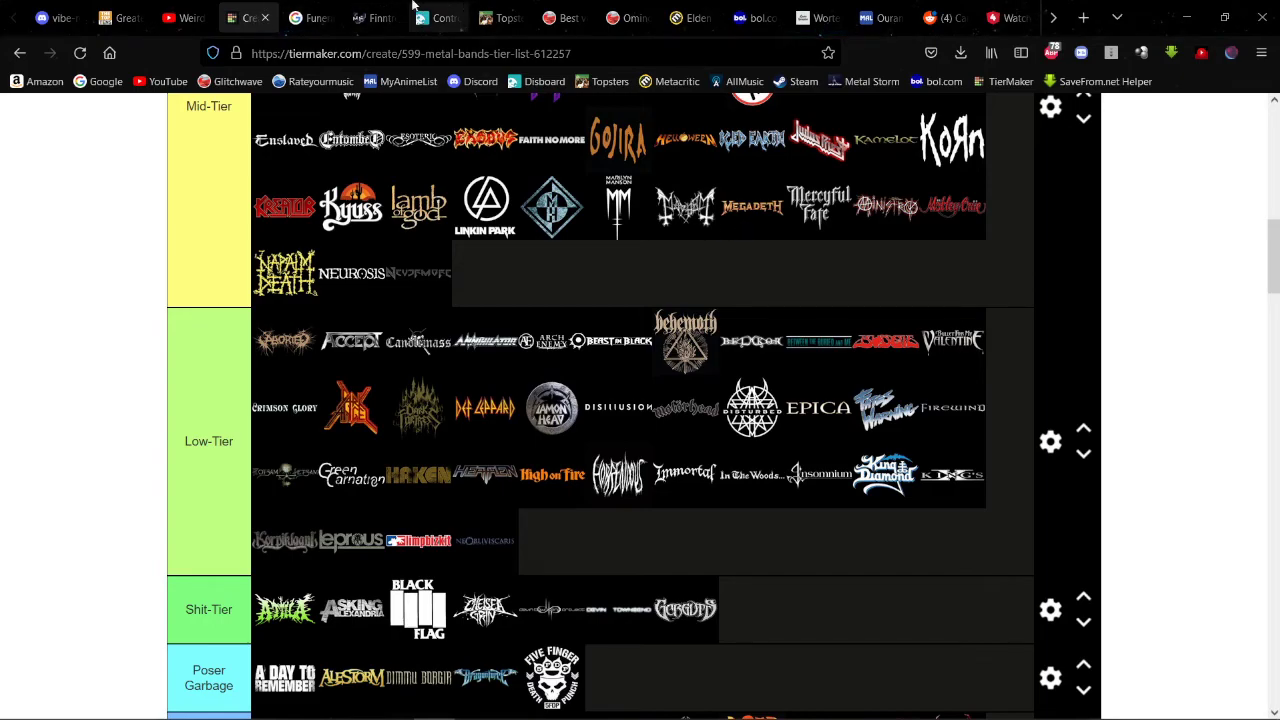
# Step: Place the Nifelheim logo in the "Never listened to/Heard of" row, between Mudvayne and Municipal Waste
pyautogui.scroll(-6, 576, 145)
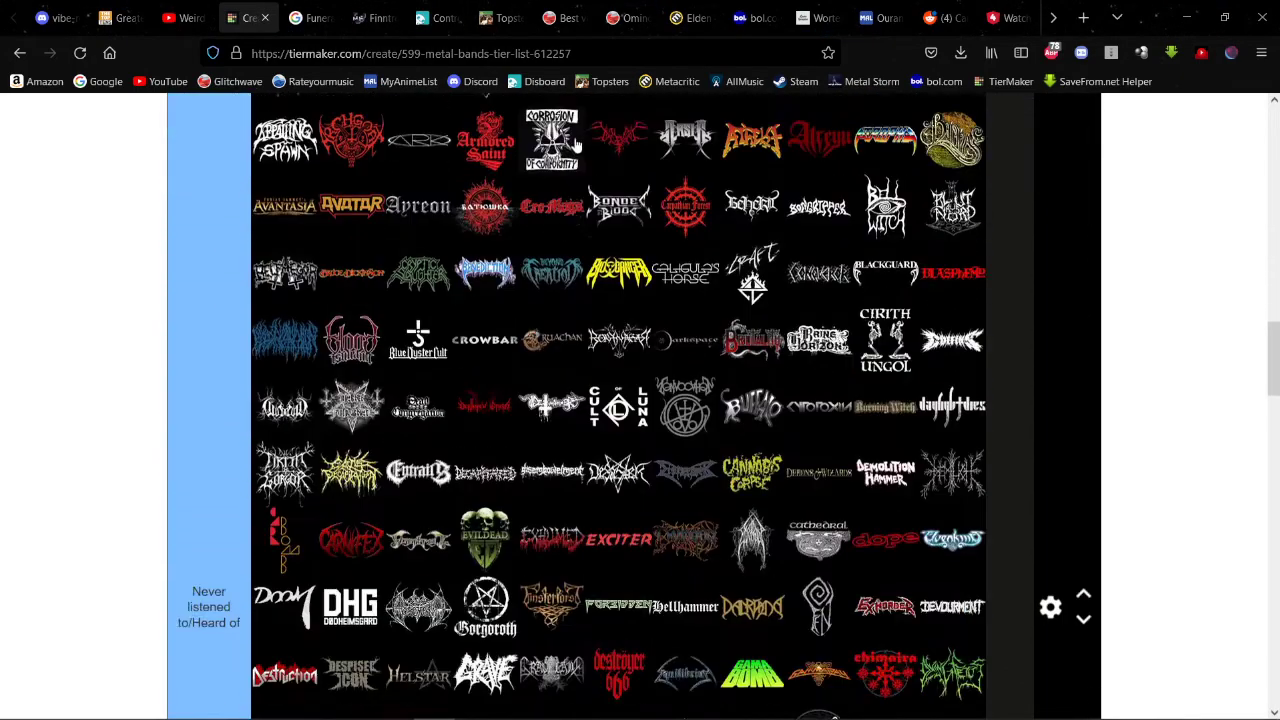
pyautogui.scroll(-15, 576, 145)
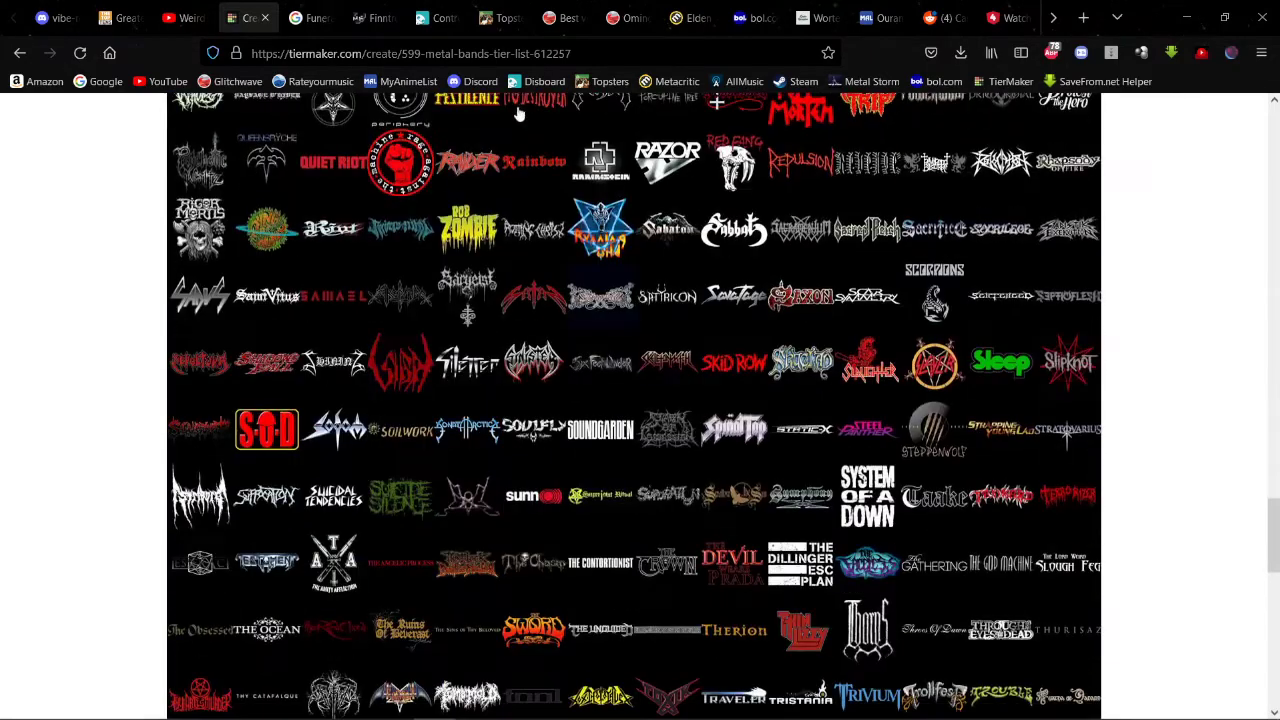
pyautogui.scroll(4, 510, 113)
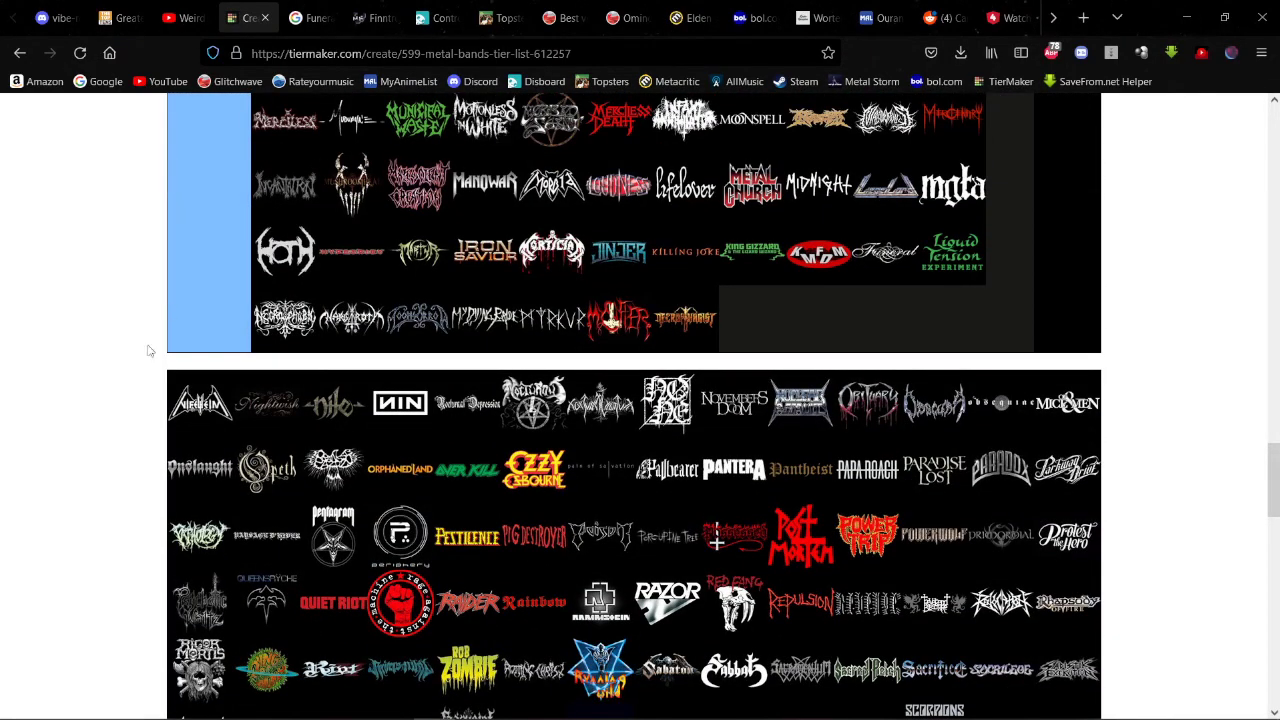
pyautogui.scroll(-6, 560, 403)
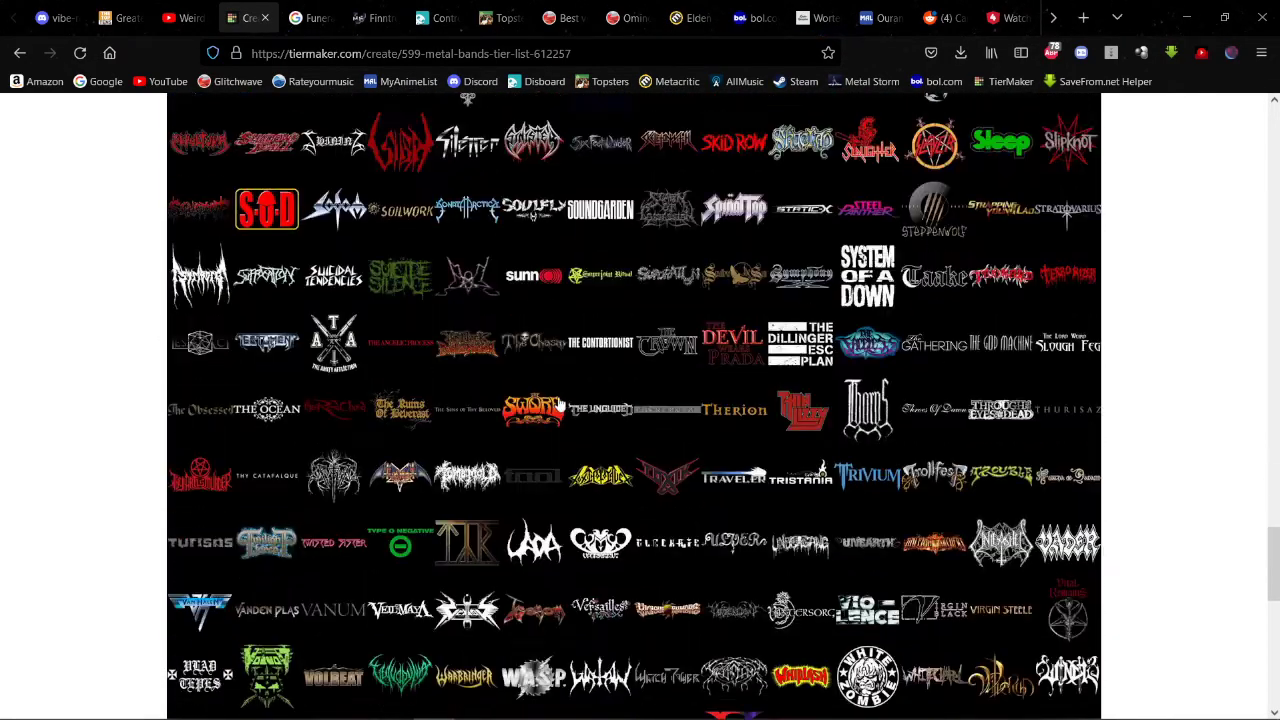
pyautogui.scroll(-8, 562, 403)
pyautogui.scroll(14, 640, 450)
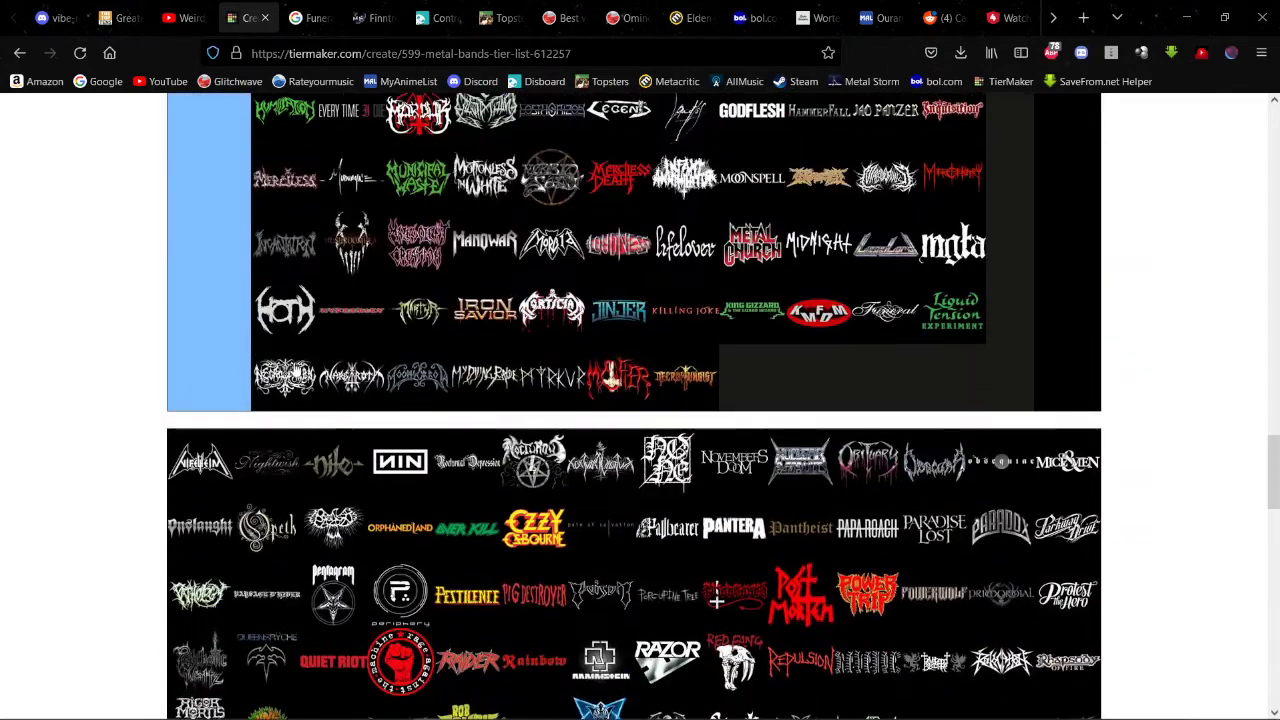
pyautogui.moveTo(200, 470); pyautogui.dragTo(240, 395)
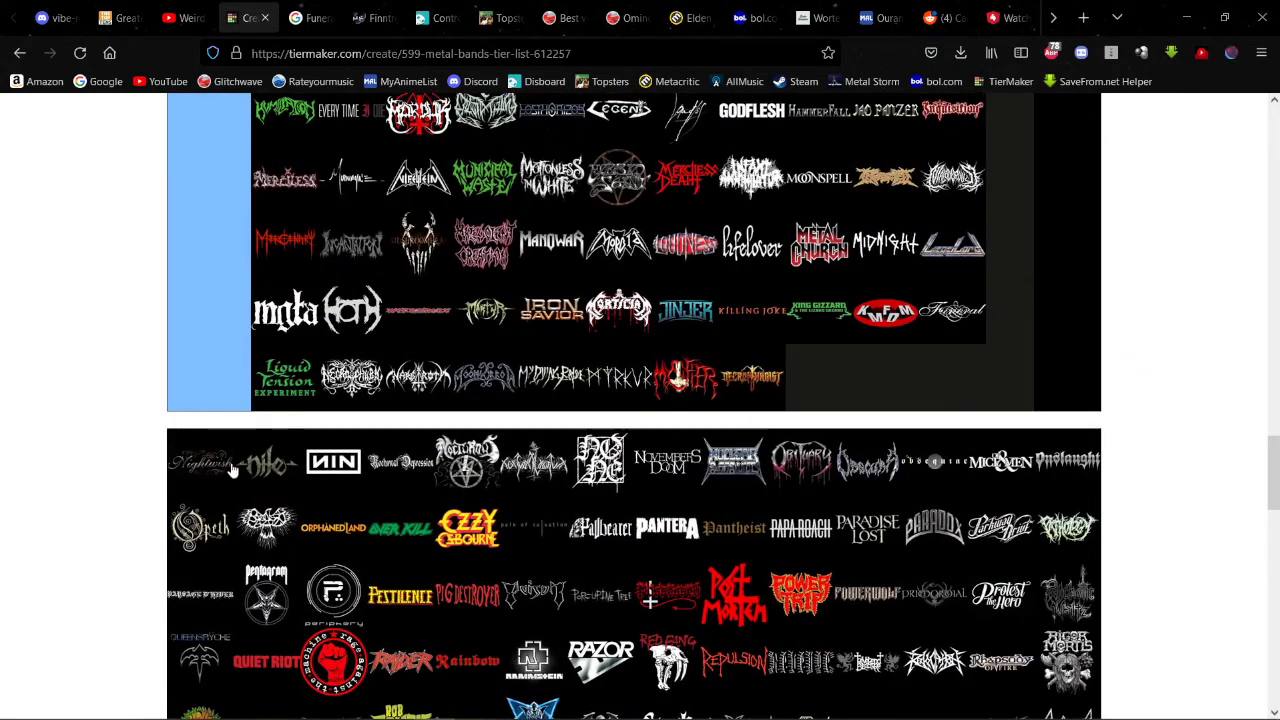
# Step: Move the Nightwish logo from the unsorted pool to the end of High-Tier, directly after Morbid Angel
pyautogui.moveTo(231, 470); pyautogui.dragTo(535, 601)
pyautogui.scroll(10, 257, 414)
pyautogui.scroll(-5, 214, 423)
pyautogui.scroll(3, 790, 475)
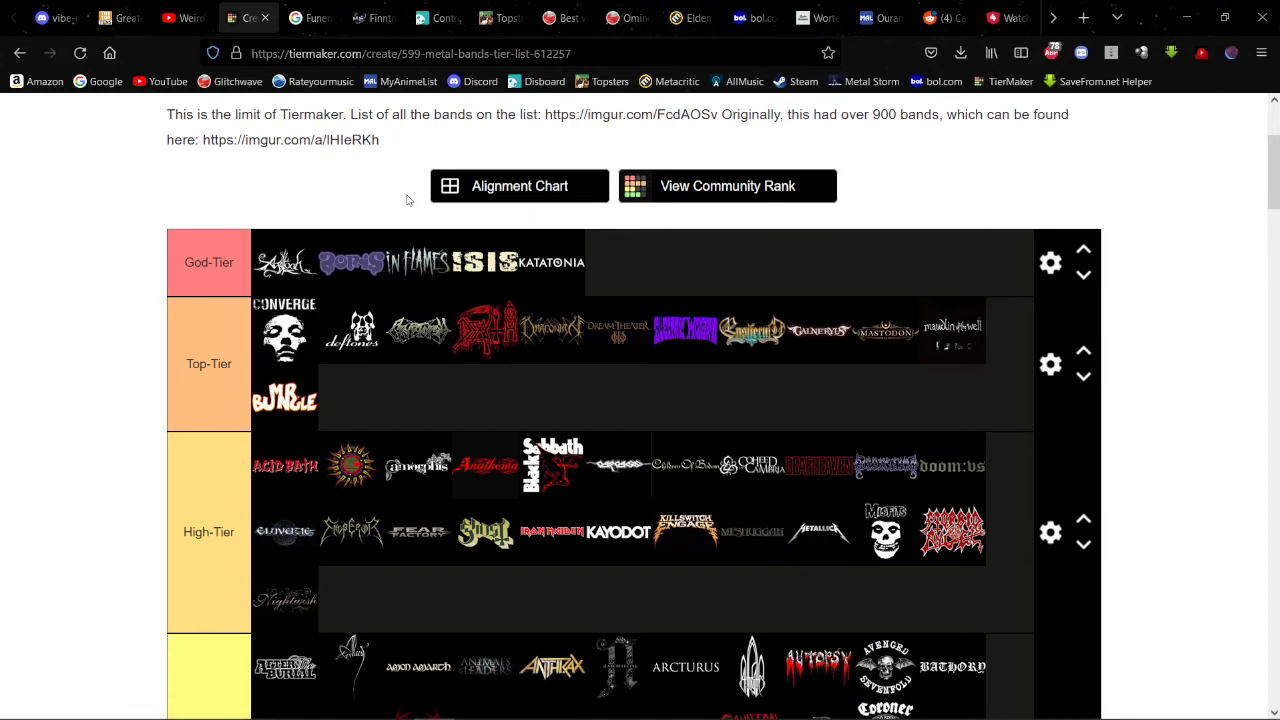
pyautogui.moveTo(870, 716)
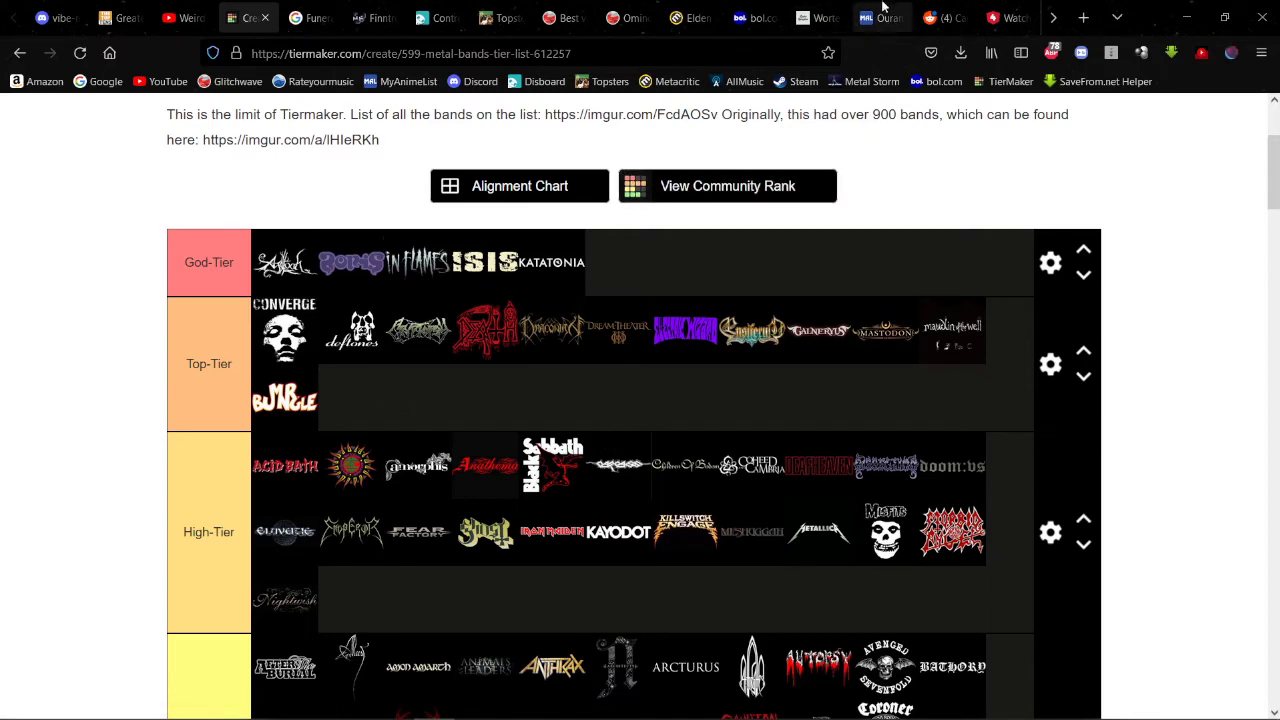
# Step: Move the Nile logo from the unsorted pool into a ranked tier above the "Never listened to/Heard of" row
pyautogui.scroll(-5, 855, 235)
pyautogui.scroll(-20, 760, 230)
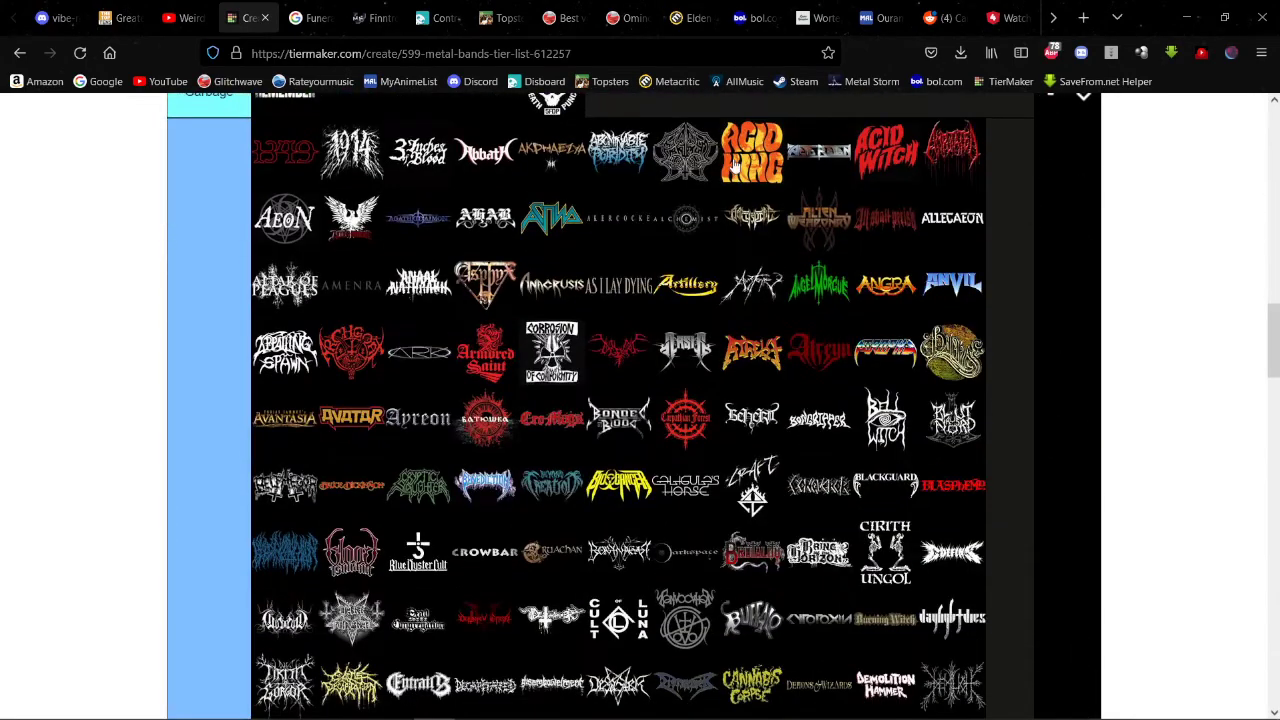
pyautogui.scroll(-2, 674, 222)
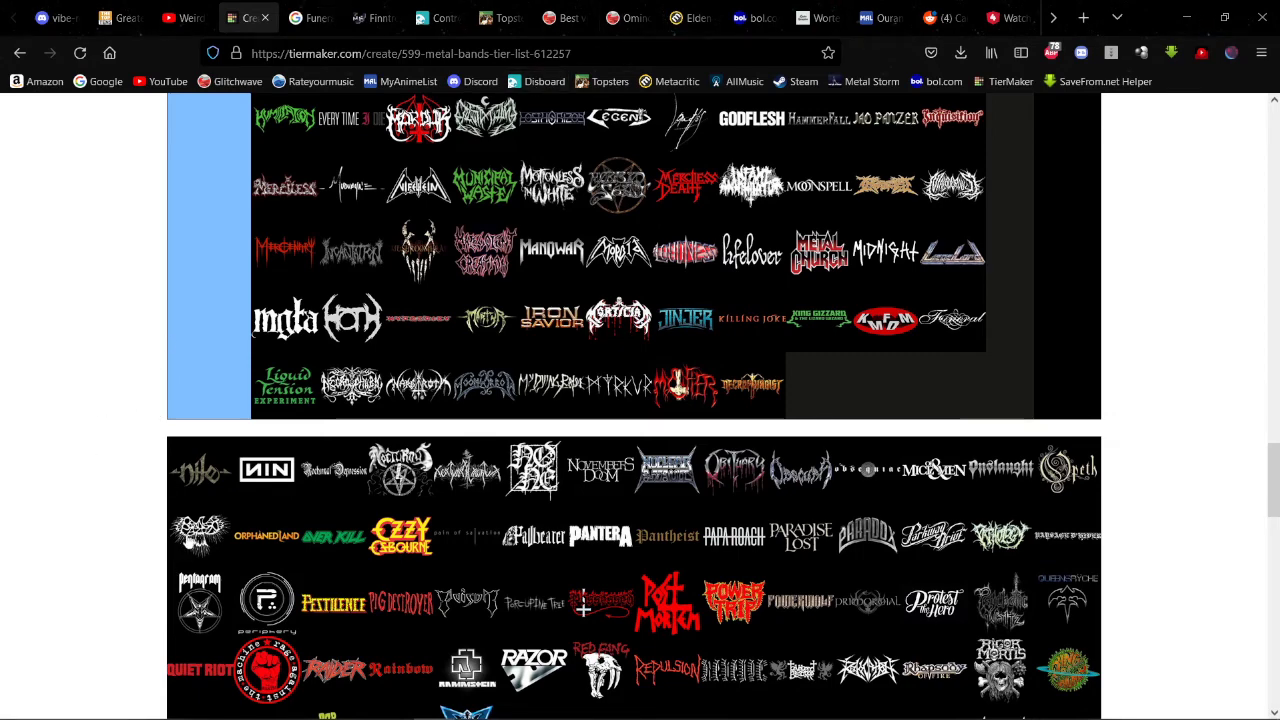
pyautogui.moveTo(207, 470); pyautogui.dragTo(803, 403)
pyautogui.scroll(2, 209, 380)
pyautogui.scroll(5, 257, 330)
pyautogui.scroll(-5, 705, 215)
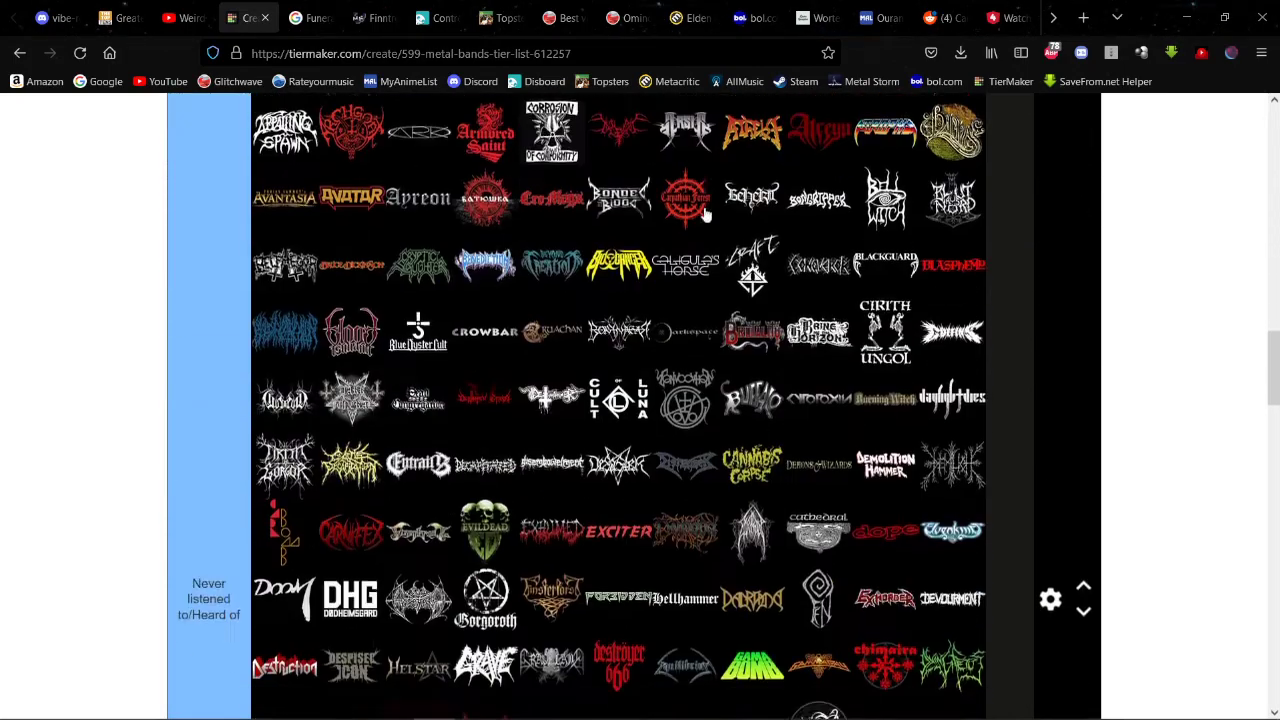
# Step: Move the Nine Inch Nails (NIN) logo from the unsorted pool to the end of Top-Tier, directly after Mr. Bungle
pyautogui.scroll(-8, 705, 215)
pyautogui.scroll(1, 430, 390)
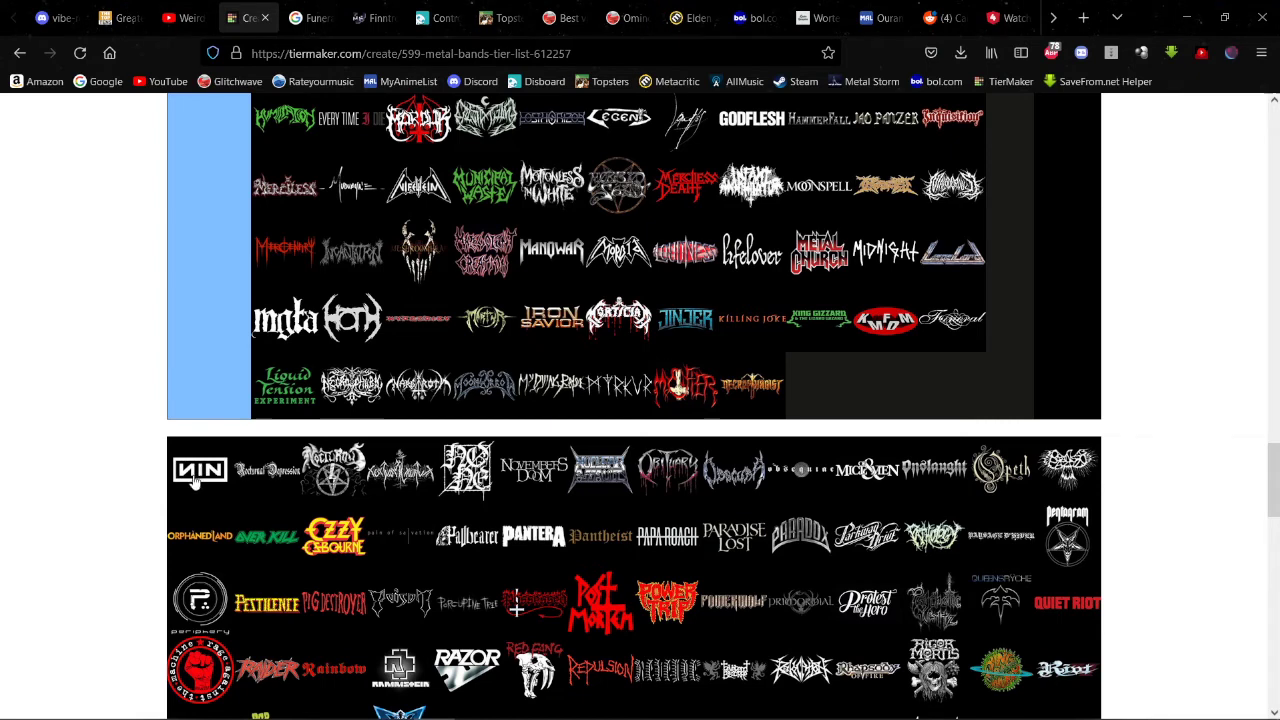
pyautogui.moveTo(196, 480); pyautogui.dragTo(395, 388)
pyautogui.scroll(5, 182, 443)
pyautogui.scroll(5, 158, 470)
pyautogui.scroll(10, 164, 456)
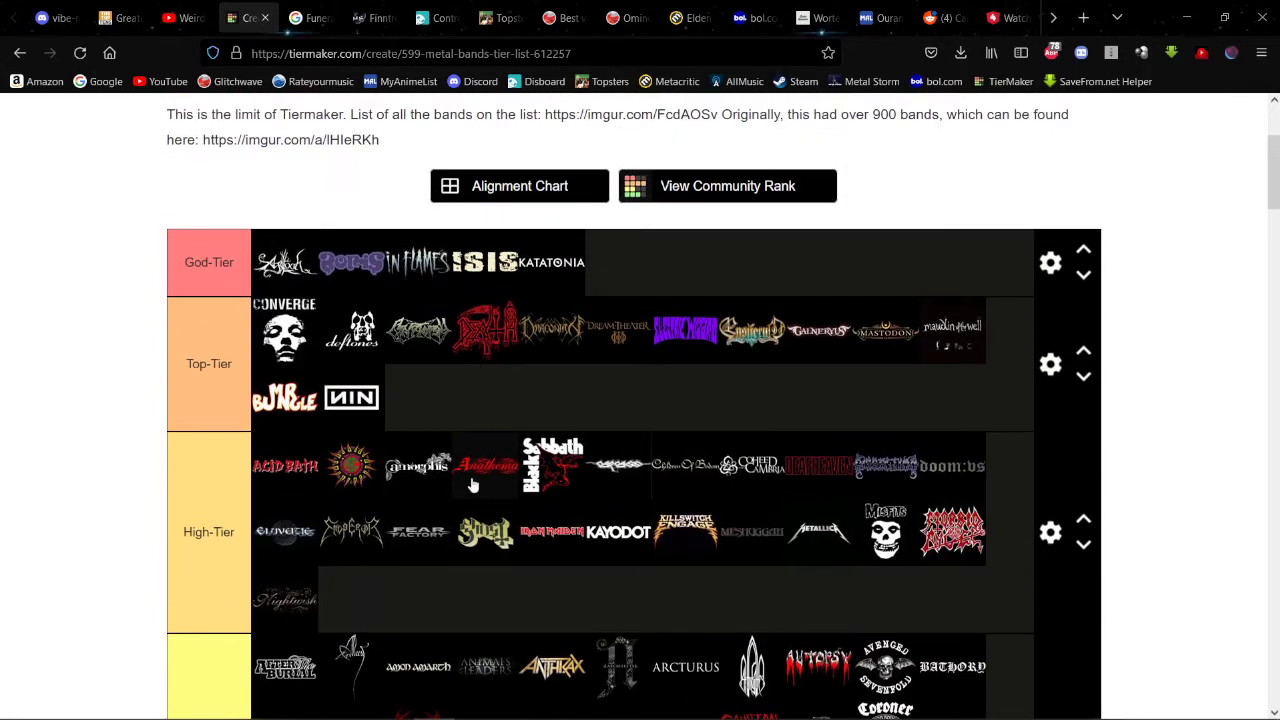
pyautogui.scroll(-5, 447, 474)
pyautogui.scroll(-10, 447, 474)
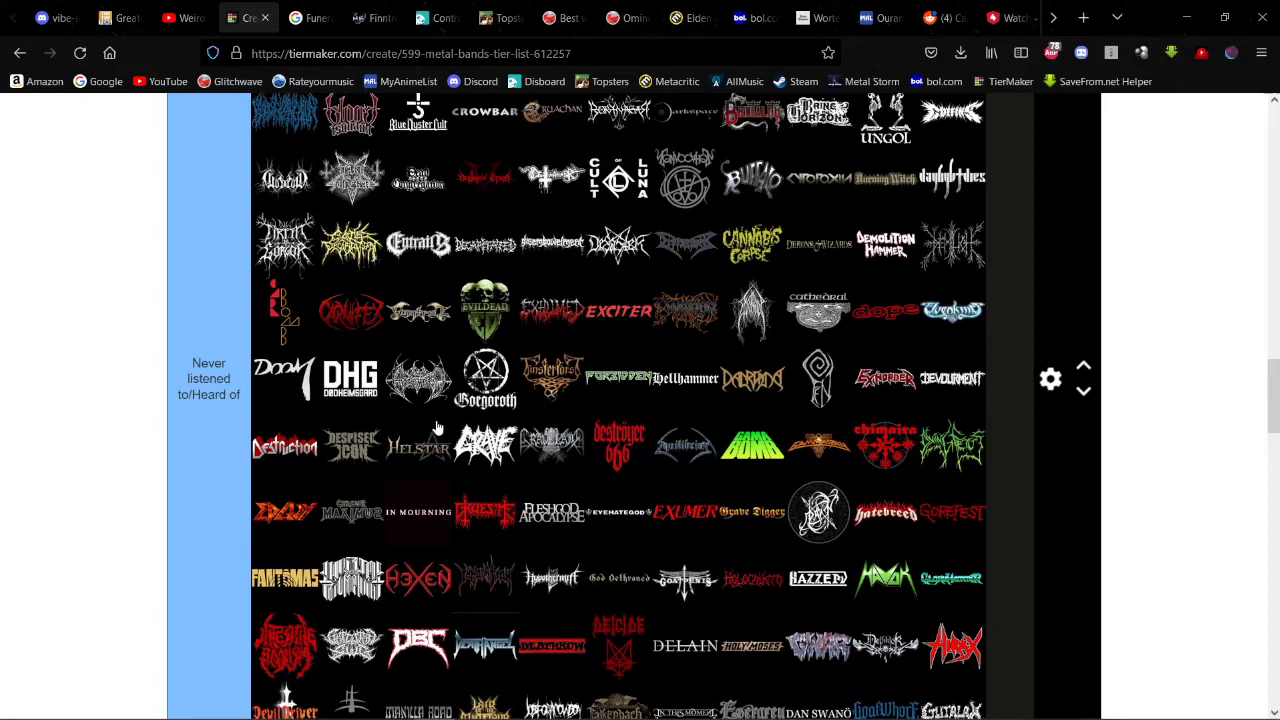
pyautogui.scroll(-10, 437, 428)
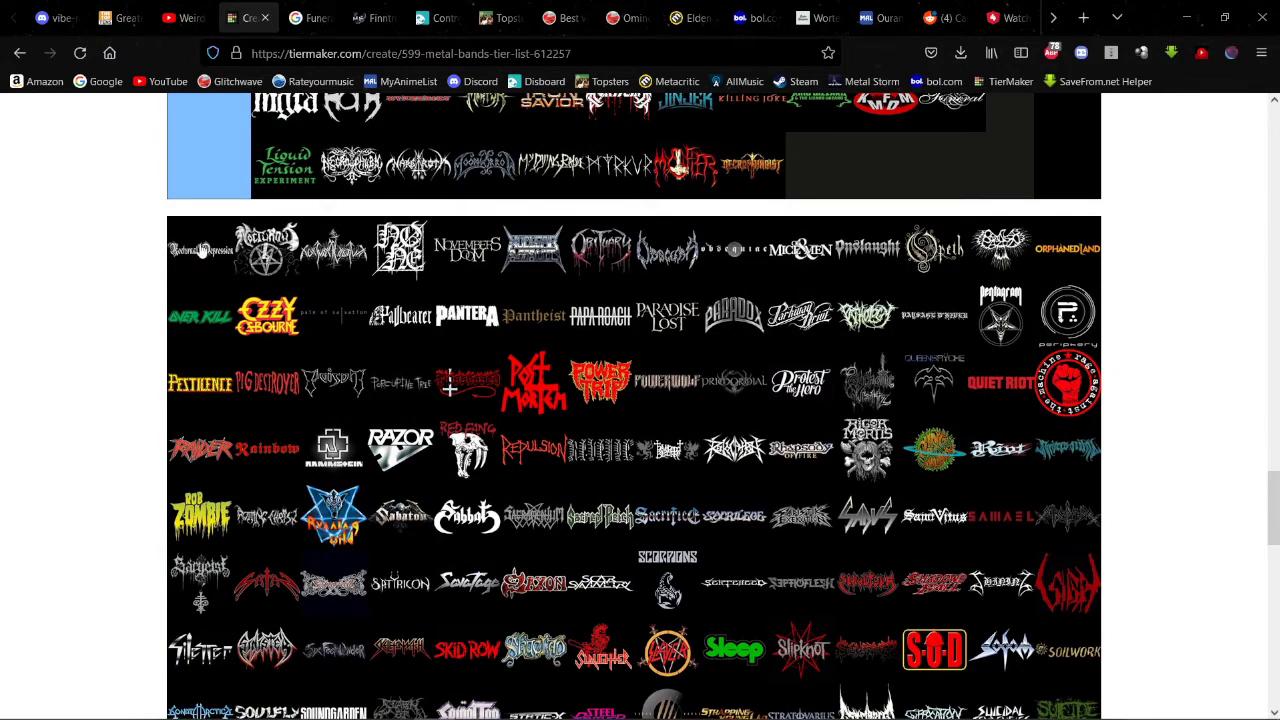
# Step: Move the Nocturnal Depression, Nocturnus and Nokturnal Mortum logos to the end of the "Never listened to/Heard of" row
pyautogui.scroll(3, 205, 250)
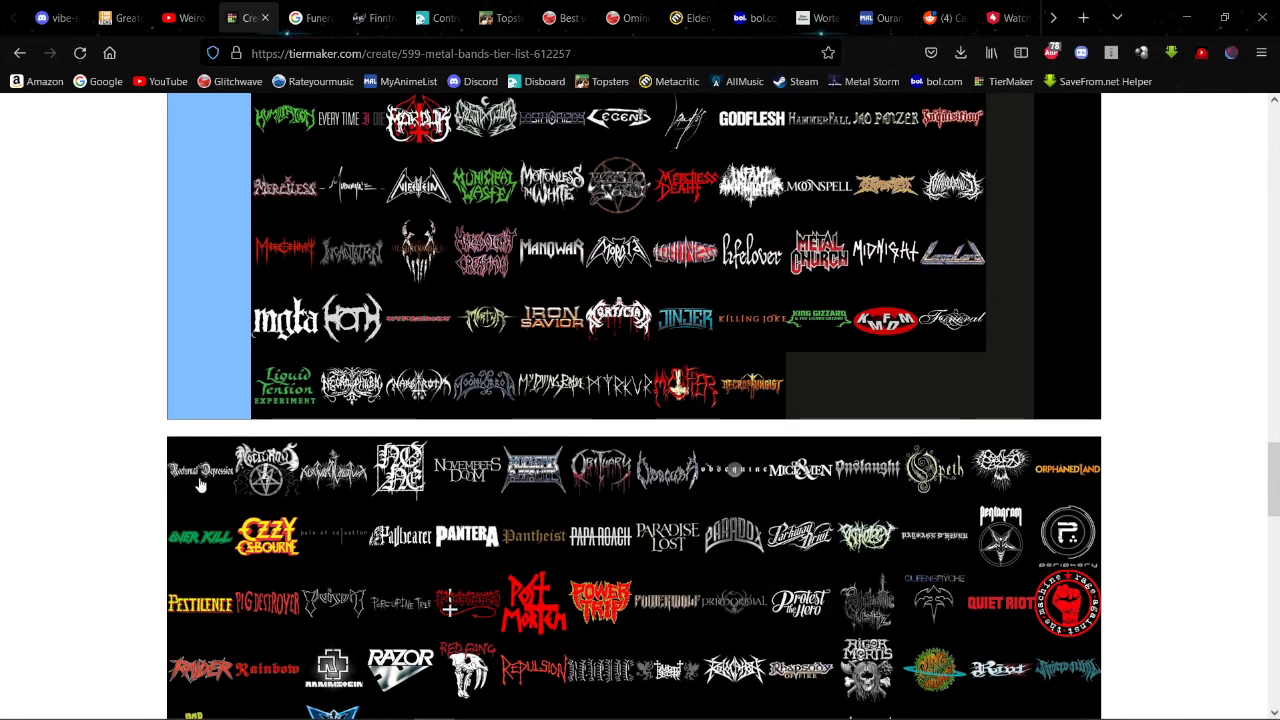
pyautogui.moveTo(200, 485); pyautogui.dragTo(936, 399)
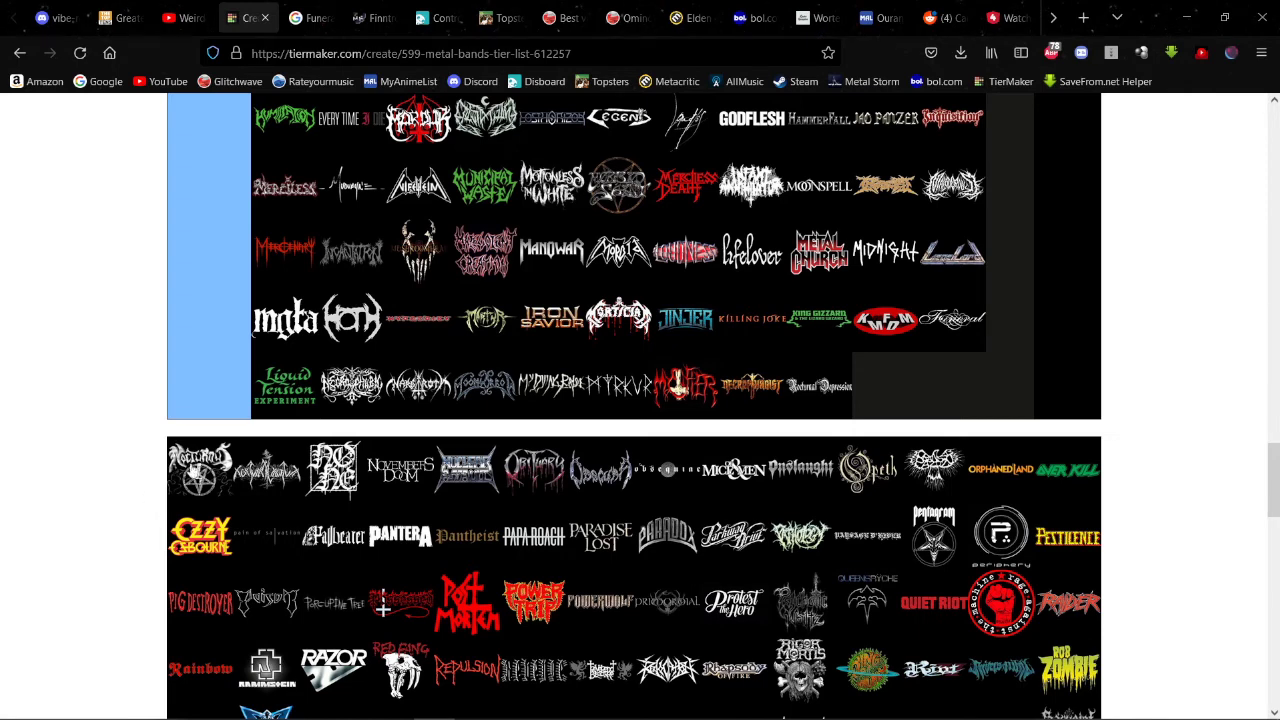
pyautogui.moveTo(205, 468); pyautogui.dragTo(975, 385)
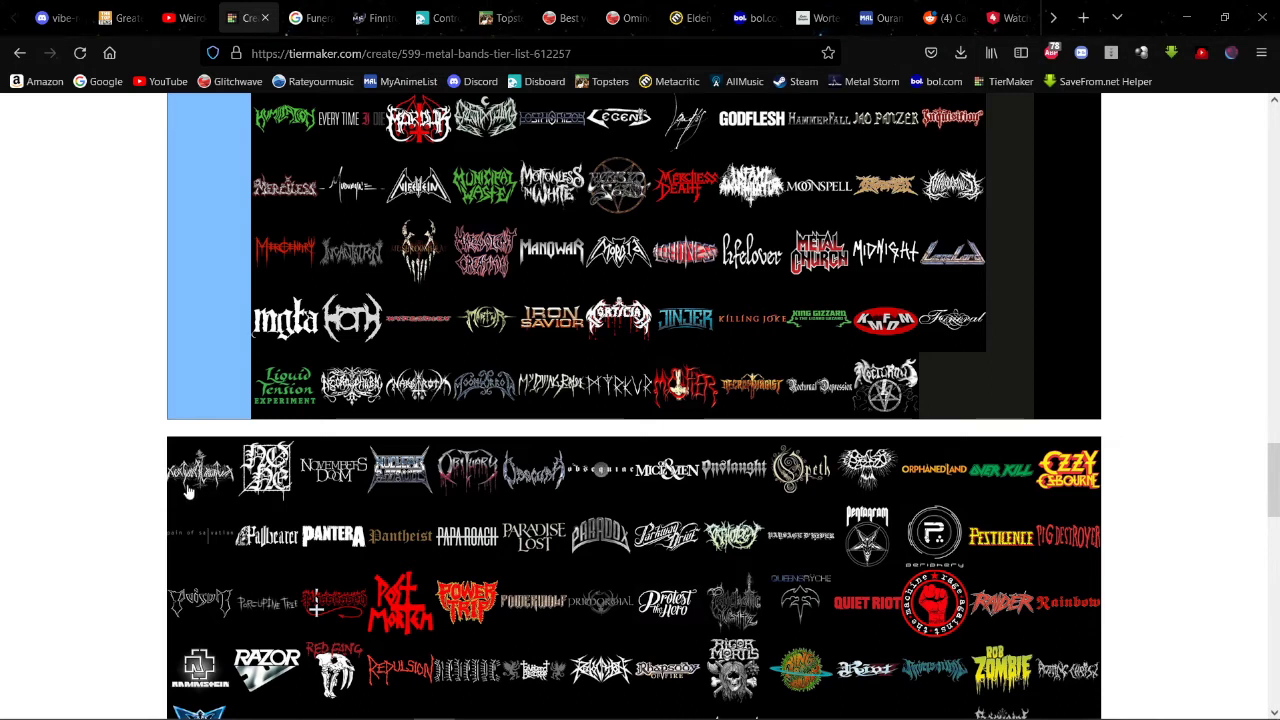
pyautogui.moveTo(187, 486); pyautogui.dragTo(987, 369)
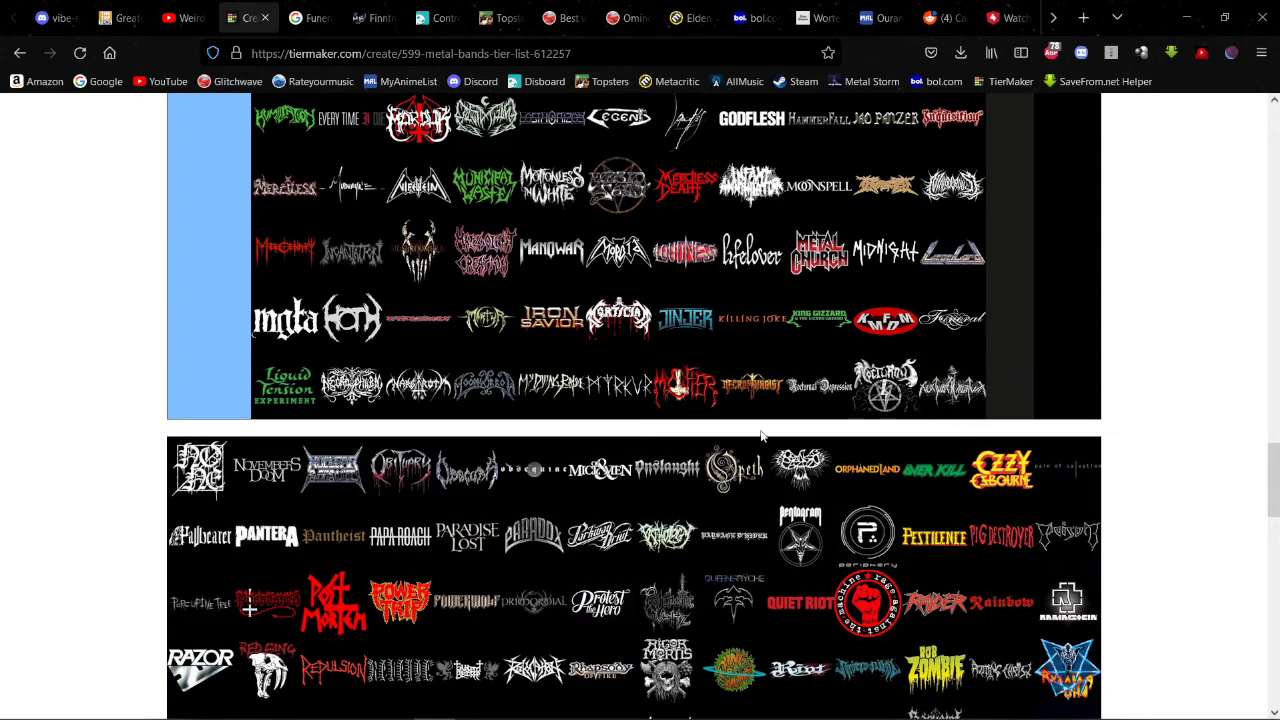
# Step: Place the None, Novembers Doom and Nuclear Assault logos among the bands in the "Never listened to/Heard of" row
pyautogui.moveTo(172, 490); pyautogui.dragTo(550, 250)
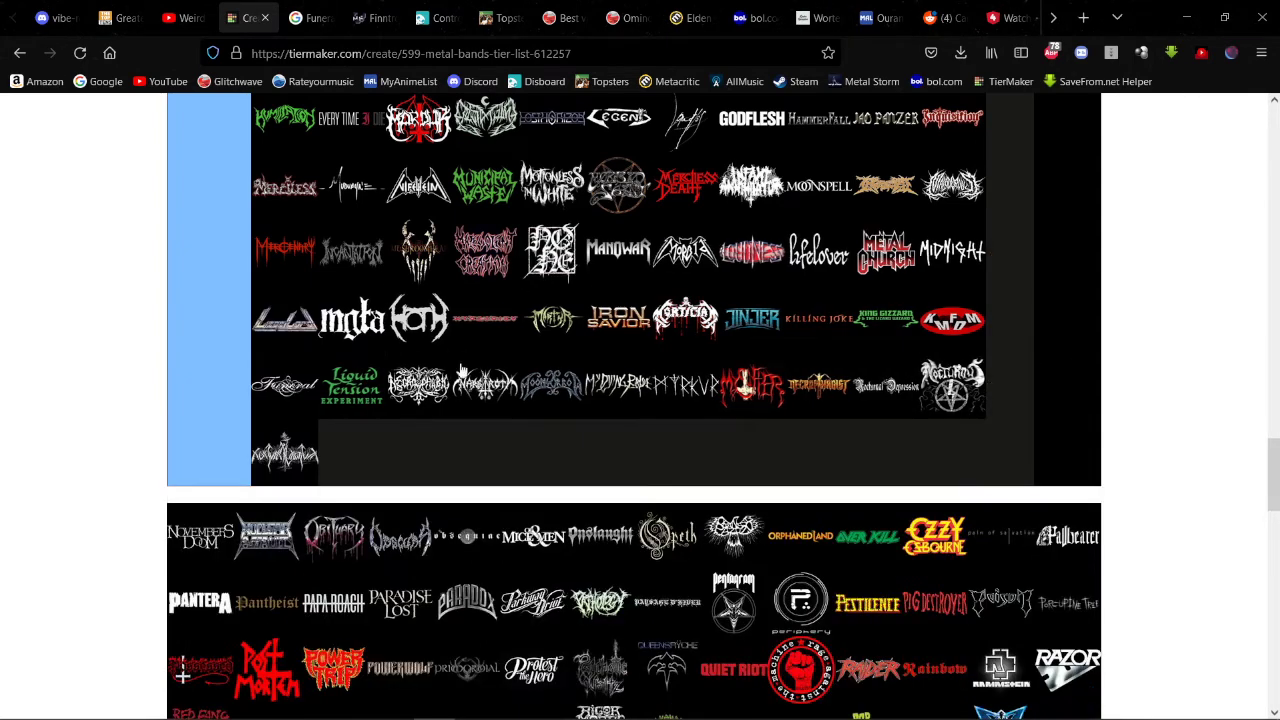
pyautogui.moveTo(205, 557); pyautogui.dragTo(509, 350)
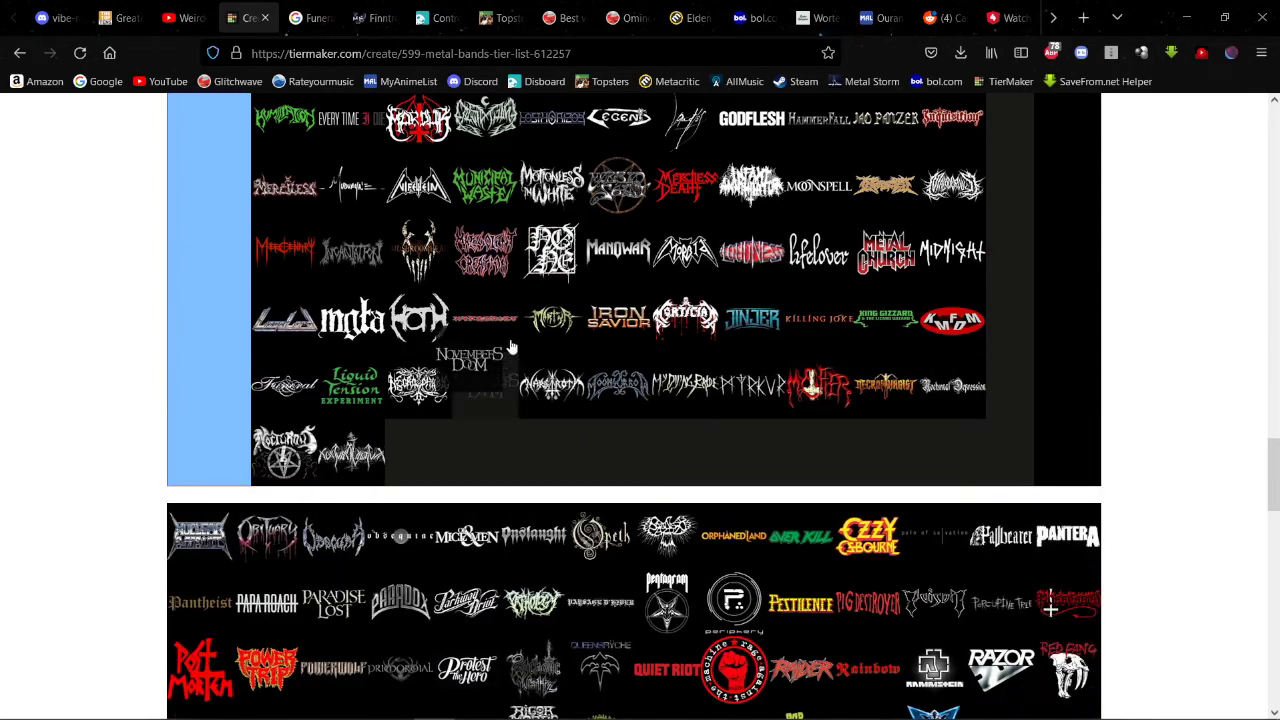
pyautogui.moveTo(194, 554); pyautogui.dragTo(420, 385)
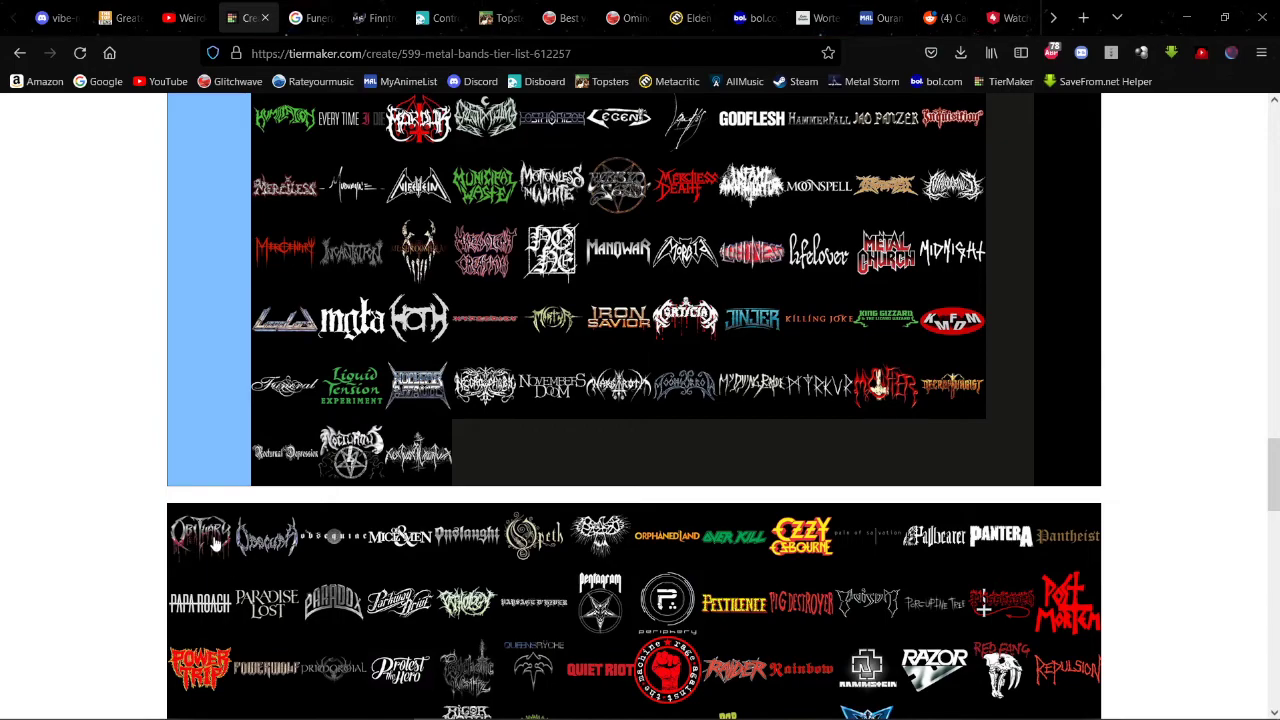
# Step: Move the Obituary logo from the unsorted pool to the end of Mid-Tier, directly after Nevermore
pyautogui.moveTo(212, 540); pyautogui.dragTo(614, 552)
pyautogui.scroll(5, 352, 458)
pyautogui.scroll(15, 352, 460)
pyautogui.scroll(-2, 614, 552)
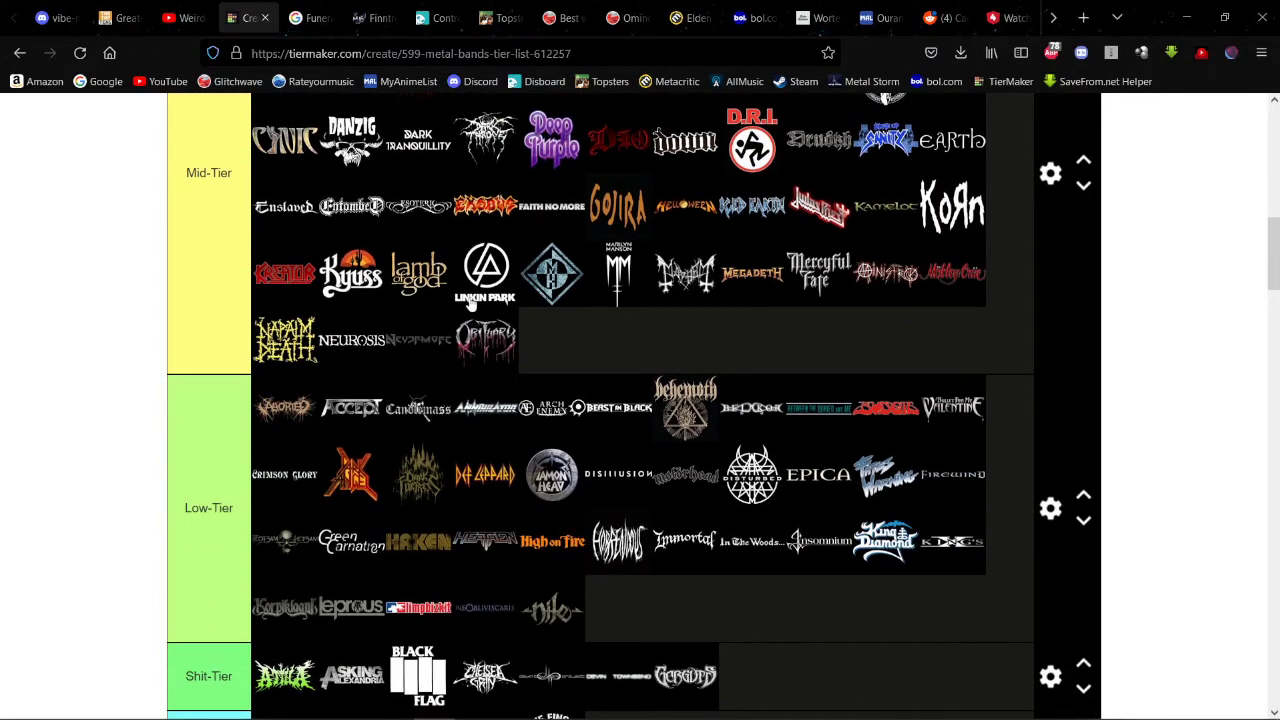
pyautogui.scroll(-15, 472, 300)
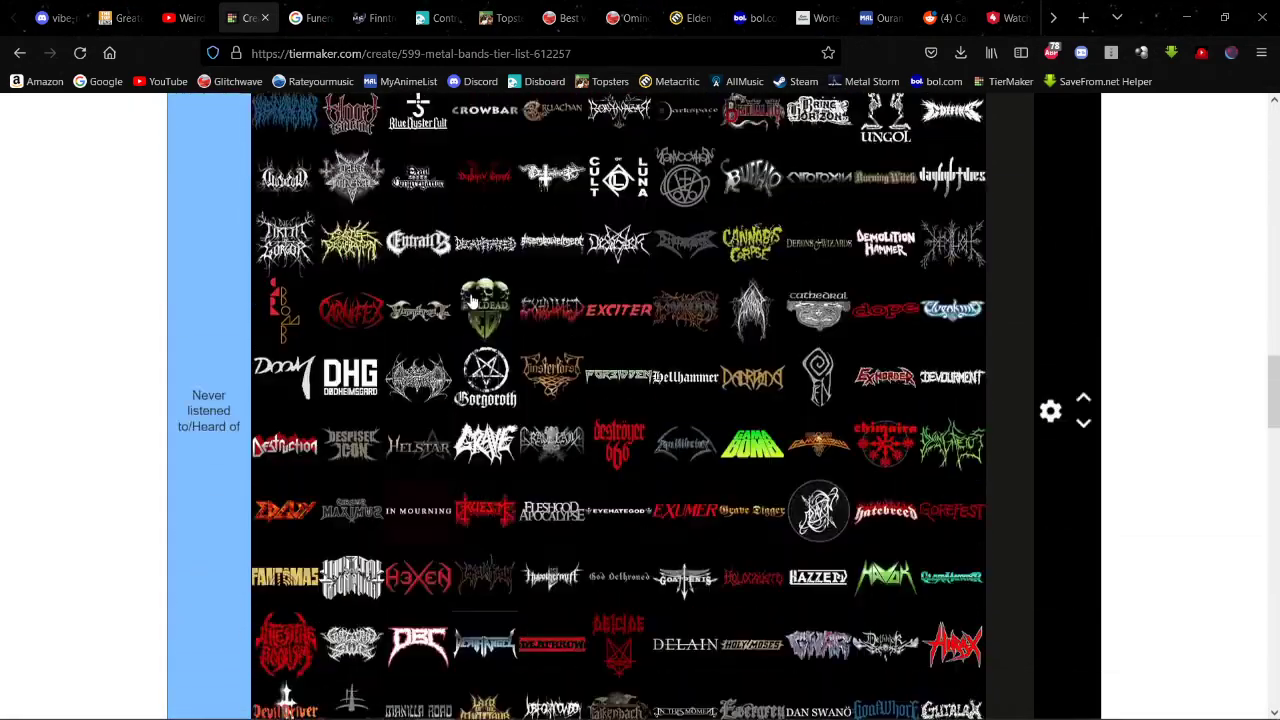
# Step: Place the Obscura, Obsequiae, Of Mice & Men and Onslaught logos in the "Never listened to/Heard of" row
pyautogui.scroll(-7, 472, 298)
pyautogui.scroll(3, 368, 268)
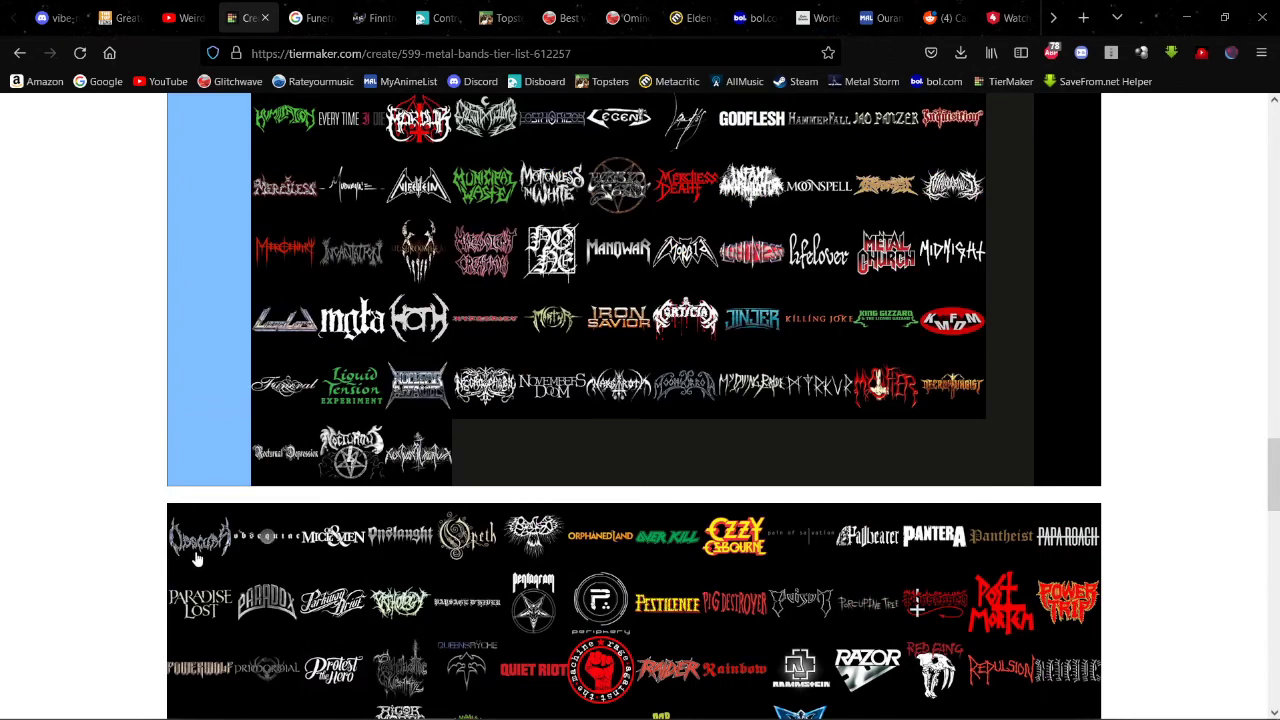
pyautogui.moveTo(197, 558); pyautogui.dragTo(485, 458)
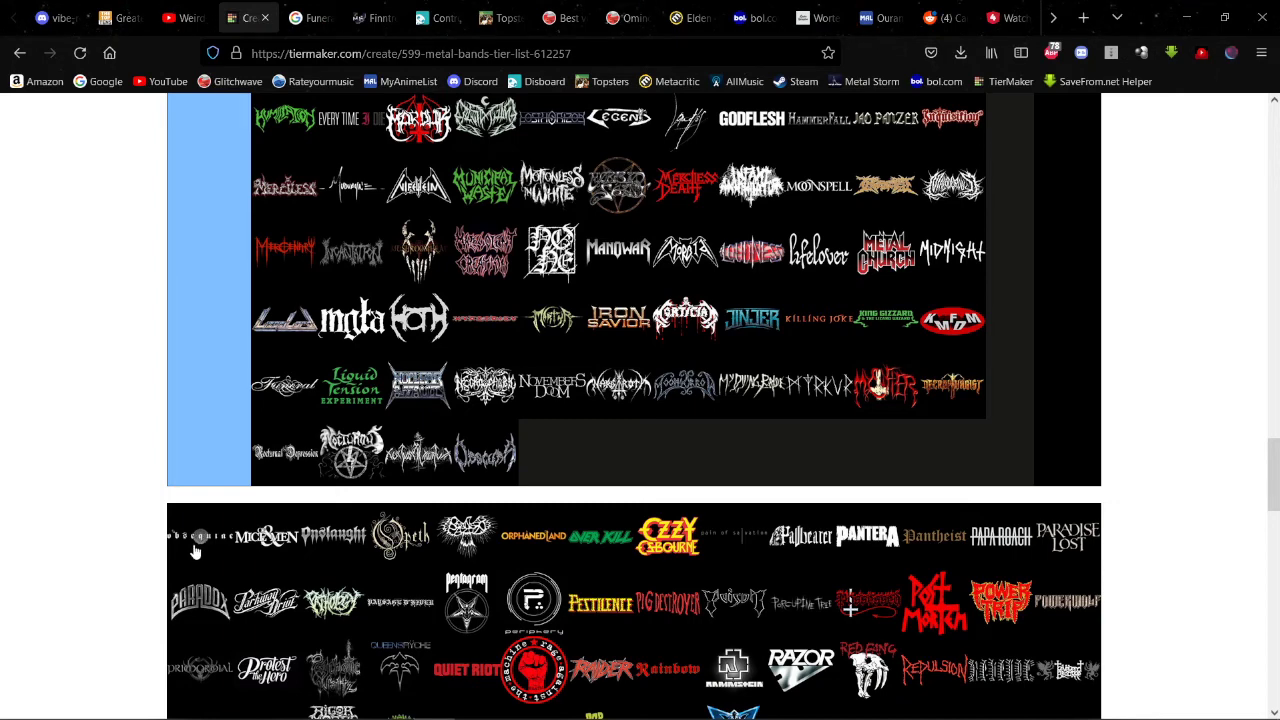
pyautogui.moveTo(197, 545); pyautogui.dragTo(666, 128)
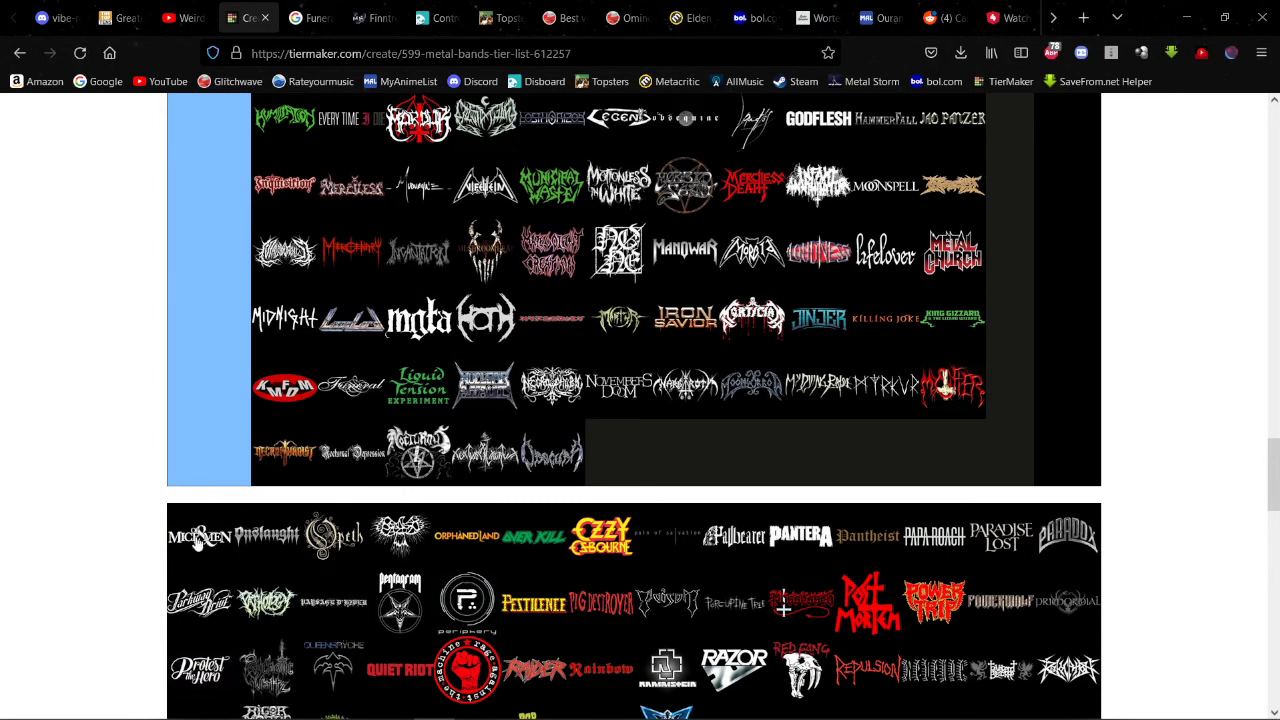
pyautogui.moveTo(197, 540); pyautogui.dragTo(485, 318)
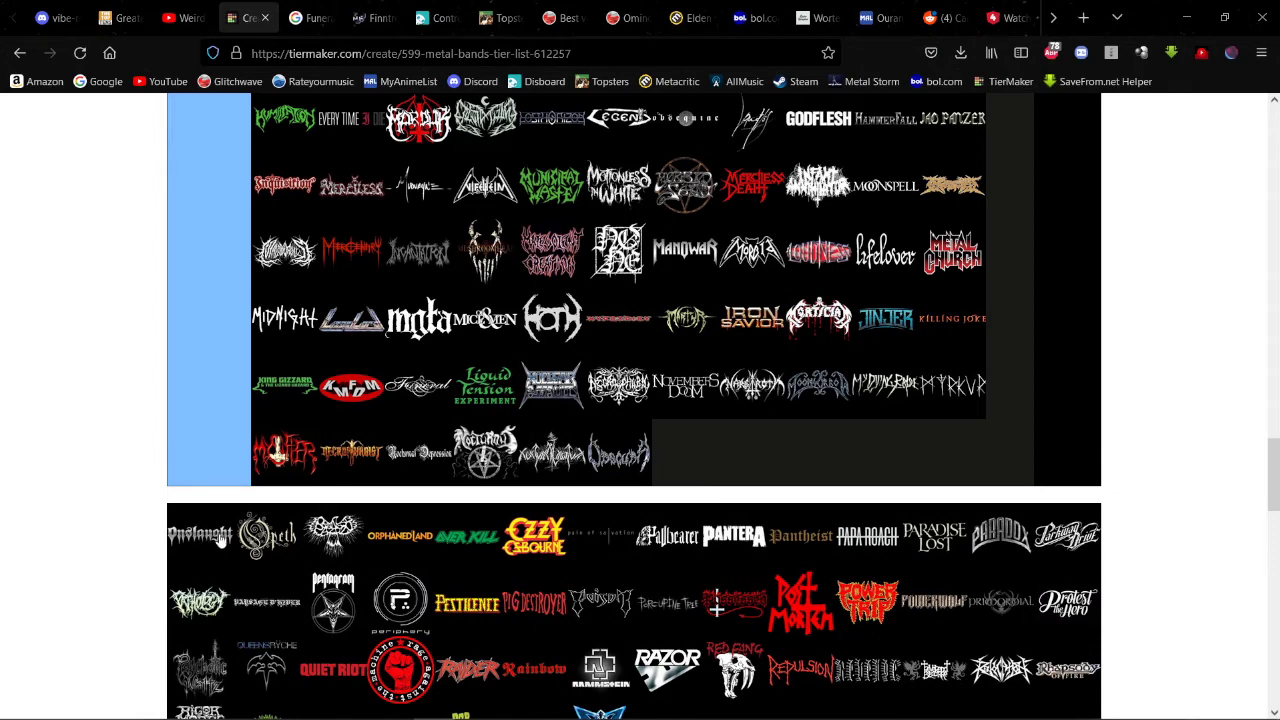
pyautogui.moveTo(218, 540); pyautogui.dragTo(618, 250)
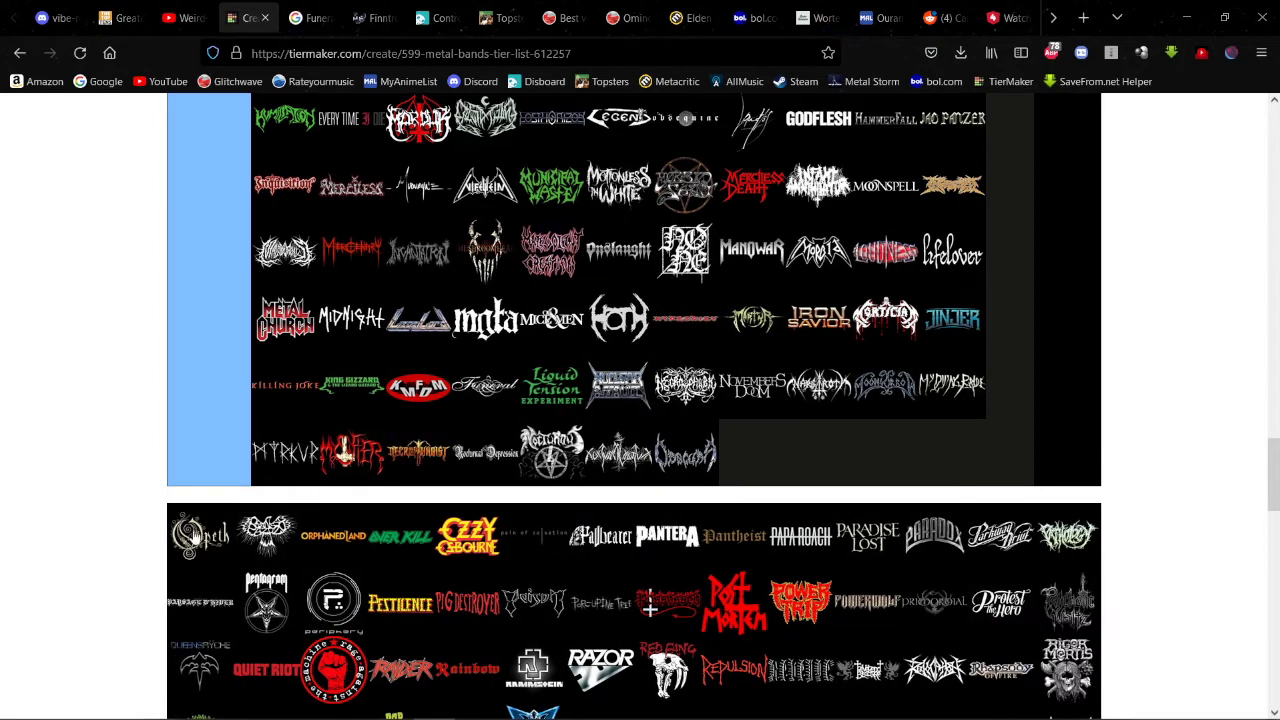
# Step: Move the Opeth logo from the unsorted pool into God-Tier, between Agalloch and Boris
pyautogui.moveTo(200, 540)
pyautogui.mouseDown()
pyautogui.moveTo(223, 526)
pyautogui.moveTo(251, 437)
pyautogui.moveTo(240, 392)
pyautogui.moveTo(266, 386)
pyautogui.moveTo(274, 289)
pyautogui.moveTo(256, 285)
pyautogui.moveTo(650, 465)
pyautogui.moveTo(277, 484)
pyautogui.moveTo(380, 488)
pyautogui.moveTo(318, 495)
pyautogui.mouseUp()
pyautogui.scroll(5, 274, 289)
pyautogui.scroll(5, 262, 288)
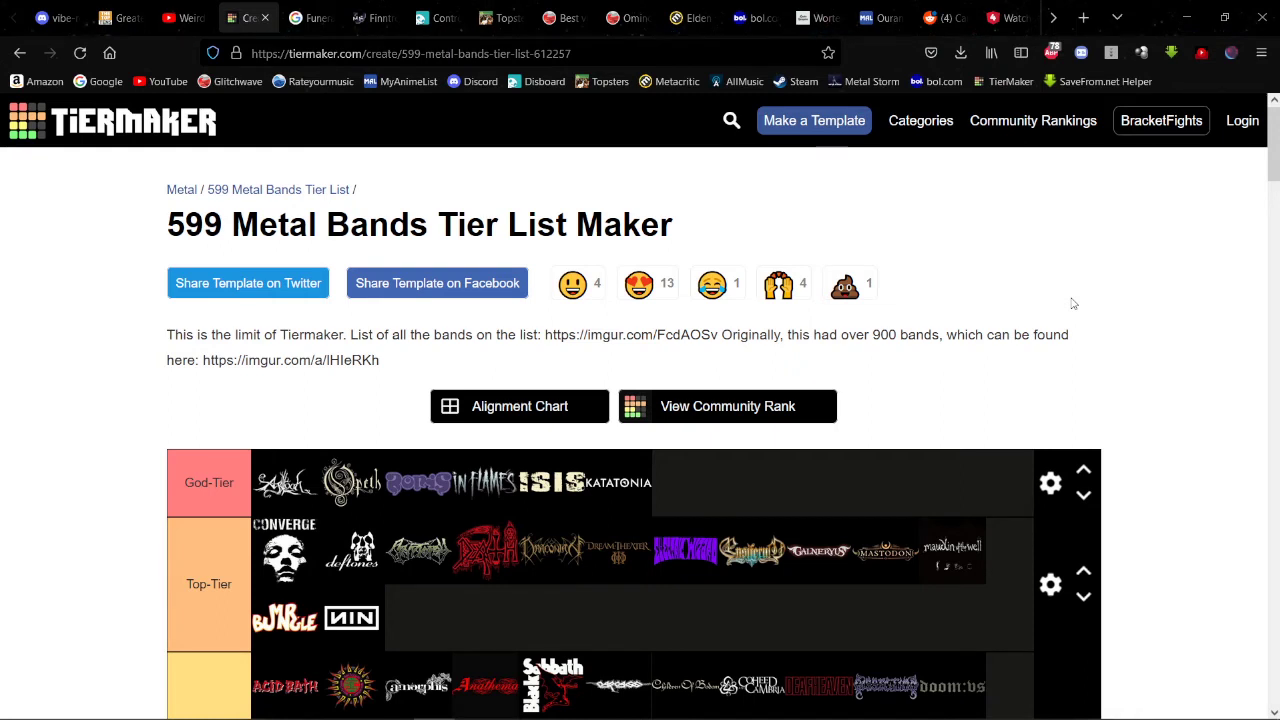
pyautogui.moveTo(344, 498)
pyautogui.mouseDown()
pyautogui.moveTo(318, 505)
pyautogui.moveTo(328, 496)
pyautogui.mouseUp()
# Step: Place the Oranssi Pazuzu logo in the "Never listened to/Heard of" row, between Killing Joke and King Gizzard & the Lizard Wizard
pyautogui.scroll(-3, 605, 360)
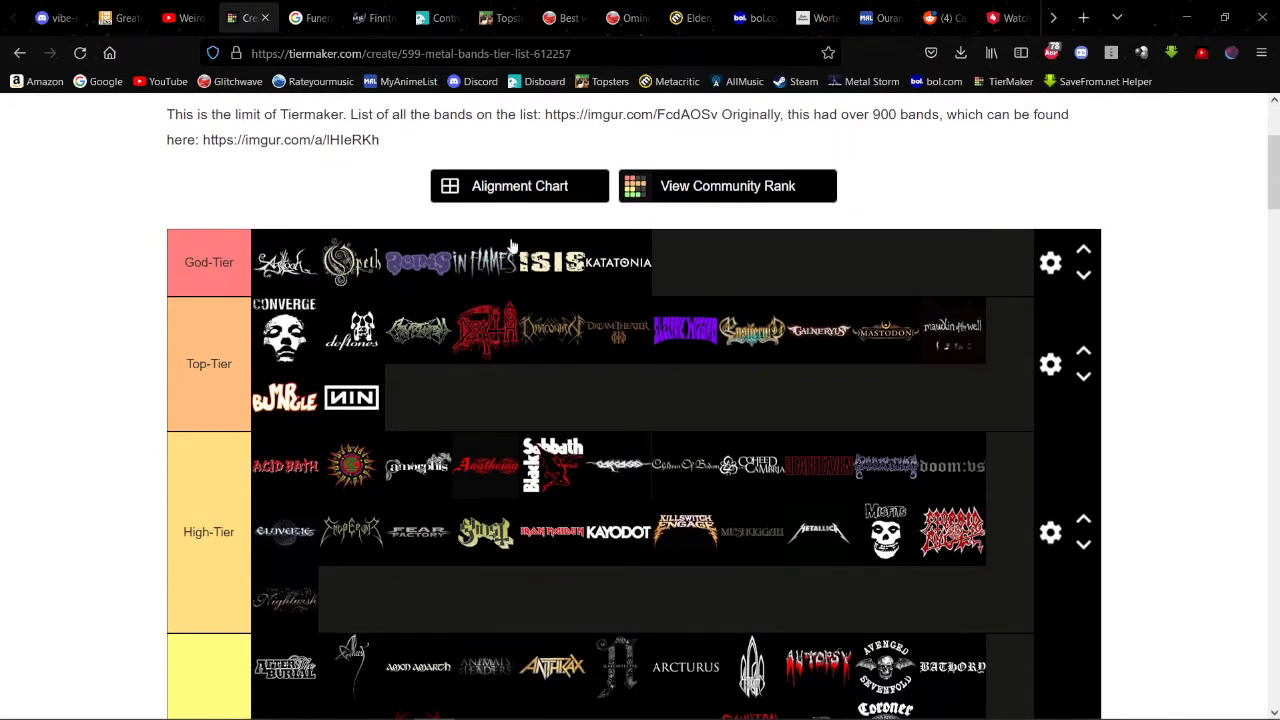
pyautogui.scroll(-4, 505, 248)
pyautogui.scroll(-12, 505, 248)
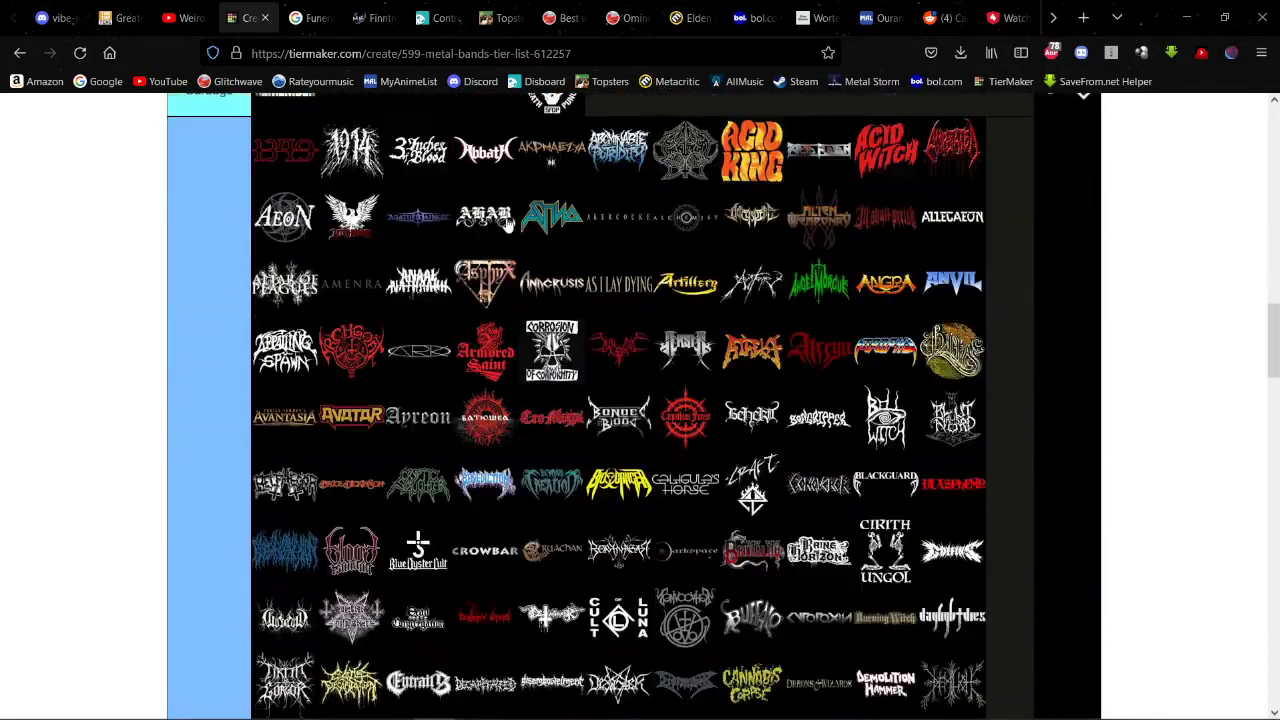
pyautogui.scroll(-8, 503, 232)
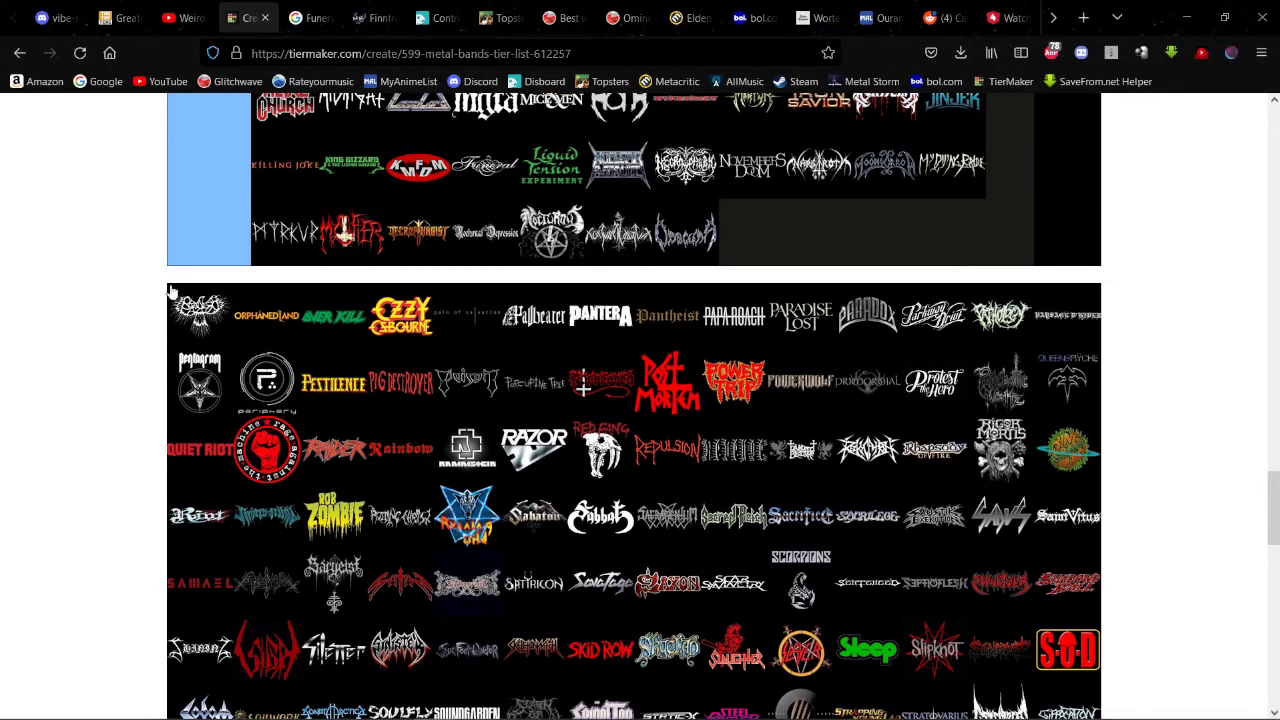
pyautogui.moveTo(205, 318); pyautogui.dragTo(350, 160)
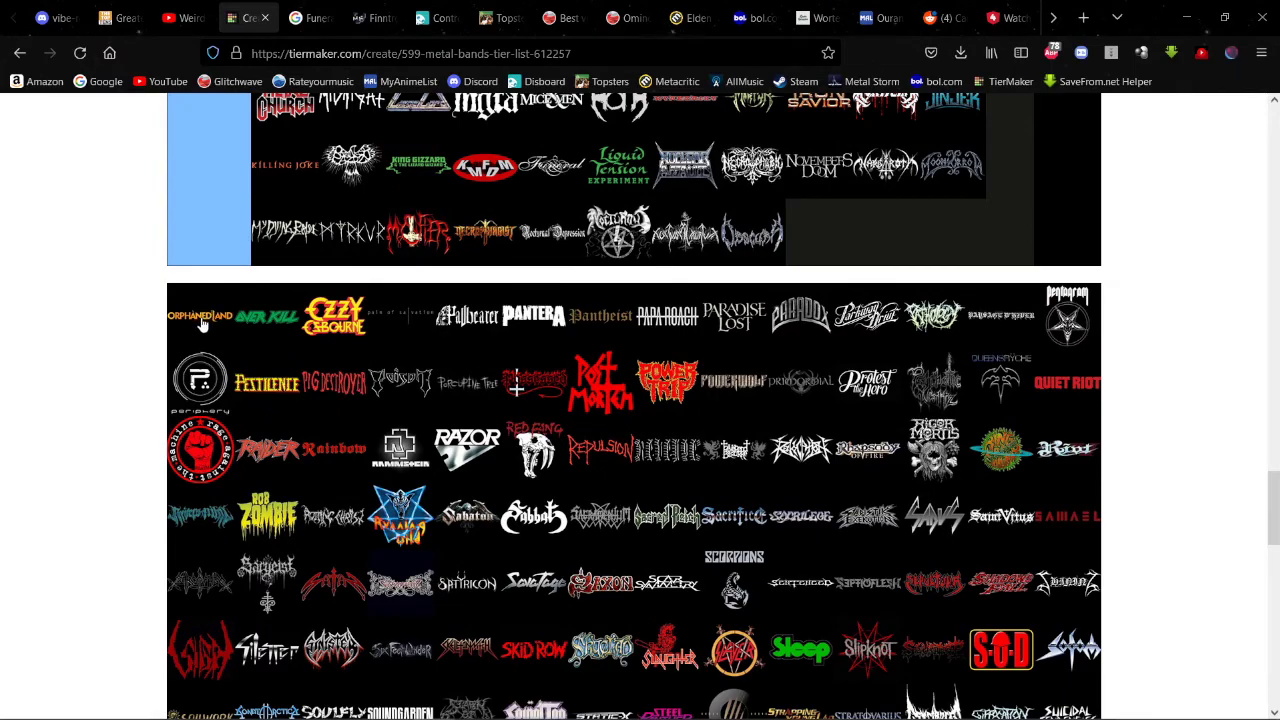
# Step: Review the ranked tiers and move the Orphaned Land logo to the end of Mid-Tier, directly after Obituary
pyautogui.scroll(20, 203, 325)
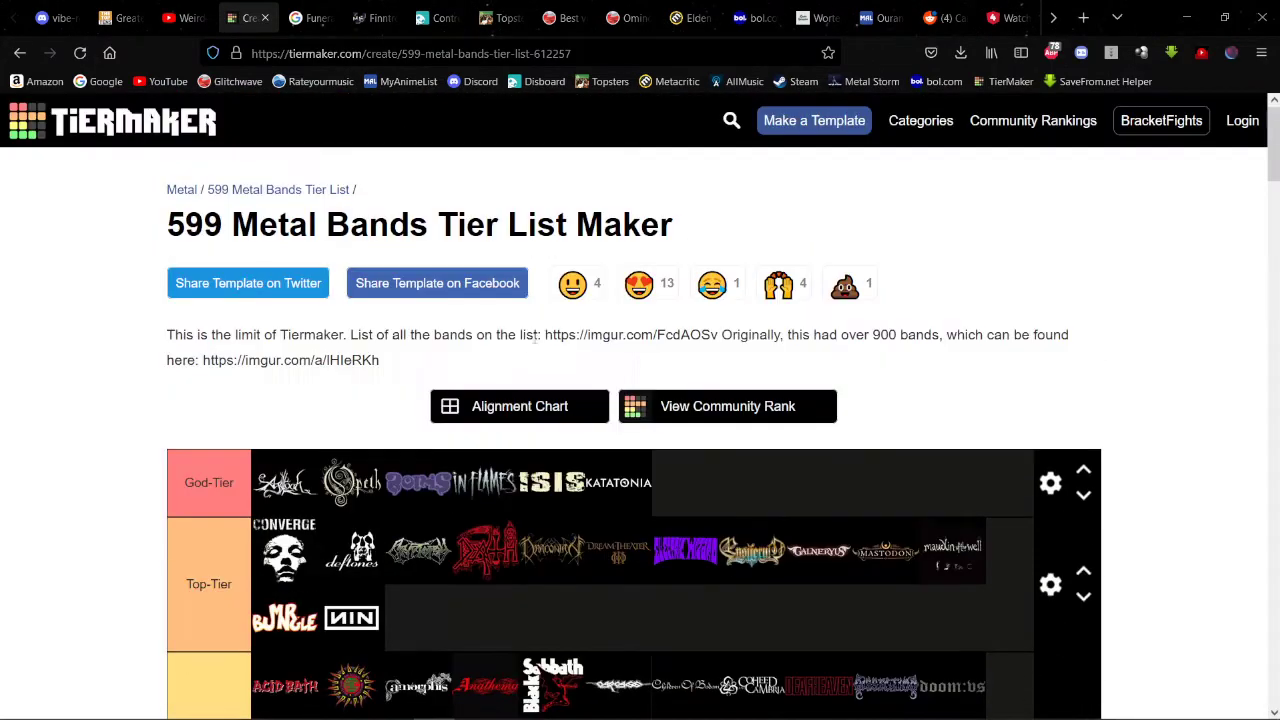
pyautogui.scroll(-2, 537, 337)
pyautogui.scroll(-2, 596, 305)
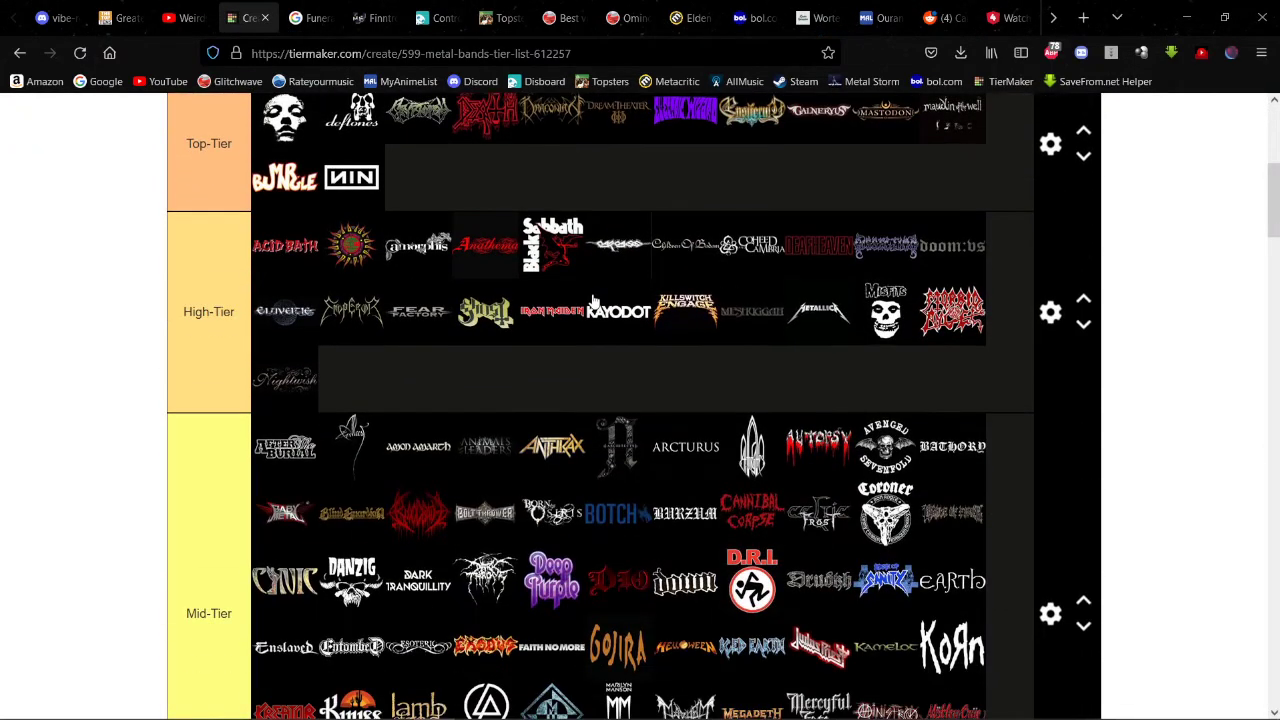
pyautogui.scroll(4, 595, 302)
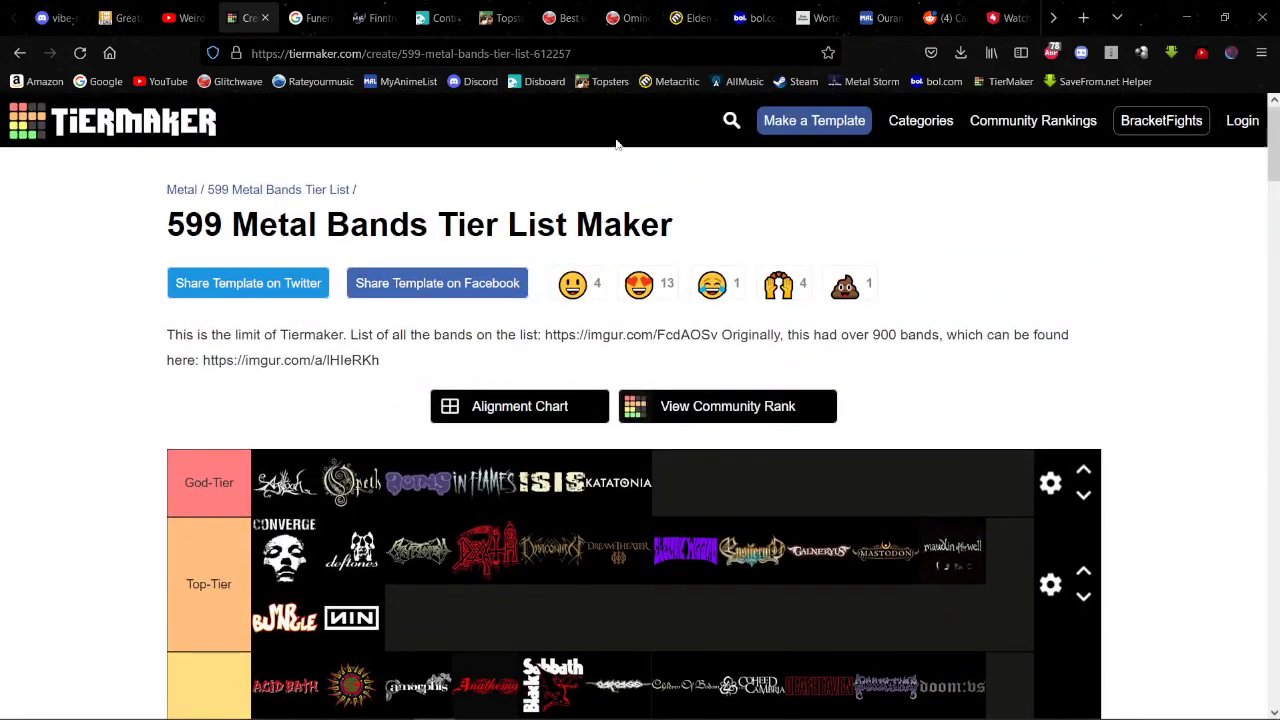
pyautogui.scroll(-12, 640, 137)
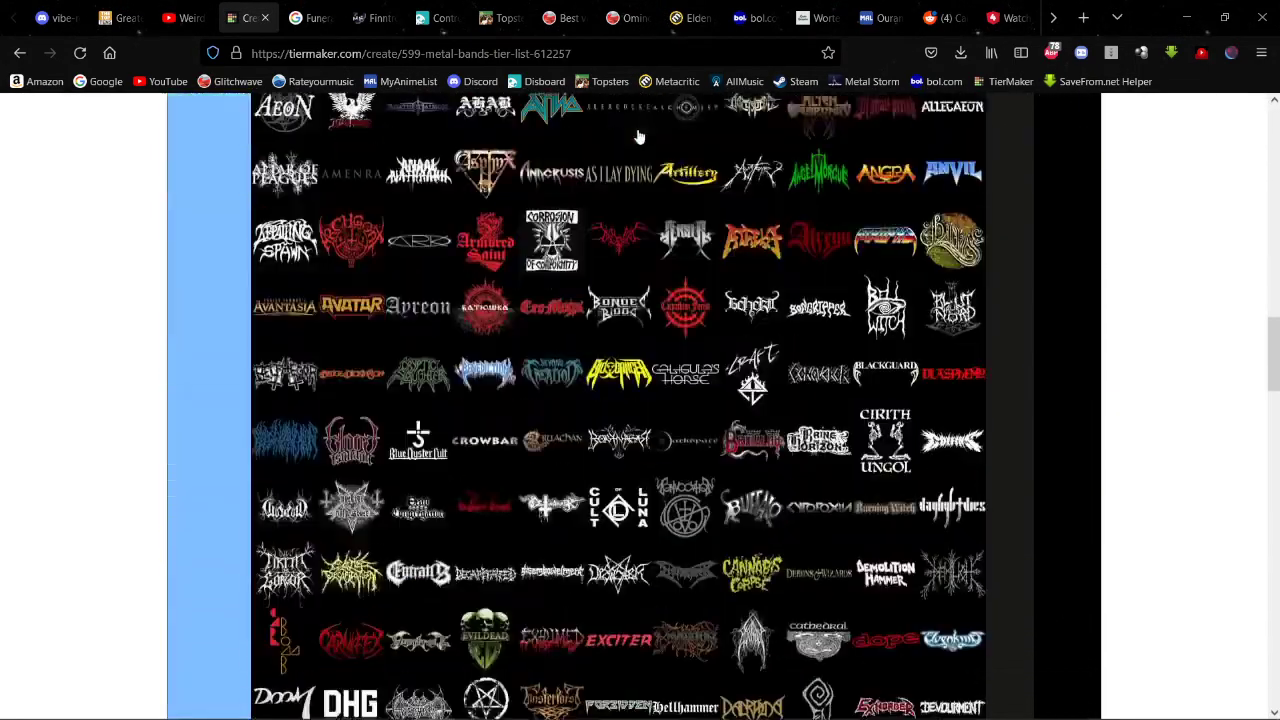
pyautogui.scroll(-15, 640, 137)
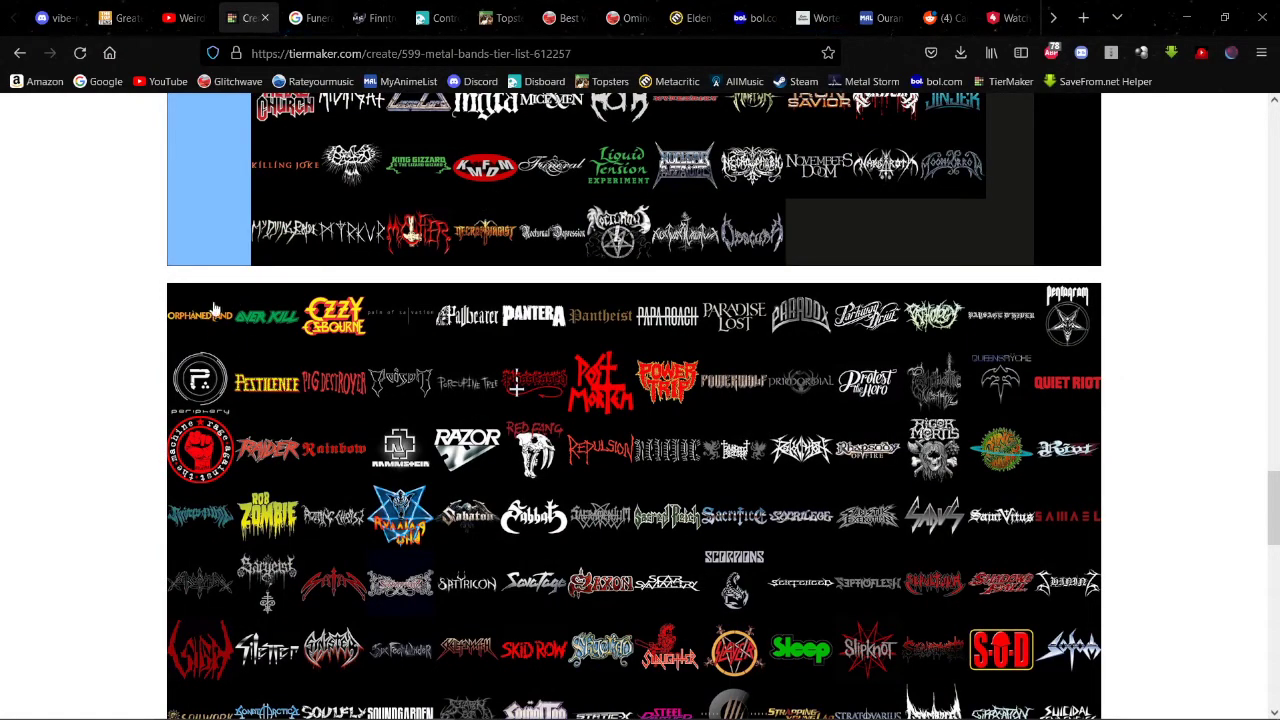
pyautogui.moveTo(195, 320); pyautogui.dragTo(477, 292)
pyautogui.scroll(5, 385, 240)
pyautogui.scroll(10, 388, 238)
pyautogui.scroll(-4, 278, 270)
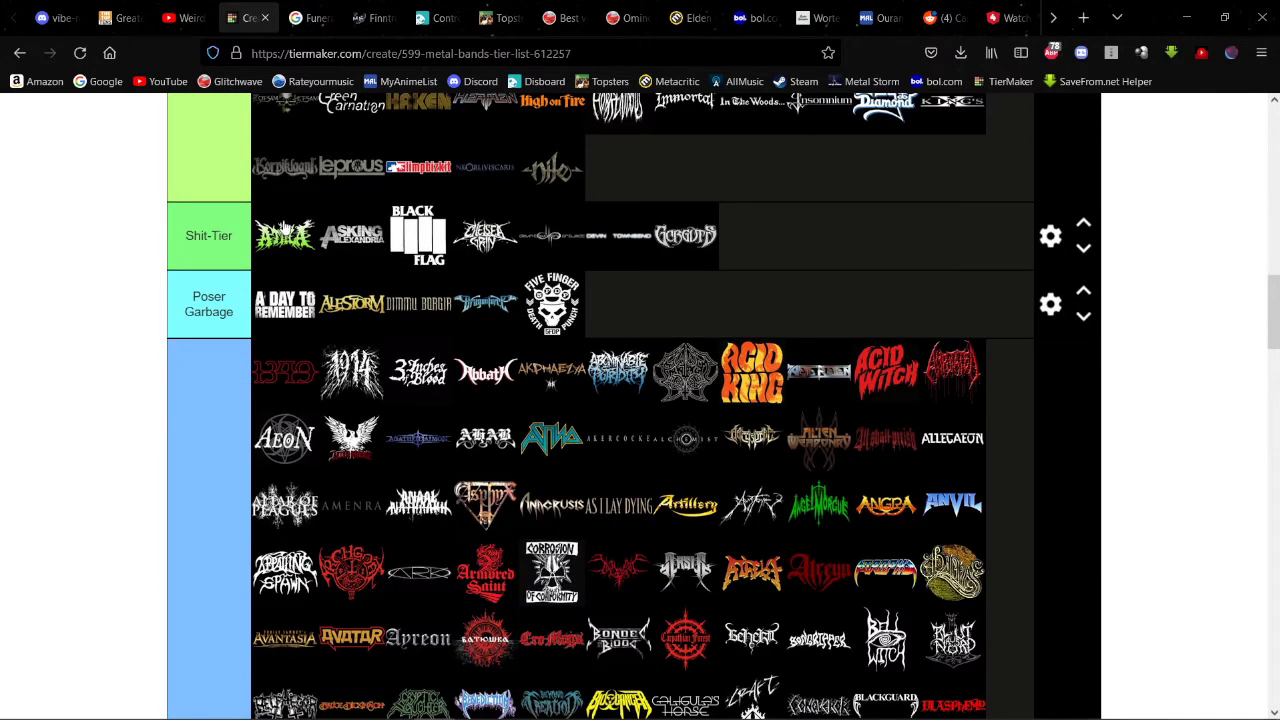
# Step: Move the Overkill logo from the unsorted pool to the end of Low-Tier, directly after Nile
pyautogui.scroll(-4, 283, 223)
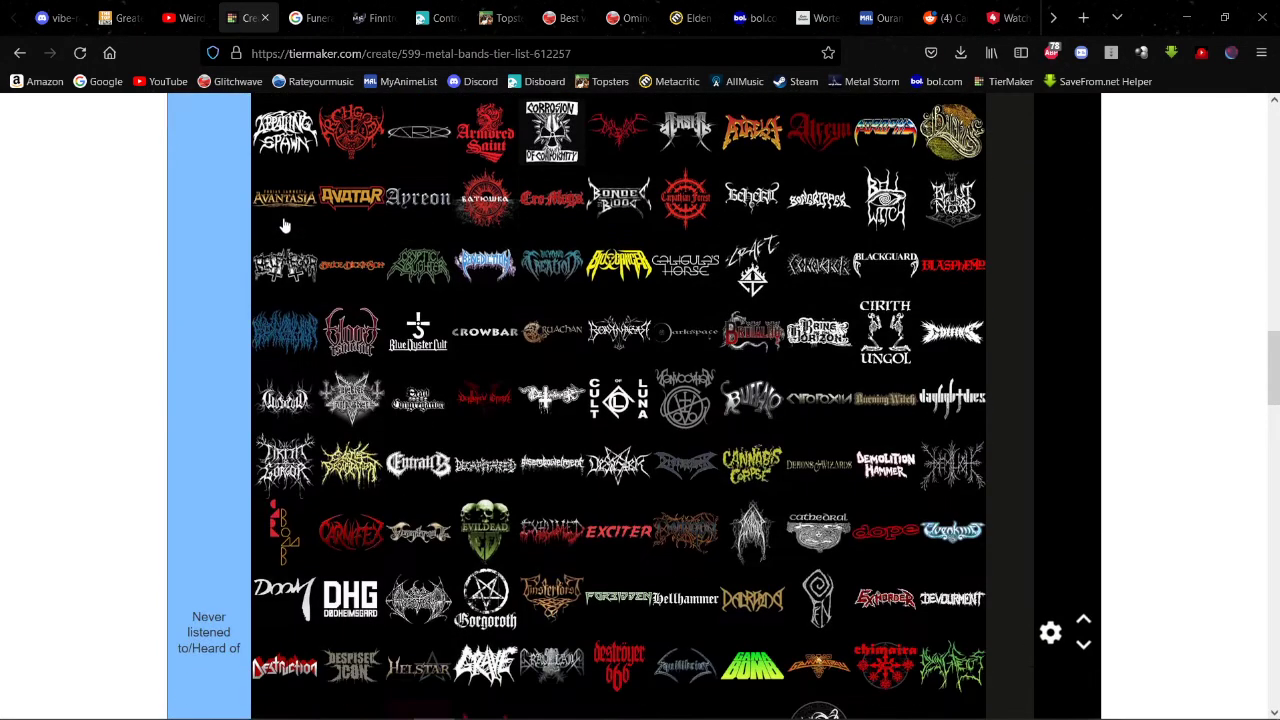
pyautogui.scroll(-4, 285, 228)
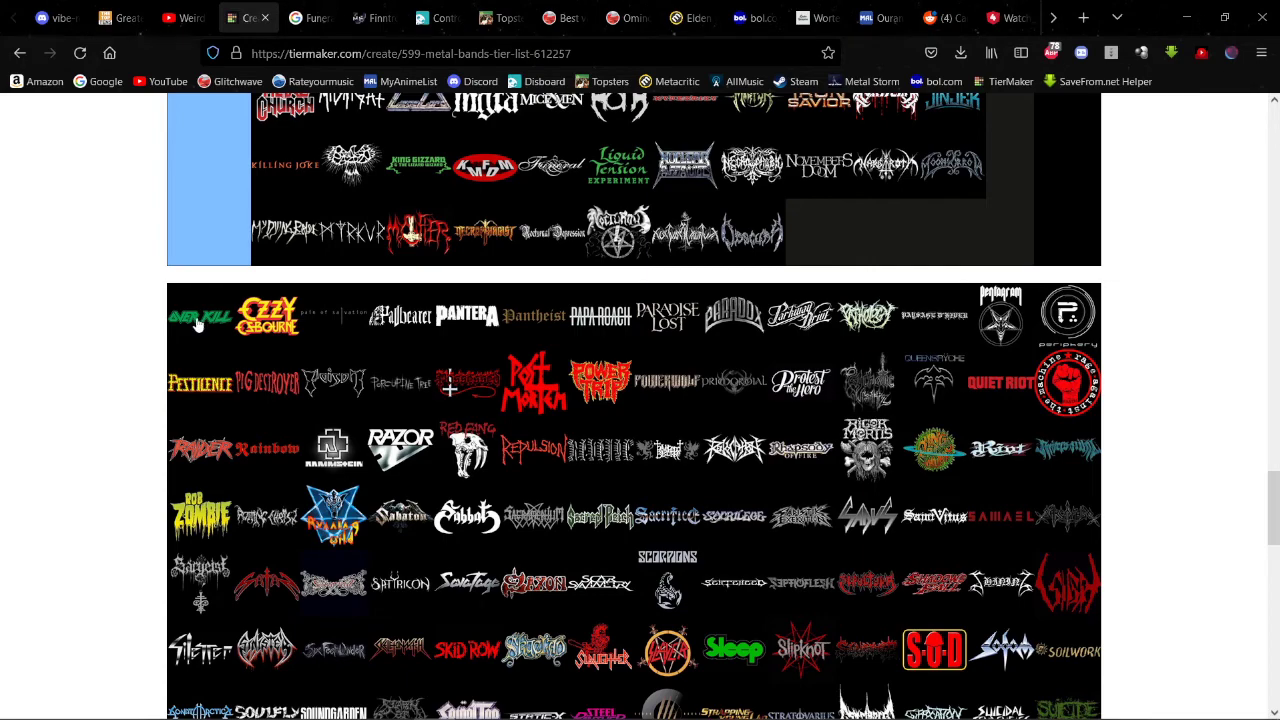
pyautogui.moveTo(199, 323); pyautogui.dragTo(800, 378)
pyautogui.scroll(10, 391, 223)
# Step: Move the Ozzy Osbourne logo from the unsorted pool to the end of Mid-Tier, directly after Orphaned Land
pyautogui.scroll(-10, 437, 171)
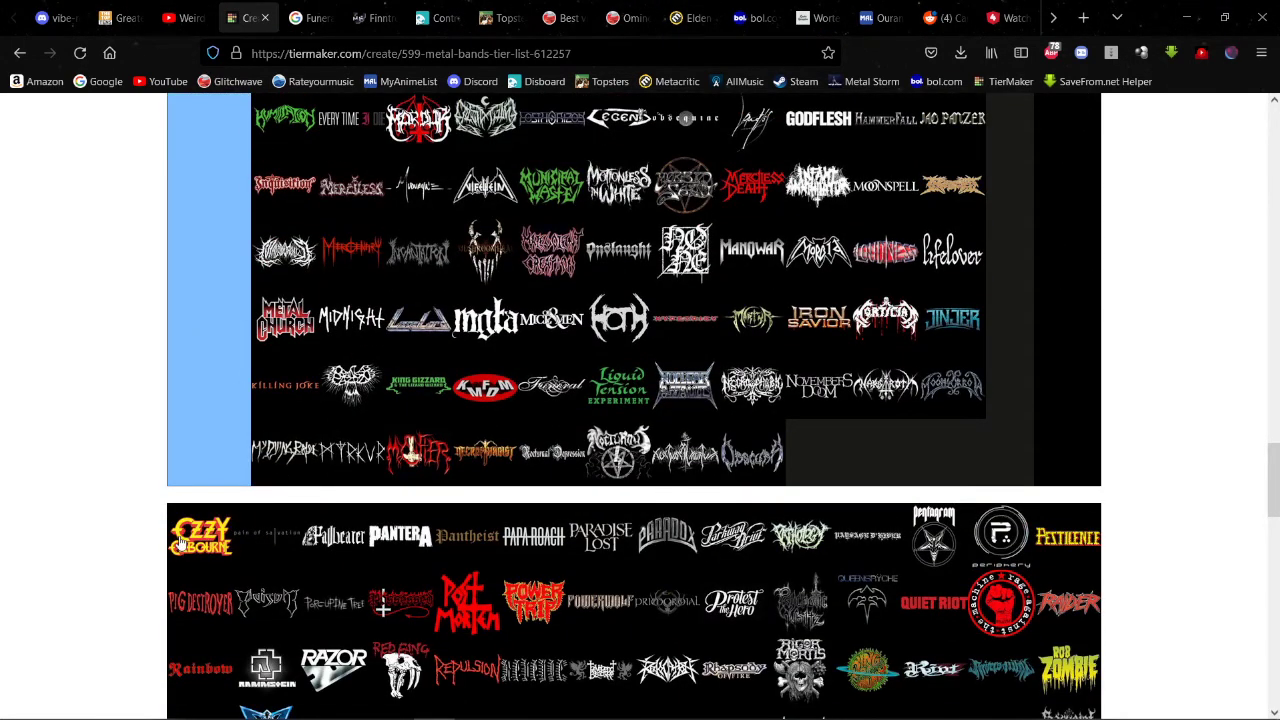
pyautogui.moveTo(185, 540); pyautogui.dragTo(796, 312)
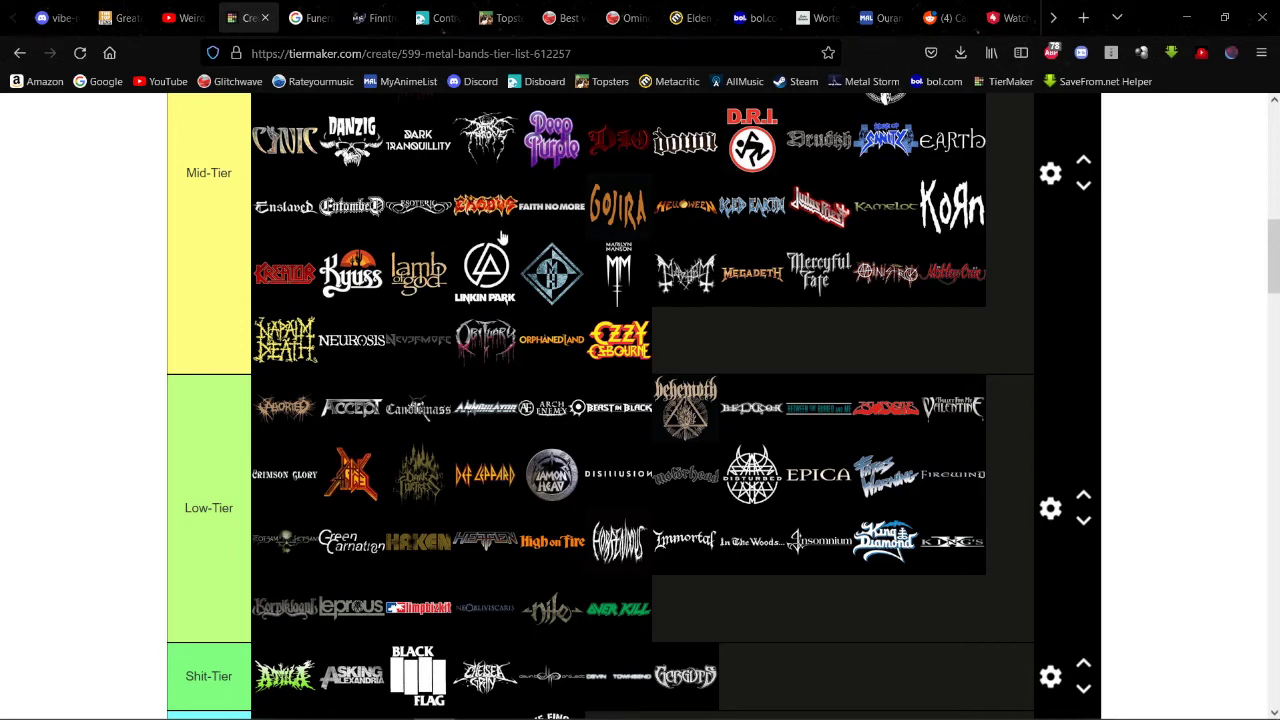
pyautogui.scroll(-4, 505, 235)
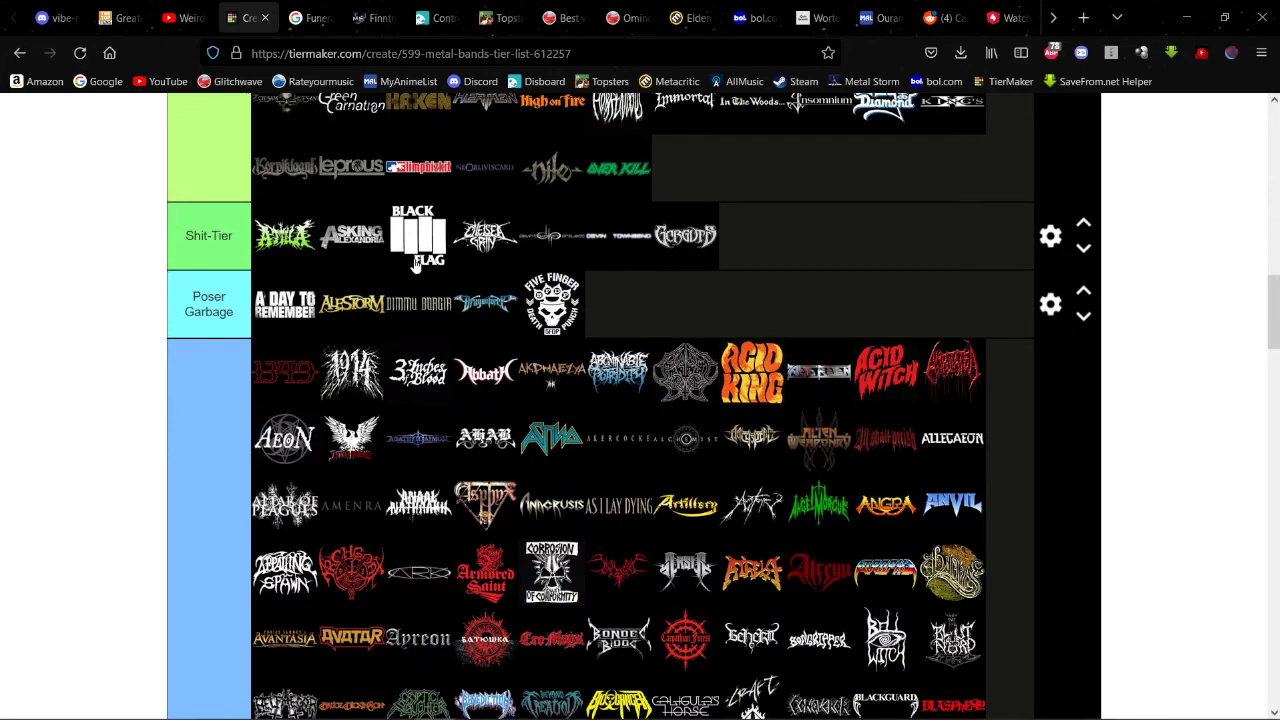
# Step: Move the Pain of Salvation logo from the unsorted pool into the first line of Mid-Tier, directly after Arcturus
pyautogui.scroll(-4, 410, 236)
pyautogui.scroll(4, 380, 175)
pyautogui.scroll(-3, 330, 336)
pyautogui.scroll(-15, 335, 325)
pyautogui.scroll(2, 335, 325)
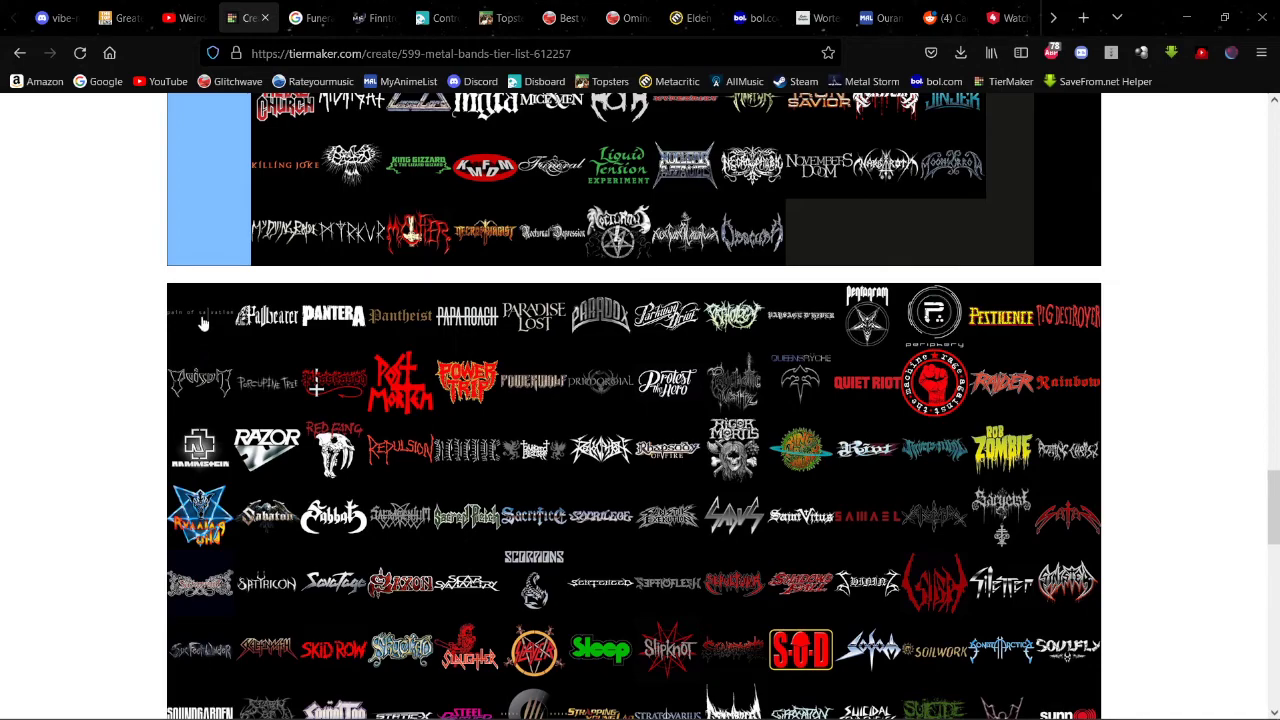
pyautogui.moveTo(203, 323); pyautogui.dragTo(760, 217)
pyautogui.scroll(5, 237, 302)
pyautogui.scroll(3, 223, 300)
pyautogui.scroll(5, 234, 306)
pyautogui.scroll(2, 897, 237)
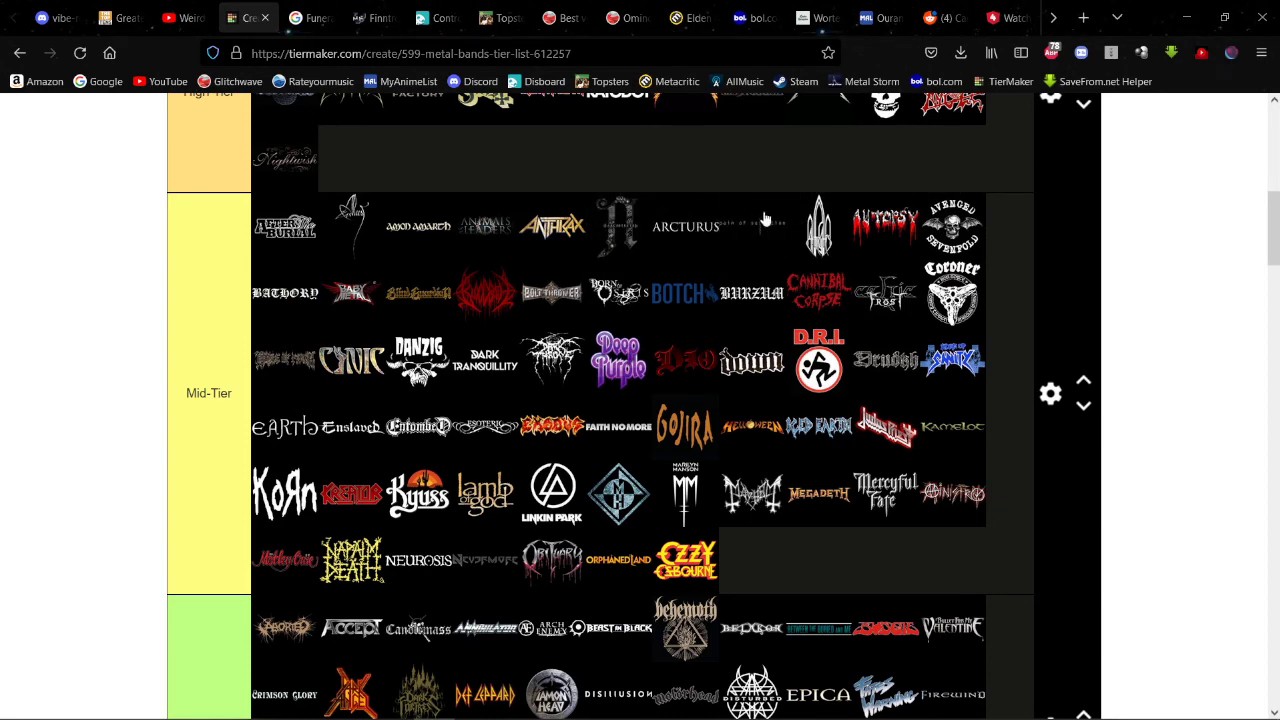
# Step: Place the Pallbearer logo in the "Never listened to/Heard of" row, directly before Nifelheim
pyautogui.scroll(-3, 766, 217)
pyautogui.scroll(-4, 771, 230)
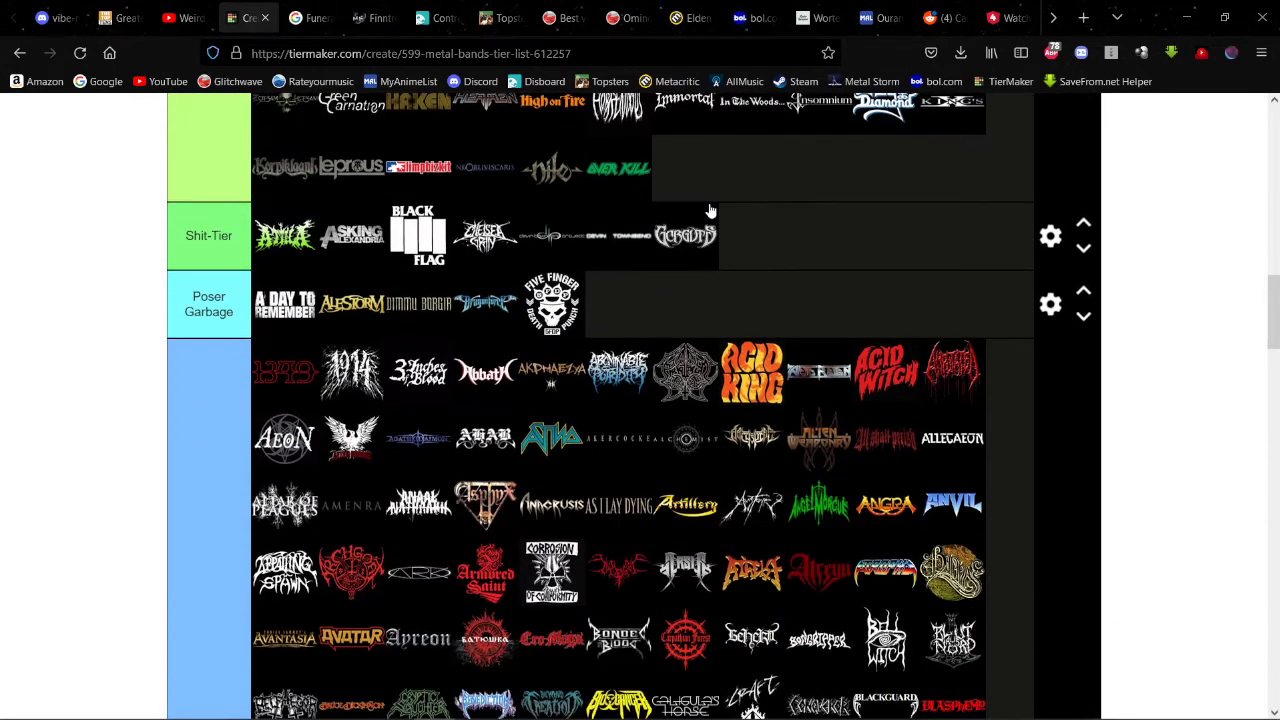
pyautogui.scroll(-10, 489, 286)
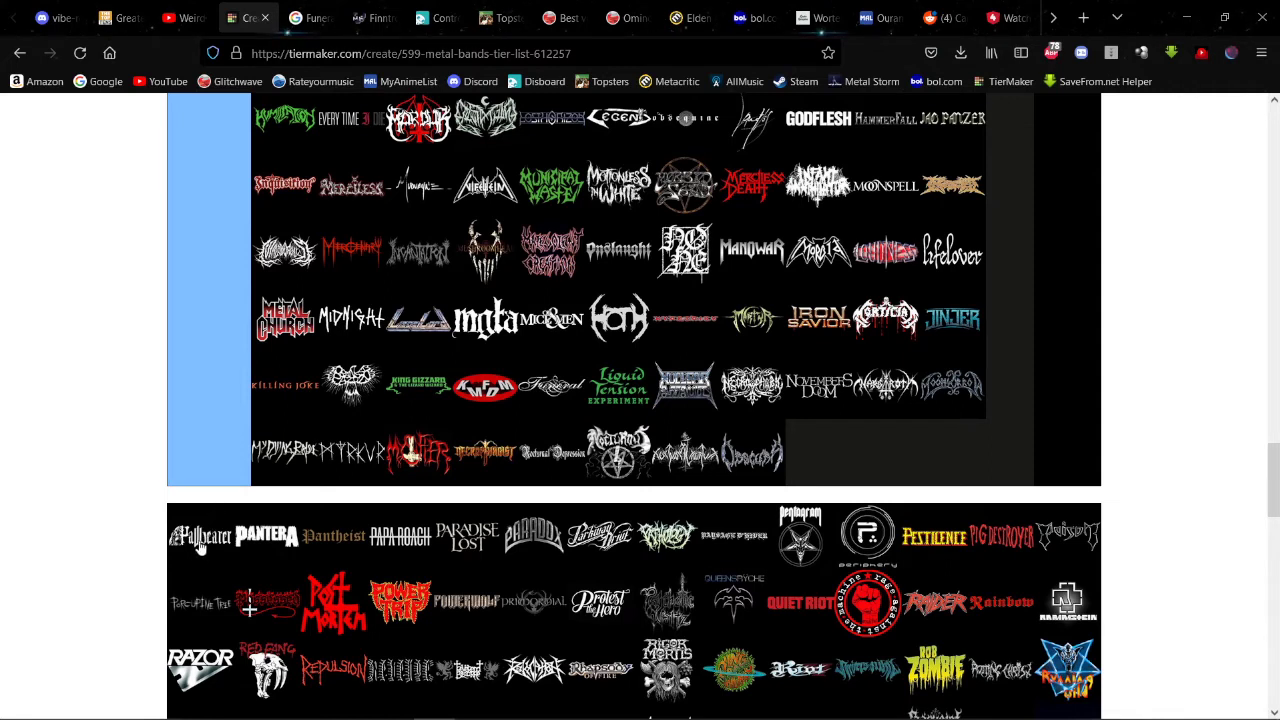
pyautogui.moveTo(201, 541); pyautogui.dragTo(485, 185)
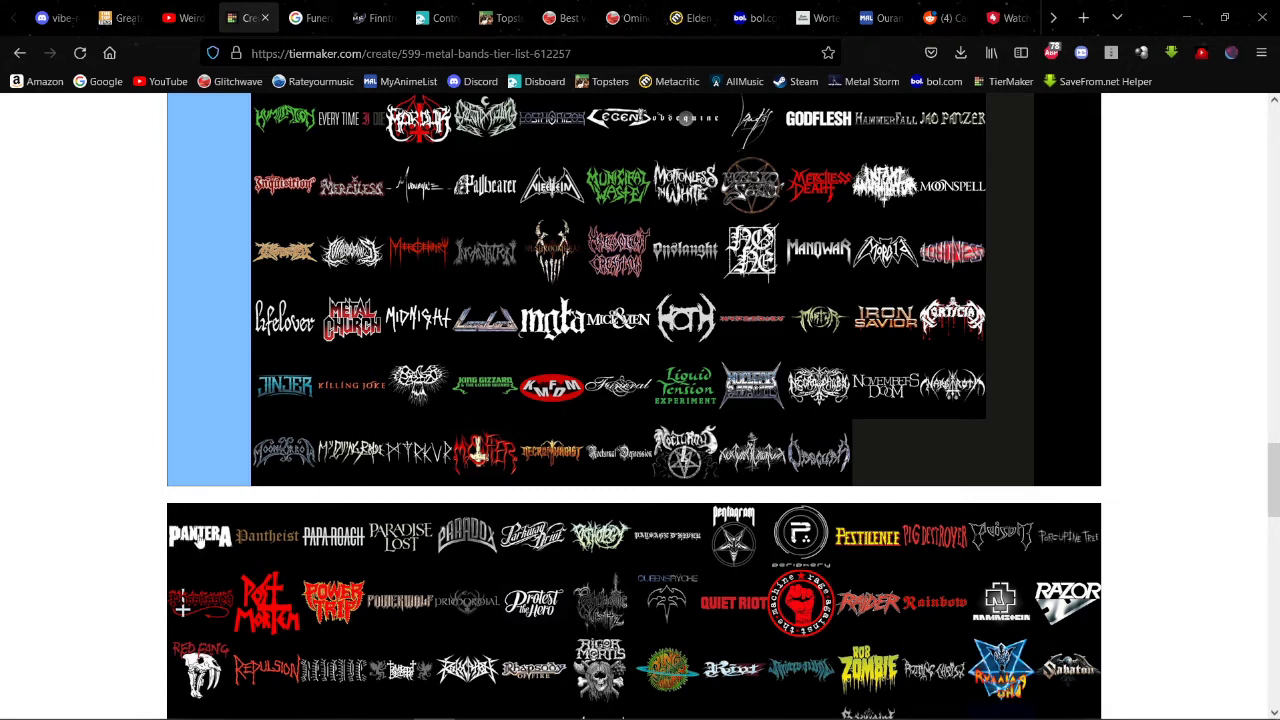
# Step: Move the Pantera logo from the unsorted pool to the end of Mid-Tier, directly after Ozzy Osbourne
pyautogui.moveTo(198, 538); pyautogui.dragTo(210, 514)
pyautogui.moveTo(191, 545); pyautogui.dragTo(891, 348)
pyautogui.scroll(5, 449, 403)
pyautogui.scroll(10, 432, 372)
pyautogui.scroll(3, 483, 385)
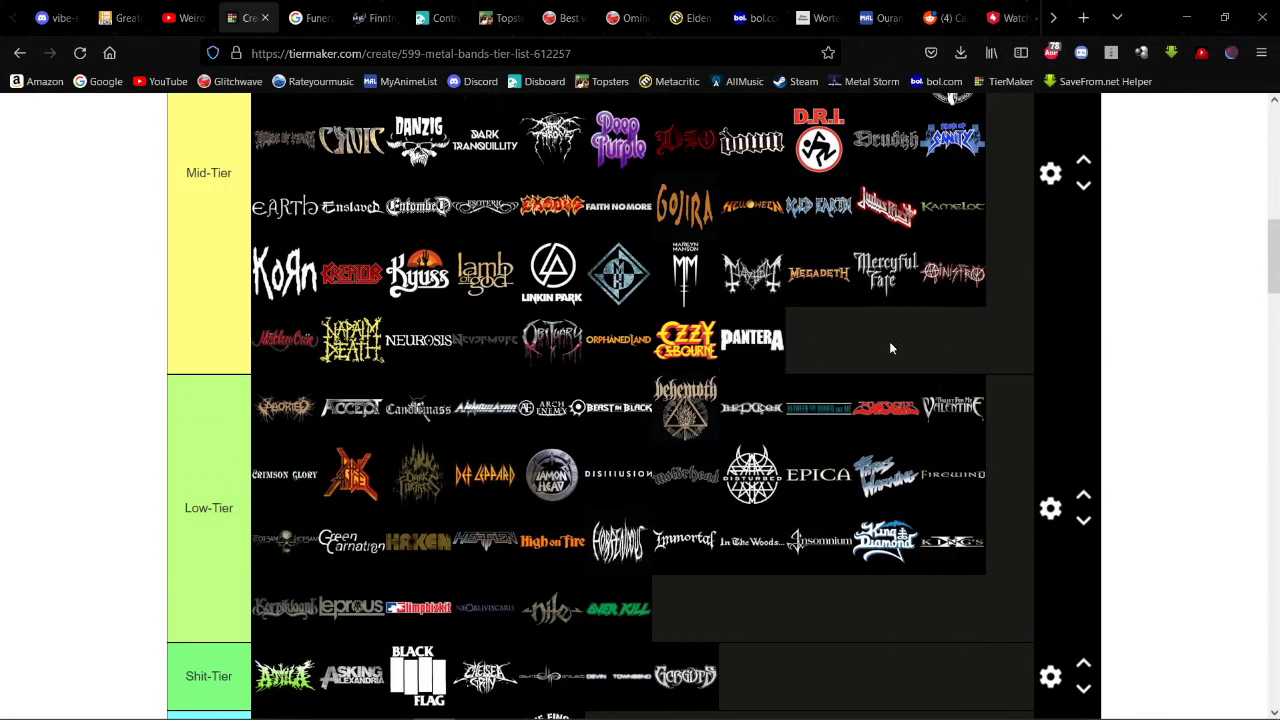
pyautogui.scroll(5, 690, 285)
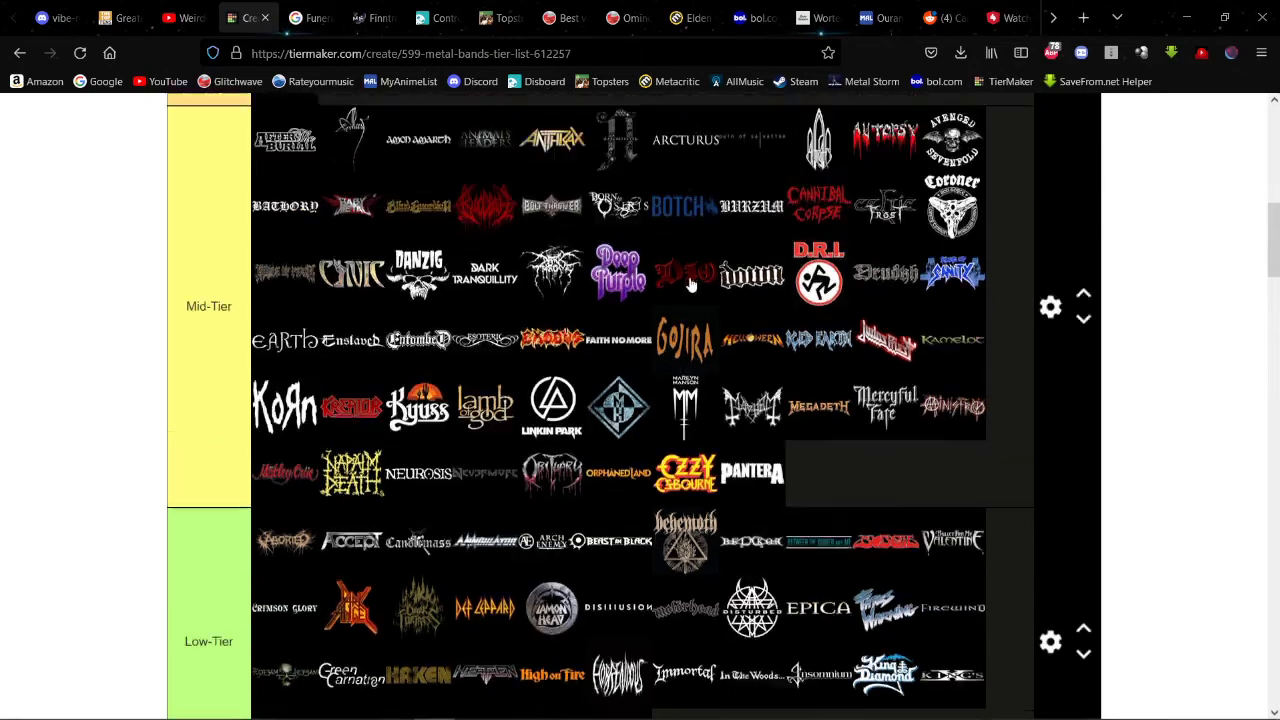
# Step: Place the Pantheist logo in the "Never listened to/Heard of" row, directly after My Dying Bride
pyautogui.scroll(-15, 660, 290)
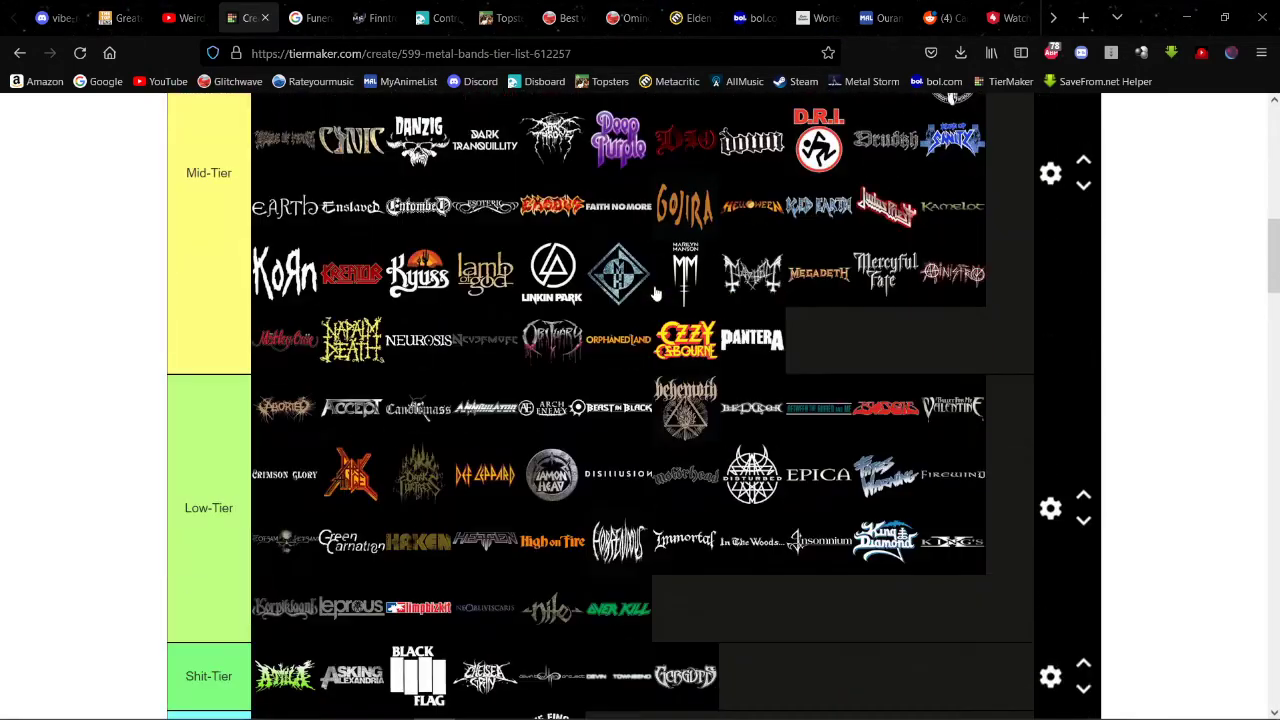
pyautogui.scroll(-4, 620, 297)
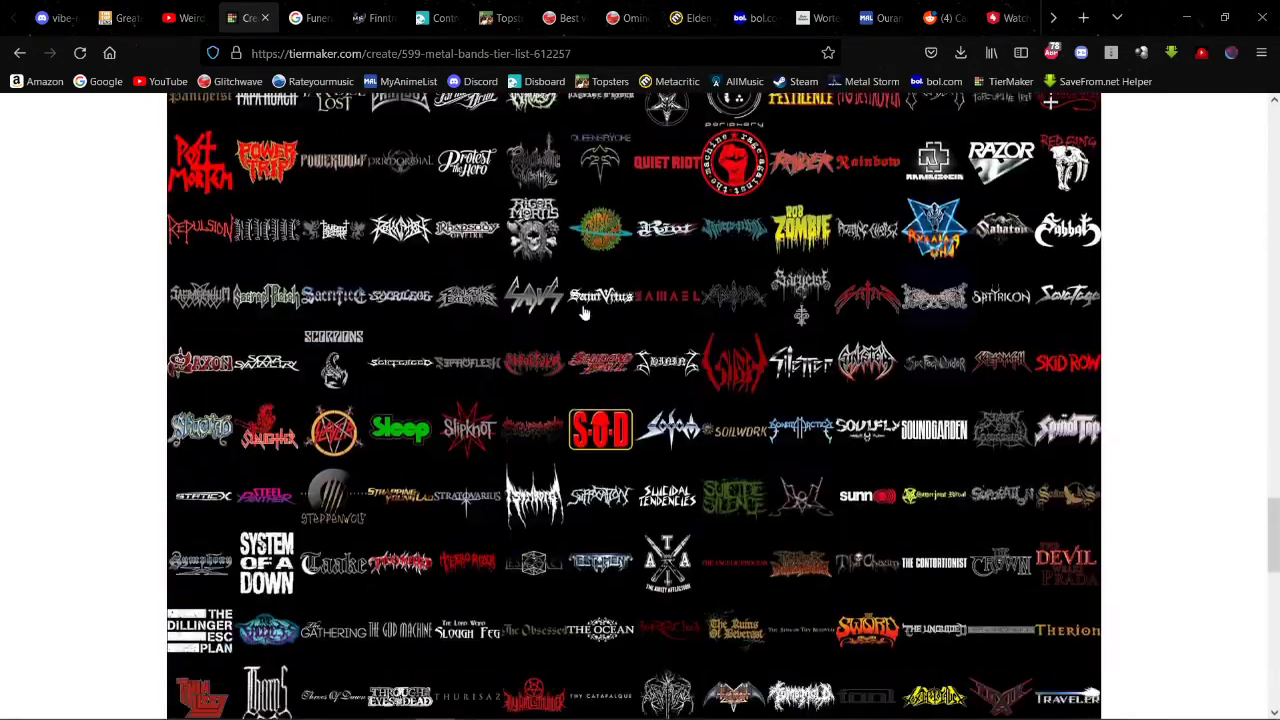
pyautogui.scroll(2, 583, 309)
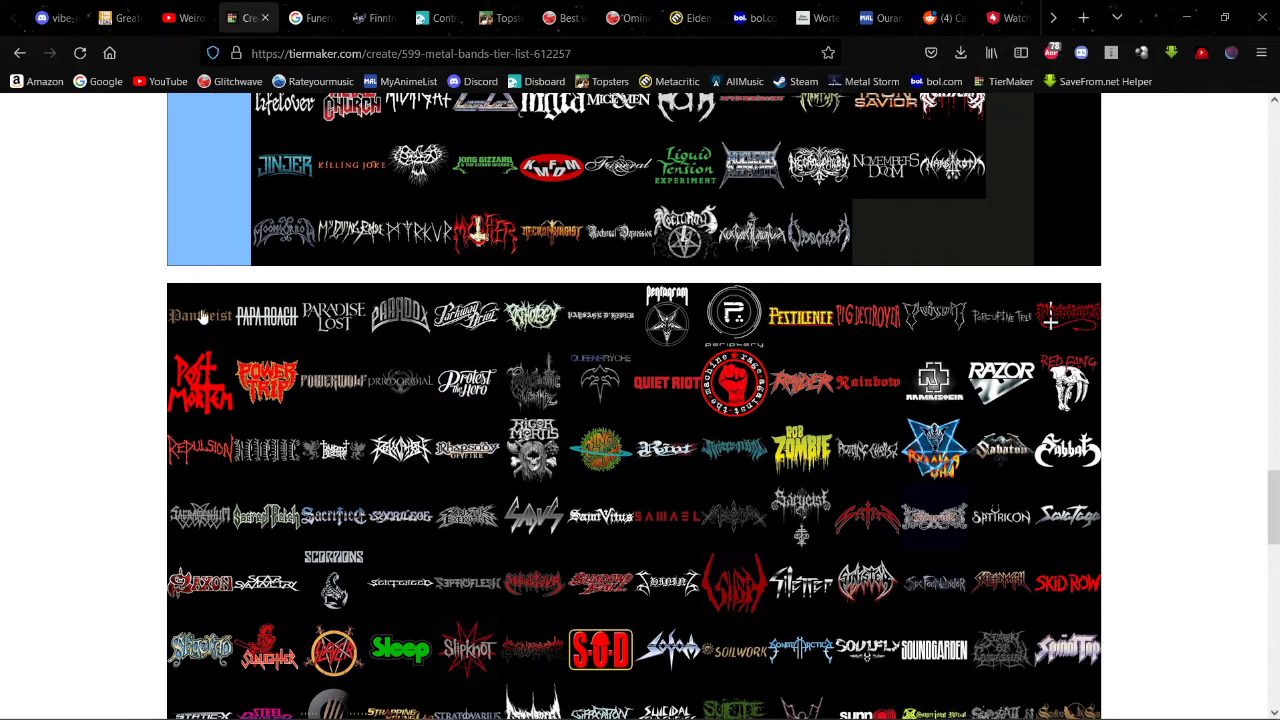
pyautogui.moveTo(193, 332); pyautogui.dragTo(418, 232)
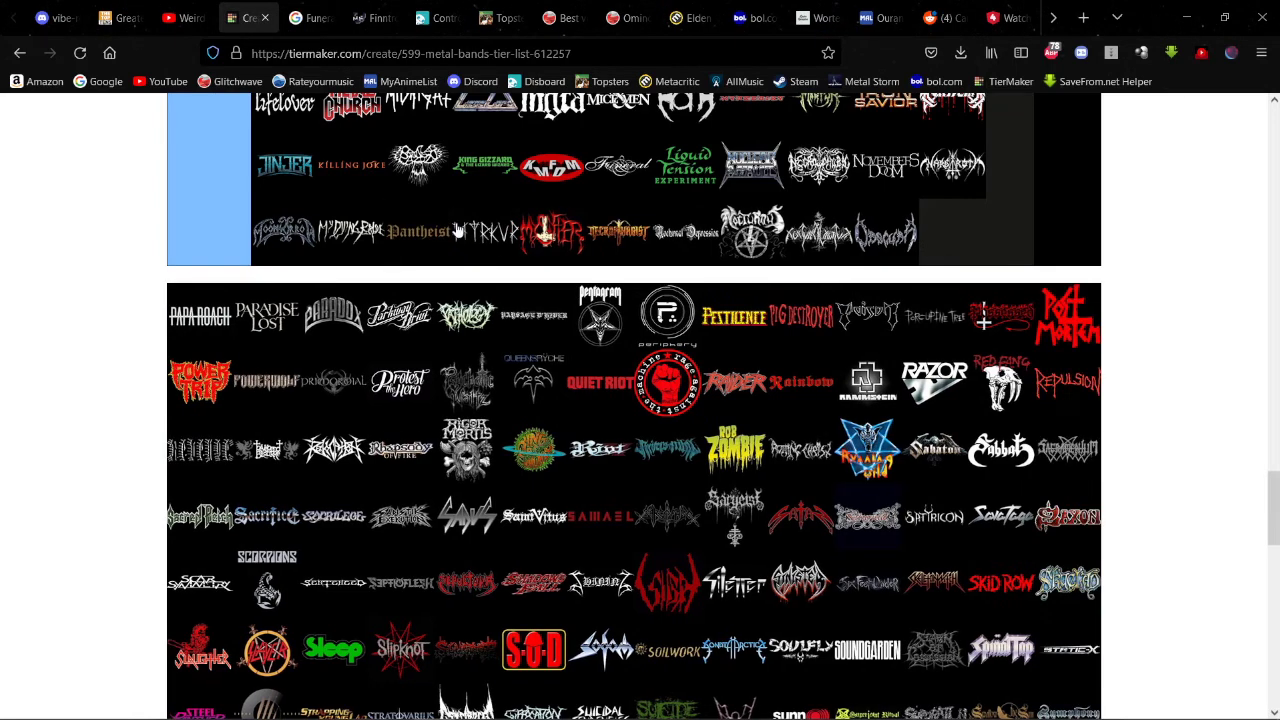
# Step: Move the Papa Roach logo from the unsorted pool to the end of Shit-Tier, directly after Gorguts
pyautogui.moveTo(202, 337); pyautogui.dragTo(738, 278)
pyautogui.scroll(-4, 440, 270)
pyautogui.scroll(-15, 440, 260)
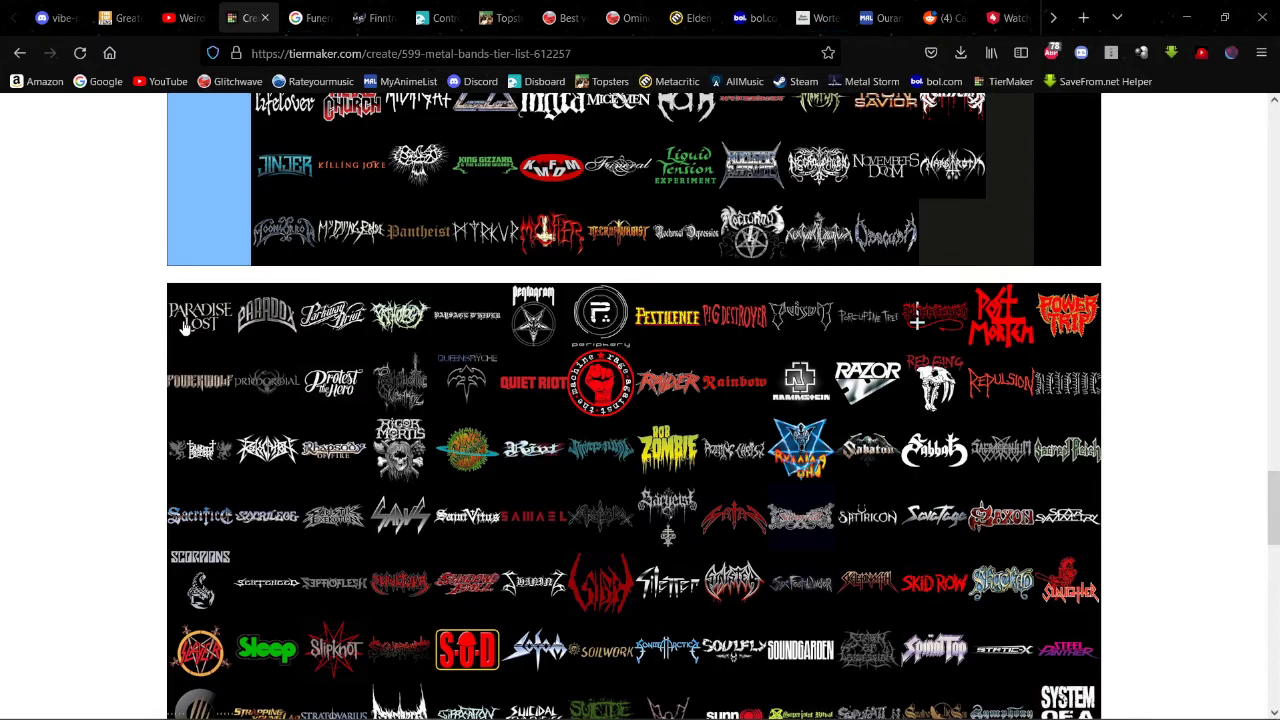
# Step: Move the Paradise Lost logo from the unsorted pool to the end of High-Tier, directly after Nightwish
pyautogui.moveTo(186, 322); pyautogui.dragTo(490, 375)
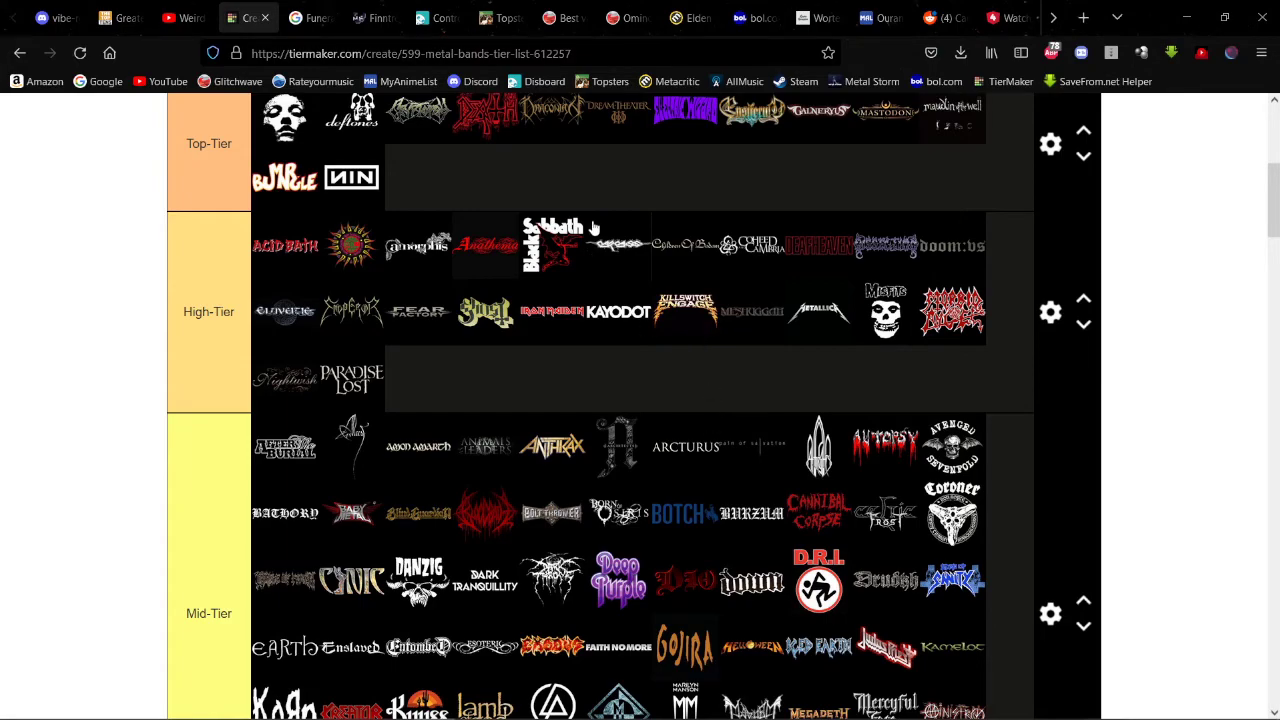
pyautogui.scroll(-9, 478, 378)
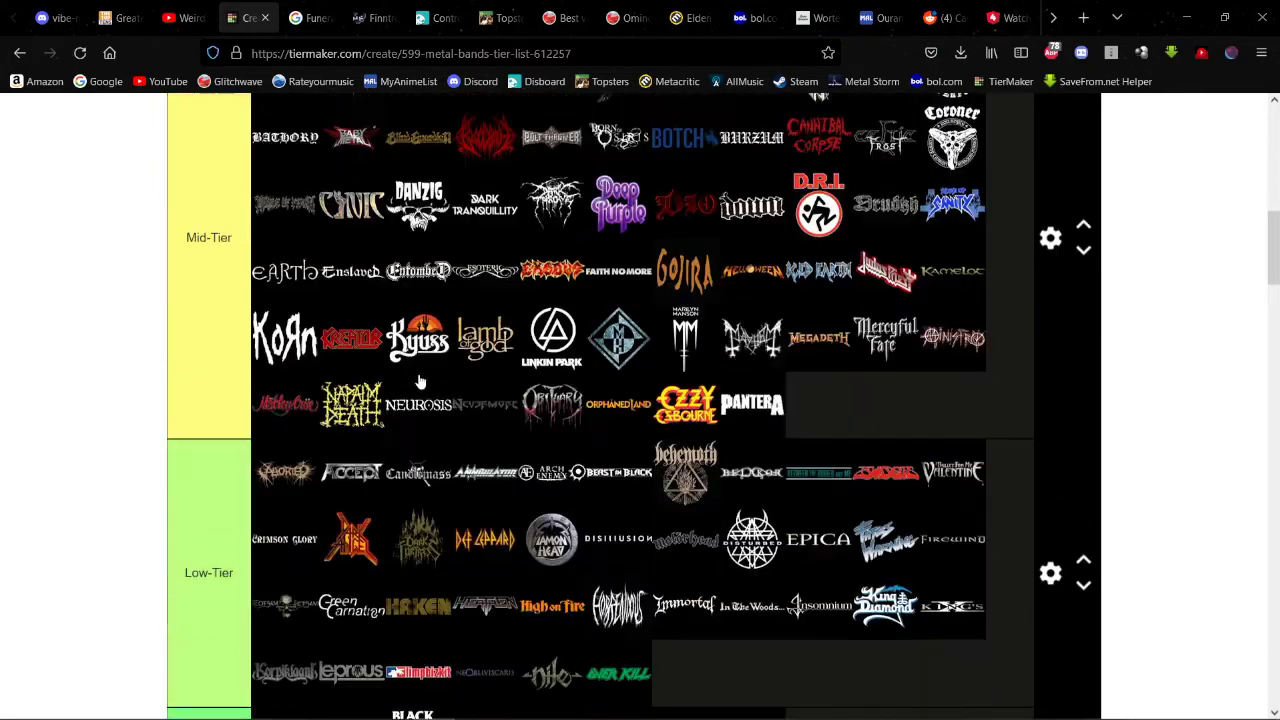
# Step: Place the Paradox, Parkway Drive, Pathology, Paysage d'Hiver and Pentagram logos in the "Never listened to/Heard of" row
pyautogui.scroll(-15, 437, 340)
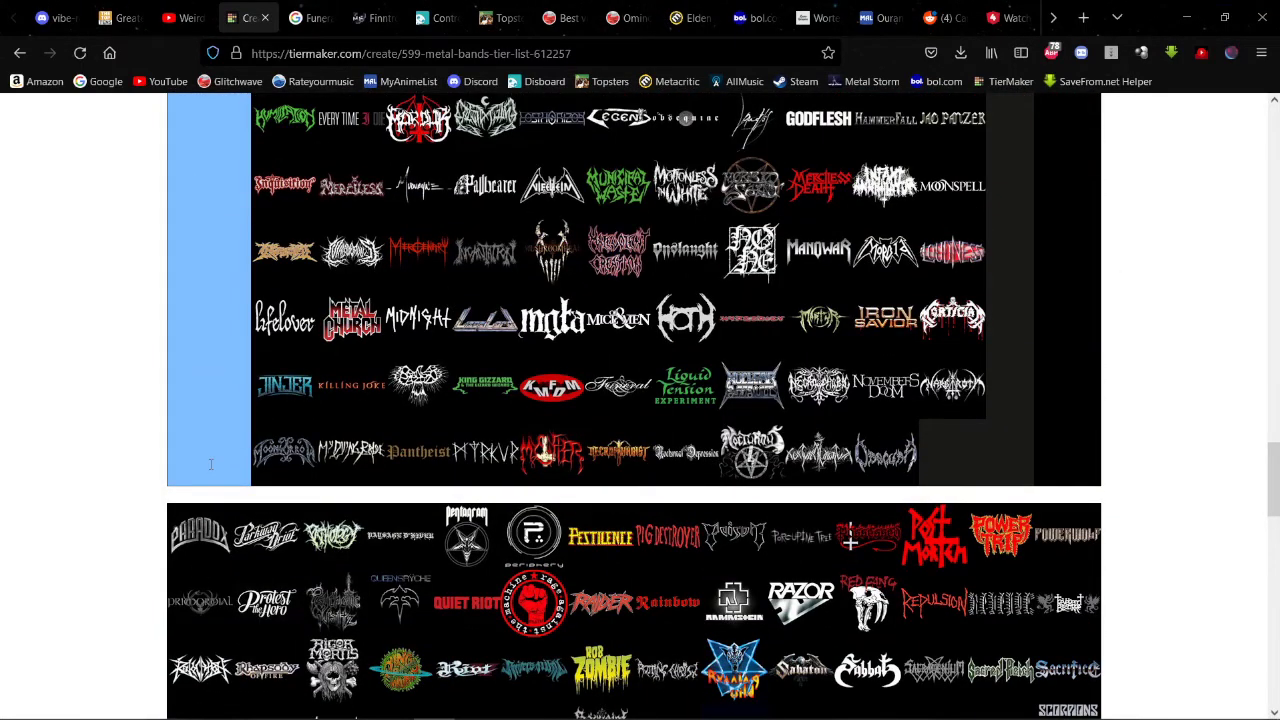
pyautogui.moveTo(208, 540); pyautogui.dragTo(485, 184)
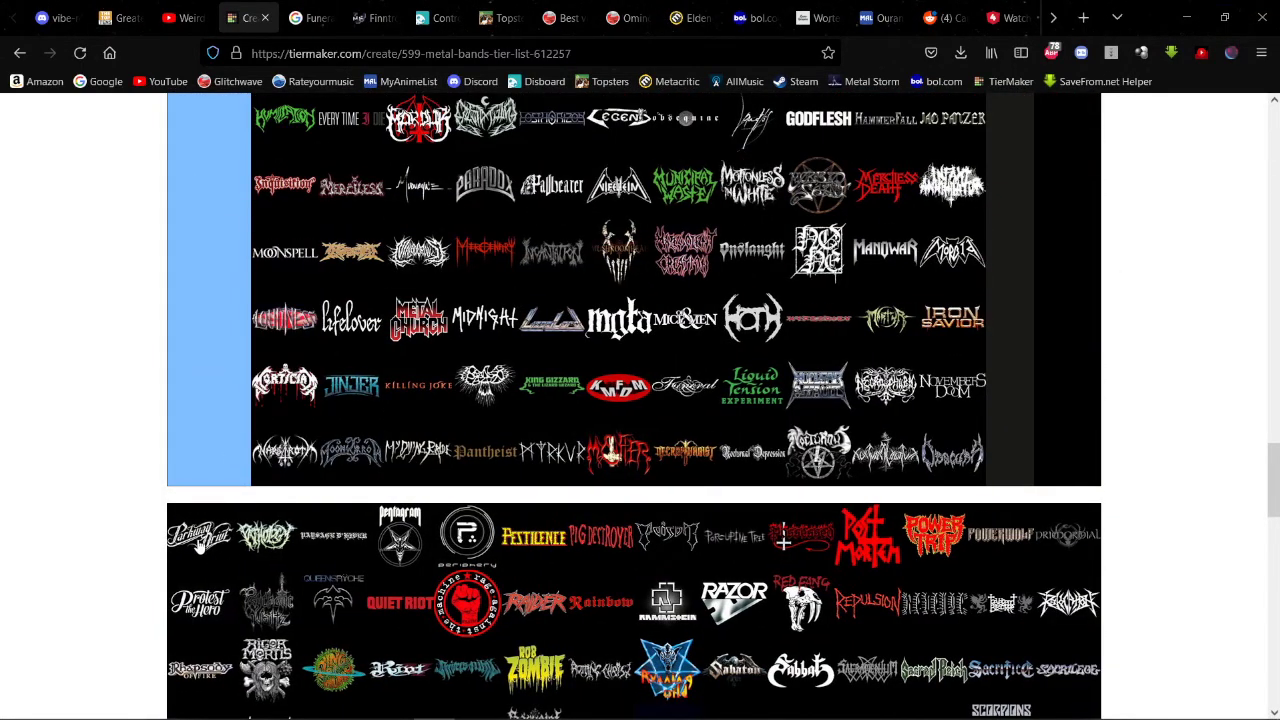
pyautogui.moveTo(200, 543); pyautogui.dragTo(345, 370)
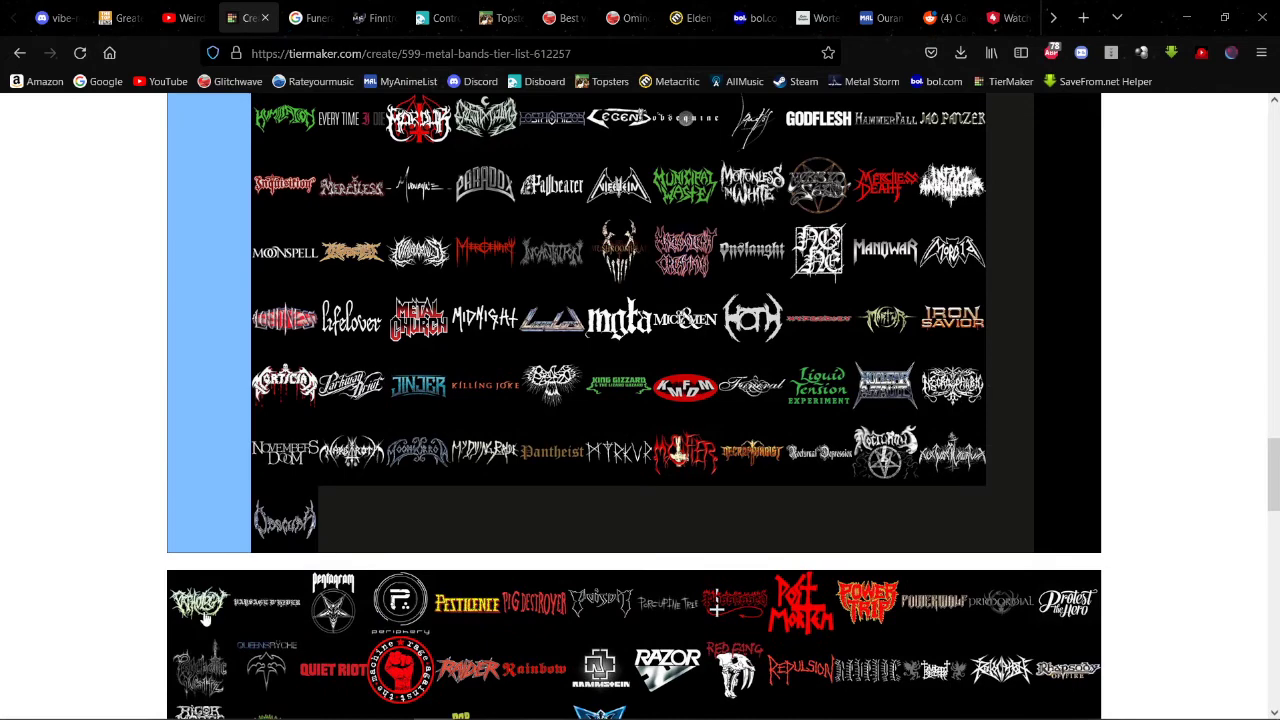
pyautogui.moveTo(187, 598); pyautogui.dragTo(325, 450)
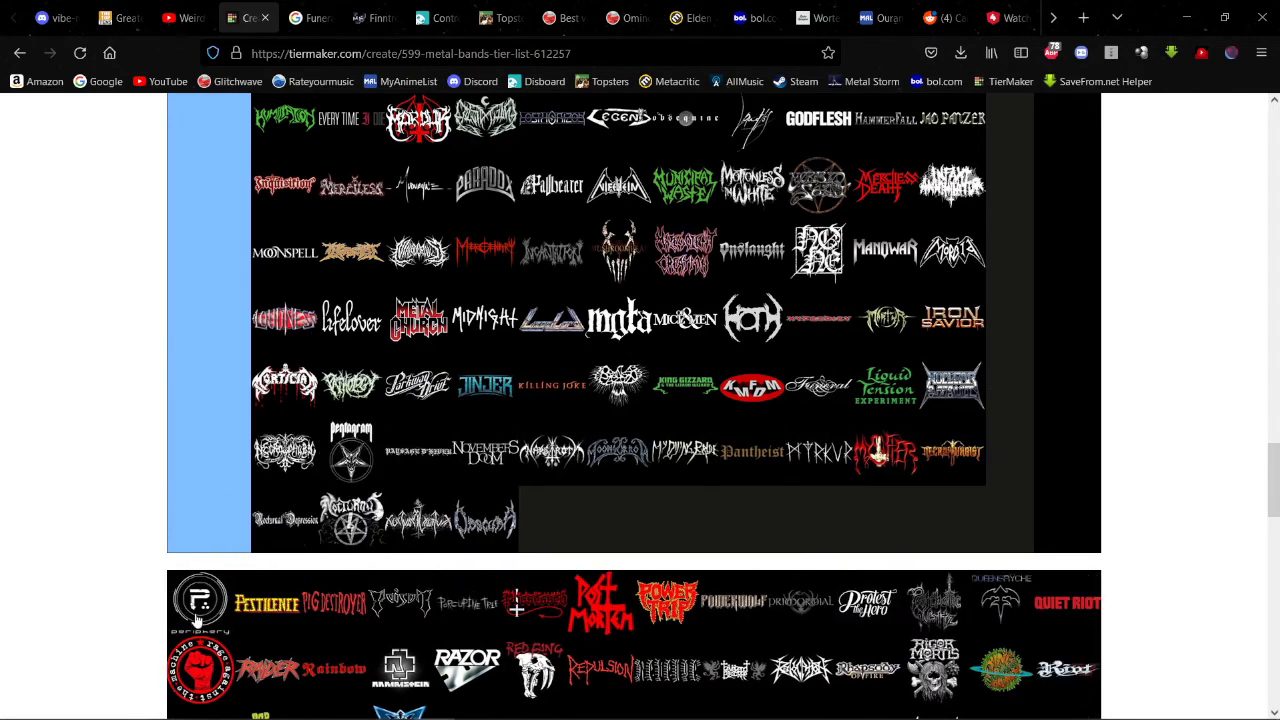
# Step: Move the Periphery logo from the unsorted pool to the end of Low-Tier, directly after Overkill
pyautogui.moveTo(197, 615); pyautogui.dragTo(914, 409)
pyautogui.scroll(5, 200, 612)
pyautogui.scroll(10, 200, 612)
pyautogui.scroll(-3, 194, 600)
# Step: Move the Pestilence logo from the unsorted pool to the end of Low-Tier, directly after Periphery
pyautogui.scroll(-15, 914, 409)
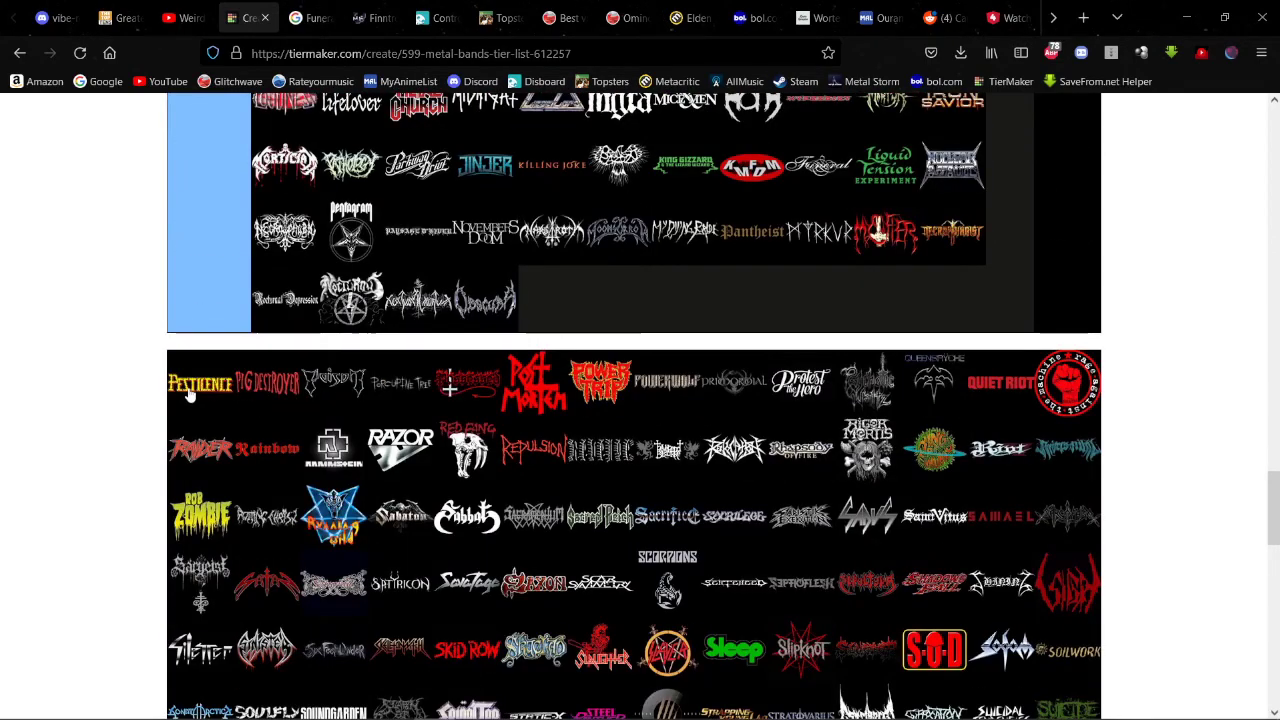
pyautogui.moveTo(189, 382); pyautogui.dragTo(866, 390)
pyautogui.scroll(1, 422, 183)
pyautogui.scroll(10, 422, 185)
# Step: Move the Pig Destroyer logo from the unsorted pool to the end of Low-Tier, directly after Pestilence
pyautogui.scroll(-15, 263, 360)
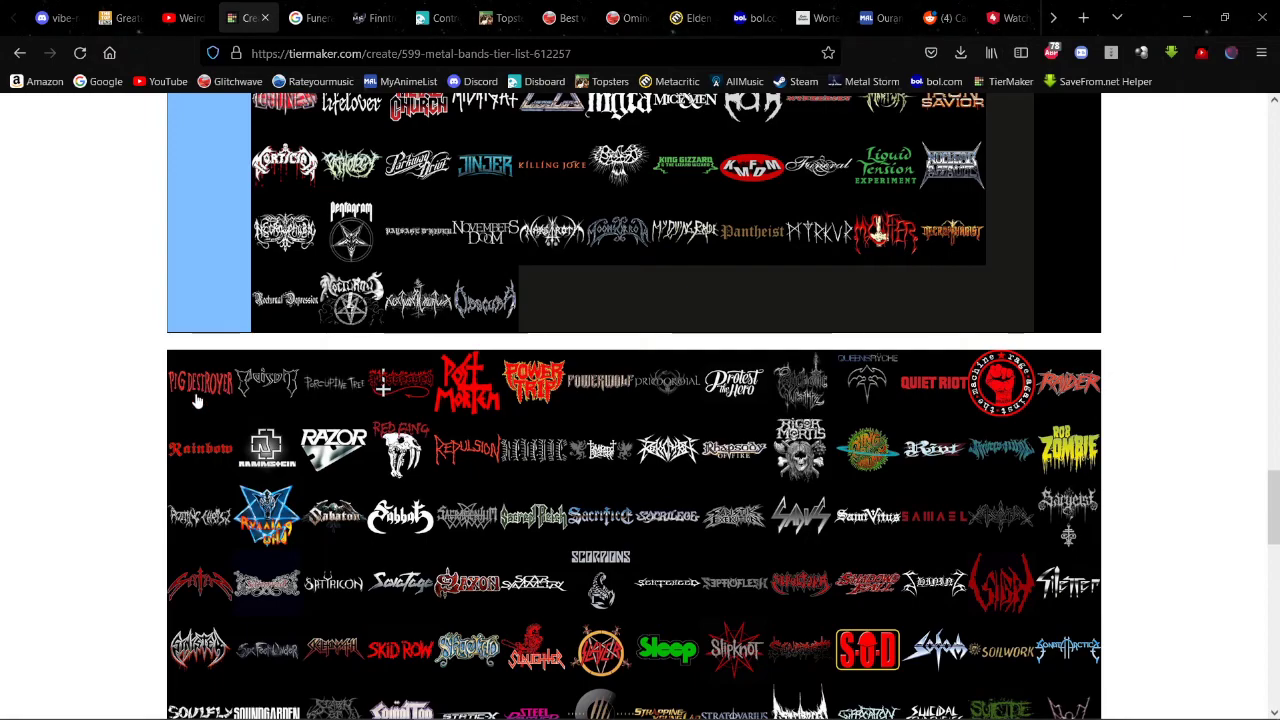
pyautogui.moveTo(197, 400); pyautogui.dragTo(1000, 420)
pyautogui.scroll(2, 309, 286)
pyautogui.scroll(10, 314, 290)
pyautogui.scroll(2, 300, 323)
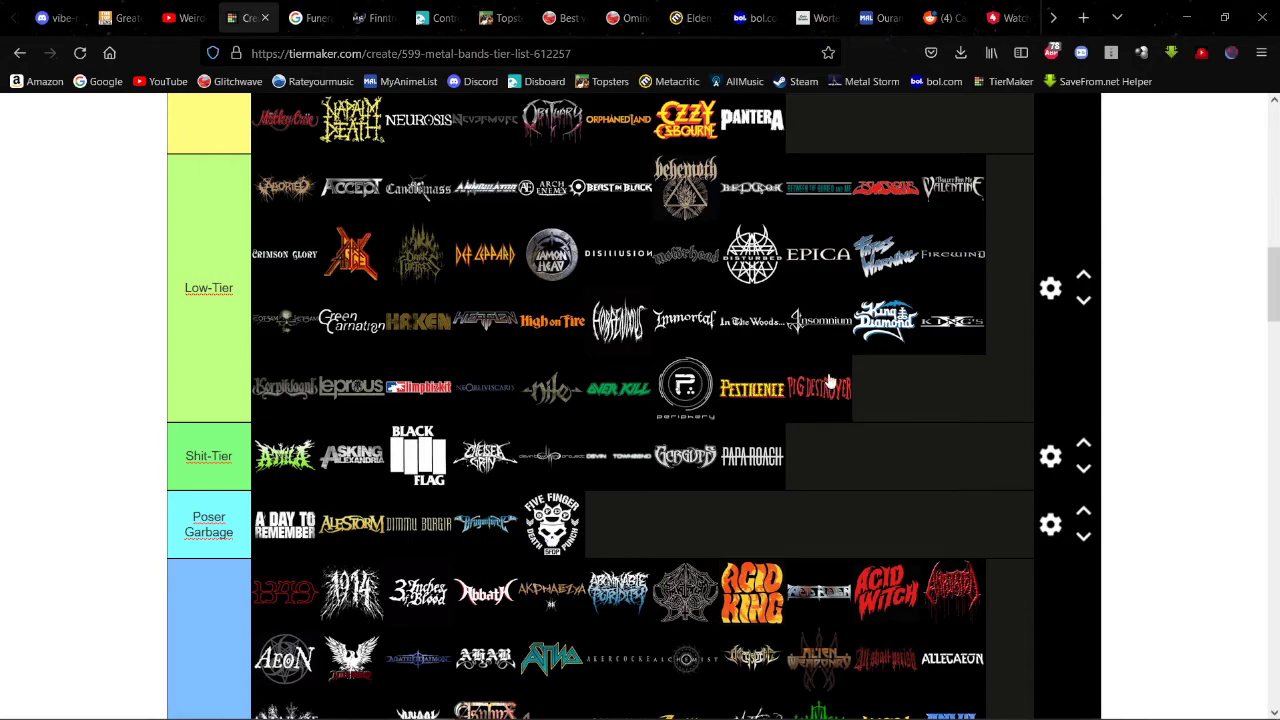
# Step: Place the grey logo preceding Porcupine Tree in the unsorted pool into the "Never listened to/Heard of" row, directly after Lifelover
pyautogui.scroll(-8, 352, 327)
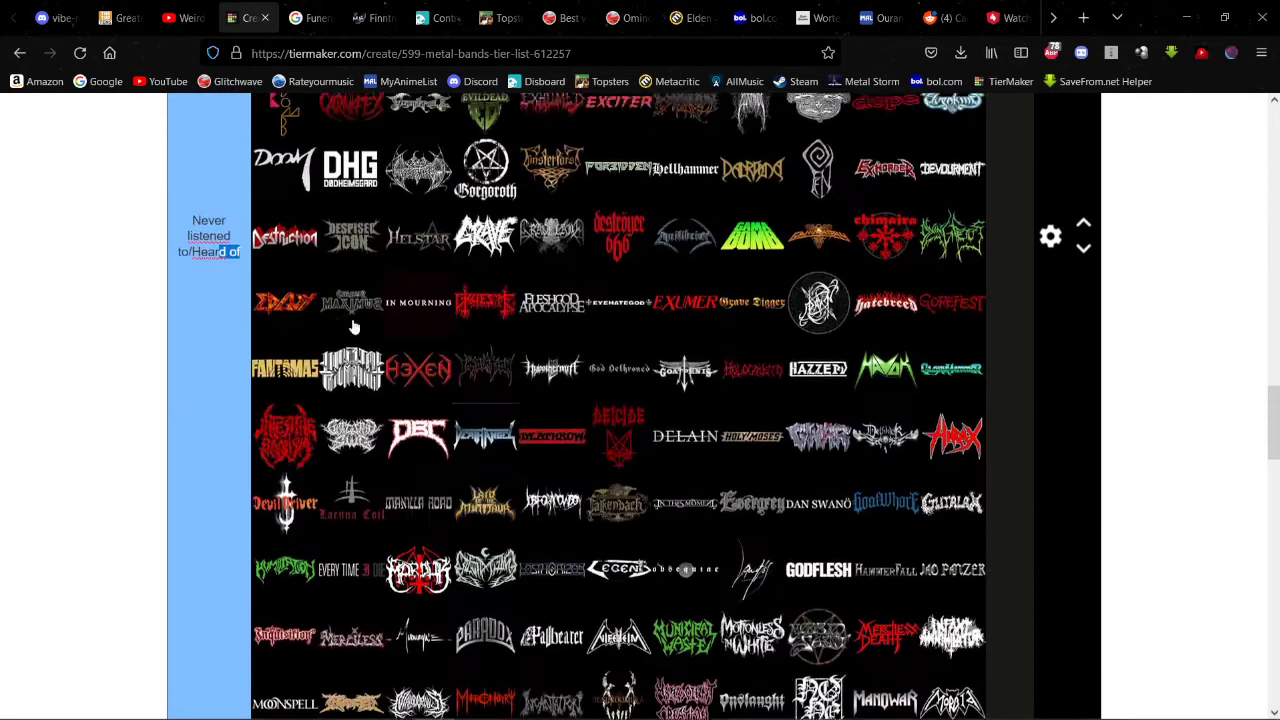
pyautogui.scroll(-5, 352, 320)
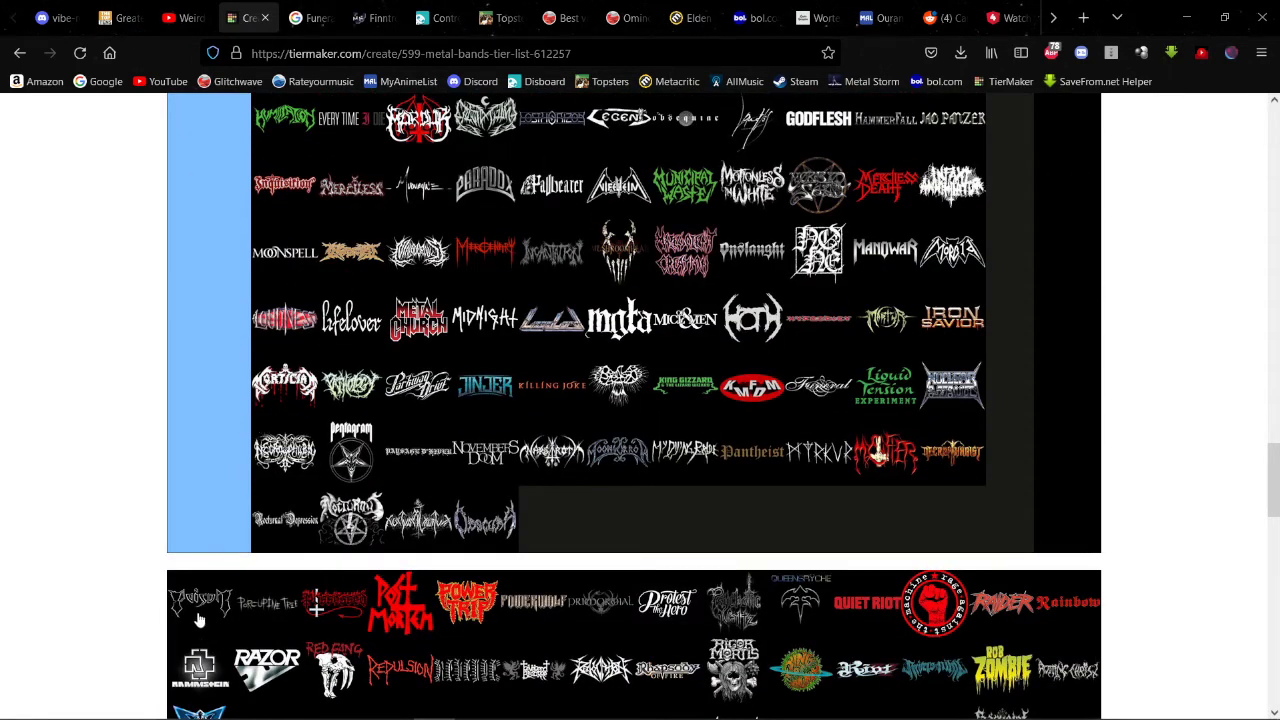
pyautogui.moveTo(199, 603); pyautogui.dragTo(418, 318)
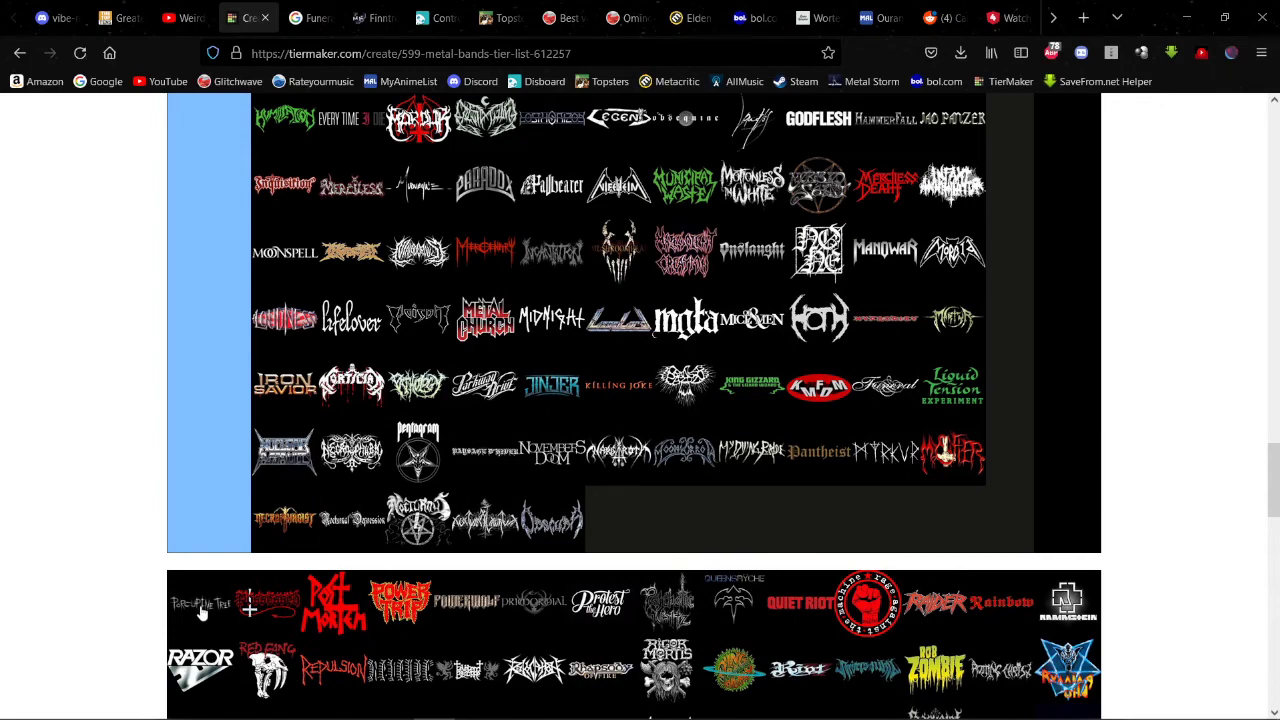
# Step: Move the Porcupine Tree logo from the unsorted pool to the end of Top-Tier, directly after NIN
pyautogui.moveTo(200, 610); pyautogui.dragTo(410, 405)
pyautogui.scroll(15, 214, 549)
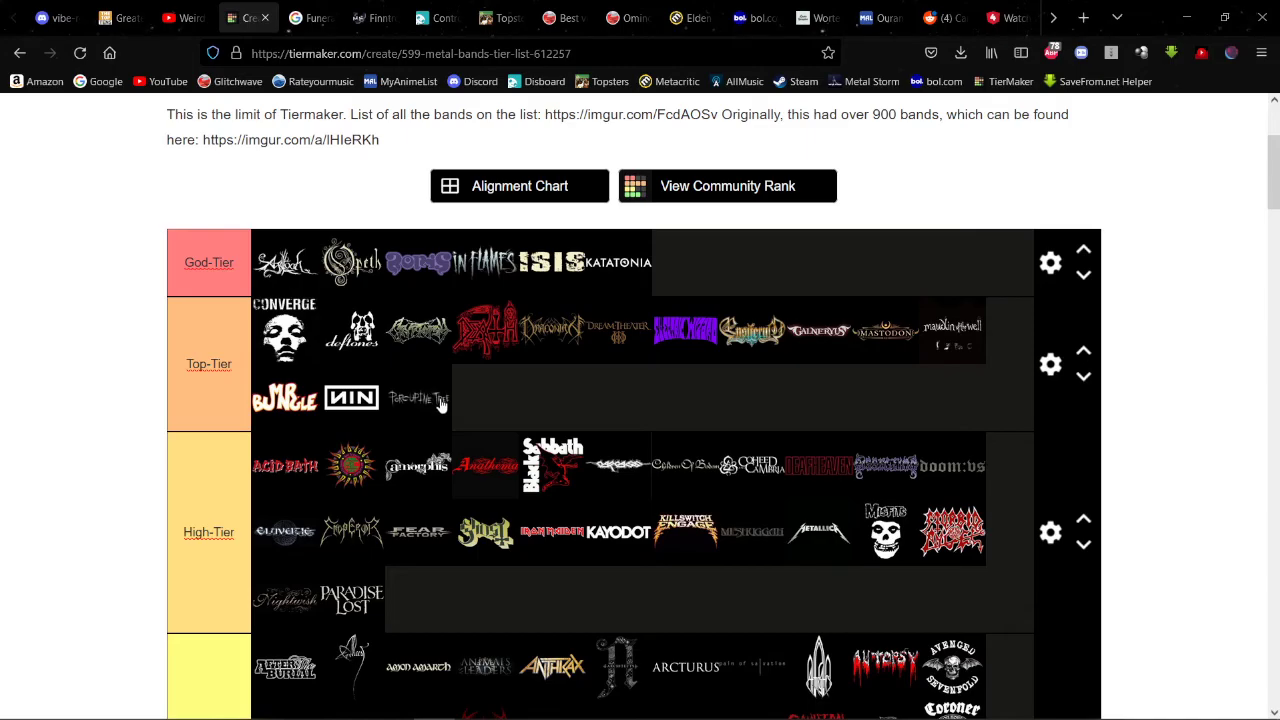
# Step: Move the red Possessed logo from the unsorted pool to the end of Low-Tier, directly after Pig Destroyer
pyautogui.scroll(-15, 460, 360)
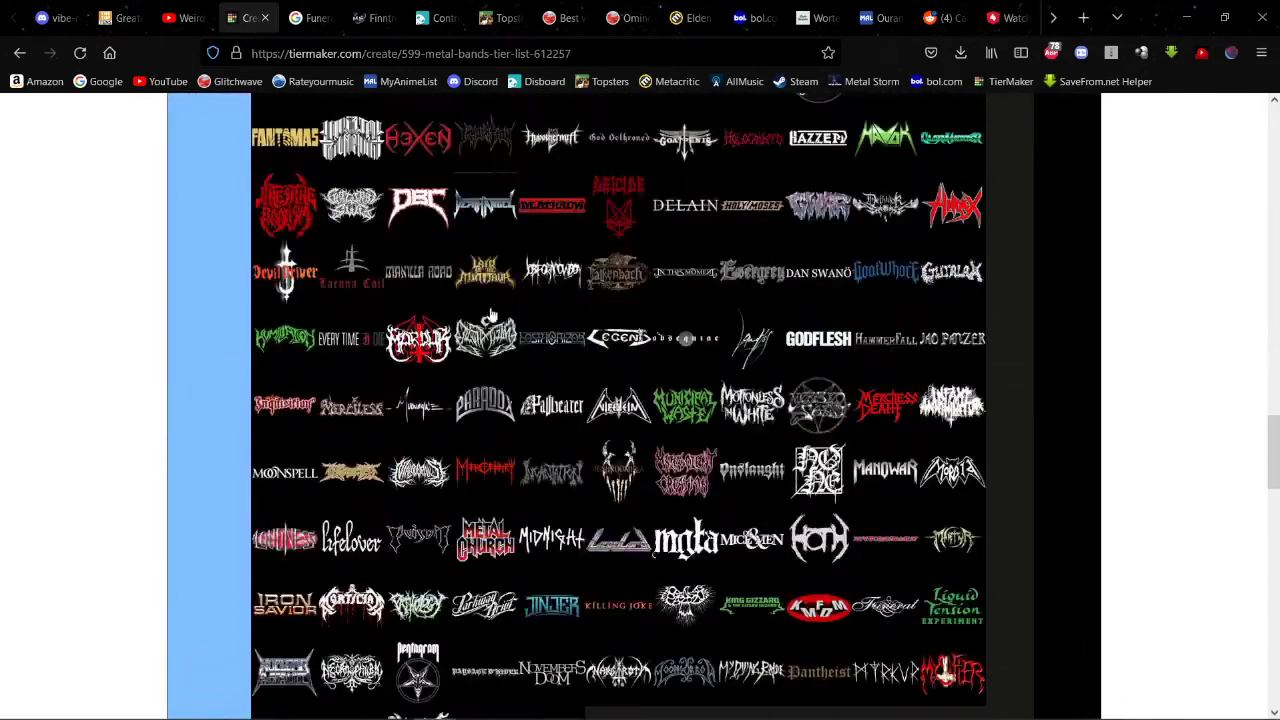
pyautogui.scroll(-8, 490, 312)
pyautogui.scroll(5, 490, 312)
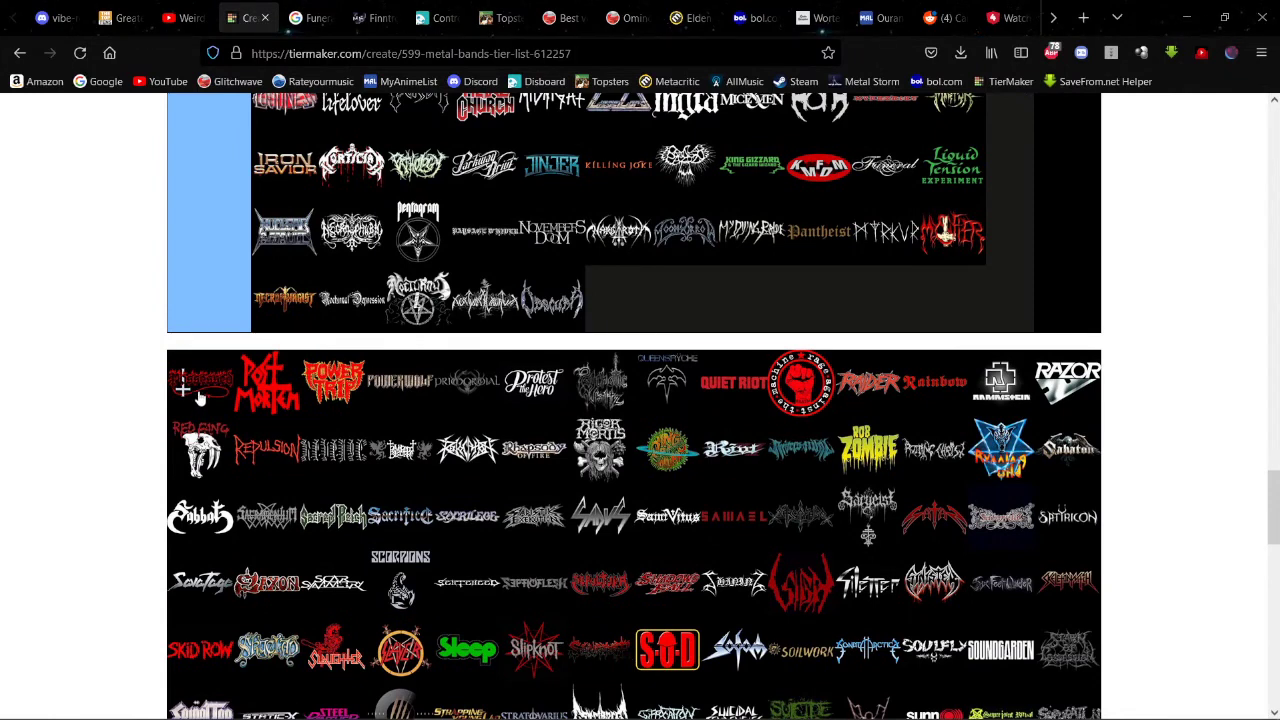
pyautogui.moveTo(198, 398); pyautogui.dragTo(493, 346)
pyautogui.scroll(15, 257, 351)
pyautogui.scroll(-10, 440, 335)
pyautogui.scroll(3, 486, 300)
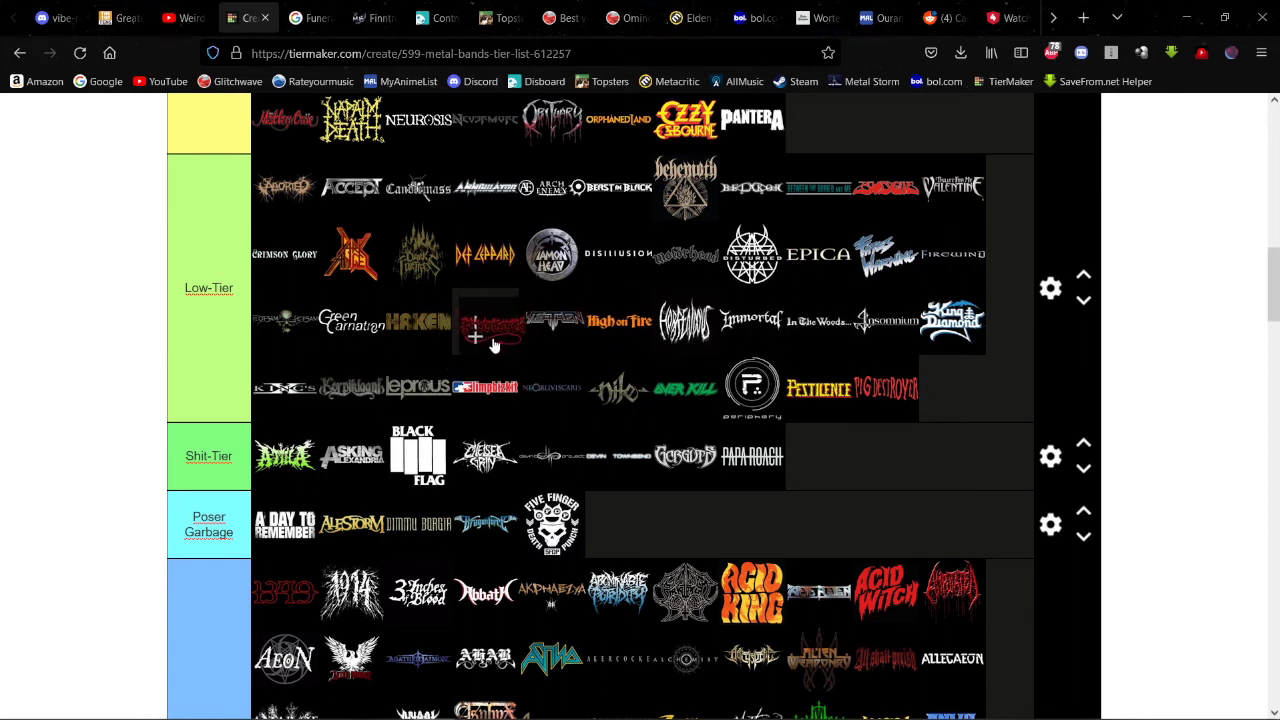
pyautogui.moveTo(493, 346); pyautogui.dragTo(936, 377)
# Step: Place the Post Mortem, Power Trip and Powerwolf logos in the "Never listened to/Heard of" row, around Iron Savior and Mortician
pyautogui.scroll(-15, 471, 409)
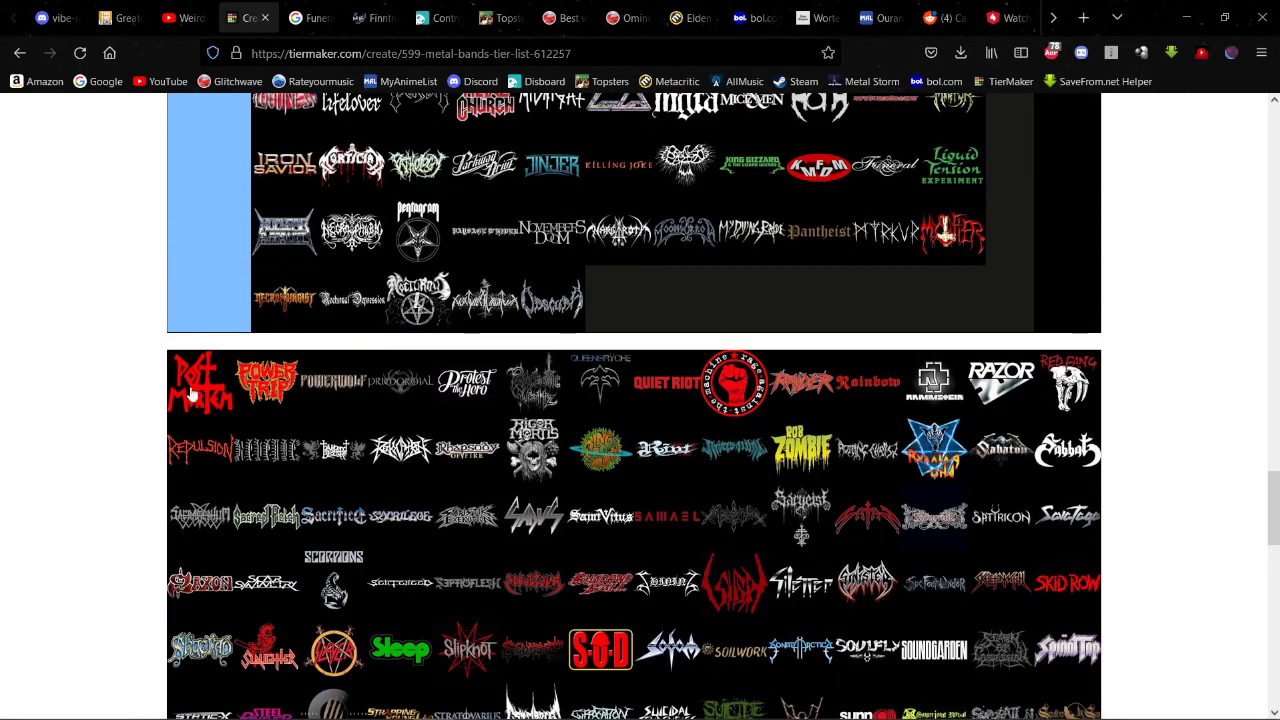
pyautogui.click(193, 395)
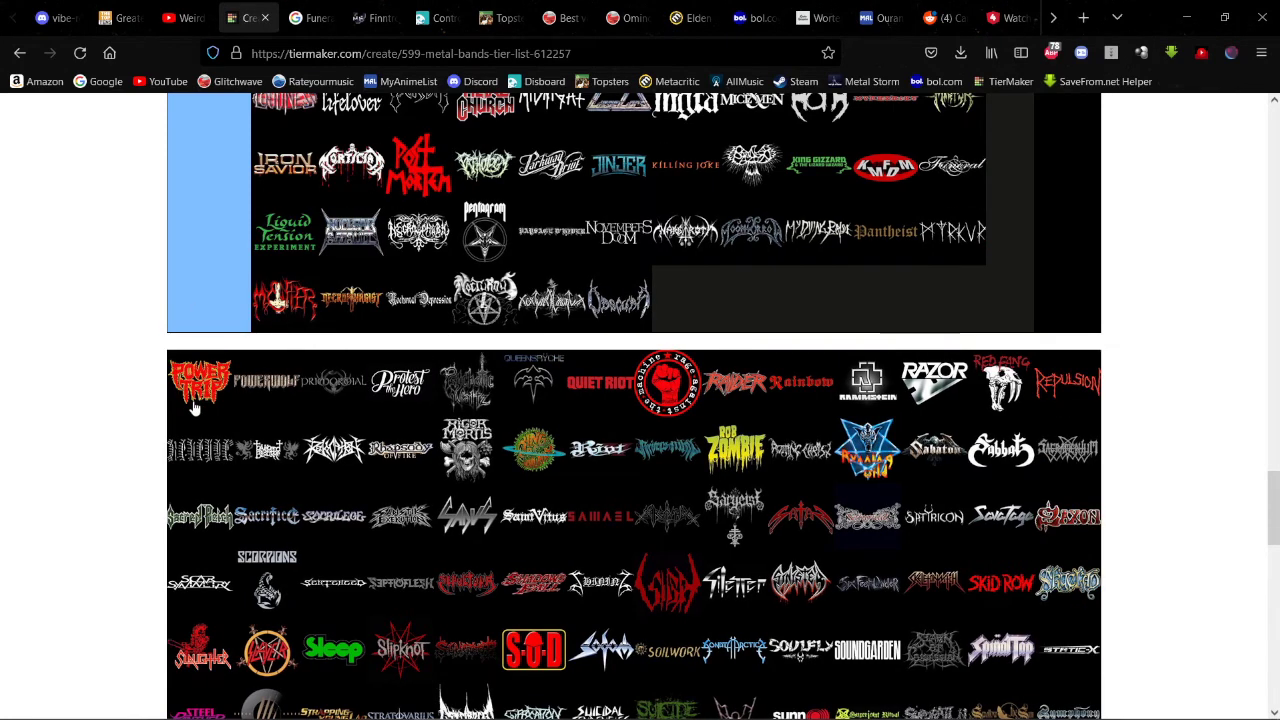
pyautogui.moveTo(195, 405); pyautogui.dragTo(340, 165)
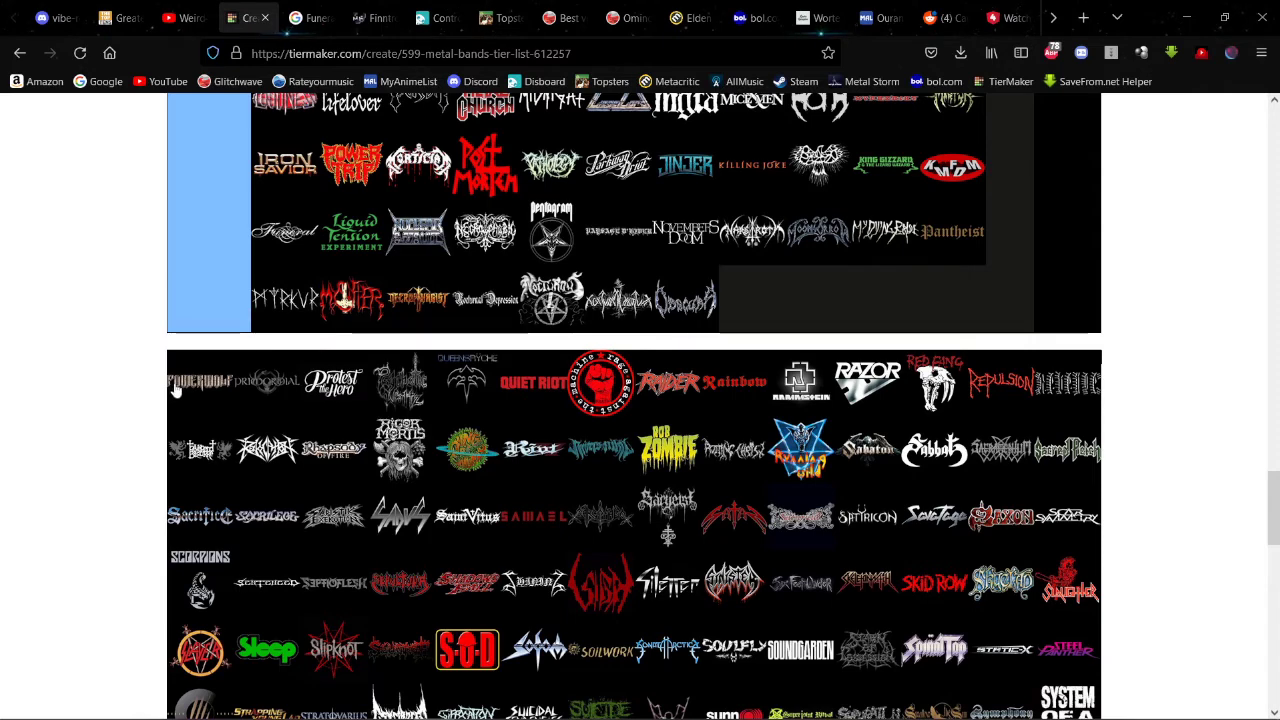
pyautogui.moveTo(172, 392); pyautogui.dragTo(338, 126)
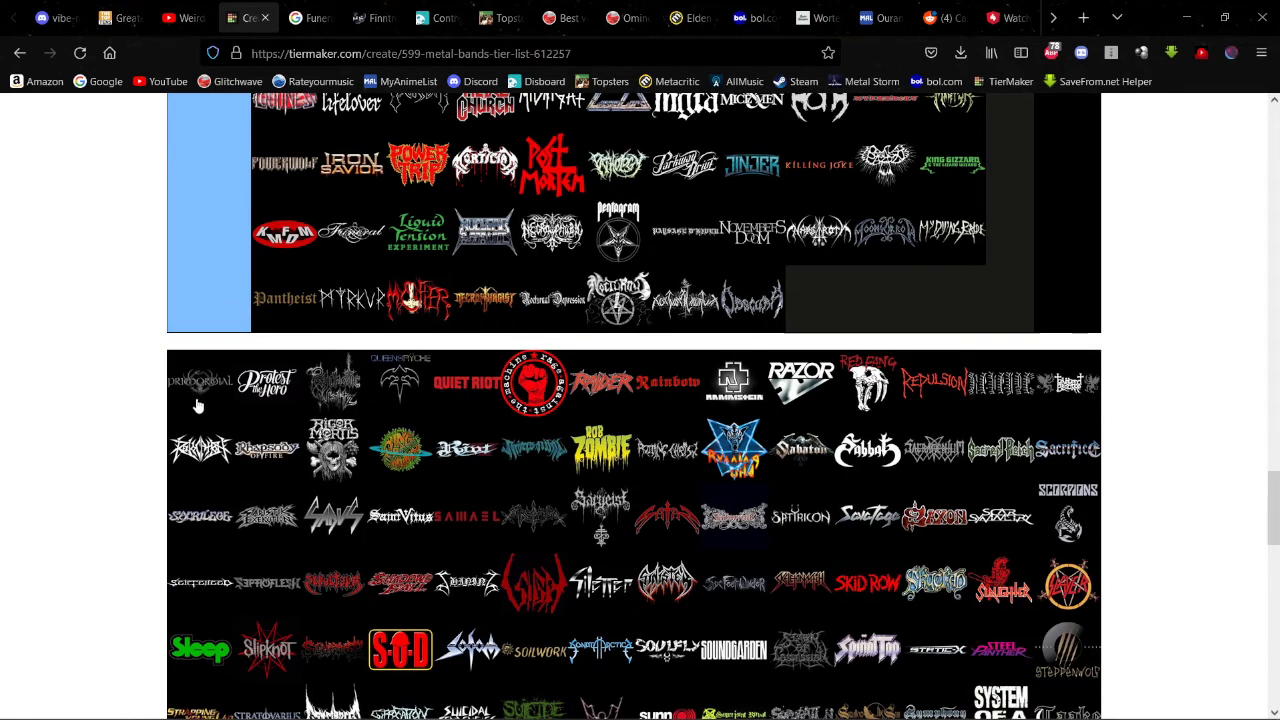
# Step: Move the Primordial logo from the unsorted pool into Mid-Tier, directly after Faith No More
pyautogui.moveTo(196, 404); pyautogui.dragTo(660, 211)
pyautogui.scroll(10, 400, 385)
pyautogui.scroll(-10, 650, 215)
# Step: Move Protest the Hero from the pool to the end of Low-Tier, and Between the Buried and Me from Low-Tier to directly after Entombed in Mid-Tier
pyautogui.scroll(-8, 650, 215)
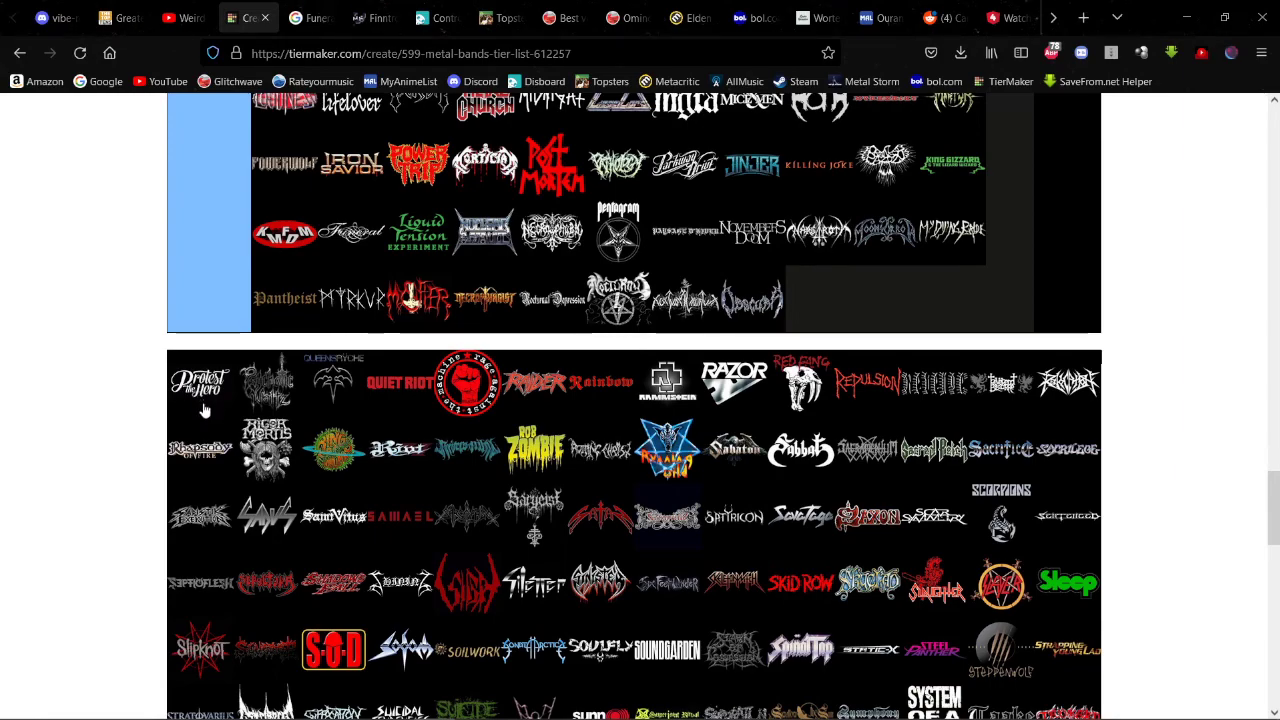
pyautogui.moveTo(203, 410); pyautogui.dragTo(1000, 600)
pyautogui.scroll(2, 347, 262)
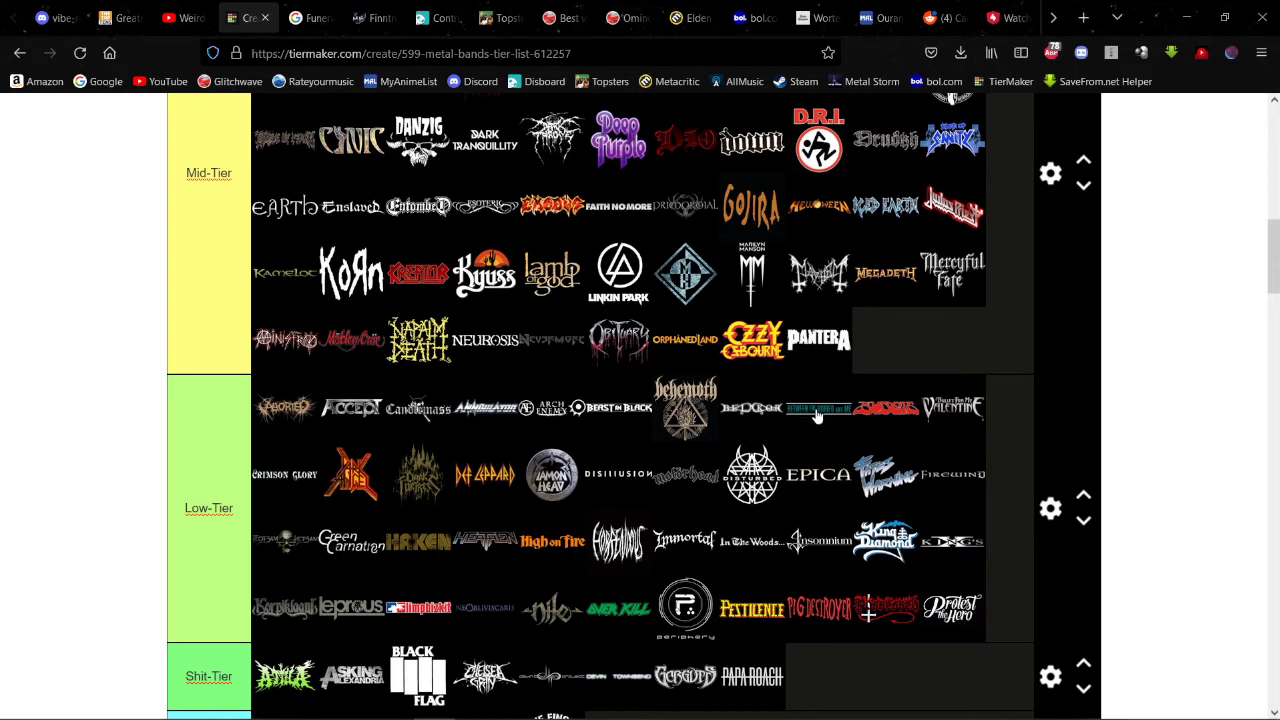
pyautogui.moveTo(817, 410); pyautogui.dragTo(503, 222)
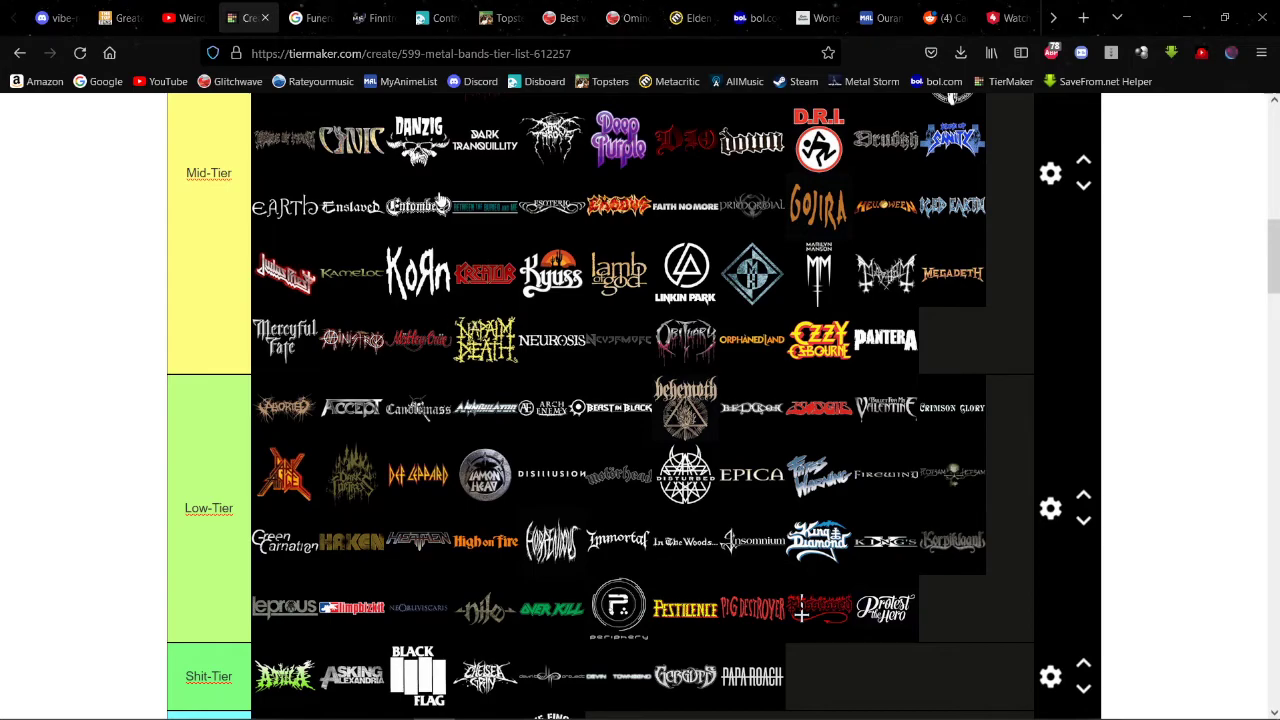
# Step: Place the grey logo preceding Queensrÿche in the unsorted pool into the "Never listened to/Heard of" row, directly after Powerwolf
pyautogui.scroll(-2, 418, 200)
pyautogui.scroll(-15, 410, 185)
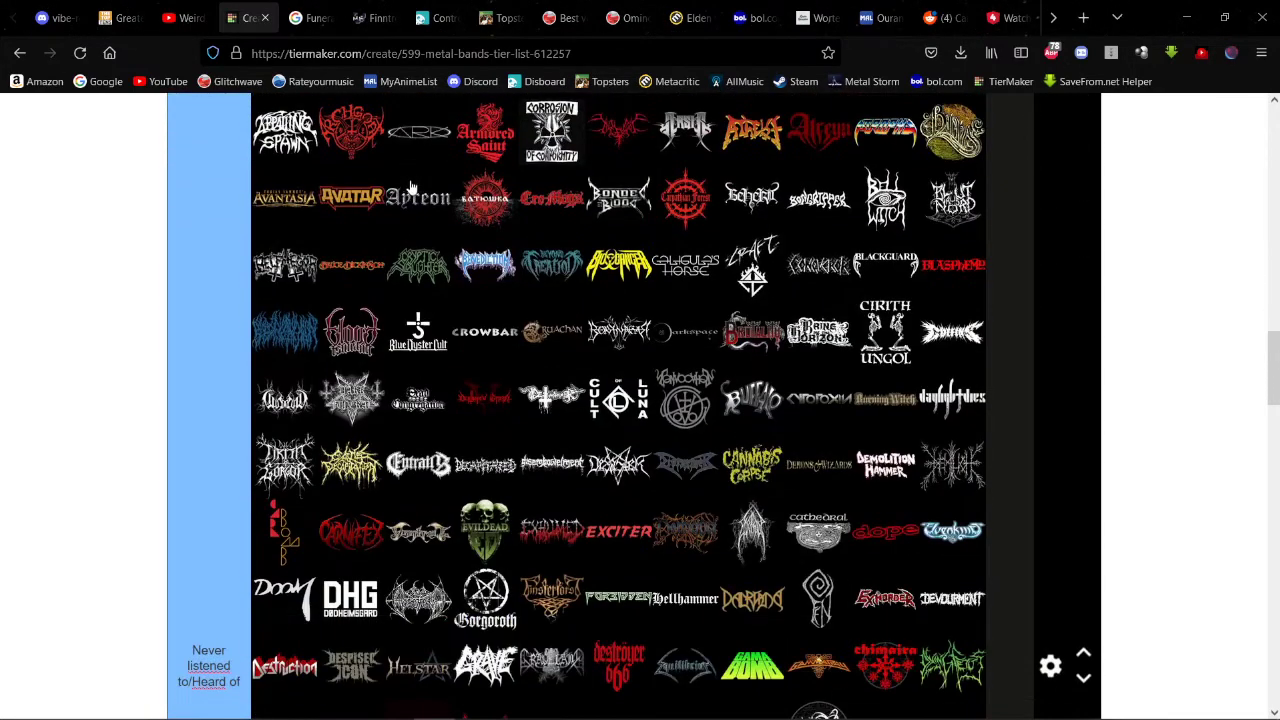
pyautogui.scroll(-7, 407, 185)
pyautogui.scroll(5, 160, 180)
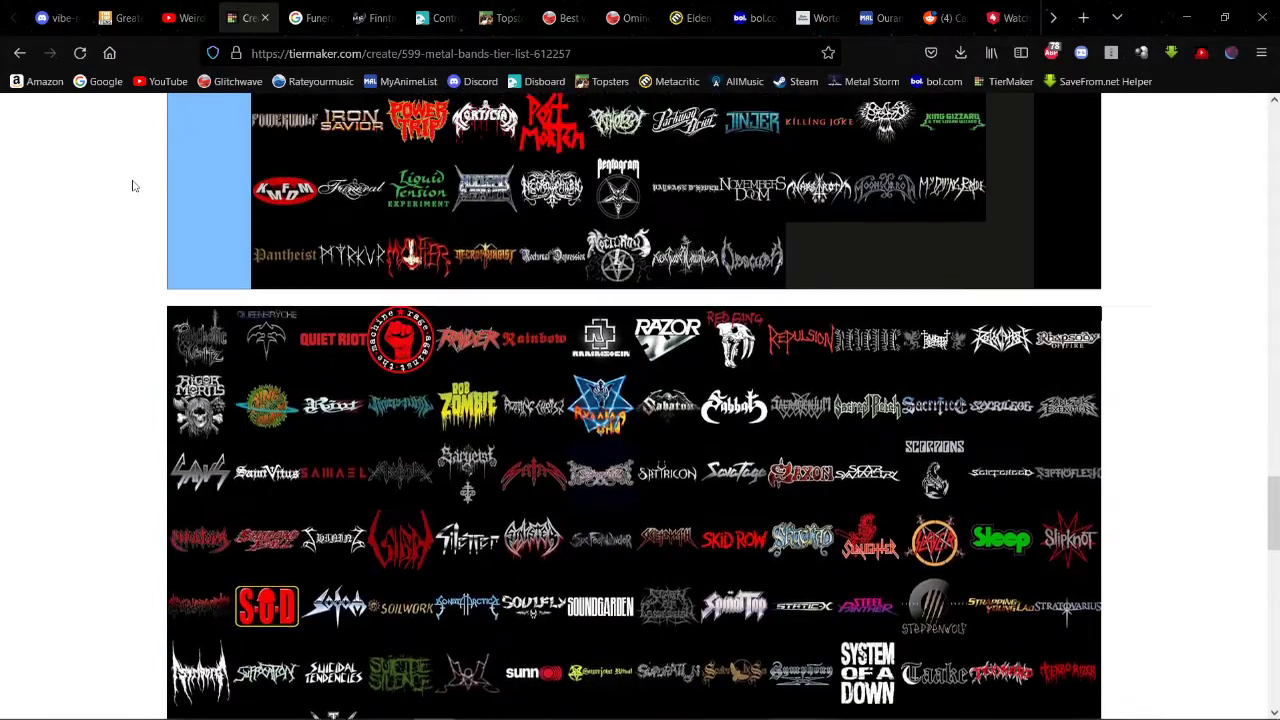
pyautogui.moveTo(187, 396); pyautogui.dragTo(352, 160)
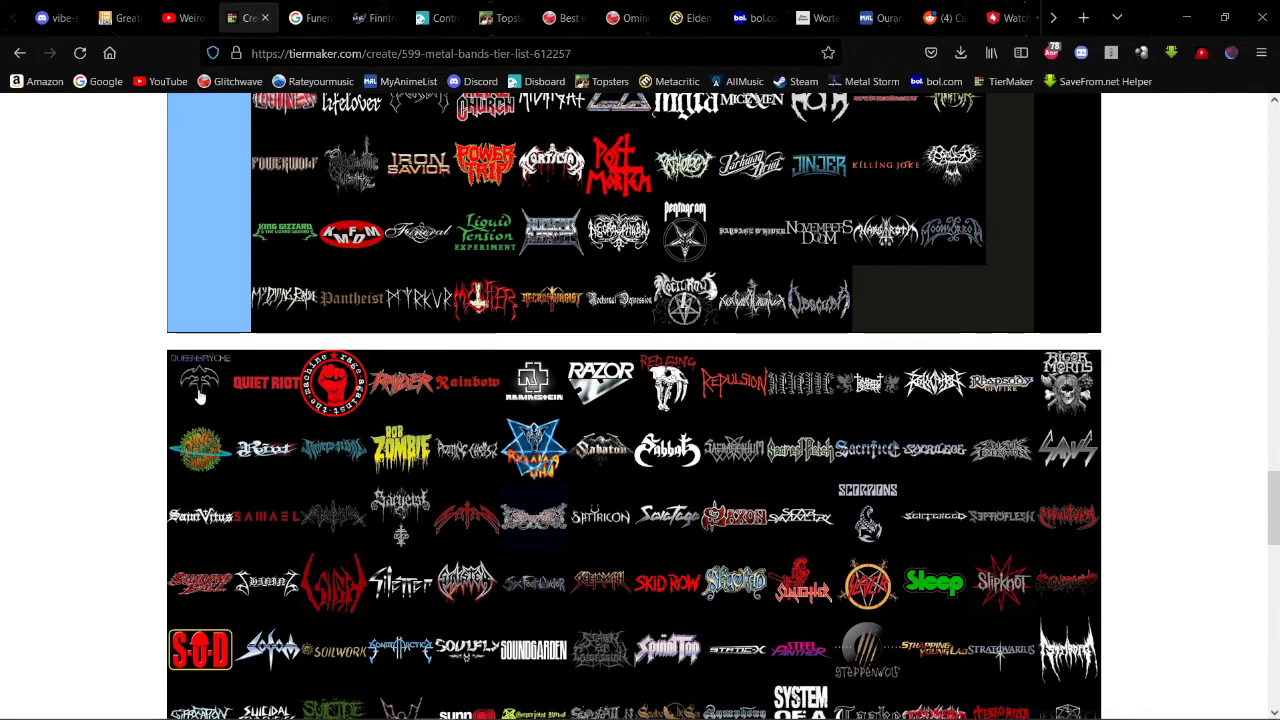
# Step: Move the Queensrÿche logo from the unsorted pool to the end of High-Tier, directly after Paradise Lost
pyautogui.scroll(10, 262, 321)
pyautogui.moveTo(199, 396); pyautogui.dragTo(587, 373)
pyautogui.scroll(10, 306, 323)
pyautogui.scroll(-10, 294, 337)
pyautogui.scroll(15, 294, 343)
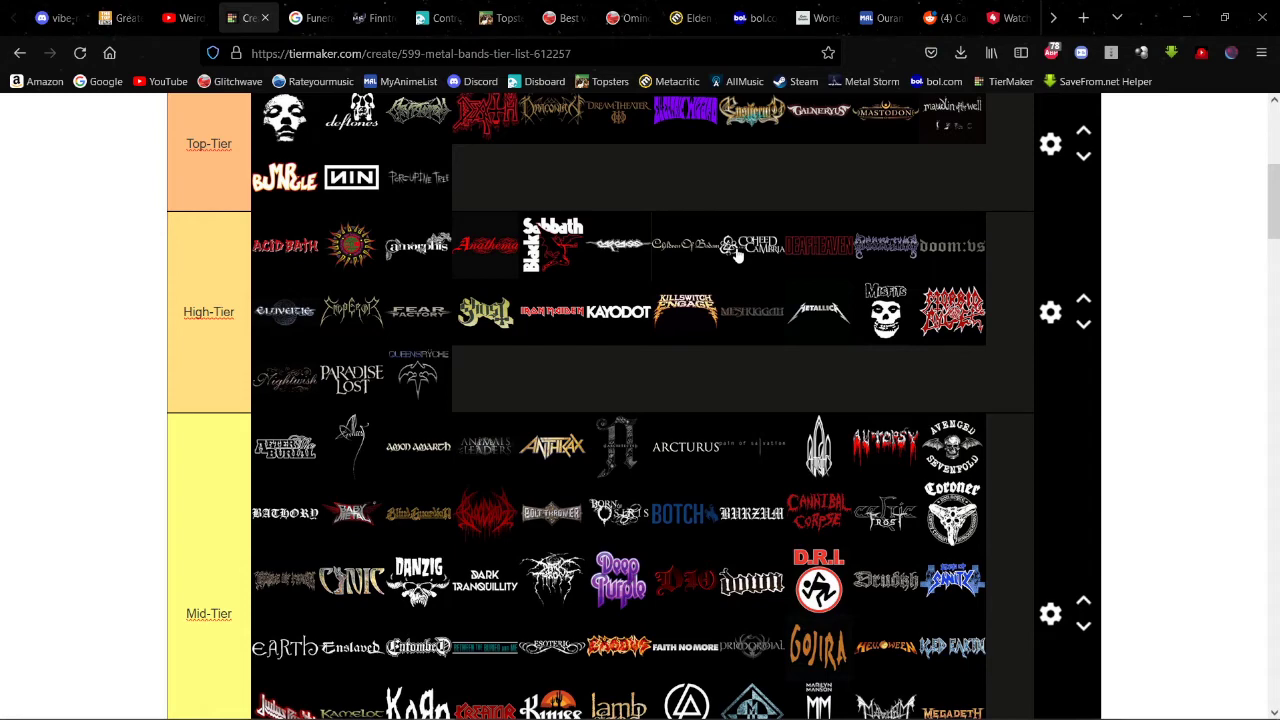
pyautogui.hotkey('ctrl', 'Tab')
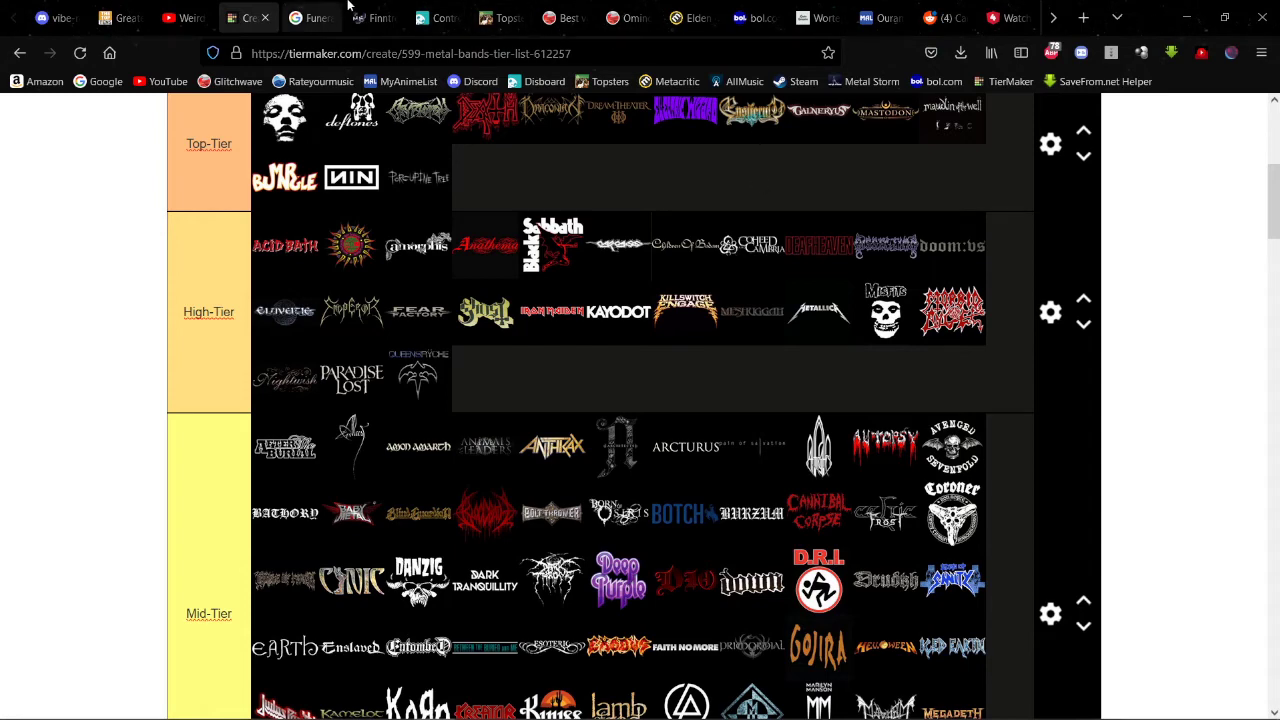
# Step: Switch to the Metal Storm site and search its bands for Queensryche
pyautogui.hotkey('ctrl', 'Tab')
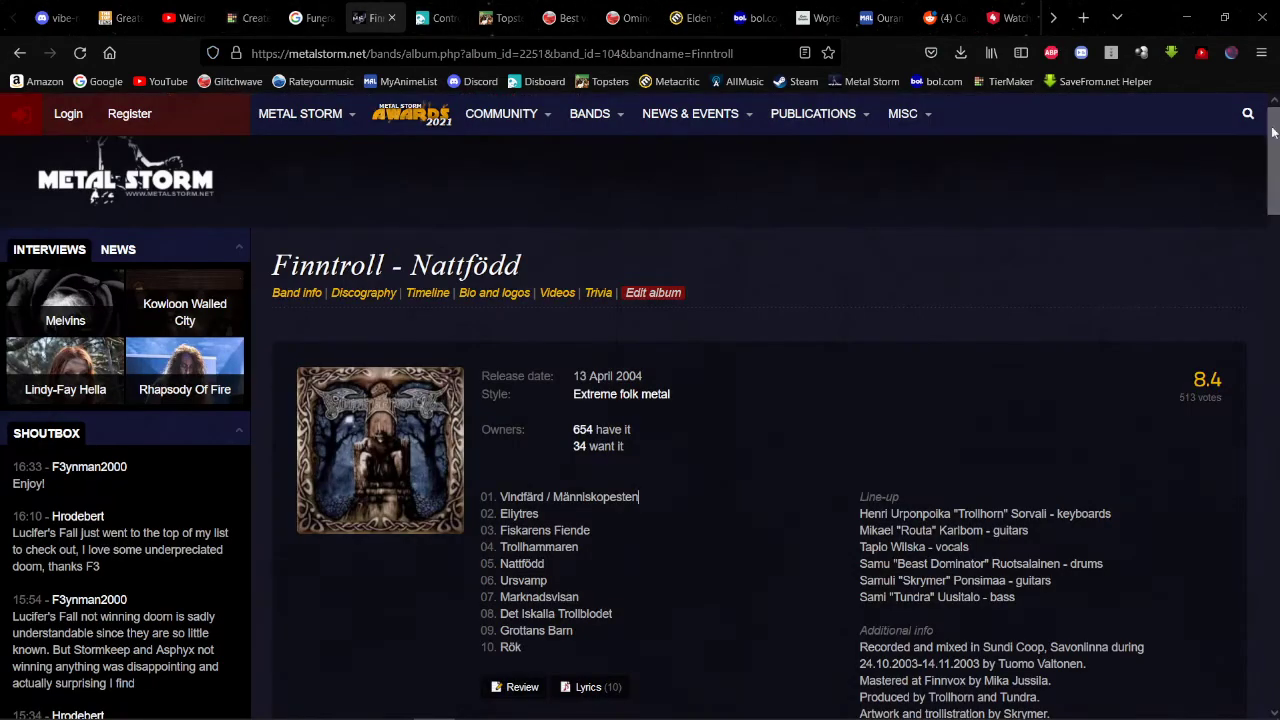
pyautogui.click(1247, 115)
pyautogui.write('Q')
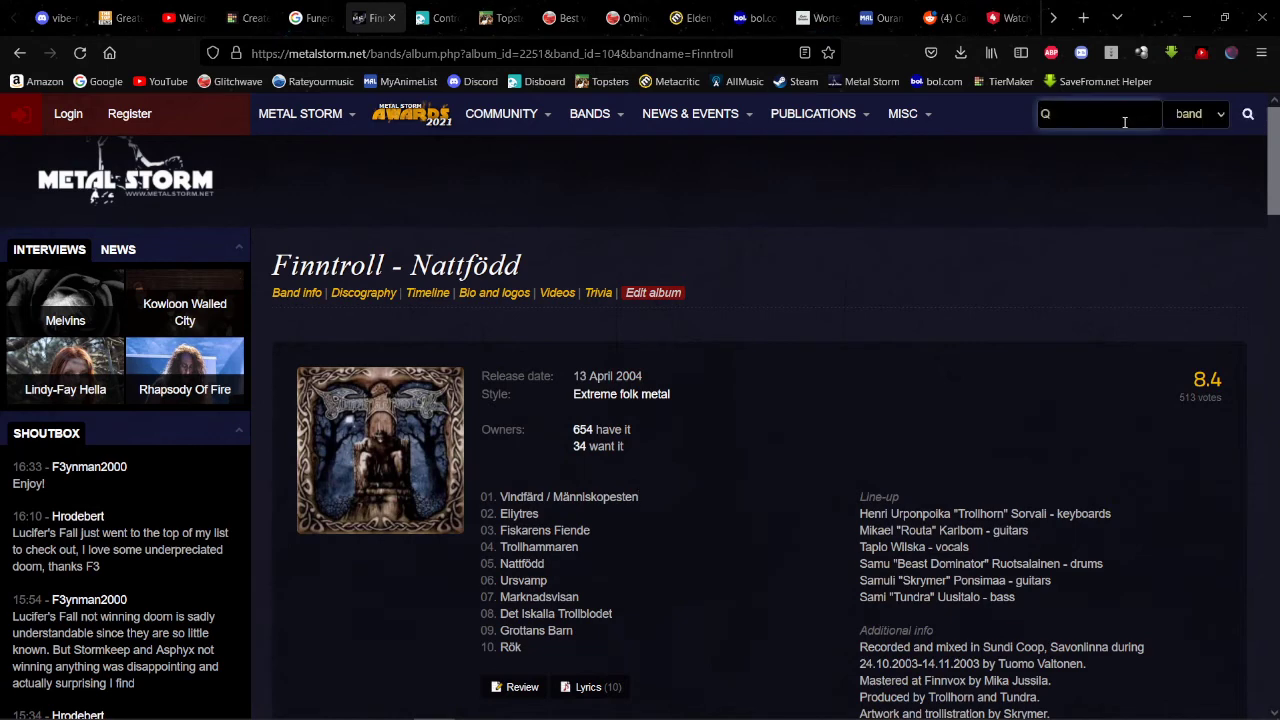
pyautogui.write('ueensrychr')
pyautogui.press('Return')
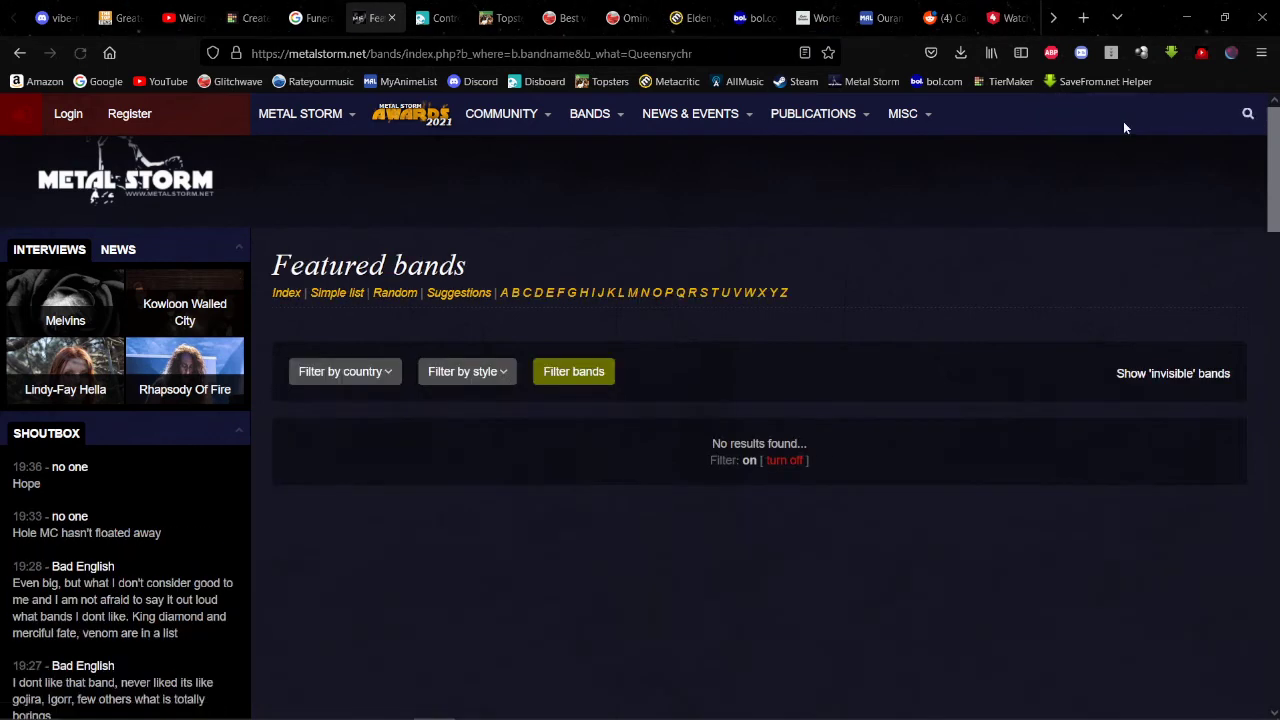
pyautogui.click(1247, 113)
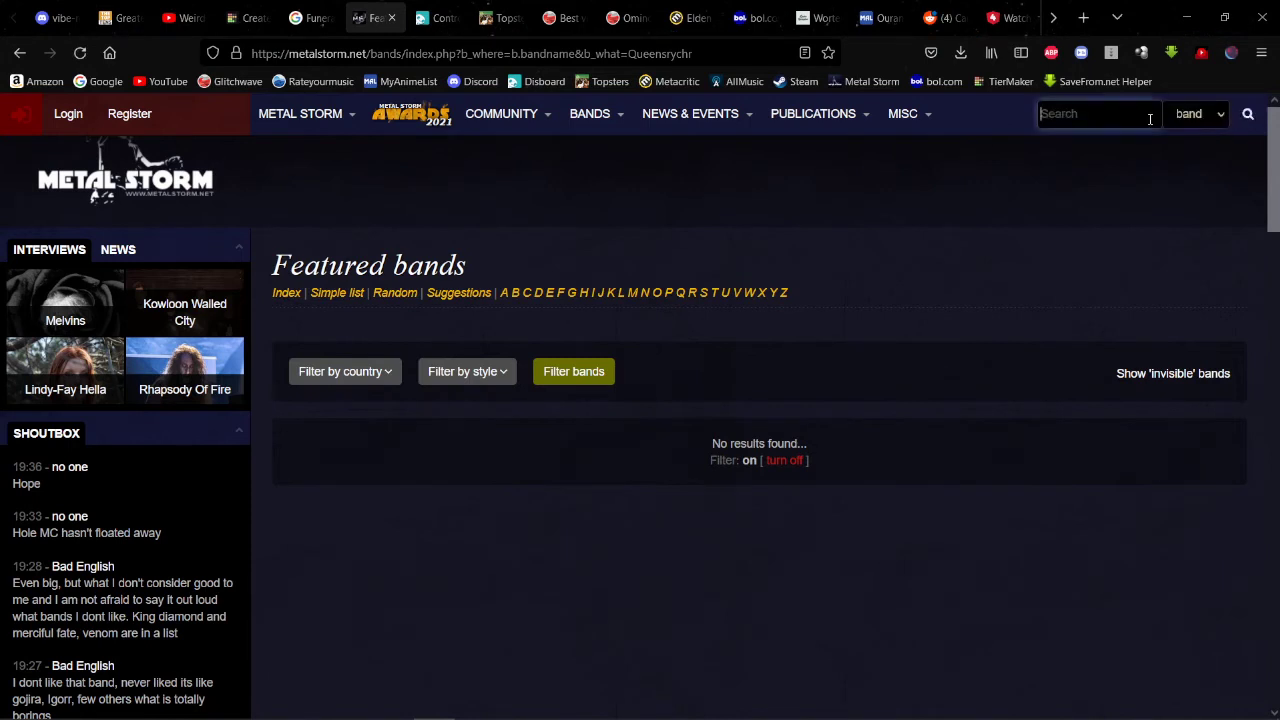
pyautogui.write('Quee')
pyautogui.press('Down')
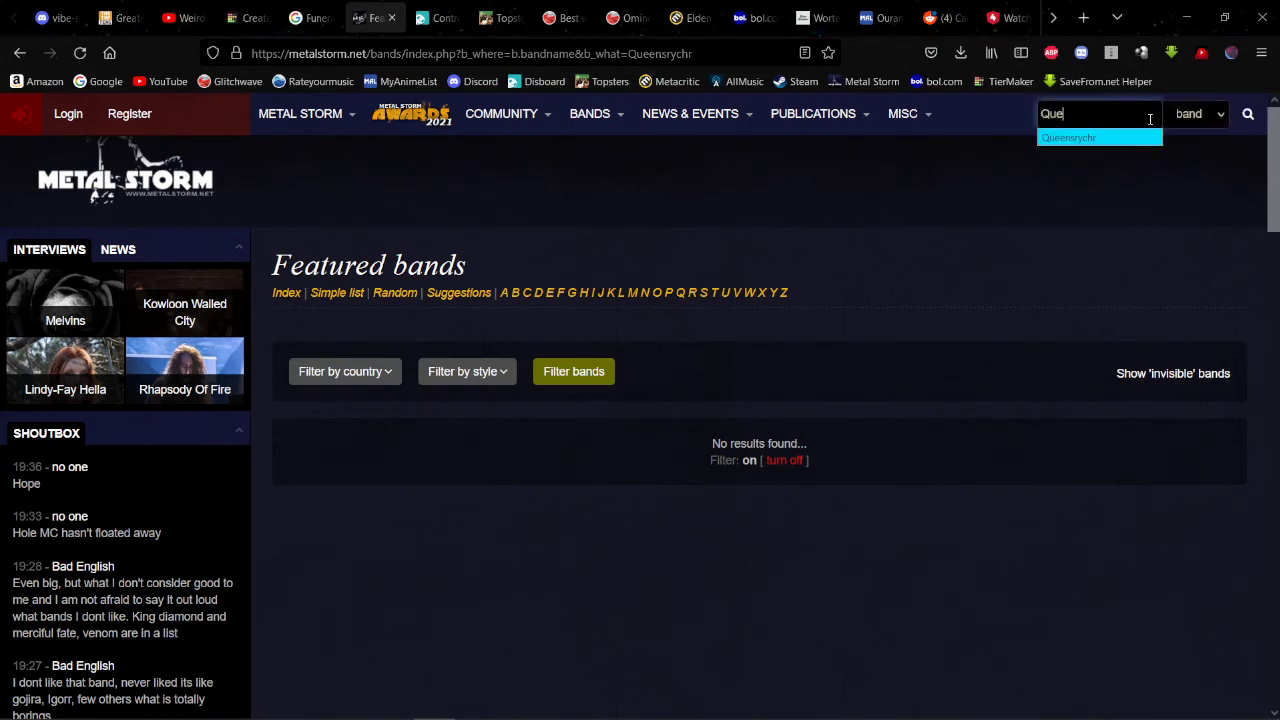
pyautogui.press('Return')
pyautogui.press('BackSpace')
pyautogui.write('ensryche')
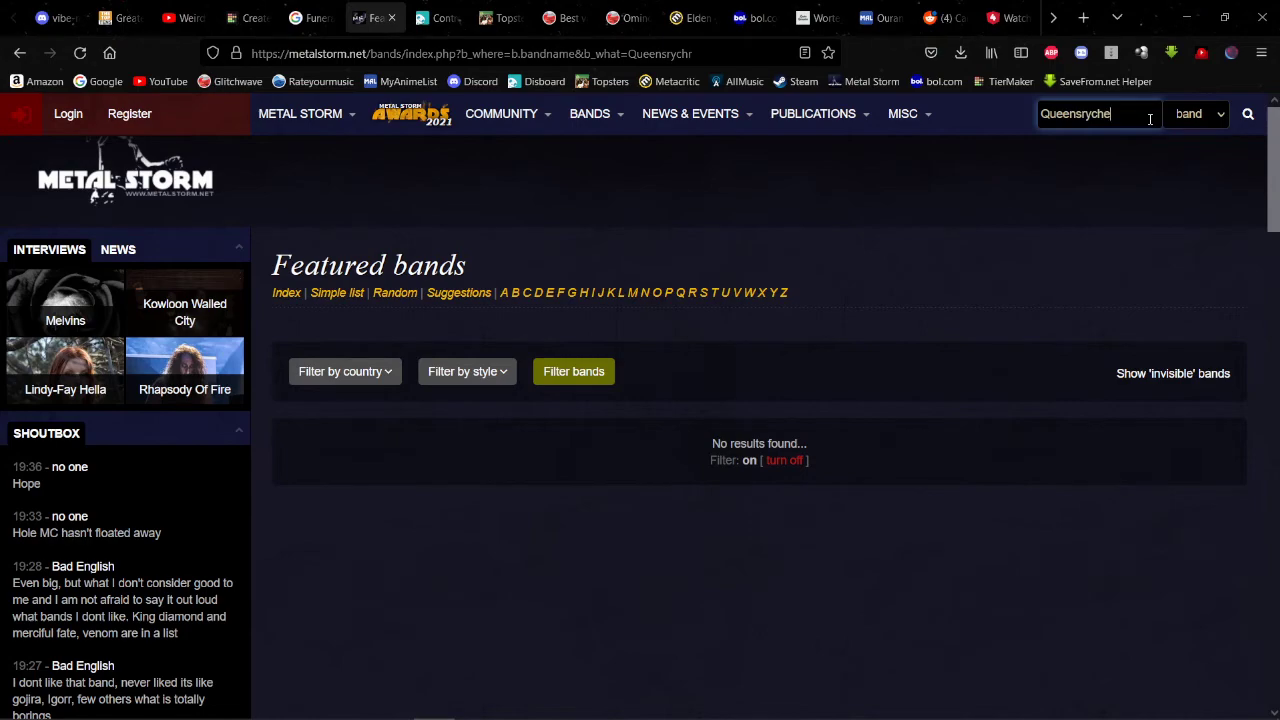
pyautogui.press('Return')
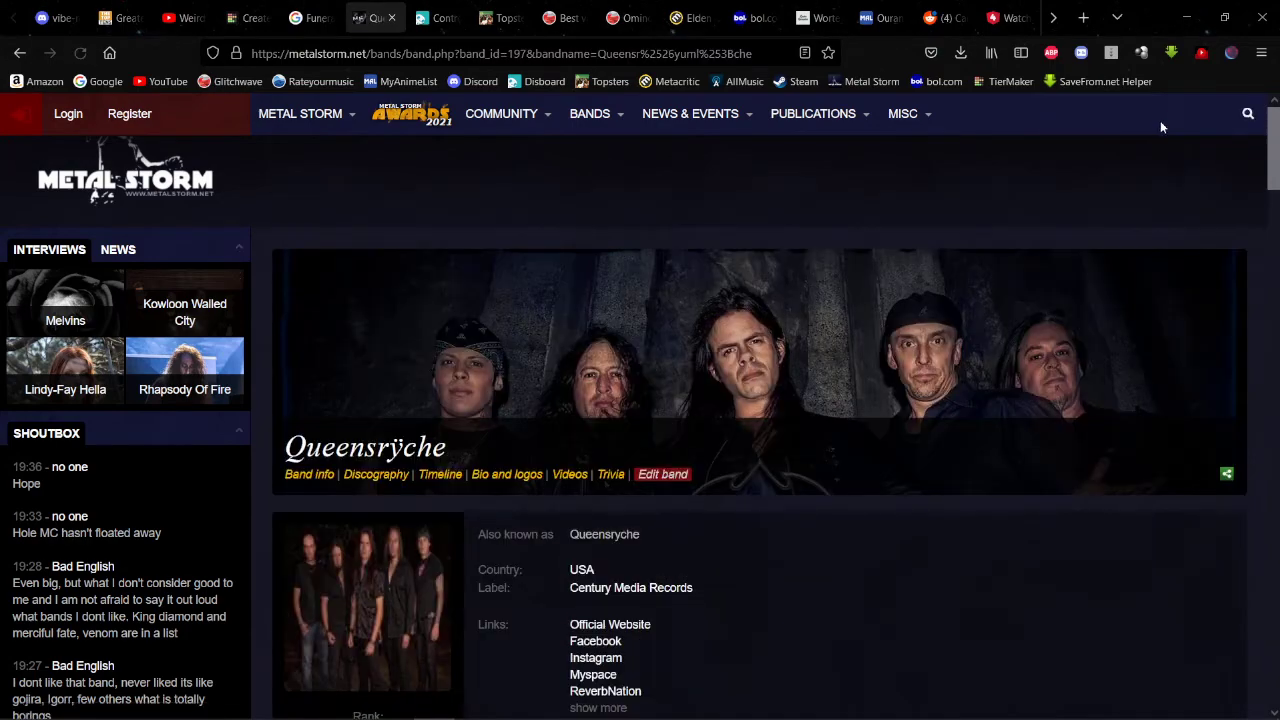
# Step: Open the album Operation: Mindcrime from Queensrÿche's discography and highlight the track Suite Sister Mary in its track list
pyautogui.scroll(-10, 817, 378)
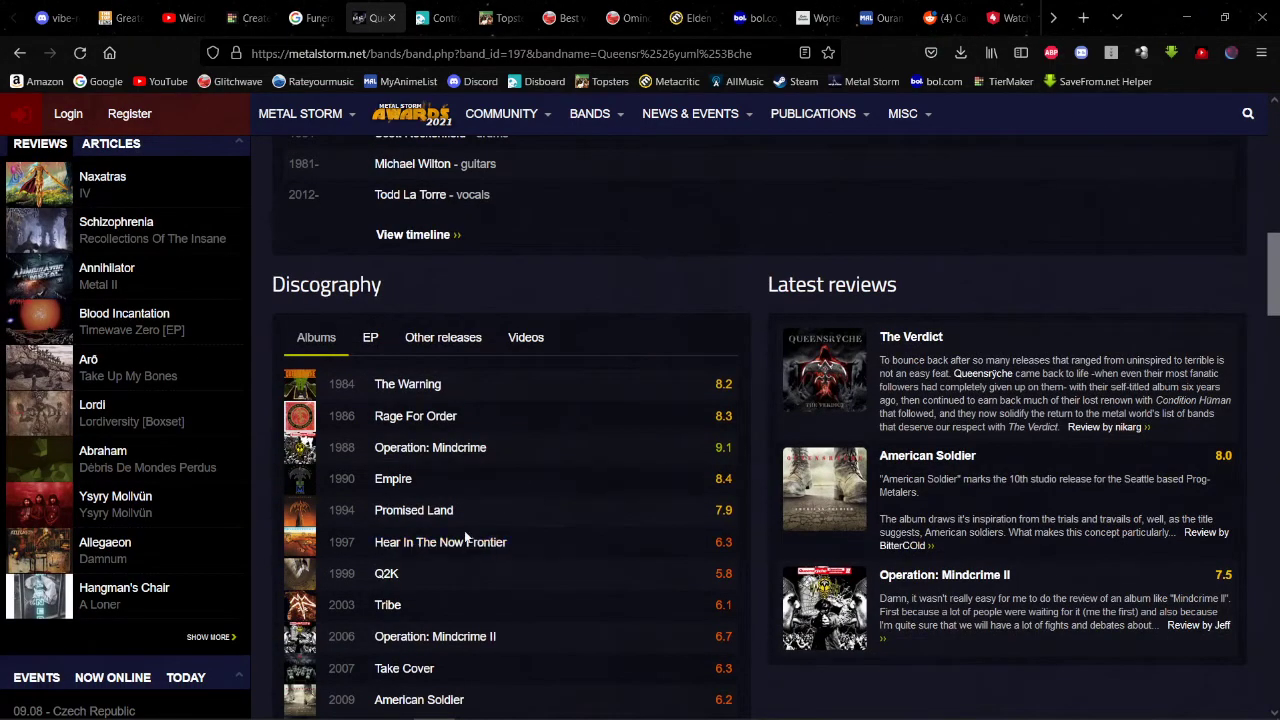
pyautogui.click(418, 450)
pyautogui.scroll(-3, 443, 424)
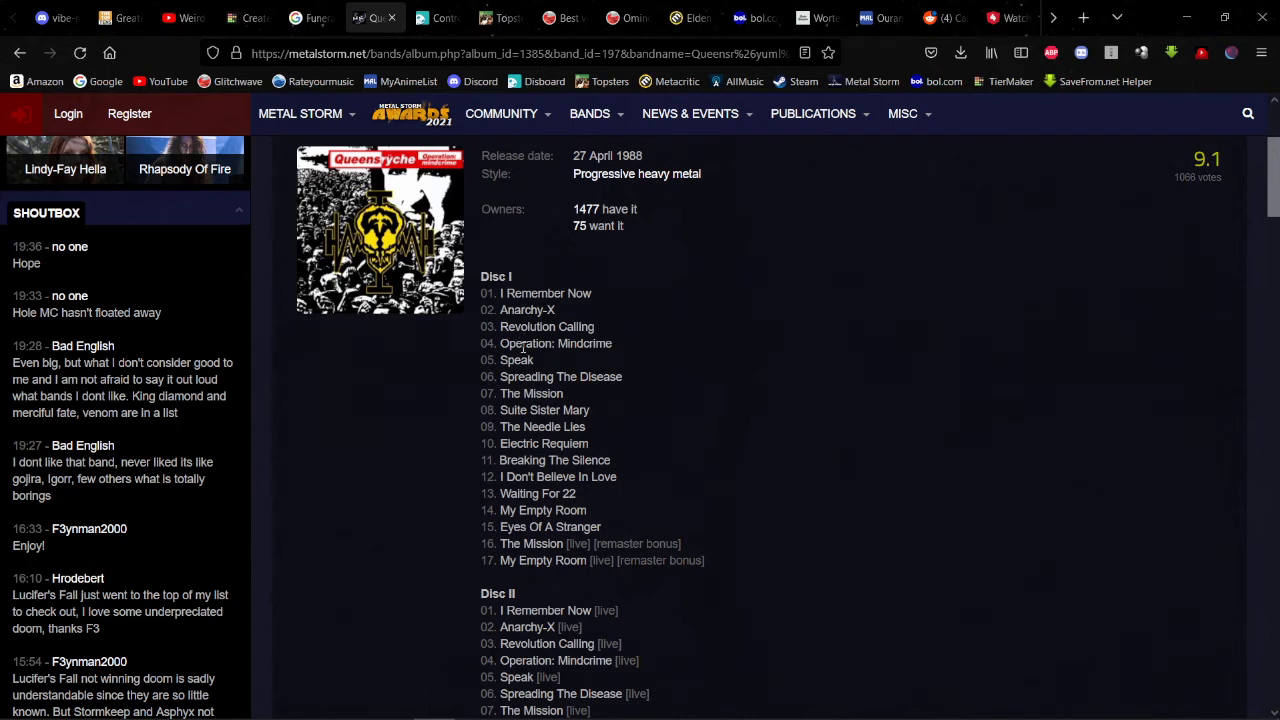
pyautogui.moveTo(495, 410); pyautogui.dragTo(698, 414)
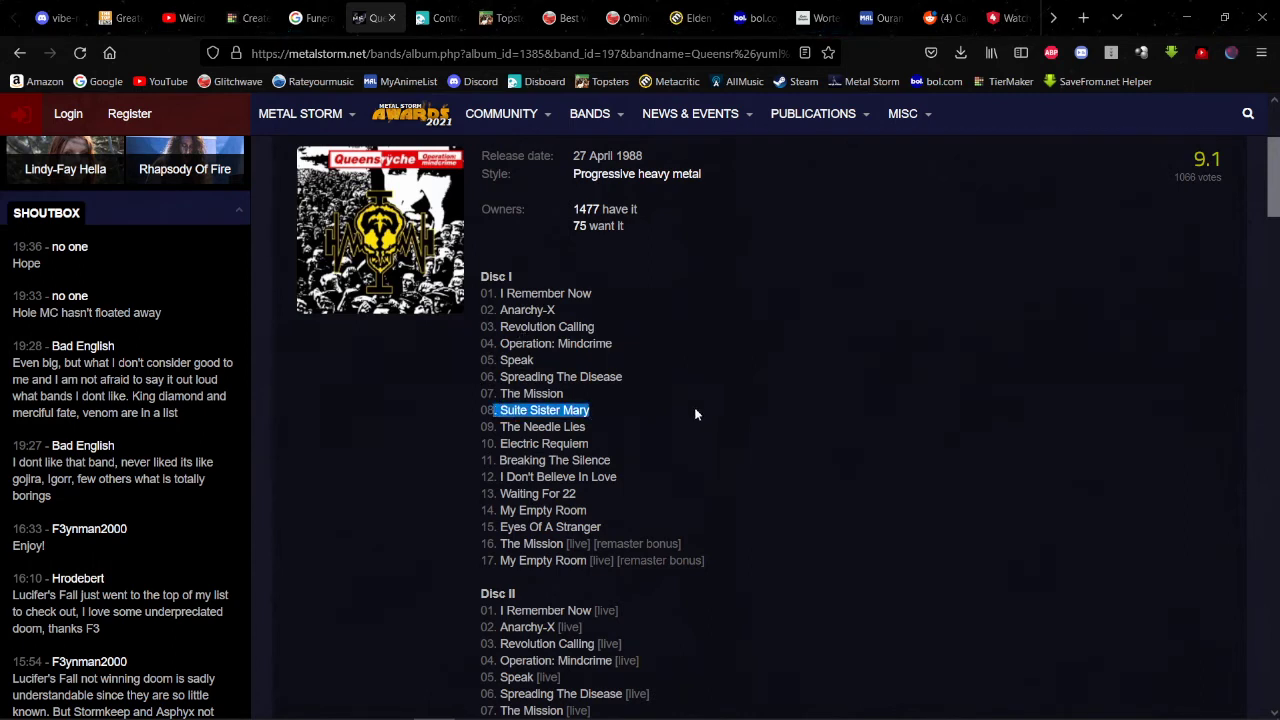
pyautogui.click(512, 428)
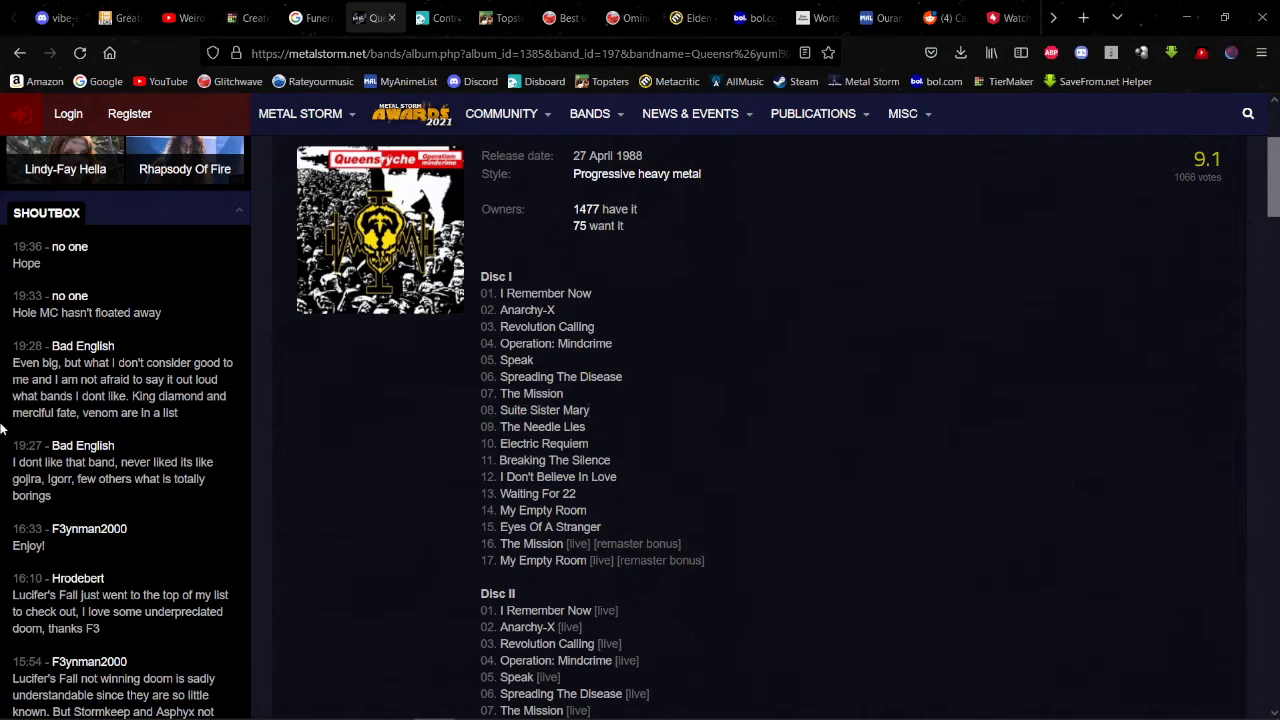
# Step: Return to TierMaker and move the Quiet Riot logo from the unsorted pool into "Never listened to/Heard of", directly after Paradox
pyautogui.click(247, 14)
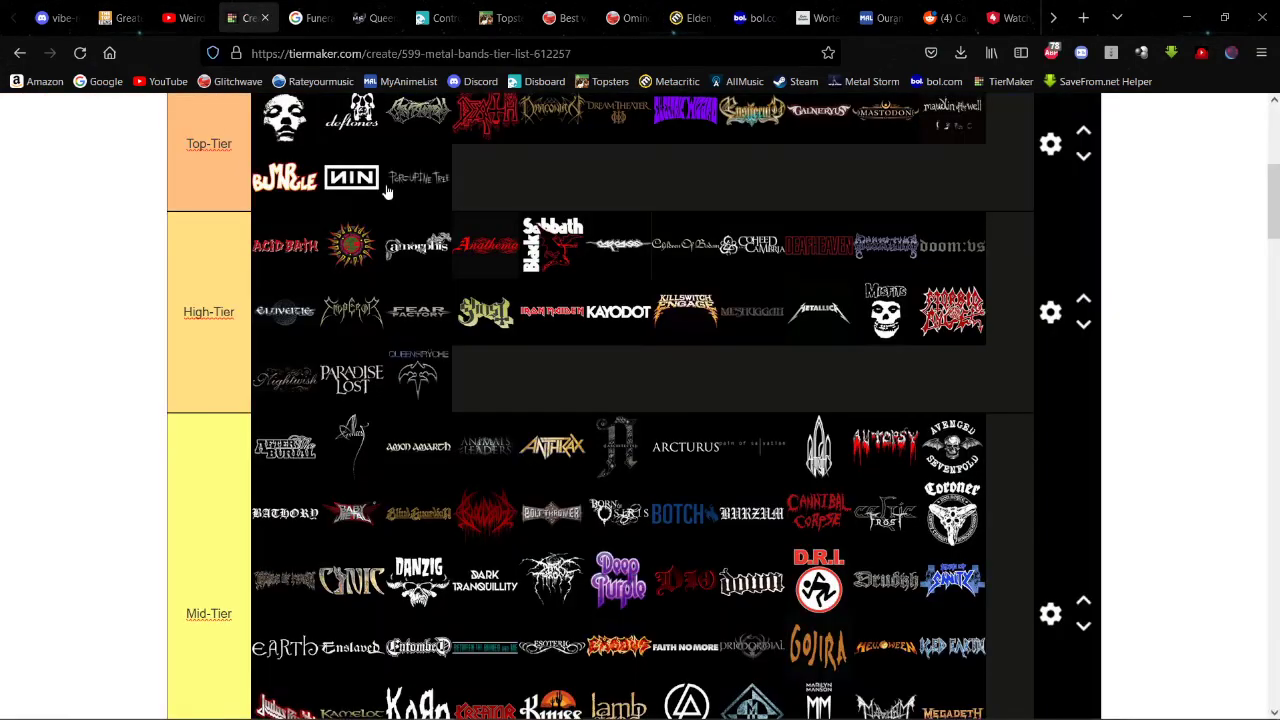
pyautogui.scroll(-6, 388, 190)
pyautogui.scroll(-8, 450, 262)
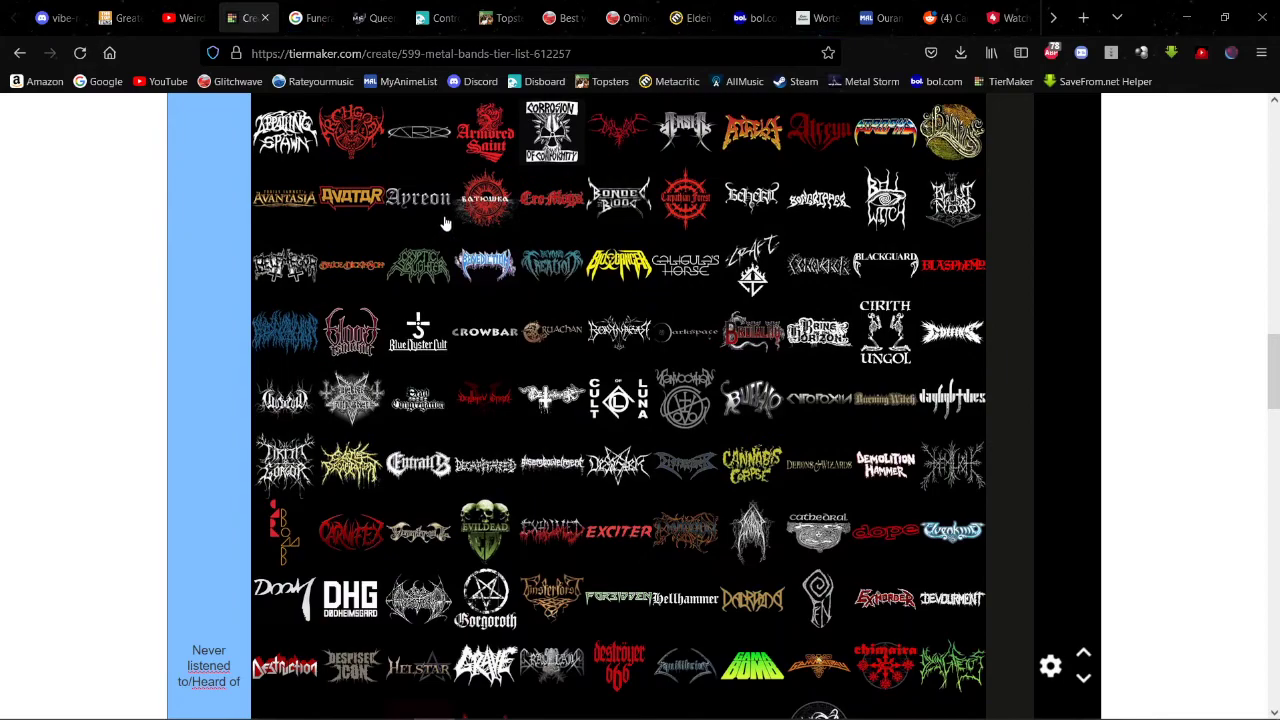
pyautogui.scroll(-4, 415, 212)
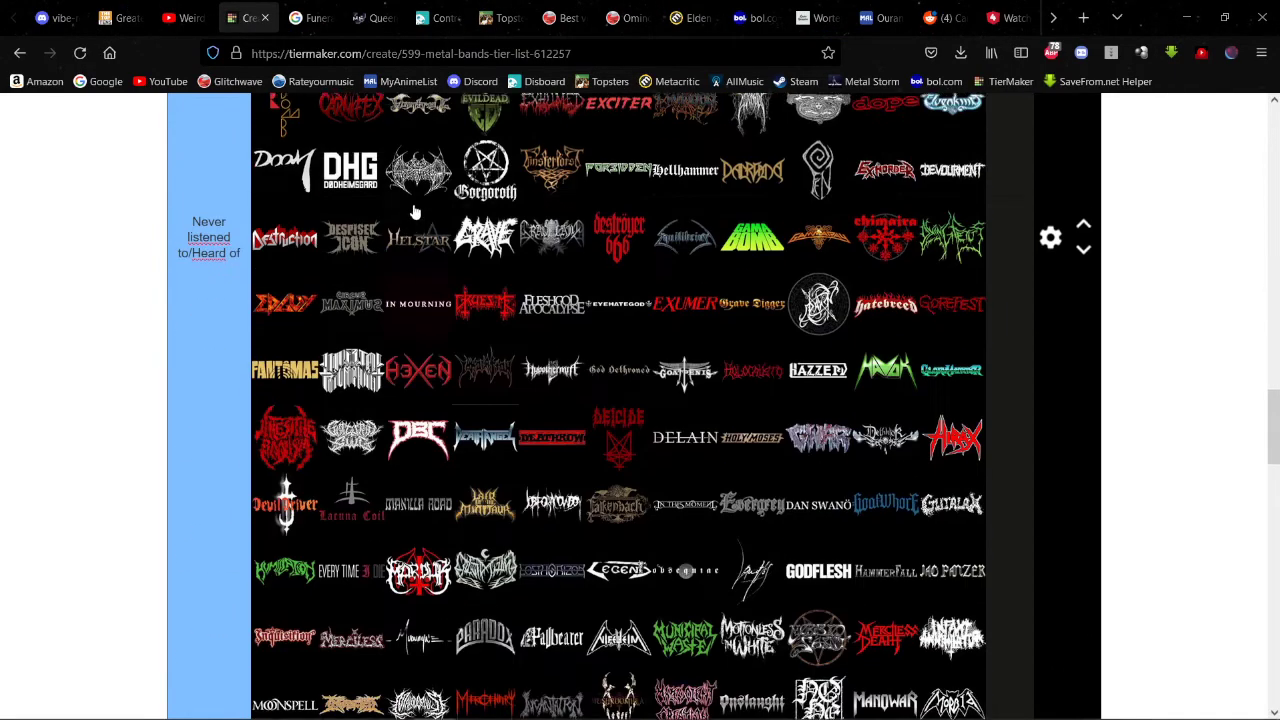
pyautogui.scroll(-8, 415, 210)
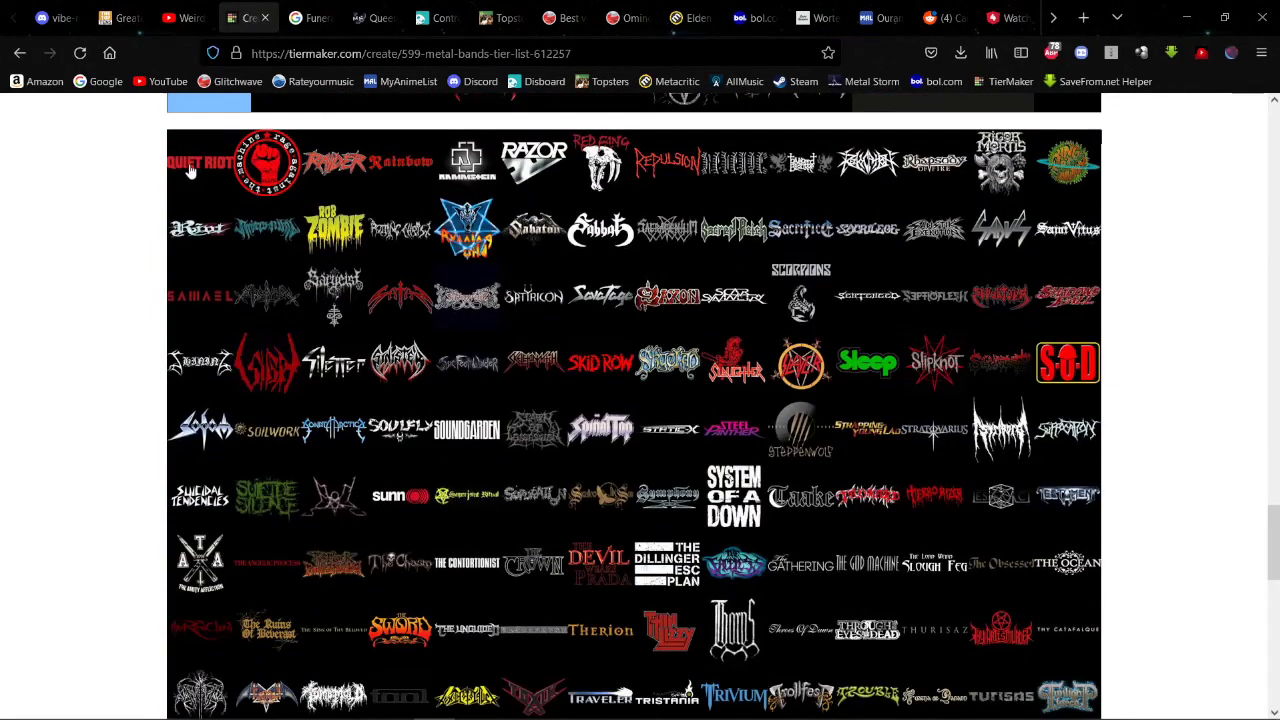
pyautogui.scroll(4, 190, 170)
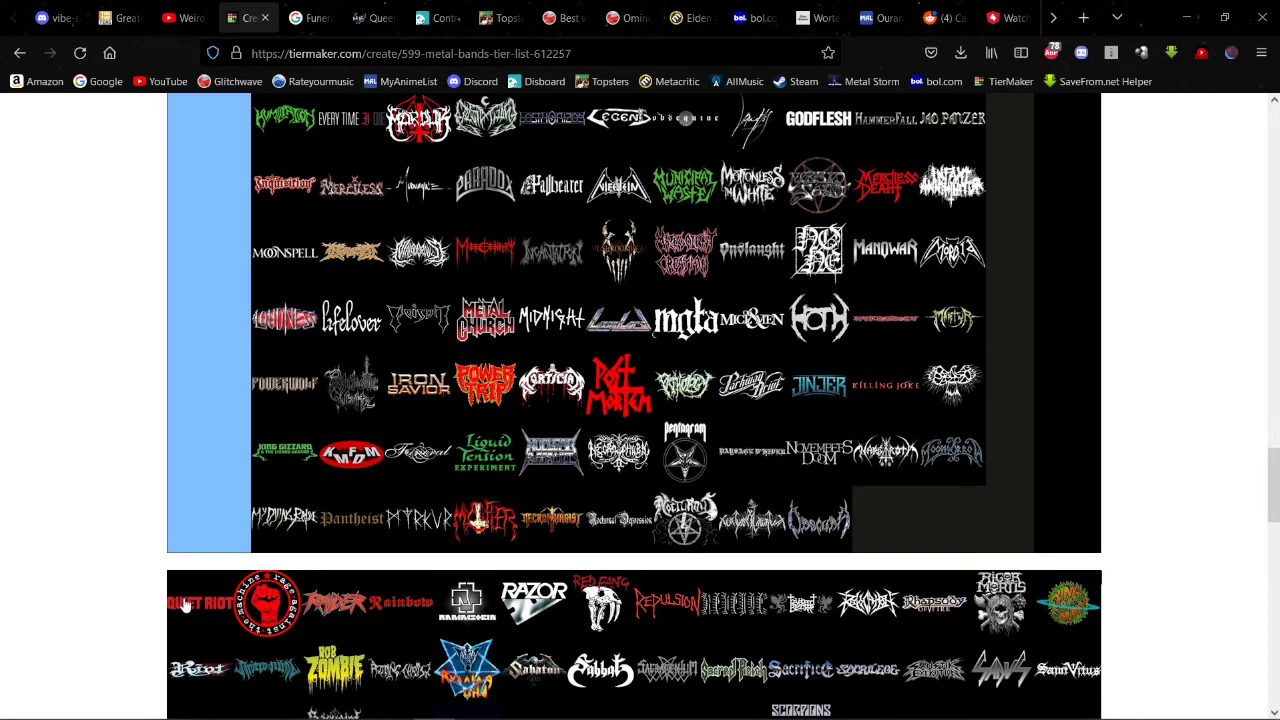
pyautogui.moveTo(185, 605); pyautogui.dragTo(540, 185)
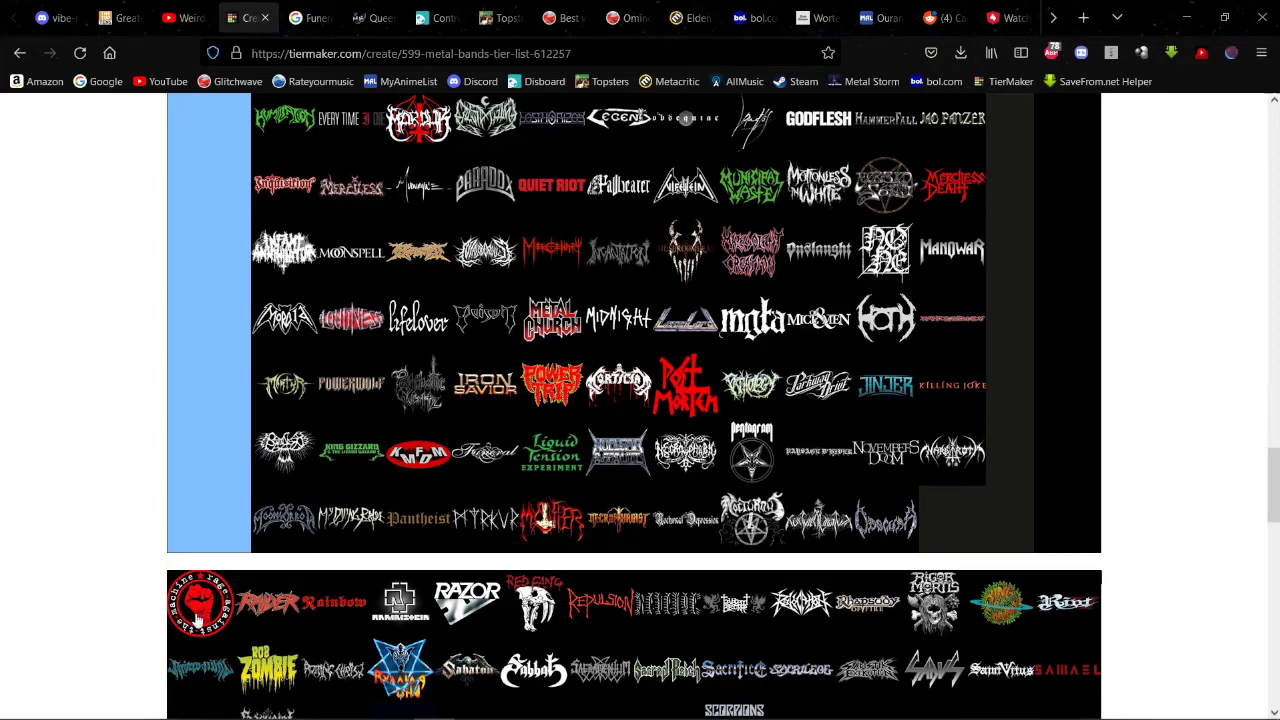
# Step: Move the Rage Against the Machine logo from the unsorted pool into Mid-Tier, between Ozzy Osbourne and Pantera
pyautogui.moveTo(203, 610); pyautogui.dragTo(869, 340)
pyautogui.scroll(5, 234, 465)
pyautogui.scroll(10, 236, 465)
pyautogui.scroll(4, 585, 378)
pyautogui.scroll(-4, 580, 374)
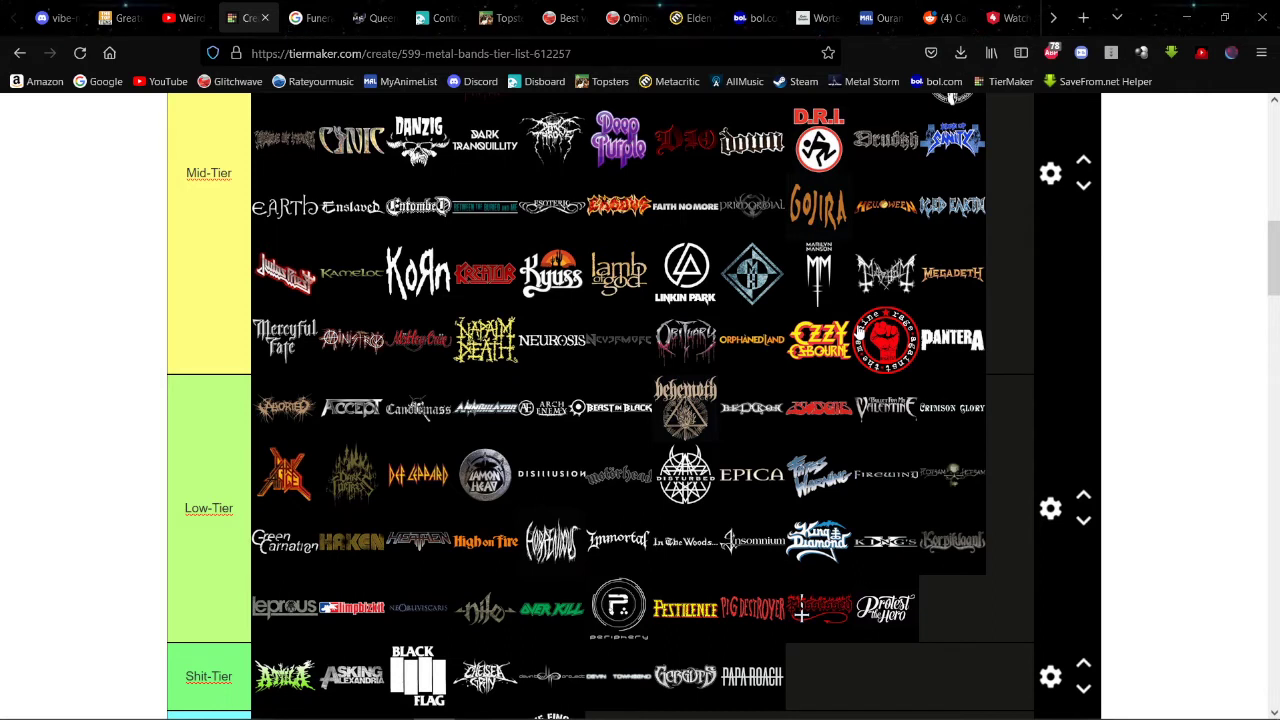
# Step: Look over the unsorted pool and the bands already placed in the tiers, up to God-Tier, Top-Tier and High-Tier
pyautogui.scroll(-1, 645, 192)
pyautogui.scroll(-10, 645, 192)
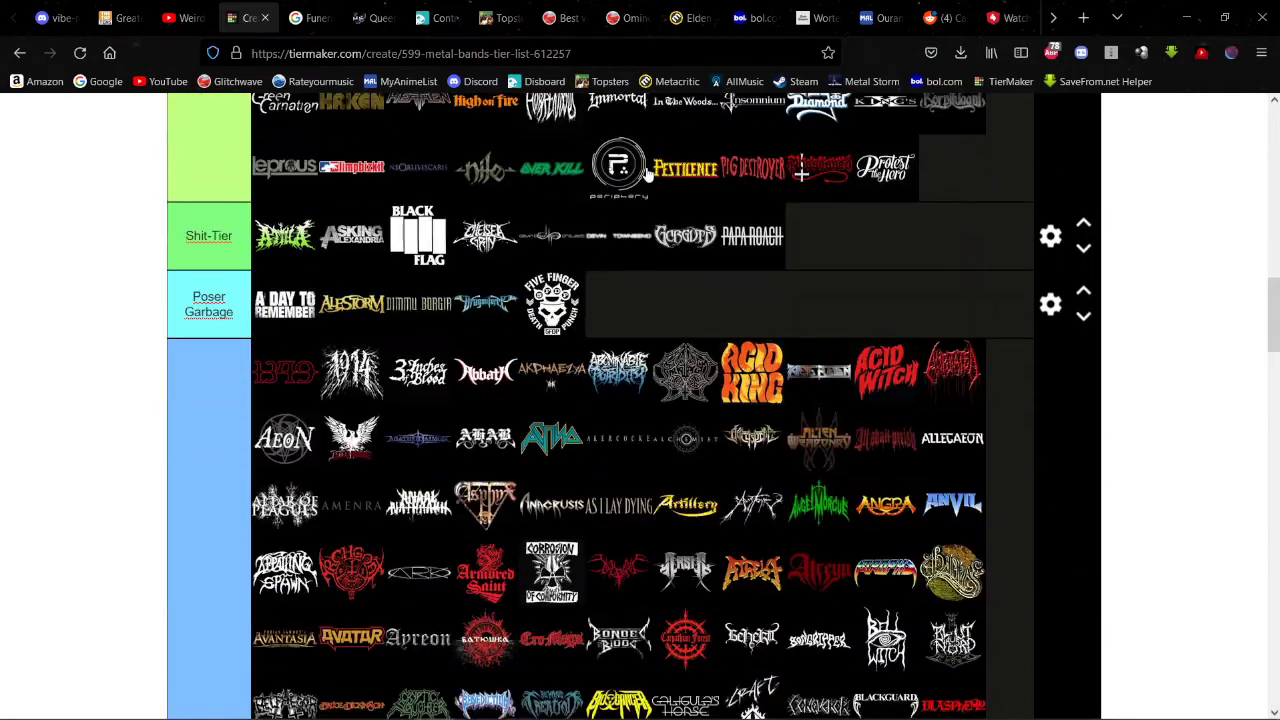
pyautogui.scroll(6, 391, 114)
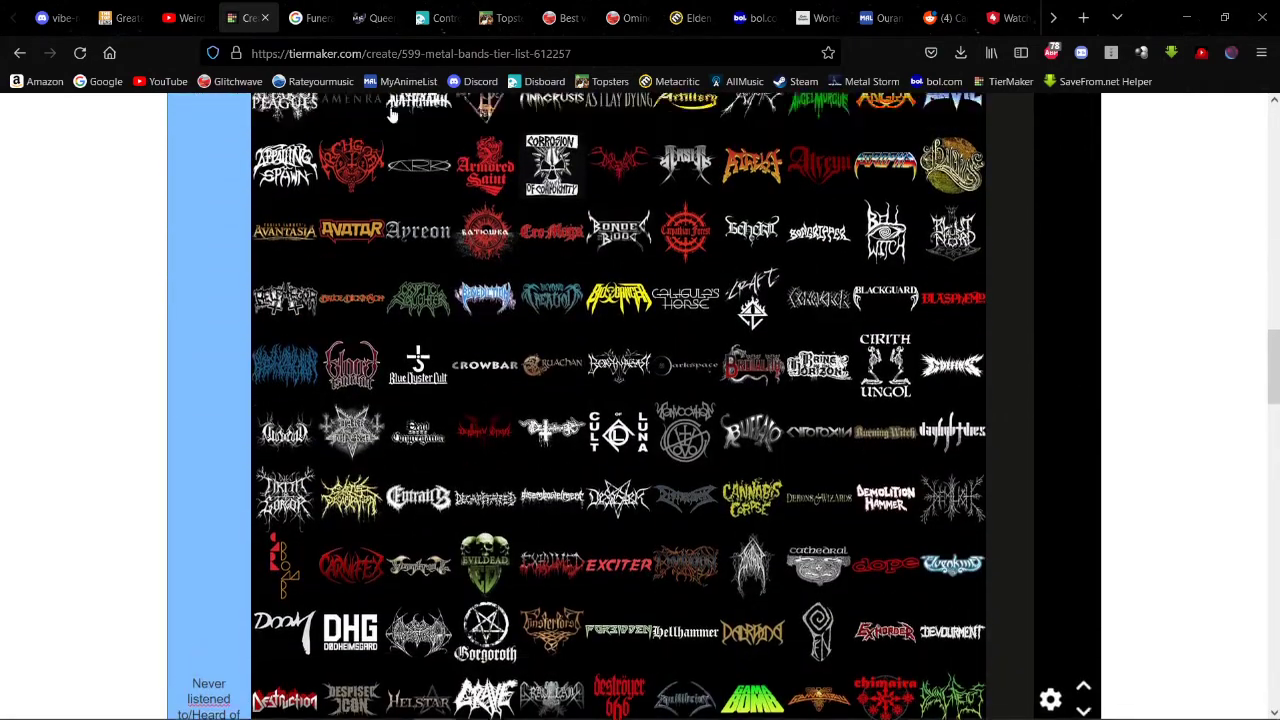
pyautogui.scroll(-10, 365, 92)
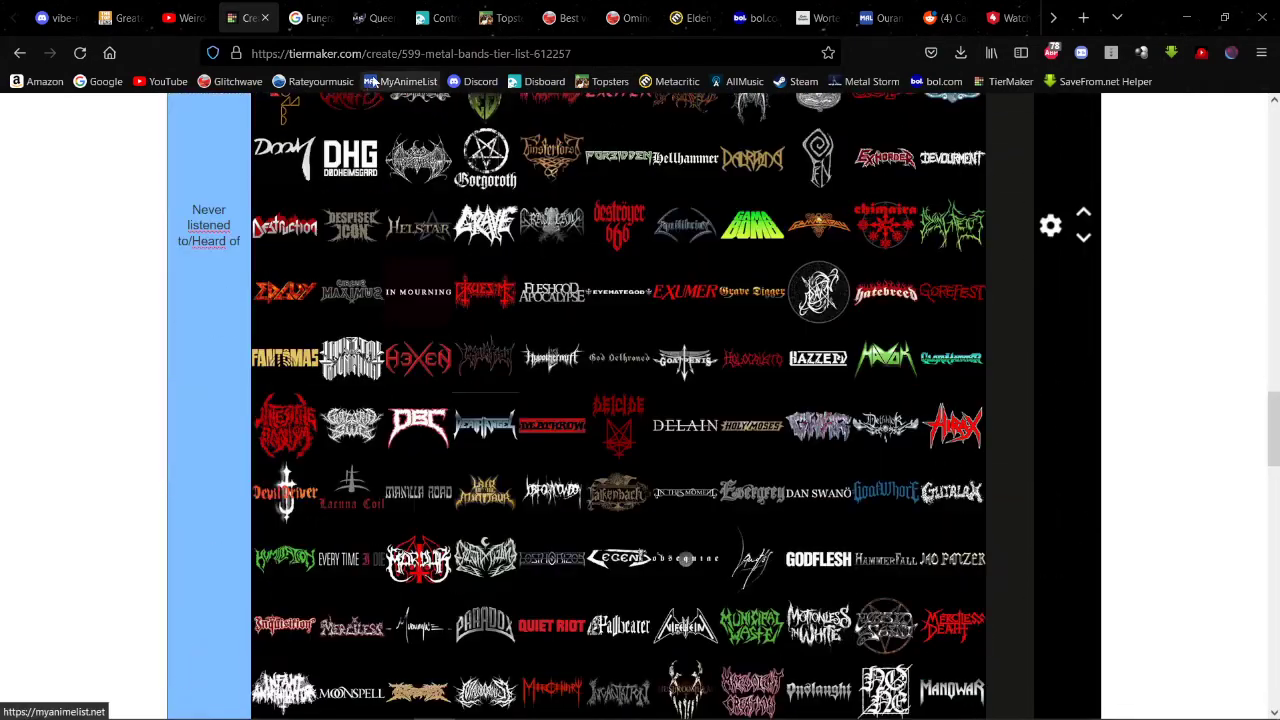
pyautogui.scroll(-6, 548, 258)
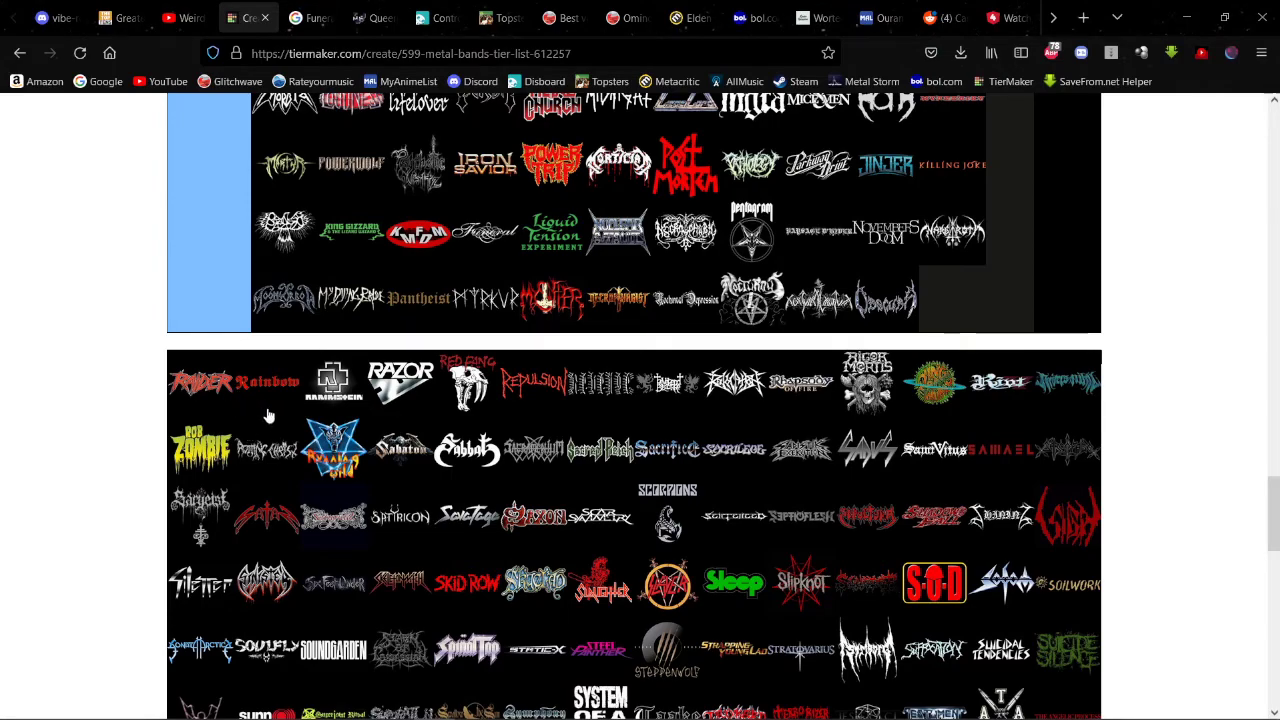
pyautogui.scroll(15, 309, 367)
pyautogui.scroll(5, 309, 367)
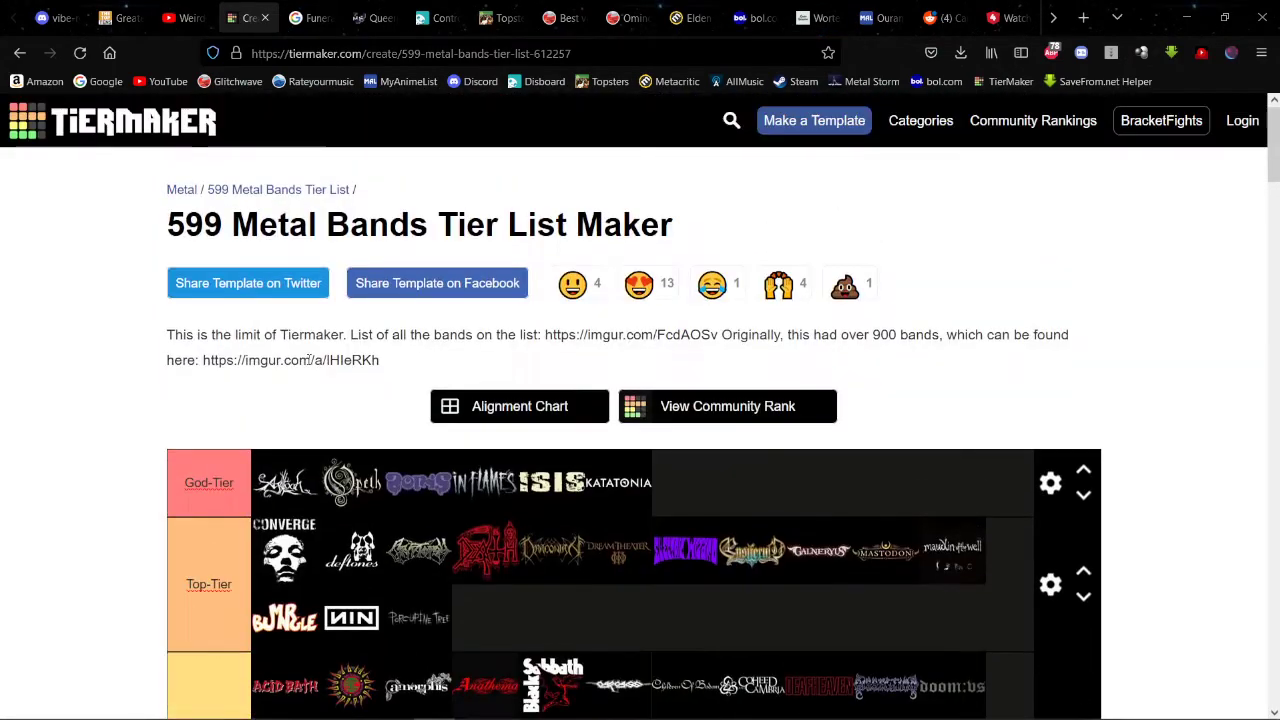
pyautogui.scroll(-5, 309, 363)
pyautogui.scroll(3, 309, 360)
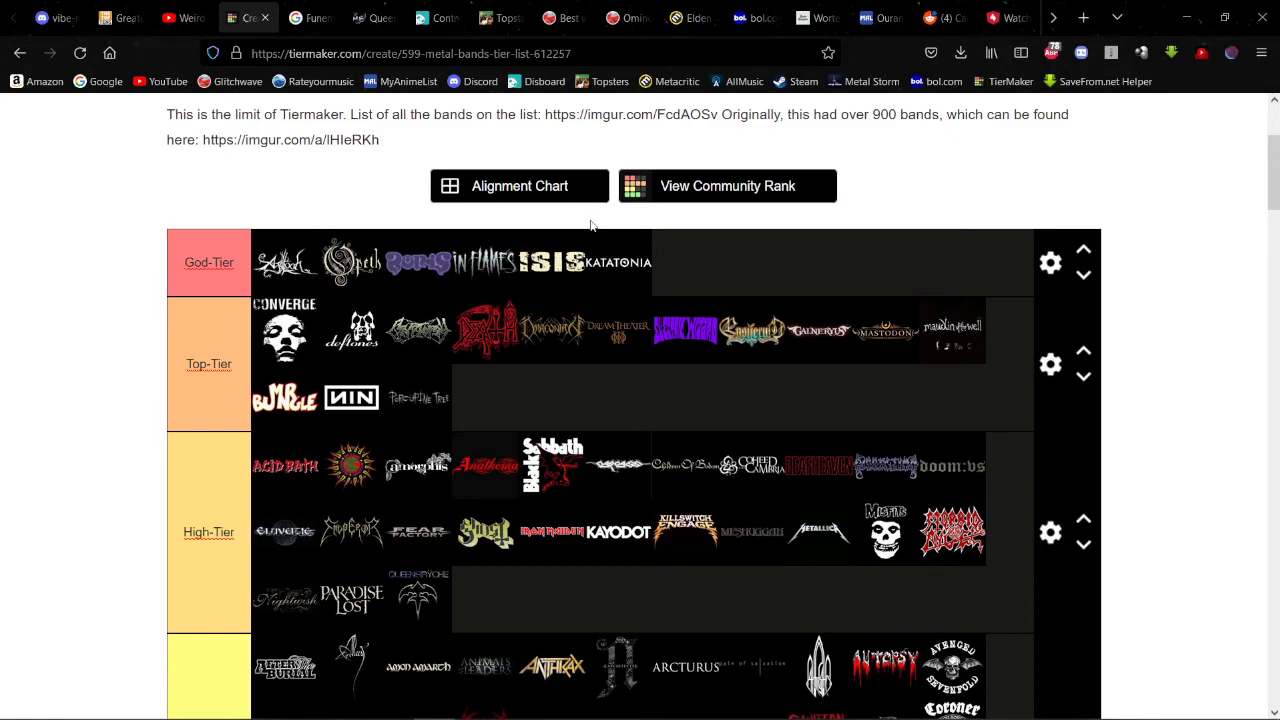
# Step: Move the Raider logo from the unsorted pool into the "Never listened to/Heard of" row, two places before Powerwolf
pyautogui.scroll(-15, 585, 225)
pyautogui.scroll(-10, 565, 228)
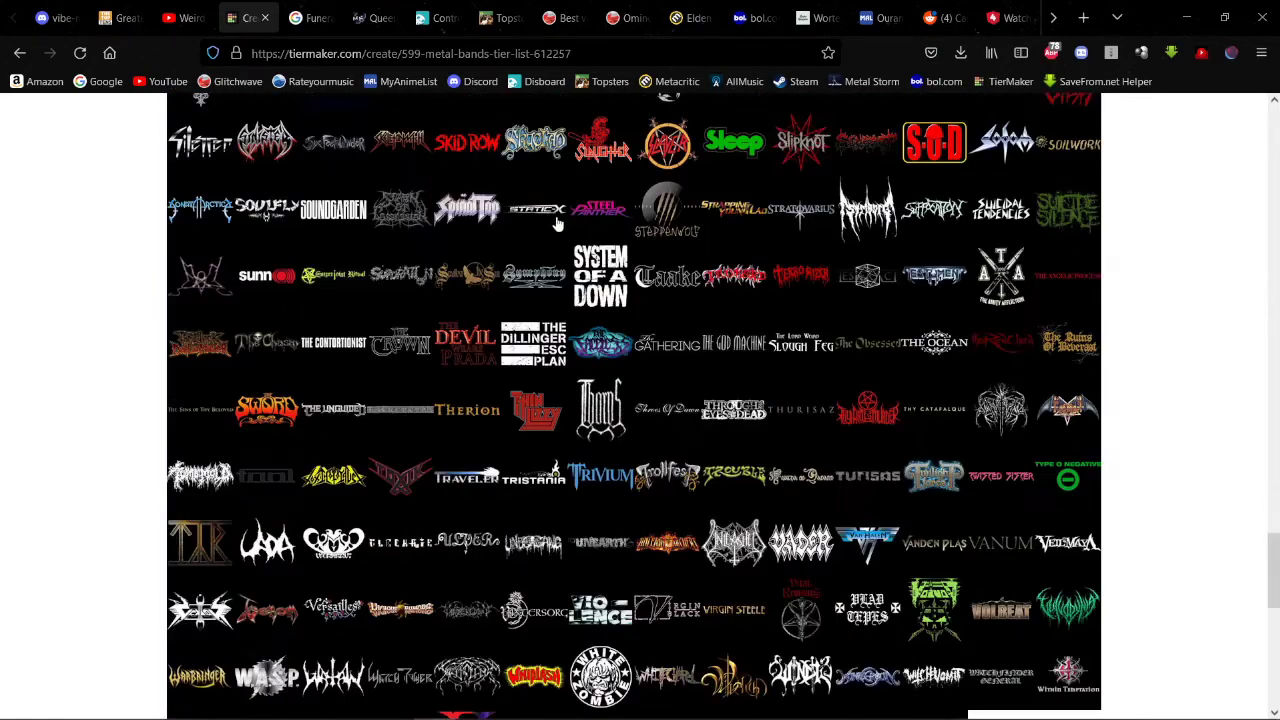
pyautogui.scroll(4, 556, 215)
pyautogui.scroll(3, 556, 215)
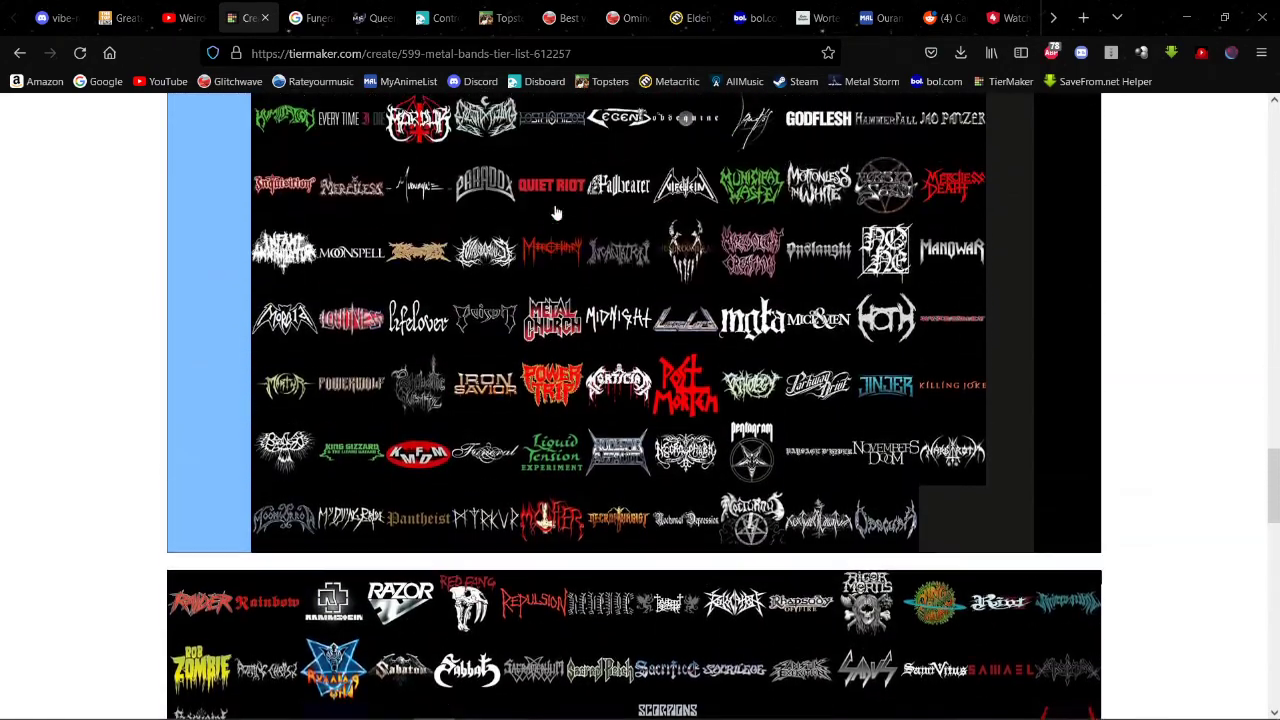
pyautogui.moveTo(183, 614); pyautogui.dragTo(280, 385)
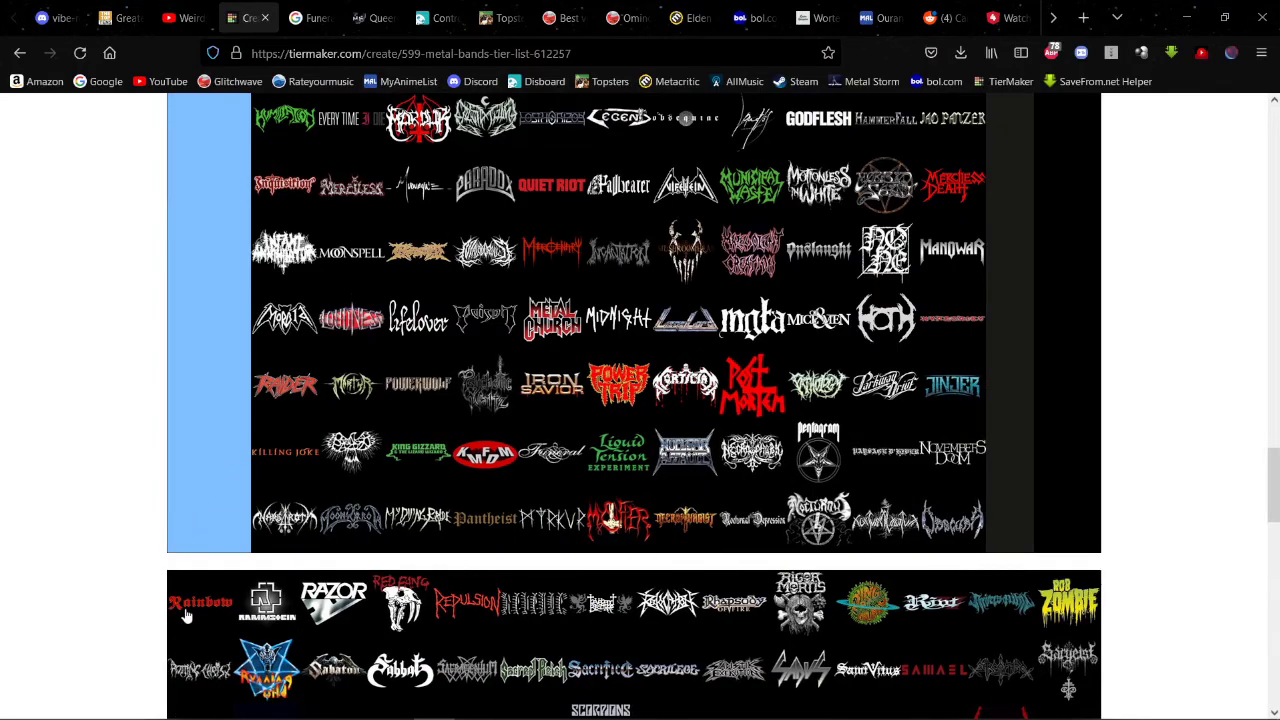
# Step: Move the Rainbow logo from the unsorted pool into High-Tier, directly after Black Sabbath
pyautogui.moveTo(183, 612); pyautogui.dragTo(615, 255)
pyautogui.scroll(10, 420, 260)
pyautogui.scroll(6, 783, 314)
pyautogui.scroll(4, 815, 493)
pyautogui.scroll(-10, 775, 490)
pyautogui.scroll(2, 640, 449)
pyautogui.scroll(2, 563, 446)
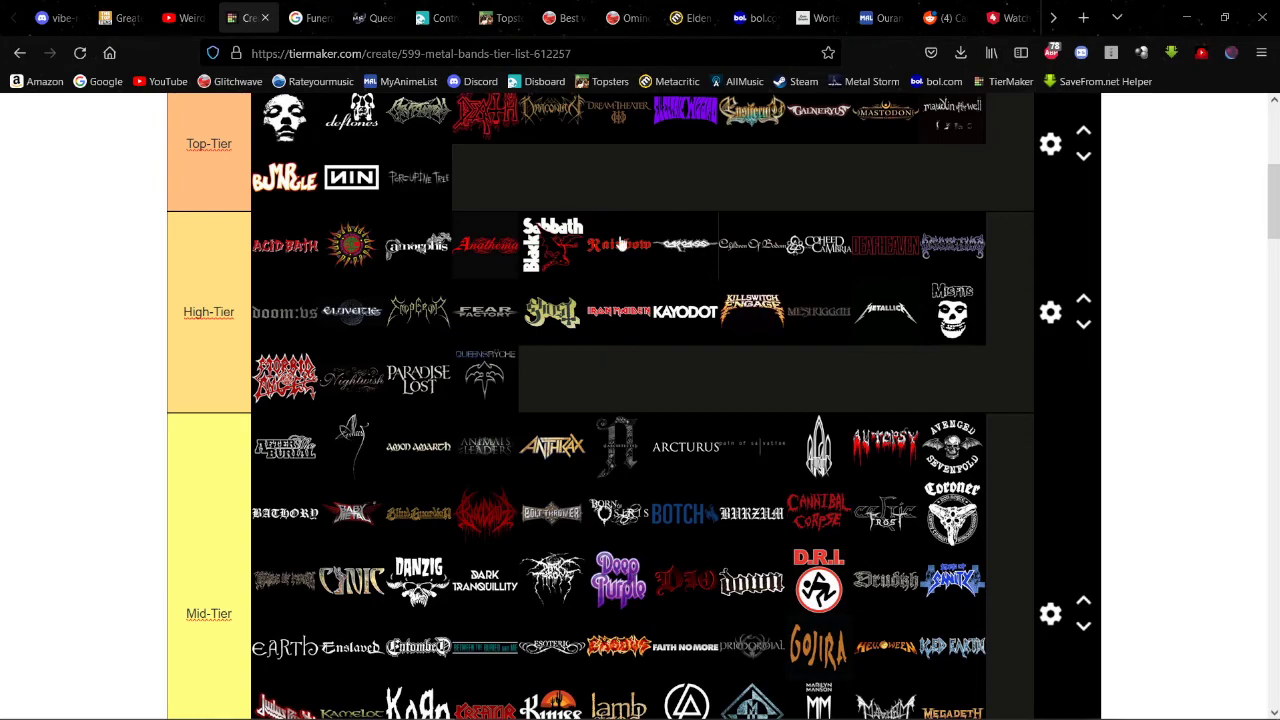
# Step: Compare the bands already placed in the rows from Top-Tier down to Poser Garbage
pyautogui.scroll(-5, 812, 300)
pyautogui.scroll(3, 790, 296)
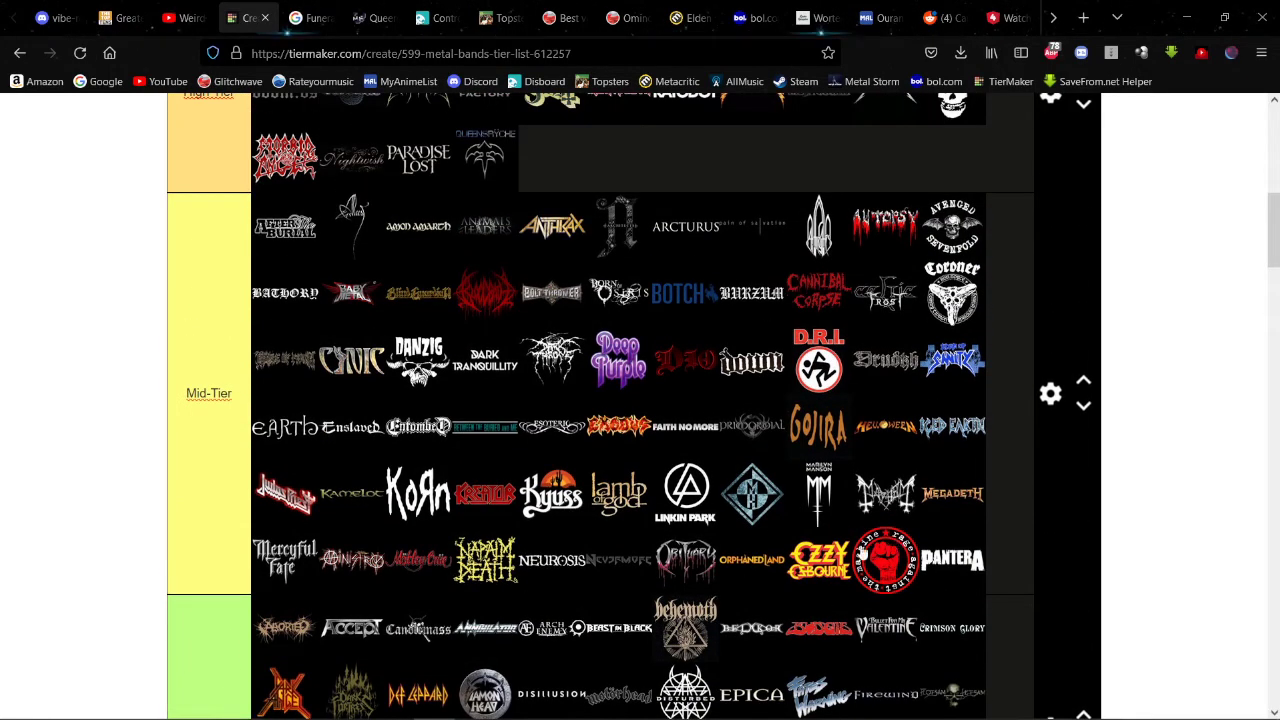
pyautogui.scroll(-4, 892, 545)
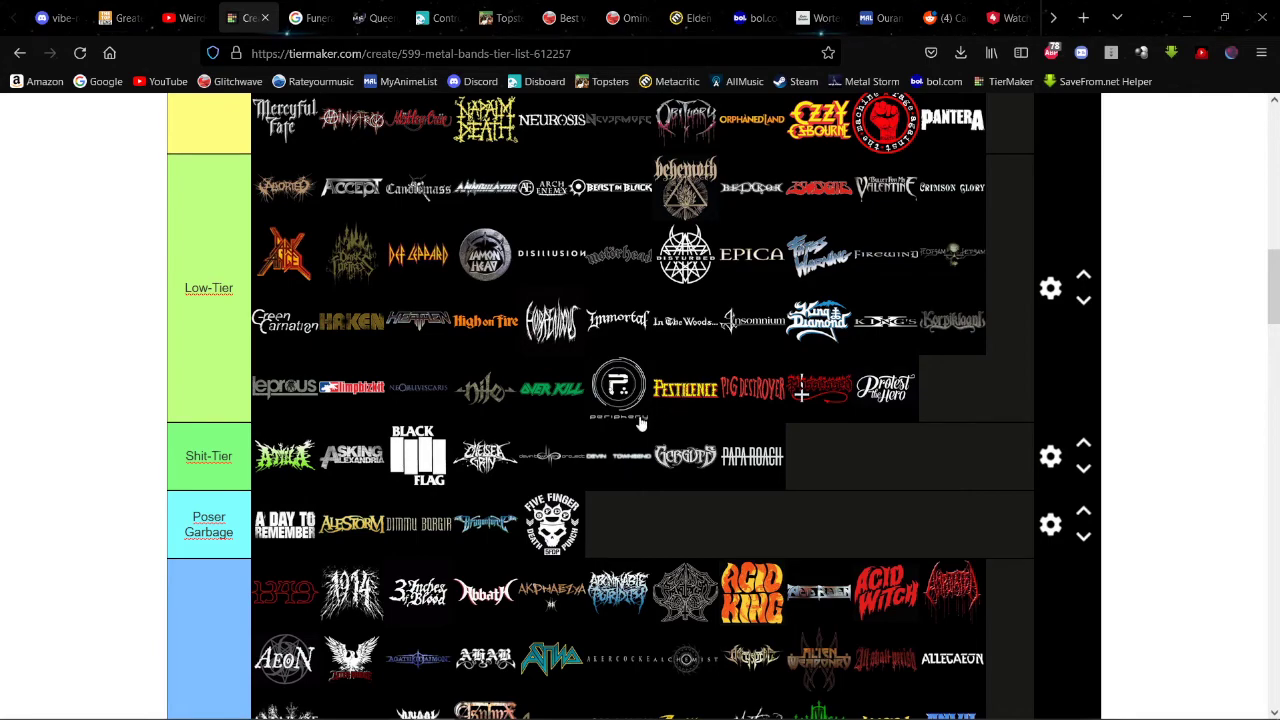
pyautogui.scroll(10, 646, 405)
pyautogui.scroll(-4, 646, 403)
pyautogui.scroll(2, 646, 403)
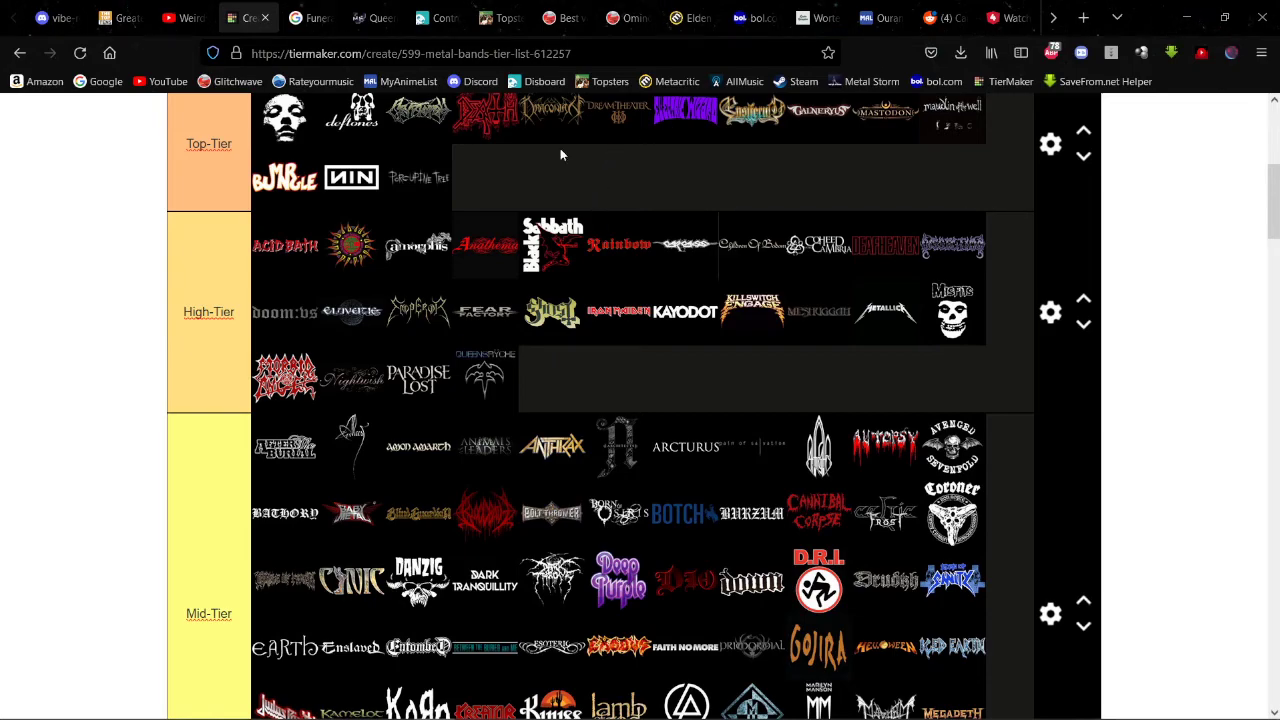
# Step: Move the Rammstein logo from the unsorted pool into Mid-Tier, directly before Bolt Thrower
pyautogui.scroll(-15, 616, 168)
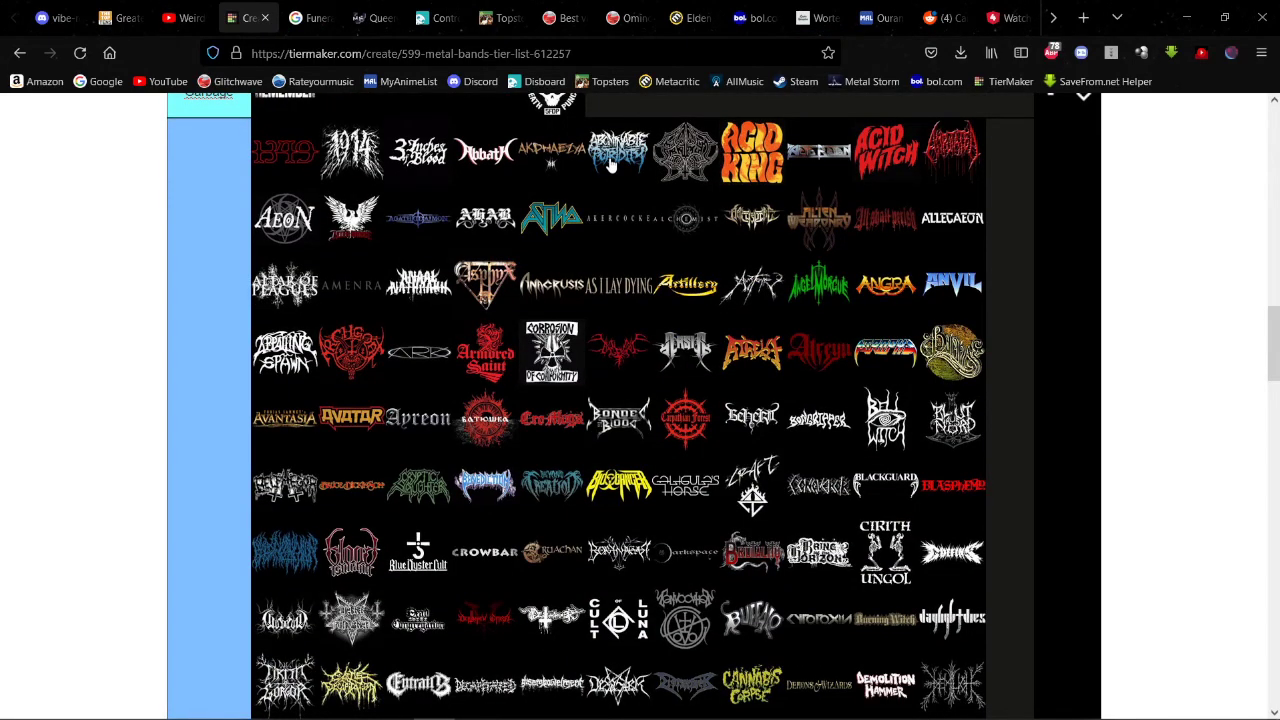
pyautogui.scroll(2, 616, 168)
pyautogui.scroll(-8, 616, 168)
pyautogui.scroll(-4, 551, 148)
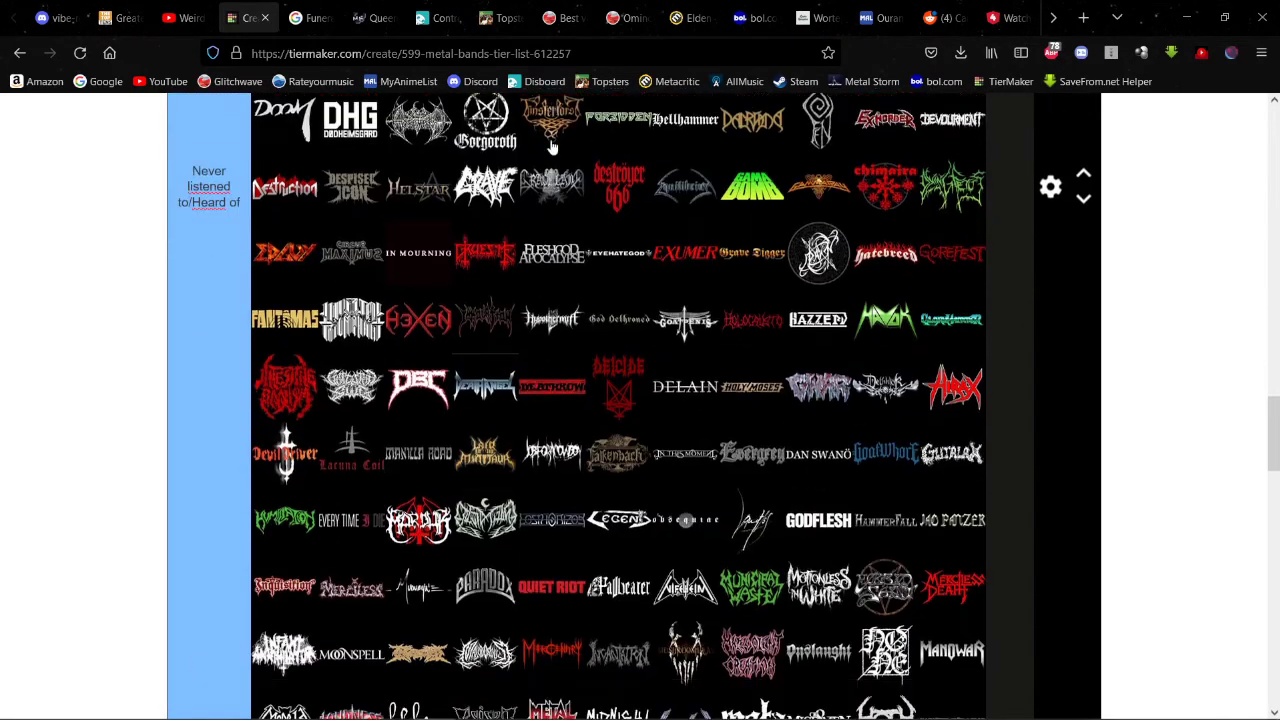
pyautogui.scroll(-2, 551, 148)
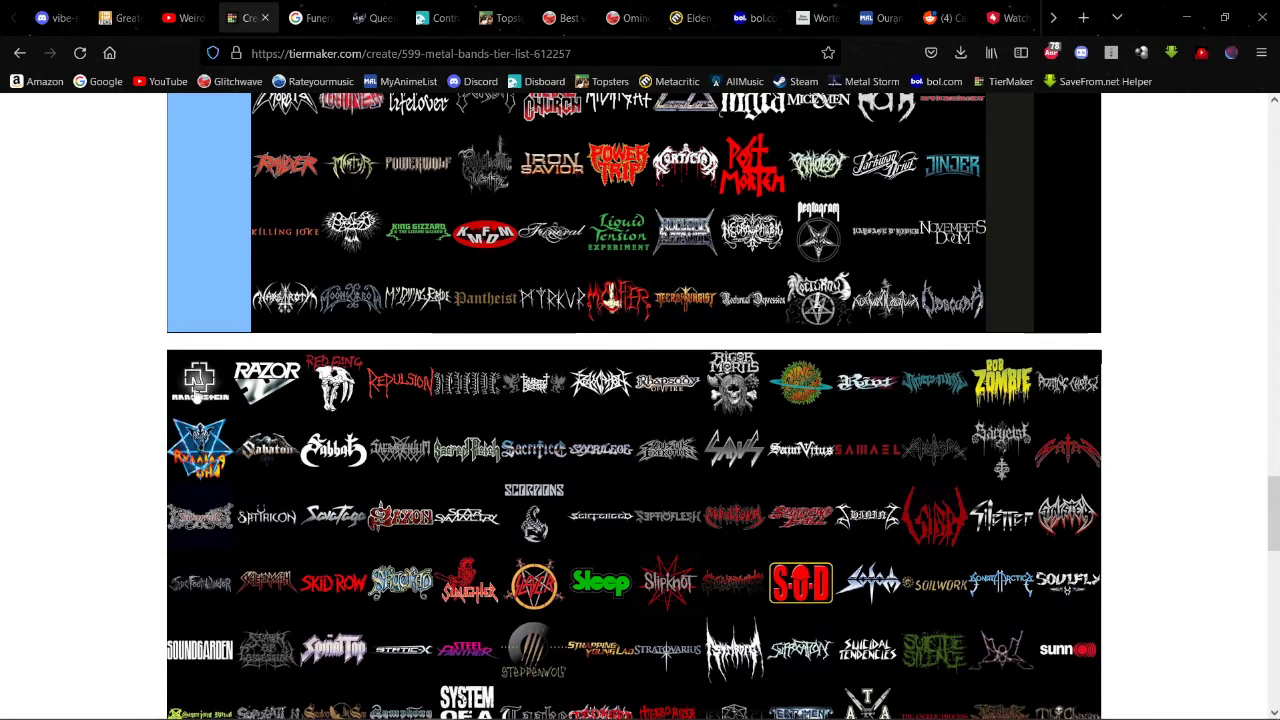
pyautogui.moveTo(197, 392); pyautogui.dragTo(503, 260)
pyautogui.scroll(15, 274, 257)
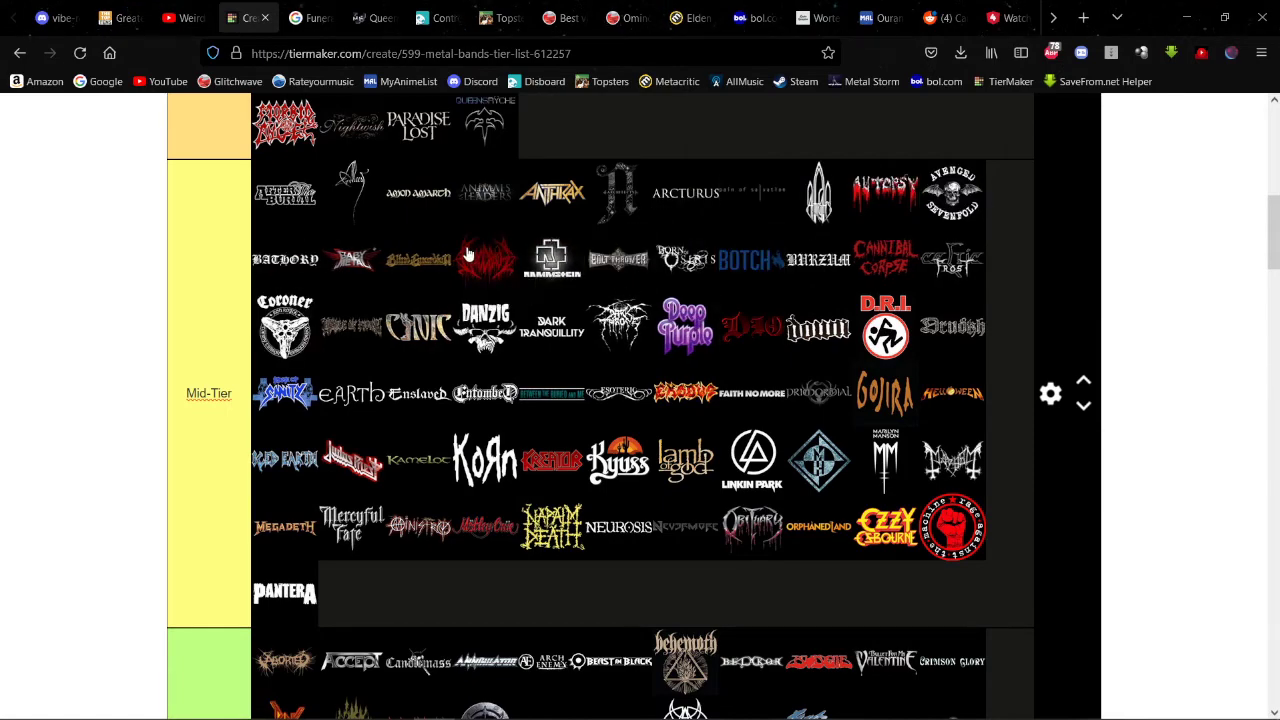
pyautogui.scroll(-10, 467, 255)
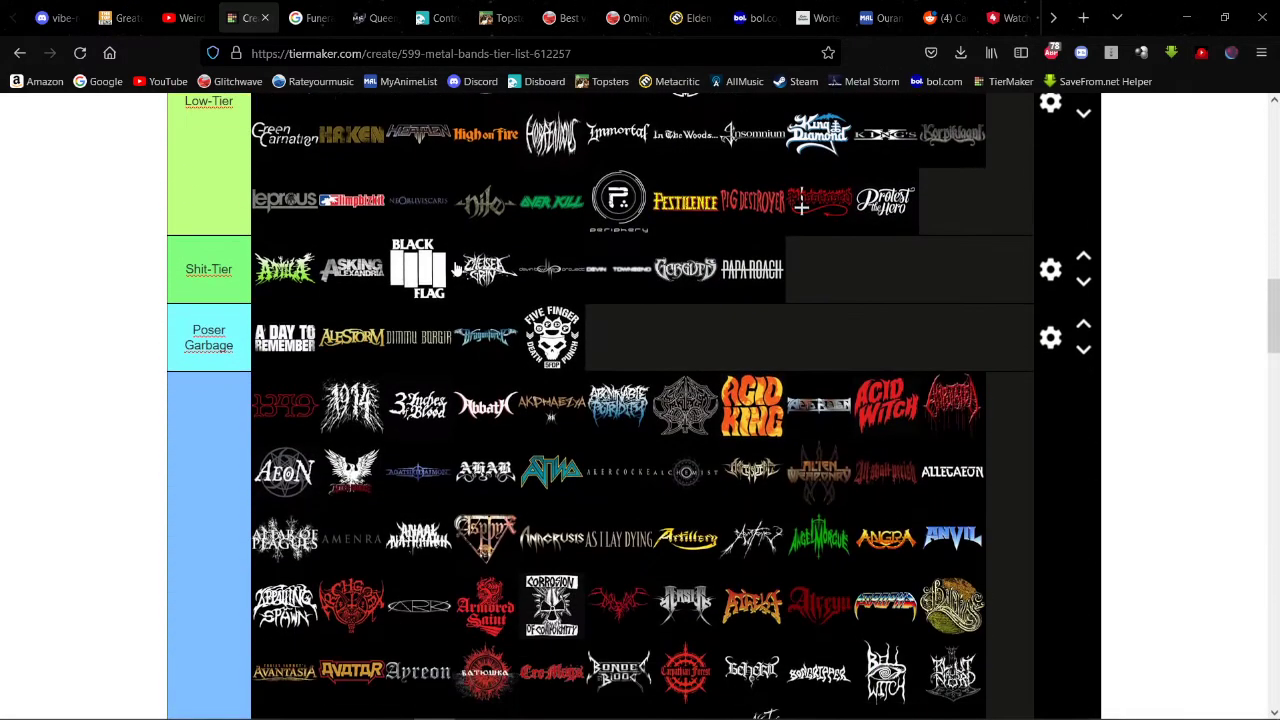
# Step: File Razor, Red Fang, Repulsion and the two unranked bands following them under "Never listened to/Heard of"
pyautogui.scroll(-8, 455, 270)
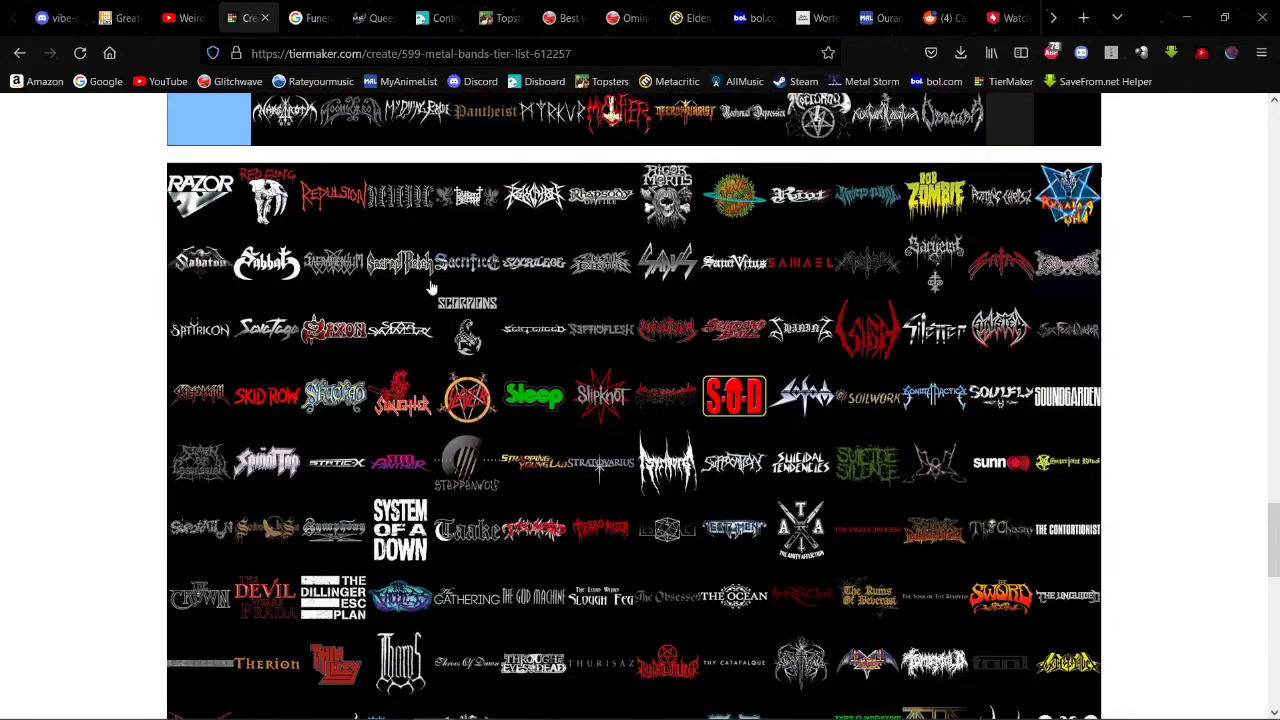
pyautogui.scroll(2, 428, 288)
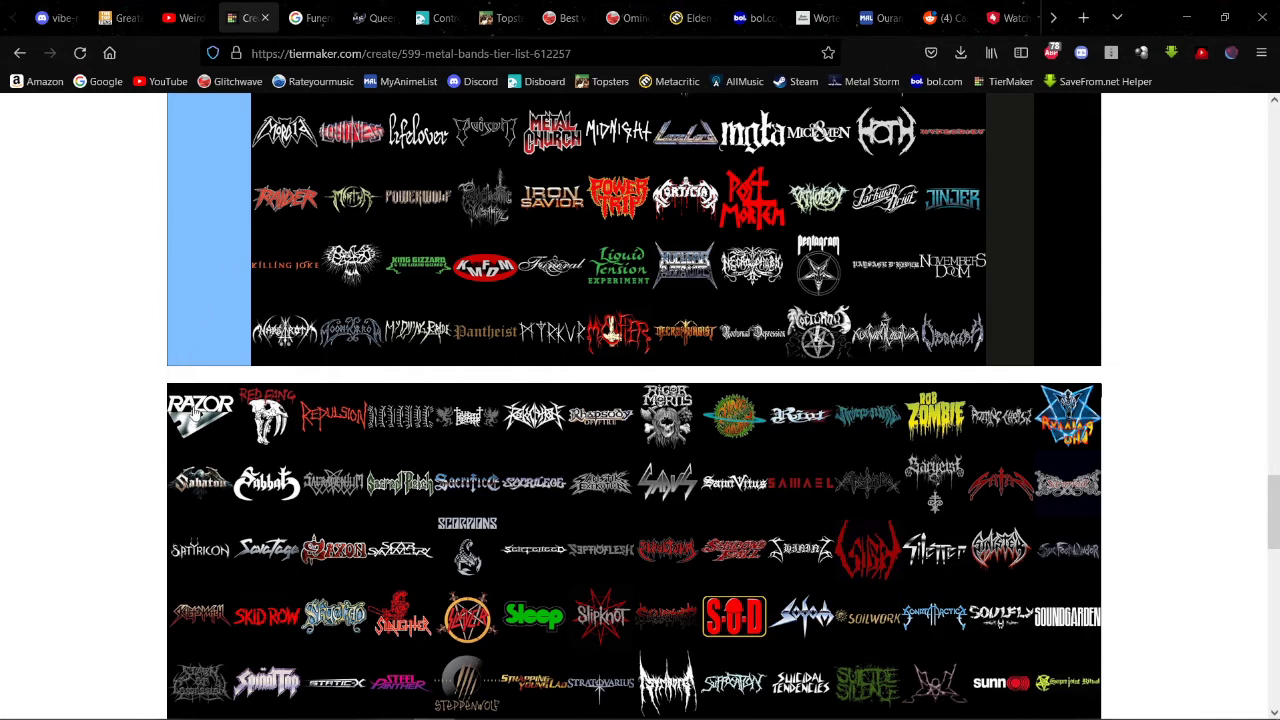
pyautogui.moveTo(197, 410); pyautogui.dragTo(352, 265)
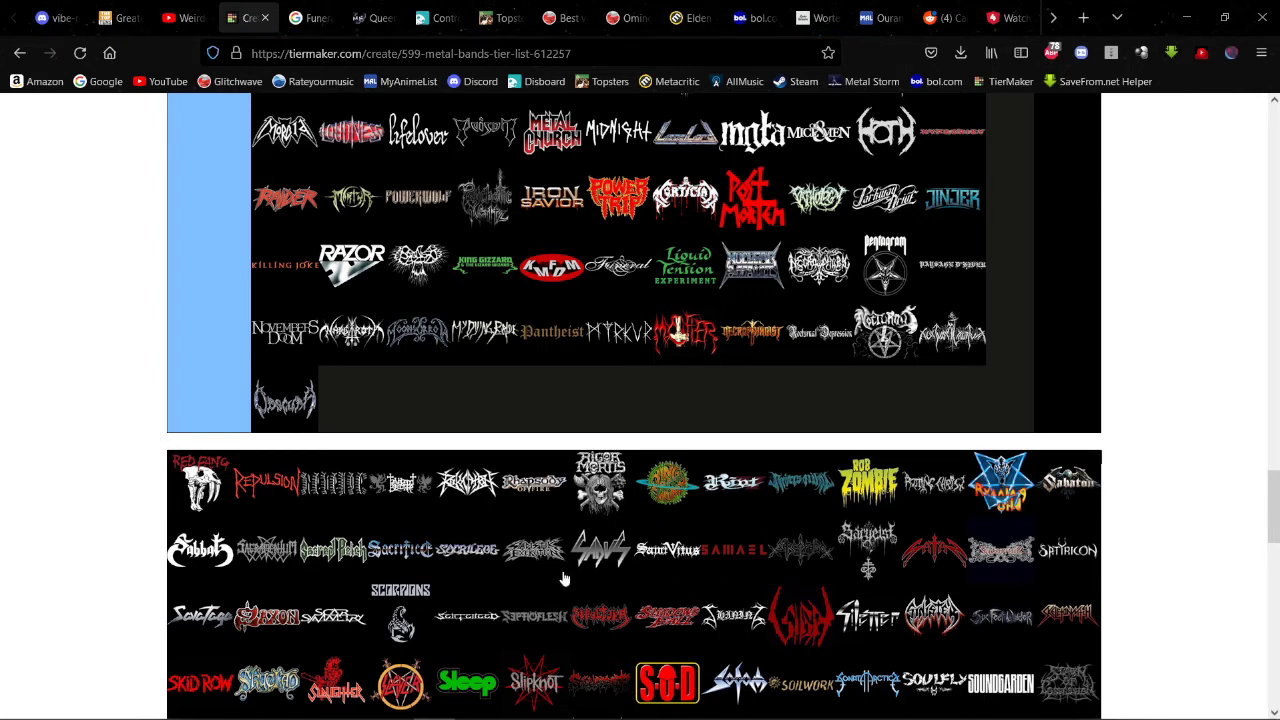
pyautogui.moveTo(178, 490); pyautogui.dragTo(378, 276)
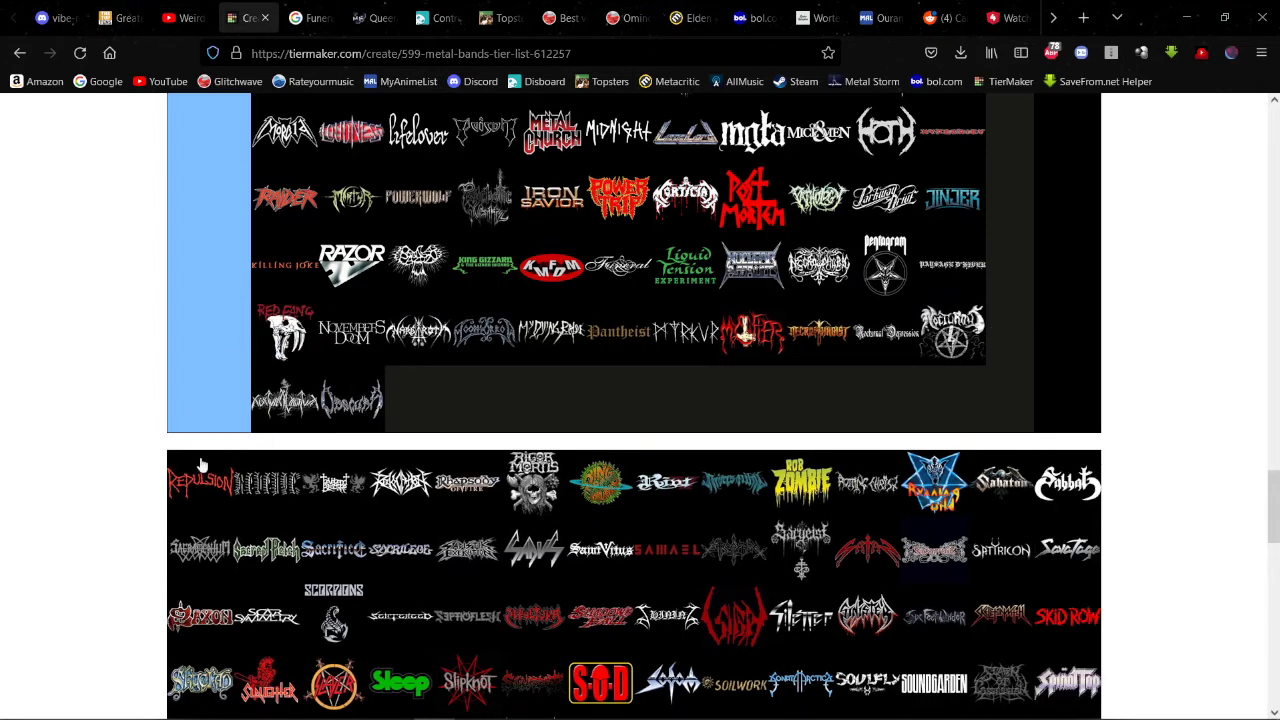
pyautogui.moveTo(200, 464); pyautogui.dragTo(418, 264)
pyautogui.moveTo(200, 480); pyautogui.dragTo(327, 320)
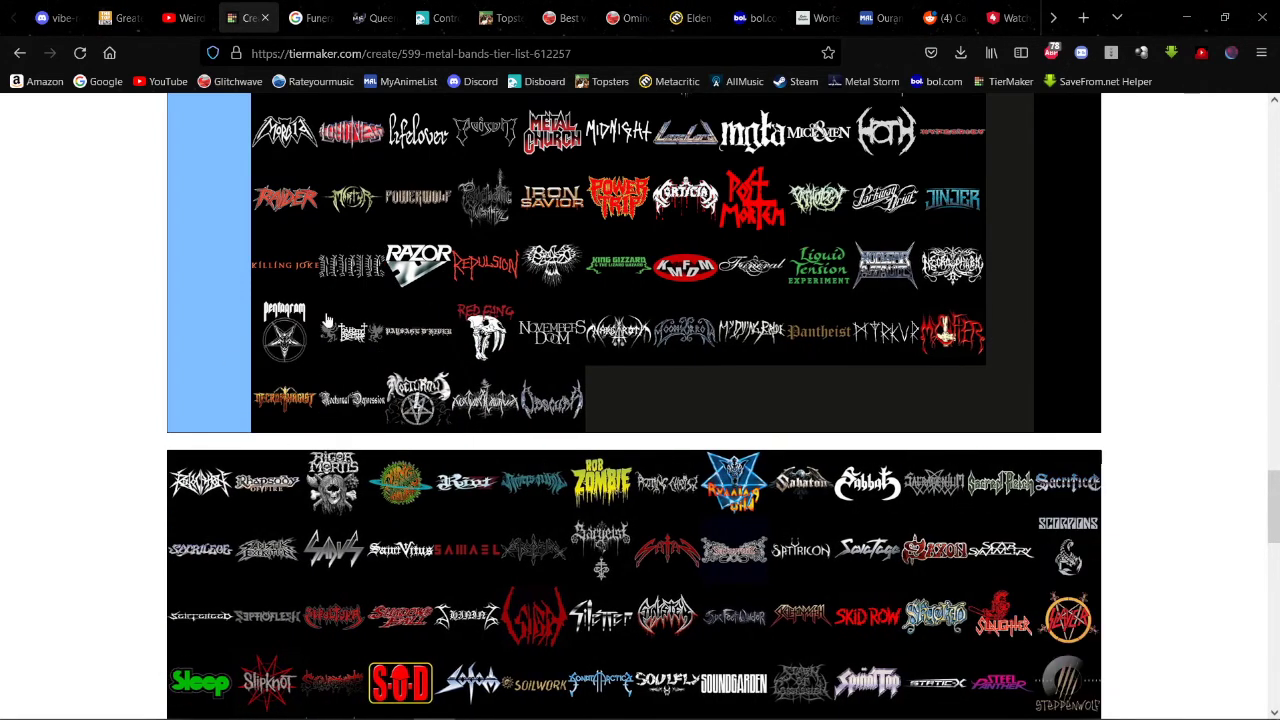
# Step: File the unranked bands from Revocation and Rhapsody of Fire through Riot and the teal logo after it under "Never listened to/Heard of"
pyautogui.moveTo(190, 495); pyautogui.dragTo(310, 328)
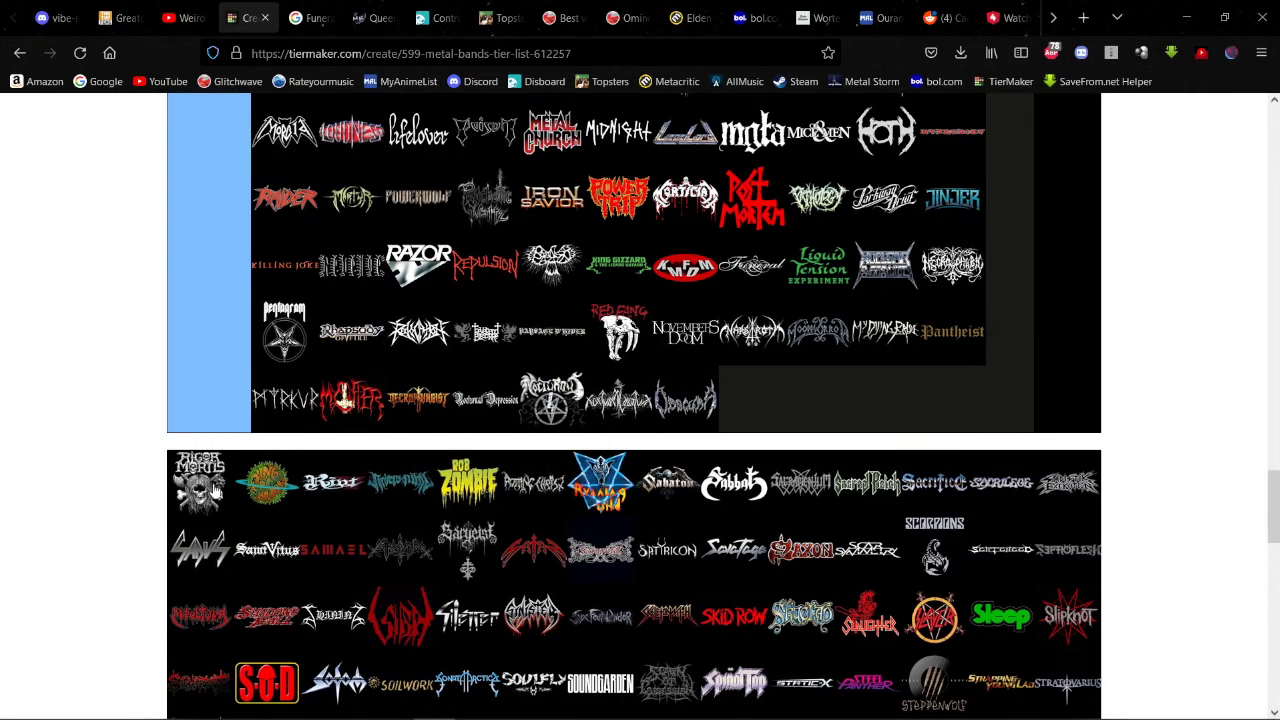
pyautogui.moveTo(205, 485); pyautogui.dragTo(352, 330)
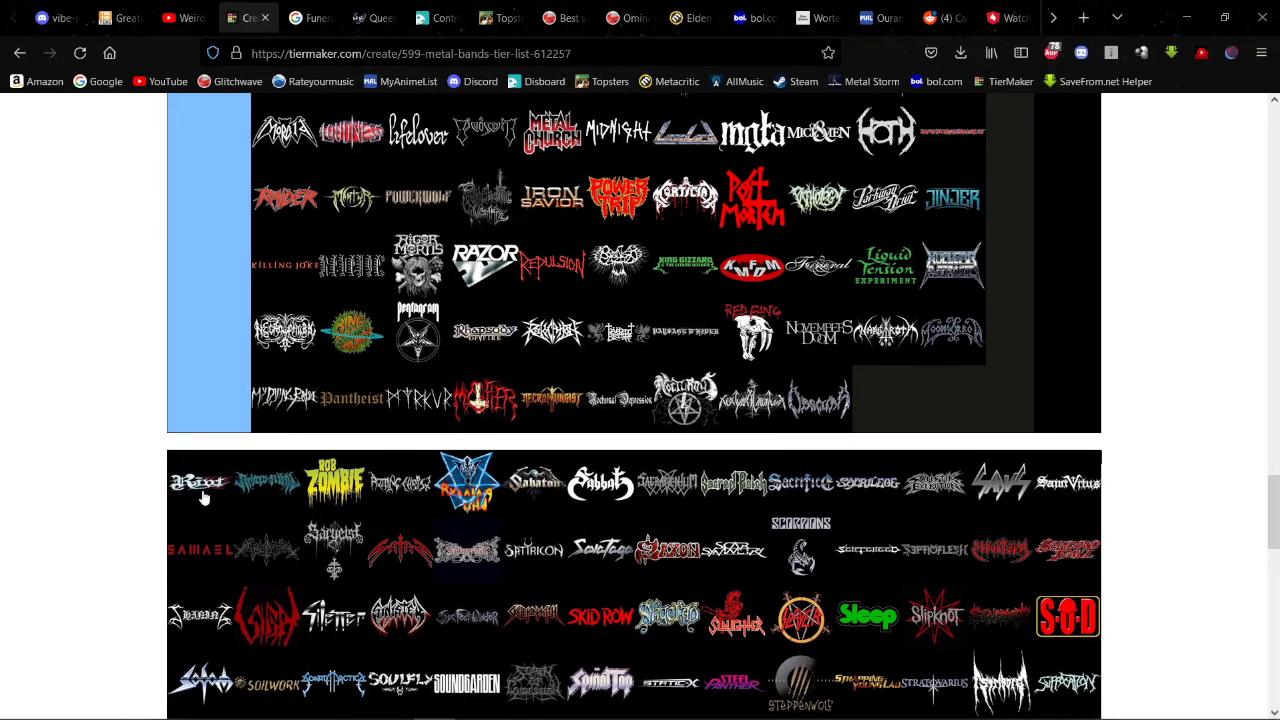
pyautogui.moveTo(202, 505); pyautogui.dragTo(410, 268)
pyautogui.moveTo(197, 490); pyautogui.dragTo(315, 312)
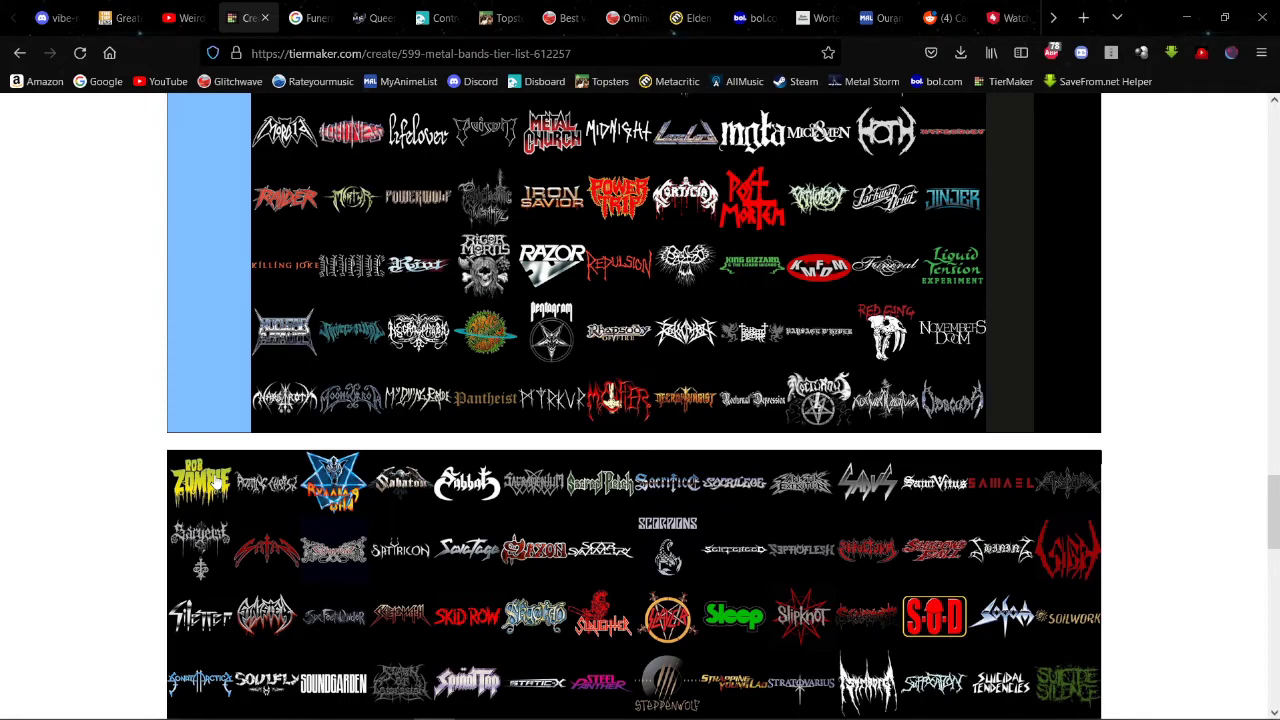
# Step: Place Rob Zombie in the last row of Low-Tier, directly before Pestilence
pyautogui.moveTo(214, 484); pyautogui.dragTo(705, 642)
pyautogui.scroll(6, 286, 400)
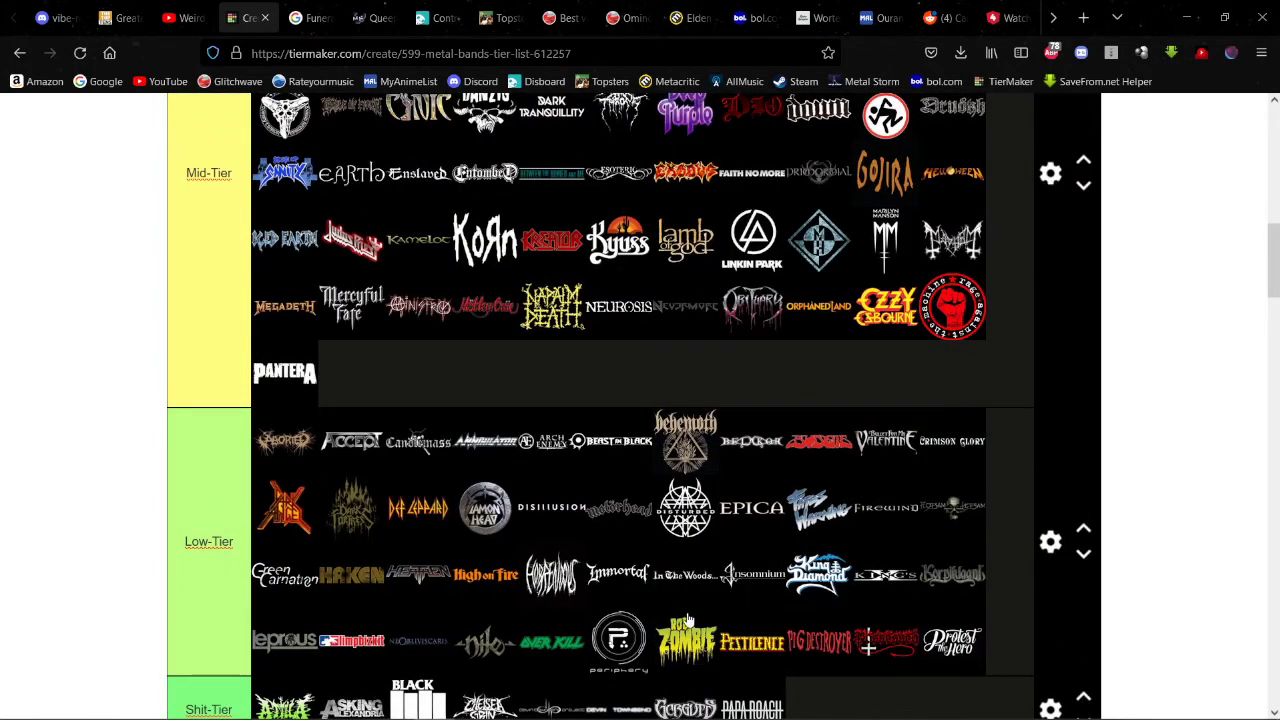
pyautogui.scroll(-10, 628, 592)
pyautogui.scroll(-5, 628, 592)
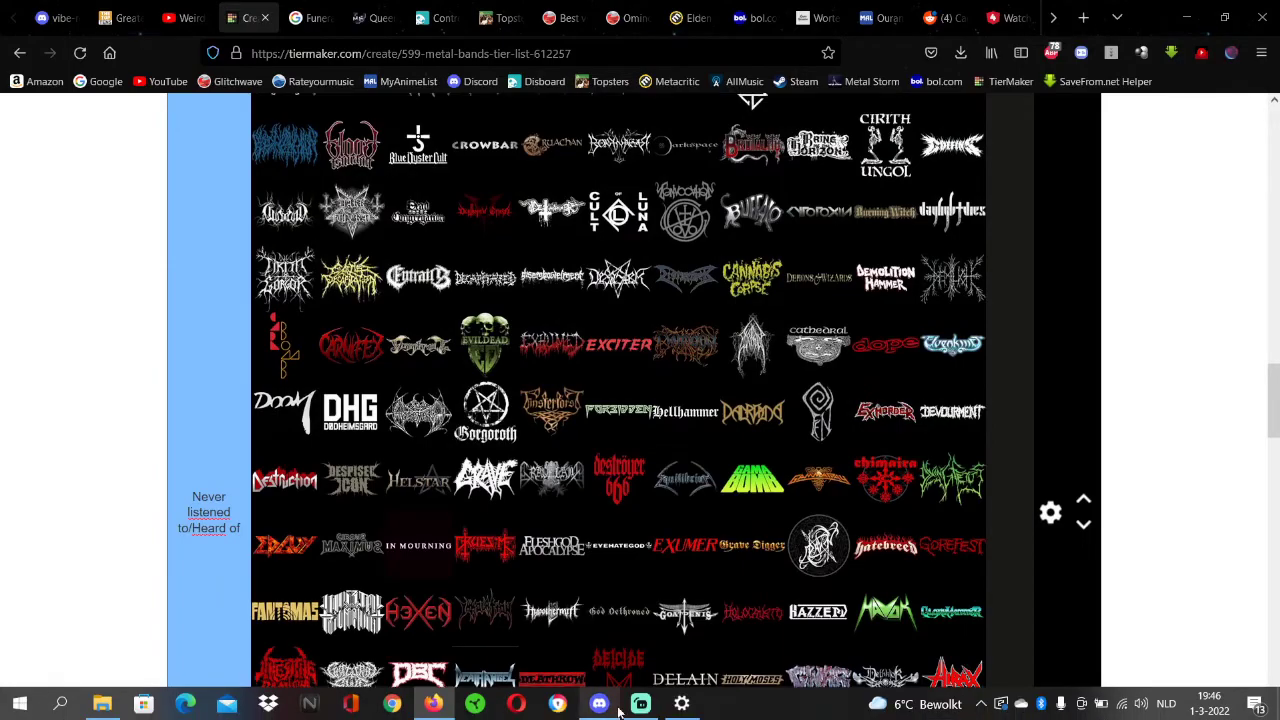
pyautogui.click(640, 704)
pyautogui.click(640, 704)
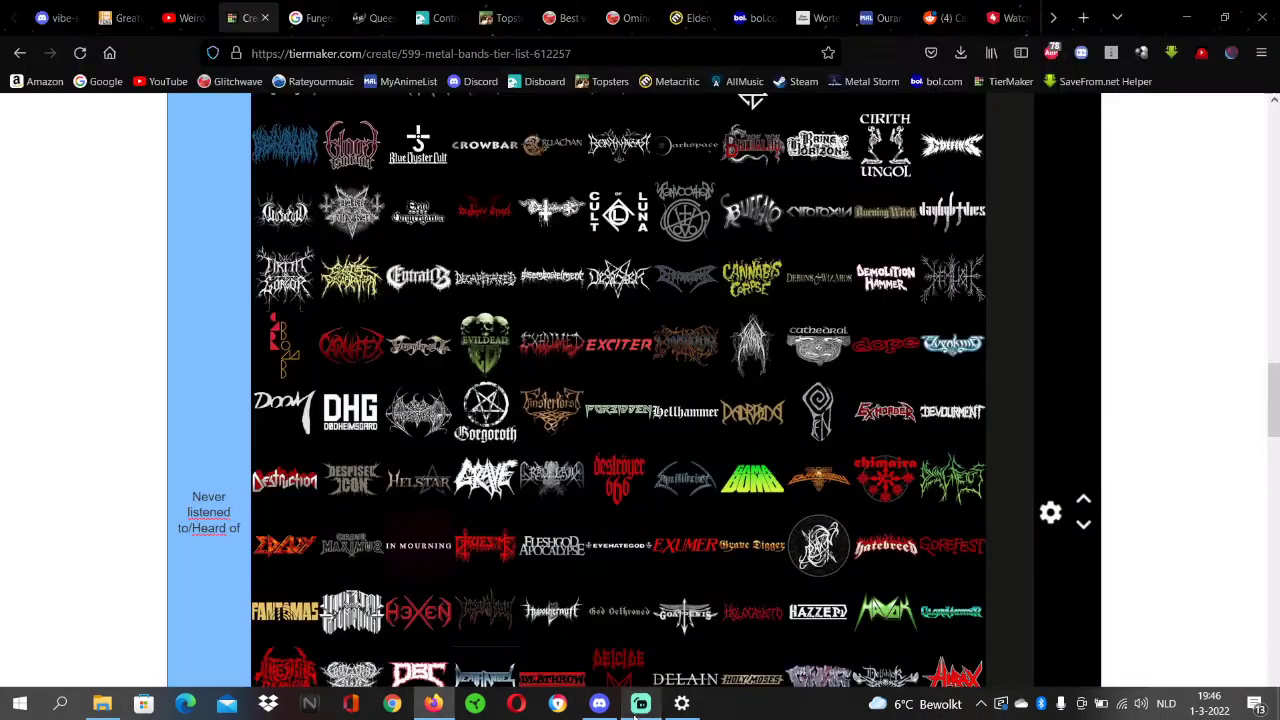
pyautogui.scroll(-5, 572, 478)
pyautogui.scroll(1, 529, 443)
pyautogui.scroll(-10, 520, 445)
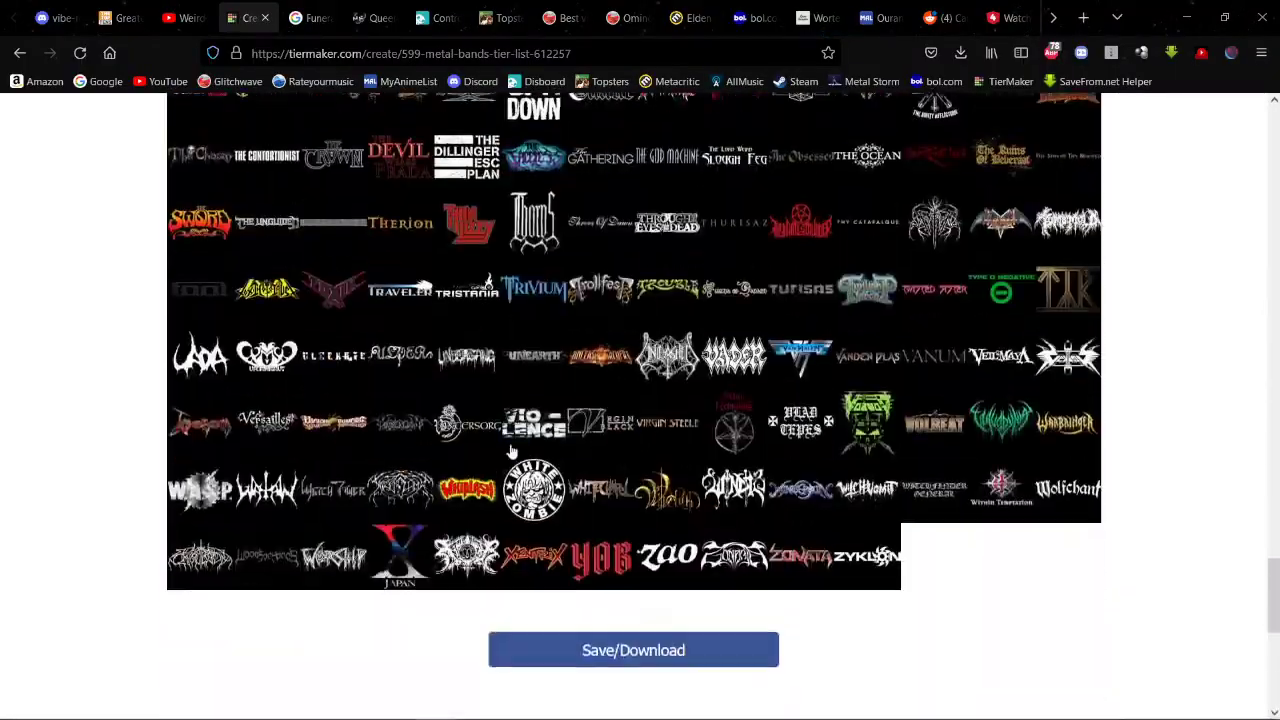
# Step: File Rotting Christ and Running Wild under "Never listened to/Heard of" and place Sabaton after Pantera in Mid-Tier
pyautogui.scroll(5, 510, 452)
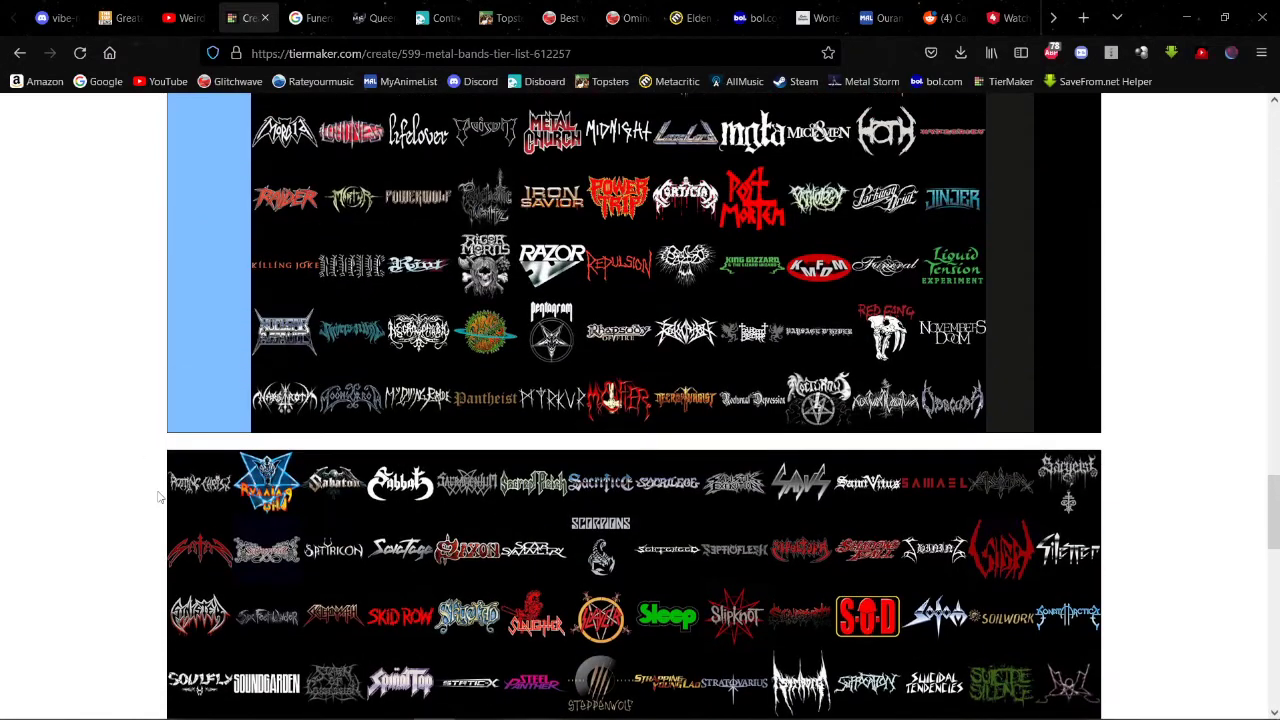
pyautogui.moveTo(185, 485); pyautogui.dragTo(352, 264)
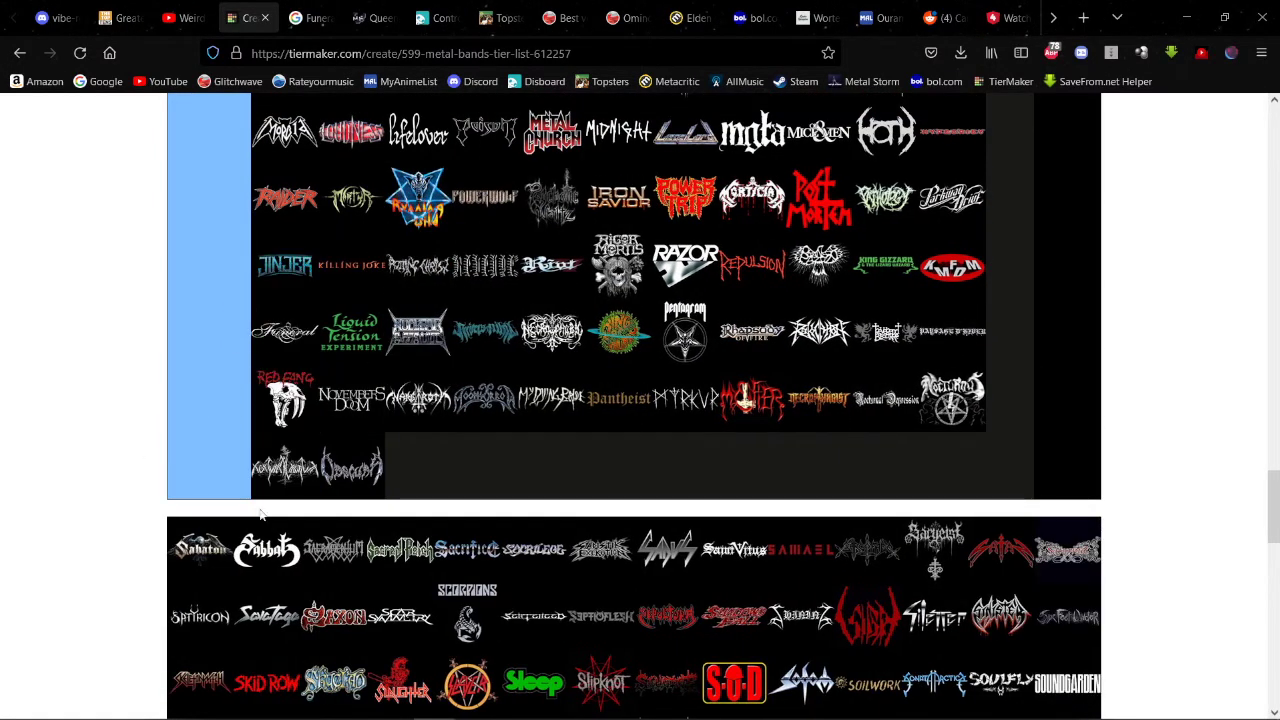
pyautogui.moveTo(200, 566); pyautogui.dragTo(402, 379)
pyautogui.scroll(5, 289, 394)
pyautogui.scroll(10, 308, 371)
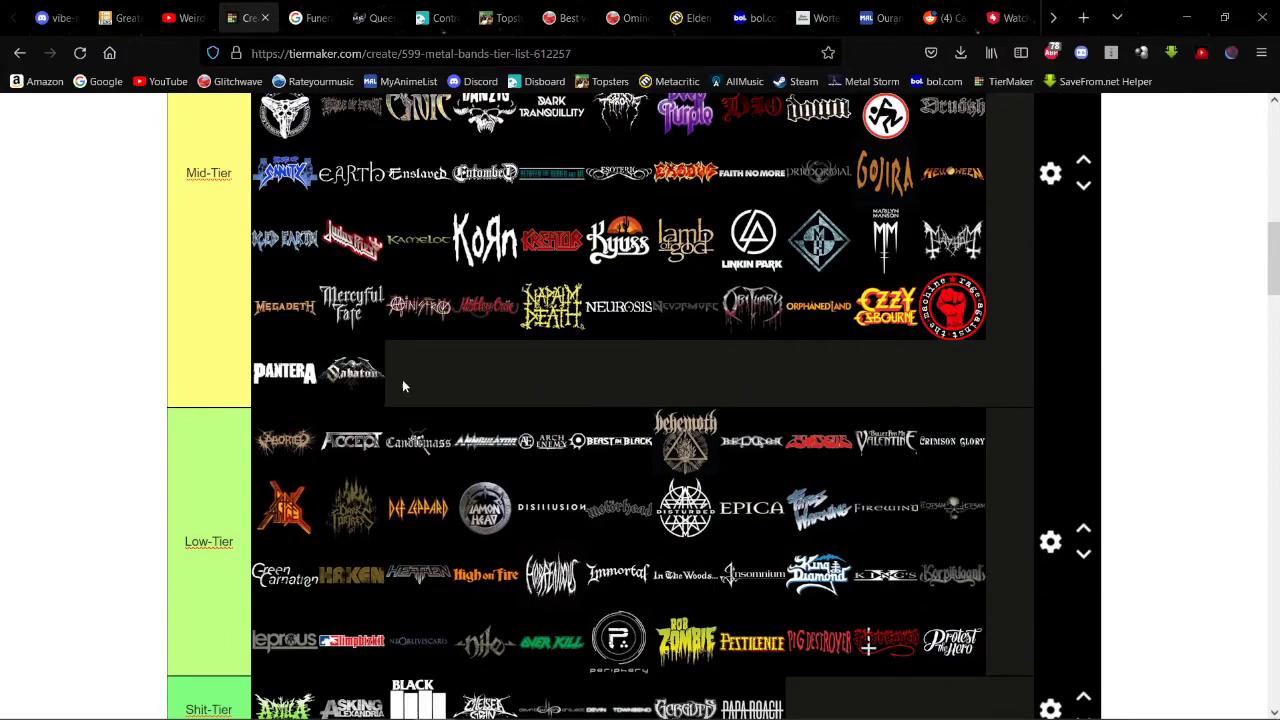
# Step: File the unranked bands from Sabbat, Sacramentum, Sacred Reich and Sacrifice through Sacrilege, Sadus and Saint Vitus under "Never listened to/Heard of"
pyautogui.scroll(-20, 402, 379)
pyautogui.scroll(-5, 257, 320)
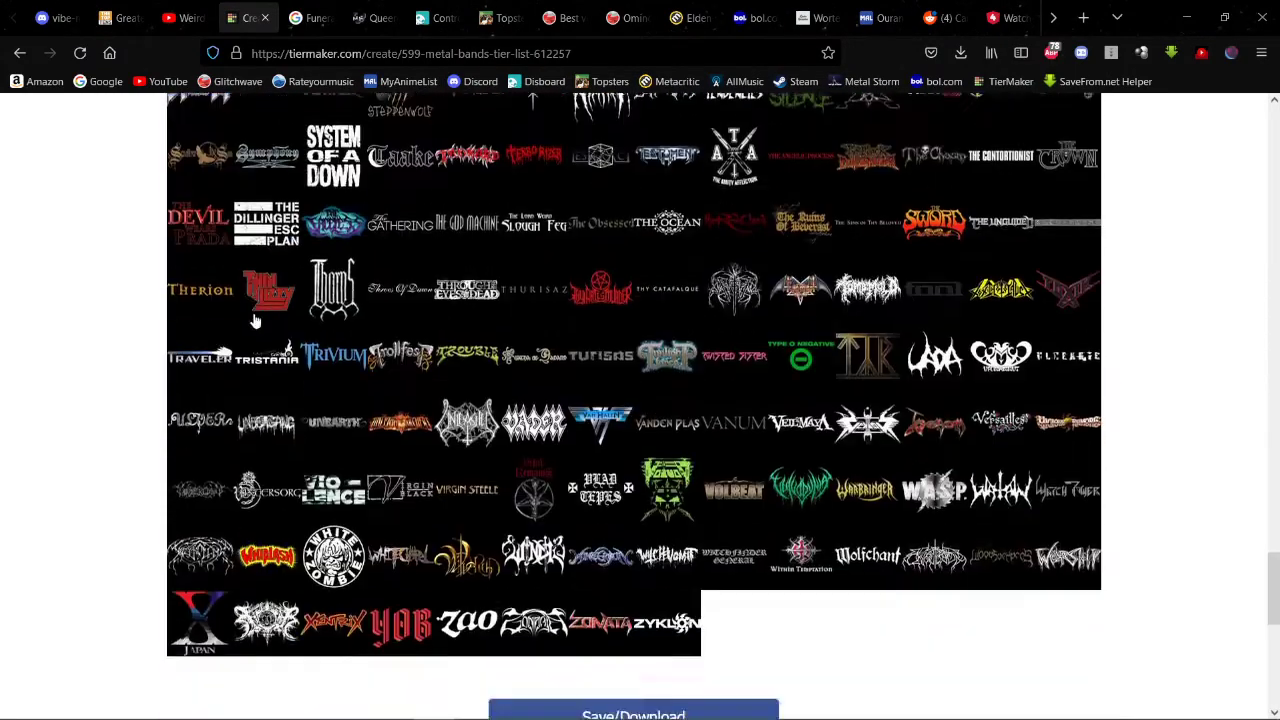
pyautogui.scroll(4, 257, 320)
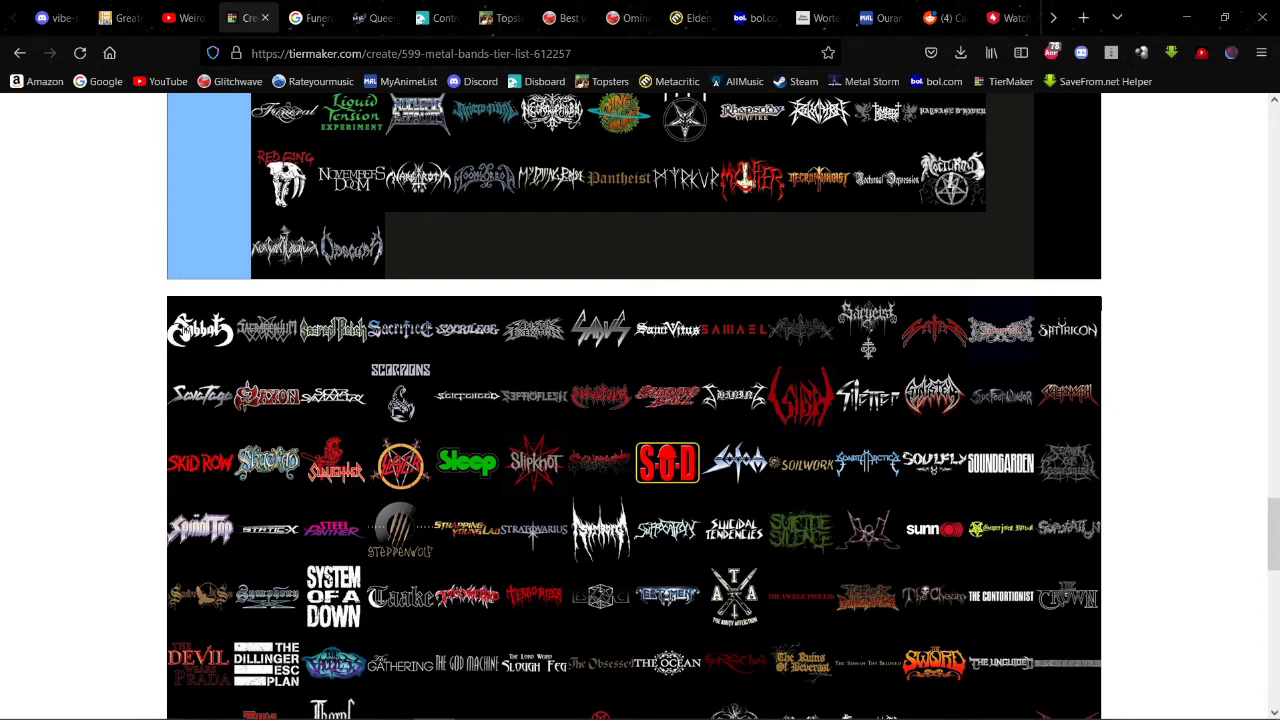
pyautogui.moveTo(183, 338); pyautogui.dragTo(235, 262)
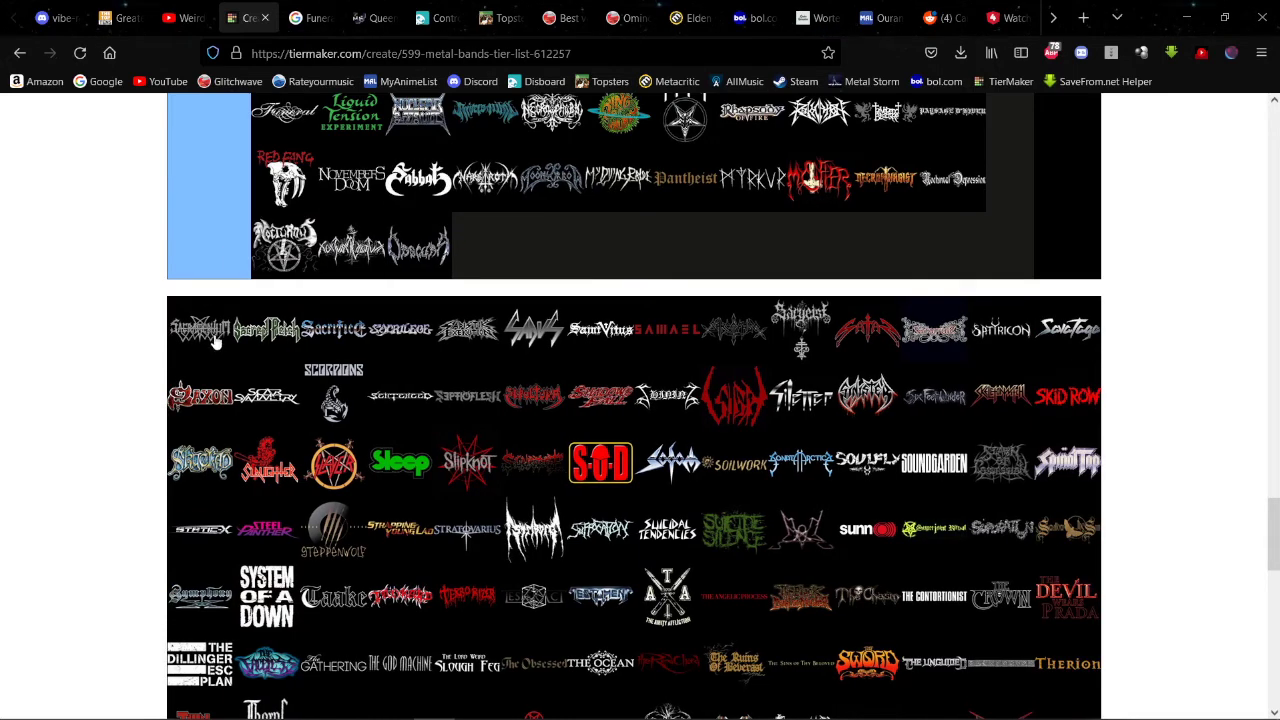
pyautogui.moveTo(212, 335); pyautogui.dragTo(418, 177)
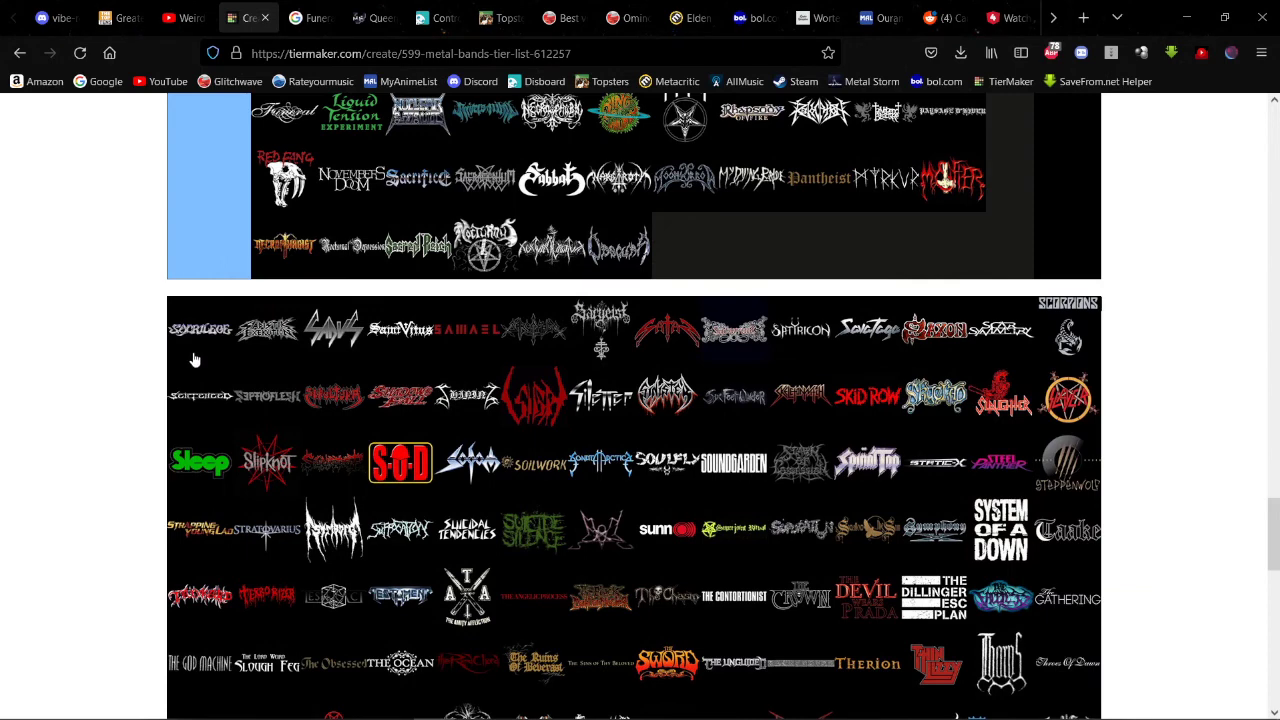
pyautogui.moveTo(197, 361); pyautogui.dragTo(417, 180)
pyautogui.moveTo(200, 357); pyautogui.dragTo(350, 178)
pyautogui.moveTo(216, 318); pyautogui.dragTo(350, 180)
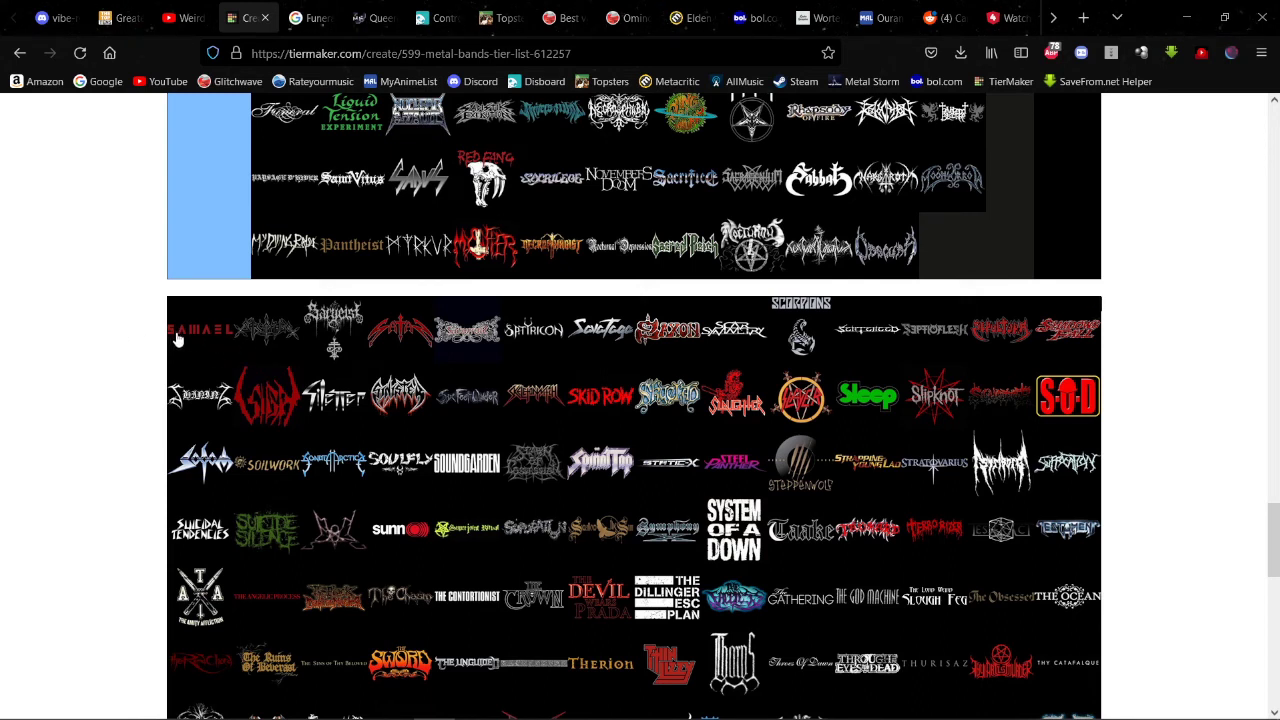
# Step: File the unranked bands from Samael through Sargeist, Satan and Satyricon under "Never listened to/Heard of"
pyautogui.moveTo(176, 340); pyautogui.dragTo(485, 112)
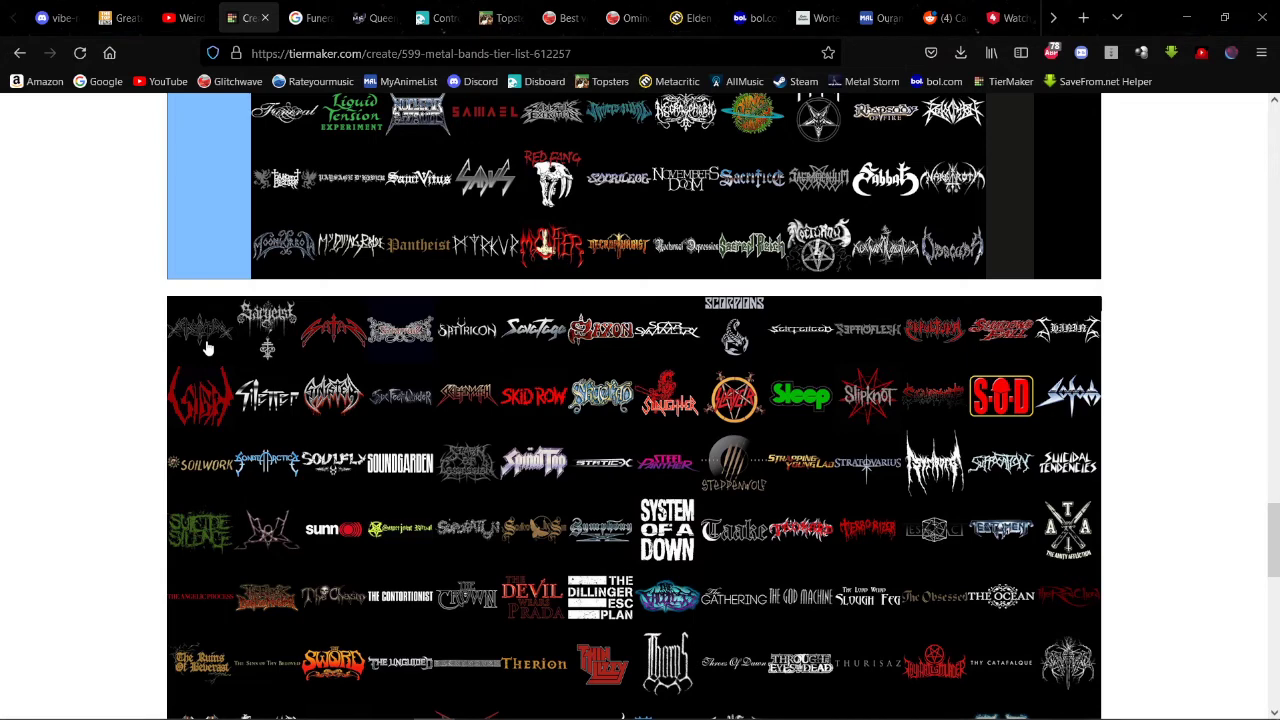
pyautogui.moveTo(209, 337); pyautogui.dragTo(410, 250)
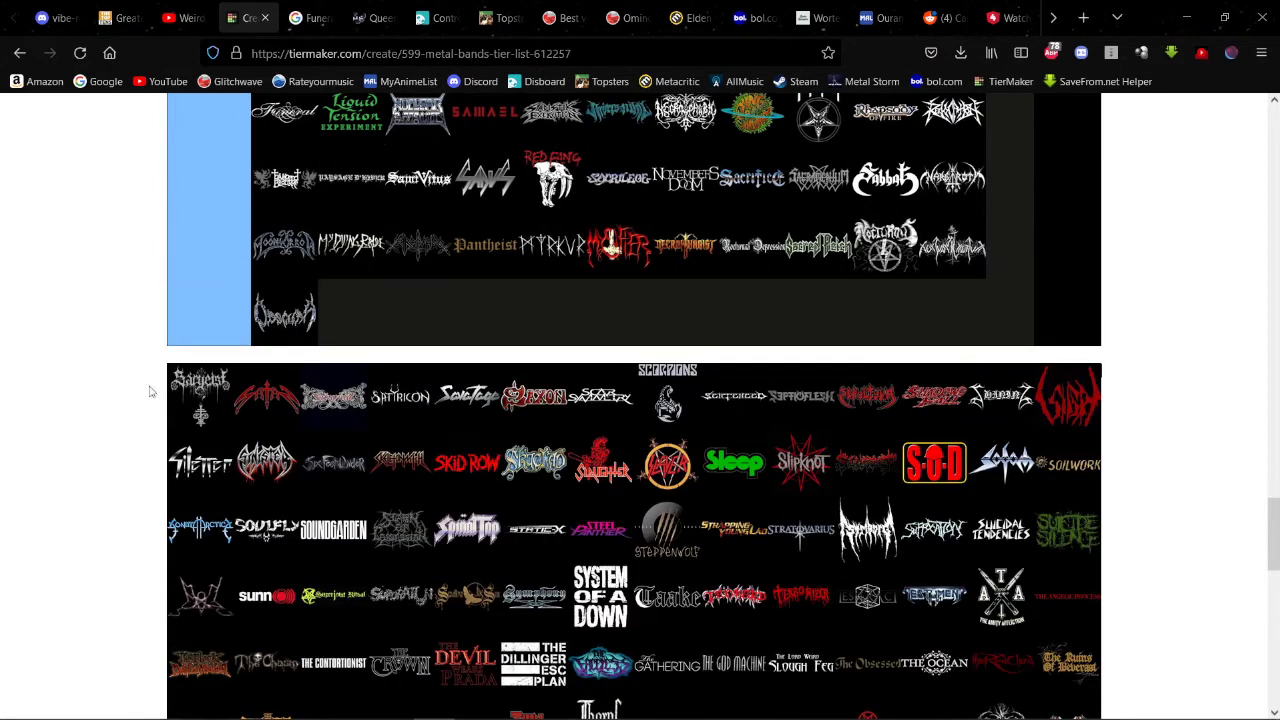
pyautogui.moveTo(200, 397); pyautogui.dragTo(410, 247)
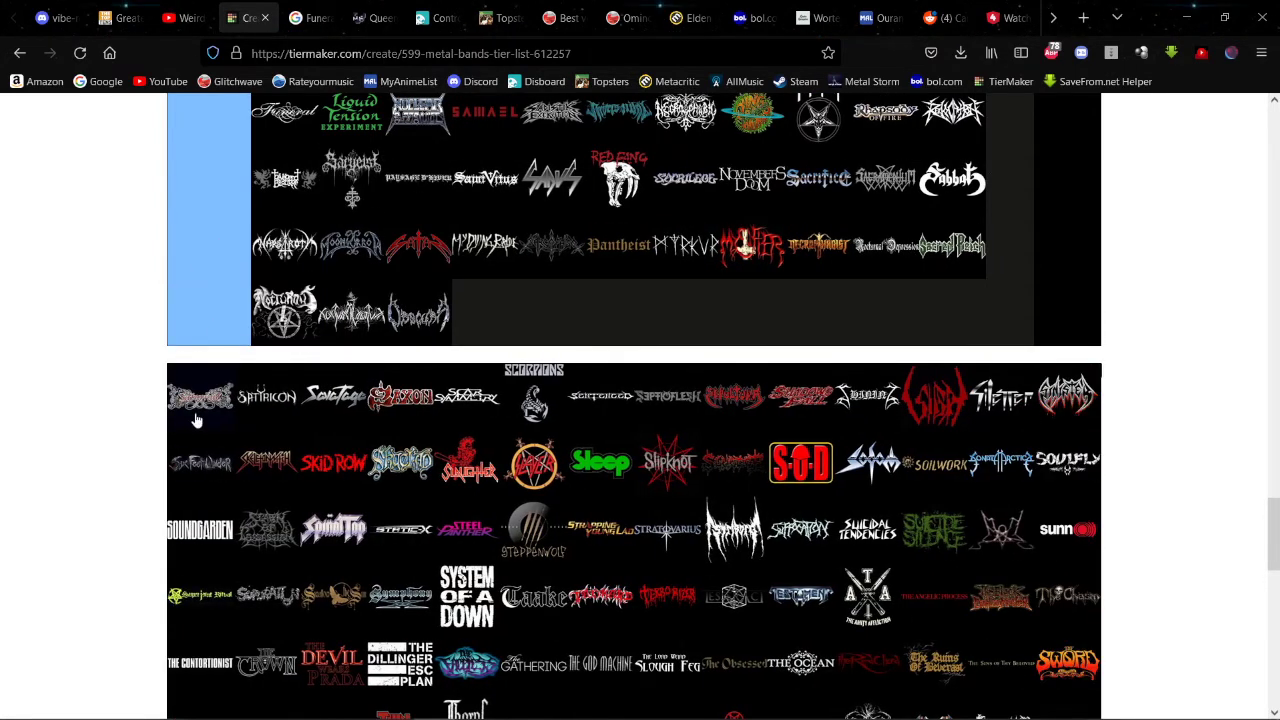
pyautogui.moveTo(200, 400); pyautogui.dragTo(314, 276)
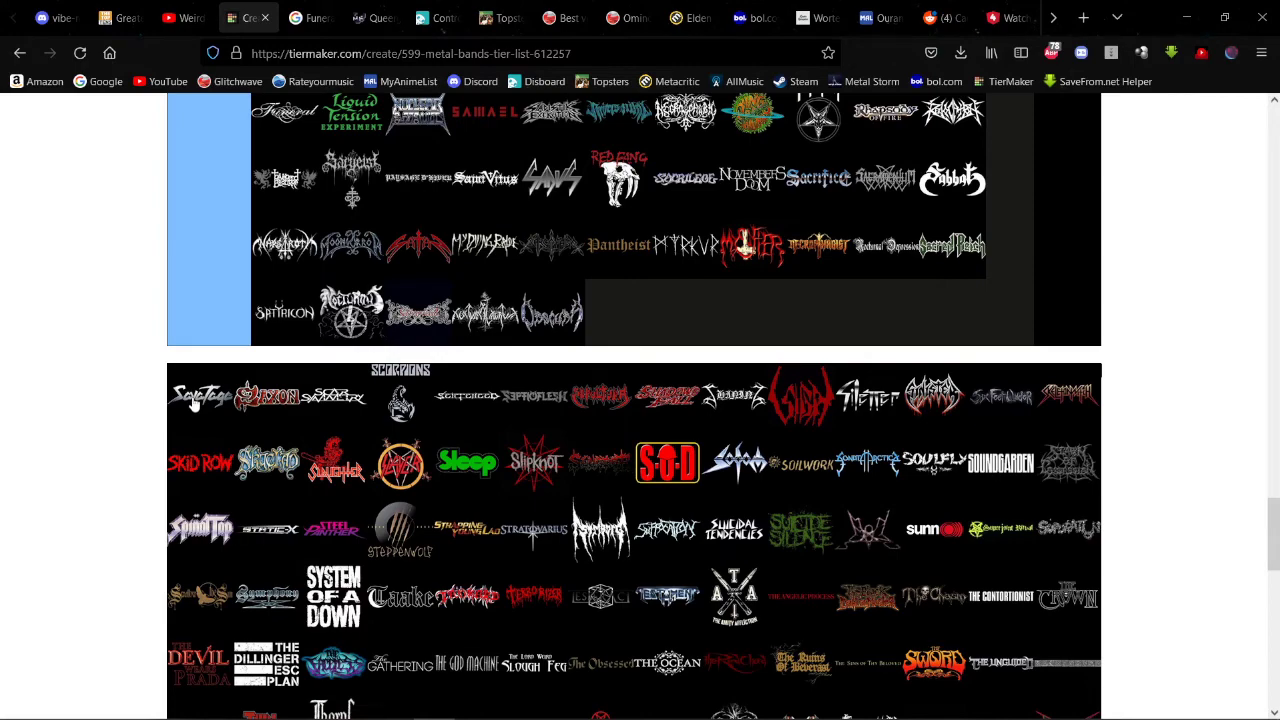
# Step: Place Savatage directly after Sabaton in Mid-Tier
pyautogui.moveTo(195, 402); pyautogui.dragTo(320, 303)
pyautogui.scroll(5, 342, 268)
pyautogui.scroll(2, 318, 303)
pyautogui.scroll(4, 320, 303)
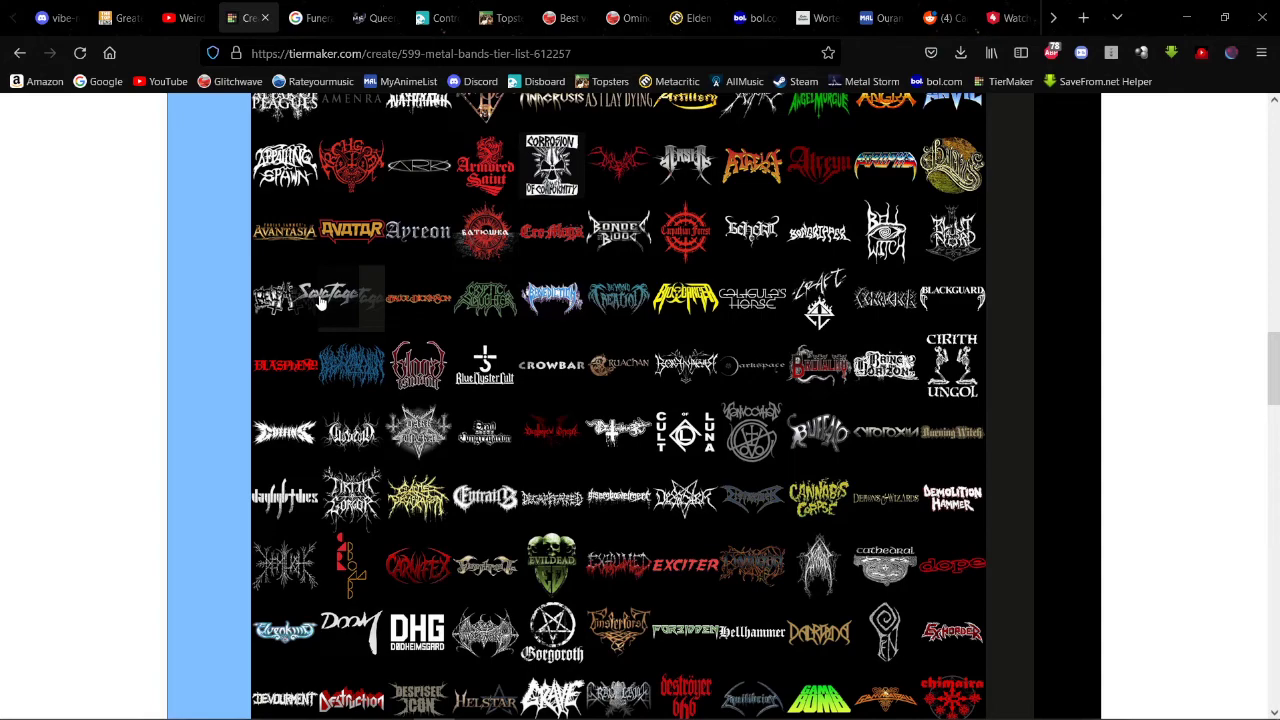
pyautogui.scroll(5, 320, 303)
pyautogui.moveTo(320, 303); pyautogui.dragTo(596, 391)
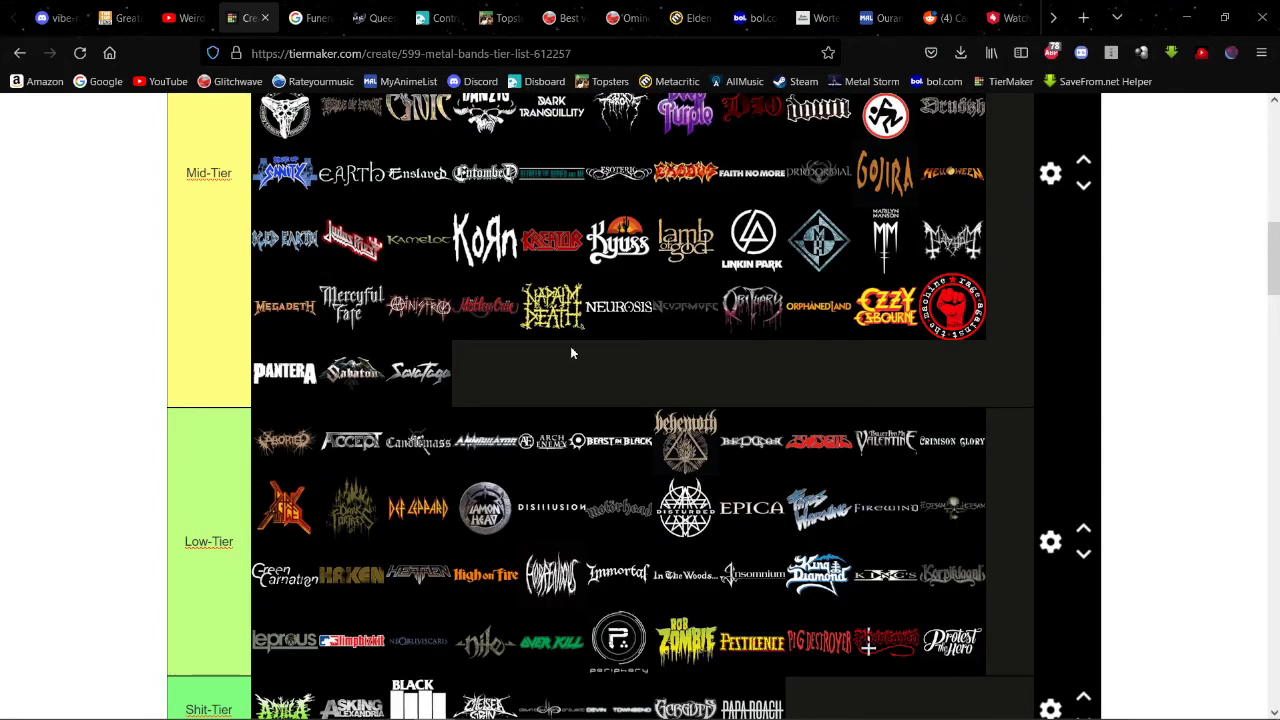
# Step: Place Saxon directly after Savatage in Mid-Tier
pyautogui.scroll(-10, 571, 346)
pyautogui.scroll(-5, 571, 346)
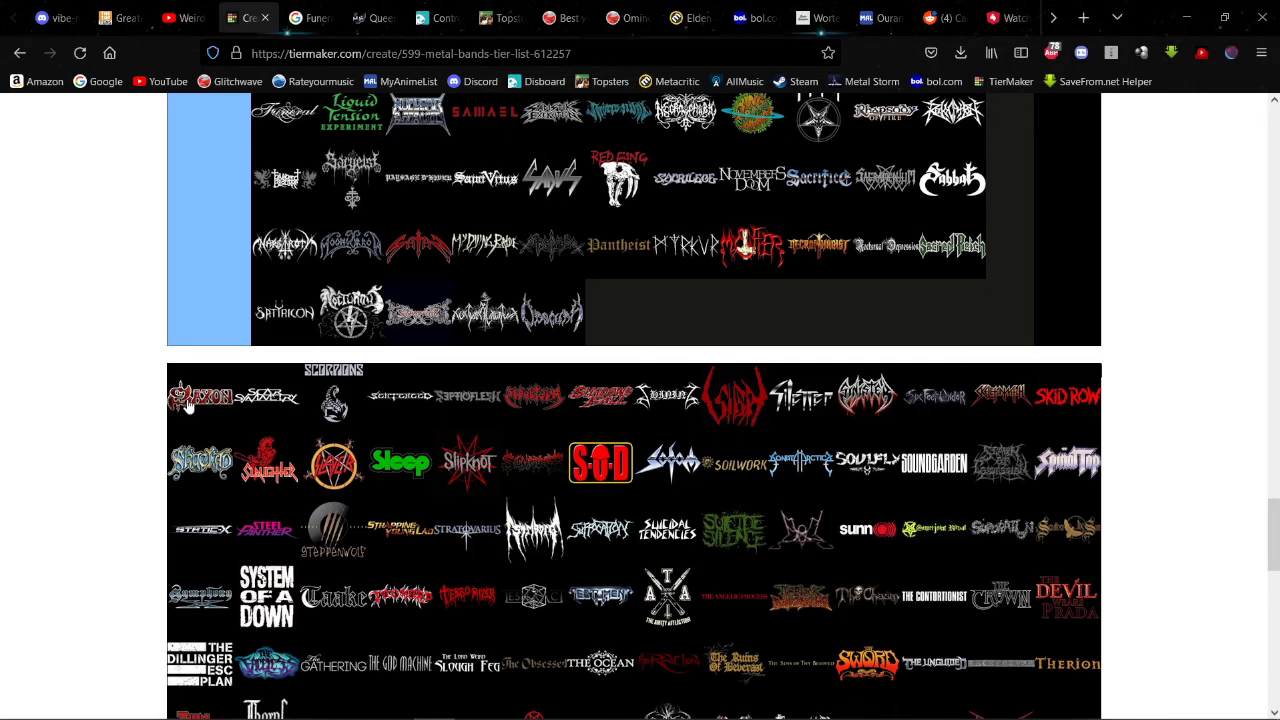
pyautogui.moveTo(188, 403); pyautogui.dragTo(643, 137)
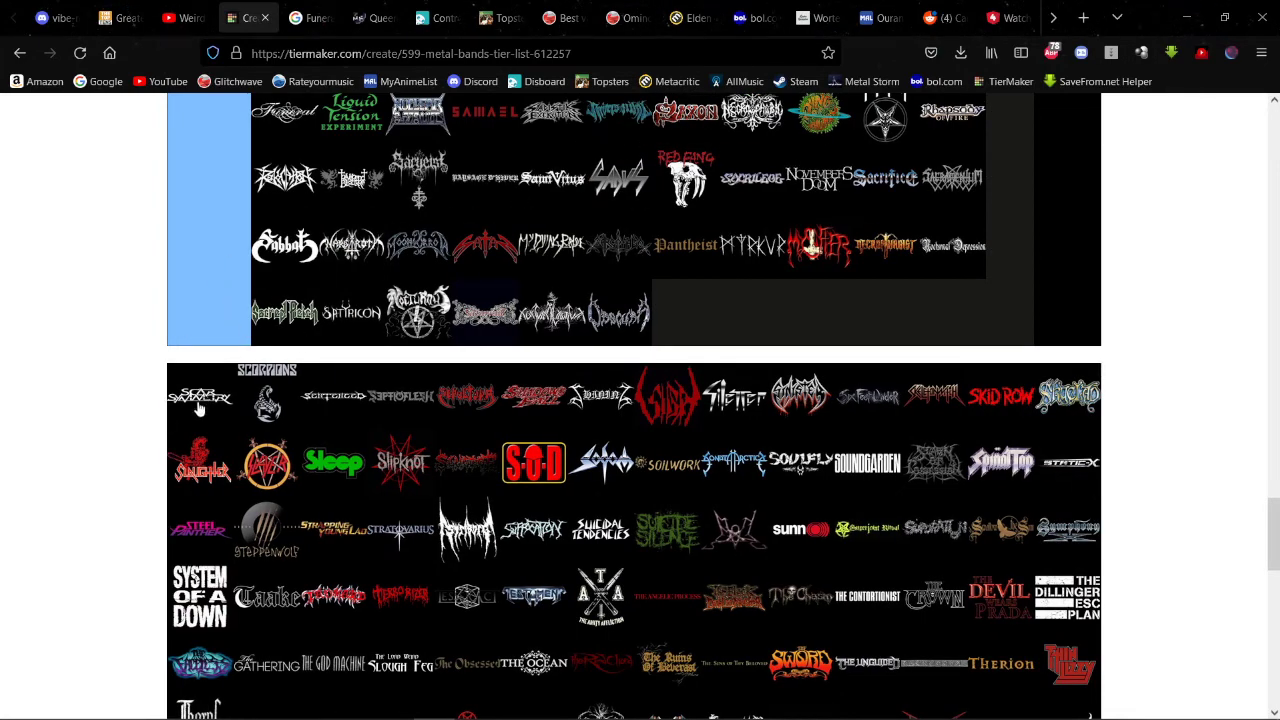
pyautogui.scroll(4, 575, 230)
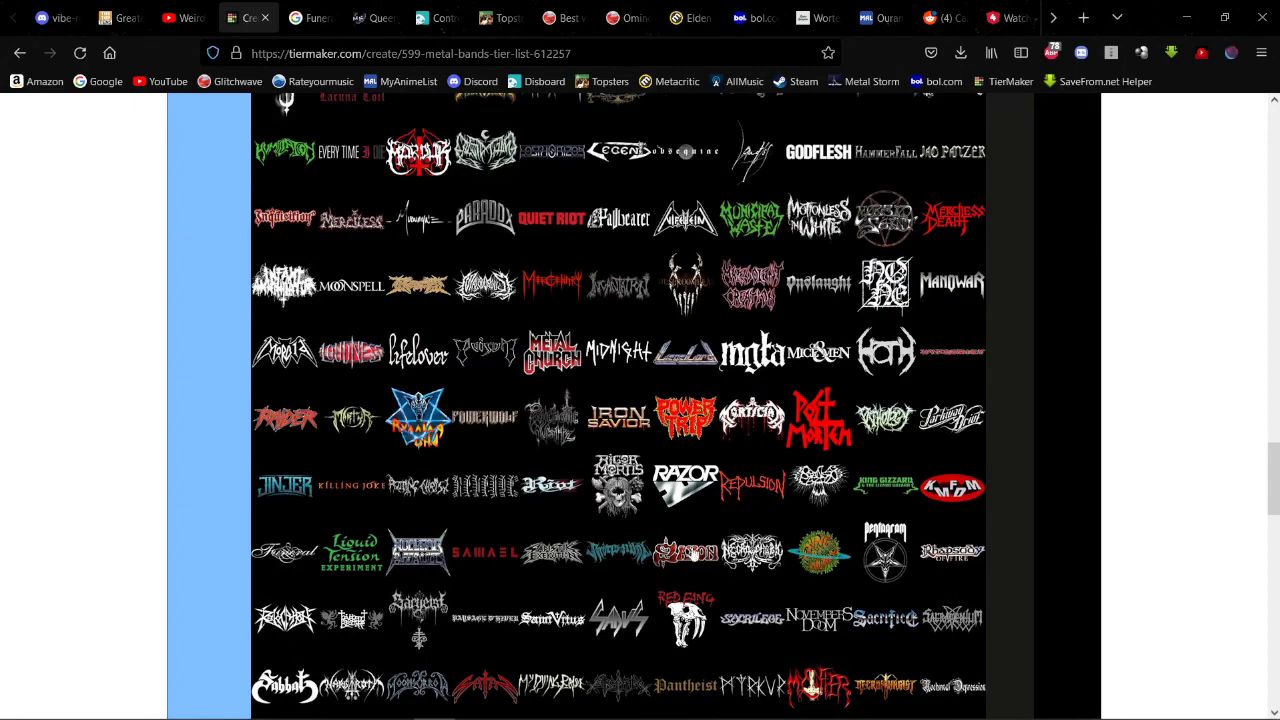
pyautogui.moveTo(673, 566); pyautogui.dragTo(530, 600)
pyautogui.scroll(10, 697, 473)
pyautogui.scroll(3, 650, 440)
pyautogui.scroll(-3, 670, 525)
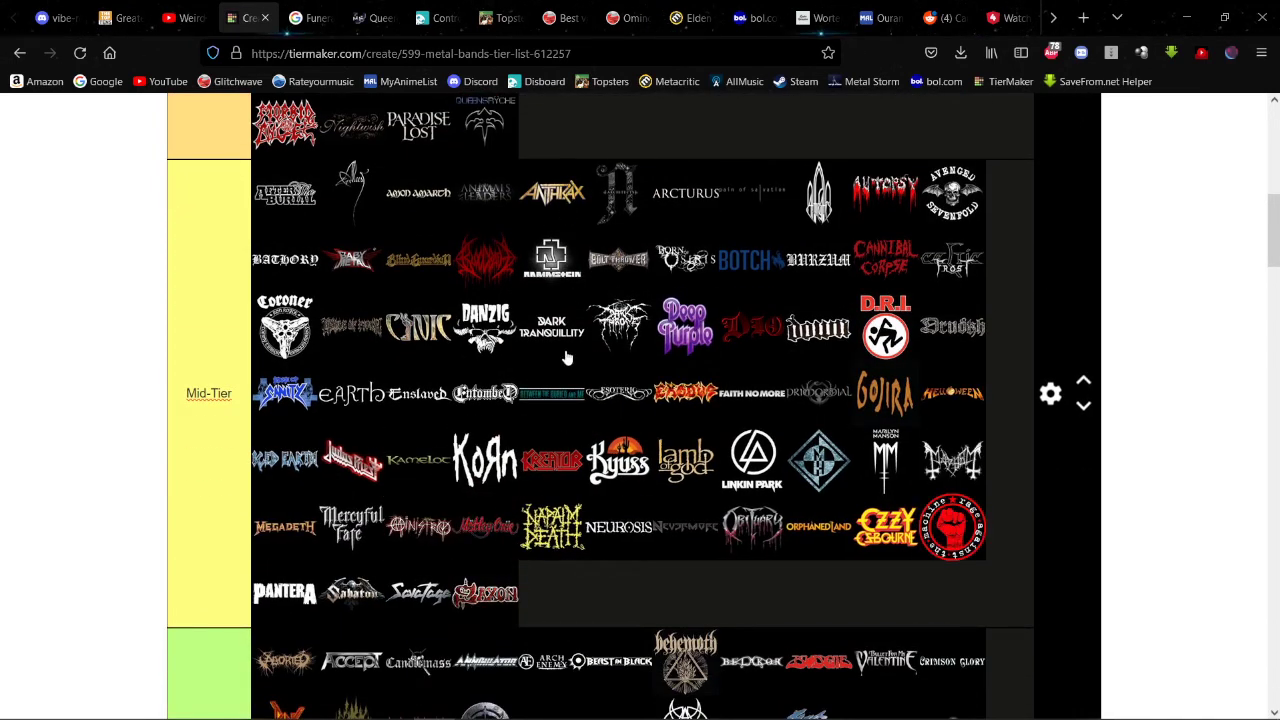
# Step: File Scar Symmetry under "Never listened to/Heard of"
pyautogui.scroll(-4, 448, 440)
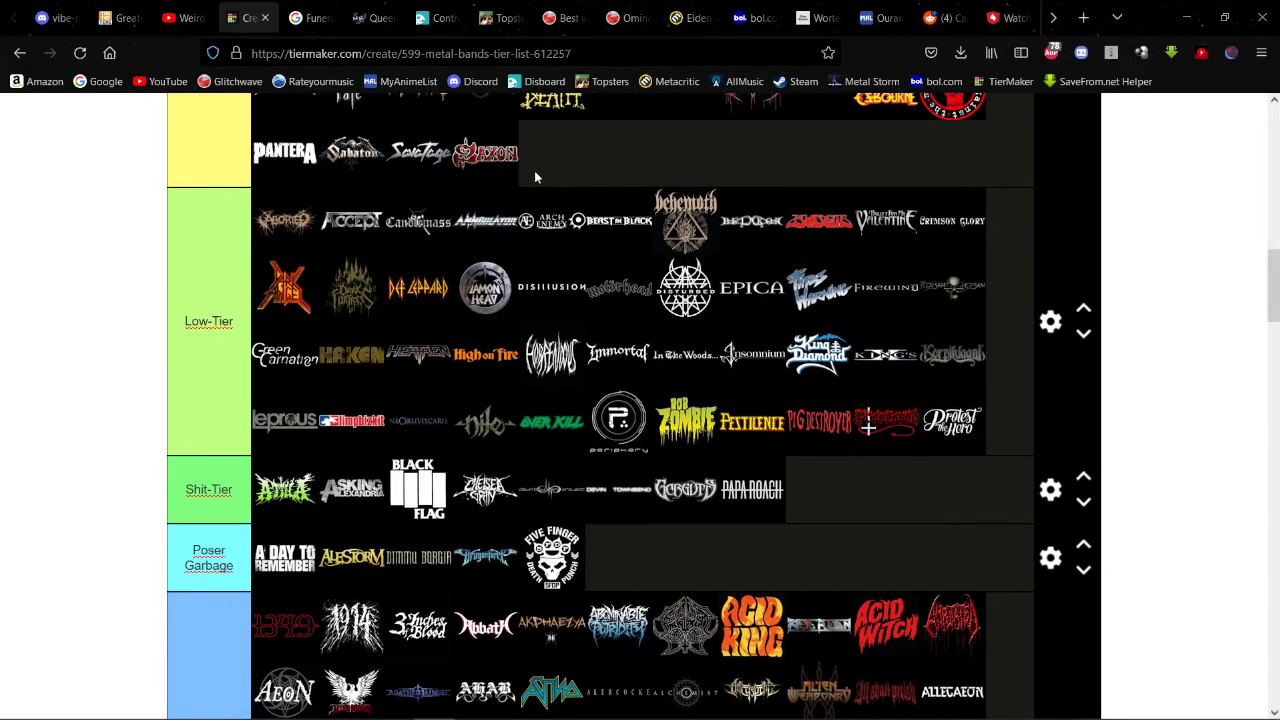
pyautogui.scroll(-15, 534, 177)
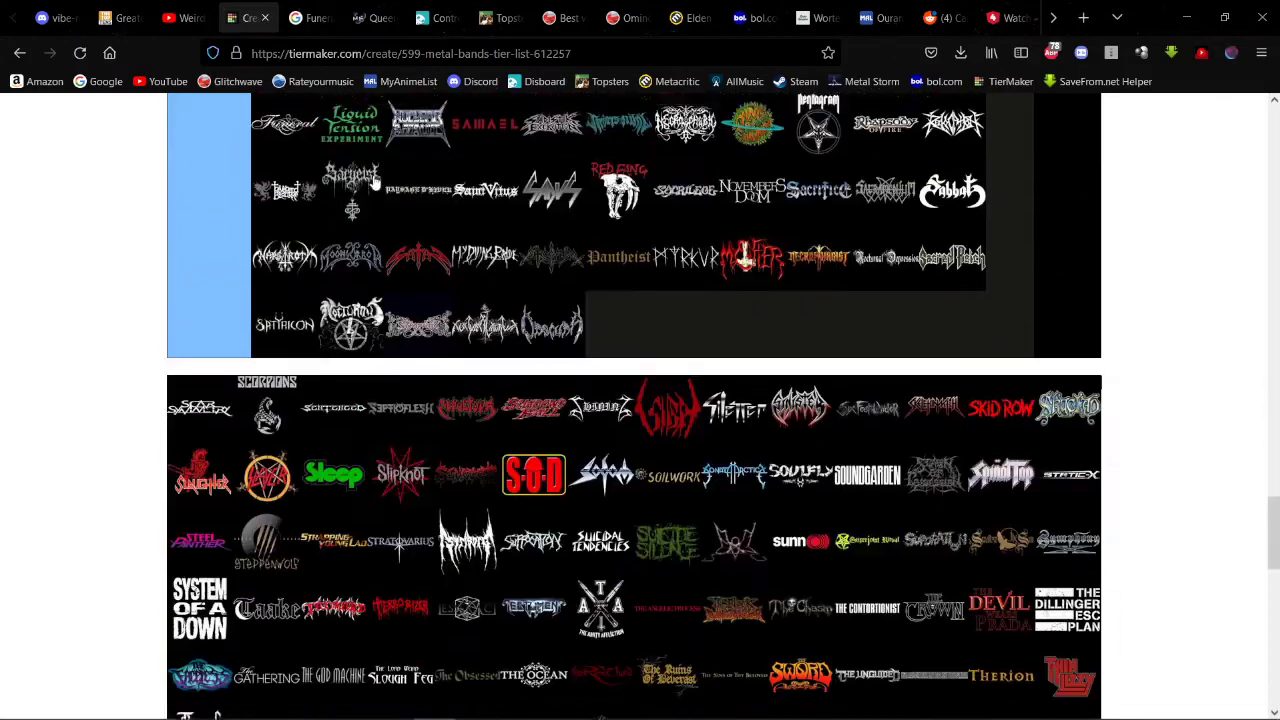
pyautogui.moveTo(170, 422); pyautogui.dragTo(418, 122)
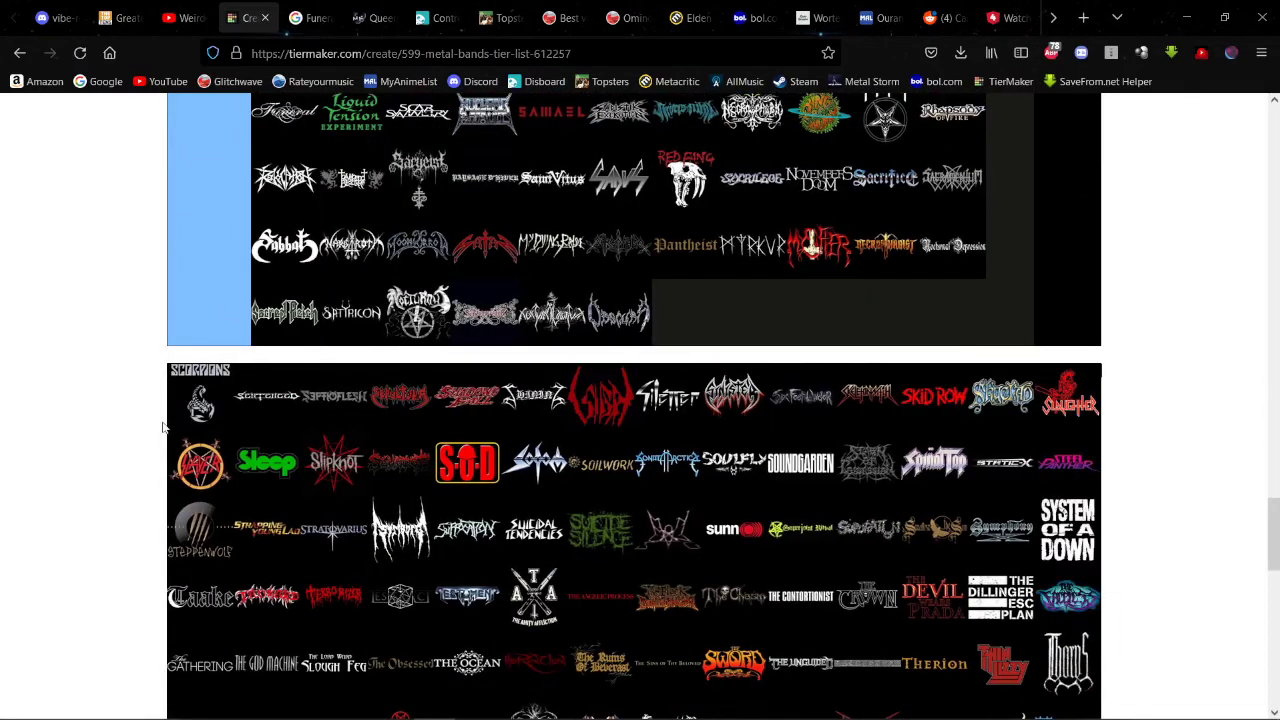
# Step: Place Scorpions directly after Saxon in Mid-Tier
pyautogui.moveTo(182, 418); pyautogui.dragTo(589, 356)
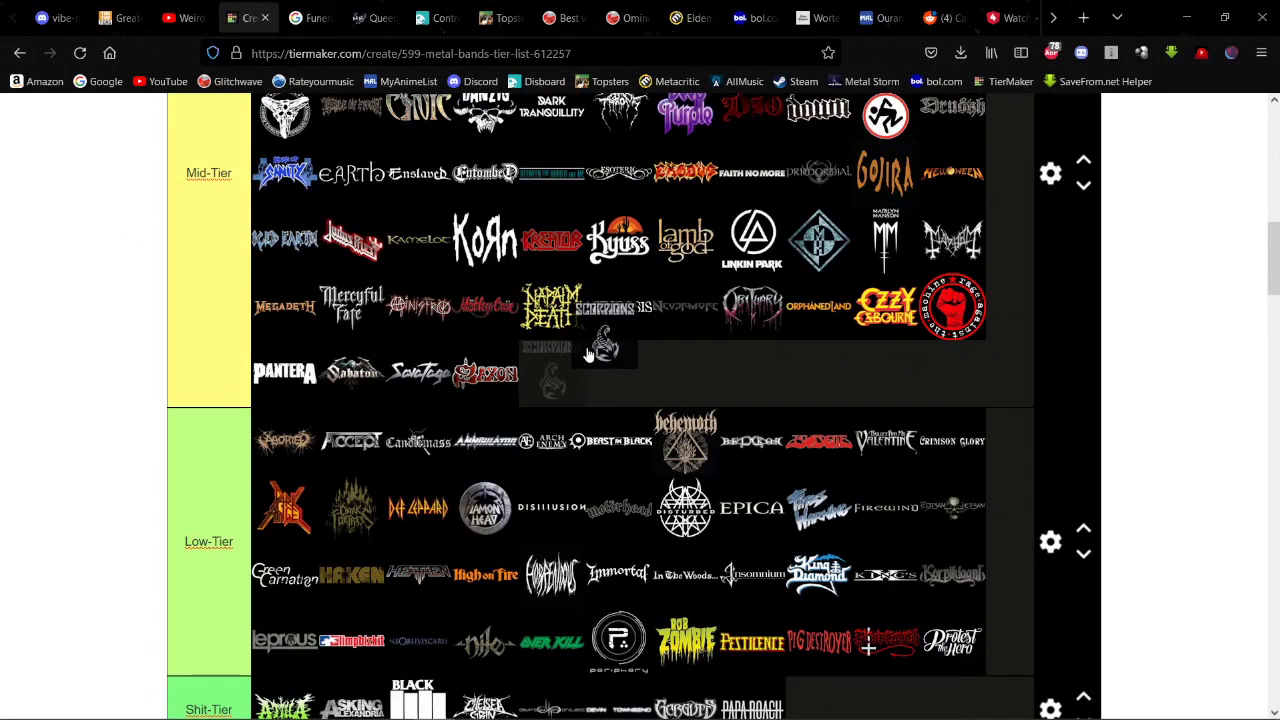
pyautogui.moveTo(590, 355); pyautogui.dragTo(587, 342)
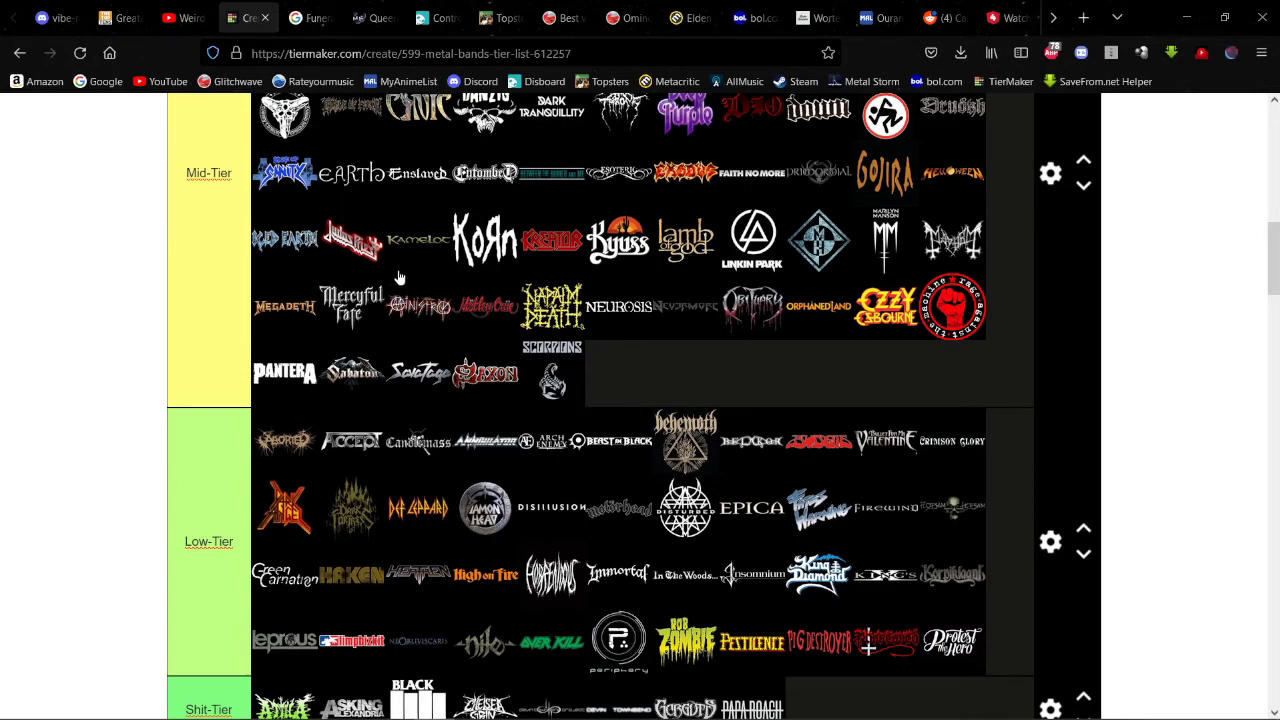
# Step: File Sentenced and Septicflesh under "Never listened to/Heard of", side by side after Powerwolf
pyautogui.scroll(-2, 400, 278)
pyautogui.scroll(-12, 358, 220)
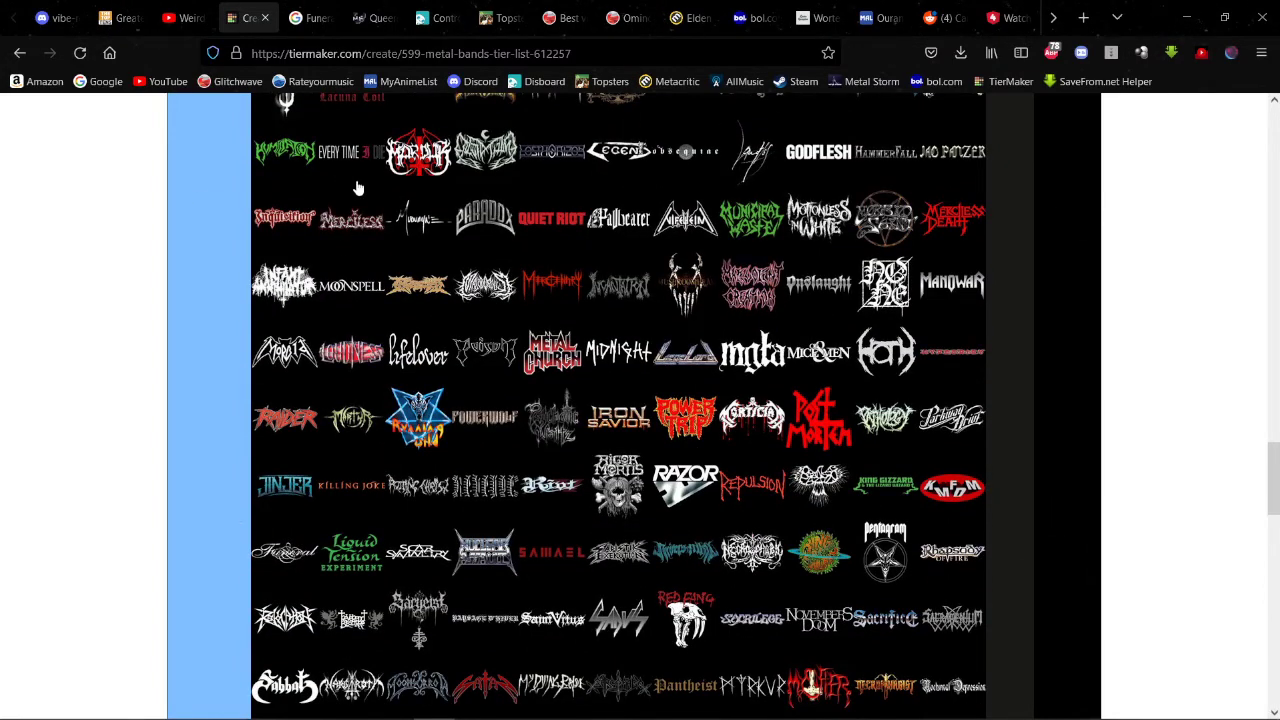
pyautogui.scroll(-6, 486, 163)
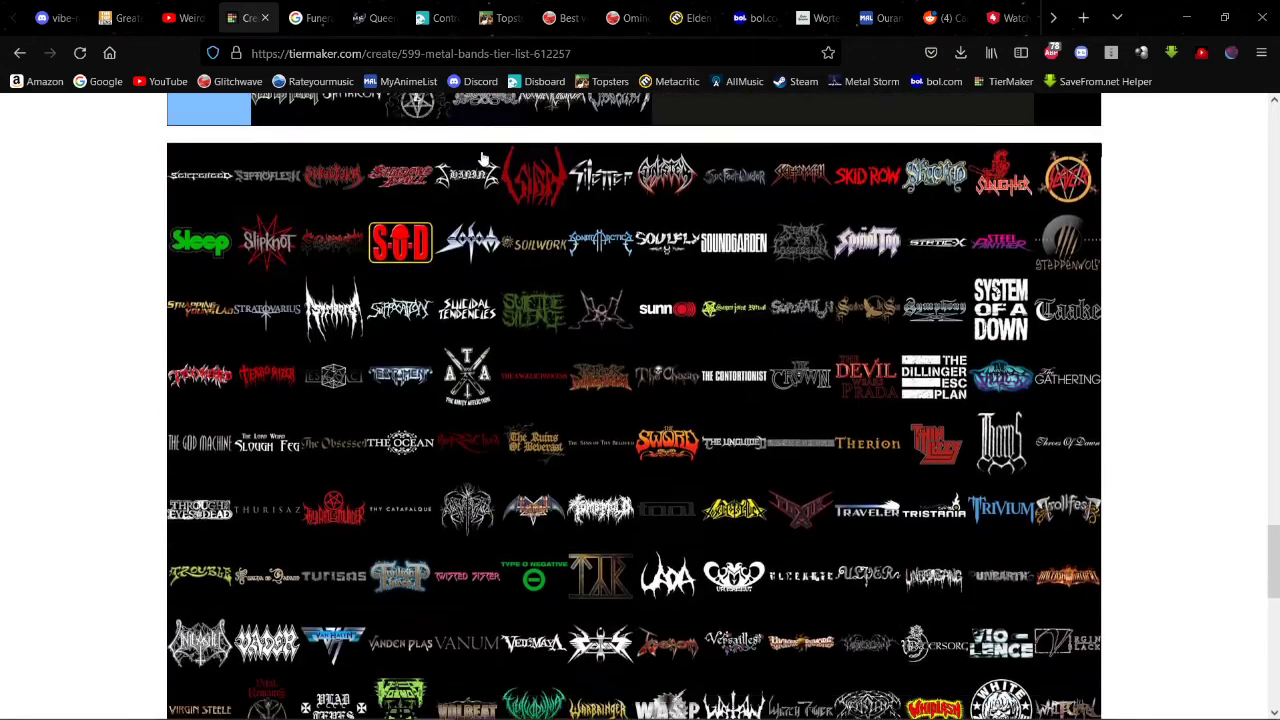
pyautogui.scroll(2, 482, 160)
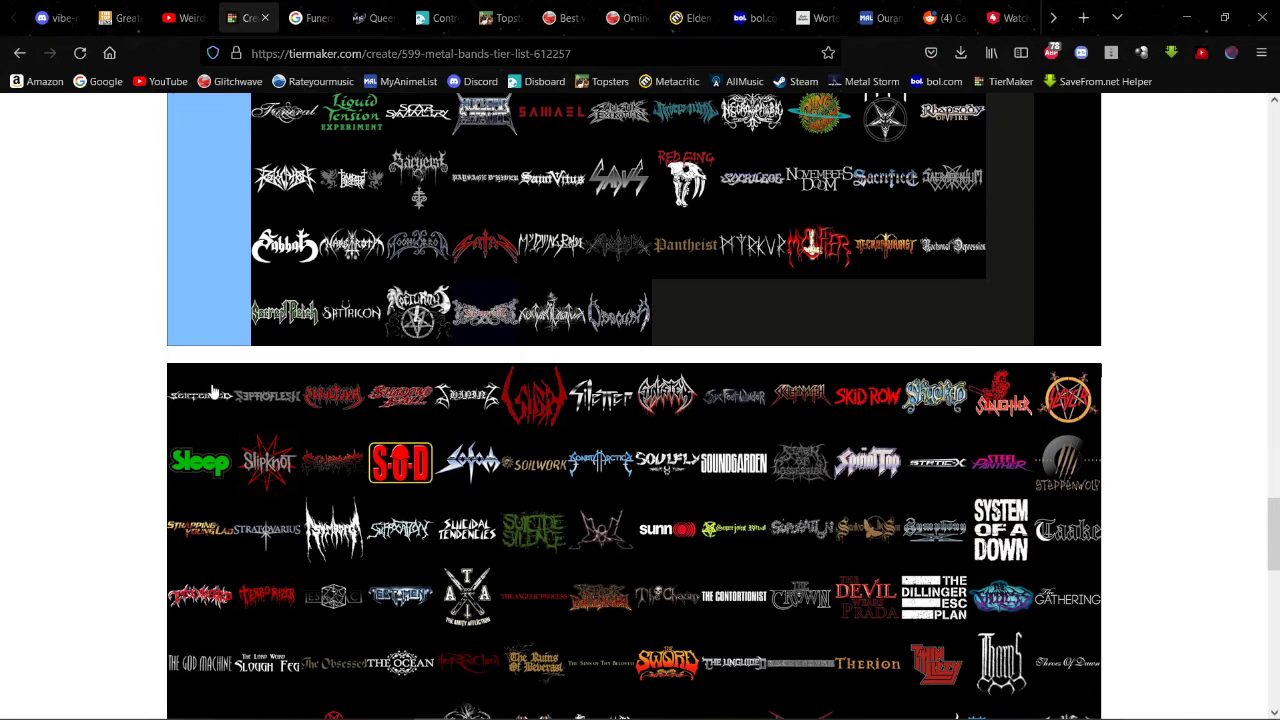
pyautogui.scroll(2, 212, 393)
pyautogui.scroll(-2, 212, 393)
pyautogui.scroll(2, 213, 390)
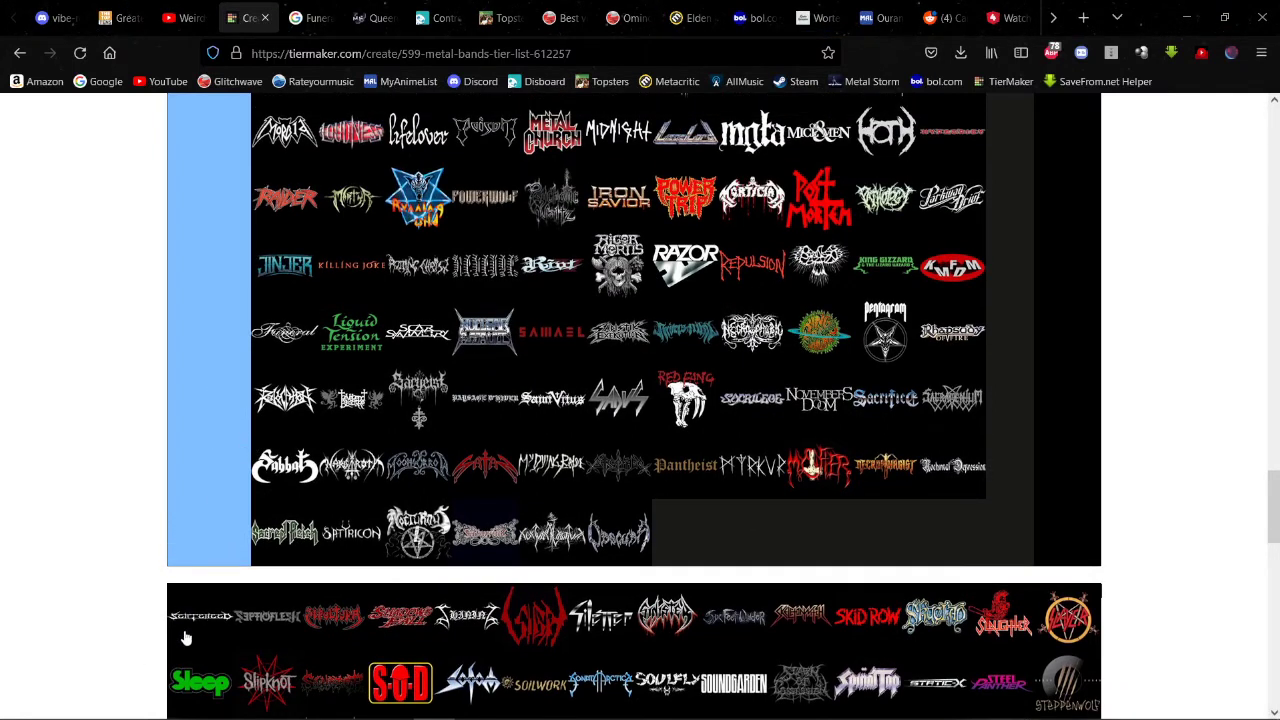
pyautogui.moveTo(185, 637); pyautogui.dragTo(486, 236)
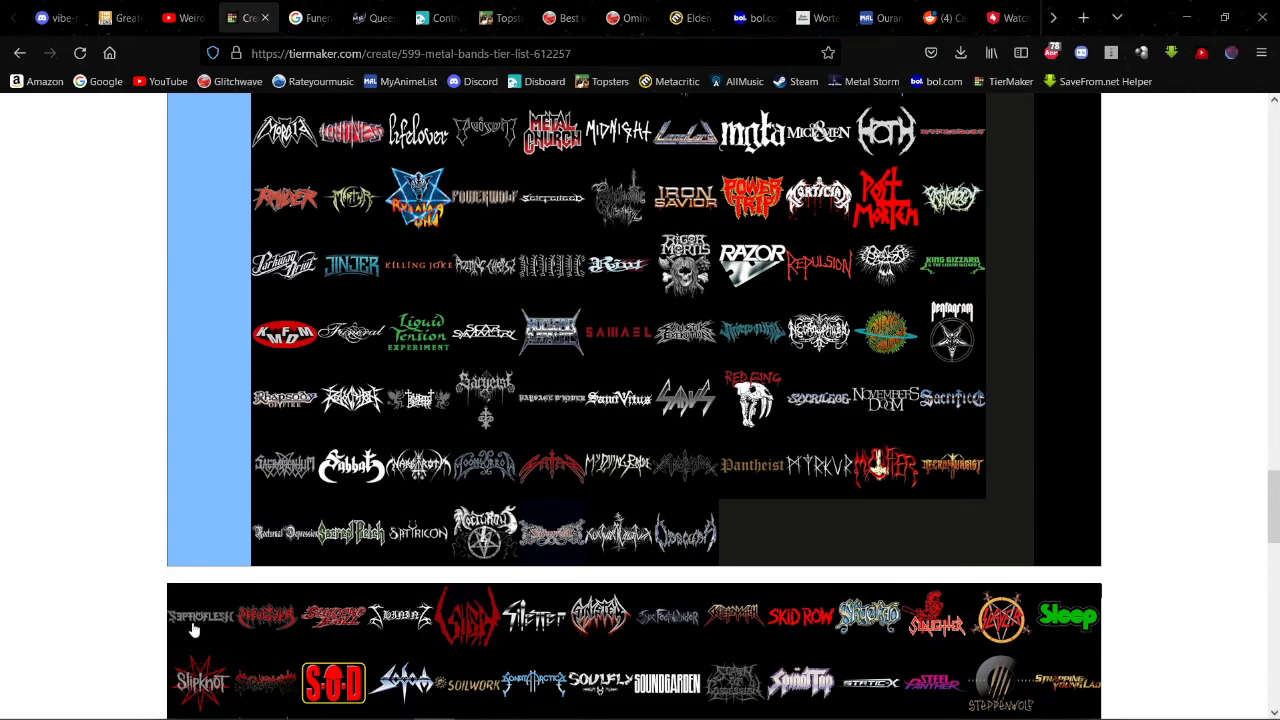
pyautogui.moveTo(200, 630); pyautogui.dragTo(618, 200)
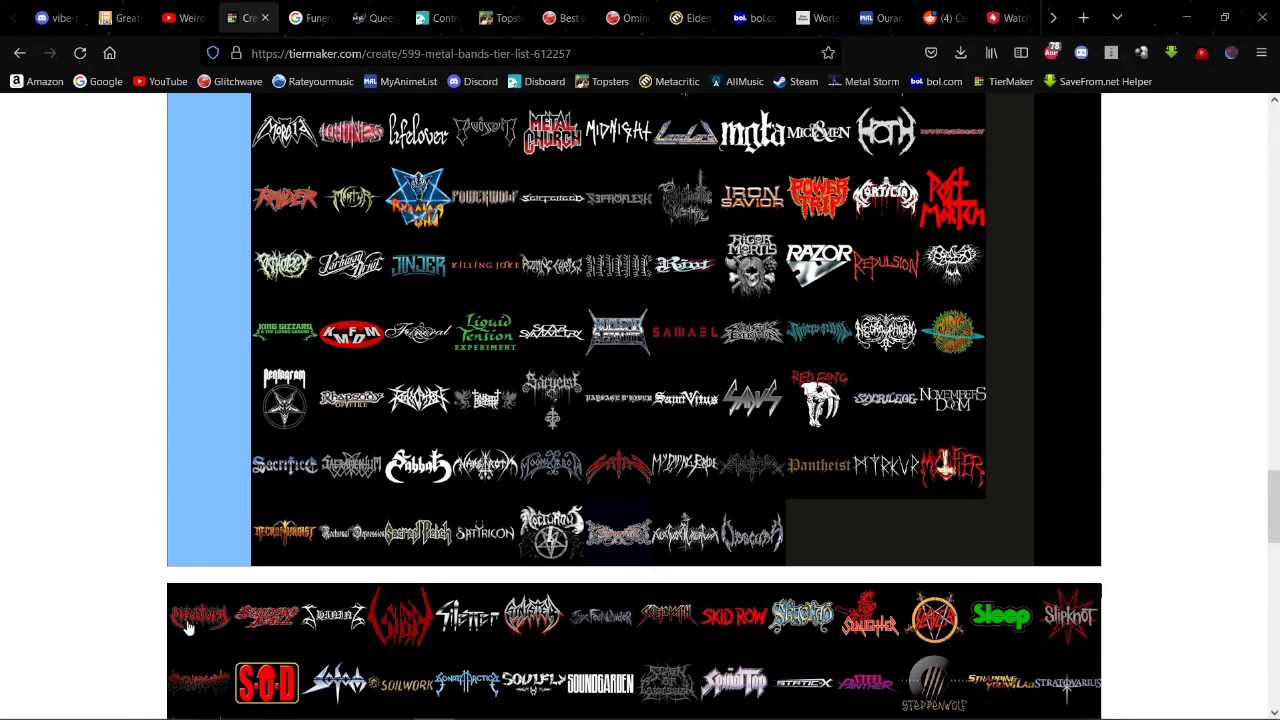
# Step: Place Sepultura directly after Queensrÿche in High-Tier
pyautogui.moveTo(192, 628); pyautogui.dragTo(648, 322)
pyautogui.scroll(10, 232, 550)
pyautogui.scroll(3, 234, 551)
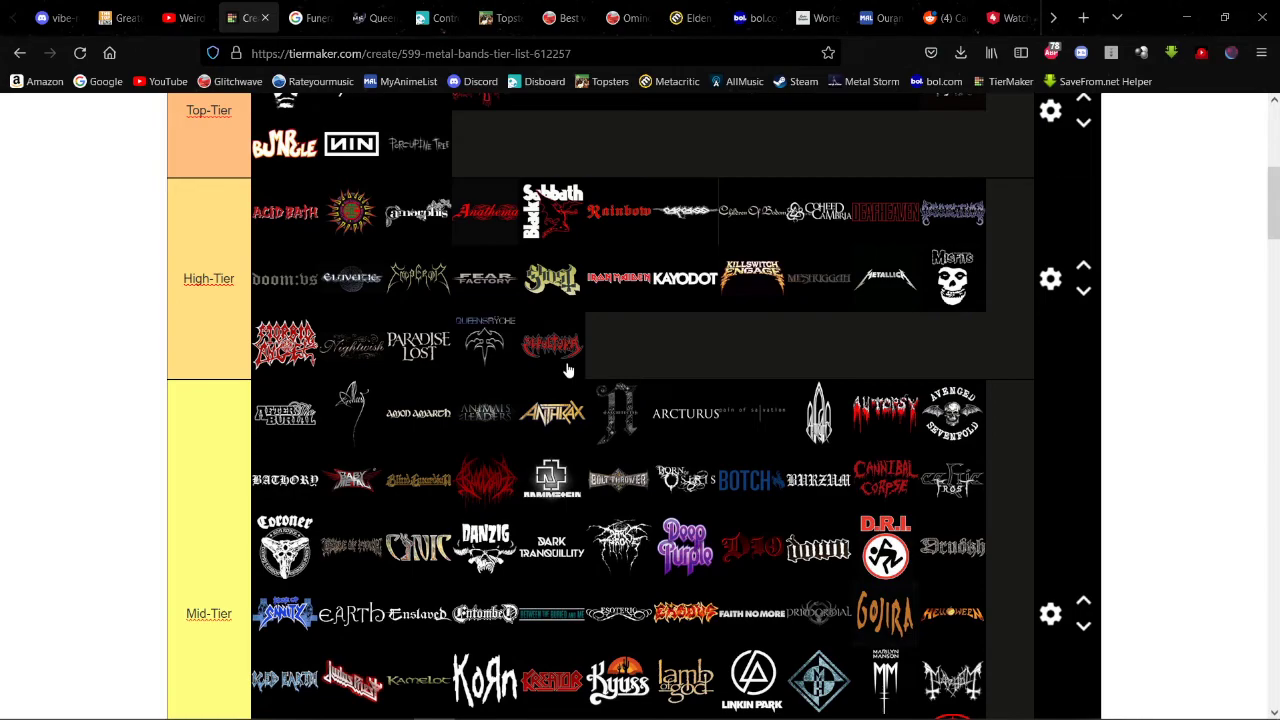
# Step: File the red logo that leads the unranked pool and Shining under "Never listened to/Heard of", in the row starting with Sacrifice
pyautogui.scroll(-20, 567, 362)
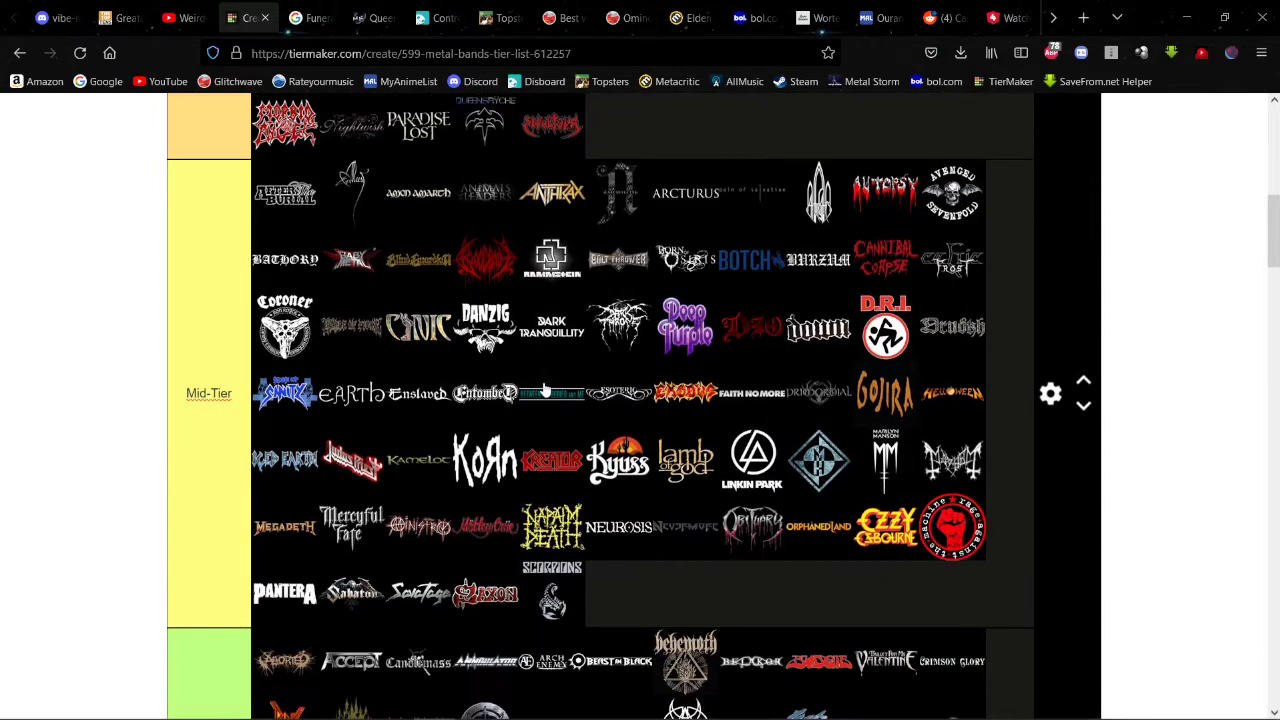
pyautogui.scroll(-20, 545, 383)
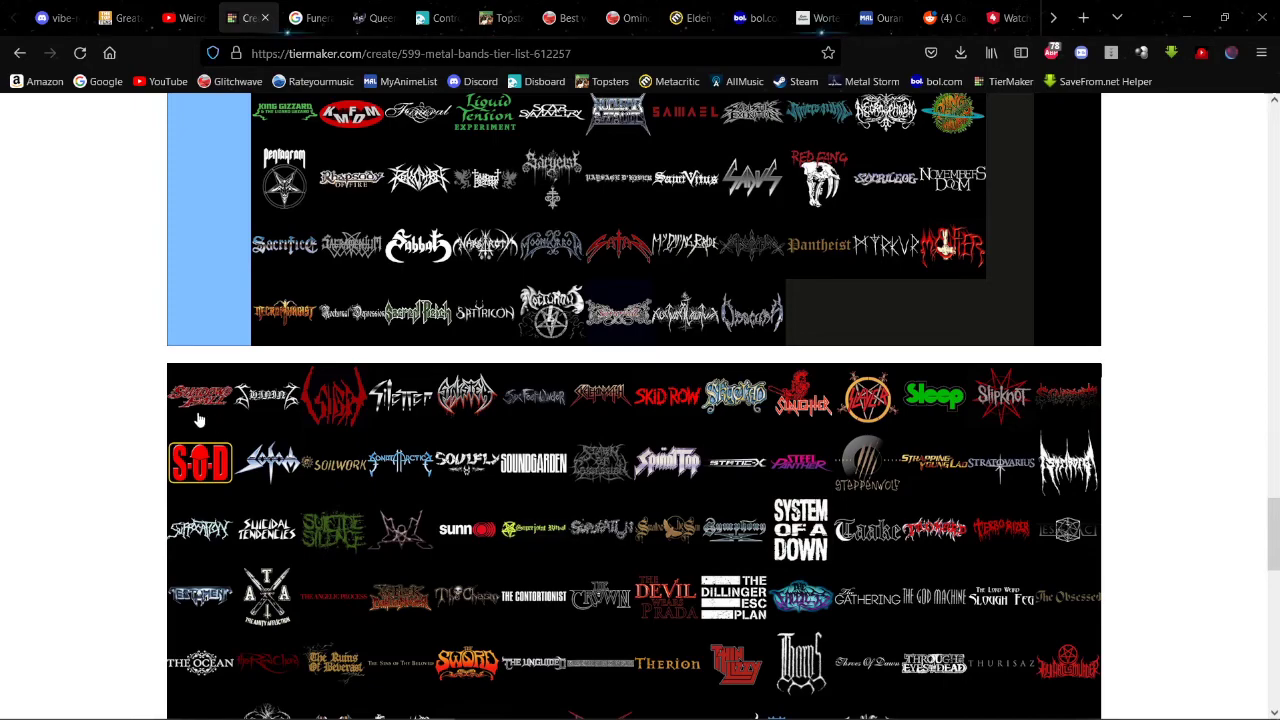
pyautogui.moveTo(212, 420); pyautogui.dragTo(352, 322)
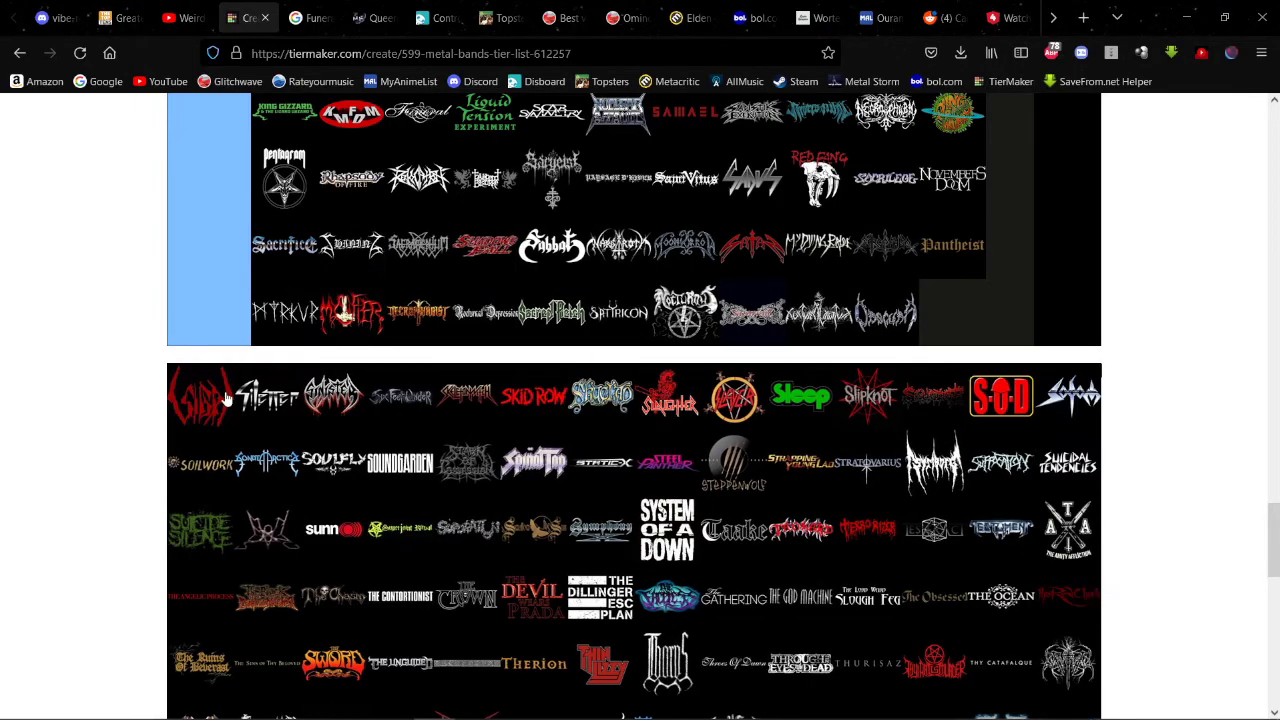
# Step: Place Sigh directly after Porcupine Tree in Top-Tier
pyautogui.moveTo(210, 403); pyautogui.dragTo(810, 369)
pyautogui.scroll(10, 346, 343)
pyautogui.scroll(6, 182, 384)
pyautogui.scroll(3, 920, 260)
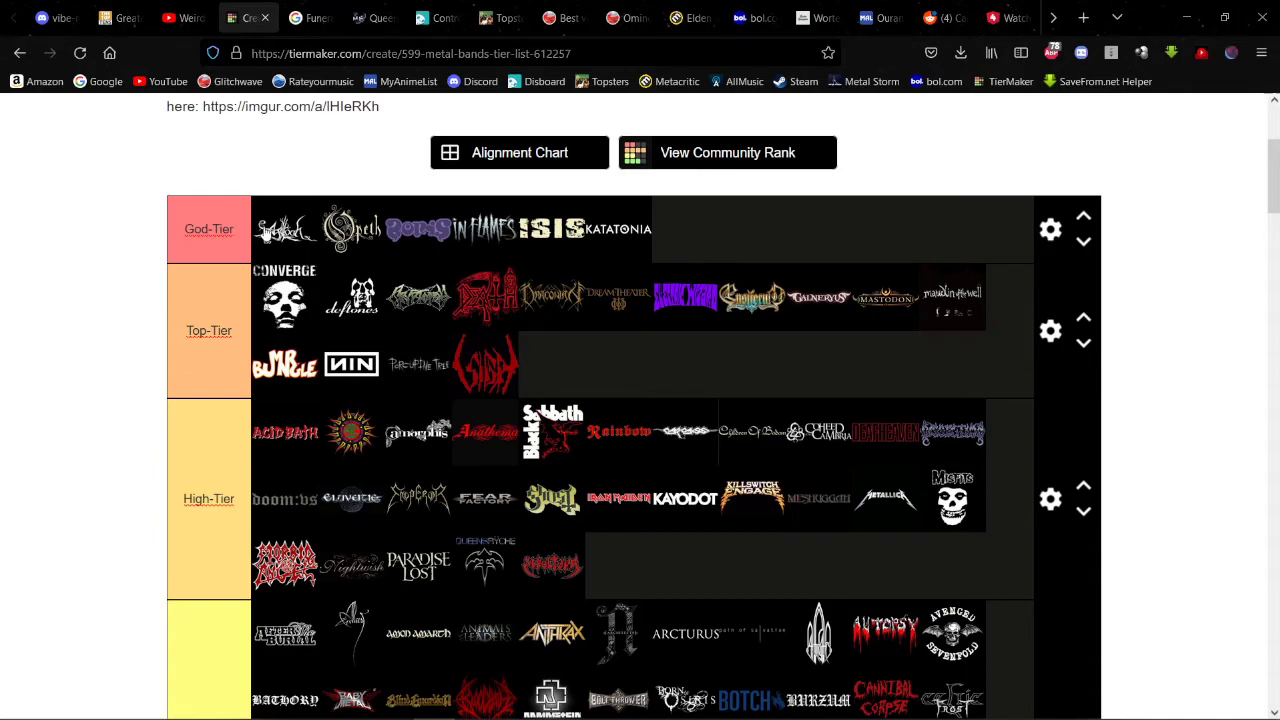
# Step: File Silencer and Sinister under "Never listened to/Heard of", between Pentagram and Rhapsody of Fire
pyautogui.scroll(-5, 283, 206)
pyautogui.scroll(-20, 283, 206)
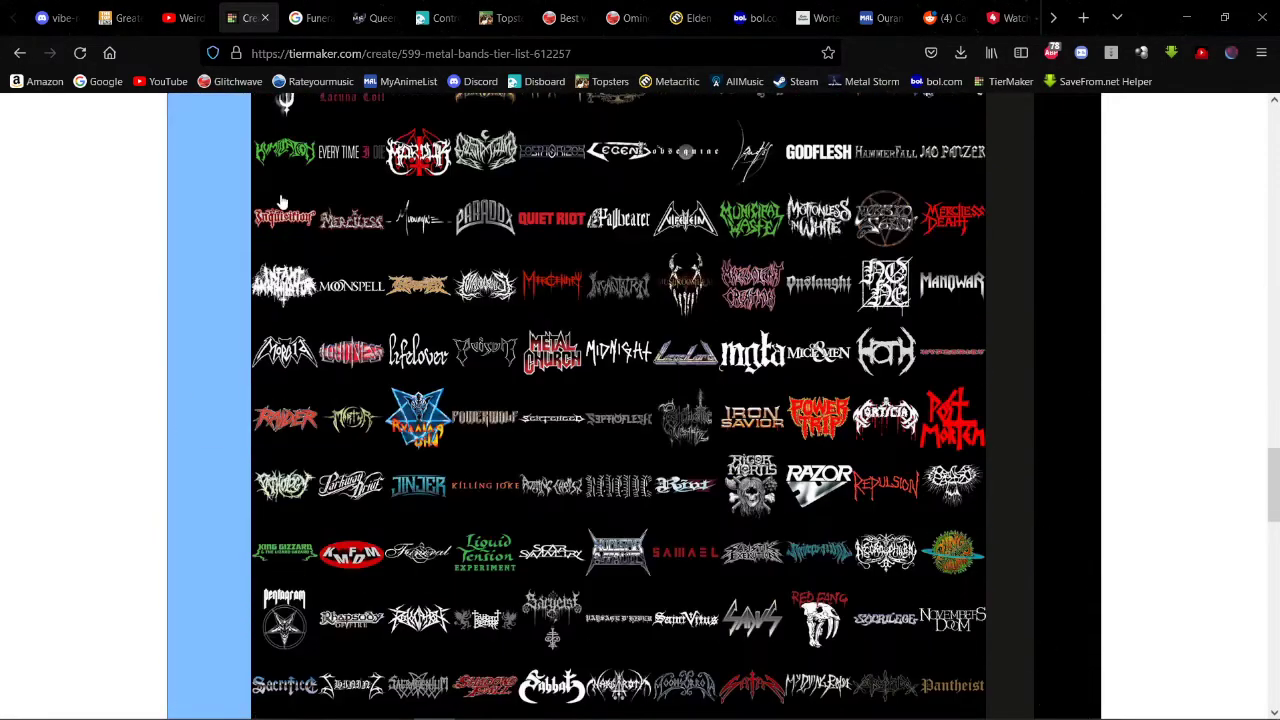
pyautogui.scroll(3, 260, 210)
pyautogui.scroll(2, 219, 198)
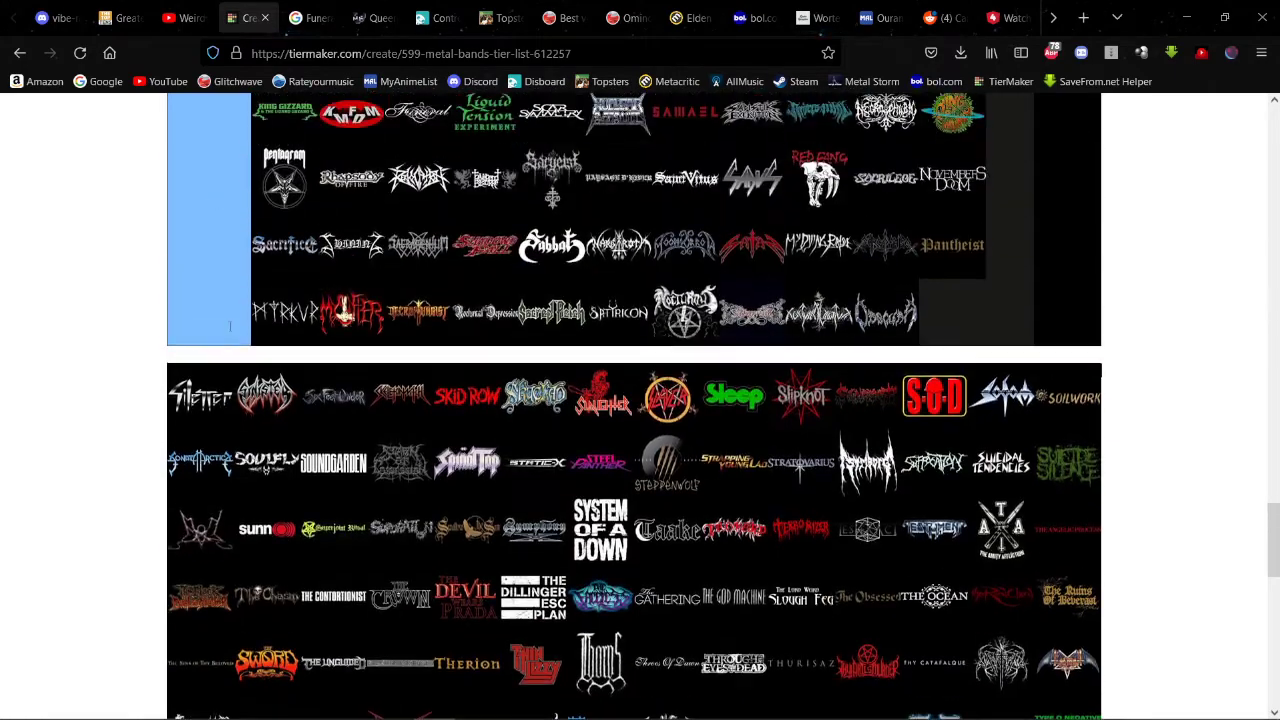
pyautogui.moveTo(200, 405); pyautogui.dragTo(300, 229)
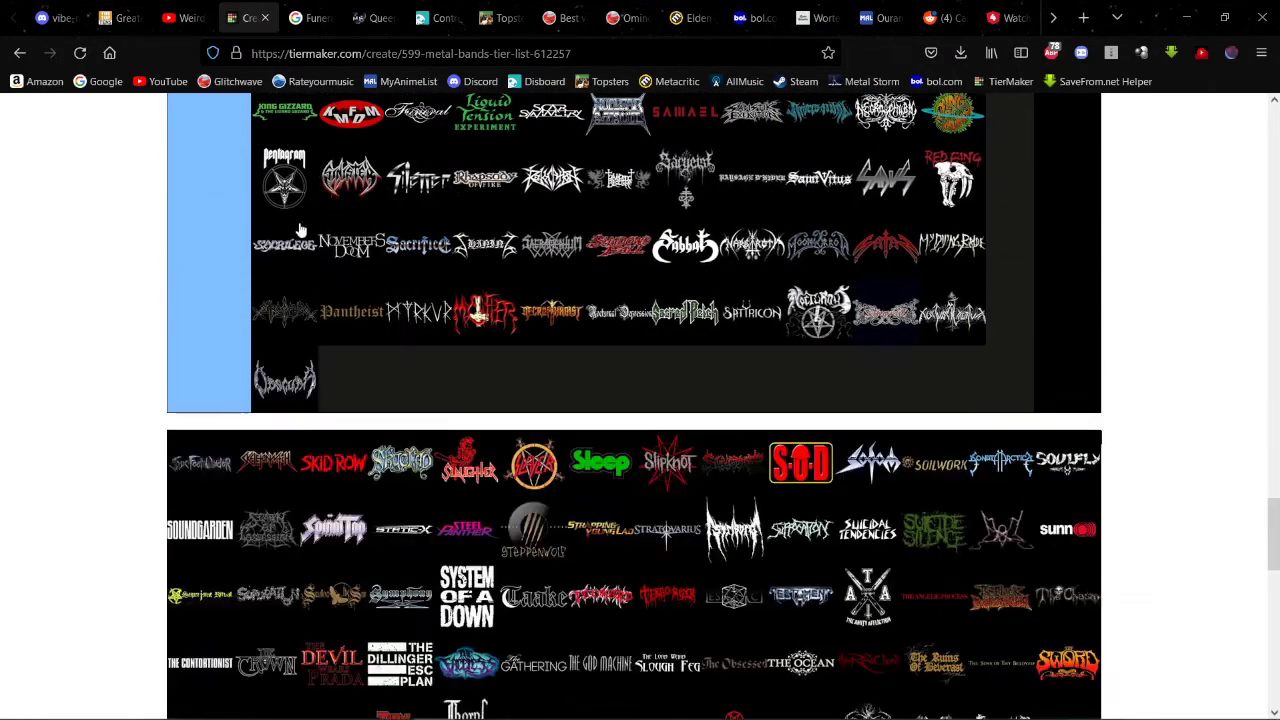
# Step: Place Six Feet Under between Attila and Asking Alexandria in Shit-Tier
pyautogui.scroll(10, 277, 420)
pyautogui.moveTo(209, 477); pyautogui.dragTo(322, 282)
pyautogui.scroll(4, 260, 420)
pyautogui.scroll(-7, 257, 423)
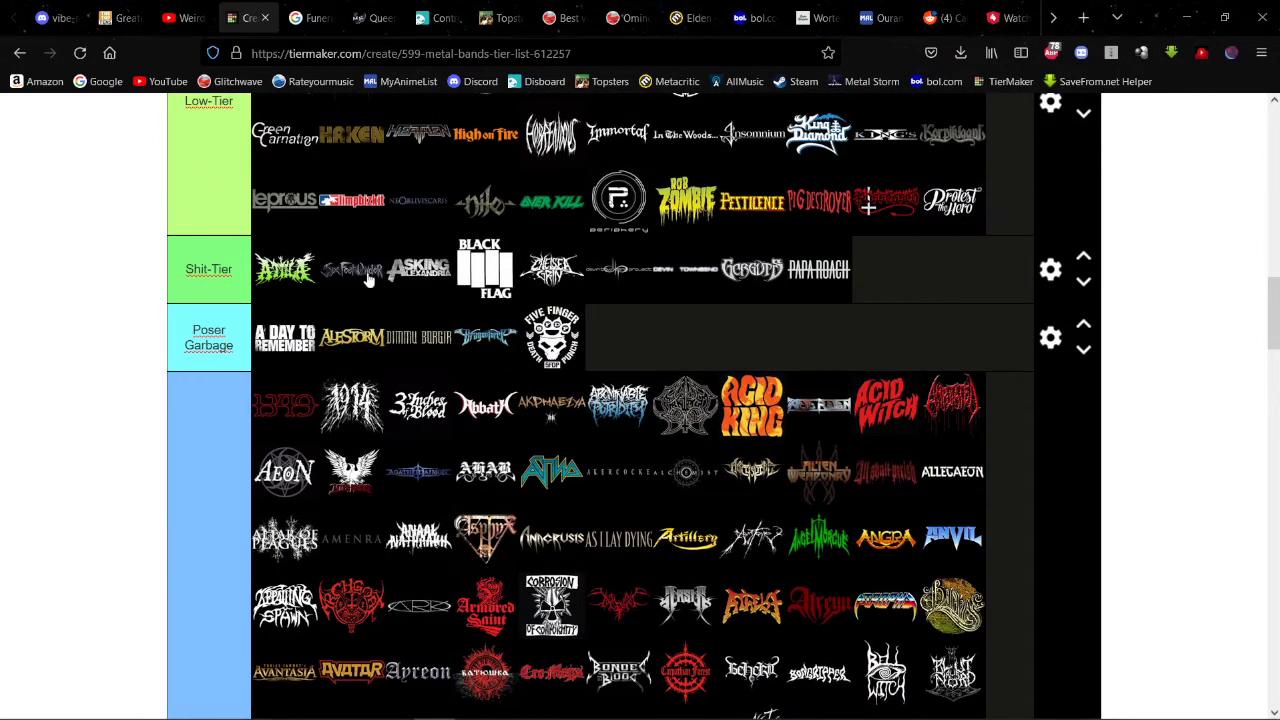
pyautogui.moveTo(367, 280); pyautogui.dragTo(326, 286)
# Step: File the logo preceding Skid Row, Skid Row itself, Skyclad and Slaughter under "Never listened to/Heard of"
pyautogui.scroll(-12, 432, 250)
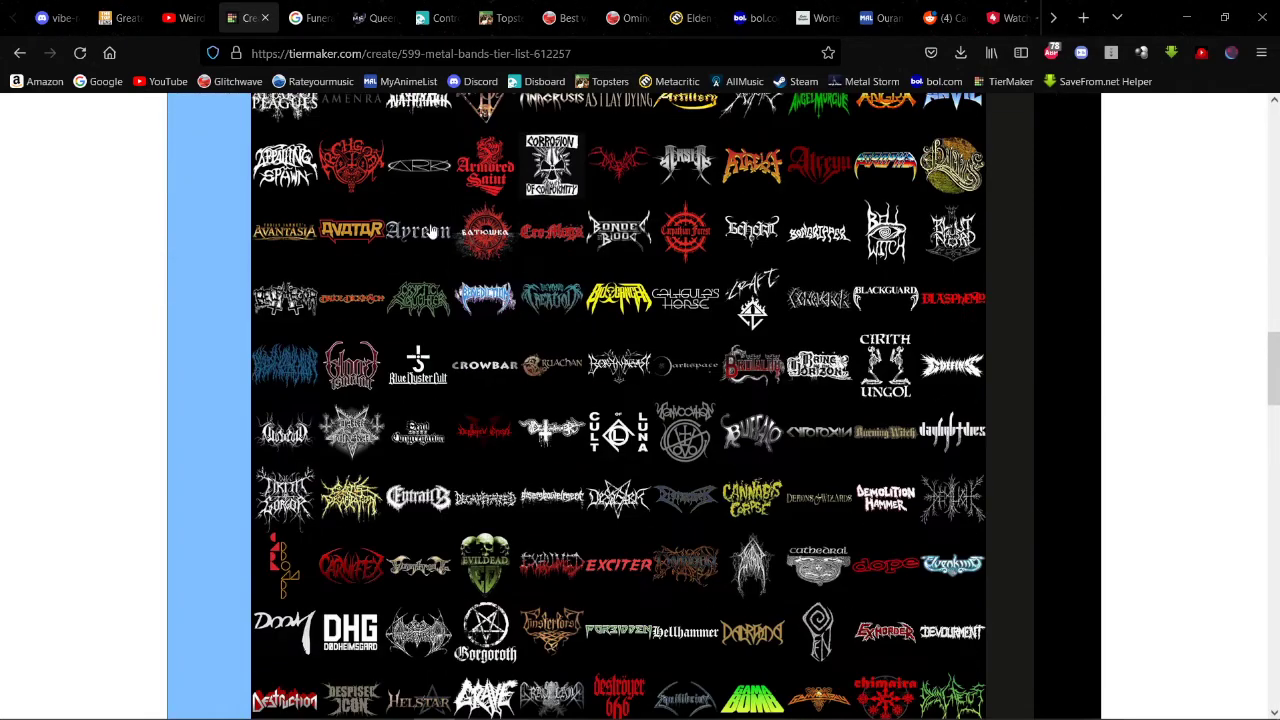
pyautogui.scroll(-4, 420, 230)
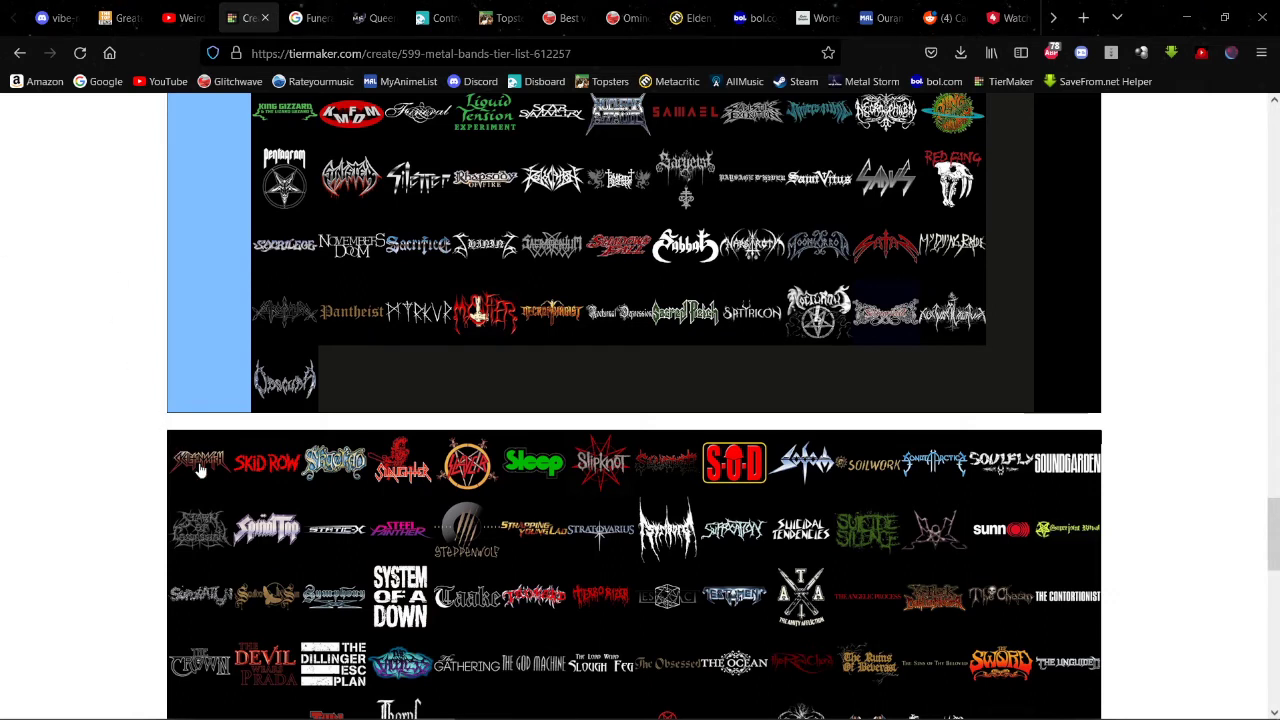
pyautogui.moveTo(200, 470); pyautogui.dragTo(554, 352)
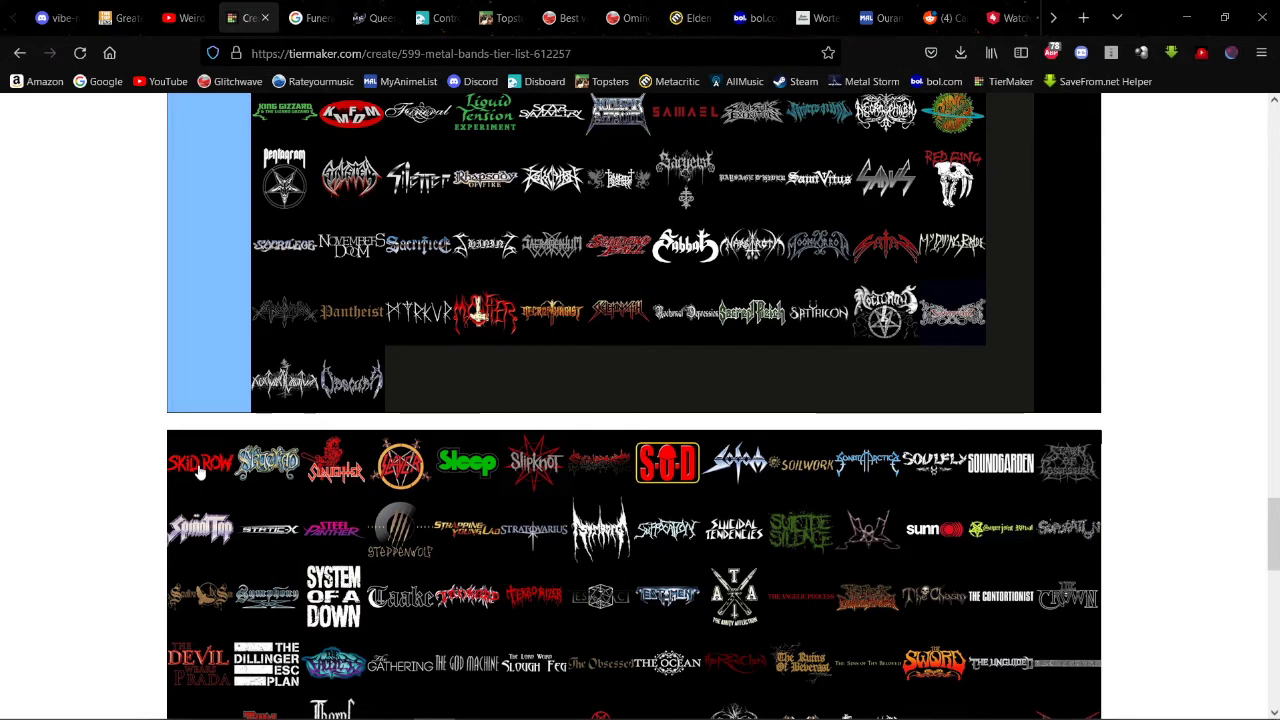
pyautogui.moveTo(200, 470); pyautogui.dragTo(457, 266)
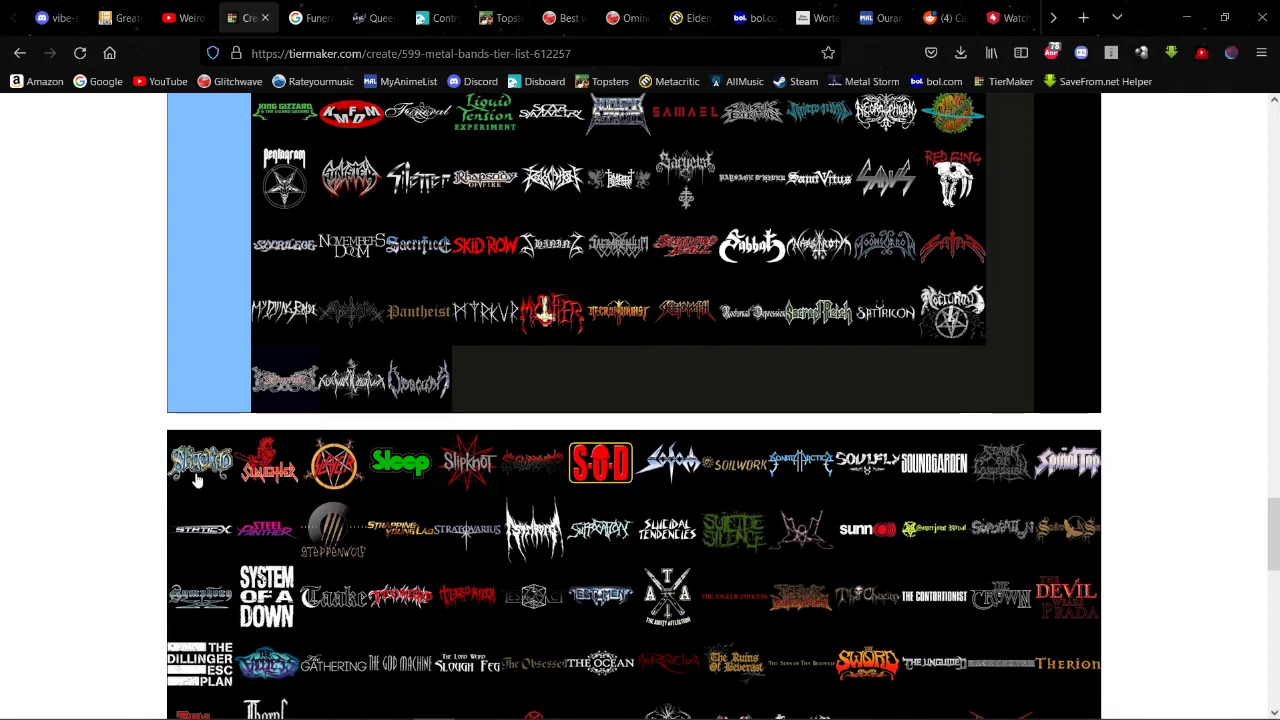
pyautogui.moveTo(197, 480); pyautogui.dragTo(485, 178)
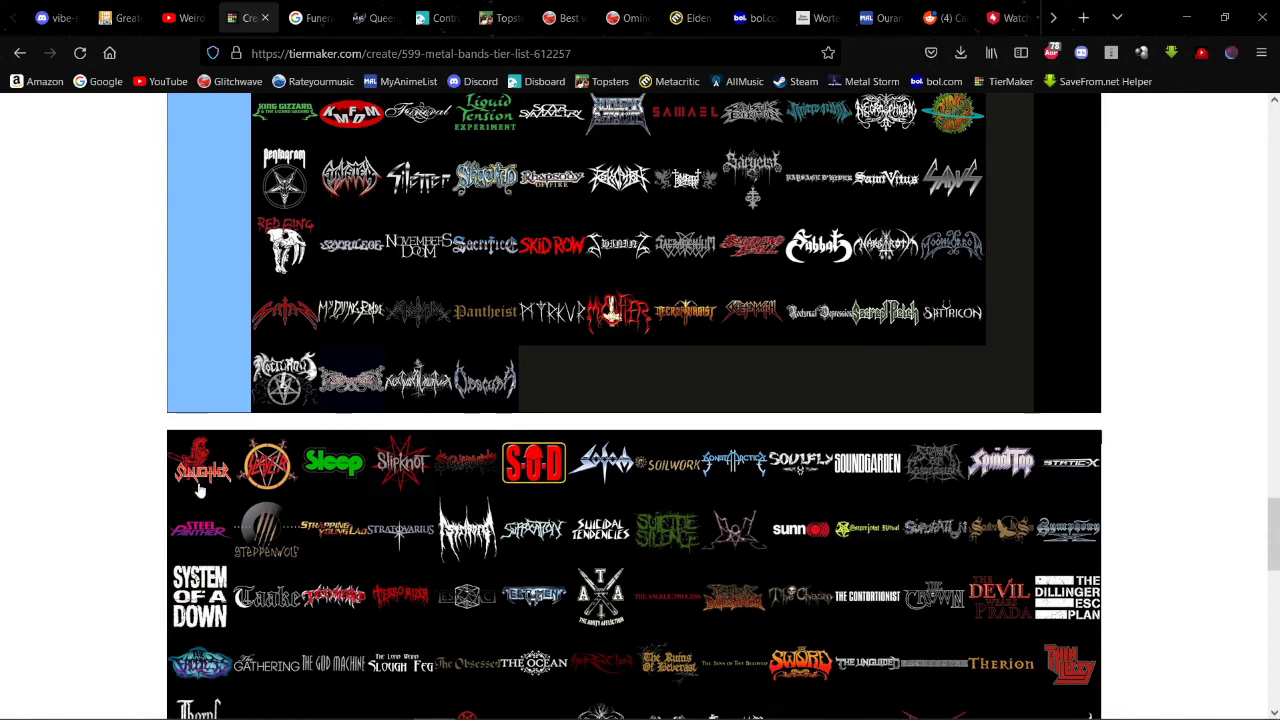
pyautogui.moveTo(199, 488); pyautogui.dragTo(486, 244)
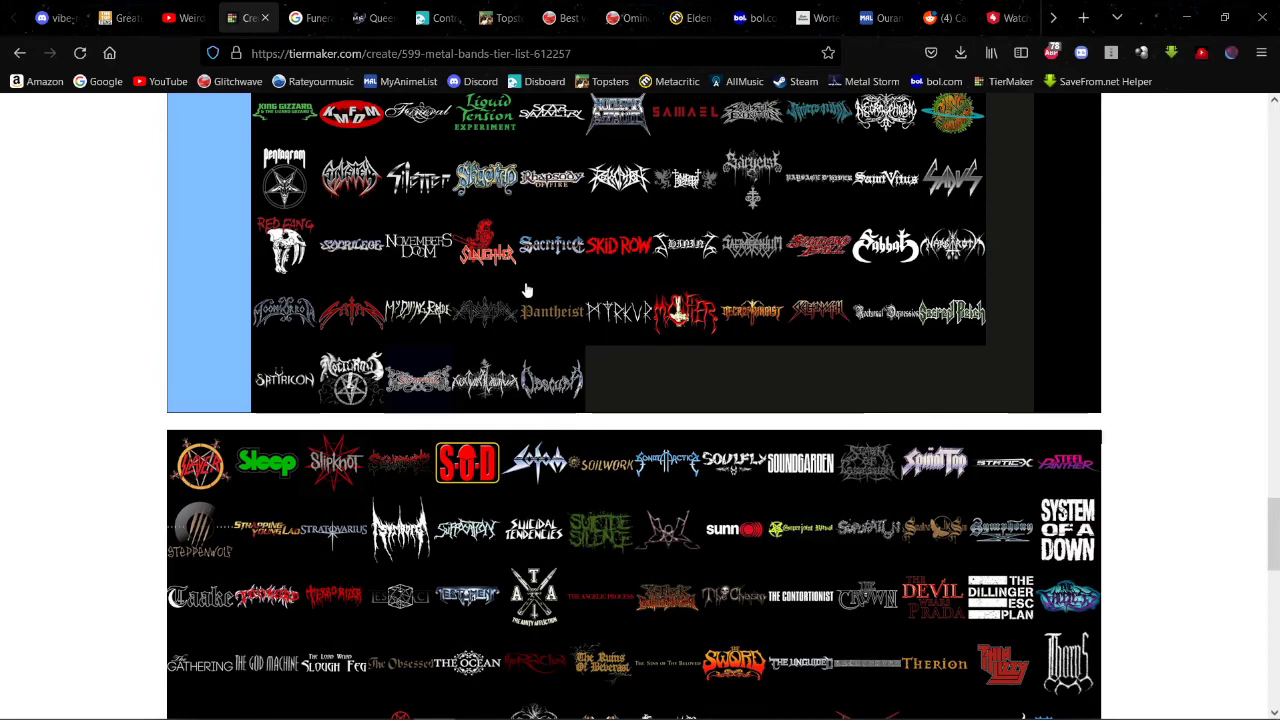
# Step: Place Slayer directly after Sepultura in High-Tier
pyautogui.moveTo(200, 470); pyautogui.dragTo(684, 323)
pyautogui.scroll(5, 236, 385)
pyautogui.scroll(15, 246, 374)
pyautogui.scroll(2, 266, 323)
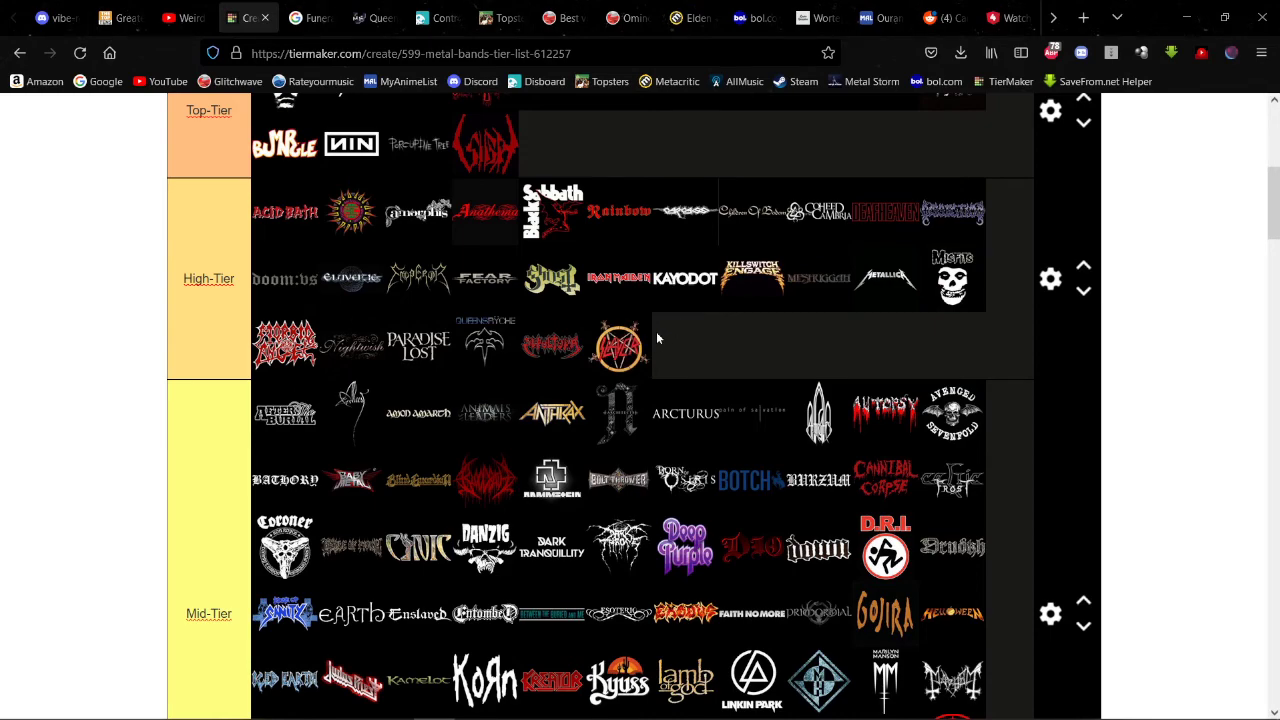
# Step: Review the bands already ranked from God-Tier down to Shit-Tier
pyautogui.scroll(-9, 656, 338)
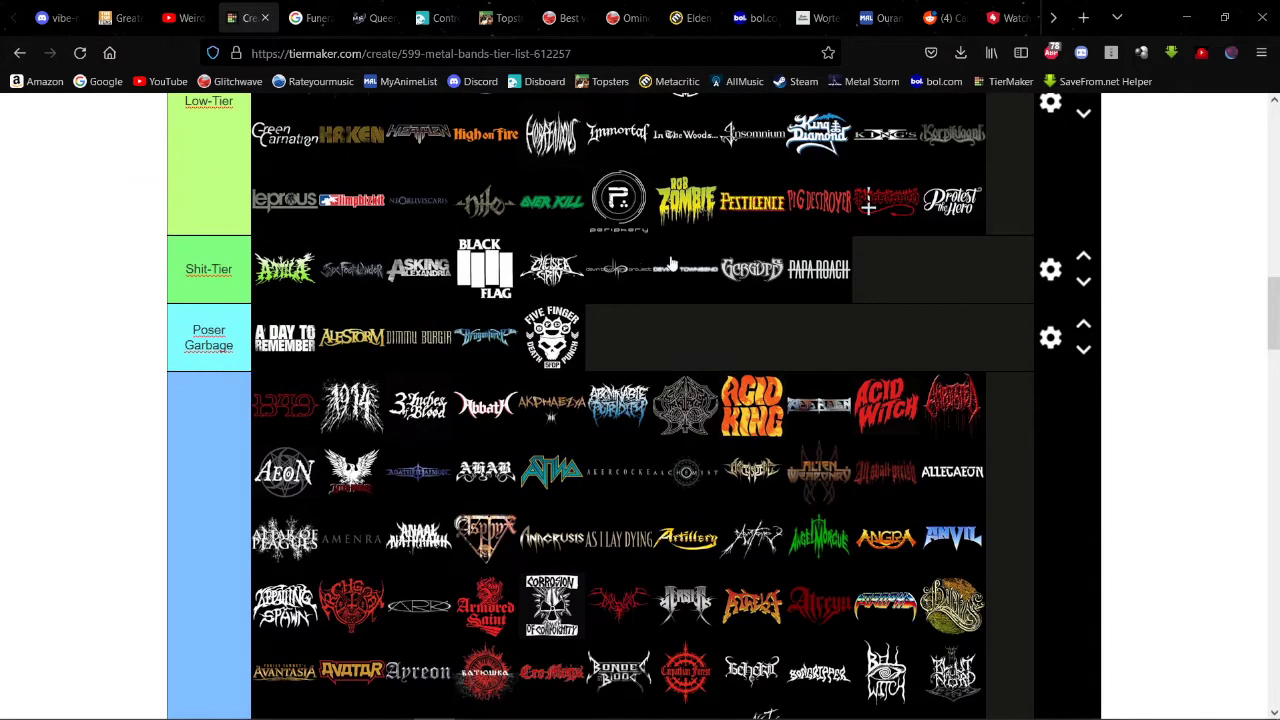
pyautogui.scroll(-2, 519, 278)
pyautogui.scroll(12, 519, 265)
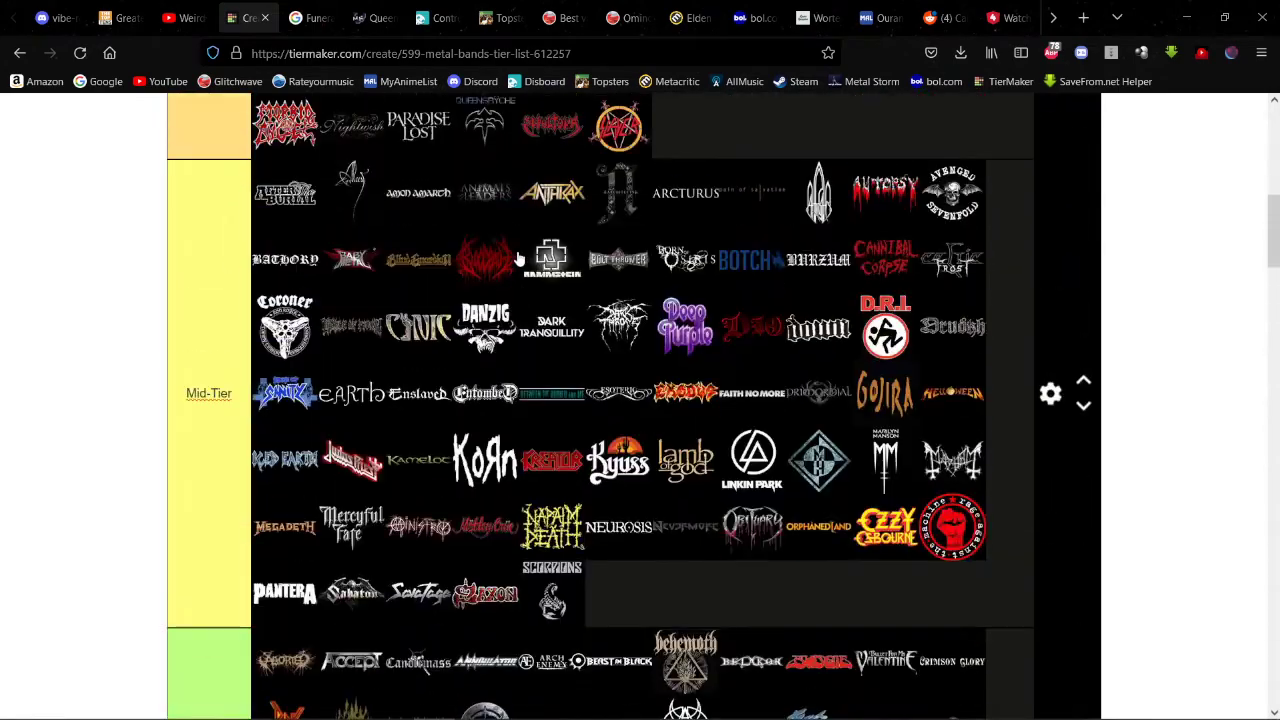
pyautogui.scroll(-2, 519, 259)
pyautogui.scroll(2, 517, 251)
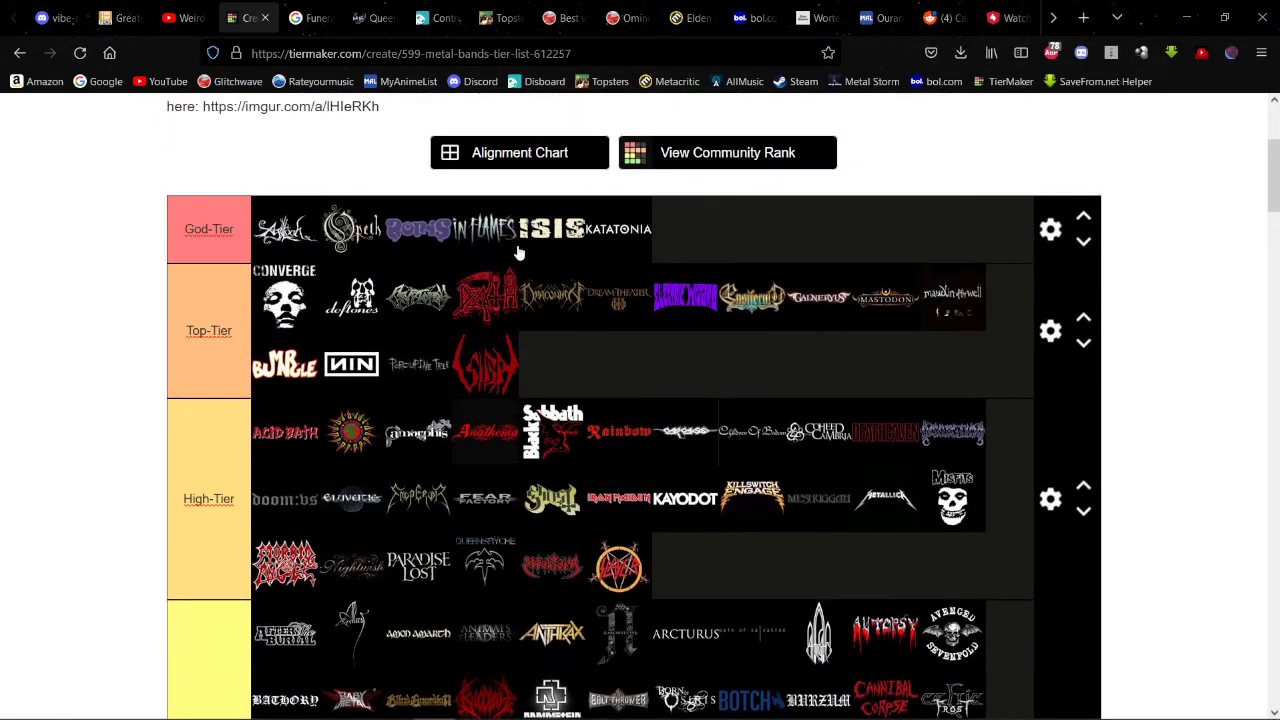
pyautogui.scroll(-2, 519, 250)
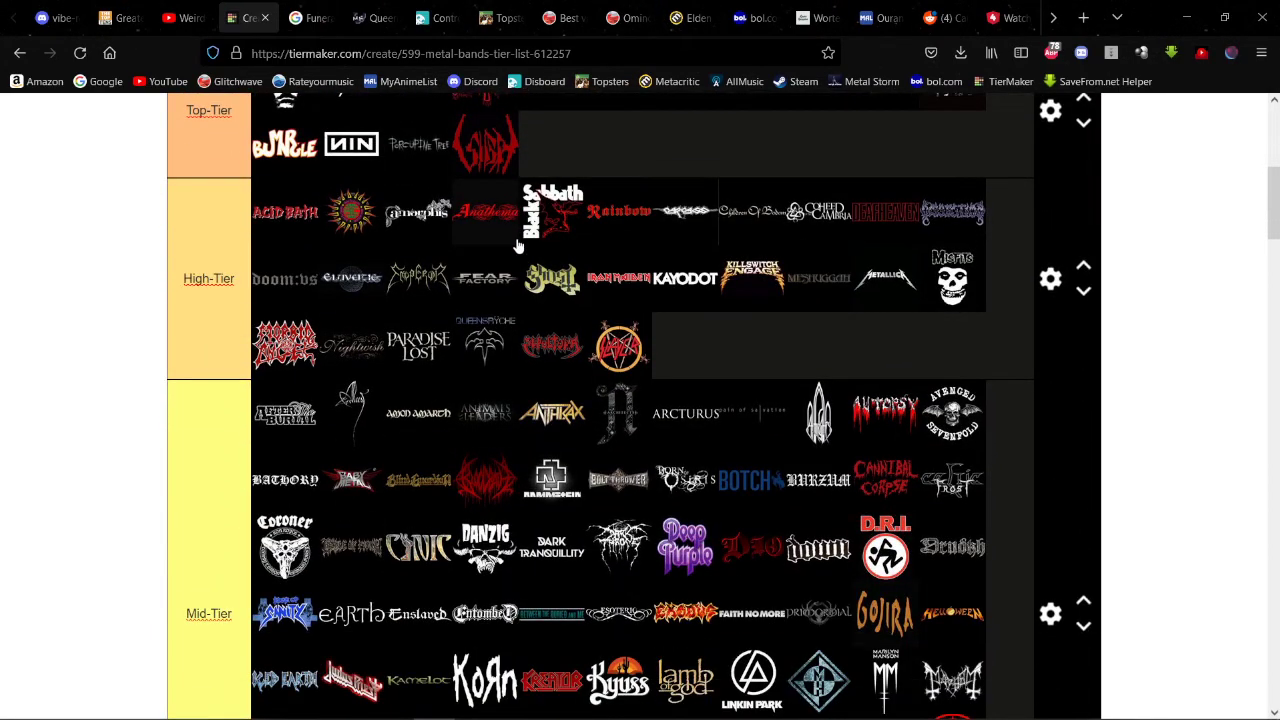
pyautogui.scroll(-2, 509, 247)
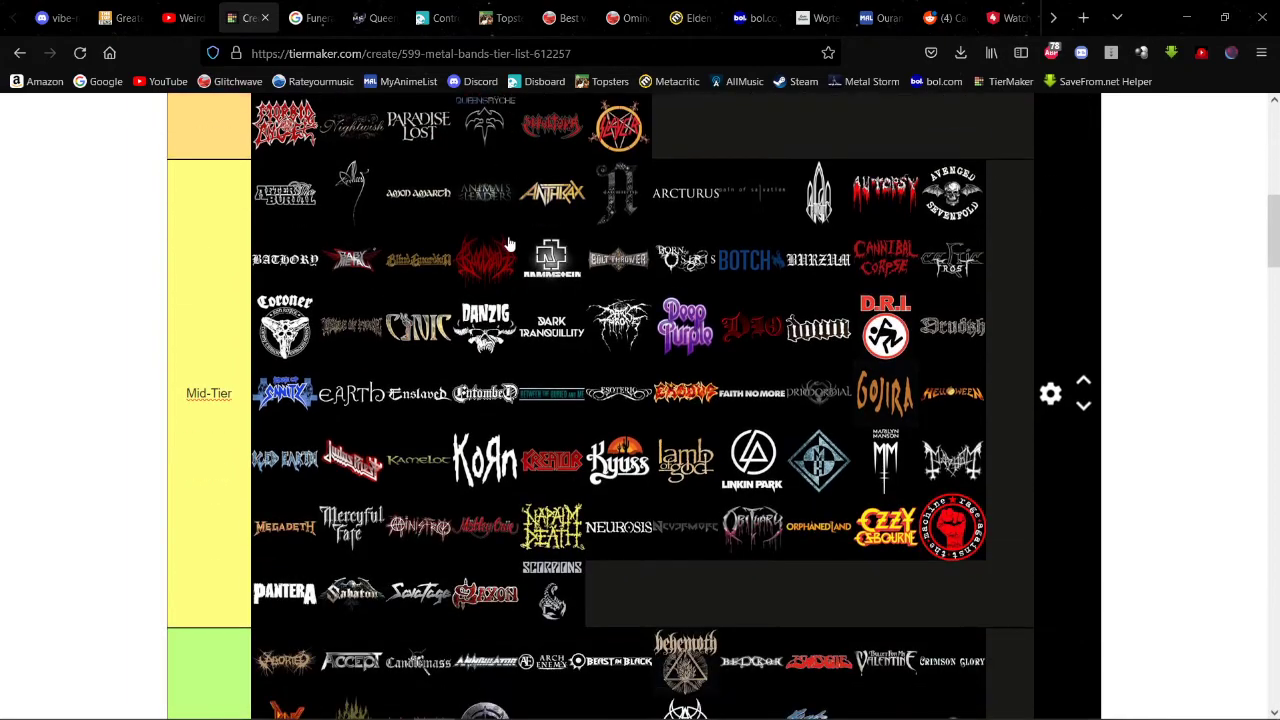
pyautogui.scroll(-5, 500, 370)
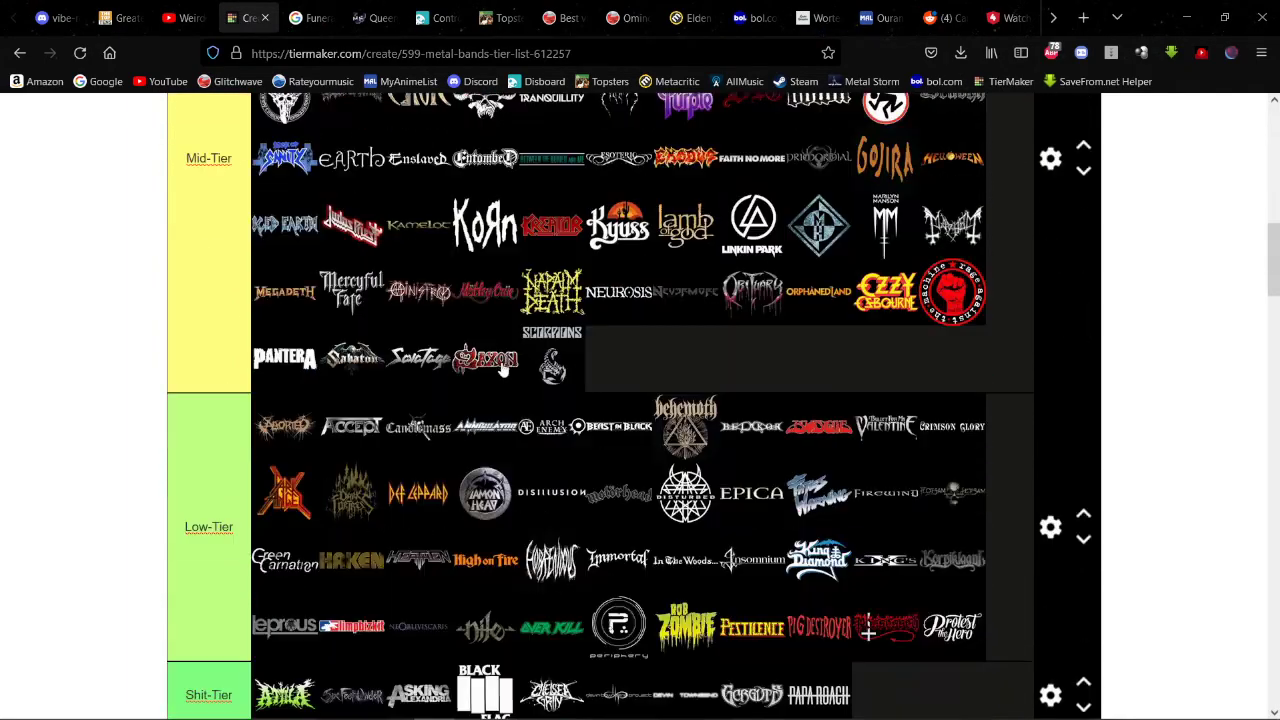
# Step: Place Sleep at the end of Low-Tier, after Protest the Hero
pyautogui.scroll(-10, 497, 372)
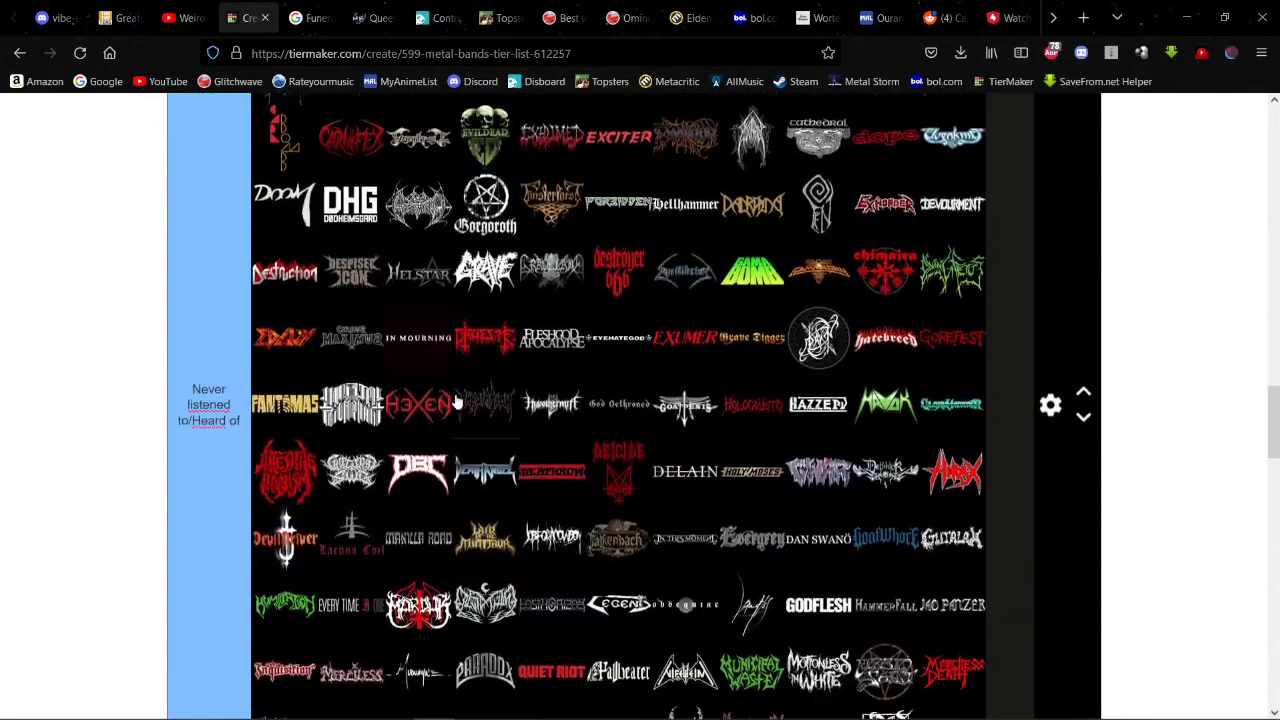
pyautogui.scroll(-2, 435, 356)
pyautogui.scroll(2, 423, 349)
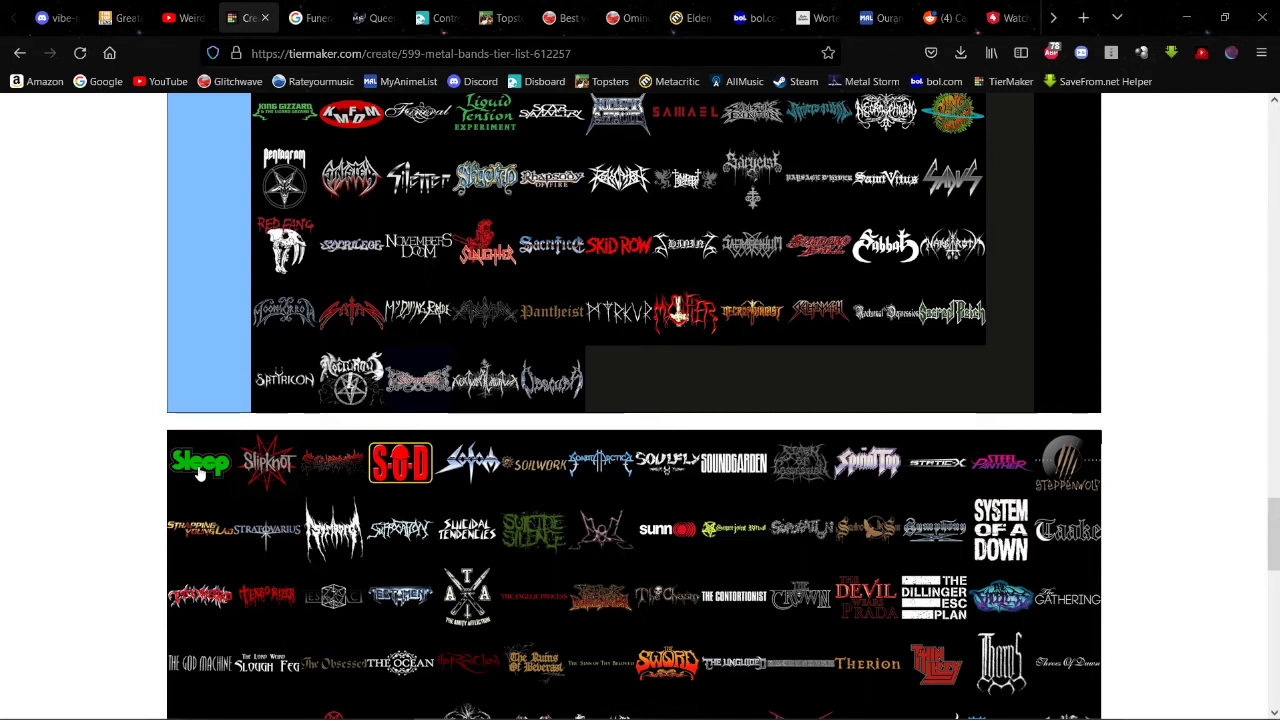
pyautogui.moveTo(199, 474); pyautogui.dragTo(700, 490)
pyautogui.scroll(10, 366, 368)
pyautogui.scroll(-3, 380, 357)
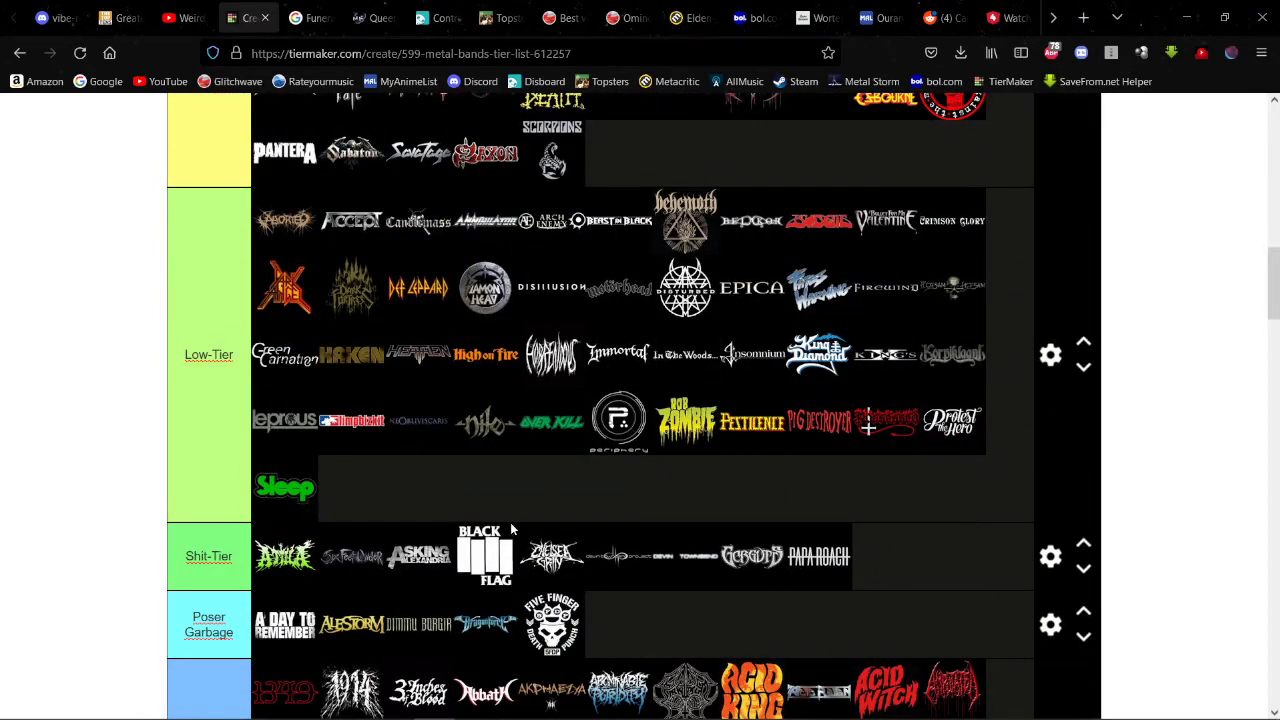
# Step: Place Slipknot in Mid-Tier between Rammstein and Bolt Thrower
pyautogui.scroll(-15, 372, 197)
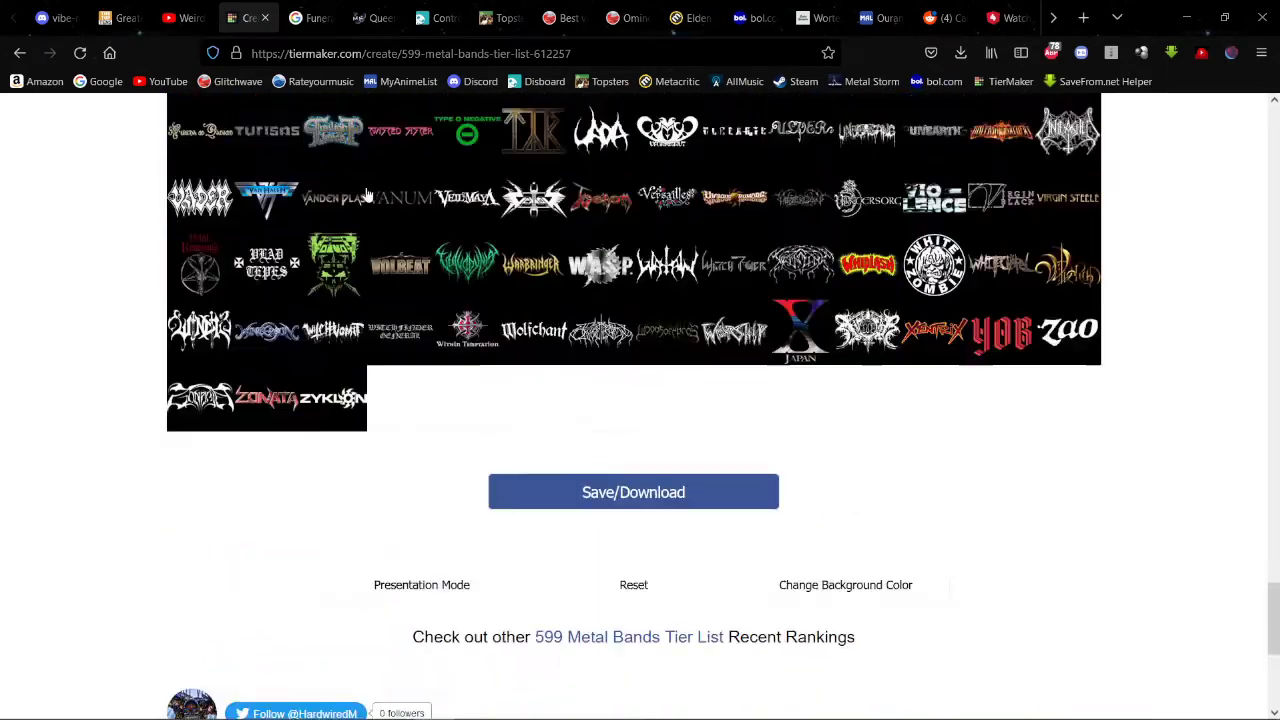
pyautogui.scroll(5, 368, 195)
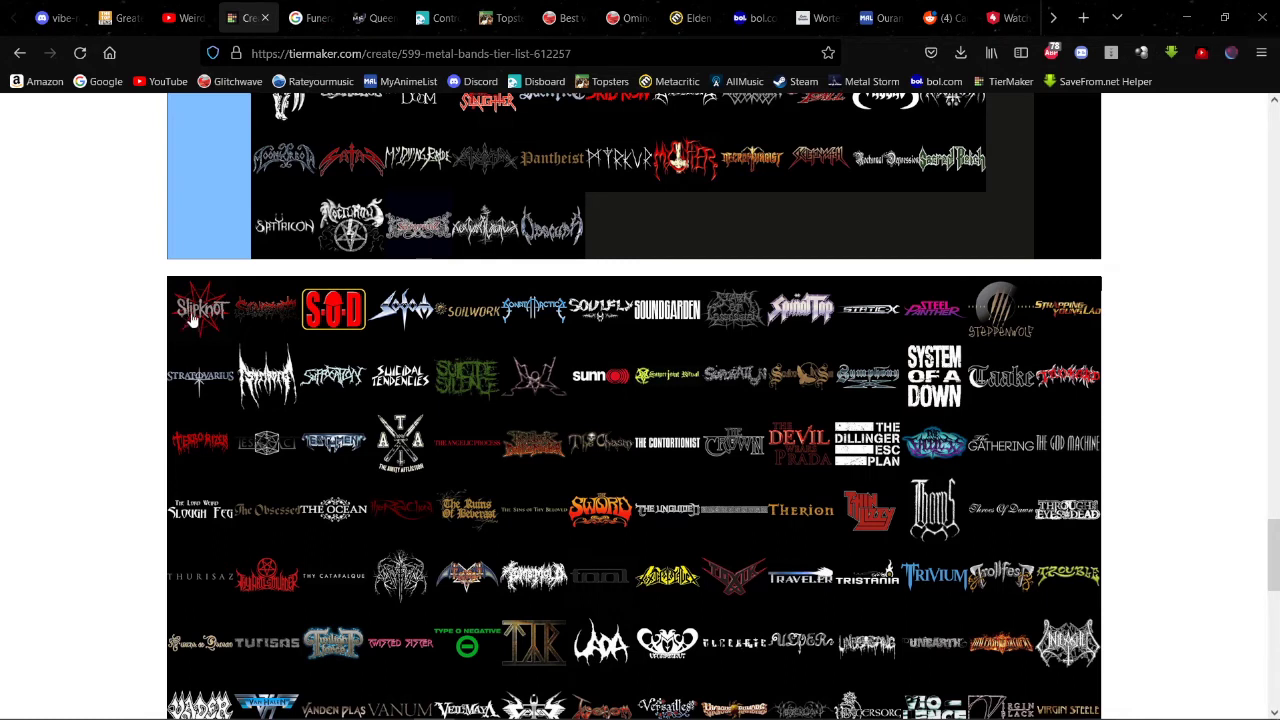
pyautogui.moveTo(193, 318); pyautogui.dragTo(410, 212)
pyautogui.scroll(10, 686, 271)
pyautogui.scroll(5, 590, 212)
pyautogui.scroll(1, 410, 212)
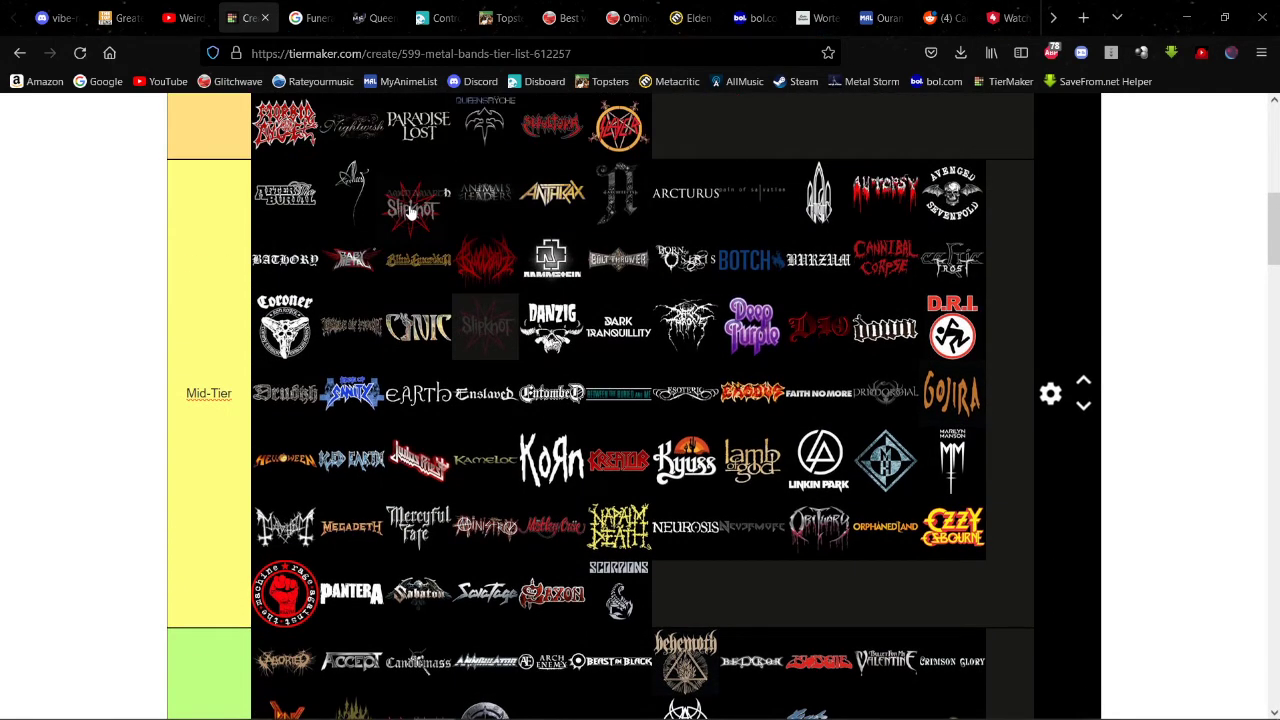
pyautogui.moveTo(412, 212); pyautogui.dragTo(684, 244)
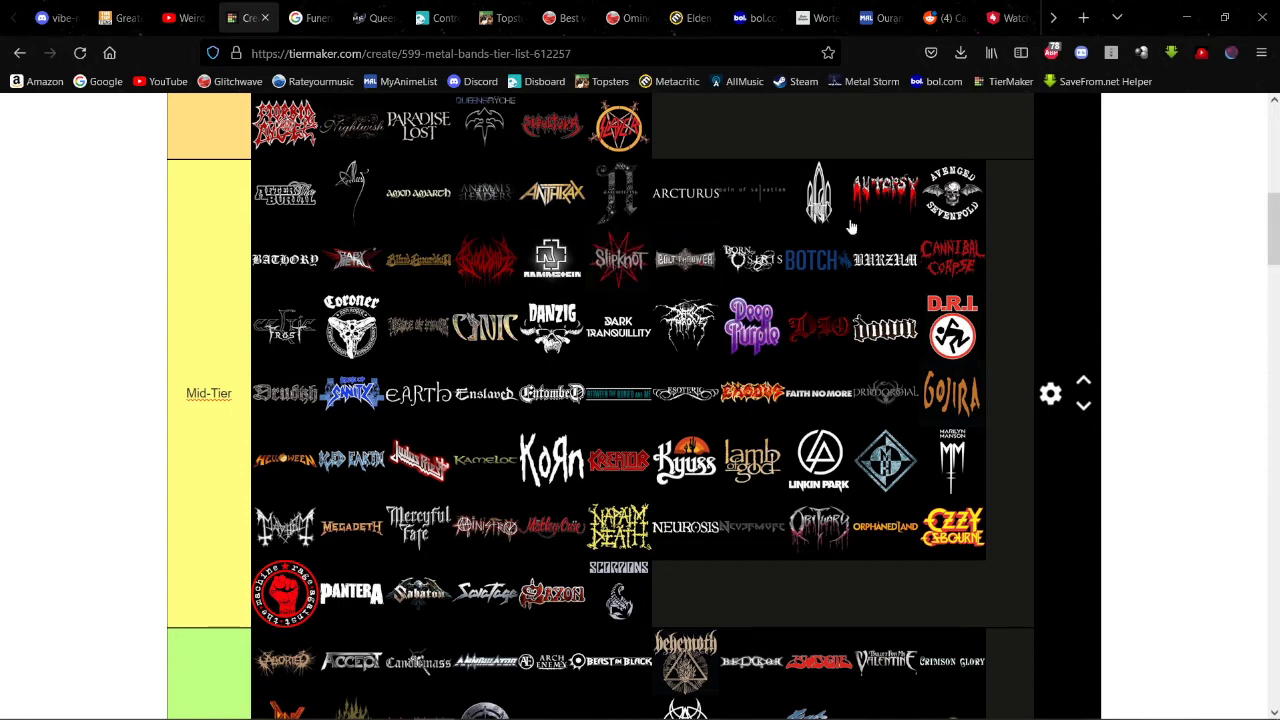
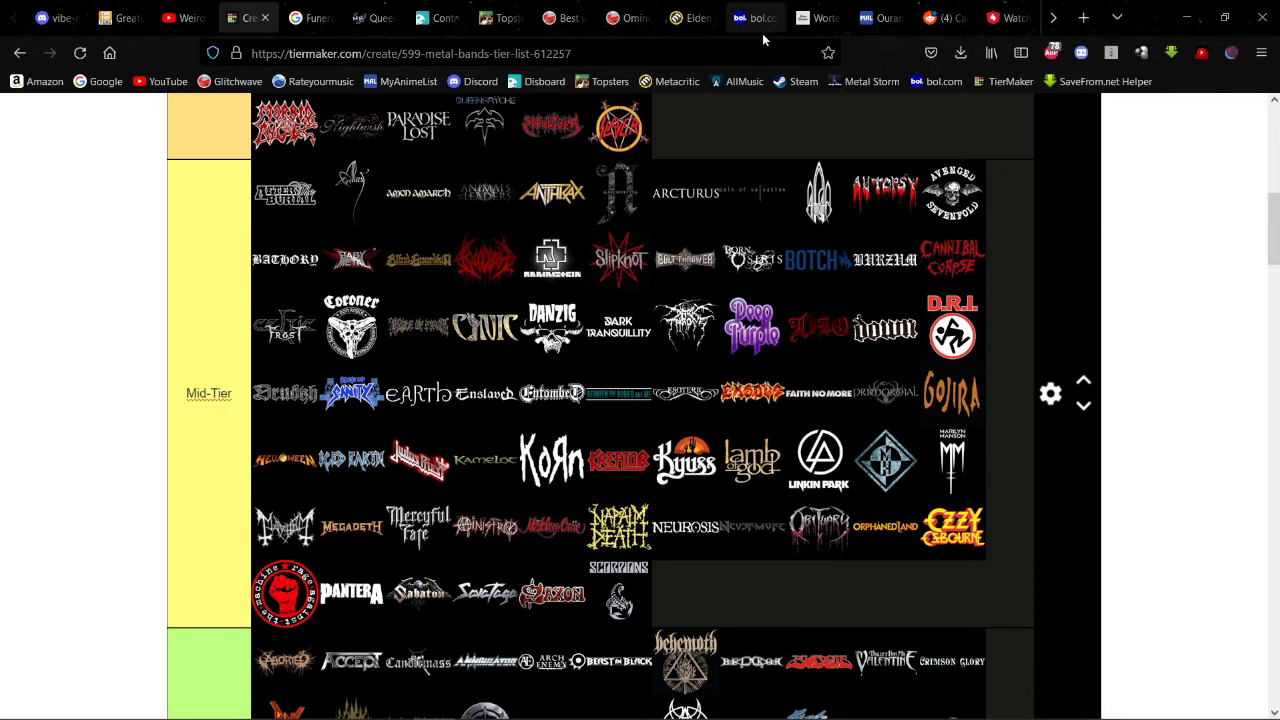
# Step: Place the dark red logo between Sinister and Silencer, and S.O.D. after the Revocation logo, in Never listened to/Heard of
pyautogui.scroll(-5, 771, 290)
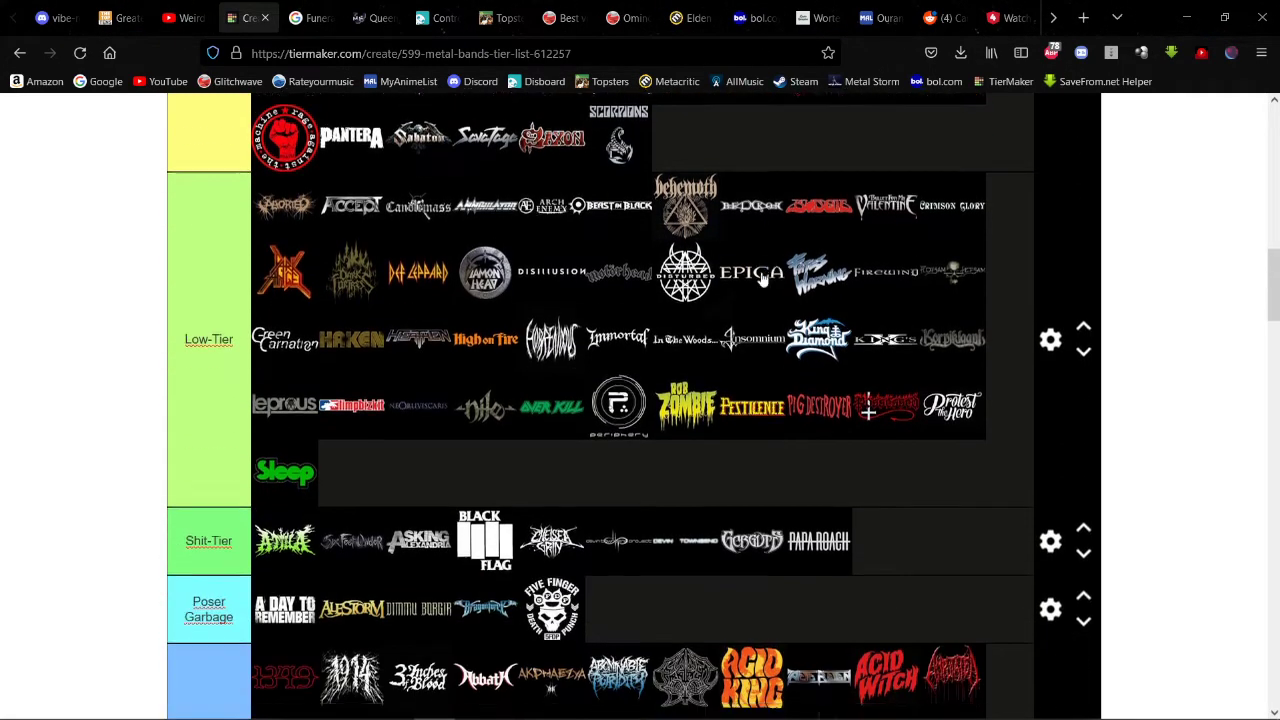
pyautogui.scroll(-5, 758, 265)
pyautogui.scroll(5, 751, 240)
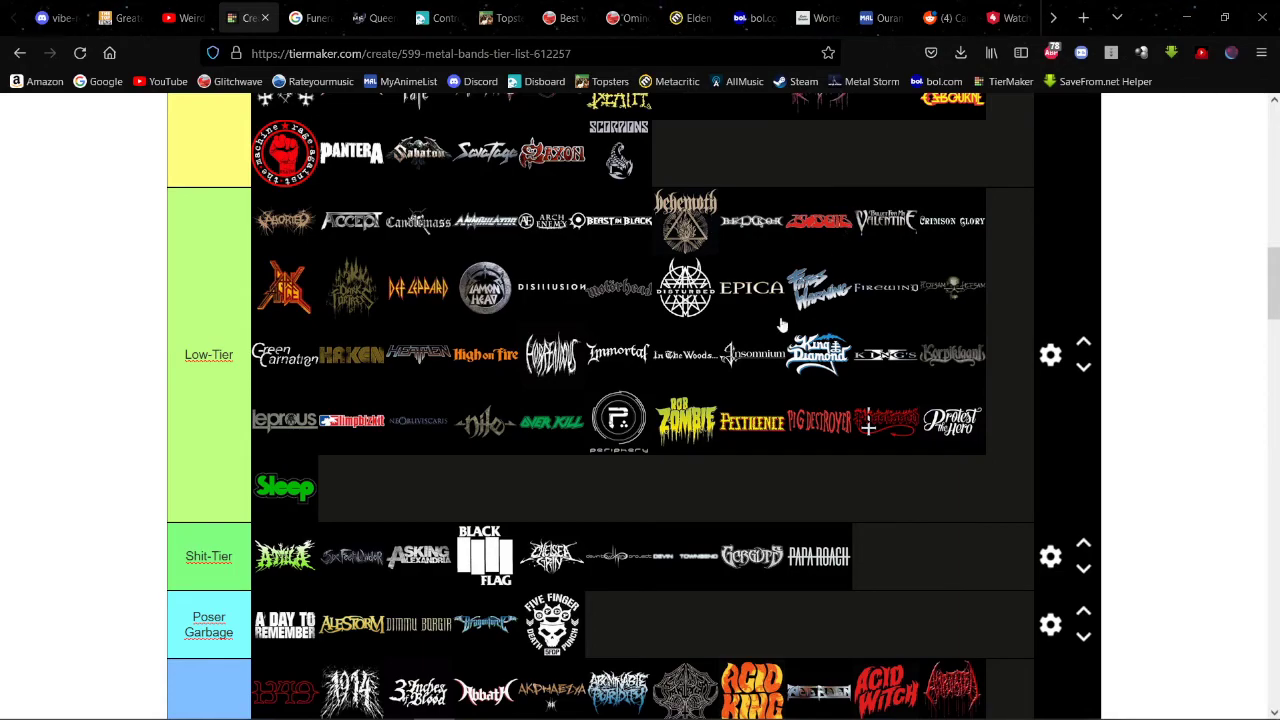
pyautogui.scroll(-4, 750, 360)
pyautogui.scroll(-20, 662, 347)
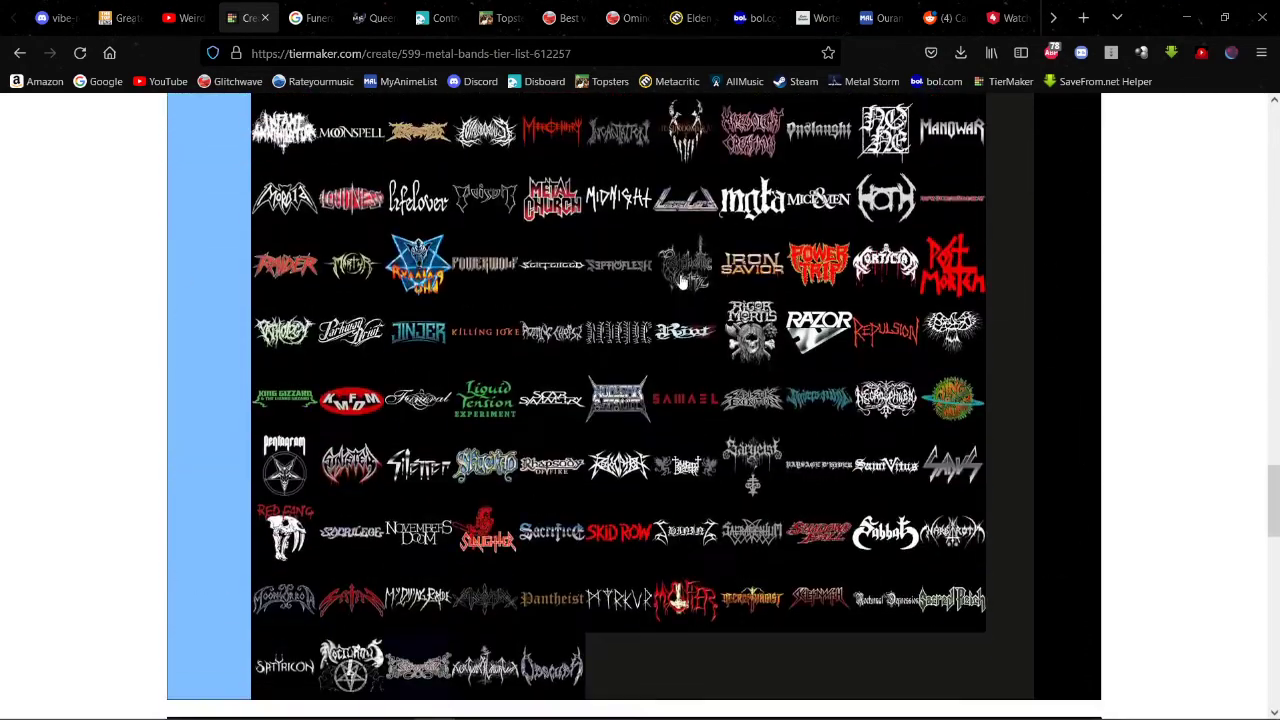
pyautogui.scroll(4, 687, 262)
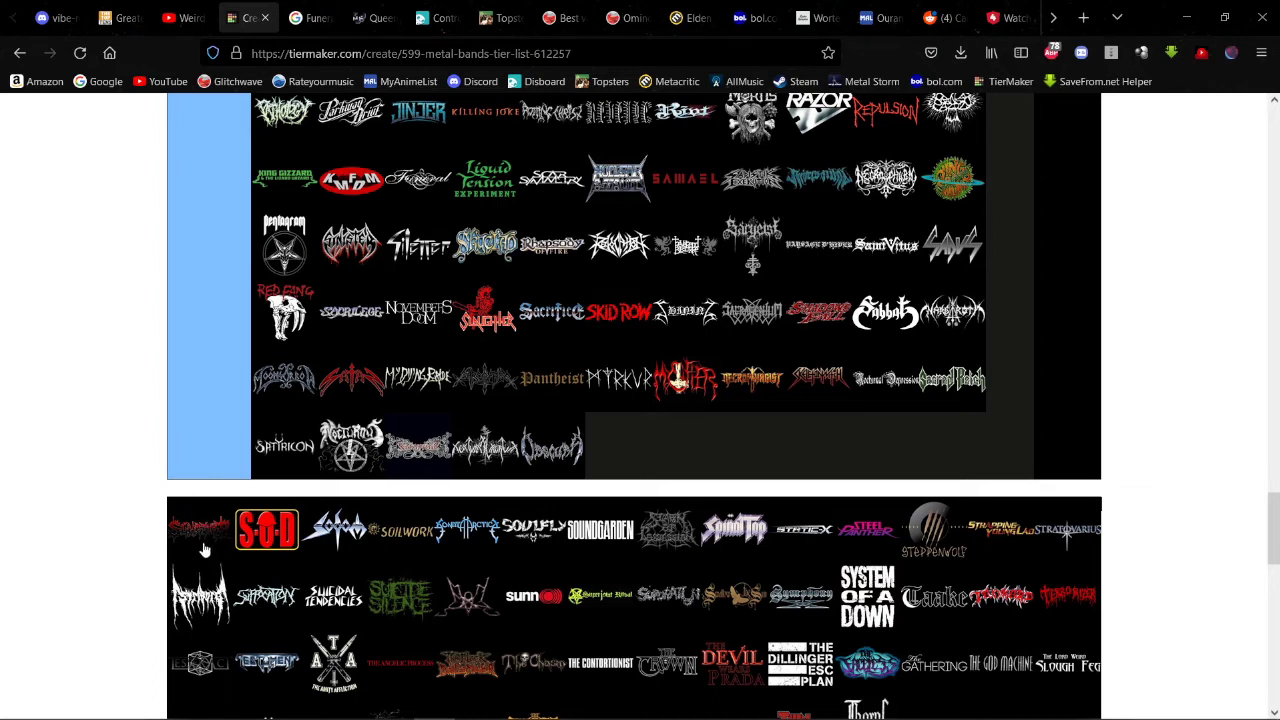
pyautogui.moveTo(200, 551); pyautogui.dragTo(417, 244)
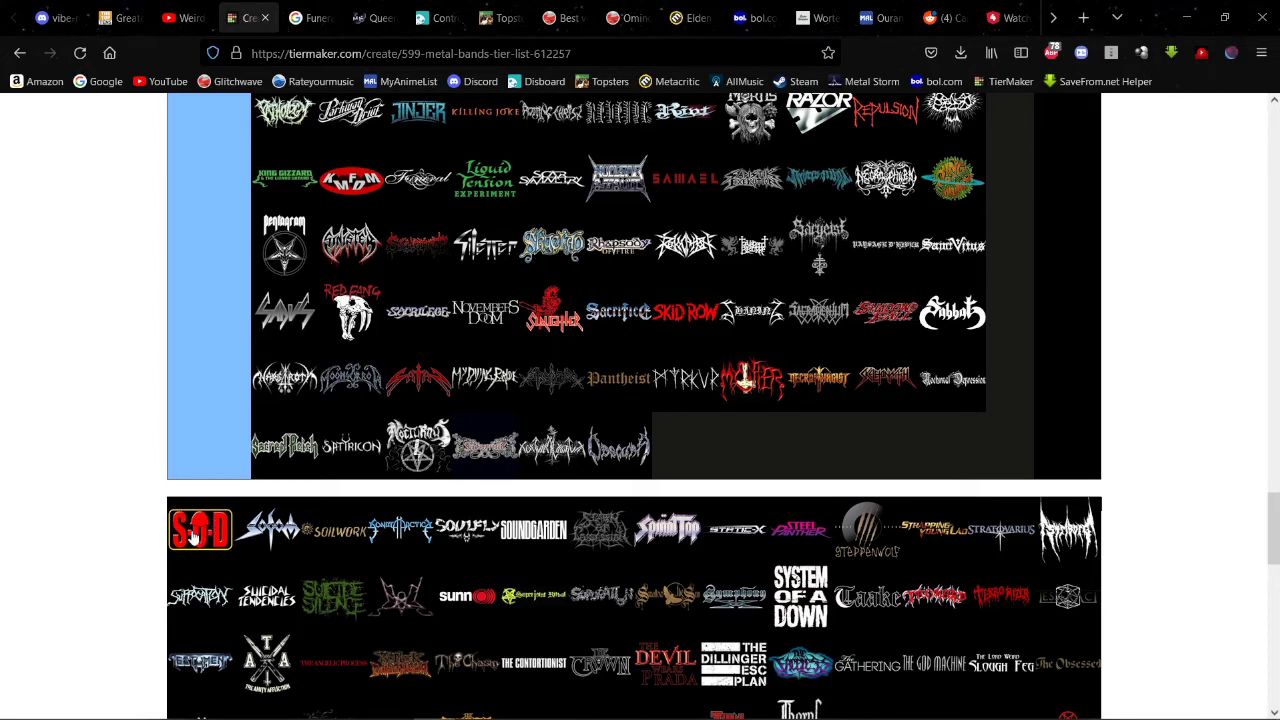
pyautogui.moveTo(195, 537); pyautogui.dragTo(745, 246)
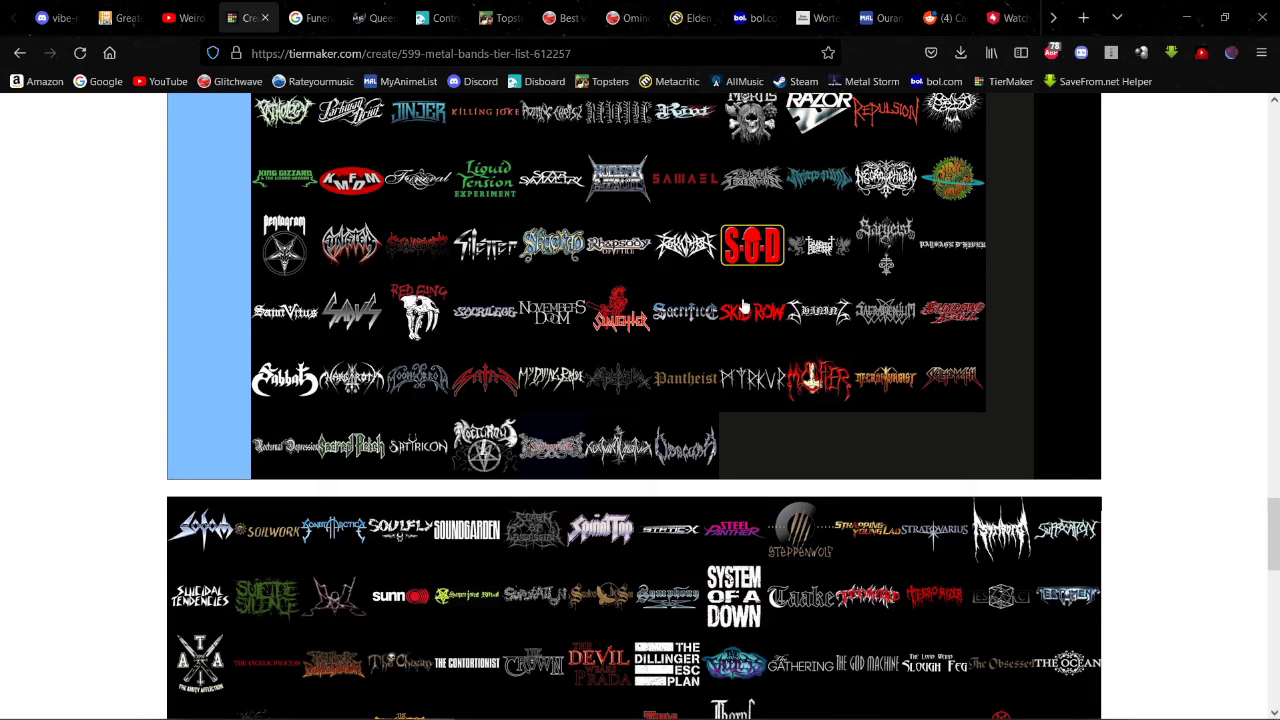
# Step: Place Sodom at the end of Mid-Tier, directly after Scorpions
pyautogui.scroll(2, 716, 322)
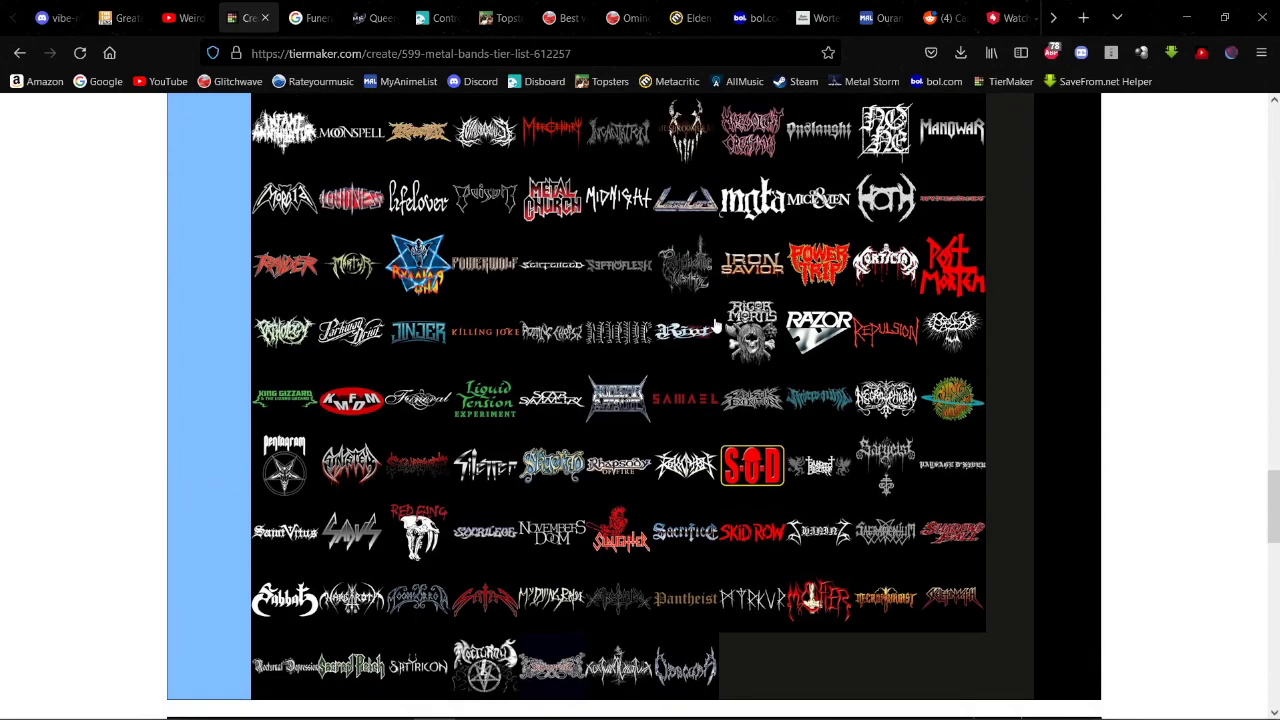
pyautogui.scroll(20, 710, 332)
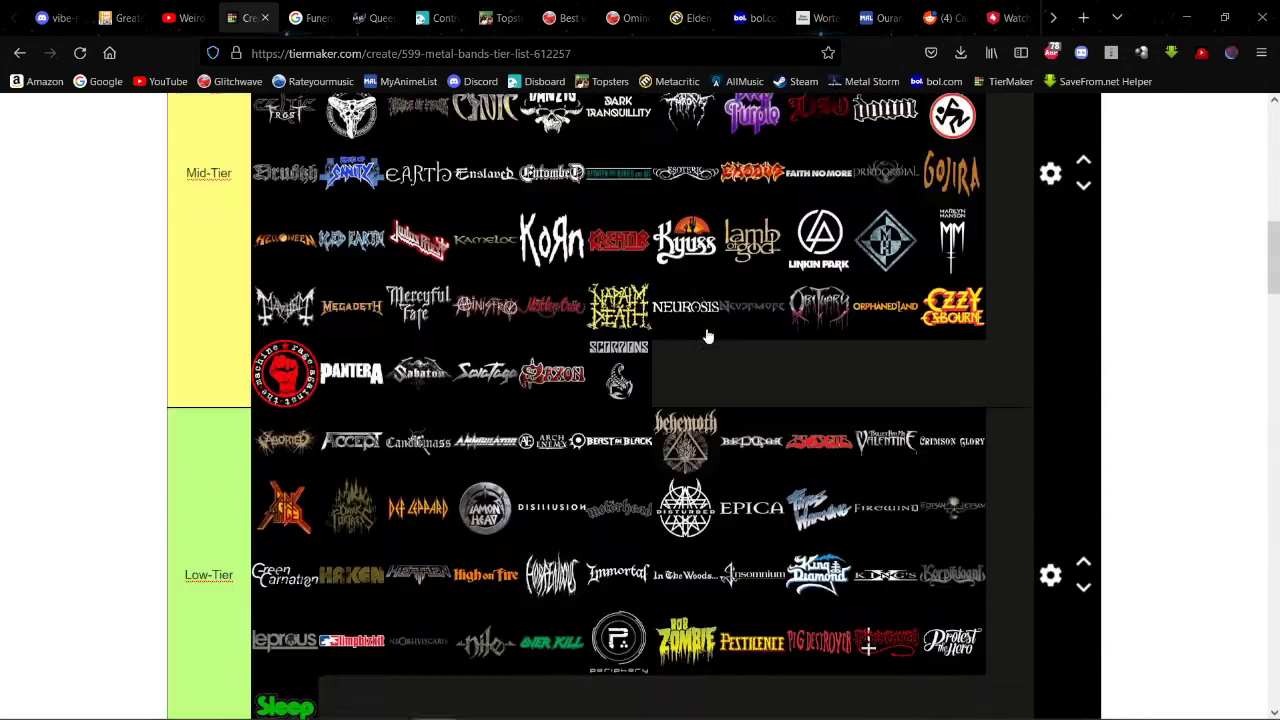
pyautogui.scroll(-12, 706, 336)
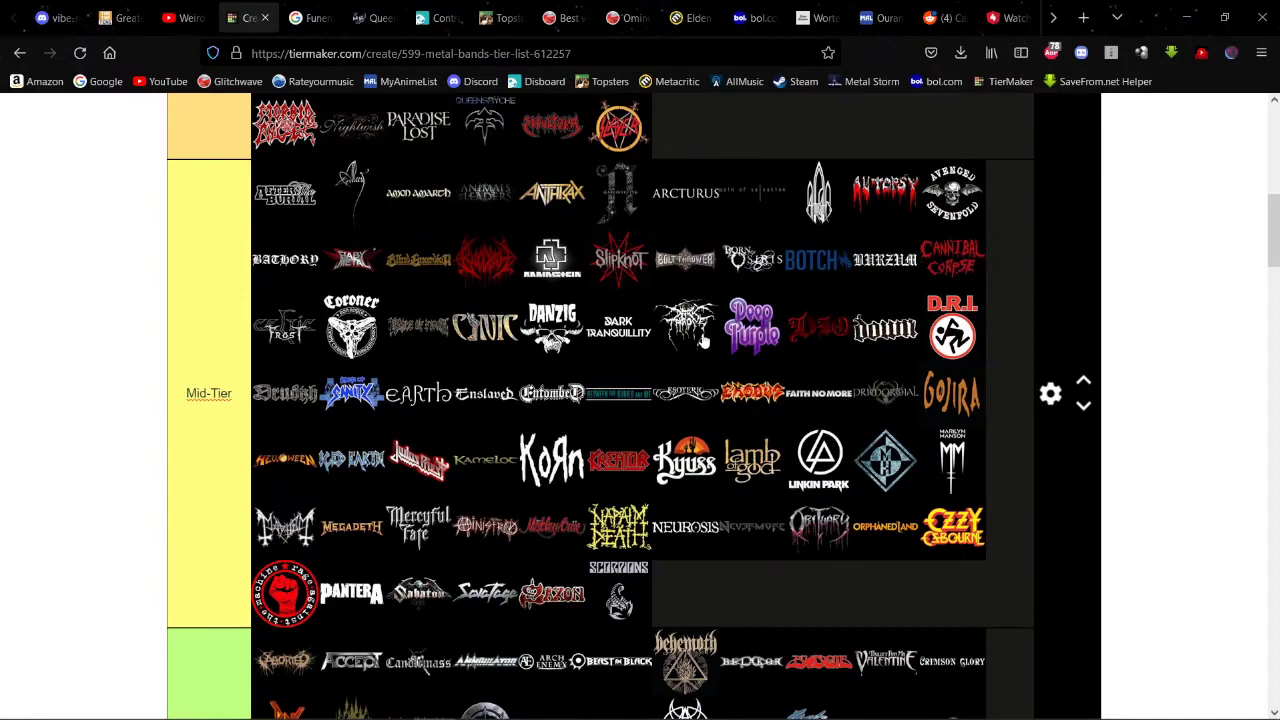
pyautogui.scroll(-20, 706, 340)
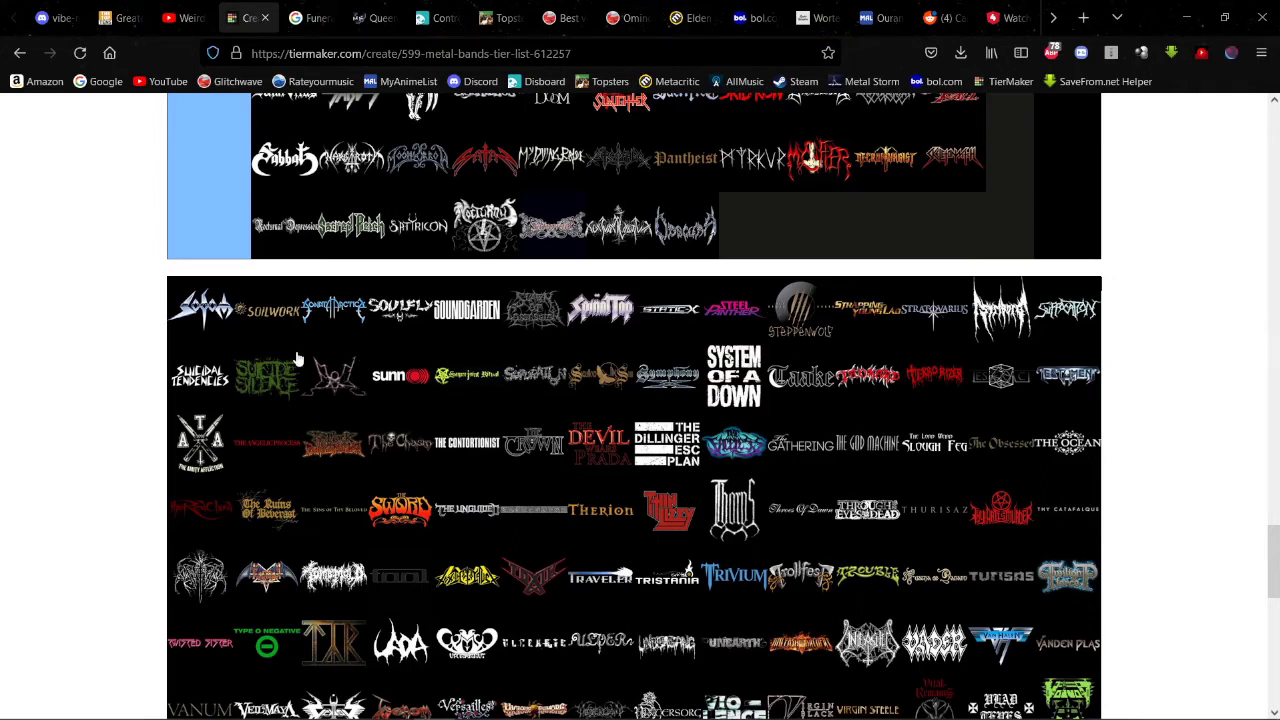
pyautogui.scroll(3, 140, 373)
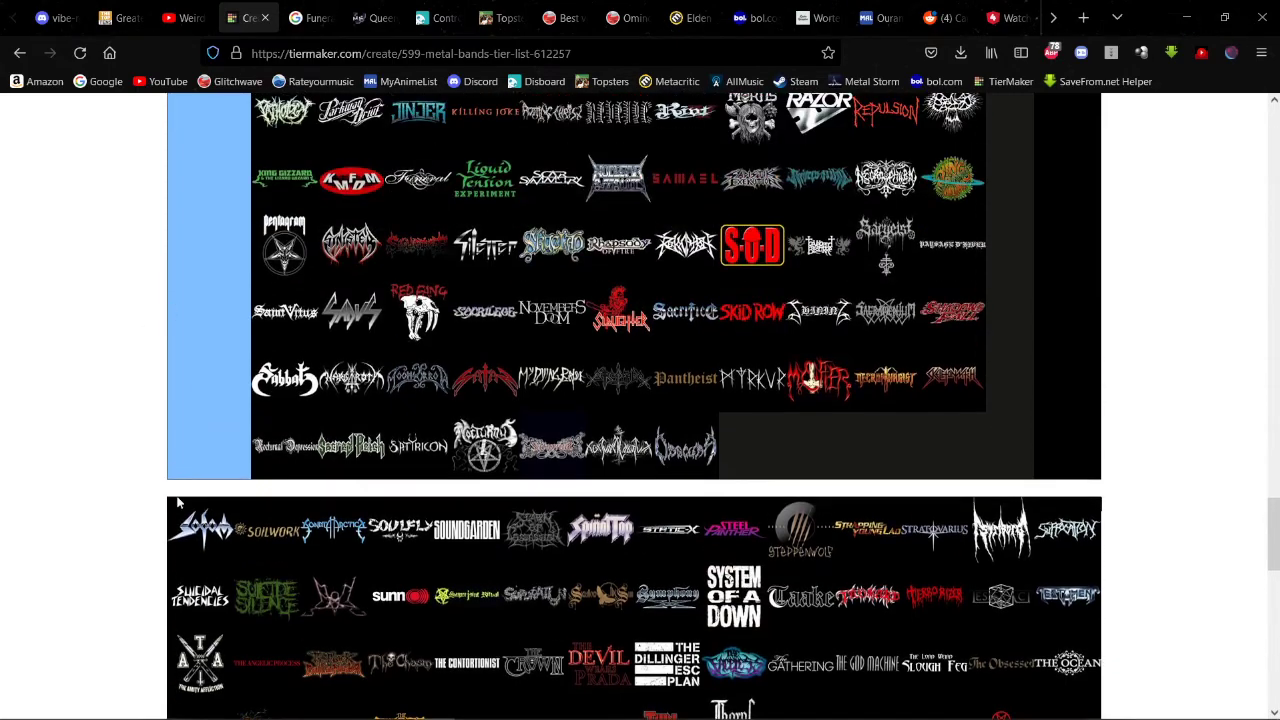
pyautogui.moveTo(195, 530); pyautogui.dragTo(895, 342)
pyautogui.scroll(10, 515, 258)
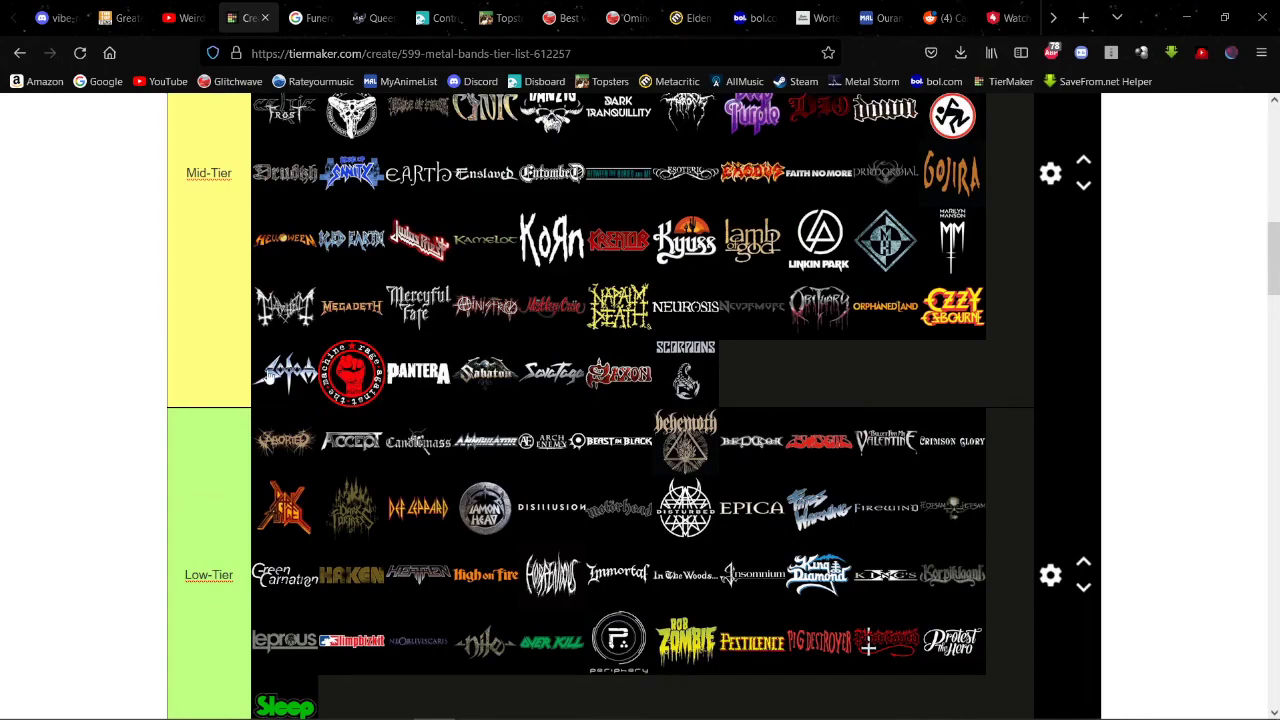
pyautogui.moveTo(268, 378); pyautogui.dragTo(655, 330)
# Step: Place Soilwork, Sonata Arctica and Soulfly in the Never listened to/Heard of tier
pyautogui.scroll(-20, 154, 277)
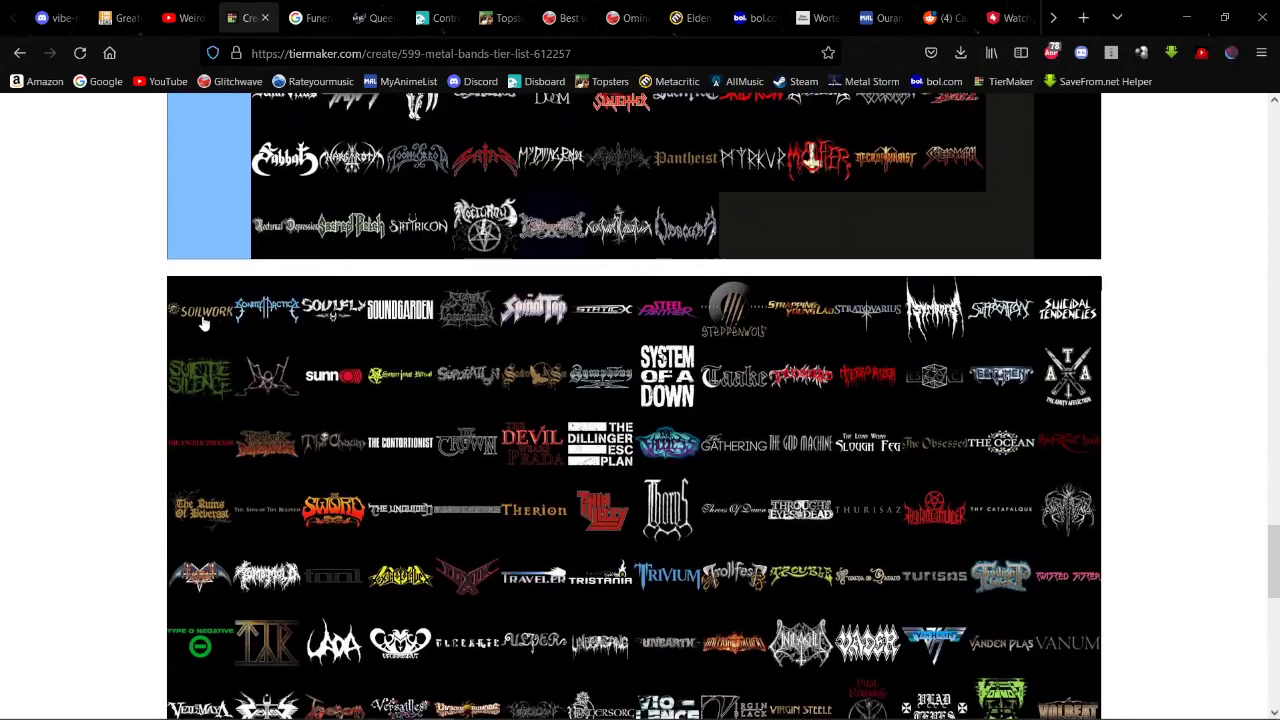
pyautogui.moveTo(203, 322); pyautogui.dragTo(318, 160)
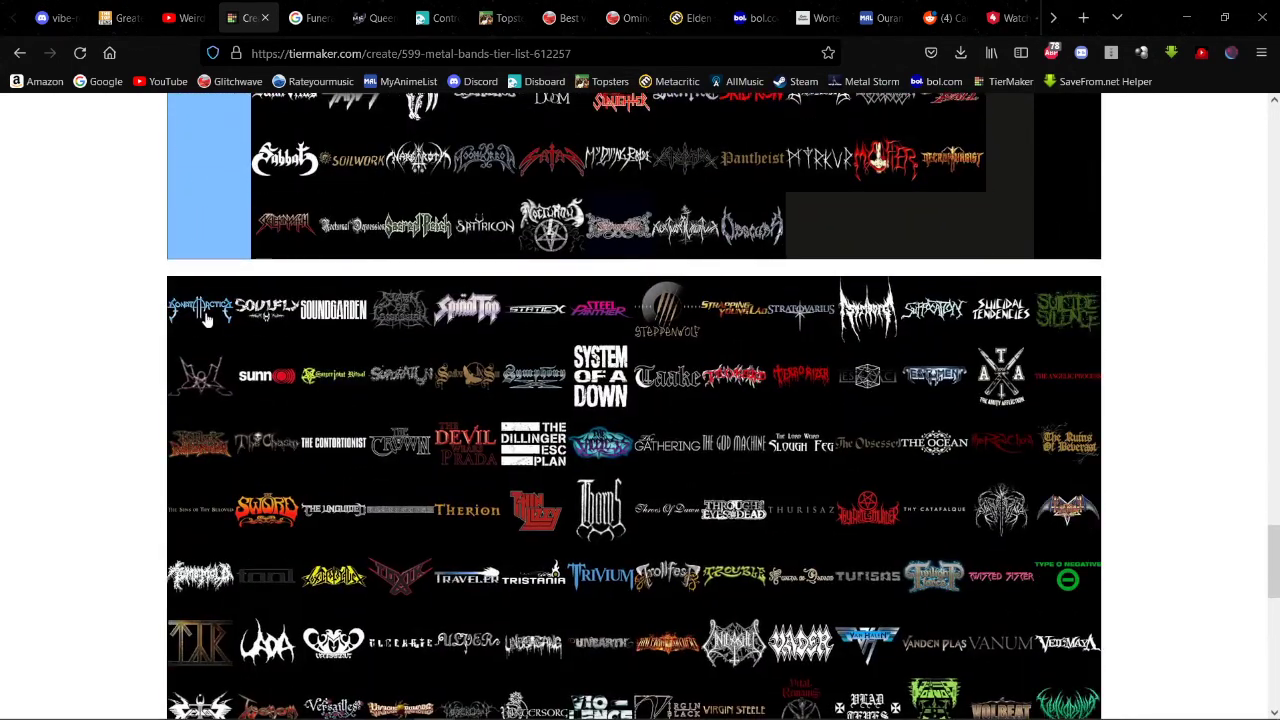
pyautogui.moveTo(206, 314); pyautogui.dragTo(320, 105)
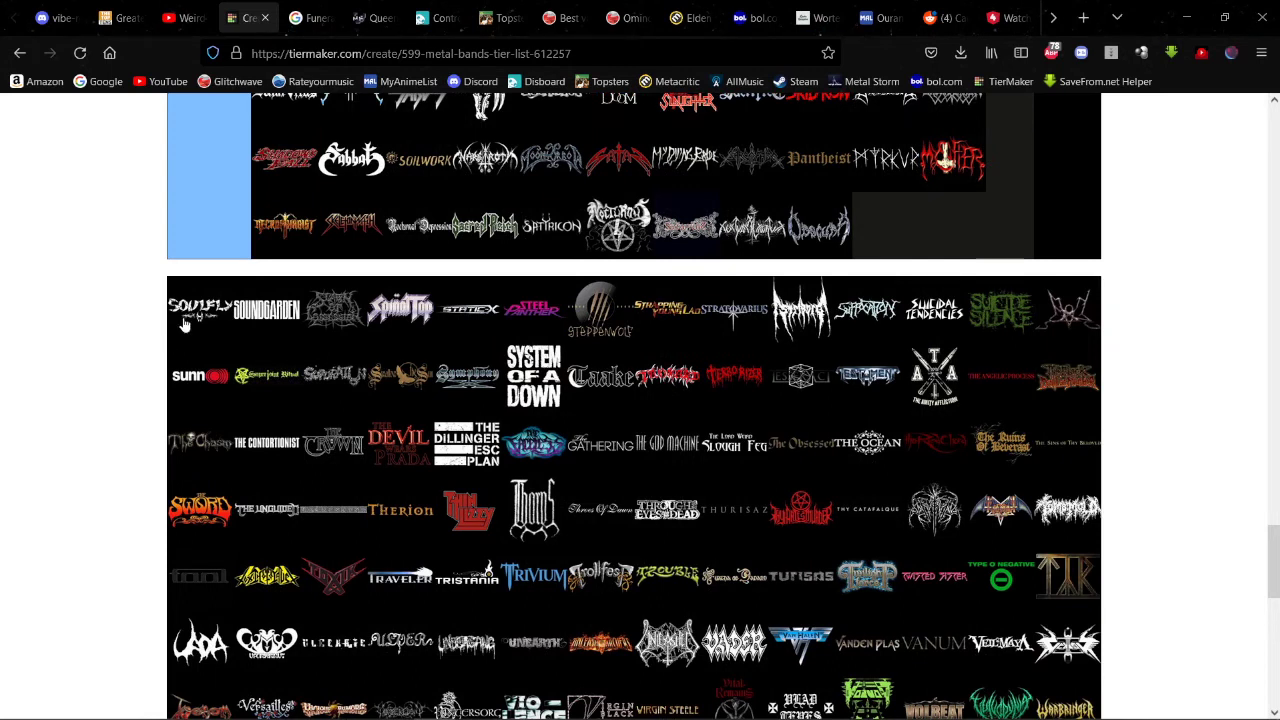
pyautogui.moveTo(183, 318); pyautogui.dragTo(395, 225)
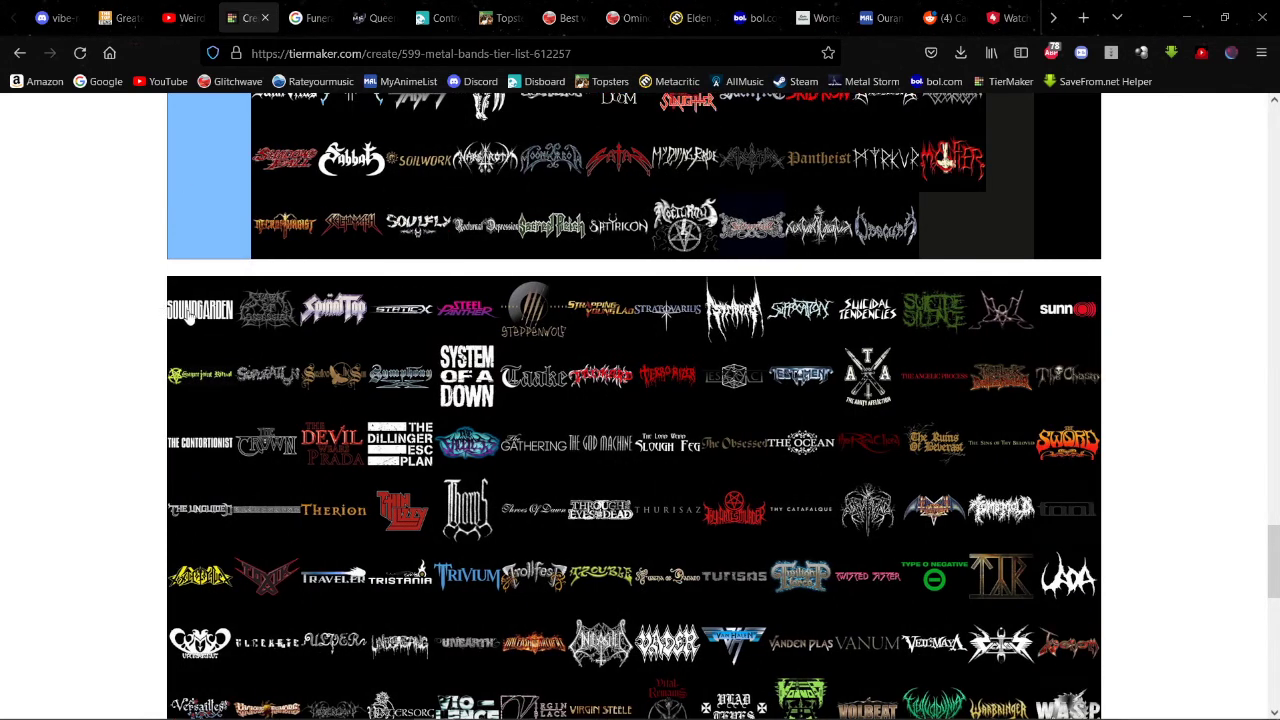
# Step: Place Soundgarden in the first row of Mid-Tier, directly after Amon Amarth
pyautogui.moveTo(190, 316); pyautogui.dragTo(507, 193)
pyautogui.scroll(5, 192, 305)
pyautogui.scroll(3, 195, 300)
pyautogui.scroll(5, 343, 263)
pyautogui.scroll(3, 760, 350)
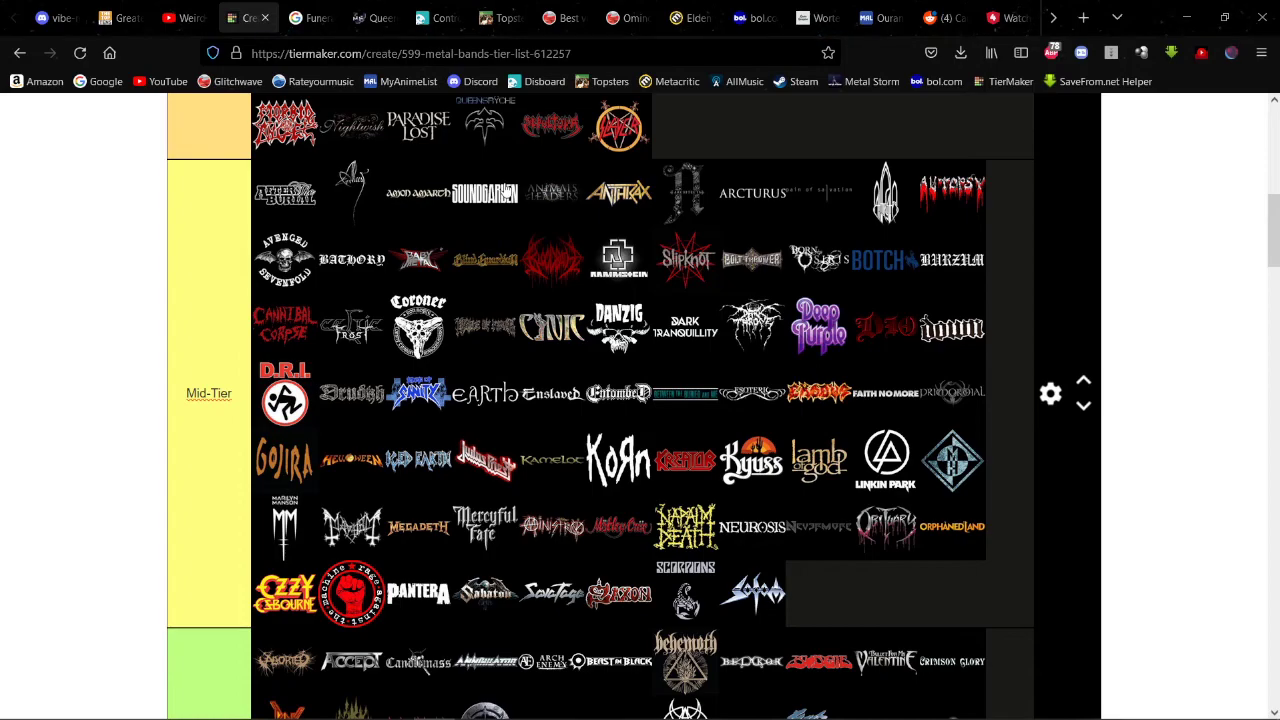
# Step: Place Spawn of Possession before Sabbat and Spinal Tap after Silencer in the Never listened to/Heard of tier
pyautogui.scroll(-15, 490, 210)
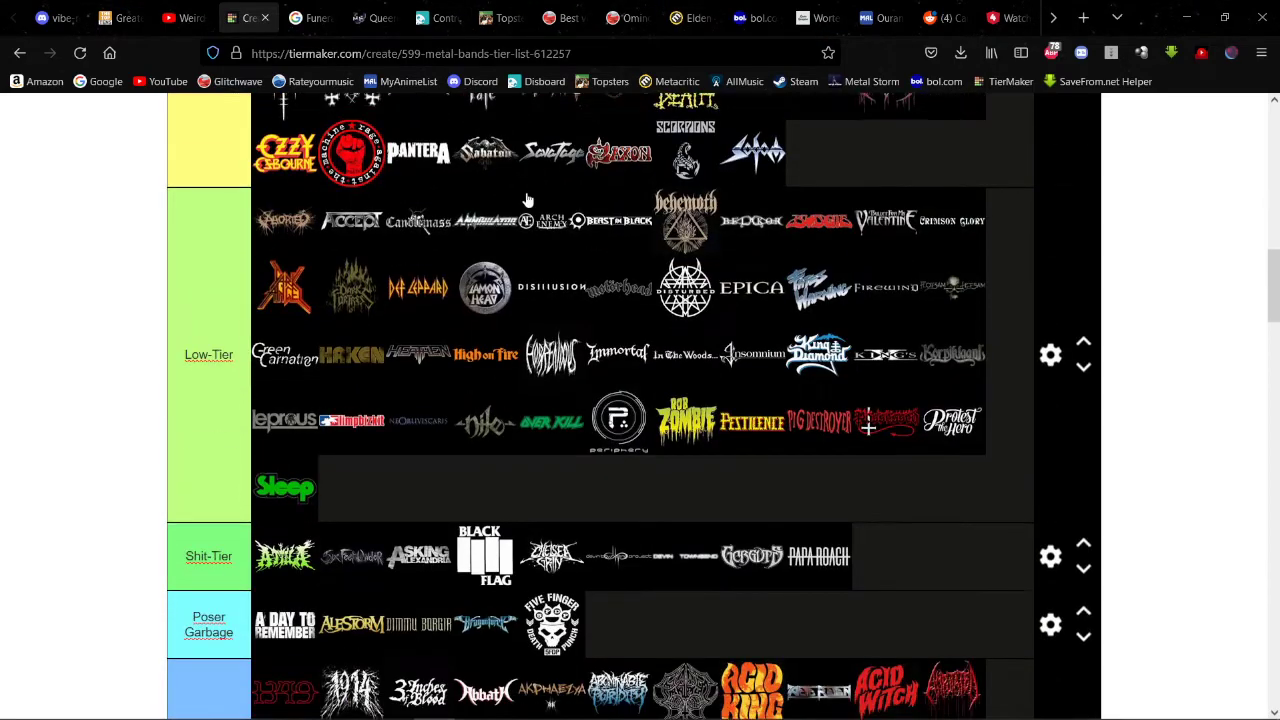
pyautogui.scroll(-15, 447, 240)
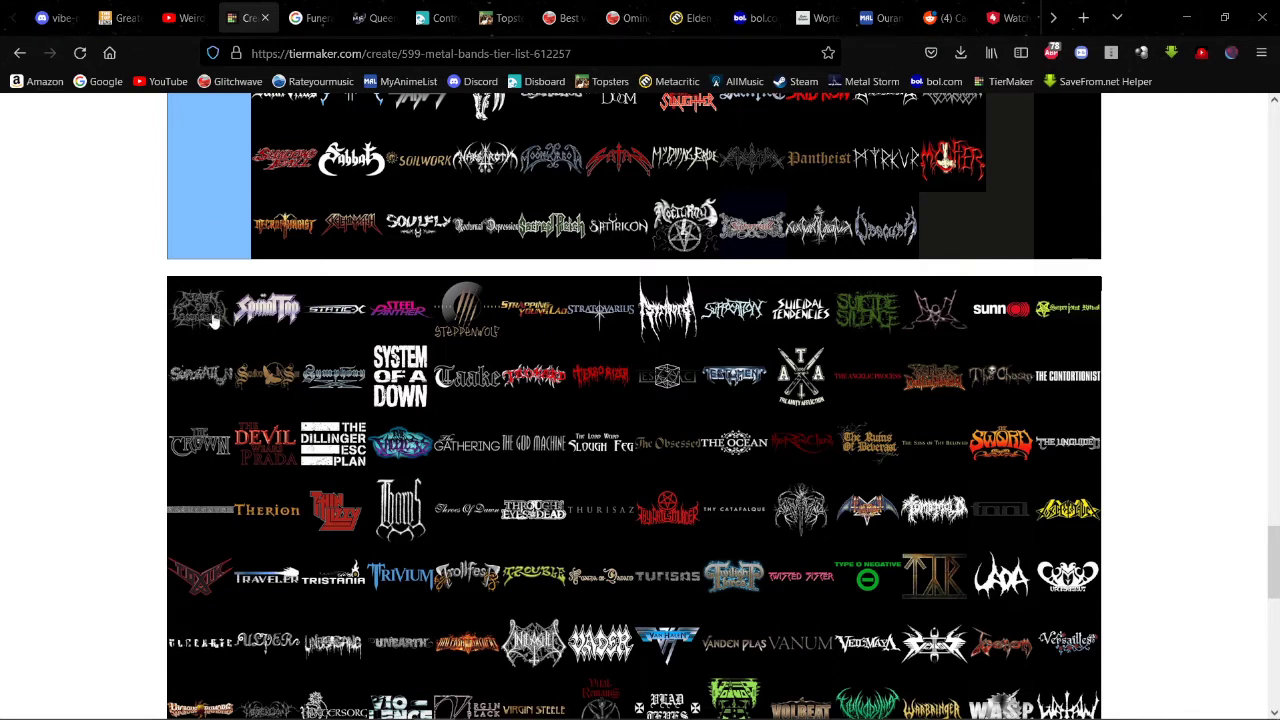
pyautogui.scroll(2, 214, 313)
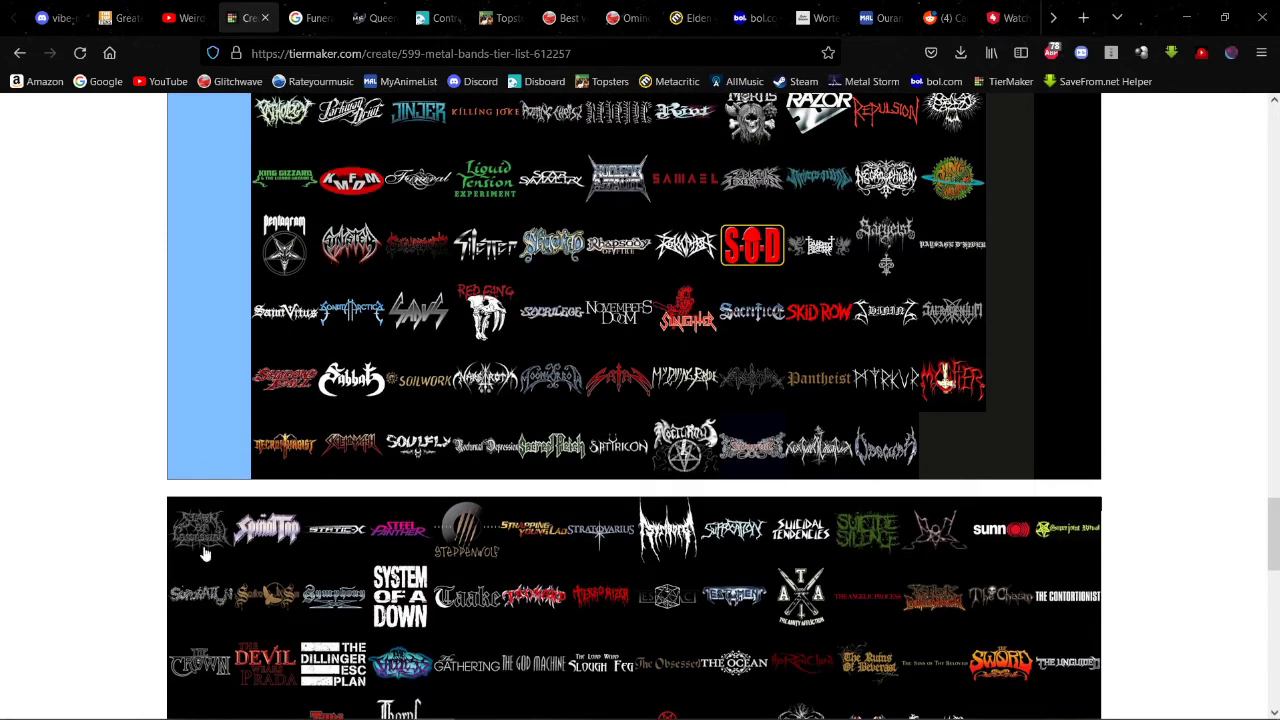
pyautogui.moveTo(205, 545); pyautogui.dragTo(130, 540)
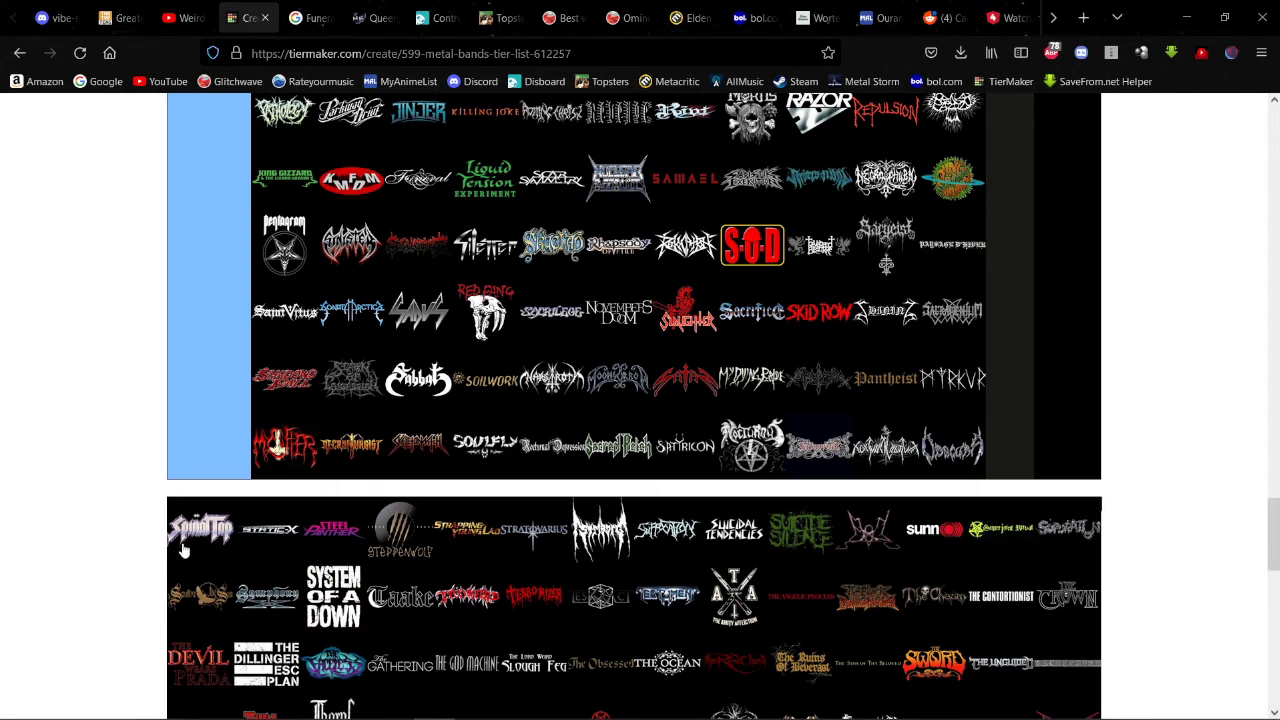
pyautogui.moveTo(195, 545); pyautogui.dragTo(175, 587)
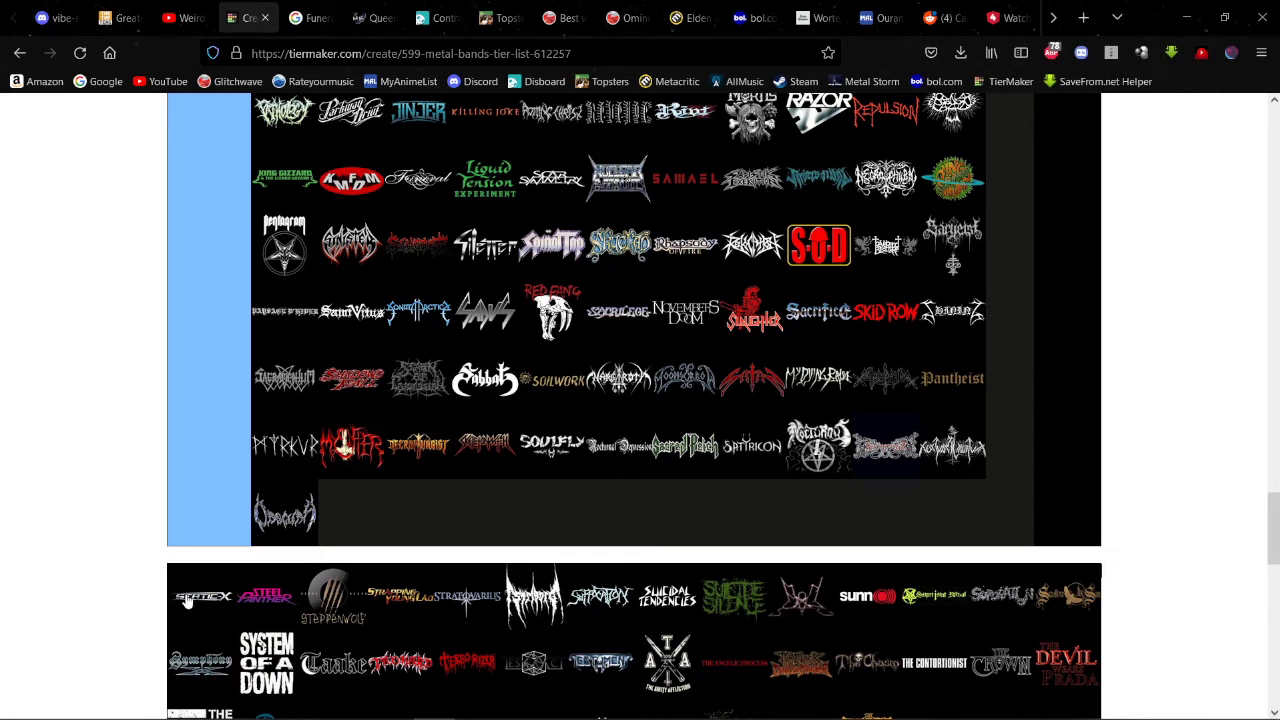
# Step: Place Static-X, Steel Panther and Steppenwolf in the Never listened to/Heard of tier, in the row starting around Saint Vitus
pyautogui.moveTo(187, 600); pyautogui.dragTo(437, 295)
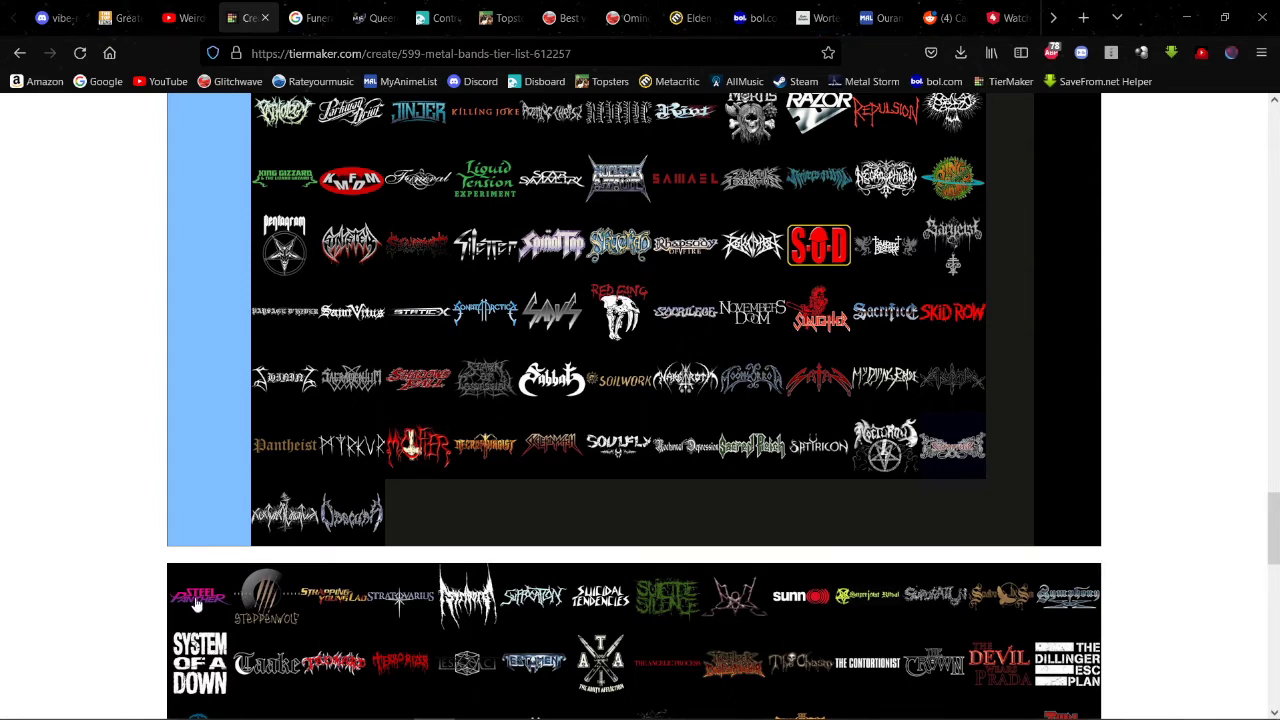
pyautogui.moveTo(197, 603); pyautogui.dragTo(612, 308)
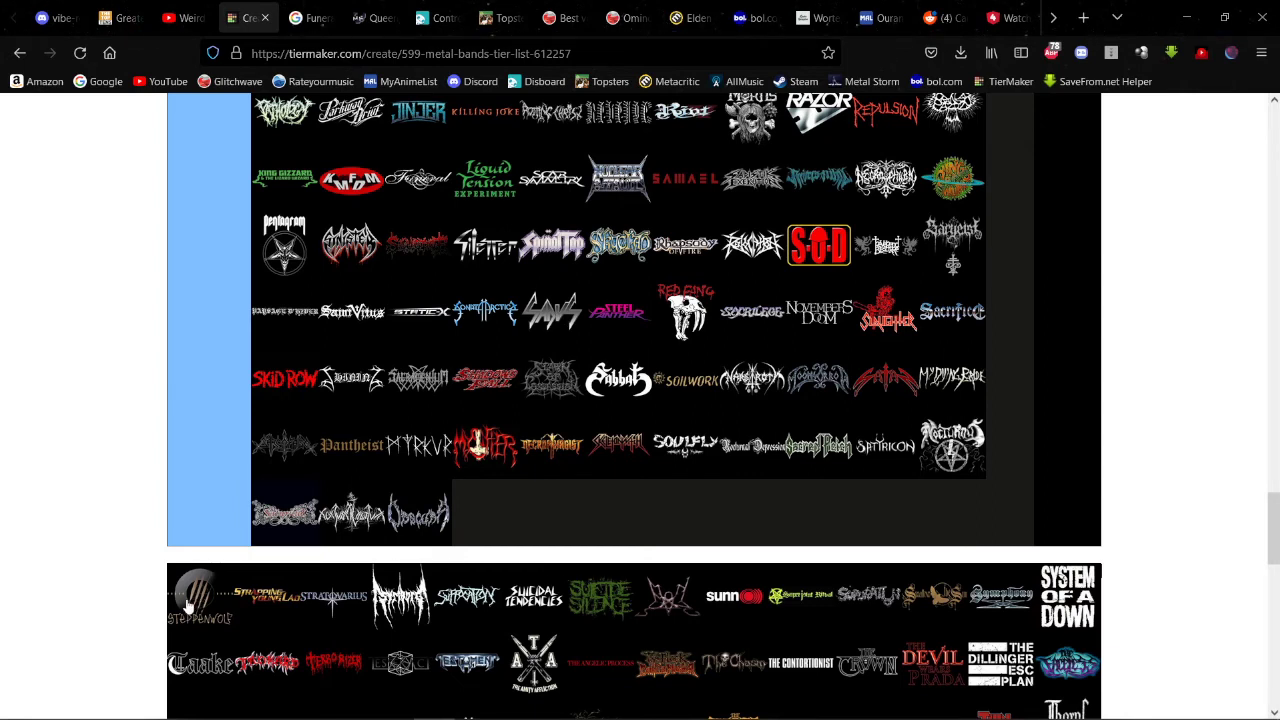
pyautogui.moveTo(187, 605); pyautogui.dragTo(484, 315)
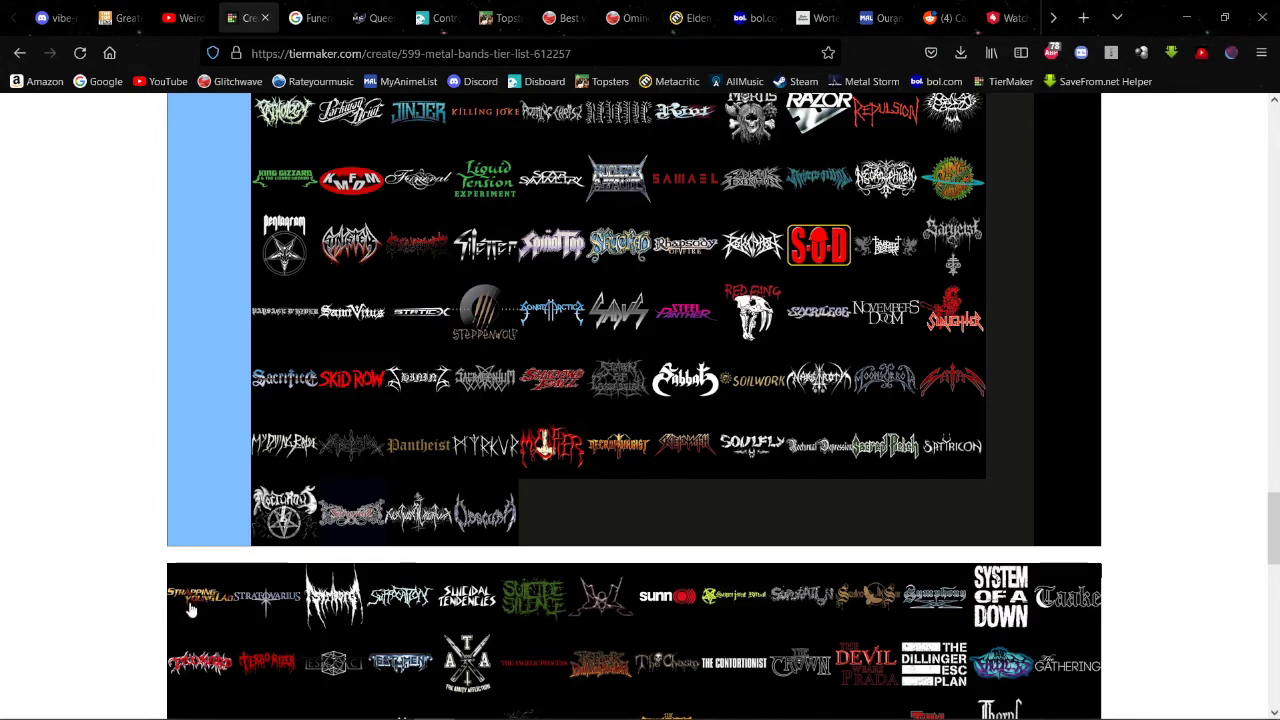
# Step: Place Strapping Young Lad at the end of Mid-Tier, directly after Sodom
pyautogui.moveTo(198, 596); pyautogui.dragTo(890, 390)
pyautogui.scroll(10, 223, 543)
pyautogui.scroll(-15, 890, 390)
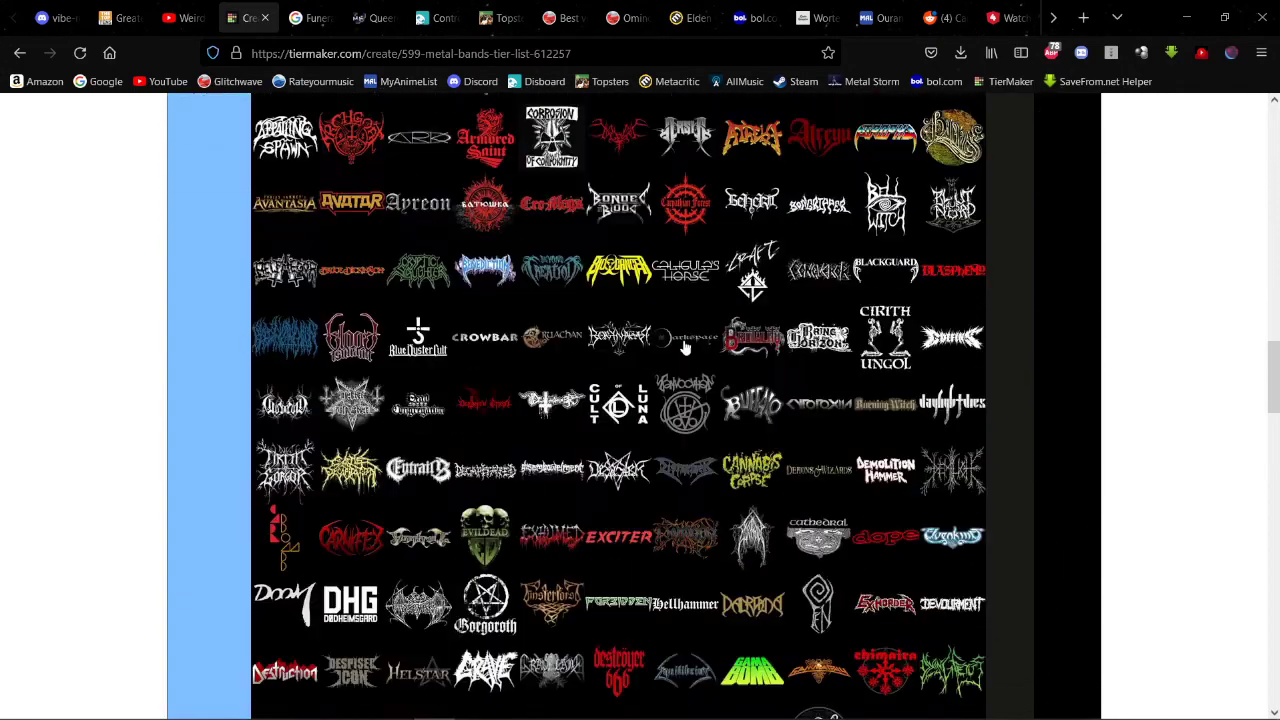
# Step: Place Stratovarius after Shining and Striborg after Skid Row in the Never listened to/Heard of tier
pyautogui.scroll(-5, 676, 326)
pyautogui.scroll(2, 676, 326)
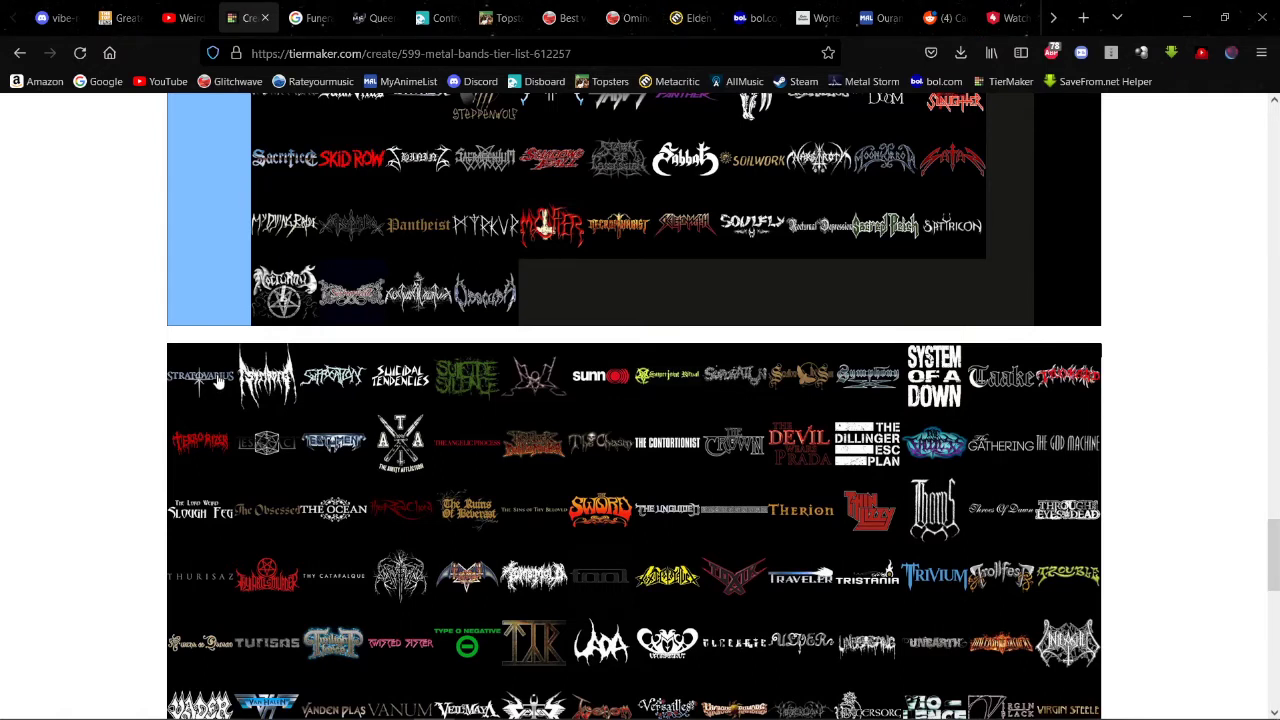
pyautogui.click(191, 390)
pyautogui.moveTo(215, 388); pyautogui.dragTo(529, 149)
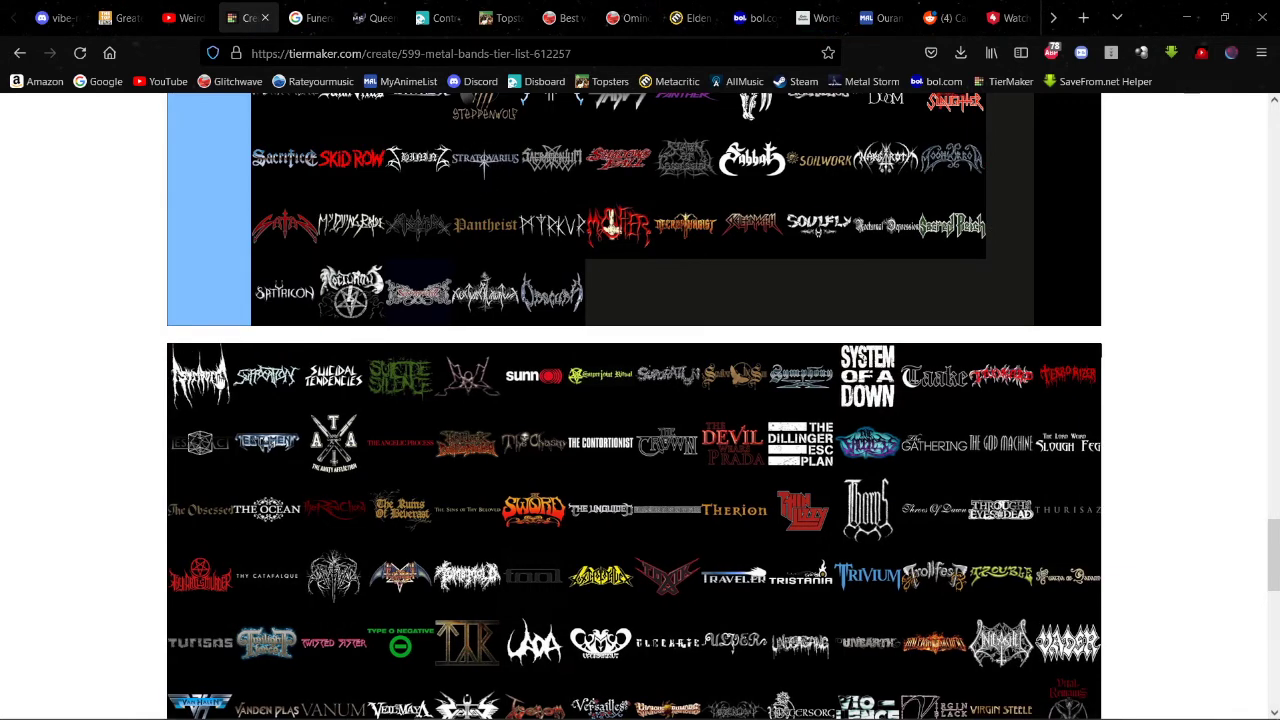
pyautogui.moveTo(200, 375); pyautogui.dragTo(418, 158)
# Step: Place Suffocation in Mid-Tier, directly before Rammstein
pyautogui.moveTo(203, 395); pyautogui.dragTo(625, 270)
pyautogui.scroll(10, 285, 365)
pyautogui.scroll(5, 629, 366)
pyautogui.scroll(-5, 663, 363)
pyautogui.scroll(2, 720, 400)
pyautogui.scroll(-15, 640, 245)
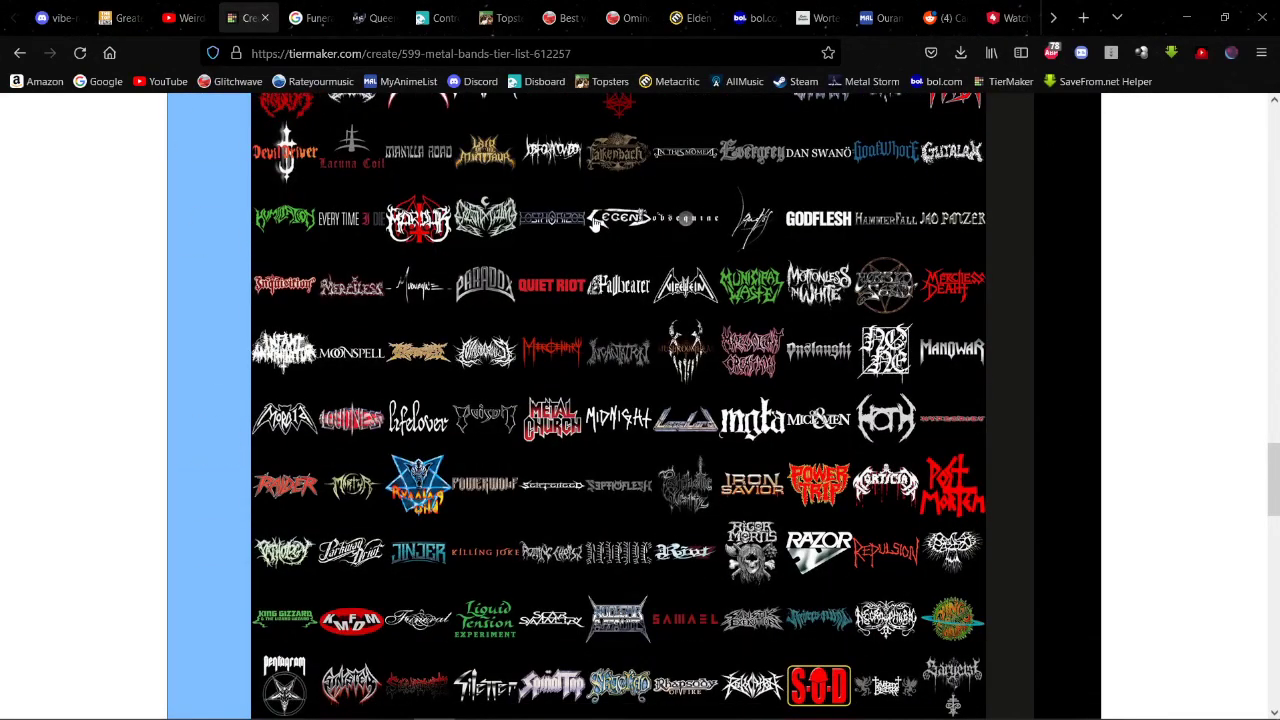
pyautogui.scroll(-5, 593, 222)
pyautogui.scroll(11, 593, 220)
pyautogui.scroll(-13, 594, 216)
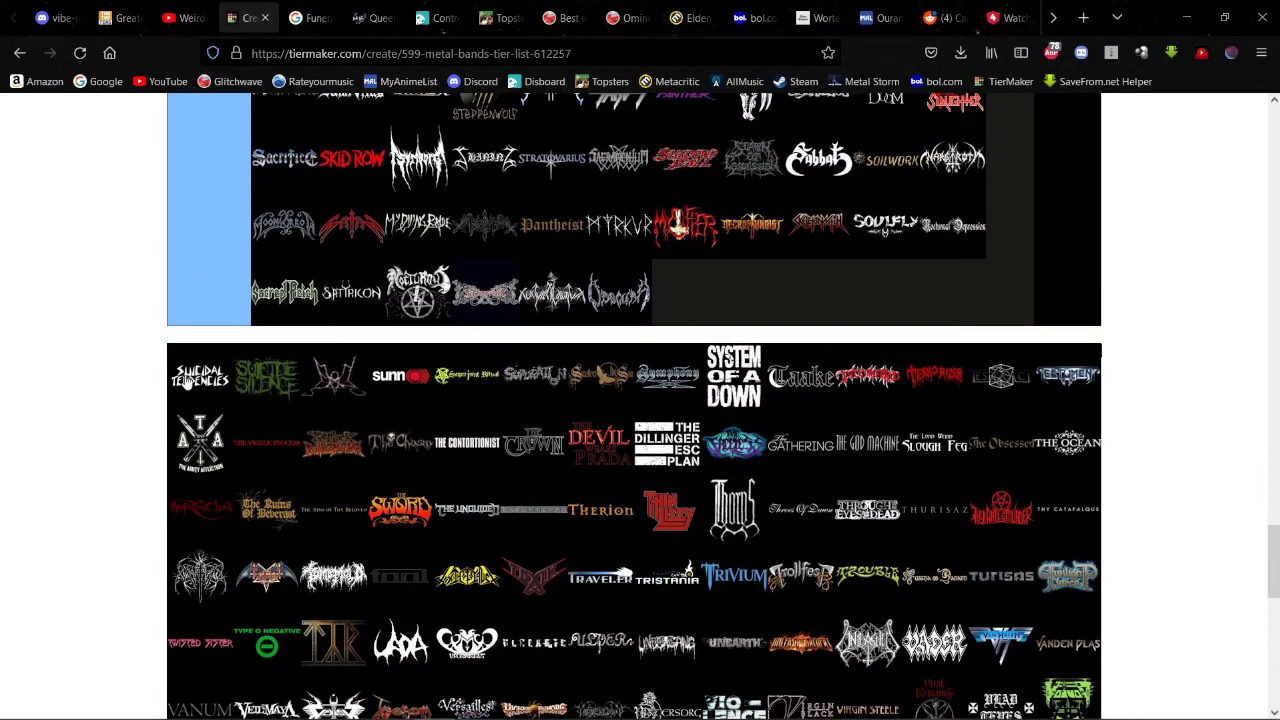
# Step: Place Suicidal Tendencies in Mid-Tier, directly after Coroner
pyautogui.moveTo(186, 385); pyautogui.dragTo(562, 318)
pyautogui.scroll(15, 381, 188)
pyautogui.scroll(-12, 381, 188)
pyautogui.scroll(4, 381, 188)
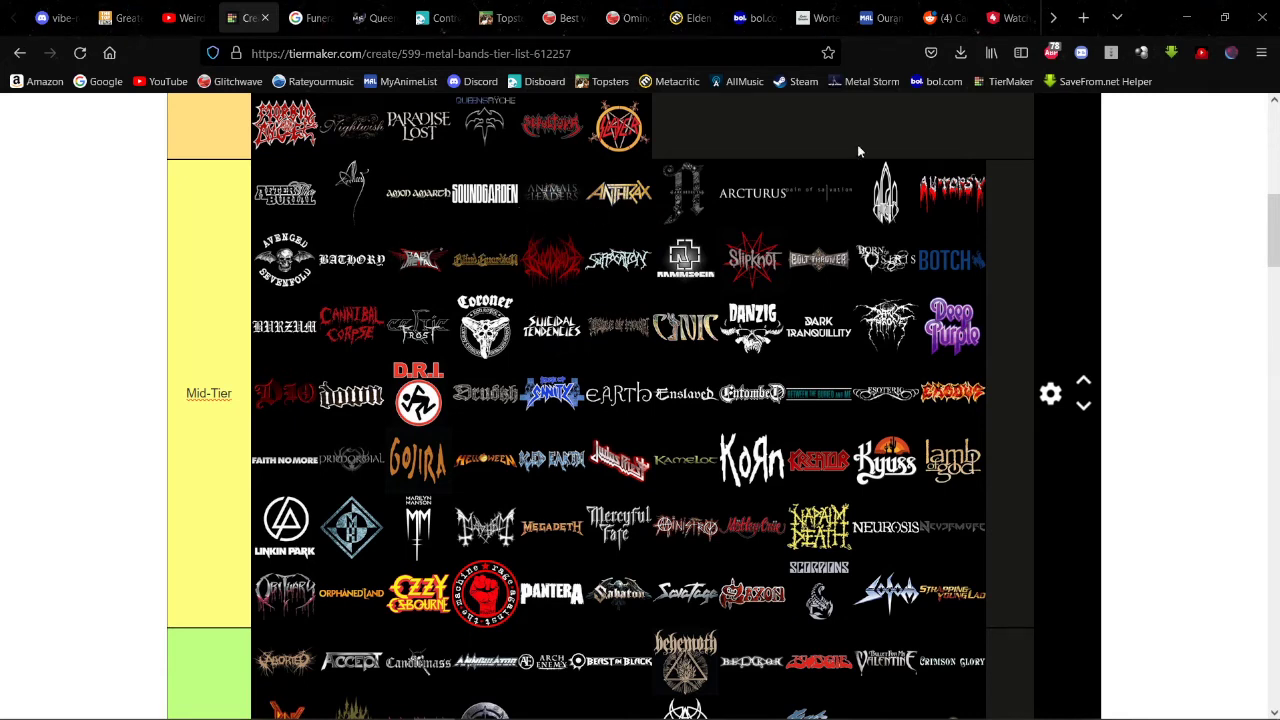
# Step: Move Suicide Silence from the unranked logos into a ranked tier above Never listened to/Heard of
pyautogui.scroll(-10, 812, 200)
pyautogui.scroll(-5, 817, 182)
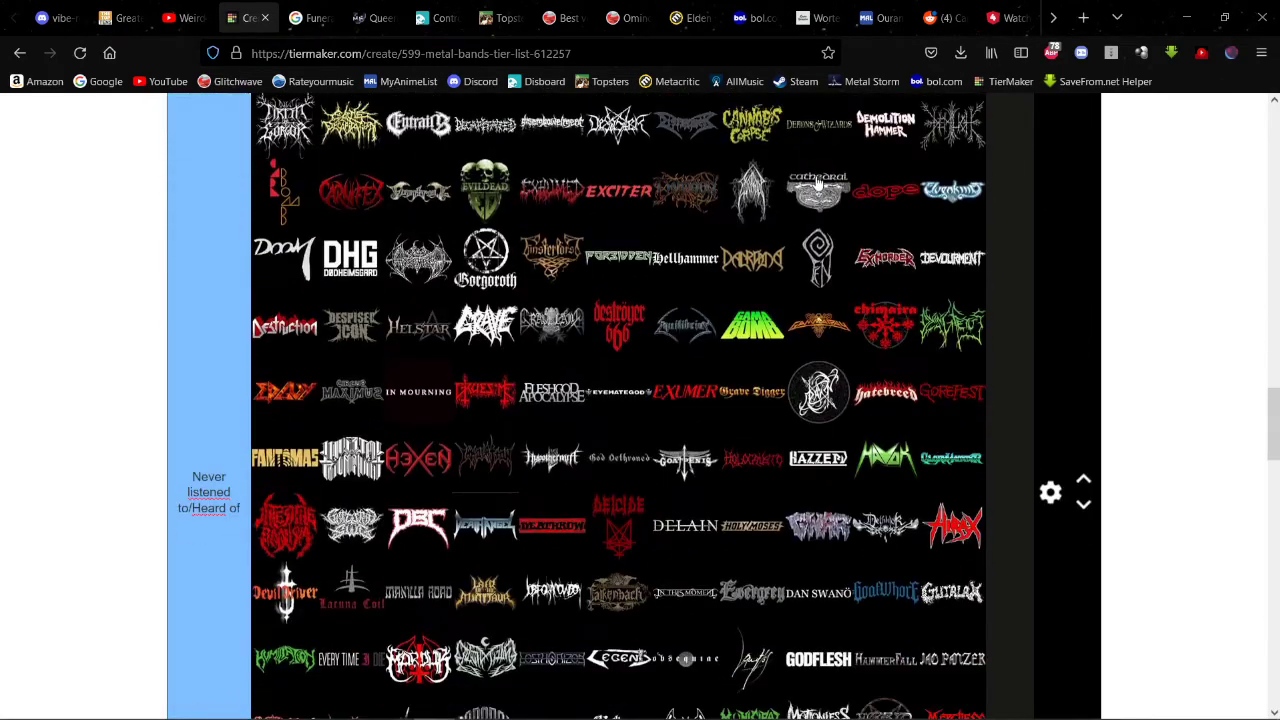
pyautogui.scroll(7, 817, 182)
pyautogui.scroll(-6, 650, 162)
pyautogui.scroll(-8, 650, 162)
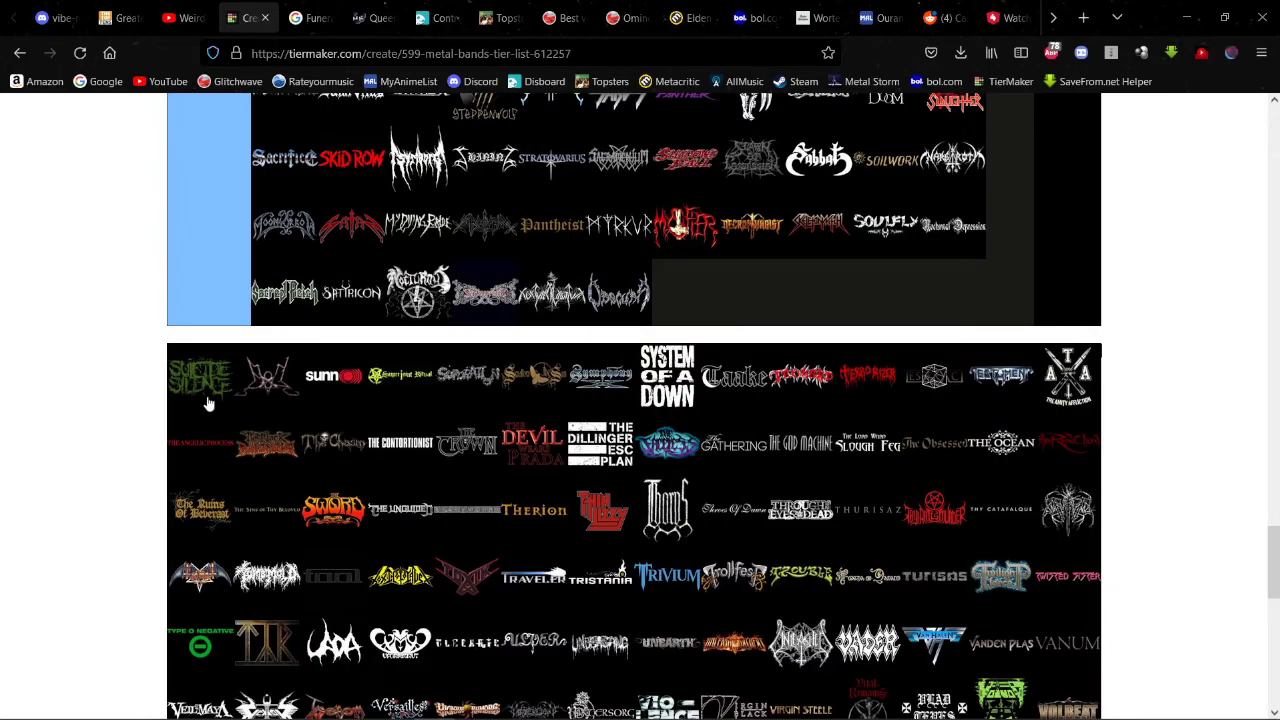
pyautogui.moveTo(203, 399); pyautogui.dragTo(856, 349)
pyautogui.scroll(4, 574, 243)
pyautogui.scroll(-20, 530, 330)
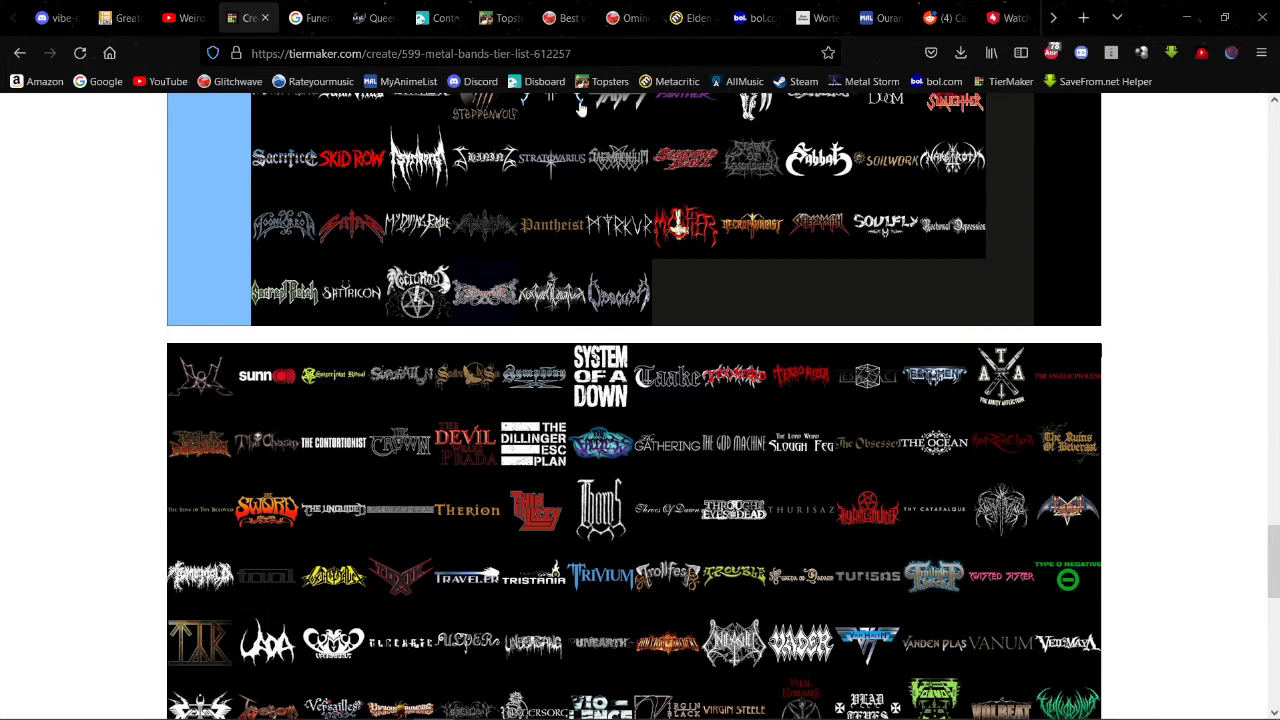
# Step: Place Summoning at the end of Shit-Tier, directly after Suicide Silence
pyautogui.moveTo(203, 404); pyautogui.dragTo(195, 405)
pyautogui.moveTo(197, 388); pyautogui.dragTo(1014, 572)
pyautogui.scroll(10, 360, 245)
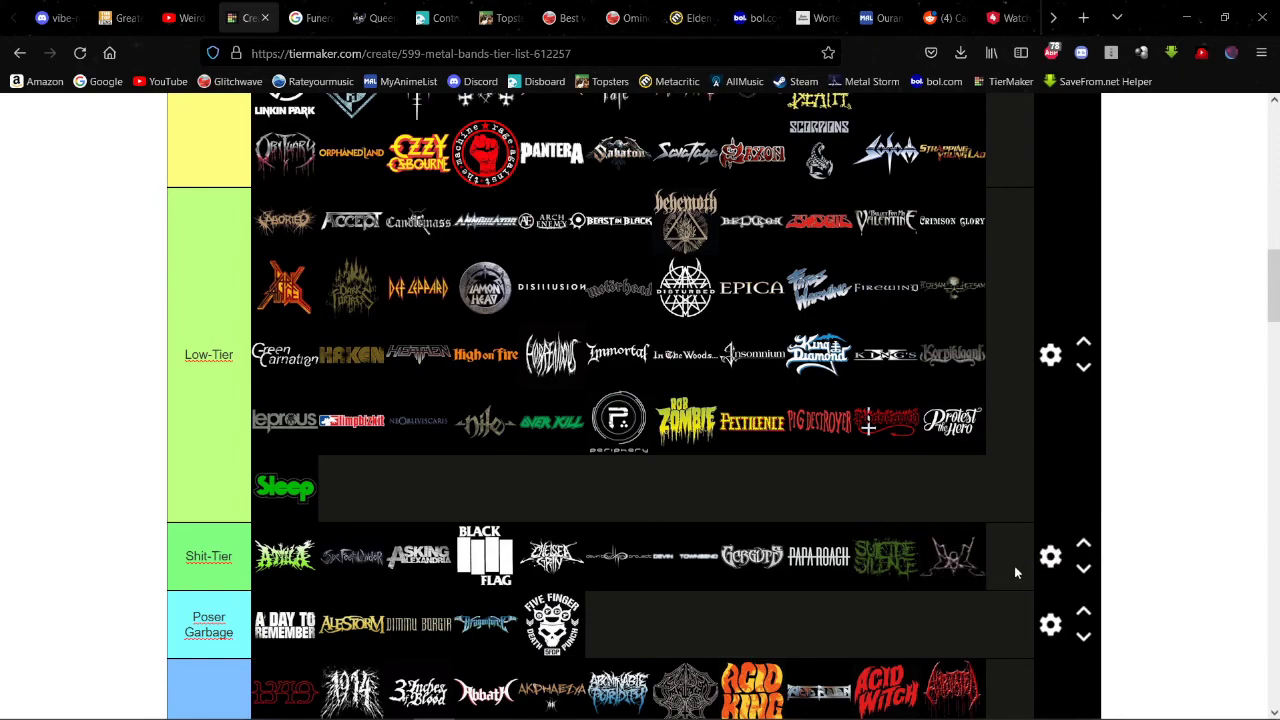
pyautogui.scroll(-15, 620, 398)
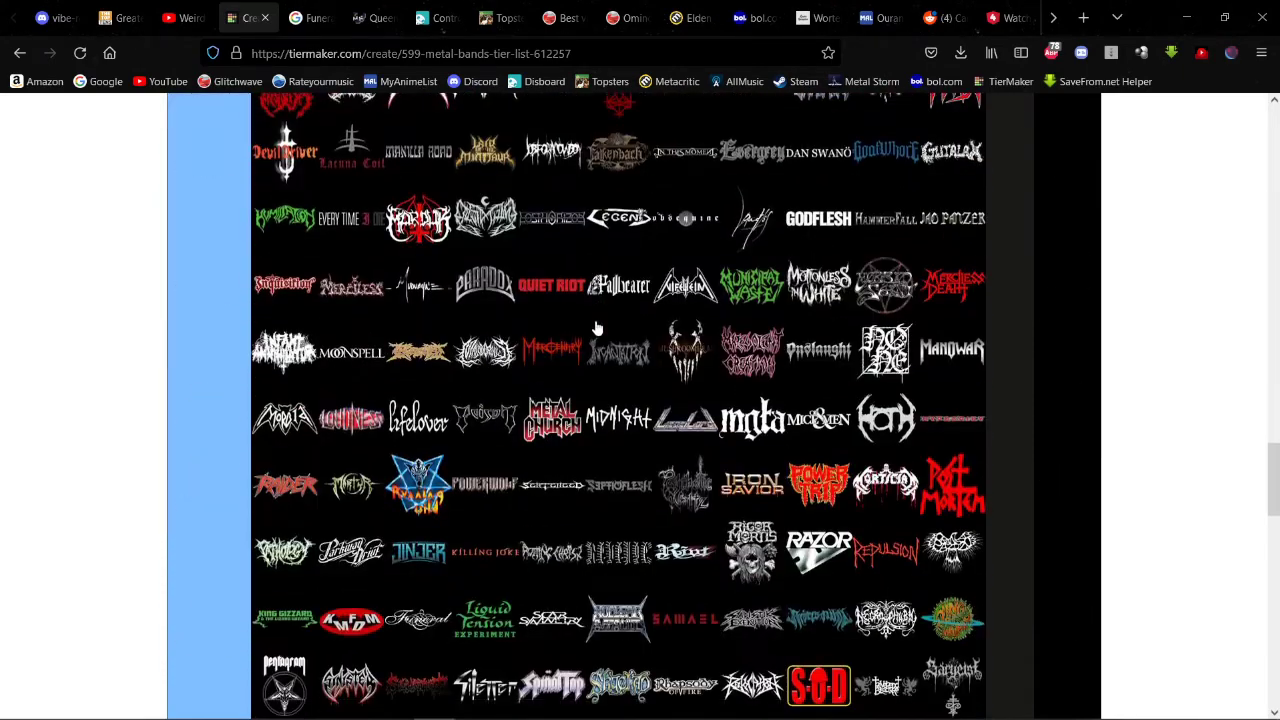
pyautogui.scroll(-5, 597, 328)
pyautogui.scroll(-2, 603, 320)
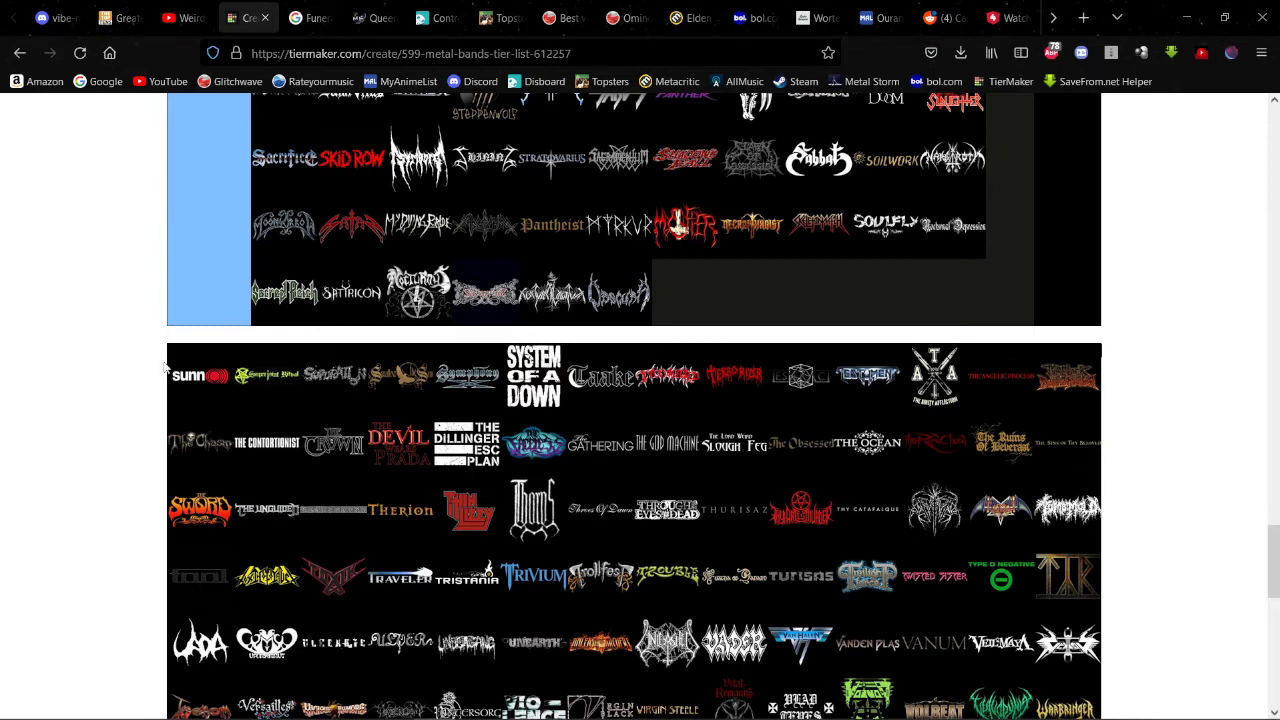
# Step: Place Sunn O))) at the end of Mid-Tier, directly after Strapping Young Lad
pyautogui.moveTo(196, 377); pyautogui.dragTo(178, 515)
pyautogui.scroll(5, 427, 265)
pyautogui.scroll(10, 427, 265)
pyautogui.scroll(4, 417, 276)
pyautogui.scroll(7, 417, 276)
pyautogui.scroll(-2, 400, 390)
pyautogui.scroll(-6, 281, 285)
pyautogui.scroll(4, 246, 349)
pyautogui.scroll(-10, 534, 449)
pyautogui.scroll(-11, 535, 445)
pyautogui.scroll(3, 517, 457)
pyautogui.scroll(-1, 185, 510)
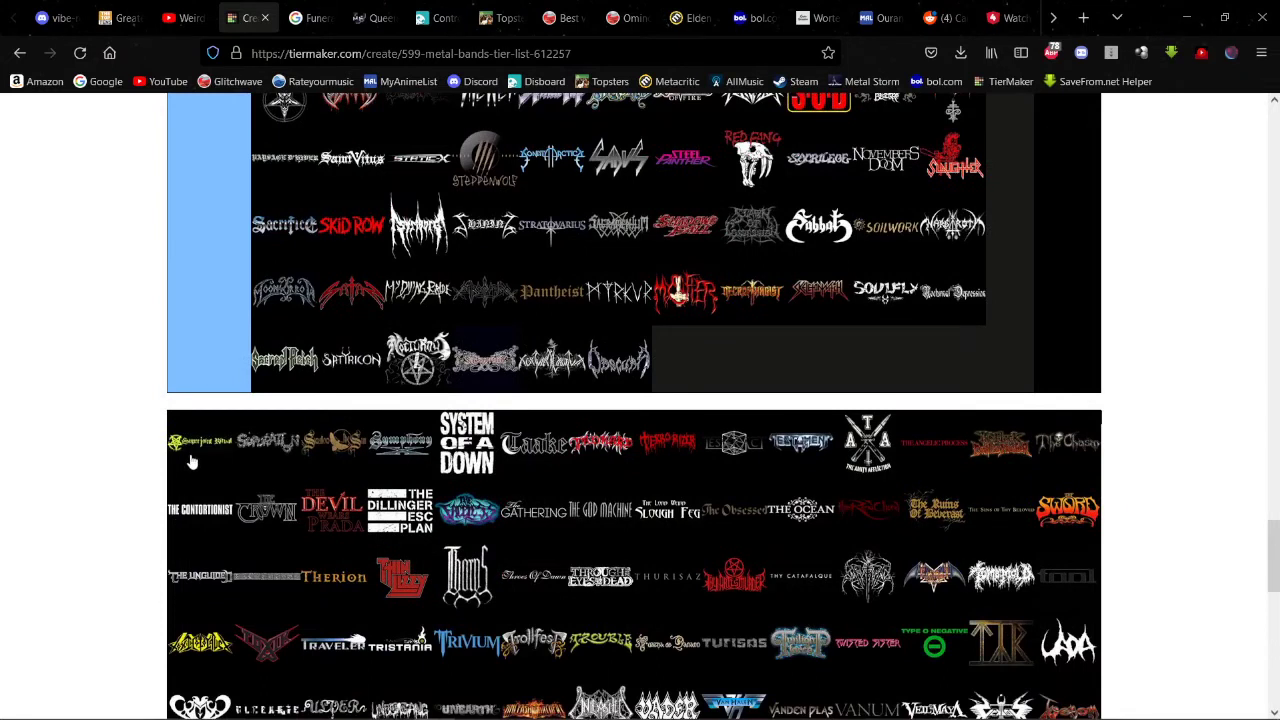
# Step: Place Superjoint Ritual after Sacrifice and Supuration before Nargaroth in the Never listened to/Heard of tier
pyautogui.moveTo(192, 462); pyautogui.dragTo(275, 358)
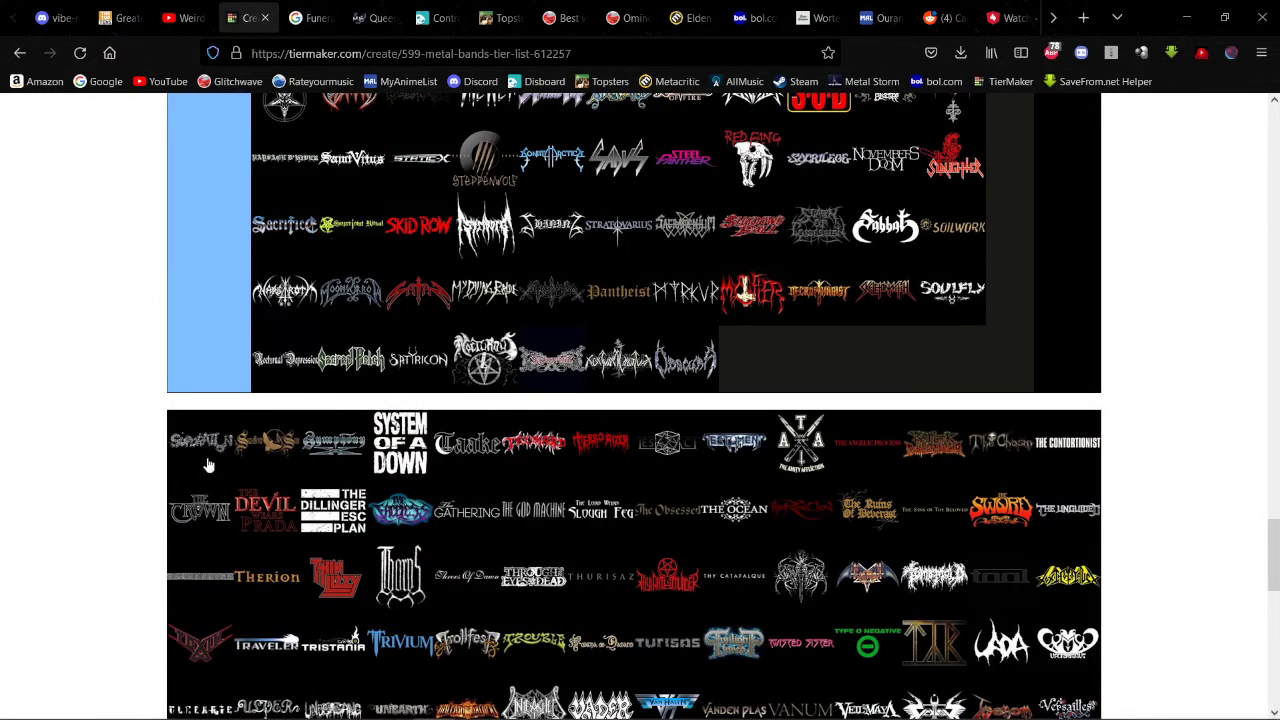
pyautogui.moveTo(209, 466); pyautogui.dragTo(256, 365)
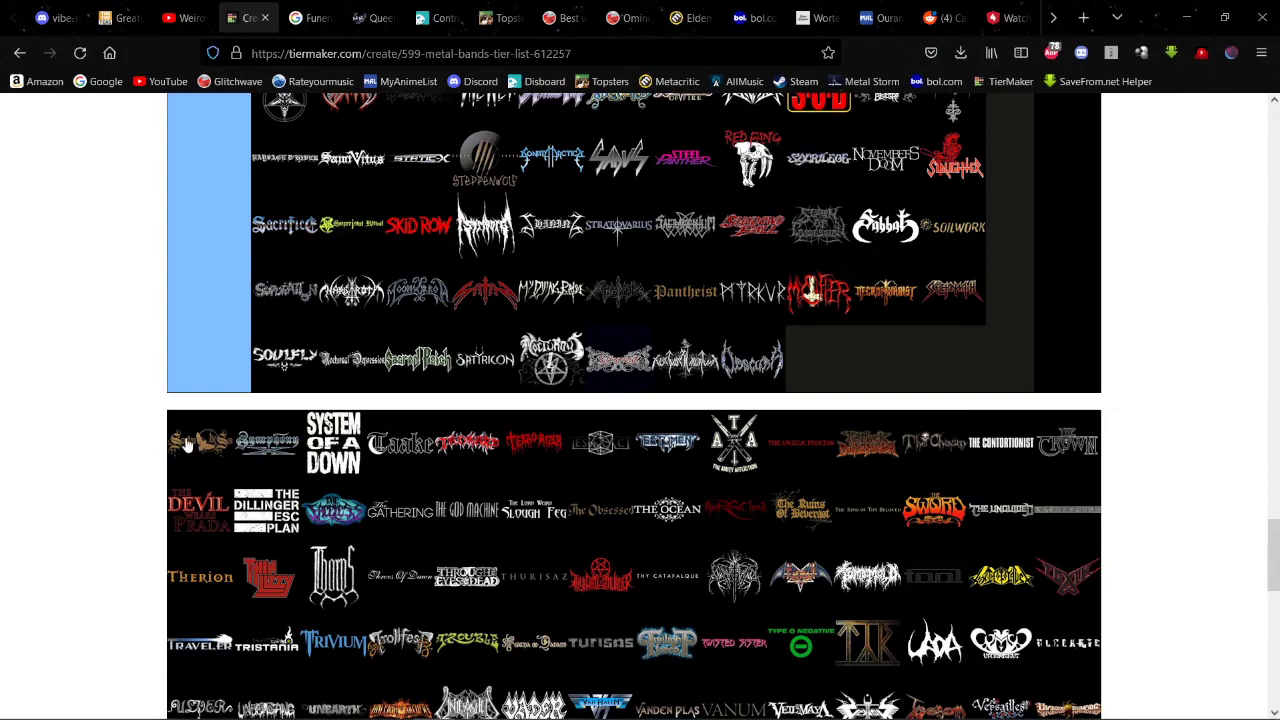
# Step: Place Swallow the Sun at the end of High-Tier, directly after Slayer
pyautogui.moveTo(208, 466); pyautogui.dragTo(835, 552)
pyautogui.scroll(15, 223, 443)
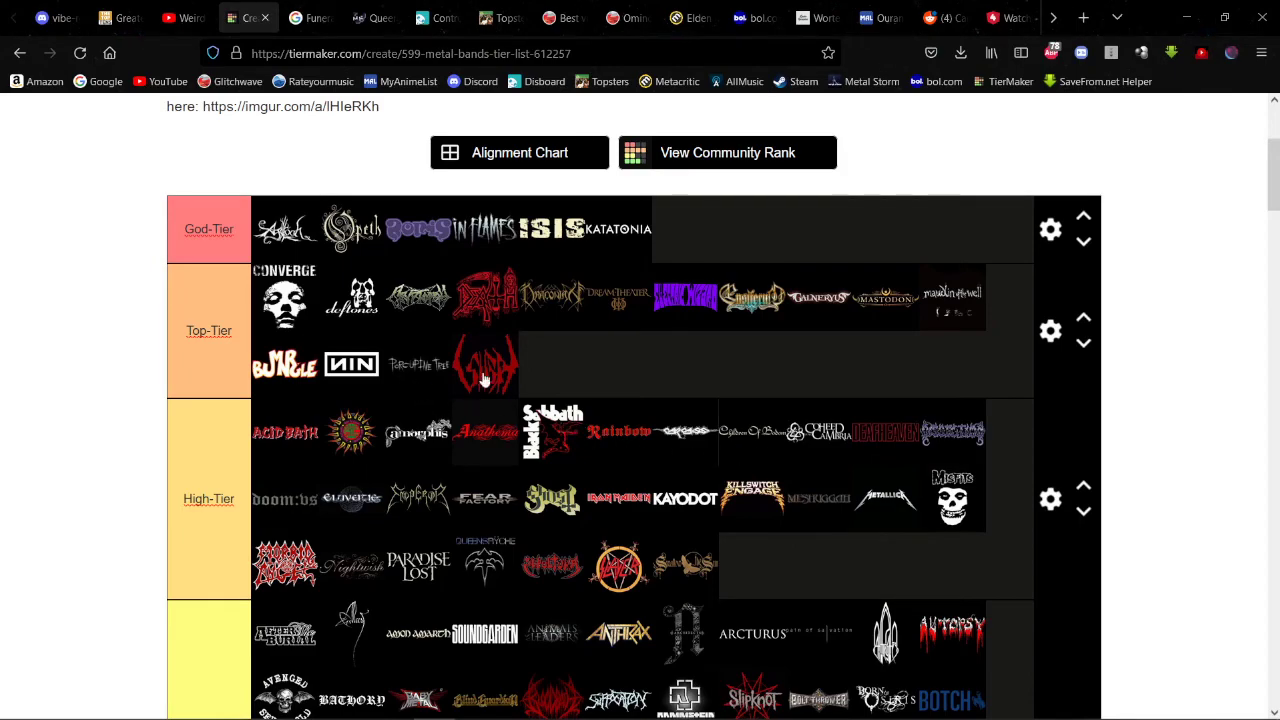
pyautogui.scroll(-5, 649, 378)
pyautogui.scroll(-10, 592, 275)
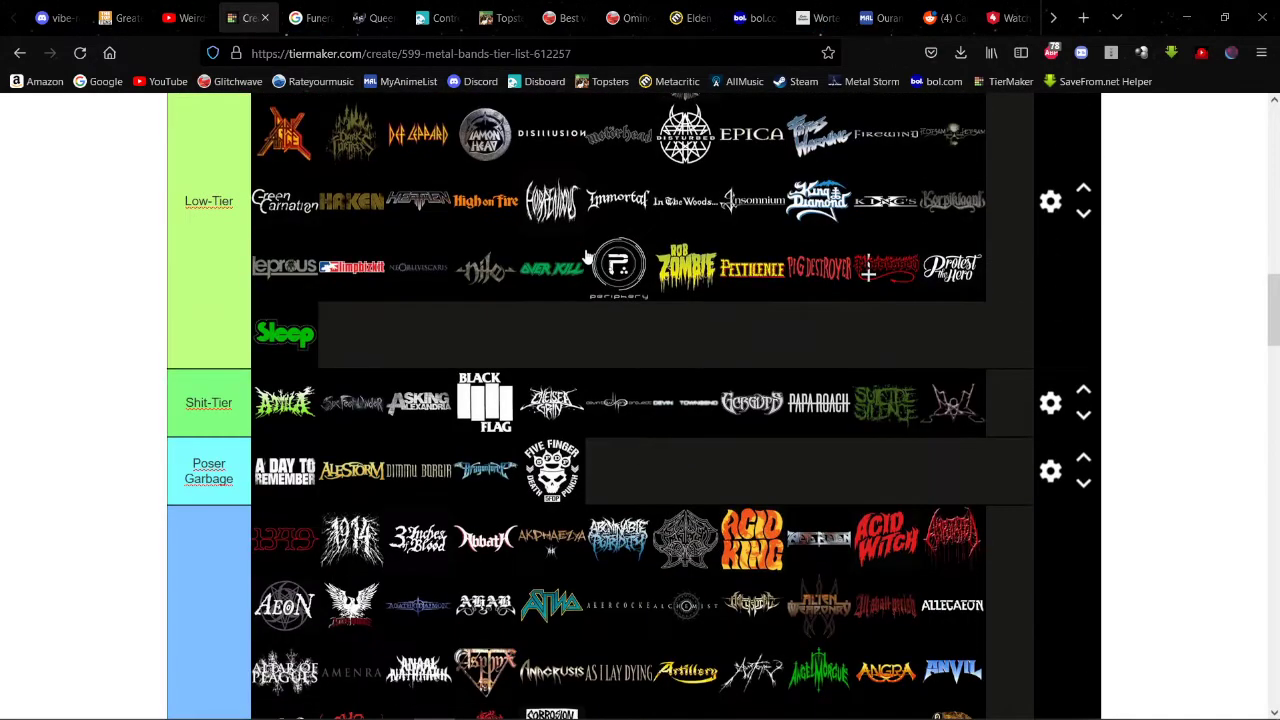
pyautogui.scroll(-10, 572, 240)
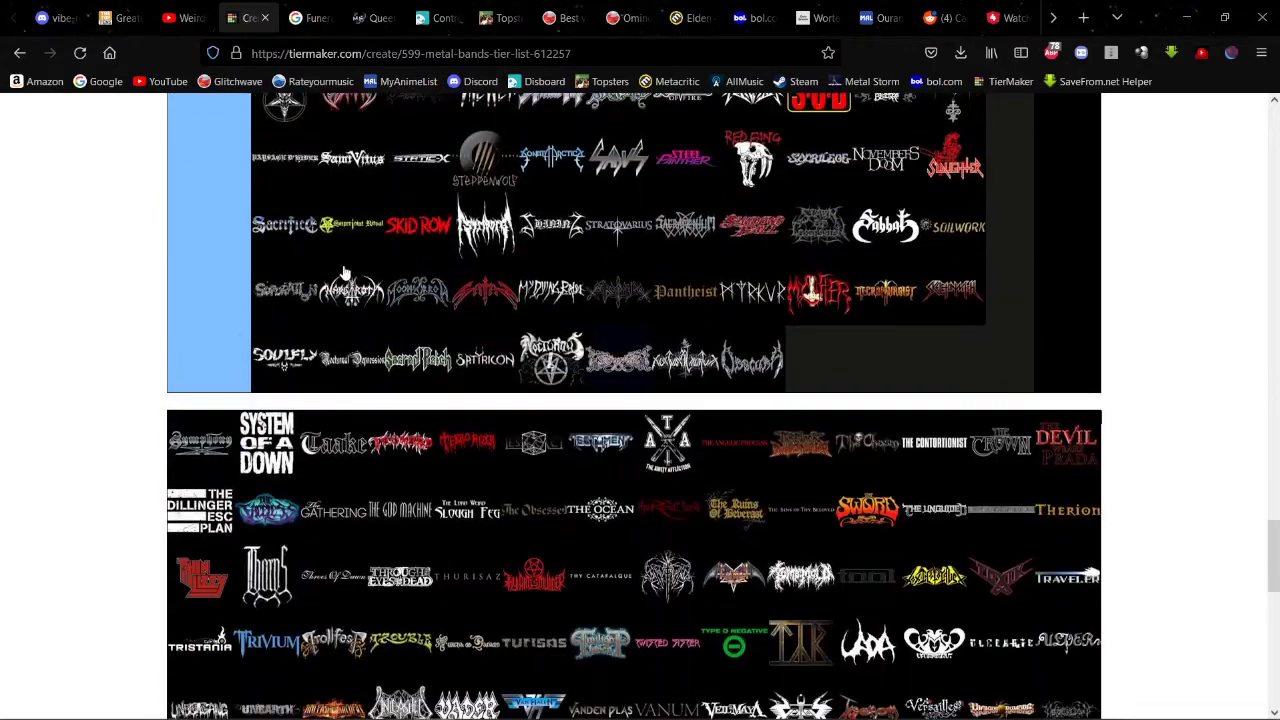
# Step: Place Symphony X at the end of Mid-Tier, directly after Sunn O)))
pyautogui.moveTo(202, 466); pyautogui.dragTo(208, 449)
pyautogui.scroll(10, 305, 275)
pyautogui.moveTo(305, 280); pyautogui.dragTo(486, 374)
pyautogui.scroll(8, 305, 260)
pyautogui.scroll(-9, 302, 258)
pyautogui.scroll(4, 505, 349)
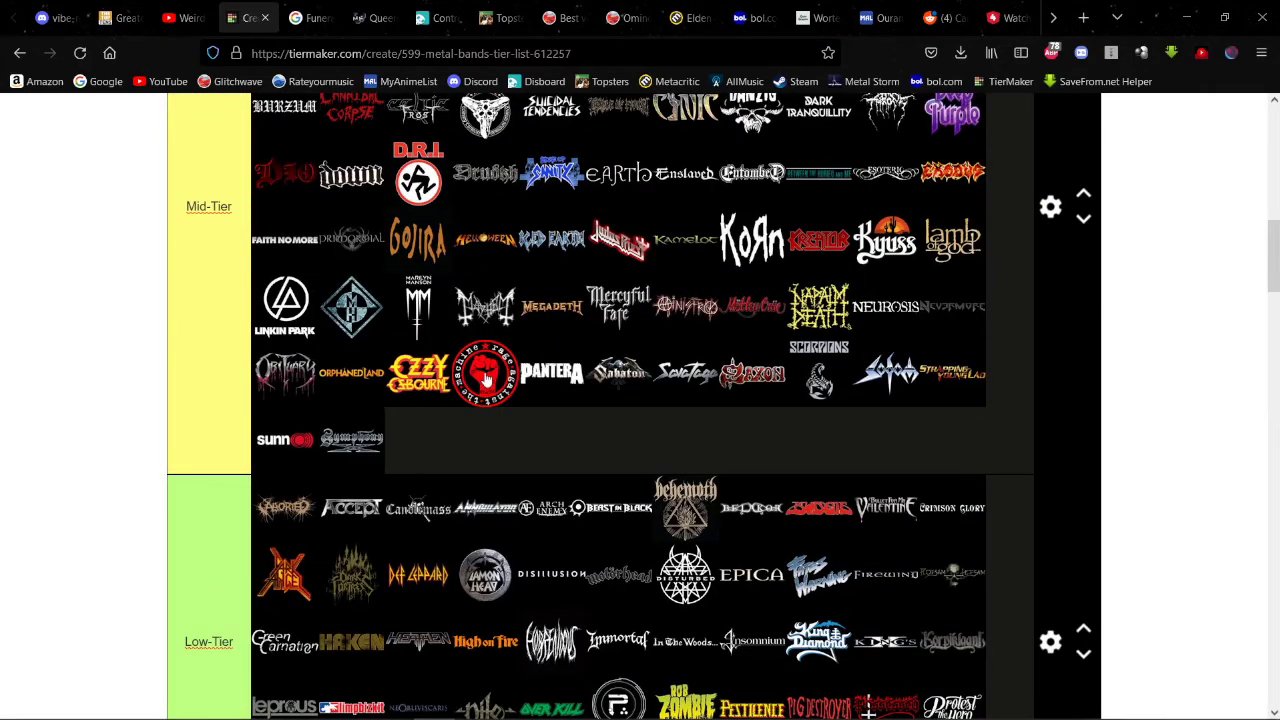
pyautogui.scroll(-8, 485, 370)
pyautogui.scroll(-6, 445, 300)
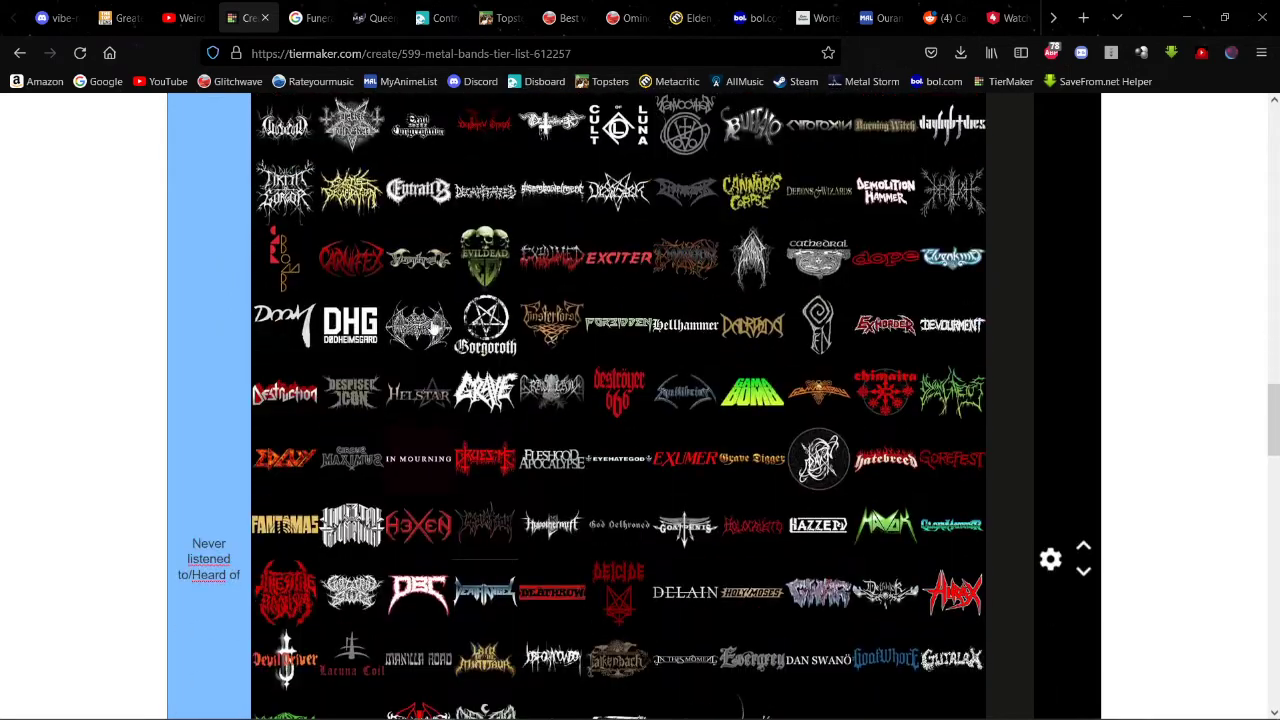
pyautogui.scroll(9, 428, 230)
pyautogui.scroll(-10, 428, 230)
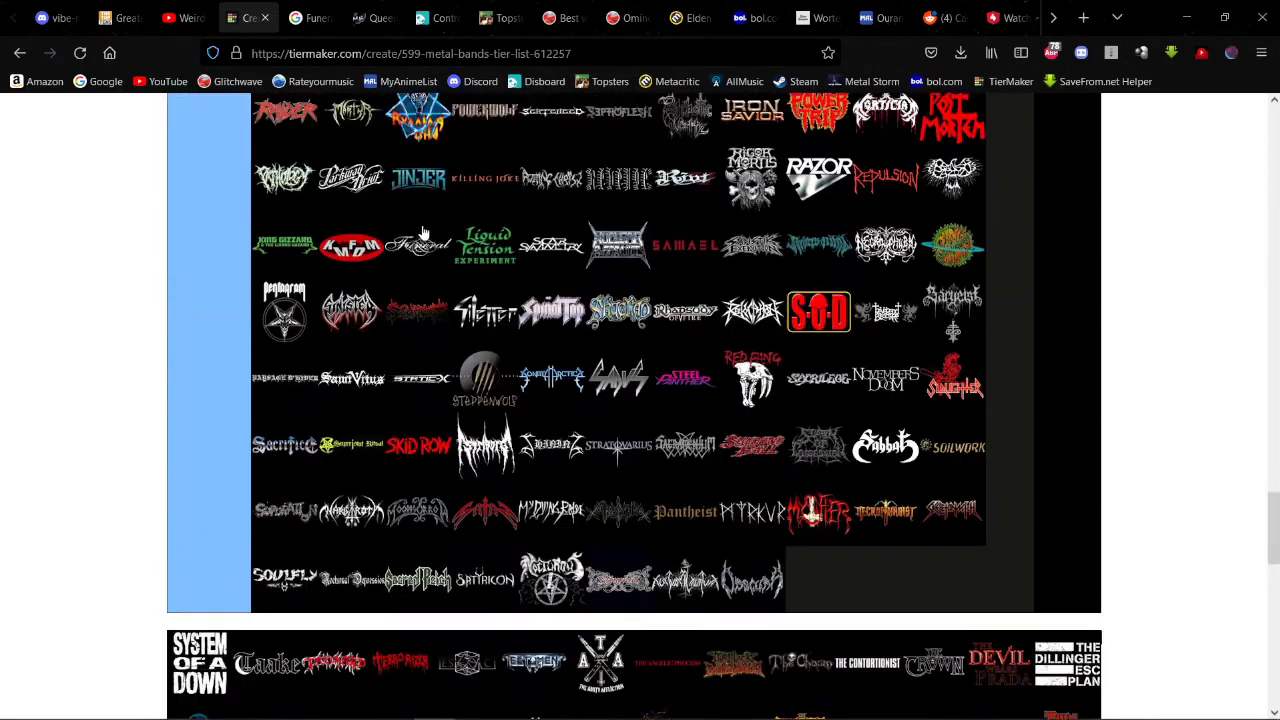
pyautogui.scroll(3, 389, 247)
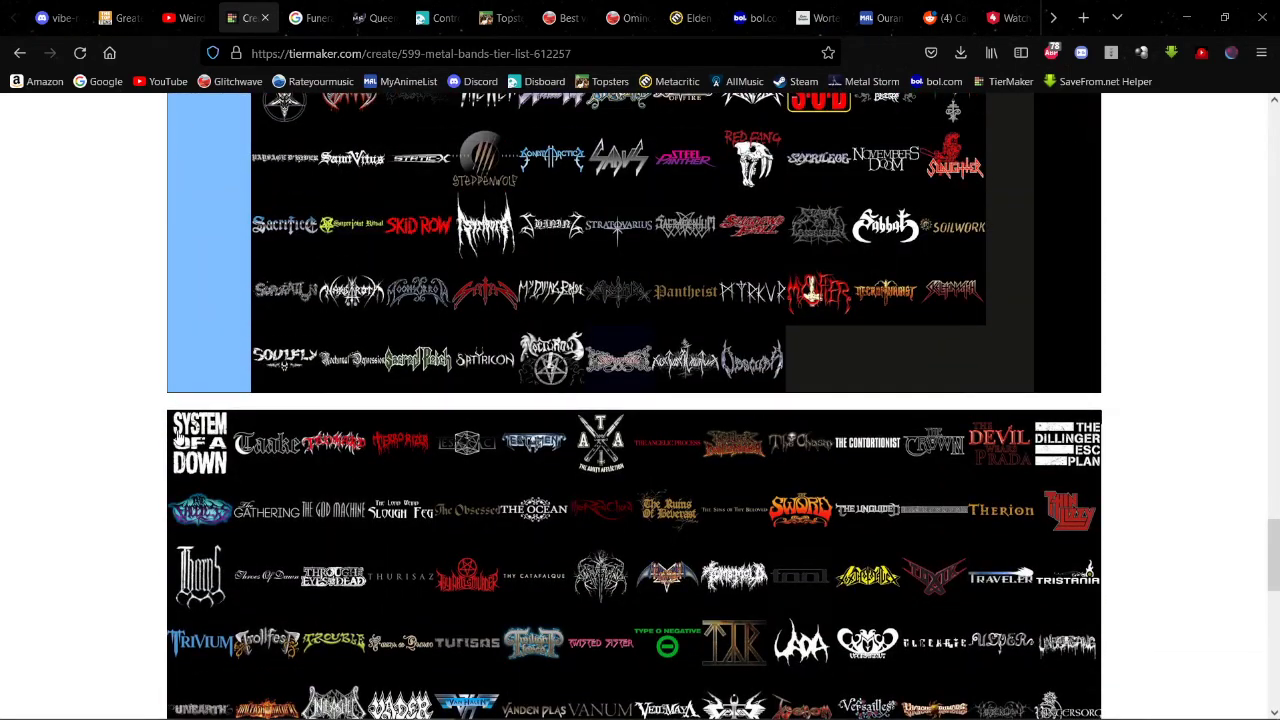
# Step: Place System of a Down at the end of Top-Tier, directly after Sigh
pyautogui.moveTo(181, 437); pyautogui.dragTo(677, 171)
pyautogui.scroll(15, 528, 263)
pyautogui.scroll(-5, 600, 310)
pyautogui.scroll(-3, 677, 171)
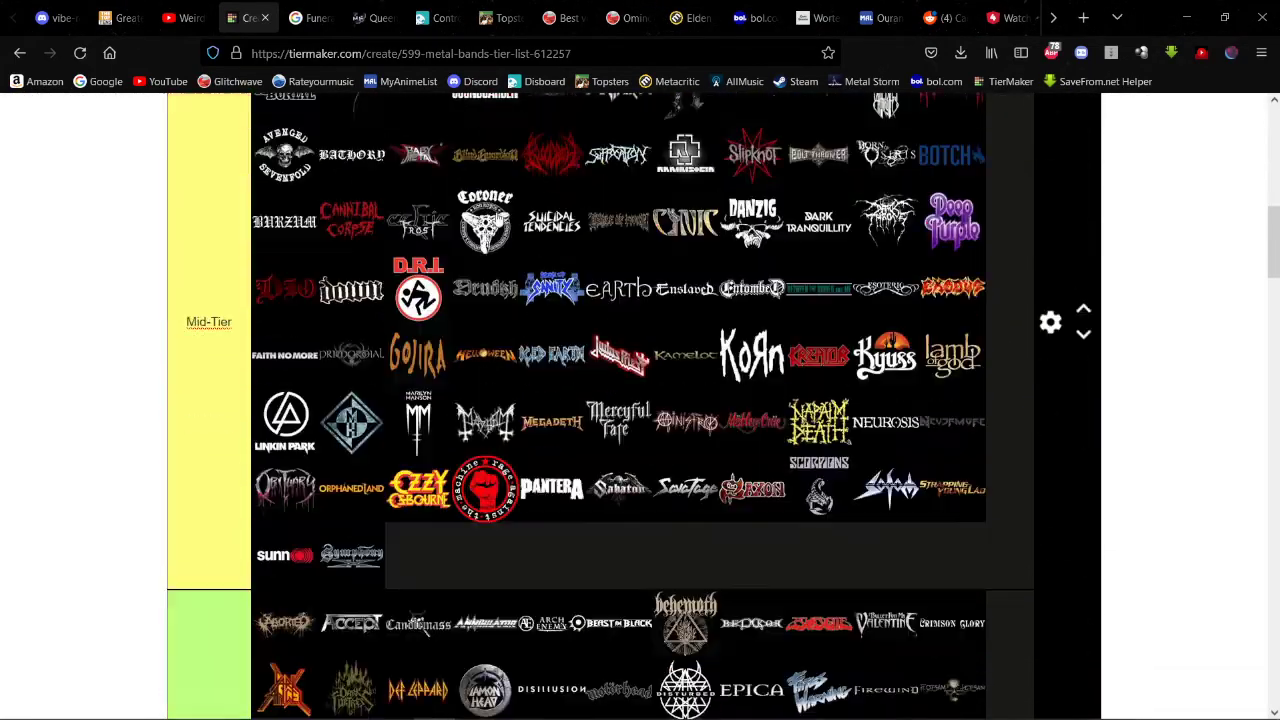
pyautogui.scroll(5, 521, 147)
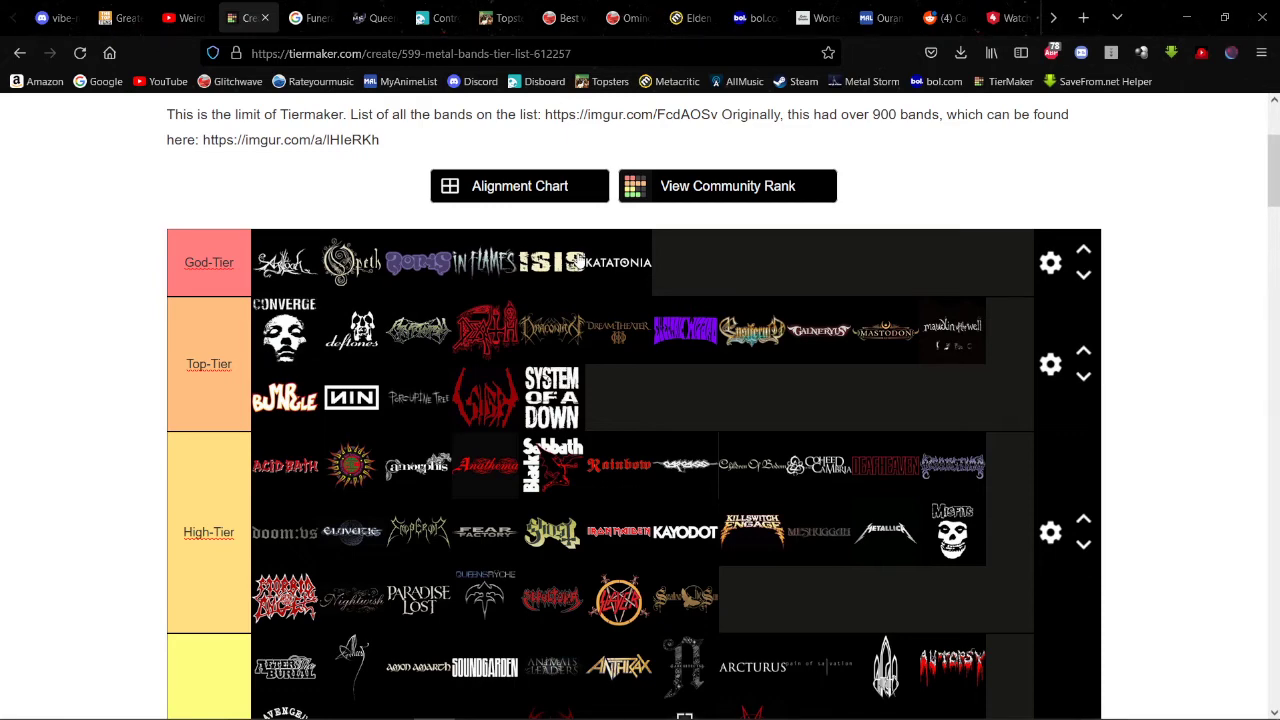
pyautogui.scroll(-2, 577, 262)
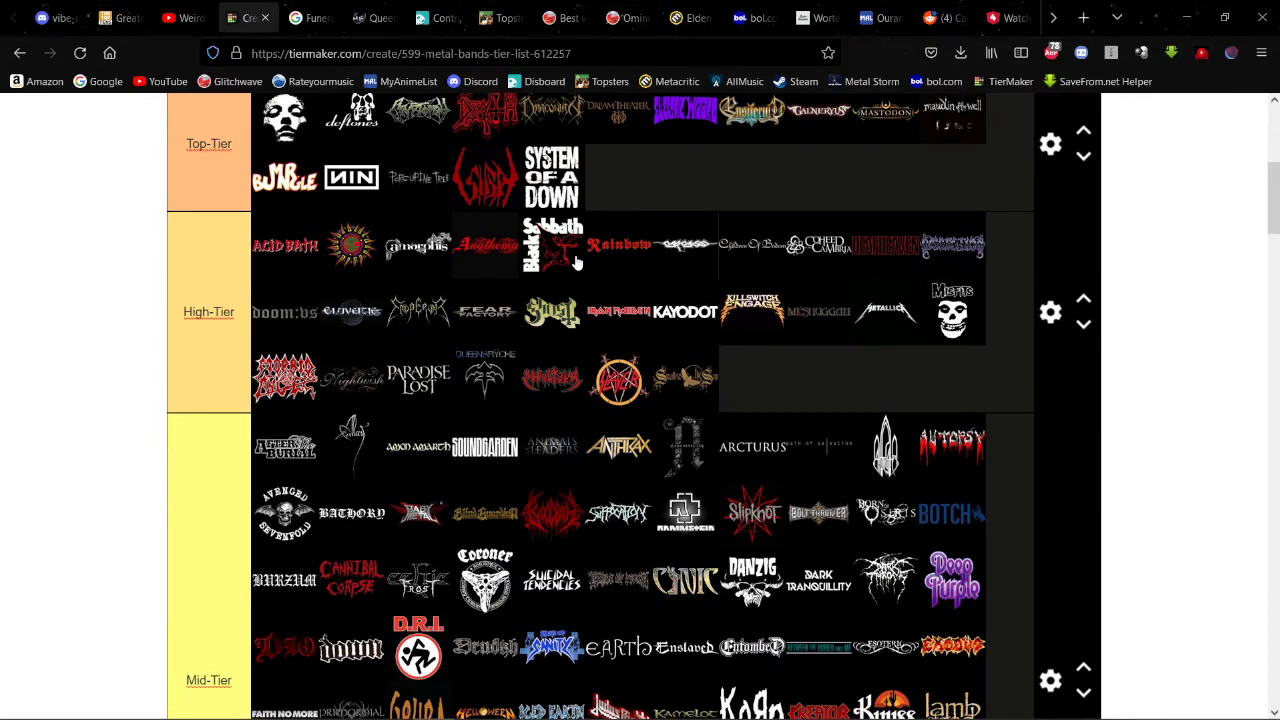
pyautogui.scroll(-20, 575, 258)
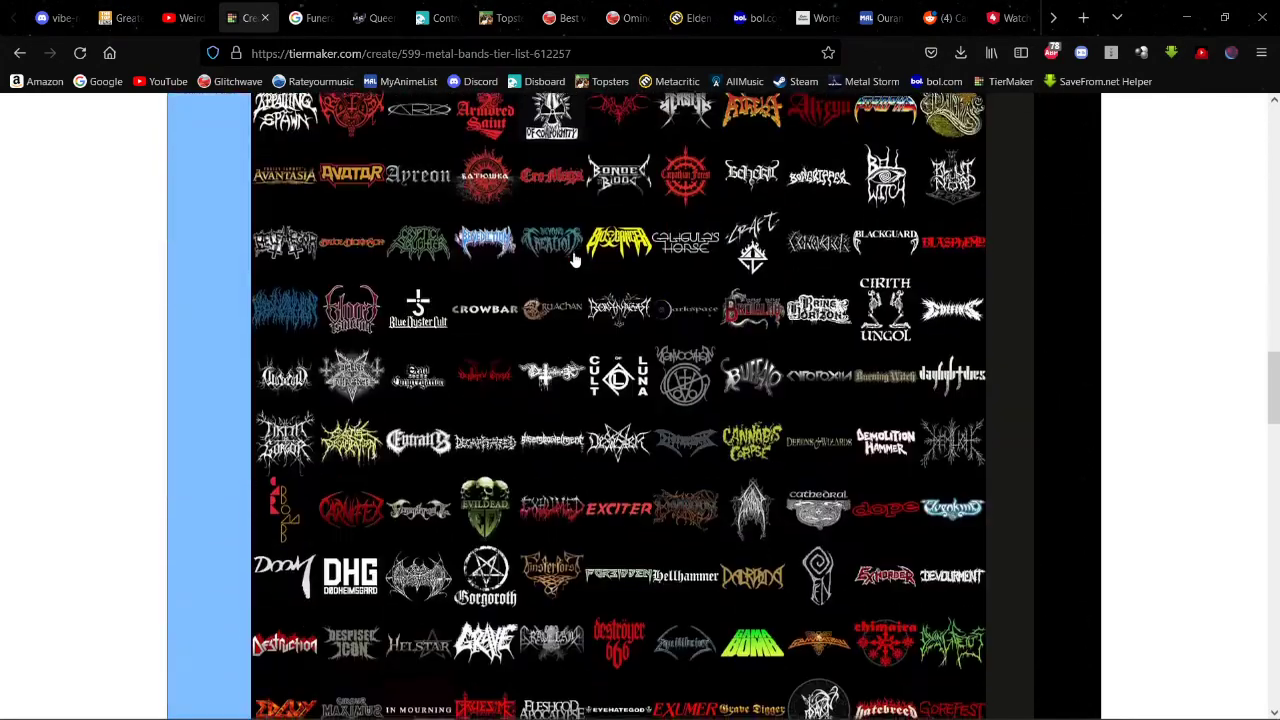
pyautogui.scroll(-7, 573, 247)
pyautogui.scroll(4, 573, 247)
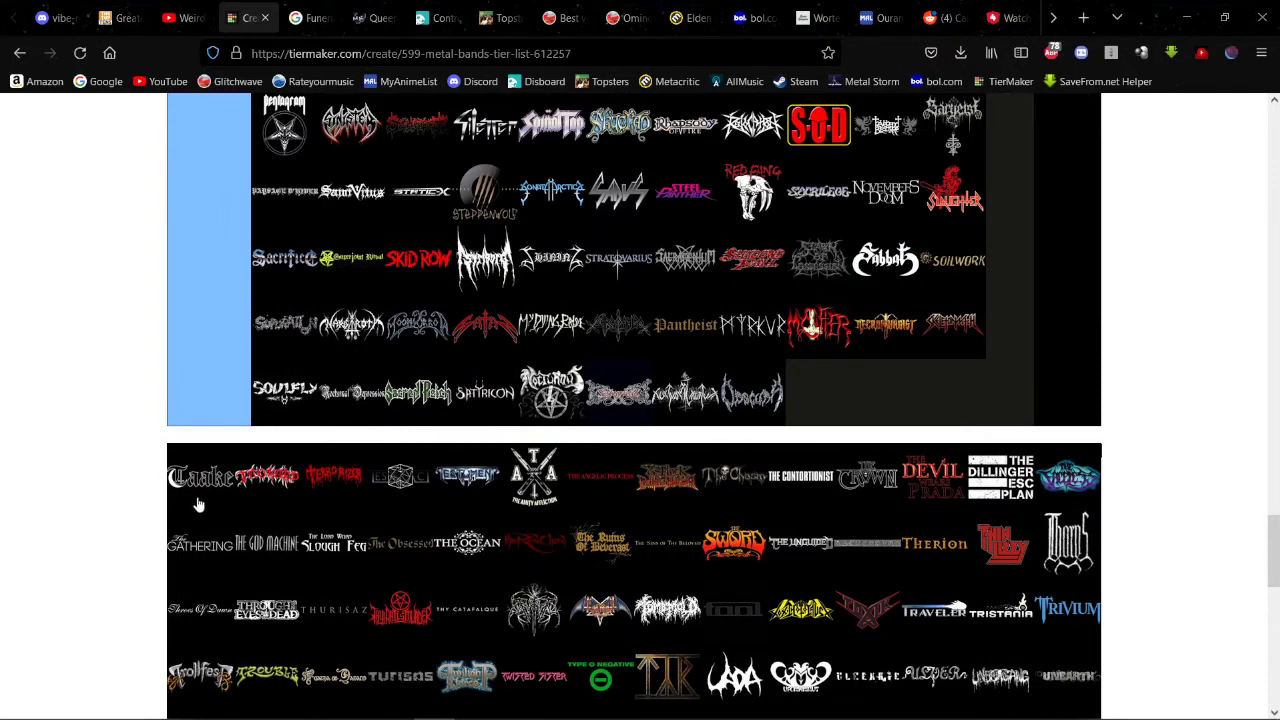
# Step: Place Taake and Tankard in the Never listened to/Heard of tier, and Terrorizer in Mid-Tier directly before Suffocation
pyautogui.moveTo(197, 498); pyautogui.dragTo(510, 190)
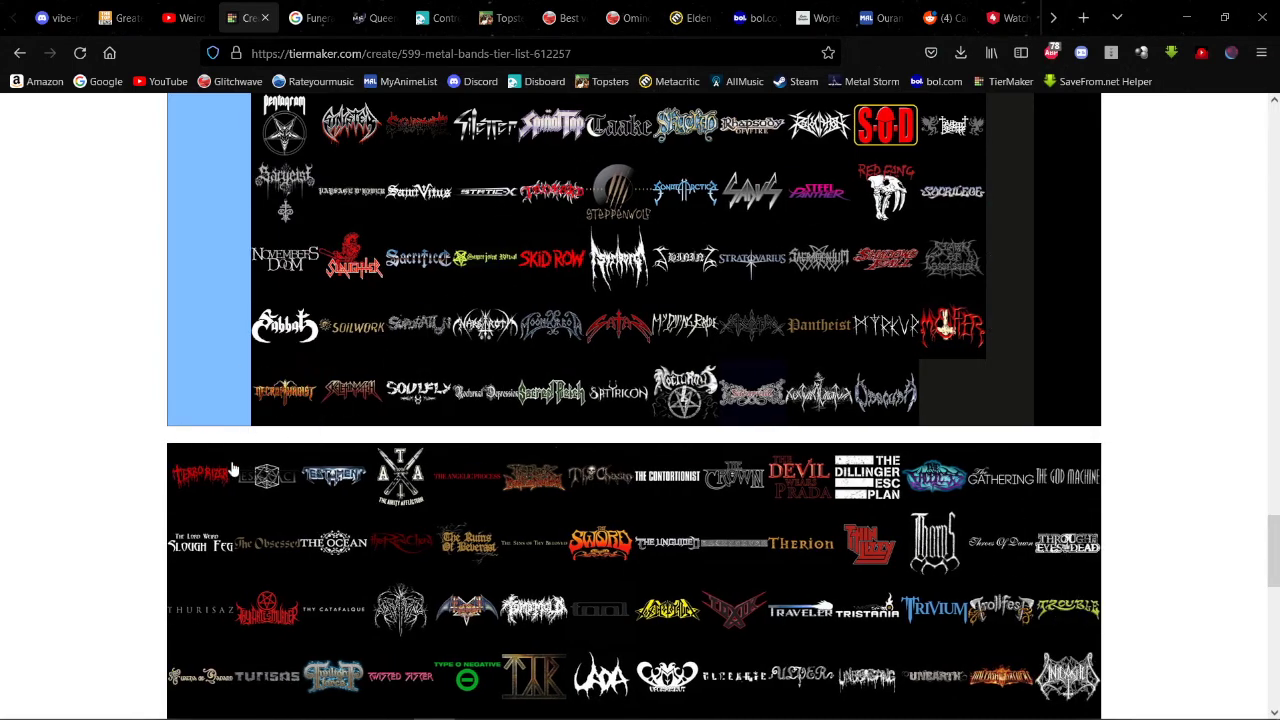
pyautogui.moveTo(210, 482); pyautogui.dragTo(618, 510)
pyautogui.scroll(6, 246, 369)
pyautogui.scroll(10, 240, 352)
pyautogui.scroll(5, 452, 355)
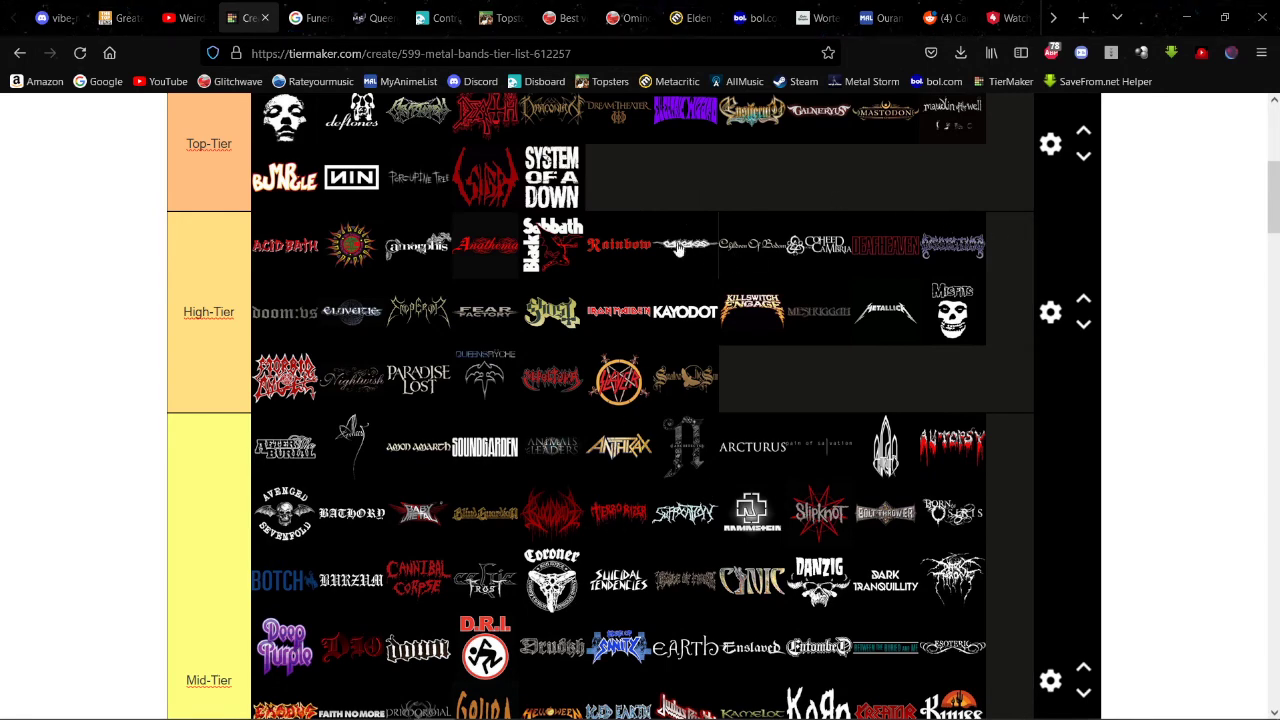
pyautogui.scroll(-2, 600, 318)
pyautogui.scroll(-2, 593, 326)
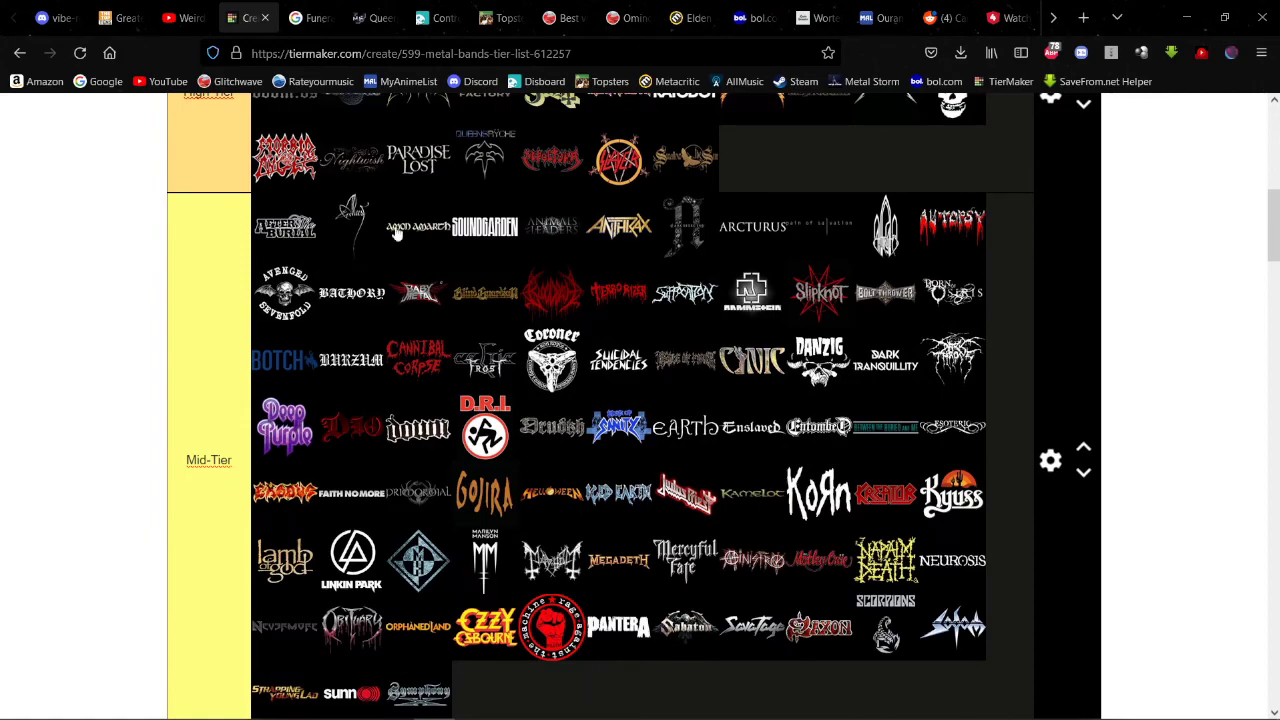
pyautogui.scroll(-20, 390, 230)
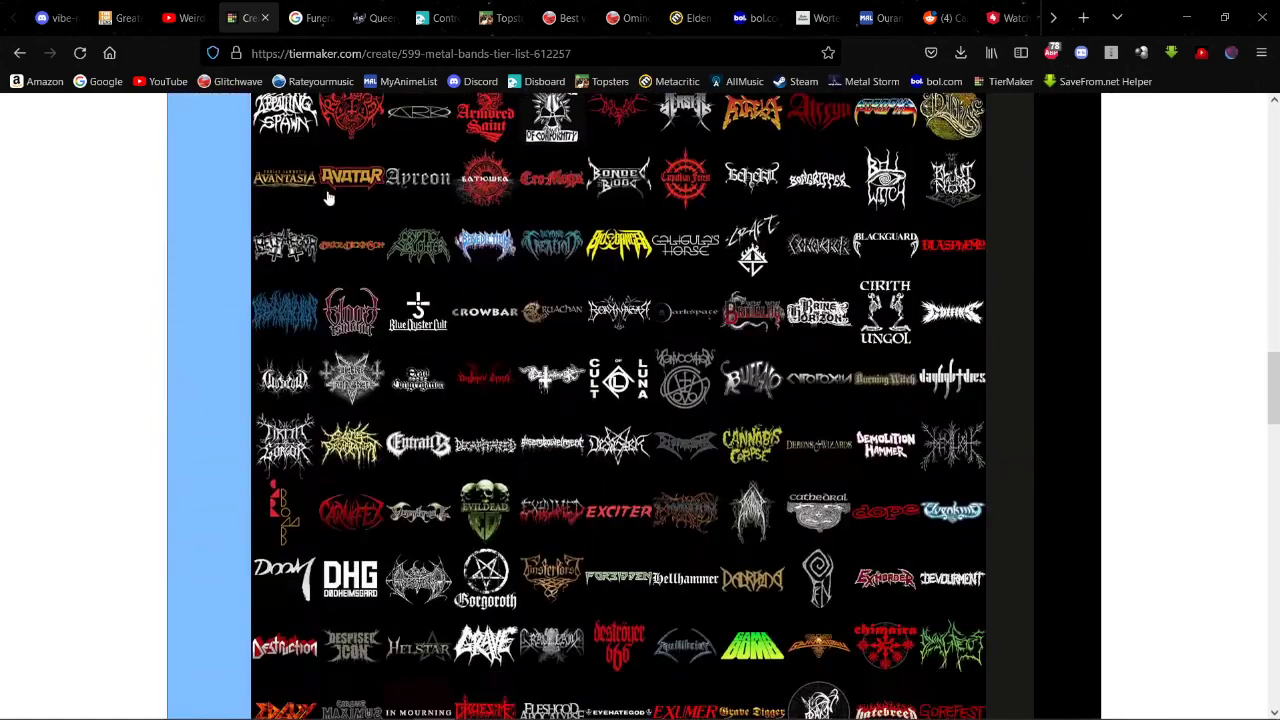
pyautogui.scroll(-10, 296, 180)
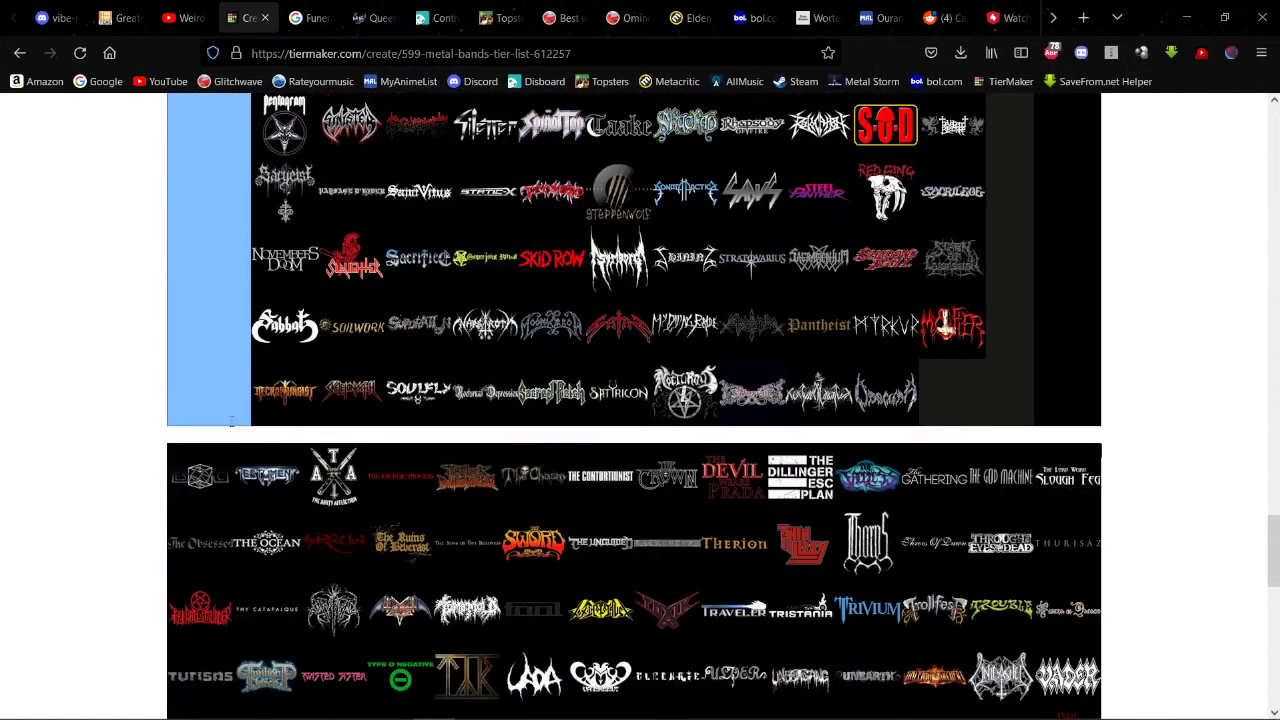
# Step: Place Tesseract after Saint Vitus in the Never listened to/Heard of tier and Testament after Sleep in Low-Tier
pyautogui.moveTo(191, 497); pyautogui.dragTo(576, 168)
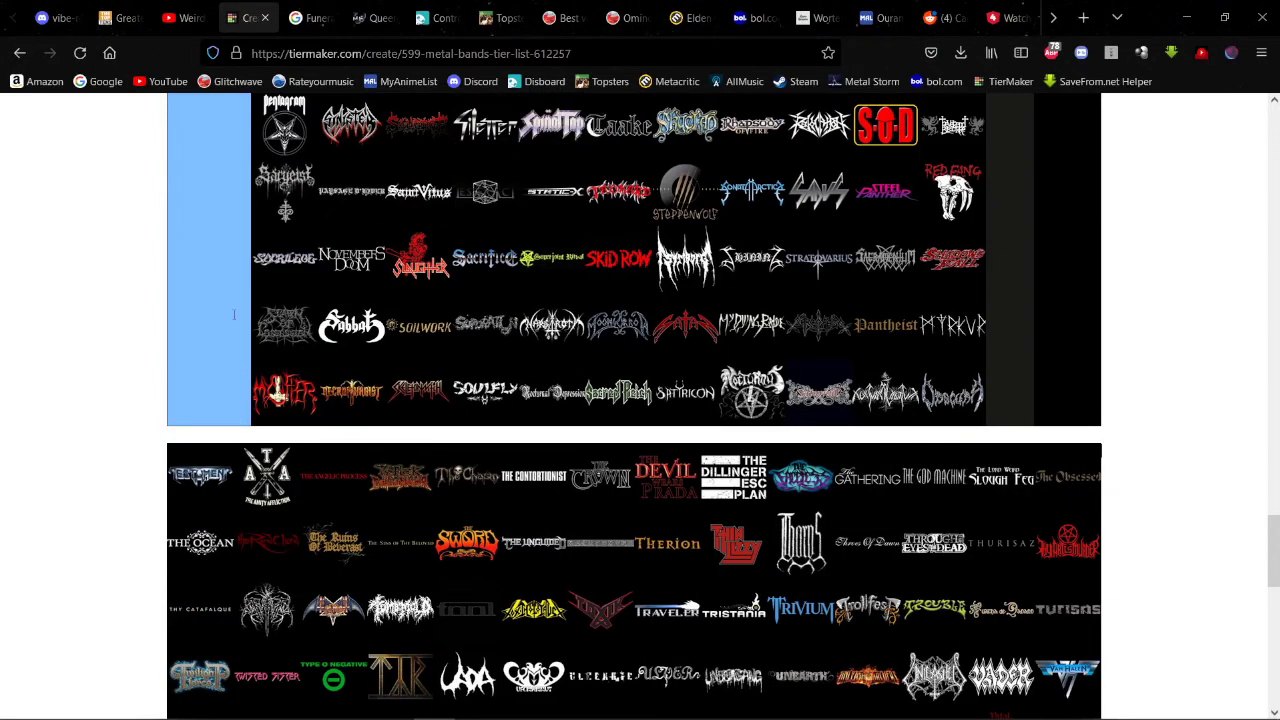
pyautogui.moveTo(189, 472); pyautogui.dragTo(431, 578)
pyautogui.scroll(10, 232, 373)
pyautogui.scroll(10, 251, 371)
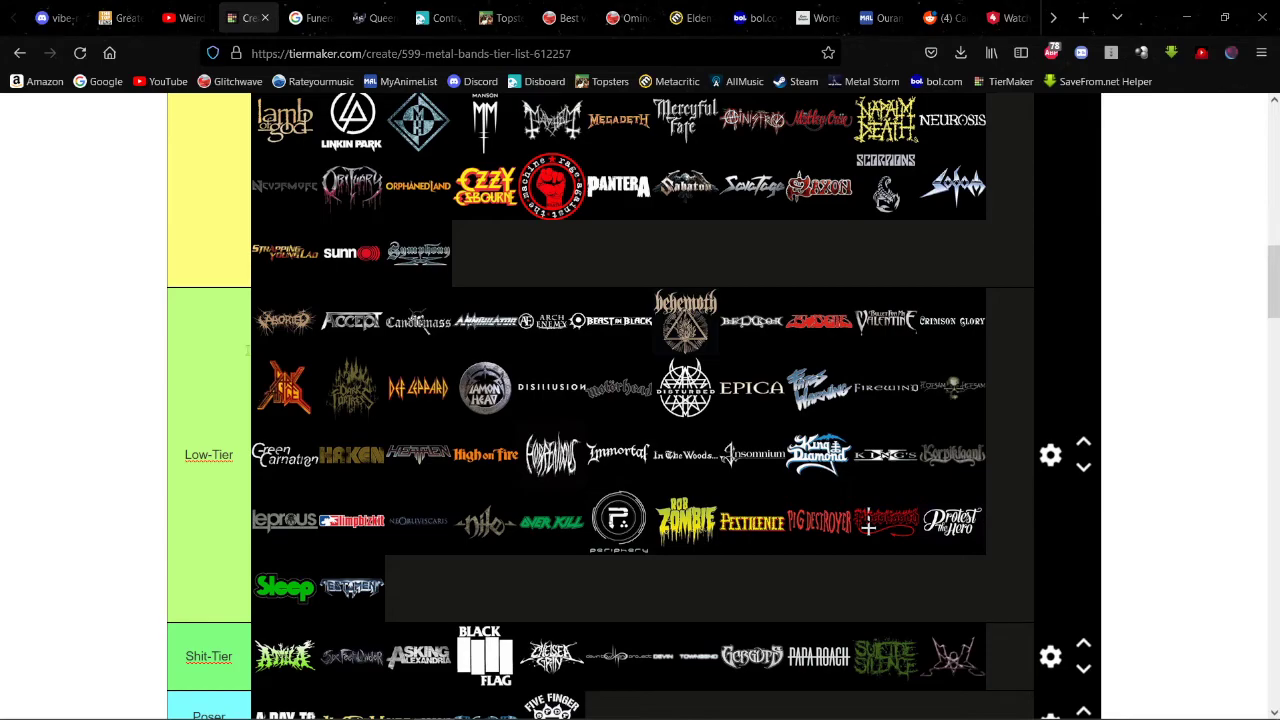
pyautogui.scroll(-10, 240, 357)
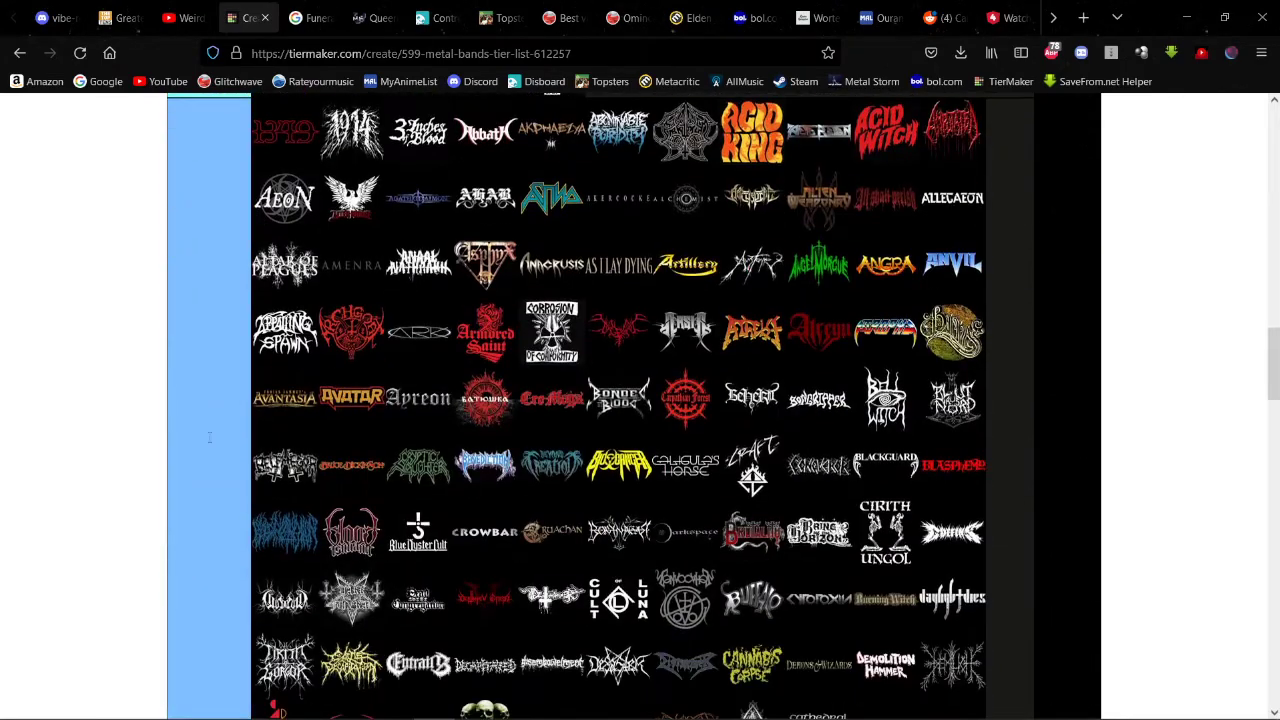
pyautogui.scroll(-10, 410, 320)
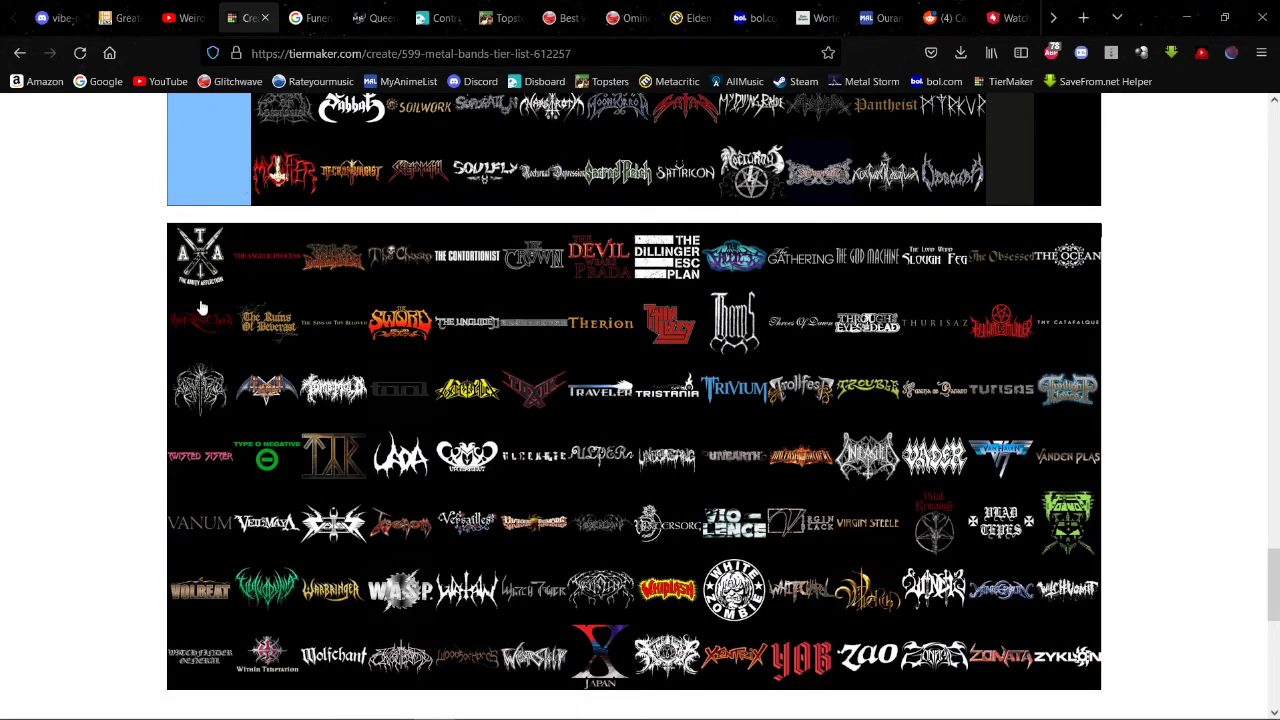
pyautogui.scroll(3, 300, 220)
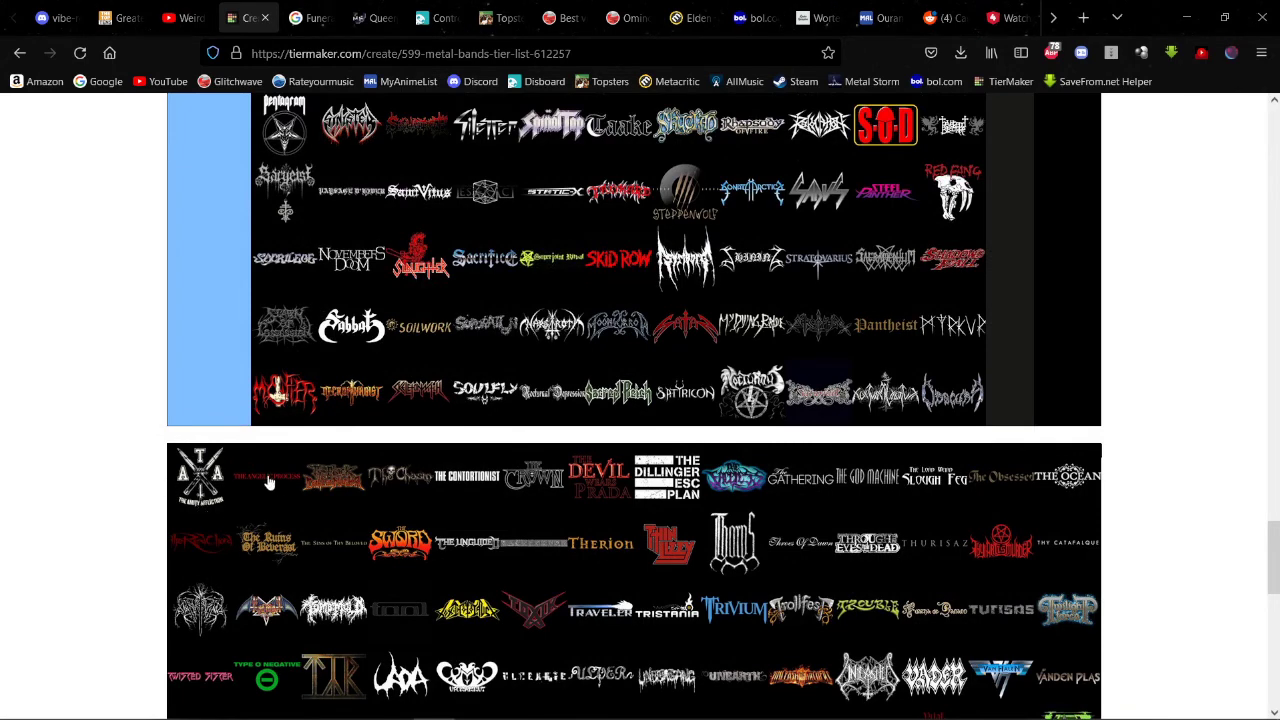
# Step: Place The Amity Affliction before Saint Vitus in Never listened to/Heard of, check the Topsters album chart, and place The Angelic Process after Saint Vitus
pyautogui.moveTo(222, 488); pyautogui.dragTo(418, 192)
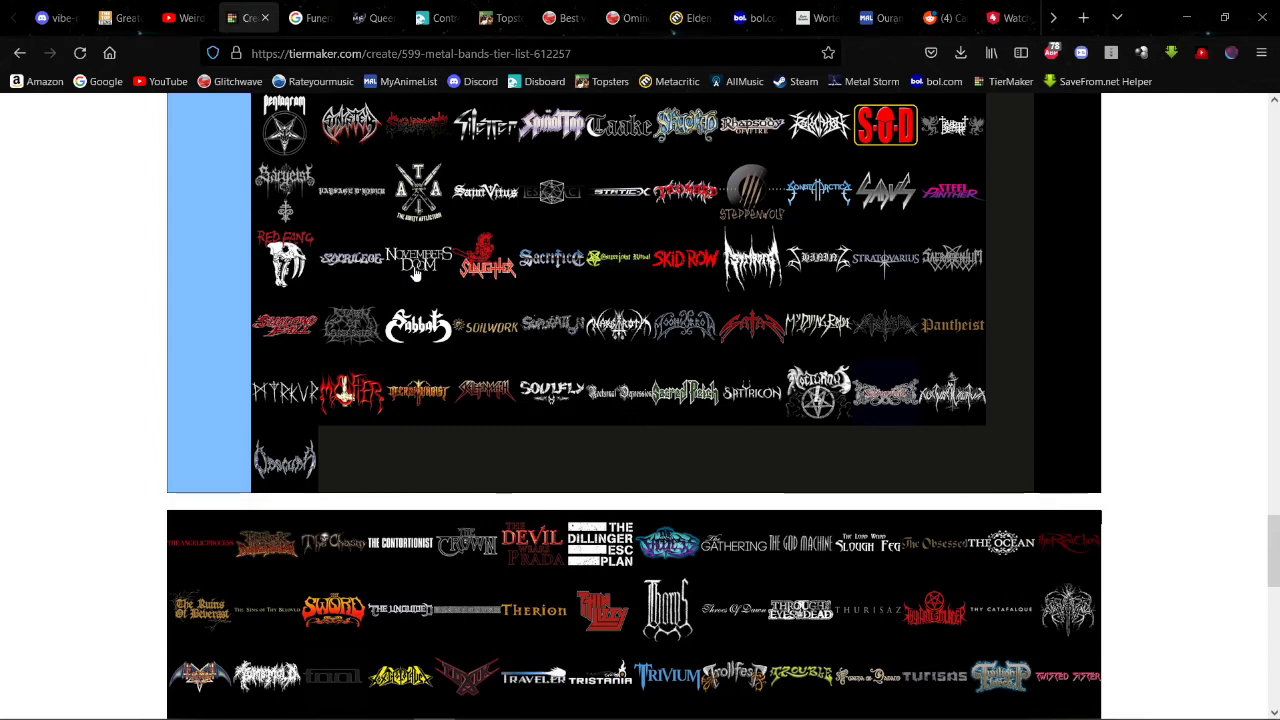
pyautogui.click(497, 17)
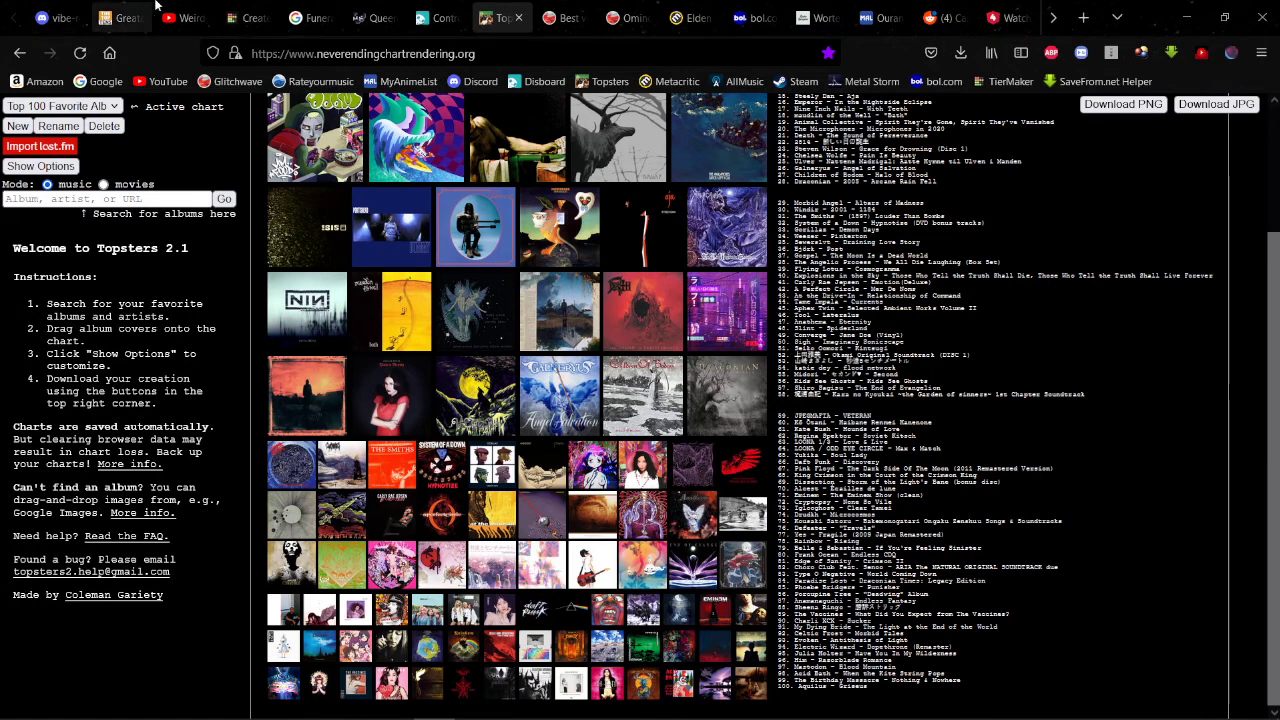
pyautogui.click(247, 8)
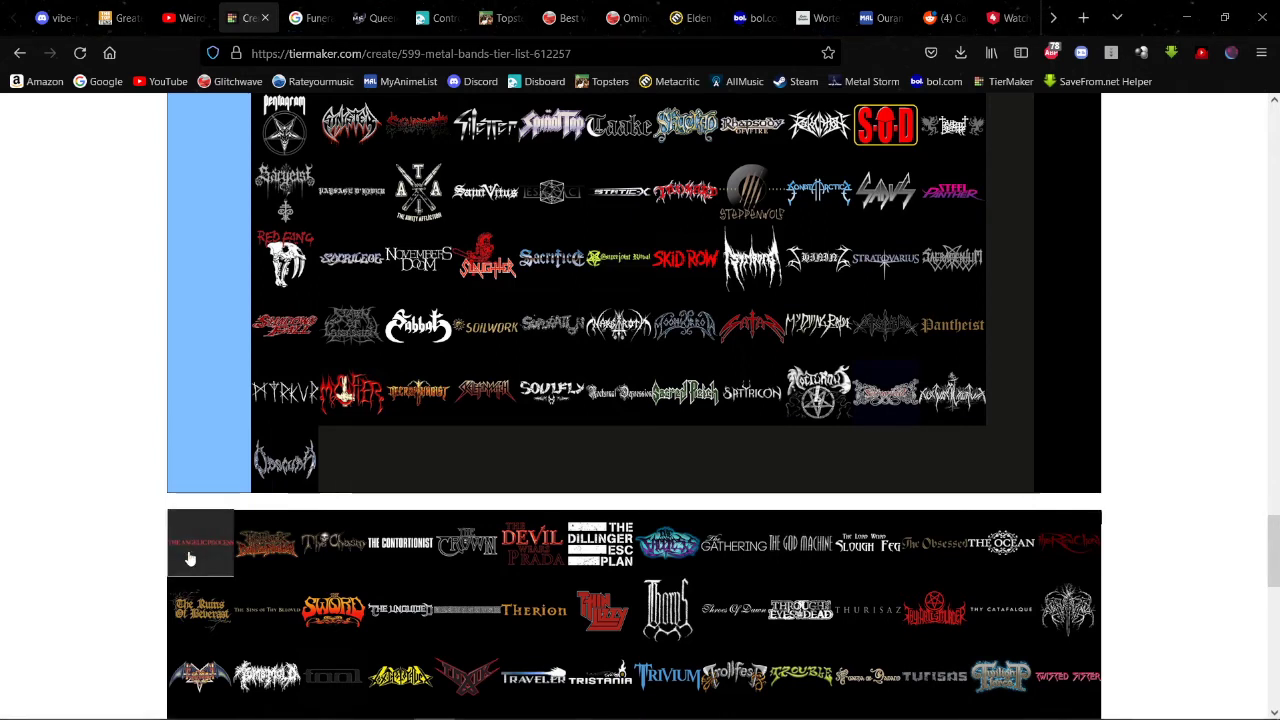
pyautogui.moveTo(189, 557); pyautogui.dragTo(488, 226)
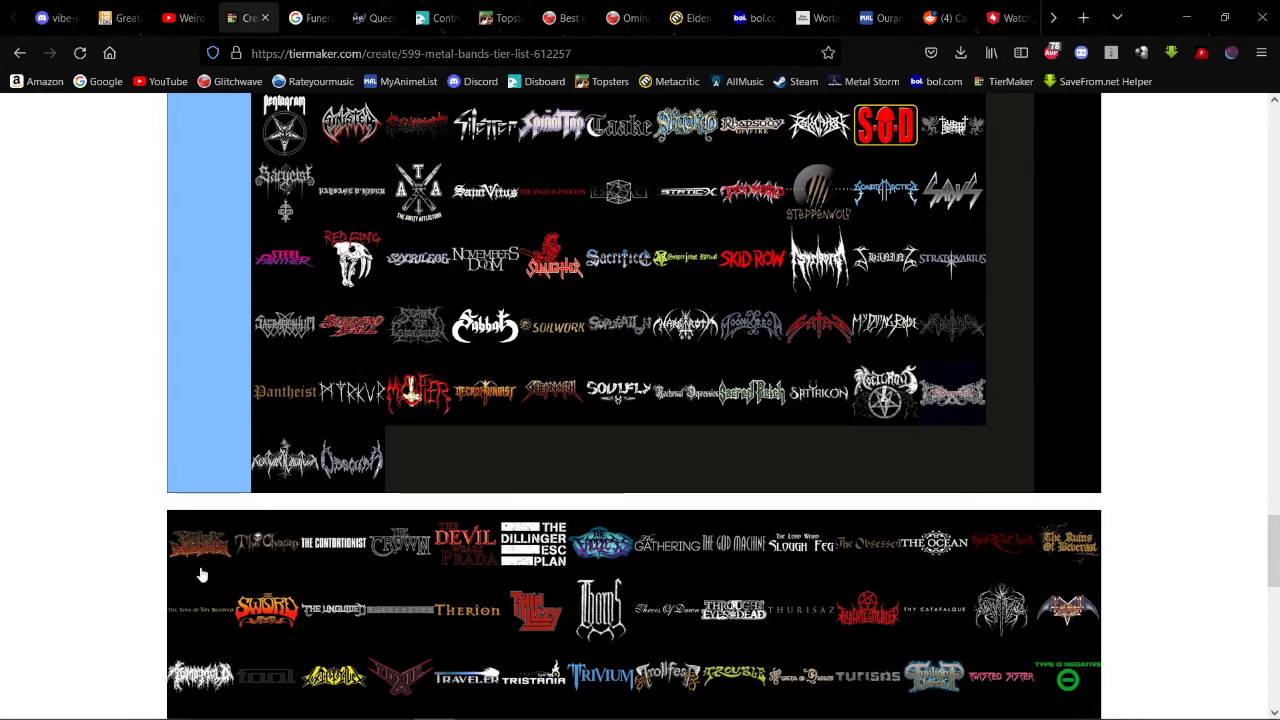
# Step: Place The Black Dahlia Murder, The Chasm, The Contortionist, The Crown and The Devil Wears Prada in the Never listened to/Heard of tier
pyautogui.moveTo(199, 565); pyautogui.dragTo(485, 258)
pyautogui.moveTo(177, 548); pyautogui.dragTo(430, 388)
pyautogui.moveTo(203, 569); pyautogui.dragTo(485, 258)
pyautogui.moveTo(200, 563); pyautogui.dragTo(485, 325)
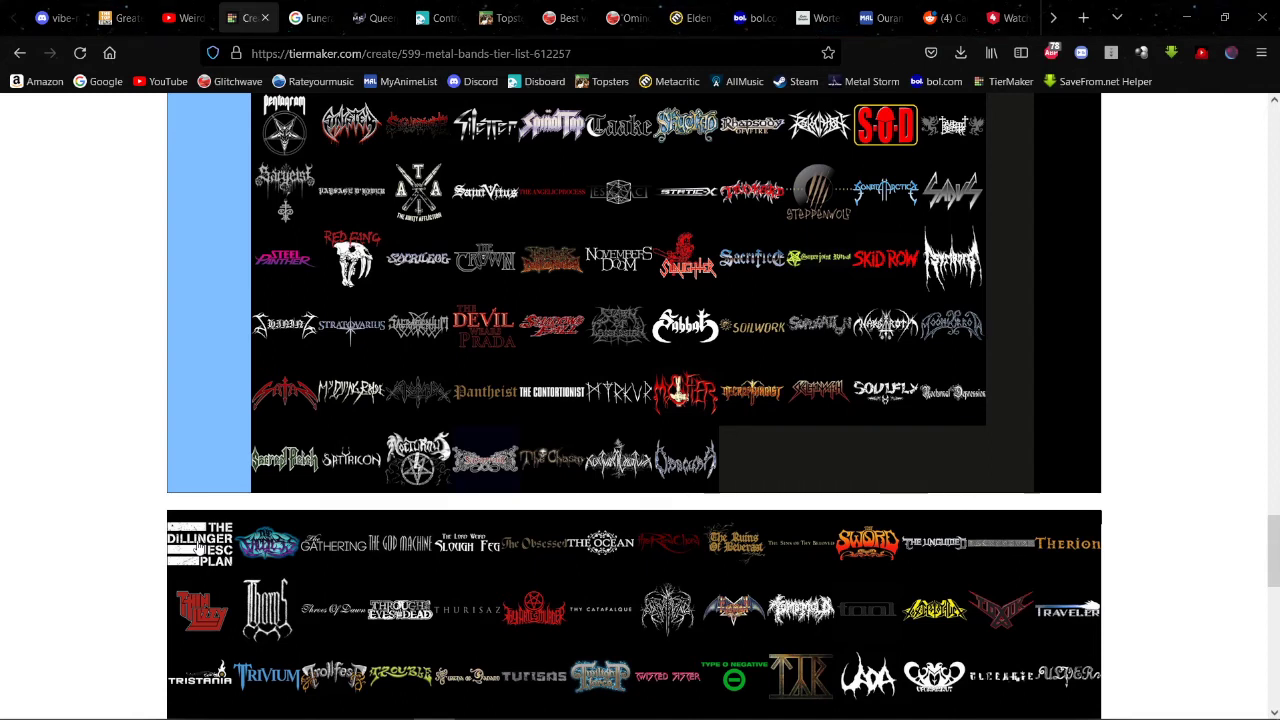
# Step: Place The Dillinger Escape Plan at the end of Shit-Tier
pyautogui.moveTo(199, 548); pyautogui.dragTo(630, 485)
pyautogui.scroll(1, 521, 425)
pyautogui.scroll(5, 518, 440)
pyautogui.scroll(-4, 845, 660)
pyautogui.scroll(3, 600, 480)
pyautogui.scroll(-2, 622, 491)
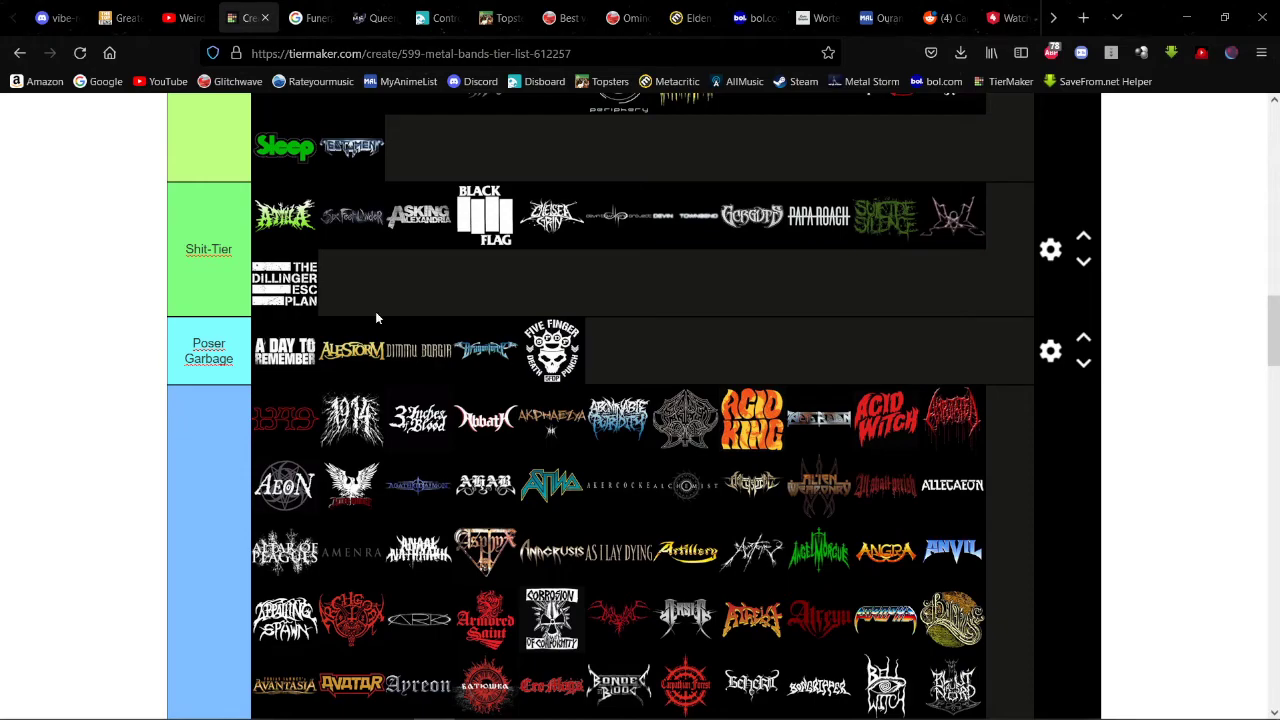
pyautogui.scroll(-20, 381, 292)
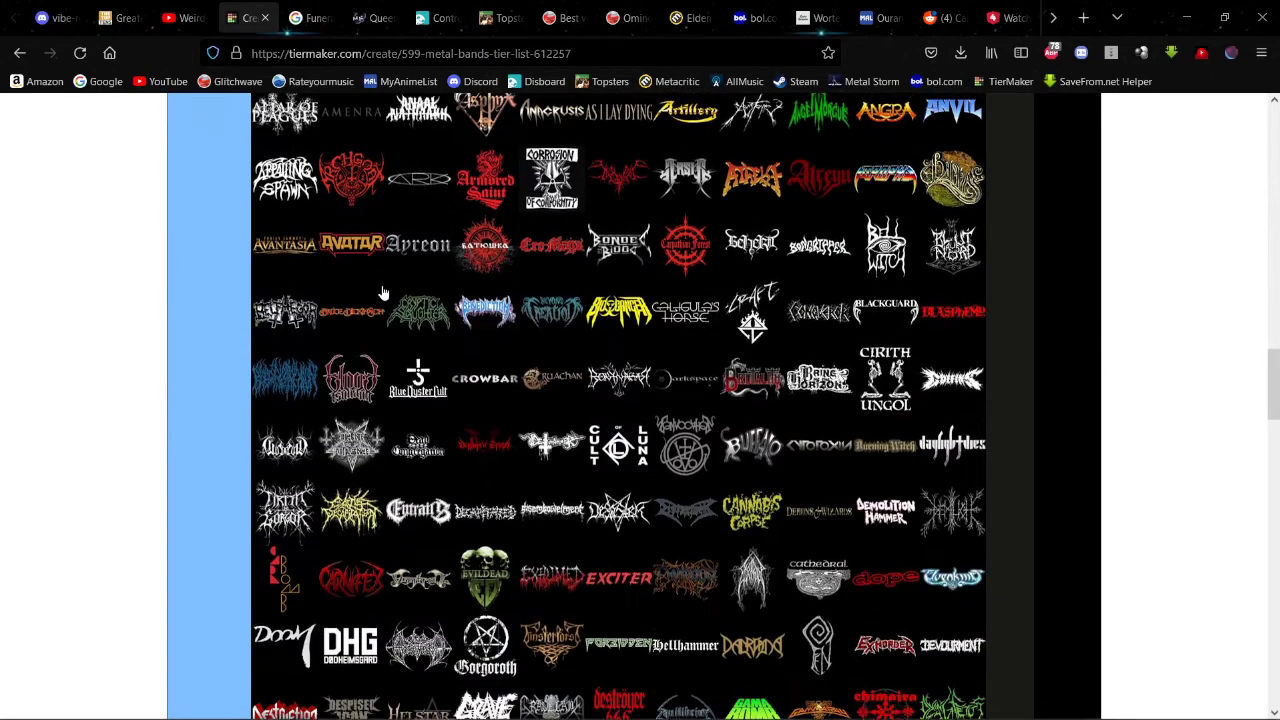
# Step: Place The Faceless at the end of High-Tier
pyautogui.scroll(5, 160, 400)
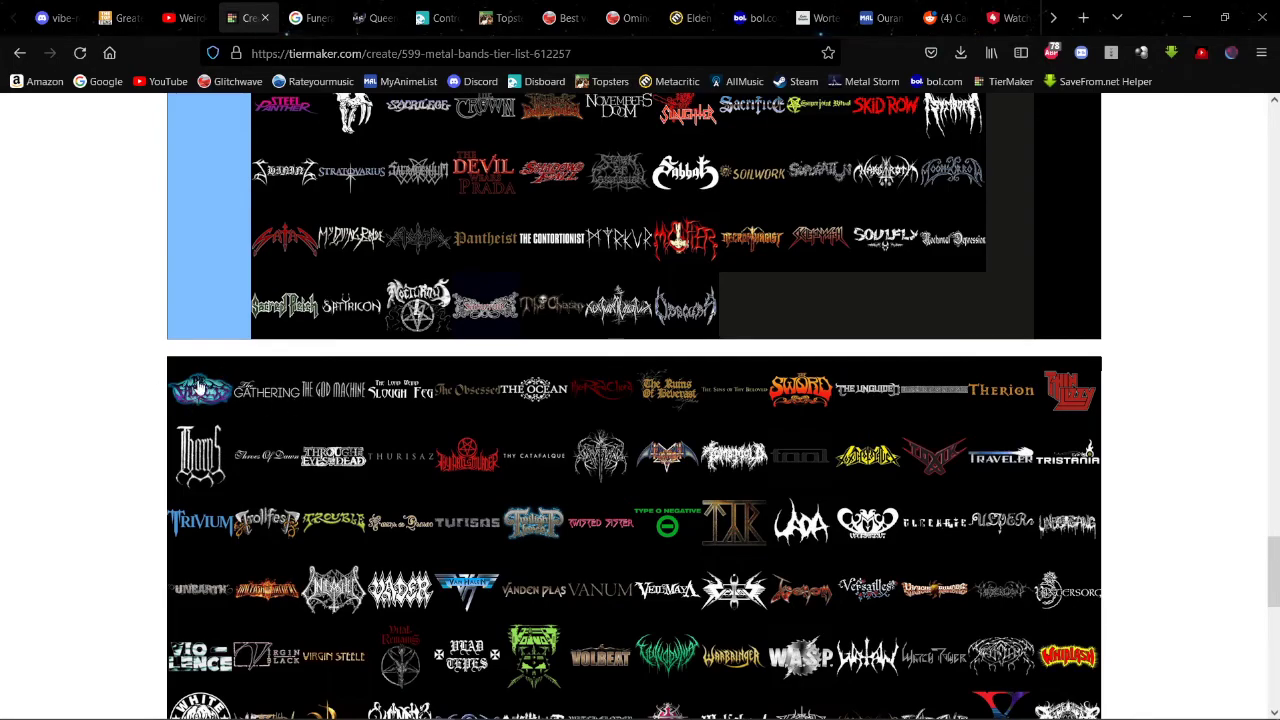
pyautogui.moveTo(199, 388); pyautogui.dragTo(930, 367)
pyautogui.scroll(7, 400, 424)
pyautogui.scroll(9, 420, 405)
pyautogui.scroll(-5, 446, 390)
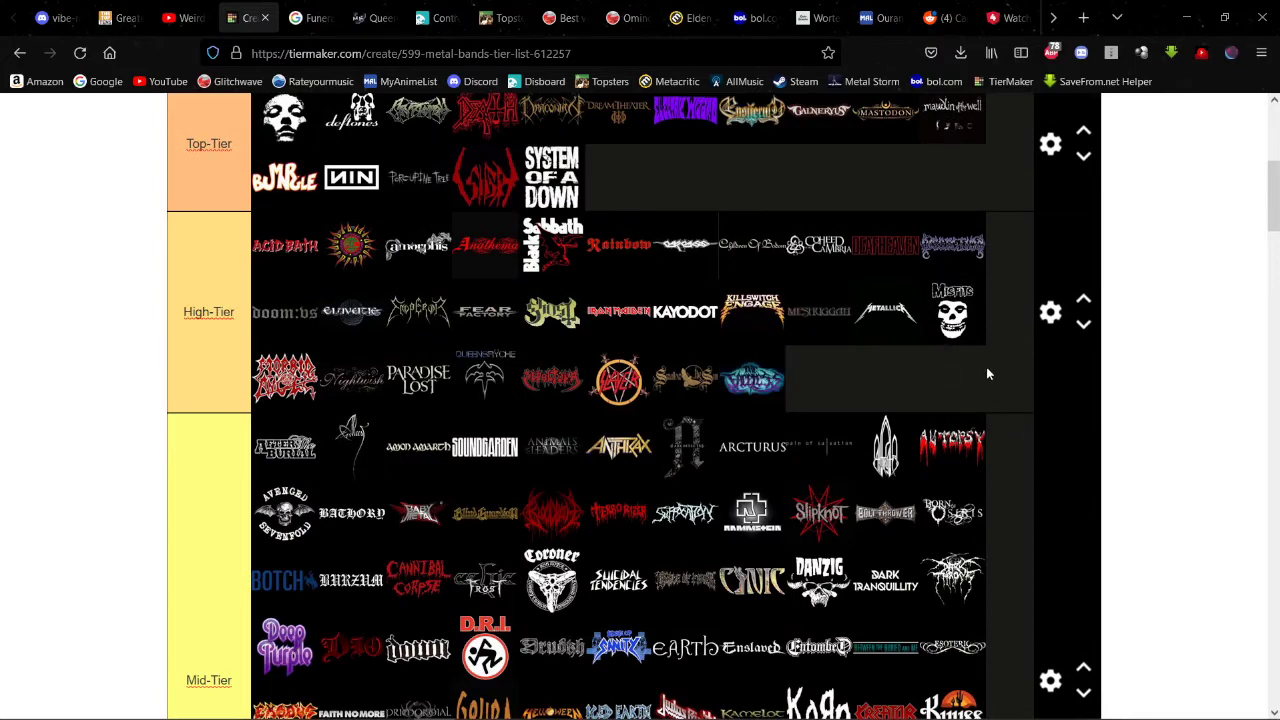
pyautogui.scroll(-2, 457, 220)
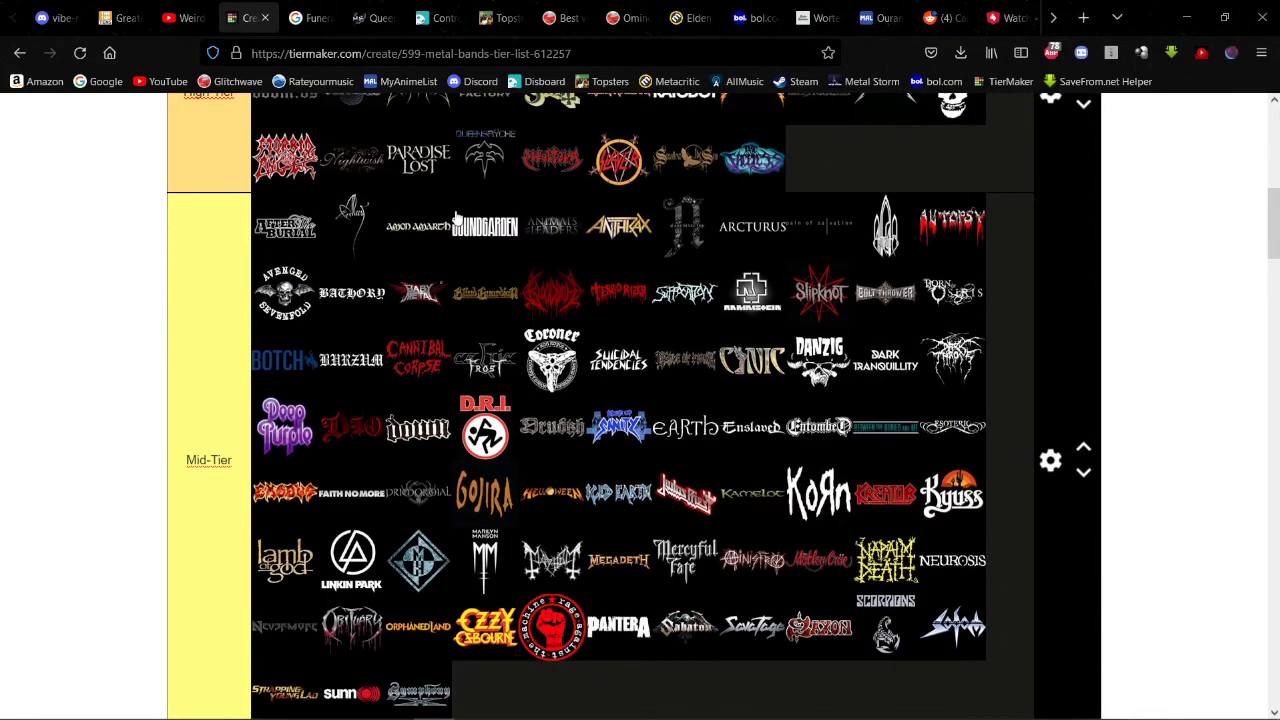
pyautogui.scroll(2, 457, 218)
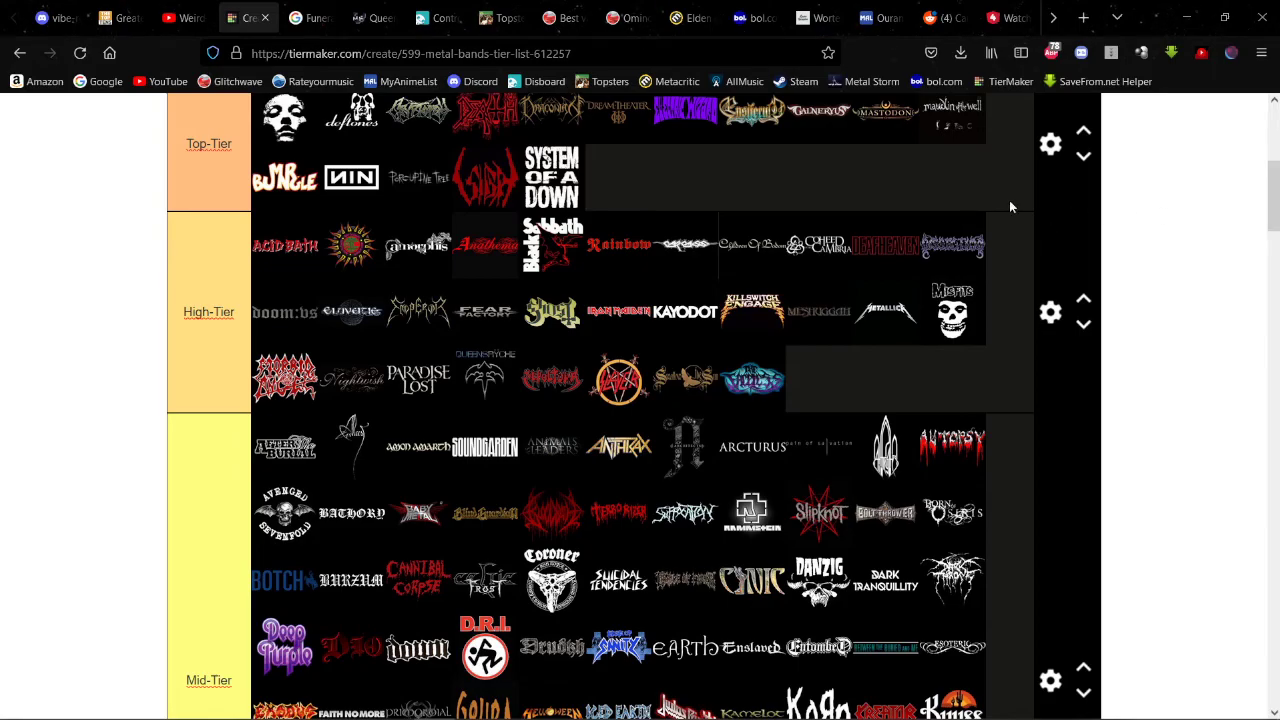
# Step: Place The Gathering before Arcturus in Mid-Tier
pyautogui.scroll(-20, 737, 277)
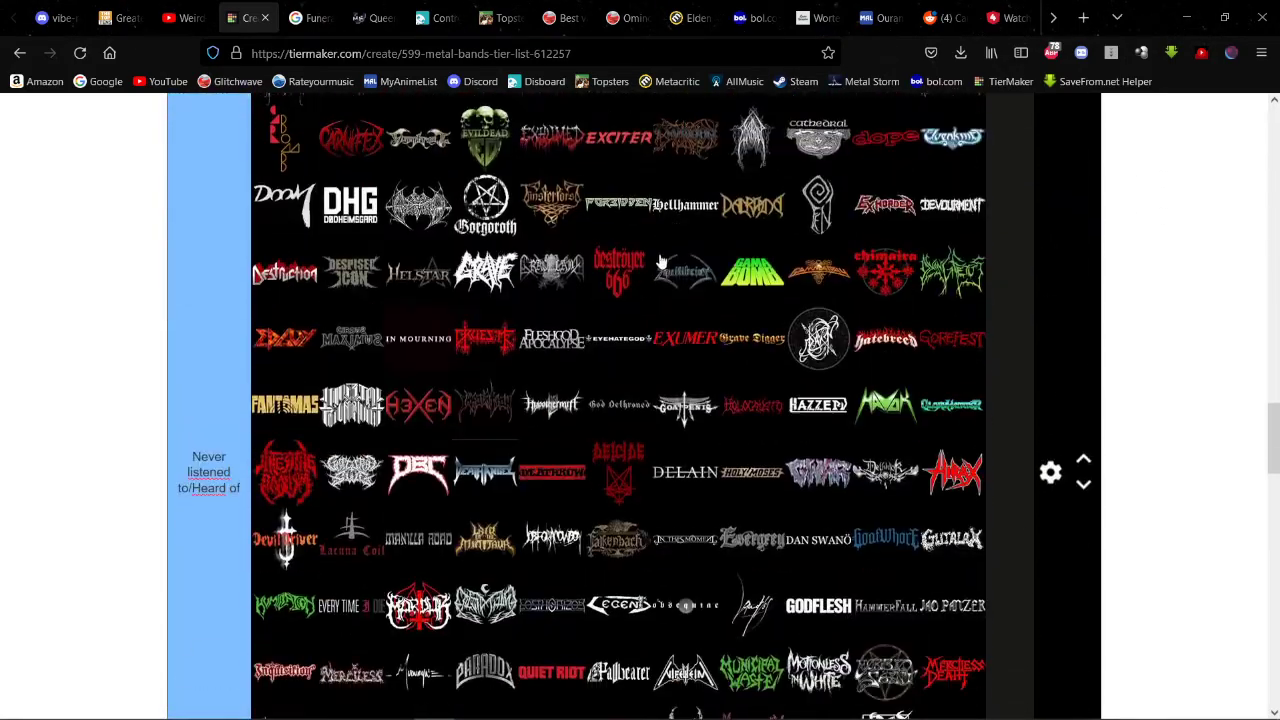
pyautogui.scroll(-8, 452, 253)
pyautogui.scroll(1, 300, 350)
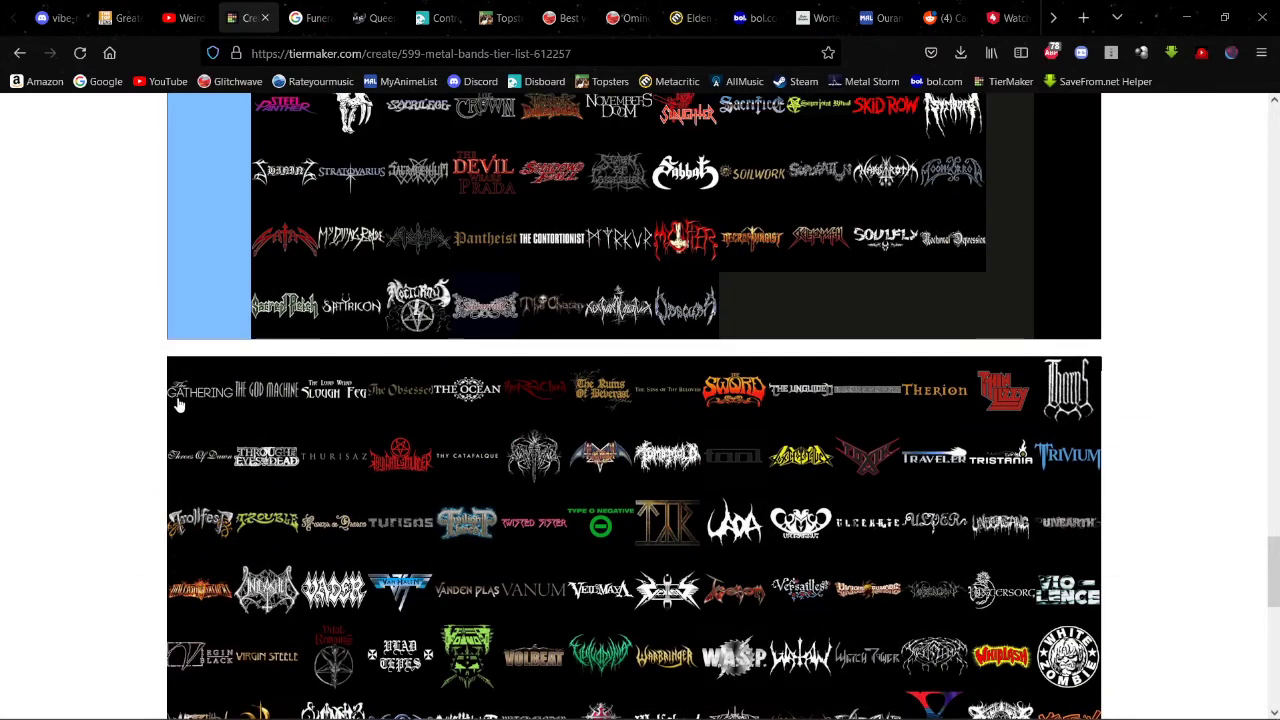
pyautogui.moveTo(178, 403); pyautogui.dragTo(746, 209)
pyautogui.scroll(10, 340, 197)
pyautogui.scroll(5, 343, 197)
pyautogui.scroll(2, 722, 256)
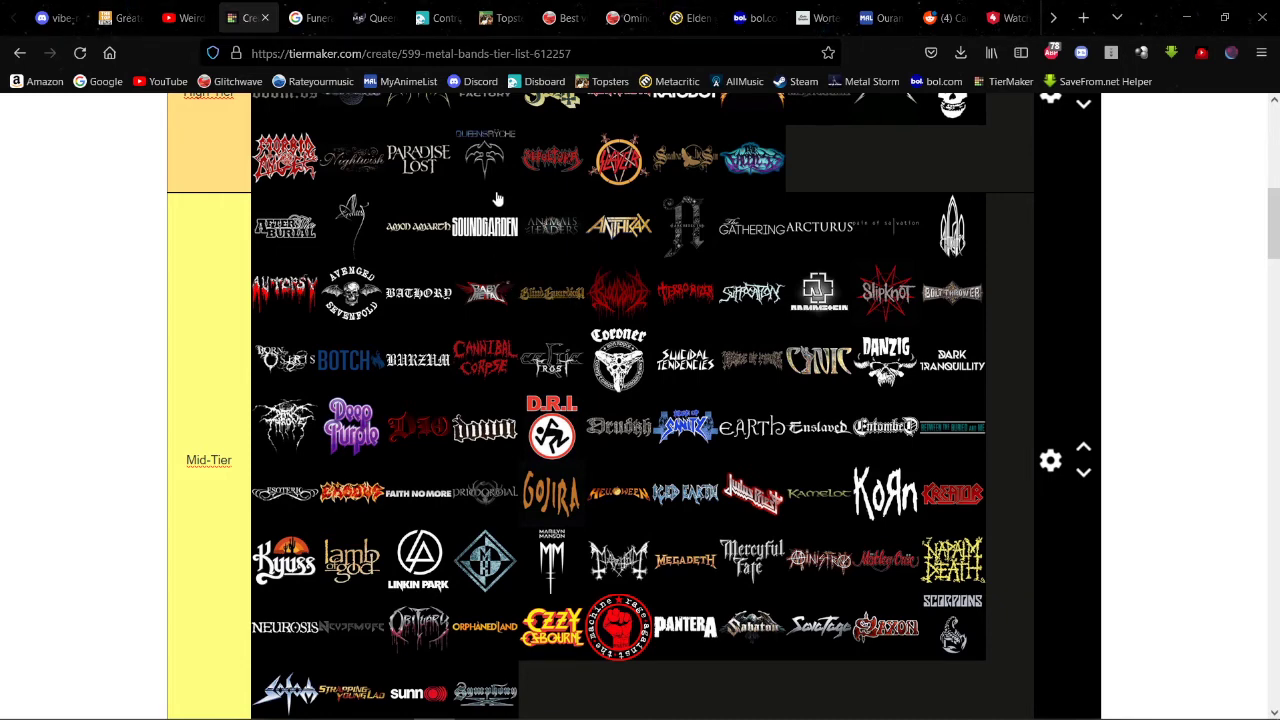
# Step: Review the bands already placed from Mid-Tier down through Never listened to/Heard of
pyautogui.scroll(-7, 497, 199)
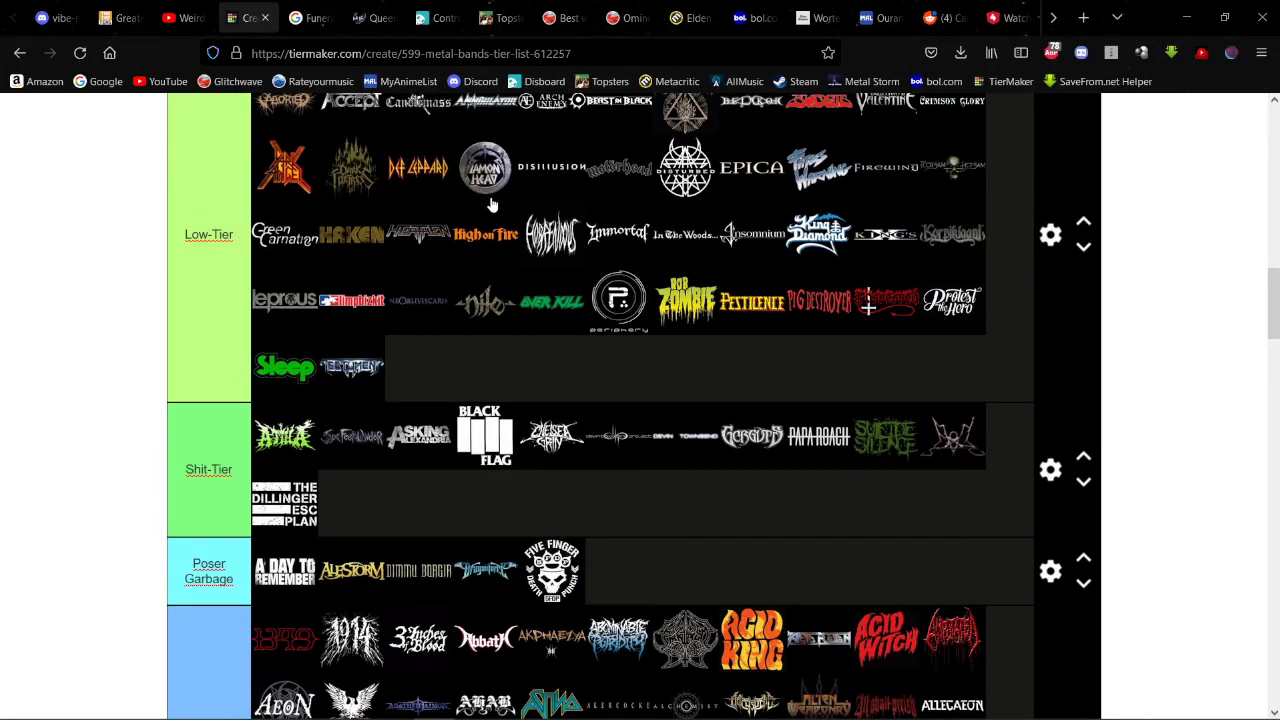
pyautogui.scroll(-2, 497, 200)
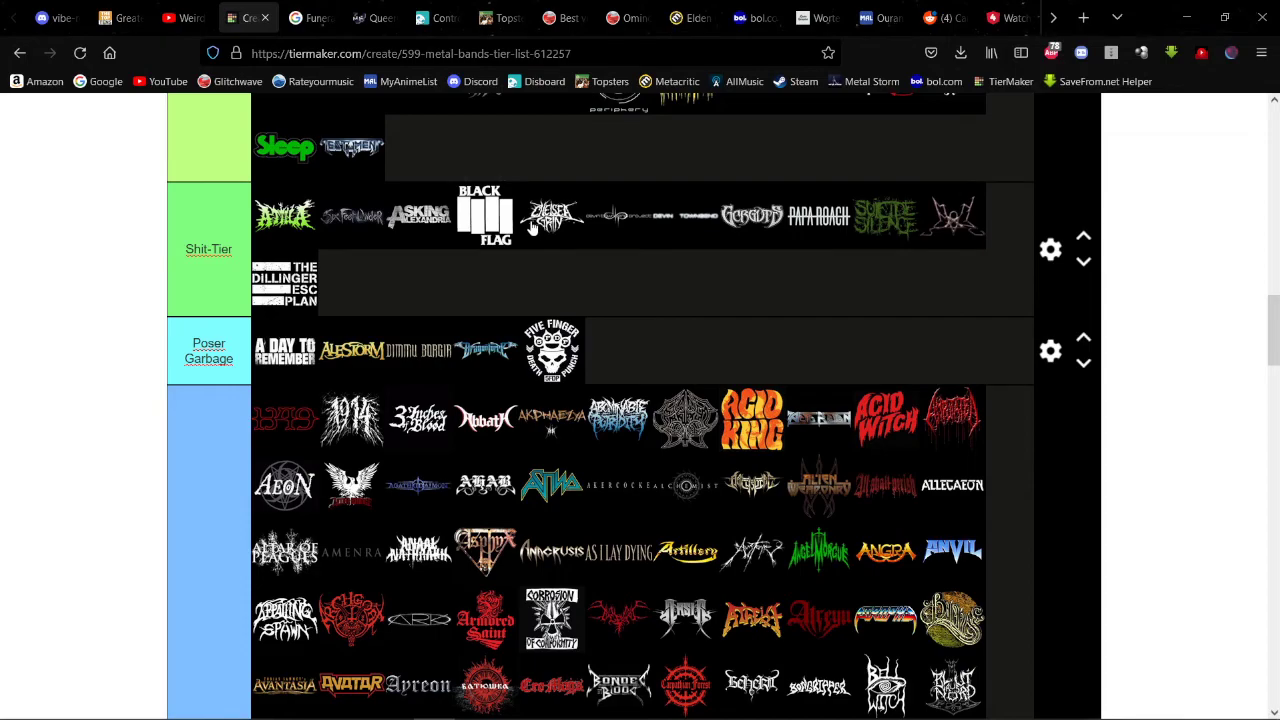
pyautogui.scroll(-2, 533, 230)
pyautogui.scroll(4, 868, 307)
pyautogui.scroll(4, 868, 307)
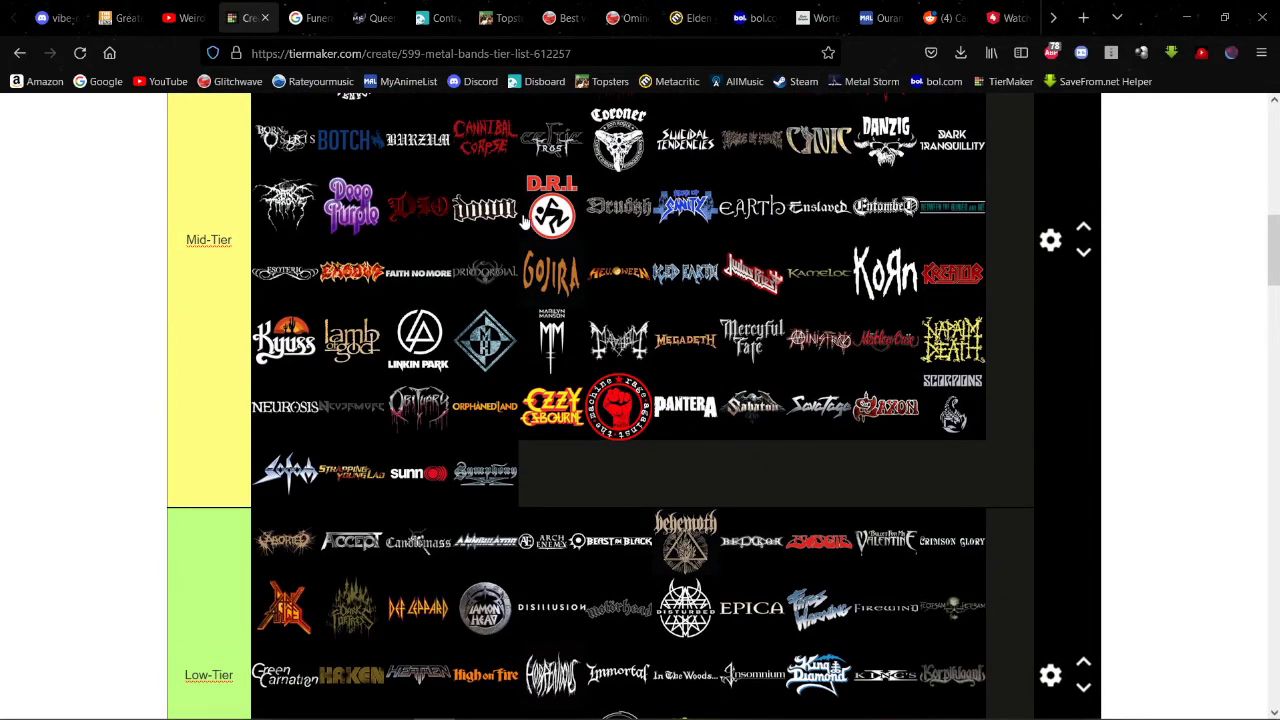
pyautogui.scroll(-10, 524, 222)
pyautogui.scroll(-15, 524, 222)
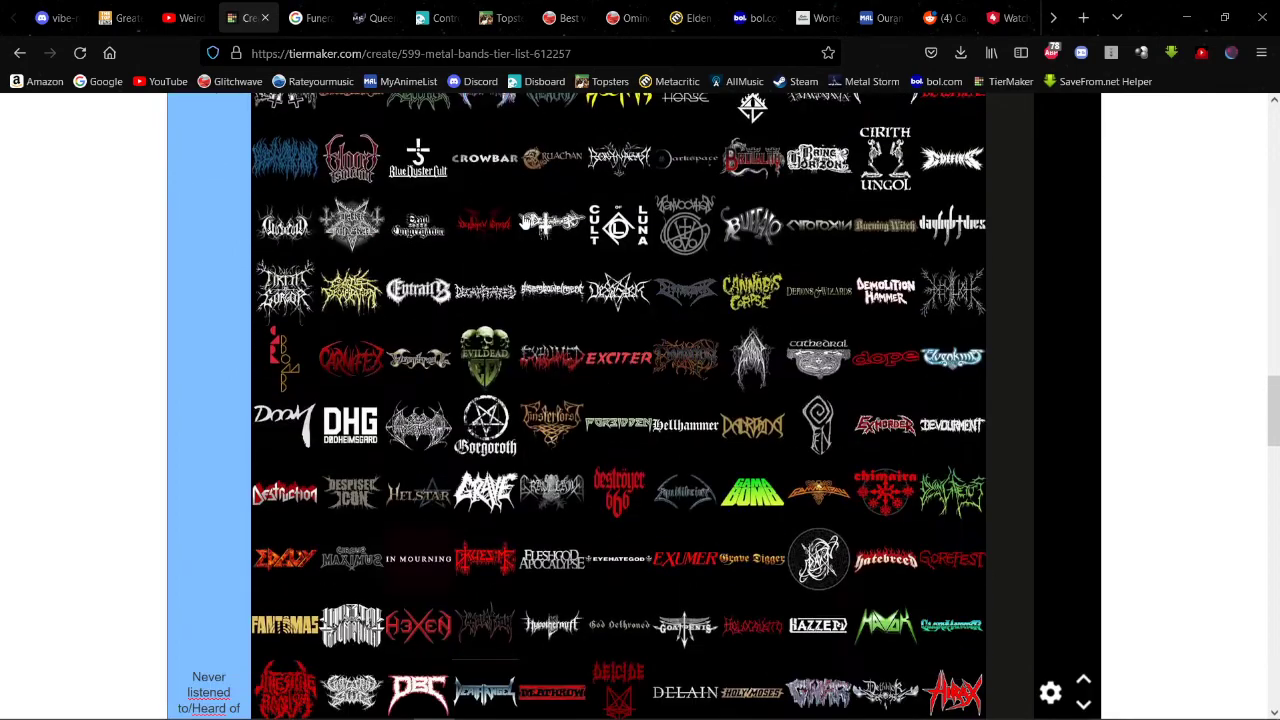
pyautogui.scroll(10, 524, 222)
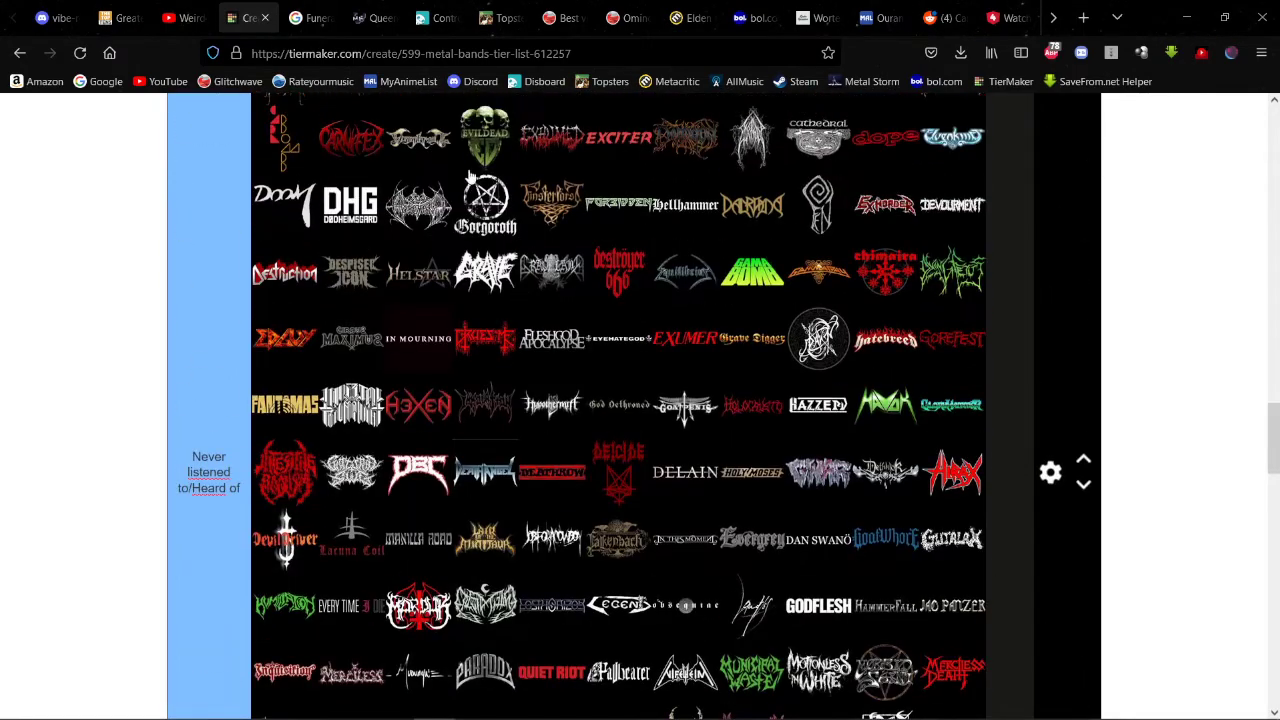
pyautogui.scroll(3, 425, 155)
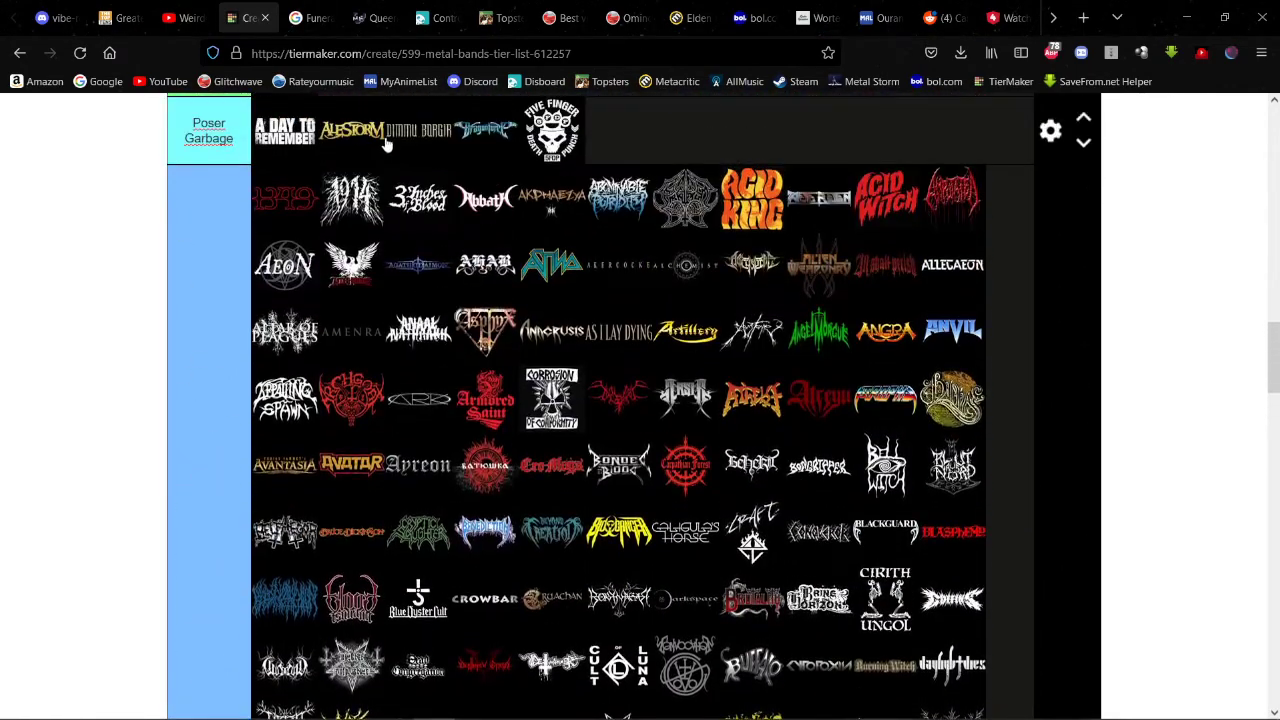
pyautogui.scroll(3, 385, 145)
pyautogui.scroll(-12, 380, 143)
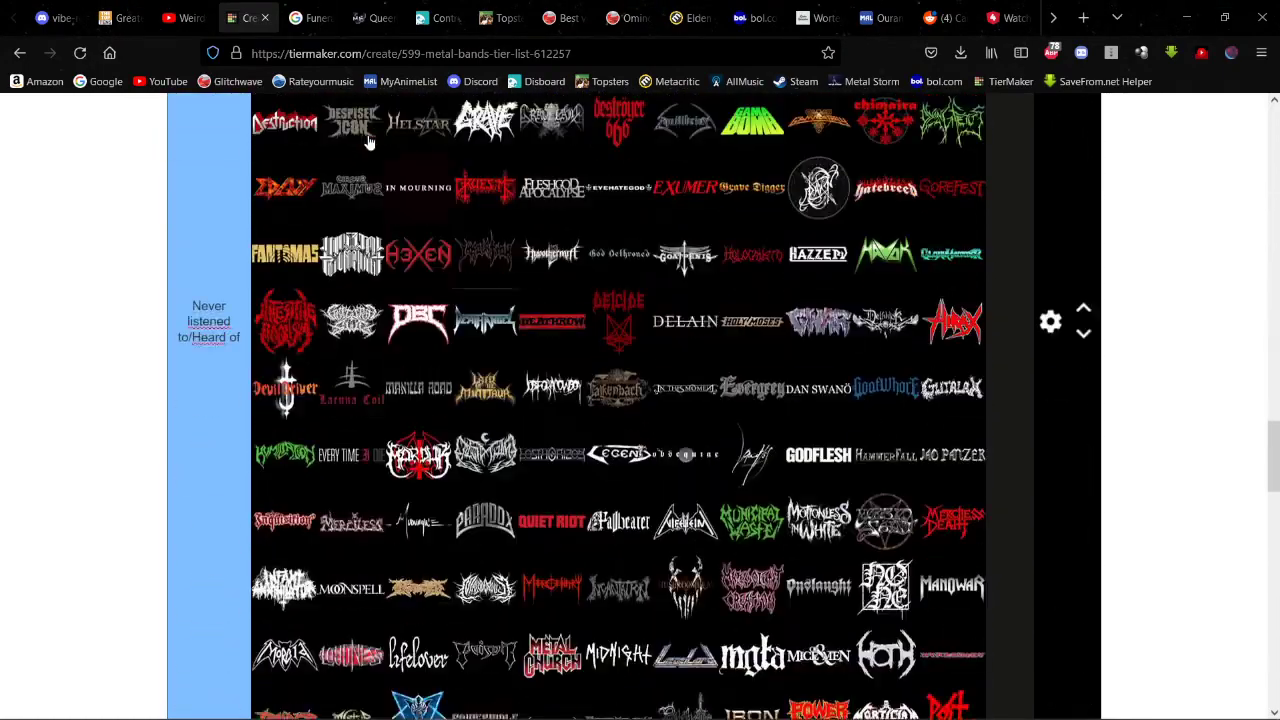
pyautogui.scroll(-5, 518, 280)
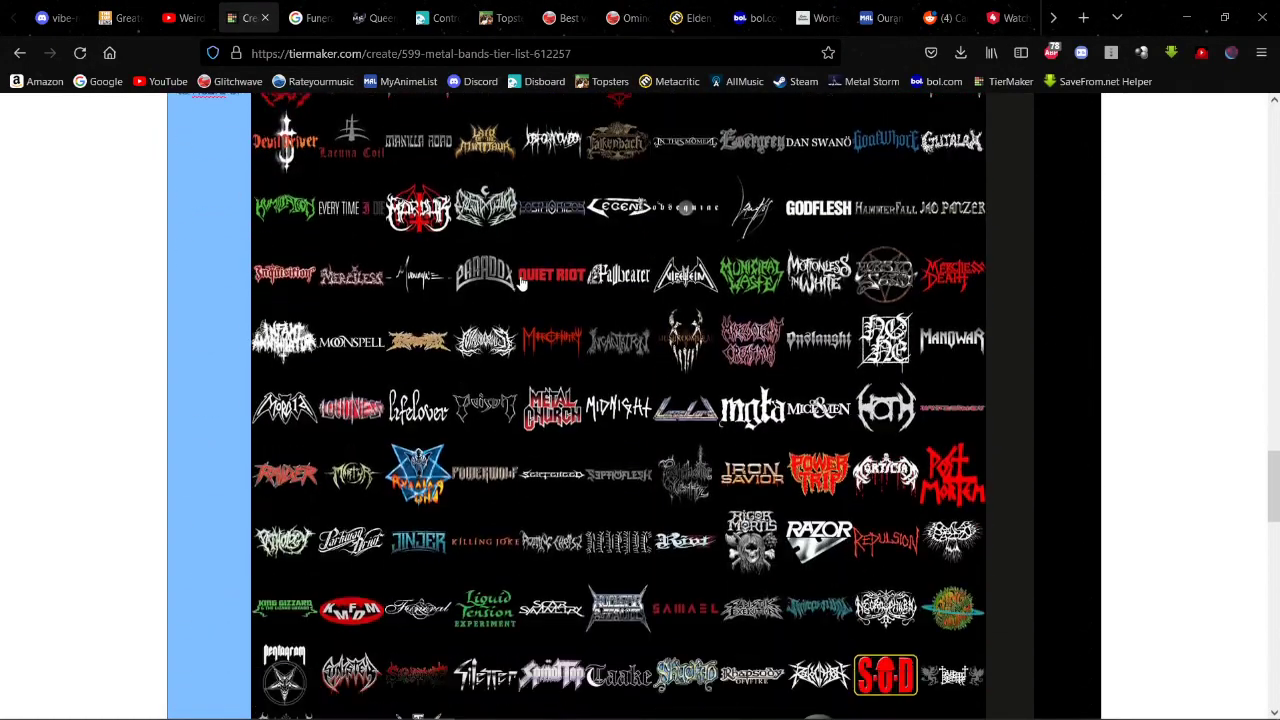
pyautogui.scroll(-3, 511, 266)
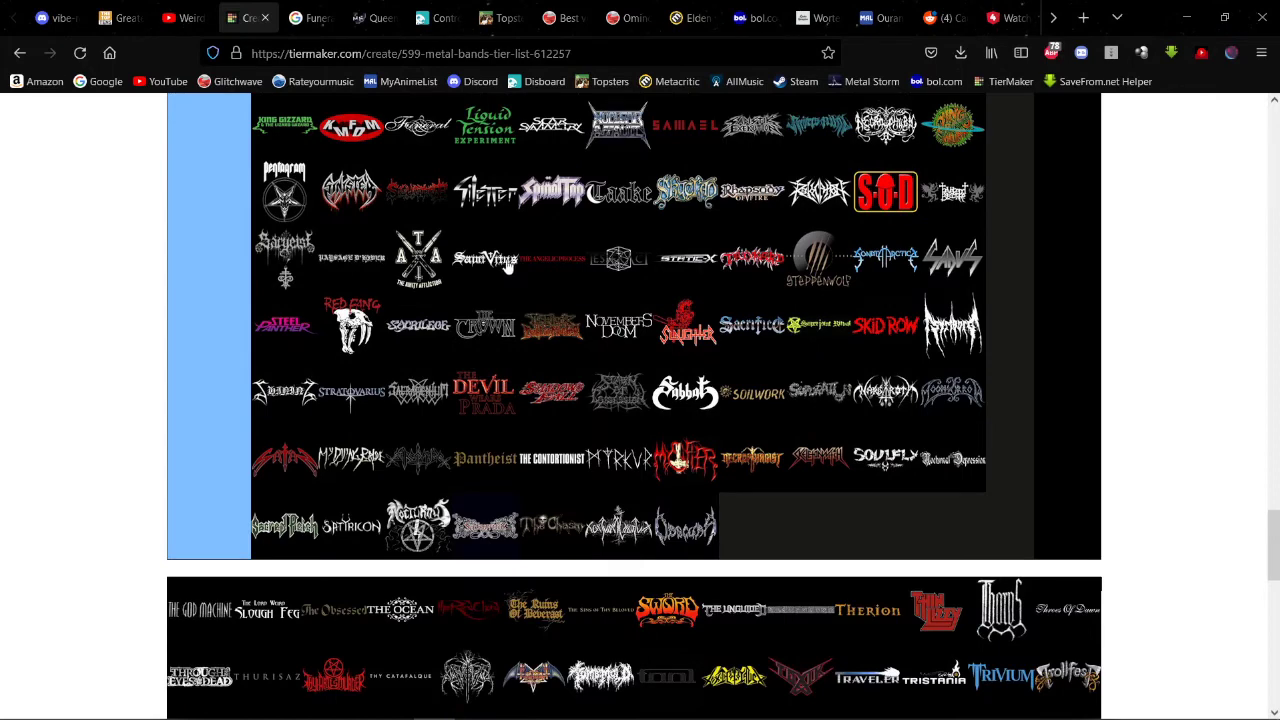
pyautogui.scroll(-3, 508, 265)
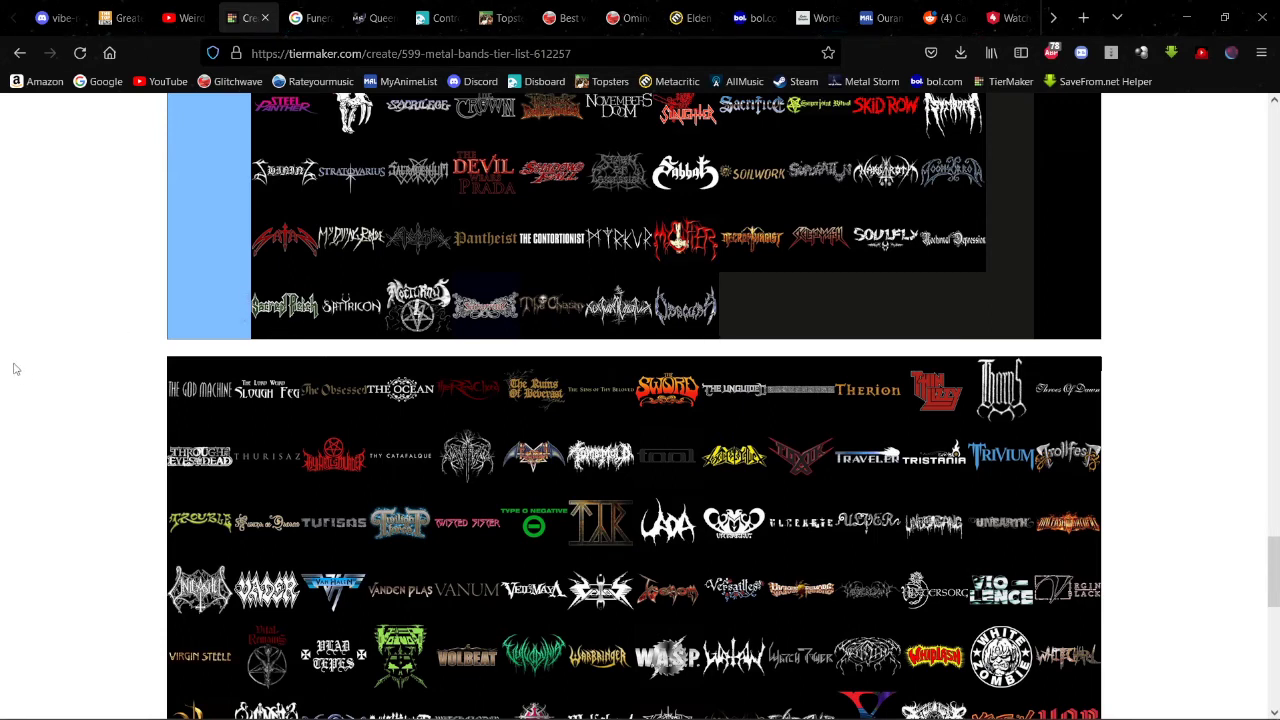
# Step: Place The God Machine, The Lord Weird Slough Feg, The Obsessed and The Ocean in the Never listened to/Heard of tier
pyautogui.moveTo(214, 406); pyautogui.dragTo(297, 270)
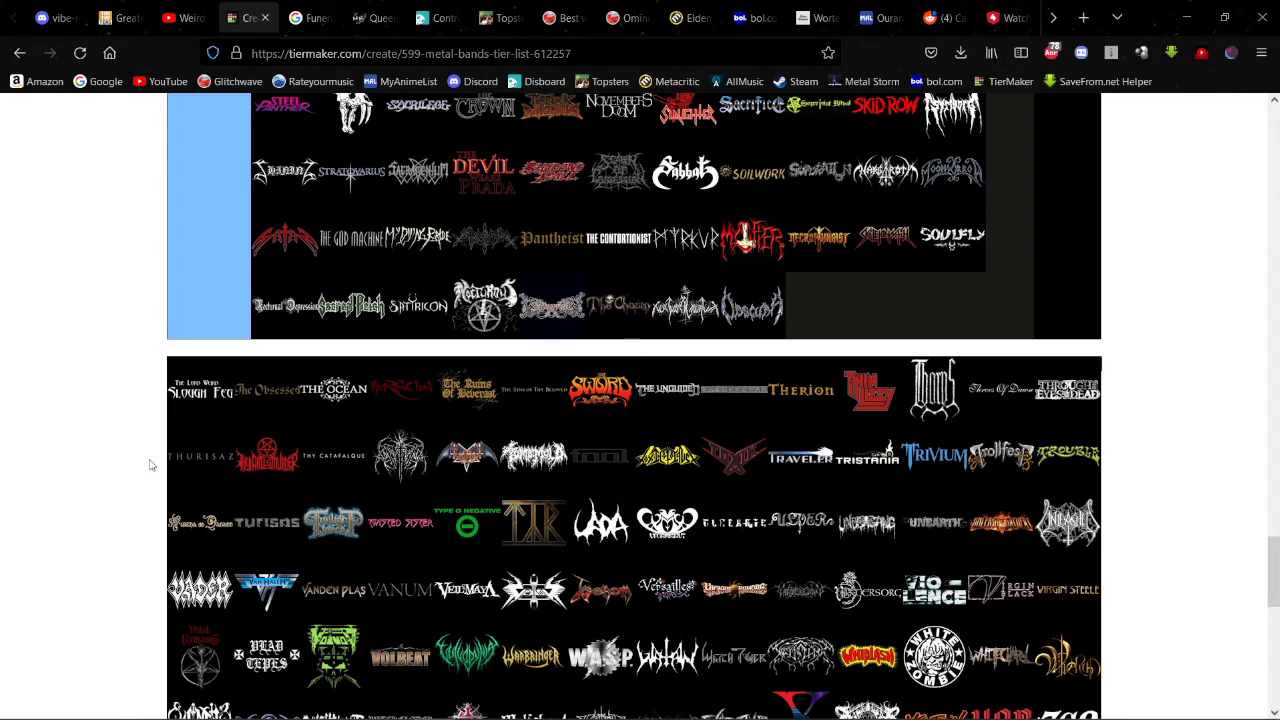
pyautogui.moveTo(199, 401); pyautogui.dragTo(330, 240)
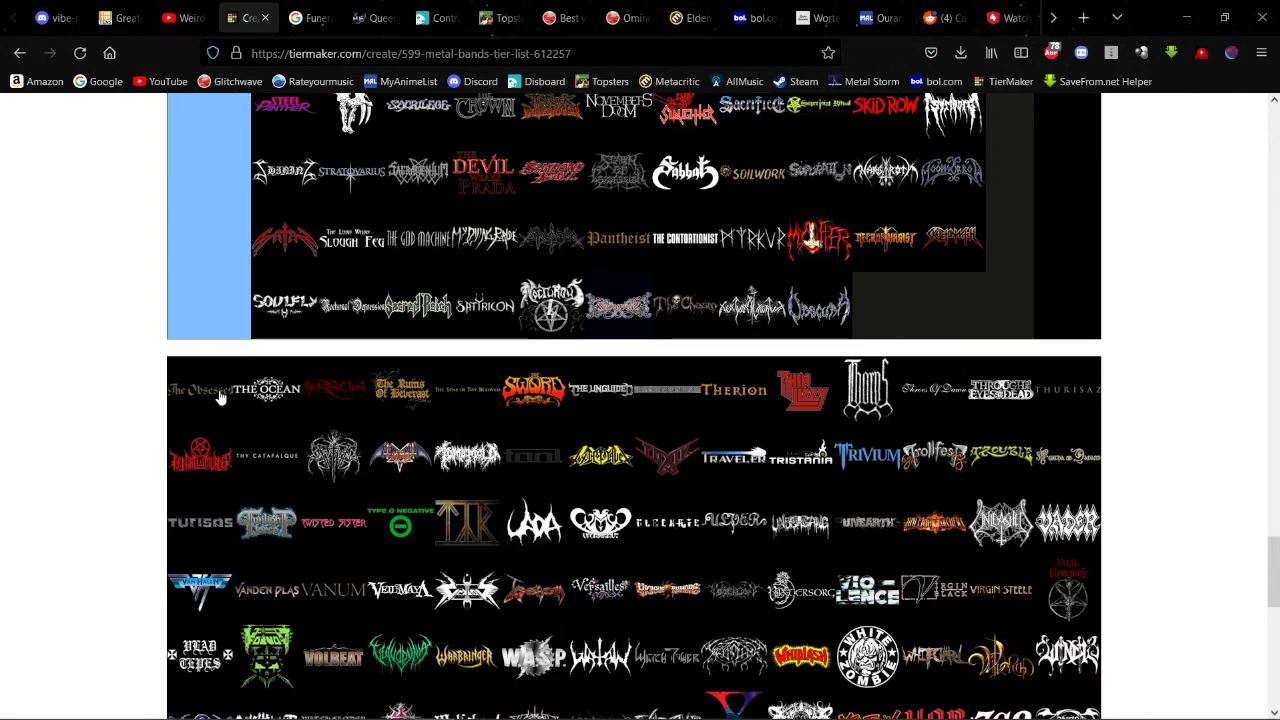
pyautogui.moveTo(220, 398); pyautogui.dragTo(330, 240)
pyautogui.moveTo(175, 400); pyautogui.dragTo(305, 238)
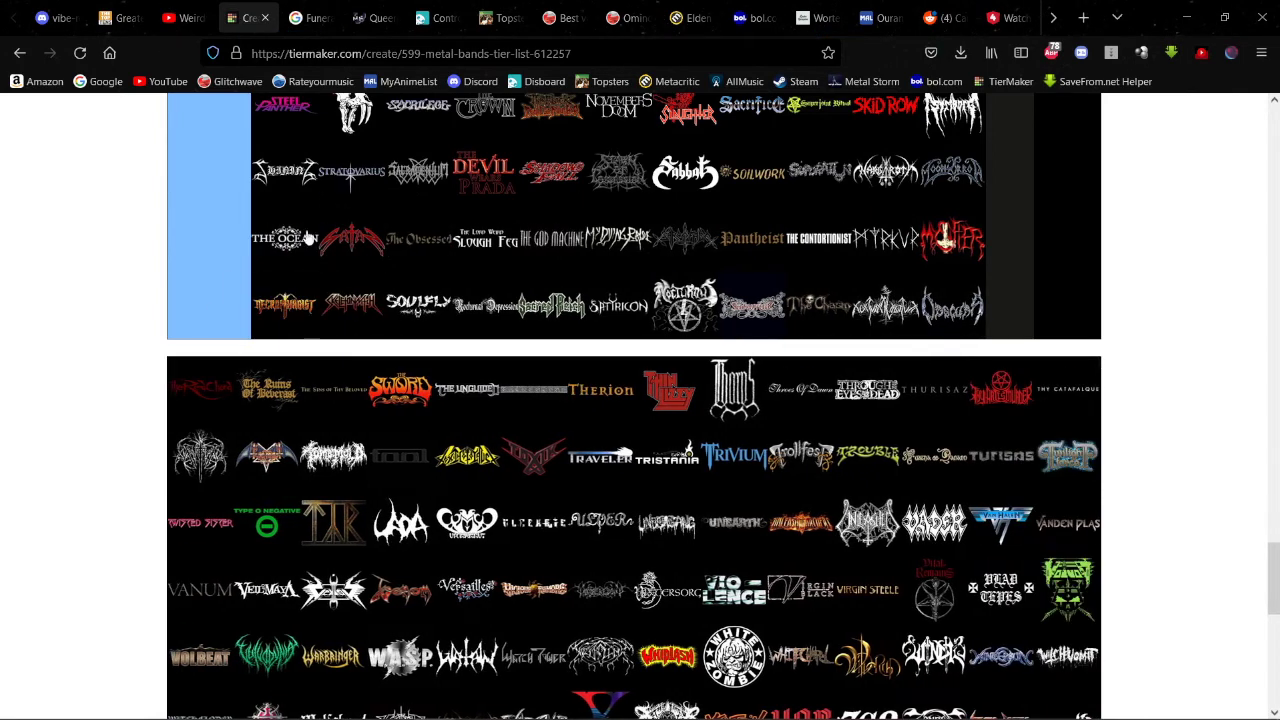
# Step: Place The Red Chord, The Ruins of Beverast, The Sins of Thy Beloved, The Sword, The Unguided and the next grey logo in Never listened to/Heard of
pyautogui.moveTo(197, 403); pyautogui.dragTo(340, 240)
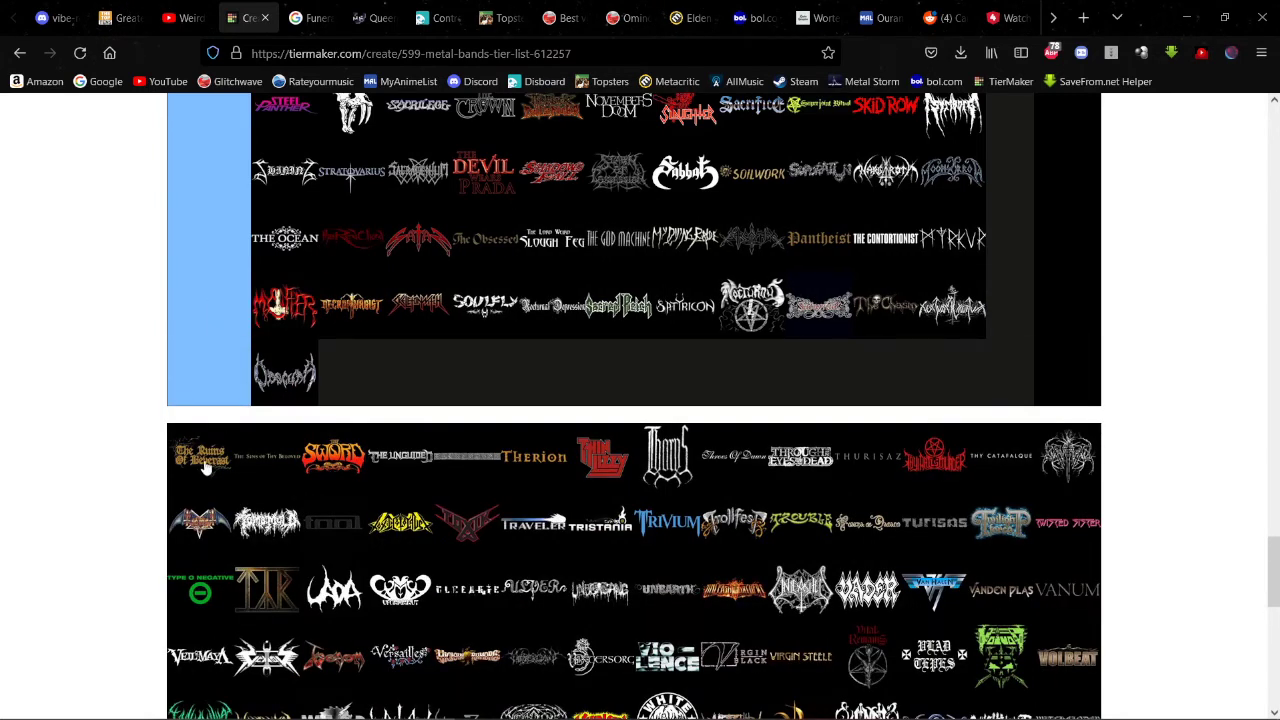
pyautogui.moveTo(203, 465); pyautogui.dragTo(466, 176)
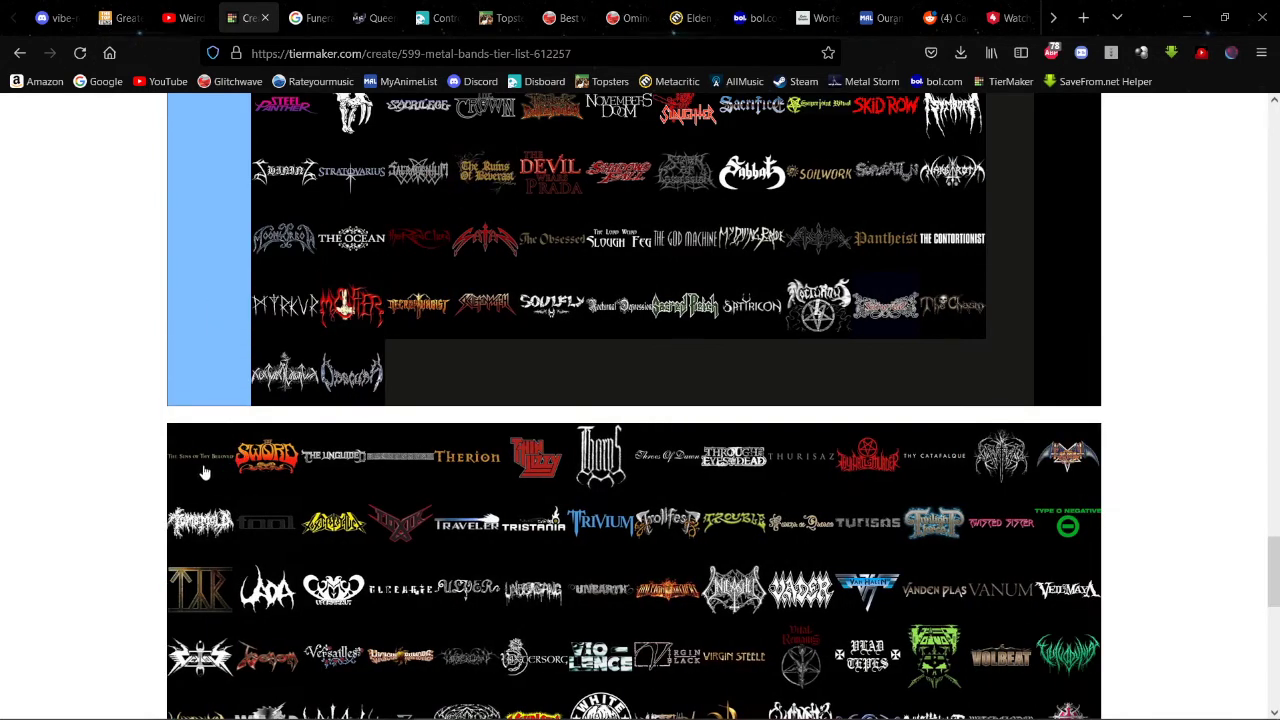
pyautogui.moveTo(203, 472); pyautogui.dragTo(418, 238)
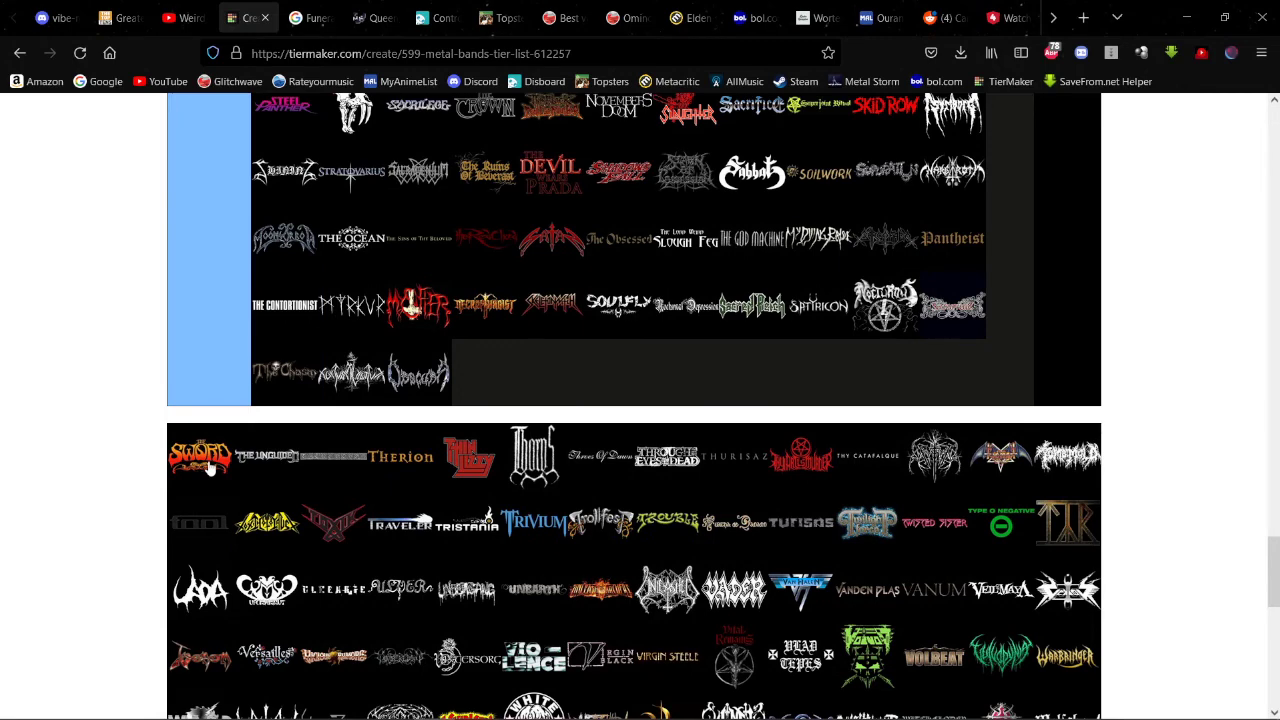
pyautogui.moveTo(210, 468); pyautogui.dragTo(415, 172)
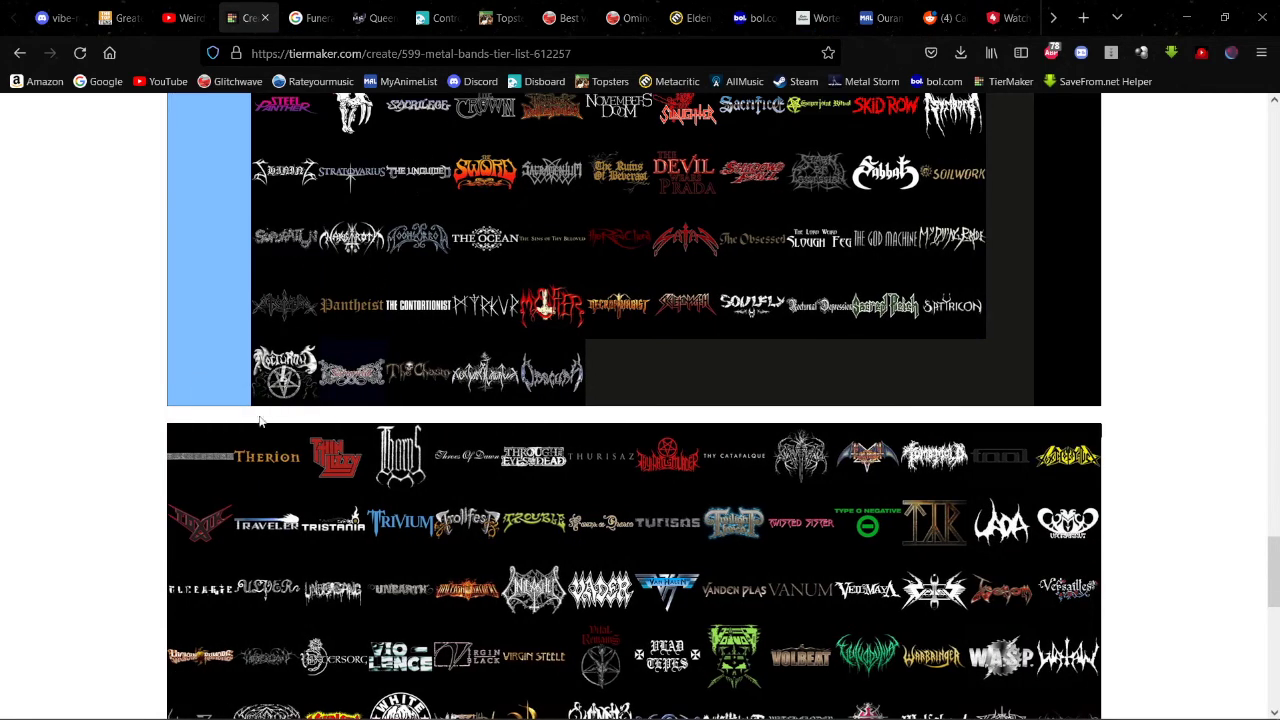
pyautogui.moveTo(214, 466); pyautogui.dragTo(418, 305)
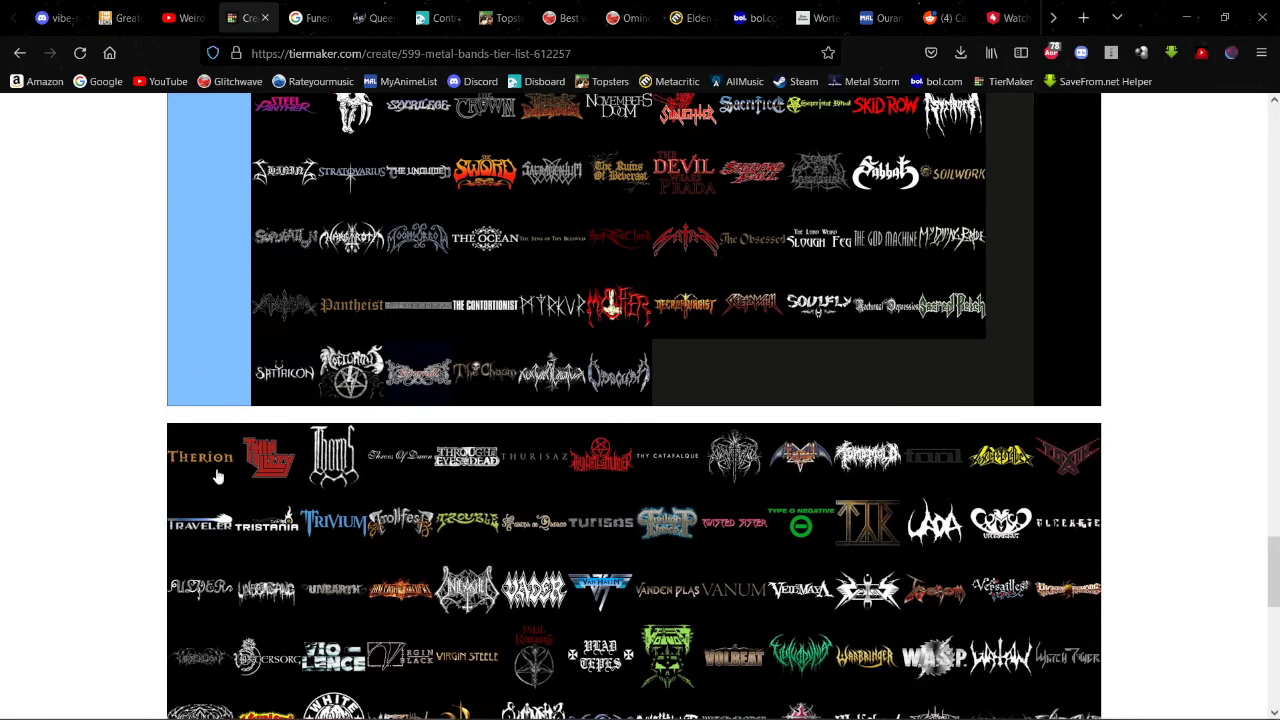
# Step: Place Therion after Testament at the end of Low-Tier
pyautogui.moveTo(213, 479); pyautogui.dragTo(410, 223)
pyautogui.scroll(8, 434, 277)
pyautogui.scroll(10, 420, 215)
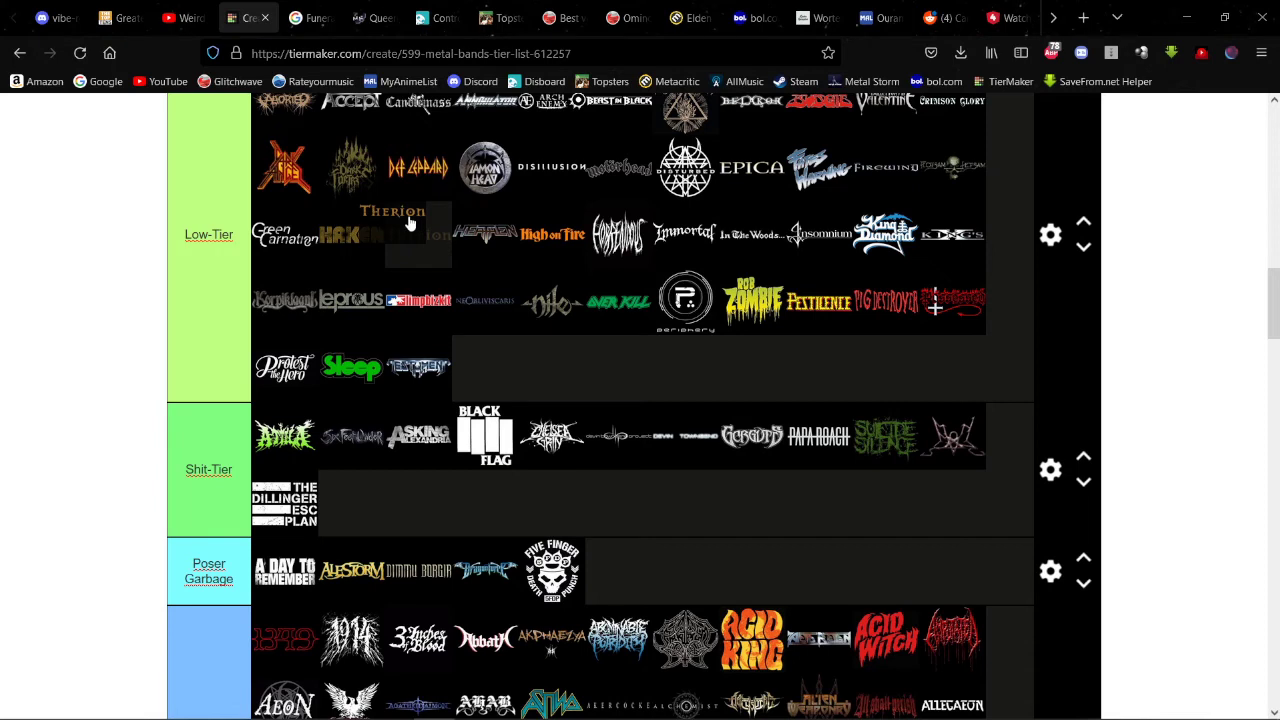
pyautogui.moveTo(410, 223); pyautogui.dragTo(566, 366)
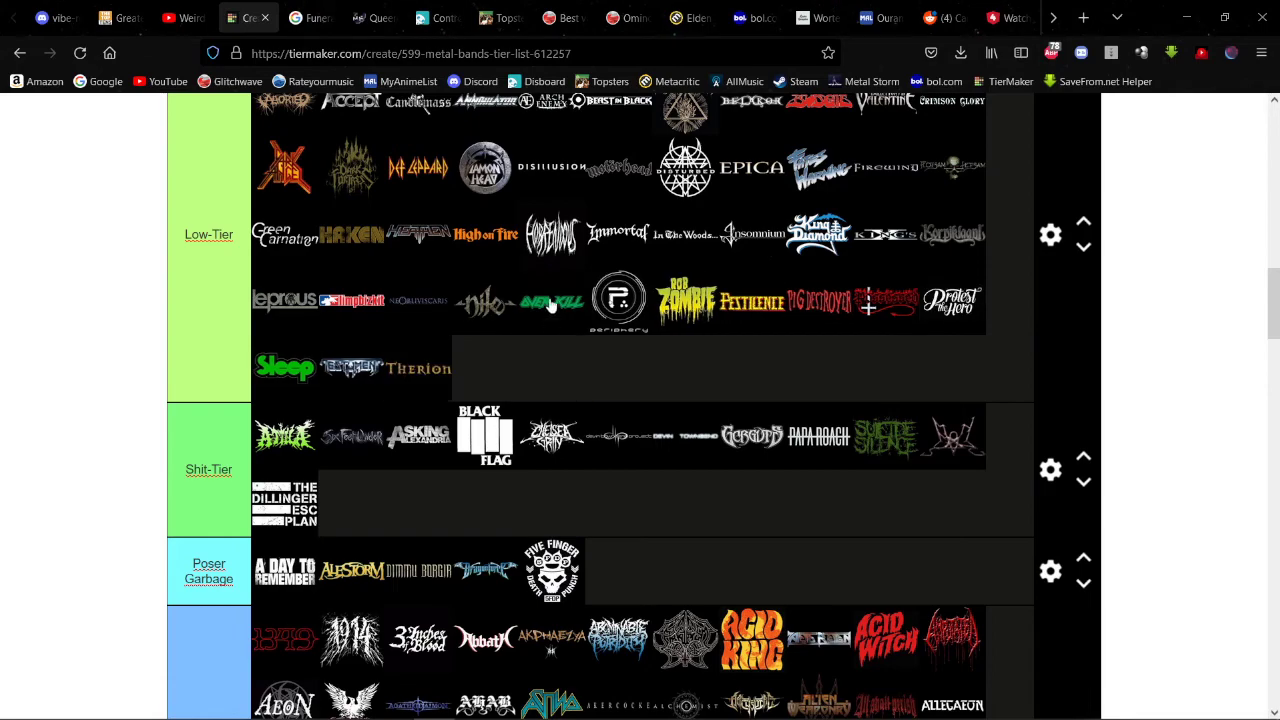
# Step: Place Thin Lizzy, Thorns and Throes of Dawn in the Never listened to/Heard of tier
pyautogui.scroll(-10, 517, 261)
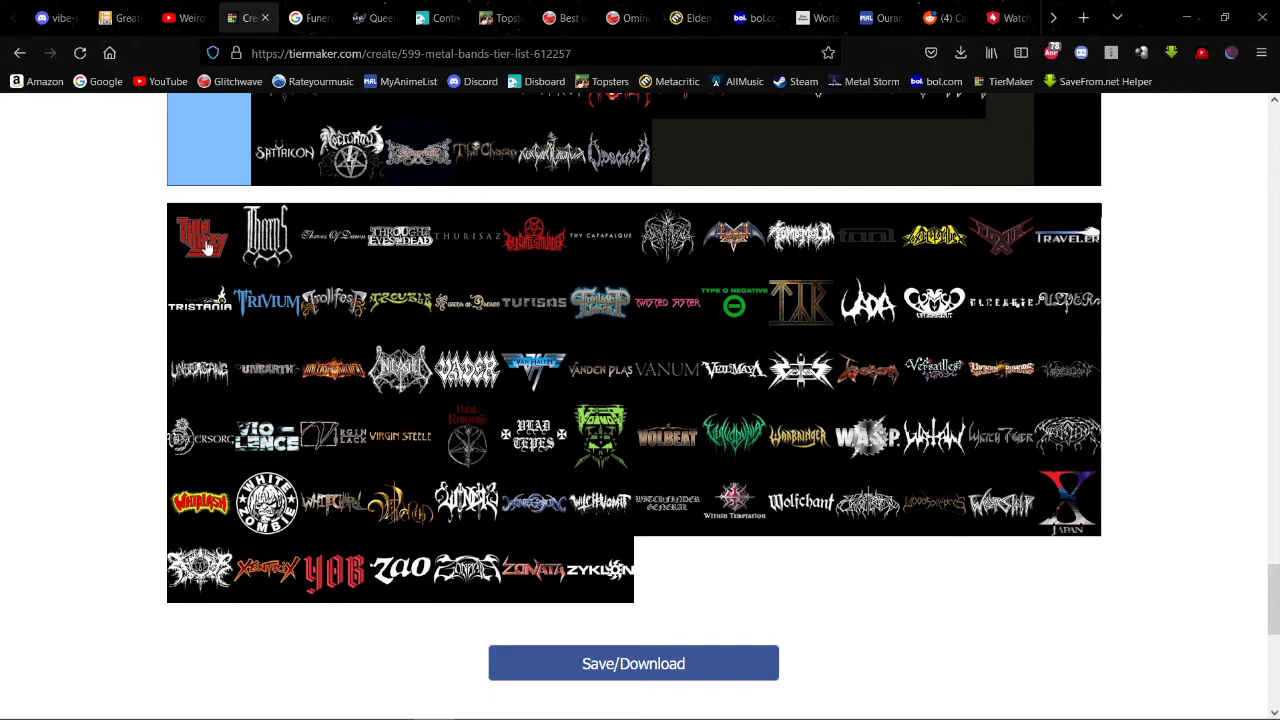
pyautogui.moveTo(205, 247); pyautogui.dragTo(565, 183)
pyautogui.scroll(5, 229, 208)
pyautogui.scroll(-5, 565, 183)
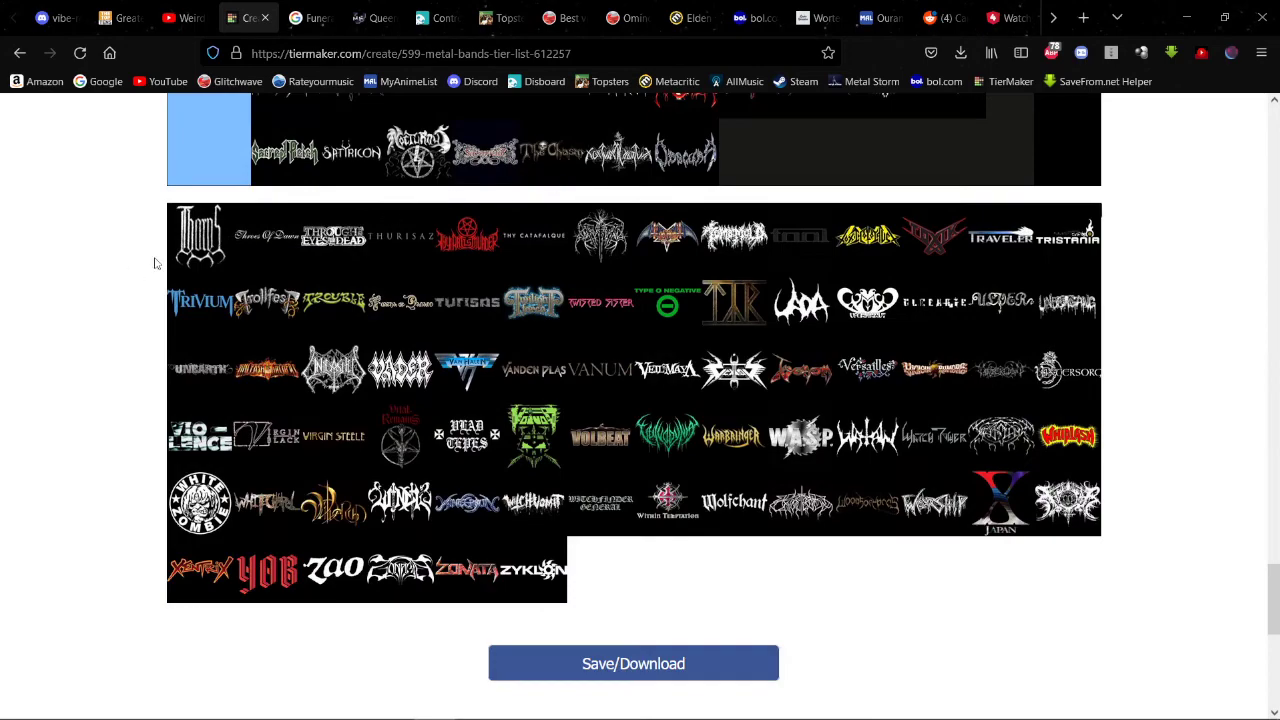
pyautogui.scroll(2, 154, 260)
pyautogui.scroll(-2, 170, 290)
pyautogui.moveTo(202, 247); pyautogui.dragTo(376, 112)
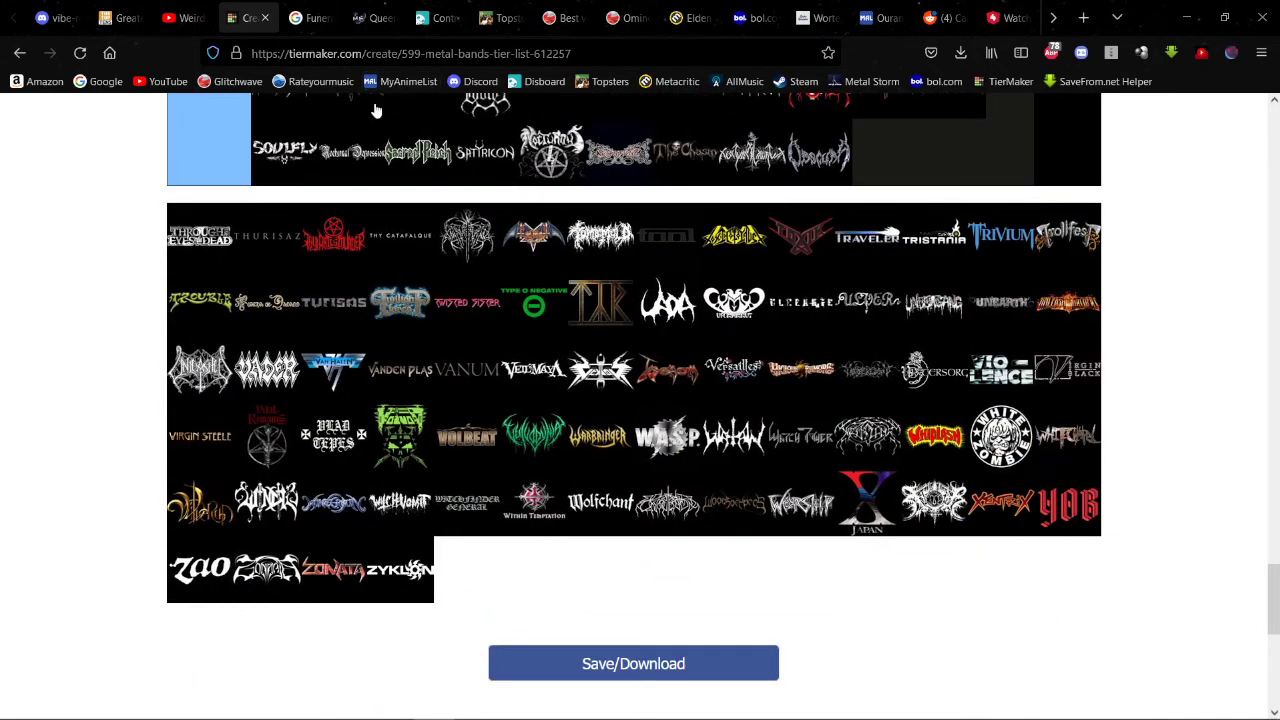
# Step: Place Through the Eyes of the Dead, Thurisaz, Thy Art Is Murder, Thy Catafalque and the logo following it in Never listened to/Heard of
pyautogui.moveTo(192, 267); pyautogui.dragTo(346, 150)
pyautogui.moveTo(220, 230); pyautogui.dragTo(270, 150)
pyautogui.moveTo(177, 286); pyautogui.dragTo(366, 123)
pyautogui.moveTo(215, 312); pyautogui.dragTo(418, 150)
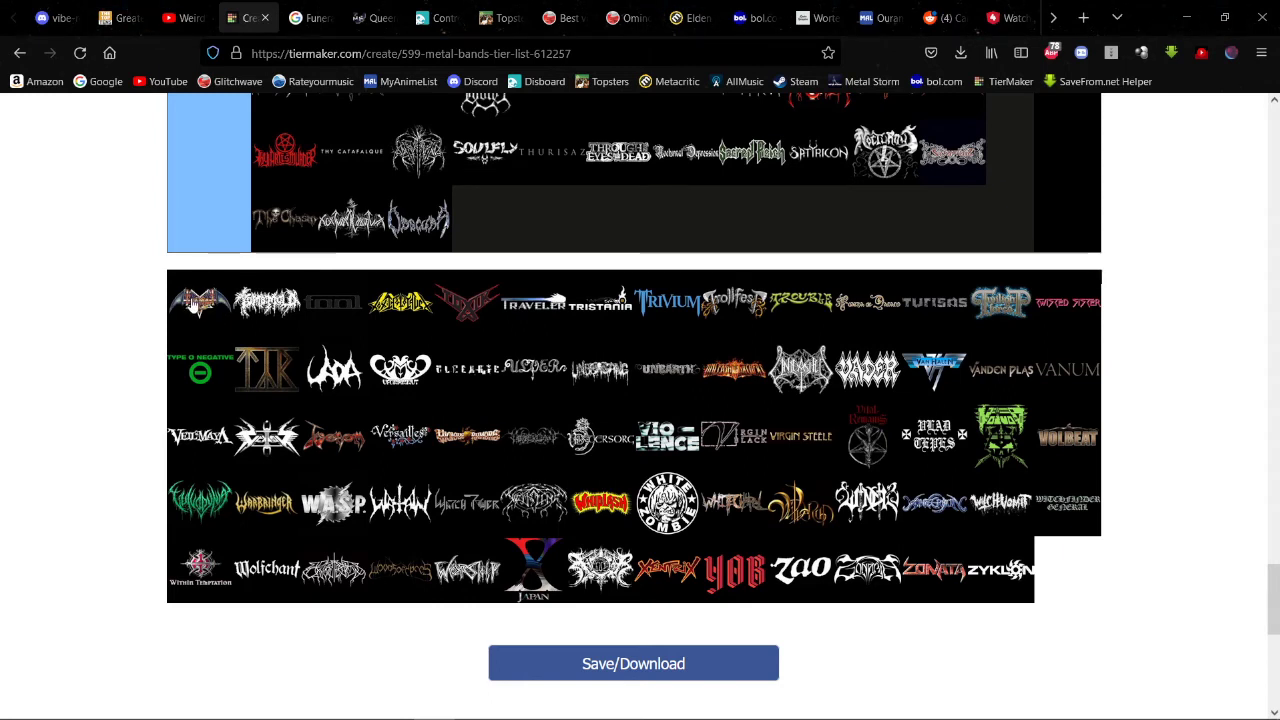
# Step: Place the winged Tiamat logo in one of the tiers above Never listened to/Heard of
pyautogui.moveTo(191, 301); pyautogui.dragTo(668, 426)
pyautogui.scroll(15, 278, 272)
pyautogui.scroll(5, 272, 290)
pyautogui.scroll(-15, 688, 337)
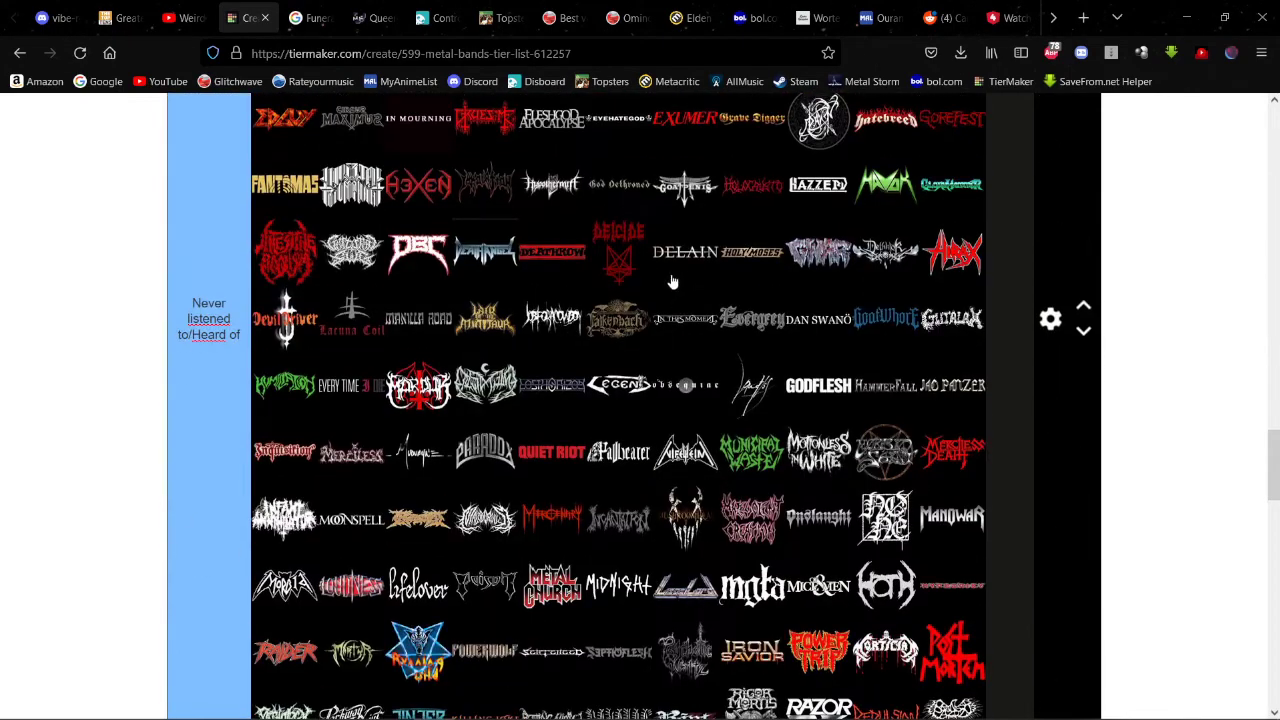
# Step: Place Tomb Mold before Soulfly in Never listened to/Heard of and bring up the Queensrÿche album page on Metal Storm
pyautogui.scroll(-10, 673, 283)
pyautogui.scroll(2, 509, 323)
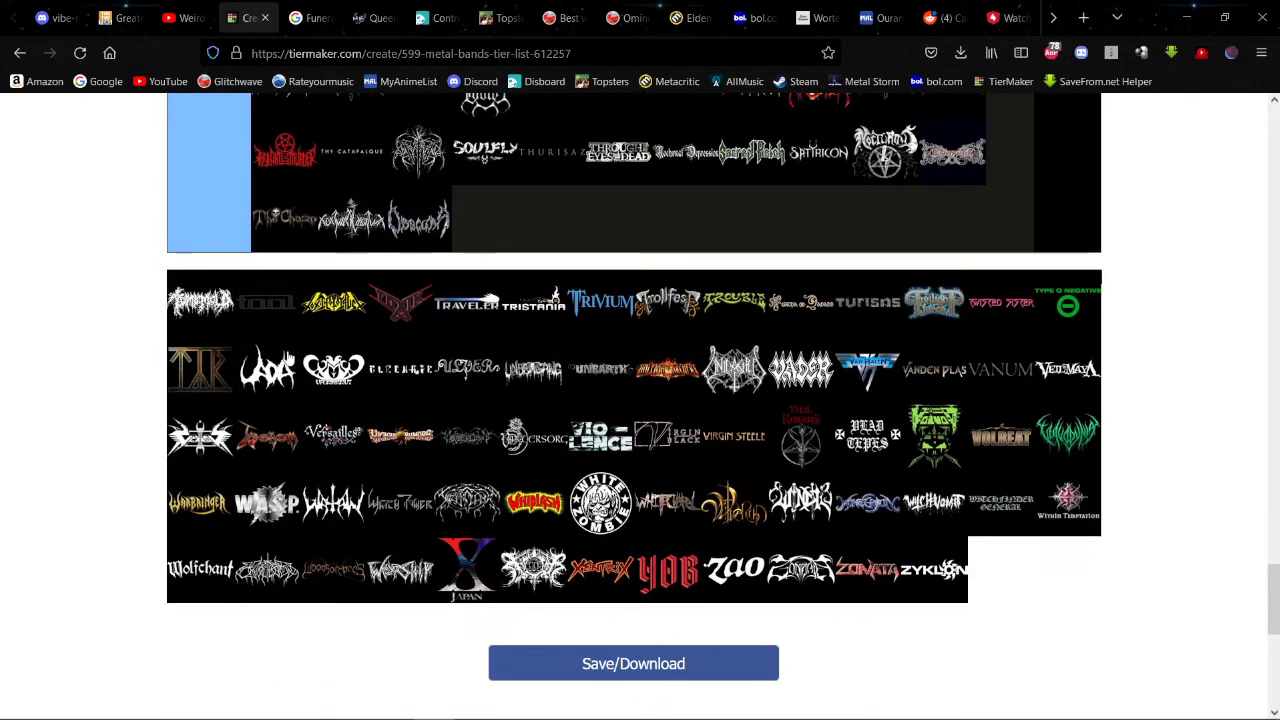
pyautogui.moveTo(203, 303); pyautogui.dragTo(408, 180)
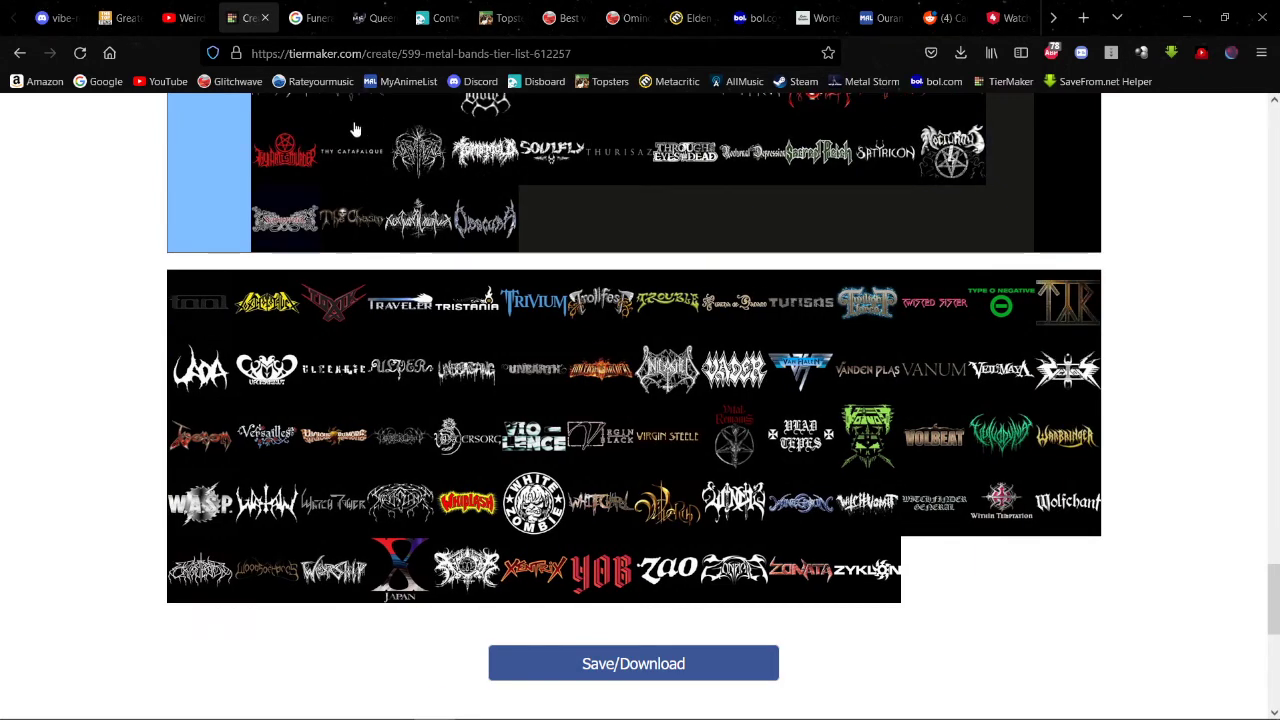
pyautogui.click(366, 18)
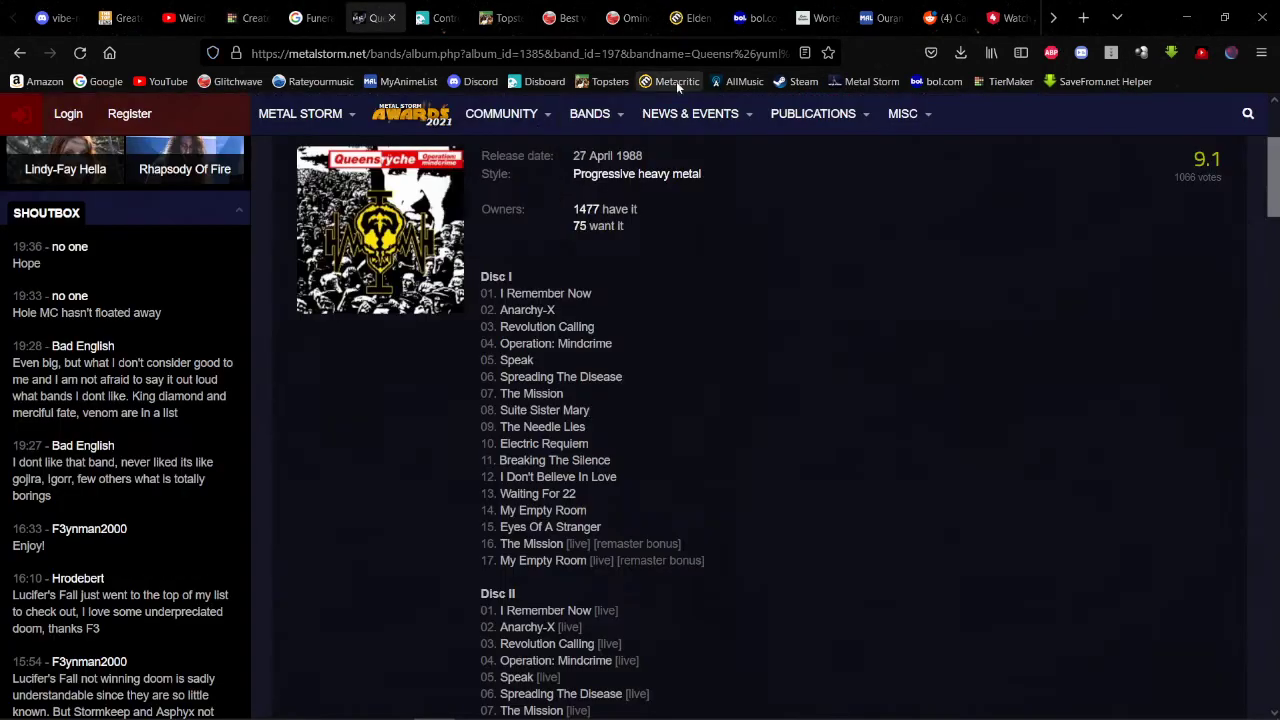
# Step: Browse Metal Storm's featured bands list and open the Tool band page
pyautogui.moveTo(582, 117)
pyautogui.click(582, 152)
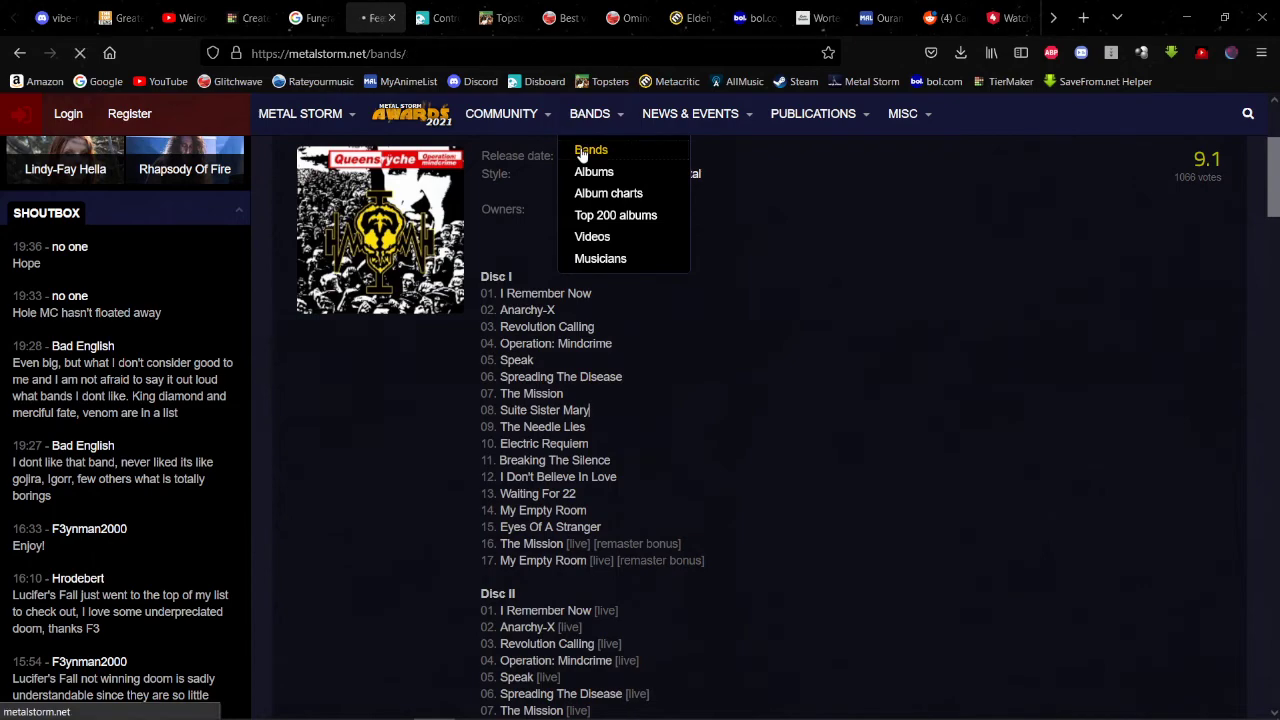
pyautogui.scroll(-5, 580, 150)
pyautogui.scroll(5, 580, 150)
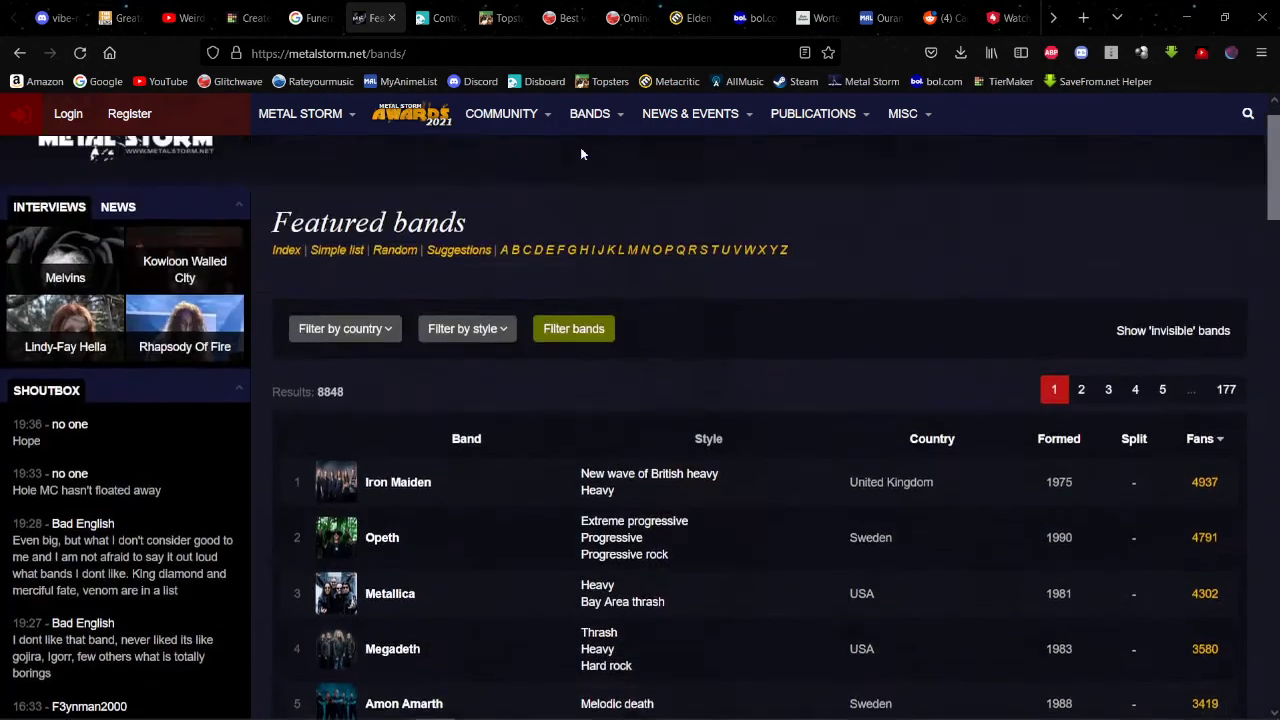
pyautogui.scroll(1, 580, 152)
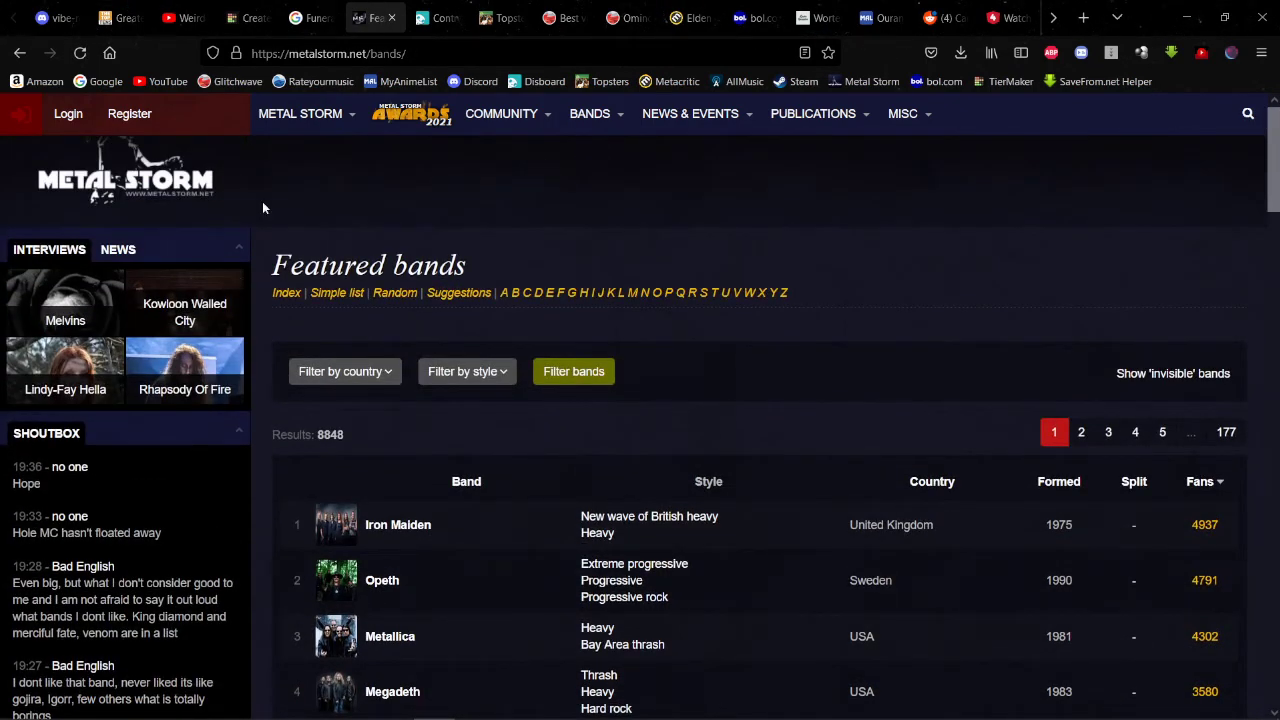
pyautogui.scroll(-4, 697, 251)
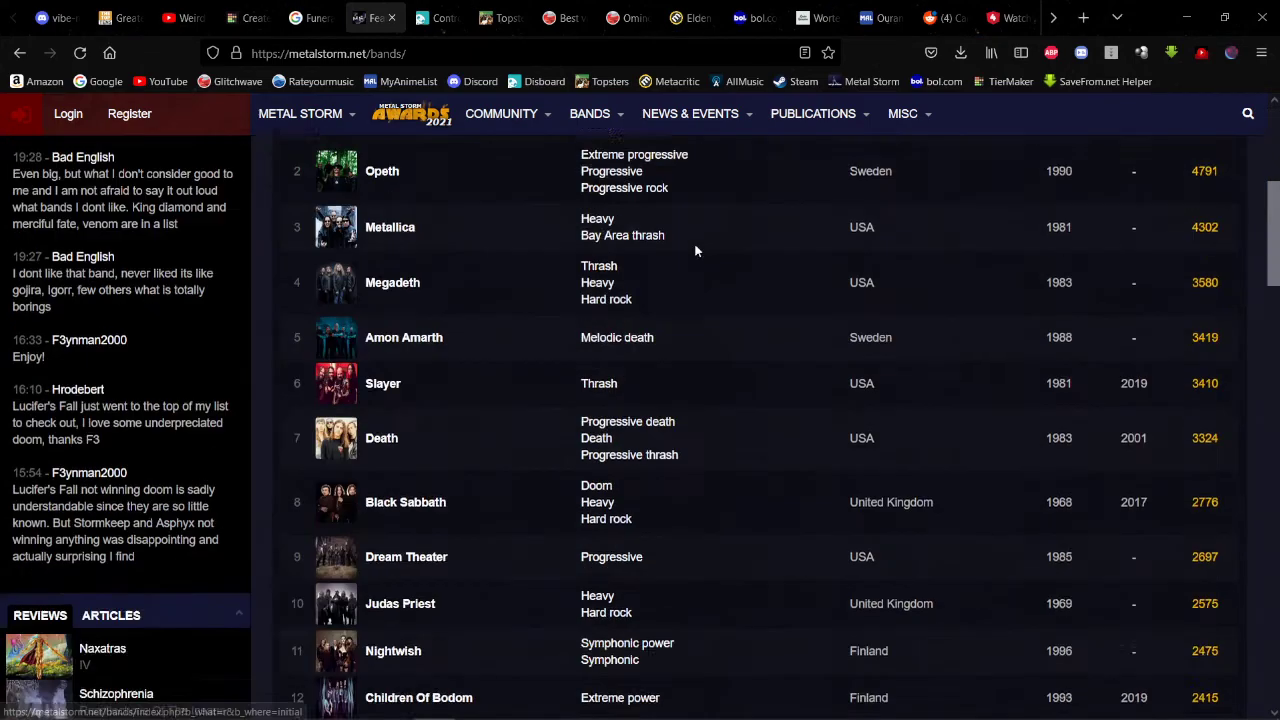
pyautogui.scroll(-3, 692, 230)
pyautogui.scroll(-1, 688, 215)
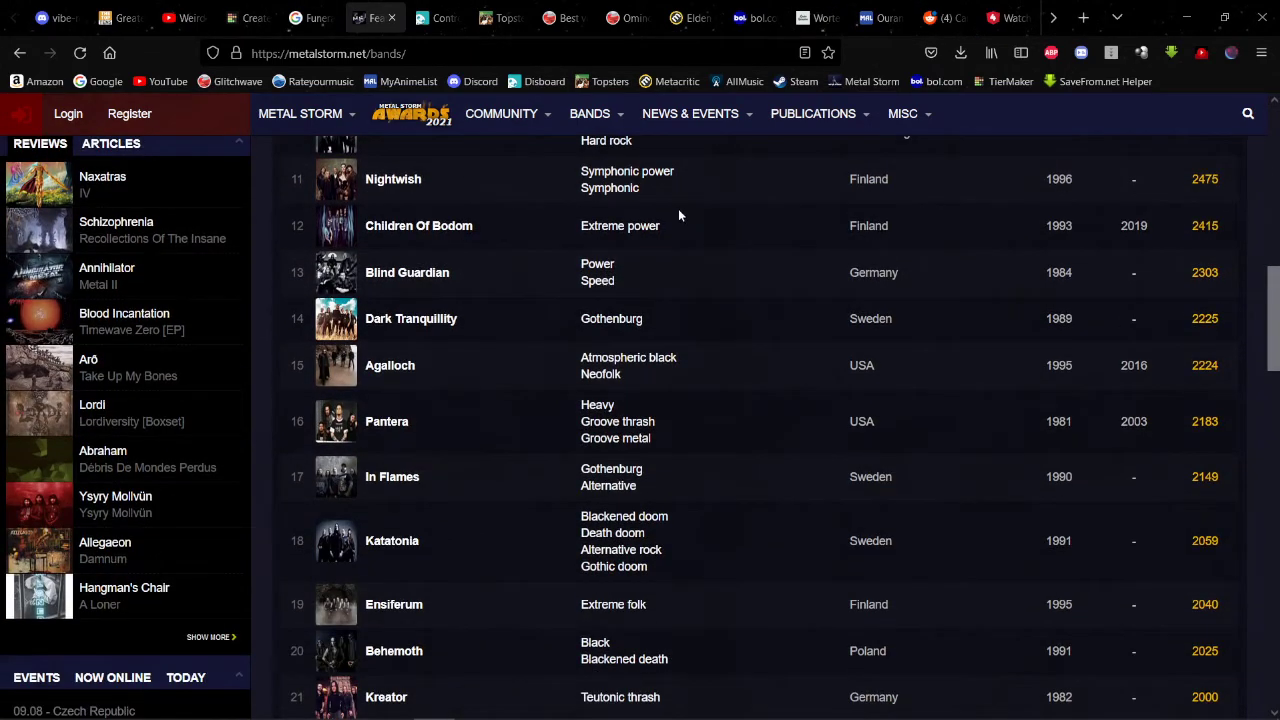
pyautogui.scroll(-2, 677, 212)
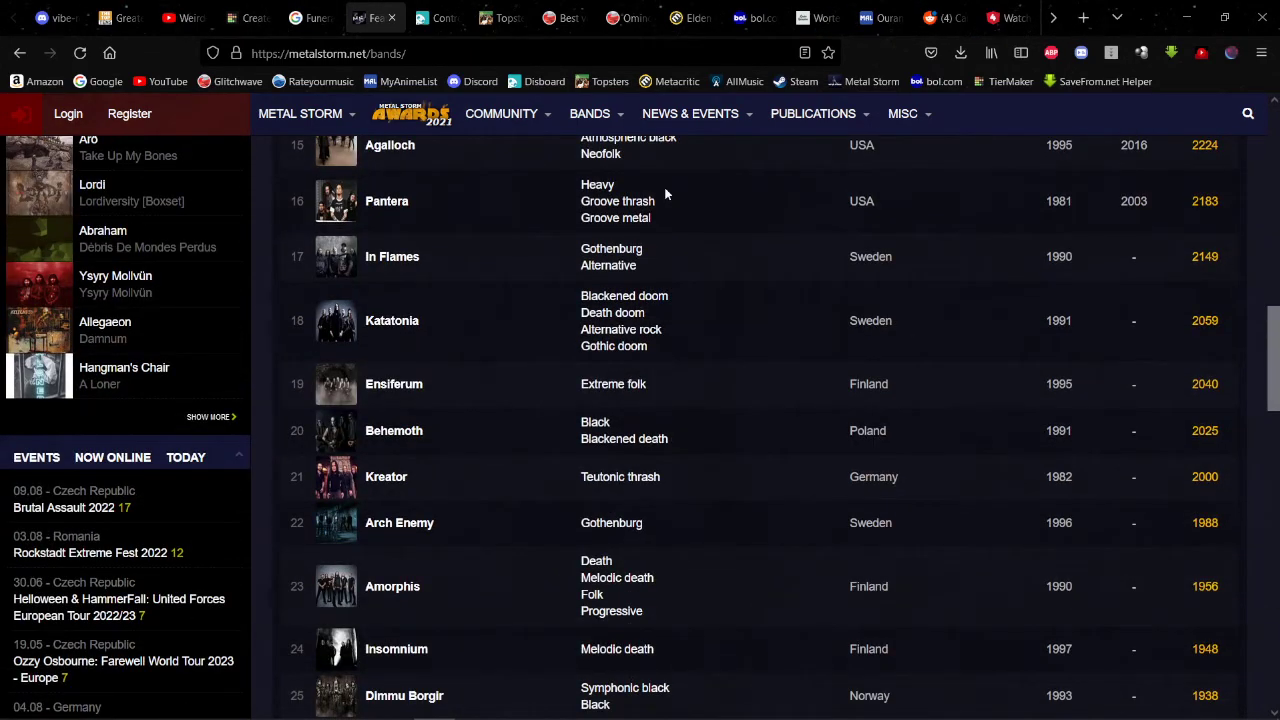
pyautogui.scroll(-4, 664, 193)
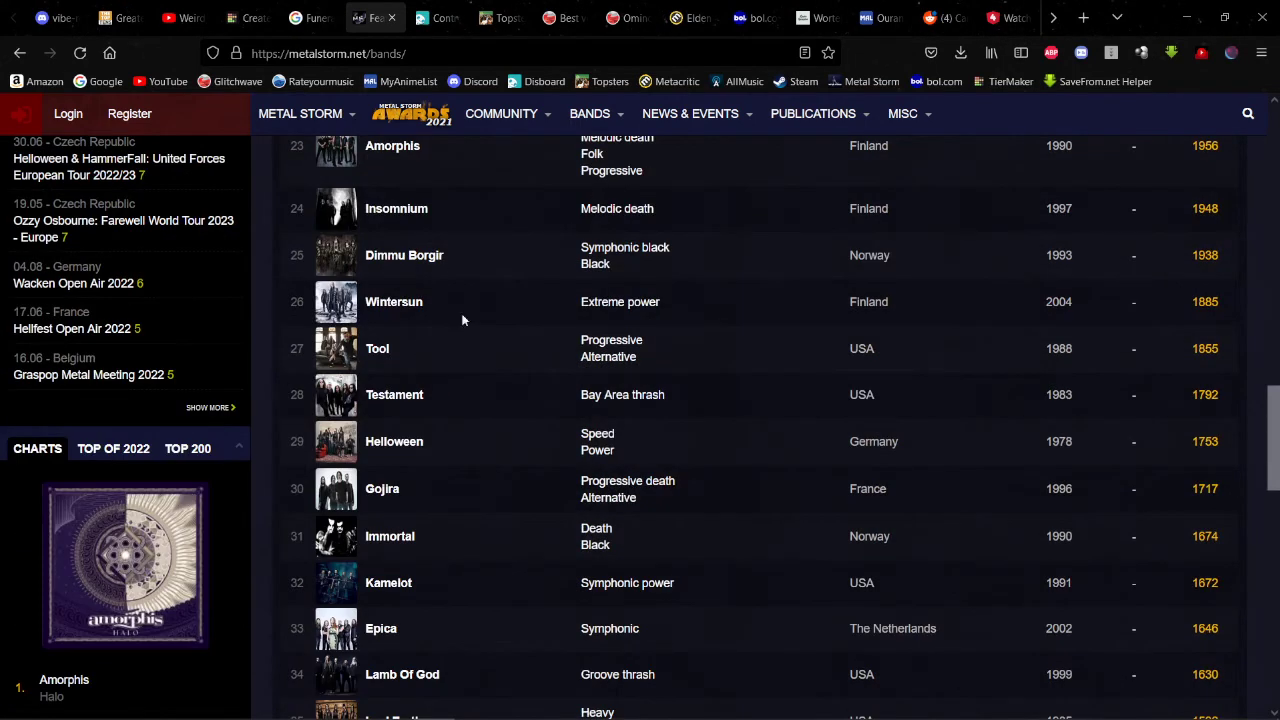
pyautogui.click(377, 349)
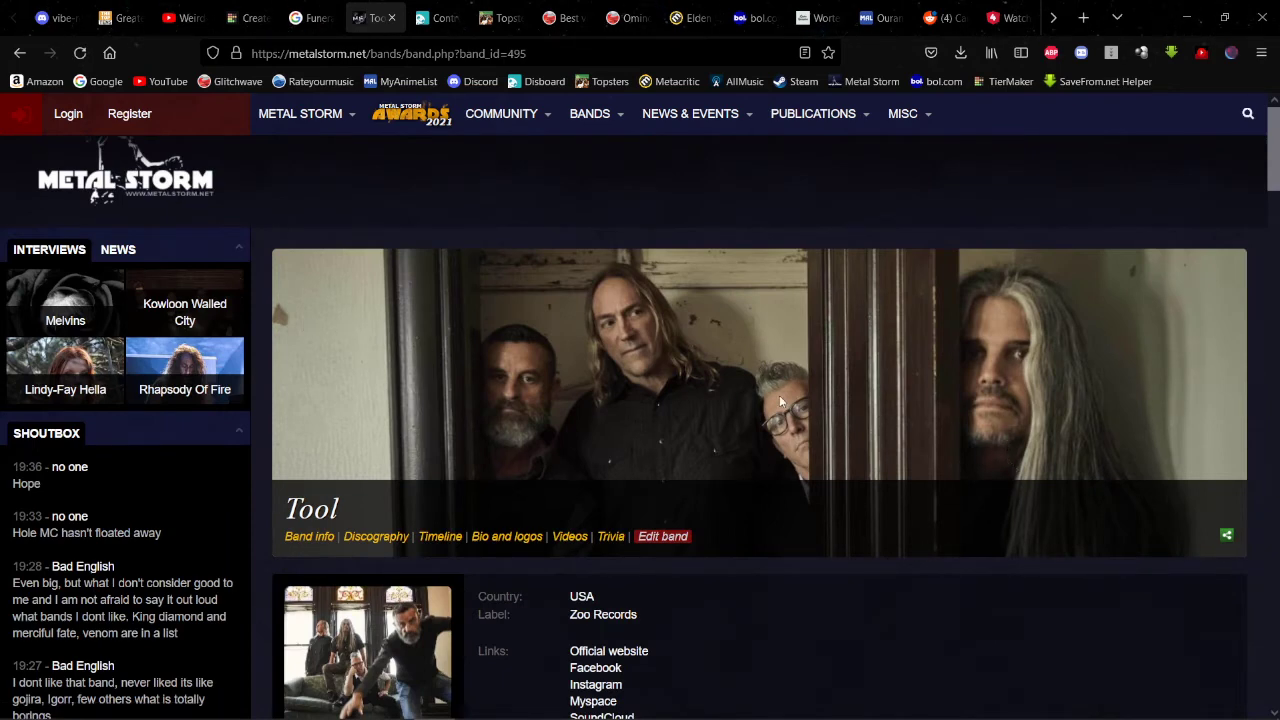
# Step: Examine Tool's discography ratings and the Lateralus album page, returning to the band page
pyautogui.scroll(-2, 1030, 387)
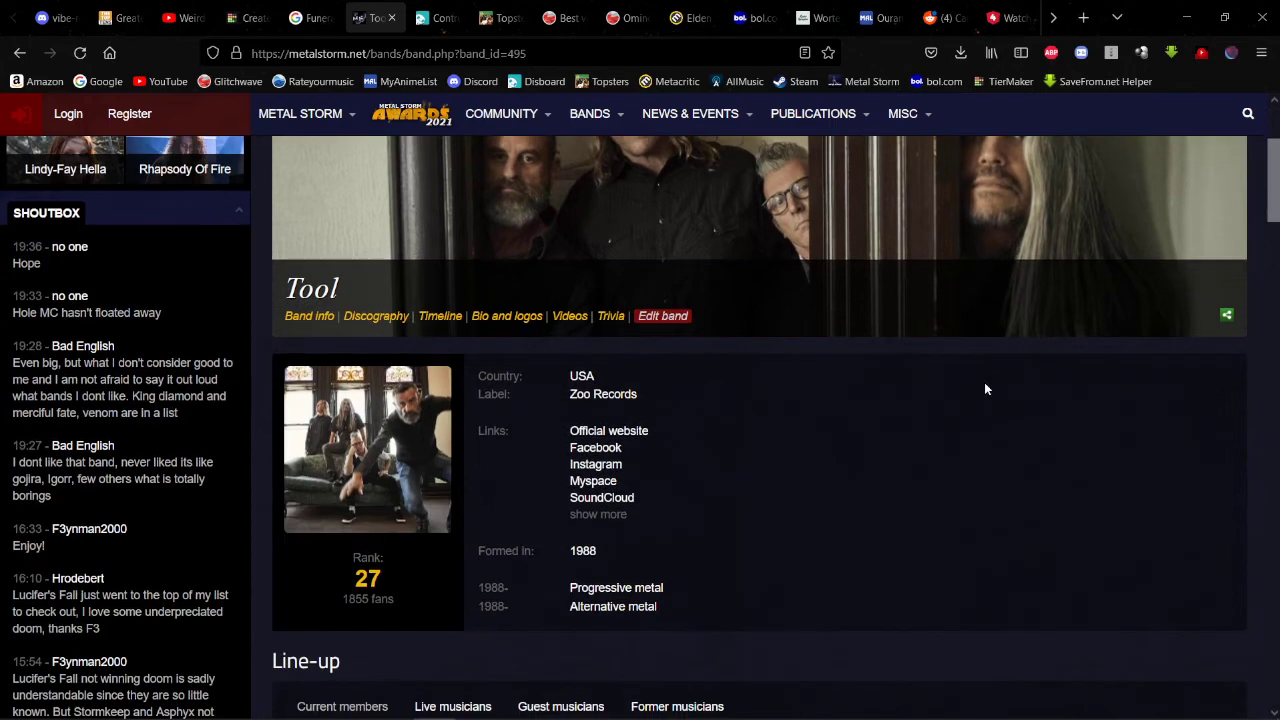
pyautogui.scroll(-4, 986, 388)
pyautogui.scroll(-2, 984, 388)
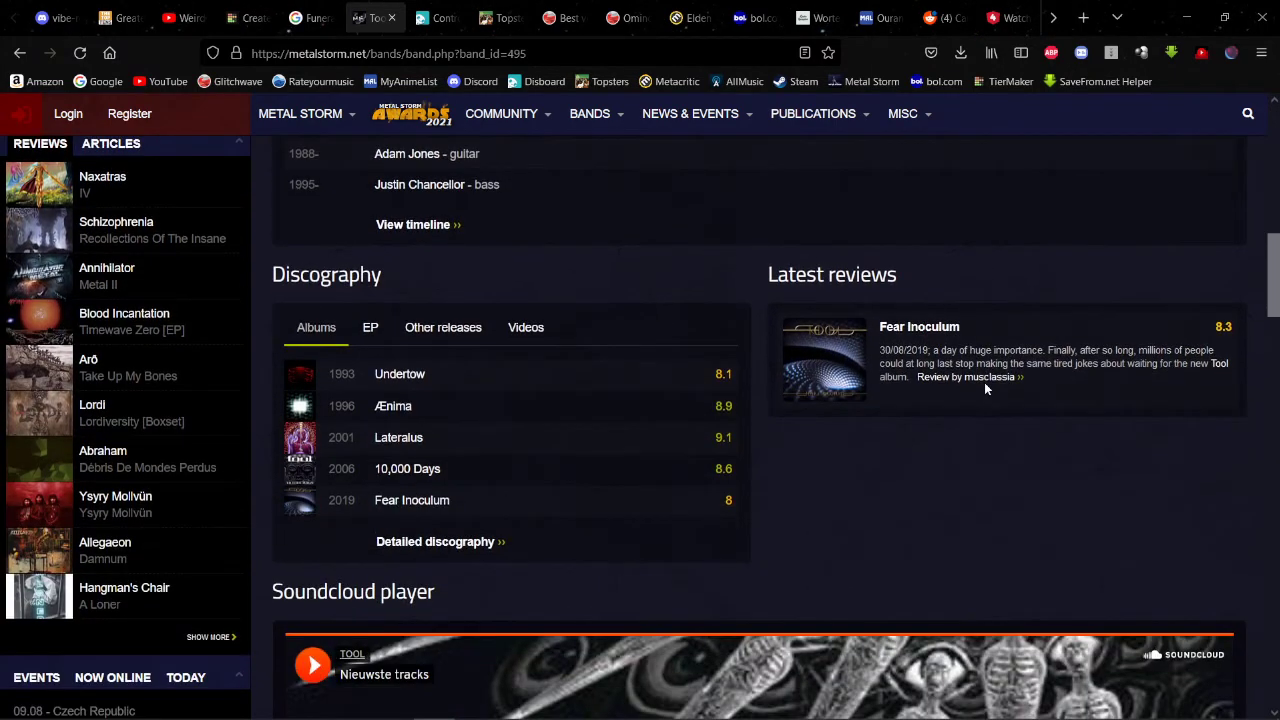
pyautogui.scroll(-2, 984, 388)
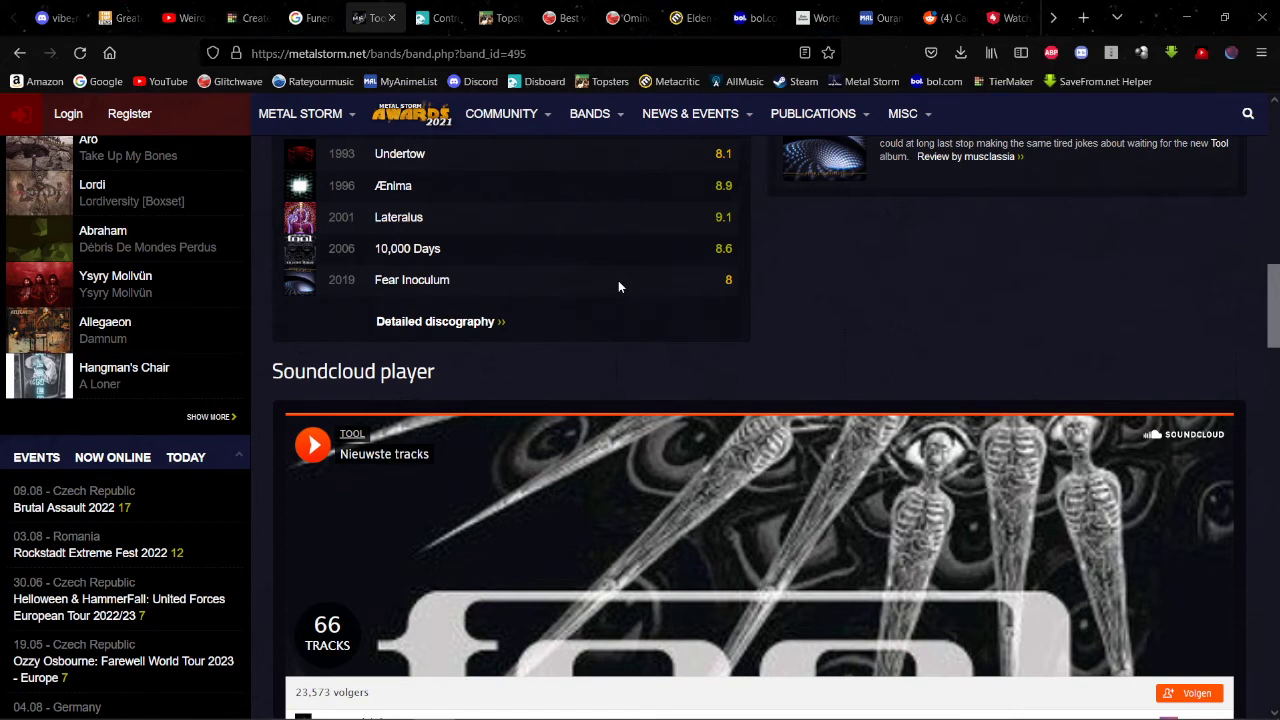
pyautogui.click(396, 220)
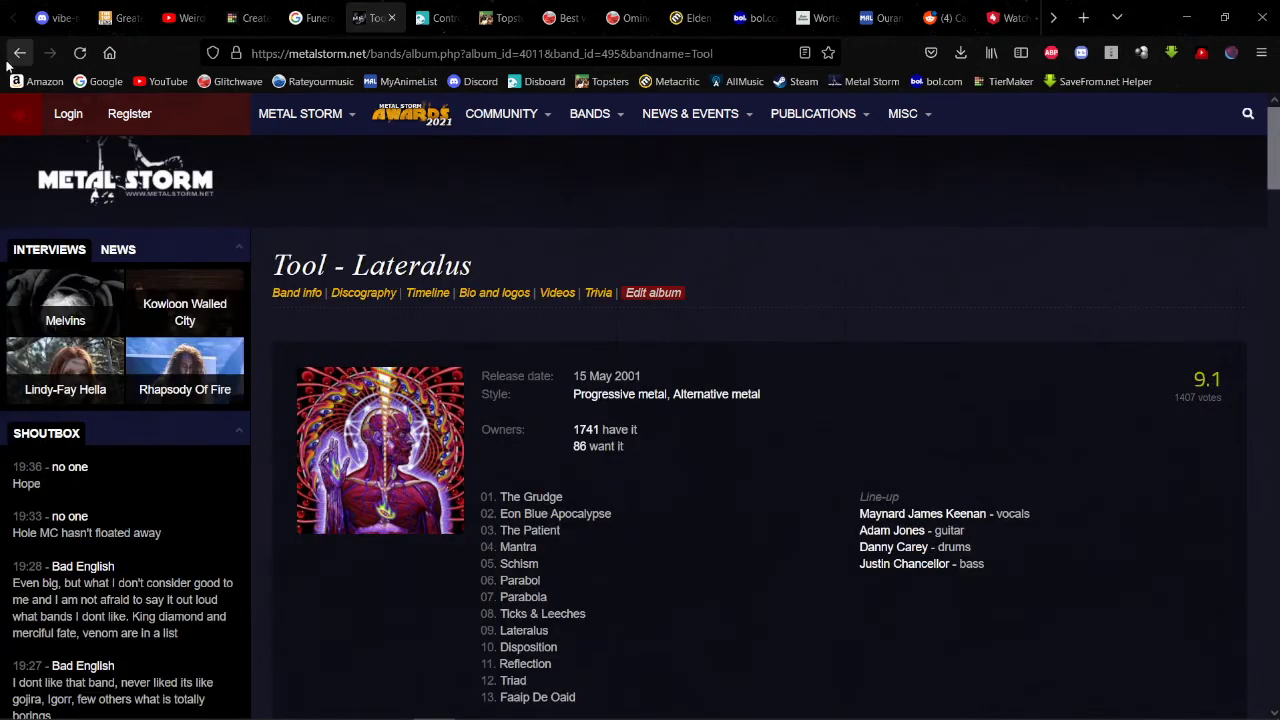
pyautogui.click(20, 52)
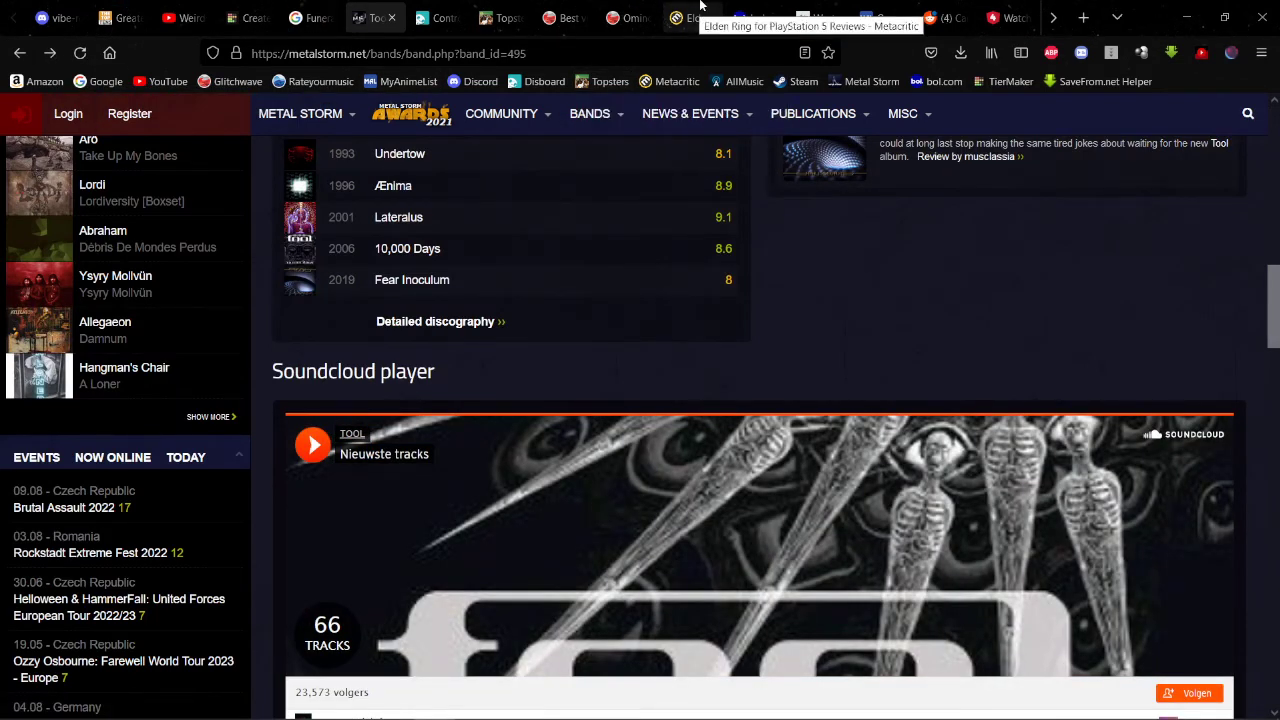
# Step: Check the 10,000 Days album page, return to Tool's band page and look over its album list
pyautogui.moveTo(700, 113)
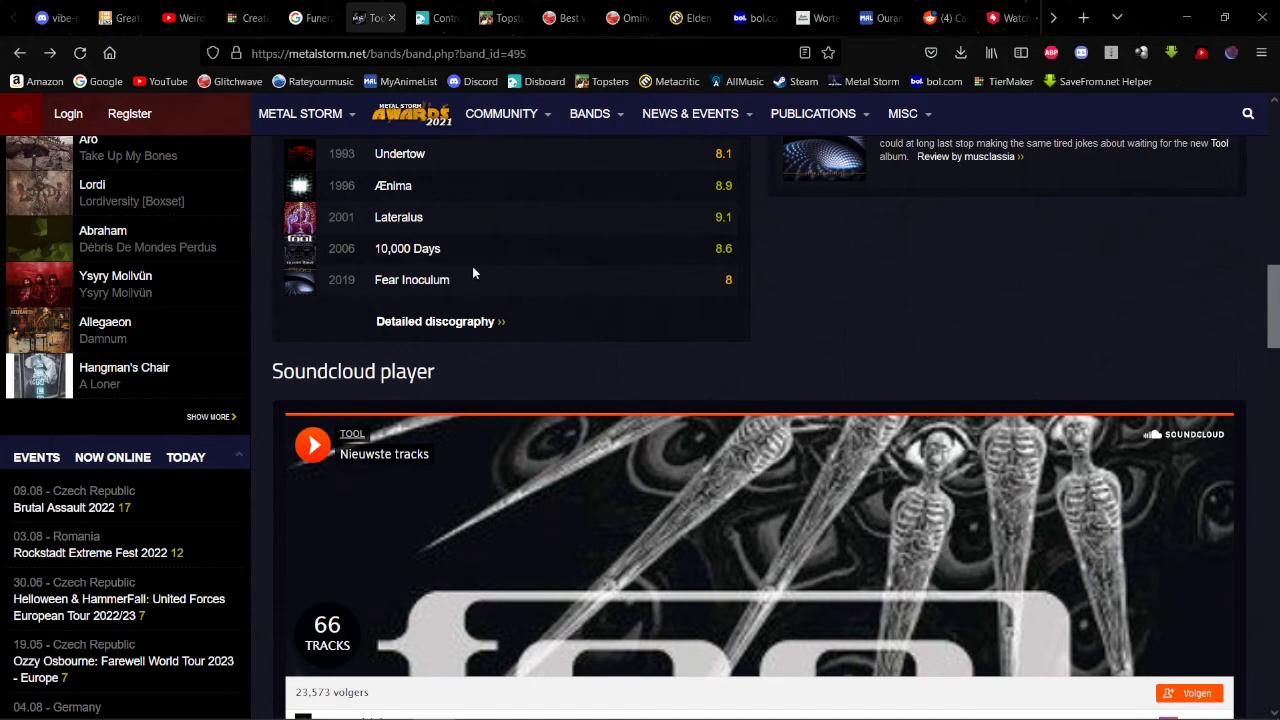
pyautogui.click(405, 253)
pyautogui.scroll(-2, 628, 313)
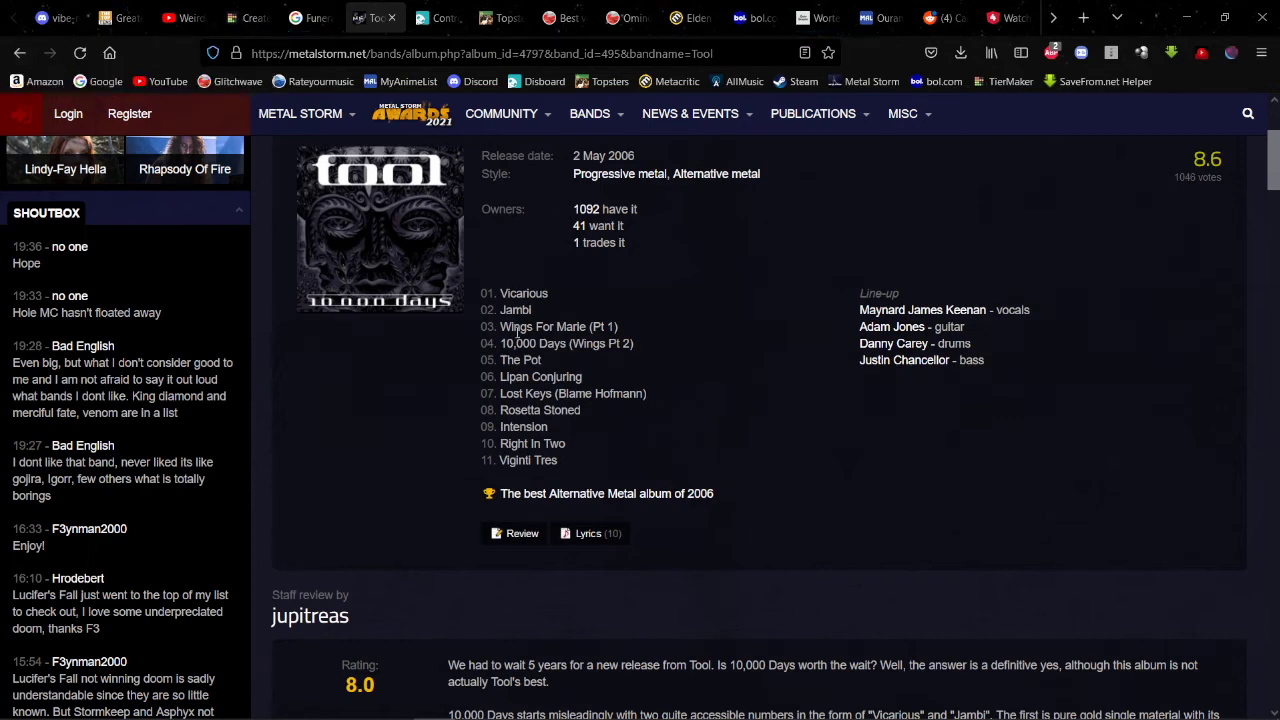
pyautogui.click(20, 55)
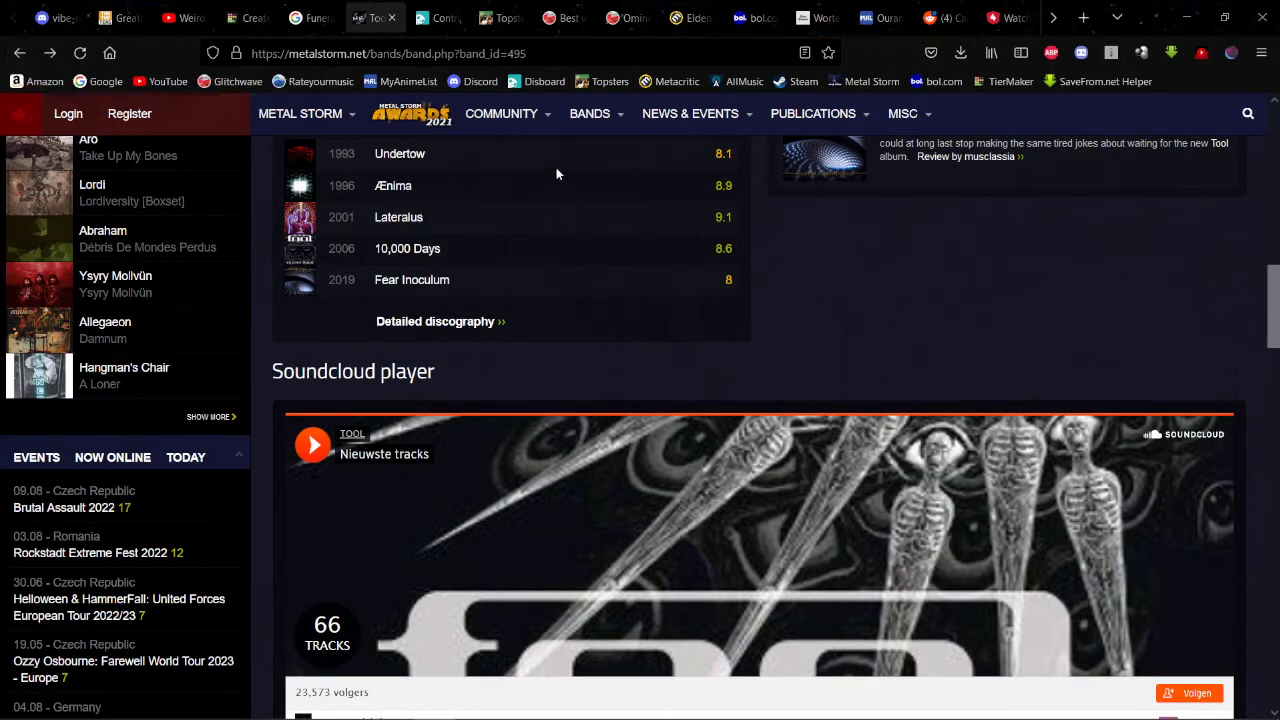
pyautogui.moveTo(556, 171); pyautogui.dragTo(356, 174)
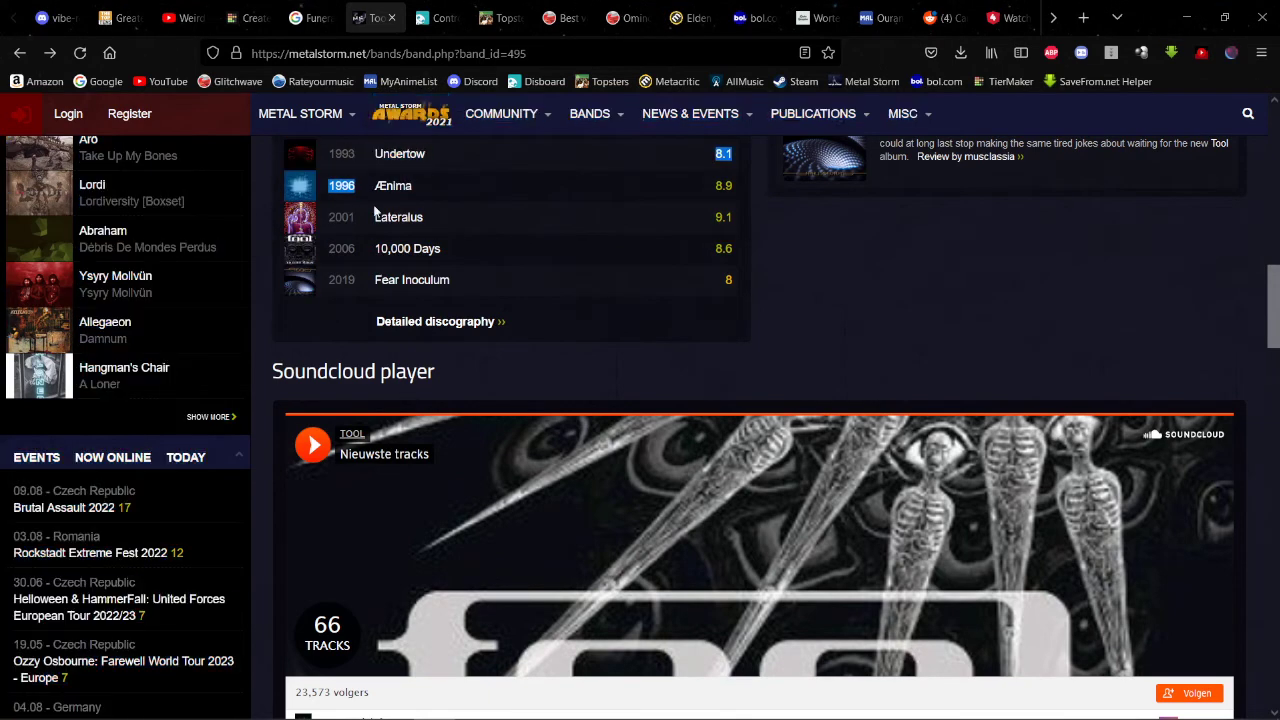
pyautogui.click(281, 162)
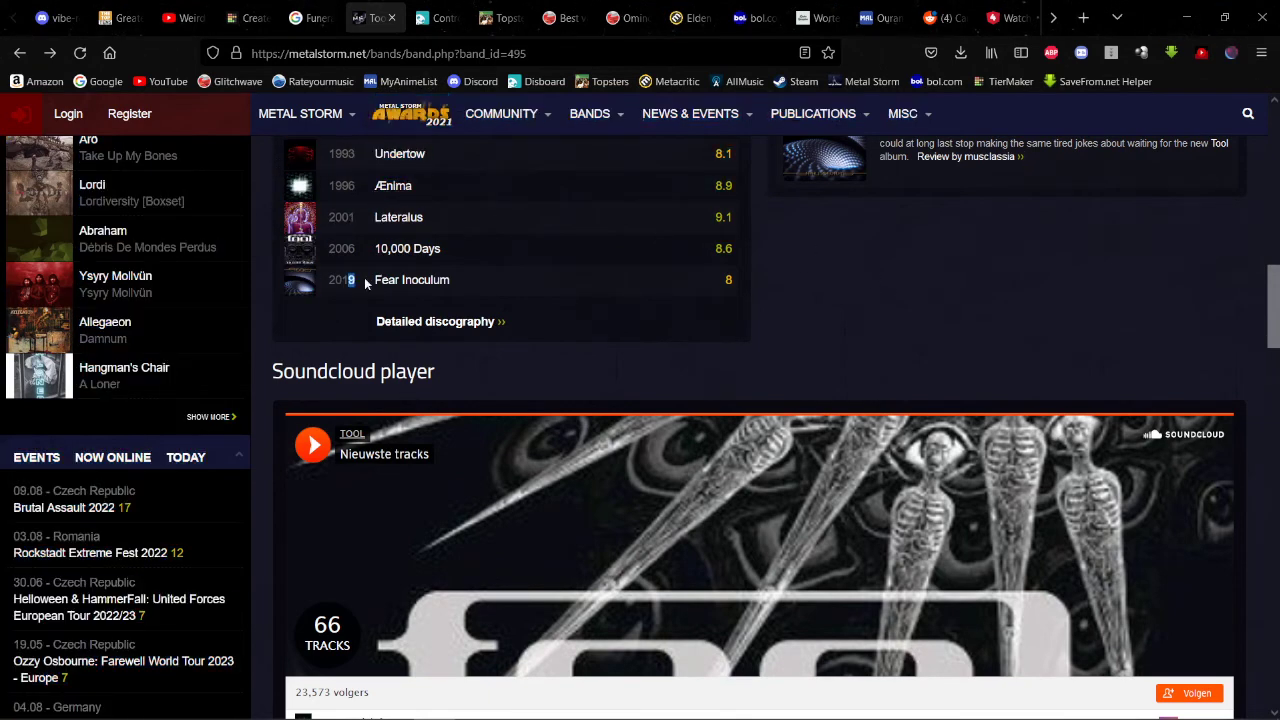
pyautogui.moveTo(360, 281); pyautogui.dragTo(540, 270)
pyautogui.click(443, 248)
pyautogui.moveTo(316, 110)
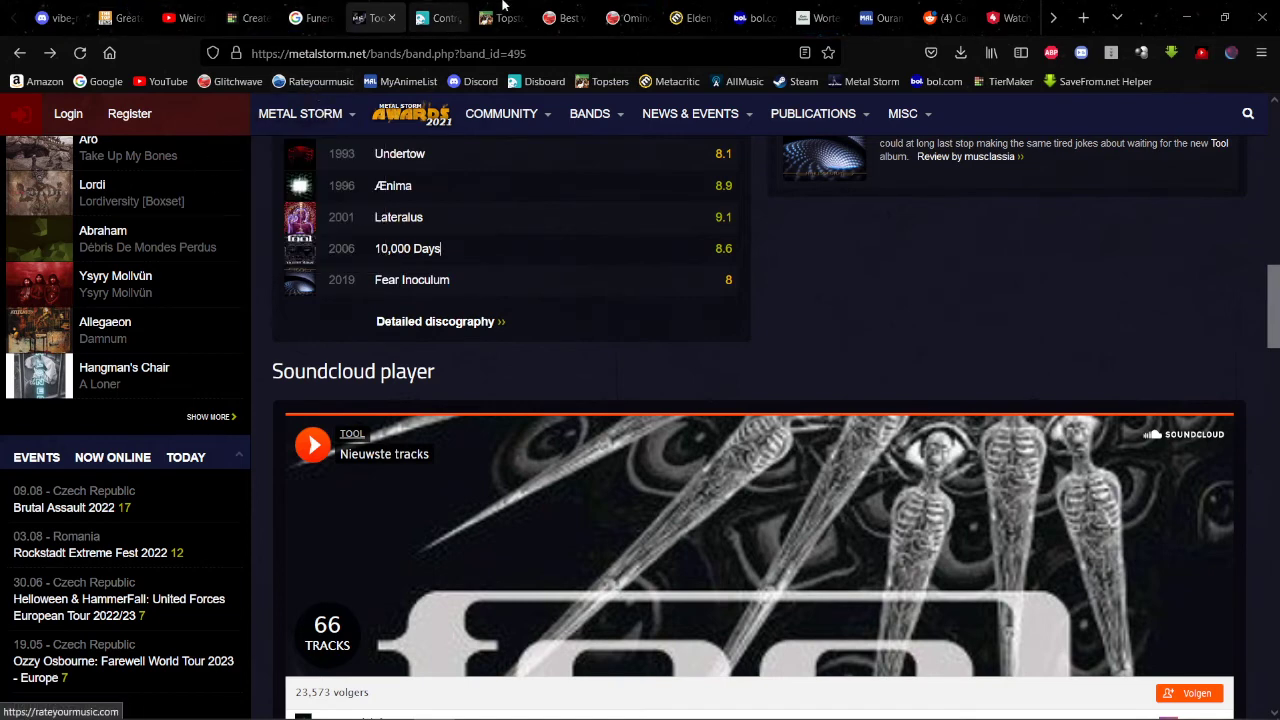
# Step: Return to the TierMaker list and place the Tool logo after Katatonia in God-Tier
pyautogui.click(250, 17)
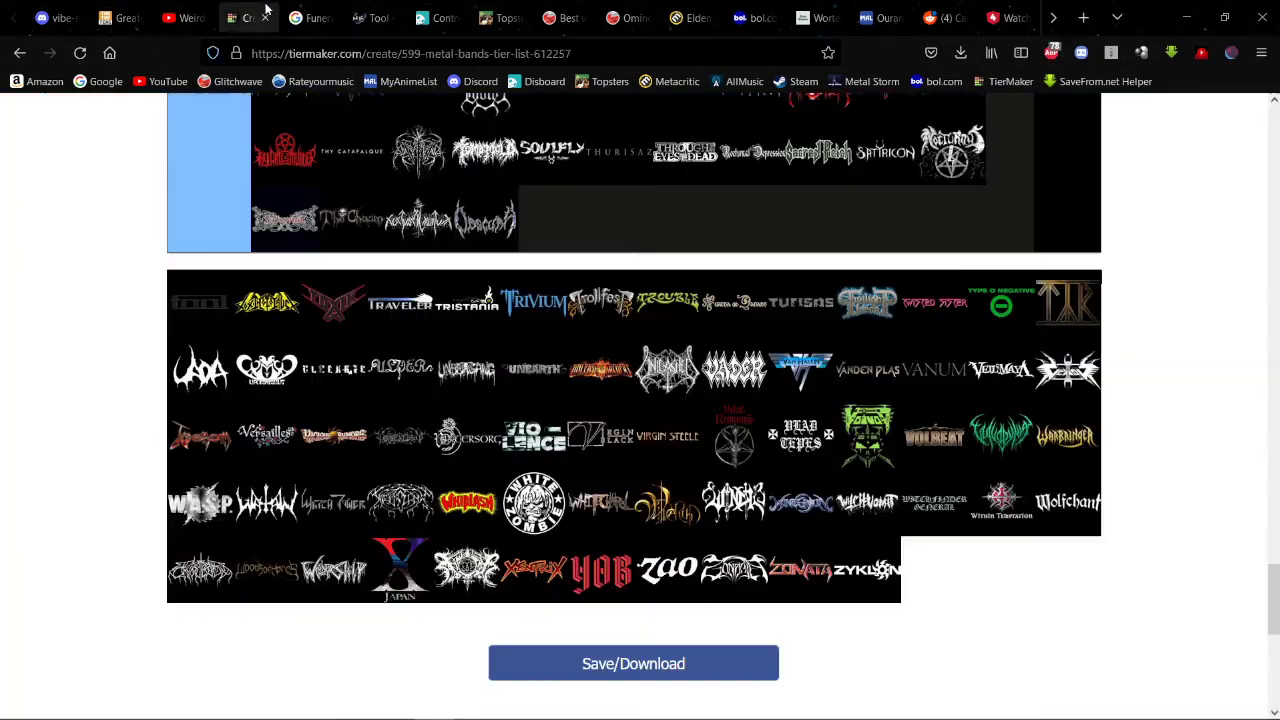
pyautogui.scroll(2, 462, 185)
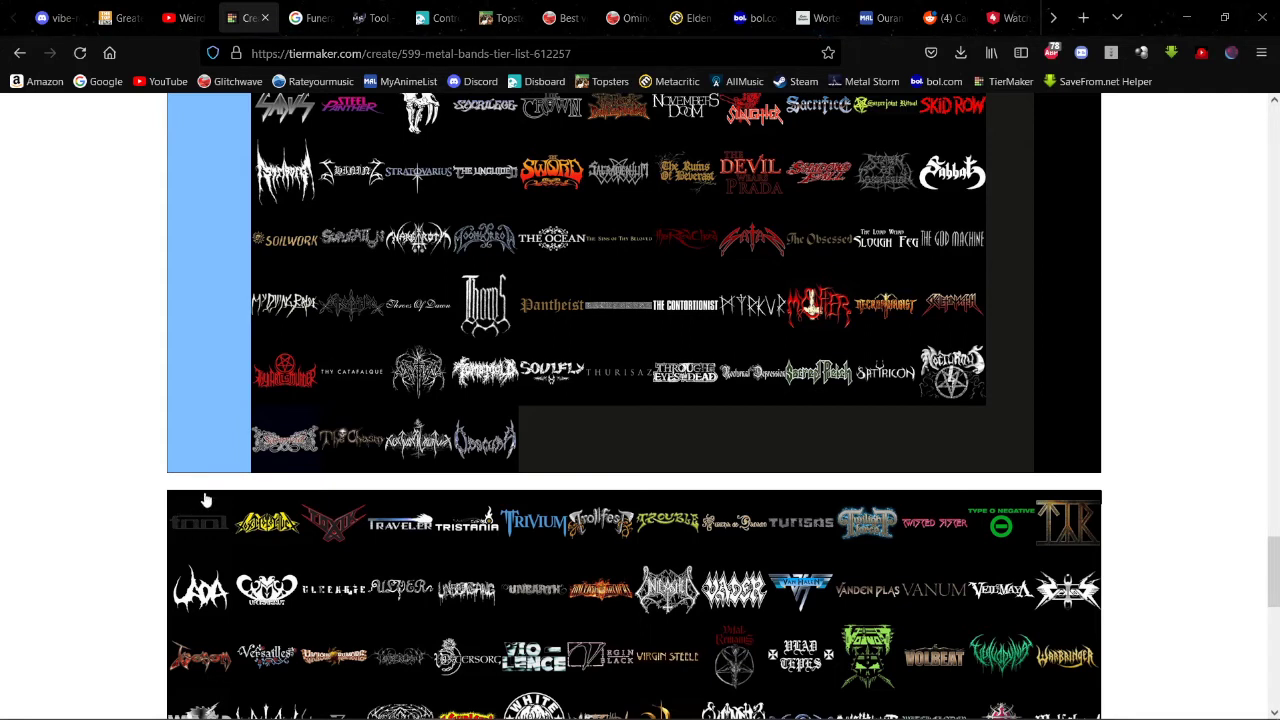
pyautogui.moveTo(210, 512); pyautogui.dragTo(622, 622)
pyautogui.scroll(15, 290, 400)
pyautogui.scroll(10, 316, 373)
pyautogui.moveTo(676, 625); pyautogui.dragTo(722, 458)
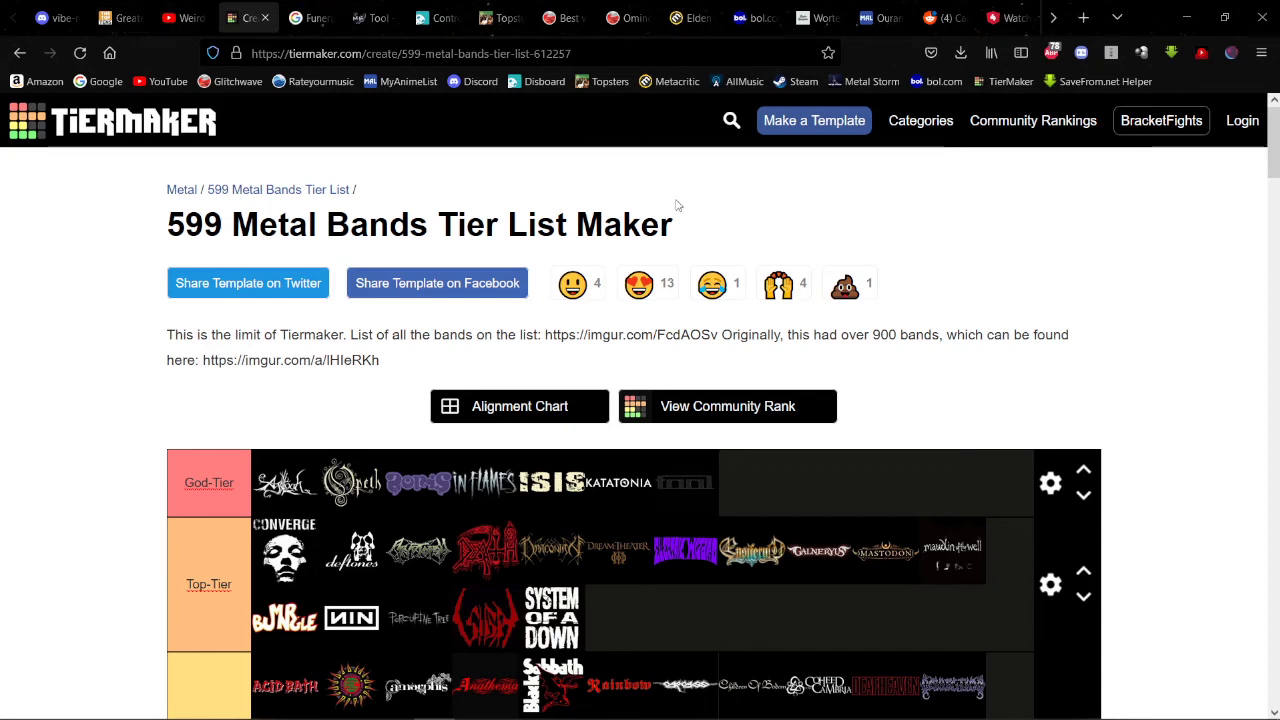
# Step: Place the yellow logo, the dark red logo following it and Traveler in the Never listened to/Heard of tier
pyautogui.scroll(-2, 676, 205)
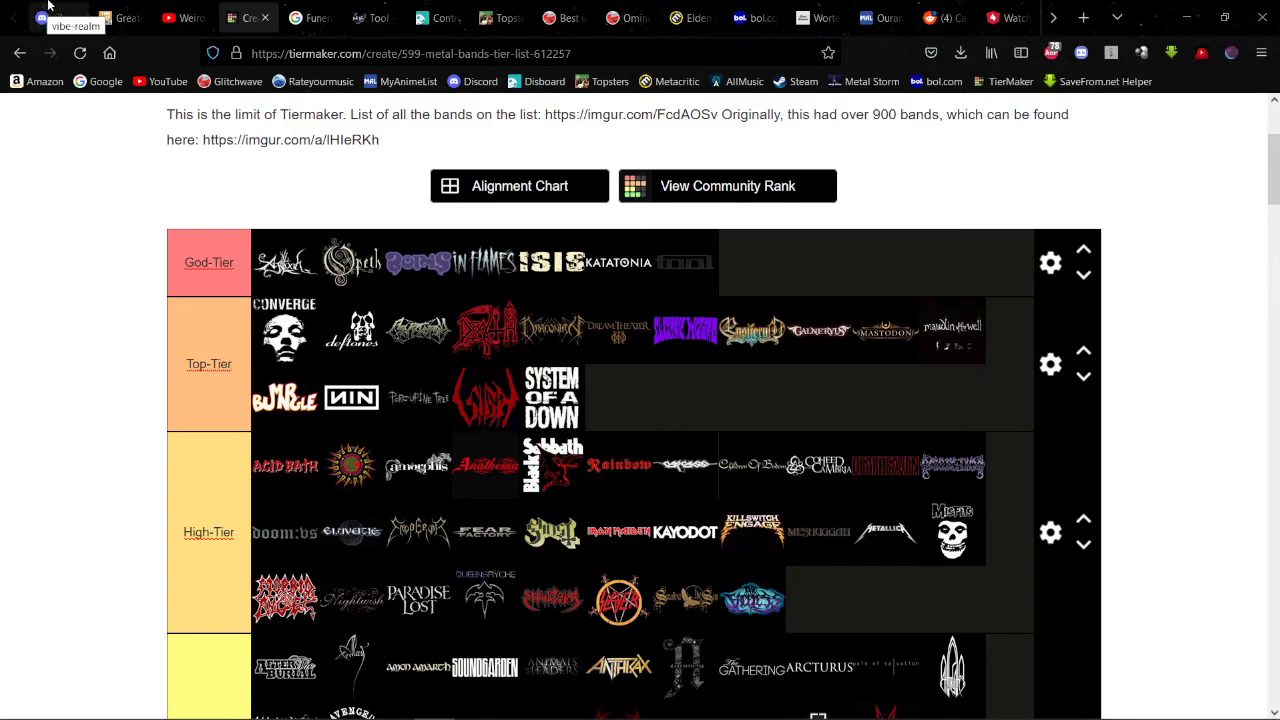
pyautogui.scroll(-15, 491, 432)
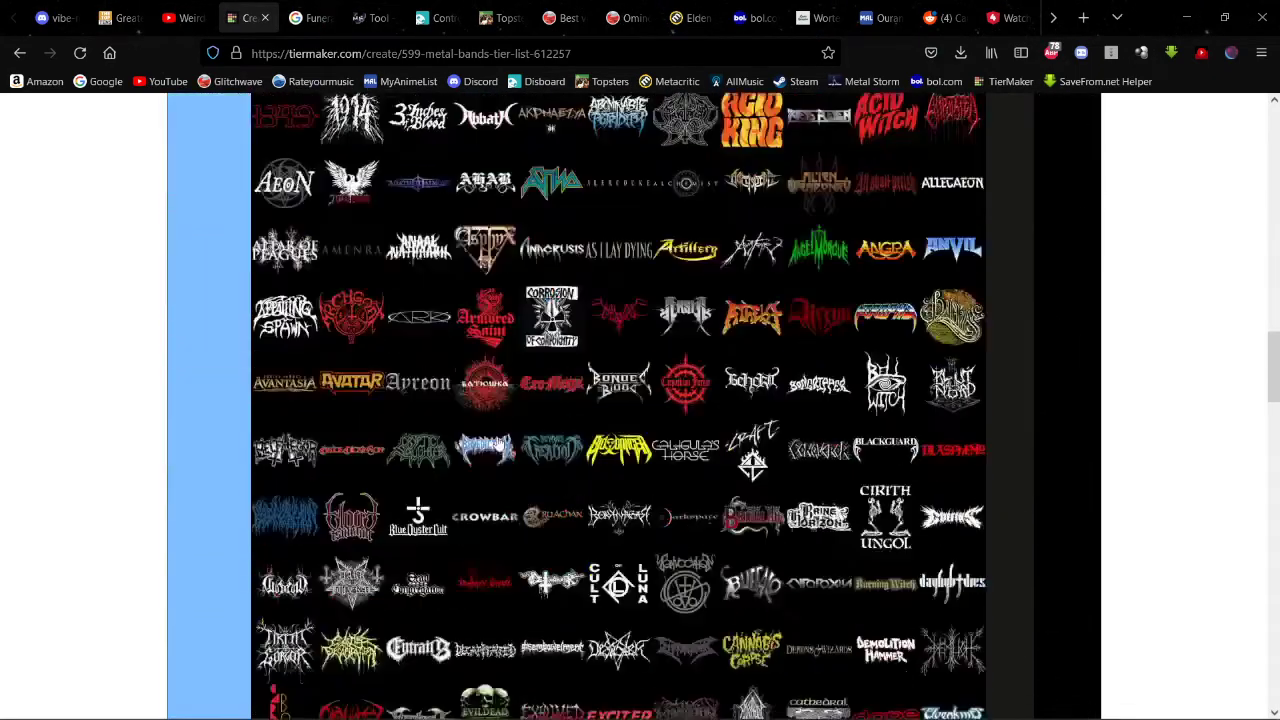
pyautogui.scroll(-15, 491, 432)
pyautogui.scroll(8, 456, 390)
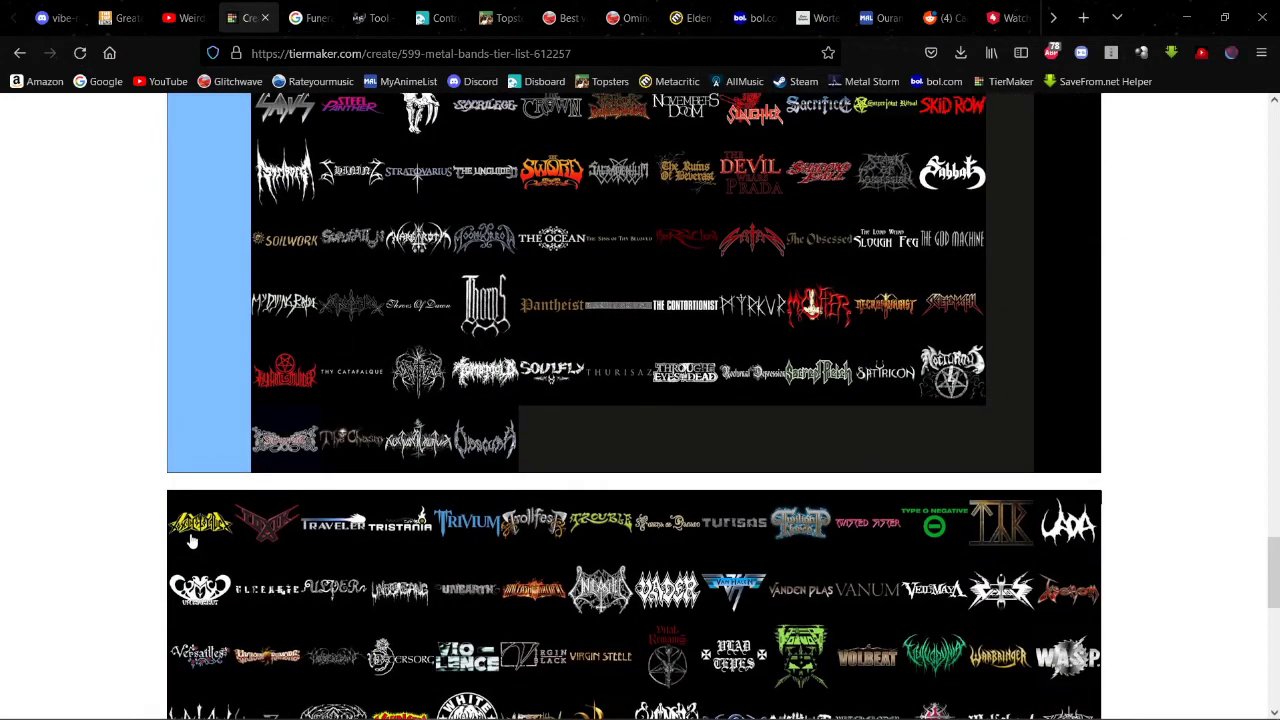
pyautogui.moveTo(192, 540); pyautogui.dragTo(660, 236)
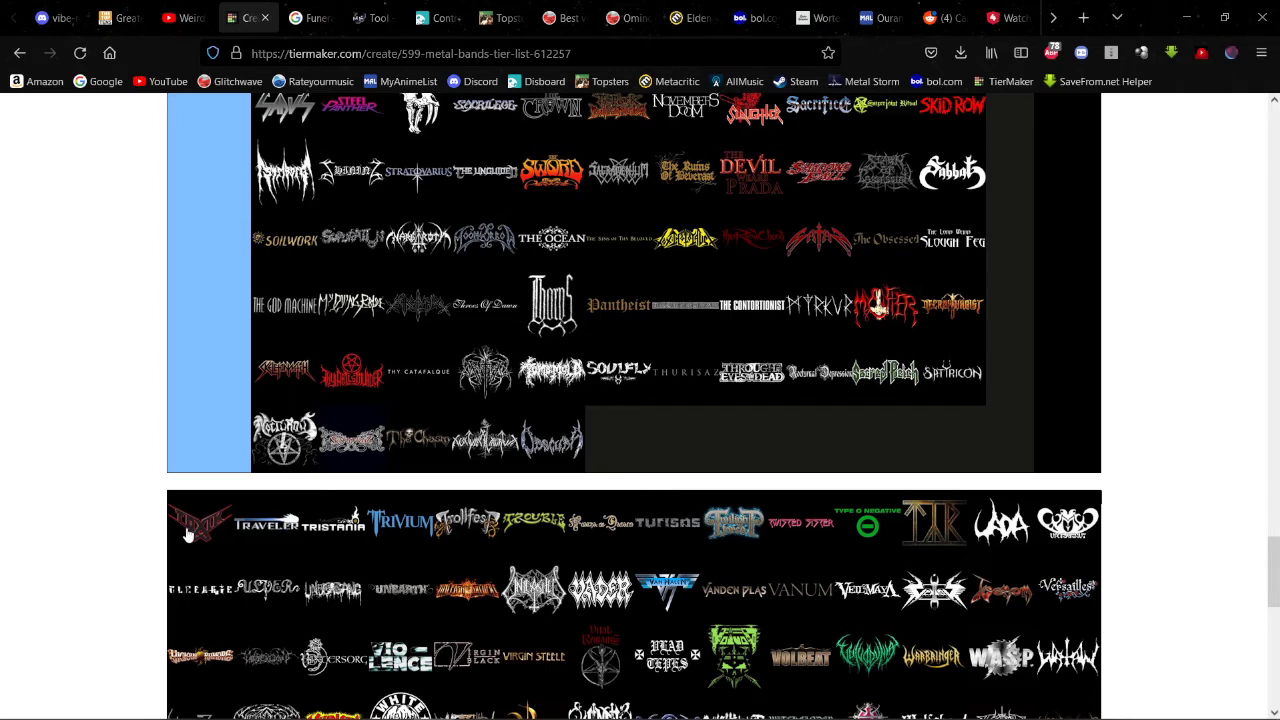
pyautogui.moveTo(187, 533); pyautogui.dragTo(451, 349)
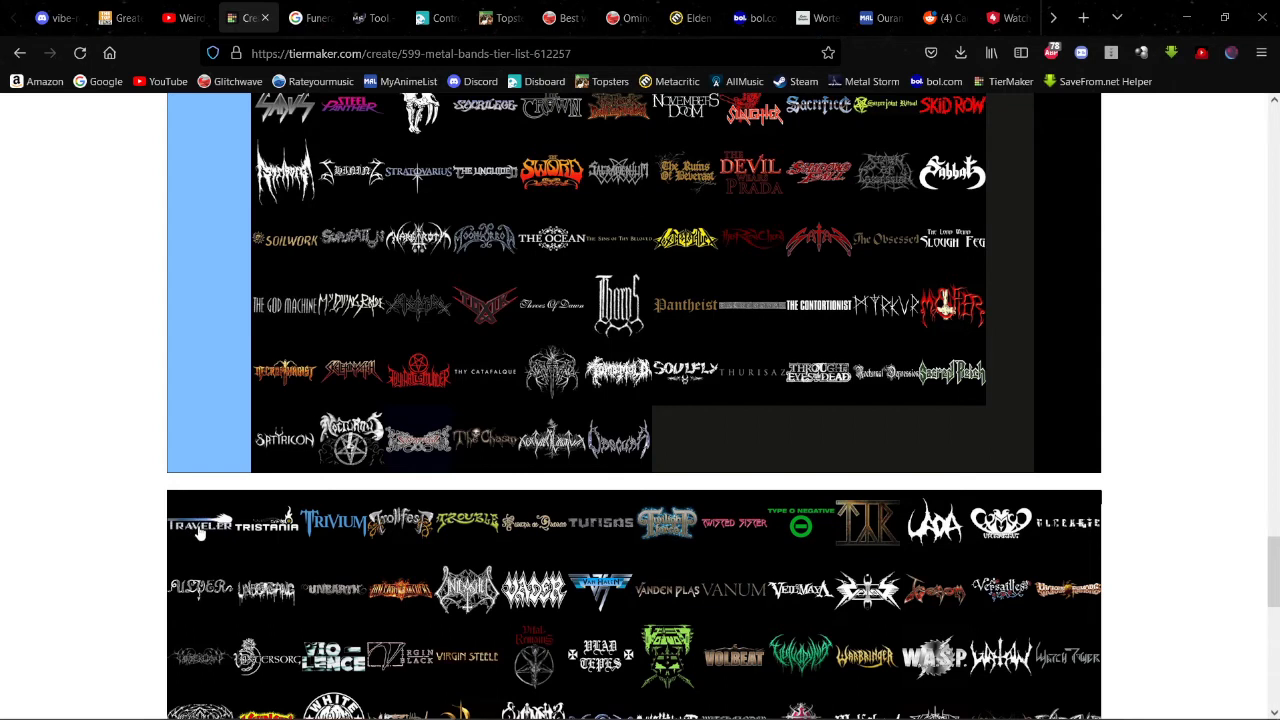
pyautogui.moveTo(199, 531); pyautogui.dragTo(860, 137)
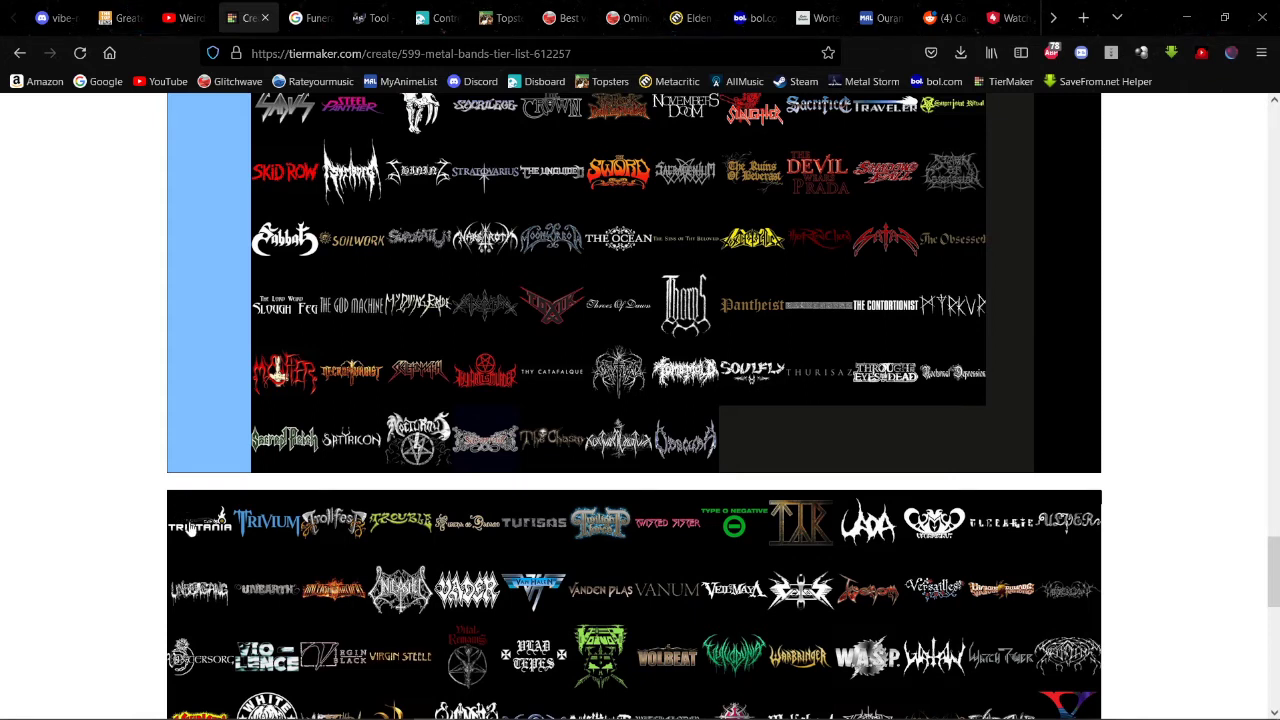
# Step: Place the Tristania logo at the end of High-Tier
pyautogui.moveTo(190, 527); pyautogui.dragTo(849, 571)
pyautogui.scroll(-10, 250, 420)
pyautogui.scroll(10, 250, 420)
pyautogui.scroll(2, 250, 420)
pyautogui.scroll(6, 248, 418)
pyautogui.scroll(-6, 560, 445)
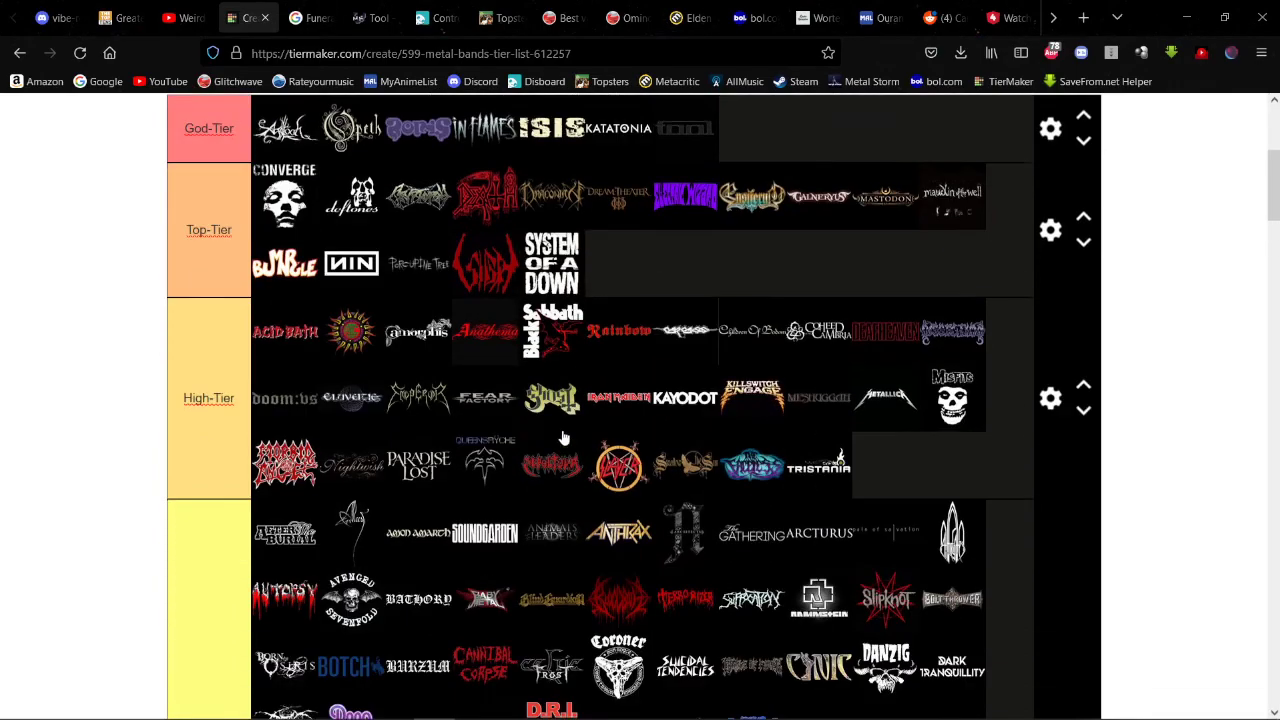
# Step: Place the Trivium logo in Mid-Tier between Gojira and Helloween
pyautogui.scroll(-4, 549, 433)
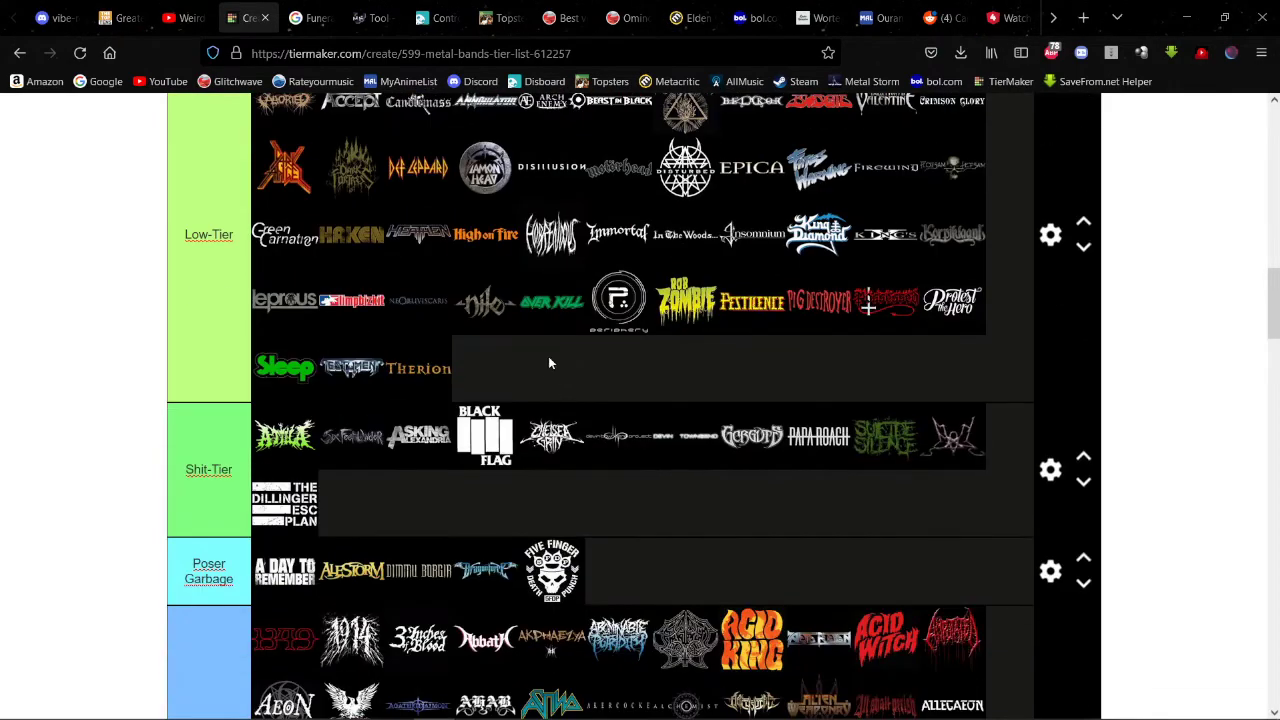
pyautogui.scroll(-6, 548, 363)
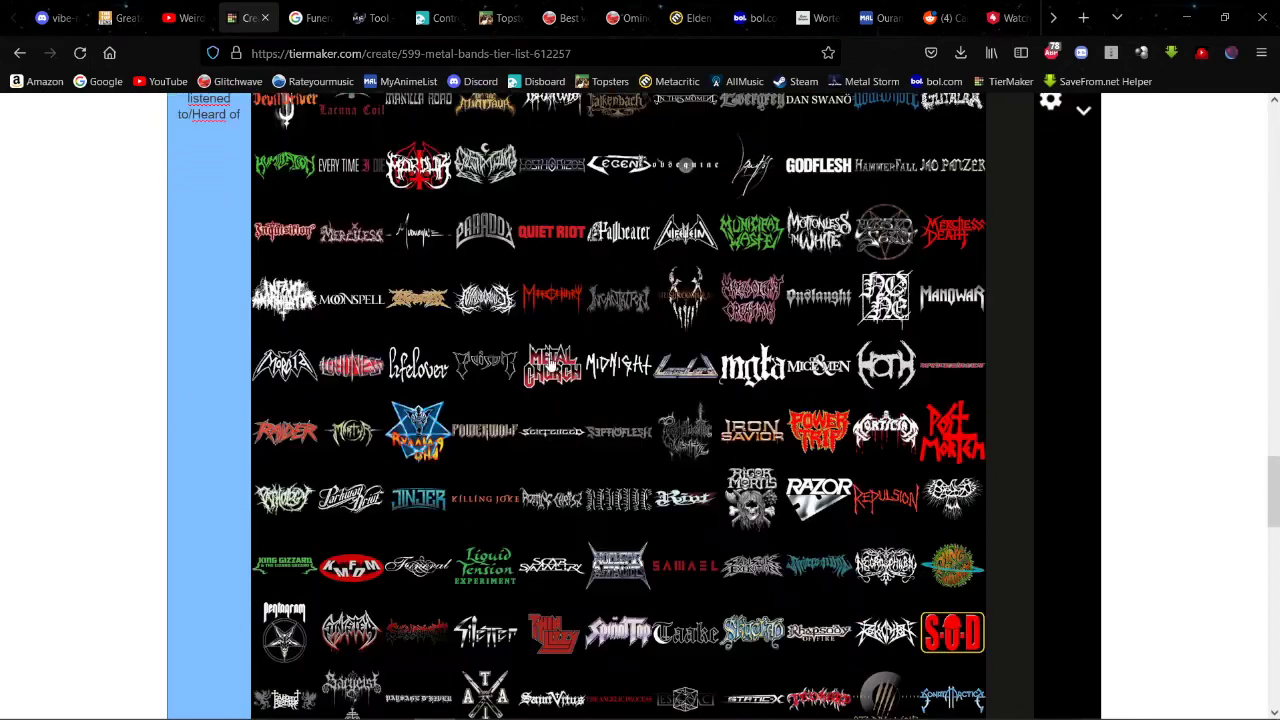
pyautogui.scroll(-8, 549, 365)
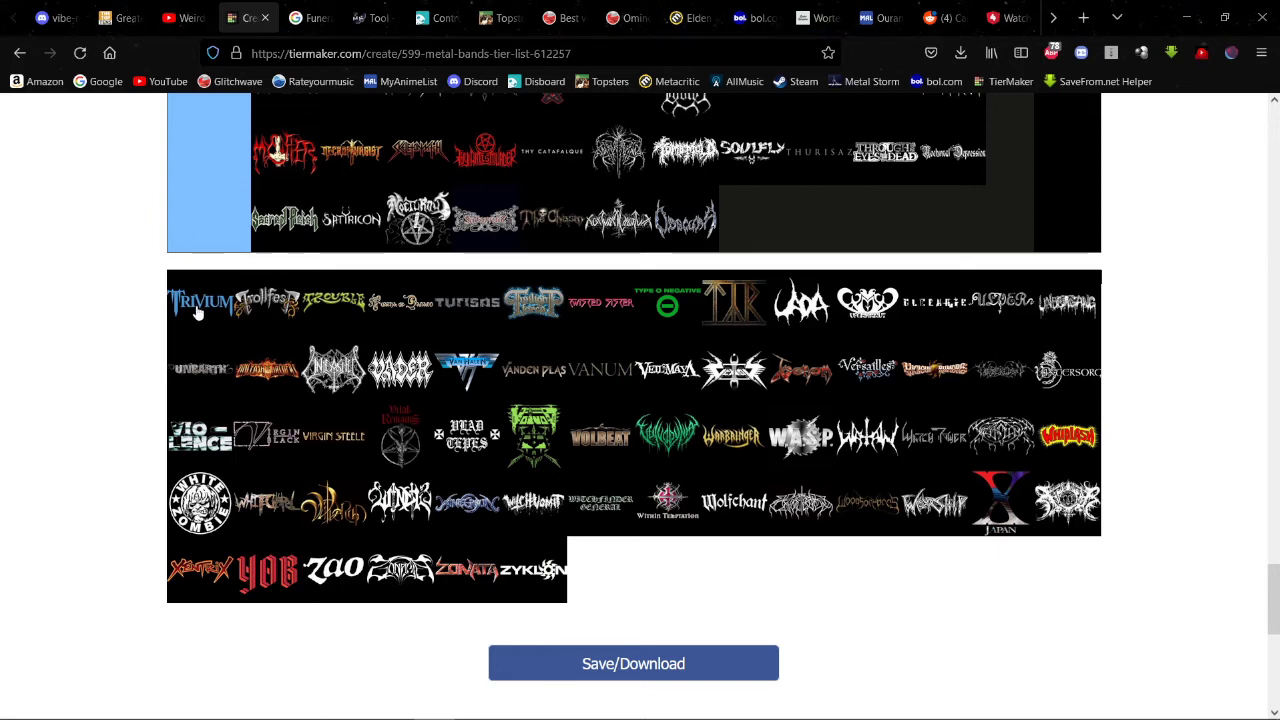
pyautogui.moveTo(197, 313); pyautogui.dragTo(703, 245)
pyautogui.scroll(15, 214, 248)
pyautogui.scroll(8, 530, 296)
pyautogui.scroll(2, 520, 288)
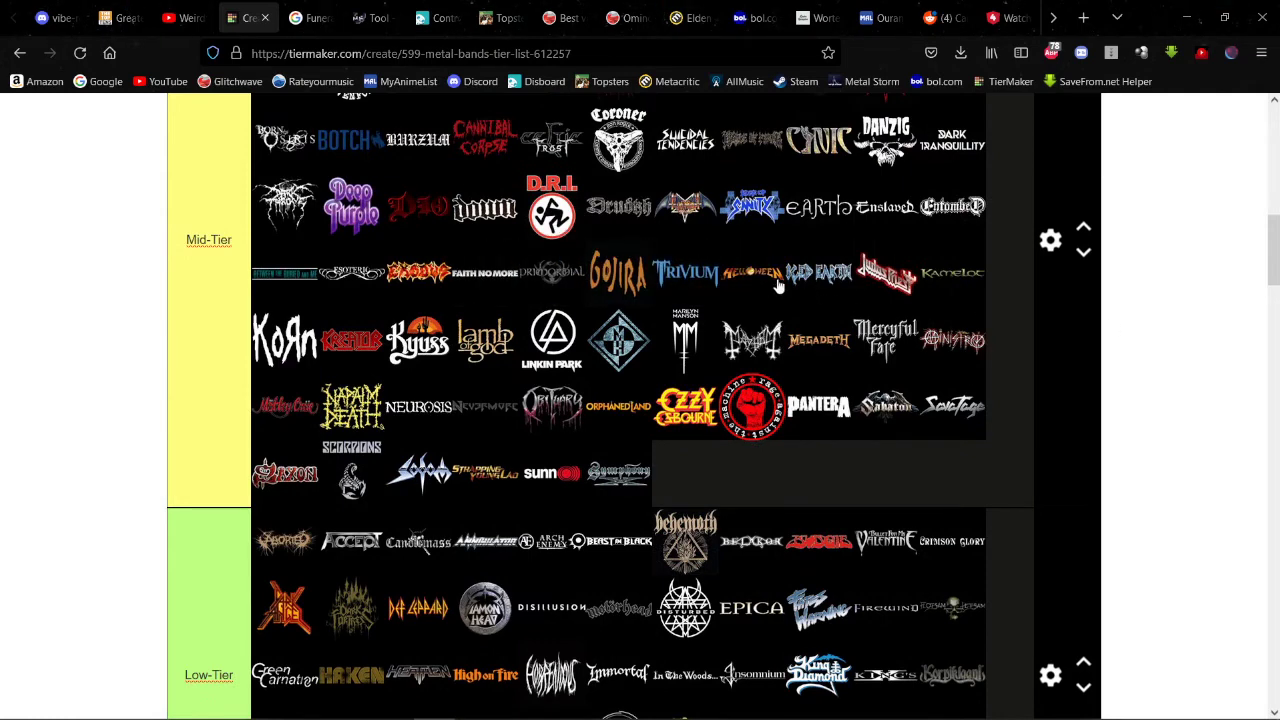
pyautogui.scroll(2, 628, 308)
pyautogui.scroll(2, 628, 305)
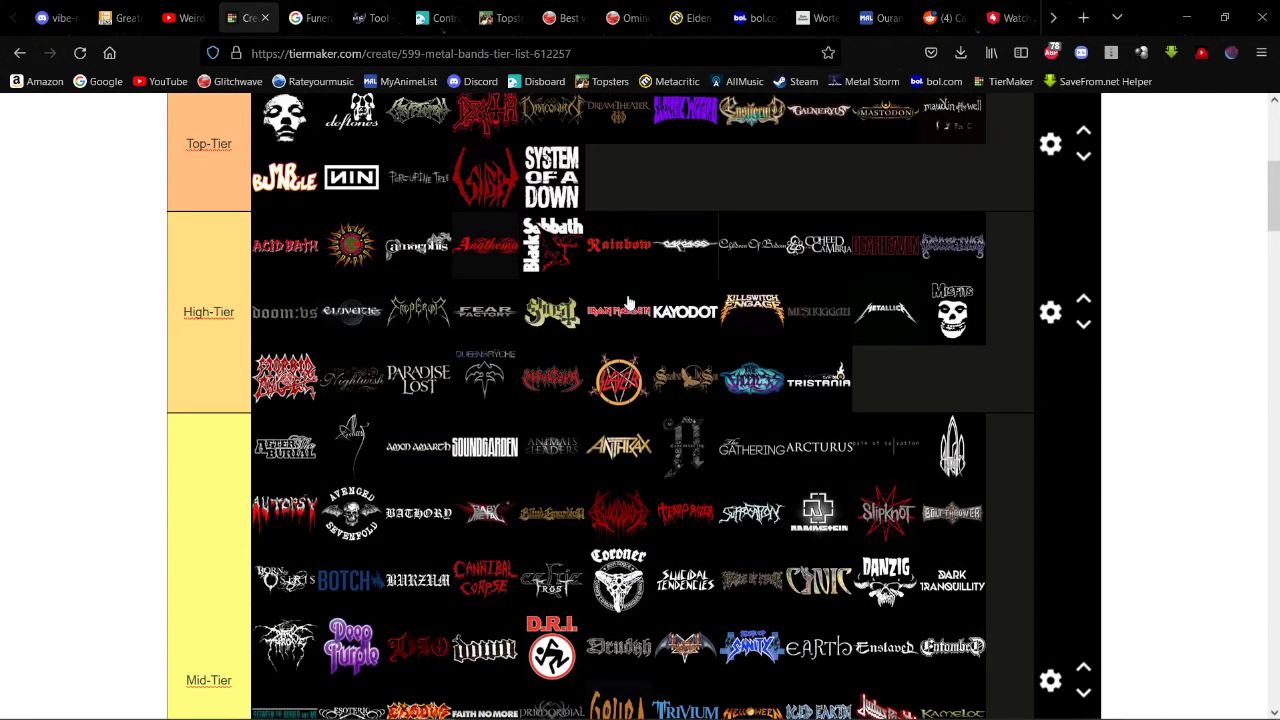
pyautogui.scroll(2, 783, 311)
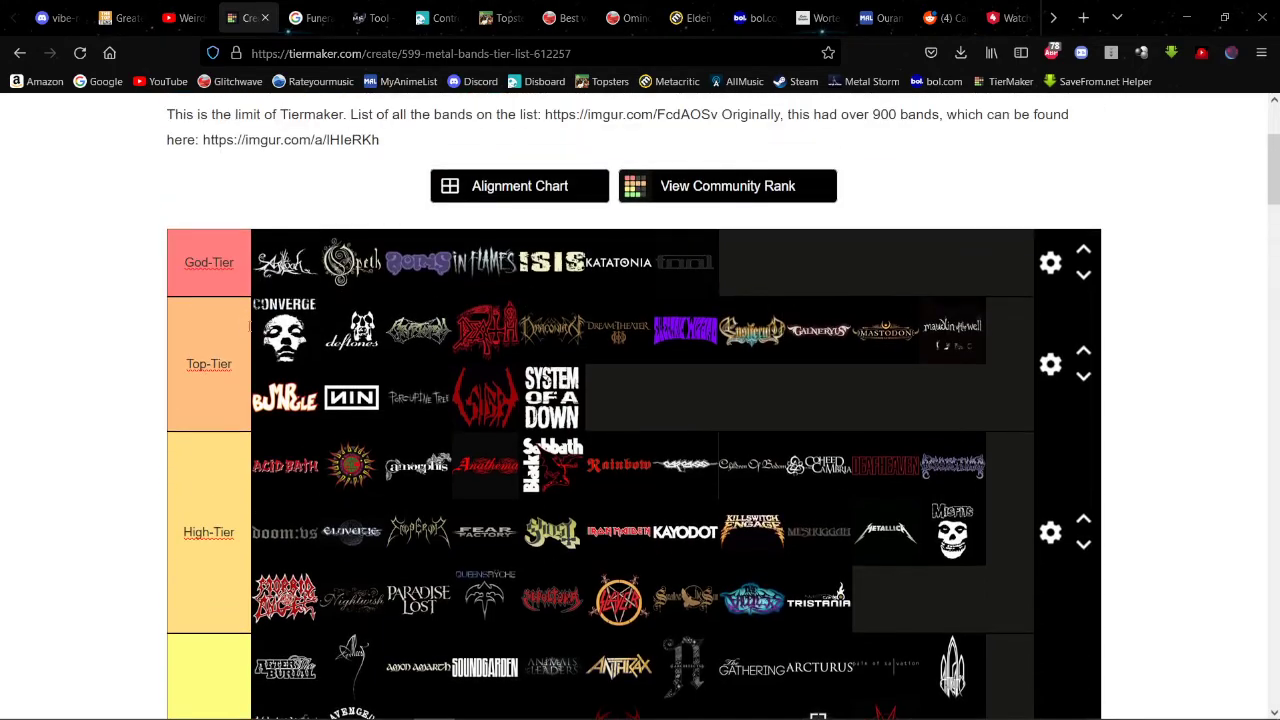
# Step: Place Trollfest, Trouble, Tuatha de Danann, Turisas and the blue logo following Turisas in the Never listened to/Heard of tier
pyautogui.scroll(-4, 290, 318)
pyautogui.scroll(-15, 292, 312)
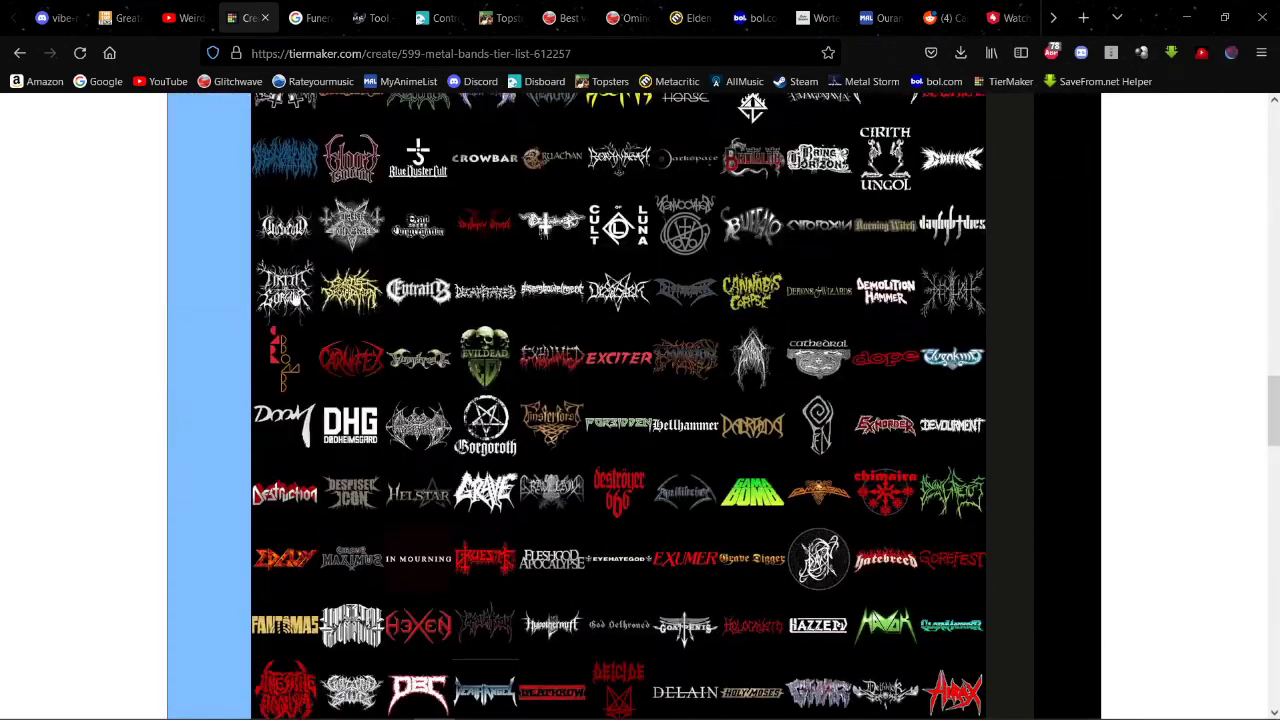
pyautogui.scroll(2, 296, 292)
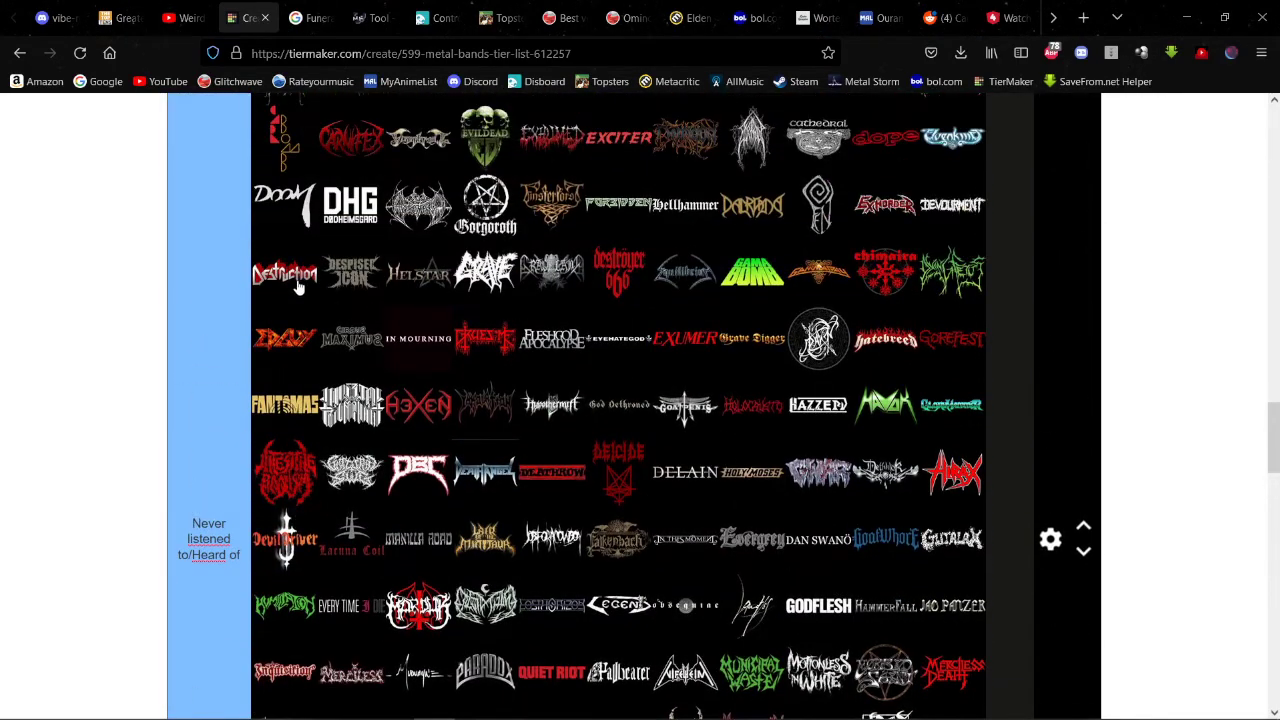
pyautogui.scroll(2, 297, 288)
pyautogui.scroll(6, 298, 288)
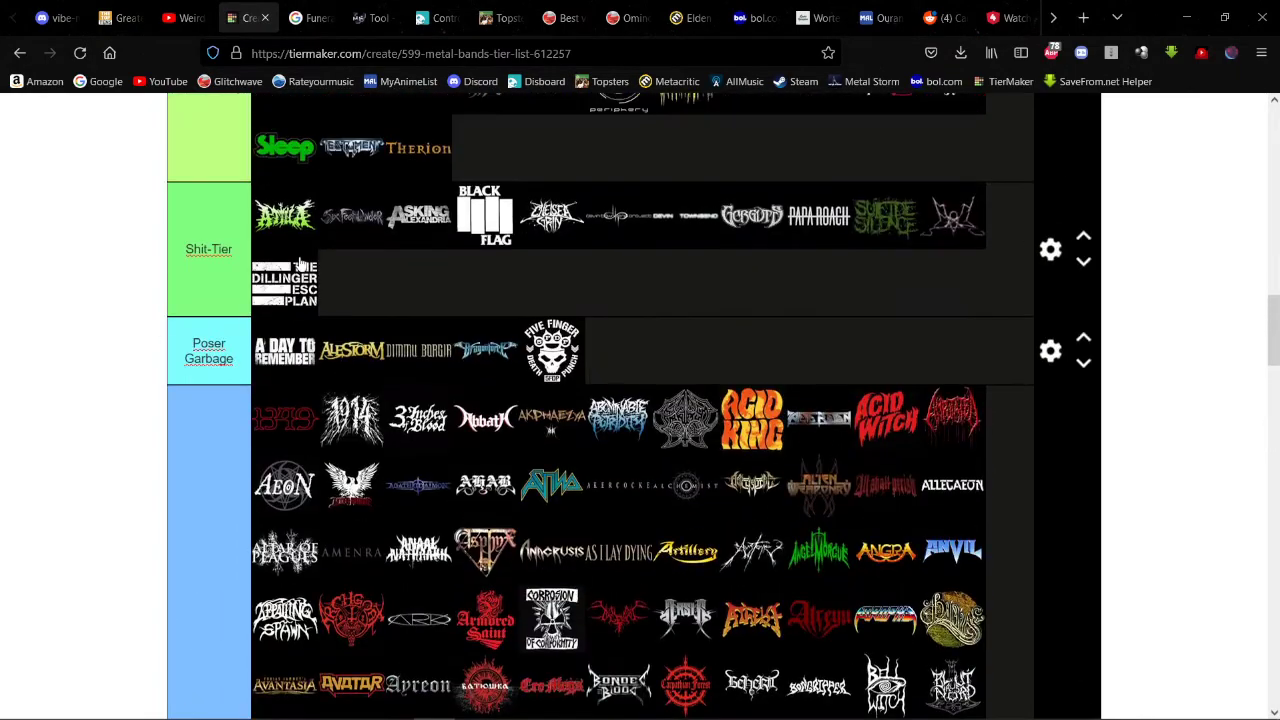
pyautogui.scroll(-2, 300, 263)
pyautogui.scroll(-20, 300, 263)
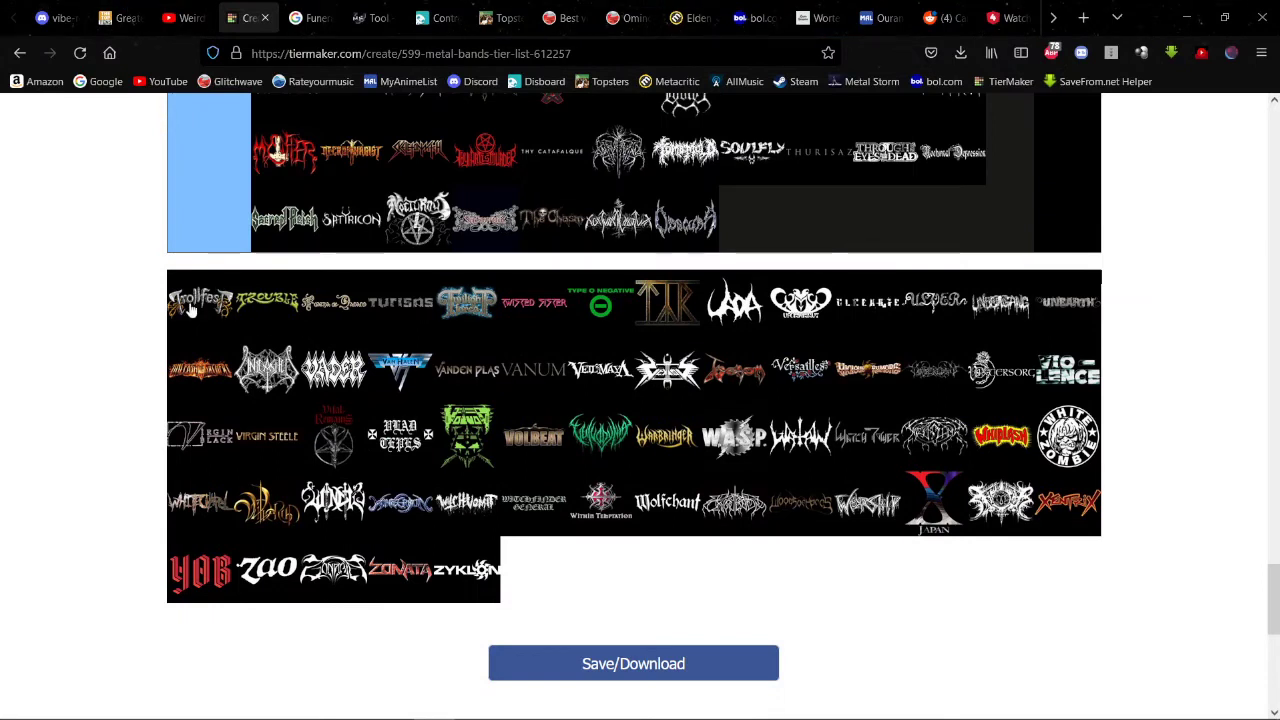
pyautogui.moveTo(193, 310); pyautogui.dragTo(351, 218)
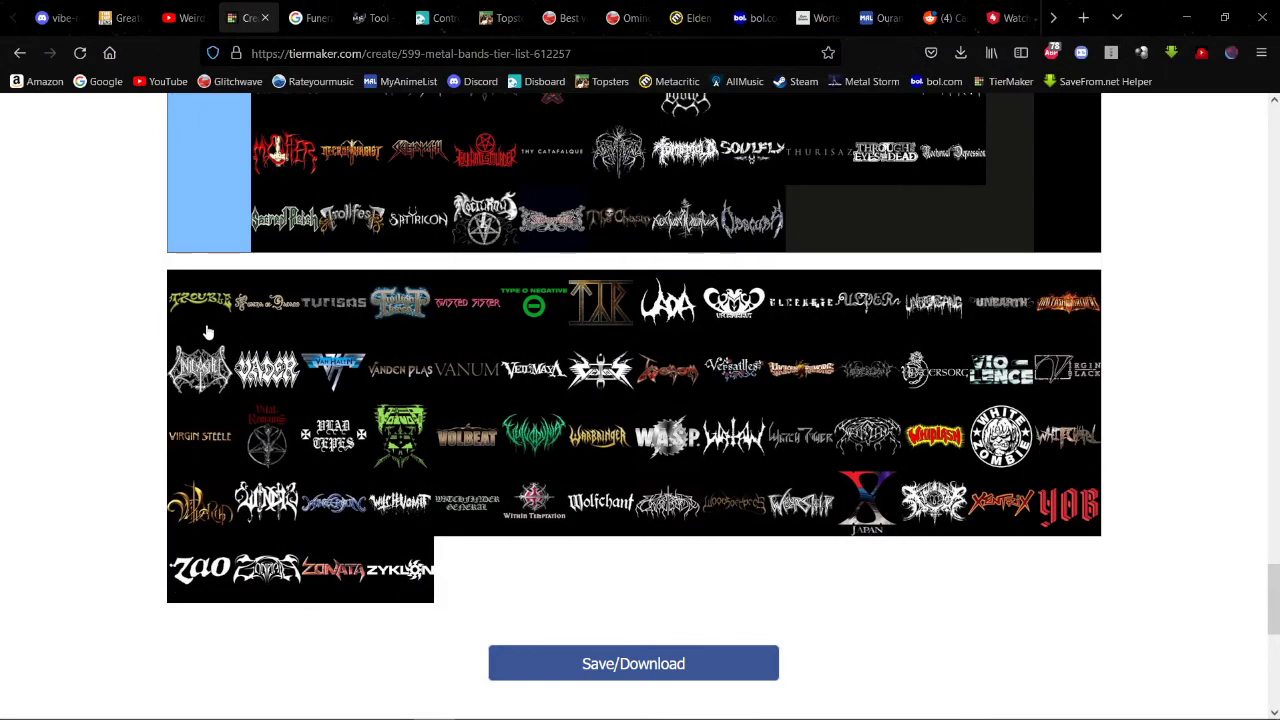
pyautogui.moveTo(203, 325); pyautogui.dragTo(418, 150)
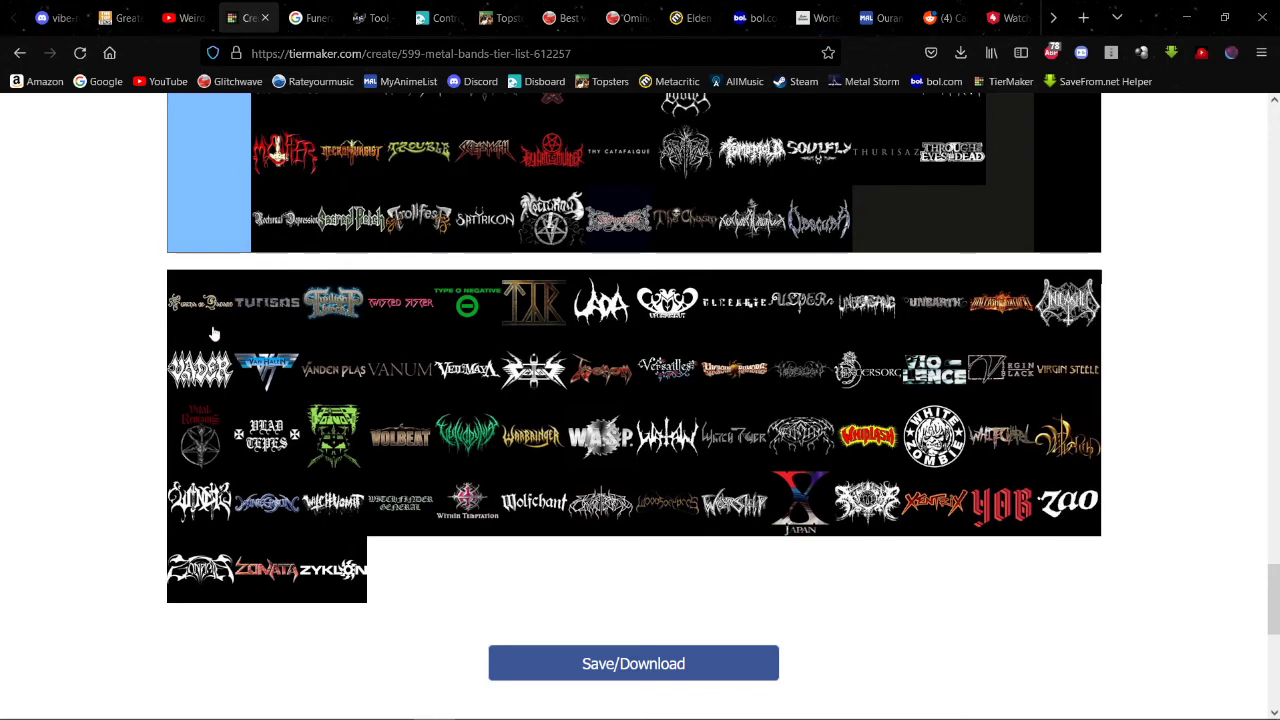
pyautogui.moveTo(211, 323); pyautogui.dragTo(354, 220)
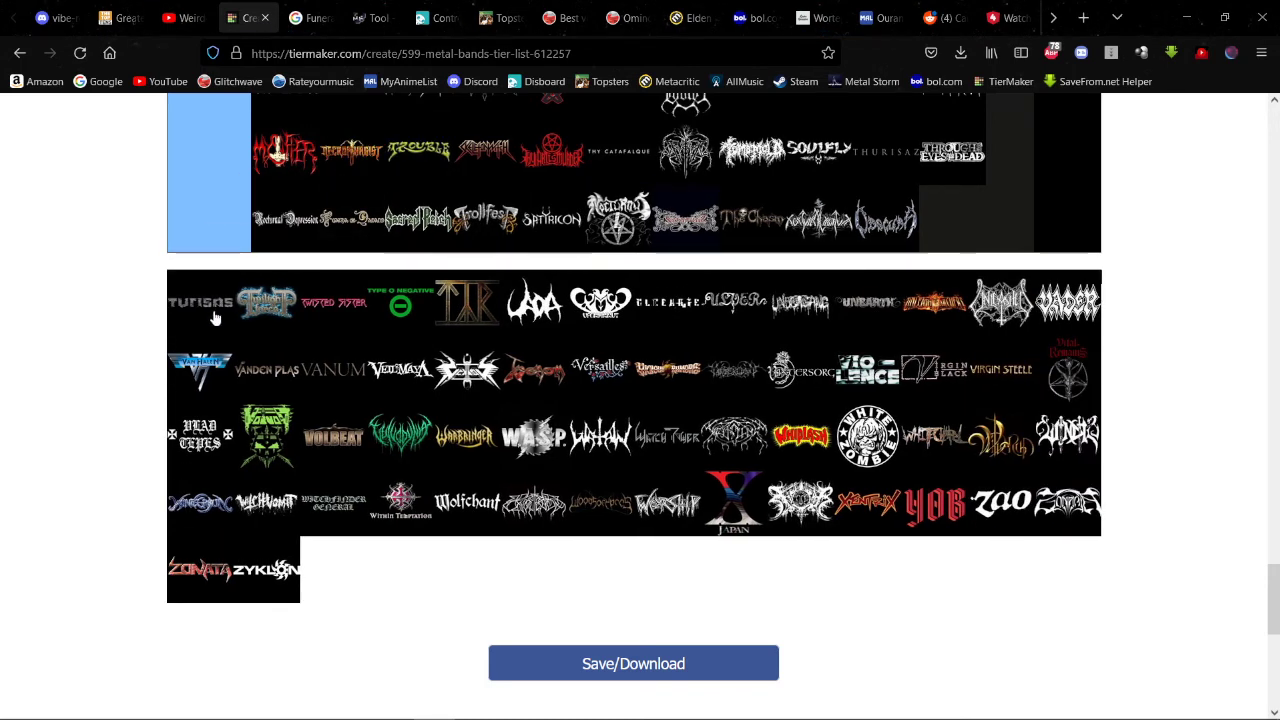
pyautogui.moveTo(214, 318); pyautogui.dragTo(485, 152)
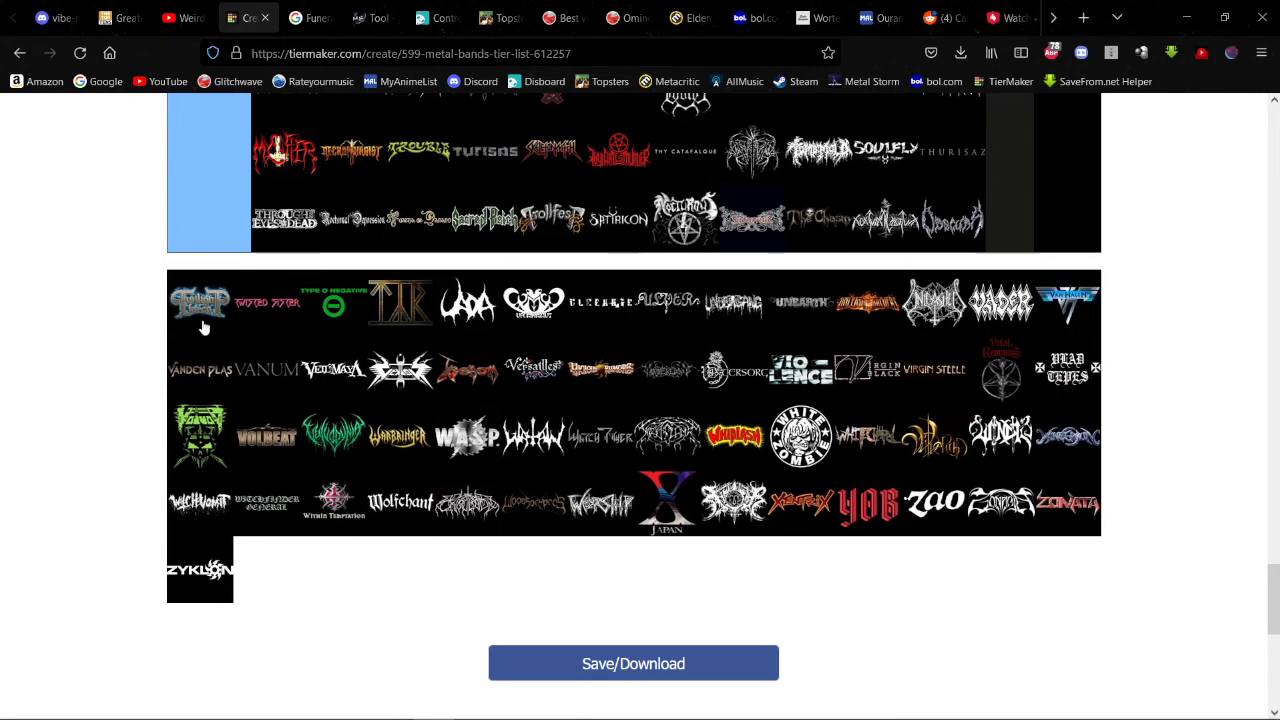
pyautogui.moveTo(206, 331); pyautogui.dragTo(418, 150)
# Step: Place the Twisted Sister logo in Mid-Tier directly before Korn
pyautogui.moveTo(226, 372); pyautogui.dragTo(345, 290)
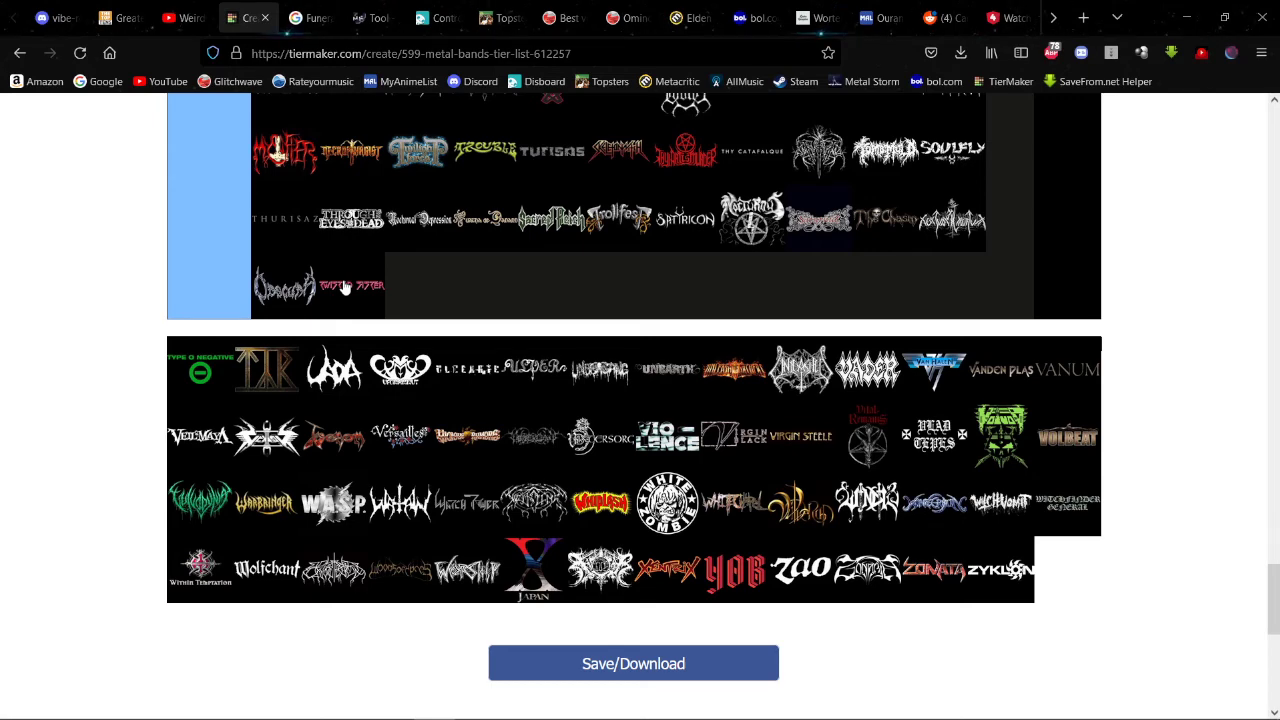
pyautogui.moveTo(345, 288); pyautogui.dragTo(286, 536)
pyautogui.scroll(5, 410, 222)
pyautogui.scroll(10, 420, 220)
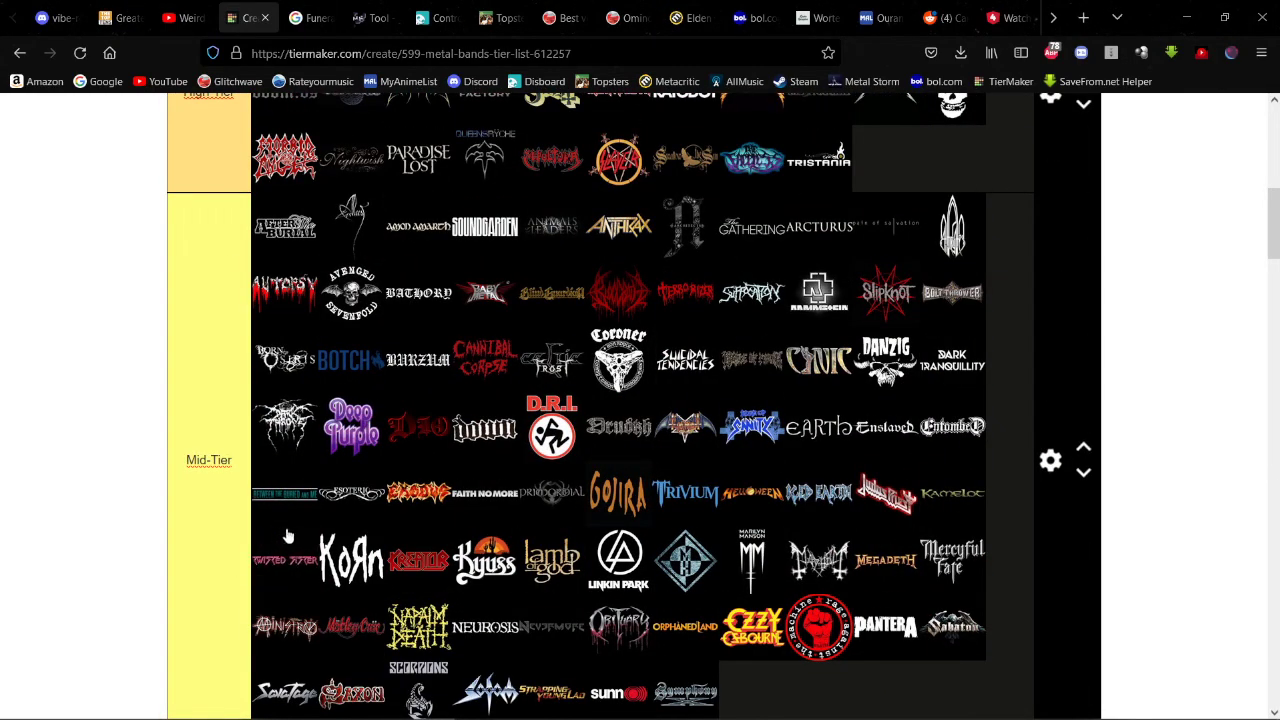
# Step: Reorder Mid-Tier so Kreator comes before Korn and Mötley Crüe comes before Ministry
pyautogui.moveTo(296, 581); pyautogui.dragTo(255, 566)
pyautogui.moveTo(439, 576); pyautogui.dragTo(310, 564)
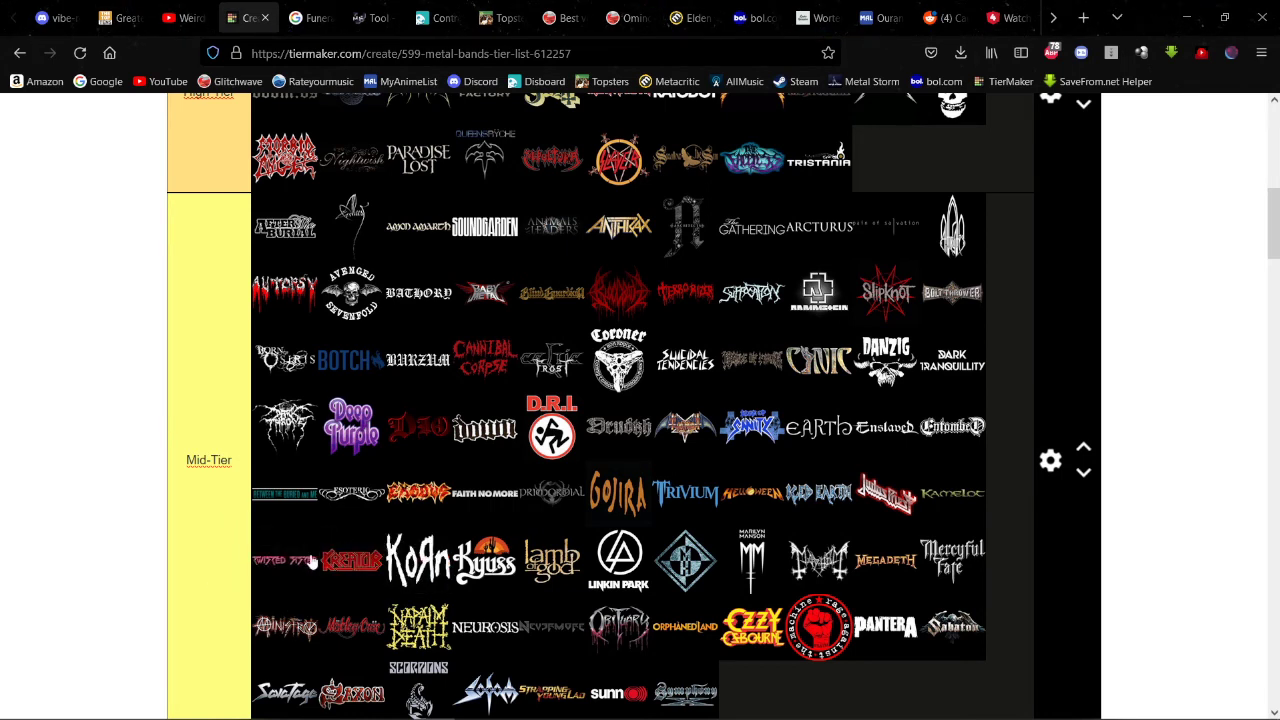
pyautogui.moveTo(352, 624); pyautogui.dragTo(284, 628)
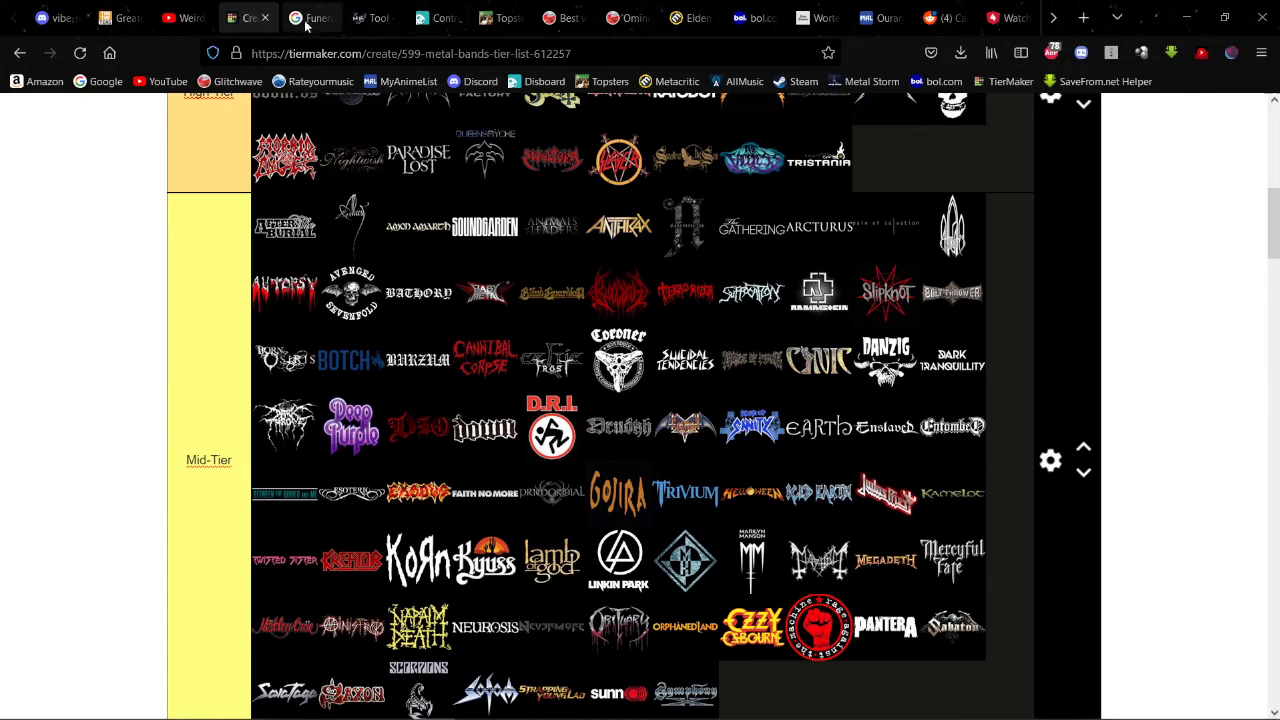
# Step: Place the Type O Negative logo in High-Tier between Nightwish and Paradise Lost
pyautogui.scroll(-20, 506, 249)
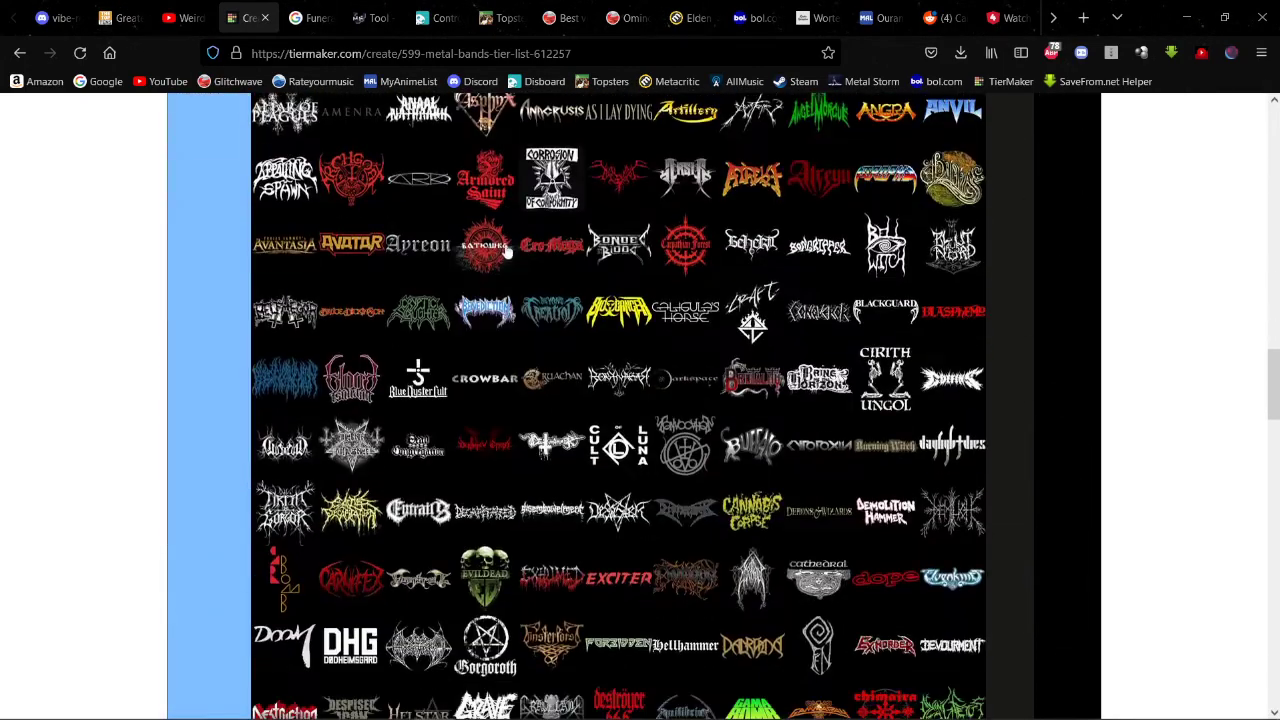
pyautogui.scroll(4, 486, 263)
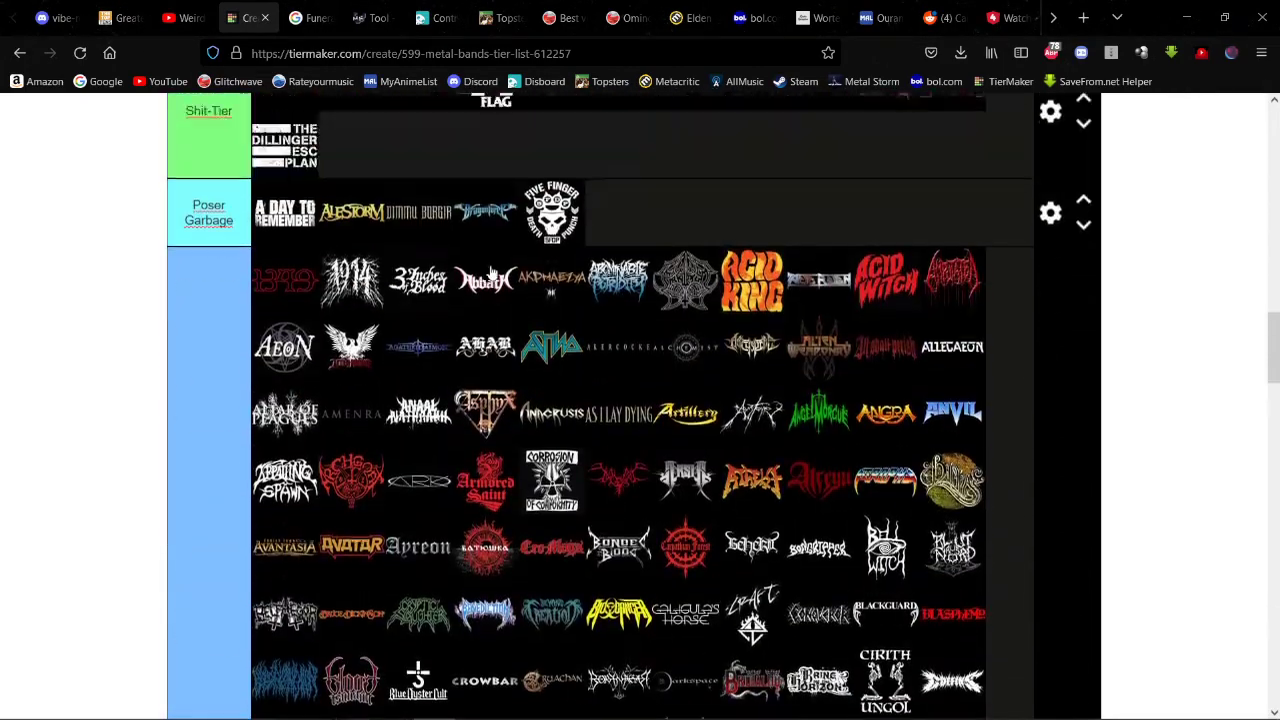
pyautogui.scroll(-20, 486, 283)
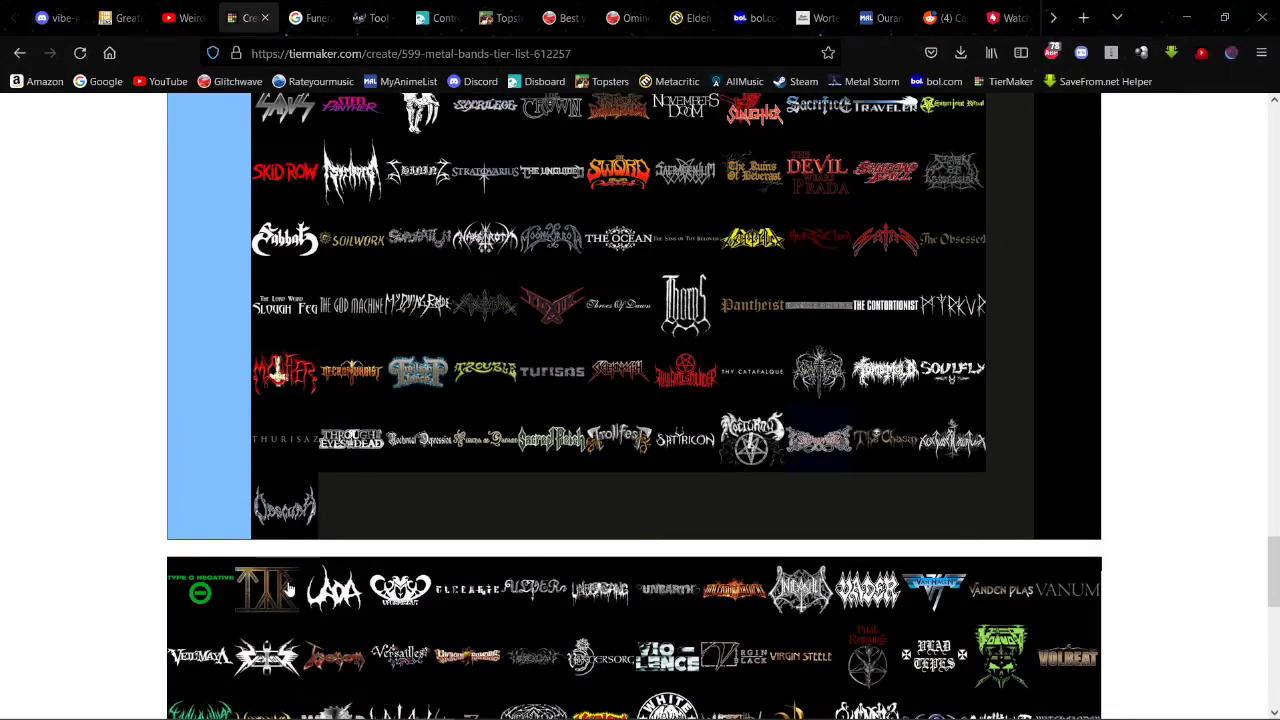
pyautogui.moveTo(200, 591); pyautogui.dragTo(316, 457)
pyautogui.moveTo(322, 463); pyautogui.dragTo(437, 614)
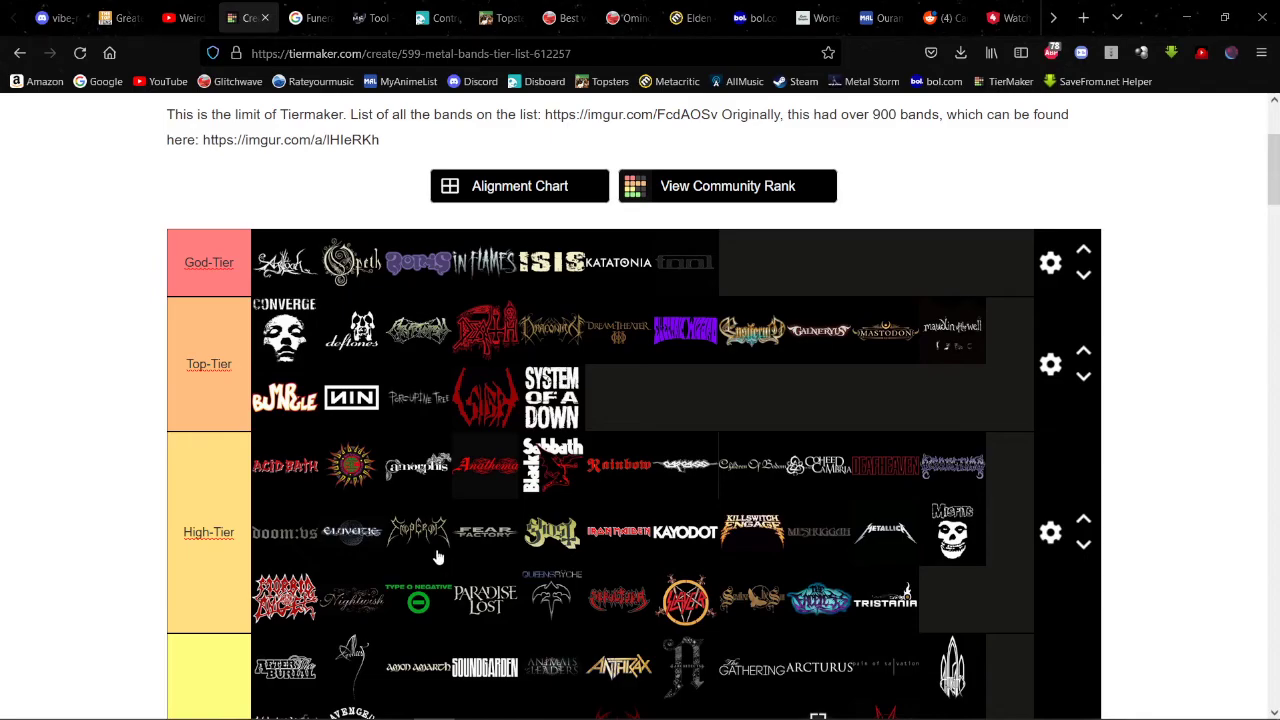
# Step: Look over the bands already ranked in the tiers, from Top-Tier down to Never listened to/Heard of
pyautogui.scroll(-20, 437, 557)
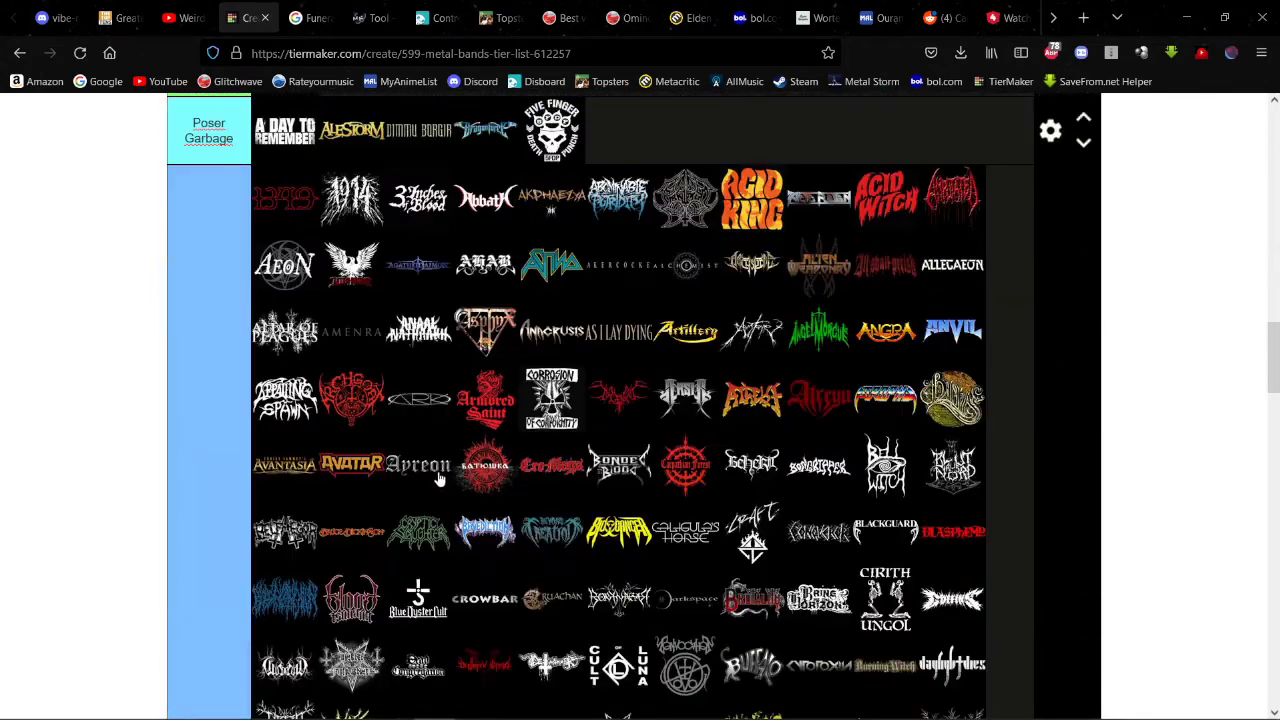
pyautogui.scroll(-10, 437, 480)
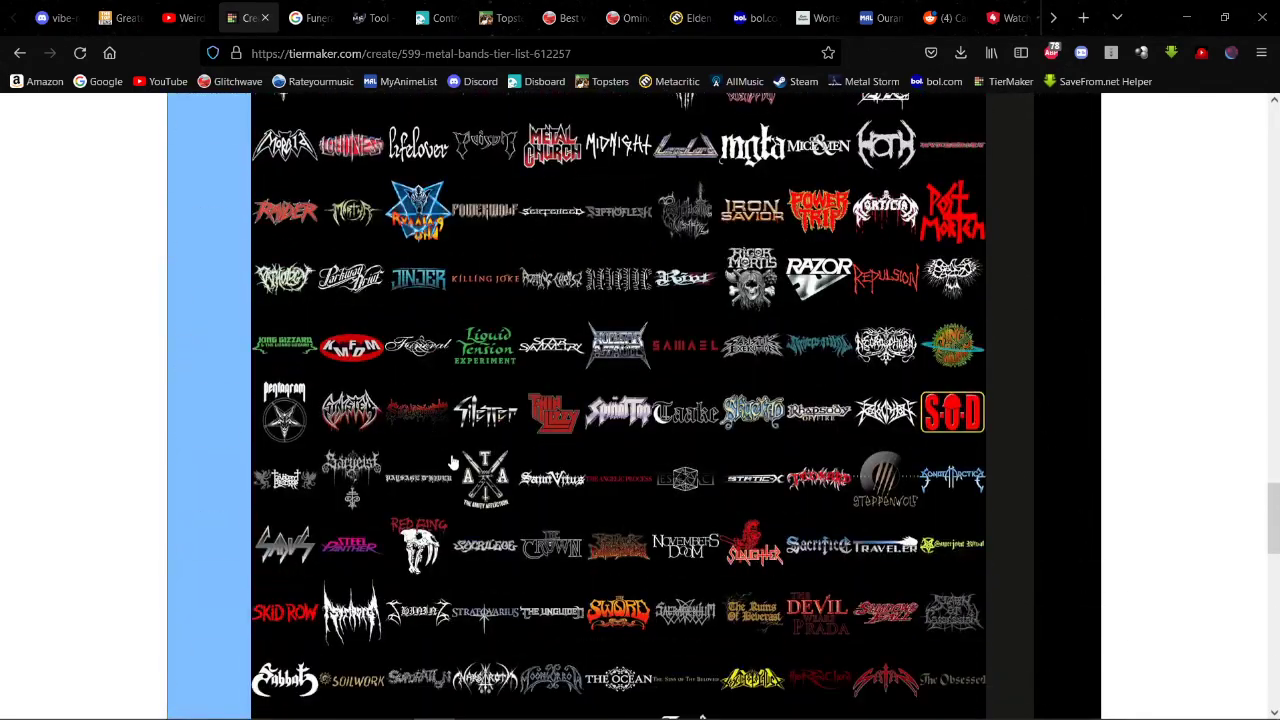
pyautogui.scroll(-5, 452, 462)
pyautogui.scroll(15, 455, 460)
pyautogui.scroll(-2, 455, 460)
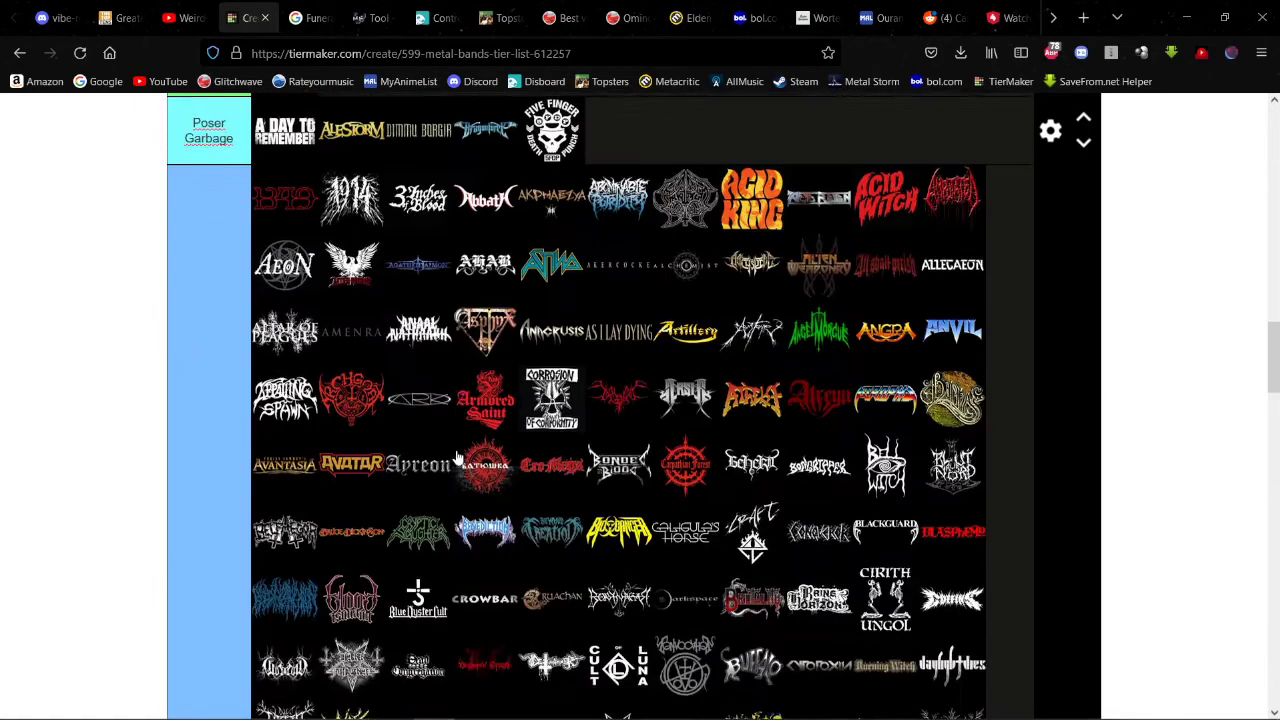
pyautogui.scroll(15, 455, 458)
pyautogui.scroll(5, 456, 455)
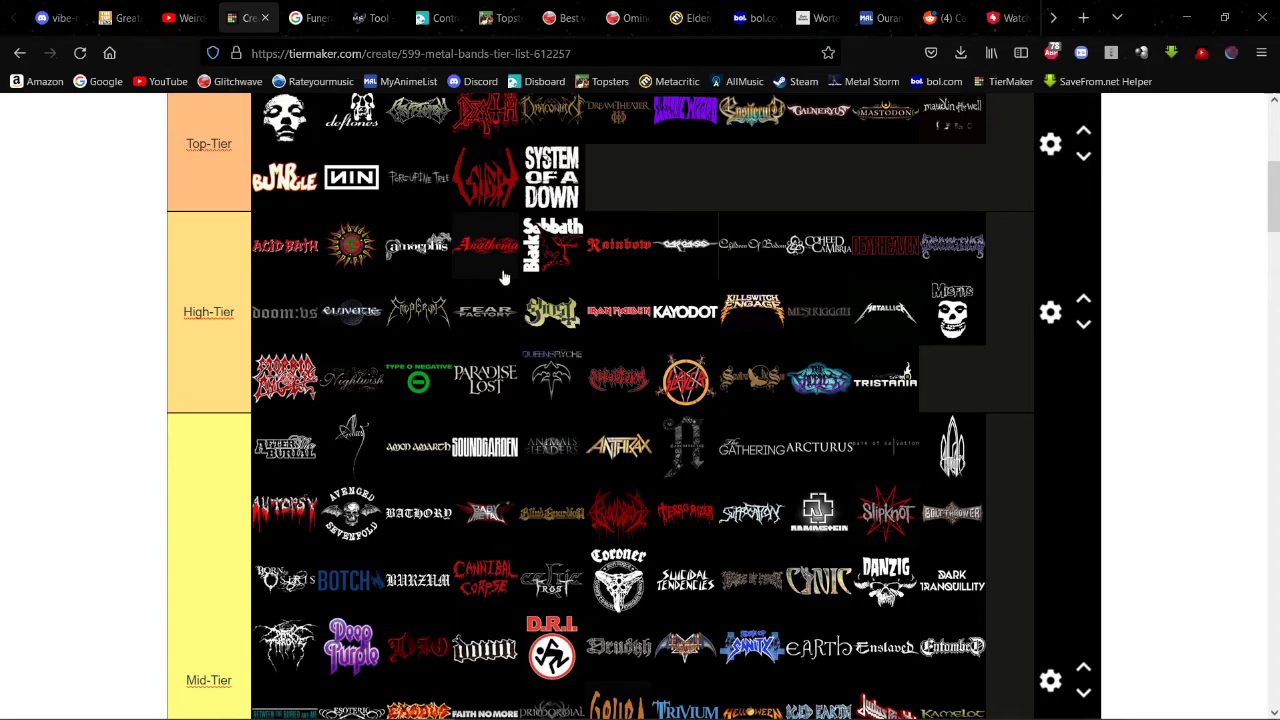
pyautogui.scroll(-20, 565, 270)
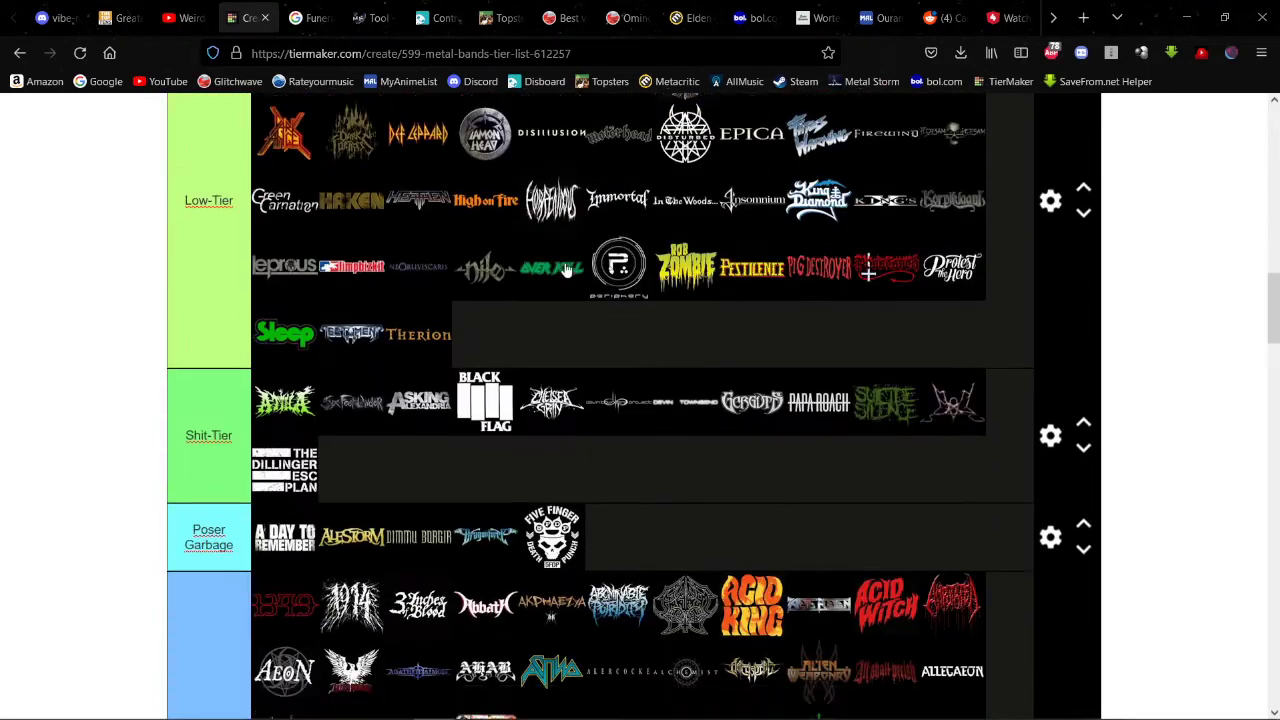
# Step: Place Týr, Uada, the round white logo after it and Ulcerate in Never listened to/Heard of, and Ulver after System of a Down in Top-Tier
pyautogui.scroll(-15, 565, 260)
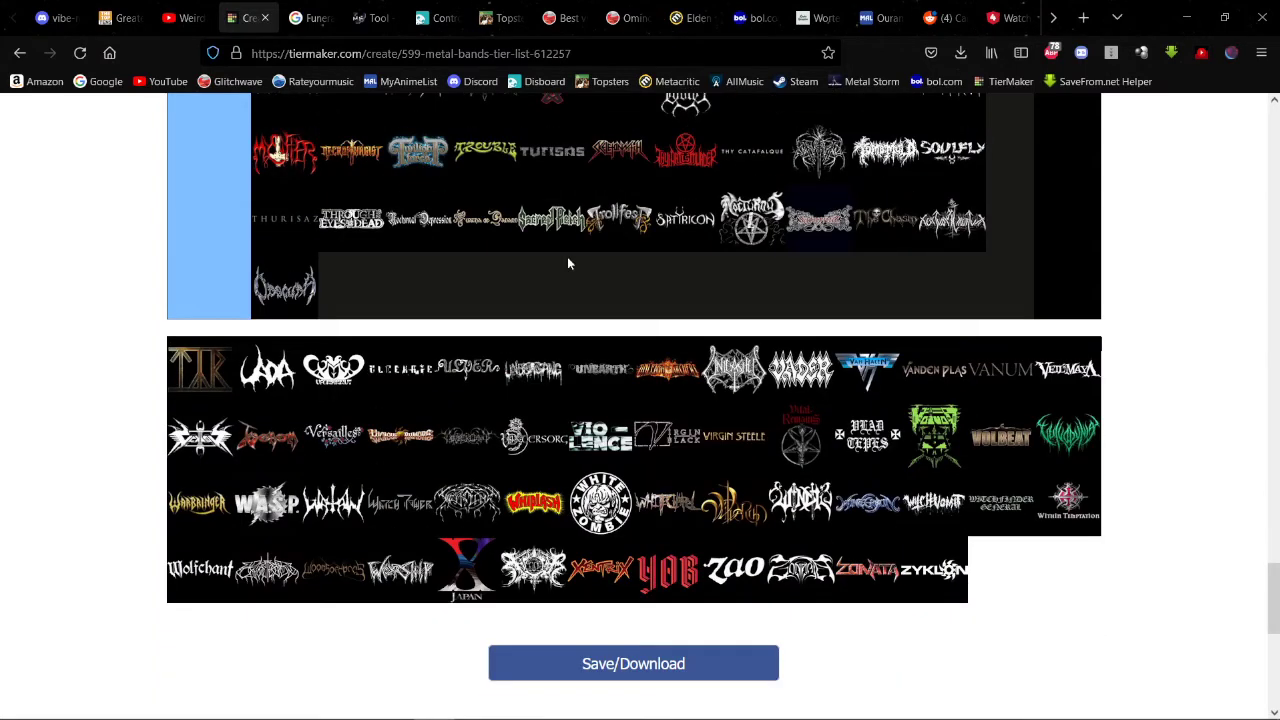
pyautogui.moveTo(200, 368); pyautogui.dragTo(341, 243)
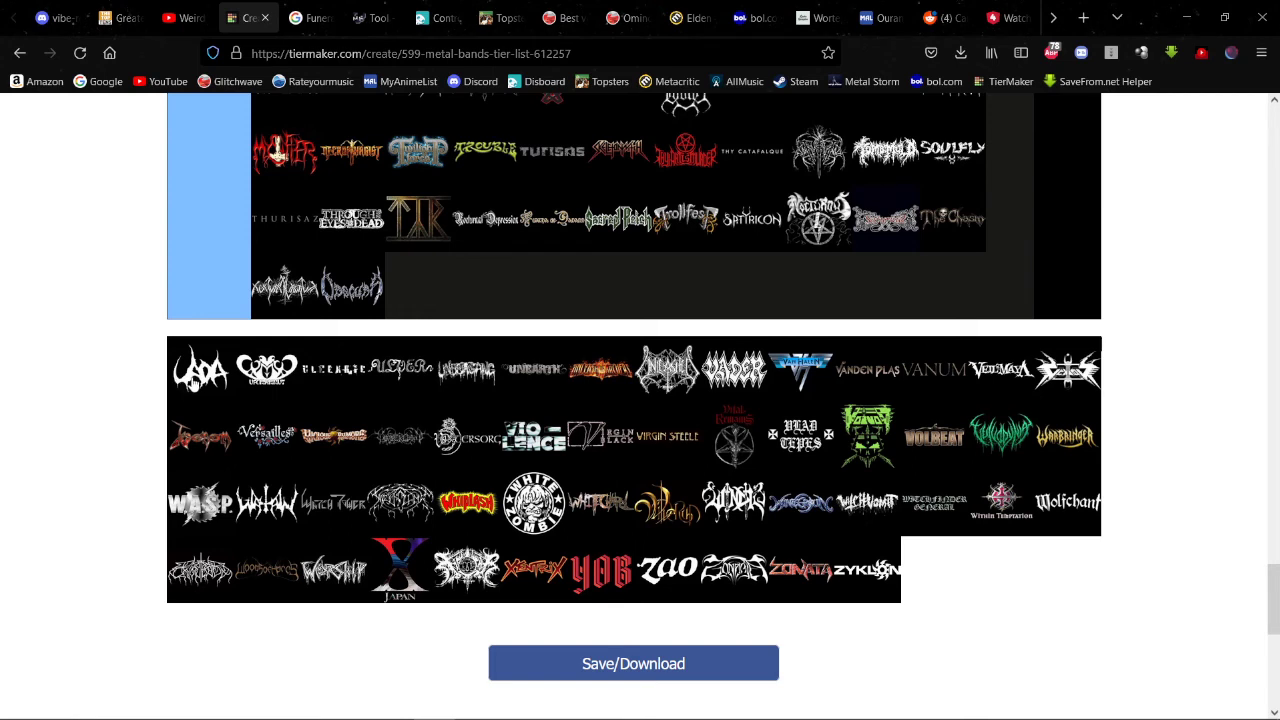
pyautogui.moveTo(214, 368); pyautogui.dragTo(396, 118)
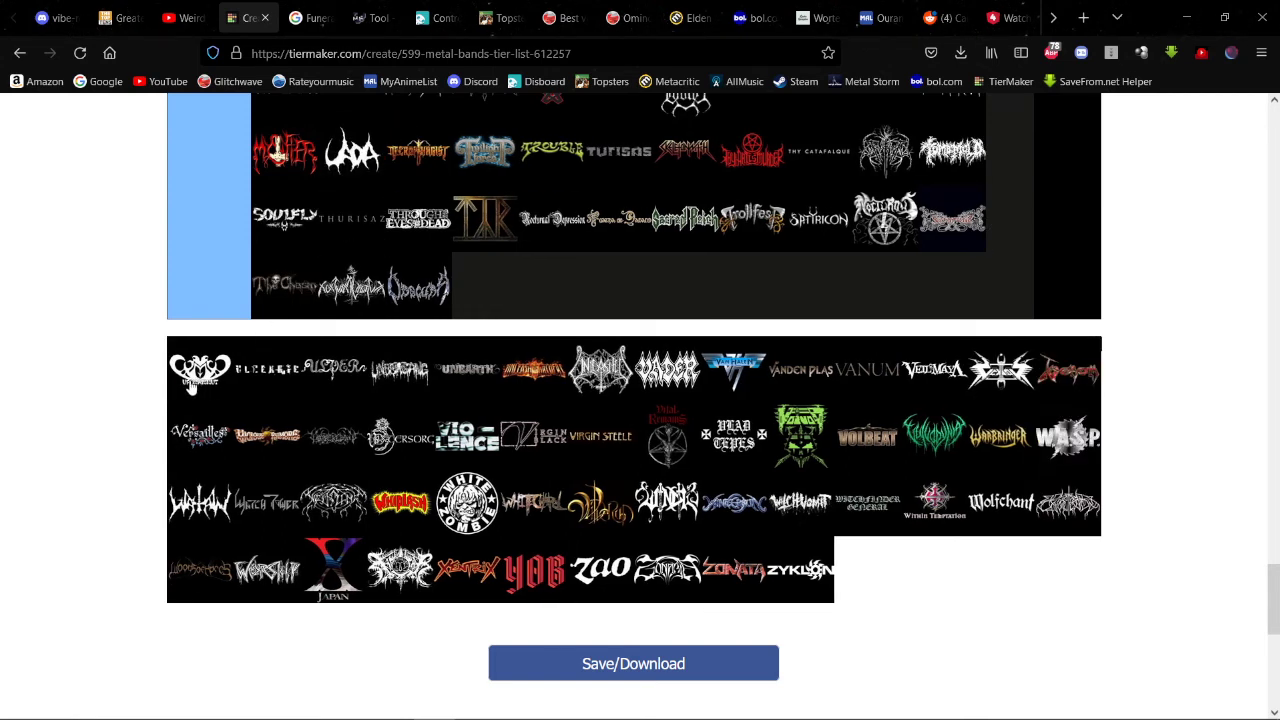
pyautogui.moveTo(190, 388); pyautogui.dragTo(418, 151)
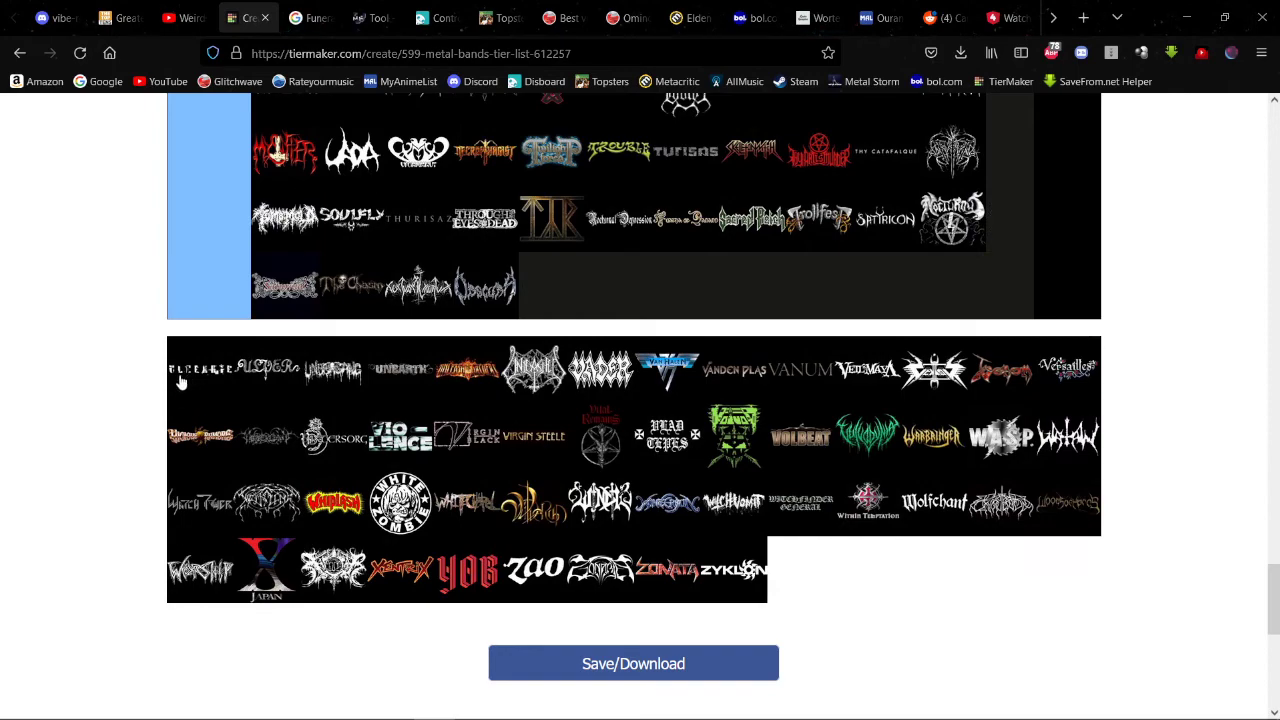
pyautogui.moveTo(184, 388); pyautogui.dragTo(352, 151)
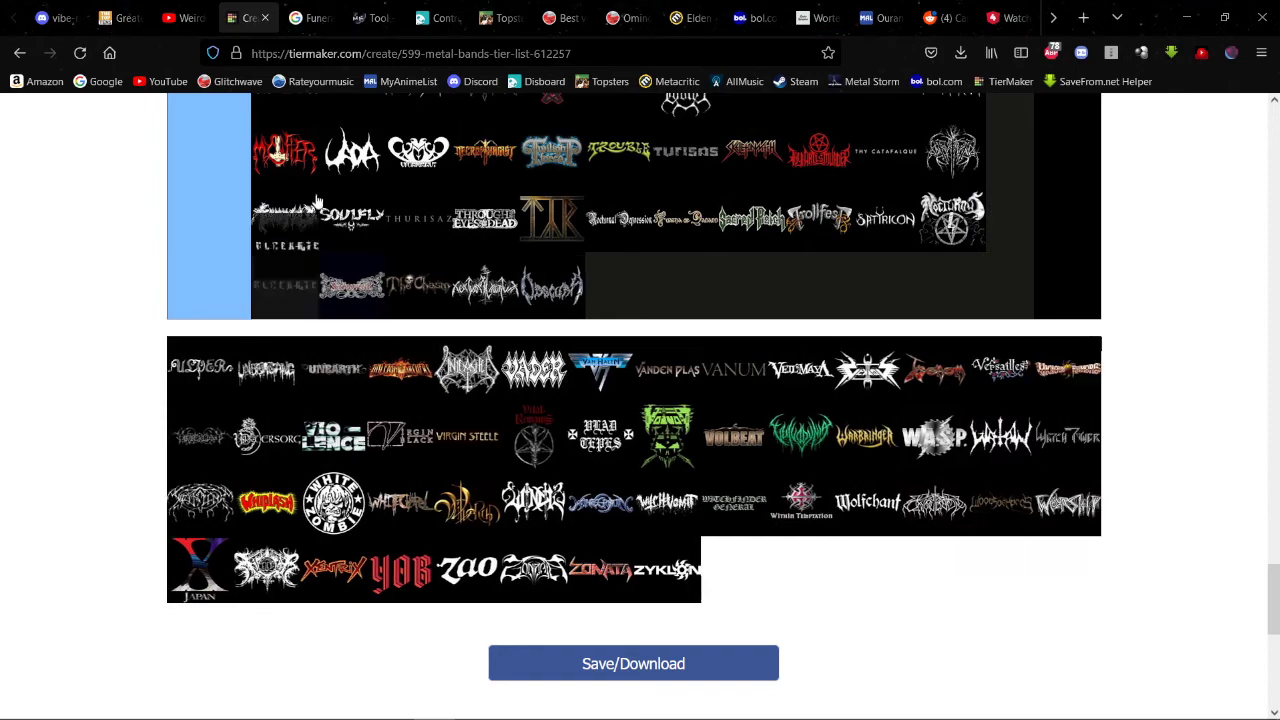
pyautogui.moveTo(194, 378); pyautogui.dragTo(816, 620)
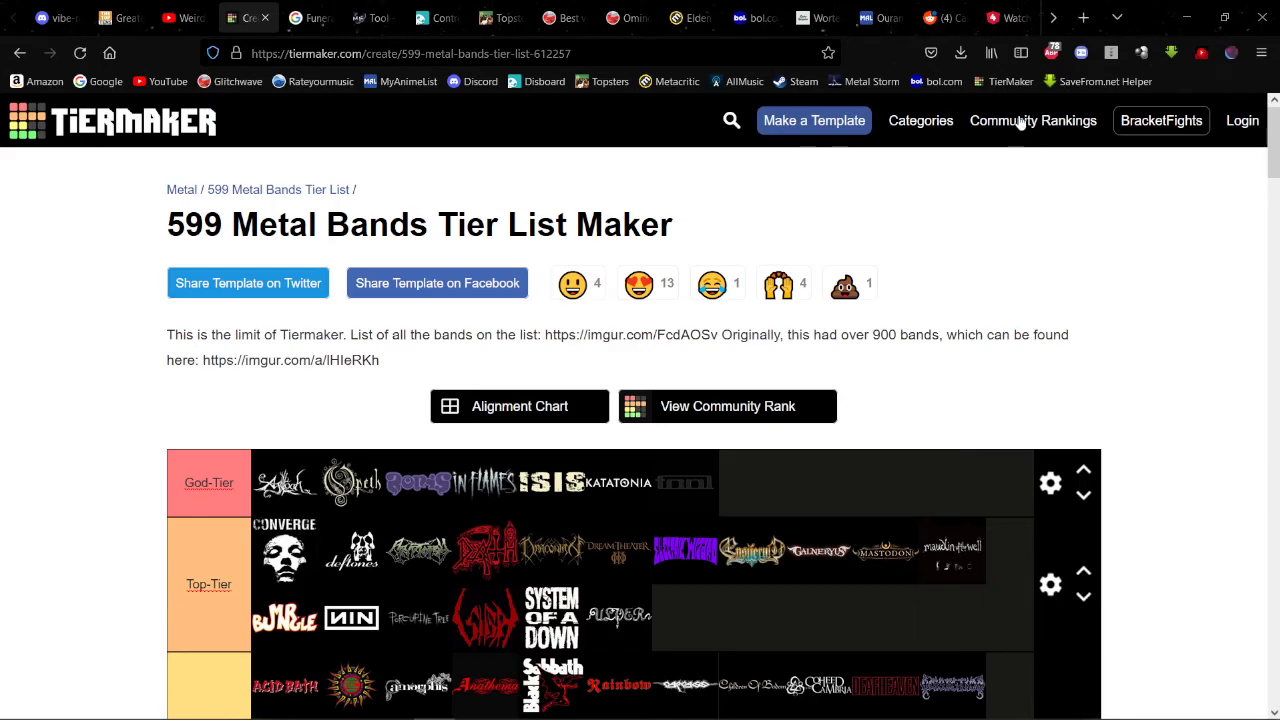
# Step: Place Undergang, Unearth, the orange logo and the ornate white logo before Vader in the Never listened to/Heard of tier
pyautogui.scroll(-6, 272, 300)
pyautogui.scroll(-15, 270, 305)
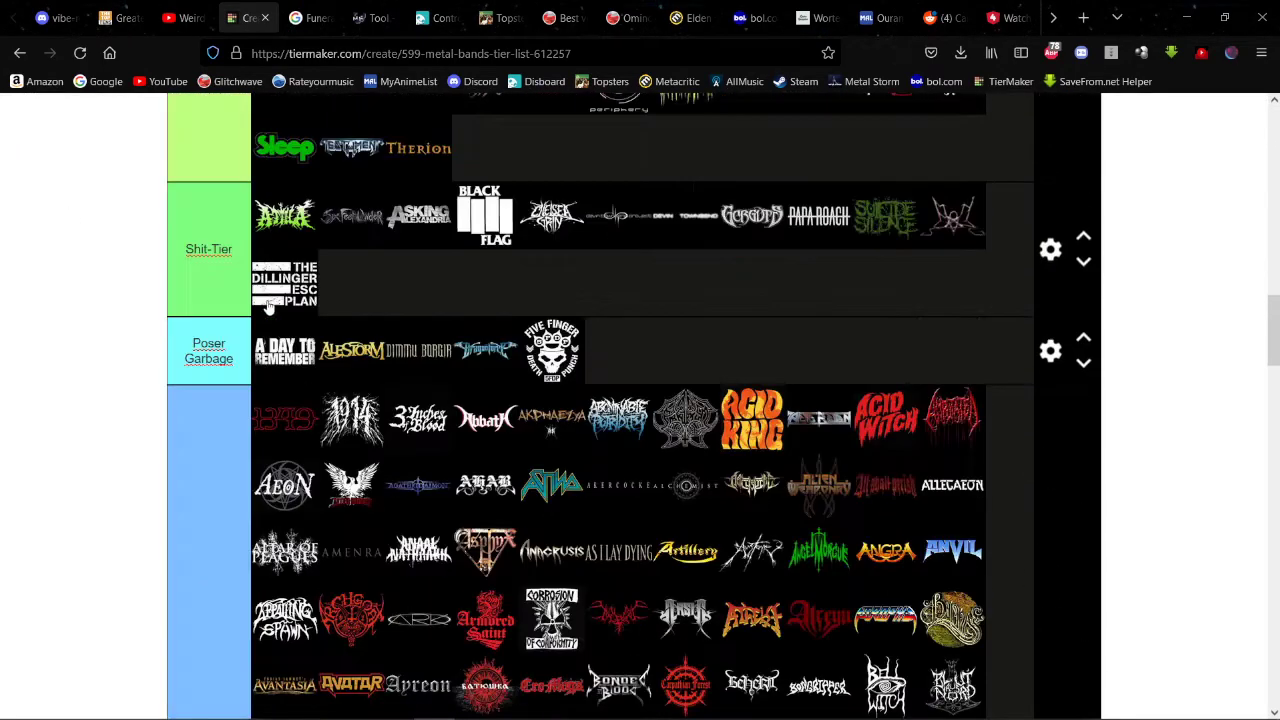
pyautogui.scroll(-4, 314, 272)
pyautogui.scroll(10, 308, 290)
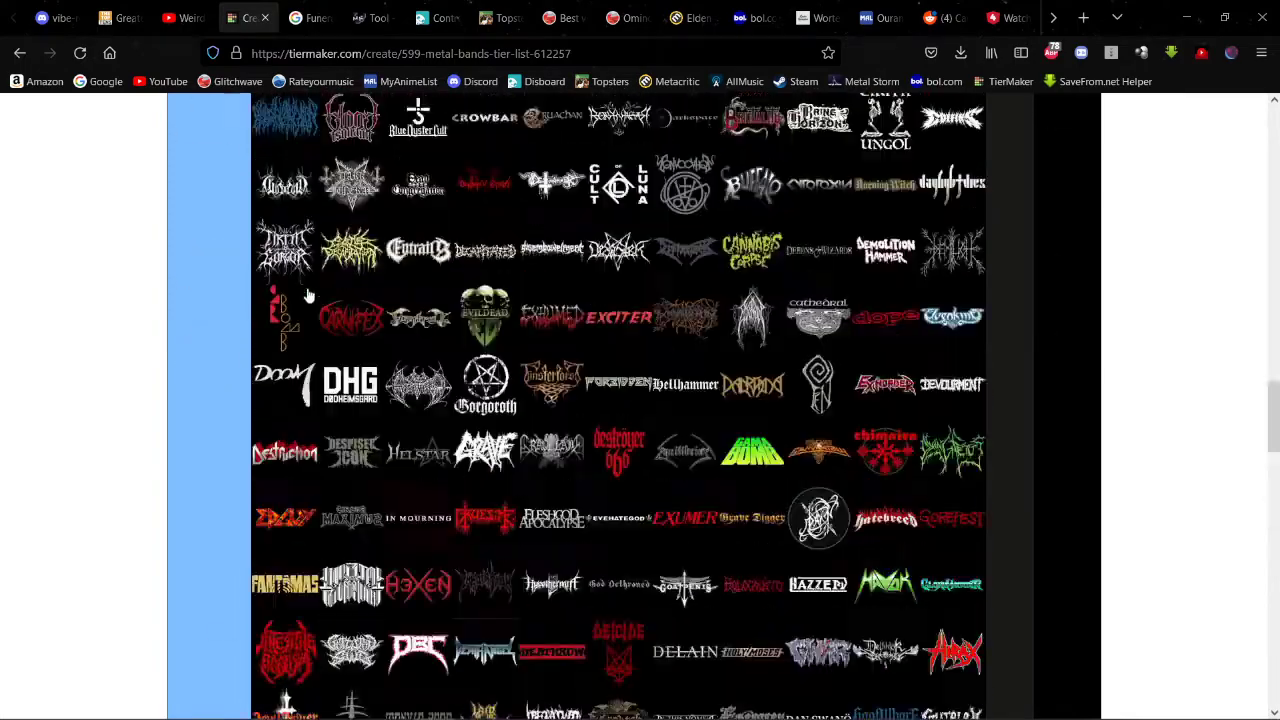
pyautogui.scroll(-15, 290, 320)
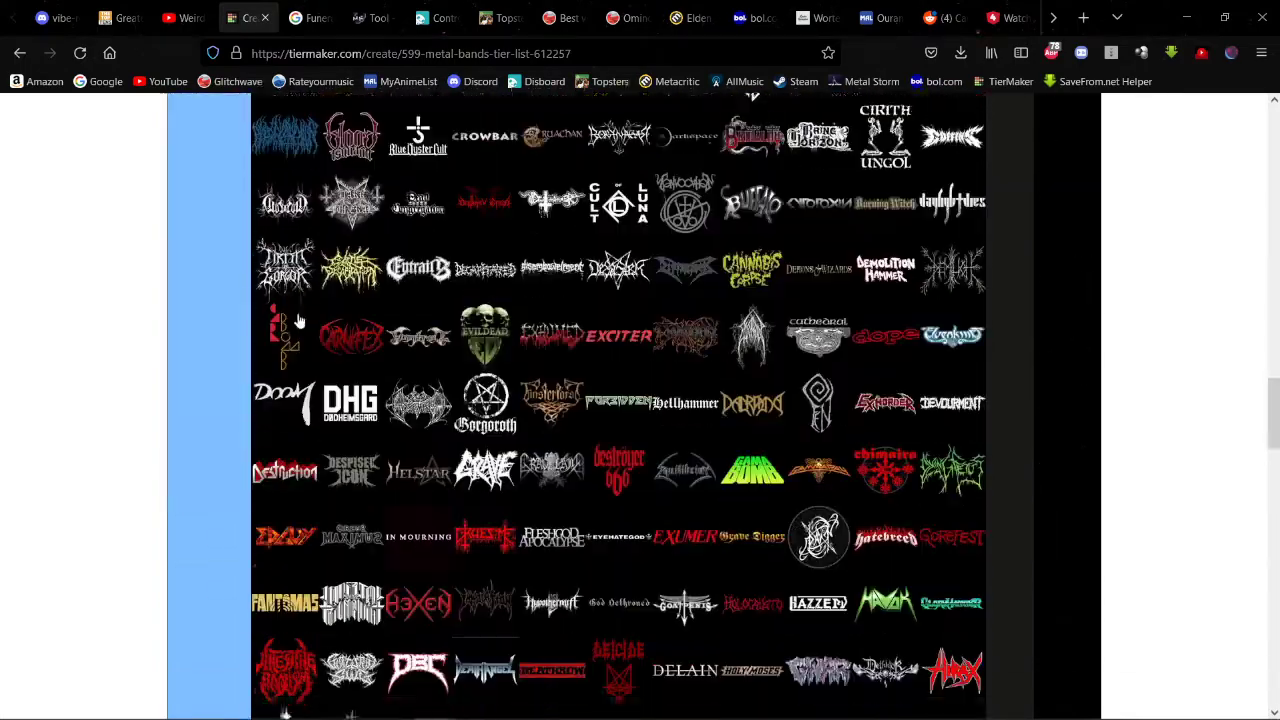
pyautogui.scroll(2, 268, 342)
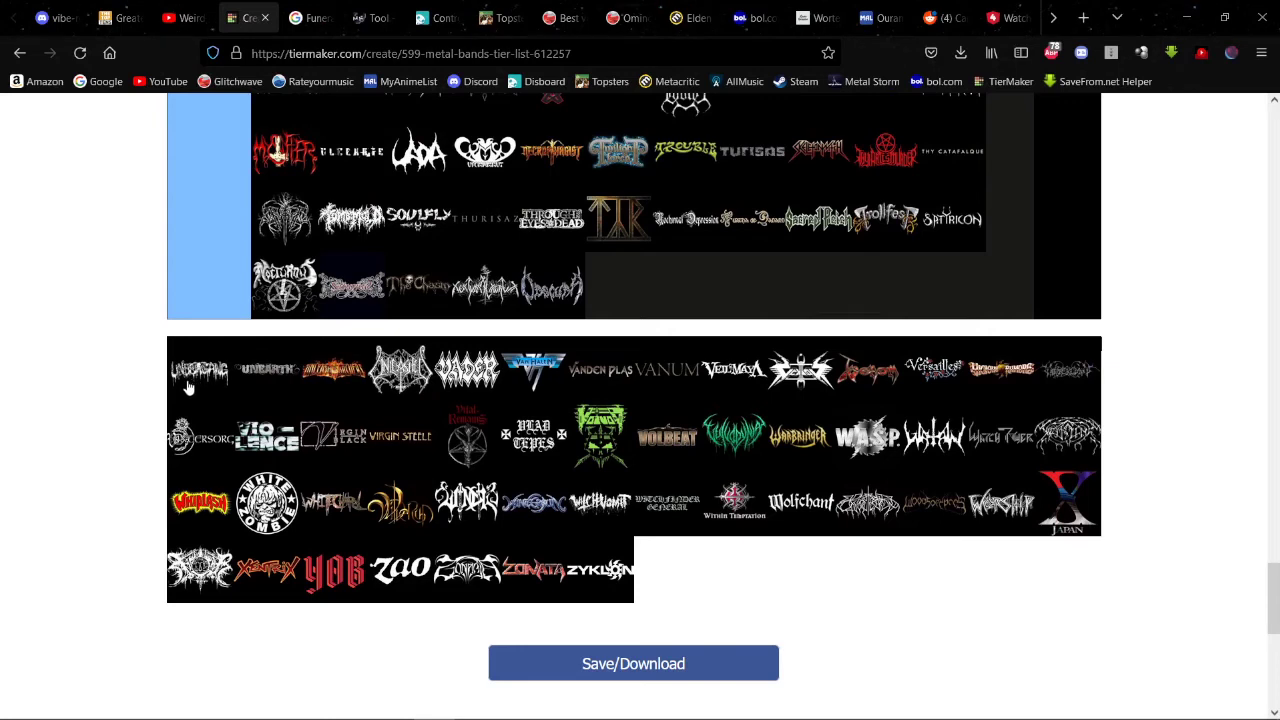
pyautogui.moveTo(180, 375); pyautogui.dragTo(400, 250)
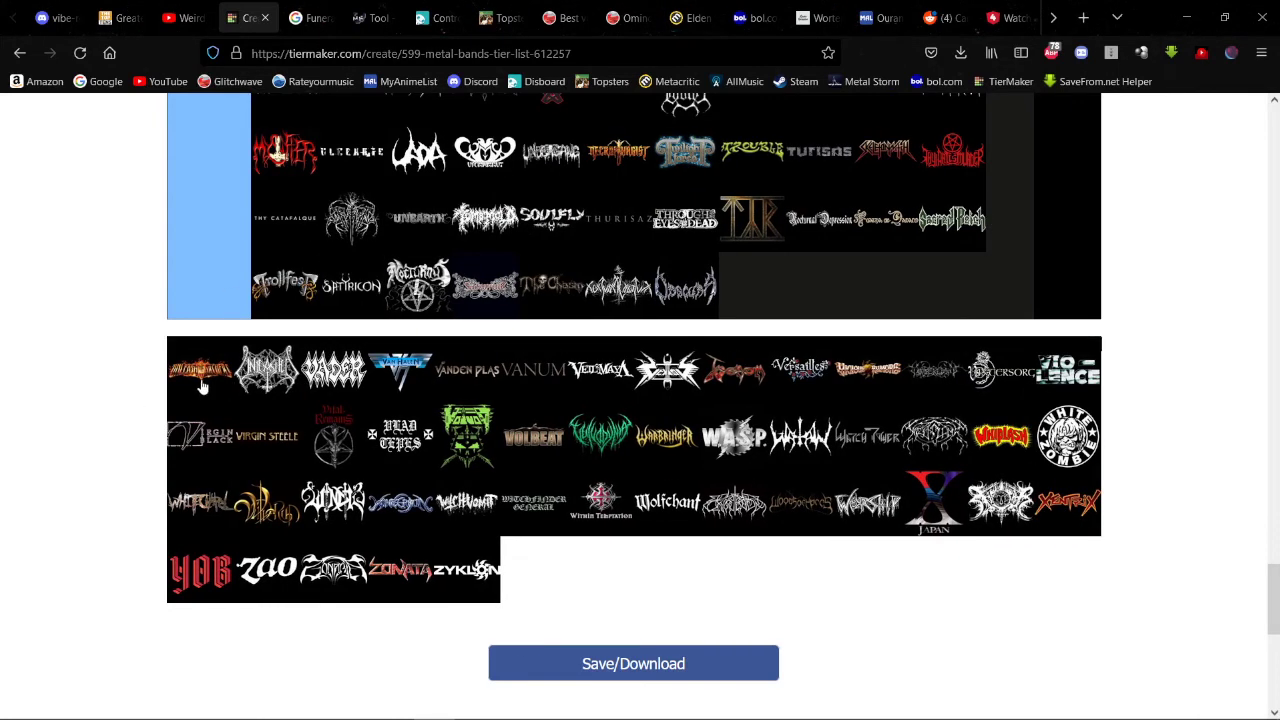
pyautogui.moveTo(212, 390); pyautogui.dragTo(406, 267)
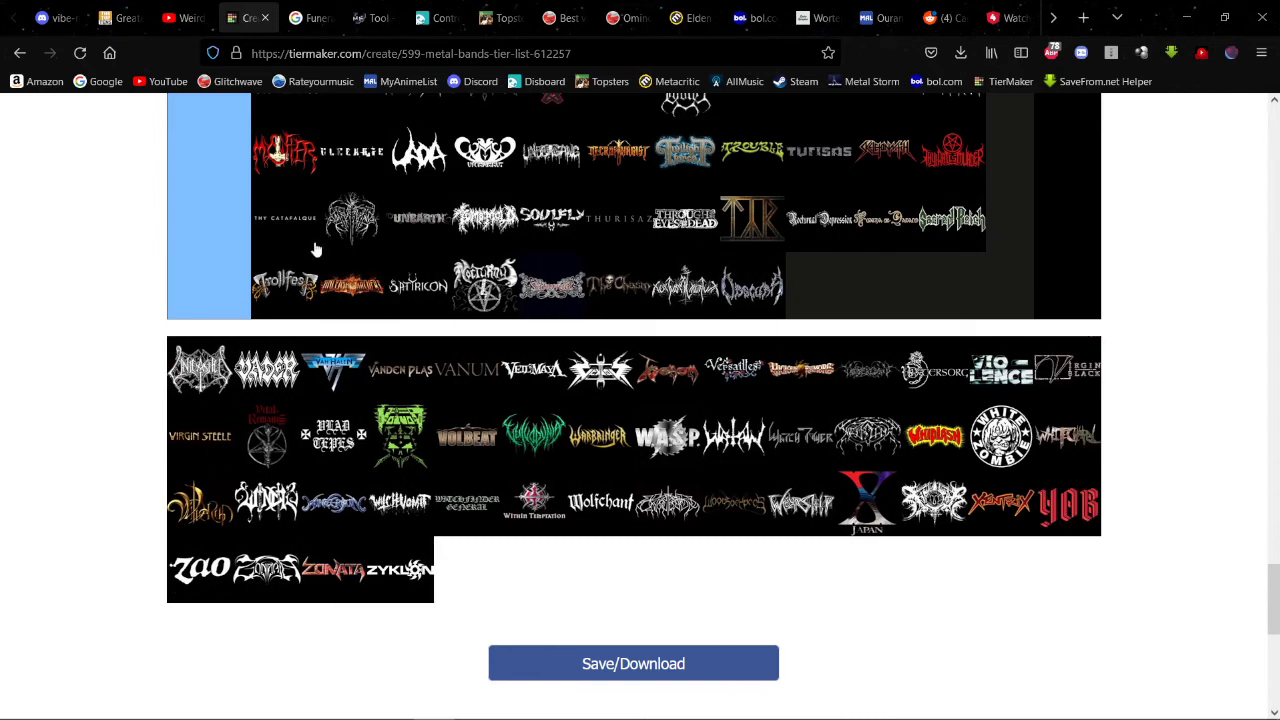
pyautogui.moveTo(197, 388); pyautogui.dragTo(551, 150)
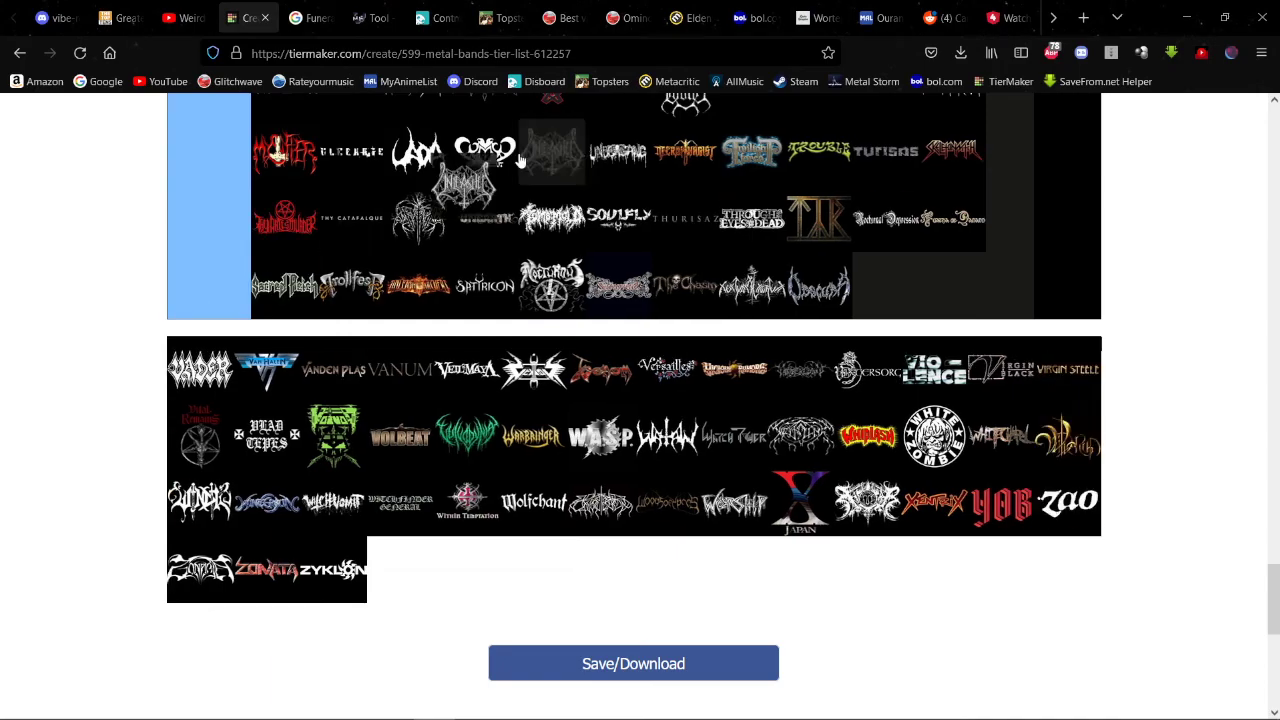
# Step: Move the Vader logo from the unranked logos into one of the ranked tiers higher up the list
pyautogui.scroll(15, 330, 330)
pyautogui.moveTo(200, 370); pyautogui.dragTo(645, 333)
pyautogui.scroll(3, 617, 272)
pyautogui.scroll(-20, 643, 332)
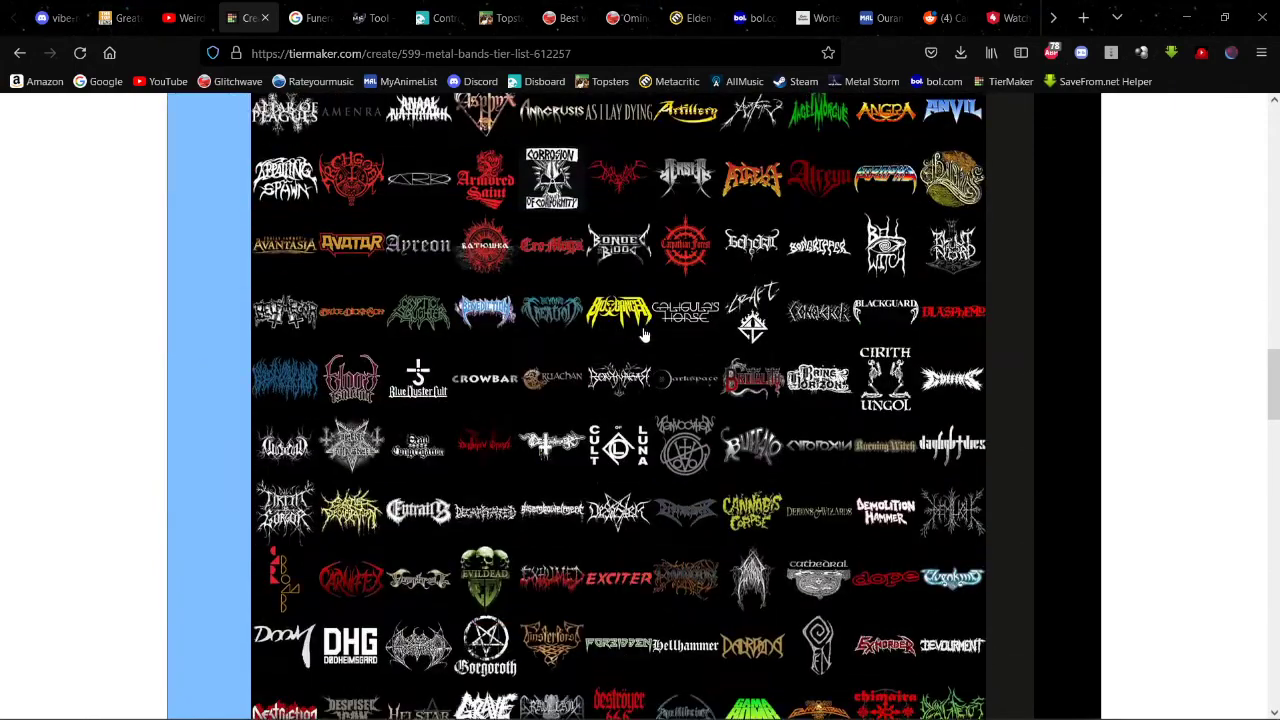
# Step: Move the Van Halen logo from the unranked logos into Mid-Tier, between Cannibal Corpse and Celtic Frost
pyautogui.scroll(5, 640, 337)
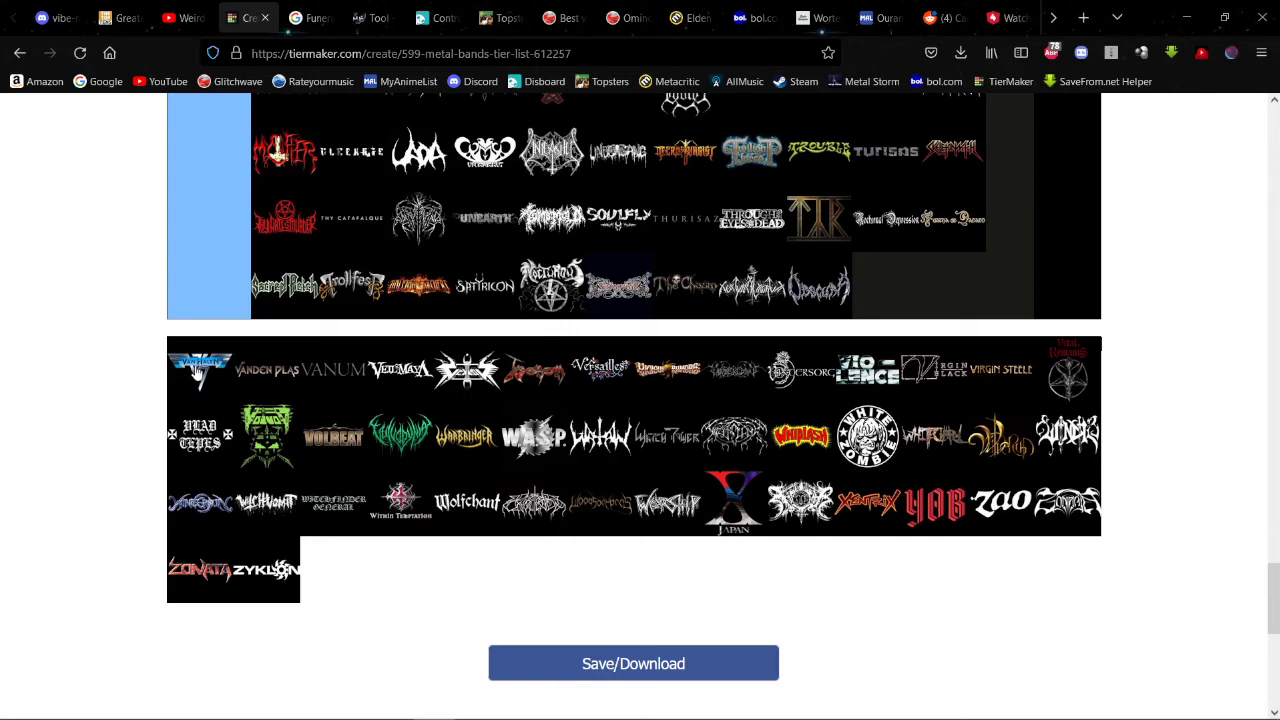
pyautogui.moveTo(197, 372); pyautogui.dragTo(745, 243)
pyautogui.scroll(4, 600, 290)
pyautogui.scroll(-5, 778, 220)
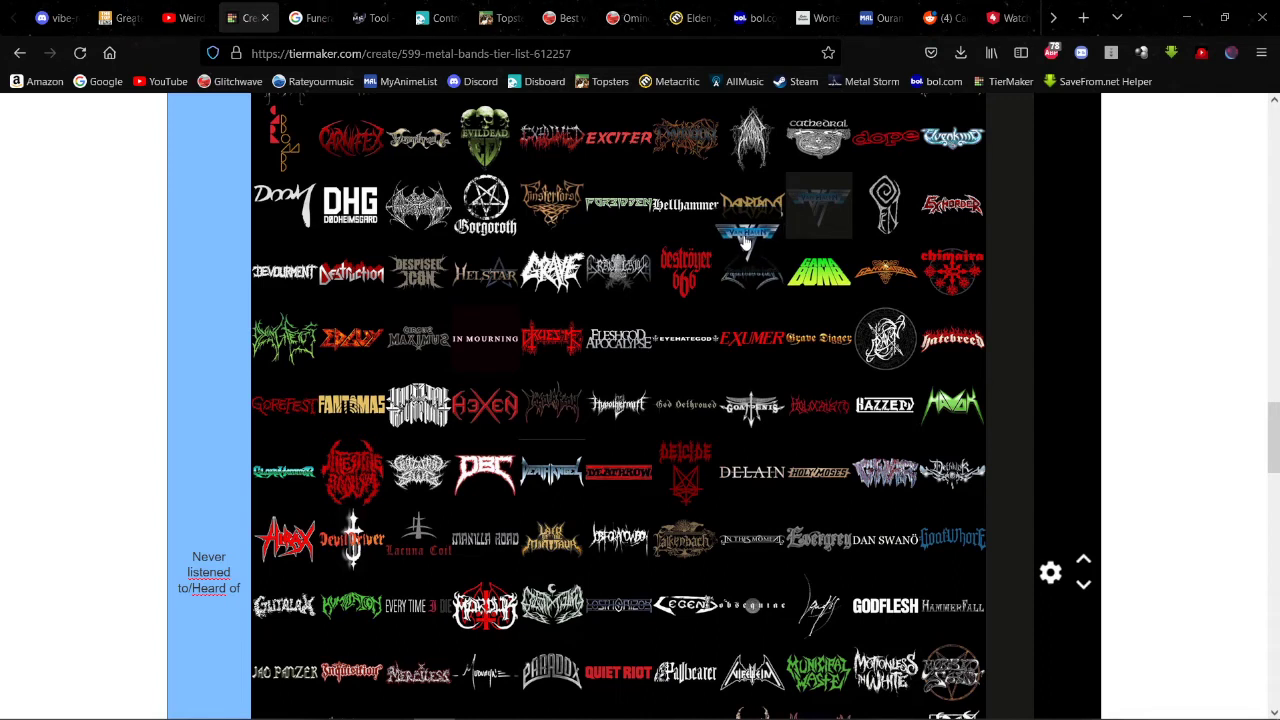
pyautogui.moveTo(745, 243); pyautogui.dragTo(633, 285)
pyautogui.scroll(5, 710, 214)
pyautogui.scroll(10, 698, 215)
pyautogui.scroll(5, 685, 220)
pyautogui.scroll(5, 680, 310)
pyautogui.scroll(-15, 645, 300)
pyautogui.scroll(7, 633, 285)
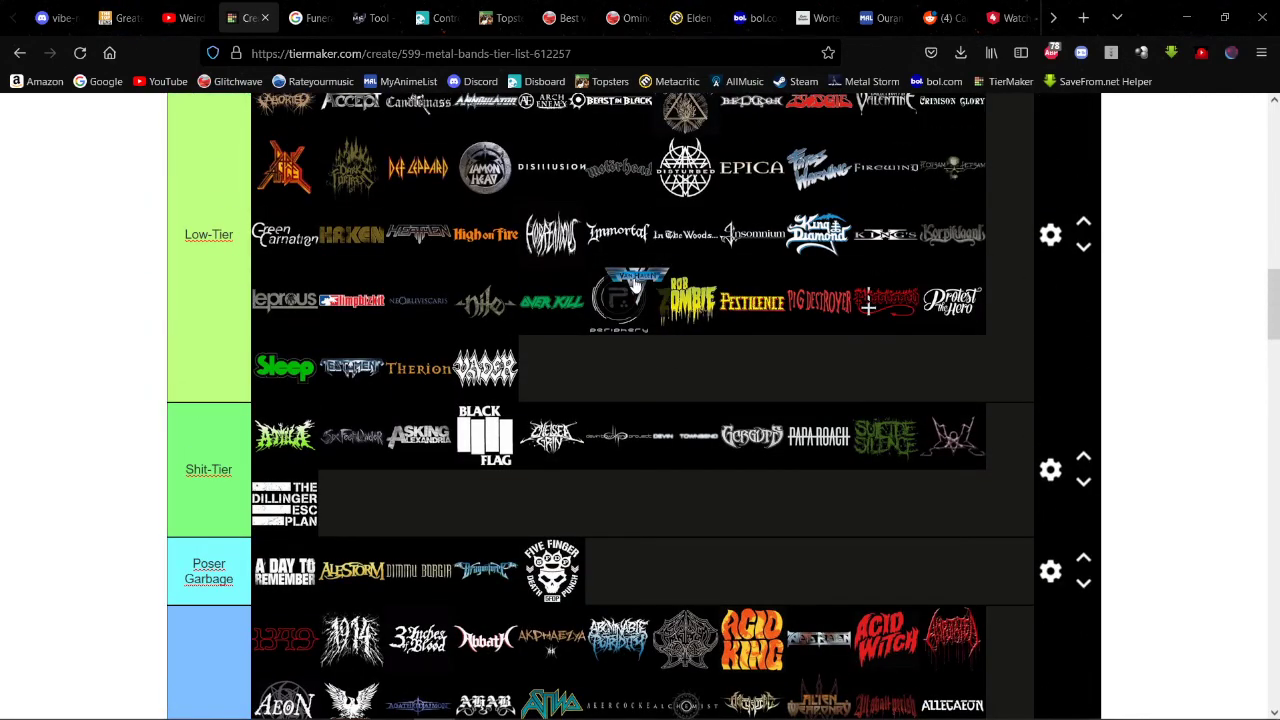
pyautogui.moveTo(633, 285); pyautogui.dragTo(578, 342)
pyautogui.scroll(6, 613, 305)
# Step: Place the Vanden Plas, Vanum and Veil of Maya logos in the Never listened to/Heard of tier
pyautogui.scroll(-12, 600, 262)
pyautogui.scroll(-15, 605, 290)
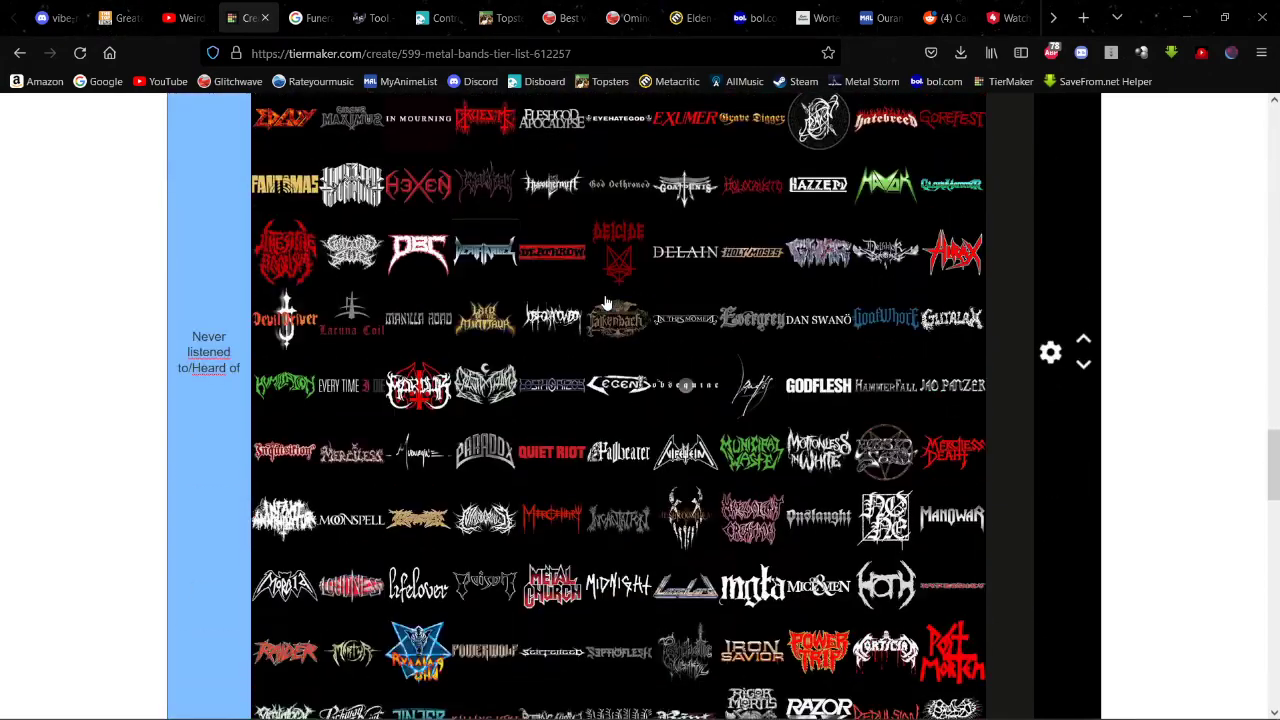
pyautogui.scroll(-7, 611, 285)
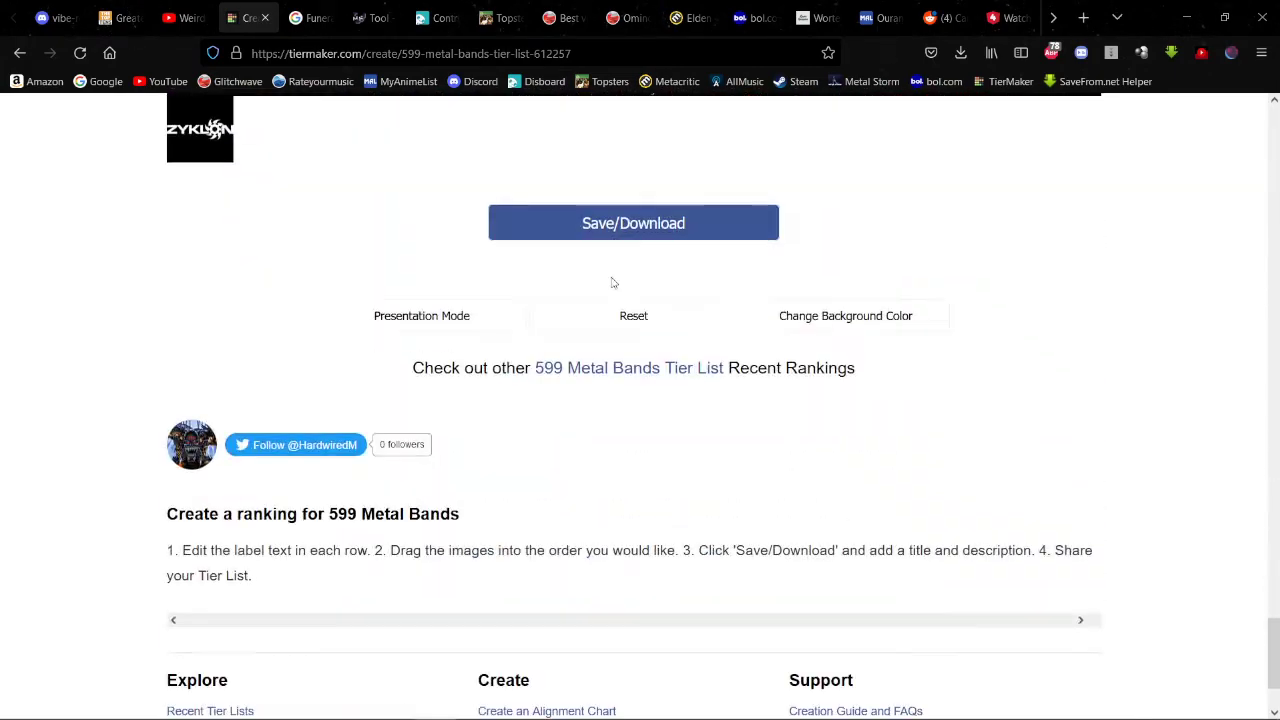
pyautogui.scroll(4, 611, 285)
pyautogui.moveTo(200, 376); pyautogui.dragTo(352, 214)
pyautogui.moveTo(190, 388); pyautogui.dragTo(352, 218)
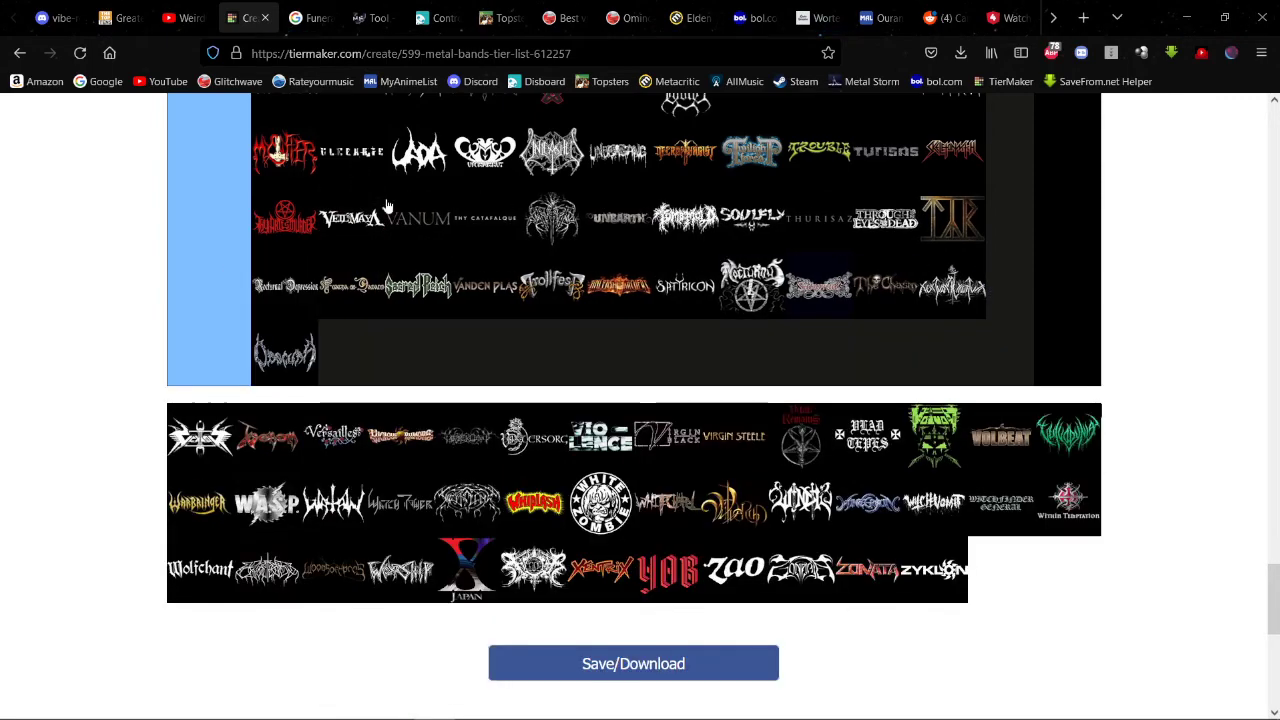
# Step: Move the spiky white logo before Venom from the unranked logos into Mid-Tier, right after Anthrax
pyautogui.moveTo(205, 452)
pyautogui.mouseDown()
pyautogui.moveTo(498, 232)
pyautogui.moveTo(505, 292)
pyautogui.mouseUp()
pyautogui.scroll(5, 460, 262)
pyautogui.scroll(10, 497, 238)
pyautogui.scroll(3, 497, 240)
pyautogui.scroll(3, 505, 286)
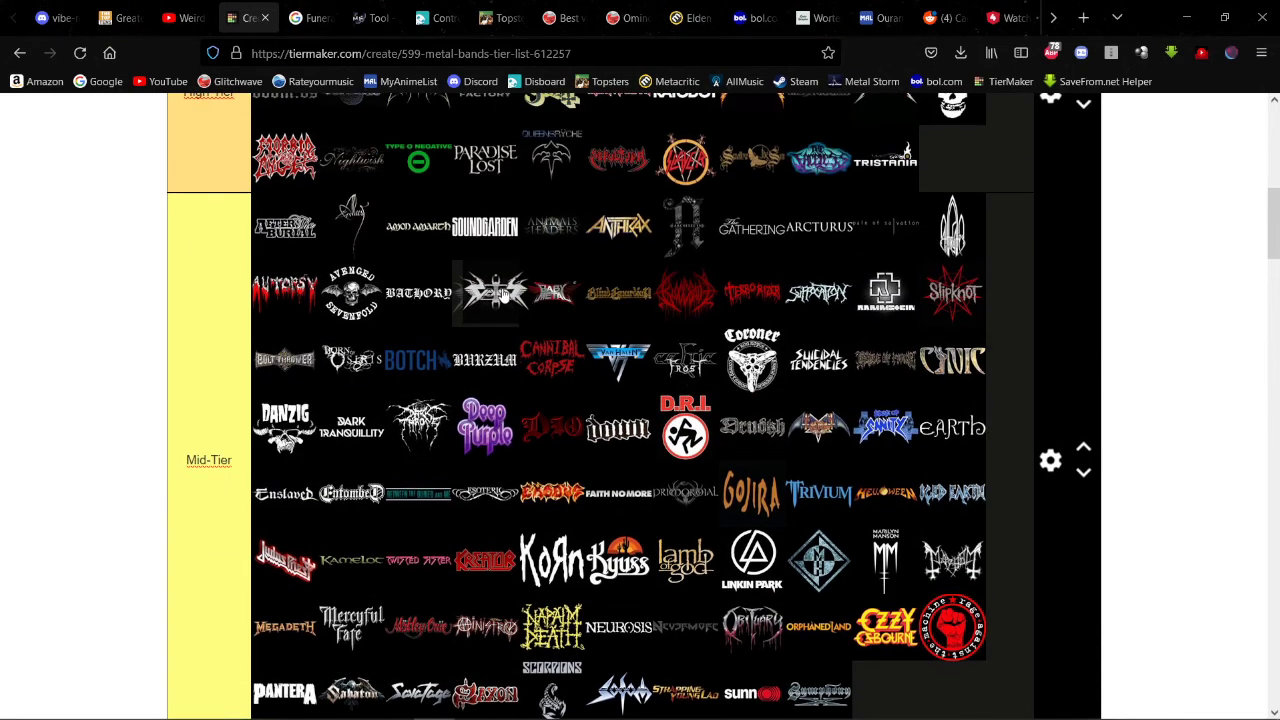
pyautogui.moveTo(497, 292)
pyautogui.mouseDown()
pyautogui.moveTo(665, 238)
pyautogui.moveTo(663, 256)
pyautogui.mouseUp()
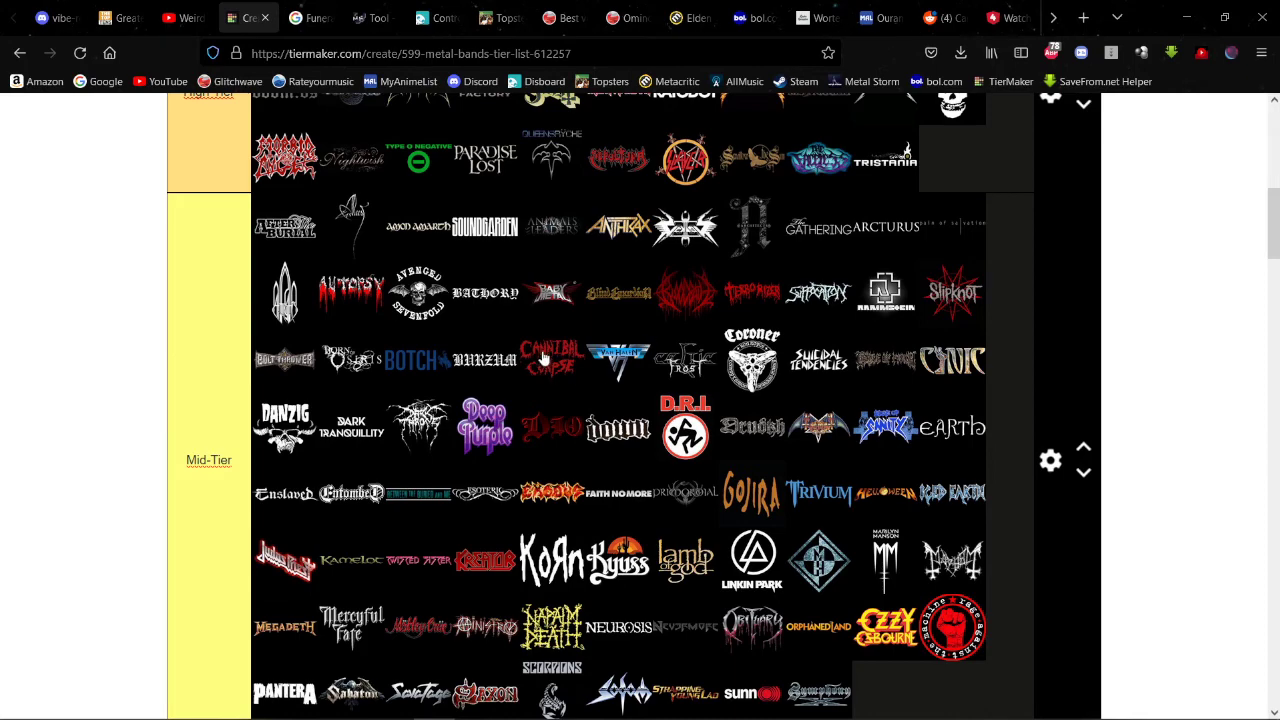
# Step: Move the Venom logo from the unranked logos into Shit-Tier, after The Dillinger Escape Plan
pyautogui.scroll(-8, 560, 345)
pyautogui.scroll(-2, 572, 332)
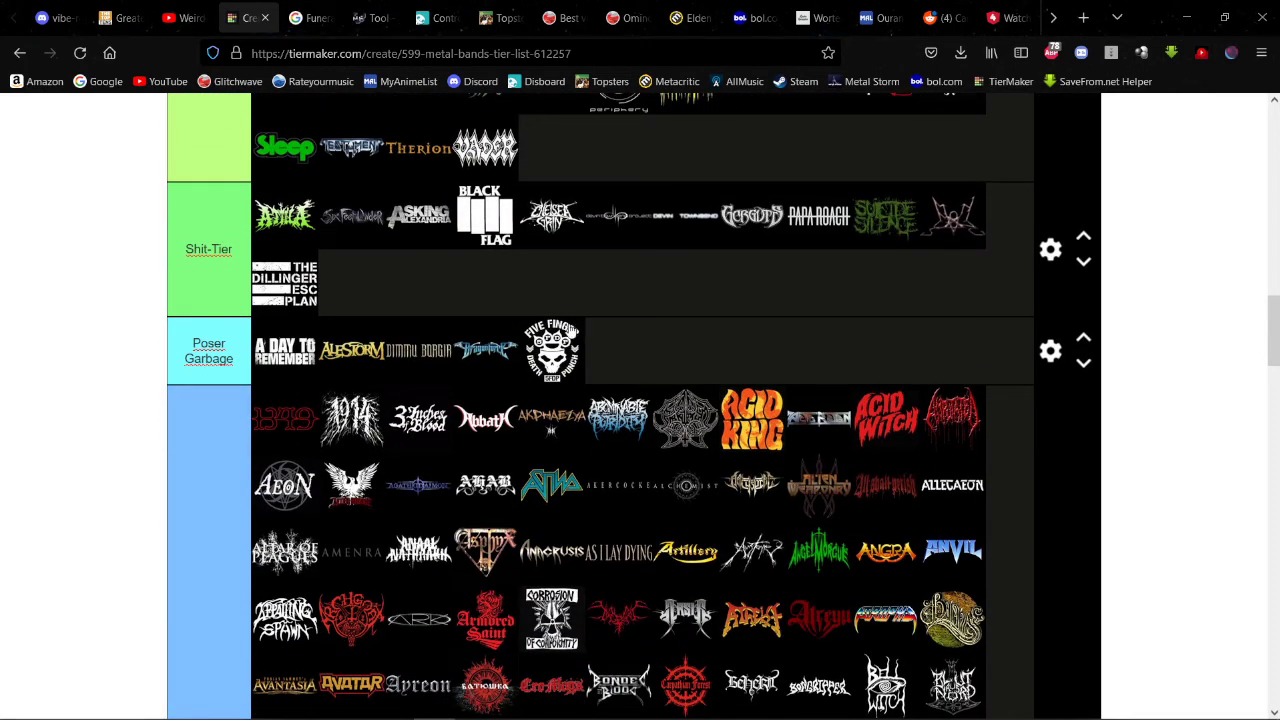
pyautogui.scroll(-6, 558, 320)
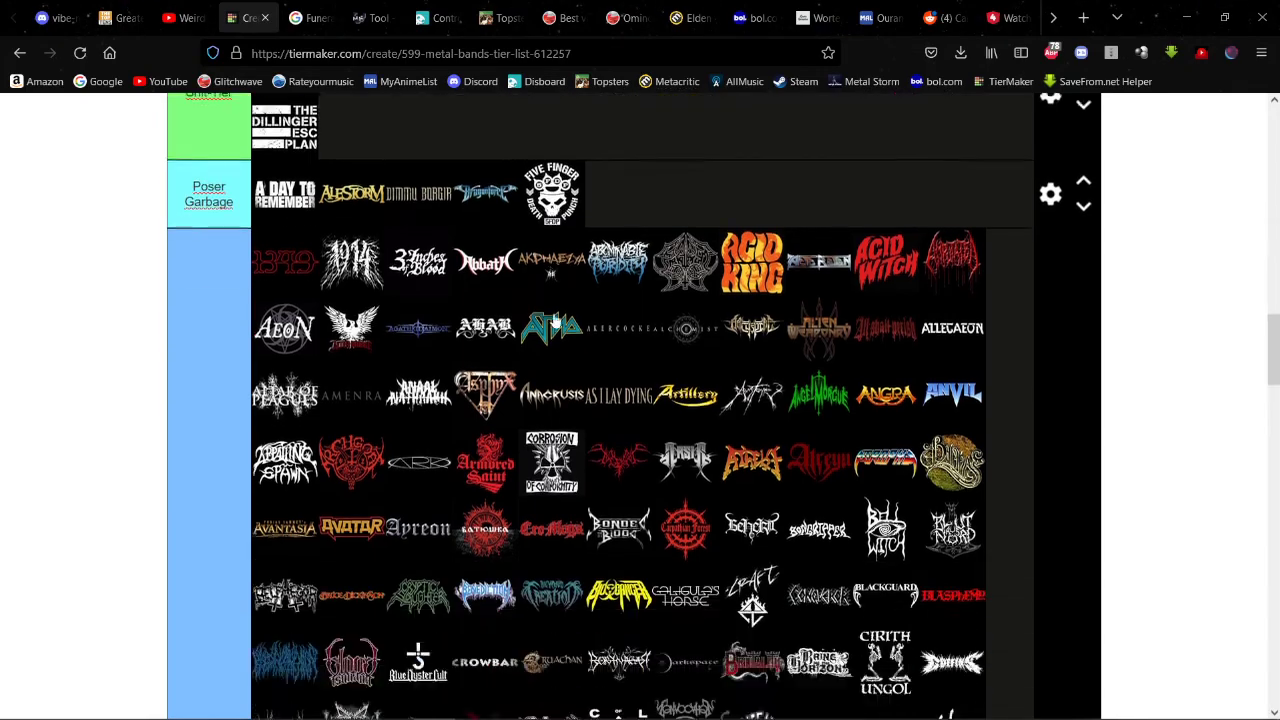
pyautogui.scroll(-5, 556, 320)
pyautogui.scroll(4, 556, 320)
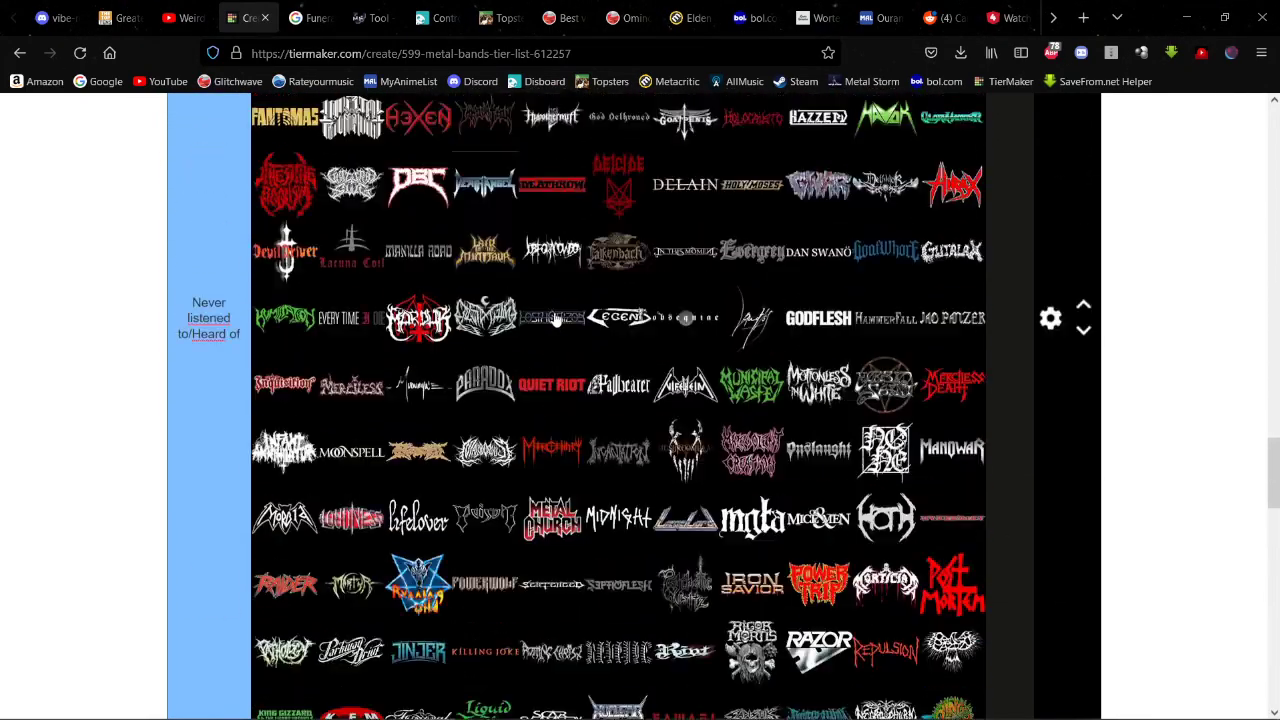
pyautogui.scroll(-10, 556, 320)
pyautogui.scroll(-4, 556, 320)
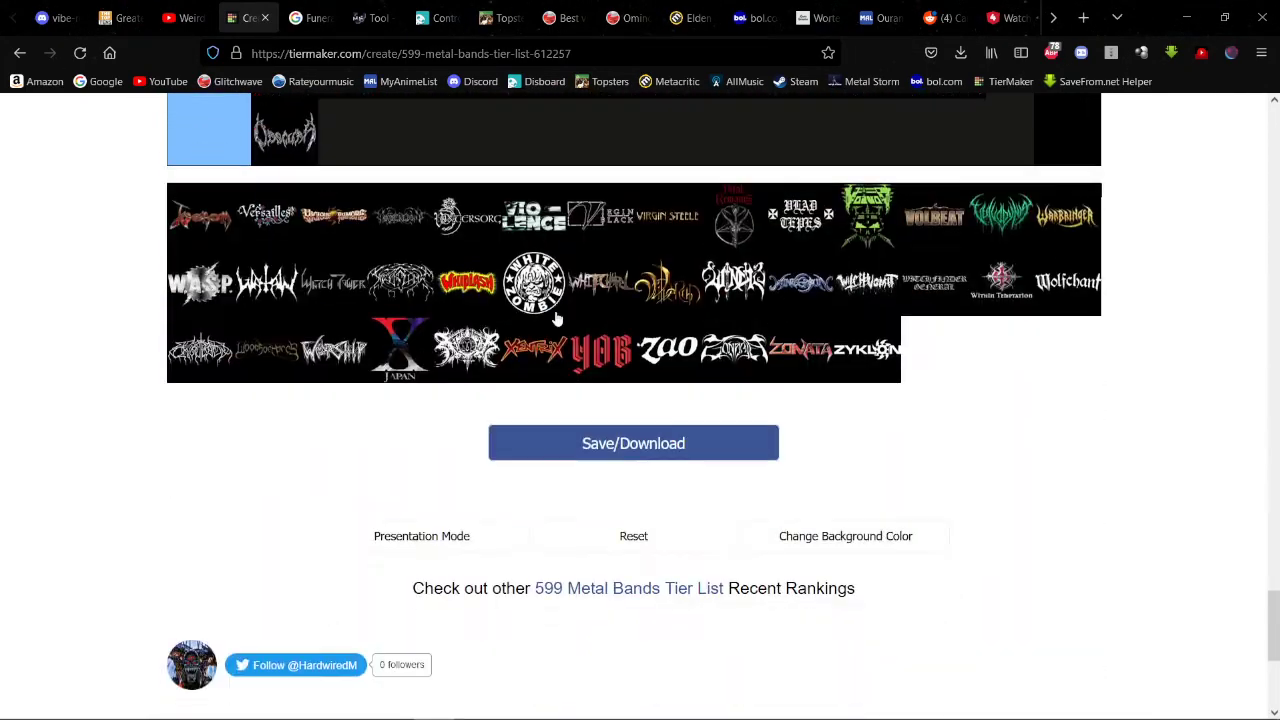
pyautogui.scroll(2, 545, 318)
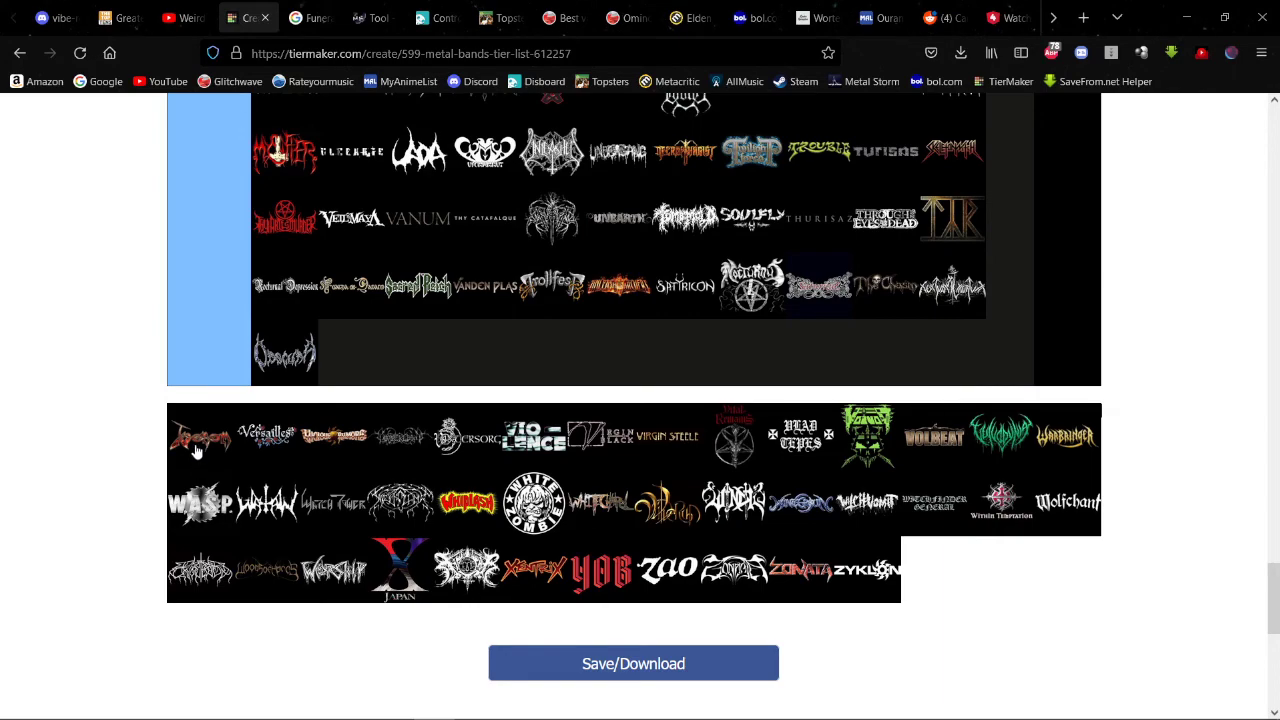
pyautogui.moveTo(197, 447); pyautogui.dragTo(487, 484)
pyautogui.scroll(10, 470, 292)
pyautogui.scroll(5, 466, 294)
pyautogui.scroll(-6, 481, 367)
pyautogui.scroll(6, 466, 358)
pyautogui.scroll(-8, 440, 364)
pyautogui.scroll(8, 438, 368)
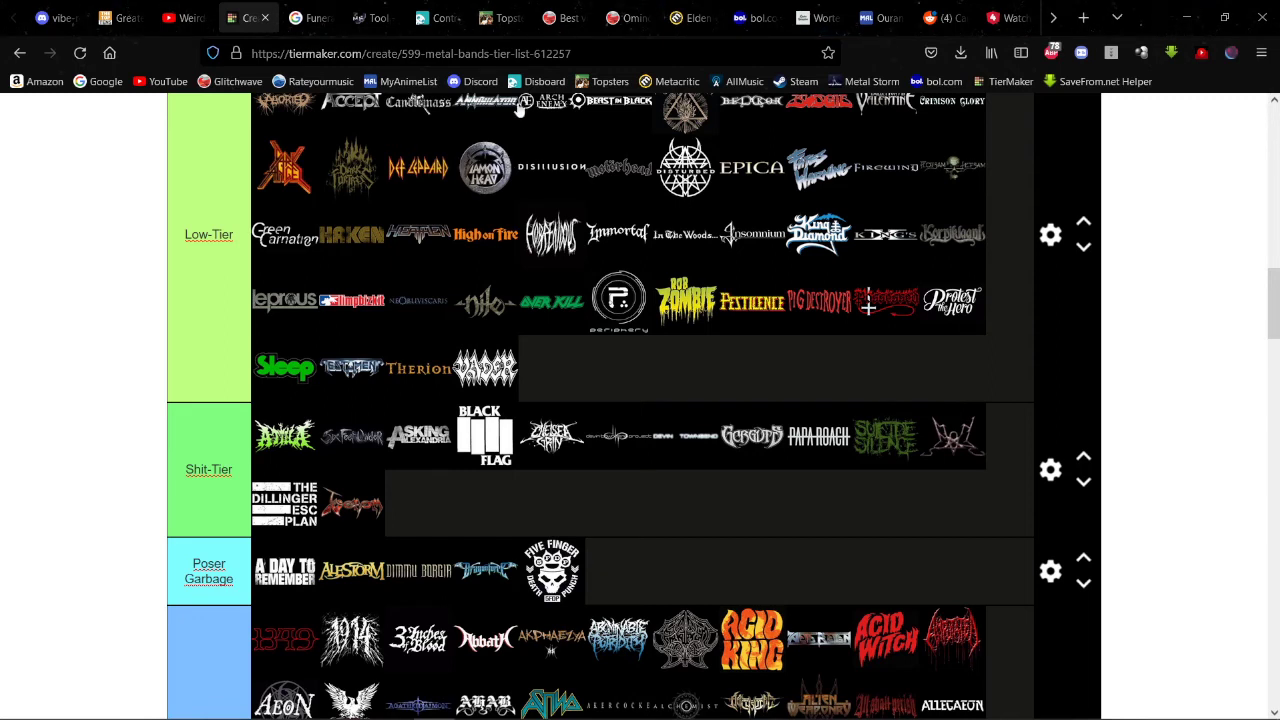
# Step: Place the Versailles and Vicious Rumors logos in the Never listened to/Heard of tier
pyautogui.scroll(-2, 574, 255)
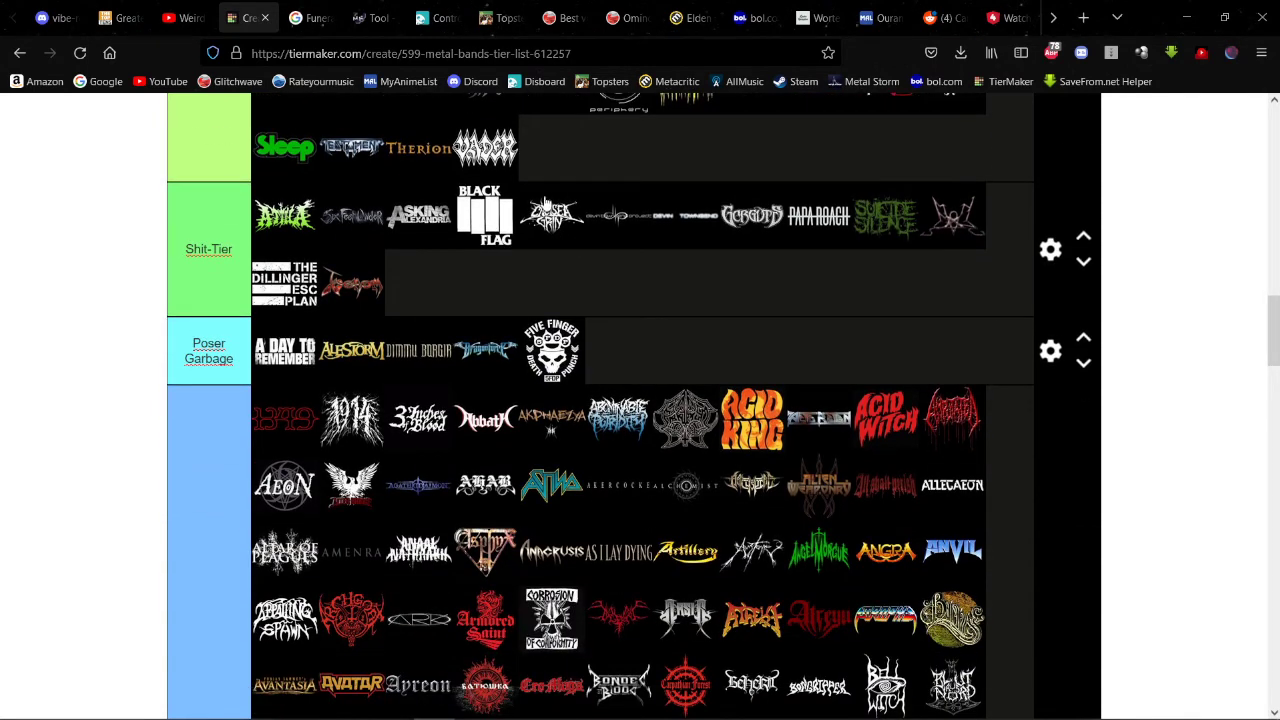
pyautogui.scroll(-2, 493, 271)
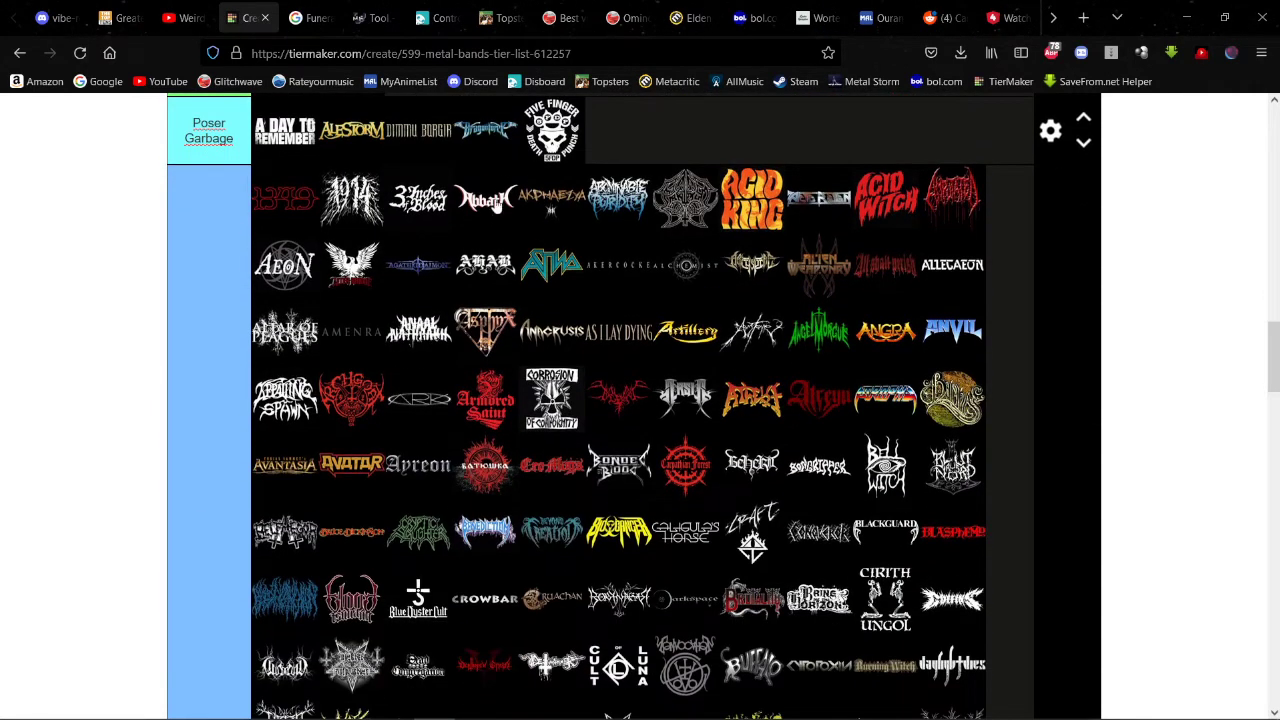
pyautogui.scroll(-10, 497, 204)
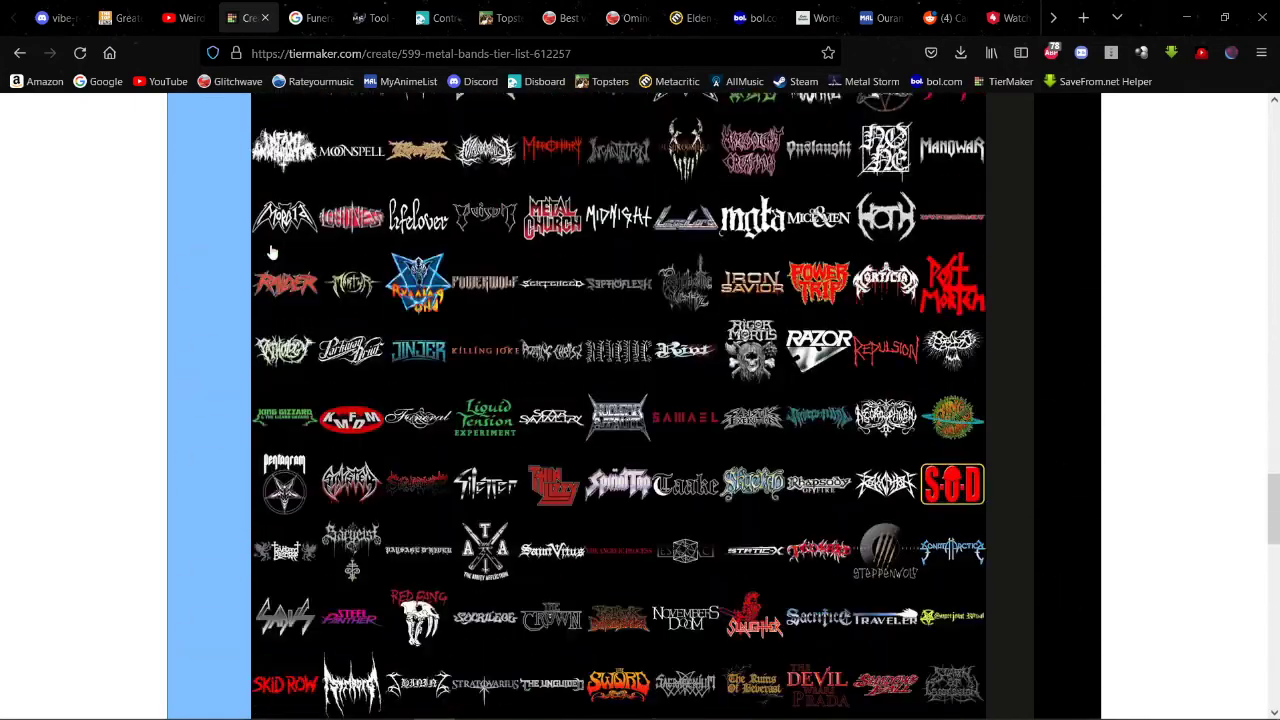
pyautogui.scroll(-5, 270, 252)
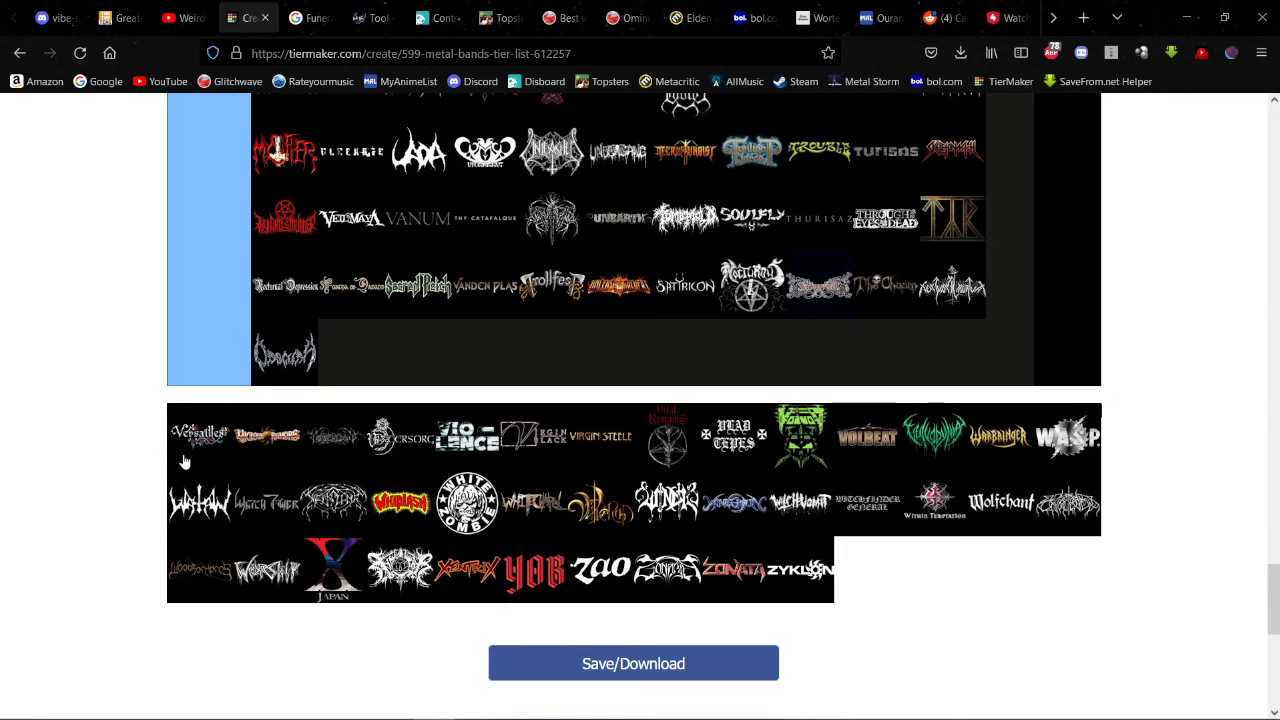
pyautogui.moveTo(190, 452); pyautogui.dragTo(531, 263)
pyautogui.scroll(3, 534, 266)
pyautogui.scroll(-3, 430, 312)
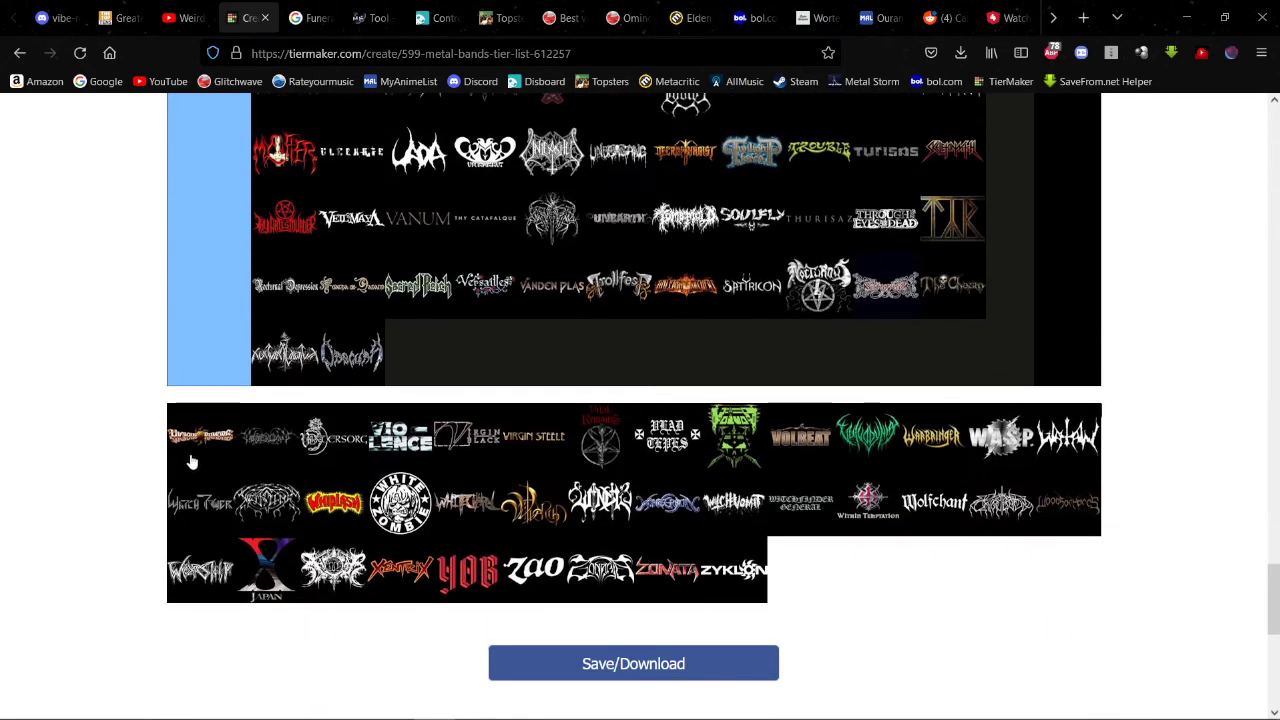
pyautogui.moveTo(191, 457); pyautogui.dragTo(545, 160)
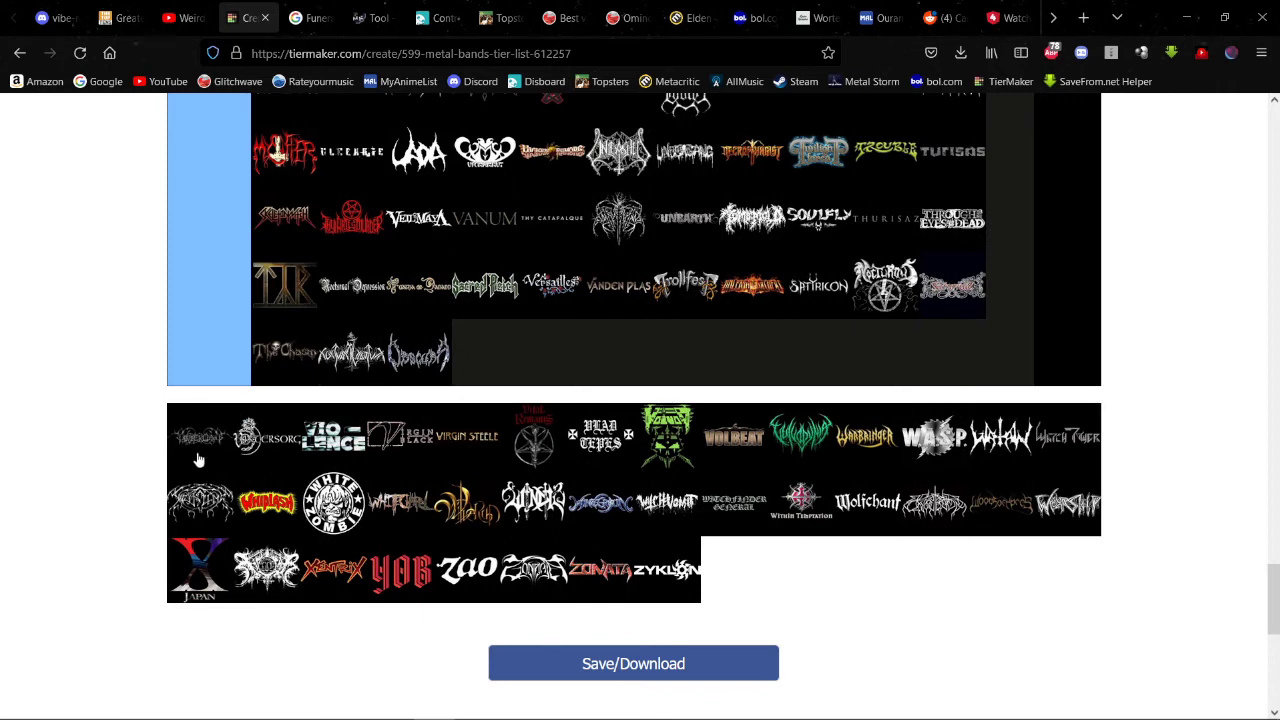
# Step: Place the faint grey logo before Vintersorg, then Vintersorg, Vio-lence and Virgin Black in Never listened to/Heard of
pyautogui.moveTo(200, 457); pyautogui.dragTo(447, 196)
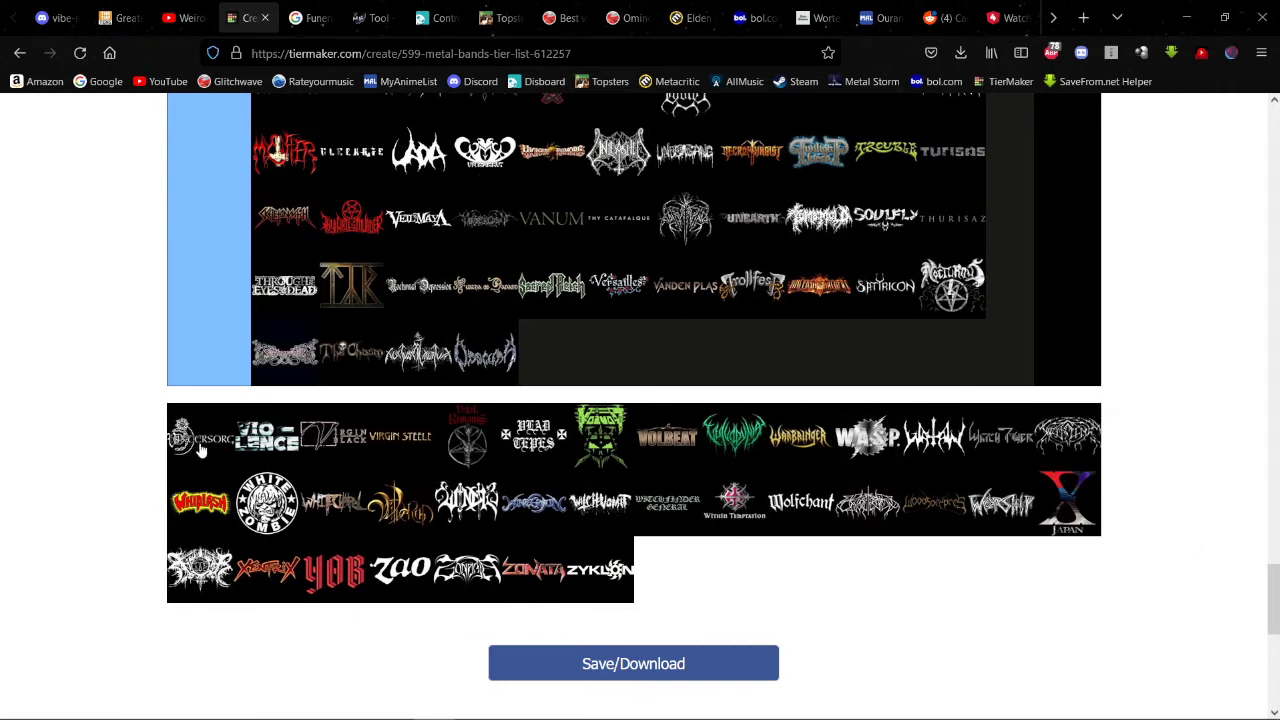
pyautogui.moveTo(200, 449); pyautogui.dragTo(385, 152)
pyautogui.moveTo(200, 448); pyautogui.dragTo(418, 287)
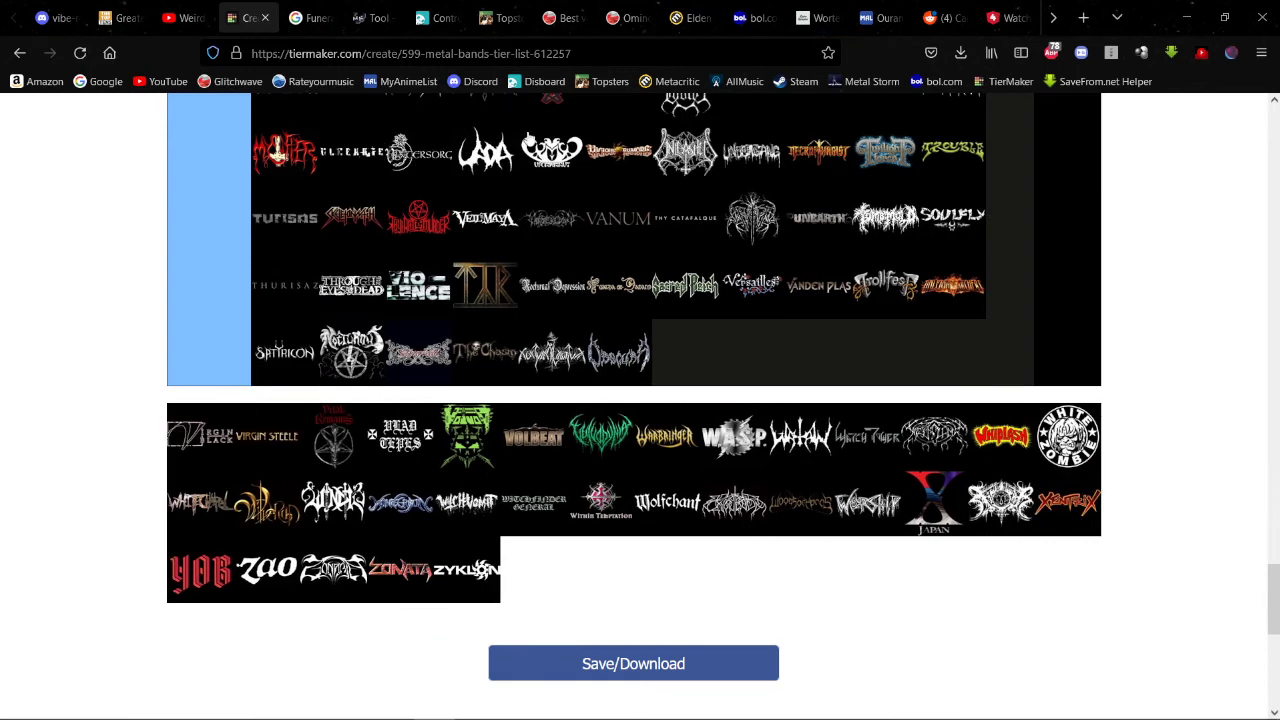
pyautogui.moveTo(200, 434); pyautogui.dragTo(418, 218)
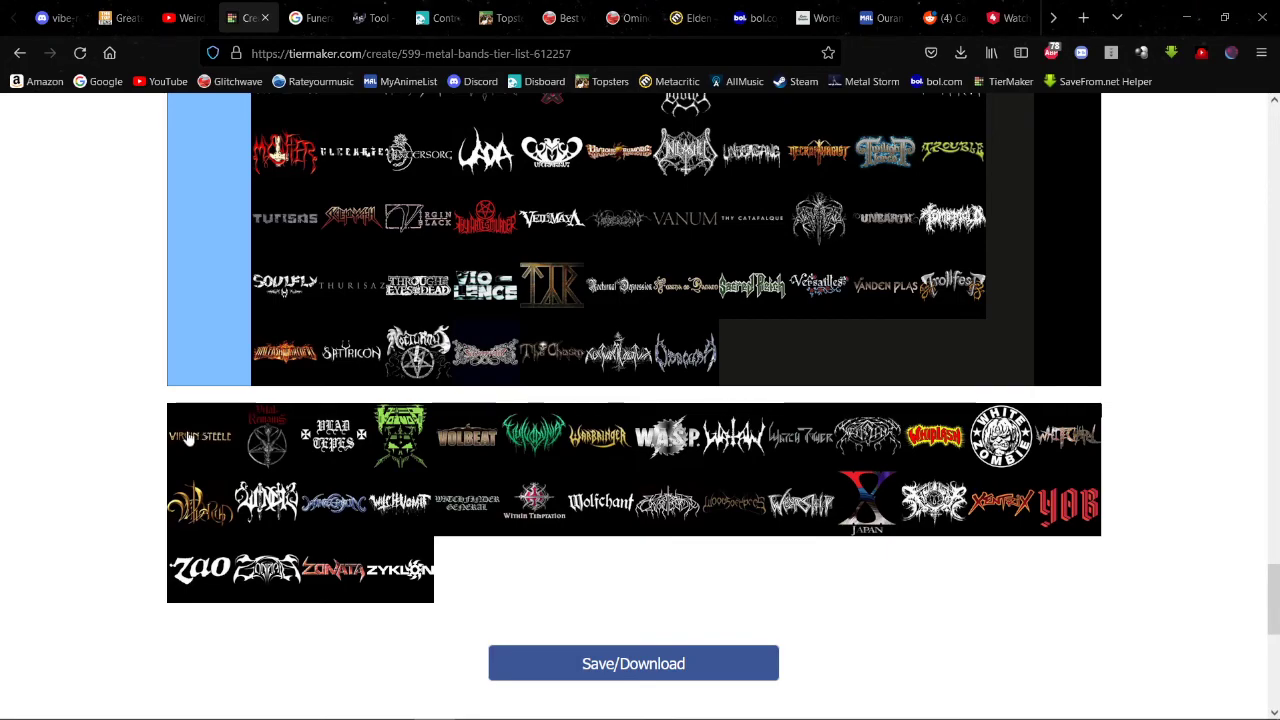
# Step: Look over the bands already ranked in Mid-Tier, Low-Tier, Shit-Tier and Poser Garbage
pyautogui.scroll(10, 280, 410)
pyautogui.scroll(5, 278, 408)
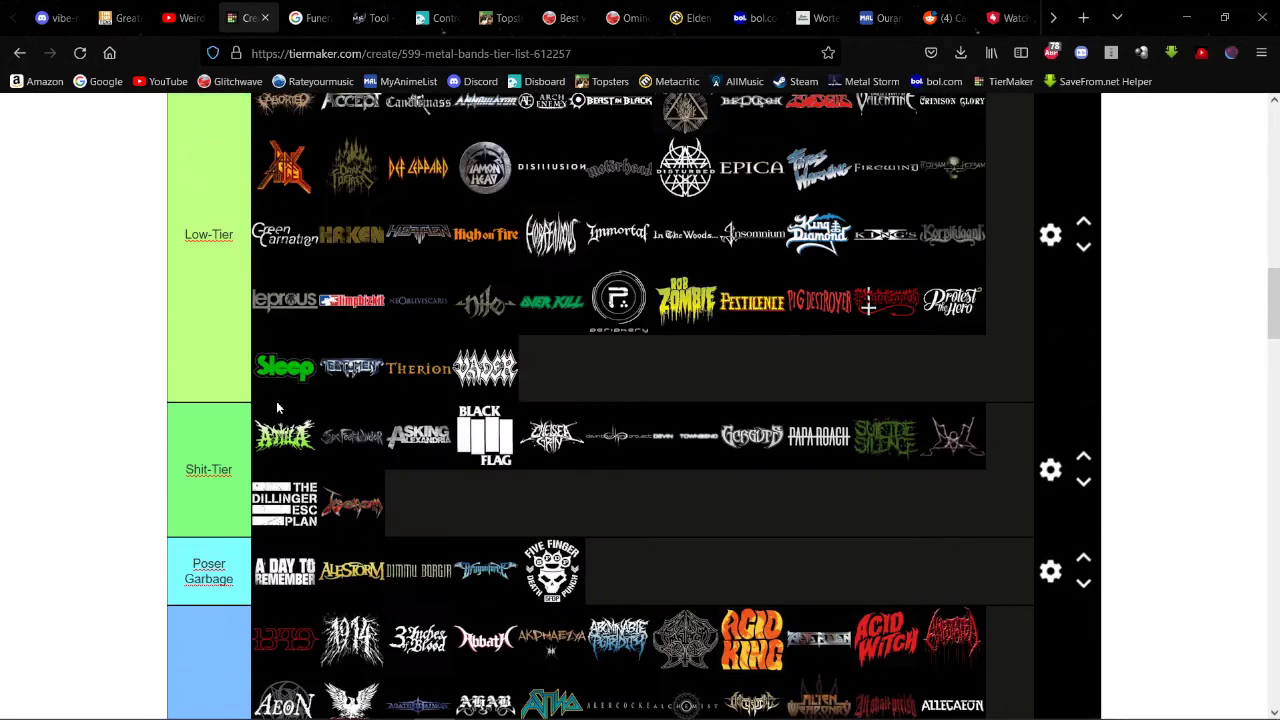
pyautogui.scroll(-2, 276, 401)
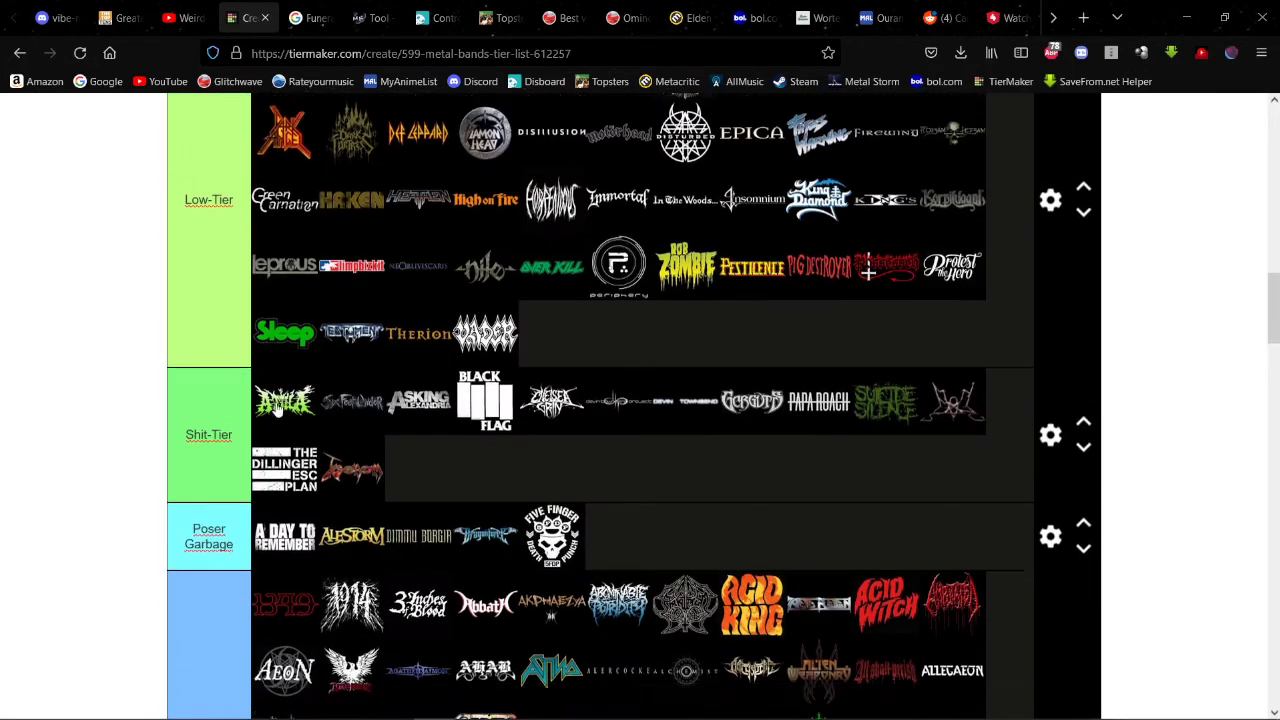
pyautogui.scroll(2, 275, 401)
pyautogui.scroll(2, 275, 401)
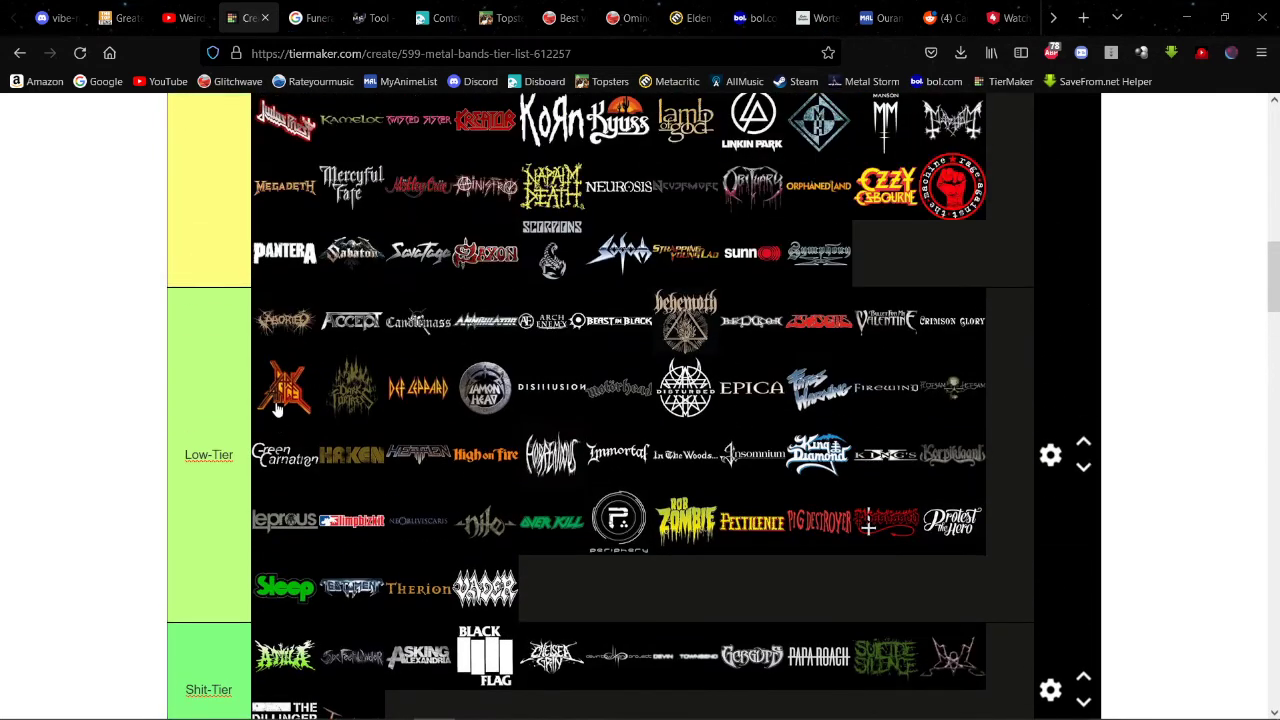
pyautogui.scroll(-2, 275, 401)
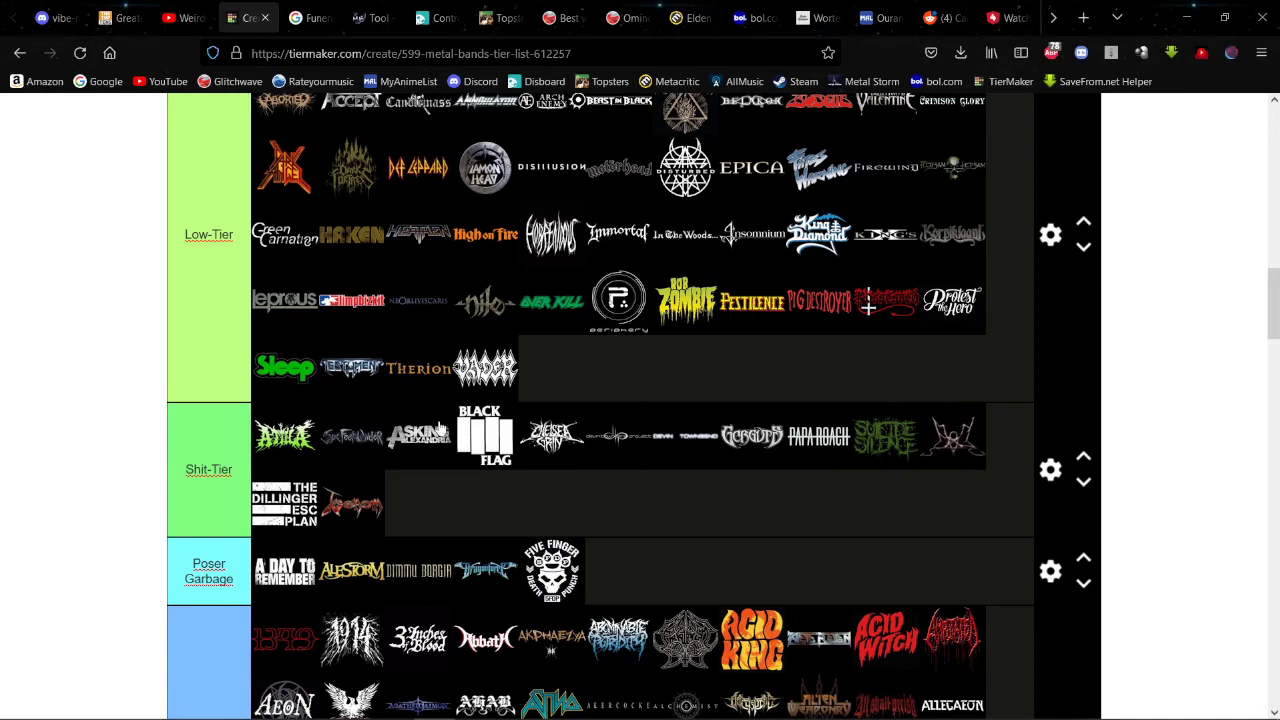
pyautogui.scroll(-7, 410, 365)
pyautogui.scroll(-15, 389, 372)
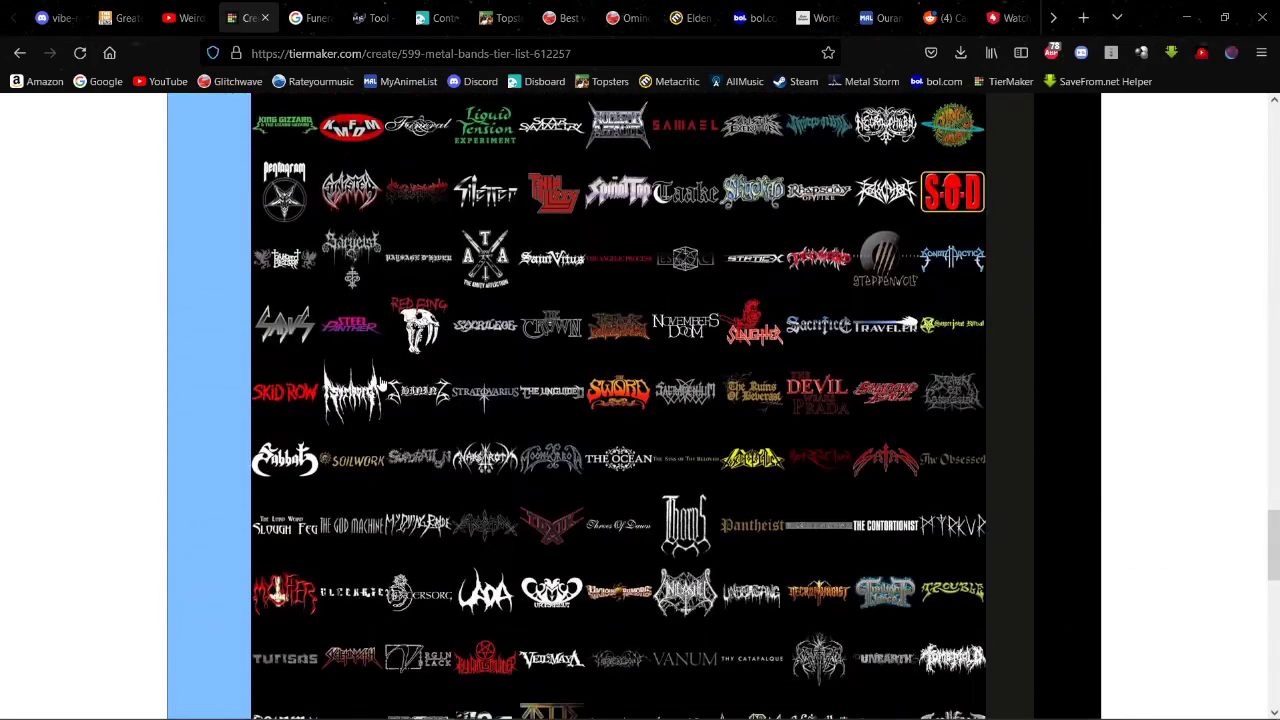
pyautogui.scroll(5, 381, 377)
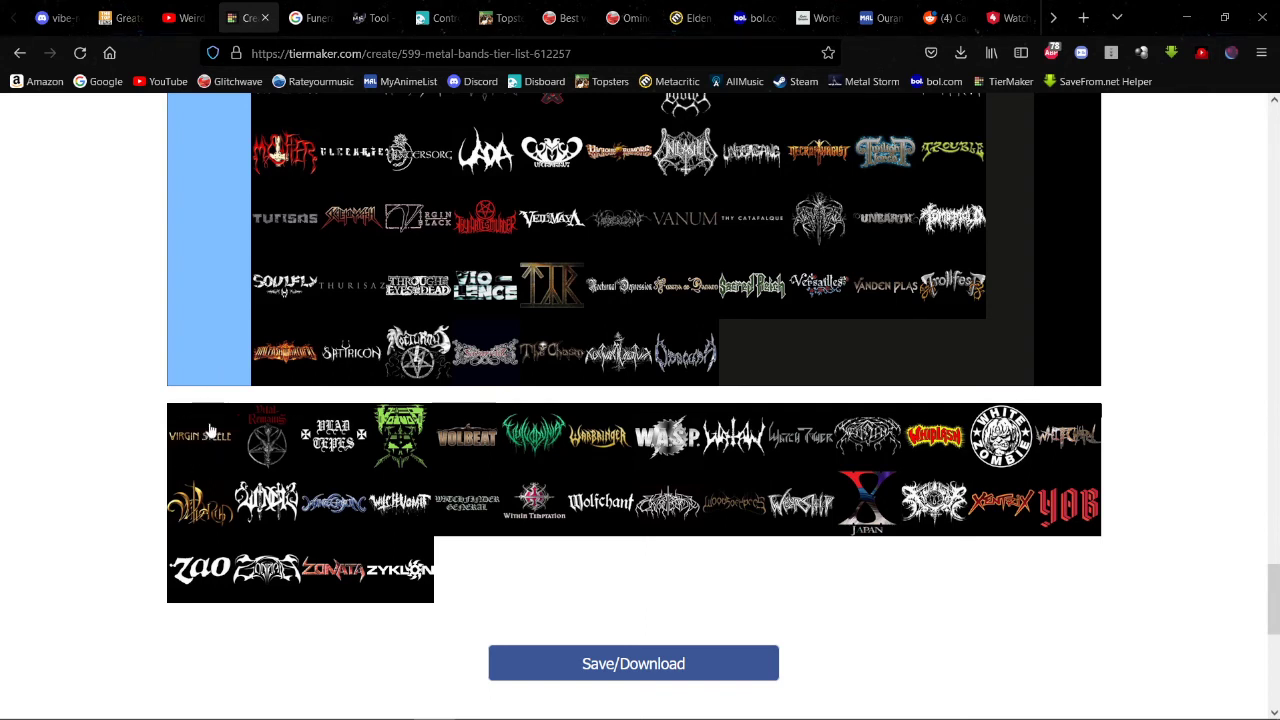
# Step: Place the Virgin Steele, Vital Remains and Vlad Tepes logos in the Never listened to/Heard of tier
pyautogui.moveTo(208, 440); pyautogui.dragTo(330, 270)
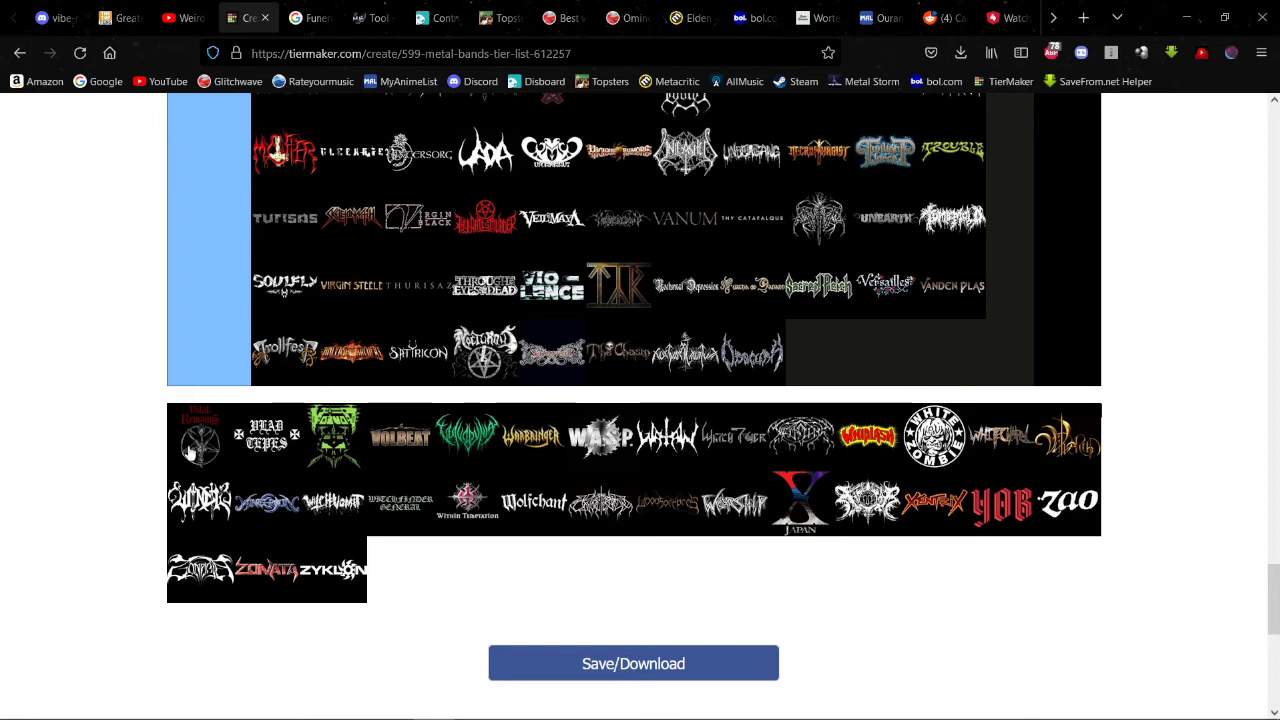
pyautogui.moveTo(190, 453); pyautogui.dragTo(479, 225)
pyautogui.moveTo(198, 456); pyautogui.dragTo(400, 218)
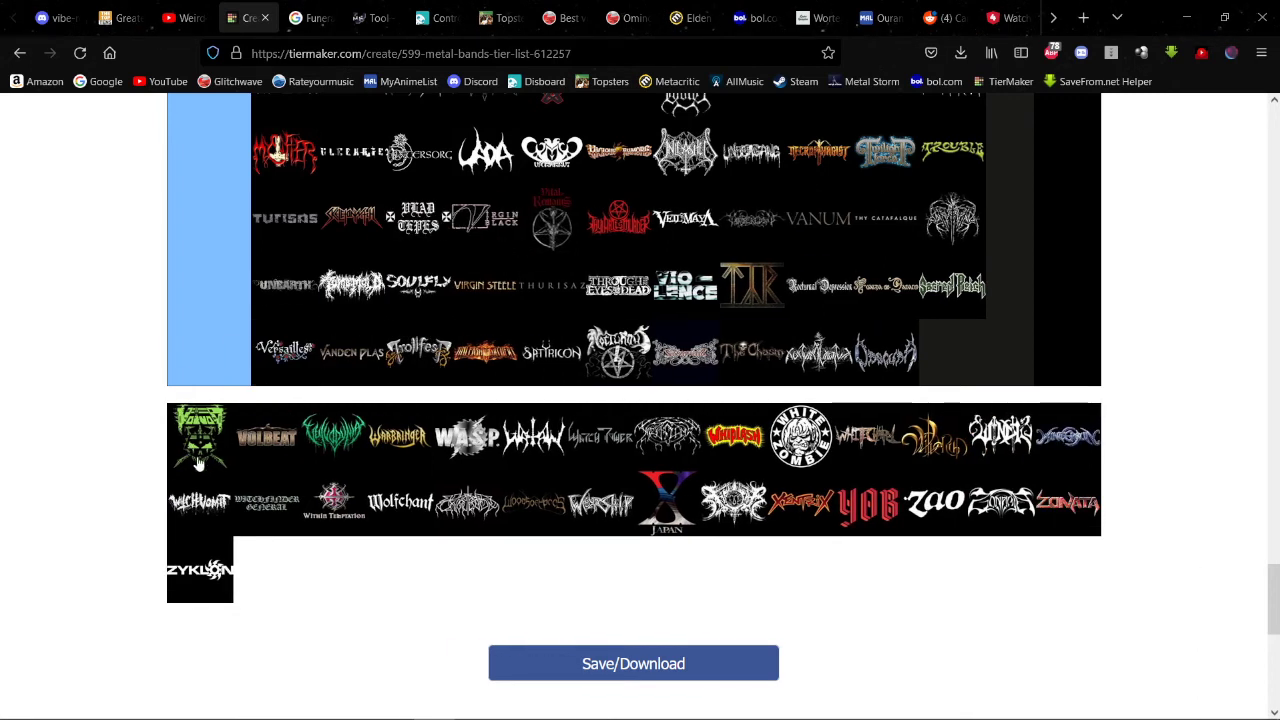
# Step: Move the green Voivod logo from the unranked logos into Low-Tier, right after Vader
pyautogui.moveTo(208, 447); pyautogui.dragTo(795, 600)
pyautogui.scroll(5, 334, 294)
pyautogui.scroll(5, 729, 329)
pyautogui.scroll(3, 628, 320)
pyautogui.scroll(2, 631, 320)
pyautogui.scroll(10, 622, 328)
pyautogui.scroll(5, 622, 328)
pyautogui.scroll(-10, 697, 514)
pyautogui.scroll(3, 792, 463)
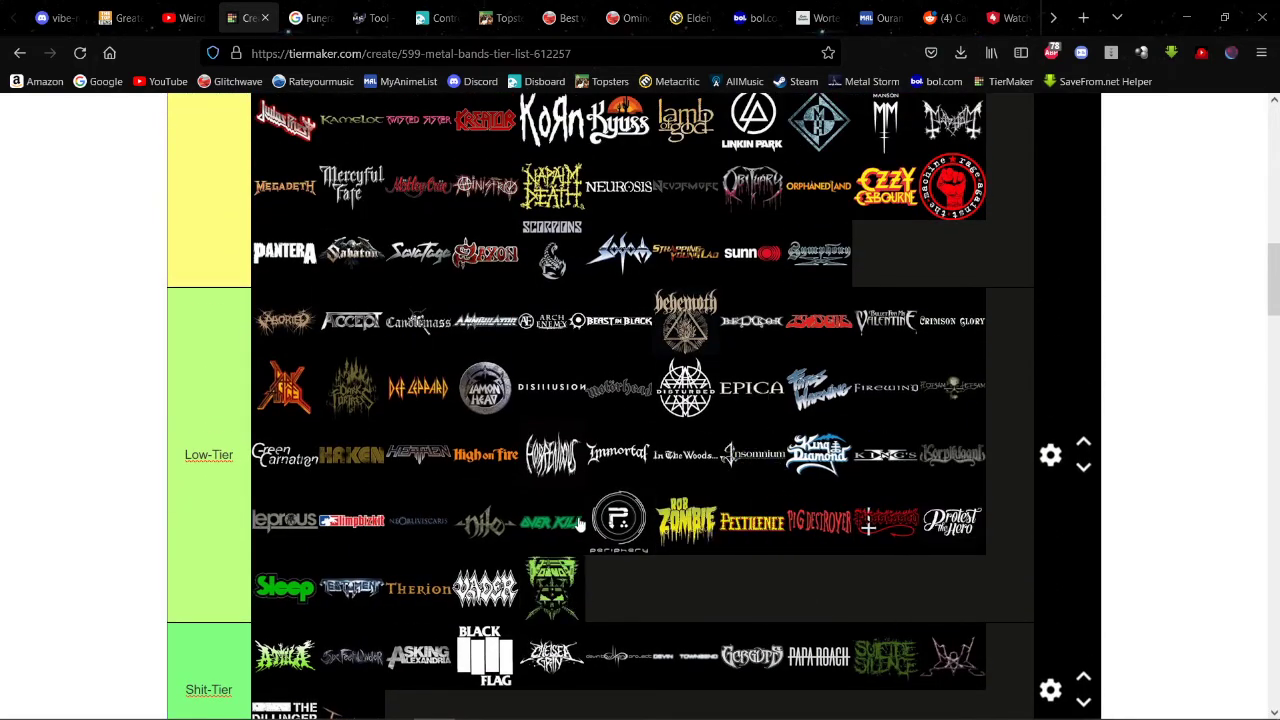
# Step: Move the Volbeat logo from the unranked logos into Poser Garbage, right after Five Finger Death Punch
pyautogui.scroll(-5, 552, 520)
pyautogui.scroll(-20, 550, 495)
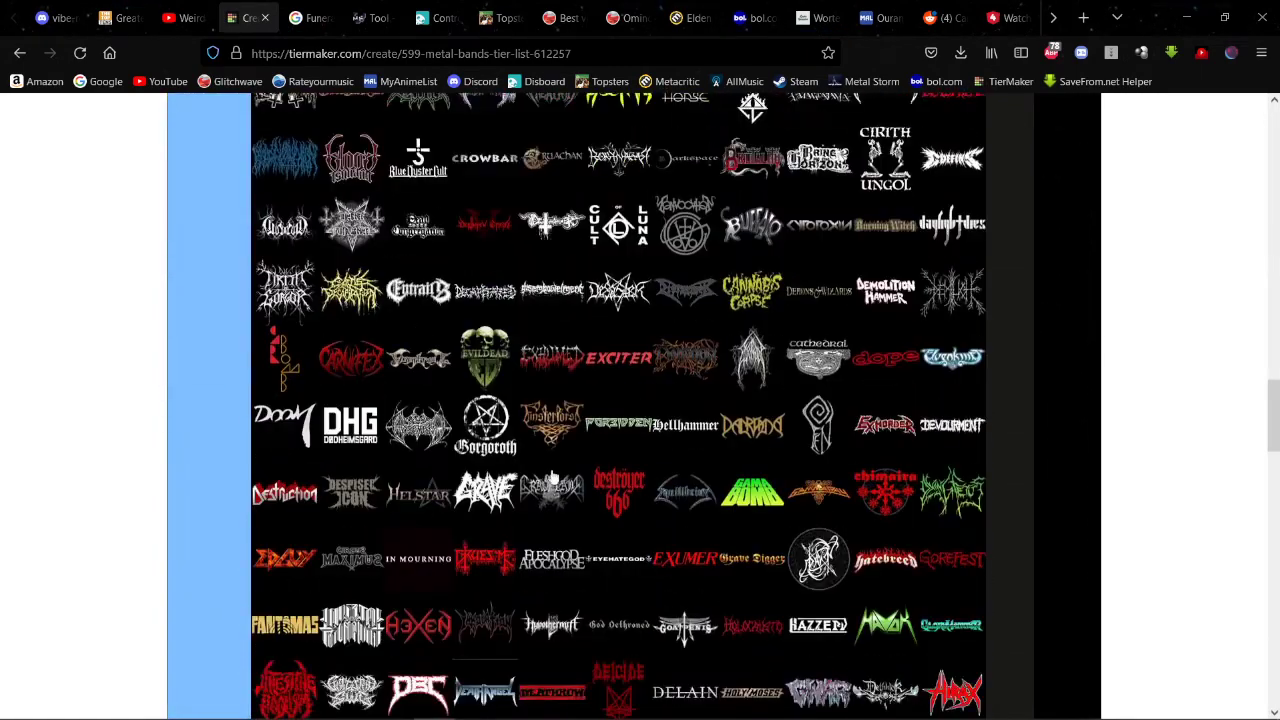
pyautogui.scroll(3, 555, 469)
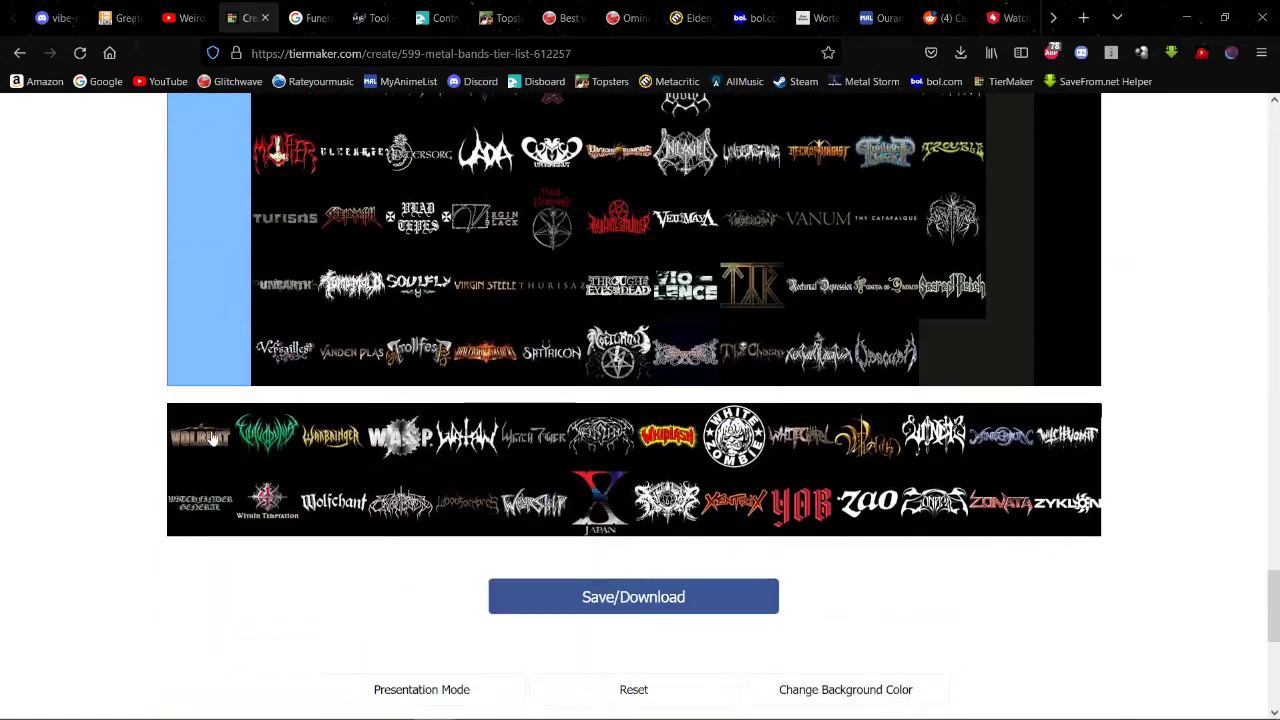
pyautogui.moveTo(185, 445); pyautogui.dragTo(711, 400)
pyautogui.scroll(5, 205, 425)
pyautogui.scroll(7, 290, 330)
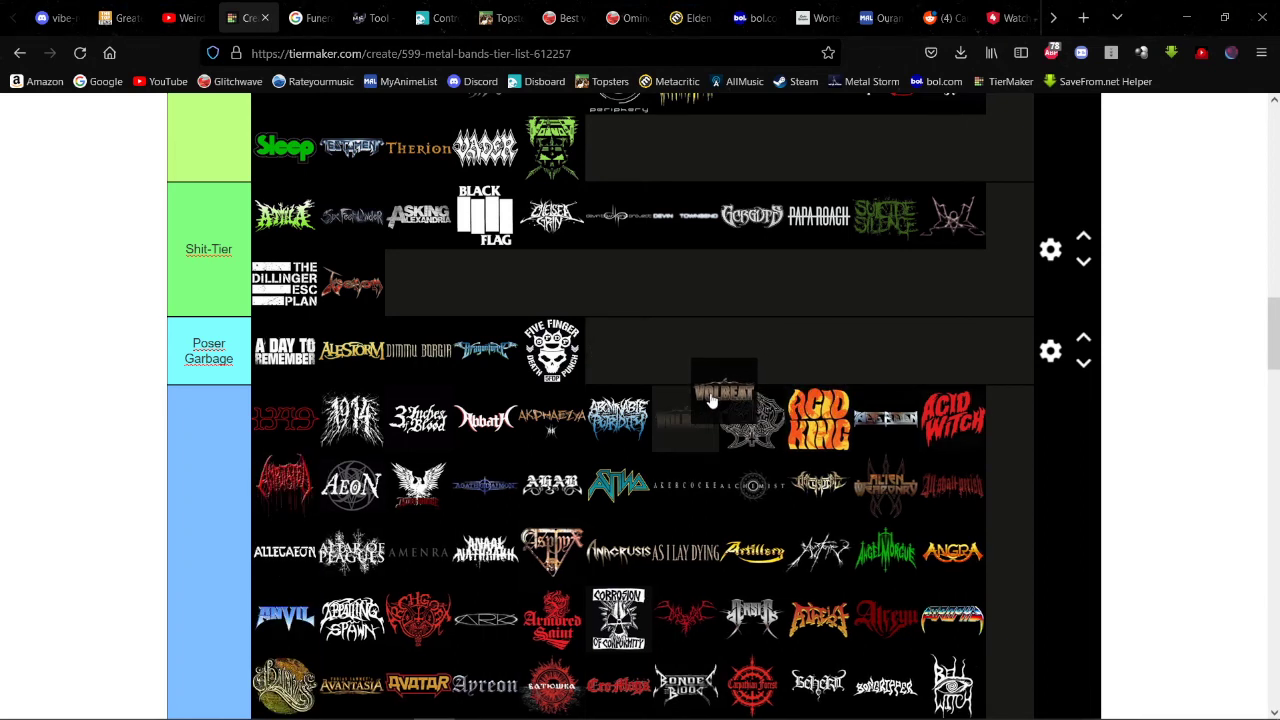
pyautogui.moveTo(711, 400); pyautogui.dragTo(699, 330)
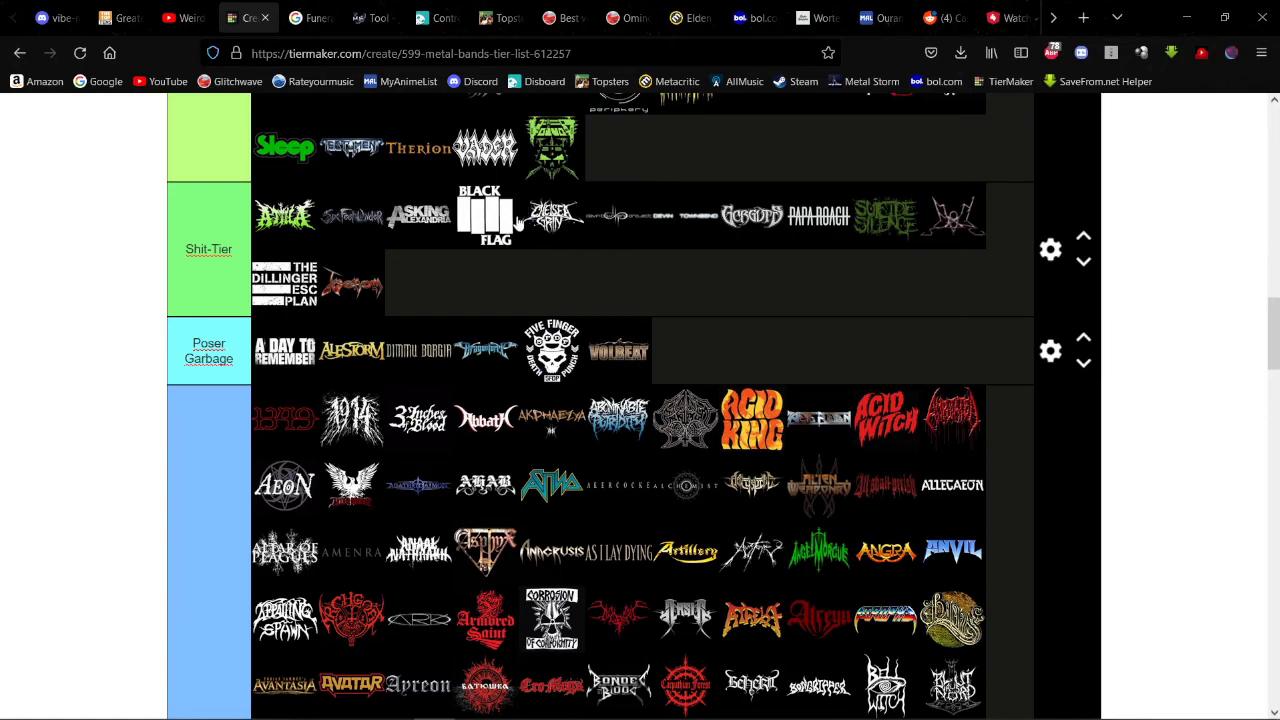
# Step: Place the green spiky logo after Vlad Tepes and the Warbringer logo before it in Never listened to/Heard of
pyautogui.scroll(-2, 608, 212)
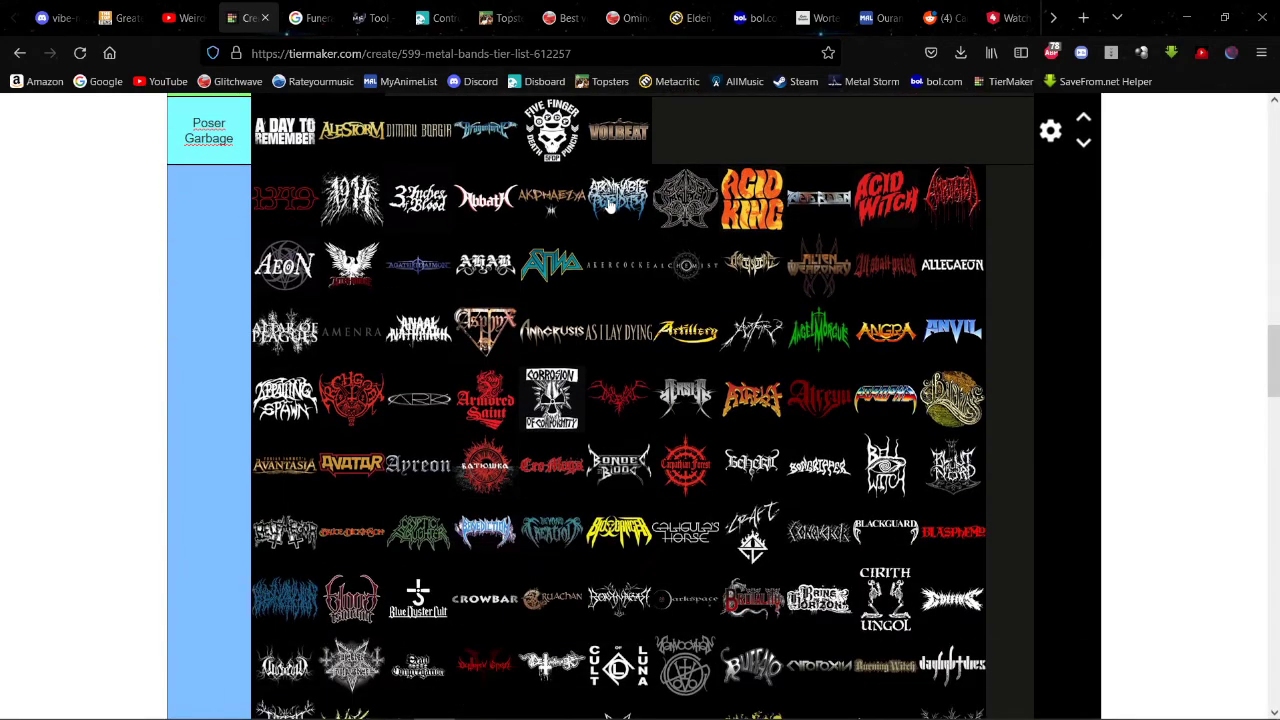
pyautogui.scroll(-20, 612, 204)
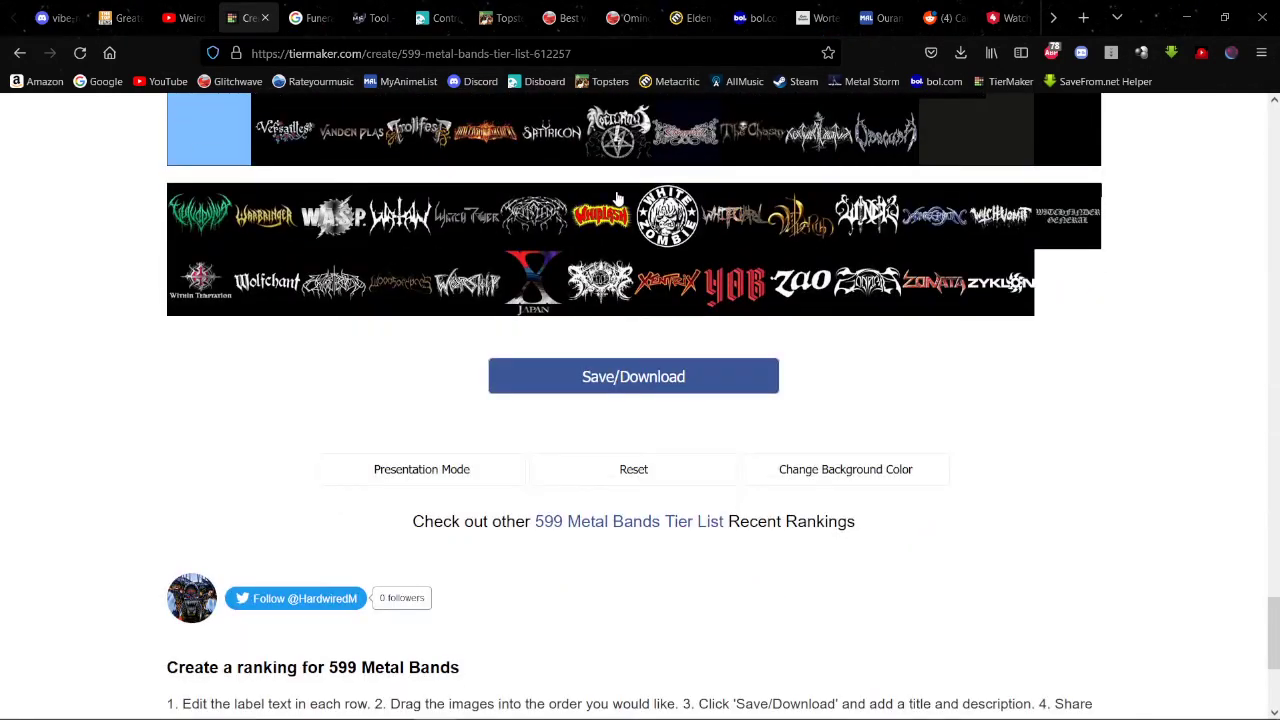
pyautogui.scroll(5, 617, 200)
pyautogui.scroll(-2, 610, 210)
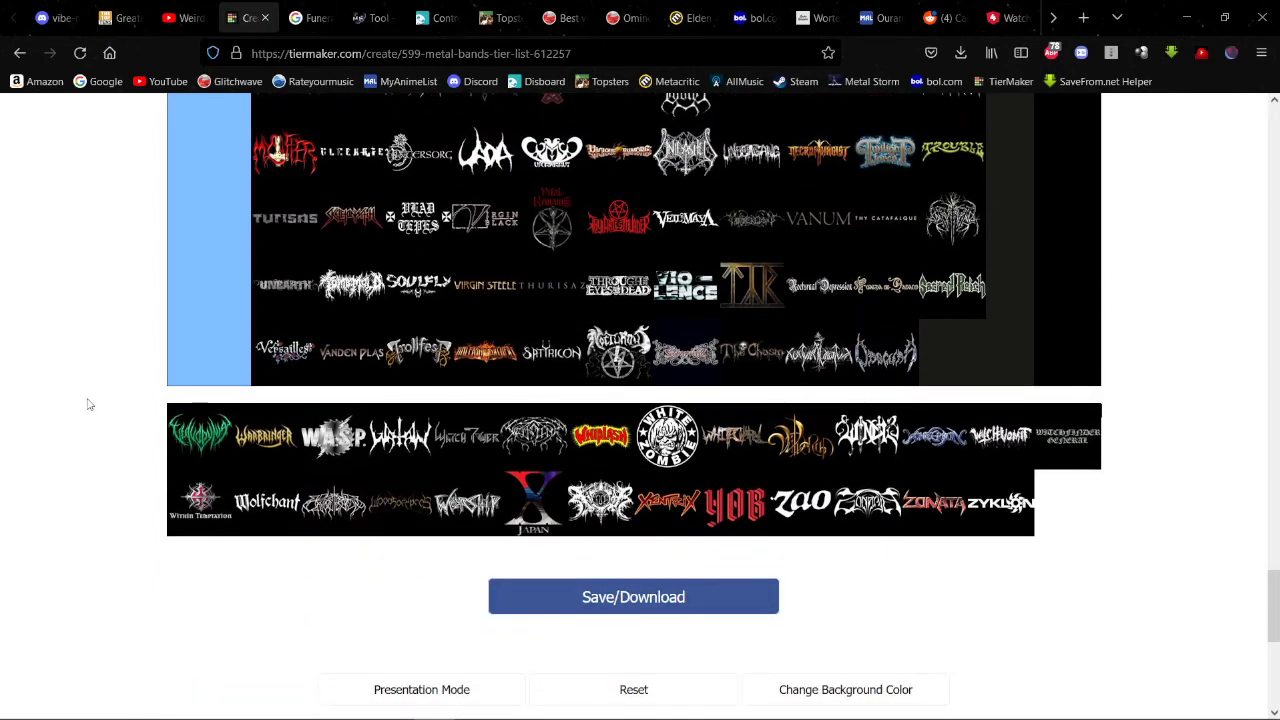
pyautogui.moveTo(197, 450); pyautogui.dragTo(462, 208)
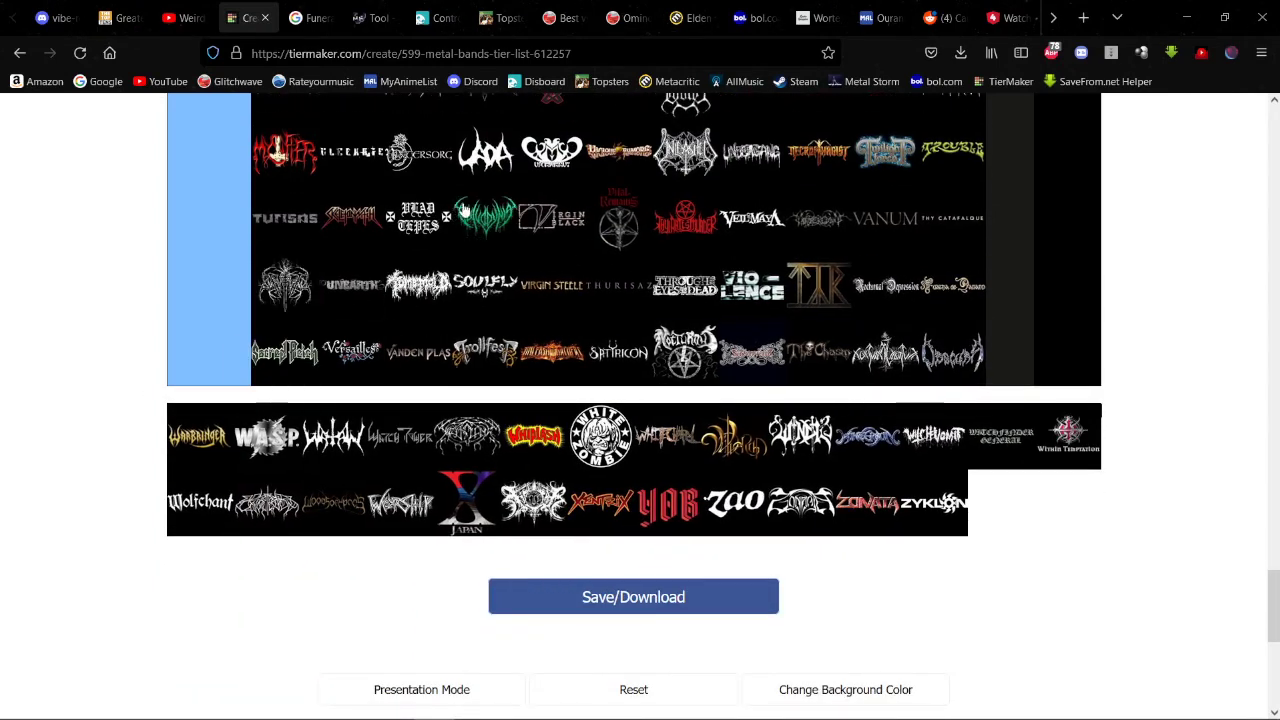
pyautogui.moveTo(206, 449); pyautogui.dragTo(436, 200)
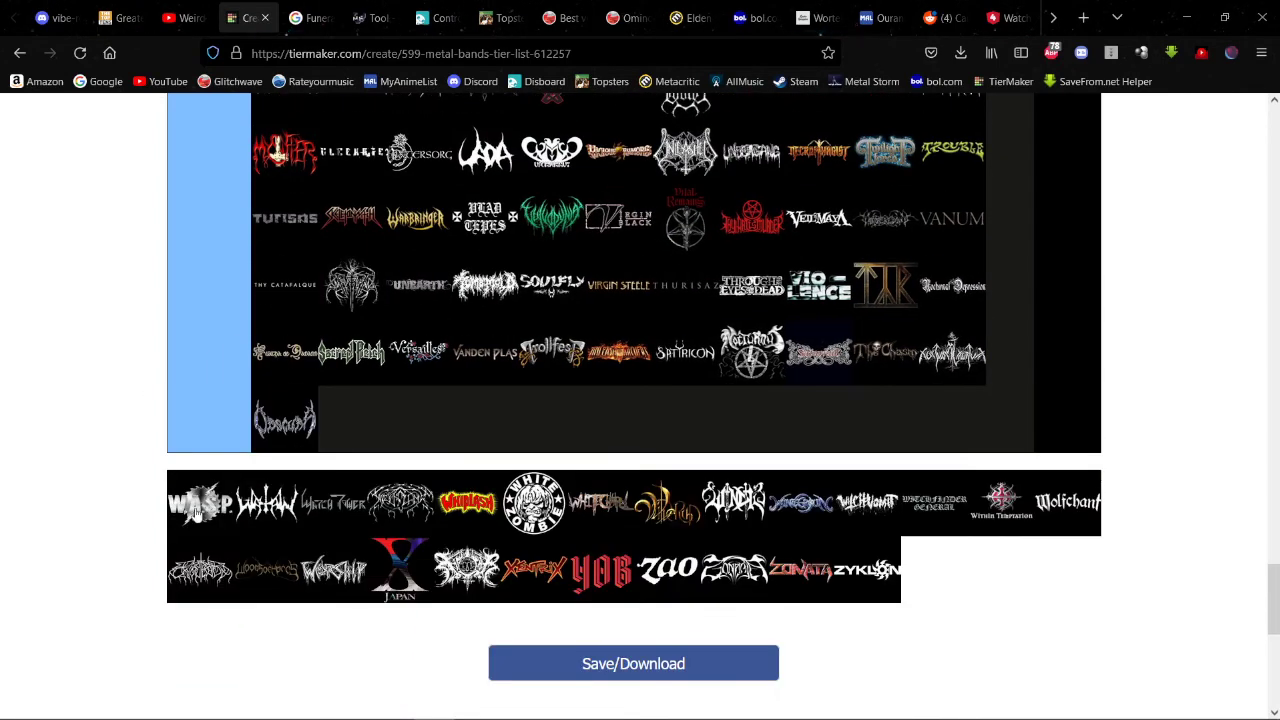
# Step: Move the W.A.S.P. logo from the unranked logos into Low-Tier, right after Voivod
pyautogui.moveTo(200, 502); pyautogui.dragTo(292, 354)
pyautogui.scroll(15, 288, 365)
pyautogui.scroll(4, 290, 350)
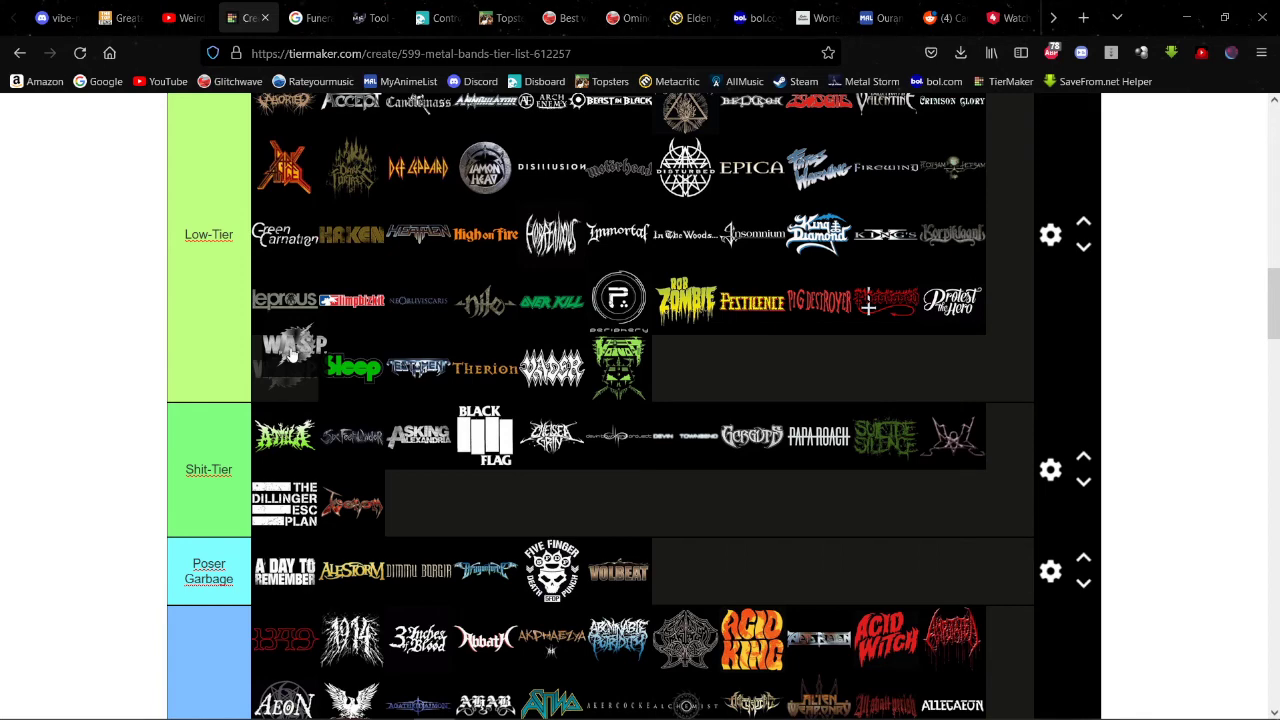
pyautogui.moveTo(292, 354); pyautogui.dragTo(737, 404)
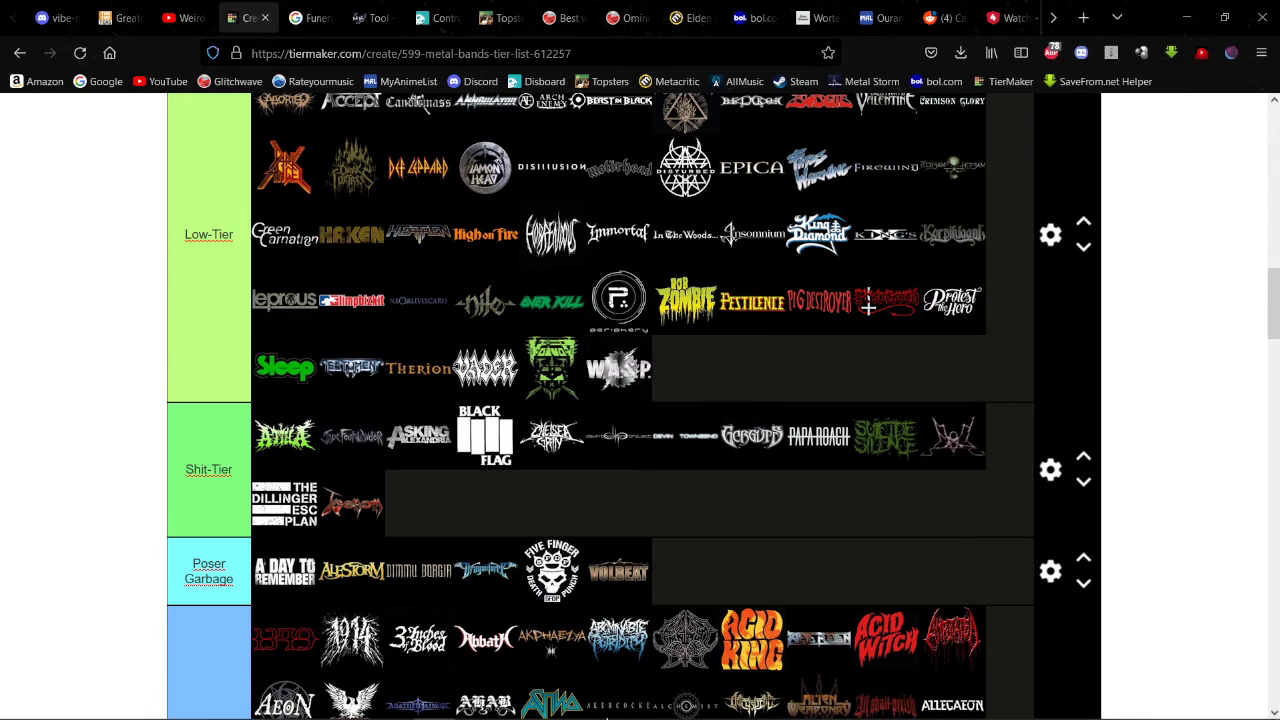
# Step: Check the running recording in Streamlabs Desktop and return to the tier list in the browser
pyautogui.click(637, 708)
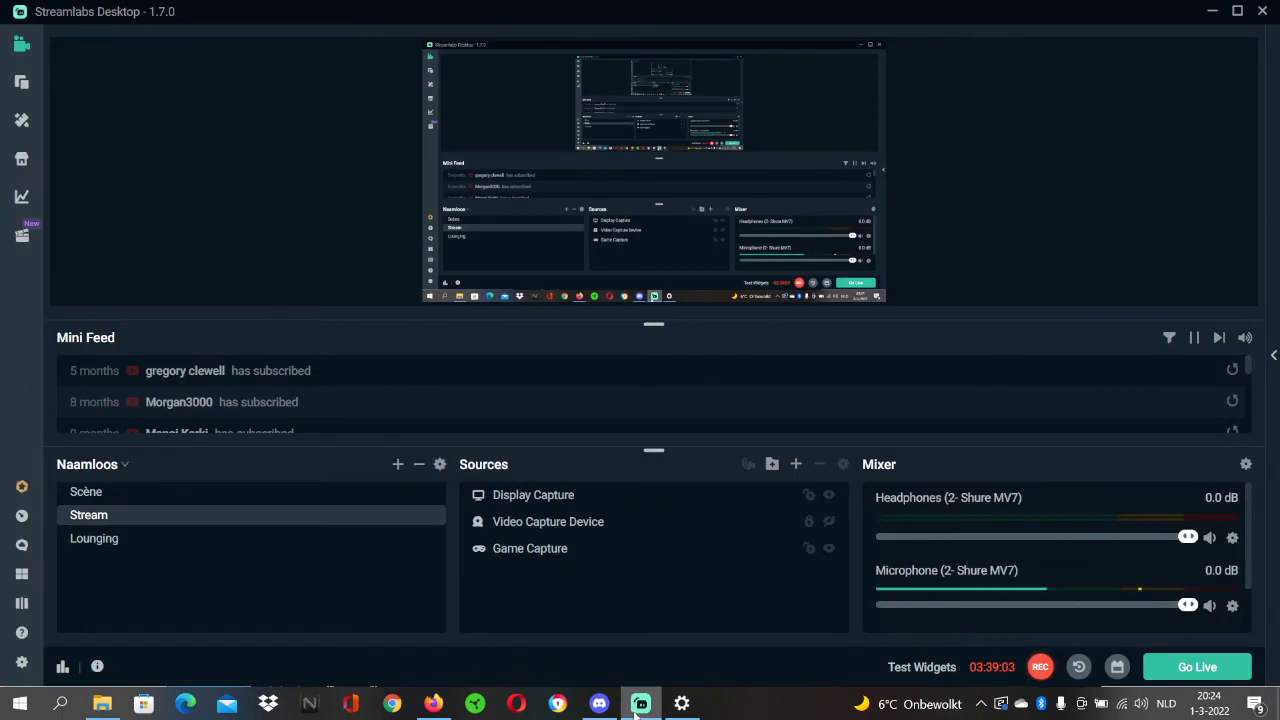
pyautogui.click(637, 708)
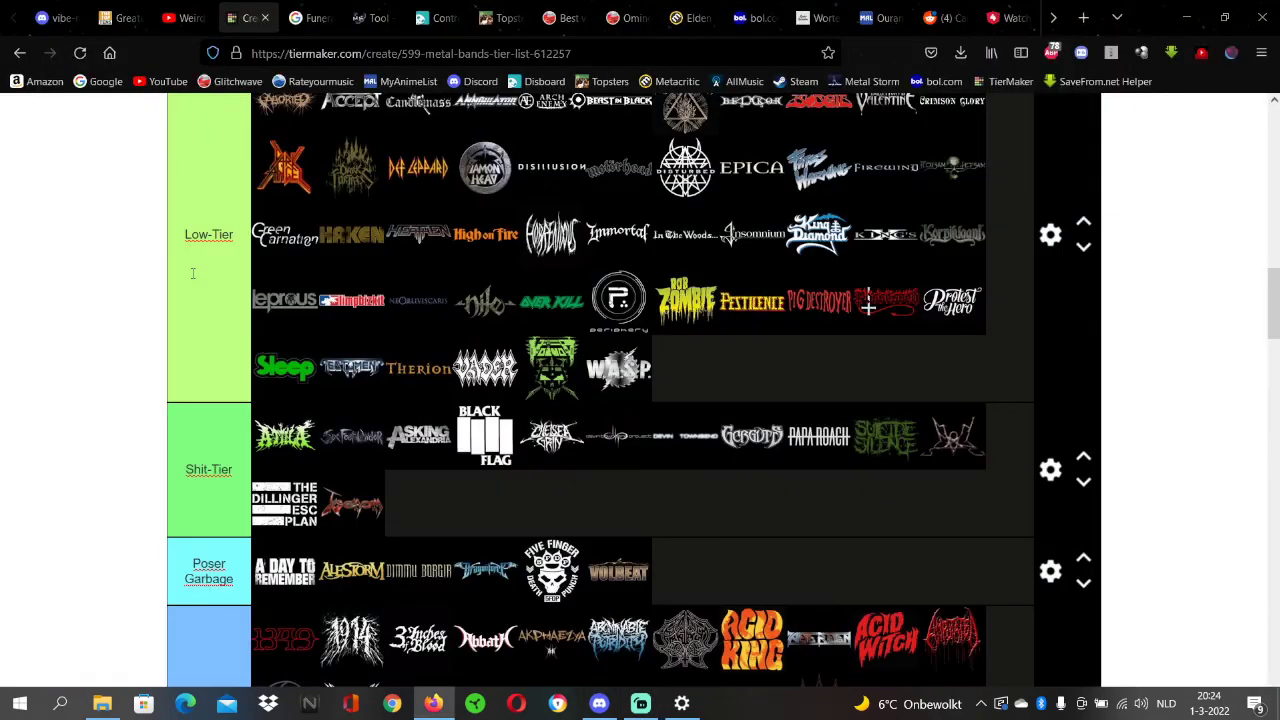
# Step: Place the Watain, Watchtower, round grey and Whiplash logos in the Never listened to/Heard of tier
pyautogui.scroll(-5, 237, 283)
pyautogui.scroll(-20, 237, 283)
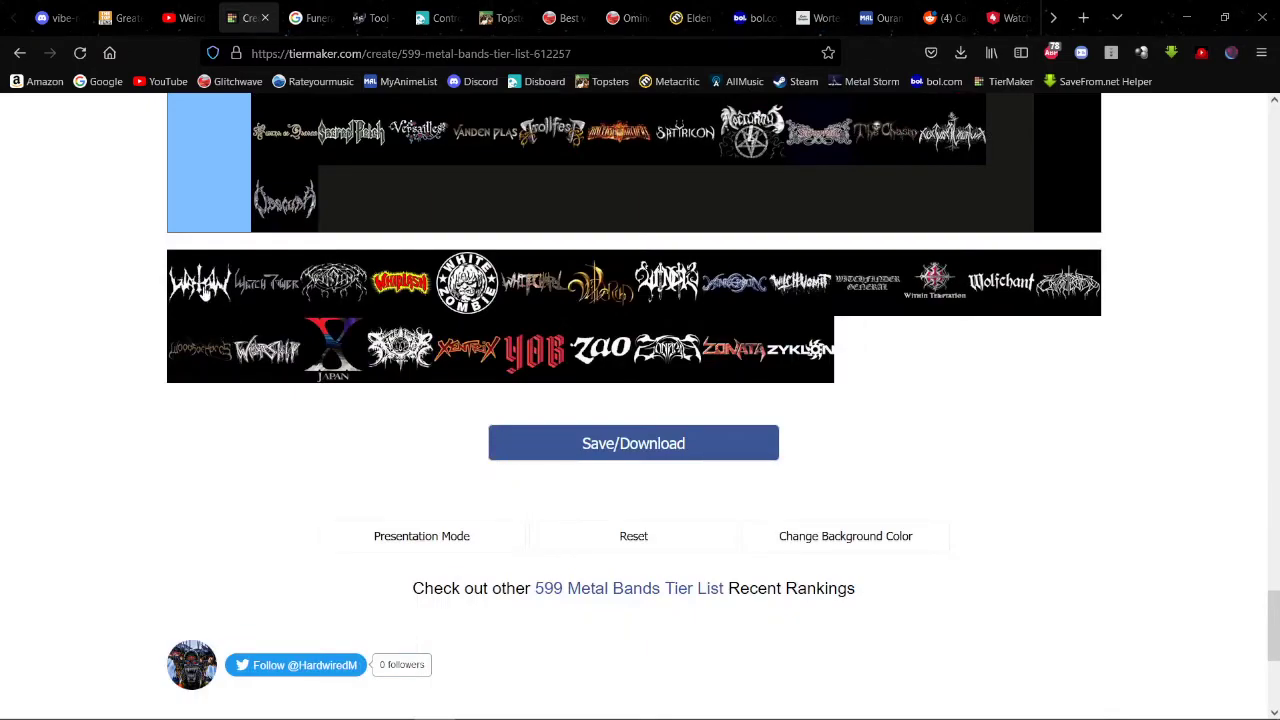
pyautogui.moveTo(205, 285); pyautogui.dragTo(514, 320)
pyautogui.scroll(-10, 434, 306)
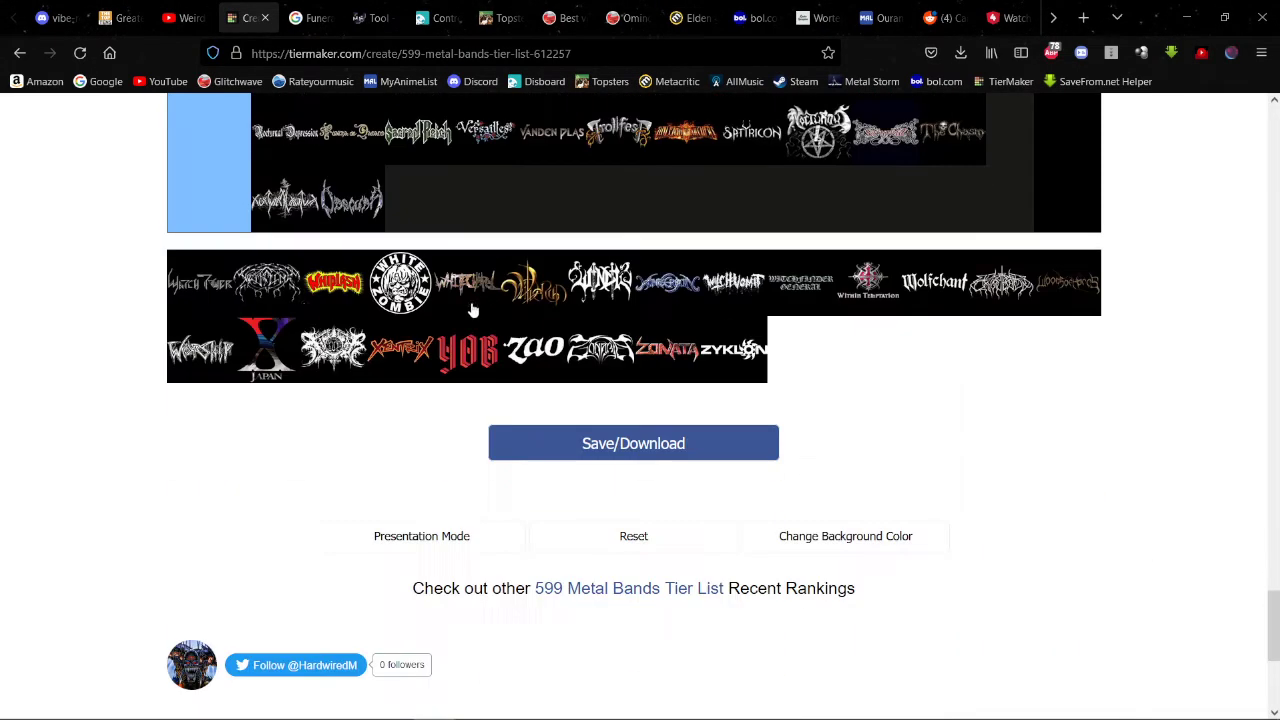
pyautogui.moveTo(185, 285); pyautogui.dragTo(427, 128)
pyautogui.moveTo(226, 293); pyautogui.dragTo(270, 198)
# Step: Move the White Zombie logo from the unranked logos into Low-Tier, right after Rob Zombie
pyautogui.moveTo(205, 300); pyautogui.dragTo(712, 536)
pyautogui.scroll(10, 230, 275)
pyautogui.scroll(2, 620, 288)
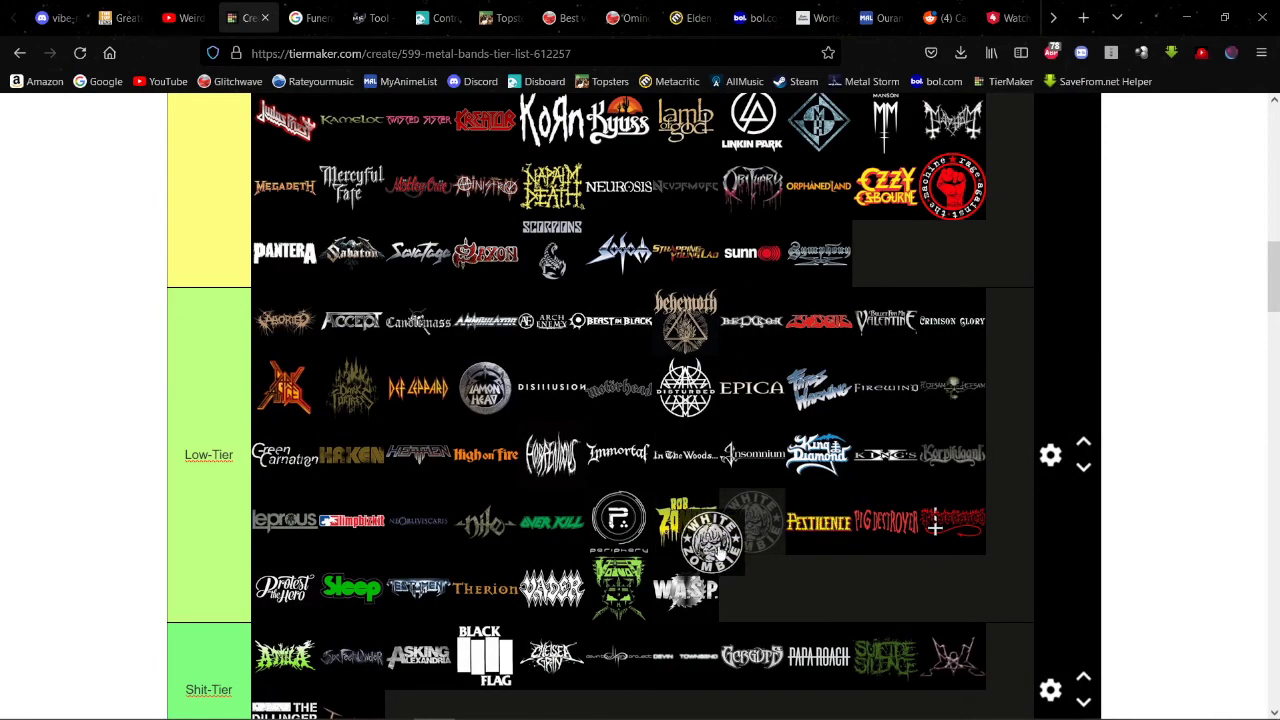
# Step: Move the Whitechapel logo from the unranked logos into Mid-Tier, right before Deep Purple
pyautogui.scroll(-15, 397, 372)
pyautogui.scroll(-5, 397, 372)
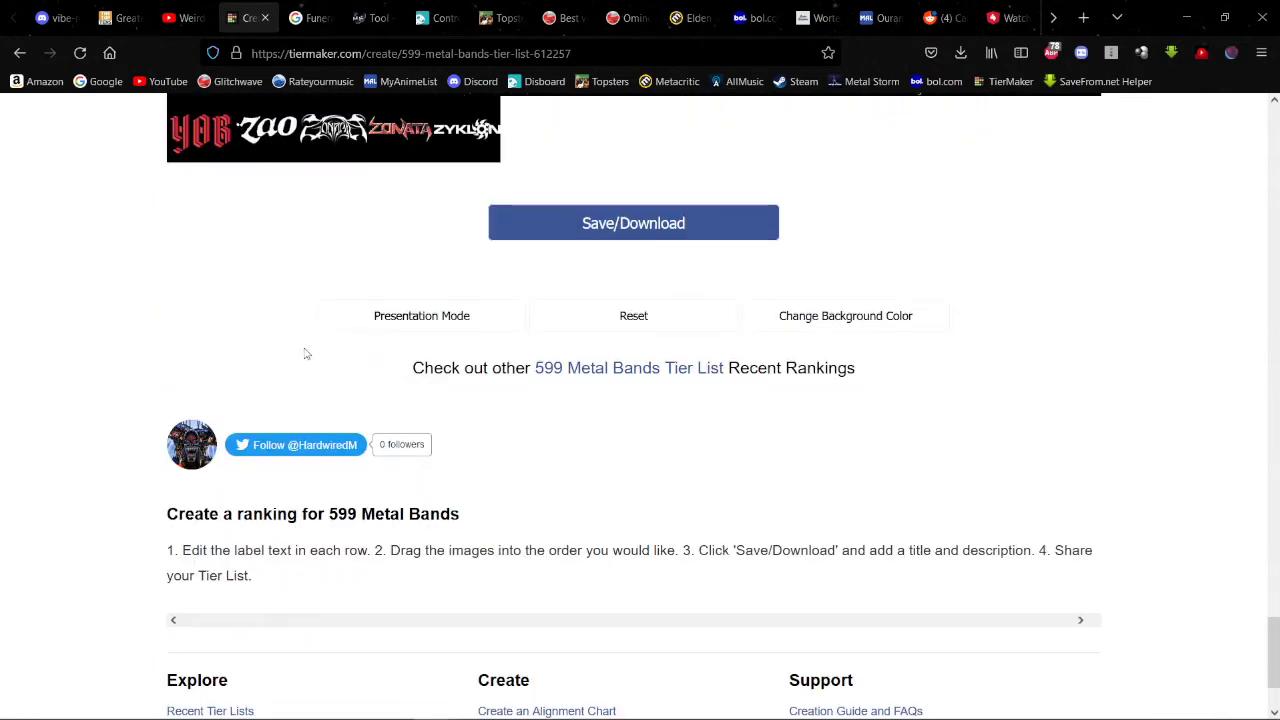
pyautogui.scroll(6, 306, 354)
pyautogui.scroll(-2, 286, 409)
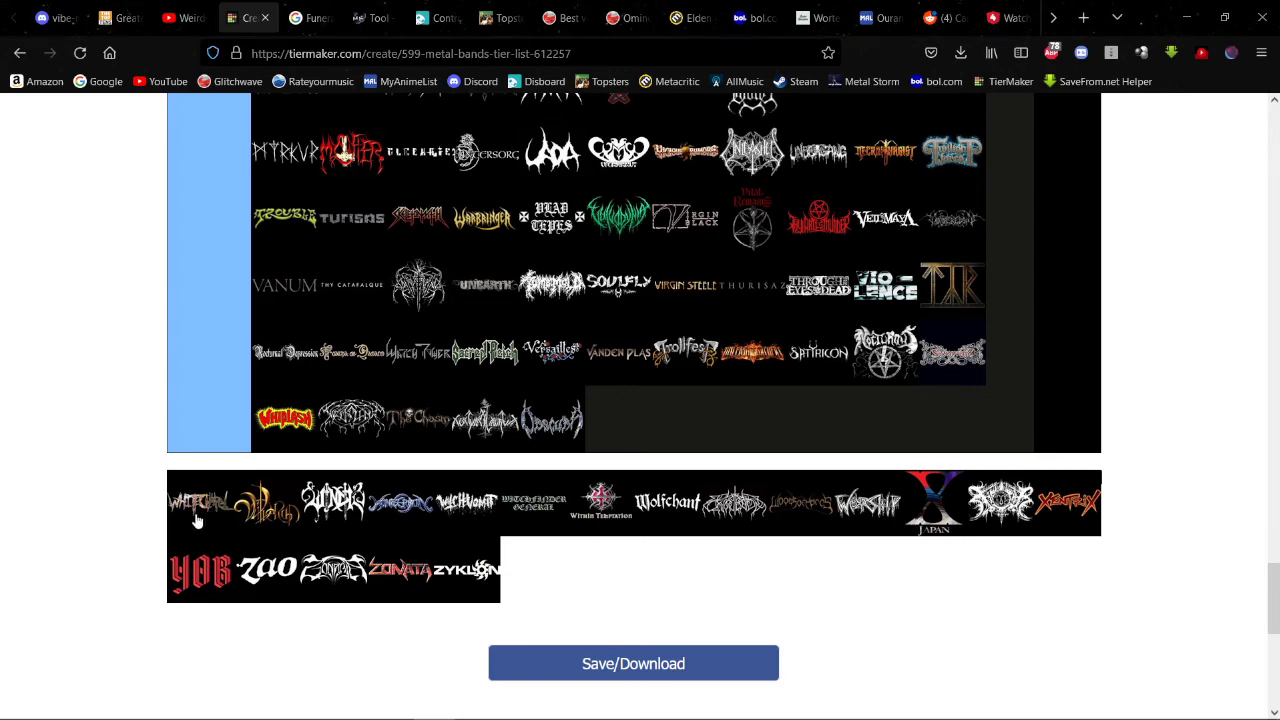
pyautogui.moveTo(197, 520); pyautogui.dragTo(487, 422)
pyautogui.scroll(-5, 400, 370)
pyautogui.scroll(3, 470, 350)
pyautogui.scroll(-3, 487, 420)
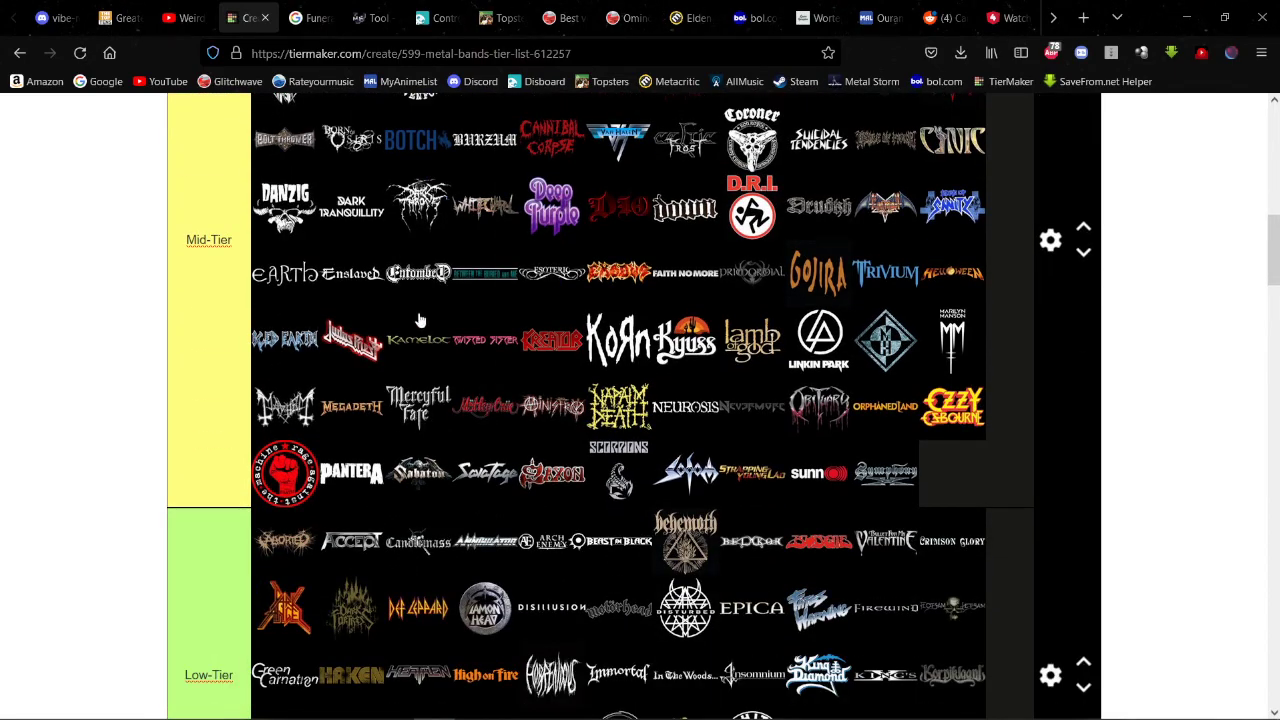
# Step: Place the first unranked logo, the gold ornate one, right after Turisas in Never listened to/Heard of
pyautogui.scroll(-15, 420, 323)
pyautogui.scroll(-15, 405, 258)
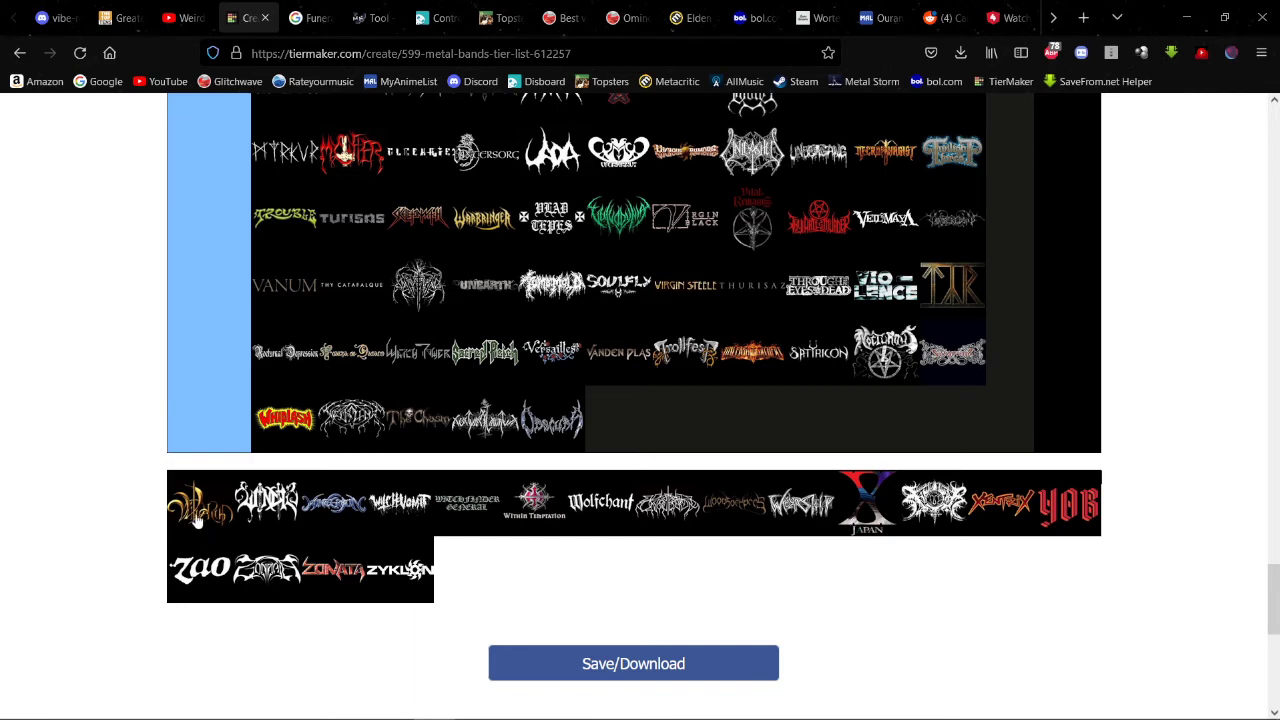
pyautogui.moveTo(197, 515); pyautogui.dragTo(418, 218)
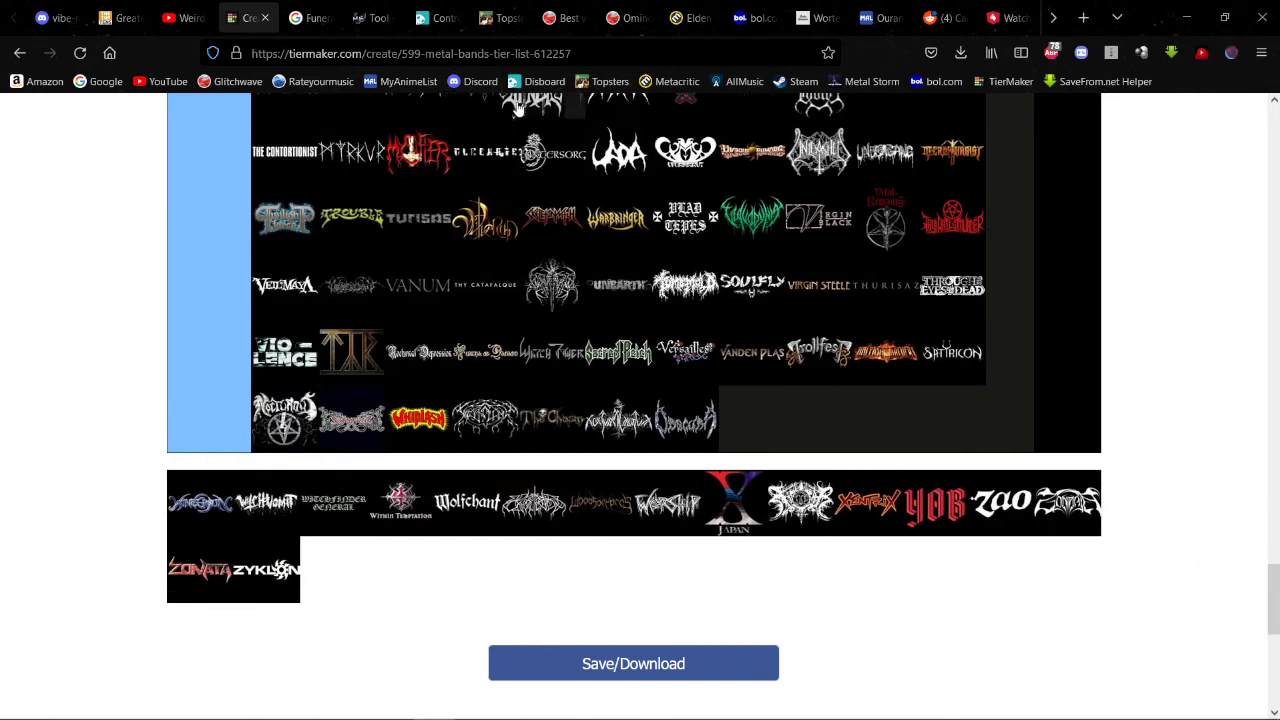
# Step: Move the white Windir logo from the unranked logos to the end of High-Tier, right after Tristania
pyautogui.scroll(15, 626, 225)
pyautogui.moveTo(626, 225); pyautogui.dragTo(957, 625)
pyautogui.scroll(6, 627, 223)
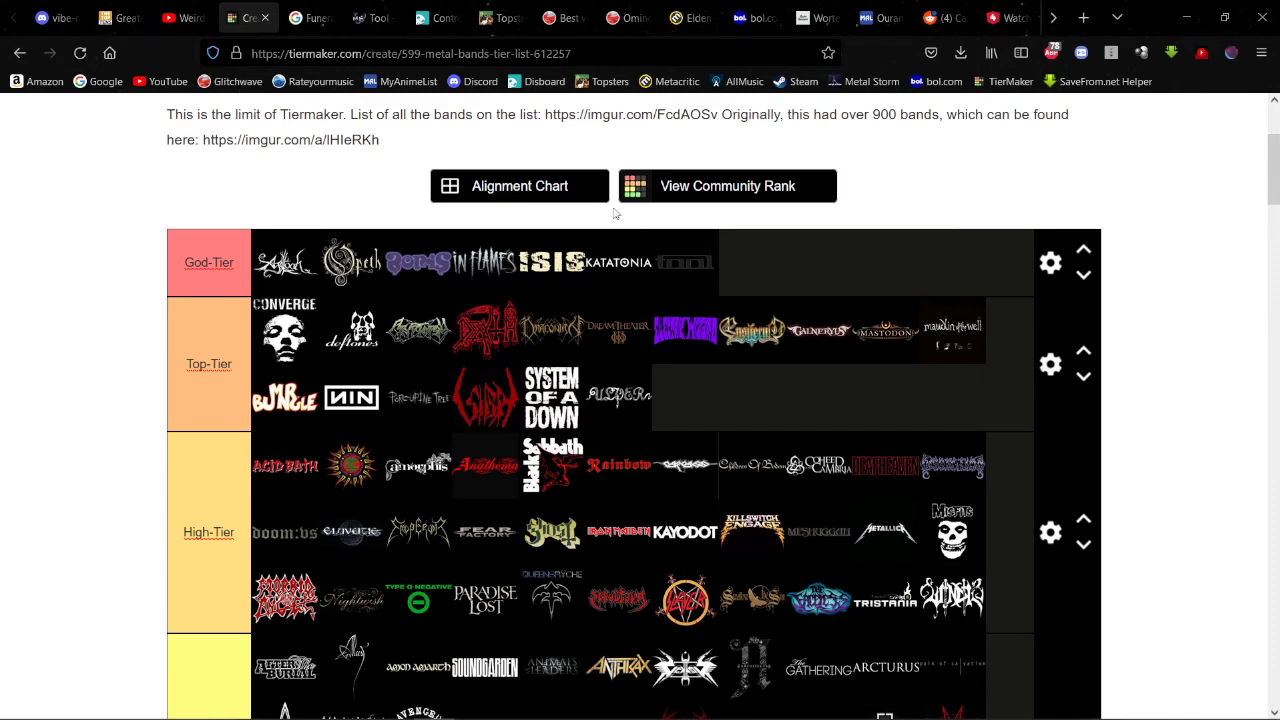
pyautogui.click(436, 17)
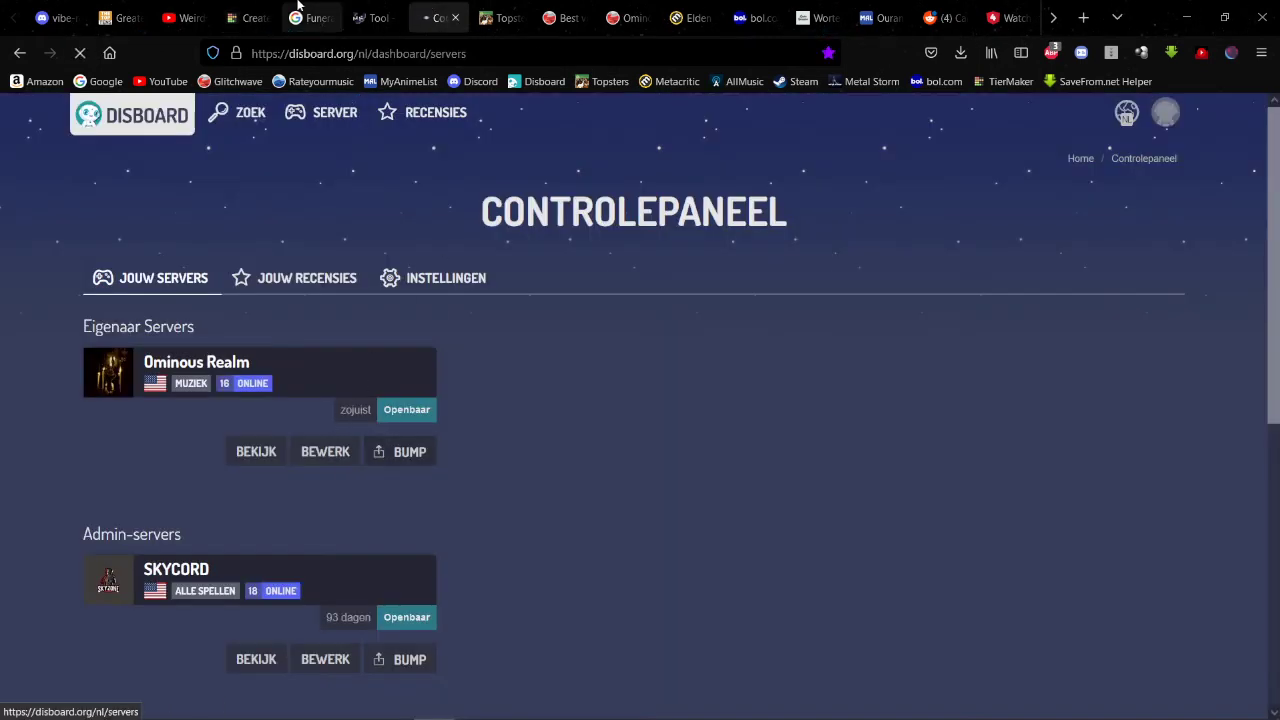
pyautogui.click(366, 12)
pyautogui.click(249, 7)
# Step: Move the blue Wintersun logo from the unranked logos into Mid-Tier, right before Exodus
pyautogui.scroll(-20, 618, 216)
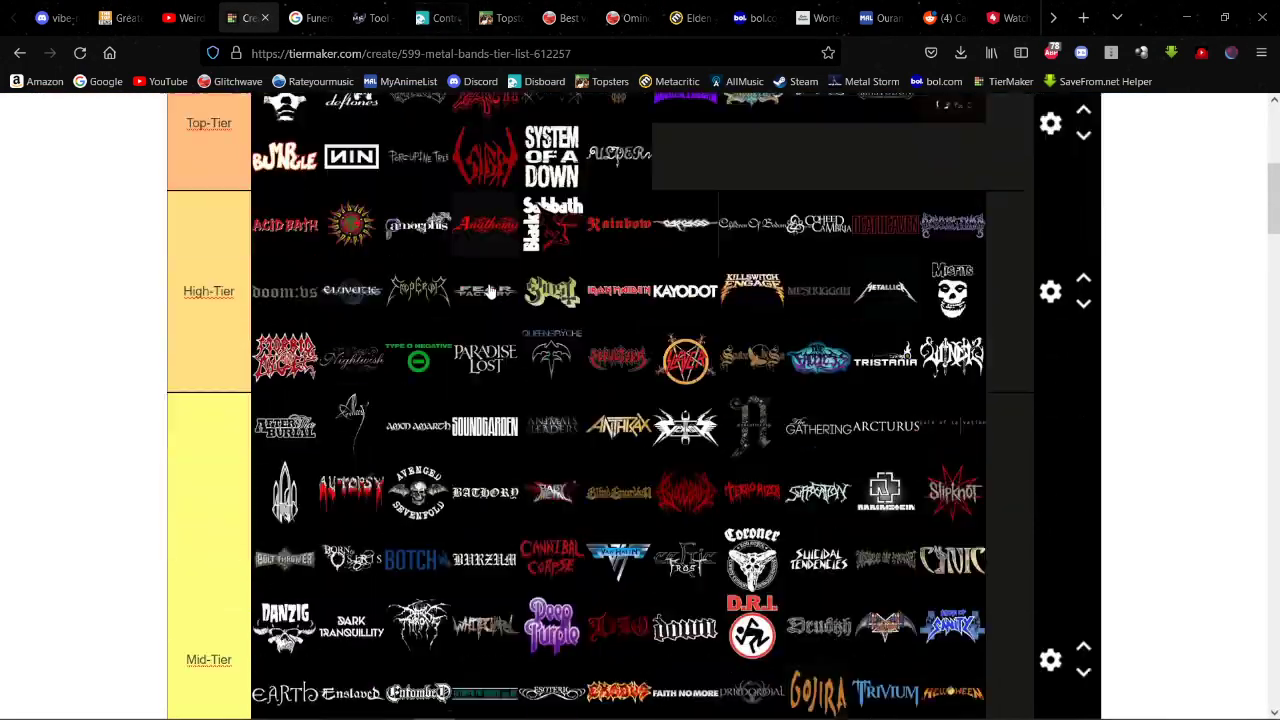
pyautogui.scroll(-4, 618, 216)
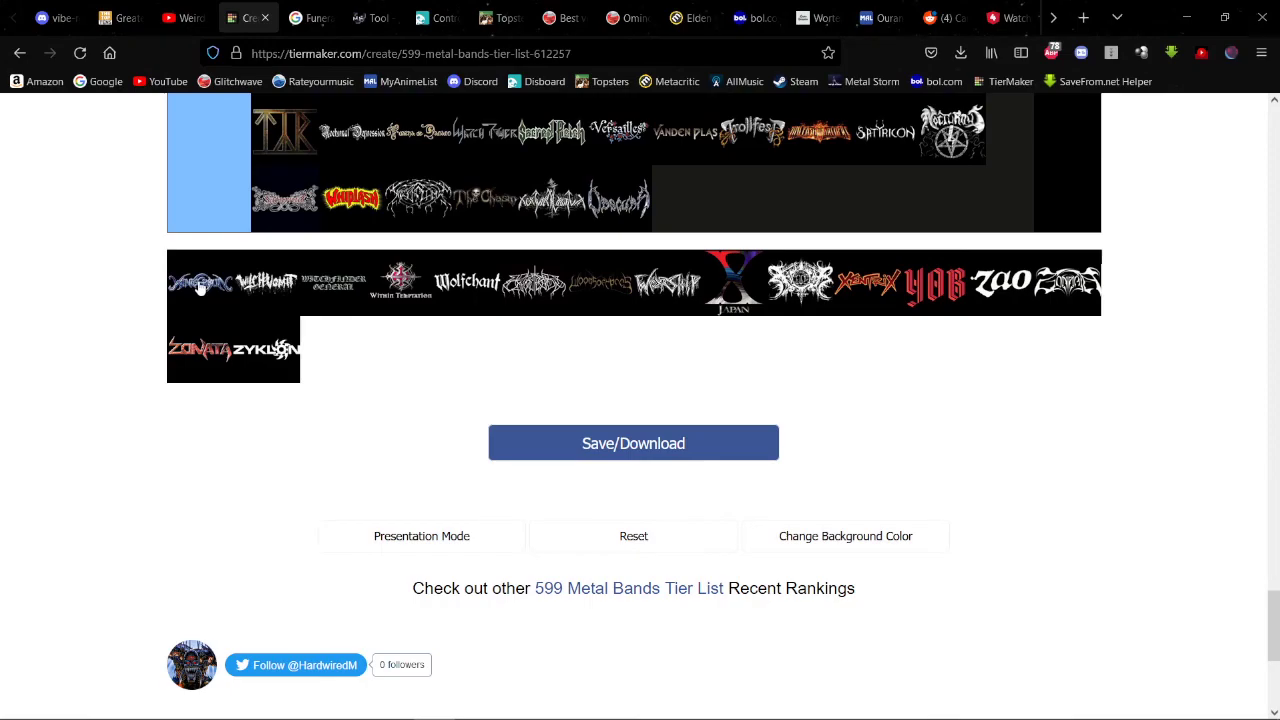
pyautogui.moveTo(200, 287); pyautogui.dragTo(567, 289)
pyautogui.scroll(10, 465, 185)
pyautogui.scroll(6, 615, 300)
pyautogui.scroll(2, 598, 255)
pyautogui.scroll(6, 595, 255)
pyautogui.scroll(2, 585, 257)
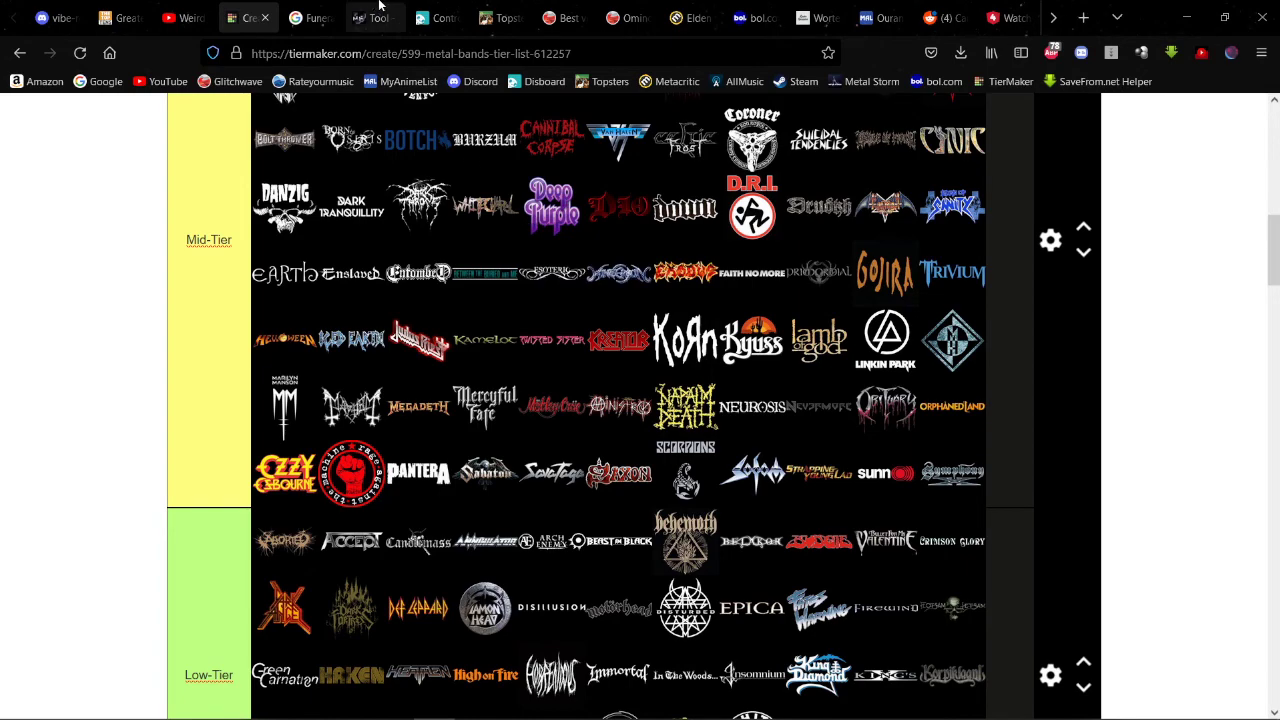
# Step: Open the bands list on Metal Storm and look through its most popular bands
pyautogui.click(375, 17)
pyautogui.moveTo(592, 115)
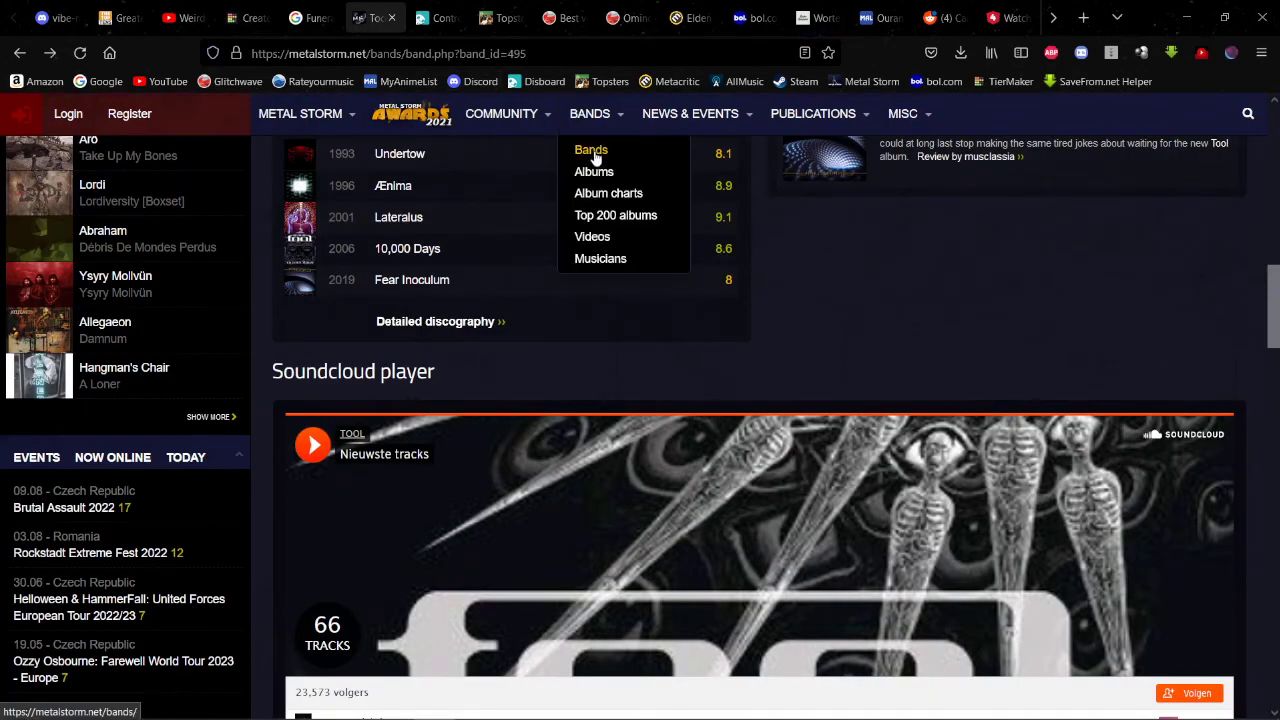
pyautogui.click(588, 146)
pyautogui.scroll(-4, 637, 146)
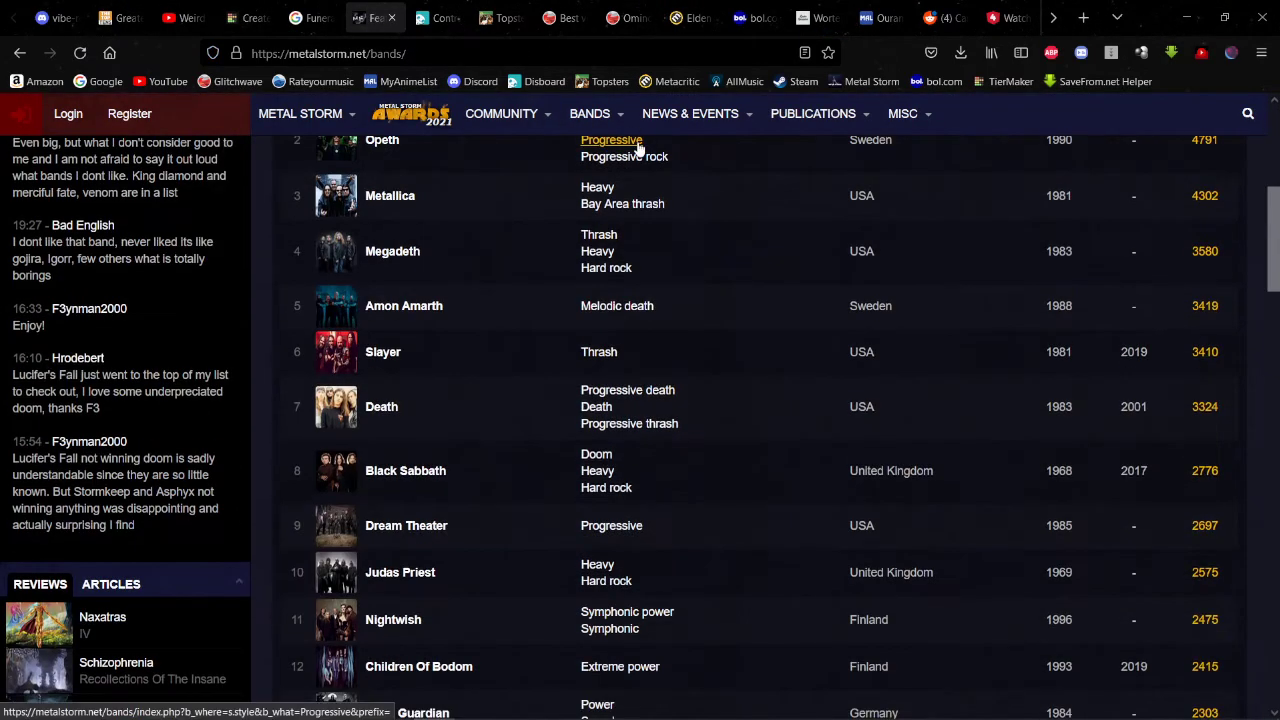
pyautogui.scroll(-2, 637, 148)
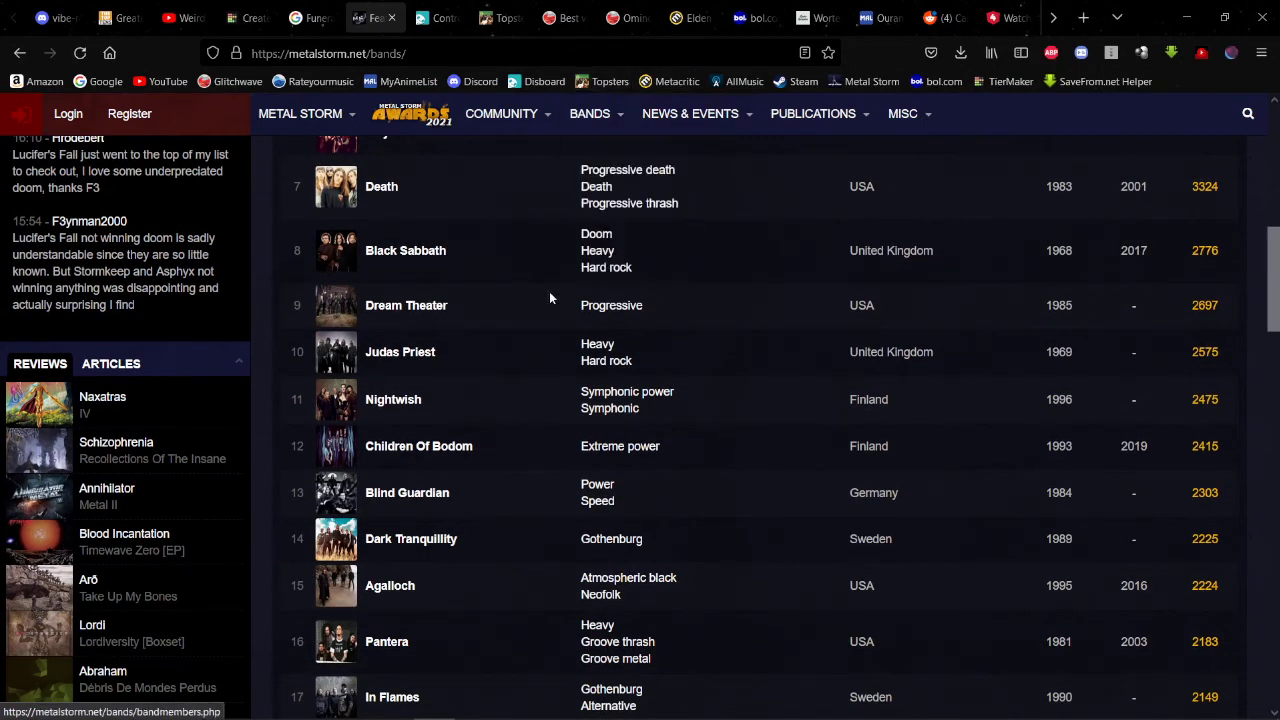
pyautogui.scroll(-2, 533, 330)
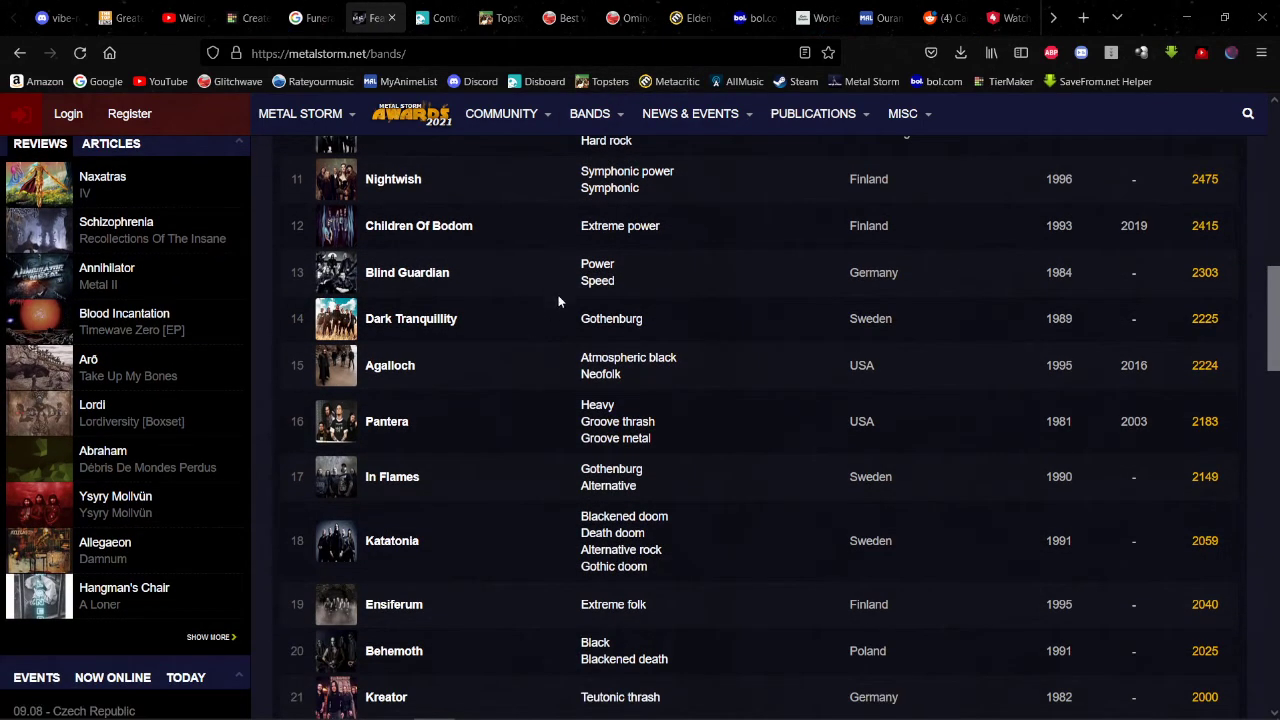
pyautogui.scroll(-2, 530, 305)
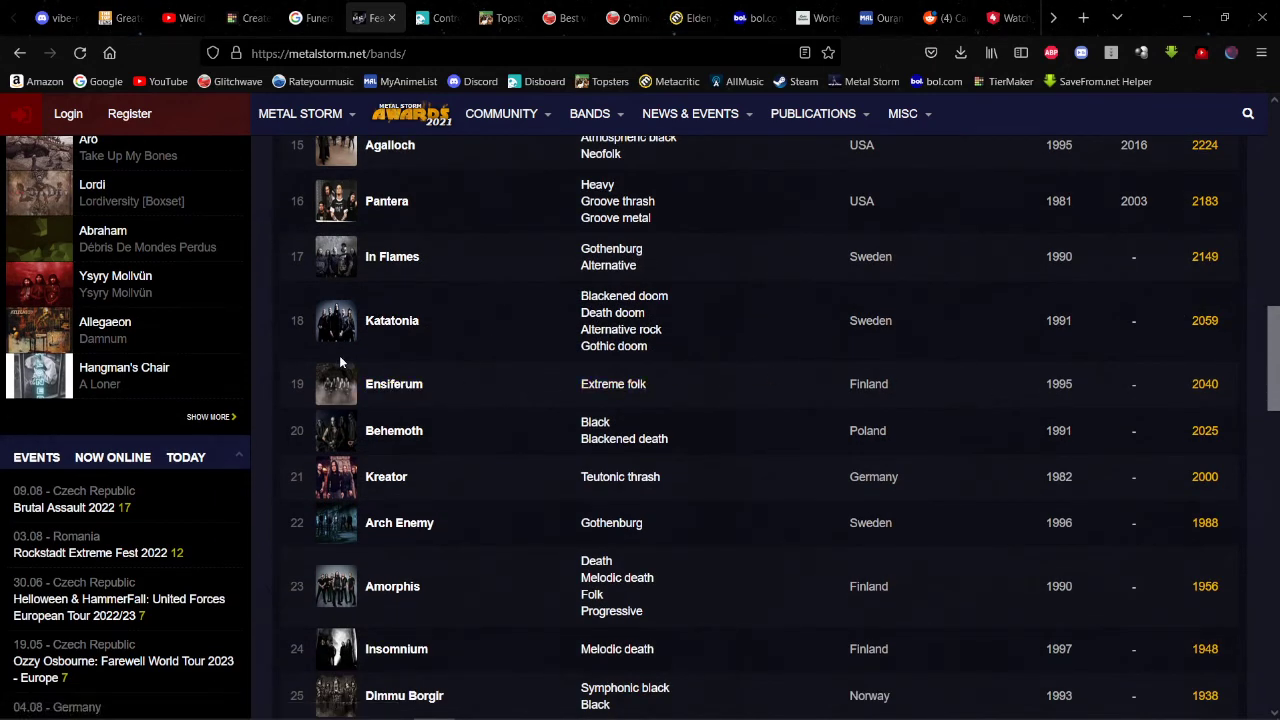
pyautogui.scroll(2, 340, 360)
pyautogui.scroll(2, 340, 362)
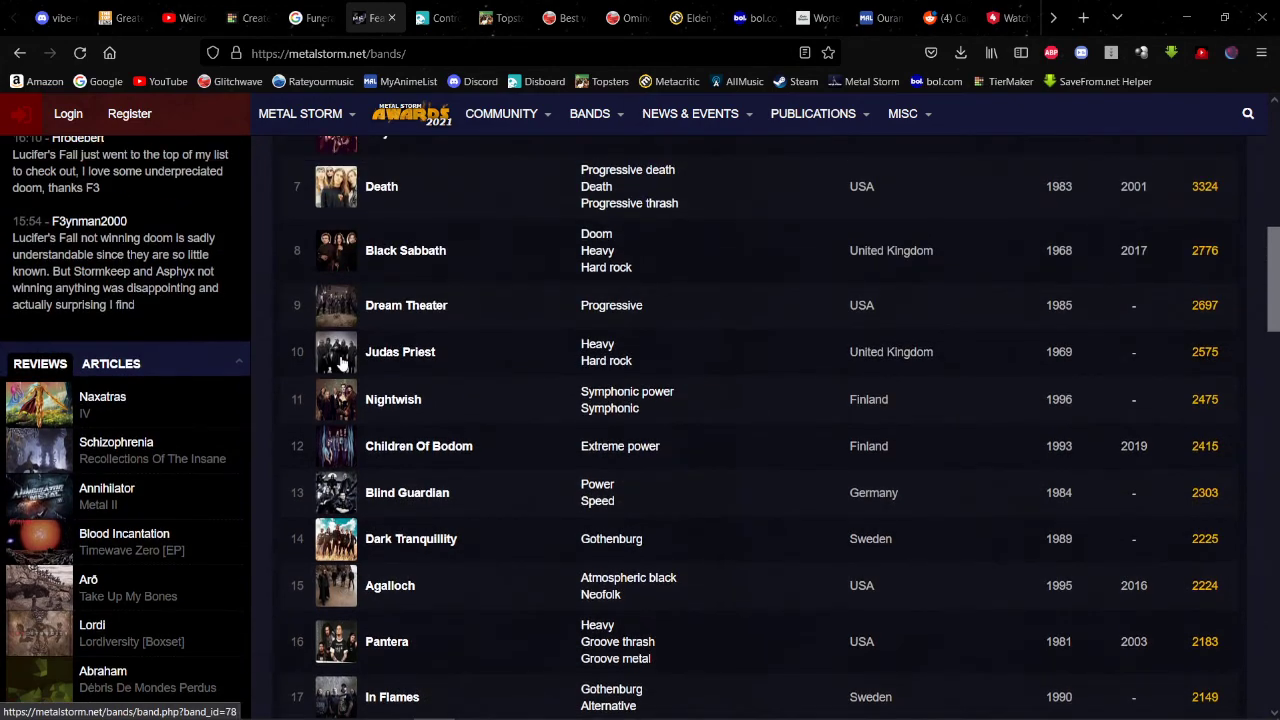
pyautogui.scroll(-7, 343, 365)
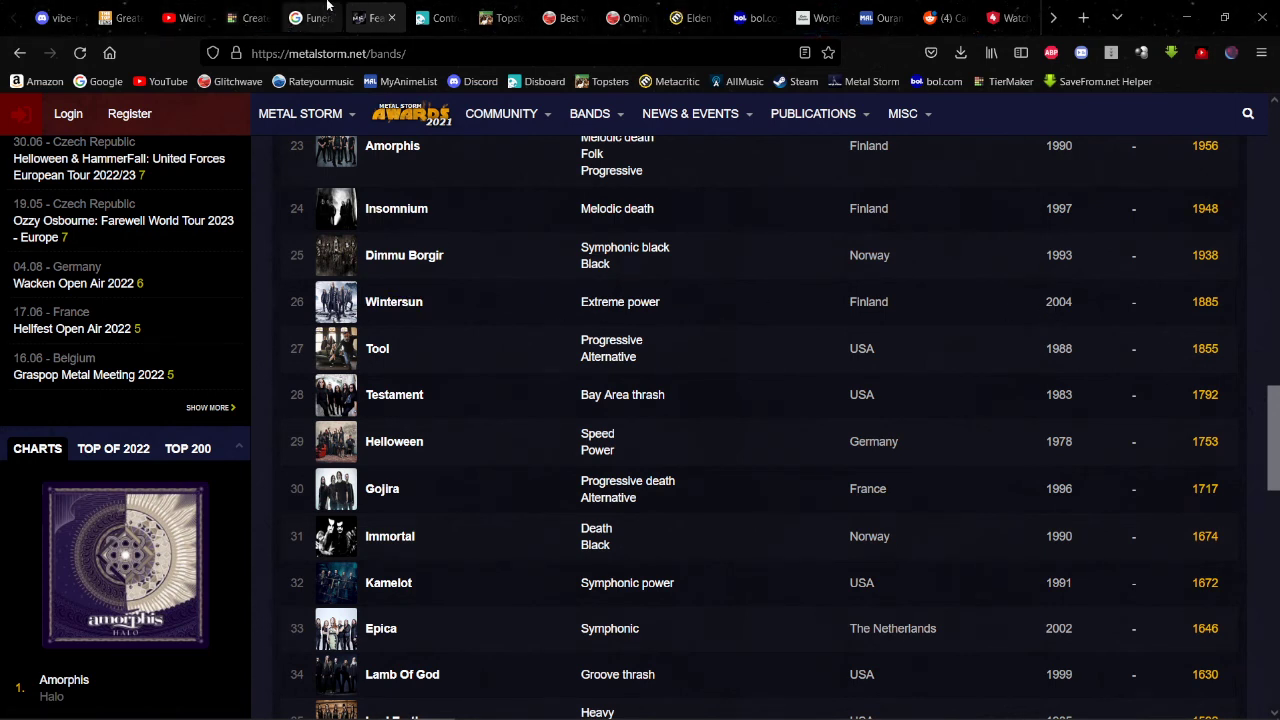
# Step: Look at the Top 100 favourite albums chart on Topsters, and return to the unranked logos of the metal bands tier list
pyautogui.click(248, 17)
pyautogui.scroll(-15, 508, 212)
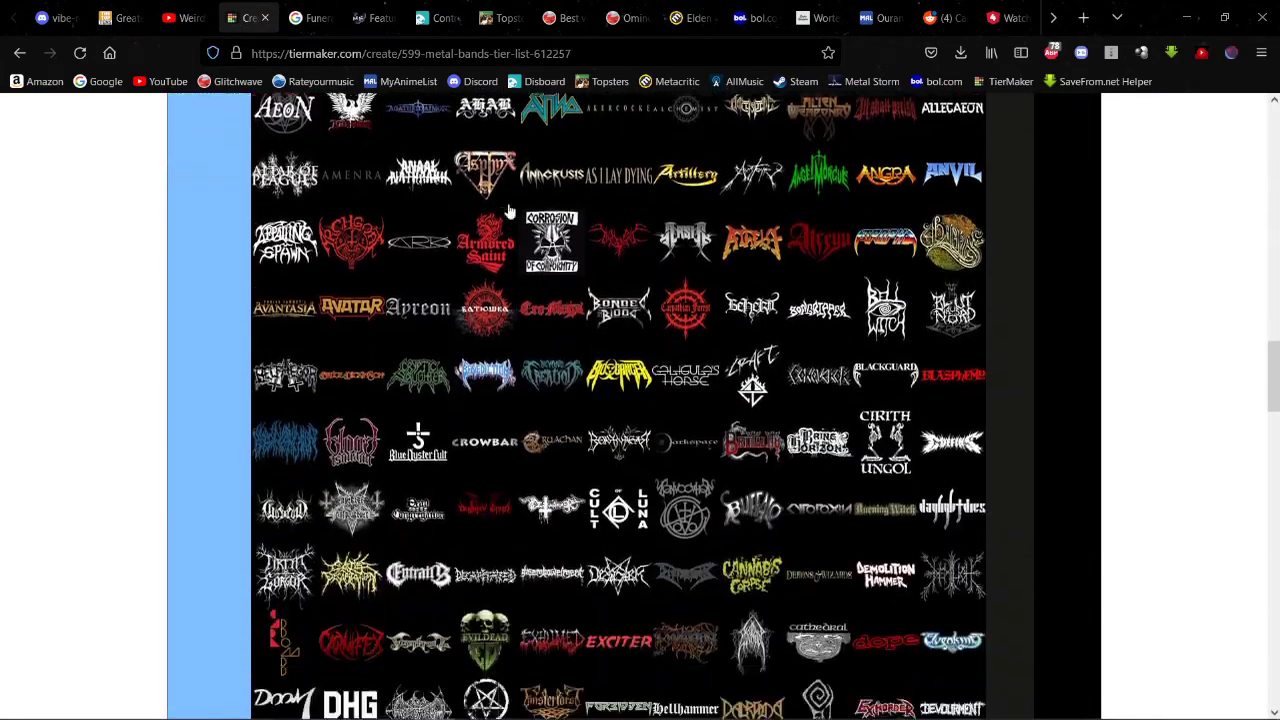
pyautogui.scroll(-12, 508, 212)
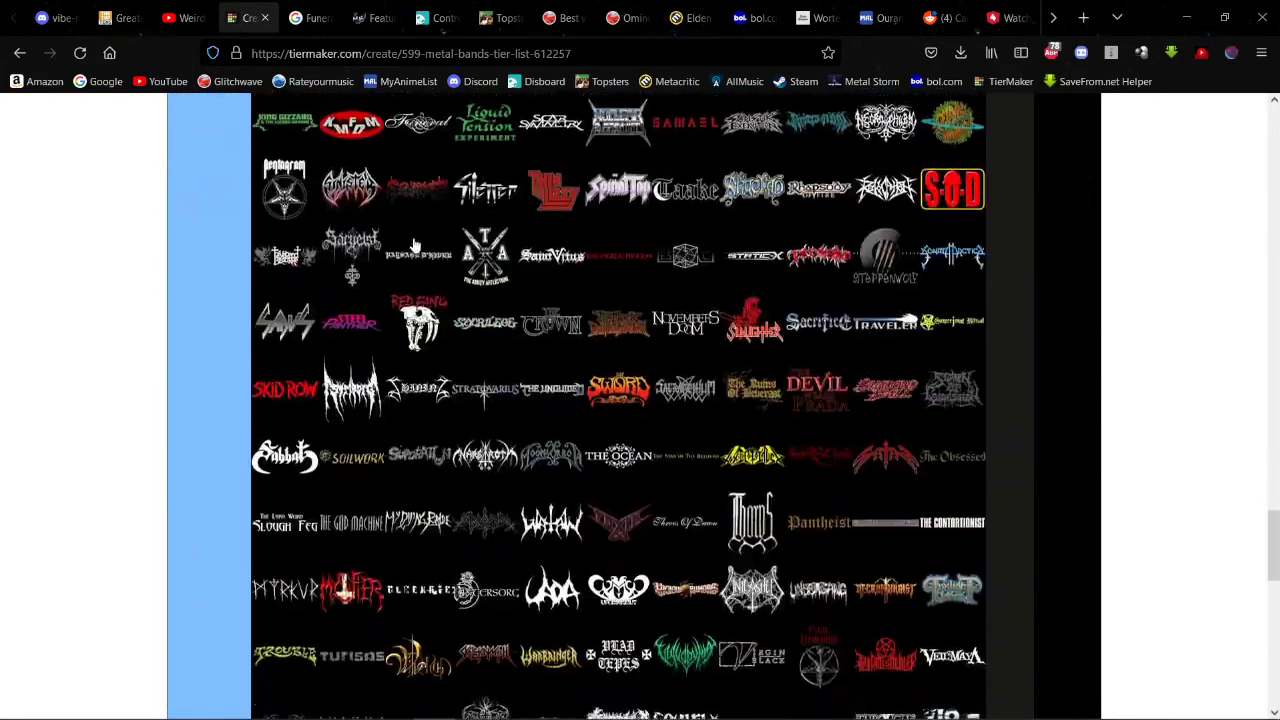
pyautogui.scroll(-4, 415, 246)
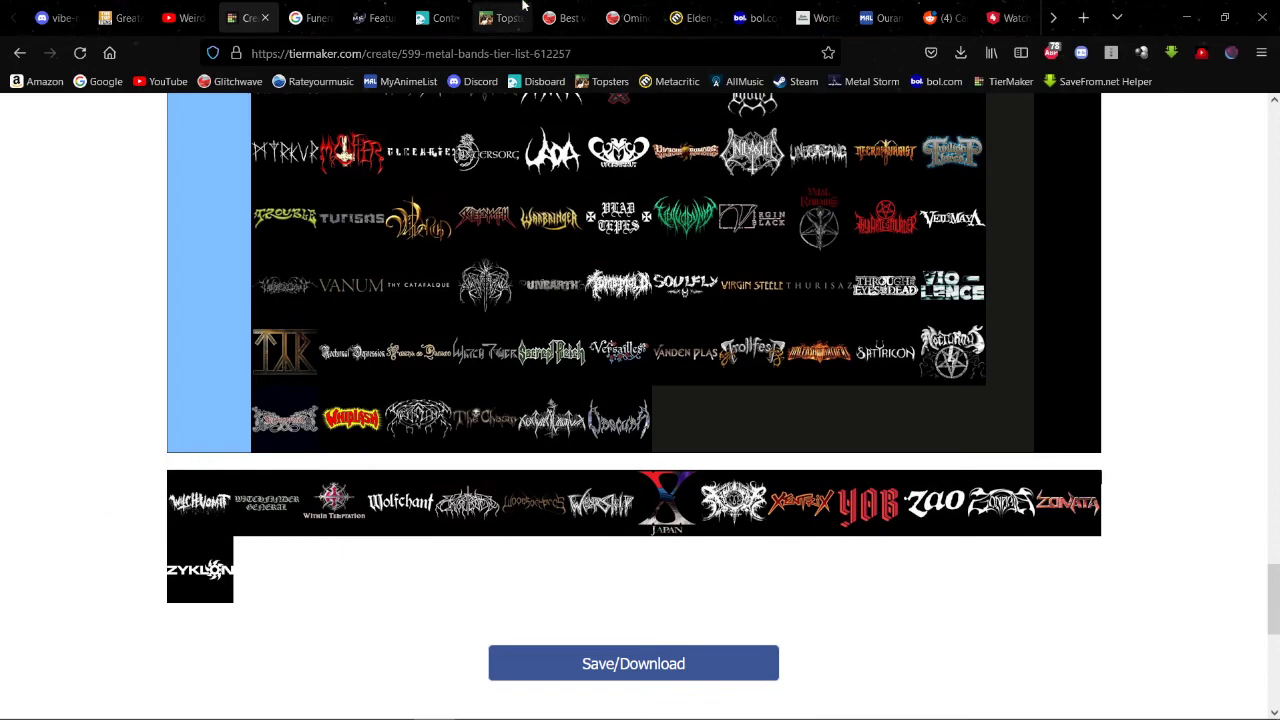
pyautogui.click(505, 18)
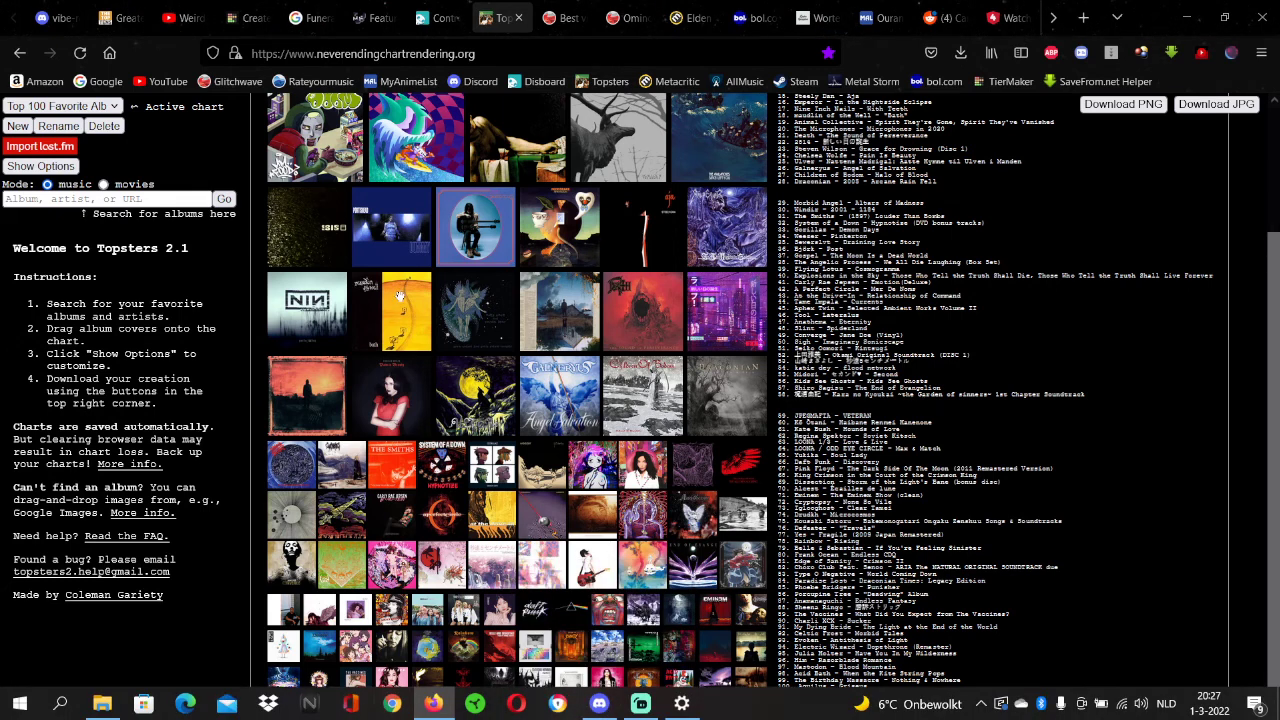
pyautogui.click(250, 17)
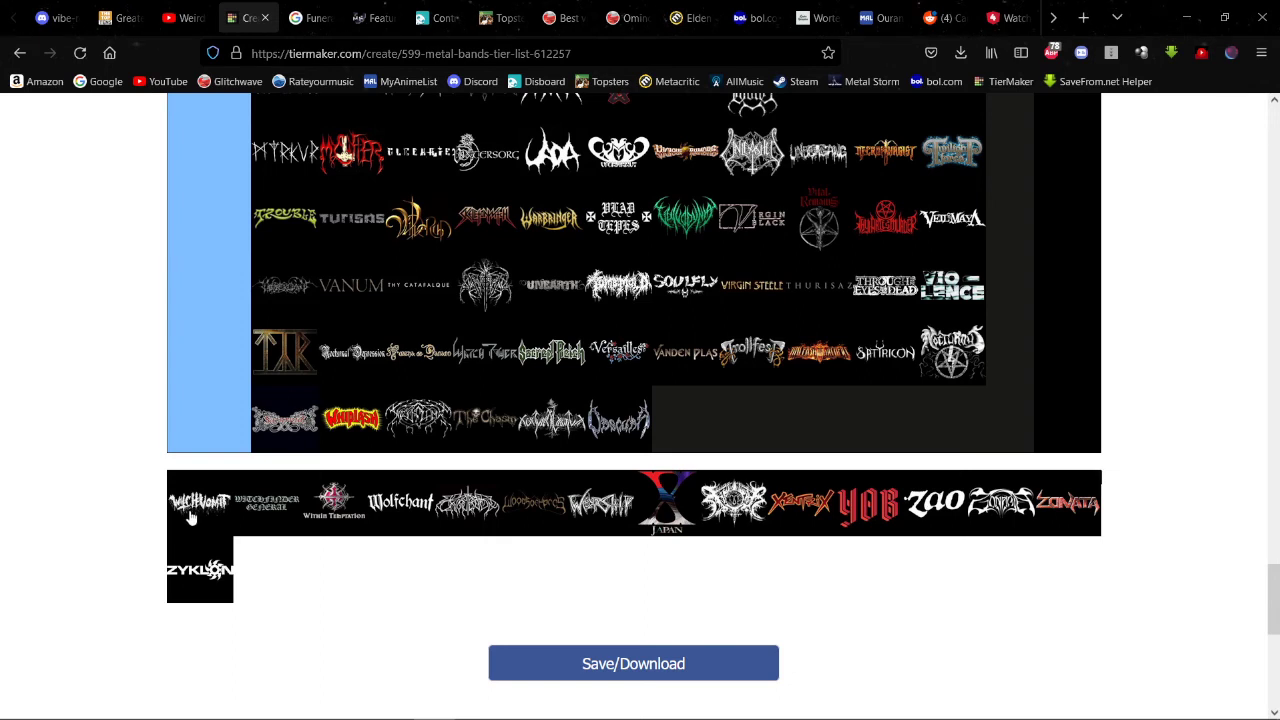
# Step: Move the Wychvomit and Witchfinder General logos from the unranked logos into Never listened to/Heard of
pyautogui.moveTo(190, 515); pyautogui.dragTo(518, 228)
pyautogui.moveTo(178, 532); pyautogui.dragTo(420, 322)
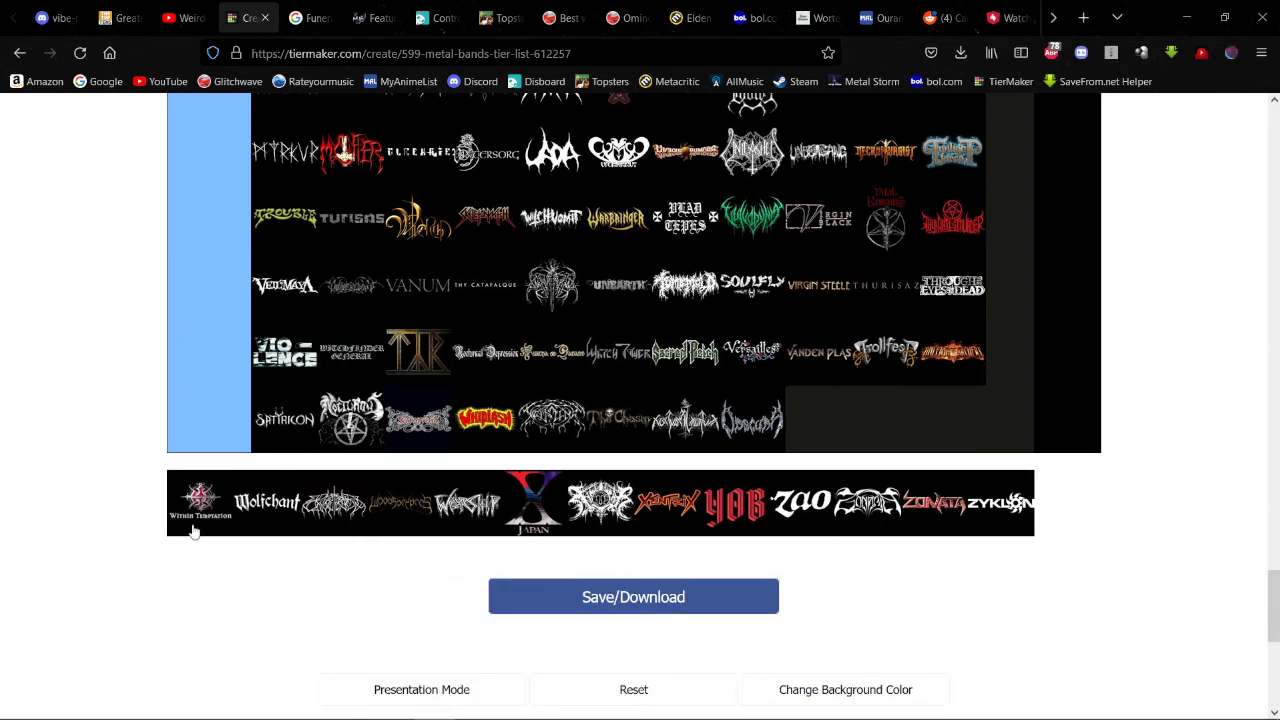
# Step: Move the Within Temptation logo from the unranked logos into Low-Tier, right after Epica
pyautogui.moveTo(192, 532); pyautogui.dragTo(777, 371)
pyautogui.scroll(5, 286, 409)
pyautogui.scroll(5, 292, 414)
pyautogui.scroll(3, 320, 423)
pyautogui.scroll(8, 330, 420)
pyautogui.scroll(-4, 697, 509)
pyautogui.scroll(2, 703, 503)
pyautogui.scroll(4, 828, 250)
pyautogui.scroll(-3, 830, 380)
pyautogui.scroll(-5, 777, 371)
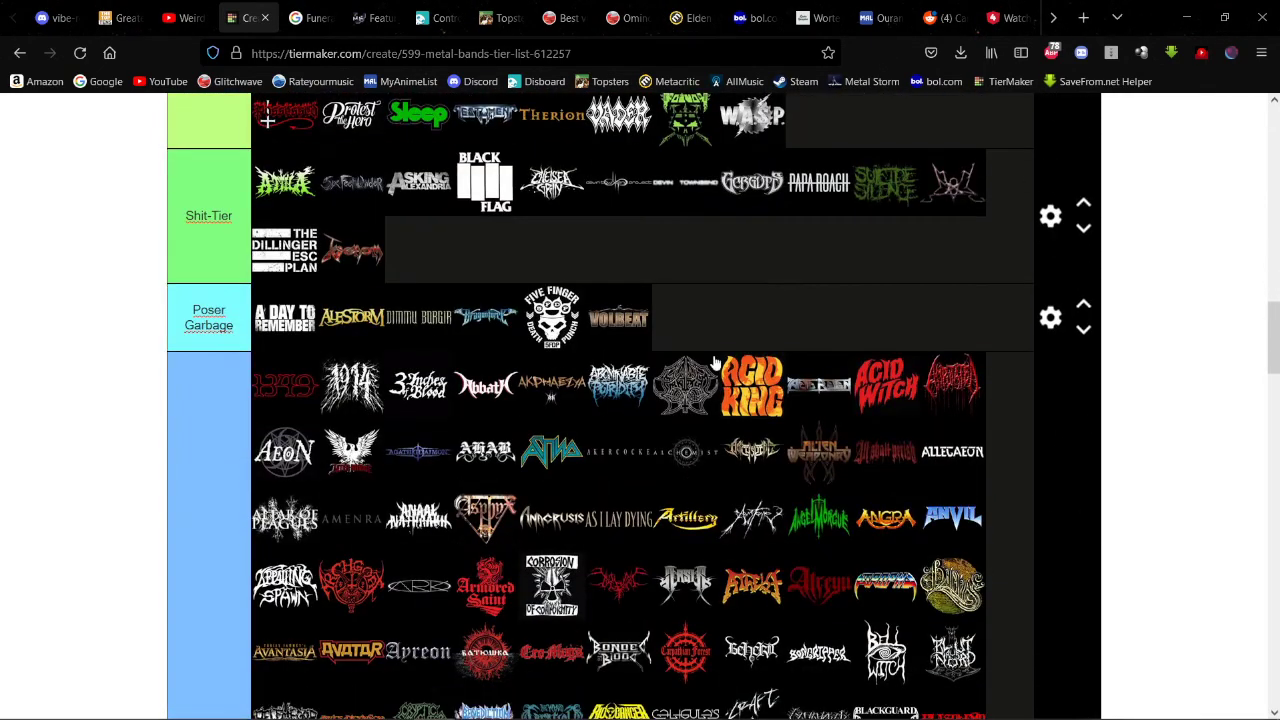
# Step: Move the unranked logos from Wolfchant through Worship, including Woods of Ypres, into Never listened to/Heard of
pyautogui.scroll(-15, 715, 363)
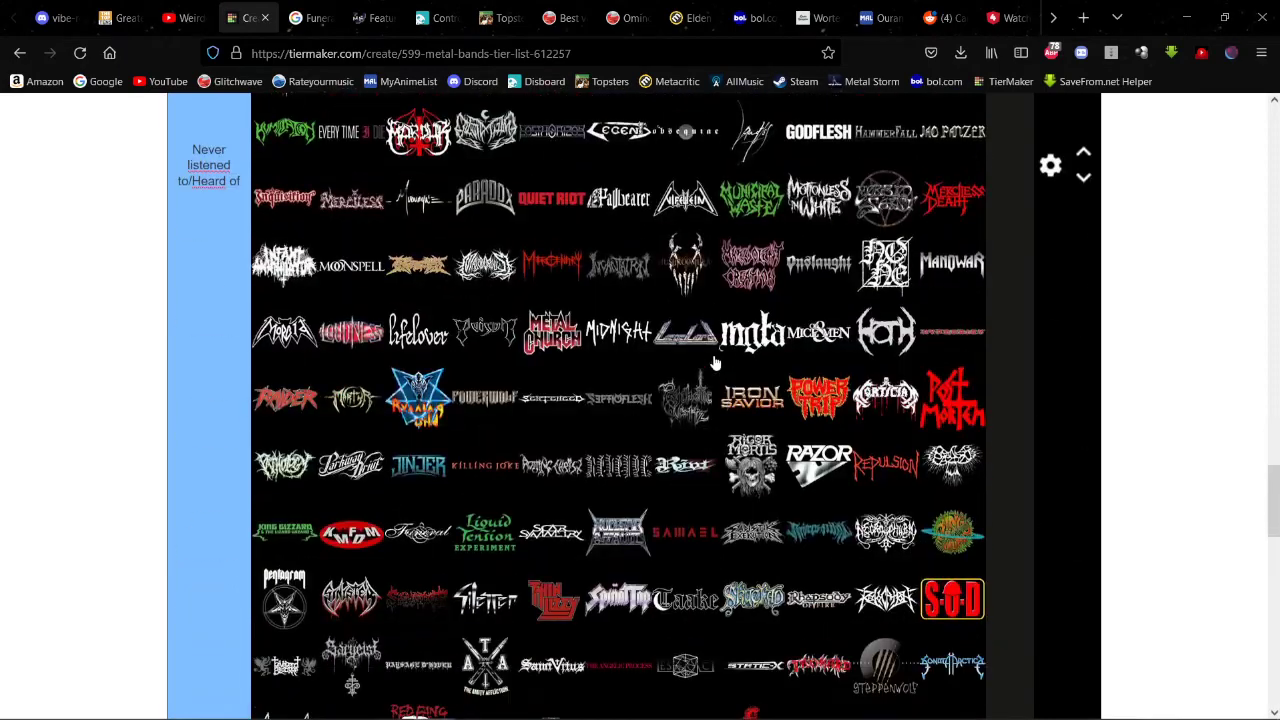
pyautogui.scroll(-5, 715, 363)
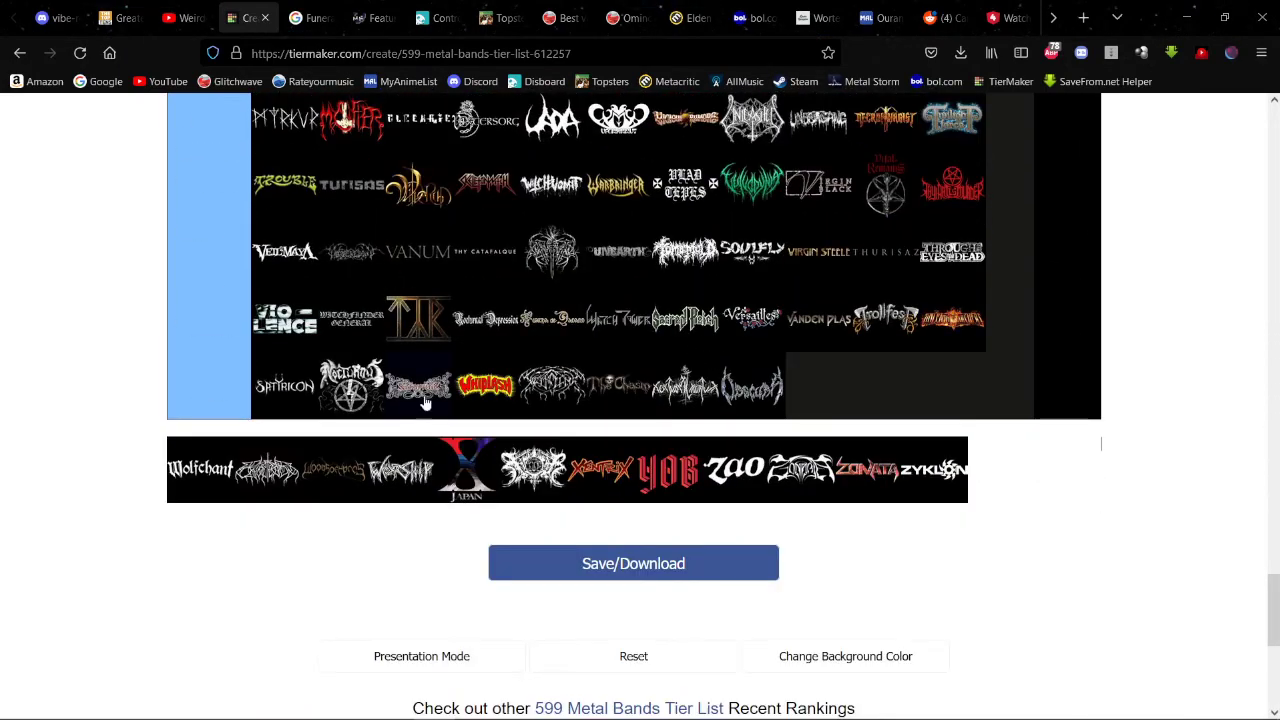
pyautogui.moveTo(170, 475); pyautogui.dragTo(410, 190)
pyautogui.moveTo(211, 486); pyautogui.dragTo(352, 248)
pyautogui.moveTo(178, 450); pyautogui.dragTo(418, 252)
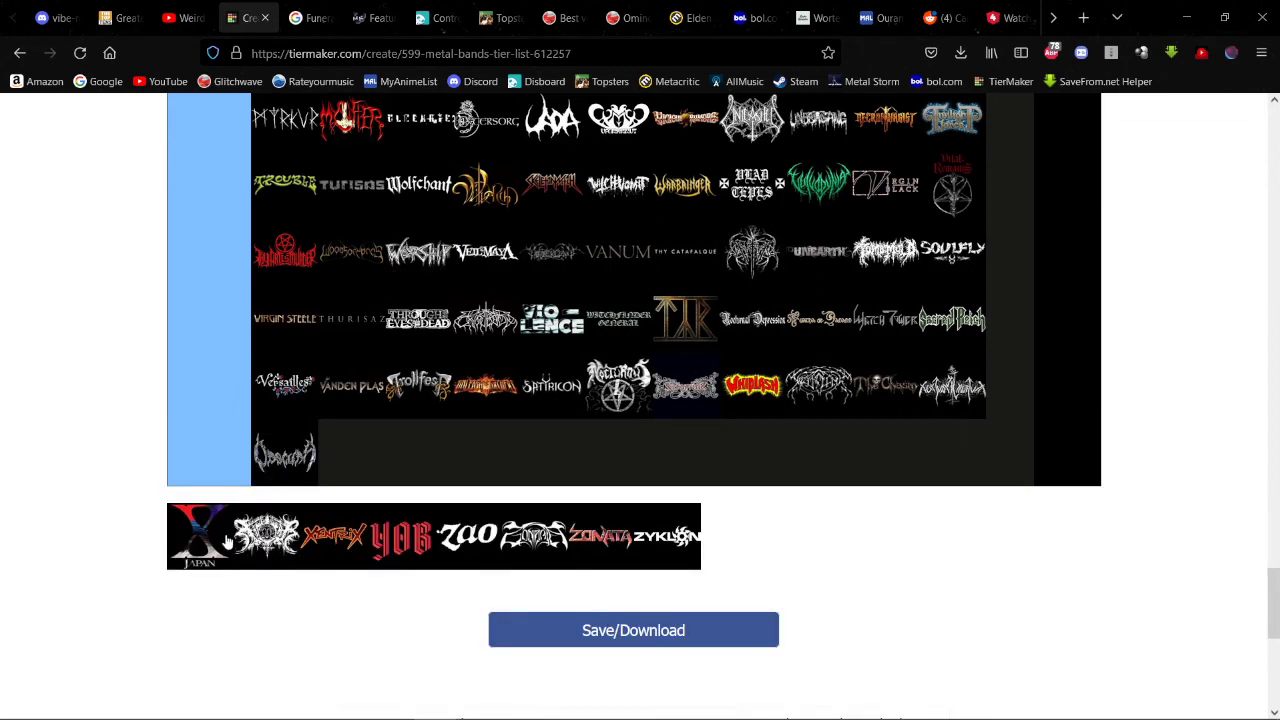
# Step: Move X Japan, Xentrix, YOB, Zao and the other remaining unranked logos into Never listened to/Heard of
pyautogui.moveTo(228, 545); pyautogui.dragTo(402, 316)
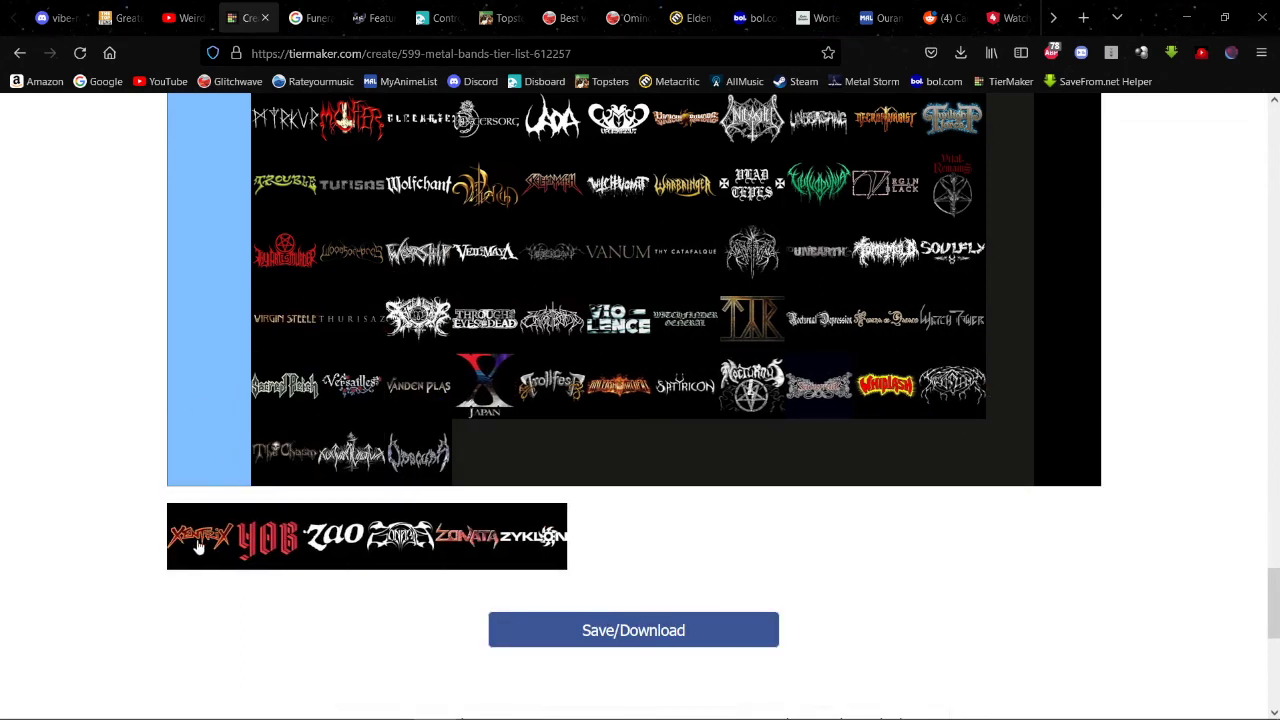
pyautogui.moveTo(200, 541); pyautogui.dragTo(285, 498)
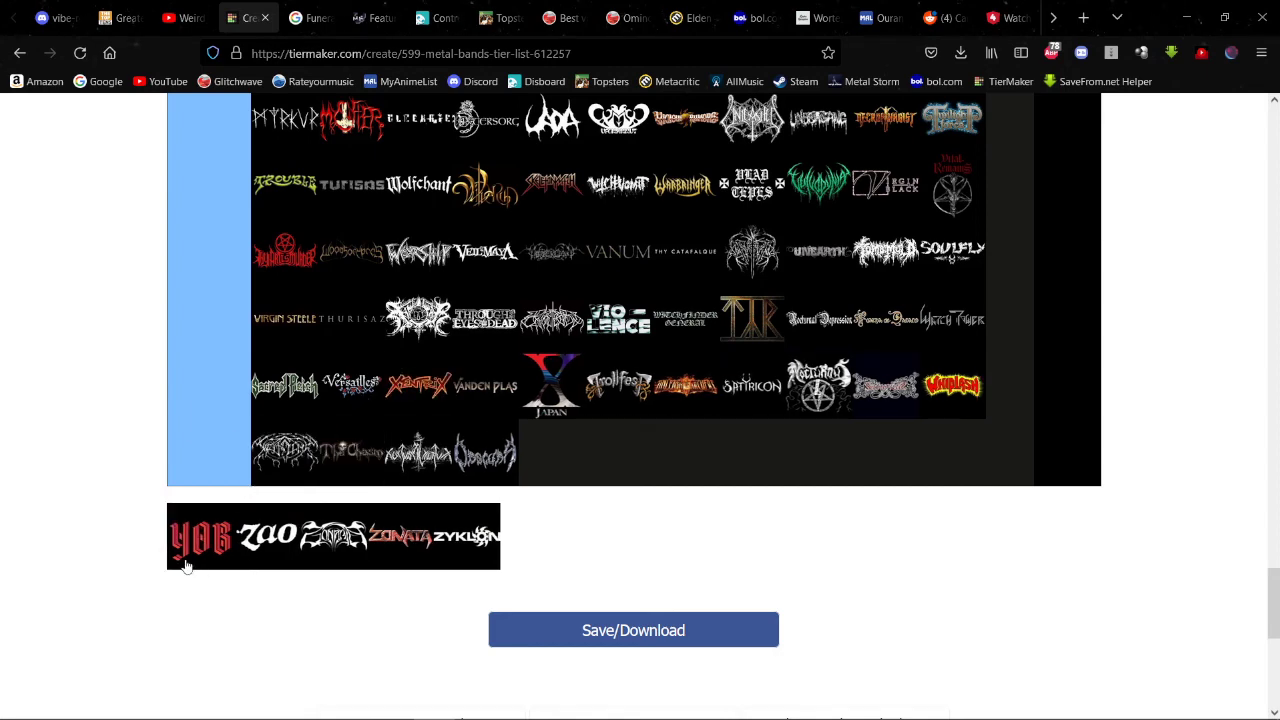
pyautogui.moveTo(185, 565); pyautogui.dragTo(369, 410)
pyautogui.moveTo(215, 544); pyautogui.dragTo(351, 452)
pyautogui.moveTo(200, 536); pyautogui.dragTo(520, 452)
# Step: Review the ranked bands tier by tier, from Poser Garbage and Shit-Tier up to God-Tier
pyautogui.scroll(7, 566, 384)
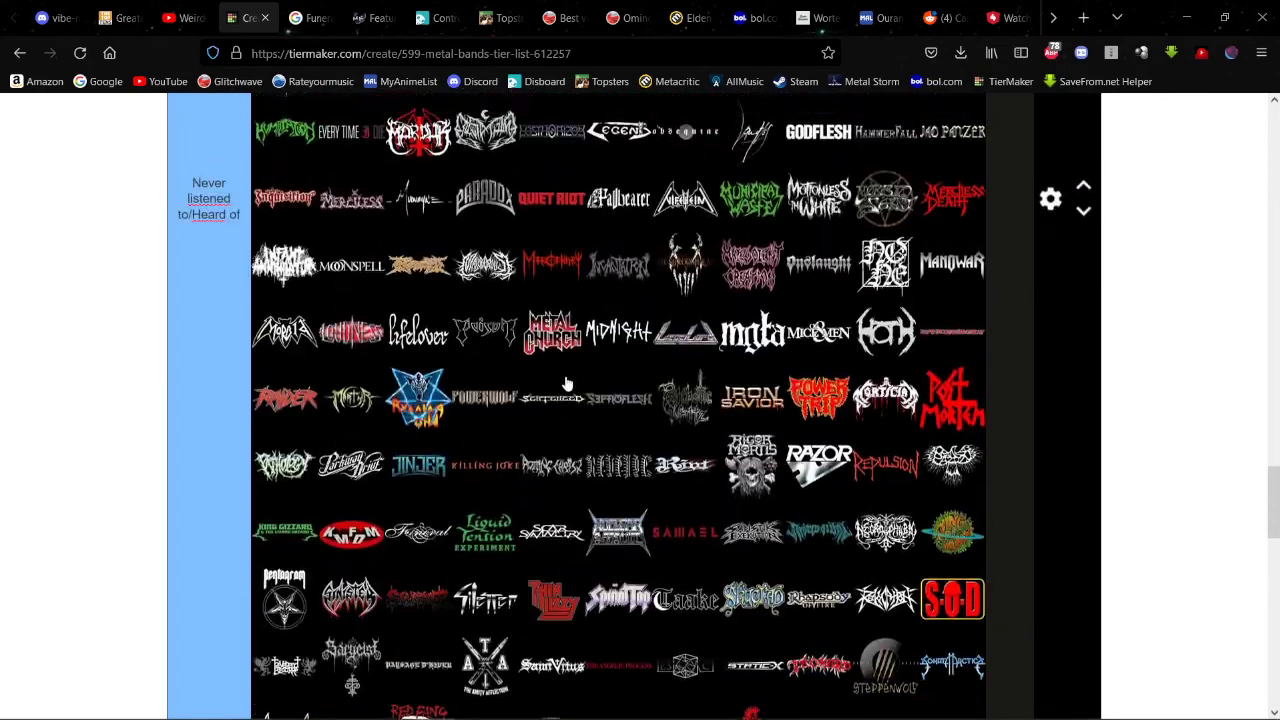
pyautogui.scroll(10, 566, 384)
pyautogui.scroll(-2, 577, 360)
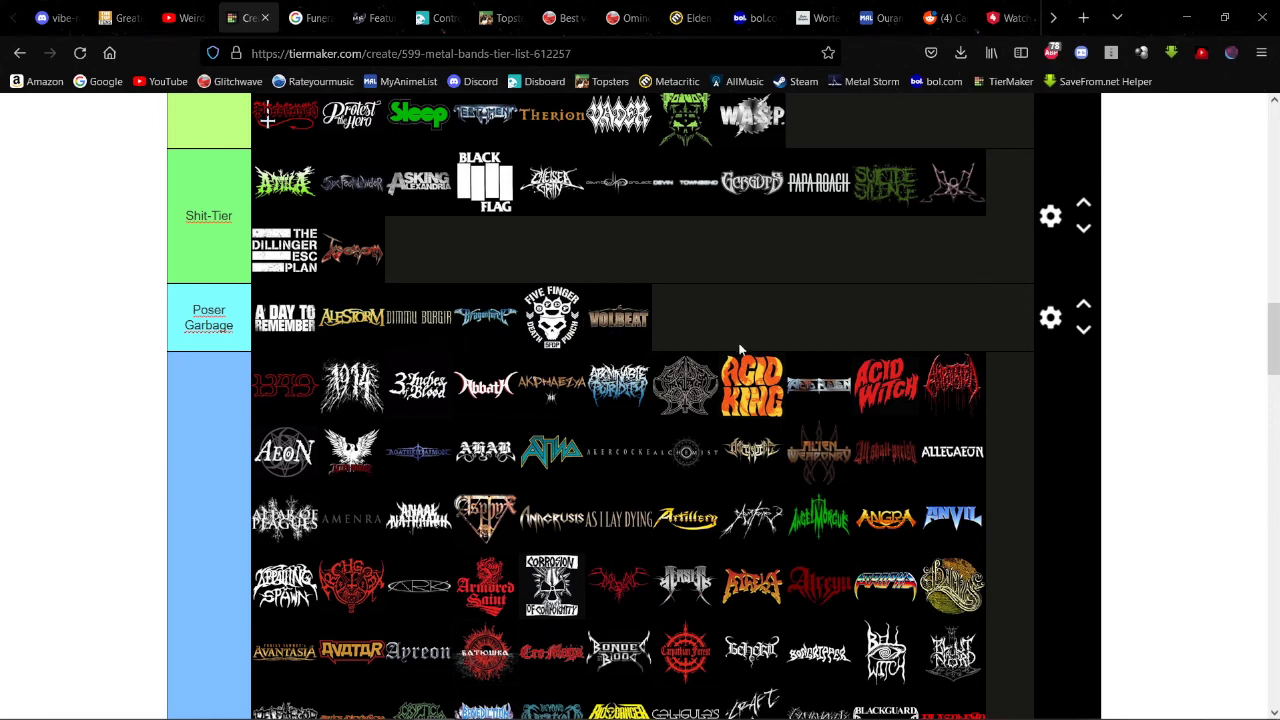
pyautogui.moveTo(426, 314); pyautogui.dragTo(414, 323)
pyautogui.scroll(3, 427, 316)
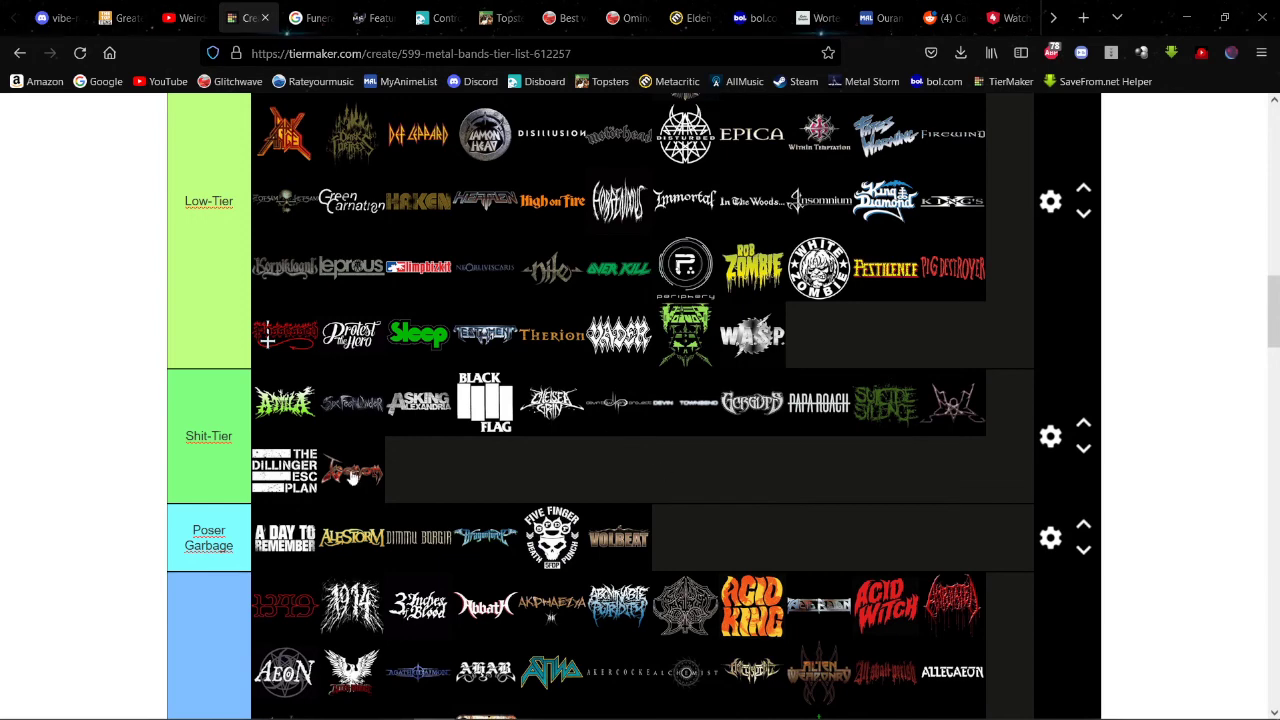
pyautogui.scroll(2, 638, 345)
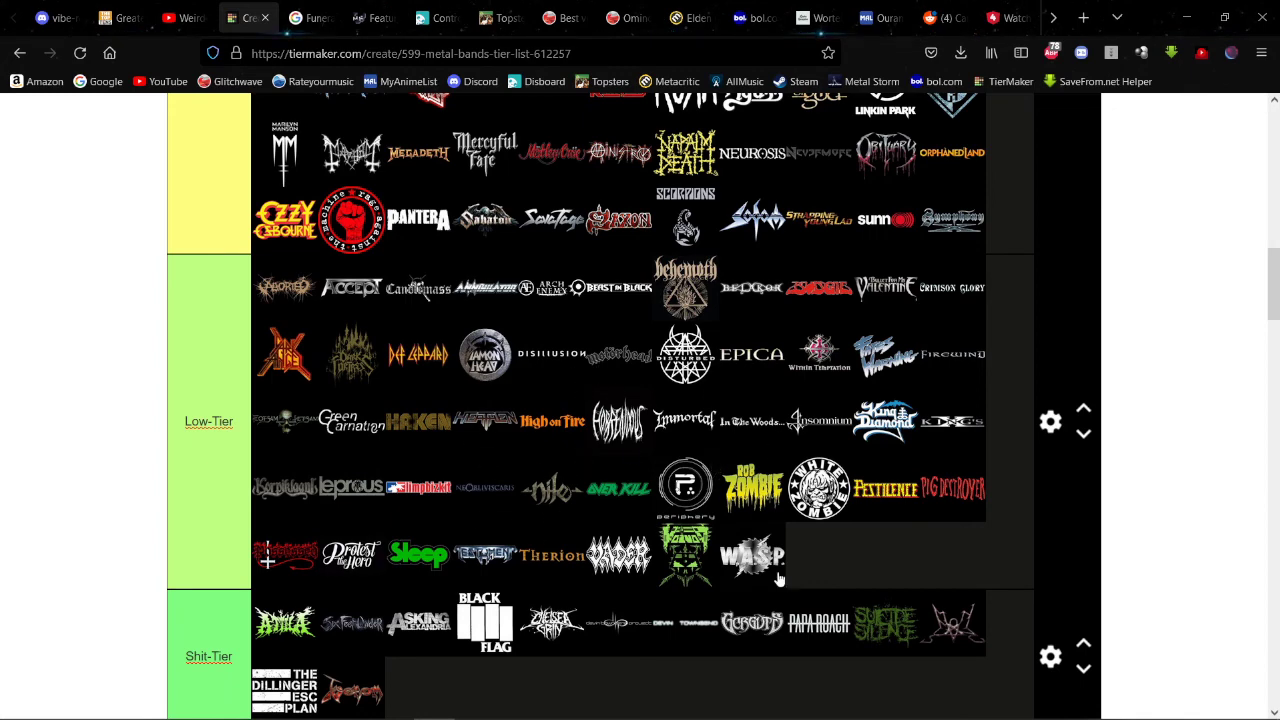
pyautogui.scroll(5, 751, 404)
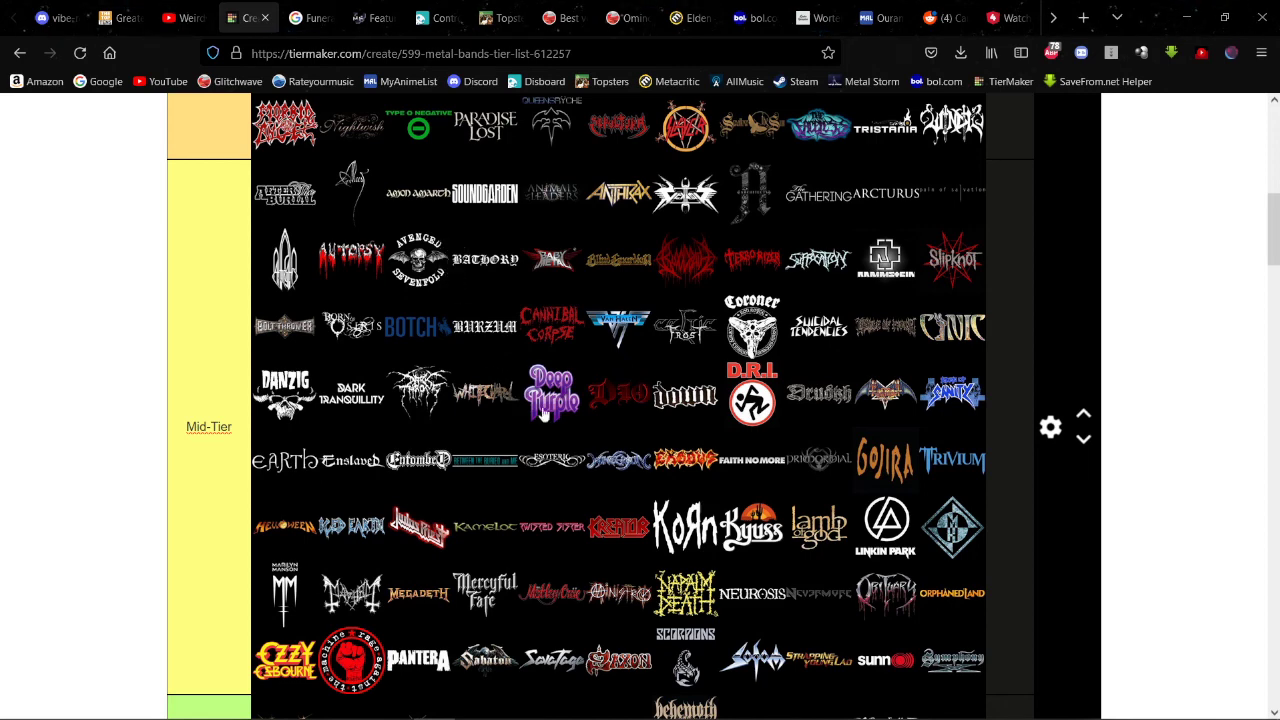
pyautogui.scroll(2, 660, 490)
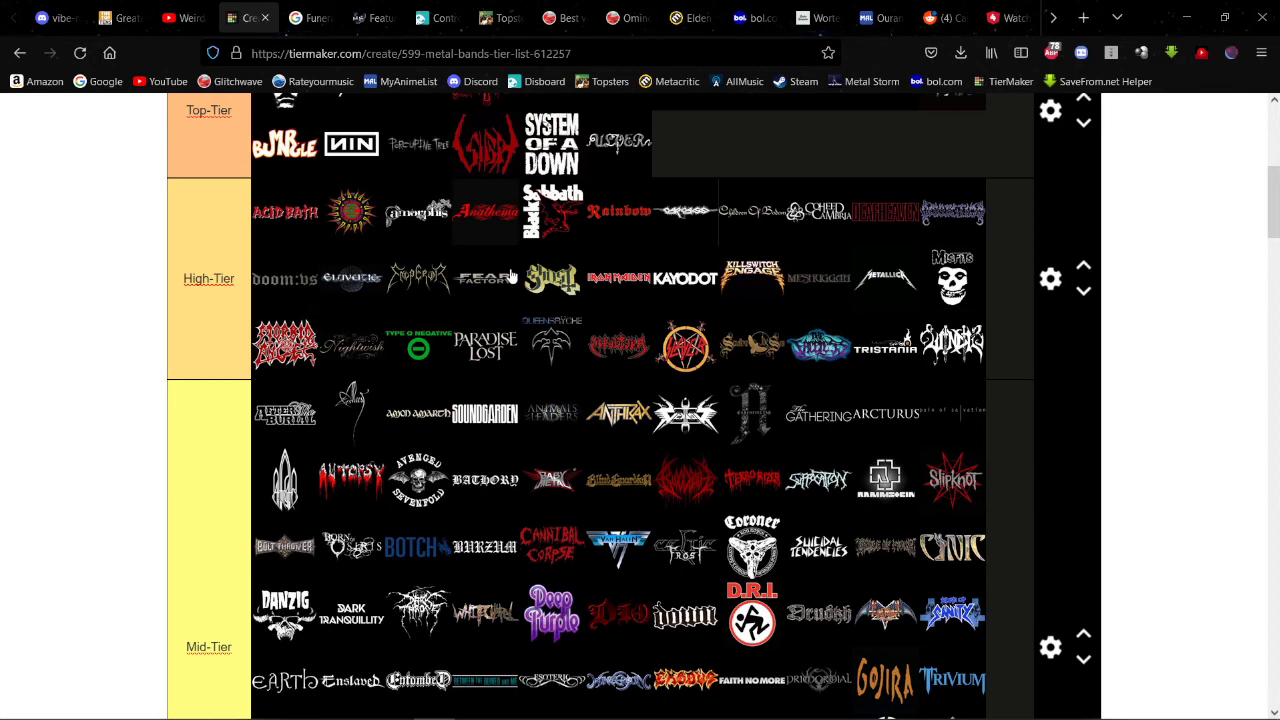
pyautogui.scroll(2, 511, 276)
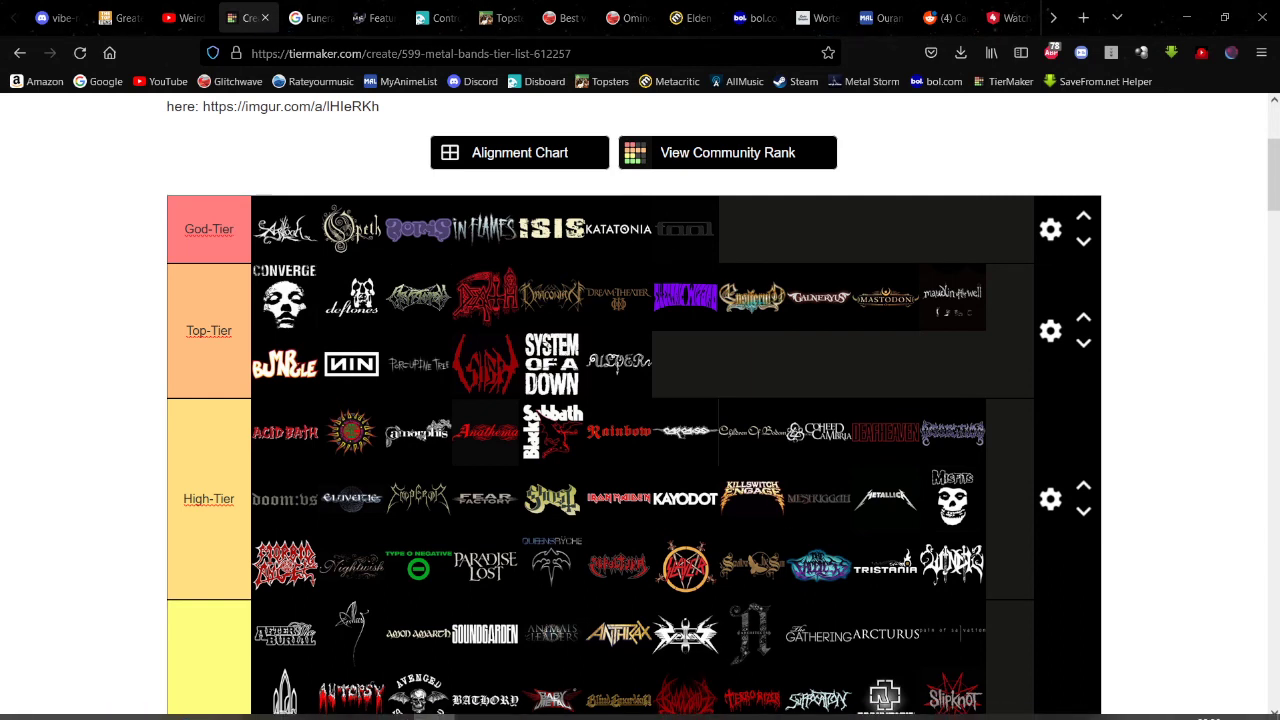
pyautogui.moveTo(618, 708)
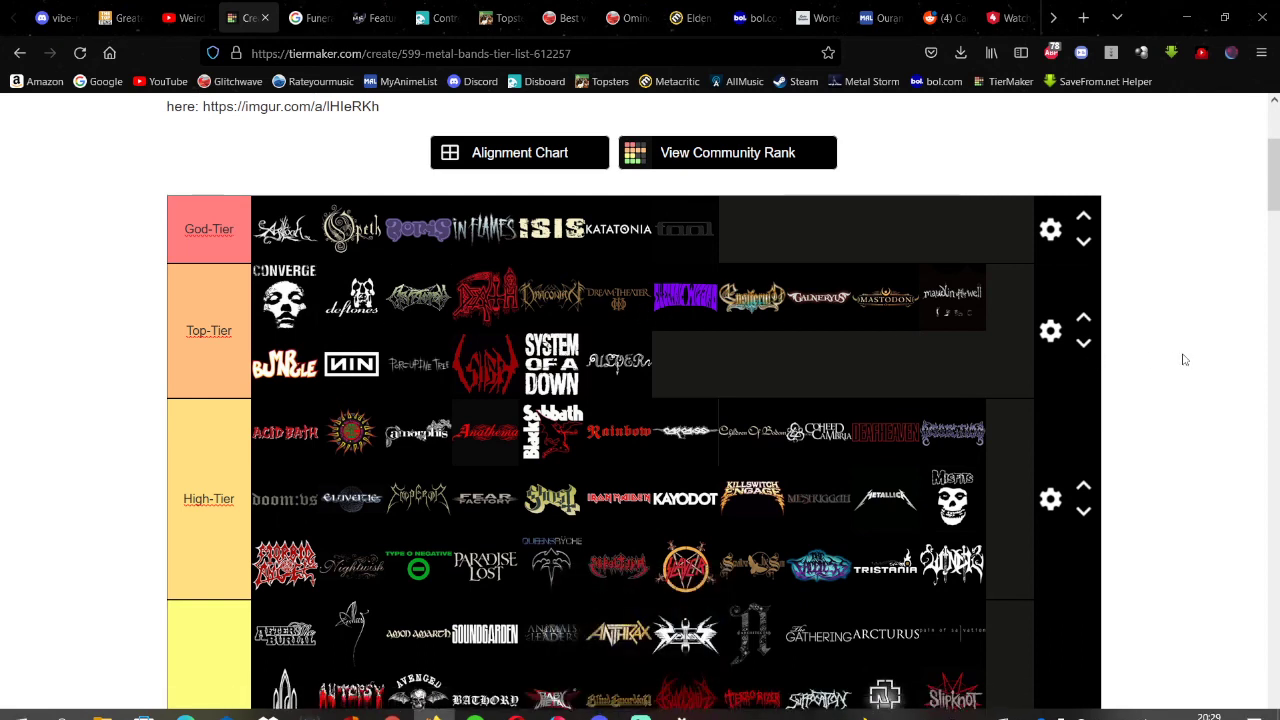
pyautogui.scroll(-1, 448, 232)
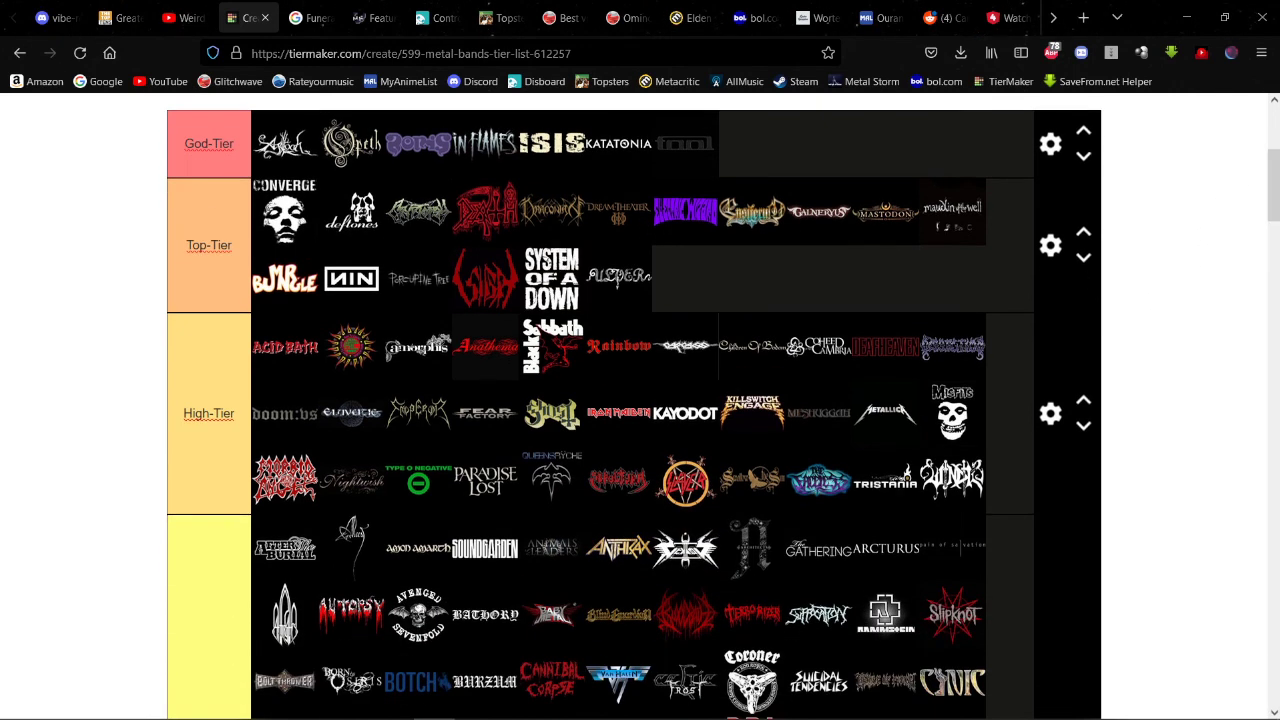
pyautogui.moveTo(432, 712)
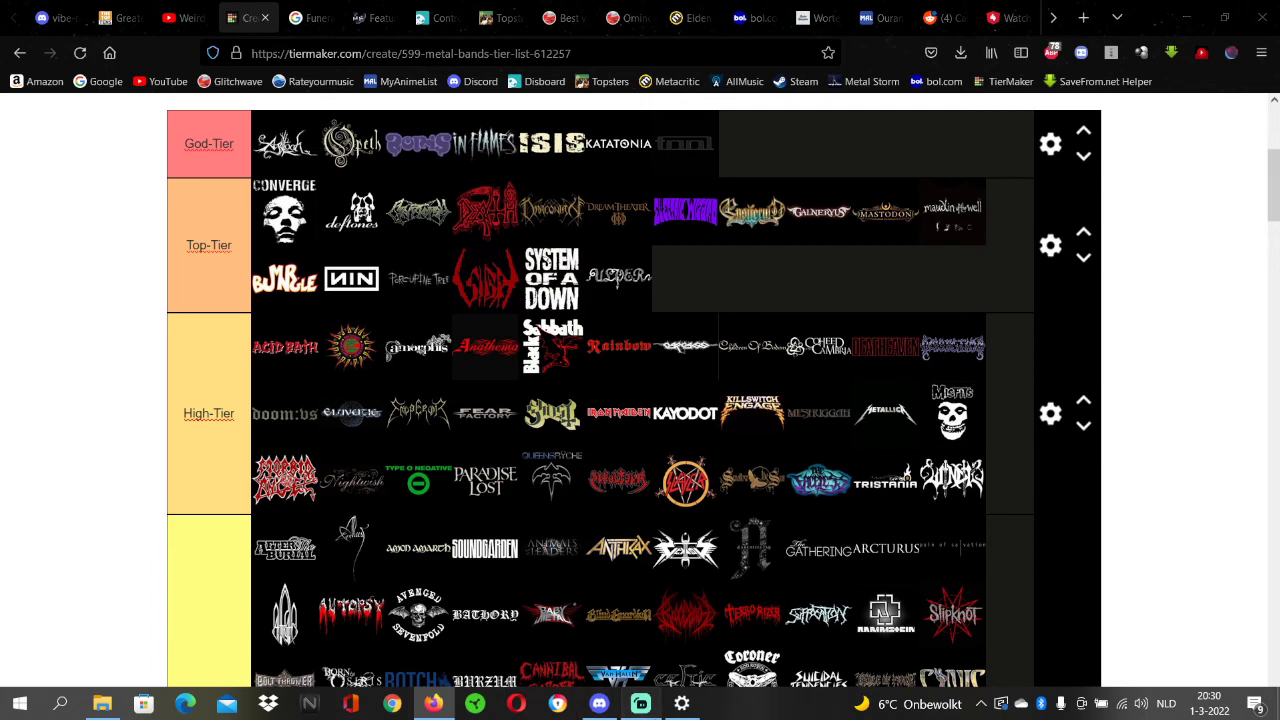
# Step: Switch to Streamlabs Desktop and enlarge its window to fill the screen
pyautogui.click(640, 703)
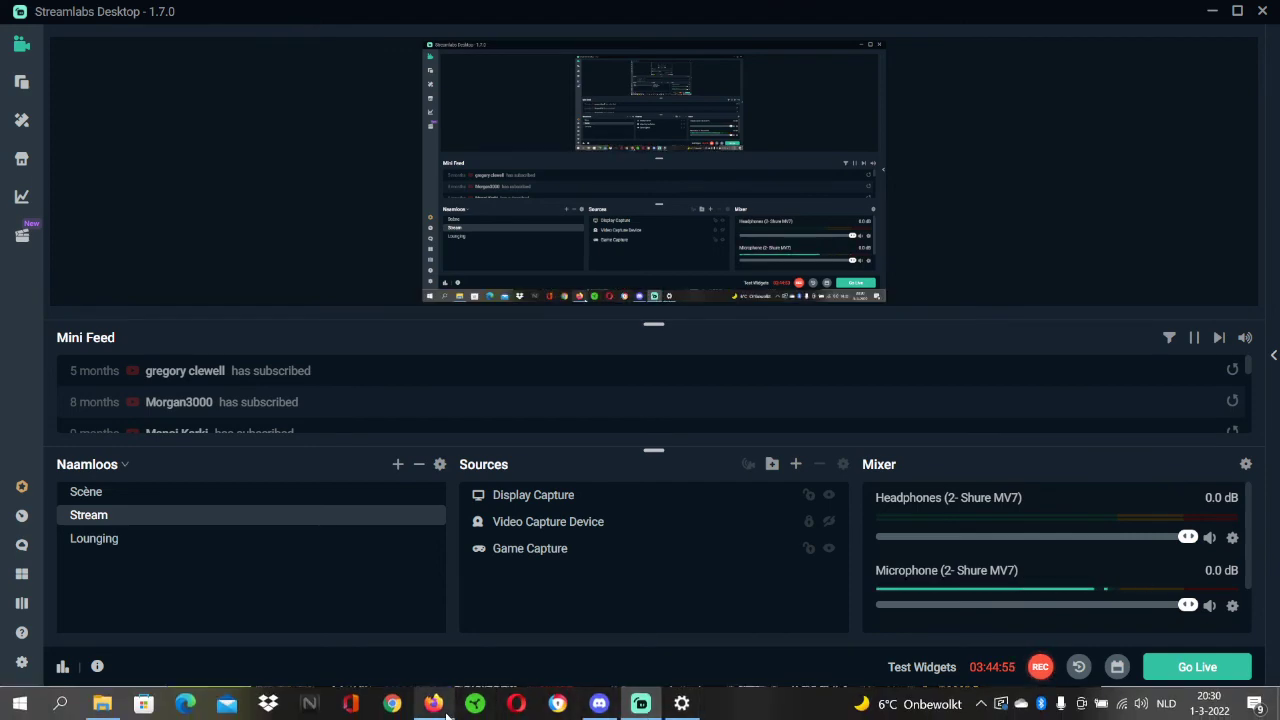
pyautogui.click(432, 704)
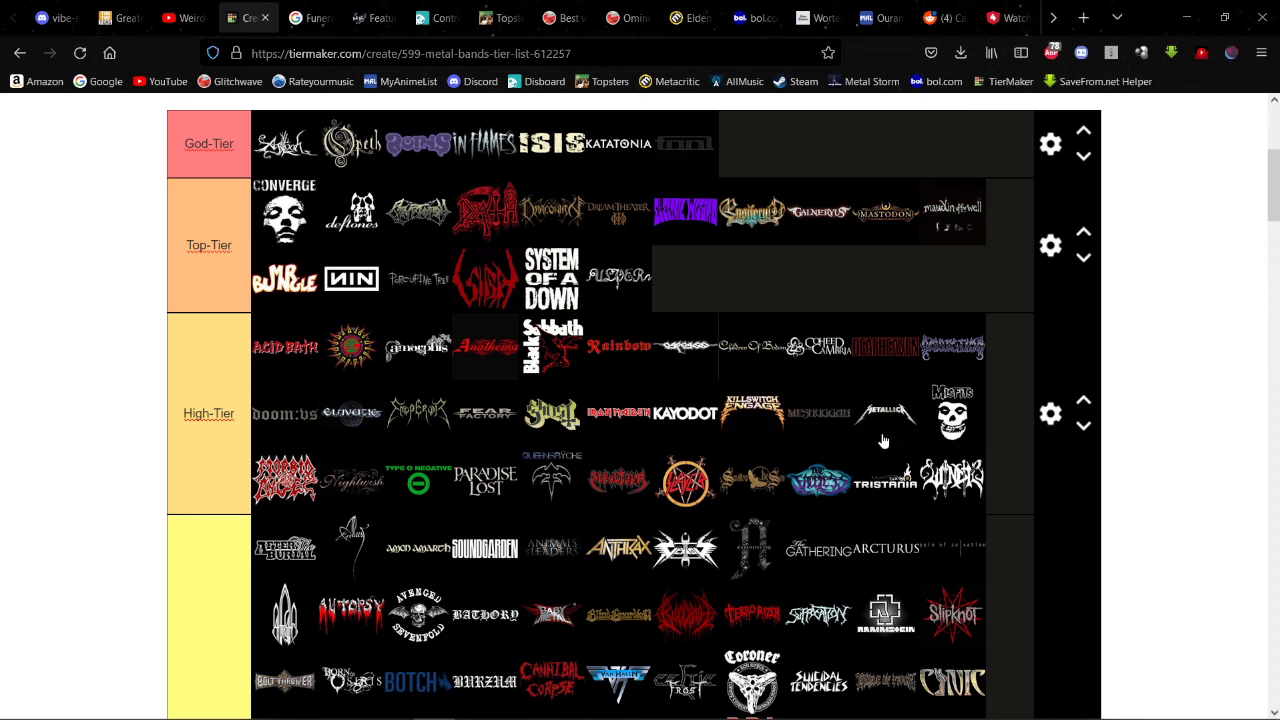
pyautogui.moveTo(680, 705)
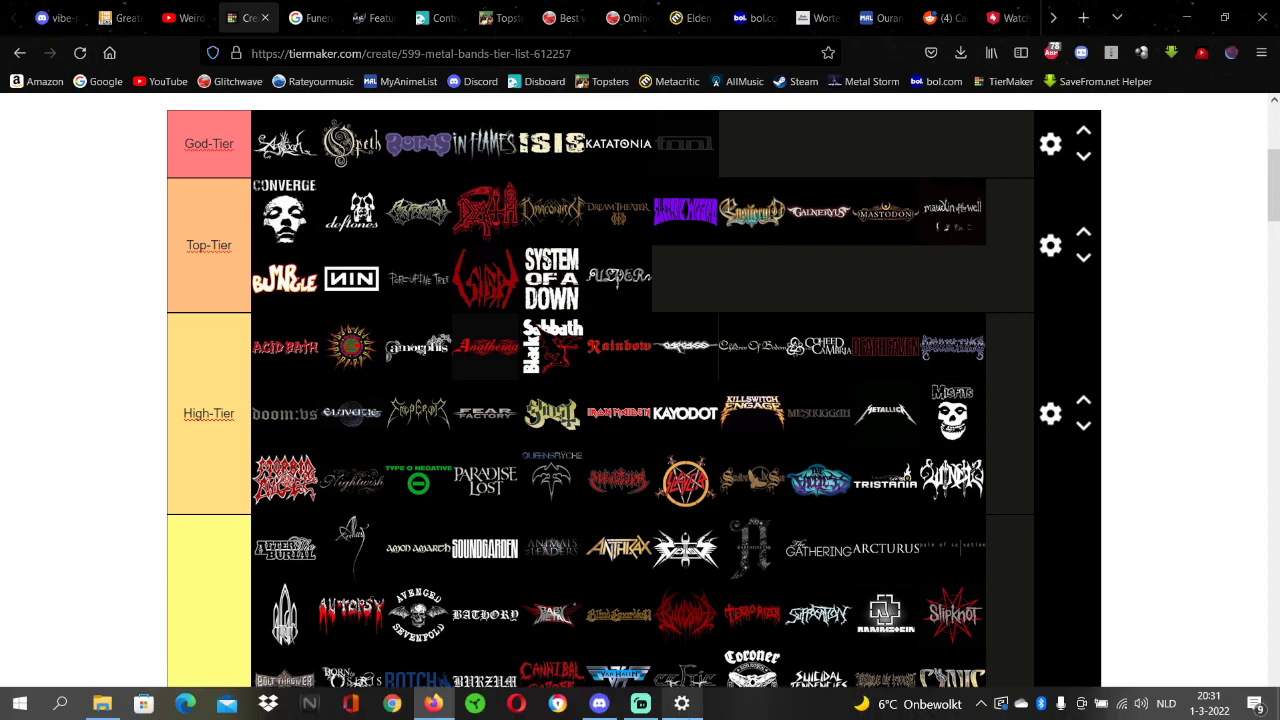
pyautogui.click(640, 706)
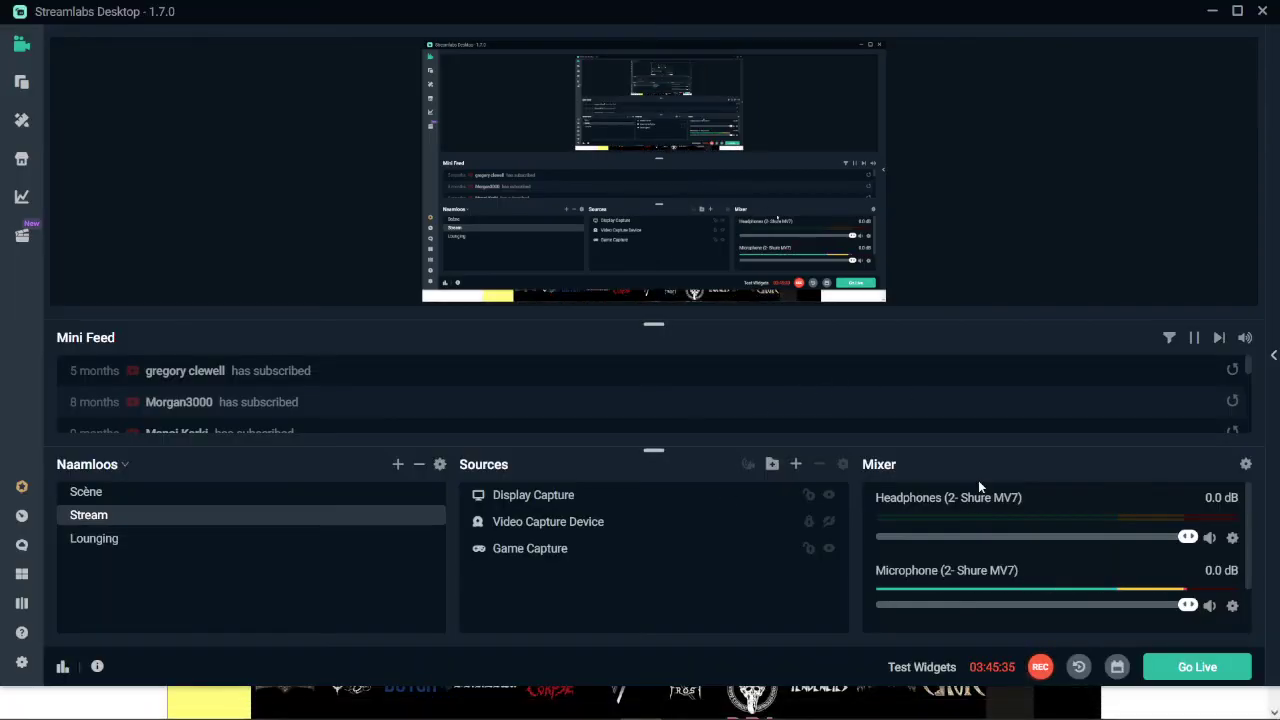
pyautogui.click(1237, 11)
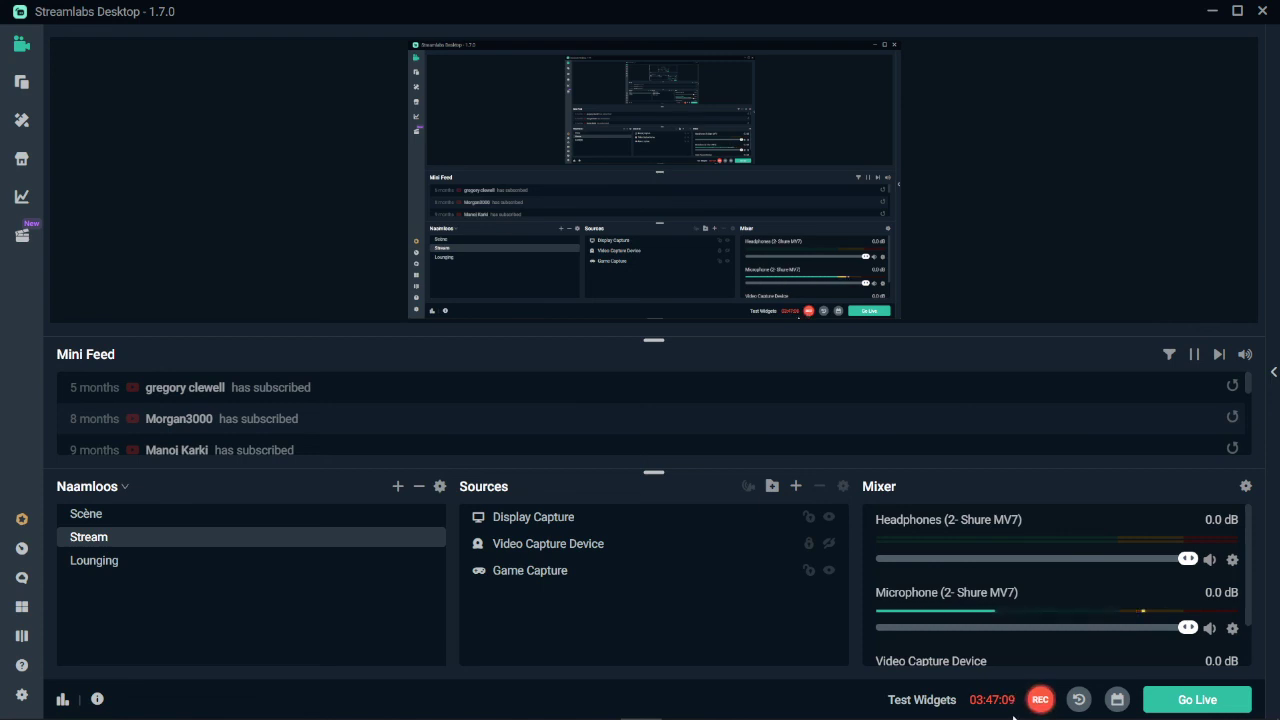
pyautogui.moveTo(965, 712)
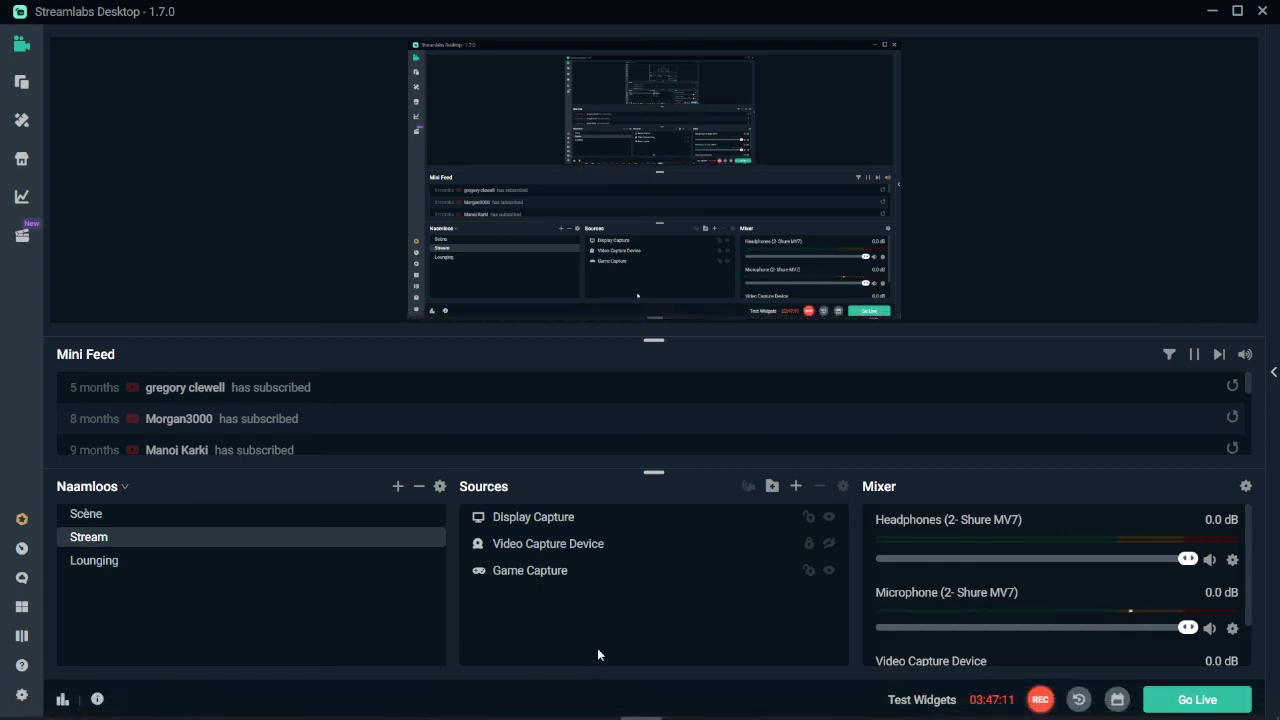